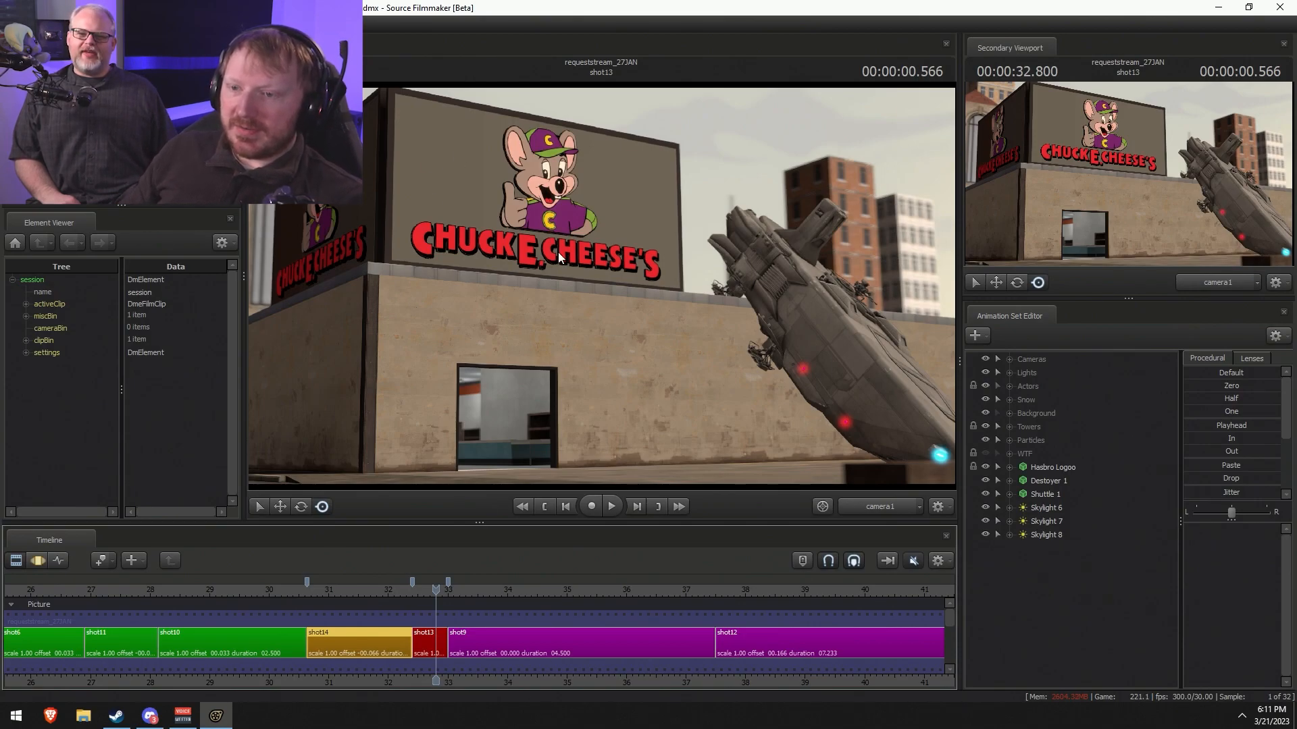
- Switch the main viewport to the work camera and fly toward the Chuck E. Cheese's sign to inspect it
{"action": "left_click", "coordinate": [870, 505]}
{"action": "left_click_drag", "start_coordinate": [865, 446], "coordinate": [787, 358]}
{"action": "key", "text": "w"}
{"action": "key", "text": "w"}
{"action": "mouse_move", "coordinate": [601, 286]}
{"action": "left_mouse_down"}
{"action": "mouse_move", "coordinate": [598, 304]}
{"action": "mouse_move", "coordinate": [601, 286]}
{"action": "left_mouse_up"}
{"action": "key", "text": "s"}
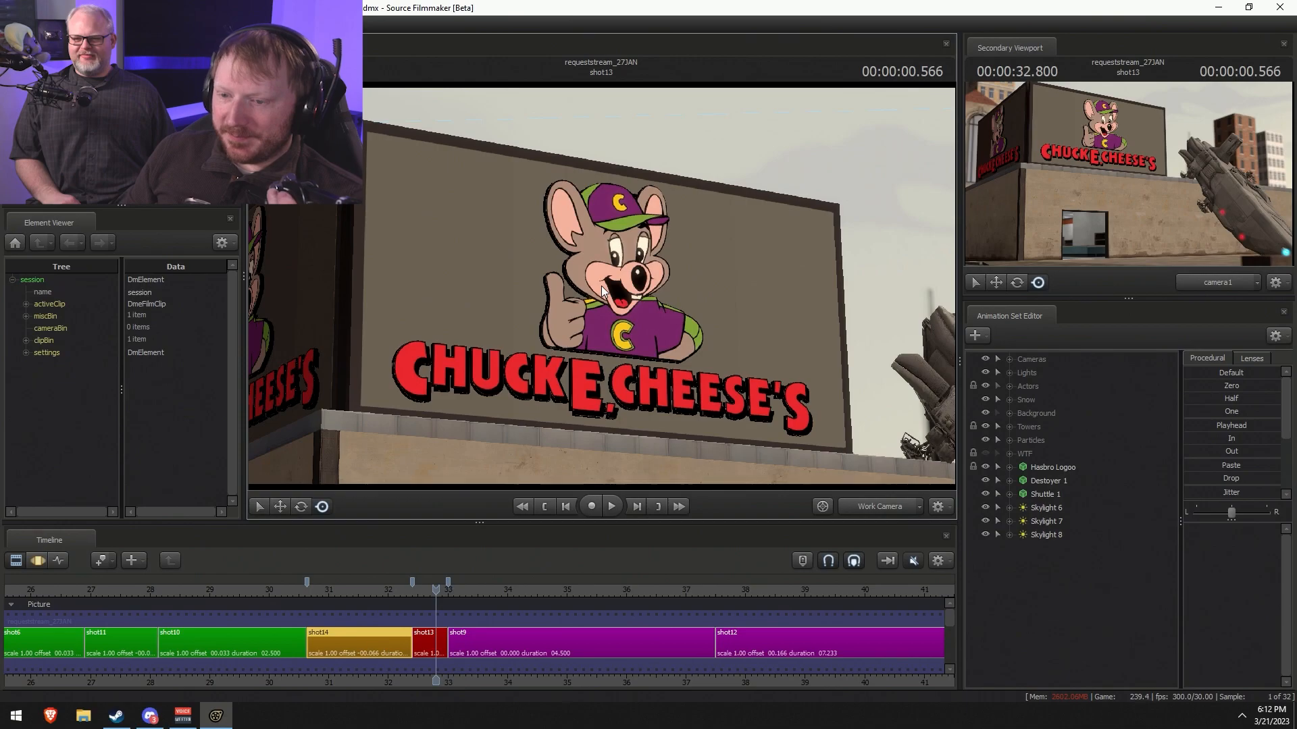
{"action": "left_click", "coordinate": [865, 512]}
{"action": "left_click", "coordinate": [748, 409]}
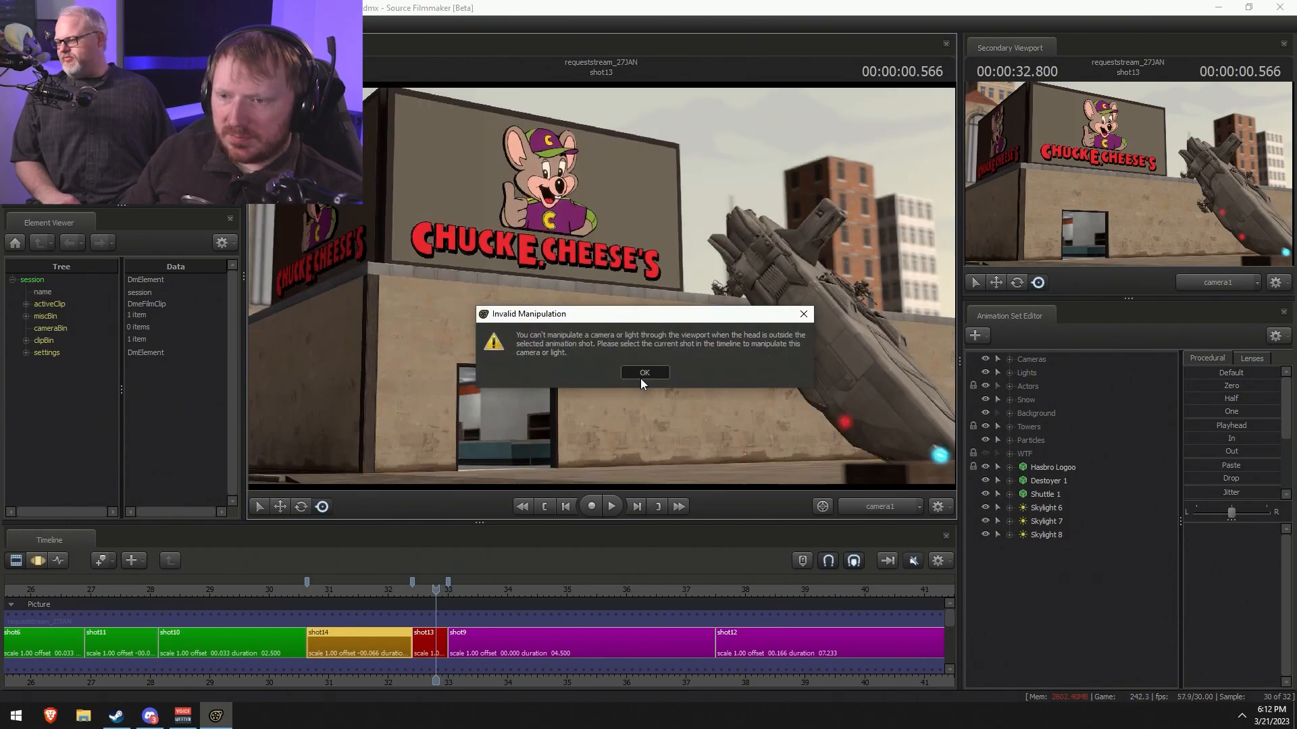
{"action": "left_click", "coordinate": [641, 376]}
- Inspect the sign's lettering up close through the work camera, and return the viewport to camera1
{"action": "left_click", "coordinate": [886, 501]}
{"action": "key", "text": "w"}
{"action": "left_click_drag", "start_coordinate": [732, 387], "coordinate": [694, 378]}
{"action": "key", "text": "w"}
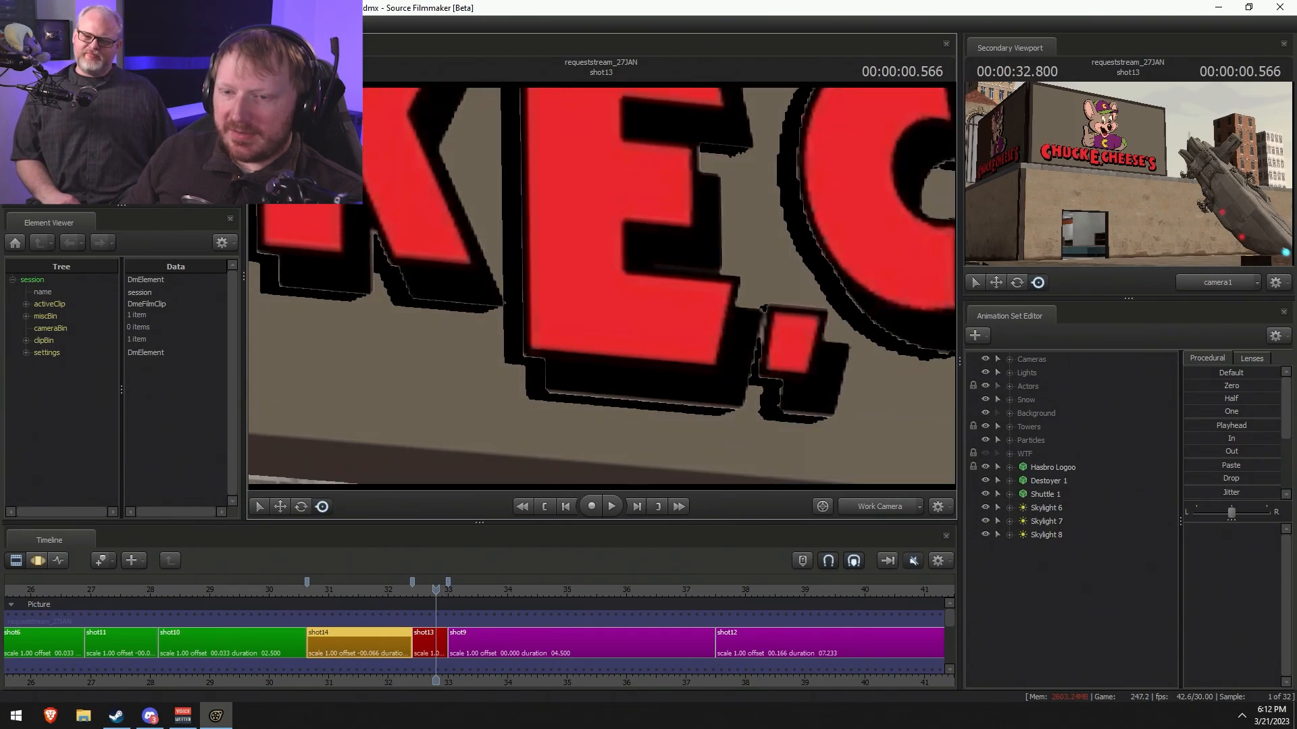
{"action": "left_click", "coordinate": [875, 505]}
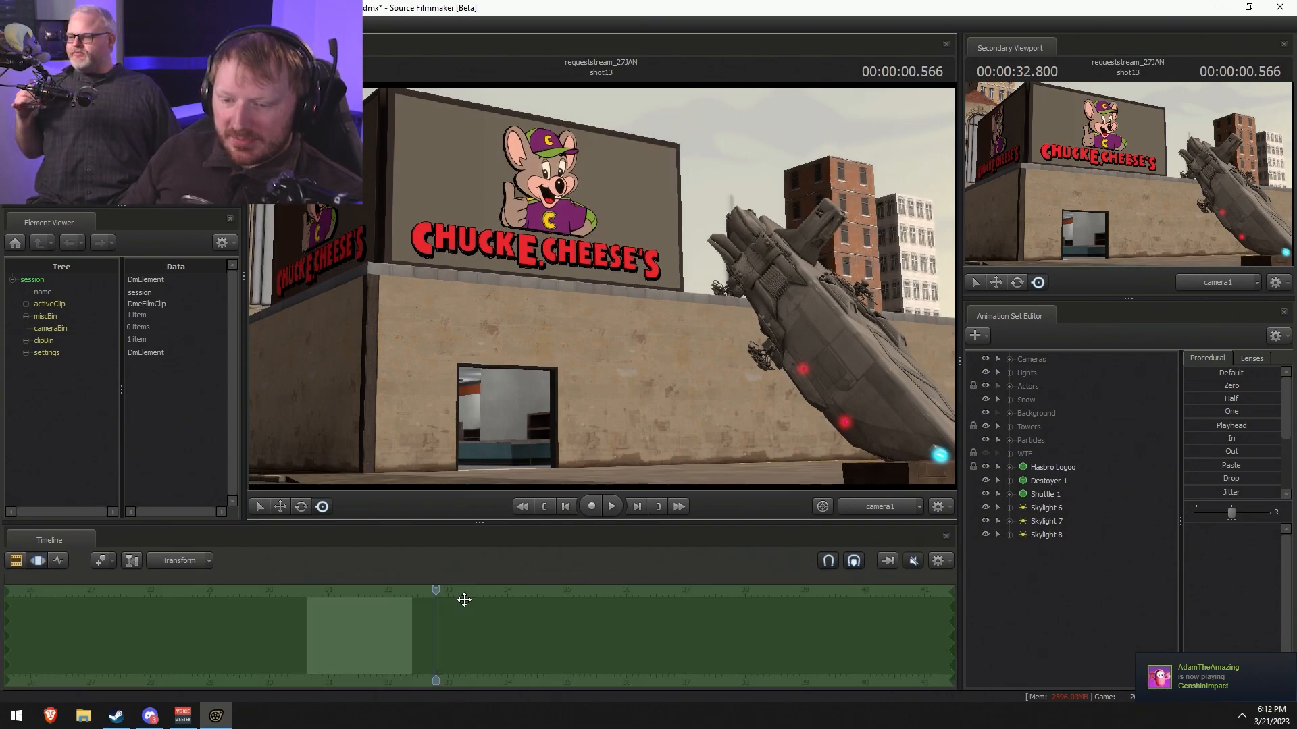
- Select shot13 in the clip timeline and move the playhead to 32.633 seconds
{"action": "left_click", "coordinate": [433, 613]}
{"action": "scroll", "coordinate": [434, 610], "scroll_direction": "up", "scroll_amount": 5}
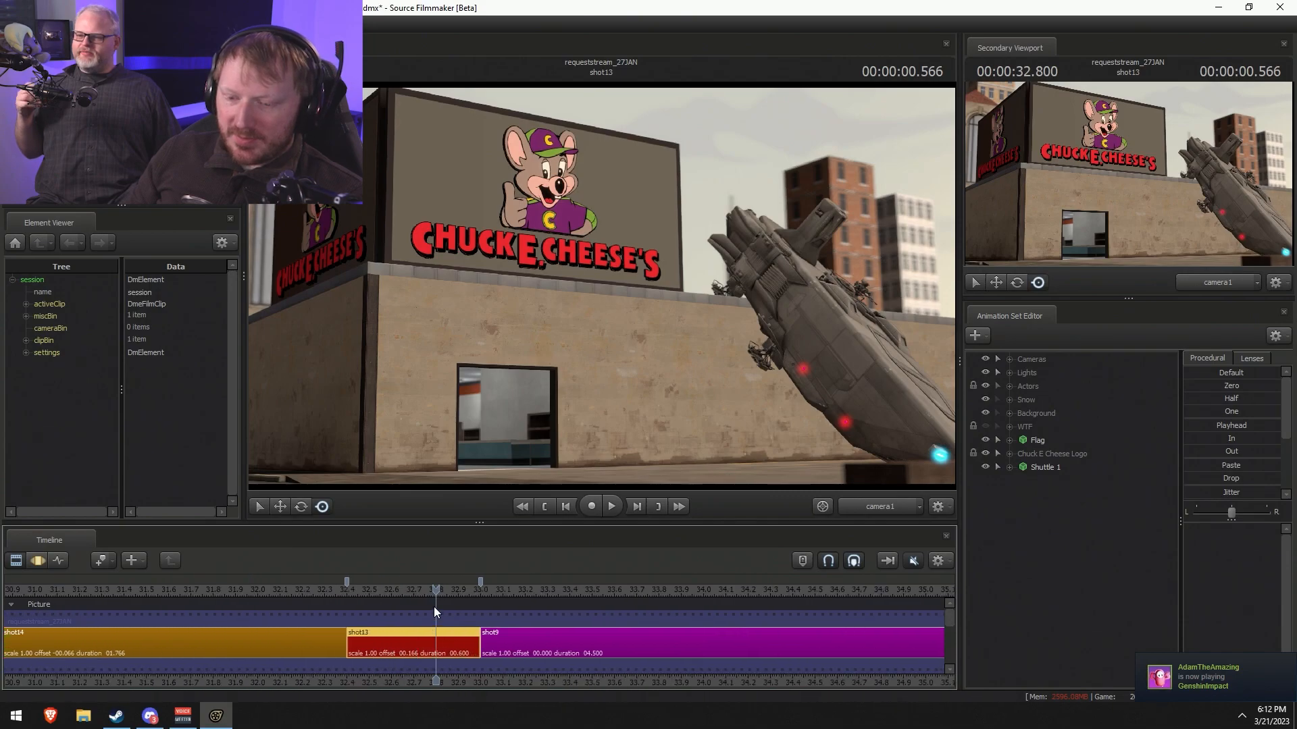
{"action": "left_click", "coordinate": [419, 591]}
{"action": "left_click_drag", "start_coordinate": [419, 591], "coordinate": [399, 594]}
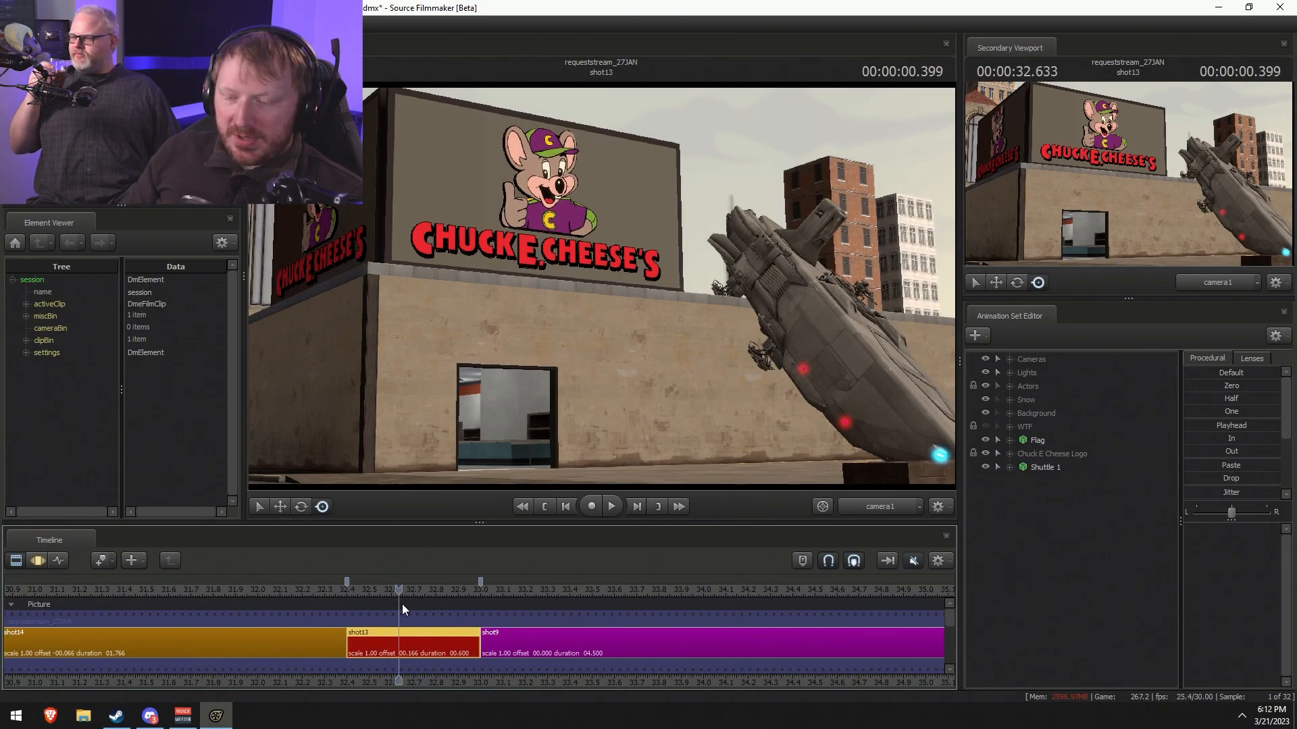
{"action": "scroll", "coordinate": [431, 594], "scroll_direction": "down", "scroll_amount": 2}
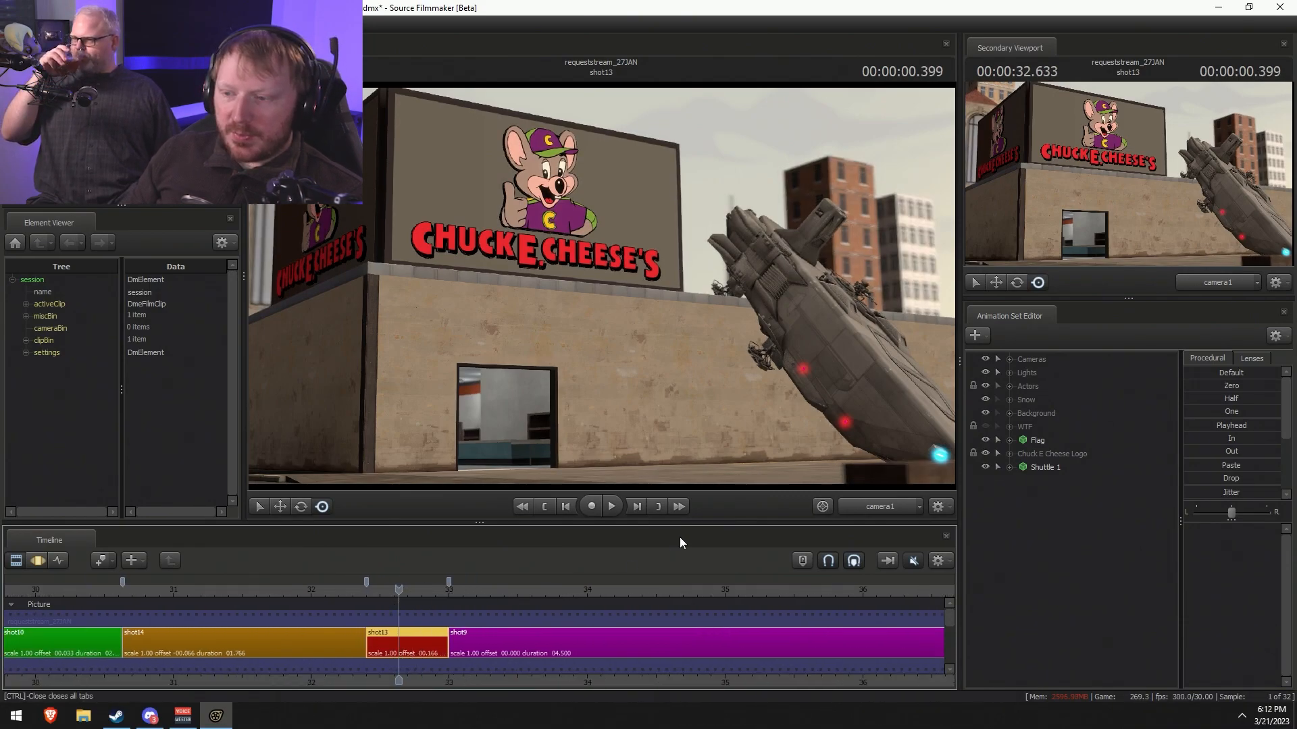
- Switch the viewport to the work camera and fly down to face the building's open doorway
{"action": "left_click", "coordinate": [886, 515], "text": "ctrl"}
{"action": "left_click_drag", "start_coordinate": [597, 438], "coordinate": [570, 465]}
{"action": "key", "text": "s"}
{"action": "key", "text": "w"}
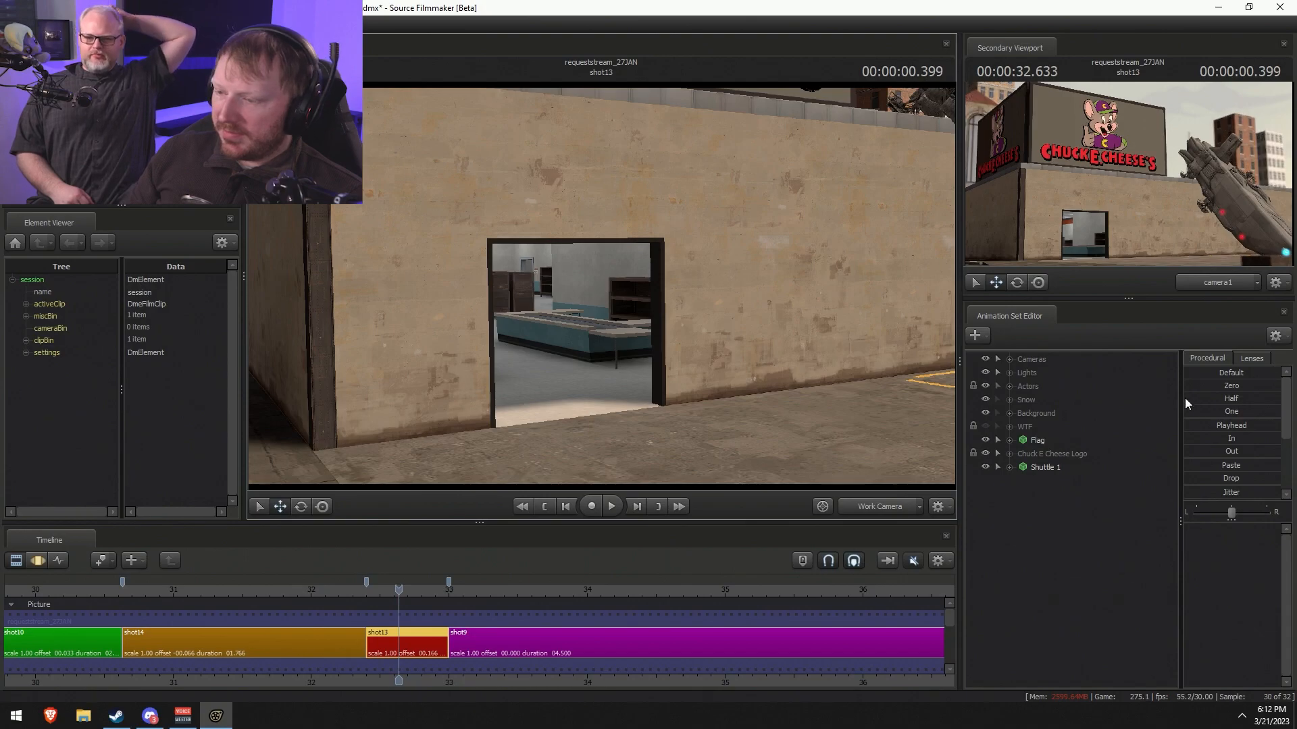
- Start creating an animation set for a new model in shot13 and filter the model list by "doors"
{"action": "right_click", "coordinate": [1046, 507]}
{"action": "left_click", "coordinate": [1131, 541]}
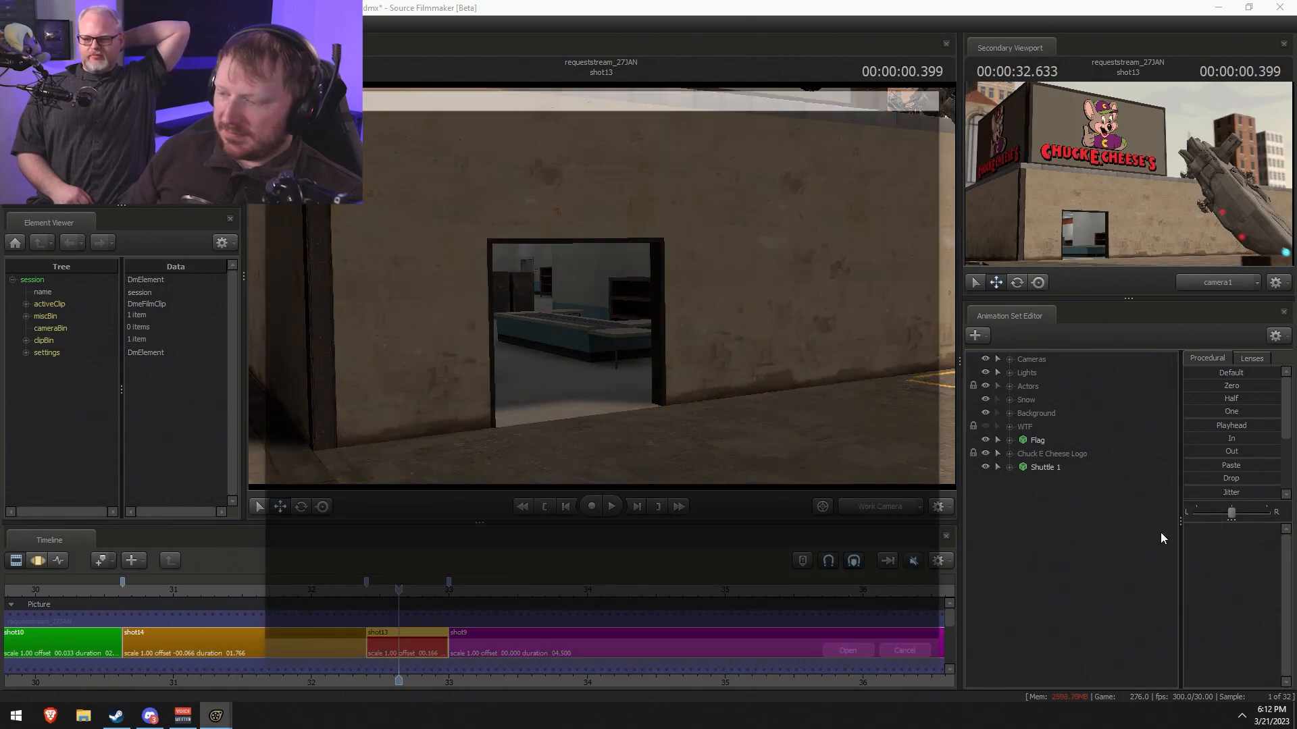
{"action": "type", "text": "doors"}
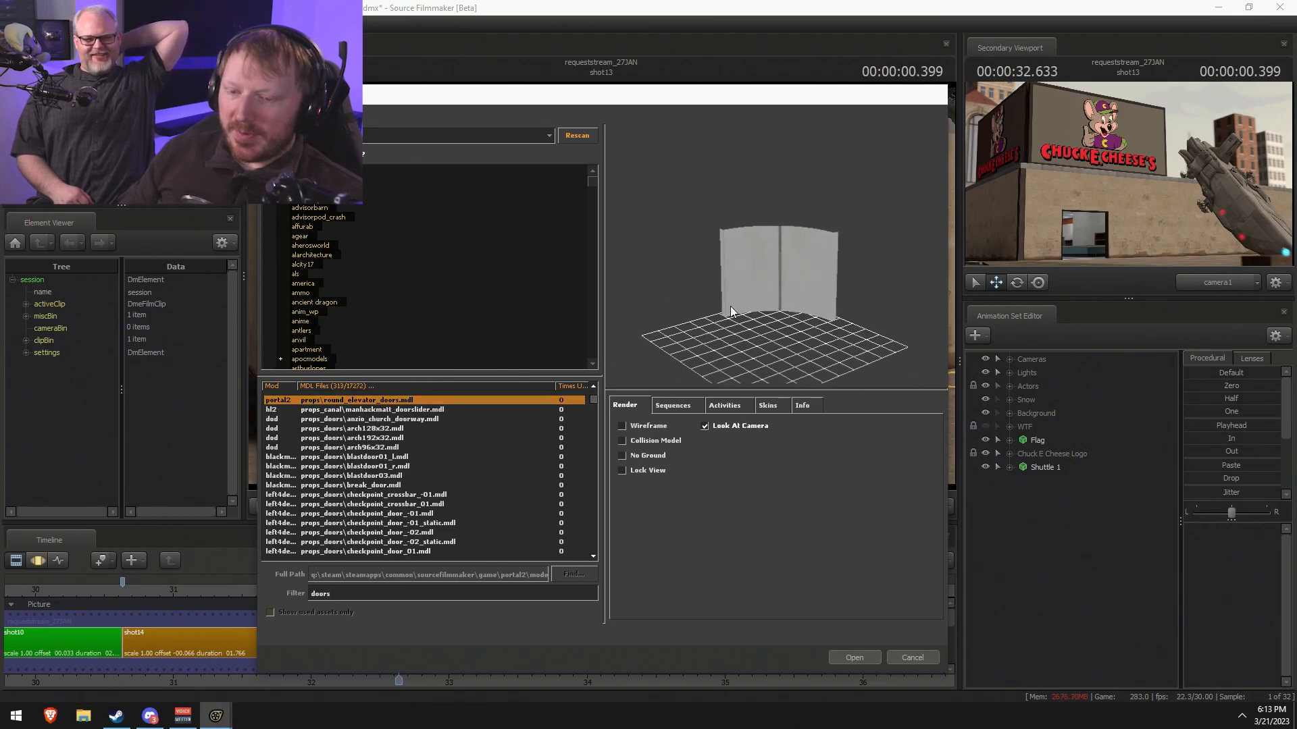
- Preview the filtered door models from round_elevator_doors through the checkpoint doors, and examine checkpoint_door_02 from another angle
{"action": "left_click", "coordinate": [395, 410]}
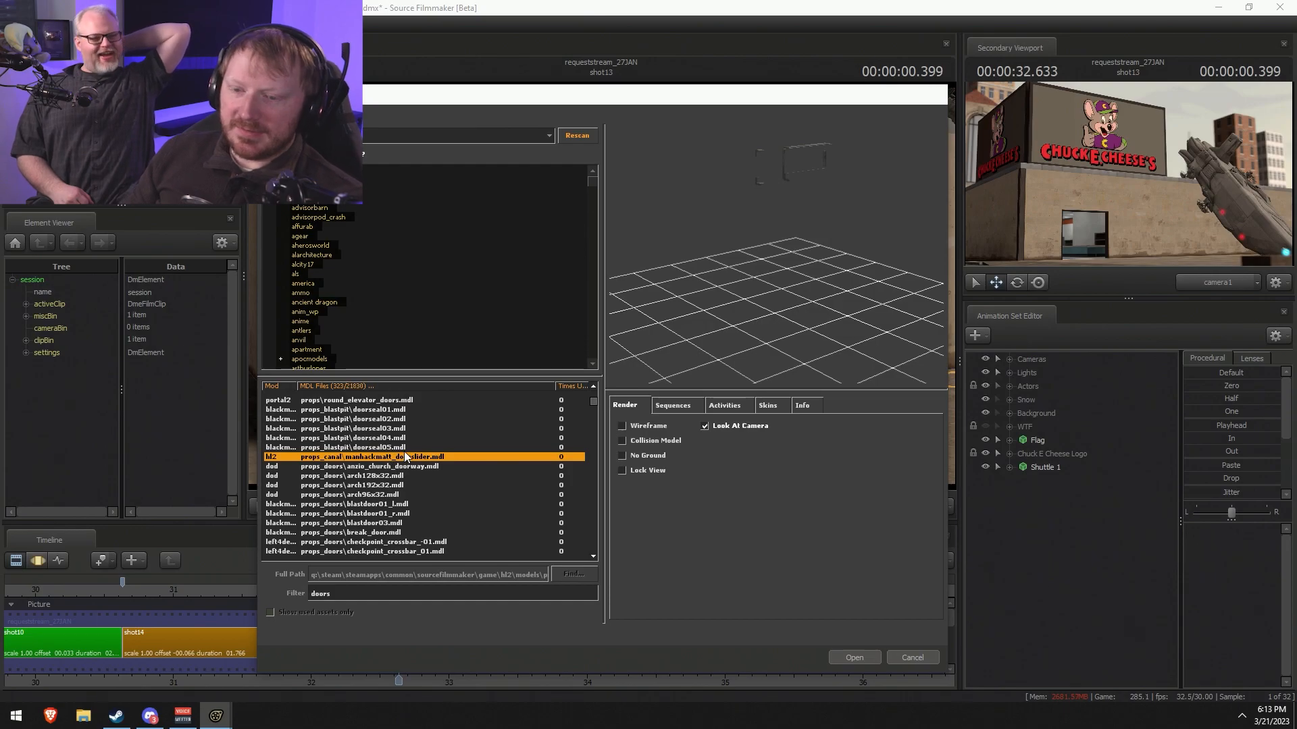
{"action": "left_click", "coordinate": [402, 400]}
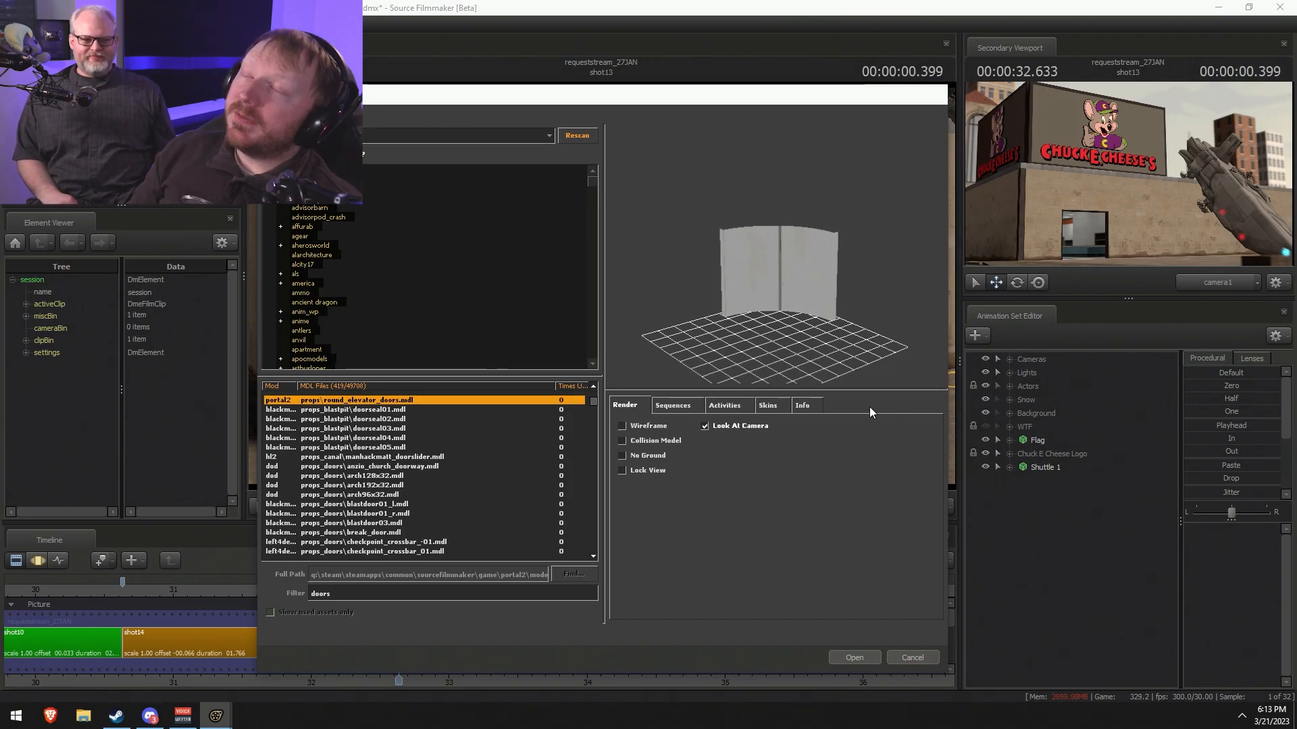
{"action": "left_click", "coordinate": [388, 456]}
{"action": "key", "text": "Down"}
{"action": "key", "text": "Down"}
{"action": "key", "text": "Down"}
{"action": "key", "text": "Up"}
{"action": "key", "text": "Up"}
{"action": "key", "text": "Down"}
{"action": "key", "text": "Down"}
{"action": "key", "text": "Down"}
{"action": "key", "text": "Down"}
{"action": "key", "text": "Down"}
{"action": "key", "text": "Down"}
{"action": "key", "text": "Down"}
{"action": "key", "text": "Down"}
{"action": "key", "text": "Down"}
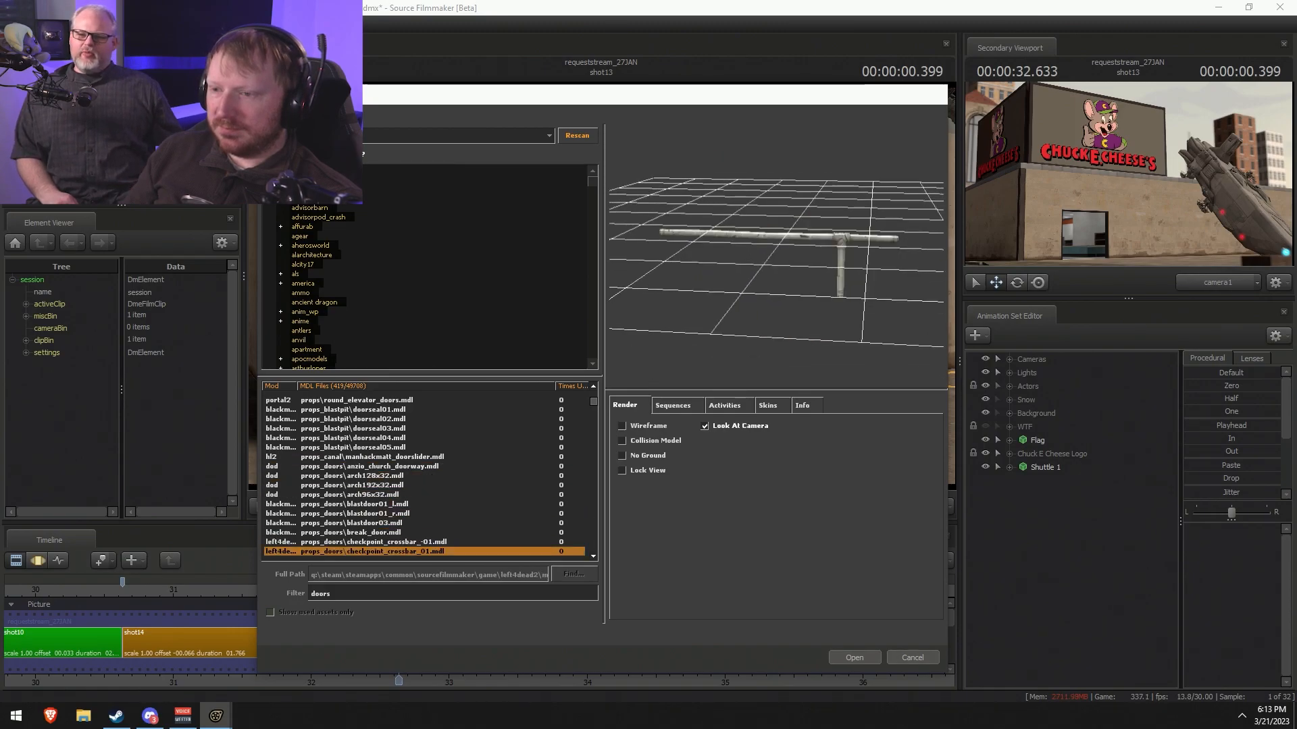
{"action": "key", "text": "Down"}
{"action": "key", "text": "Down"}
{"action": "key", "text": "Down"}
{"action": "key", "text": "Down"}
{"action": "key", "text": "Down"}
{"action": "key", "text": "Down"}
{"action": "key", "text": "Down"}
{"action": "key", "text": "Down"}
{"action": "key", "text": "Down"}
{"action": "key", "text": "Down"}
{"action": "key", "text": "Down"}
{"action": "key", "text": "Down"}
{"action": "key", "text": "Down"}
{"action": "key", "text": "Down"}
{"action": "key", "text": "Up"}
{"action": "key", "text": "Up"}
{"action": "key", "text": "Up"}
{"action": "key", "text": "Up"}
{"action": "key", "text": "Up"}
{"action": "key", "text": "Up"}
{"action": "key", "text": "Up"}
{"action": "left_click_drag", "start_coordinate": [827, 267], "coordinate": [759, 268]}
{"action": "right_click_drag", "start_coordinate": [759, 267], "coordinate": [759, 226]}
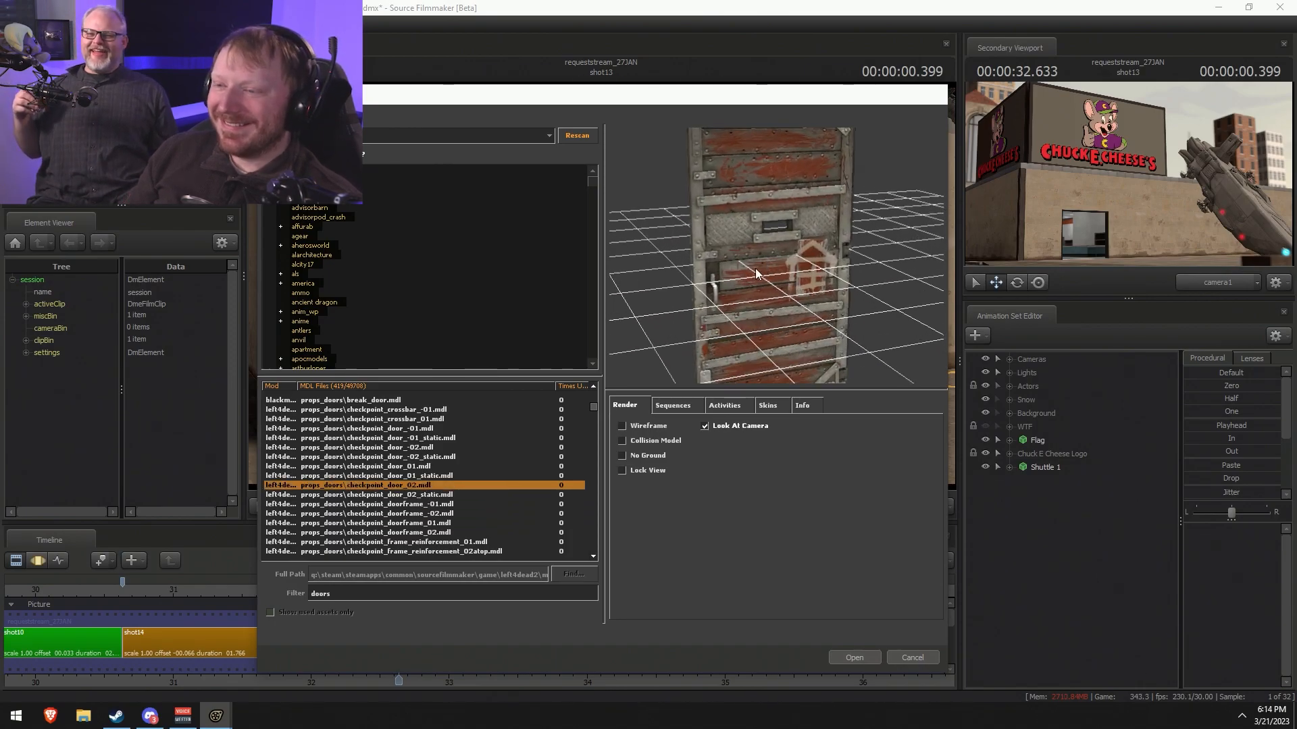
- Preview the filtered door models after checkpoint_door_02, through the checkpoint frames and urban doors, as far as doorb.mdl
{"action": "key", "text": "Down"}
{"action": "key", "text": "Down"}
{"action": "key", "text": "Down"}
{"action": "key", "text": "Down"}
{"action": "key", "text": "Down"}
{"action": "key", "text": "Down"}
{"action": "key", "text": "Down"}
{"action": "key", "text": "Down"}
{"action": "key", "text": "Down"}
{"action": "key", "text": "Down"}
{"action": "key", "text": "Down"}
{"action": "key", "text": "Down"}
{"action": "key", "text": "Down"}
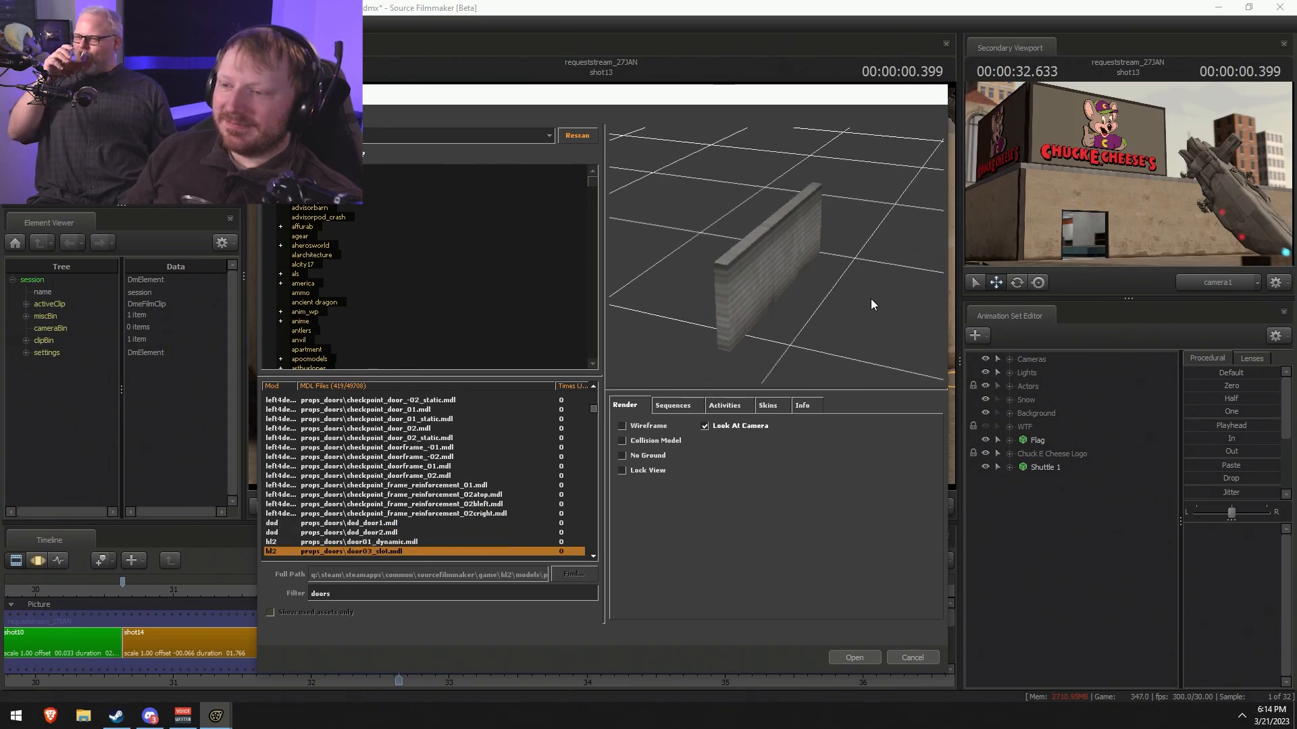
{"action": "key", "text": "Down"}
{"action": "key", "text": "Down"}
{"action": "key", "text": "Down"}
{"action": "key", "text": "Down"}
{"action": "key", "text": "Down"}
{"action": "key", "text": "Down"}
{"action": "key", "text": "Down"}
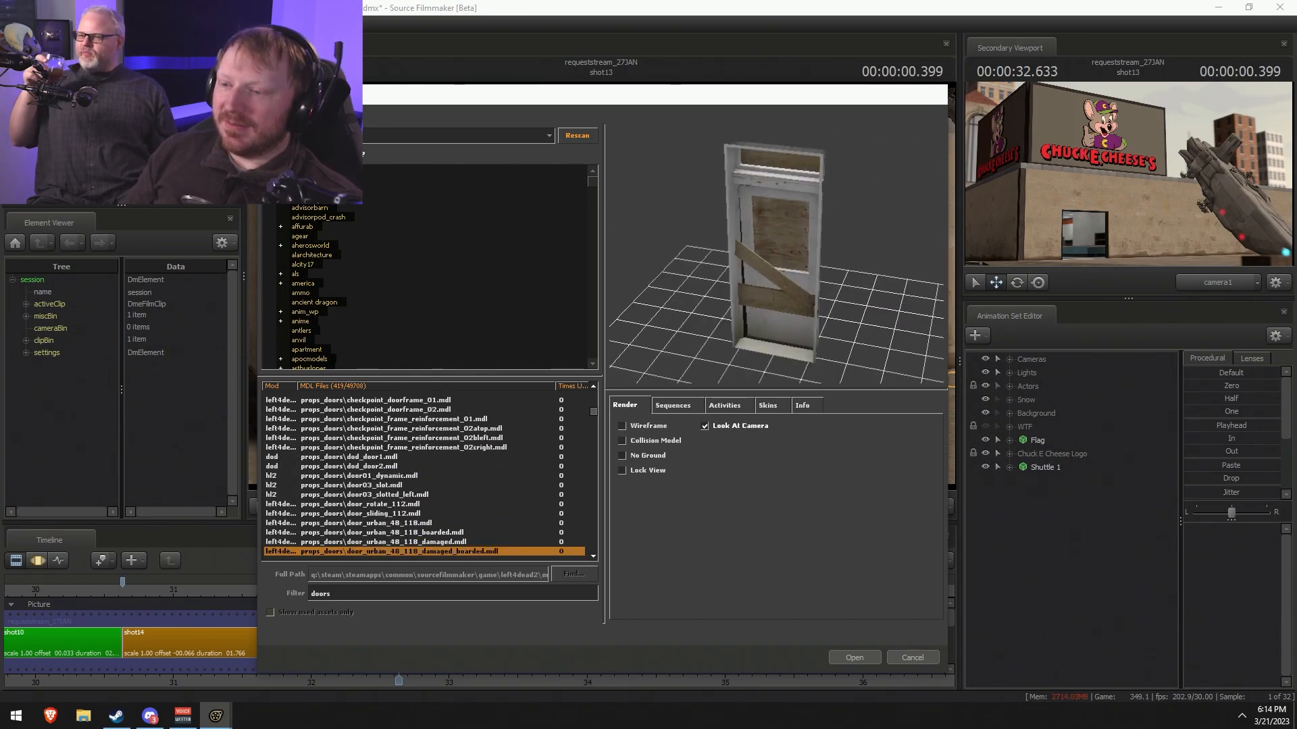
{"action": "key", "text": "Down"}
{"action": "key", "text": "Down"}
{"action": "key", "text": "Down"}
{"action": "key", "text": "Down"}
{"action": "key", "text": "Down"}
{"action": "key", "text": "Down"}
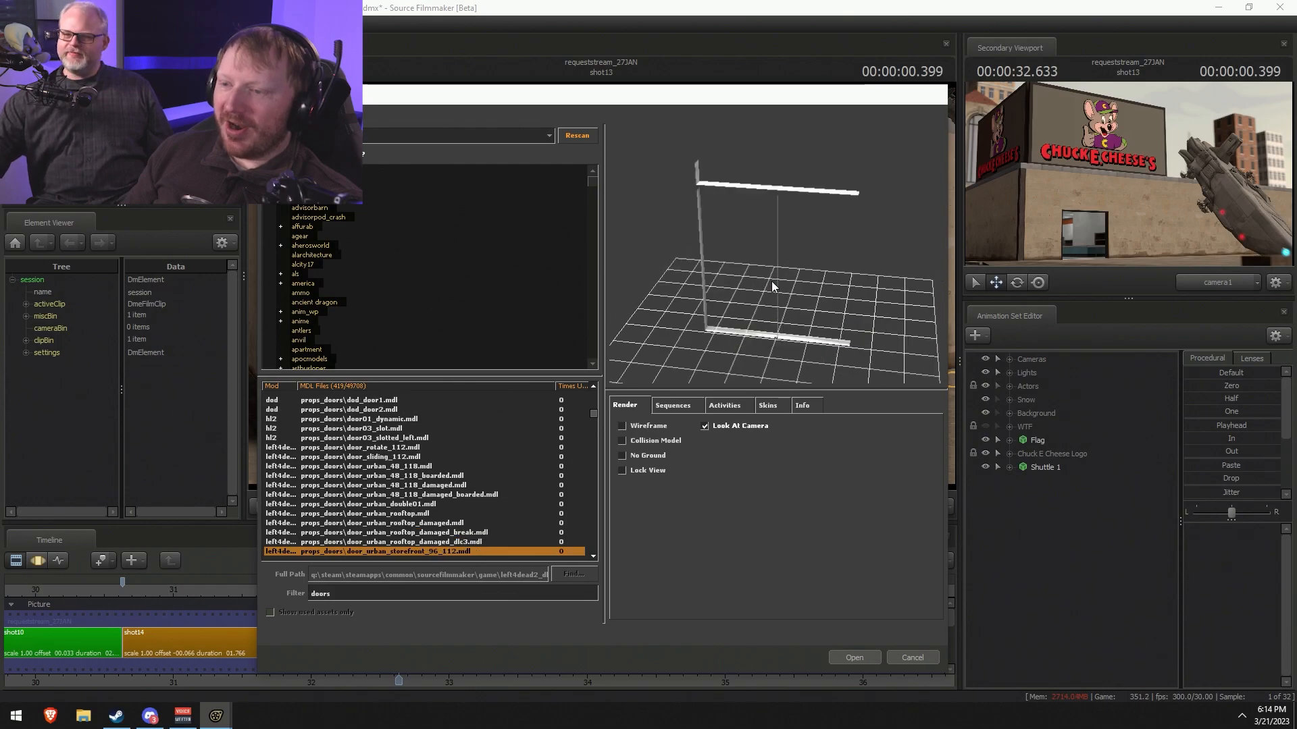
{"action": "key", "text": "Down"}
{"action": "key", "text": "Down"}
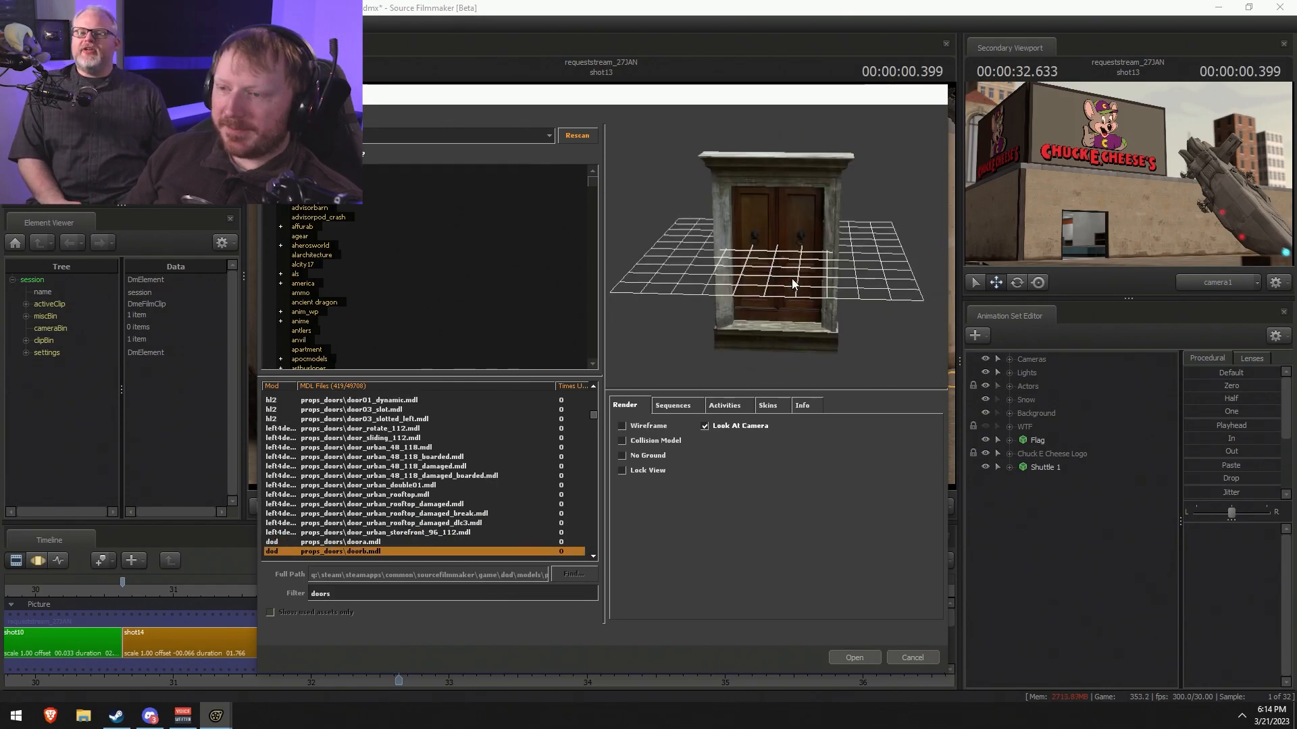
- Preview the door models following doorb.mdl, through the doordm and doordm_rural pieces, as far as doorframe_01a.mdl
{"action": "key", "text": "Down"}
{"action": "key", "text": "Down"}
{"action": "key", "text": "Down"}
{"action": "key", "text": "Down"}
{"action": "key", "text": "Down"}
{"action": "key", "text": "Down"}
{"action": "key", "text": "Down"}
{"action": "key", "text": "Down"}
{"action": "key", "text": "Down"}
{"action": "key", "text": "Down"}
{"action": "key", "text": "Down"}
{"action": "key", "text": "Down"}
{"action": "key", "text": "Down"}
{"action": "key", "text": "Down"}
{"action": "key", "text": "Down"}
{"action": "key", "text": "Down"}
{"action": "key", "text": "Down"}
{"action": "key", "text": "Down"}
{"action": "key", "text": "Down"}
{"action": "key", "text": "Down"}
{"action": "key", "text": "Down"}
{"action": "key", "text": "Down"}
{"action": "key", "text": "Down"}
{"action": "key", "text": "Down"}
{"action": "key", "text": "Down"}
{"action": "key", "text": "Down"}
{"action": "key", "text": "Down"}
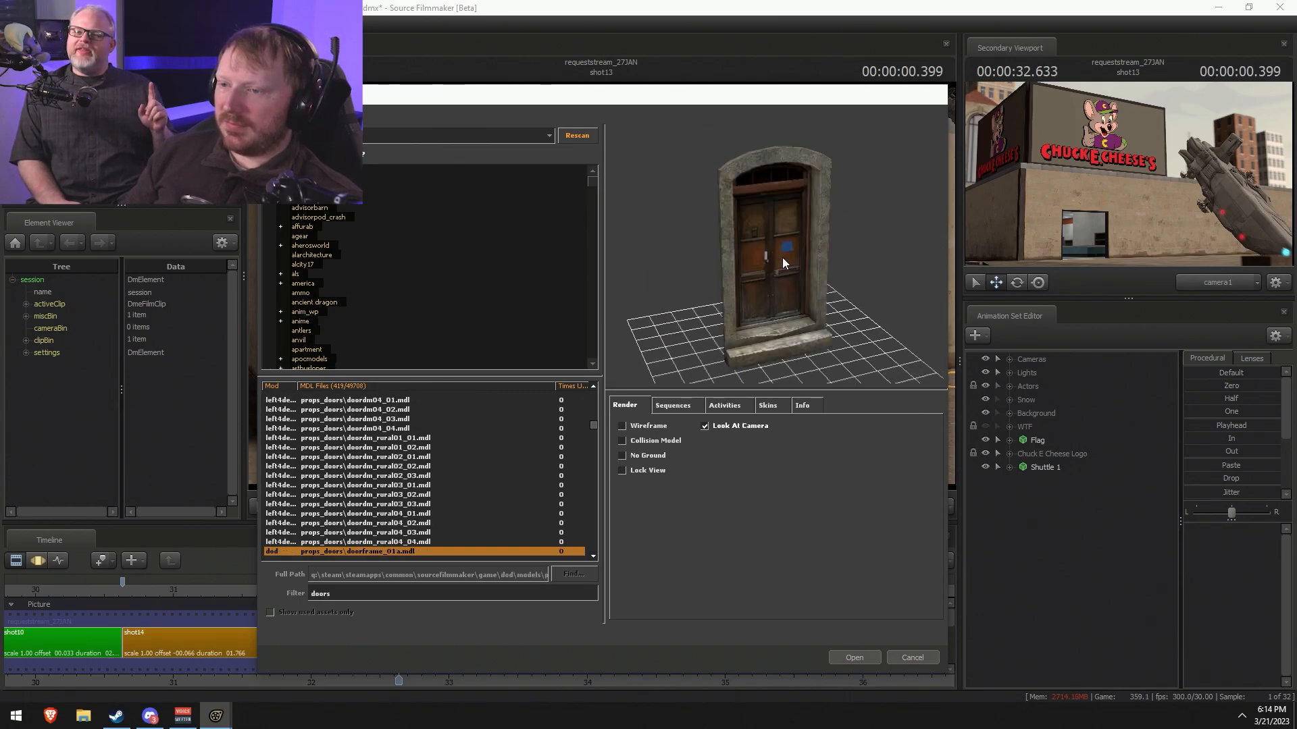
- Preview the models following doorframe_01a.mdl, through the freezer and doorglassmain01 glass doors, as far as doormain01_small_02.mdl
{"action": "key", "text": "Down"}
{"action": "key", "text": "Down"}
{"action": "key", "text": "Down"}
{"action": "key", "text": "Down"}
{"action": "key", "text": "Down"}
{"action": "key", "text": "Down"}
{"action": "key", "text": "Down"}
{"action": "key", "text": "Down"}
{"action": "key", "text": "Down"}
{"action": "key", "text": "Down"}
{"action": "key", "text": "Down"}
{"action": "key", "text": "Down"}
{"action": "key", "text": "Down"}
{"action": "key", "text": "Down"}
{"action": "key", "text": "Down"}
{"action": "key", "text": "Down"}
{"action": "key", "text": "Down"}
{"action": "key", "text": "Down"}
{"action": "key", "text": "Down"}
{"action": "key", "text": "Down"}
{"action": "key", "text": "Down"}
{"action": "key", "text": "Down"}
{"action": "key", "text": "Down"}
{"action": "key", "text": "Down"}
{"action": "key", "text": "Down"}
{"action": "key", "text": "Down"}
{"action": "key", "text": "Down"}
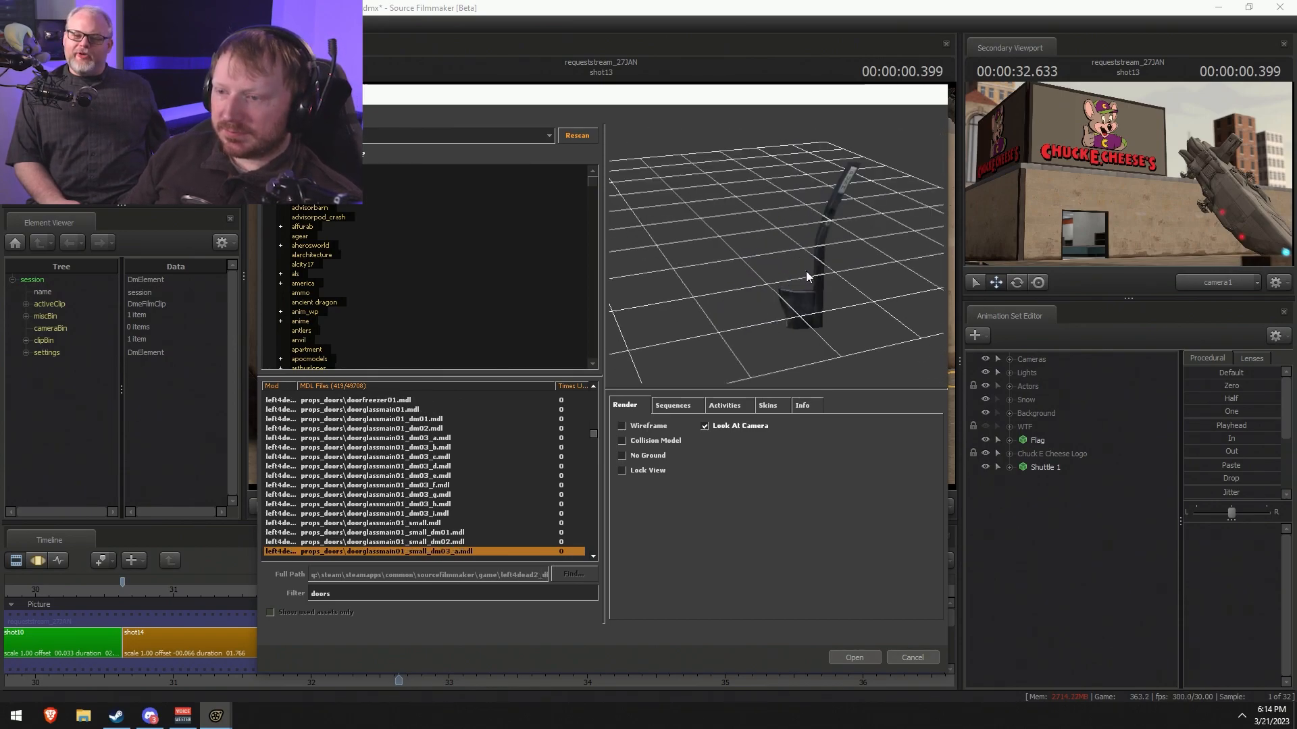
{"action": "key", "text": "Down"}
{"action": "key", "text": "Down"}
{"action": "key", "text": "Down"}
{"action": "key", "text": "Down"}
{"action": "key", "text": "Down"}
{"action": "key", "text": "Down"}
{"action": "key", "text": "Down"}
{"action": "key", "text": "Down"}
{"action": "key", "text": "Down"}
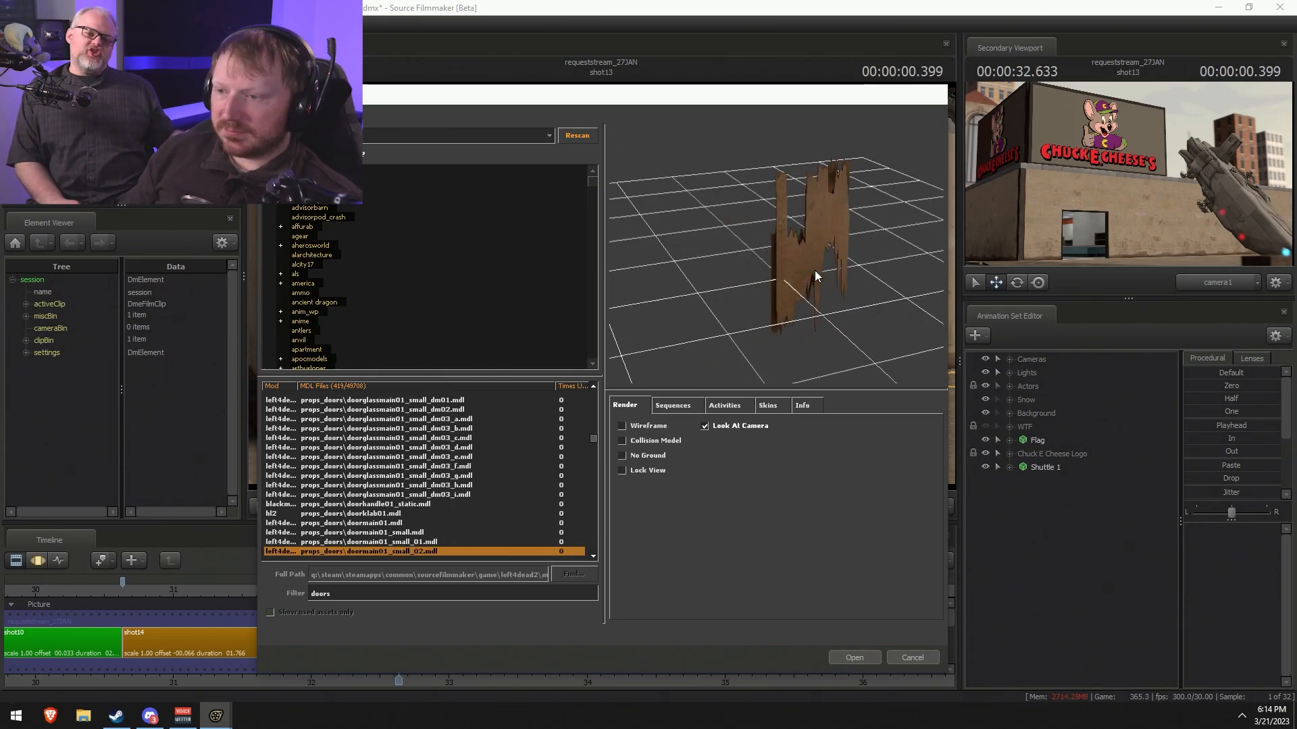
- Preview the filtered door models following doormain01_small_02.mdl, through the doormain02 to doormain04 pieces, as far as doormain_rural01_small_02.mdl
{"action": "key", "text": "Down"}
{"action": "key", "text": "Down"}
{"action": "key", "text": "Down"}
{"action": "key", "text": "Down"}
{"action": "key", "text": "Down"}
{"action": "key", "text": "Down"}
{"action": "key", "text": "Down"}
{"action": "key", "text": "Down"}
{"action": "key", "text": "Down"}
{"action": "key", "text": "Down"}
{"action": "key", "text": "Down"}
{"action": "key", "text": "Down"}
{"action": "key", "text": "Down"}
{"action": "key", "text": "Down"}
{"action": "key", "text": "Down"}
{"action": "key", "text": "Down"}
{"action": "key", "text": "Down"}
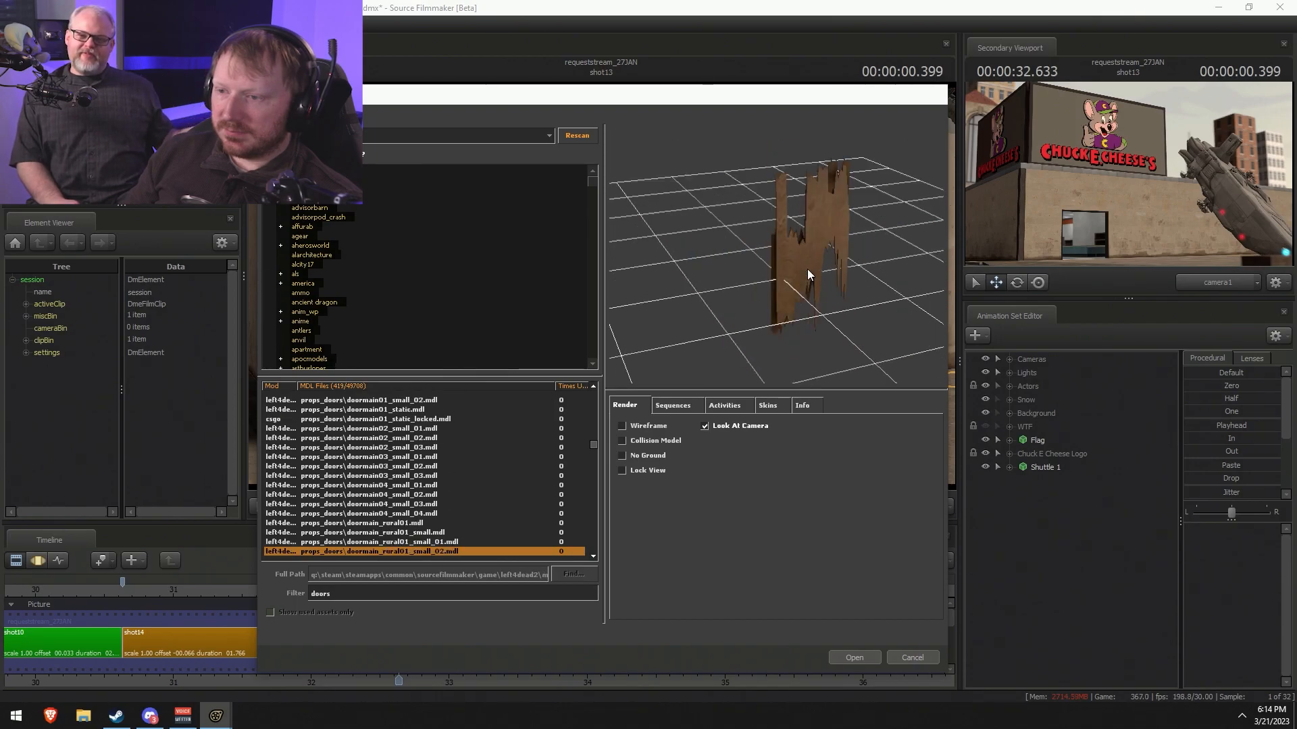
- Preview the models following doormain_rural01_small_02.mdl, through the damaged doormainmetal01 pieces, as far as doormainmetal01_dm08_f.mdl
{"action": "key", "text": "Down"}
{"action": "key", "text": "Down"}
{"action": "key", "text": "Down"}
{"action": "key", "text": "Down"}
{"action": "key", "text": "Down"}
{"action": "key", "text": "Down"}
{"action": "key", "text": "Down"}
{"action": "key", "text": "Down"}
{"action": "key", "text": "Down"}
{"action": "key", "text": "Down"}
{"action": "key", "text": "Down"}
{"action": "key", "text": "Down"}
{"action": "key", "text": "Down"}
{"action": "key", "text": "Down"}
{"action": "key", "text": "Down"}
{"action": "key", "text": "Down"}
{"action": "key", "text": "Down"}
{"action": "key", "text": "Down"}
{"action": "key", "text": "Down"}
{"action": "key", "text": "Down"}
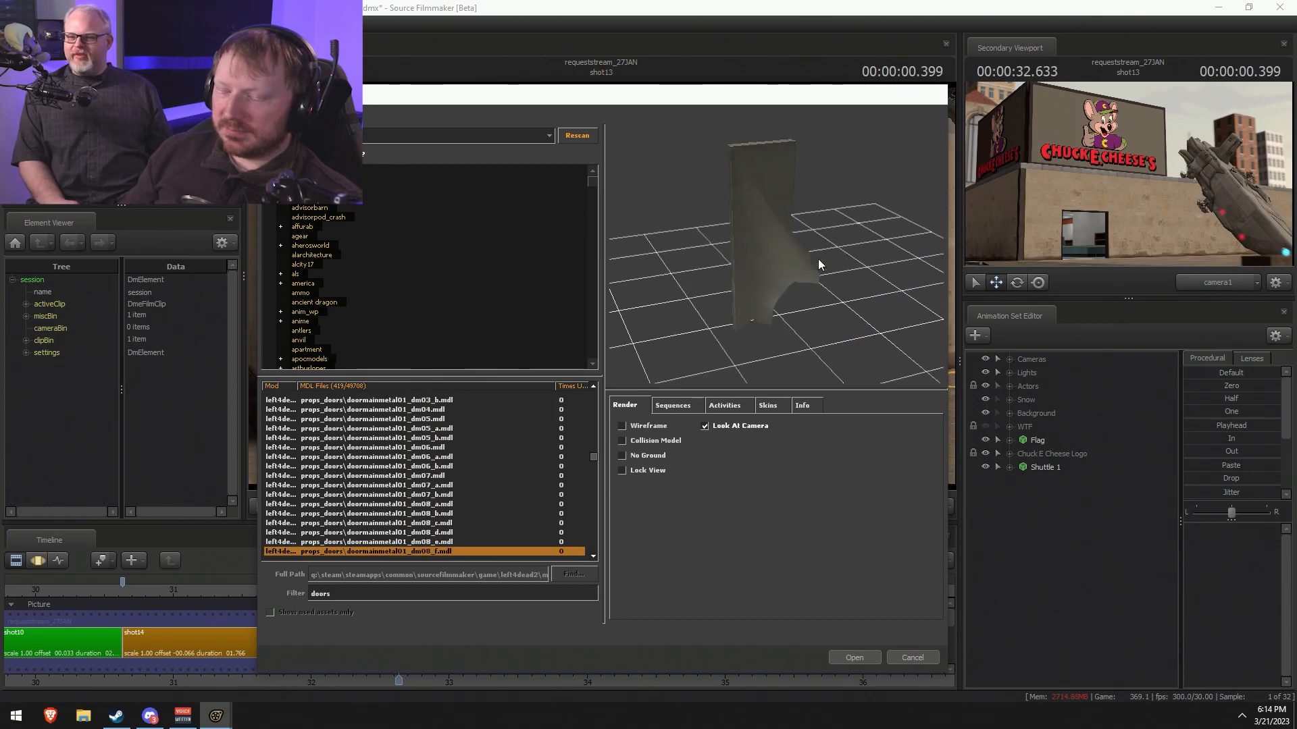
- Preview the models following doormainmetal01_dm08_f.mdl, through the damaged metal window doors, as far as doormainmetalwindow01_dm08_d.mdl
{"action": "key", "text": "Down"}
{"action": "key", "text": "Down"}
{"action": "key", "text": "Down"}
{"action": "key", "text": "Down"}
{"action": "key", "text": "Down"}
{"action": "key", "text": "Down"}
{"action": "key", "text": "Down"}
{"action": "key", "text": "Down"}
{"action": "key", "text": "Down"}
{"action": "key", "text": "Down"}
{"action": "key", "text": "Down"}
{"action": "key", "text": "Down"}
{"action": "key", "text": "Down"}
{"action": "key", "text": "Down"}
{"action": "key", "text": "Down"}
{"action": "key", "text": "Down"}
{"action": "key", "text": "Down"}
{"action": "key", "text": "Down"}
{"action": "key", "text": "Down"}
{"action": "key", "text": "Down"}
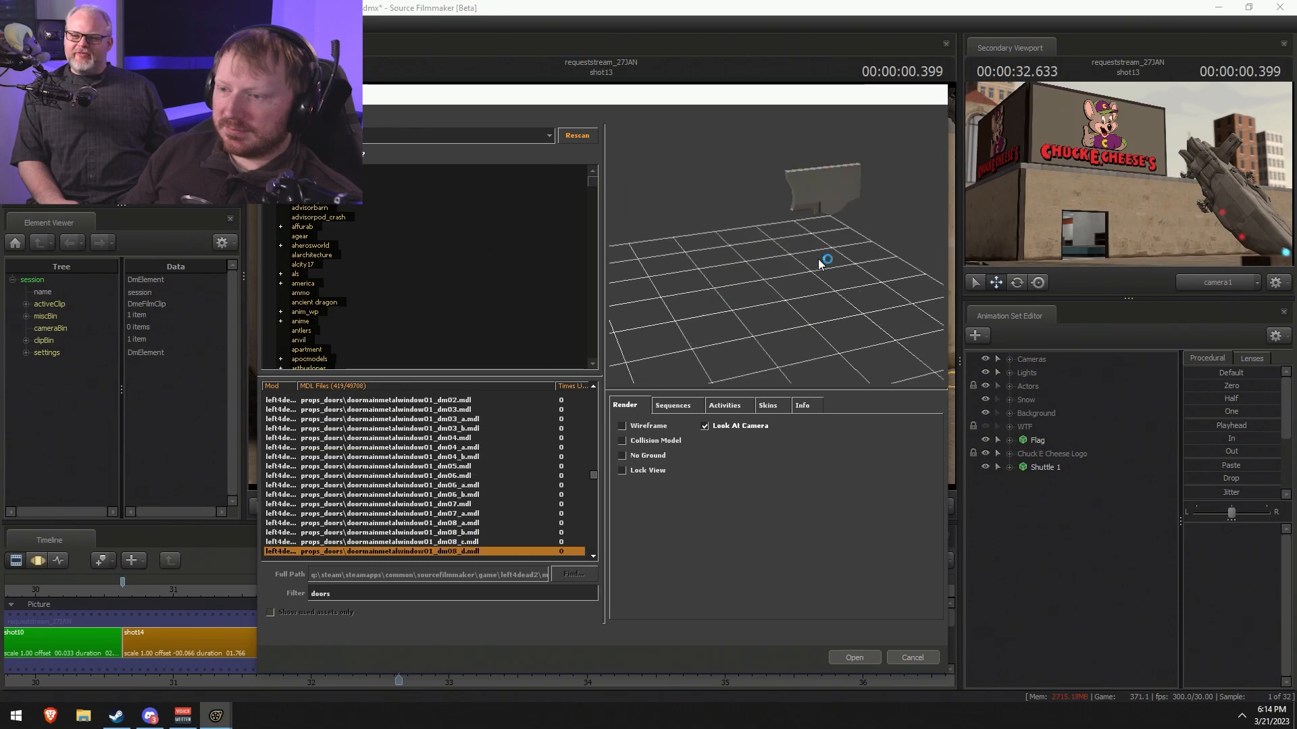
- Preview the models following doormainmetalwindow01_dm08_d.mdl, through the doorway and entarch pieces, as far as gun_store_door.mdl
{"action": "key", "text": "Down"}
{"action": "key", "text": "Down"}
{"action": "key", "text": "Down"}
{"action": "key", "text": "Down"}
{"action": "key", "text": "Down"}
{"action": "key", "text": "Down"}
{"action": "key", "text": "Down"}
{"action": "key", "text": "Down"}
{"action": "key", "text": "Down"}
{"action": "key", "text": "Down"}
{"action": "key", "text": "Down"}
{"action": "key", "text": "Down"}
{"action": "key", "text": "Down"}
{"action": "key", "text": "Down"}
{"action": "key", "text": "Down"}
{"action": "key", "text": "Down"}
{"action": "key", "text": "Down"}
{"action": "key", "text": "Down"}
{"action": "key", "text": "Down"}
{"action": "key", "text": "Down"}
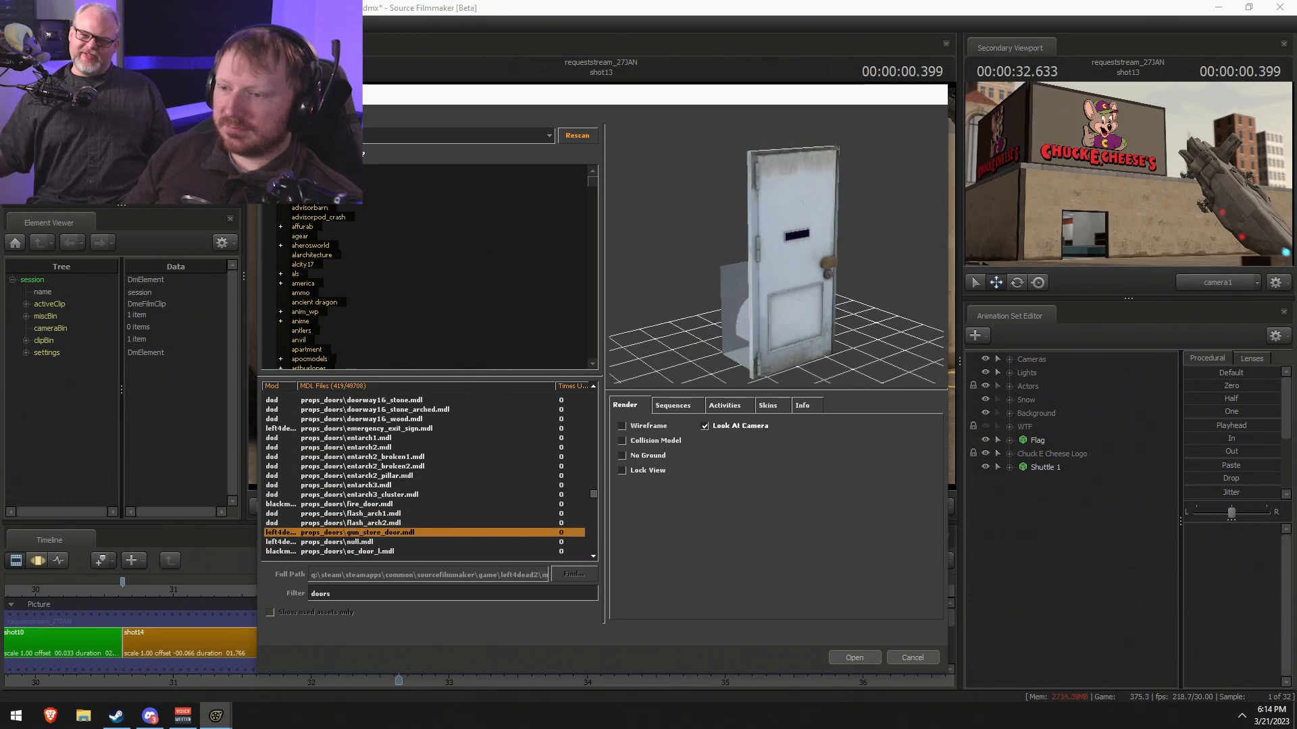
- Go back up the filtered list from gun_store_door.mdl and preview the arch models again, including entarch2.mdl
{"action": "key", "text": "Up"}
{"action": "key", "text": "Up"}
{"action": "key", "text": "Up"}
{"action": "key", "text": "Up"}
{"action": "key", "text": "Up"}
{"action": "key", "text": "Up"}
{"action": "key", "text": "Up"}
{"action": "key", "text": "Up"}
{"action": "key", "text": "Up"}
{"action": "key", "text": "Up"}
{"action": "key", "text": "Up"}
{"action": "key", "text": "Up"}
{"action": "key", "text": "Up"}
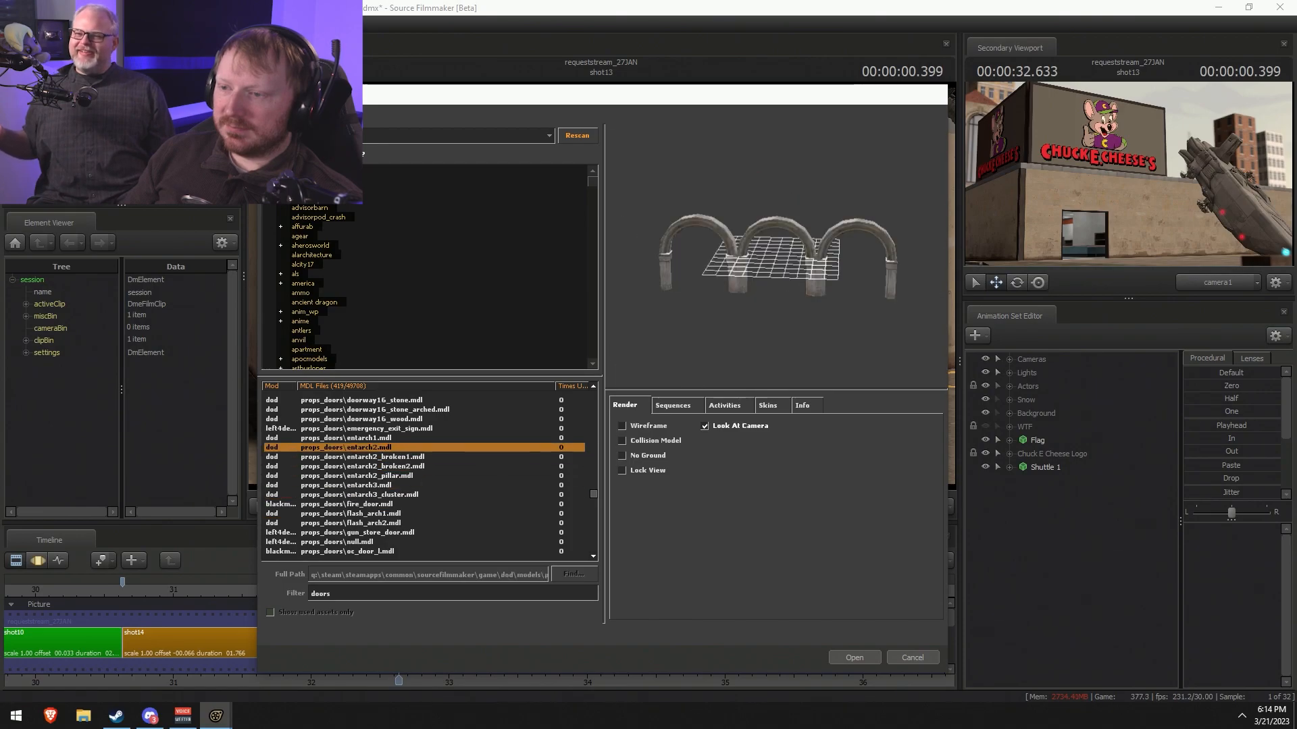
- Preview the models from entarch2.mdl onward, through the fire, gun store and roll-up doors, as far as shackwall01_dmg02_a.mdl
{"action": "key", "text": "Down"}
{"action": "key", "text": "Down"}
{"action": "key", "text": "Down"}
{"action": "key", "text": "Down"}
{"action": "key", "text": "Down"}
{"action": "key", "text": "Down"}
{"action": "key", "text": "Down"}
{"action": "key", "text": "Down"}
{"action": "key", "text": "Down"}
{"action": "key", "text": "Down"}
{"action": "key", "text": "Down"}
{"action": "key", "text": "Down"}
{"action": "key", "text": "Down"}
{"action": "key", "text": "Down"}
{"action": "key", "text": "Down"}
{"action": "key", "text": "Down"}
{"action": "key", "text": "Down"}
{"action": "key", "text": "Down"}
{"action": "key", "text": "Down"}
{"action": "key", "text": "Down"}
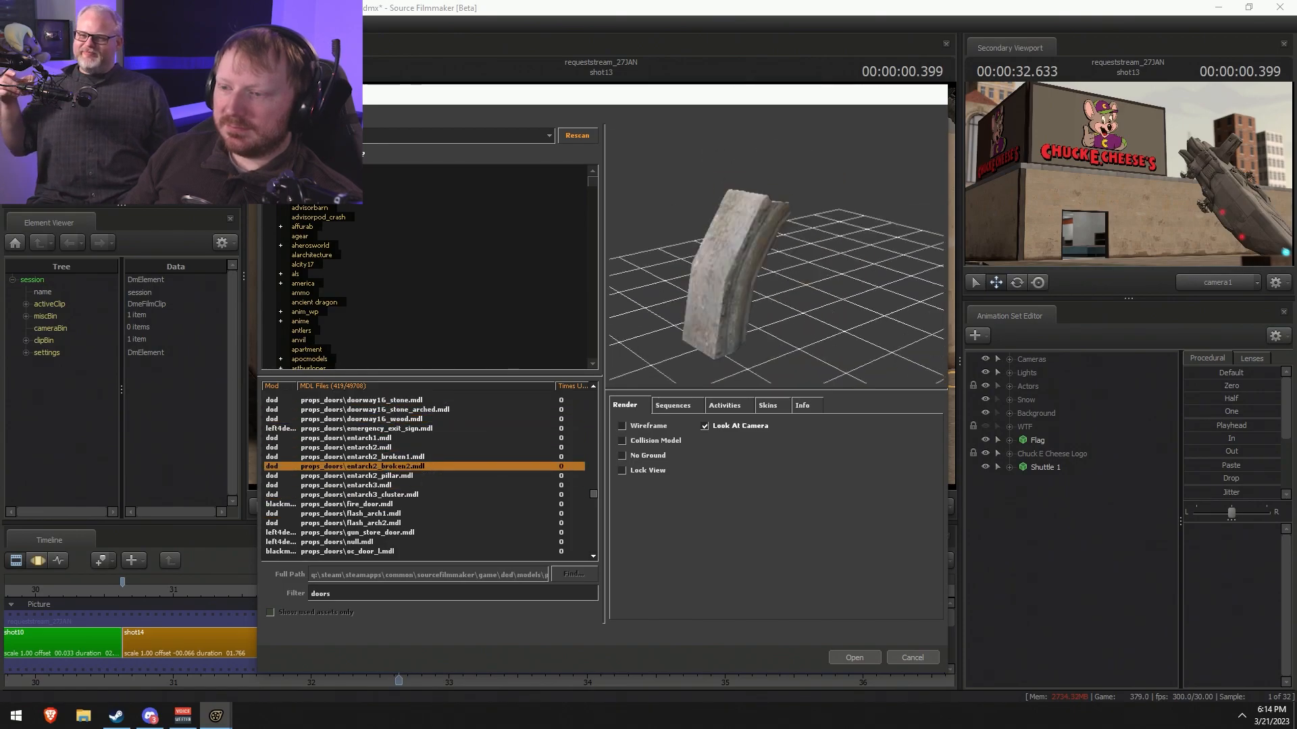
{"action": "key", "text": "Down"}
{"action": "key", "text": "Down"}
{"action": "key", "text": "Down"}
{"action": "key", "text": "Down"}
{"action": "key", "text": "Down"}
{"action": "key", "text": "Down"}
{"action": "key", "text": "Down"}
{"action": "key", "text": "Down"}
{"action": "key", "text": "Down"}
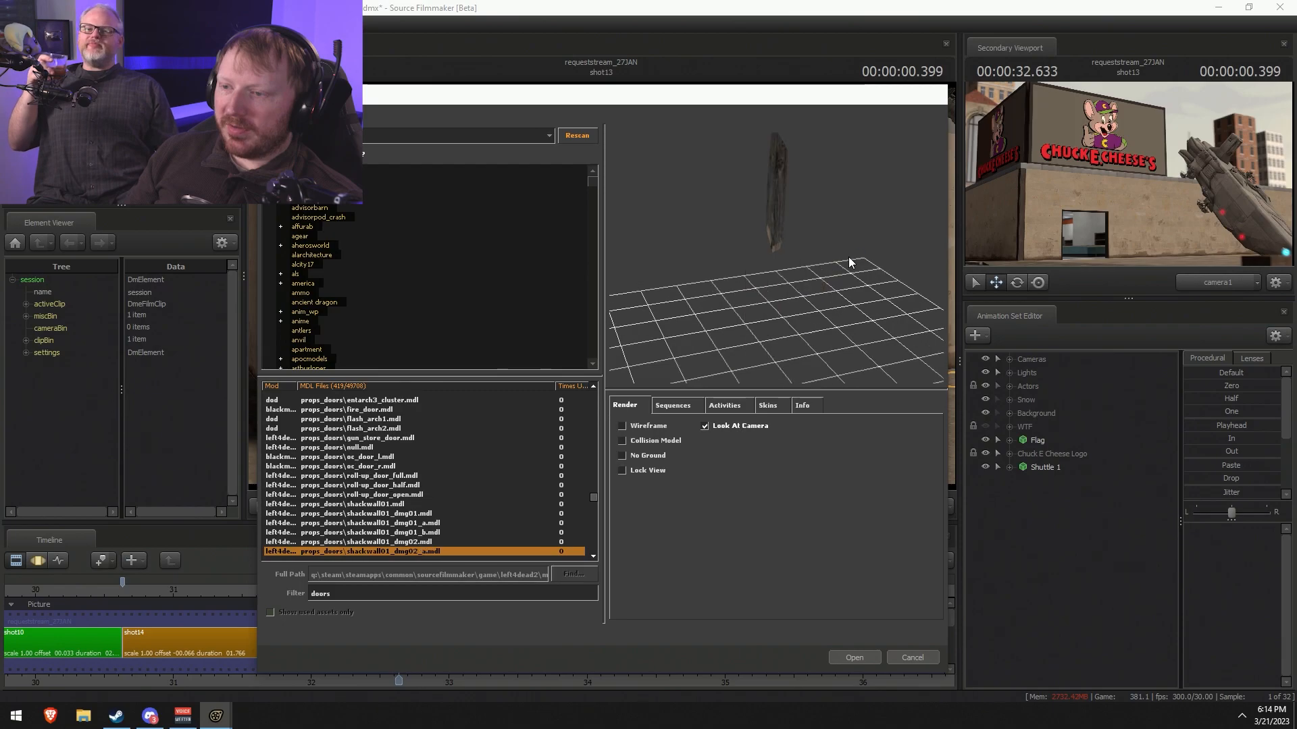
- Preview the damaged shack wall models following shackwall01_dmg02_a.mdl as far as shackwall01_dmg04.mdl
{"action": "key", "text": "Down"}
{"action": "key", "text": "Down"}
{"action": "key", "text": "Down"}
{"action": "key", "text": "Down"}
{"action": "key", "text": "Down"}
{"action": "key", "text": "Down"}
{"action": "key", "text": "Down"}
{"action": "key", "text": "Down"}
{"action": "key", "text": "Down"}
{"action": "key", "text": "Down"}
{"action": "key", "text": "Down"}
{"action": "key", "text": "Down"}
{"action": "key", "text": "Down"}
{"action": "key", "text": "Down"}
{"action": "key", "text": "Down"}
{"action": "key", "text": "Down"}
{"action": "key", "text": "Down"}
{"action": "key", "text": "Down"}
{"action": "key", "text": "Down"}
{"action": "key", "text": "Down"}
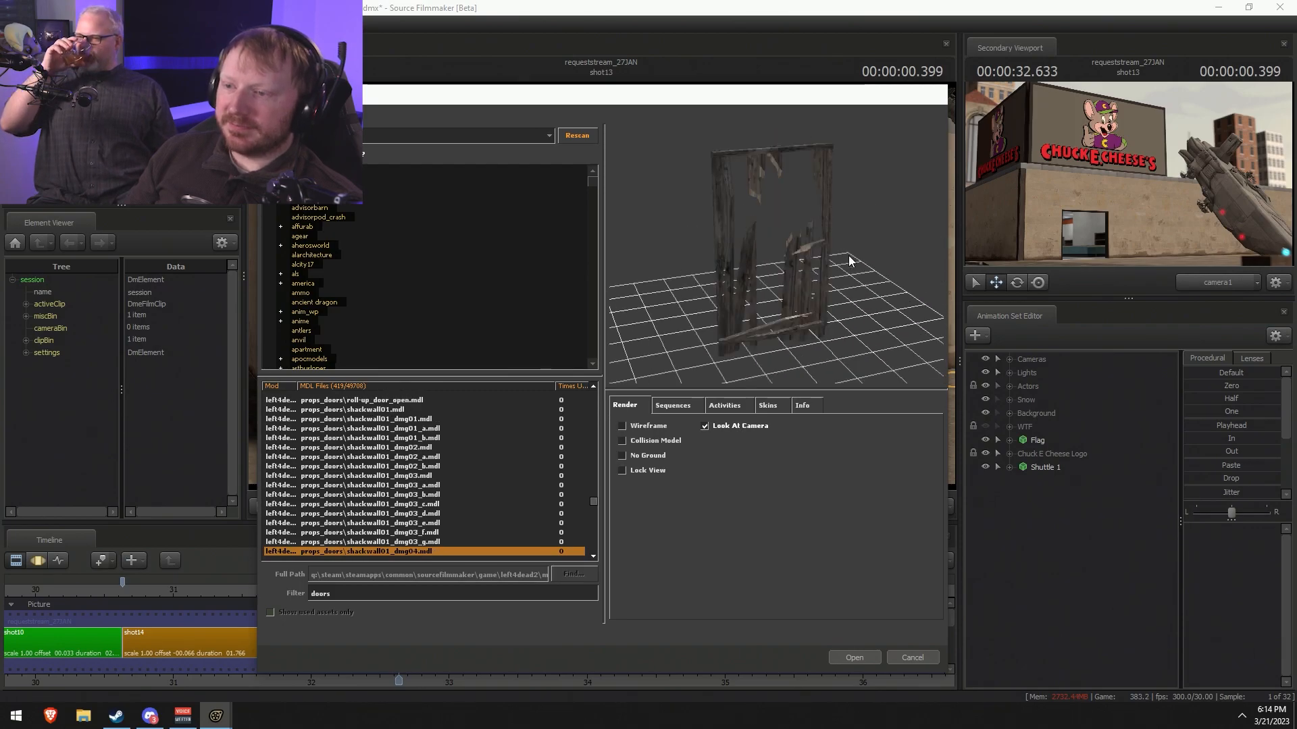
- Preview the models following shackwall01_dmg04.mdl, through the hospital, spawnroom, manor and moonbase doors, as far as missile_doors_frame.mdl
{"action": "key", "text": "Down"}
{"action": "key", "text": "Down"}
{"action": "key", "text": "Down"}
{"action": "key", "text": "Down"}
{"action": "key", "text": "Down"}
{"action": "key", "text": "Down"}
{"action": "key", "text": "Down"}
{"action": "key", "text": "Down"}
{"action": "key", "text": "Down"}
{"action": "key", "text": "Down"}
{"action": "key", "text": "Down"}
{"action": "key", "text": "Down"}
{"action": "key", "text": "Down"}
{"action": "key", "text": "Down"}
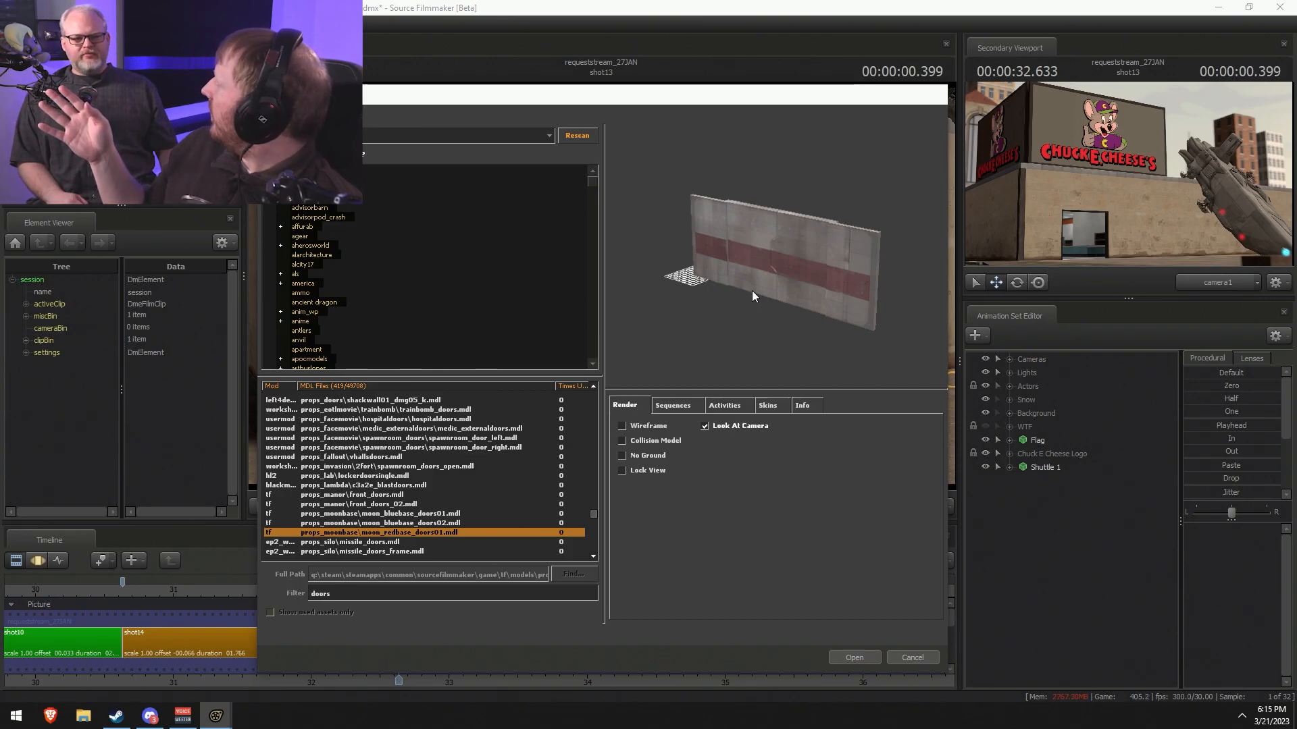
{"action": "key", "text": "Down"}
{"action": "key", "text": "Down"}
{"action": "key", "text": "Down"}
{"action": "key", "text": "Down"}
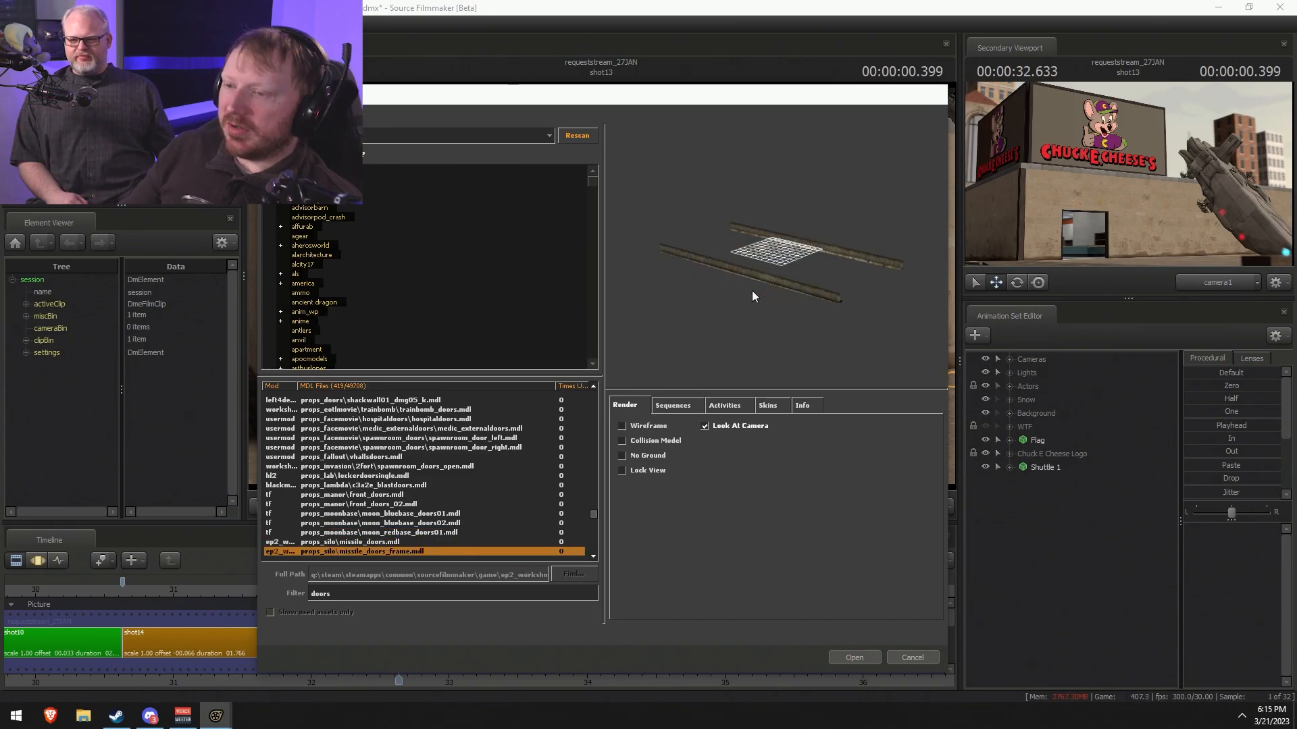
- Preview the models following missile_doors_frame.mdl, through the outdoor headgear and doorsingle.mdl, as far as the second barn door model
{"action": "key", "text": "Down"}
{"action": "key", "text": "Down"}
{"action": "key", "text": "Down"}
{"action": "key", "text": "Down"}
{"action": "key", "text": "Down"}
{"action": "key", "text": "Down"}
{"action": "key", "text": "Down"}
{"action": "key", "text": "Down"}
{"action": "key", "text": "Down"}
{"action": "key", "text": "Down"}
{"action": "key", "text": "Down"}
{"action": "key", "text": "Down"}
{"action": "key", "text": "Down"}
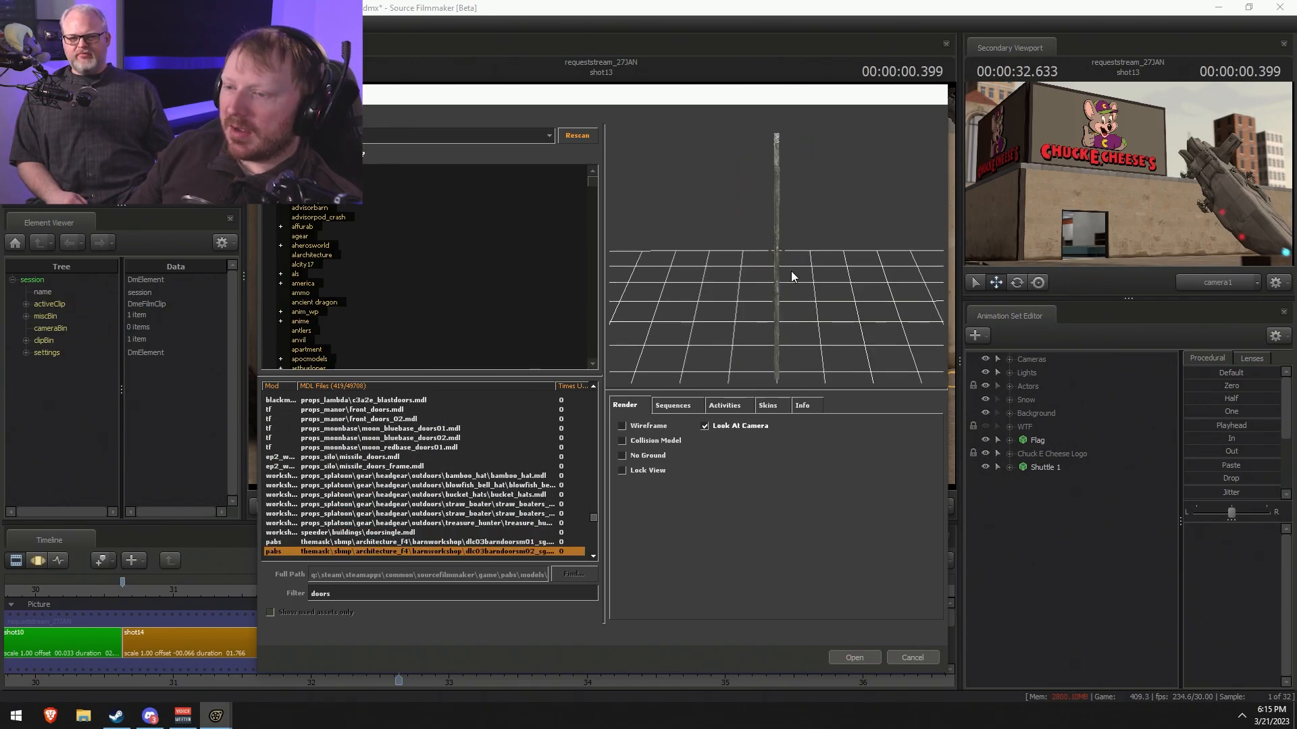
- Preview the models following the barn doors, through the lab corridor arches, barred doors and elevator panels, as far as obj_intercom_lock_sg.mdl
{"action": "key", "text": "Down"}
{"action": "key", "text": "Down"}
{"action": "key", "text": "Down"}
{"action": "key", "text": "Down"}
{"action": "key", "text": "Down"}
{"action": "key", "text": "Down"}
{"action": "key", "text": "Down"}
{"action": "key", "text": "Down"}
{"action": "key", "text": "Down"}
{"action": "key", "text": "Down"}
{"action": "key", "text": "Down"}
{"action": "key", "text": "Down"}
{"action": "key", "text": "Down"}
{"action": "key", "text": "Down"}
{"action": "key", "text": "Down"}
{"action": "key", "text": "Down"}
{"action": "key", "text": "Down"}
{"action": "key", "text": "Down"}
{"action": "key", "text": "Down"}
{"action": "key", "text": "Down"}
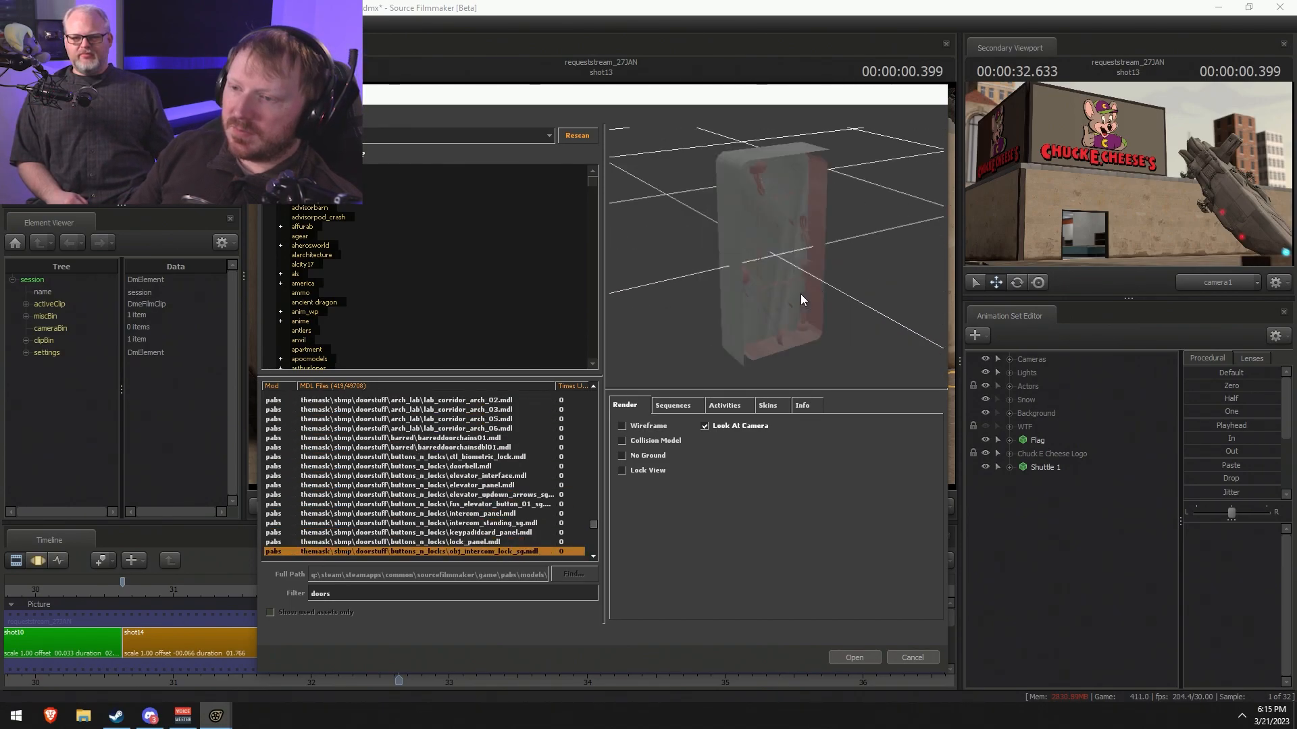
- Preview the models following obj_intercom_lock_sg.mdl, through the common, elevator and glass doors, as far as greece_conf_center_door_a_r.mdl
{"action": "key", "text": "Down"}
{"action": "key", "text": "Down"}
{"action": "key", "text": "Down"}
{"action": "key", "text": "Down"}
{"action": "key", "text": "Down"}
{"action": "key", "text": "Down"}
{"action": "key", "text": "Down"}
{"action": "key", "text": "Down"}
{"action": "key", "text": "Down"}
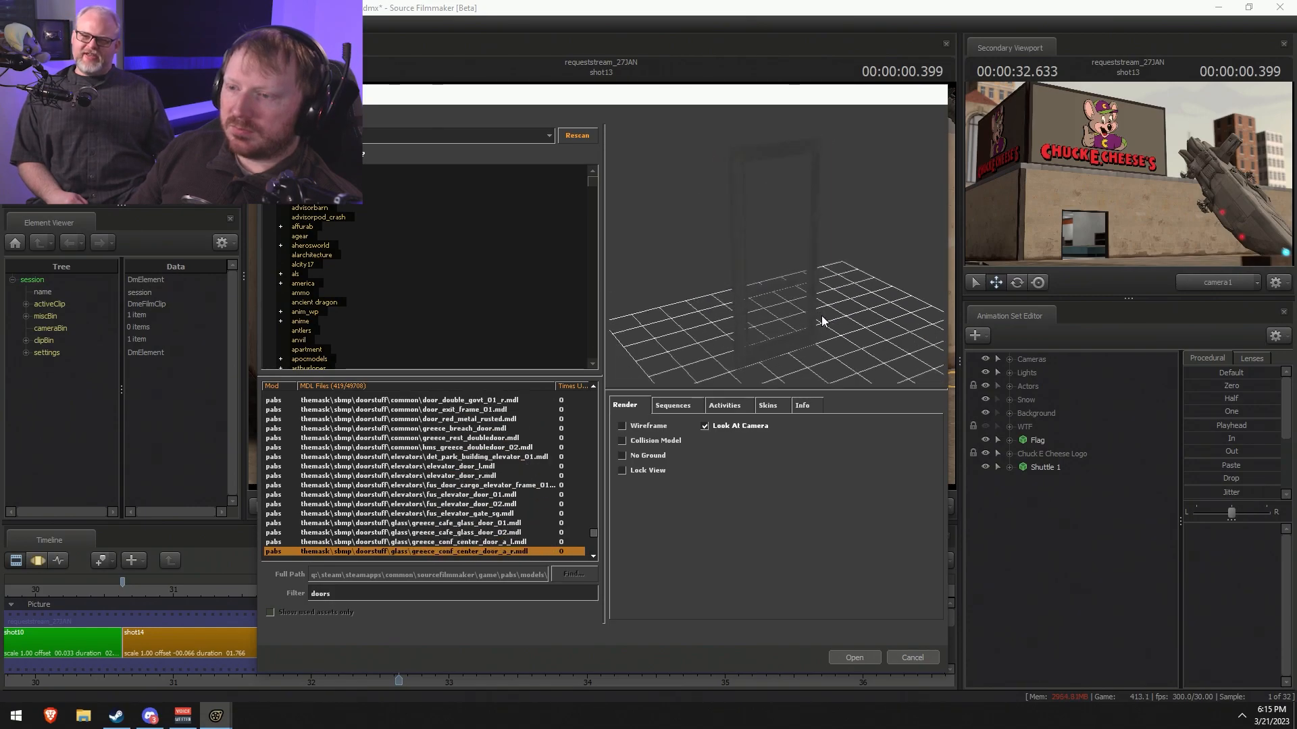
- Preview the door handles, kpa plated doors and medieval wooden doors that follow greece_conf_center_door_a_r.mdl
{"action": "key", "text": "Down"}
{"action": "key", "text": "Down"}
{"action": "key", "text": "Down"}
{"action": "key", "text": "Down"}
{"action": "key", "text": "Down"}
{"action": "key", "text": "Down"}
{"action": "key", "text": "Down"}
{"action": "key", "text": "Down"}
{"action": "key", "text": "Down"}
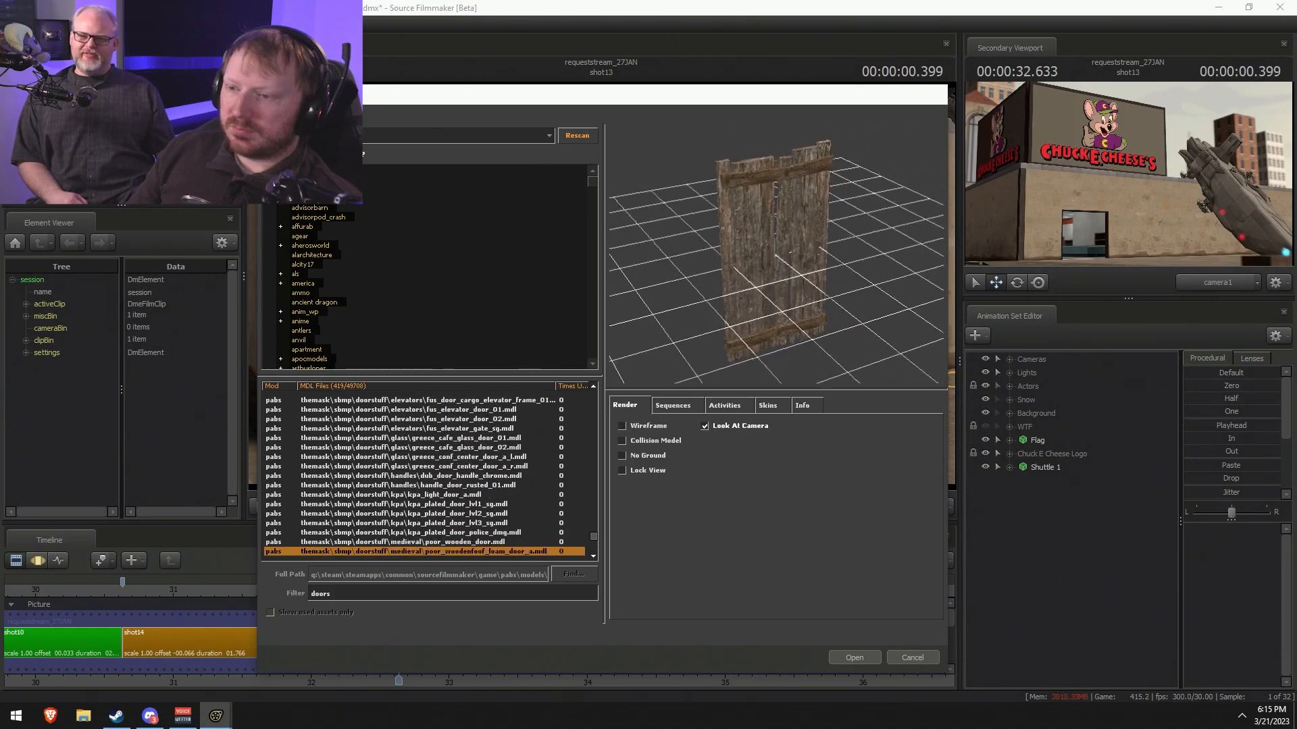
- Preview the remaining medieval doors and the security door models as far as fin_exit_tunnel_doors_02.mdl
{"action": "key", "text": "Down"}
{"action": "key", "text": "Down"}
{"action": "key", "text": "Down"}
{"action": "key", "text": "Down"}
{"action": "key", "text": "Down"}
{"action": "key", "text": "Down"}
{"action": "key", "text": "Down"}
{"action": "key", "text": "Down"}
{"action": "key", "text": "Down"}
{"action": "key", "text": "Down"}
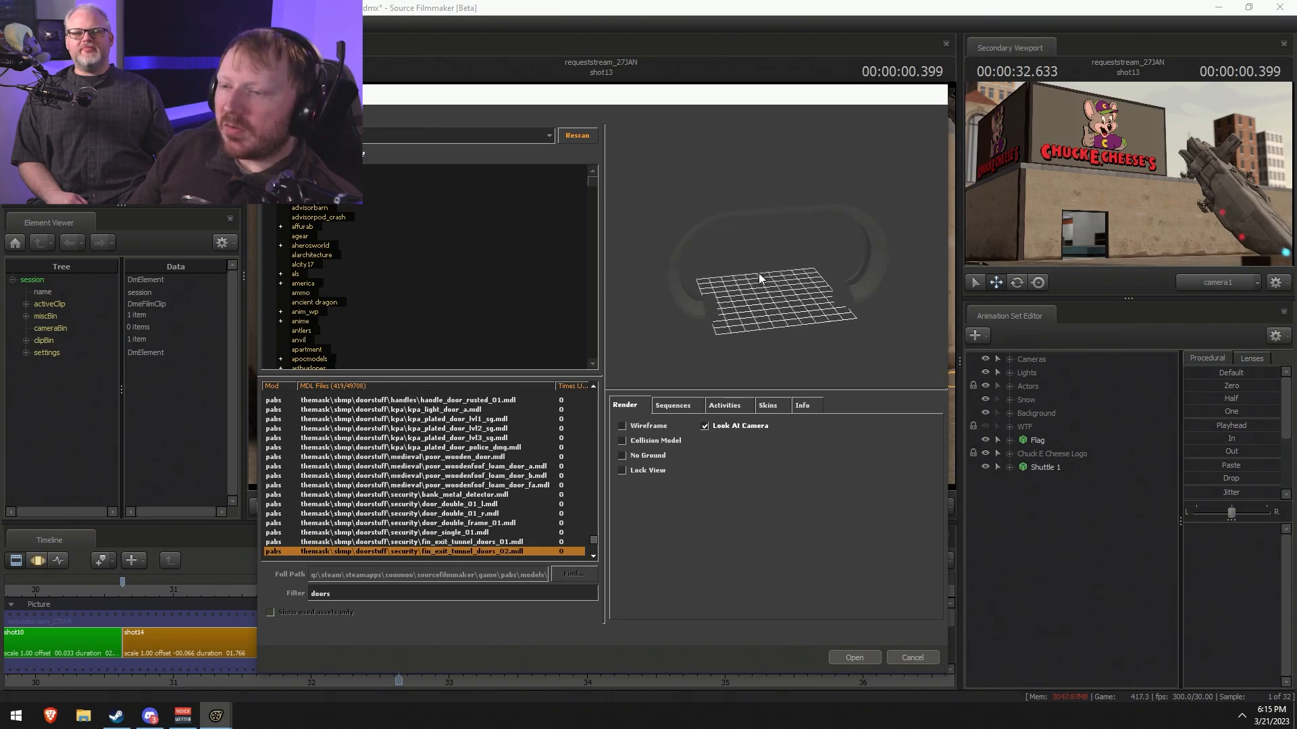
- Preview the heavy gates, train line walls and furniture door models following fin_exit_tunnel_doors_02.mdl, as far as the heavy door
{"action": "key", "text": "Down"}
{"action": "key", "text": "Down"}
{"action": "key", "text": "Down"}
{"action": "key", "text": "Down"}
{"action": "key", "text": "Down"}
{"action": "key", "text": "Down"}
{"action": "key", "text": "Down"}
{"action": "key", "text": "Down"}
{"action": "key", "text": "Down"}
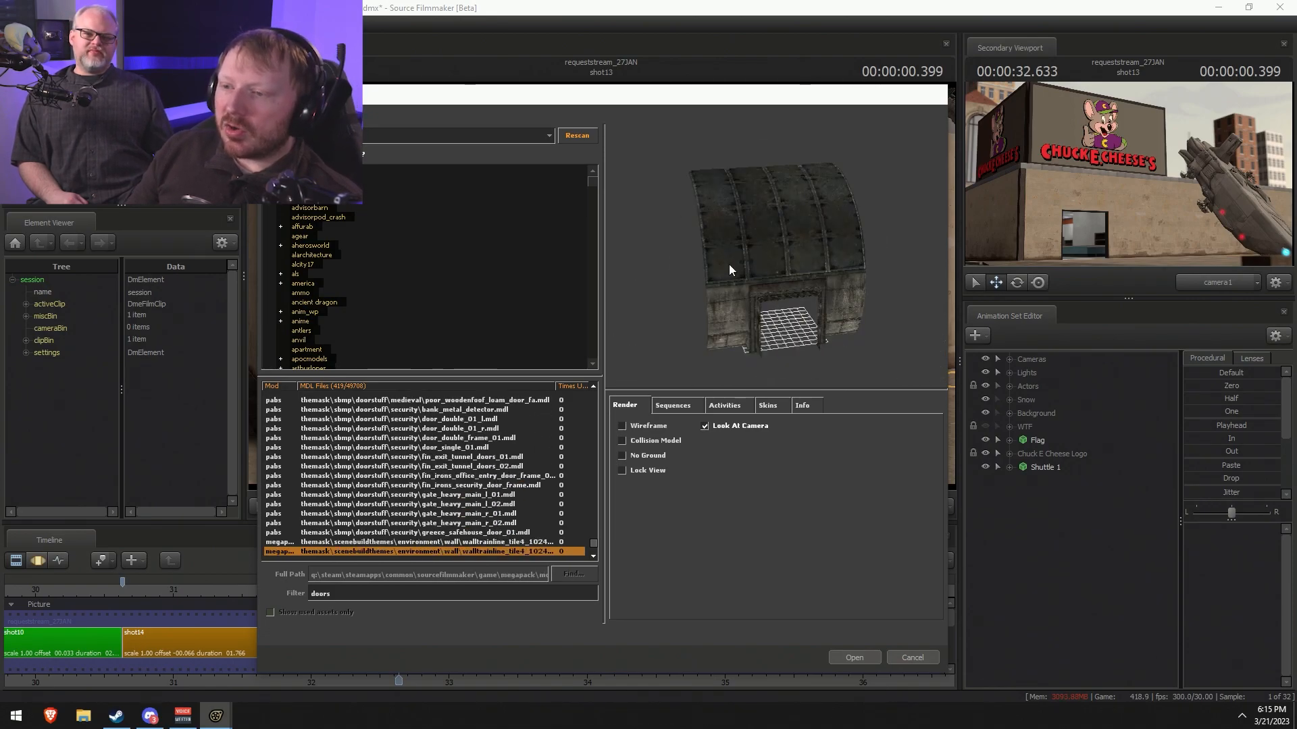
{"action": "key", "text": "Down"}
{"action": "key", "text": "Down"}
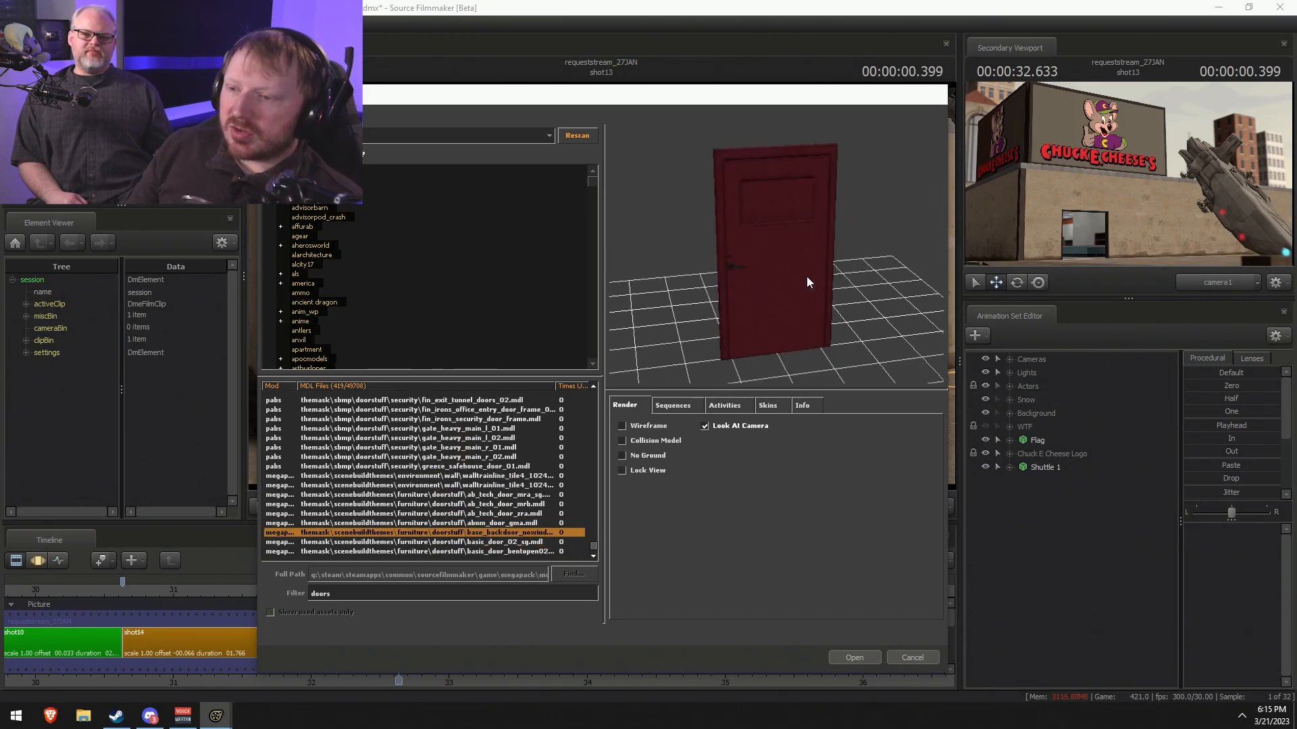
{"action": "key", "text": "Down"}
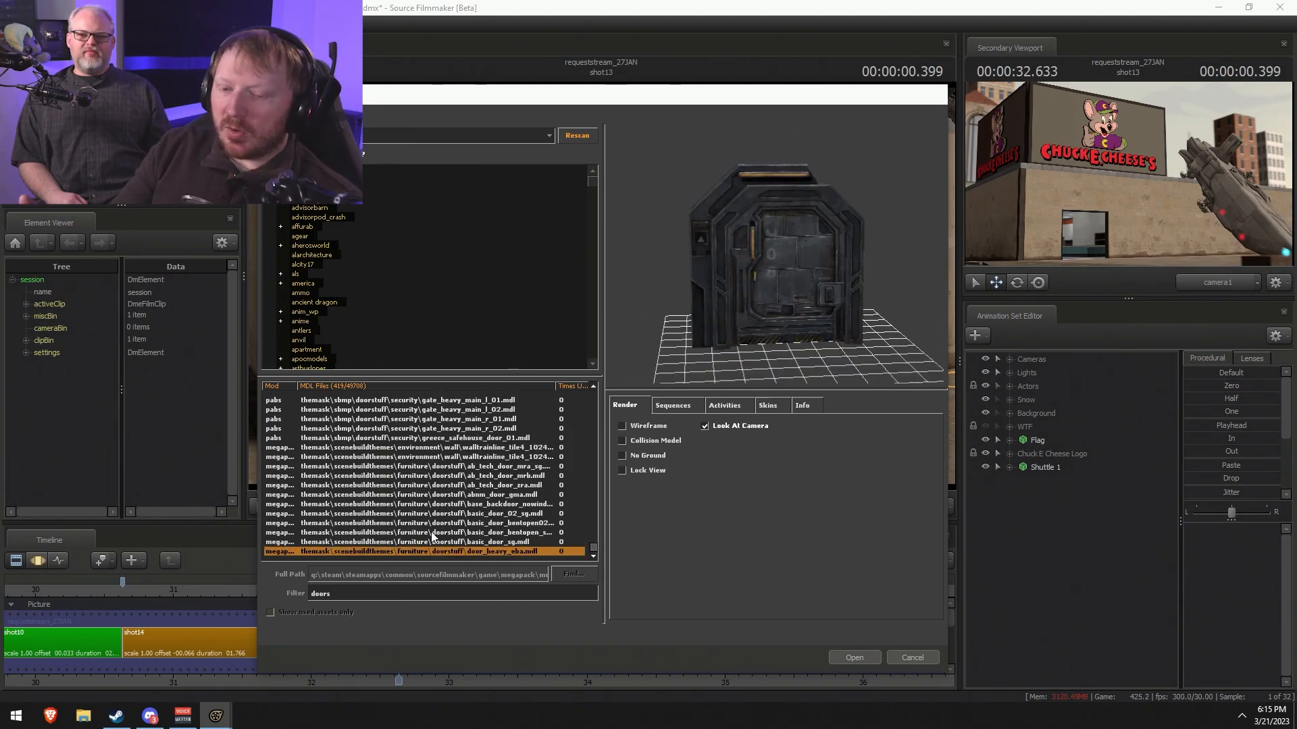
- Broaden the model filter from "doors" to "door"
{"action": "left_click", "coordinate": [371, 594]}
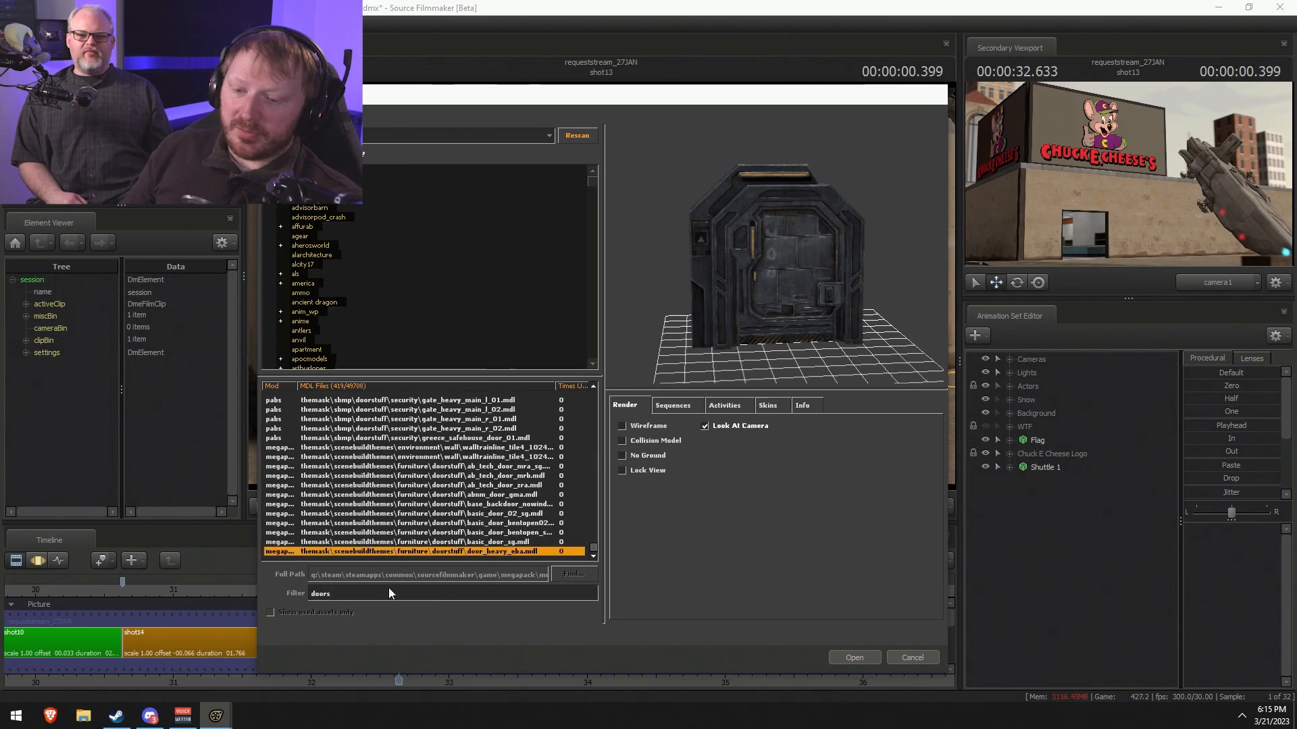
{"action": "key", "text": "BackSpace"}
{"action": "scroll", "coordinate": [505, 425], "scroll_direction": "up", "scroll_amount": 6}
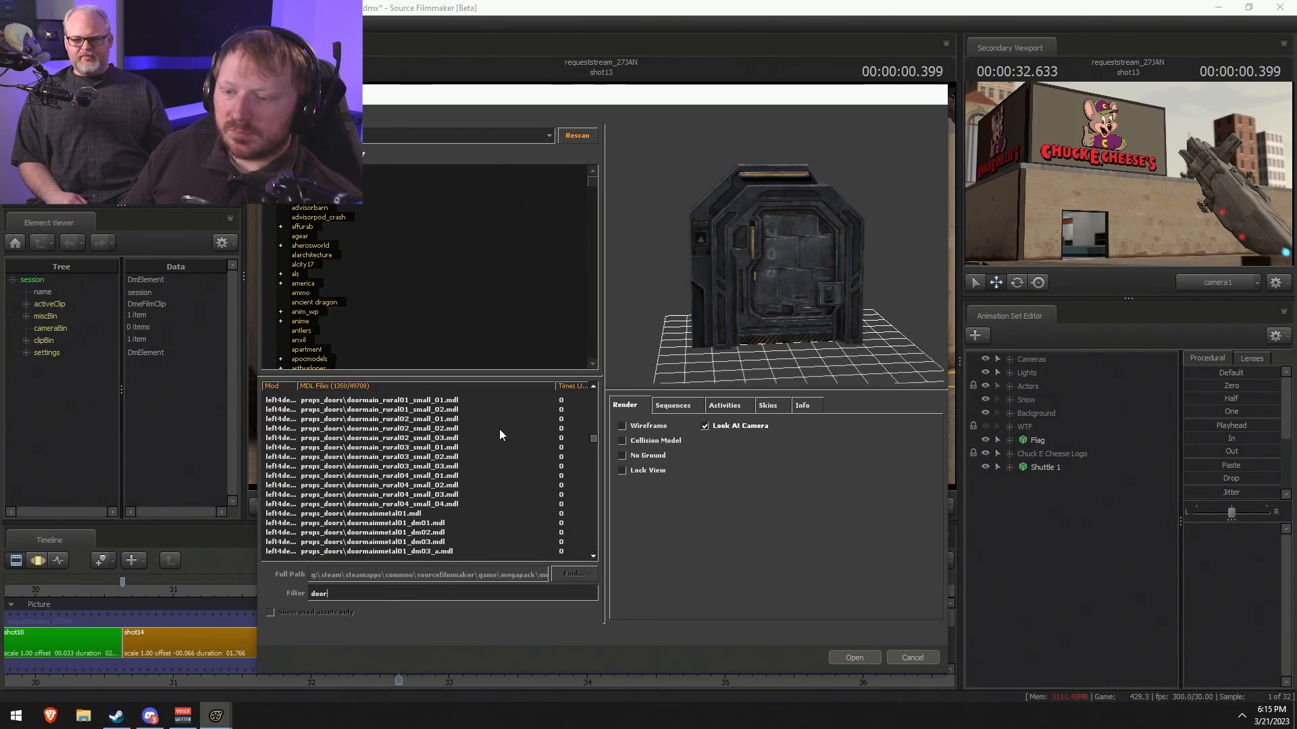
- Preview the doormainmetal01 damage variants and the neighbouring rural main door models in the broadened list
{"action": "left_click", "coordinate": [447, 506]}
{"action": "key", "text": "Down"}
{"action": "key", "text": "Down"}
{"action": "key", "text": "Up"}
{"action": "key", "text": "Up"}
{"action": "key", "text": "Up"}
{"action": "key", "text": "Up"}
{"action": "key", "text": "Up"}
{"action": "key", "text": "Up"}
{"action": "key", "text": "Up"}
{"action": "key", "text": "Up"}
{"action": "key", "text": "Up"}
{"action": "key", "text": "Up"}
{"action": "key", "text": "Up"}
{"action": "key", "text": "Up"}
{"action": "key", "text": "Up"}
{"action": "key", "text": "Up"}
{"action": "key", "text": "Up"}
{"action": "key", "text": "Up"}
{"action": "key", "text": "Up"}
{"action": "key", "text": "Up"}
{"action": "key", "text": "Up"}
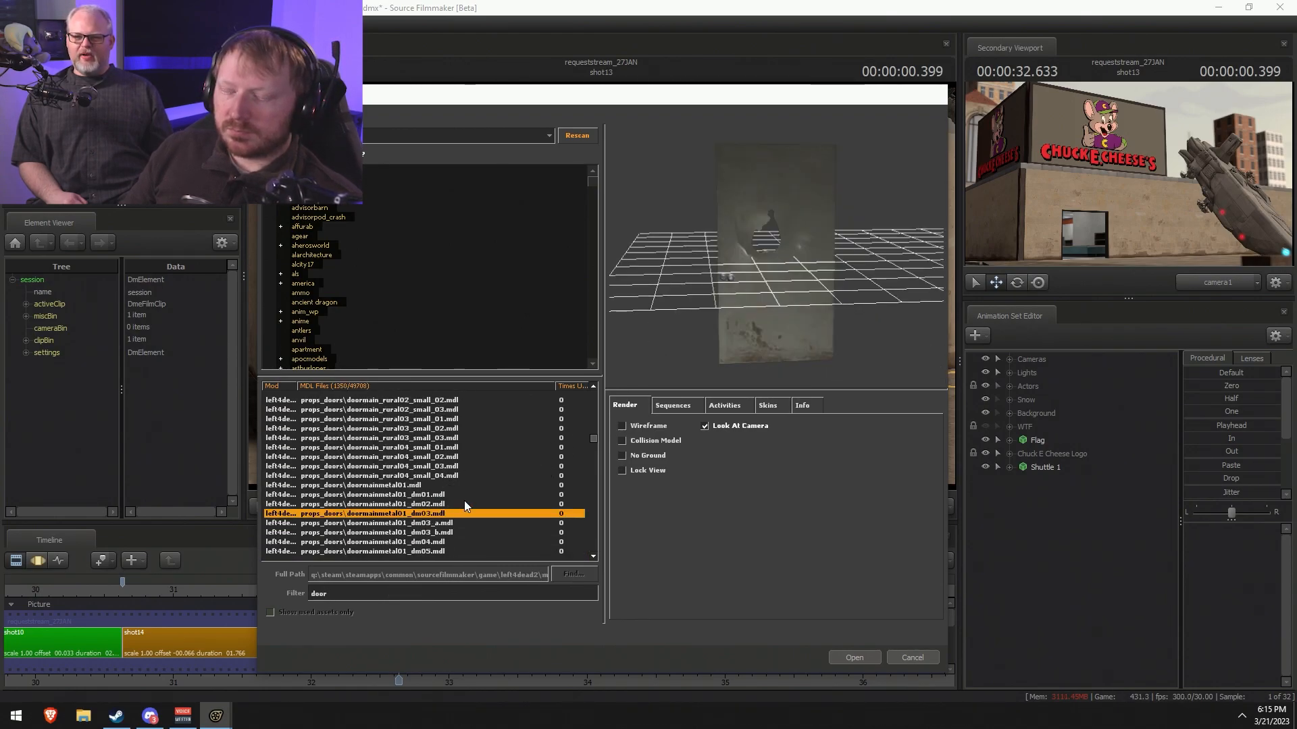
{"action": "key", "text": "Up"}
{"action": "key", "text": "Up"}
{"action": "key", "text": "Up"}
{"action": "key", "text": "Up"}
{"action": "key", "text": "Up"}
- Return to the start of the filtered list and preview the models from portal_door_lowres.mdl through the hotel and tenement exterior doors
{"action": "left_click_drag", "start_coordinate": [590, 441], "coordinate": [587, 378]}
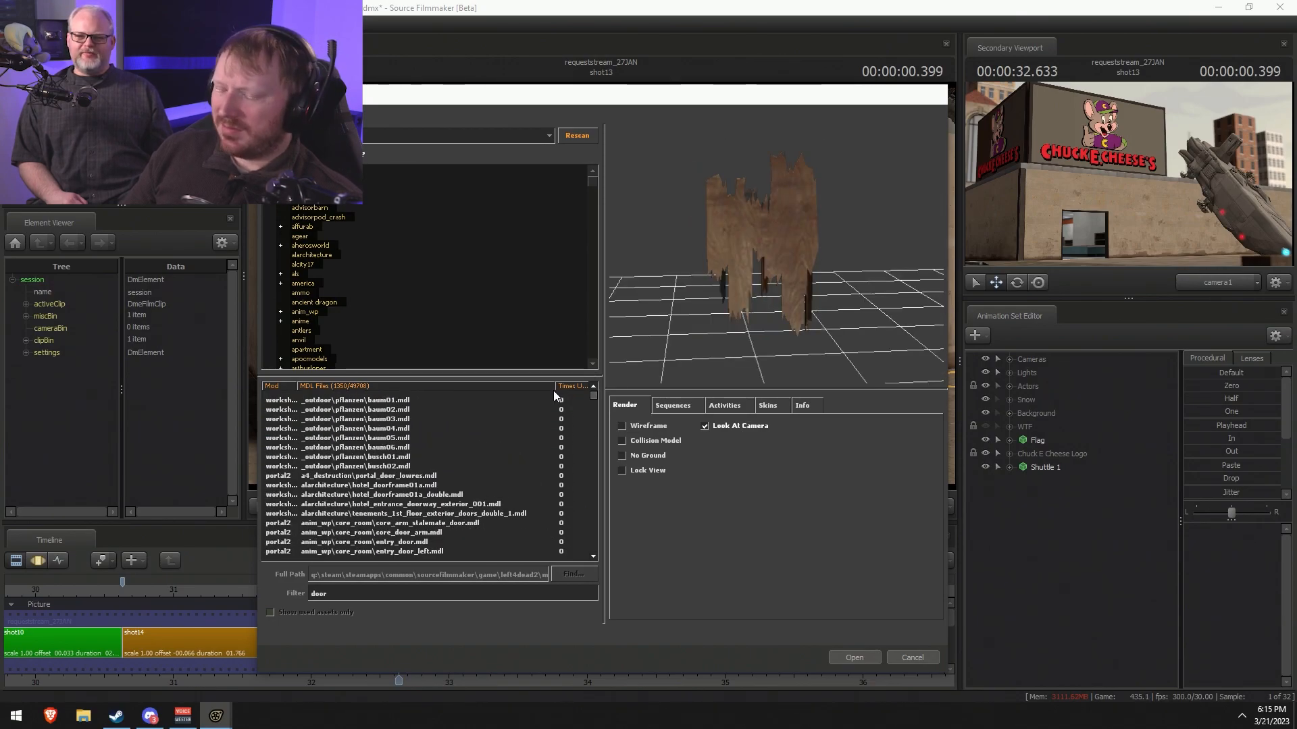
{"action": "left_click", "coordinate": [396, 487]}
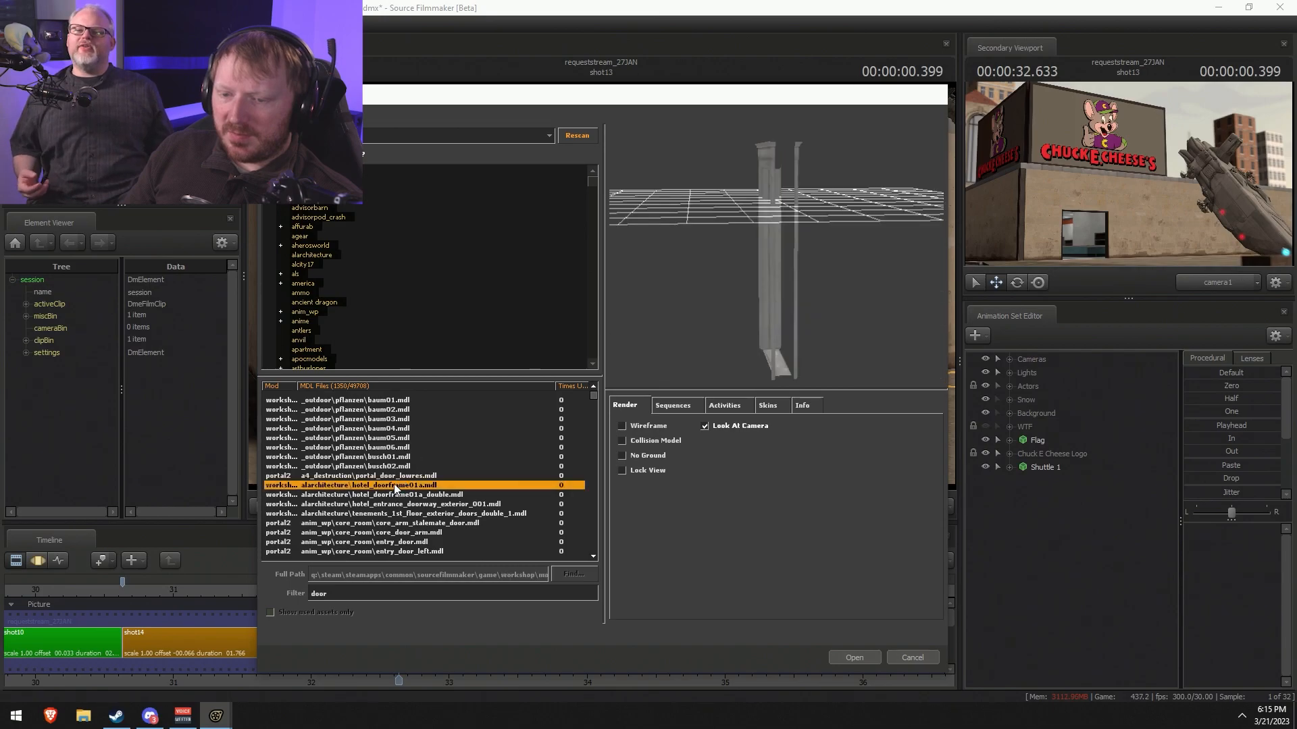
{"action": "left_click", "coordinate": [398, 476]}
{"action": "key", "text": "Down"}
{"action": "key", "text": "Down"}
{"action": "key", "text": "Down"}
{"action": "key", "text": "Down"}
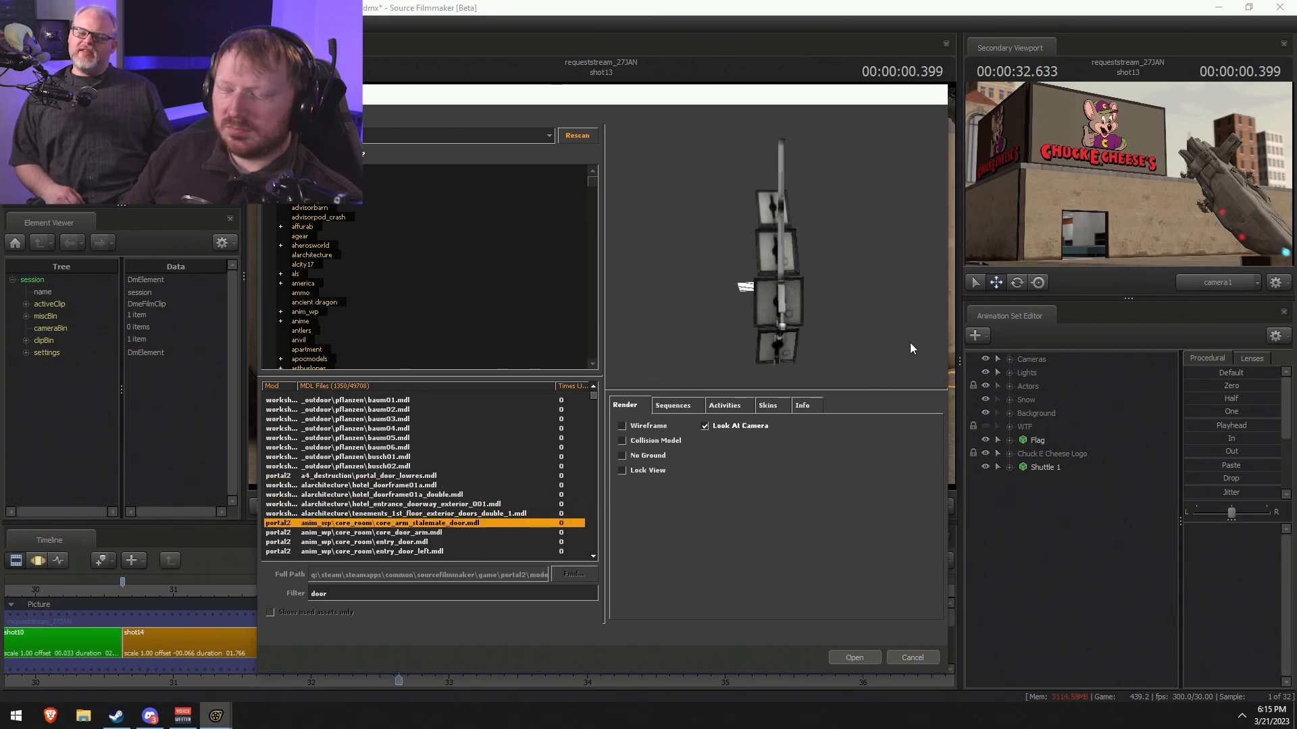
{"action": "key", "text": "Up"}
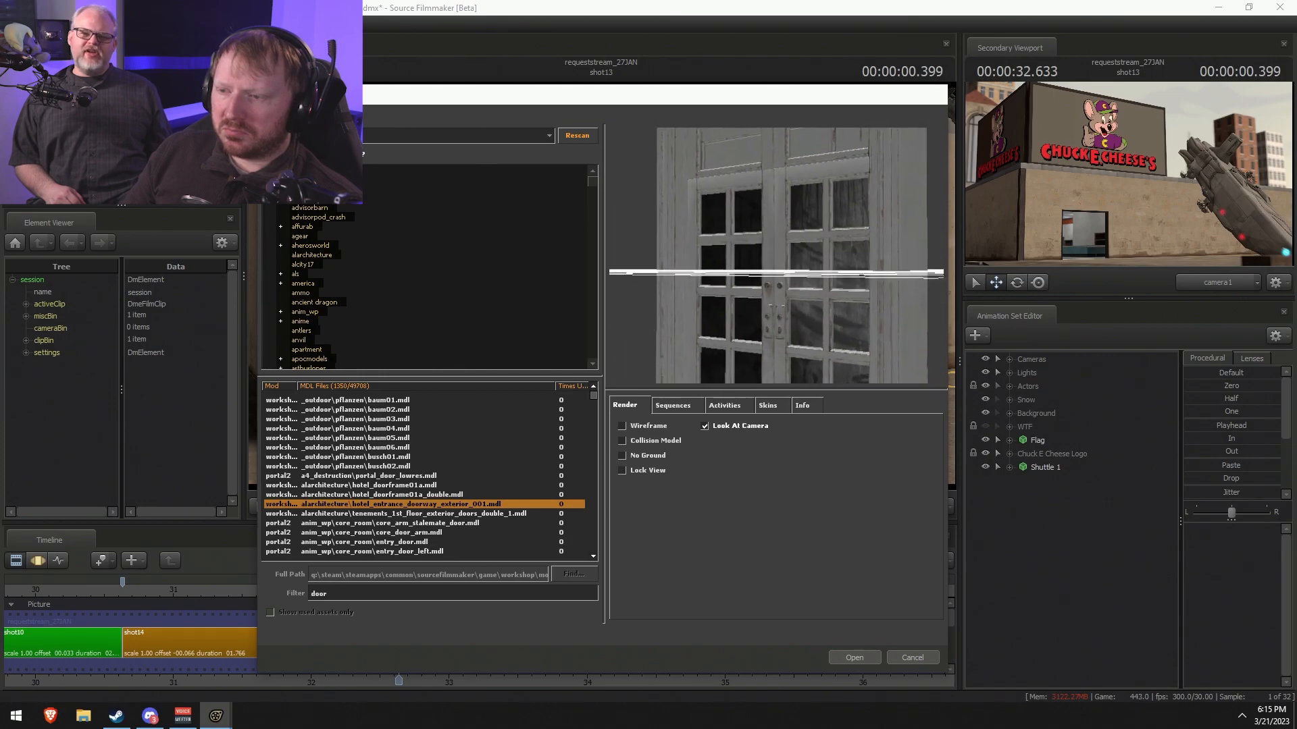
- Inspect hotel_entrance_doorway_exterior_001.mdl up close and compare it with the neighbouring tenement and core room door models
{"action": "mouse_move", "coordinate": [685, 243]}
{"action": "left_mouse_down"}
{"action": "mouse_move", "coordinate": [757, 243]}
{"action": "mouse_move", "coordinate": [685, 243]}
{"action": "left_mouse_up"}
{"action": "key", "text": "Down"}
{"action": "key", "text": "Down"}
{"action": "key", "text": "Down"}
{"action": "key", "text": "Down"}
{"action": "key", "text": "Down"}
{"action": "key", "text": "Down"}
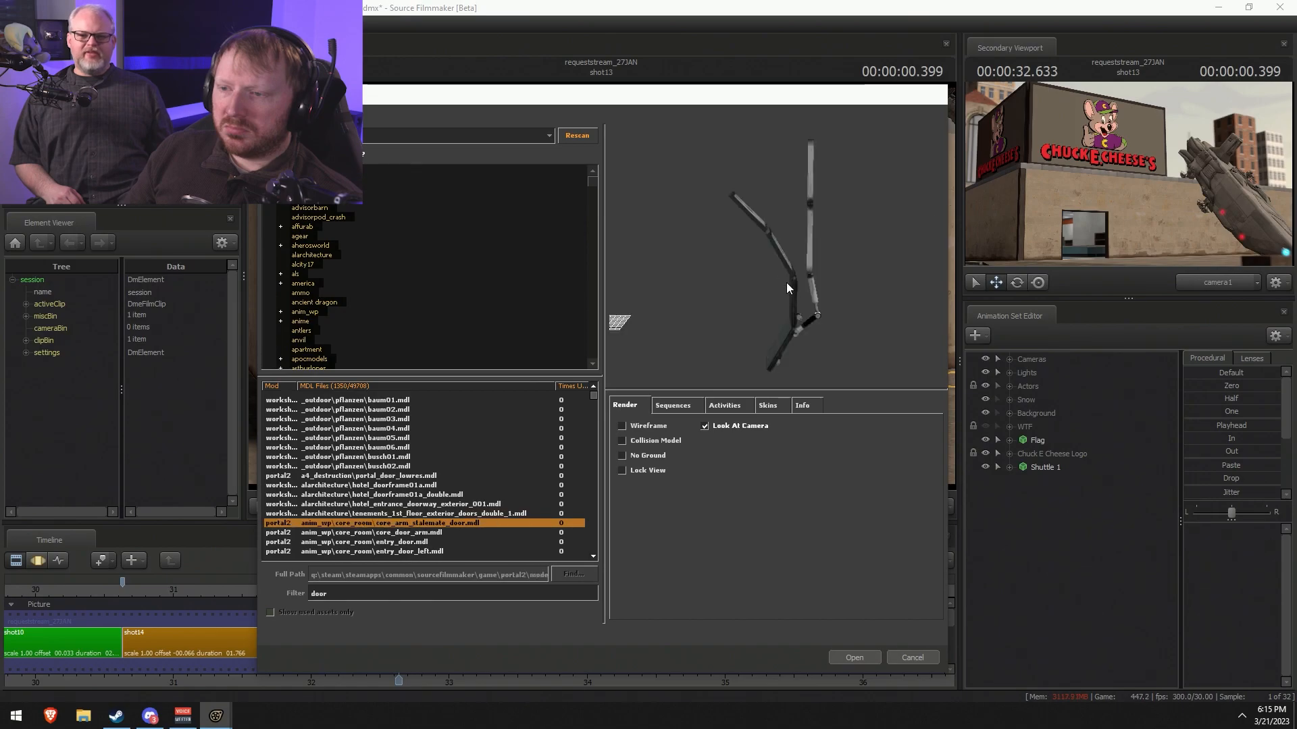
{"action": "key", "text": "Up"}
{"action": "key", "text": "Up"}
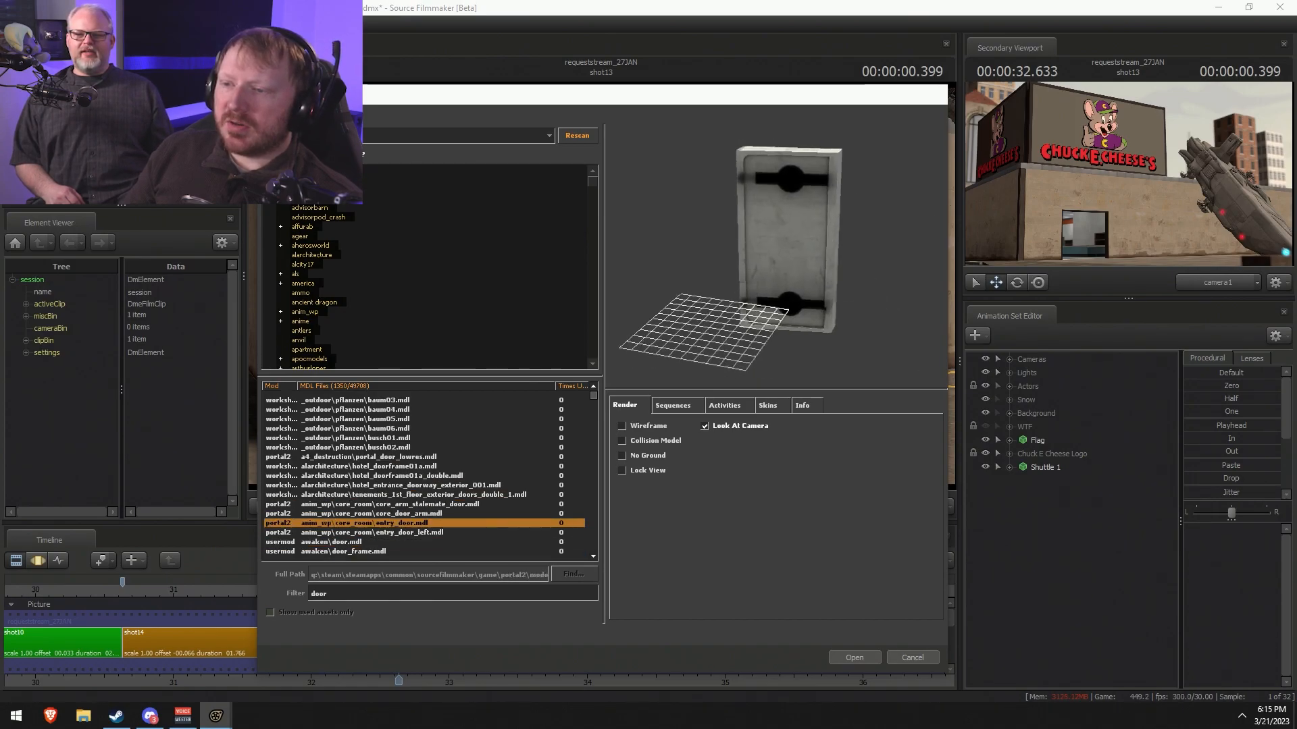
- Preview the core room entry doors and the awaken door models as far as door_frame.mdl
{"action": "key", "text": "Down"}
{"action": "key", "text": "Down"}
{"action": "key", "text": "Down"}
{"action": "key", "text": "Down"}
{"action": "key", "text": "Down"}
{"action": "key", "text": "Down"}
{"action": "key", "text": "Down"}
{"action": "key", "text": "Down"}
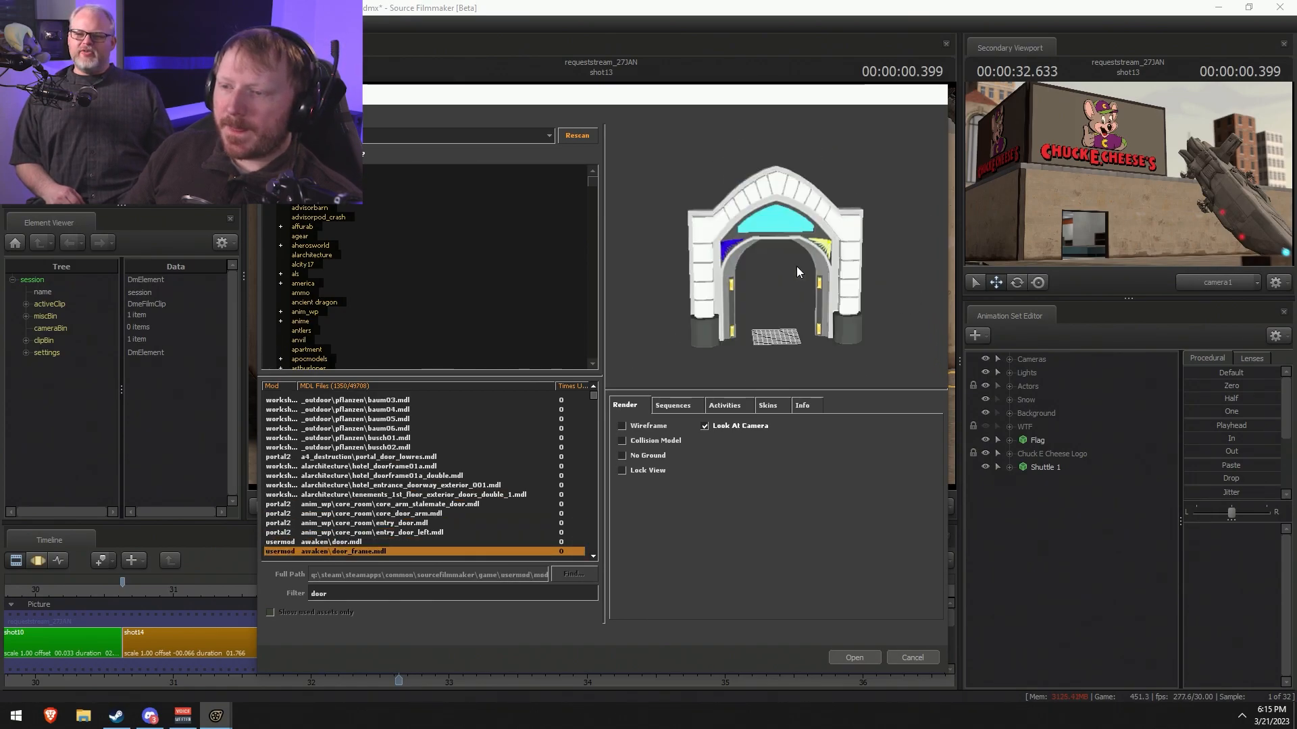
- Preview the models following the awaken door frame, through the hangar floor doors and door frames, as far as doors_glass_1.mdl
{"action": "key", "text": "Down"}
{"action": "key", "text": "Down"}
{"action": "key", "text": "Down"}
{"action": "key", "text": "Down"}
{"action": "key", "text": "Down"}
{"action": "key", "text": "Down"}
{"action": "key", "text": "Down"}
{"action": "key", "text": "Down"}
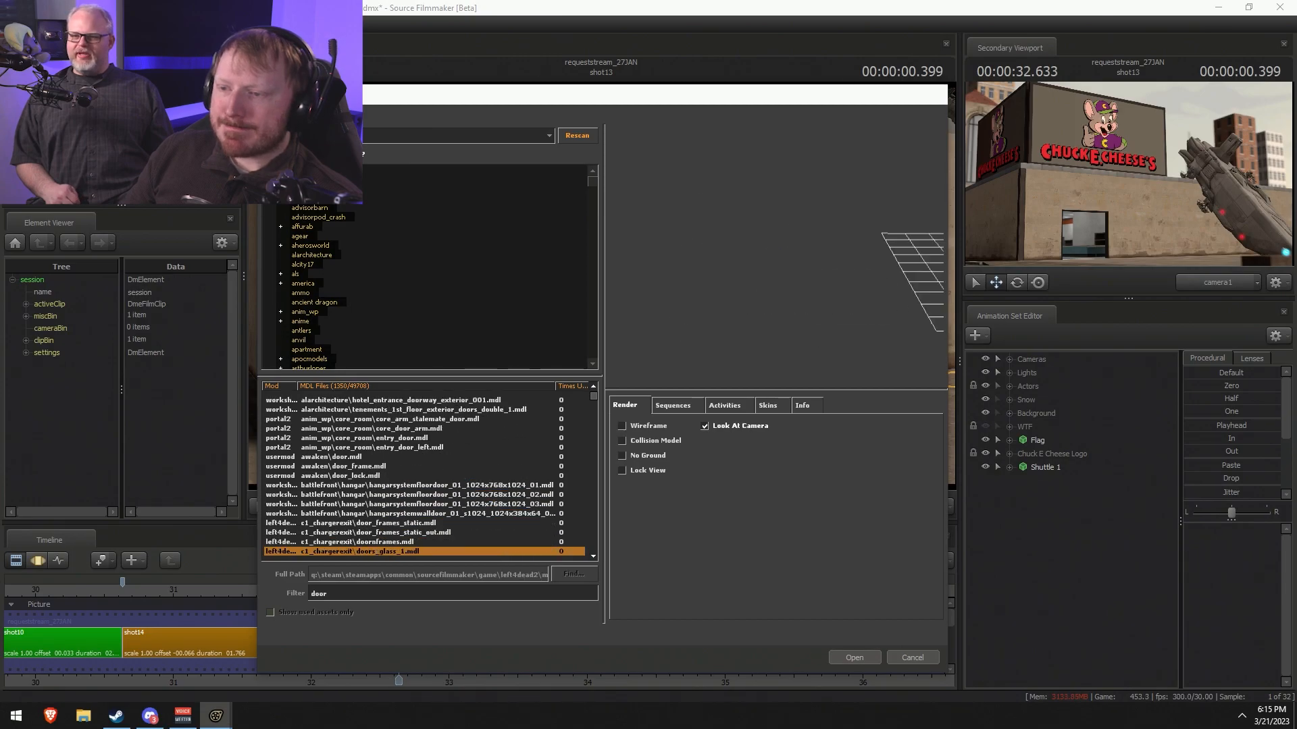
- Preview the remaining chargerexit glass doors and the cara_dest doors as far as cb_door.mdl
{"action": "key", "text": "Down"}
{"action": "key", "text": "Down"}
{"action": "key", "text": "Down"}
{"action": "key", "text": "Down"}
{"action": "key", "text": "Down"}
{"action": "key", "text": "Down"}
{"action": "key", "text": "Down"}
{"action": "key", "text": "Down"}
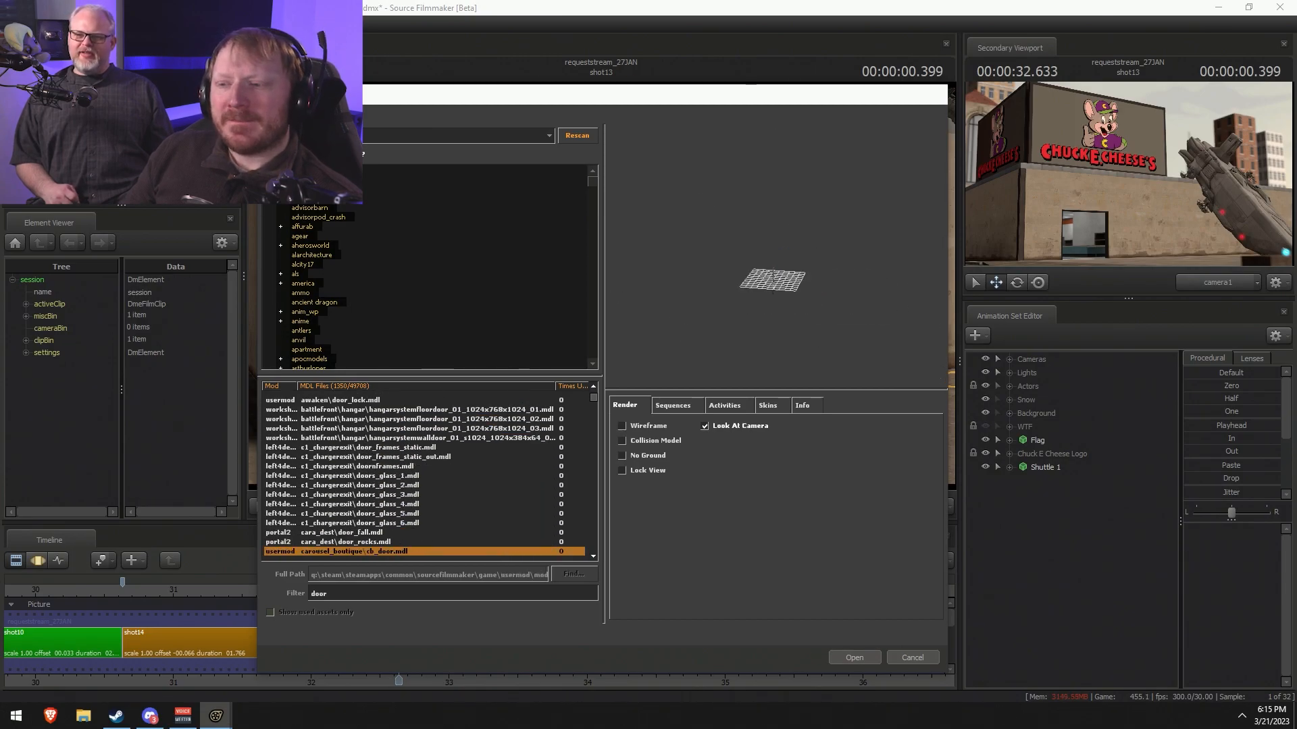
- Preview the models following cb_door.mdl, through the carousel boutique, container ride and Italy doors, as far as hotel_window_a.mdl
{"action": "key", "text": "Down"}
{"action": "key", "text": "Down"}
{"action": "key", "text": "Down"}
{"action": "key", "text": "Down"}
{"action": "key", "text": "Down"}
{"action": "key", "text": "Down"}
{"action": "key", "text": "Down"}
{"action": "key", "text": "Down"}
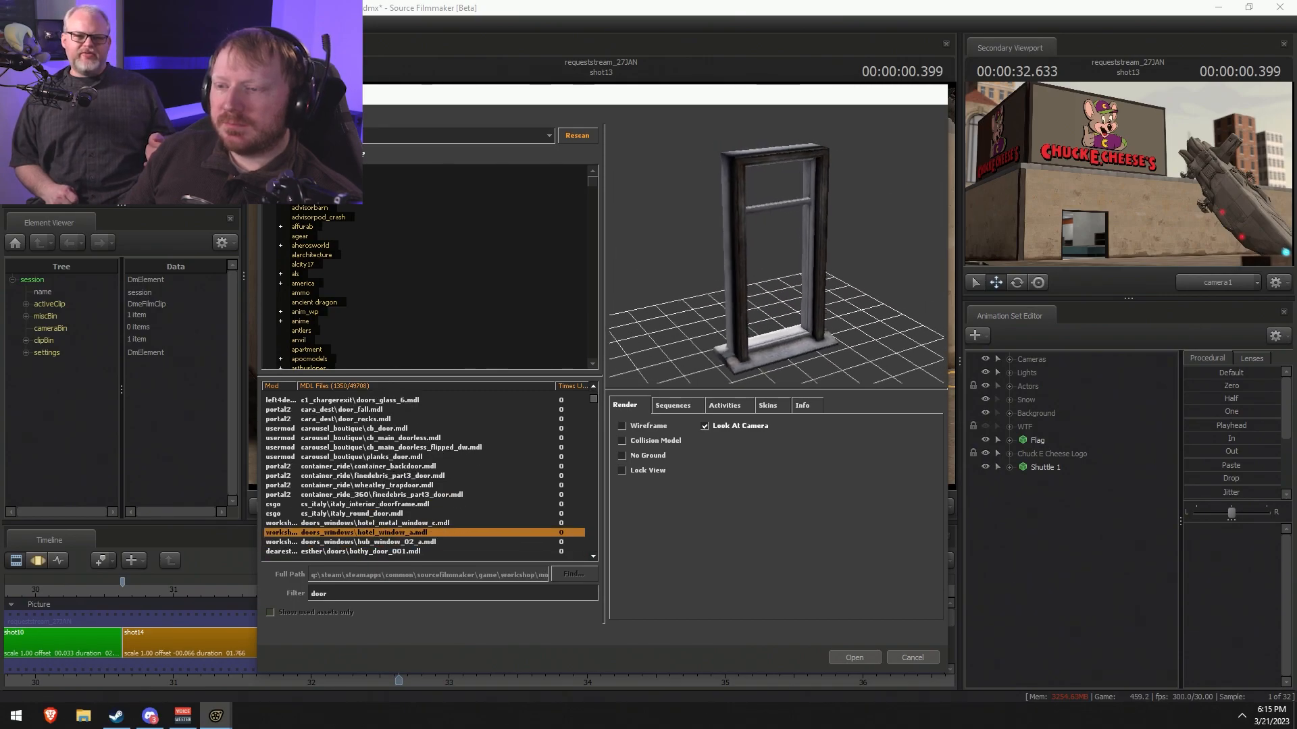
- Preview the hub window and the esther door models, and go back to door_001.mdl
{"action": "key", "text": "Down"}
{"action": "key", "text": "Down"}
{"action": "key", "text": "Down"}
{"action": "key", "text": "Down"}
{"action": "key", "text": "Up"}
{"action": "key", "text": "Up"}
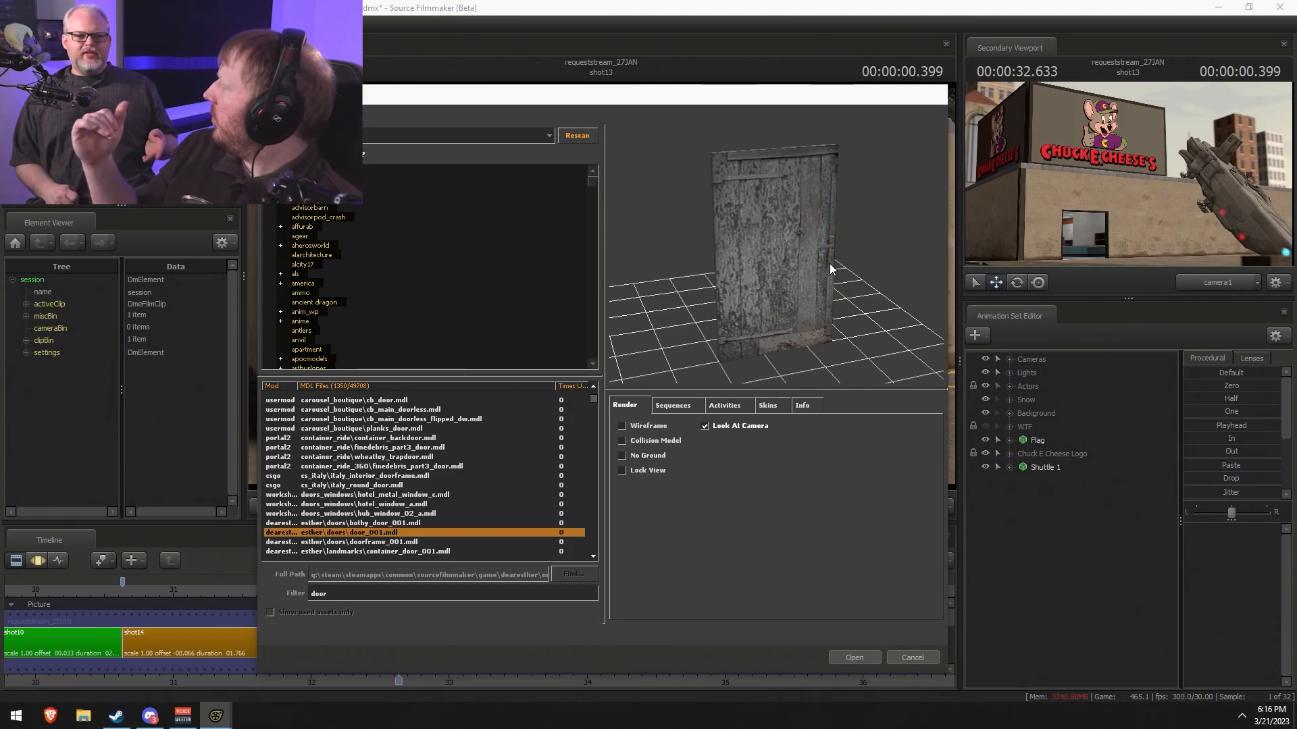
- Preview the models following door_001.mdl, through the esther frame, container and car doors, as far as the Death Star ds_door03.mdl
{"action": "key", "text": "Down"}
{"action": "key", "text": "Down"}
{"action": "key", "text": "Down"}
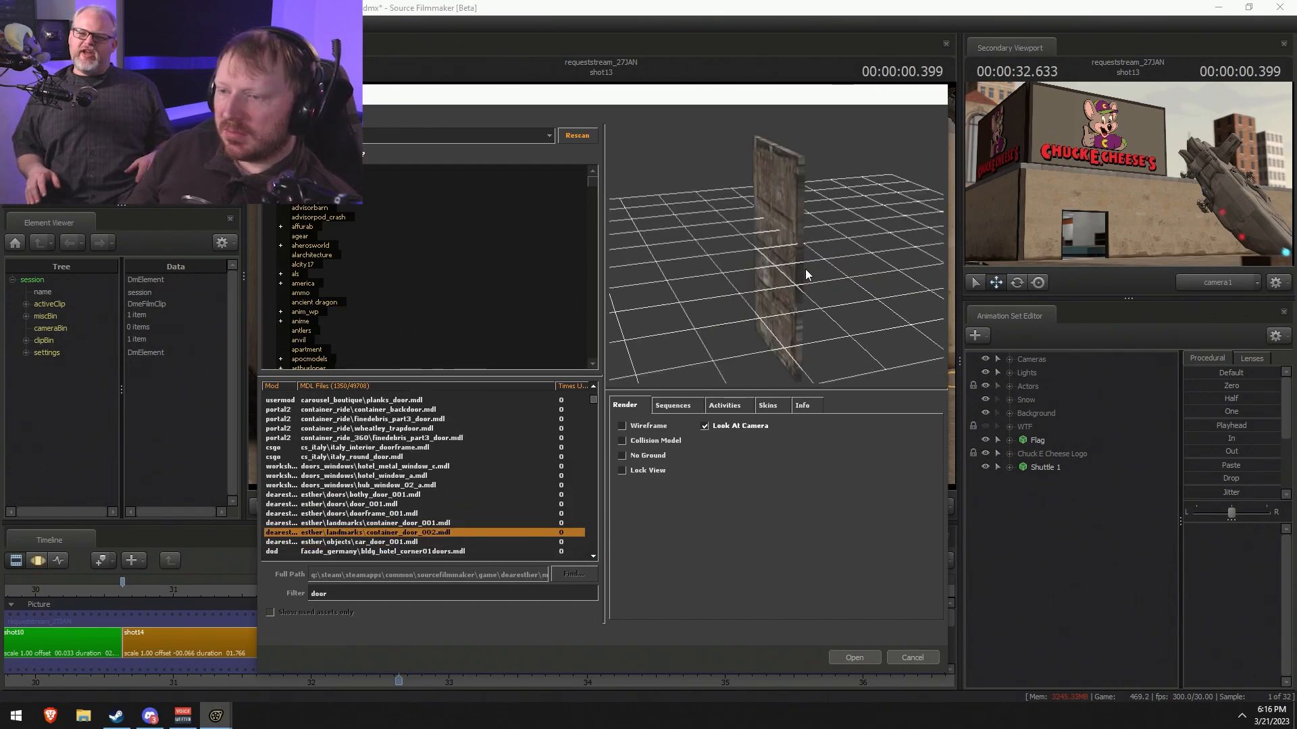
{"action": "key", "text": "Down"}
{"action": "key", "text": "Down"}
{"action": "key", "text": "Down"}
{"action": "key", "text": "Down"}
{"action": "key", "text": "Down"}
{"action": "key", "text": "Down"}
{"action": "key", "text": "Down"}
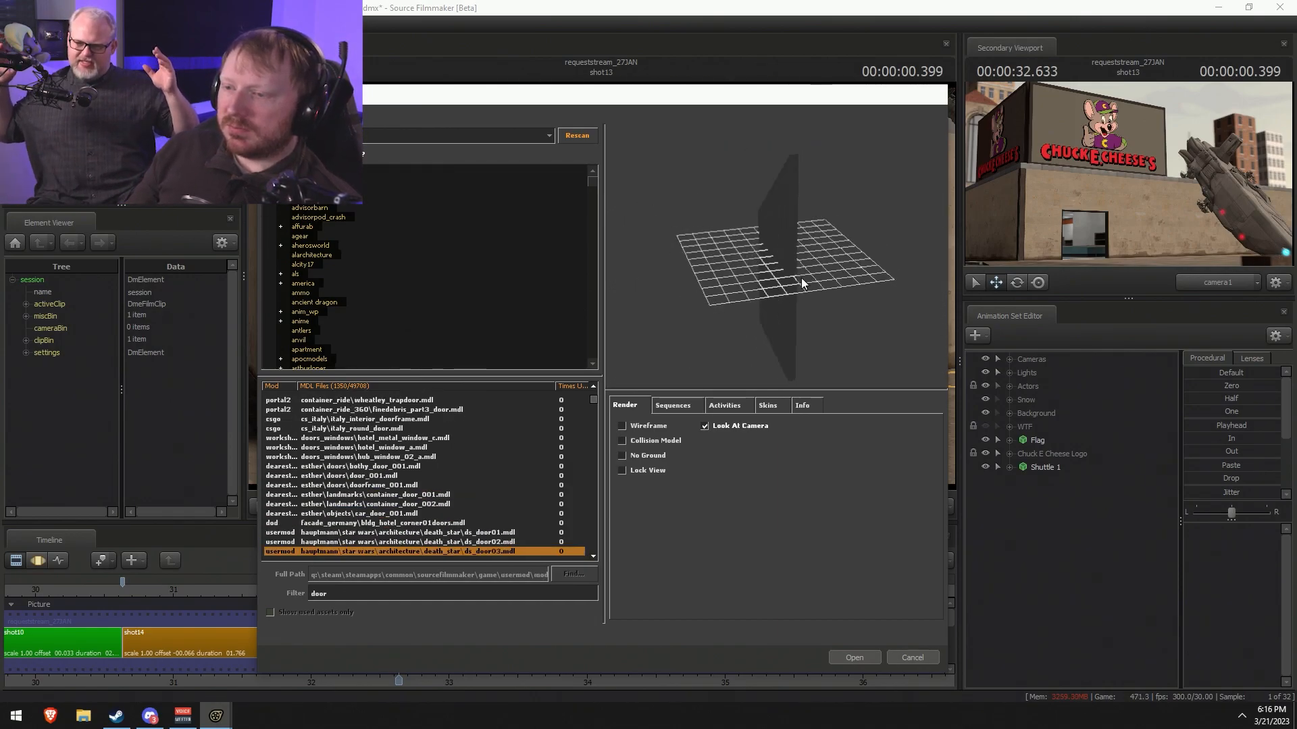
{"action": "key", "text": "Up"}
{"action": "key", "text": "Up"}
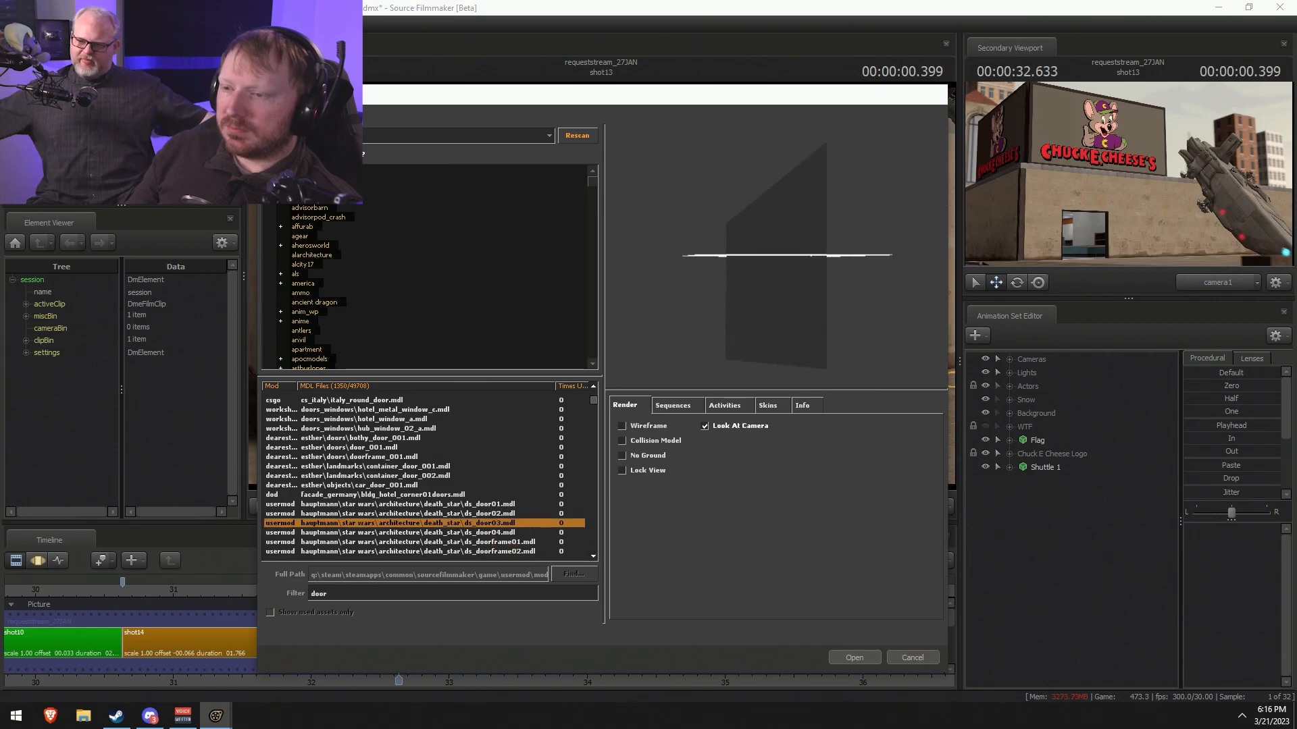
- Preview the remaining Death Star doors and frames and the imperial bridge, bunker and hangar doors, as far as vardos_door.mdl
{"action": "key", "text": "Down"}
{"action": "key", "text": "Down"}
{"action": "key", "text": "Down"}
{"action": "key", "text": "Down"}
{"action": "key", "text": "Down"}
{"action": "key", "text": "Down"}
{"action": "key", "text": "Down"}
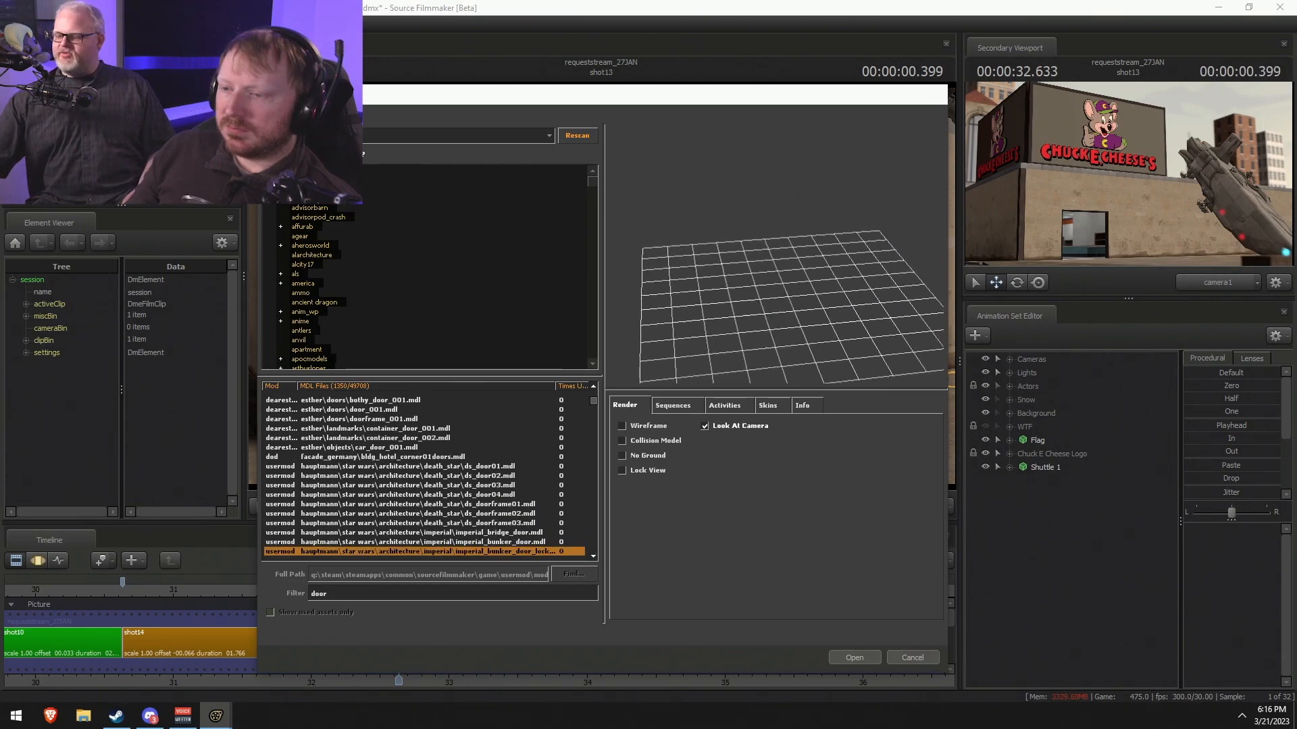
{"action": "key", "text": "Down"}
{"action": "key", "text": "Down"}
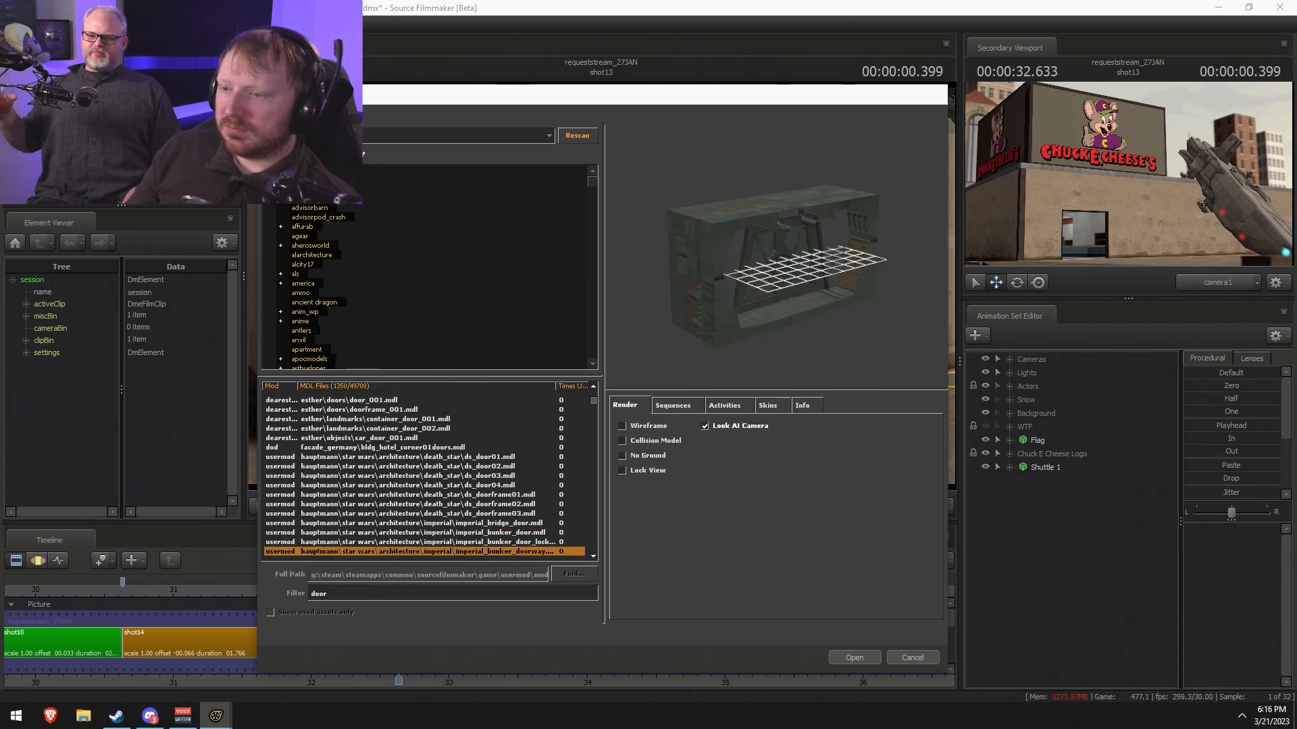
{"action": "key", "text": "Down"}
{"action": "key", "text": "Down"}
{"action": "key", "text": "Up"}
{"action": "key", "text": "Up"}
{"action": "key", "text": "Down"}
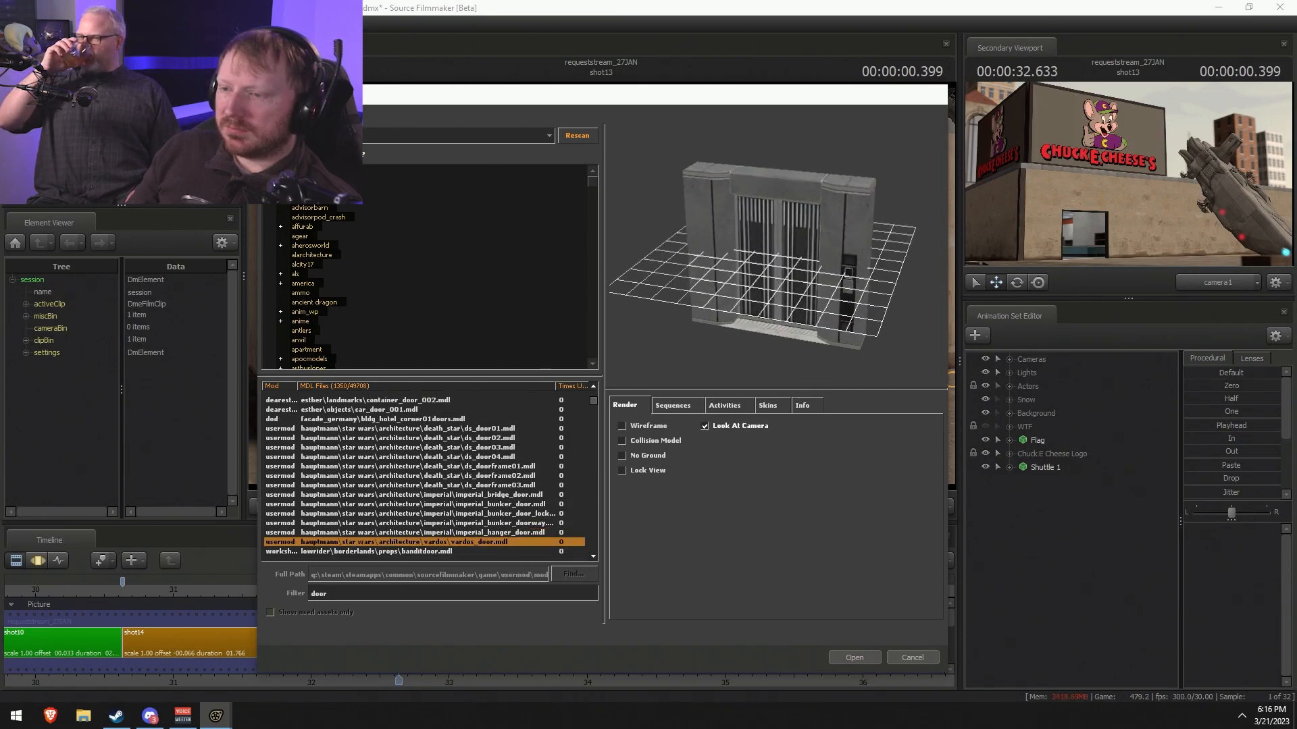
- Add the map10_doors\doubledoor.mdl model to shot13 and rename its animation set Doors
{"action": "key", "text": "Down"}
{"action": "key", "text": "Down"}
{"action": "key", "text": "Down"}
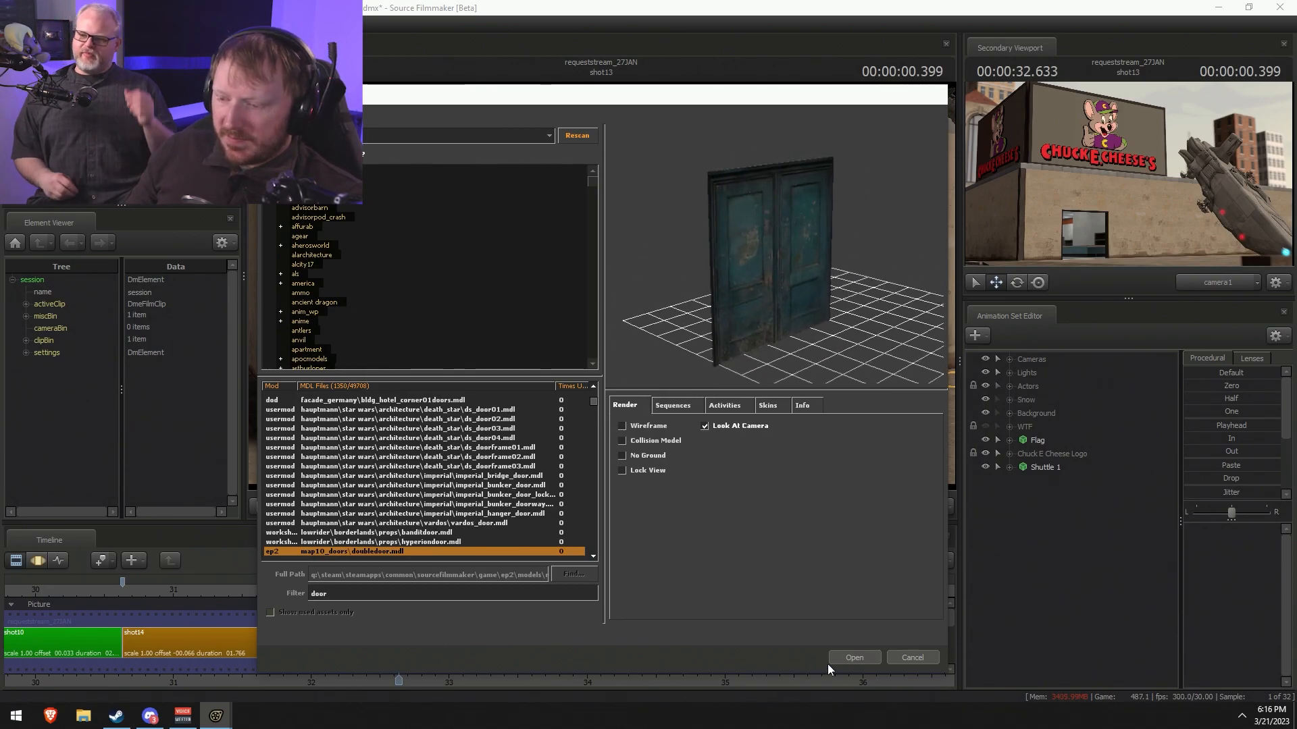
{"action": "left_click", "coordinate": [871, 657]}
{"action": "right_click", "coordinate": [1057, 480]}
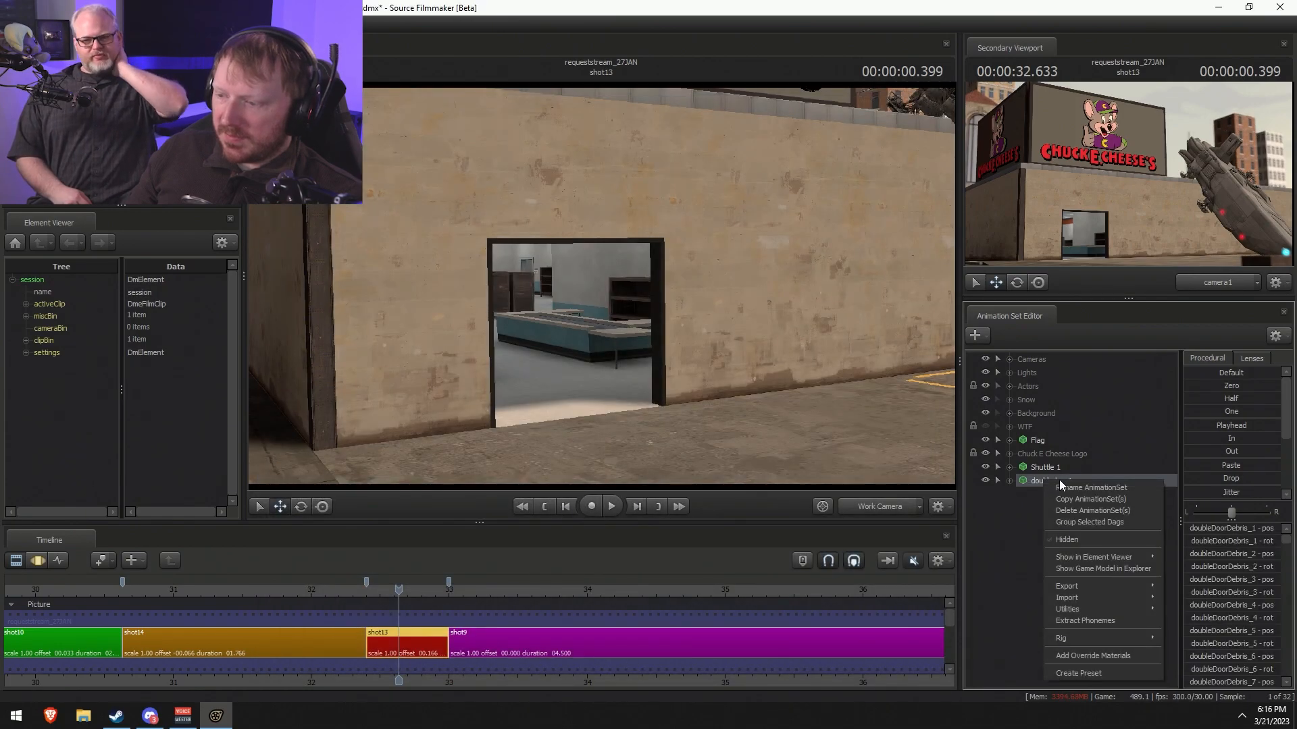
{"action": "left_click", "coordinate": [1078, 487]}
{"action": "type", "text": "Doors"}
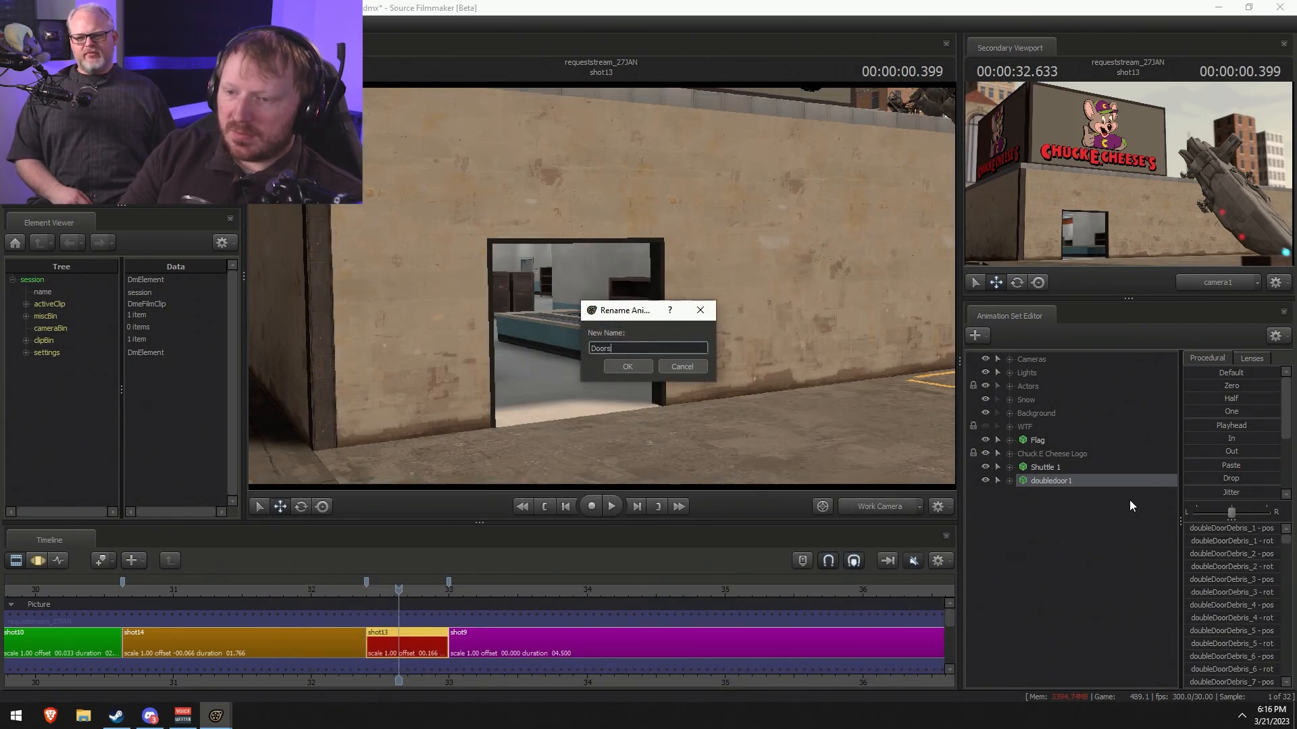
{"action": "key", "text": "Return"}
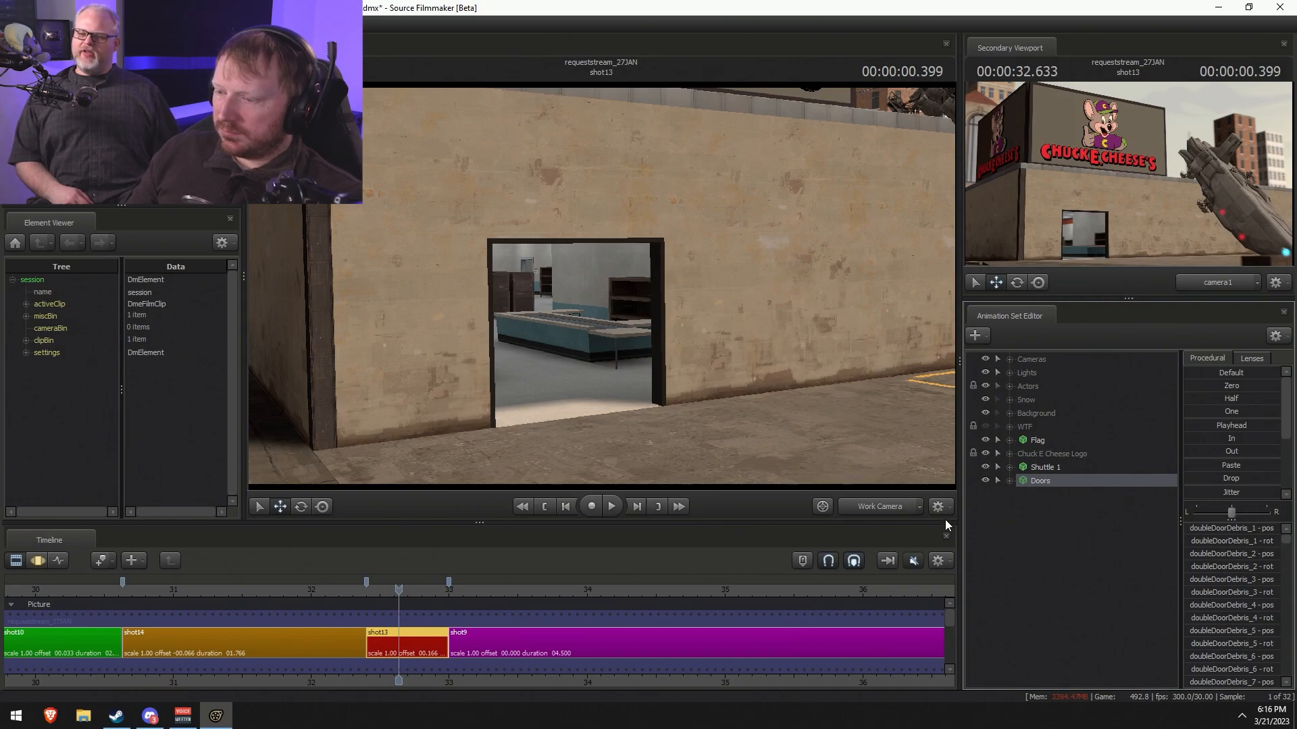
- Move the Doors model from the roadway to the pavement in front of the building's open entrance
{"action": "key", "text": "s"}
{"action": "mouse_move", "coordinate": [601, 286]}
{"action": "left_mouse_down"}
{"action": "mouse_move", "coordinate": [641, 321]}
{"action": "mouse_move", "coordinate": [601, 286]}
{"action": "left_mouse_up"}
{"action": "left_click", "coordinate": [652, 372]}
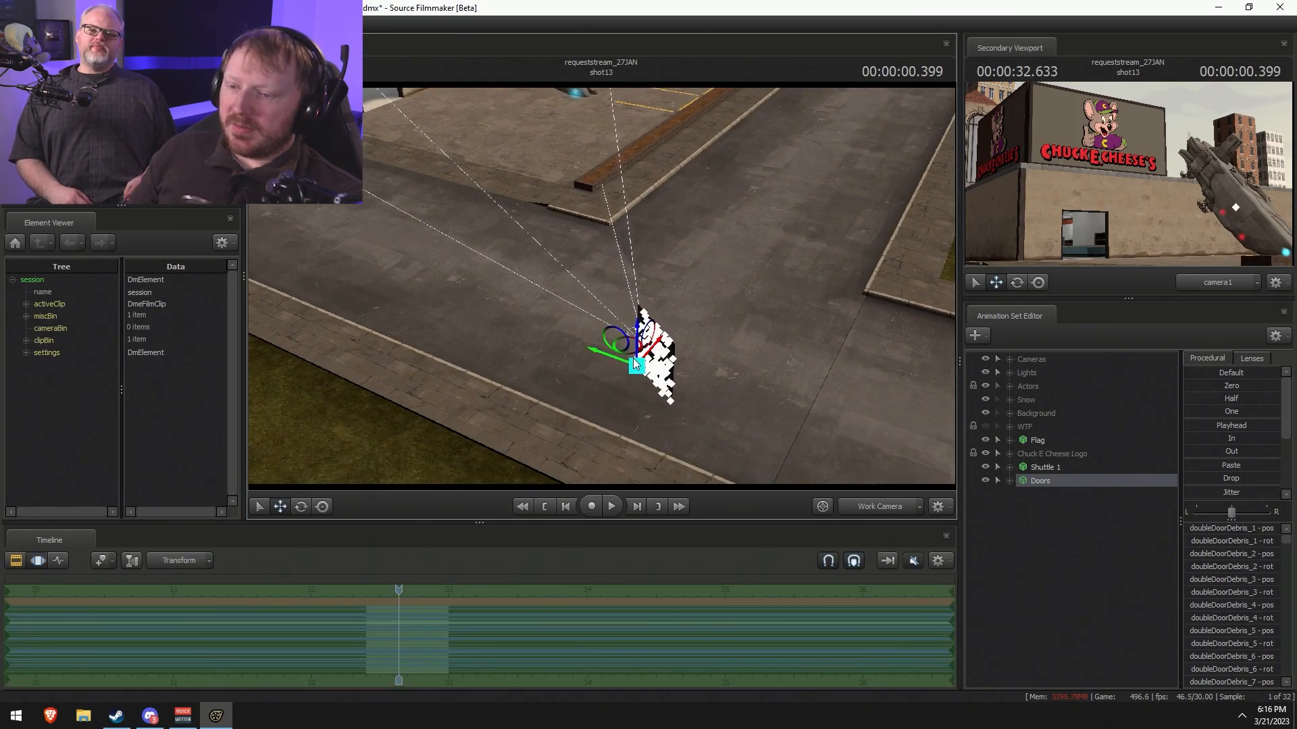
{"action": "left_click_drag", "start_coordinate": [631, 357], "coordinate": [331, 54]}
{"action": "key", "text": "w"}
{"action": "left_click_drag", "start_coordinate": [601, 286], "coordinate": [537, 302]}
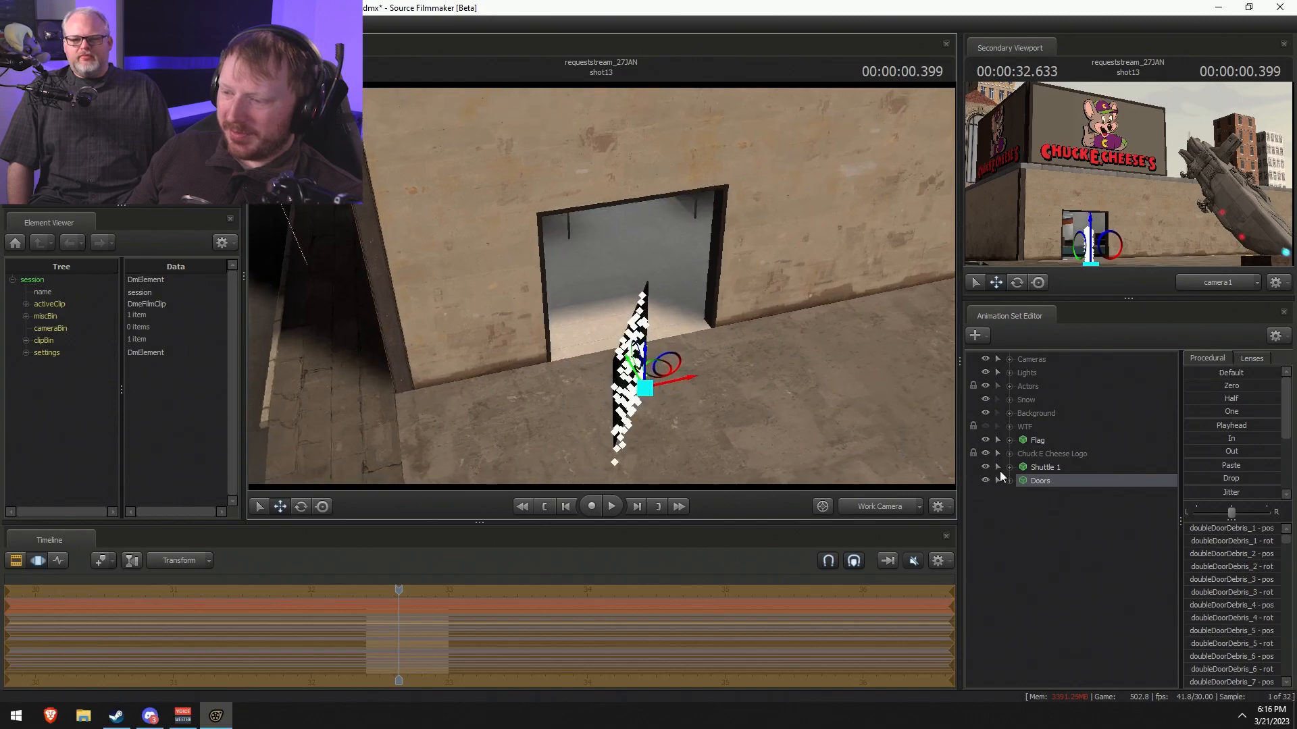
- Set the rotation of the Doors model's rootTransform to 0 so the doors stand parallel to the wall
{"action": "left_click", "coordinate": [1010, 481]}
{"action": "left_click", "coordinate": [1025, 495]}
{"action": "left_click", "coordinate": [1070, 509]}
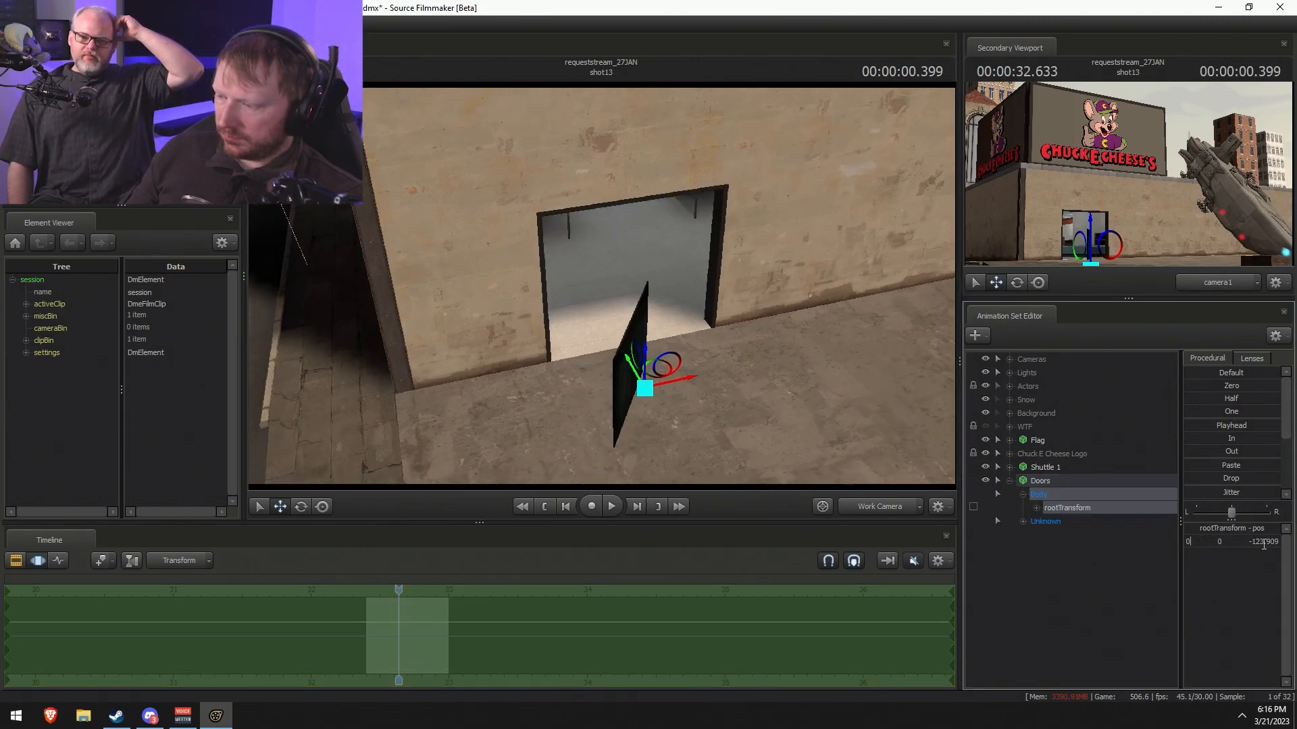
{"action": "type", "text": "0"}
{"action": "key", "text": "Return"}
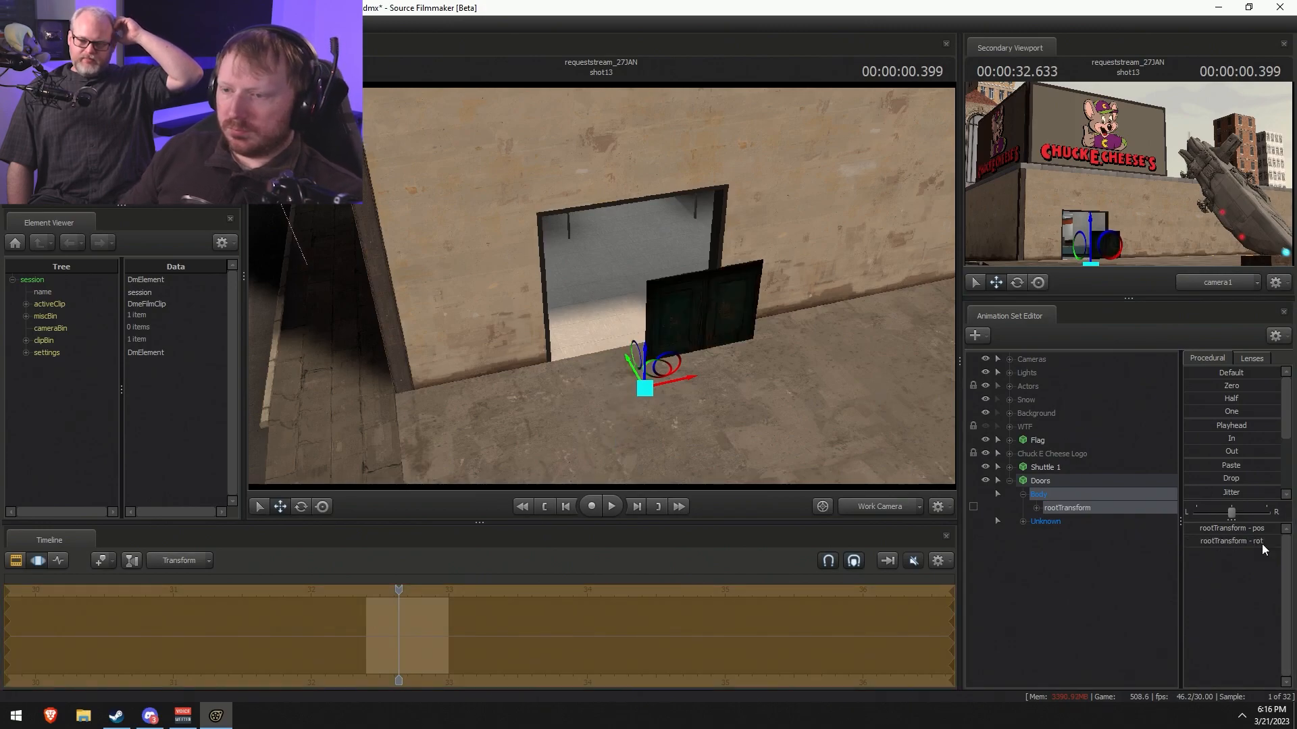
- Move the doors back into the open entrance, flush with the wall and against the left side of the opening
{"action": "left_click_drag", "start_coordinate": [882, 385], "coordinate": [797, 348], "text": "alt"}
{"action": "left_click_drag", "start_coordinate": [656, 378], "coordinate": [619, 371]}
{"action": "key", "text": "w"}
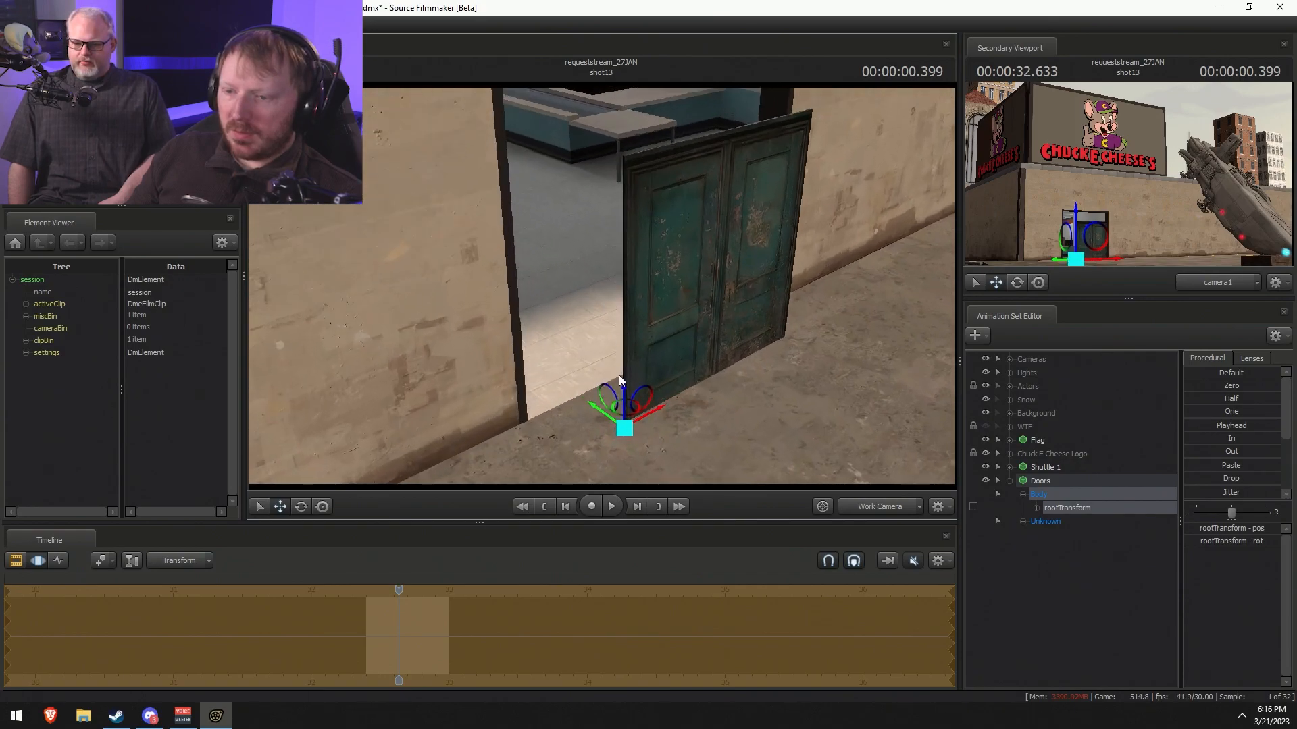
{"action": "left_click_drag", "start_coordinate": [627, 417], "coordinate": [561, 387]}
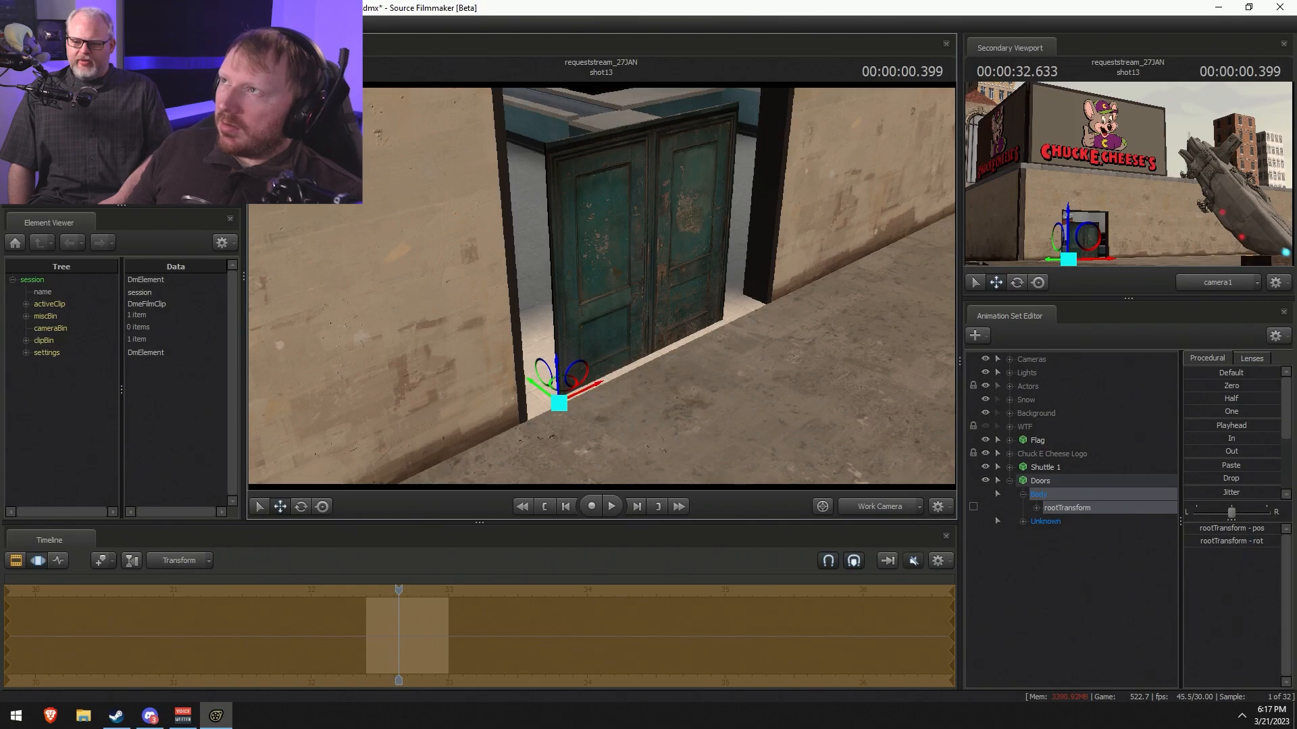
{"action": "left_click_drag", "start_coordinate": [828, 295], "coordinate": [599, 288], "text": "alt"}
{"action": "left_click_drag", "start_coordinate": [566, 375], "coordinate": [521, 376]}
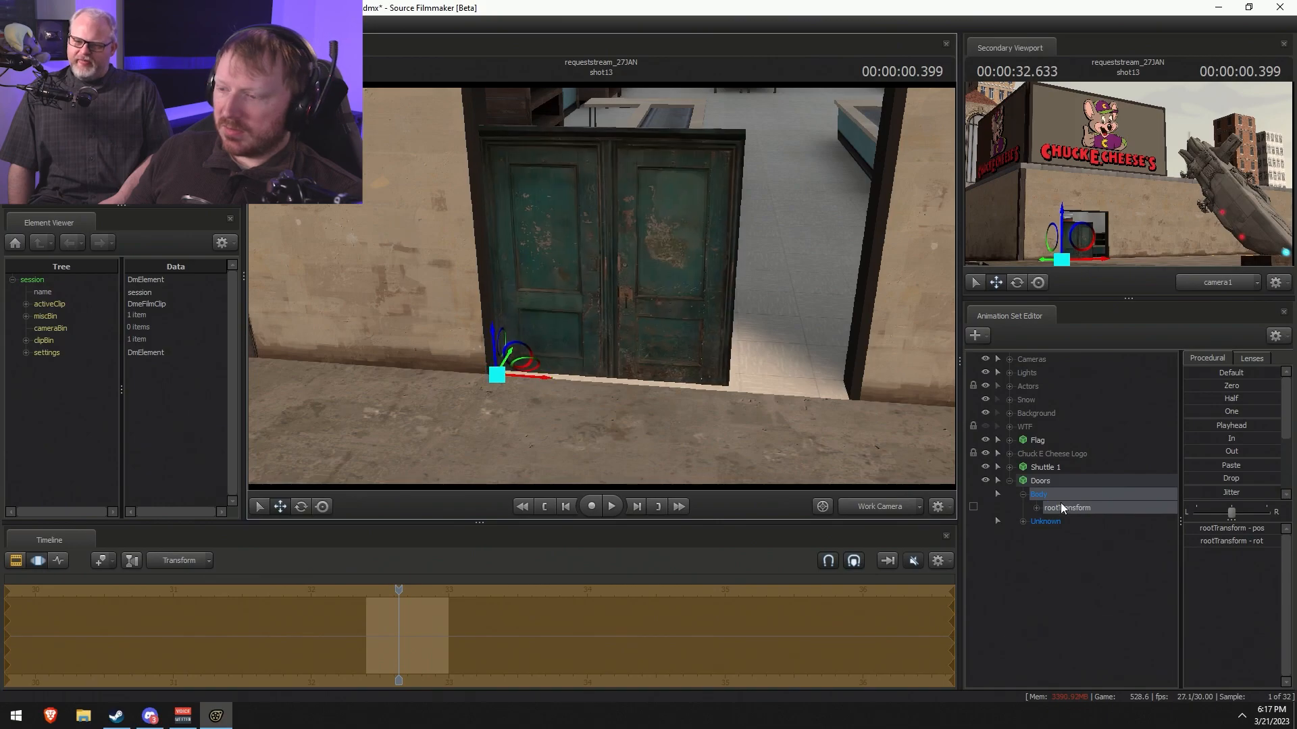
{"action": "mouse_move", "coordinate": [759, 438]}
{"action": "left_mouse_down"}
{"action": "mouse_move", "coordinate": [757, 399]}
{"action": "mouse_move", "coordinate": [751, 420]}
{"action": "left_mouse_up"}
{"action": "key", "text": "s"}
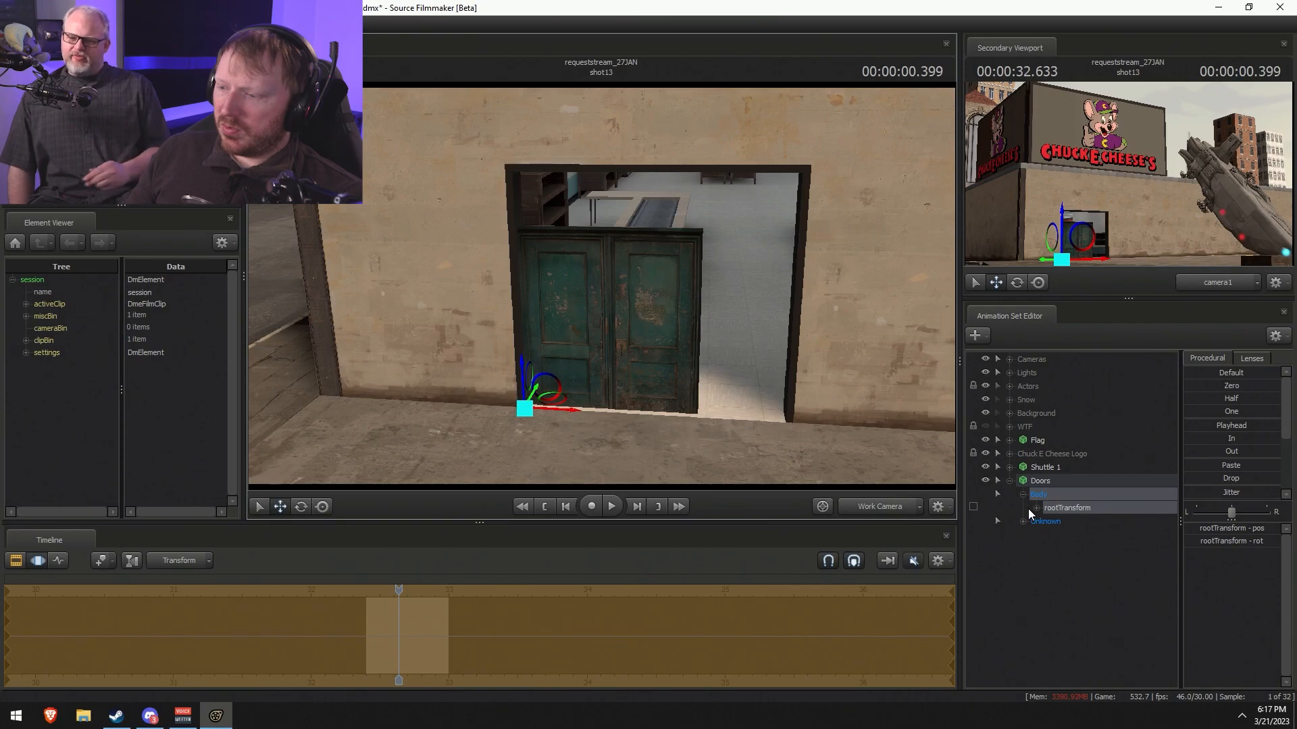
- Add a scale control to the Doors model's rootTransform
{"action": "left_click", "coordinate": [1033, 508]}
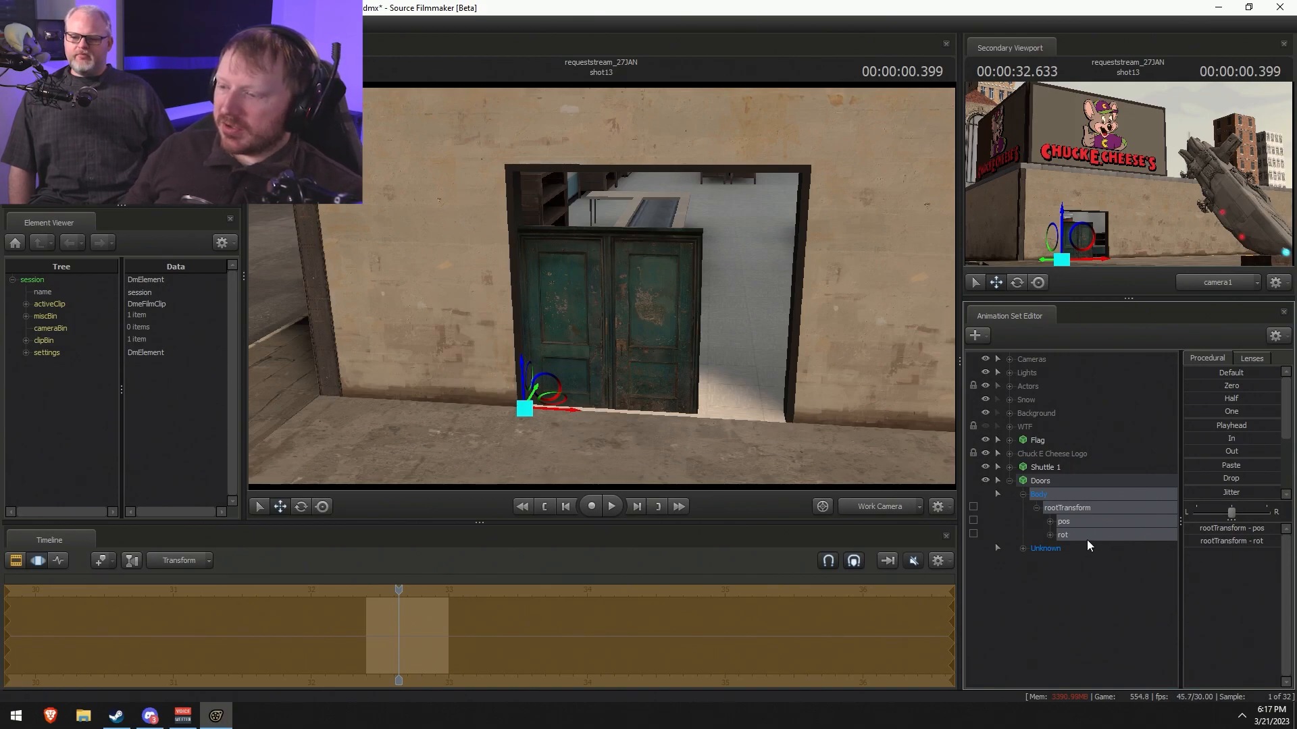
{"action": "left_click", "coordinate": [1069, 510]}
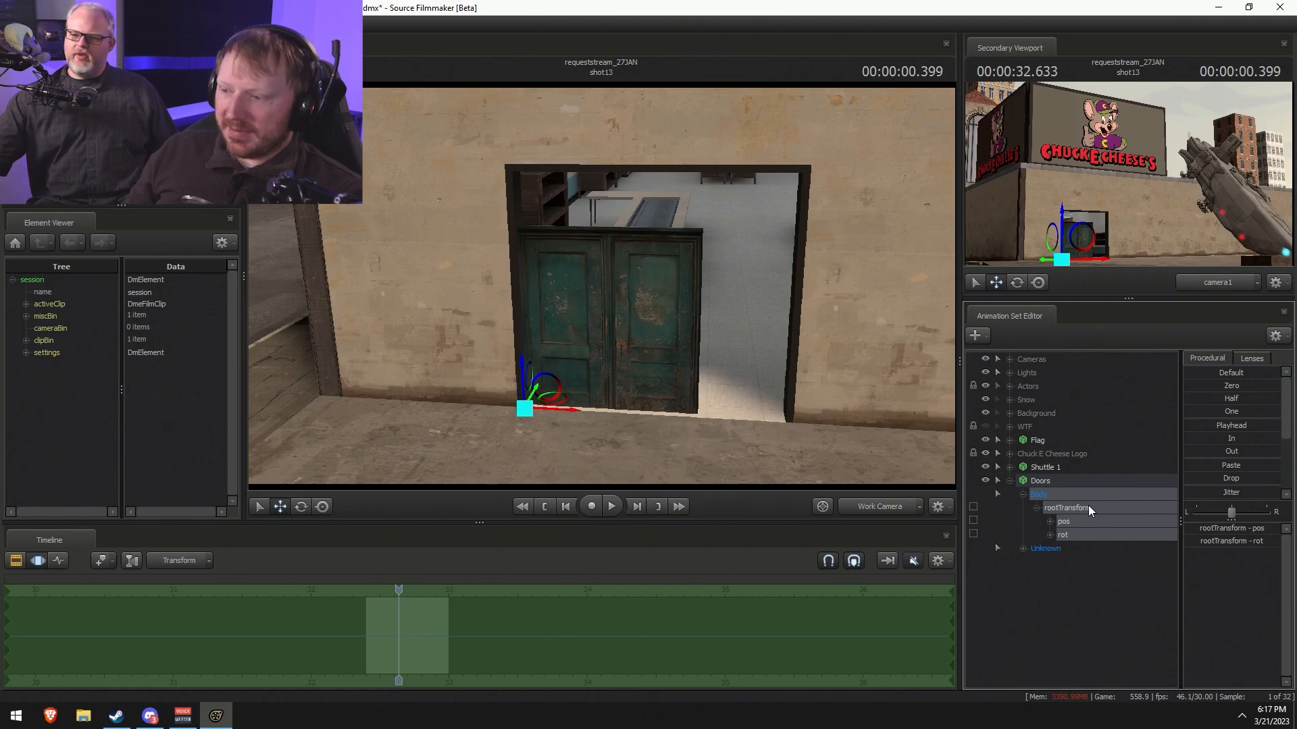
{"action": "right_click", "coordinate": [1088, 509]}
{"action": "left_click", "coordinate": [1022, 548]}
{"action": "left_click", "coordinate": [1051, 563]}
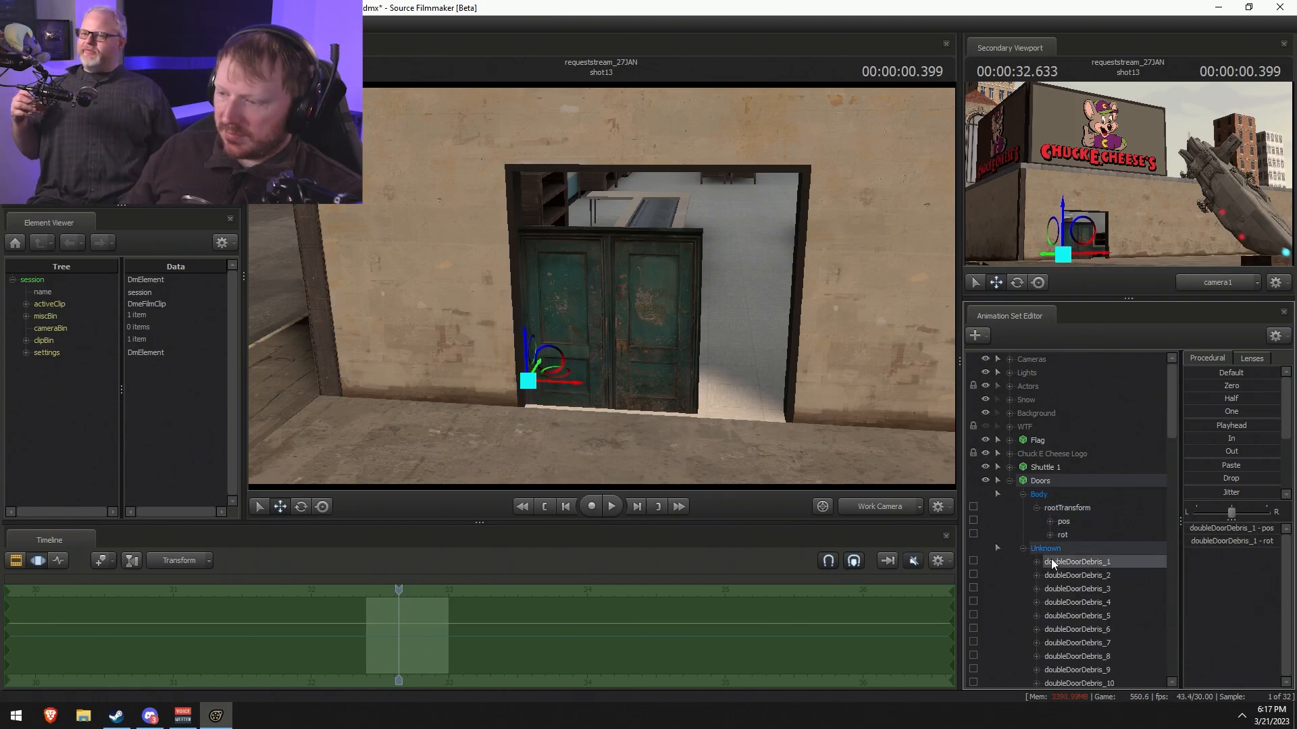
{"action": "left_click", "coordinate": [1052, 508]}
{"action": "right_click", "coordinate": [1055, 509]}
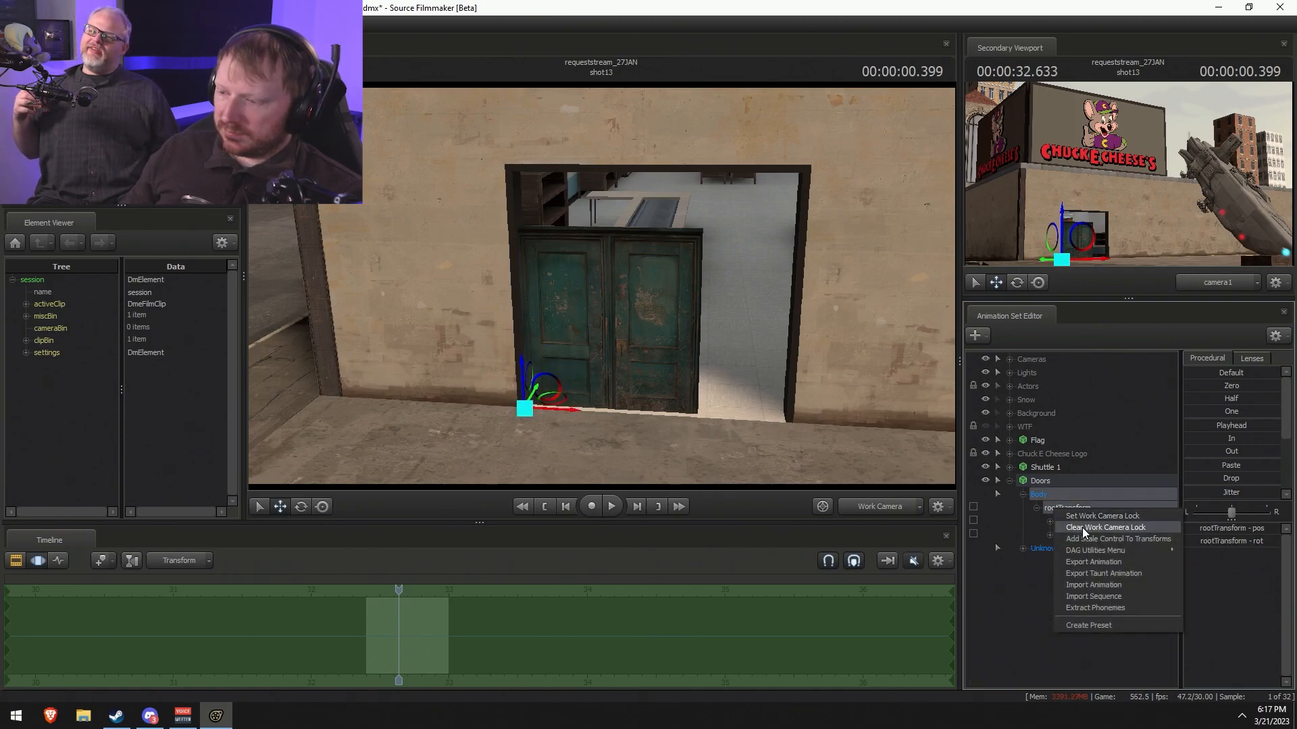
{"action": "left_click", "coordinate": [1088, 533]}
- Scale the doors up until they fill the entrance, and check their fit with rootTransform selected
{"action": "mouse_move", "coordinate": [1207, 530]}
{"action": "left_mouse_down"}
{"action": "mouse_move", "coordinate": [1254, 530]}
{"action": "mouse_move", "coordinate": [1197, 529]}
{"action": "left_mouse_up"}
{"action": "left_click_drag", "start_coordinate": [892, 418], "coordinate": [875, 452]}
{"action": "mouse_move", "coordinate": [679, 359]}
{"action": "left_mouse_down"}
{"action": "mouse_move", "coordinate": [683, 317]}
{"action": "mouse_move", "coordinate": [680, 360]}
{"action": "left_mouse_up"}
{"action": "left_click", "coordinate": [1041, 509]}
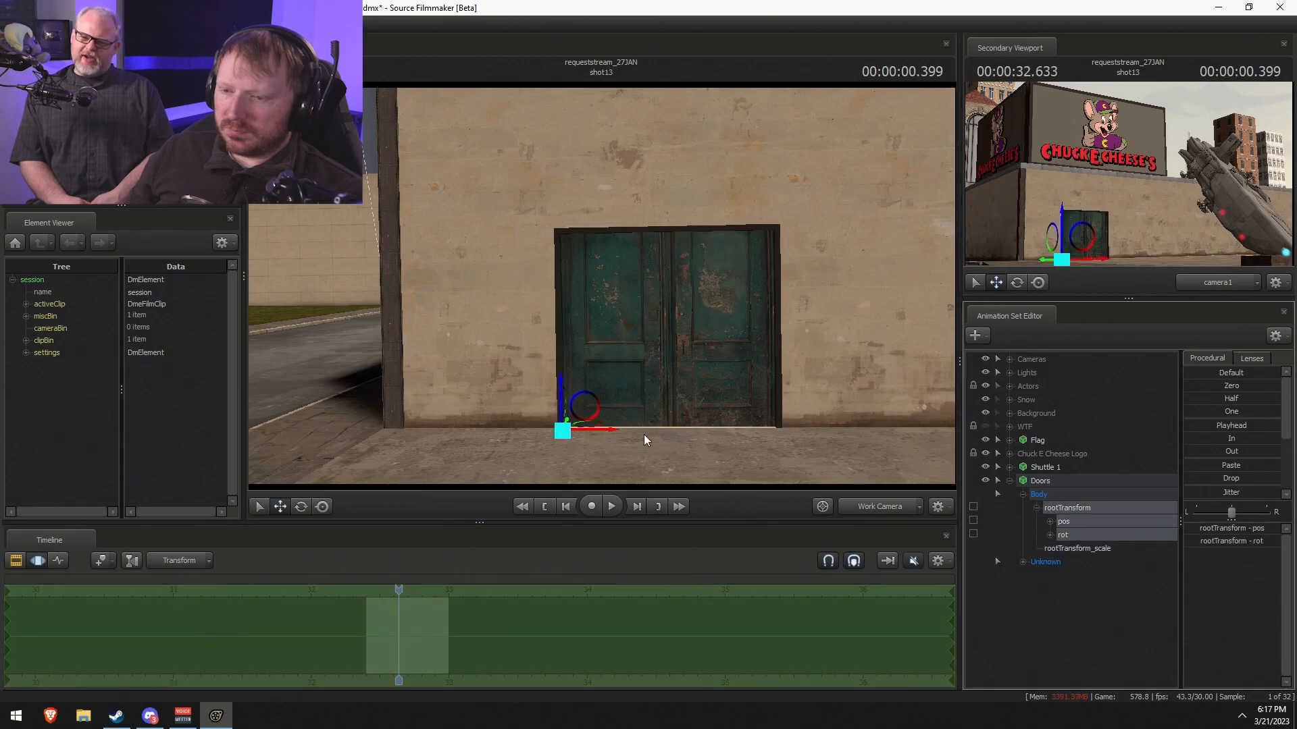
{"action": "left_click_drag", "start_coordinate": [576, 413], "coordinate": [756, 295]}
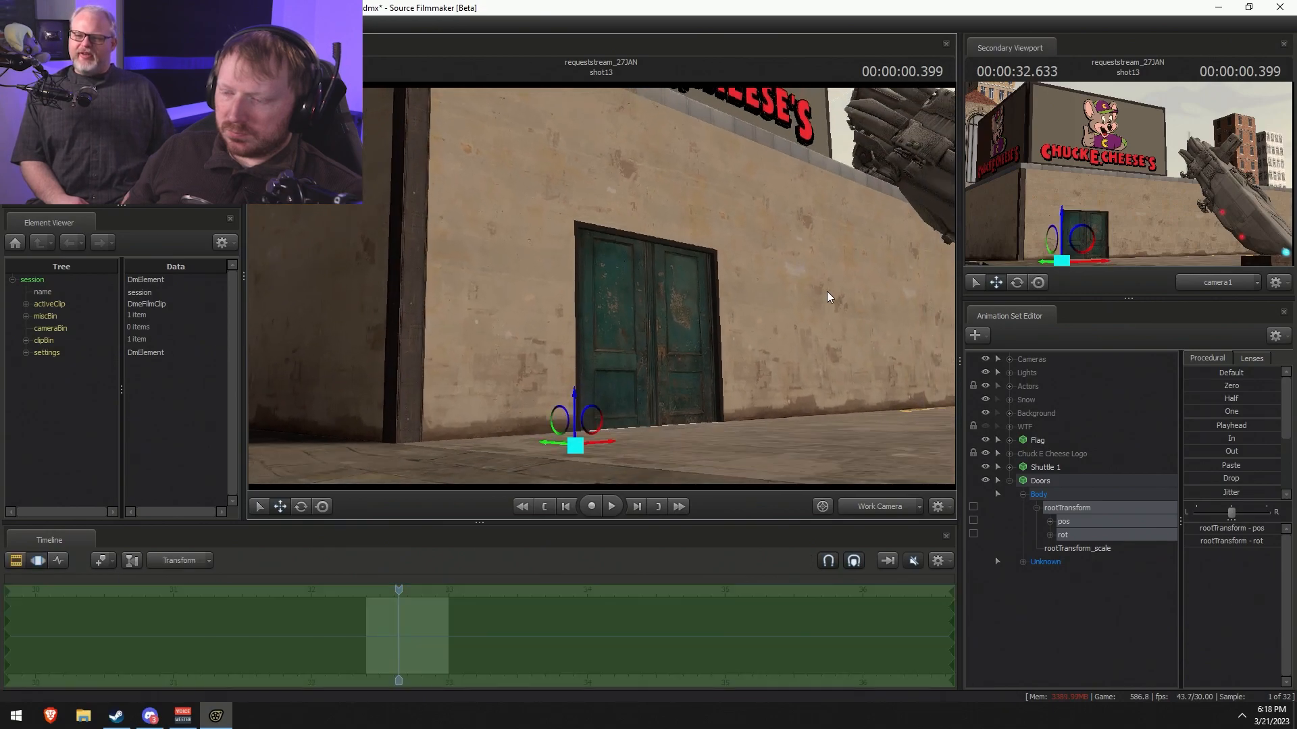
- Show shot13 through camera1 in the clip editor and save the session
{"action": "key", "text": "F2"}
{"action": "left_click", "coordinate": [875, 507]}
{"action": "key", "text": "F3"}
{"action": "key", "text": "F2"}
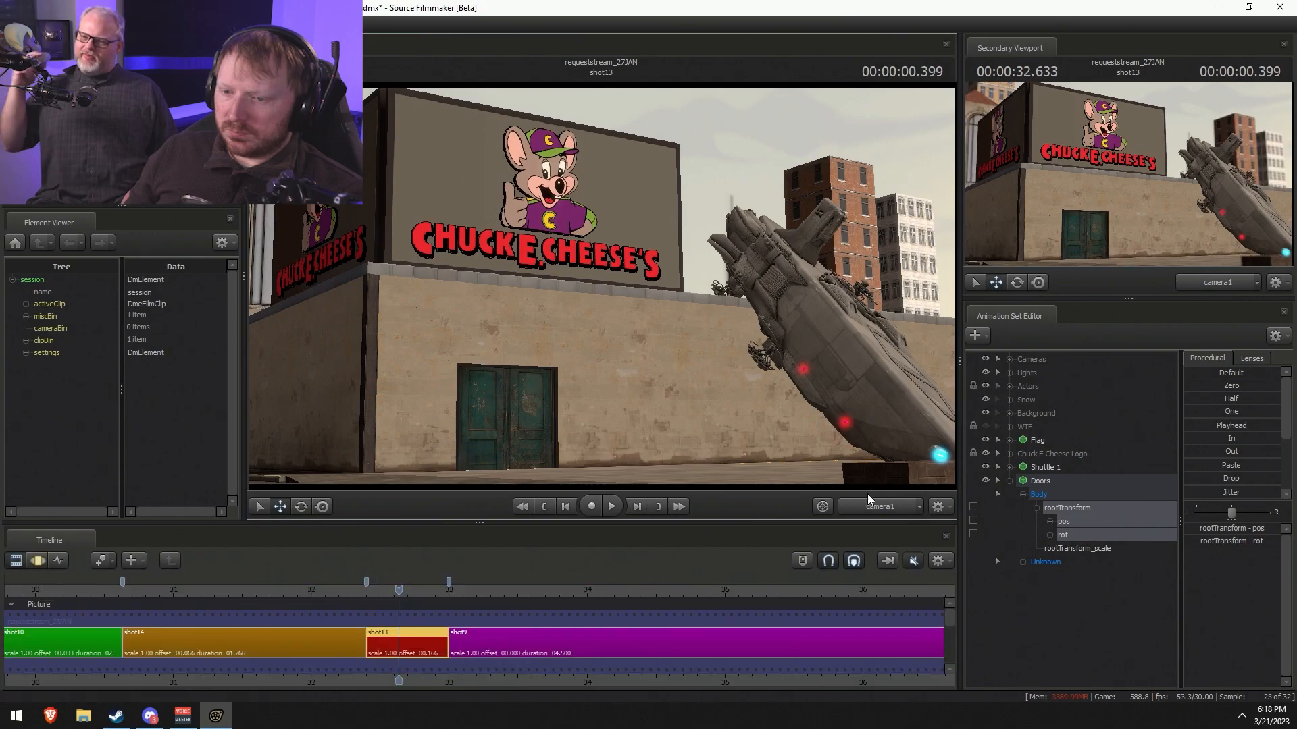
{"action": "key", "text": "ctrl+s"}
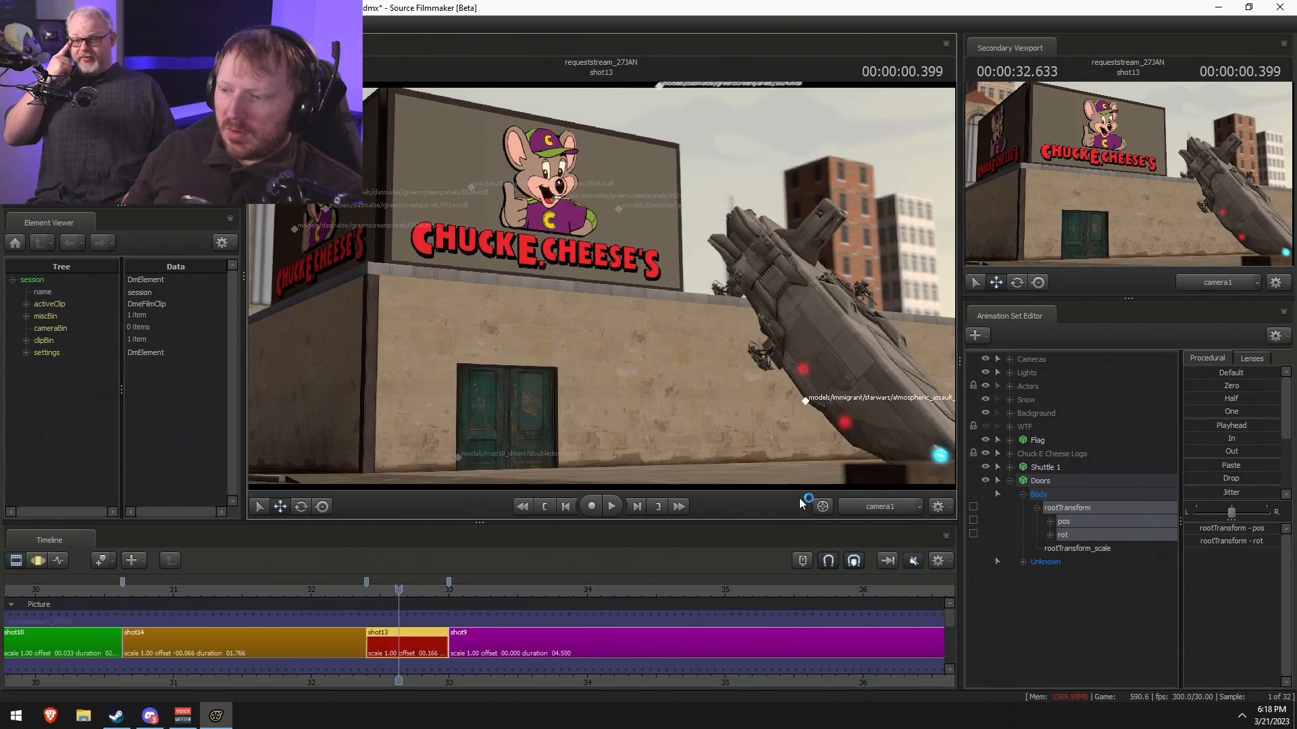
- Collapse the Doors animation set and clear its selection
{"action": "left_click", "coordinate": [1010, 481]}
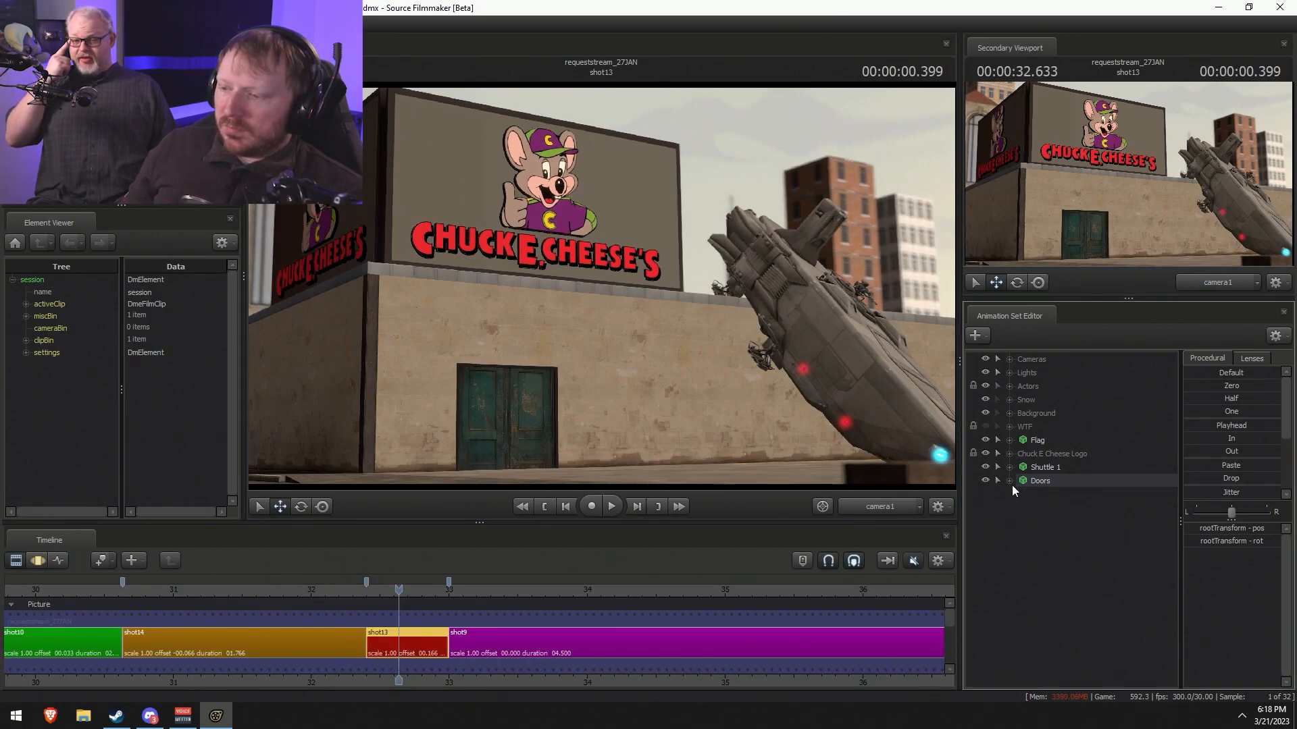
{"action": "left_click", "coordinate": [1056, 518]}
{"action": "right_click", "coordinate": [1032, 528]}
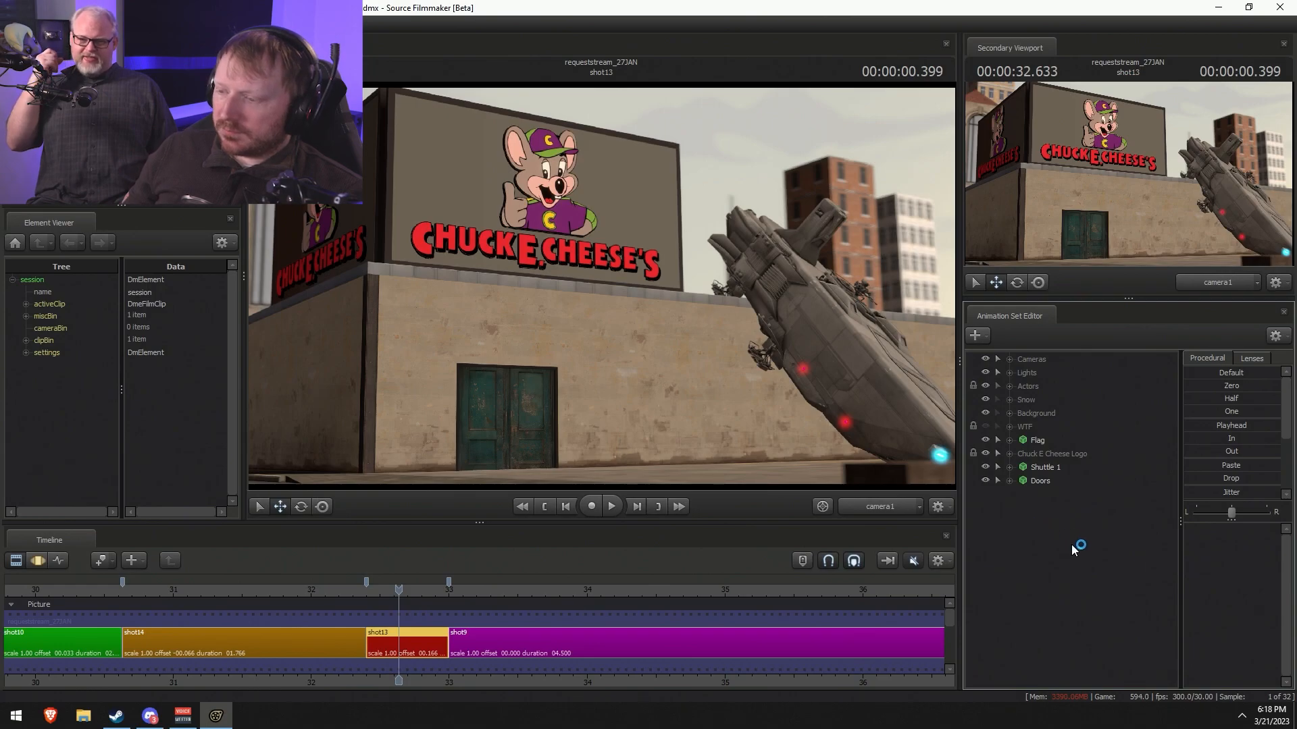
{"action": "left_click", "coordinate": [1138, 558]}
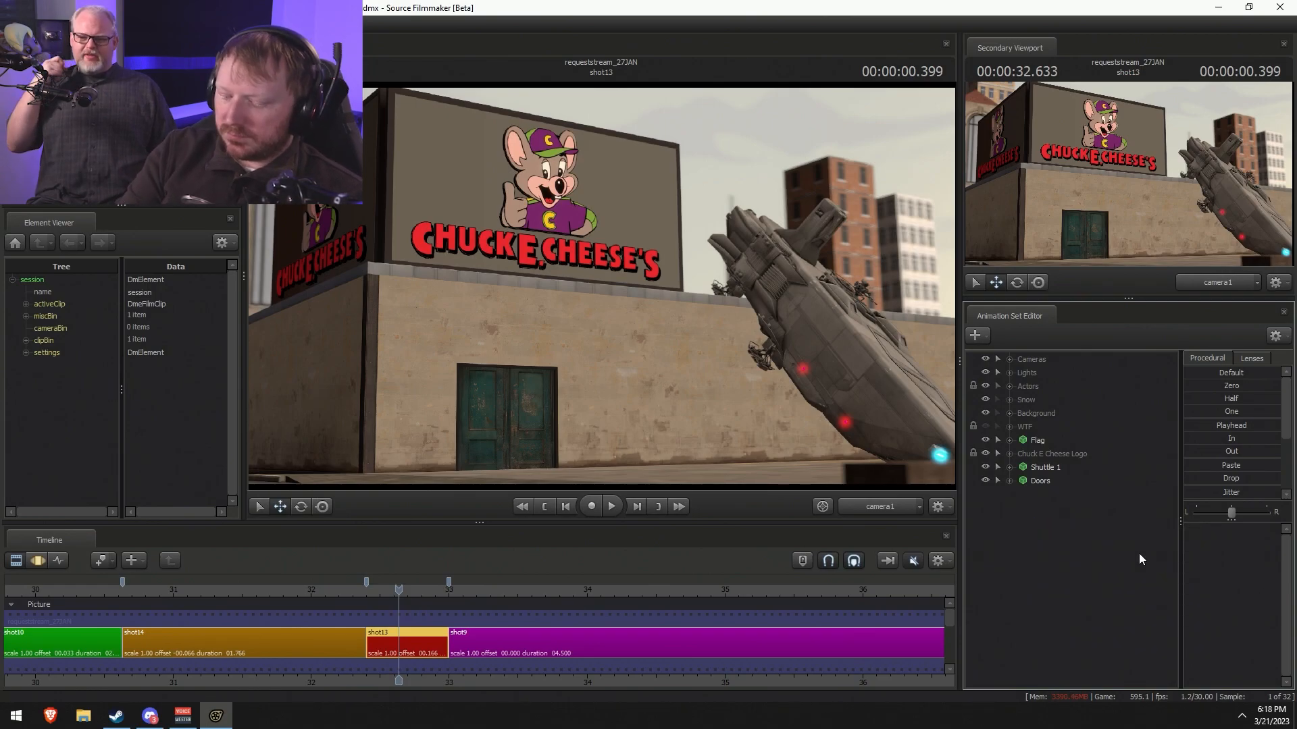
- Relaunch Source Filmmaker from Steam and reopen the recent session vid_jan3123.dmx without loading the autosave
{"action": "type", "text": "lu"}
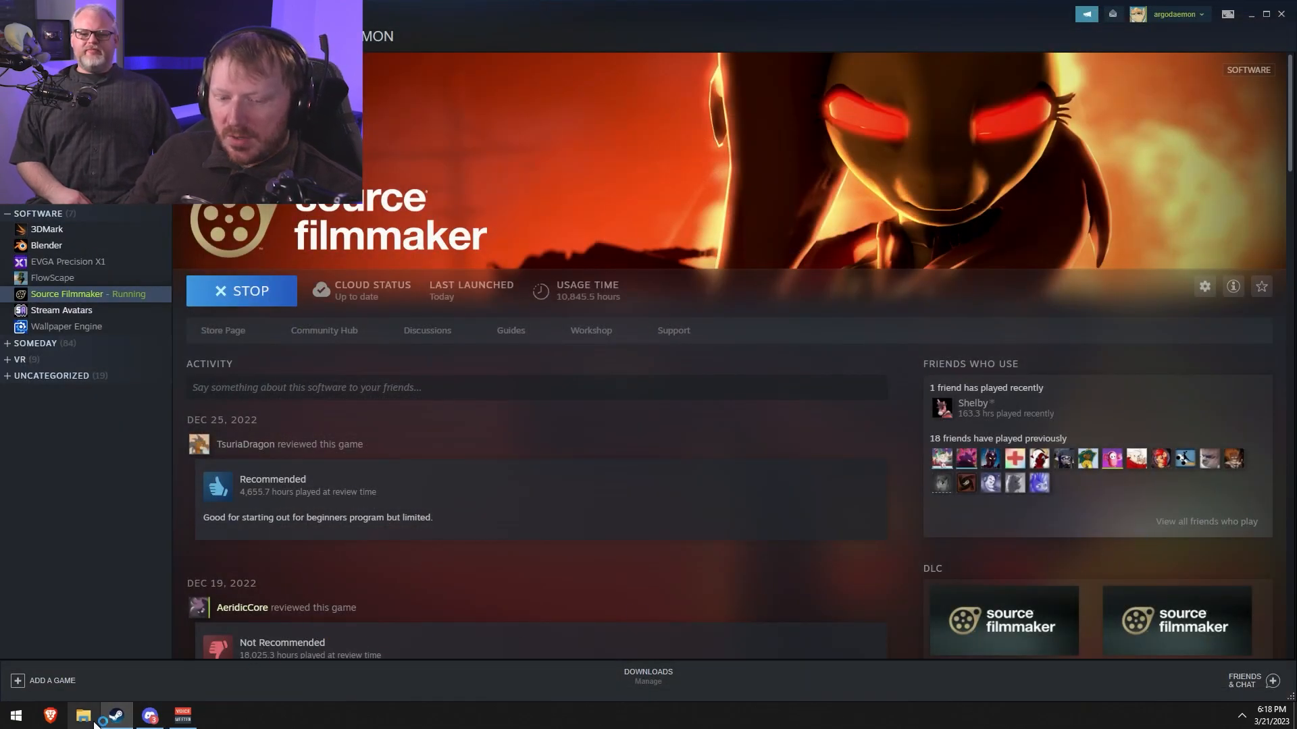
{"action": "mouse_move", "coordinate": [106, 720]}
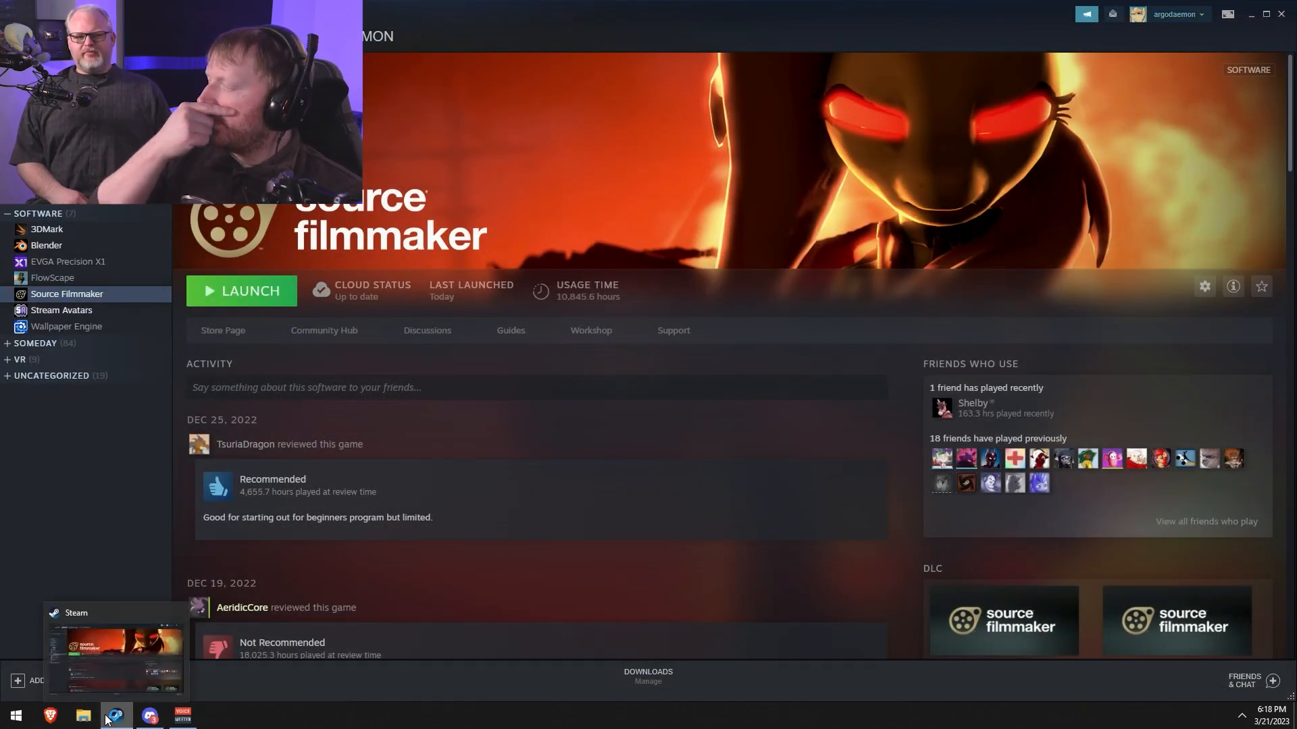
{"action": "right_click", "coordinate": [107, 720]}
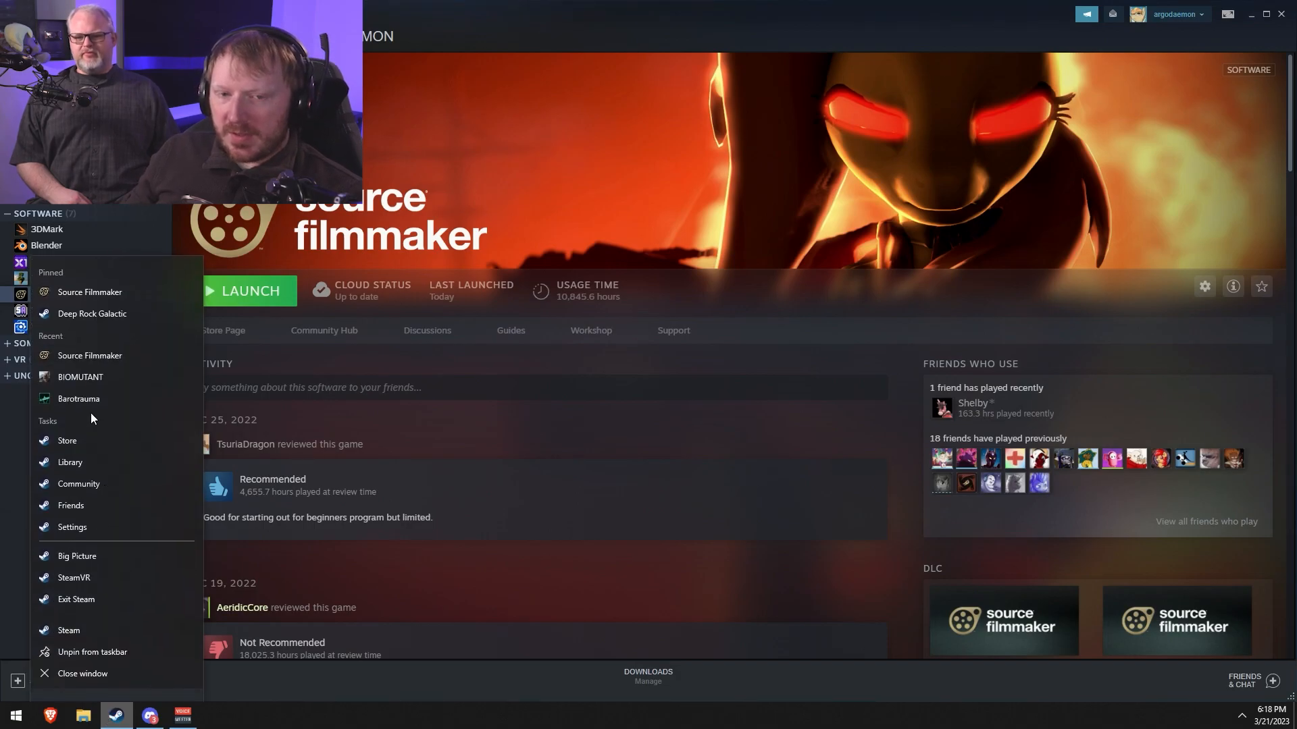
{"action": "left_click", "coordinate": [92, 304]}
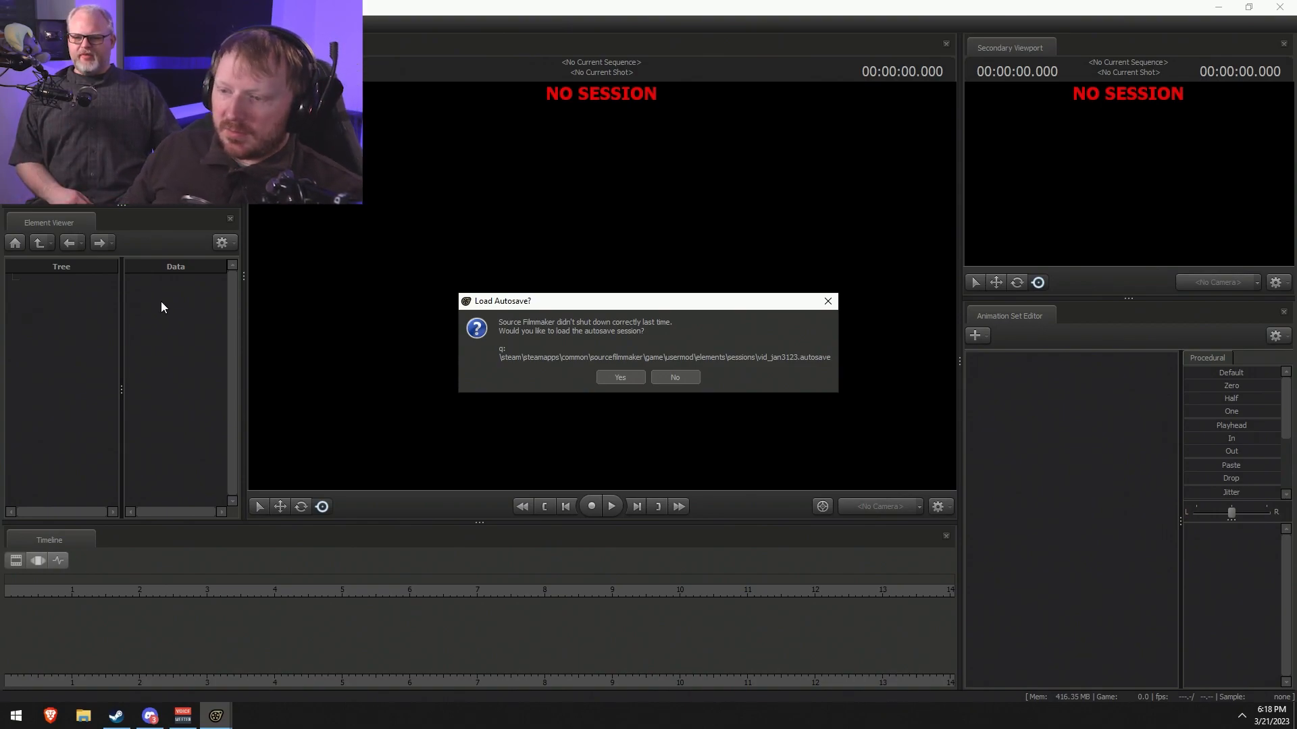
{"action": "left_click", "coordinate": [667, 379]}
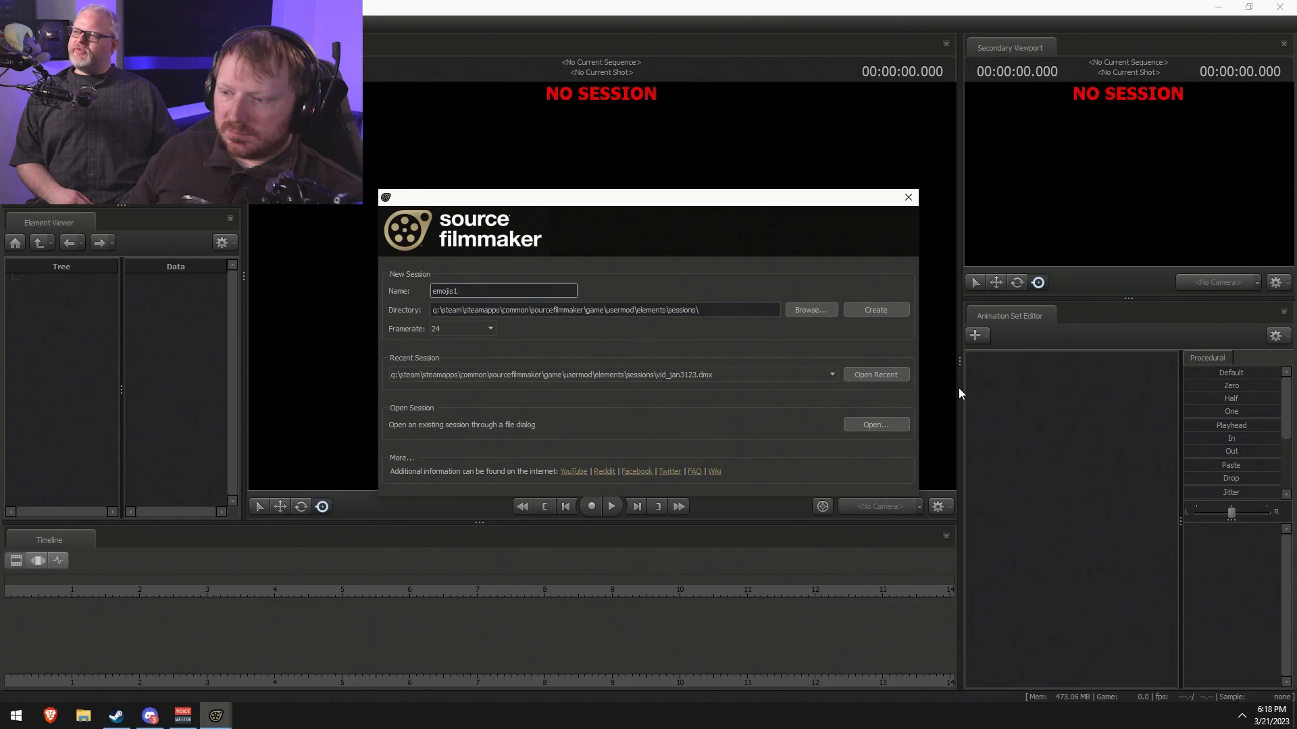
{"action": "left_click", "coordinate": [870, 373]}
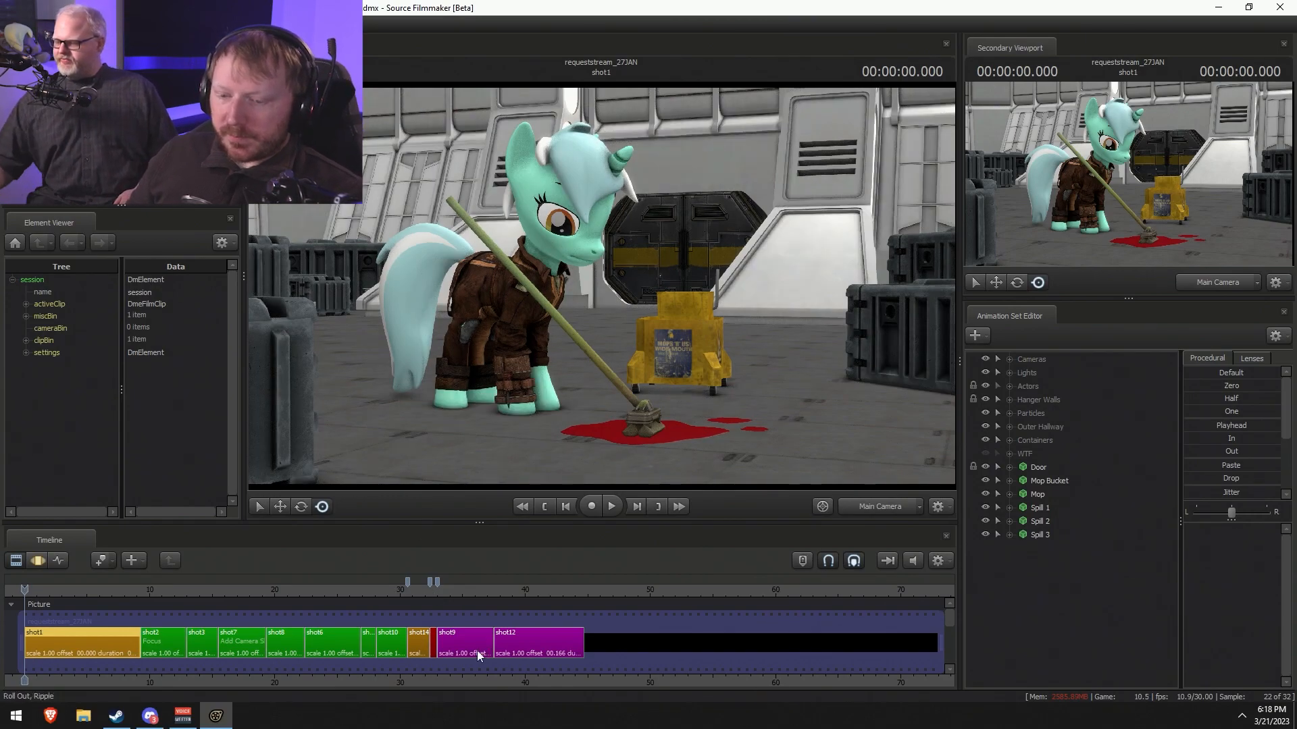
- Select shot13 in the timeline, cancel the removal of unsubscribed items, and place the playhead at 00:00:32.666
{"action": "left_click", "coordinate": [436, 595]}
{"action": "scroll", "coordinate": [442, 618], "scroll_direction": "up", "scroll_amount": 10}
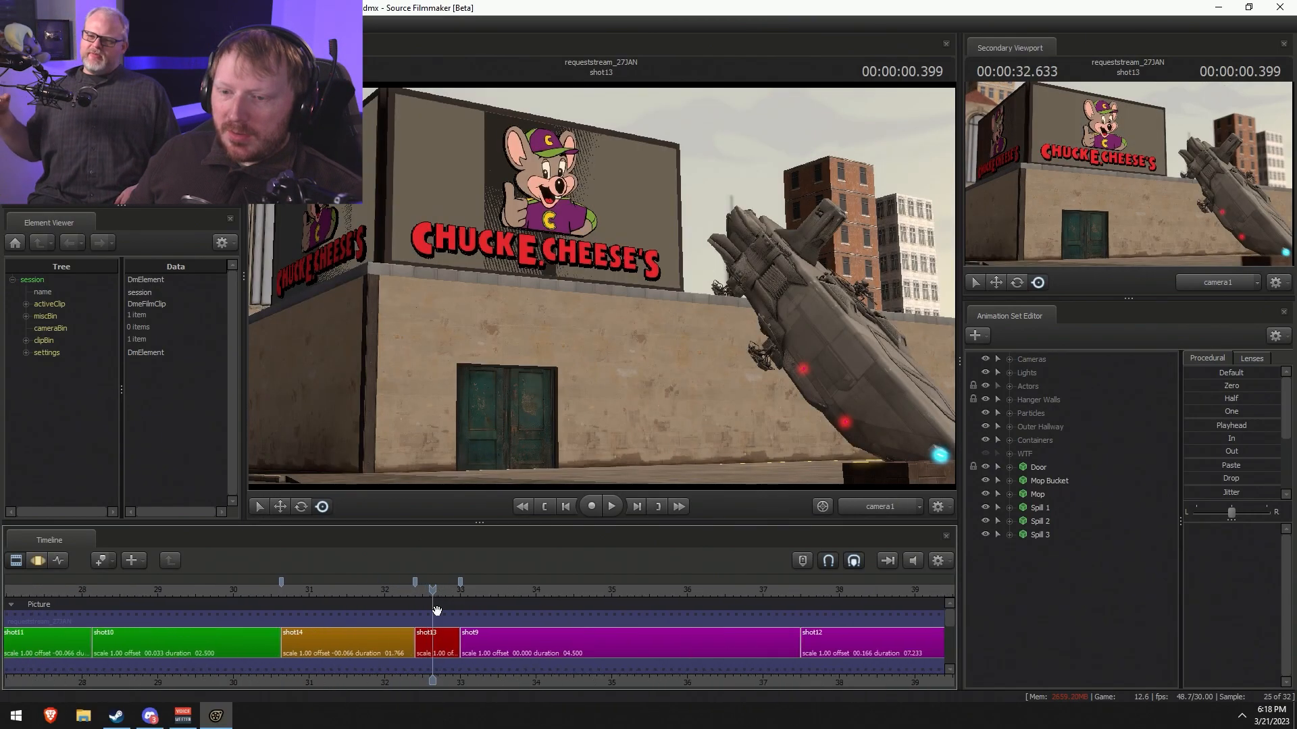
{"action": "scroll", "coordinate": [447, 635], "scroll_direction": "up", "scroll_amount": 2}
{"action": "left_click", "coordinate": [457, 642]}
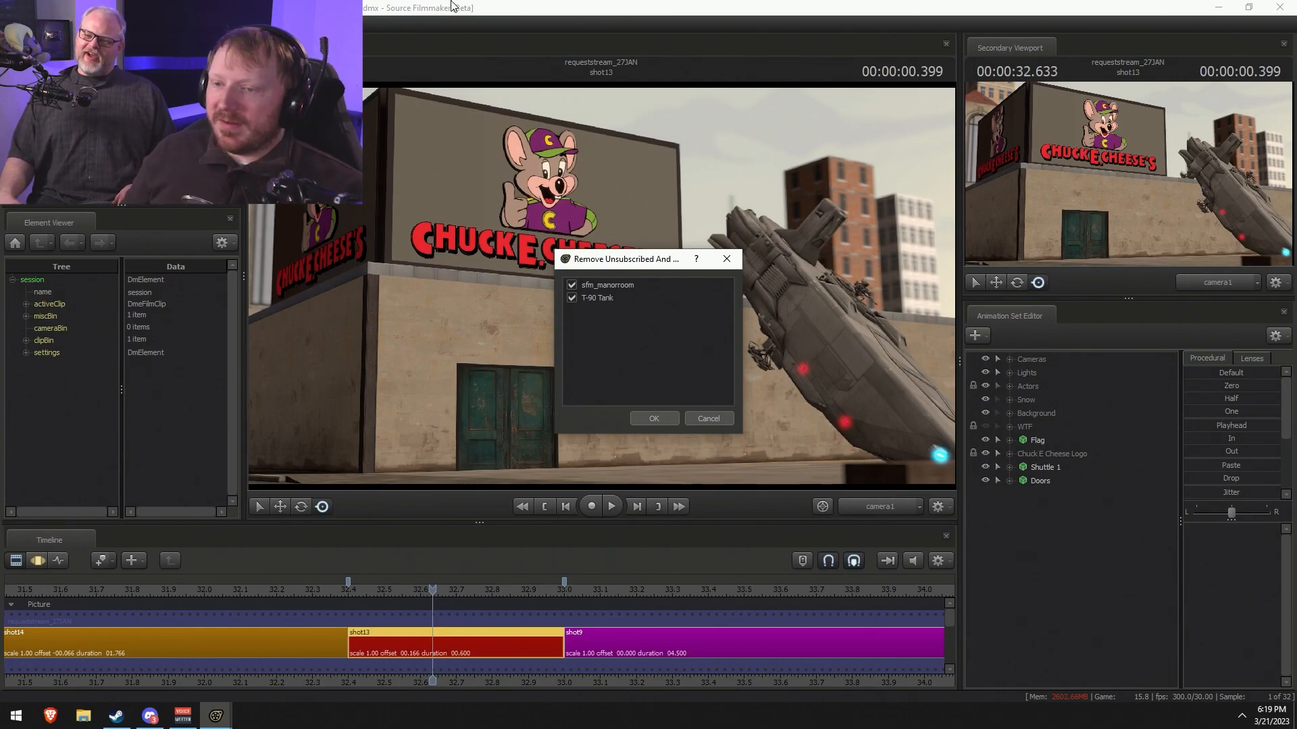
{"action": "left_click", "coordinate": [722, 422]}
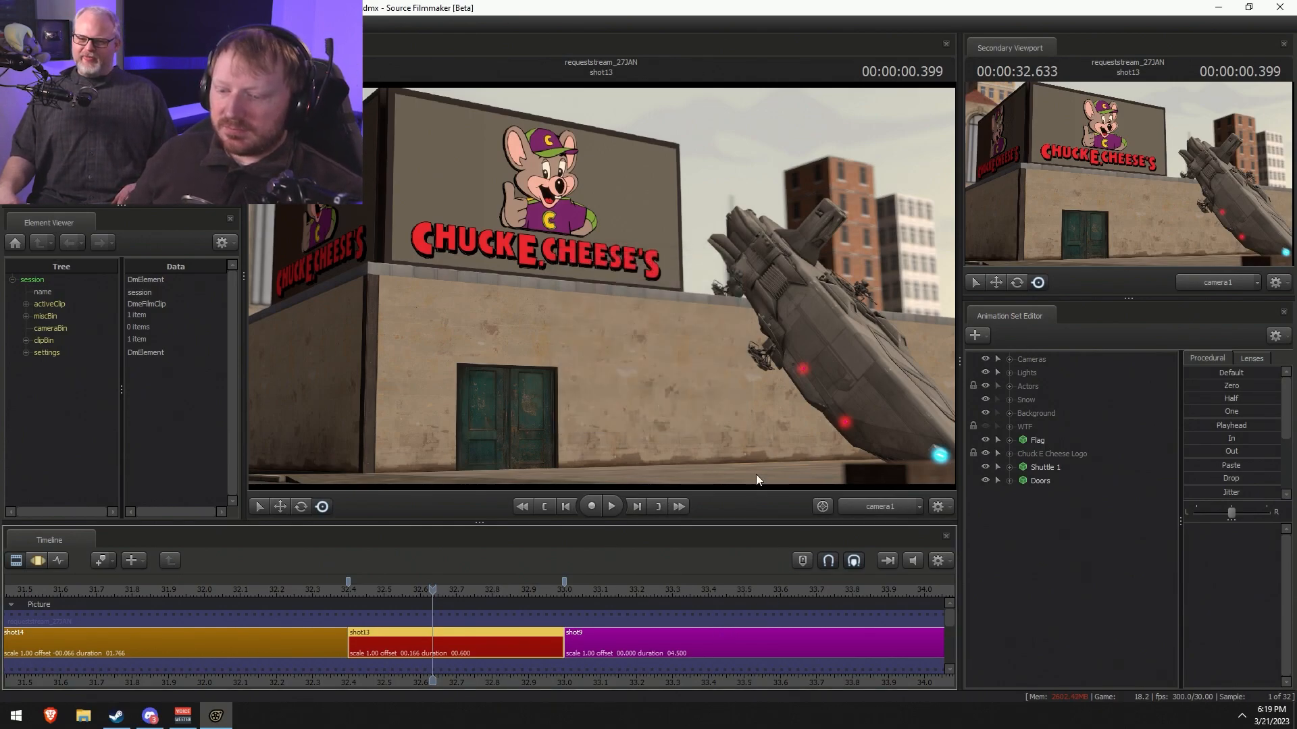
{"action": "left_click", "coordinate": [444, 589]}
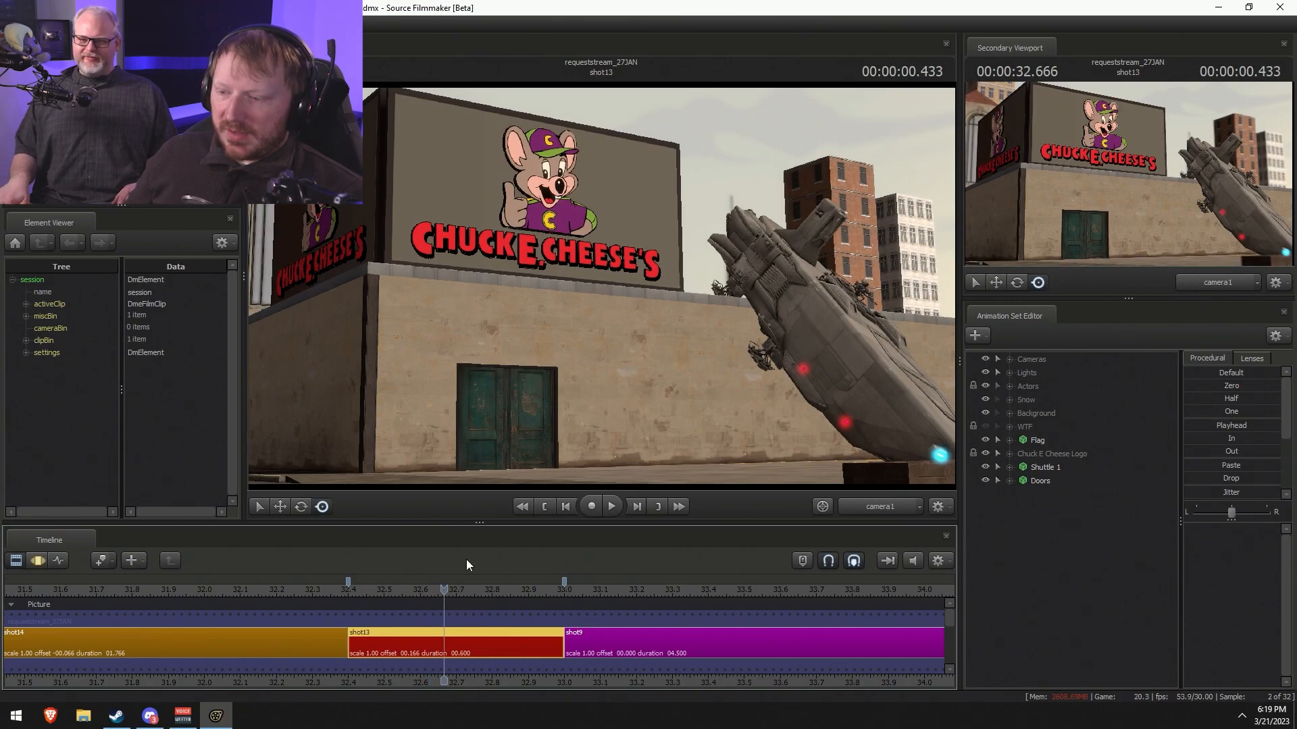
- Switch to the work camera, start a new model animation set in shot13, and filter the models by "lunar"
{"action": "left_click", "coordinate": [868, 508]}
{"action": "left_click_drag", "start_coordinate": [602, 255], "coordinate": [601, 286]}
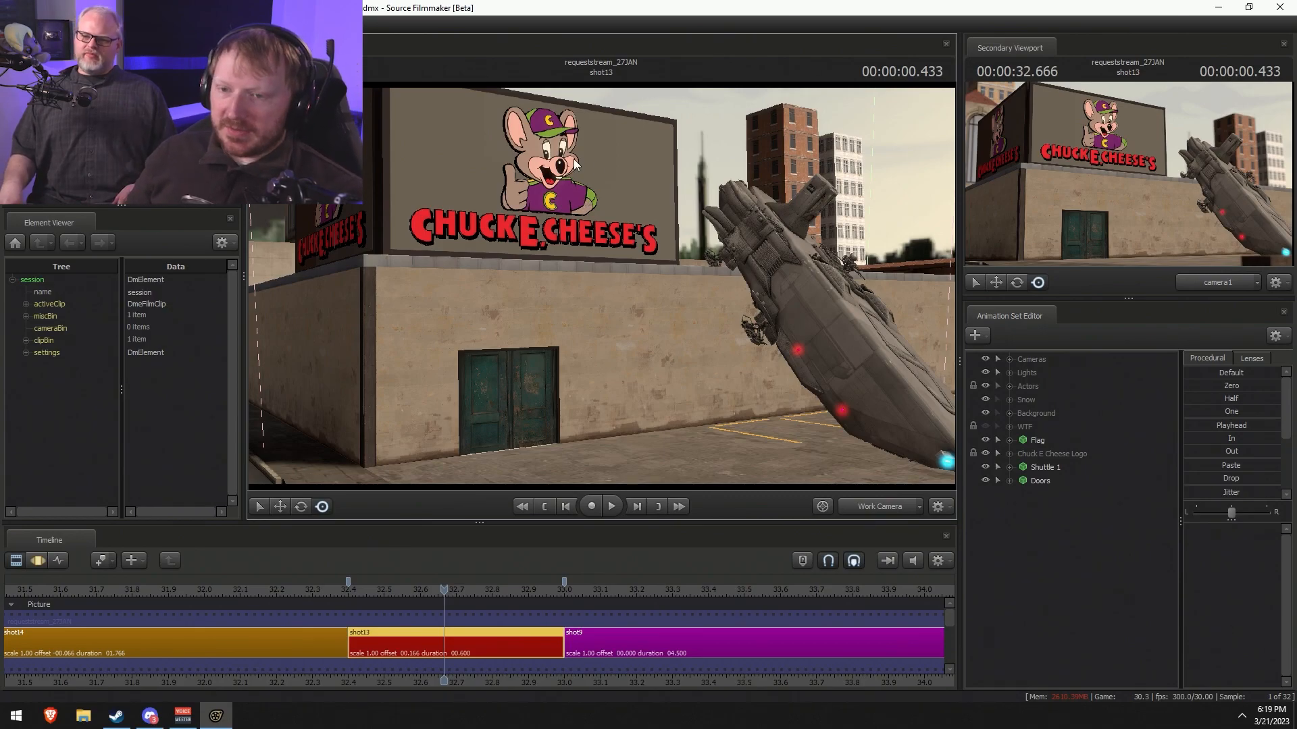
{"action": "left_click_drag", "start_coordinate": [743, 264], "coordinate": [747, 378]}
{"action": "key", "text": "w"}
{"action": "right_click", "coordinate": [1041, 520]}
{"action": "left_click", "coordinate": [1076, 550]}
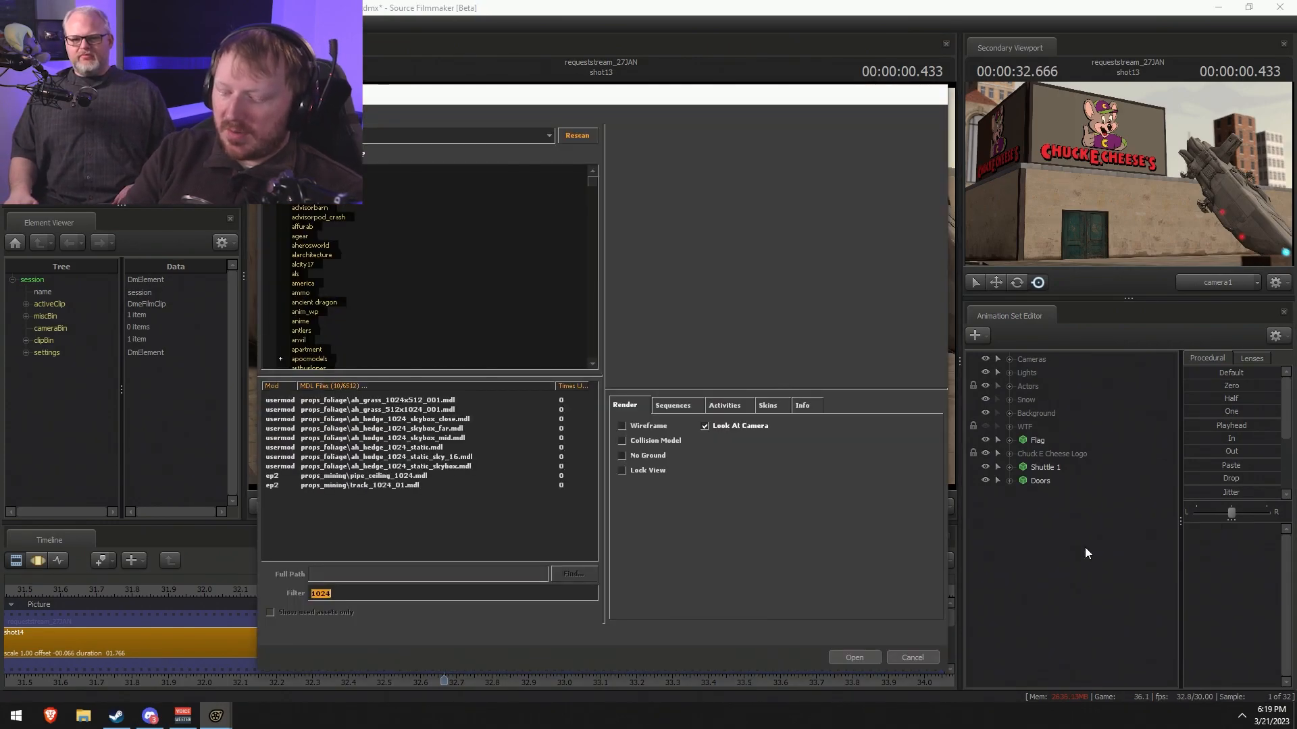
{"action": "type", "text": "lunar"}
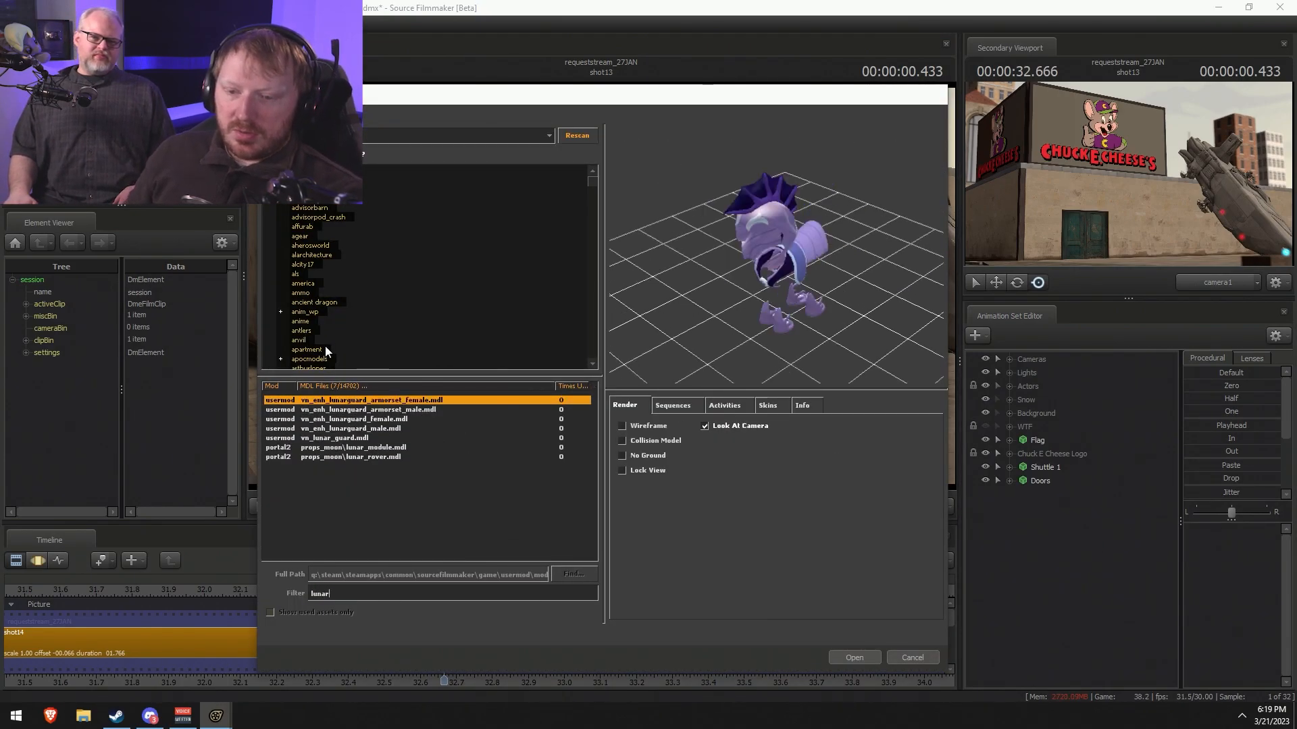
- Preview vn_enh_lunarguard_male.mdl up close and load vn_enh_lunarguard_female.mdl instead
{"action": "left_click", "coordinate": [372, 428]}
{"action": "left_click_drag", "start_coordinate": [780, 324], "coordinate": [791, 292]}
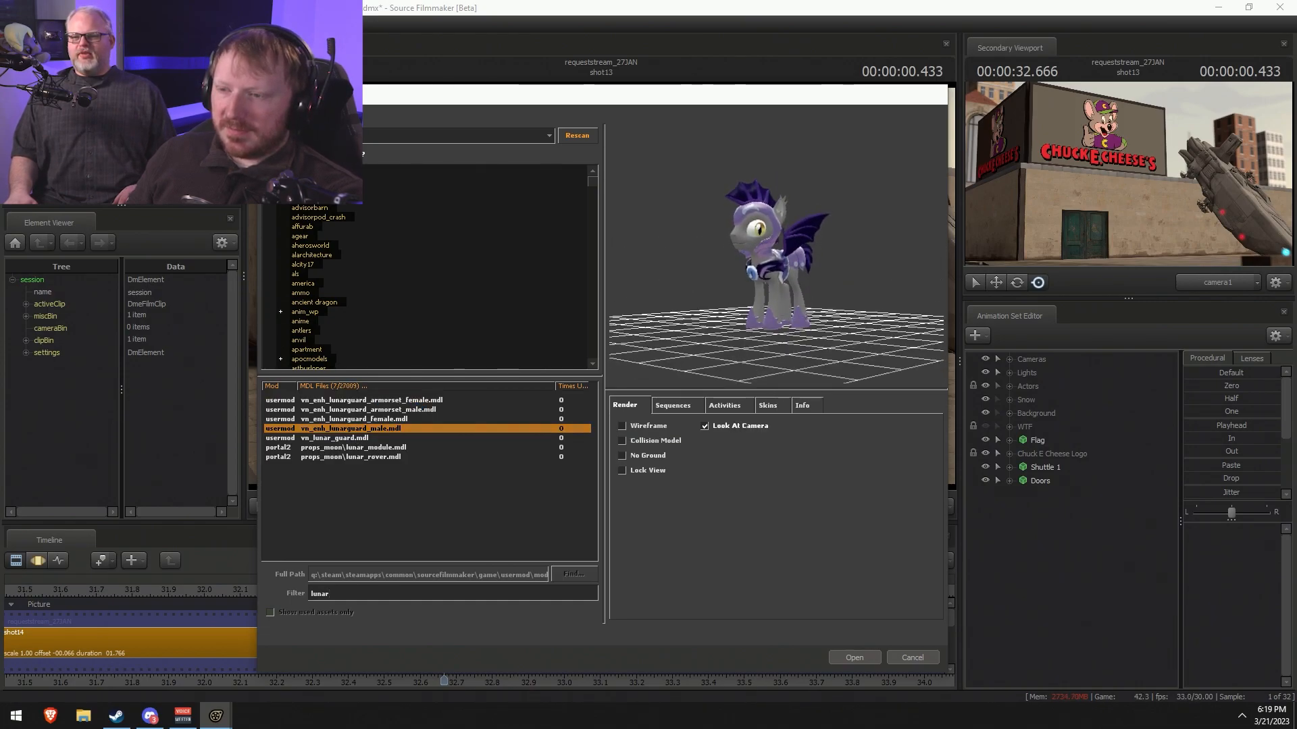
{"action": "right_click_drag", "start_coordinate": [792, 291], "coordinate": [792, 236]}
{"action": "left_click_drag", "start_coordinate": [792, 237], "coordinate": [834, 244]}
{"action": "left_click_drag", "start_coordinate": [795, 351], "coordinate": [797, 343]}
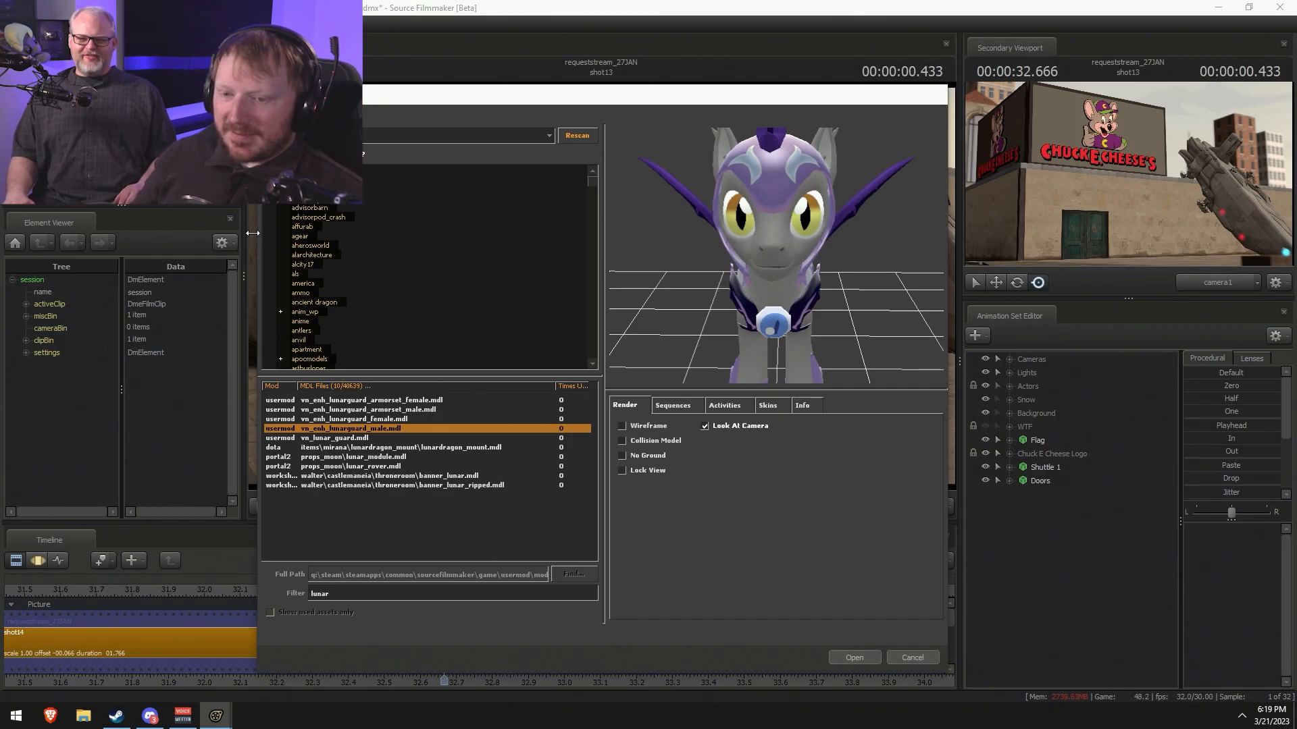
{"action": "left_click", "coordinate": [349, 428]}
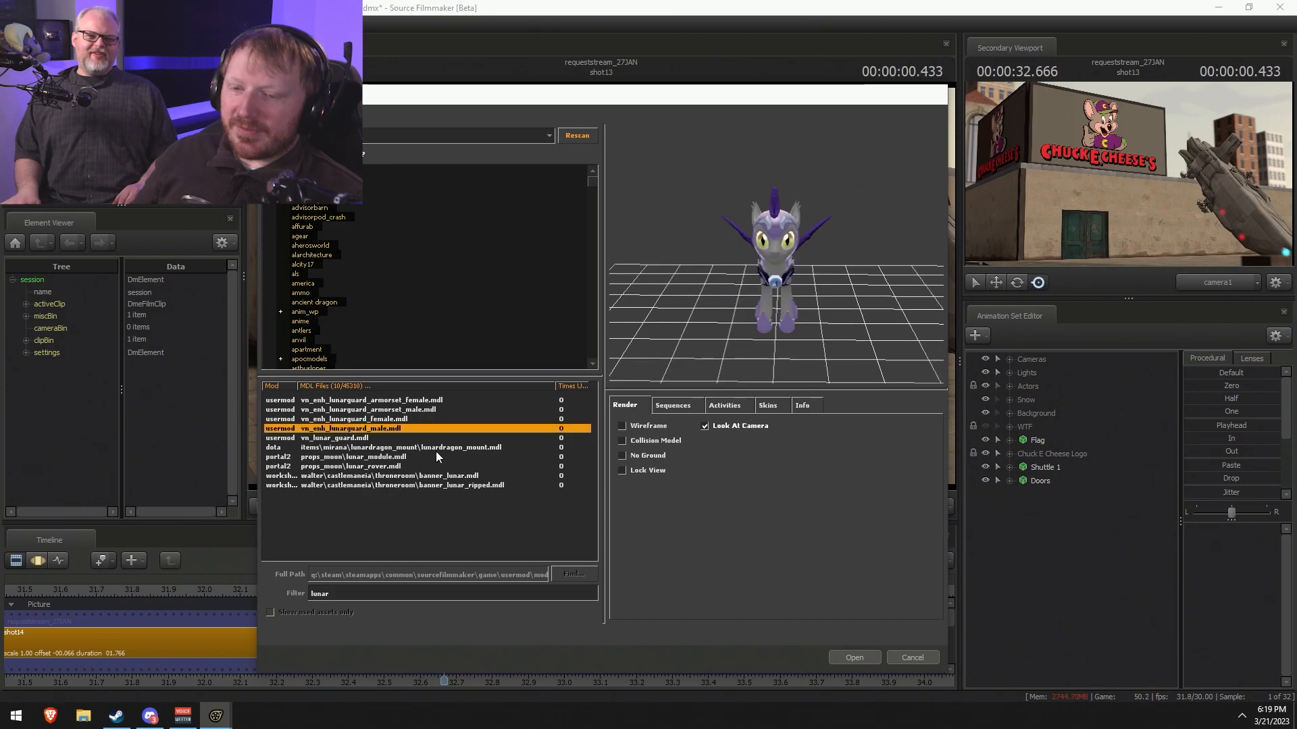
{"action": "left_click", "coordinate": [394, 419]}
{"action": "left_click", "coordinate": [853, 658]}
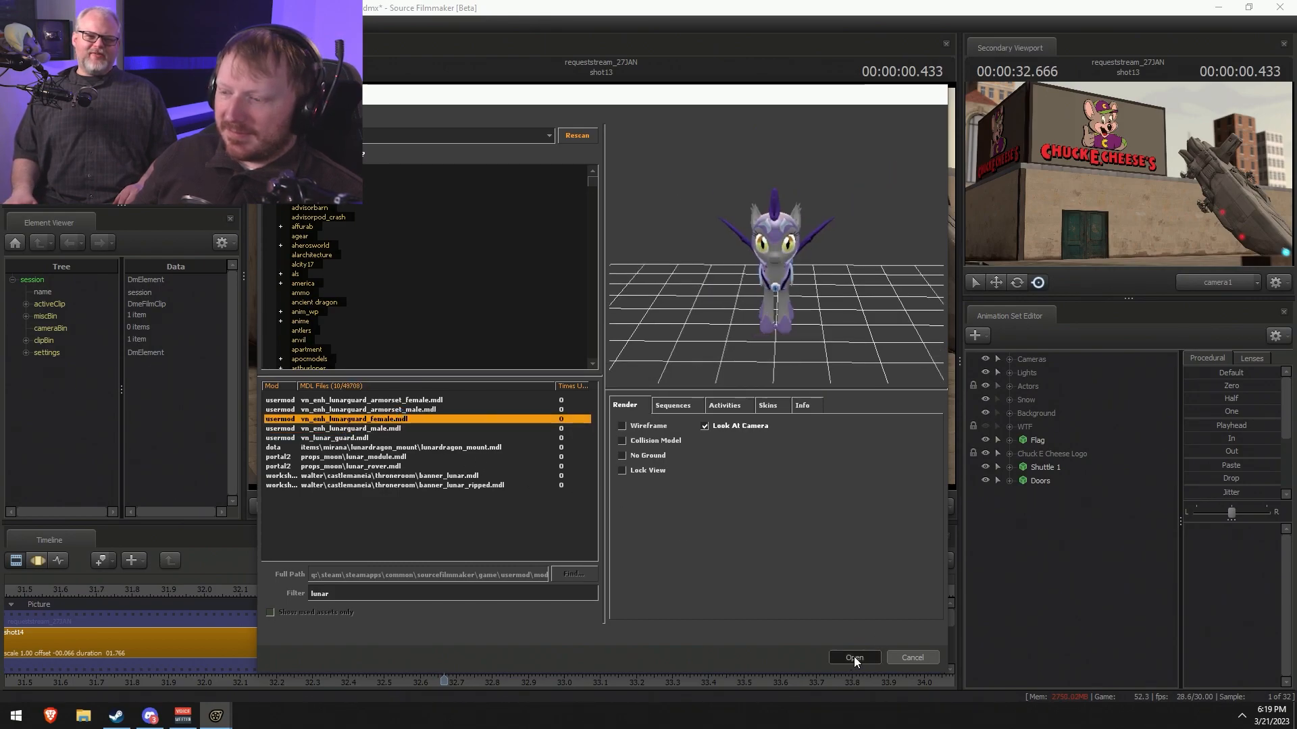
- Select the new lunar guard animation set, match the work camera to camera1, and pull back until the whole pony is in view in the motion editor
{"action": "left_click", "coordinate": [1051, 495]}
{"action": "key", "text": "s"}
{"action": "mouse_move", "coordinate": [732, 377]}
{"action": "left_mouse_down"}
{"action": "mouse_move", "coordinate": [752, 379]}
{"action": "mouse_move", "coordinate": [733, 377]}
{"action": "left_mouse_up"}
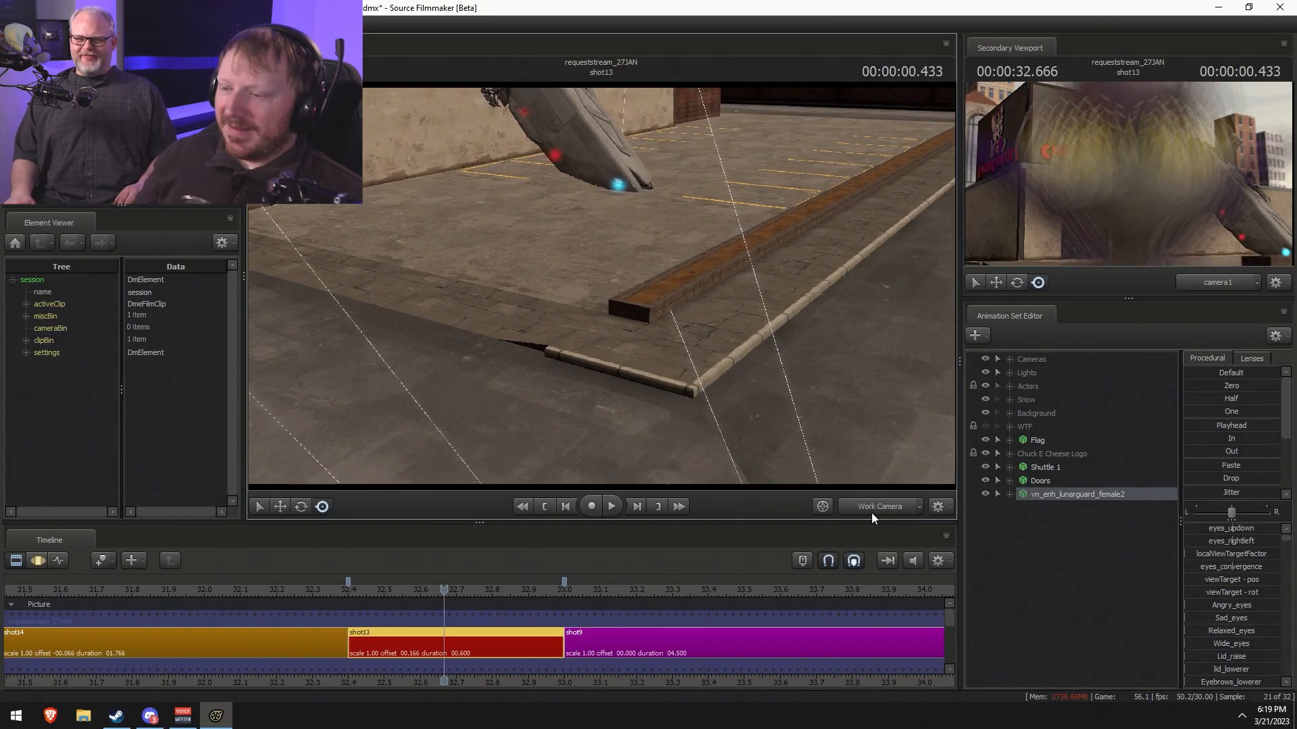
{"action": "left_click", "coordinate": [871, 513]}
{"action": "left_click", "coordinate": [866, 513]}
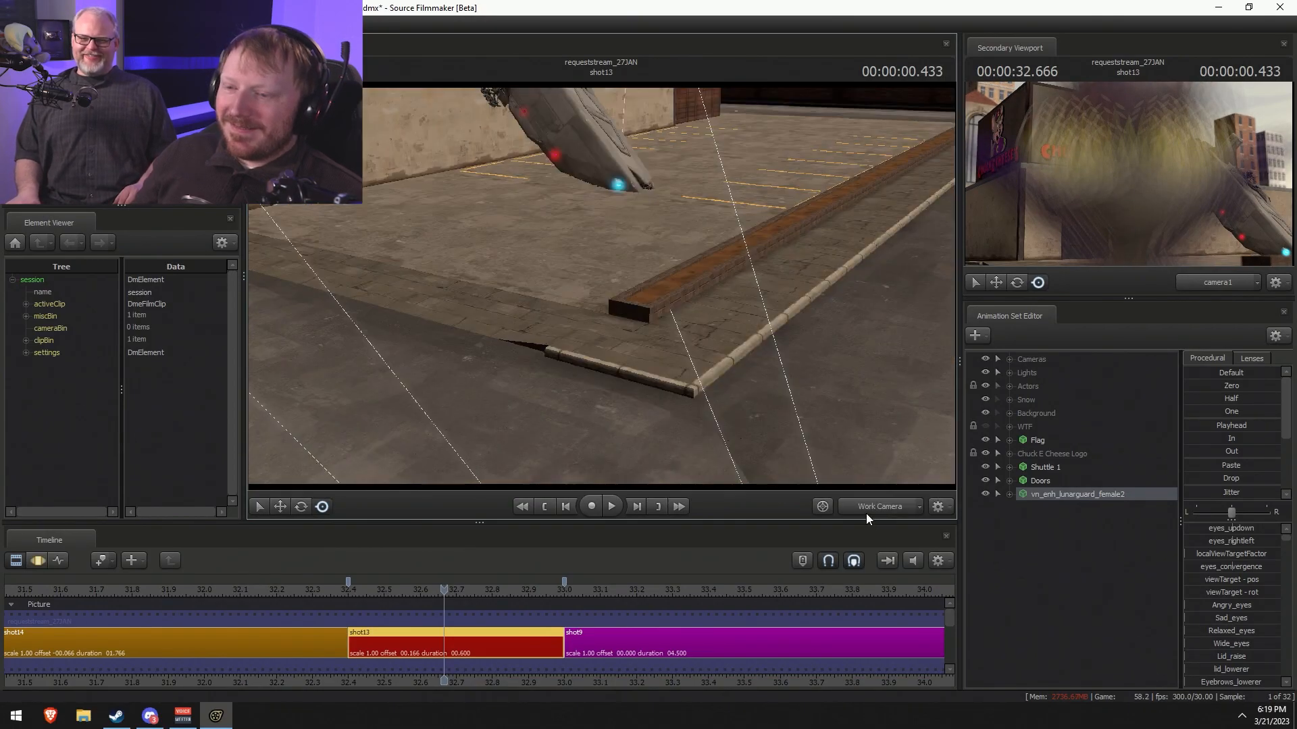
{"action": "left_click", "coordinate": [866, 513]}
{"action": "key", "text": "F3"}
{"action": "key", "text": "F2"}
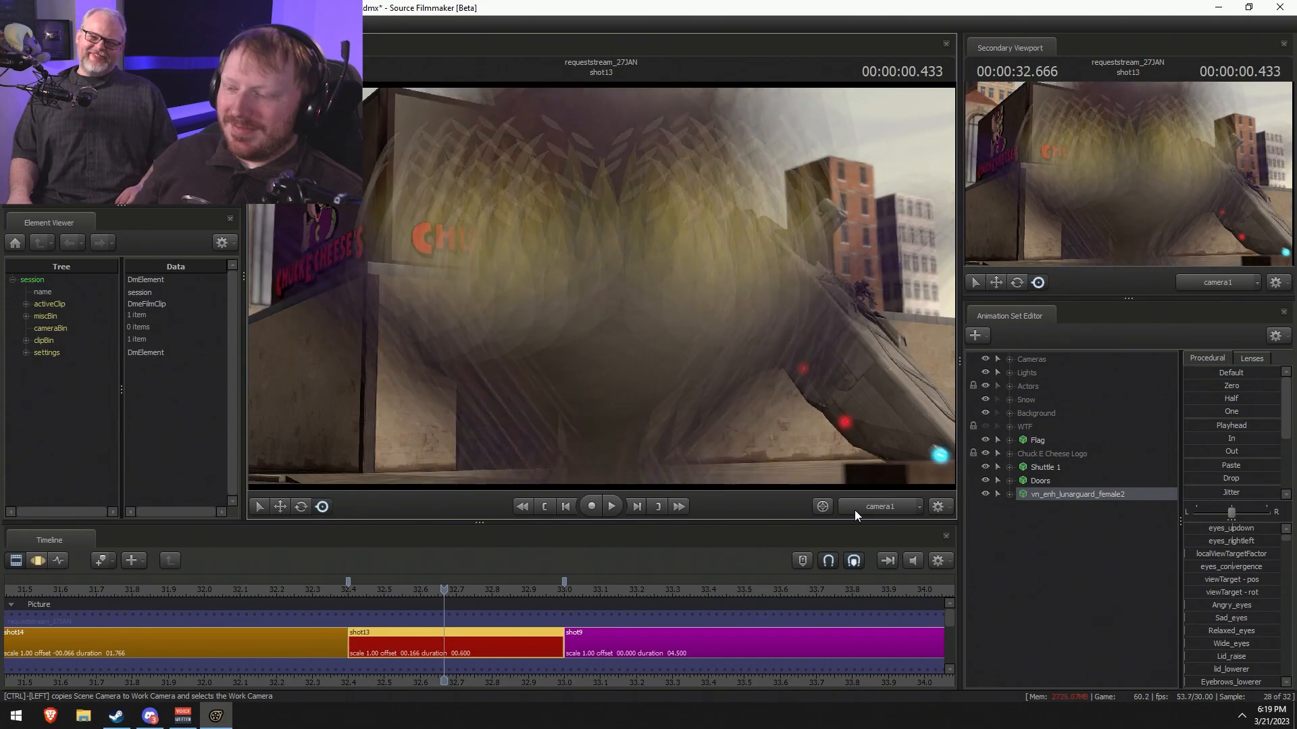
{"action": "left_click", "coordinate": [854, 509]}
{"action": "left_click_drag", "start_coordinate": [800, 397], "coordinate": [827, 446]}
{"action": "left_click_drag", "start_coordinate": [601, 274], "coordinate": [601, 216]}
{"action": "key", "text": "F3"}
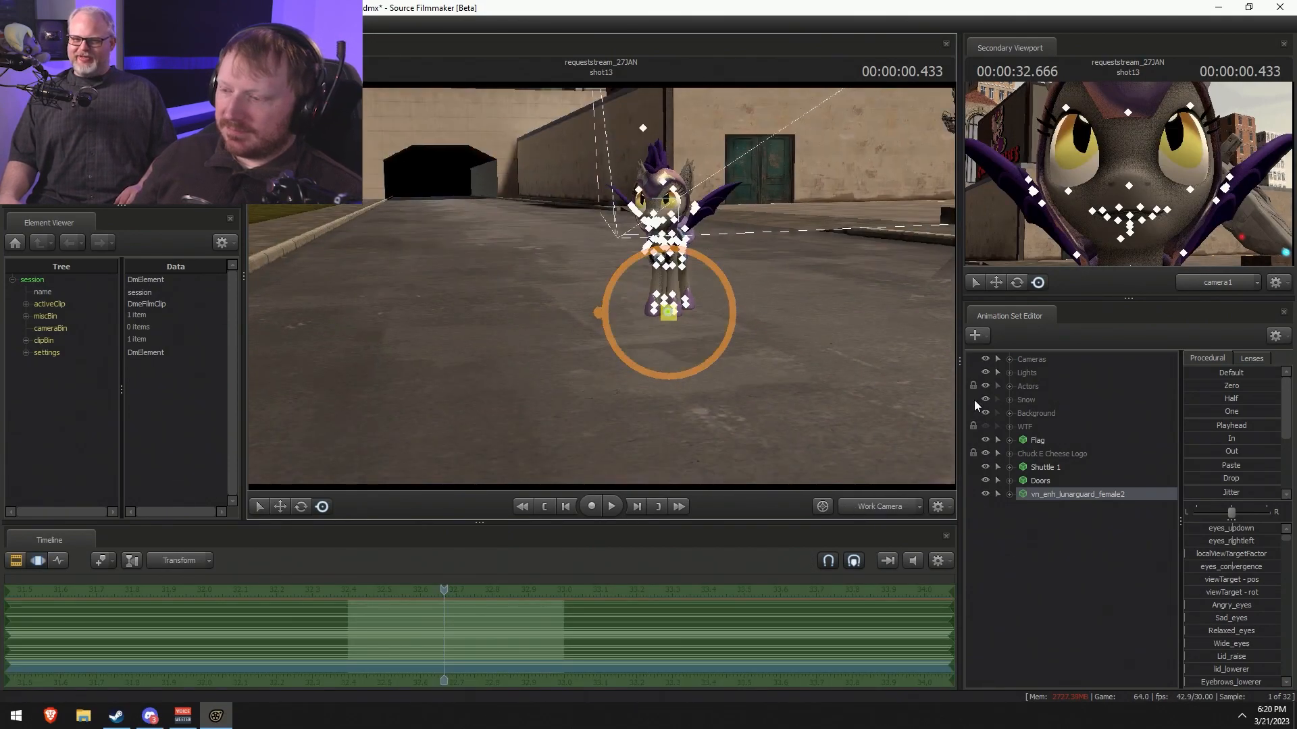
- Expand the lunar guard's controls, select its Face group, and examine the head up close from the side
{"action": "left_click", "coordinate": [1010, 496]}
{"action": "left_click", "coordinate": [1055, 508]}
{"action": "left_click_drag", "start_coordinate": [692, 235], "coordinate": [613, 249]}
{"action": "key", "text": "F2"}
{"action": "key", "text": "F3"}
{"action": "key", "text": "w"}
{"action": "left_click_drag", "start_coordinate": [635, 177], "coordinate": [739, 159]}
{"action": "key", "text": "F2"}
{"action": "key", "text": "w"}
{"action": "mouse_move", "coordinate": [601, 286]}
{"action": "left_mouse_down"}
{"action": "mouse_move", "coordinate": [696, 277]}
{"action": "mouse_move", "coordinate": [599, 276]}
{"action": "mouse_move", "coordinate": [603, 265]}
{"action": "mouse_move", "coordinate": [608, 304]}
{"action": "mouse_move", "coordinate": [716, 294]}
{"action": "mouse_move", "coordinate": [601, 289]}
{"action": "left_mouse_up"}
{"action": "key", "text": "w"}
{"action": "key", "text": "a"}
{"action": "key", "text": "s"}
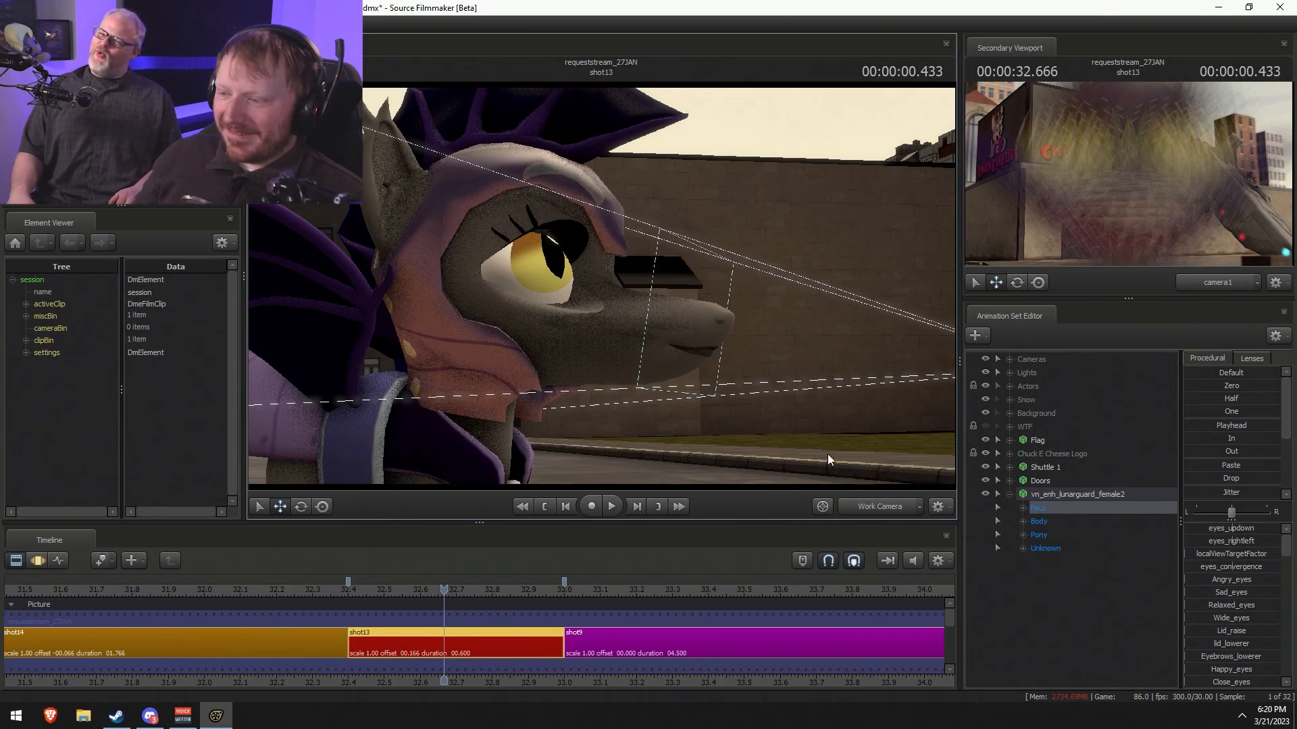
- Try to adjust the pony's eye direction with the Face sliders, and look through its Body and Pony control groups
{"action": "left_click", "coordinate": [1094, 533]}
{"action": "left_click", "coordinate": [1051, 520]}
{"action": "left_click", "coordinate": [1054, 509]}
{"action": "left_click_drag", "start_coordinate": [1249, 539], "coordinate": [1258, 539]}
{"action": "left_click", "coordinate": [1066, 536]}
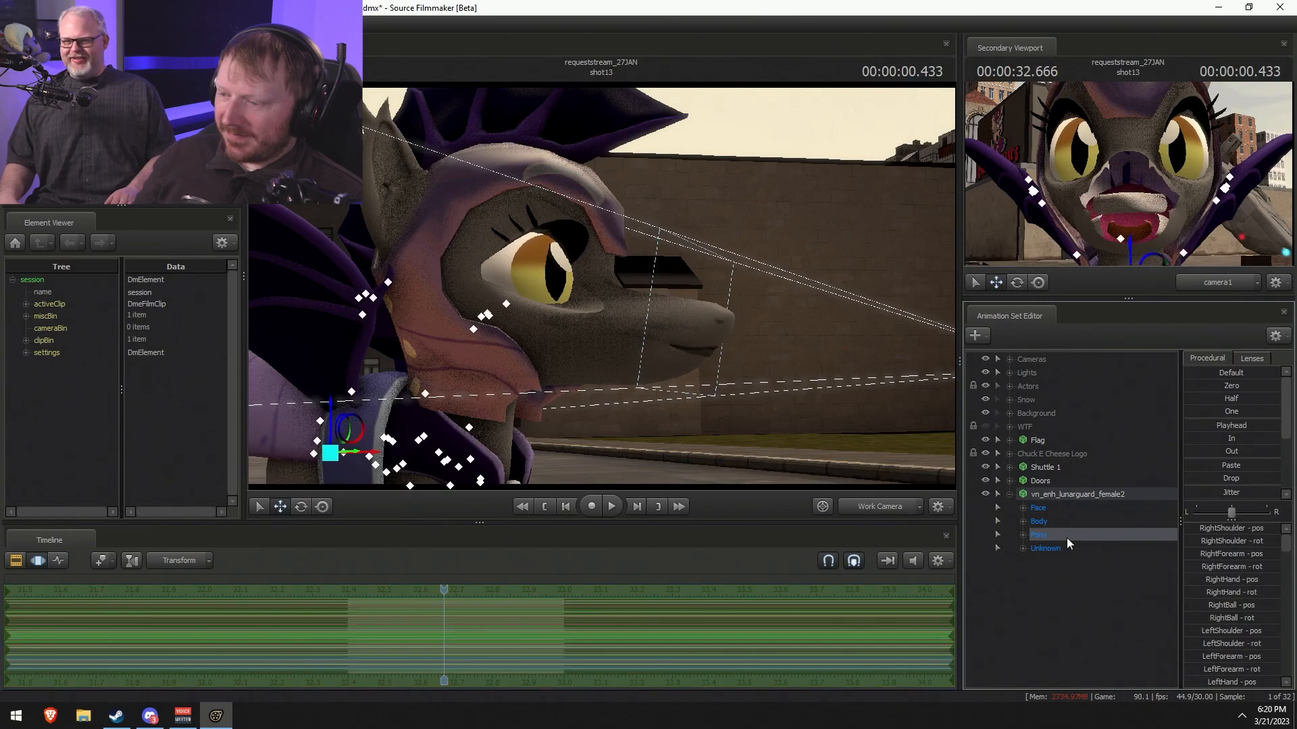
{"action": "mouse_move", "coordinate": [601, 286]}
{"action": "left_mouse_down"}
{"action": "mouse_move", "coordinate": [666, 287]}
{"action": "mouse_move", "coordinate": [611, 281]}
{"action": "left_mouse_up"}
{"action": "left_click", "coordinate": [1043, 508]}
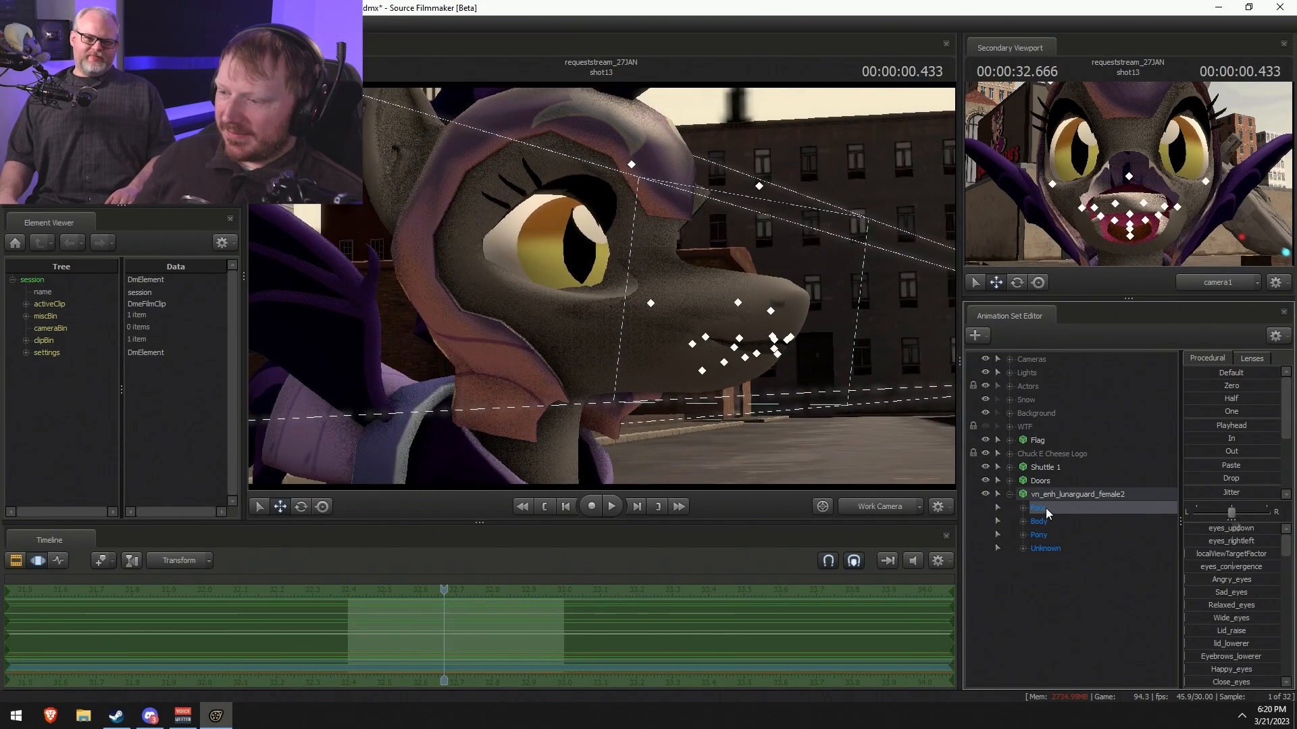
- Try adjusting the Lower Face Mouth.grin slider, and undo the recent facial changes
{"action": "left_click", "coordinate": [1023, 508]}
{"action": "left_click", "coordinate": [1064, 574]}
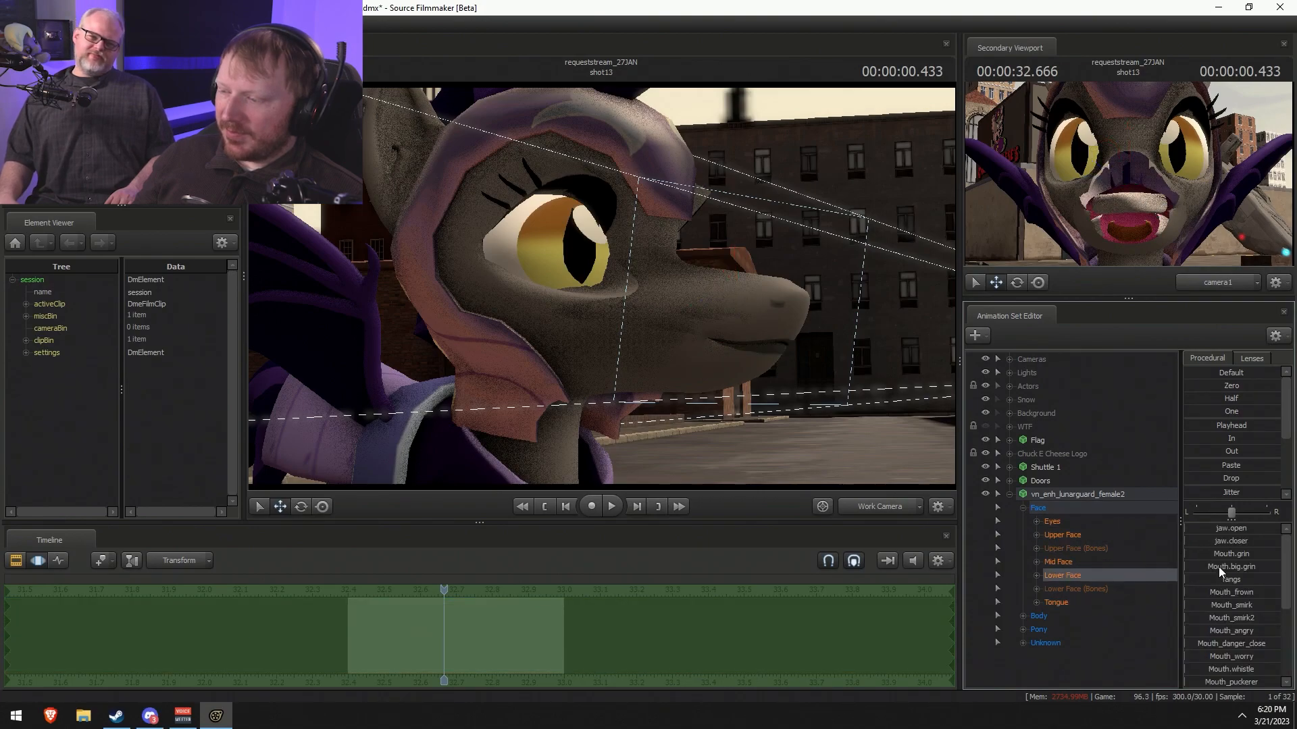
{"action": "mouse_move", "coordinate": [1201, 554]}
{"action": "left_mouse_down"}
{"action": "mouse_move", "coordinate": [1280, 554]}
{"action": "mouse_move", "coordinate": [1201, 554]}
{"action": "left_mouse_up"}
{"action": "left_click_drag", "start_coordinate": [1201, 554], "coordinate": [931, 468]}
{"action": "key", "text": "ctrl+z"}
{"action": "key", "text": "ctrl+z"}
{"action": "key", "text": "ctrl+z"}
{"action": "key", "text": "ctrl+z"}
- Examine the pony's mouth up close with Lower Face (Bones) expanded, comparing the clip editor and motion editor views
{"action": "left_click_drag", "start_coordinate": [858, 427], "coordinate": [636, 433]}
{"action": "key", "text": "w"}
{"action": "key", "text": "s"}
{"action": "key", "text": "w"}
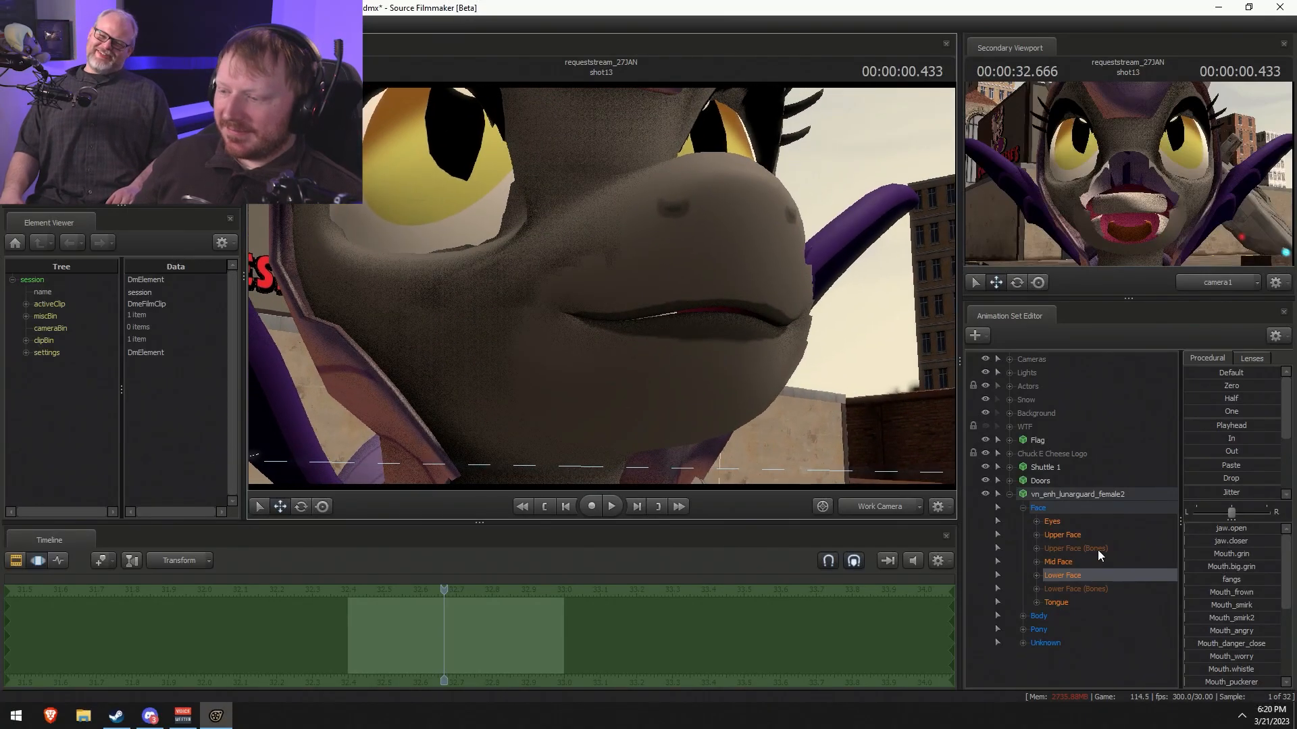
{"action": "left_click", "coordinate": [1037, 590]}
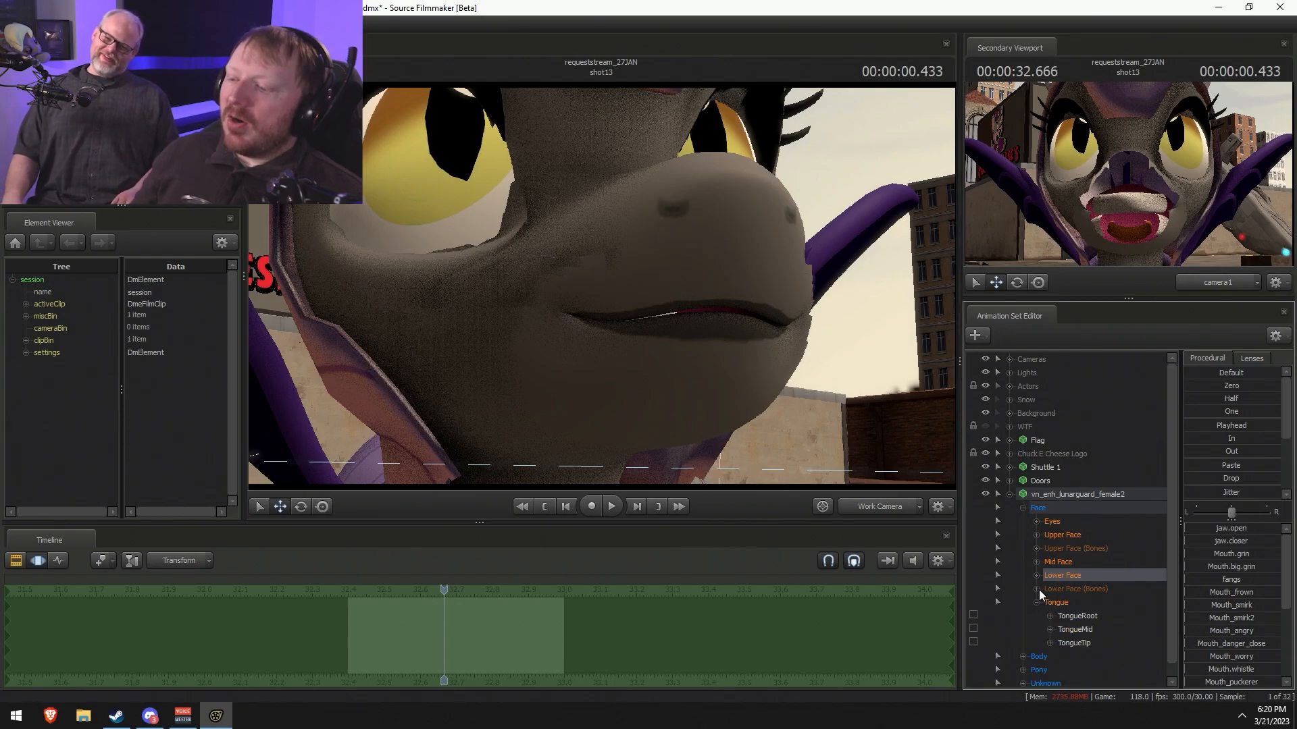
{"action": "scroll", "coordinate": [1038, 614], "scroll_direction": "down", "scroll_amount": 3}
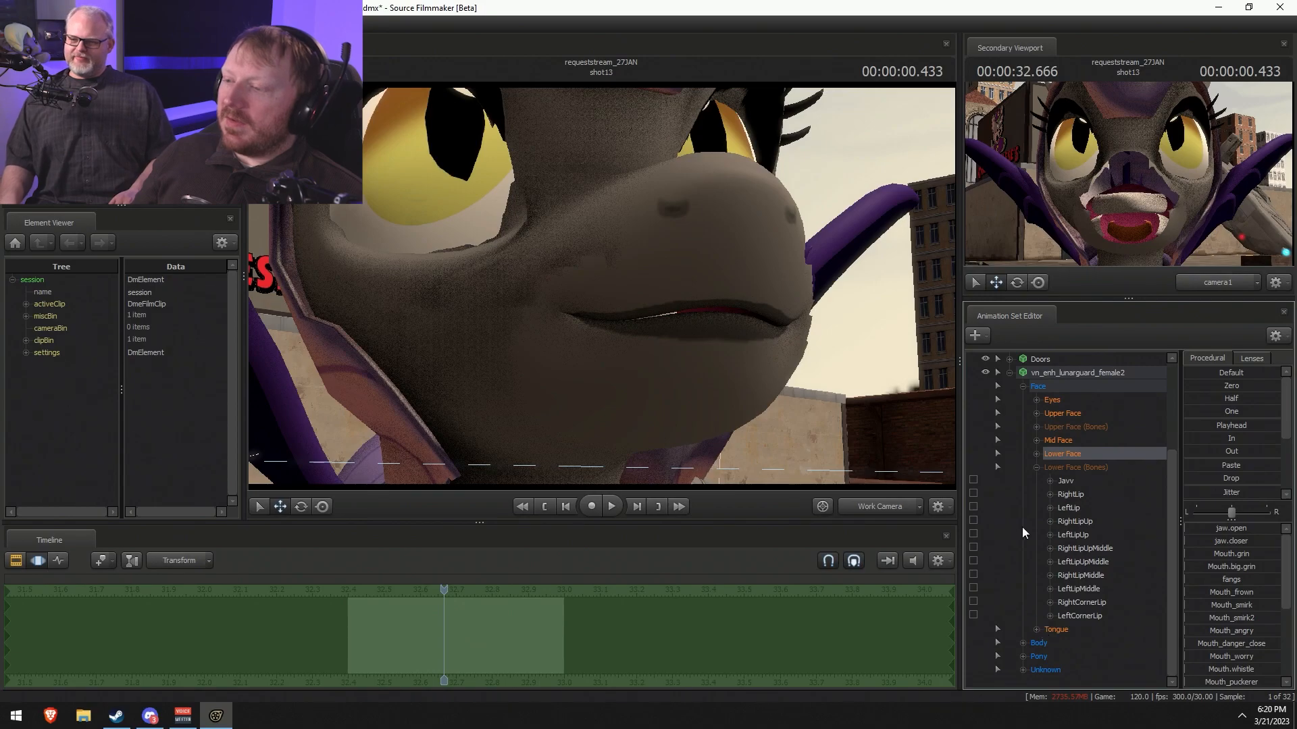
{"action": "key", "text": "F2"}
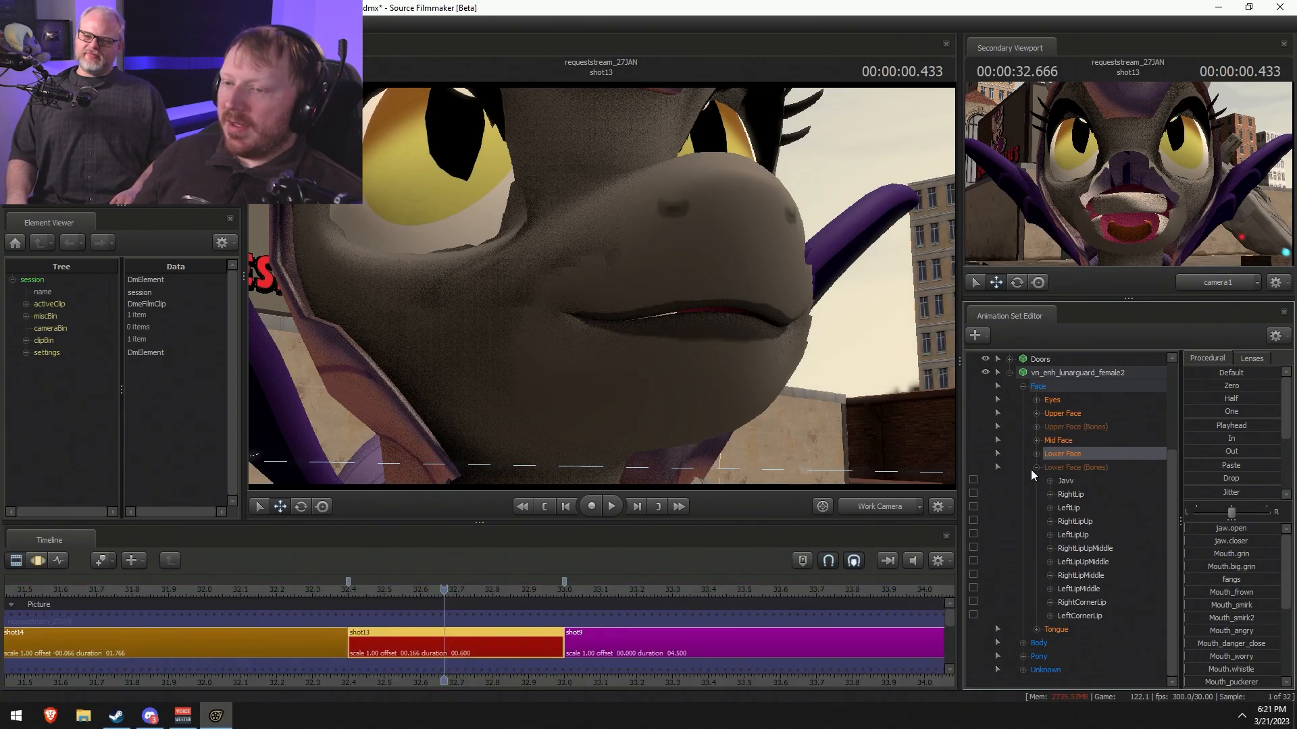
{"action": "key", "text": "F3"}
{"action": "key", "text": "F2"}
{"action": "key", "text": "F3"}
{"action": "key", "text": "F2"}
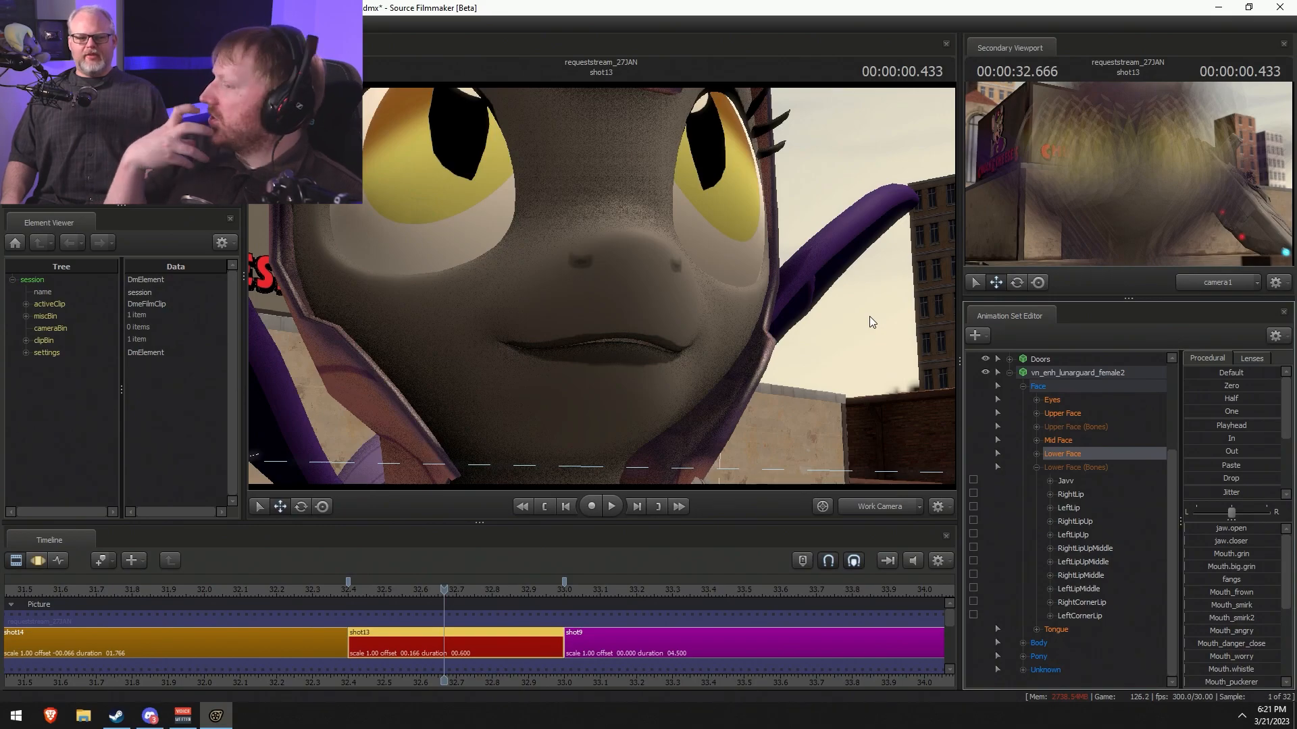
- Expand the Eyes group and move the viewTarget control toward camera1 so the pony looks into the camera
{"action": "left_click_drag", "start_coordinate": [793, 332], "coordinate": [716, 318]}
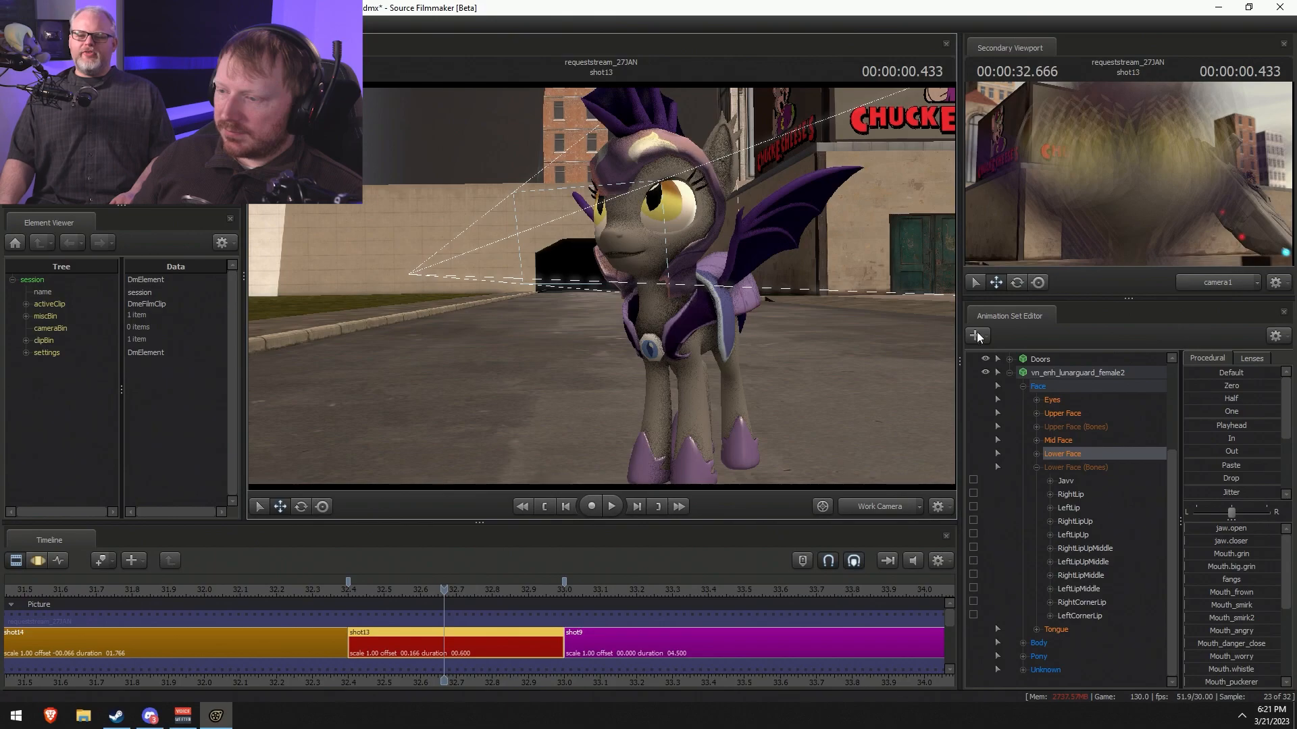
{"action": "left_click", "coordinate": [1038, 400]}
{"action": "left_click", "coordinate": [1079, 413]}
{"action": "left_click", "coordinate": [1075, 467]}
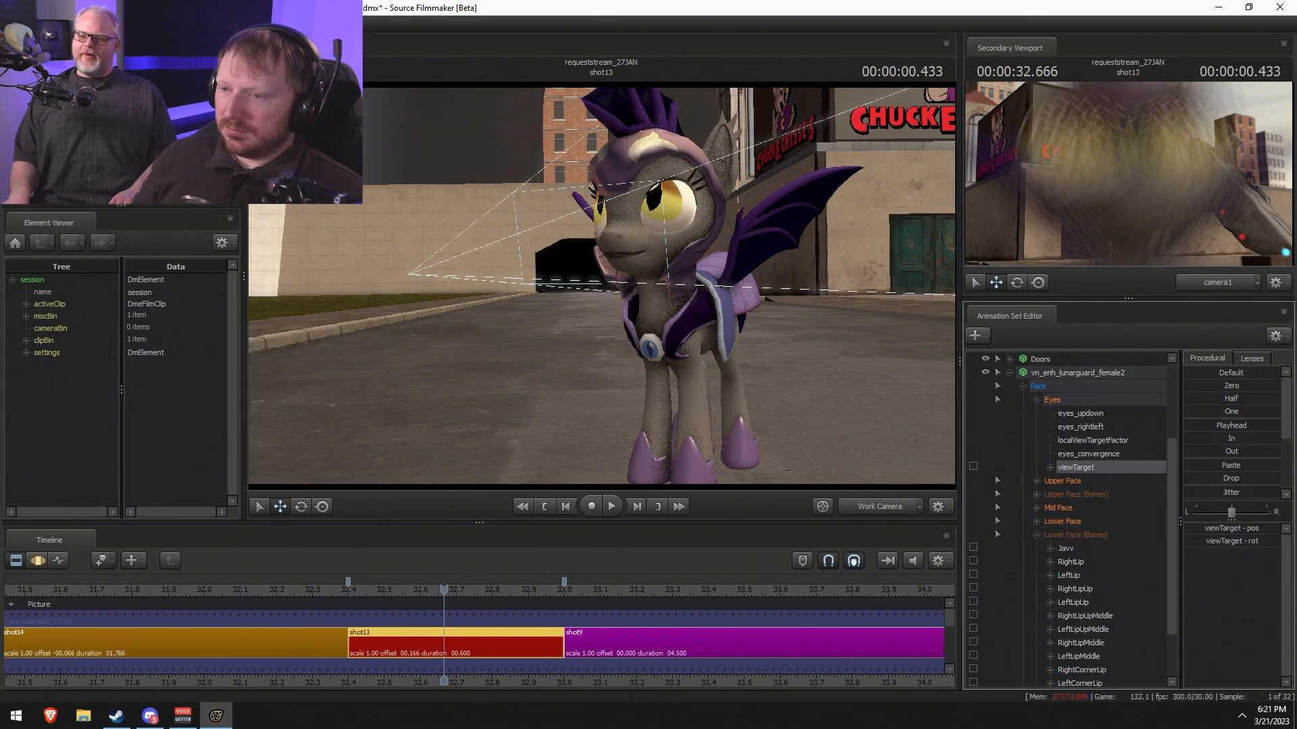
{"action": "key", "text": "f"}
{"action": "key", "text": "F2"}
{"action": "left_click_drag", "start_coordinate": [580, 230], "coordinate": [427, 284]}
{"action": "key", "text": "w"}
{"action": "left_click_drag", "start_coordinate": [540, 311], "coordinate": [609, 268]}
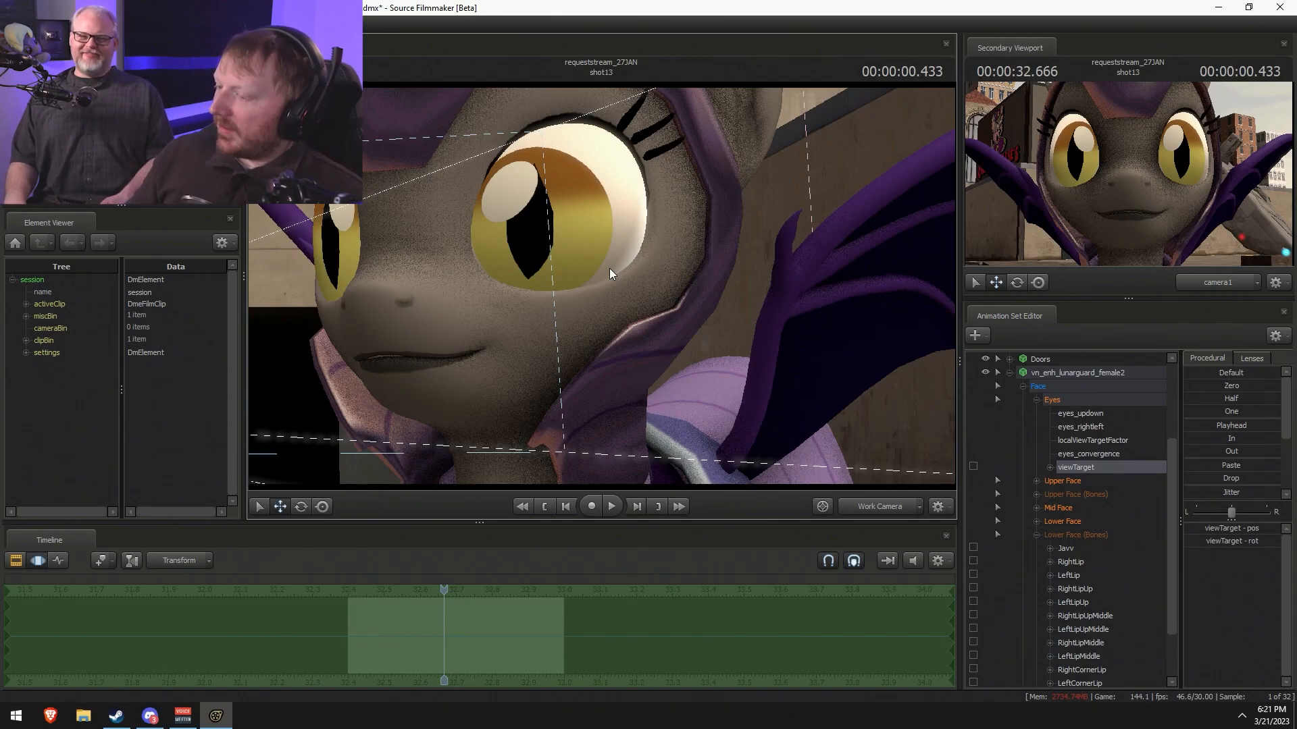
{"action": "key", "text": "s"}
{"action": "left_click_drag", "start_coordinate": [605, 287], "coordinate": [603, 291]}
- Collapse the Eyes group and check the pony's gaze from the front with the work camera
{"action": "scroll", "coordinate": [1030, 513], "scroll_direction": "up", "scroll_amount": 2}
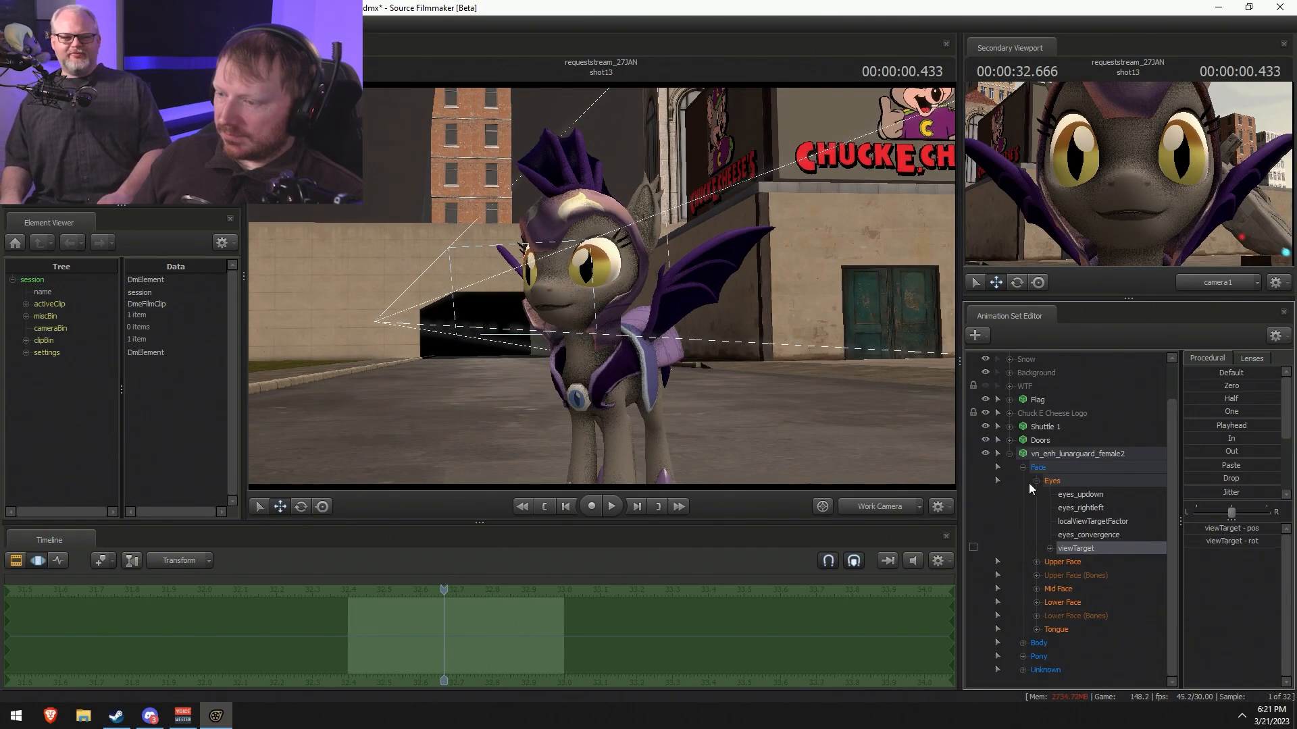
{"action": "left_click", "coordinate": [1036, 481]}
{"action": "key", "text": "F2"}
{"action": "key", "text": "F3"}
{"action": "left_click_drag", "start_coordinate": [738, 376], "coordinate": [581, 391]}
{"action": "key", "text": "d"}
{"action": "key", "text": "w"}
{"action": "key", "text": "w"}
{"action": "key", "text": "s"}
{"action": "left_click_drag", "start_coordinate": [671, 349], "coordinate": [601, 288]}
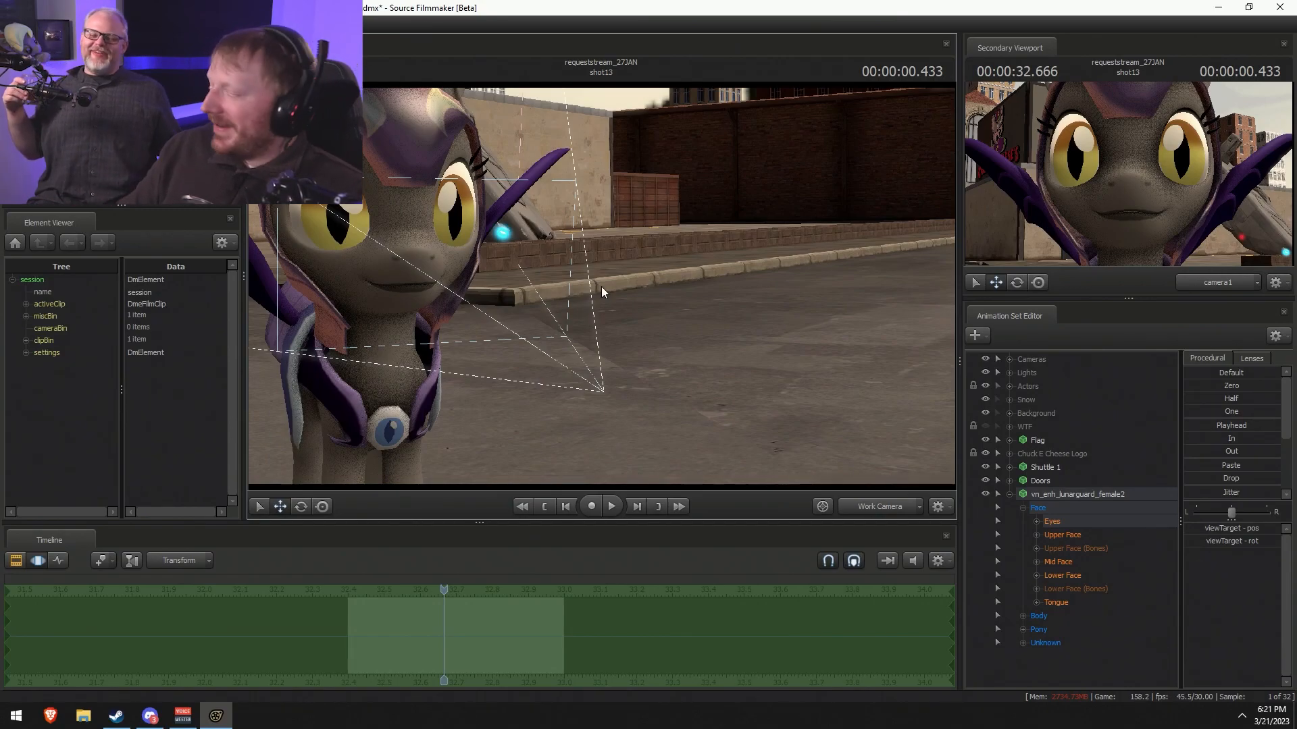
{"action": "left_click_drag", "start_coordinate": [634, 295], "coordinate": [533, 279]}
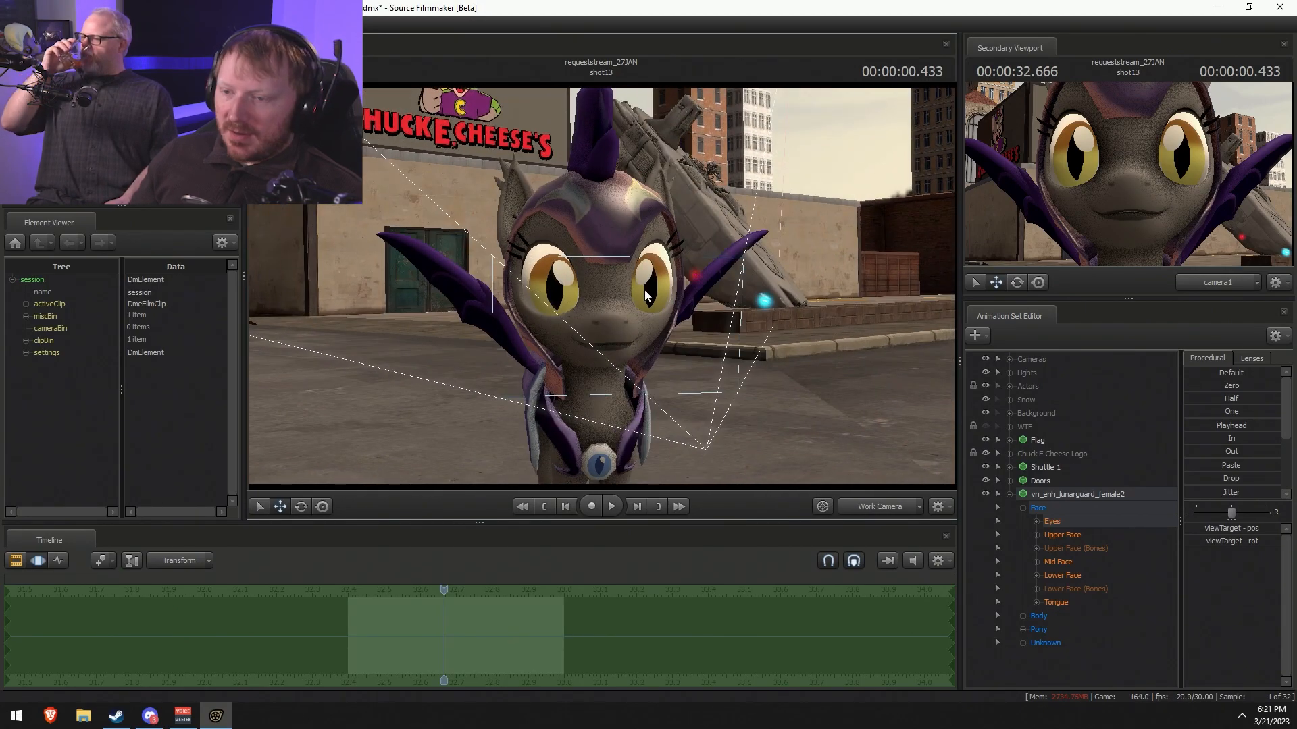
- Remove the lunar guard's helmet by setting its helm body group to <none>
{"action": "right_click", "coordinate": [1056, 493]}
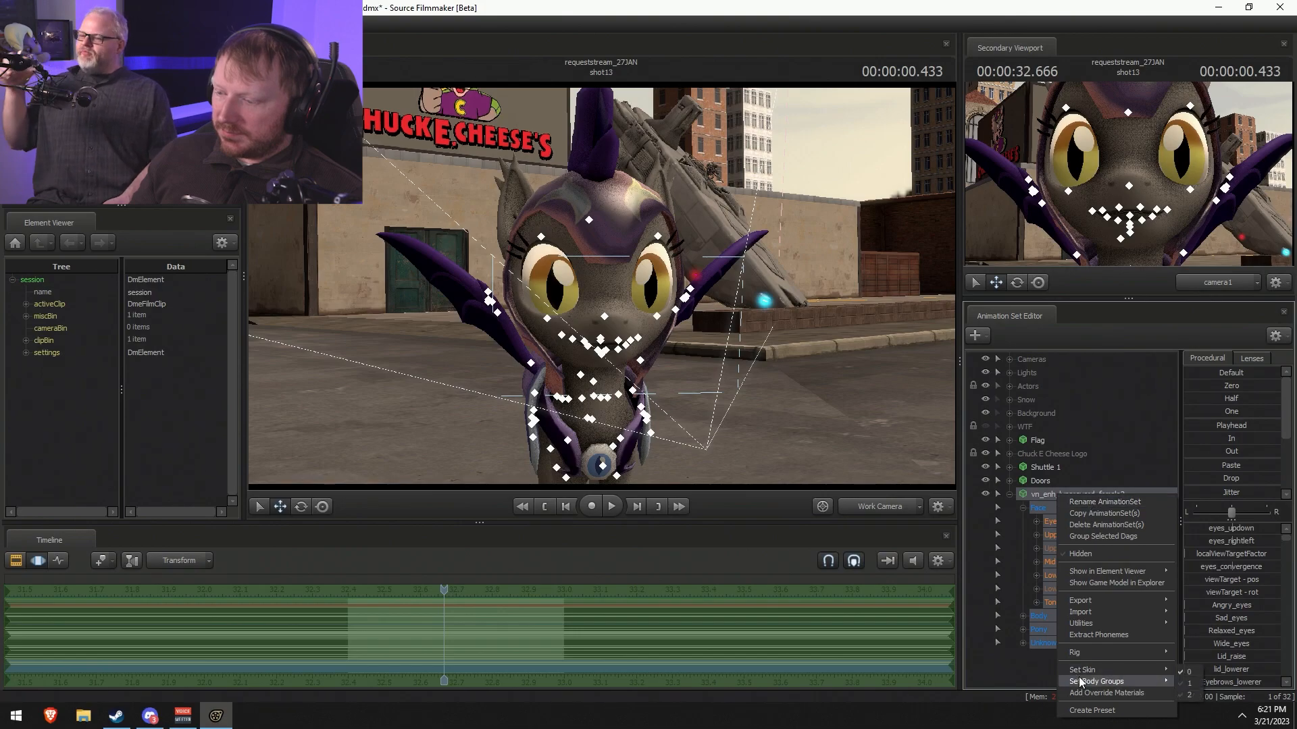
{"action": "mouse_move", "coordinate": [1079, 678]}
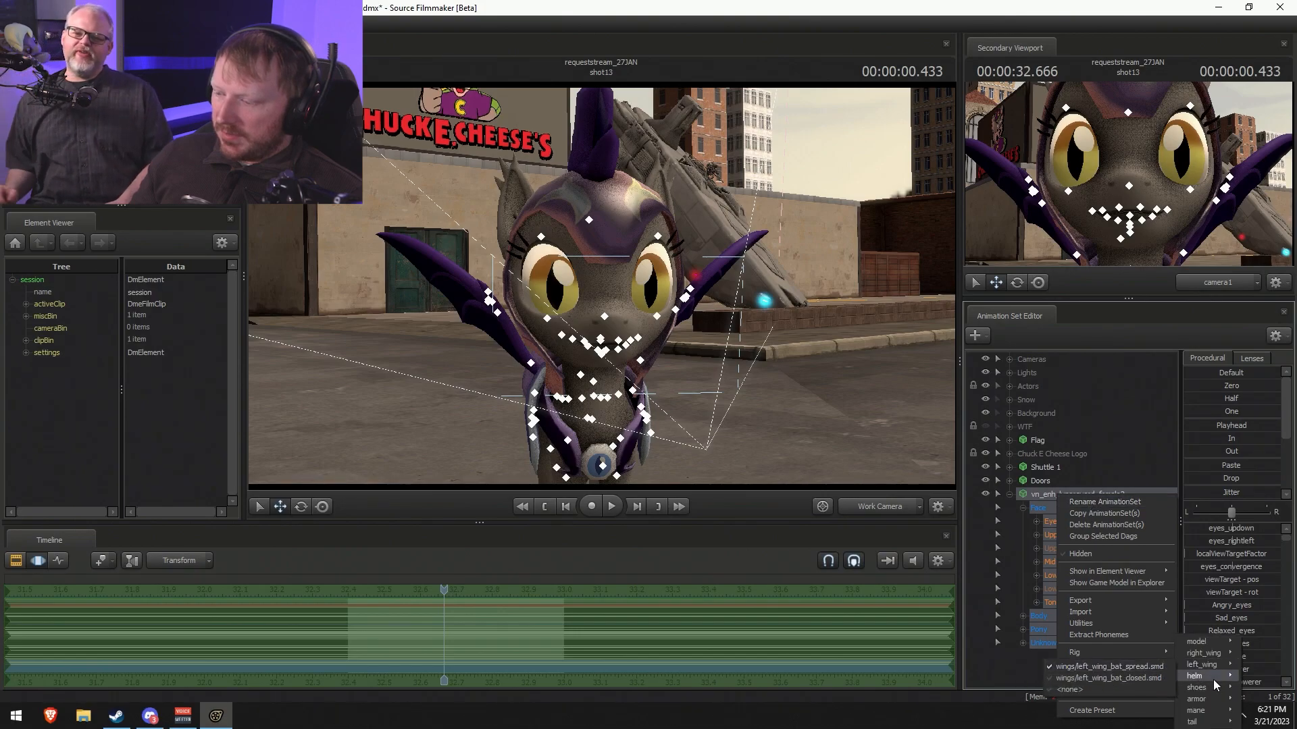
{"action": "mouse_move", "coordinate": [1209, 687]}
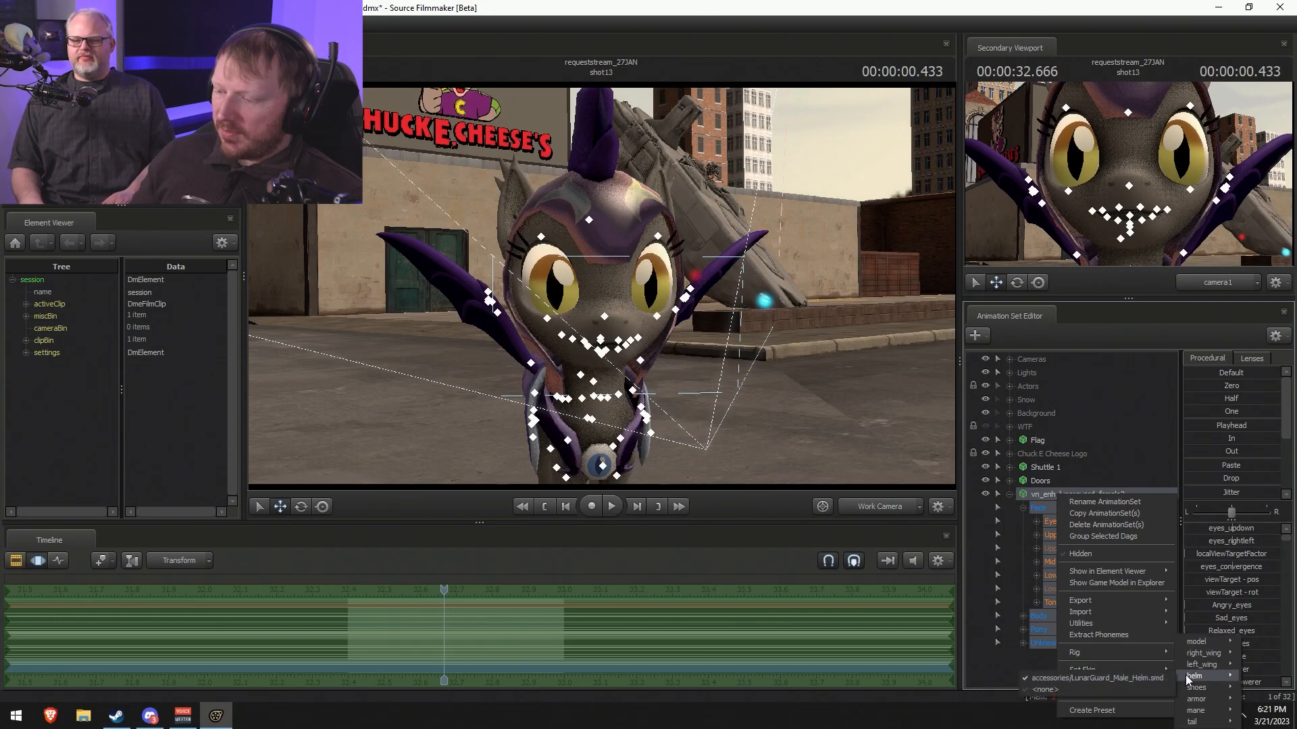
{"action": "left_click", "coordinate": [1086, 685]}
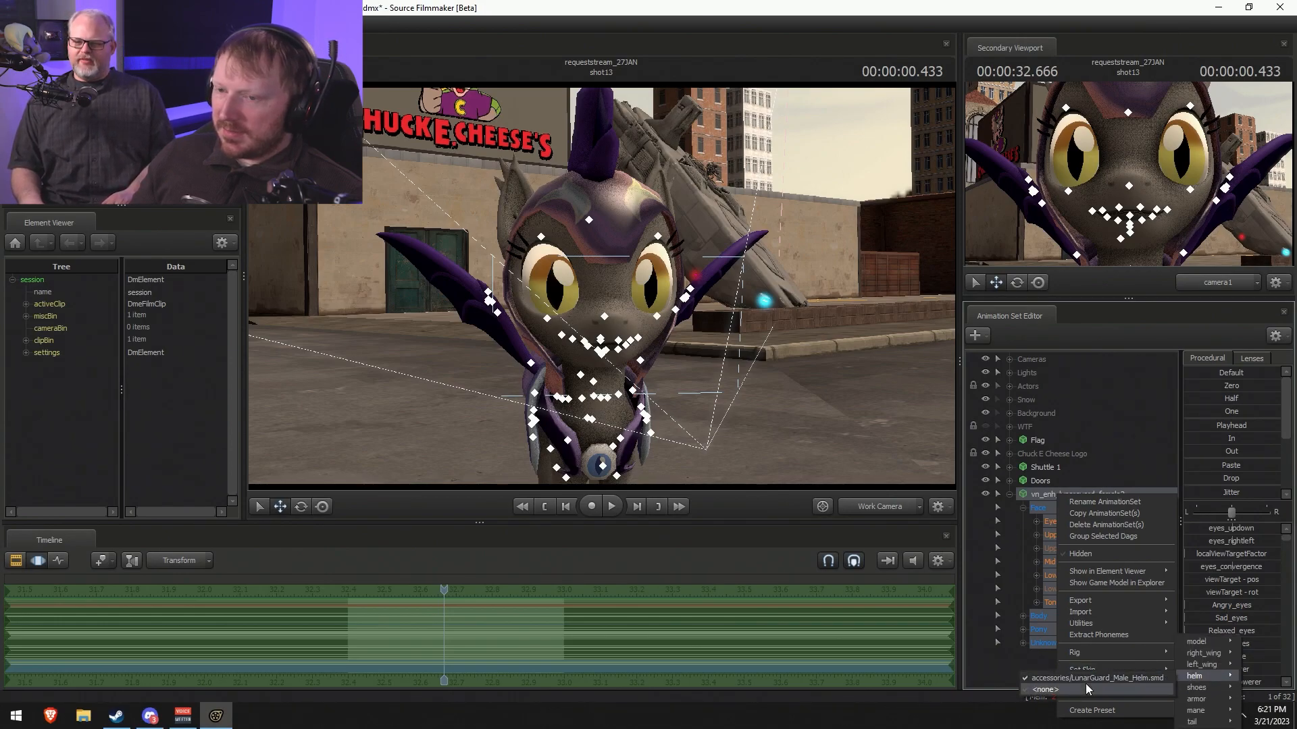
- Remove the pony's shoes and armor by setting both body groups to <none>
{"action": "right_click", "coordinate": [1105, 499]}
{"action": "mouse_move", "coordinate": [1137, 687]}
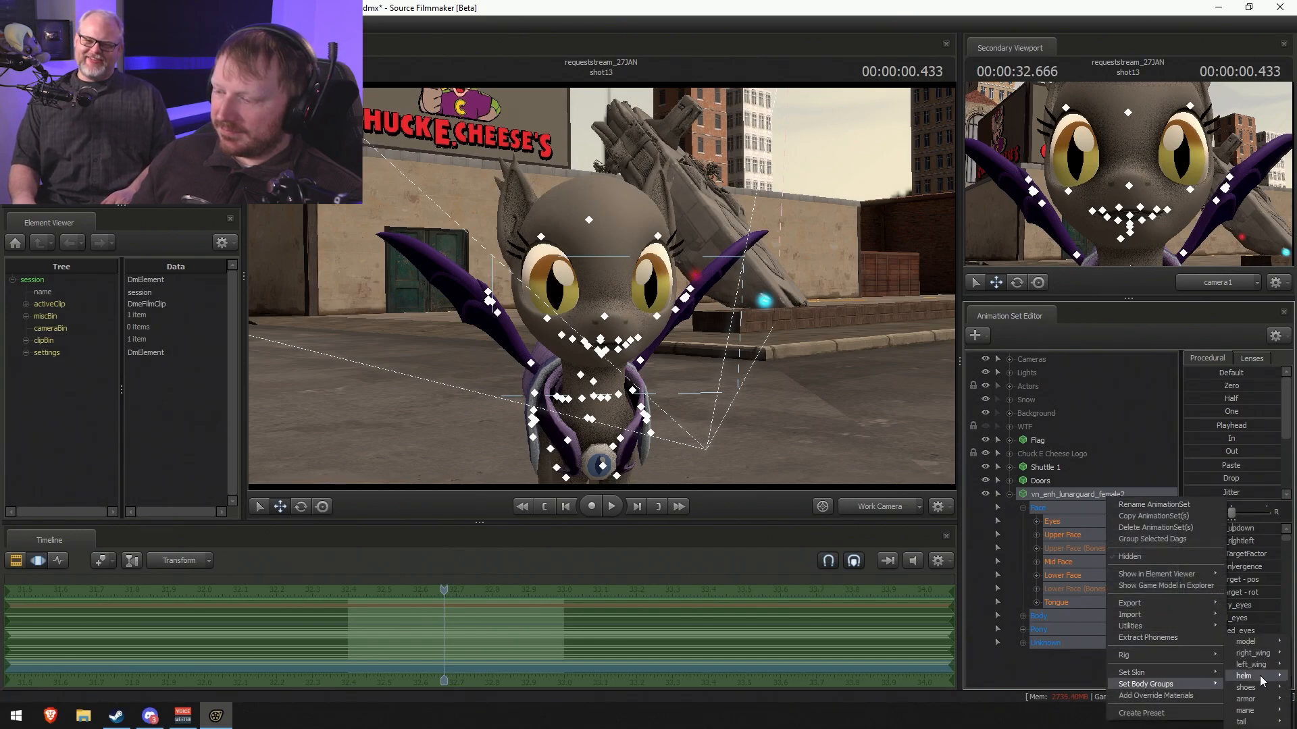
{"action": "mouse_move", "coordinate": [1242, 687]}
{"action": "left_click", "coordinate": [1187, 700]}
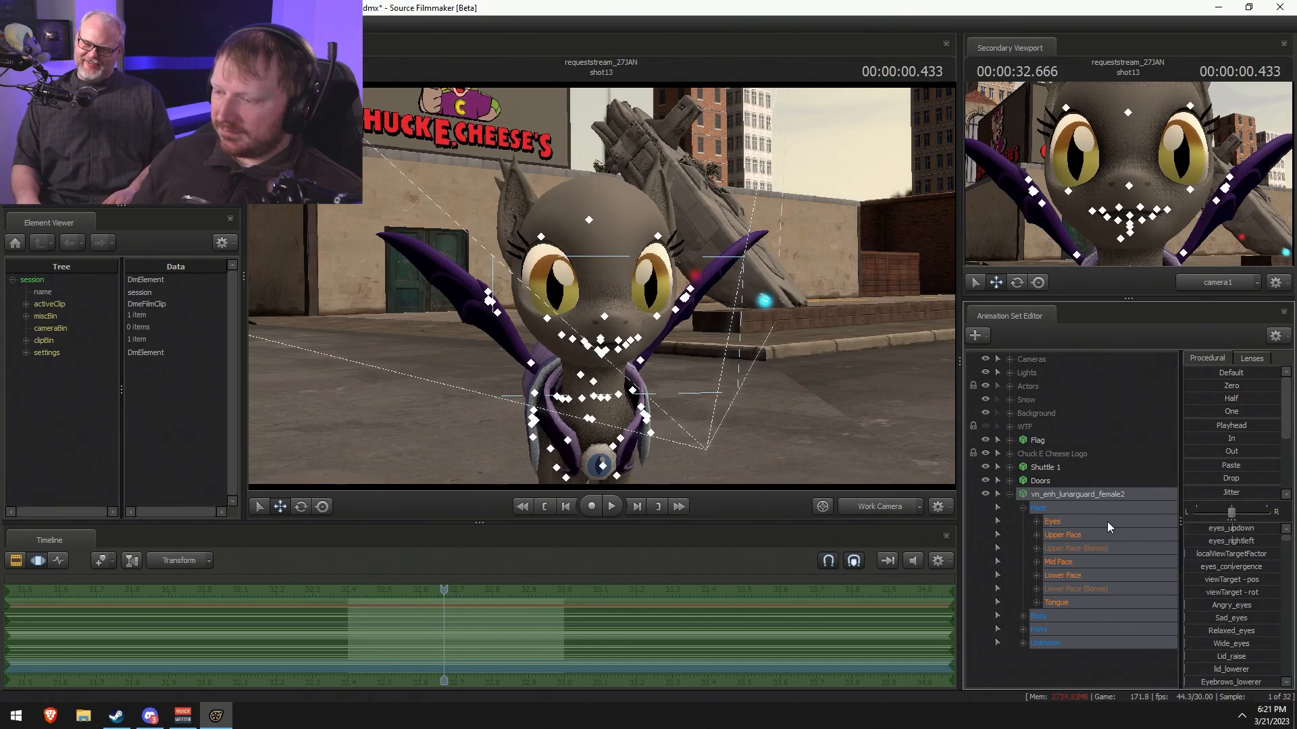
{"action": "right_click", "coordinate": [1100, 497]}
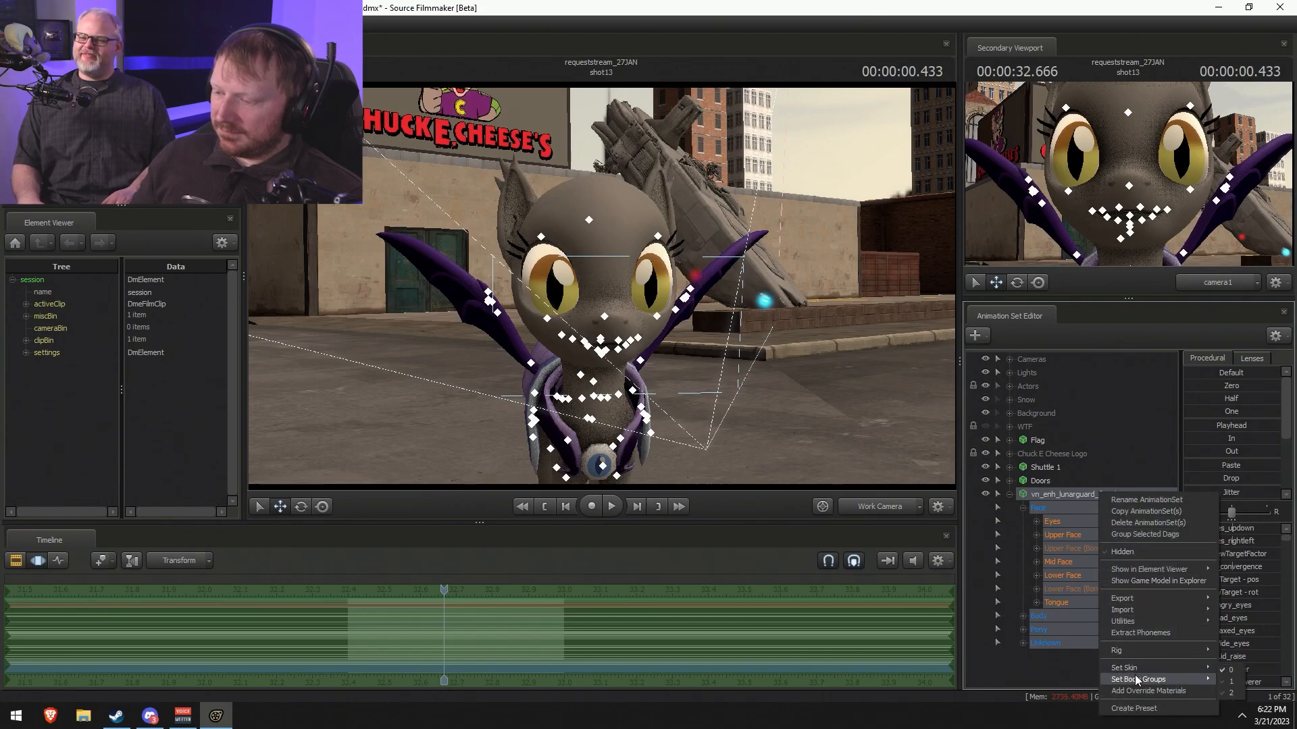
{"action": "mouse_move", "coordinate": [1136, 678]}
{"action": "mouse_move", "coordinate": [1241, 699]}
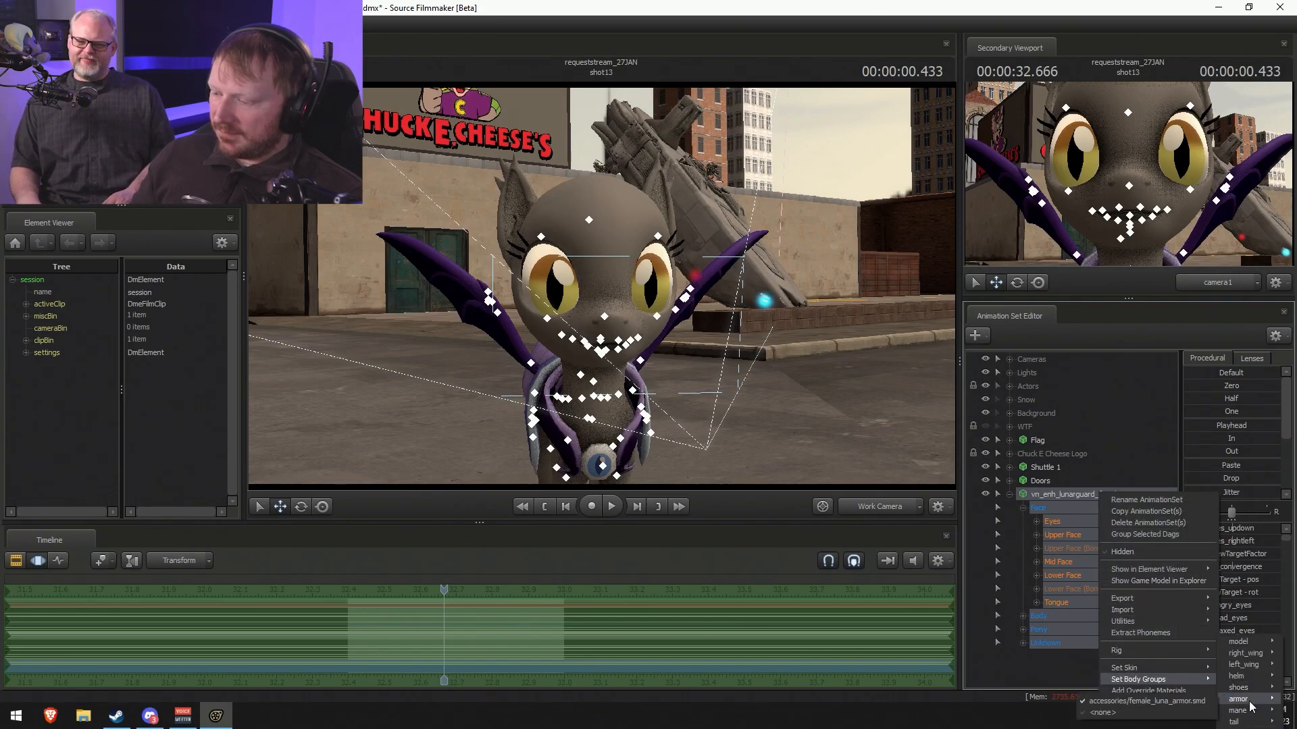
{"action": "left_click", "coordinate": [1174, 717]}
{"action": "left_click_drag", "start_coordinate": [716, 391], "coordinate": [547, 413]}
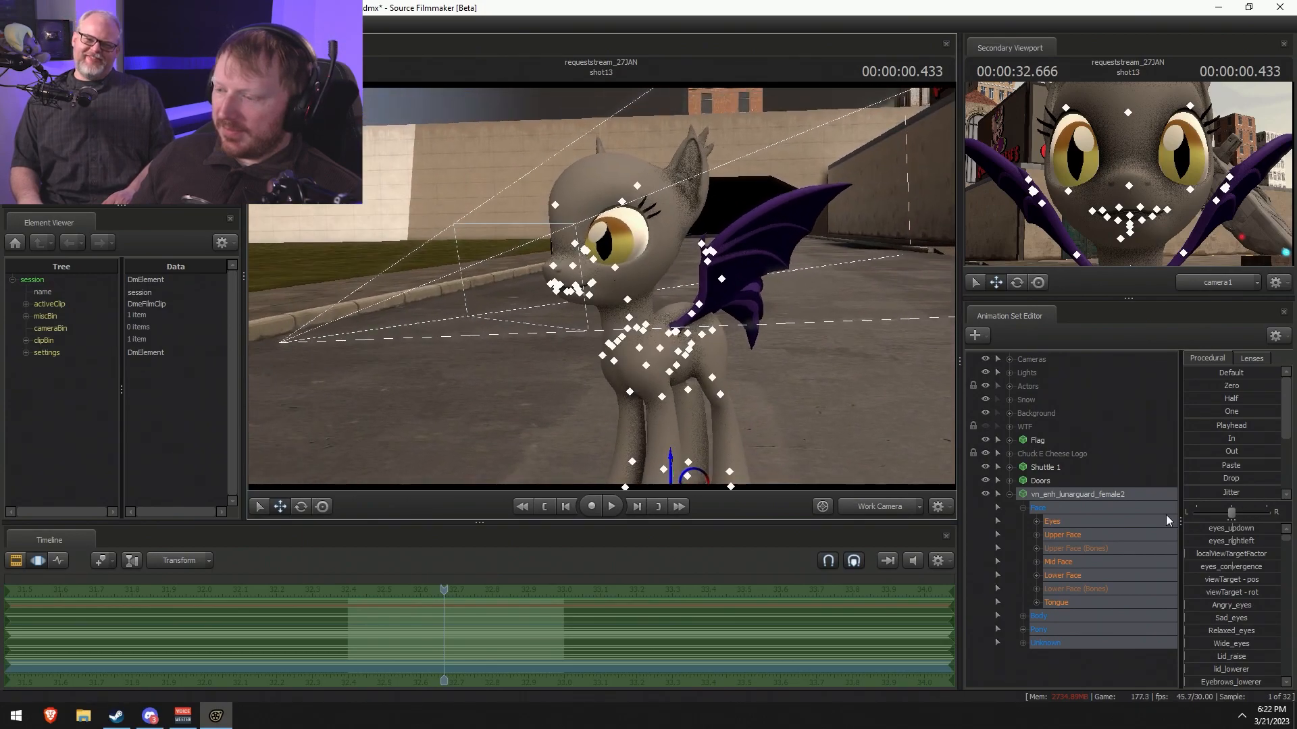
- Give the pony hair by setting its mane body group to manes/mane_spitfire.smd
{"action": "right_click", "coordinate": [1117, 497]}
{"action": "mouse_move", "coordinate": [1161, 685]}
{"action": "mouse_move", "coordinate": [1079, 712]}
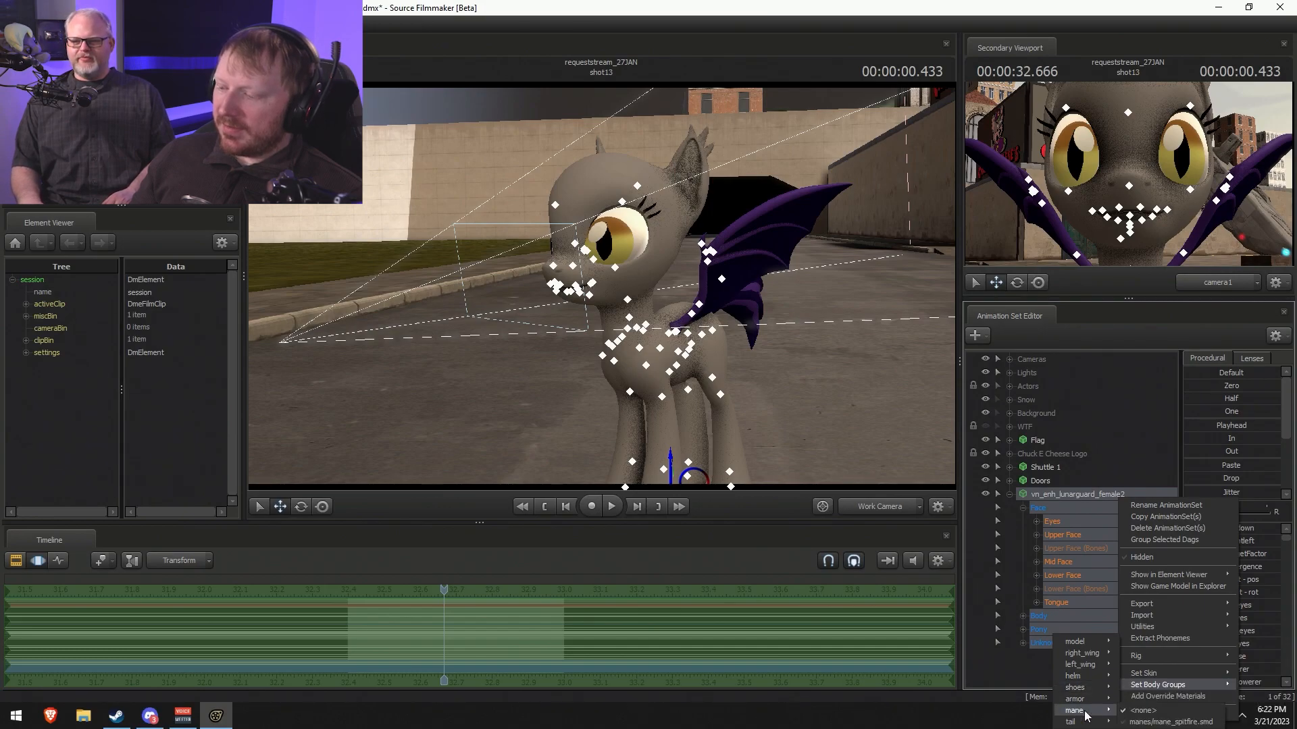
{"action": "left_click", "coordinate": [1160, 721]}
{"action": "key", "text": "ctrl+z"}
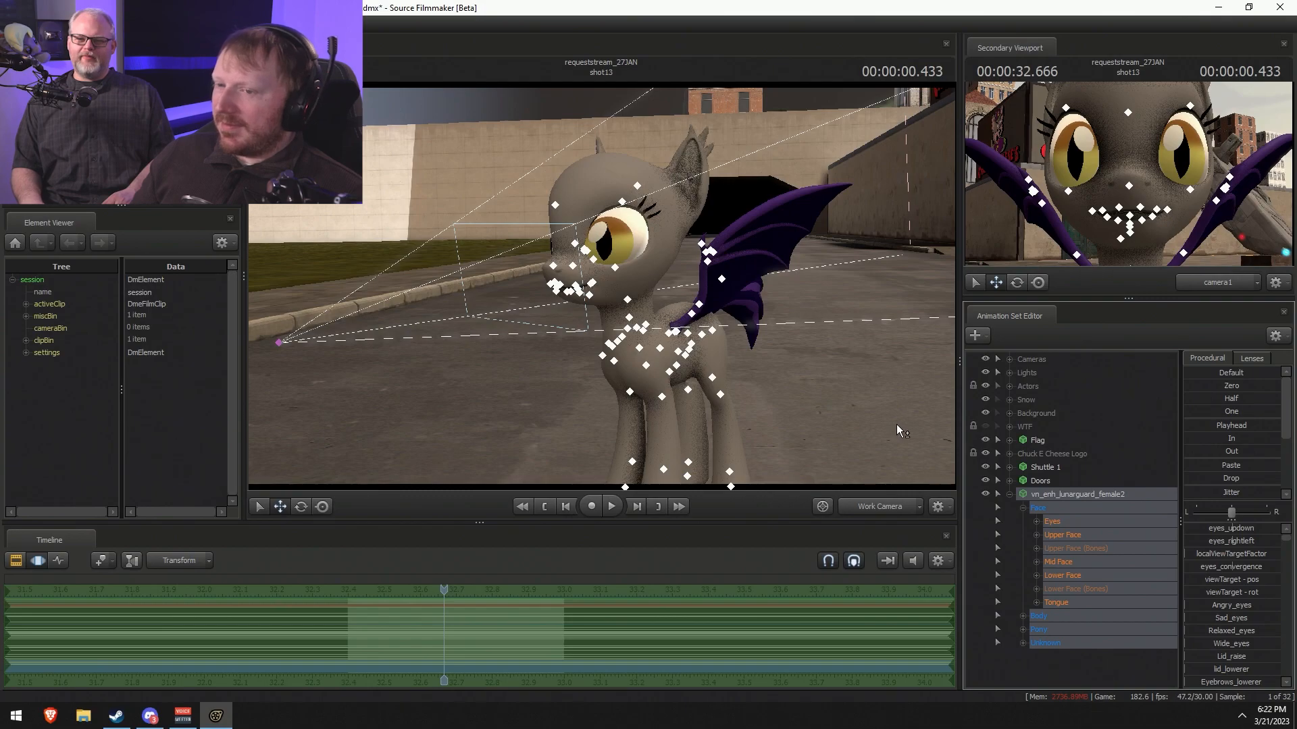
{"action": "key", "text": "ctrl+y"}
{"action": "left_click_drag", "start_coordinate": [602, 286], "coordinate": [574, 307]}
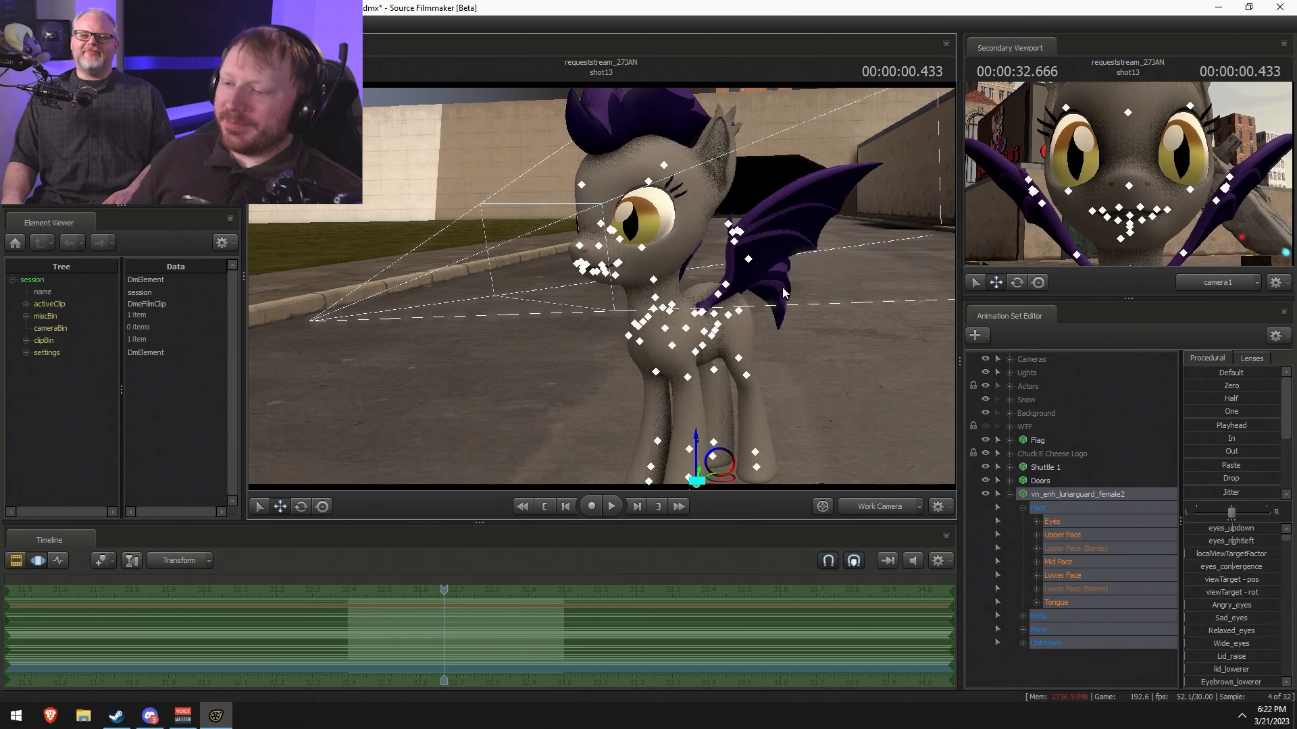
- Collapse the Face group and move the pony farther back and toward the left of camera1's framing
{"action": "key", "text": "F2"}
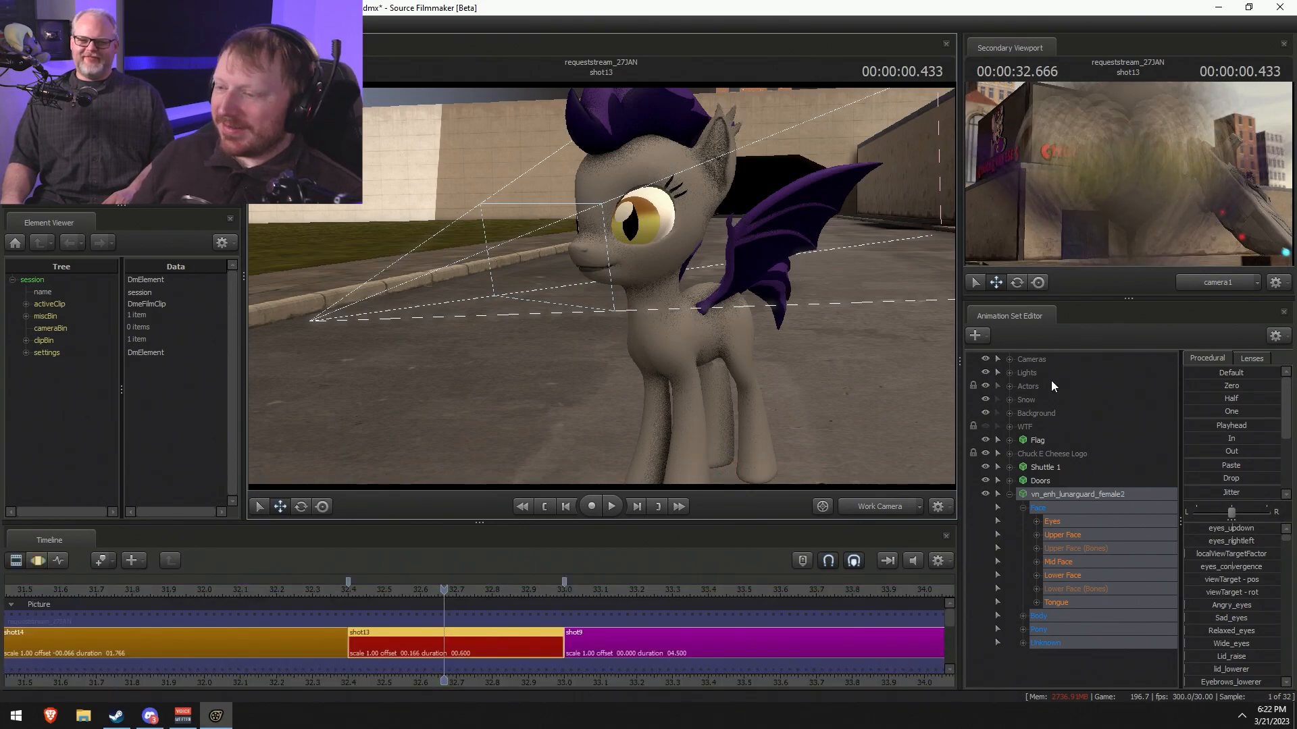
{"action": "left_click", "coordinate": [1020, 508]}
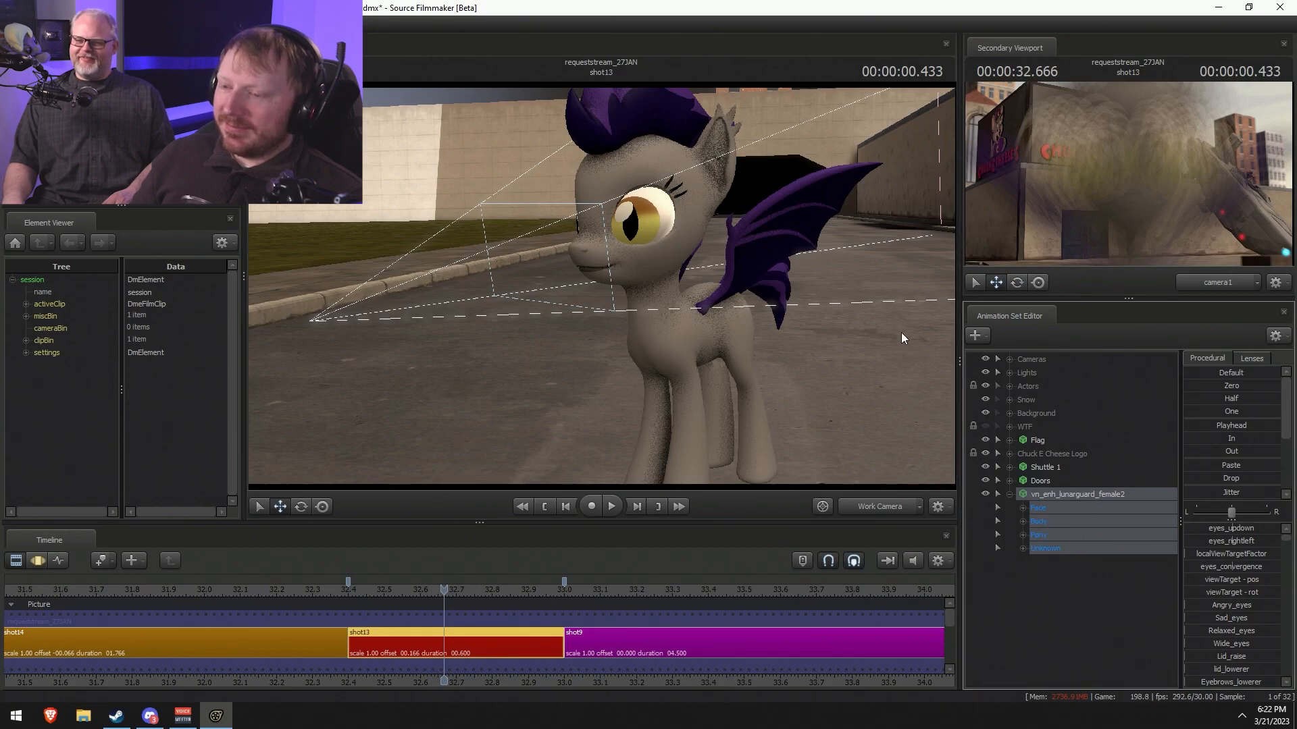
{"action": "key", "text": "F3"}
{"action": "key", "text": "F2"}
{"action": "mouse_move", "coordinate": [905, 274]}
{"action": "left_mouse_down"}
{"action": "mouse_move", "coordinate": [902, 300]}
{"action": "mouse_move", "coordinate": [908, 271]}
{"action": "left_mouse_up"}
{"action": "key", "text": "s"}
{"action": "key", "text": "s"}
{"action": "left_click_drag", "start_coordinate": [802, 347], "coordinate": [803, 337]}
{"action": "key", "text": "x"}
{"action": "key", "text": "x"}
{"action": "key", "text": "z"}
{"action": "key", "text": "F3"}
{"action": "left_click_drag", "start_coordinate": [617, 326], "coordinate": [617, 337]}
{"action": "left_click_drag", "start_coordinate": [622, 269], "coordinate": [818, 228]}
{"action": "key", "text": "Return"}
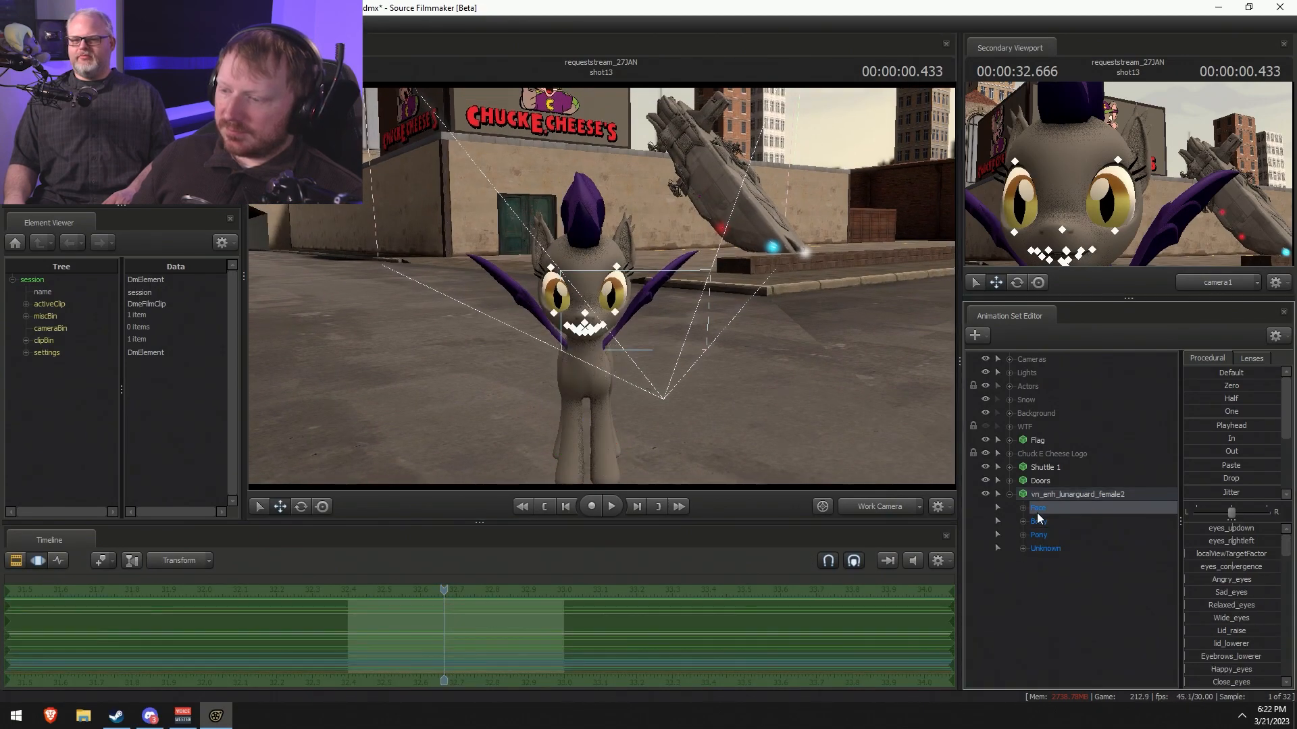
- Isolate the pony's Lower Face controls and examine its mouth and profile with the work camera
{"action": "left_click", "coordinate": [1023, 508]}
{"action": "left_click", "coordinate": [1066, 576]}
{"action": "left_click", "coordinate": [1070, 575]}
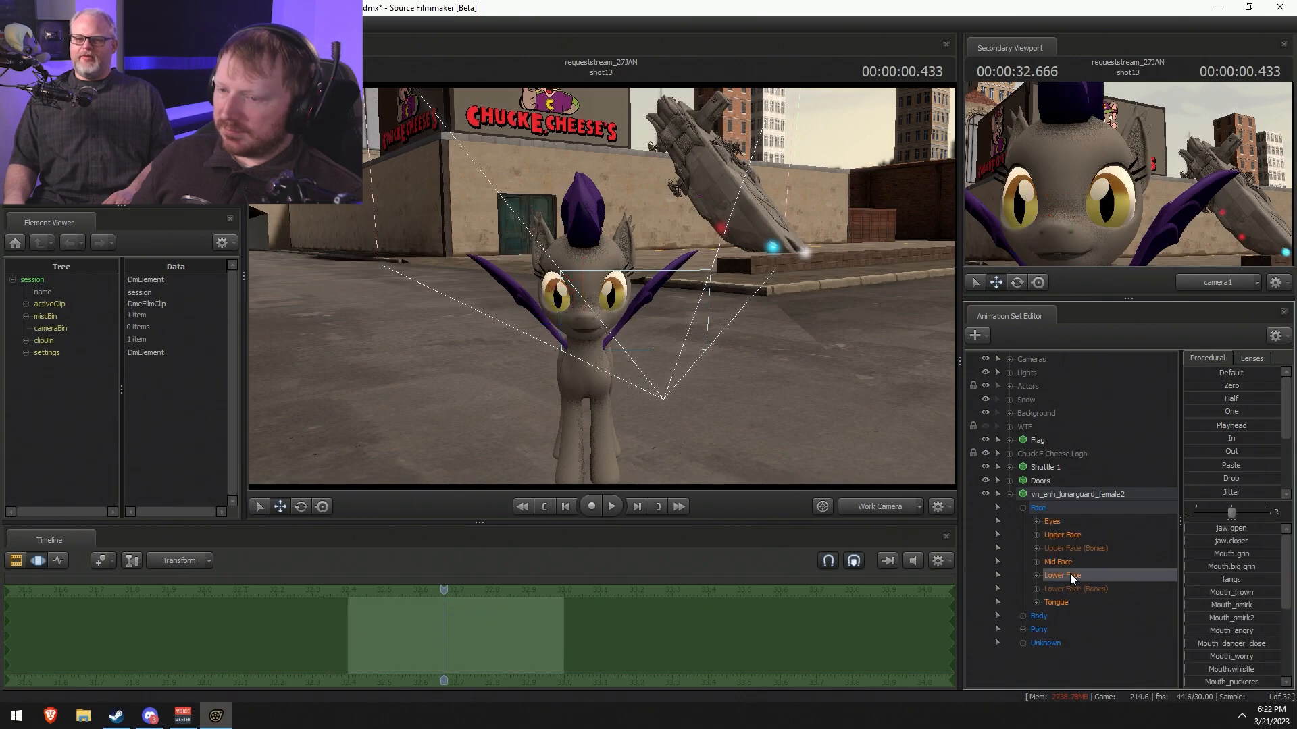
{"action": "left_click_drag", "start_coordinate": [749, 443], "coordinate": [762, 462]}
{"action": "scroll", "coordinate": [748, 443], "scroll_direction": "up", "scroll_amount": 3}
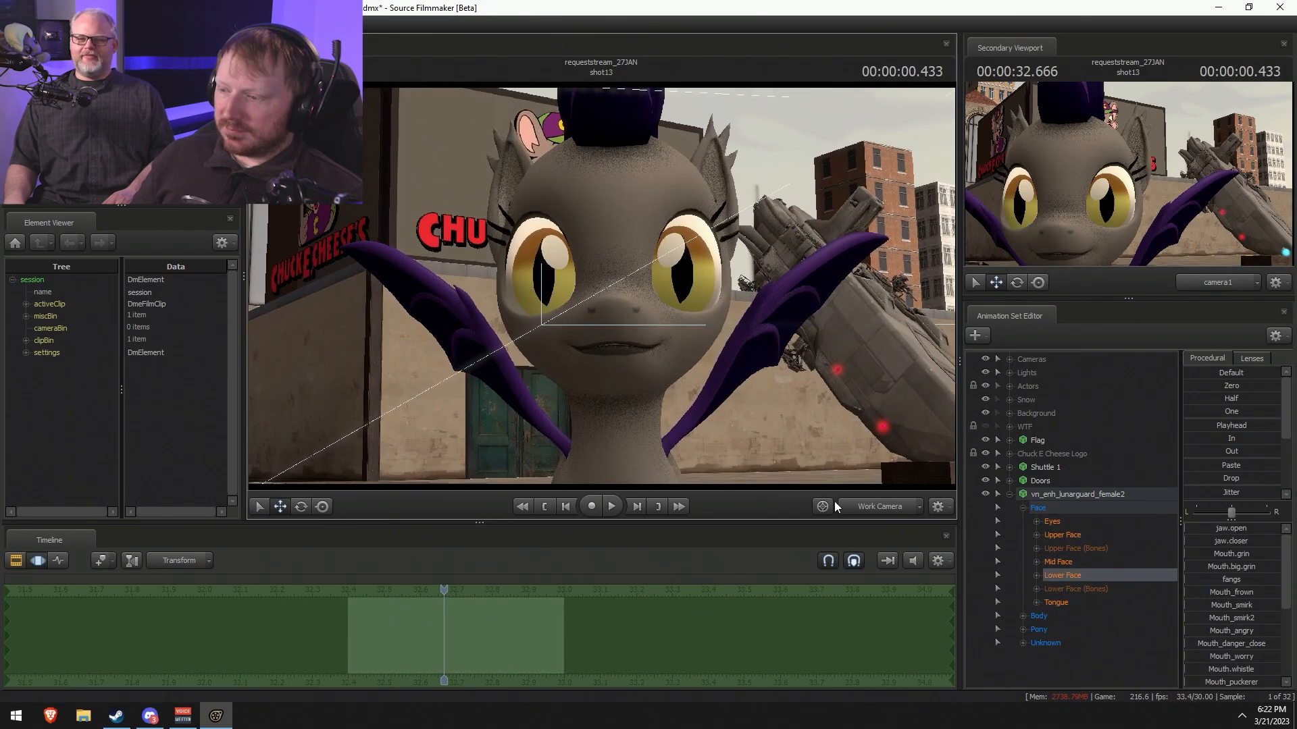
{"action": "mouse_move", "coordinate": [1207, 412]}
{"action": "left_mouse_down"}
{"action": "mouse_move", "coordinate": [1269, 411]}
{"action": "mouse_move", "coordinate": [1207, 411]}
{"action": "left_mouse_up"}
{"action": "key", "text": "d"}
{"action": "left_click_drag", "start_coordinate": [611, 354], "coordinate": [781, 436]}
{"action": "key", "text": "s"}
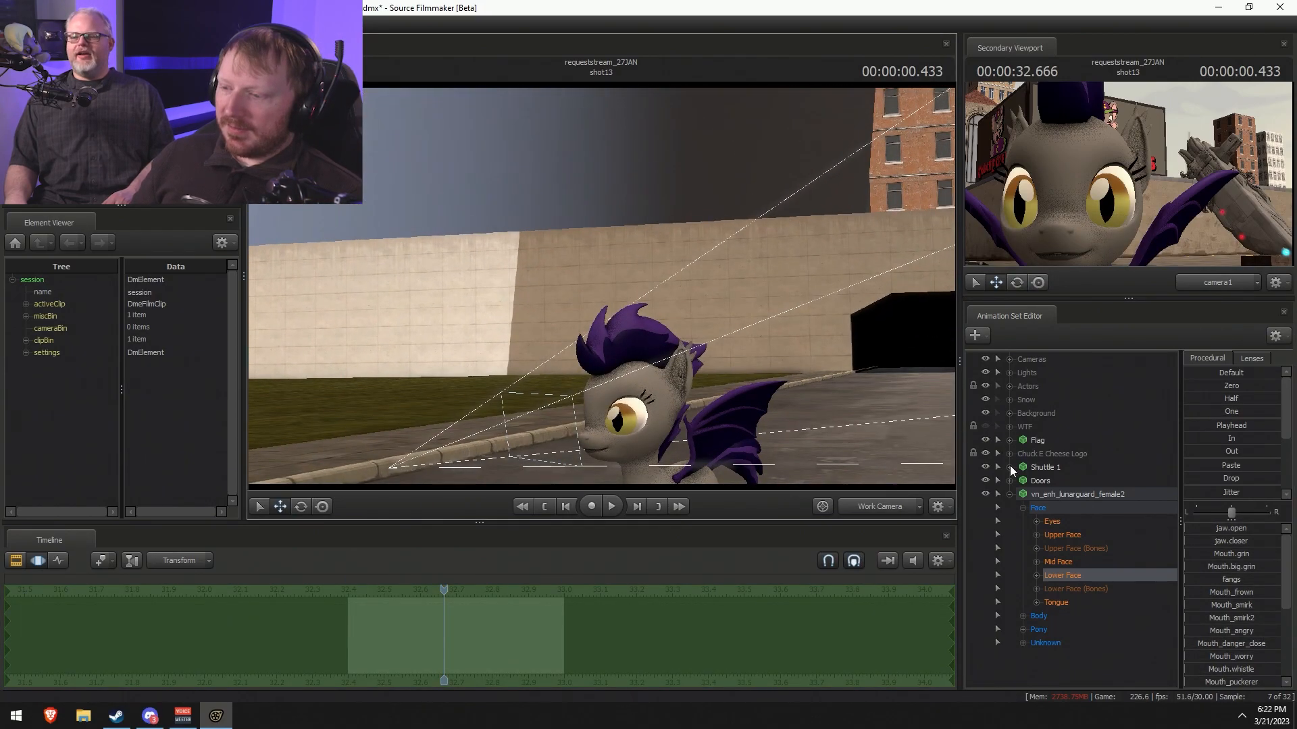
- Collapse the pony's control groups, filter the models by "hat" and add chefhat.mdl as a new animation set
{"action": "left_click", "coordinate": [1008, 494]}
{"action": "right_click", "coordinate": [1038, 536]}
{"action": "left_click", "coordinate": [1102, 564]}
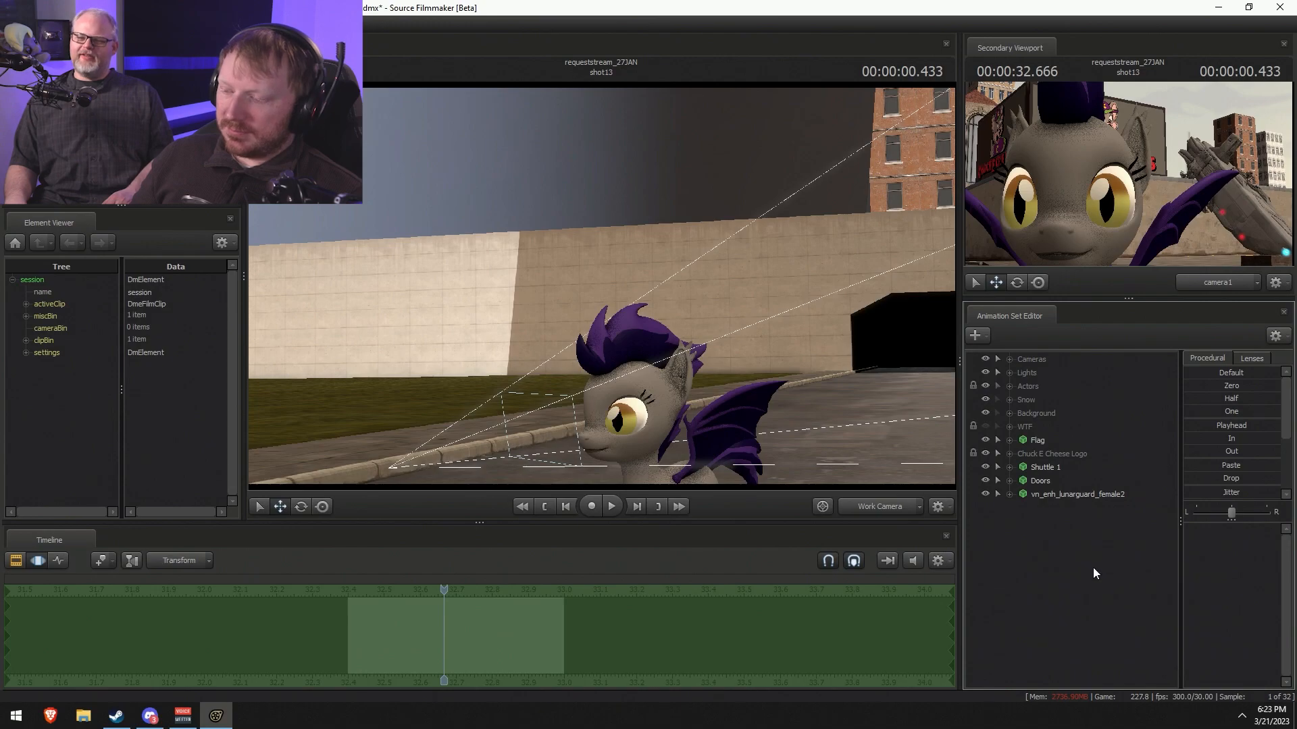
{"action": "key", "text": "Return"}
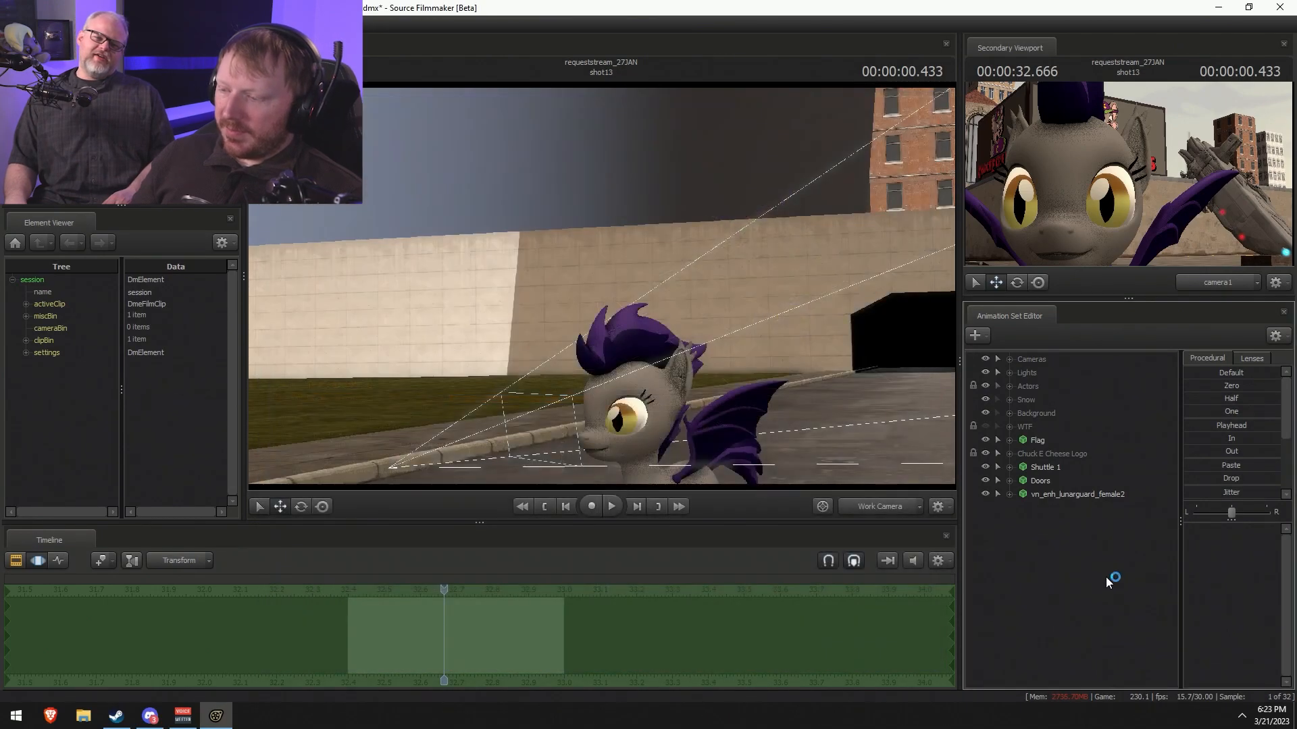
{"action": "right_click", "coordinate": [1173, 600]}
{"action": "left_click", "coordinate": [1176, 610]}
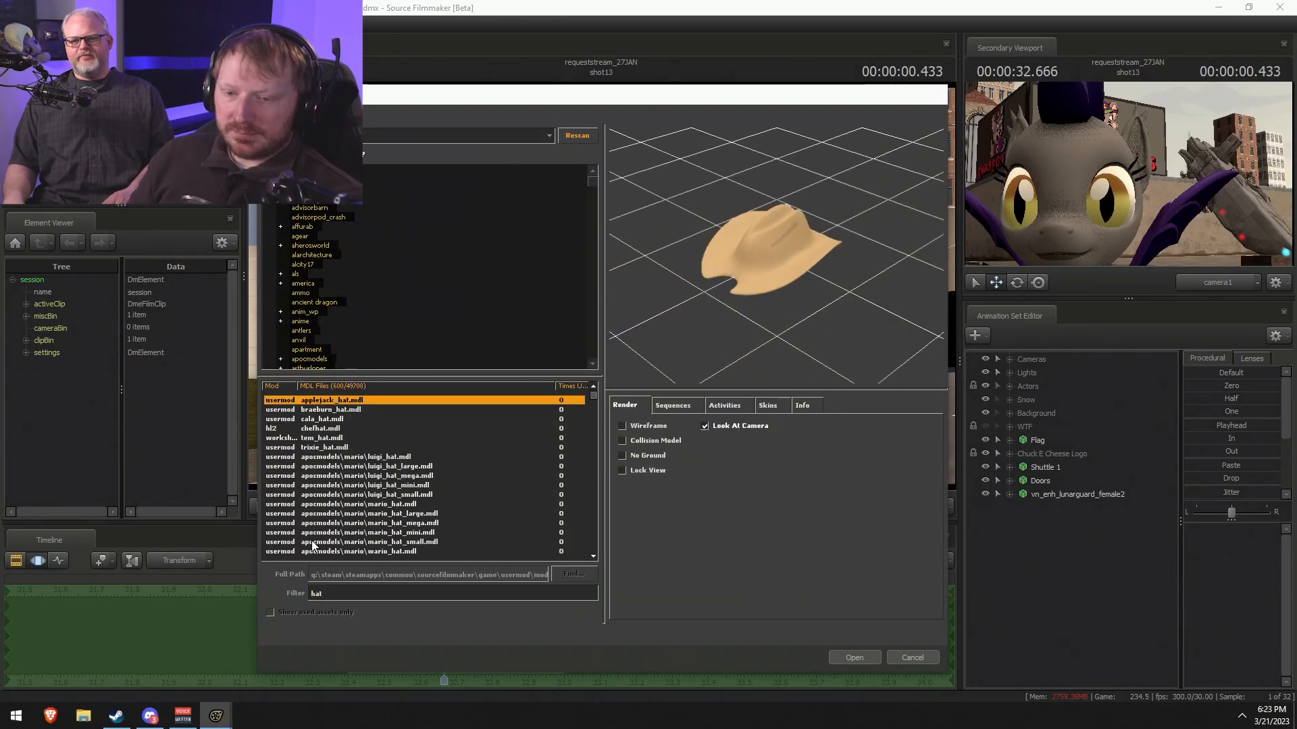
{"action": "left_click", "coordinate": [341, 430]}
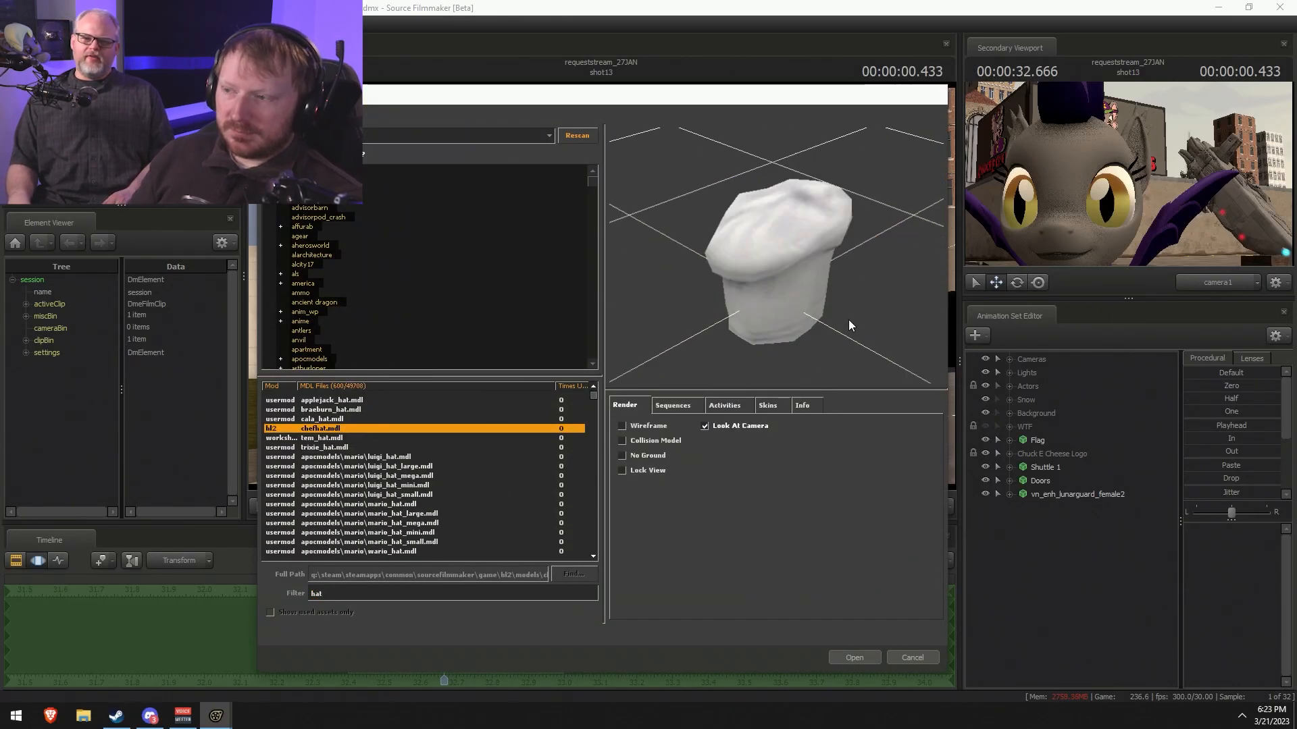
{"action": "left_click", "coordinate": [855, 657]}
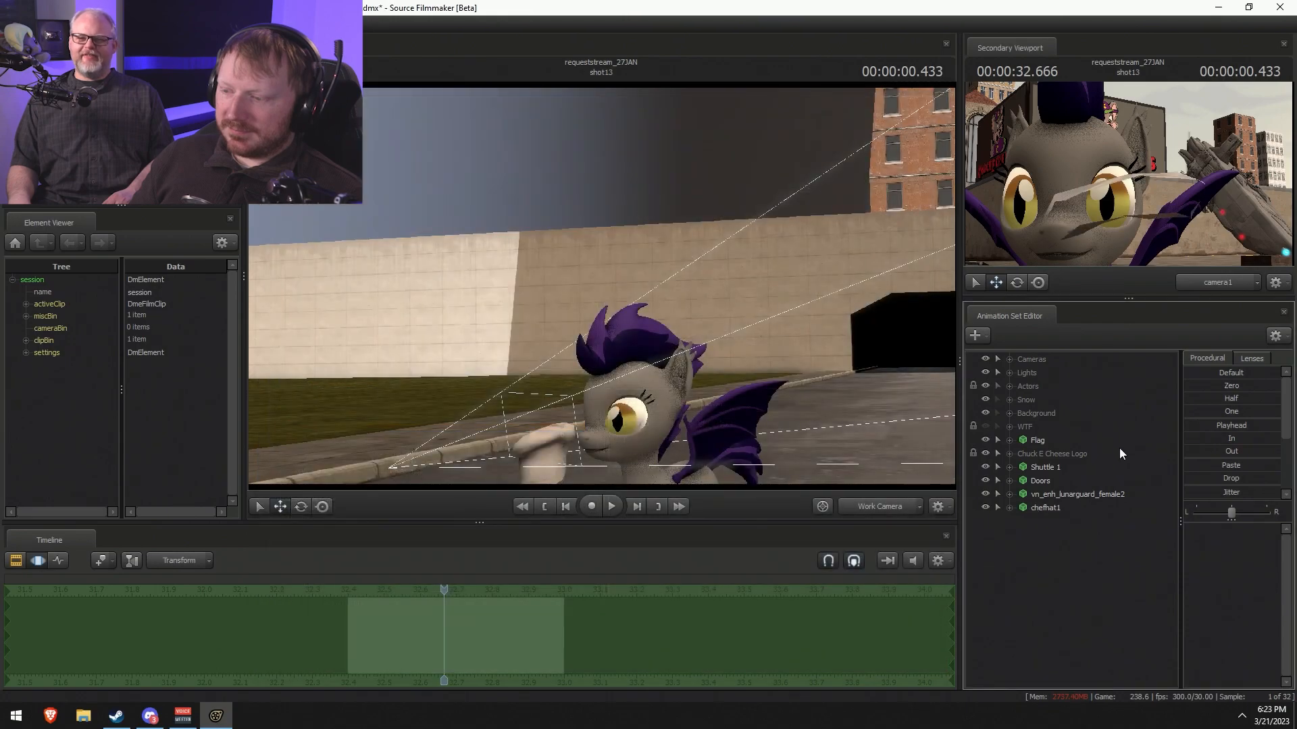
- Move and rotate the chef hat so it sits tilted on top of the pony's head
{"action": "left_click", "coordinate": [1045, 508]}
{"action": "key", "text": "f"}
{"action": "left_click_drag", "start_coordinate": [572, 353], "coordinate": [653, 239]}
{"action": "left_click_drag", "start_coordinate": [606, 323], "coordinate": [730, 355], "text": "alt"}
{"action": "mouse_move", "coordinate": [603, 286]}
{"action": "left_mouse_down"}
{"action": "mouse_move", "coordinate": [551, 286]}
{"action": "mouse_move", "coordinate": [574, 270]}
{"action": "mouse_move", "coordinate": [579, 287]}
{"action": "left_mouse_up"}
{"action": "key", "text": "w"}
{"action": "key", "text": "e"}
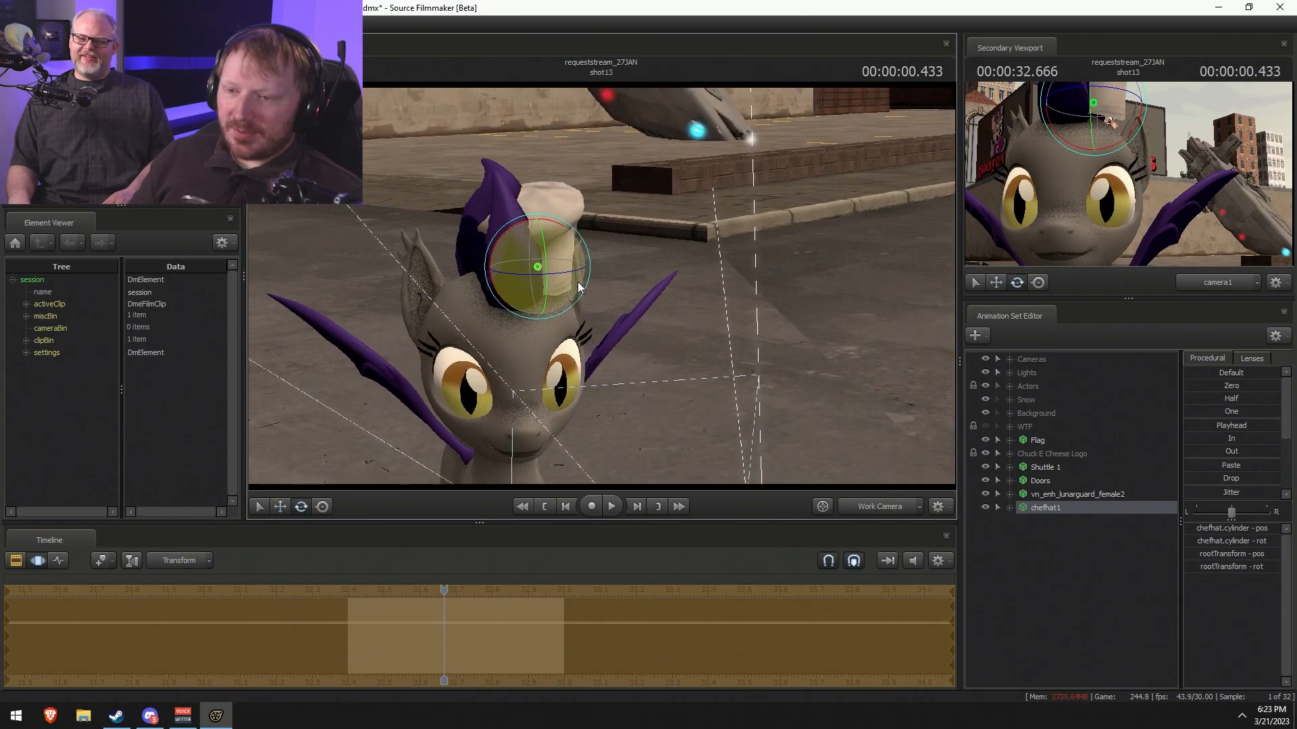
{"action": "left_click_drag", "start_coordinate": [515, 257], "coordinate": [479, 289]}
{"action": "key", "text": "w"}
{"action": "key", "text": "e"}
{"action": "left_click_drag", "start_coordinate": [508, 331], "coordinate": [775, 422]}
- Lock the chef hat's rootTransform to the pony's Head control and collapse both animation sets
{"action": "key", "text": "F2"}
{"action": "key", "text": "F3"}
{"action": "left_click", "coordinate": [1009, 508]}
{"action": "left_click", "coordinate": [1009, 508]}
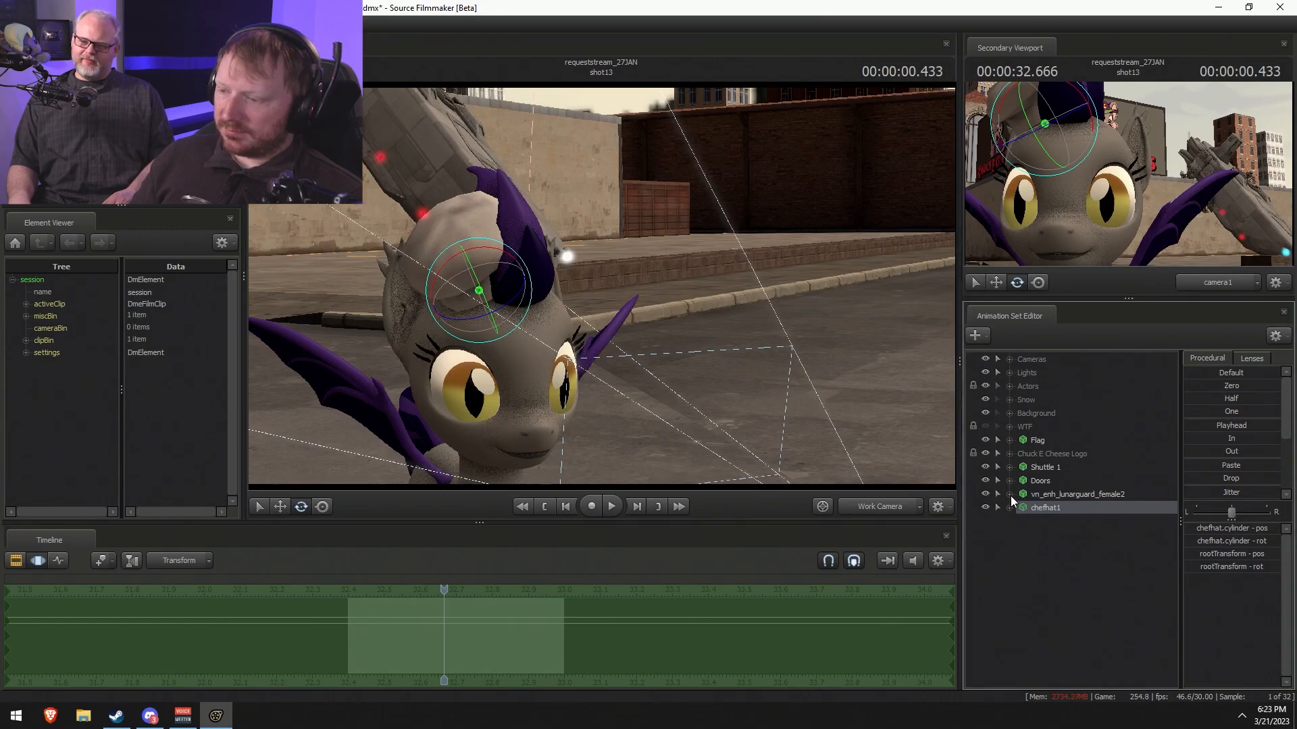
{"action": "left_click", "coordinate": [1009, 494]}
{"action": "left_click", "coordinate": [1023, 521]}
{"action": "left_click", "coordinate": [1009, 589]}
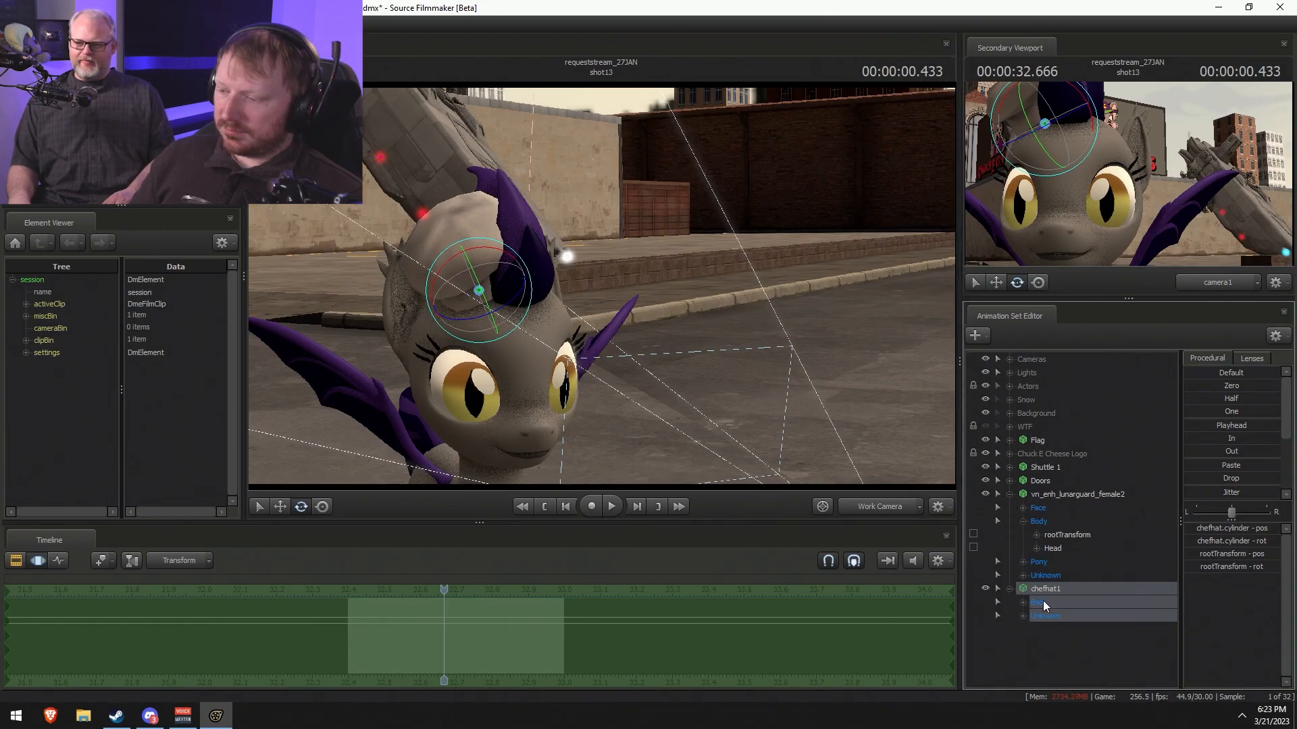
{"action": "left_click", "coordinate": [1023, 602]}
{"action": "left_click", "coordinate": [1067, 616]}
{"action": "left_click", "coordinate": [1009, 589]}
{"action": "left_click", "coordinate": [1008, 494]}
- Open the model browser for a new animation set and search for "trombon" and "trump"
{"action": "right_click", "coordinate": [1035, 531]}
{"action": "left_click", "coordinate": [1152, 562]}
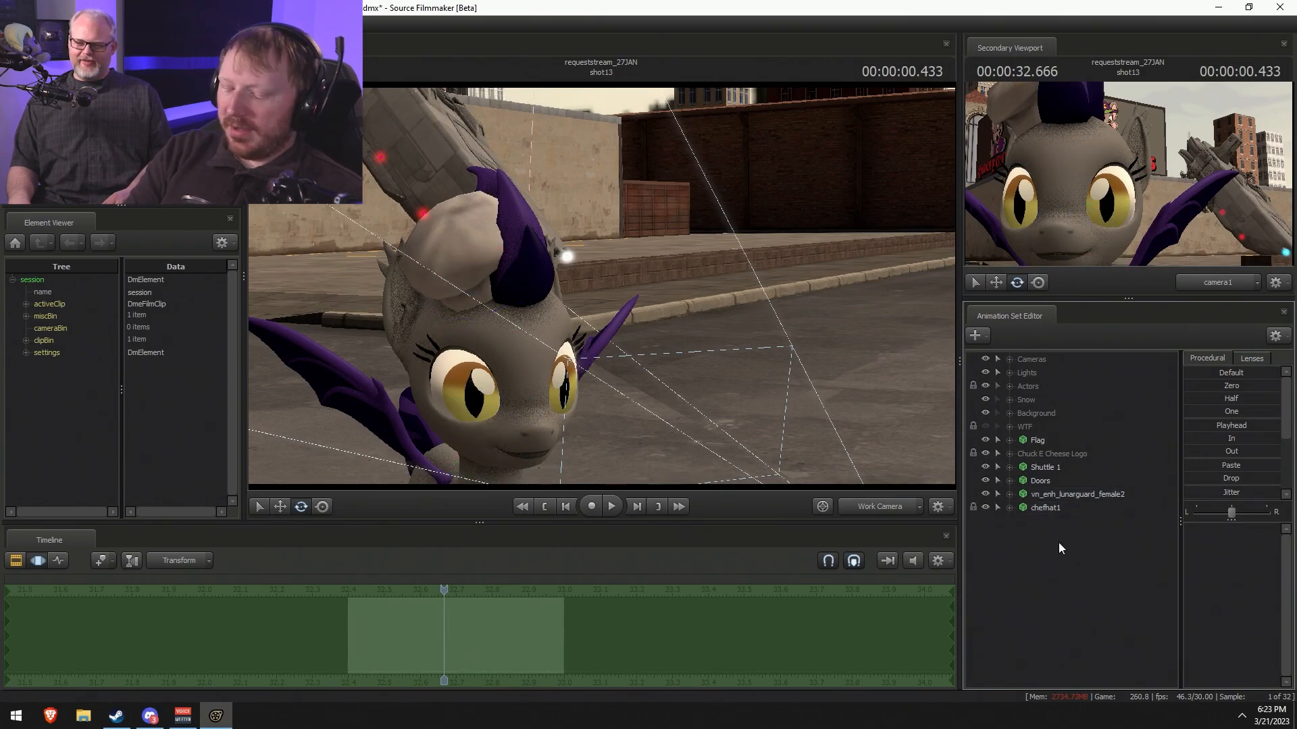
{"action": "type", "text": "trombon"}
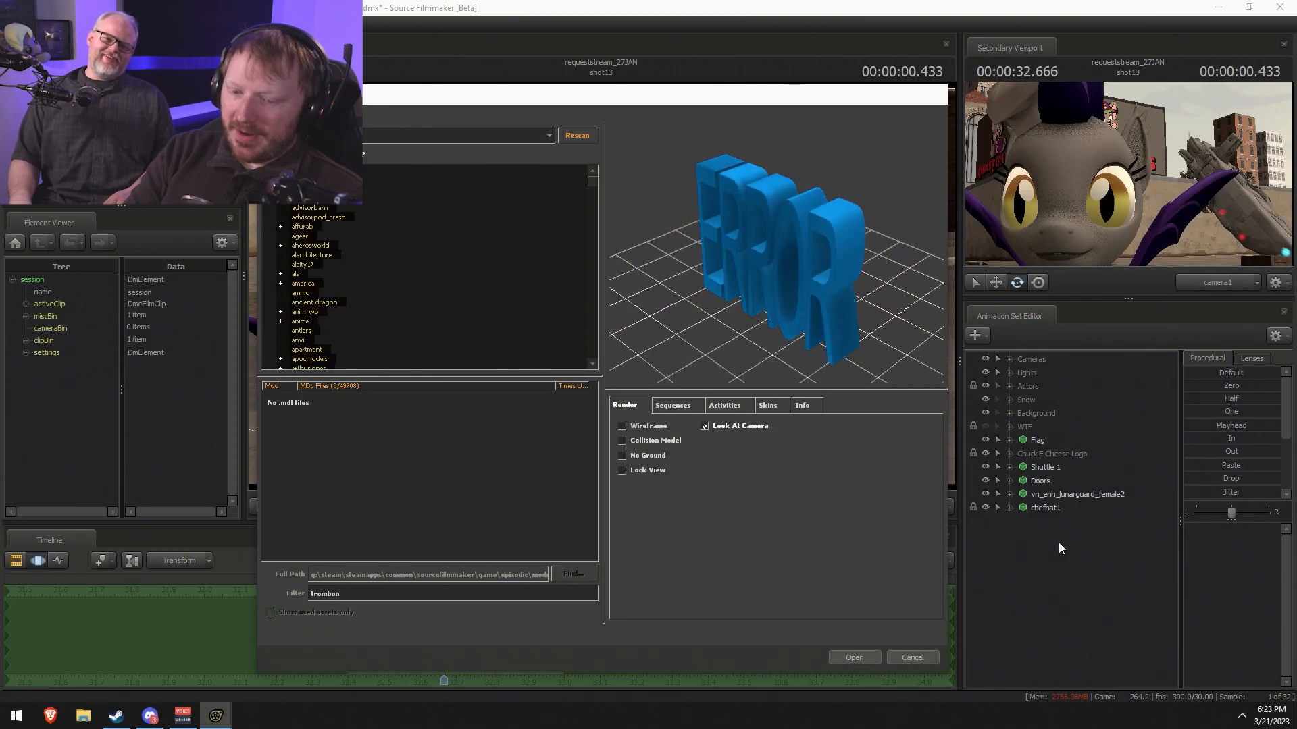
{"action": "key", "text": "BackSpace"}
{"action": "key", "text": "BackSpace"}
{"action": "key", "text": "BackSpace"}
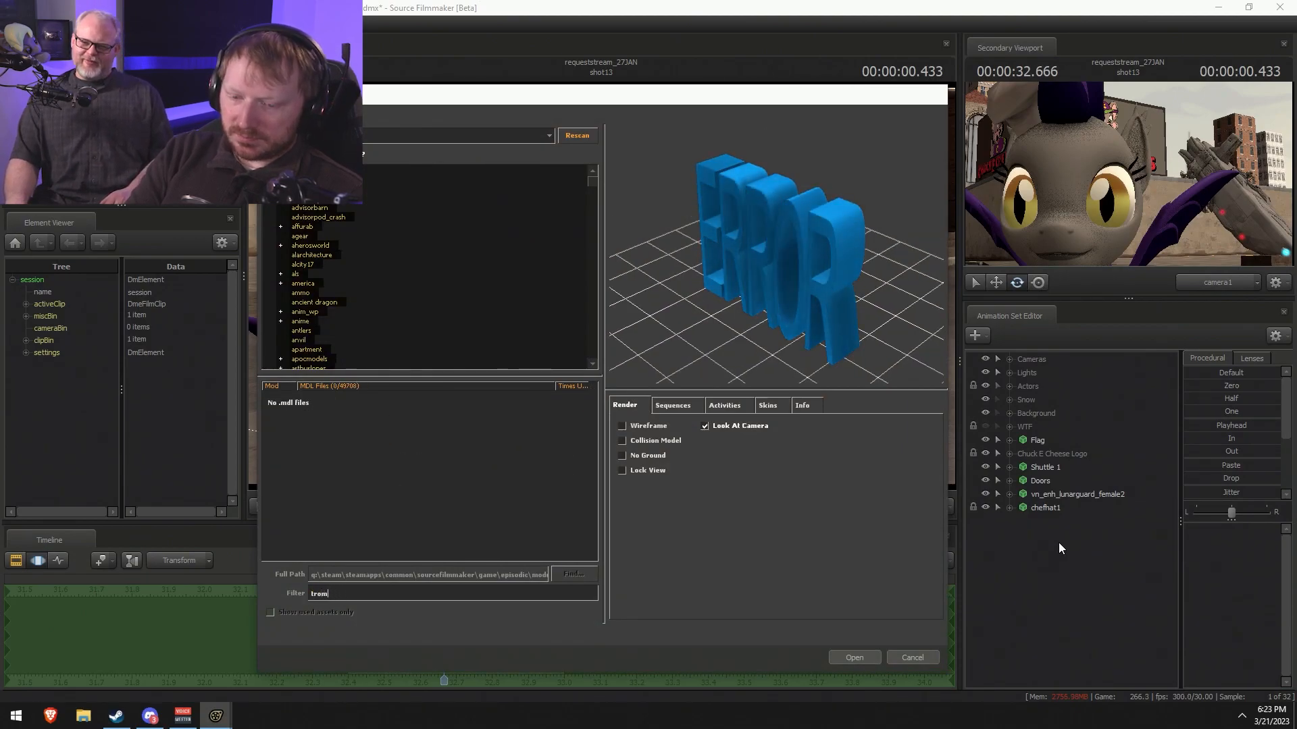
{"action": "key", "text": "BackSpace"}
{"action": "key", "text": "BackSpace"}
{"action": "type", "text": "ump"}
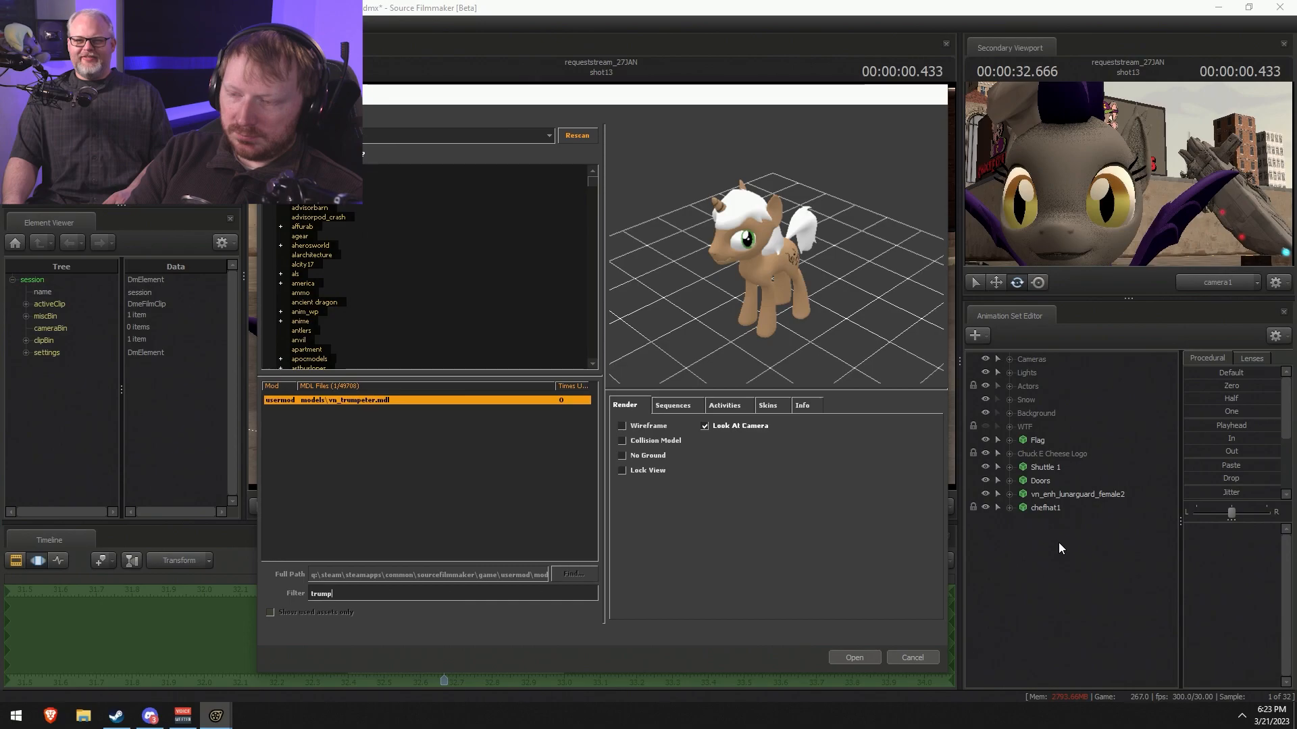
- Filter the models by "bass", preview the matches and add props_swamp\trophy_bass.mdl as a new animation set
{"action": "key", "text": "BackSpace"}
{"action": "key", "text": "BackSpace"}
{"action": "key", "text": "BackSpace"}
{"action": "key", "text": "BackSpace"}
{"action": "key", "text": "BackSpace"}
{"action": "type", "text": "bass"}
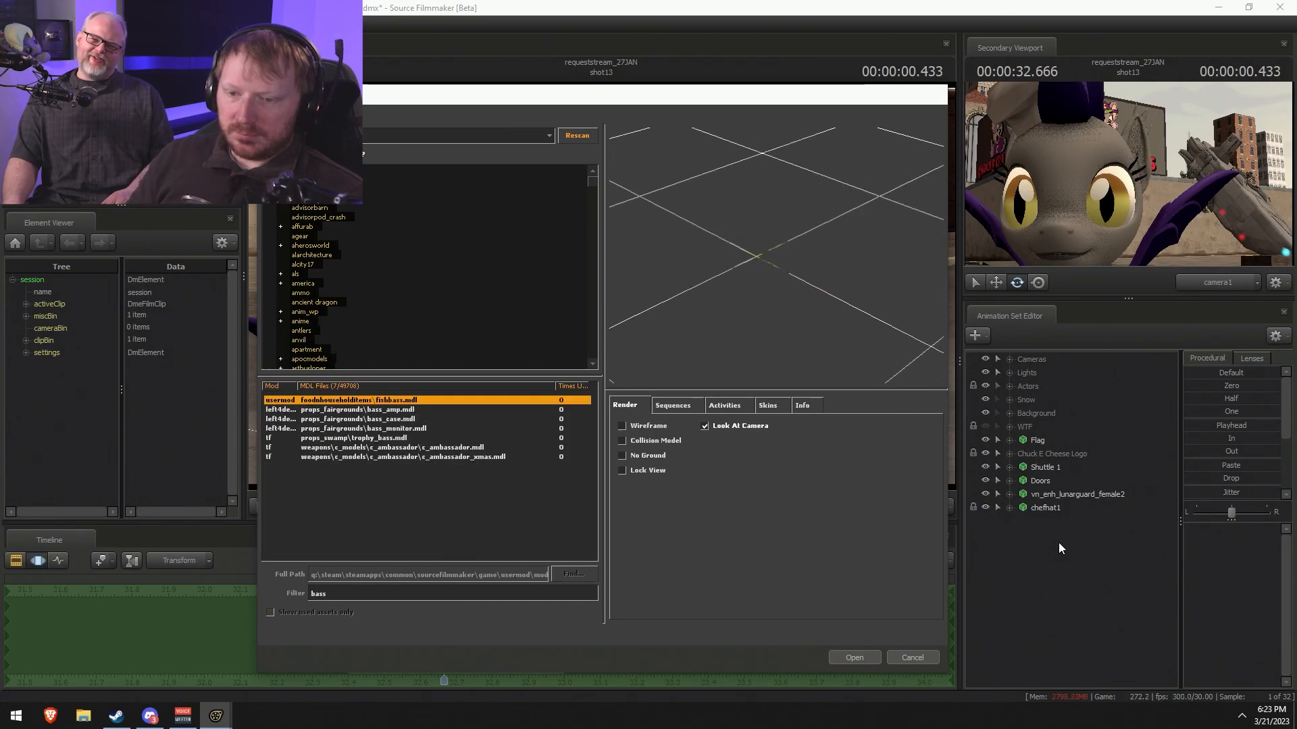
{"action": "key", "text": "Down"}
{"action": "key", "text": "Down"}
{"action": "key", "text": "Down"}
{"action": "key", "text": "Down"}
{"action": "key", "text": "Down"}
{"action": "key", "text": "Down"}
{"action": "key", "text": "Up"}
{"action": "key", "text": "Up"}
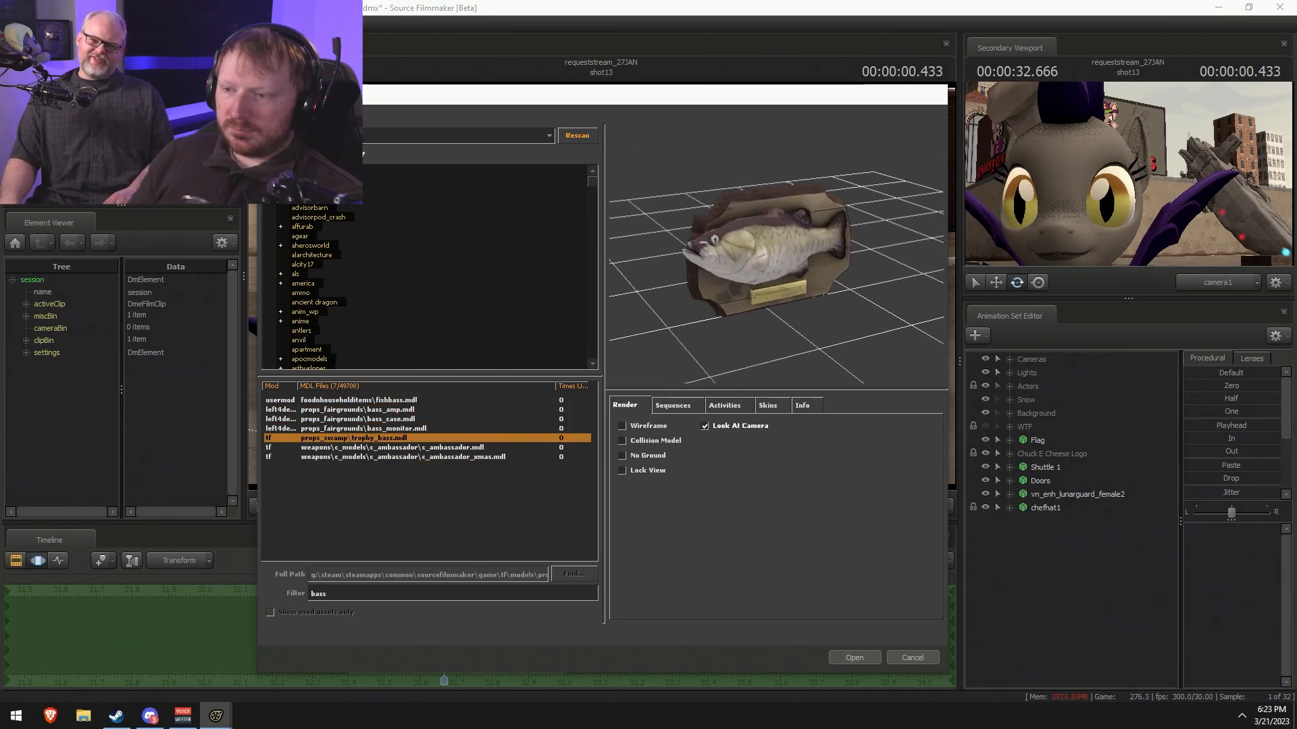
{"action": "left_click_drag", "start_coordinate": [714, 351], "coordinate": [699, 322]}
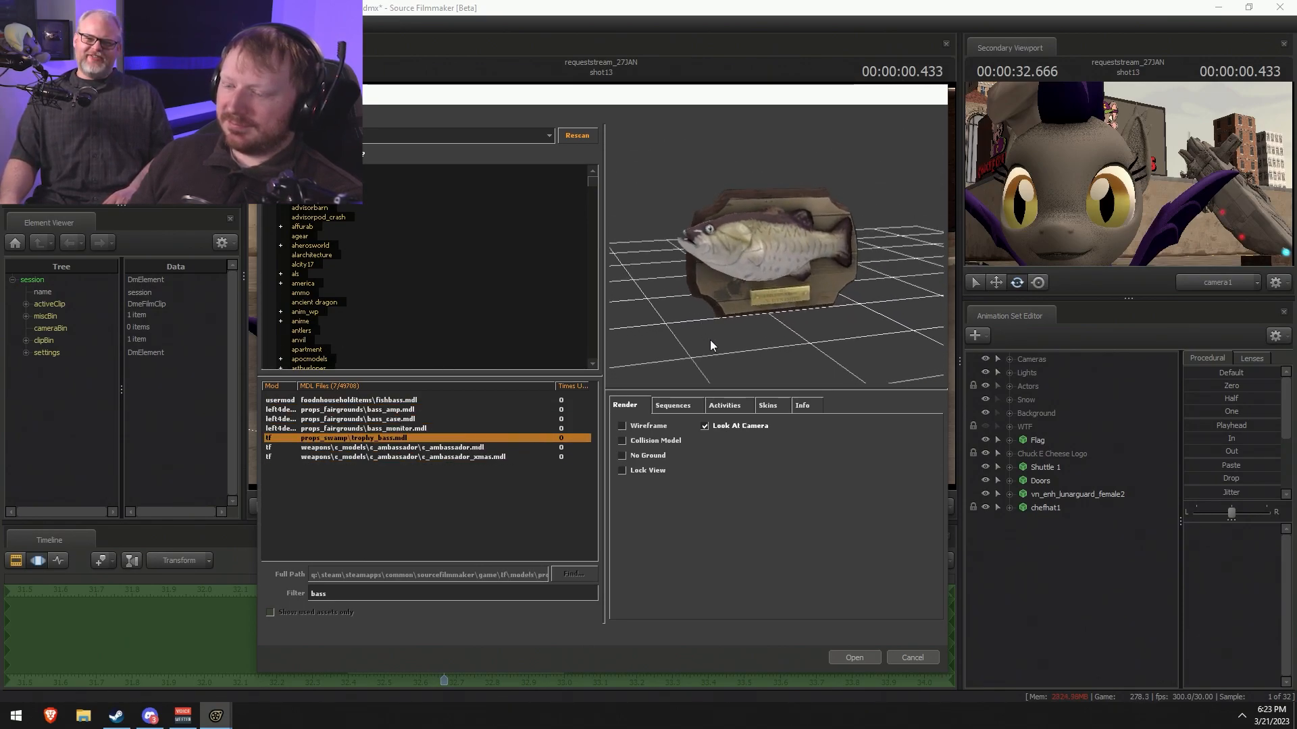
{"action": "left_click", "coordinate": [854, 657]}
- Move and rotate the bass trophy in front of the pony so the fish's mouth meets the pony's muzzle
{"action": "left_click", "coordinate": [1075, 521]}
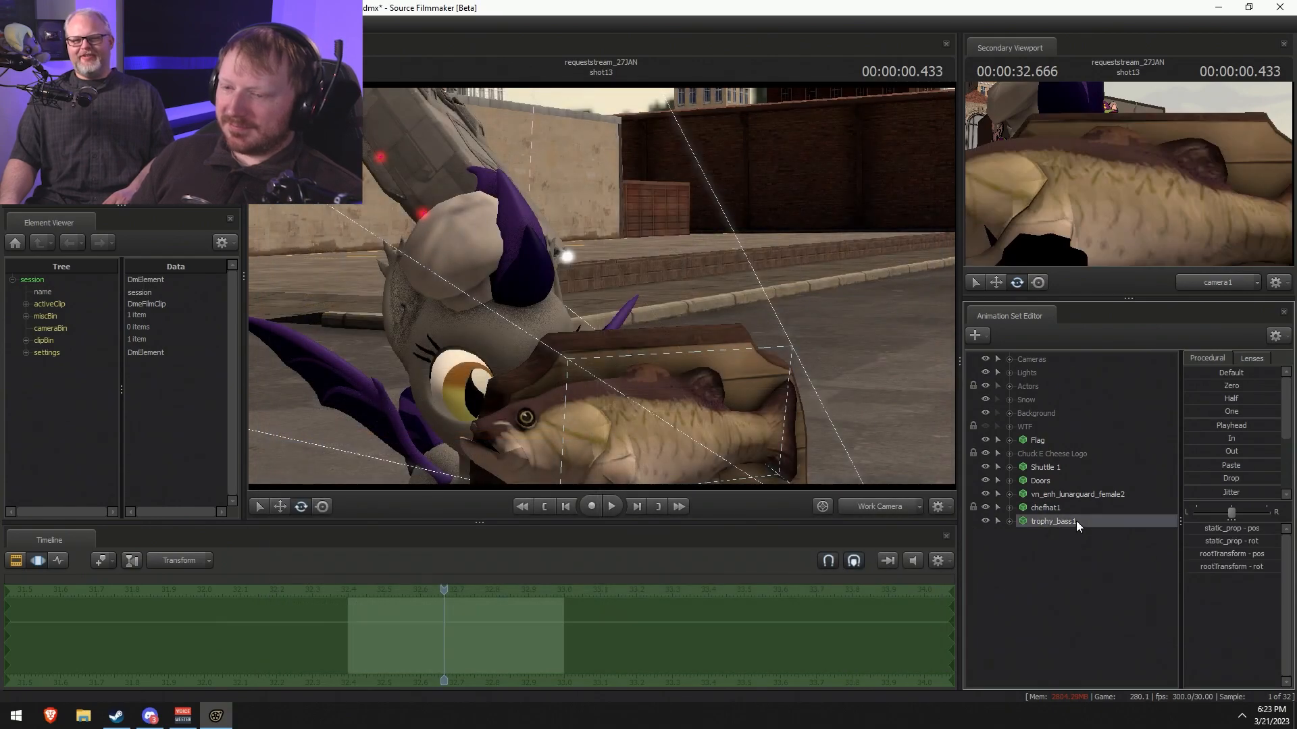
{"action": "left_click_drag", "start_coordinate": [601, 286], "coordinate": [638, 277], "text": "alt"}
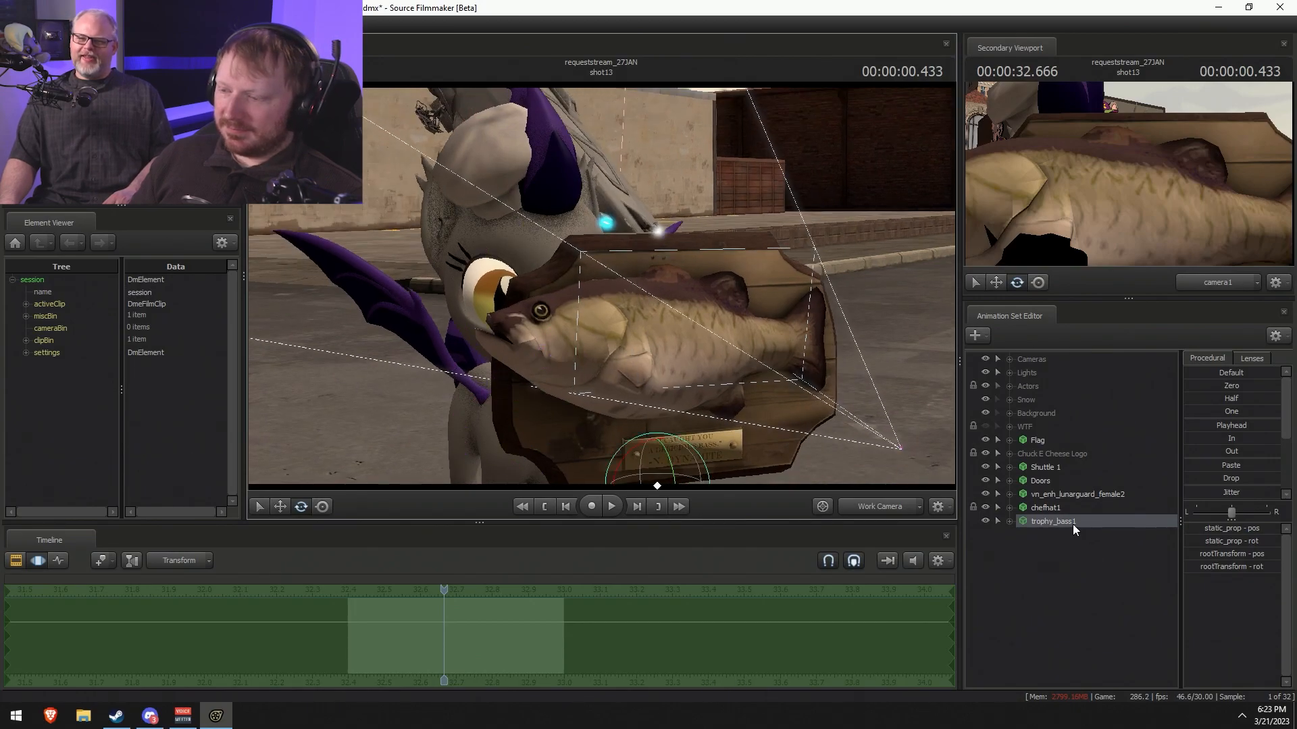
{"action": "left_click", "coordinate": [1009, 521]}
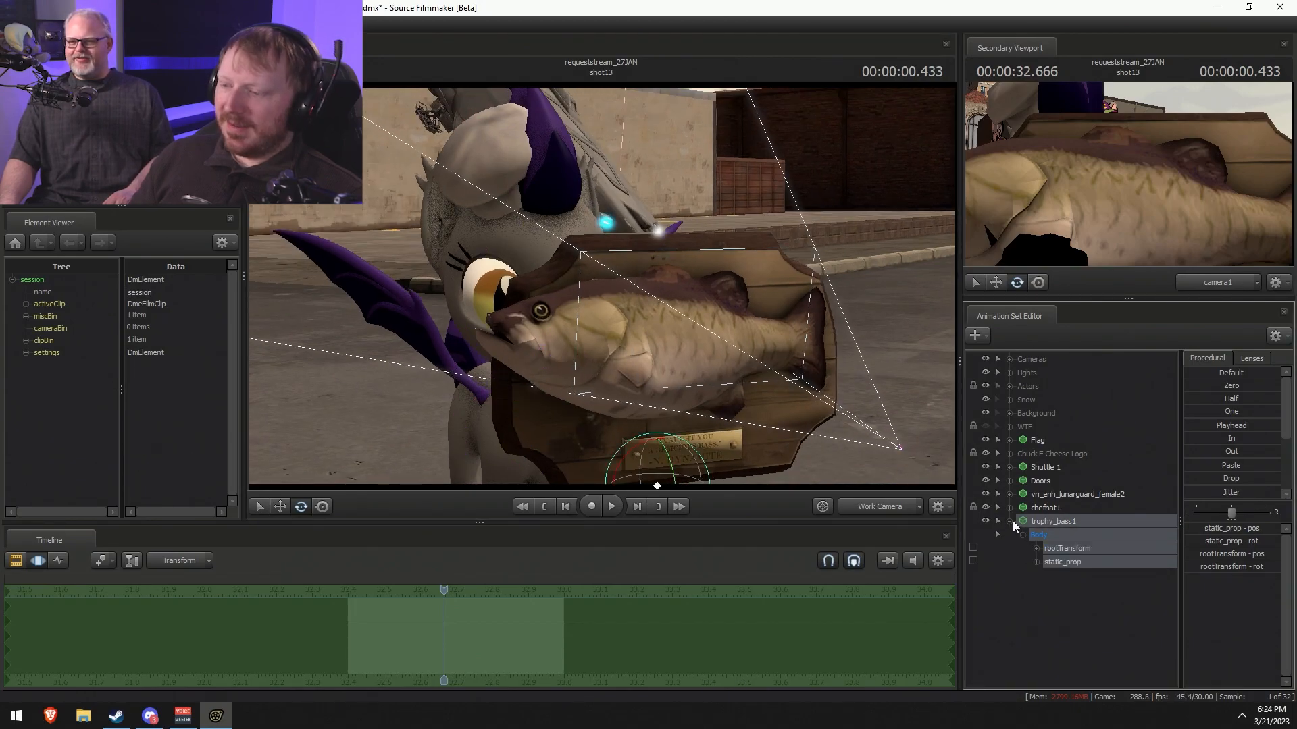
{"action": "left_click", "coordinate": [1009, 521]}
{"action": "left_click_drag", "start_coordinate": [601, 285], "coordinate": [601, 286], "text": "alt"}
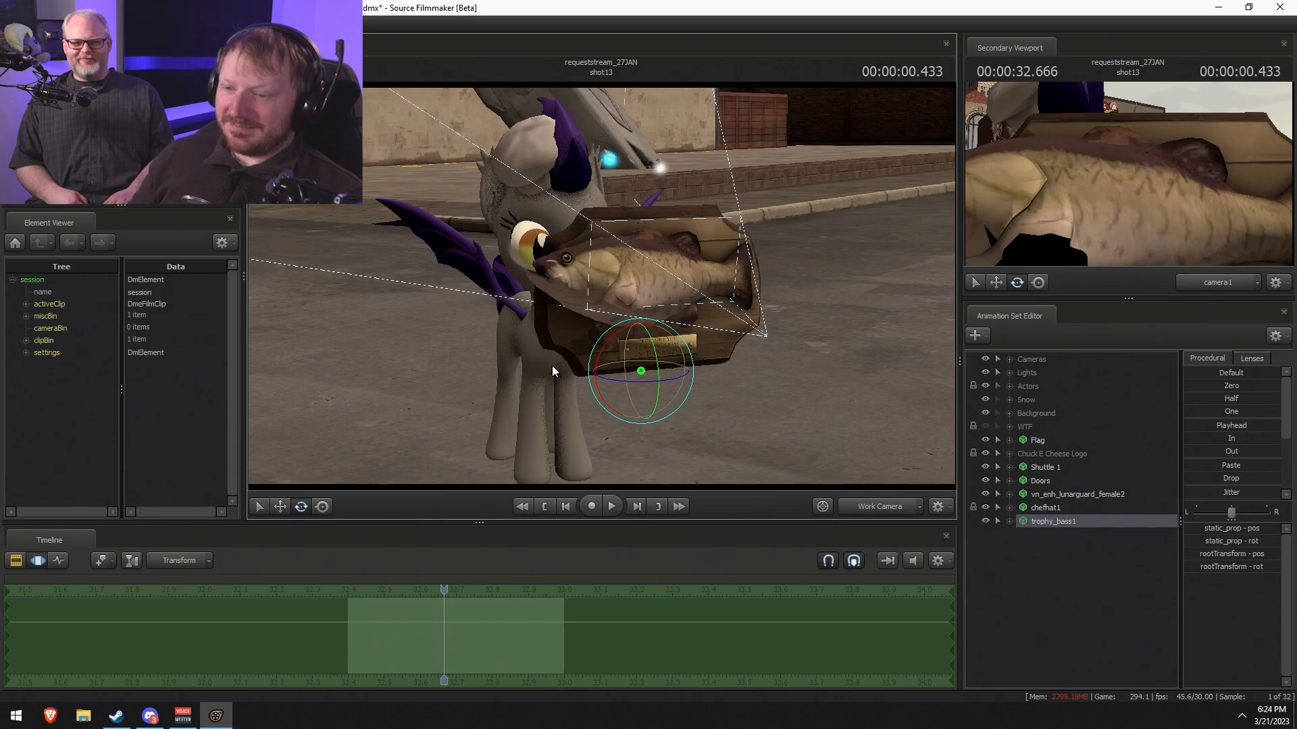
{"action": "left_click_drag", "start_coordinate": [631, 379], "coordinate": [603, 282]}
{"action": "key", "text": "w"}
{"action": "key", "text": "e"}
{"action": "key", "text": "w"}
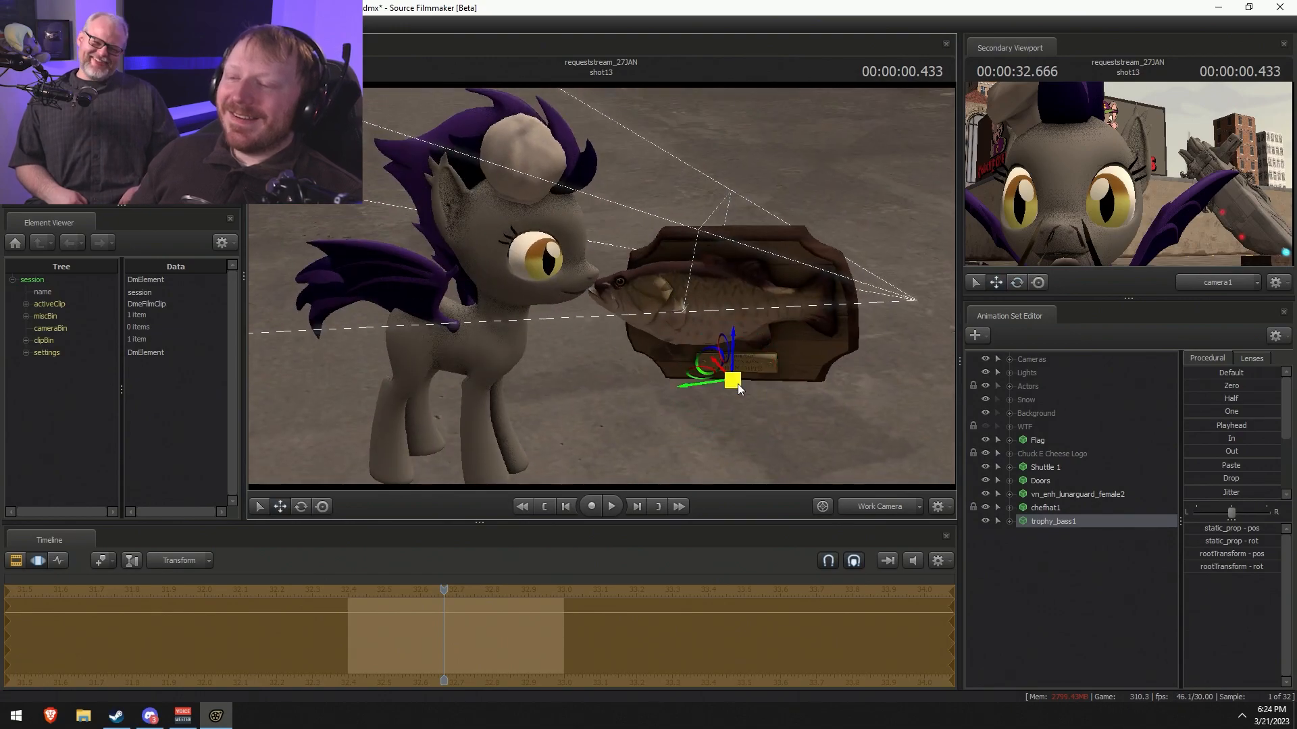
{"action": "left_click_drag", "start_coordinate": [737, 382], "coordinate": [747, 384]}
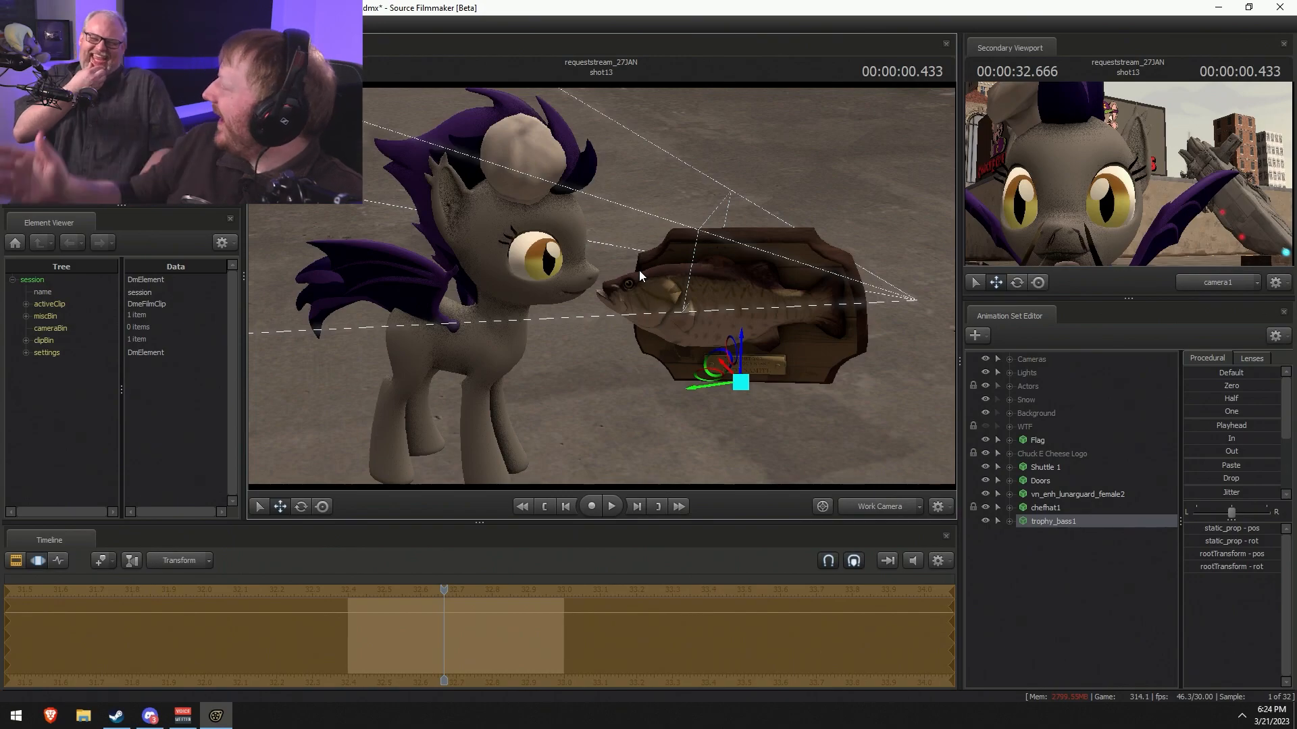
- Rotate and move the bass trophy so it stands away from the pony's muzzle
{"action": "left_click_drag", "start_coordinate": [711, 386], "coordinate": [601, 286], "text": "alt"}
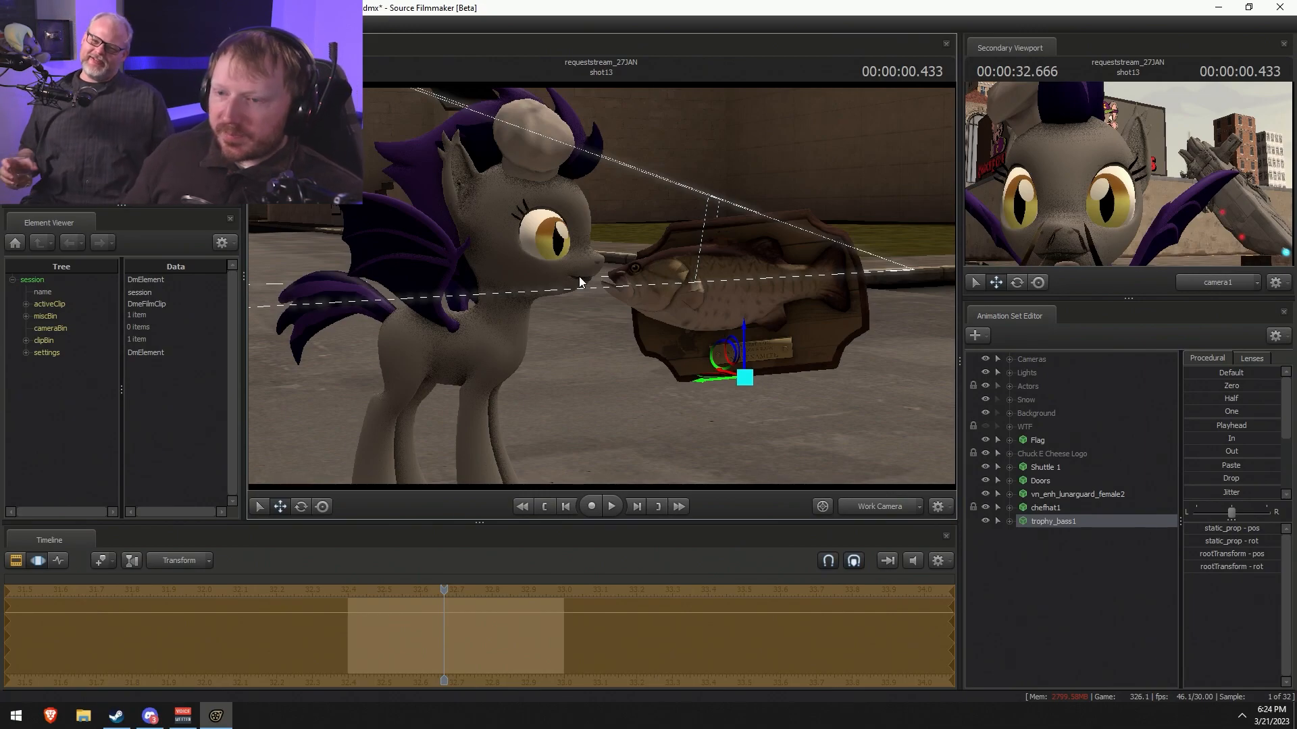
{"action": "left_click_drag", "start_coordinate": [562, 290], "coordinate": [599, 289], "text": "alt"}
{"action": "key", "text": "e"}
{"action": "left_click_drag", "start_coordinate": [735, 370], "coordinate": [763, 404]}
{"action": "key", "text": "w"}
{"action": "left_click_drag", "start_coordinate": [678, 360], "coordinate": [597, 294]}
- Raise the pony's right front leg by rotating its RightShoulder control
{"action": "left_click", "coordinate": [512, 356]}
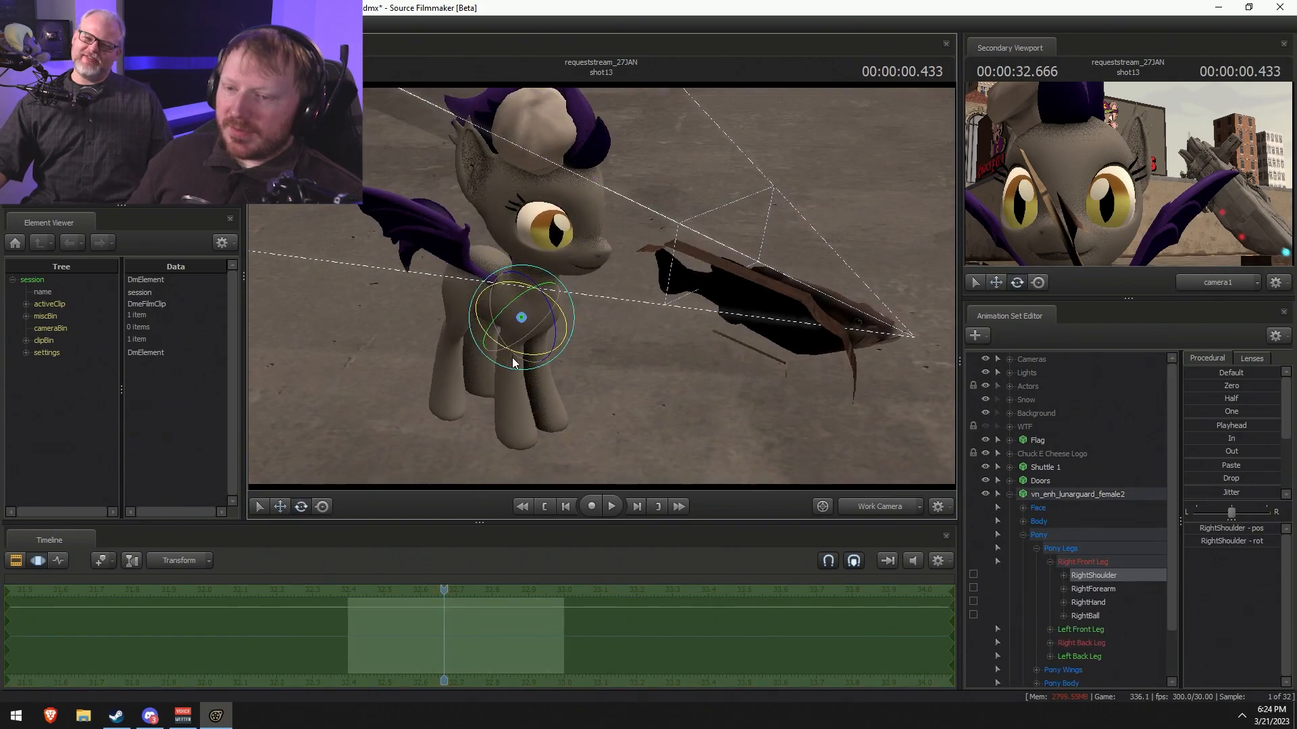
{"action": "left_click_drag", "start_coordinate": [501, 323], "coordinate": [537, 289]}
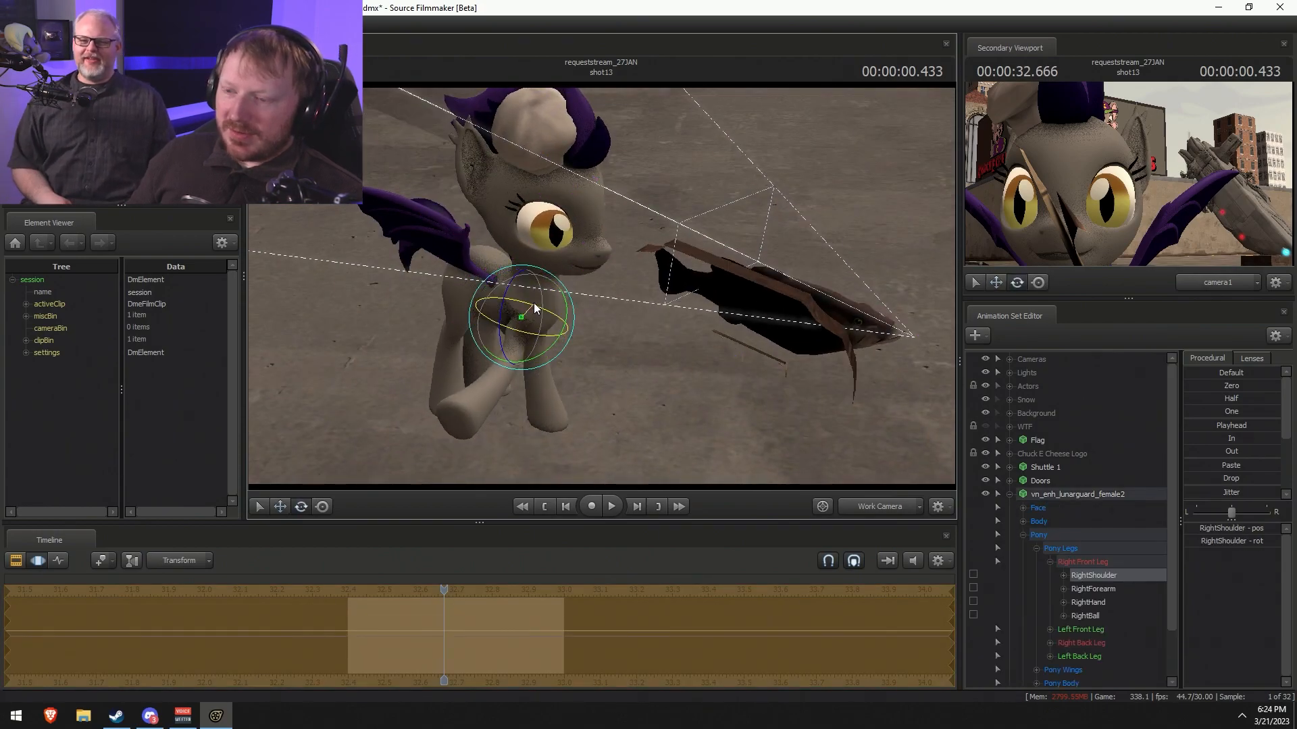
{"action": "key", "text": "r"}
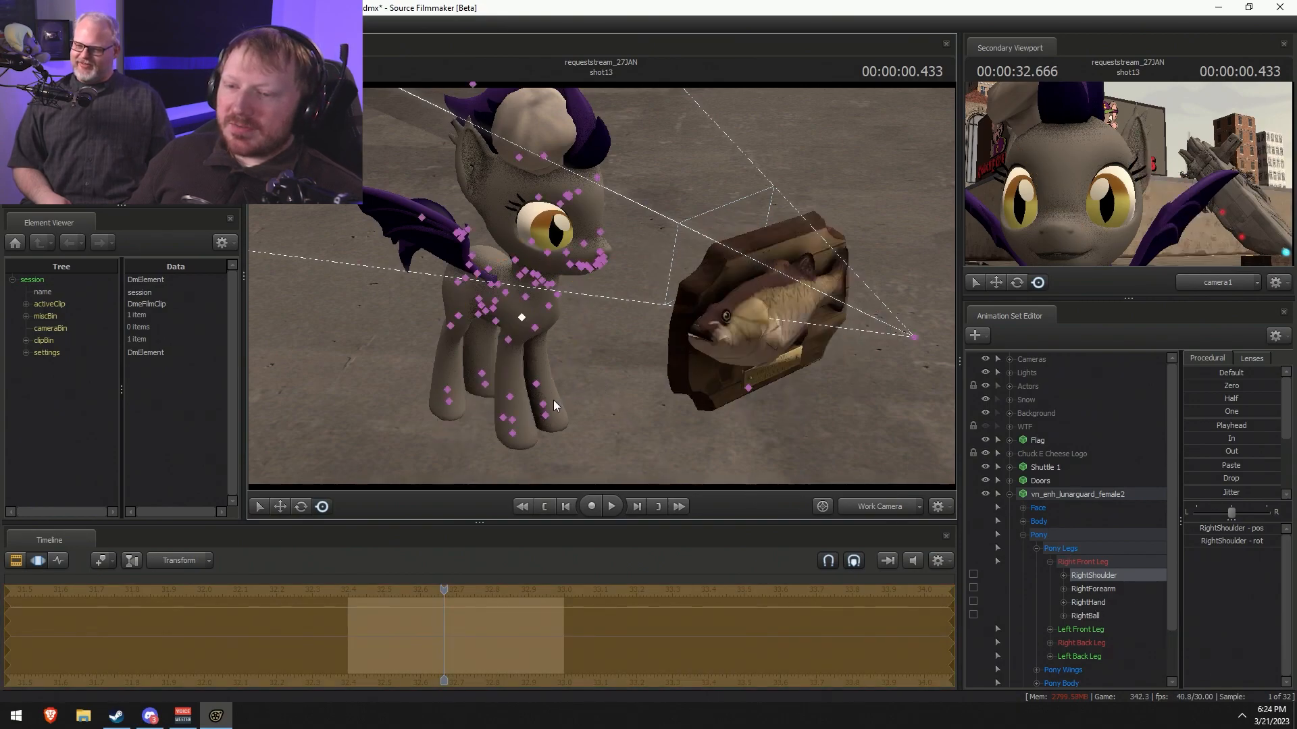
{"action": "left_click_drag", "start_coordinate": [487, 319], "coordinate": [529, 312]}
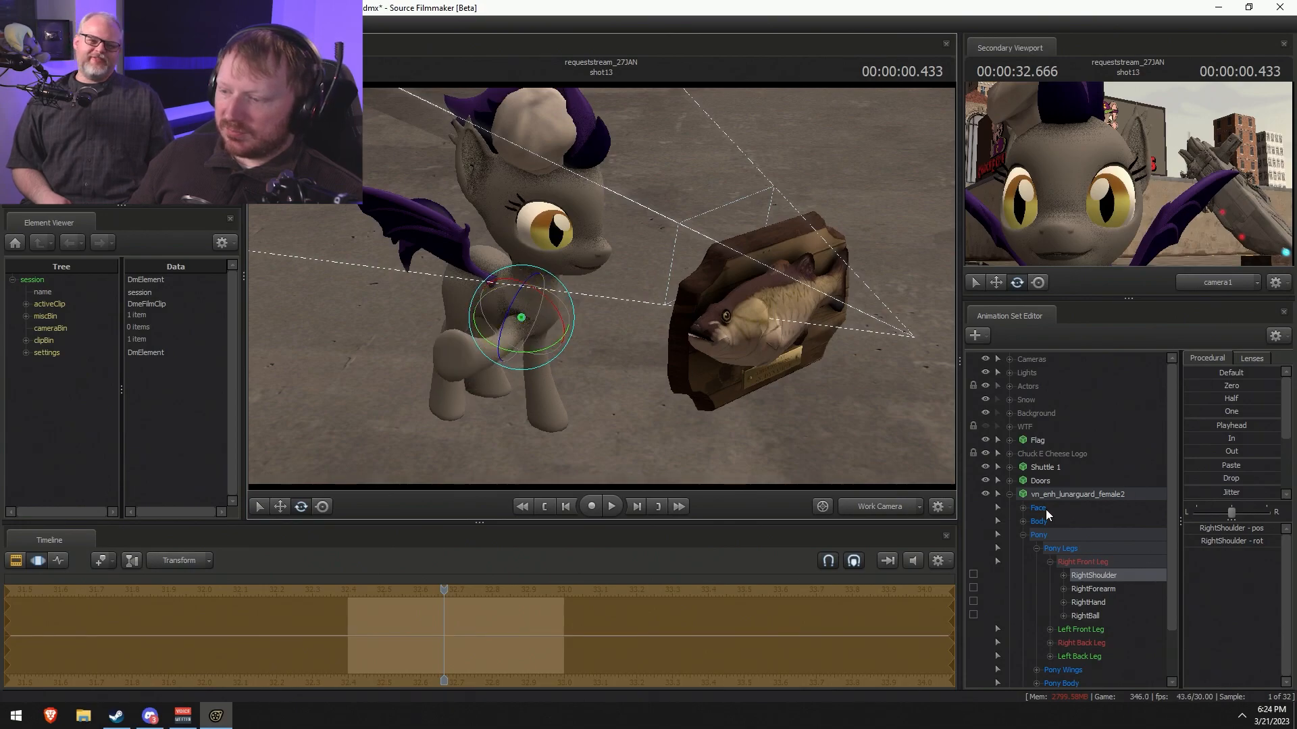
- Collapse the pony's Pony control group and select the trophy_bass1 animation set
{"action": "left_click", "coordinate": [1024, 535]}
{"action": "left_click", "coordinate": [1055, 493]}
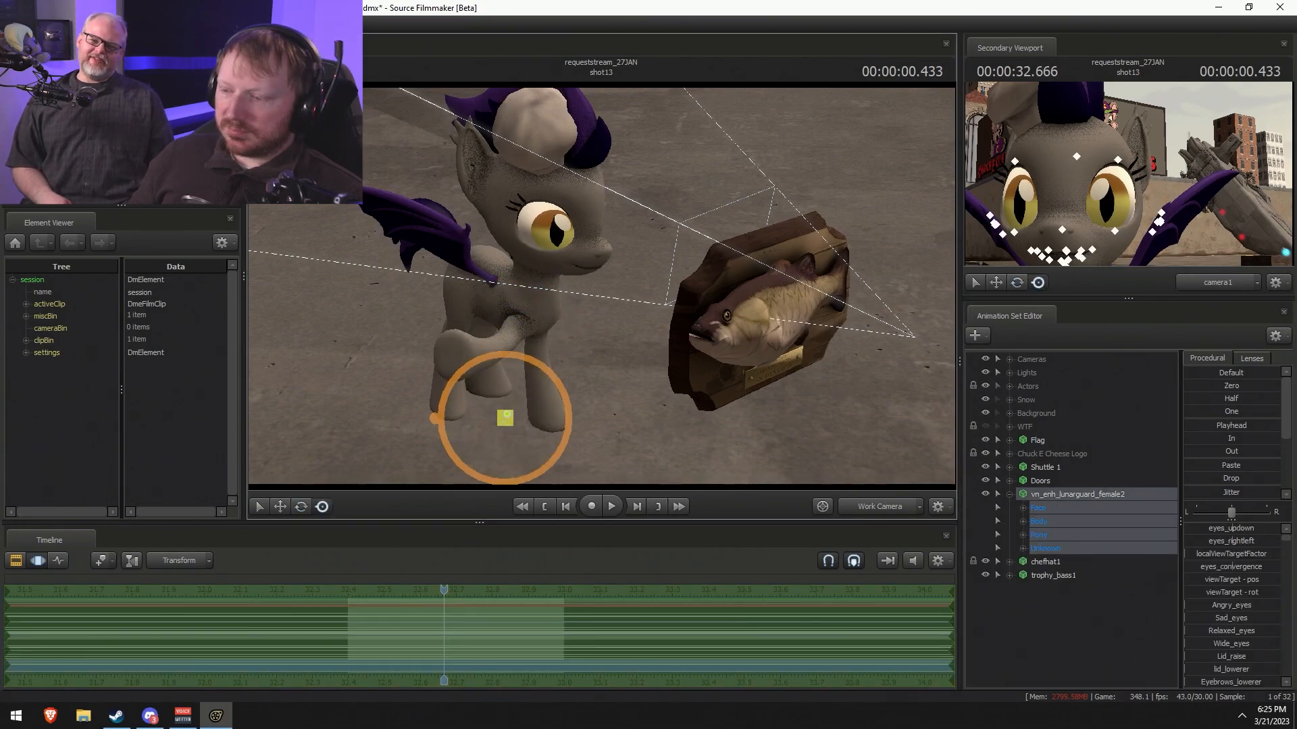
{"action": "left_click_drag", "start_coordinate": [623, 290], "coordinate": [622, 290]}
{"action": "left_click", "coordinate": [1052, 575]}
- Try to move the bass trophy across to the pony's raised hoof in screen space, and undo the move
{"action": "left_click_drag", "start_coordinate": [800, 378], "coordinate": [559, 337]}
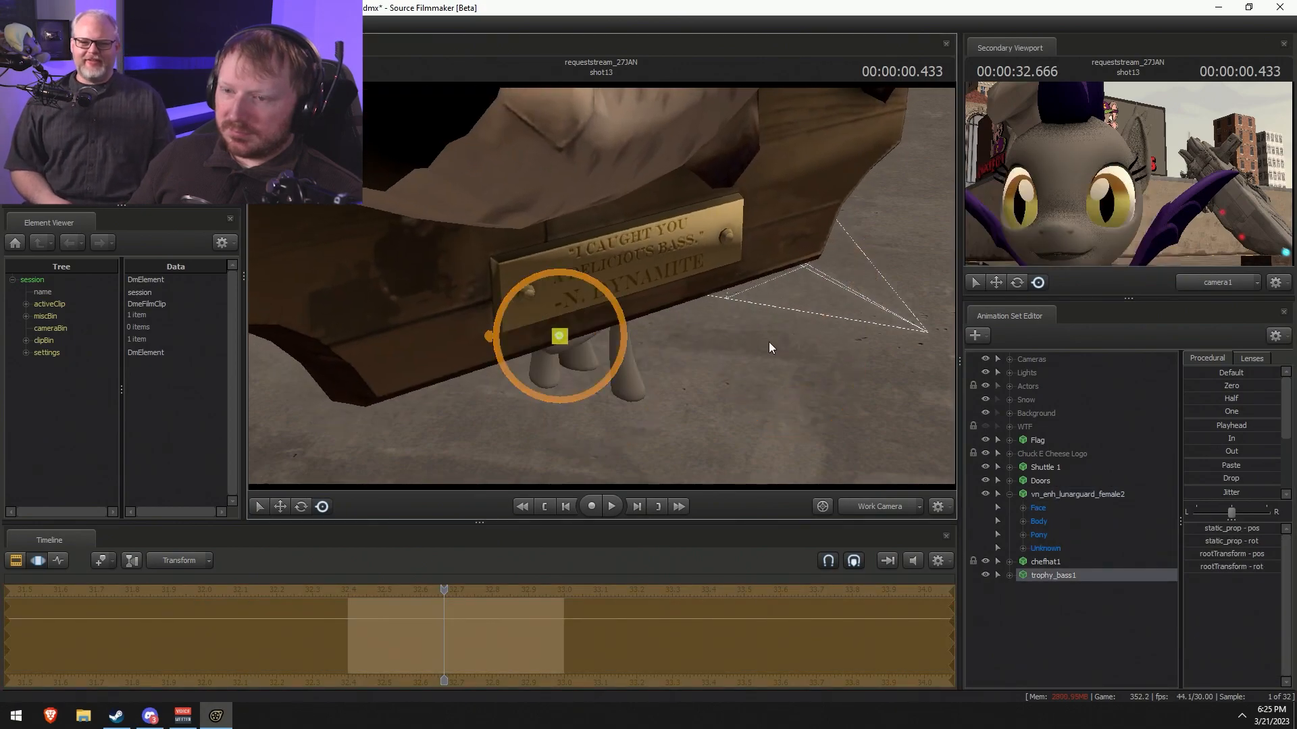
{"action": "left_click_drag", "start_coordinate": [774, 344], "coordinate": [773, 341]}
{"action": "mouse_move", "coordinate": [600, 285]}
{"action": "left_mouse_down"}
{"action": "mouse_move", "coordinate": [625, 277]}
{"action": "mouse_move", "coordinate": [629, 229]}
{"action": "mouse_move", "coordinate": [599, 285]}
{"action": "left_mouse_up"}
{"action": "key", "text": "ctrl+z"}
- Move and rotate the bass trophy so its plaque rests against the pony's raised right hoof
{"action": "key", "text": "e"}
{"action": "left_click_drag", "start_coordinate": [754, 451], "coordinate": [460, 345]}
{"action": "left_click_drag", "start_coordinate": [577, 389], "coordinate": [558, 405]}
{"action": "key", "text": "e"}
{"action": "left_click_drag", "start_coordinate": [617, 294], "coordinate": [587, 375]}
{"action": "key", "text": "w"}
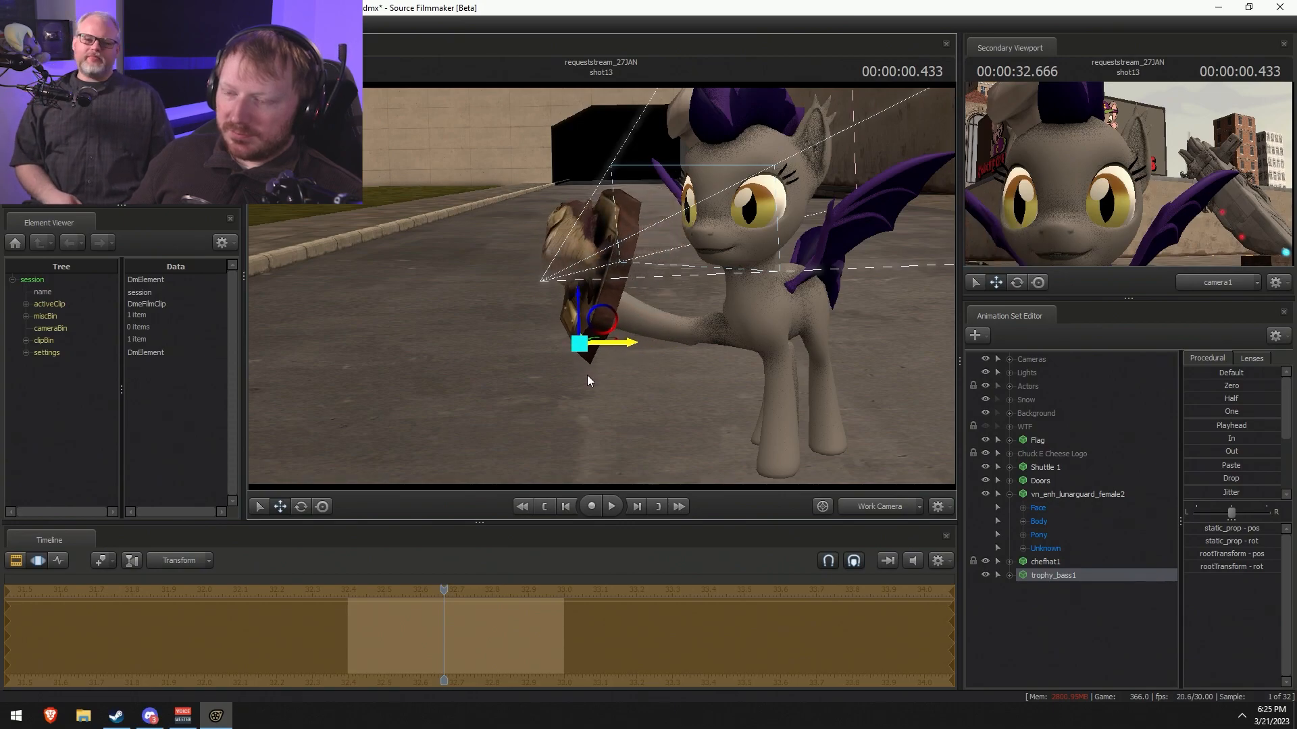
- Turn the trophy on the hoof so the fish faces outward, and fine-tune its height
{"action": "left_click_drag", "start_coordinate": [727, 340], "coordinate": [769, 358], "text": "alt"}
{"action": "key", "text": "e"}
{"action": "left_click_drag", "start_coordinate": [593, 346], "coordinate": [698, 367]}
{"action": "key", "text": "w"}
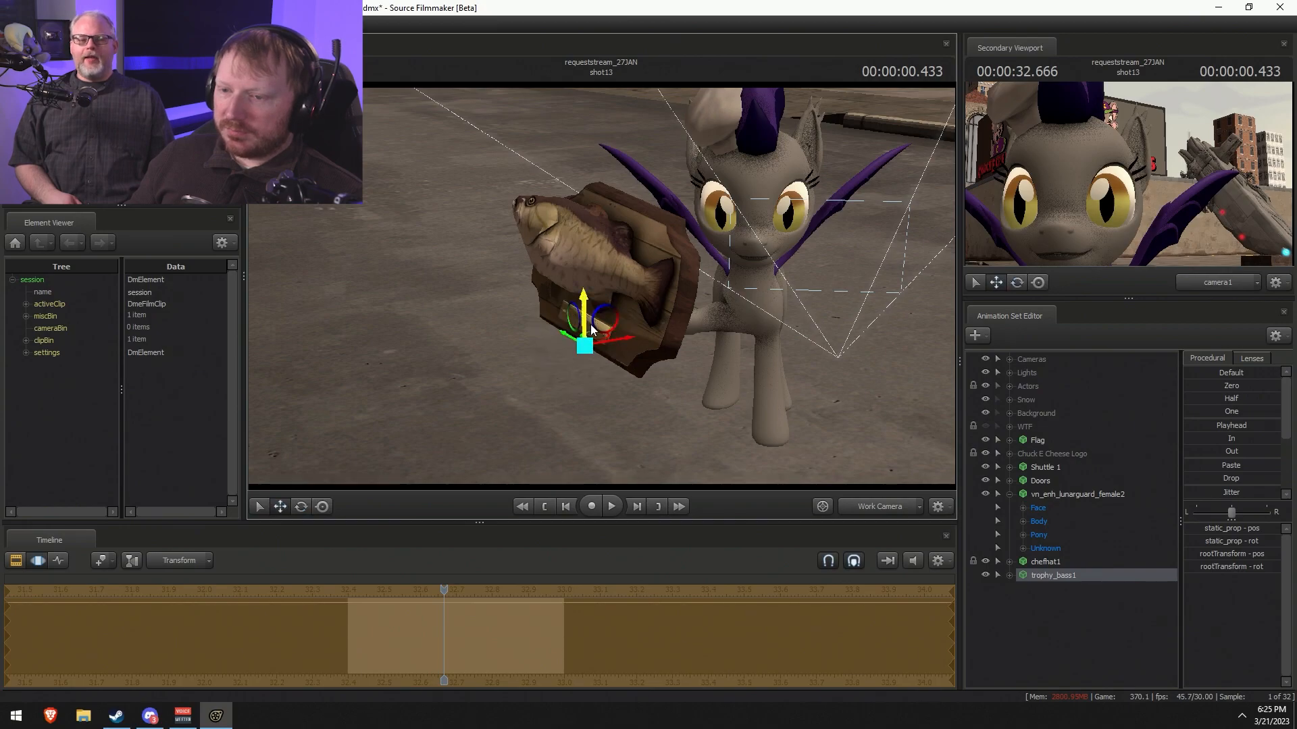
{"action": "left_click_drag", "start_coordinate": [600, 333], "coordinate": [599, 336]}
{"action": "key", "text": "F2"}
{"action": "key", "text": "F3"}
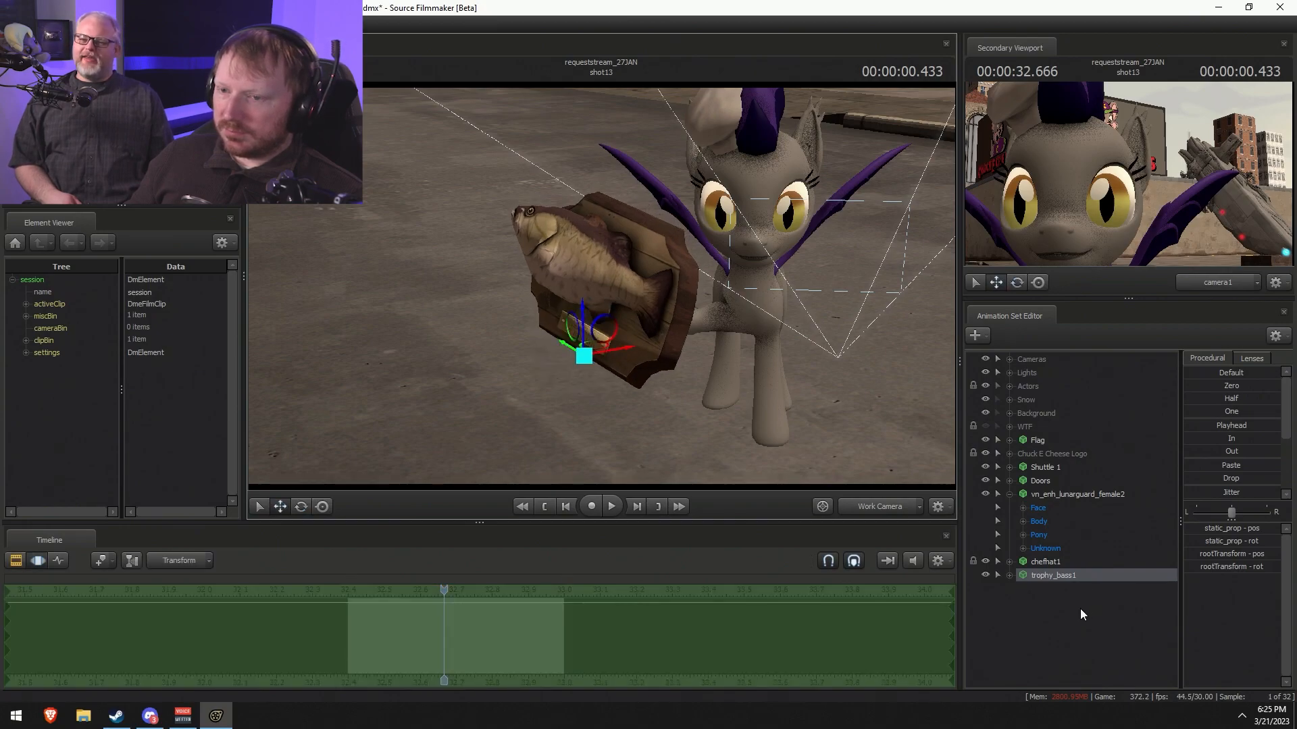
{"action": "left_click_drag", "start_coordinate": [845, 428], "coordinate": [841, 410], "text": "alt"}
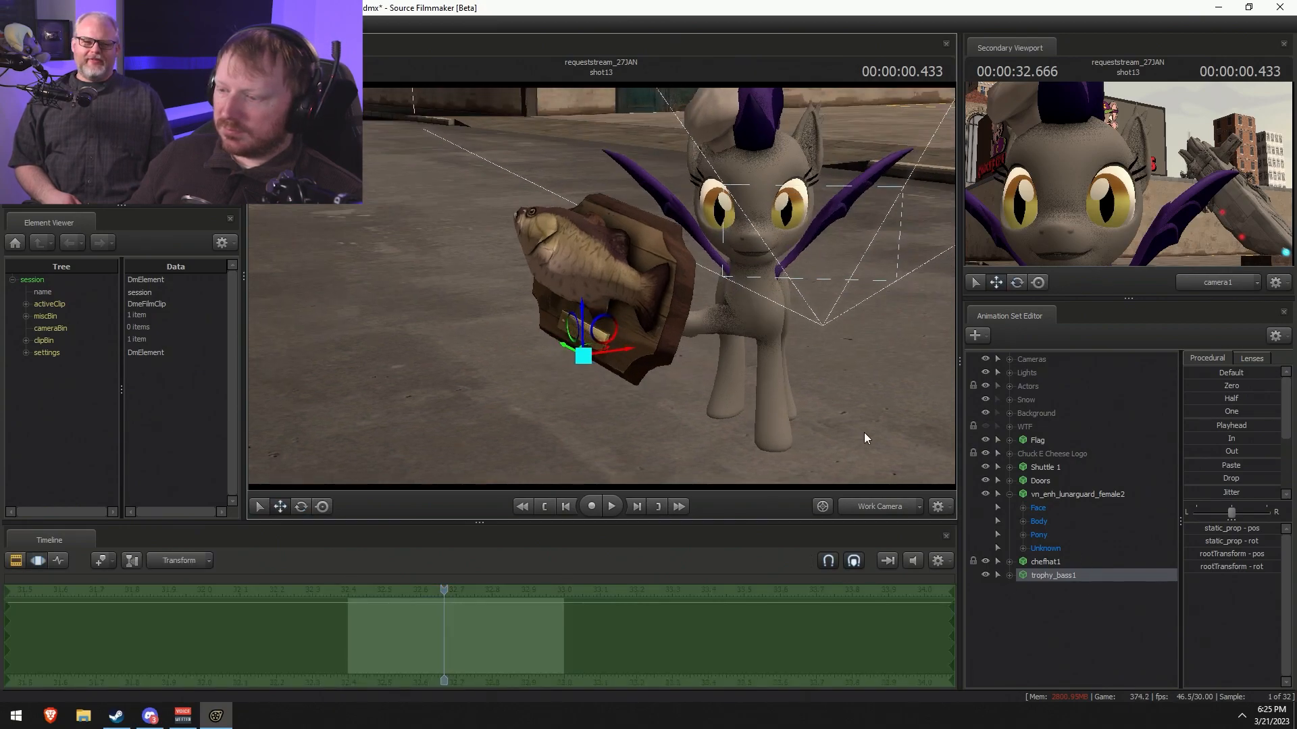
- Lock the trophy's rootTransform to the pony's RightHand control
{"action": "left_click", "coordinate": [628, 313]}
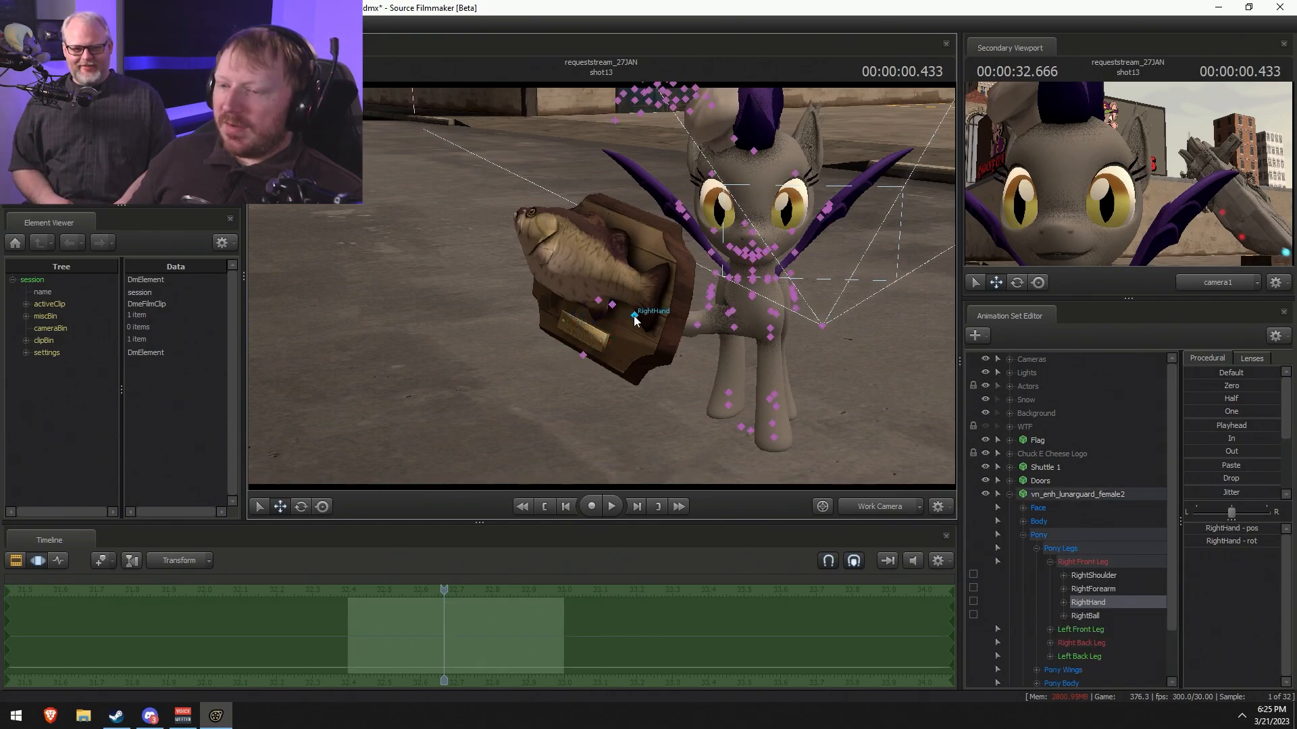
{"action": "scroll", "coordinate": [1060, 602], "scroll_direction": "down", "scroll_amount": 2}
{"action": "left_click", "coordinate": [1009, 670]}
{"action": "scroll", "coordinate": [1036, 661], "scroll_direction": "down", "scroll_amount": 1}
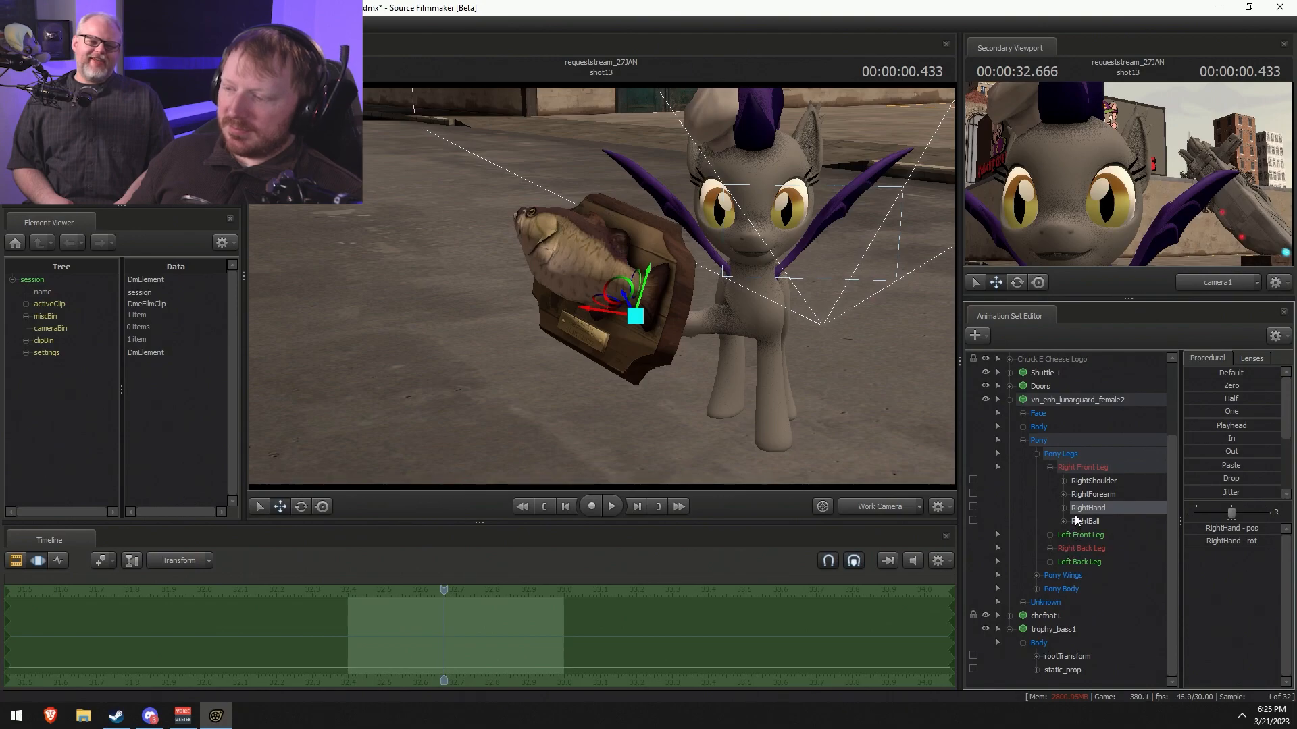
{"action": "left_click", "coordinate": [1067, 656]}
{"action": "key", "text": "F3"}
- Adjust the raised right front leg so the pony holds the bass trophy out to its side
{"action": "left_click_drag", "start_coordinate": [664, 343], "coordinate": [690, 336]}
{"action": "left_click", "coordinate": [674, 330], "text": "ctrl"}
{"action": "left_click", "coordinate": [675, 326], "text": "ctrl"}
{"action": "key", "text": "e"}
{"action": "key", "text": "w"}
{"action": "mouse_move", "coordinate": [865, 386]}
{"action": "left_mouse_down"}
{"action": "mouse_move", "coordinate": [868, 358]}
{"action": "mouse_move", "coordinate": [867, 388]}
{"action": "left_mouse_up"}
{"action": "key", "text": "s"}
- Shift the pony's gaze toward the trophy with eyes_rightleft and adjust jaw.open among the Lower Face controls
{"action": "left_click", "coordinate": [1036, 412]}
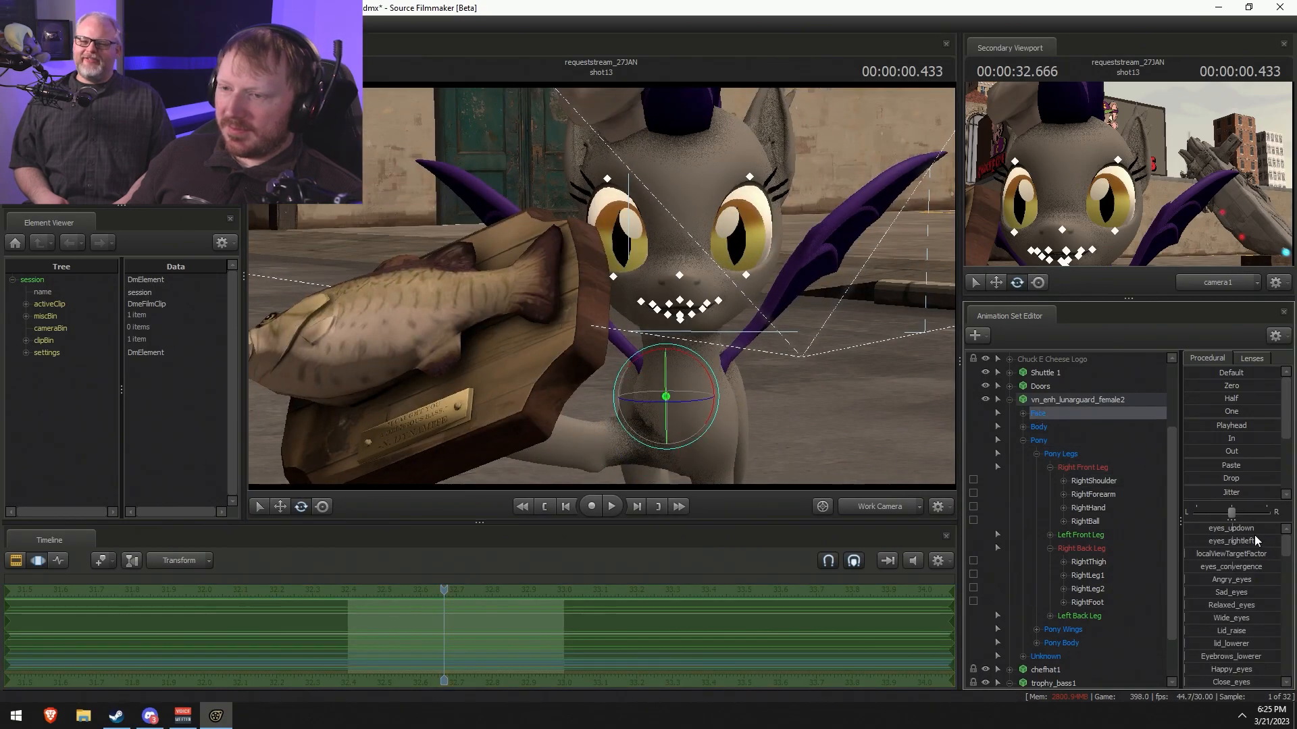
{"action": "left_click_drag", "start_coordinate": [1232, 541], "coordinate": [1229, 541]}
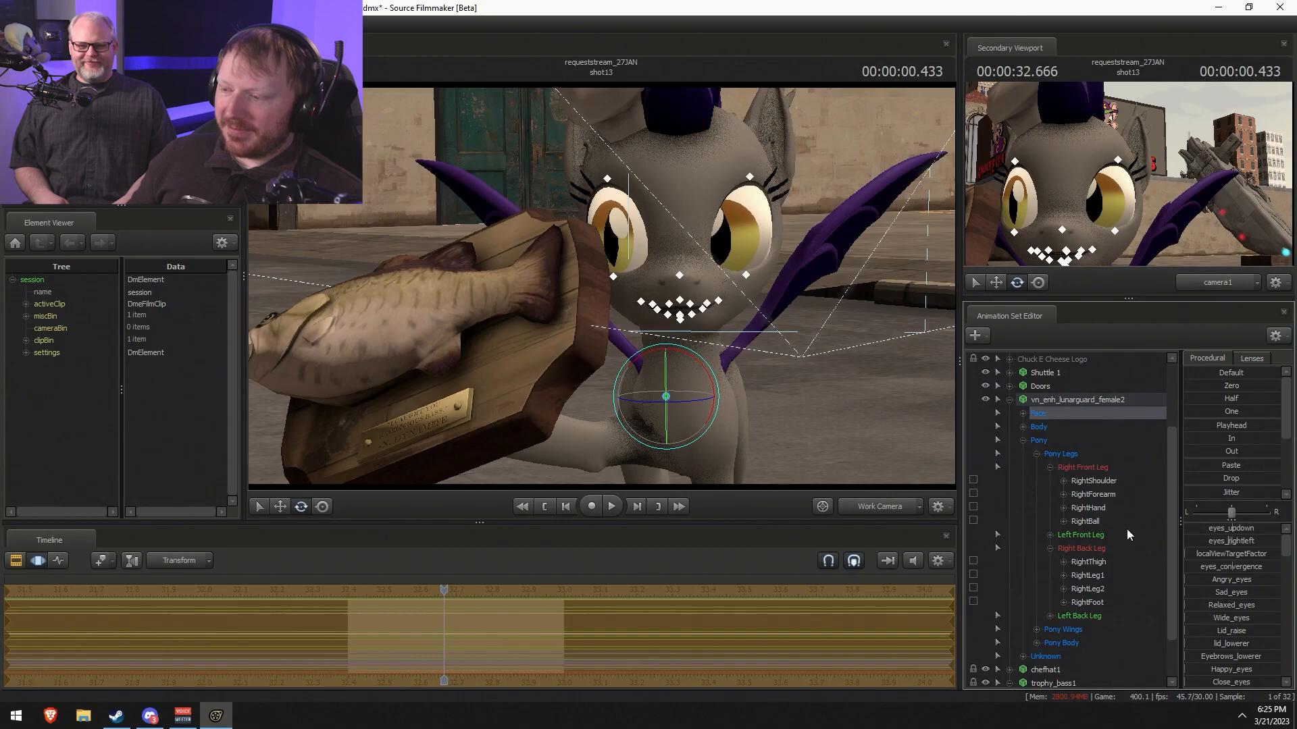
{"action": "left_click", "coordinate": [1024, 412]}
{"action": "left_click", "coordinate": [1062, 439]}
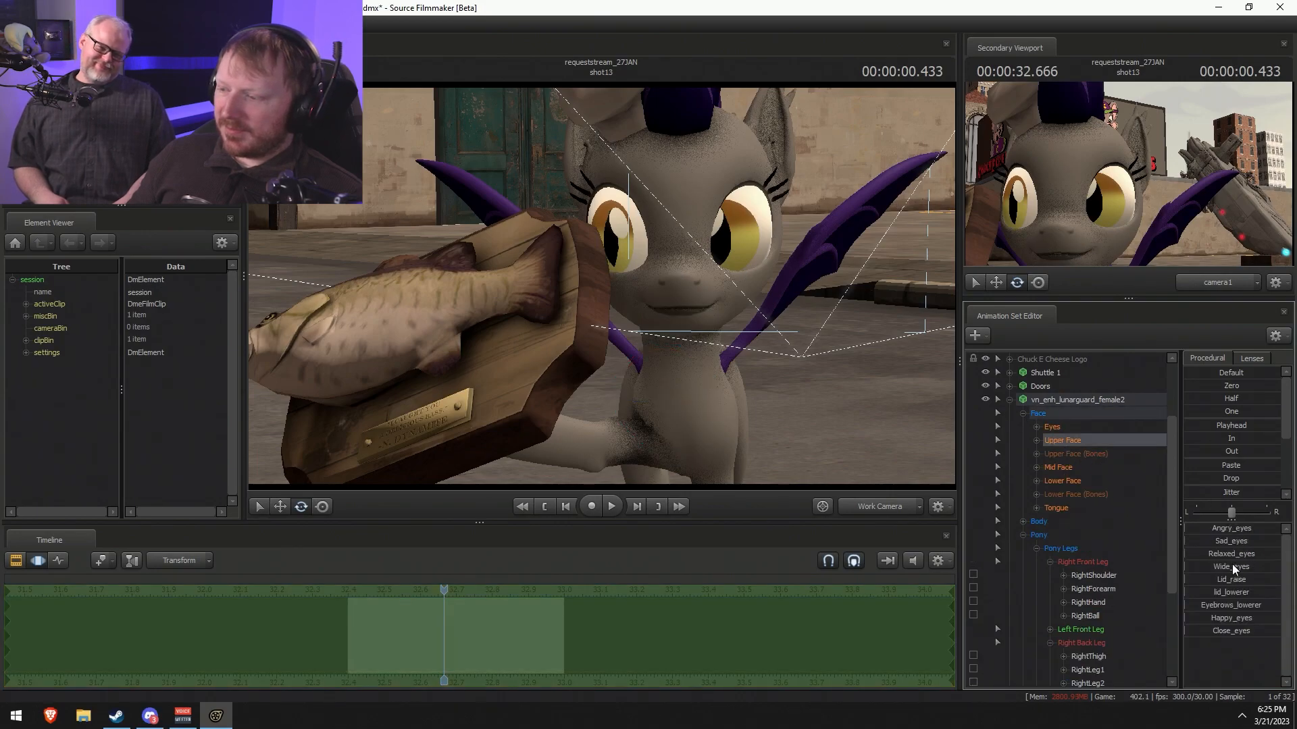
{"action": "left_click", "coordinate": [1064, 481]}
{"action": "mouse_move", "coordinate": [1223, 529]}
{"action": "left_mouse_down"}
{"action": "mouse_move", "coordinate": [1249, 529]}
{"action": "mouse_move", "coordinate": [1219, 529]}
{"action": "left_mouse_up"}
{"action": "left_click_drag", "start_coordinate": [676, 283], "coordinate": [582, 276]}
{"action": "key", "text": "s"}
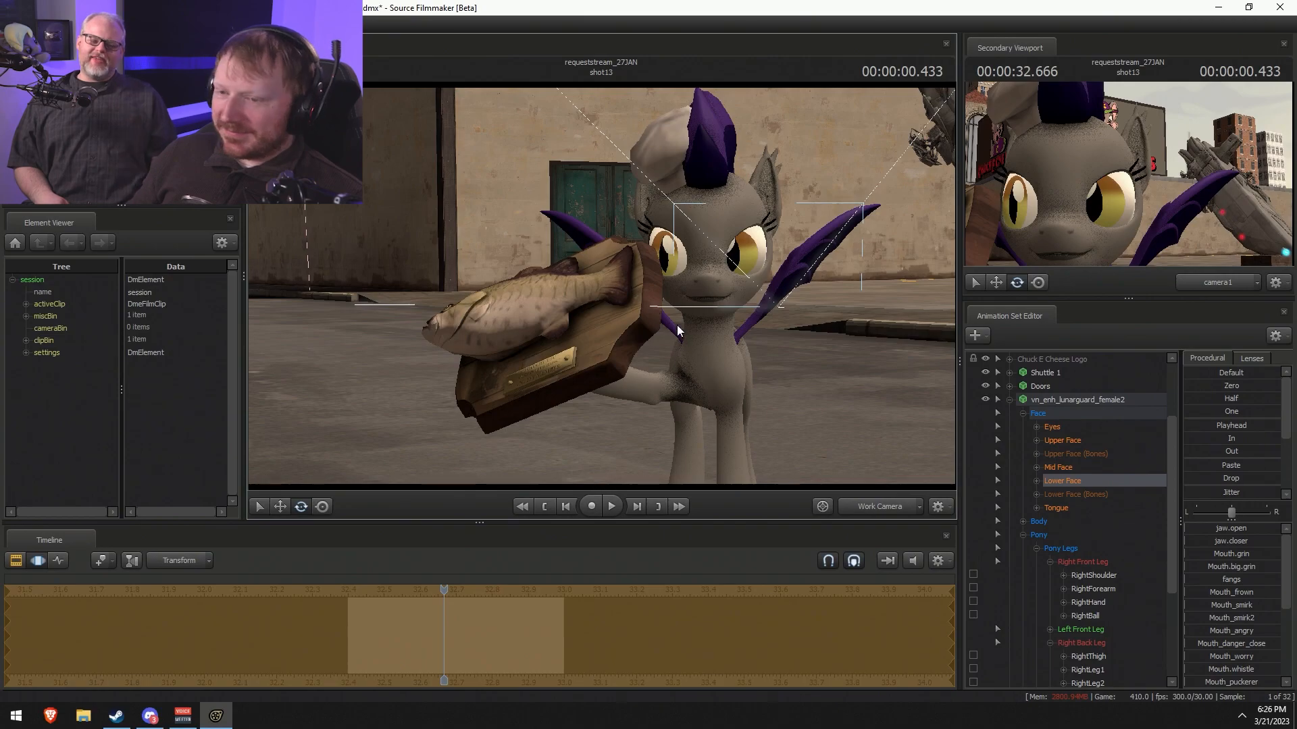
{"action": "key", "text": "F2"}
{"action": "key", "text": "F3"}
- Collapse the lunar guard's animation set, filter the models by "spitfire" and add vn_spitfire.mdl as a new animation set
{"action": "left_click", "coordinate": [1010, 399]}
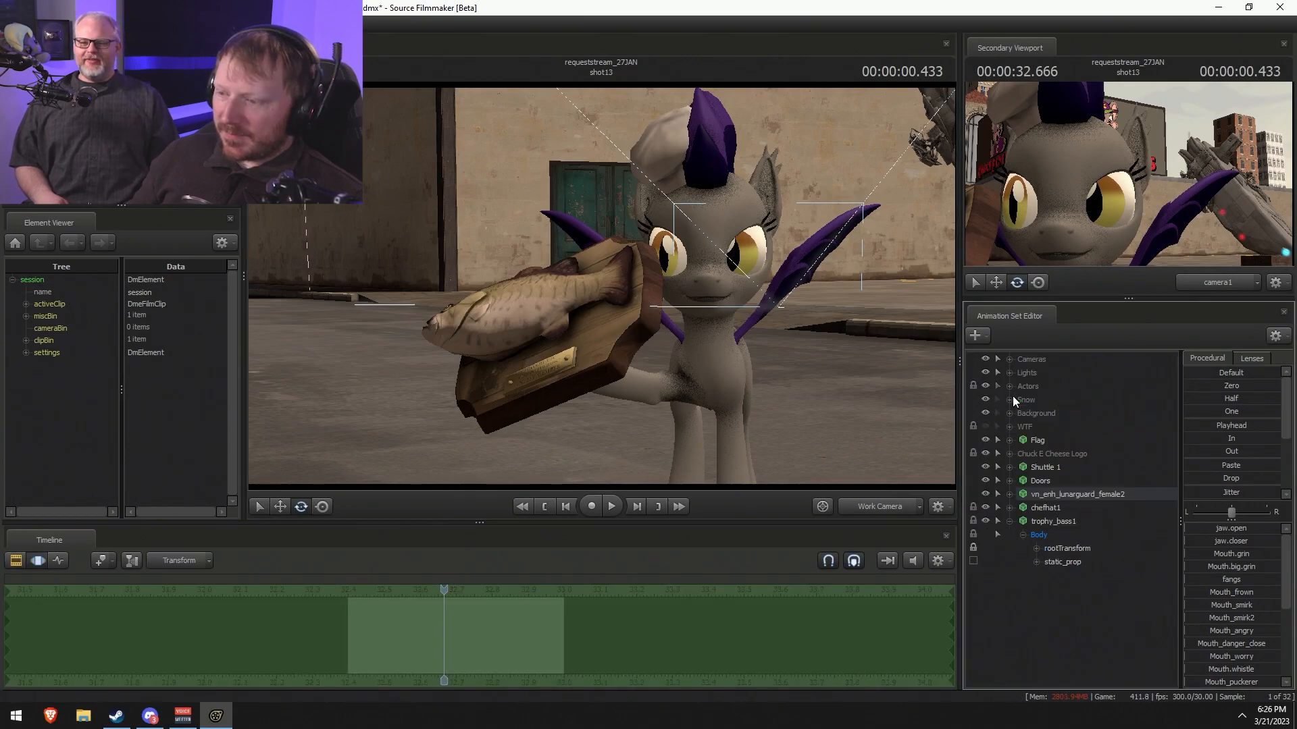
{"action": "right_click", "coordinate": [1059, 611]}
{"action": "left_click", "coordinate": [1141, 511]}
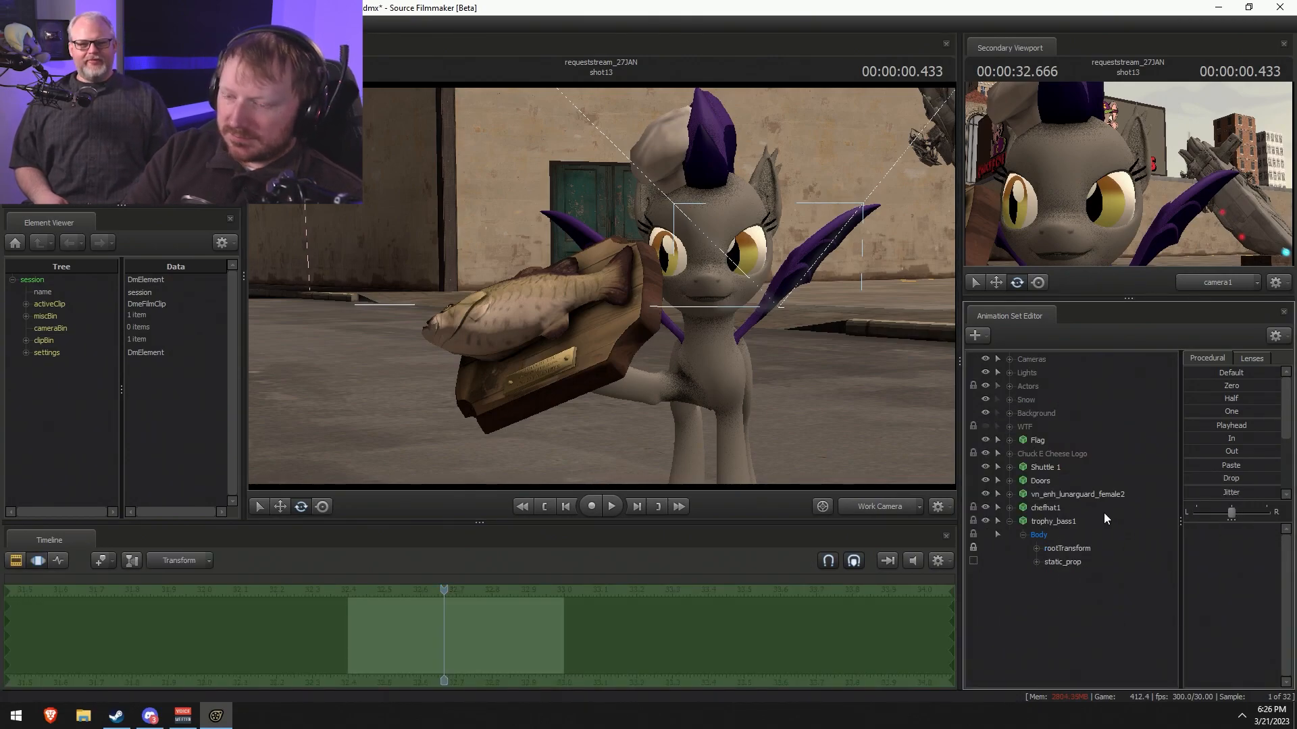
{"action": "type", "text": "o"}
{"action": "key", "text": "BackSpace"}
{"action": "type", "text": "spitfire"}
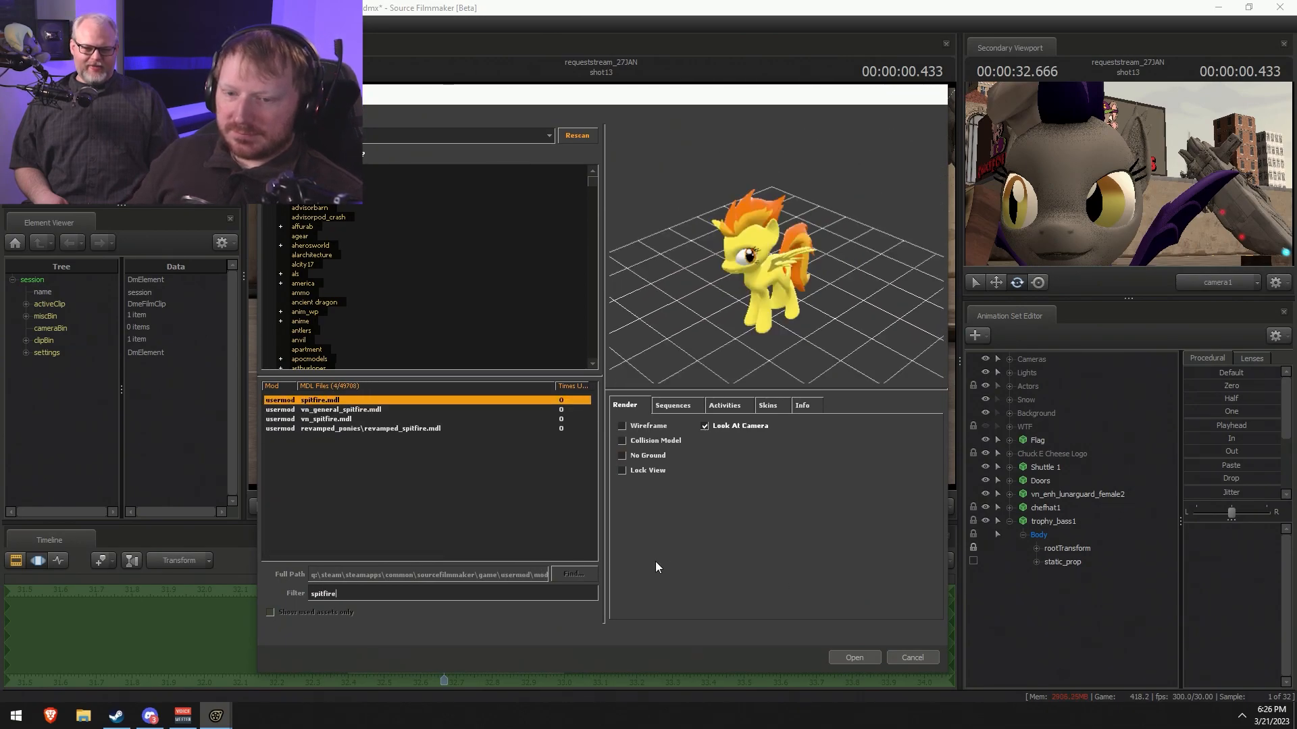
{"action": "left_click", "coordinate": [326, 419]}
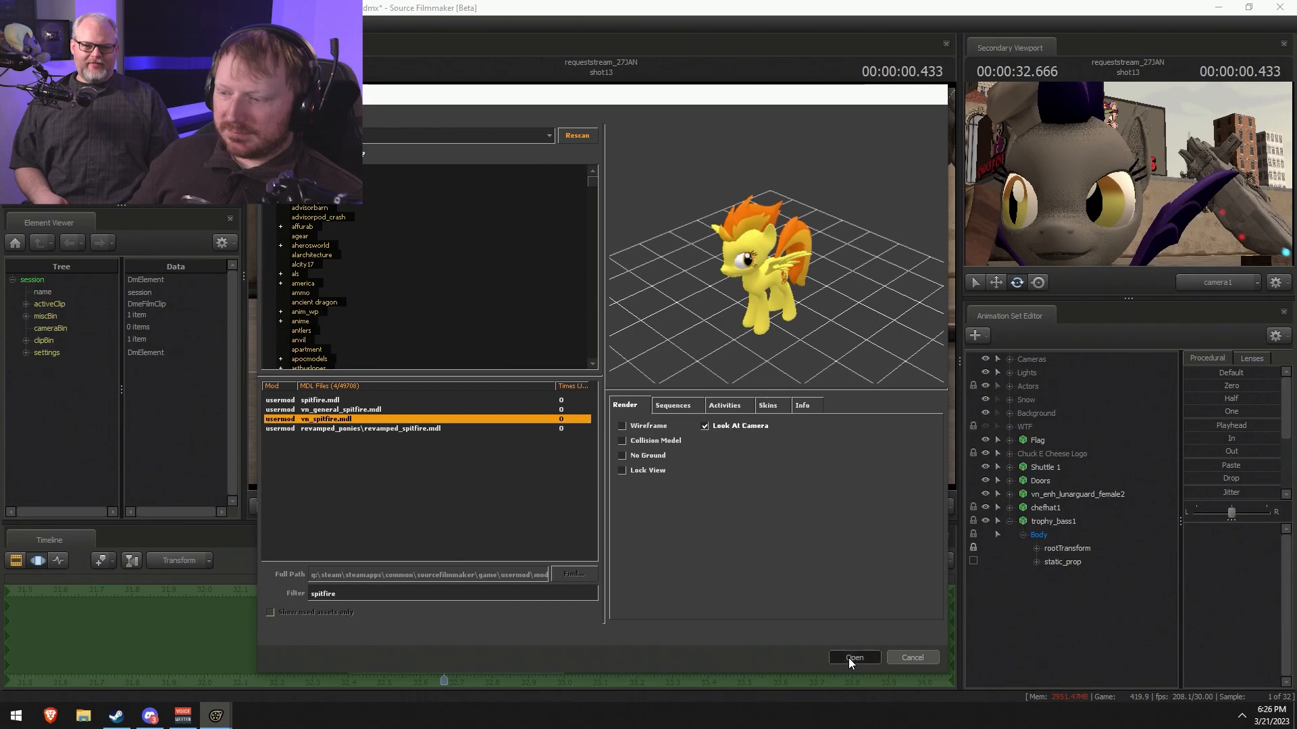
{"action": "left_click", "coordinate": [852, 657]}
- Move the whole vn_spitfire1 pony sideways to stand on the far side of the bass trophy
{"action": "left_click", "coordinate": [1076, 576]}
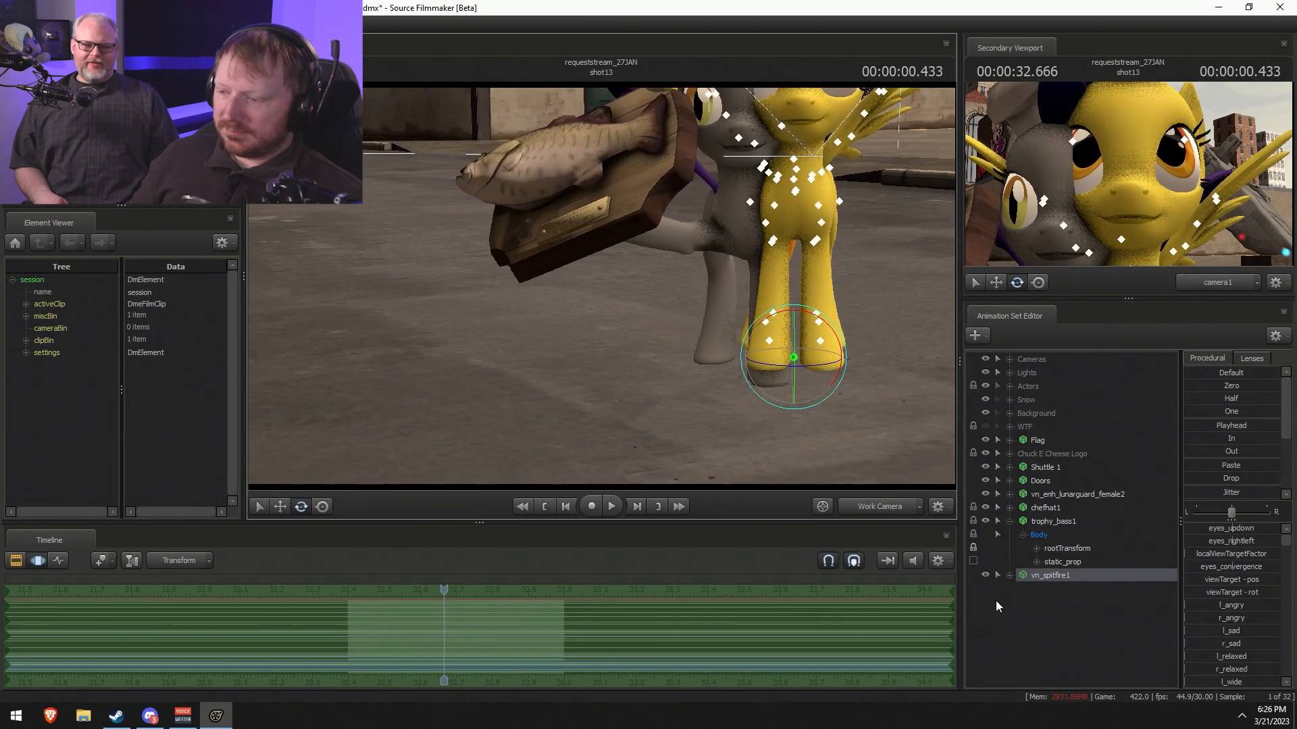
{"action": "left_click", "coordinate": [1009, 576]}
{"action": "left_click", "coordinate": [1023, 588]}
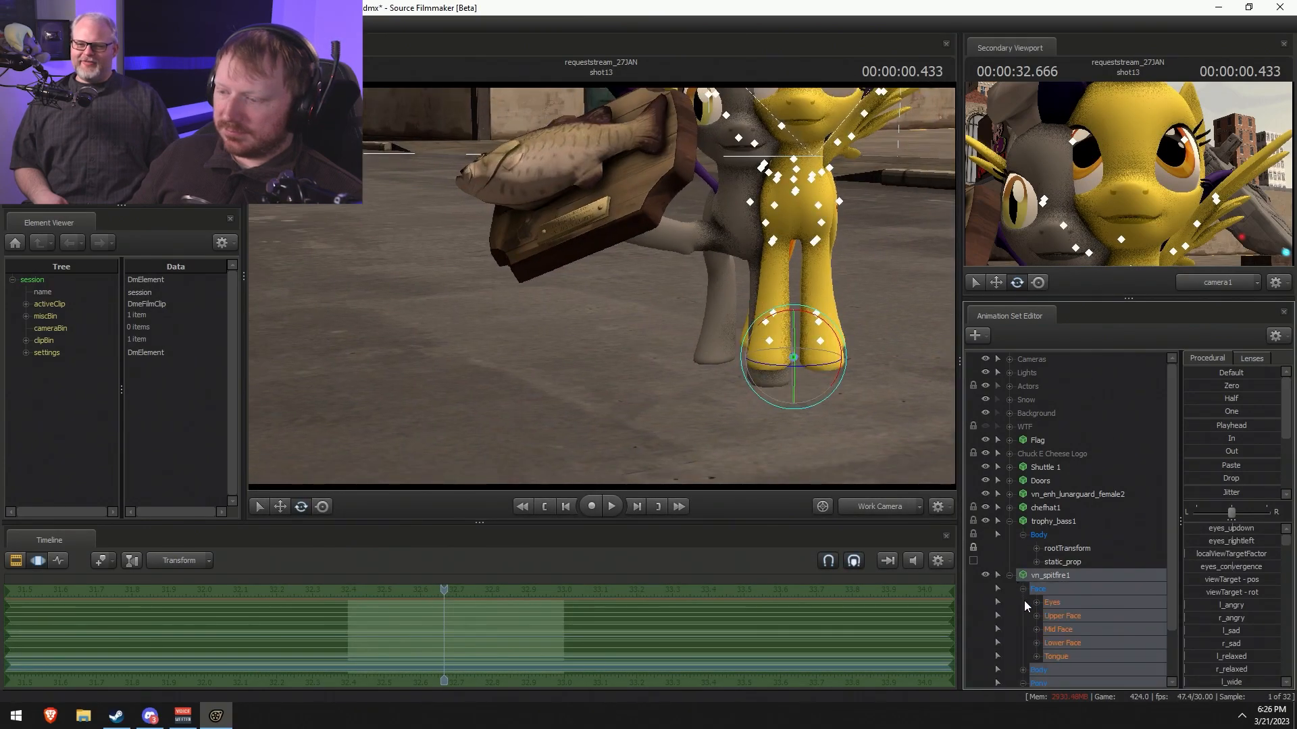
{"action": "key", "text": "w"}
{"action": "left_click_drag", "start_coordinate": [802, 354], "coordinate": [488, 352]}
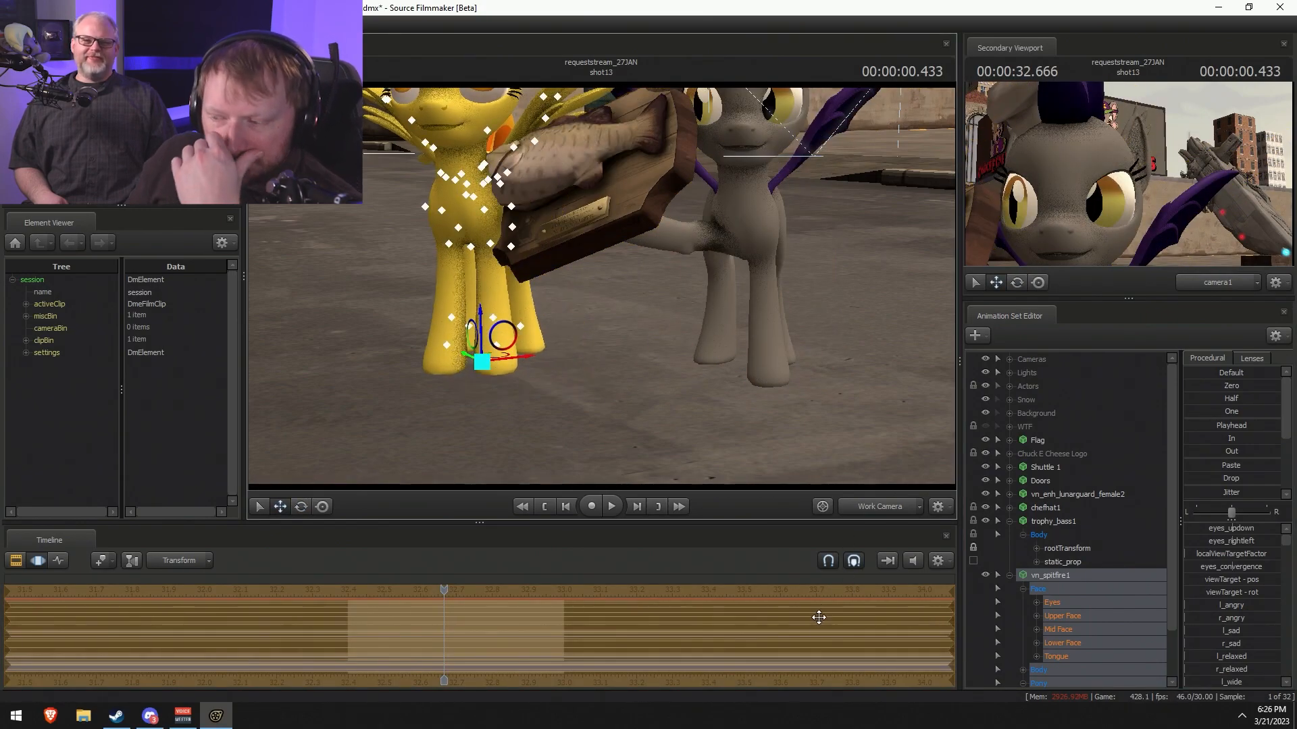
- Add a scale control to vn_spitfire1's rootTransform and enlarge the pony with rootTransform_scale
{"action": "scroll", "coordinate": [1036, 621], "scroll_direction": "down", "scroll_amount": 2}
{"action": "left_click", "coordinate": [1025, 615]}
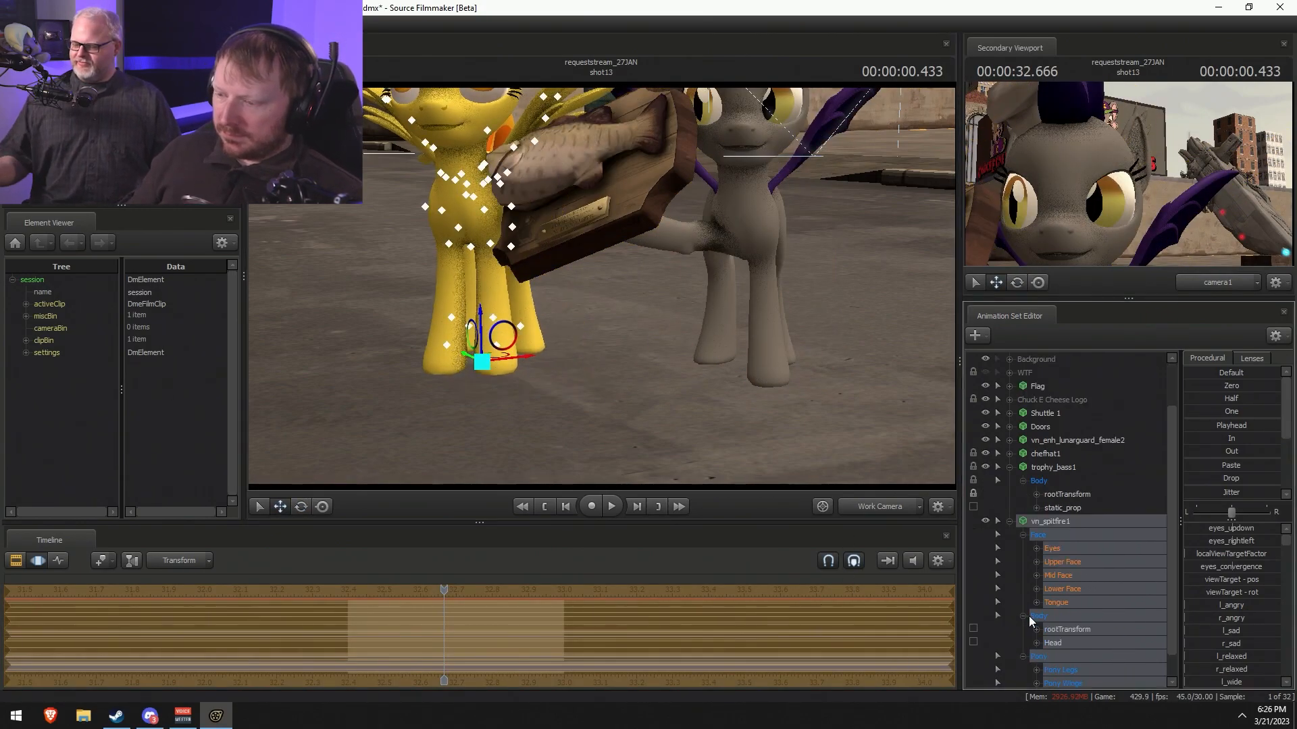
{"action": "right_click", "coordinate": [1049, 525]}
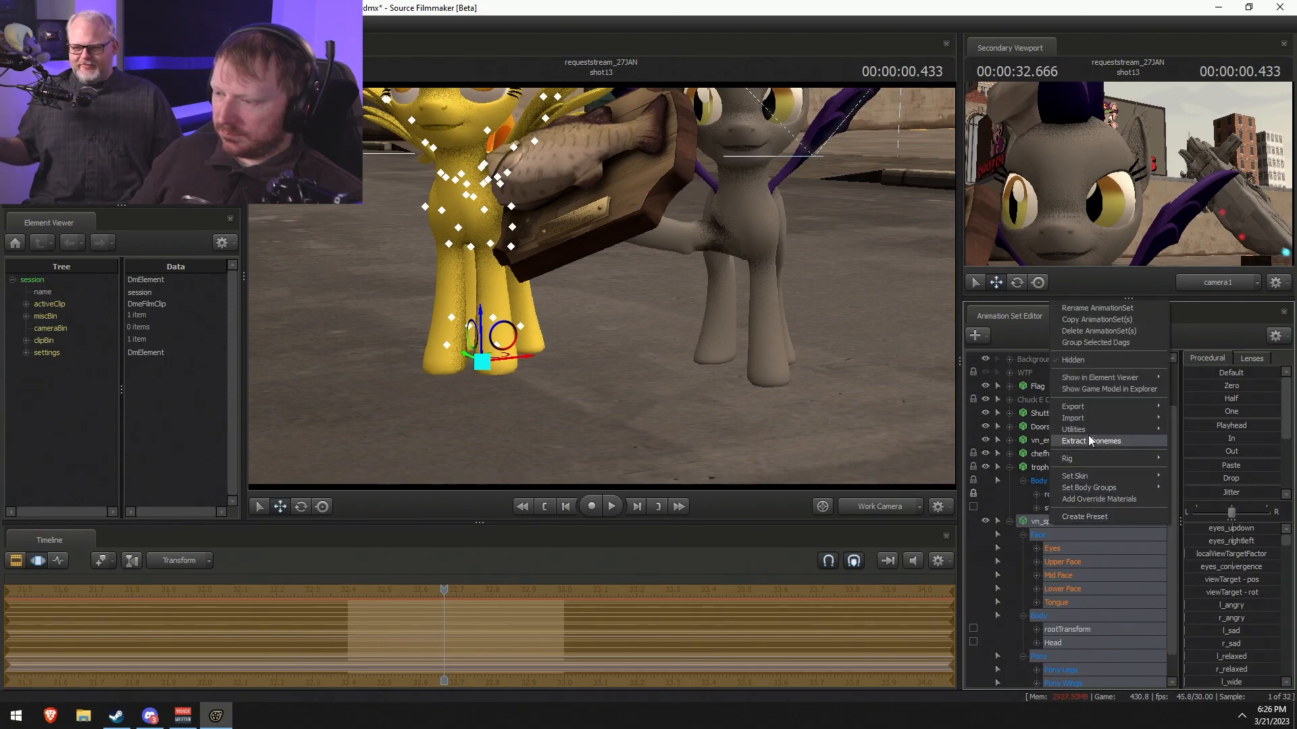
{"action": "mouse_move", "coordinate": [1087, 431]}
{"action": "left_click", "coordinate": [1197, 458]}
{"action": "left_click", "coordinate": [1063, 628]}
{"action": "right_click", "coordinate": [1063, 628]}
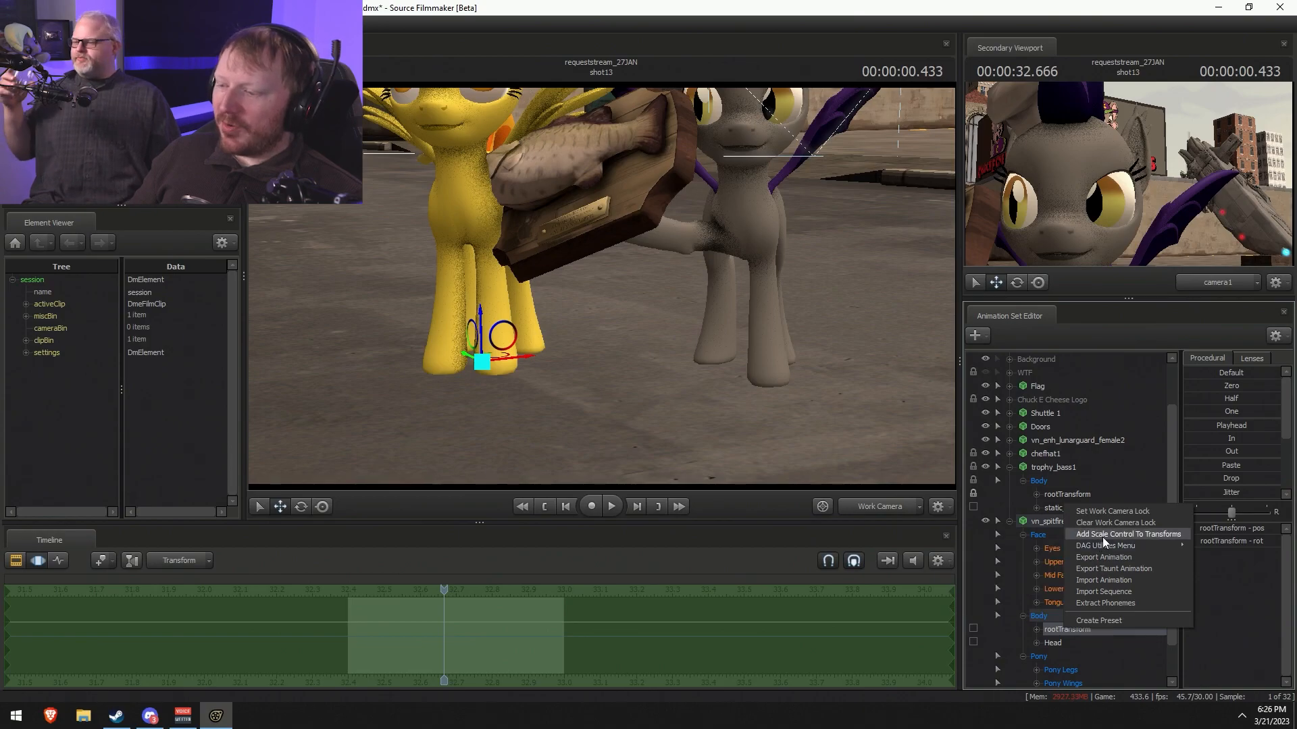
{"action": "left_click", "coordinate": [1102, 537]}
{"action": "left_click", "coordinate": [1081, 656]}
{"action": "left_click_drag", "start_coordinate": [1222, 528], "coordinate": [1217, 544]}
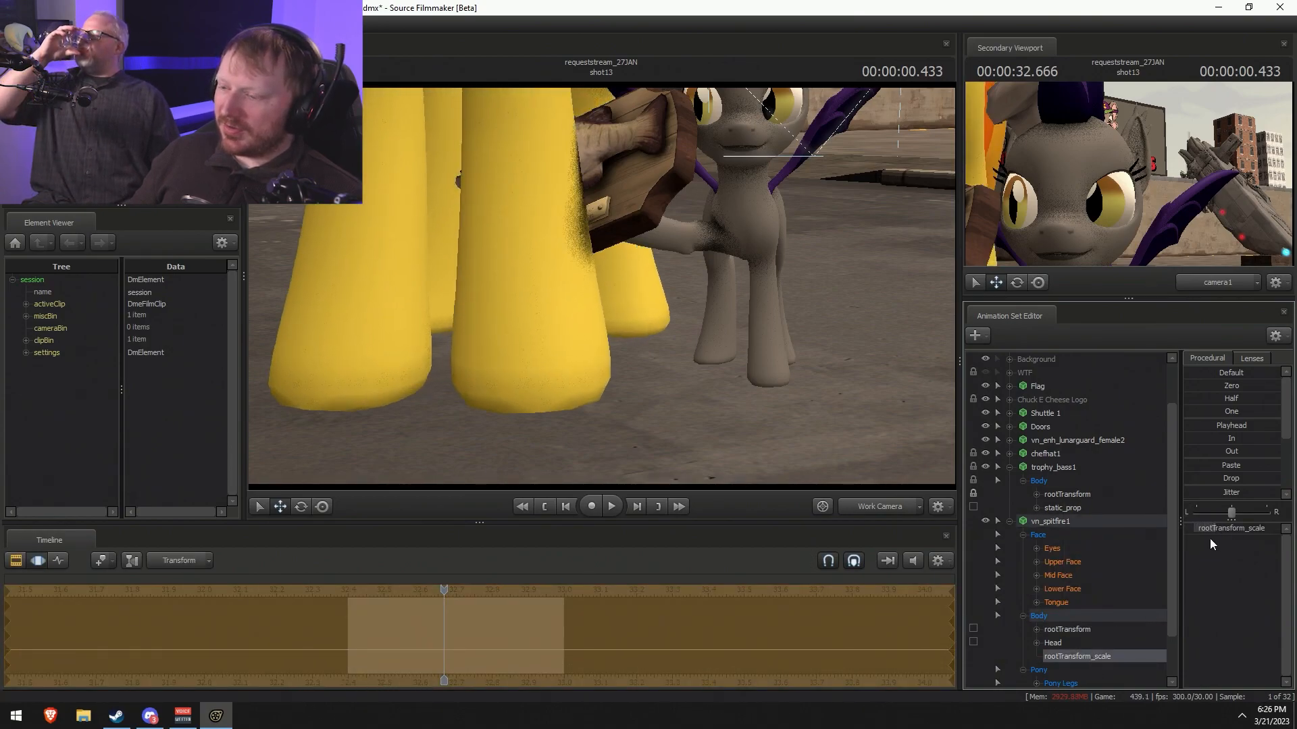
- Lower the enlarged vn_spitfire1 through the ground until only its orange mane and the tips around it stick out
{"action": "left_click", "coordinate": [1050, 521]}
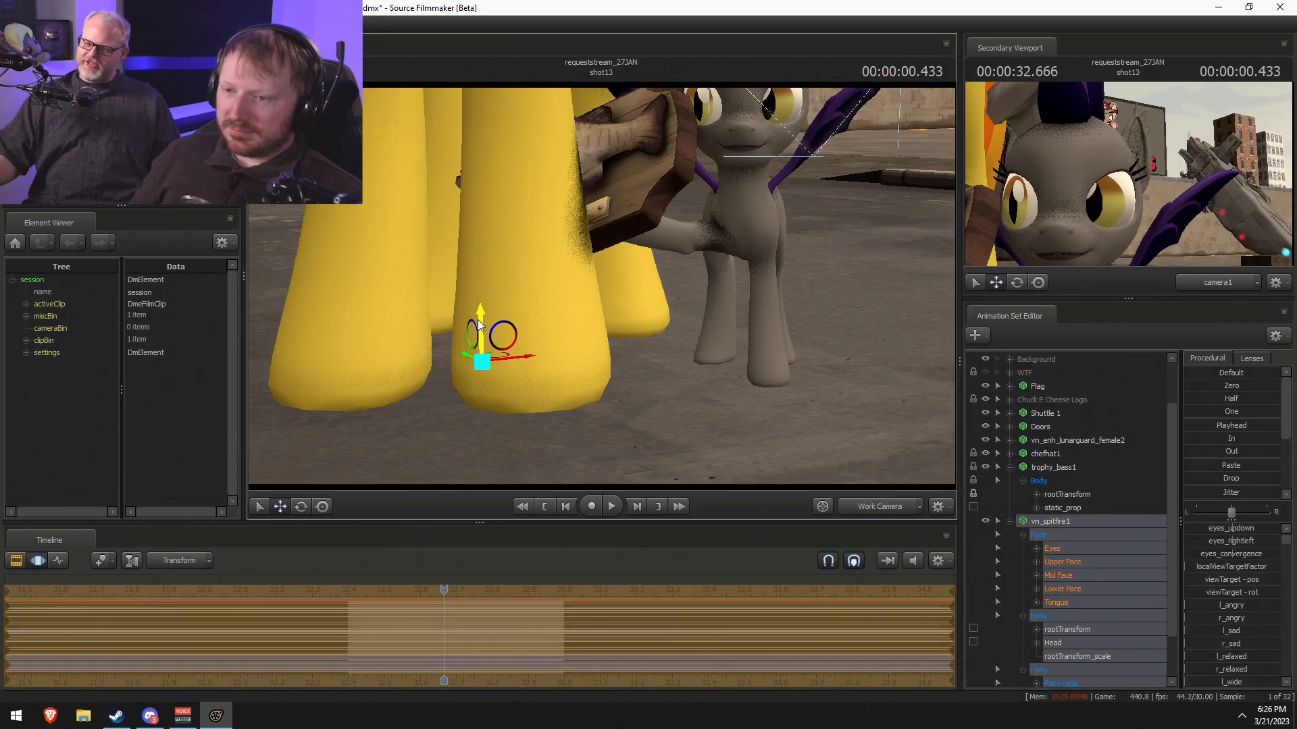
{"action": "key", "text": "f"}
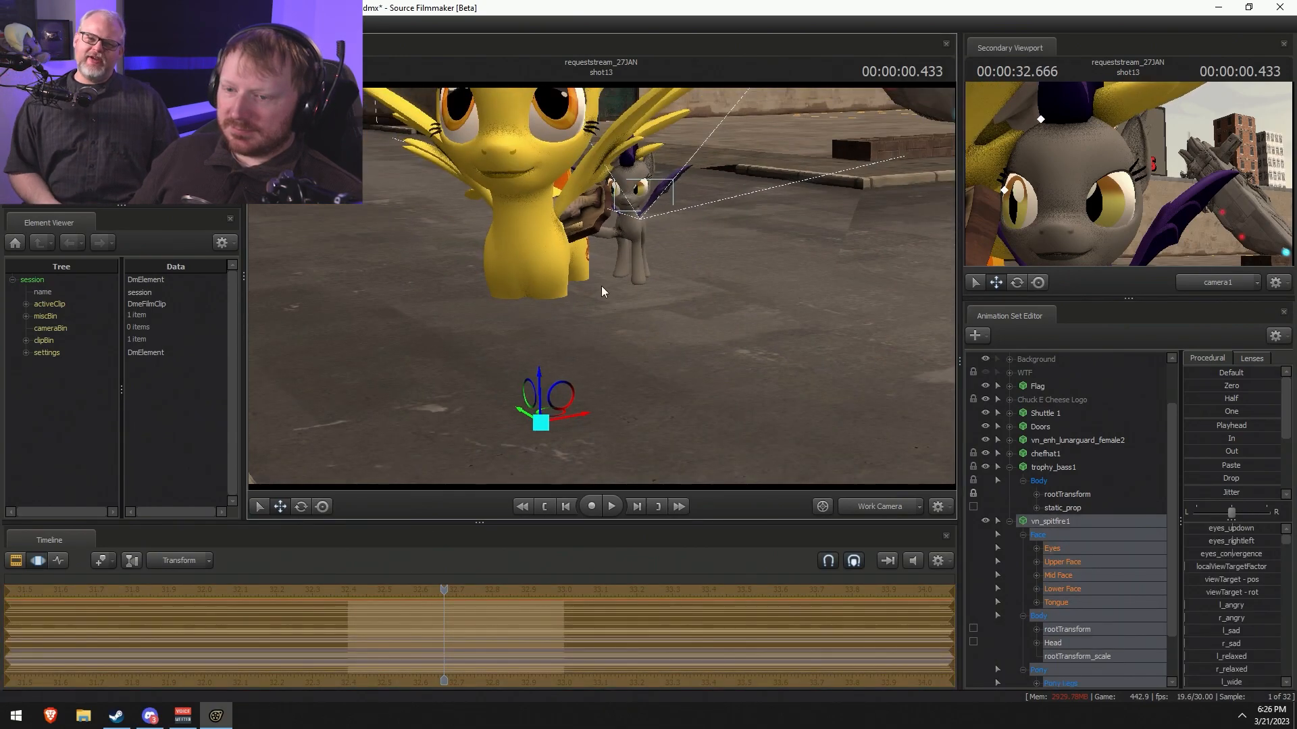
{"action": "left_click_drag", "start_coordinate": [536, 388], "coordinate": [533, 633]}
{"action": "key", "text": "F2"}
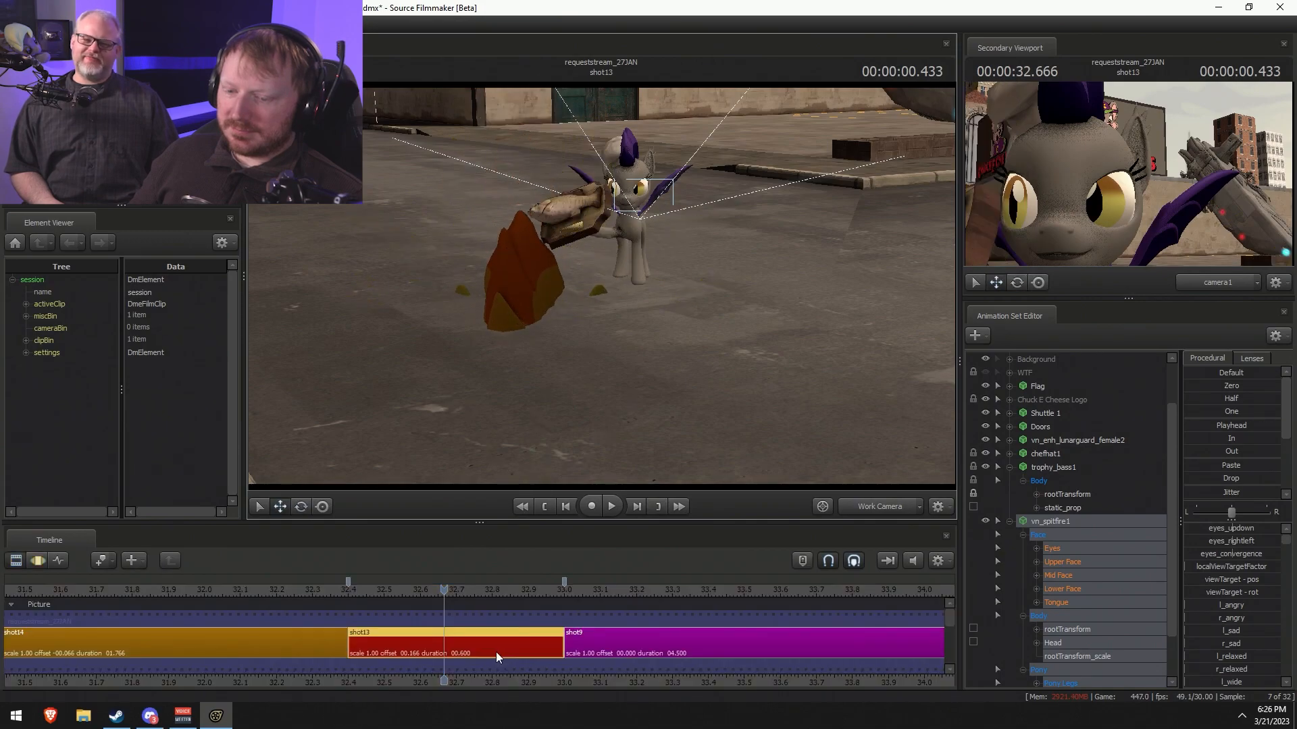
{"action": "key", "text": "F3"}
- Reposition the sunken vn_spitfire1 so its flame-like mane stands directly beneath the bass trophy
{"action": "key", "text": "f"}
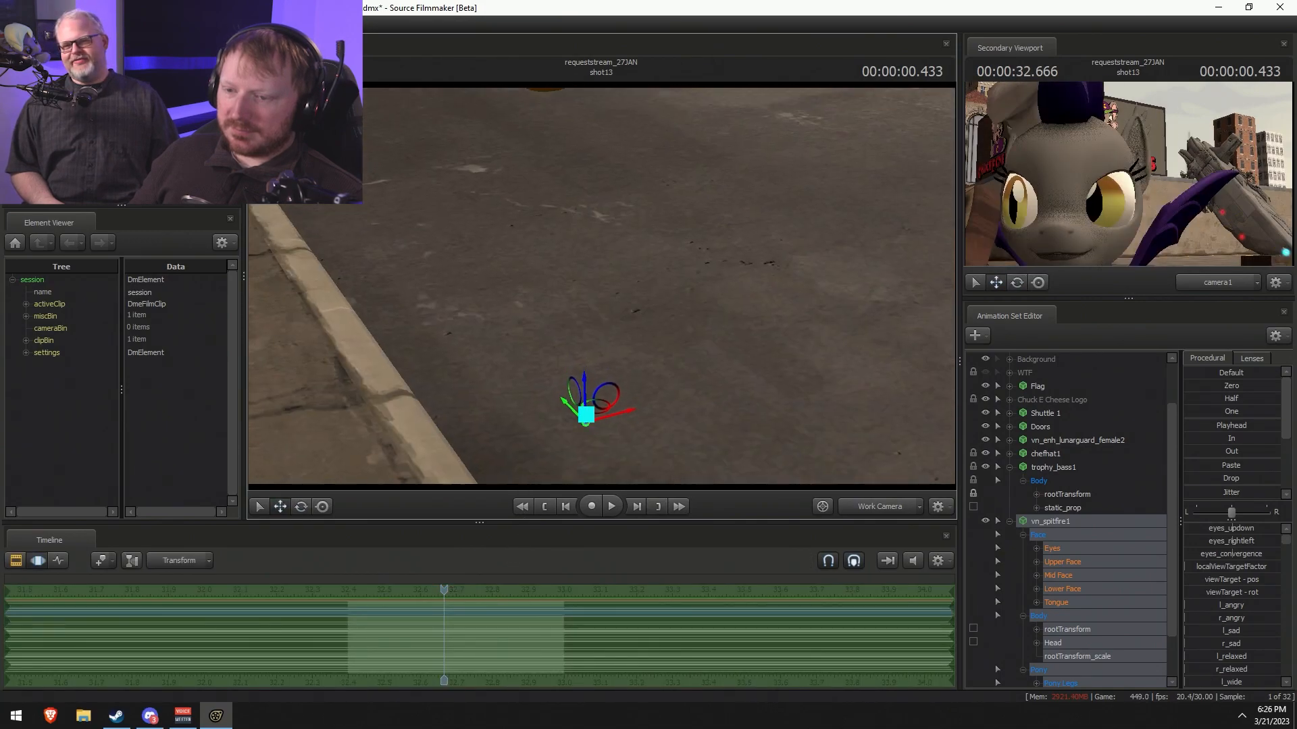
{"action": "left_click", "coordinate": [594, 415]}
{"action": "left_click_drag", "start_coordinate": [594, 410], "coordinate": [601, 289]}
{"action": "key", "text": "s"}
{"action": "left_click_drag", "start_coordinate": [634, 356], "coordinate": [612, 284]}
{"action": "key", "text": "w"}
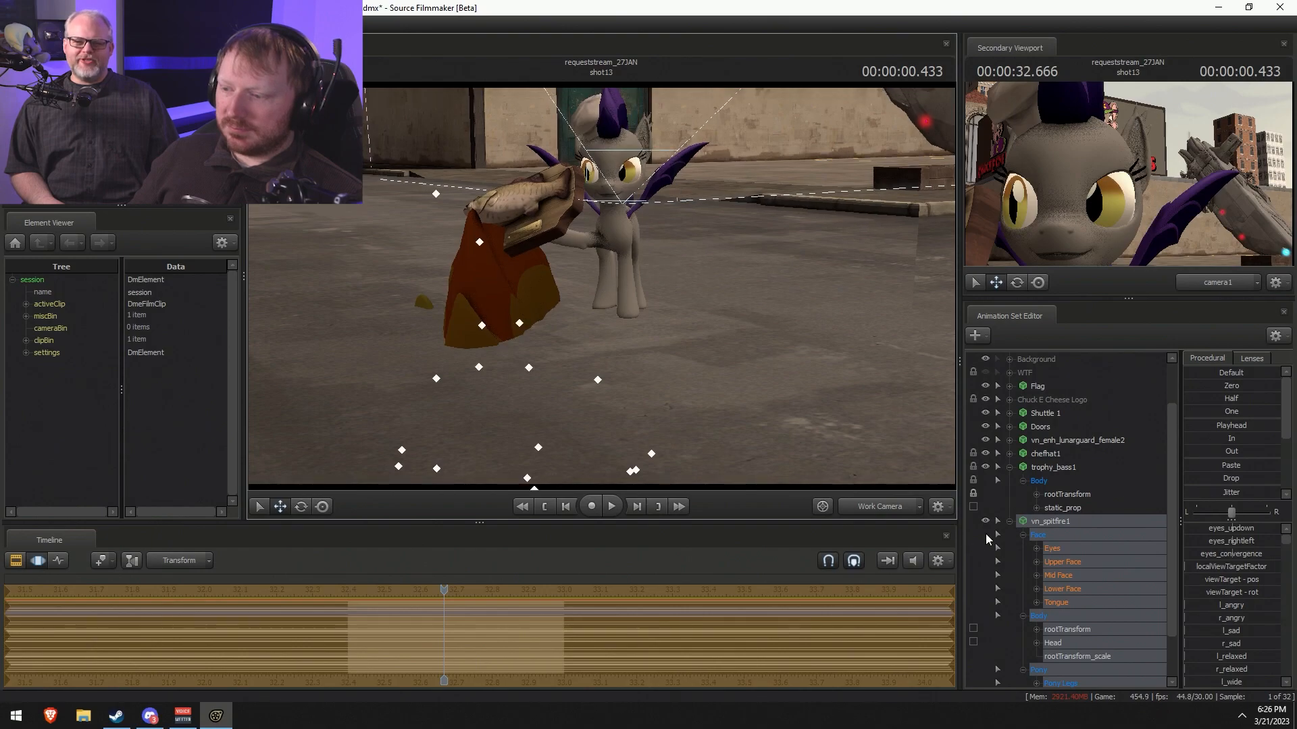
- Duplicate the vn_spitfire1 animation set as vn_spitfire2 and select the copy
{"action": "right_click", "coordinate": [1069, 524]}
{"action": "left_click", "coordinate": [1090, 402]}
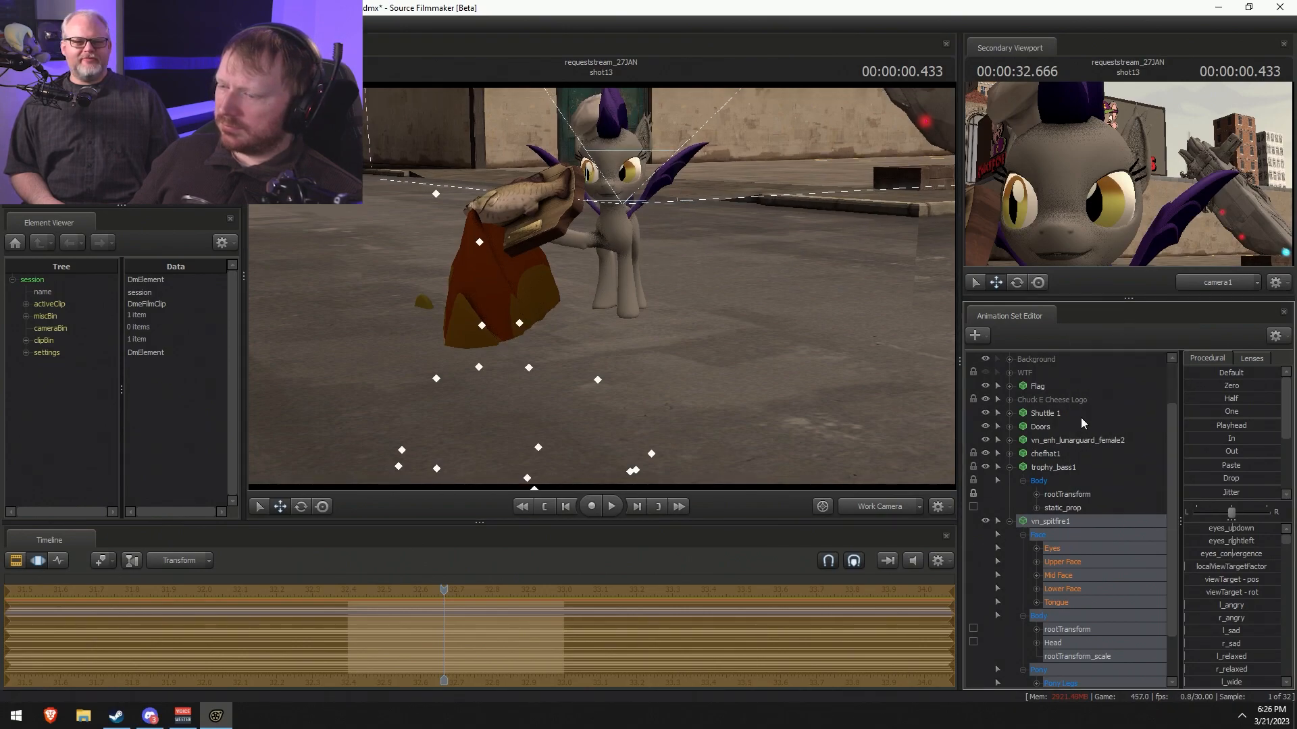
{"action": "left_click", "coordinate": [1009, 521]}
{"action": "right_click", "coordinate": [1062, 622]}
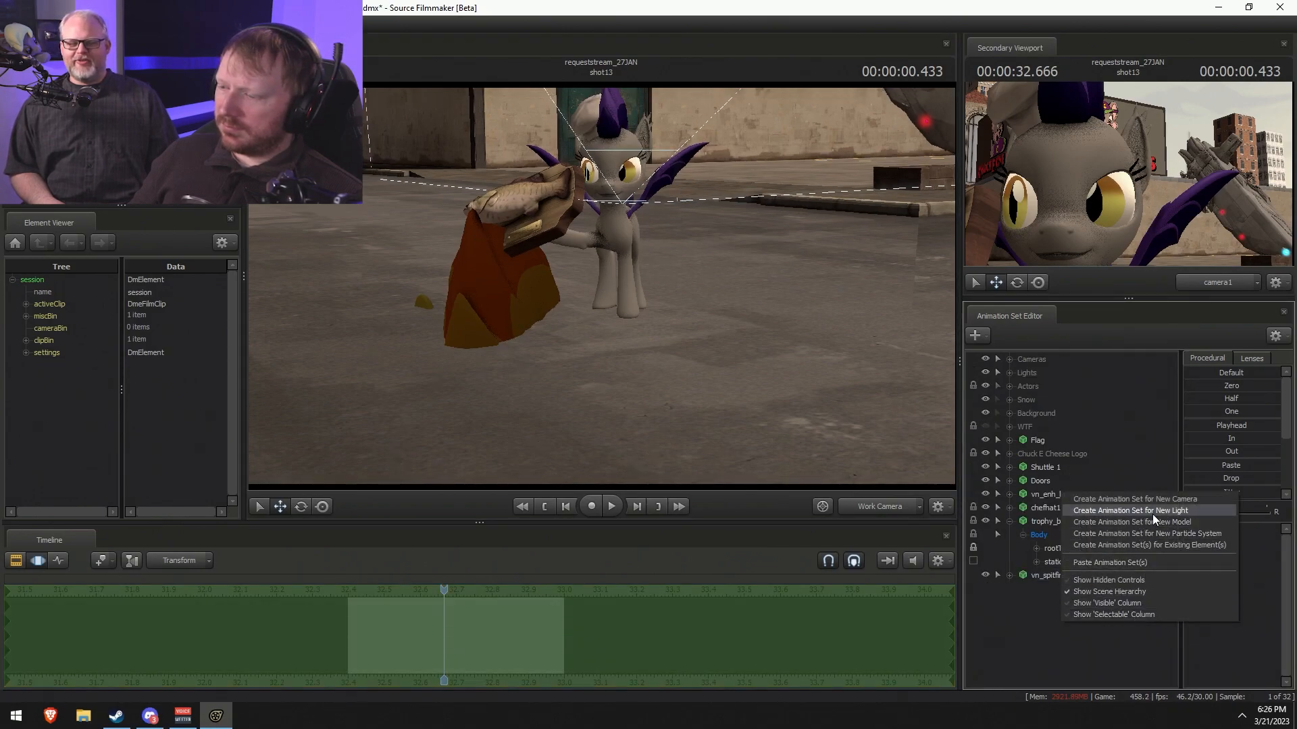
{"action": "left_click", "coordinate": [1151, 562]}
{"action": "left_click", "coordinate": [1056, 588]}
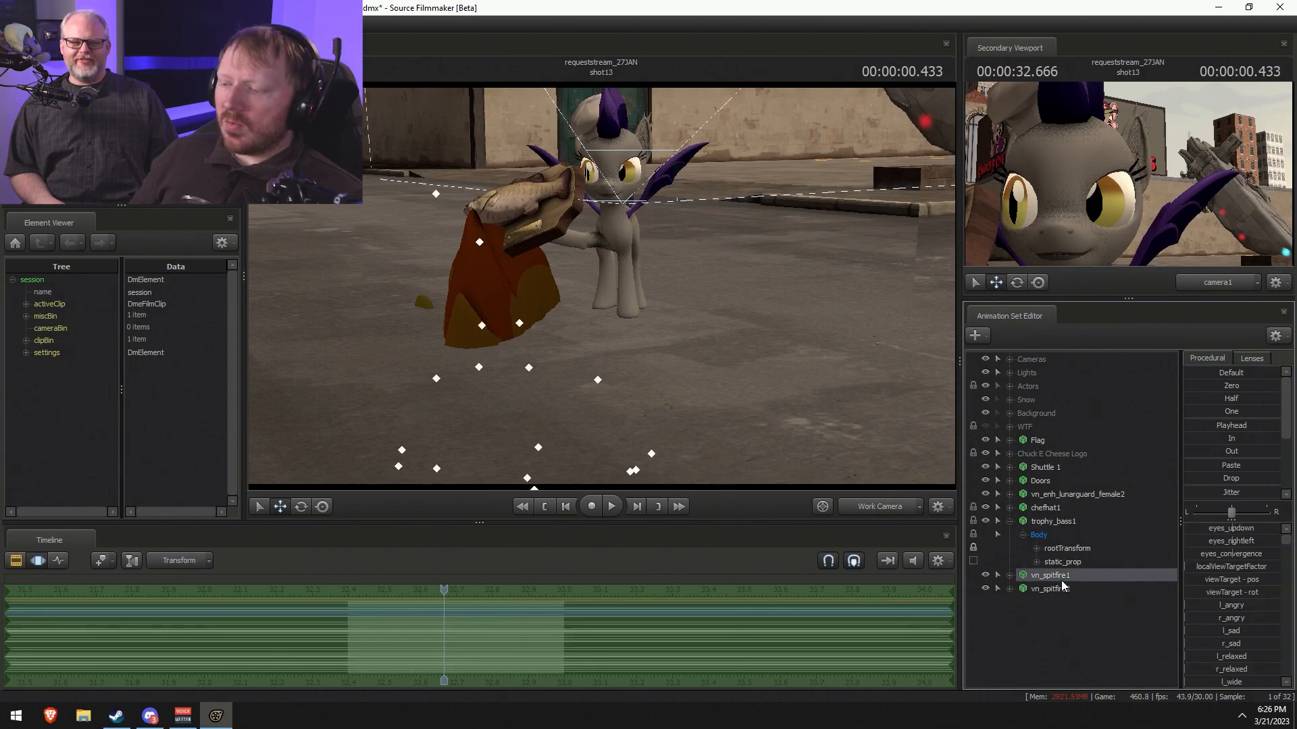
- Turn the vn_spitfire2 copy so its orange mane broadens the fake fire beneath the bass trophy
{"action": "key", "text": "e"}
{"action": "left_click_drag", "start_coordinate": [642, 397], "coordinate": [601, 286]}
{"action": "key", "text": "s"}
{"action": "key", "text": "w"}
- Rotate the lunar guard pony's Neck bone so its head turns towards the bass trophy
{"action": "key", "text": "ctrl"}
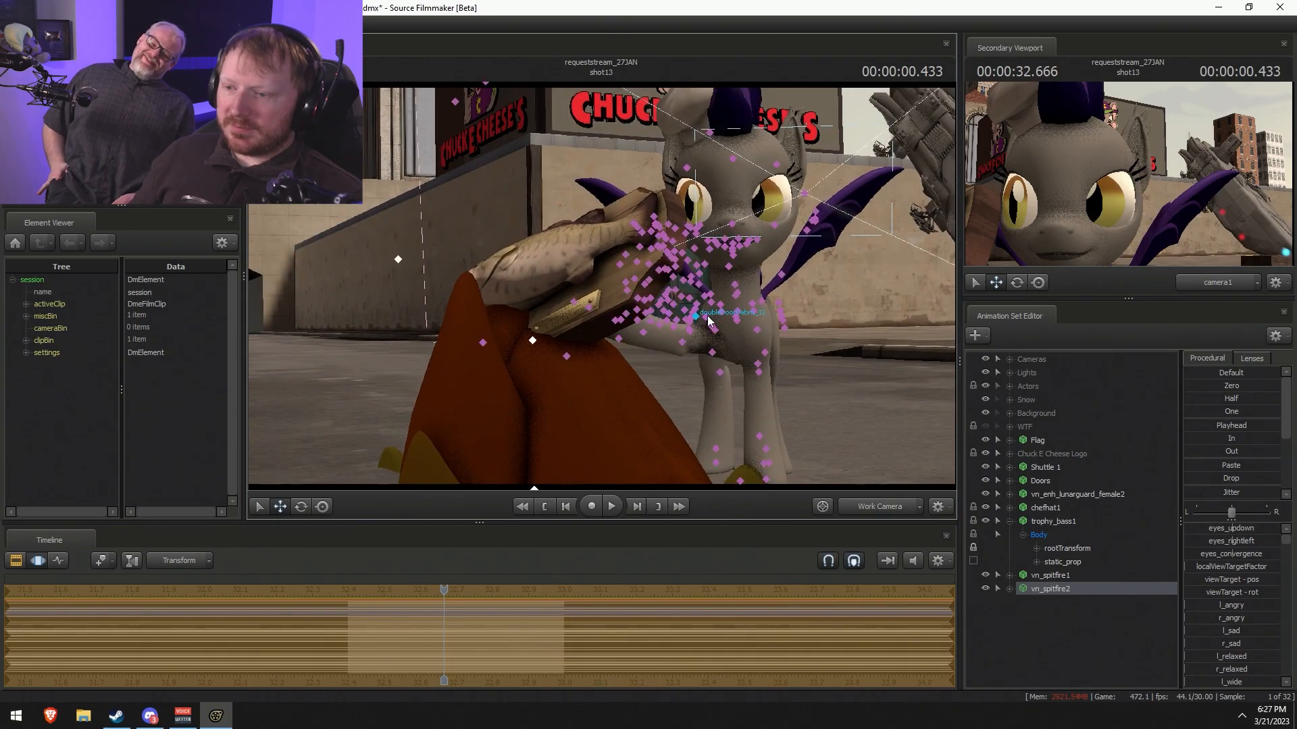
{"action": "left_click", "coordinate": [733, 271]}
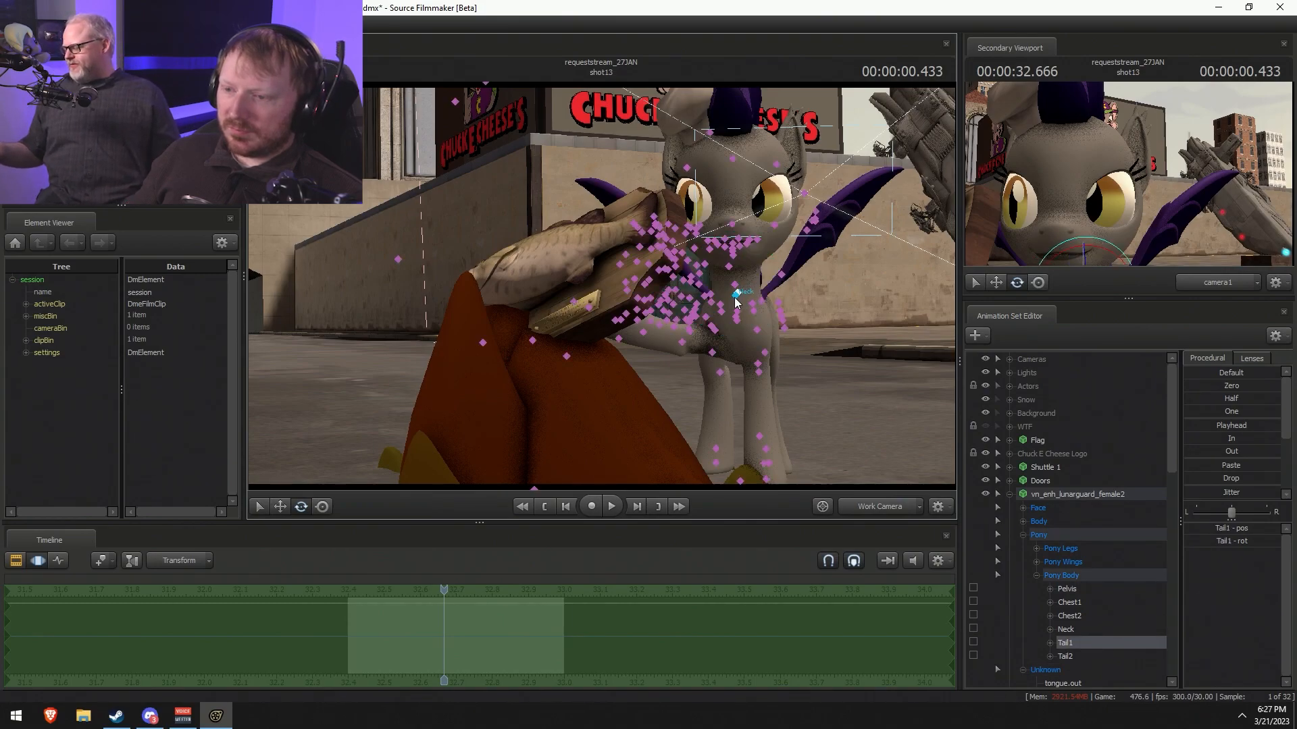
{"action": "left_click", "coordinate": [736, 294]}
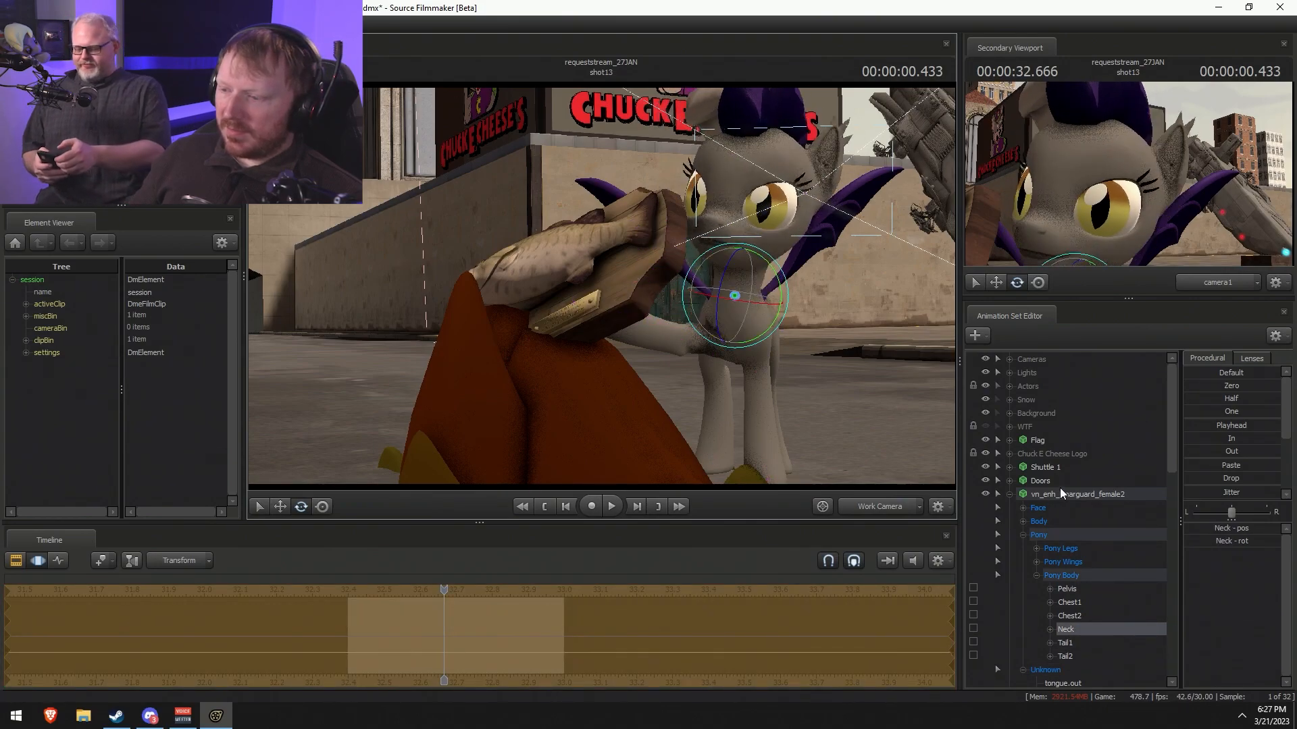
- Reset the eyes_rightleft control of vn_enh_lunarguard_female2's face to its default
{"action": "left_click", "coordinate": [1040, 508]}
{"action": "right_click", "coordinate": [1243, 540]}
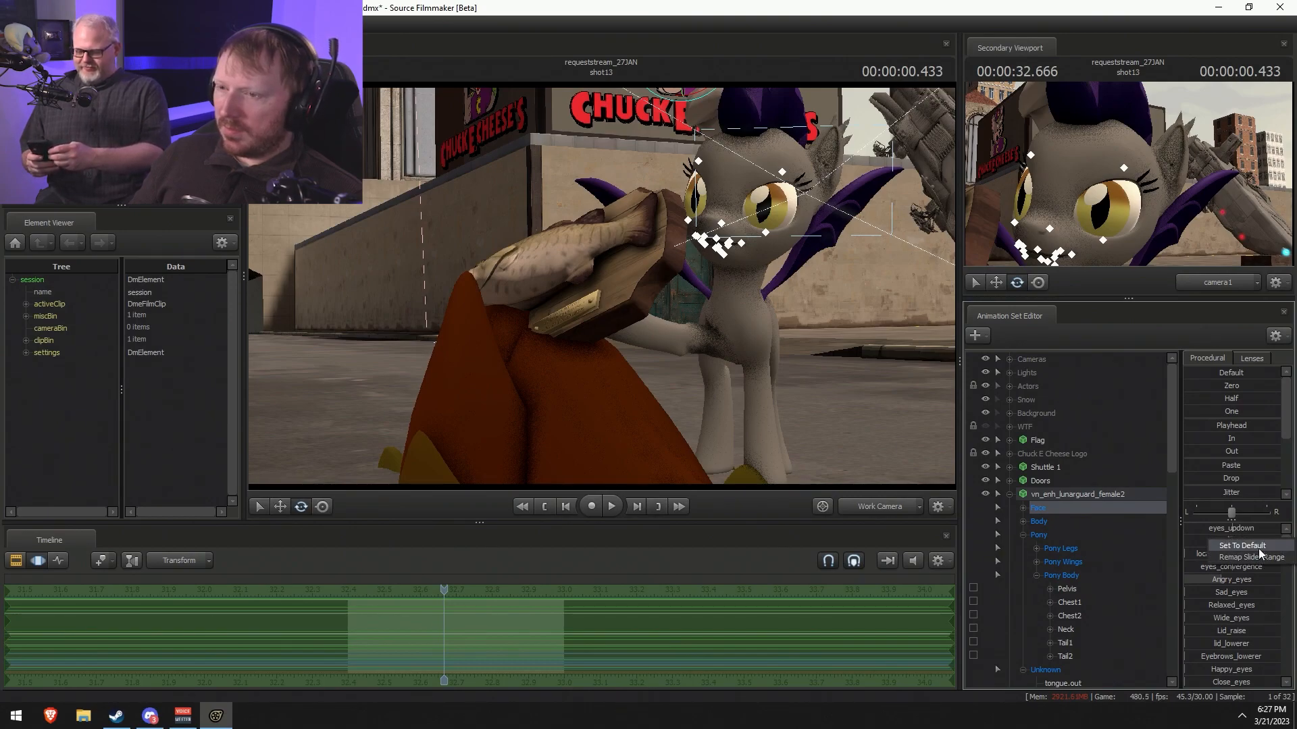
{"action": "left_click", "coordinate": [1257, 546]}
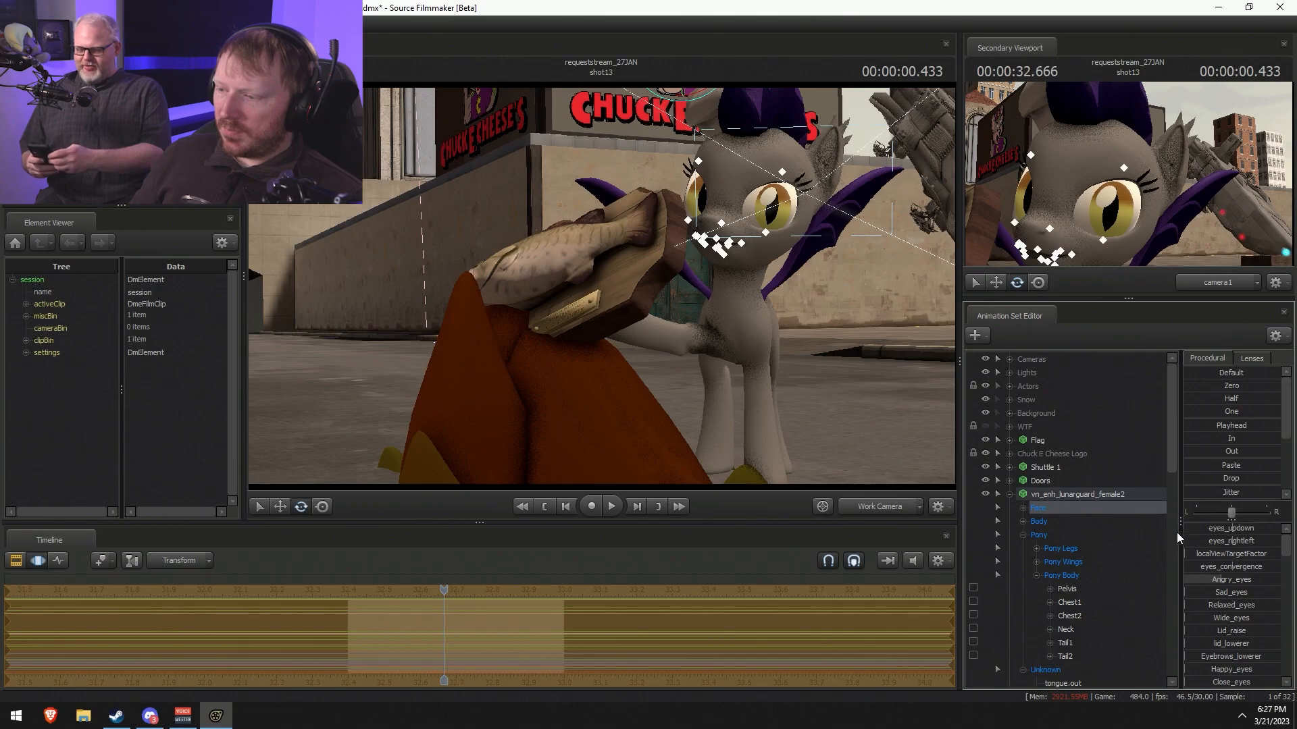
- Move the lunar guard pony's viewTarget down in front of the bass trophy so its eyes look towards the fish
{"action": "left_click", "coordinate": [1023, 508]}
{"action": "left_click", "coordinate": [1059, 604]}
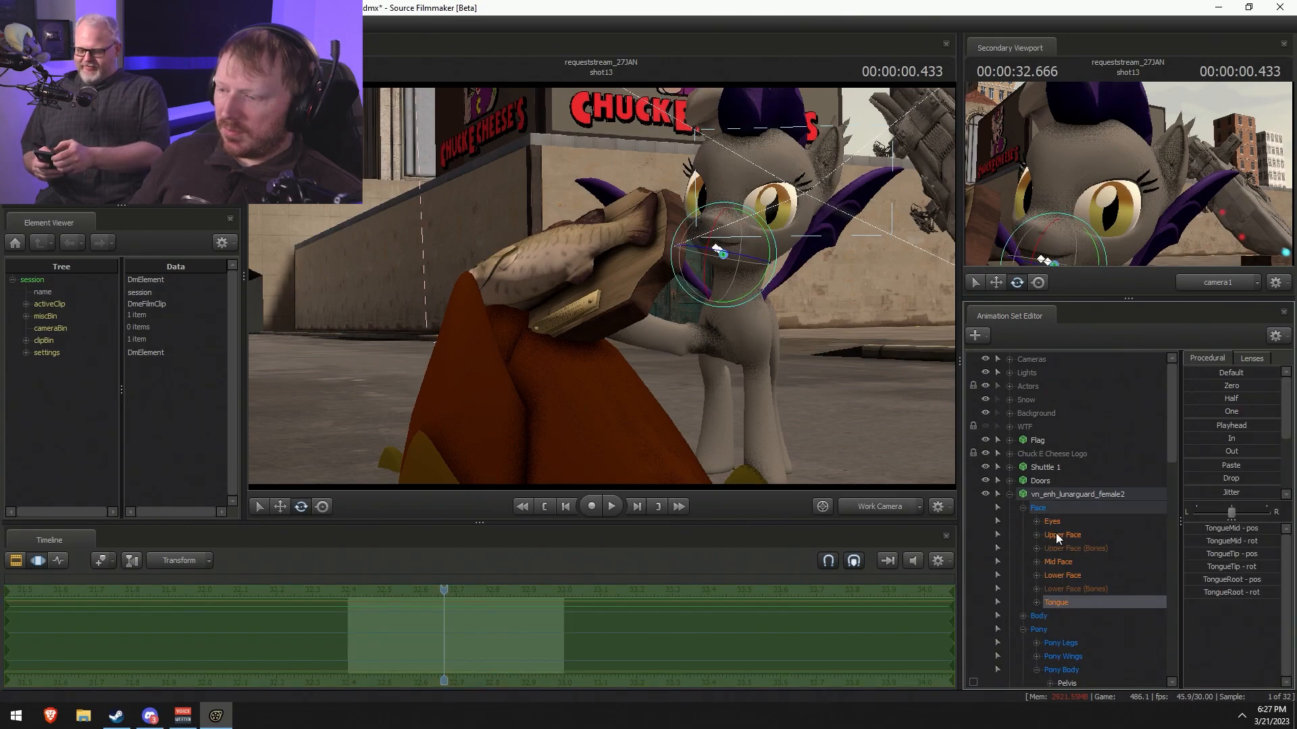
{"action": "left_click", "coordinate": [1056, 523]}
{"action": "left_click", "coordinate": [1063, 534]}
{"action": "left_click_drag", "start_coordinate": [1050, 524], "coordinate": [1027, 524]}
{"action": "left_click", "coordinate": [1036, 521]}
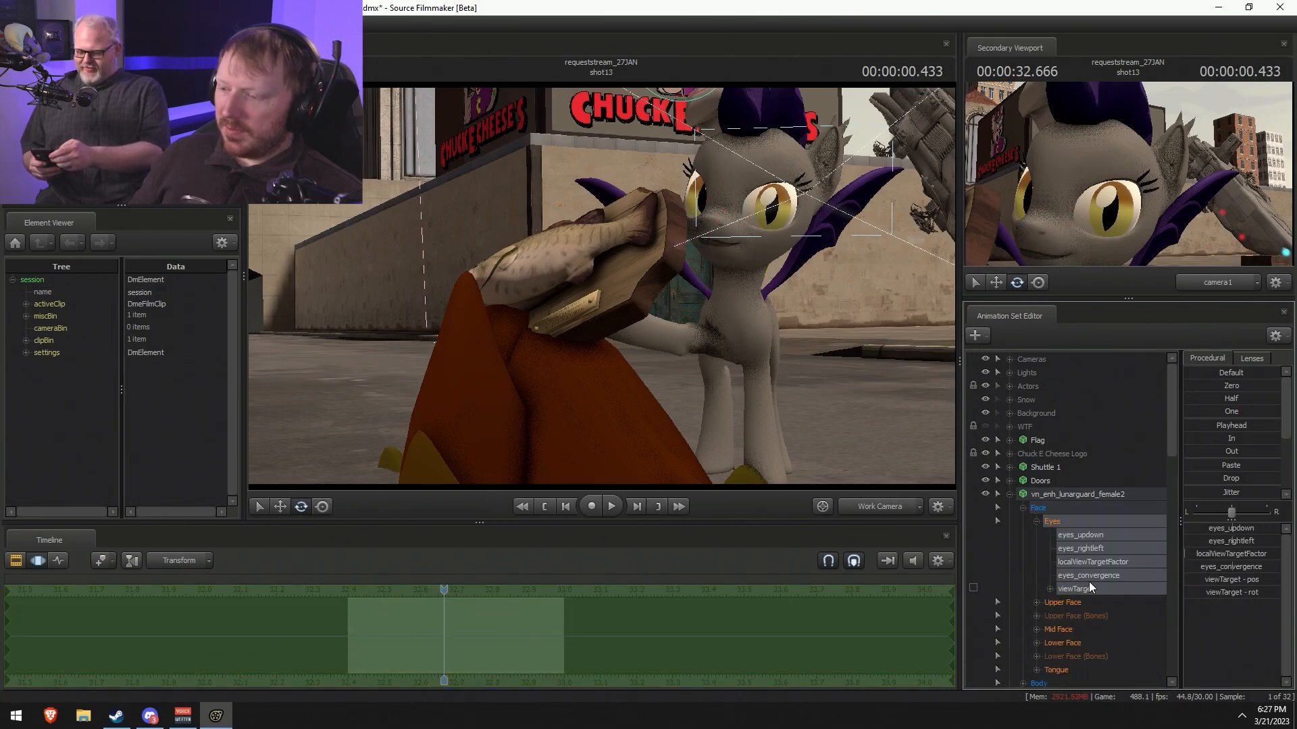
{"action": "left_click", "coordinate": [1089, 586]}
{"action": "left_click_drag", "start_coordinate": [602, 283], "coordinate": [609, 243]}
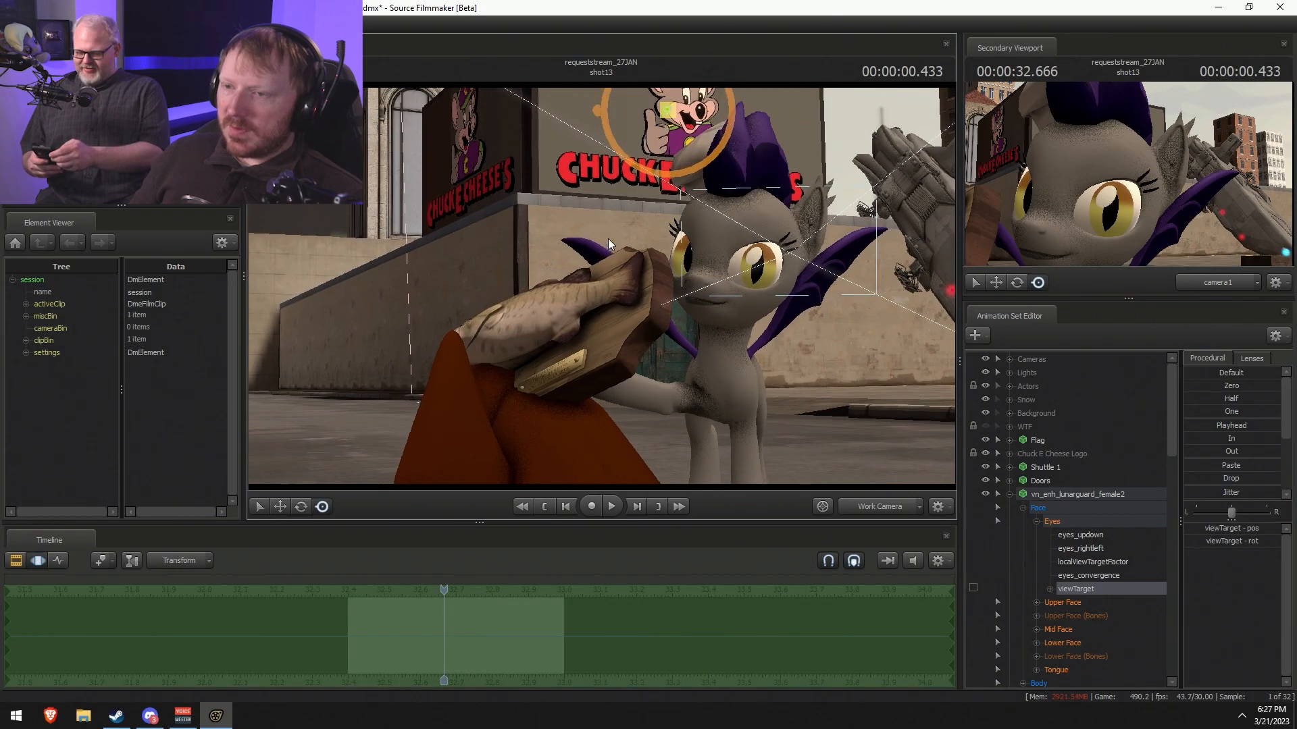
{"action": "left_click_drag", "start_coordinate": [665, 125], "coordinate": [452, 356]}
{"action": "key", "text": "w"}
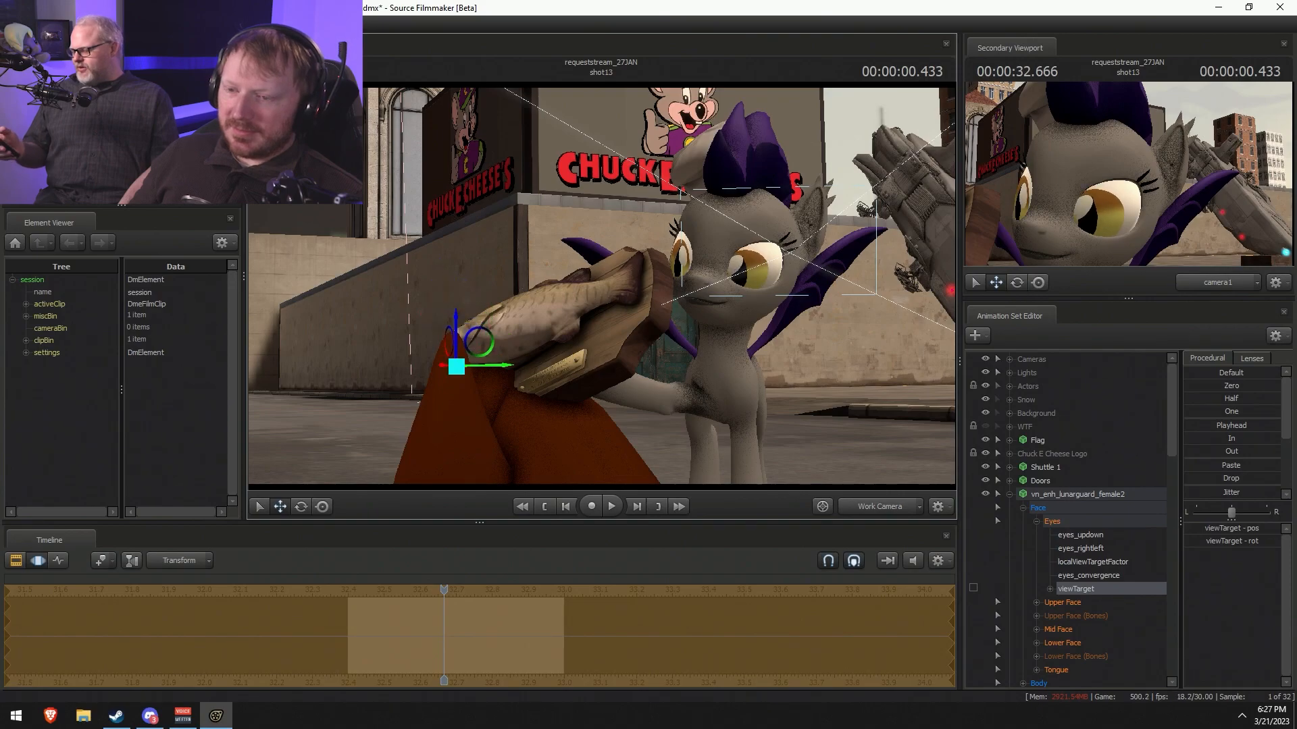
- Rotate the lunar guard's RightShoulder so the held bass trophy swings broadside to the view, and collapse the pony's controls
{"action": "left_click_drag", "start_coordinate": [785, 281], "coordinate": [635, 306]}
{"action": "left_click", "coordinate": [740, 326], "text": "ctrl"}
{"action": "key", "text": "e"}
{"action": "left_click_drag", "start_coordinate": [728, 335], "coordinate": [746, 314]}
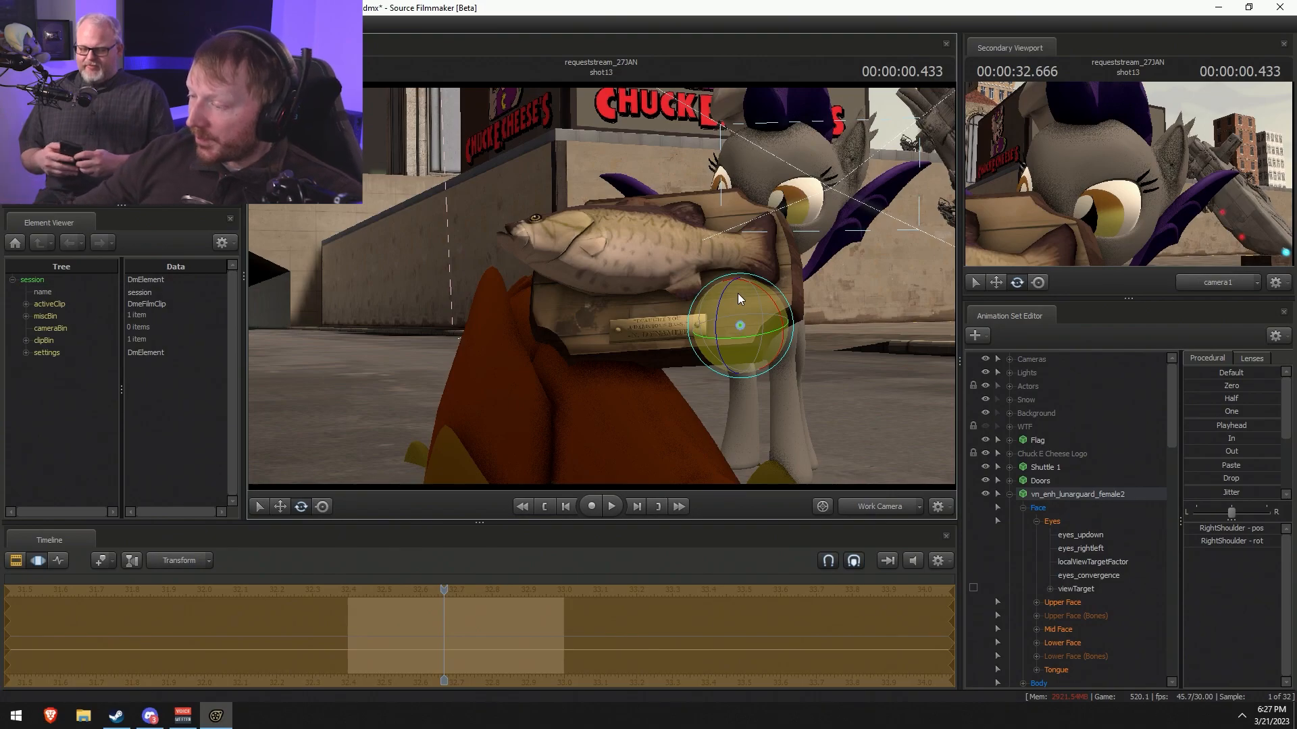
{"action": "left_click_drag", "start_coordinate": [738, 295], "coordinate": [738, 293]}
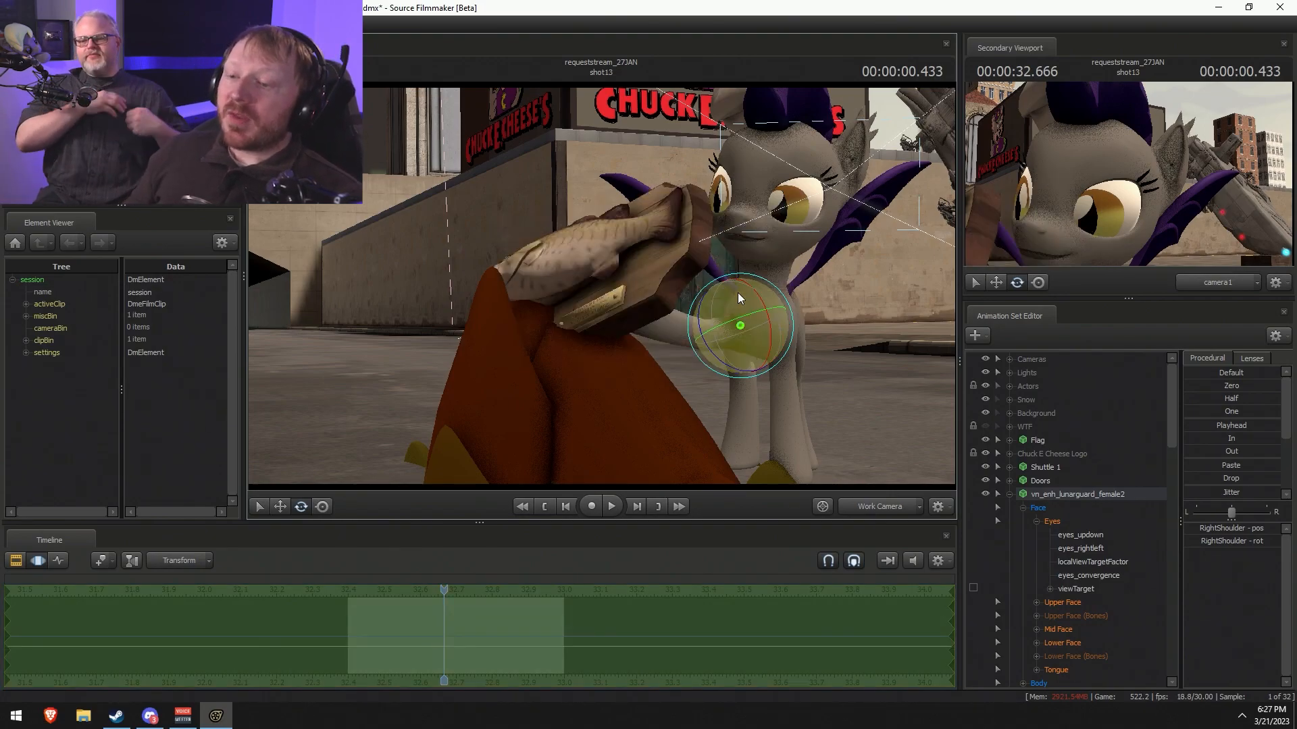
{"action": "mouse_move", "coordinate": [765, 342]}
{"action": "left_mouse_down"}
{"action": "mouse_move", "coordinate": [752, 371]}
{"action": "mouse_move", "coordinate": [738, 338]}
{"action": "mouse_move", "coordinate": [749, 350]}
{"action": "mouse_move", "coordinate": [711, 346]}
{"action": "mouse_move", "coordinate": [760, 367]}
{"action": "mouse_move", "coordinate": [758, 334]}
{"action": "left_mouse_up"}
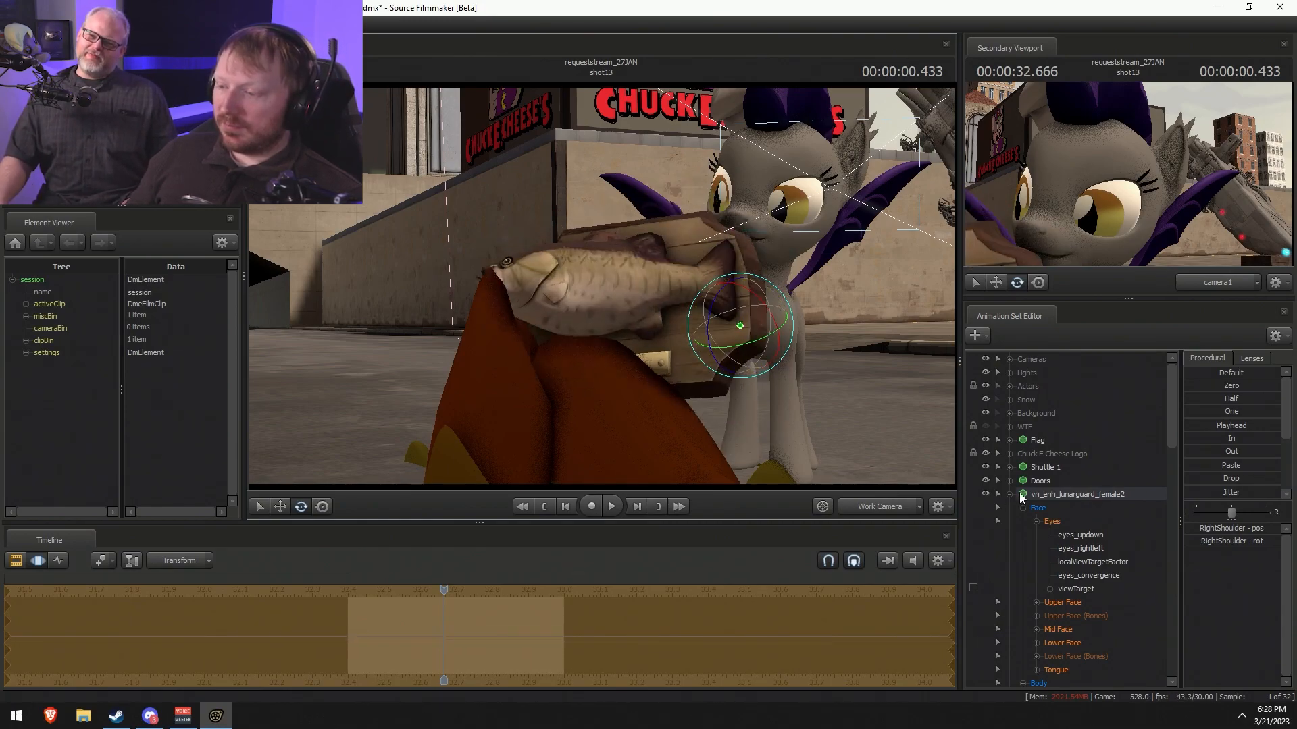
{"action": "left_click", "coordinate": [1019, 495]}
{"action": "left_click", "coordinate": [1009, 495]}
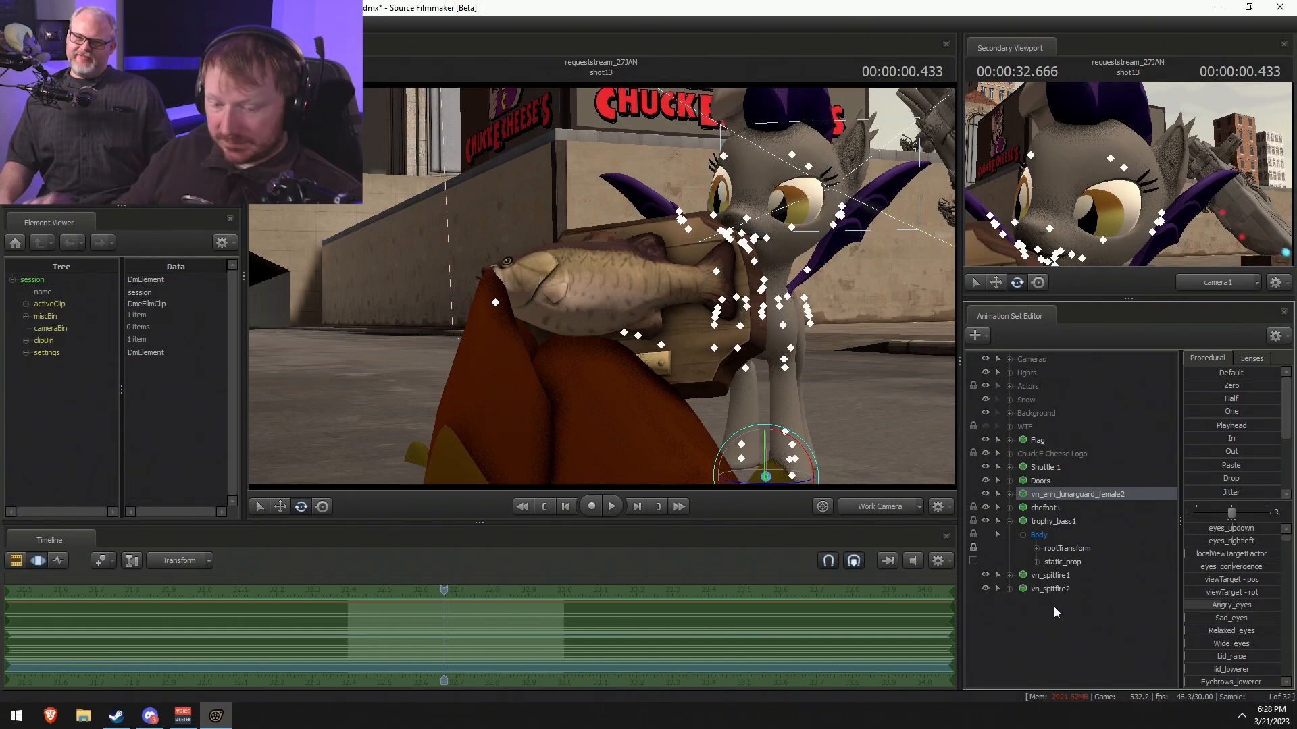
- Switch to Steam and search the Source Filmmaker Workshop for "oven"
{"action": "left_click", "coordinate": [117, 717]}
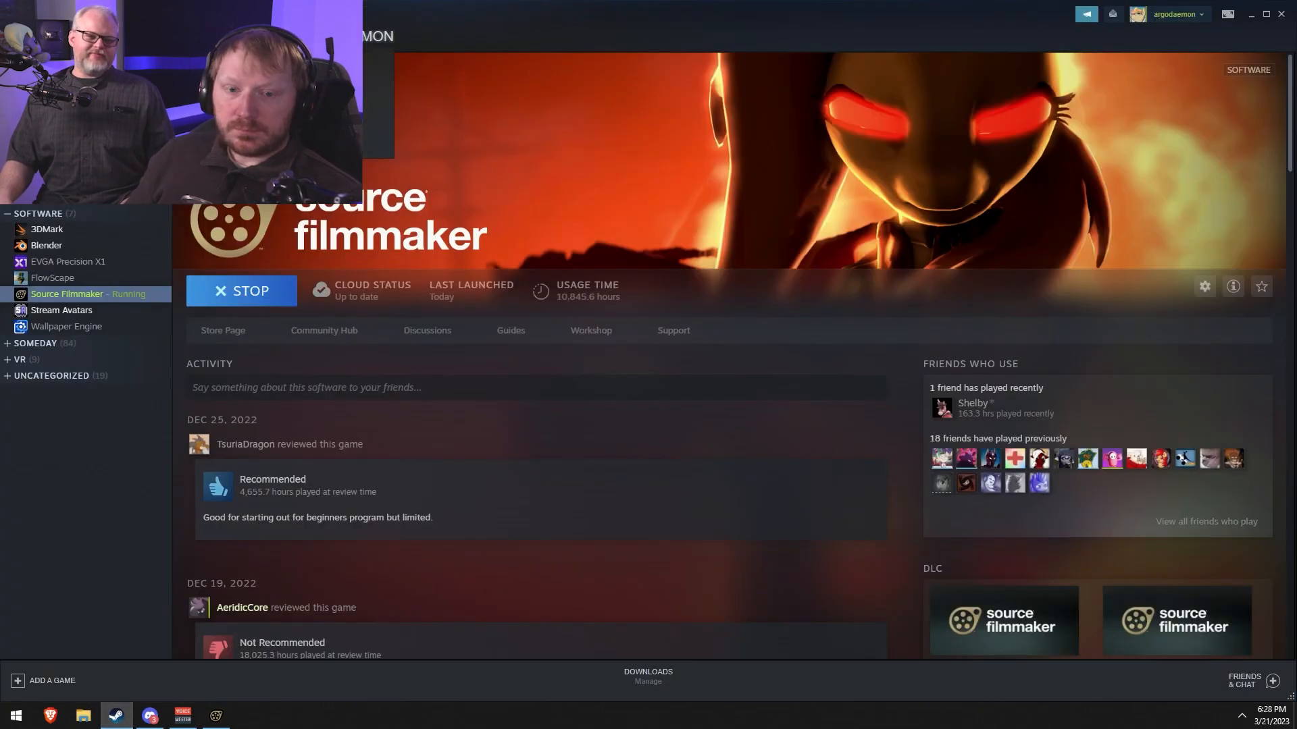
{"action": "left_click", "coordinate": [574, 332]}
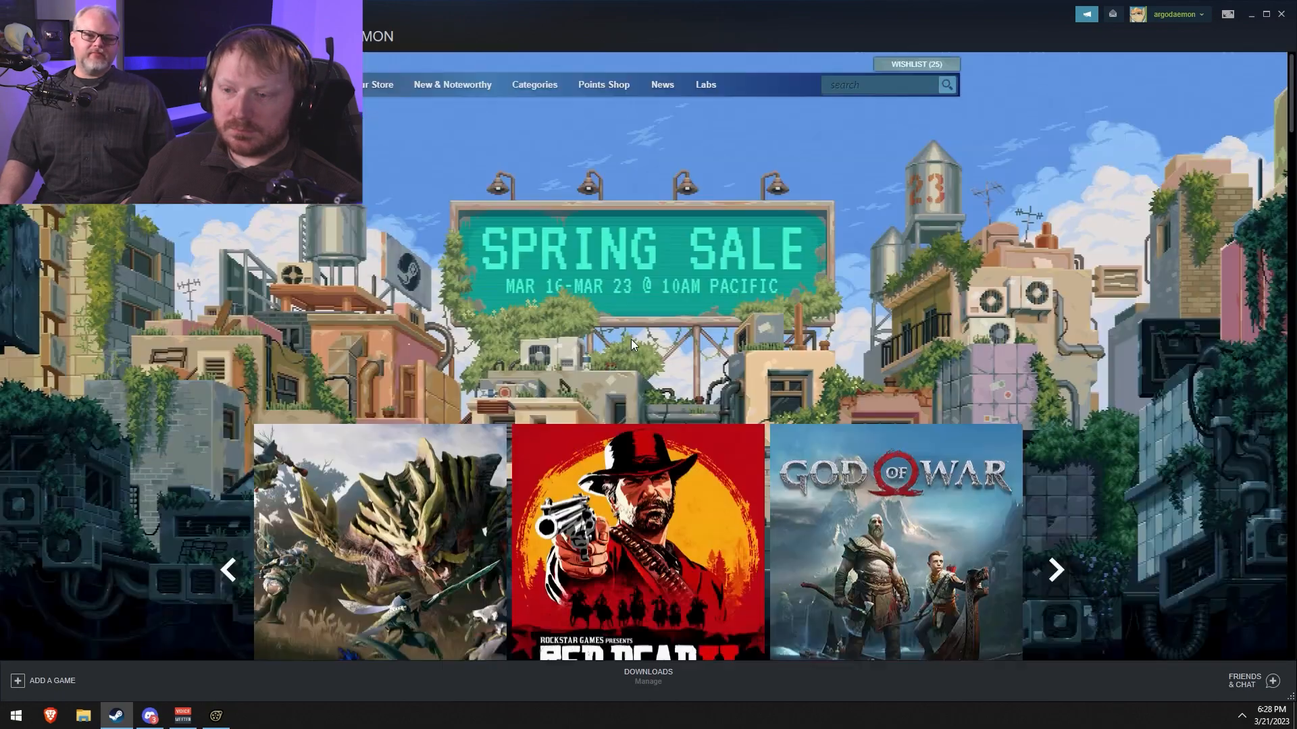
{"action": "type", "text": "oven"}
{"action": "key", "text": "Return"}
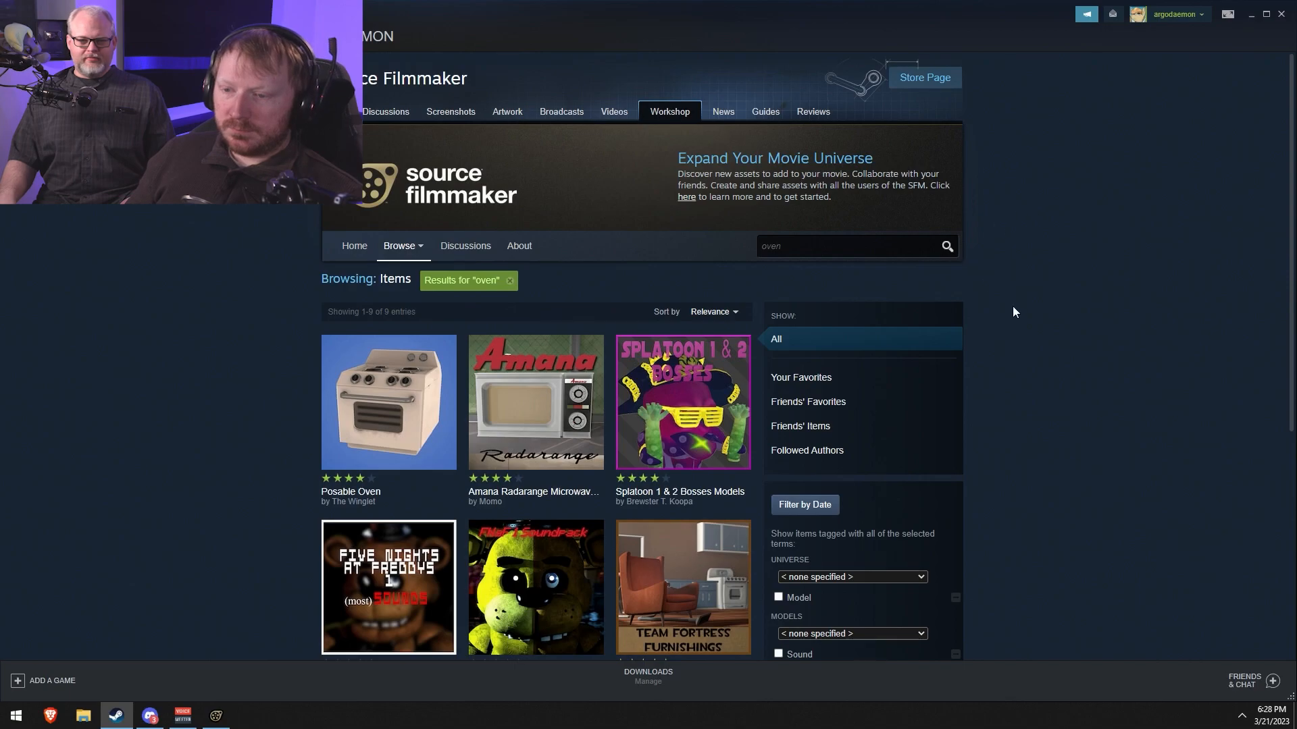
- Subscribe to the Posable Oven and download it from the workshop queue in Source Filmmaker
{"action": "scroll", "coordinate": [1012, 310], "scroll_direction": "down", "scroll_amount": 5}
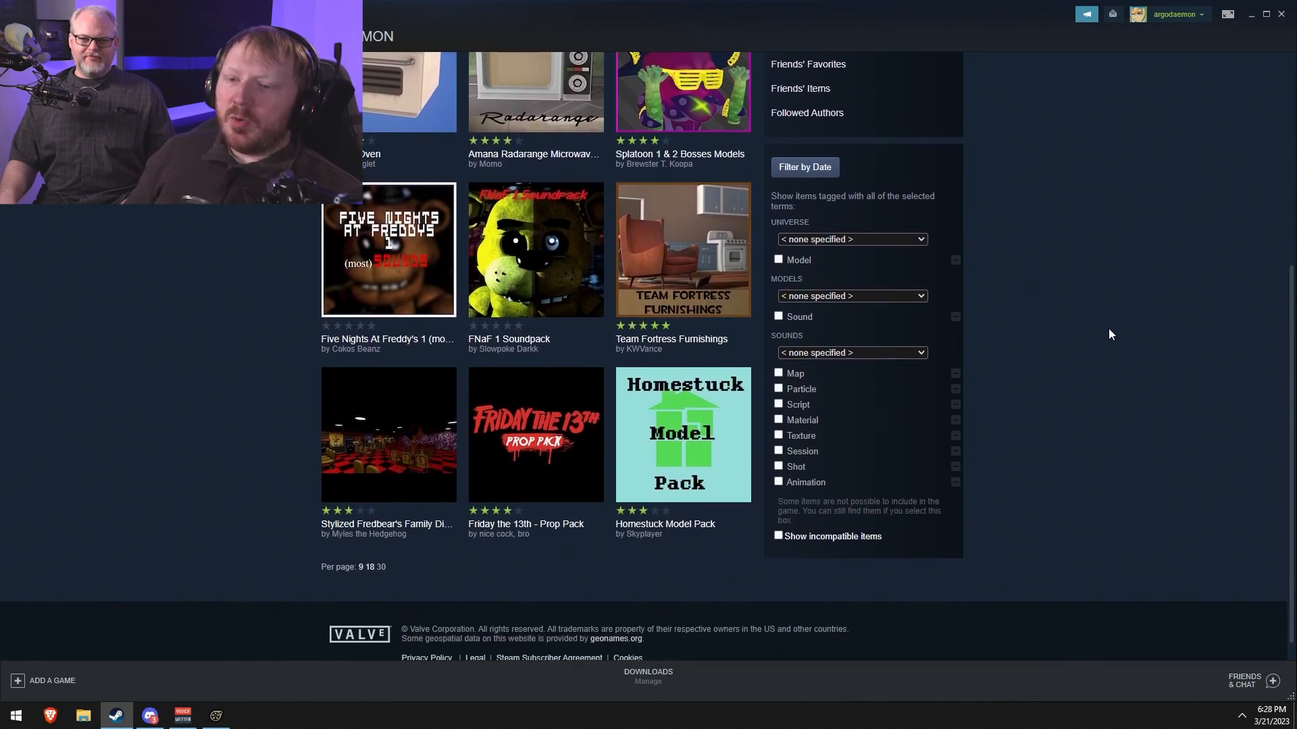
{"action": "scroll", "coordinate": [1108, 328], "scroll_direction": "up", "scroll_amount": 2}
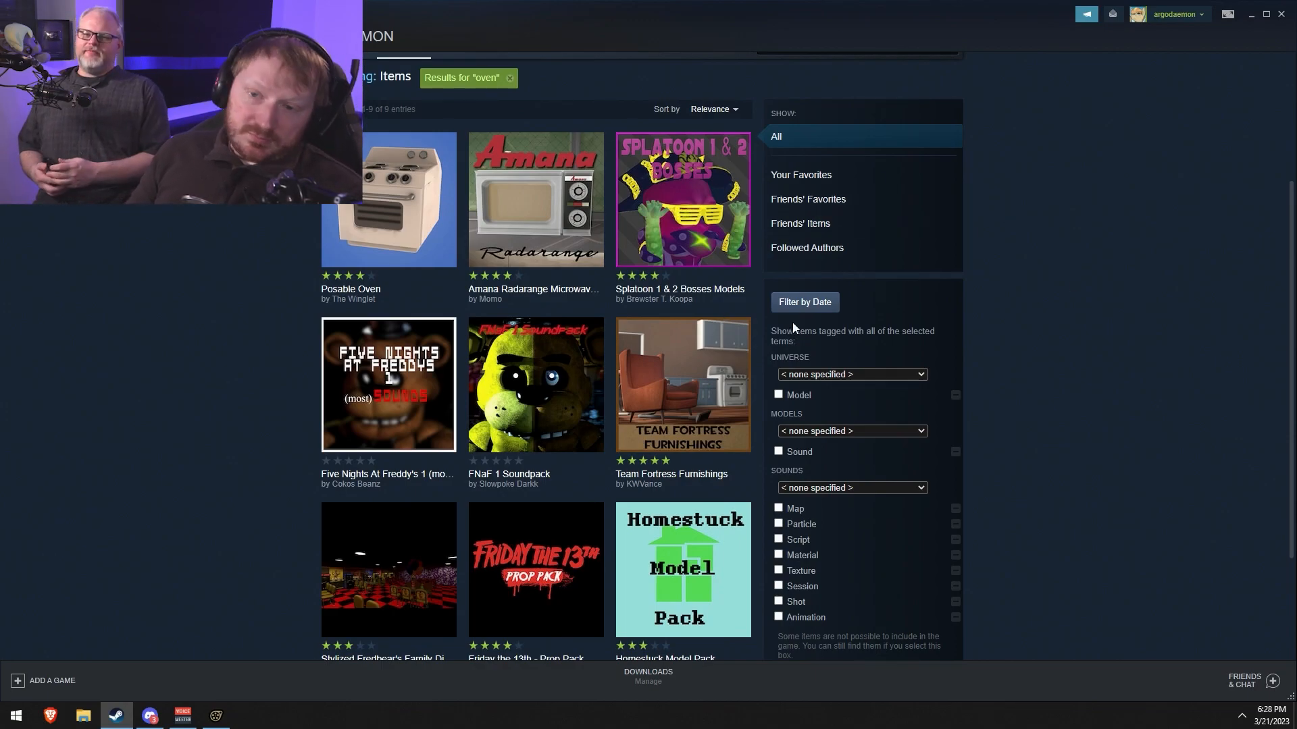
{"action": "mouse_move", "coordinate": [374, 213]}
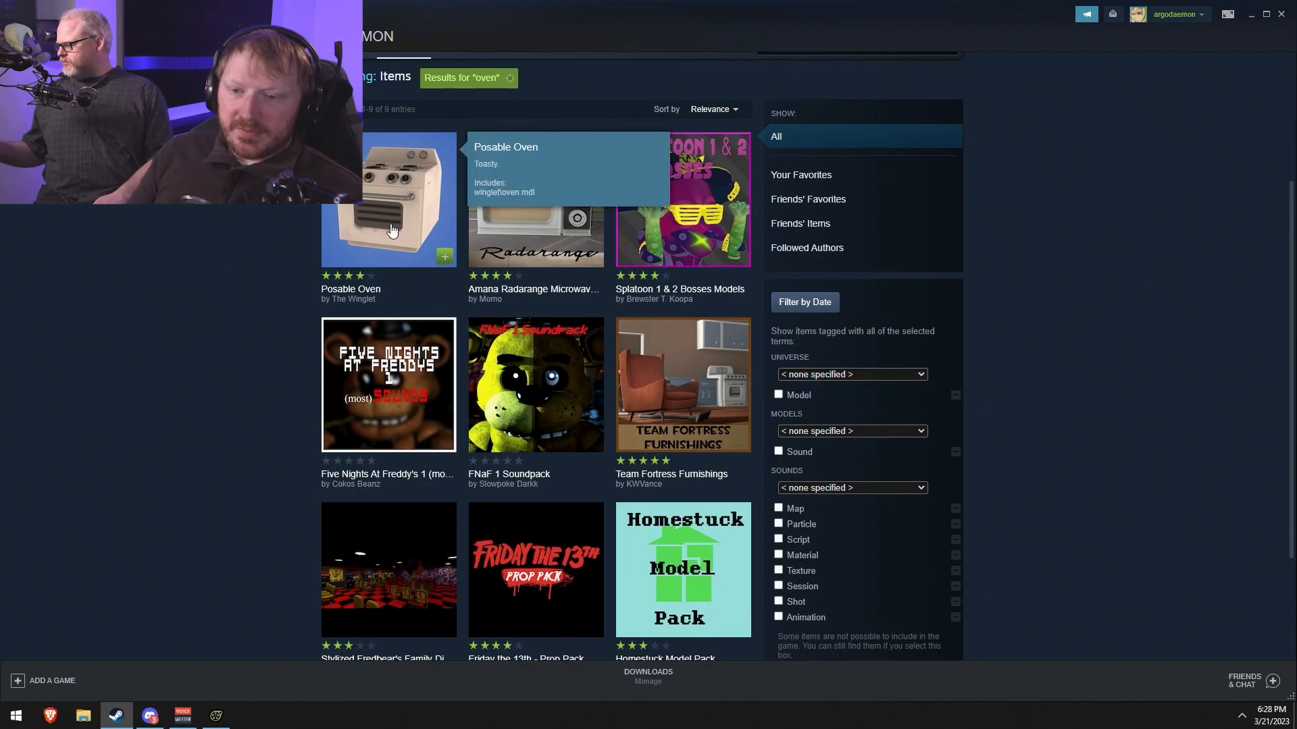
{"action": "left_click", "coordinate": [445, 256]}
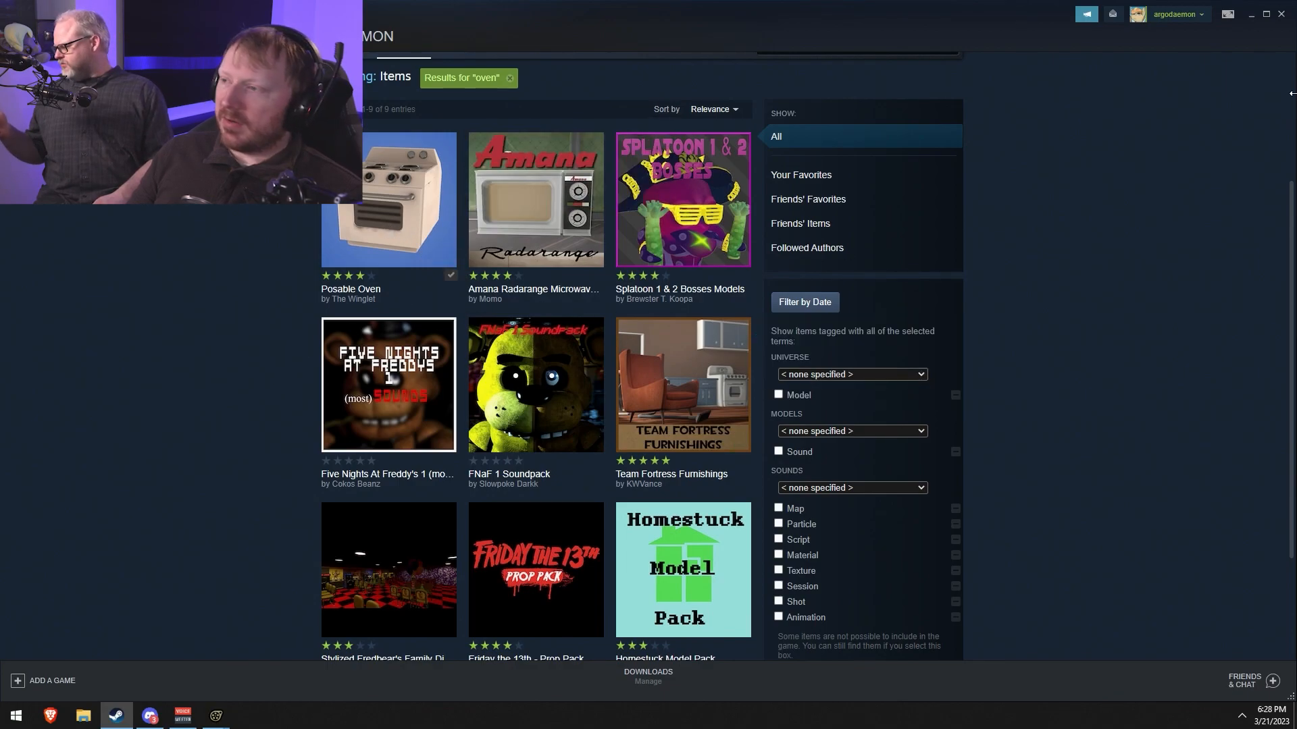
{"action": "left_click", "coordinate": [1252, 15]}
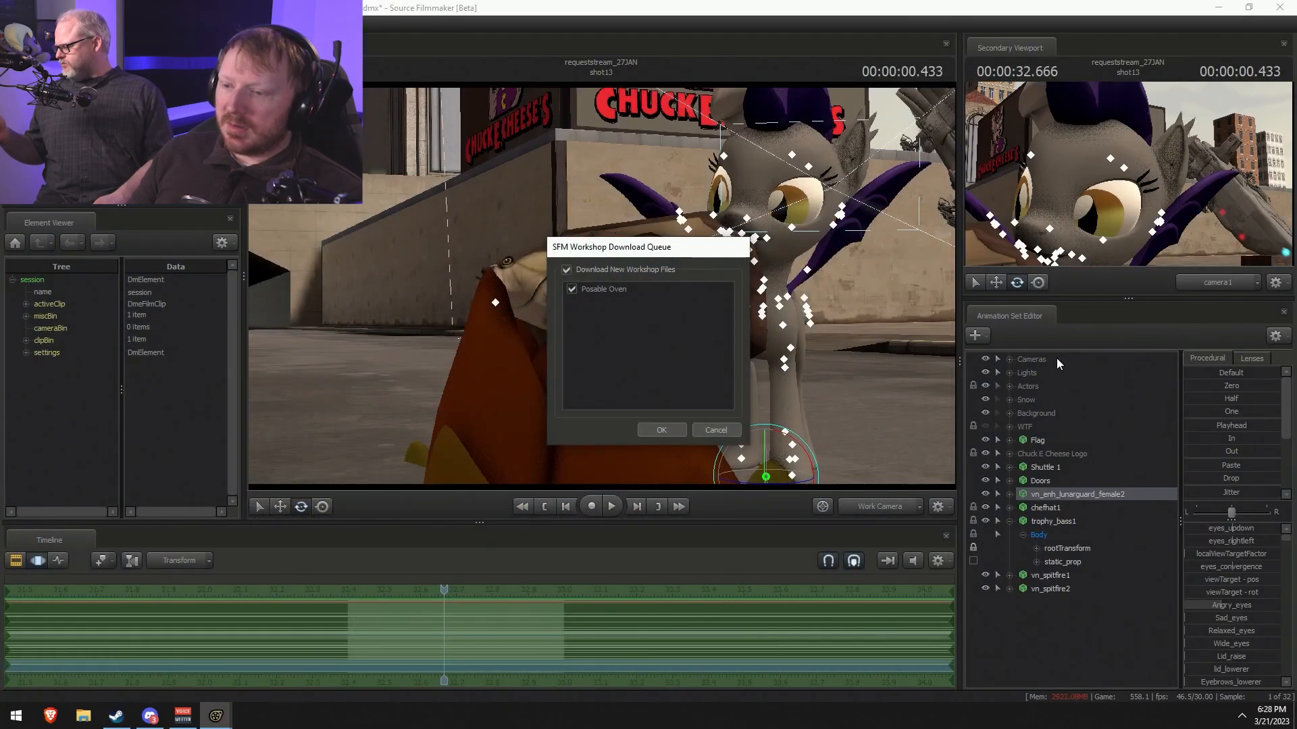
{"action": "left_click", "coordinate": [643, 430]}
{"action": "left_click", "coordinate": [645, 362]}
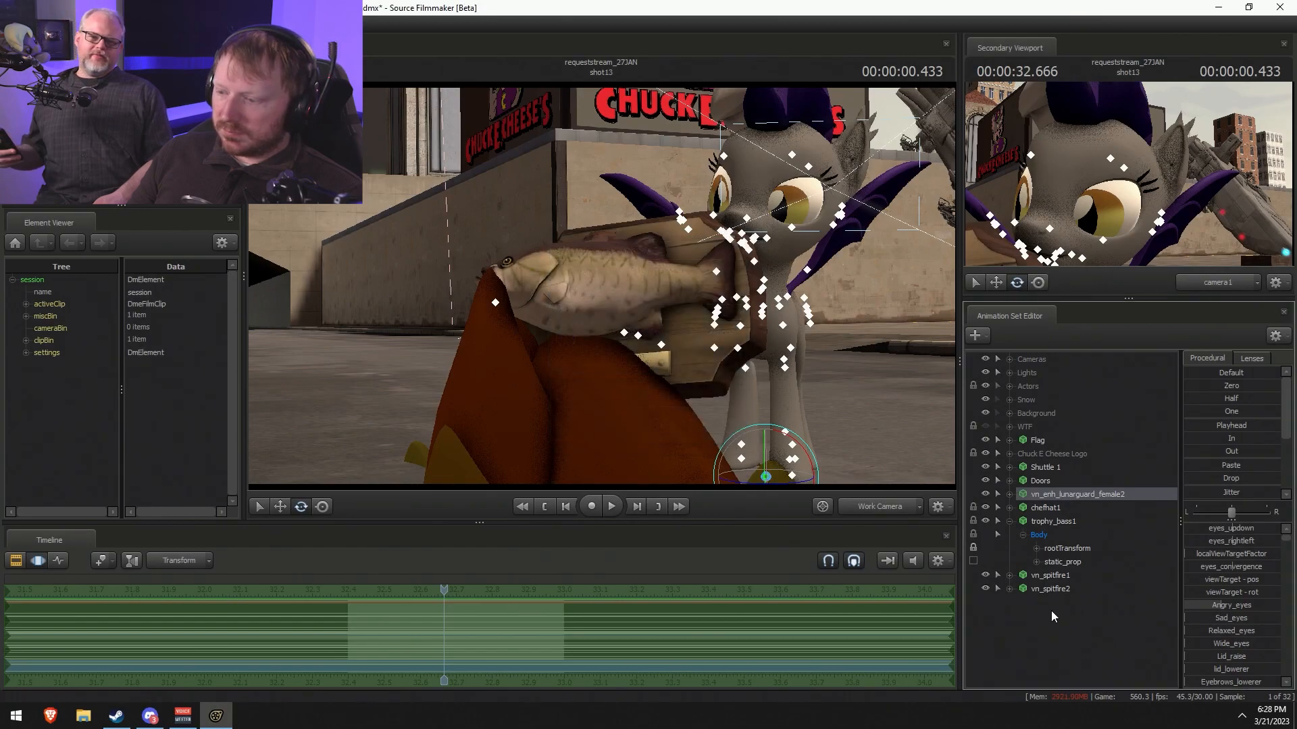
- Delete the vn_spitfire1 and vn_spitfire2 animation sets
{"action": "left_click", "coordinate": [1061, 576]}
{"action": "left_click", "coordinate": [1067, 587], "text": "ctrl"}
{"action": "right_click", "coordinate": [1067, 586]}
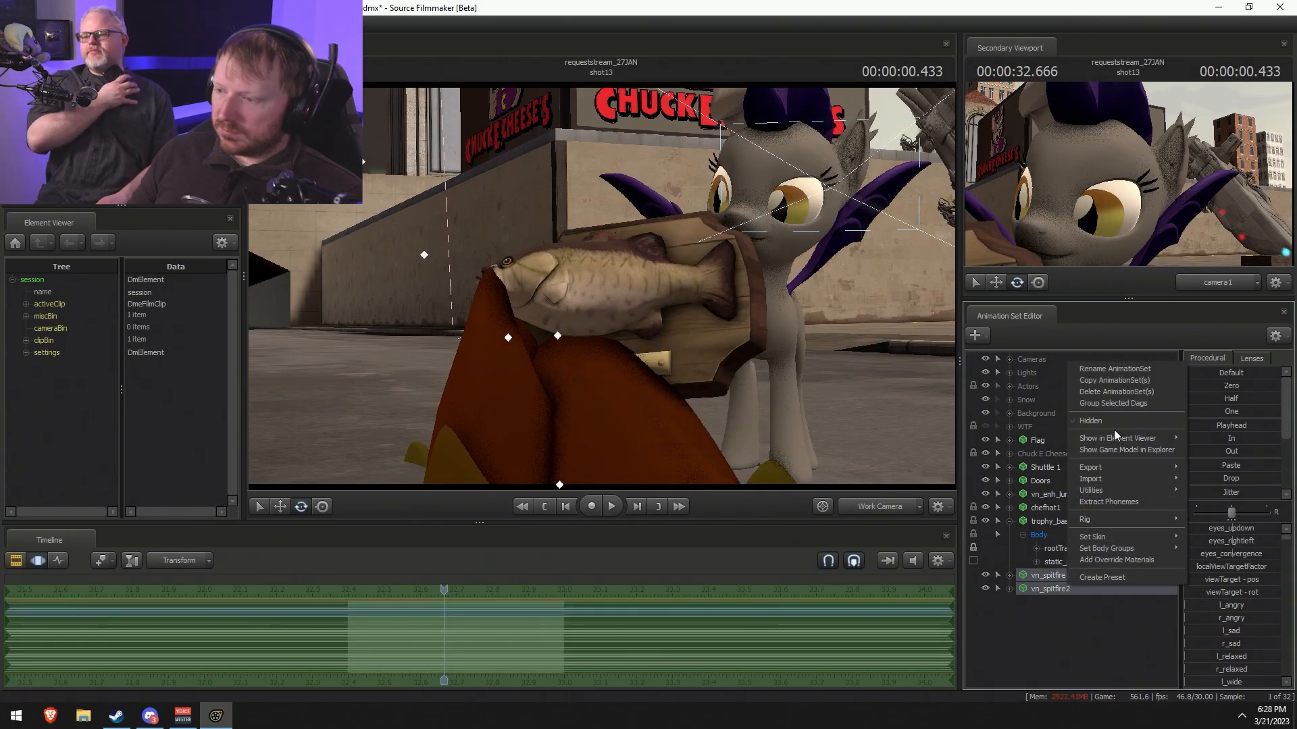
{"action": "left_click", "coordinate": [1113, 393]}
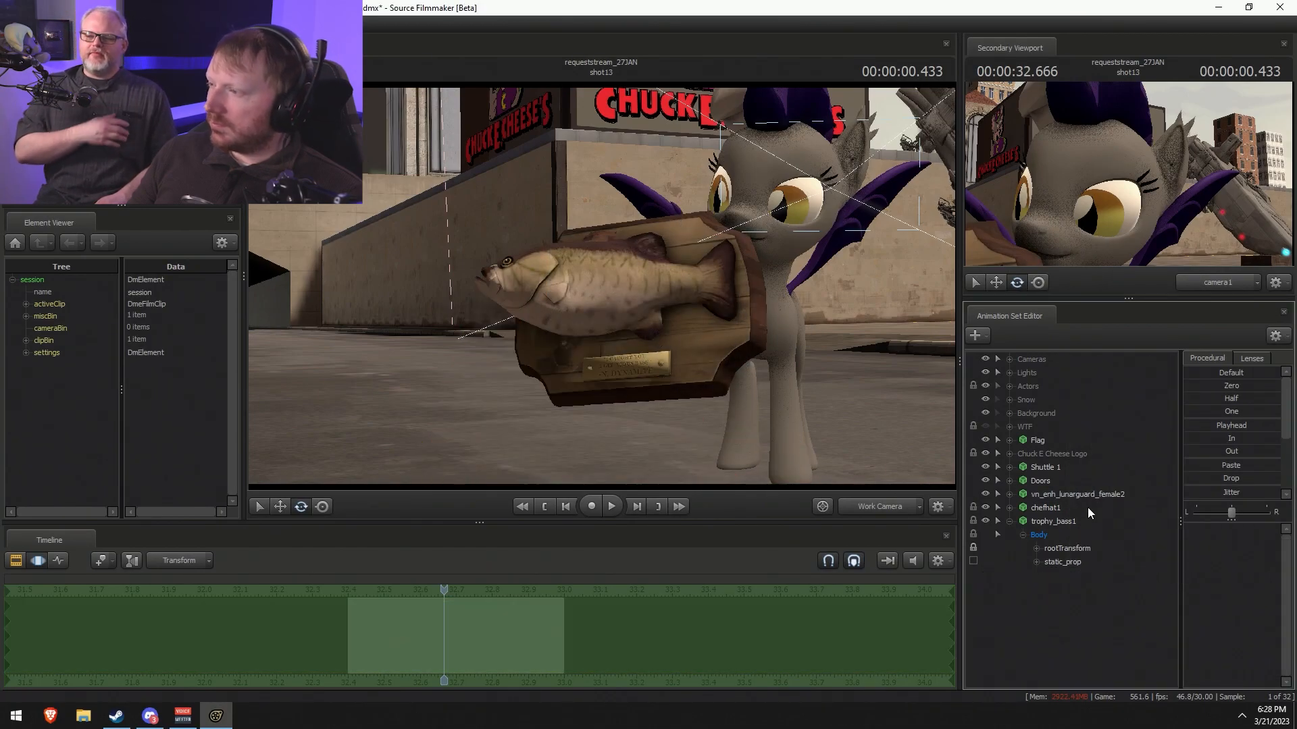
- Create an animation set for a new model, filtering the rescanned workshop models by "oven" and loading winglet\oven.mdl
{"action": "right_click", "coordinate": [1086, 619]}
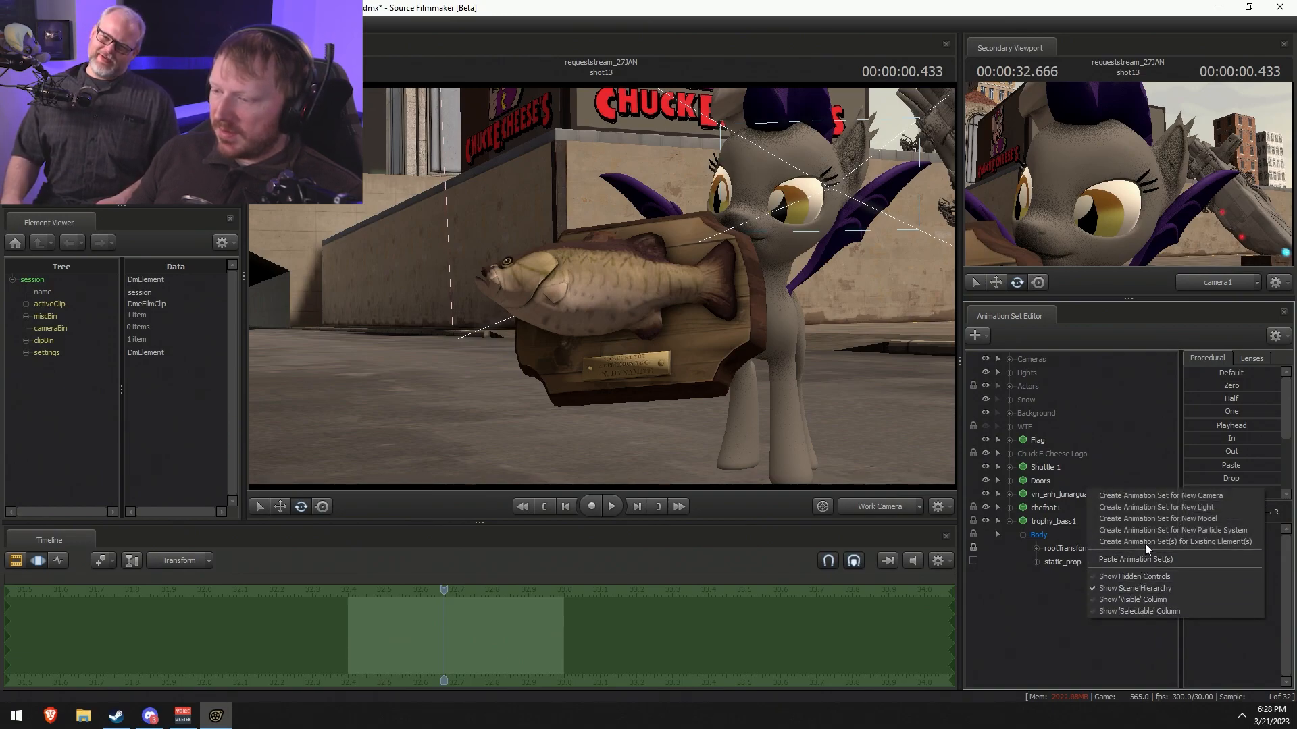
{"action": "left_click", "coordinate": [1160, 517]}
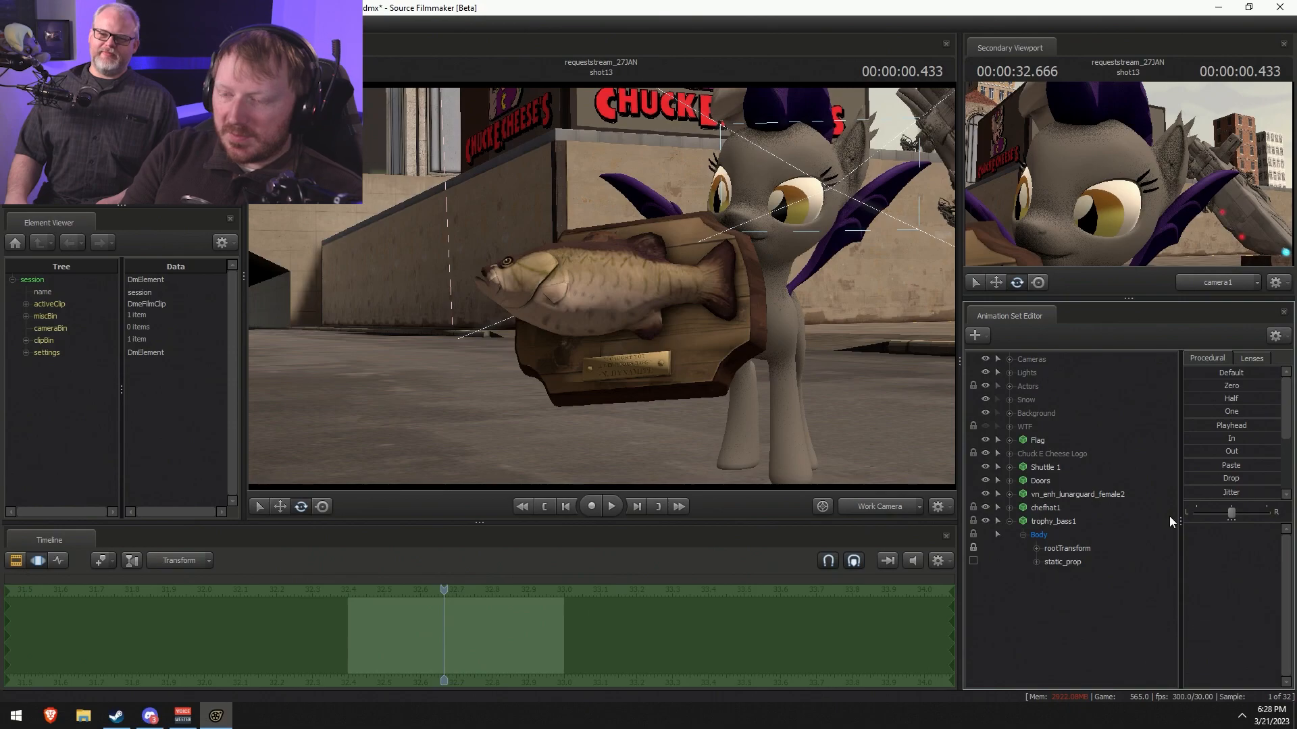
{"action": "type", "text": "ov"}
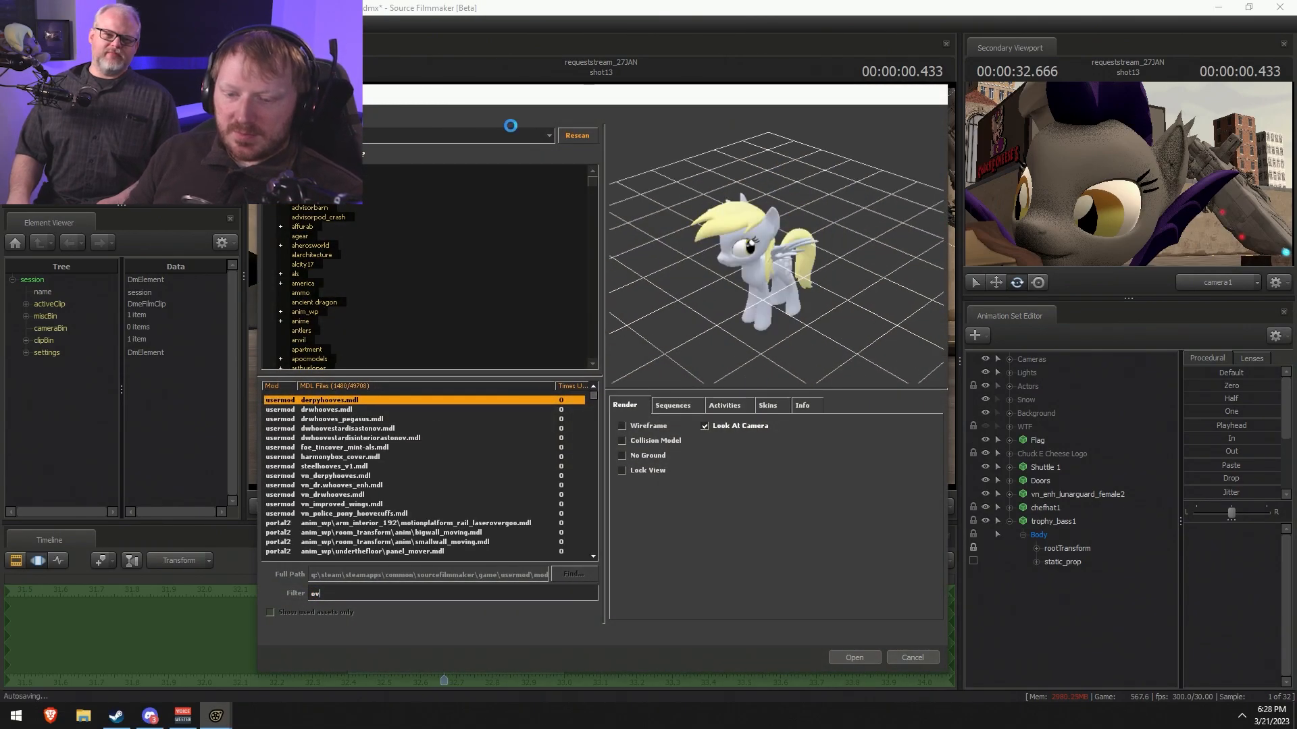
{"action": "type", "text": "en"}
{"action": "left_click", "coordinate": [575, 136]}
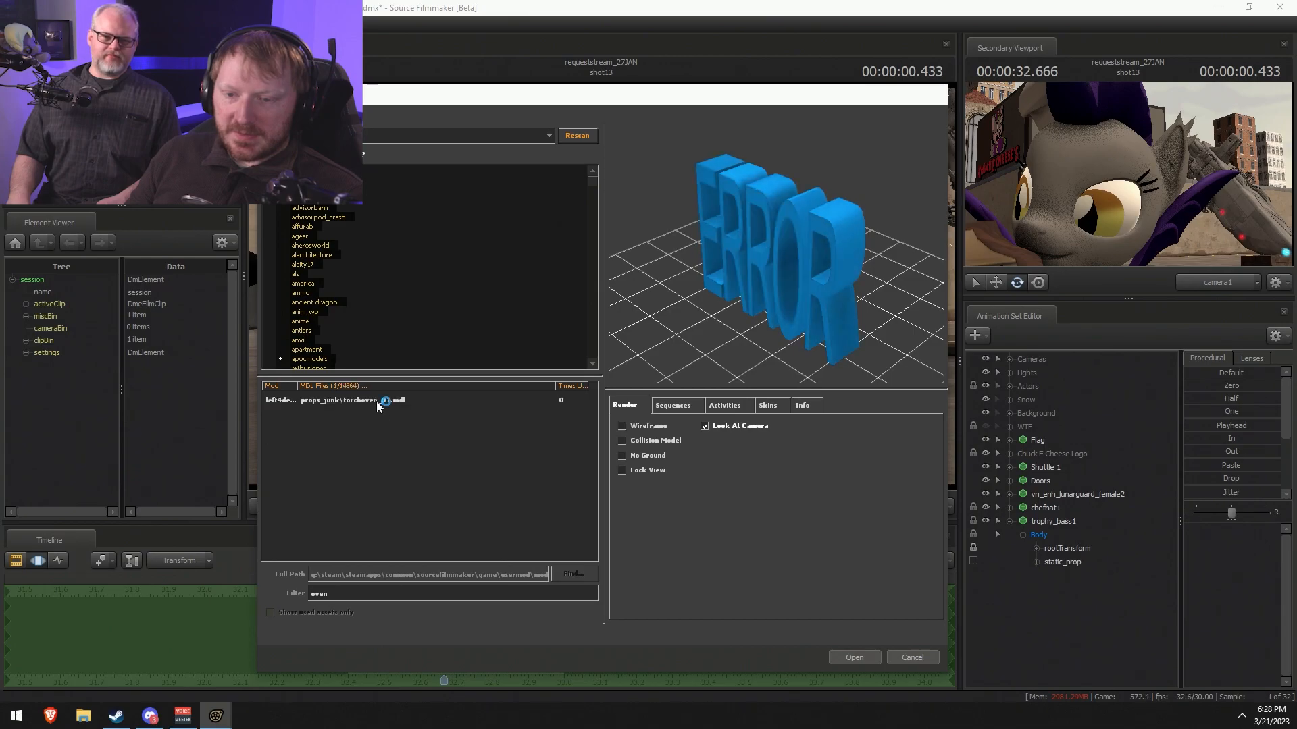
{"action": "left_click", "coordinate": [449, 430]}
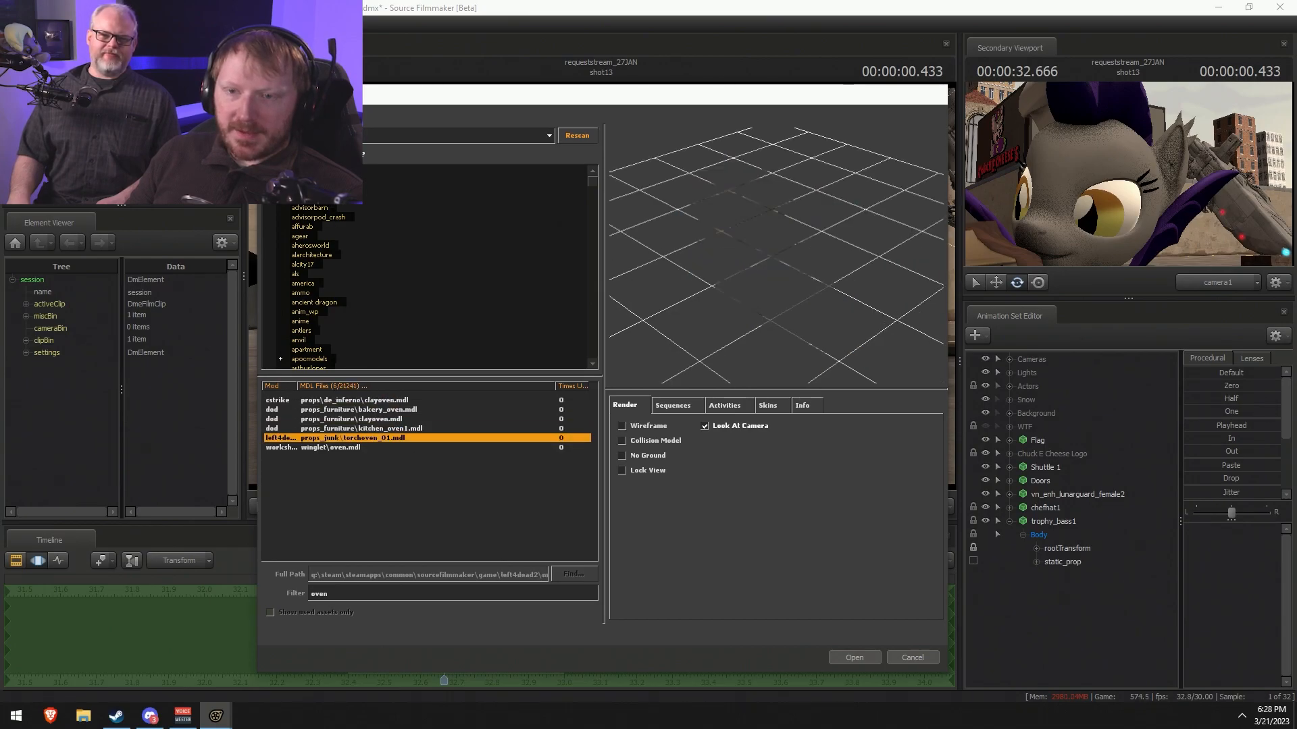
{"action": "left_click", "coordinate": [331, 136]}
{"action": "scroll", "coordinate": [331, 186], "scroll_direction": "down", "scroll_amount": 3}
{"action": "scroll", "coordinate": [460, 179], "scroll_direction": "down", "scroll_amount": 1}
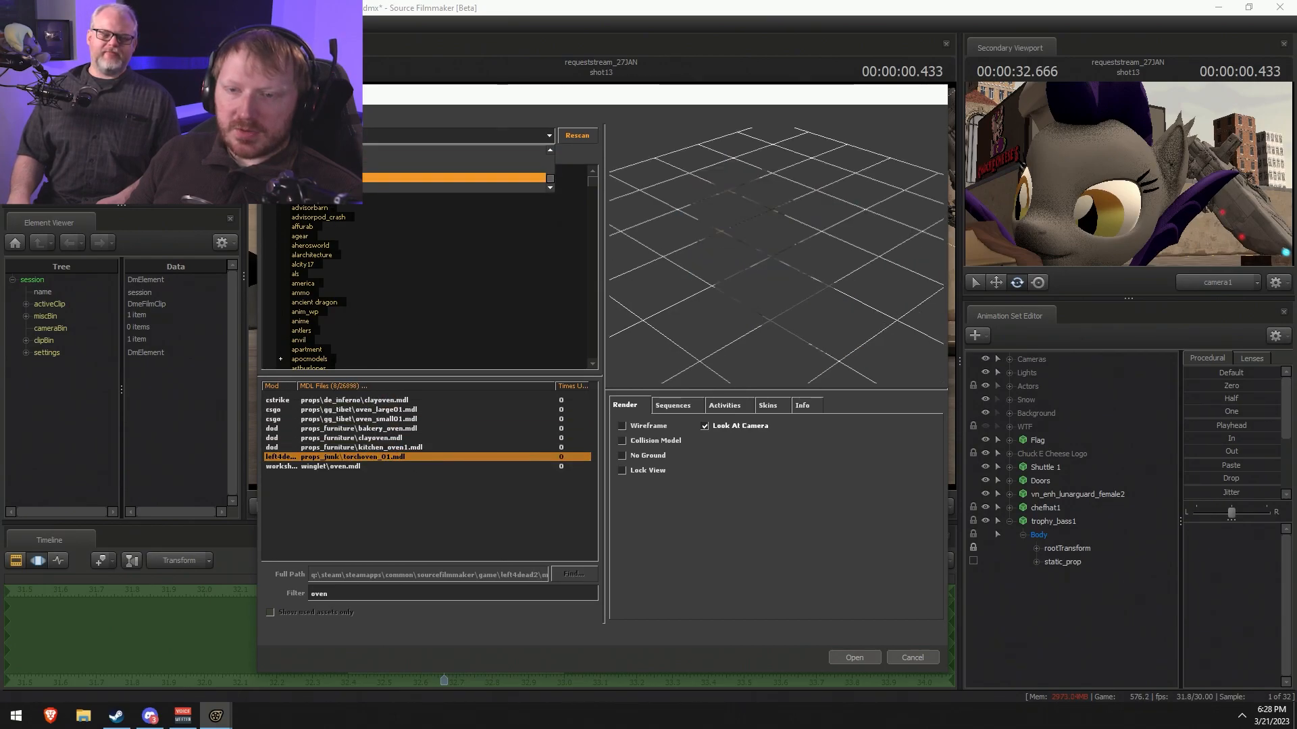
{"action": "left_click", "coordinate": [459, 177]}
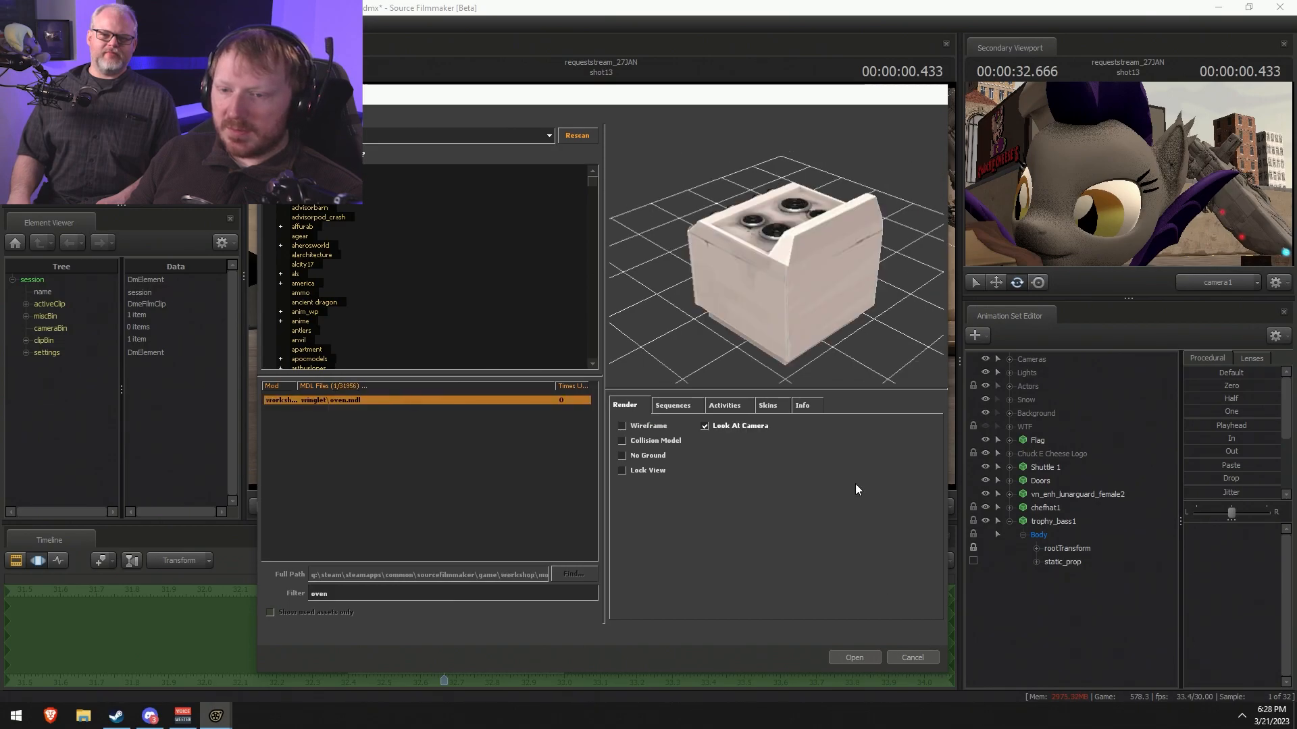
{"action": "left_click", "coordinate": [854, 657]}
- Position the new oven model on the ground beside the pony, in front of the bass trophy
{"action": "left_click", "coordinate": [1042, 576]}
{"action": "key", "text": "t"}
{"action": "left_click_drag", "start_coordinate": [817, 398], "coordinate": [501, 474]}
- Rotate the oven's door bone downward to open the door
{"action": "key", "text": "e"}
{"action": "key", "text": "ctrl"}
{"action": "left_click", "coordinate": [426, 398]}
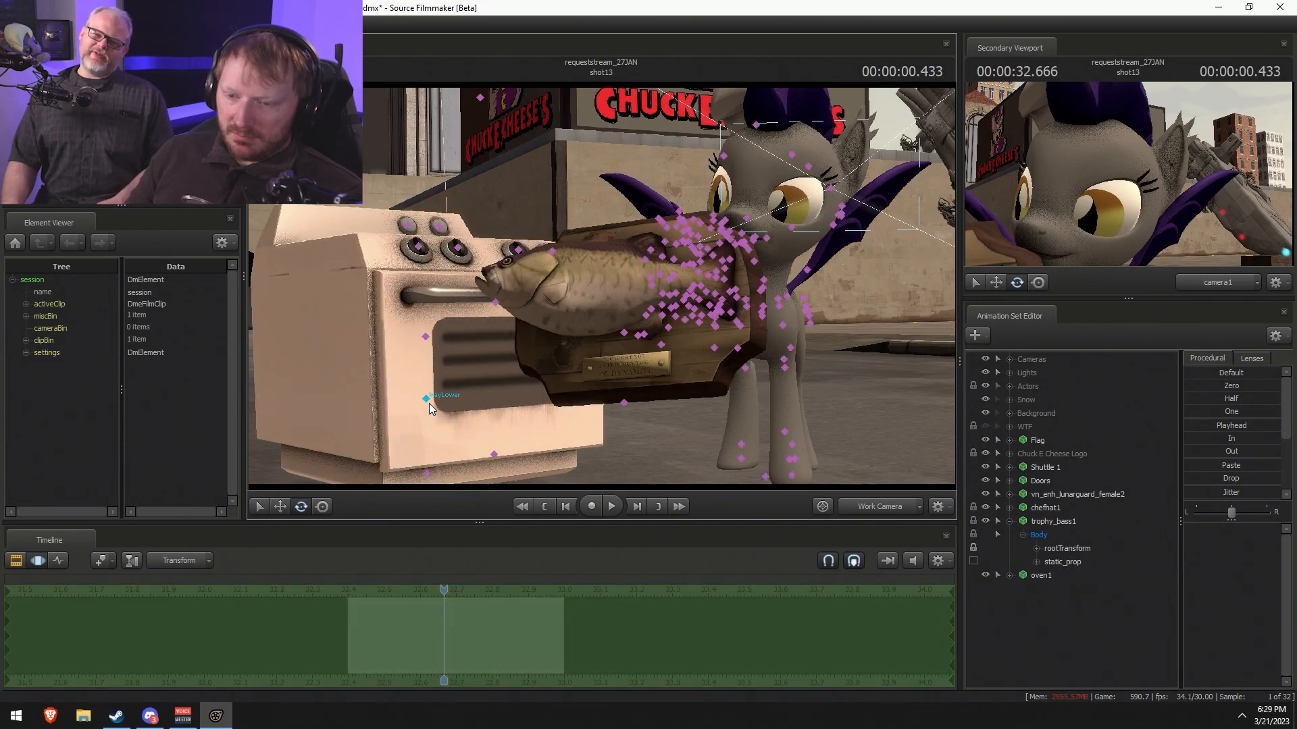
{"action": "left_click", "coordinate": [491, 456], "text": "ctrl"}
{"action": "left_click_drag", "start_coordinate": [519, 448], "coordinate": [521, 515]}
{"action": "left_click_drag", "start_coordinate": [602, 287], "coordinate": [602, 291]}
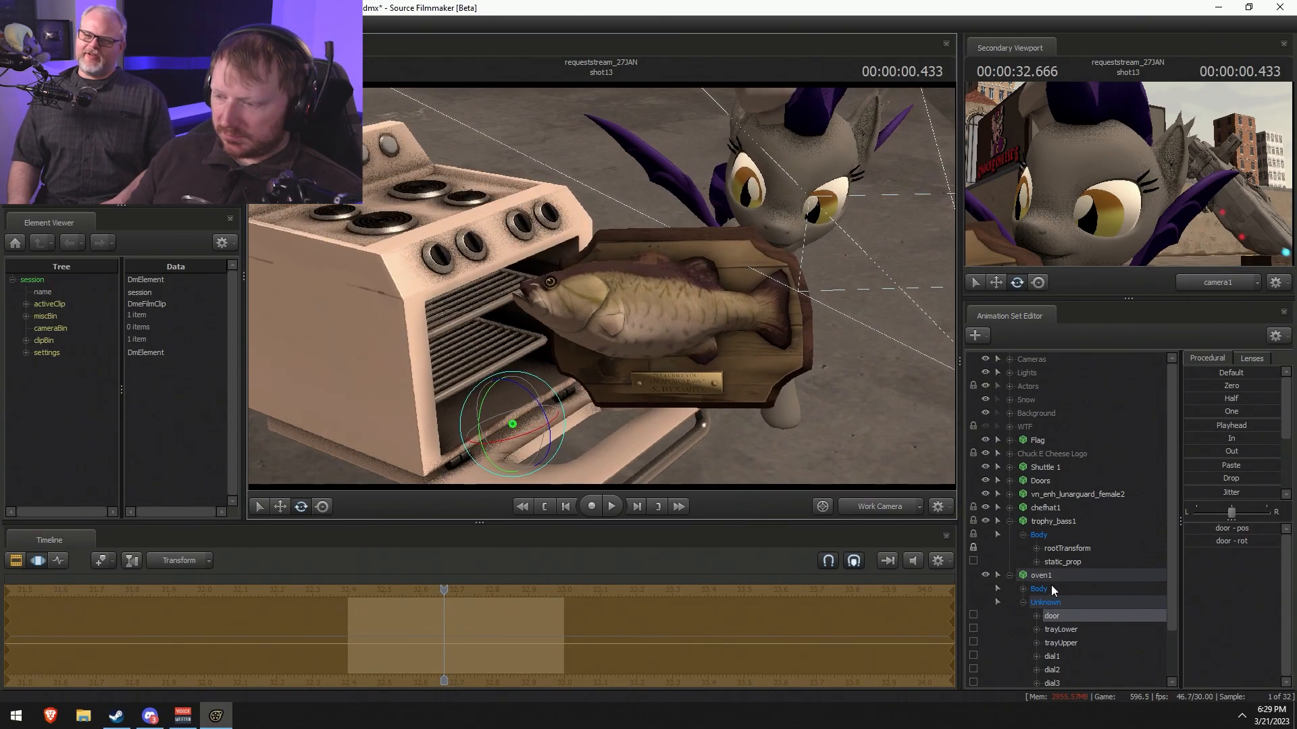
{"action": "key", "text": "ctrl"}
{"action": "left_click", "coordinate": [747, 292], "text": "ctrl"}
{"action": "left_click_drag", "start_coordinate": [752, 293], "coordinate": [483, 270]}
{"action": "key", "text": "ctrl+z"}
- Turn the whole lunar guard pony toward the oven and move it up to the open door
{"action": "left_click_drag", "start_coordinate": [903, 342], "coordinate": [960, 521], "text": "alt"}
{"action": "left_click", "coordinate": [1067, 496]}
{"action": "left_click_drag", "start_coordinate": [871, 452], "coordinate": [613, 326], "text": "alt"}
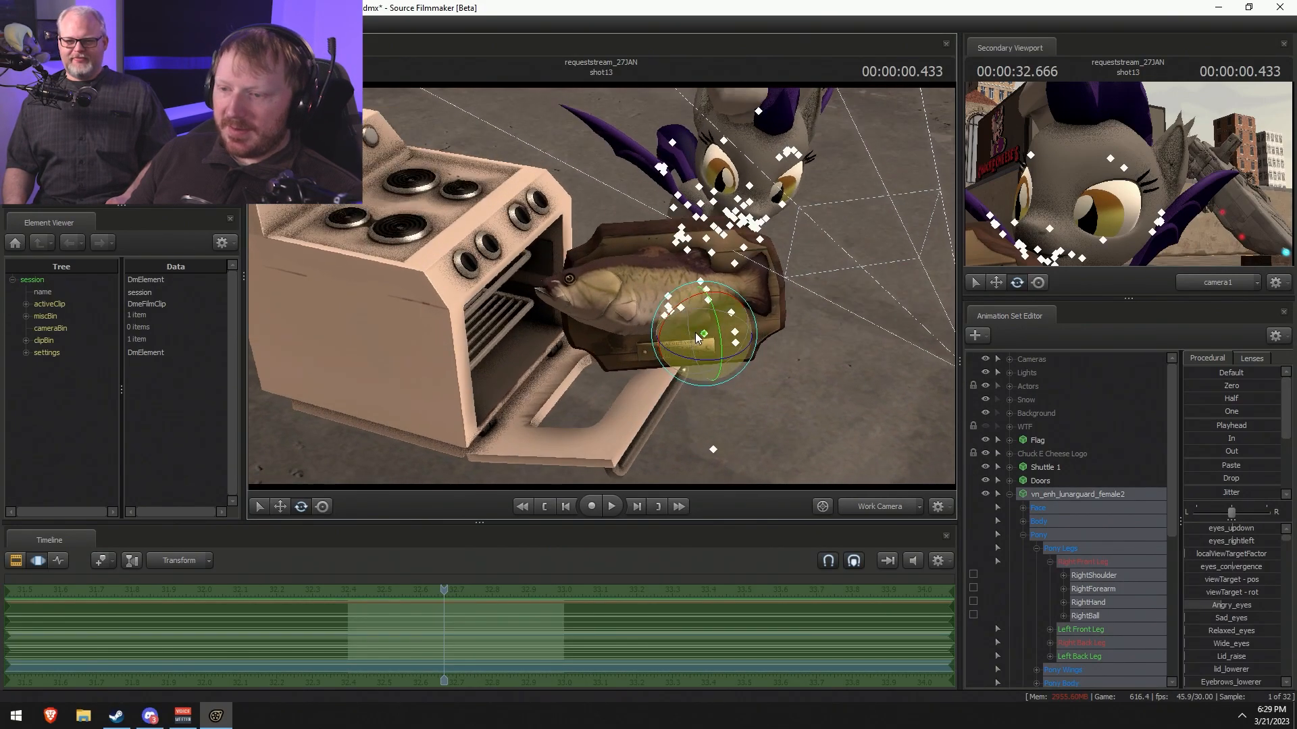
{"action": "left_click_drag", "start_coordinate": [697, 365], "coordinate": [595, 322]}
{"action": "key", "text": "w"}
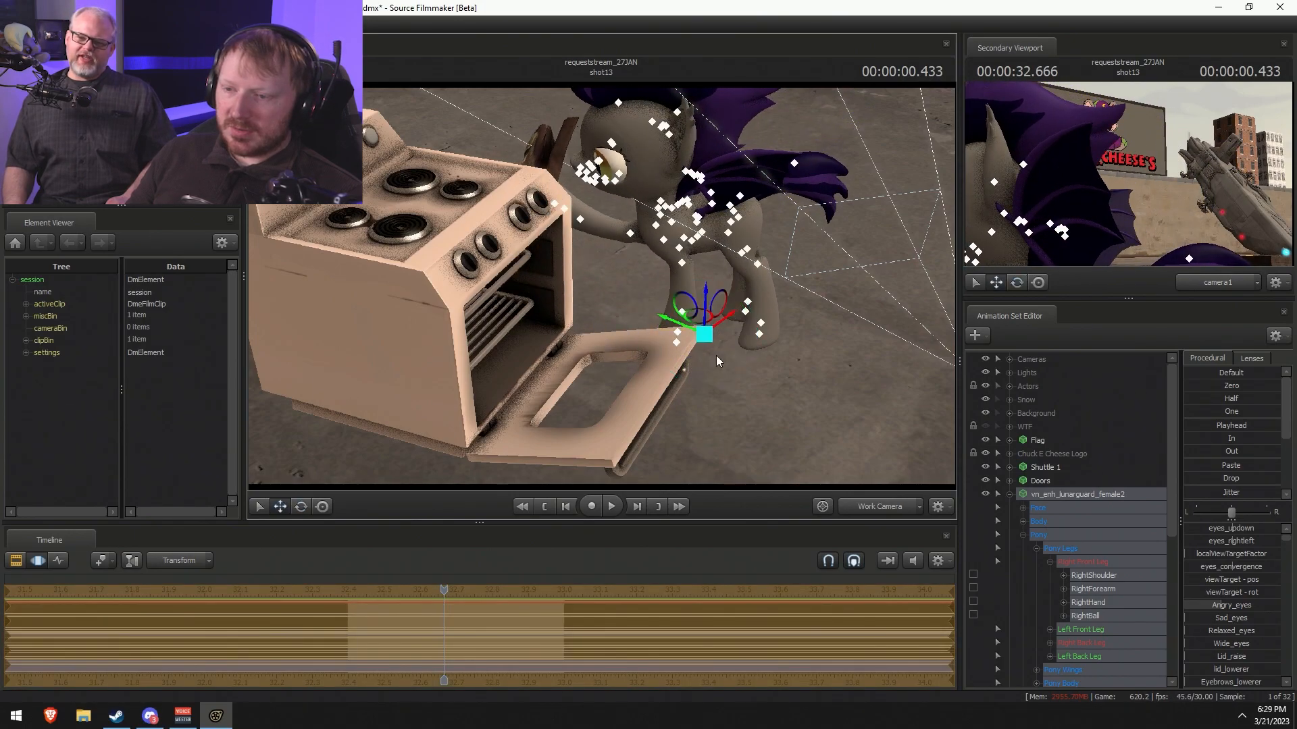
{"action": "left_click_drag", "start_coordinate": [706, 329], "coordinate": [684, 413]}
{"action": "left_click_drag", "start_coordinate": [675, 378], "coordinate": [634, 258], "text": "alt"}
- Move and rotate the pony's pelvis to place its body inside the oven, facing out through the open door
{"action": "left_click", "coordinate": [641, 280]}
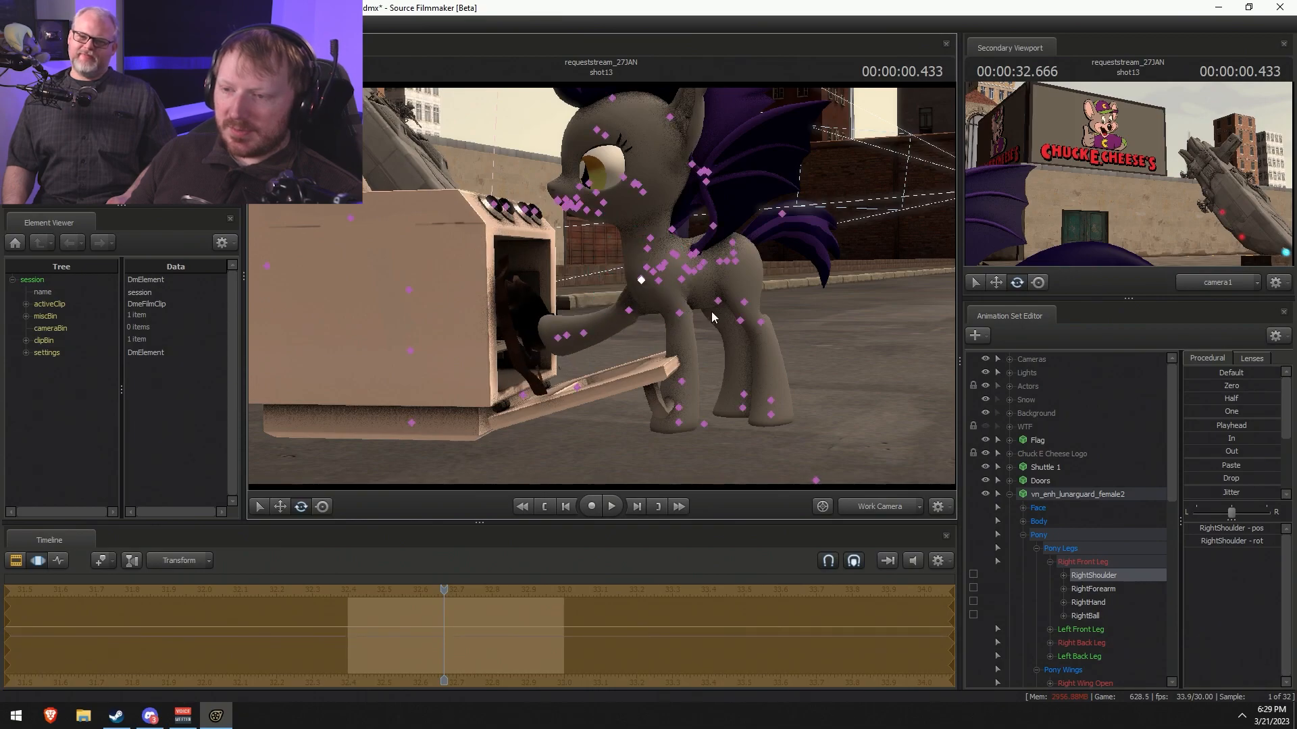
{"action": "left_click", "coordinate": [736, 267]}
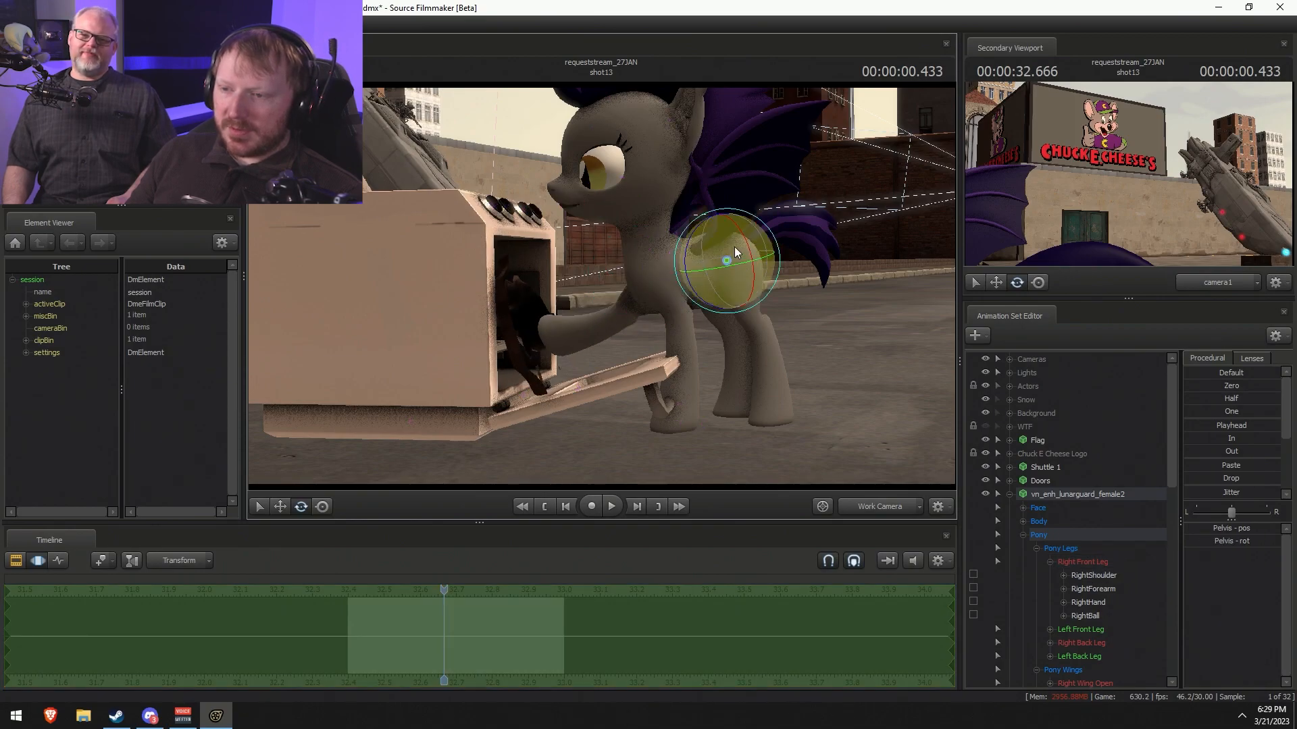
{"action": "key", "text": "w"}
{"action": "key", "text": "e"}
{"action": "left_click_drag", "start_coordinate": [700, 269], "coordinate": [250, 405]}
{"action": "key", "text": "w"}
{"action": "key", "text": "e"}
{"action": "left_click_drag", "start_coordinate": [550, 260], "coordinate": [578, 223]}
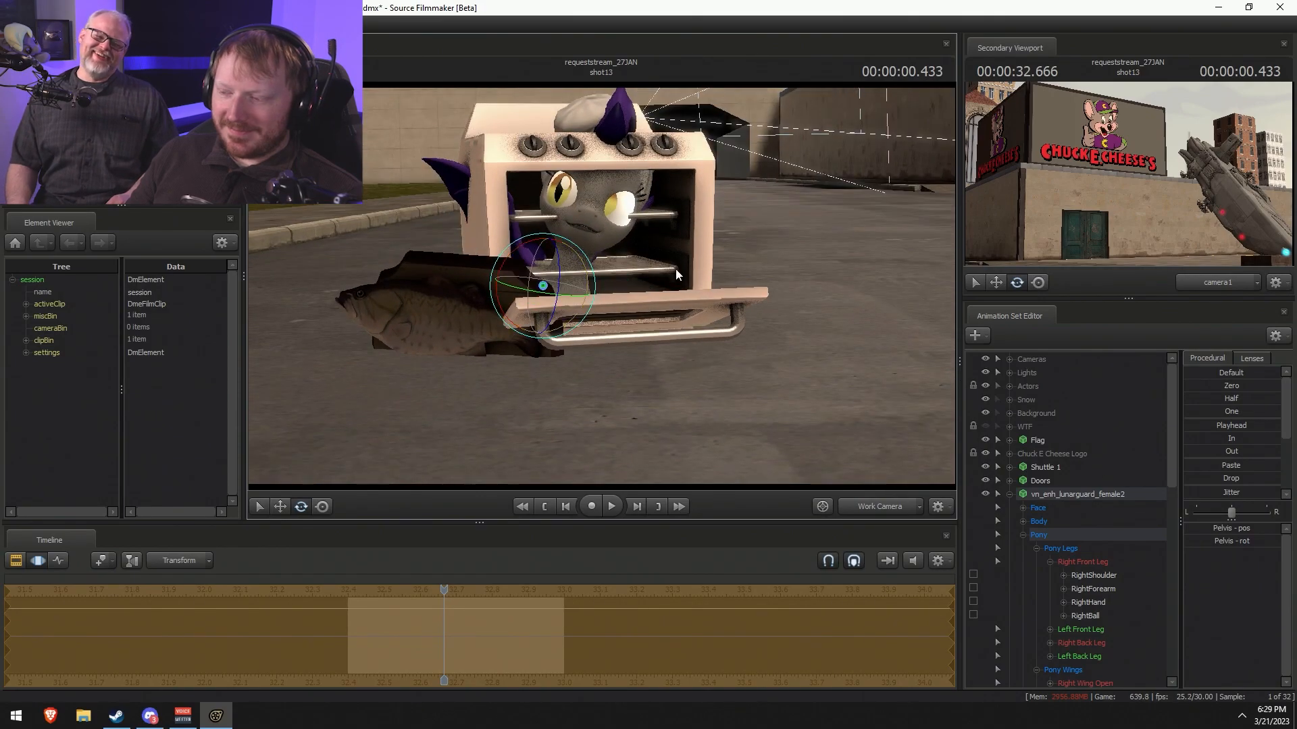
- Import the laying_down.dmx animation onto the pony's head and body controls, leaving the face controls out
{"action": "left_click", "coordinate": [1022, 508]}
{"action": "left_click", "coordinate": [1051, 521]}
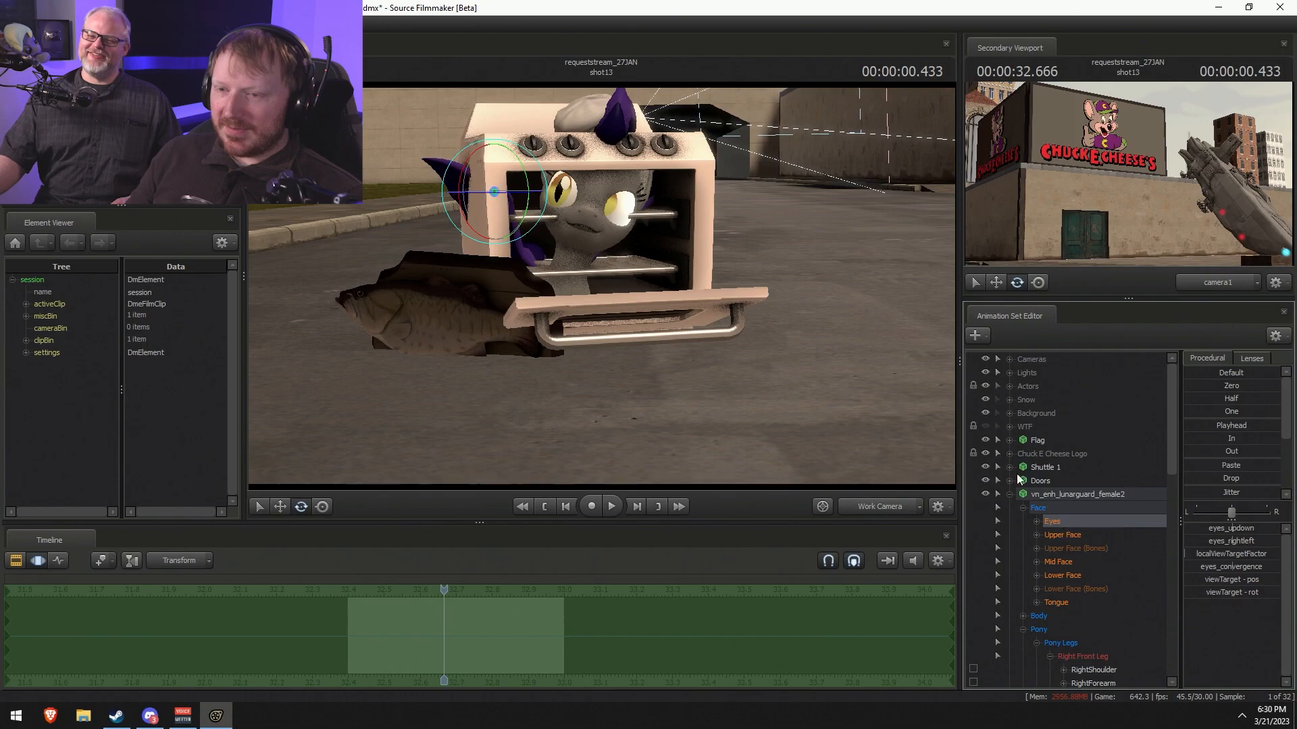
{"action": "left_click", "coordinate": [1045, 496]}
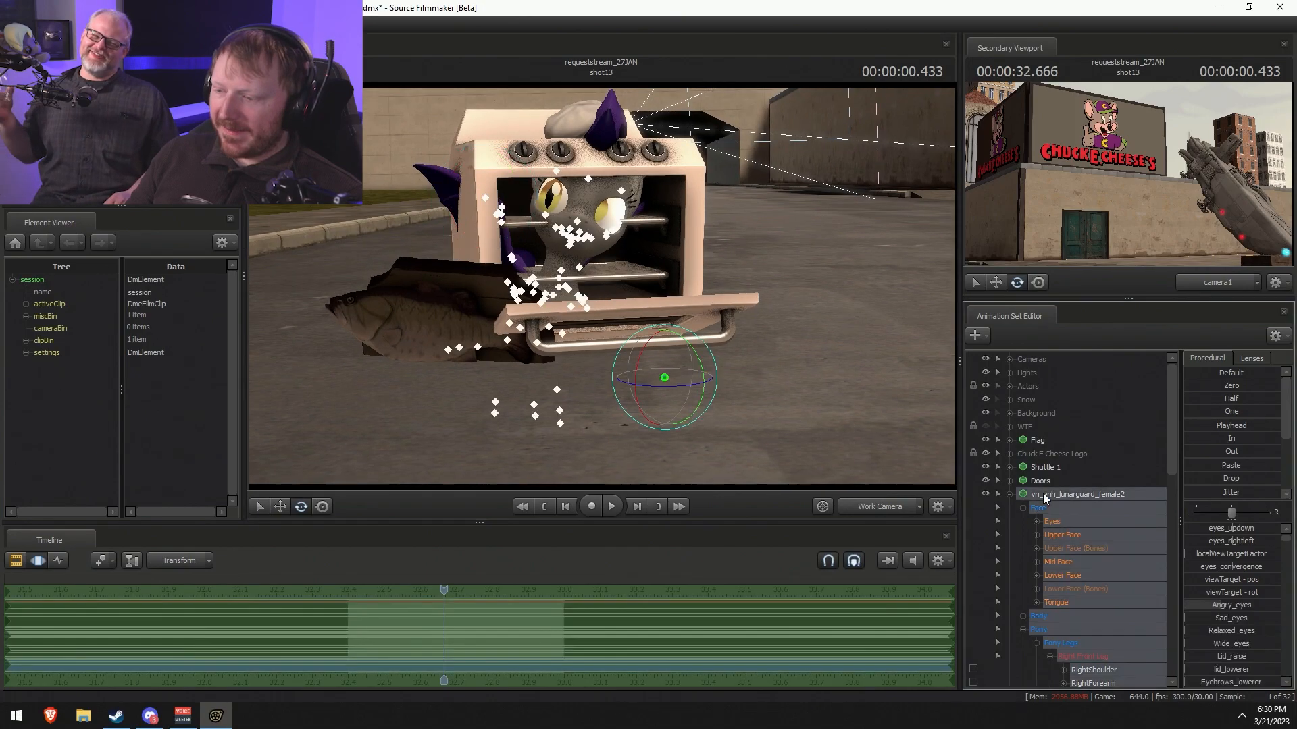
{"action": "left_click", "coordinate": [1022, 615]}
{"action": "left_click", "coordinate": [1055, 638]}
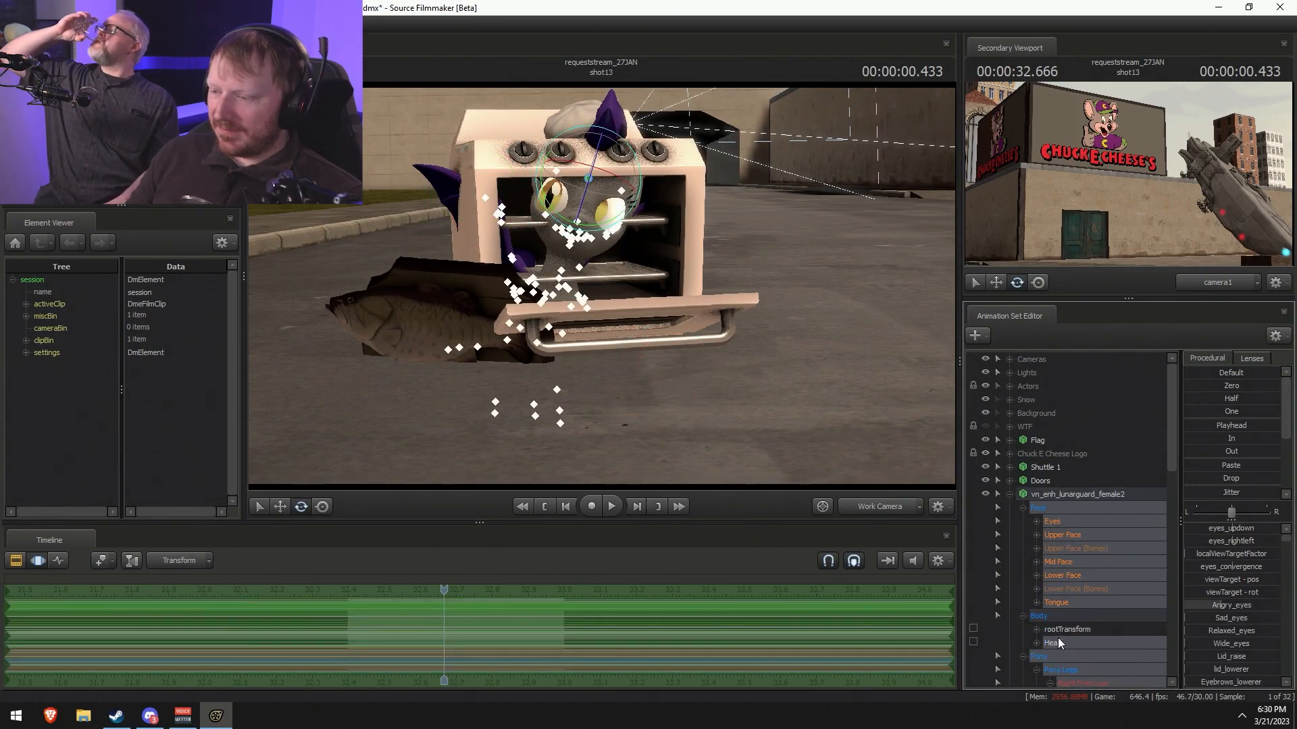
{"action": "right_click", "coordinate": [1071, 640]}
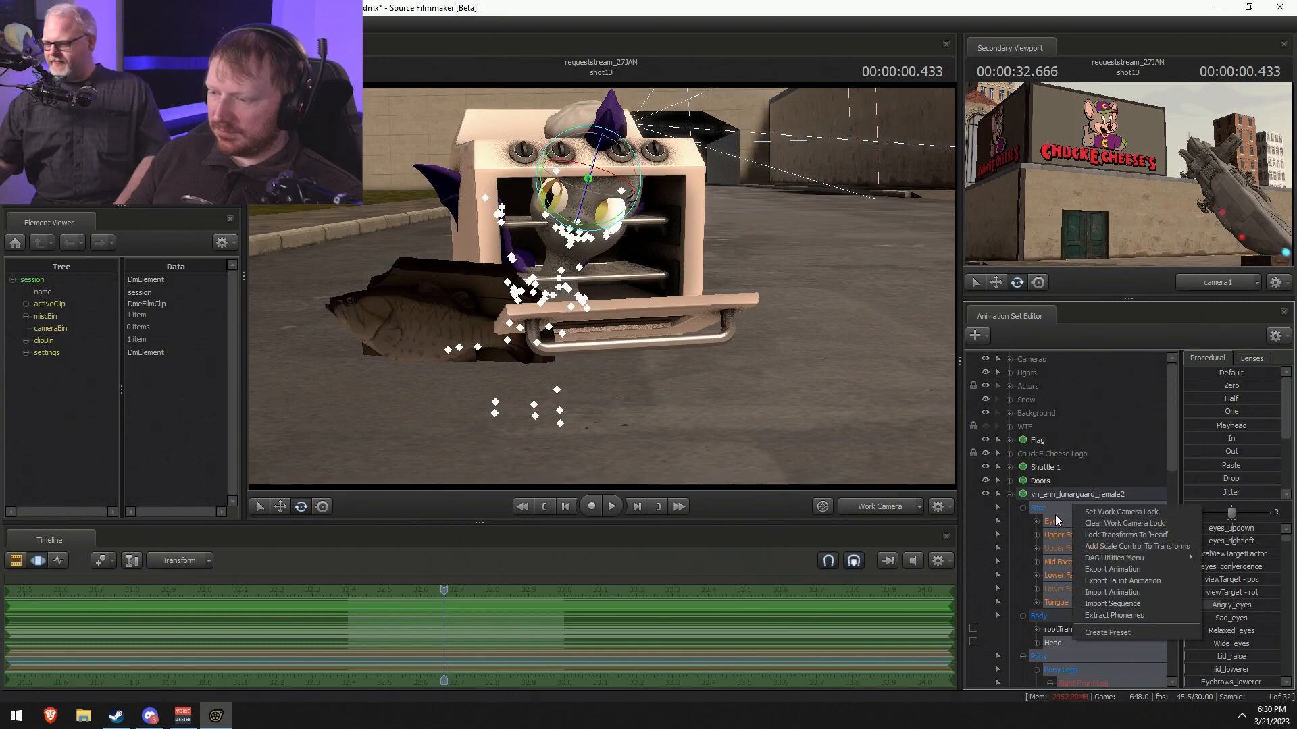
{"action": "left_click", "coordinate": [1068, 643]}
{"action": "right_click", "coordinate": [1069, 643]}
{"action": "left_click", "coordinate": [1109, 597]}
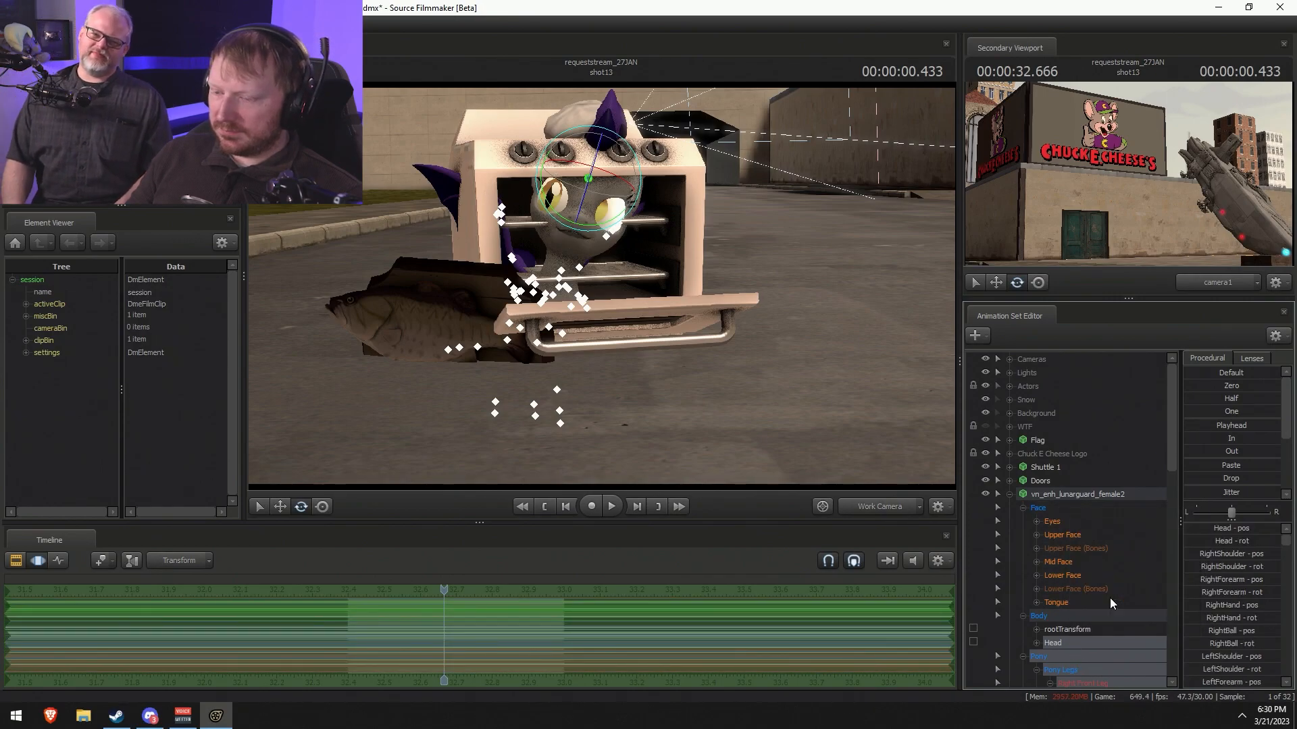
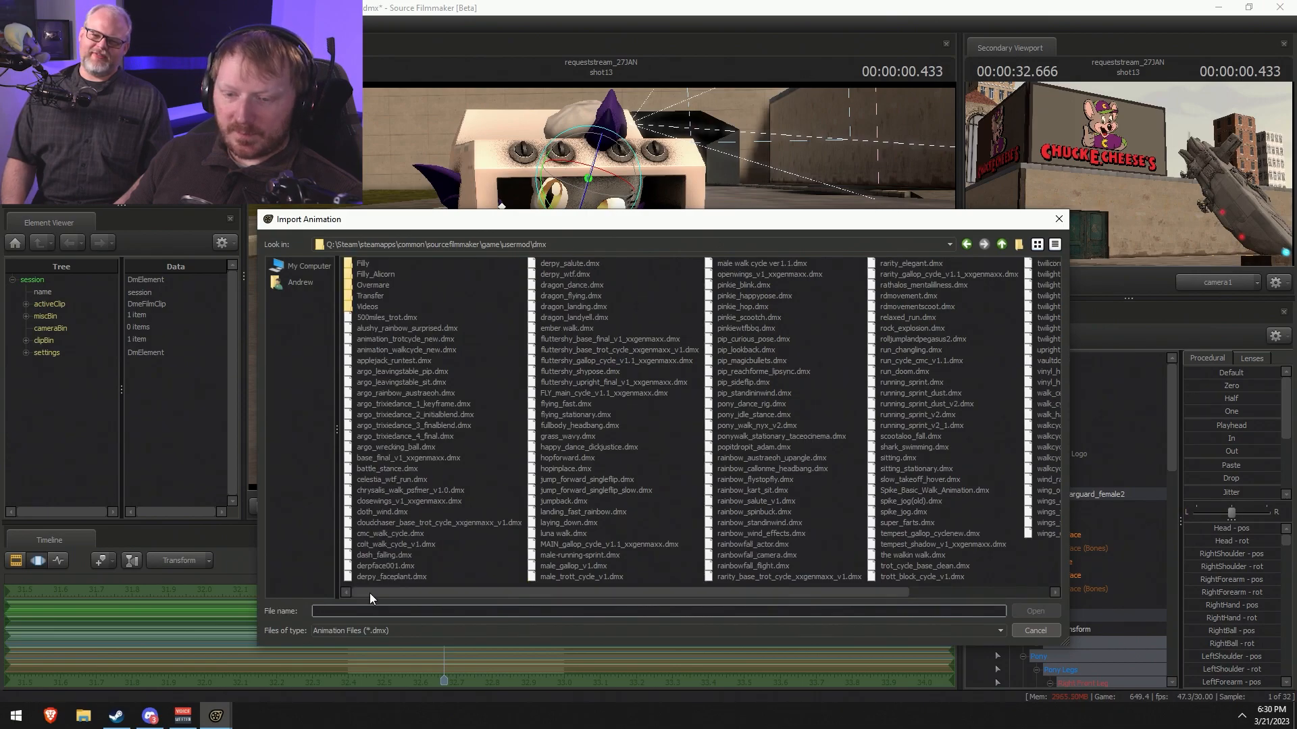
{"action": "left_click_drag", "start_coordinate": [488, 591], "coordinate": [661, 591]}
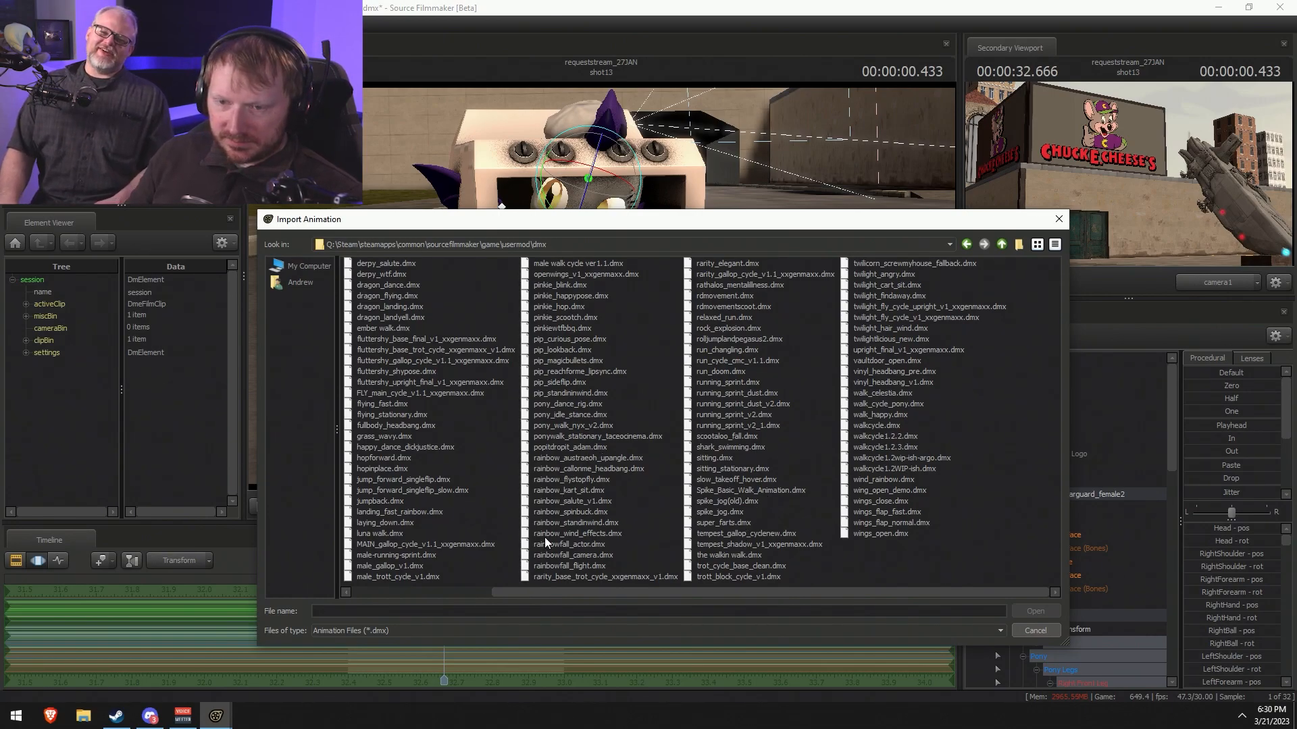
{"action": "left_click", "coordinate": [376, 525]}
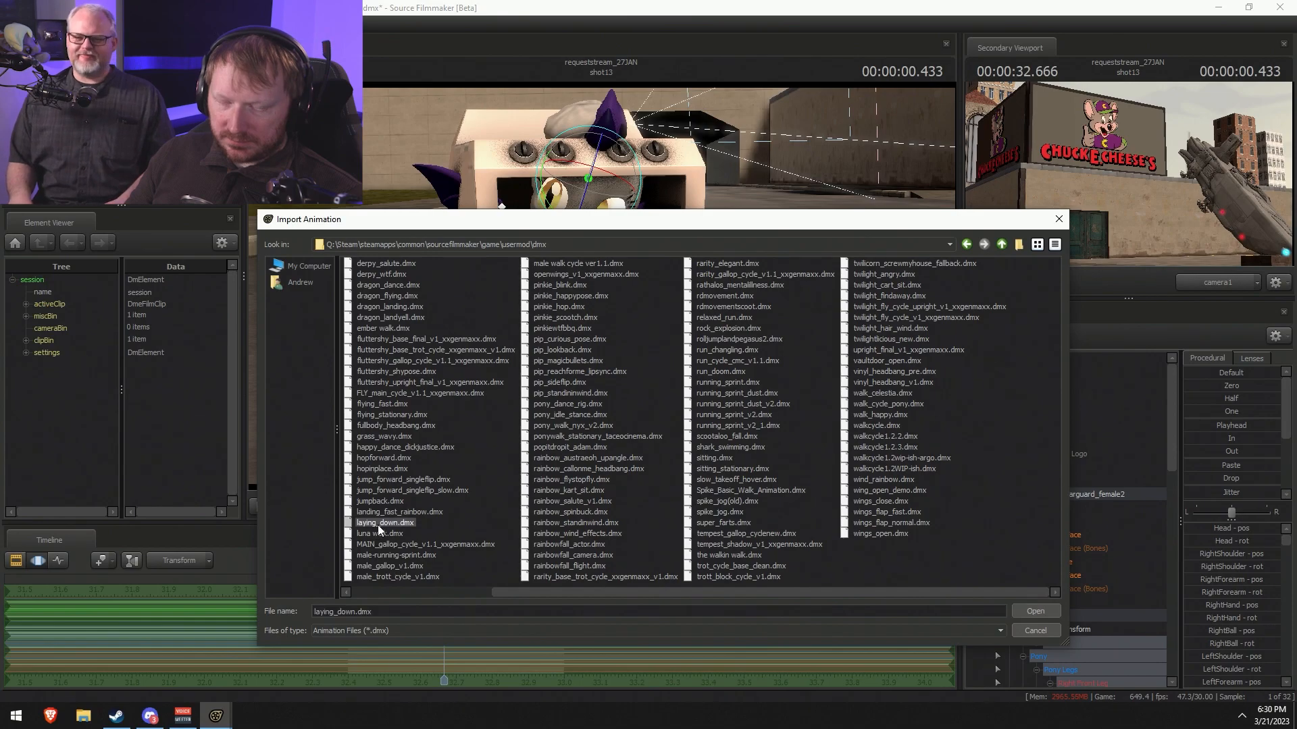
{"action": "left_click", "coordinate": [1048, 613]}
{"action": "left_click", "coordinate": [654, 419]}
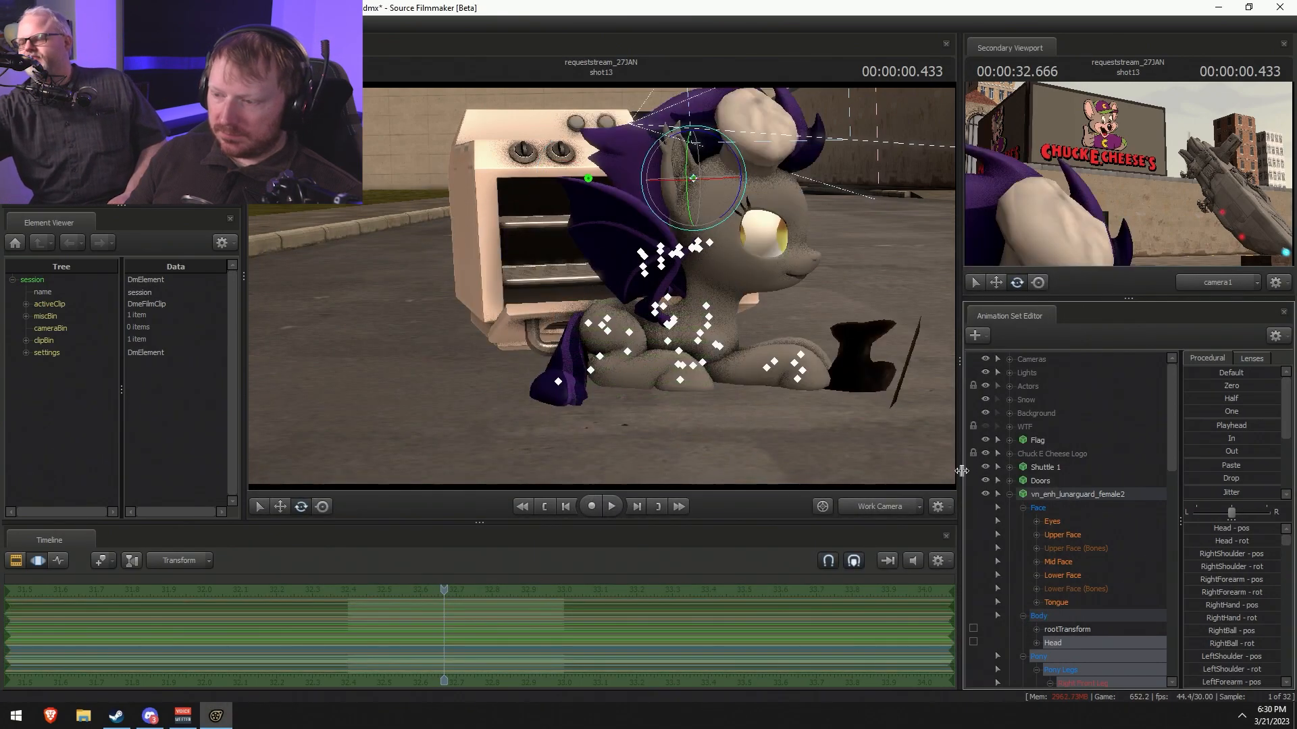
- Rotate and move the pony's rootTransform to place the lying pony inside the oven, facing the opening
{"action": "left_click", "coordinate": [1072, 630]}
{"action": "left_click_drag", "start_coordinate": [675, 387], "coordinate": [605, 387]}
{"action": "key", "text": "w"}
{"action": "left_click_drag", "start_coordinate": [679, 366], "coordinate": [274, 297], "text": "alt"}
{"action": "left_click_drag", "start_coordinate": [626, 298], "coordinate": [628, 297], "text": "alt"}
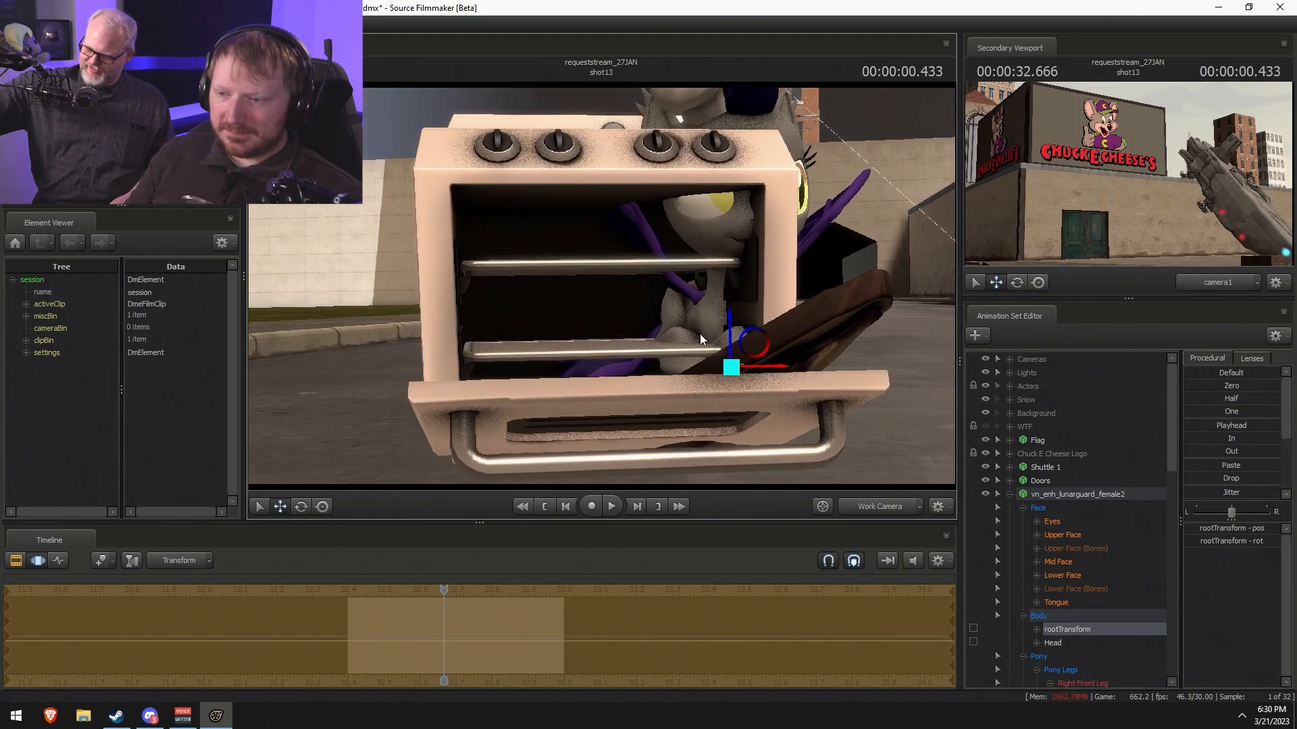
{"action": "left_click_drag", "start_coordinate": [750, 348], "coordinate": [635, 364]}
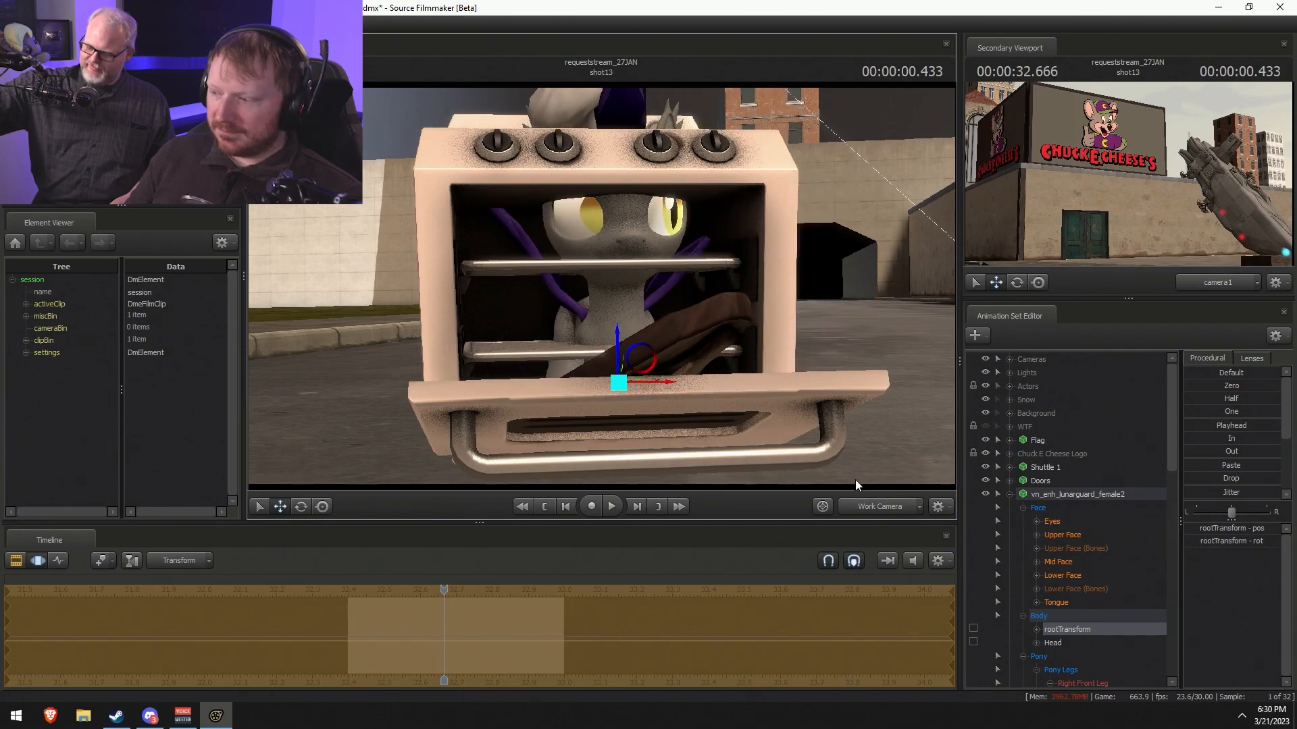
{"action": "left_click_drag", "start_coordinate": [855, 480], "coordinate": [875, 479], "text": "alt"}
{"action": "left_click_drag", "start_coordinate": [603, 288], "coordinate": [670, 385], "text": "alt"}
- Rotate the pony's Head bone so that its face looks out of the oven opening
{"action": "left_click", "coordinate": [633, 312], "text": "ctrl"}
{"action": "key", "text": "e"}
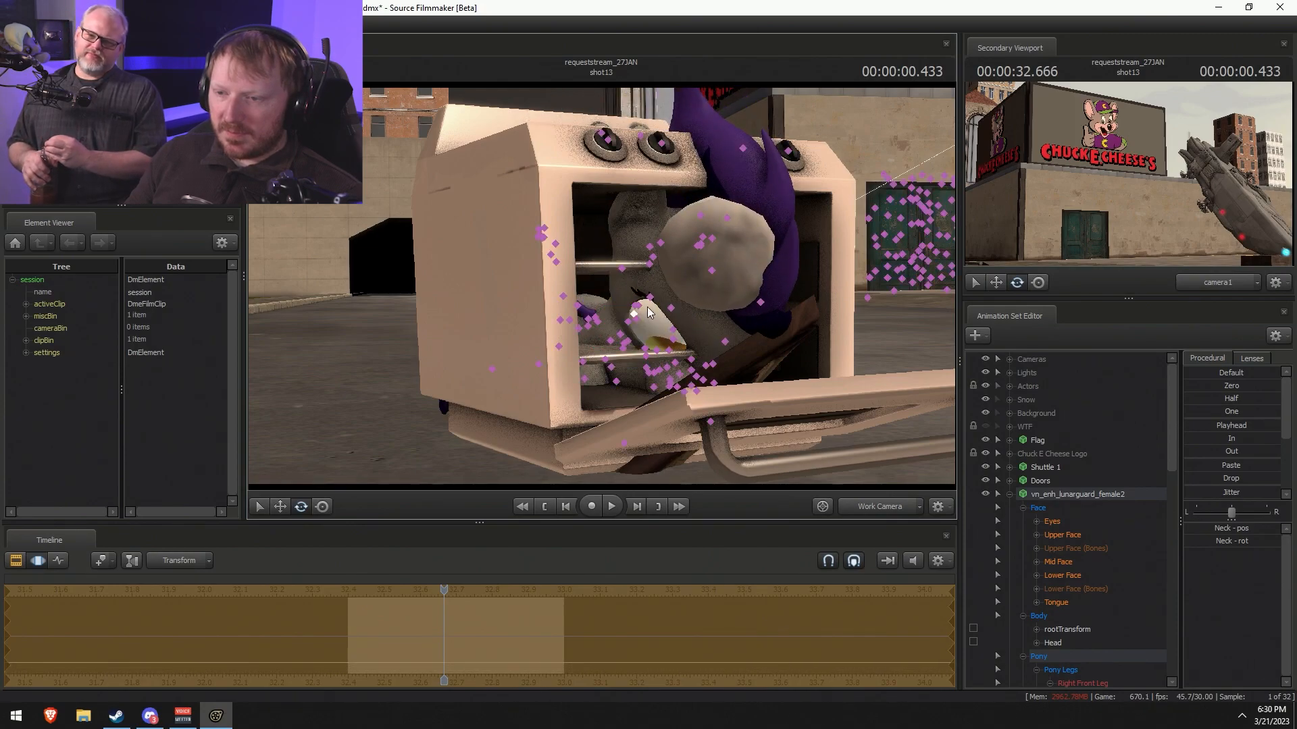
{"action": "left_click", "coordinate": [640, 310]}
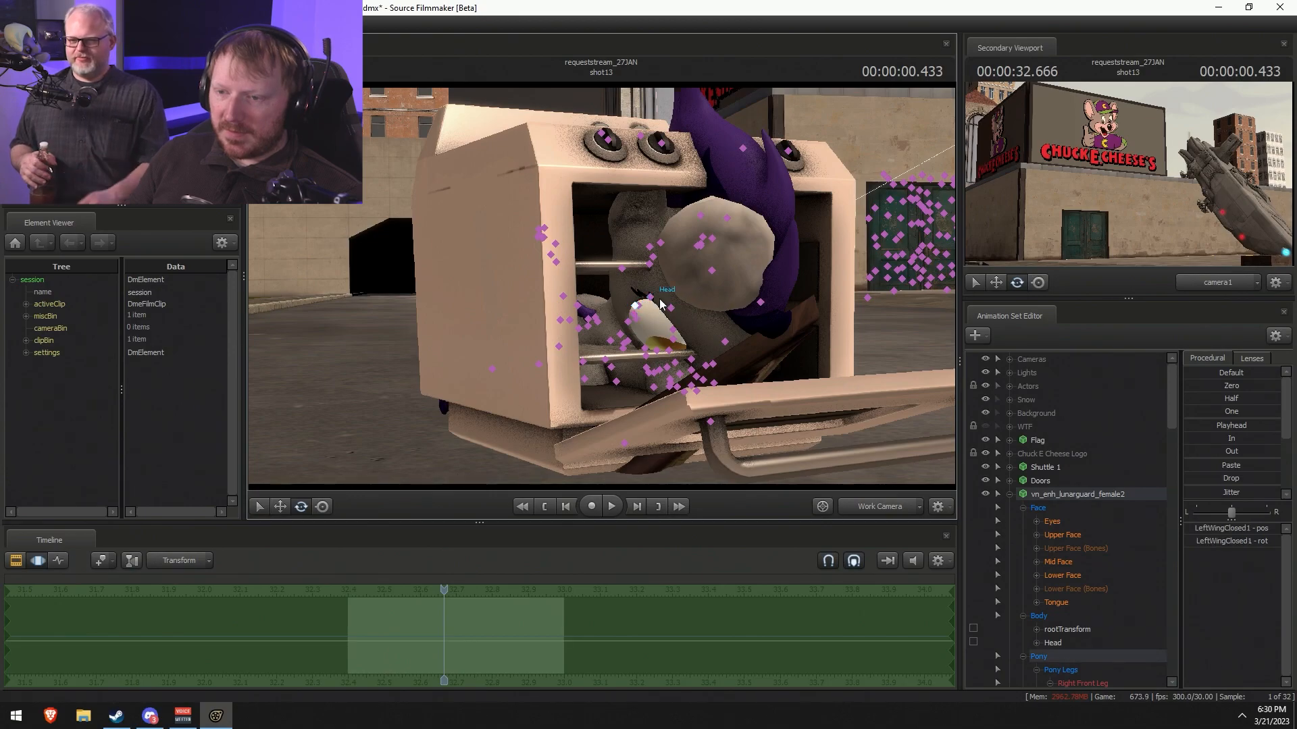
{"action": "left_click", "coordinate": [660, 304]}
{"action": "mouse_move", "coordinate": [682, 292]}
{"action": "left_mouse_down"}
{"action": "mouse_move", "coordinate": [661, 263]}
{"action": "mouse_move", "coordinate": [664, 276]}
{"action": "left_mouse_up"}
{"action": "key", "text": "ctrl+z"}
{"action": "key", "text": "w"}
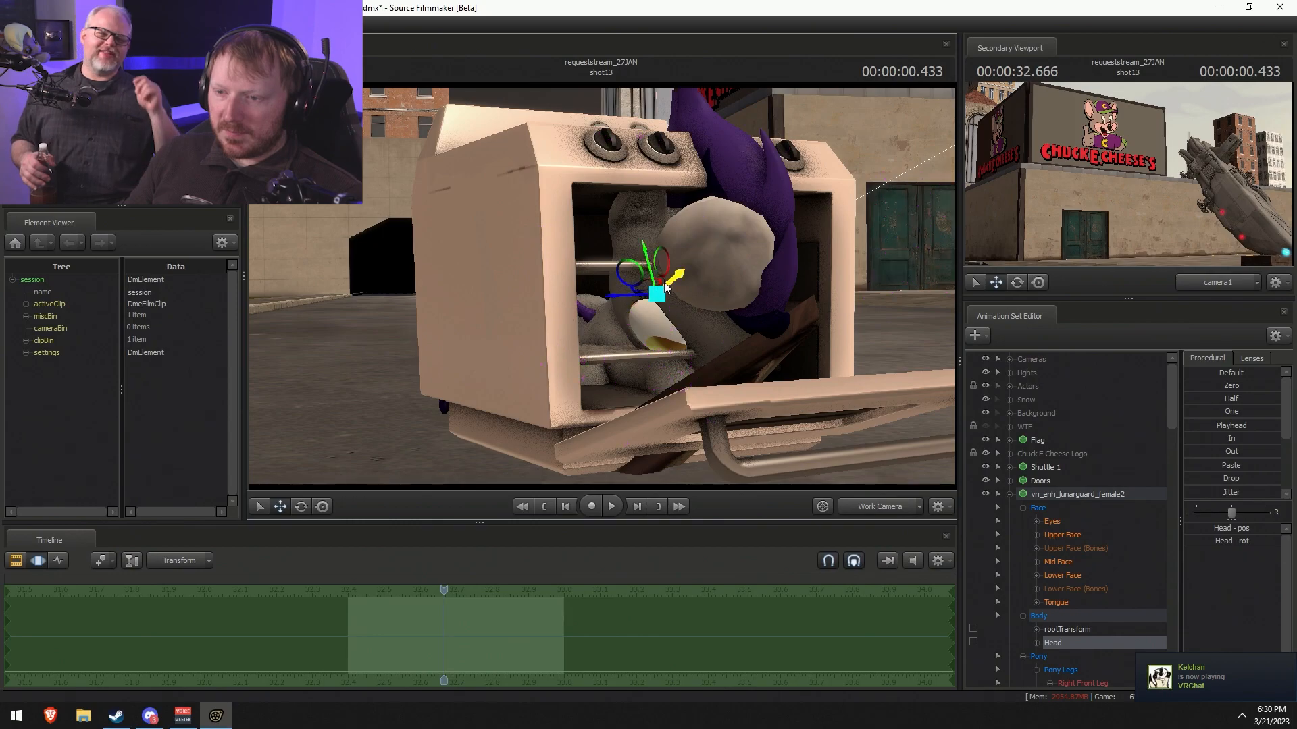
{"action": "key", "text": "e"}
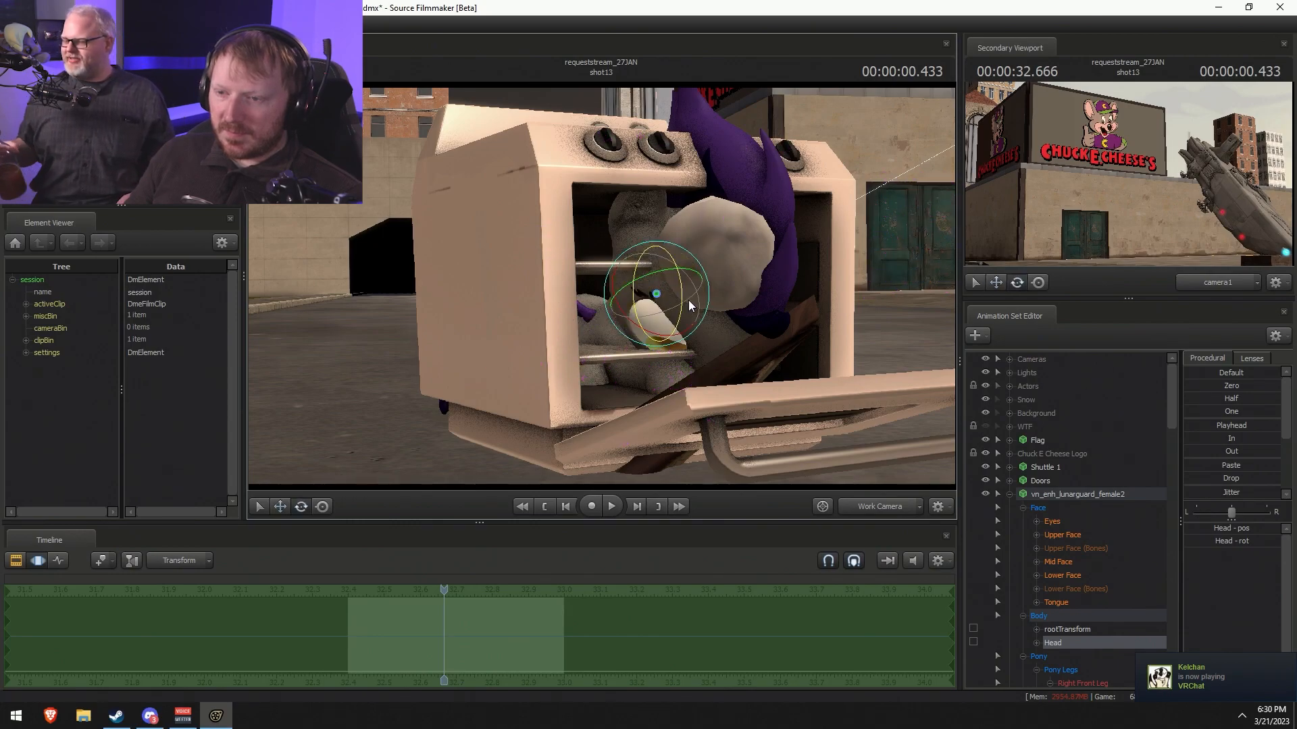
{"action": "mouse_move", "coordinate": [683, 306]}
{"action": "left_mouse_down"}
{"action": "mouse_move", "coordinate": [663, 262]}
{"action": "mouse_move", "coordinate": [660, 317]}
{"action": "mouse_move", "coordinate": [628, 320]}
{"action": "mouse_move", "coordinate": [677, 319]}
{"action": "left_mouse_up"}
{"action": "key", "text": "w"}
{"action": "key", "text": "e"}
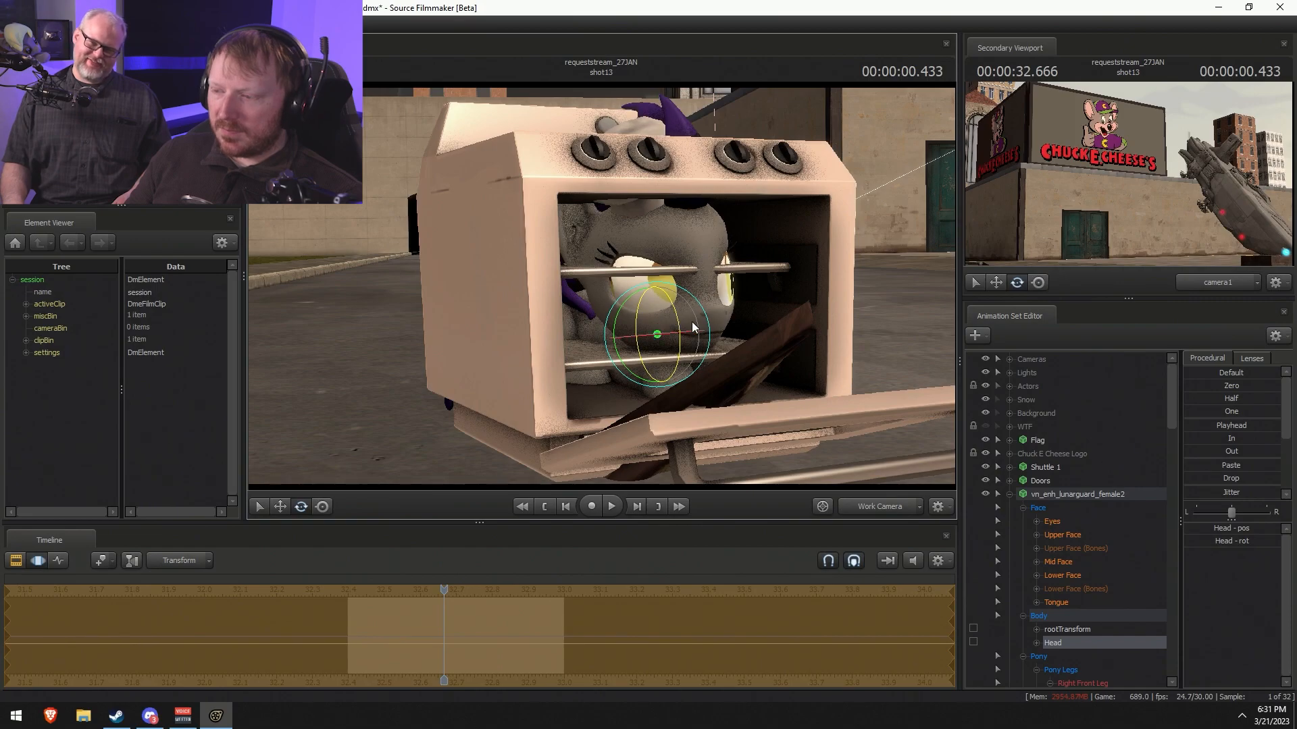
- Move the pony's eye view target to a spot on the road in front of the oven
{"action": "left_click", "coordinate": [1050, 520]}
{"action": "key", "text": "w"}
{"action": "left_click_drag", "start_coordinate": [578, 256], "coordinate": [586, 256]}
{"action": "key", "text": "s"}
{"action": "left_click_drag", "start_coordinate": [520, 204], "coordinate": [603, 292]}
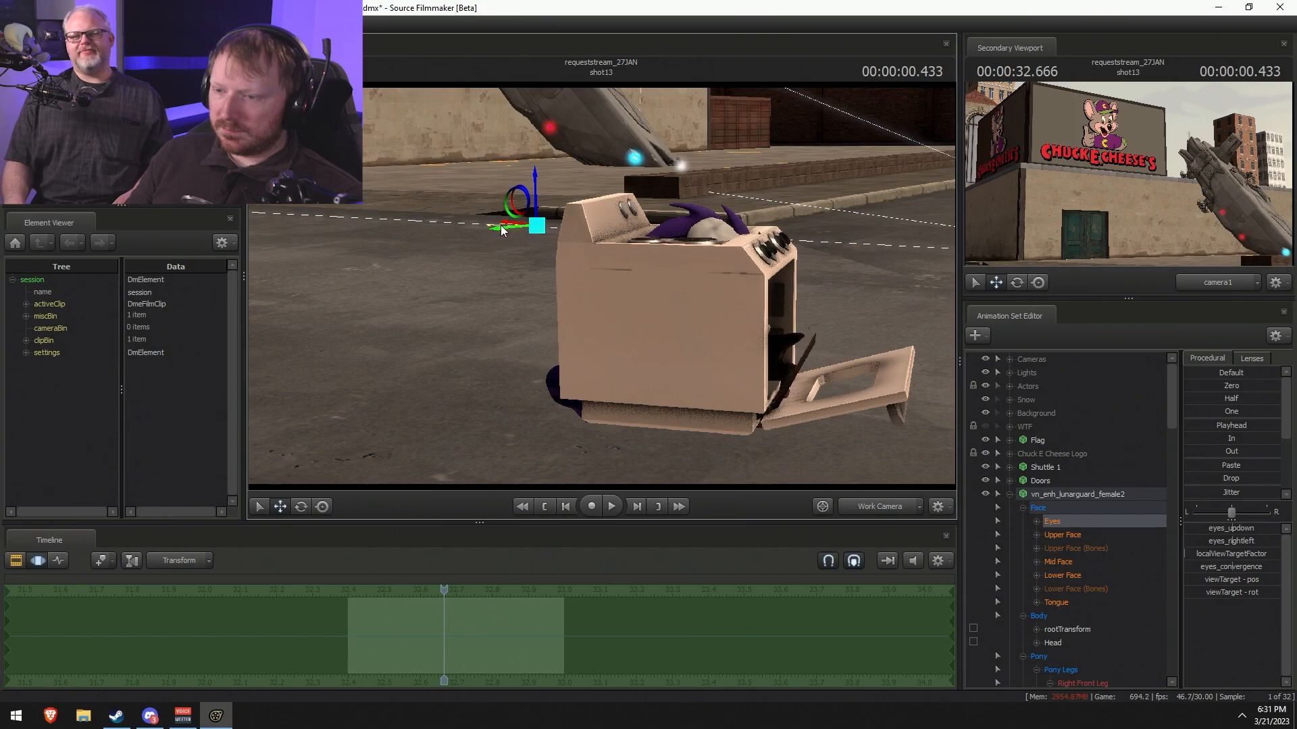
{"action": "left_click_drag", "start_coordinate": [501, 231], "coordinate": [1062, 362]}
{"action": "key", "text": "s"}
{"action": "left_click_drag", "start_coordinate": [812, 347], "coordinate": [640, 291]}
{"action": "key", "text": "s"}
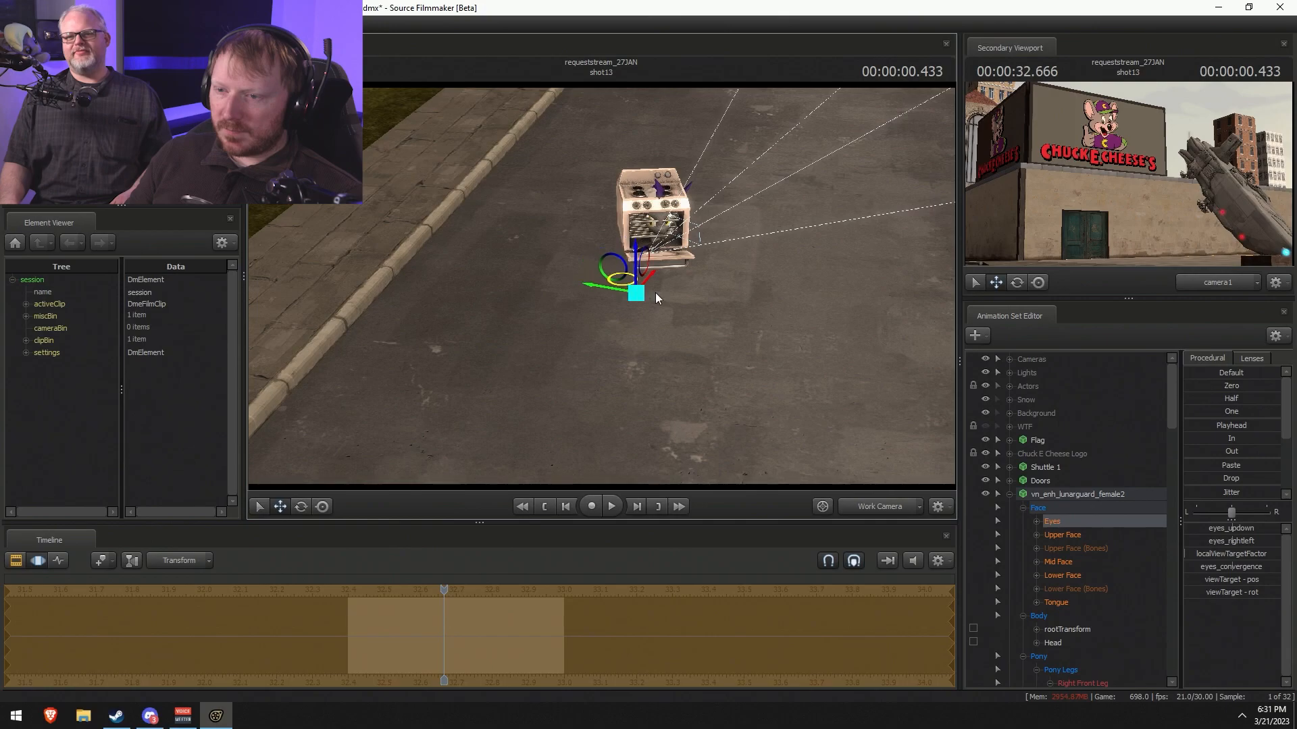
- Unlock the transforms of the trophy_bass1 animation set
{"action": "scroll", "coordinate": [1054, 606], "scroll_direction": "down", "scroll_amount": 10}
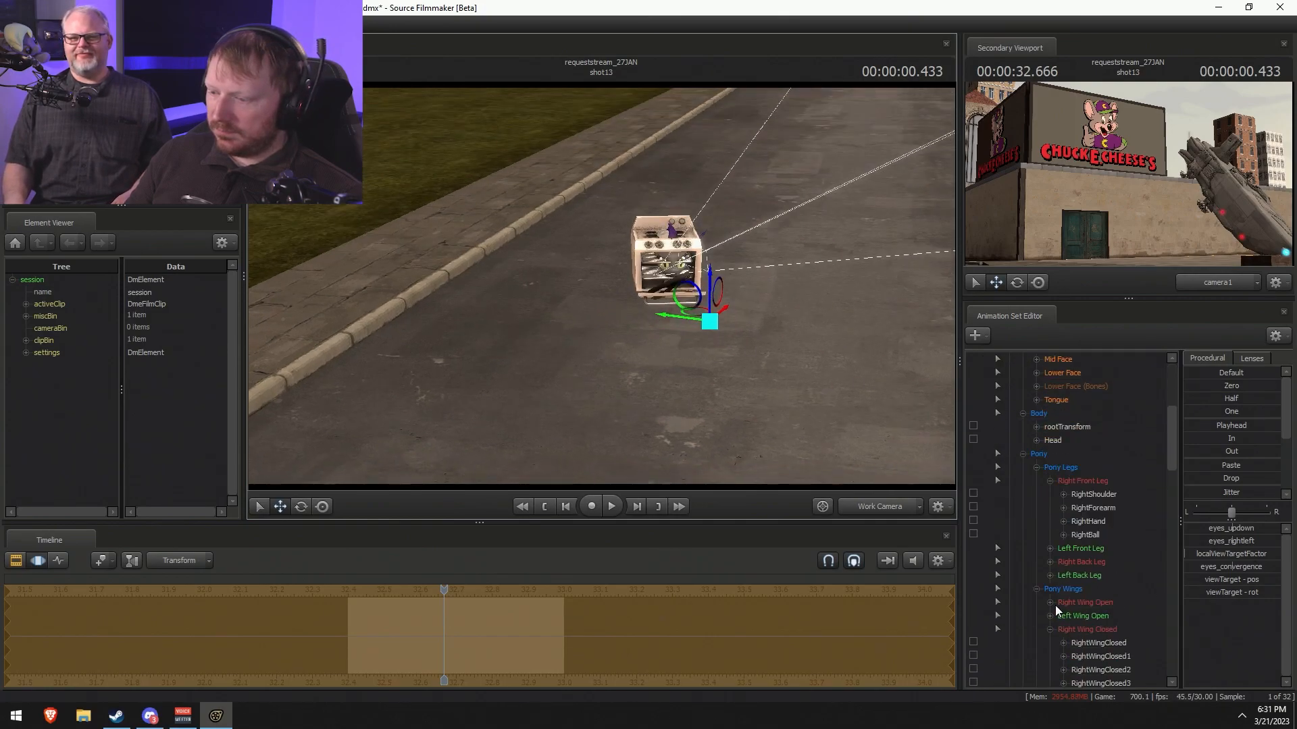
{"action": "scroll", "coordinate": [1060, 603], "scroll_direction": "down", "scroll_amount": 10}
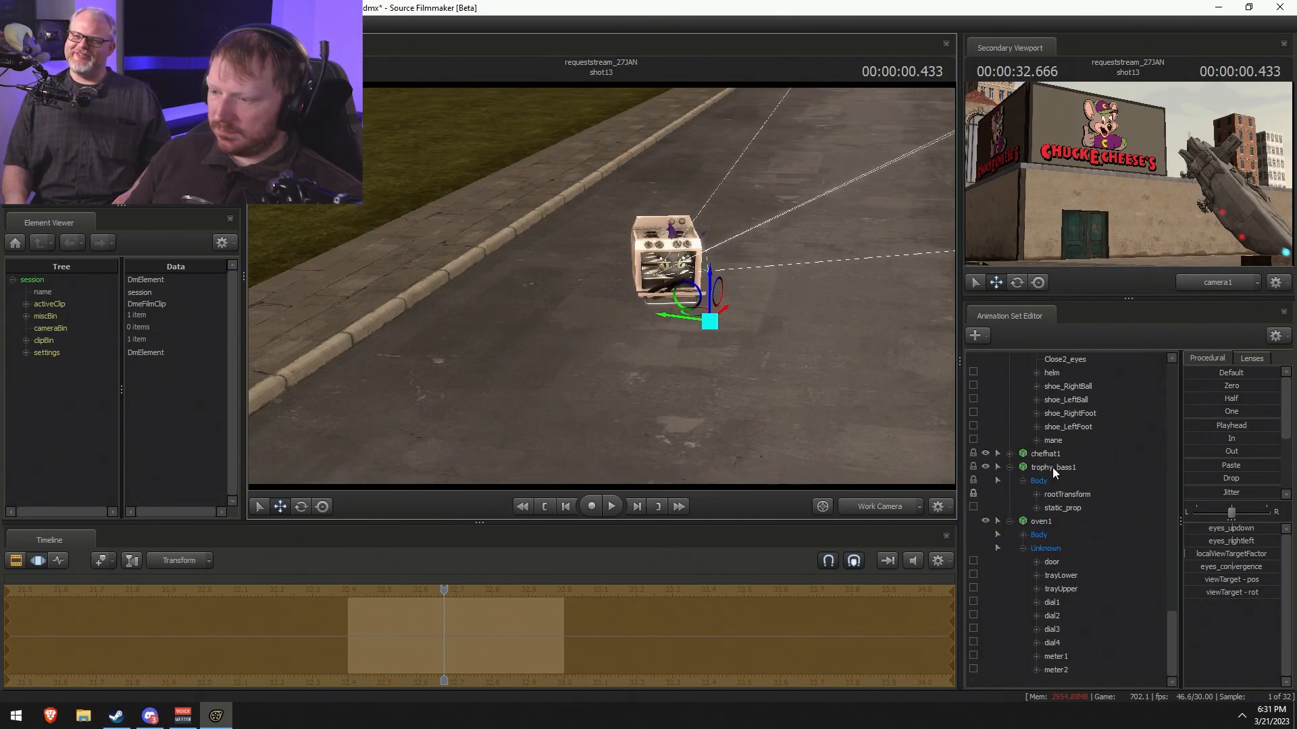
{"action": "left_click", "coordinate": [1052, 467]}
{"action": "right_click", "coordinate": [1052, 471]}
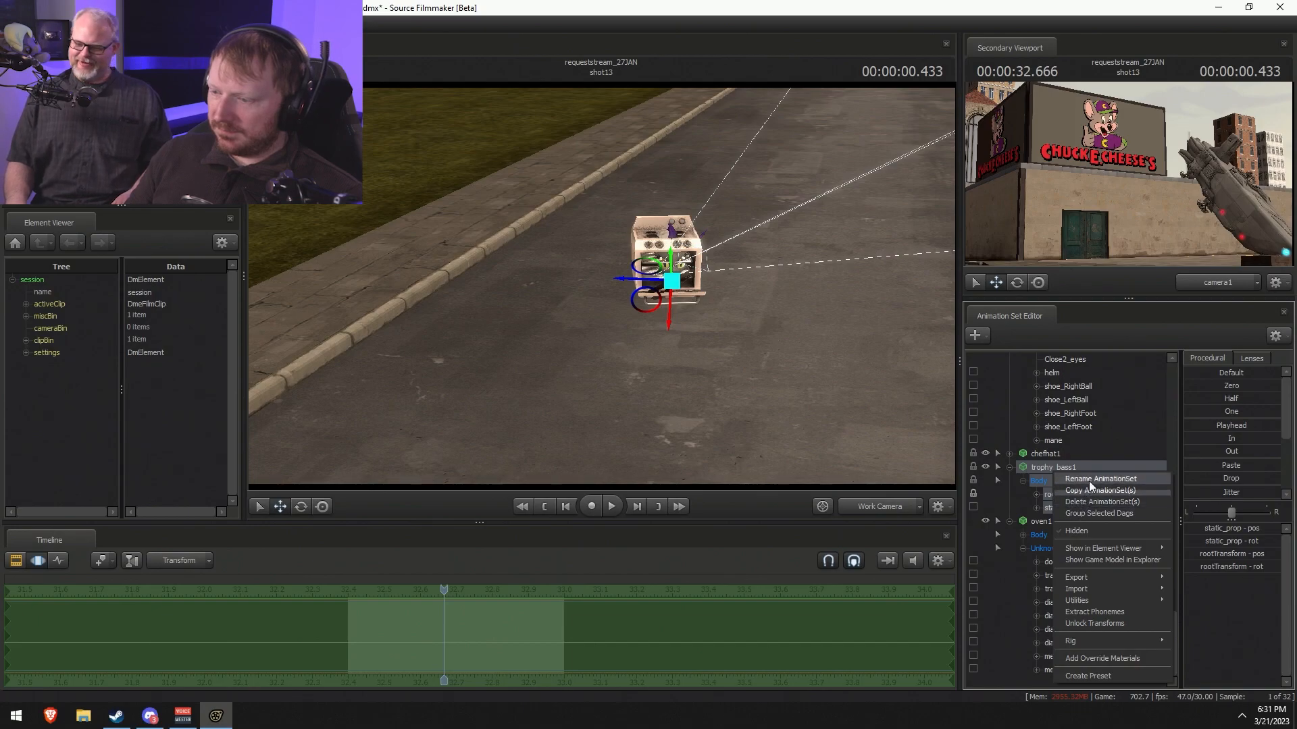
{"action": "left_click", "coordinate": [1087, 624]}
- Move and rotate the bass trophy so it stands inside the oven beside the pony's head
{"action": "key", "text": "w"}
{"action": "left_click_drag", "start_coordinate": [711, 374], "coordinate": [763, 351]}
{"action": "left_click_drag", "start_coordinate": [602, 287], "coordinate": [531, 342]}
{"action": "key", "text": "e"}
{"action": "key", "text": "w"}
{"action": "key", "text": "e"}
{"action": "mouse_move", "coordinate": [851, 327]}
{"action": "left_mouse_down", "text": "alt"}
{"action": "mouse_move", "coordinate": [848, 284]}
{"action": "mouse_move", "coordinate": [851, 326]}
{"action": "left_mouse_up", "text": "alt"}
{"action": "left_click_drag", "start_coordinate": [666, 328], "coordinate": [641, 312]}
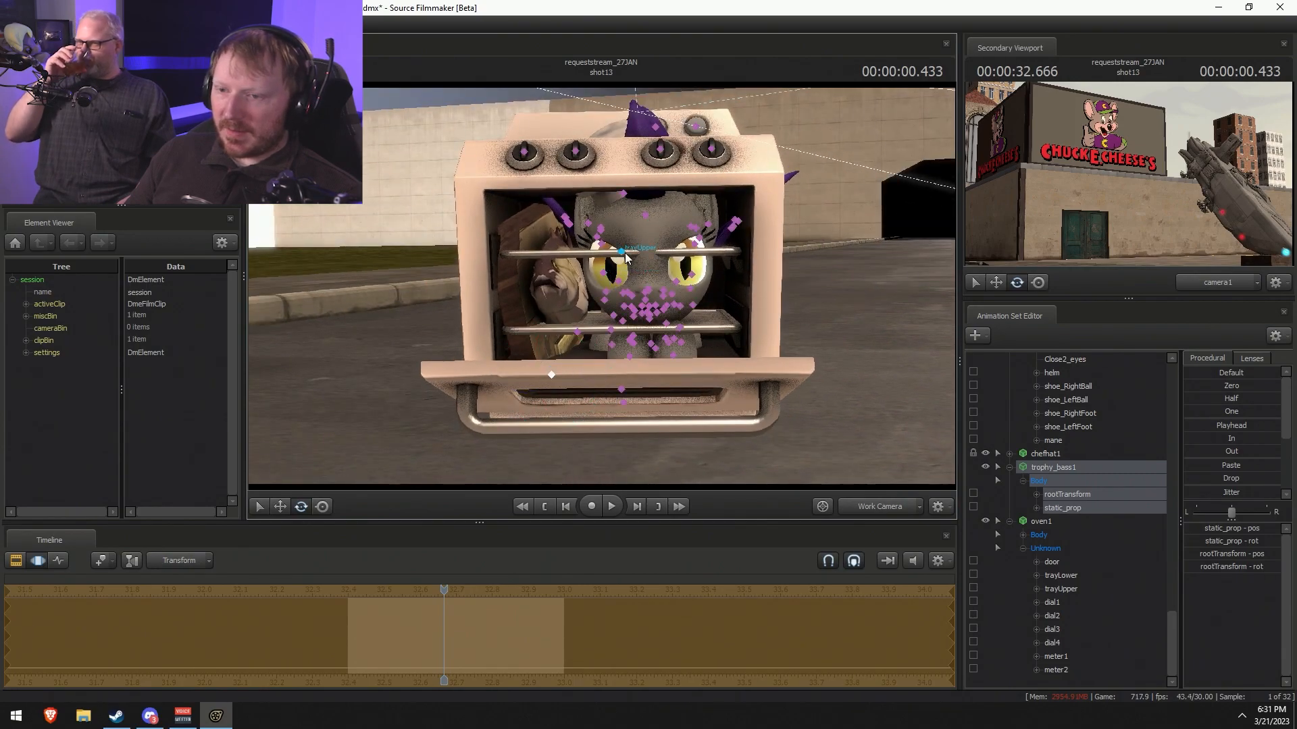
- Move the oven's trayUpper and trayLower racks out of view, clearing the opening in front of the pony
{"action": "left_click", "coordinate": [625, 251]}
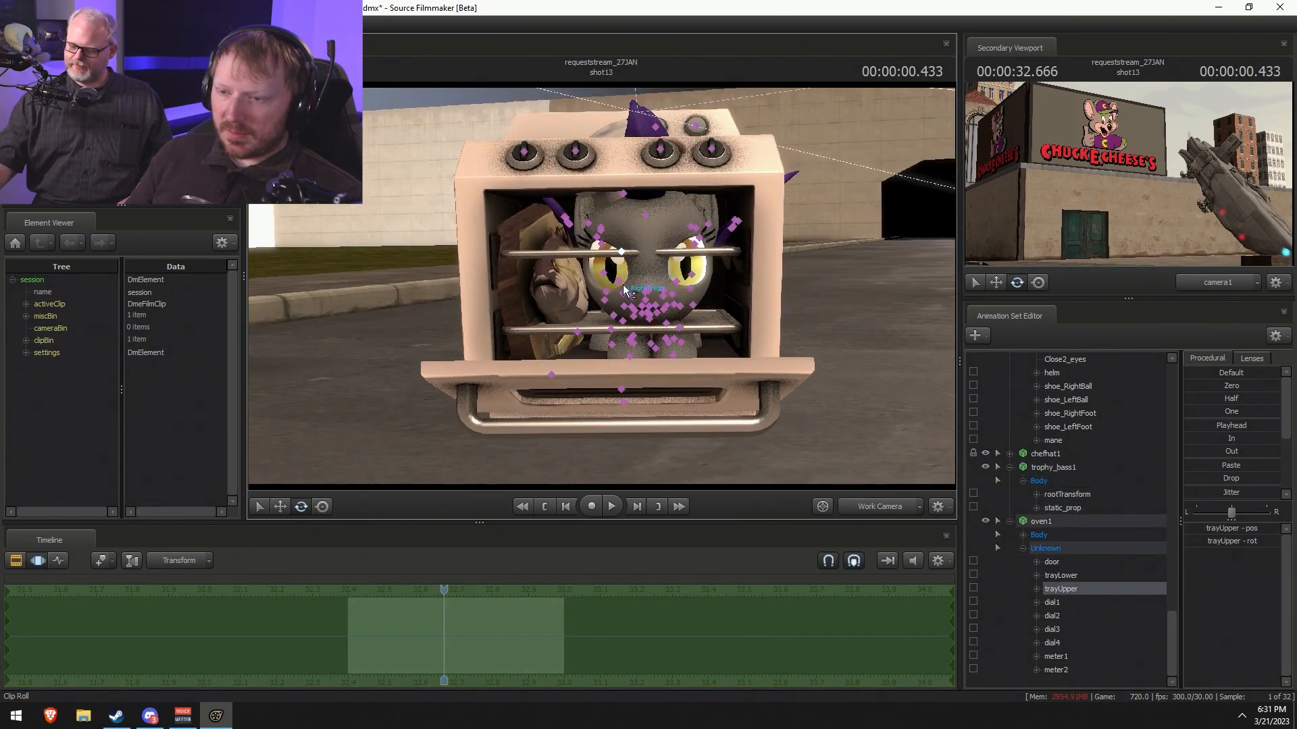
{"action": "left_click", "coordinate": [625, 322], "text": "ctrl"}
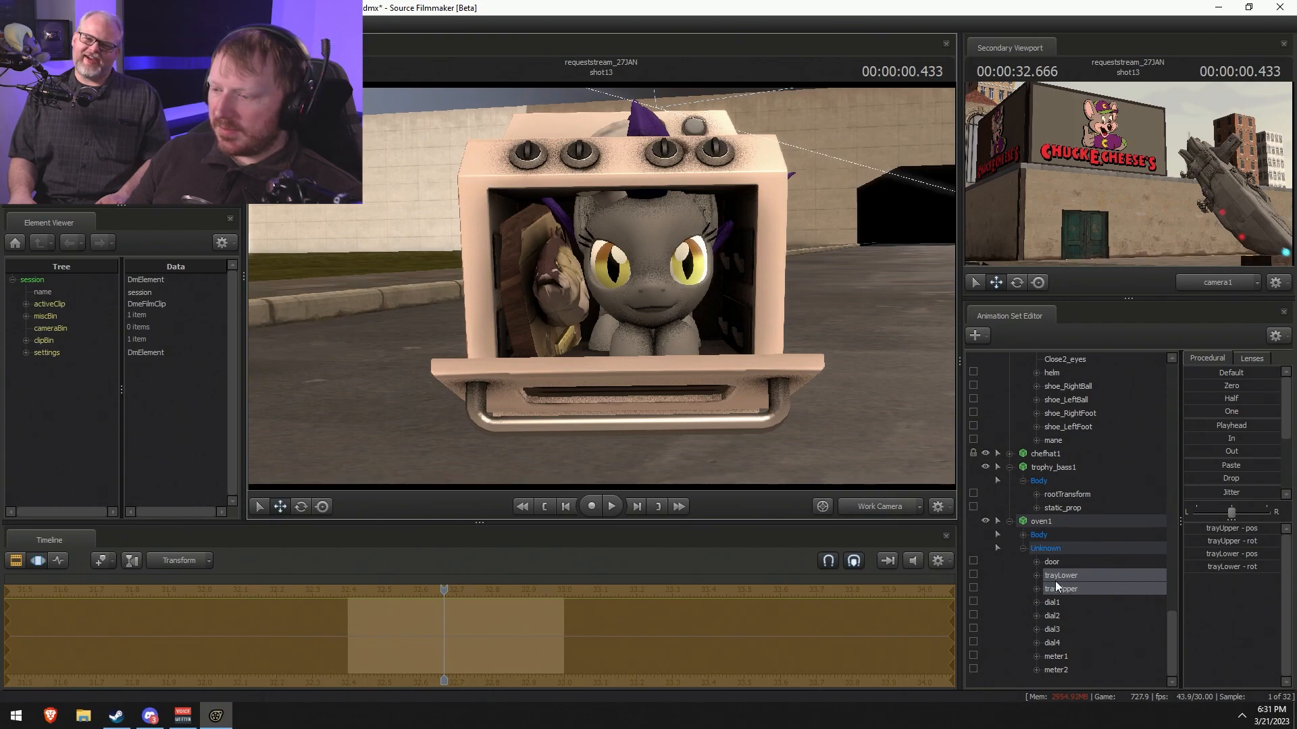
- Raise the Sad_eyes slider in the pony's Upper Face controls to its maximum
{"action": "scroll", "coordinate": [1034, 550], "scroll_direction": "up", "scroll_amount": 15}
{"action": "scroll", "coordinate": [1072, 574], "scroll_direction": "up", "scroll_amount": 7}
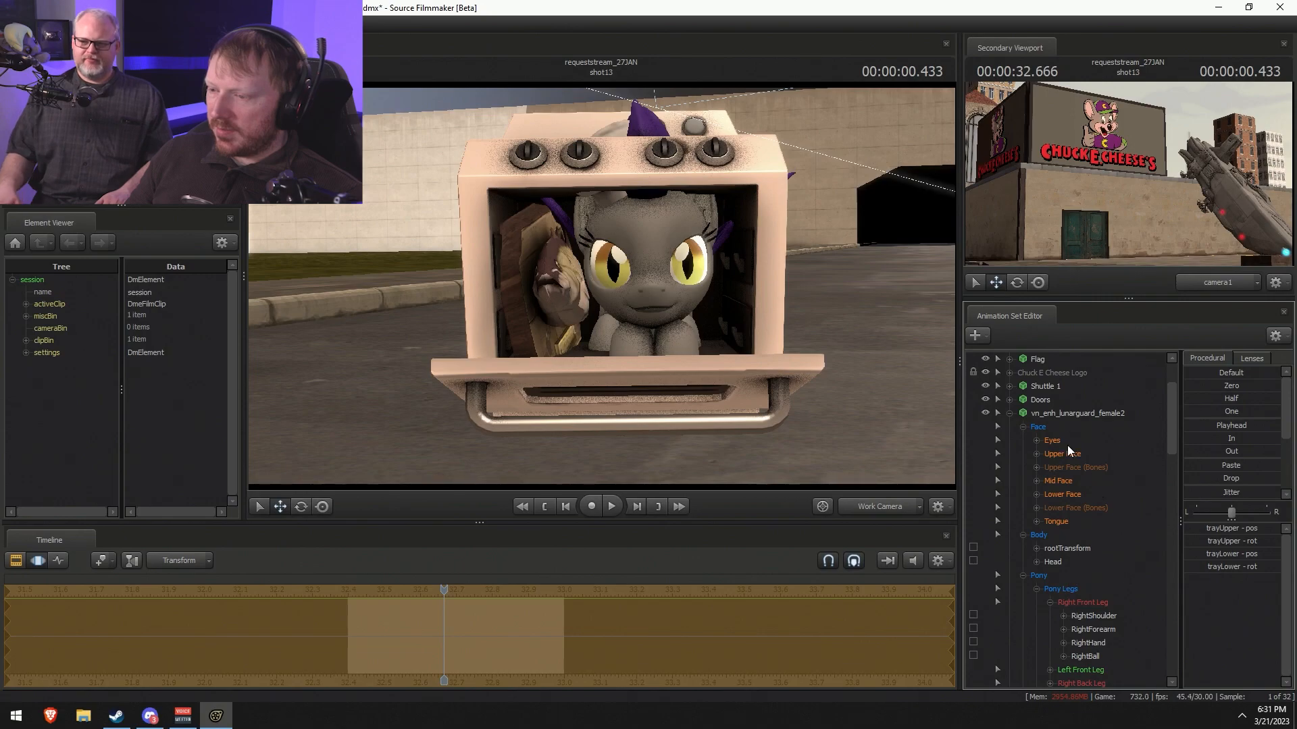
{"action": "left_click", "coordinate": [1057, 495]}
{"action": "left_click", "coordinate": [1047, 457]}
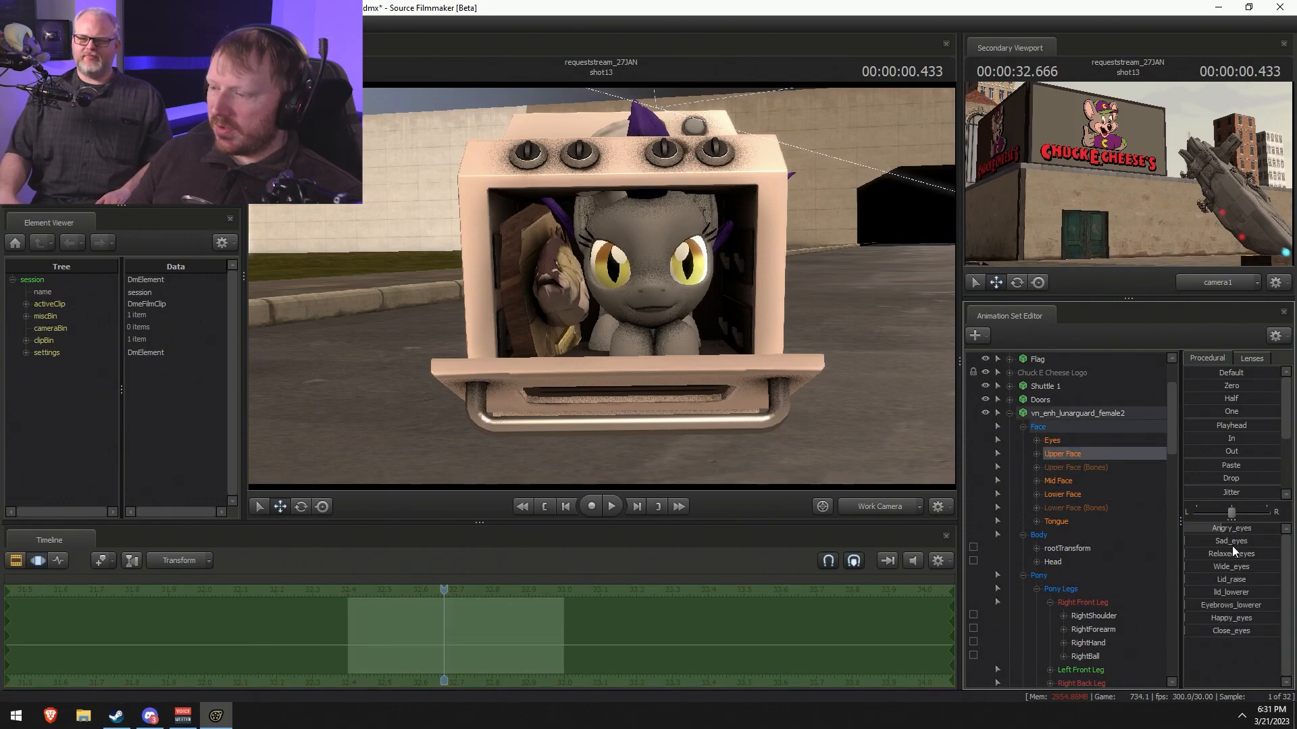
{"action": "left_click_drag", "start_coordinate": [1198, 542], "coordinate": [1273, 542]}
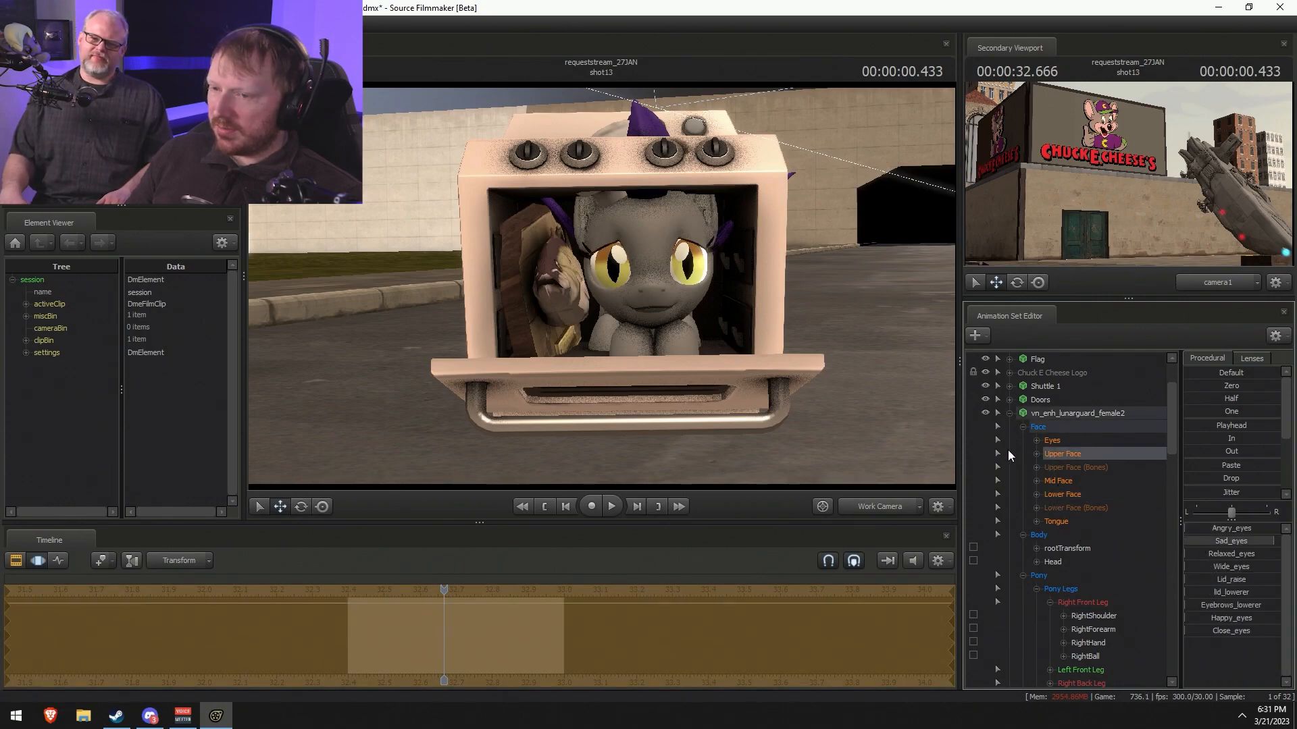
- Give the pony a frowning mouth by raising the Mouth_frown slider in its Lower Face controls
{"action": "left_click", "coordinate": [1063, 494]}
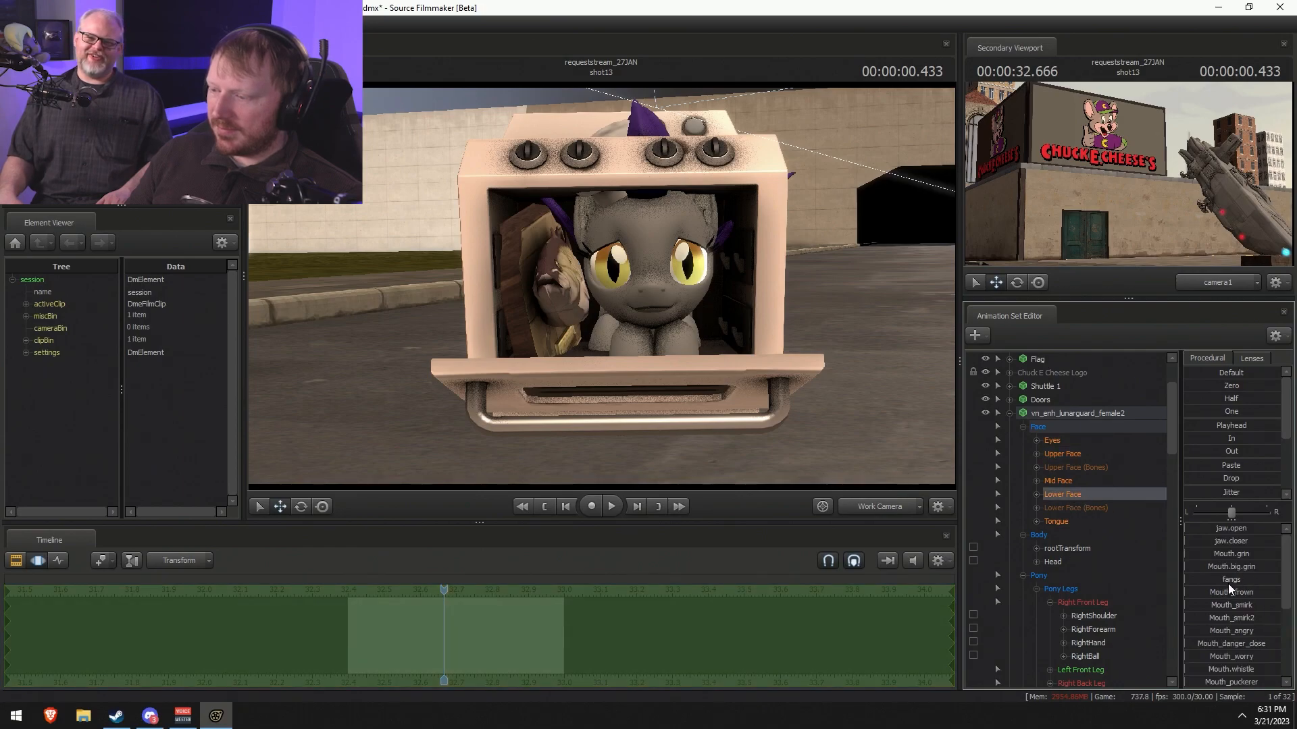
{"action": "left_click_drag", "start_coordinate": [1217, 595], "coordinate": [1250, 594]}
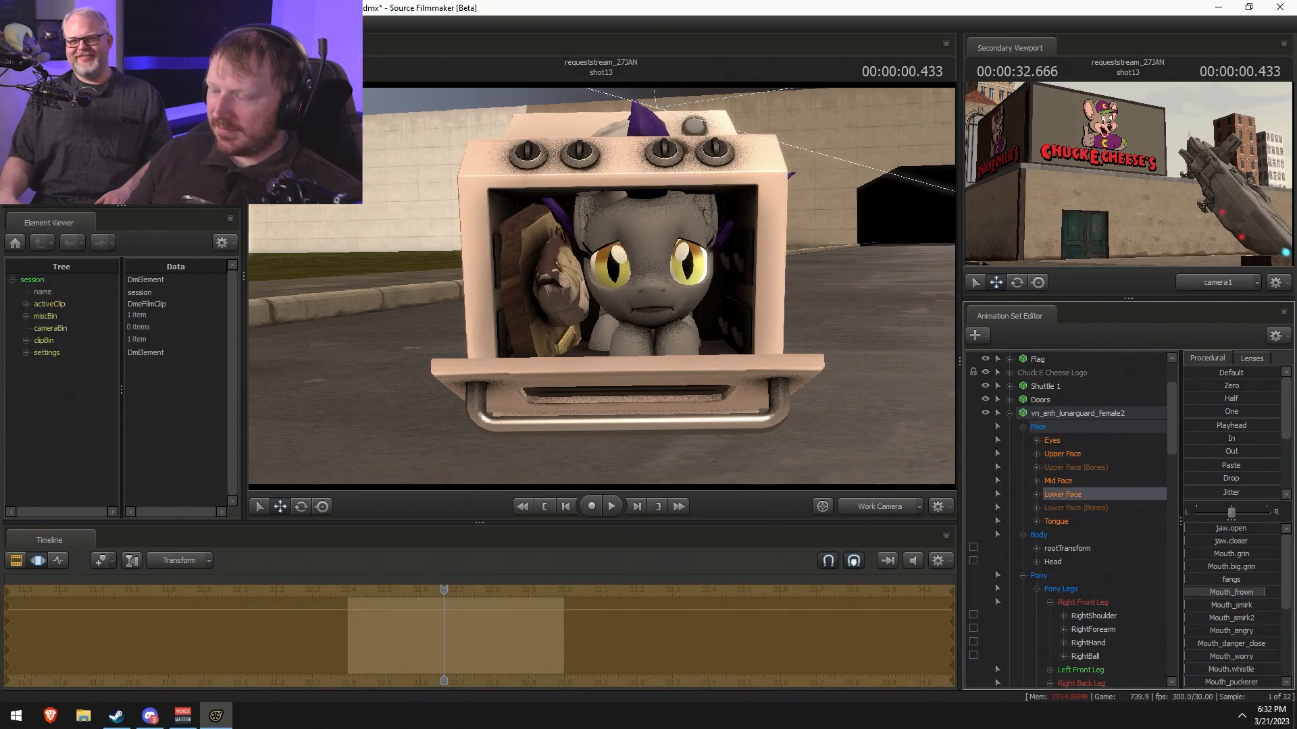
{"action": "left_click_drag", "start_coordinate": [585, 358], "coordinate": [598, 344]}
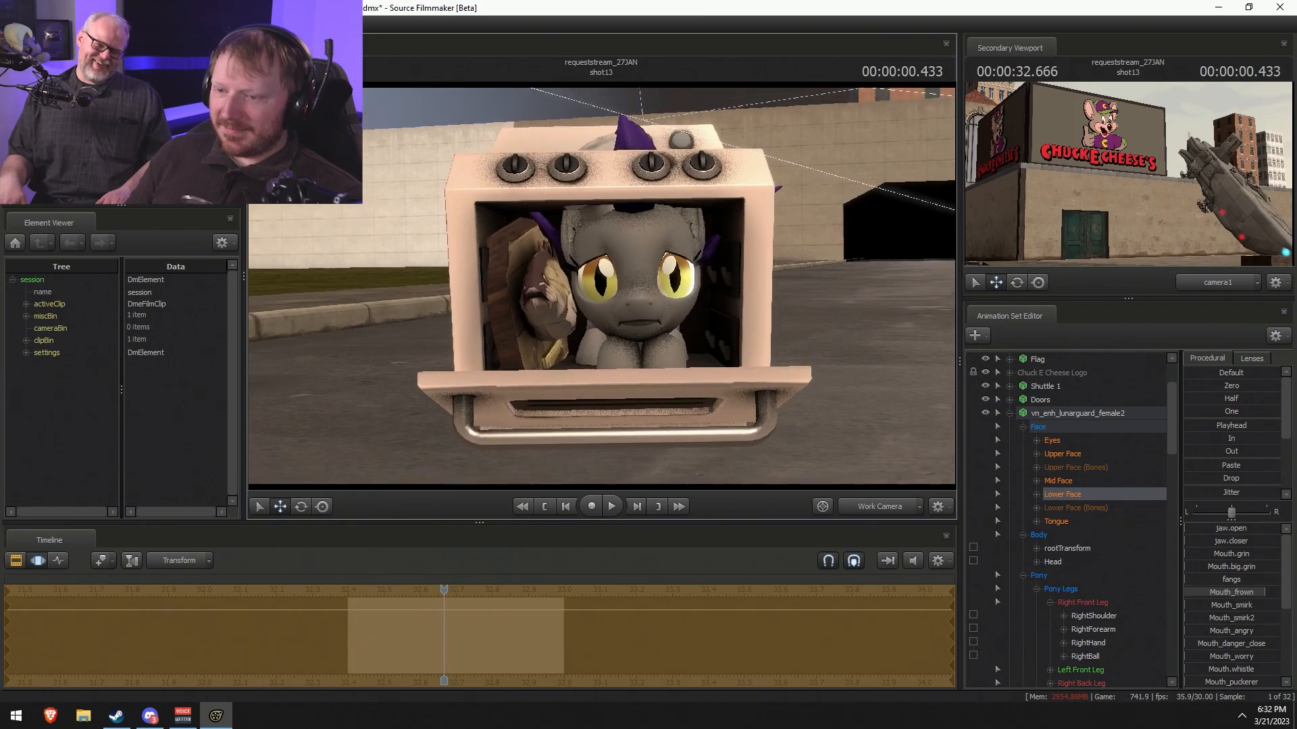
- Try to rotate the oven's door upward towards its closed position, and undo the skewed rotation
{"action": "left_click", "coordinate": [607, 404]}
{"action": "key", "text": "e"}
{"action": "left_click_drag", "start_coordinate": [623, 429], "coordinate": [633, 376]}
{"action": "left_click_drag", "start_coordinate": [723, 405], "coordinate": [603, 291], "text": "alt"}
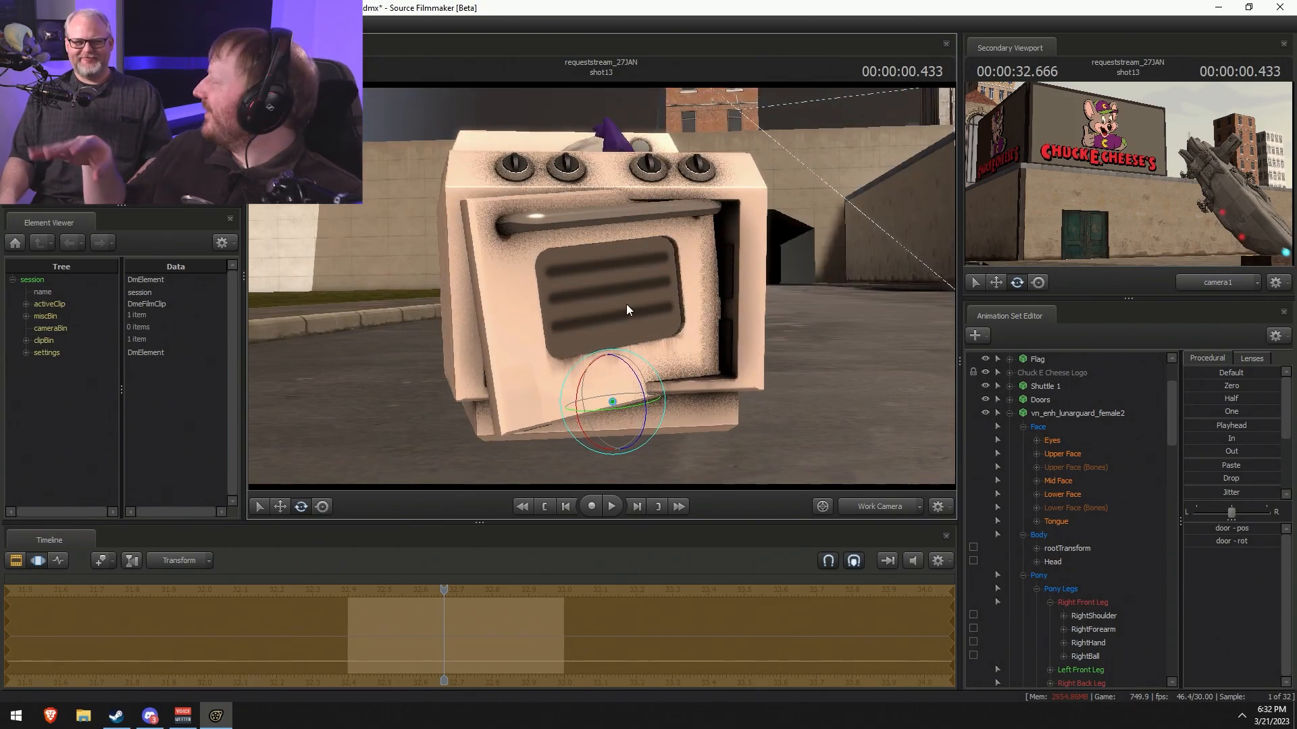
{"action": "key", "text": "ctrl+z"}
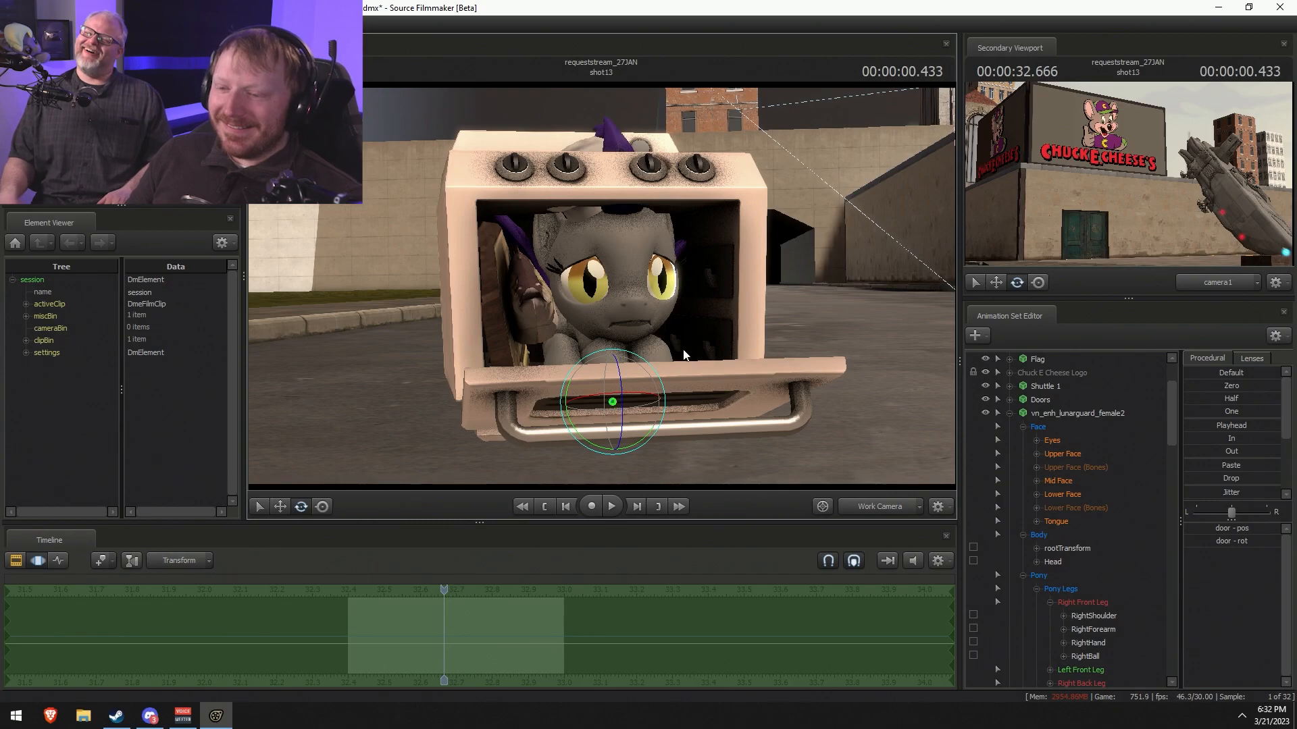
- Rotate the oven's door up until it closes flush over the pony and the bass trophy
{"action": "left_click_drag", "start_coordinate": [751, 400], "coordinate": [892, 393], "text": "alt"}
{"action": "left_click_drag", "start_coordinate": [628, 379], "coordinate": [475, 324], "text": "alt"}
{"action": "key", "text": "w"}
{"action": "left_click_drag", "start_coordinate": [599, 271], "coordinate": [588, 328]}
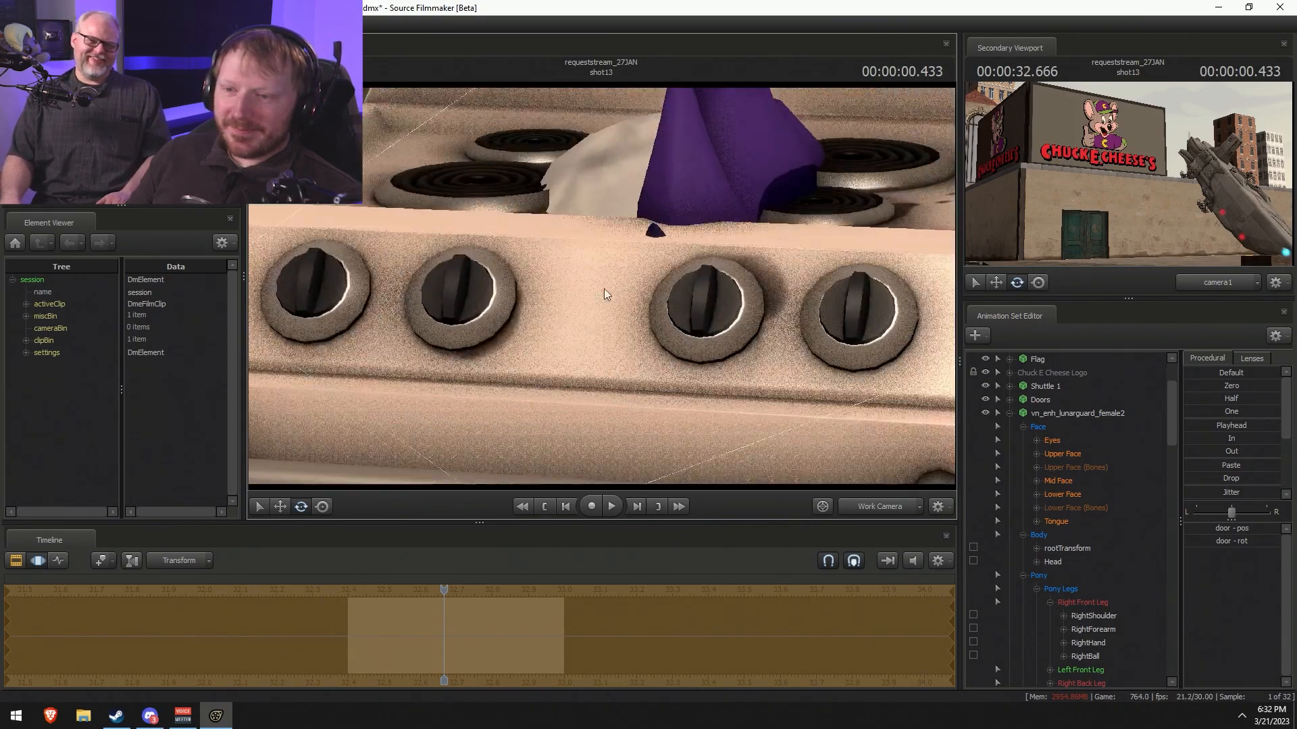
{"action": "left_click_drag", "start_coordinate": [645, 380], "coordinate": [661, 311]}
{"action": "key", "text": "s"}
{"action": "key", "text": "w"}
{"action": "key", "text": "s"}
- Add override materials to the oven1 animation set
{"action": "key", "text": "F2"}
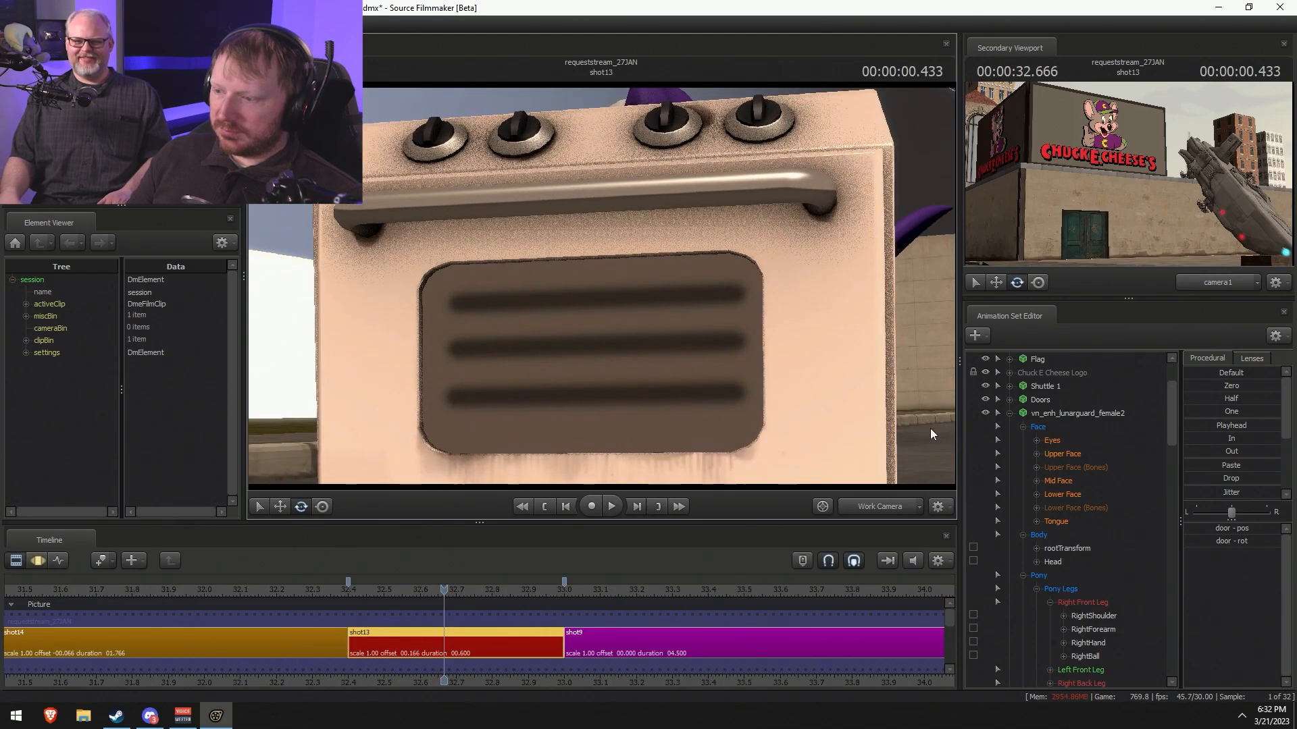
{"action": "key", "text": "F3"}
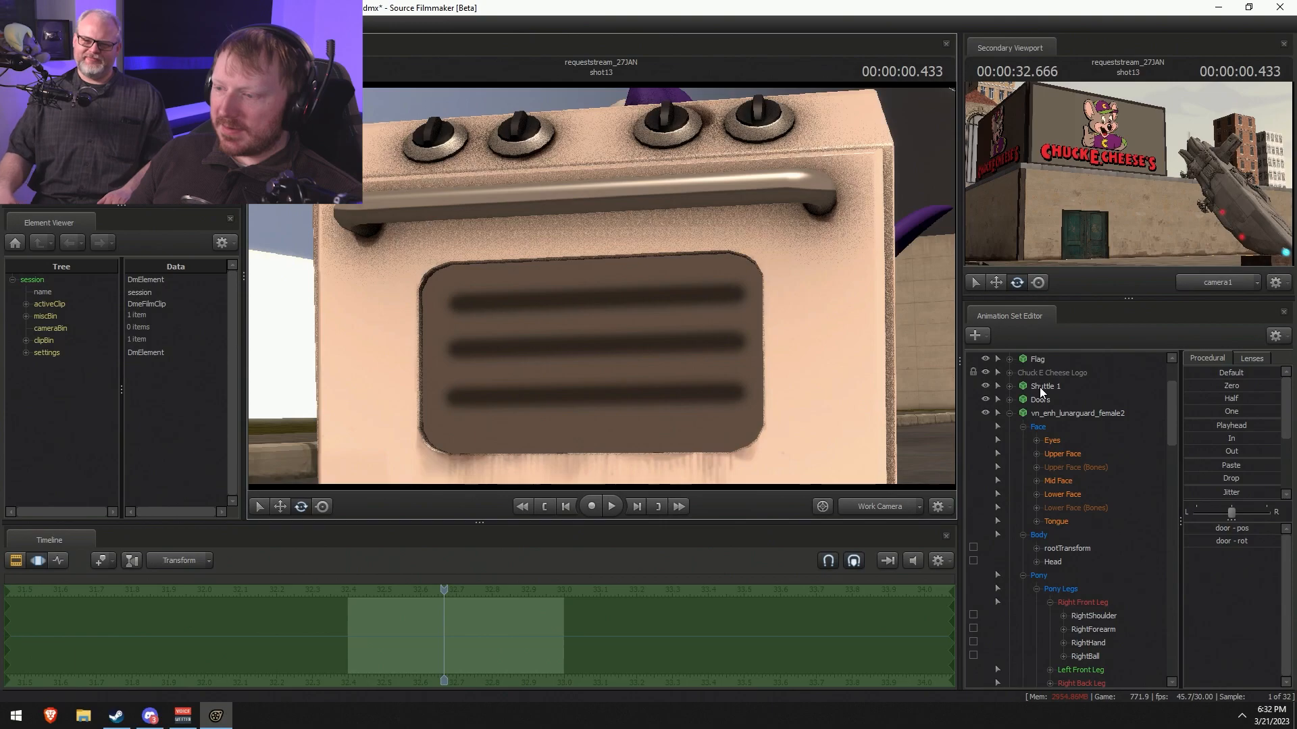
{"action": "scroll", "coordinate": [1043, 453], "scroll_direction": "down", "scroll_amount": 4}
{"action": "scroll", "coordinate": [1060, 496], "scroll_direction": "down", "scroll_amount": 10}
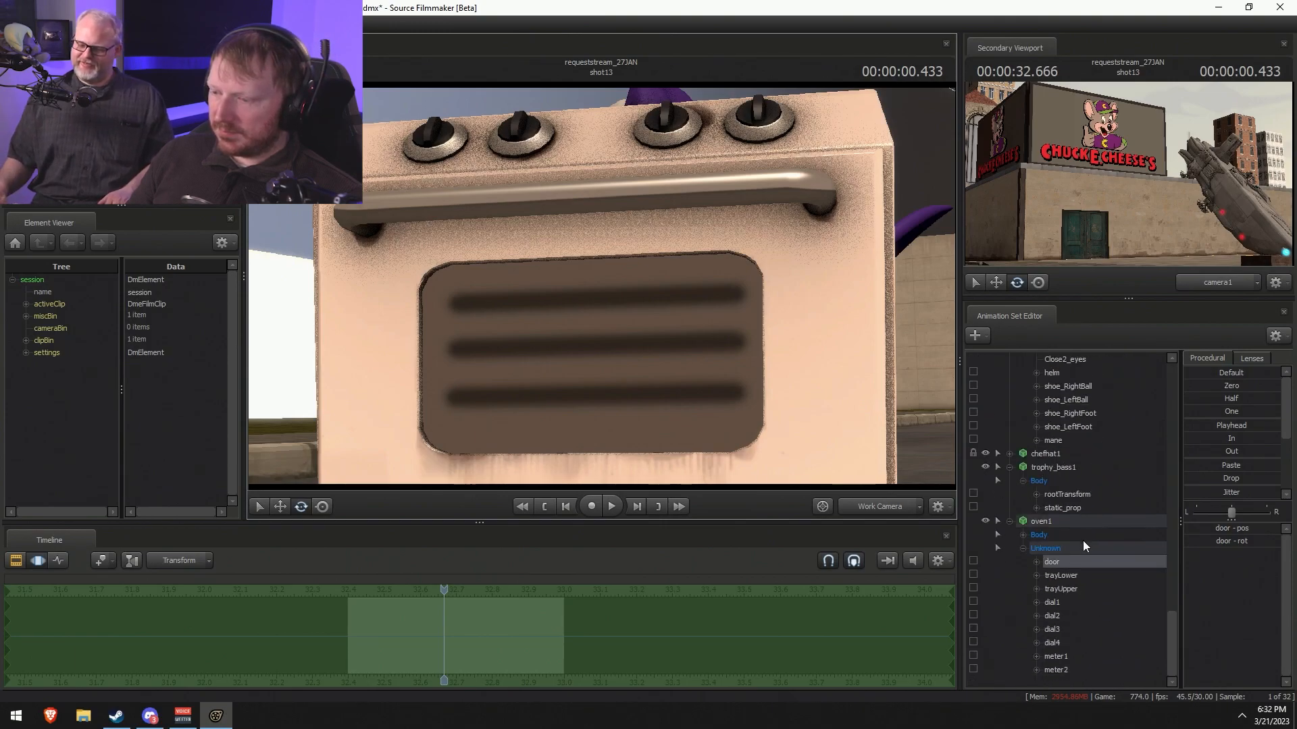
{"action": "right_click", "coordinate": [1080, 525]}
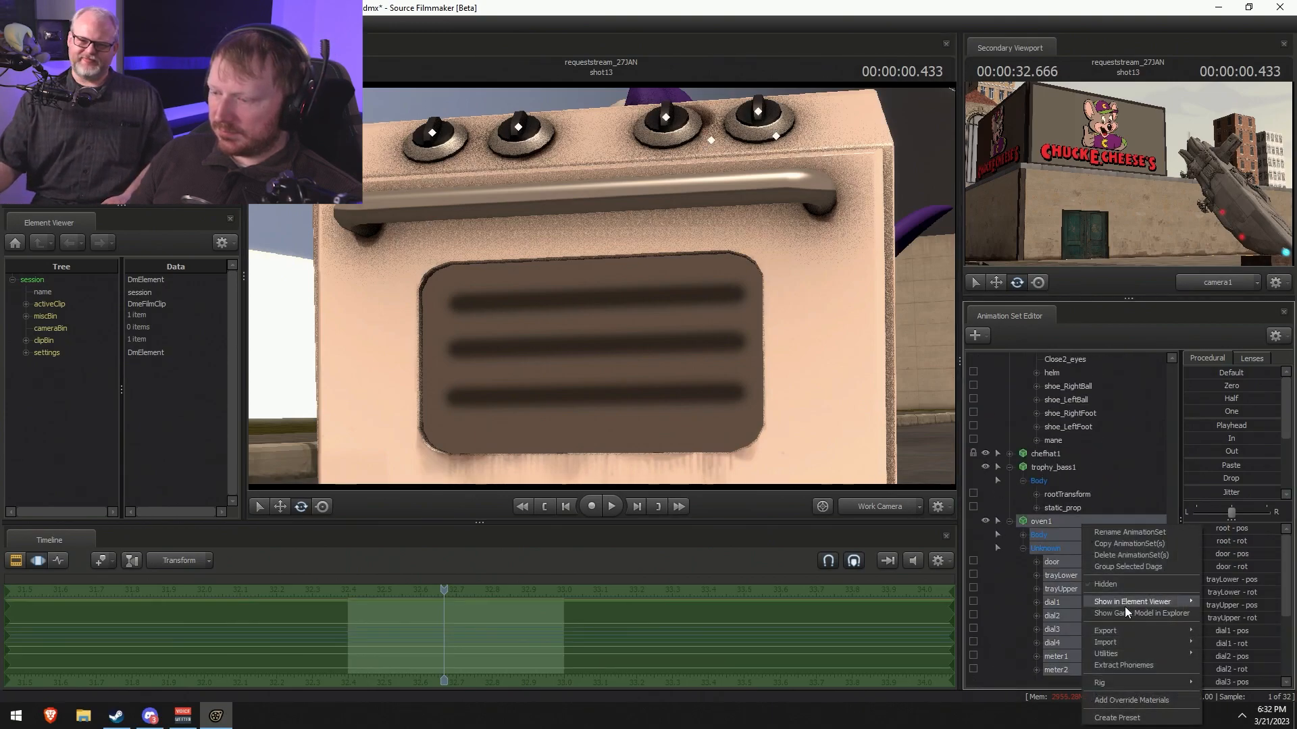
{"action": "left_click", "coordinate": [1116, 698]}
- Show oven1's game model in the Element Viewer and expand its materials
{"action": "right_click", "coordinate": [1051, 521]}
{"action": "mouse_move", "coordinate": [1111, 599]}
{"action": "left_click", "coordinate": [1202, 599]}
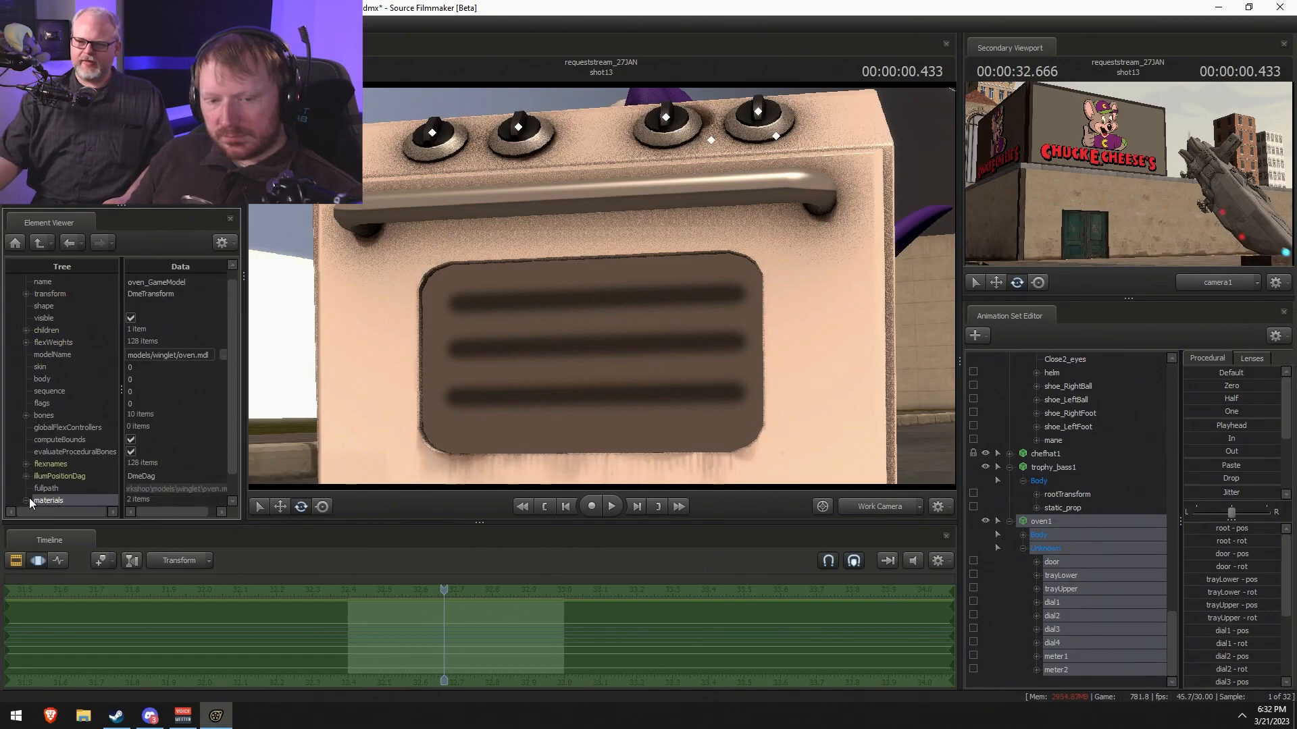
{"action": "left_click", "coordinate": [28, 499]}
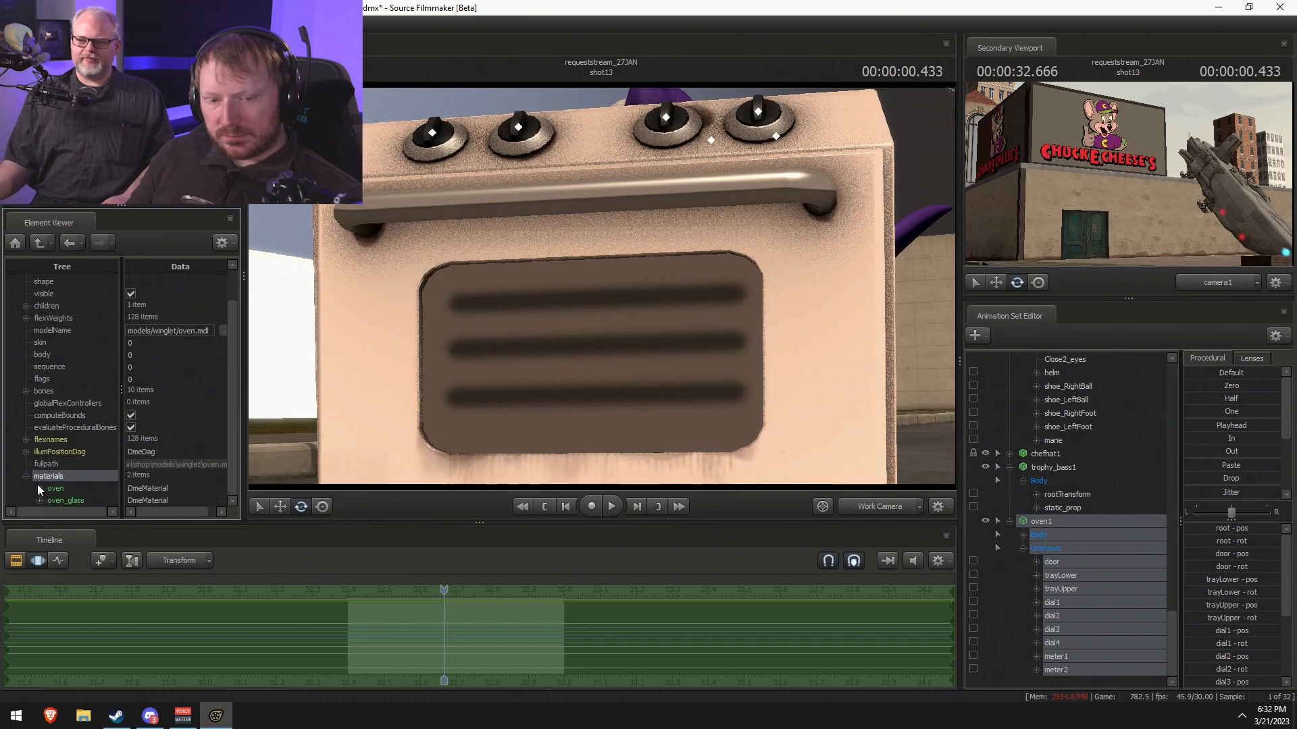
- Add a float attribute named $alpha to the oven_glass material to make the window see-through
{"action": "right_click", "coordinate": [75, 499]}
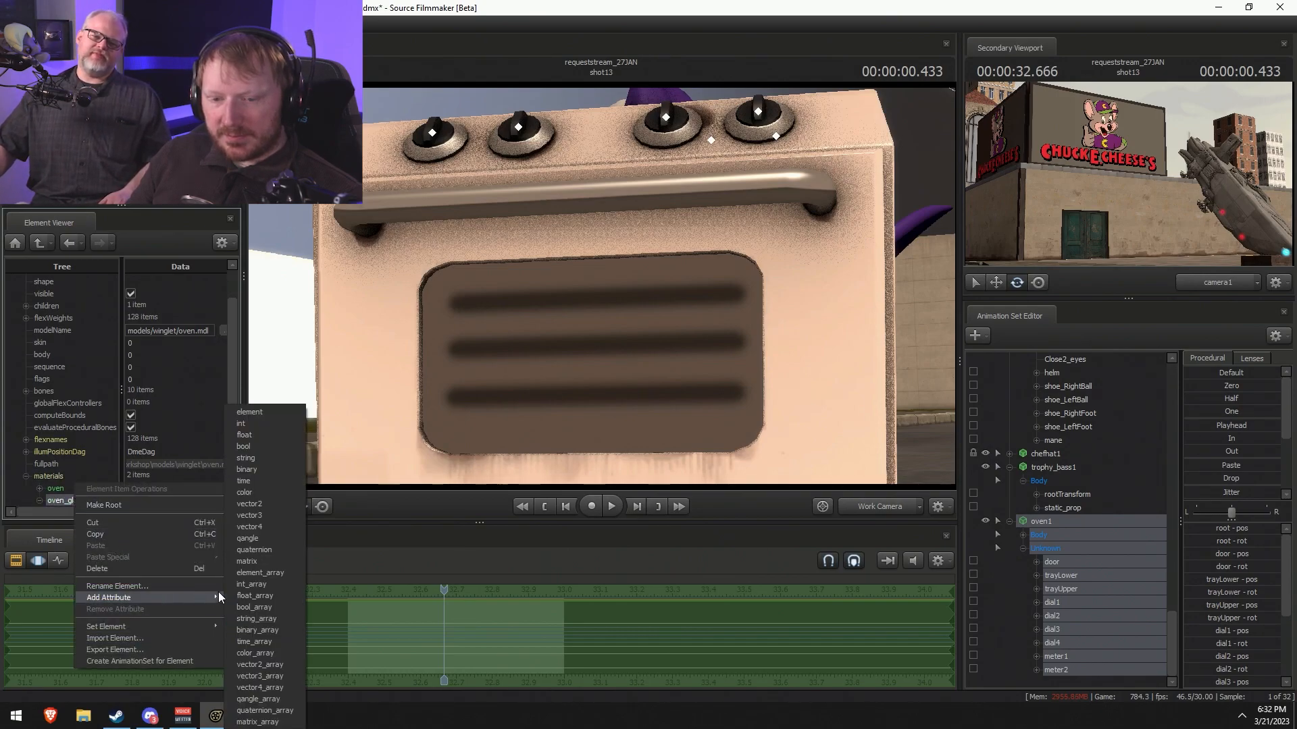
{"action": "mouse_move", "coordinate": [185, 597]}
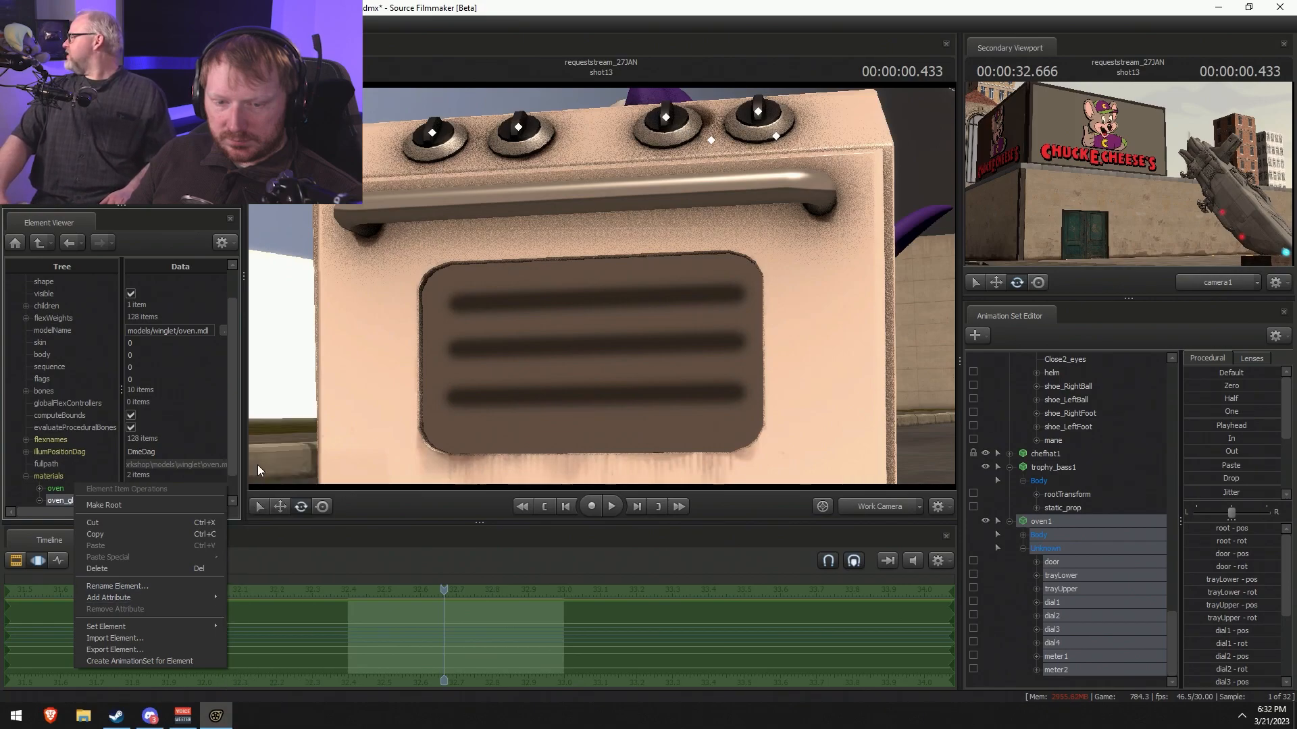
{"action": "left_click", "coordinate": [245, 435]}
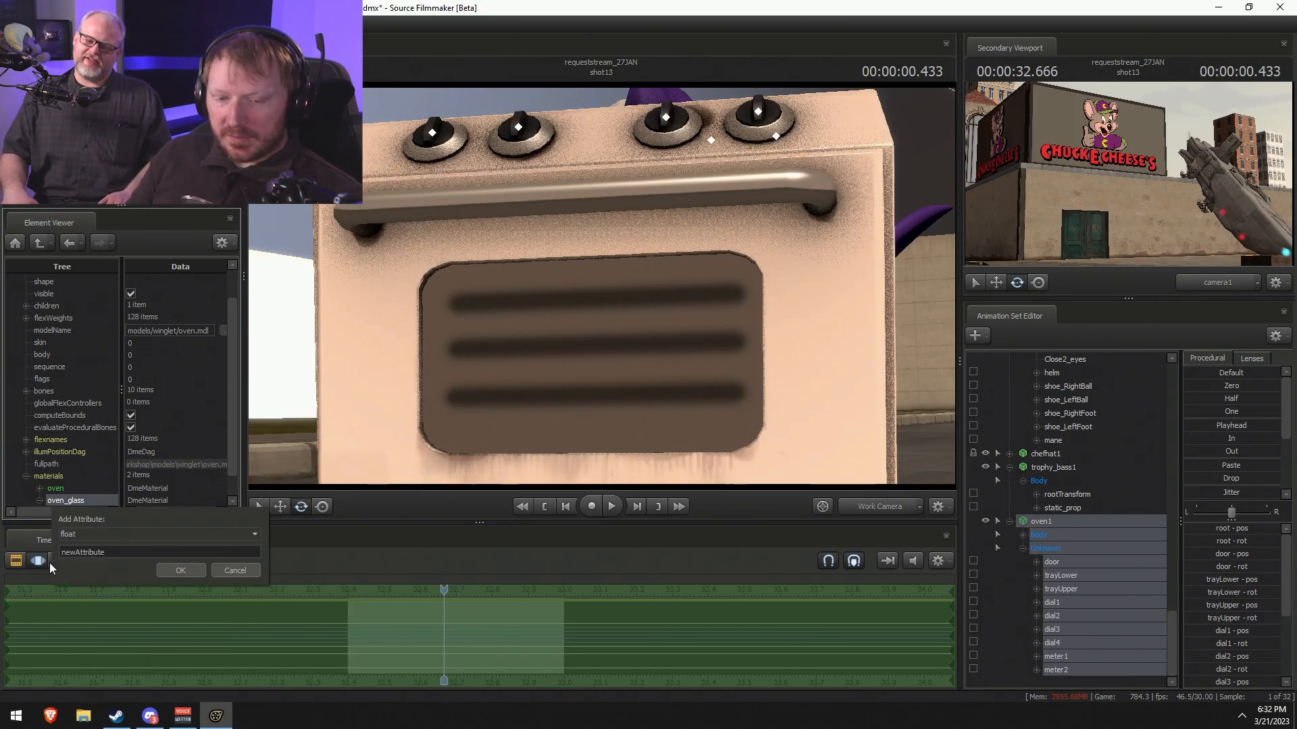
{"action": "left_click", "coordinate": [135, 617]}
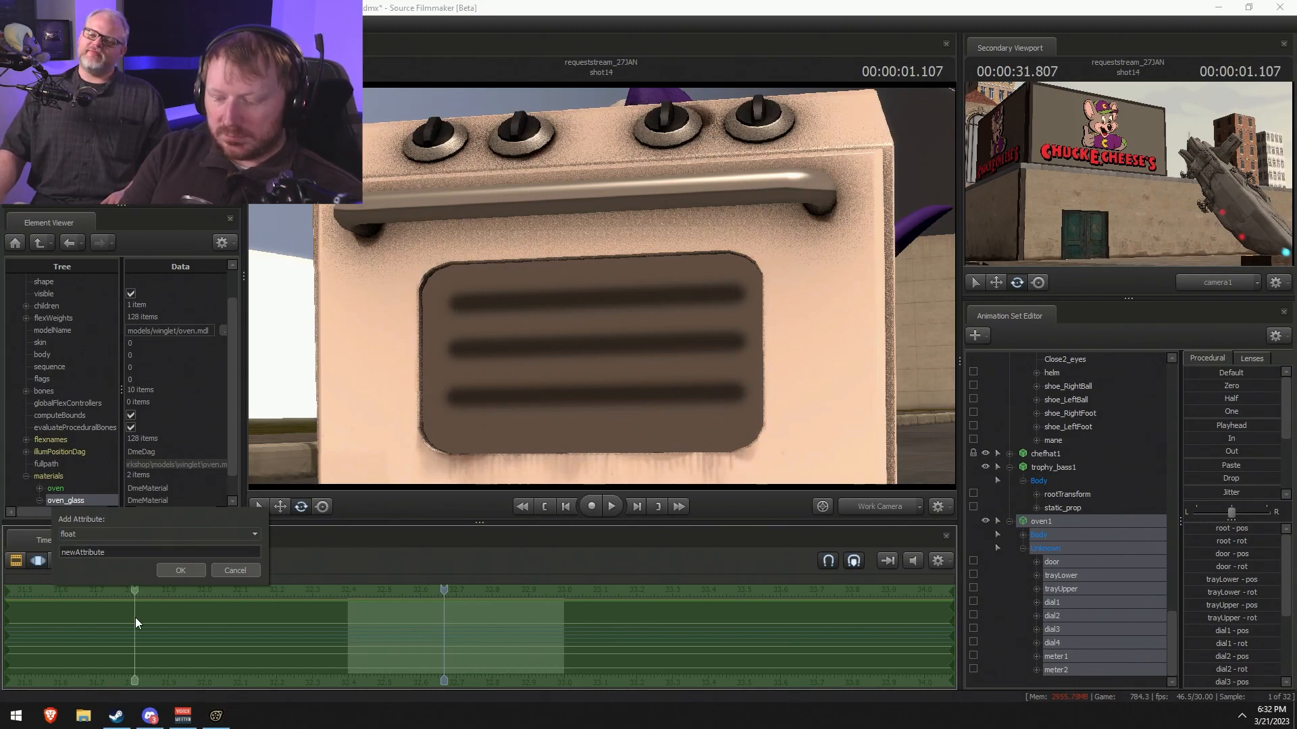
{"action": "type", "text": "$alpha"}
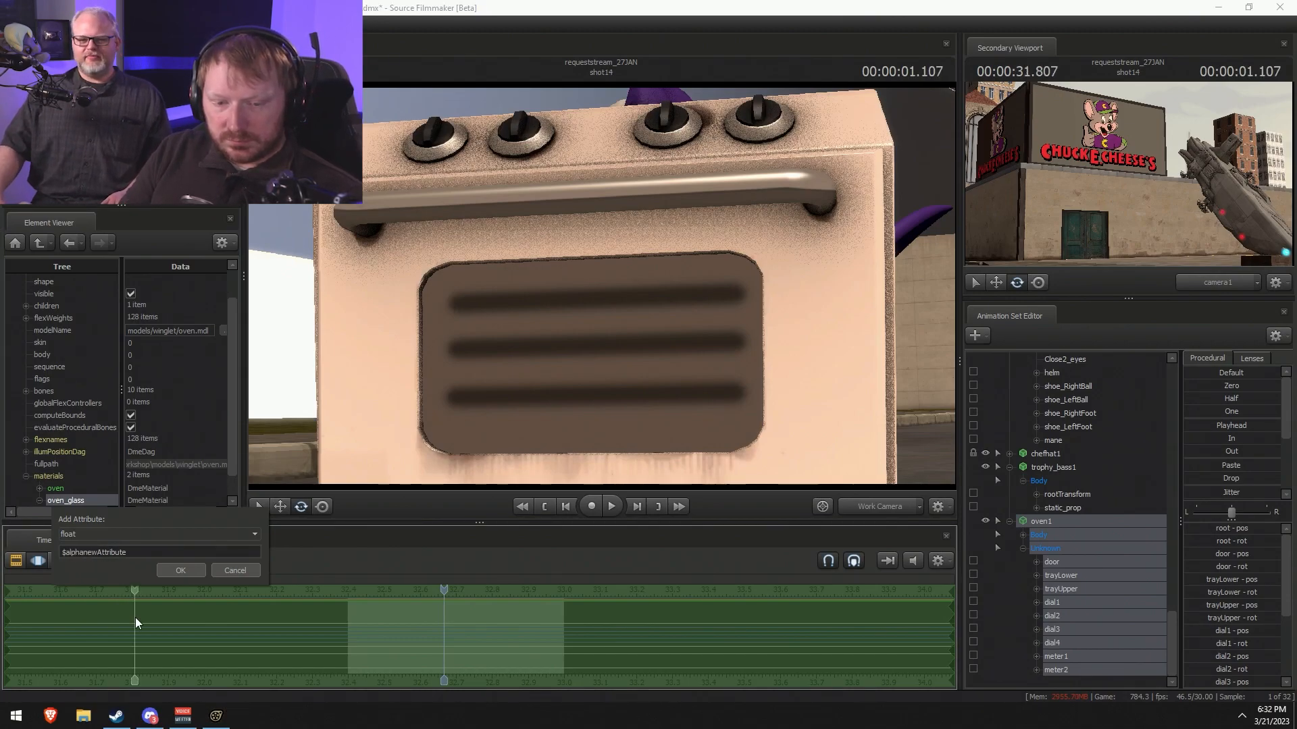
{"action": "key", "text": "Return"}
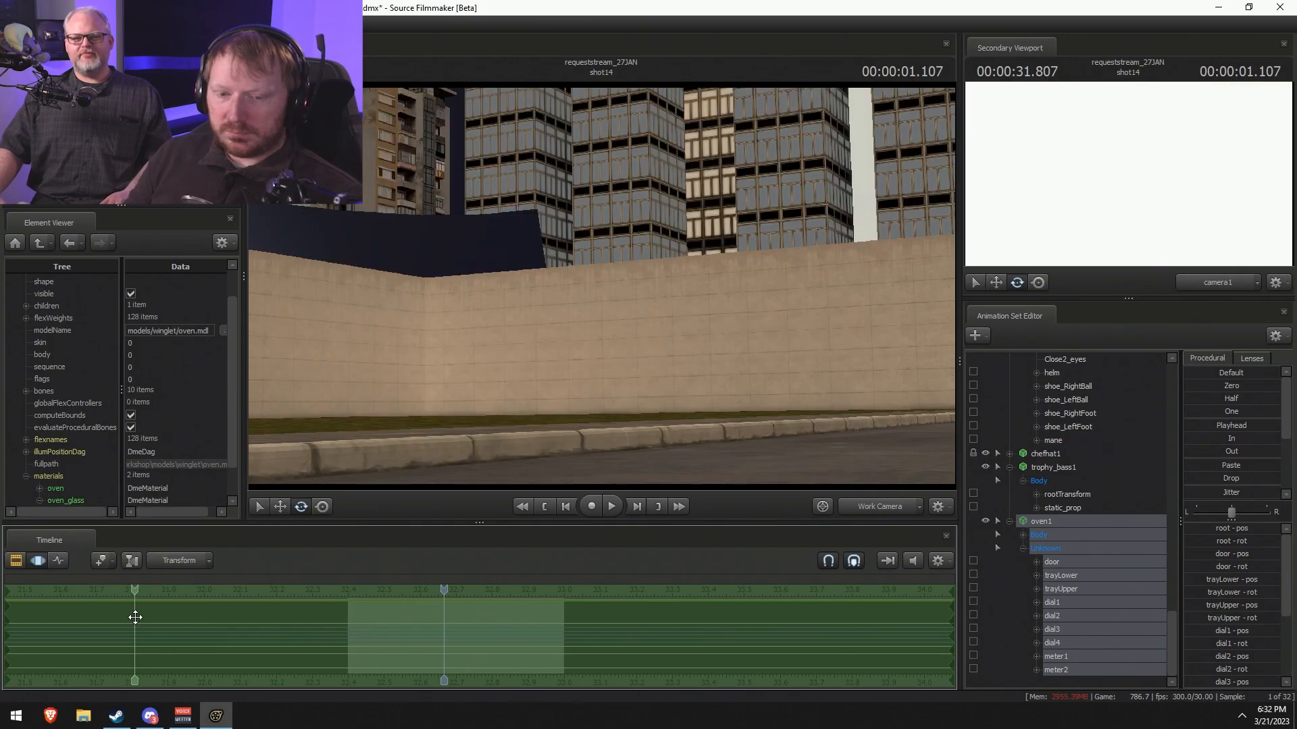
- Return the playhead to 00:00:00.433 in shot13 and frame the front of the closed oven
{"action": "key", "text": "ctrl+1"}
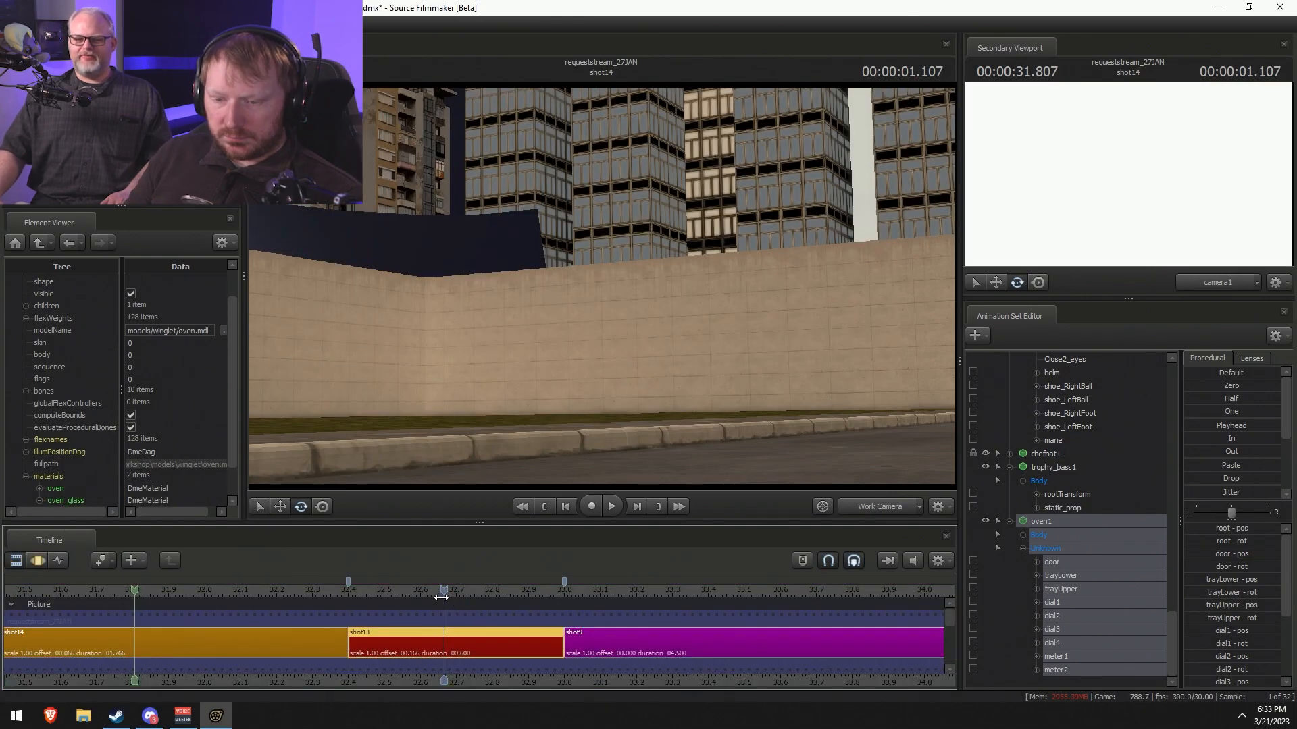
{"action": "left_click_drag", "start_coordinate": [438, 599], "coordinate": [443, 594]}
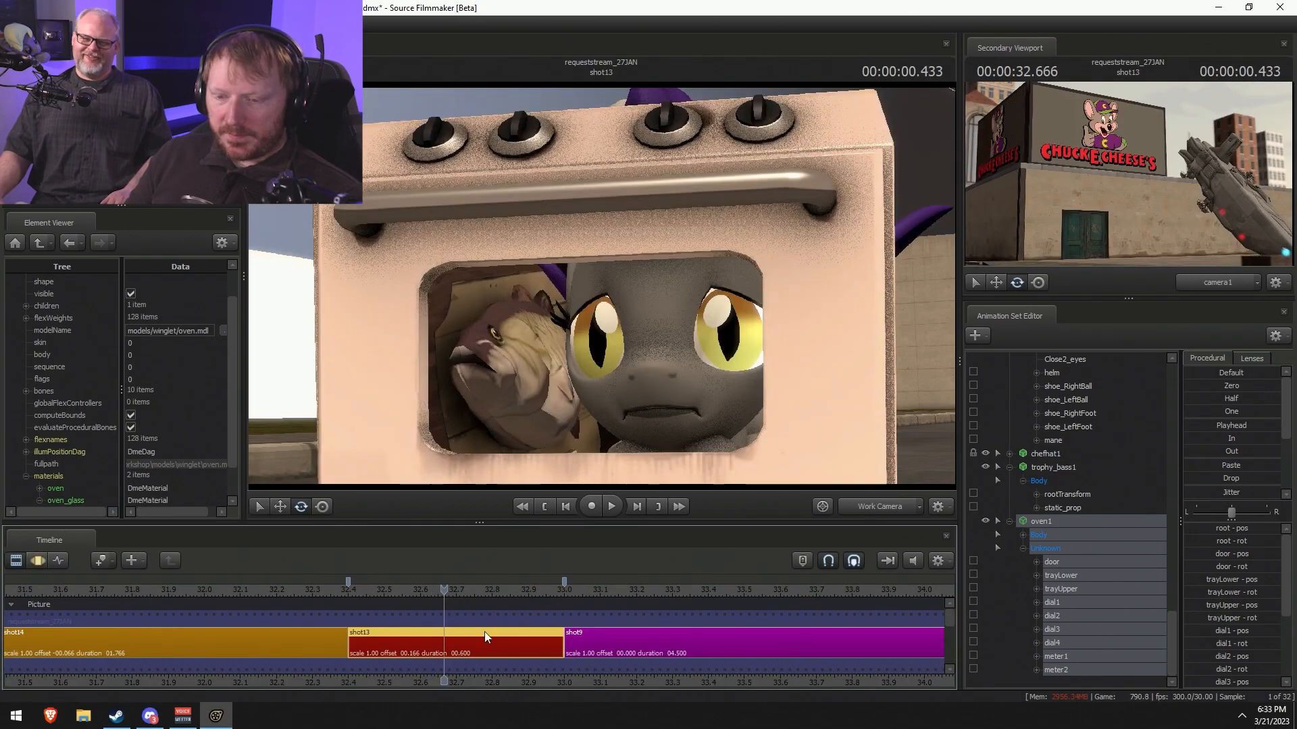
{"action": "key", "text": "a"}
{"action": "mouse_move", "coordinate": [853, 472]}
{"action": "left_mouse_down"}
{"action": "mouse_move", "coordinate": [859, 491]}
{"action": "mouse_move", "coordinate": [854, 480]}
{"action": "mouse_move", "coordinate": [869, 474]}
{"action": "mouse_move", "coordinate": [854, 478]}
{"action": "left_mouse_up"}
{"action": "key", "text": "s"}
{"action": "key", "text": "w"}
{"action": "key", "text": "s"}
{"action": "key", "text": "w"}
{"action": "left_click_drag", "start_coordinate": [798, 372], "coordinate": [798, 372]}
{"action": "key", "text": "s"}
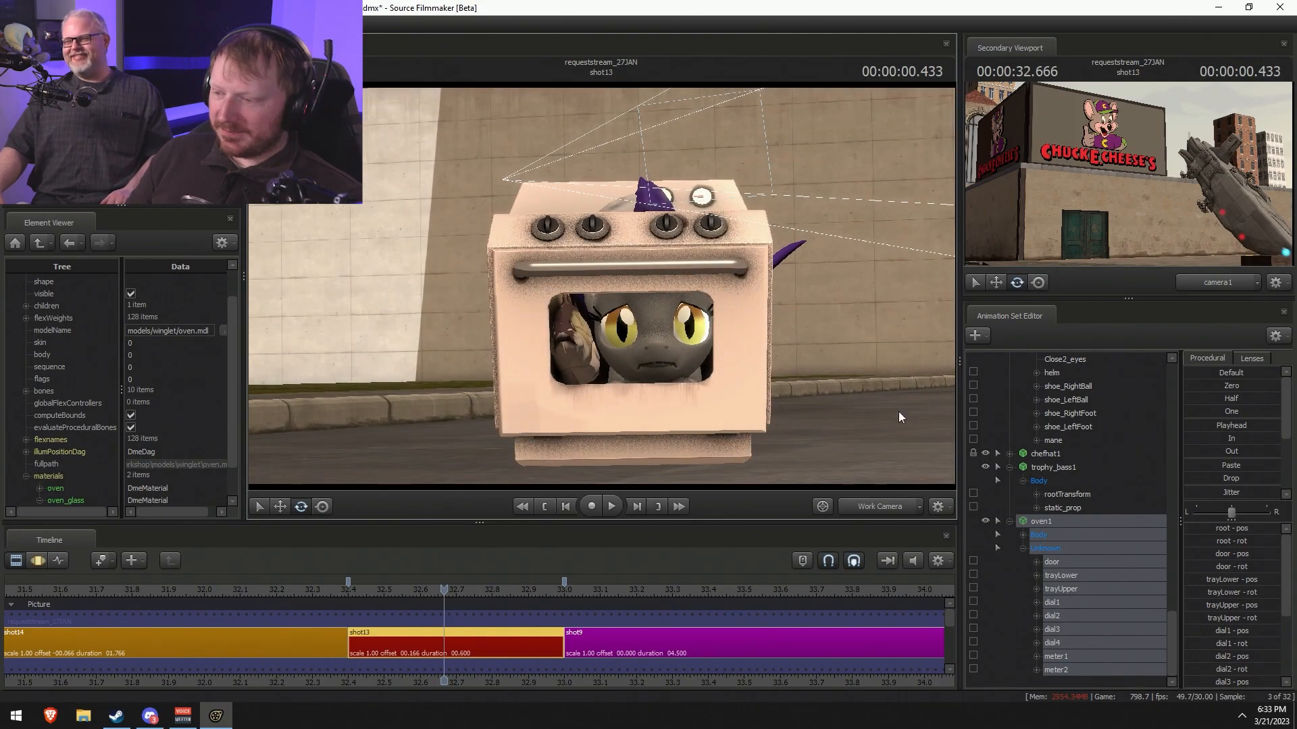
- Set the pony's left_wing body group to wings/left_wing_bat_closed.smd
{"action": "key", "text": "F2"}
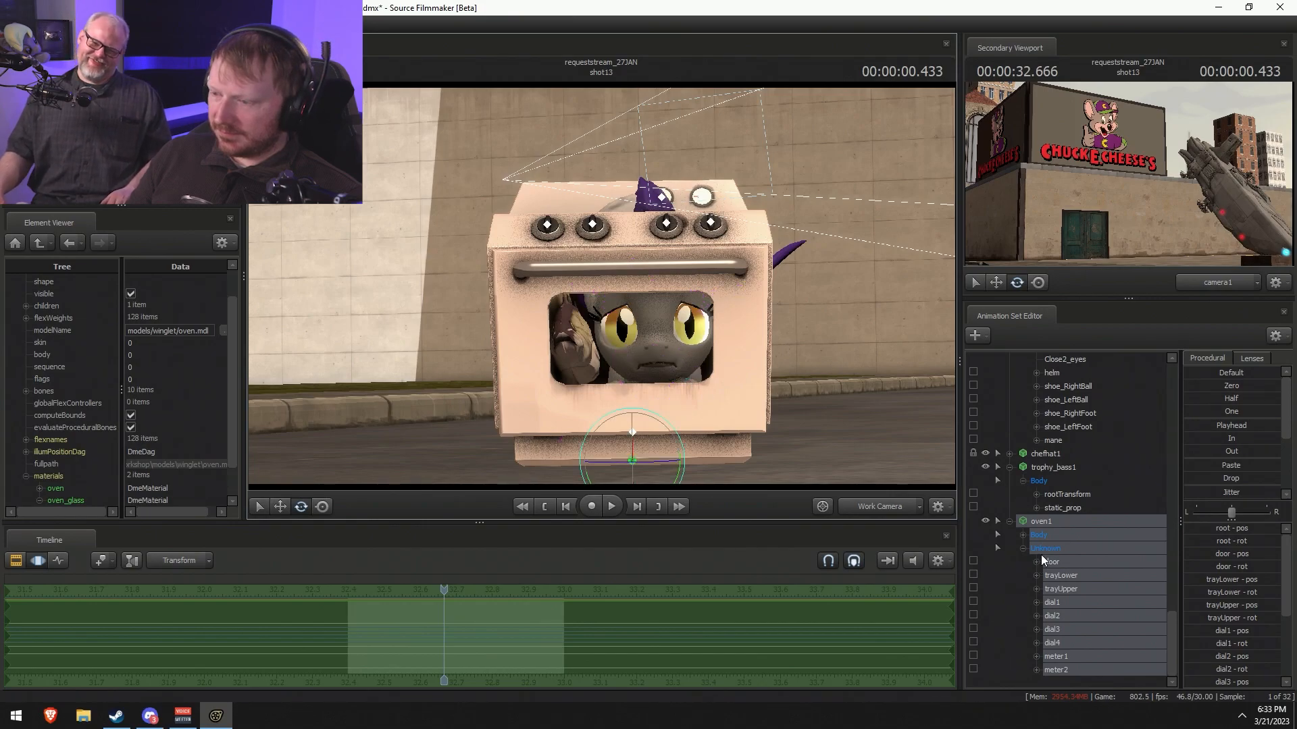
{"action": "scroll", "coordinate": [1040, 554], "scroll_direction": "up", "scroll_amount": 11}
{"action": "scroll", "coordinate": [1056, 519], "scroll_direction": "up", "scroll_amount": 10}
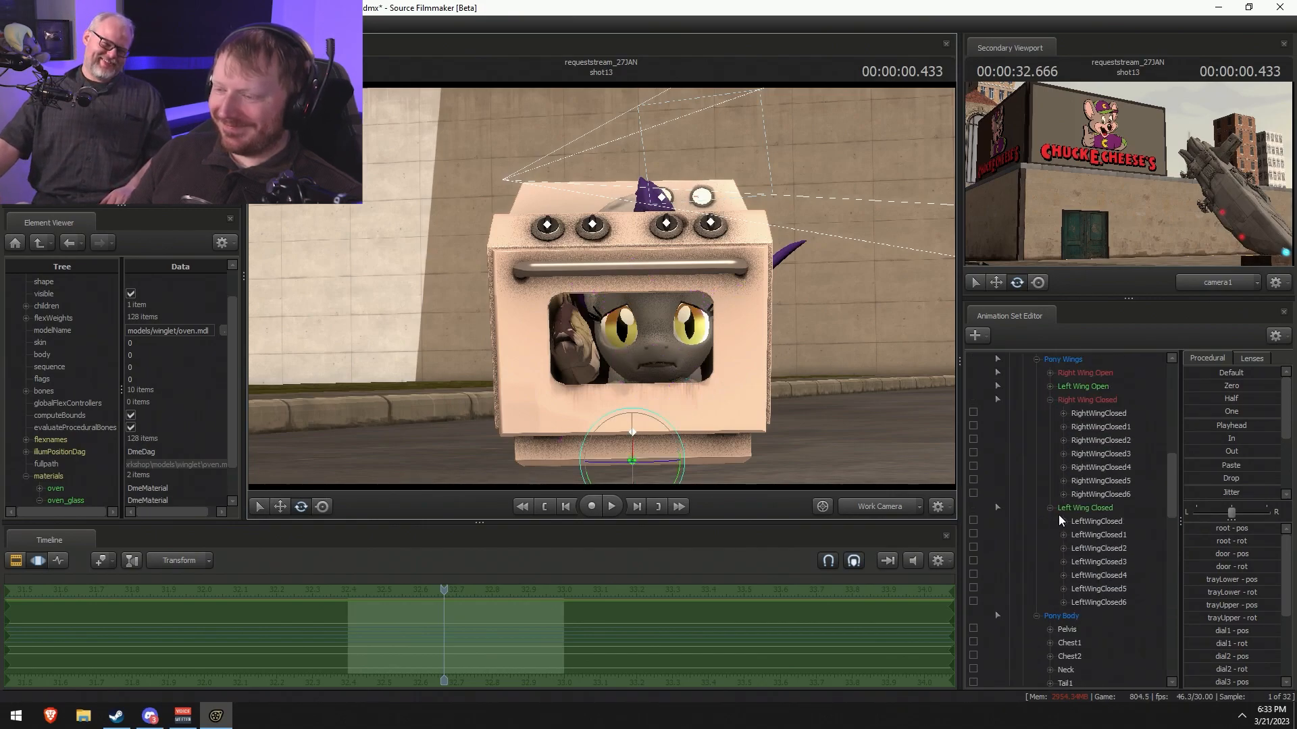
{"action": "scroll", "coordinate": [1060, 500], "scroll_direction": "up", "scroll_amount": 4}
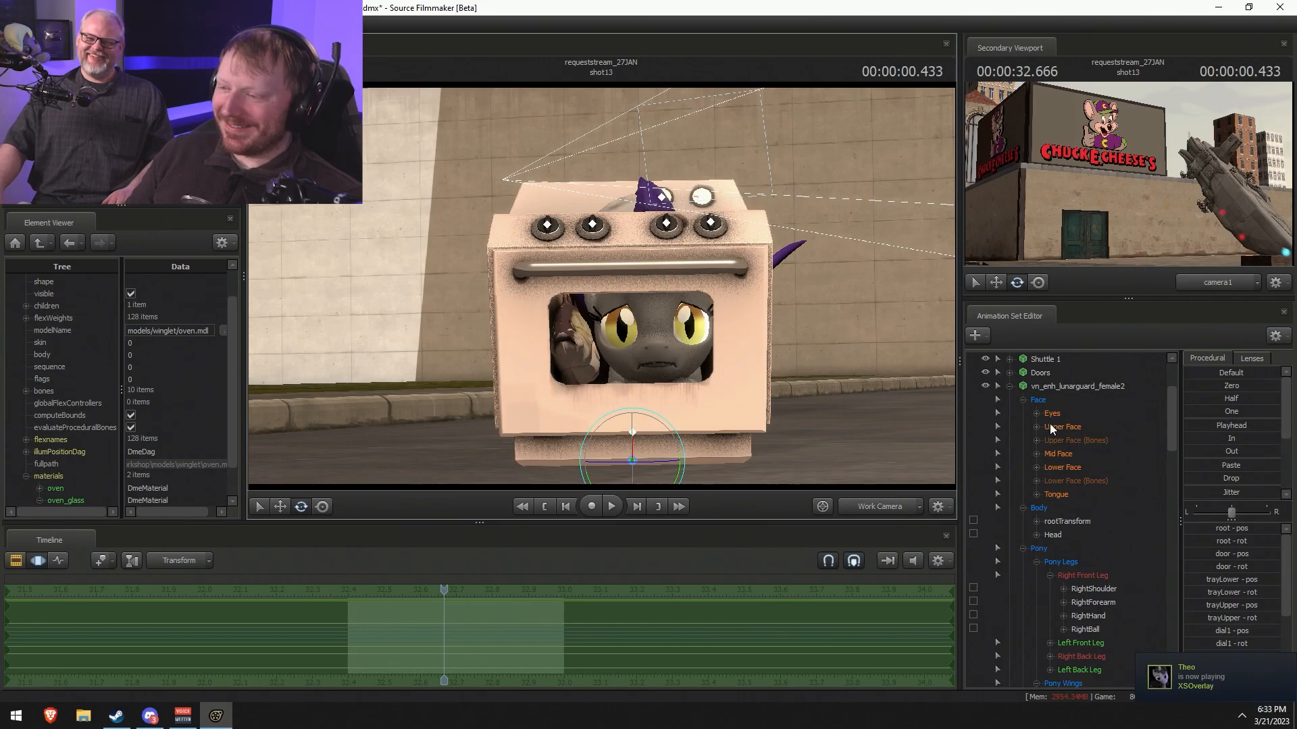
{"action": "right_click", "coordinate": [1065, 385]}
{"action": "mouse_move", "coordinate": [1121, 572]}
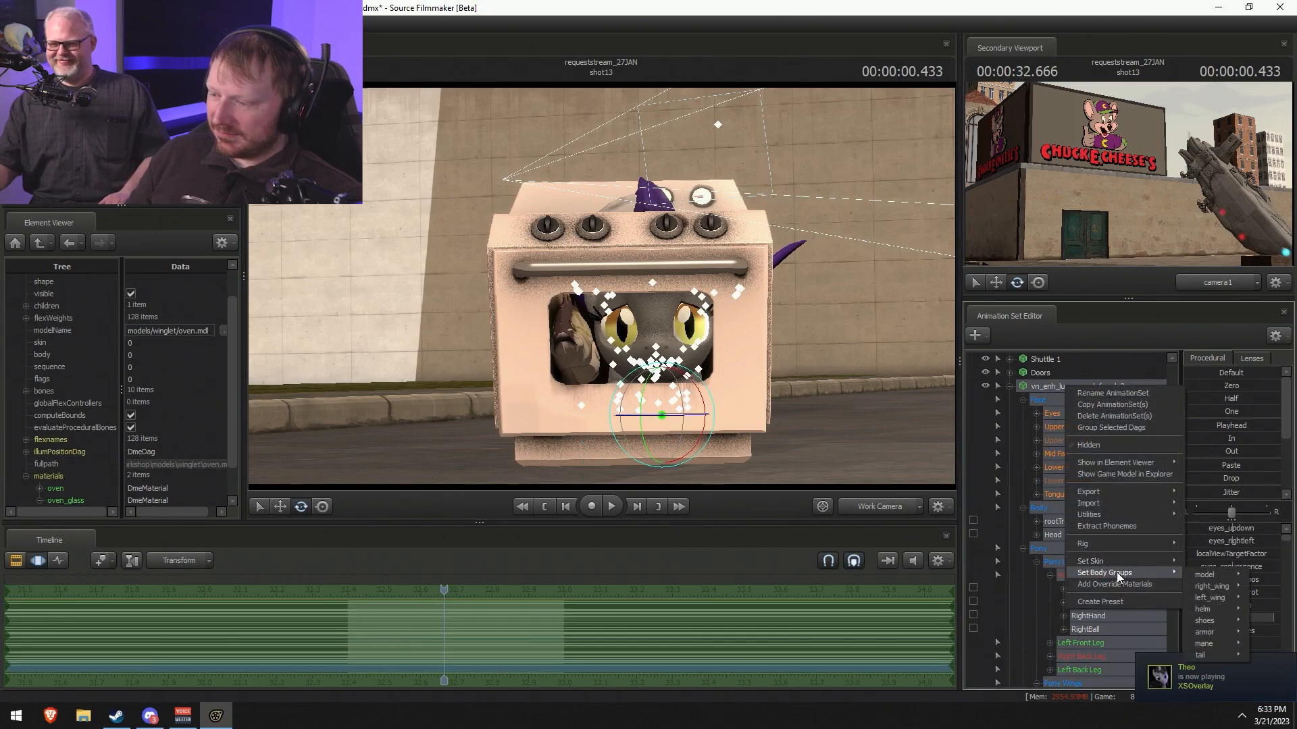
{"action": "mouse_move", "coordinate": [1198, 587]}
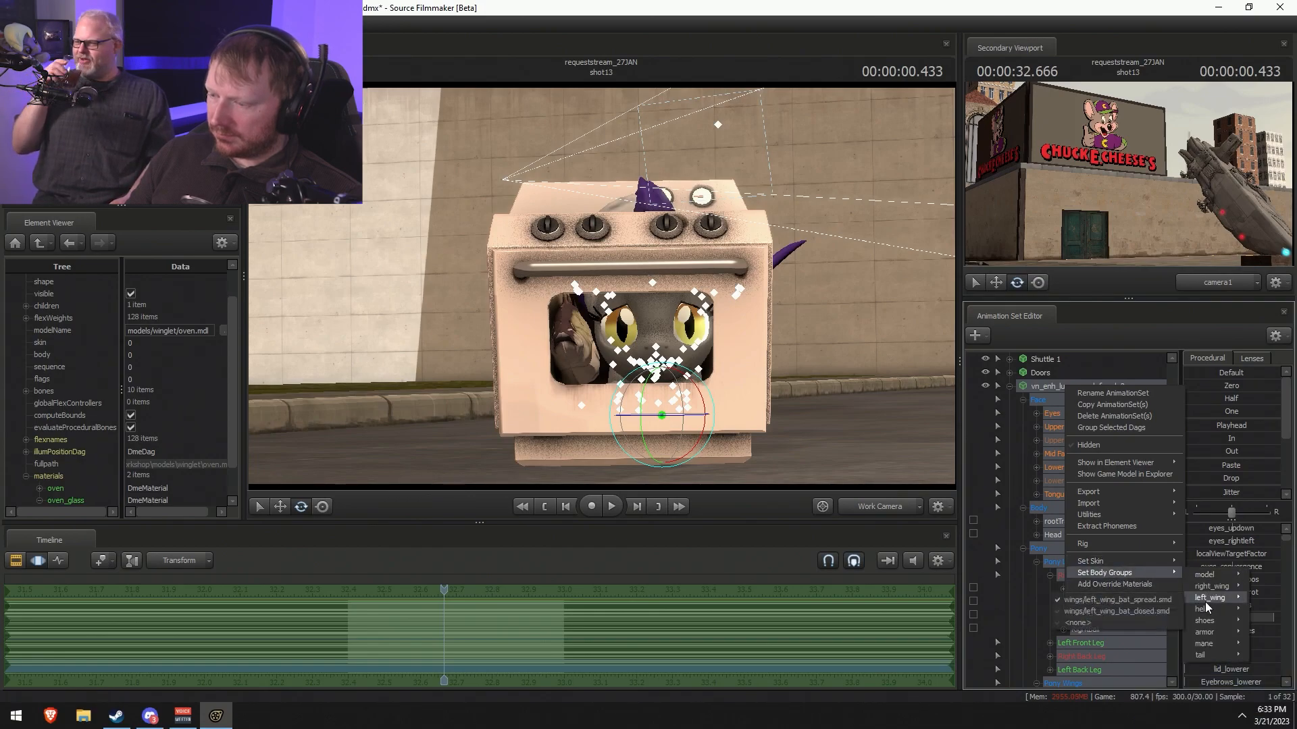
{"action": "left_click", "coordinate": [1119, 611]}
- Rotate the pony's LeftWingClosed2 bone so the folded wing stays inside the oven's side wall
{"action": "key", "text": "ctrl"}
{"action": "left_click", "coordinate": [697, 371], "text": "ctrl"}
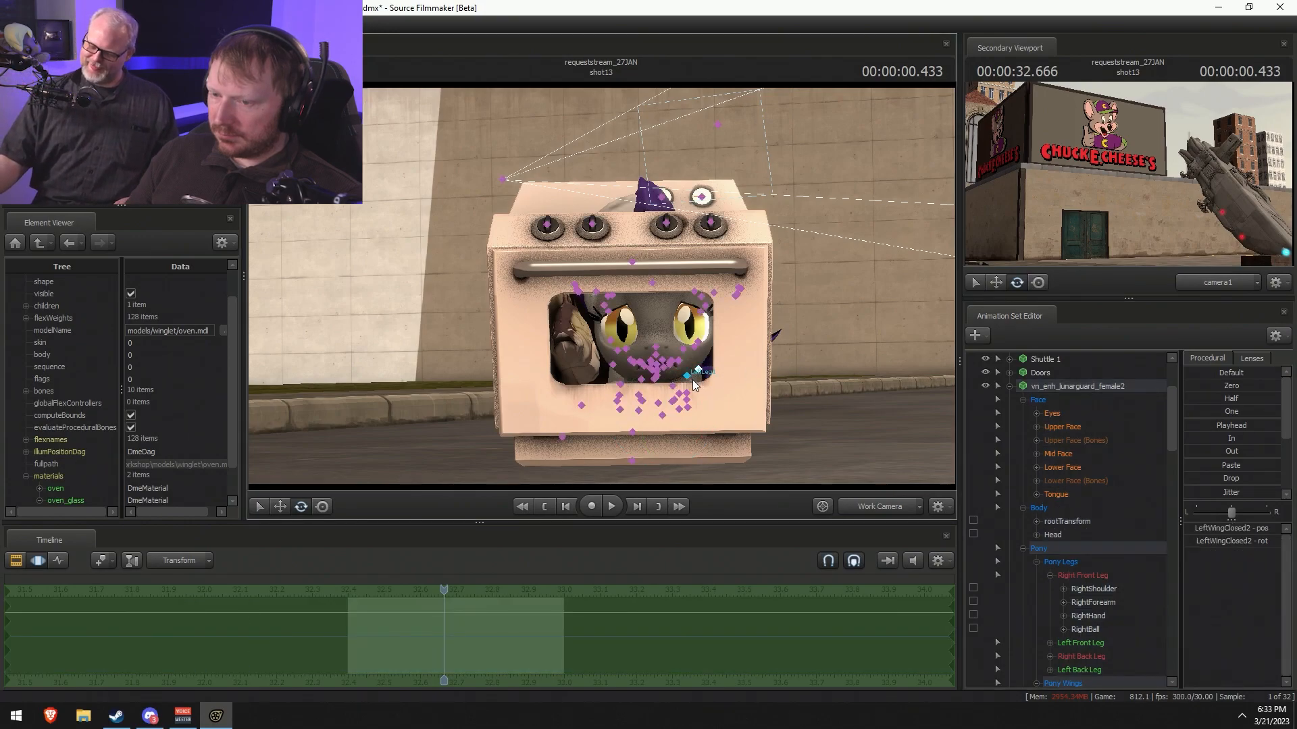
{"action": "left_click", "coordinate": [690, 378], "text": "ctrl"}
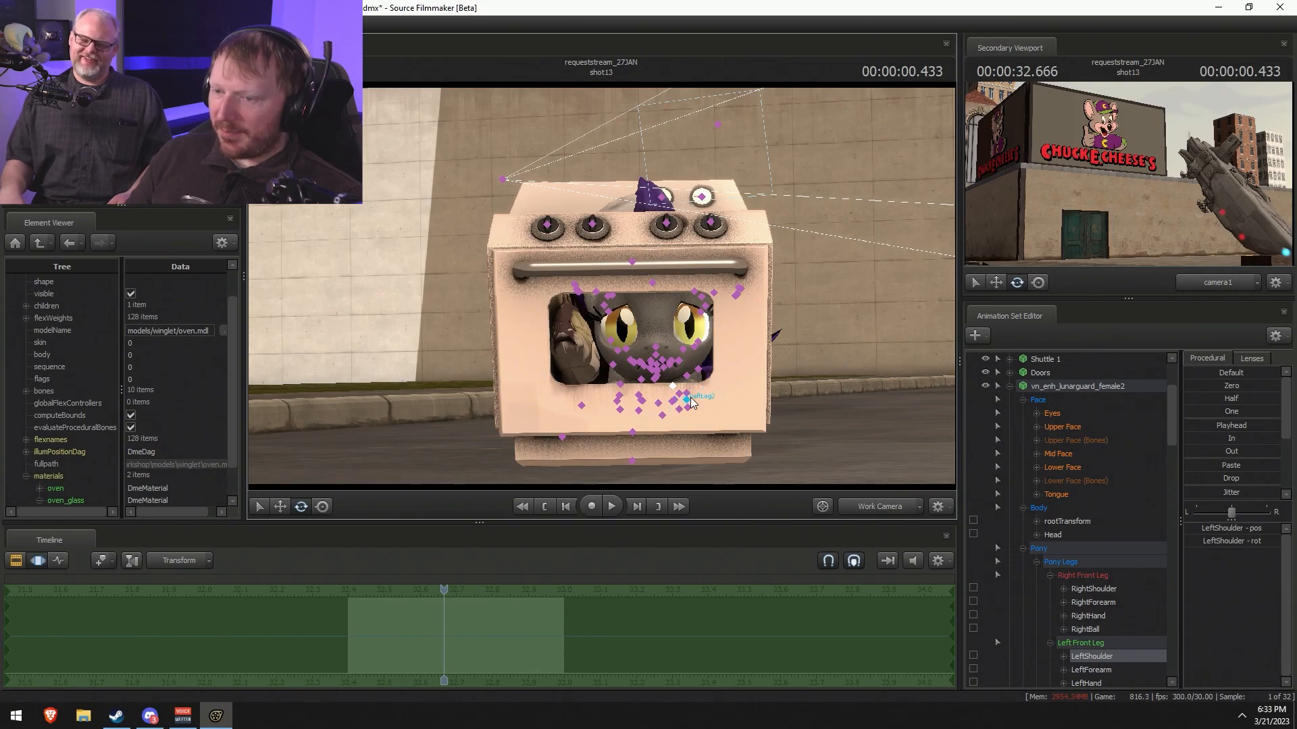
{"action": "left_click", "coordinate": [698, 371], "text": "ctrl"}
{"action": "left_click_drag", "start_coordinate": [721, 377], "coordinate": [738, 363]}
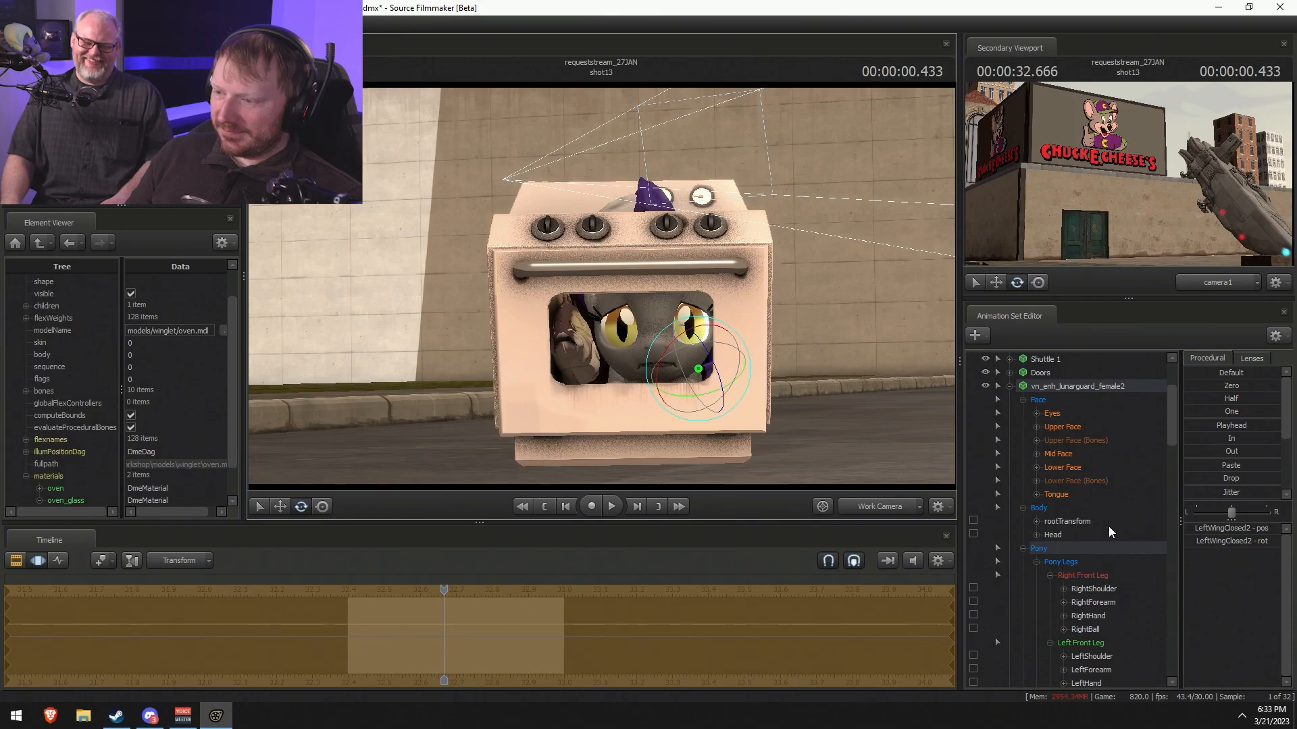
- Change the mane body group of the vn_enh_lunarguard_female2 pony
{"action": "right_click", "coordinate": [1091, 382]}
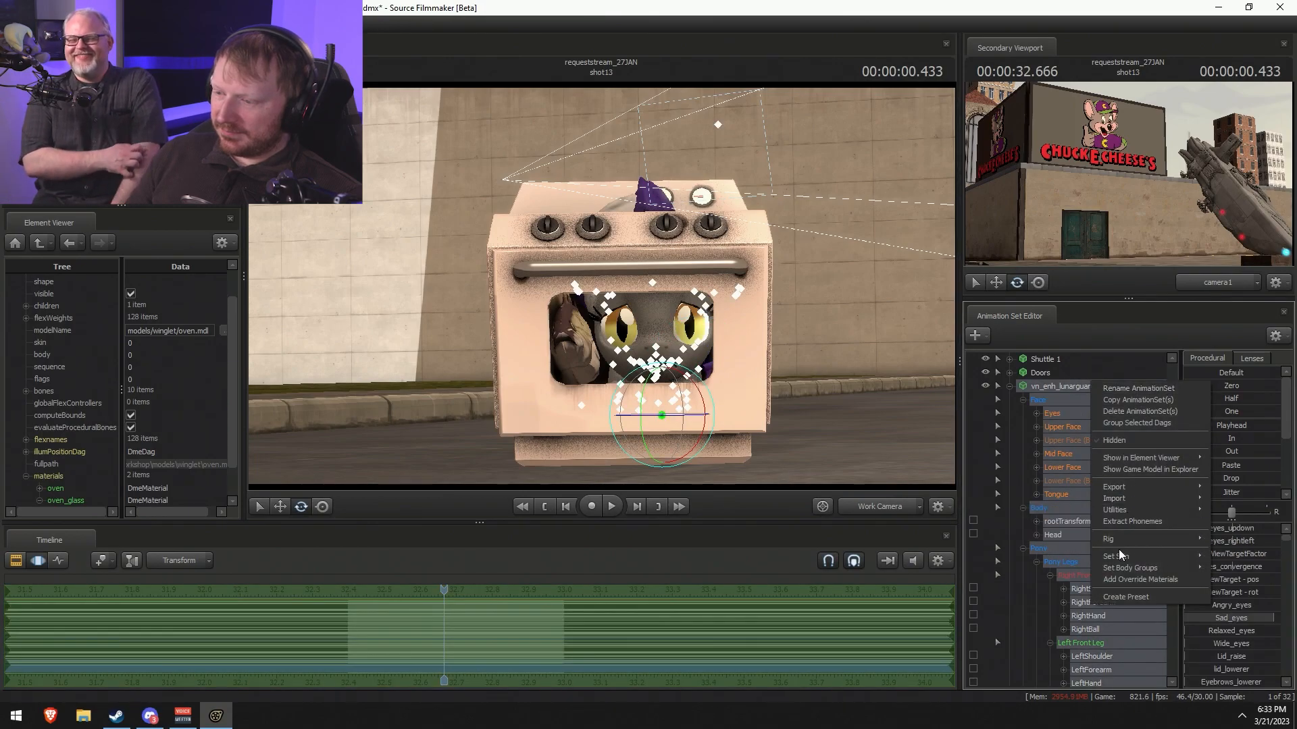
{"action": "mouse_move", "coordinate": [1125, 573]}
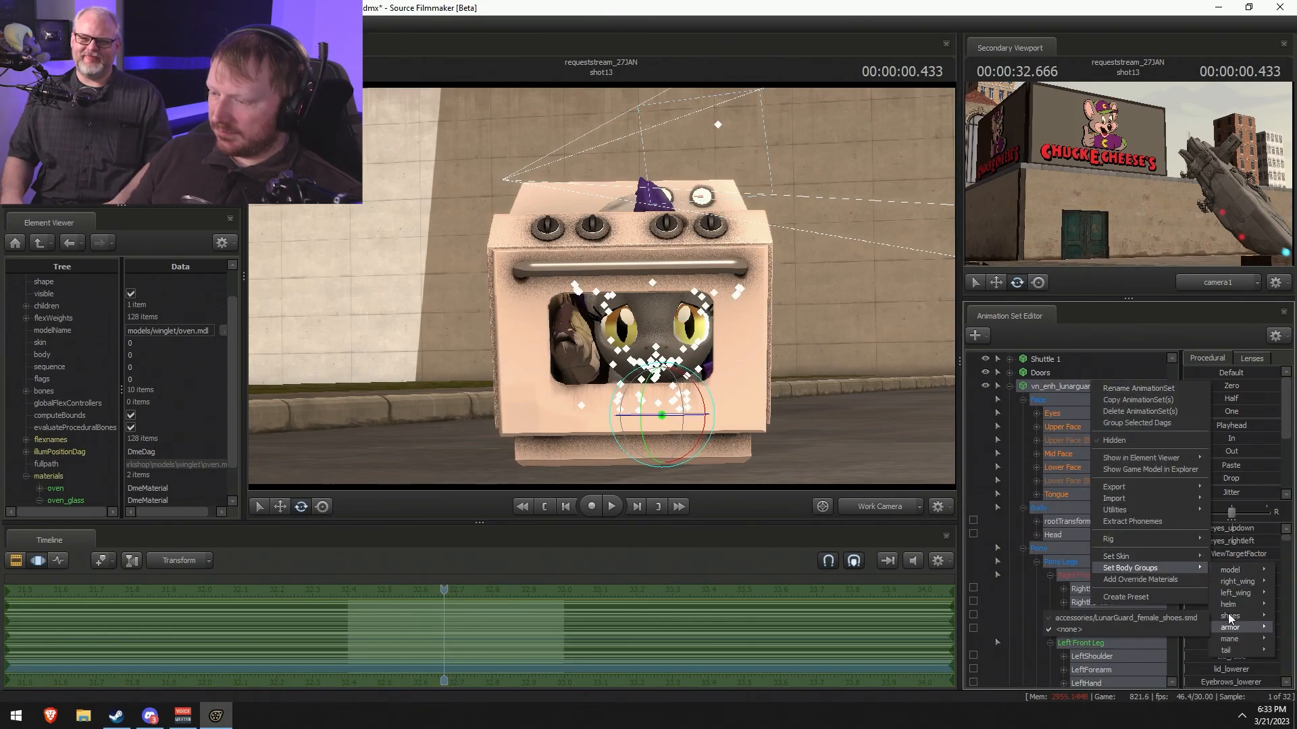
{"action": "mouse_move", "coordinate": [1237, 642]}
{"action": "left_click", "coordinate": [1187, 645]}
- Frame the oven window closely and collapse the pony, trophy_bass1 and oven1 animation sets
{"action": "left_click_drag", "start_coordinate": [616, 287], "coordinate": [636, 293]}
{"action": "key", "text": "F2"}
{"action": "key", "text": "F3"}
{"action": "key", "text": "w"}
{"action": "key", "text": "s"}
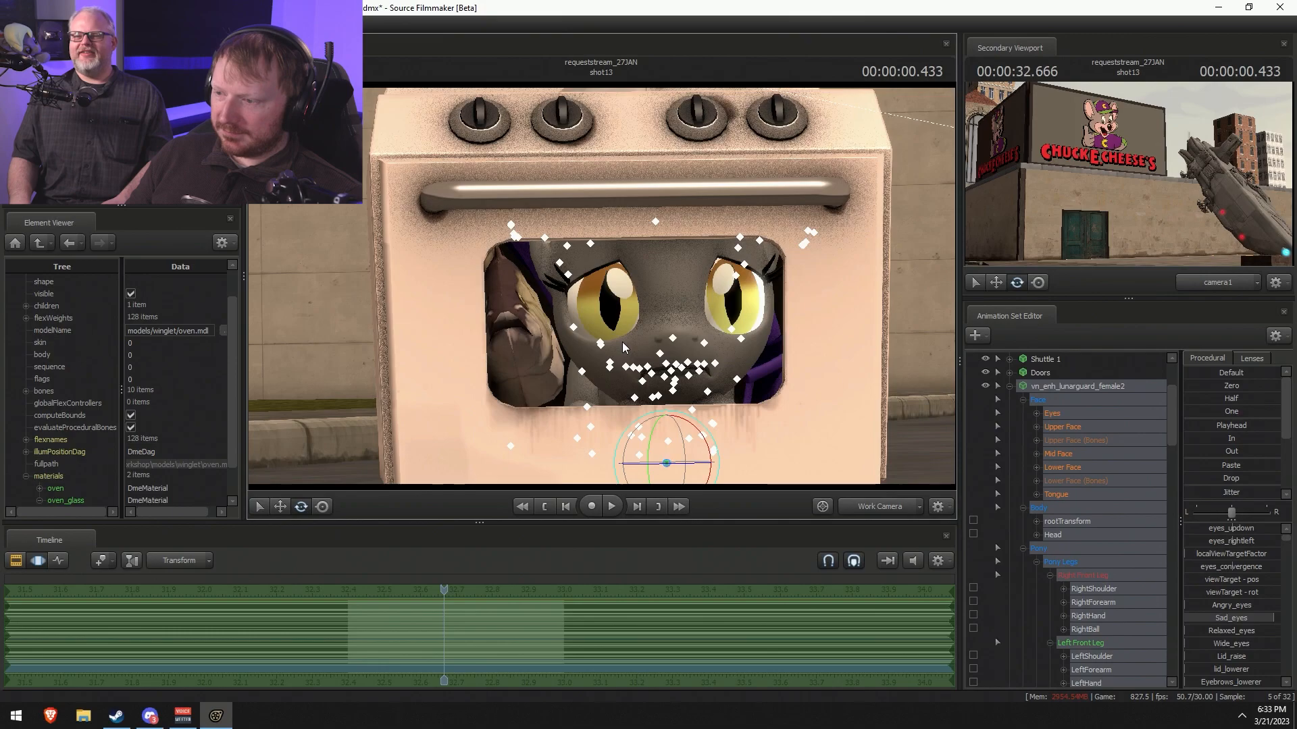
{"action": "left_click", "coordinate": [1007, 387]}
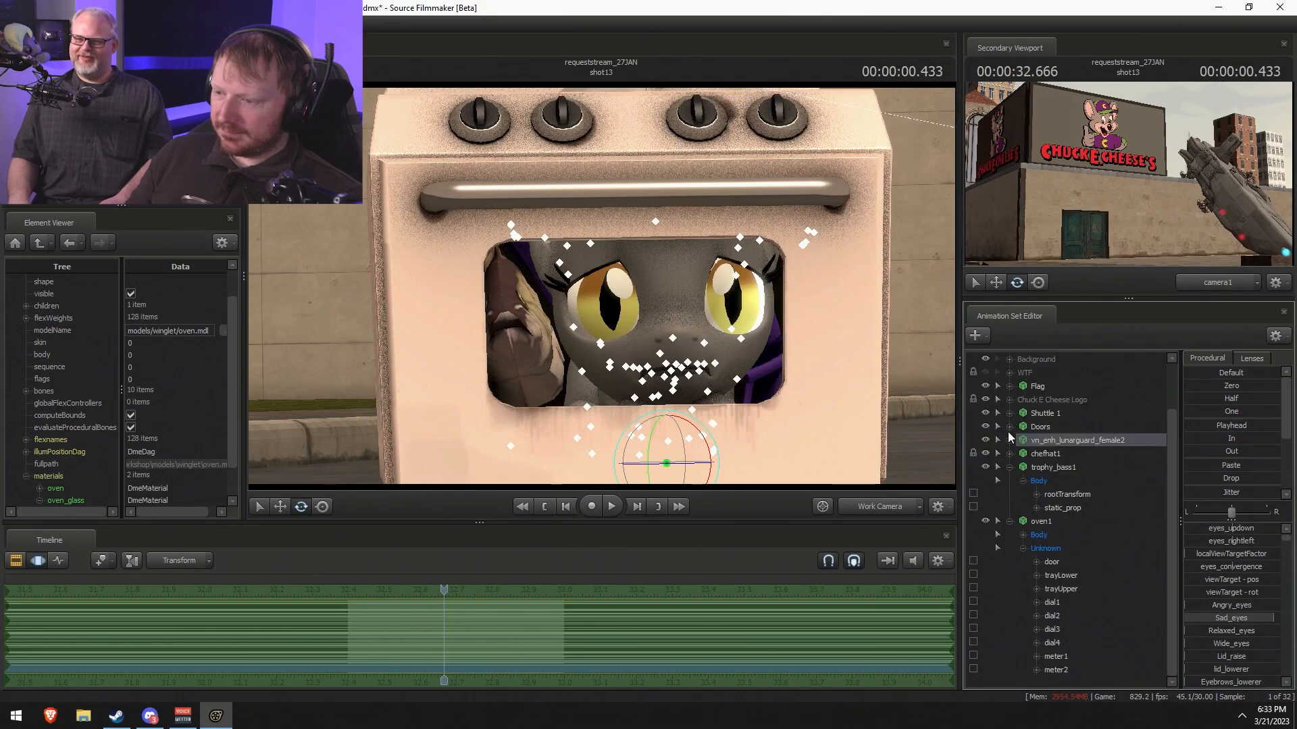
{"action": "left_click", "coordinate": [1009, 467]}
{"action": "left_click", "coordinate": [1009, 521]}
- Teleport the player to the camera's position and save the session
{"action": "right_click", "coordinate": [718, 216]}
{"action": "mouse_move", "coordinate": [743, 303]}
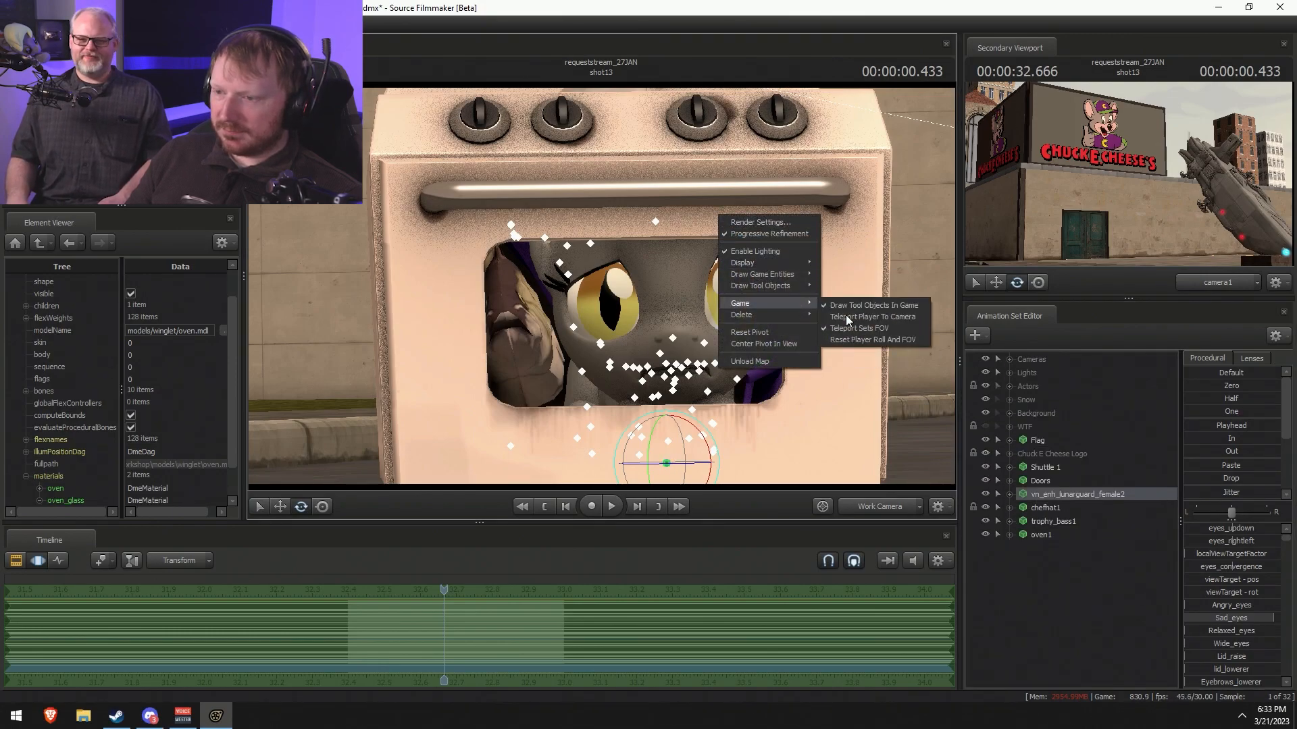
{"action": "left_click", "coordinate": [847, 317]}
{"action": "key", "text": "ctrl+s"}
- Create an animation set for a new light in shot13
{"action": "right_click", "coordinate": [1057, 620]}
{"action": "left_click", "coordinate": [1126, 621]}
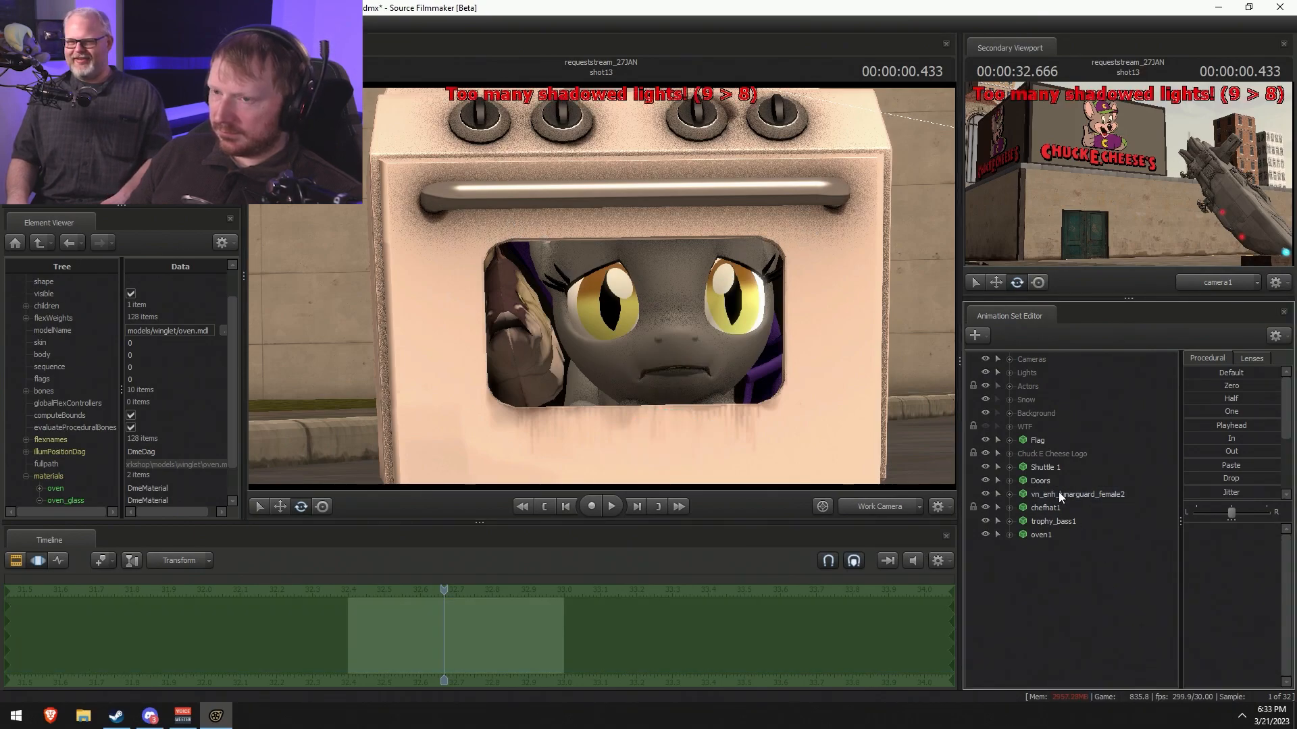
- Disable shadows on light11 and position it inside the oven from the light's own view
{"action": "left_click", "coordinate": [1009, 373]}
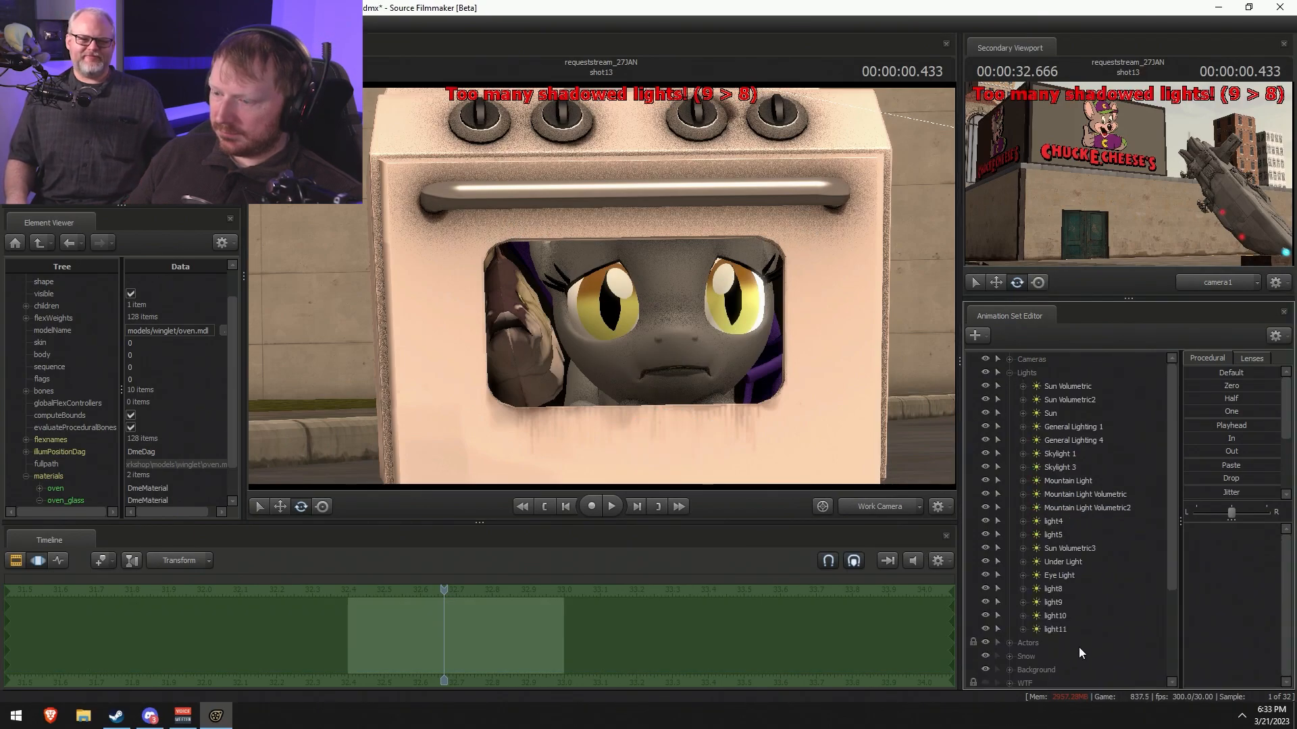
{"action": "left_click", "coordinate": [1055, 630]}
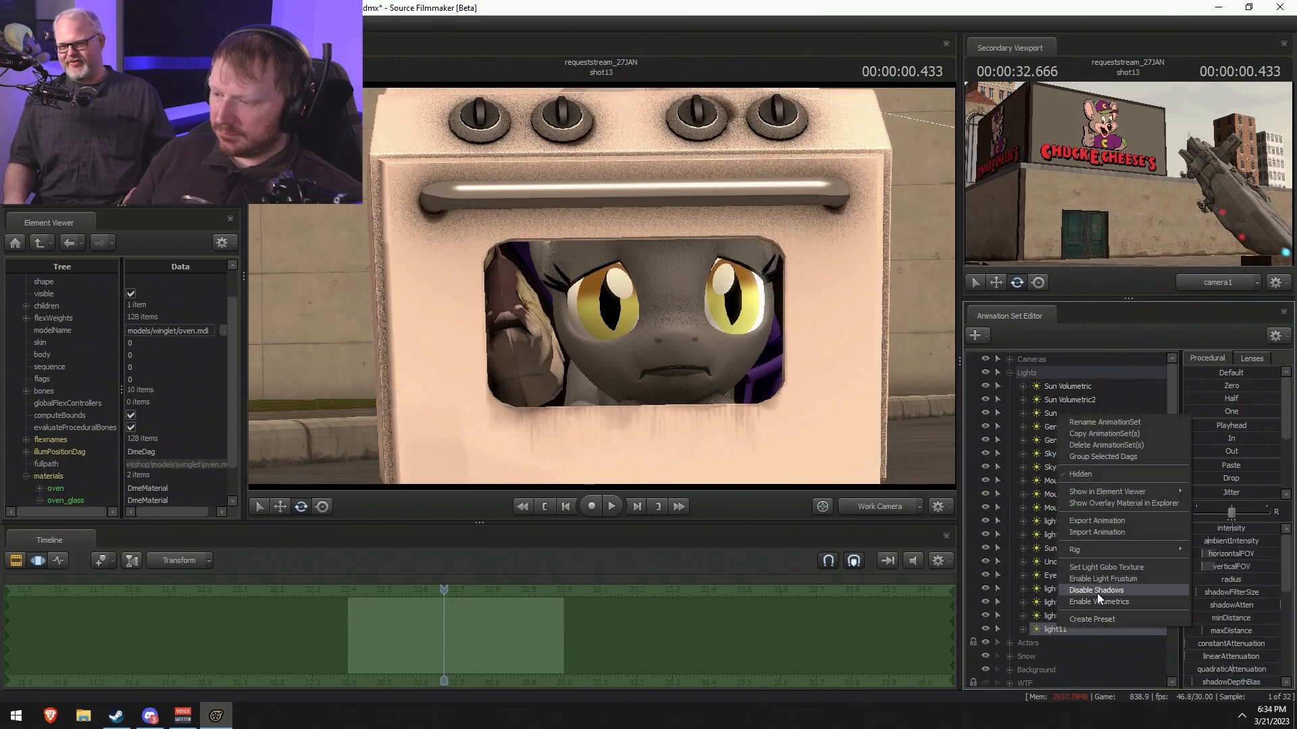
{"action": "left_click_drag", "start_coordinate": [1078, 622], "coordinate": [740, 355]}
{"action": "key", "text": "w"}
{"action": "key", "text": "s"}
- Show light11 in the Element Viewer and enable its uberlight option
{"action": "right_click", "coordinate": [1085, 629]}
{"action": "mouse_move", "coordinate": [1141, 495]}
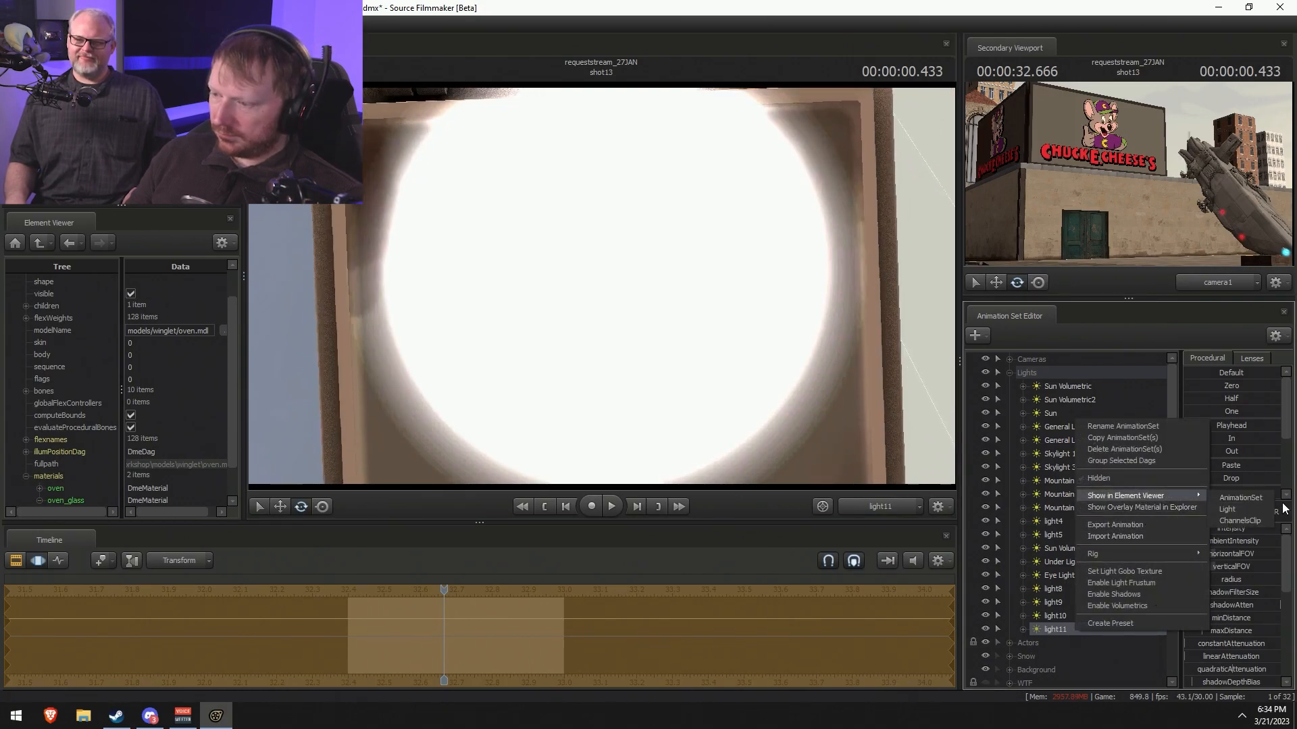
{"action": "left_click", "coordinate": [1236, 496]}
{"action": "scroll", "coordinate": [128, 432], "scroll_direction": "down", "scroll_amount": 5}
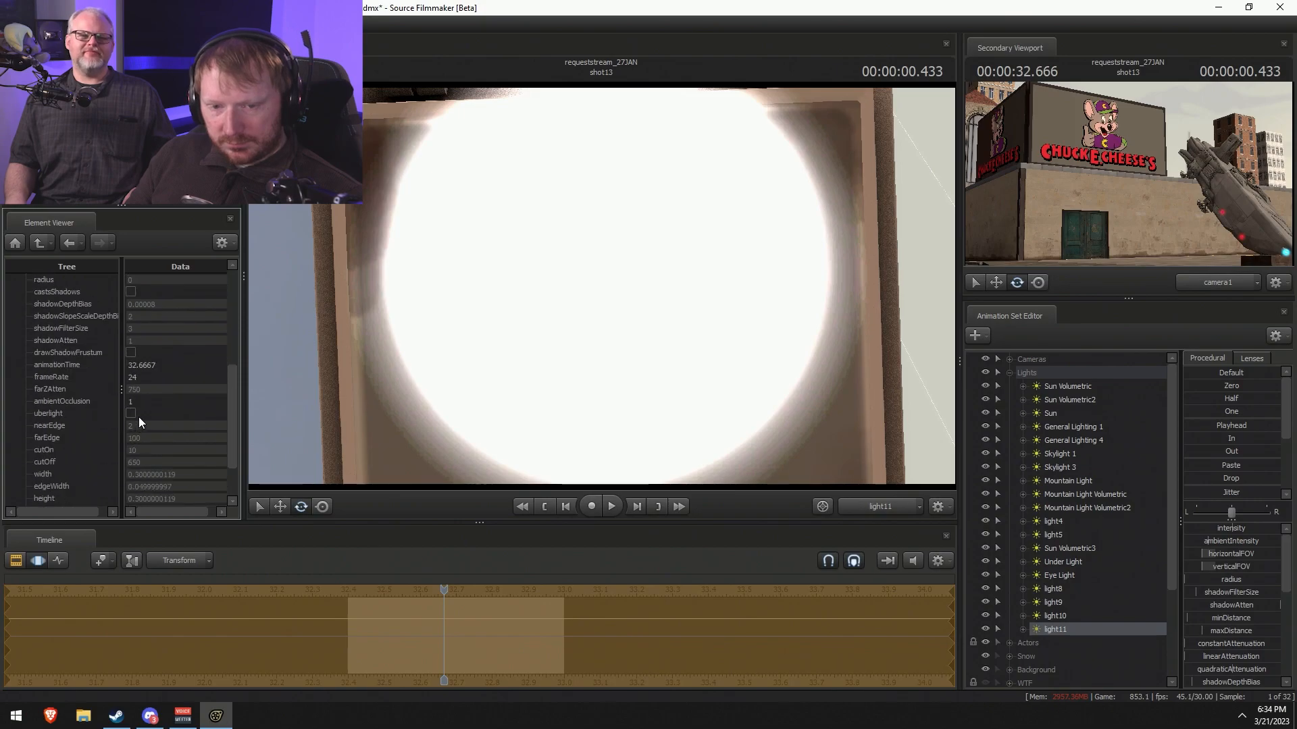
{"action": "left_click", "coordinate": [136, 411]}
{"action": "left_click", "coordinate": [130, 413]}
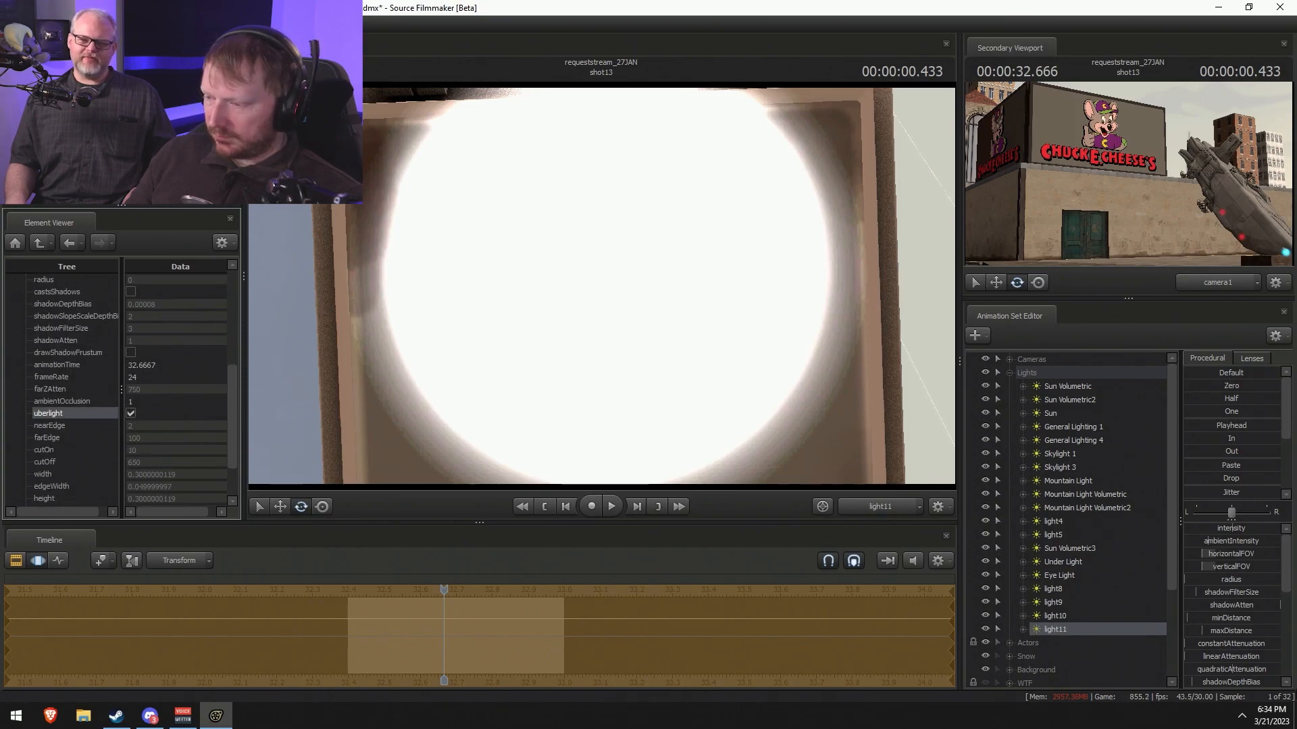
- Return the viewport to the work camera and adjust light11's cutOn to about 68.7 and cutOff to about 71
{"action": "left_click", "coordinate": [886, 504]}
{"action": "left_click", "coordinate": [886, 504]}
{"action": "left_click", "coordinate": [886, 504]}
{"action": "scroll", "coordinate": [1242, 647], "scroll_direction": "down", "scroll_amount": 4}
{"action": "mouse_move", "coordinate": [1248, 597]}
{"action": "left_mouse_down"}
{"action": "mouse_move", "coordinate": [1196, 597]}
{"action": "mouse_move", "coordinate": [1209, 572]}
{"action": "mouse_move", "coordinate": [1191, 572]}
{"action": "mouse_move", "coordinate": [1208, 601]}
{"action": "mouse_move", "coordinate": [1185, 584]}
{"action": "mouse_move", "coordinate": [1230, 584]}
{"action": "mouse_move", "coordinate": [1216, 585]}
{"action": "left_mouse_up"}
- Tint light11 a fiery orange by cutting its color_blue sharply and keeping only a little color_green
{"action": "scroll", "coordinate": [1223, 611], "scroll_direction": "down", "scroll_amount": 3}
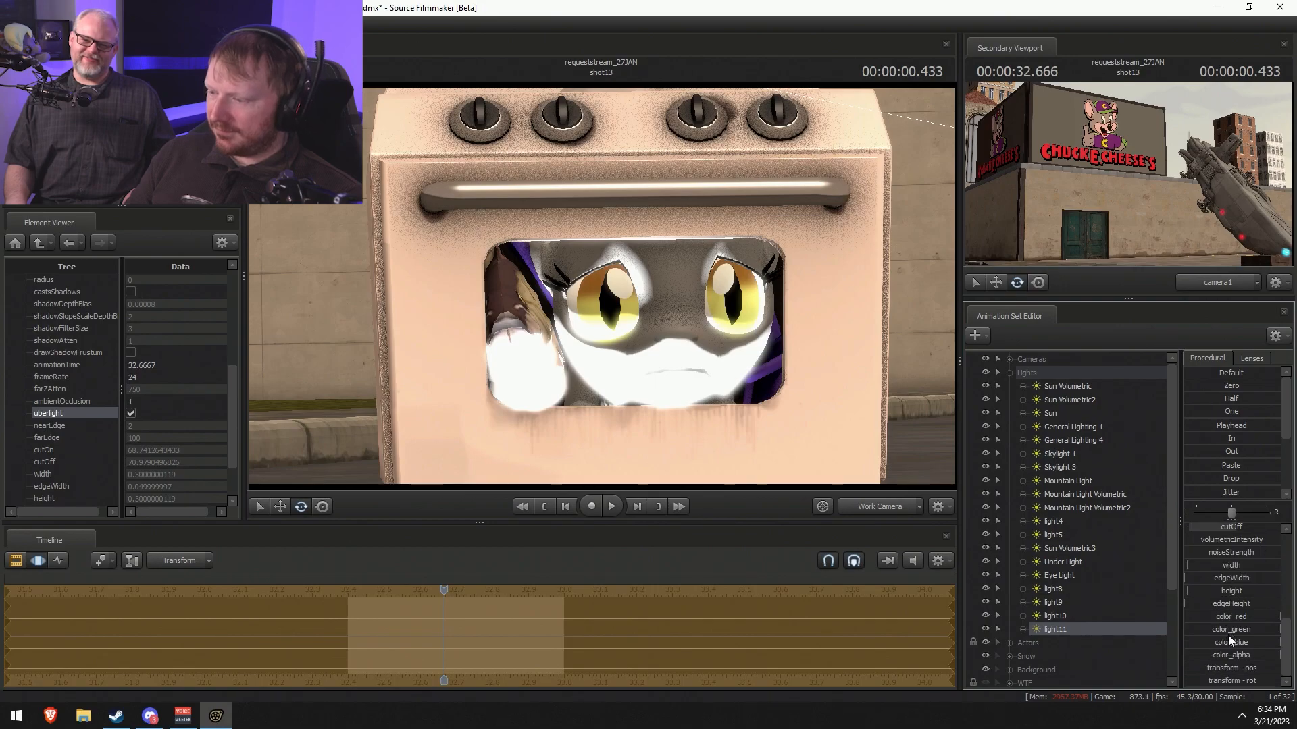
{"action": "left_click_drag", "start_coordinate": [1252, 628], "coordinate": [1186, 629]}
{"action": "left_click_drag", "start_coordinate": [1269, 644], "coordinate": [1116, 647]}
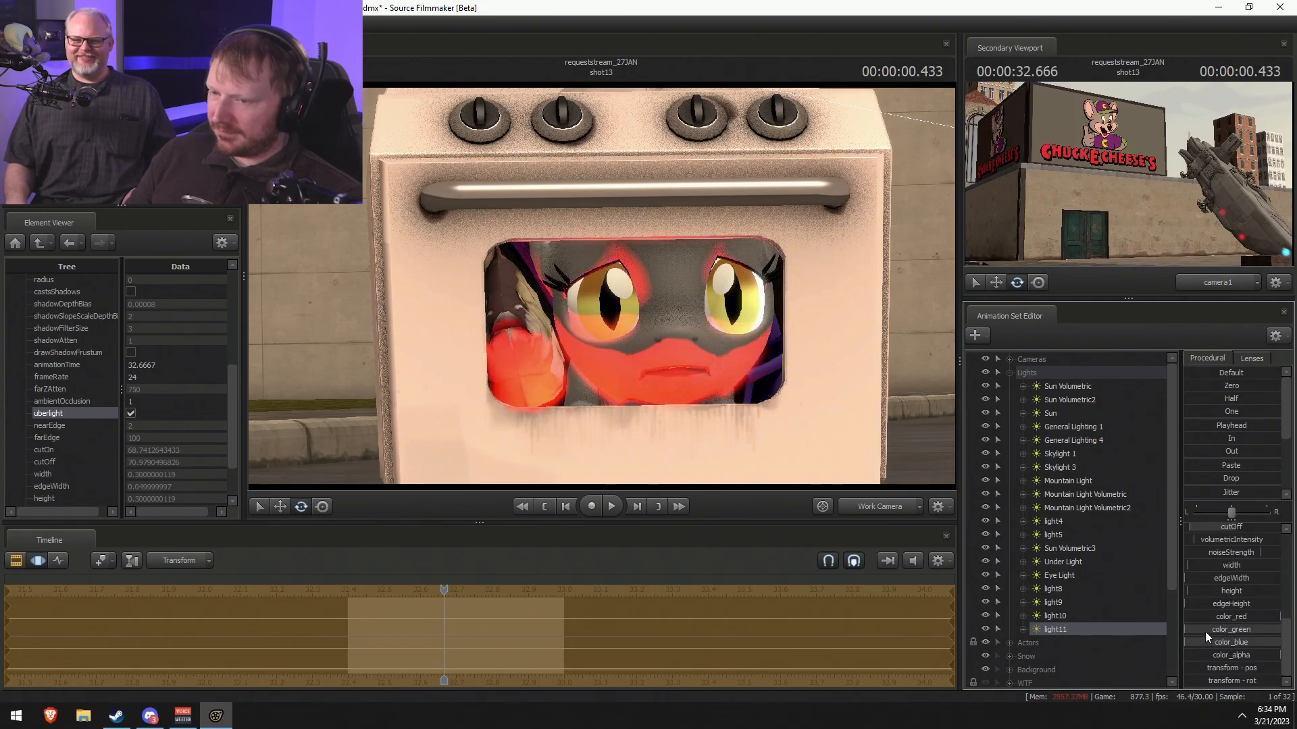
{"action": "left_click_drag", "start_coordinate": [1204, 631], "coordinate": [1212, 631]}
{"action": "key", "text": "s"}
{"action": "mouse_move", "coordinate": [623, 296]}
{"action": "left_mouse_down"}
{"action": "mouse_move", "coordinate": [623, 307]}
{"action": "mouse_move", "coordinate": [603, 292]}
{"action": "left_mouse_up"}
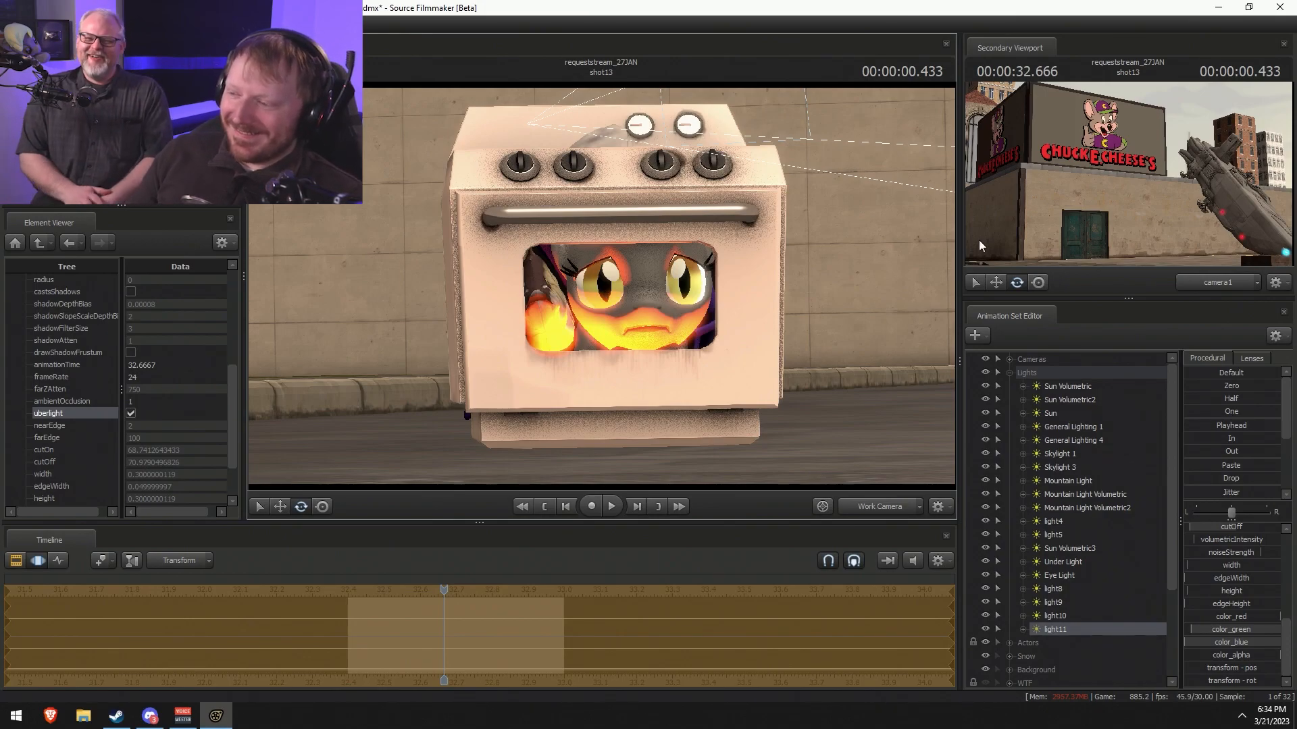
- Expand the Face group of the vn_enh_lunarguard_female2 pony and select its Lower Face controls
{"action": "scroll", "coordinate": [1202, 567], "scroll_direction": "up", "scroll_amount": 5}
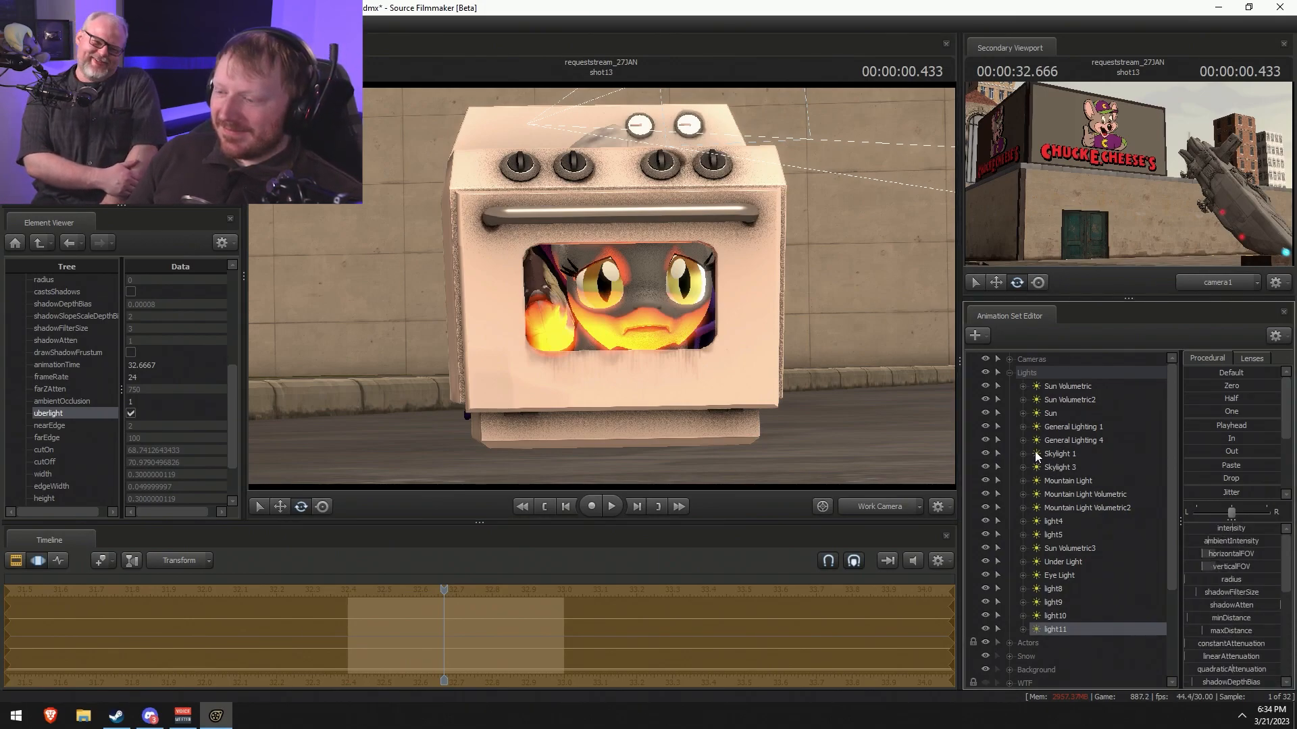
{"action": "scroll", "coordinate": [1038, 455], "scroll_direction": "down", "scroll_amount": 3}
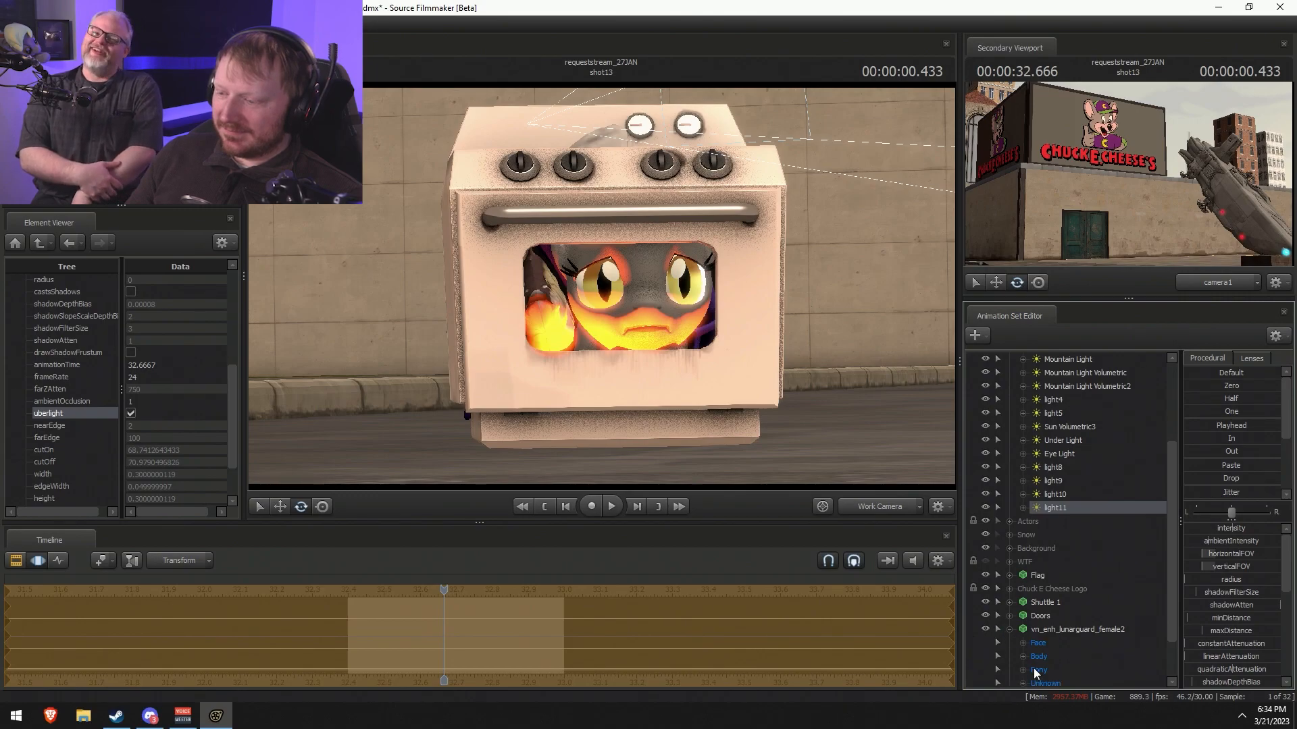
{"action": "left_click", "coordinate": [1047, 633]}
{"action": "left_click", "coordinate": [1023, 643]}
{"action": "left_click", "coordinate": [1071, 669]}
{"action": "scroll", "coordinate": [1072, 648], "scroll_direction": "down", "scroll_amount": 3}
{"action": "left_click", "coordinate": [1074, 577]}
{"action": "left_click", "coordinate": [1074, 589]}
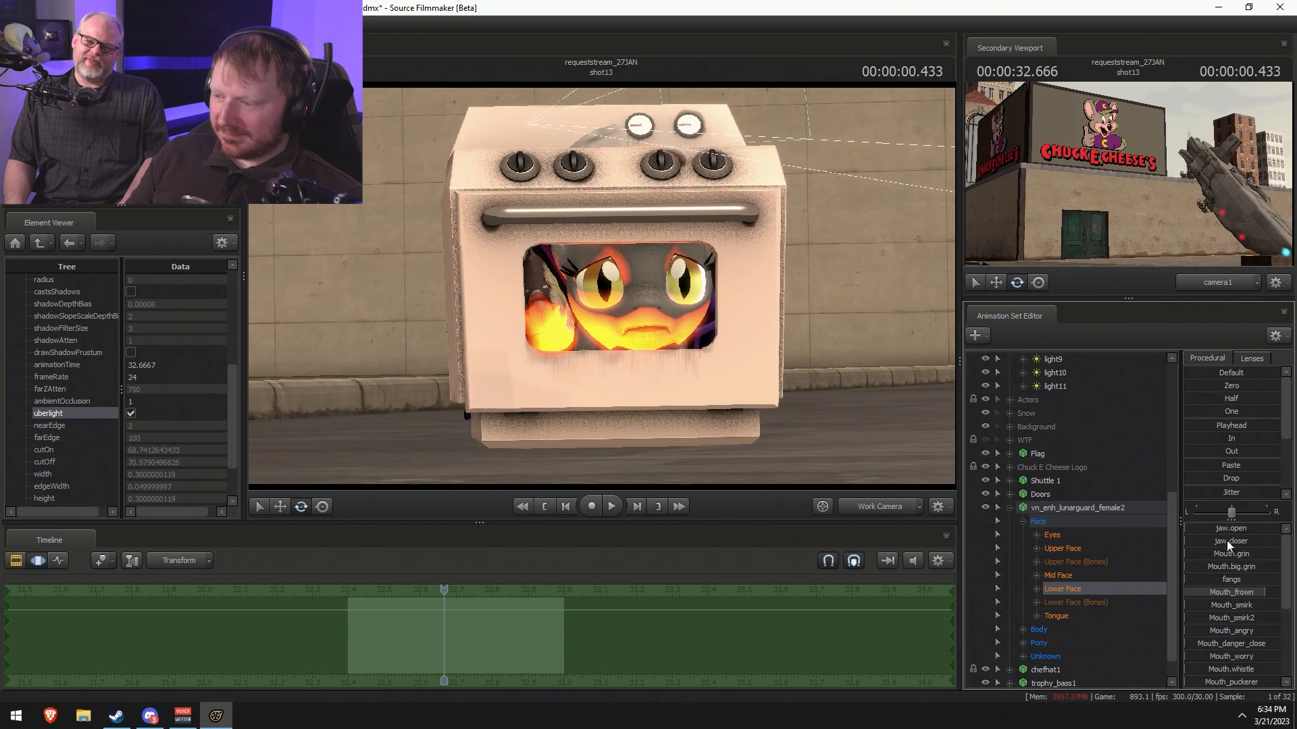
- Try opening the pony's mouth slightly with the jaw.open control
{"action": "key", "text": "w"}
{"action": "left_click_drag", "start_coordinate": [605, 284], "coordinate": [604, 285]}
{"action": "key", "text": "s"}
{"action": "mouse_move", "coordinate": [1199, 531]}
{"action": "left_mouse_down"}
{"action": "mouse_move", "coordinate": [1228, 530]}
{"action": "mouse_move", "coordinate": [1187, 530]}
{"action": "left_mouse_up"}
{"action": "left_click_drag", "start_coordinate": [604, 287], "coordinate": [608, 283]}
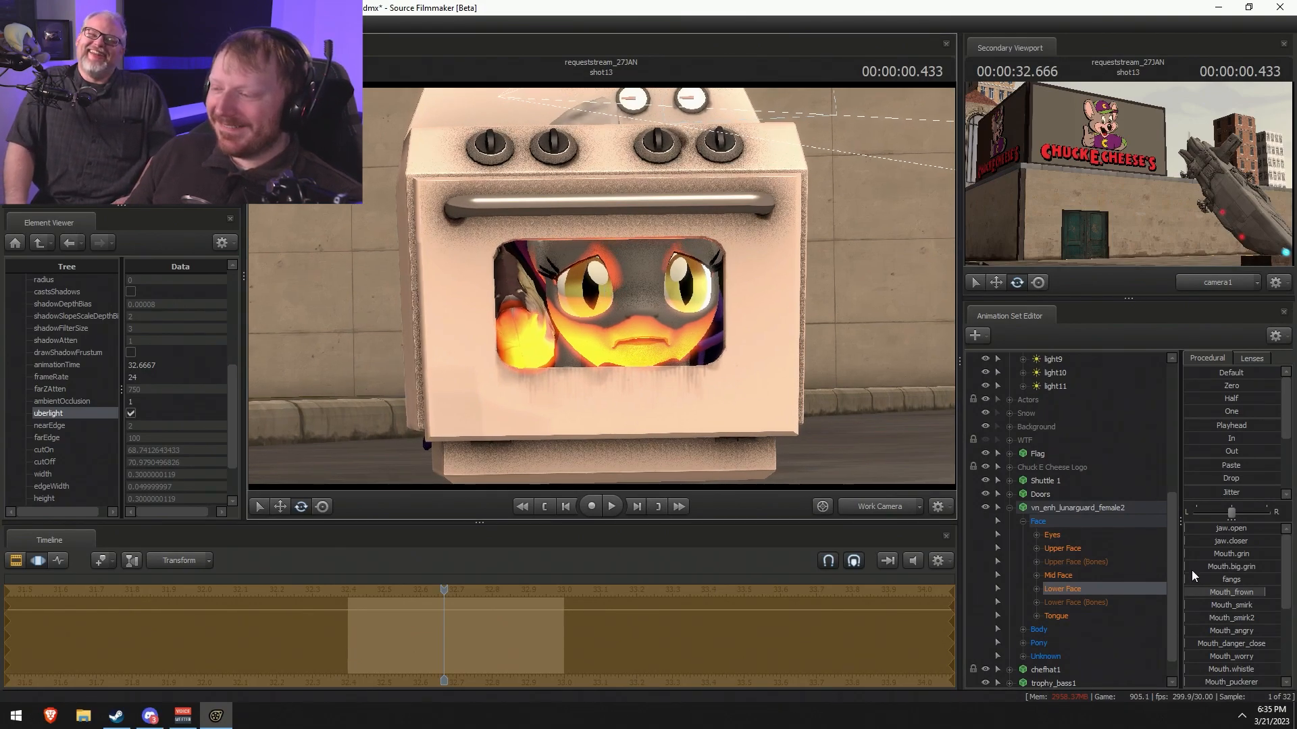
{"action": "mouse_move", "coordinate": [1210, 530]}
{"action": "left_mouse_down"}
{"action": "mouse_move", "coordinate": [1226, 529]}
{"action": "mouse_move", "coordinate": [1210, 530]}
{"action": "left_mouse_up"}
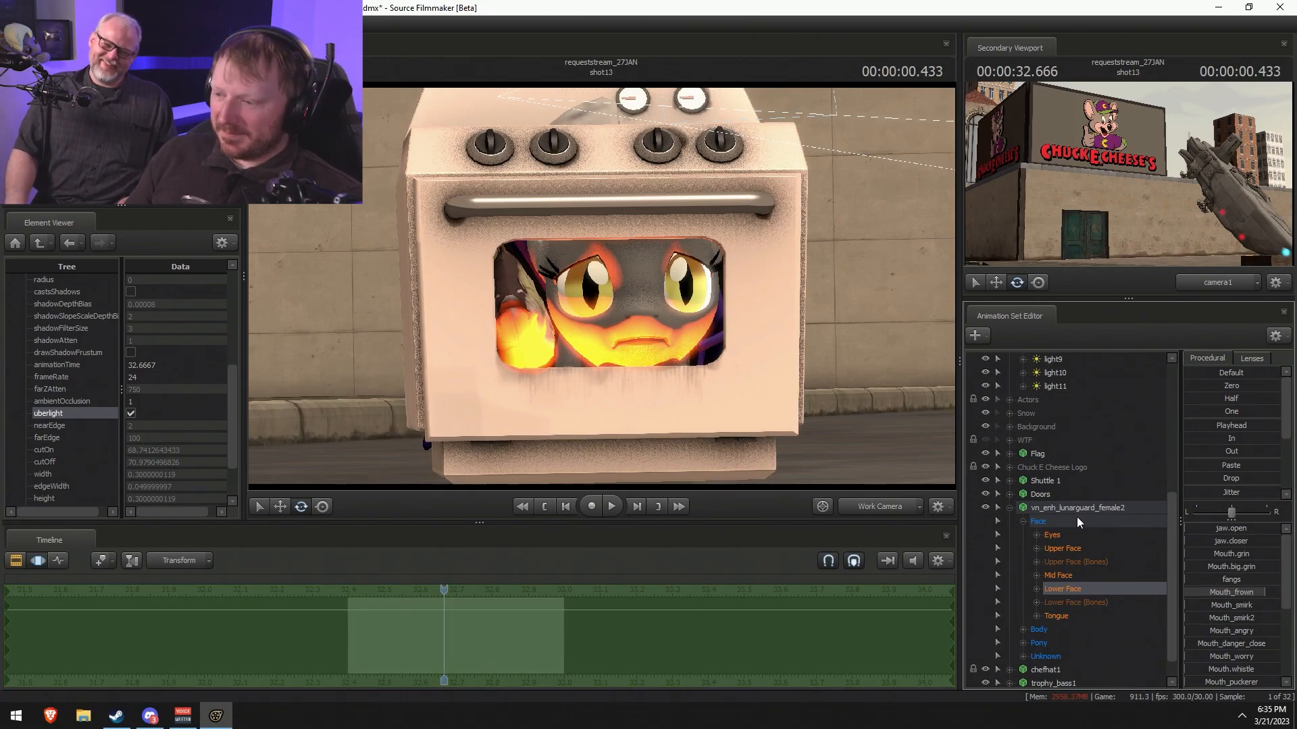
- Pucker the pony's mouth fully with Mouth_puckerer and reduce Mouth_frown to a slight amount
{"action": "scroll", "coordinate": [1195, 638], "scroll_direction": "down", "scroll_amount": 2}
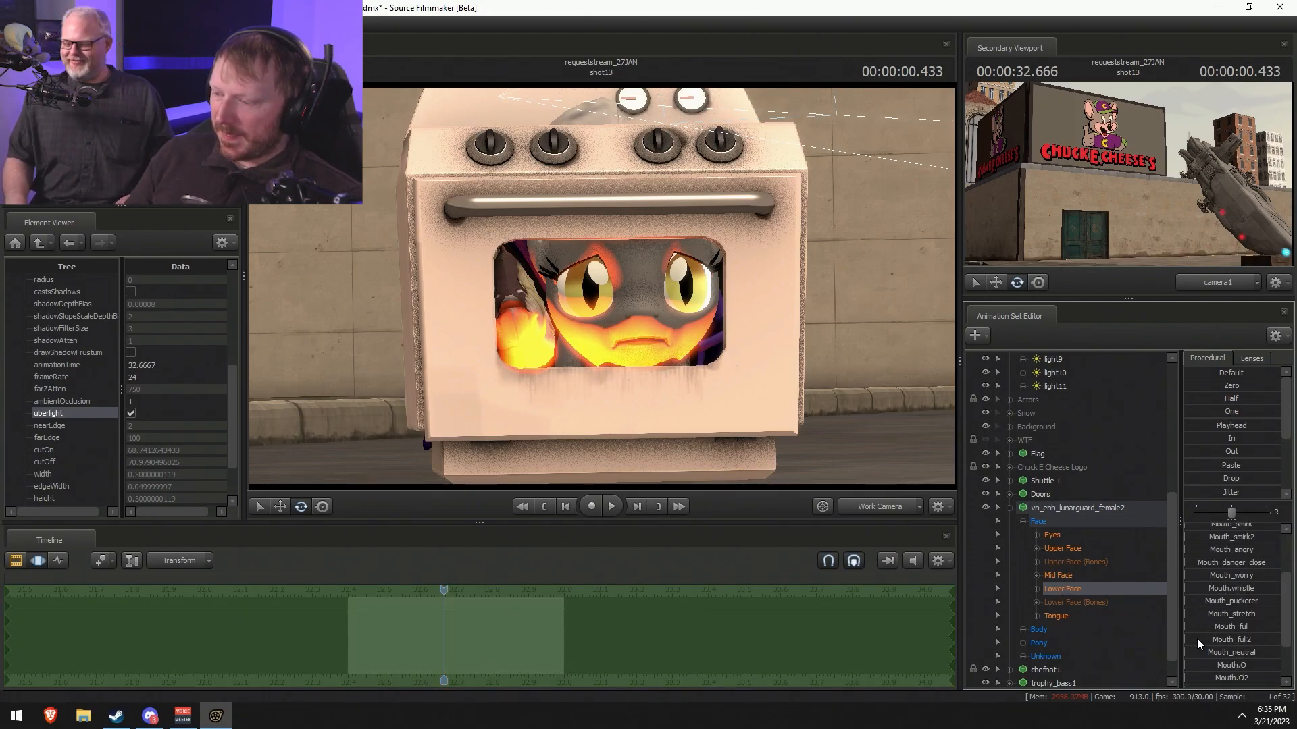
{"action": "left_click_drag", "start_coordinate": [1205, 601], "coordinate": [1168, 592]}
{"action": "scroll", "coordinate": [1241, 566], "scroll_direction": "up", "scroll_amount": 2}
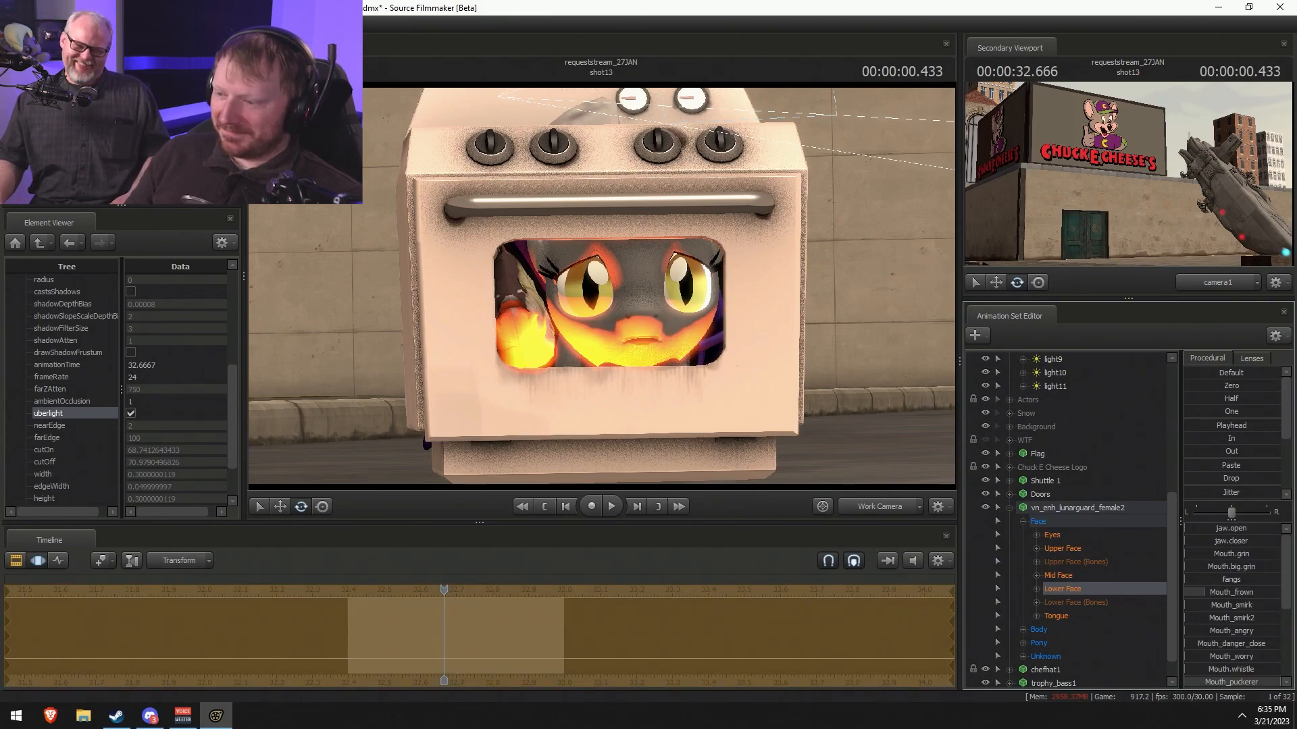
- Push the pony's lower lip out by raising the Lower.lip.out control to more than half
{"action": "scroll", "coordinate": [876, 427], "scroll_direction": "up", "scroll_amount": 5}
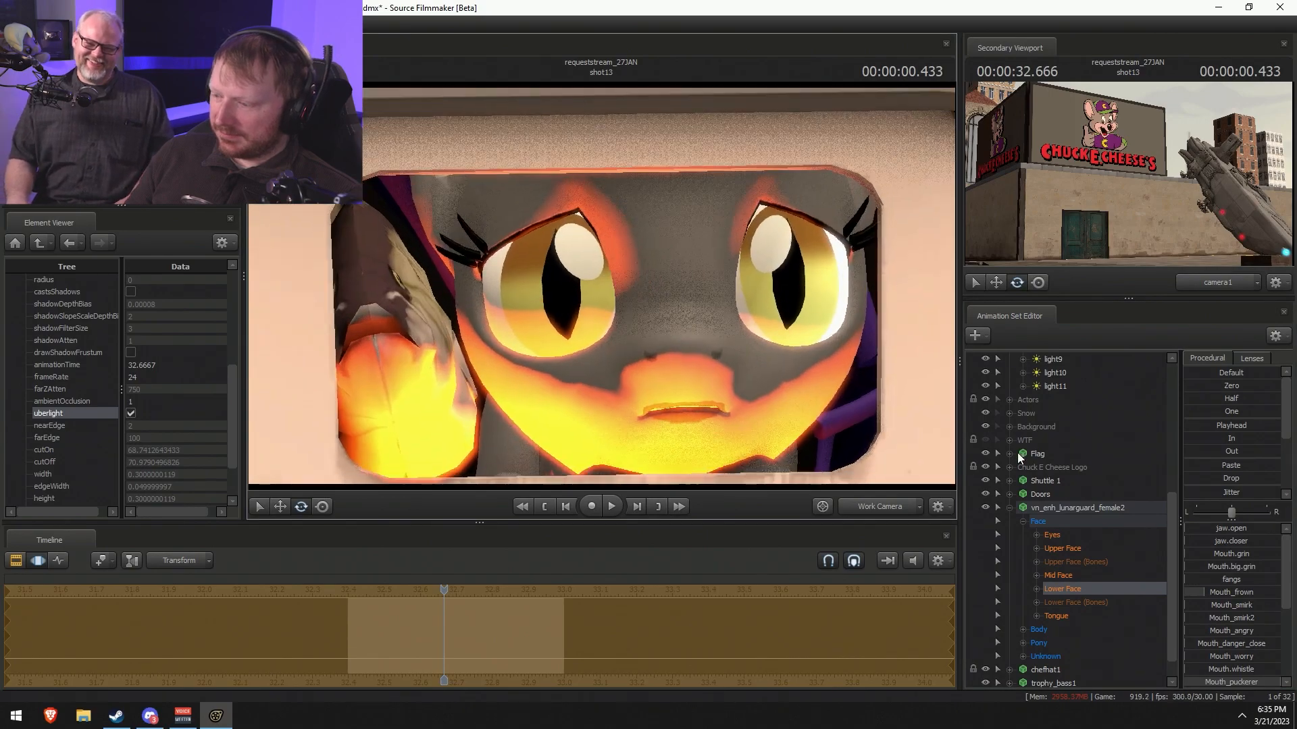
{"action": "scroll", "coordinate": [1256, 640], "scroll_direction": "down", "scroll_amount": 3}
{"action": "scroll", "coordinate": [1252, 619], "scroll_direction": "down", "scroll_amount": 2}
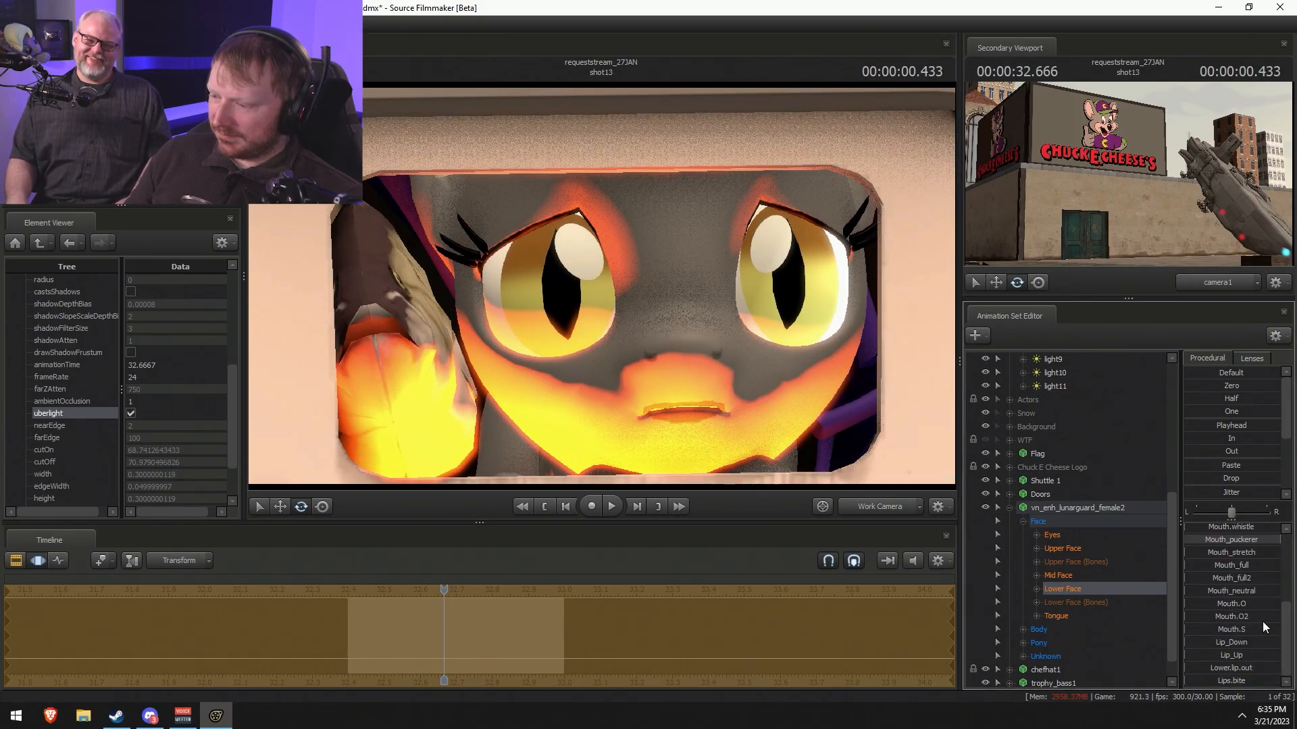
{"action": "left_click_drag", "start_coordinate": [1225, 667], "coordinate": [1264, 667]}
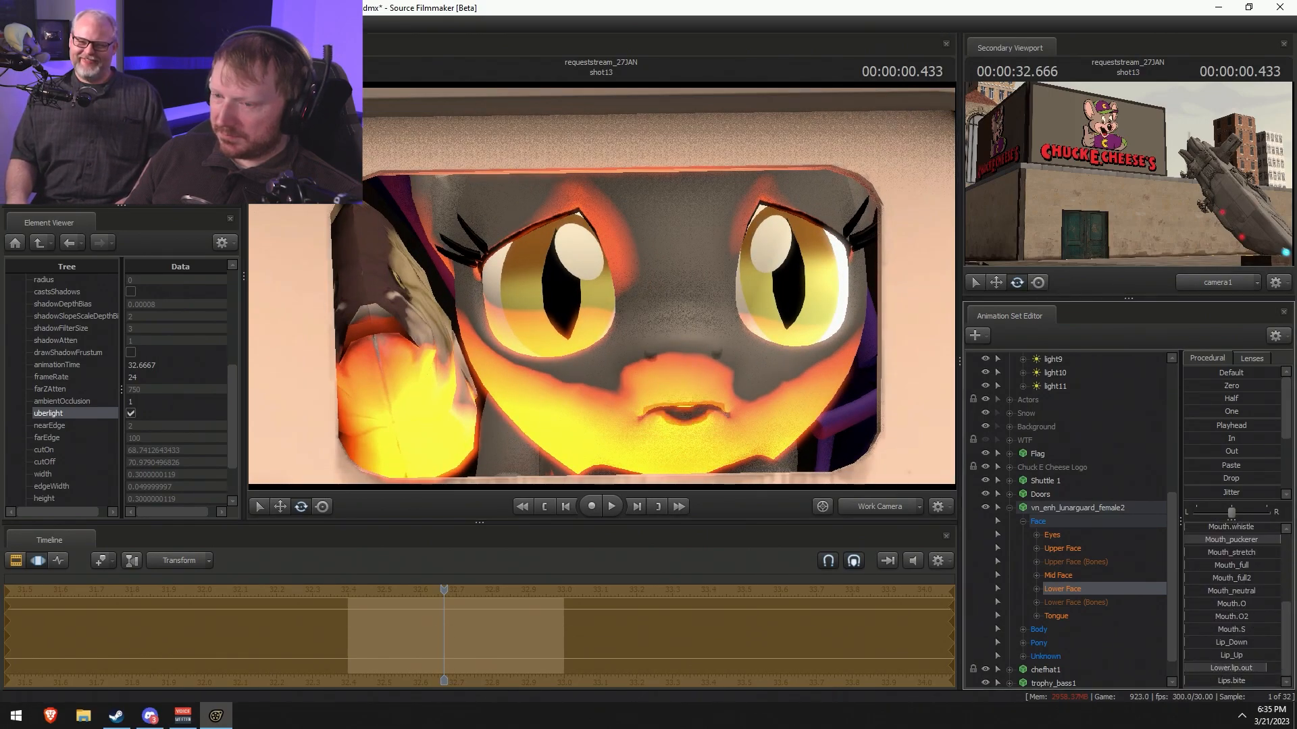
- Apply Jitter to the pony's Lower.lip.out control over a time selection extending slightly past both ends of shot13
{"action": "left_click", "coordinate": [1036, 589]}
{"action": "scroll", "coordinate": [1067, 610], "scroll_direction": "down", "scroll_amount": 5}
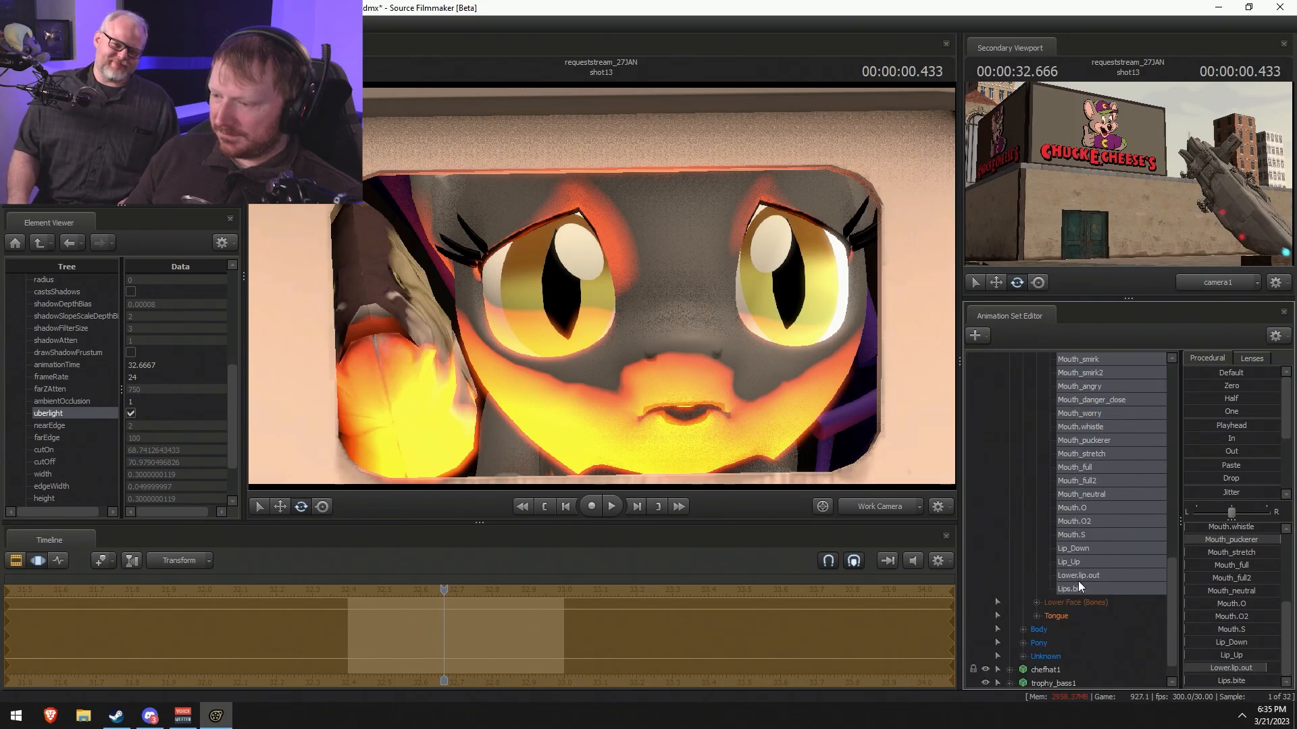
{"action": "left_click", "coordinate": [1078, 578]}
{"action": "left_click_drag", "start_coordinate": [349, 650], "coordinate": [336, 643]}
{"action": "left_click_drag", "start_coordinate": [566, 645], "coordinate": [600, 645]}
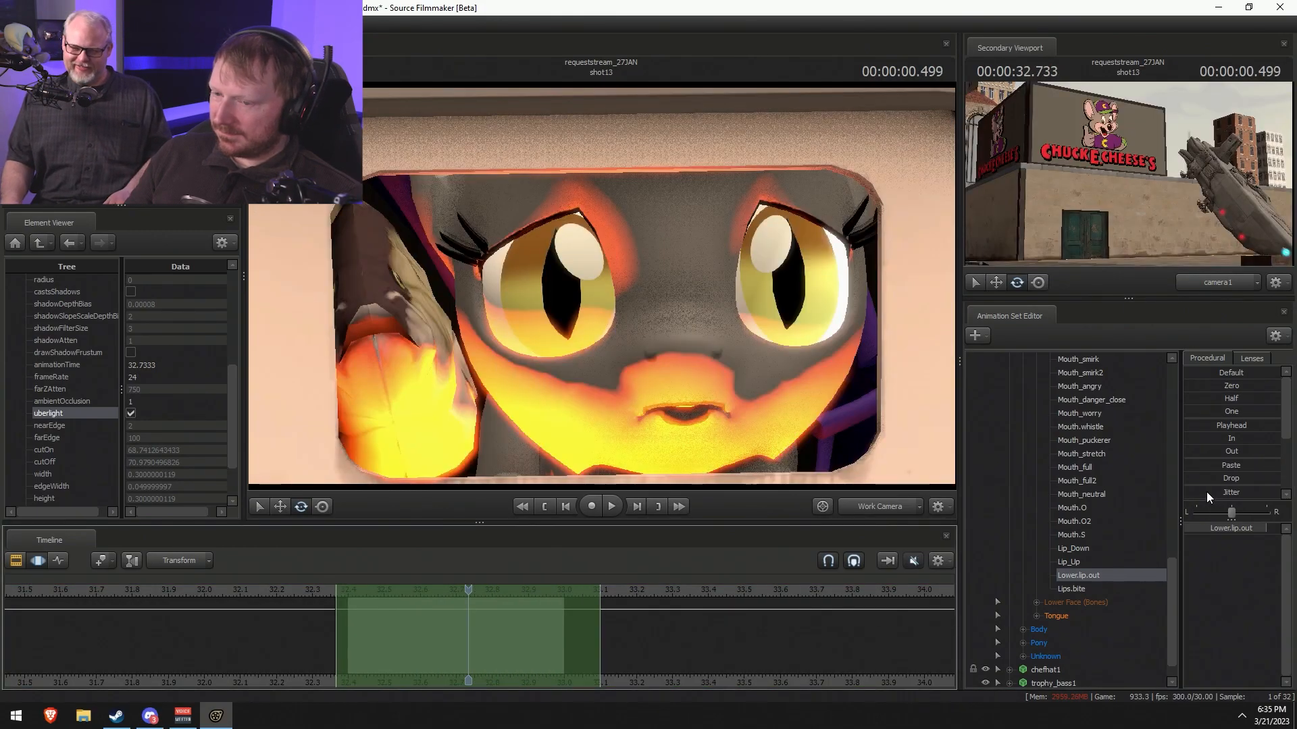
{"action": "left_click_drag", "start_coordinate": [1206, 491], "coordinate": [1201, 501]}
{"action": "left_click", "coordinate": [1229, 495]}
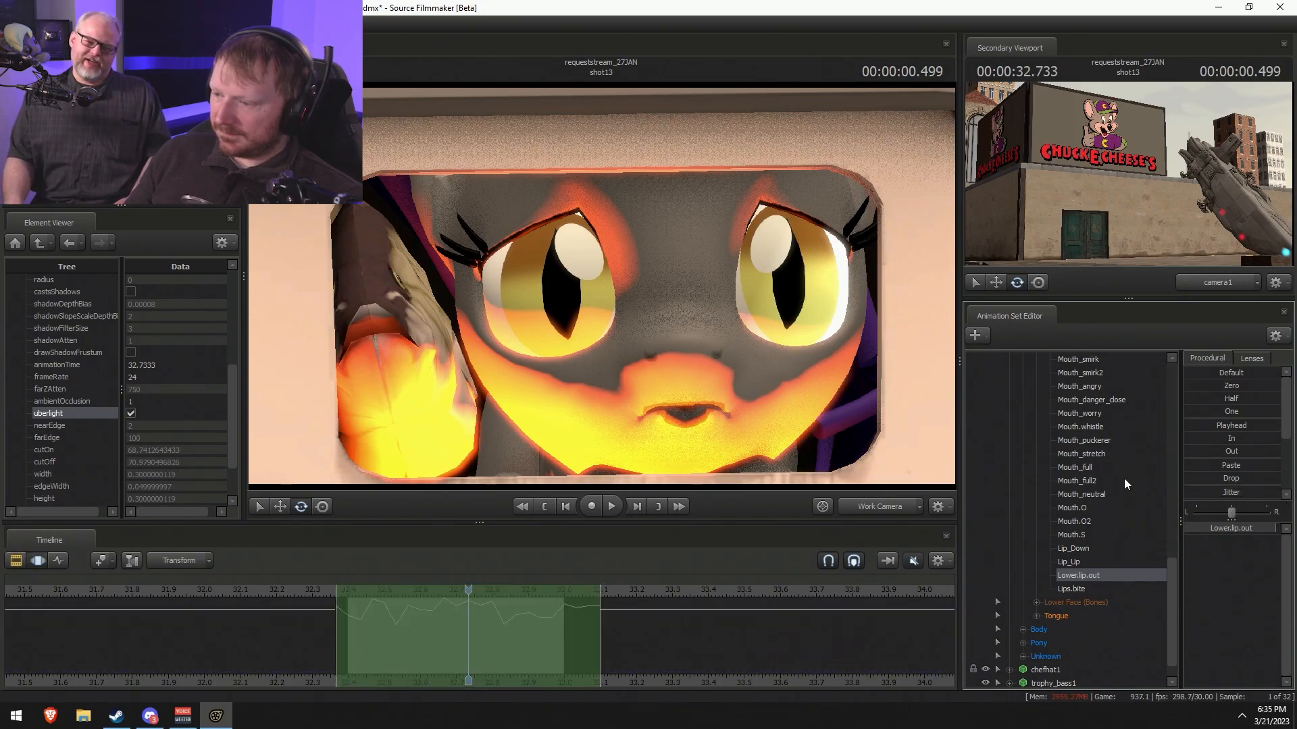
- Apply Jitter to the pony's eyes_updown and eyes_rightleft controls over the same time selection
{"action": "scroll", "coordinate": [1092, 544], "scroll_direction": "up", "scroll_amount": 12}
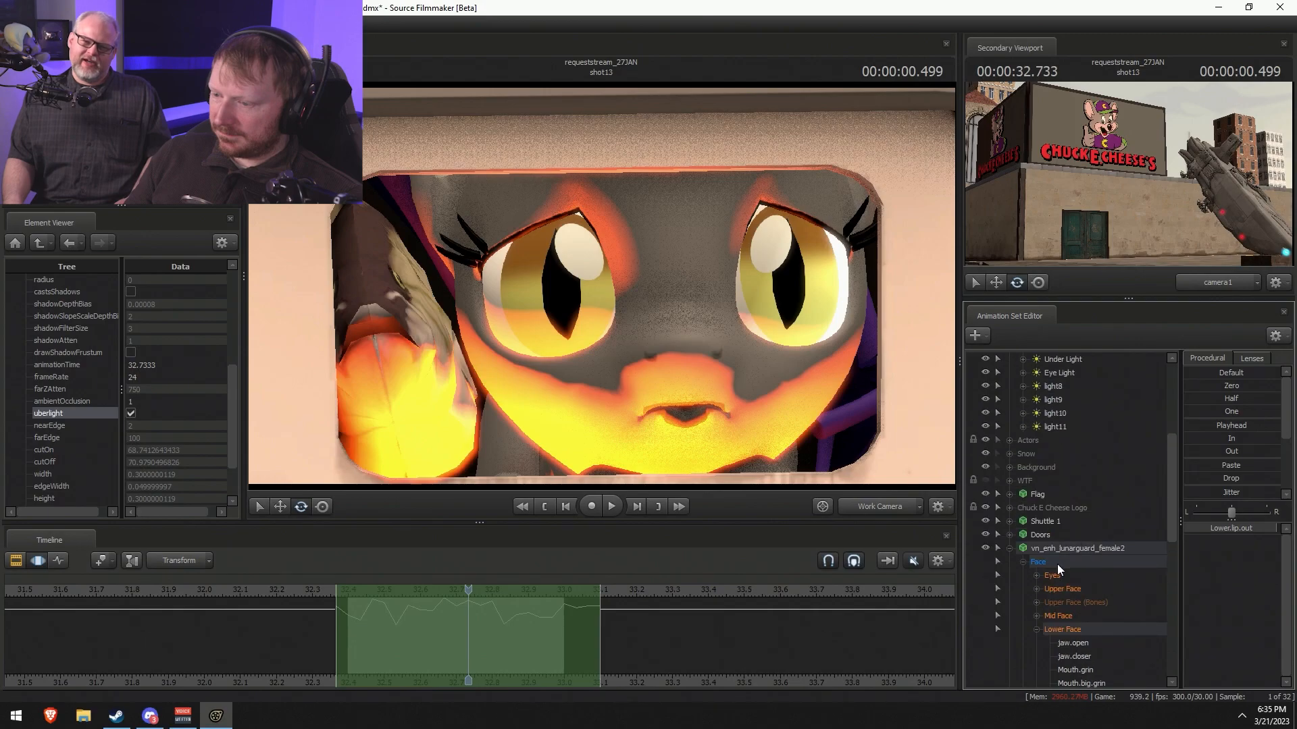
{"action": "left_click", "coordinate": [1037, 575]}
{"action": "left_click_drag", "start_coordinate": [1071, 590], "coordinate": [1081, 601]}
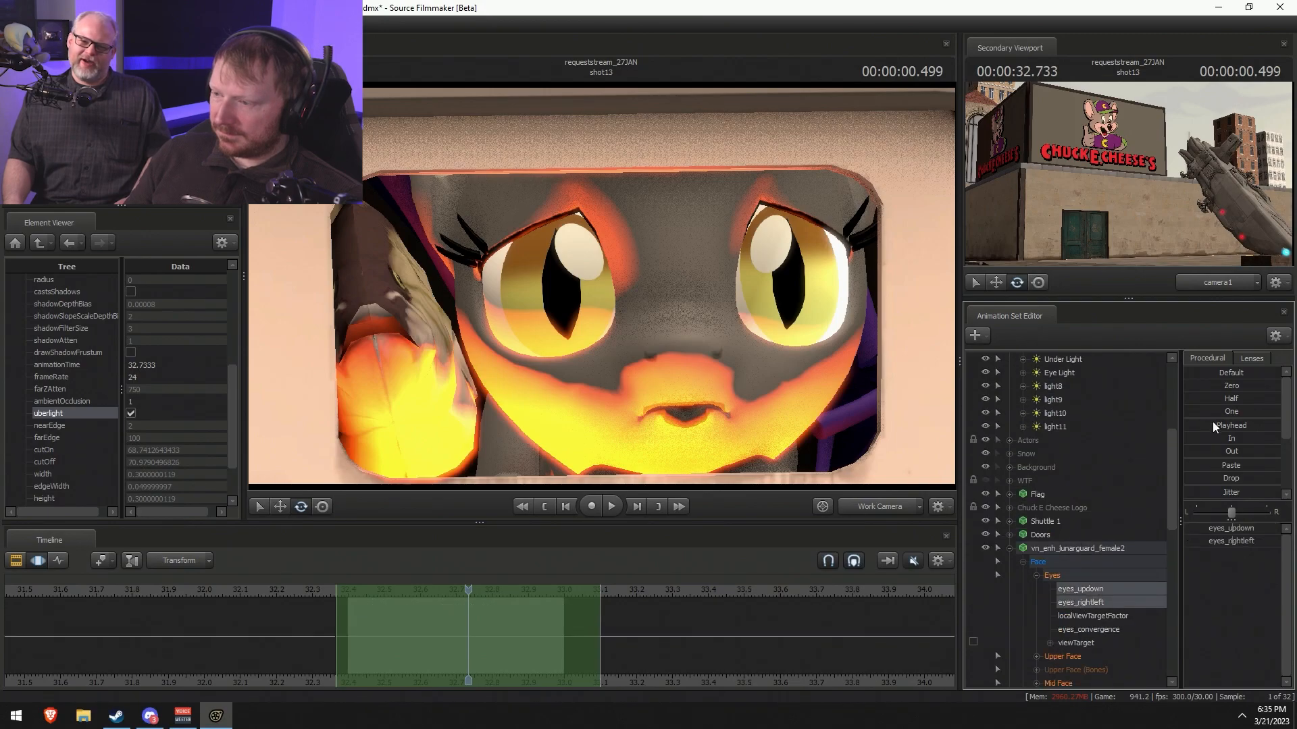
{"action": "left_click", "coordinate": [1213, 493]}
{"action": "left_click_drag", "start_coordinate": [1213, 492], "coordinate": [1217, 492]}
- Play a short section of shot13 with looped playback to review the pony's trembling lip and eyes
{"action": "key", "text": "F3"}
{"action": "left_click", "coordinate": [356, 590]}
{"action": "key", "text": "space"}
{"action": "key", "text": "space"}
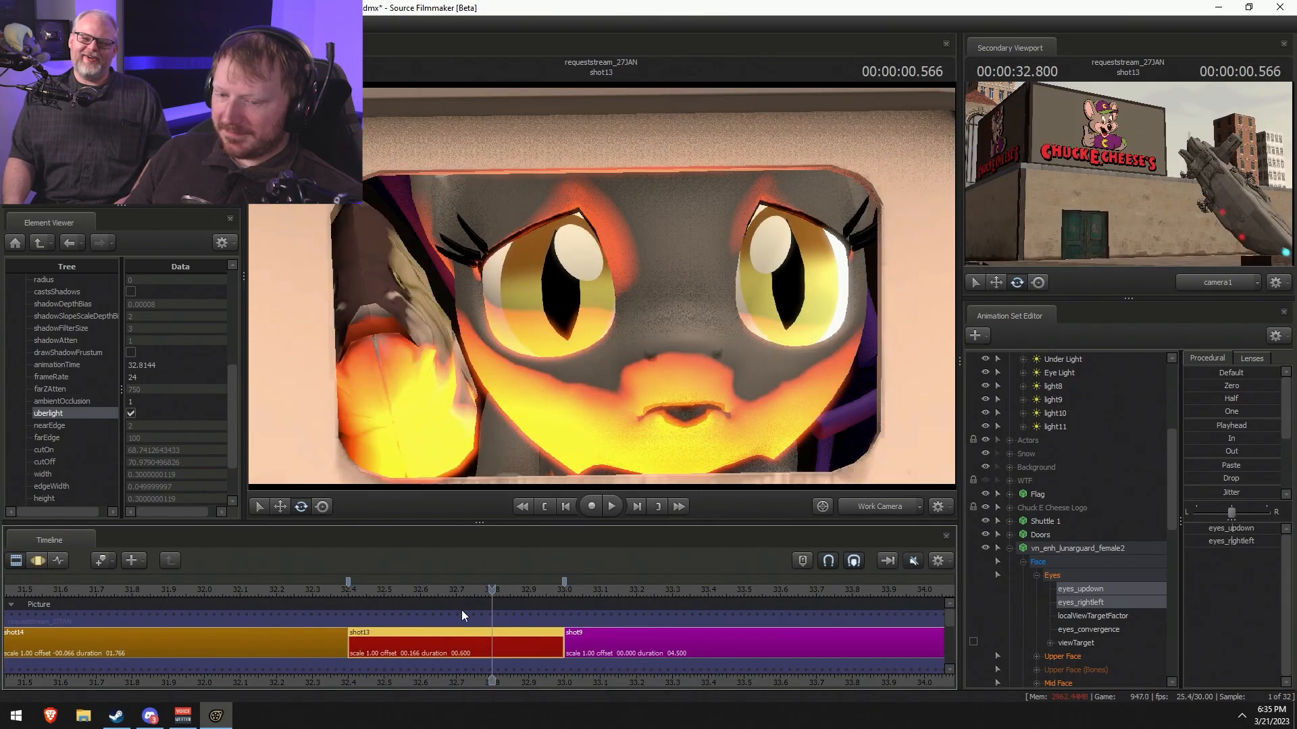
{"action": "scroll", "coordinate": [449, 612], "scroll_direction": "up", "scroll_amount": 8}
{"action": "scroll", "coordinate": [380, 589], "scroll_direction": "up", "scroll_amount": 3}
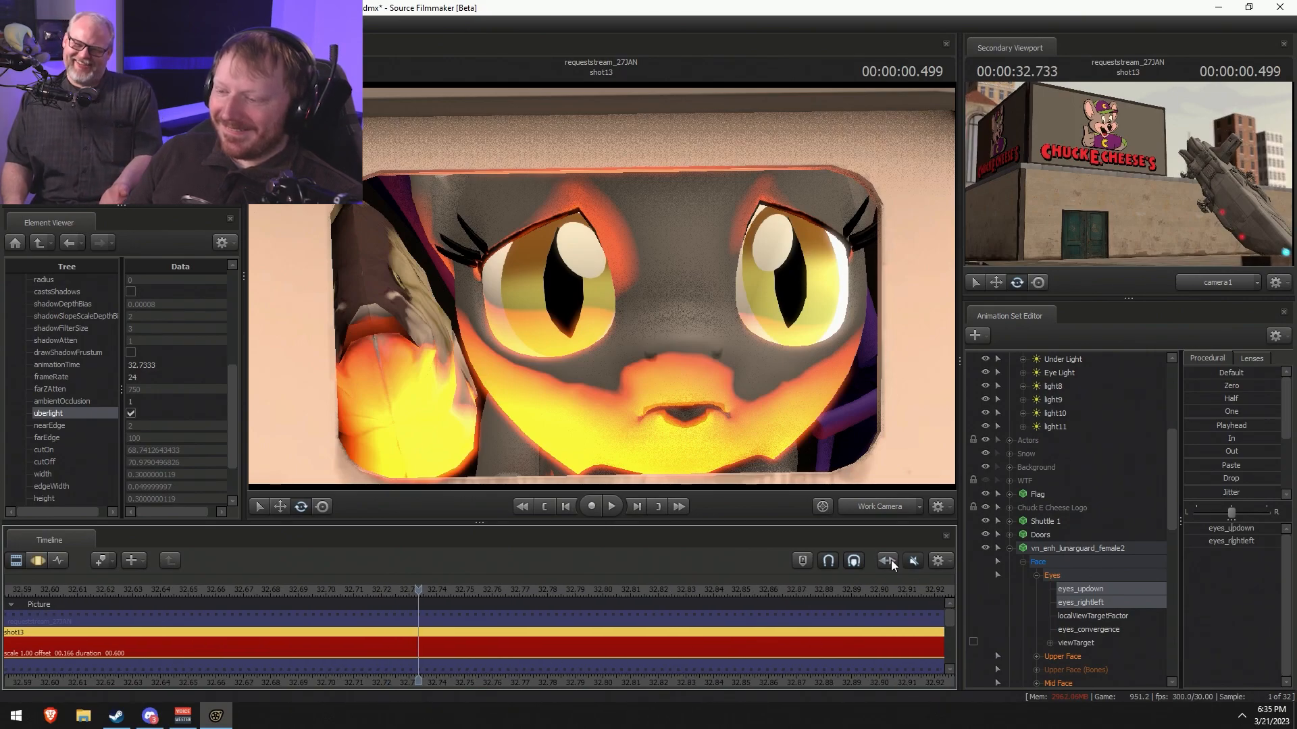
{"action": "key", "text": "space"}
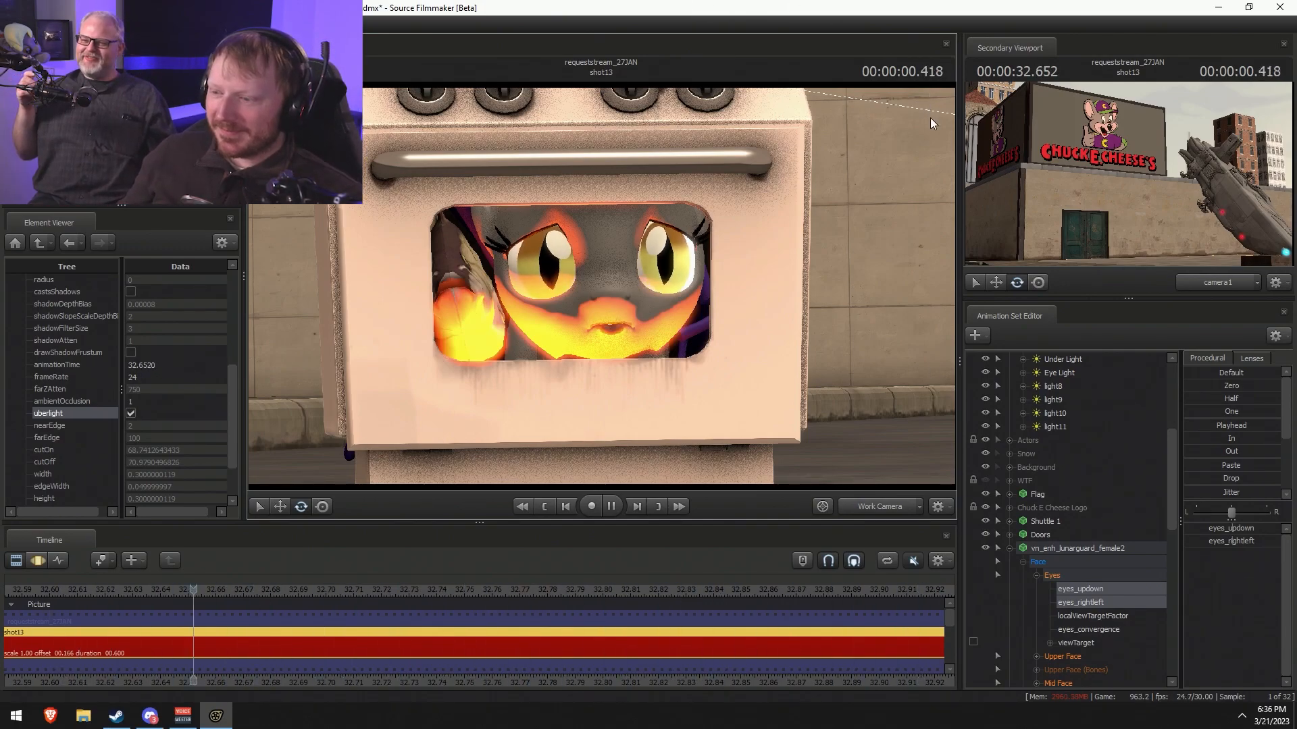
{"action": "key", "text": "space"}
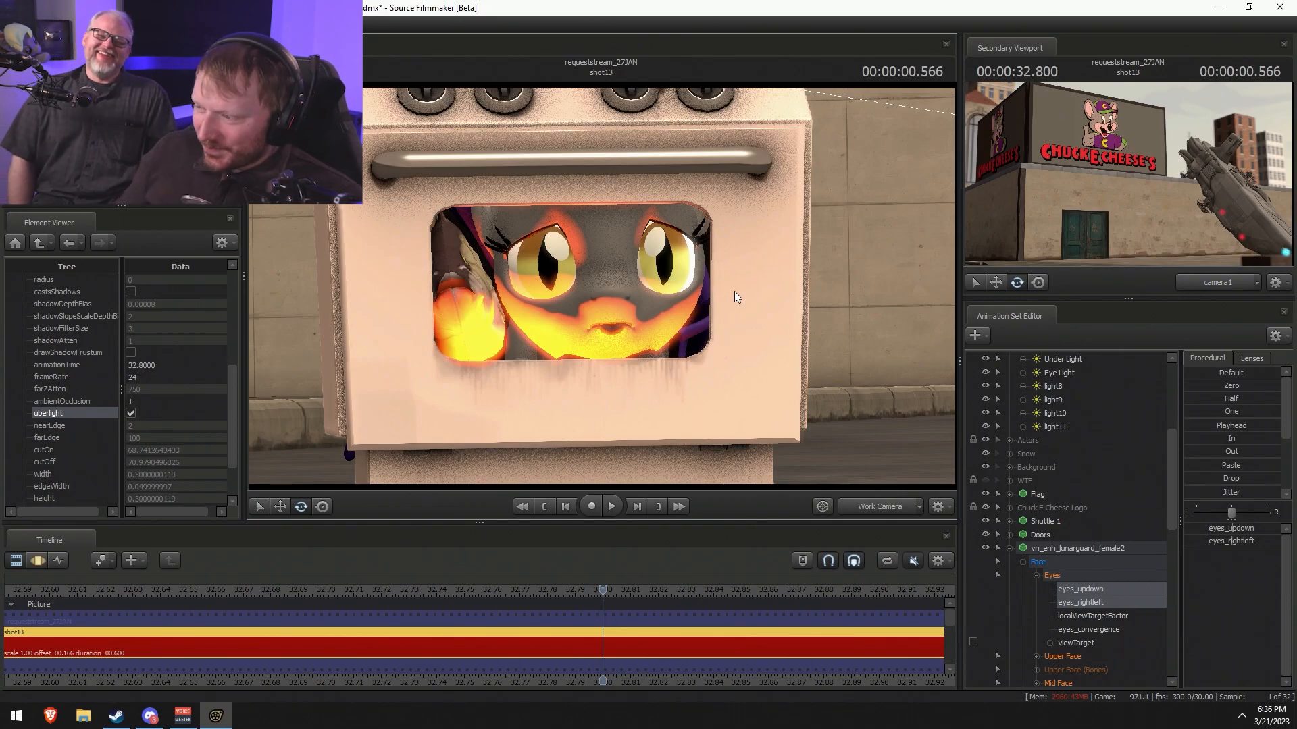
{"action": "key", "text": "space"}
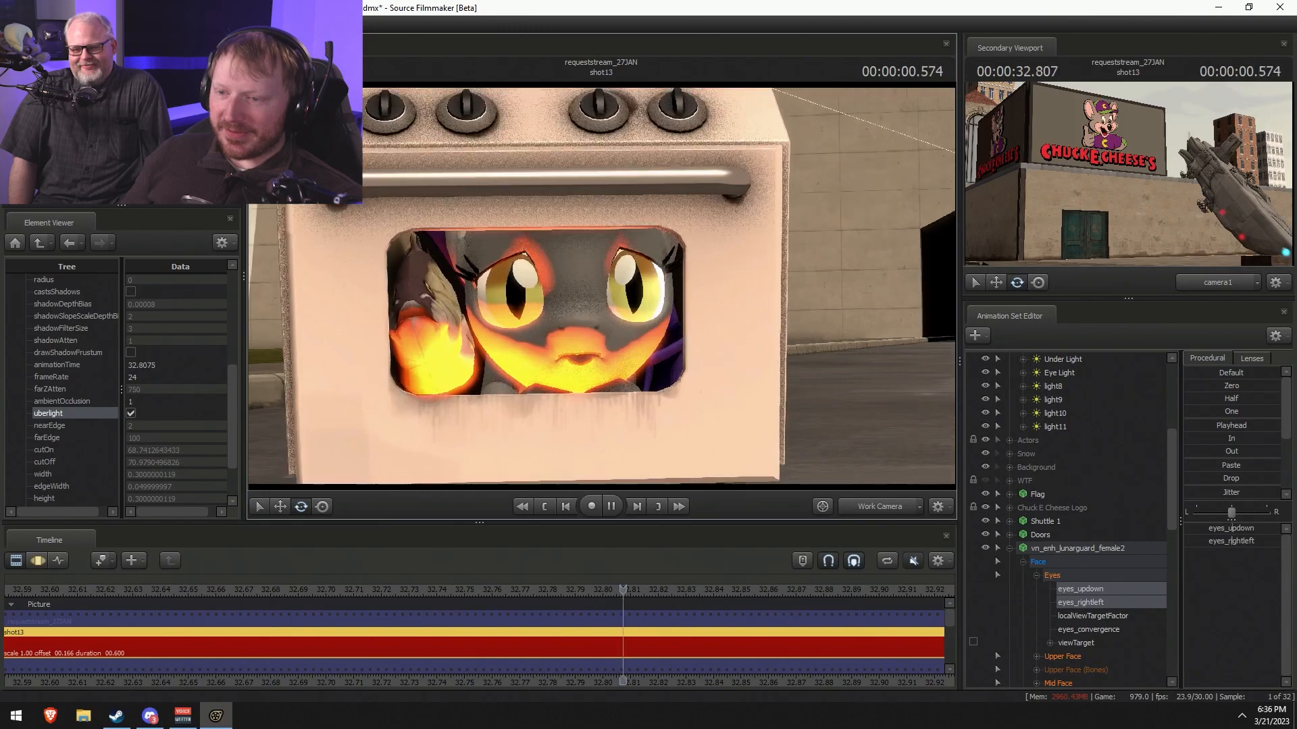
{"action": "key", "text": "space"}
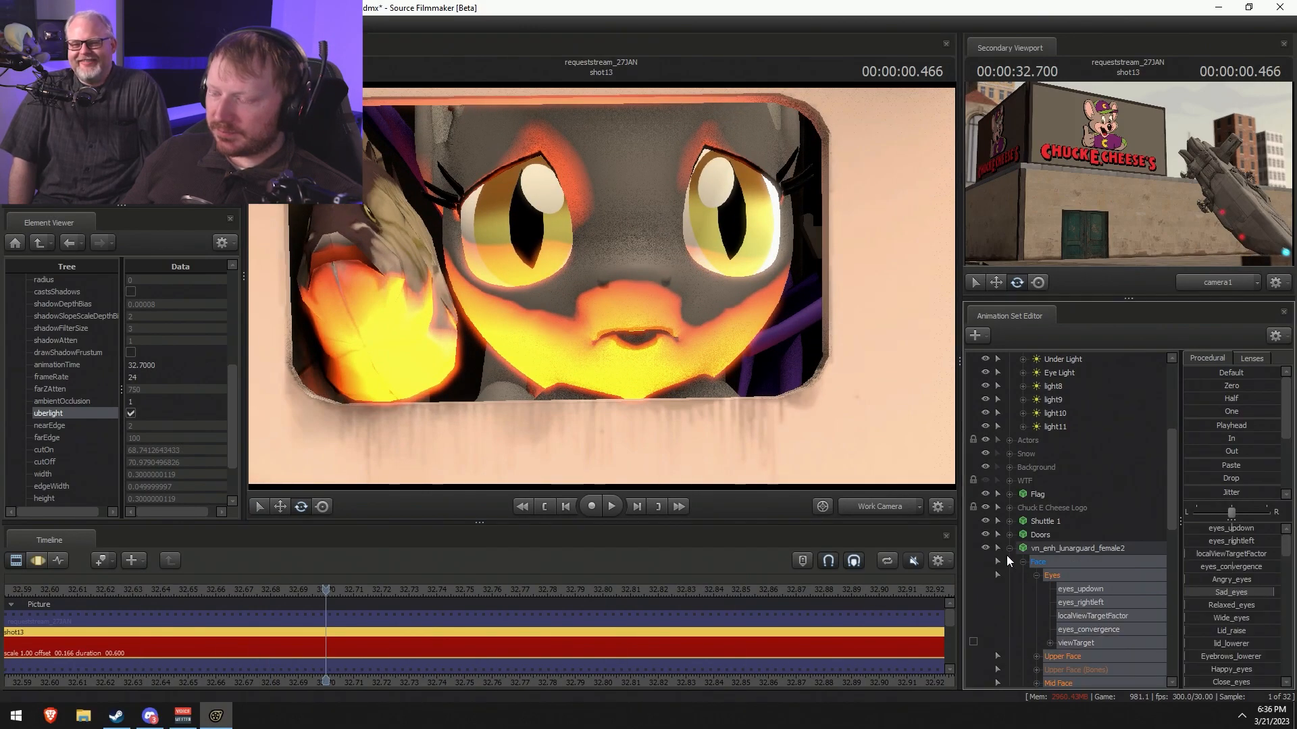
- Collapse the vn_enh_lunarguard_female2 pony and the Lights group in the animation set list
{"action": "left_click", "coordinate": [1009, 549]}
{"action": "scroll", "coordinate": [1022, 590], "scroll_direction": "up", "scroll_amount": 5}
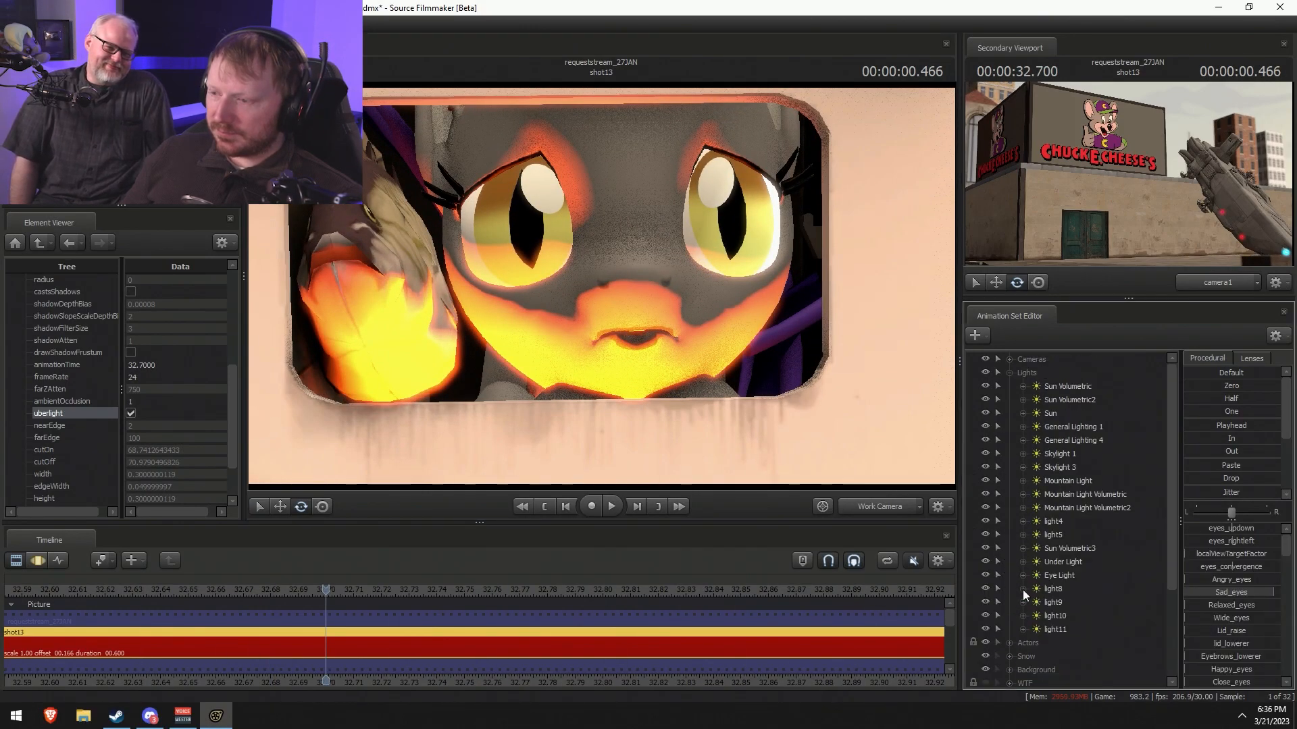
{"action": "left_click", "coordinate": [1010, 395]}
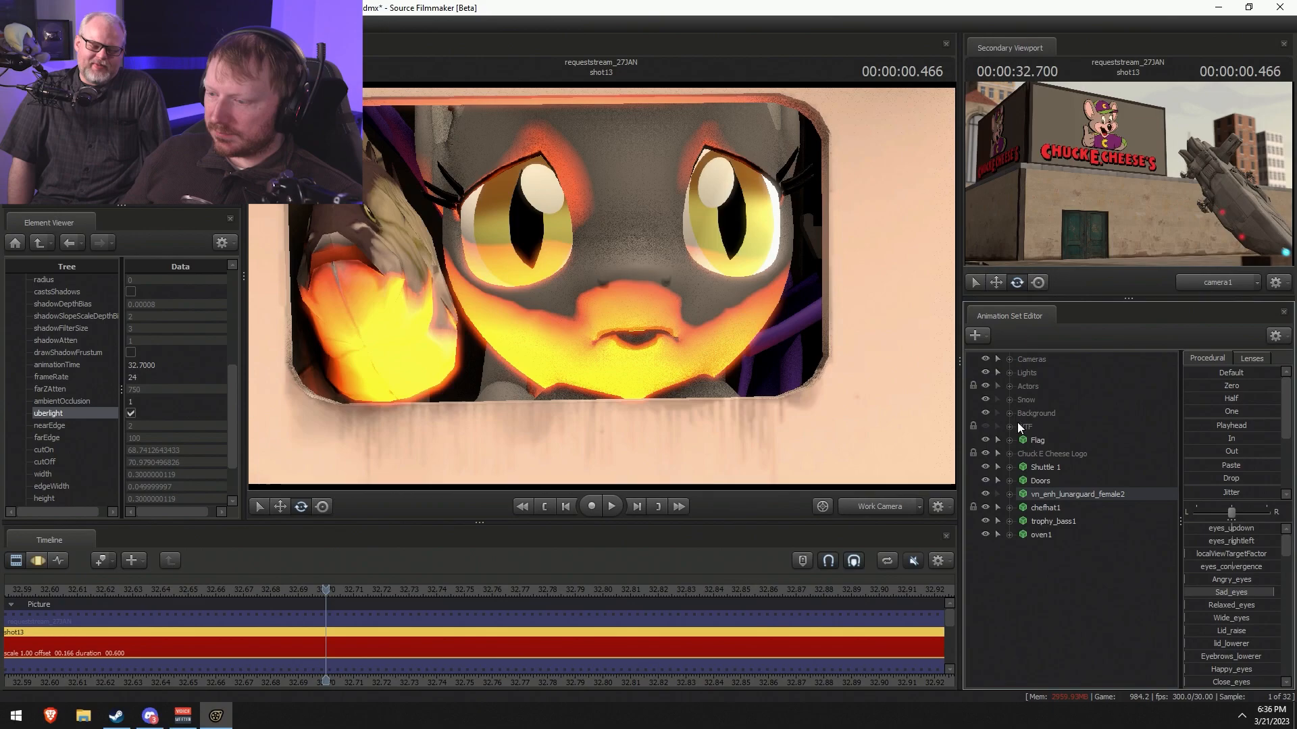
- Start an animation set for a new particle system and load dire_fx.pcf from the dota particles folder
{"action": "right_click", "coordinate": [1067, 578]}
{"action": "left_click", "coordinate": [1108, 615]}
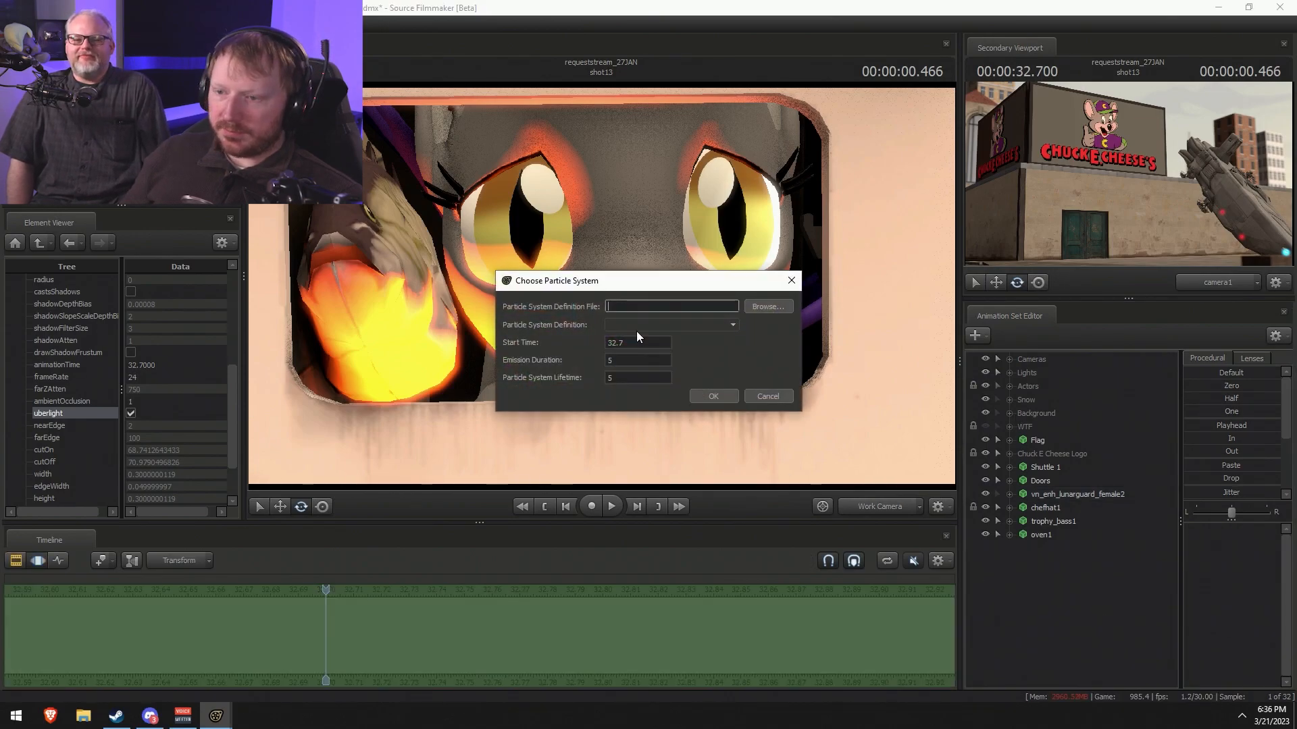
{"action": "left_click", "coordinate": [767, 310]}
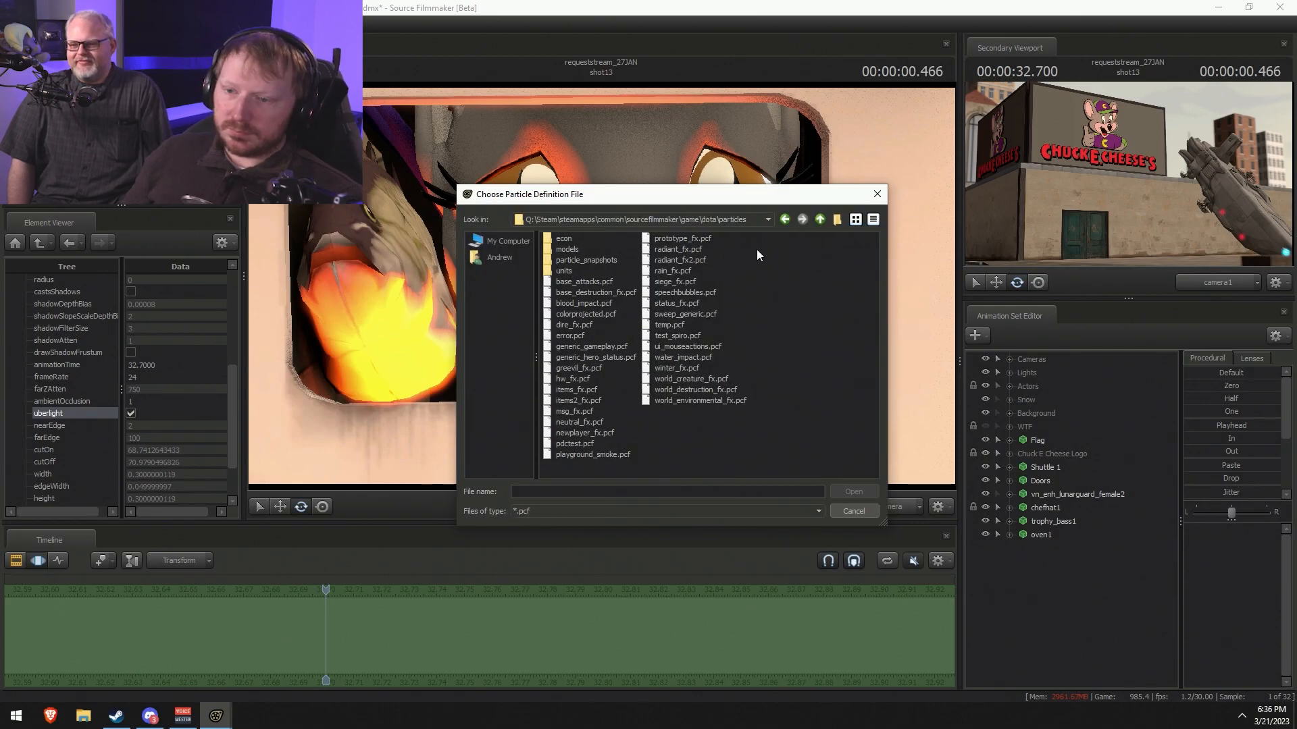
{"action": "double_click", "coordinate": [569, 324]}
- Choose the fire_barracks definition from dire_fx.pcf for the new particle system
{"action": "left_click", "coordinate": [695, 325]}
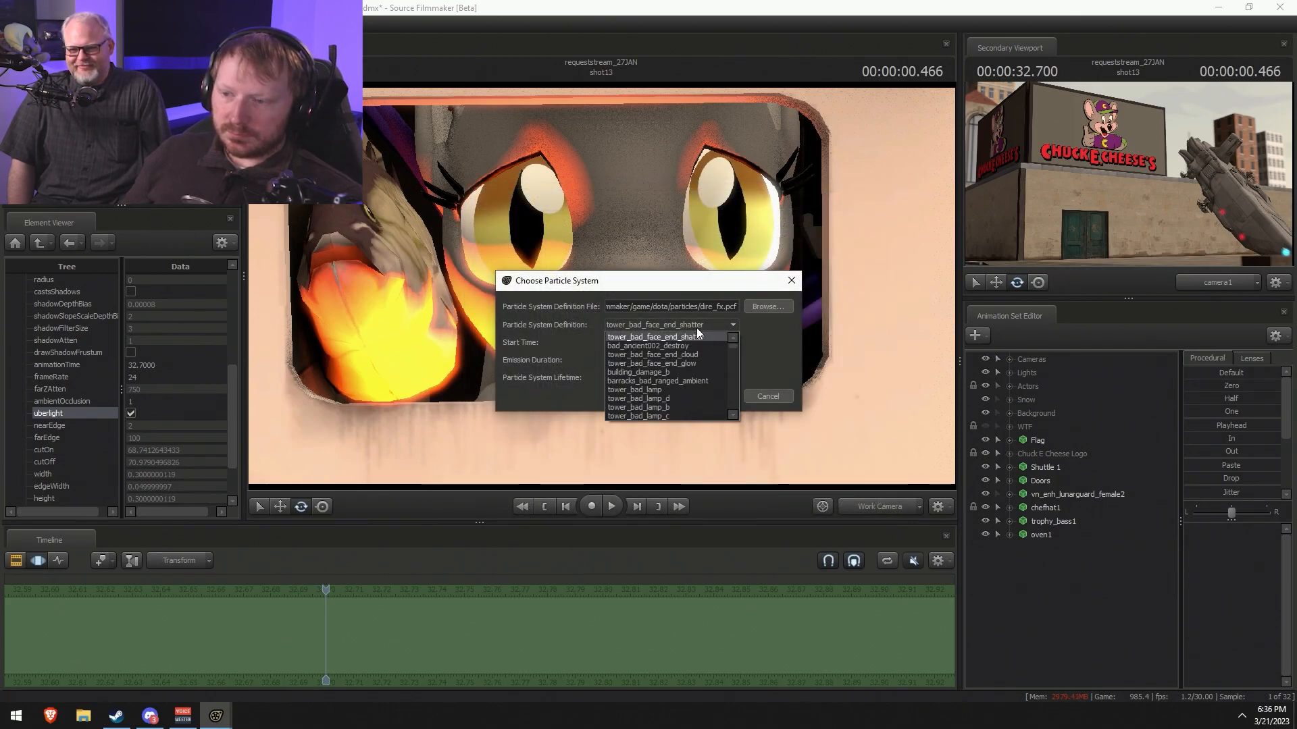
{"action": "left_click_drag", "start_coordinate": [734, 345], "coordinate": [740, 378]}
{"action": "scroll", "coordinate": [700, 384], "scroll_direction": "up", "scroll_amount": 2}
{"action": "scroll", "coordinate": [700, 384], "scroll_direction": "down", "scroll_amount": 3}
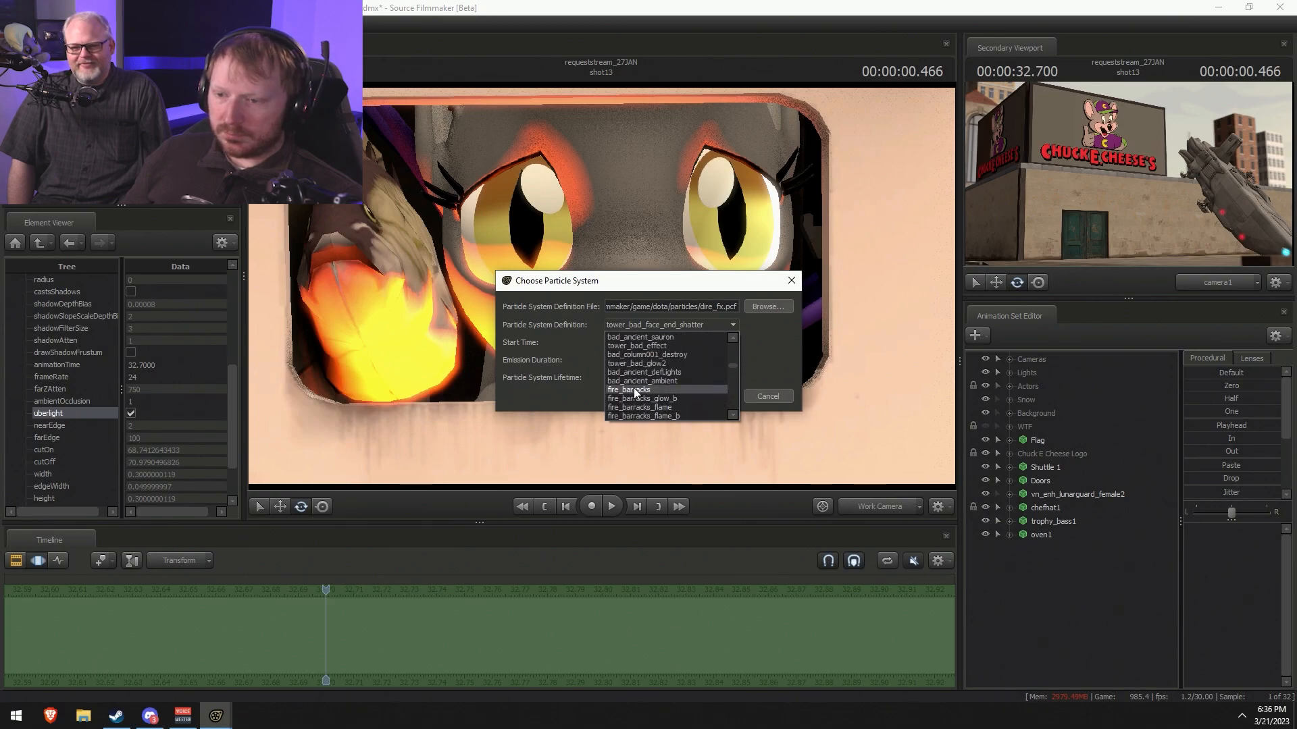
{"action": "left_click", "coordinate": [634, 388]}
- Set the particle system's start time, emission duration and lifetime to 20 each and create it
{"action": "left_click", "coordinate": [633, 344]}
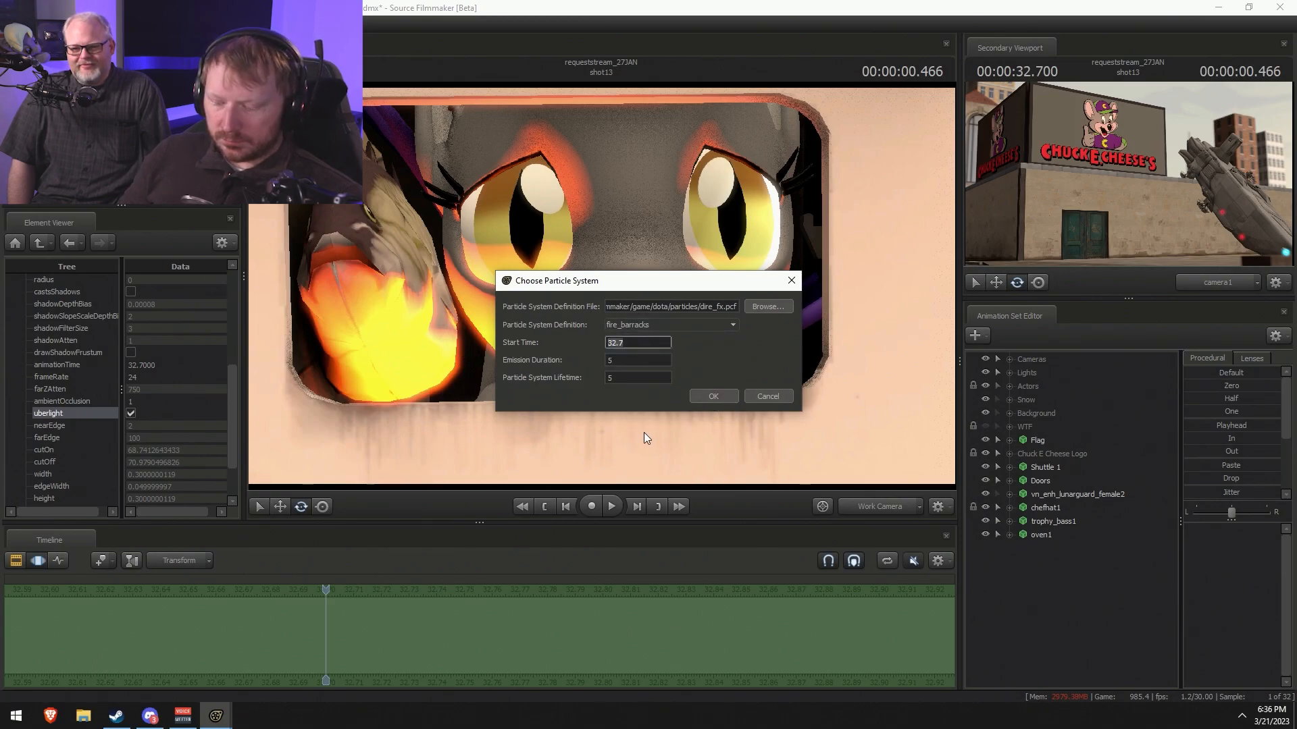
{"action": "type", "text": "20"}
{"action": "key", "text": "Tab"}
{"action": "type", "text": "20"}
{"action": "key", "text": "Tab"}
{"action": "type", "text": "20"}
{"action": "key", "text": "Tab"}
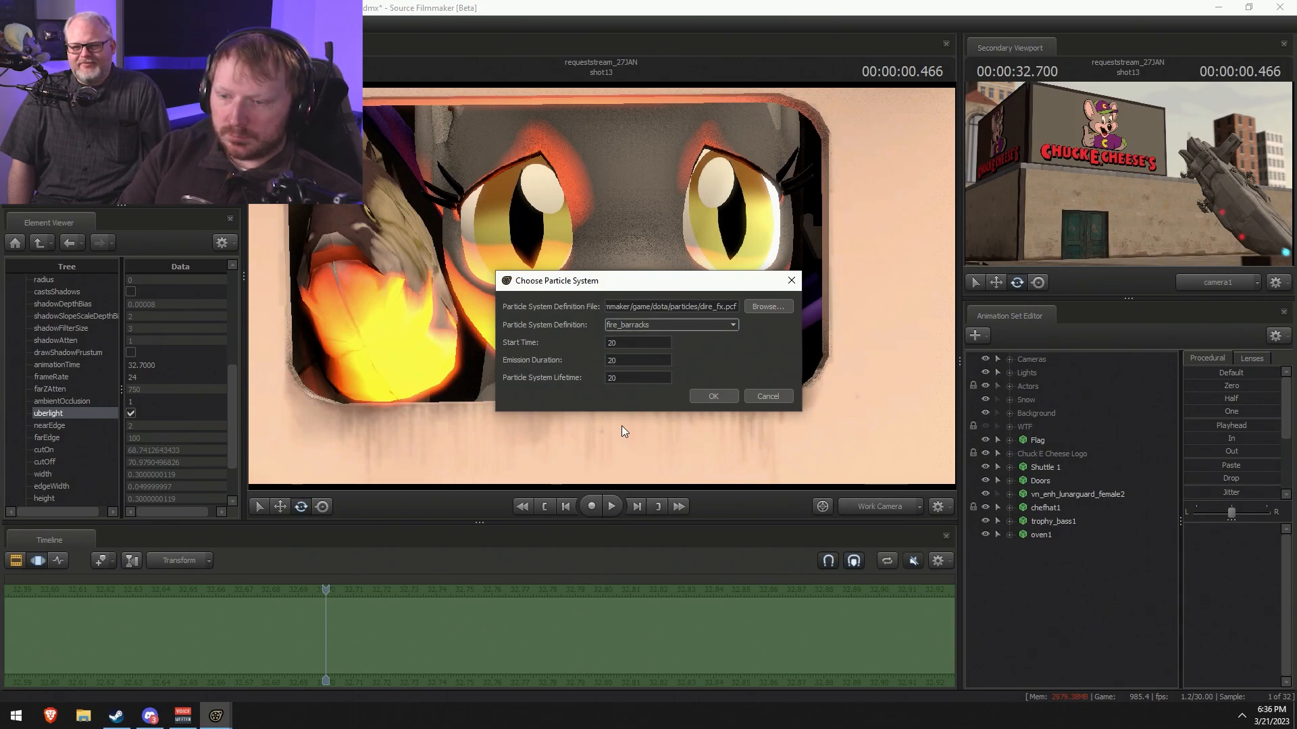
{"action": "left_click", "coordinate": [706, 401]}
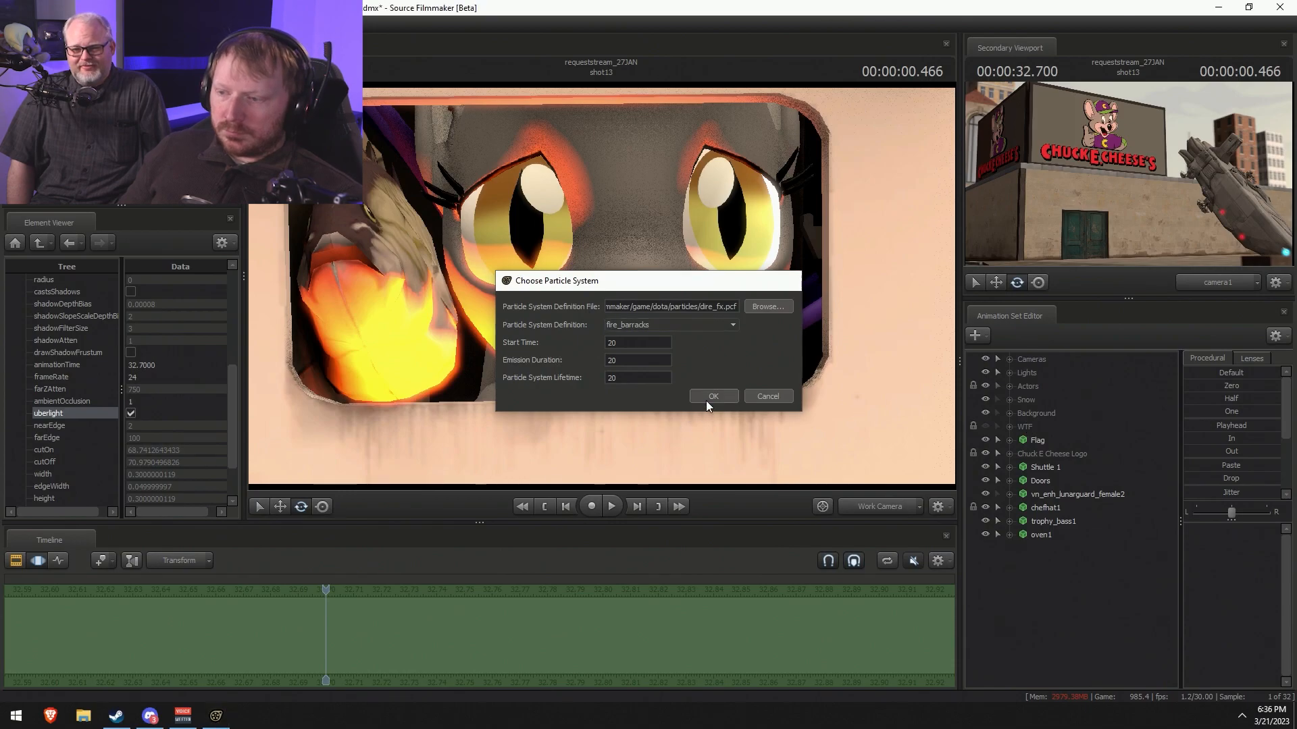
- Select the fire_barracks1 particle system and move it over to the oven on the street
{"action": "left_click", "coordinate": [1070, 548]}
{"action": "key", "text": "F2"}
{"action": "key", "text": "F3"}
{"action": "key", "text": "r"}
{"action": "left_click_drag", "start_coordinate": [1136, 172], "coordinate": [1129, 174]}
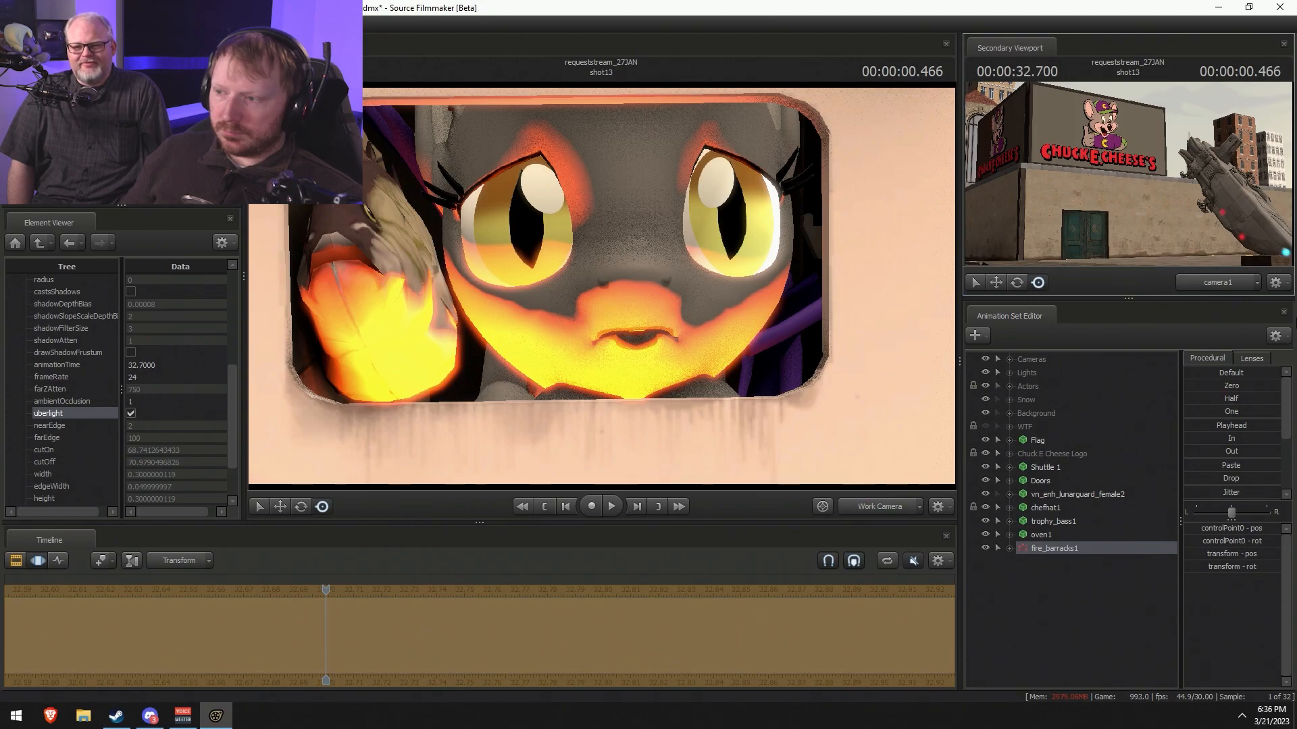
{"action": "key", "text": "s"}
{"action": "left_click_drag", "start_coordinate": [822, 377], "coordinate": [602, 286]}
{"action": "left_click_drag", "start_coordinate": [409, 124], "coordinate": [574, 344]}
{"action": "left_click_drag", "start_coordinate": [564, 327], "coordinate": [308, 356], "text": "alt"}
{"action": "key", "text": "w"}
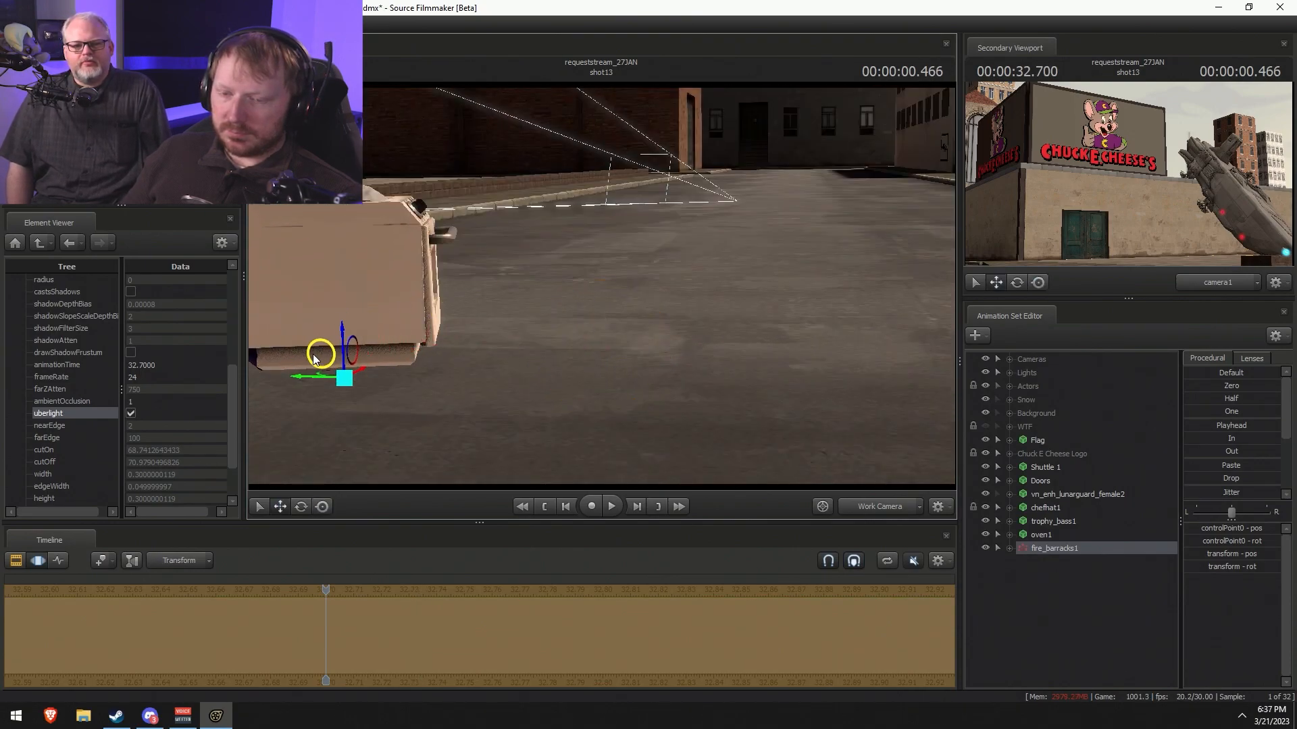
- Shift the fire_barracks1 particle system sideways to sit near the middle of the oven's base
{"action": "key", "text": "F2"}
{"action": "key", "text": "F3"}
{"action": "left_click_drag", "start_coordinate": [506, 358], "coordinate": [507, 358], "text": "alt"}
{"action": "left_click_drag", "start_coordinate": [597, 289], "coordinate": [597, 289]}
{"action": "left_click_drag", "start_coordinate": [722, 320], "coordinate": [722, 320]}
{"action": "left_click_drag", "start_coordinate": [737, 270], "coordinate": [720, 273]}
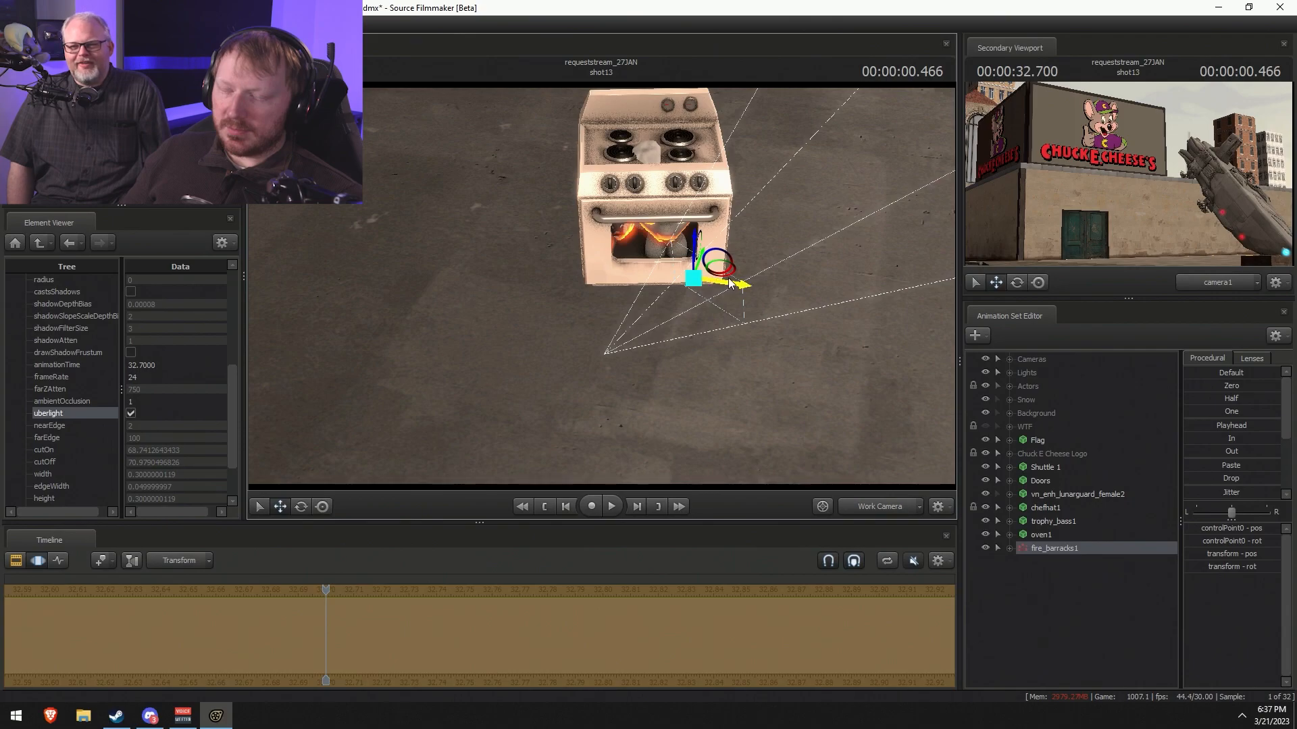
{"action": "left_click_drag", "start_coordinate": [730, 277], "coordinate": [690, 284]}
{"action": "key", "text": "F2"}
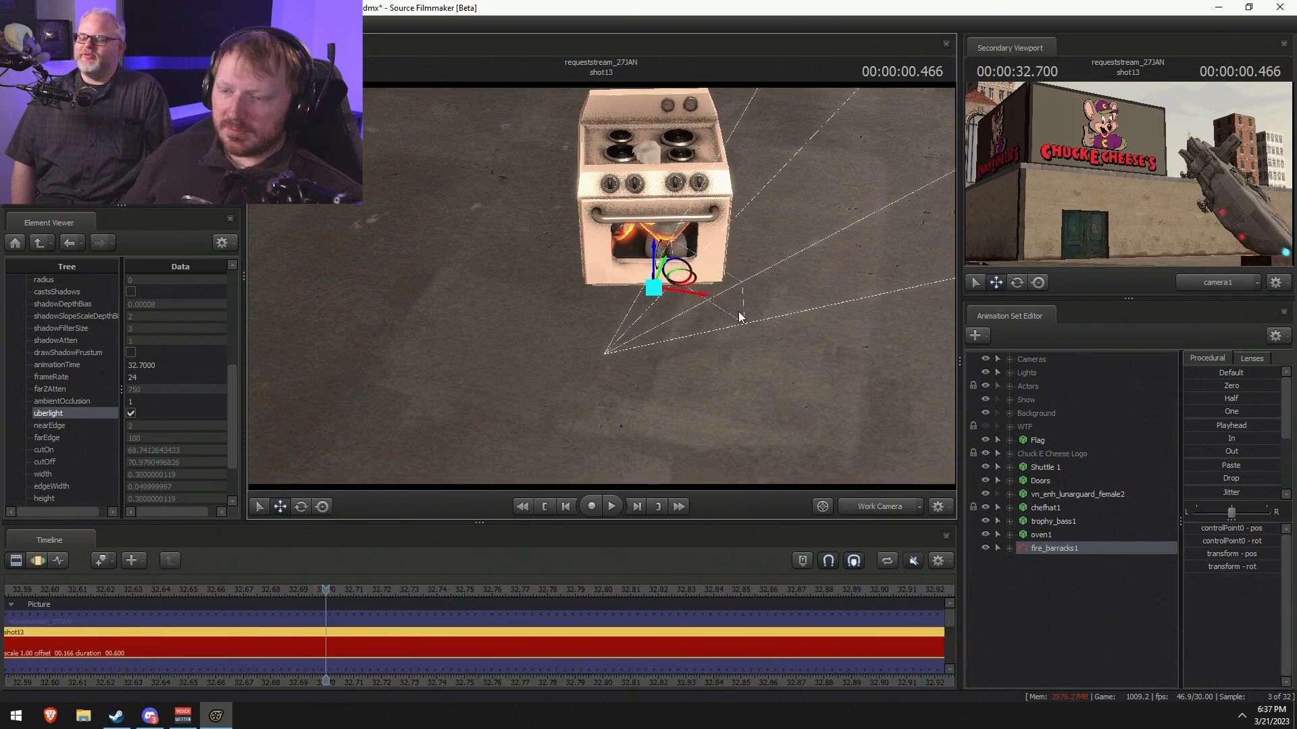
{"action": "key", "text": "F3"}
- With the playhead at 32.5 s in shot13, move fire_barracks1 along the ground toward the side of the oven opposite the flames
{"action": "left_click_drag", "start_coordinate": [601, 285], "coordinate": [601, 285], "text": "alt"}
{"action": "left_click_drag", "start_coordinate": [326, 590], "coordinate": [110, 585]}
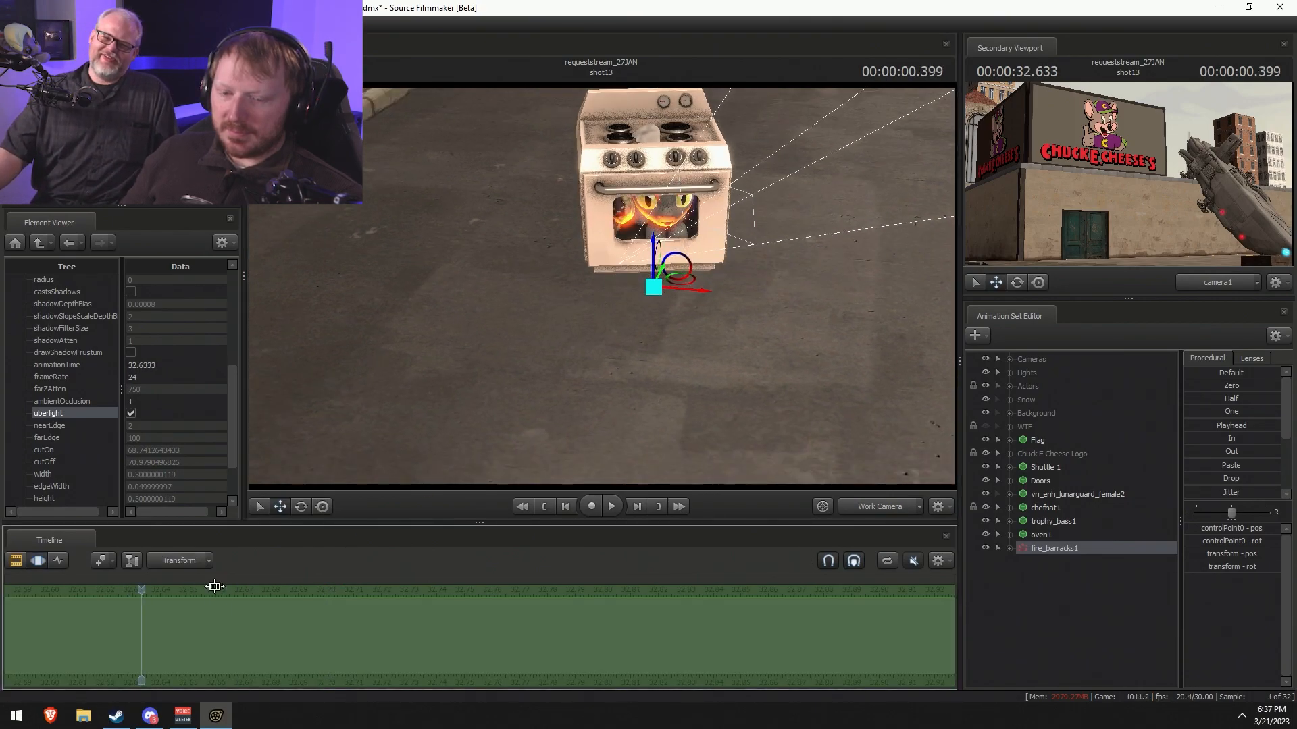
{"action": "scroll", "coordinate": [156, 617], "scroll_direction": "down", "scroll_amount": 3}
{"action": "key", "text": "F2"}
{"action": "key", "text": "f"}
{"action": "mouse_move", "coordinate": [399, 590]}
{"action": "left_mouse_down"}
{"action": "mouse_move", "coordinate": [284, 593]}
{"action": "mouse_move", "coordinate": [360, 592]}
{"action": "left_mouse_up"}
{"action": "mouse_move", "coordinate": [601, 286]}
{"action": "left_mouse_down"}
{"action": "mouse_move", "coordinate": [645, 260]}
{"action": "mouse_move", "coordinate": [641, 300]}
{"action": "left_mouse_up"}
{"action": "key", "text": "w"}
{"action": "key", "text": "s"}
{"action": "key", "text": "F3"}
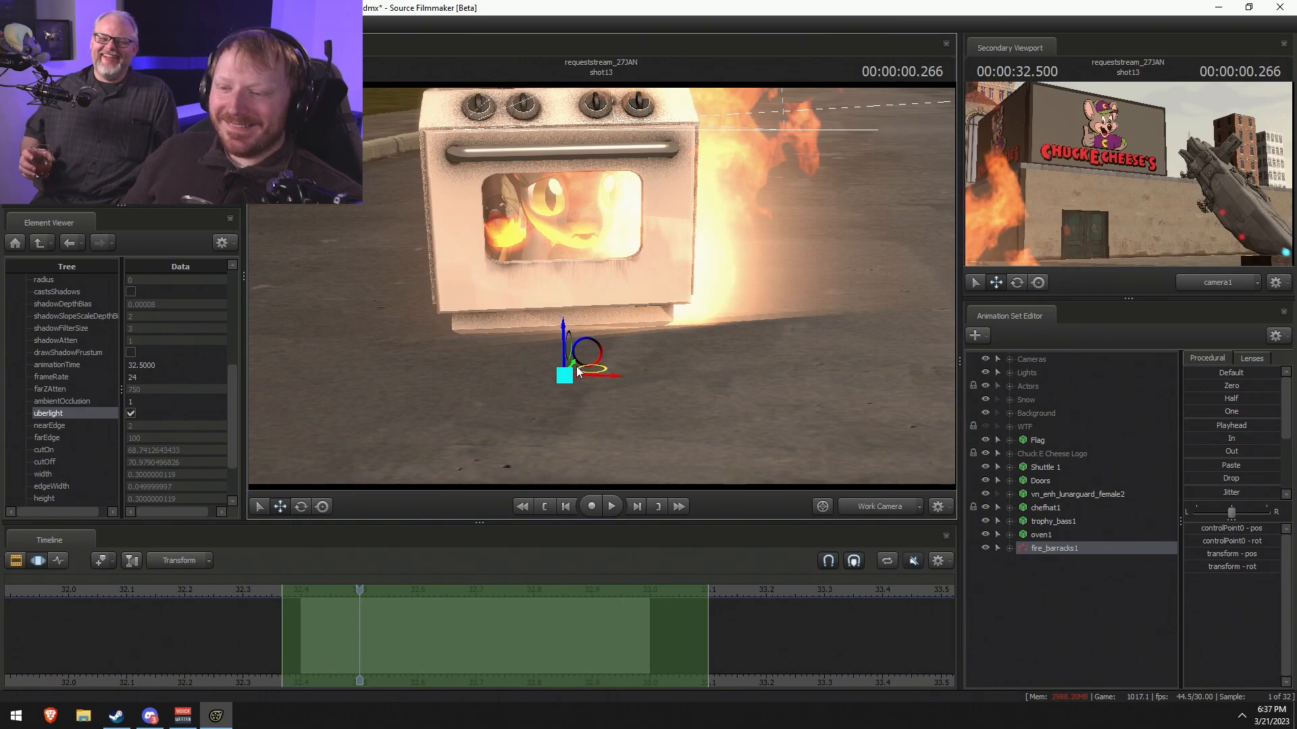
{"action": "left_click_drag", "start_coordinate": [582, 361], "coordinate": [504, 366]}
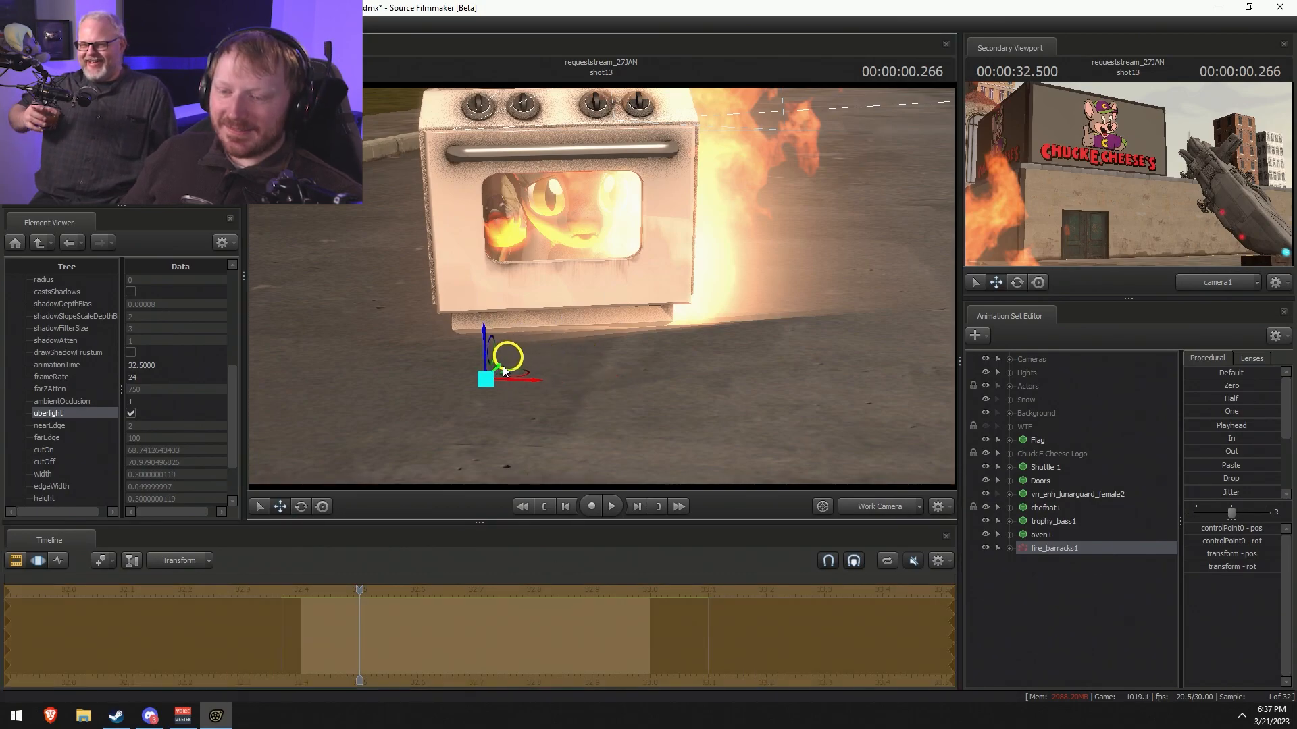
- Play shot13 repeatedly from near its start to review the flames around the oven from the front
{"action": "key", "text": "space"}
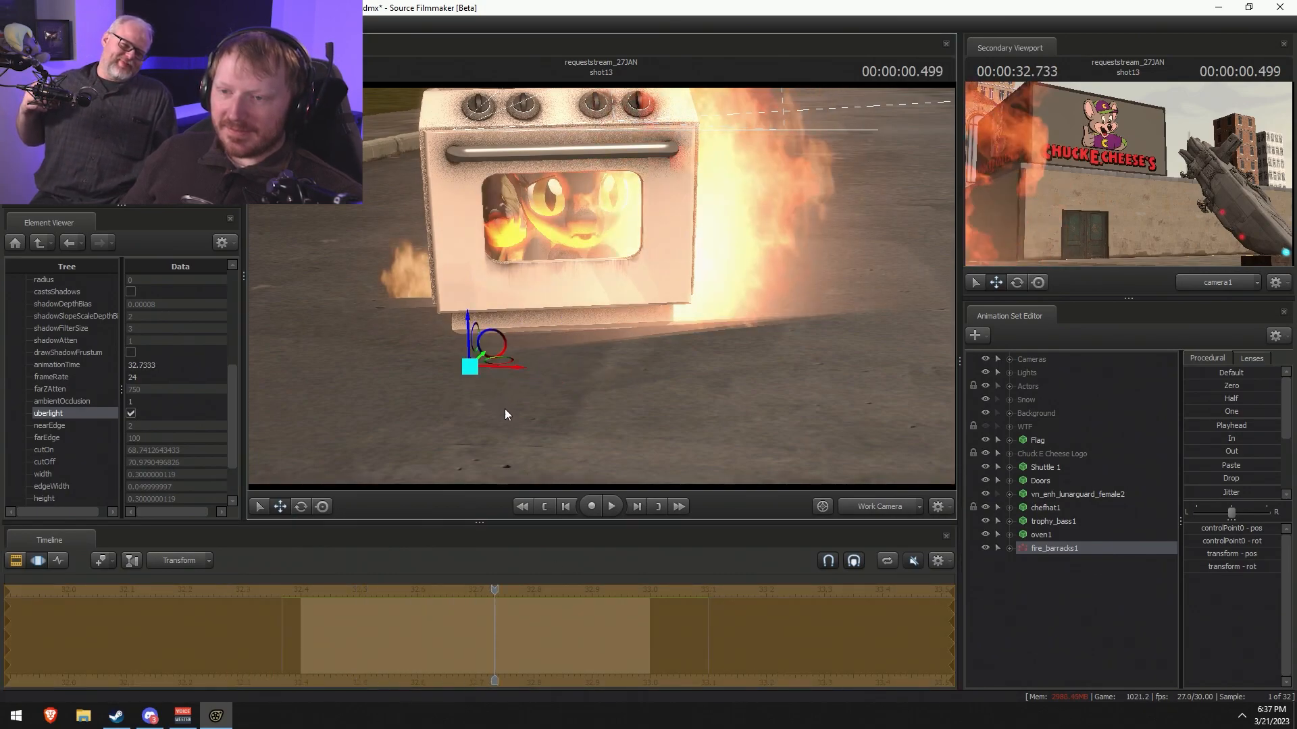
{"action": "key", "text": "F2"}
{"action": "left_click", "coordinate": [327, 594]}
{"action": "key", "text": "space"}
{"action": "key", "text": "space"}
{"action": "left_click_drag", "start_coordinate": [547, 390], "coordinate": [534, 283]}
{"action": "key", "text": "s"}
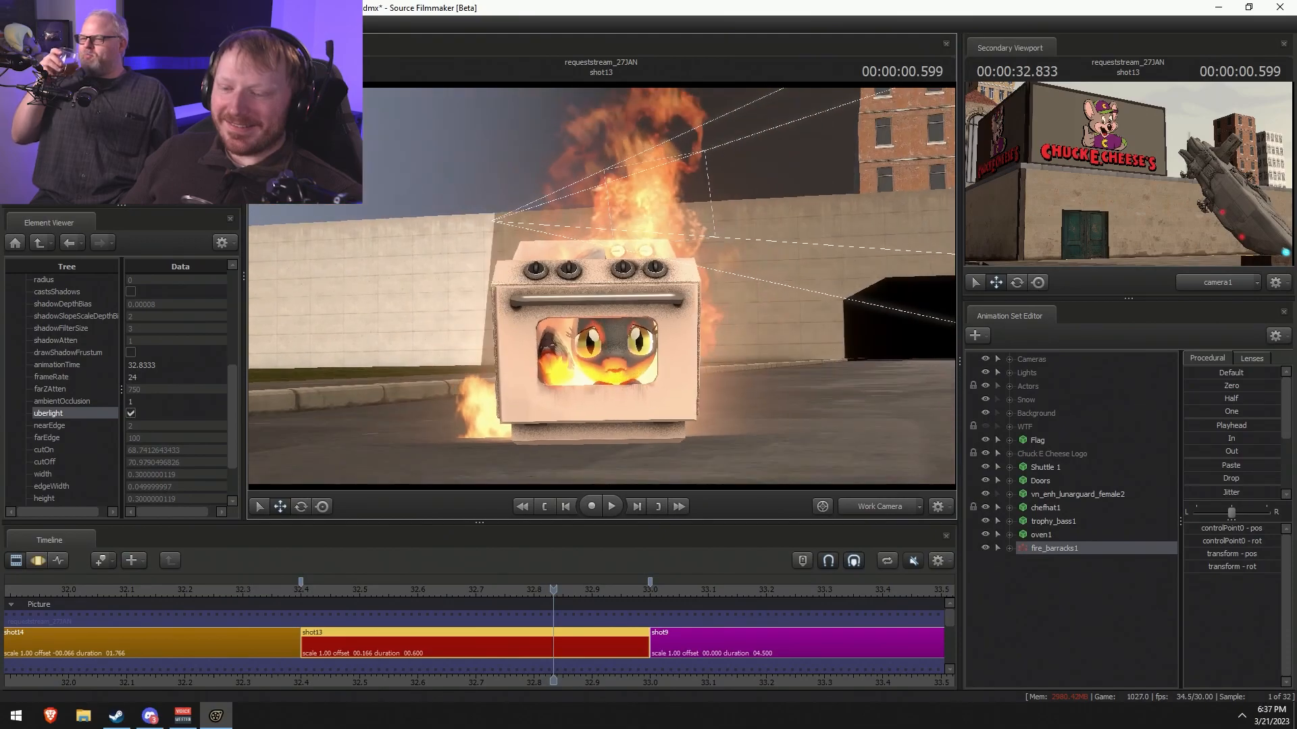
{"action": "left_click", "coordinate": [321, 590]}
{"action": "scroll", "coordinate": [379, 642], "scroll_direction": "up", "scroll_amount": 6}
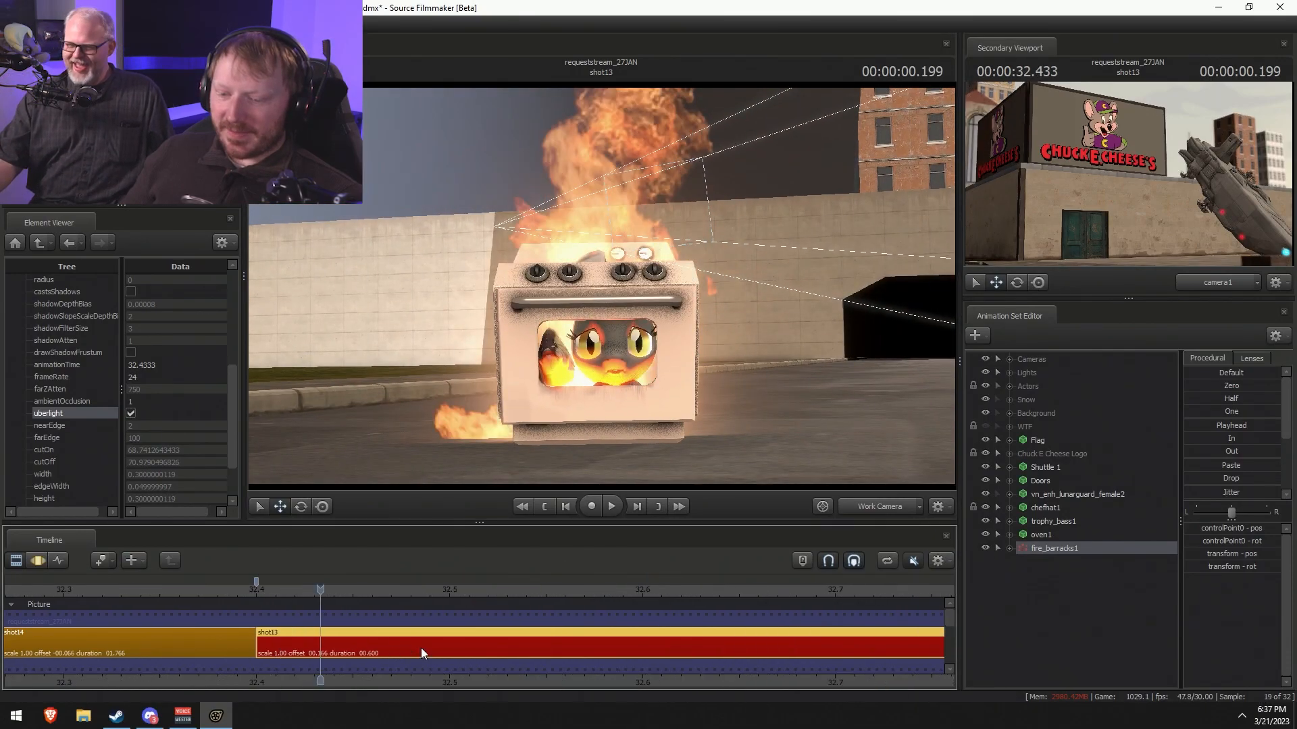
{"action": "left_click_drag", "start_coordinate": [508, 678], "coordinate": [254, 683]}
{"action": "key", "text": "space"}
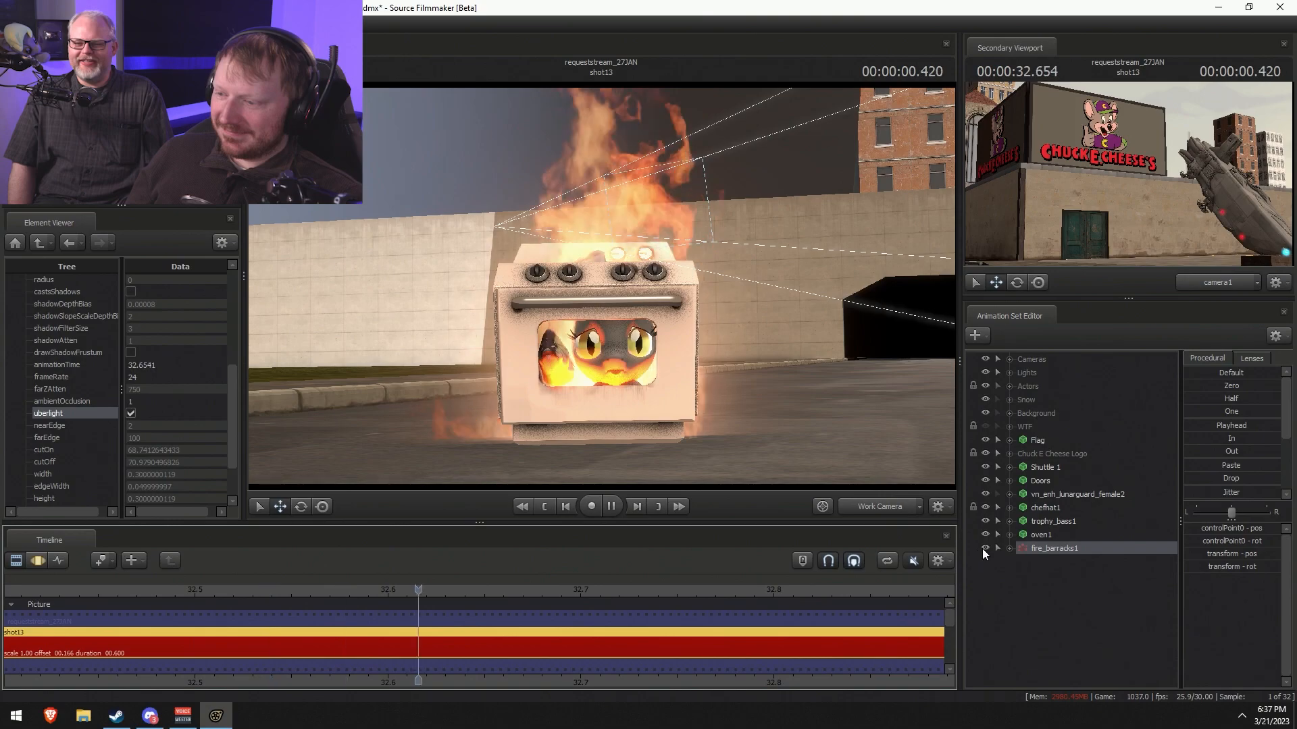
{"action": "left_click", "coordinate": [1009, 495]}
{"action": "key", "text": "space"}
{"action": "left_click", "coordinate": [1022, 508]}
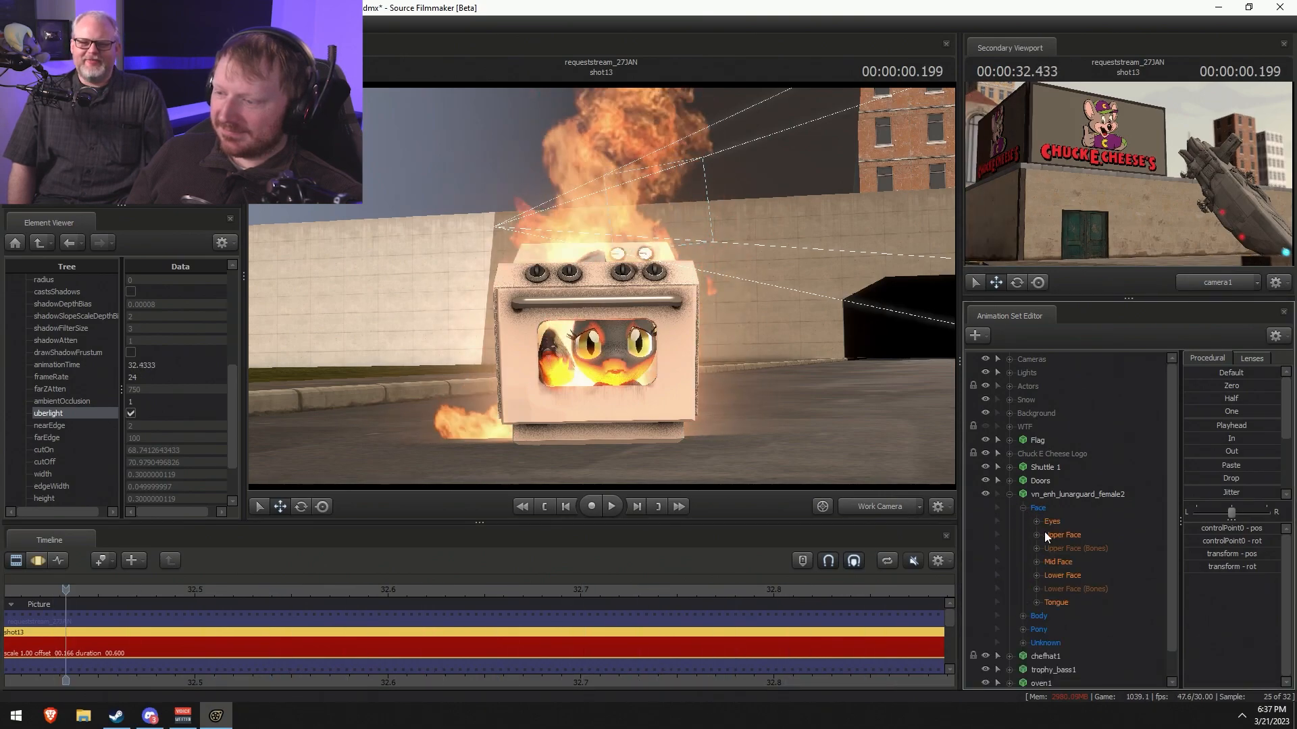
{"action": "left_click", "coordinate": [1061, 576]}
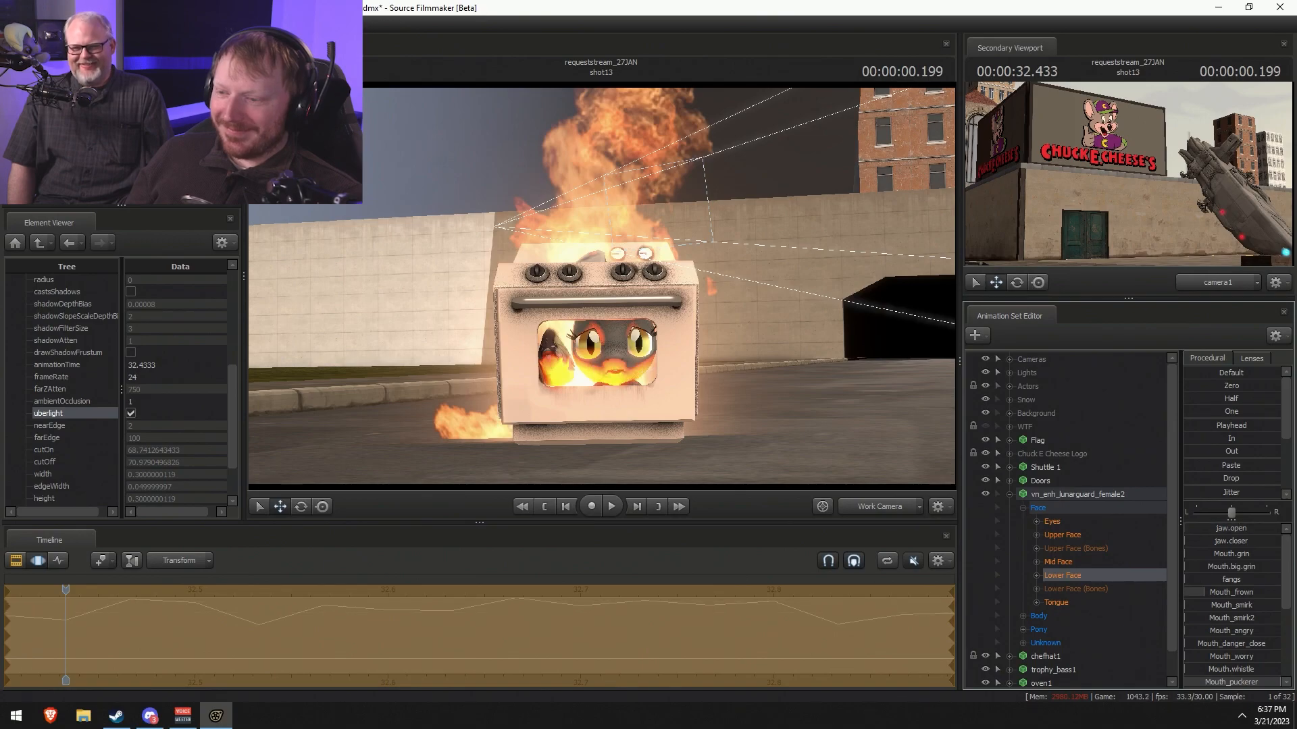
{"action": "key", "text": "Escape"}
{"action": "left_click", "coordinate": [1010, 494]}
- Start an animation set for a new model and search the model library for "bones"
{"action": "right_click", "coordinate": [1024, 579]}
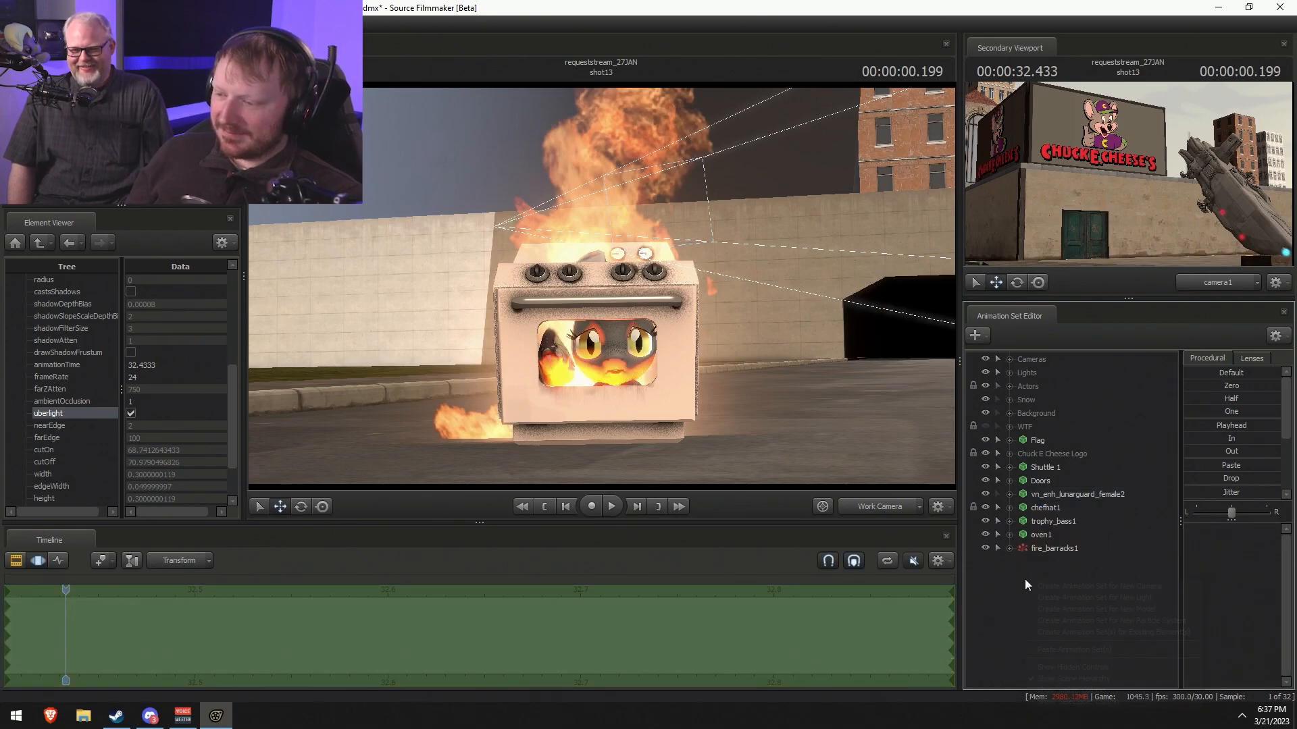
{"action": "left_click", "coordinate": [1099, 607]}
{"action": "type", "text": "skeleton"}
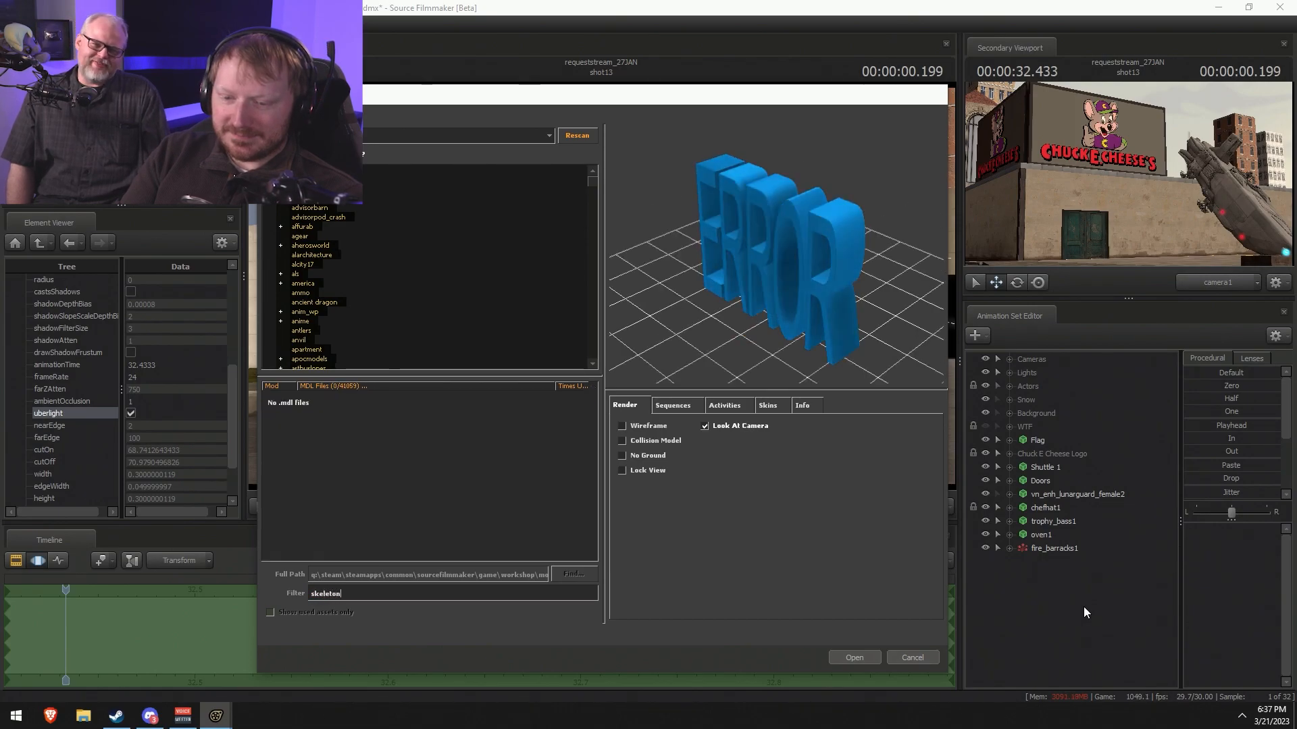
{"action": "key", "text": "BackSpace"}
{"action": "key", "text": "BackSpace"}
{"action": "key", "text": "BackSpace"}
{"action": "key", "text": "BackSpace"}
{"action": "key", "text": "BackSpace"}
{"action": "key", "text": "BackSpace"}
{"action": "key", "text": "BackSpace"}
{"action": "key", "text": "BackSpace"}
{"action": "type", "text": "bones"}
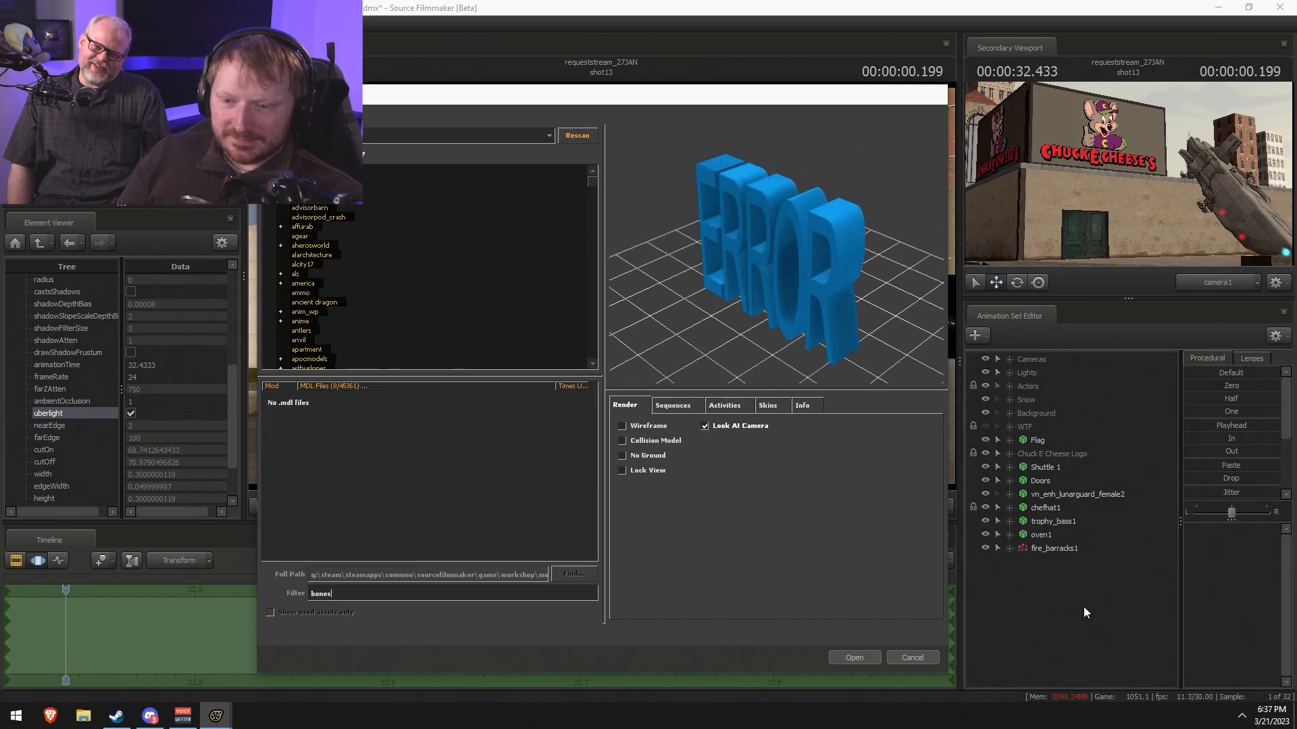
- Widen the model search to all mods and add vn_pegasus_bones.mdl to the scene
{"action": "left_click", "coordinate": [344, 135]}
{"action": "scroll", "coordinate": [453, 169], "scroll_direction": "up", "scroll_amount": 4}
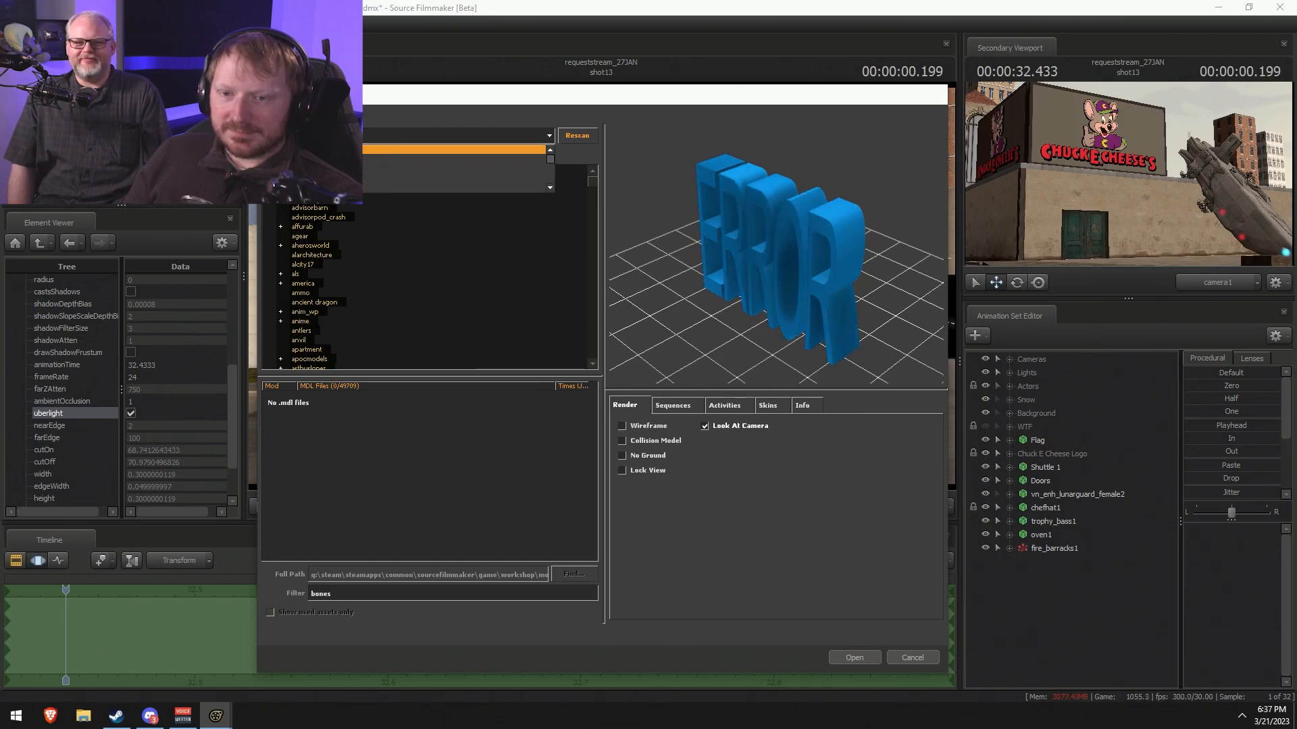
{"action": "left_click", "coordinate": [405, 149]}
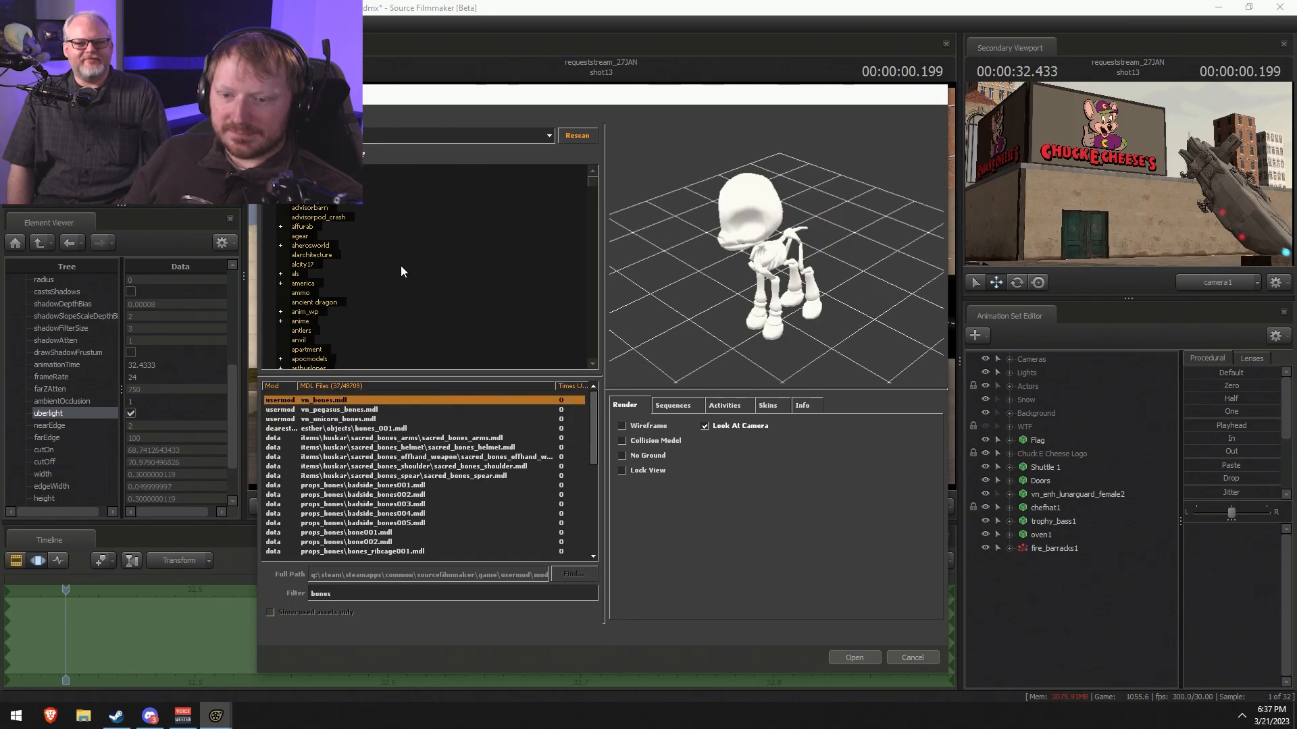
{"action": "left_click", "coordinate": [371, 412]}
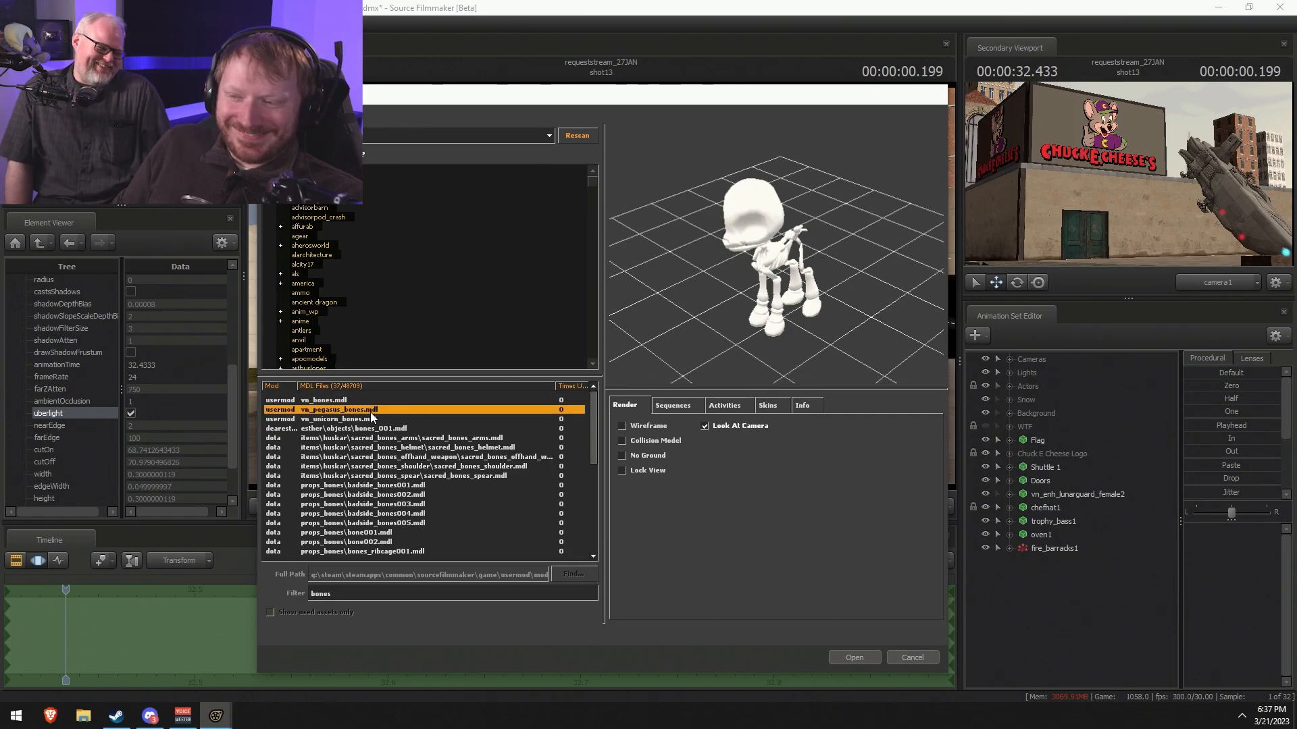
{"action": "left_click", "coordinate": [865, 655]}
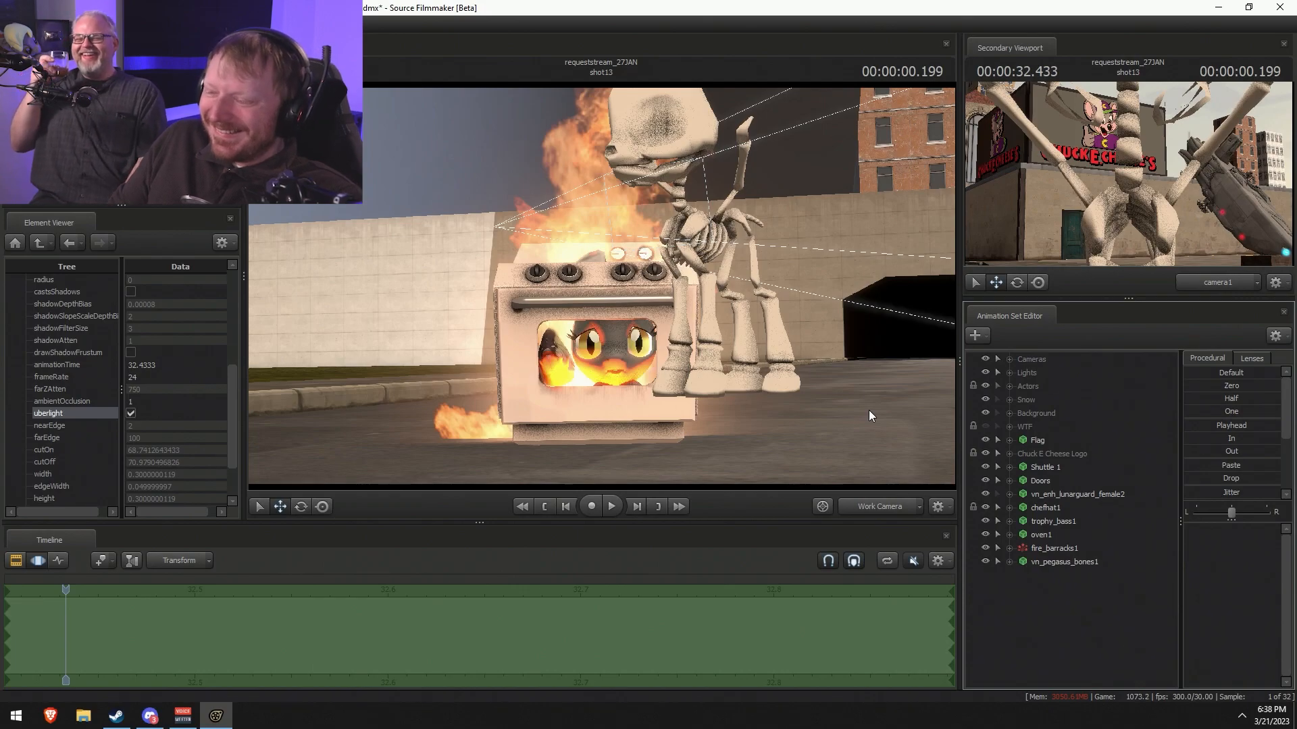
- Hide vn_pegasus_bones1 and lock it to vn_enh_lunarguard_female2
{"action": "left_click", "coordinate": [986, 561]}
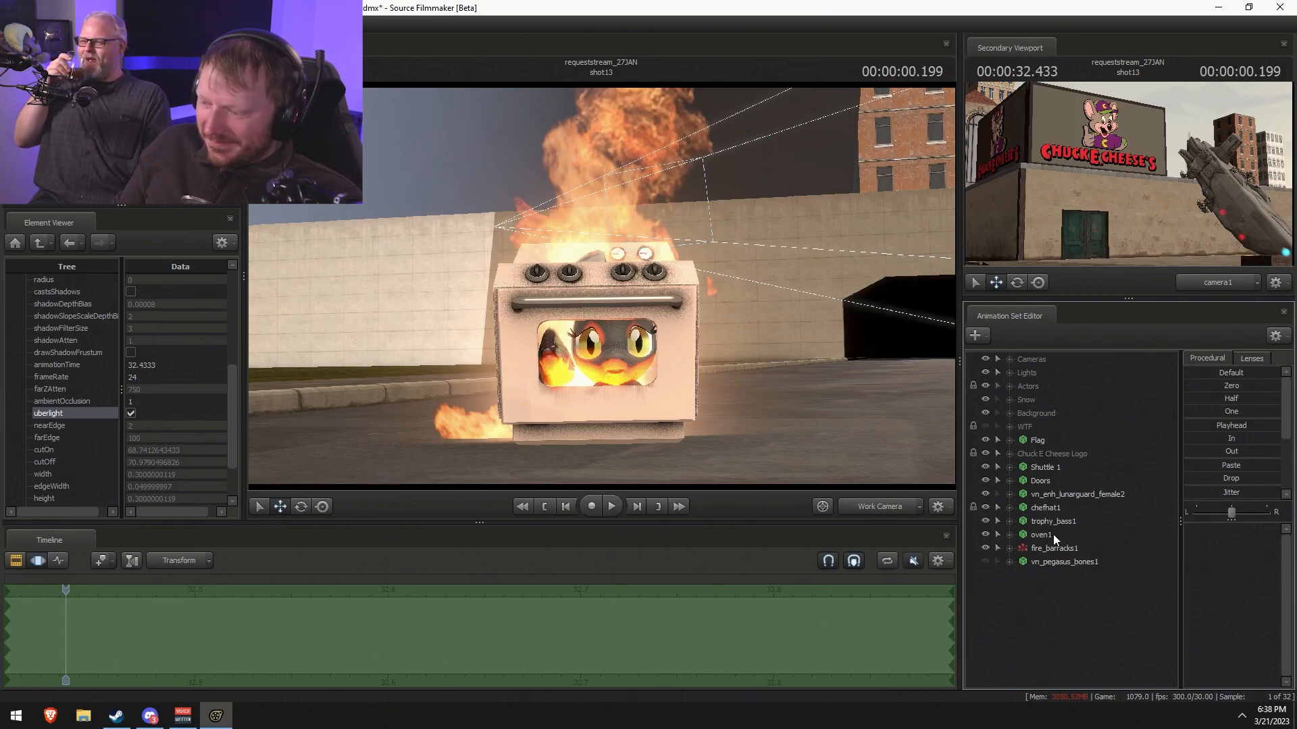
{"action": "left_click_drag", "start_coordinate": [1064, 490], "coordinate": [1067, 565]}
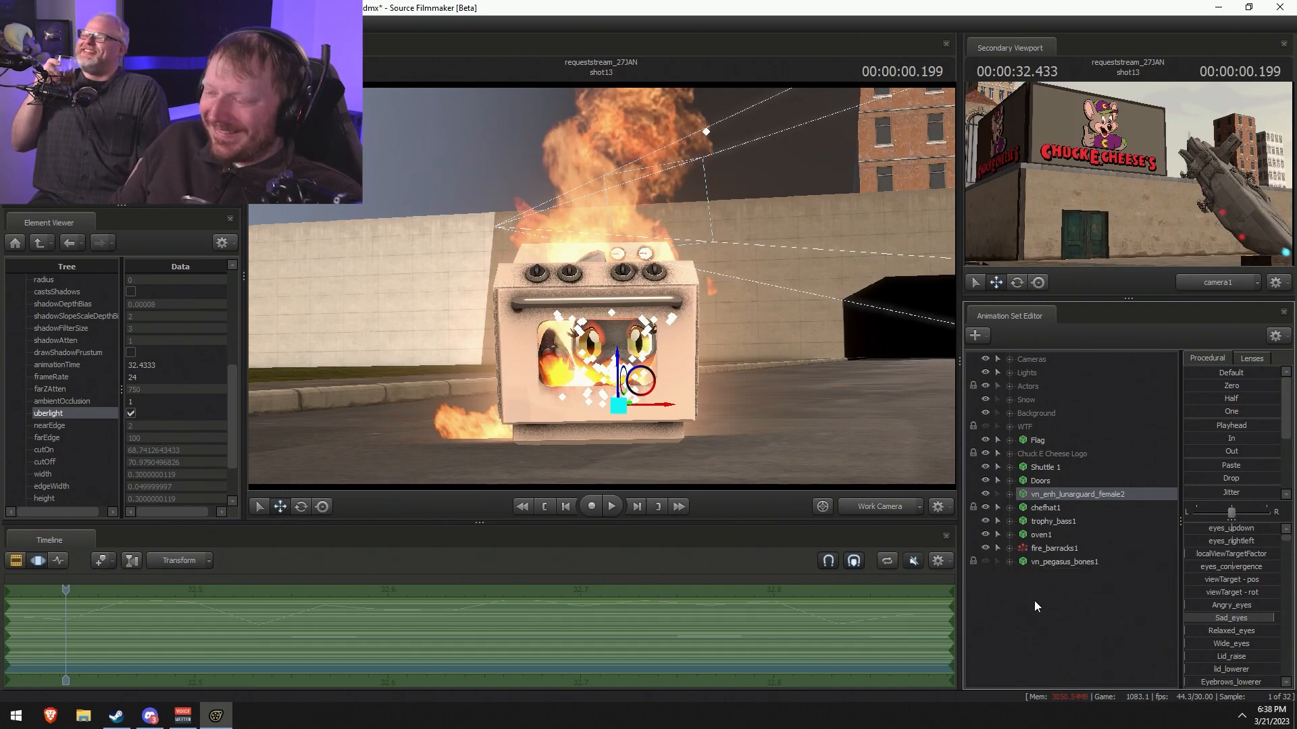
{"action": "left_click", "coordinate": [1061, 570]}
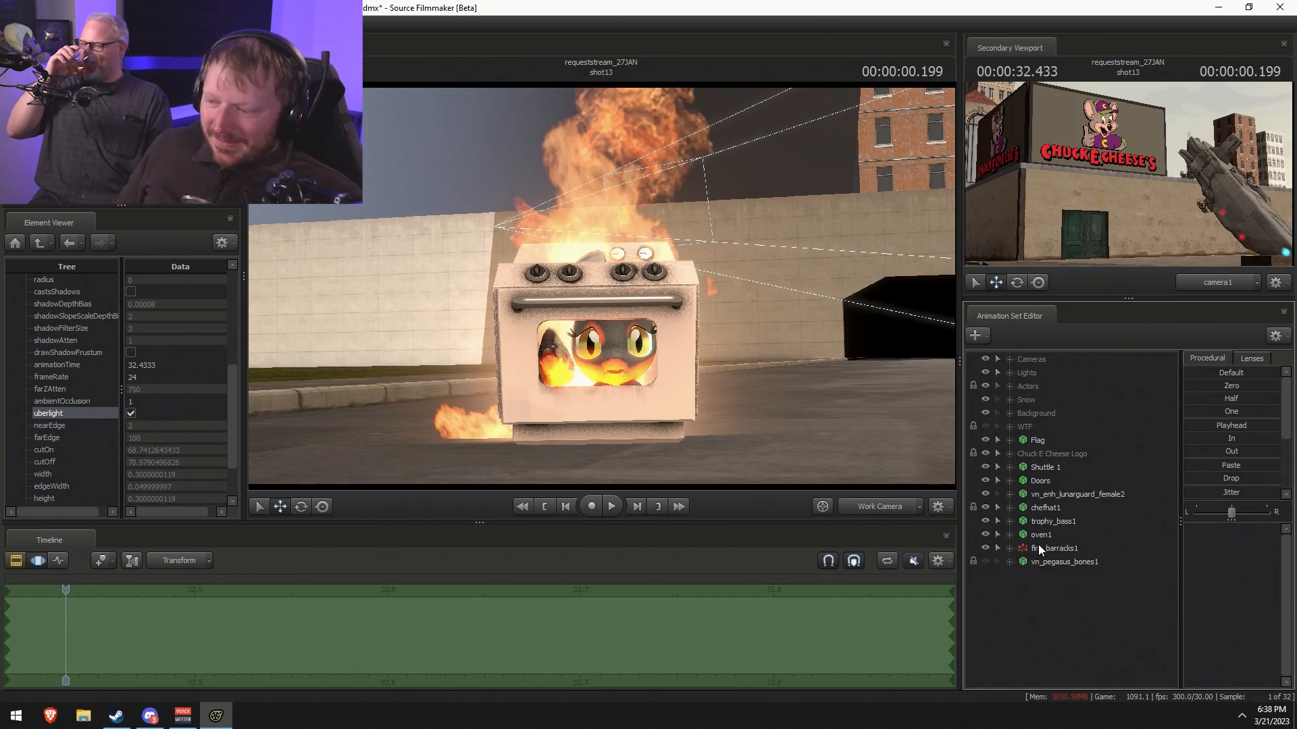
- Apply the full Zero procedural preset to all controls of vn_pegasus_bones1
{"action": "left_click", "coordinate": [1060, 562]}
{"action": "left_click_drag", "start_coordinate": [1189, 385], "coordinate": [1278, 385]}
- Play shot13 and examine the pony behind the oven window up close
{"action": "key", "text": "F2"}
{"action": "left_click_drag", "start_coordinate": [756, 451], "coordinate": [746, 464]}
{"action": "key", "text": "w"}
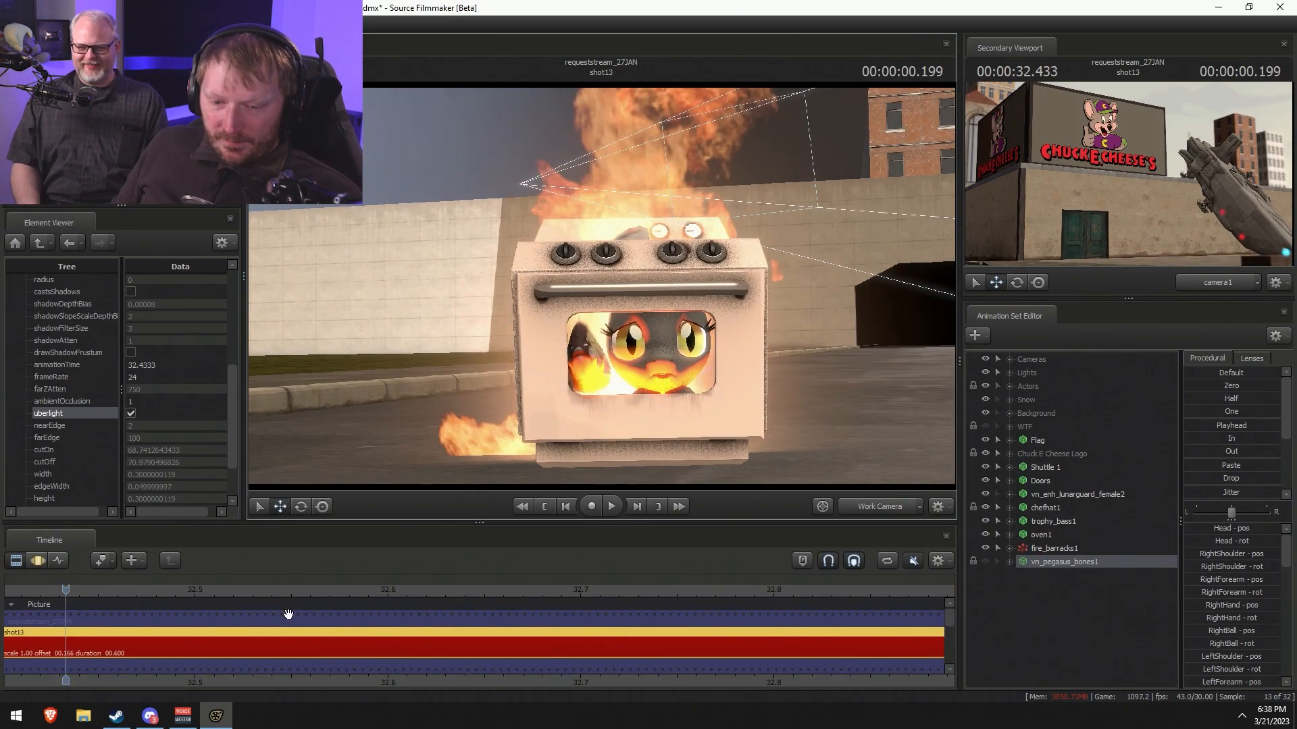
{"action": "scroll", "coordinate": [289, 614], "scroll_direction": "up", "scroll_amount": 2}
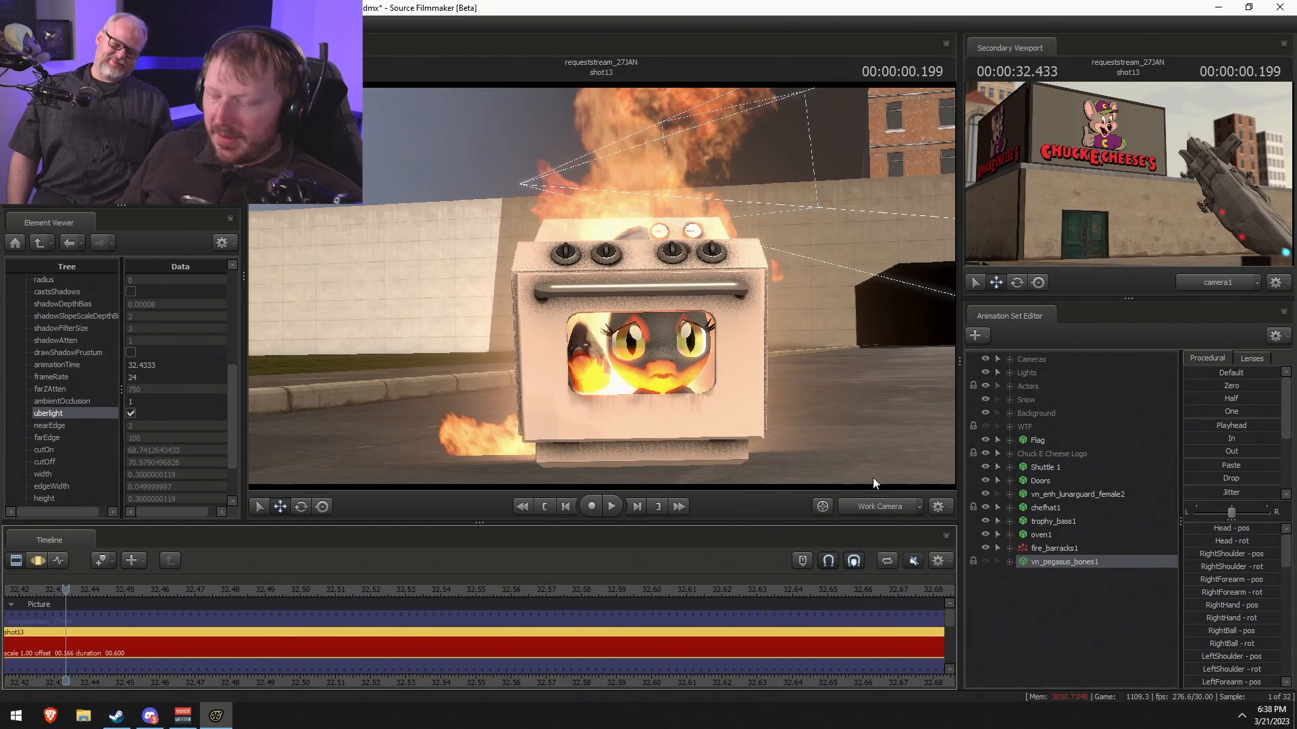
{"action": "left_click_drag", "start_coordinate": [675, 386], "coordinate": [675, 407]}
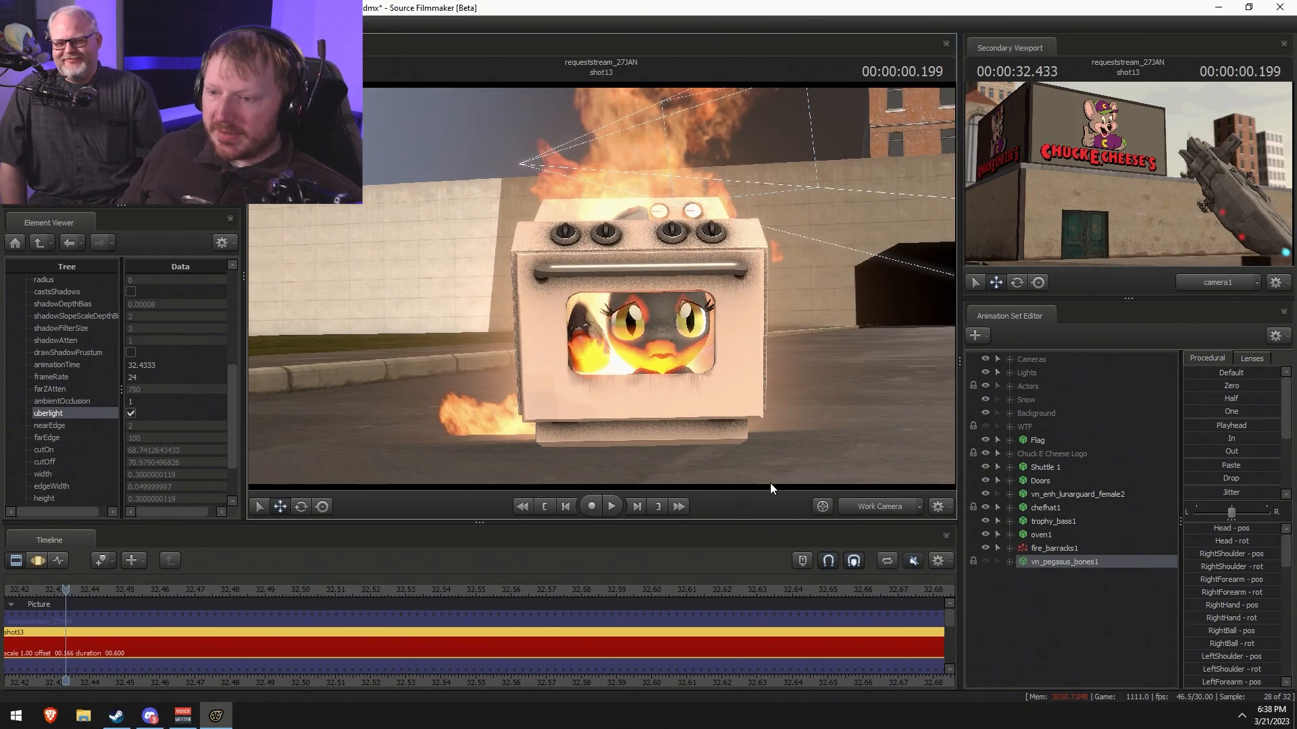
{"action": "key", "text": "space"}
{"action": "key", "text": "w"}
{"action": "left_click_drag", "start_coordinate": [675, 386], "coordinate": [702, 398]}
{"action": "key", "text": "space"}
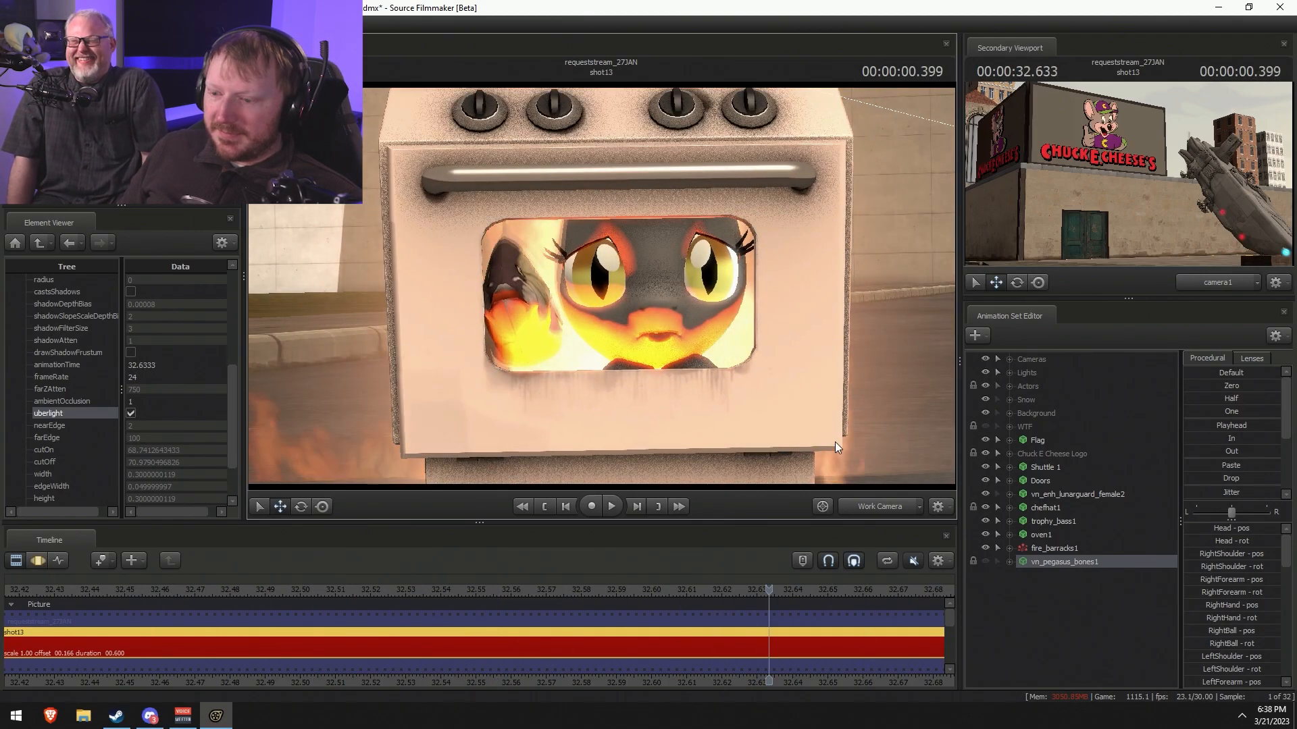
{"action": "left_click_drag", "start_coordinate": [857, 437], "coordinate": [825, 419]}
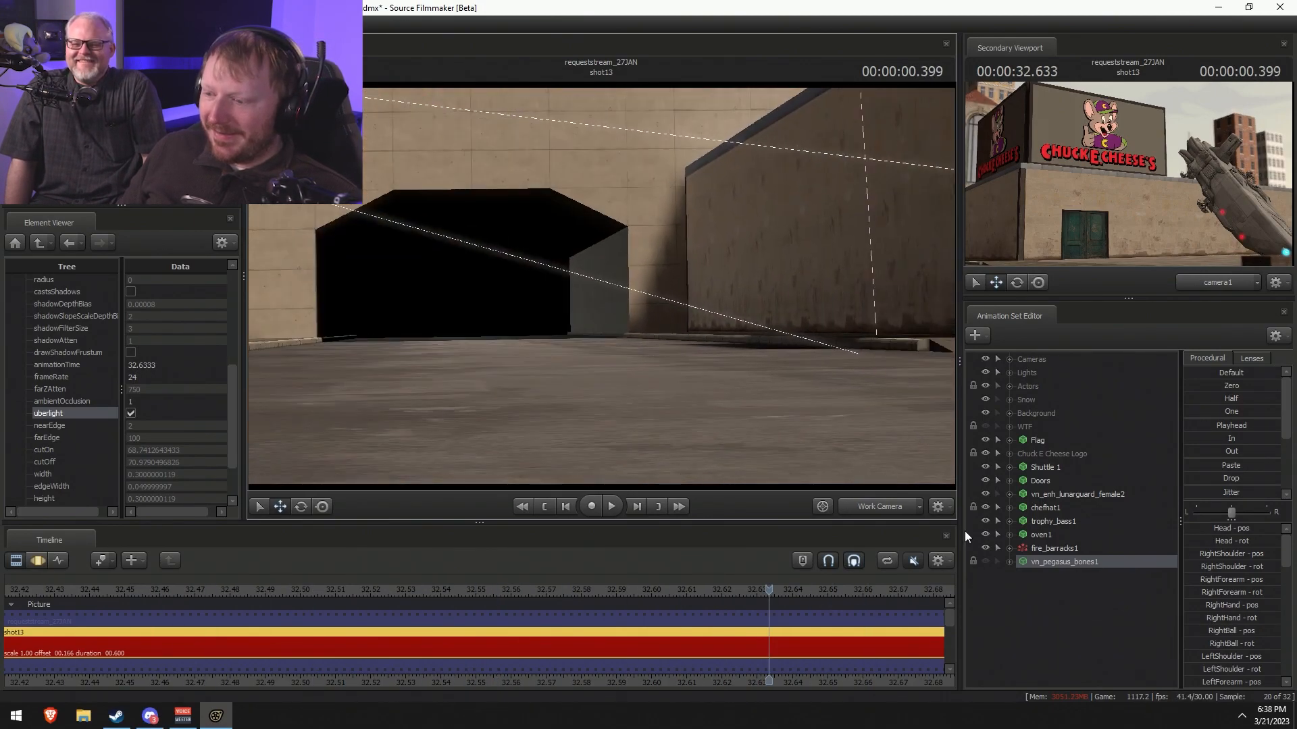
- Show vn_pegasus_bones1 in place of vn_enh_lunarguard_female2 and play the shot to check the swap
{"action": "left_click", "coordinate": [984, 562]}
{"action": "key", "text": "space"}
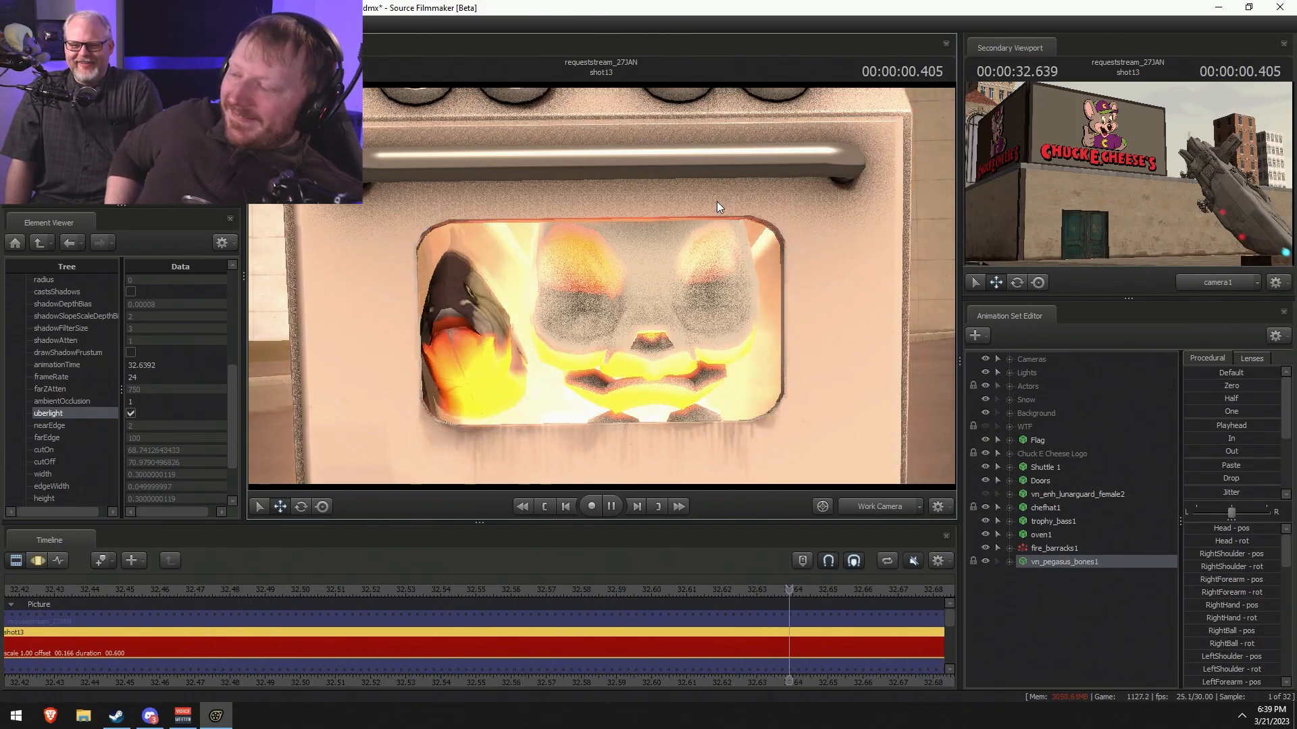
{"action": "key", "text": "space"}
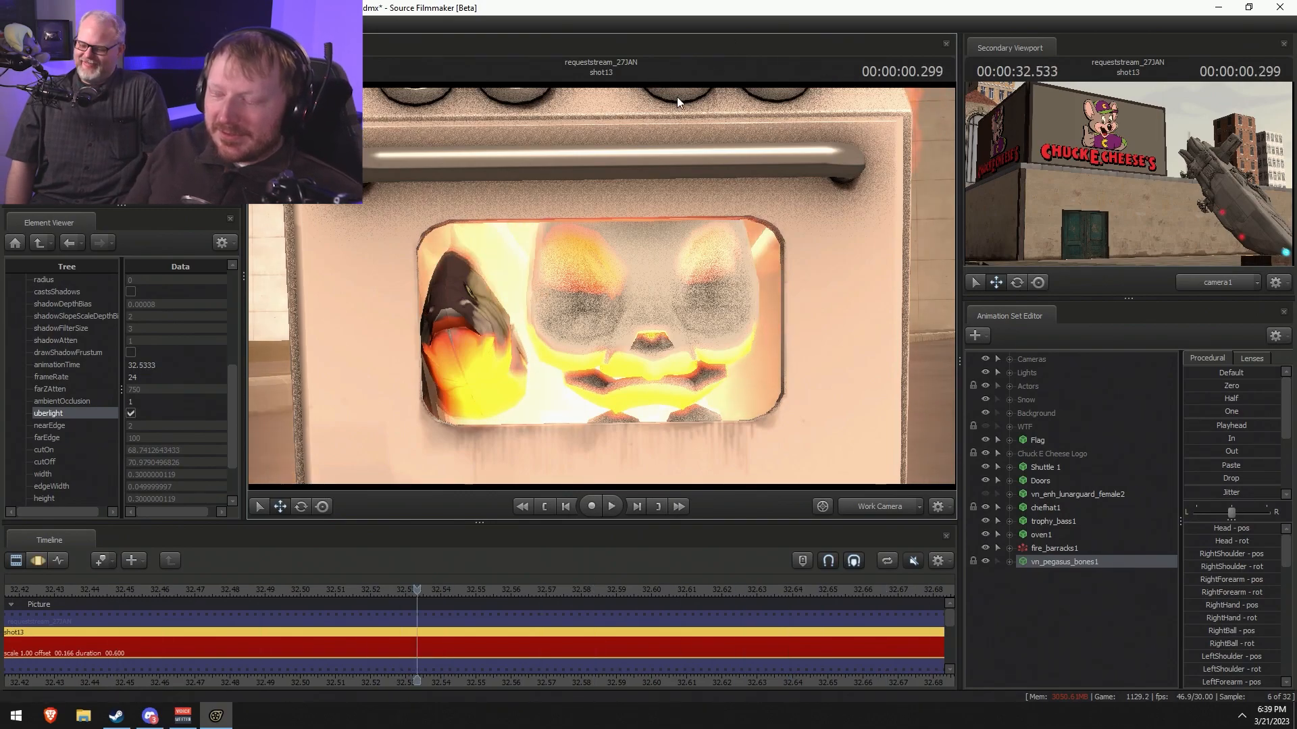
- Hide the fire_barracks1 particles and light11 in the Lights group
{"action": "left_click", "coordinate": [988, 549]}
{"action": "left_click_drag", "start_coordinate": [837, 391], "coordinate": [943, 447]}
{"action": "key", "text": "s"}
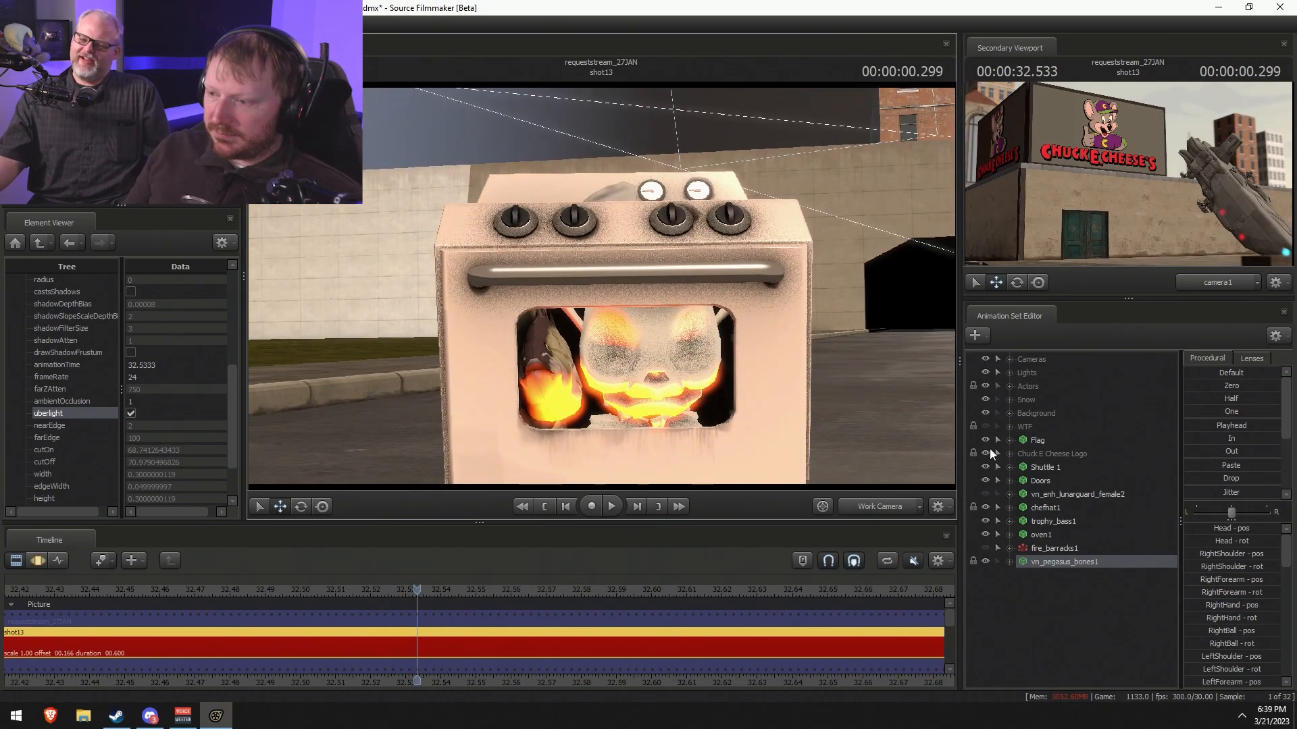
{"action": "left_click", "coordinate": [1008, 373]}
{"action": "left_click", "coordinate": [986, 629]}
- Rotate the oven's door bone downward to open the oven fully
{"action": "left_click_drag", "start_coordinate": [589, 290], "coordinate": [607, 338]}
{"action": "key", "text": "a"}
{"action": "key", "text": "F3"}
{"action": "left_click", "coordinate": [608, 346]}
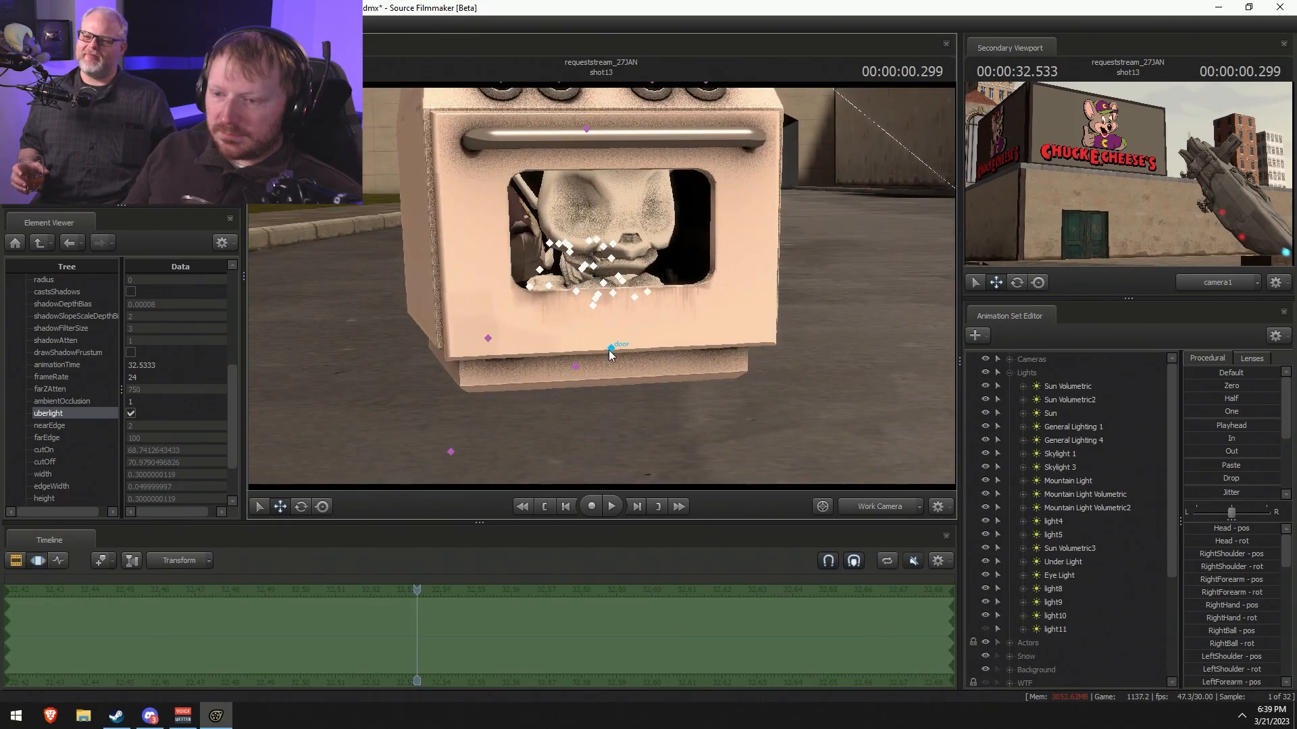
{"action": "key", "text": "e"}
{"action": "left_click_drag", "start_coordinate": [617, 327], "coordinate": [620, 432]}
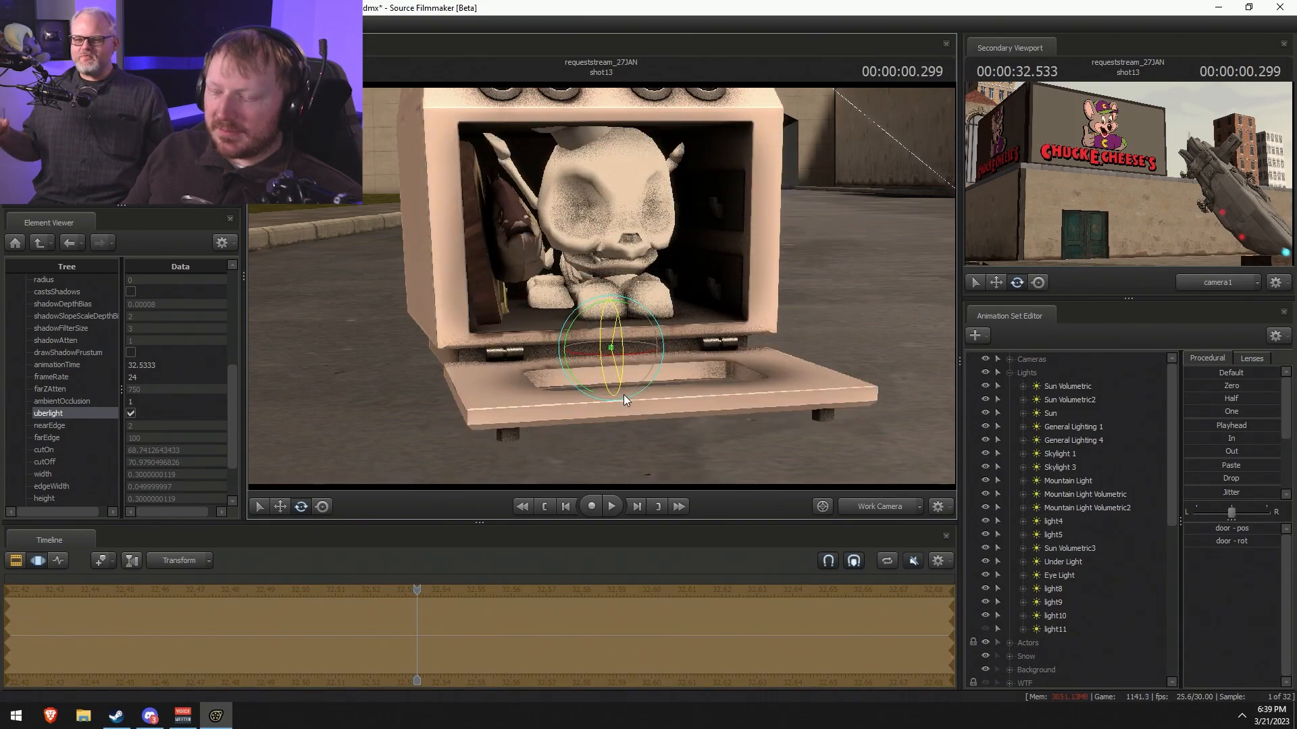
- Unlock the transforms of vn_pegasus_bones1
{"action": "scroll", "coordinate": [1059, 662], "scroll_direction": "down", "scroll_amount": 8}
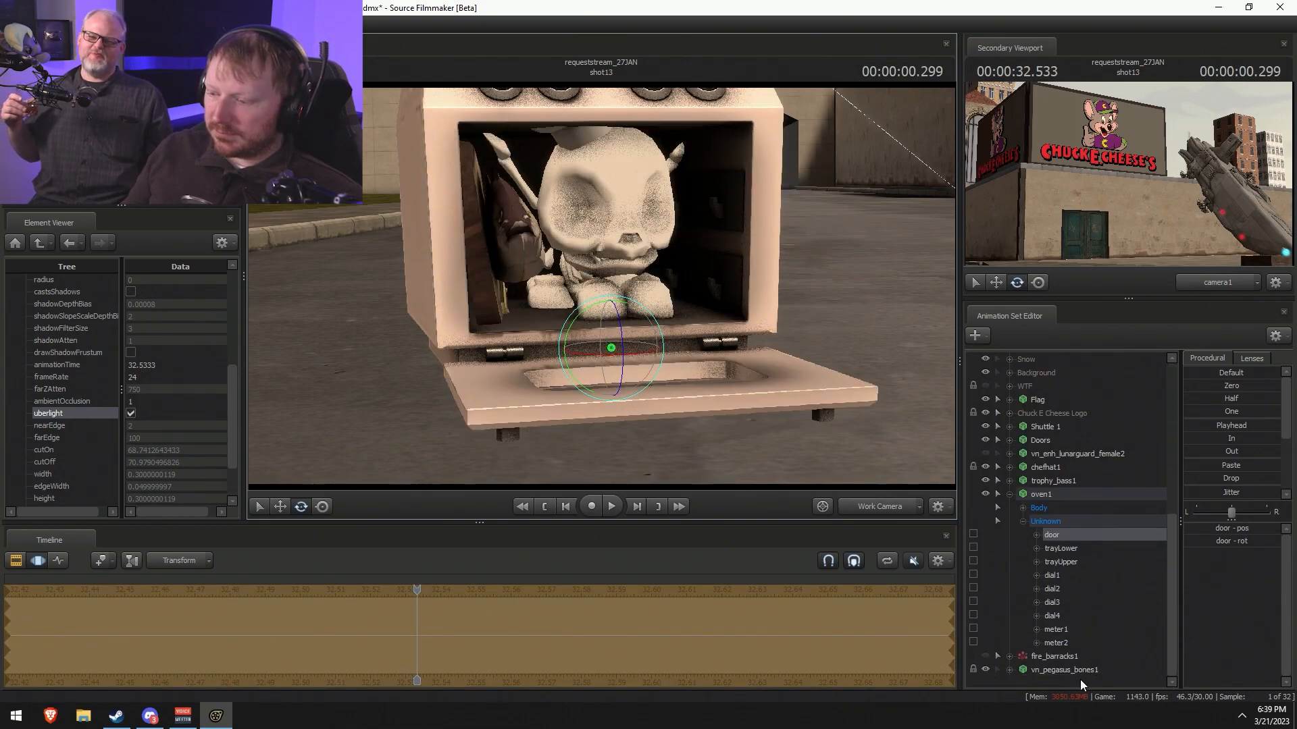
{"action": "left_click", "coordinate": [1081, 671]}
{"action": "key", "text": "s"}
{"action": "left_click_drag", "start_coordinate": [770, 452], "coordinate": [780, 454]}
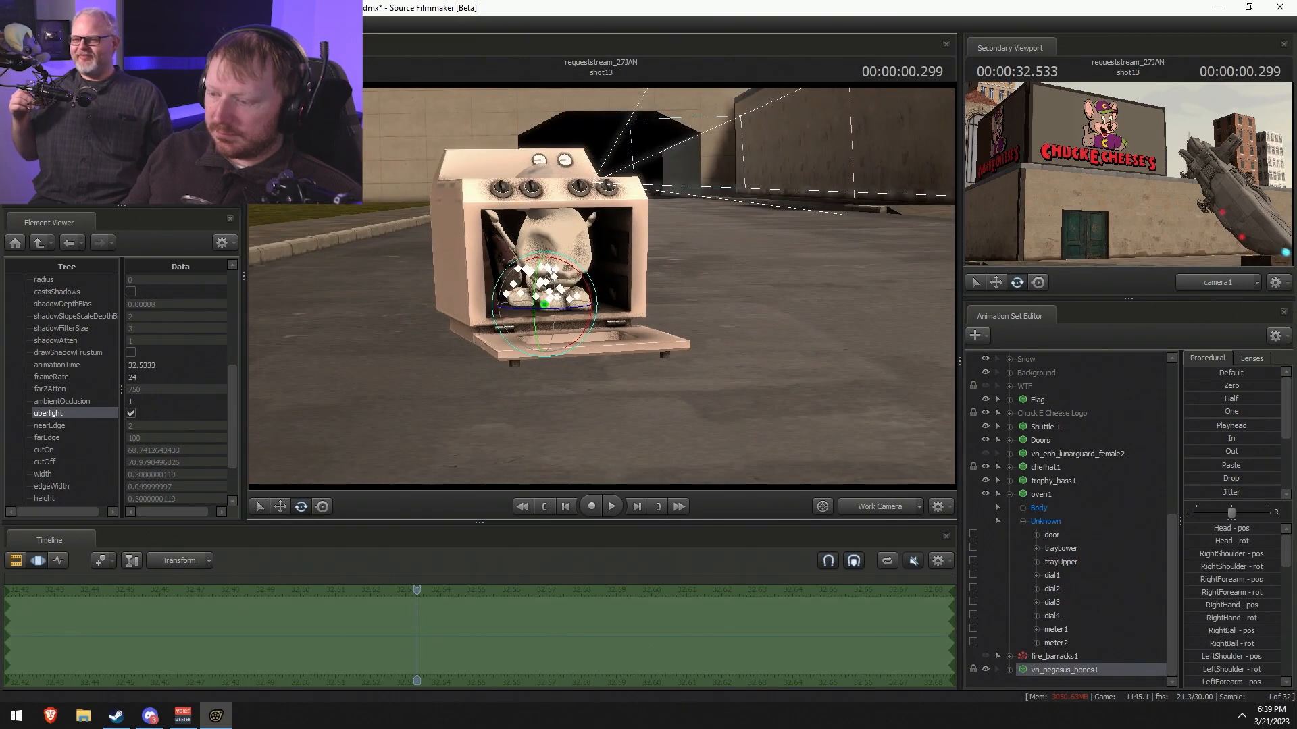
{"action": "right_click", "coordinate": [1078, 671]}
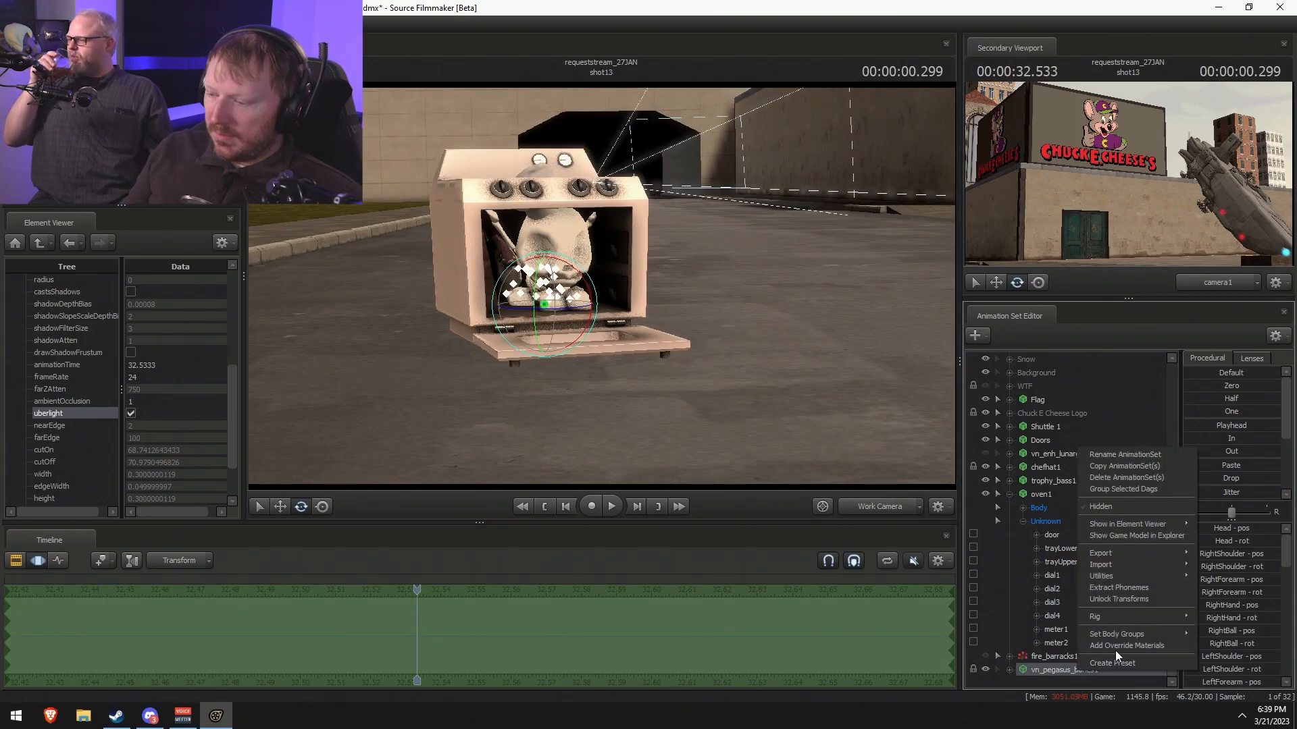
{"action": "left_click", "coordinate": [1118, 599]}
- Move the pegasus skeleton out of the oven onto the ground beside the open door
{"action": "left_click_drag", "start_coordinate": [487, 291], "coordinate": [776, 302], "text": "alt"}
{"action": "key", "text": "w"}
{"action": "key", "text": "F2"}
{"action": "key", "text": "F3"}
- Import the happy_dance_dickjustice.dmx animation onto the Head and Pony controls of vn_pegasus_bones1
{"action": "left_click", "coordinate": [1010, 671]}
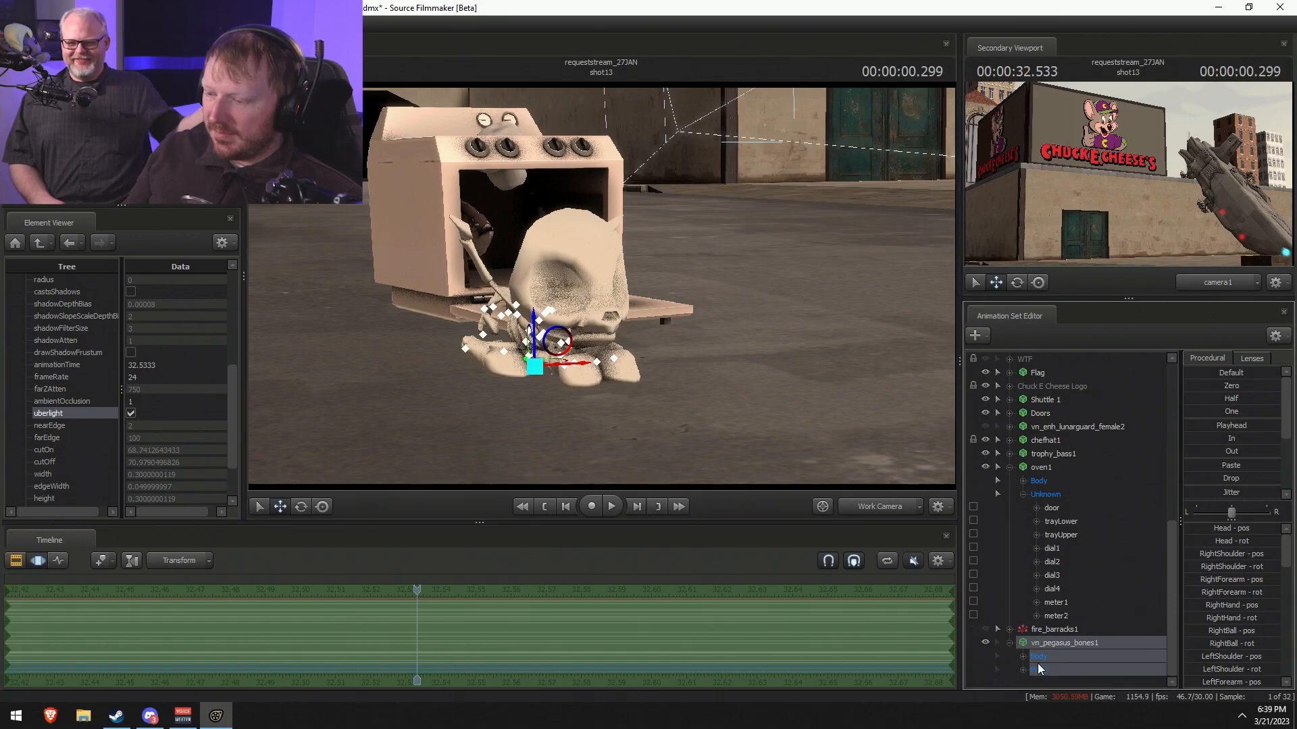
{"action": "left_click", "coordinate": [1022, 656]}
{"action": "left_click", "coordinate": [1054, 655]}
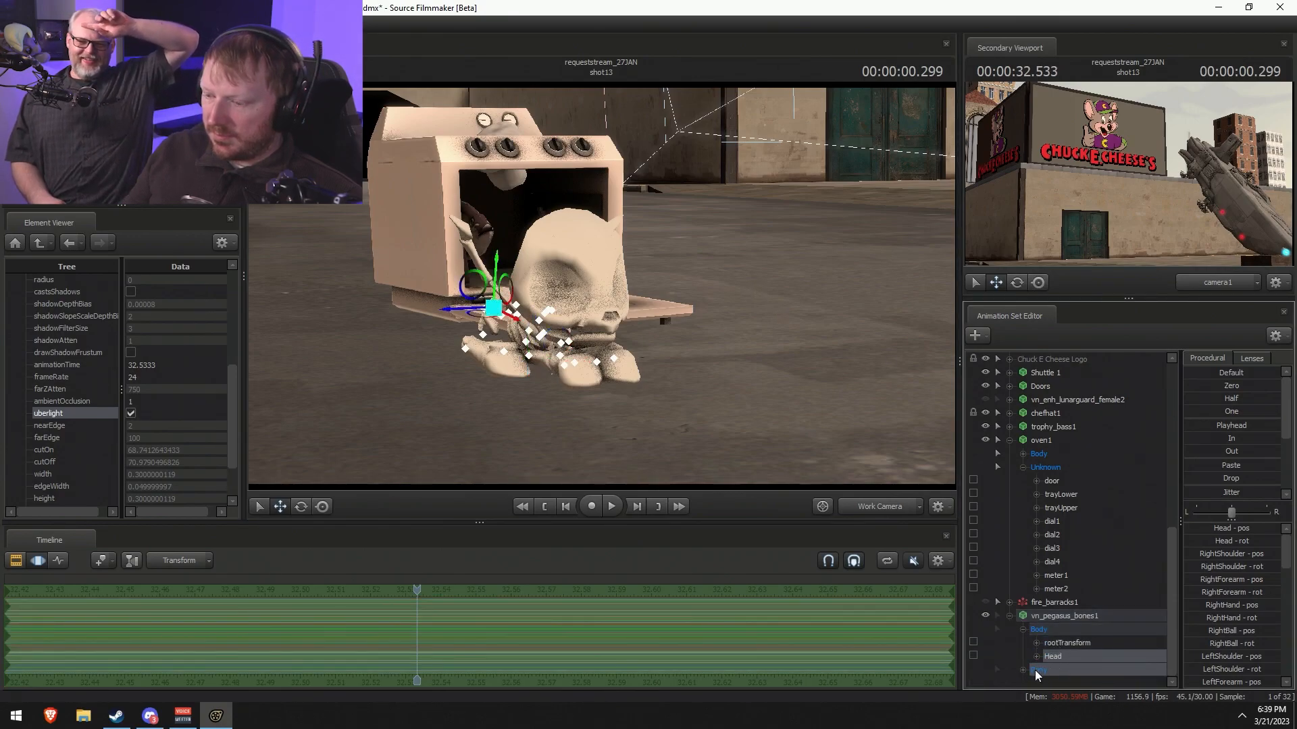
{"action": "left_click", "coordinate": [1023, 670]}
{"action": "left_click", "coordinate": [1027, 672]}
{"action": "right_click", "coordinate": [1052, 667]}
{"action": "right_click", "coordinate": [1048, 654]}
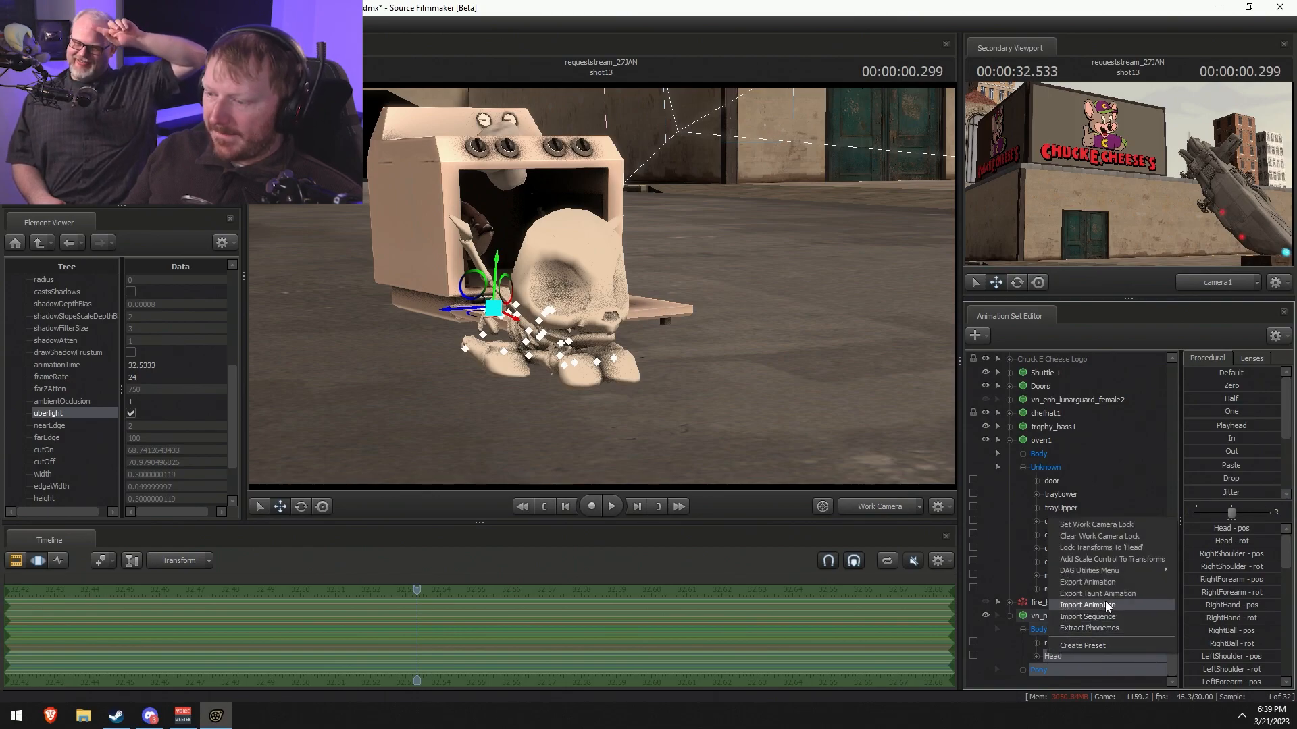
{"action": "left_click", "coordinate": [1107, 607]}
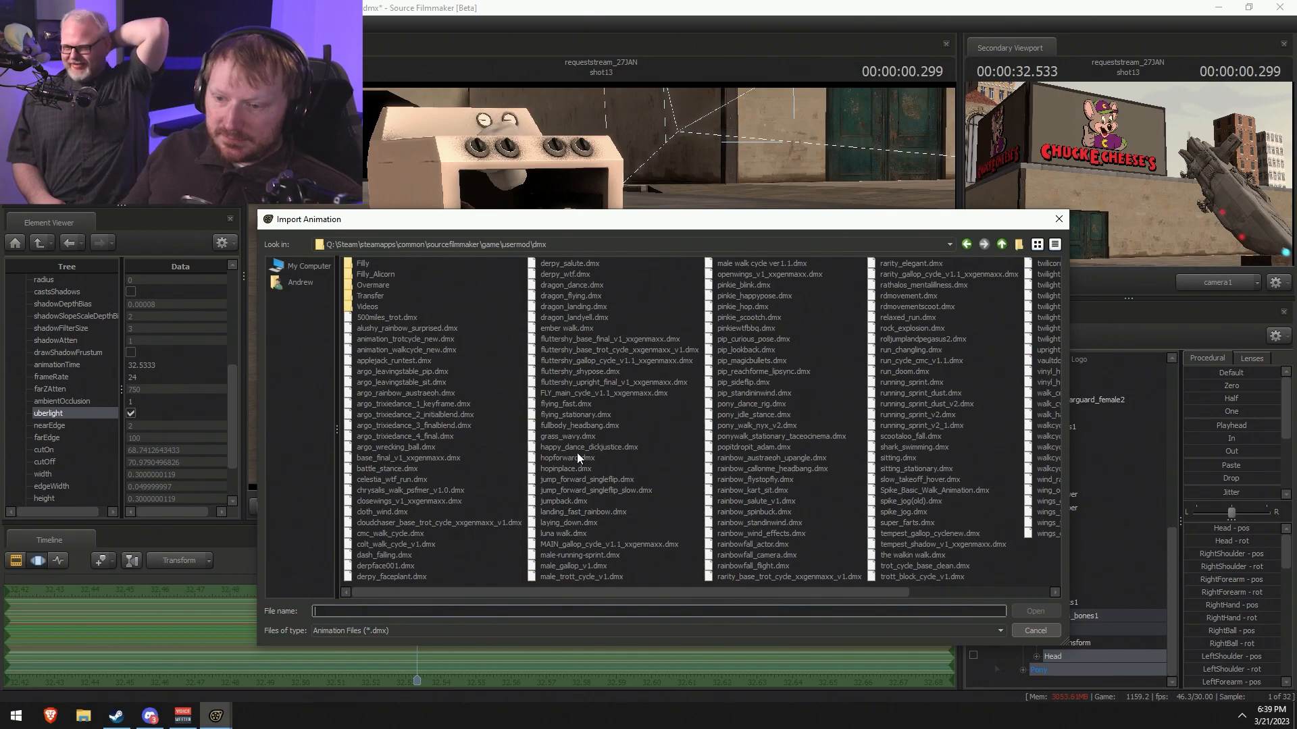
{"action": "double_click", "coordinate": [573, 445]}
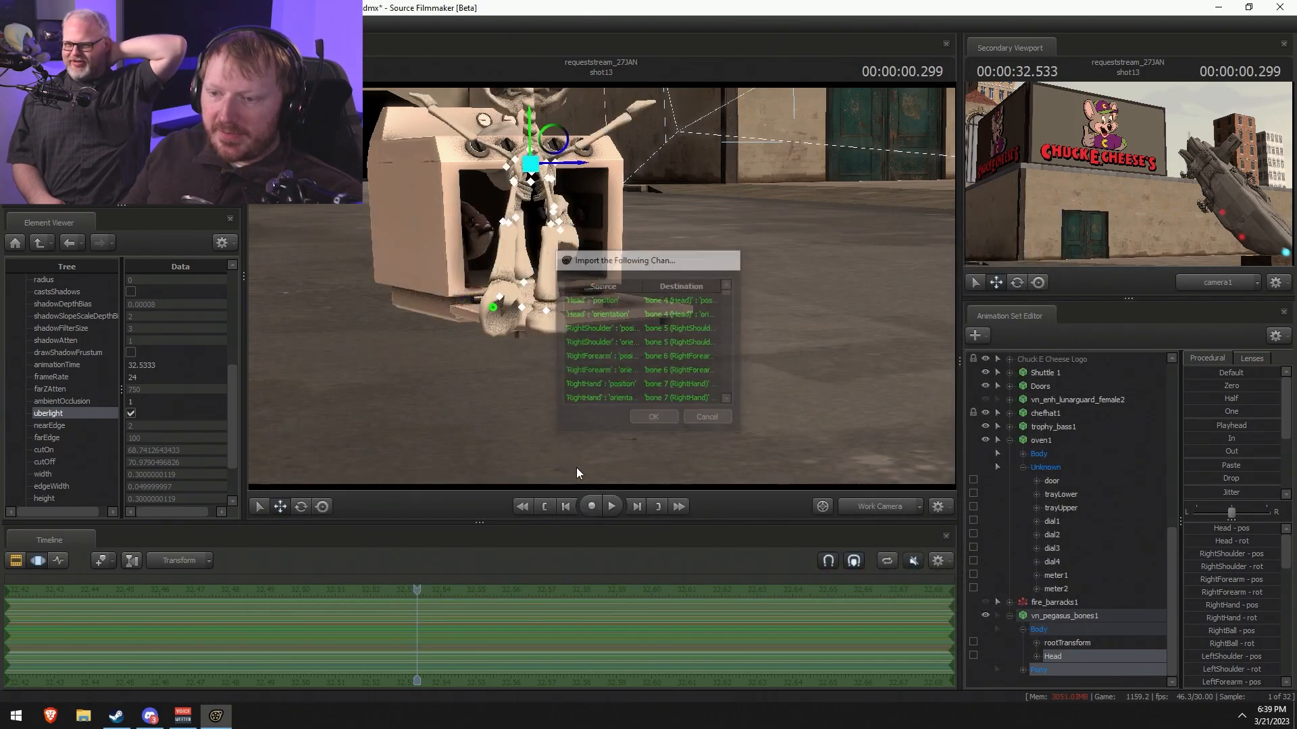
{"action": "left_click_drag", "start_coordinate": [641, 406], "coordinate": [622, 286]}
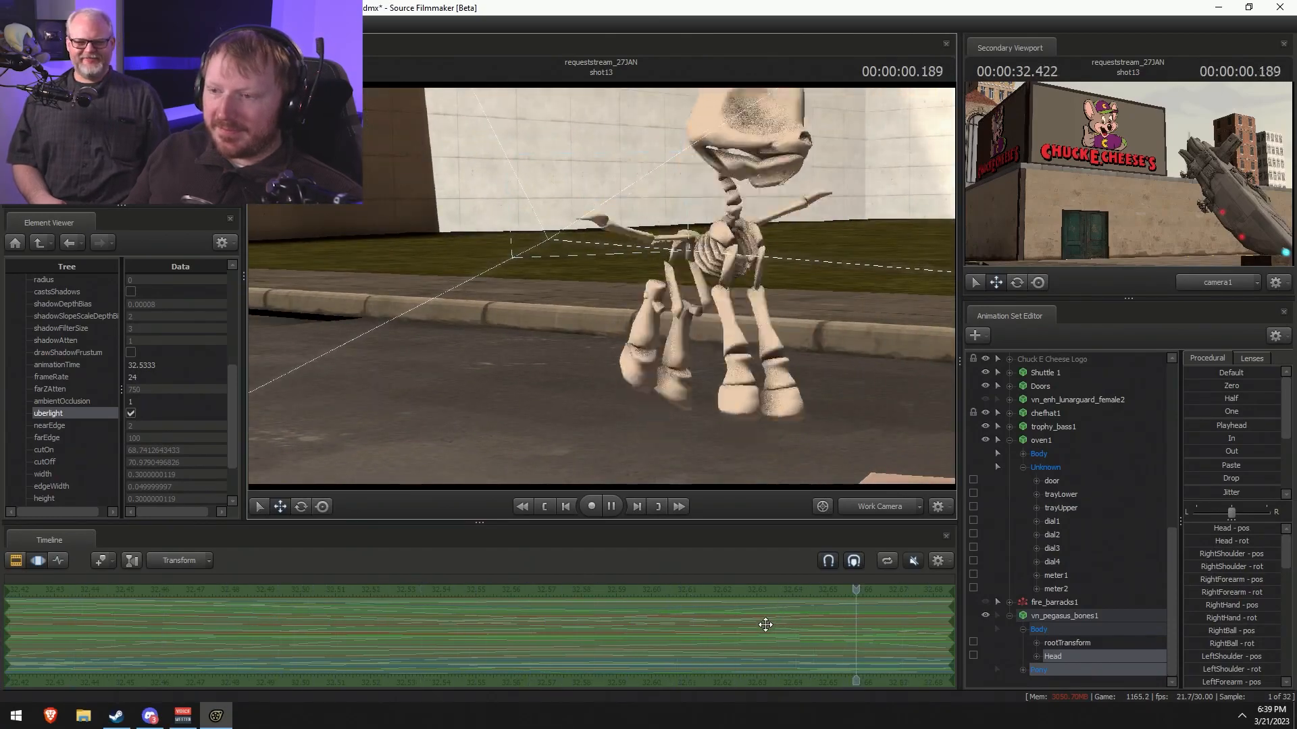
- Unhide vn_enh_lunarguard_female2 and fire_barracks1, and play the shot with the dancing skeleton beside the oven
{"action": "key", "text": "F1"}
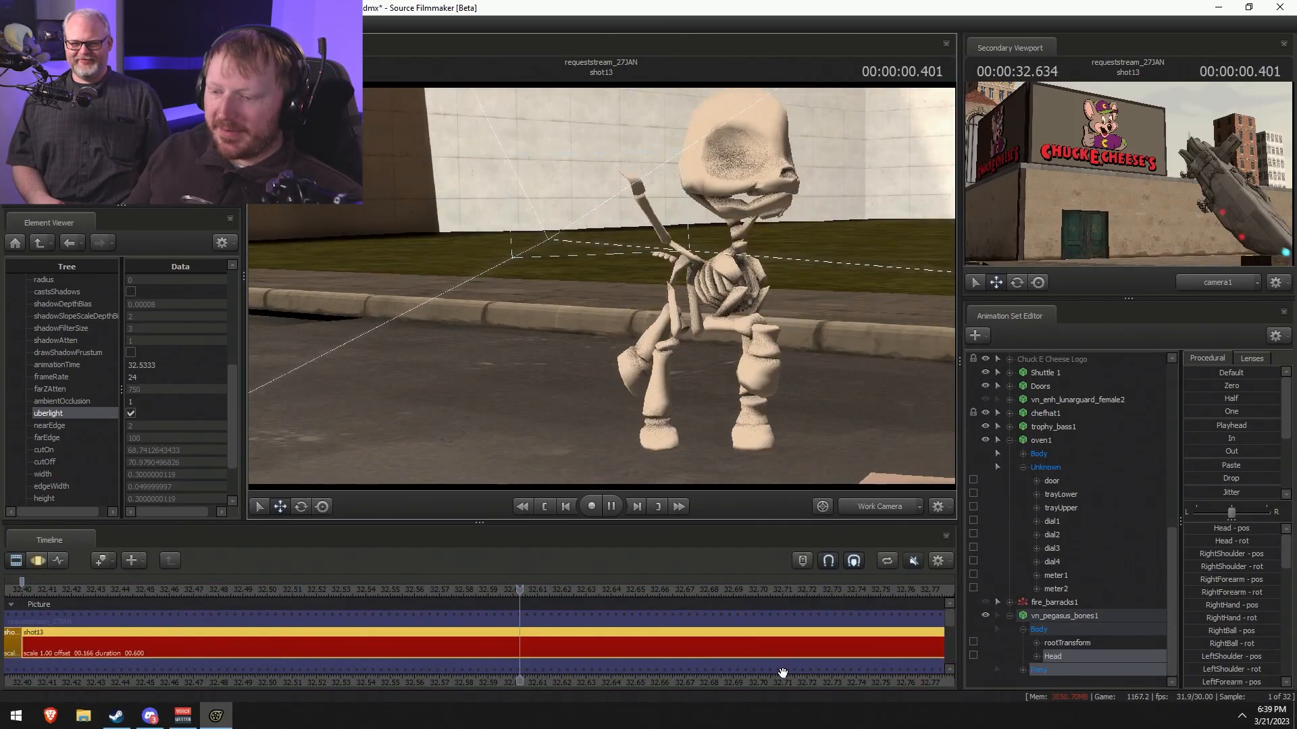
{"action": "left_click_drag", "start_coordinate": [777, 680], "coordinate": [732, 675]}
{"action": "left_click_drag", "start_coordinate": [603, 292], "coordinate": [662, 324]}
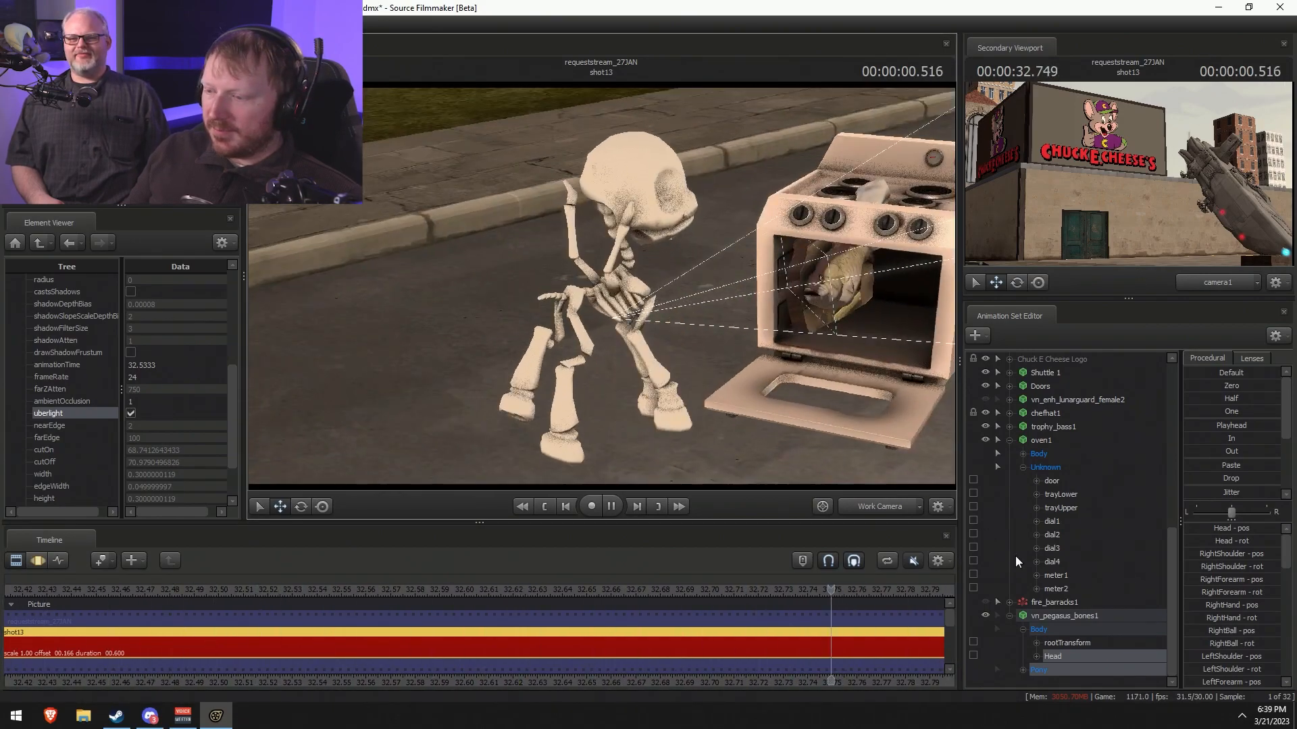
{"action": "left_click", "coordinate": [984, 399]}
{"action": "key", "text": "space"}
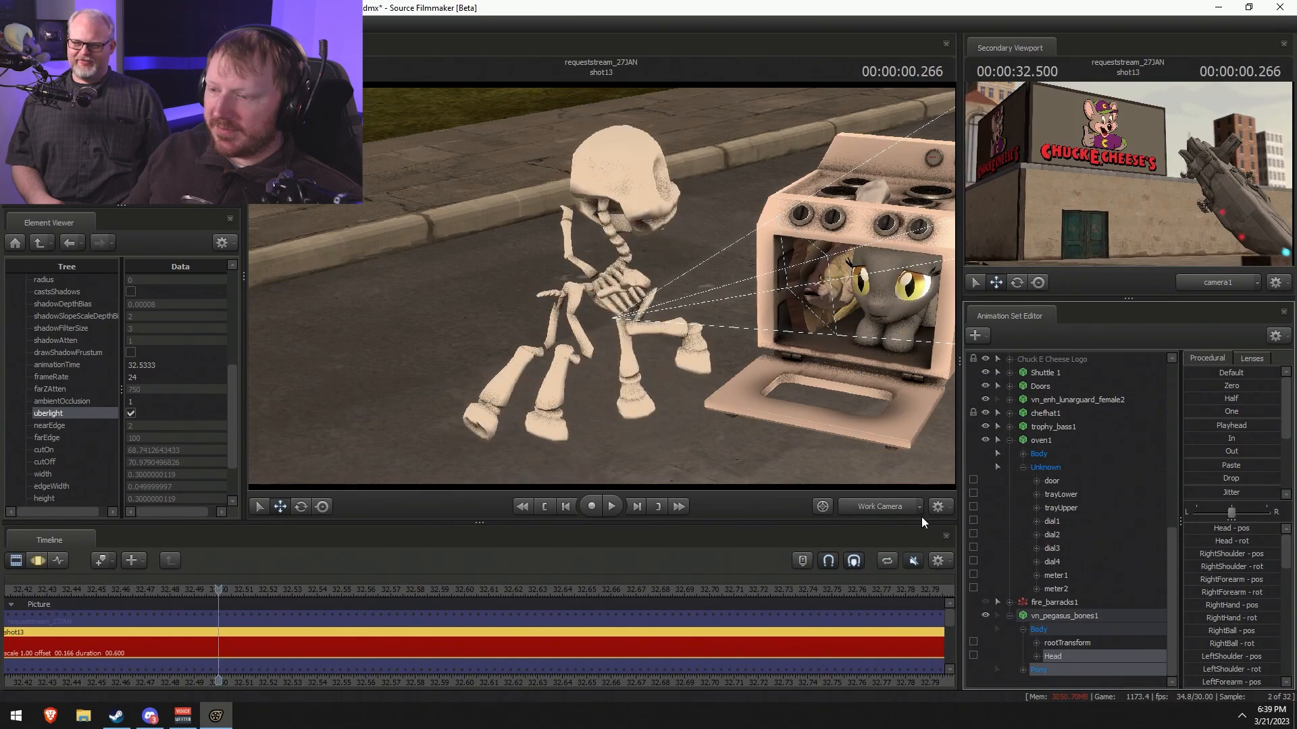
{"action": "left_click", "coordinate": [985, 603]}
{"action": "left_click_drag", "start_coordinate": [609, 303], "coordinate": [675, 282]}
{"action": "key", "text": "space"}
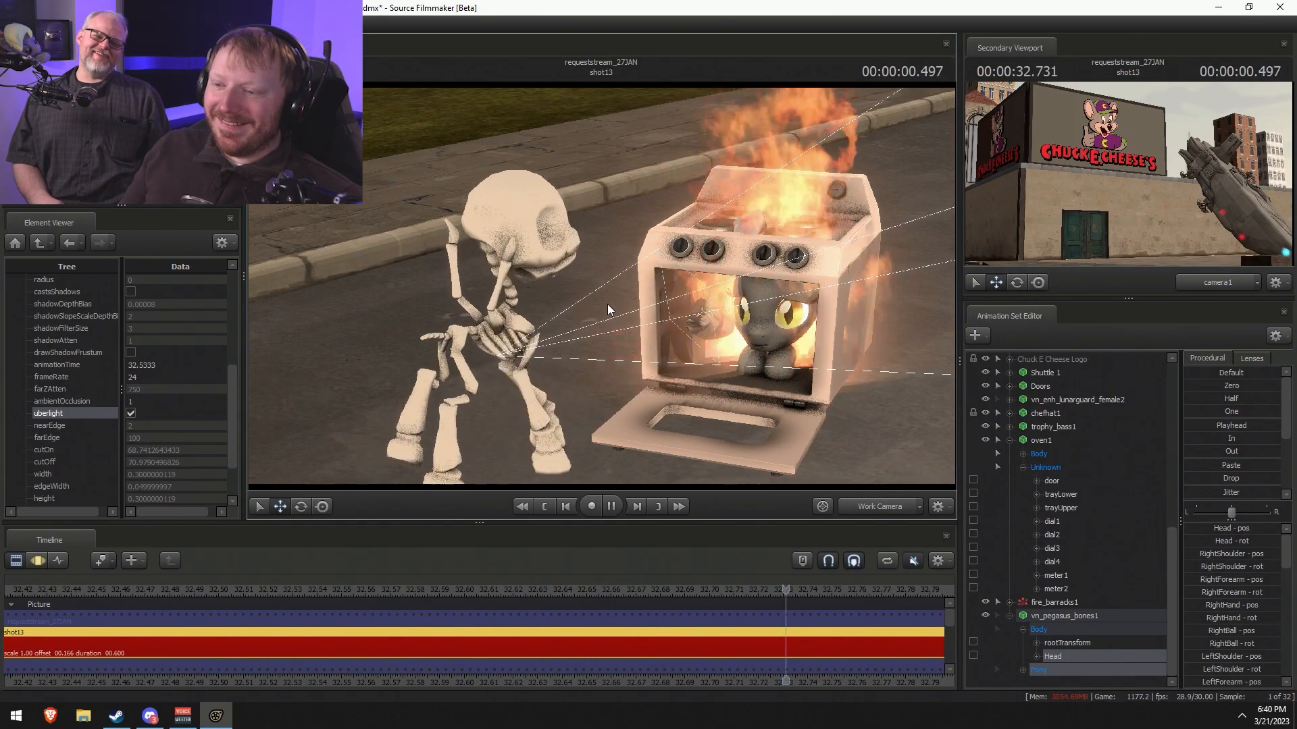
- Stop playback, move the animation sets from vn_enh_lunarguard_female2 through vn_pegasus_bones1 into the WTF group, and unhide that group
{"action": "key", "text": "space"}
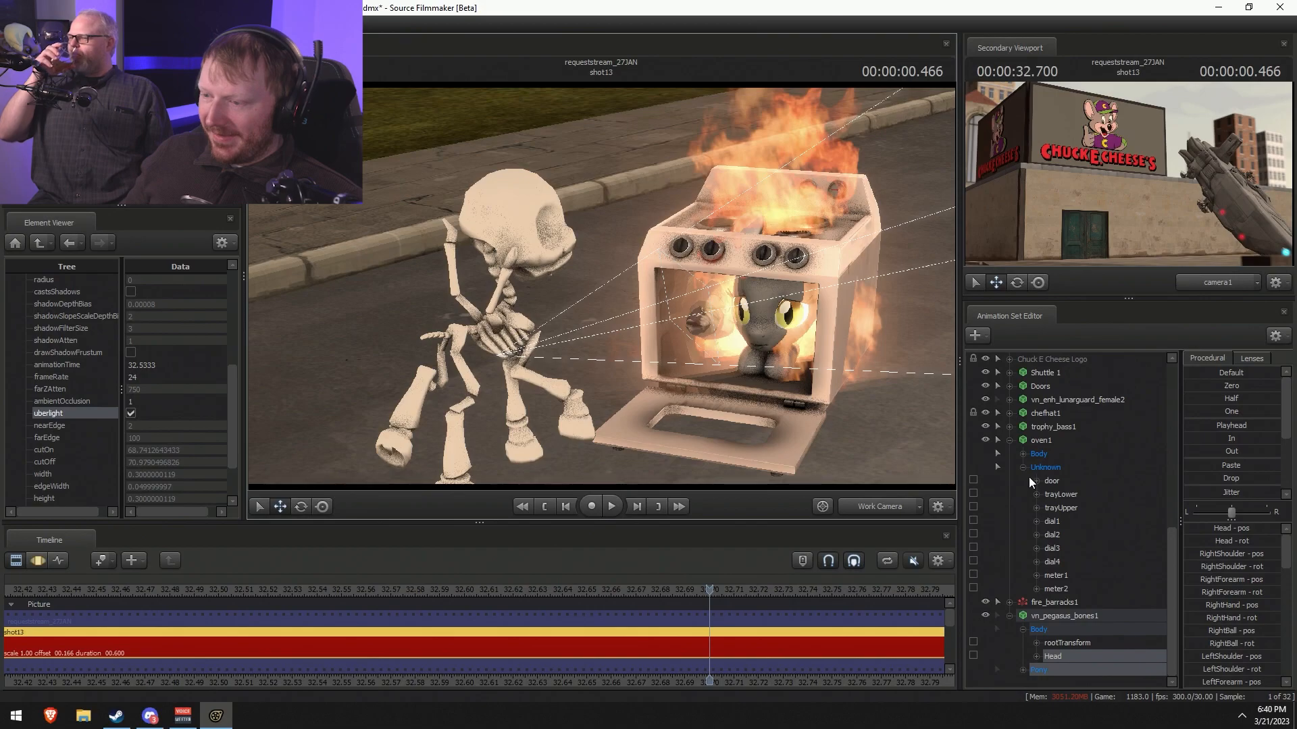
{"action": "left_click", "coordinate": [1009, 440]}
{"action": "left_click", "coordinate": [1059, 618]}
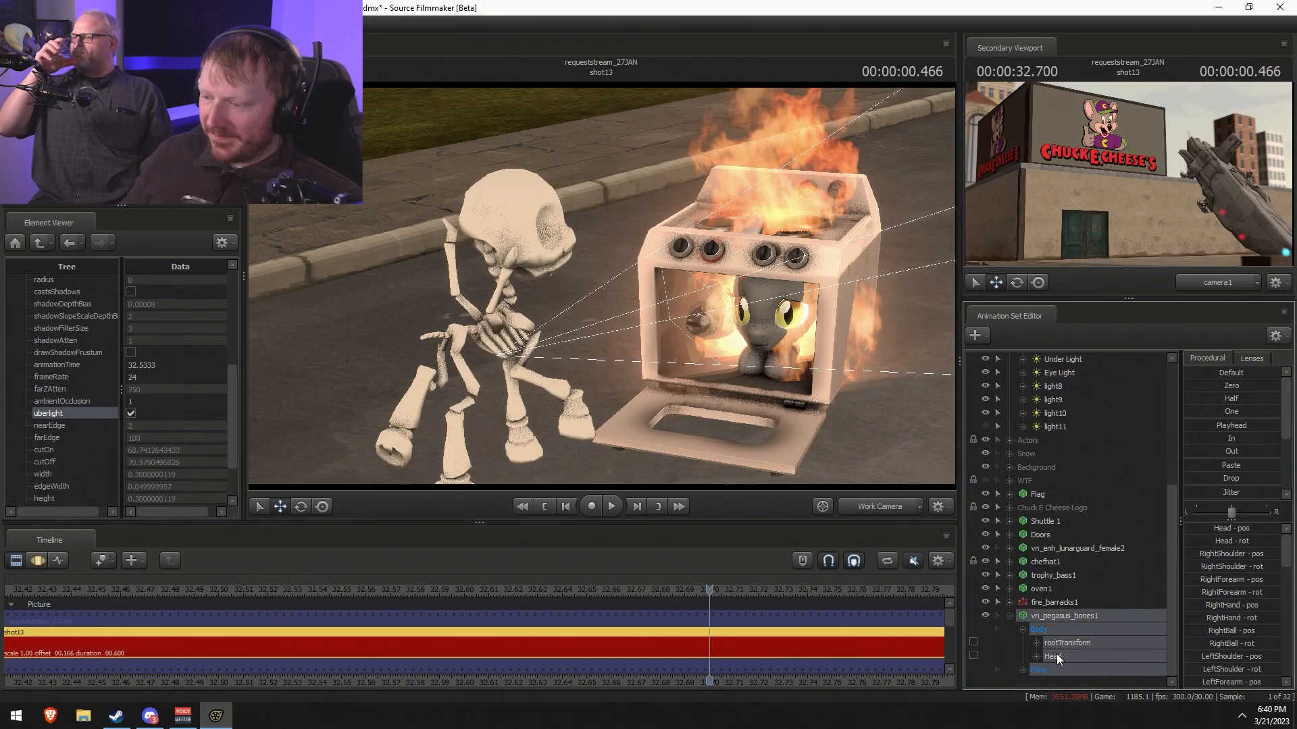
{"action": "left_click", "coordinate": [1010, 616]}
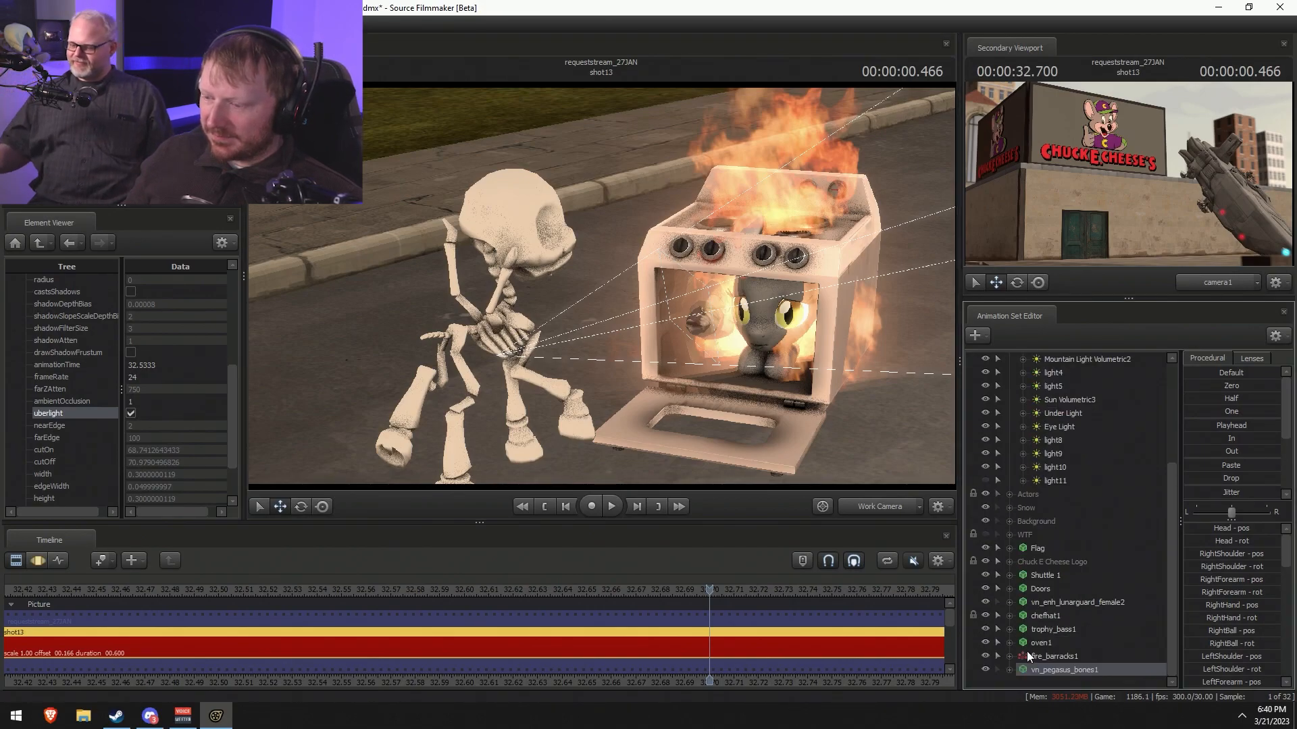
{"action": "left_click", "coordinate": [1047, 615], "text": "shift"}
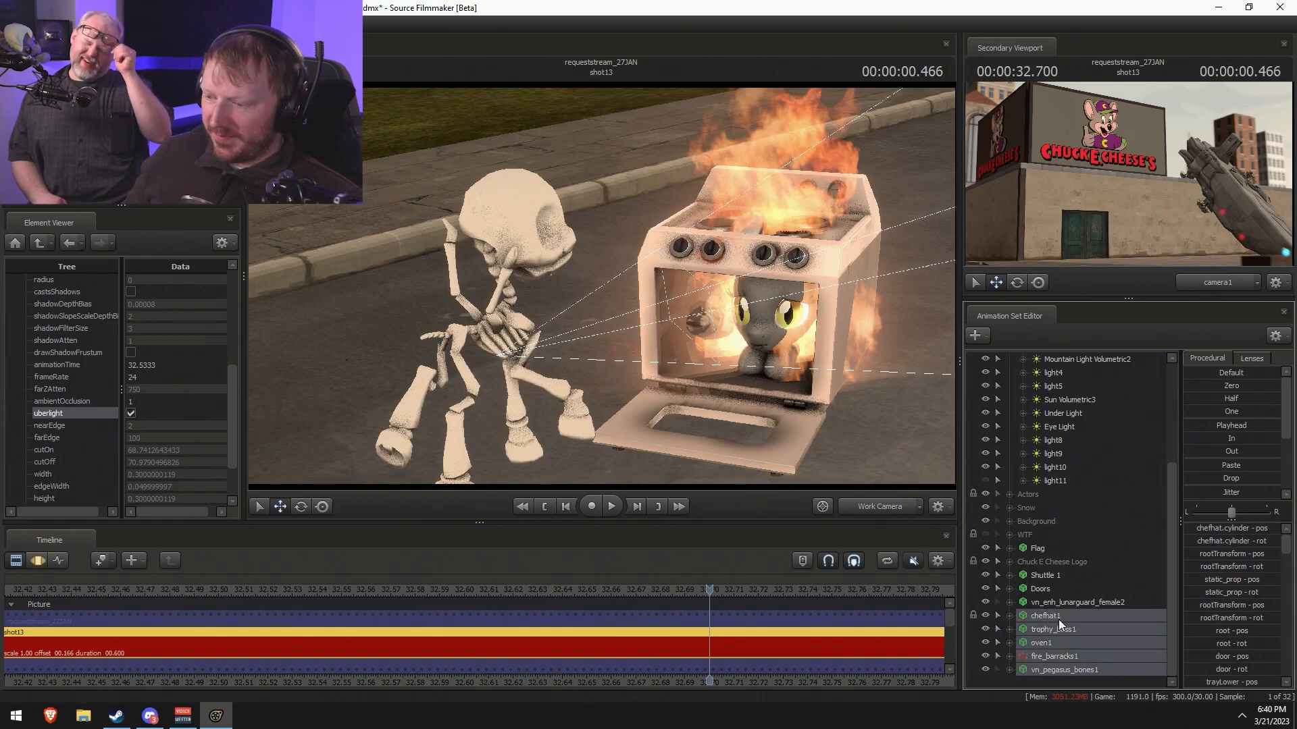
{"action": "left_click", "coordinate": [1075, 603], "text": "shift"}
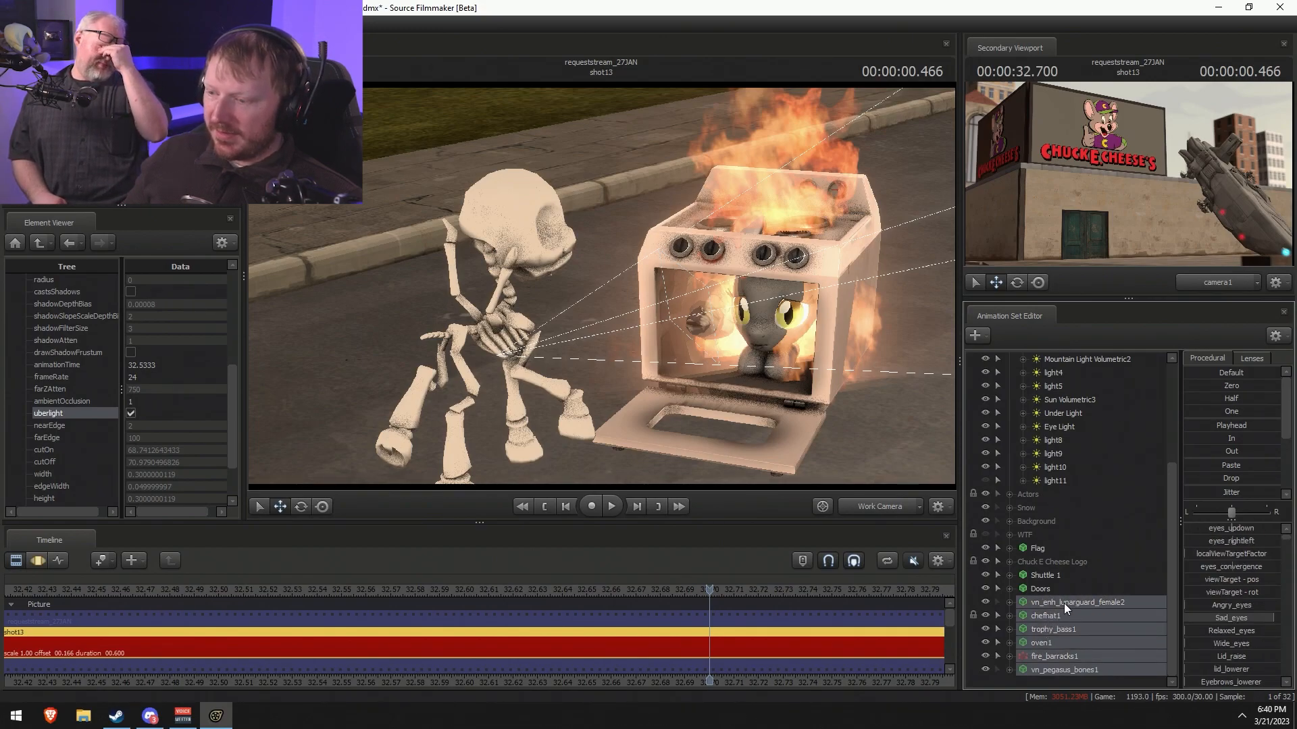
{"action": "scroll", "coordinate": [1040, 540], "scroll_direction": "up", "scroll_amount": 2}
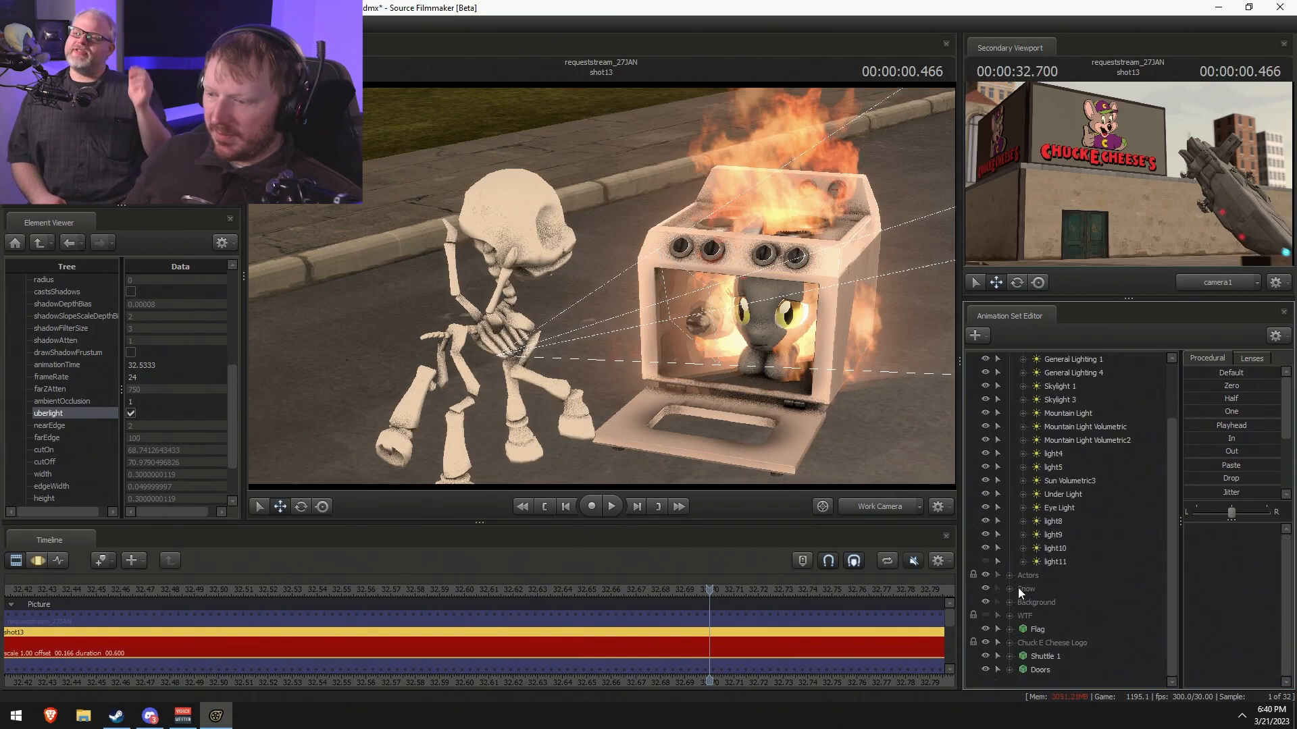
{"action": "left_click", "coordinate": [986, 616]}
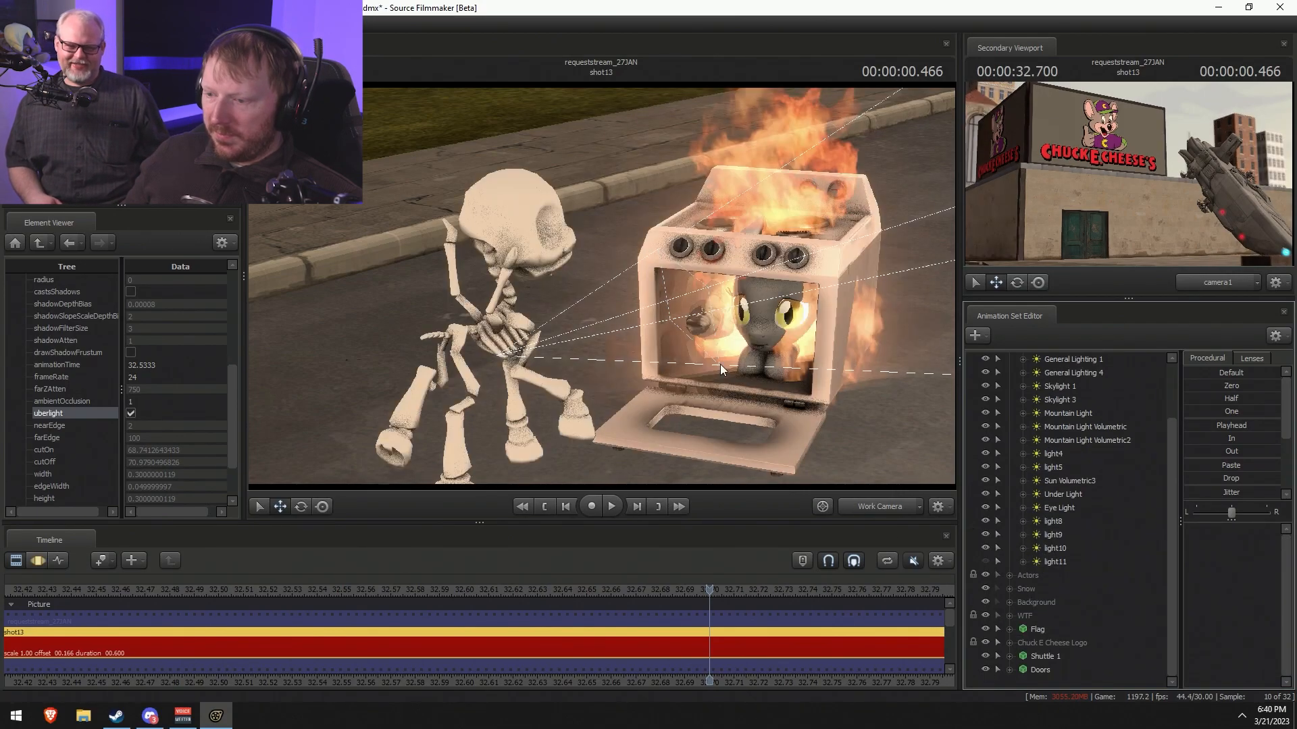
- Expand the WTF group and focus the view on vn_enh_lunarguard_male1
{"action": "left_click_drag", "start_coordinate": [724, 378], "coordinate": [877, 337]}
{"action": "left_click_drag", "start_coordinate": [601, 287], "coordinate": [797, 318]}
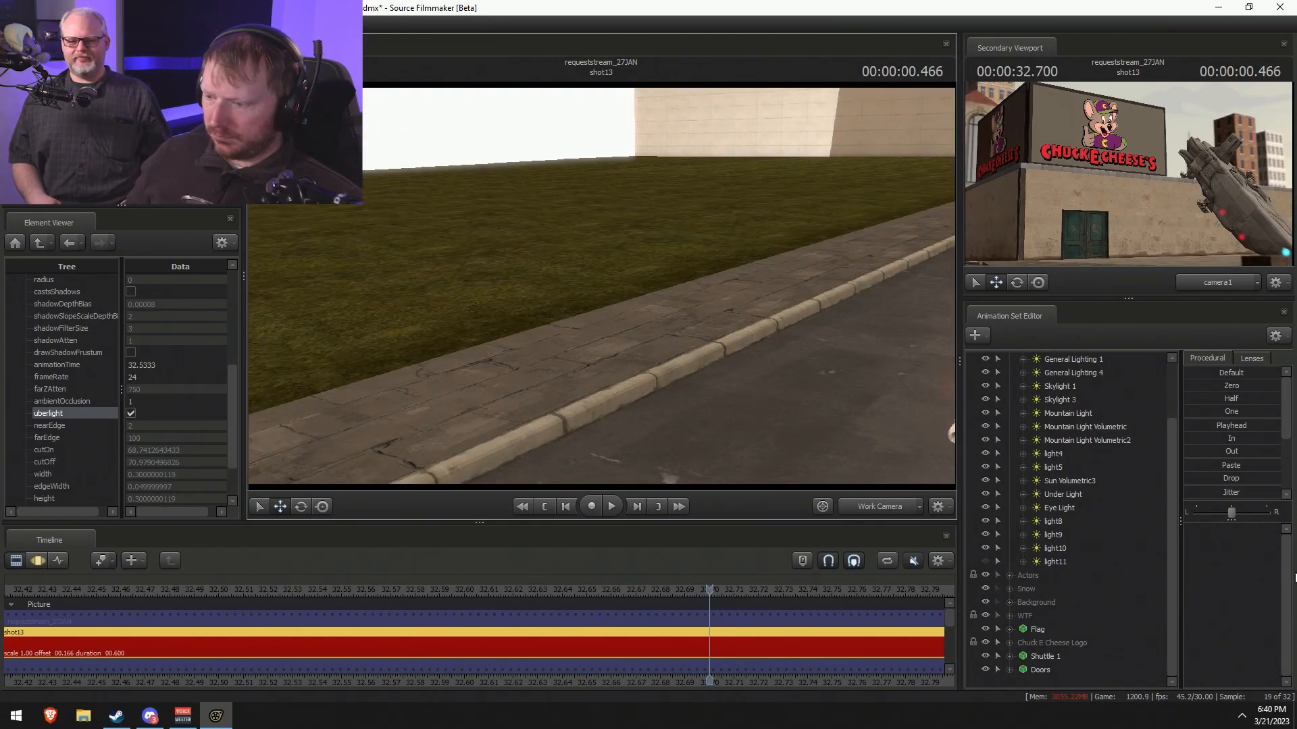
{"action": "left_click", "coordinate": [1009, 615]}
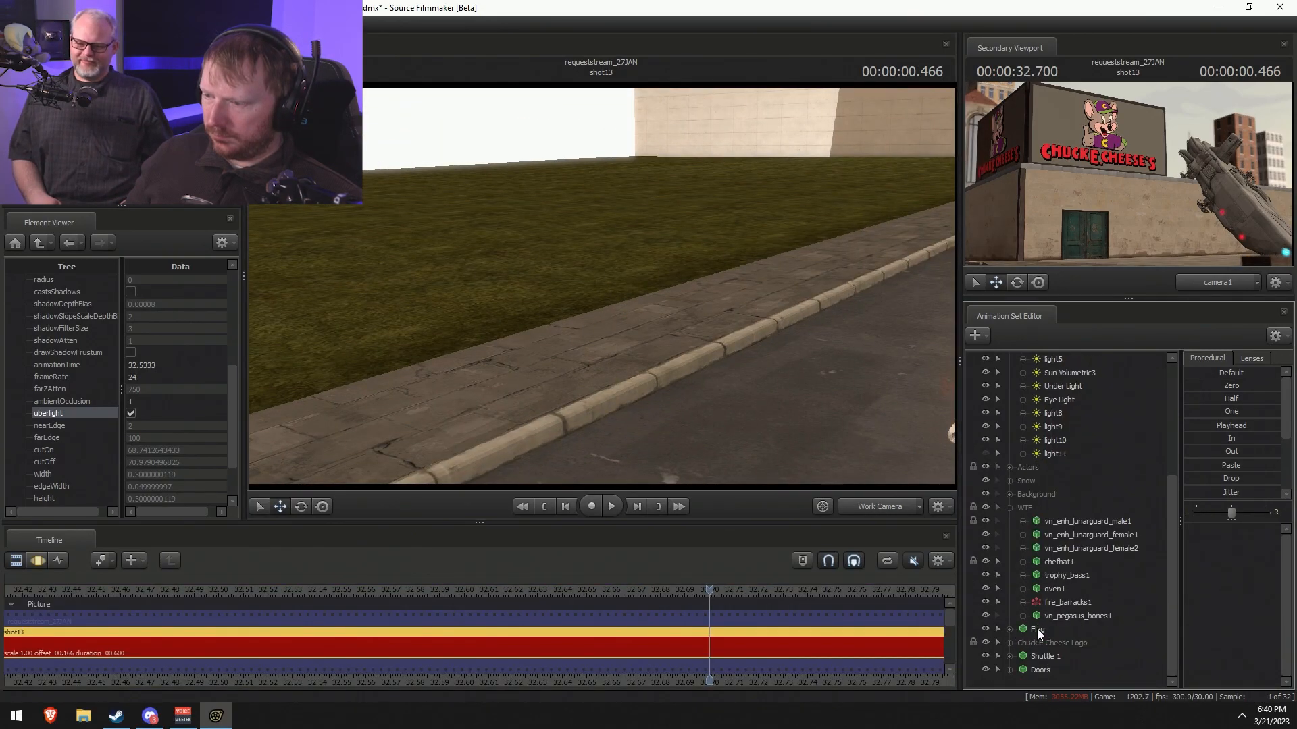
{"action": "left_click", "coordinate": [1117, 520]}
{"action": "key", "text": "f"}
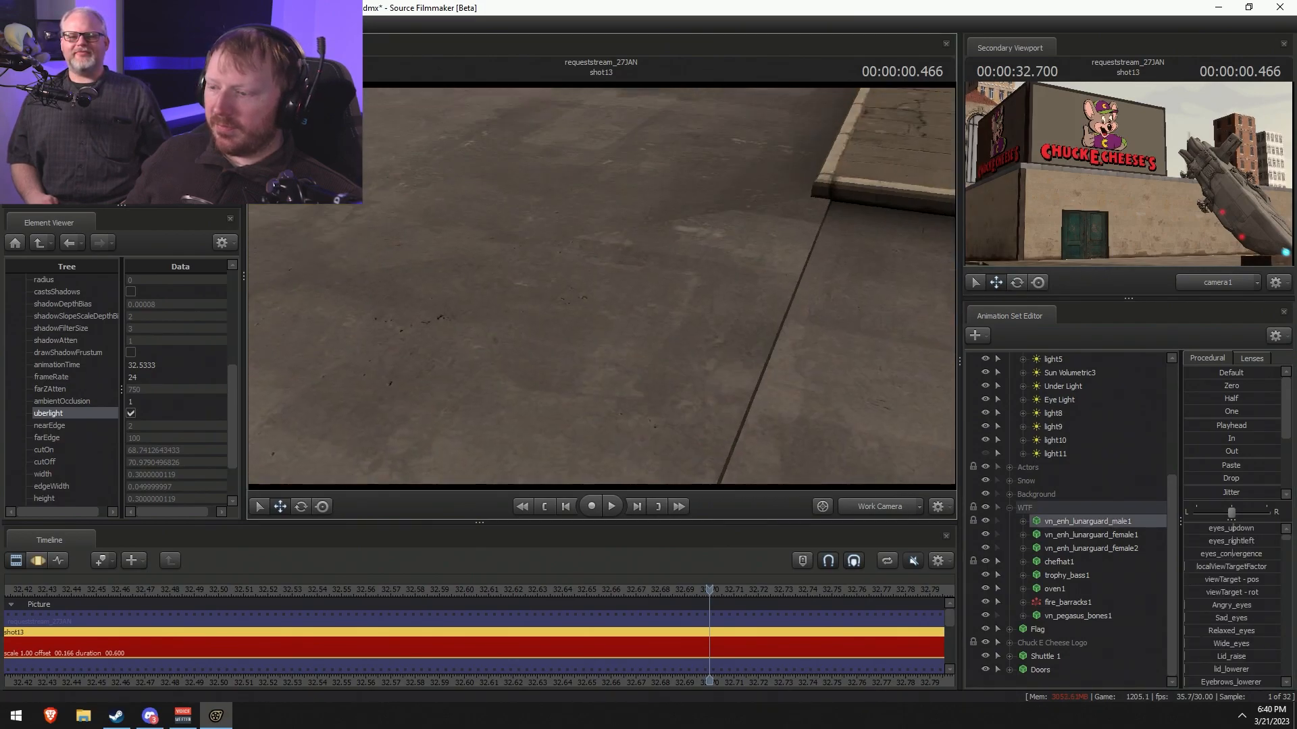
- Try to delete all three vn_enh_lunarguard animation sets from the WTF group
{"action": "left_click", "coordinate": [1091, 545], "text": "shift"}
{"action": "right_click", "coordinate": [1091, 545]}
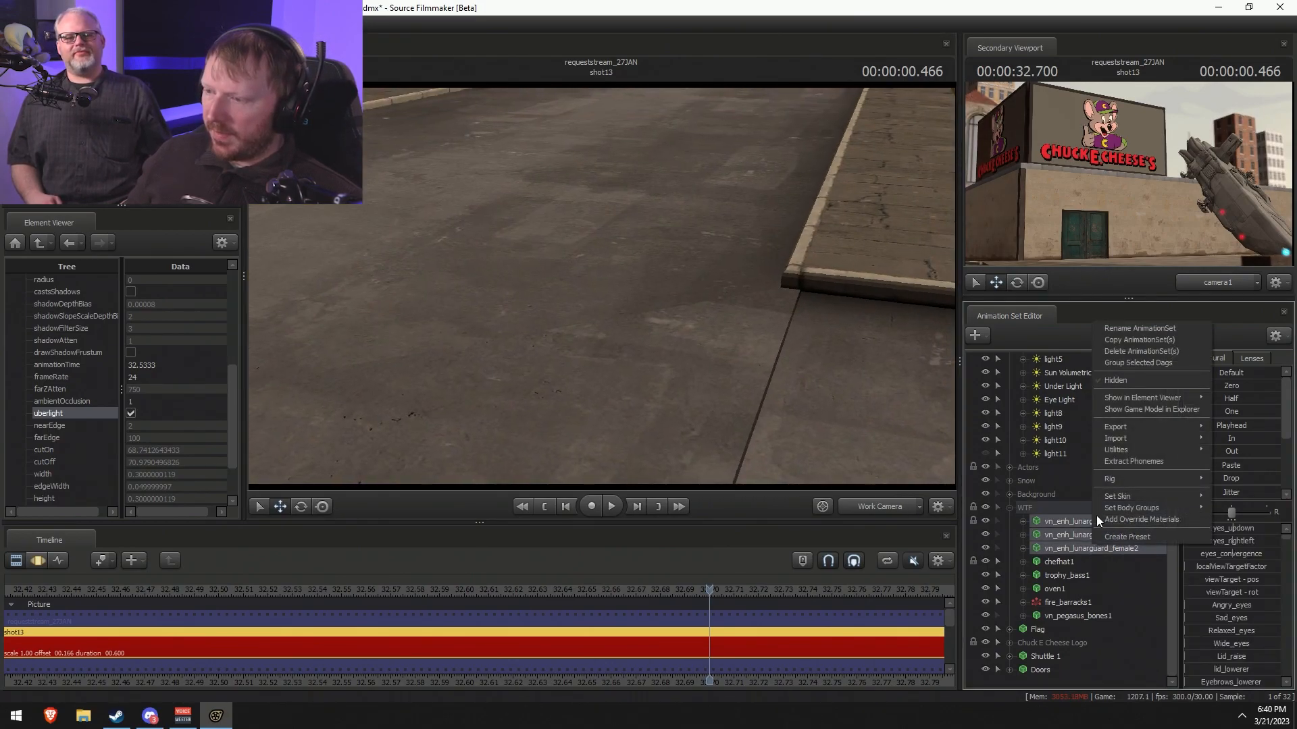
{"action": "left_click", "coordinate": [1119, 351]}
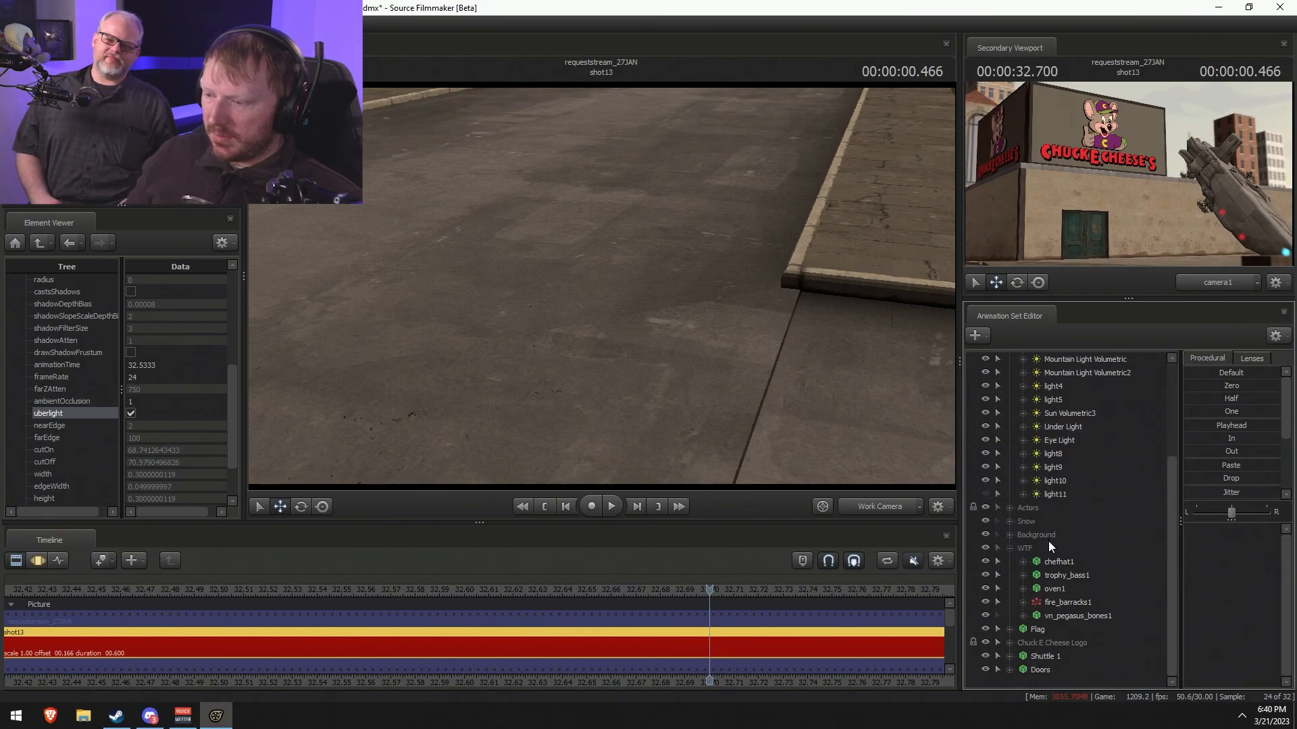
{"action": "key", "text": "ctrl+z"}
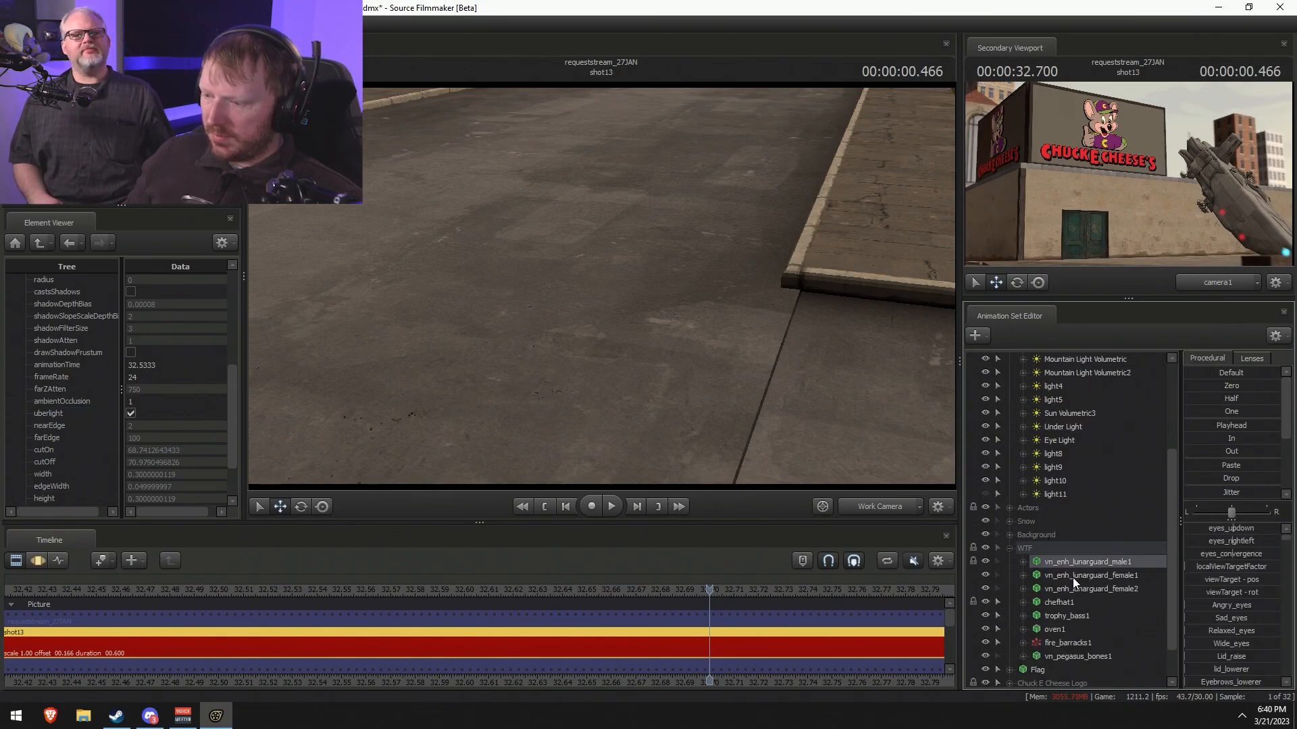
- Delete vn_enh_lunarguard_male1 and vn_enh_lunarguard_female1, and collapse the WTF group
{"action": "right_click", "coordinate": [1074, 578]}
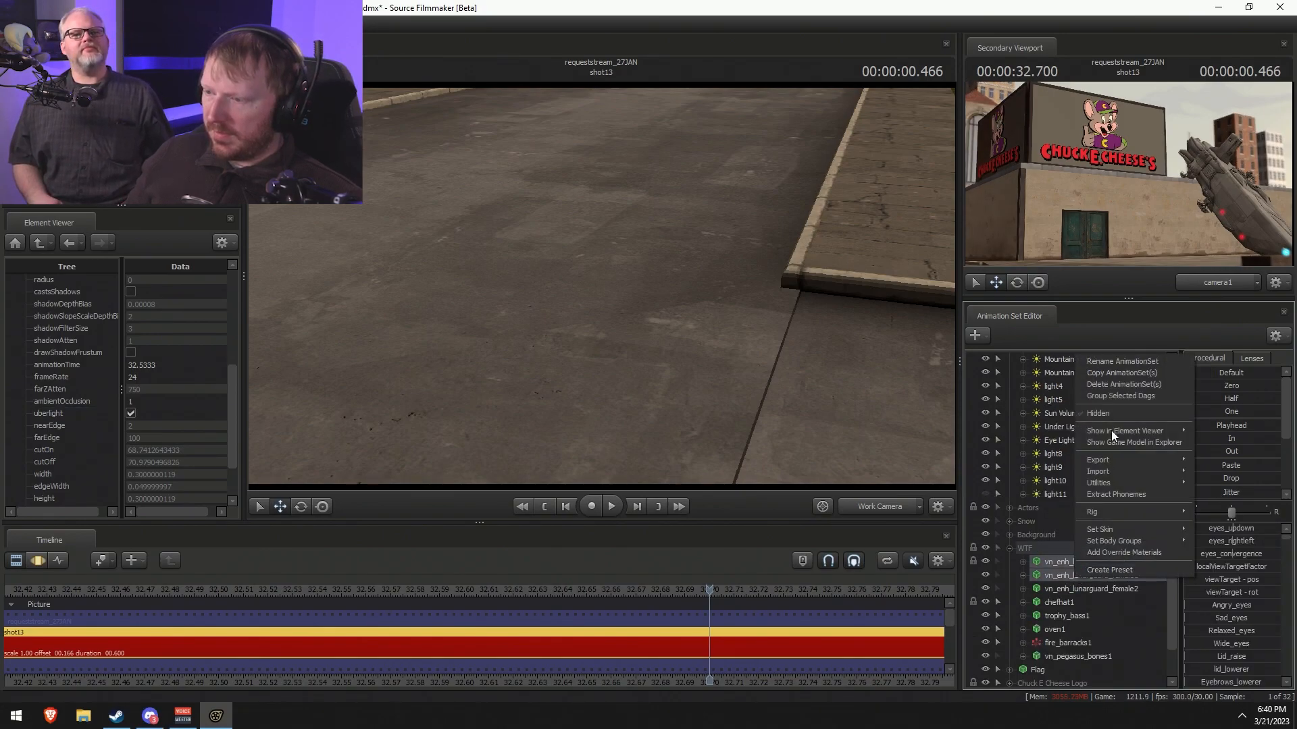
{"action": "left_click", "coordinate": [1113, 379]}
{"action": "left_click", "coordinate": [1009, 548]}
- Collapse the Lights group and hide the WTF group so the street is clear
{"action": "scroll", "coordinate": [1009, 548], "scroll_direction": "up", "scroll_amount": 2}
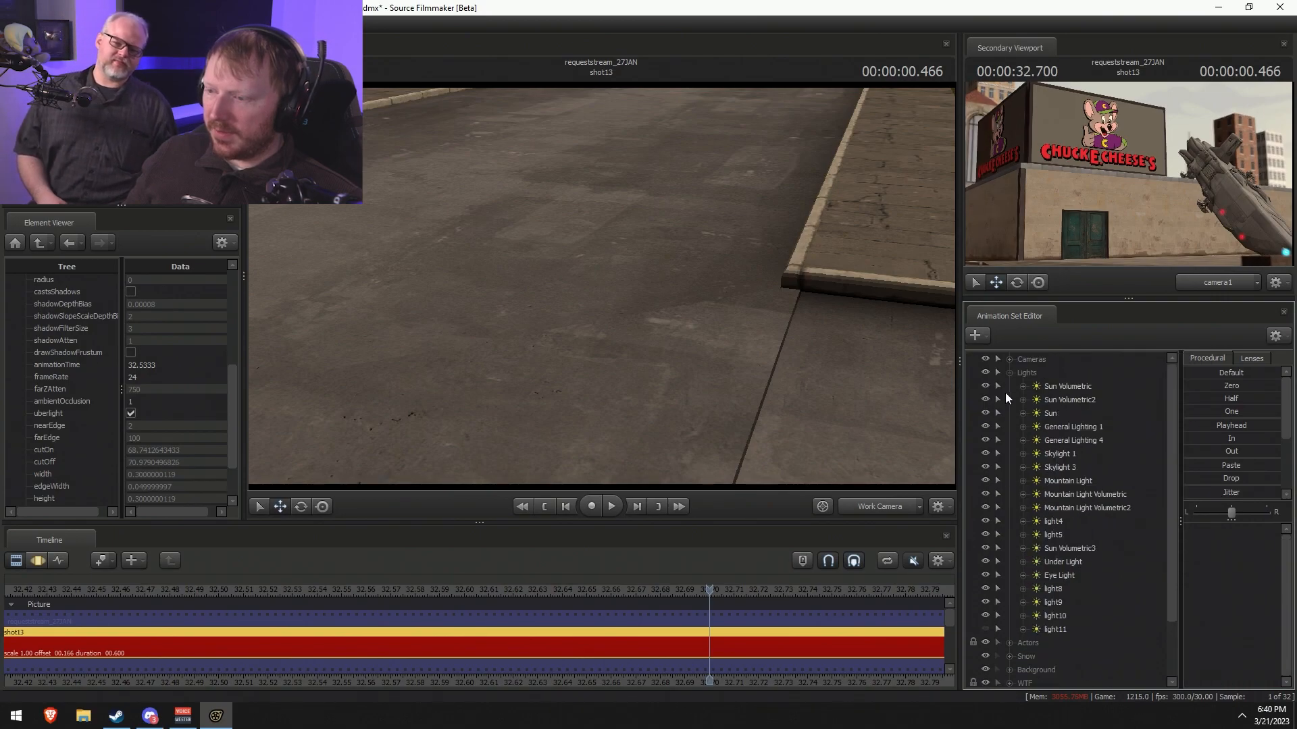
{"action": "left_click", "coordinate": [1009, 373]}
{"action": "mouse_move", "coordinate": [824, 378]}
{"action": "left_mouse_down"}
{"action": "mouse_move", "coordinate": [857, 317]}
{"action": "mouse_move", "coordinate": [601, 304]}
{"action": "left_mouse_up"}
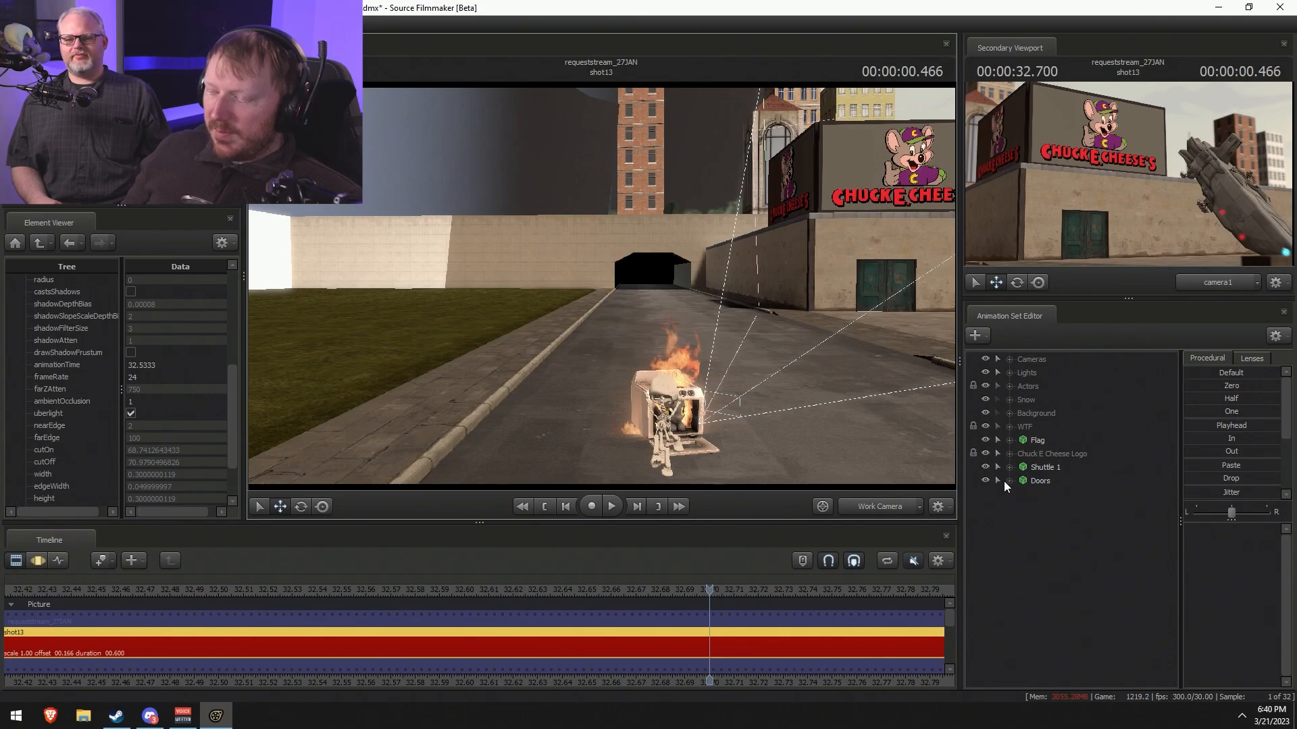
{"action": "left_click", "coordinate": [985, 426]}
{"action": "left_click_drag", "start_coordinate": [601, 286], "coordinate": [601, 286]}
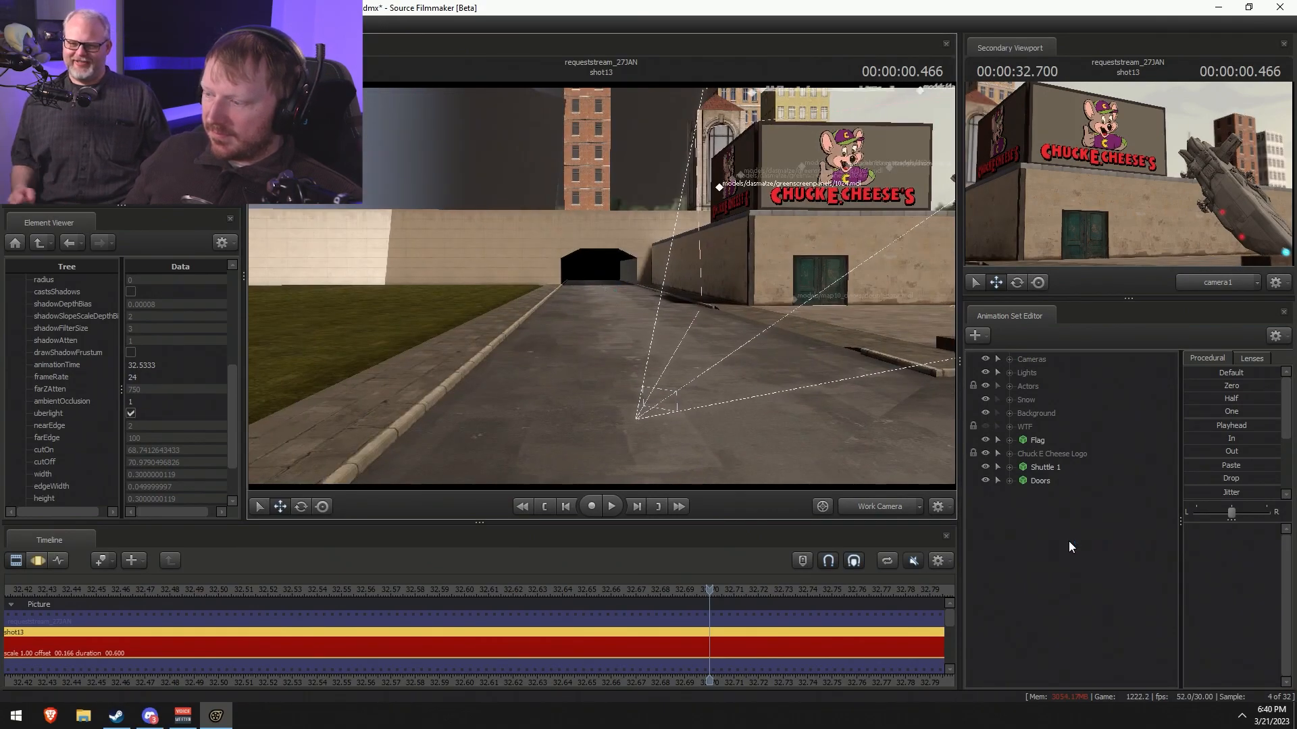
- Add an animation set for a new model, revamped_derpyhooves.mdl, found by filtering the model list for "derpy"
{"action": "key", "text": "F3"}
{"action": "right_click", "coordinate": [1046, 542]}
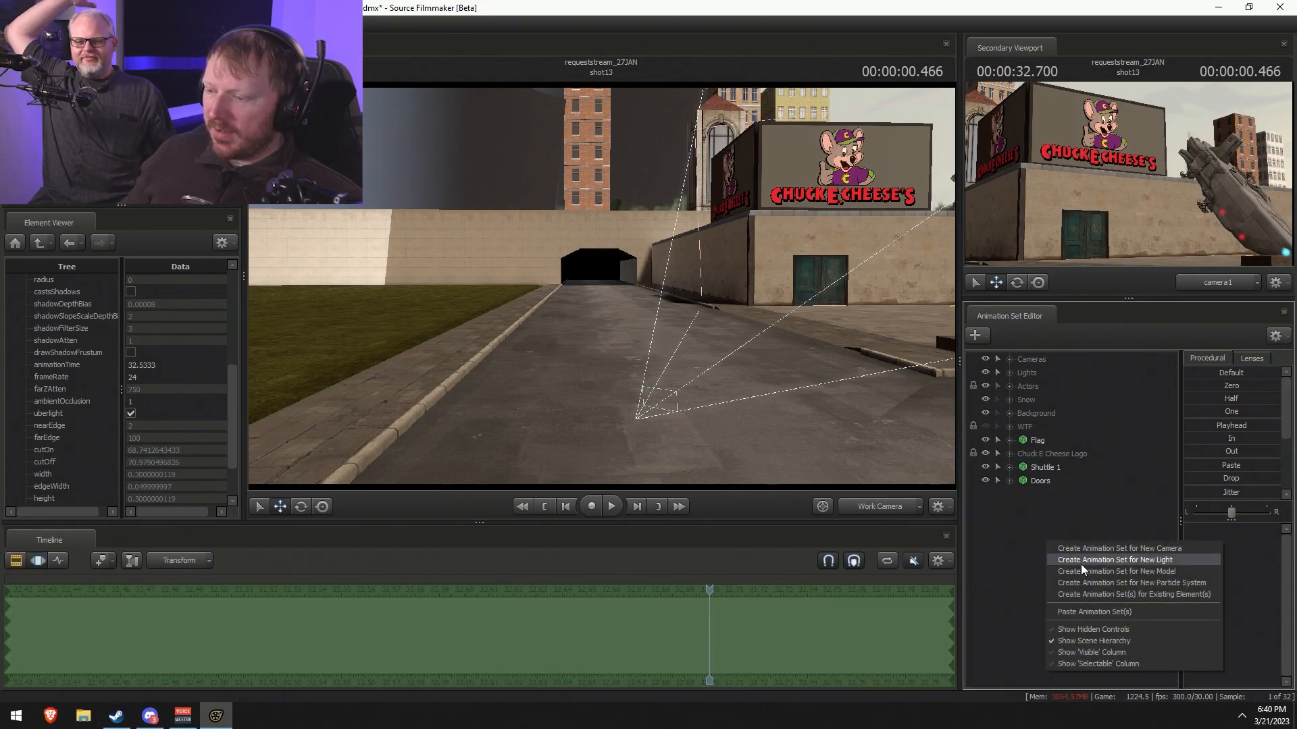
{"action": "left_click", "coordinate": [1084, 572]}
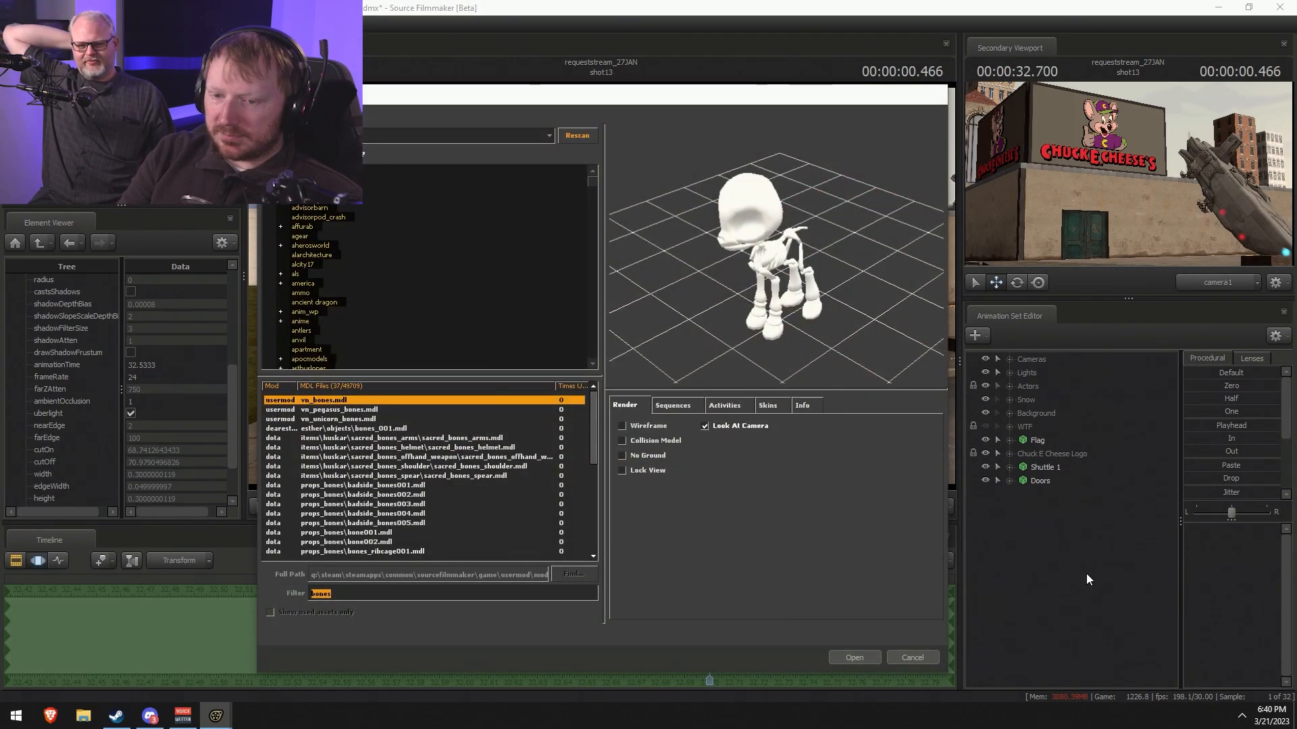
{"action": "type", "text": "k"}
{"action": "key", "text": "BackSpace"}
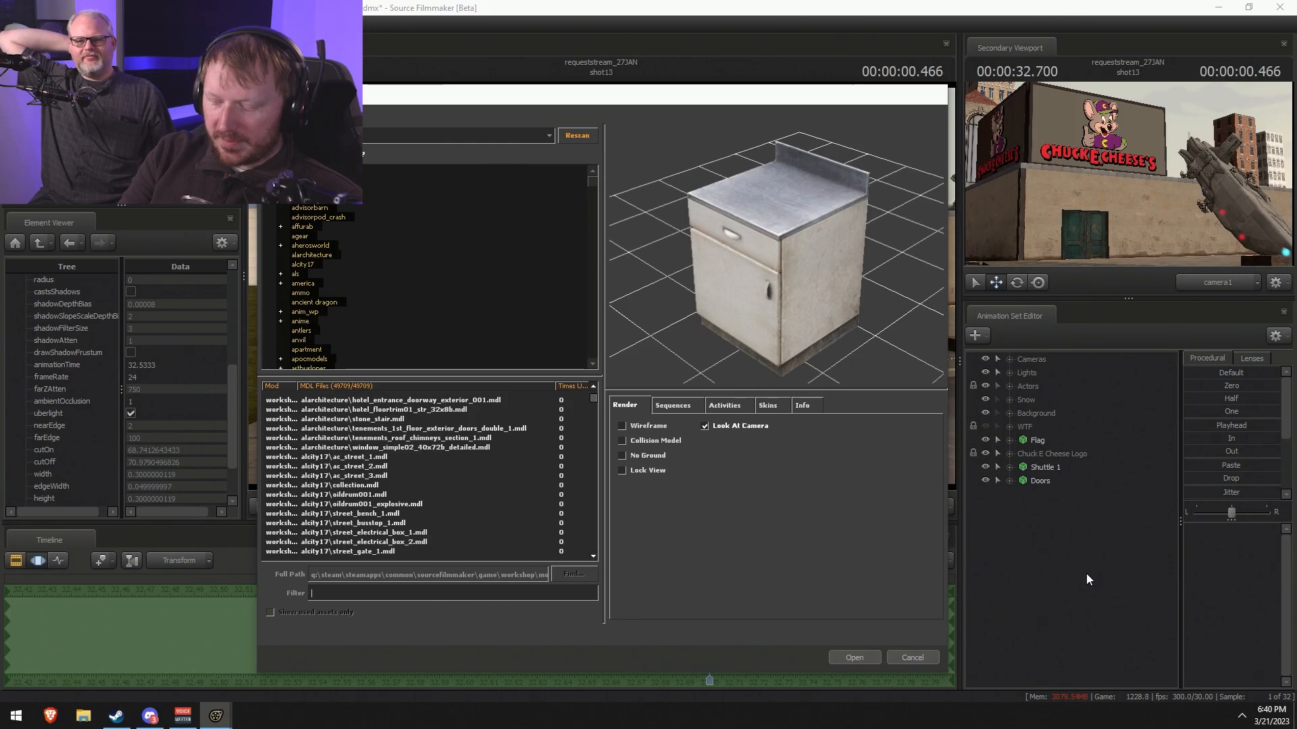
{"action": "type", "text": "derpy"}
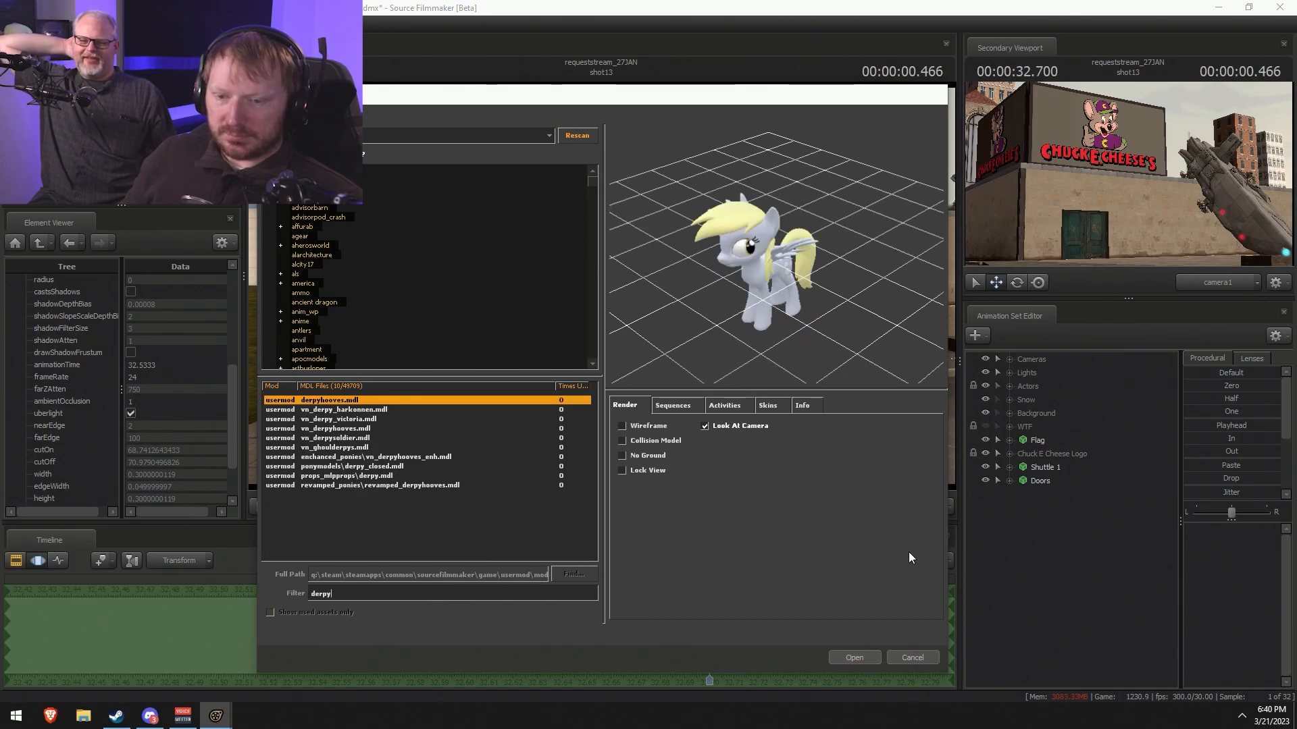
{"action": "left_click", "coordinate": [331, 486]}
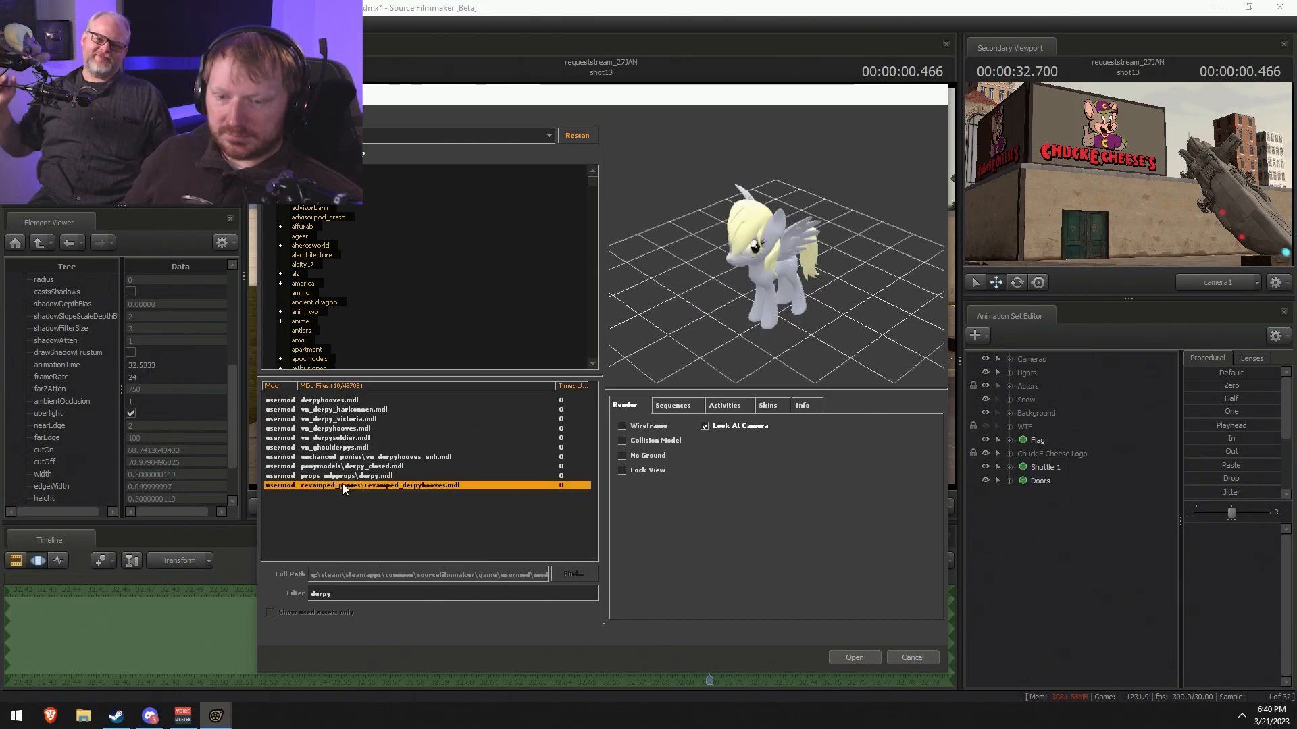
{"action": "left_click", "coordinate": [877, 658]}
- Examine revamped_derpyhooves1 from the front and the side, picking its Head and HairFront1 controls
{"action": "left_click", "coordinate": [1078, 493]}
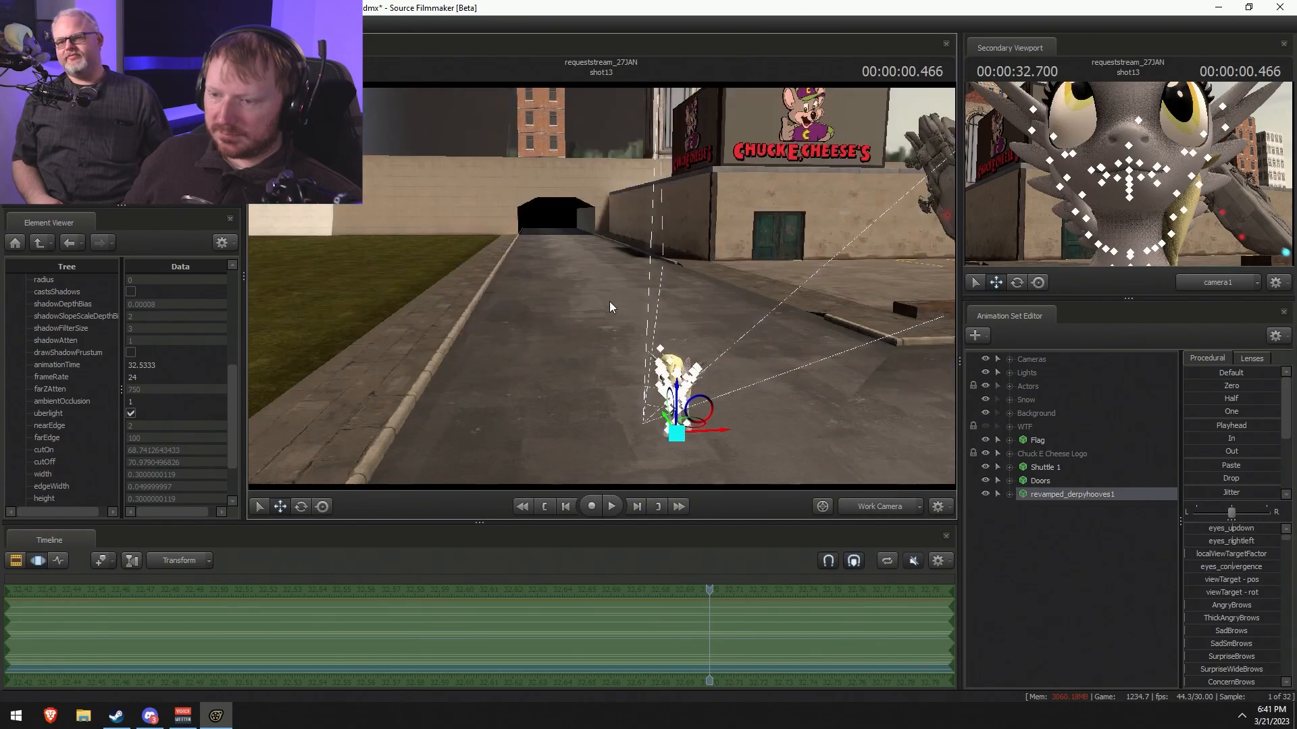
{"action": "left_click_drag", "start_coordinate": [601, 286], "coordinate": [600, 255]}
{"action": "key", "text": "w"}
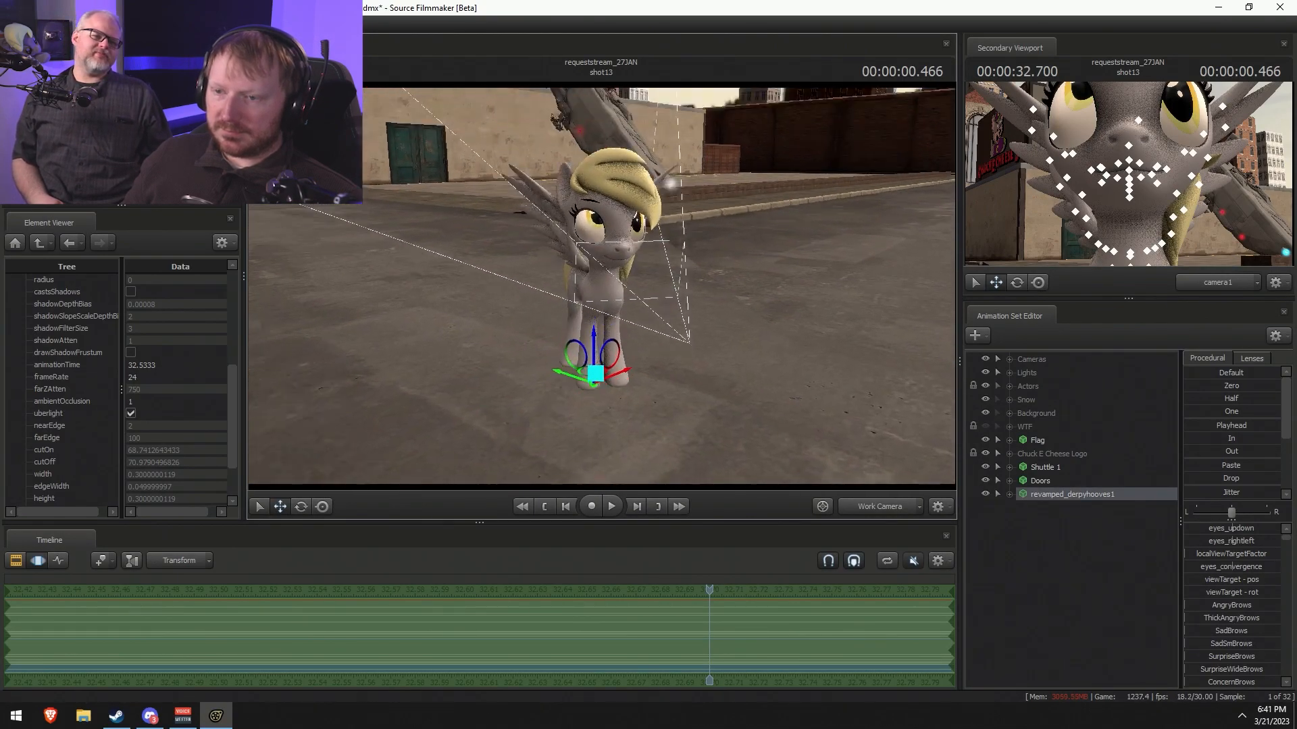
{"action": "key", "text": "w"}
{"action": "key", "text": "ctrl"}
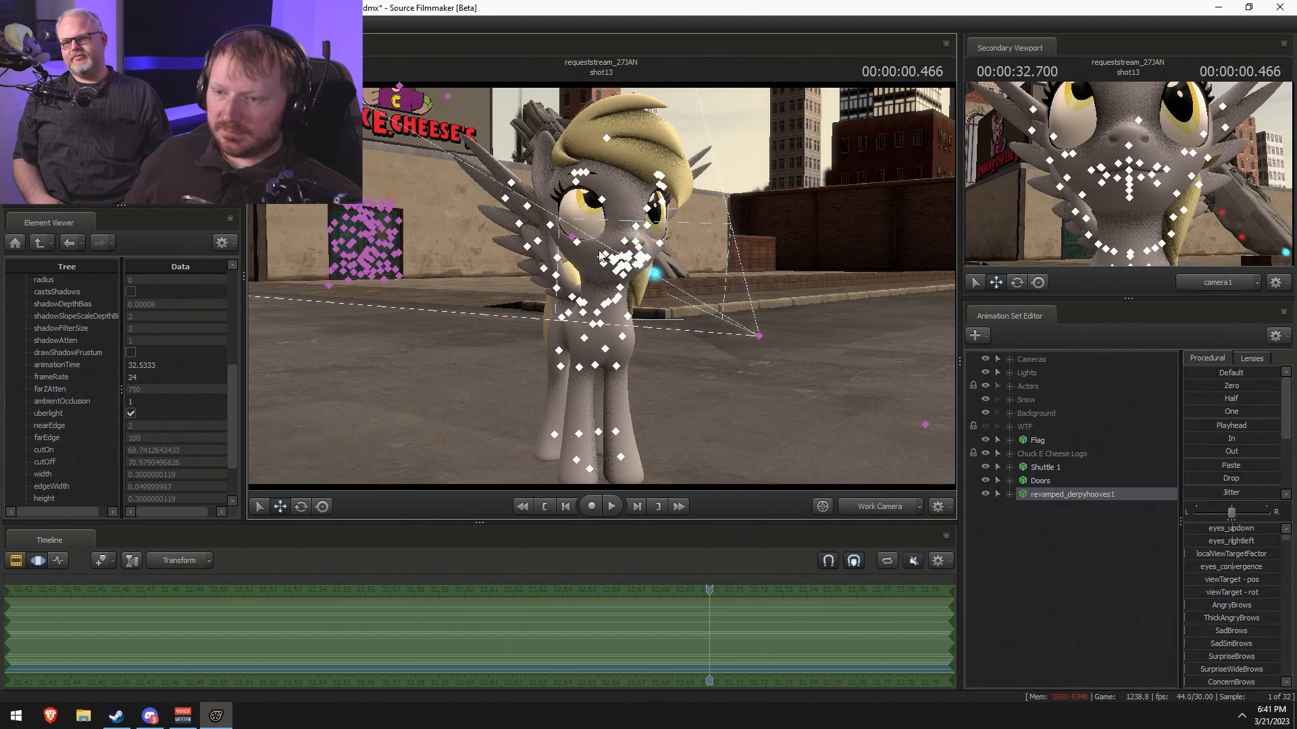
{"action": "left_click", "coordinate": [605, 266], "text": "ctrl"}
{"action": "left_click_drag", "start_coordinate": [604, 266], "coordinate": [640, 303], "text": "alt"}
{"action": "key", "text": "ctrl"}
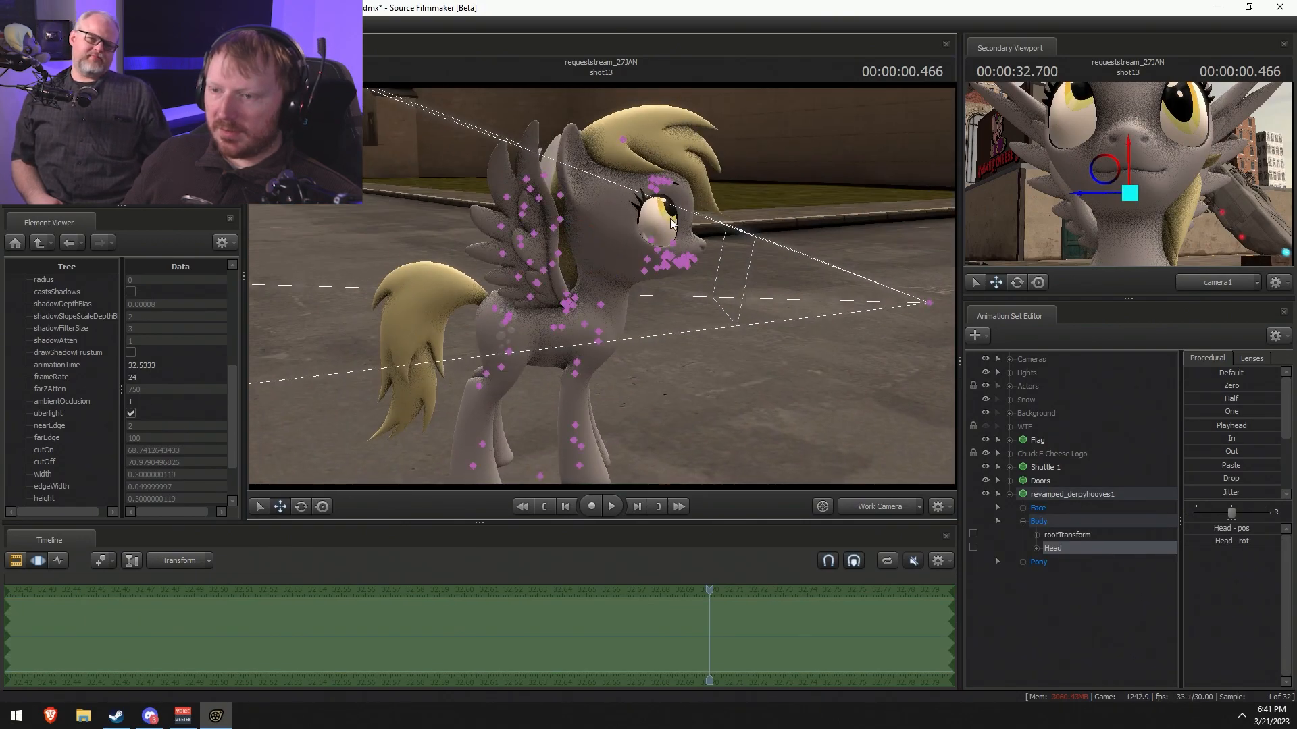
{"action": "left_click", "coordinate": [622, 140], "text": "ctrl"}
{"action": "left_click_drag", "start_coordinate": [622, 141], "coordinate": [625, 121]}
{"action": "key", "text": "s"}
{"action": "key", "text": "ctrl"}
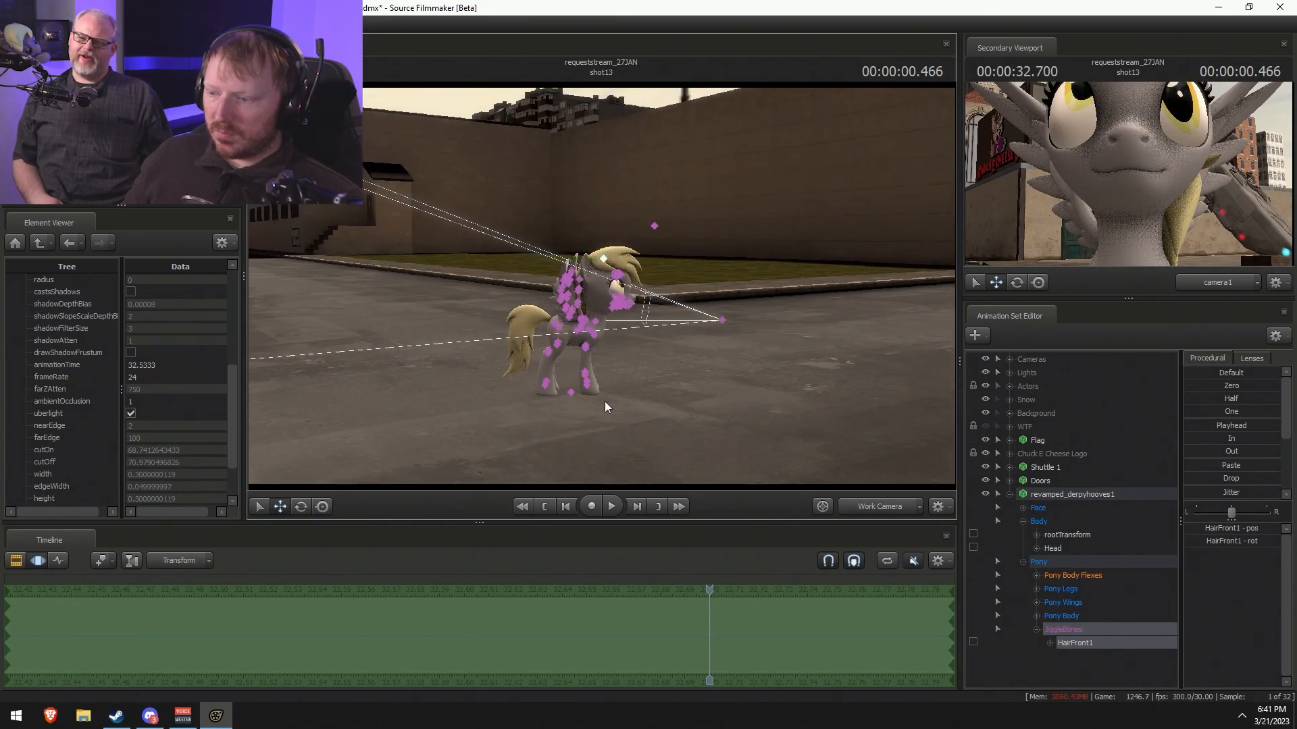
- Move the Eyes view target of revamped_derpyhooves1 to a spot out in front of the pony, and collapse its controls
{"action": "left_click", "coordinate": [1023, 508]}
{"action": "left_click", "coordinate": [1051, 522]}
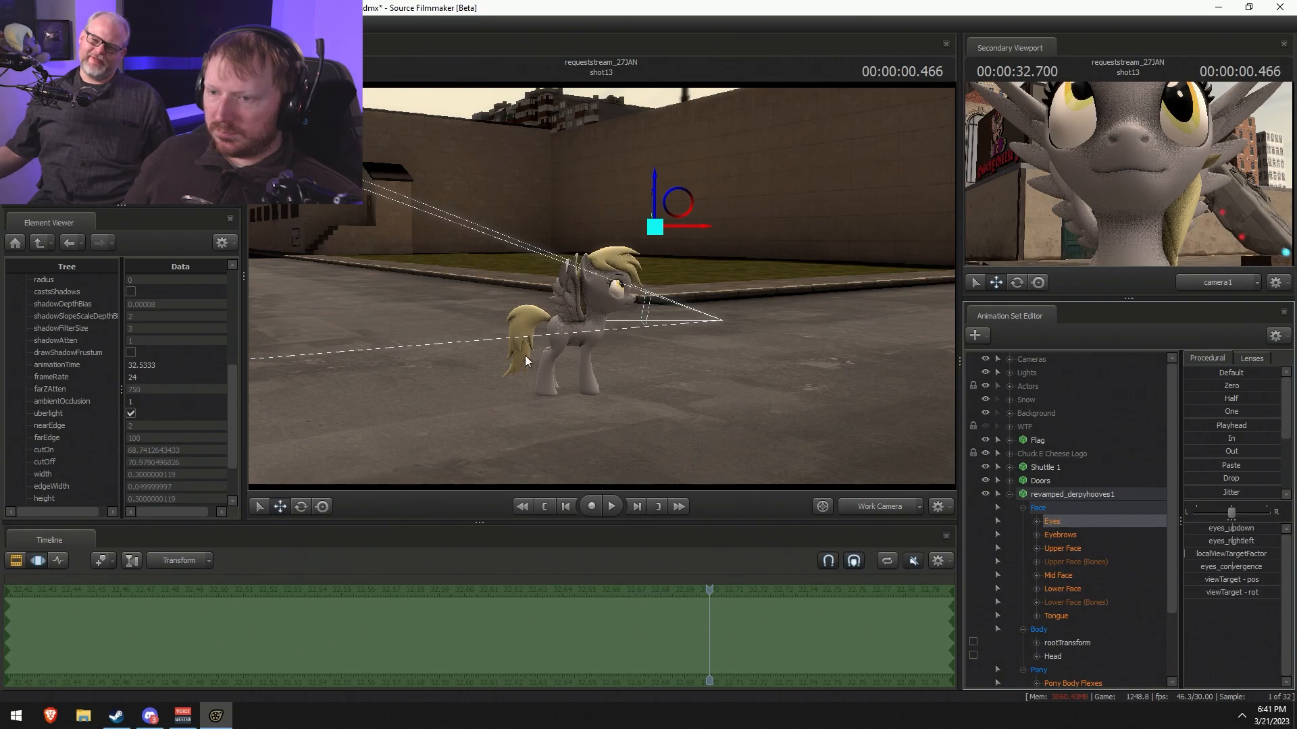
{"action": "left_click_drag", "start_coordinate": [709, 211], "coordinate": [909, 260]}
{"action": "left_click_drag", "start_coordinate": [825, 307], "coordinate": [601, 292], "text": "alt"}
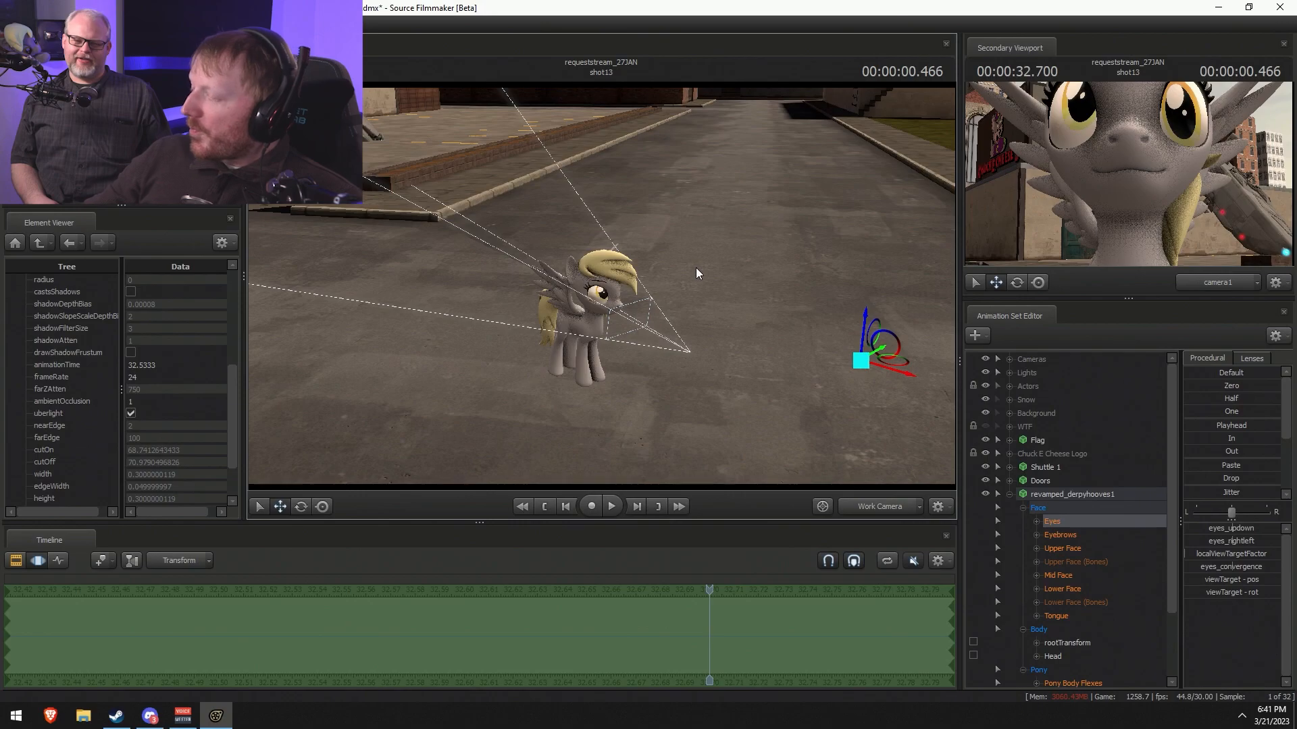
{"action": "key", "text": "F2"}
{"action": "key", "text": "F3"}
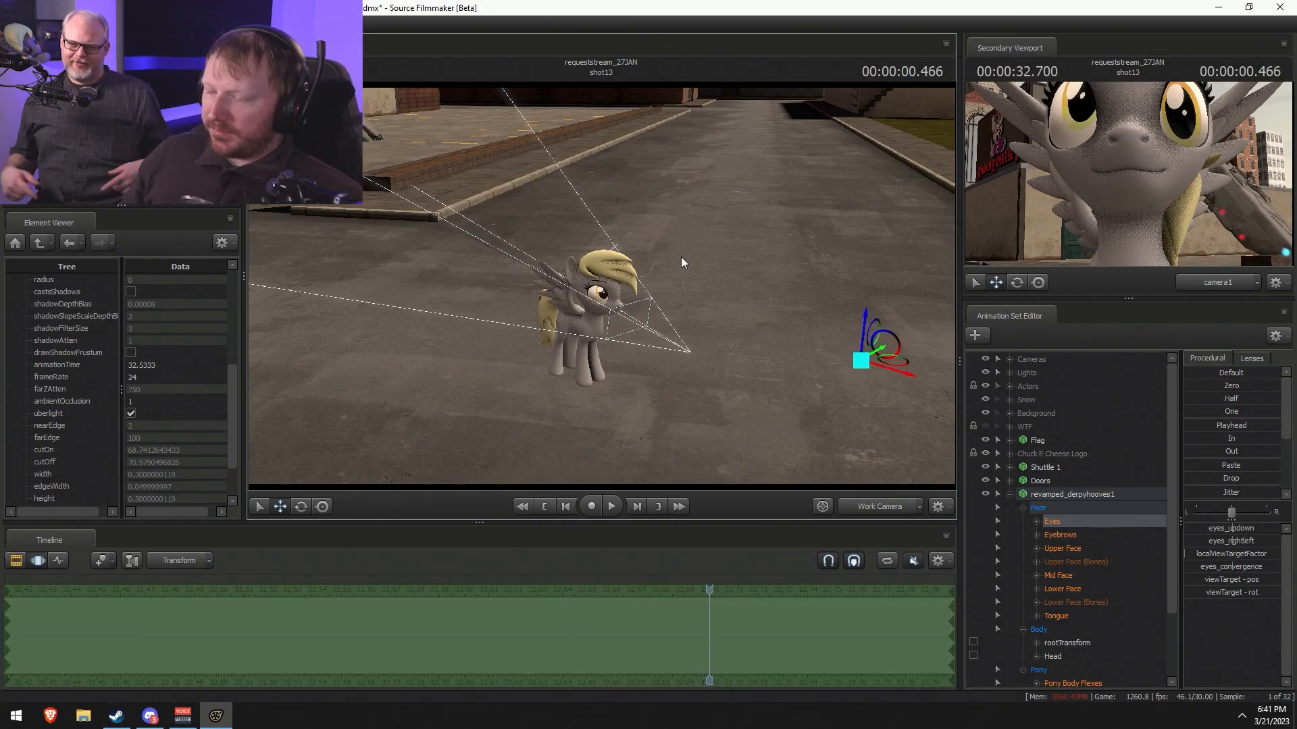
{"action": "left_click", "coordinate": [1009, 495]}
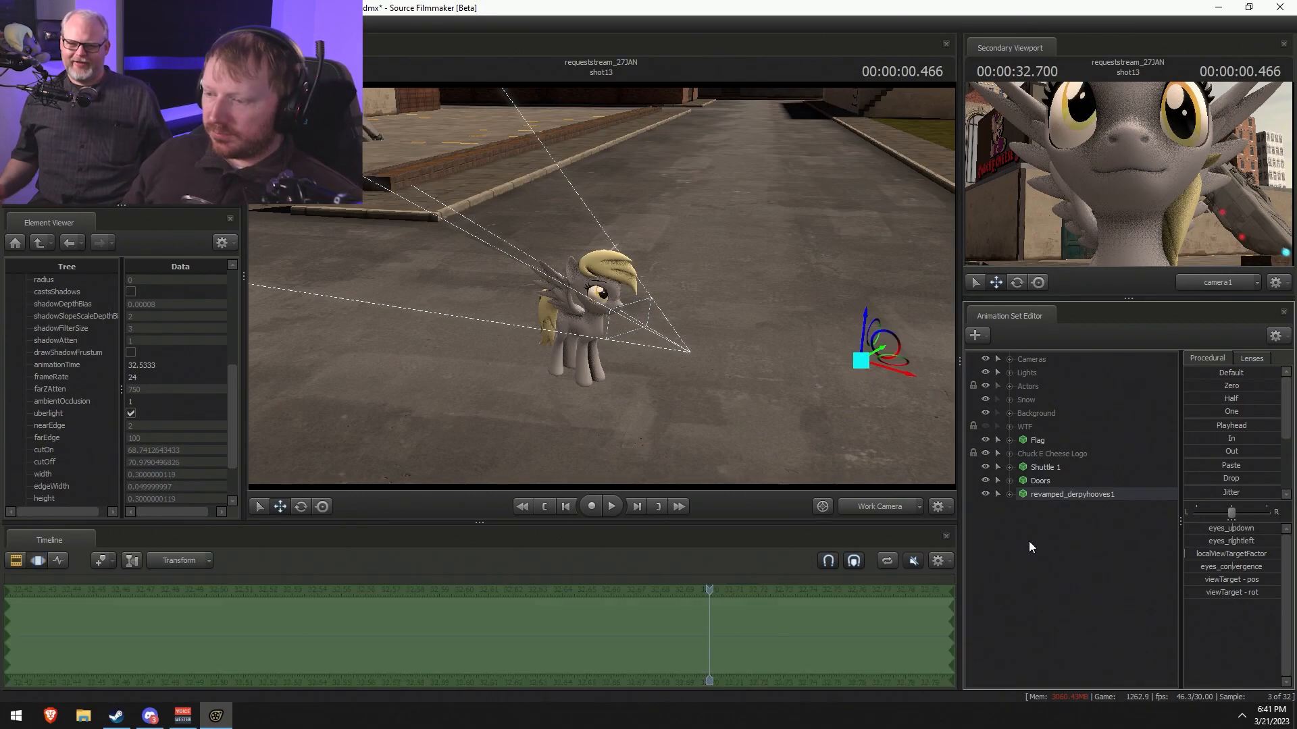
- Start adding an animation set for a new model, filter the model list for "bomb", and preview the matches through the gbombs models
{"action": "right_click", "coordinate": [1031, 528]}
{"action": "left_click", "coordinate": [1121, 560]}
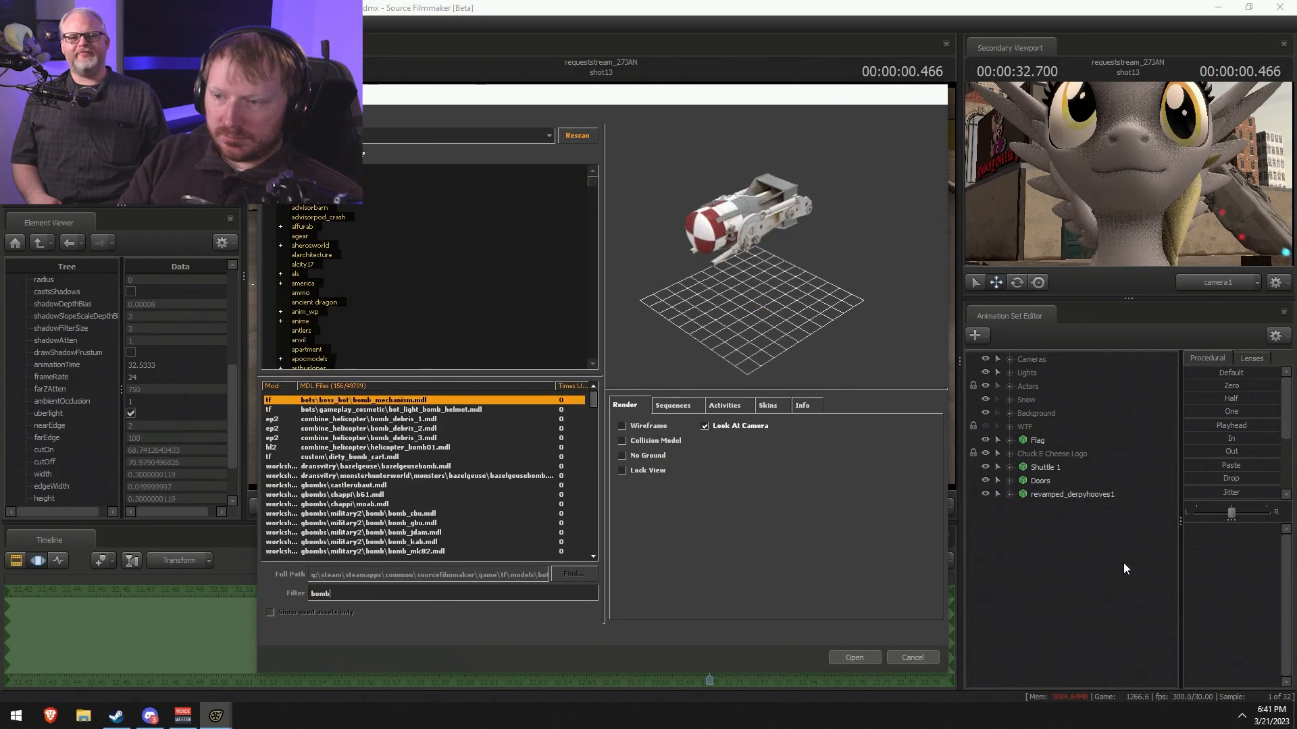
{"action": "key", "text": "Down"}
{"action": "key", "text": "Down"}
{"action": "key", "text": "Down"}
{"action": "key", "text": "Down"}
{"action": "key", "text": "Down"}
{"action": "key", "text": "Down"}
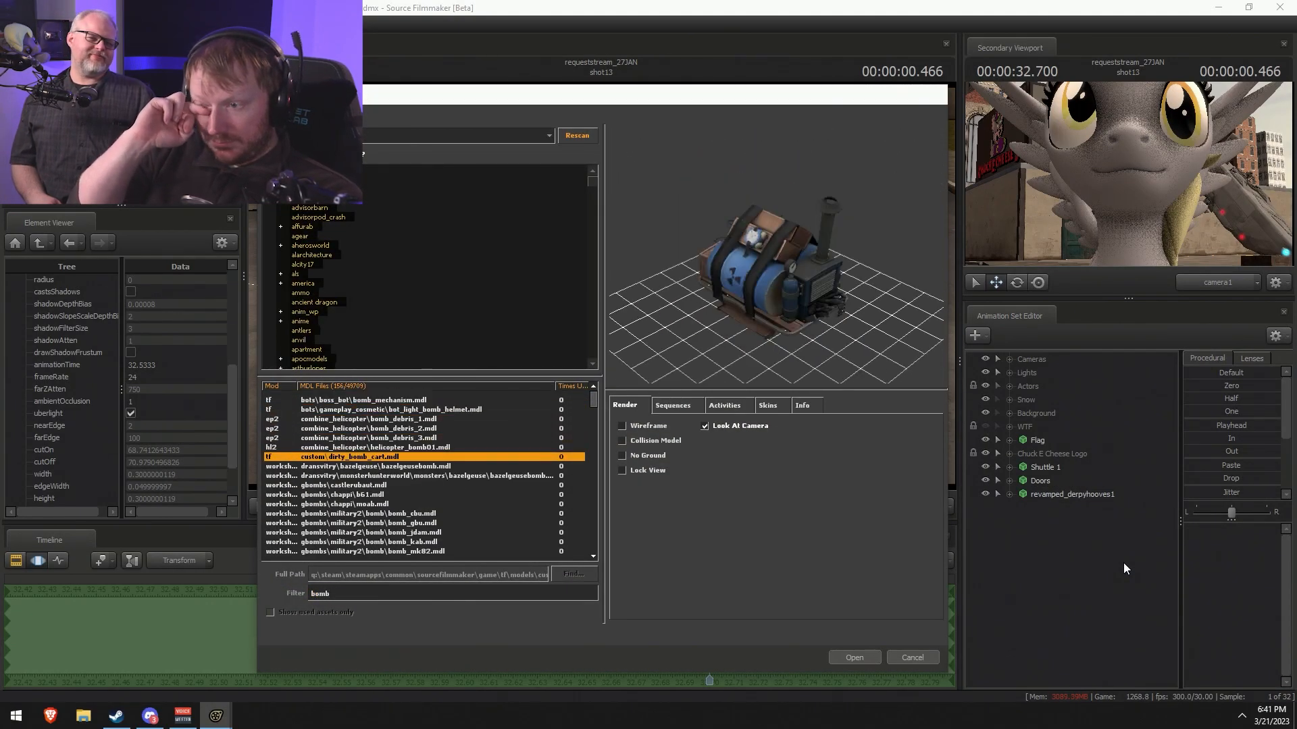
{"action": "key", "text": "Up"}
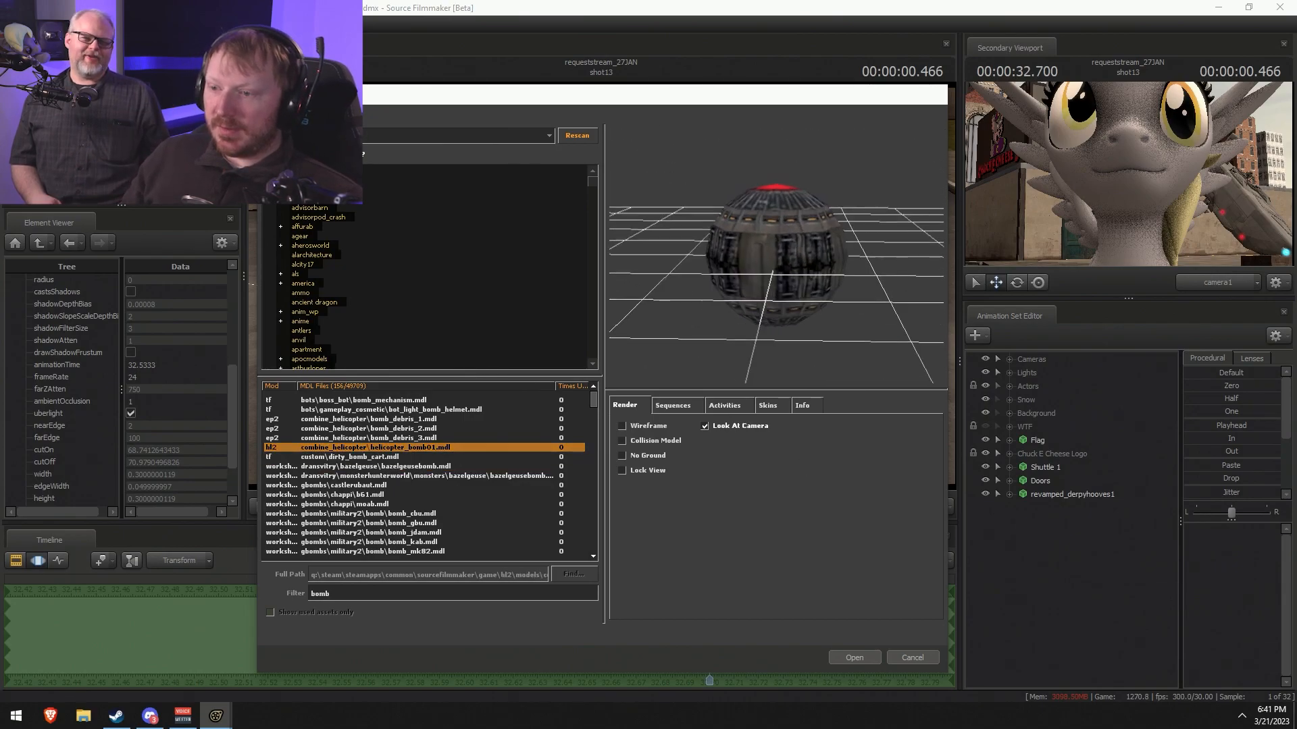
{"action": "key", "text": "Down"}
{"action": "key", "text": "Down"}
{"action": "key", "text": "Down"}
{"action": "key", "text": "Down"}
{"action": "key", "text": "Down"}
{"action": "key", "text": "Down"}
{"action": "key", "text": "Down"}
{"action": "key", "text": "Down"}
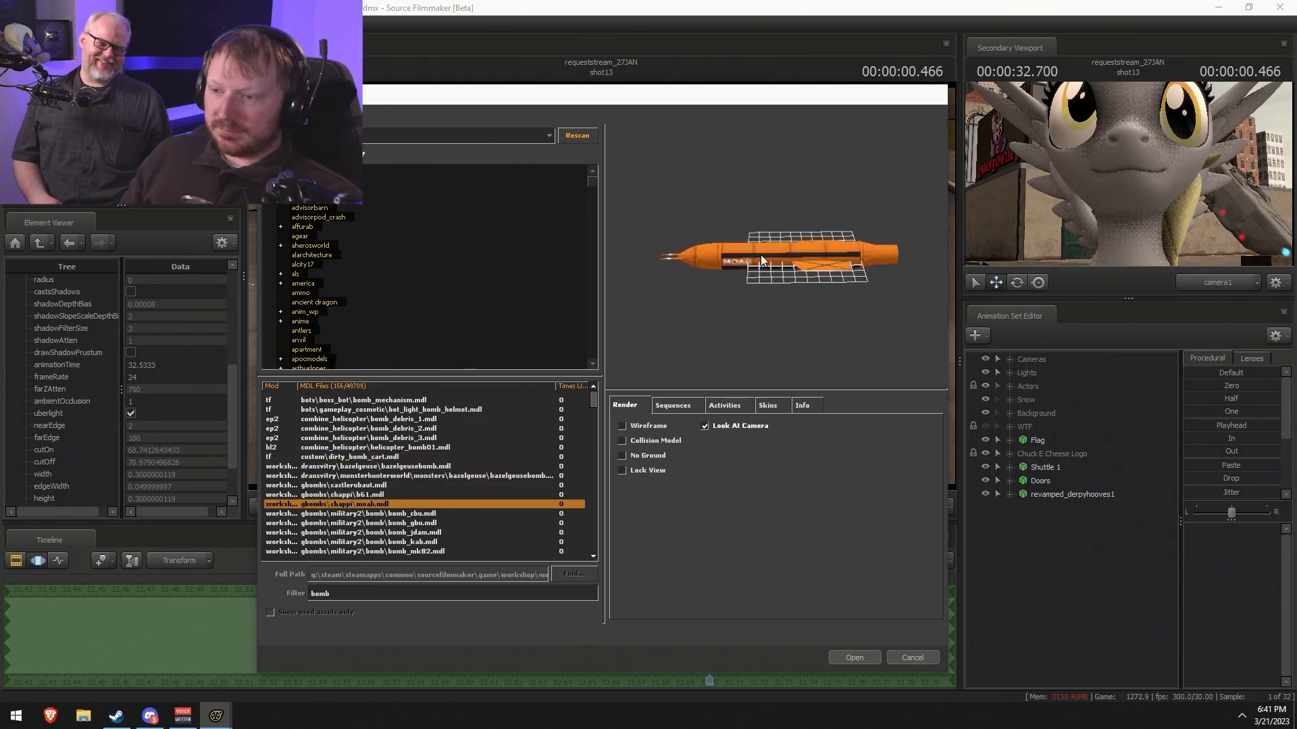
{"action": "key", "text": "Down"}
{"action": "key", "text": "Down"}
{"action": "key", "text": "Down"}
{"action": "key", "text": "Down"}
{"action": "key", "text": "Down"}
{"action": "key", "text": "Down"}
{"action": "key", "text": "Down"}
{"action": "key", "text": "Down"}
{"action": "key", "text": "Down"}
{"action": "key", "text": "Down"}
{"action": "key", "text": "Down"}
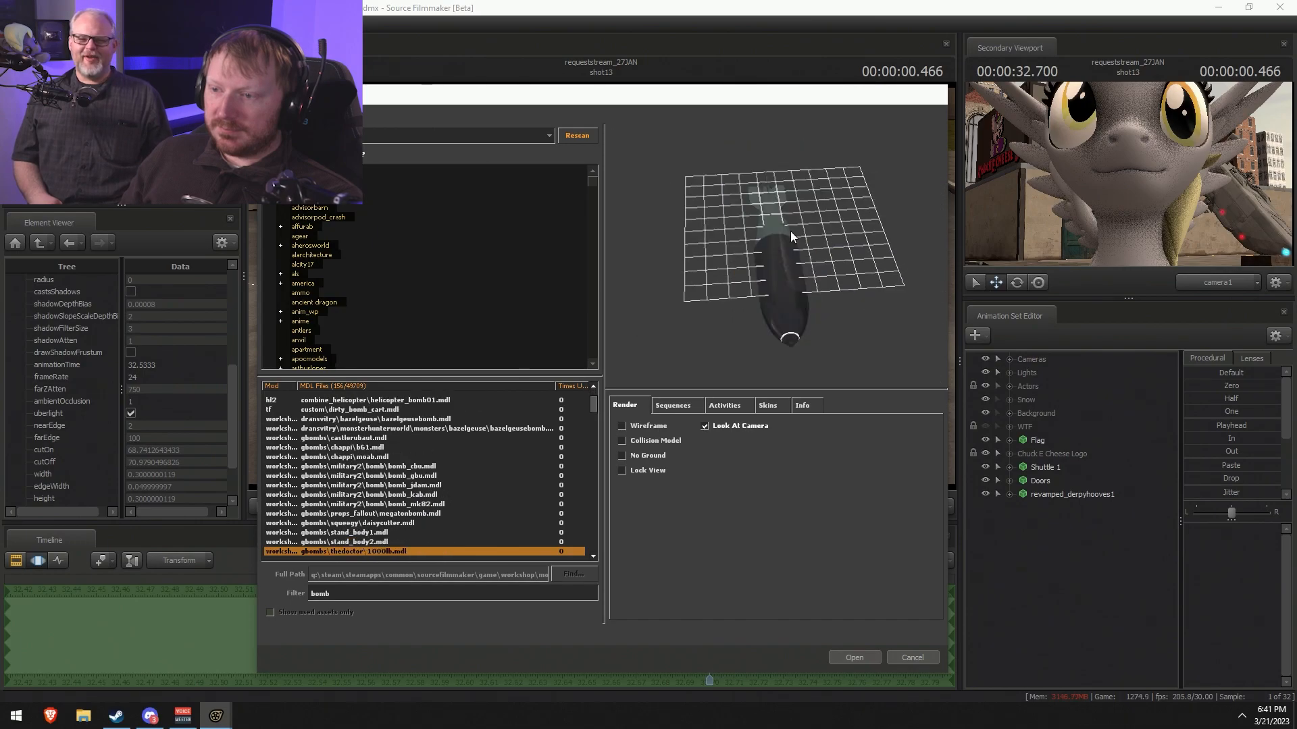
- Preview the bomb models further down the list, from the remaining gbombs files through the props to the weapon models
{"action": "key", "text": "Down"}
{"action": "key", "text": "Down"}
{"action": "key", "text": "Down"}
{"action": "key", "text": "Down"}
{"action": "key", "text": "Down"}
{"action": "key", "text": "Down"}
{"action": "key", "text": "Down"}
{"action": "key", "text": "Down"}
{"action": "key", "text": "Down"}
{"action": "key", "text": "Down"}
{"action": "key", "text": "Down"}
{"action": "key", "text": "Down"}
{"action": "key", "text": "Down"}
{"action": "key", "text": "Down"}
{"action": "key", "text": "Down"}
{"action": "key", "text": "Down"}
{"action": "key", "text": "Down"}
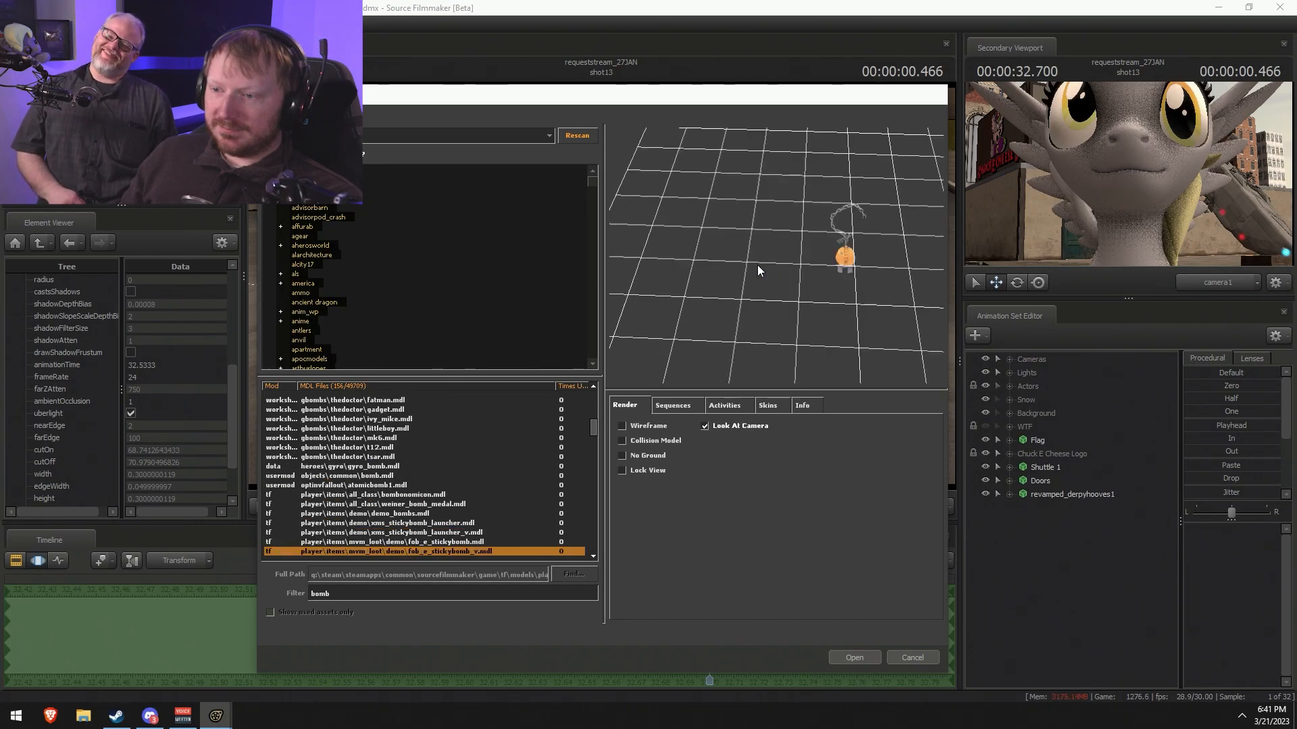
{"action": "key", "text": "Down"}
{"action": "key", "text": "Down"}
{"action": "key", "text": "Down"}
{"action": "key", "text": "Down"}
{"action": "key", "text": "Down"}
{"action": "key", "text": "Down"}
{"action": "key", "text": "Down"}
{"action": "key", "text": "Down"}
{"action": "key", "text": "Down"}
{"action": "key", "text": "Down"}
{"action": "key", "text": "Down"}
{"action": "key", "text": "Down"}
{"action": "key", "text": "Down"}
{"action": "key", "text": "Down"}
{"action": "key", "text": "Down"}
{"action": "key", "text": "Down"}
{"action": "key", "text": "Down"}
{"action": "key", "text": "Down"}
{"action": "key", "text": "Down"}
{"action": "key", "text": "Down"}
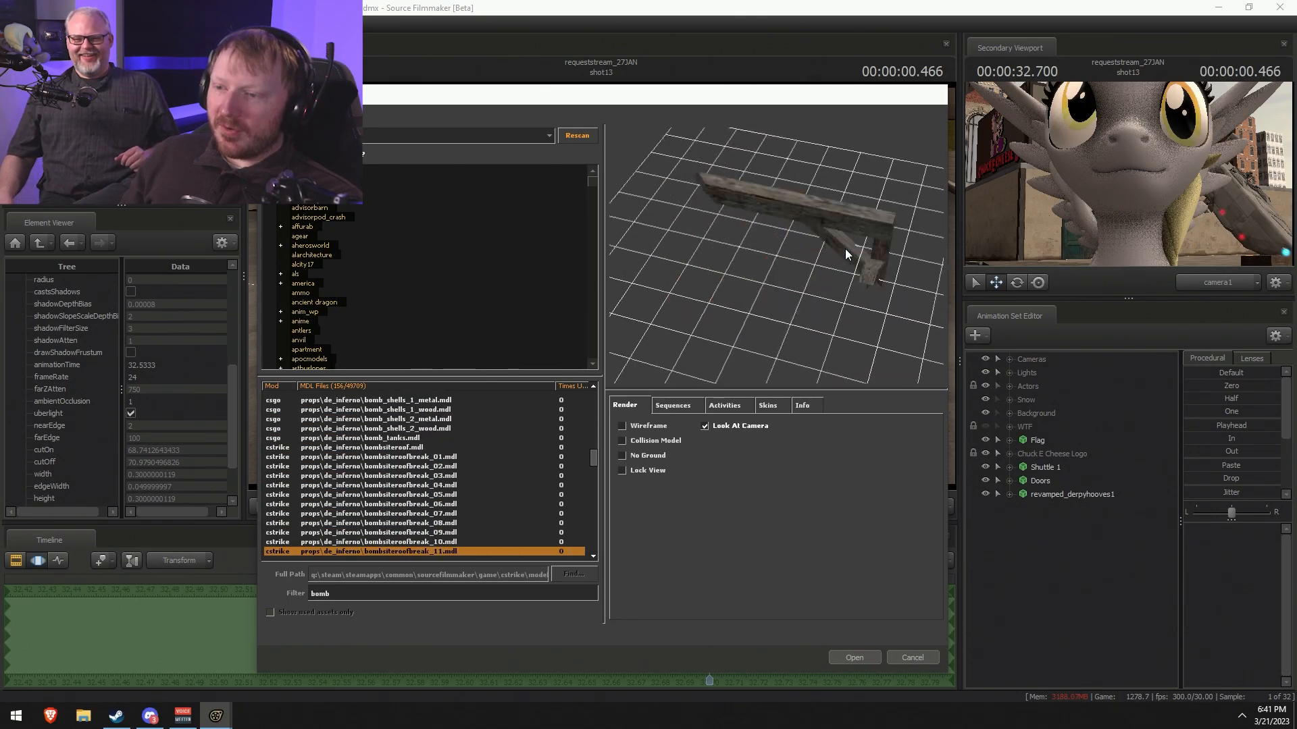
{"action": "key", "text": "Down"}
{"action": "key", "text": "Down"}
{"action": "key", "text": "Down"}
{"action": "key", "text": "Down"}
{"action": "key", "text": "Down"}
{"action": "key", "text": "Down"}
{"action": "key", "text": "Down"}
{"action": "key", "text": "Down"}
{"action": "key", "text": "Down"}
{"action": "key", "text": "Down"}
{"action": "key", "text": "Down"}
{"action": "key", "text": "Down"}
{"action": "key", "text": "Down"}
{"action": "key", "text": "Down"}
{"action": "key", "text": "Down"}
{"action": "key", "text": "Down"}
{"action": "key", "text": "Down"}
{"action": "key", "text": "Down"}
{"action": "key", "text": "Down"}
{"action": "key", "text": "Down"}
{"action": "key", "text": "Down"}
{"action": "key", "text": "Down"}
{"action": "key", "text": "Down"}
{"action": "key", "text": "Down"}
{"action": "key", "text": "Down"}
{"action": "key", "text": "Down"}
{"action": "key", "text": "Down"}
{"action": "key", "text": "Down"}
{"action": "key", "text": "Down"}
{"action": "key", "text": "Down"}
{"action": "key", "text": "Down"}
{"action": "key", "text": "Down"}
{"action": "key", "text": "Down"}
{"action": "key", "text": "Down"}
{"action": "key", "text": "Down"}
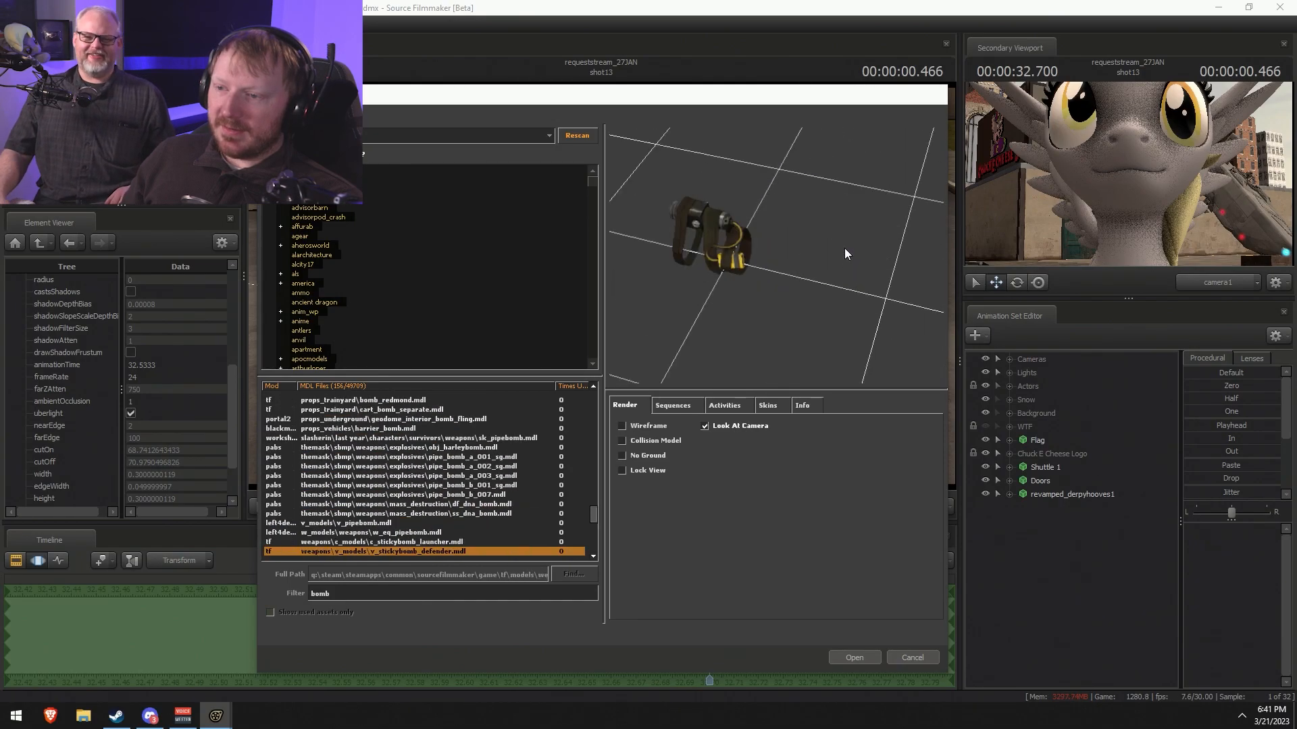
- Compare w_stickybomb_d.mdl with the neighbouring sticky bomb models in the preview
{"action": "key", "text": "Up"}
{"action": "key", "text": "Up"}
{"action": "key", "text": "Up"}
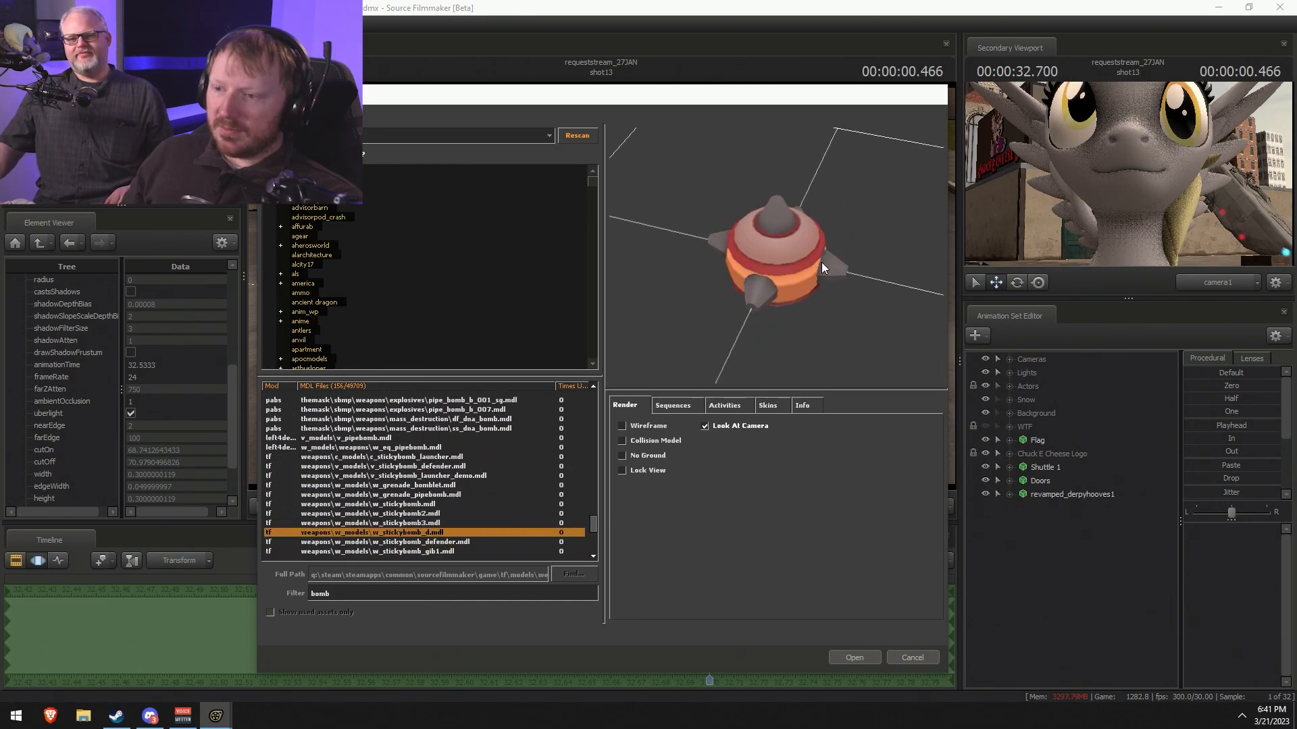
{"action": "key", "text": "Down"}
{"action": "key", "text": "Up"}
{"action": "key", "text": "Down"}
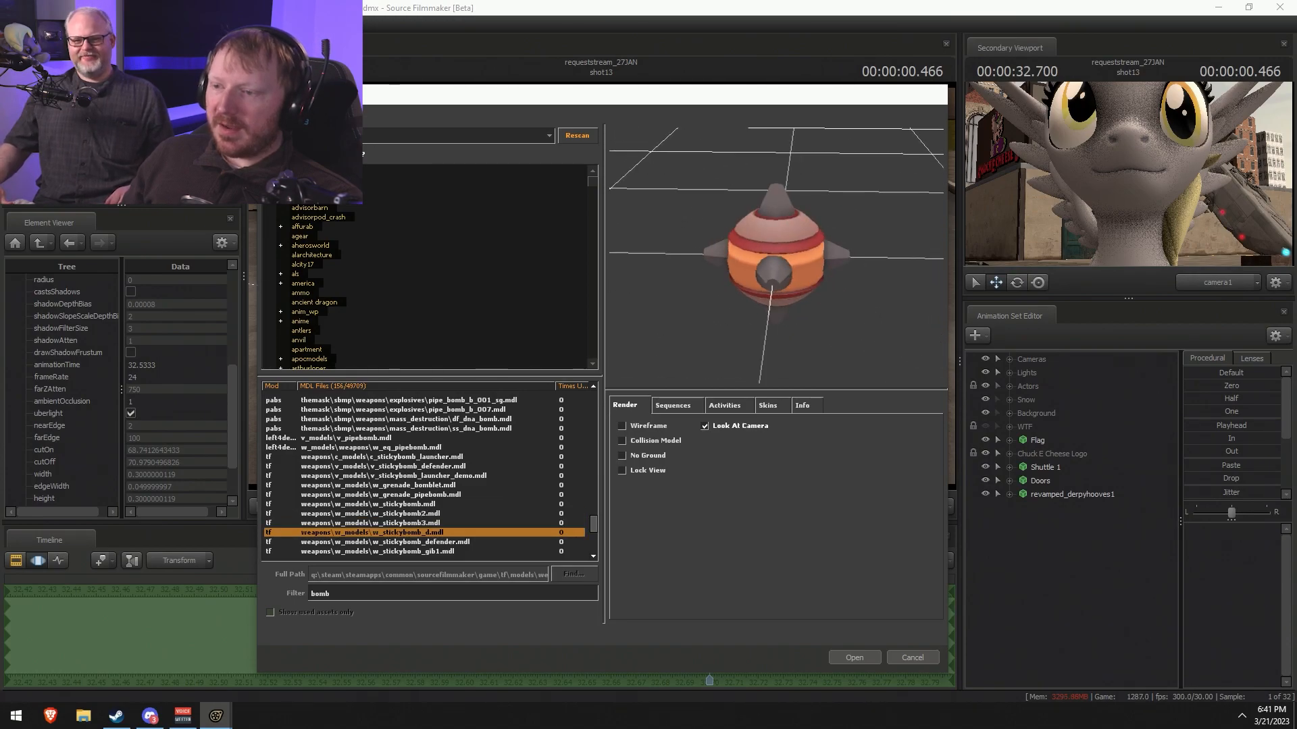
- Check the sticky bomb gibs and workshop bomb badges, and go back to preview w_stickybomb3.mdl
{"action": "key", "text": "Down"}
{"action": "key", "text": "Down"}
{"action": "key", "text": "Down"}
{"action": "key", "text": "Down"}
{"action": "key", "text": "Down"}
{"action": "key", "text": "Down"}
{"action": "key", "text": "Down"}
{"action": "key", "text": "Down"}
{"action": "key", "text": "Down"}
{"action": "key", "text": "Down"}
{"action": "key", "text": "Down"}
{"action": "key", "text": "Down"}
{"action": "key", "text": "Down"}
{"action": "key", "text": "Down"}
{"action": "key", "text": "Down"}
{"action": "key", "text": "Down"}
{"action": "key", "text": "Down"}
{"action": "key", "text": "Down"}
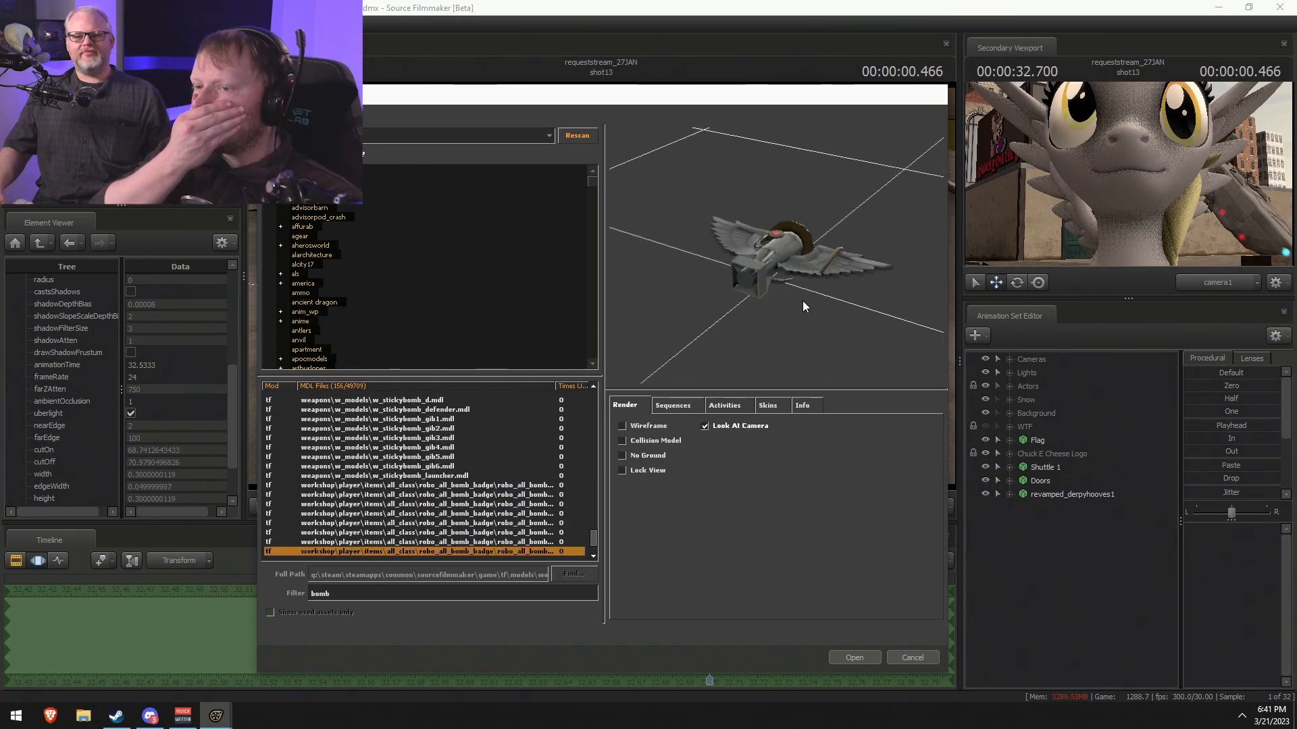
{"action": "key", "text": "Up"}
{"action": "key", "text": "Up"}
{"action": "key", "text": "Up"}
{"action": "key", "text": "Up"}
{"action": "key", "text": "Up"}
{"action": "key", "text": "Up"}
{"action": "key", "text": "Up"}
{"action": "key", "text": "Up"}
{"action": "key", "text": "Up"}
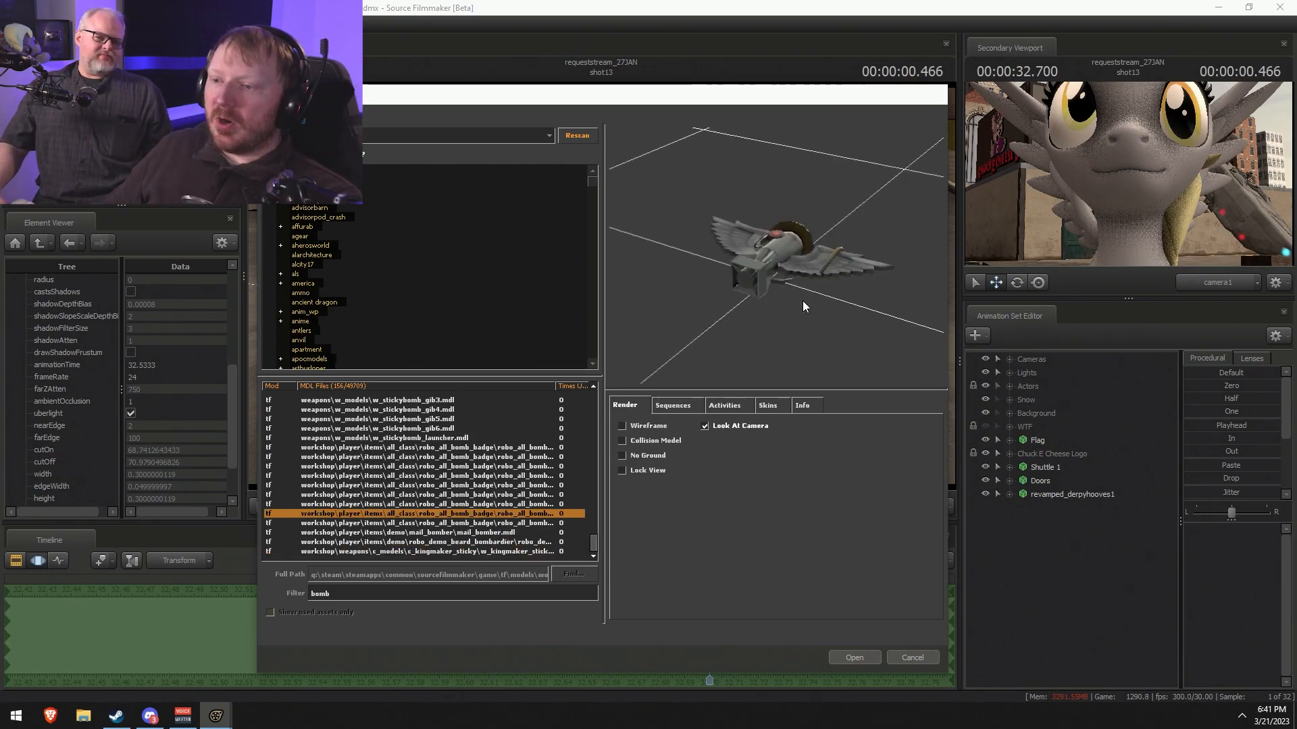
{"action": "key", "text": "Up"}
{"action": "key", "text": "Up"}
{"action": "key", "text": "Up"}
{"action": "key", "text": "Up"}
{"action": "key", "text": "Up"}
{"action": "key", "text": "Up"}
{"action": "key", "text": "Up"}
{"action": "key", "text": "Up"}
{"action": "key", "text": "Up"}
{"action": "key", "text": "Up"}
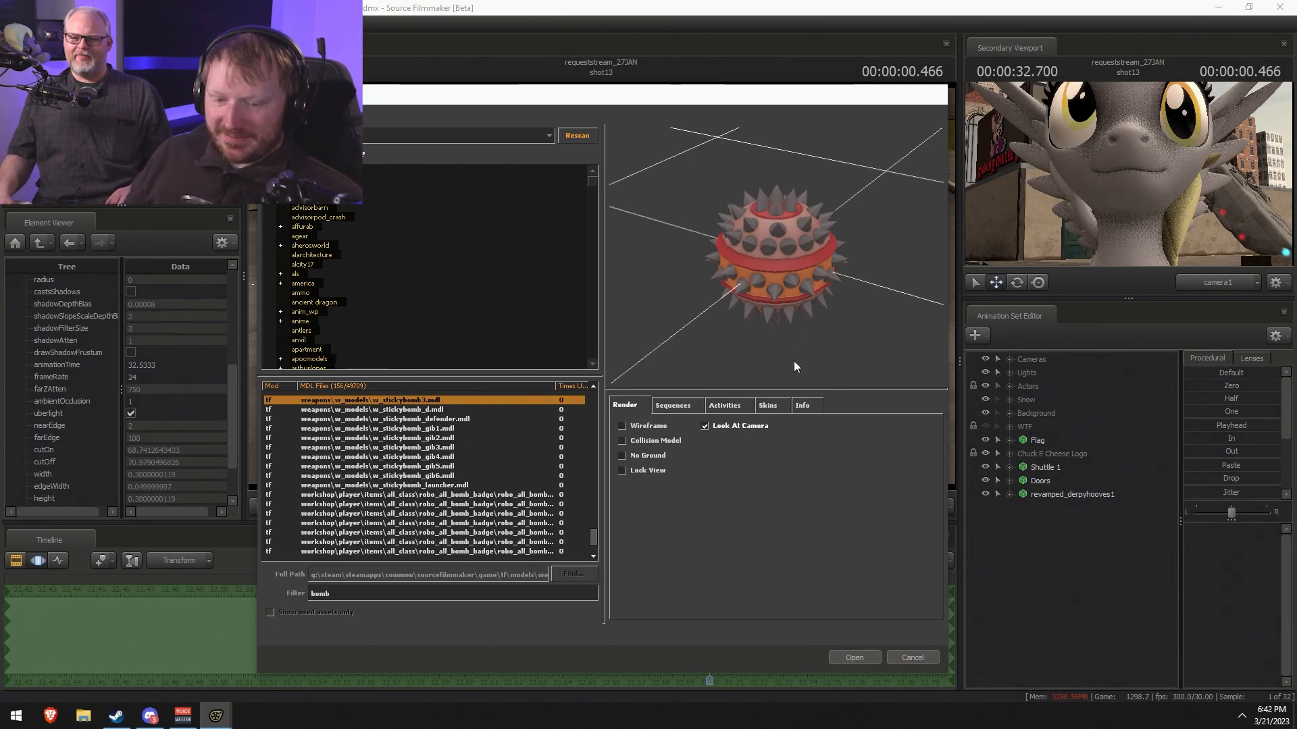
- Recheck the first bomb model, bomb_mechanism.mdl, and replace the model filter with "ball"
{"action": "left_click", "coordinate": [345, 594]}
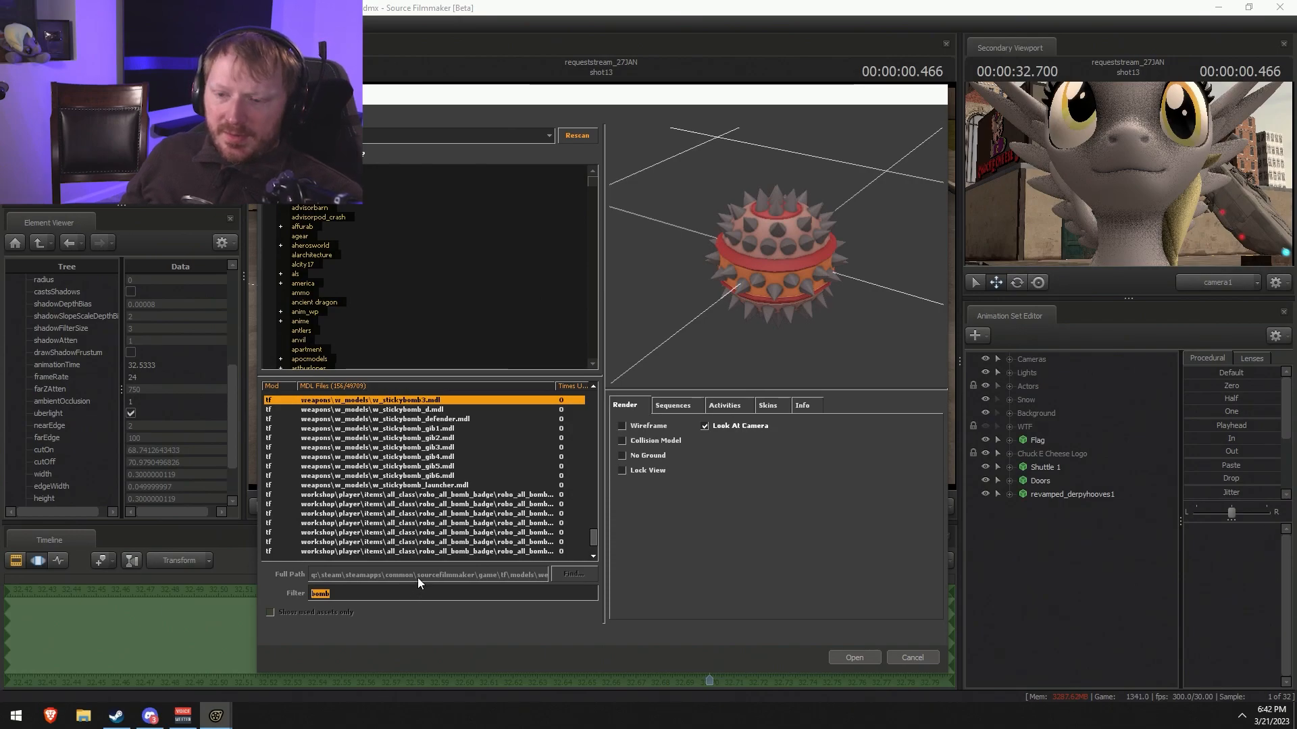
{"action": "scroll", "coordinate": [493, 485], "scroll_direction": "down", "scroll_amount": 2}
{"action": "scroll", "coordinate": [571, 509], "scroll_direction": "up", "scroll_amount": 12}
{"action": "left_click_drag", "start_coordinate": [596, 507], "coordinate": [595, 379]}
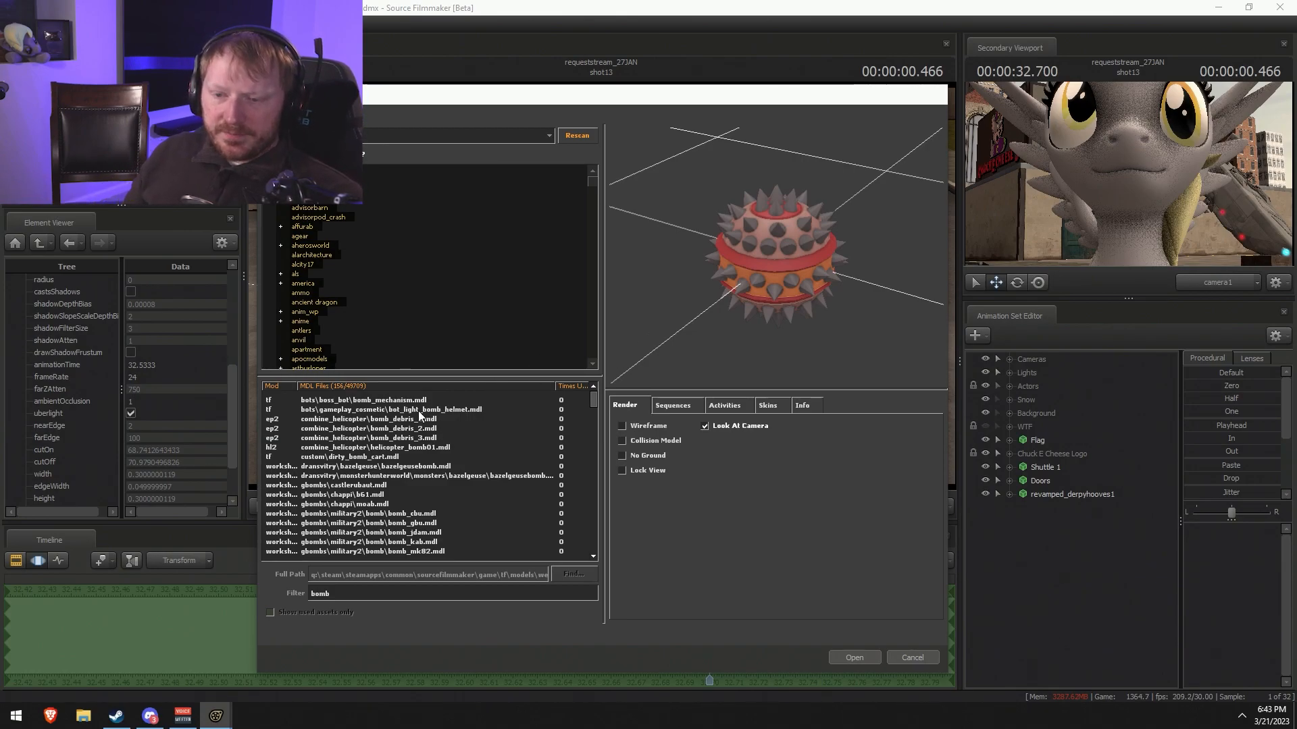
{"action": "left_click", "coordinate": [515, 401]}
{"action": "left_click", "coordinate": [358, 597]}
{"action": "left_click_drag", "start_coordinate": [358, 597], "coordinate": [285, 600]}
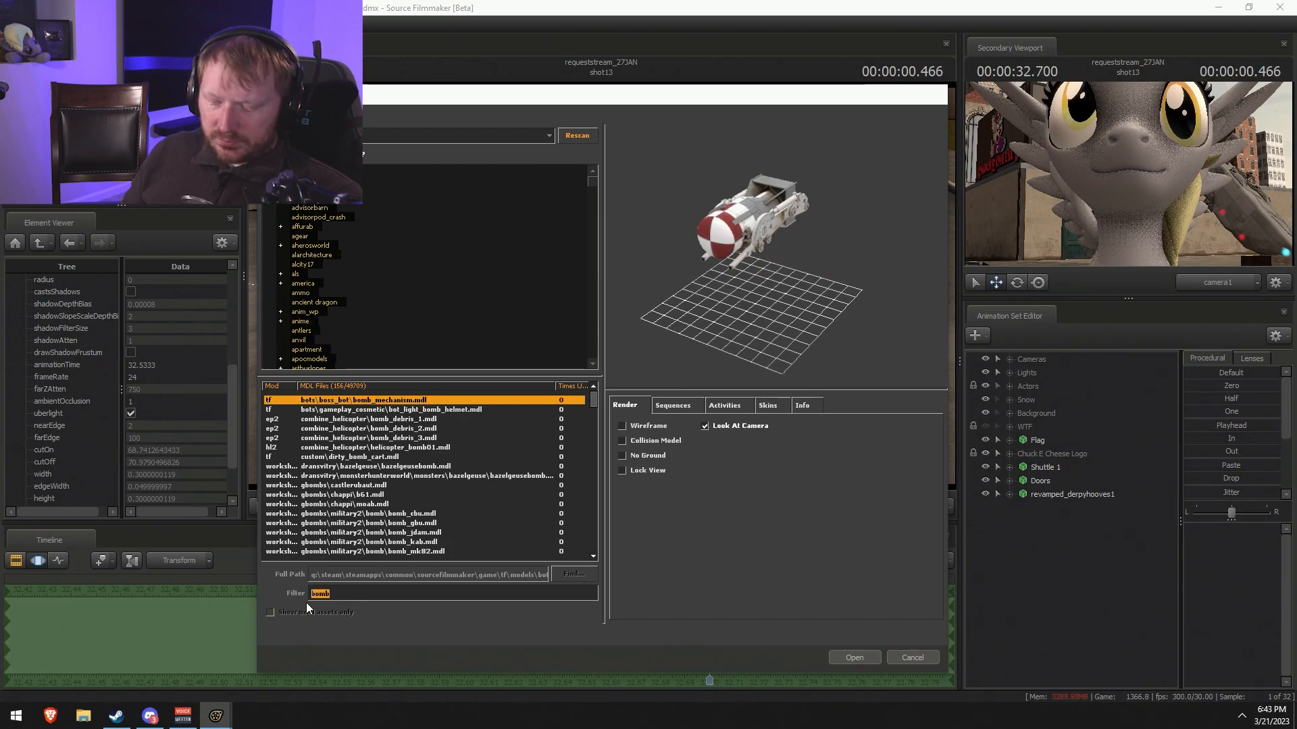
{"action": "type", "text": "ball"}
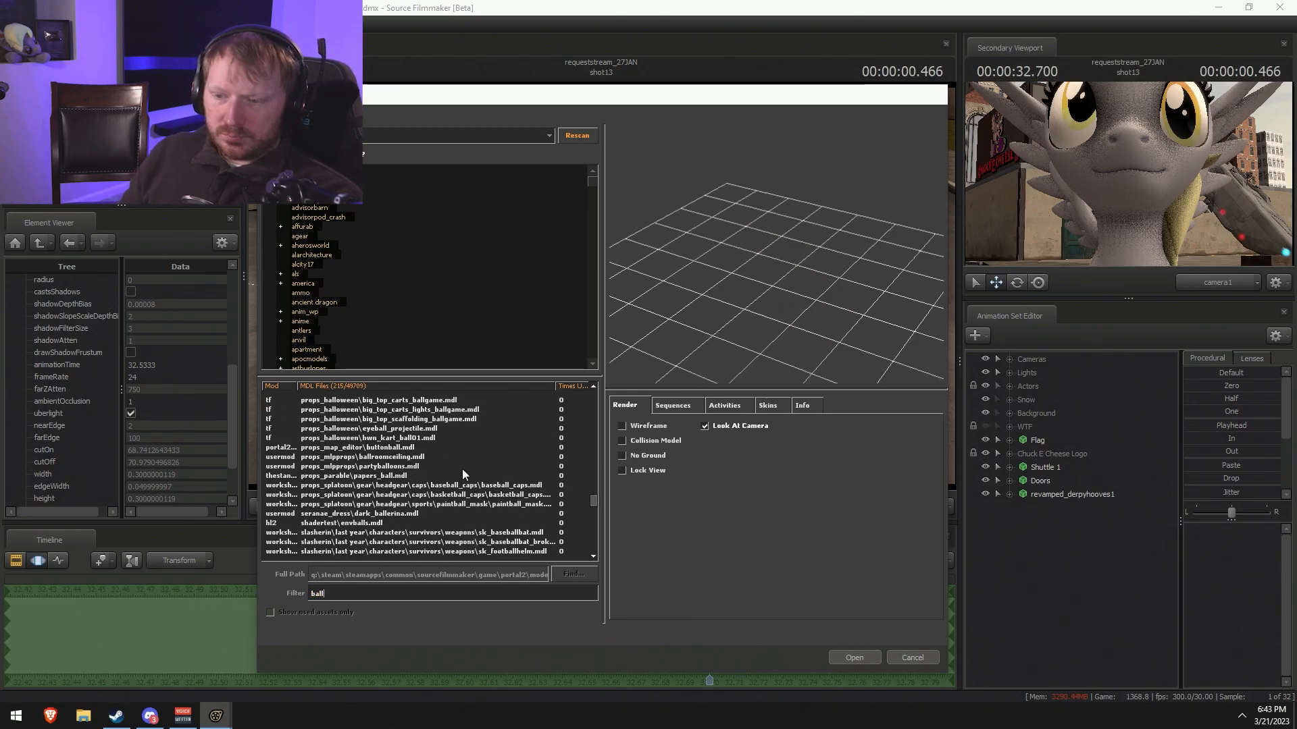
- Preview the ball models at the start of the filtered list, from the mlp_ball files onward
{"action": "scroll", "coordinate": [459, 446], "scroll_direction": "up", "scroll_amount": 15}
{"action": "scroll", "coordinate": [428, 463], "scroll_direction": "down", "scroll_amount": 1}
{"action": "scroll", "coordinate": [412, 479], "scroll_direction": "up", "scroll_amount": 1}
{"action": "left_click", "coordinate": [390, 465]}
{"action": "key", "text": "Down"}
{"action": "key", "text": "Up"}
{"action": "key", "text": "Up"}
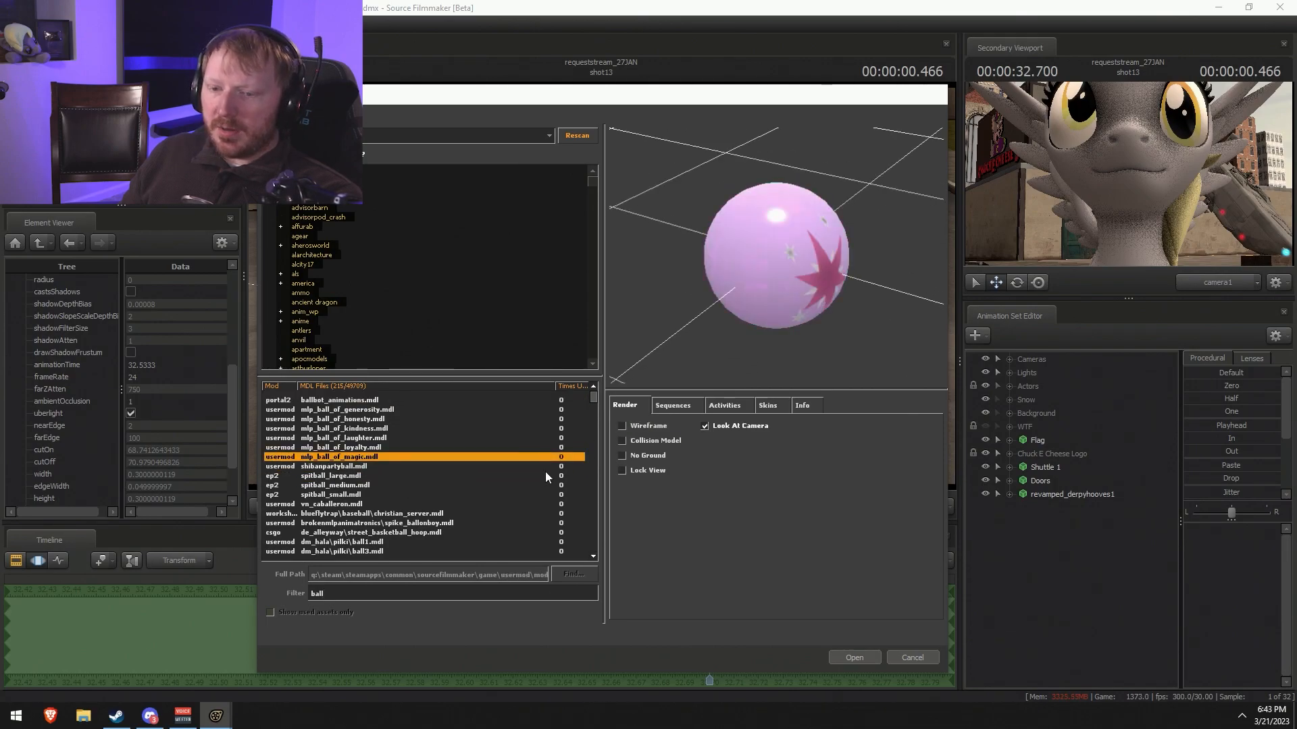
{"action": "key", "text": "Down"}
{"action": "key", "text": "Down"}
{"action": "key", "text": "Down"}
{"action": "key", "text": "Down"}
{"action": "key", "text": "Down"}
{"action": "key", "text": "Down"}
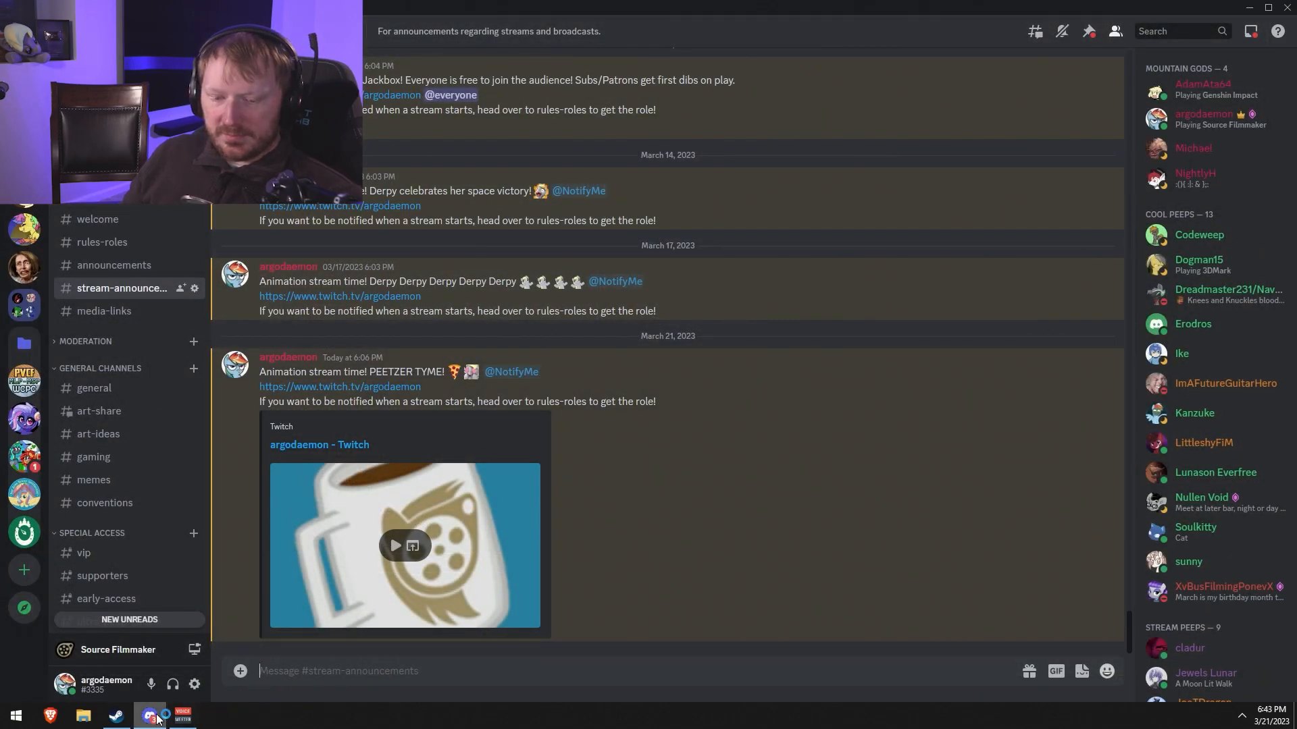
- Relaunch Source Filmmaker, decline the autosave, reopen the recent session vid_jan3123.dmx, and cancel removing the unsubscribed items
{"action": "right_click", "coordinate": [116, 716]}
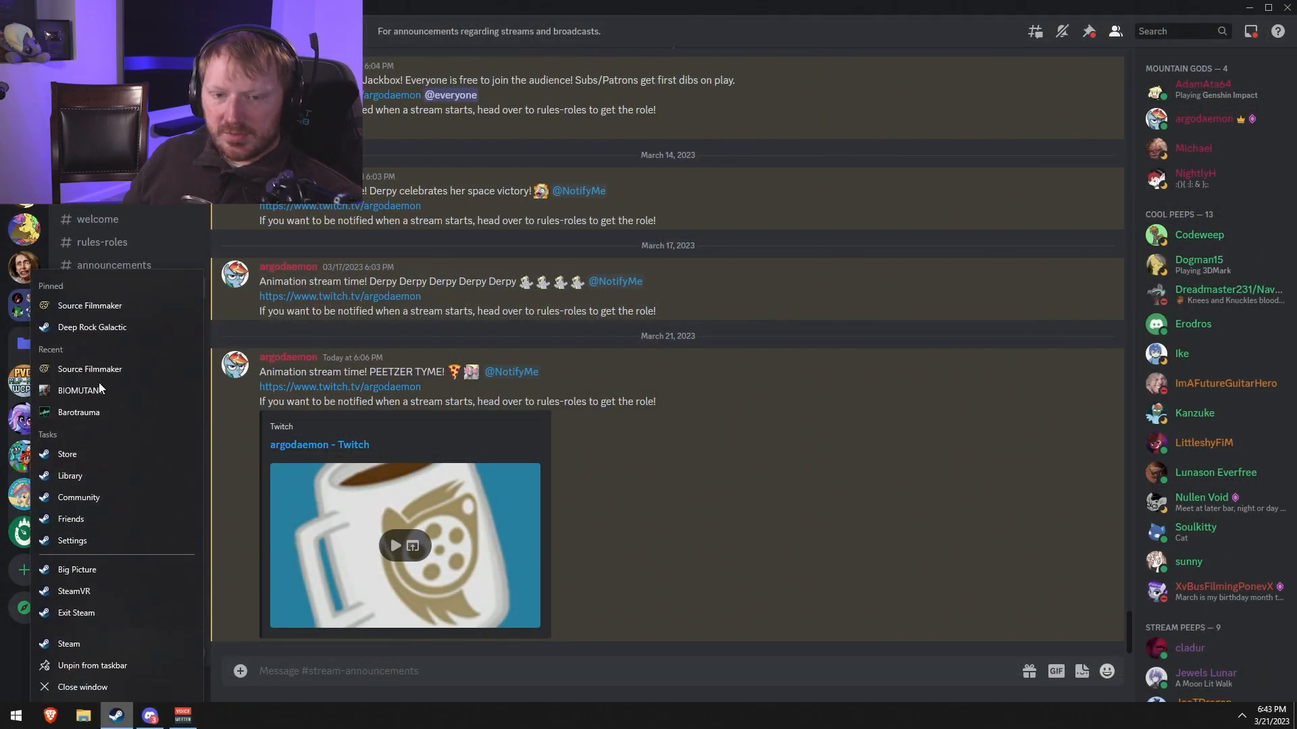
{"action": "left_click", "coordinate": [98, 305]}
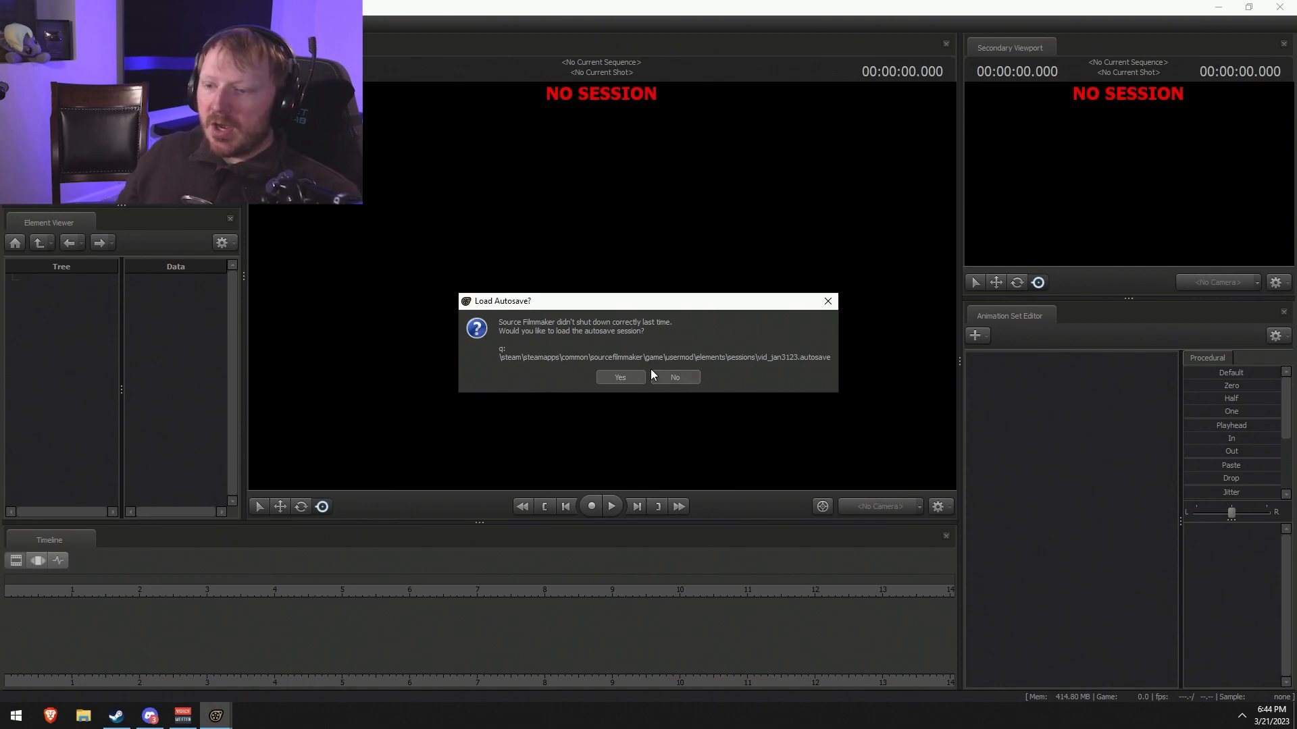
{"action": "left_click", "coordinate": [692, 374]}
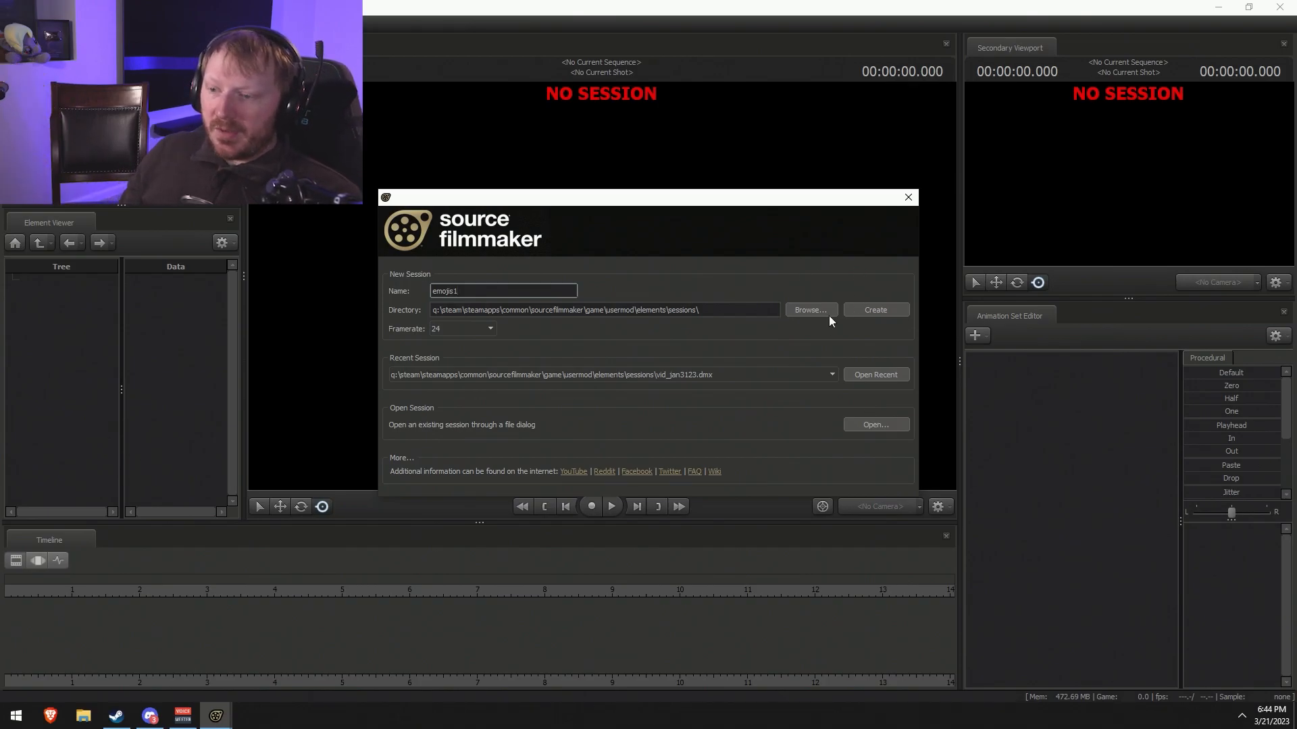
{"action": "left_click", "coordinate": [865, 376]}
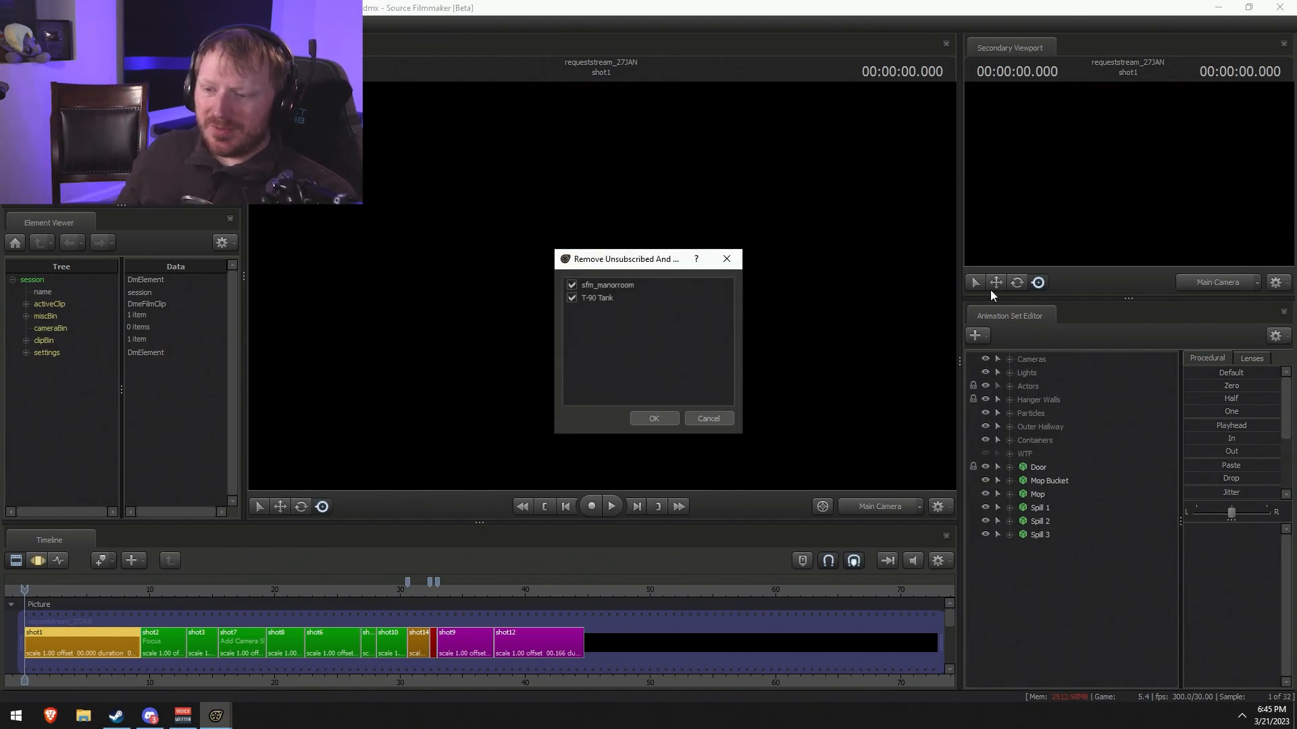
{"action": "left_click", "coordinate": [707, 418]}
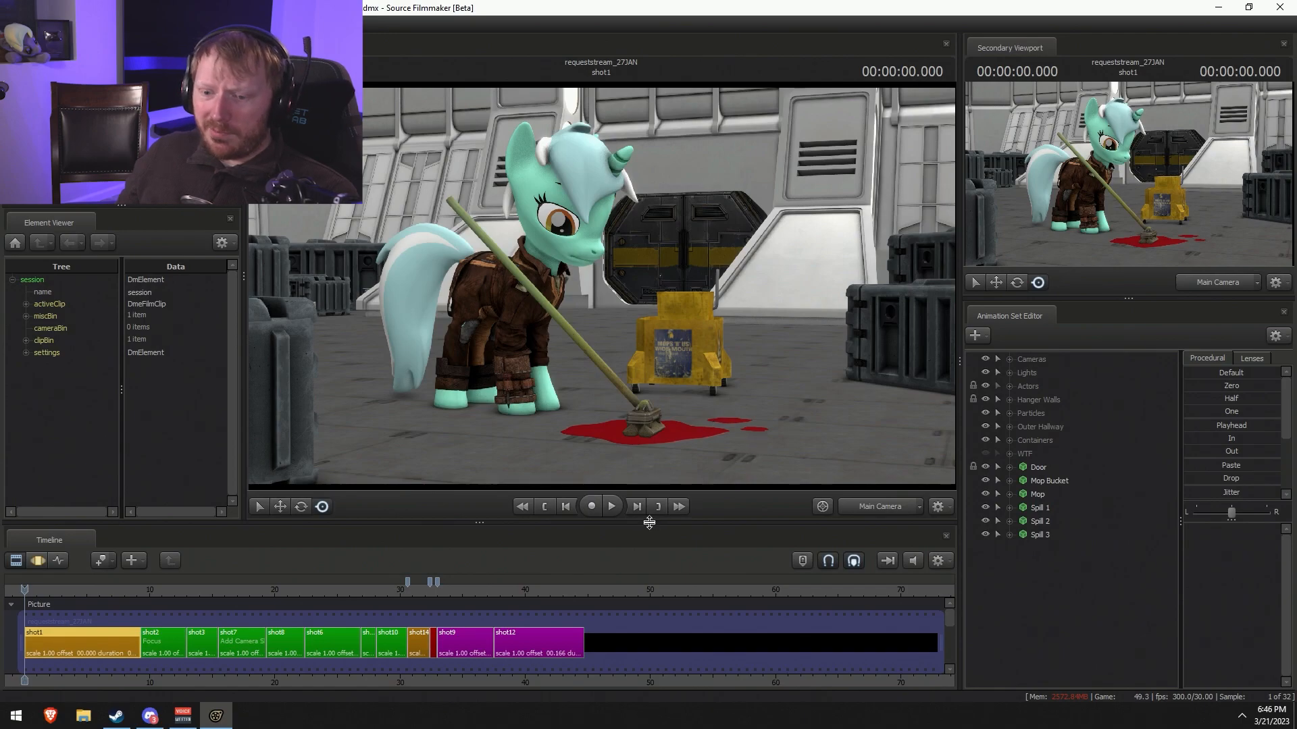
- Place the playhead in shot13 at 32.733 s and pull the work camera back to frame Derpy's whole body from the front
{"action": "left_click", "coordinate": [436, 594]}
{"action": "scroll", "coordinate": [429, 591], "scroll_direction": "up", "scroll_amount": 5}
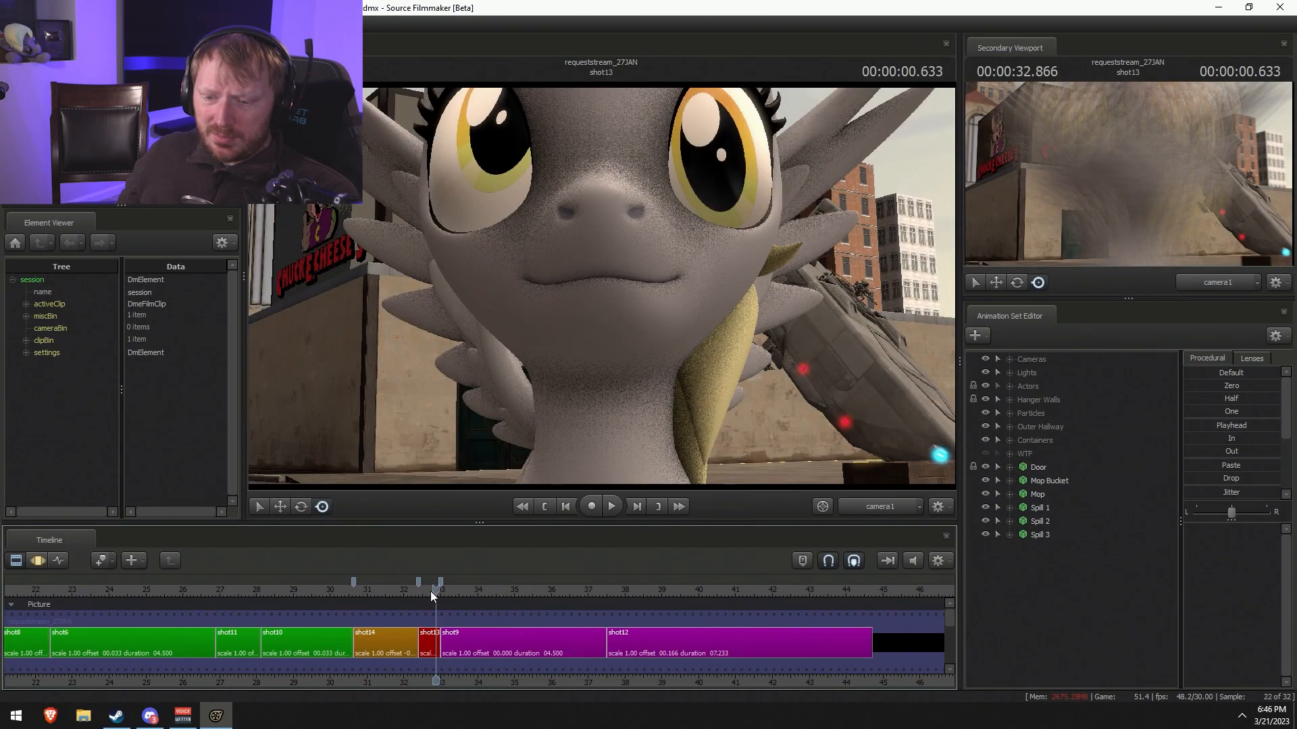
{"action": "left_click_drag", "start_coordinate": [431, 593], "coordinate": [424, 594]}
{"action": "left_click", "coordinate": [853, 503]}
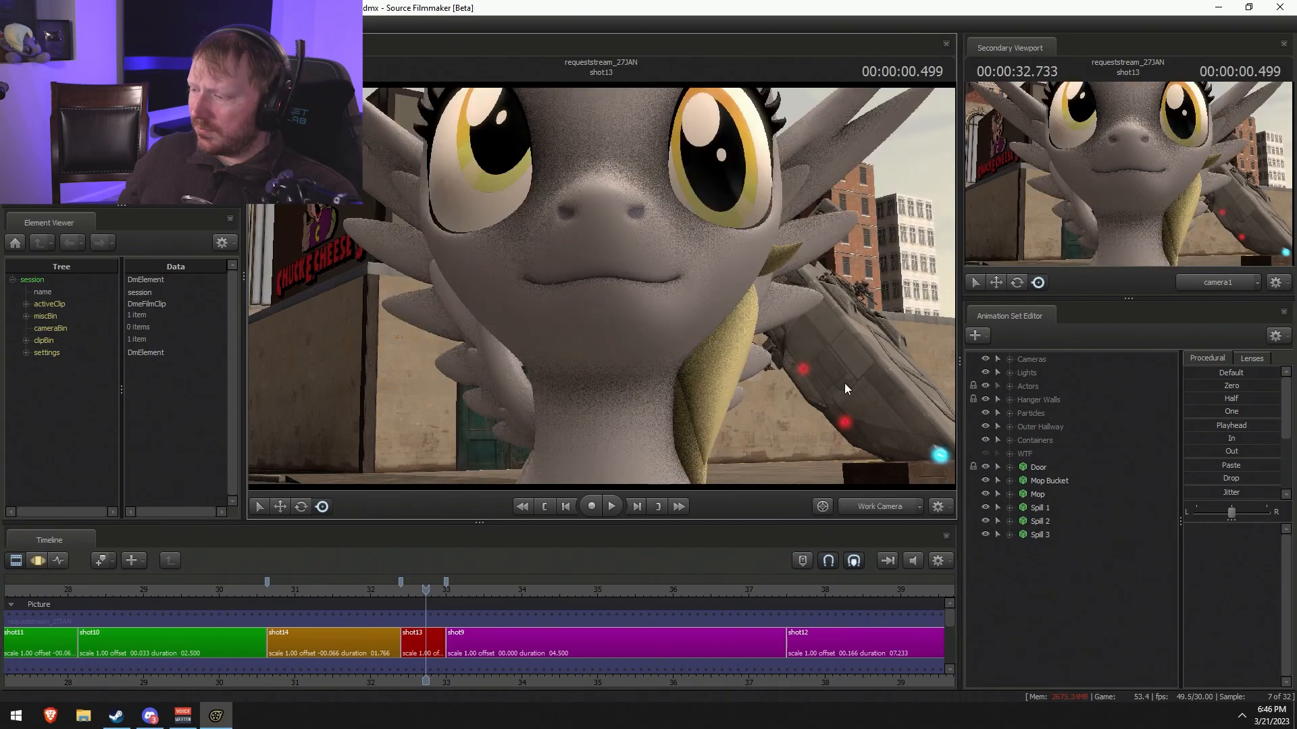
{"action": "left_click_drag", "start_coordinate": [852, 429], "coordinate": [835, 459]}
{"action": "key", "text": "s"}
{"action": "left_click_drag", "start_coordinate": [601, 286], "coordinate": [601, 286]}
{"action": "key", "text": "F3"}
{"action": "key", "text": "F2"}
{"action": "key", "text": "F3"}
{"action": "left_click_drag", "start_coordinate": [679, 304], "coordinate": [675, 391]}
{"action": "key", "text": "z"}
{"action": "left_click_drag", "start_coordinate": [615, 264], "coordinate": [601, 287]}
{"action": "key", "text": "s"}
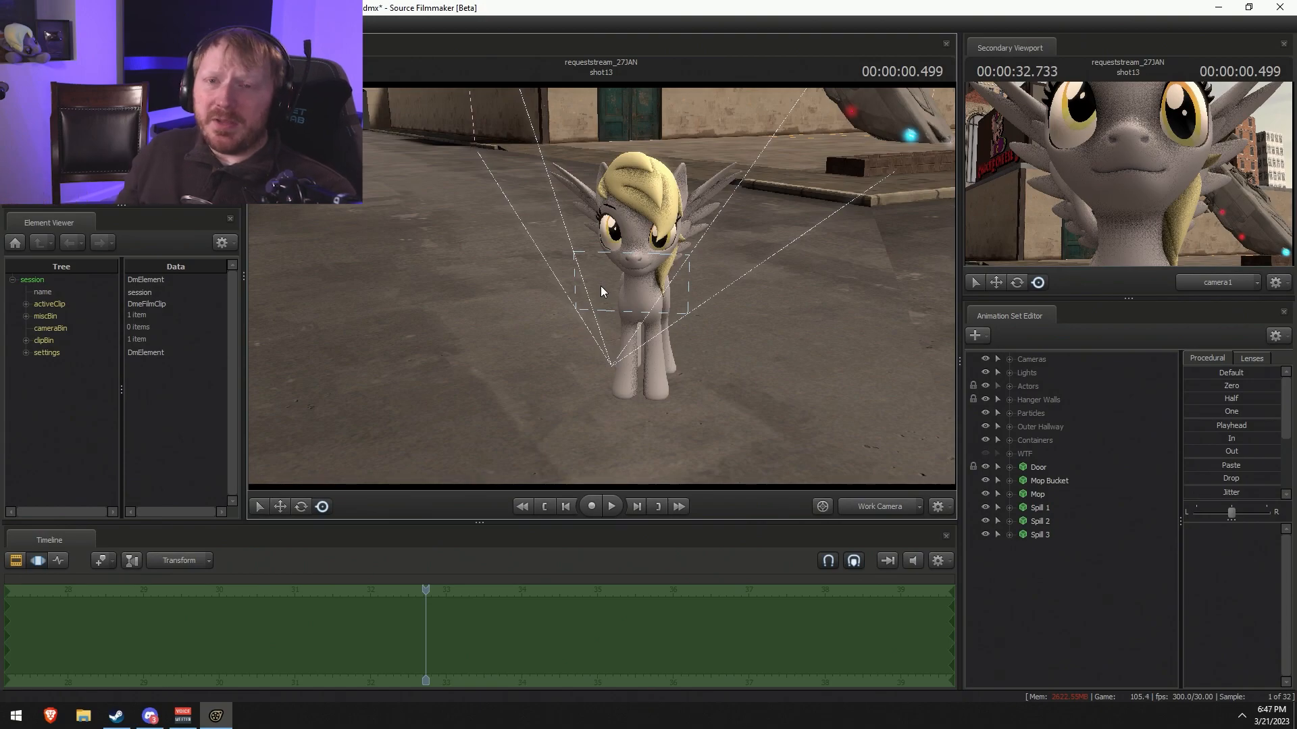
- Examine Derpy and the shot camera's frustum from the side, ending on a frontal work camera view
{"action": "key", "text": "a"}
{"action": "mouse_move", "coordinate": [629, 289]}
{"action": "left_mouse_down"}
{"action": "mouse_move", "coordinate": [777, 289]}
{"action": "mouse_move", "coordinate": [597, 287]}
{"action": "mouse_move", "coordinate": [616, 268]}
{"action": "mouse_move", "coordinate": [606, 280]}
{"action": "left_mouse_up"}
{"action": "key", "text": "a"}
{"action": "key", "text": "w"}
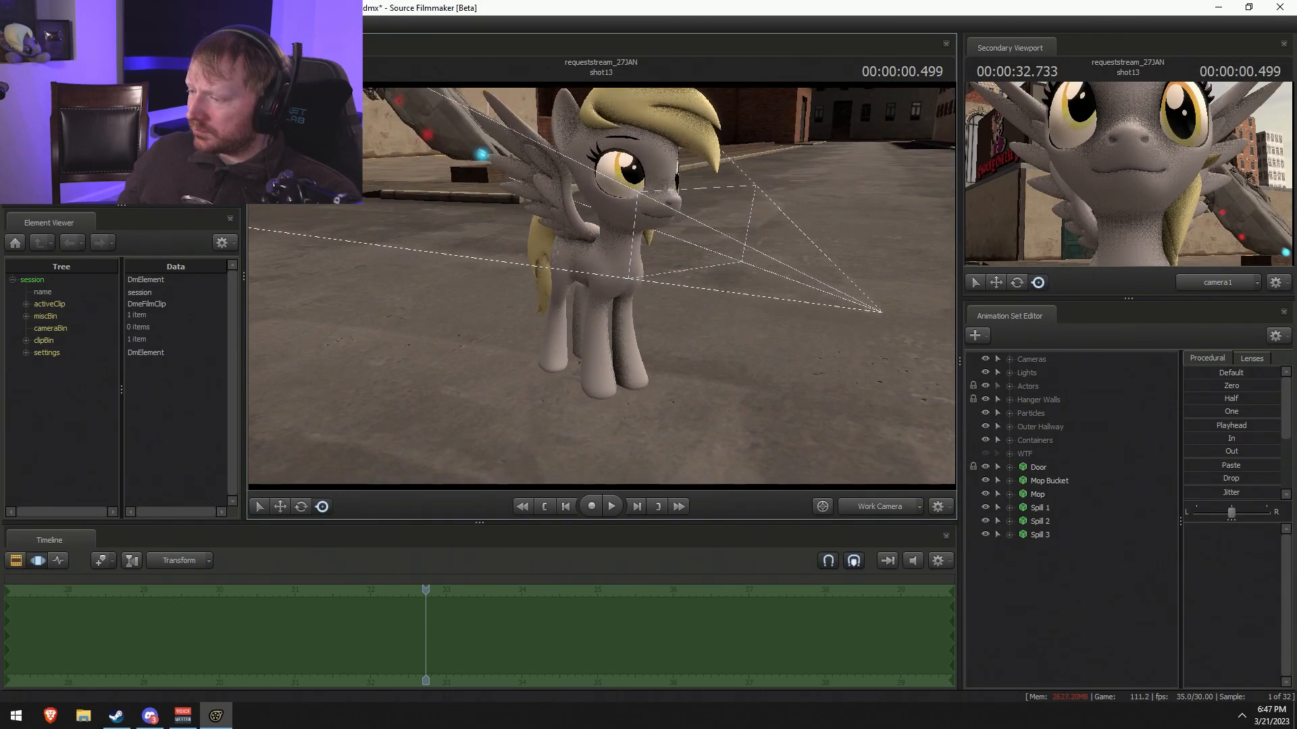
{"action": "left_click_drag", "start_coordinate": [683, 294], "coordinate": [598, 285]}
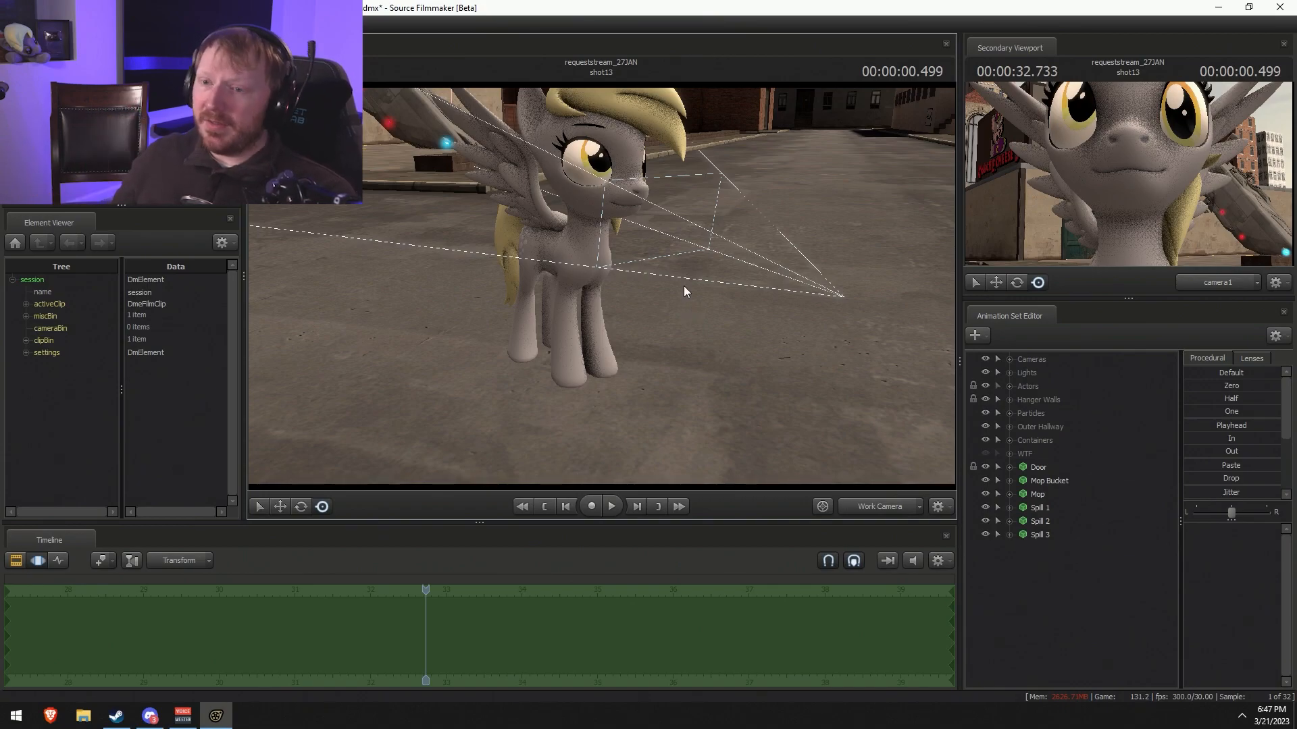
{"action": "key", "text": "d"}
{"action": "left_click_drag", "start_coordinate": [760, 305], "coordinate": [601, 285]}
{"action": "key", "text": "s"}
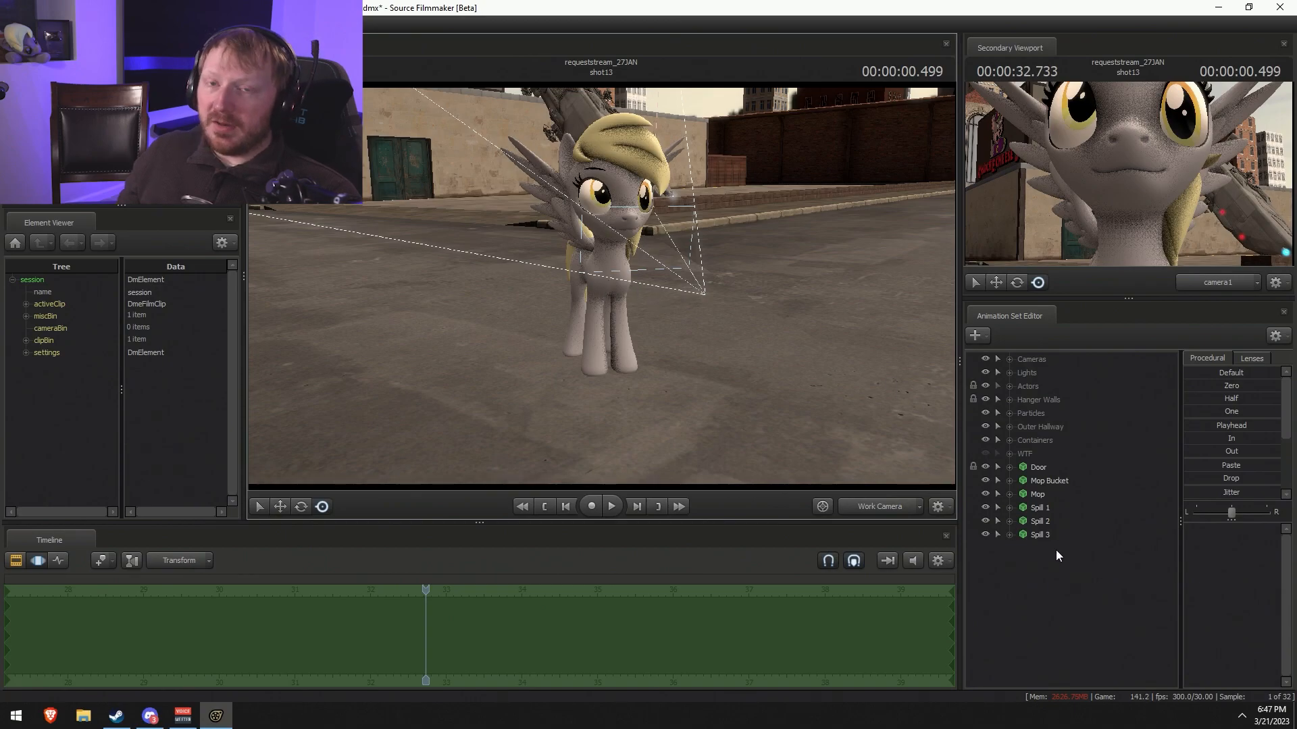
{"action": "key", "text": "d"}
{"action": "left_click_drag", "start_coordinate": [790, 393], "coordinate": [601, 286]}
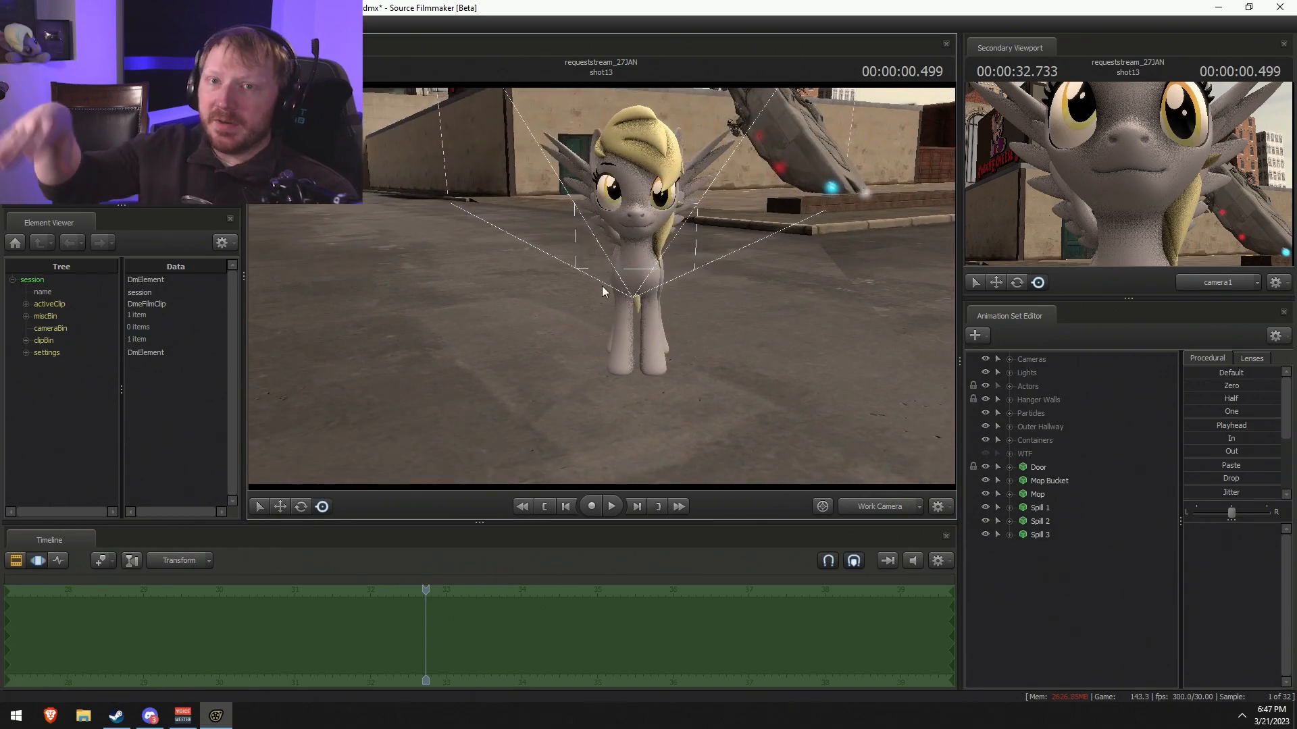
- Start creating an animation set for a new model and filter the model list by "ball"
{"action": "key", "text": "F2"}
{"action": "key", "text": "F3"}
{"action": "right_click", "coordinate": [1060, 587]}
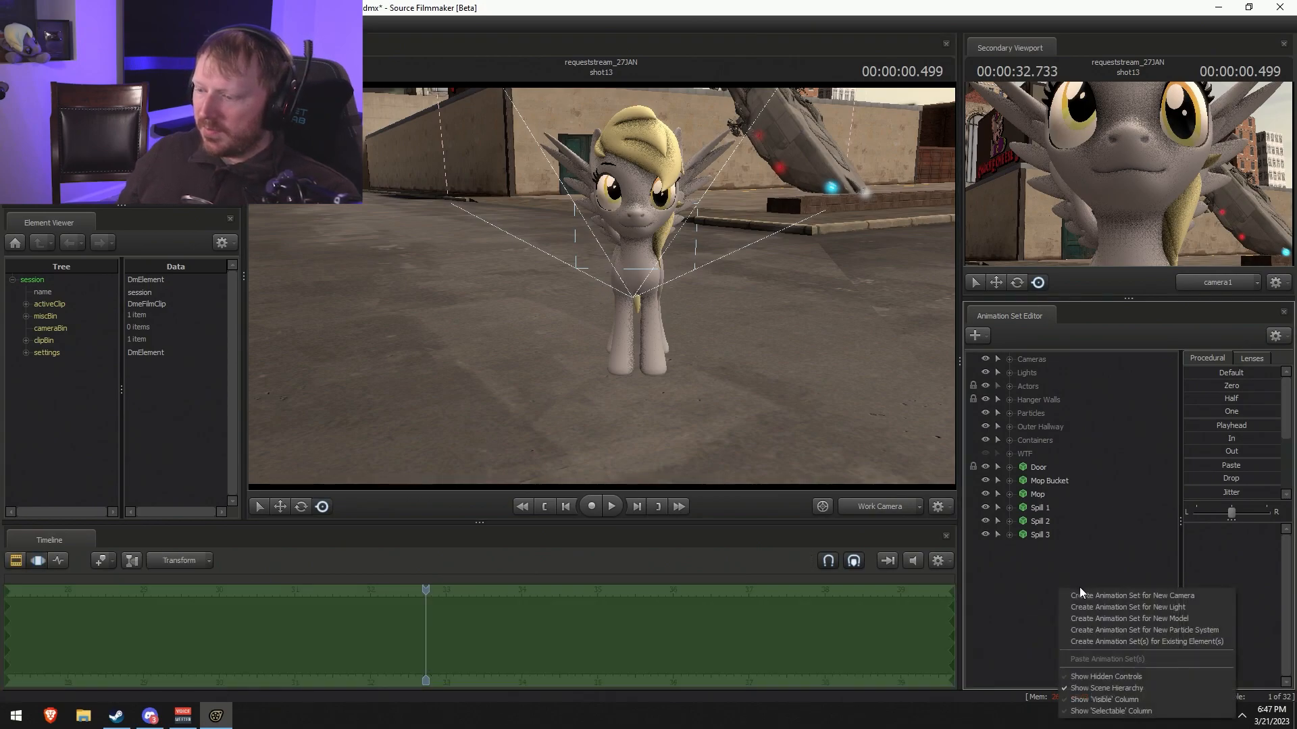
{"action": "left_click", "coordinate": [1151, 636]}
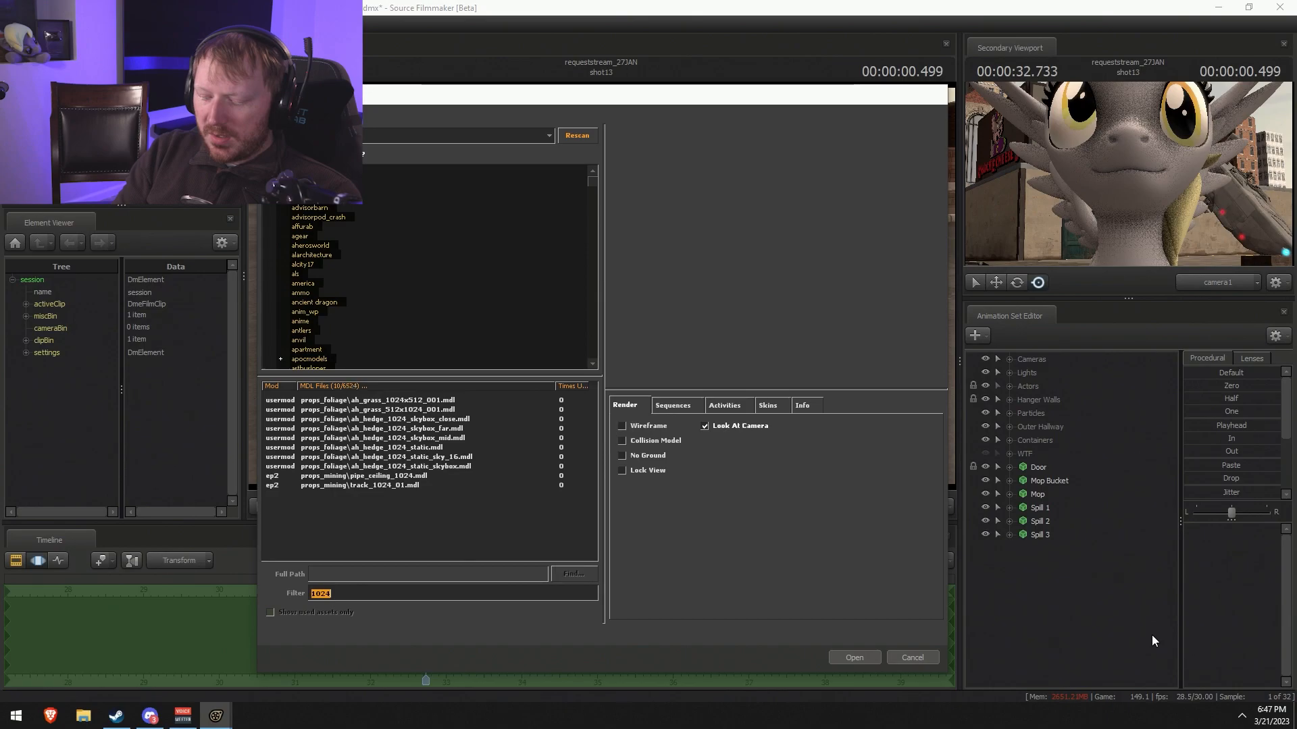
{"action": "type", "text": "ball"}
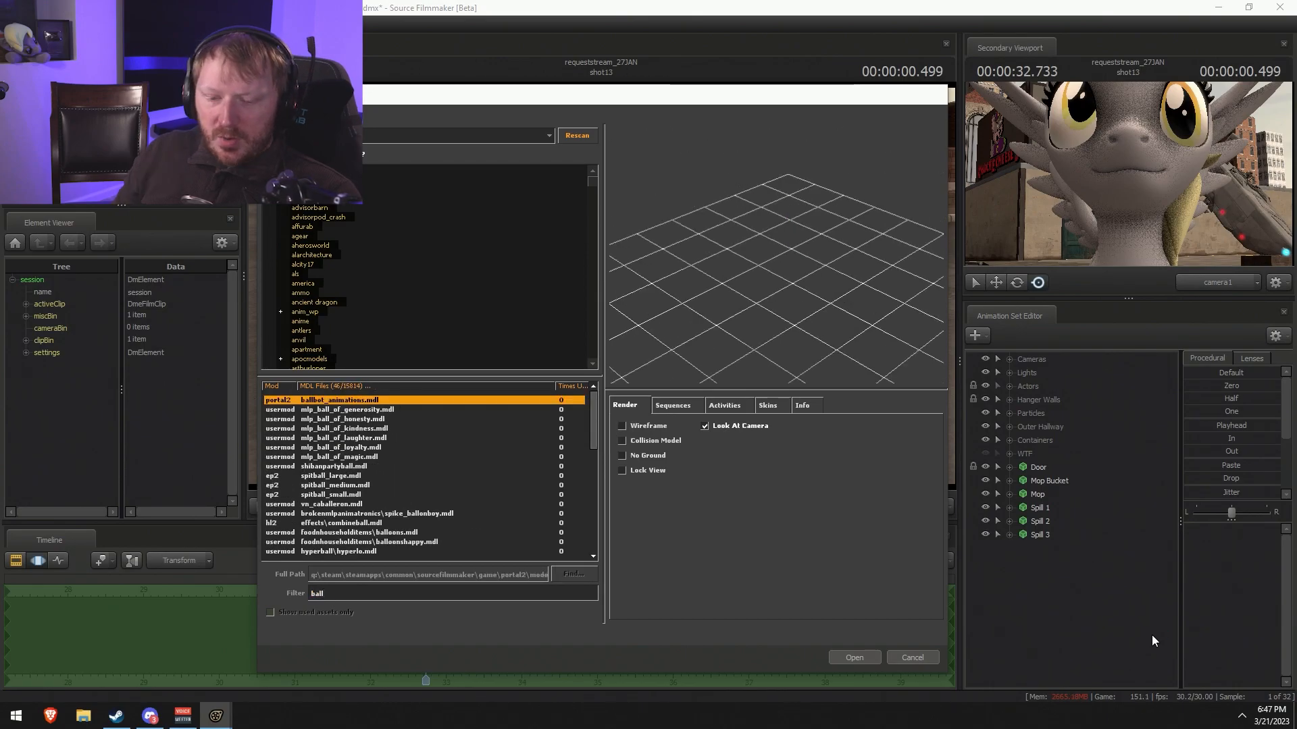
- Switch to Steam and search the Source Filmmaker Workshop for "hamster" and "gerbal"
{"action": "left_click", "coordinate": [117, 716]}
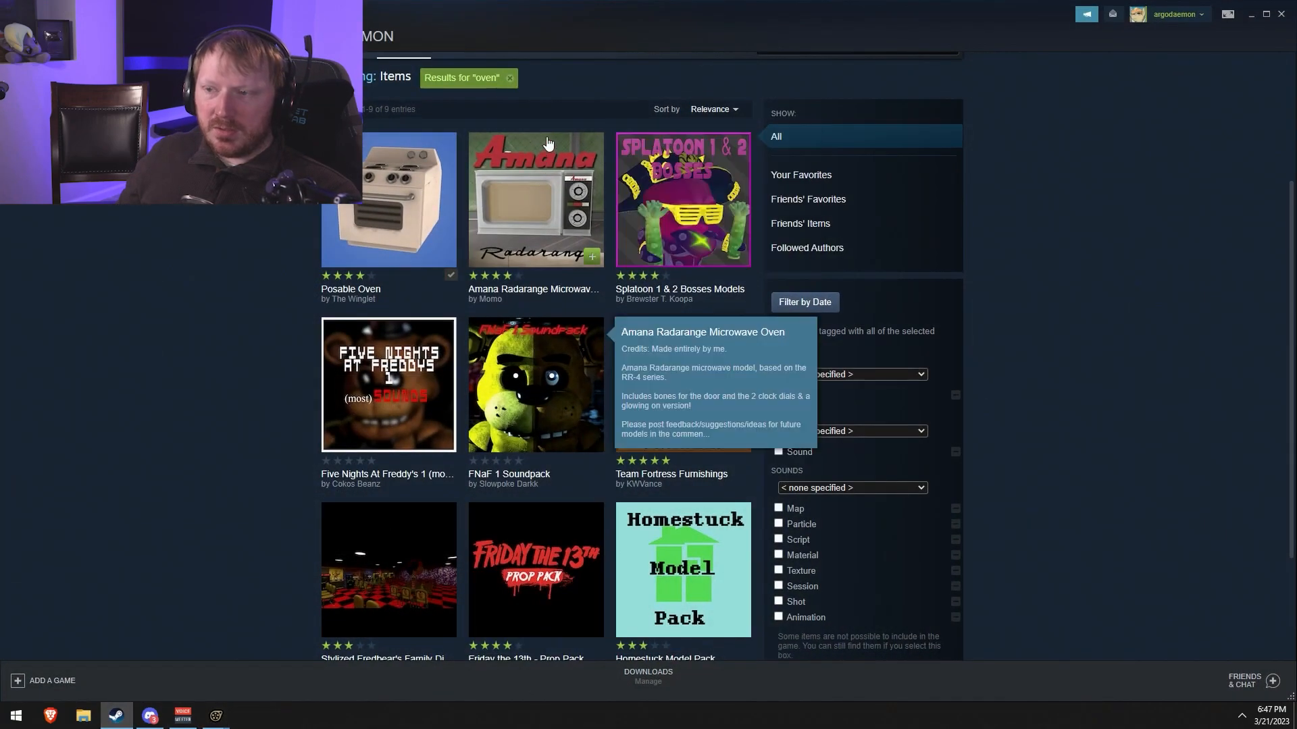
{"action": "scroll", "coordinate": [825, 202], "scroll_direction": "up", "scroll_amount": 3}
{"action": "left_click_drag", "start_coordinate": [847, 247], "coordinate": [710, 264]}
{"action": "type", "text": "hamster"}
{"action": "key", "text": "Return"}
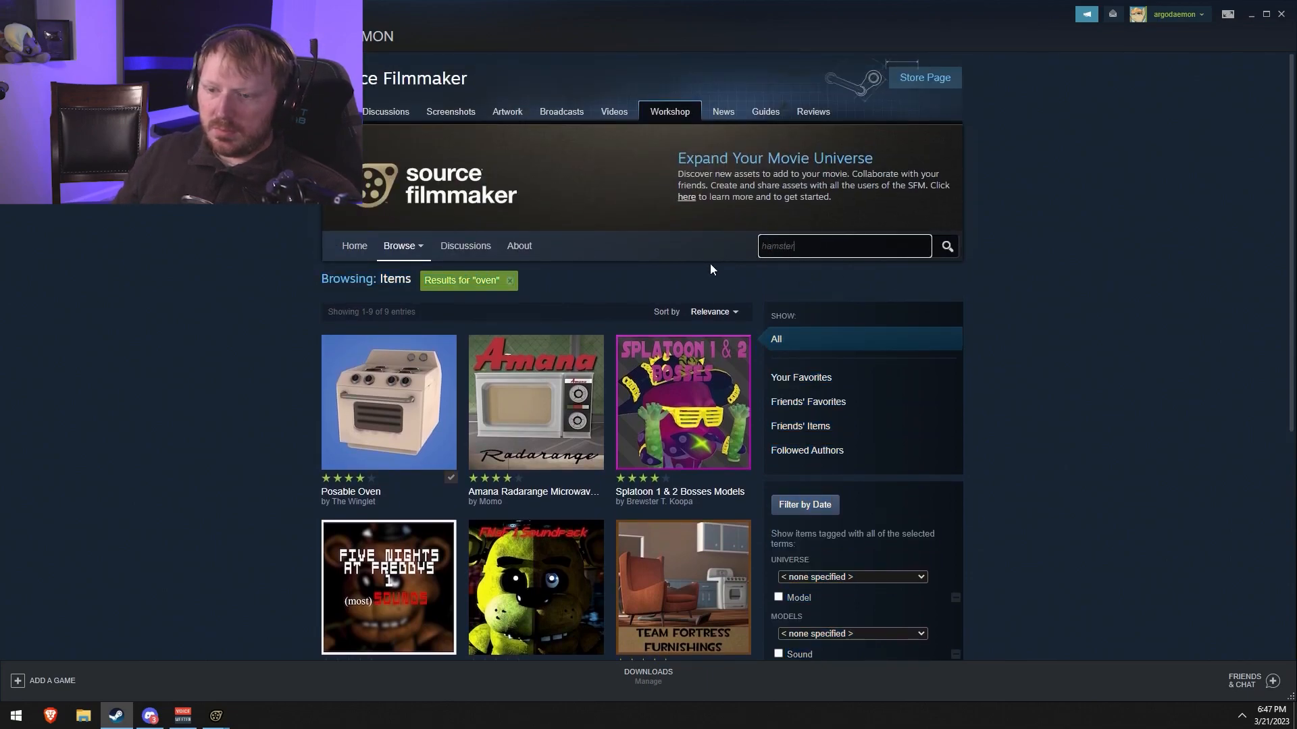
{"action": "double_click", "coordinate": [809, 249]}
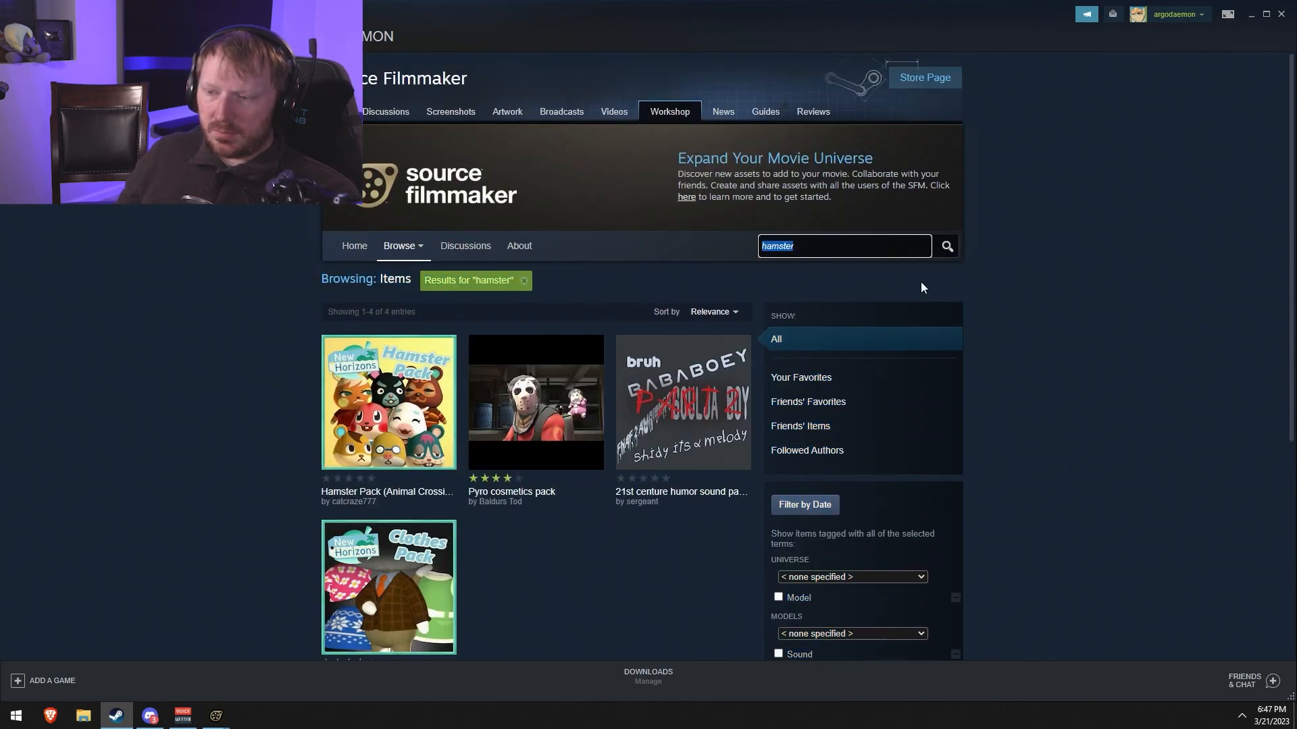
{"action": "type", "text": "gerbal"}
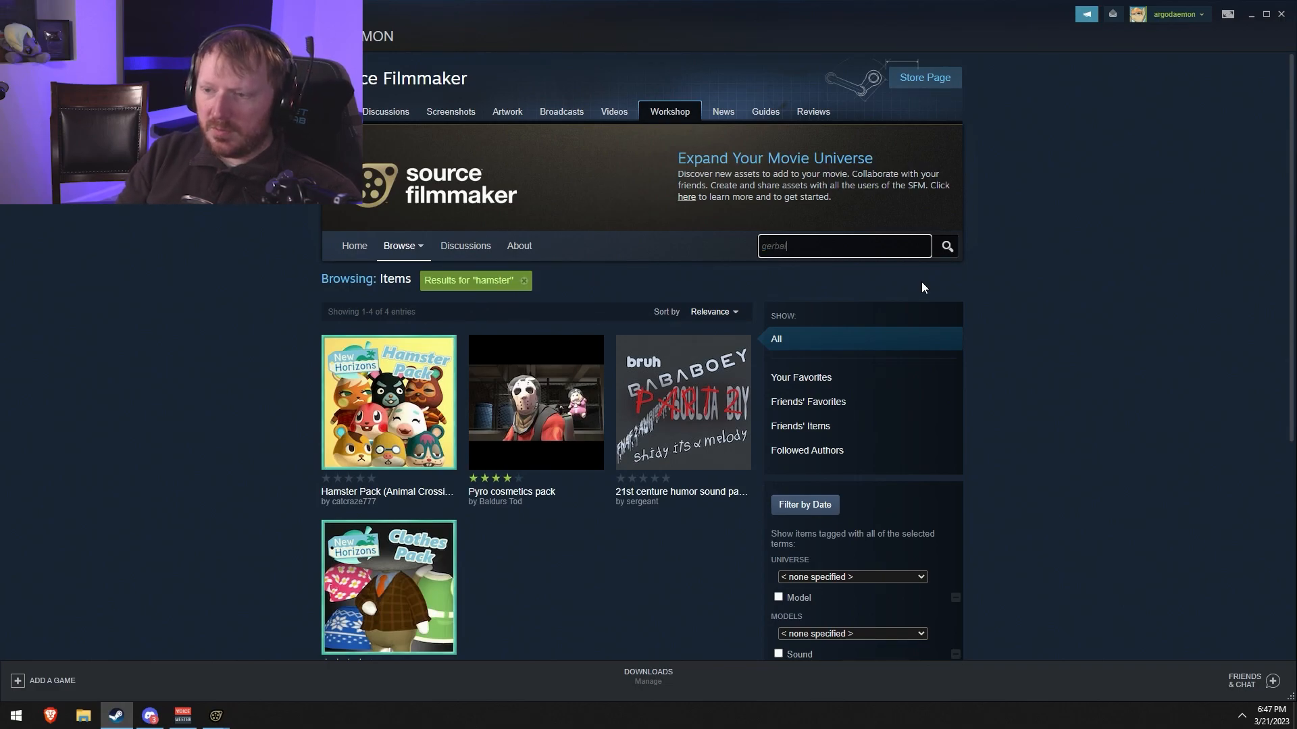
{"action": "key", "text": "Return"}
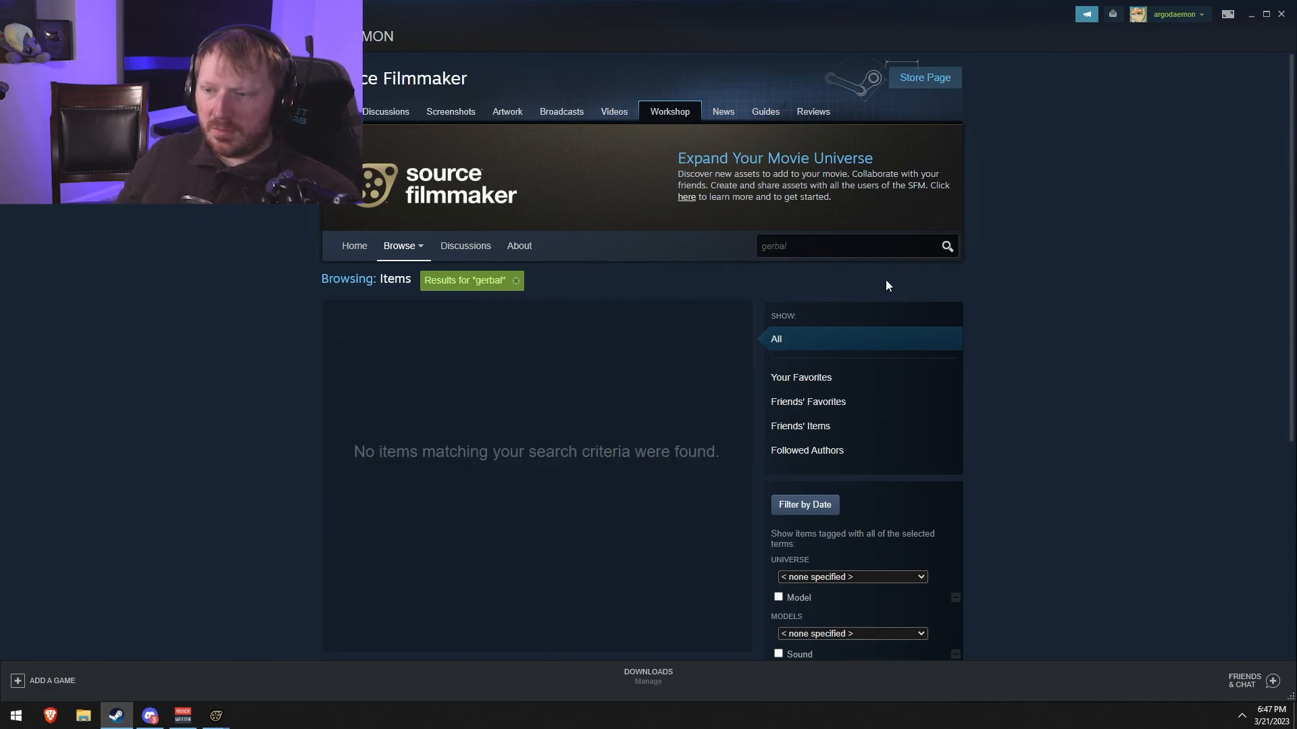
- Search the Workshop for "ball" and browse the first page of results down to its end
{"action": "left_click", "coordinate": [776, 248]}
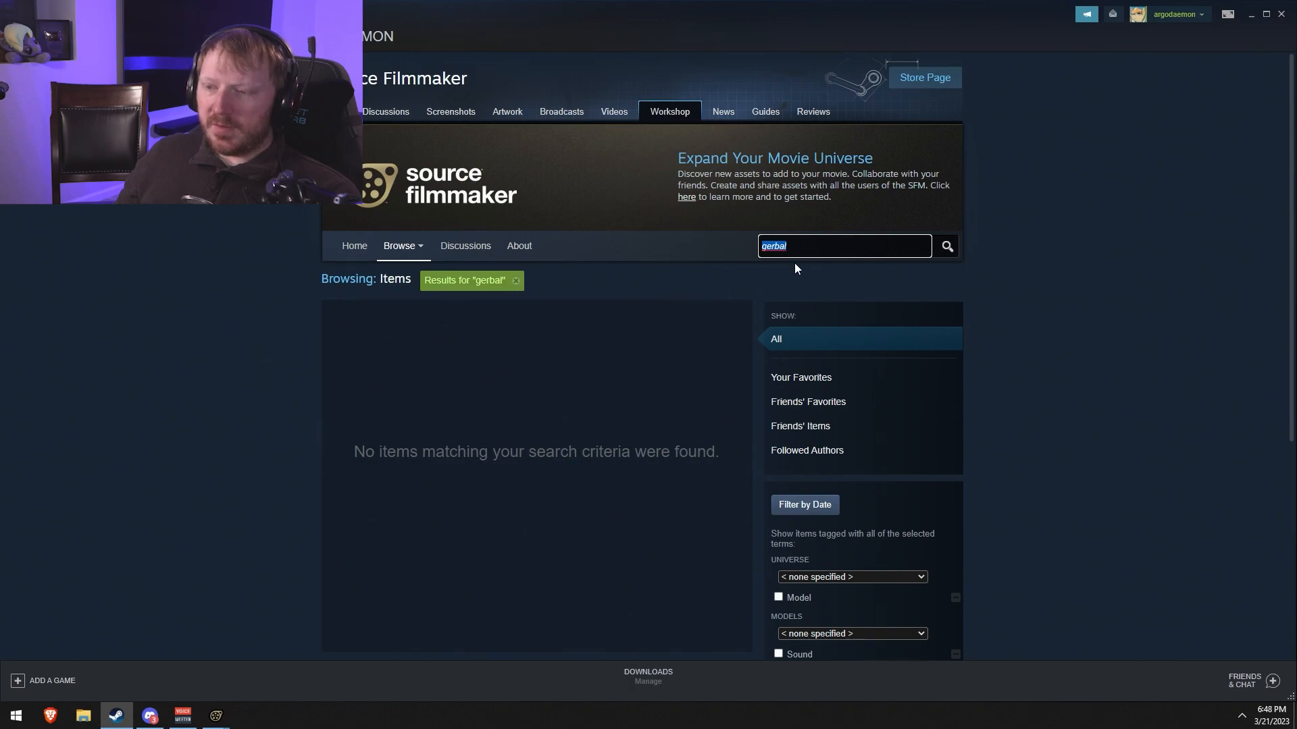
{"action": "left_click", "coordinate": [771, 247]}
{"action": "double_click", "coordinate": [769, 247]}
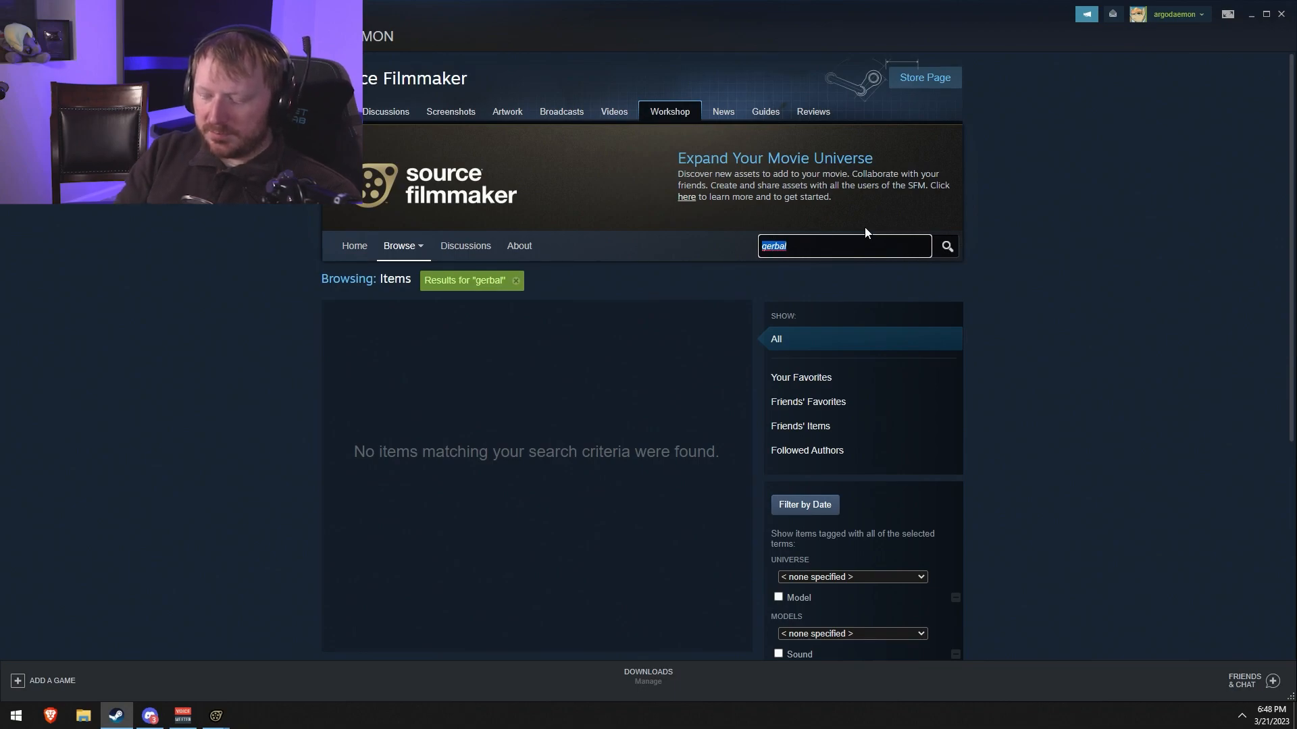
{"action": "type", "text": "ball"}
{"action": "key", "text": "Return"}
{"action": "scroll", "coordinate": [834, 257], "scroll_direction": "down", "scroll_amount": 2}
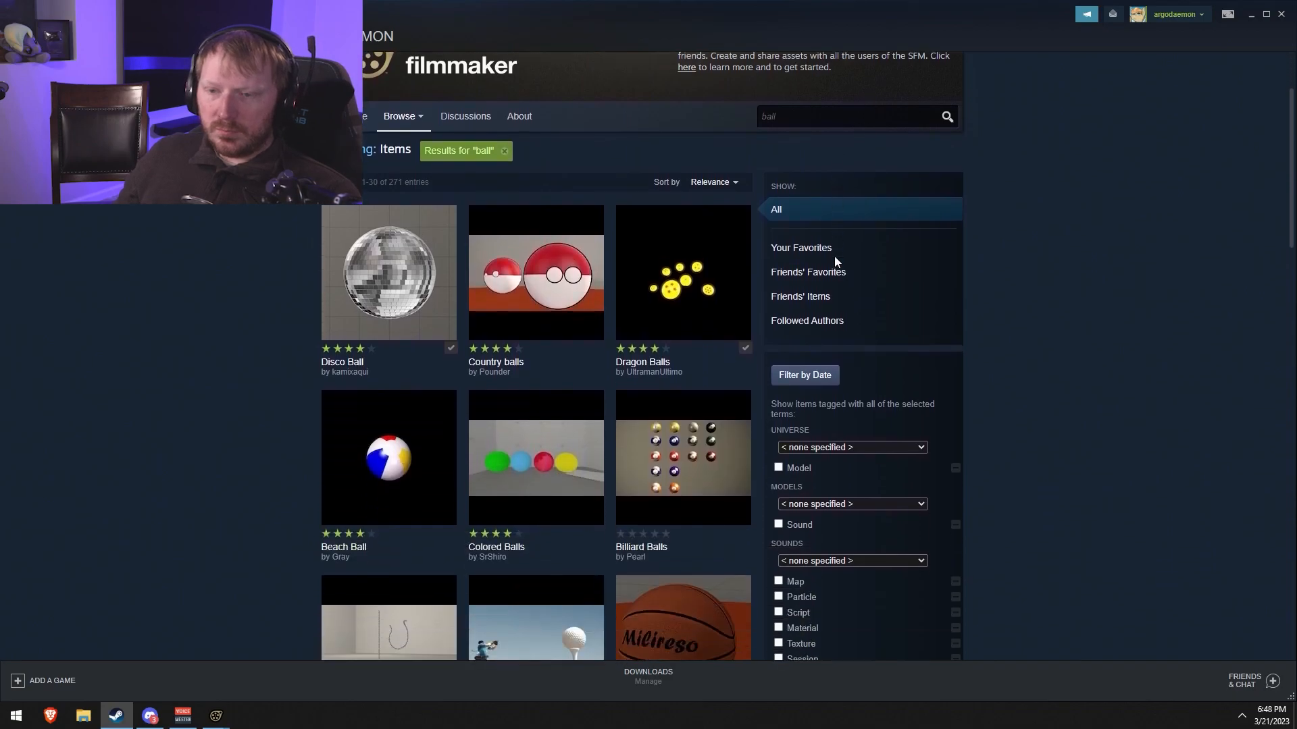
{"action": "mouse_move", "coordinate": [424, 428]}
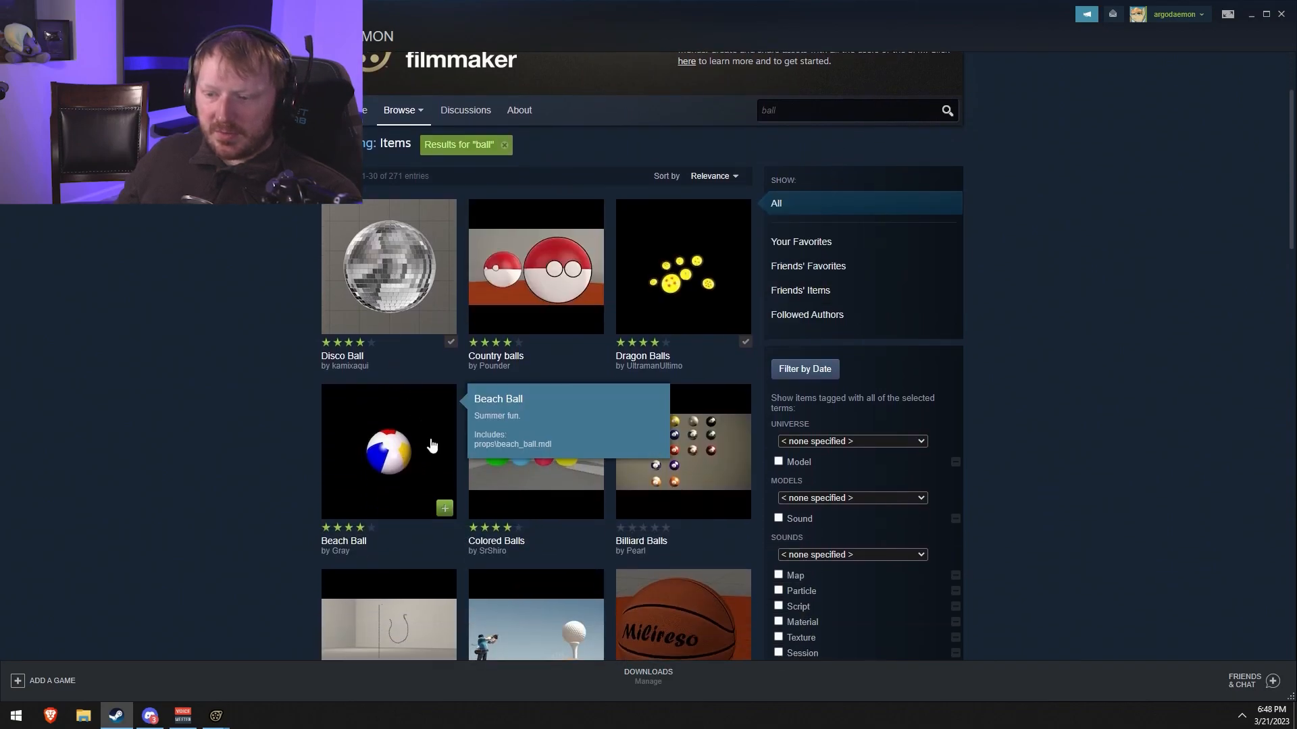
{"action": "scroll", "coordinate": [617, 507], "scroll_direction": "down", "scroll_amount": 7}
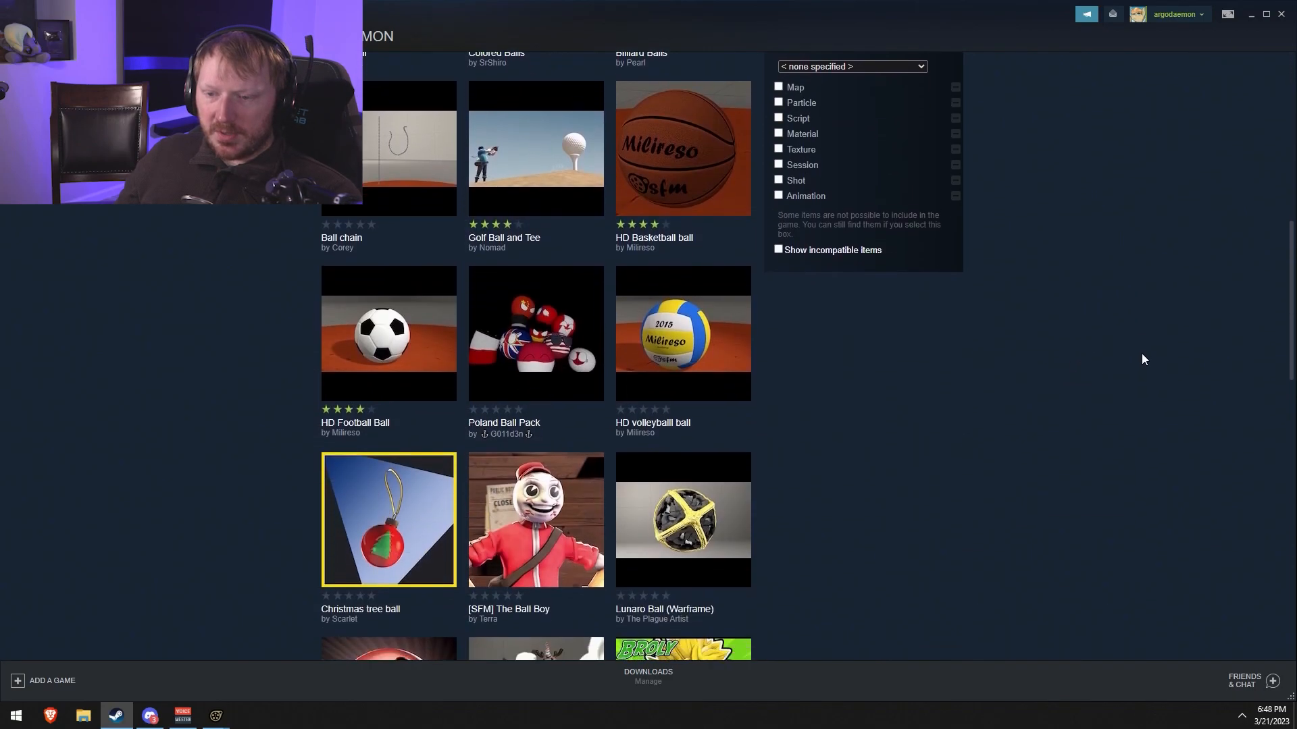
{"action": "scroll", "coordinate": [1141, 356], "scroll_direction": "down", "scroll_amount": 8}
{"action": "scroll", "coordinate": [1146, 362], "scroll_direction": "up", "scroll_amount": 3}
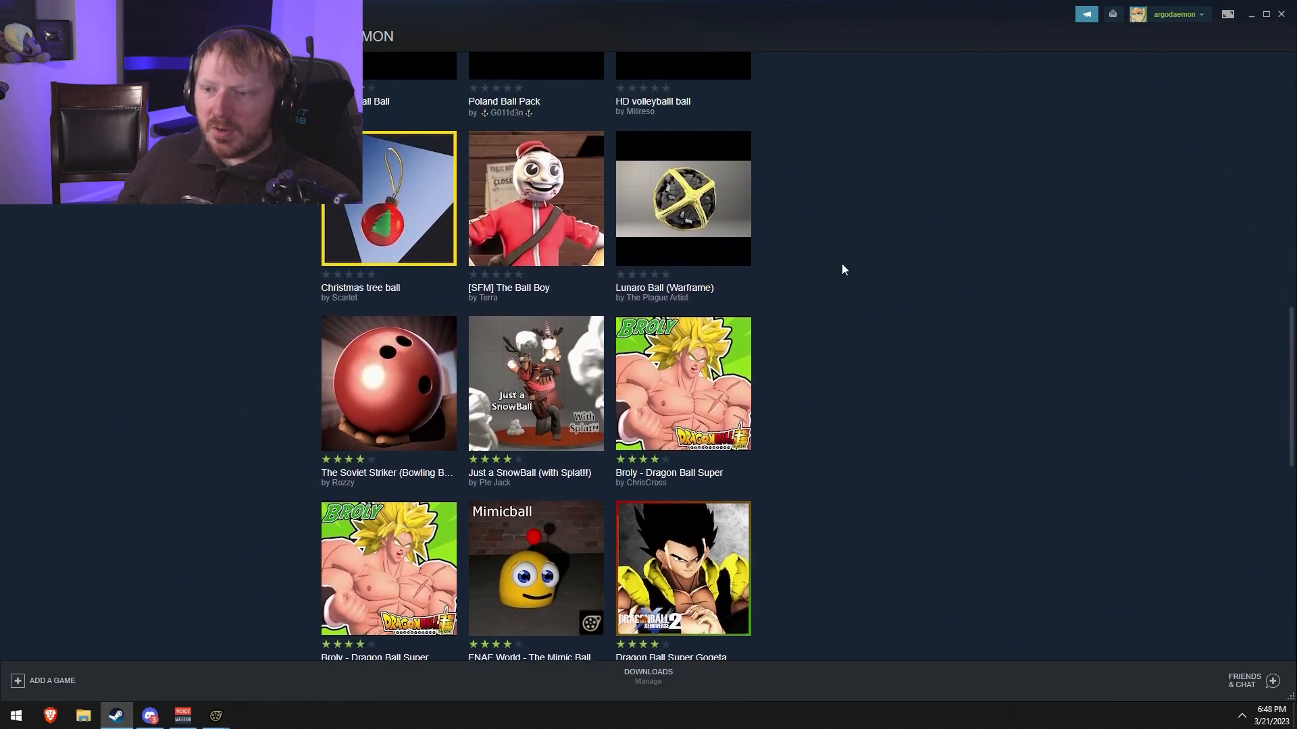
{"action": "scroll", "coordinate": [1121, 386], "scroll_direction": "down", "scroll_amount": 8}
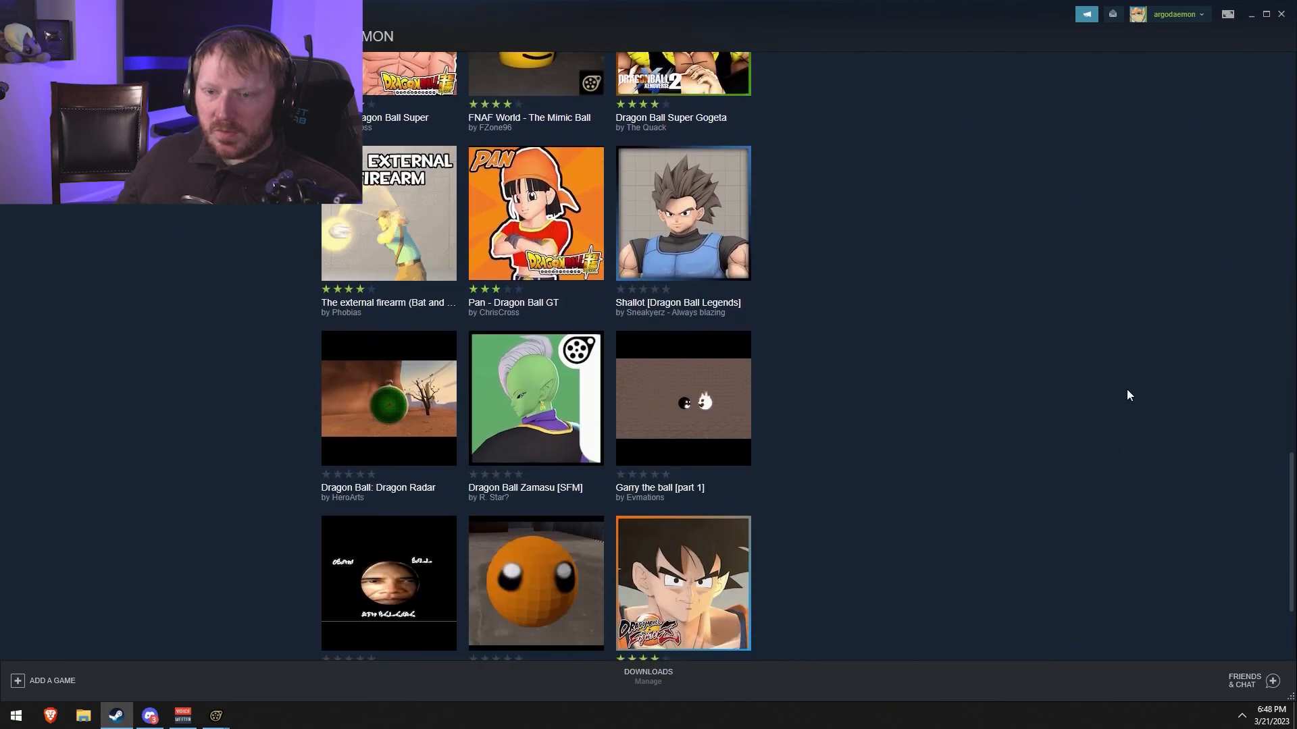
{"action": "scroll", "coordinate": [1126, 394], "scroll_direction": "down", "scroll_amount": 3}
{"action": "mouse_move", "coordinate": [717, 471]}
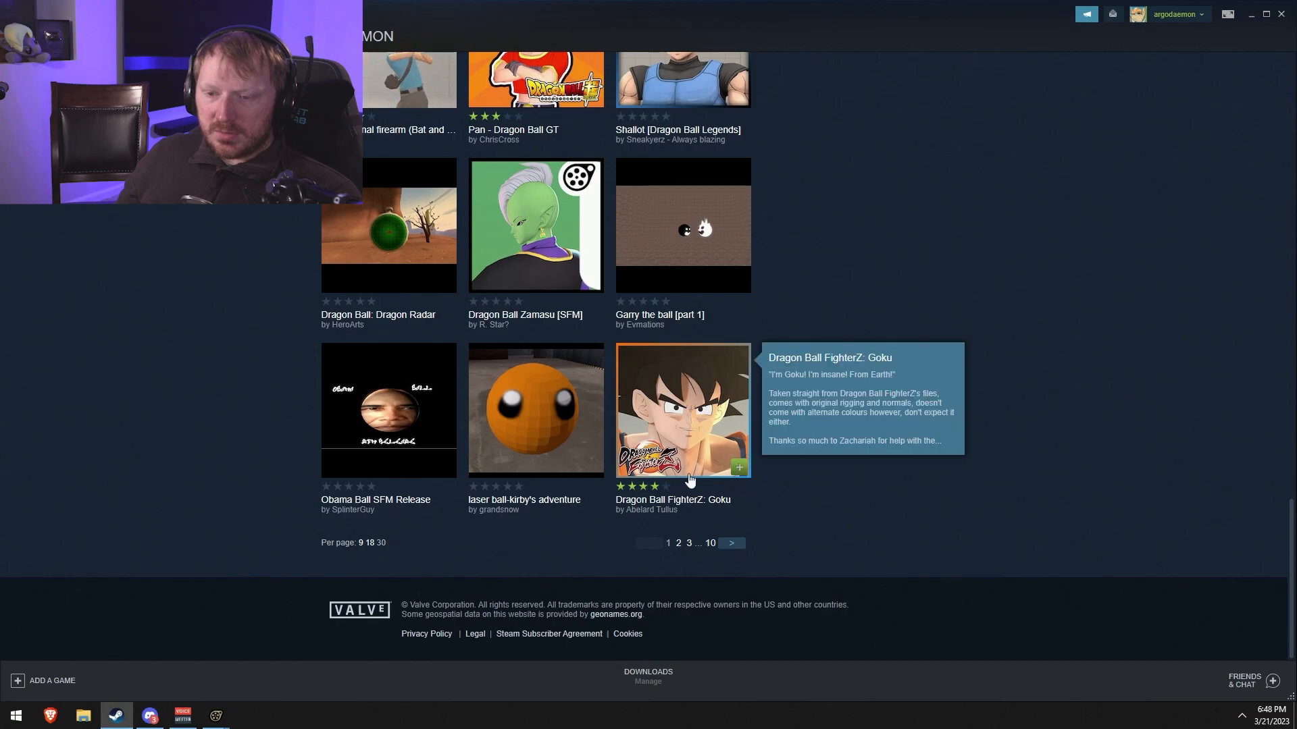
- Return to Source Filmmaker's model browser, narrow the filter to "ball disco", and add discoball.mdl to the scene
{"action": "mouse_move", "coordinate": [217, 717]}
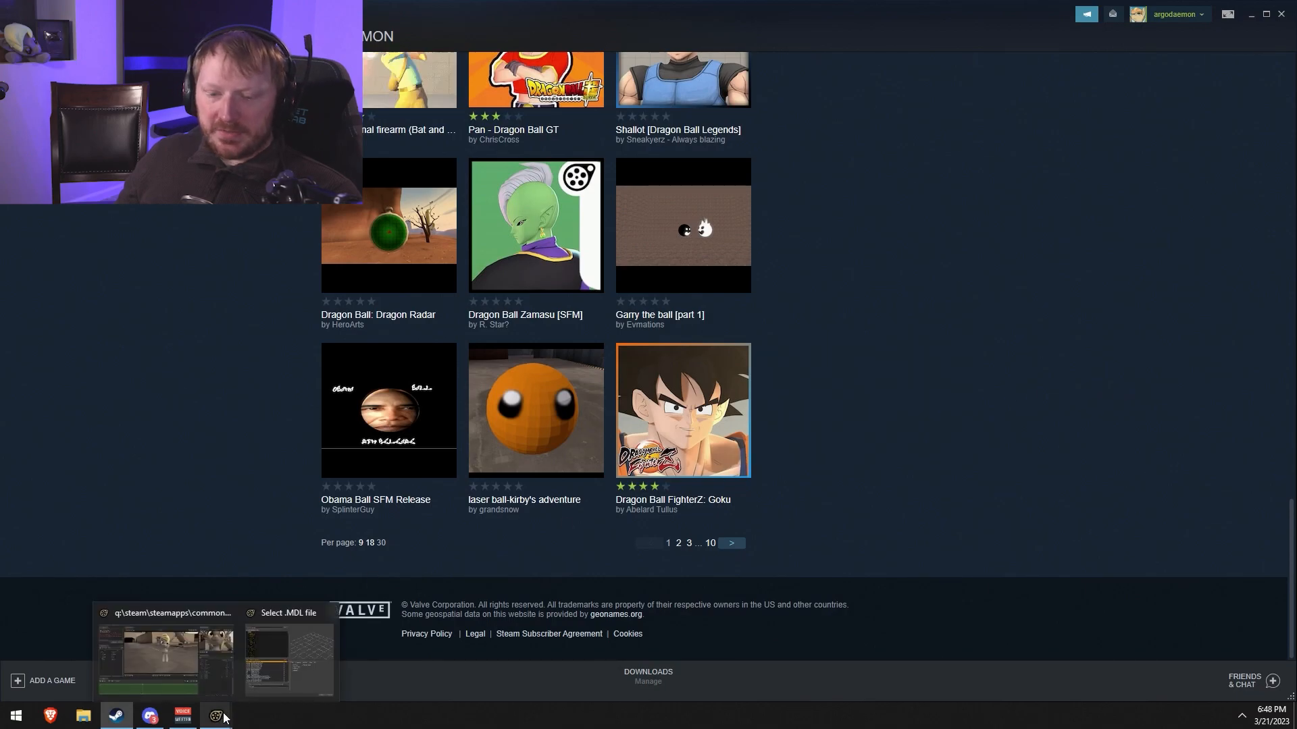
{"action": "left_click", "coordinate": [280, 661]}
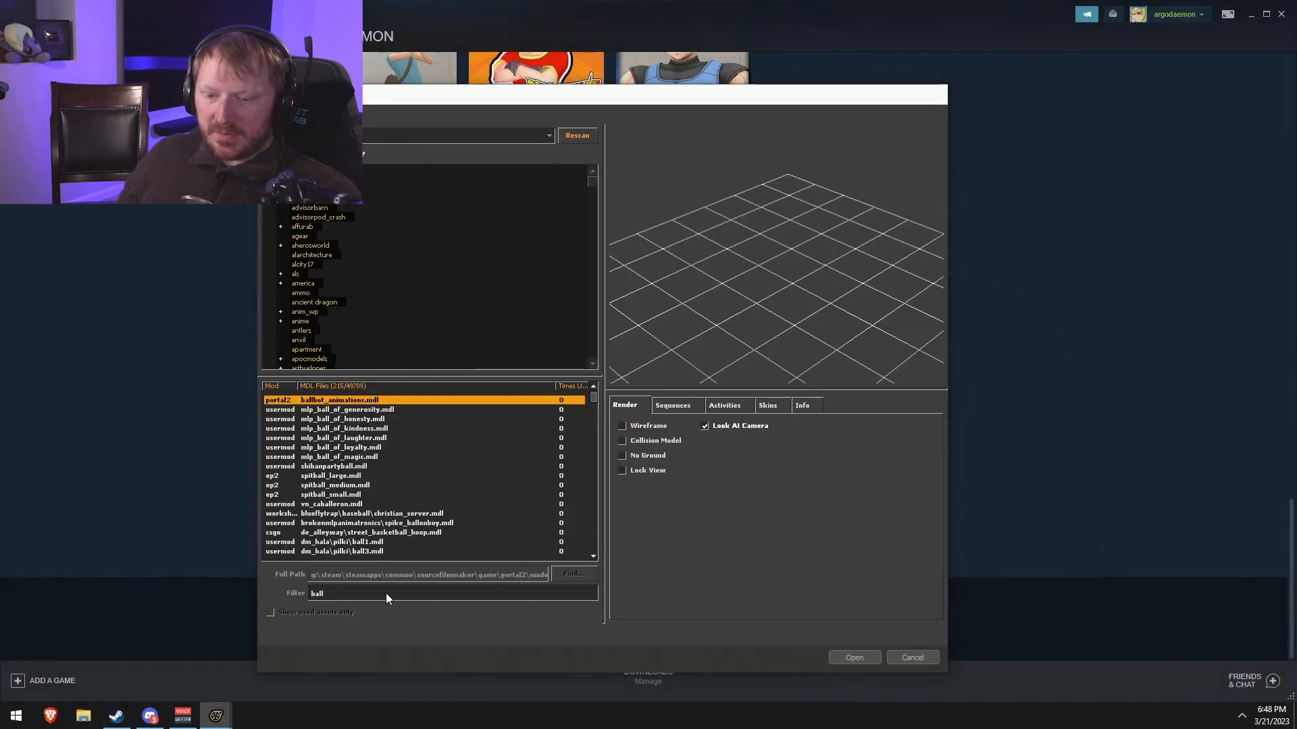
{"action": "type", "text": "disco"}
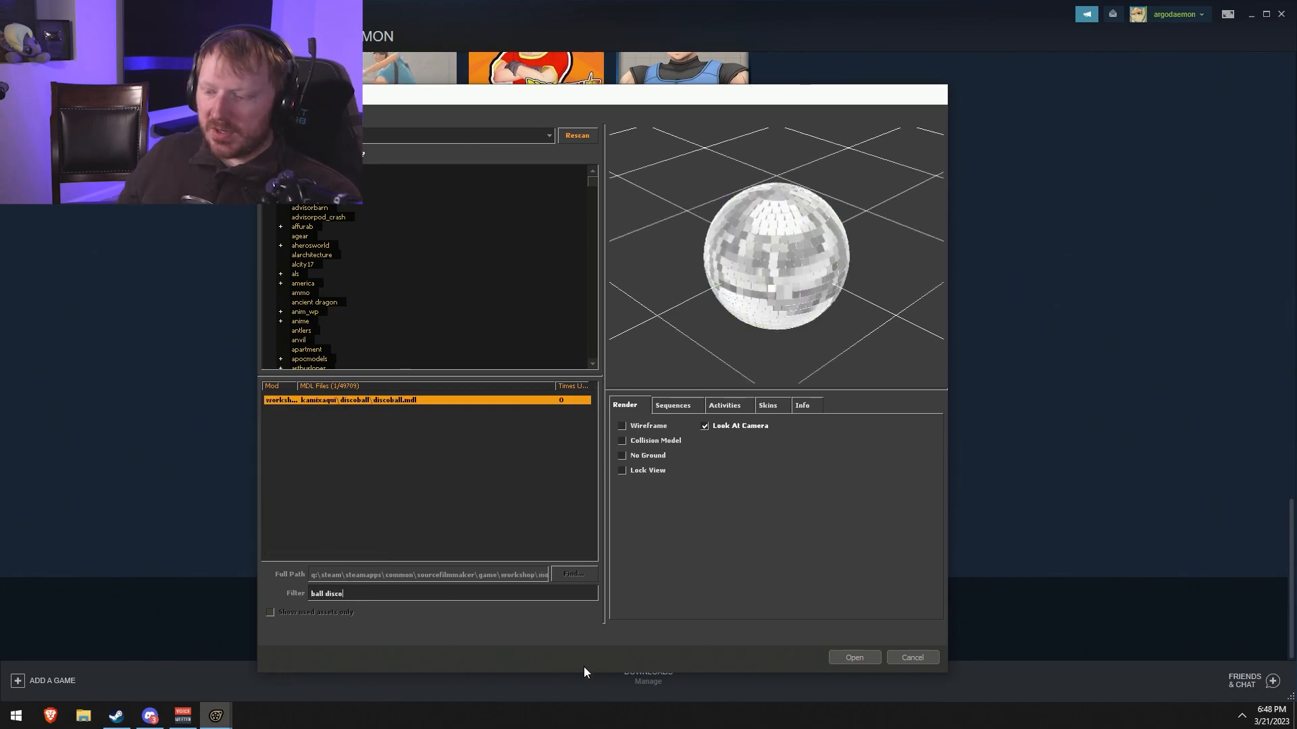
{"action": "left_click", "coordinate": [871, 661]}
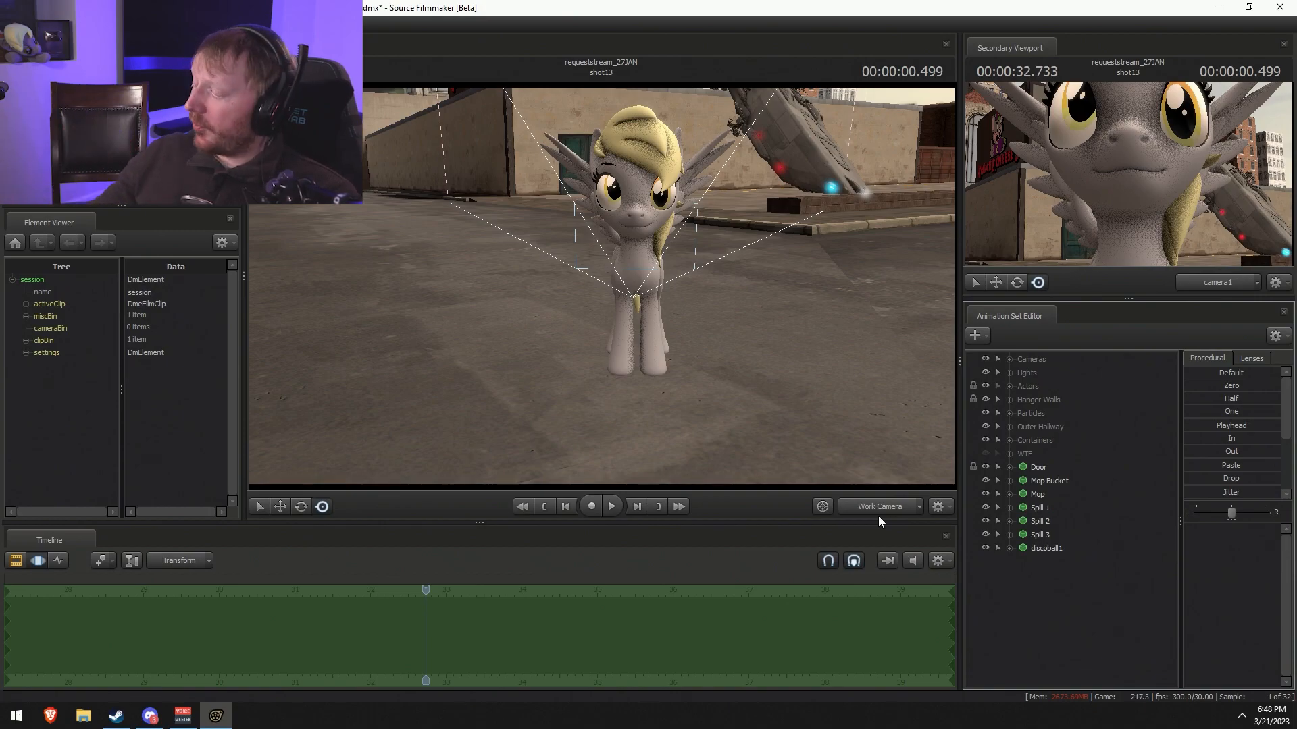
- Select the discoball1 animation set and look for the ball around the street with the work camera
{"action": "key", "text": "ctrl+1"}
{"action": "key", "text": "F3"}
{"action": "left_click", "coordinate": [1055, 547]}
{"action": "left_click_drag", "start_coordinate": [797, 378], "coordinate": [850, 391]}
{"action": "left_click_drag", "start_coordinate": [601, 287], "coordinate": [595, 270]}
- Make shot13 the active shot in the clip editor, zoom out the timeline, and return to the motion editor
{"action": "key", "text": "F2"}
{"action": "key", "text": "F3"}
{"action": "key", "text": "F2"}
{"action": "key", "text": "F3"}
{"action": "key", "text": "F2"}
{"action": "left_click", "coordinate": [427, 648]}
{"action": "scroll", "coordinate": [289, 610], "scroll_direction": "down", "scroll_amount": 2}
{"action": "scroll", "coordinate": [290, 608], "scroll_direction": "down", "scroll_amount": 3}
{"action": "key", "text": "F3"}
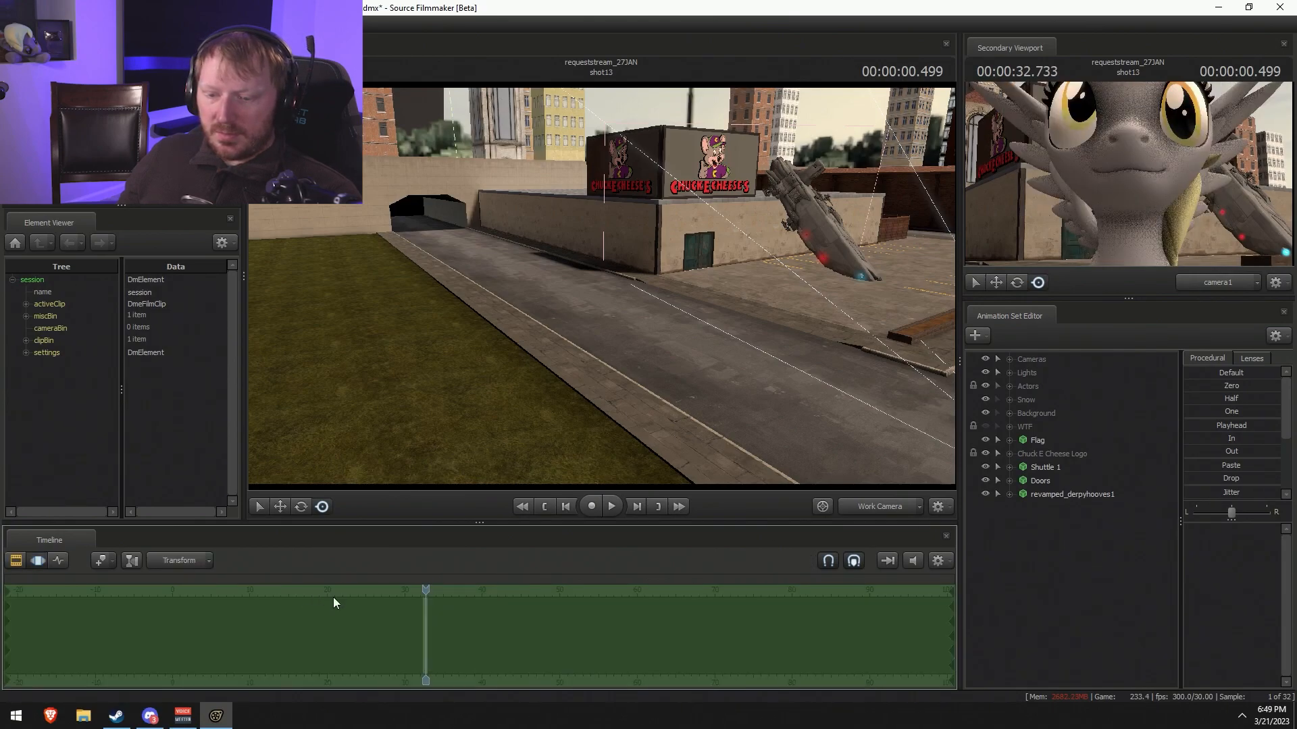
- Go to shot1 in the clip editor and delete the misplaced discoball1 animation set from it
{"action": "key", "text": "F2"}
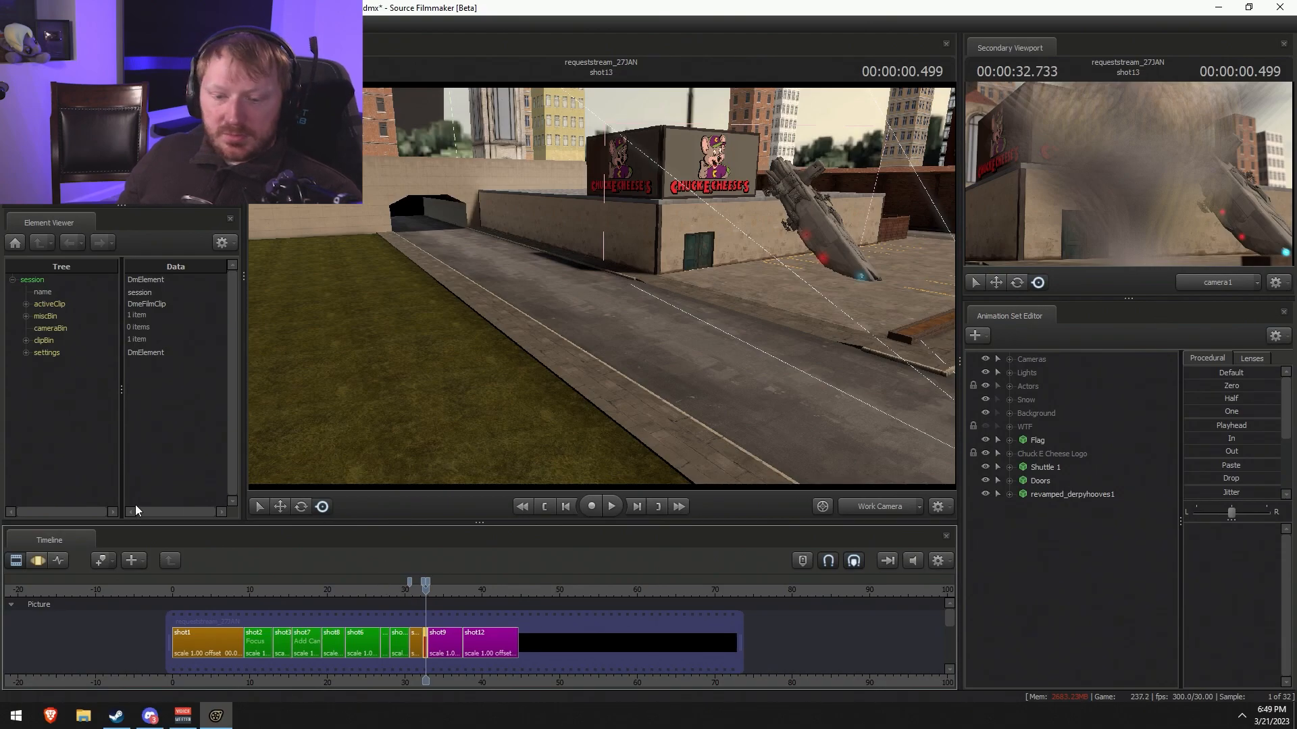
{"action": "left_click", "coordinate": [199, 588]}
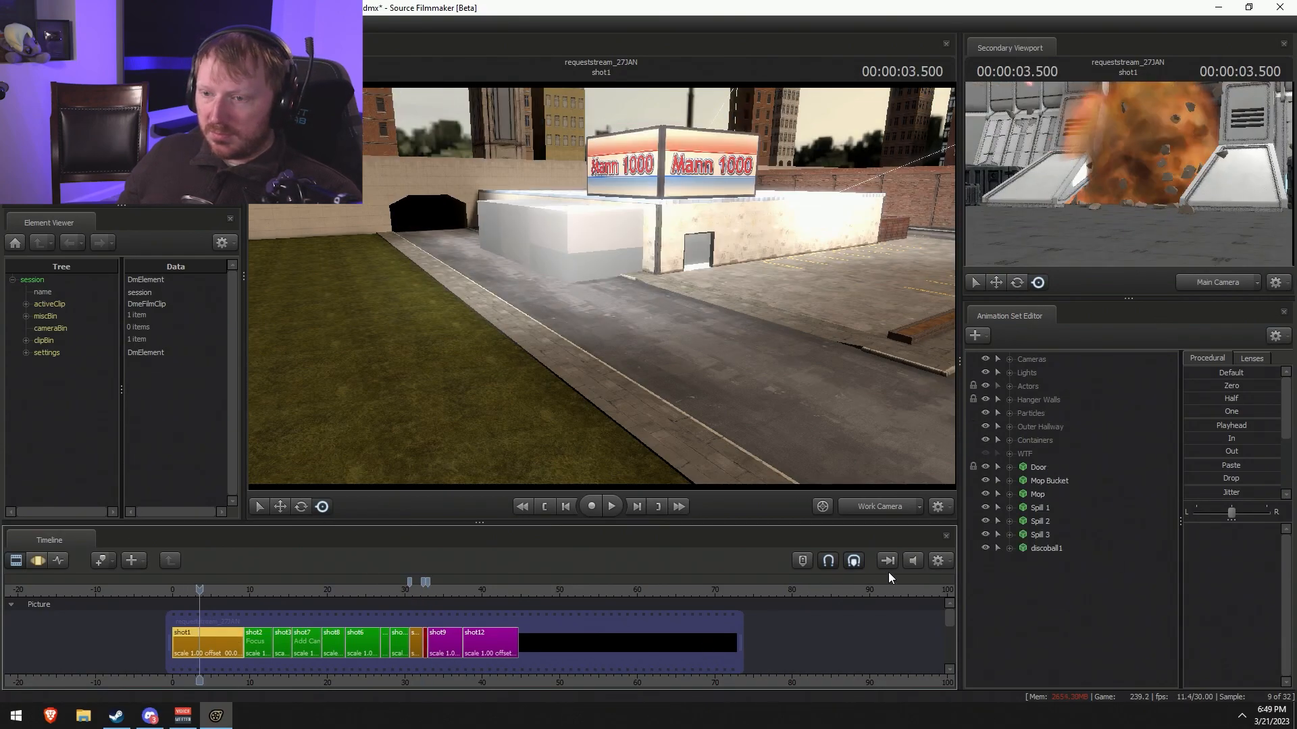
{"action": "right_click", "coordinate": [1051, 550]}
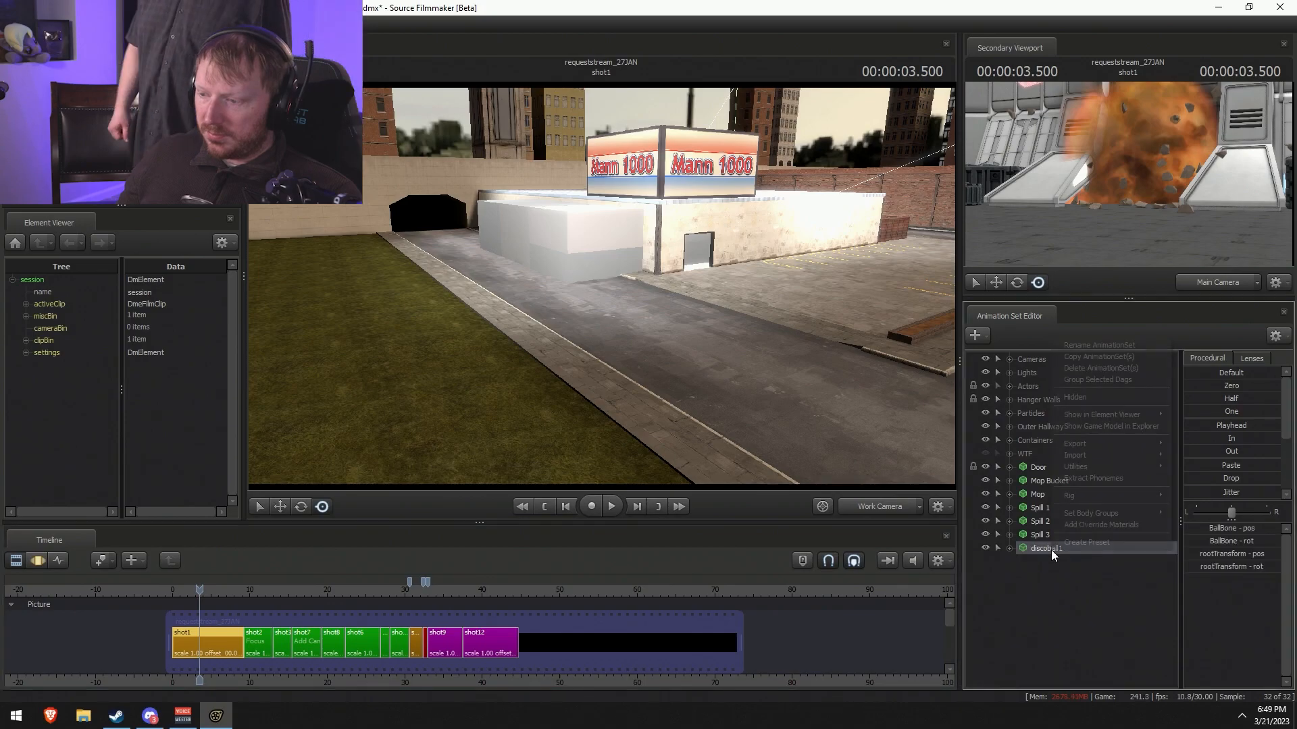
{"action": "left_click", "coordinate": [1080, 368]}
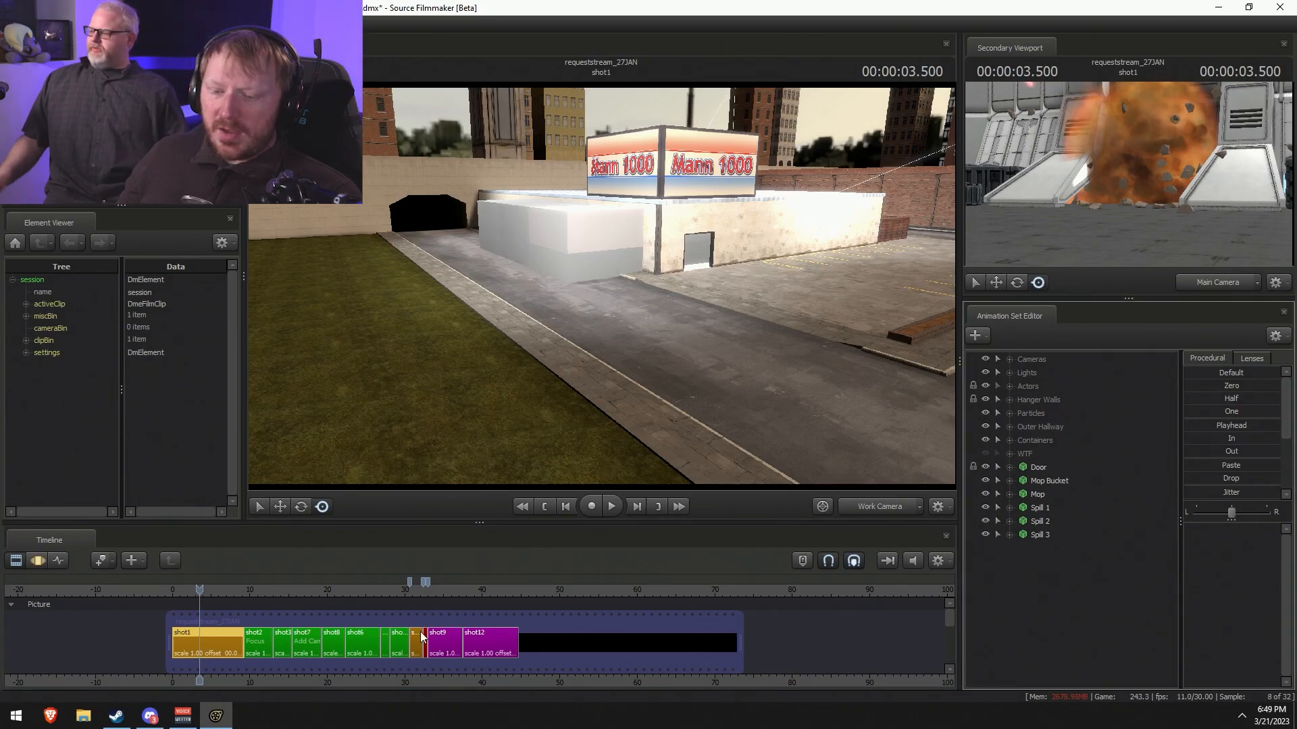
- Place the playhead back inside shot13 and bring the work camera to Derpy on the street
{"action": "scroll", "coordinate": [422, 637], "scroll_direction": "up", "scroll_amount": 3}
{"action": "left_click", "coordinate": [613, 589]}
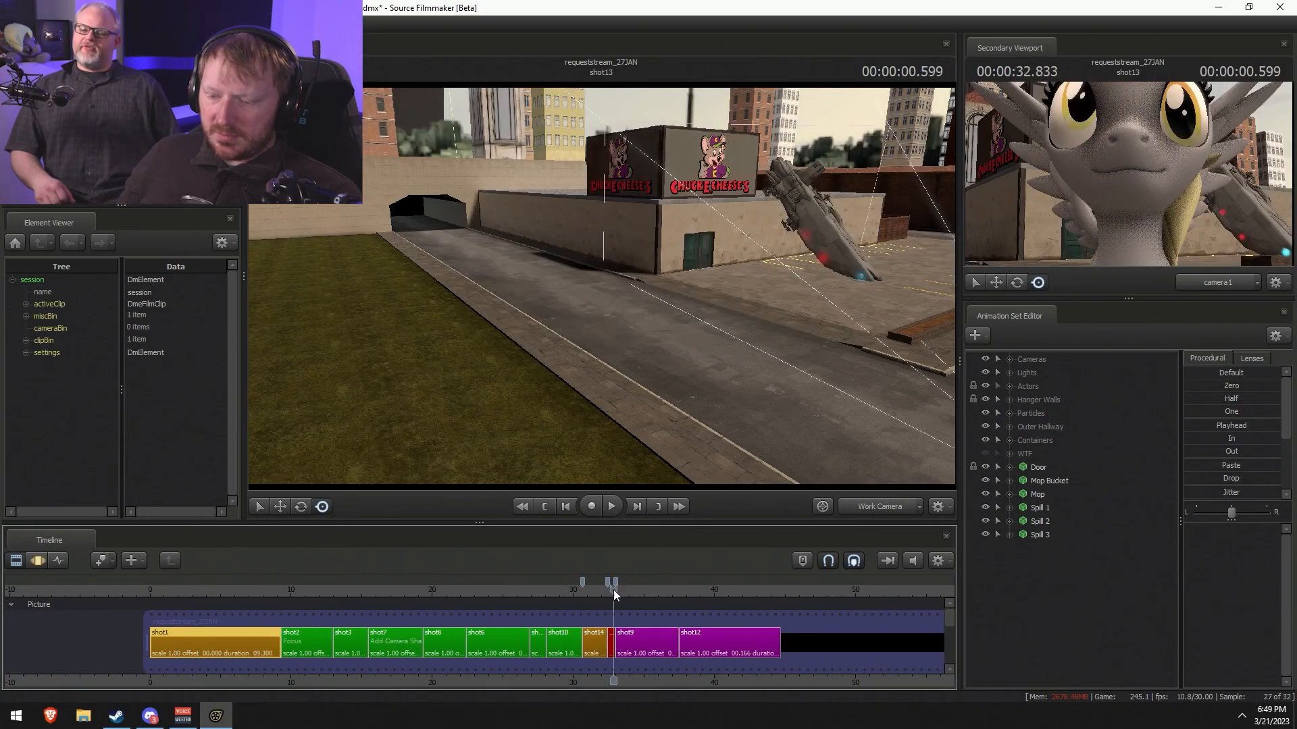
{"action": "scroll", "coordinate": [608, 628], "scroll_direction": "up", "scroll_amount": 5}
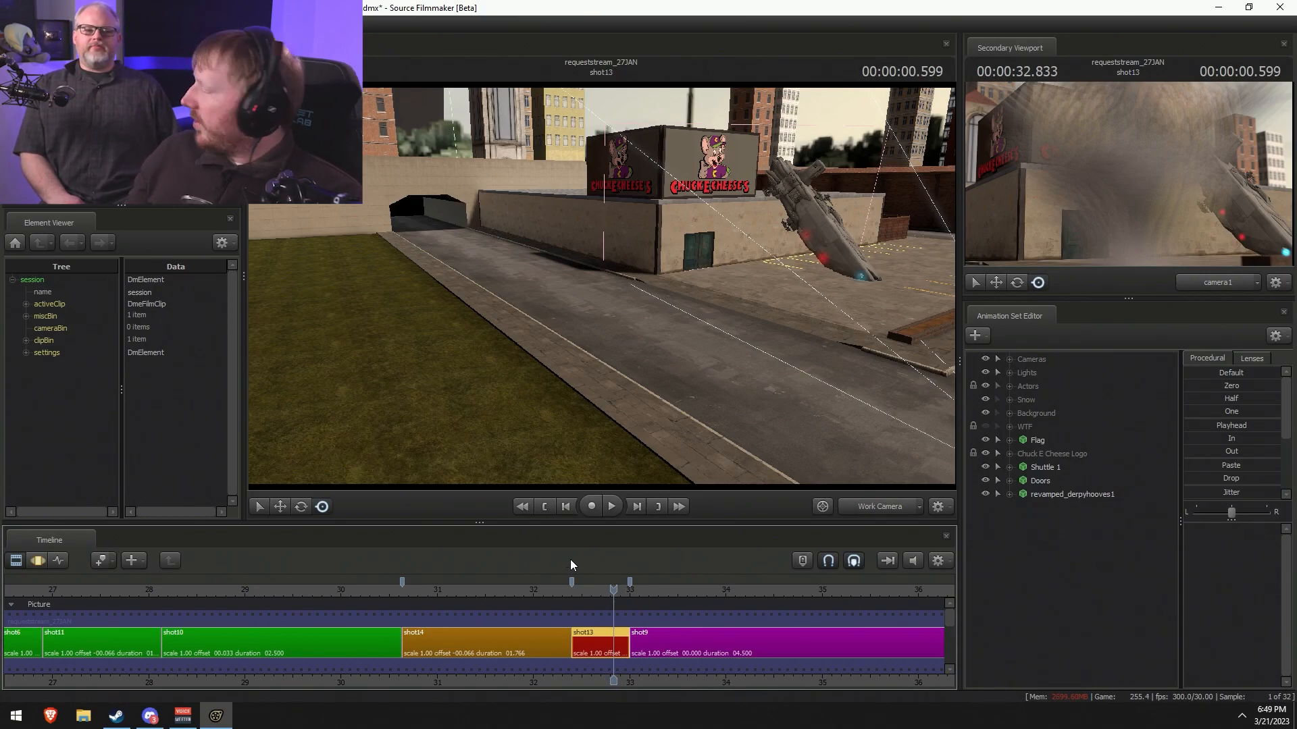
{"action": "left_click_drag", "start_coordinate": [716, 324], "coordinate": [945, 334]}
{"action": "key", "text": "w"}
{"action": "left_click_drag", "start_coordinate": [599, 287], "coordinate": [652, 290]}
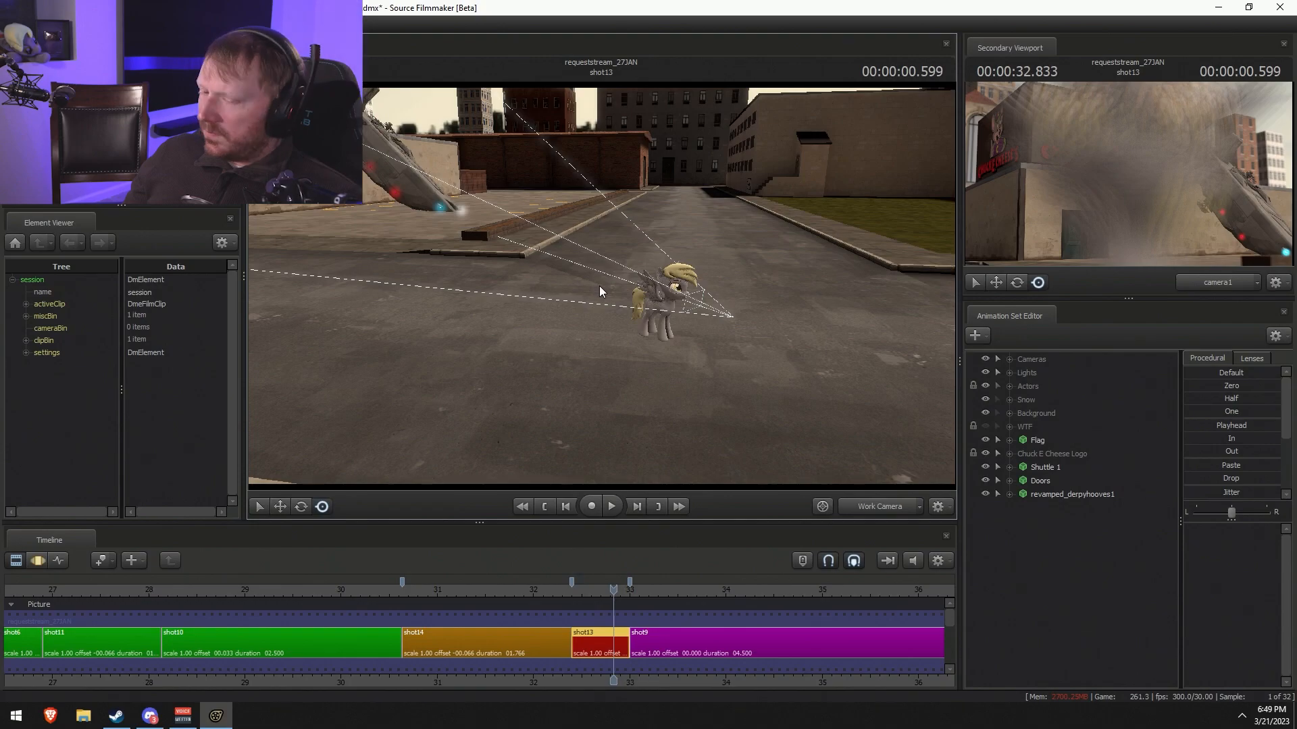
{"action": "left_click_drag", "start_coordinate": [609, 284], "coordinate": [763, 290]}
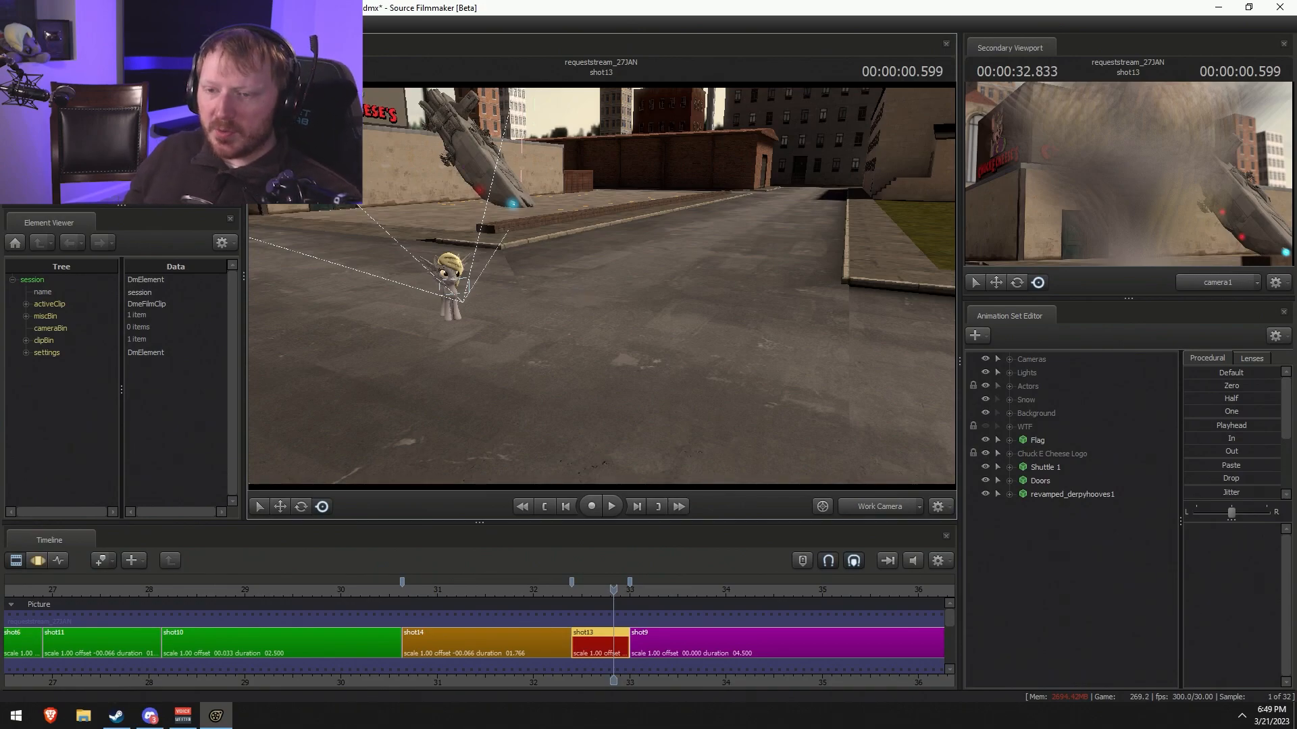
{"action": "left_click_drag", "start_coordinate": [525, 302], "coordinate": [601, 285]}
- Create an animation set for a new model in shot13, filtering the models for "discoball" and opening discoball.mdl
{"action": "key", "text": "F3"}
{"action": "key", "text": "F2"}
{"action": "right_click", "coordinate": [1086, 497]}
{"action": "right_click", "coordinate": [1055, 523]}
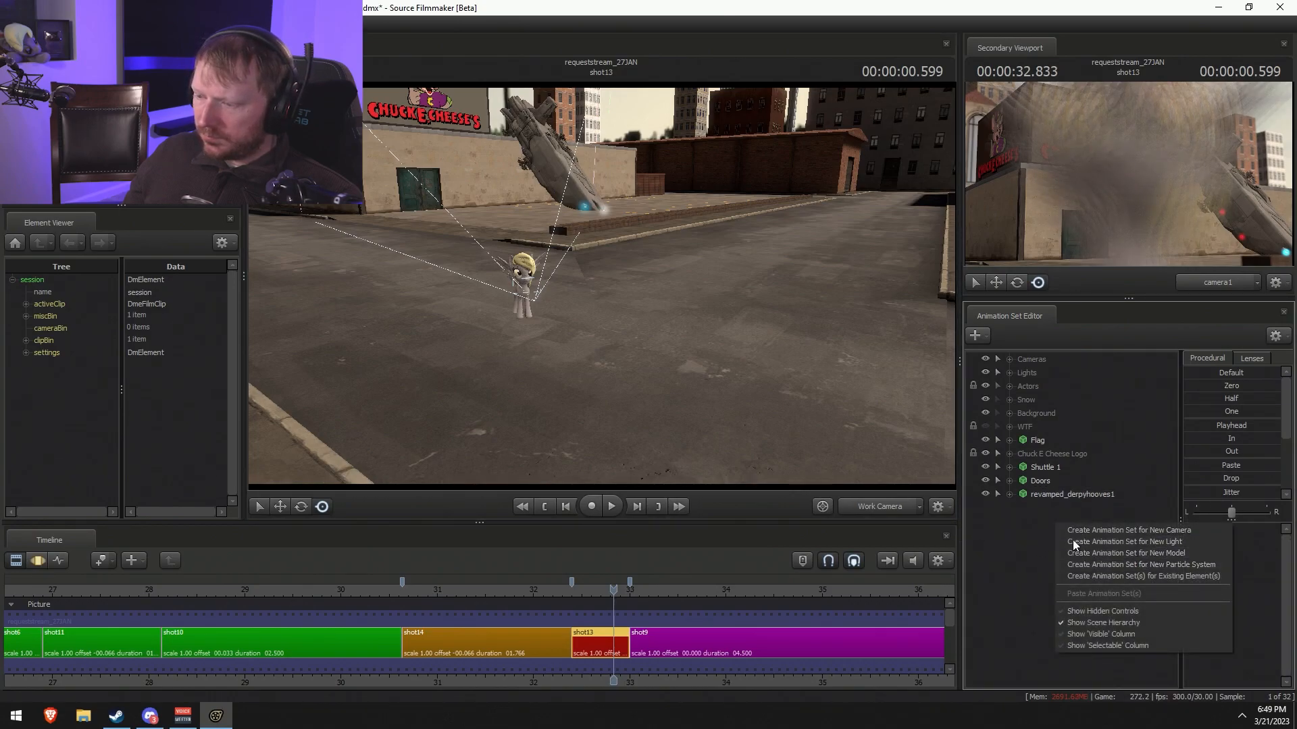
{"action": "right_click", "coordinate": [1038, 547]}
{"action": "right_click", "coordinate": [1037, 547]}
{"action": "right_click", "coordinate": [1036, 548]}
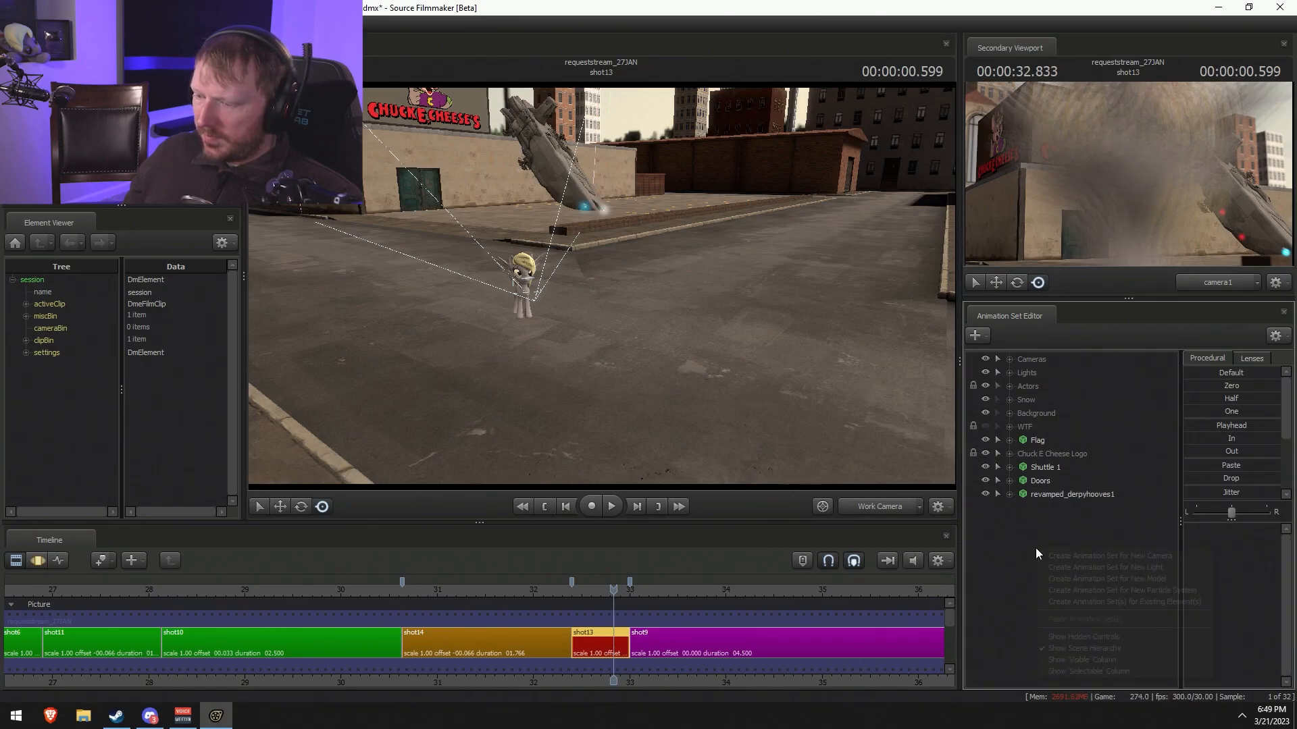
{"action": "left_click", "coordinate": [1086, 580]}
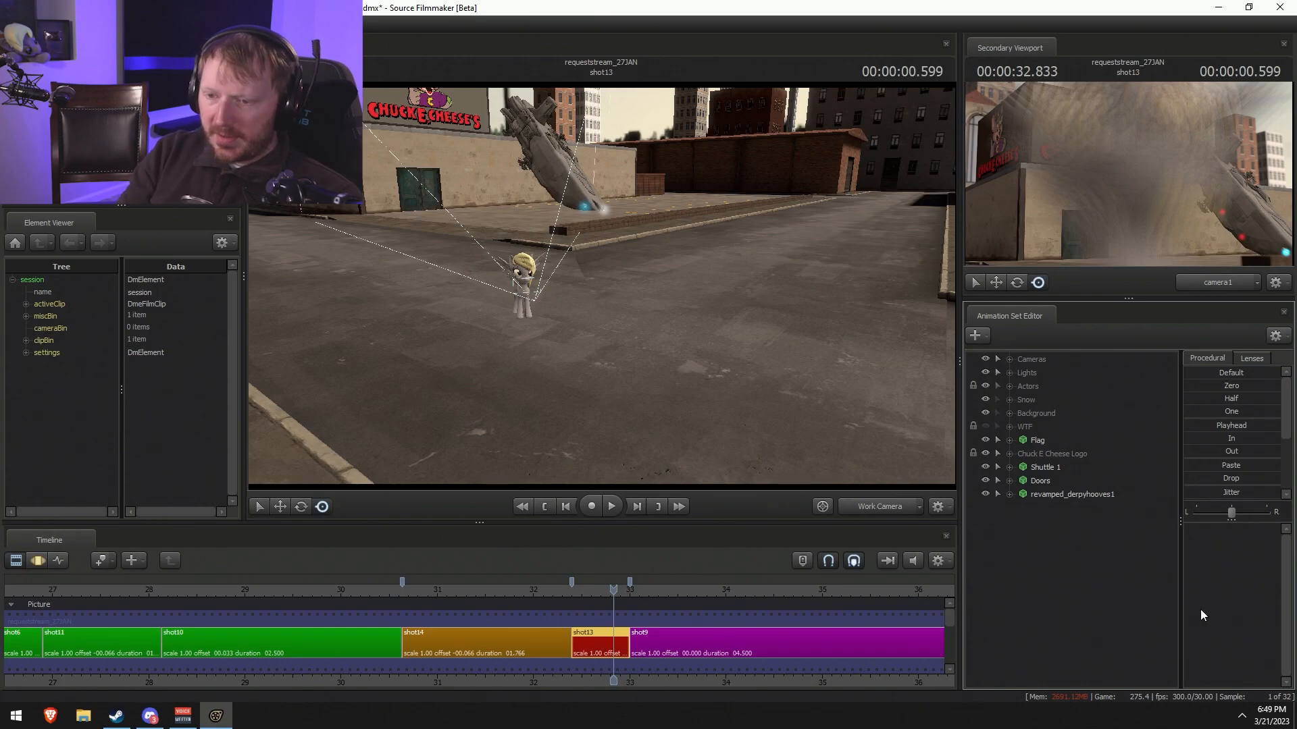
{"action": "type", "text": "discoball"}
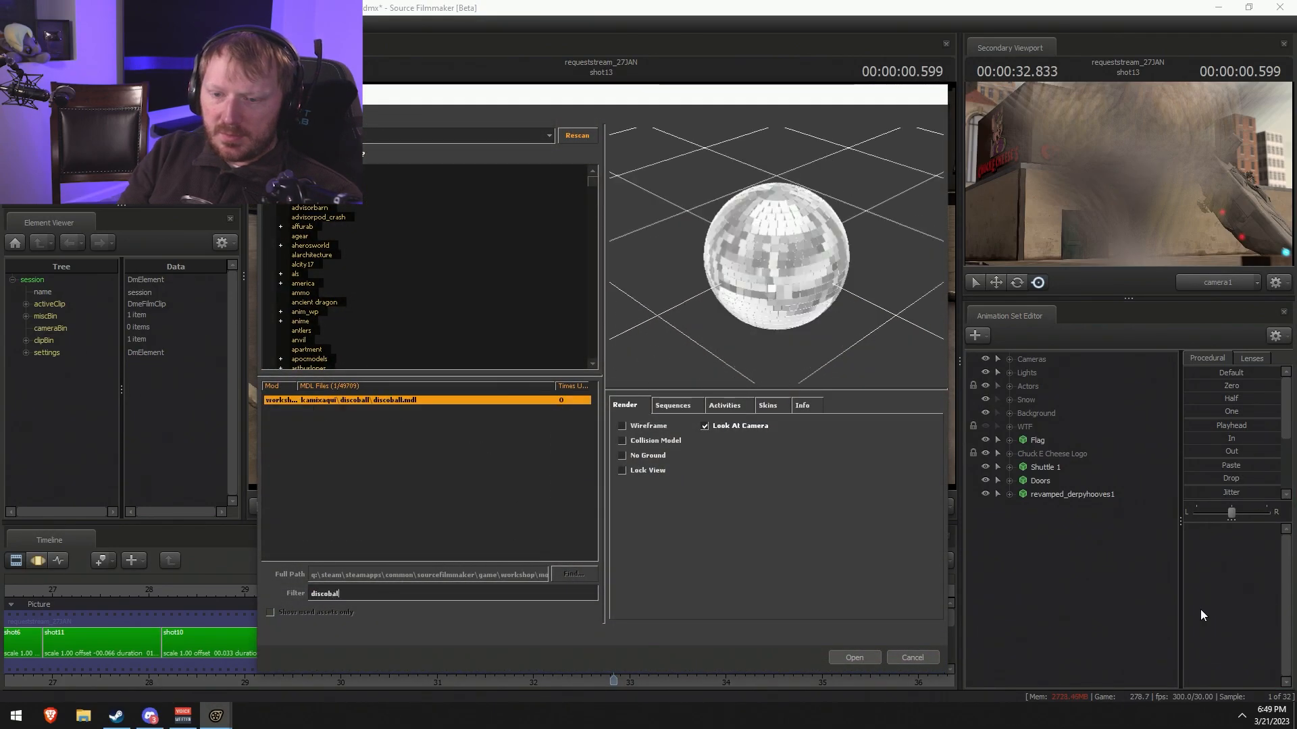
{"action": "key", "text": "Return"}
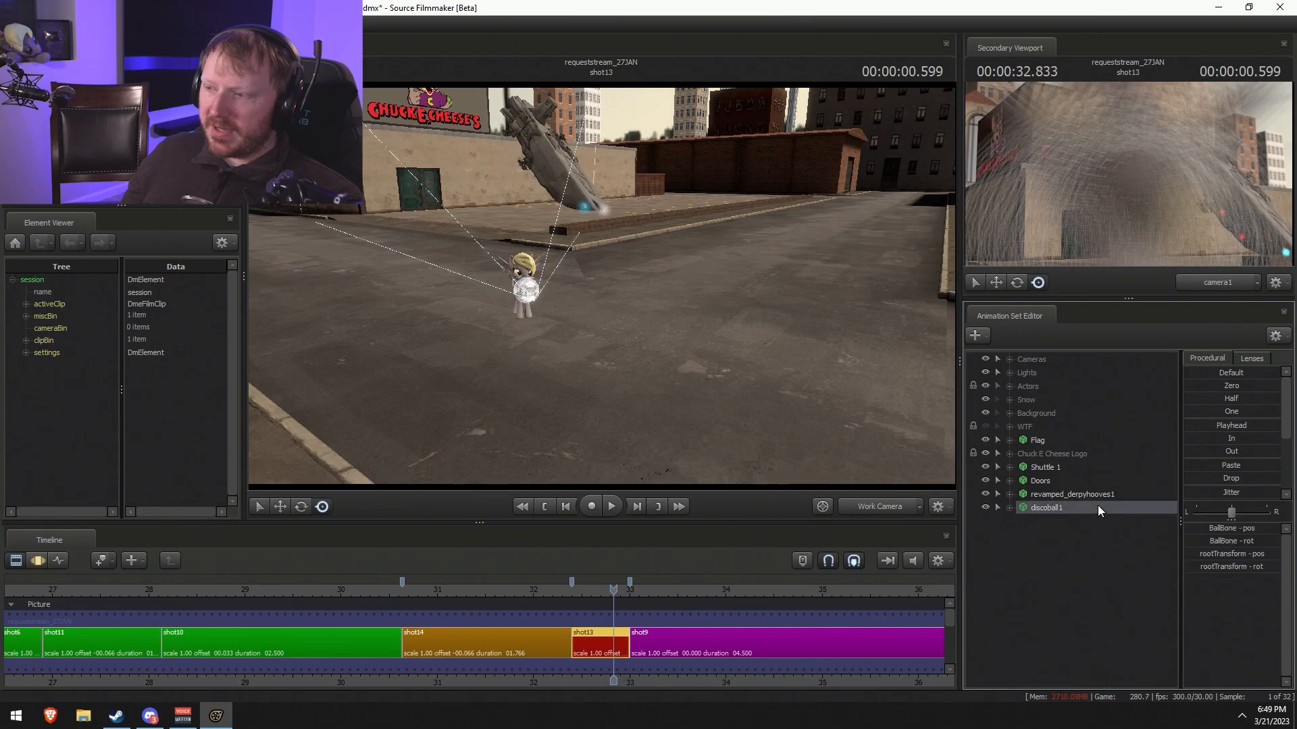
- Select discoball1 in the motion editor and move the ball away from Derpy's face to near the ground in front of her
{"action": "left_click", "coordinate": [1097, 508]}
{"action": "key", "text": "w"}
{"action": "left_click_drag", "start_coordinate": [602, 285], "coordinate": [637, 314]}
{"action": "key", "text": "F3"}
{"action": "key", "text": "w"}
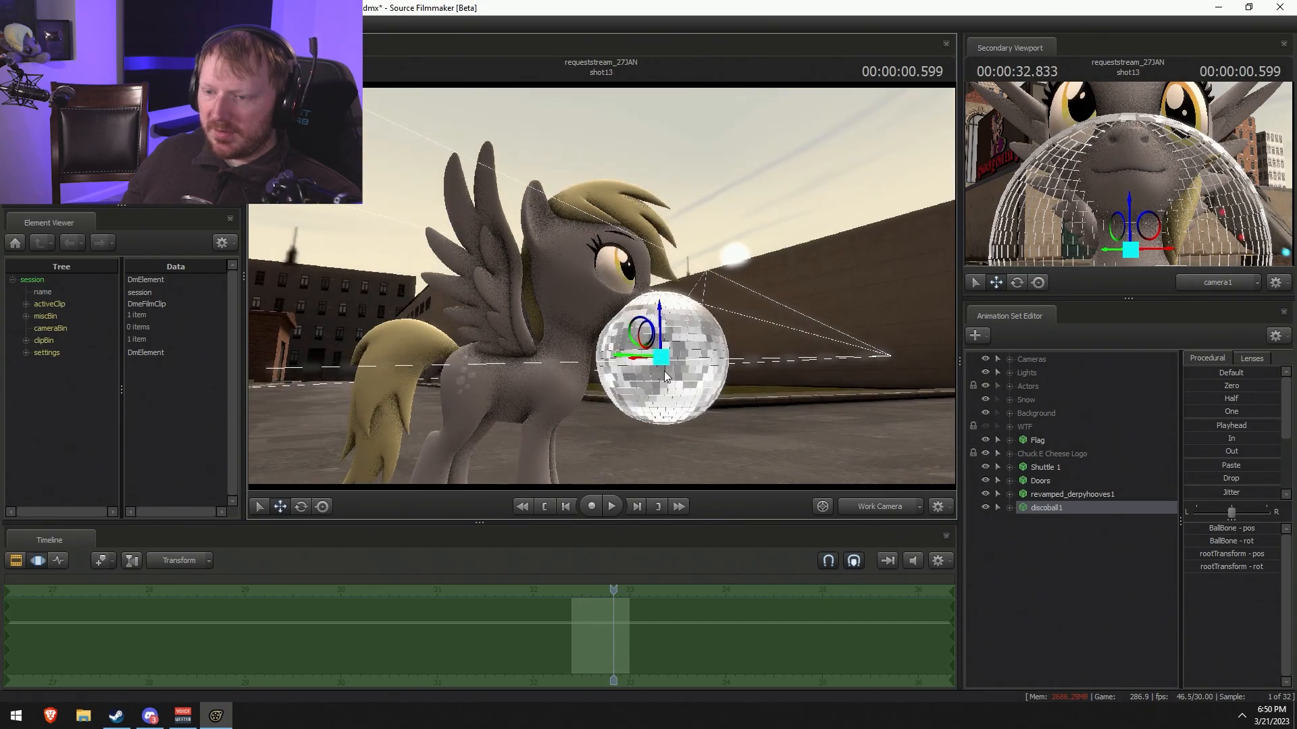
{"action": "left_click_drag", "start_coordinate": [662, 358], "coordinate": [812, 477]}
{"action": "left_click_drag", "start_coordinate": [602, 286], "coordinate": [605, 314]}
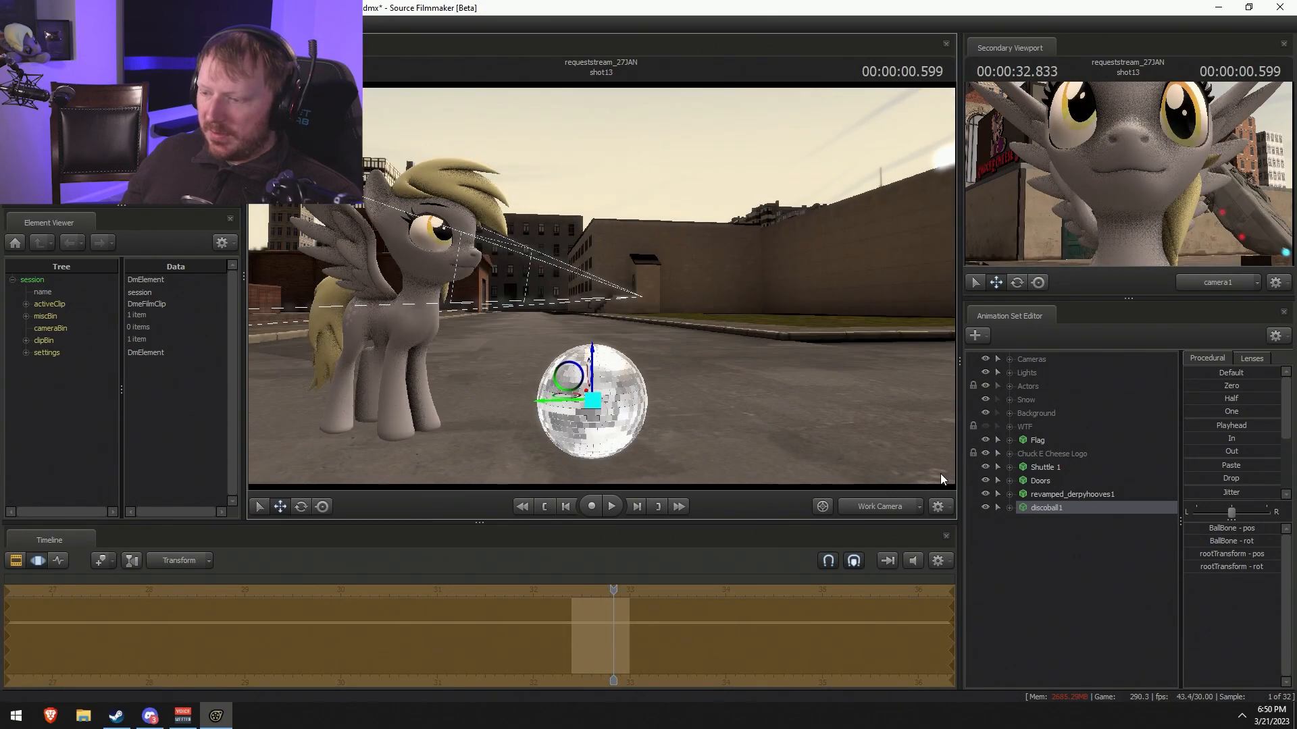
- Add a scale control to the disco ball's BallBone and enlarge the ball to roughly twice its size
{"action": "left_click", "coordinate": [1003, 507]}
{"action": "left_click", "coordinate": [1023, 535]}
{"action": "key", "text": "s"}
{"action": "left_click_drag", "start_coordinate": [810, 406], "coordinate": [777, 432]}
{"action": "left_click", "coordinate": [1076, 550]}
{"action": "right_click", "coordinate": [1075, 547]}
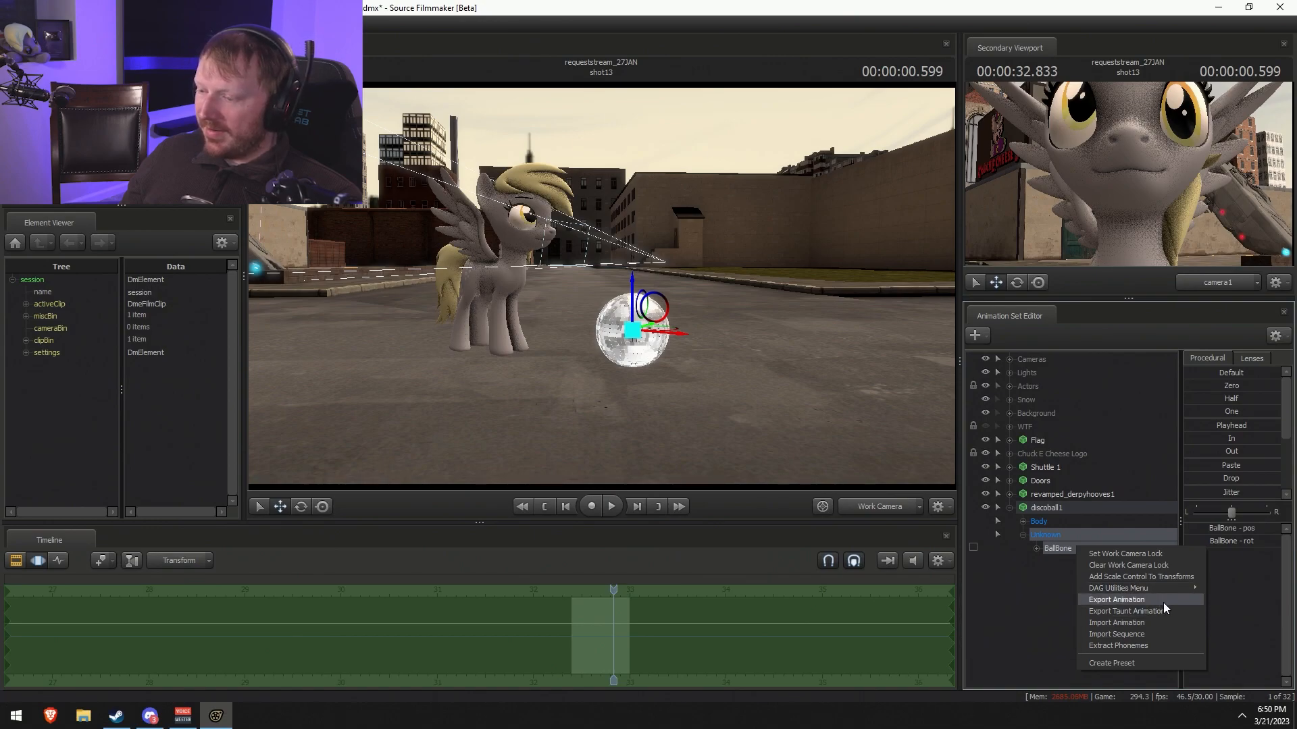
{"action": "left_click", "coordinate": [1141, 576]}
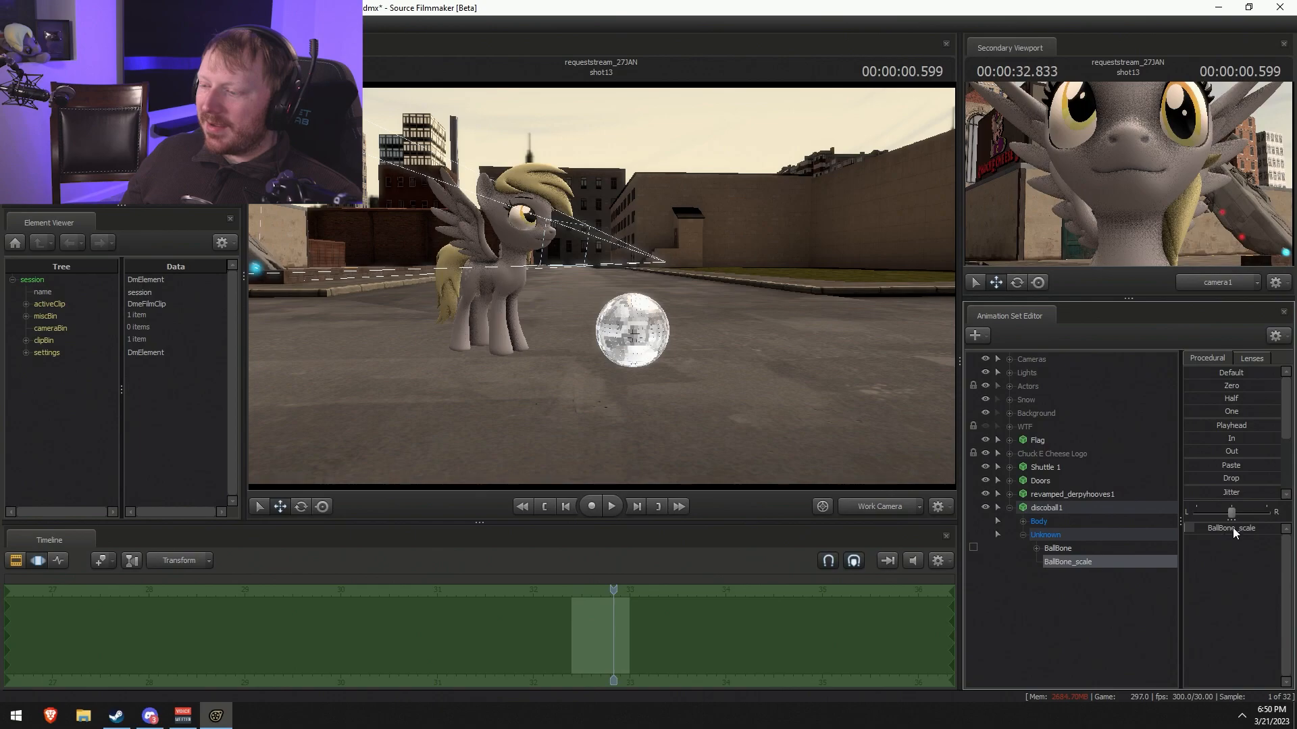
{"action": "left_click_drag", "start_coordinate": [1213, 528], "coordinate": [1247, 528]}
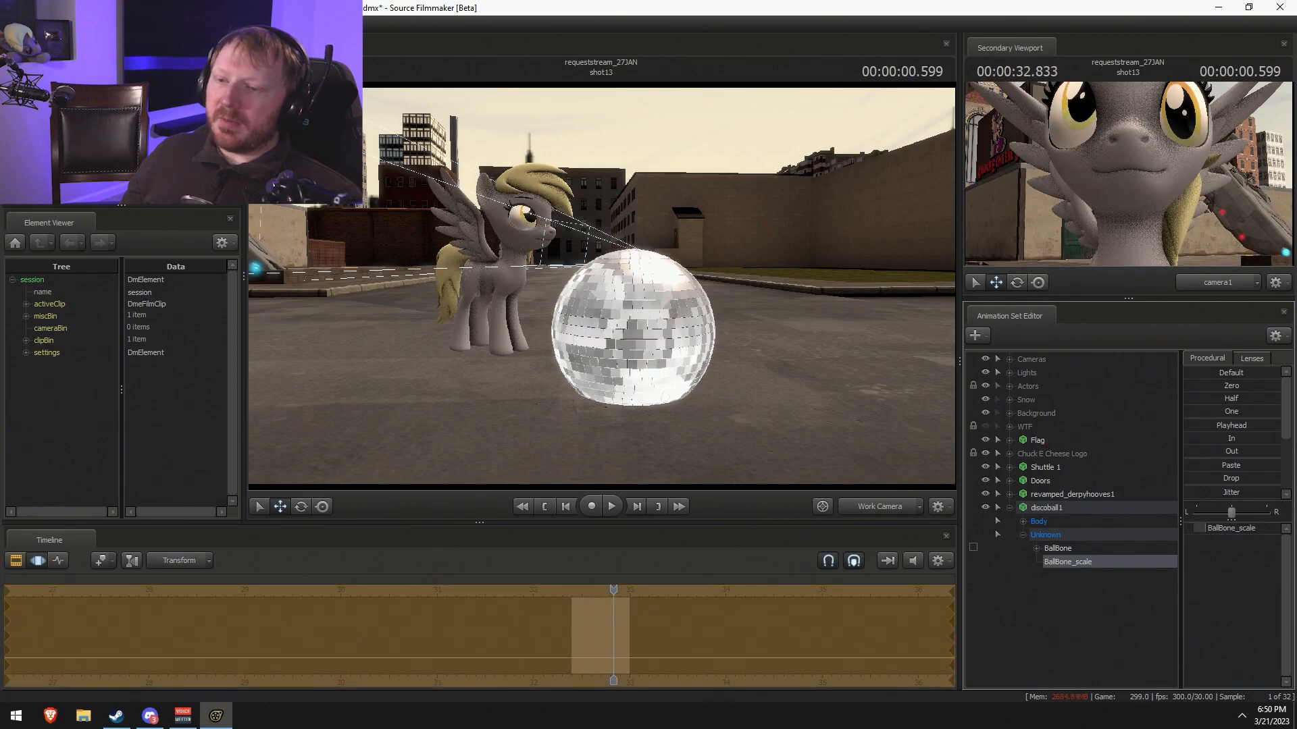
- Select the whole discoball1 set and raise the enlarged ball to sit on the street surface
{"action": "left_click", "coordinate": [1115, 512]}
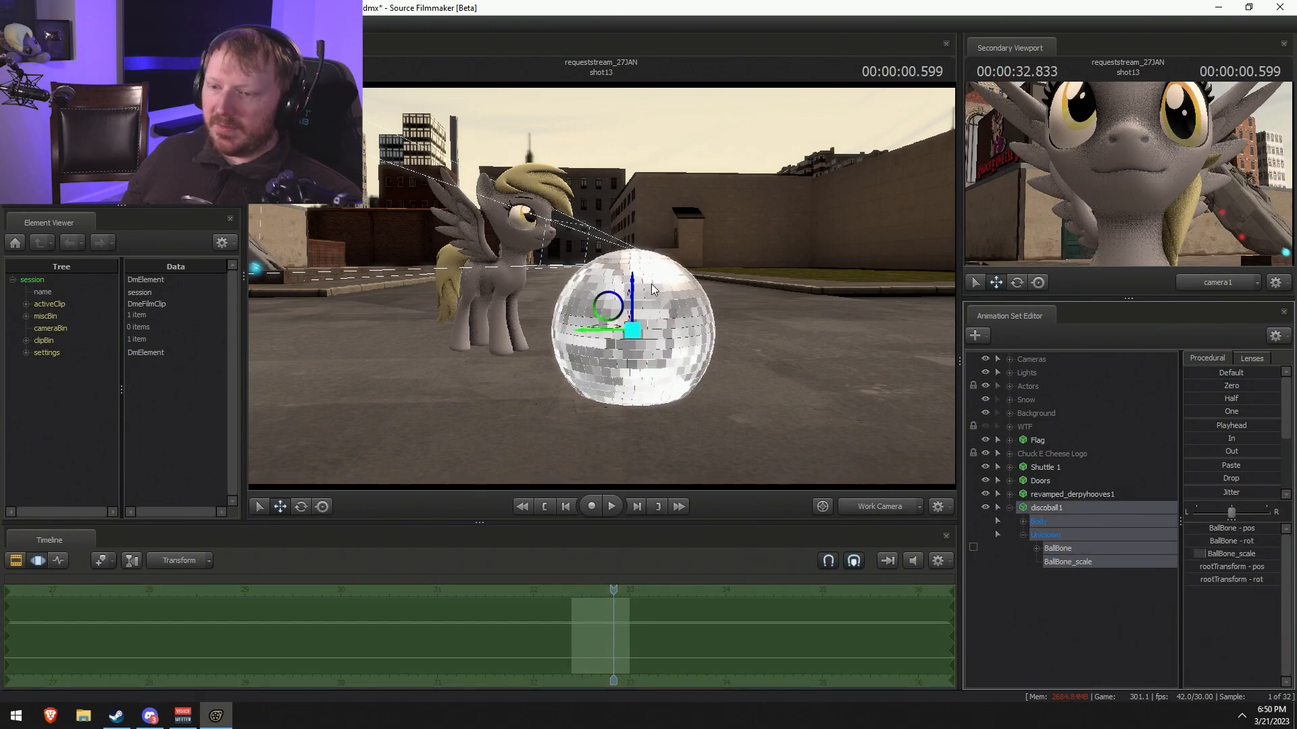
{"action": "left_click_drag", "start_coordinate": [636, 283], "coordinate": [600, 287]}
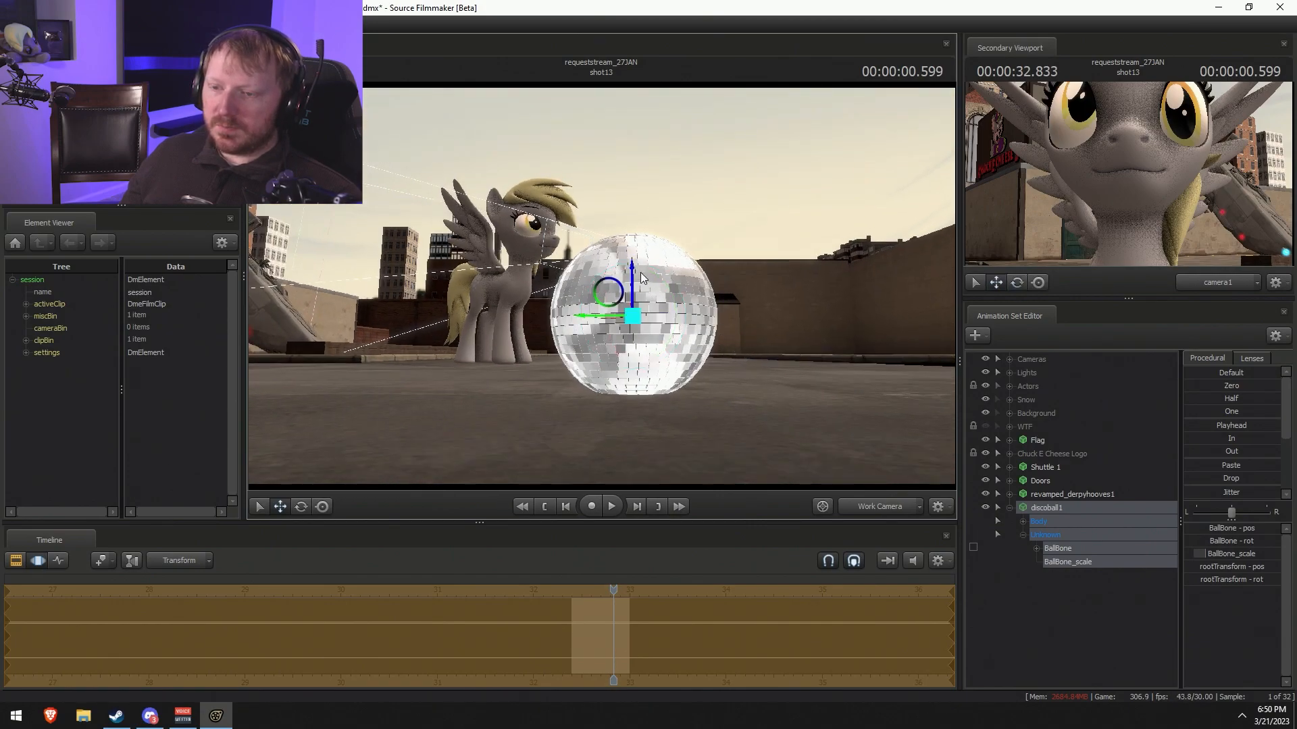
{"action": "left_click_drag", "start_coordinate": [640, 273], "coordinate": [659, 268]}
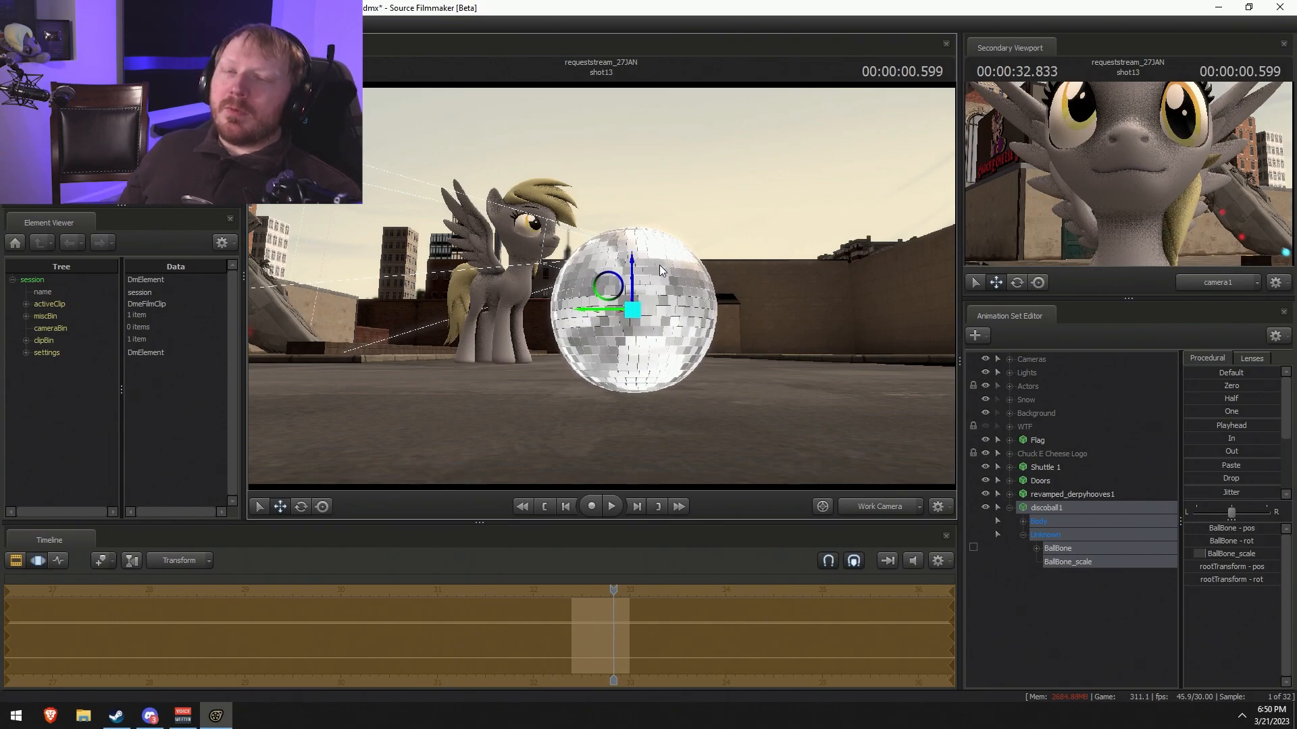
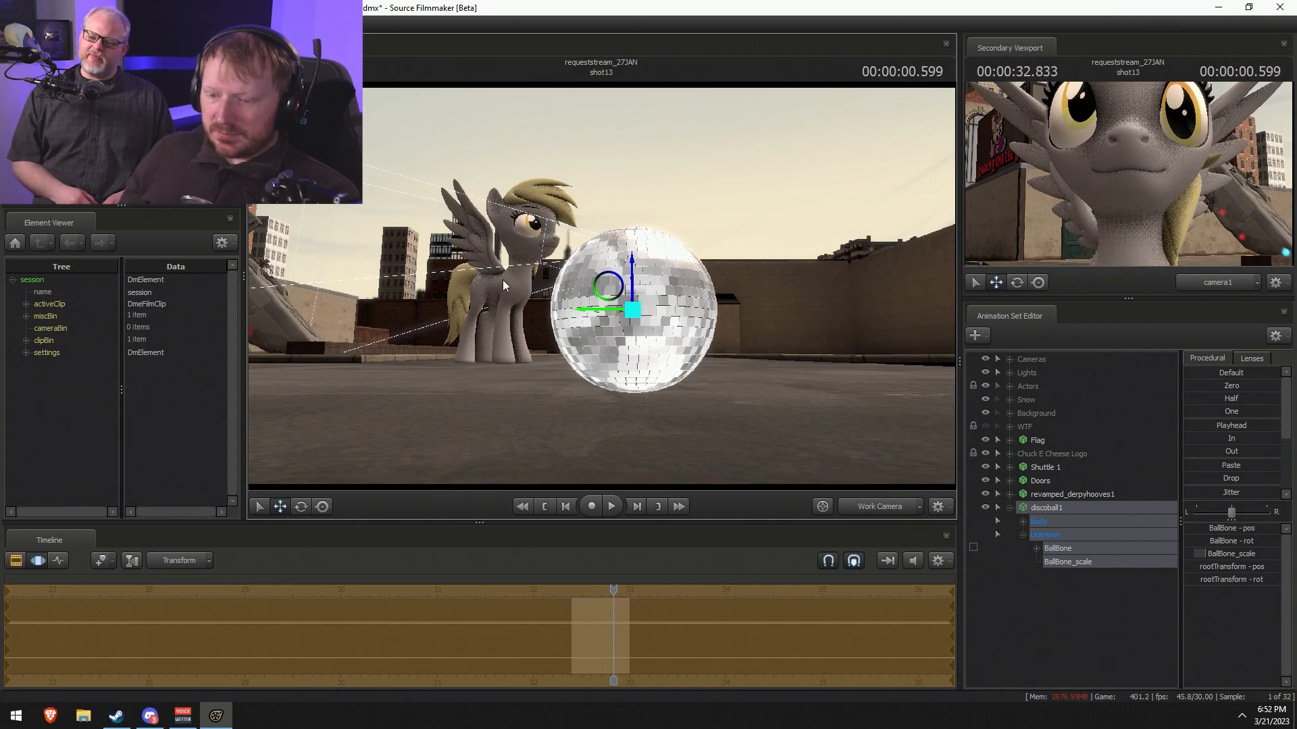
- Return to the clip editor, set the playhead to about 32.63 s in shot13, and frame Derpy with the ball
{"action": "scroll", "coordinate": [578, 613], "scroll_direction": "up", "scroll_amount": 10}
{"action": "key", "text": "F2"}
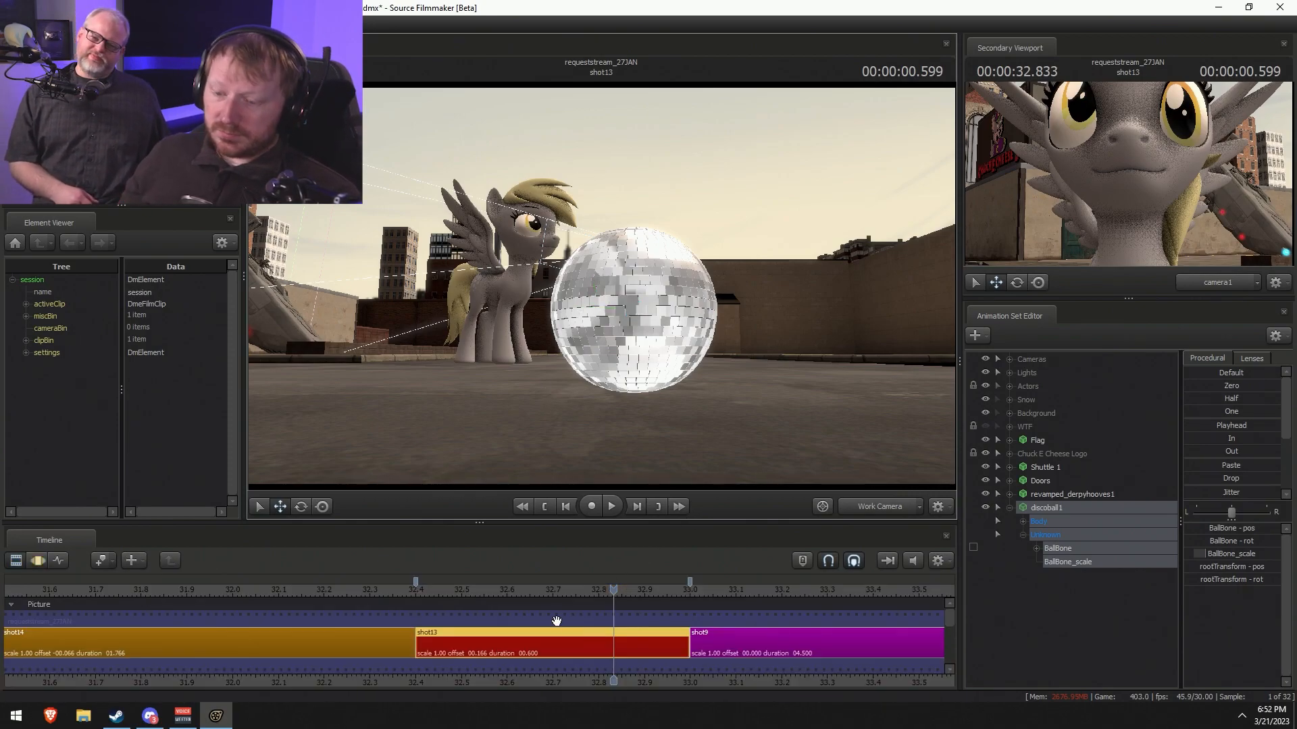
{"action": "left_click", "coordinate": [524, 591]}
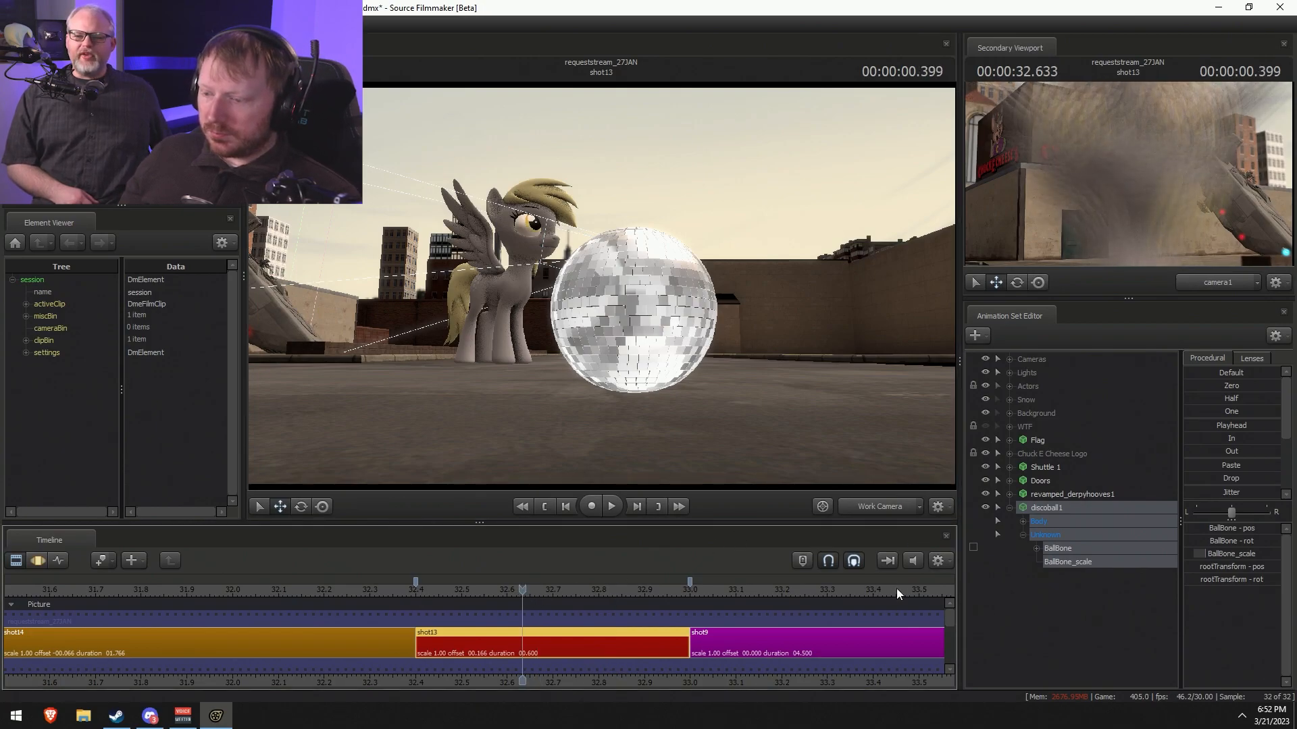
{"action": "left_click_drag", "start_coordinate": [627, 291], "coordinate": [723, 304]}
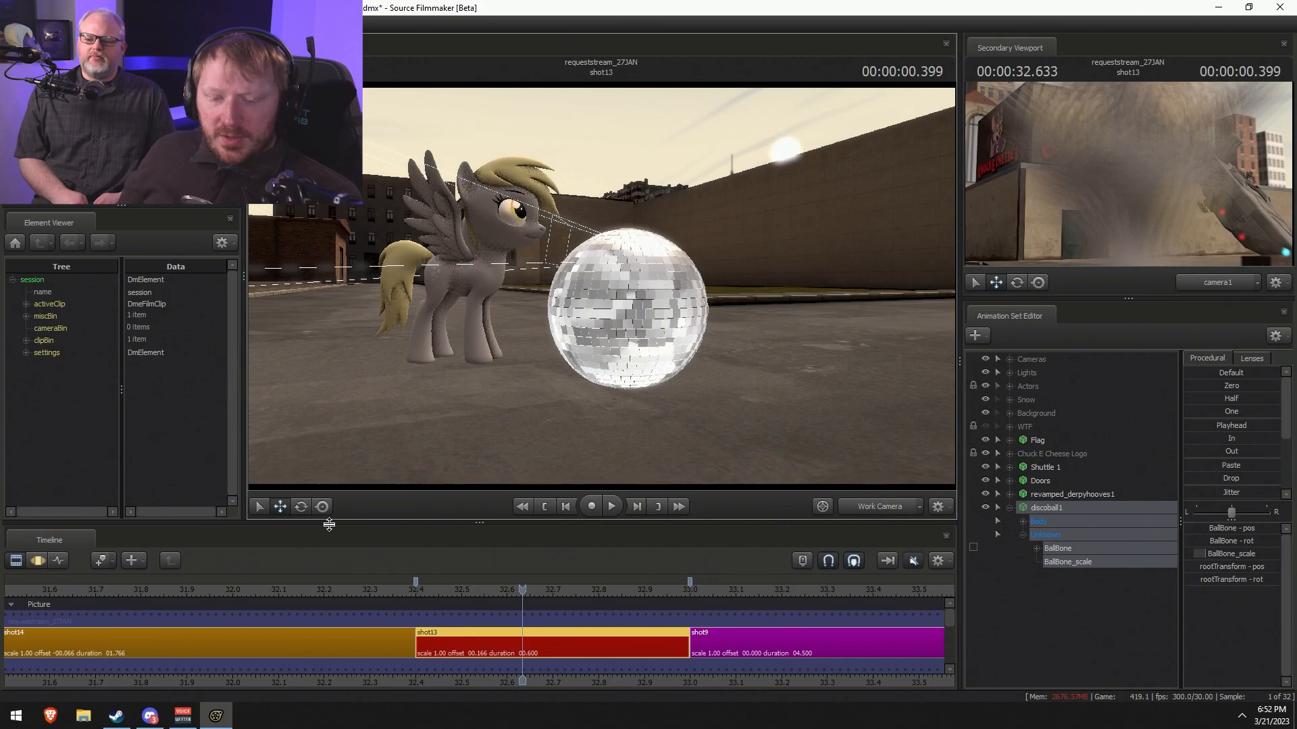
- Switch to the Brave browser, examine the Shields tracker and ad blocking controls for YouTube, and close the browser
{"action": "left_click", "coordinate": [50, 715]}
{"action": "key", "text": "ctrl+t"}
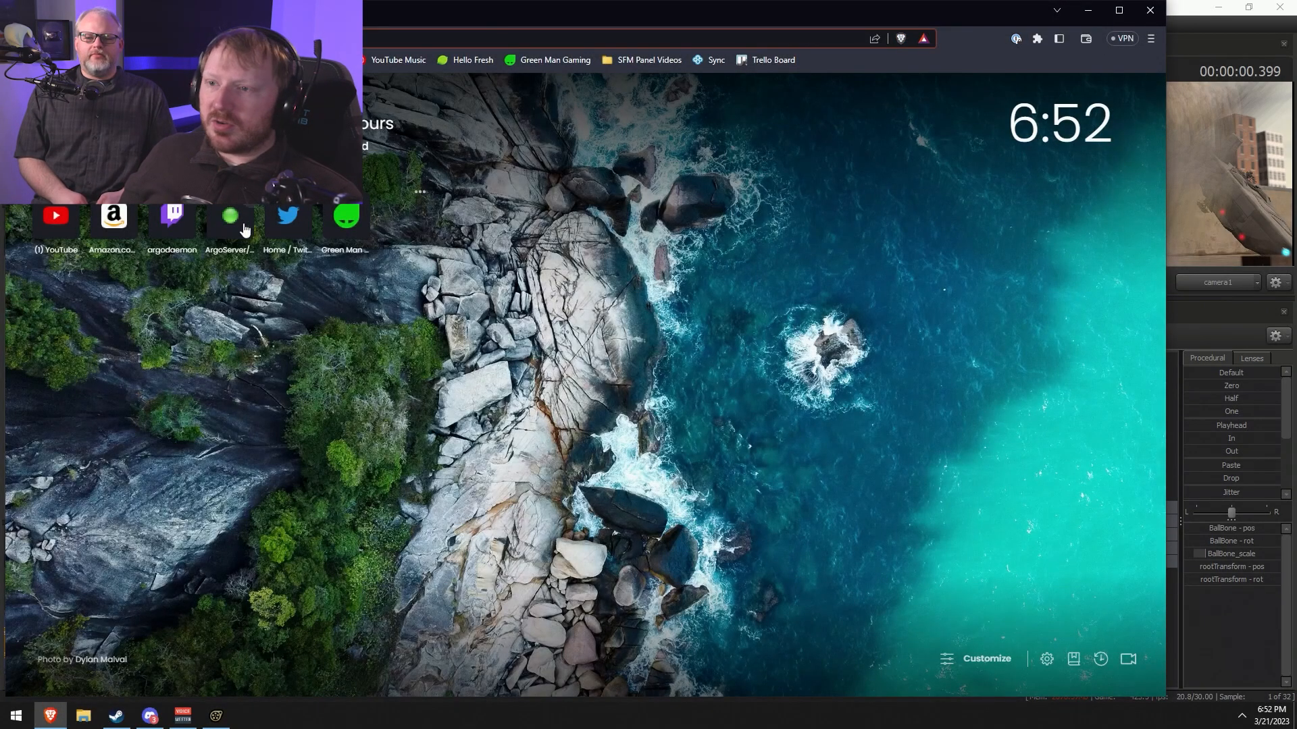
{"action": "left_click_drag", "start_coordinate": [706, 13], "coordinate": [1052, 254]}
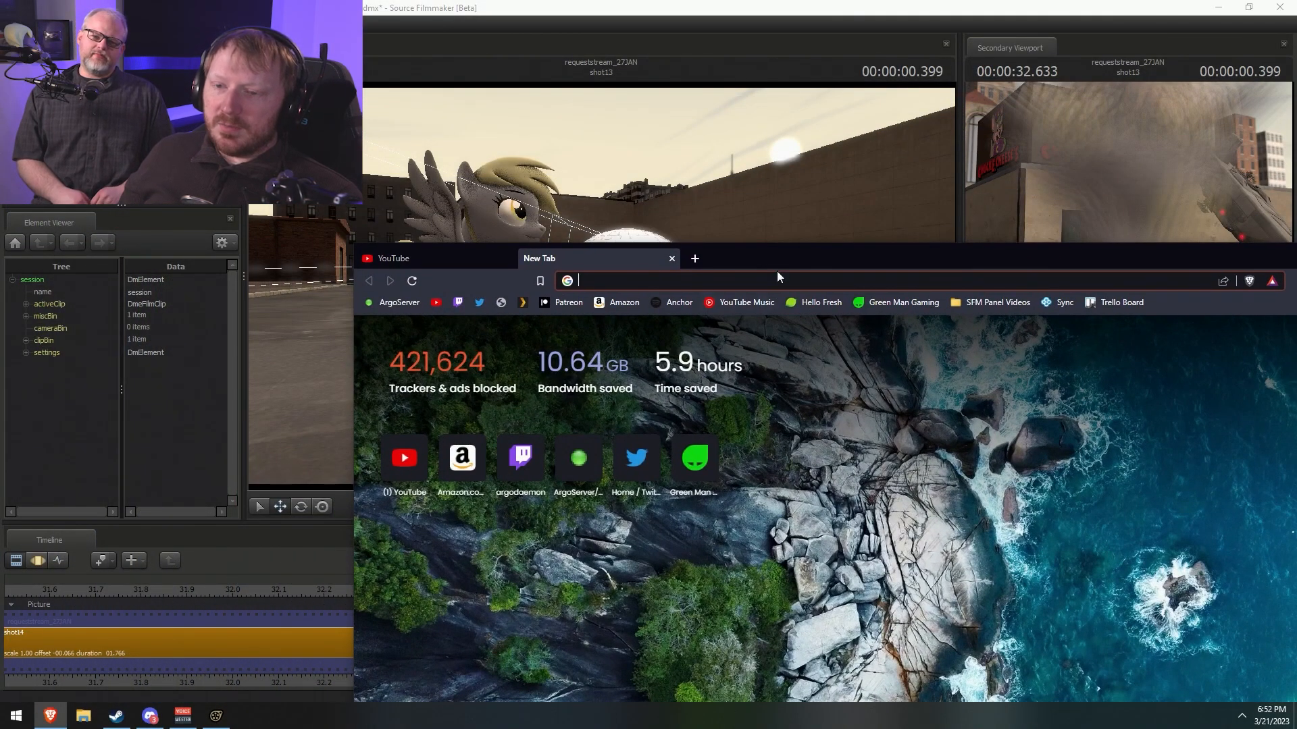
{"action": "left_click", "coordinate": [457, 262]}
{"action": "left_click_drag", "start_coordinate": [759, 254], "coordinate": [391, 256]}
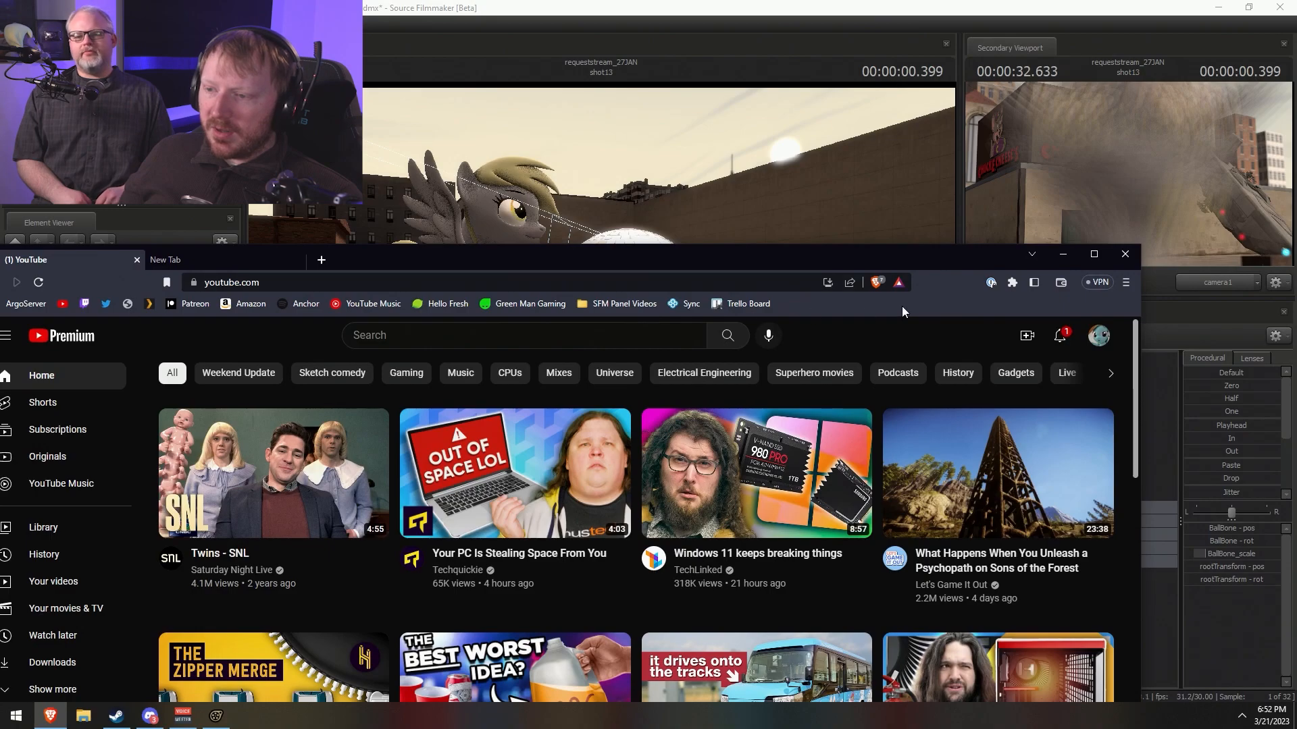
{"action": "left_click", "coordinate": [878, 284]}
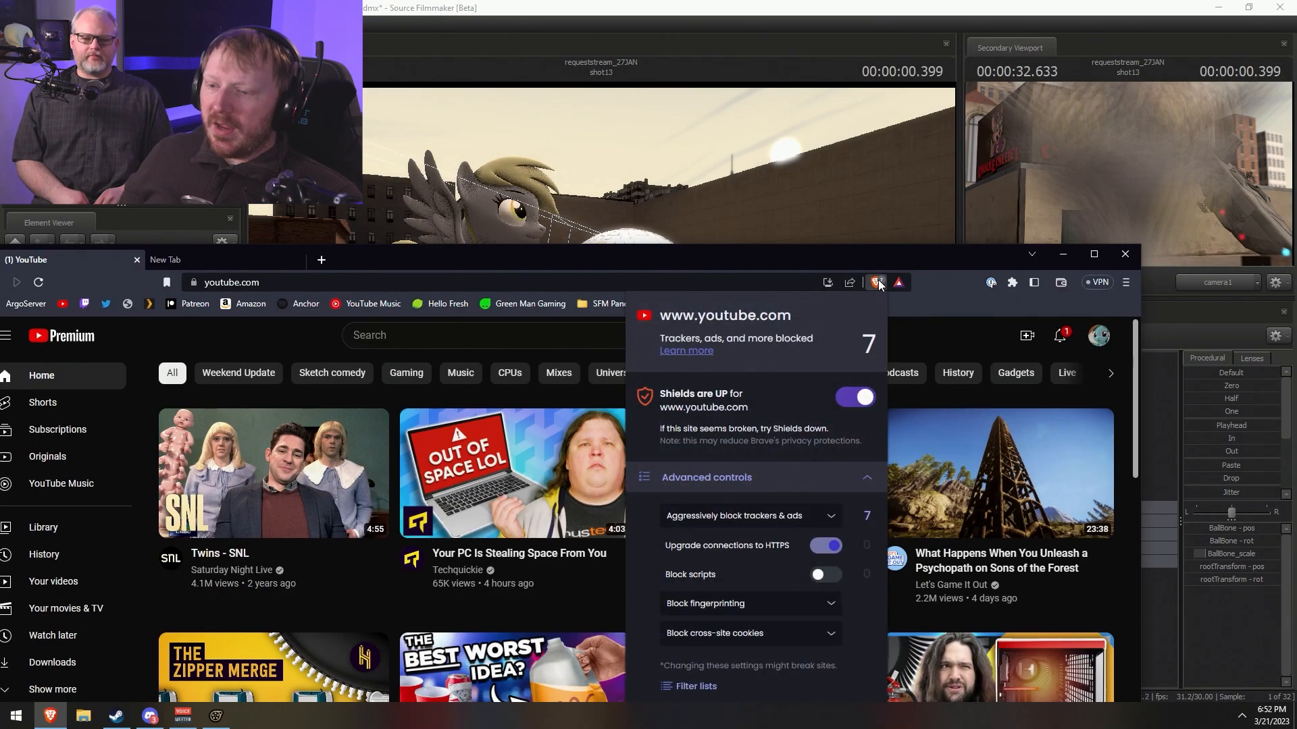
{"action": "left_click_drag", "start_coordinate": [917, 265], "coordinate": [935, 109]}
{"action": "left_click", "coordinate": [895, 126]}
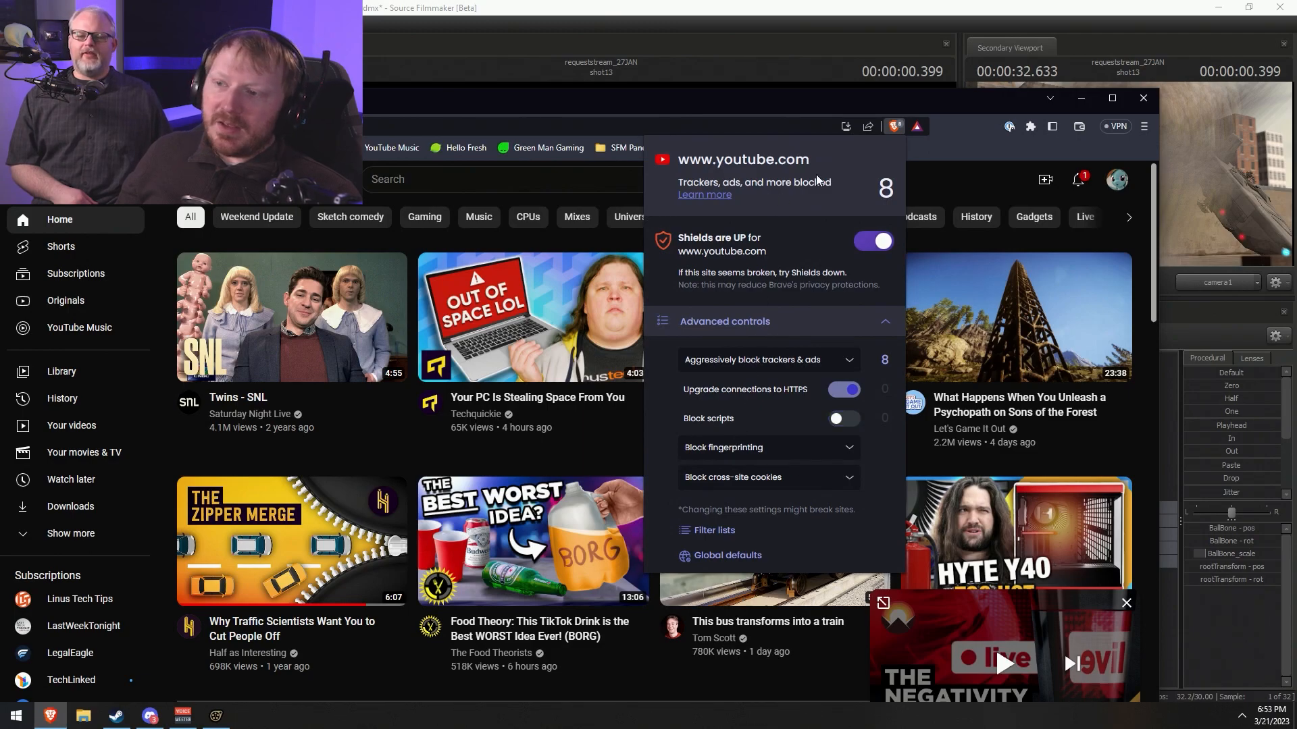
{"action": "left_click", "coordinate": [893, 128]}
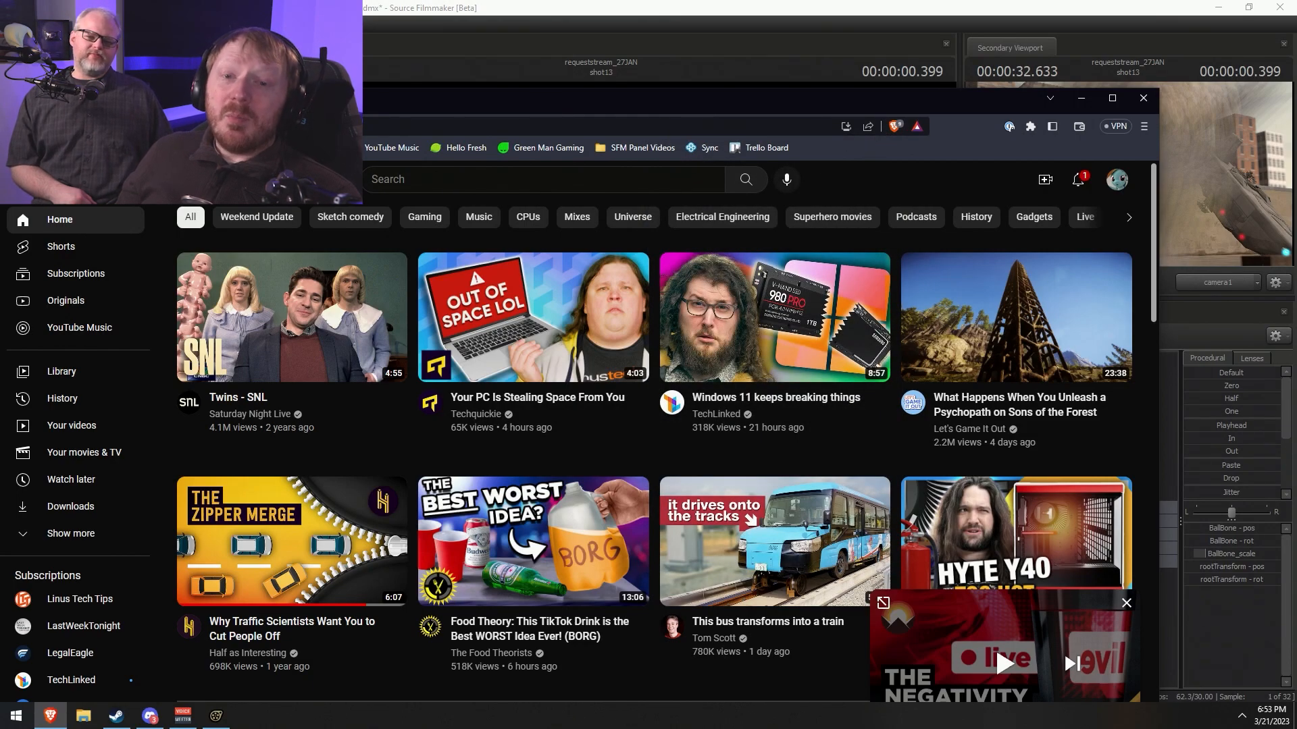
{"action": "key", "text": "ctrl+t"}
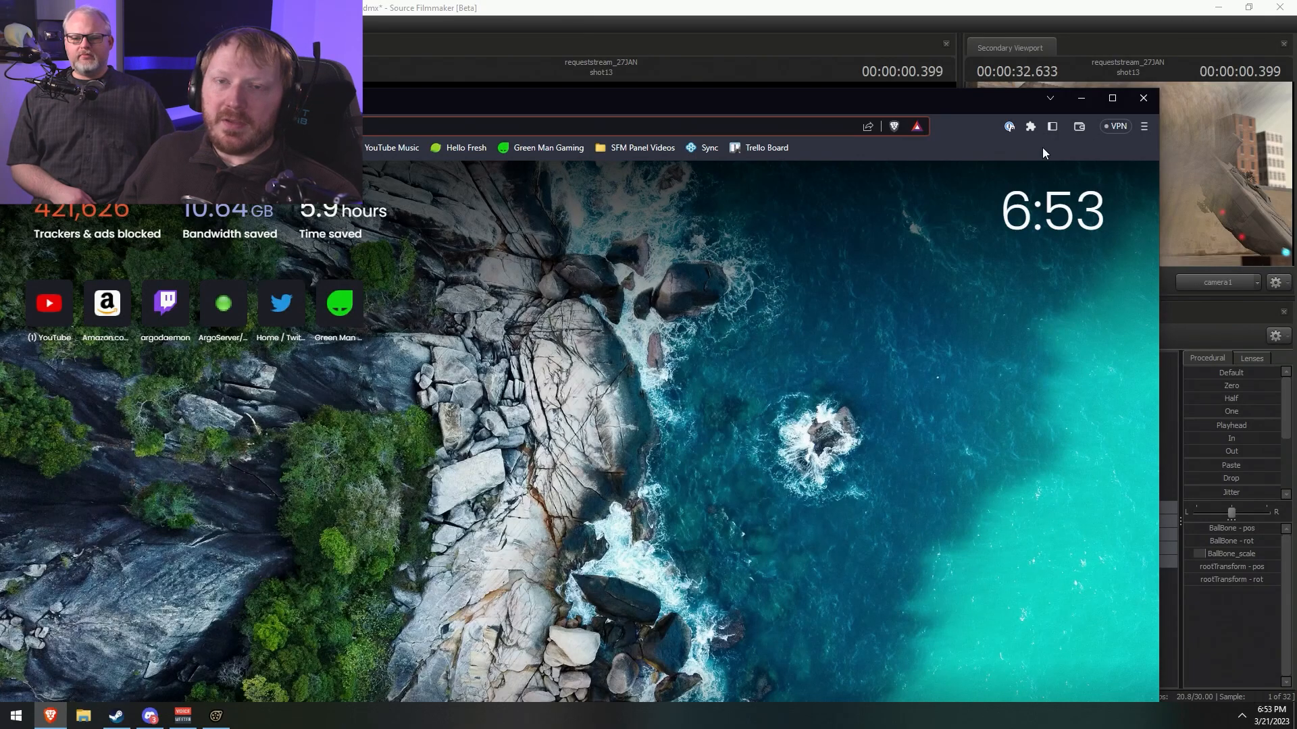
{"action": "left_click", "coordinate": [1144, 100]}
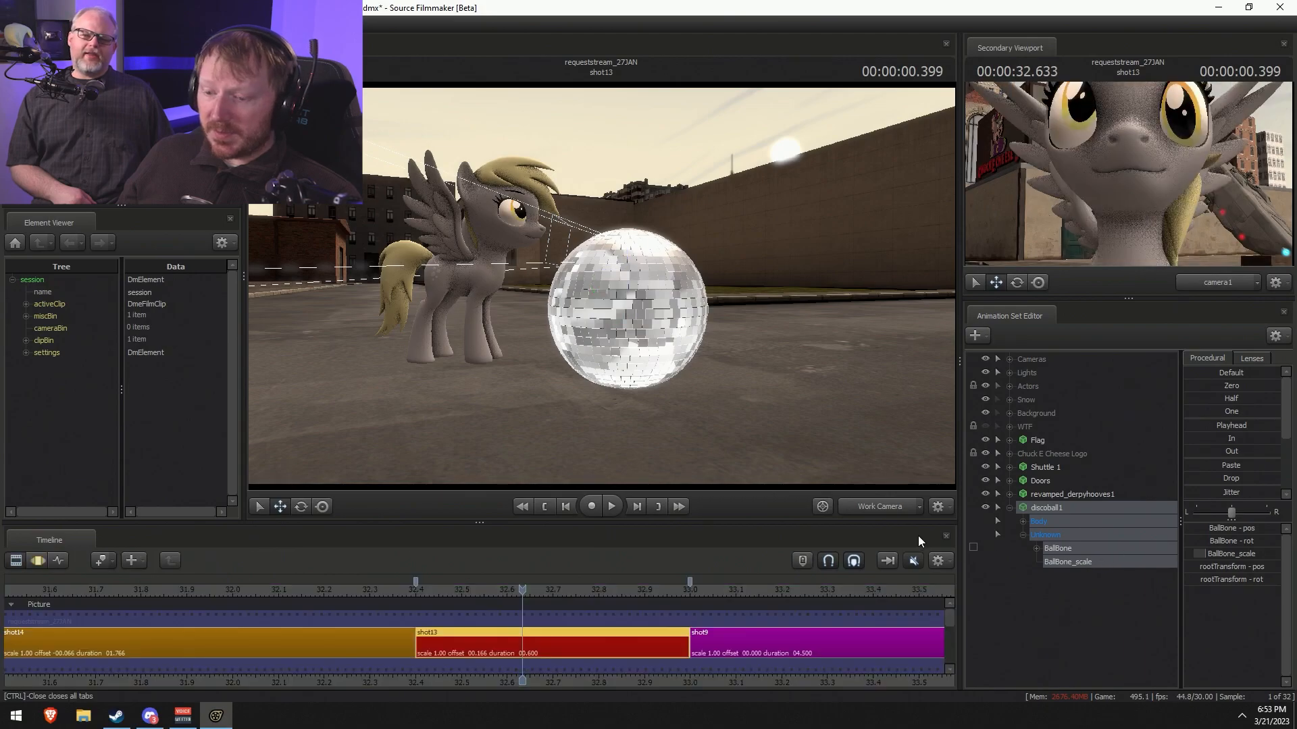
- In the motion editor, lock Derpy's rootTransform to the disco ball's BallBone and zero it so she snaps onto the ball
{"action": "key", "text": "F3"}
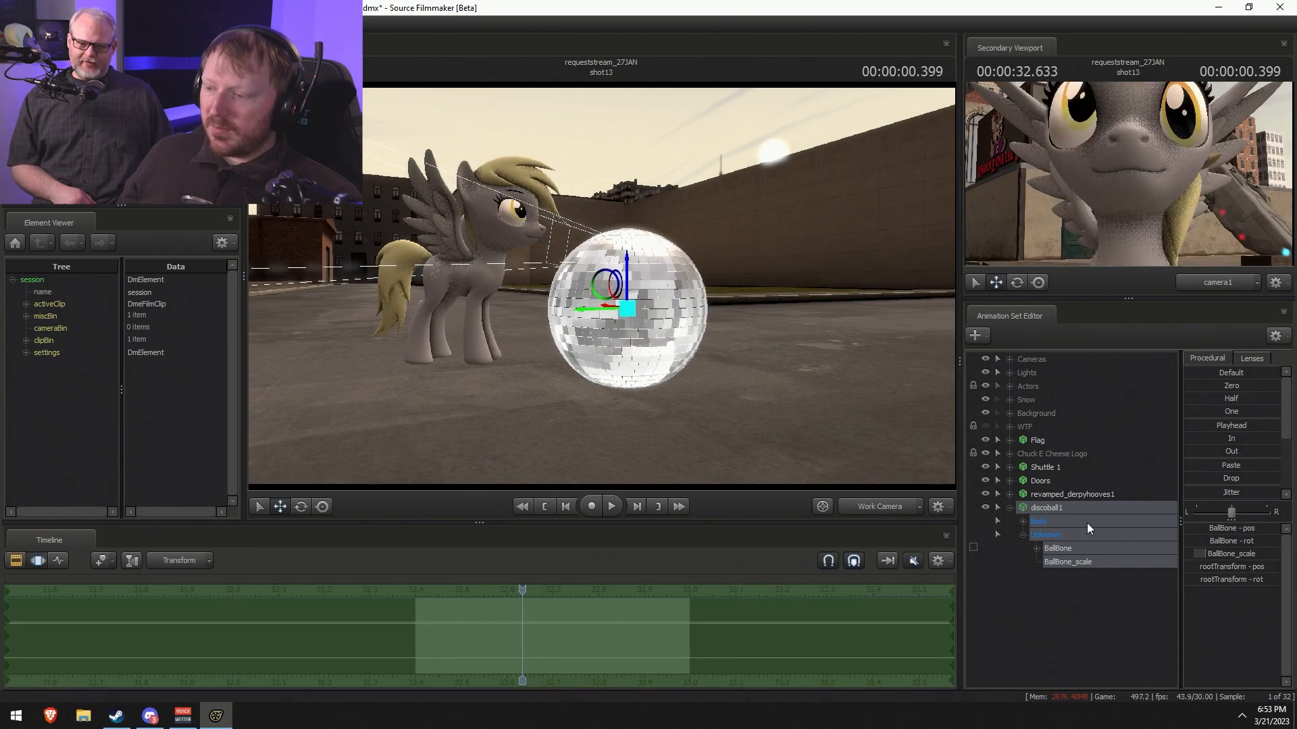
{"action": "left_click", "coordinate": [1043, 548]}
{"action": "left_click", "coordinate": [1009, 494]}
{"action": "left_click", "coordinate": [1047, 495]}
{"action": "key", "text": "a"}
{"action": "left_click_drag", "start_coordinate": [547, 346], "coordinate": [539, 370]}
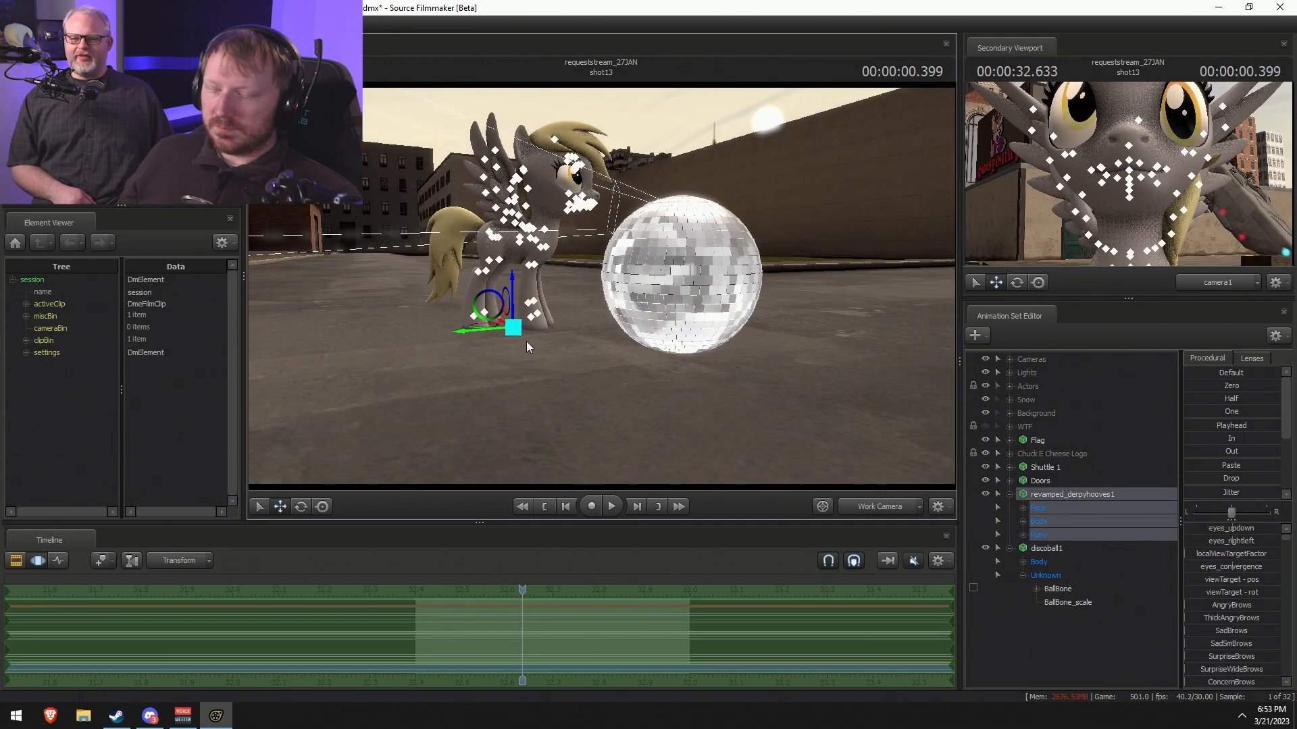
{"action": "left_click", "coordinate": [1023, 522]}
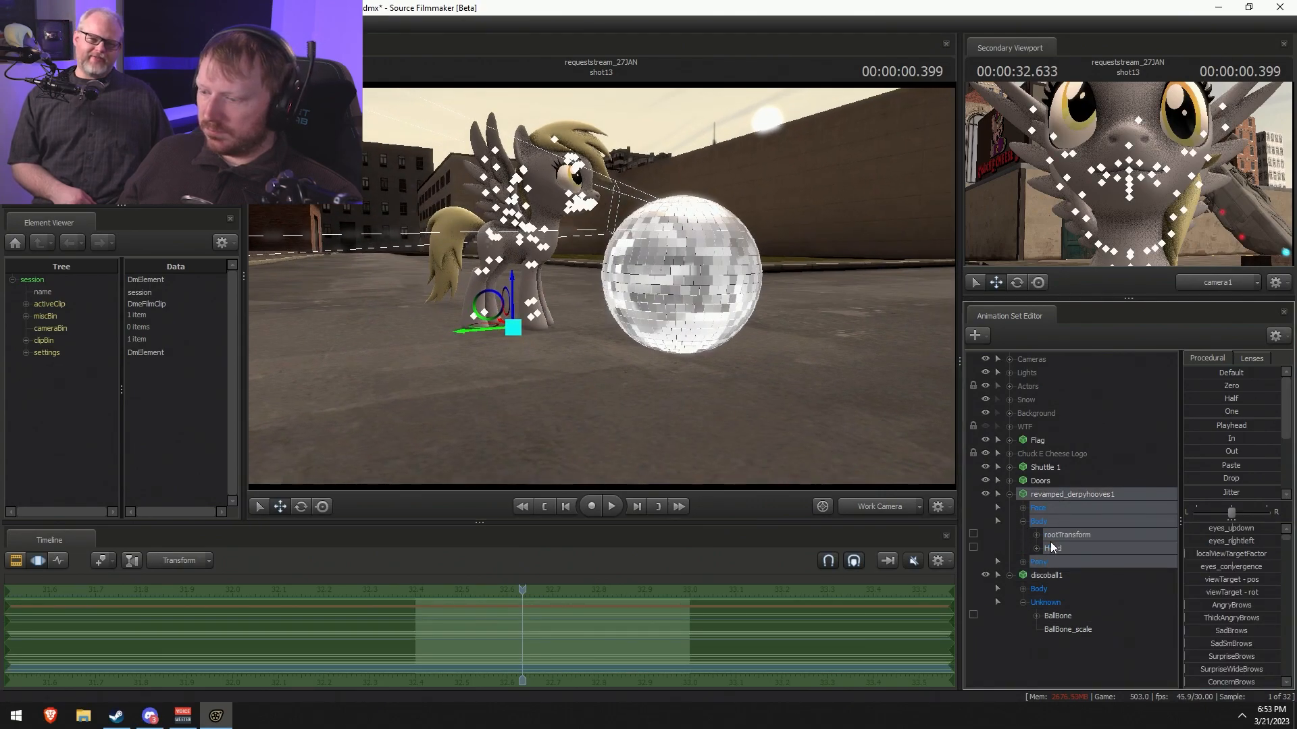
{"action": "left_click", "coordinate": [1023, 589]}
{"action": "left_click", "coordinate": [1057, 538]}
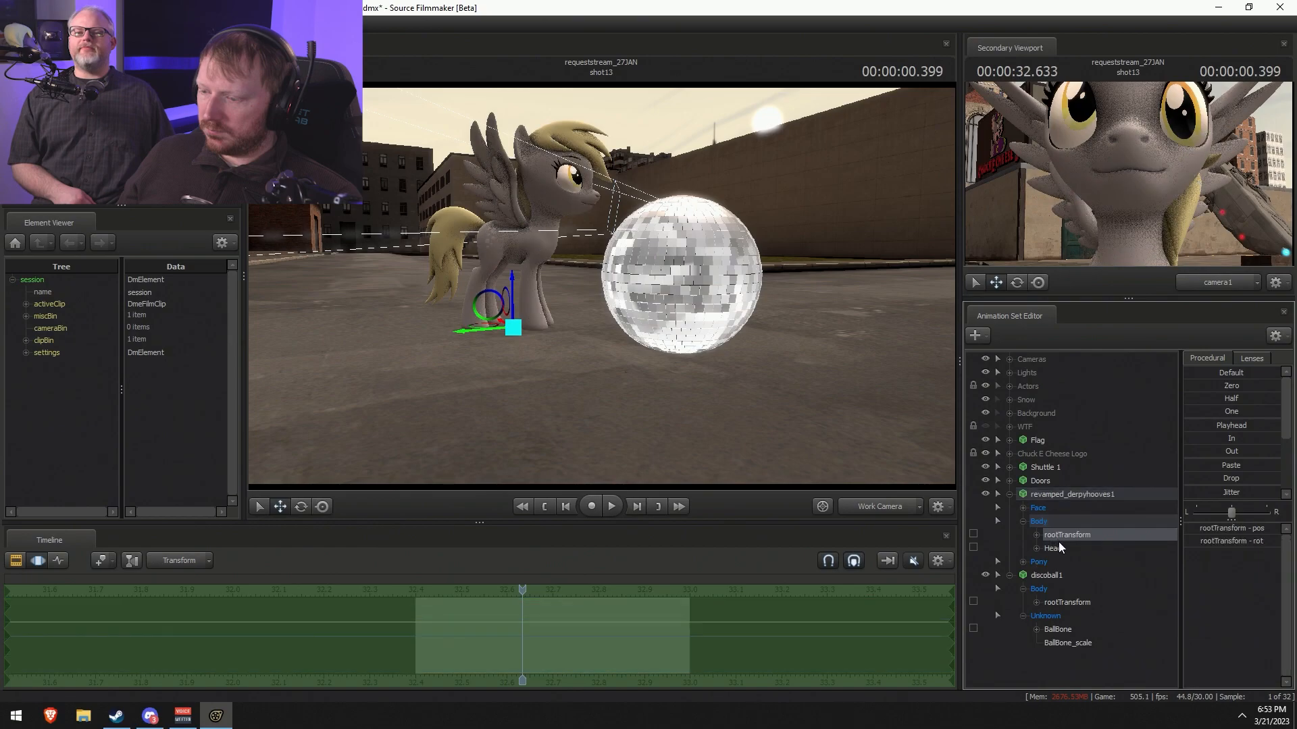
{"action": "left_click", "coordinate": [1080, 636]}
{"action": "left_click", "coordinate": [1083, 536]}
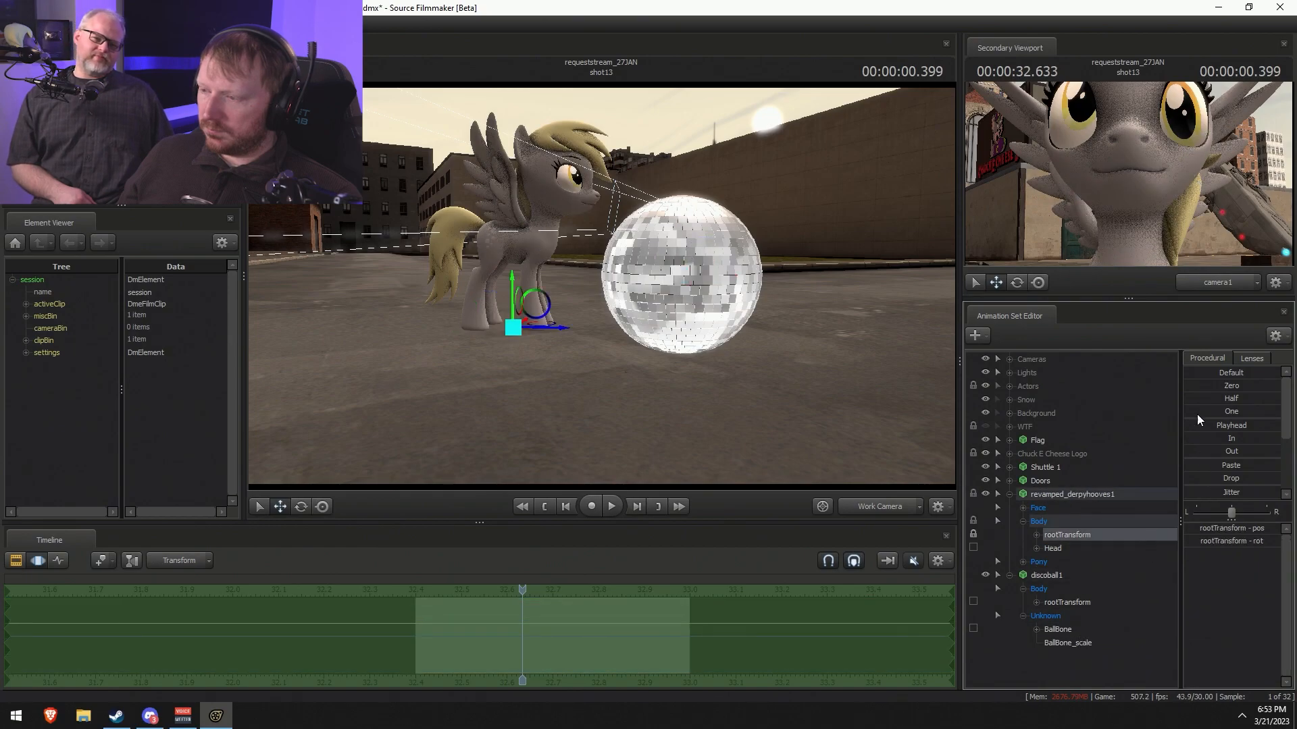
{"action": "left_click", "coordinate": [1193, 385]}
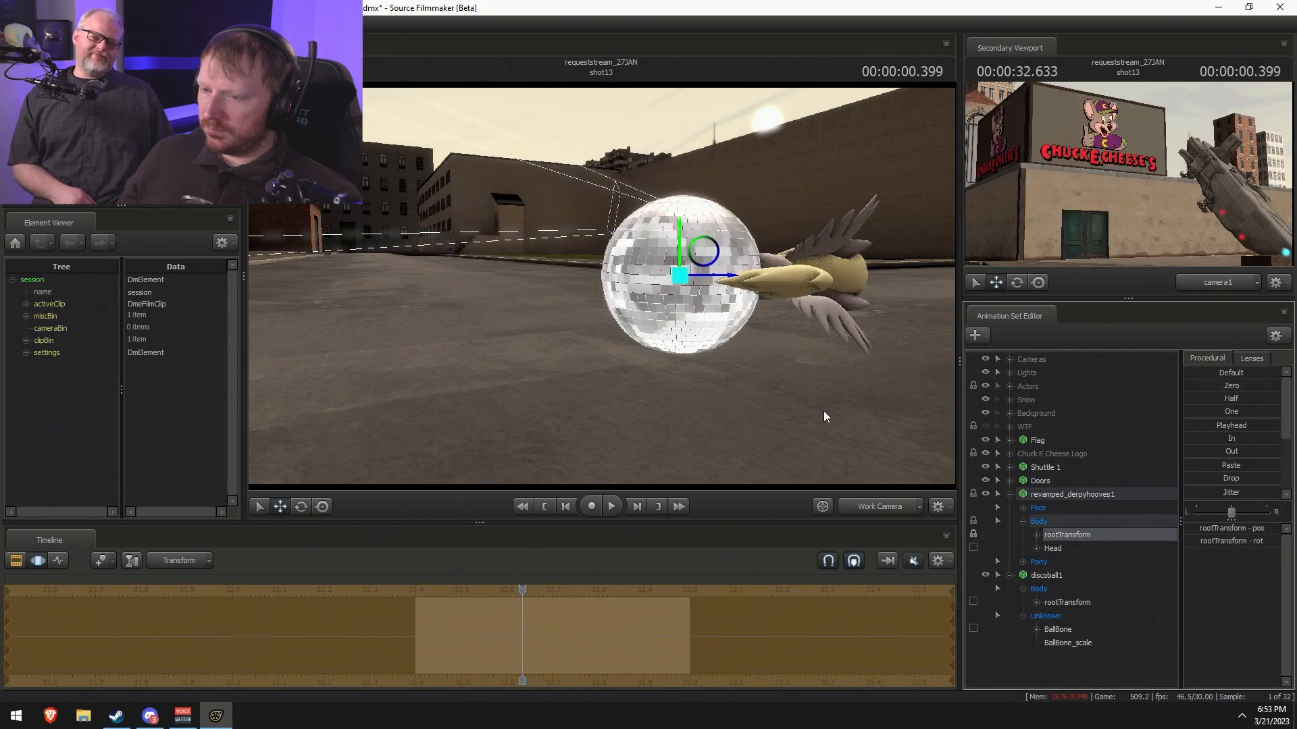
- Rotate Derpy's rootTransform by entering a rotation of 90 degrees
{"action": "left_click_drag", "start_coordinate": [825, 397], "coordinate": [772, 399], "text": "alt"}
{"action": "key", "text": "e"}
{"action": "double_click", "coordinate": [1258, 543]}
{"action": "type", "text": "90"}
{"action": "key", "text": "Return"}
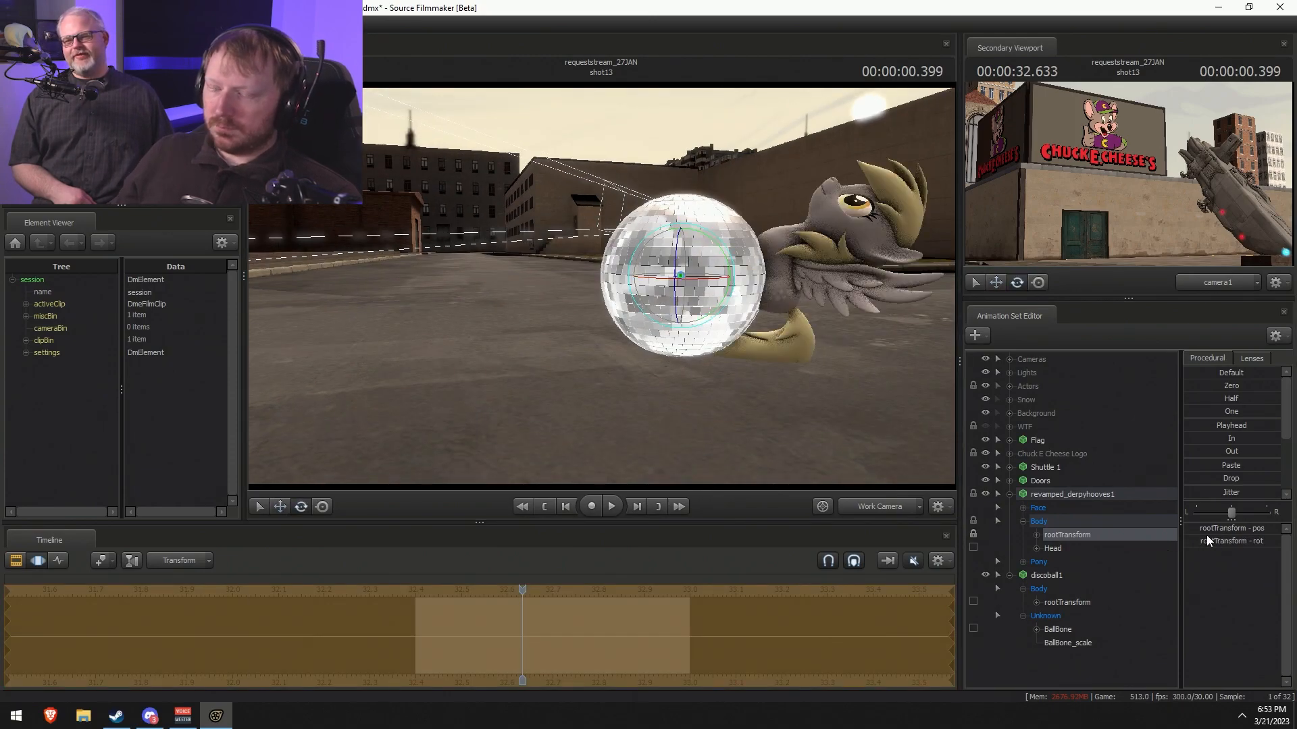
{"action": "mouse_move", "coordinate": [708, 395]}
{"action": "left_mouse_down", "text": "alt"}
{"action": "mouse_move", "coordinate": [665, 433]}
{"action": "mouse_move", "coordinate": [679, 490]}
{"action": "mouse_move", "coordinate": [716, 393]}
{"action": "left_mouse_up", "text": "alt"}
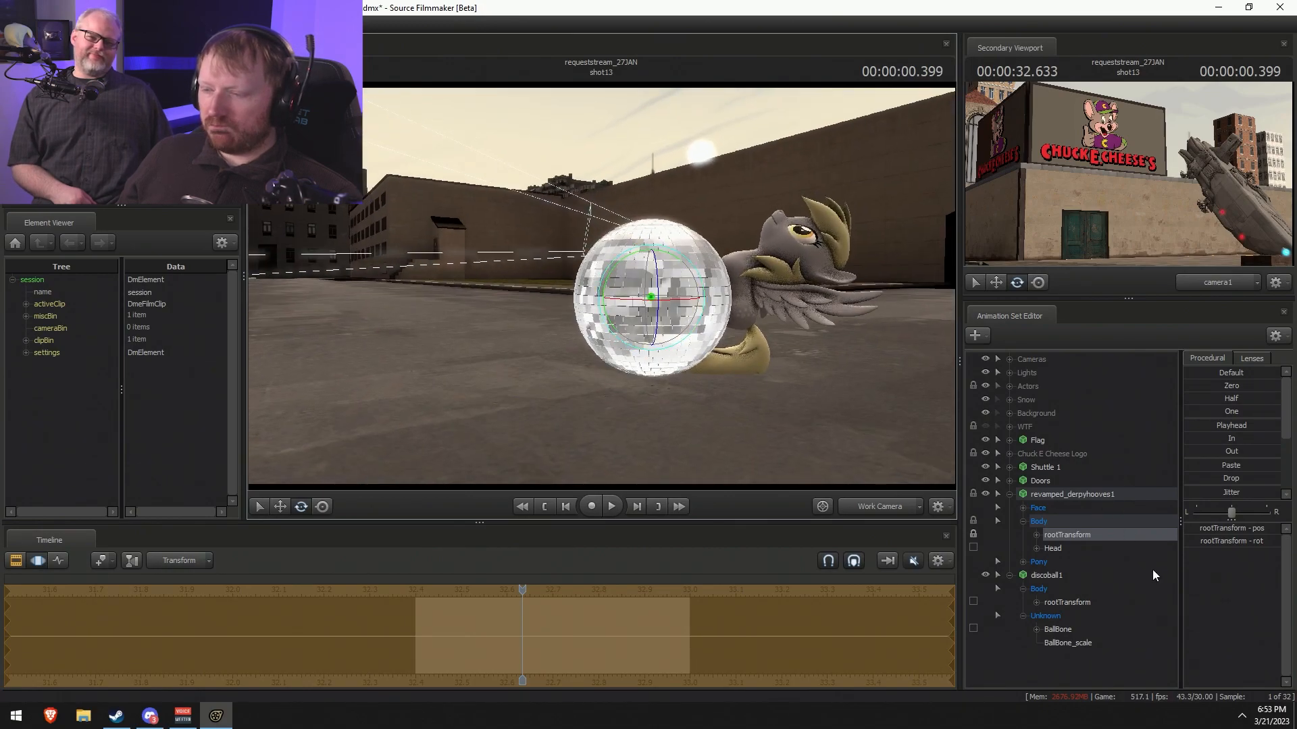
- Ramp the time selection across shot13 and spin the whole discoball1 set at 32.966 s to animate it rolling
{"action": "left_click", "coordinate": [1046, 575]}
{"action": "left_click_drag", "start_coordinate": [668, 641], "coordinate": [399, 630]}
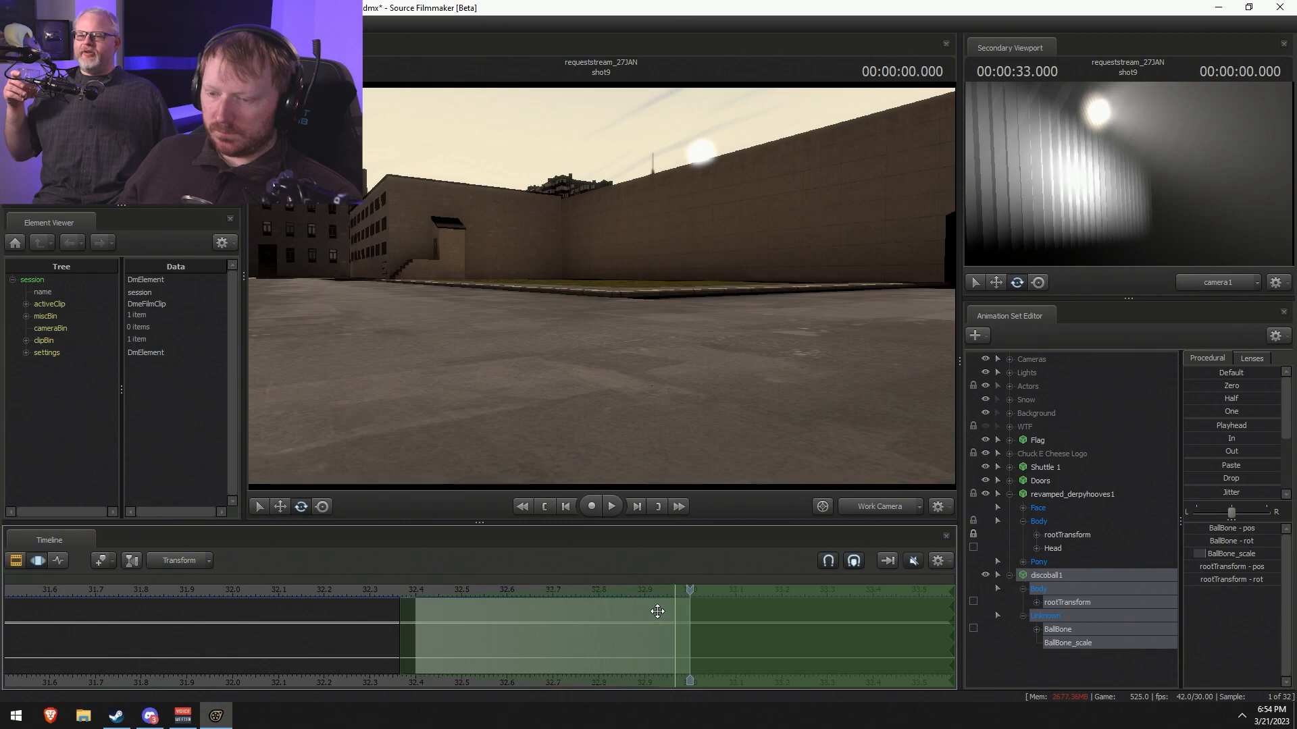
{"action": "left_click_drag", "start_coordinate": [688, 594], "coordinate": [676, 596]}
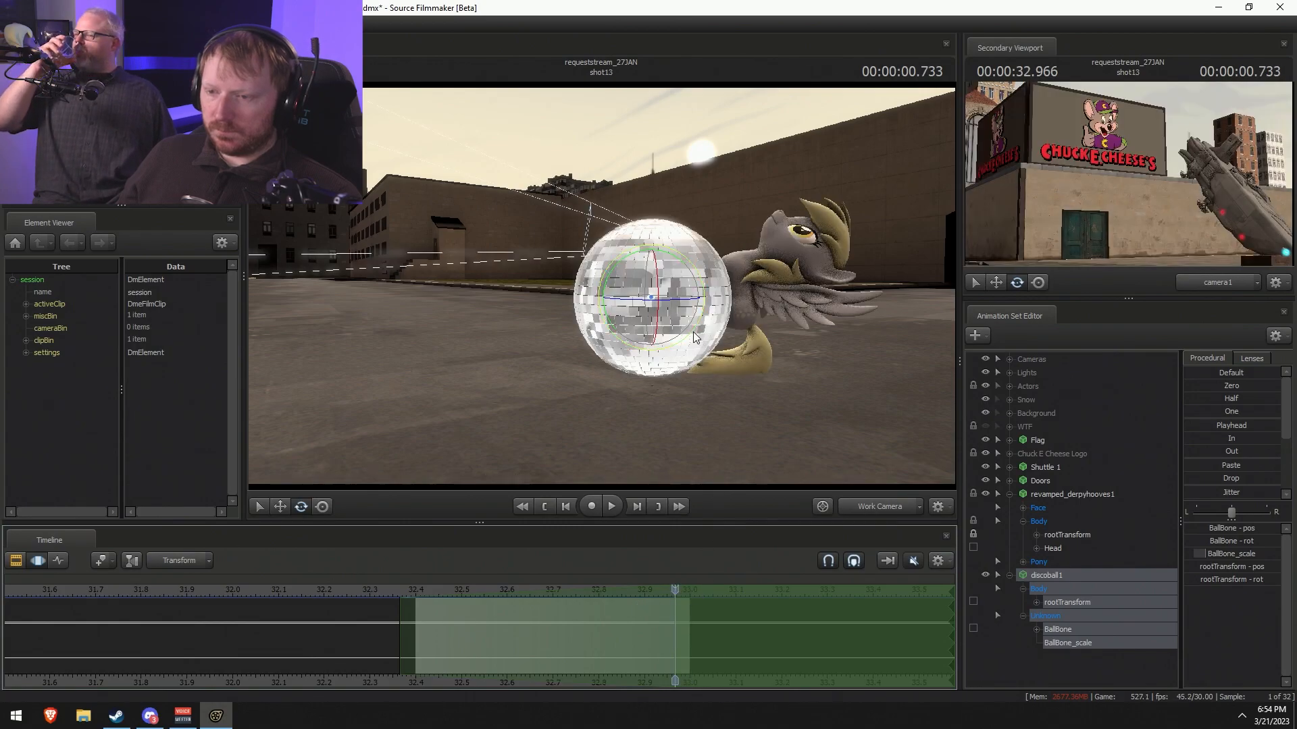
{"action": "left_click_drag", "start_coordinate": [623, 257], "coordinate": [565, 164]}
{"action": "left_click_drag", "start_coordinate": [677, 635], "coordinate": [629, 642]}
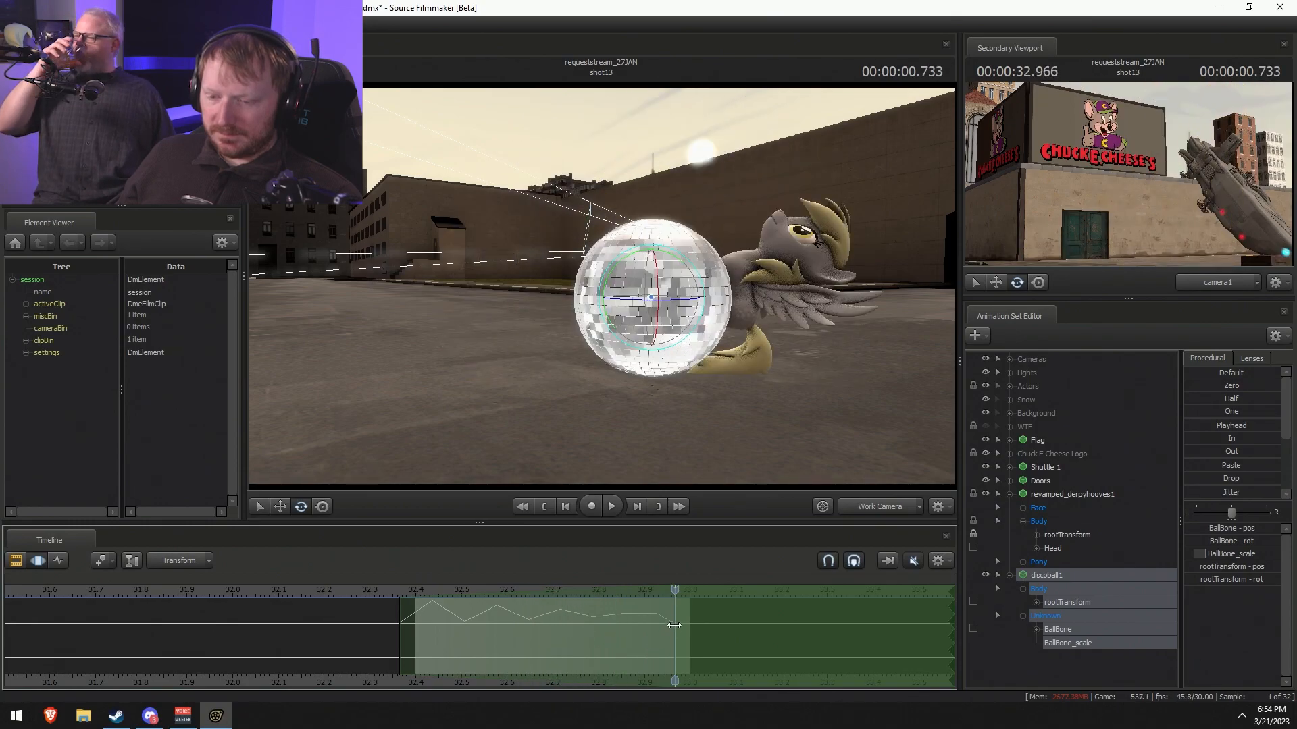
- Move the spinning disco ball far down the street, away from the shot camera, so it travels during shot13
{"action": "left_click_drag", "start_coordinate": [878, 435], "coordinate": [601, 286]}
{"action": "key", "text": "w"}
{"action": "left_click_drag", "start_coordinate": [609, 360], "coordinate": [620, 26]}
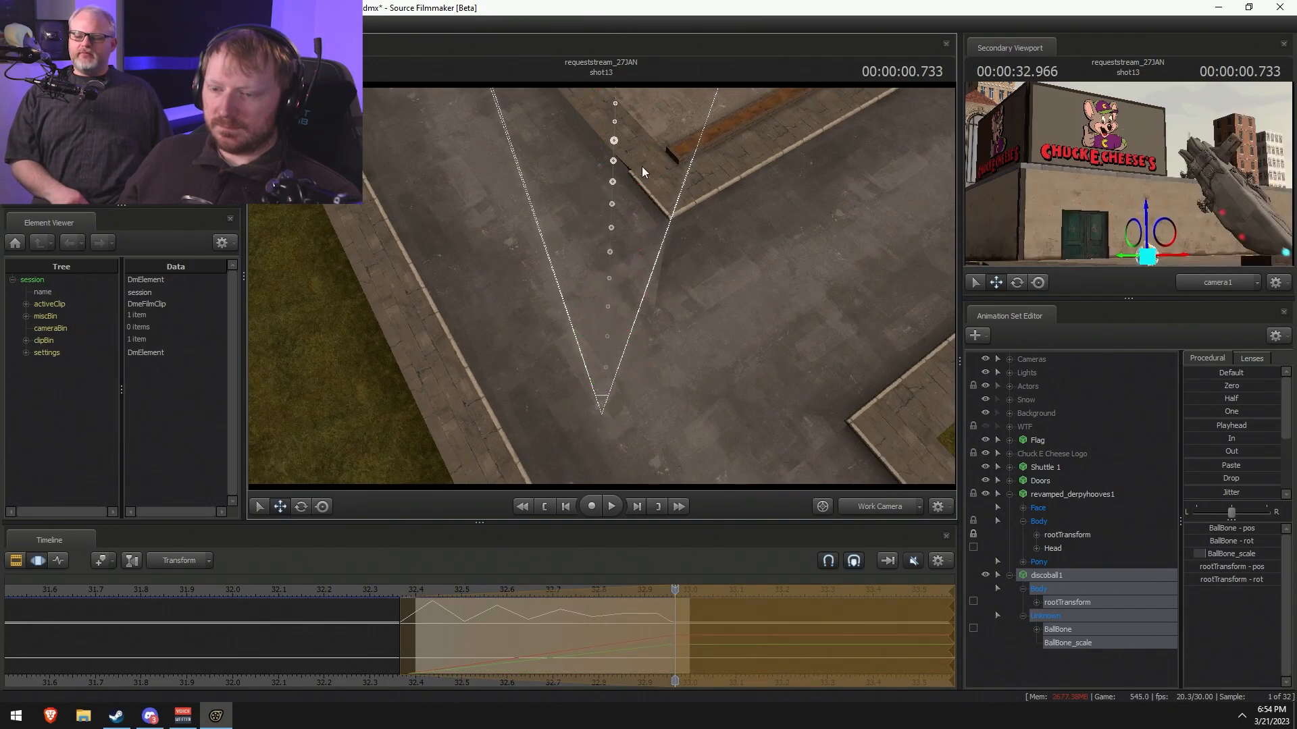
- Frame the disco ball from street level and play back shot13 to check the rolling motion with Derpy attached
{"action": "left_click", "coordinate": [417, 595]}
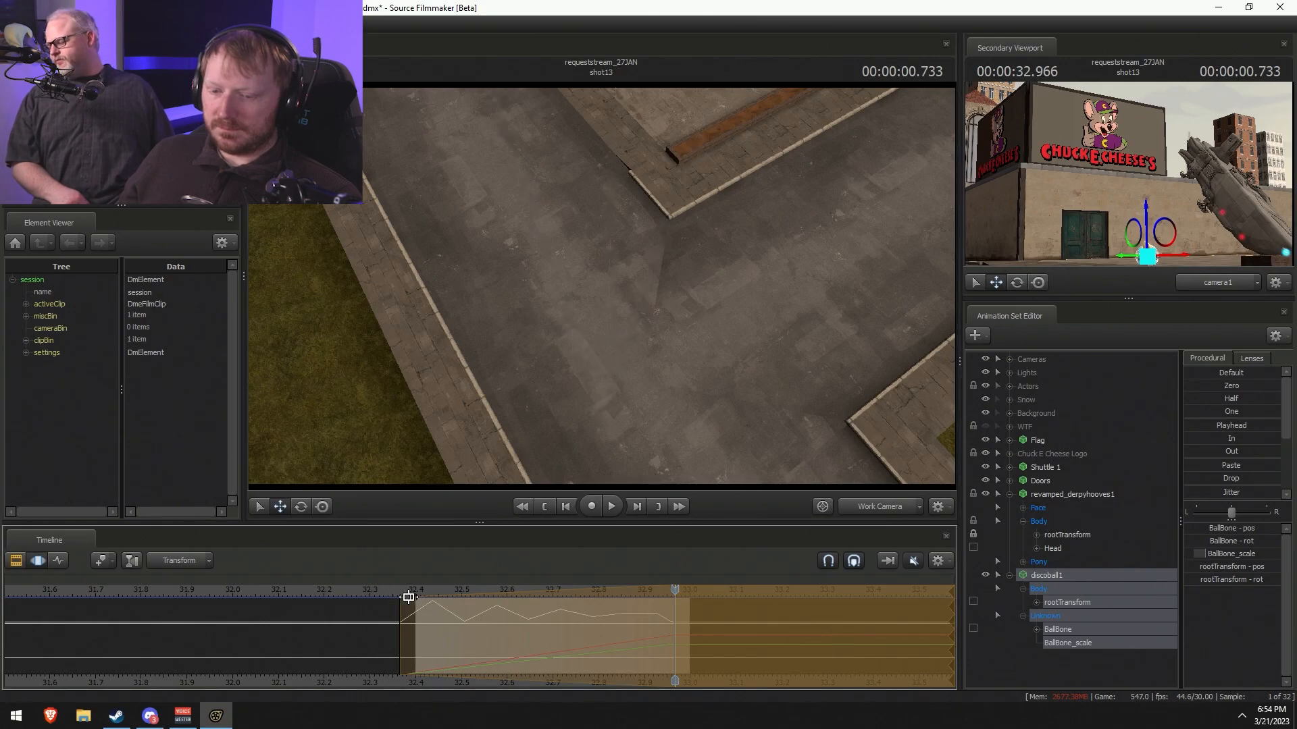
{"action": "left_click", "coordinate": [419, 598]}
{"action": "left_click_drag", "start_coordinate": [598, 324], "coordinate": [769, 300], "text": "alt"}
{"action": "key", "text": "w"}
{"action": "key", "text": "a"}
{"action": "key", "text": "w"}
{"action": "key", "text": "w"}
{"action": "mouse_move", "coordinate": [602, 287]}
{"action": "left_mouse_down"}
{"action": "mouse_move", "coordinate": [591, 283]}
{"action": "mouse_move", "coordinate": [602, 289]}
{"action": "left_mouse_up"}
{"action": "key", "text": "space"}
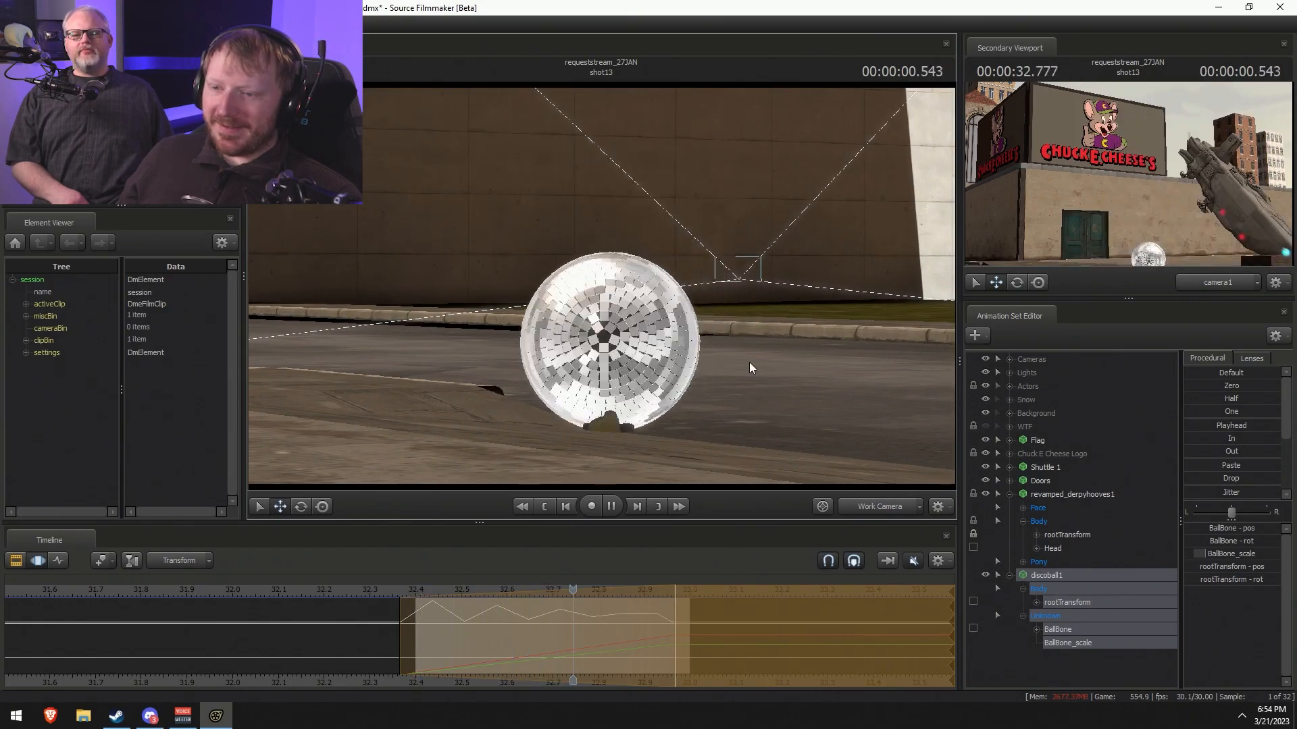
{"action": "key", "text": "F2"}
{"action": "left_click_drag", "start_coordinate": [403, 588], "coordinate": [307, 574]}
{"action": "key", "text": "space"}
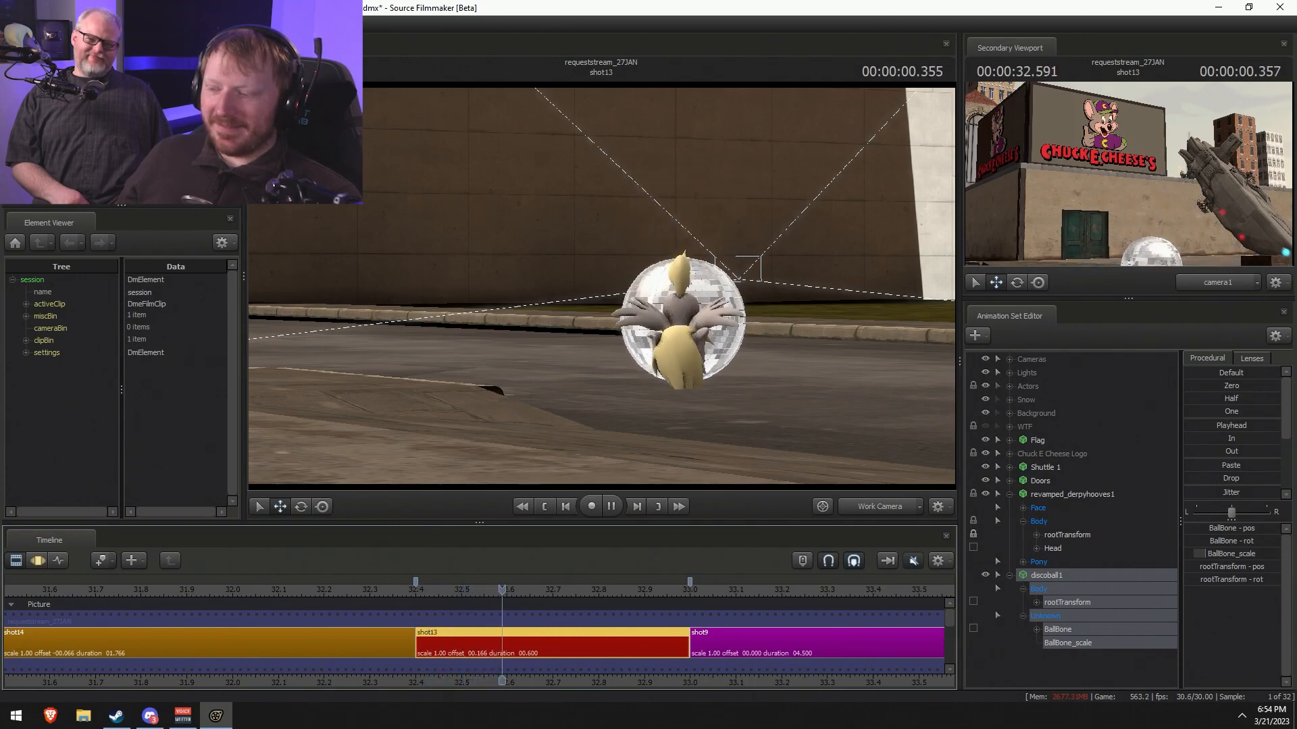
{"action": "key", "text": "space"}
- Select Derpy's Lower Face controls and vary JawOpen repeatedly during playback of shot13 to animate her mouth opening and closing
{"action": "left_click", "coordinate": [1023, 589]}
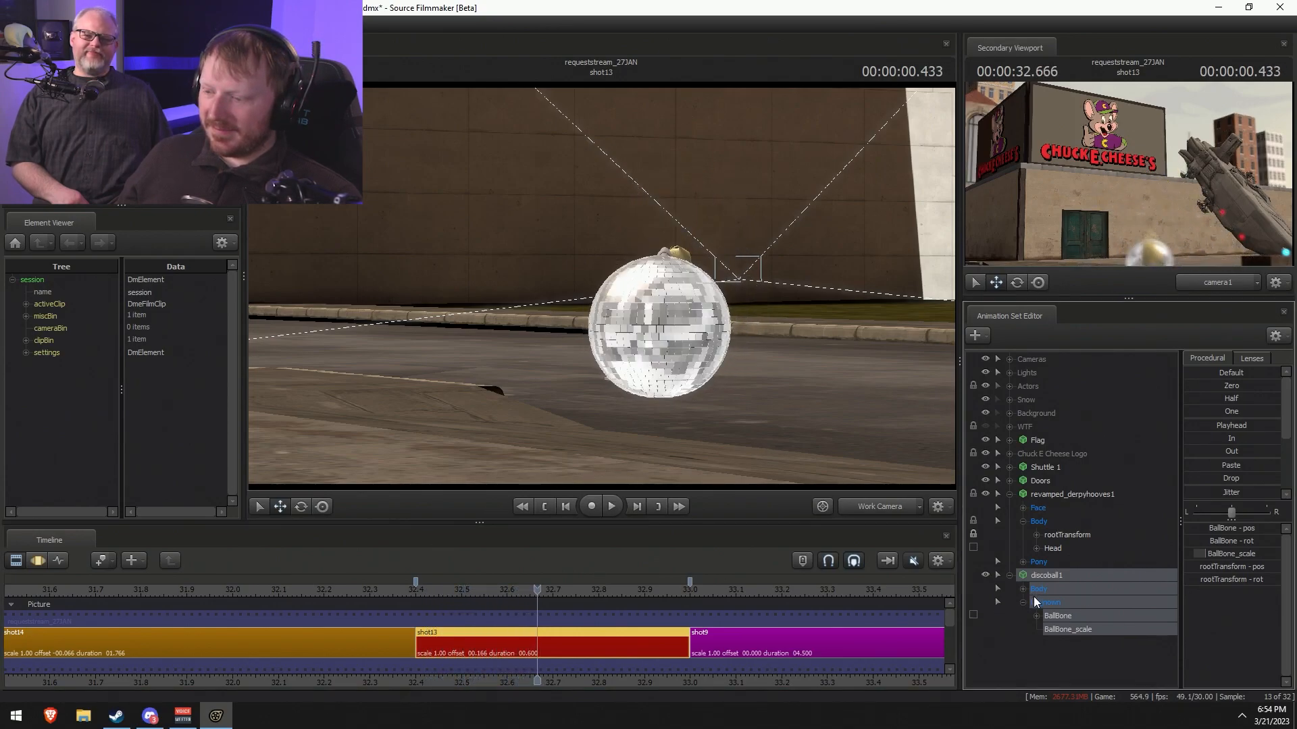
{"action": "left_click", "coordinate": [1045, 602]}
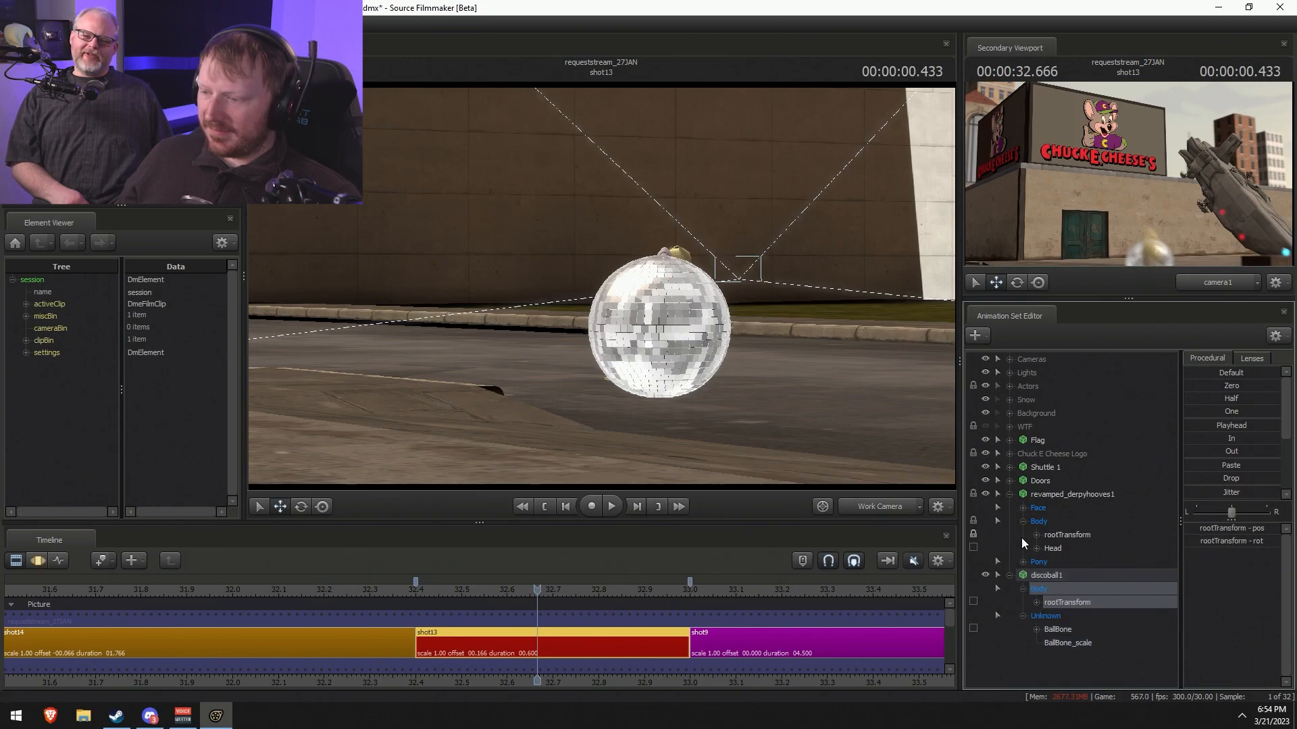
{"action": "left_click", "coordinate": [1023, 508]}
{"action": "left_click", "coordinate": [1084, 522]}
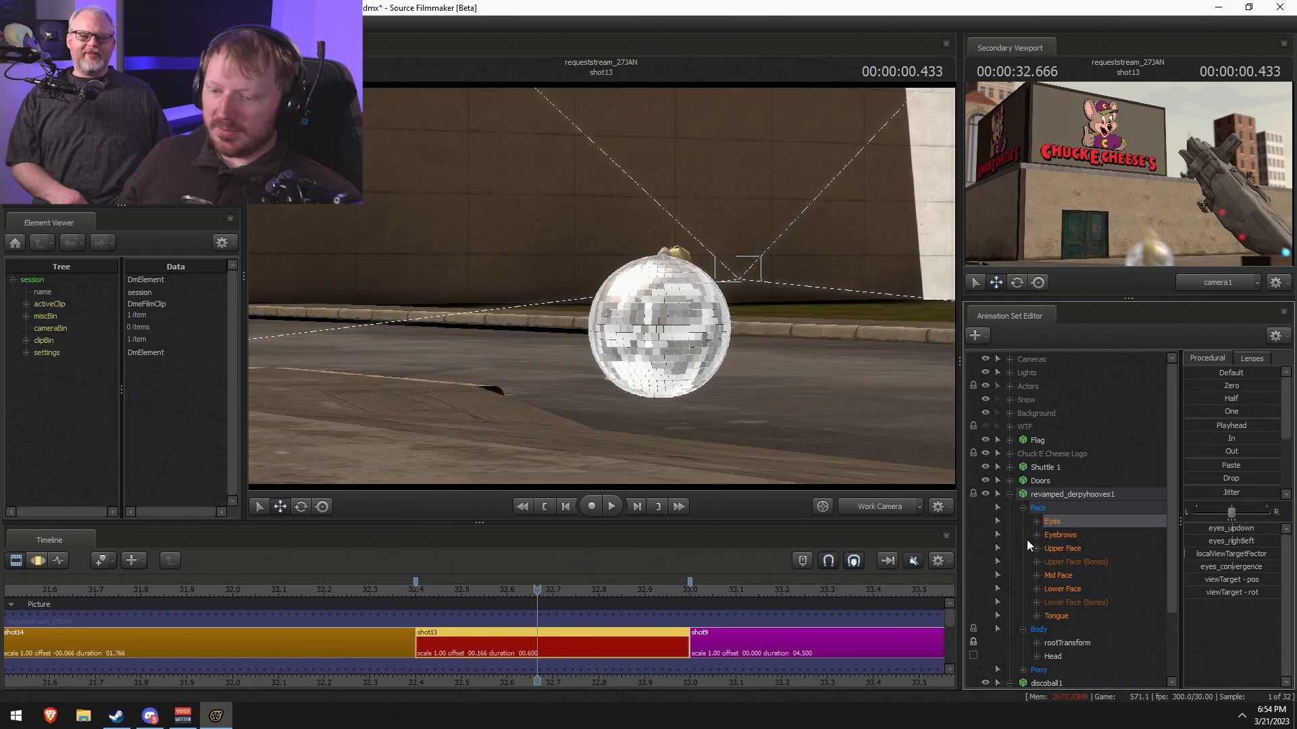
{"action": "left_click", "coordinate": [1064, 588]}
{"action": "left_click", "coordinate": [355, 589]}
{"action": "left_click_drag", "start_coordinate": [347, 586], "coordinate": [329, 586]}
{"action": "key", "text": "space"}
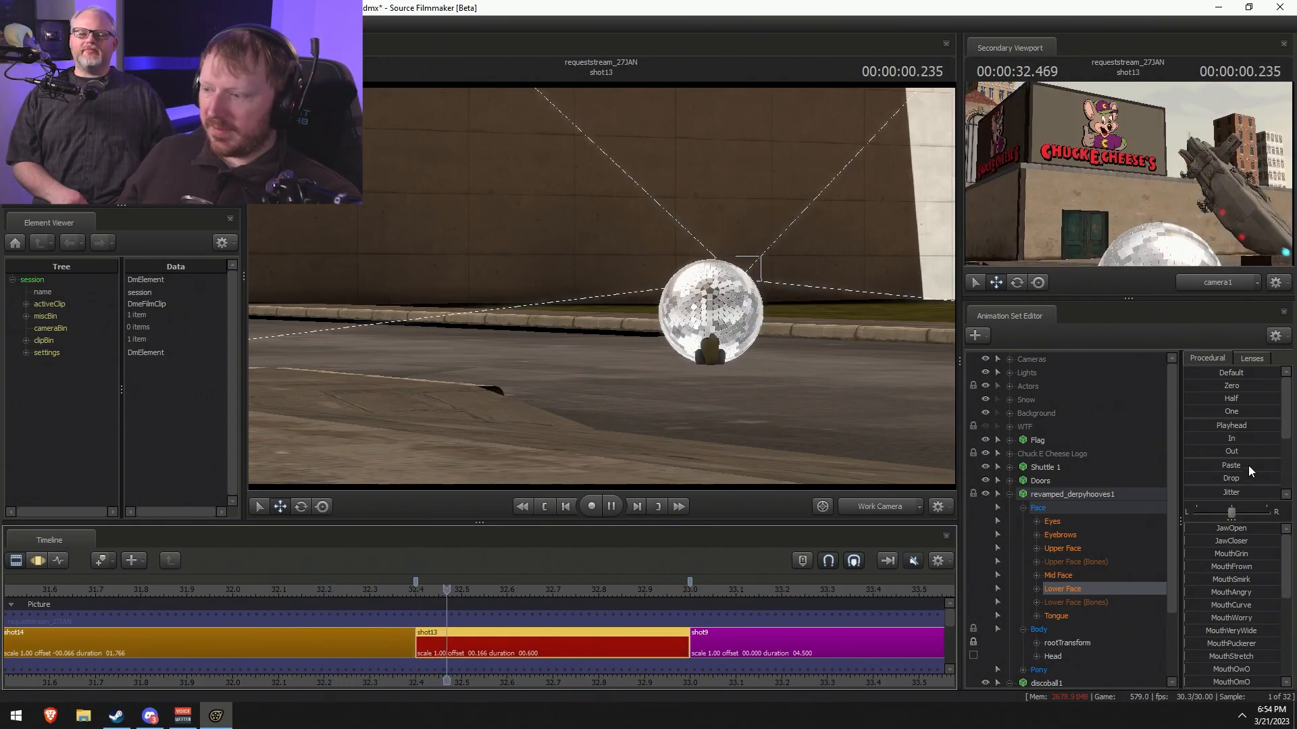
{"action": "key", "text": "F3"}
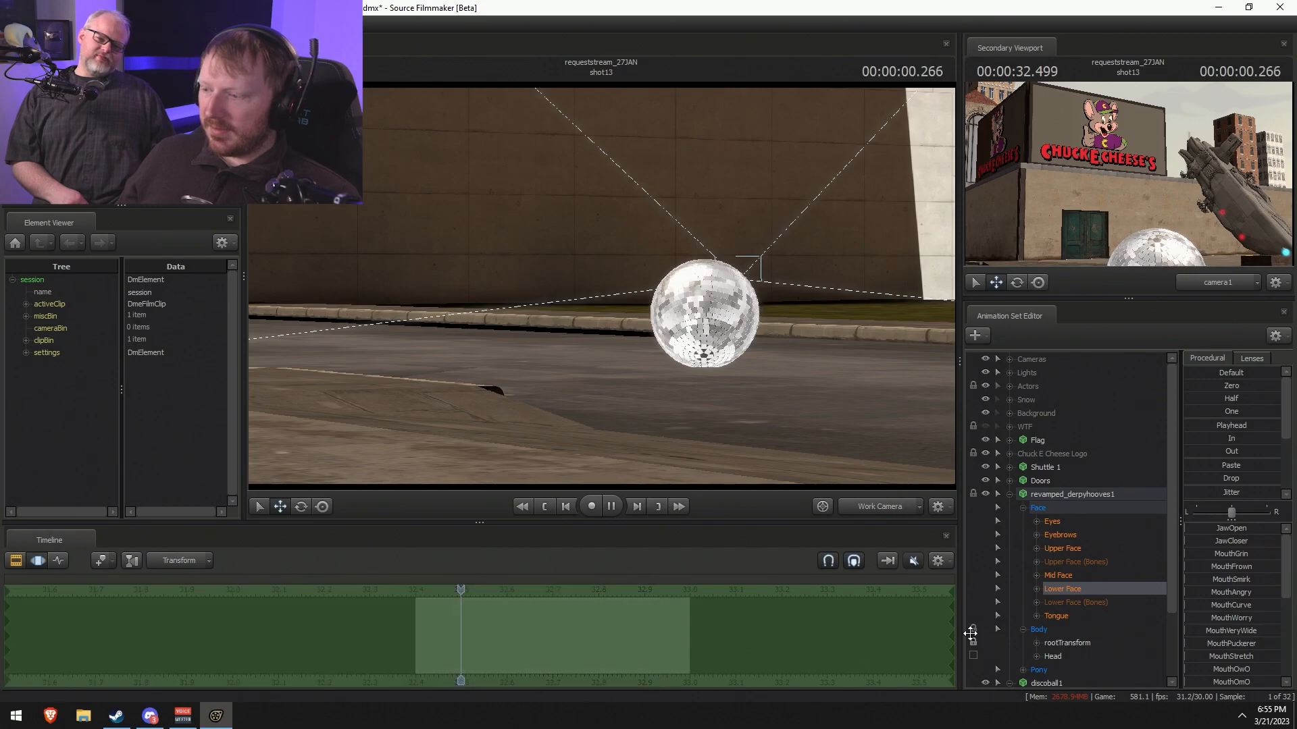
{"action": "left_click", "coordinate": [1189, 527]}
{"action": "mouse_move", "coordinate": [1192, 527]}
{"action": "left_mouse_down"}
{"action": "mouse_move", "coordinate": [1278, 527]}
{"action": "mouse_move", "coordinate": [1186, 527]}
{"action": "left_mouse_up"}
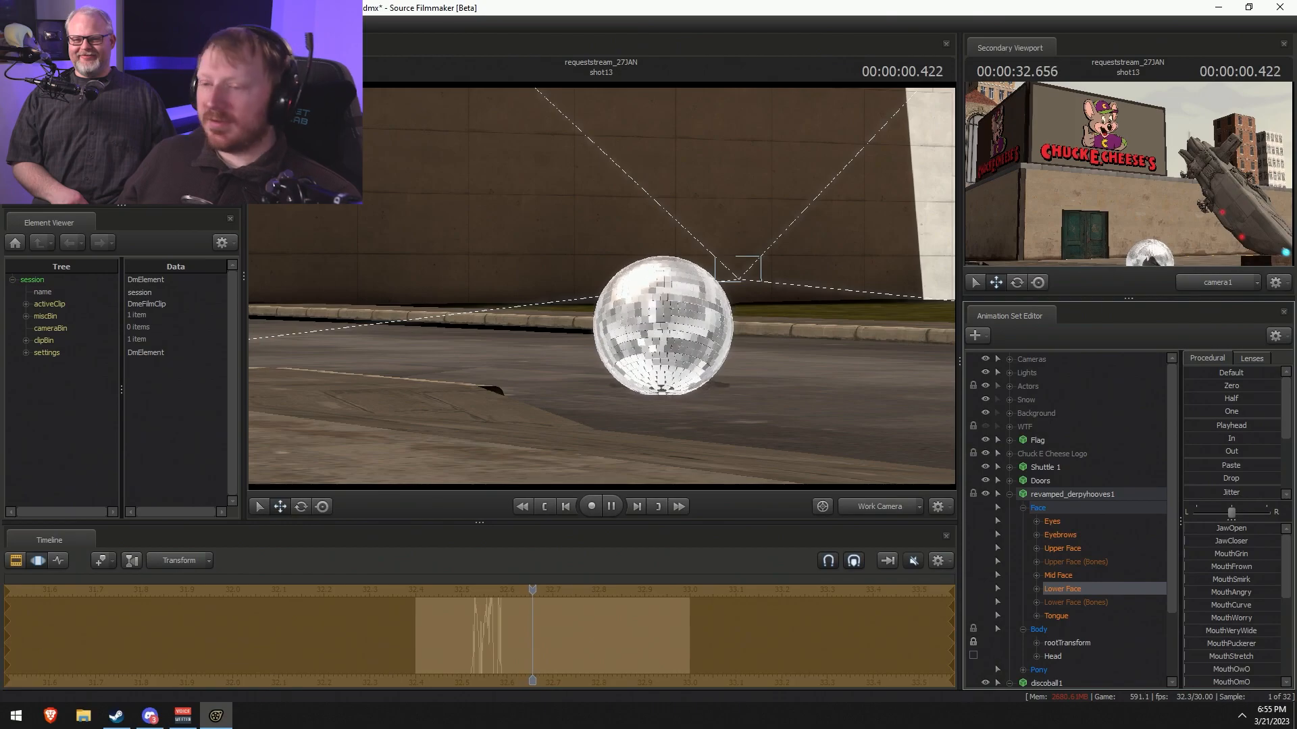
{"action": "mouse_move", "coordinate": [1211, 529]}
{"action": "left_mouse_down"}
{"action": "mouse_move", "coordinate": [1240, 529]}
{"action": "mouse_move", "coordinate": [1199, 528]}
{"action": "left_mouse_up"}
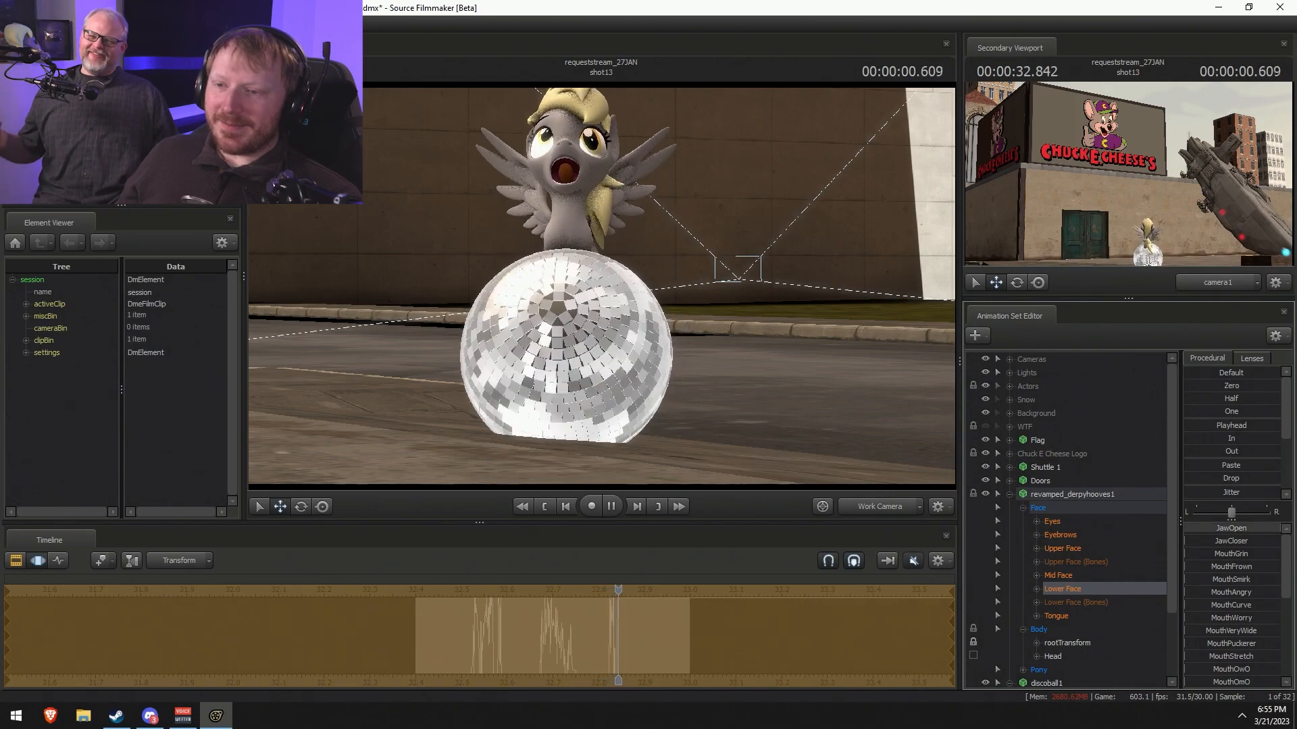
{"action": "key", "text": "space"}
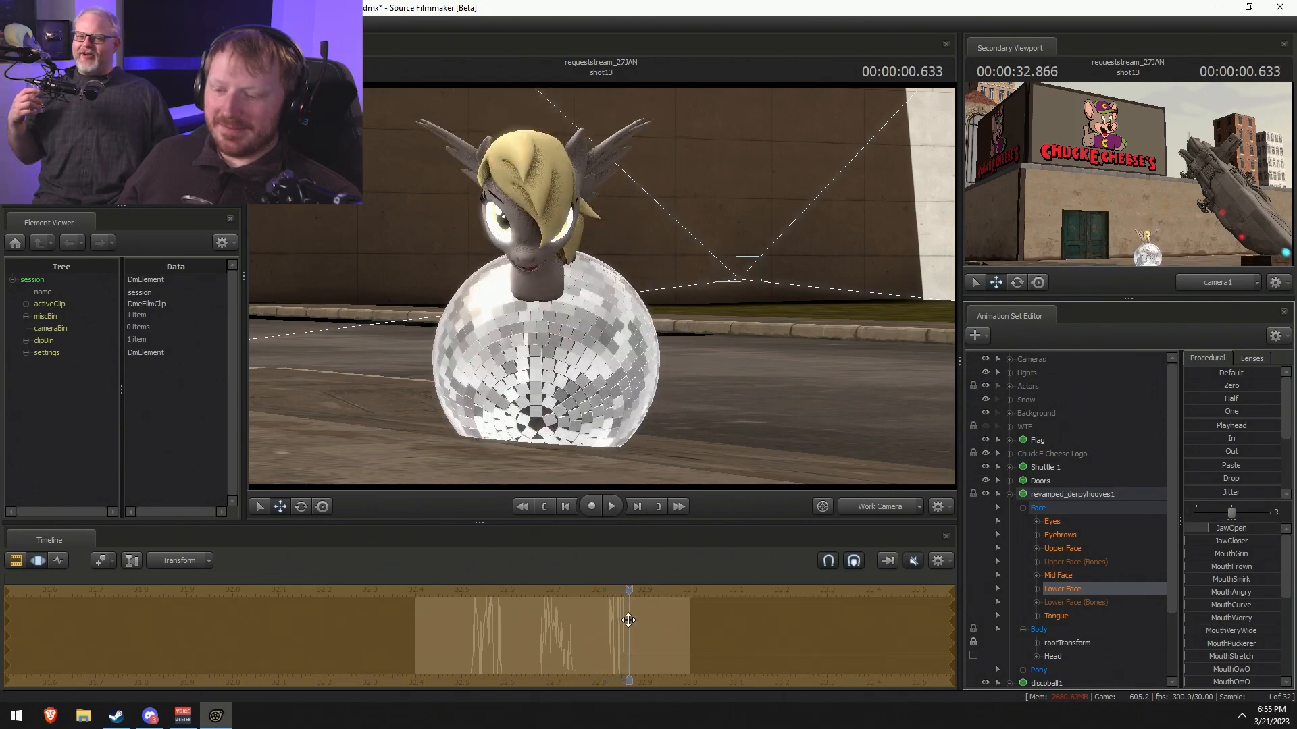
- In the clip editor, set the playhead to 32.533 s and frame Derpy's face up close on the ball
{"action": "left_click_drag", "start_coordinate": [633, 590], "coordinate": [478, 618]}
{"action": "key", "text": "F2"}
{"action": "scroll", "coordinate": [505, 616], "scroll_direction": "up", "scroll_amount": 4}
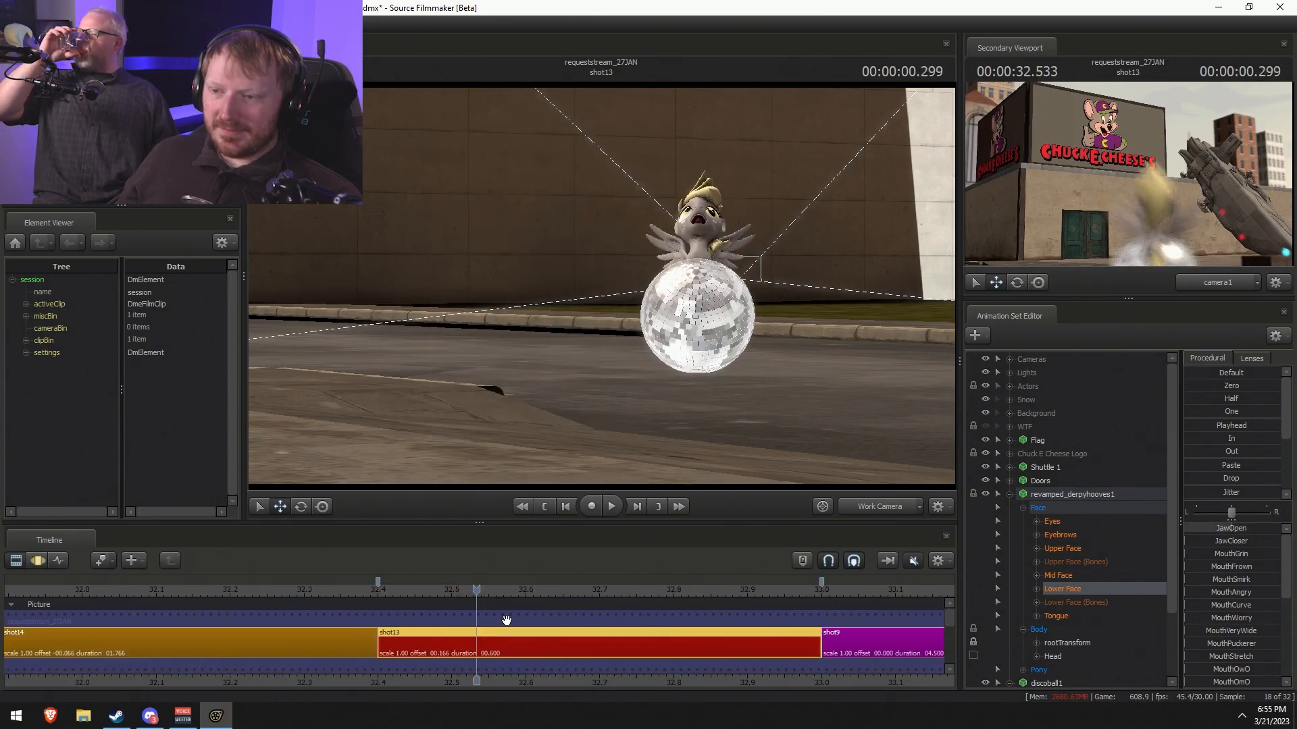
{"action": "key", "text": "w"}
{"action": "left_click_drag", "start_coordinate": [809, 452], "coordinate": [814, 416]}
{"action": "key", "text": "s"}
{"action": "key", "text": "w"}
{"action": "left_click_drag", "start_coordinate": [601, 286], "coordinate": [560, 283]}
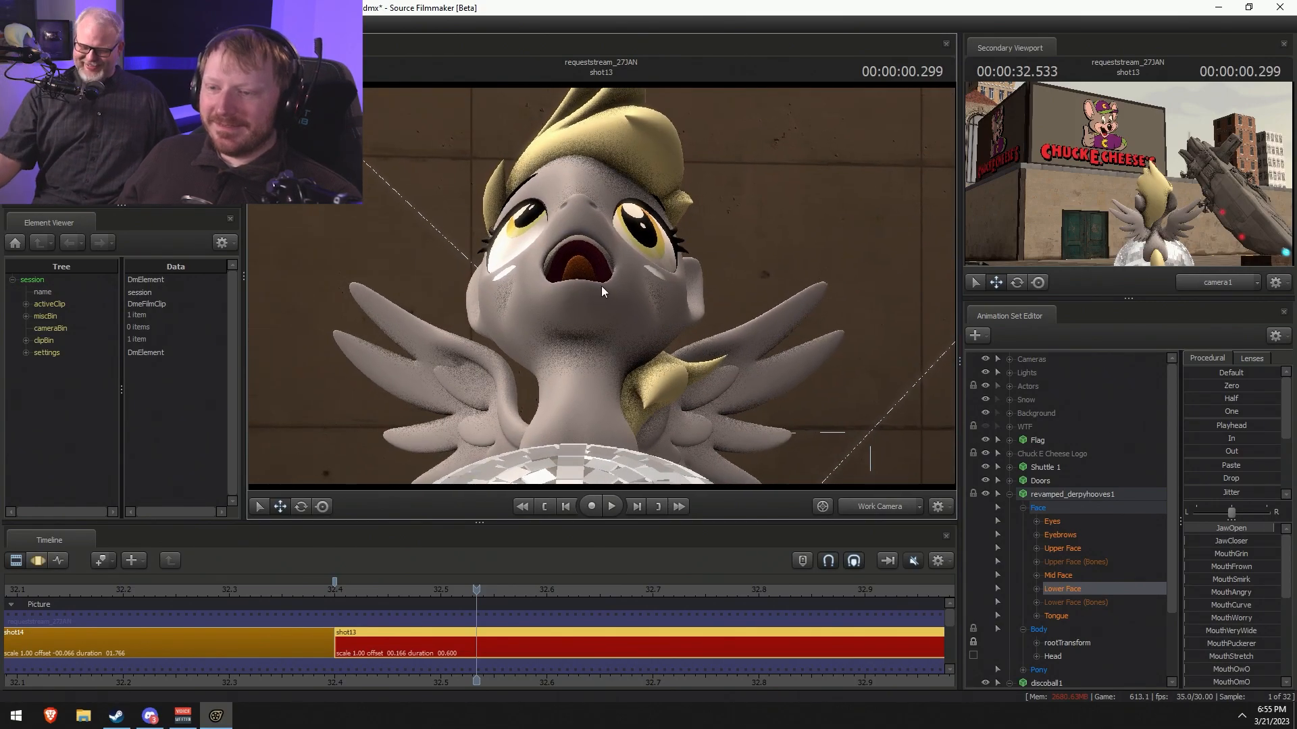
- Play shot13 in the motion editor and check the jaw animation against the rolling ball from farther back
{"action": "key", "text": "F3"}
{"action": "mouse_move", "coordinate": [473, 597]}
{"action": "left_mouse_down"}
{"action": "mouse_move", "coordinate": [305, 605]}
{"action": "mouse_move", "coordinate": [473, 606]}
{"action": "left_mouse_up"}
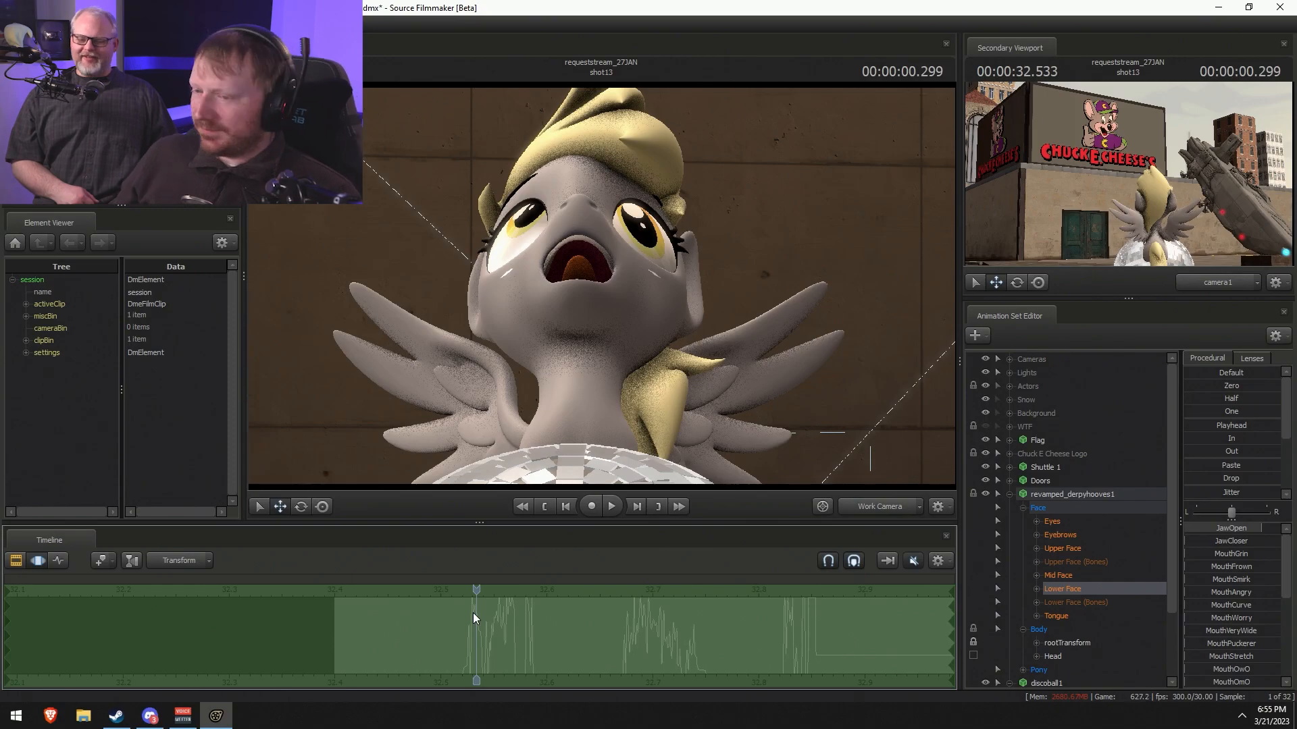
{"action": "key", "text": "space"}
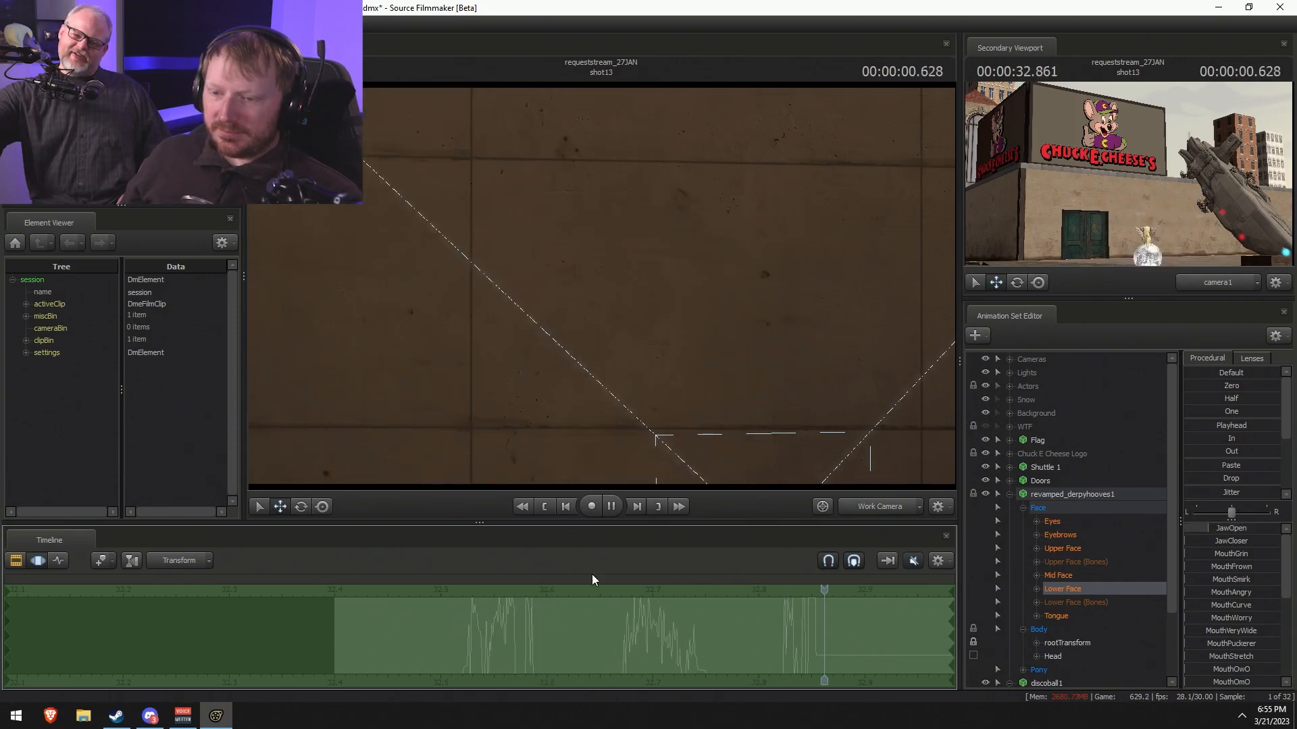
{"action": "key", "text": "s"}
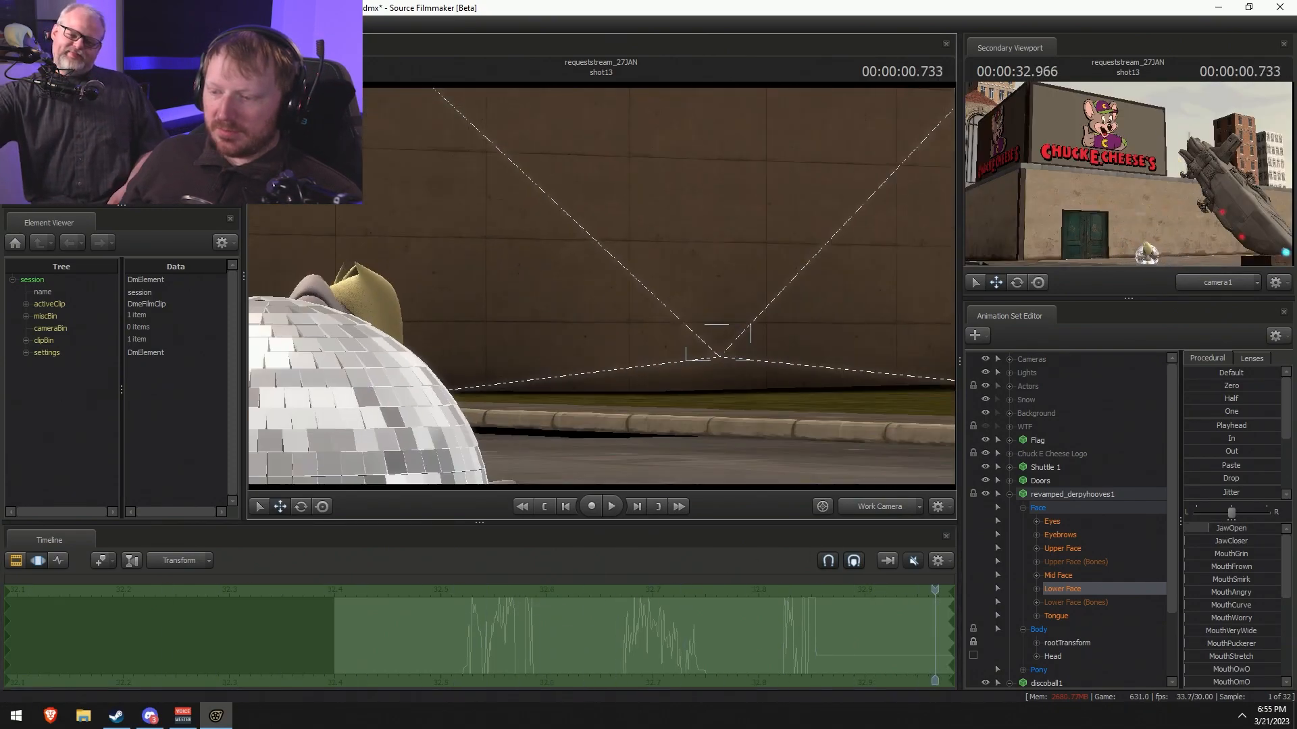
{"action": "key", "text": "space"}
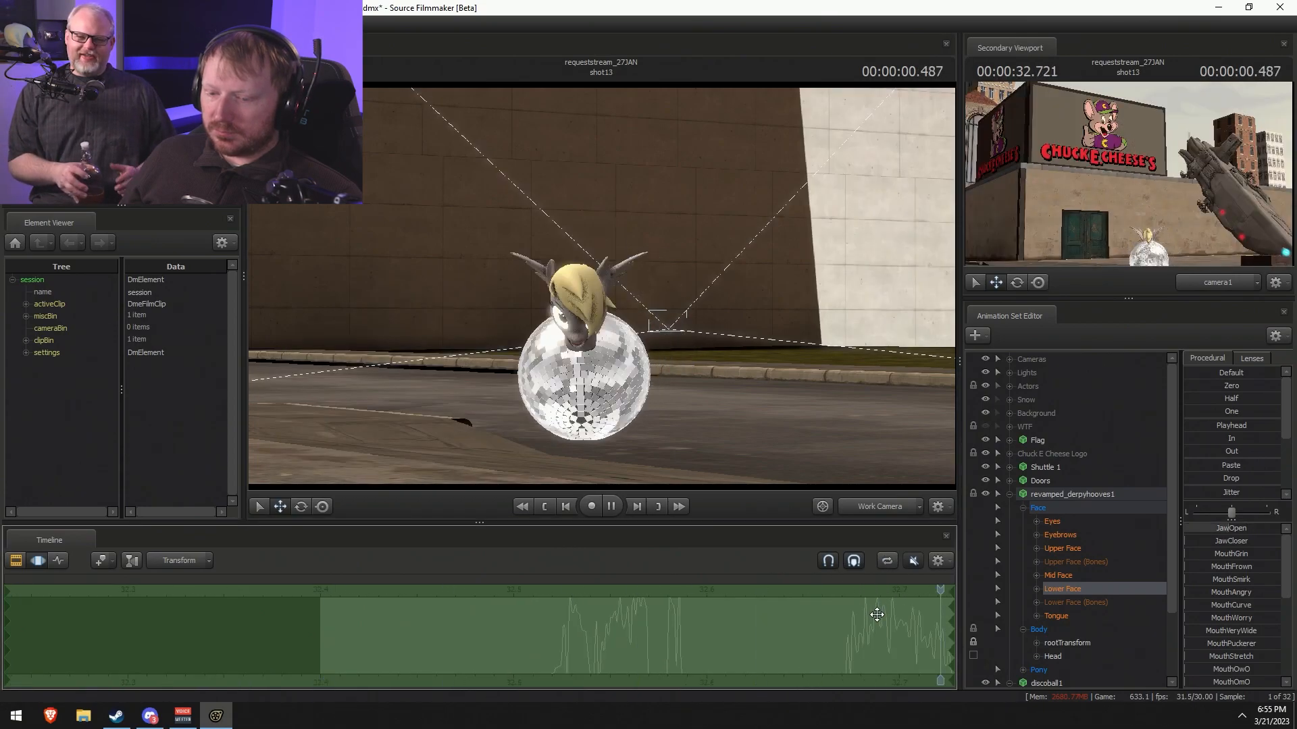
- Switch playback to back-and-forth mode and play shot13 to review Derpy's mouth movement on the ball
{"action": "key", "text": "F2"}
{"action": "middle_click_drag", "start_coordinate": [635, 685], "coordinate": [279, 708]}
{"action": "left_click", "coordinate": [887, 561]}
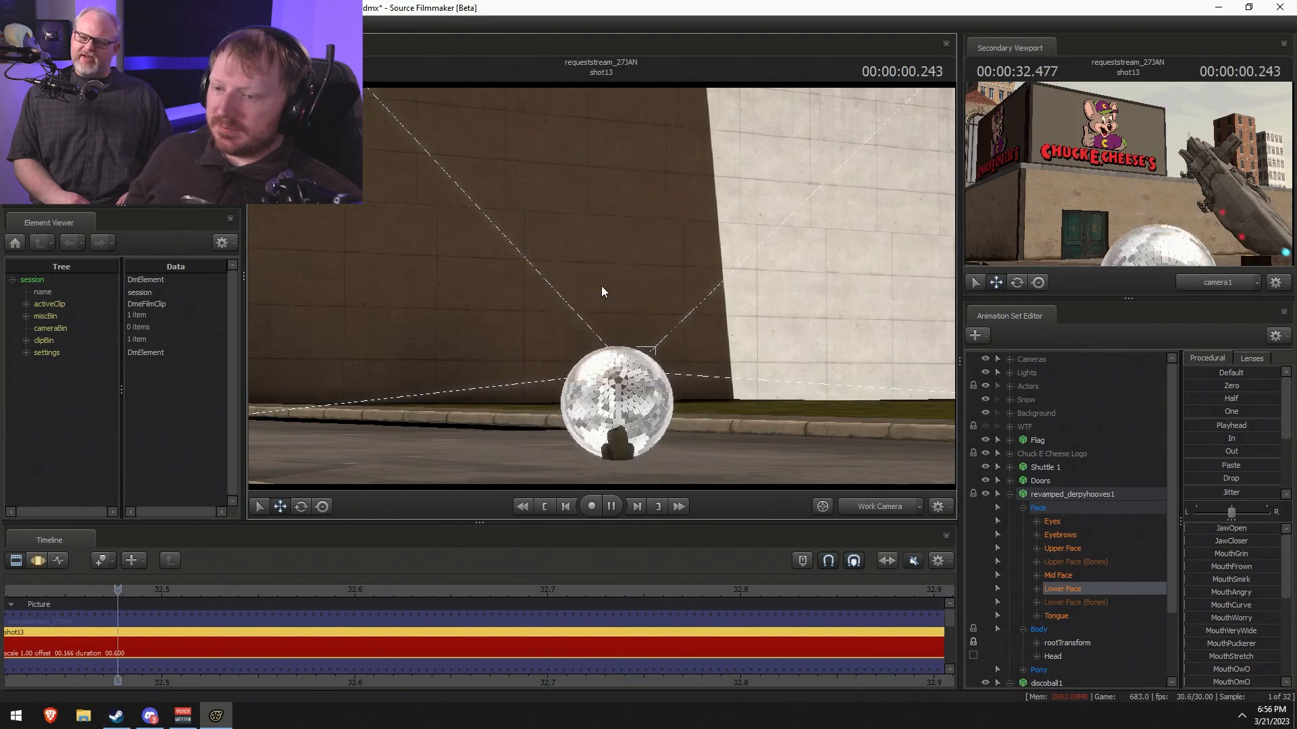
{"action": "key", "text": "space"}
{"action": "key", "text": "space"}
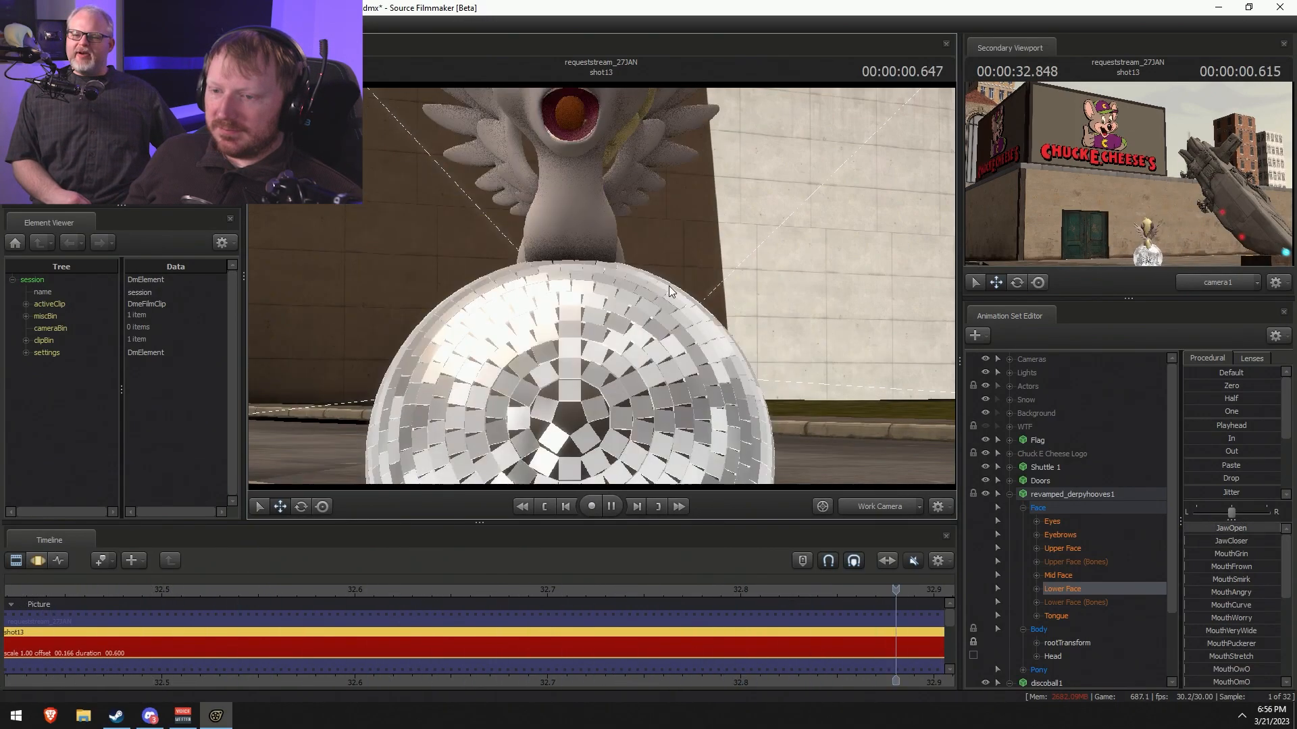
{"action": "key", "text": "space"}
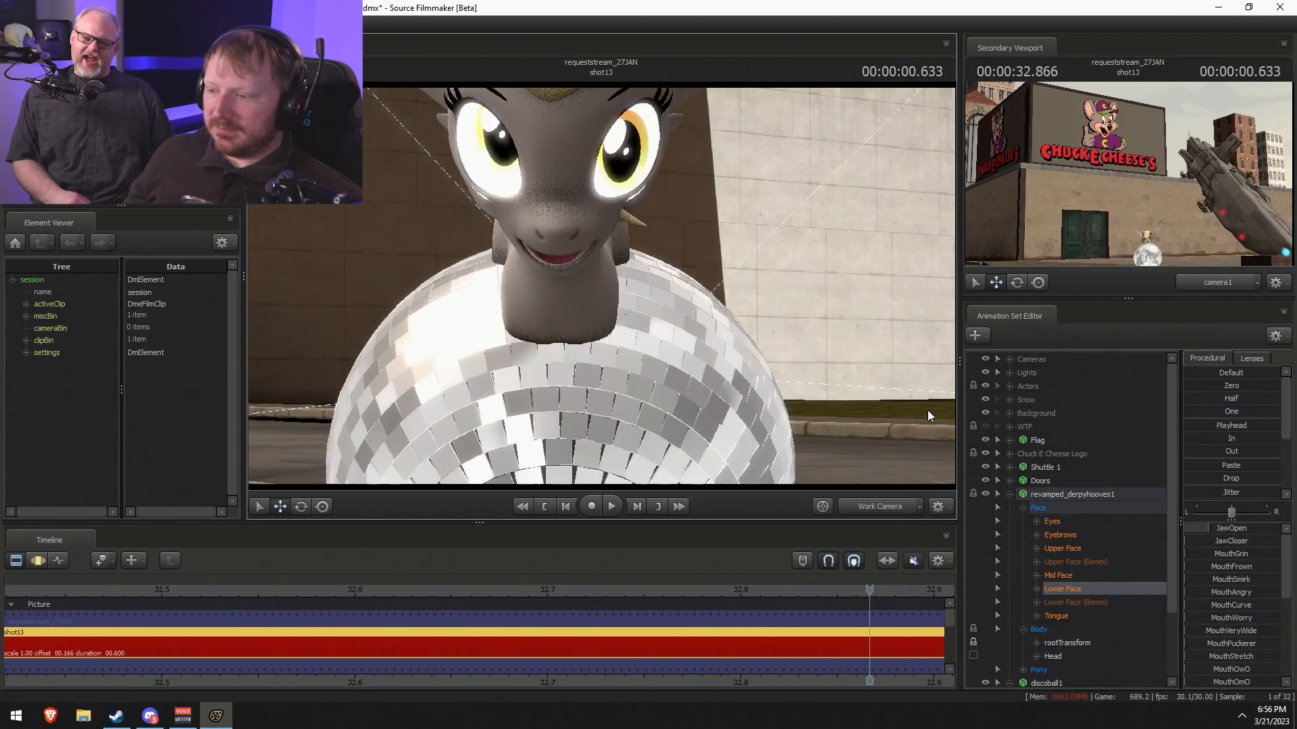
- Frame the street from a distance and undo the JawOpen animation and the disco ball's rolling motion
{"action": "left_click_drag", "start_coordinate": [591, 363], "coordinate": [588, 305]}
{"action": "key", "text": "w"}
{"action": "key", "text": "s"}
{"action": "key", "text": "s"}
{"action": "key", "text": "F3"}
{"action": "key", "text": "ctrl+v"}
{"action": "key", "text": "F2"}
{"action": "key", "text": "Right"}
{"action": "key", "text": "Right"}
{"action": "key", "text": "Right"}
{"action": "key", "text": "F3"}
{"action": "left_click_drag", "start_coordinate": [734, 352], "coordinate": [659, 274]}
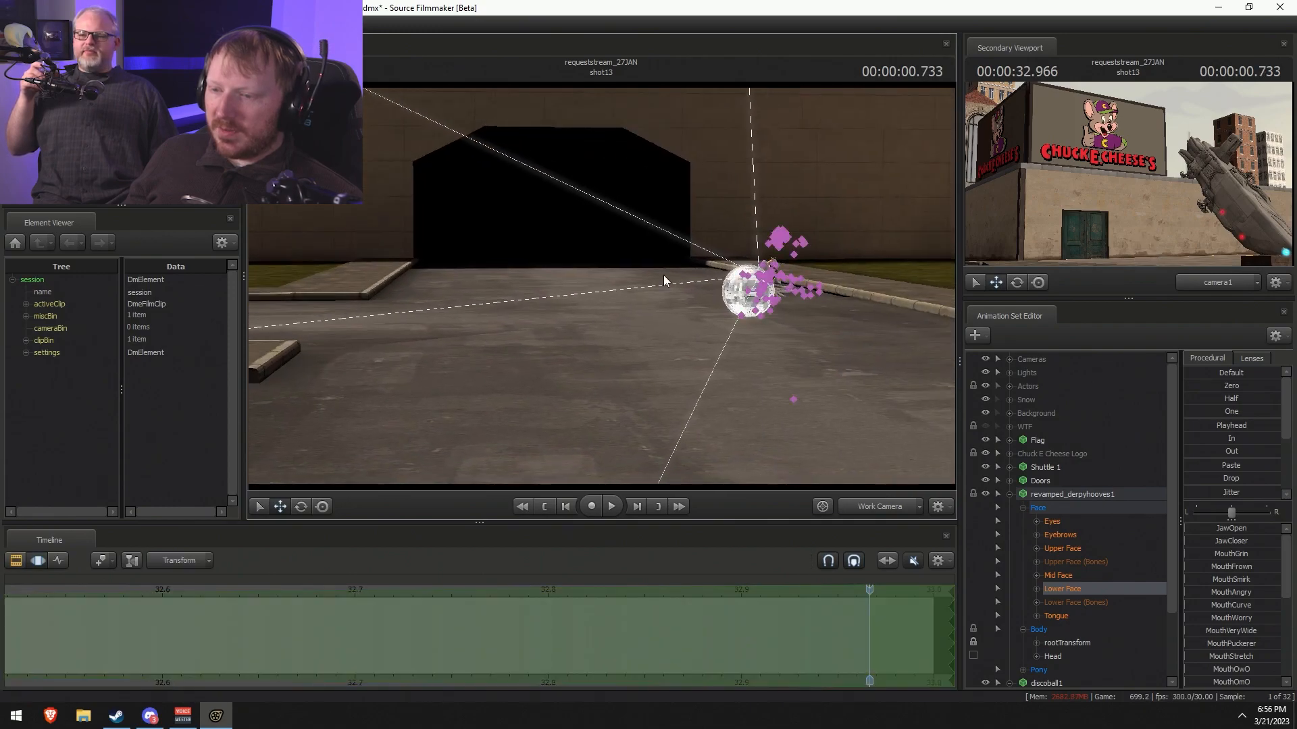
- Show all of shot13 in the timeline and place the playhead at 32.933 s
{"action": "key", "text": "Right"}
{"action": "key", "text": "F2"}
{"action": "scroll", "coordinate": [740, 627], "scroll_direction": "down", "scroll_amount": 3}
{"action": "key", "text": "F3"}
{"action": "key", "text": "F2"}
{"action": "left_click", "coordinate": [666, 596]}
{"action": "key", "text": "F3"}
{"action": "key", "text": "space"}
{"action": "key", "text": "space"}
{"action": "key", "text": "F2"}
{"action": "key", "text": "F3"}
{"action": "key", "text": "F2"}
- Undo the 90-degree rotation of Derpy's rootTransform
{"action": "key", "text": "ctrl+z"}
{"action": "key", "text": "ctrl+z"}
{"action": "key", "text": "ctrl+z"}
{"action": "key", "text": "ctrl+z"}
{"action": "key", "text": "ctrl+z"}
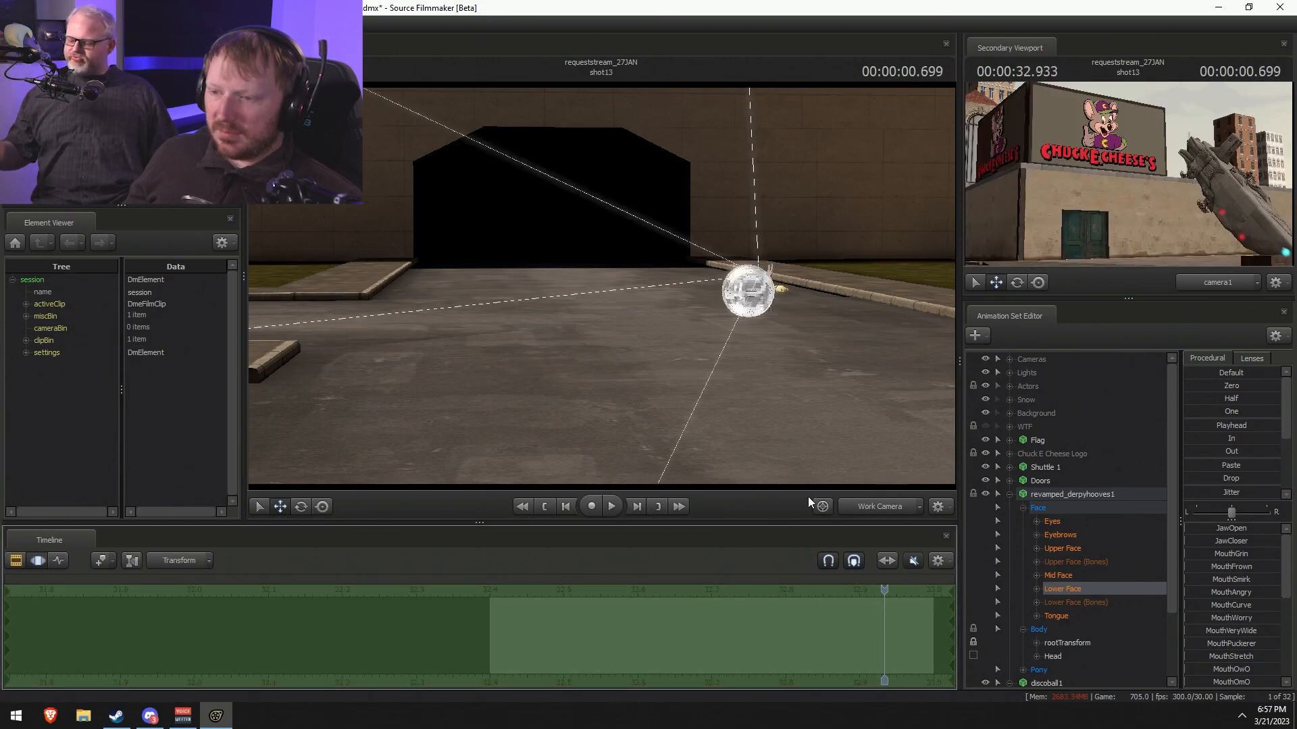
- Undo the zeroing and locking of Derpy's rootTransform to the disco ball
{"action": "key", "text": "F3"}
{"action": "key", "text": "F2"}
{"action": "key", "text": "F3"}
{"action": "key", "text": "F2"}
{"action": "key", "text": "ctrl+z"}
{"action": "key", "text": "ctrl+z"}
{"action": "key", "text": "ctrl+z"}
{"action": "key", "text": "ctrl+z"}
{"action": "key", "text": "ctrl+z"}
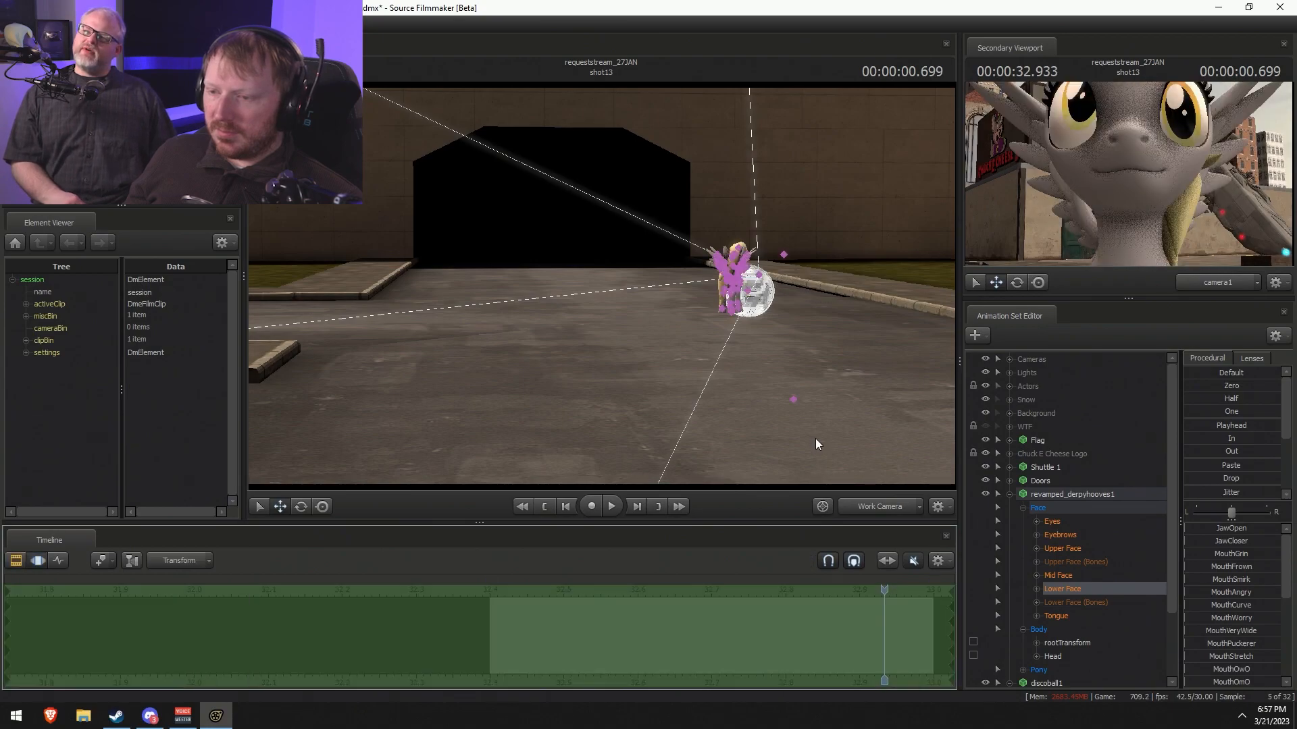
- Undo the disco ball's last enlargement and shrink discoball1 with BallBone_scale to slightly wider than one of Derpy's hooves
{"action": "key", "text": "ctrl+z"}
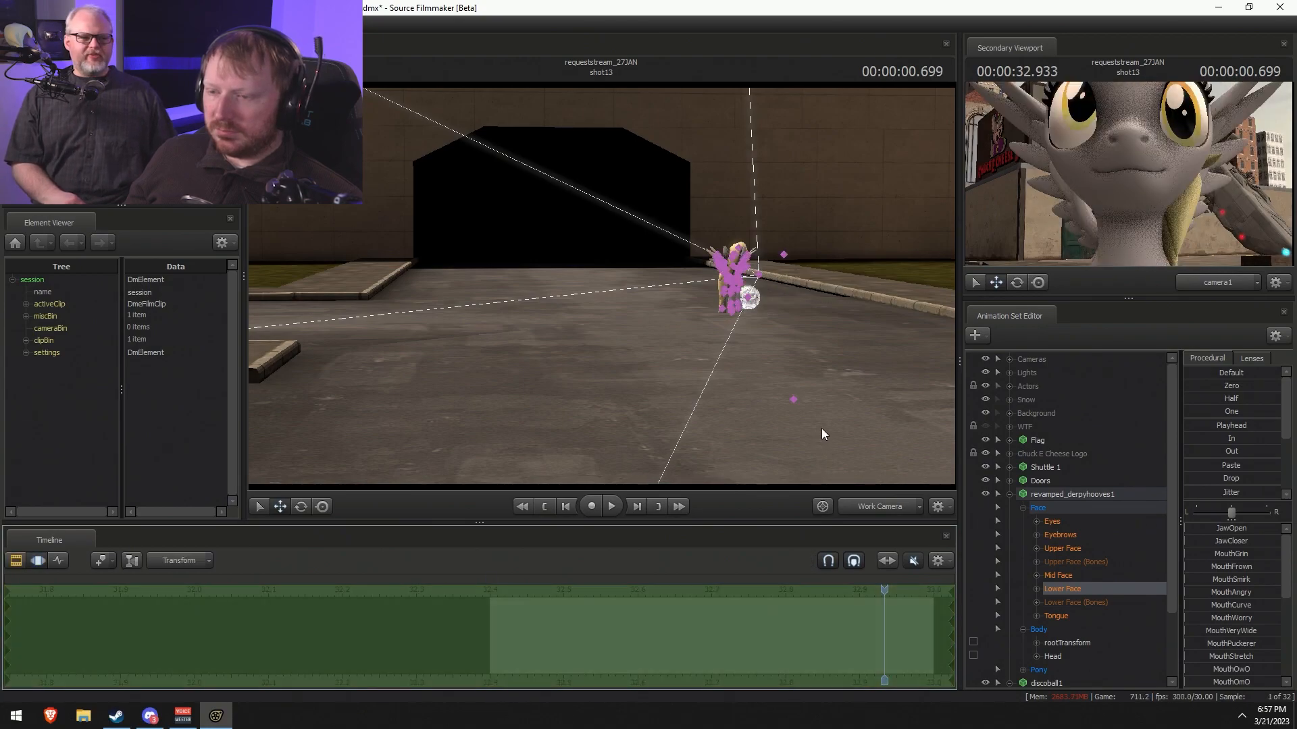
{"action": "left_click_drag", "start_coordinate": [821, 428], "coordinate": [851, 425]}
{"action": "key", "text": "w"}
{"action": "key", "text": "s"}
{"action": "left_click_drag", "start_coordinate": [594, 331], "coordinate": [627, 316]}
{"action": "key", "text": "w"}
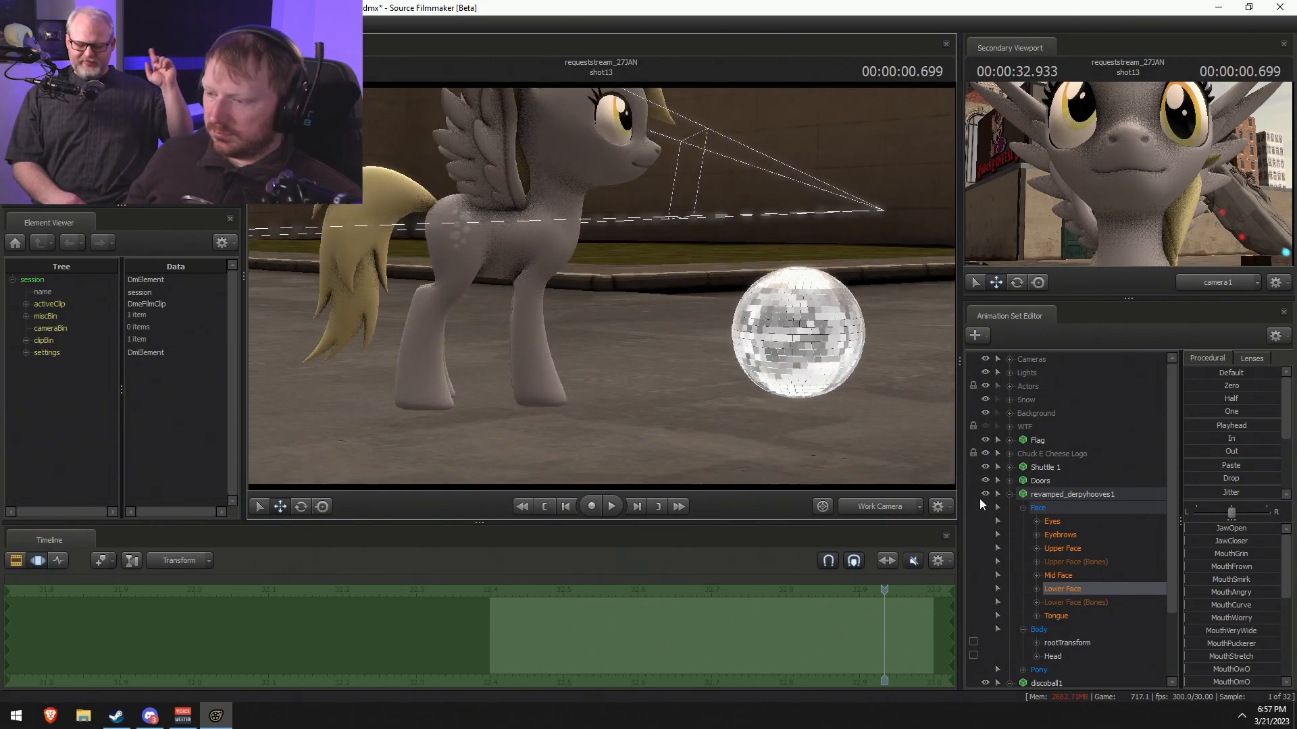
{"action": "left_click", "coordinate": [1006, 493]}
{"action": "double_click", "coordinate": [1047, 510]}
{"action": "right_click", "coordinate": [1048, 511]}
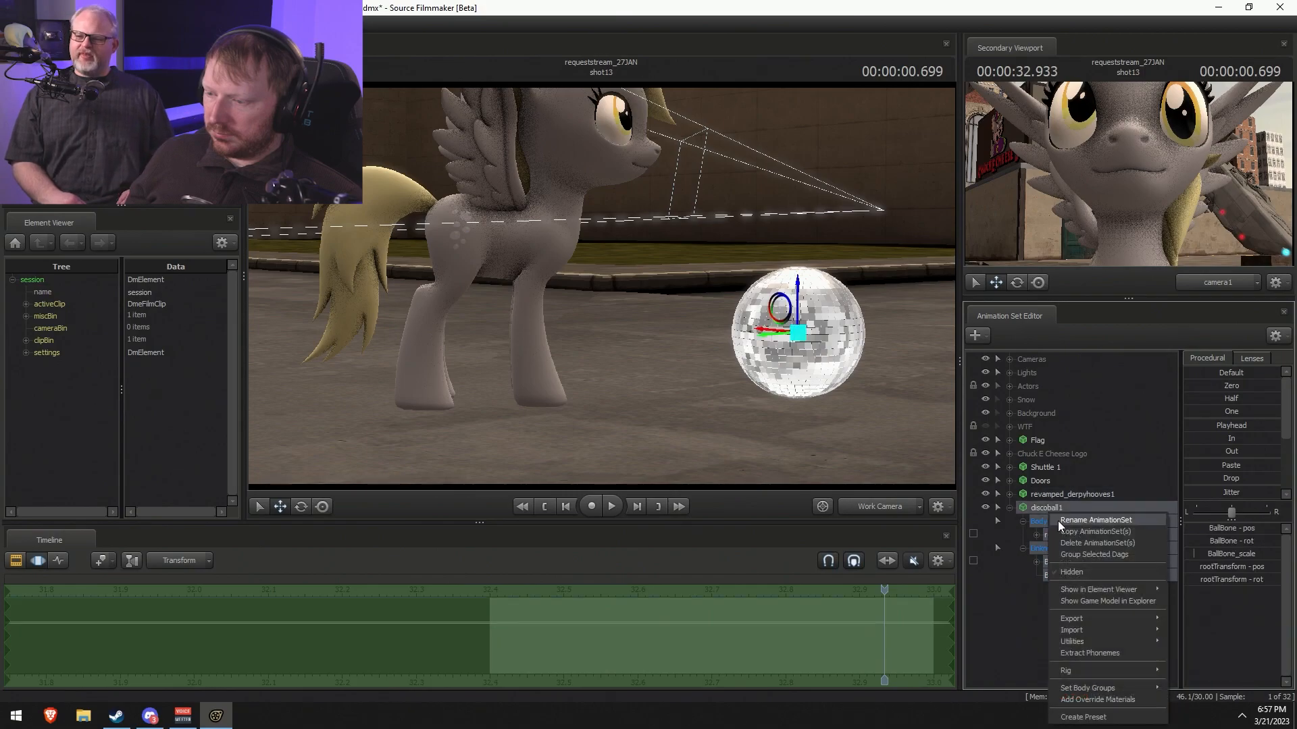
{"action": "left_click", "coordinate": [1032, 506]}
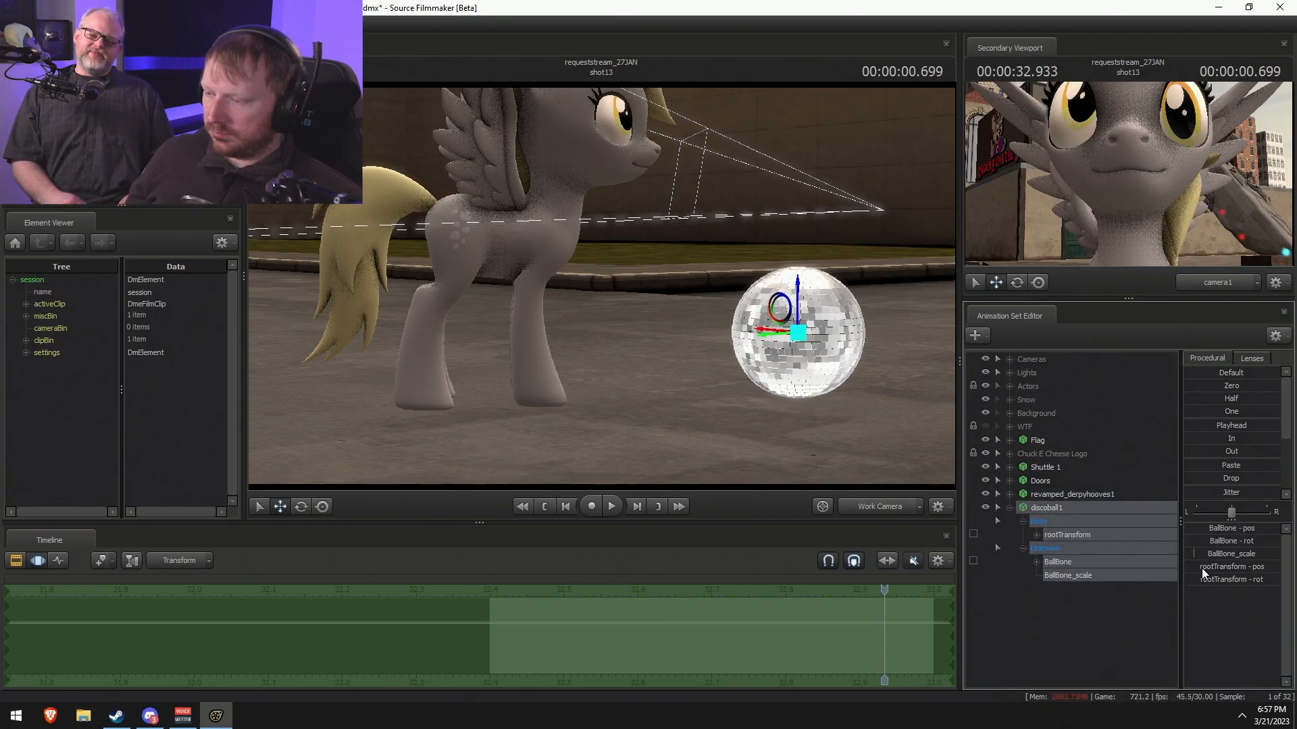
{"action": "left_click_drag", "start_coordinate": [1233, 550], "coordinate": [1202, 549]}
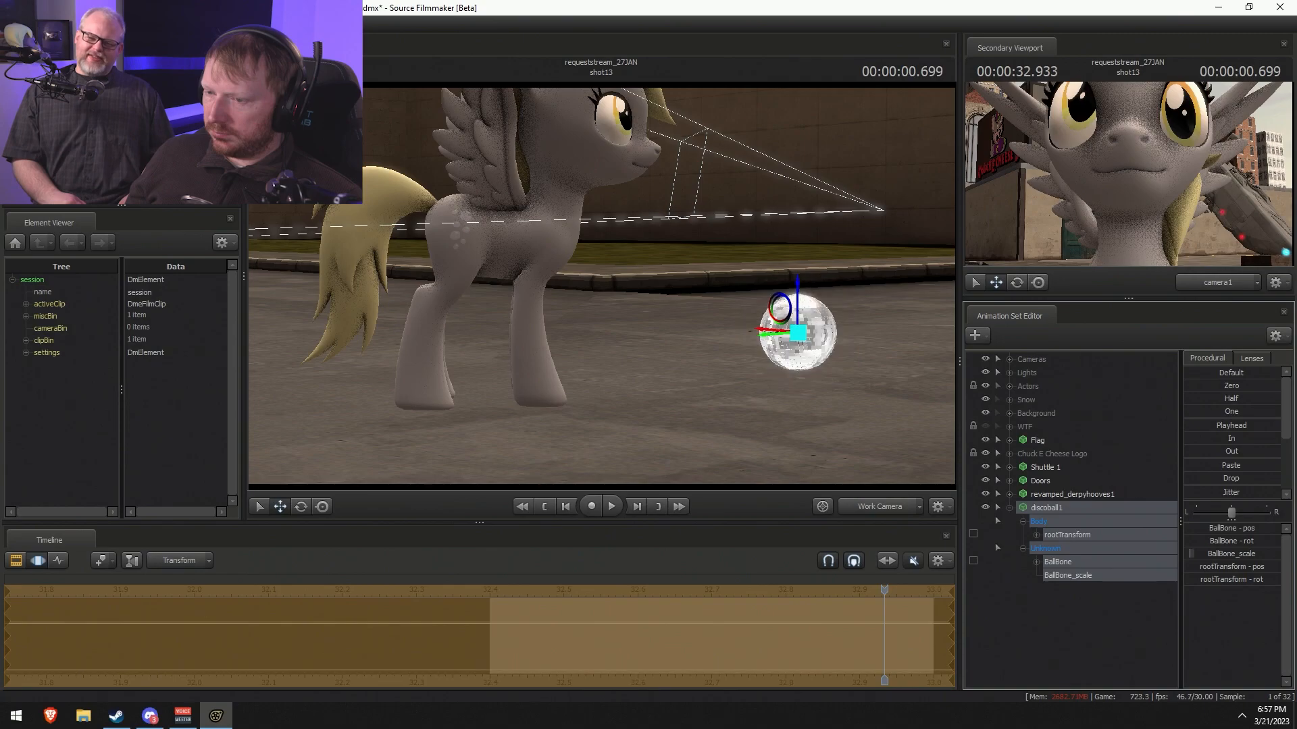
- Move the shrunken disco ball underneath Derpy's right front hoof, aligning it from both the side and the front
{"action": "left_click", "coordinate": [1064, 508]}
{"action": "left_click_drag", "start_coordinate": [799, 337], "coordinate": [530, 400]}
{"action": "left_click_drag", "start_coordinate": [603, 289], "coordinate": [574, 287], "text": "alt"}
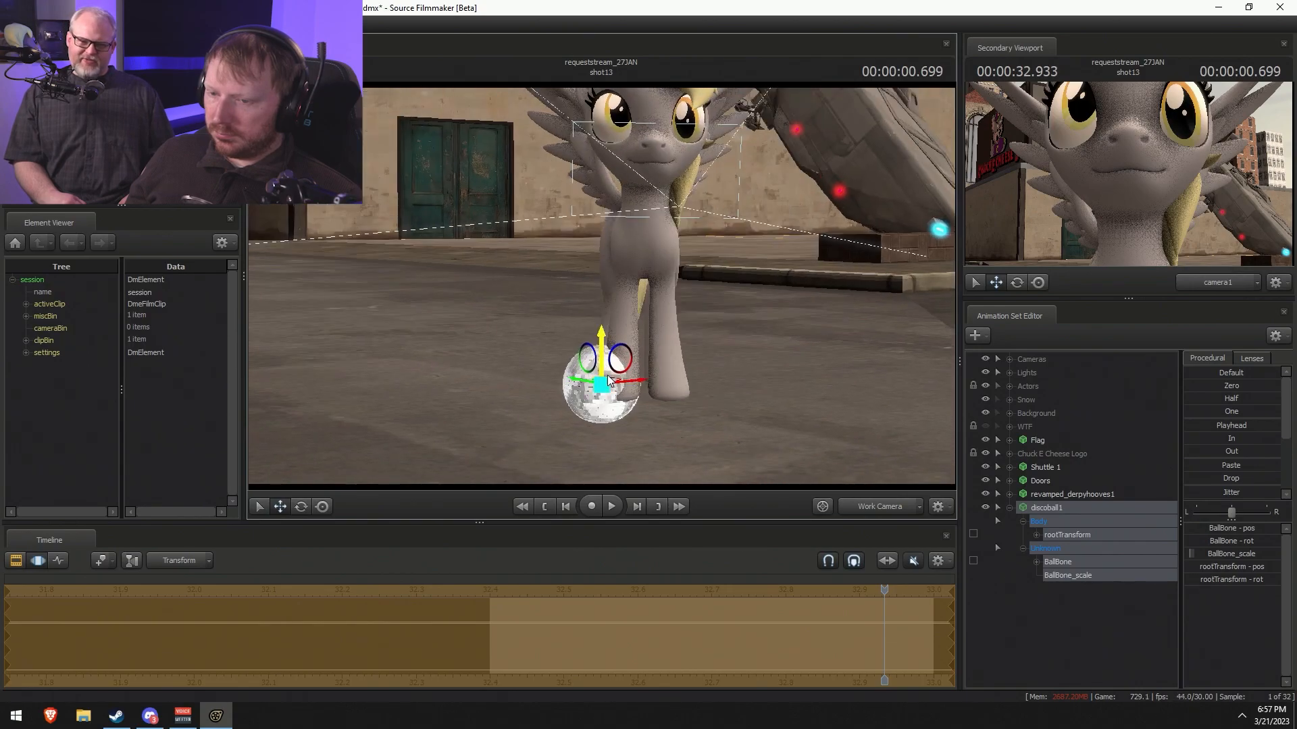
{"action": "left_click_drag", "start_coordinate": [604, 384], "coordinate": [623, 378]}
{"action": "left_click_drag", "start_coordinate": [602, 289], "coordinate": [793, 288], "text": "alt"}
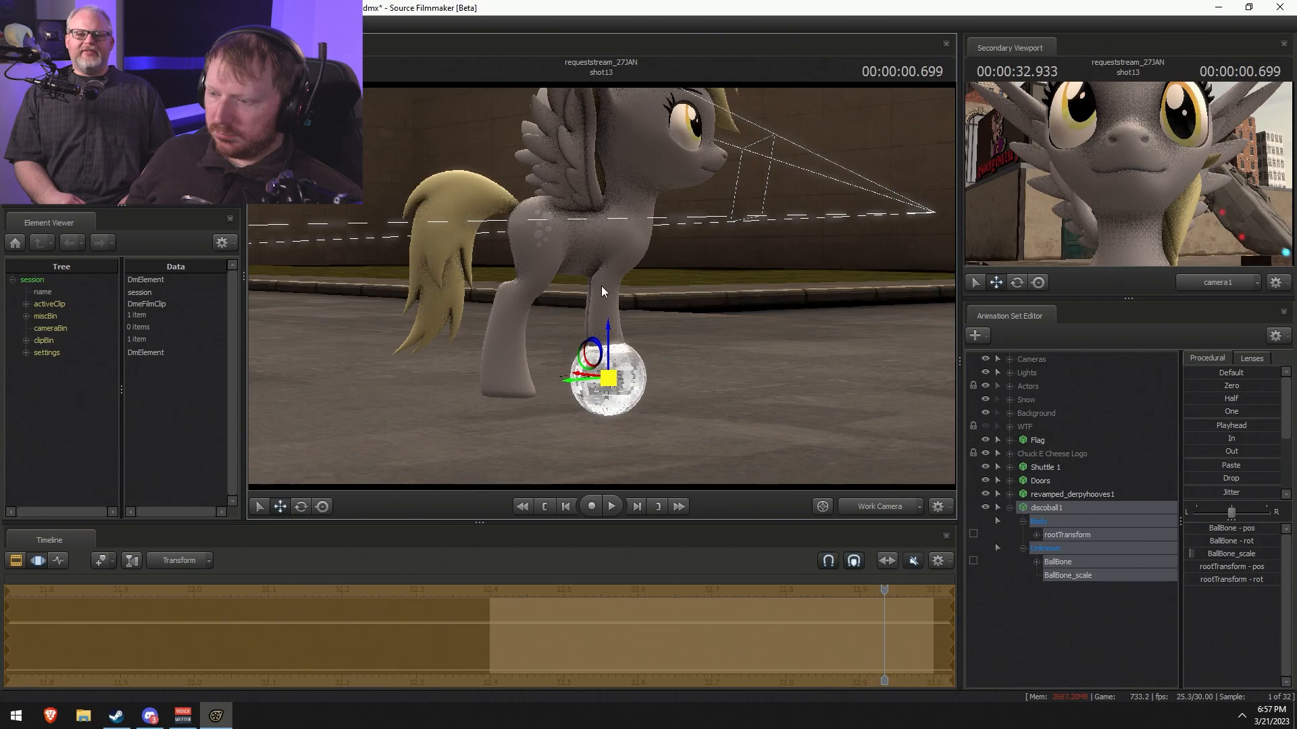
- Duplicate discoball1 and place the copy, discoball2, underneath Derpy's left front hoof
{"action": "right_click", "coordinate": [1066, 508]}
{"action": "left_click", "coordinate": [986, 511]}
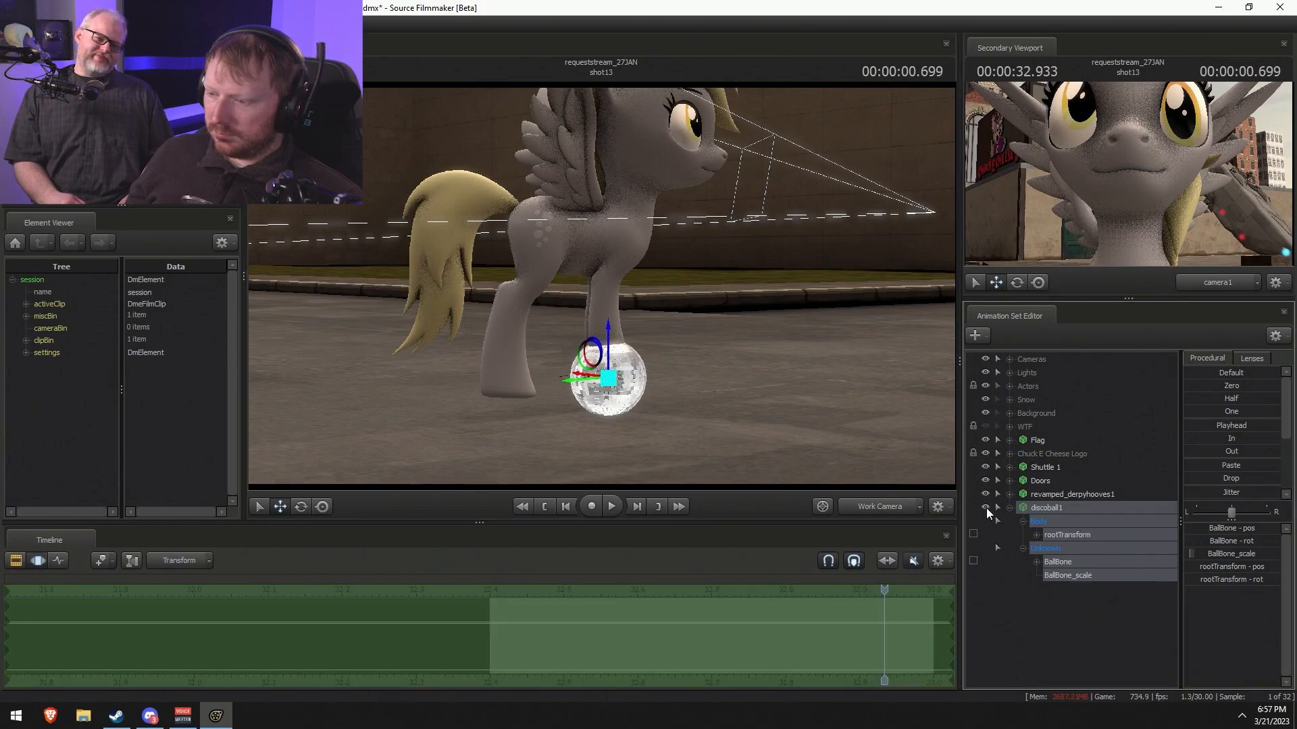
{"action": "left_click", "coordinate": [1008, 508]}
{"action": "right_click", "coordinate": [1032, 545]}
{"action": "left_click", "coordinate": [1090, 616]}
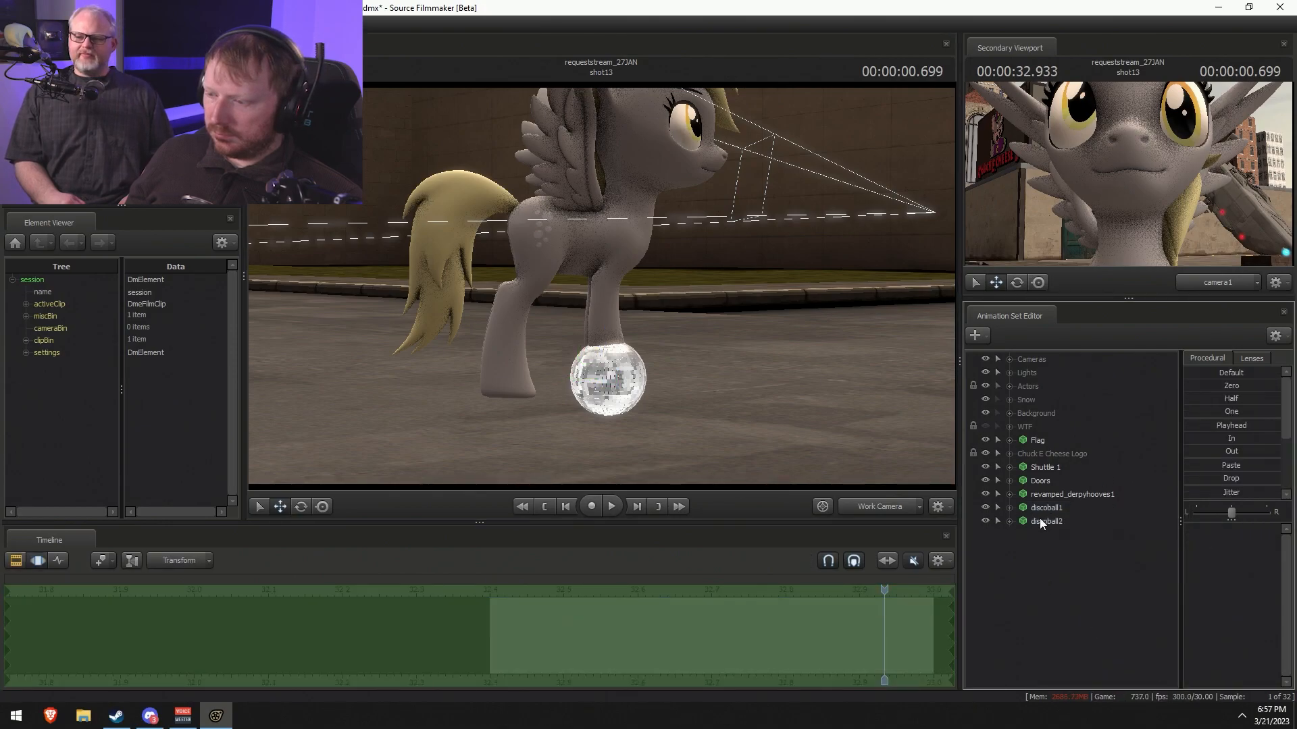
{"action": "left_click", "coordinate": [1046, 522]}
{"action": "key", "text": "f"}
{"action": "left_click_drag", "start_coordinate": [630, 371], "coordinate": [656, 370]}
- Lock discoball1's rootTransform to the RightBall bone in Derpy's right front leg
{"action": "double_click", "coordinate": [1037, 508]}
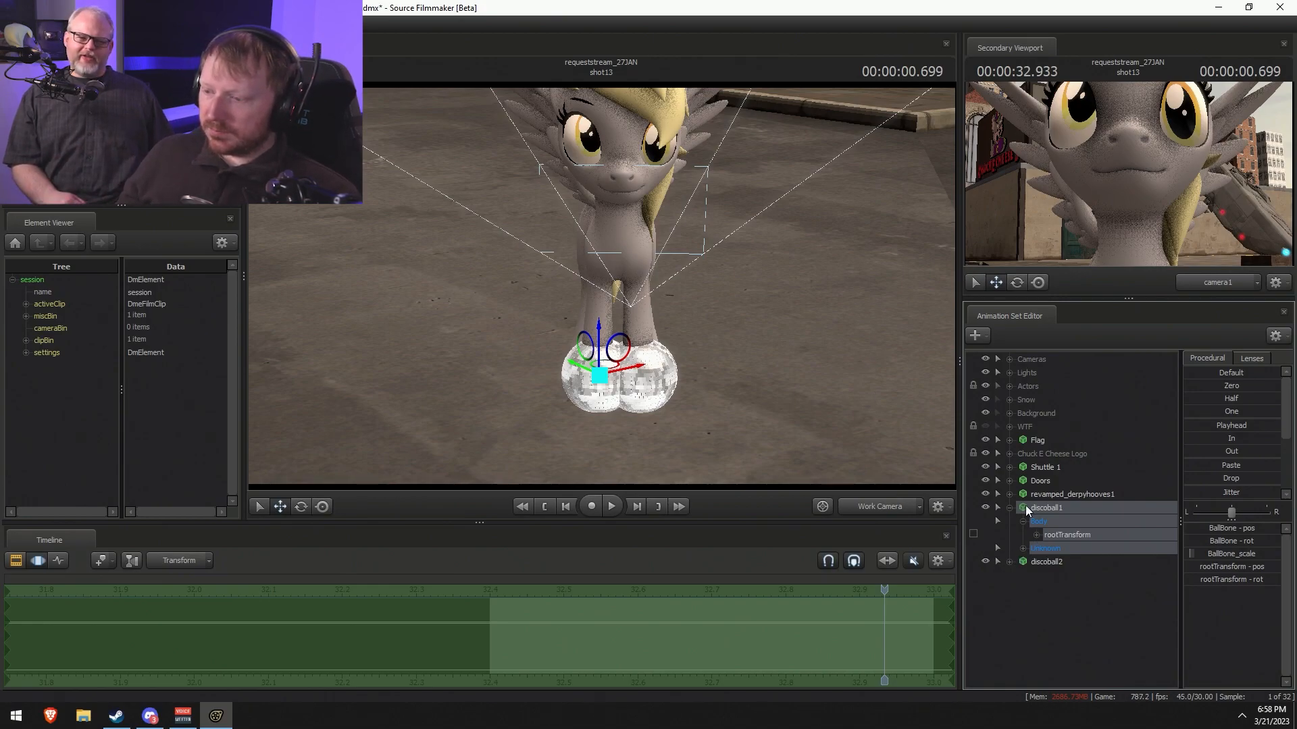
{"action": "left_click", "coordinate": [1009, 493]}
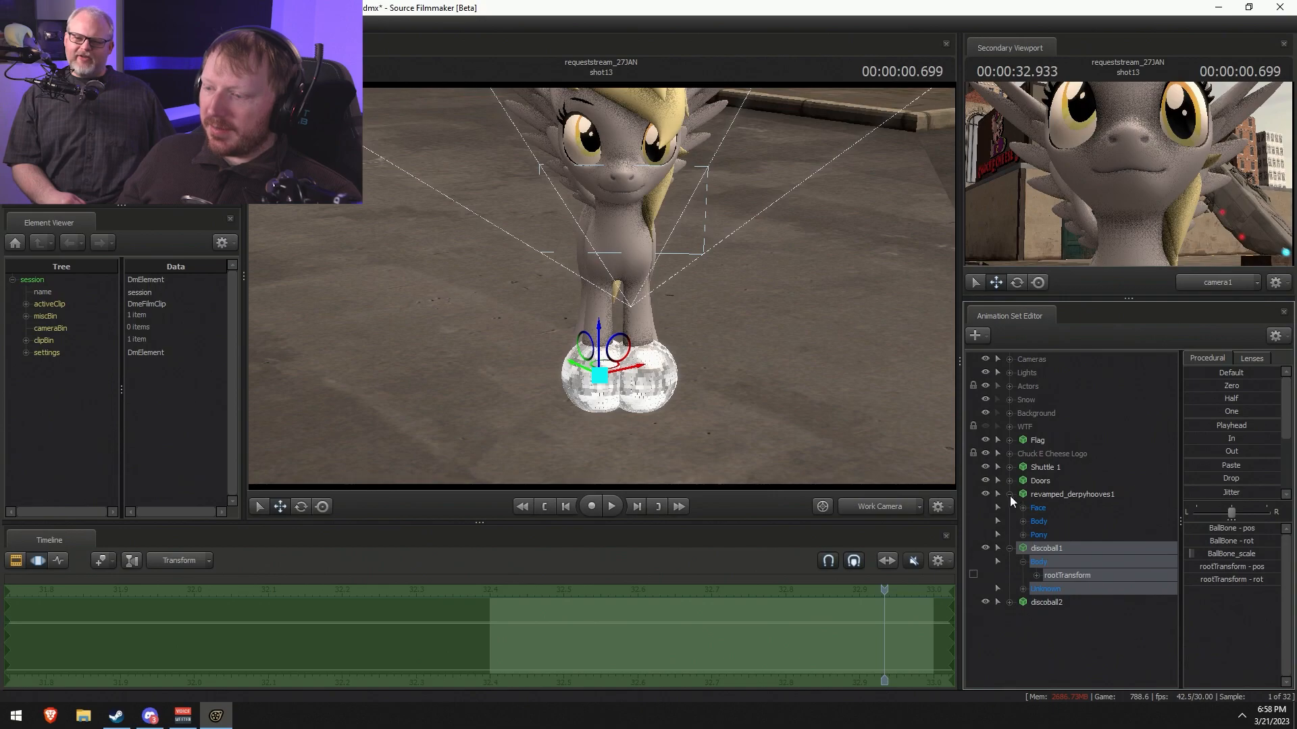
{"action": "left_click", "coordinate": [1023, 534]}
{"action": "left_click", "coordinate": [1038, 561]}
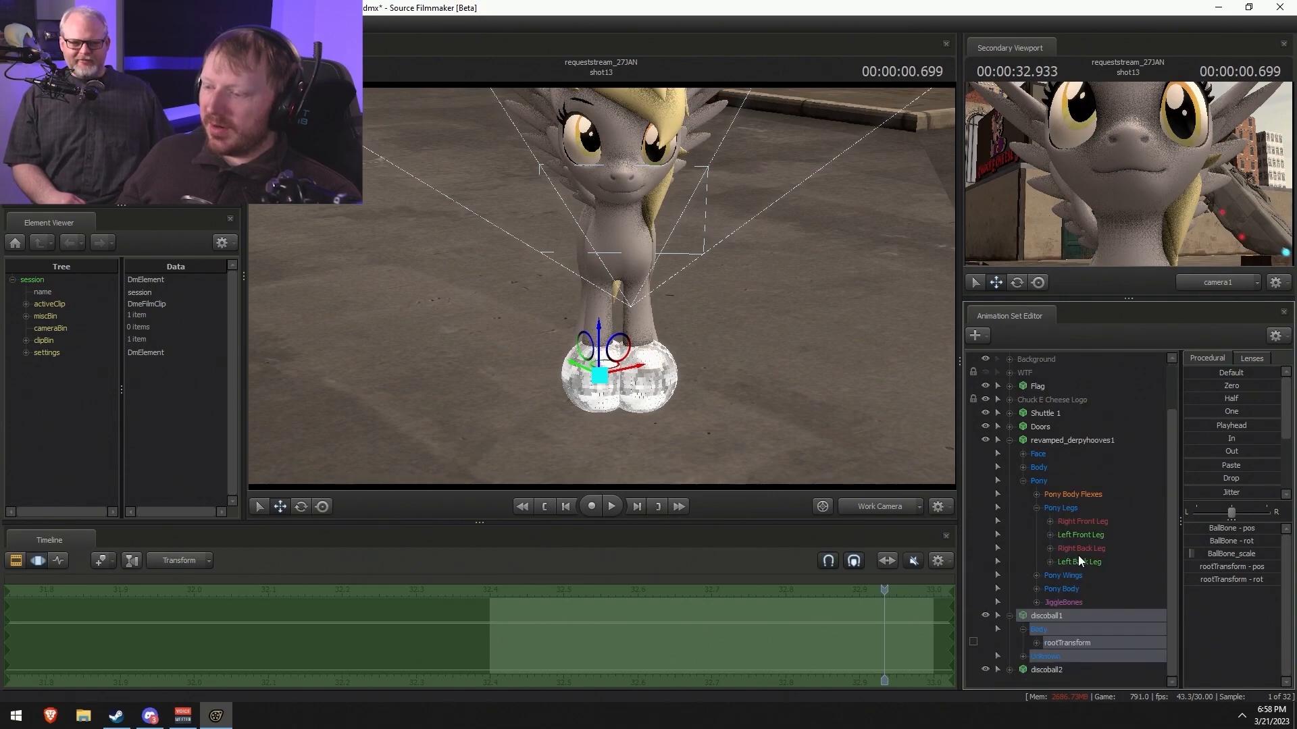
{"action": "left_click", "coordinate": [1048, 521]}
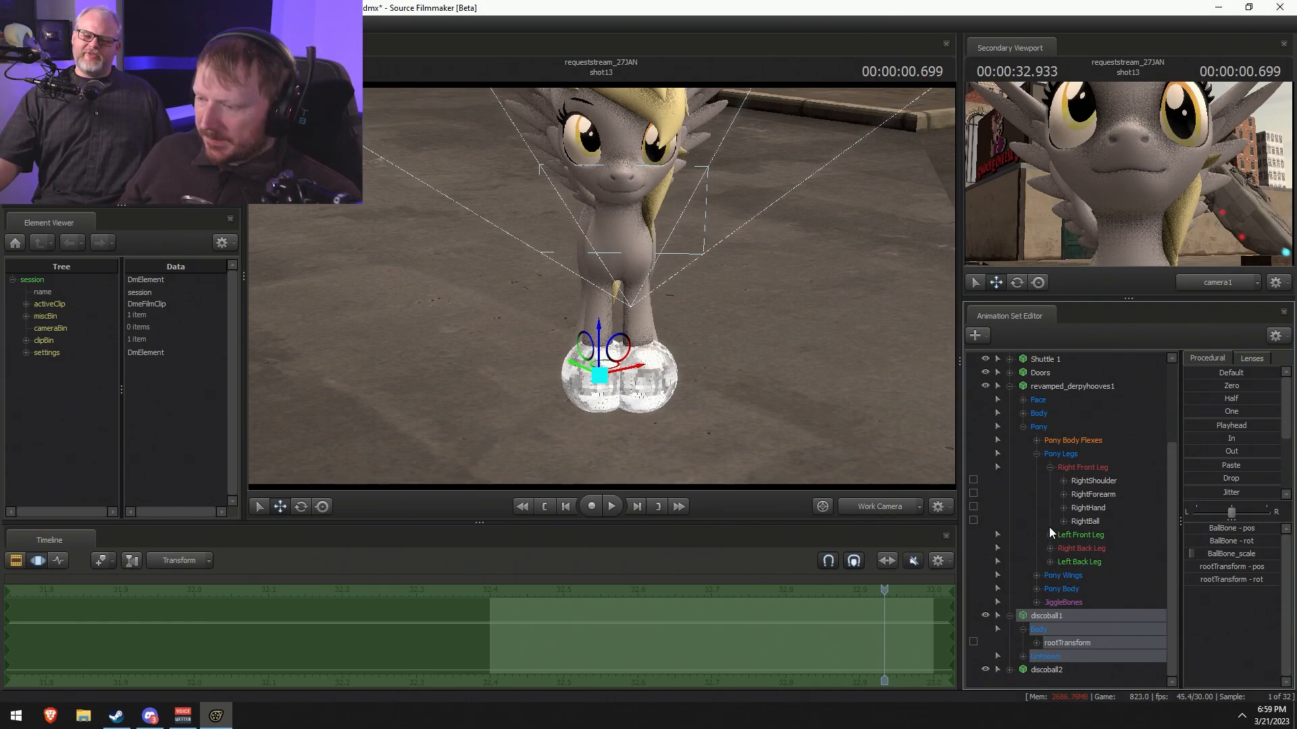
{"action": "left_click", "coordinate": [1085, 521]}
{"action": "left_click_drag", "start_coordinate": [1091, 512], "coordinate": [1083, 643]}
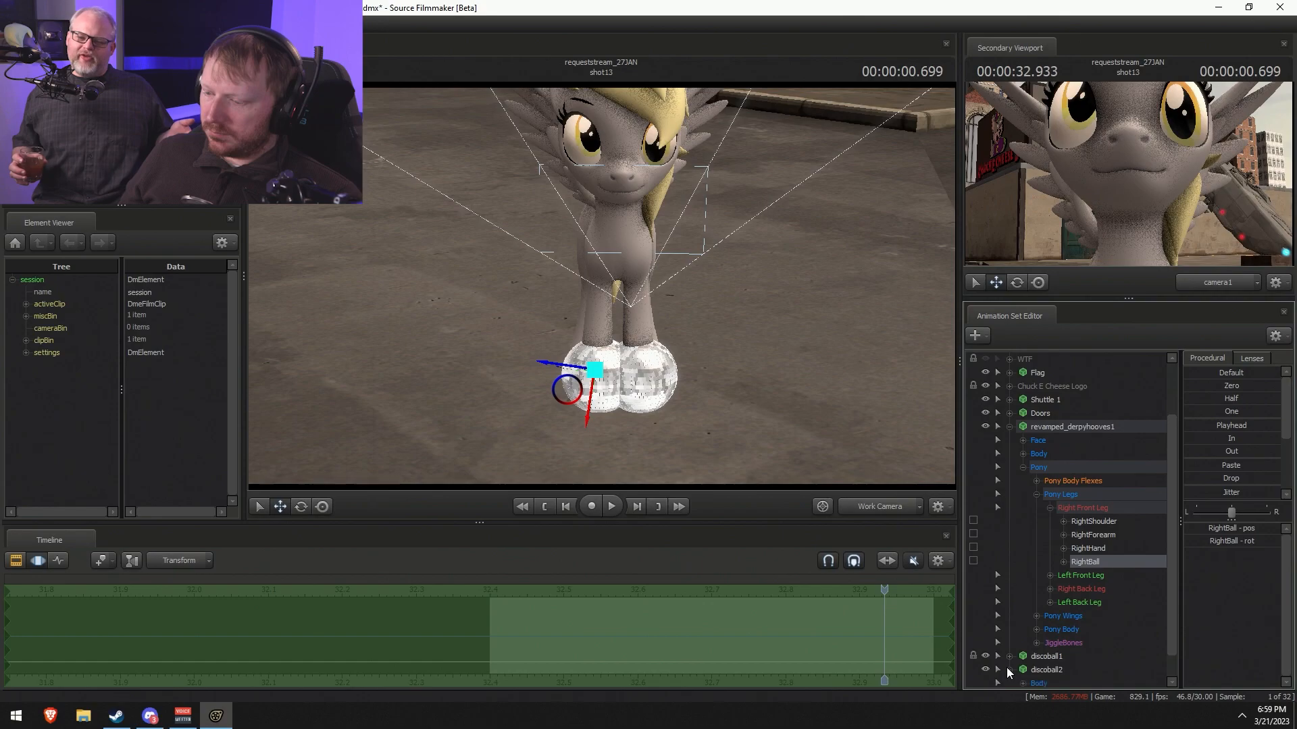
- Lock discoball2's rootTransform to the LeftBall bone in Derpy's left front leg
{"action": "scroll", "coordinate": [1007, 667], "scroll_direction": "down", "scroll_amount": 1}
{"action": "left_click", "coordinate": [1024, 654]}
{"action": "scroll", "coordinate": [1119, 499], "scroll_direction": "down", "scroll_amount": 1}
{"action": "left_click", "coordinate": [1051, 468]}
{"action": "left_click", "coordinate": [1052, 536]}
{"action": "left_click_drag", "start_coordinate": [1083, 533], "coordinate": [1048, 619]}
- Copy the discoball1 and discoball2 animation sets together and paste them as a second pair
{"action": "right_click", "coordinate": [1048, 619]}
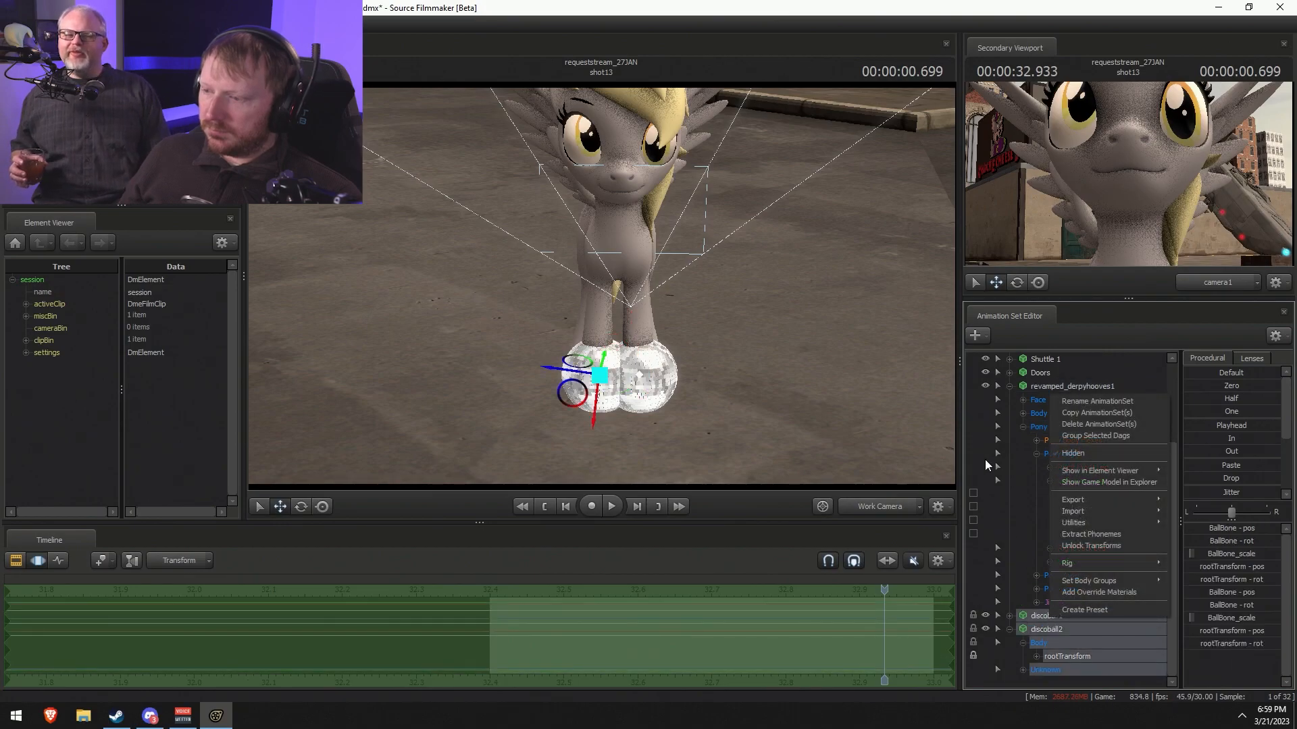
{"action": "left_click", "coordinate": [1070, 414]}
{"action": "left_click", "coordinate": [615, 367]}
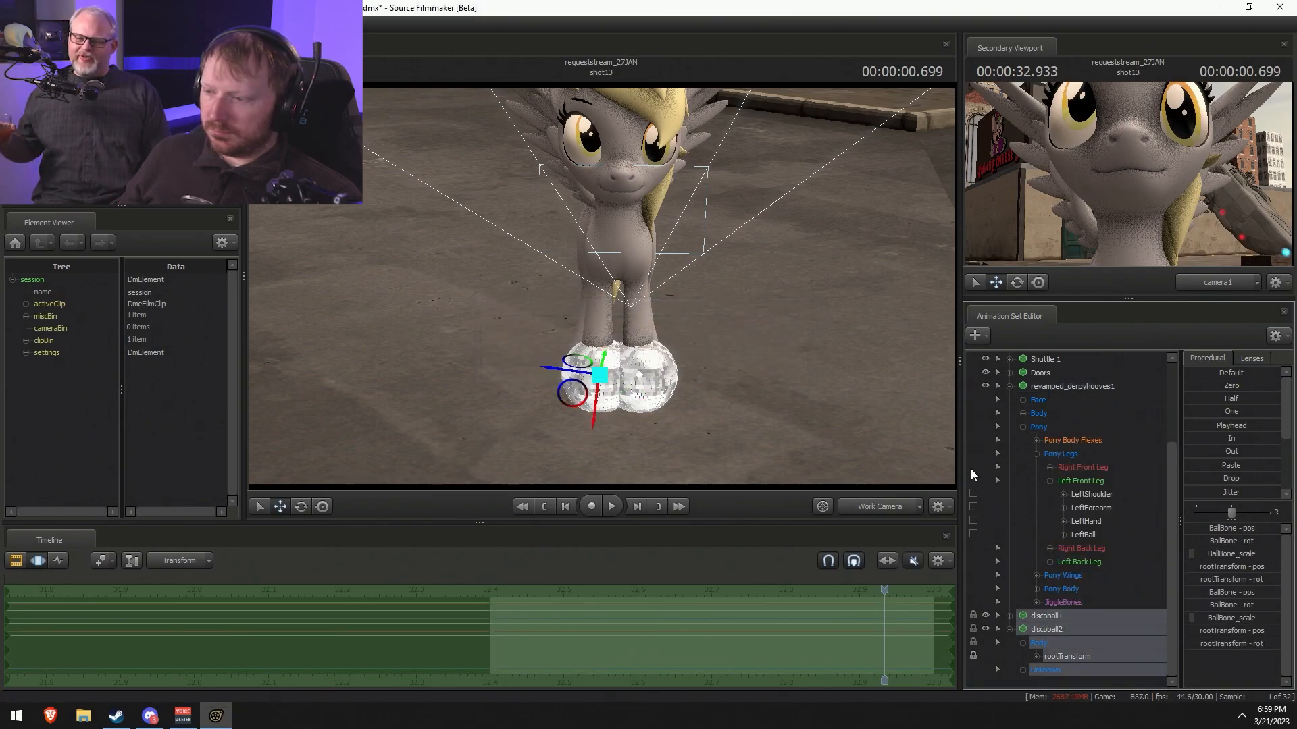
{"action": "scroll", "coordinate": [1028, 431], "scroll_direction": "up", "scroll_amount": 3}
{"action": "right_click", "coordinate": [1017, 658]}
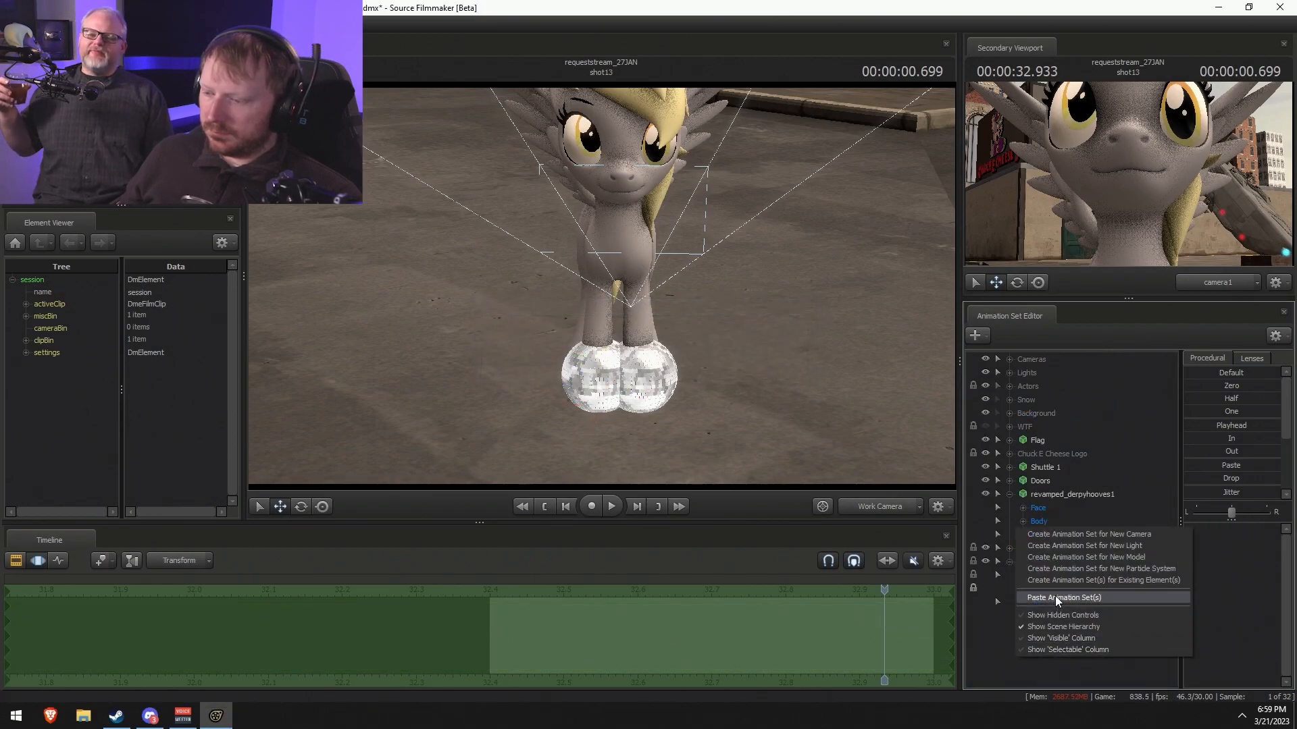
{"action": "left_click", "coordinate": [1056, 597]}
- Move discoball3 and discoball4 together backward until they sit underneath Derpy's two back hooves
{"action": "left_click", "coordinate": [1035, 616]}
{"action": "left_click", "coordinate": [1036, 628], "text": "shift"}
{"action": "left_click_drag", "start_coordinate": [776, 365], "coordinate": [902, 426], "text": "alt"}
{"action": "left_click_drag", "start_coordinate": [586, 340], "coordinate": [526, 367]}
{"action": "key", "text": "Return"}
{"action": "left_click", "coordinate": [1041, 614]}
{"action": "left_click_drag", "start_coordinate": [867, 451], "coordinate": [840, 446], "text": "alt"}
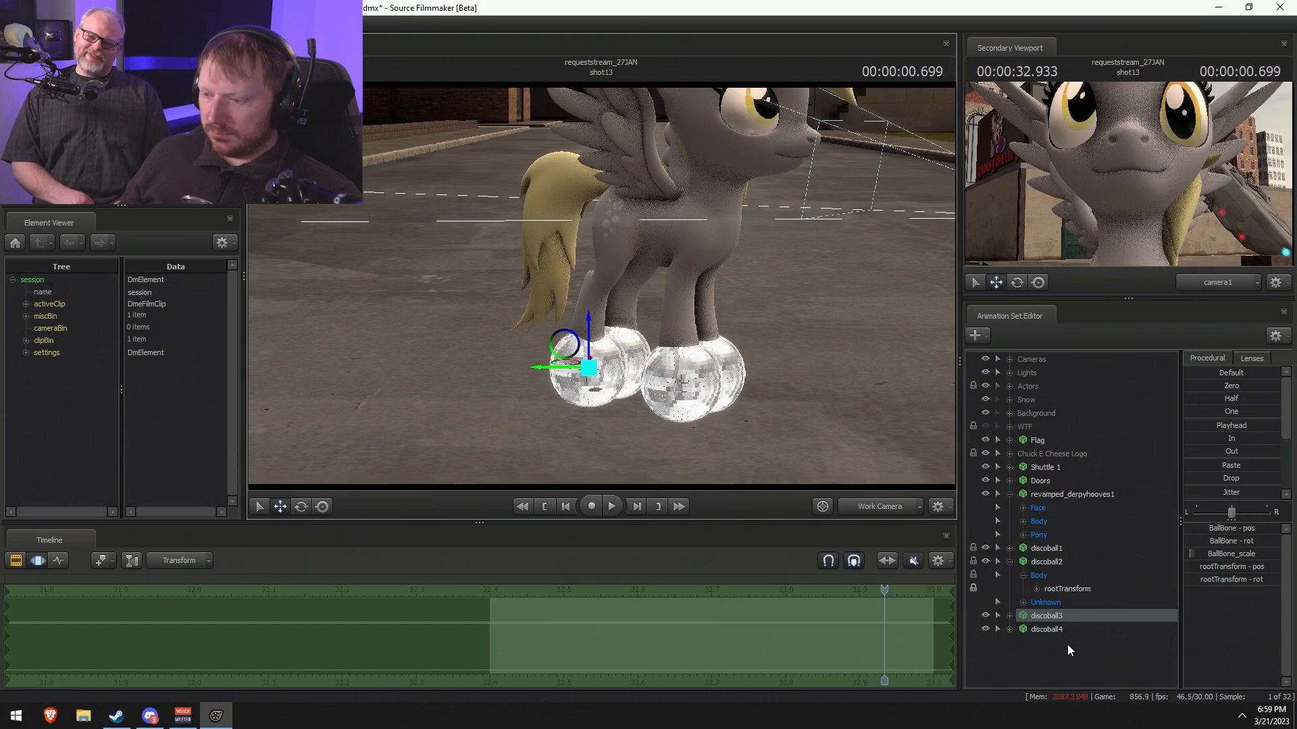
- Lock discoball3's rootTransform to the RightFoot bone in Derpy's right back leg
{"action": "left_click", "coordinate": [1009, 616]}
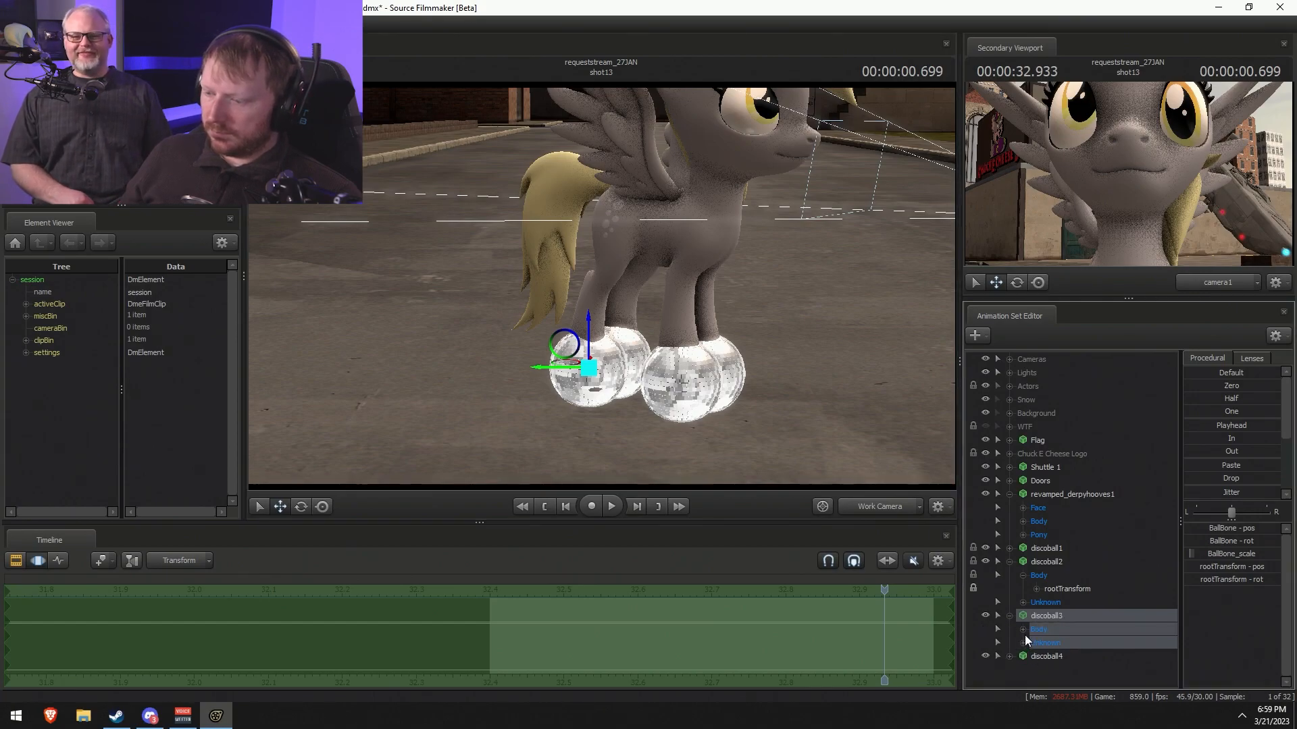
{"action": "left_click", "coordinate": [1011, 562]}
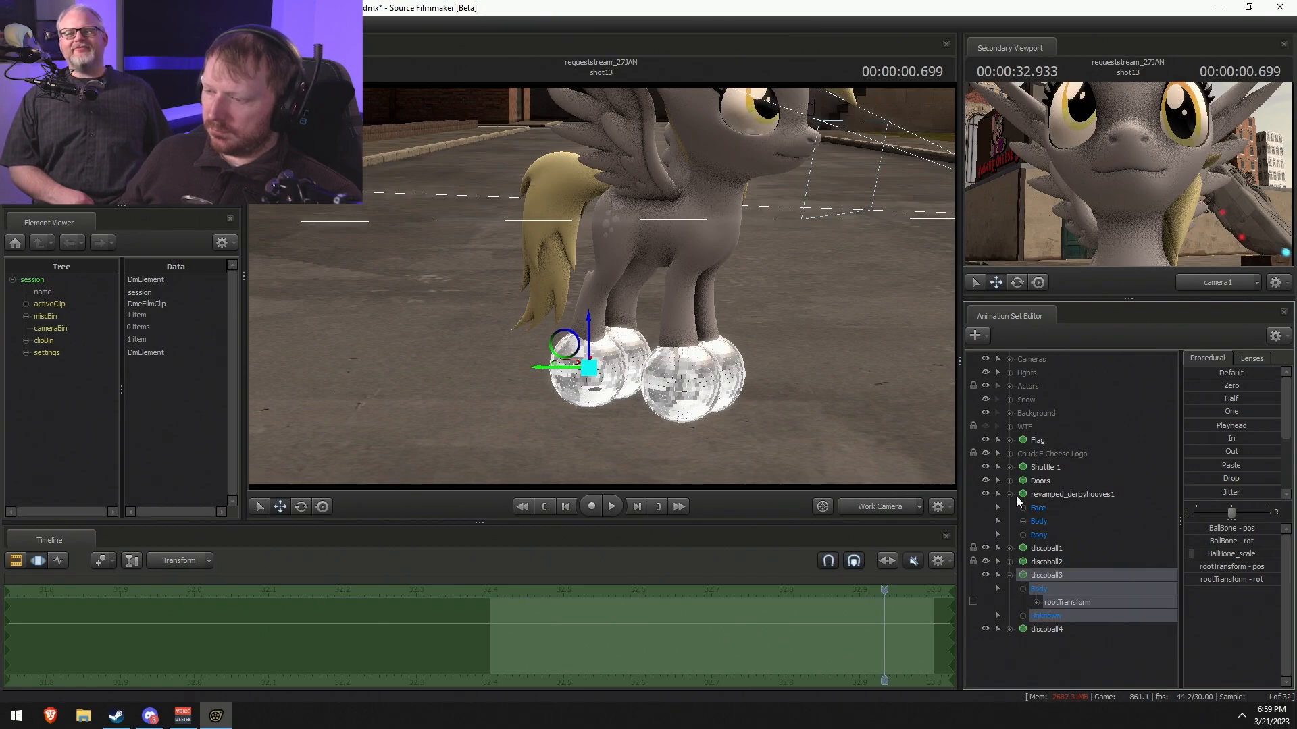
{"action": "left_click", "coordinate": [1025, 534]}
{"action": "scroll", "coordinate": [1029, 540], "scroll_direction": "down", "scroll_amount": 2}
{"action": "left_click", "coordinate": [1035, 535]}
{"action": "scroll", "coordinate": [1040, 544], "scroll_direction": "down", "scroll_amount": 4}
{"action": "left_click", "coordinate": [1050, 522]}
{"action": "scroll", "coordinate": [1067, 515], "scroll_direction": "down", "scroll_amount": 4}
{"action": "left_click_drag", "start_coordinate": [1087, 522], "coordinate": [1076, 642]}
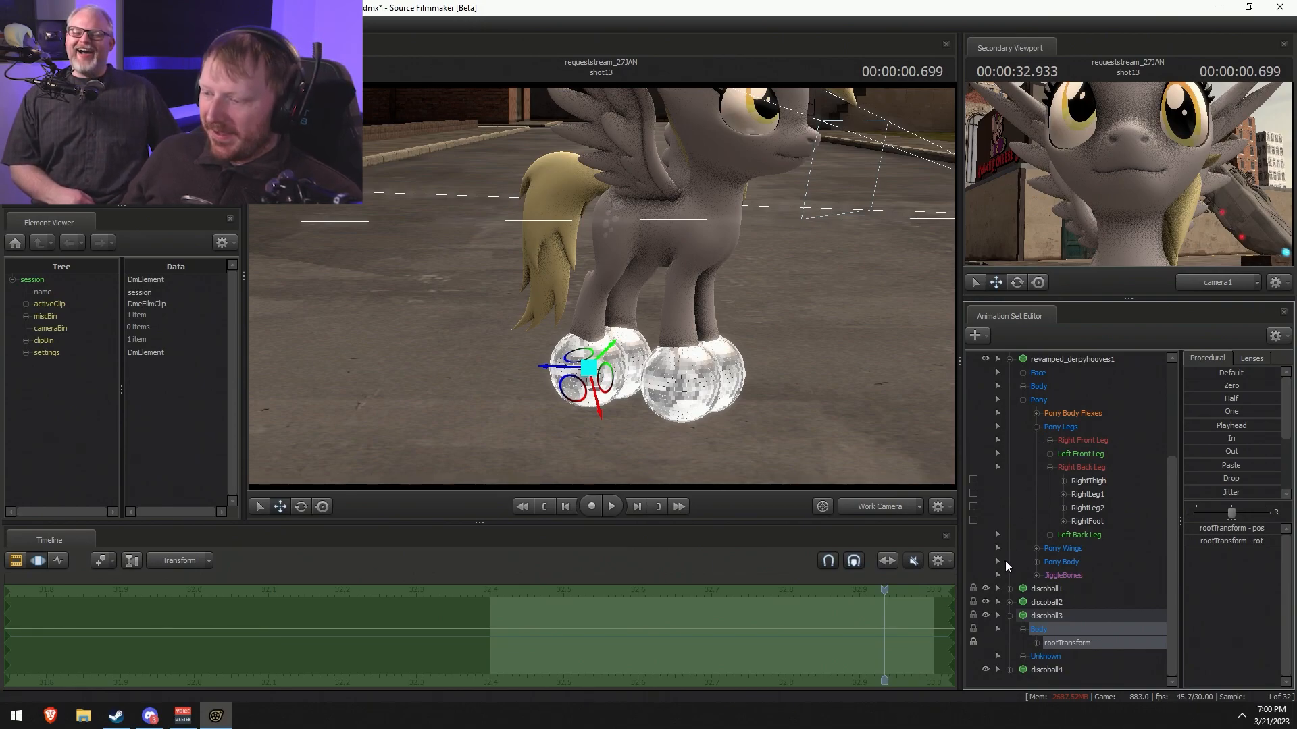
- Lock discoball4's rootTransform to the LeftFoot bone in Derpy's left back leg
{"action": "left_click", "coordinate": [1047, 470]}
{"action": "left_click", "coordinate": [1049, 535]}
{"action": "left_click", "coordinate": [1008, 617]}
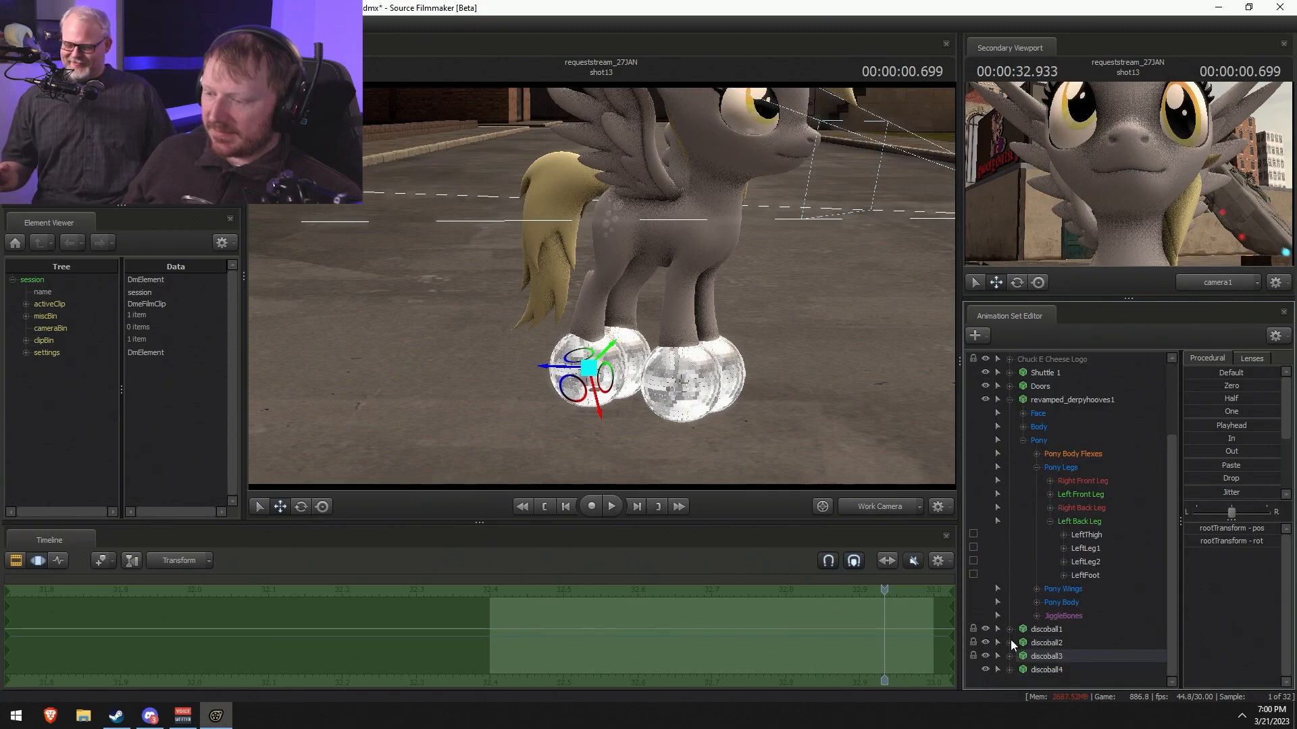
{"action": "left_click", "coordinate": [1010, 670]}
{"action": "left_click", "coordinate": [1022, 656]}
{"action": "left_click", "coordinate": [1063, 669]}
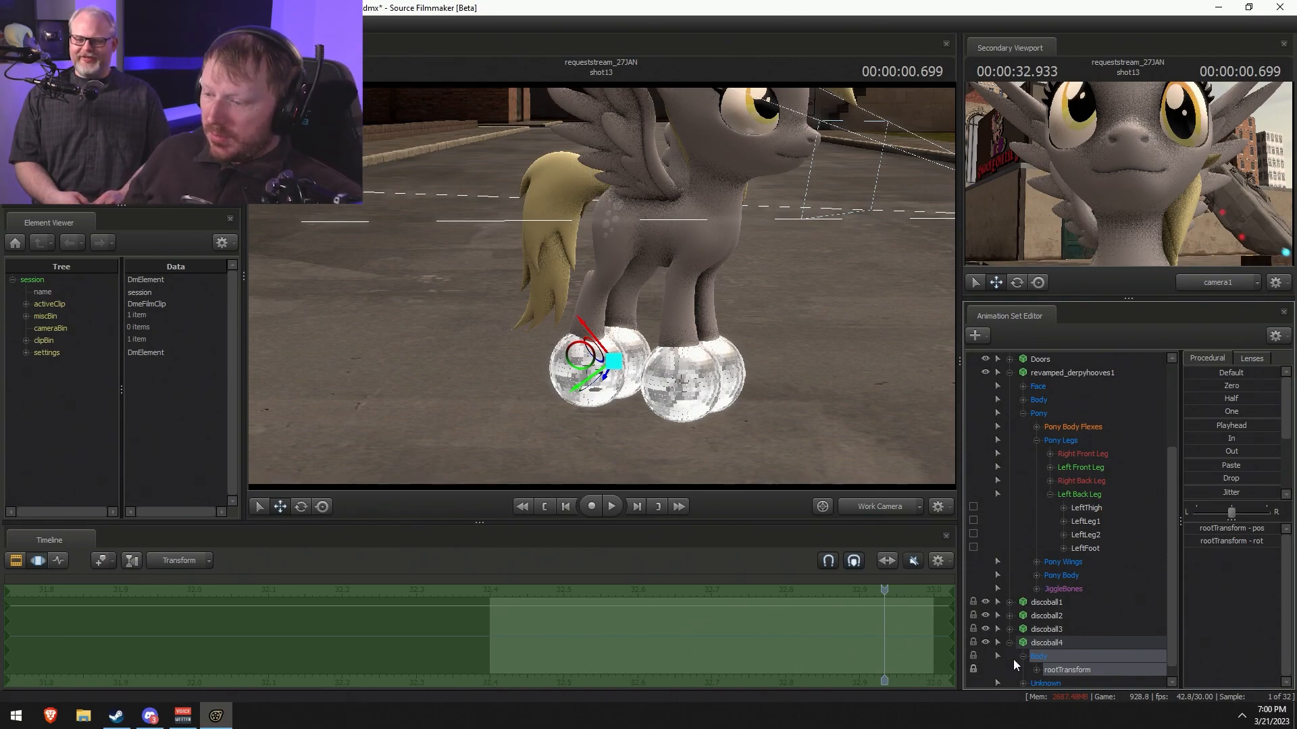
- Select all of revamped_derpyhooves1's controls, excluding the Leg1, Leg2 and Foot bones of both back legs
{"action": "left_click", "coordinate": [1009, 643]}
{"action": "left_click", "coordinate": [1023, 440]}
{"action": "left_click", "coordinate": [1029, 494]}
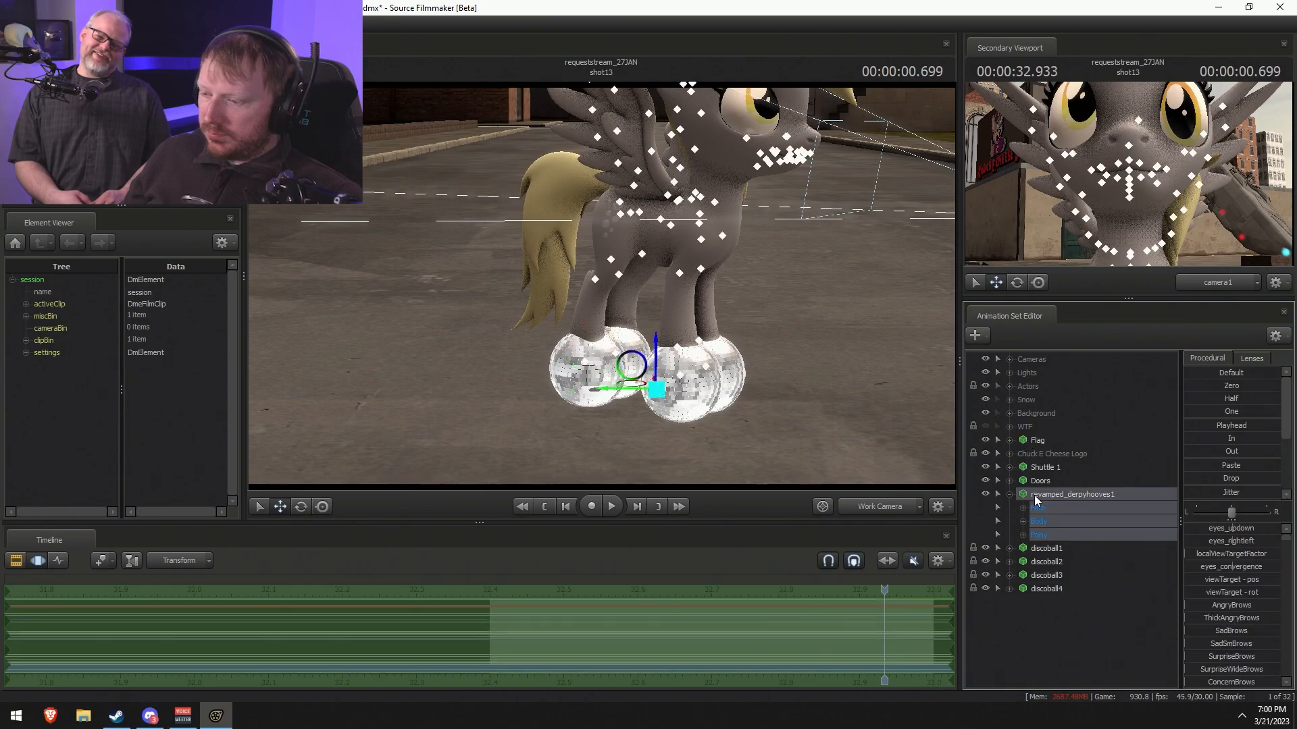
{"action": "left_click", "coordinate": [1022, 535]}
{"action": "scroll", "coordinate": [1026, 538], "scroll_direction": "down", "scroll_amount": 3}
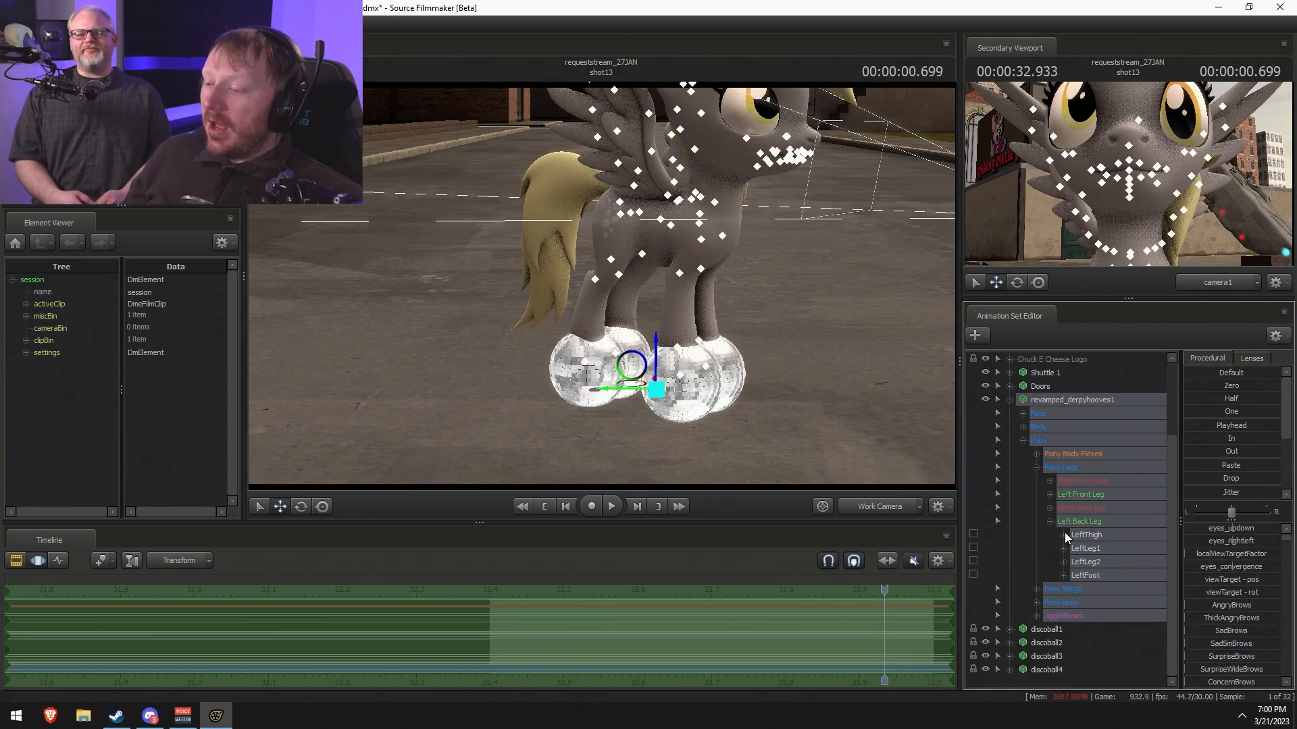
{"action": "left_click", "coordinate": [1104, 570], "text": "ctrl"}
{"action": "left_click", "coordinate": [1104, 570], "text": "ctrl"}
{"action": "left_click", "coordinate": [1092, 565], "text": "ctrl"}
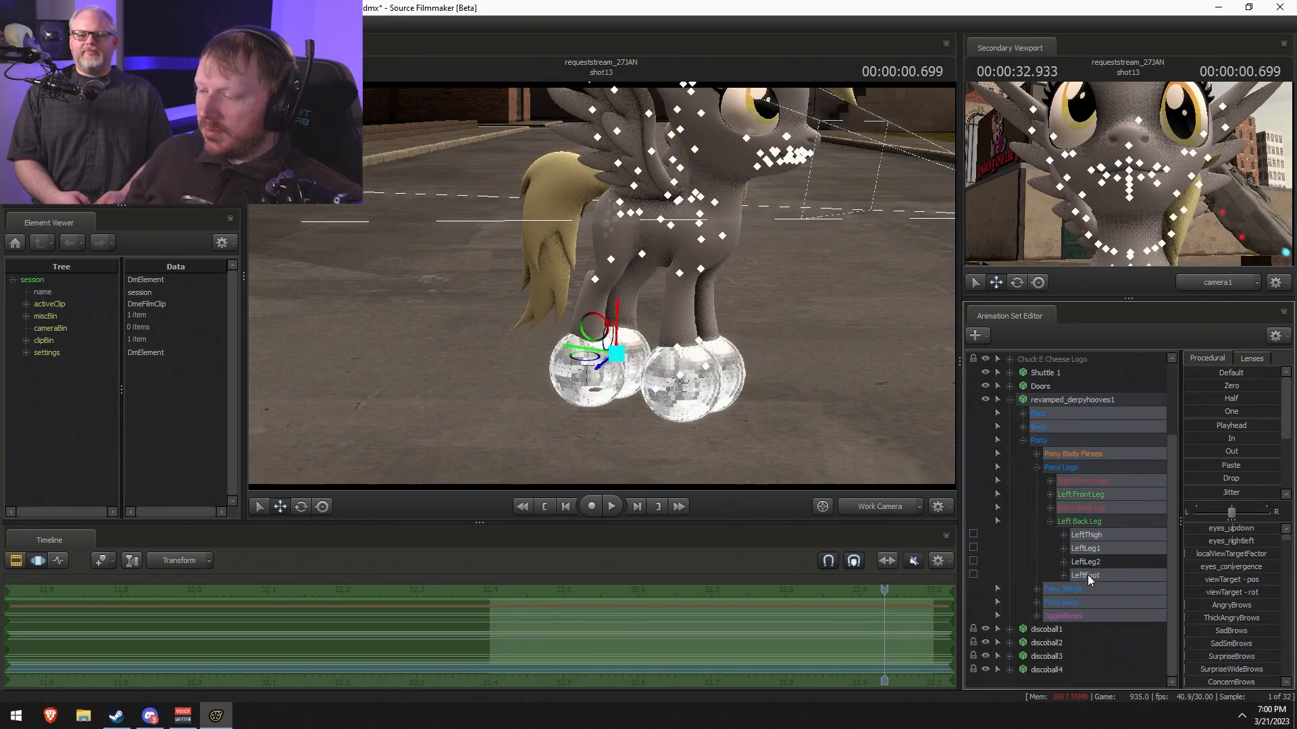
{"action": "left_click", "coordinate": [1089, 572], "text": "ctrl"}
{"action": "left_click", "coordinate": [1092, 551], "text": "ctrl"}
{"action": "left_click", "coordinate": [1050, 508]}
{"action": "left_click", "coordinate": [1093, 561], "text": "ctrl"}
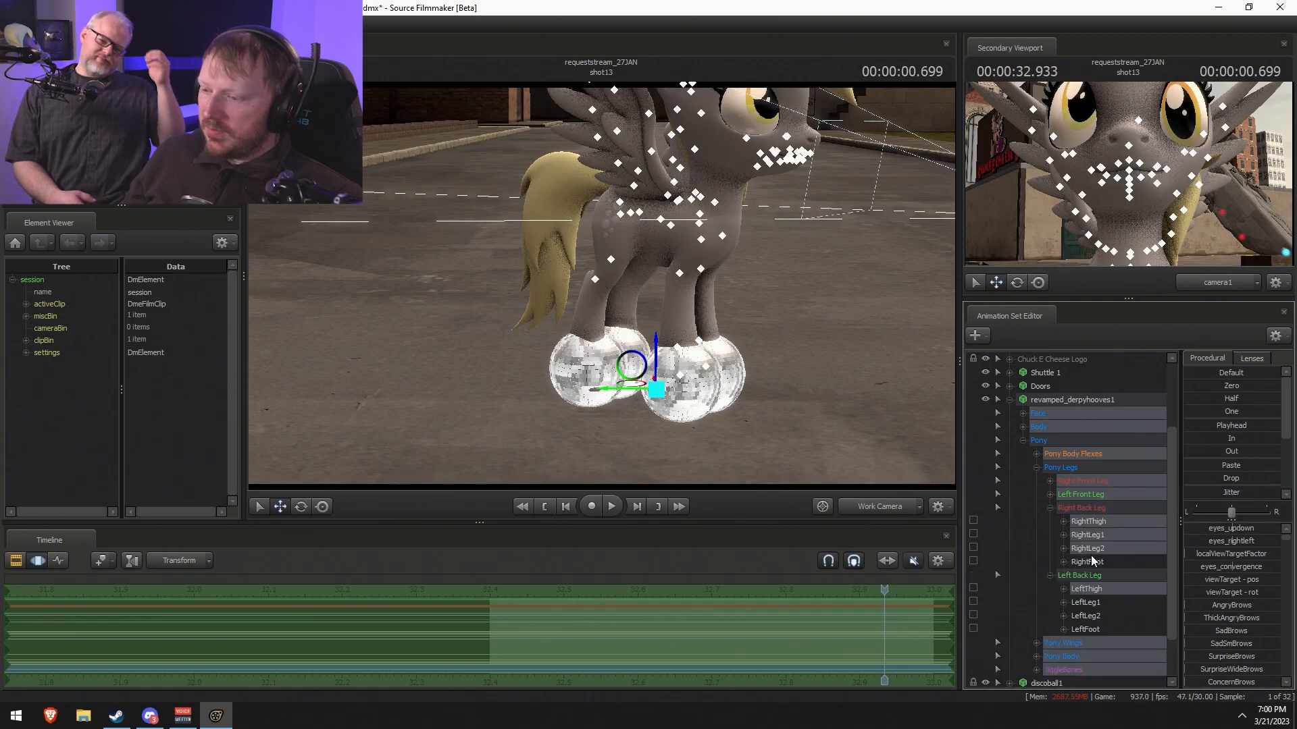
{"action": "left_click", "coordinate": [1094, 548], "text": "ctrl"}
{"action": "left_click", "coordinate": [1094, 534], "text": "ctrl"}
- Exclude the forearm, hand and ball bones of both front legs from the selection of Derpy's controls
{"action": "left_click", "coordinate": [1050, 495]}
{"action": "left_click", "coordinate": [1092, 548], "text": "ctrl"}
{"action": "left_click", "coordinate": [1091, 535], "text": "ctrl"}
{"action": "left_click", "coordinate": [1091, 521], "text": "ctrl"}
{"action": "left_click", "coordinate": [1050, 481]}
{"action": "left_click", "coordinate": [1091, 535], "text": "ctrl"}
{"action": "left_click", "coordinate": [1091, 522], "text": "ctrl"}
{"action": "left_click", "coordinate": [1090, 509], "text": "ctrl"}
- Exclude Derpy's Face group and her rootTransform from the selected controls
{"action": "key", "text": "F2"}
{"action": "key", "text": "F3"}
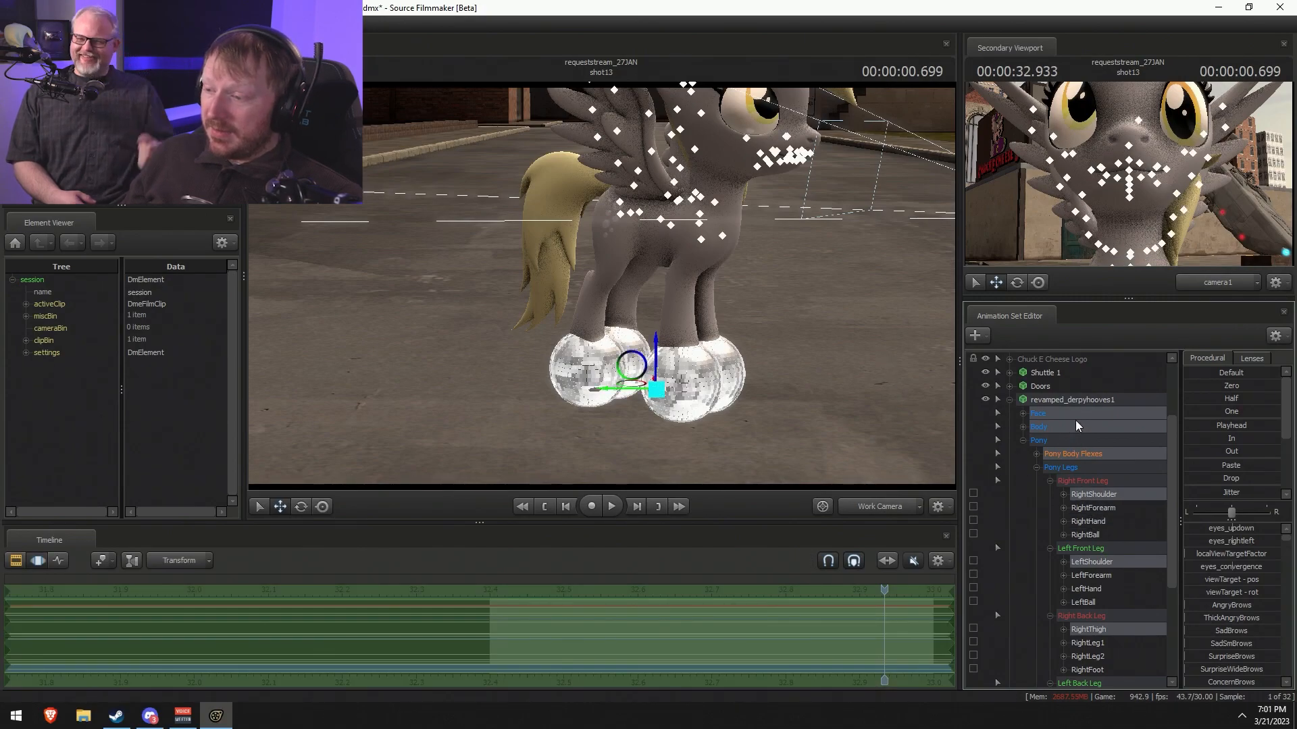
{"action": "left_click", "coordinate": [1040, 426]}
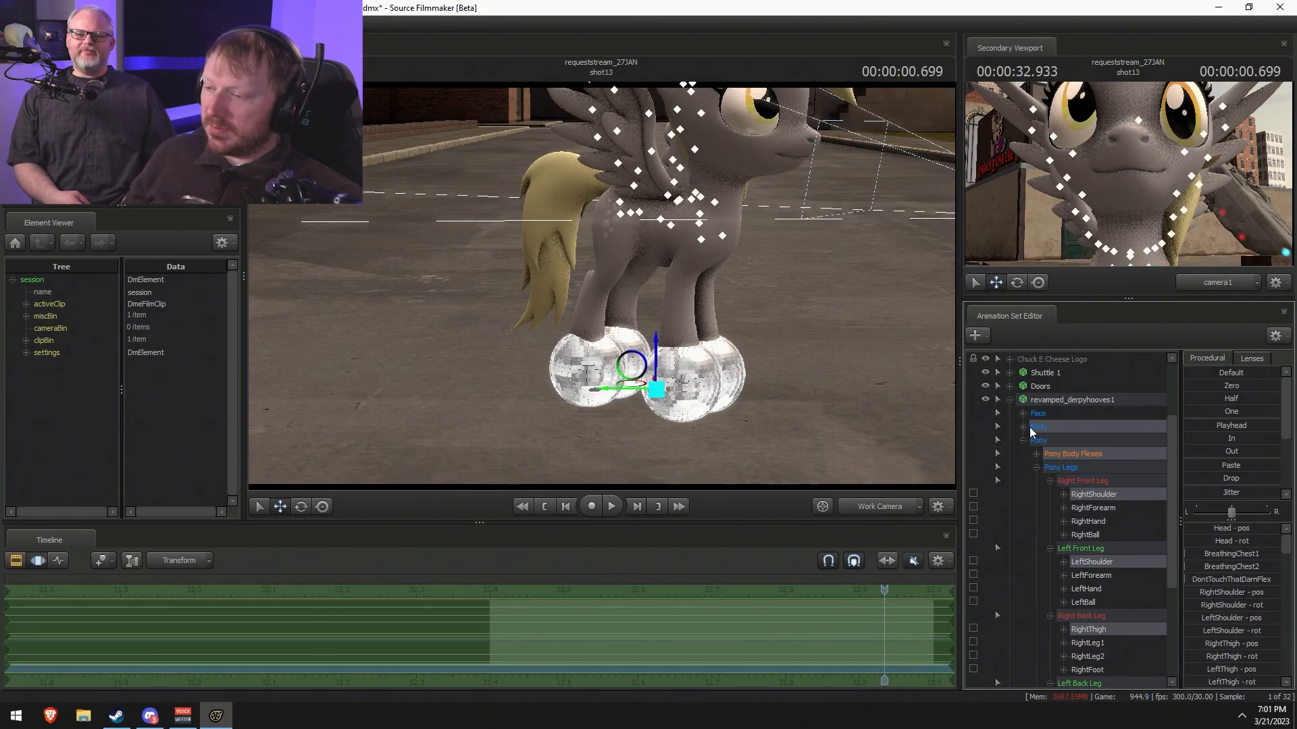
{"action": "left_click", "coordinate": [1030, 429]}
- Import a running sprint animation from the usermod dmx folder onto Derpy's selected controls
{"action": "right_click", "coordinate": [1055, 454]}
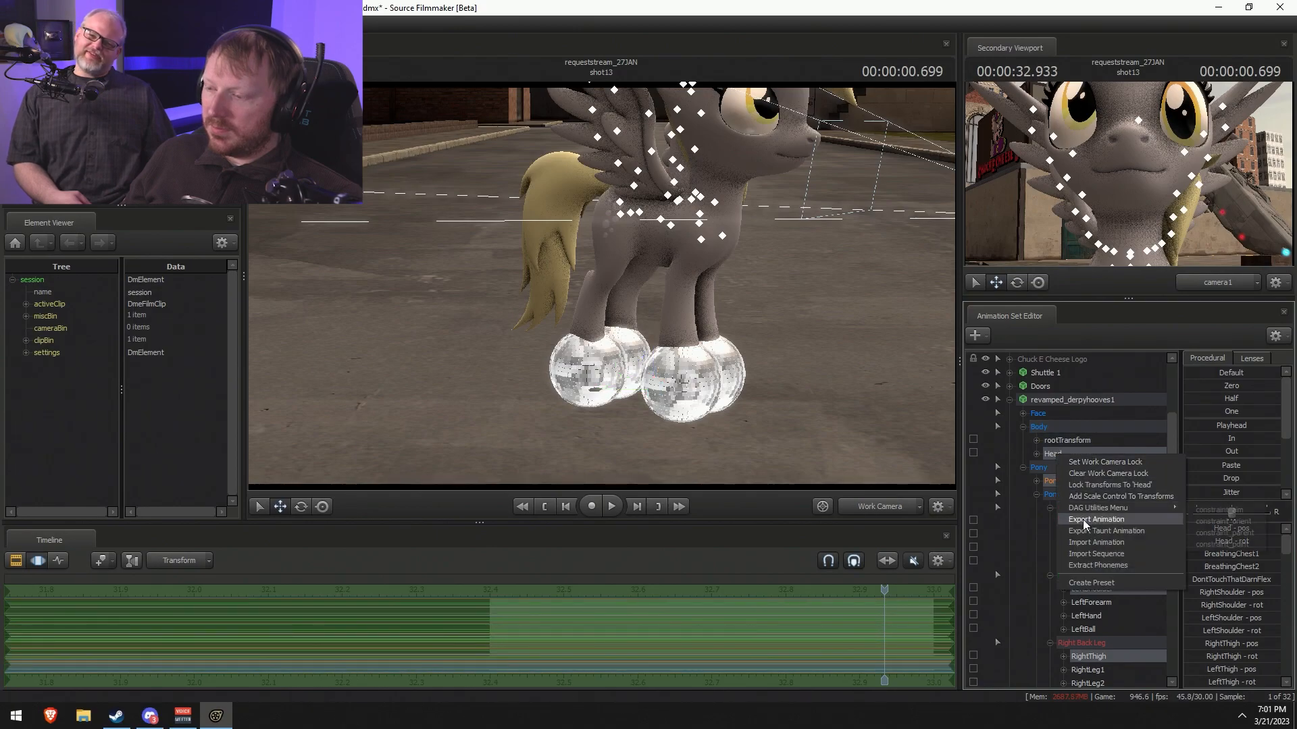
{"action": "left_click", "coordinate": [1096, 542]}
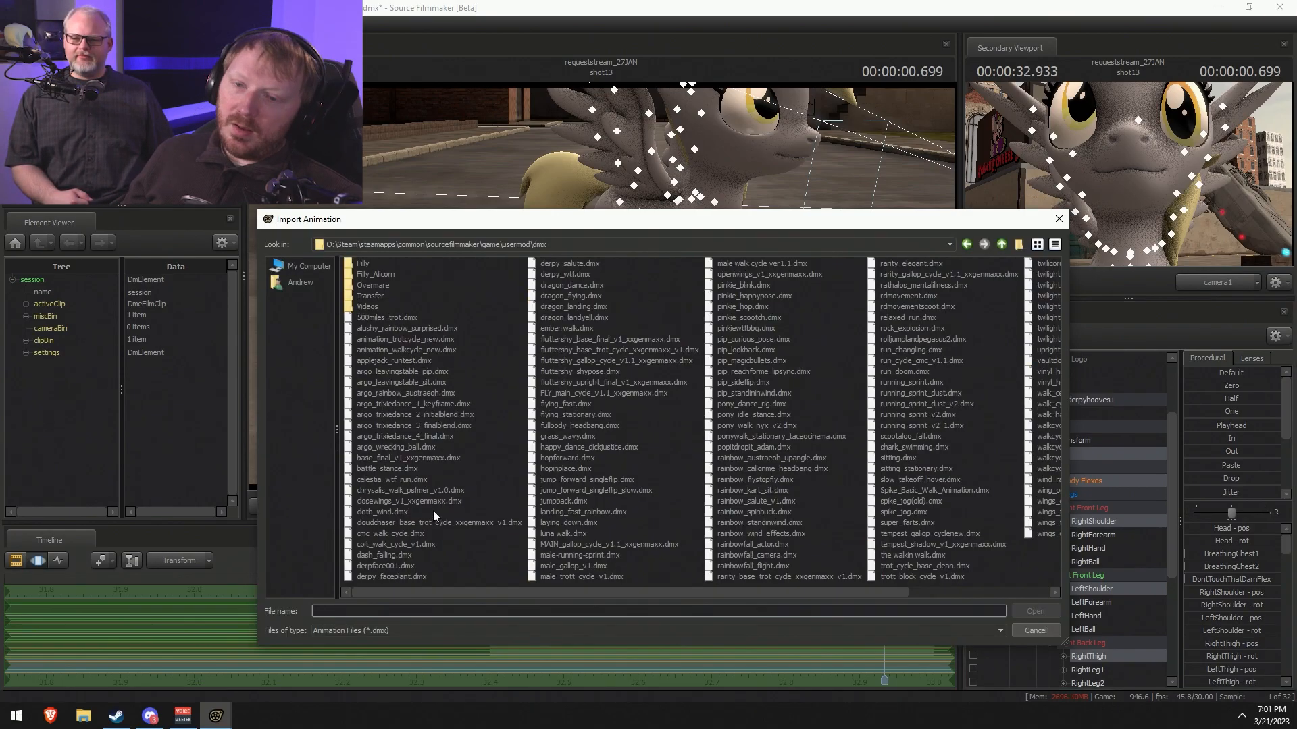
{"action": "left_click_drag", "start_coordinate": [416, 593], "coordinate": [614, 595]}
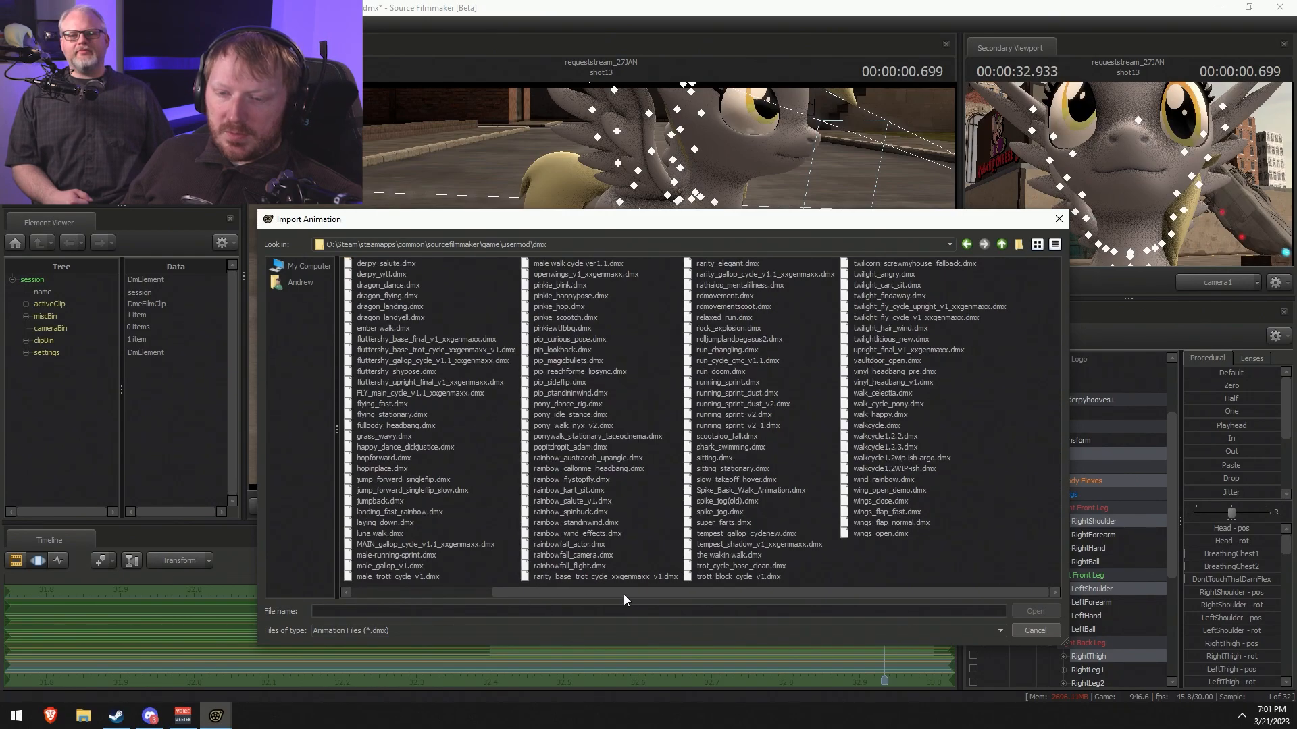
{"action": "double_click", "coordinate": [746, 421]}
{"action": "left_click", "coordinate": [661, 419]}
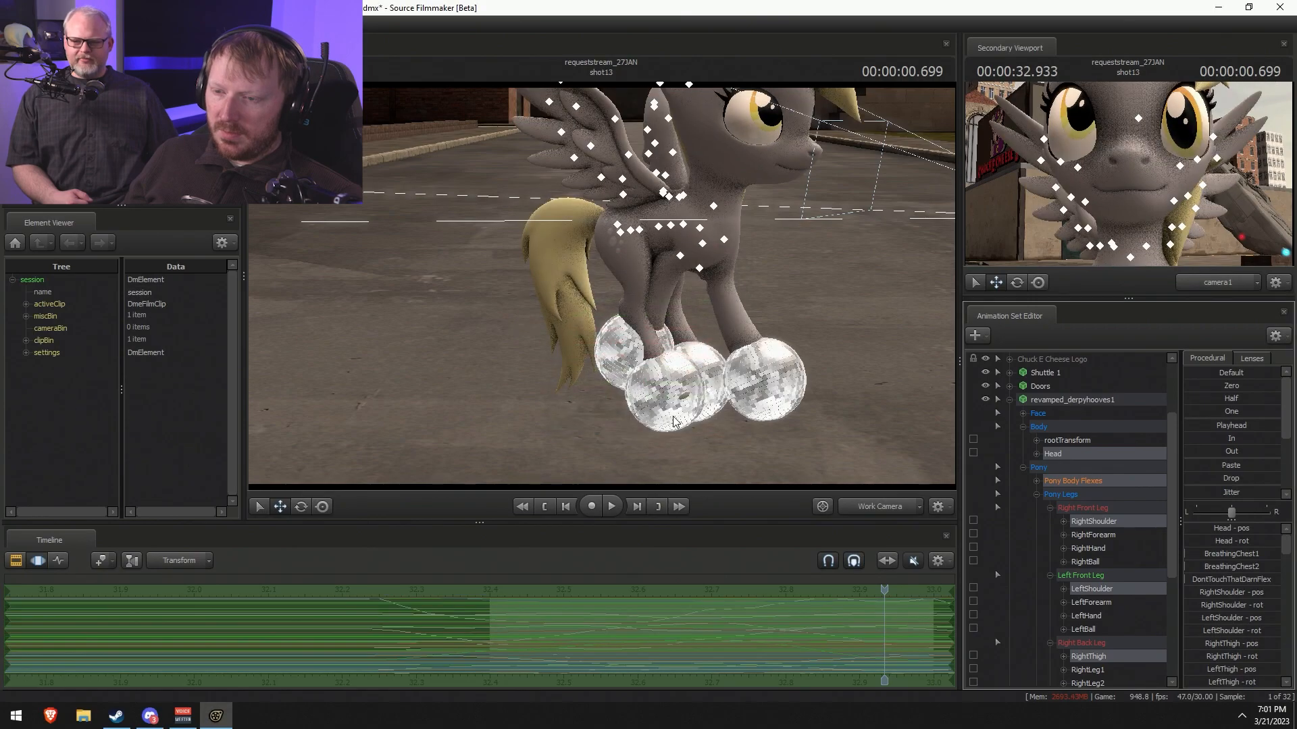
- Play back shot13 to check Derpy's sprint with the disco balls on her hooves, and show the neighbouring shots in the timeline
{"action": "key", "text": "F2"}
{"action": "key", "text": "s"}
{"action": "left_click_drag", "start_coordinate": [822, 382], "coordinate": [603, 291]}
{"action": "key", "text": "space"}
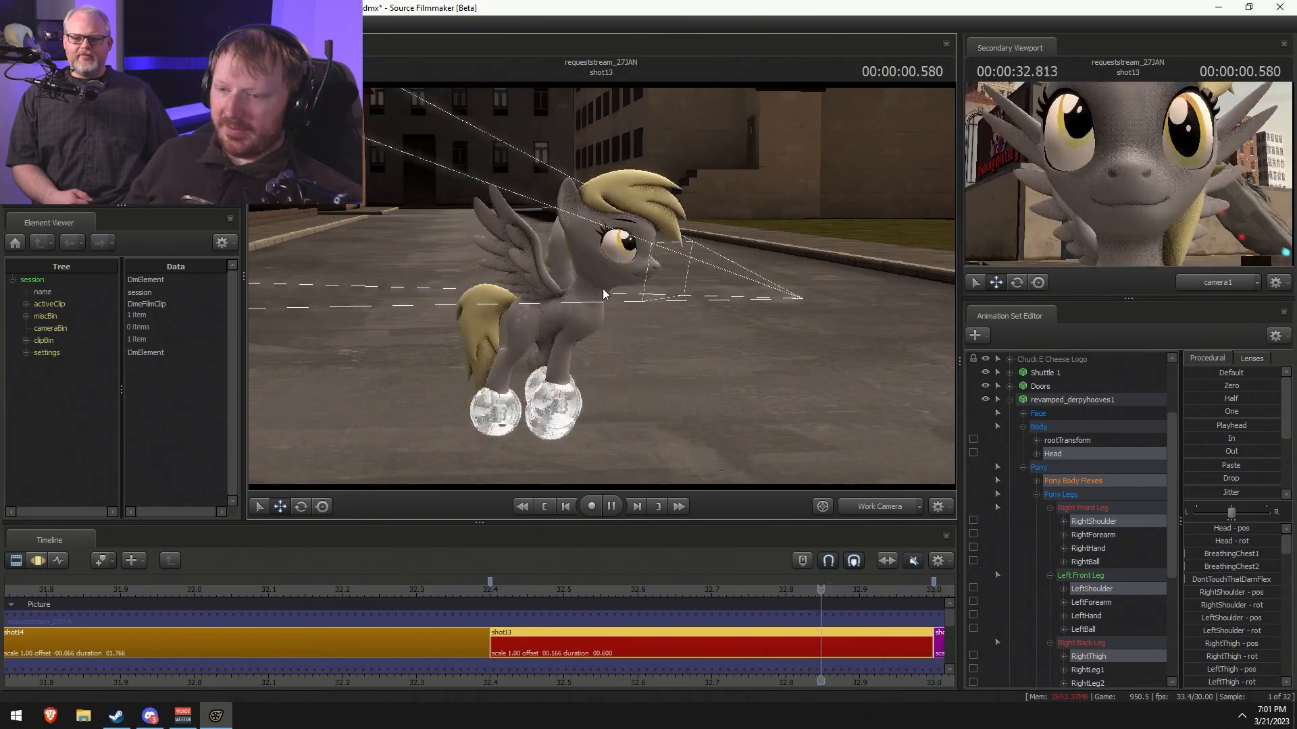
{"action": "key", "text": "F3"}
{"action": "key", "text": "space"}
{"action": "scroll", "coordinate": [455, 611], "scroll_direction": "down", "scroll_amount": 3}
{"action": "key", "text": "F2"}
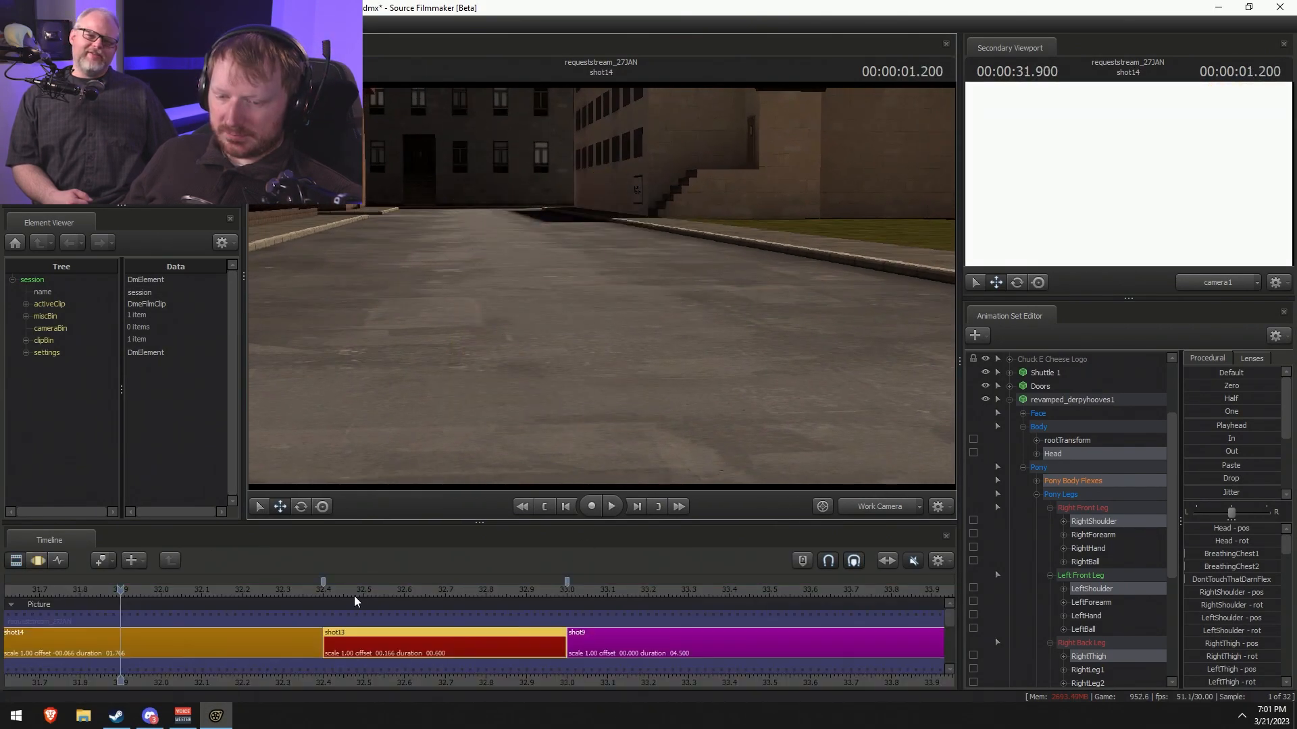
- Step through several frames of shot13 to examine Derpy's sprint poses with the disco balls on her hooves
{"action": "left_click", "coordinate": [336, 591]}
{"action": "left_click", "coordinate": [887, 560]}
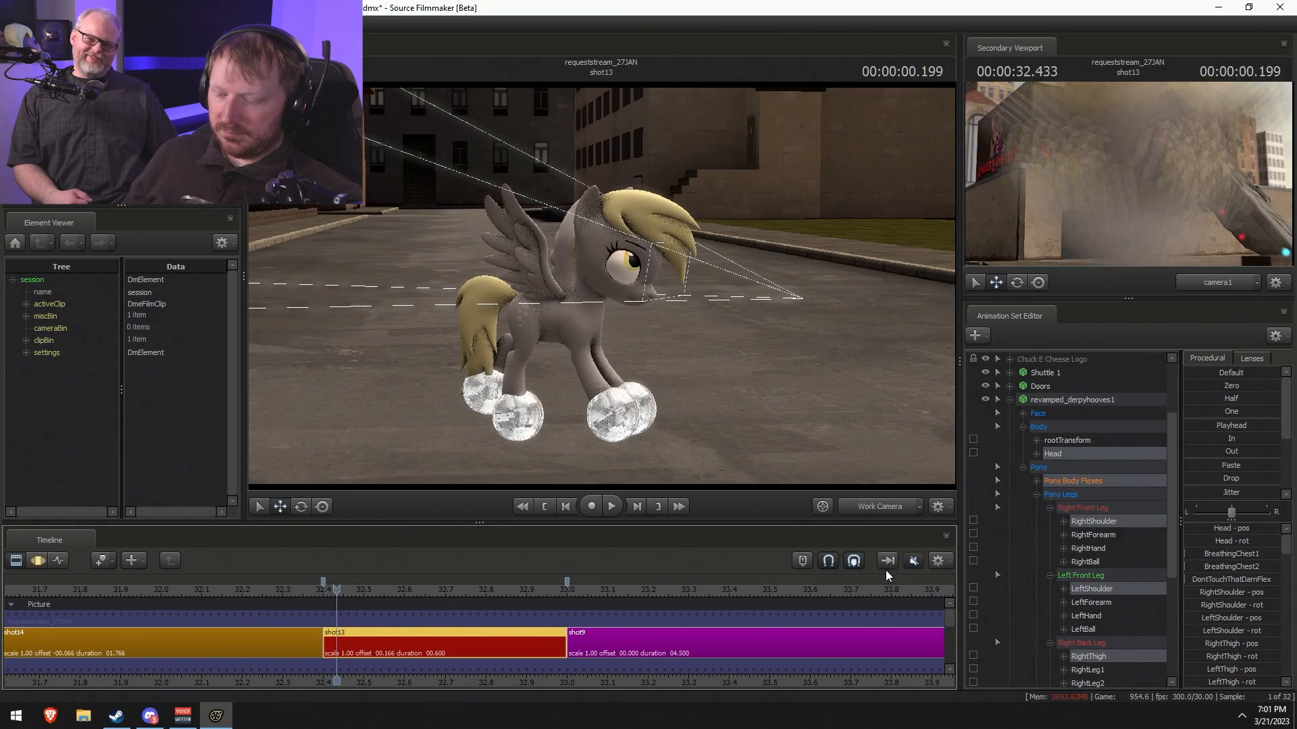
{"action": "scroll", "coordinate": [667, 651], "scroll_direction": "up", "scroll_amount": 4}
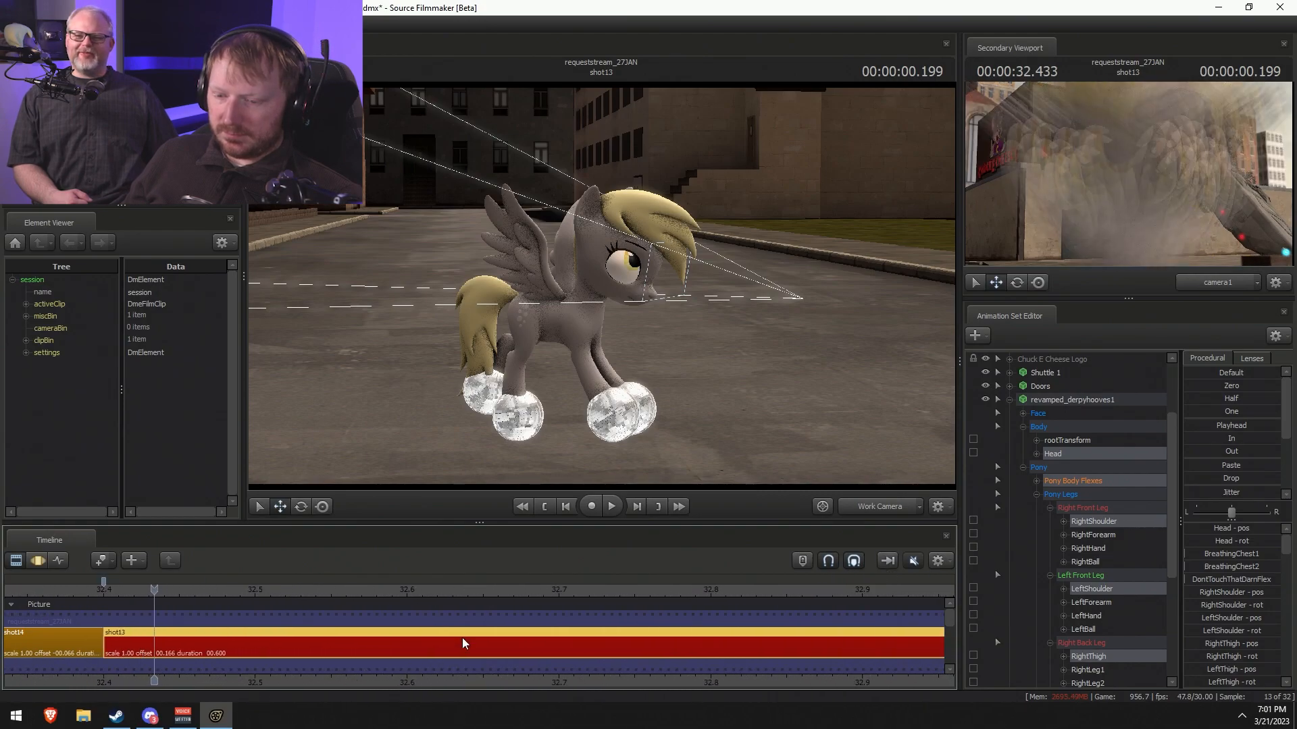
{"action": "left_click", "coordinate": [559, 589]}
{"action": "scroll", "coordinate": [558, 601], "scroll_direction": "up", "scroll_amount": 1}
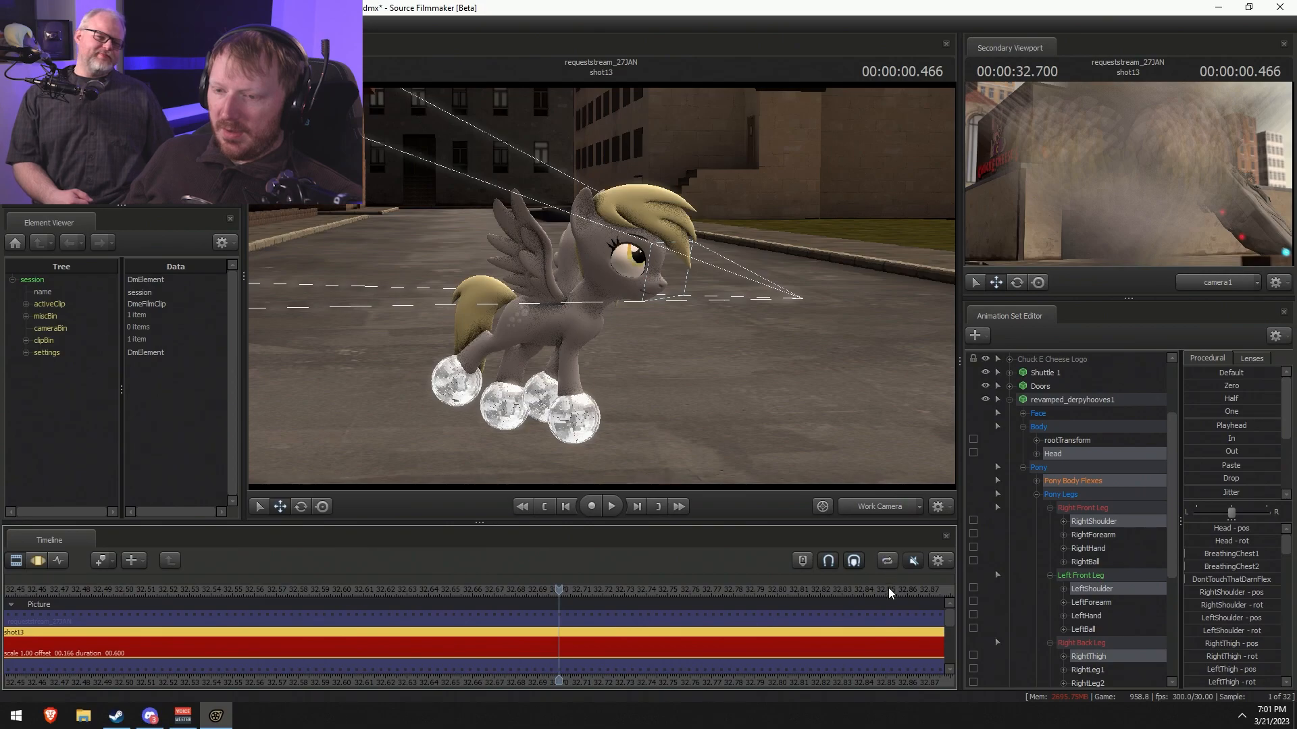
{"action": "key", "text": "Left"}
{"action": "key", "text": "Left"}
{"action": "scroll", "coordinate": [844, 645], "scroll_direction": "down", "scroll_amount": 5}
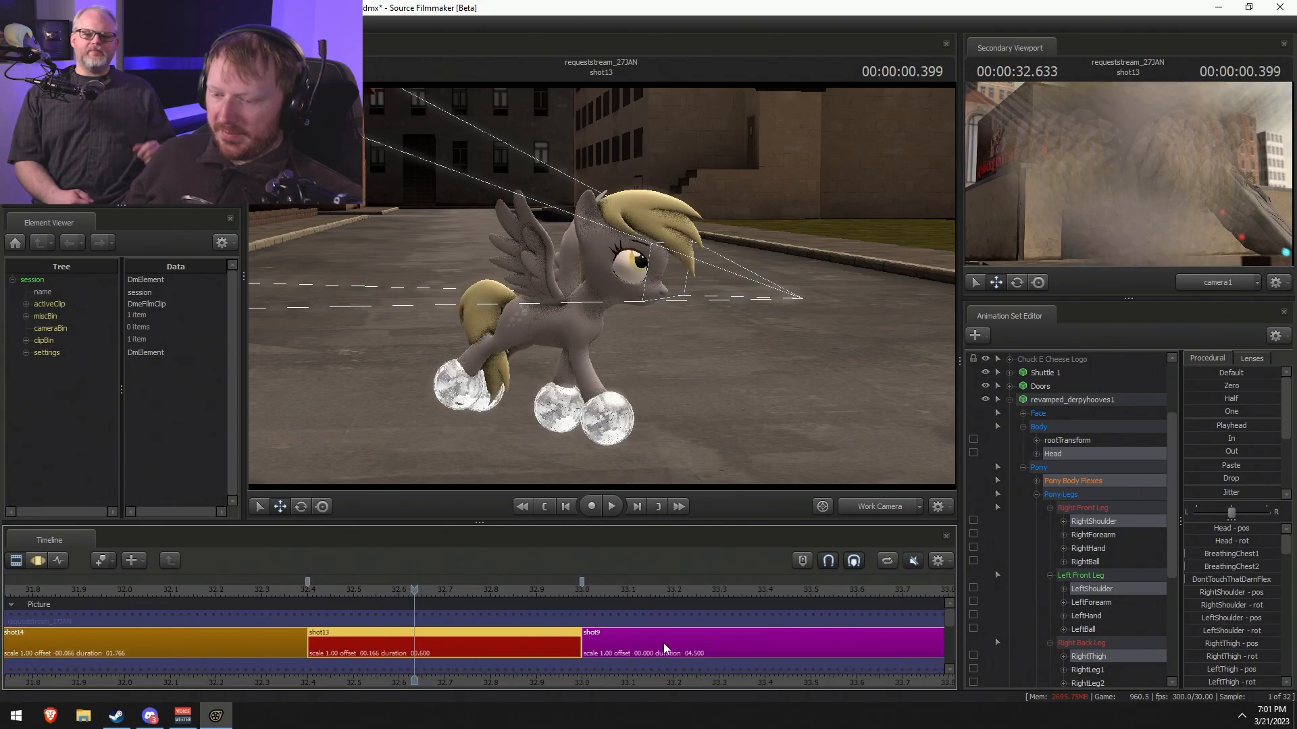
- Try extending the end of shot13 over shot9 to a duration of 1.466 and play it back
{"action": "key", "text": "F3"}
{"action": "key", "text": "F2"}
{"action": "left_click_drag", "start_coordinate": [578, 643], "coordinate": [973, 643]}
{"action": "key", "text": "space"}
{"action": "key", "text": "space"}
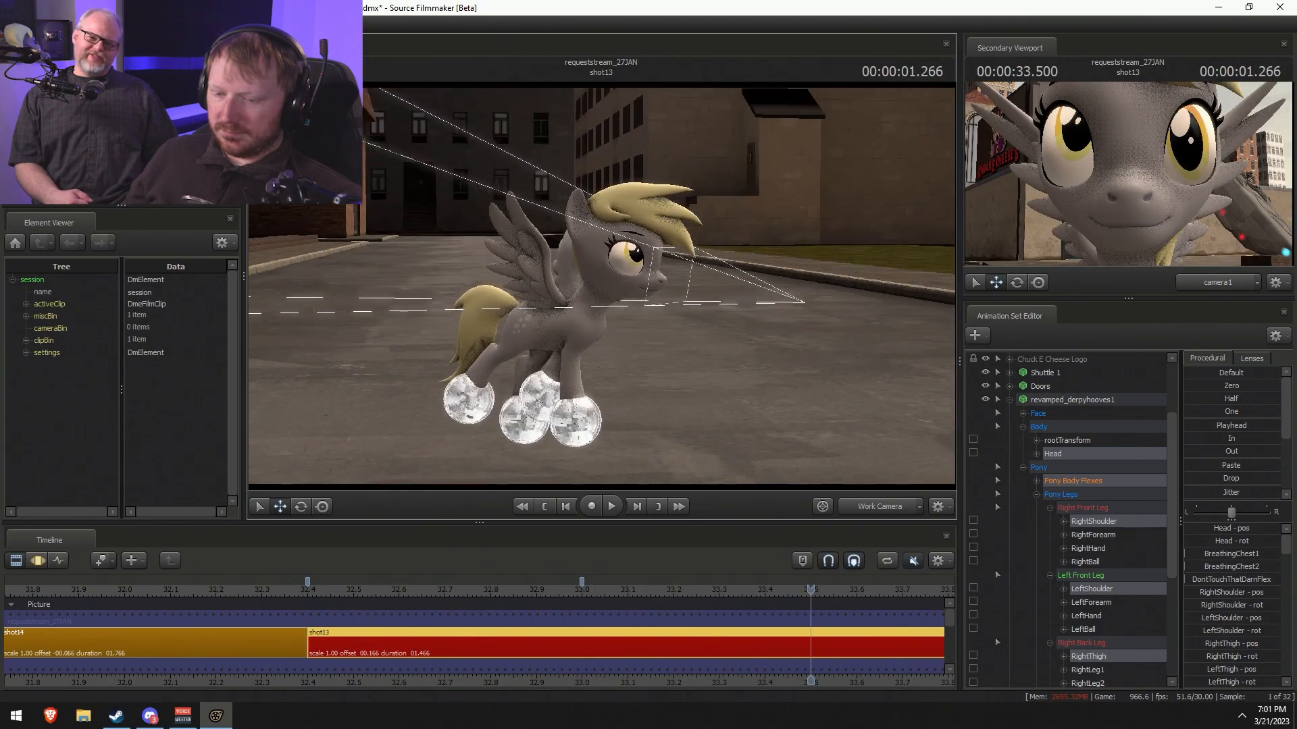
- Play the extended shot13 from its start to check how Derpy's sprint continues
{"action": "middle_click_drag", "start_coordinate": [419, 690], "coordinate": [88, 606]}
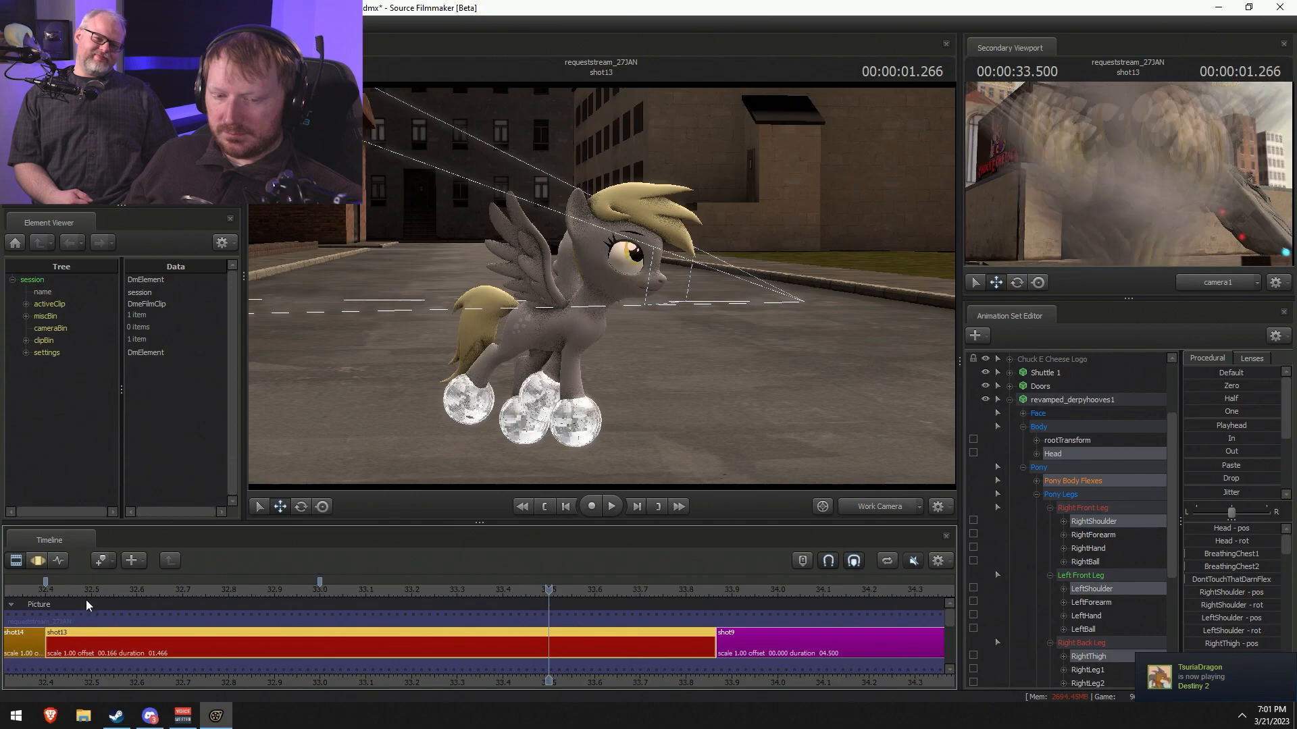
{"action": "left_click_drag", "start_coordinate": [76, 589], "coordinate": [60, 590]}
{"action": "right_click_drag", "start_coordinate": [156, 643], "coordinate": [372, 657], "text": "alt"}
{"action": "key", "text": "space"}
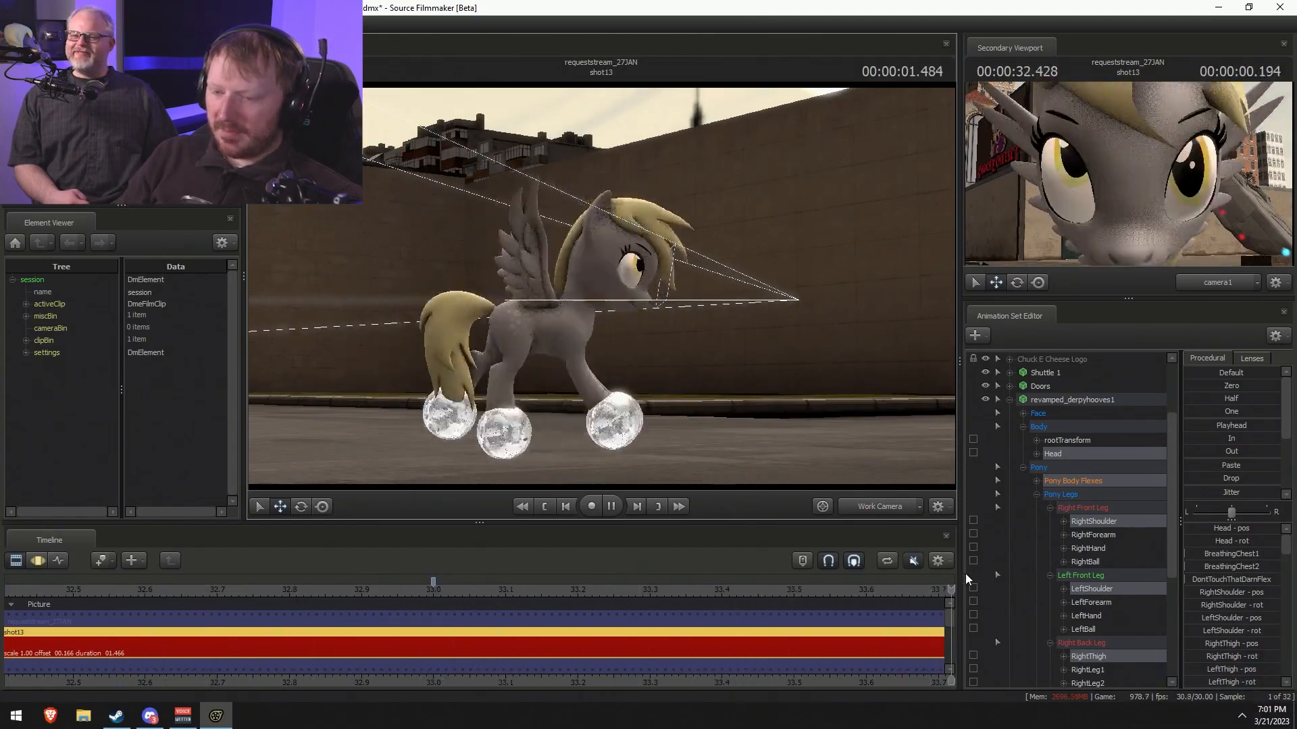
{"action": "key", "text": "space"}
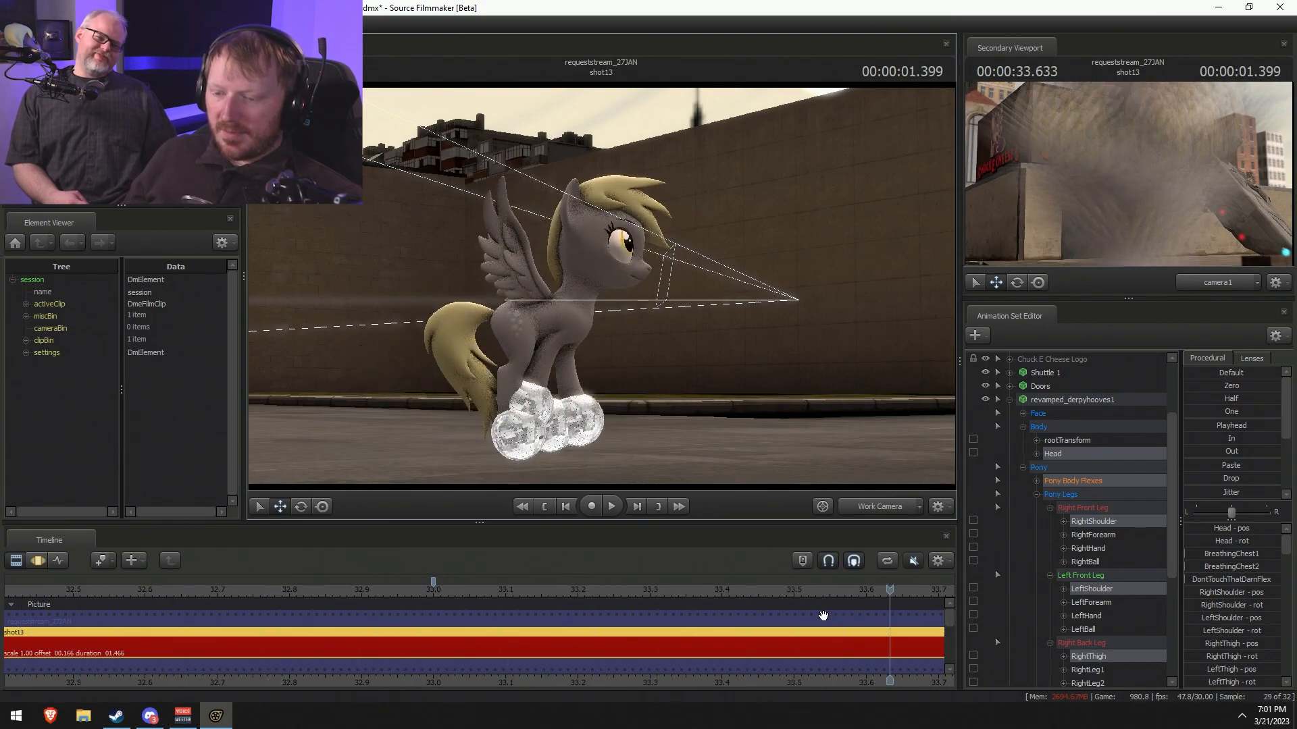
- Undo the extension of shot13 and the sprint animation imported onto Derpy
{"action": "key", "text": "ctrl+z"}
{"action": "key", "text": "F3"}
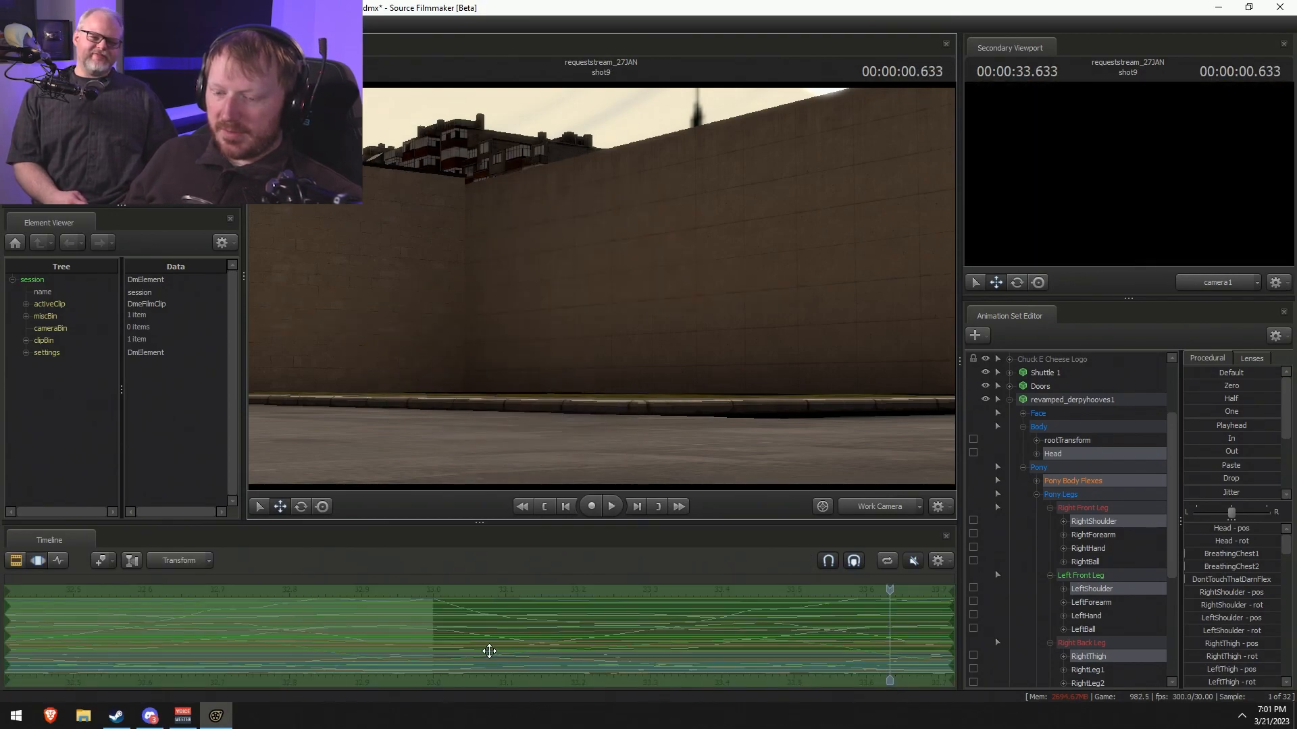
{"action": "key", "text": "F2"}
{"action": "key", "text": "F3"}
{"action": "key", "text": "F2"}
{"action": "key", "text": "F3"}
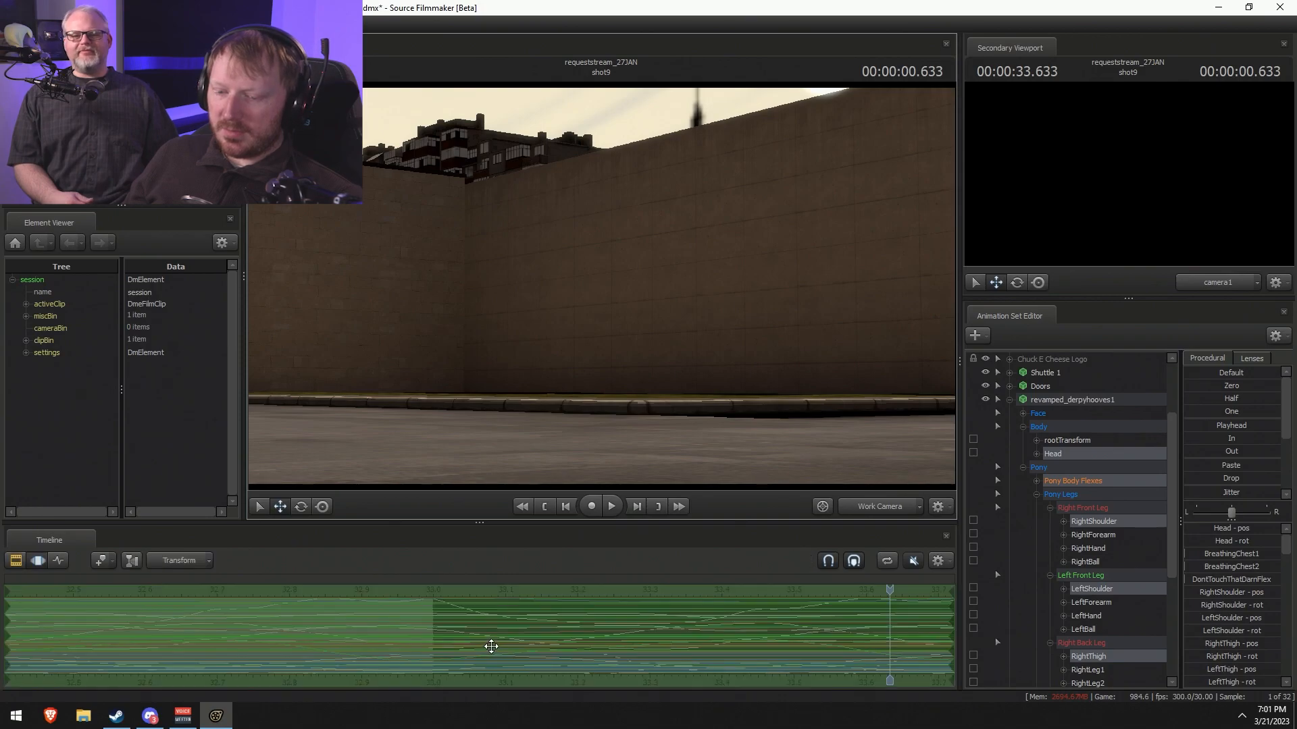
{"action": "key", "text": "F2"}
{"action": "key", "text": "F3"}
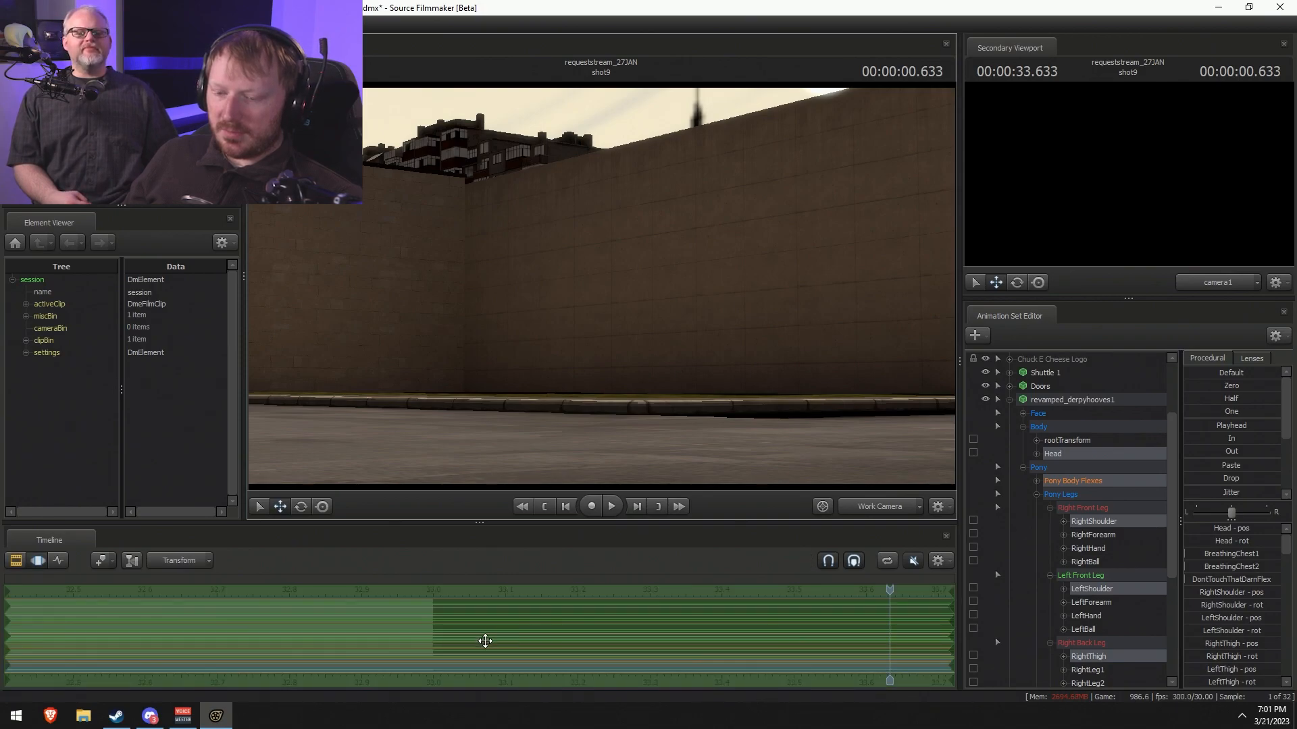
{"action": "left_click", "coordinate": [478, 640]}
{"action": "key", "text": "F2"}
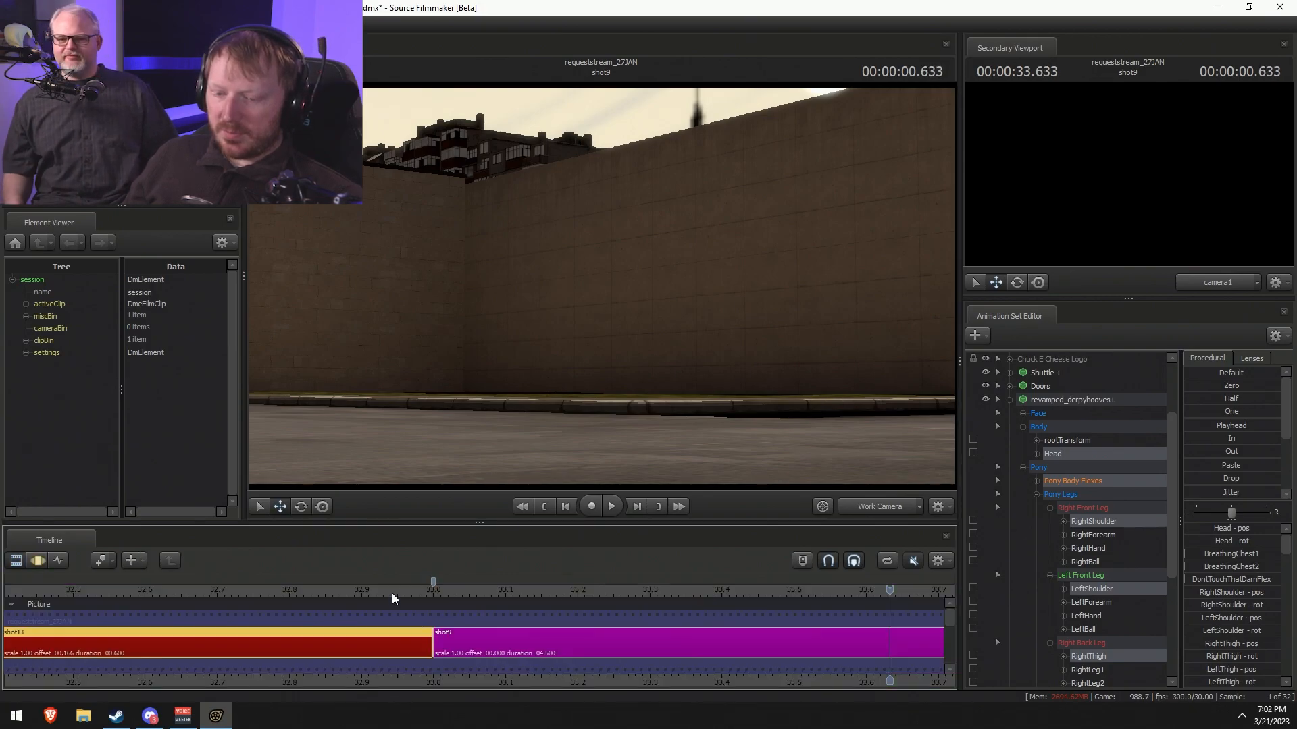
- Extend the end of shot13 over shot9 to a duration of 1.700
{"action": "left_click", "coordinate": [385, 657]}
{"action": "middle_click_drag", "start_coordinate": [456, 664], "coordinate": [521, 662]}
{"action": "left_click_drag", "start_coordinate": [497, 644], "coordinate": [859, 643]}
{"action": "left_click", "coordinate": [186, 616]}
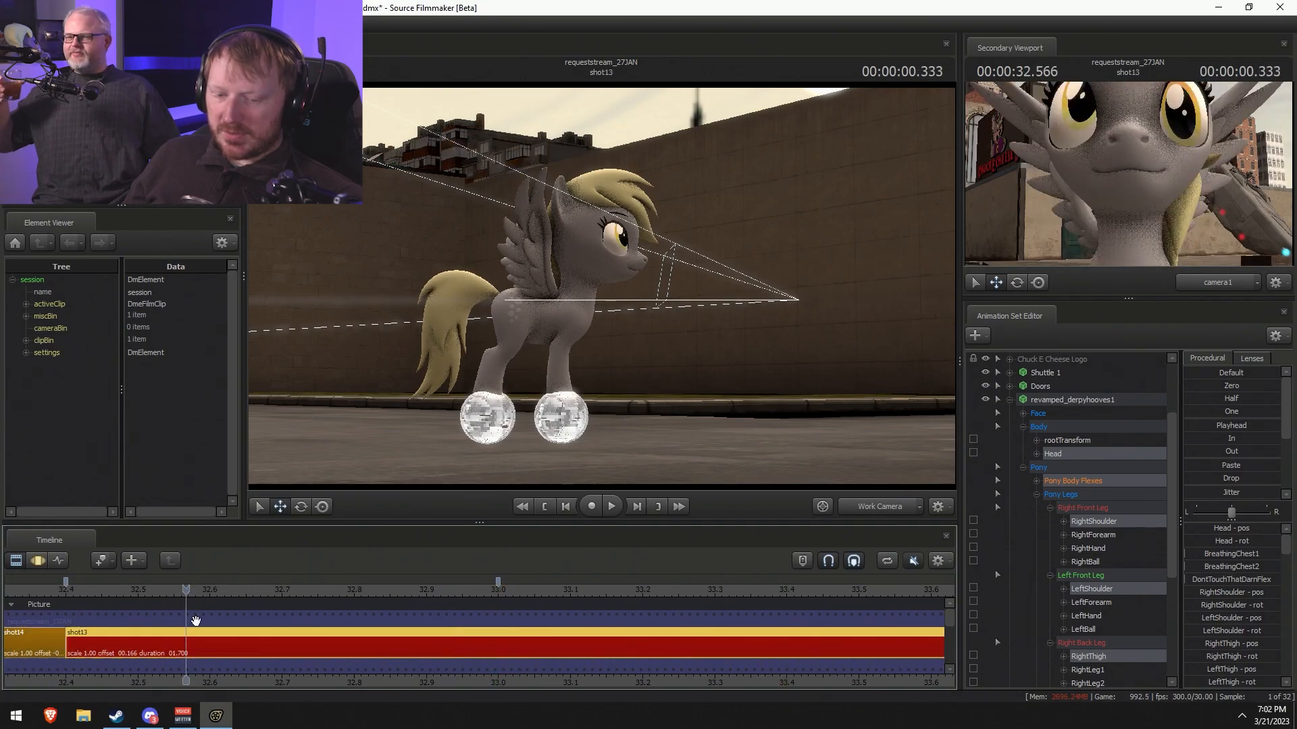
- At the start of shot13, select Derpy's upper-leg controls RightShoulder, LeftShoulder, RightThigh and LeftThigh for motion editing
{"action": "key", "text": "F3"}
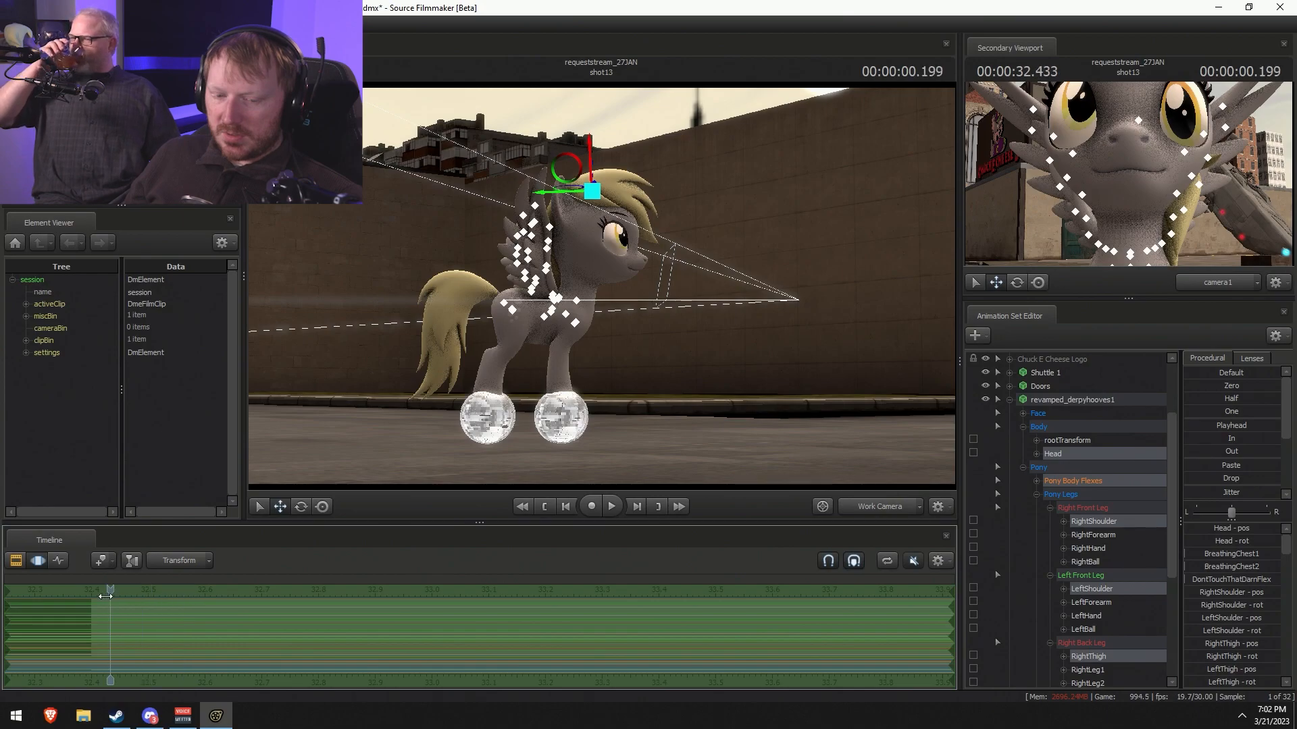
{"action": "left_click", "coordinate": [568, 318]}
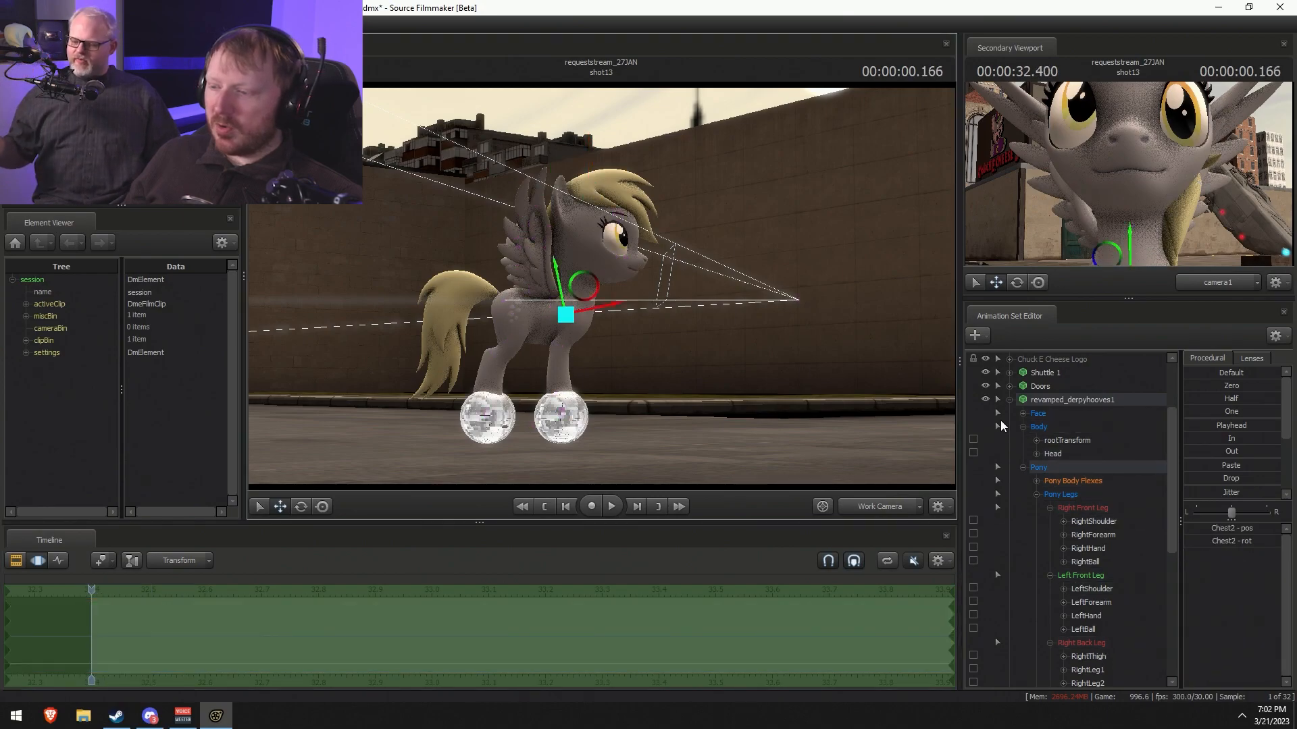
{"action": "left_click", "coordinate": [1094, 522]}
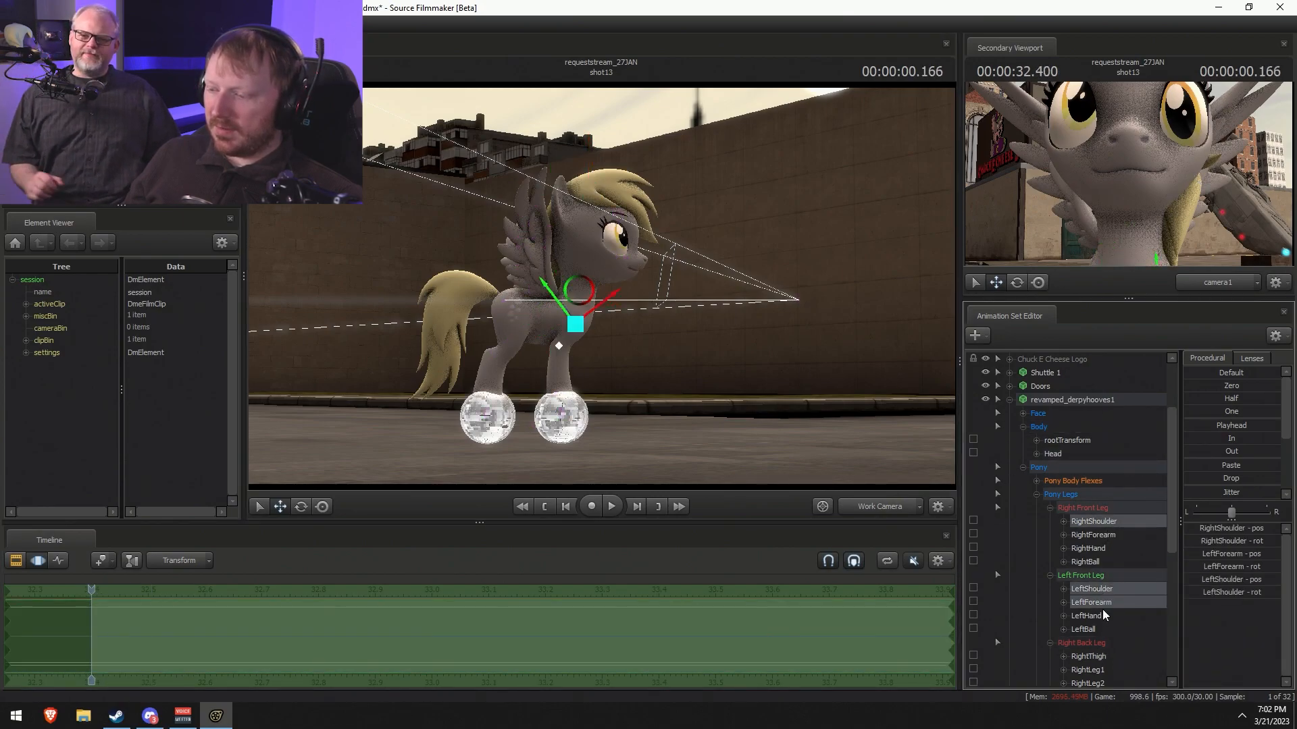
{"action": "left_click", "coordinate": [1102, 611], "text": "ctrl"}
{"action": "left_click", "coordinate": [1106, 603], "text": "ctrl"}
{"action": "left_click", "coordinate": [1108, 611], "text": "ctrl"}
{"action": "scroll", "coordinate": [1106, 601], "scroll_direction": "down", "scroll_amount": 3}
{"action": "left_click", "coordinate": [1095, 537], "text": "ctrl"}
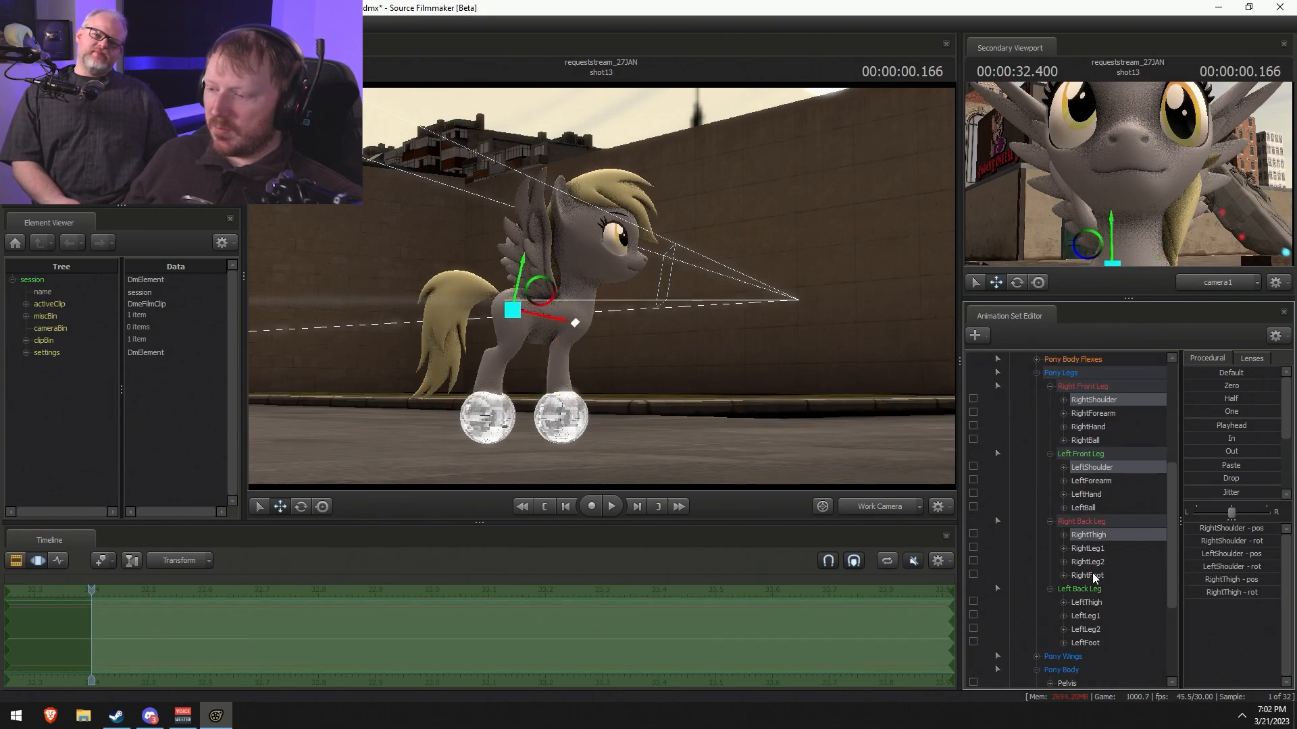
- Set the manipulator's falloff mode to Manipulation and record swinging rotations of the selected upper-leg controls while shot13 plays
{"action": "right_click", "coordinate": [537, 311]}
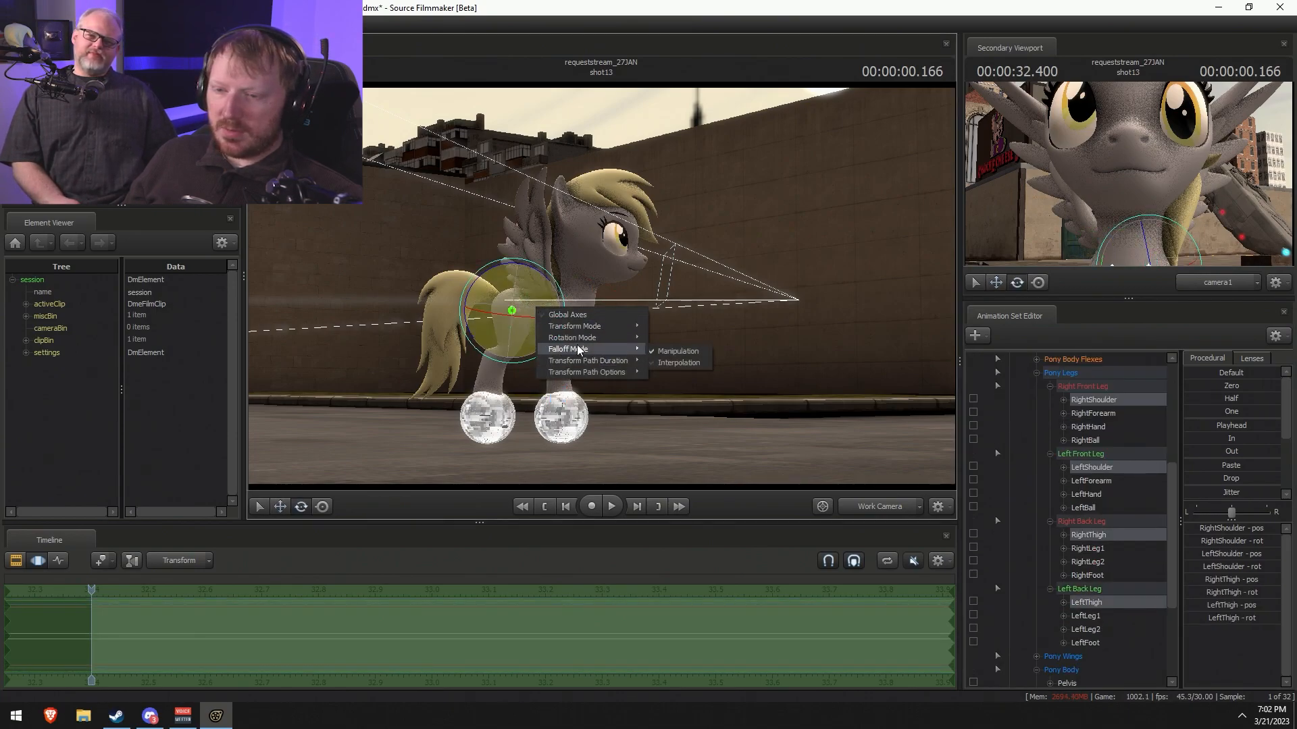
{"action": "left_click", "coordinate": [665, 351]}
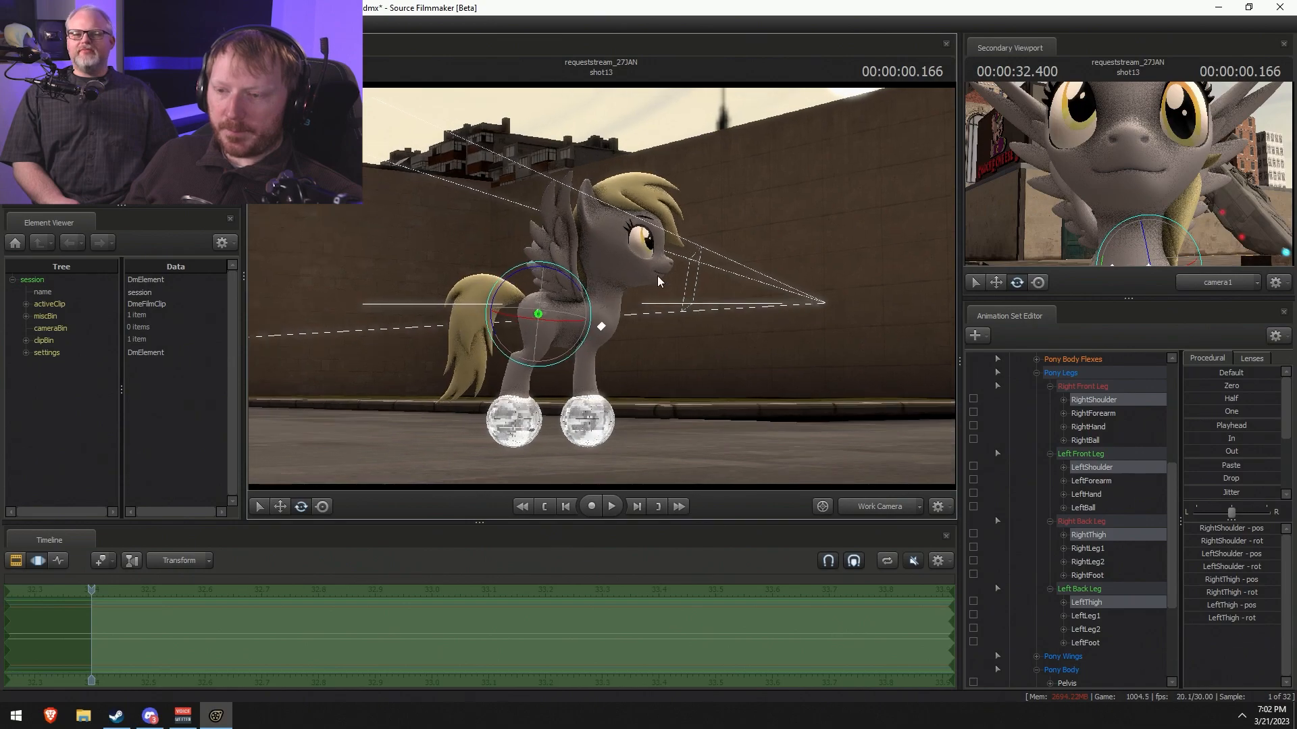
{"action": "left_click_drag", "start_coordinate": [602, 311], "coordinate": [601, 287], "text": "alt"}
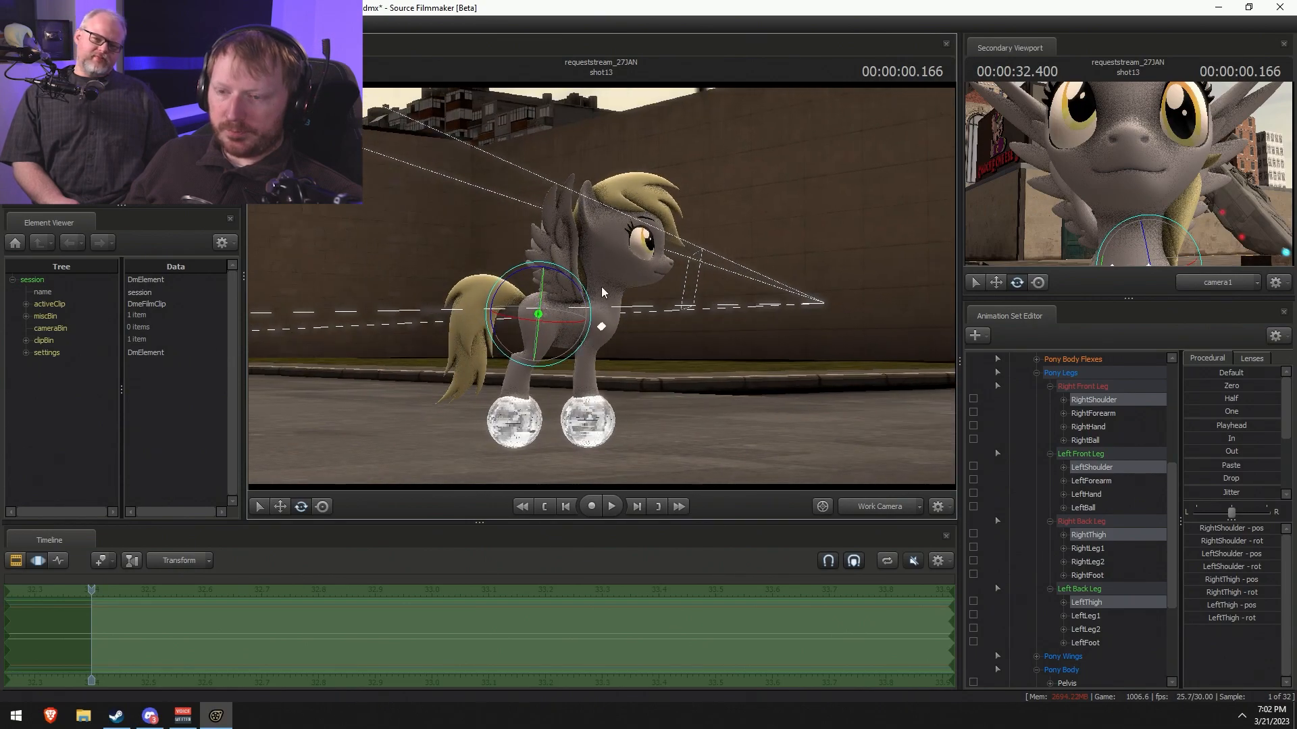
{"action": "scroll", "coordinate": [856, 625], "scroll_direction": "down", "scroll_amount": 3}
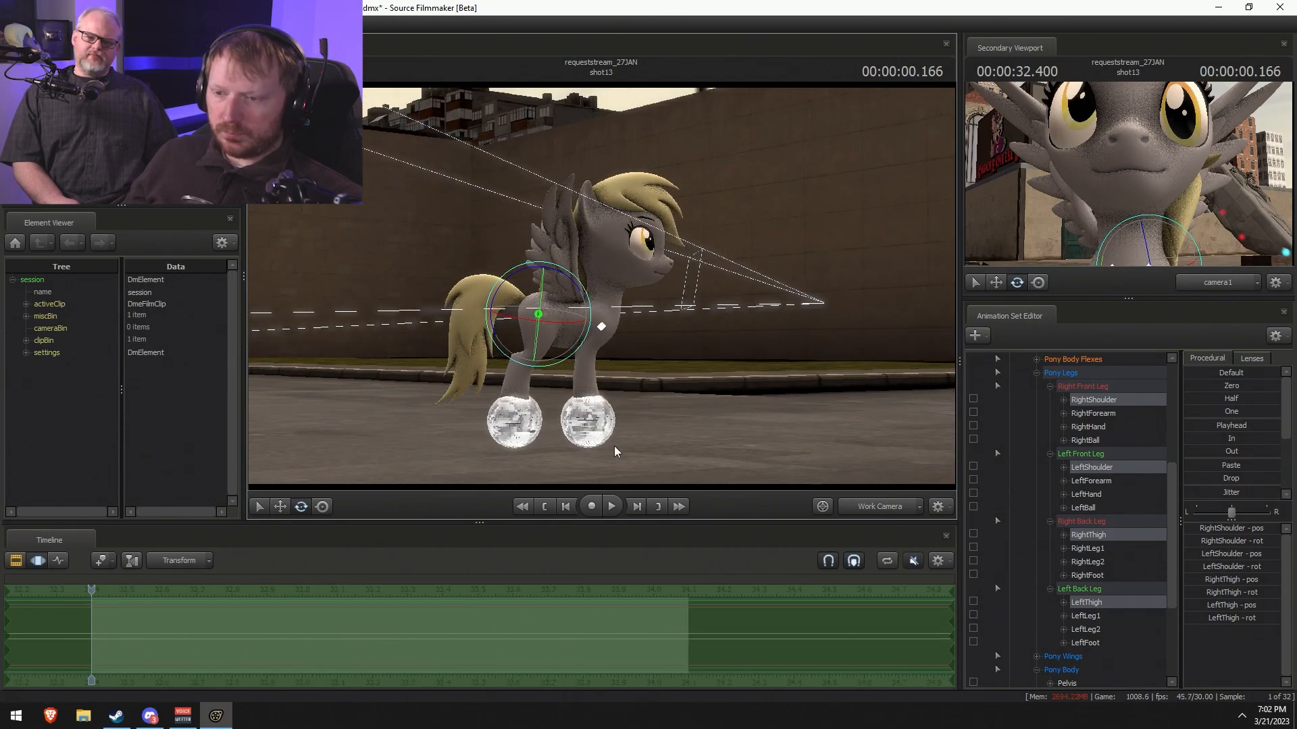
{"action": "key", "text": "space"}
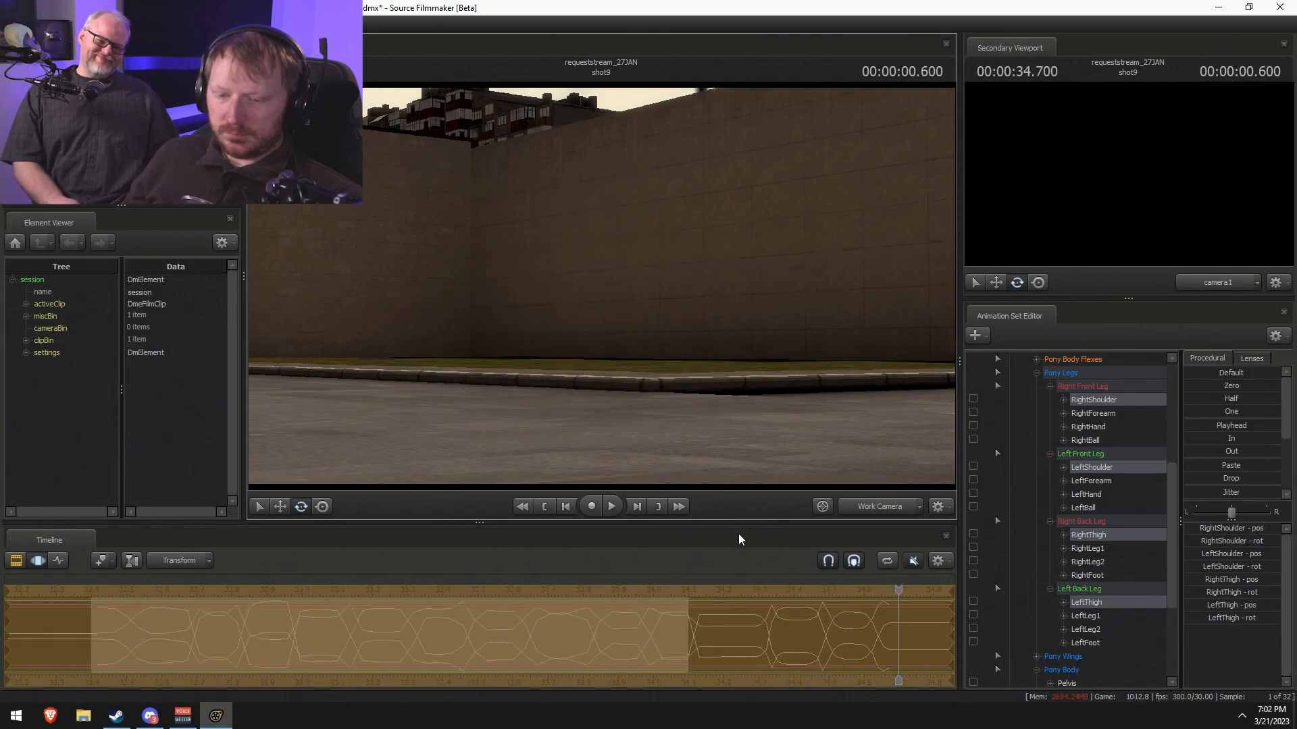
{"action": "key", "text": "F2"}
{"action": "left_click_drag", "start_coordinate": [107, 590], "coordinate": [127, 590]}
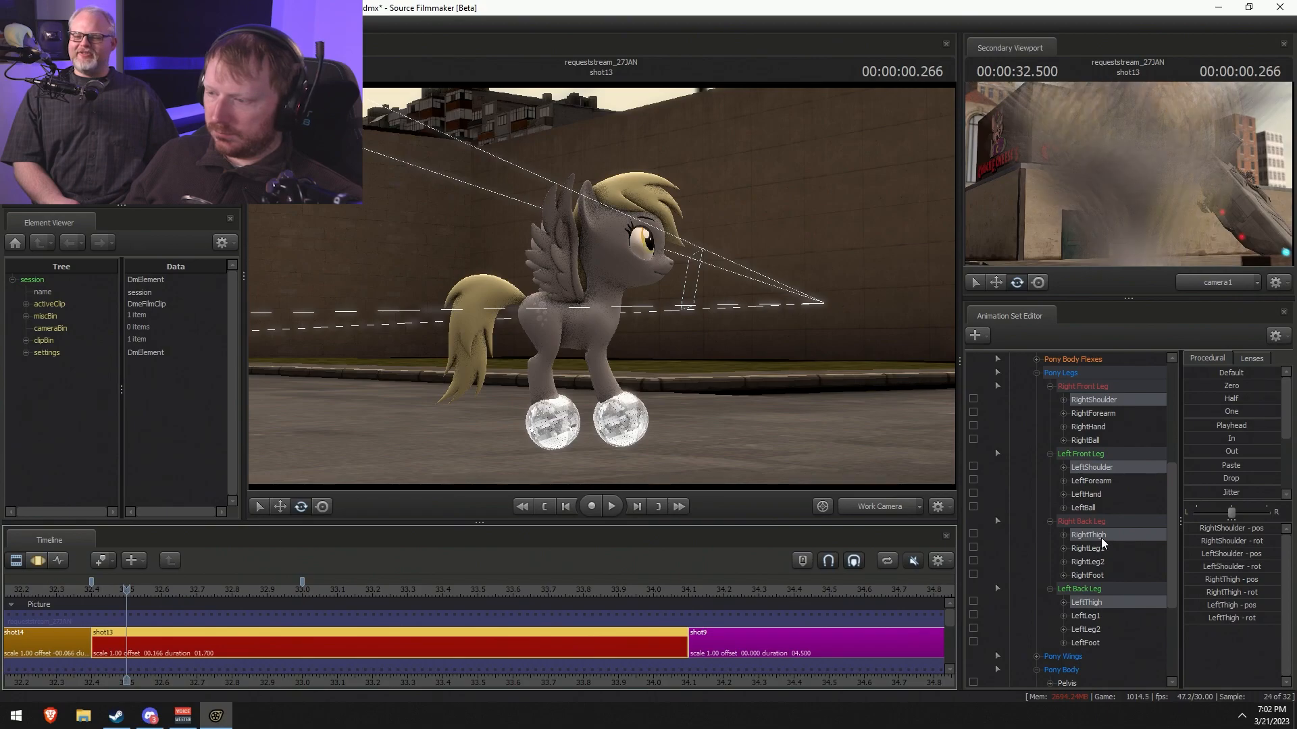
- Select only RightThigh and LeftShoulder and shift their recorded swing later in time to offset them from the other legs
{"action": "left_click", "coordinate": [1102, 535]}
{"action": "left_click", "coordinate": [1112, 460], "text": "ctrl"}
{"action": "left_click", "coordinate": [1109, 464], "text": "ctrl"}
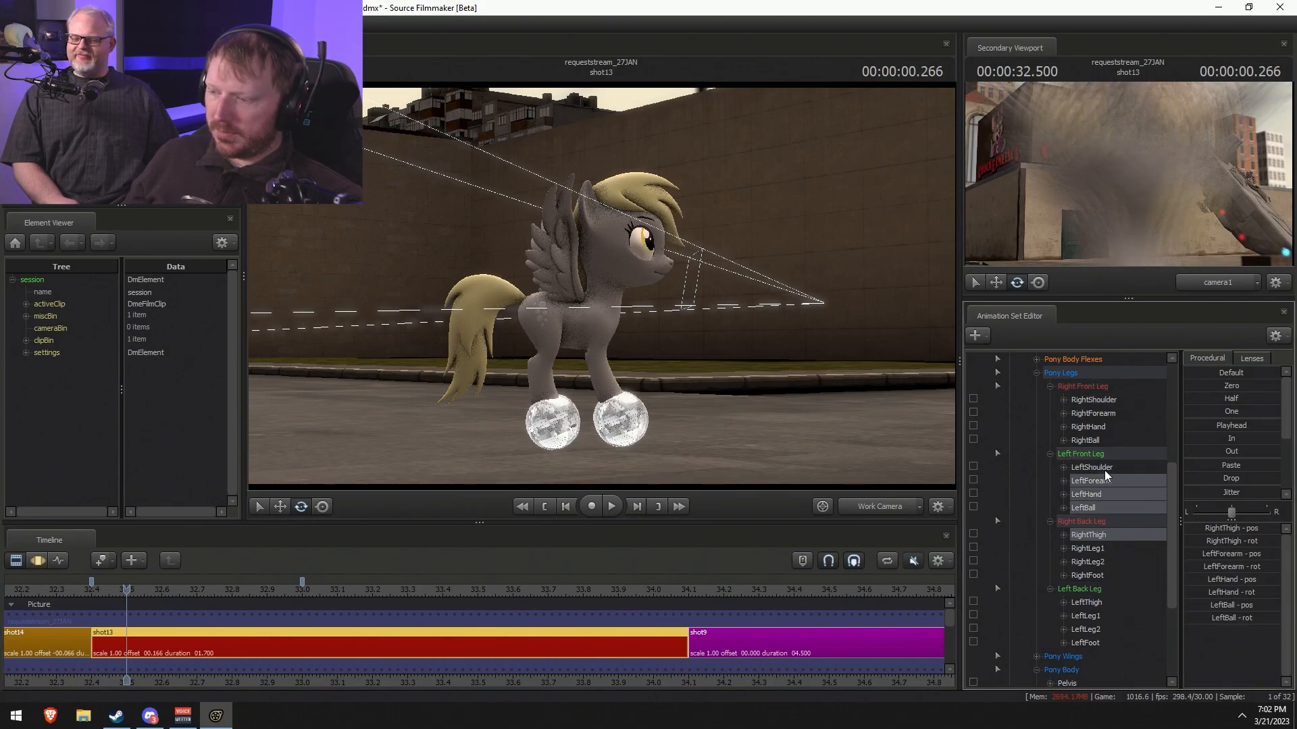
{"action": "left_click", "coordinate": [1105, 468]}
{"action": "key", "text": "F3"}
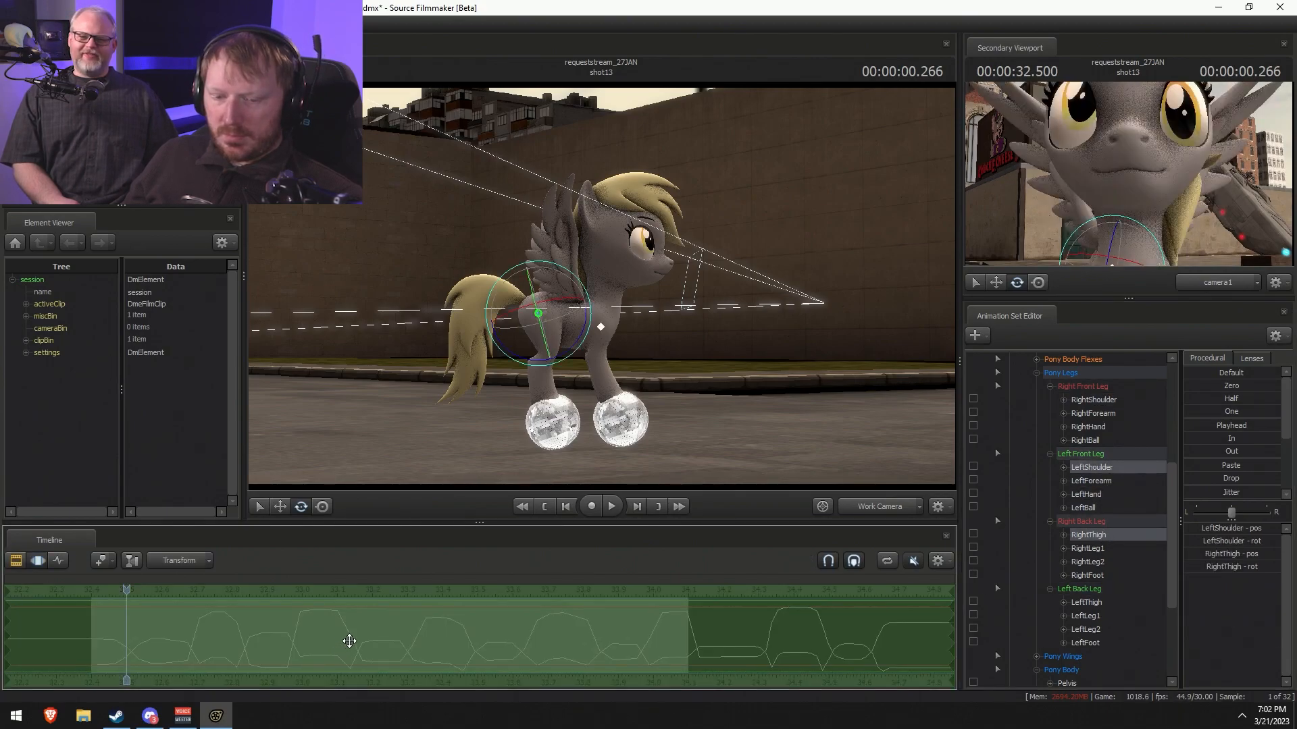
{"action": "left_click_drag", "start_coordinate": [128, 594], "coordinate": [221, 594]}
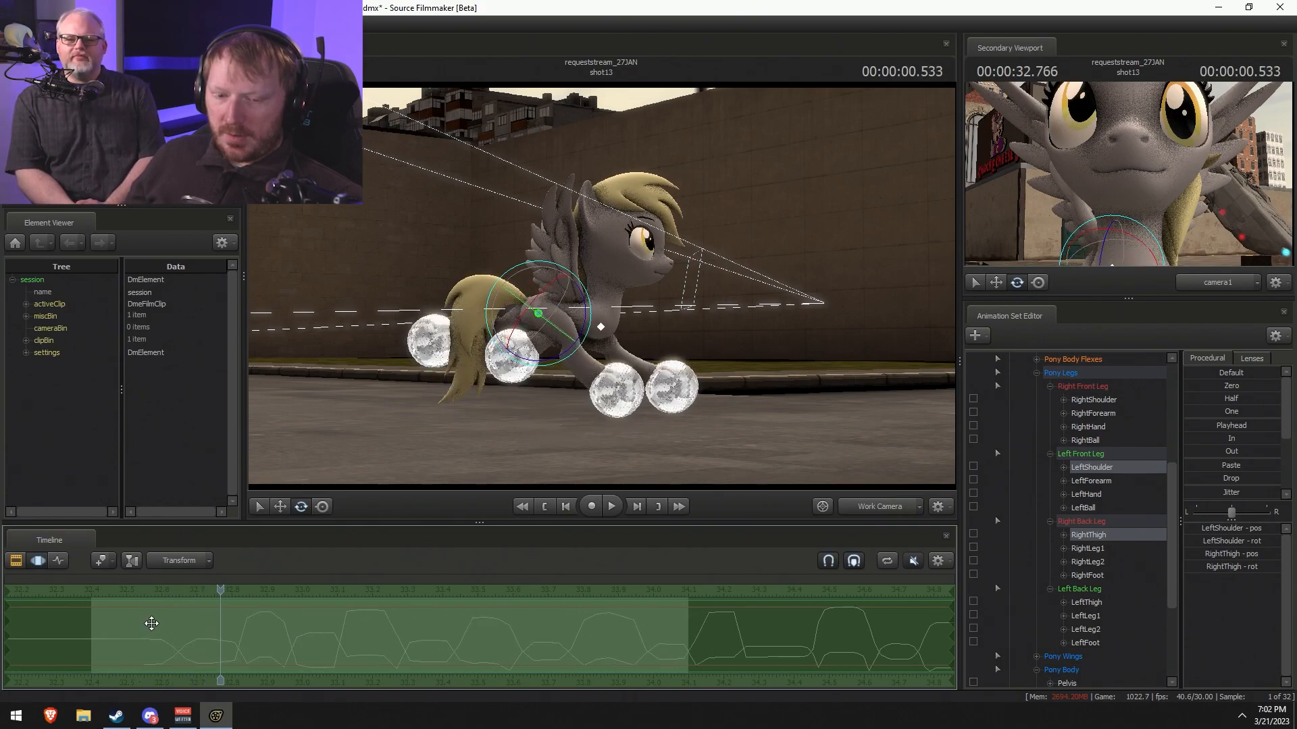
- Play back shot13 from near its start to check Derpy's offset leg swings
{"action": "key", "text": "F2"}
{"action": "key", "text": "space"}
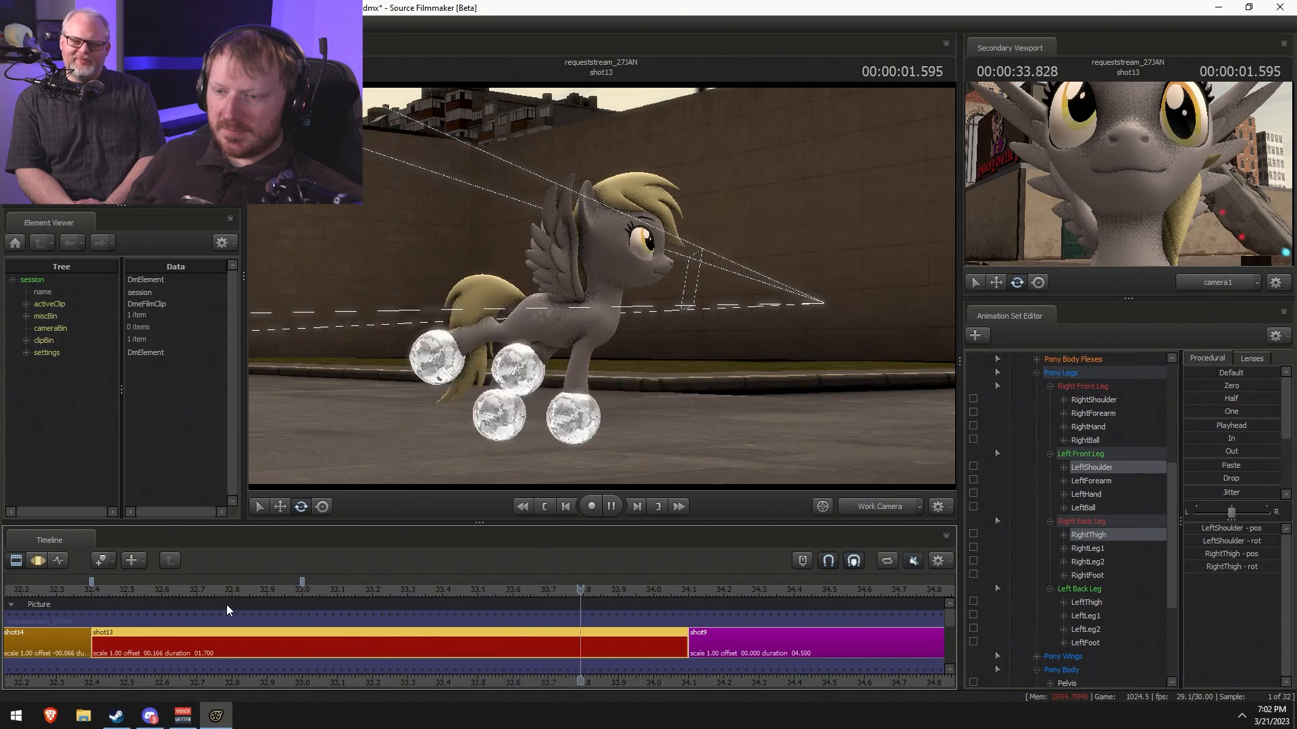
{"action": "left_click", "coordinate": [138, 592]}
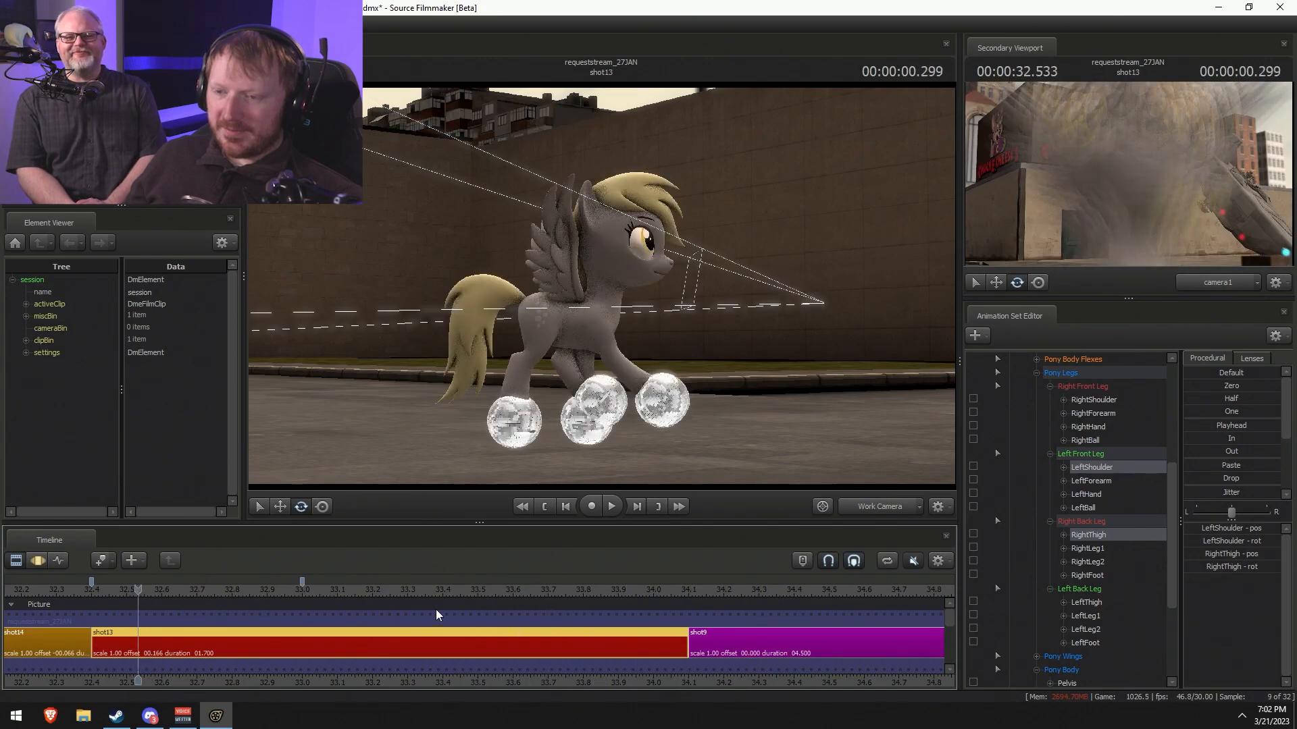
{"action": "key", "text": "space"}
{"action": "key", "text": "space"}
{"action": "scroll", "coordinate": [1099, 379], "scroll_direction": "up", "scroll_amount": 5}
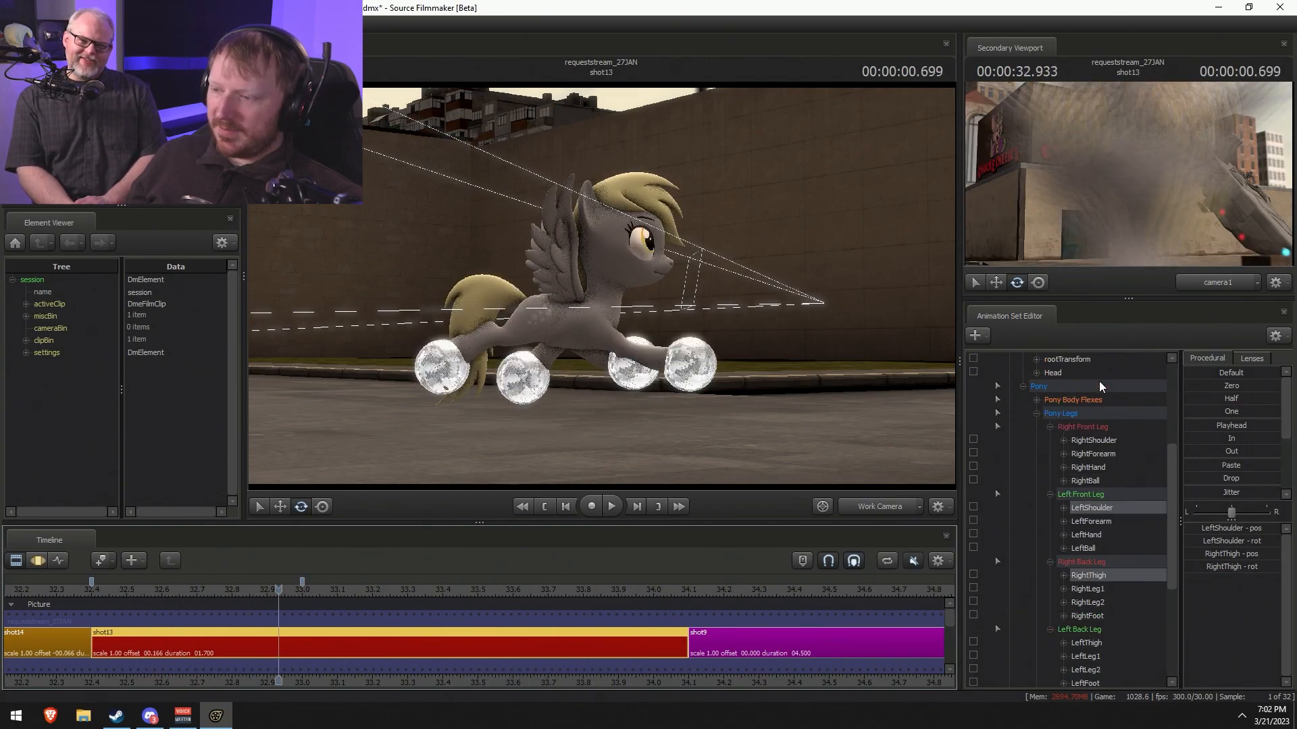
- Select all controls of revamped_derpyhooves1 in motion editing and place the playhead near the start of shot13
{"action": "left_click", "coordinate": [1079, 496]}
{"action": "left_click_drag", "start_coordinate": [623, 323], "coordinate": [625, 355]}
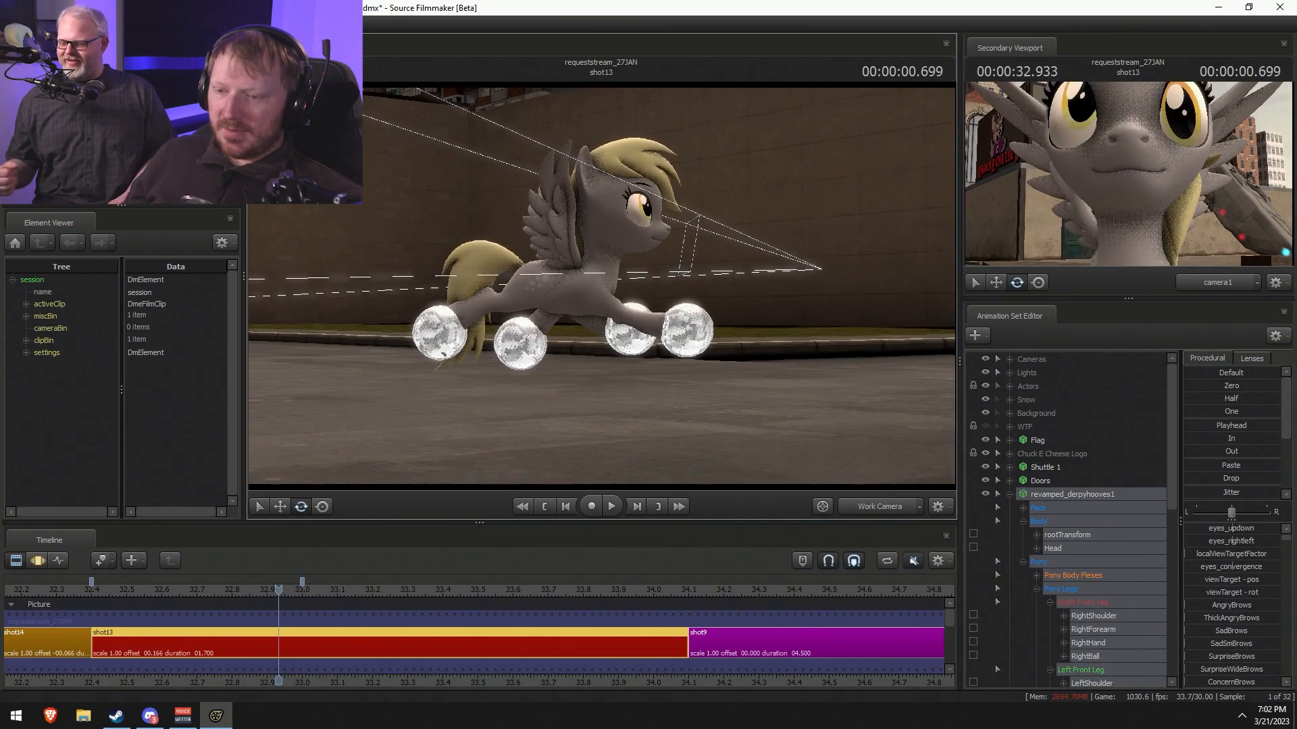
{"action": "key", "text": "F3"}
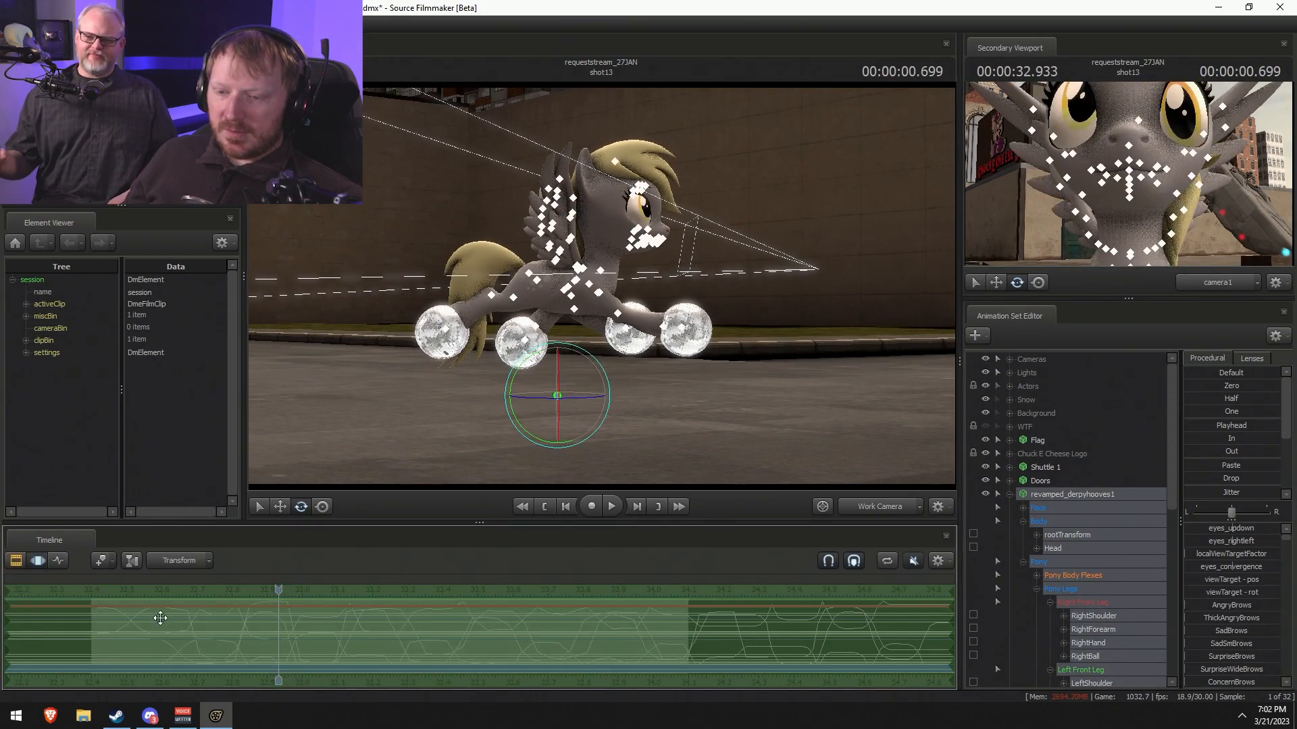
{"action": "left_click_drag", "start_coordinate": [276, 597], "coordinate": [108, 598]}
{"action": "left_click_drag", "start_coordinate": [605, 359], "coordinate": [557, 379], "text": "alt"}
{"action": "key", "text": "F2"}
{"action": "key", "text": "F3"}
{"action": "left_click_drag", "start_coordinate": [704, 379], "coordinate": [603, 291], "text": "alt"}
- Try to move Derpy along the street over the rest of shot13 with an adjusted time selection, and undo the move
{"action": "left_click", "coordinate": [675, 628]}
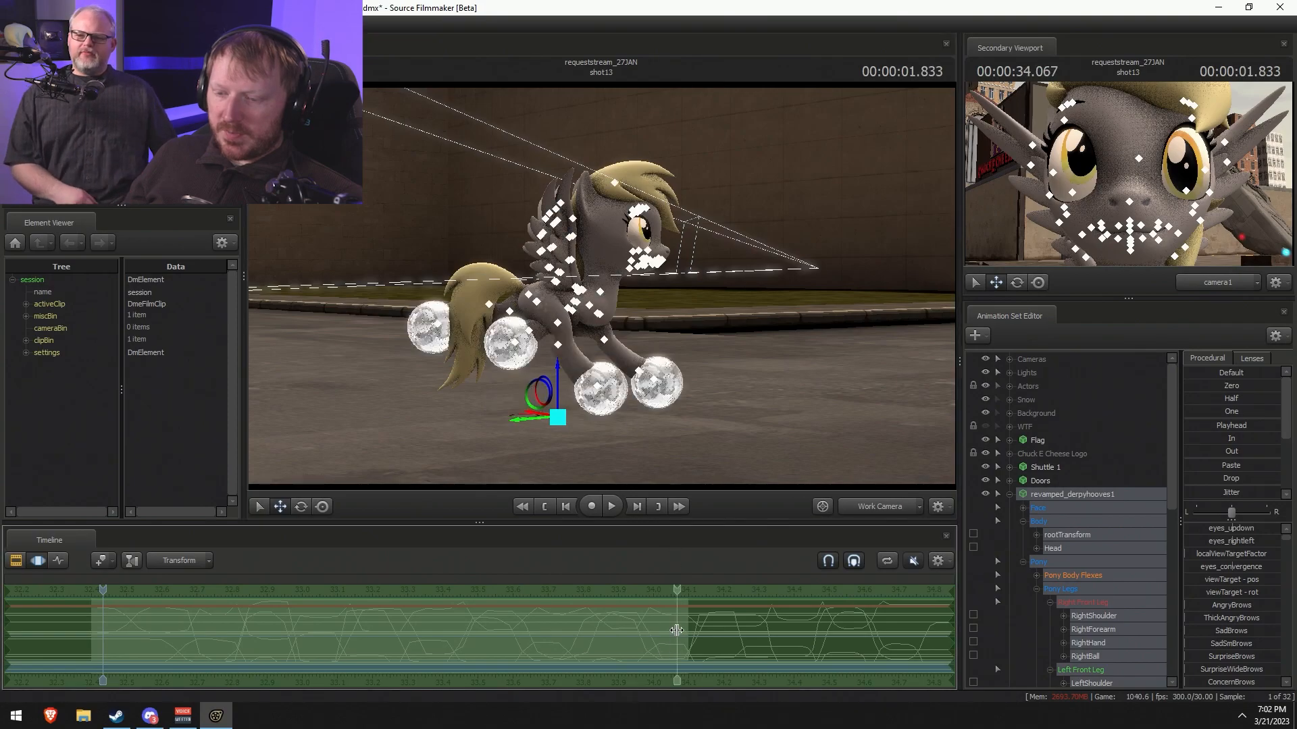
{"action": "left_click_drag", "start_coordinate": [677, 629], "coordinate": [787, 631], "text": "shift"}
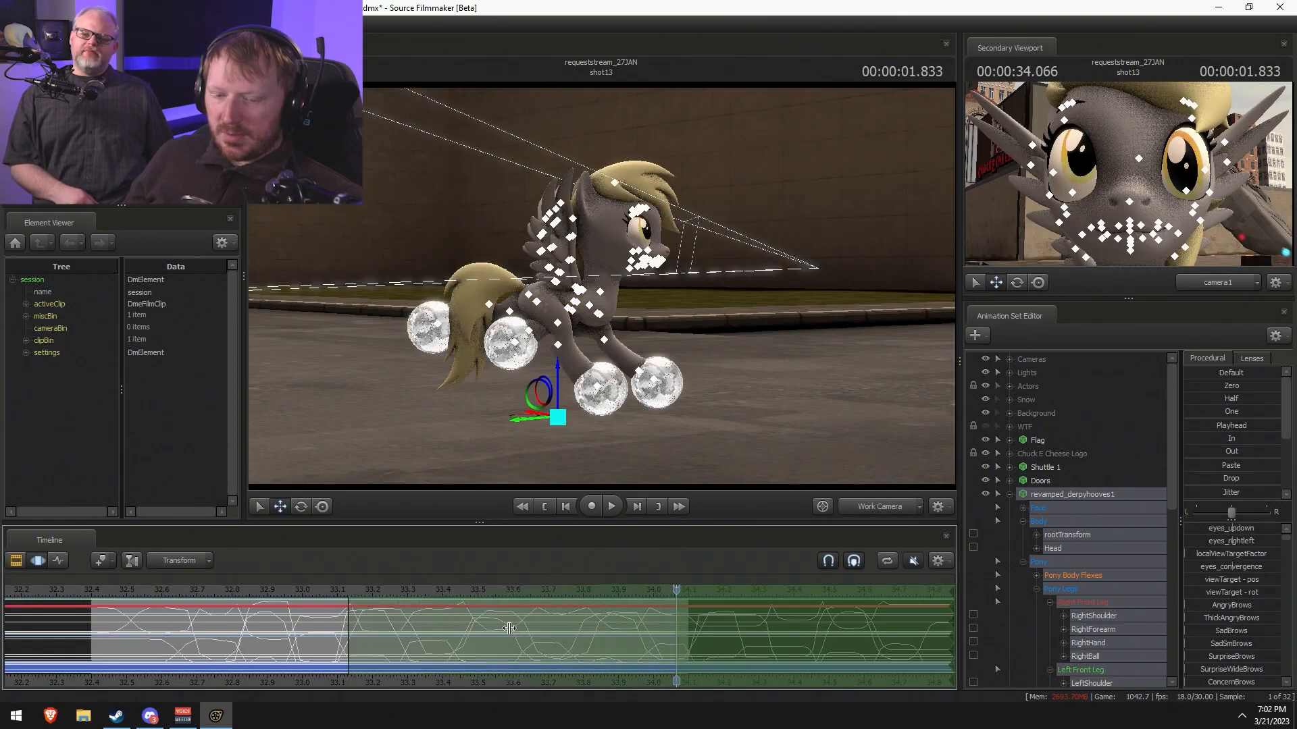
{"action": "key", "text": "ctrl+z"}
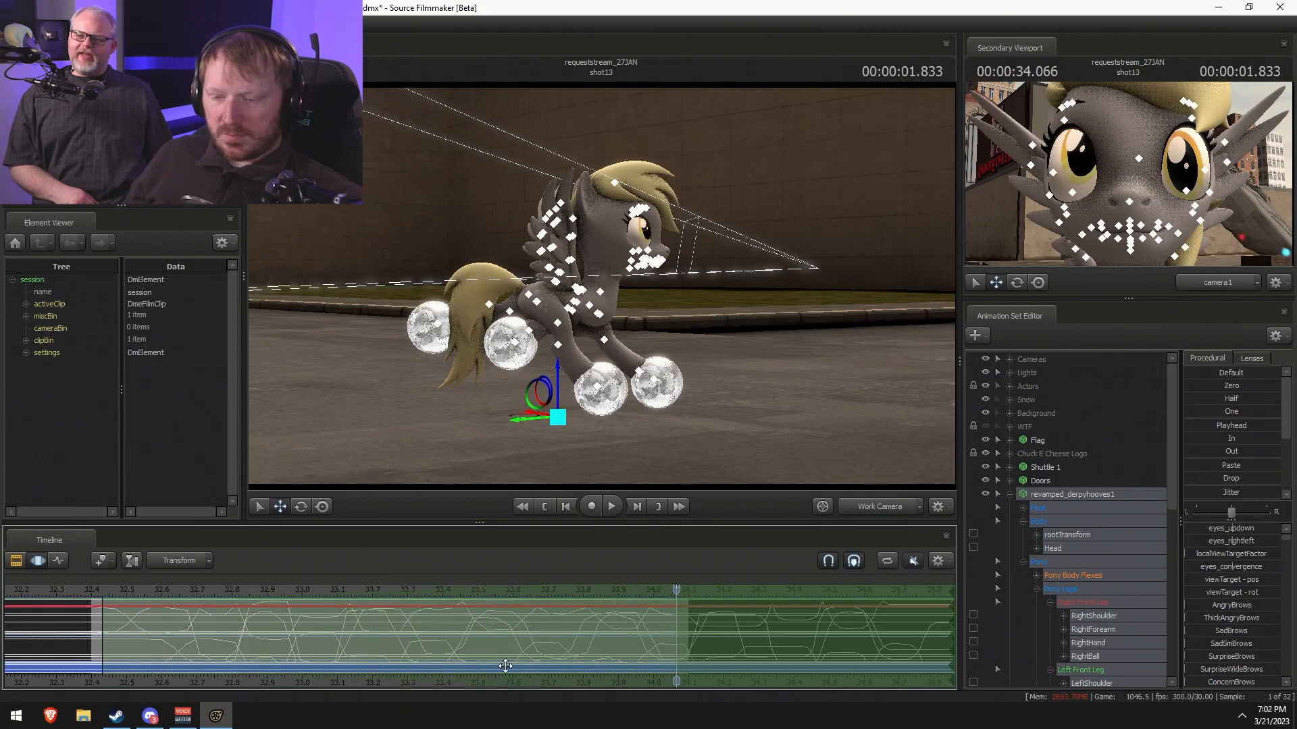
{"action": "left_click_drag", "start_coordinate": [616, 406], "coordinate": [590, 289]}
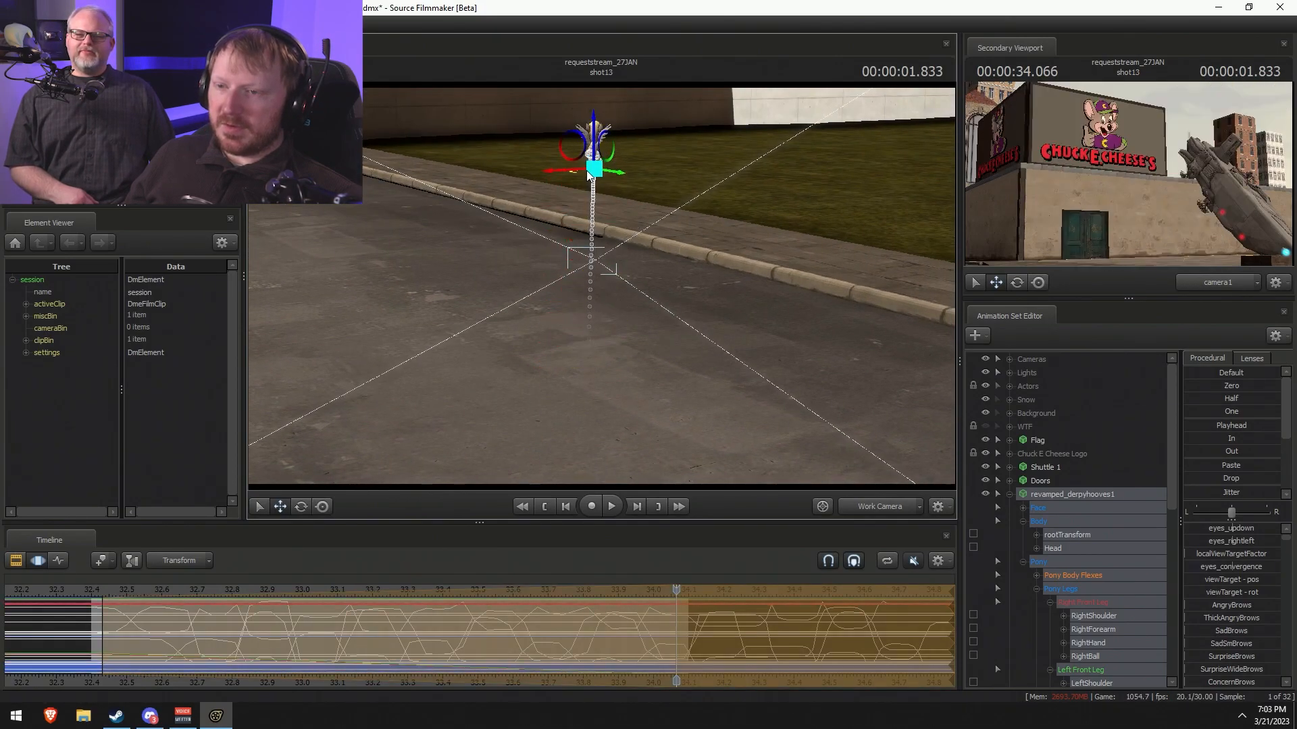
{"action": "left_click_drag", "start_coordinate": [591, 240], "coordinate": [419, 253]}
{"action": "mouse_move", "coordinate": [602, 289]}
{"action": "left_mouse_down"}
{"action": "mouse_move", "coordinate": [574, 282]}
{"action": "mouse_move", "coordinate": [602, 291]}
{"action": "left_mouse_up"}
{"action": "key", "text": "ctrl+z"}
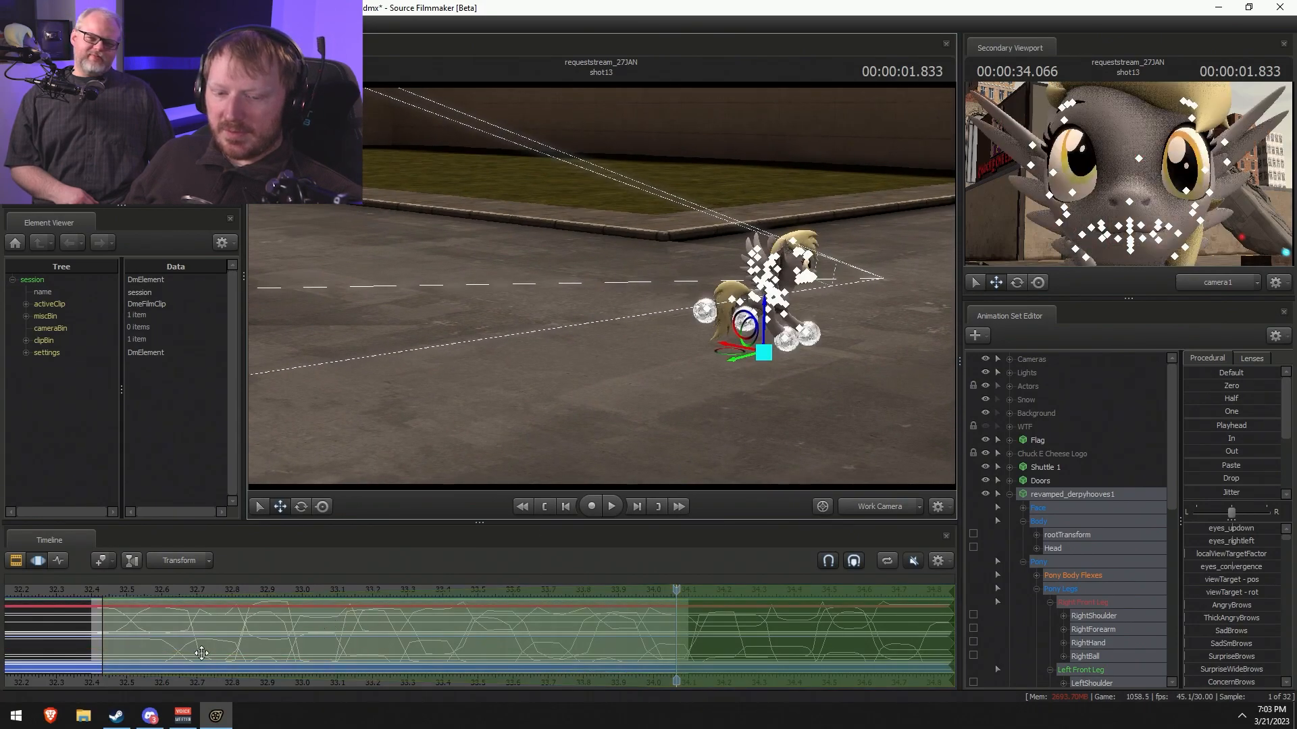
- Play back shot13 in the clip editor from 00:00:32.400 to check Derpy's running legs
{"action": "left_click", "coordinate": [92, 594]}
{"action": "key", "text": "w"}
{"action": "left_click_drag", "start_coordinate": [486, 378], "coordinate": [615, 358]}
{"action": "key", "text": "s"}
{"action": "key", "text": "F2"}
{"action": "scroll", "coordinate": [559, 639], "scroll_direction": "up", "scroll_amount": 3}
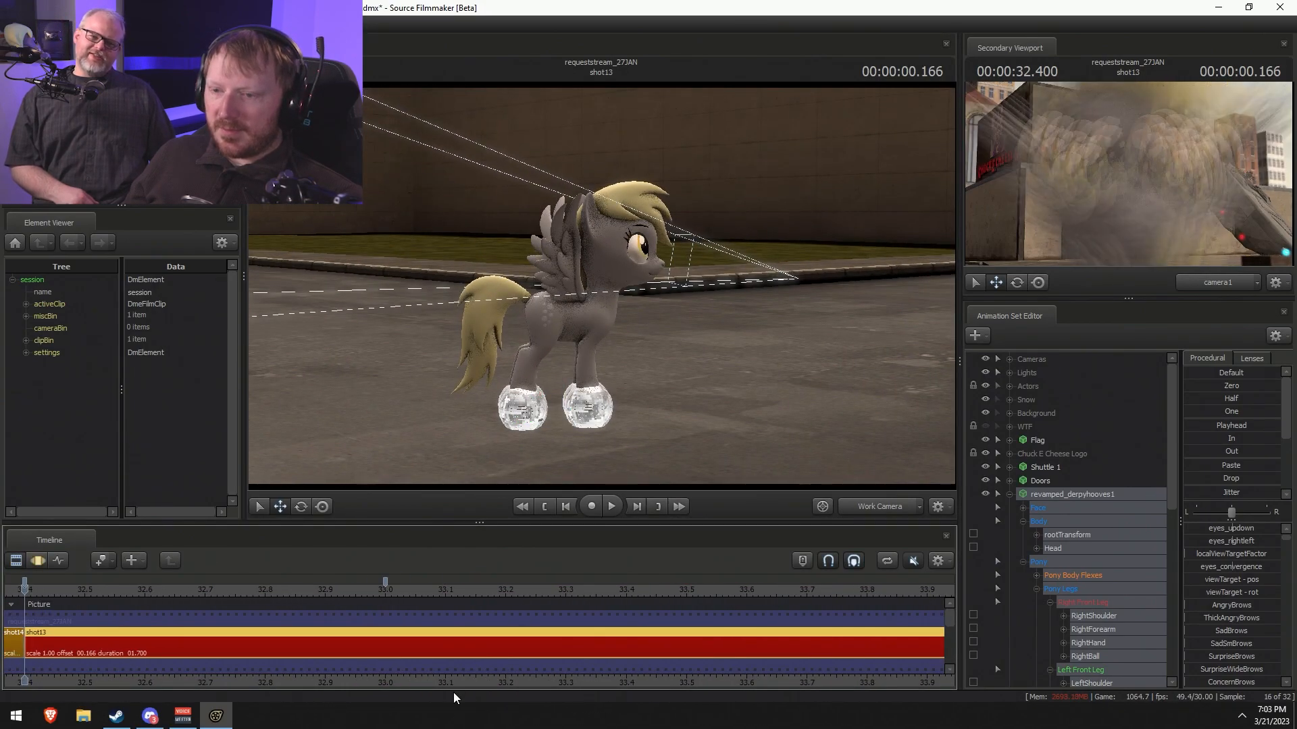
{"action": "key", "text": "space"}
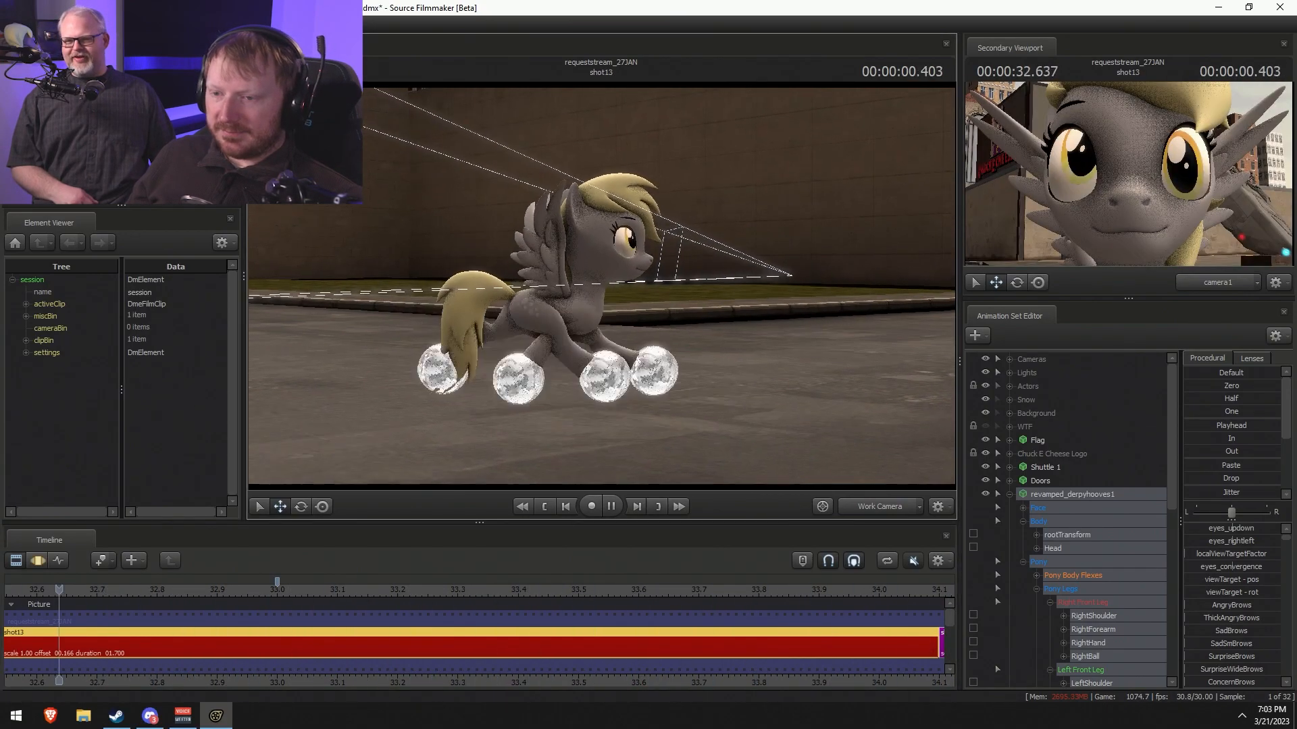
{"action": "key", "text": "space"}
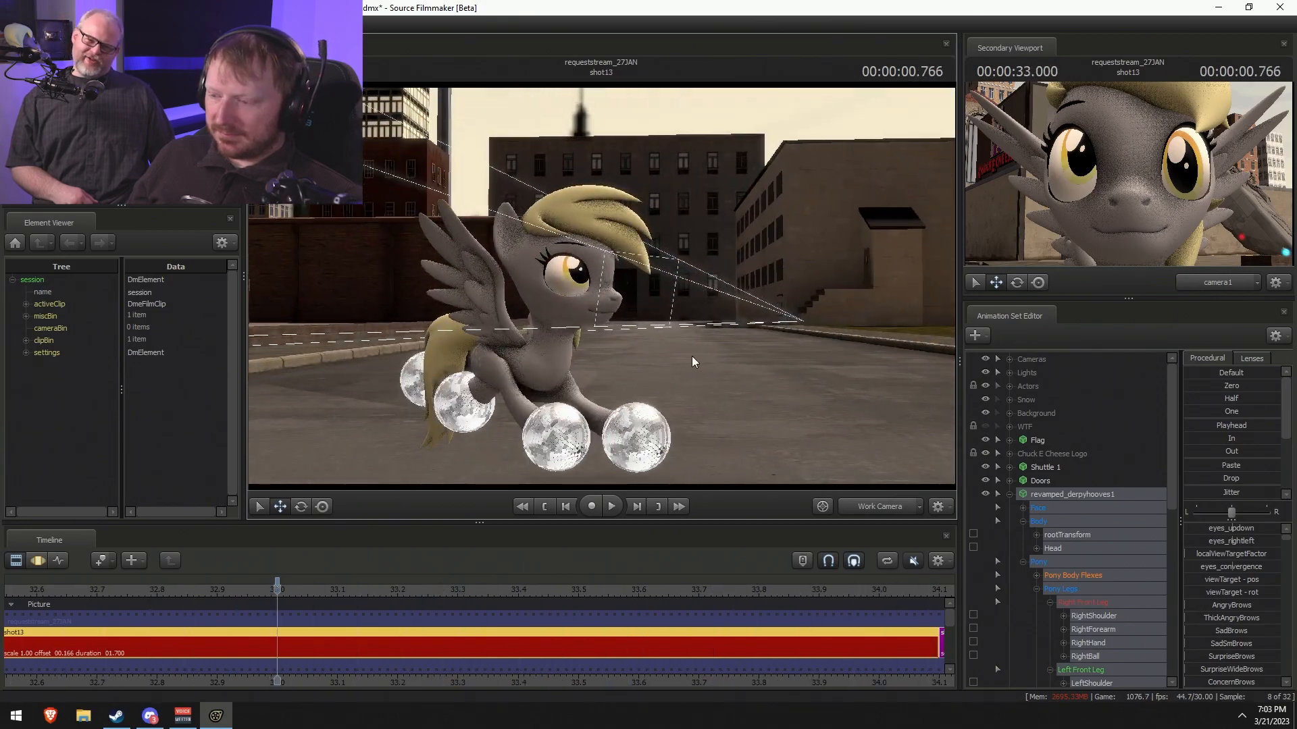
- Expand Derpy's Face group, select the Head control and tilt her head upward across all of shot13 in motion editing
{"action": "left_click", "coordinate": [1023, 508]}
{"action": "left_click", "coordinate": [1132, 534]}
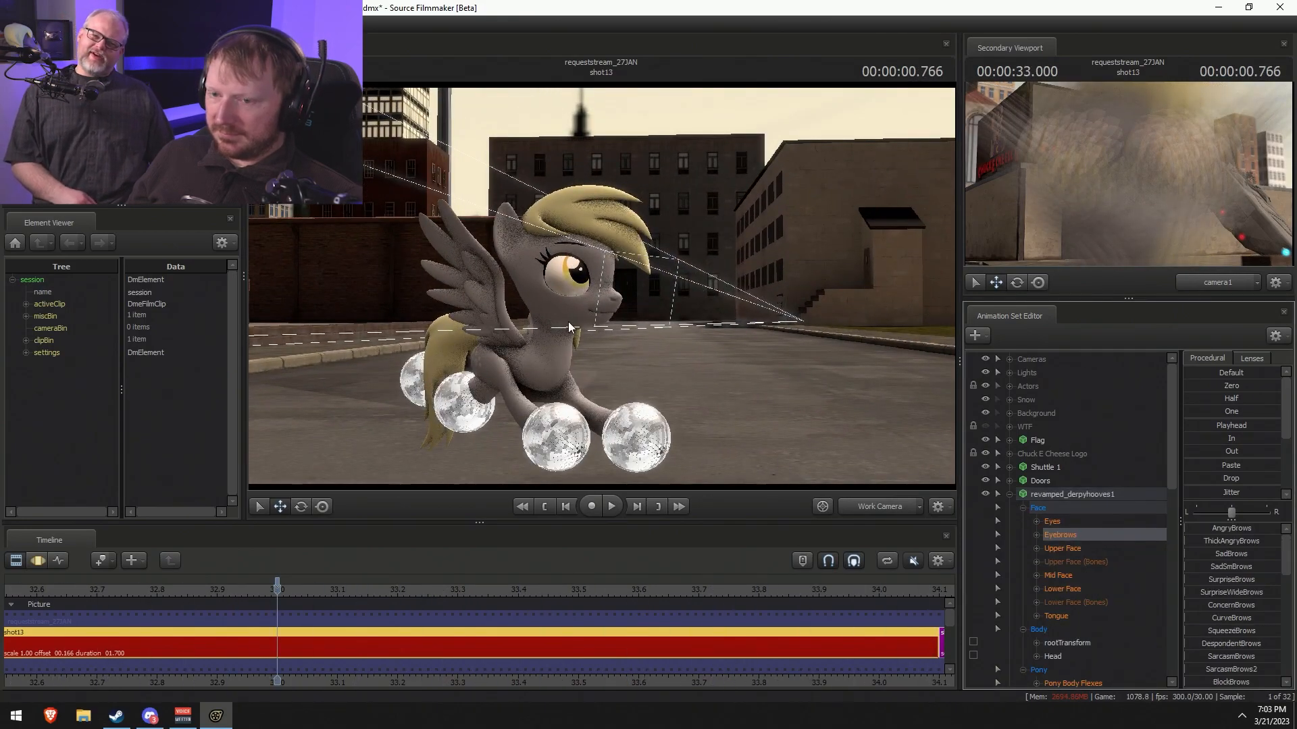
{"action": "left_click", "coordinate": [549, 325]}
{"action": "key", "text": "F3"}
{"action": "left_click", "coordinate": [562, 325], "text": "ctrl"}
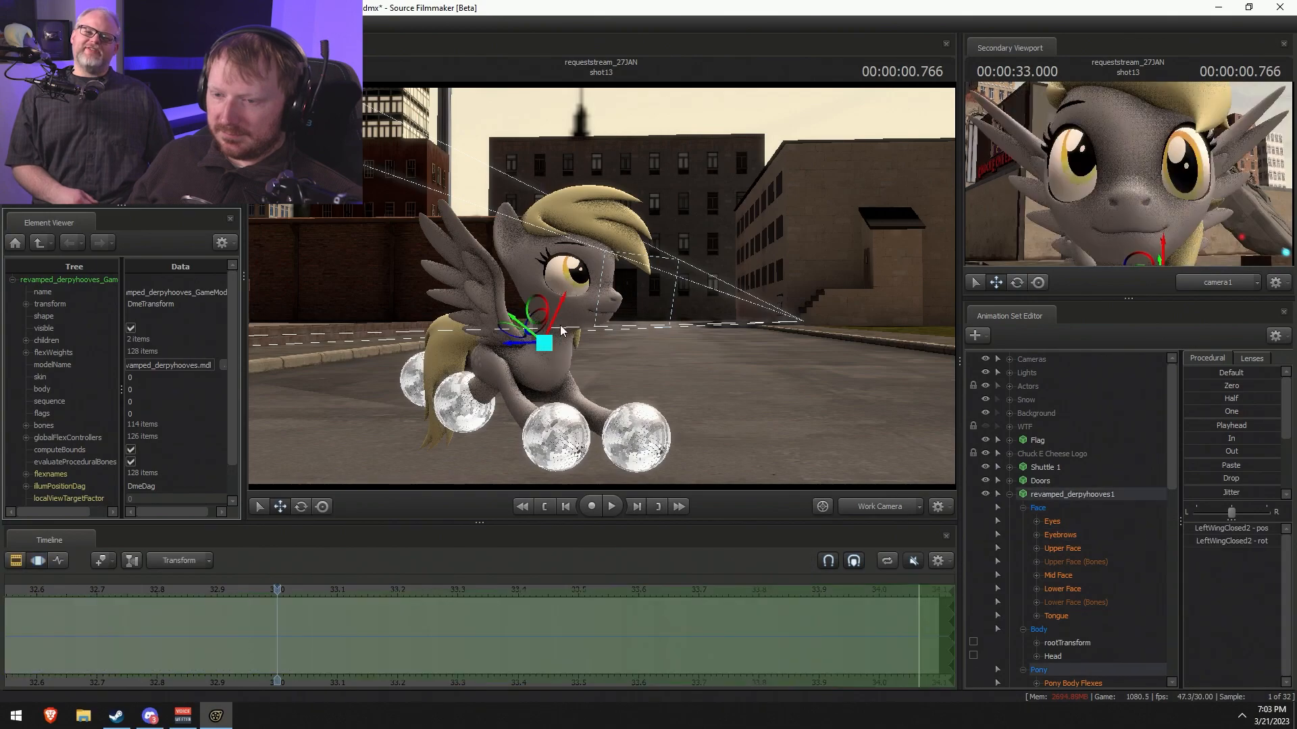
{"action": "left_click", "coordinate": [550, 317], "text": "ctrl"}
{"action": "key", "text": "e"}
{"action": "mouse_move", "coordinate": [576, 318]}
{"action": "left_mouse_down"}
{"action": "mouse_move", "coordinate": [562, 293]}
{"action": "mouse_move", "coordinate": [563, 307]}
{"action": "left_mouse_up"}
{"action": "left_click", "coordinate": [605, 637]}
{"action": "key", "text": "ctrl+a"}
{"action": "key", "text": "F2"}
{"action": "key", "text": "F3"}
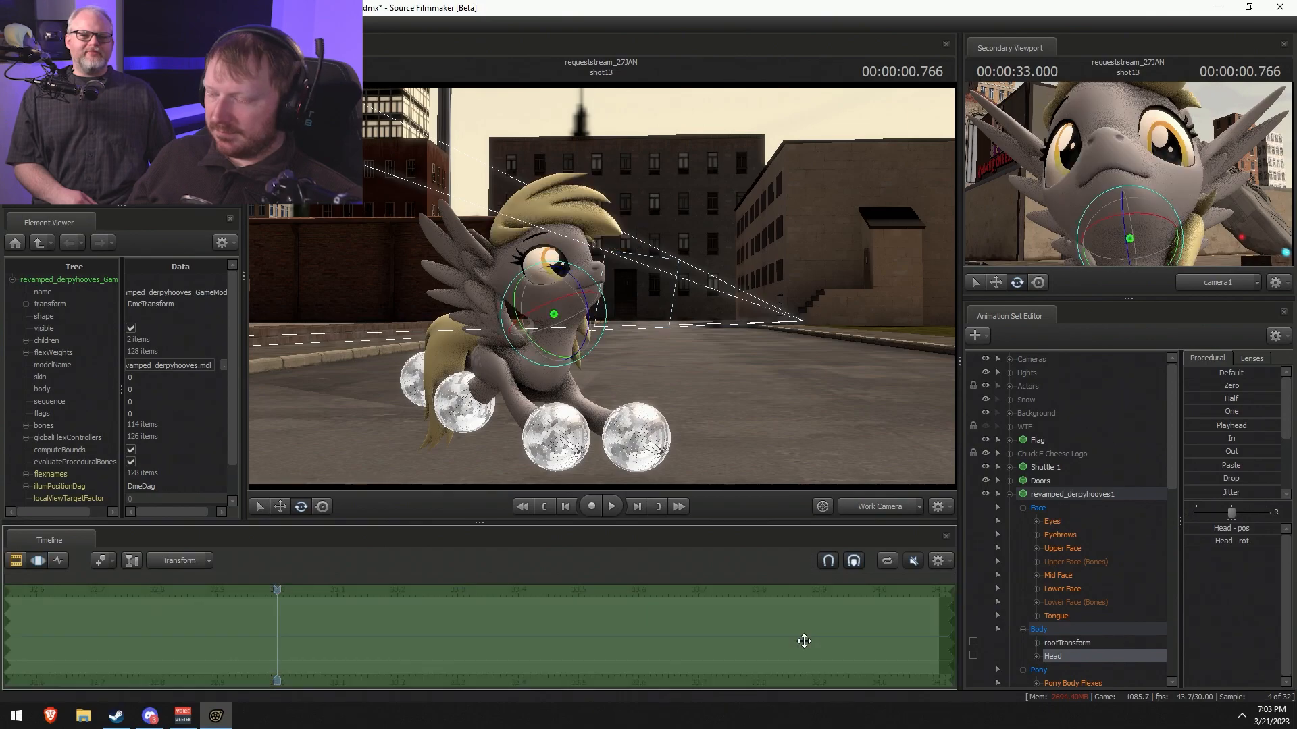
- Open Derpy's mouth throughout the shot by raising the MouthO control of the Lower Face group to its maximum
{"action": "left_click", "coordinate": [1077, 524]}
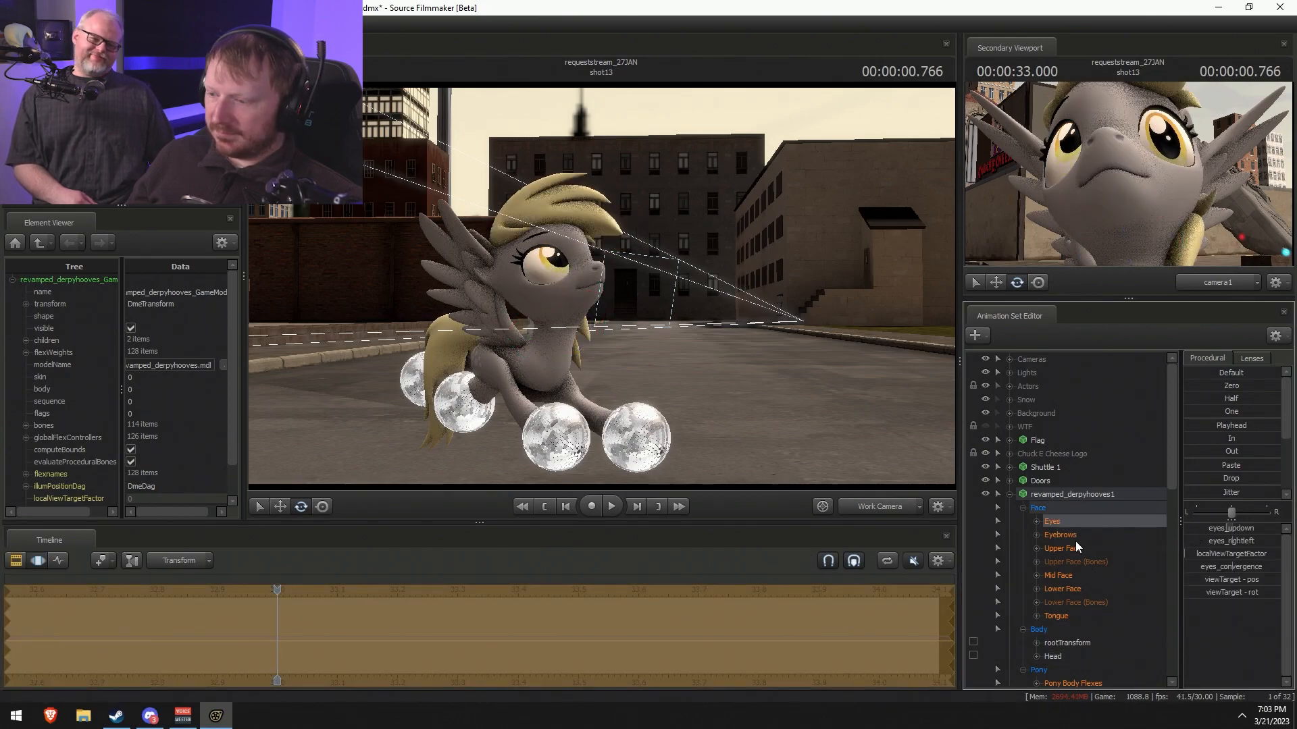
{"action": "left_click", "coordinate": [1075, 546]}
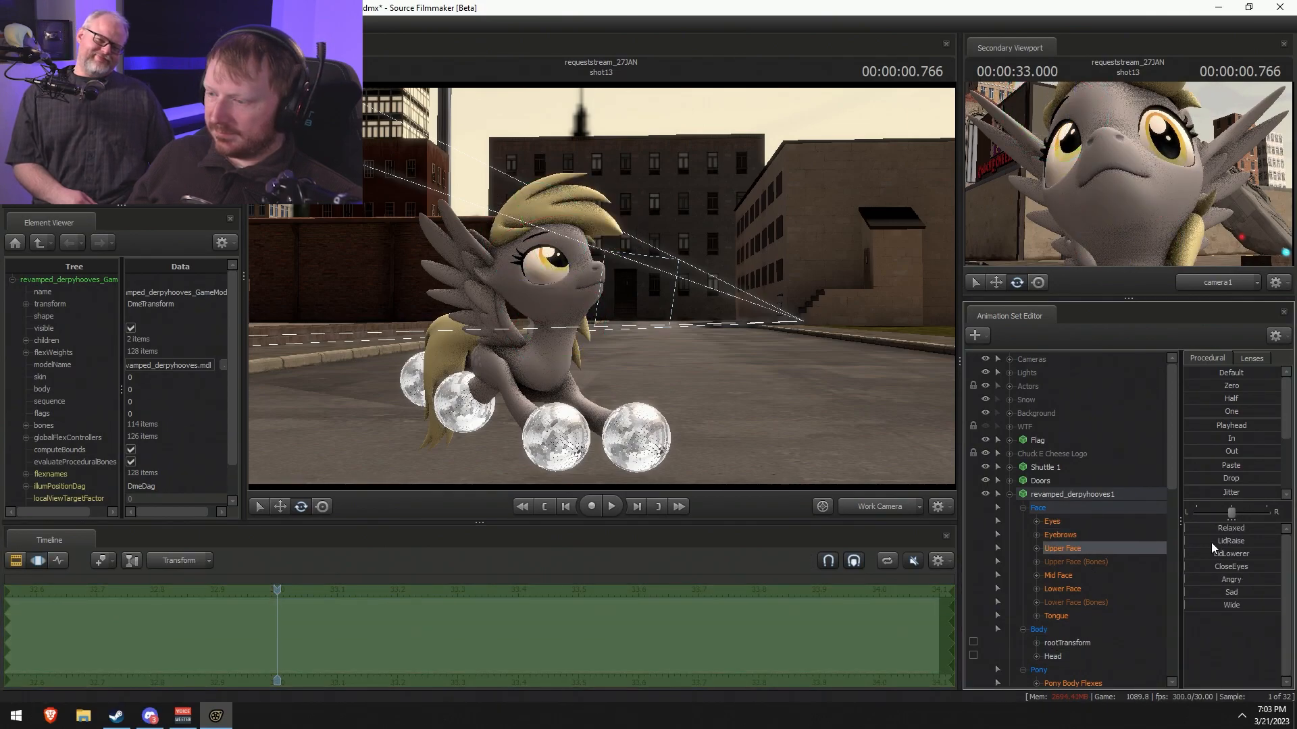
{"action": "left_click", "coordinate": [1192, 604]}
{"action": "left_click", "coordinate": [1069, 592]}
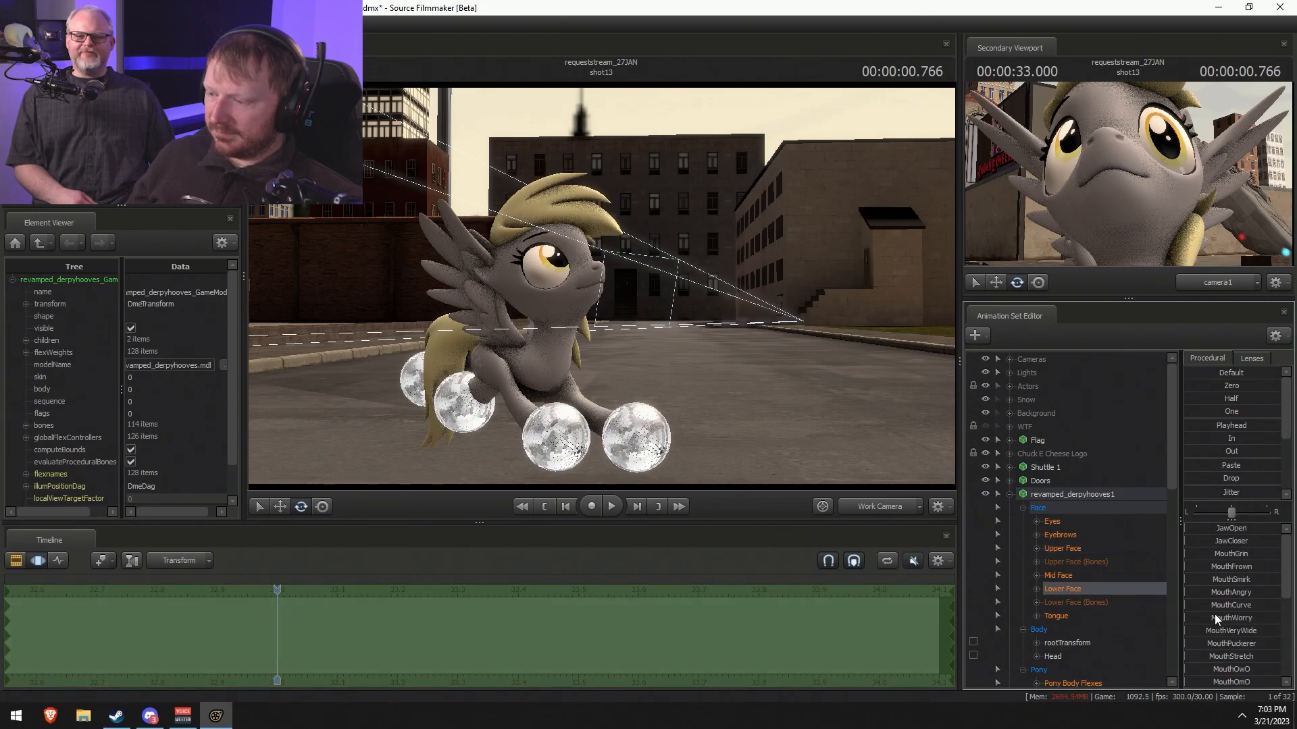
{"action": "left_click_drag", "start_coordinate": [1193, 652], "coordinate": [1279, 673]}
- Play back shot13 from the front and side to check Derpy's run with the raised head and open mouth
{"action": "left_click_drag", "start_coordinate": [601, 285], "coordinate": [439, 304]}
{"action": "key", "text": "space"}
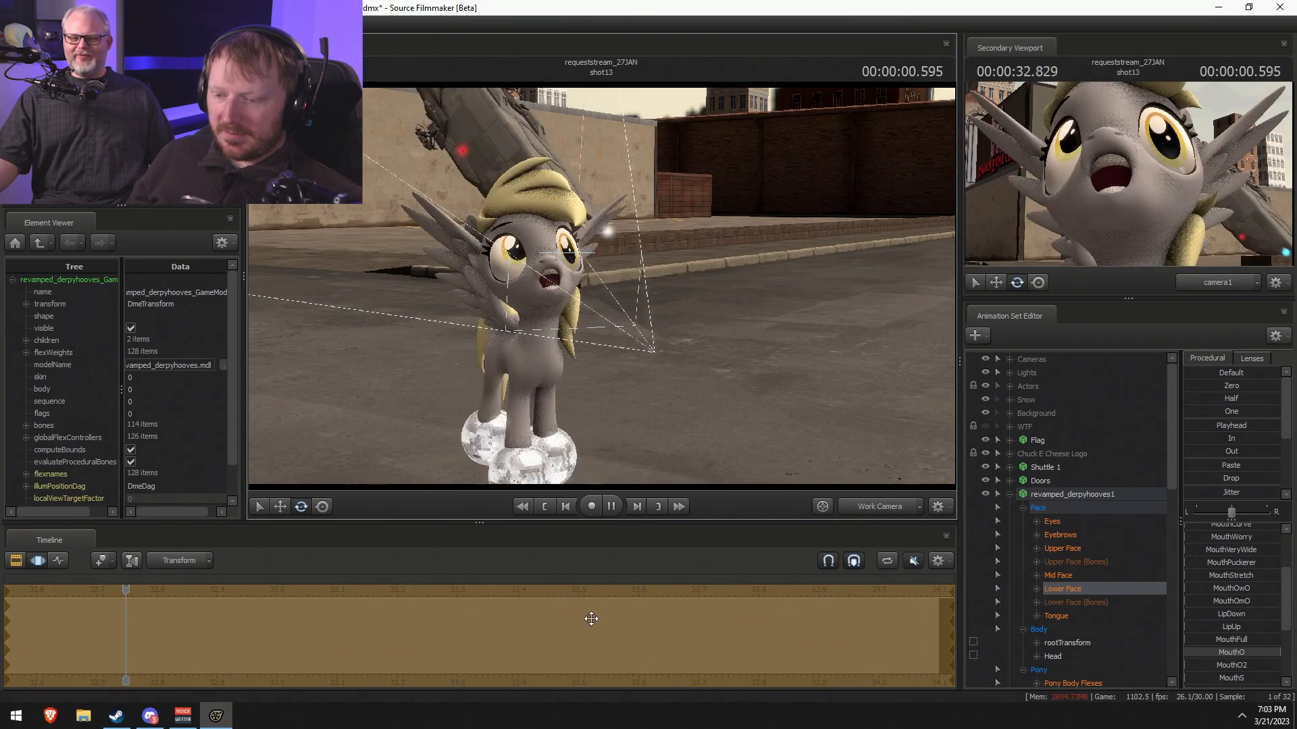
{"action": "key", "text": "F2"}
{"action": "left_click_drag", "start_coordinate": [689, 398], "coordinate": [709, 344]}
{"action": "key", "text": "w"}
{"action": "key", "text": "s"}
{"action": "key", "text": "w"}
{"action": "key", "text": "s"}
{"action": "mouse_move", "coordinate": [601, 286]}
{"action": "left_mouse_down"}
{"action": "mouse_move", "coordinate": [608, 273]}
{"action": "mouse_move", "coordinate": [601, 286]}
{"action": "mouse_move", "coordinate": [695, 287]}
{"action": "mouse_move", "coordinate": [540, 298]}
{"action": "mouse_move", "coordinate": [547, 260]}
{"action": "mouse_move", "coordinate": [533, 263]}
{"action": "mouse_move", "coordinate": [581, 290]}
{"action": "mouse_move", "coordinate": [601, 285]}
{"action": "left_mouse_up"}
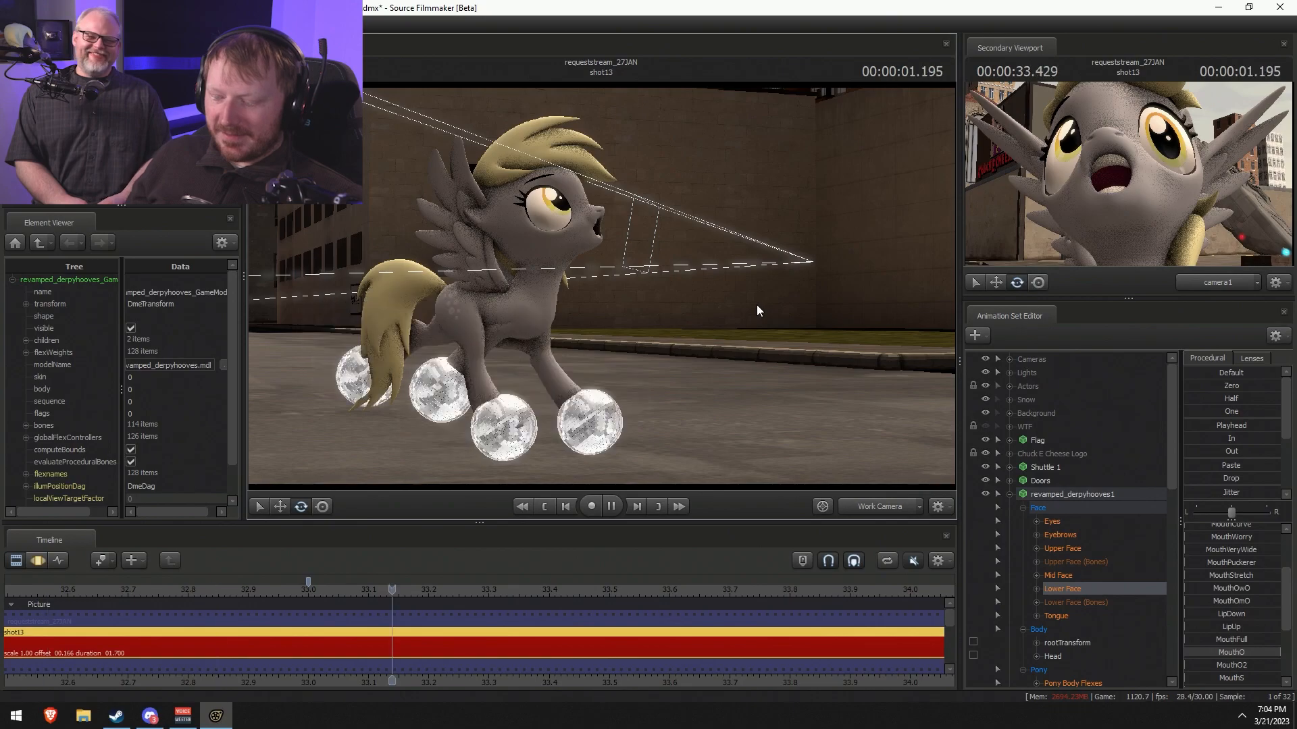
{"action": "left_click_drag", "start_coordinate": [584, 270], "coordinate": [520, 293]}
- Select all controls of revamped_derpyhooves1 in motion editing and place the playhead at about 00:00:00.466 of shot13
{"action": "key", "text": "F3"}
{"action": "key", "text": "F2"}
{"action": "left_click", "coordinate": [1111, 494]}
{"action": "key", "text": "F3"}
{"action": "left_click_drag", "start_coordinate": [645, 317], "coordinate": [938, 270], "text": "alt"}
{"action": "left_click", "coordinate": [125, 606]}
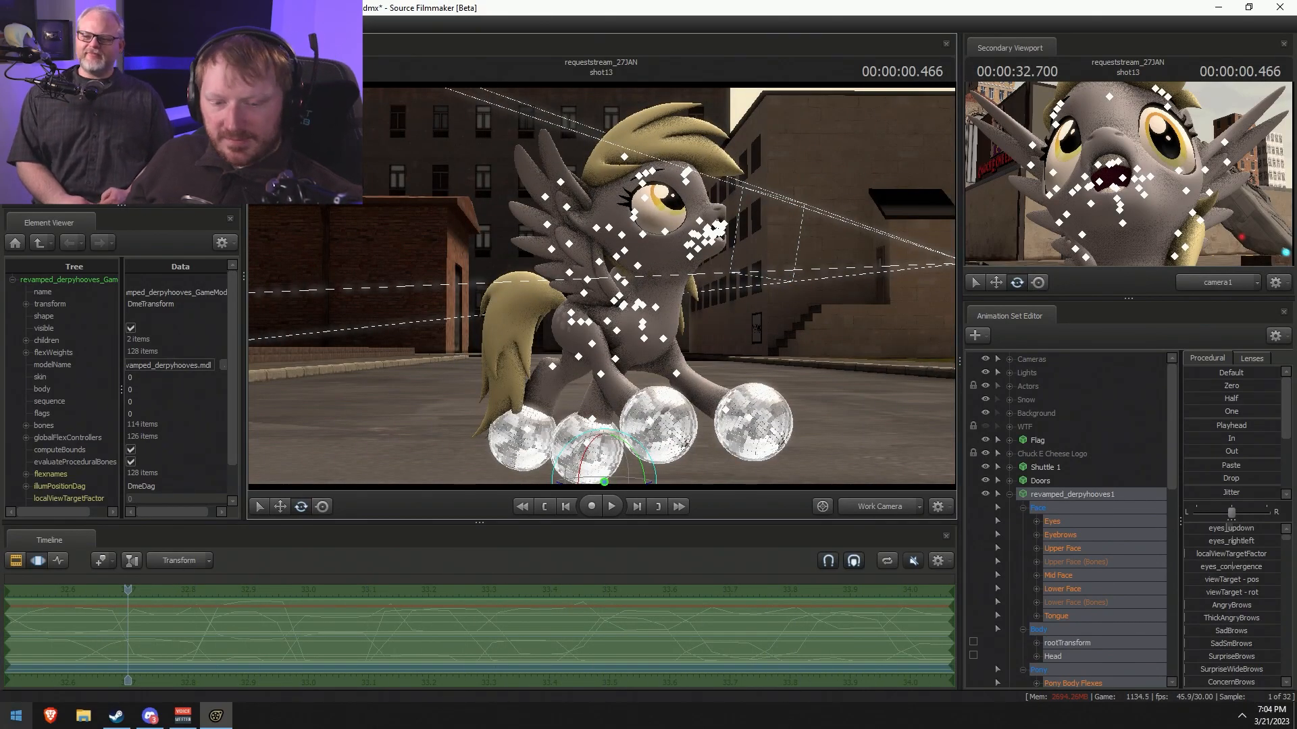
- Switch to the Brave browser, open YouTube and search for "sonic gotta go fast"
{"action": "left_click", "coordinate": [50, 717]}
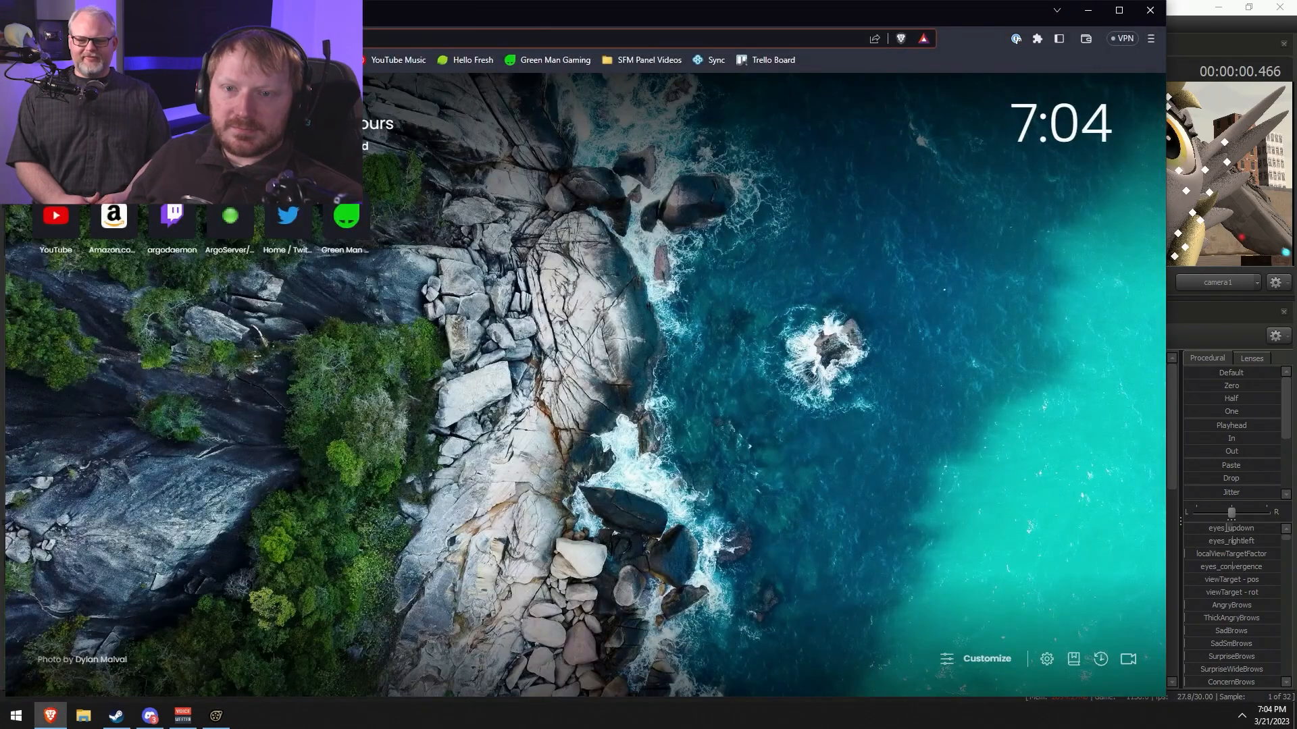
{"action": "left_click", "coordinate": [297, 39]}
{"action": "left_click", "coordinate": [307, 68]}
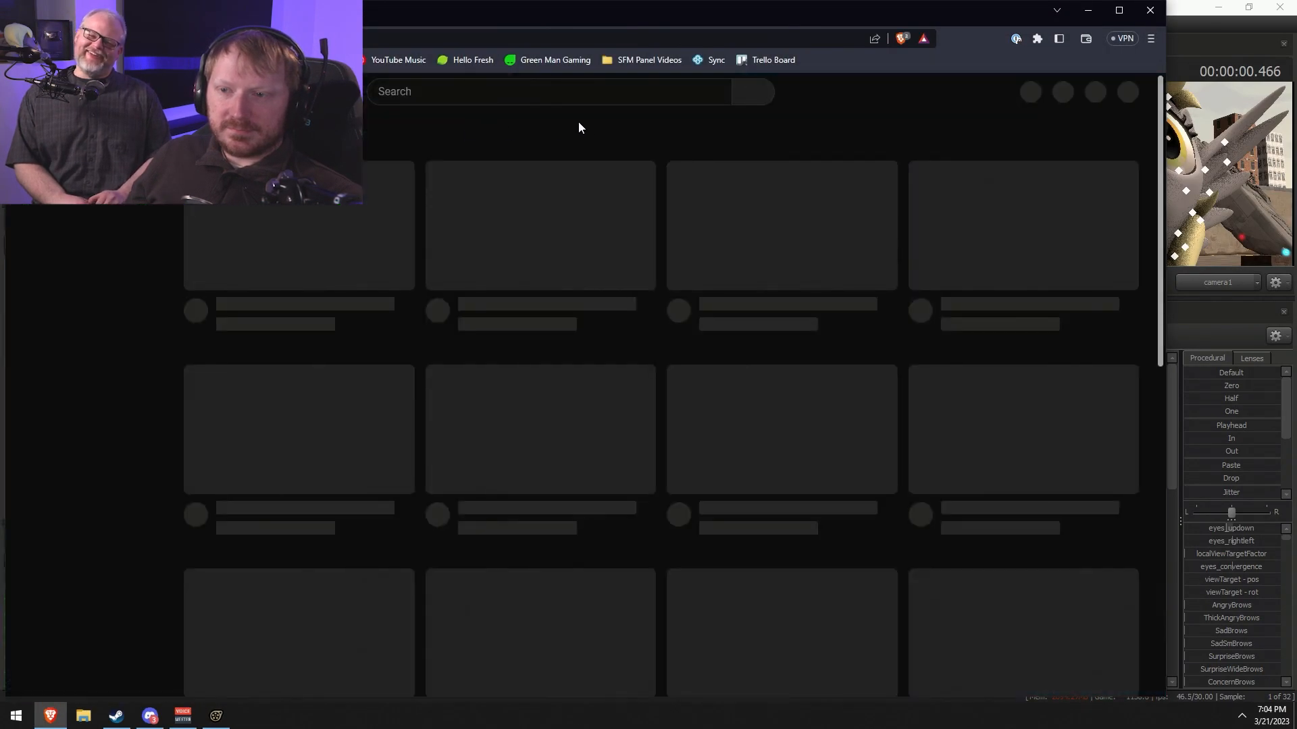
{"action": "type", "text": "sonic"}
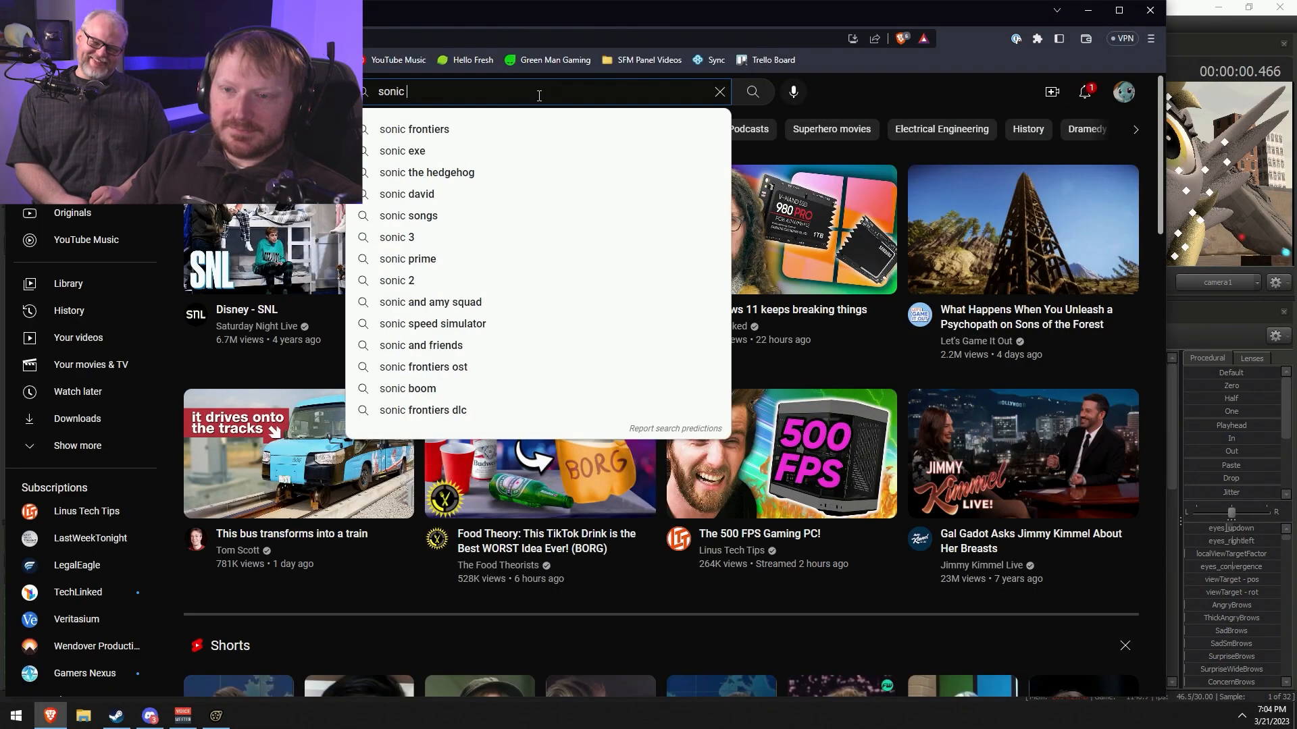
{"action": "type", "text": " gotta go fas"}
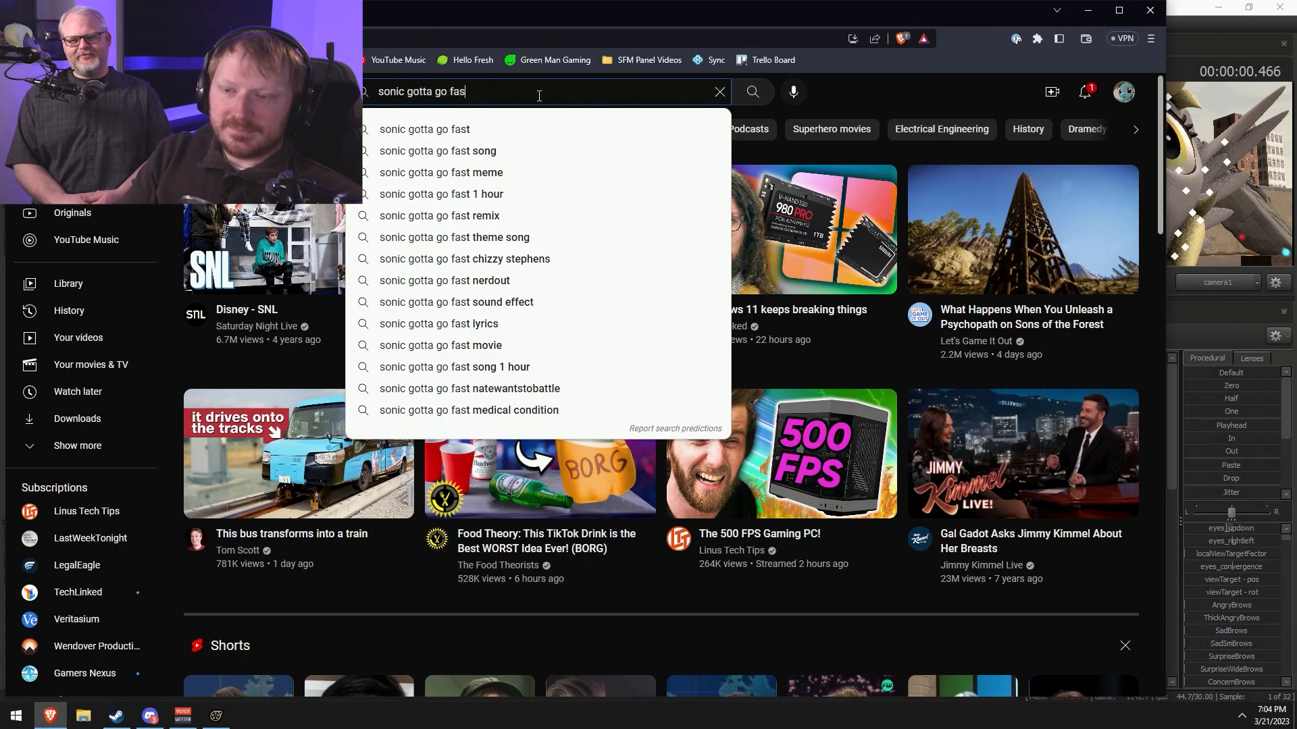
{"action": "type", "text": "t"}
{"action": "key", "text": "Return"}
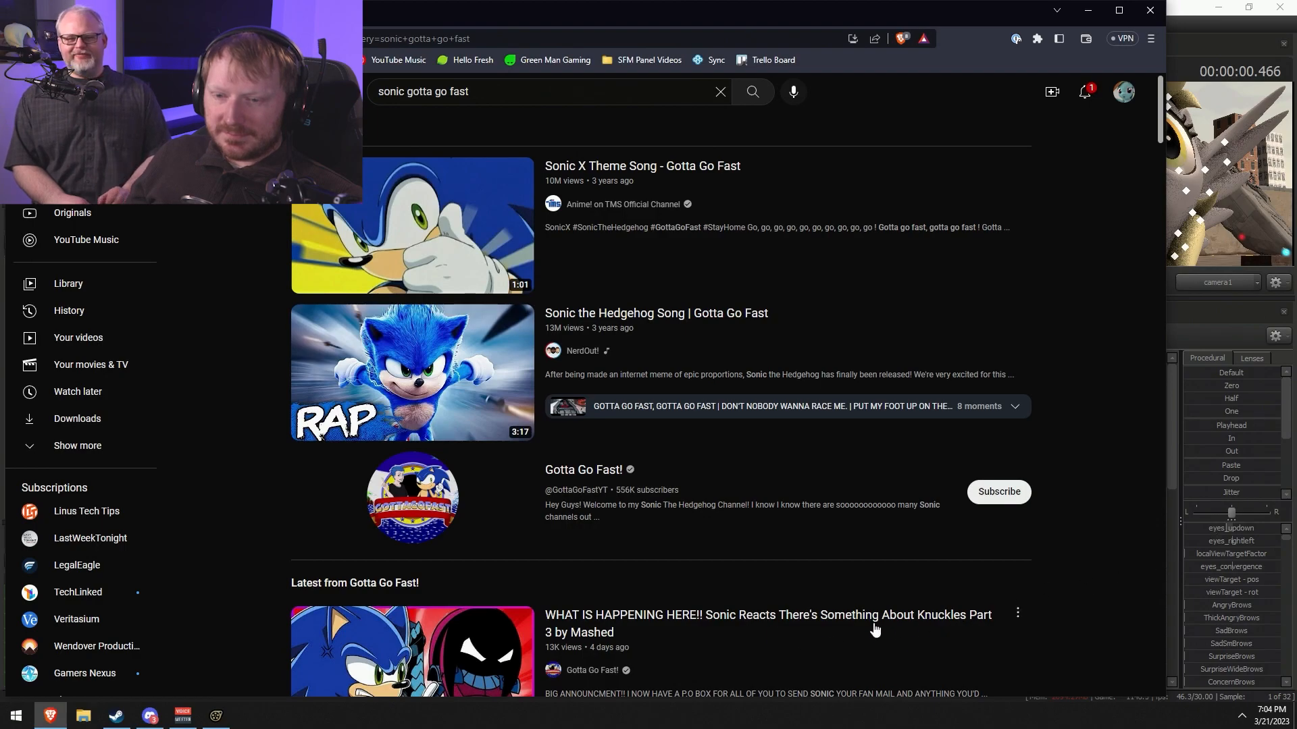
- Look through the results, refine the search to "sonic gotta go fast intro" and open the video "Sonic X Theme Song - Gotta Go Fast"
{"action": "scroll", "coordinate": [702, 539], "scroll_direction": "down", "scroll_amount": 3}
{"action": "scroll", "coordinate": [736, 530], "scroll_direction": "down", "scroll_amount": 1}
{"action": "scroll", "coordinate": [756, 506], "scroll_direction": "up", "scroll_amount": 4}
{"action": "scroll", "coordinate": [548, 426], "scroll_direction": "down", "scroll_amount": 8}
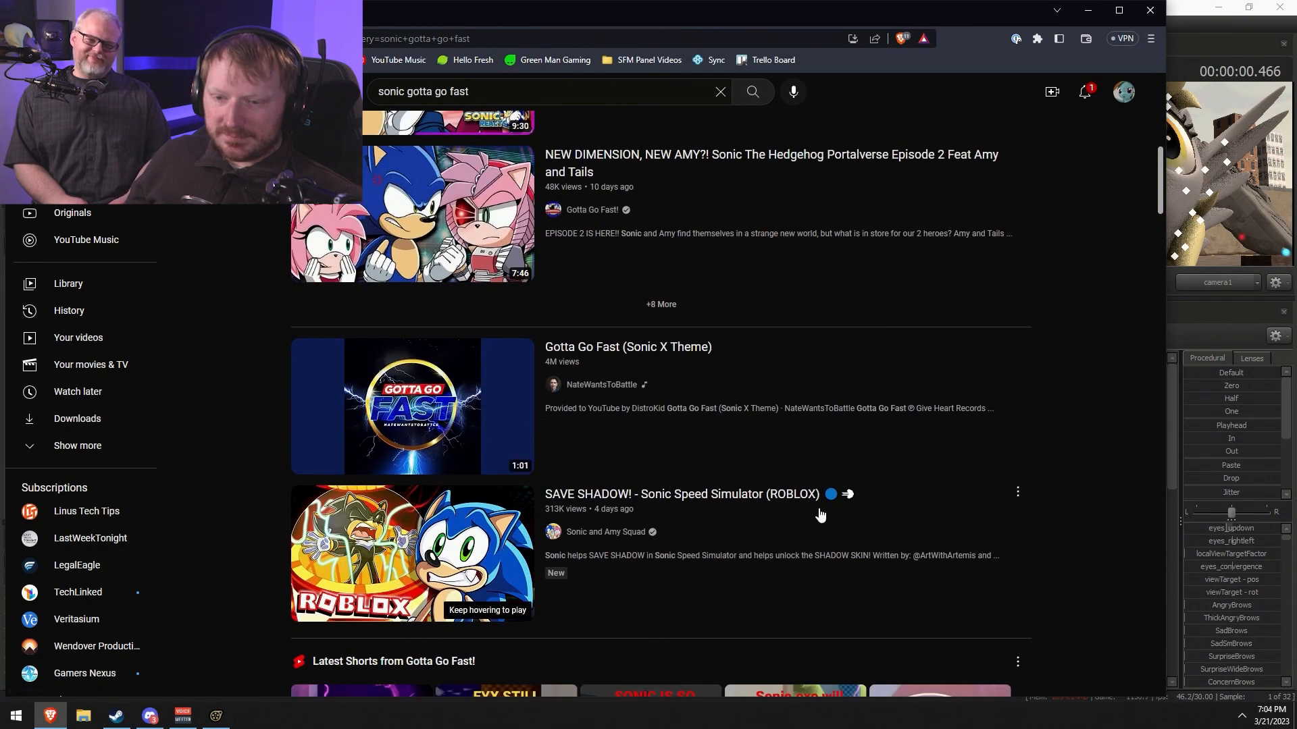
{"action": "scroll", "coordinate": [718, 579], "scroll_direction": "down", "scroll_amount": 2}
{"action": "scroll", "coordinate": [670, 511], "scroll_direction": "up", "scroll_amount": 4}
{"action": "scroll", "coordinate": [671, 512], "scroll_direction": "up", "scroll_amount": 6}
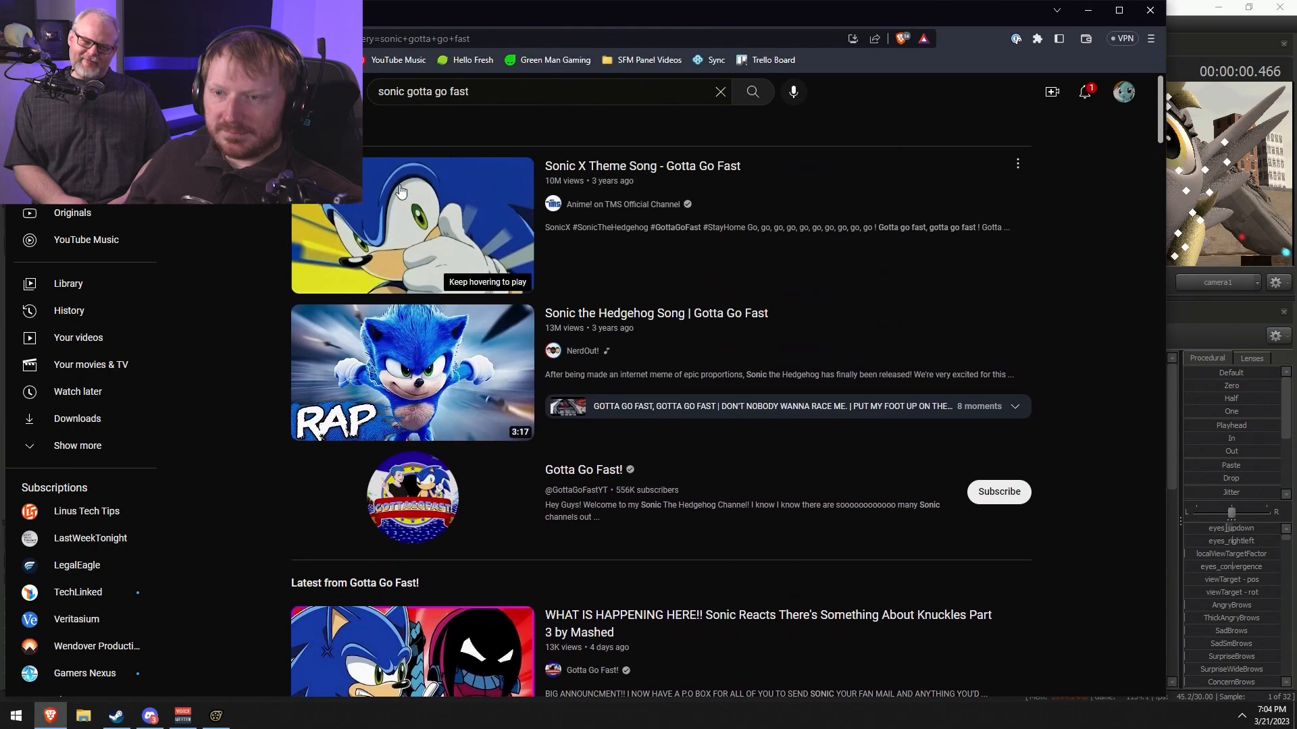
{"action": "left_click", "coordinate": [499, 84]}
{"action": "type", "text": "intro"}
{"action": "key", "text": "Return"}
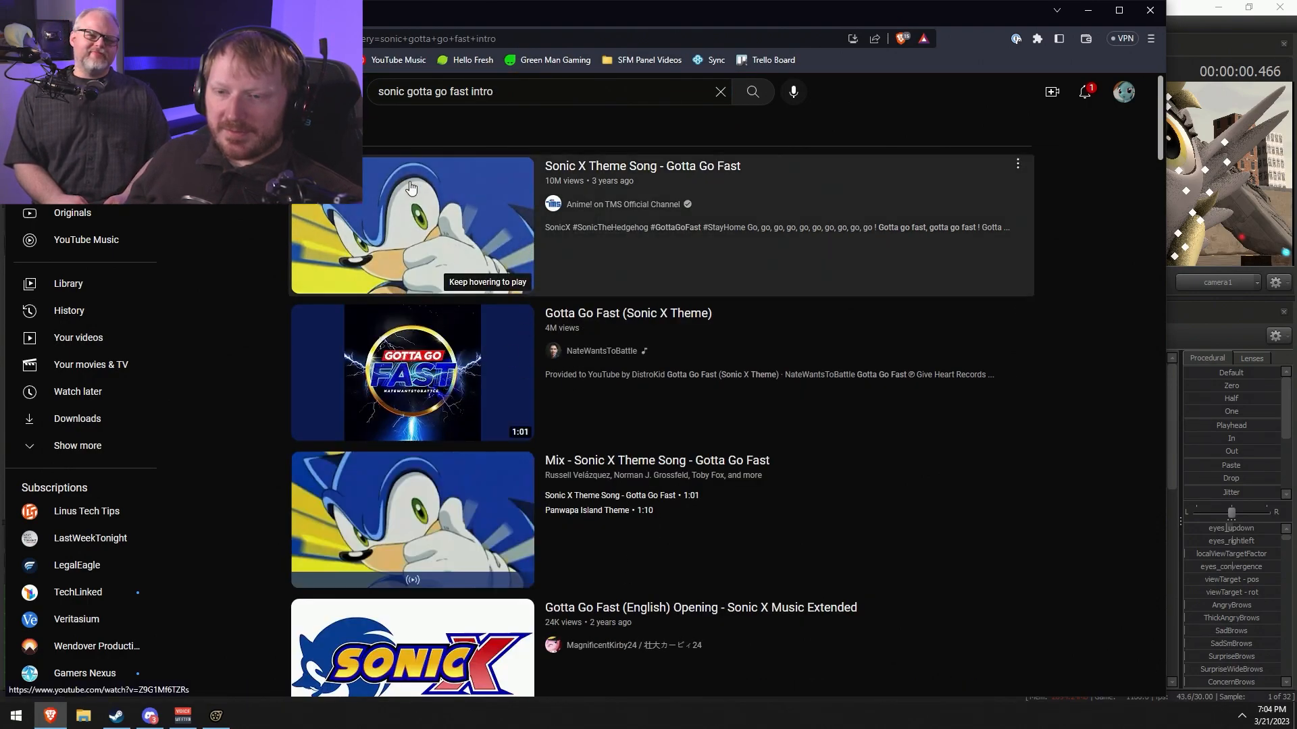
{"action": "left_click", "coordinate": [452, 252]}
- Watch Derpy's run in Source Filmmaker while the Sonic X theme plays, and pause the video and close the browser
{"action": "key", "text": "alt+Tab"}
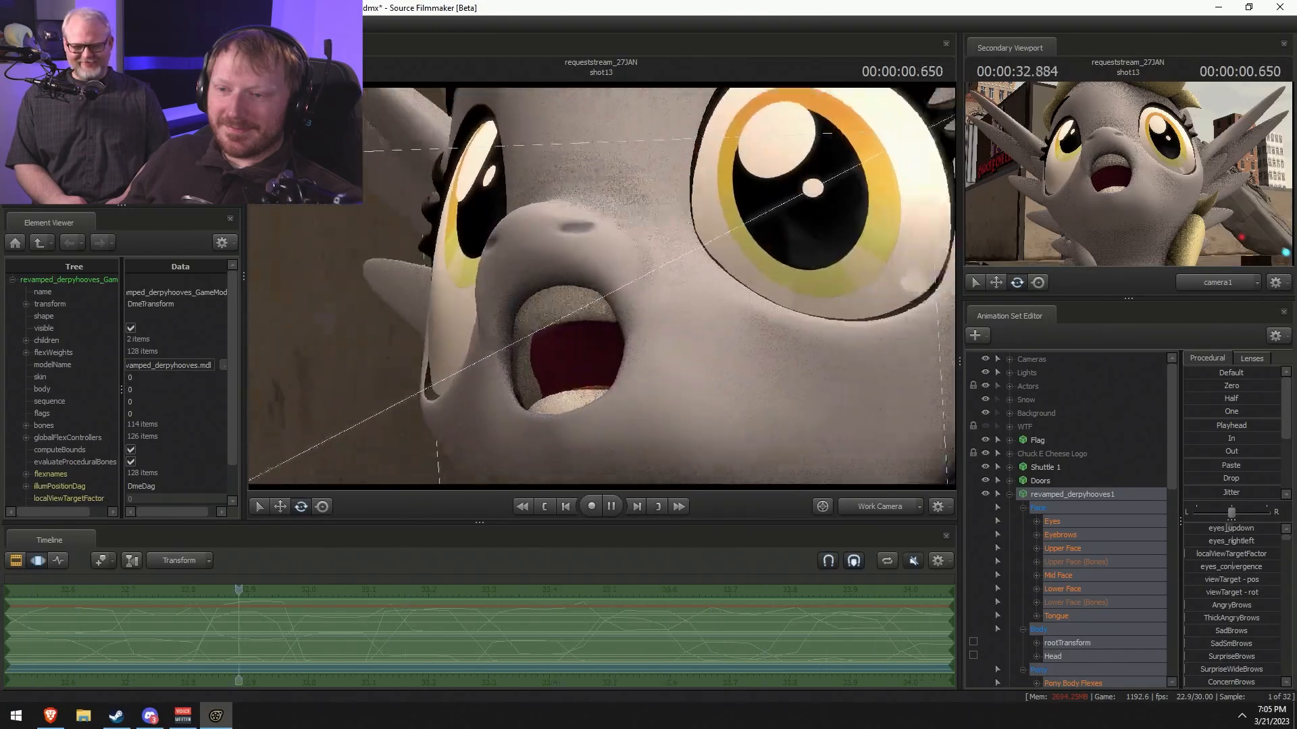
{"action": "key", "text": "alt+Tab"}
{"action": "left_click", "coordinate": [609, 291]}
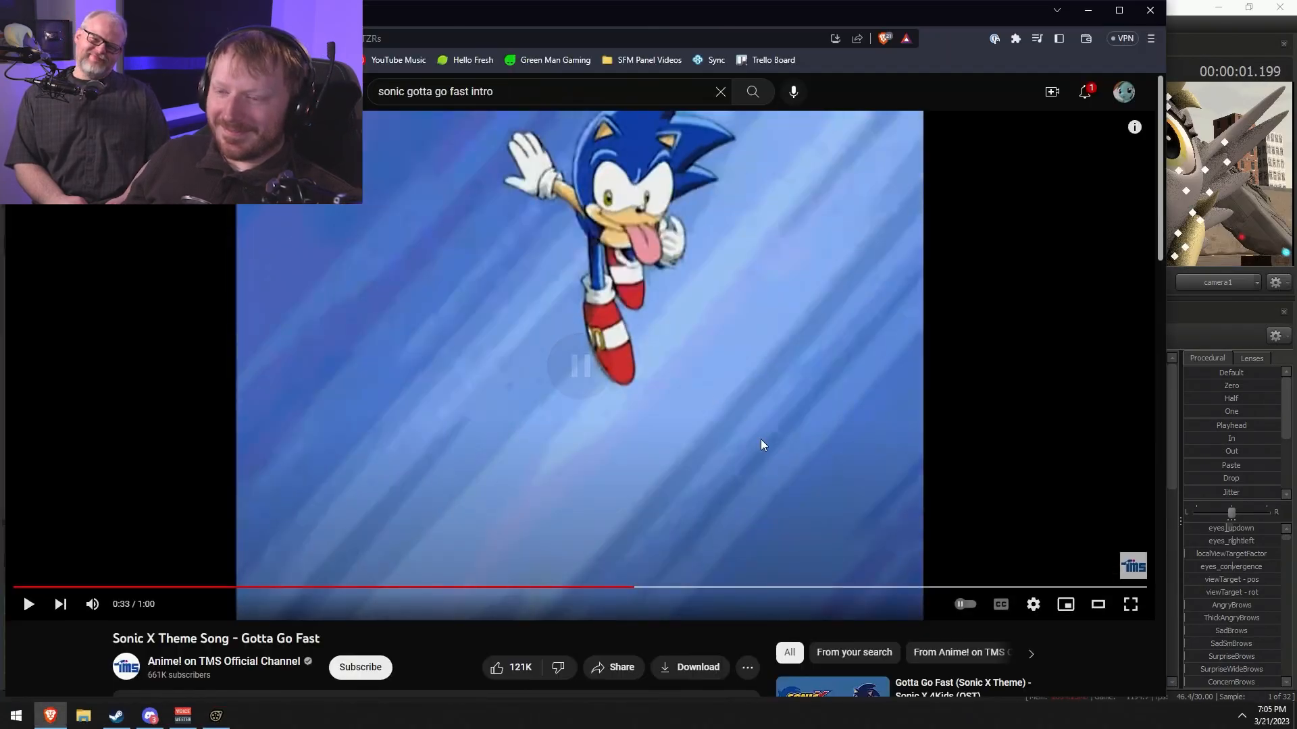
{"action": "left_click", "coordinate": [1151, 8]}
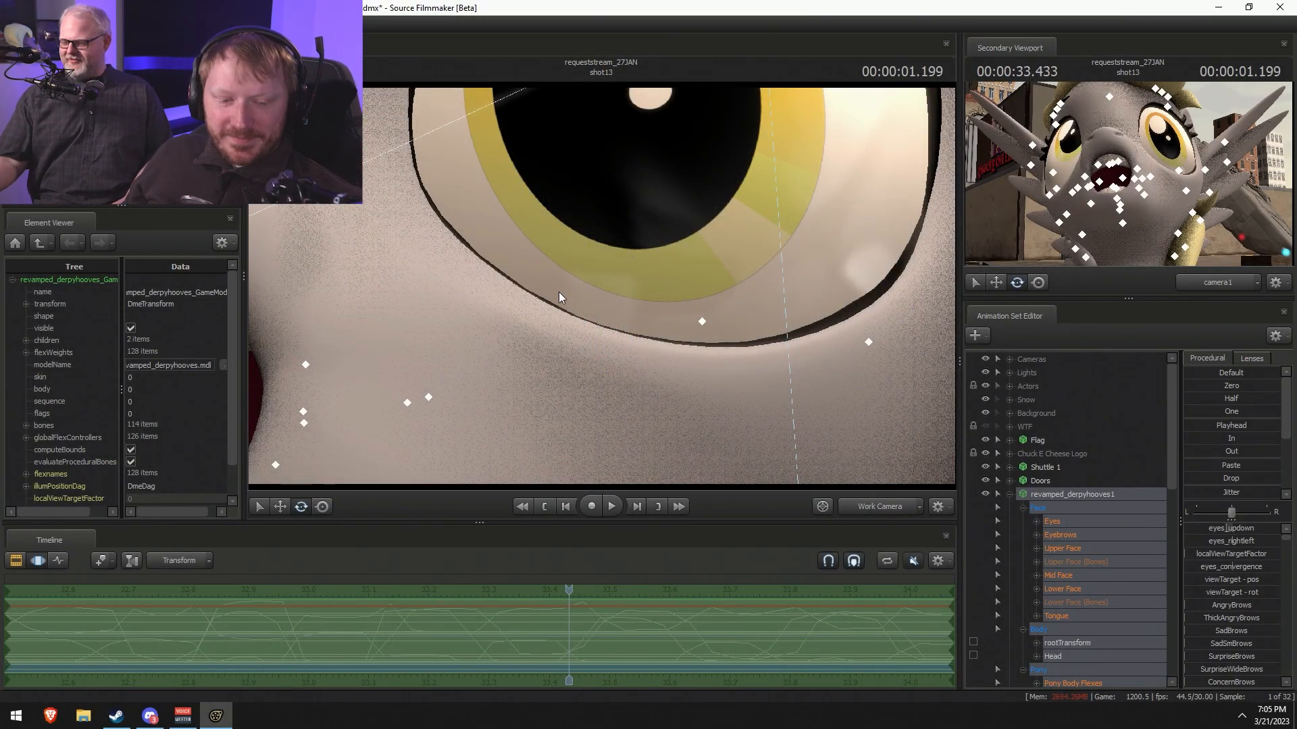
- Collapse revamped_derpyhooves1 and move it together with the four discoball animation sets into the hidden WTF group
{"action": "key", "text": "s"}
{"action": "left_click_drag", "start_coordinate": [554, 251], "coordinate": [601, 287]}
{"action": "key", "text": "a"}
{"action": "key", "text": "a"}
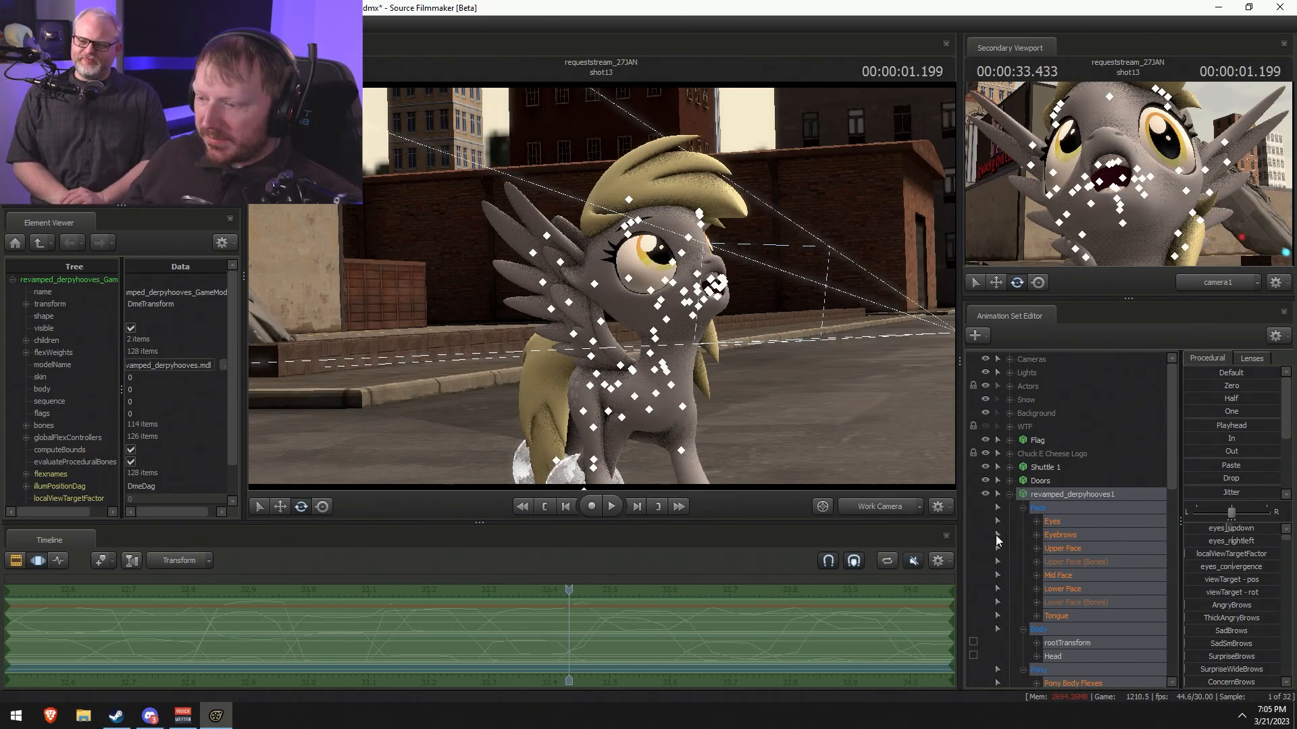
{"action": "left_click", "coordinate": [1009, 494]}
{"action": "left_click", "coordinate": [1052, 507]}
{"action": "left_click", "coordinate": [1051, 493]}
{"action": "left_click", "coordinate": [1055, 548], "text": "shift"}
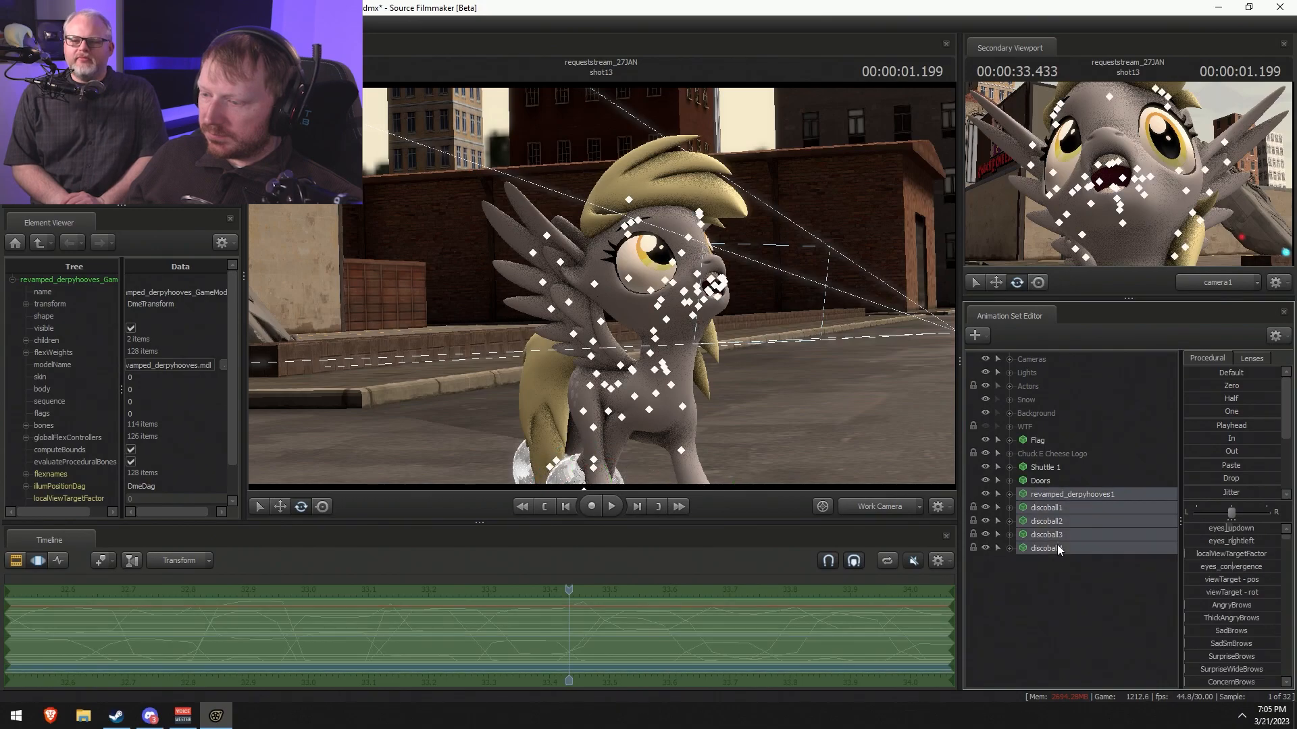
{"action": "left_click_drag", "start_coordinate": [1045, 473], "coordinate": [1026, 427]}
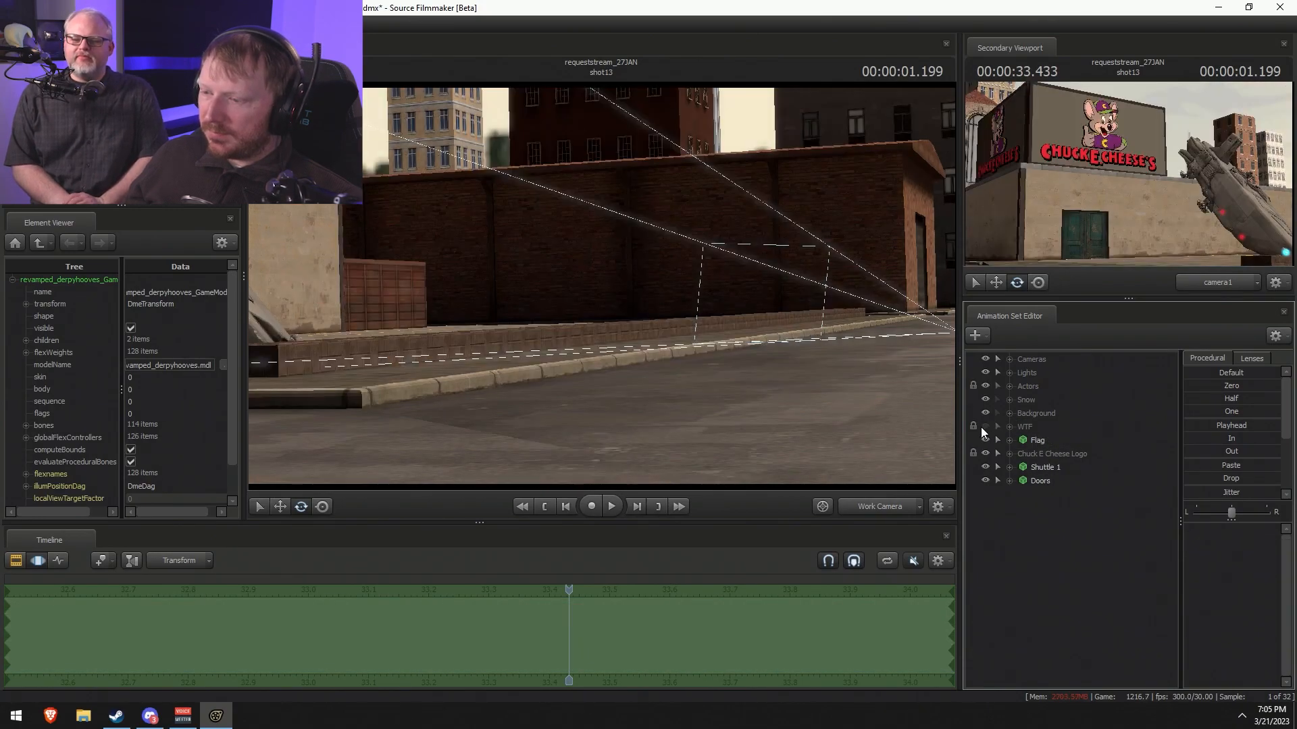
- Show the WTF group briefly to look at the models stored in it, and hide the group again
{"action": "left_click", "coordinate": [984, 427]}
{"action": "key", "text": "w"}
{"action": "key", "text": "d"}
{"action": "left_click_drag", "start_coordinate": [601, 285], "coordinate": [392, 286]}
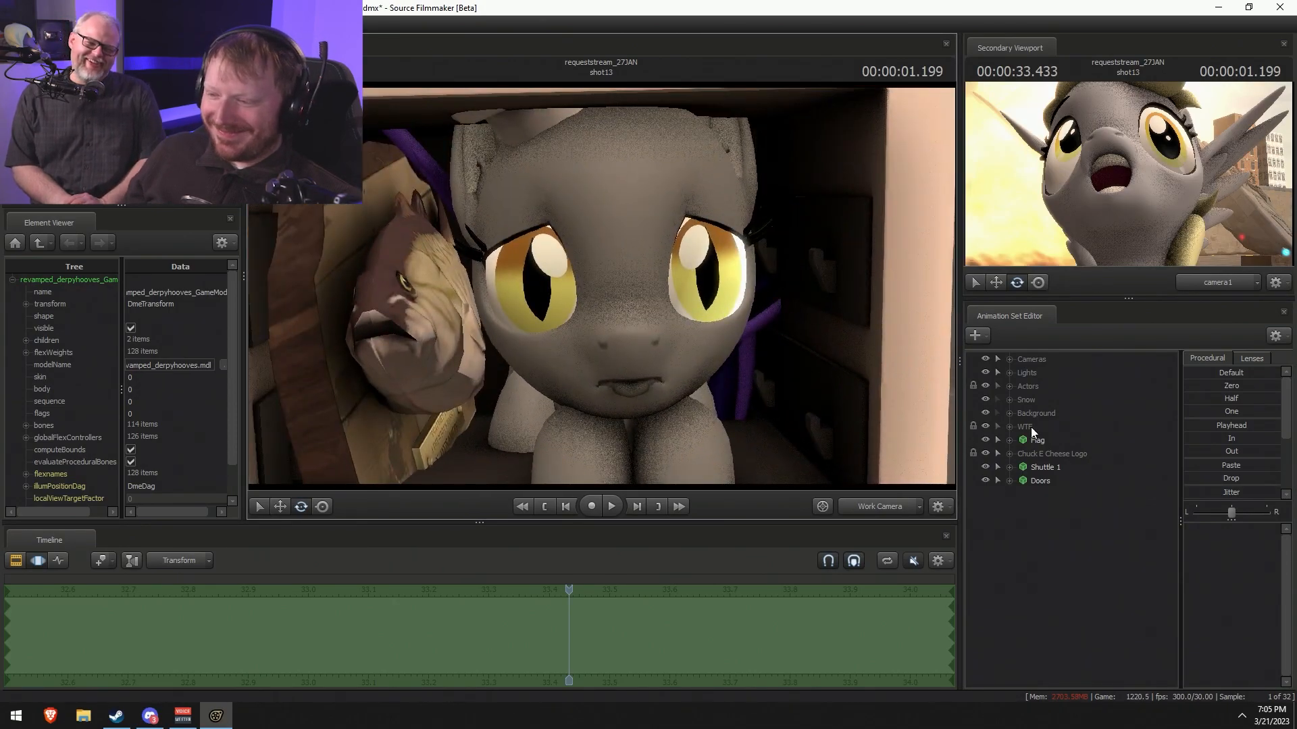
{"action": "left_click", "coordinate": [986, 427]}
- Return the work view to the Chuck E. Cheese's building and switch the primary viewport to camera1
{"action": "key", "text": "s"}
{"action": "left_click_drag", "start_coordinate": [815, 395], "coordinate": [912, 344]}
{"action": "key", "text": "w"}
{"action": "mouse_move", "coordinate": [601, 286]}
{"action": "left_mouse_down"}
{"action": "mouse_move", "coordinate": [603, 272]}
{"action": "mouse_move", "coordinate": [640, 322]}
{"action": "mouse_move", "coordinate": [602, 290]}
{"action": "mouse_move", "coordinate": [592, 236]}
{"action": "mouse_move", "coordinate": [613, 287]}
{"action": "mouse_move", "coordinate": [585, 323]}
{"action": "mouse_move", "coordinate": [607, 301]}
{"action": "mouse_move", "coordinate": [607, 253]}
{"action": "mouse_move", "coordinate": [622, 293]}
{"action": "left_mouse_up"}
{"action": "key", "text": "r"}
{"action": "key", "text": "w"}
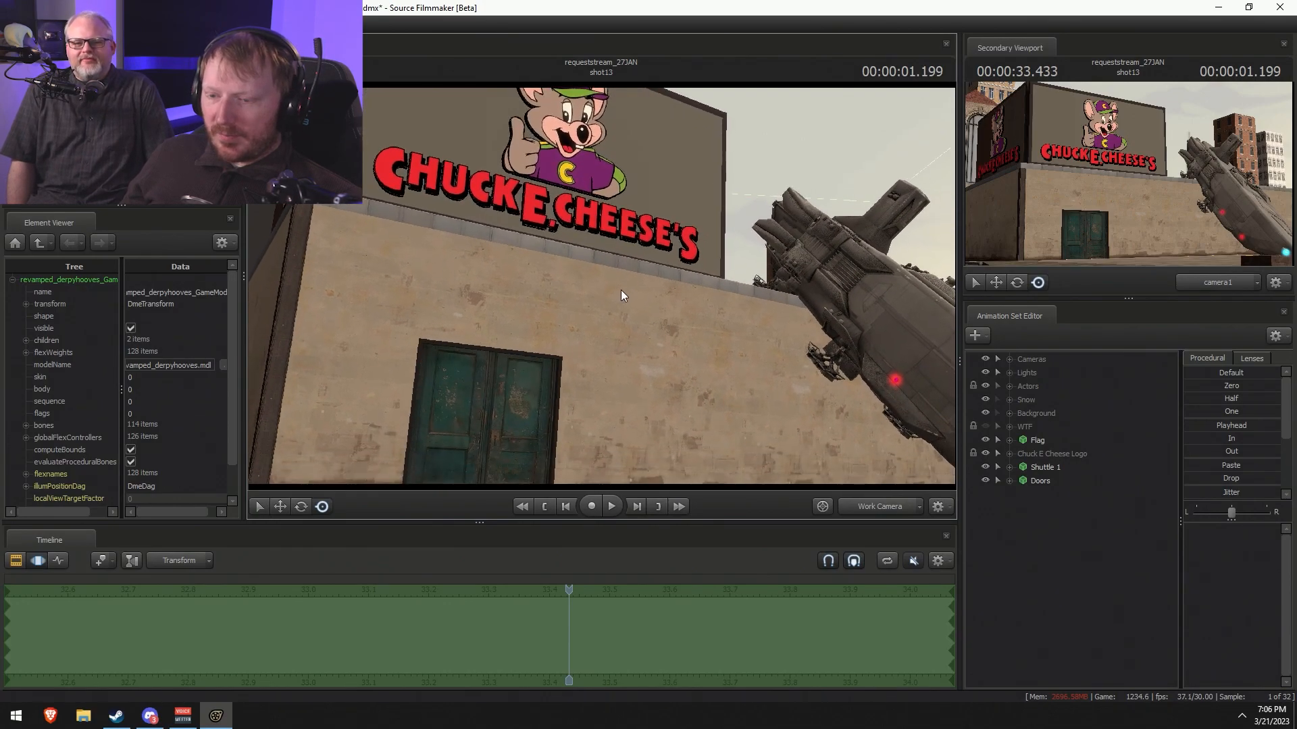
{"action": "left_click", "coordinate": [897, 509]}
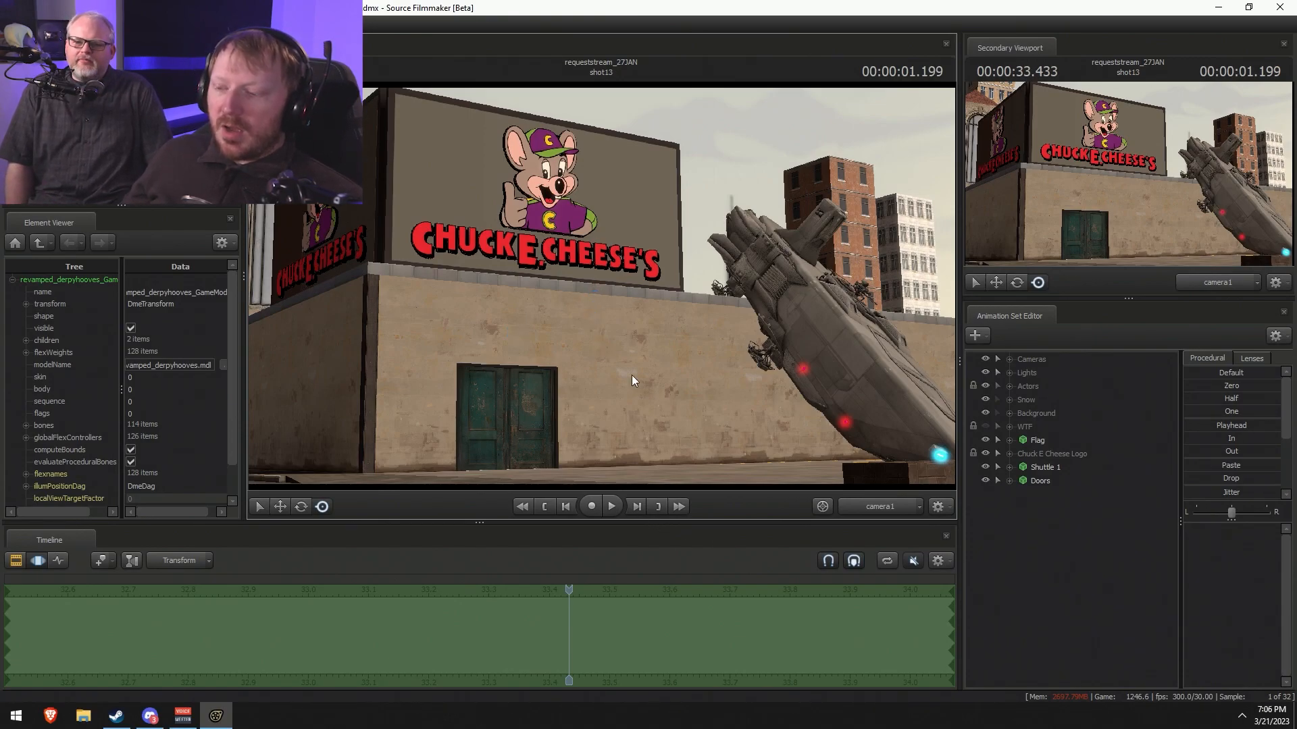
- Switch to the browser and search for chuck e cheese store, showing the image results
{"action": "left_click", "coordinate": [50, 715]}
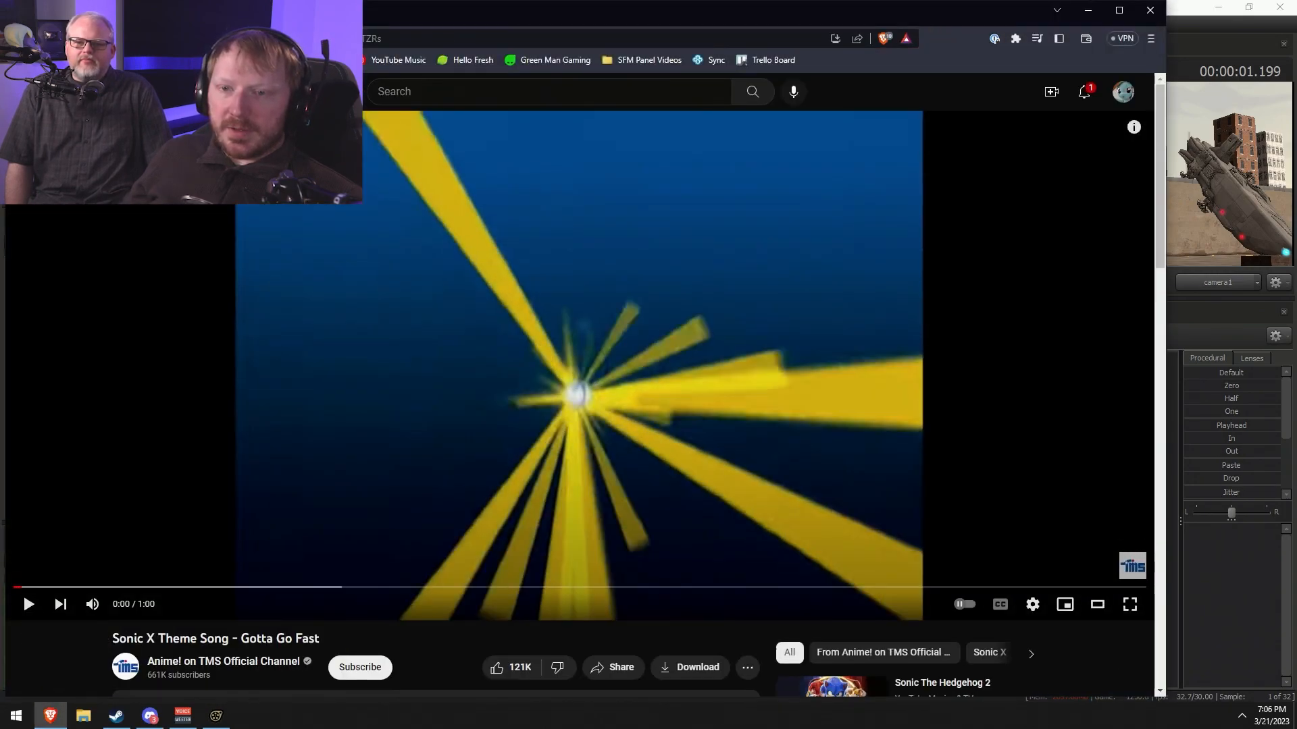
{"action": "left_click", "coordinate": [324, 38]}
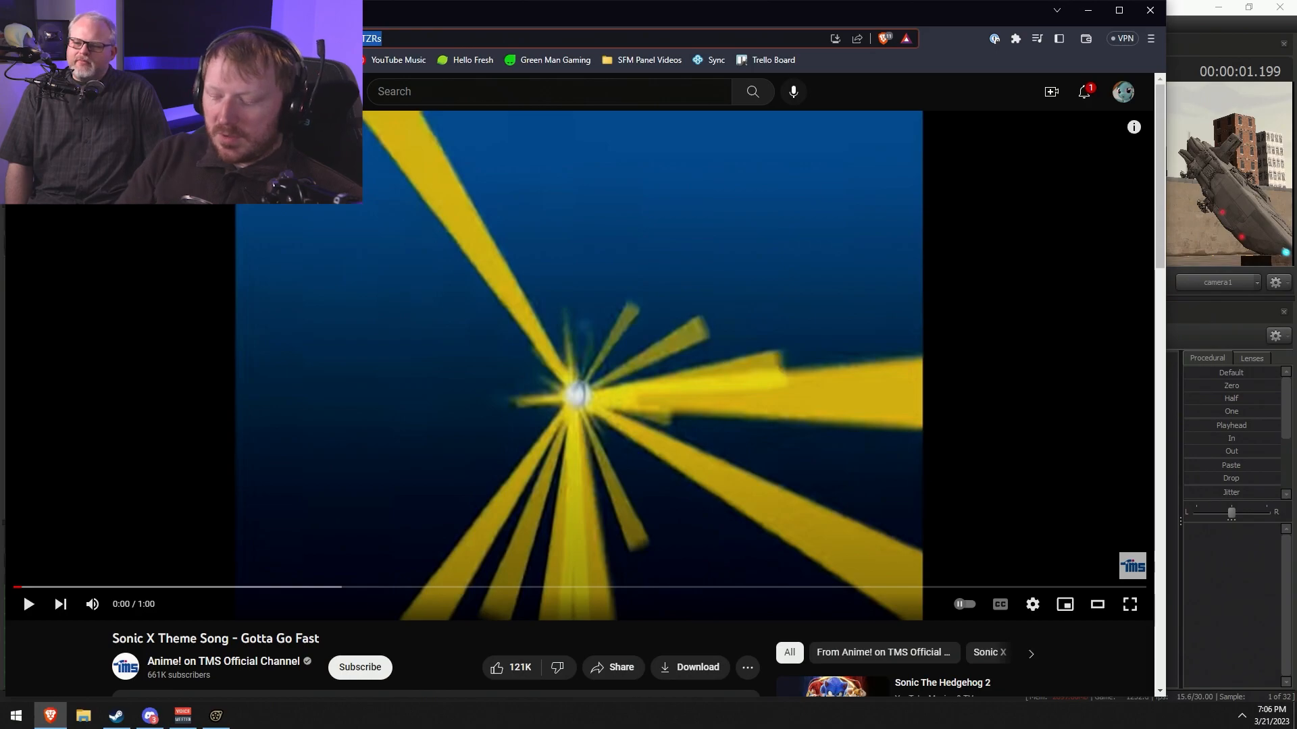
{"action": "type", "text": "al"}
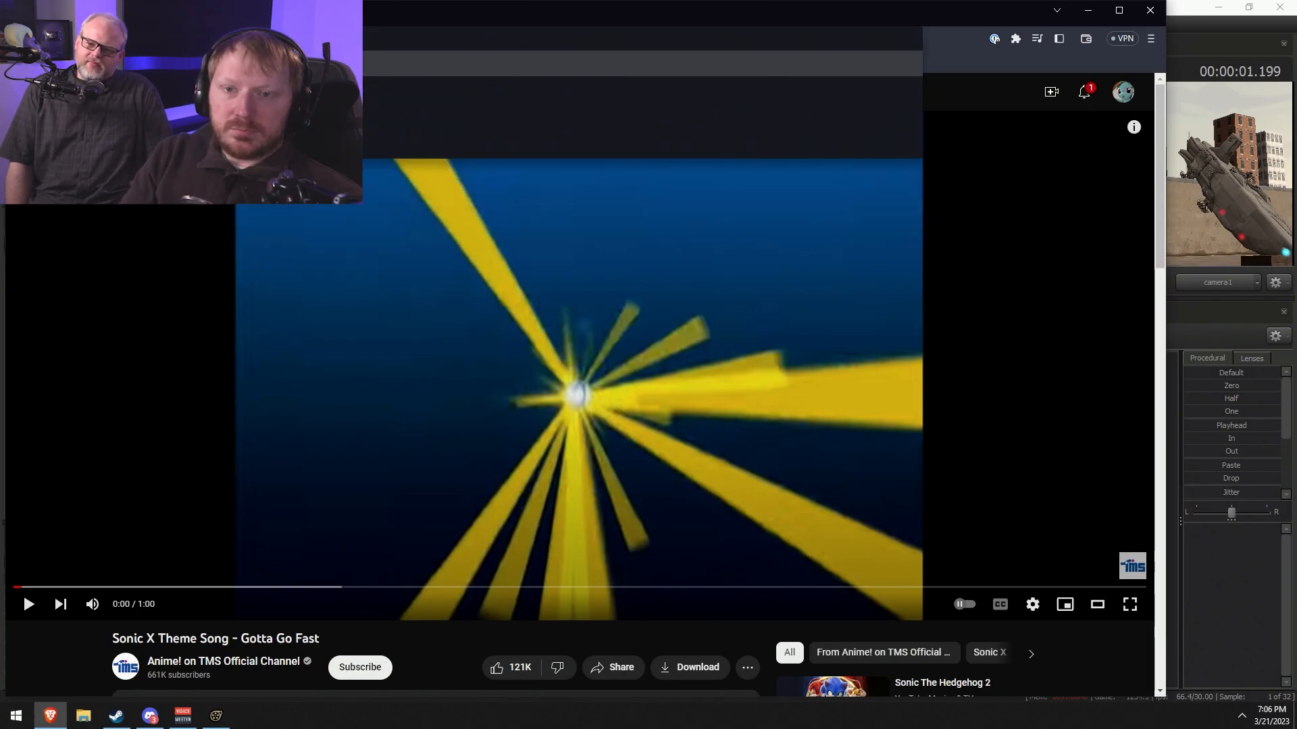
{"action": "key", "text": "Return"}
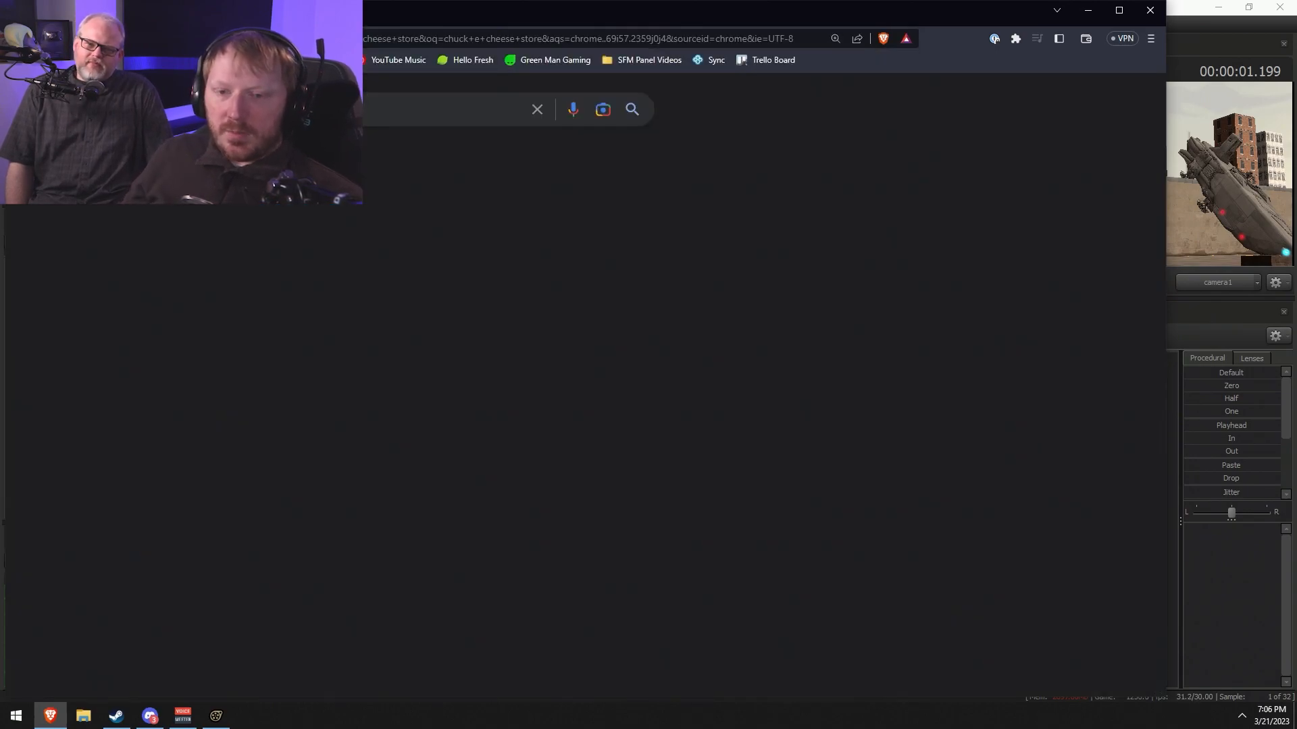
{"action": "left_click", "coordinate": [228, 154]}
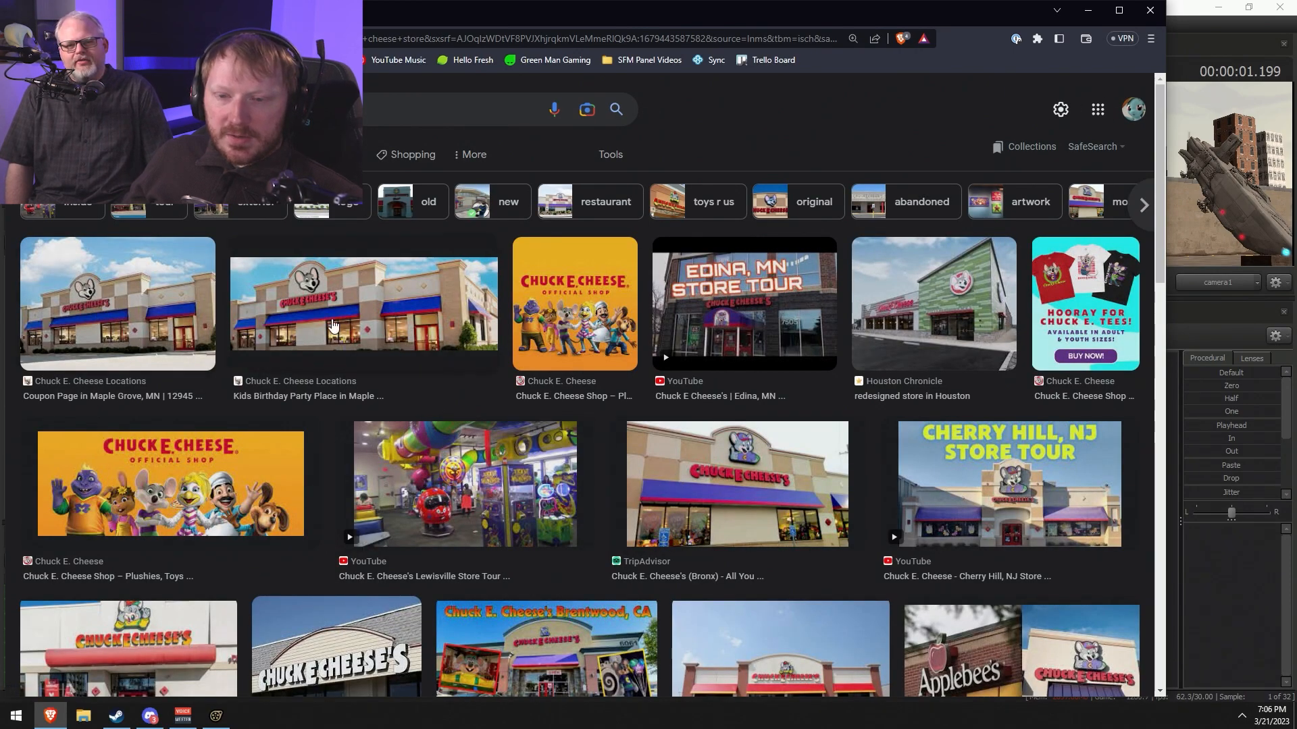
- Examine the Chuck E. Cheese photos, enlarging the Maple Grove storefront and the PR Newswire interior, for how the restaurants look
{"action": "left_click", "coordinate": [333, 326]}
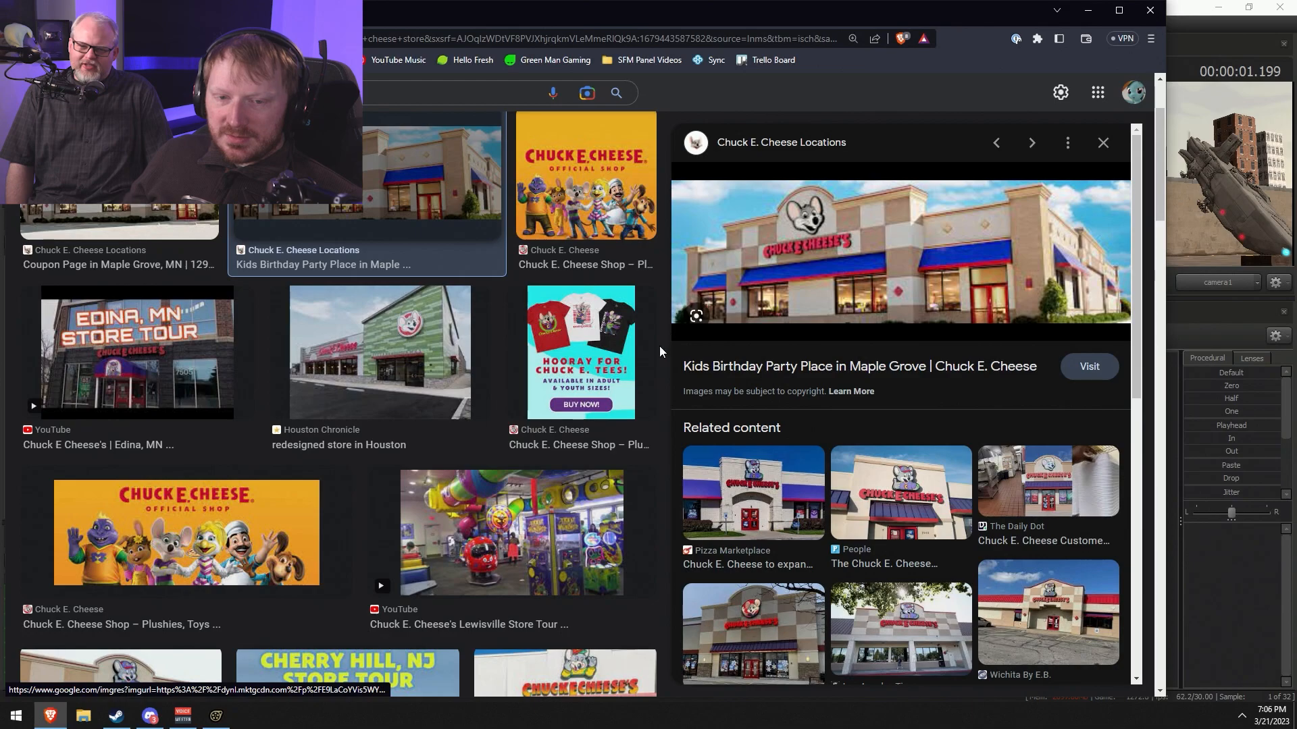
{"action": "scroll", "coordinate": [817, 499], "scroll_direction": "down", "scroll_amount": 1}
{"action": "scroll", "coordinate": [576, 520], "scroll_direction": "down", "scroll_amount": 5}
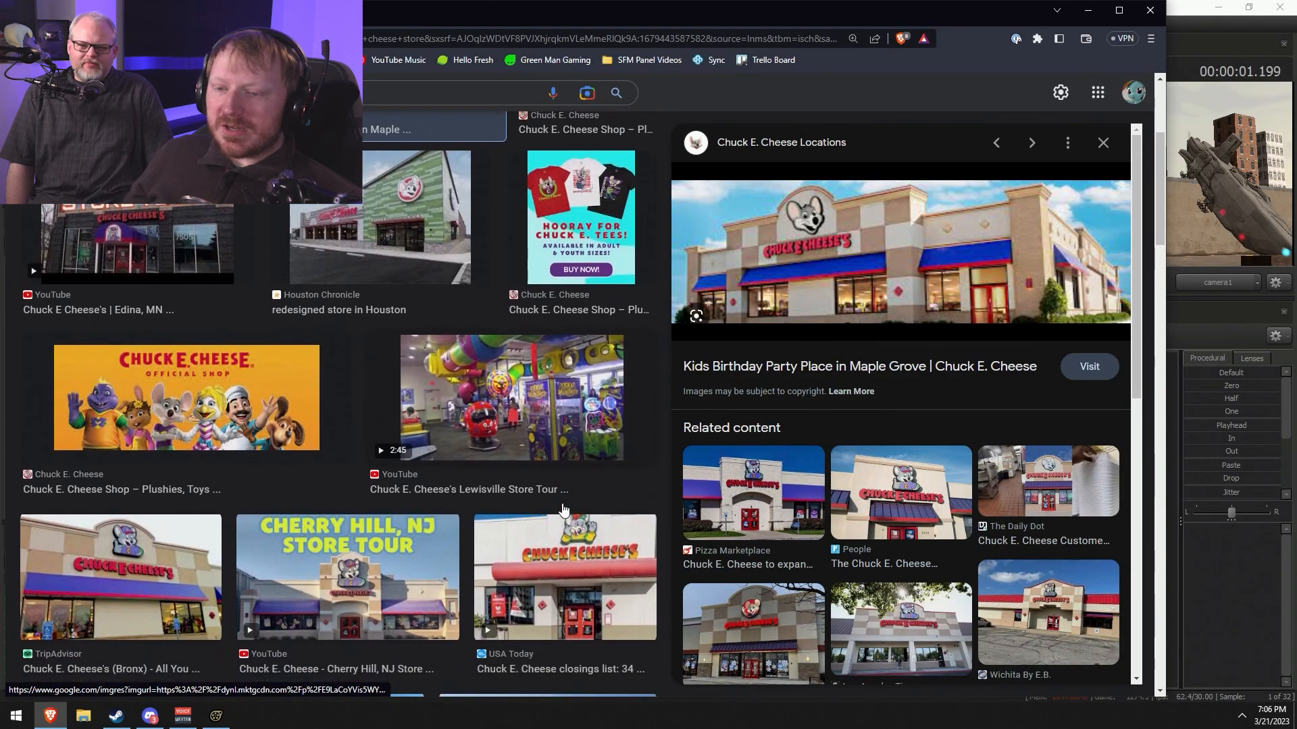
{"action": "scroll", "coordinate": [581, 530], "scroll_direction": "down", "scroll_amount": 1}
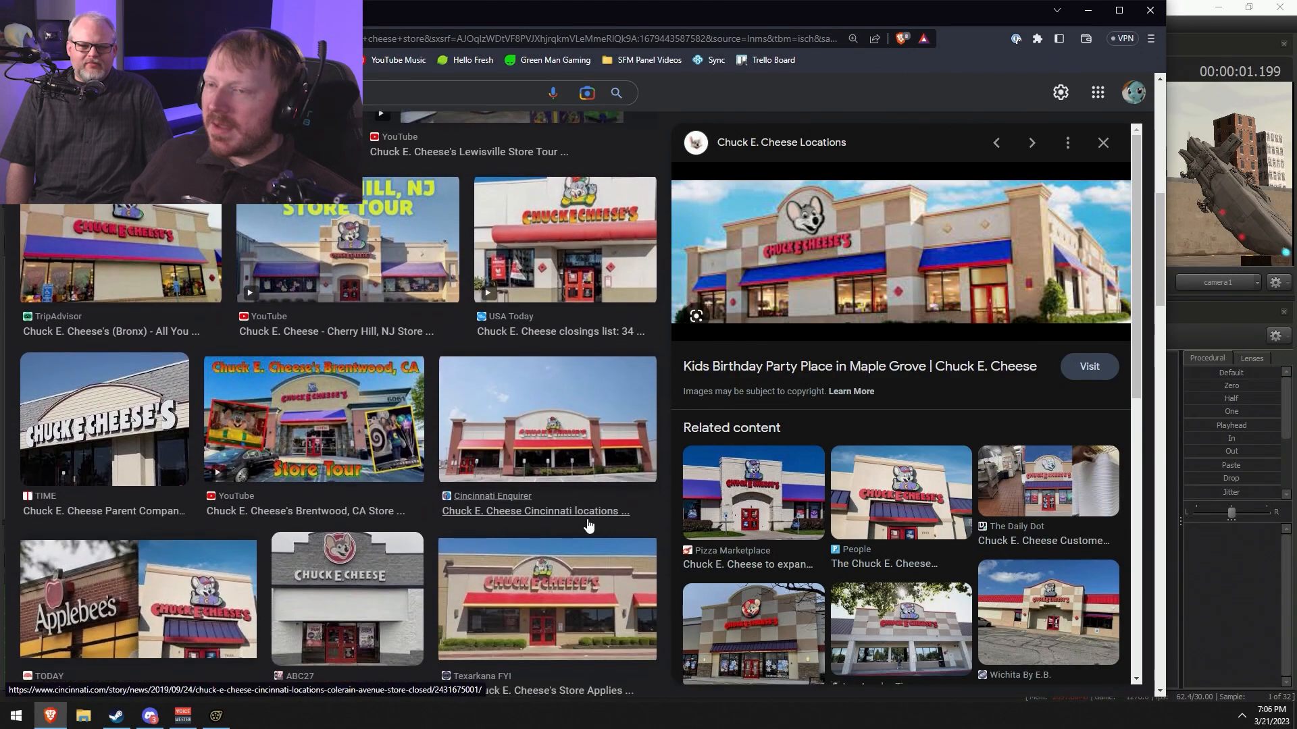
{"action": "scroll", "coordinate": [591, 523], "scroll_direction": "down", "scroll_amount": 4}
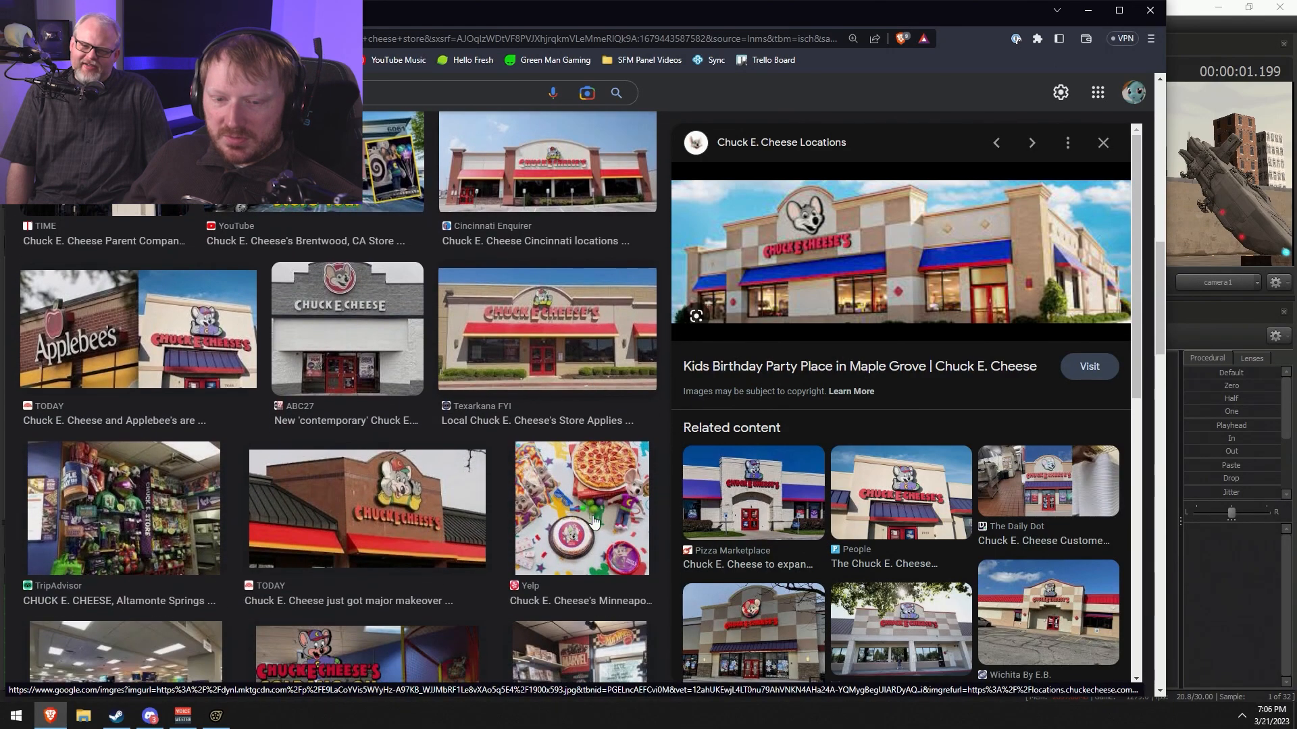
{"action": "scroll", "coordinate": [594, 522], "scroll_direction": "down", "scroll_amount": 4}
{"action": "left_click", "coordinate": [146, 425]}
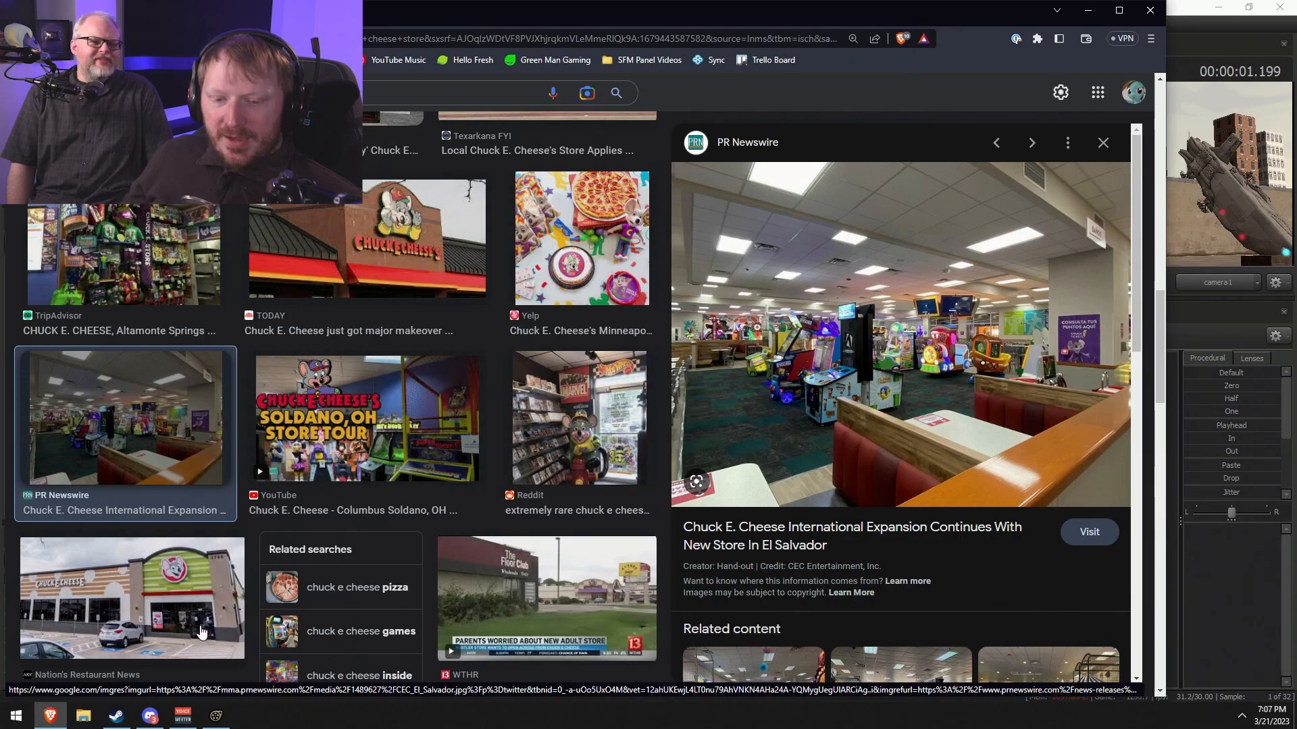
{"action": "scroll", "coordinate": [202, 628], "scroll_direction": "down", "scroll_amount": 1}
{"action": "scroll", "coordinate": [192, 601], "scroll_direction": "up", "scroll_amount": 2}
{"action": "scroll", "coordinate": [186, 588], "scroll_direction": "down", "scroll_amount": 1}
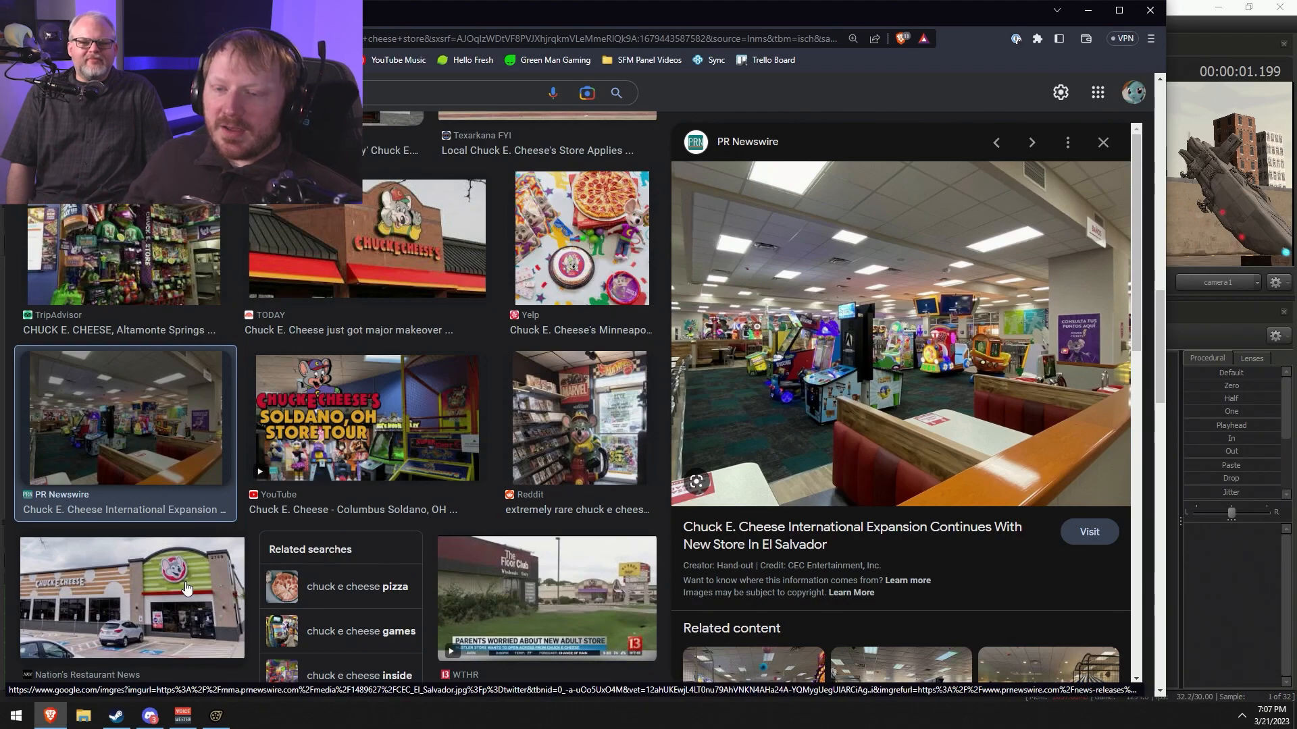
- Examine the enlarged TODAY and Penn Live storefront photos for entrance details, and minimize the browser to return to Source Filmmaker
{"action": "left_click", "coordinate": [356, 221]}
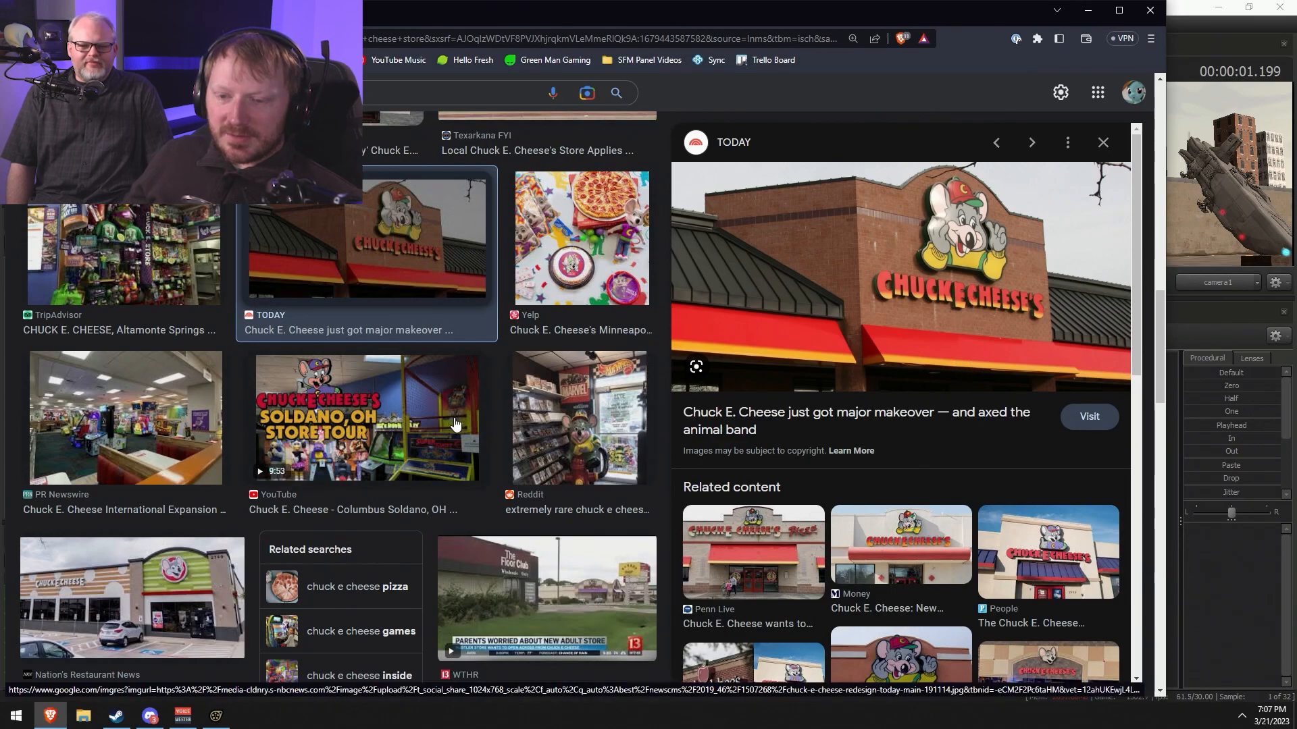
{"action": "scroll", "coordinate": [454, 423], "scroll_direction": "down", "scroll_amount": 3}
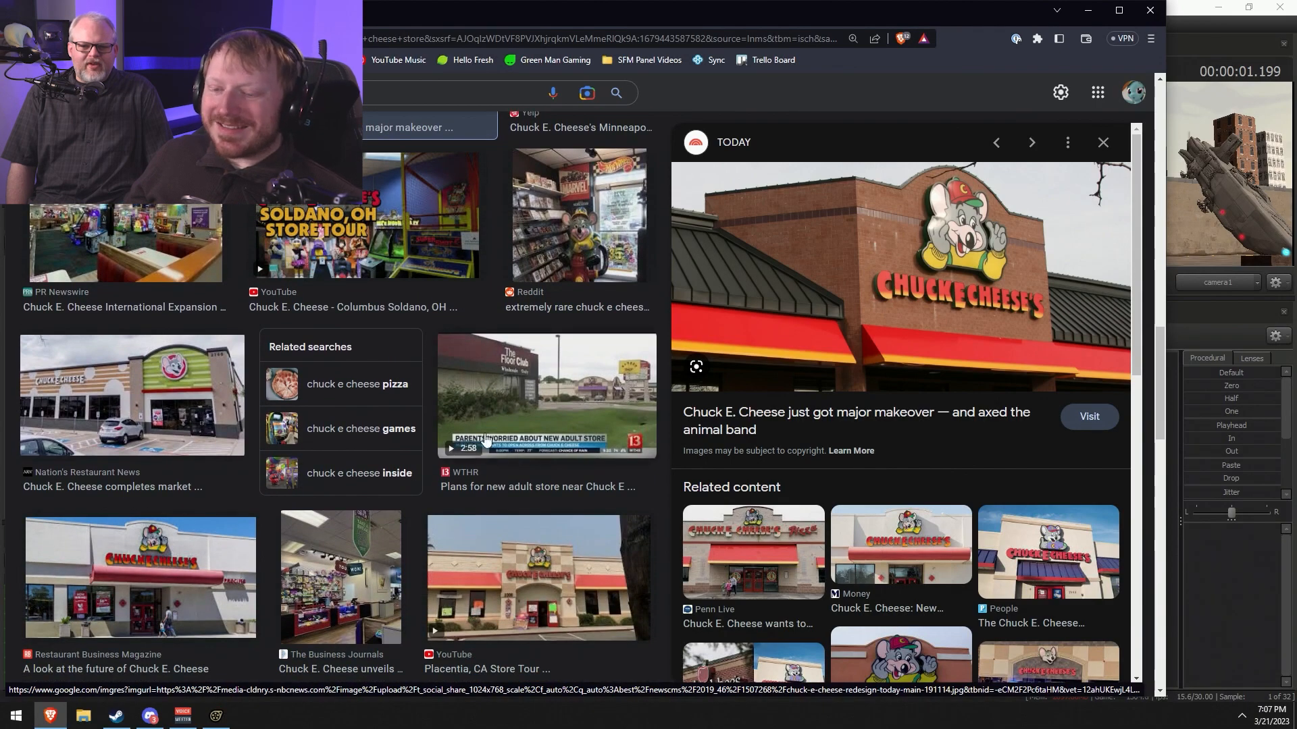
{"action": "scroll", "coordinate": [486, 438], "scroll_direction": "down", "scroll_amount": 2}
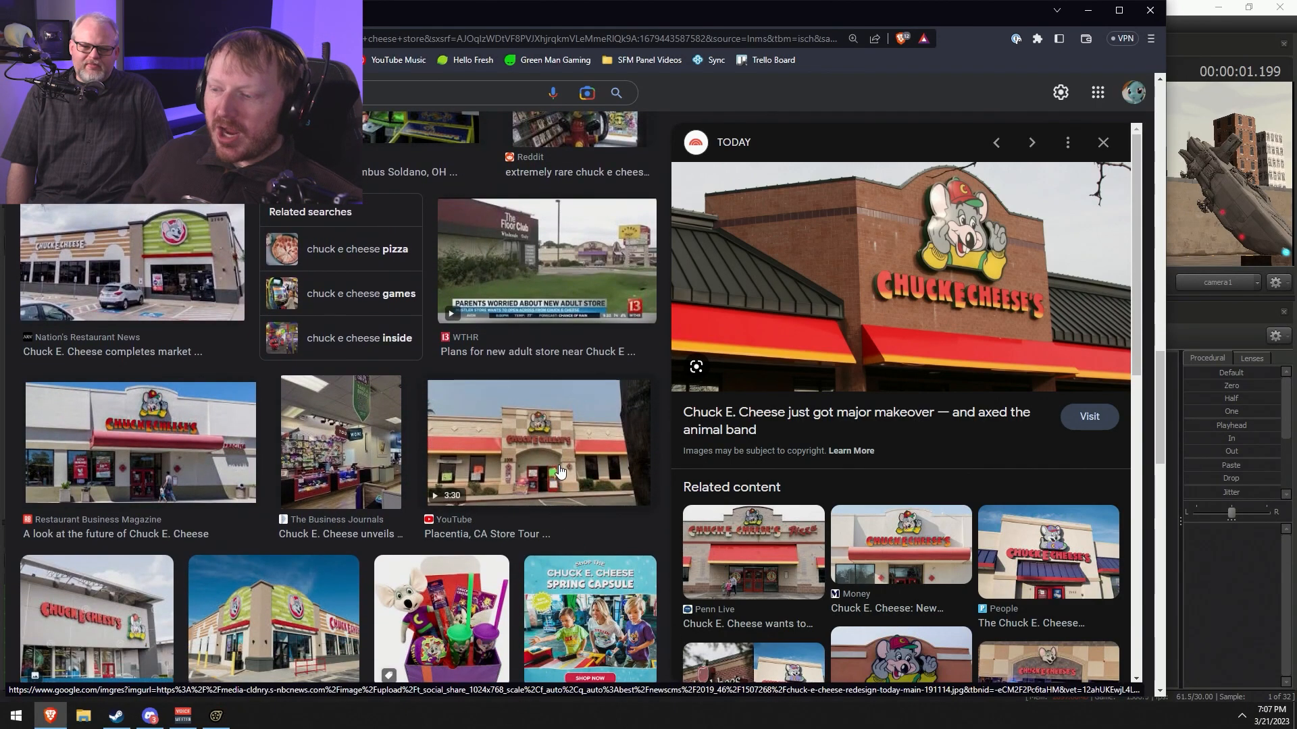
{"action": "scroll", "coordinate": [560, 471], "scroll_direction": "down", "scroll_amount": 2}
{"action": "scroll", "coordinate": [1064, 565], "scroll_direction": "down", "scroll_amount": 2}
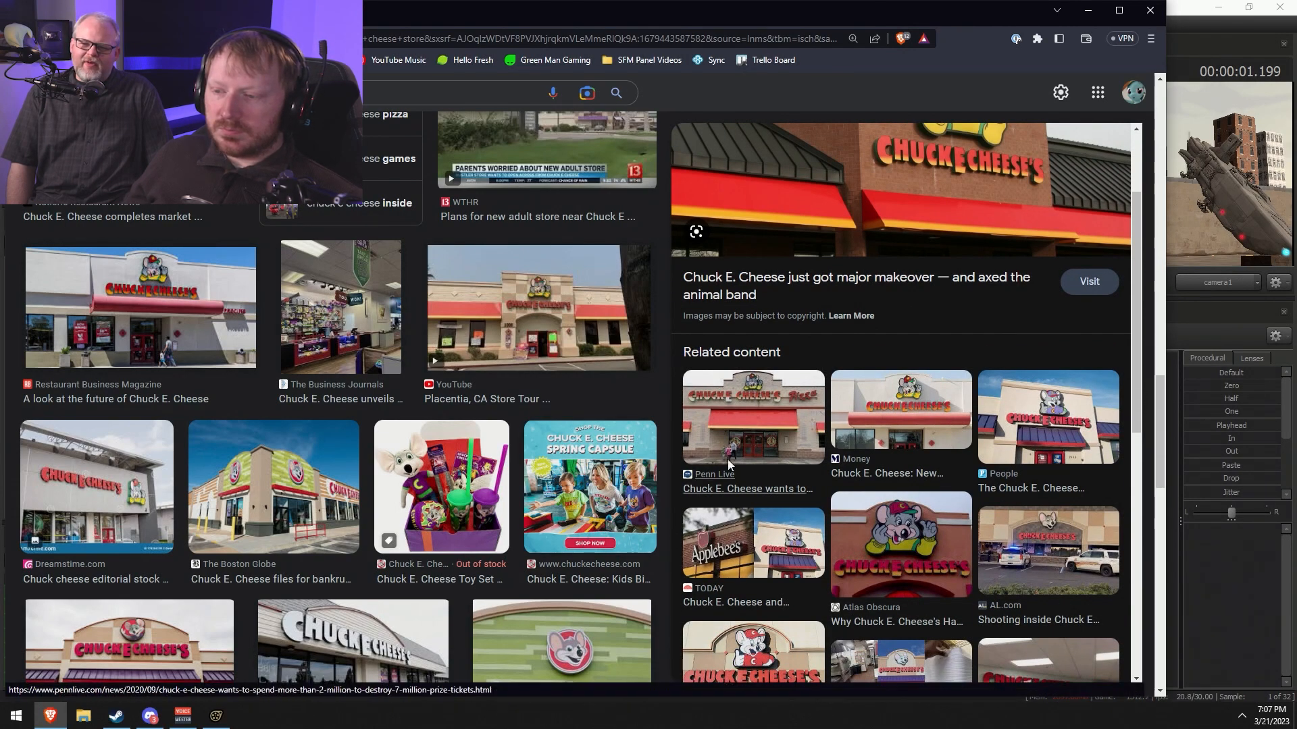
{"action": "left_click", "coordinate": [753, 416]}
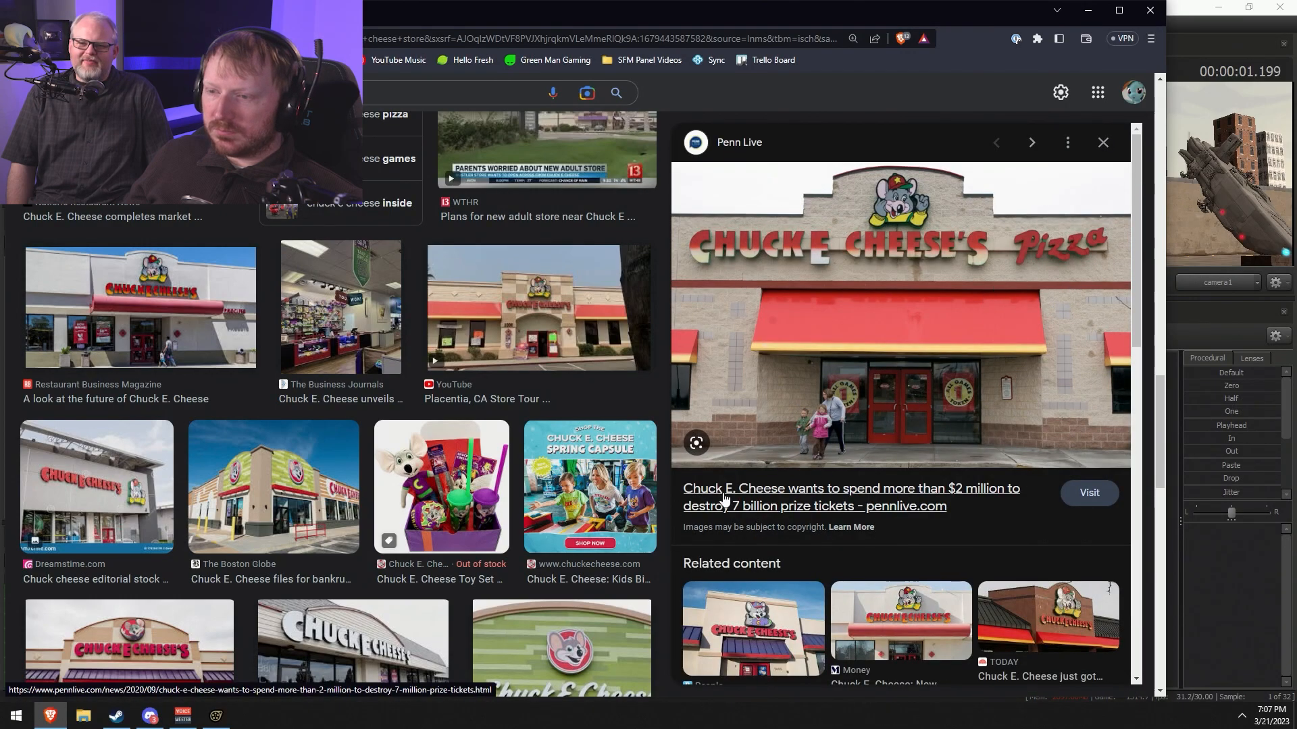
{"action": "scroll", "coordinate": [399, 553], "scroll_direction": "down", "scroll_amount": 1}
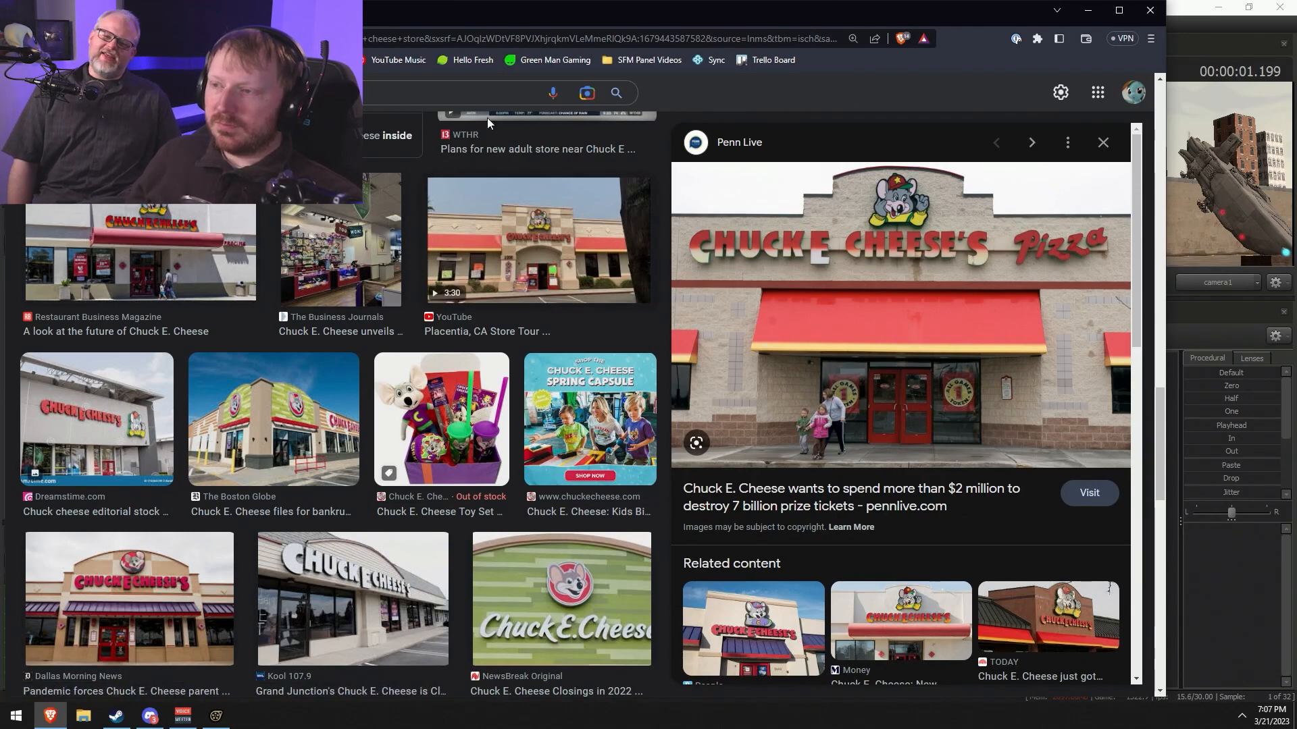
{"action": "left_click", "coordinate": [1088, 11]}
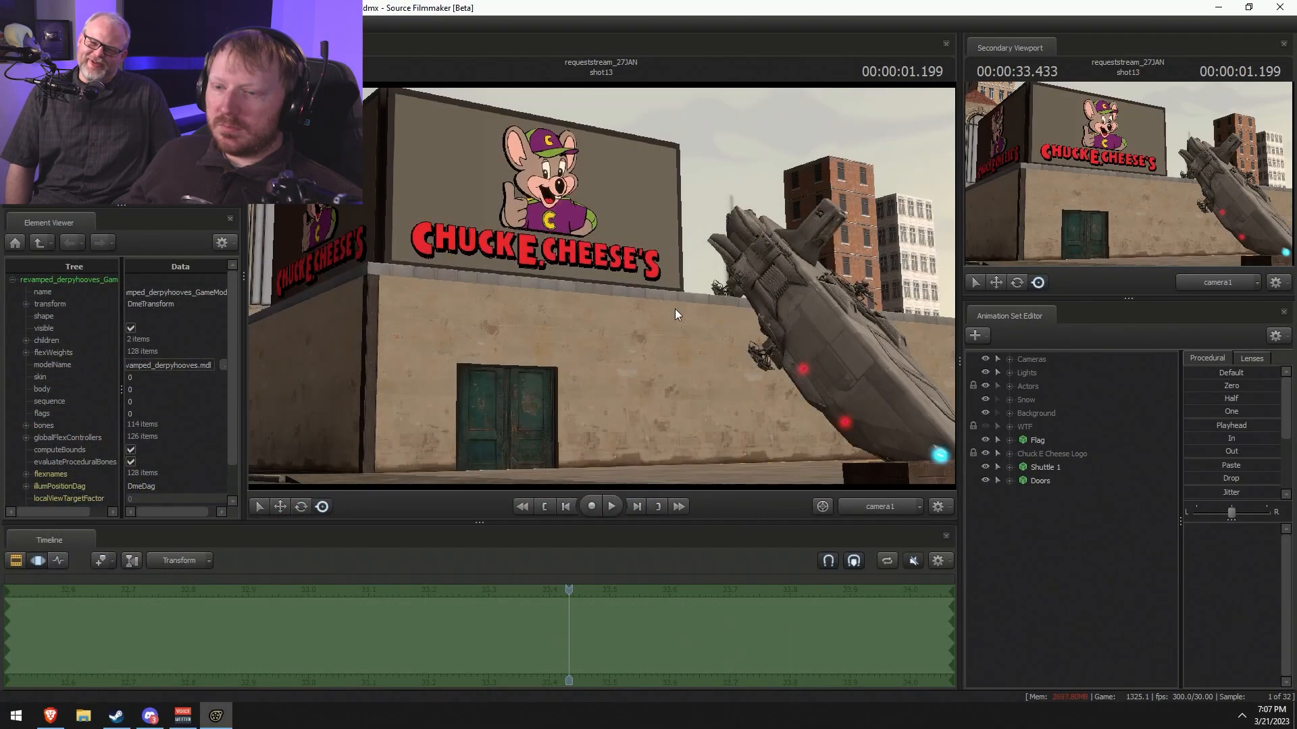
- Start creating an animation set for a new model, and check the Penn Live storefront photo in the browser before returning to the model list
{"action": "right_click", "coordinate": [1028, 537]}
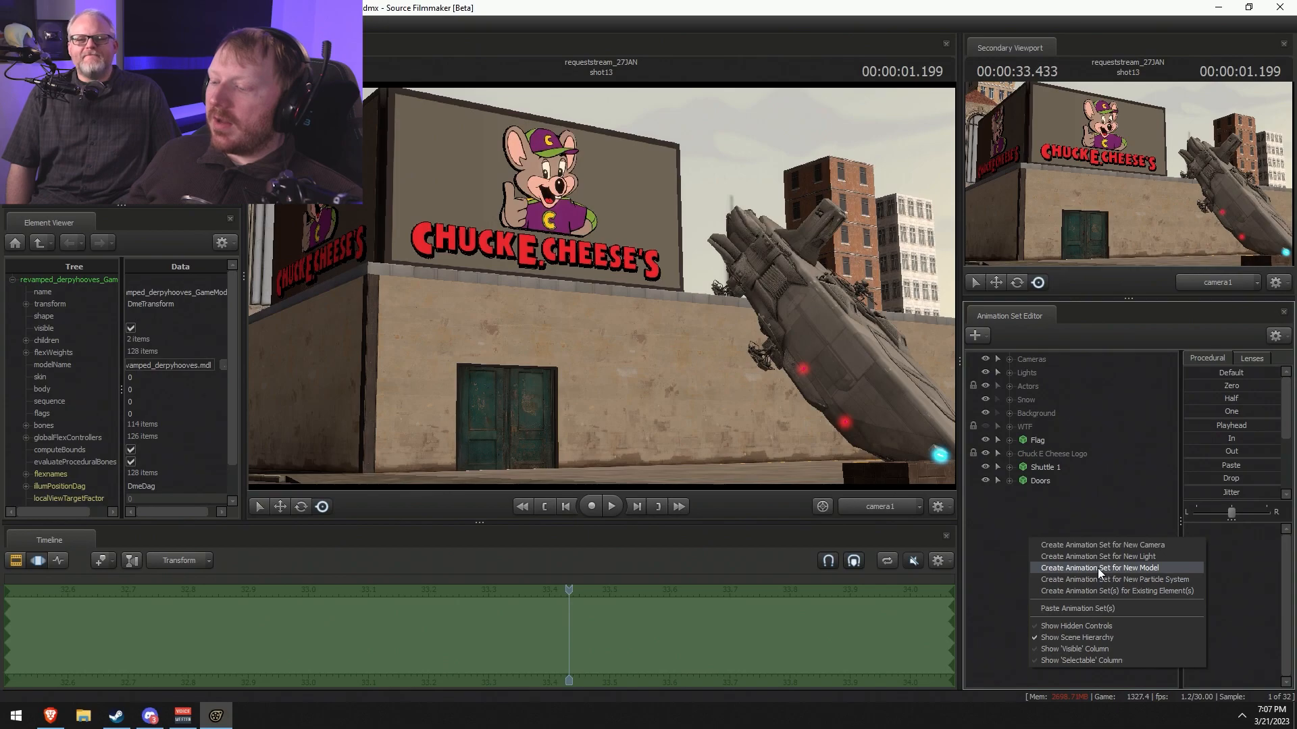
{"action": "left_click", "coordinate": [1096, 569]}
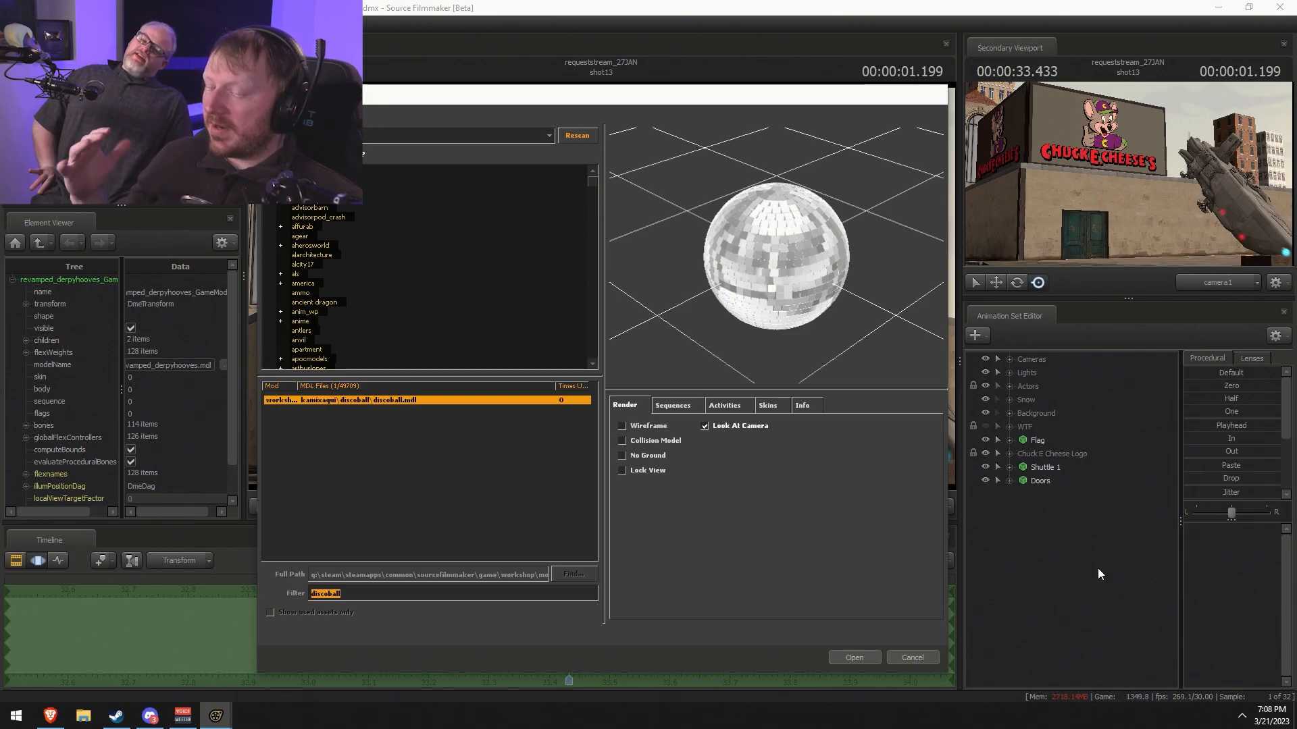
{"action": "key", "text": "alt+Tab"}
{"action": "key", "text": "Tab"}
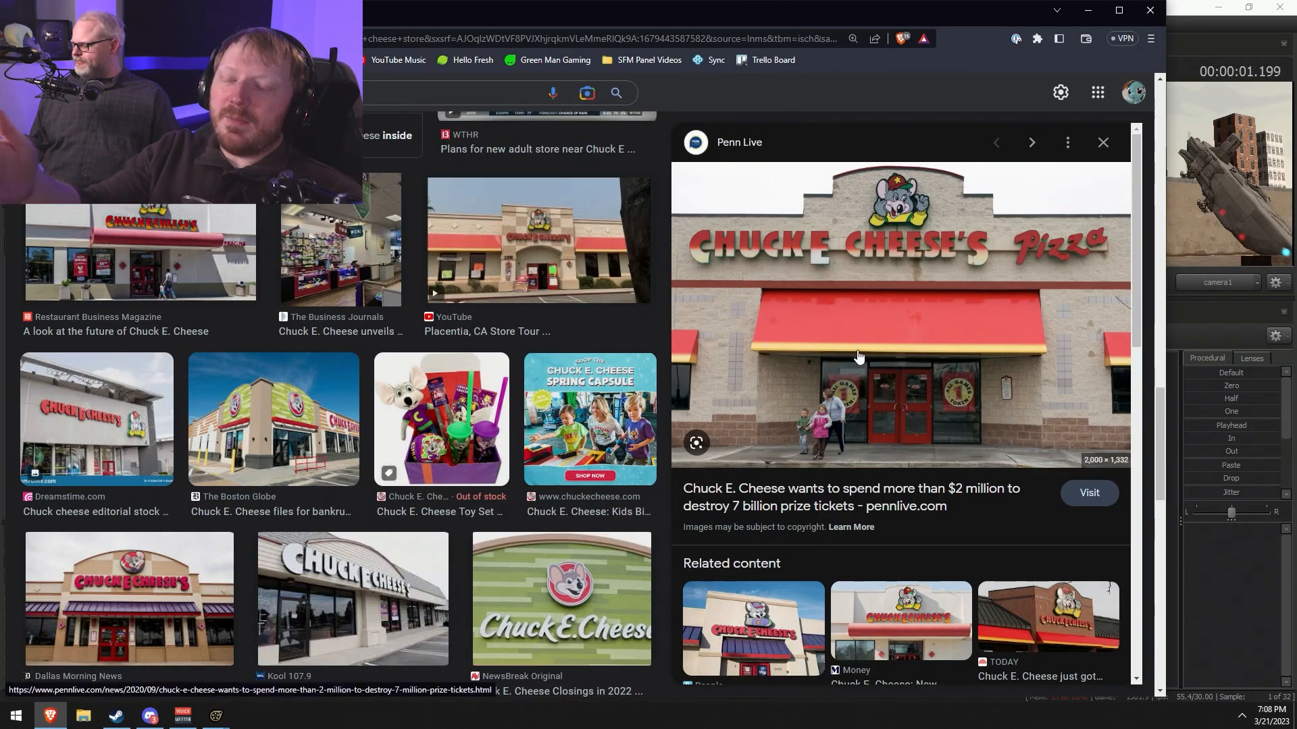
{"action": "key", "text": "alt+Tab"}
{"action": "key", "text": "alt+Tab"}
{"action": "key", "text": "alt+Tab"}
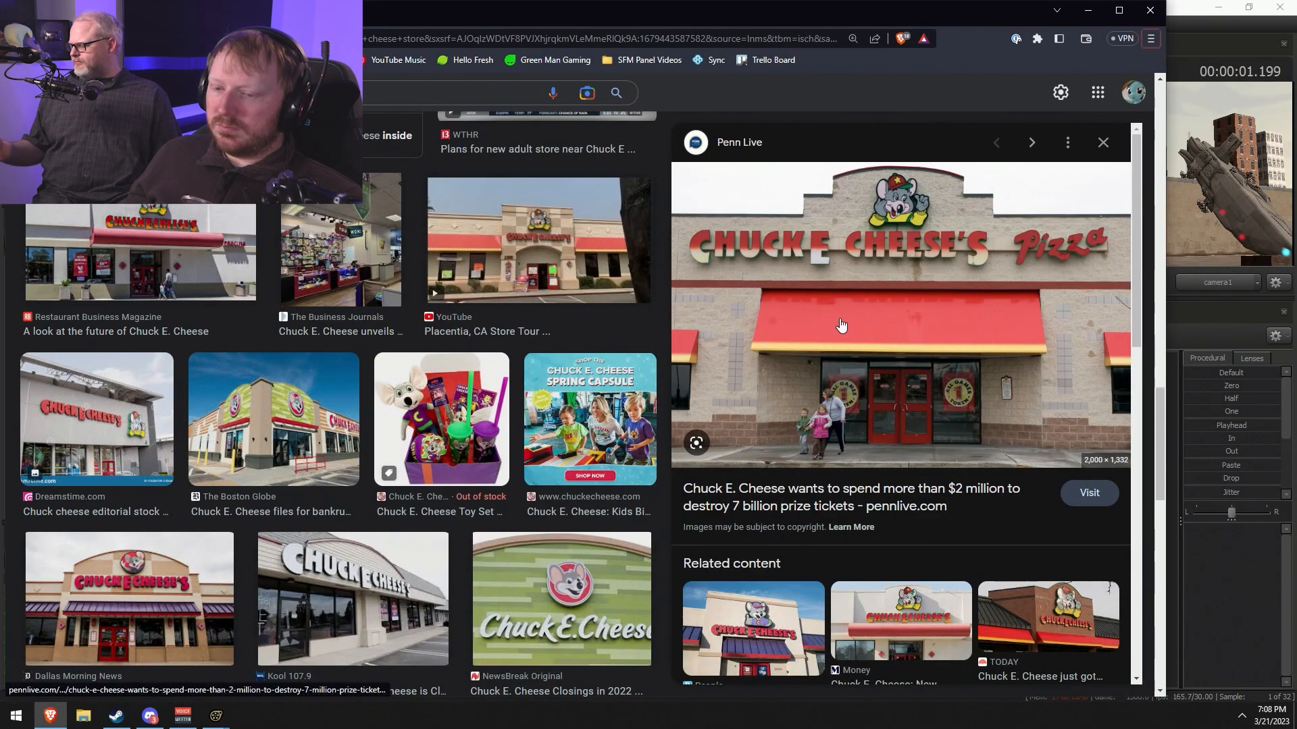
{"action": "key", "text": "alt+Tab"}
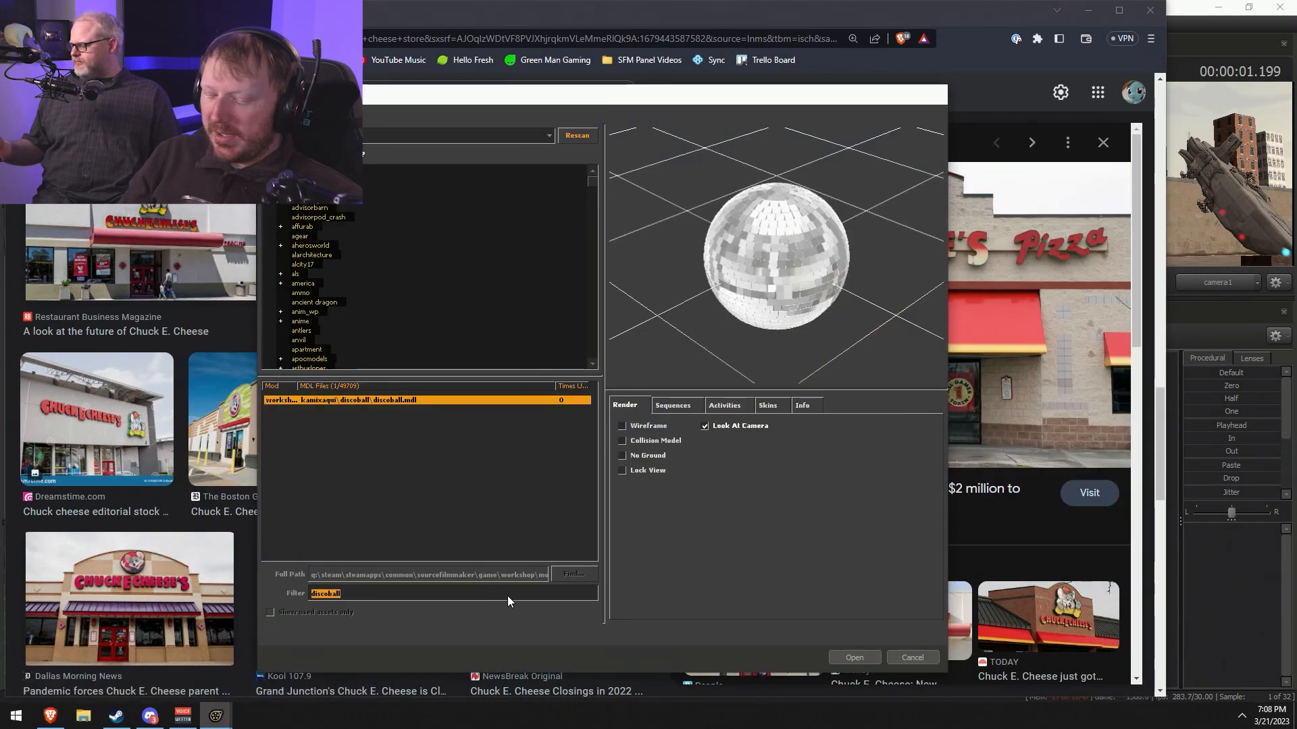
- Filter the model list by awning and preview the models from assault_metal_awning.mdl down to props_c17\awning002a.mdl
{"action": "type", "text": "awning"}
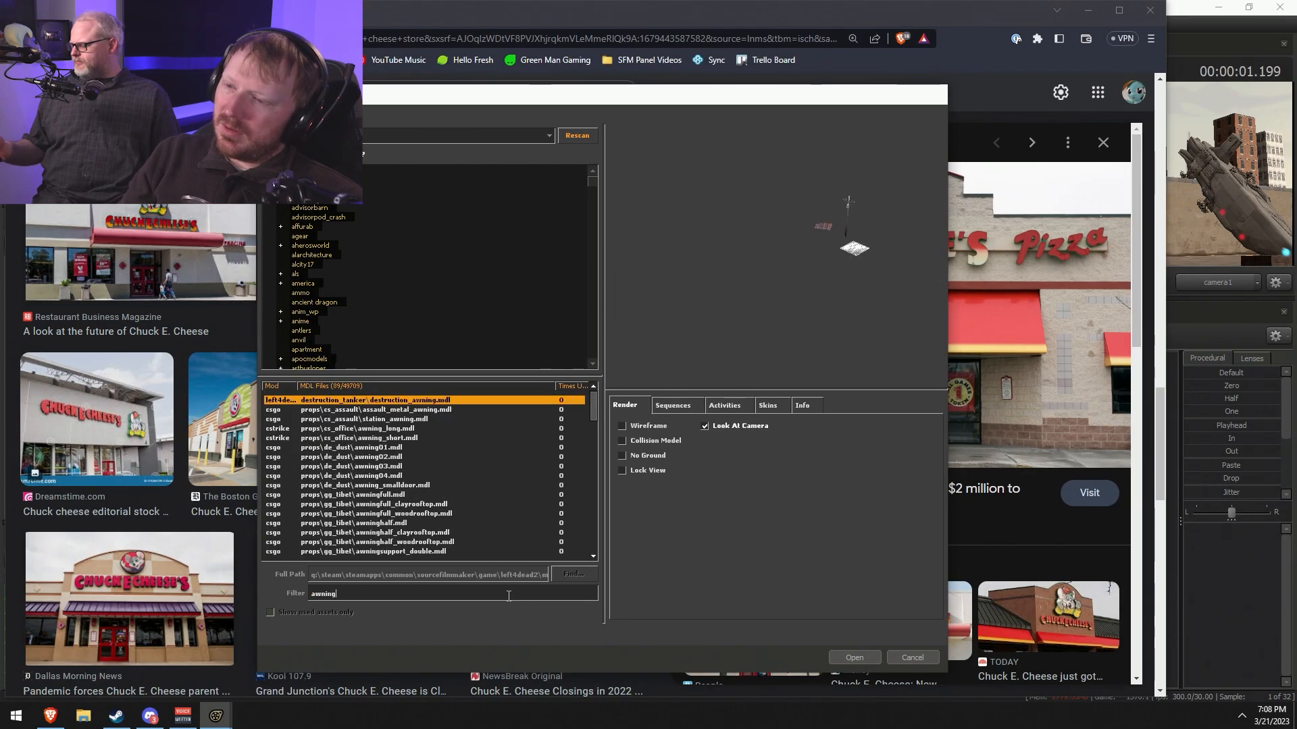
{"action": "key", "text": "Down"}
{"action": "key", "text": "Down"}
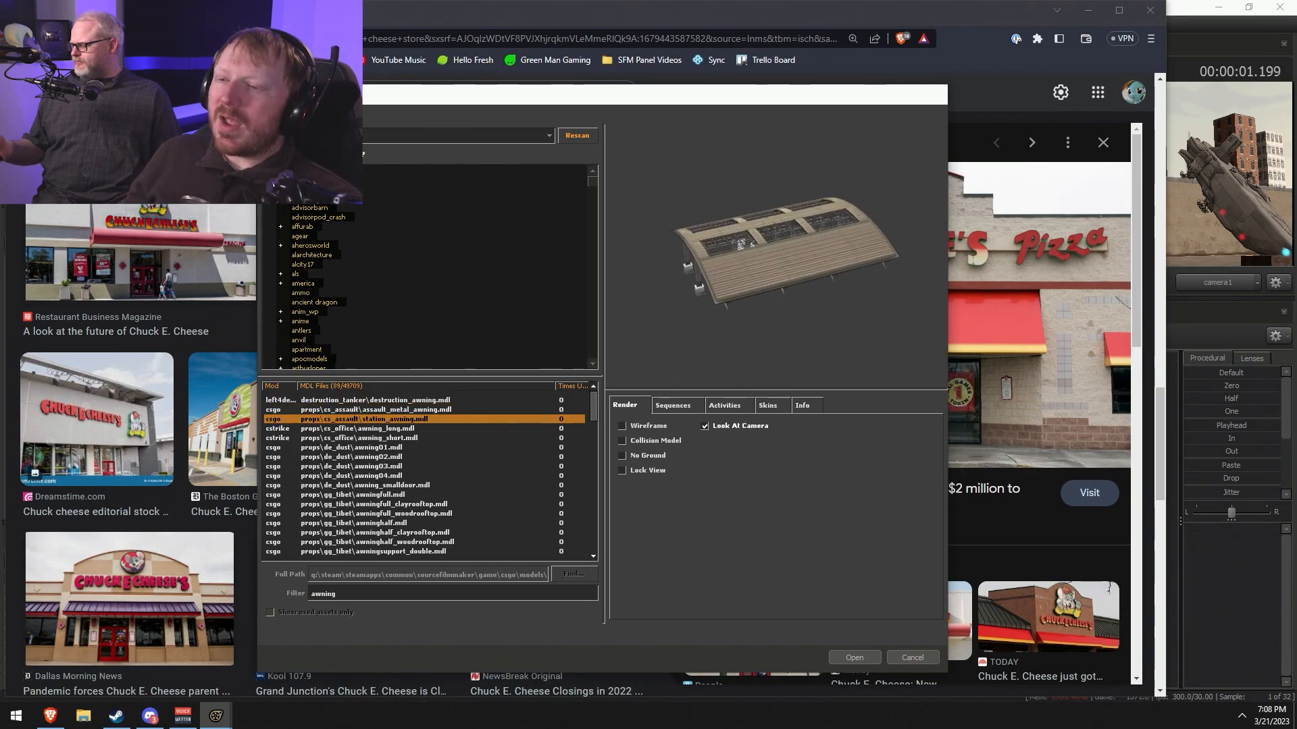
{"action": "key", "text": "Down"}
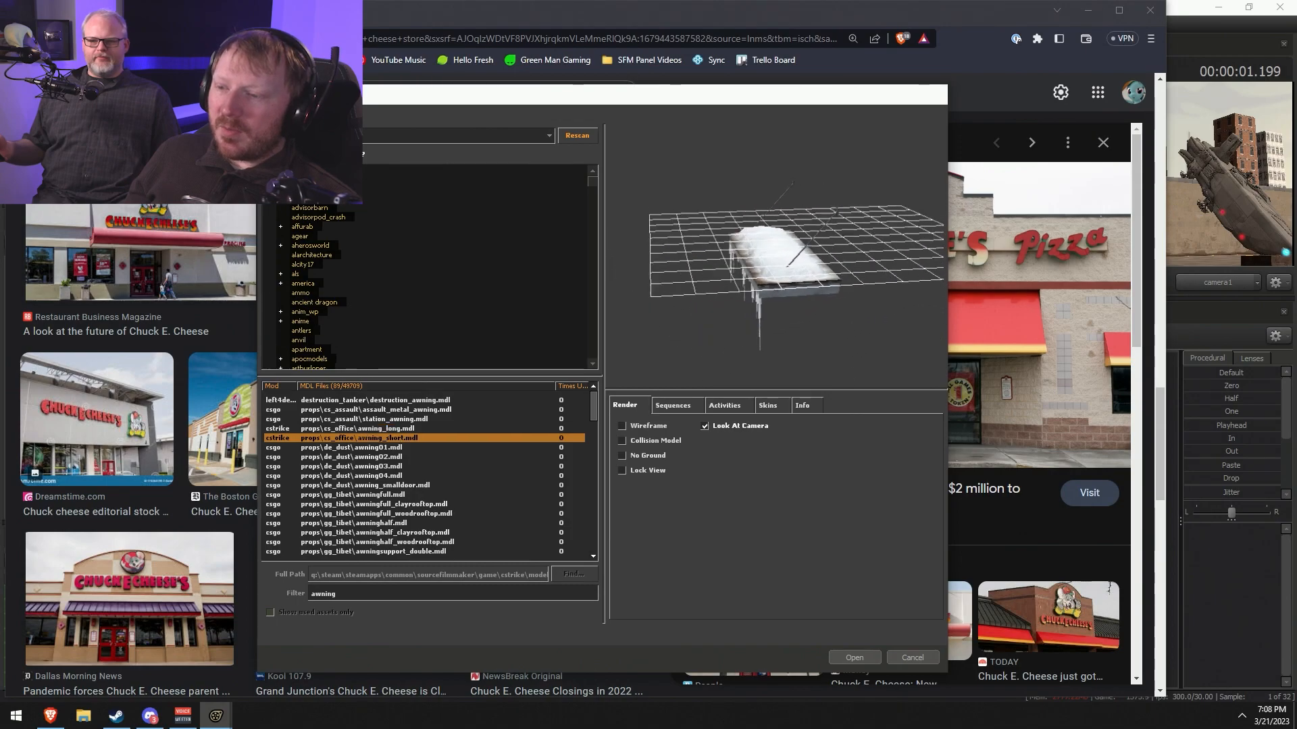
{"action": "key", "text": "Down"}
{"action": "key", "text": "Down"}
{"action": "key", "text": "Down"}
{"action": "key", "text": "Down"}
{"action": "key", "text": "Down"}
{"action": "key", "text": "Down"}
{"action": "key", "text": "Down"}
{"action": "key", "text": "Down"}
{"action": "key", "text": "Down"}
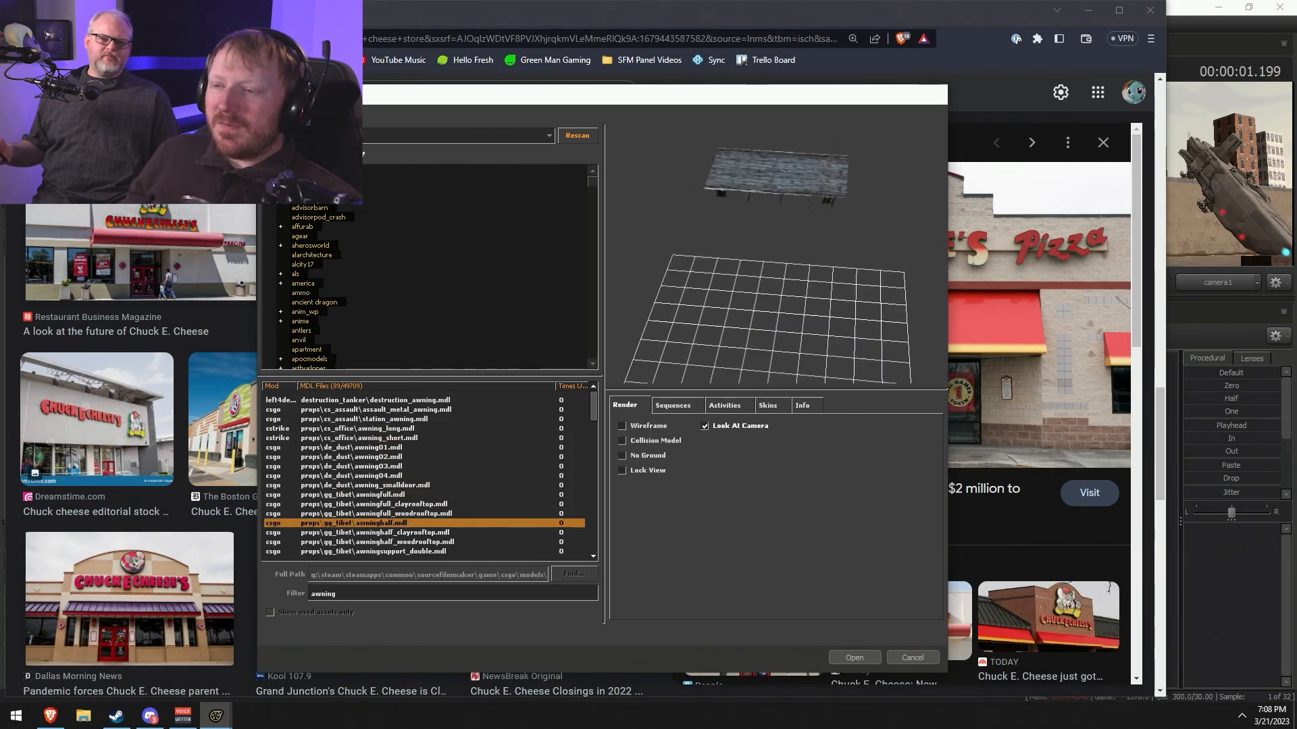
{"action": "key", "text": "Down"}
{"action": "key", "text": "Down"}
{"action": "key", "text": "Down"}
{"action": "key", "text": "Down"}
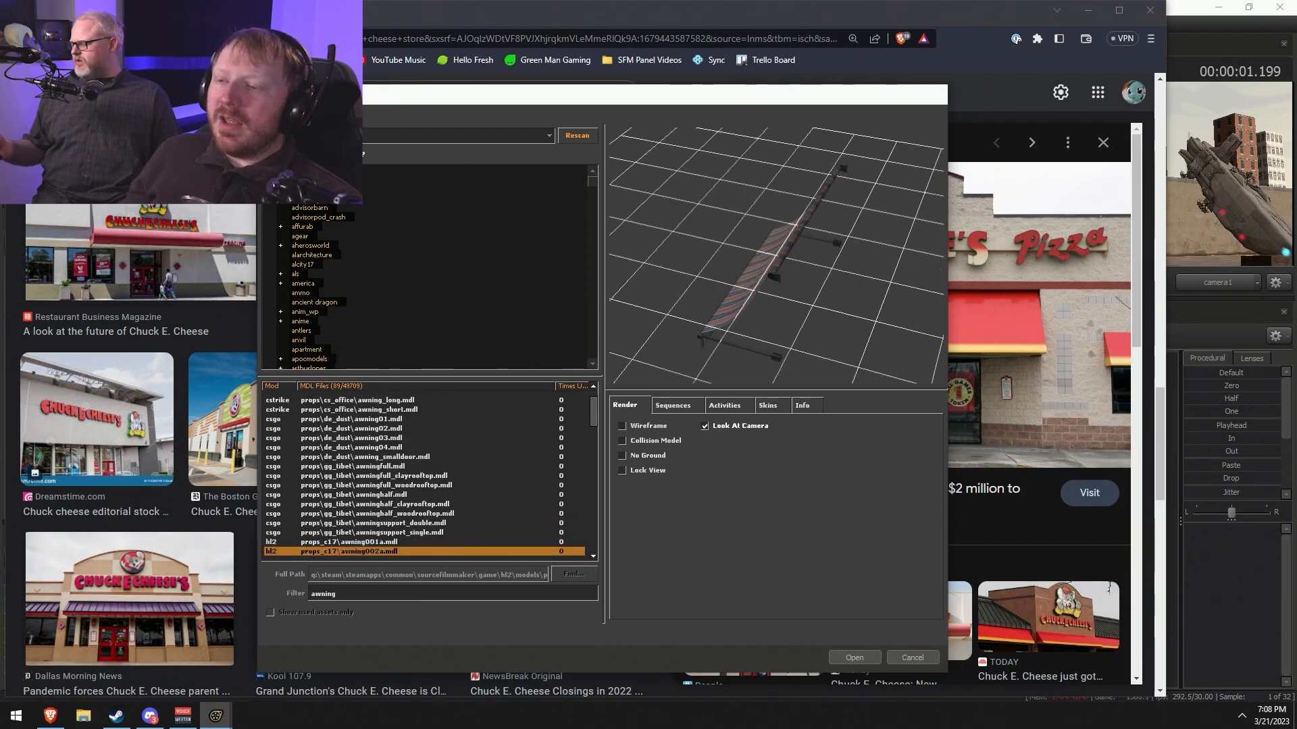
- Compare the striped awnings in props_c17 with their neighbours, and add awning001a.mdl to the shot as a new animation set
{"action": "key", "text": "Down"}
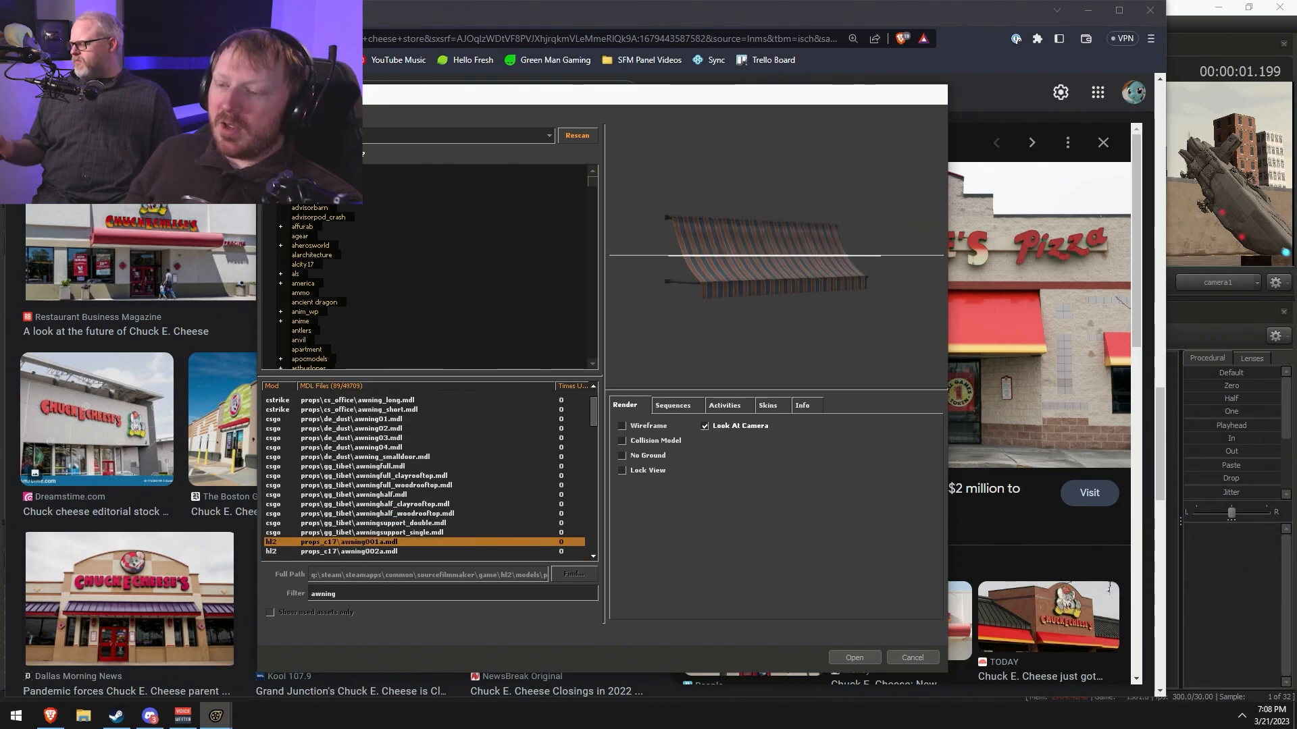
{"action": "key", "text": "Down"}
{"action": "key", "text": "Down"}
{"action": "key", "text": "Down"}
{"action": "key", "text": "Up"}
{"action": "key", "text": "Up"}
{"action": "key", "text": "Up"}
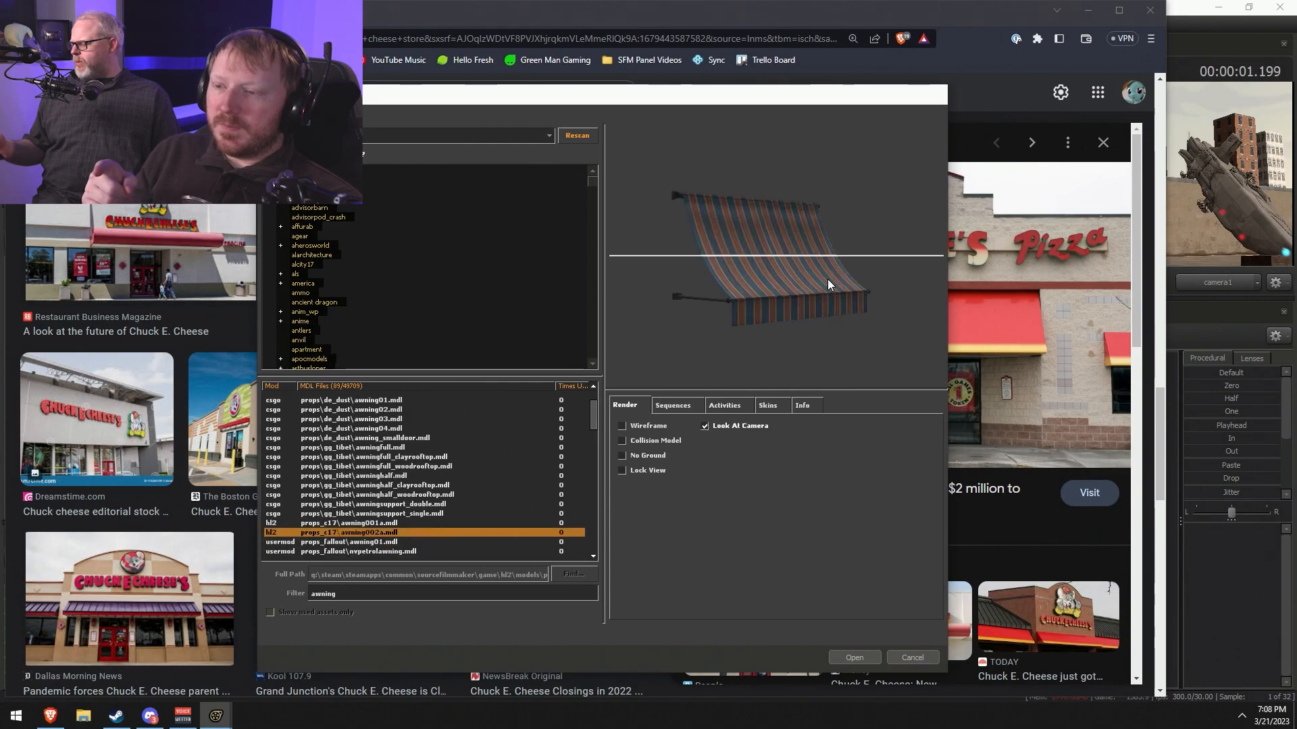
{"action": "left_click_drag", "start_coordinate": [811, 283], "coordinate": [804, 286]}
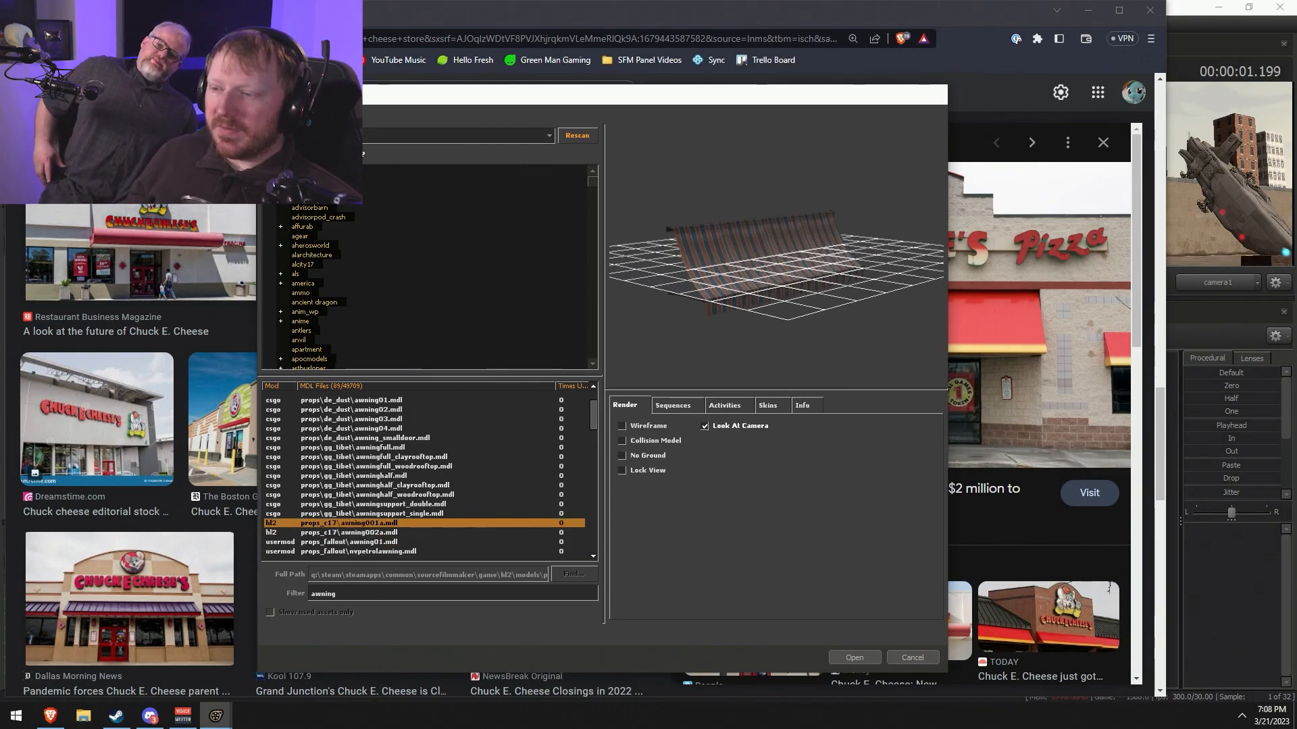
{"action": "left_click", "coordinate": [855, 657]}
{"action": "left_click", "coordinate": [1053, 500]}
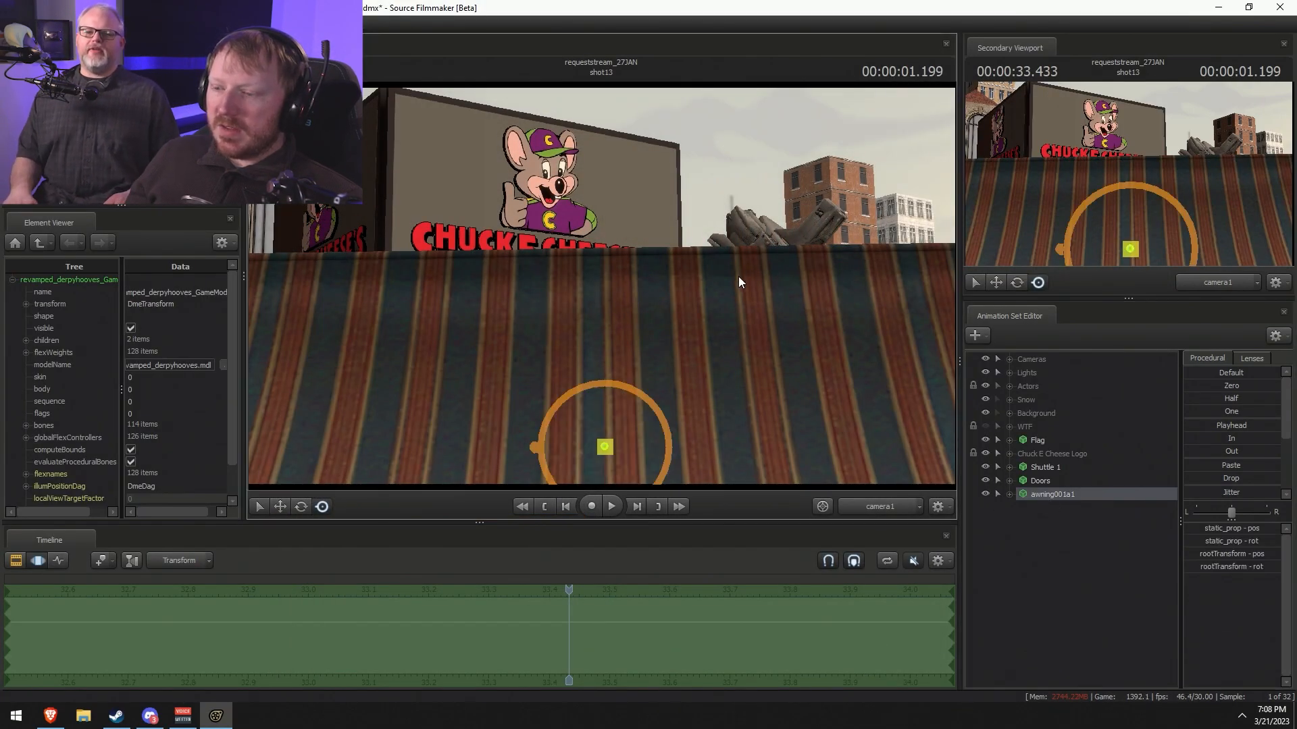
- Switch the primary viewport to the work camera and move the awning onto the wall above the green doors
{"action": "left_click", "coordinate": [884, 509], "text": "ctrl"}
{"action": "key", "text": "s"}
{"action": "left_click_drag", "start_coordinate": [623, 285], "coordinate": [587, 151]}
{"action": "key", "text": "w"}
{"action": "left_click_drag", "start_coordinate": [622, 285], "coordinate": [662, 260]}
{"action": "key", "text": "w"}
- Turn the awning above the doors by entering a new third rotation value for its rootTransform
{"action": "key", "text": "e"}
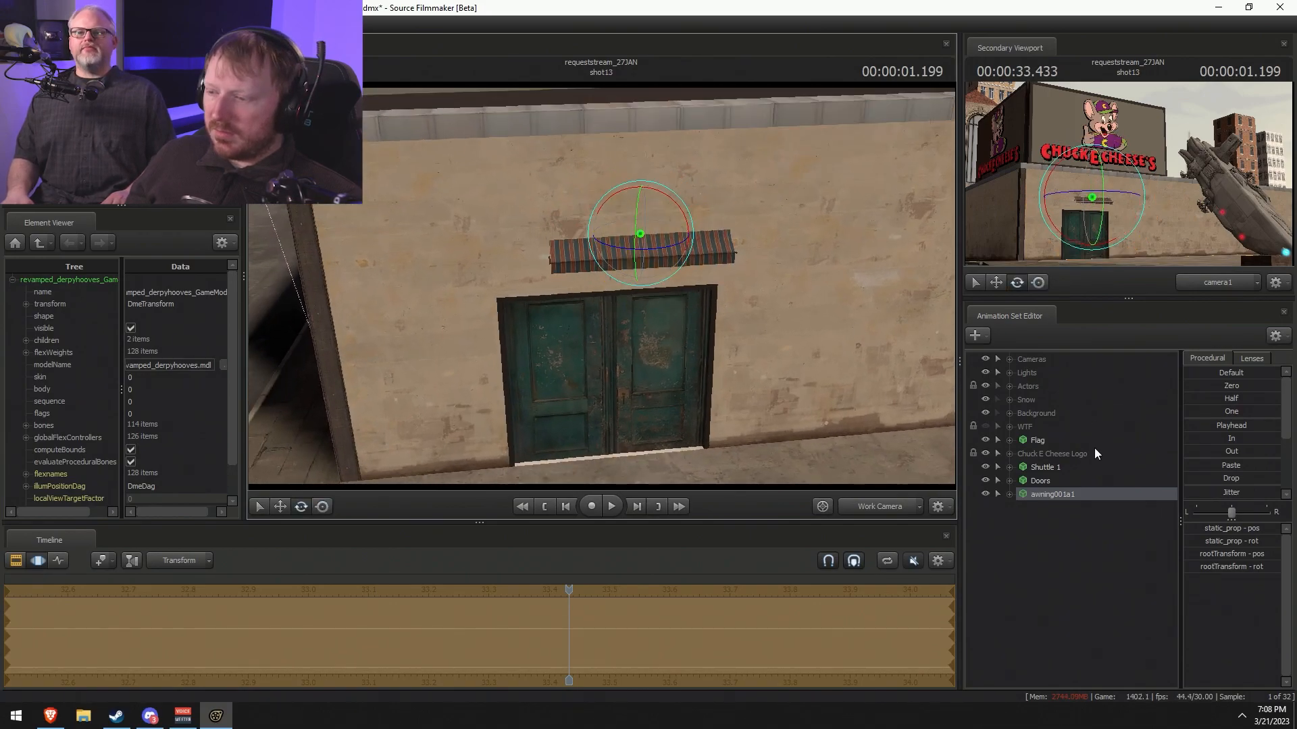
{"action": "left_click", "coordinate": [1257, 565]}
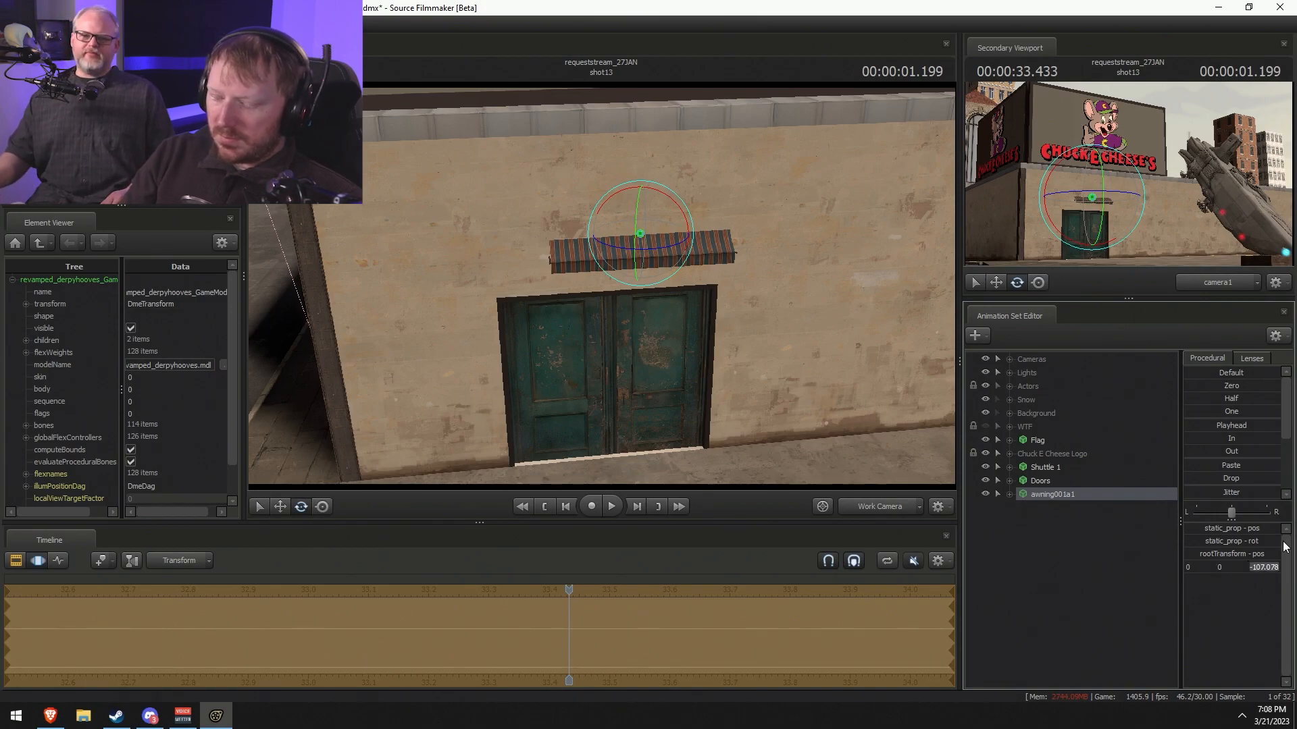
{"action": "key", "text": "Return"}
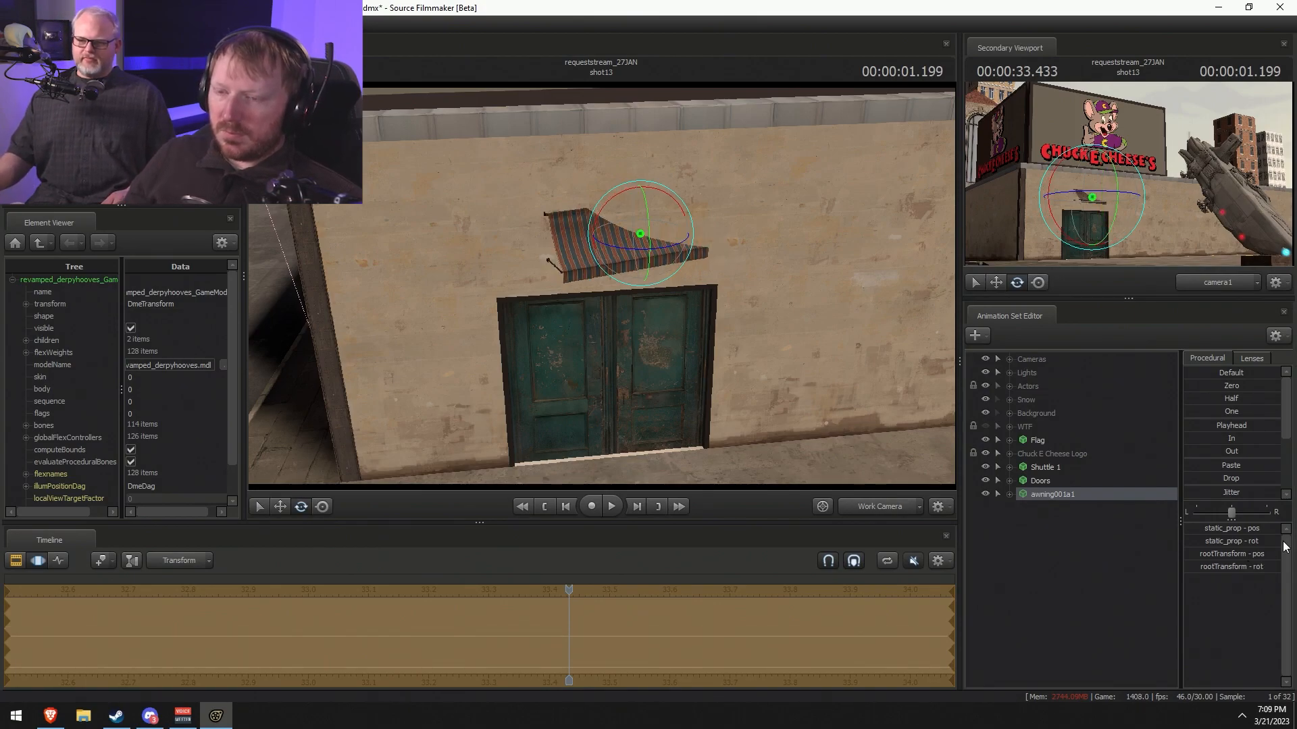
- Square the awning to the wall above the doors by entering a new value for its static_prop control
{"action": "left_click_drag", "start_coordinate": [601, 233], "coordinate": [601, 288], "text": "alt"}
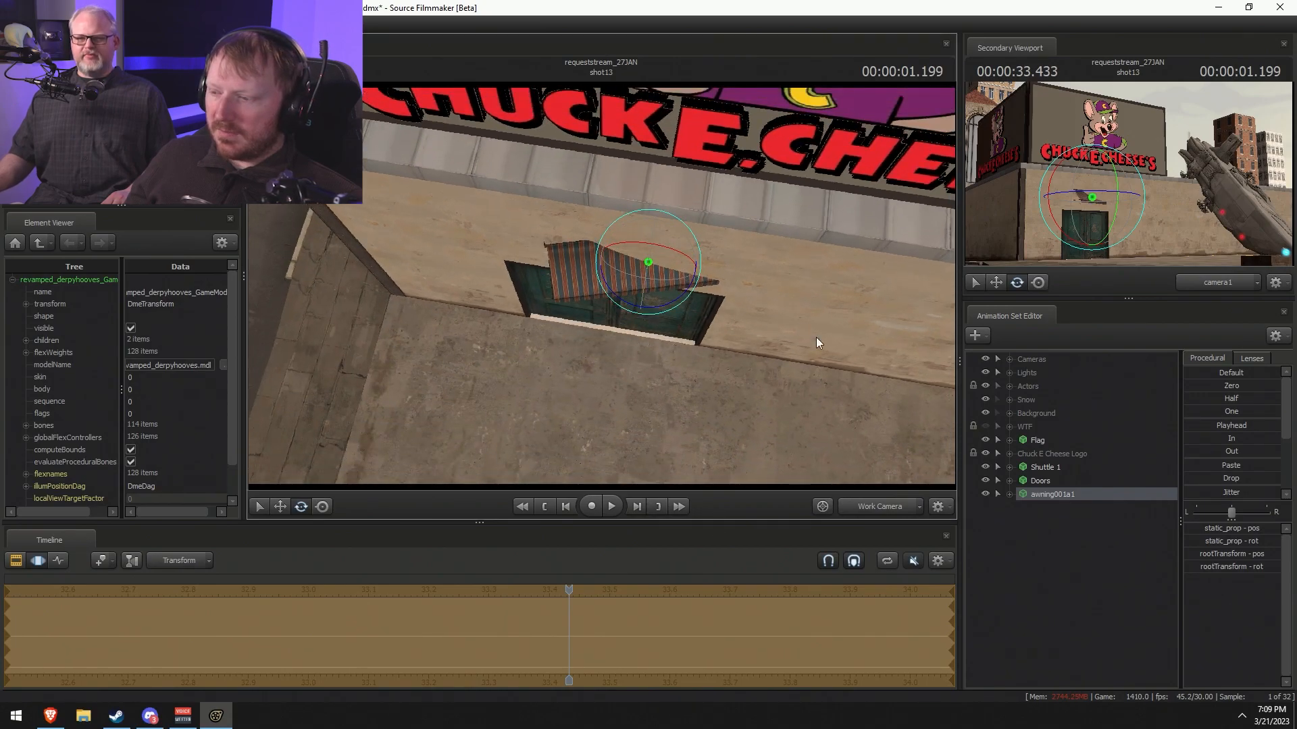
{"action": "left_click", "coordinate": [1010, 494]}
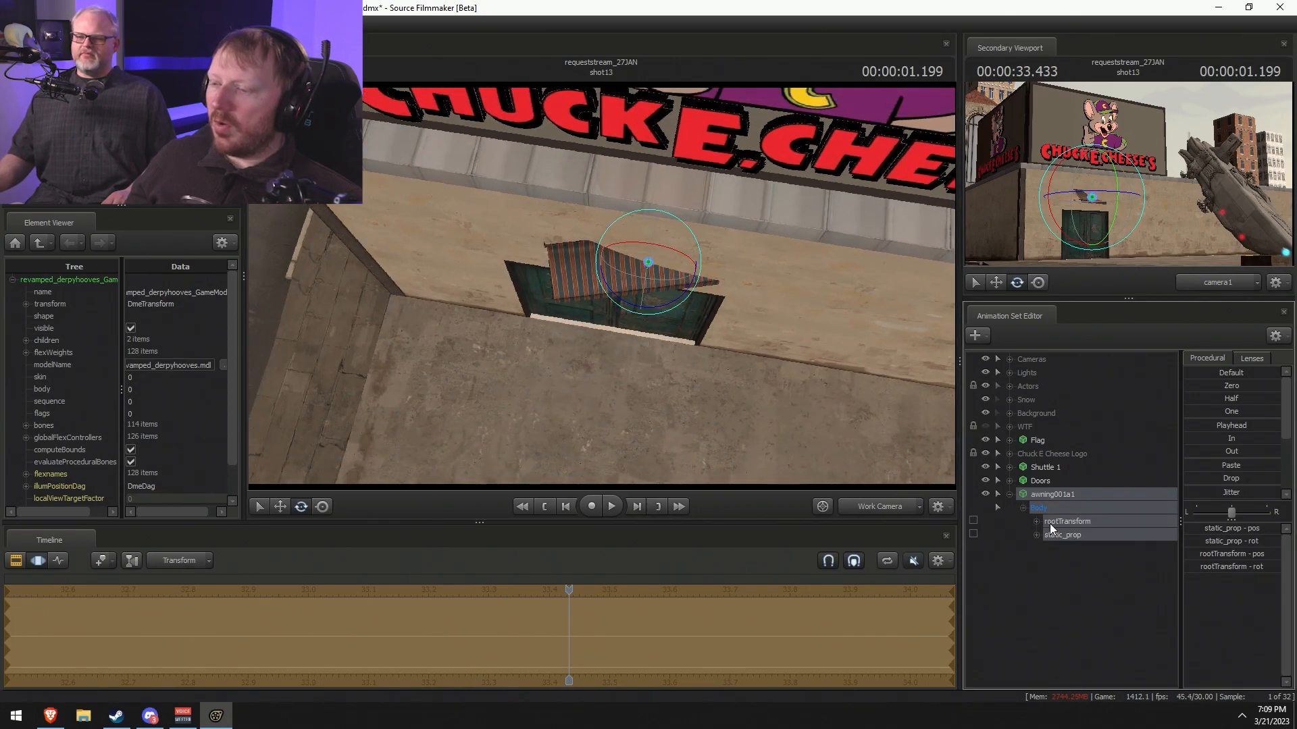
{"action": "left_click", "coordinate": [1064, 534]}
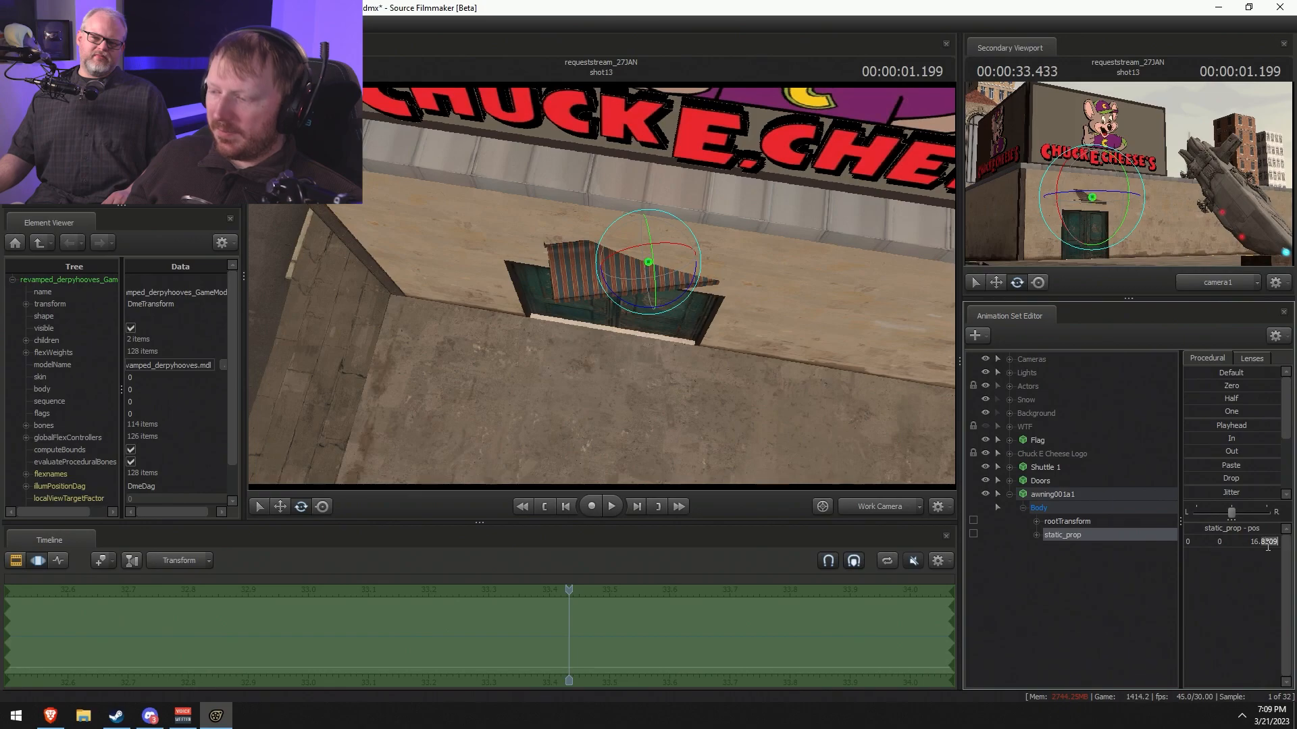
{"action": "key", "text": "Return"}
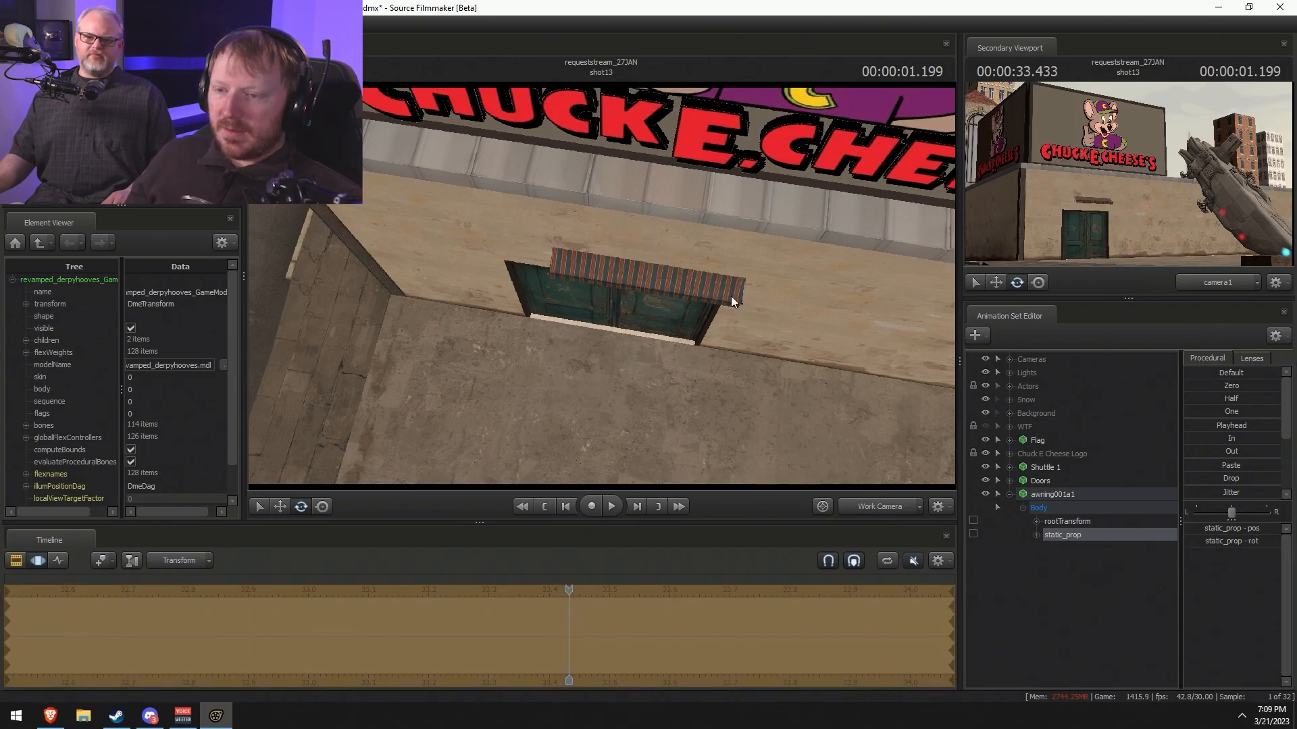
- Shift the awning's static_prop slightly along the wall to line it up with the green doors
{"action": "right_click", "coordinate": [657, 269]}
{"action": "left_click", "coordinate": [657, 274]}
{"action": "key", "text": "Escape"}
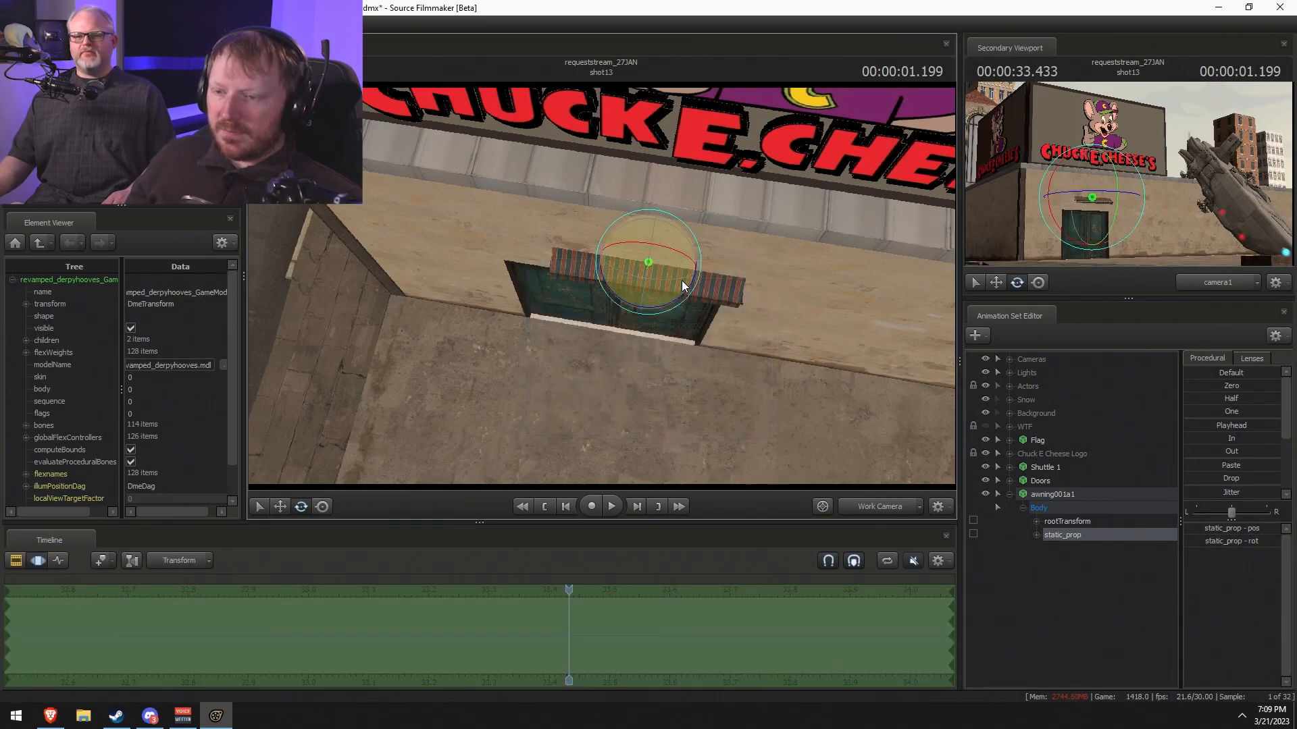
{"action": "right_click", "coordinate": [682, 281]}
{"action": "mouse_move", "coordinate": [732, 312]}
{"action": "left_click", "coordinate": [812, 318]}
{"action": "mouse_move", "coordinate": [602, 286]}
{"action": "left_mouse_down", "text": "alt"}
{"action": "mouse_move", "coordinate": [635, 294]}
{"action": "mouse_move", "coordinate": [635, 265]}
{"action": "mouse_move", "coordinate": [602, 286]}
{"action": "left_mouse_up", "text": "alt"}
{"action": "key", "text": "w"}
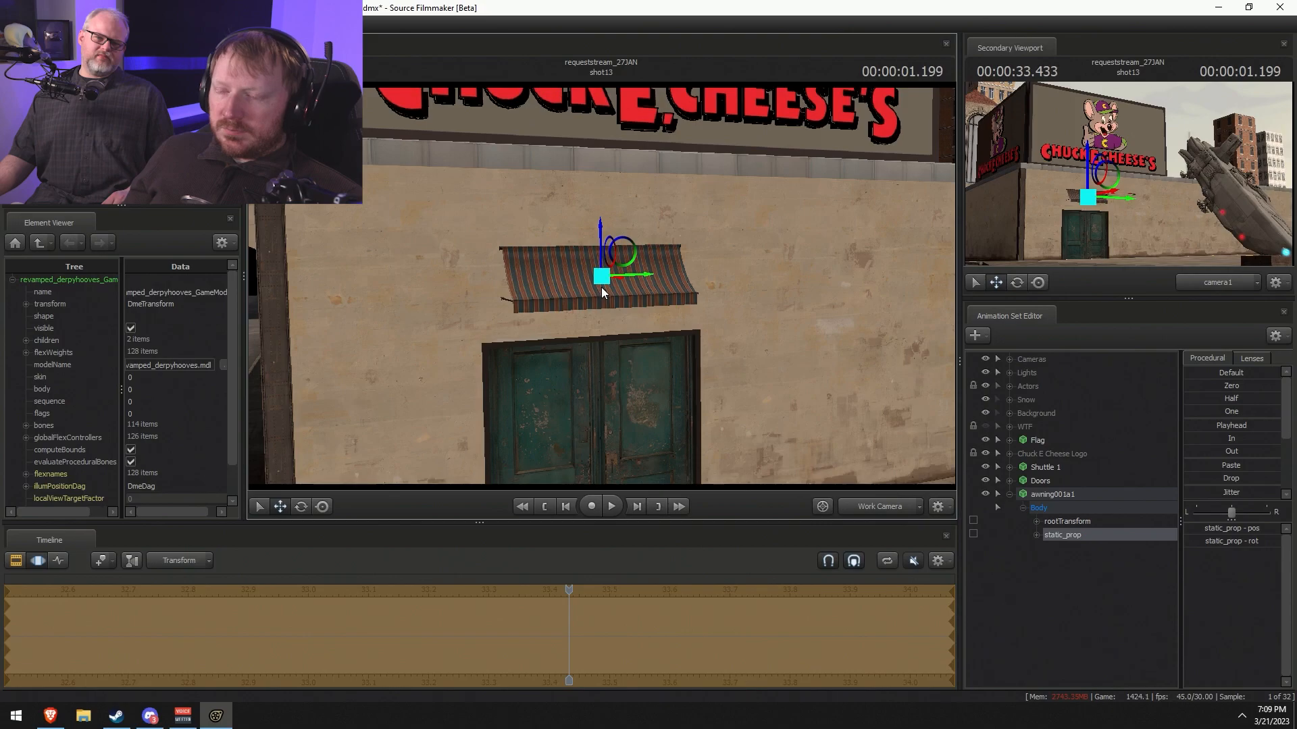
{"action": "key", "text": "Return"}
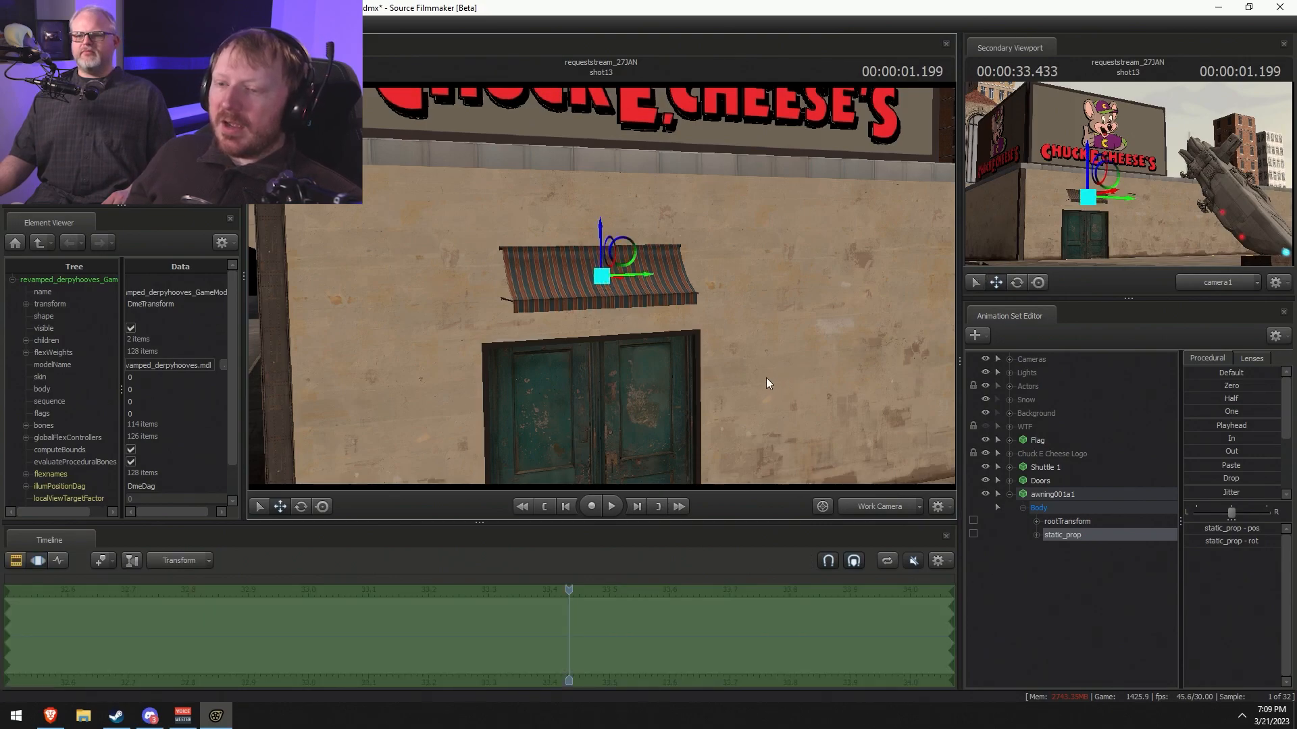
- Examine the awning's striped fabric up close and launch Photoshop
{"action": "left_click_drag", "start_coordinate": [768, 381], "coordinate": [601, 286]}
{"action": "key", "text": "w"}
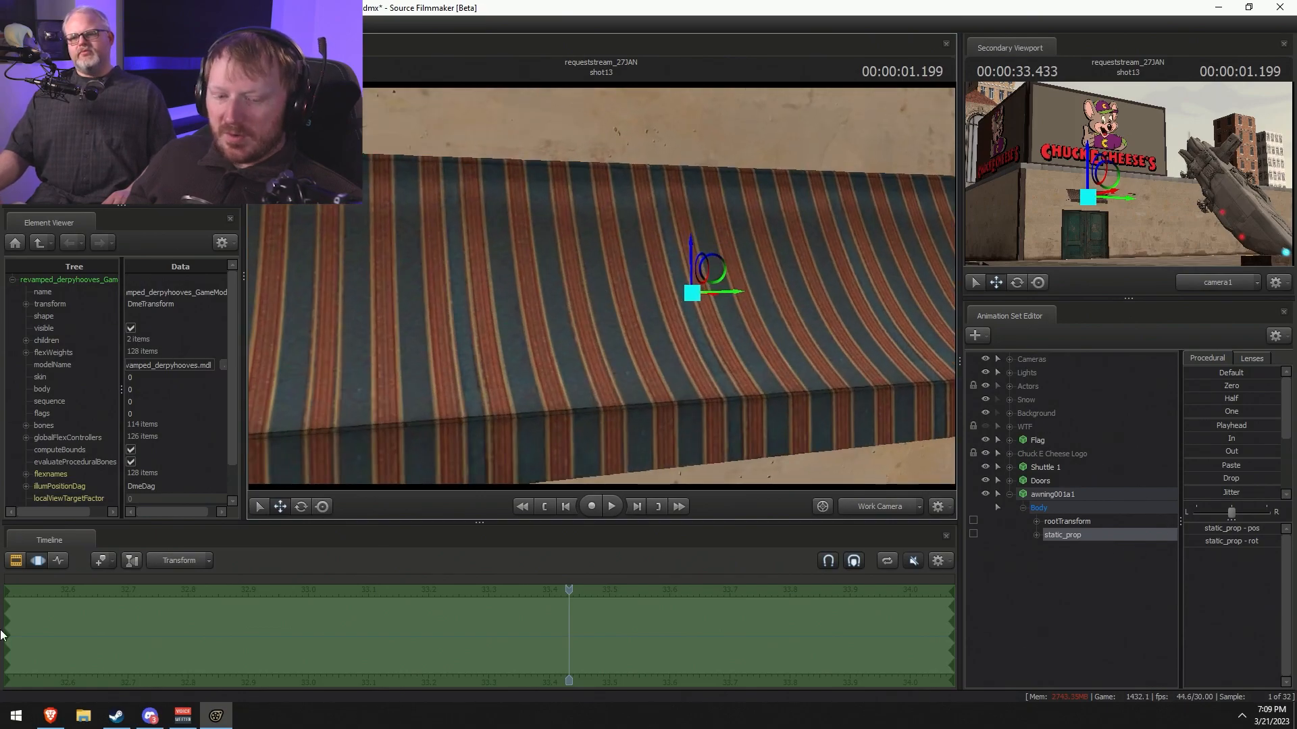
{"action": "left_click", "coordinate": [16, 715]}
{"action": "left_click", "coordinate": [251, 482]}
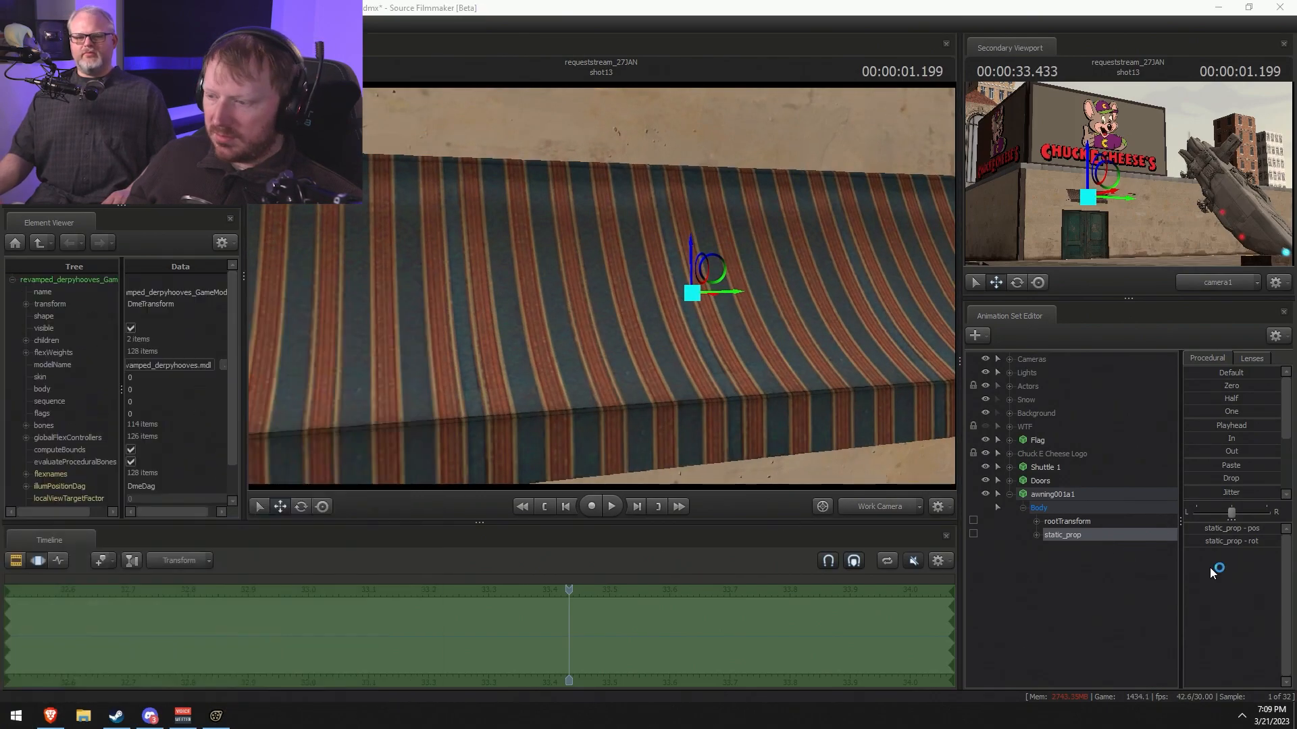
- Try skin 1 on awning001a1, set it to skin 2, and check it from farther back against the building
{"action": "right_click", "coordinate": [1112, 495]}
{"action": "left_click", "coordinate": [1163, 683]}
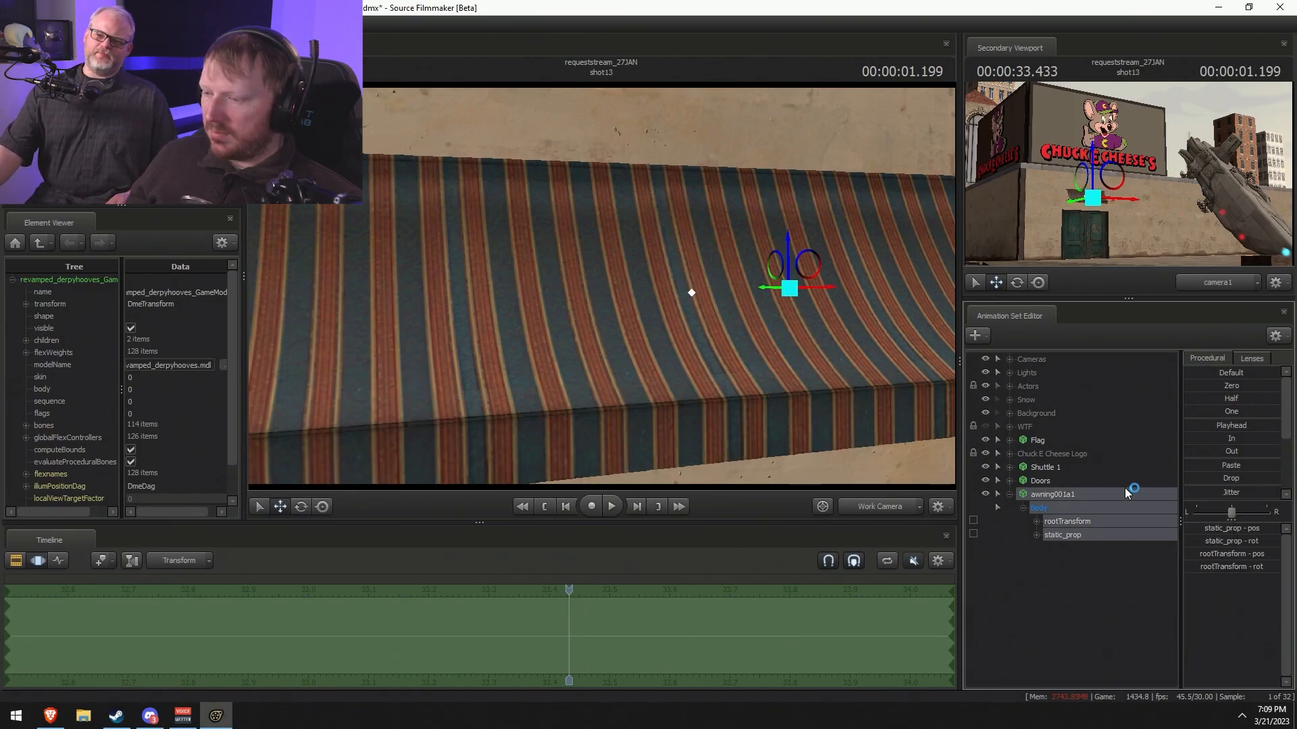
{"action": "right_click", "coordinate": [1113, 488]}
{"action": "right_click", "coordinate": [1091, 495]}
{"action": "mouse_move", "coordinate": [1175, 671]}
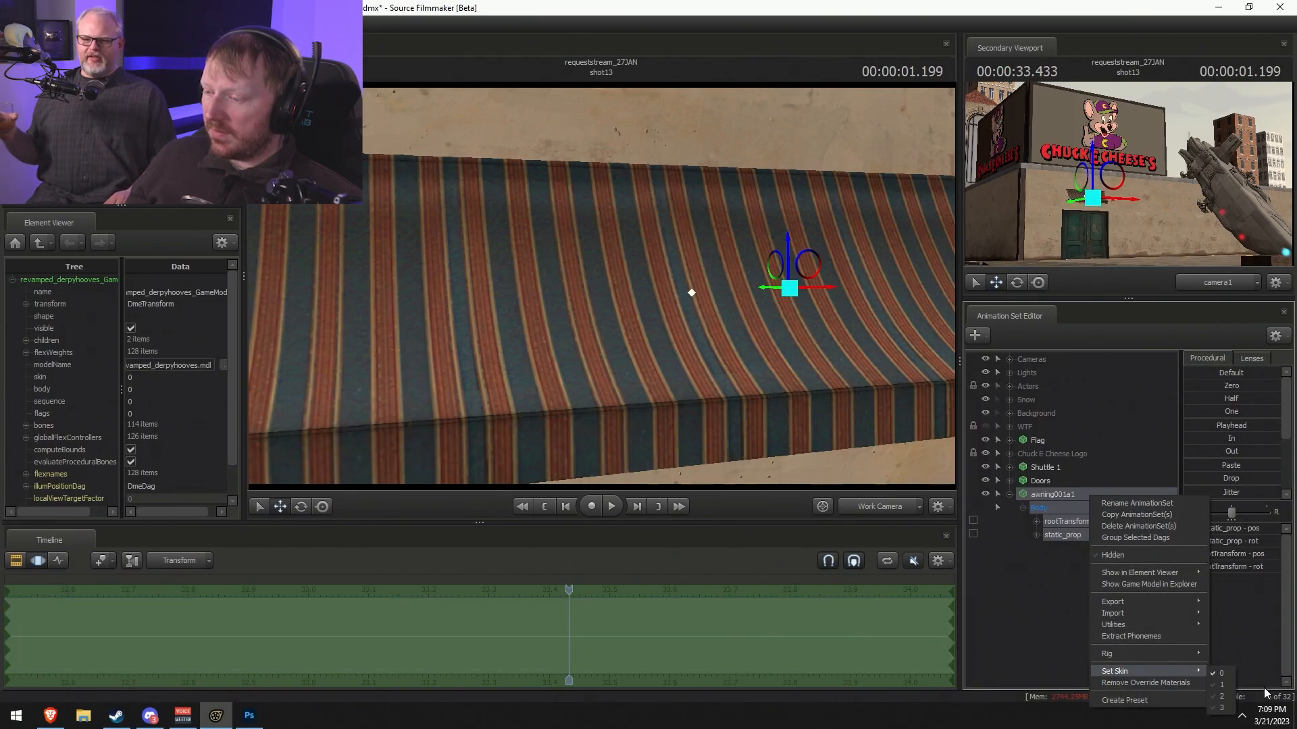
{"action": "left_click", "coordinate": [1221, 685]}
{"action": "right_click", "coordinate": [1098, 518]}
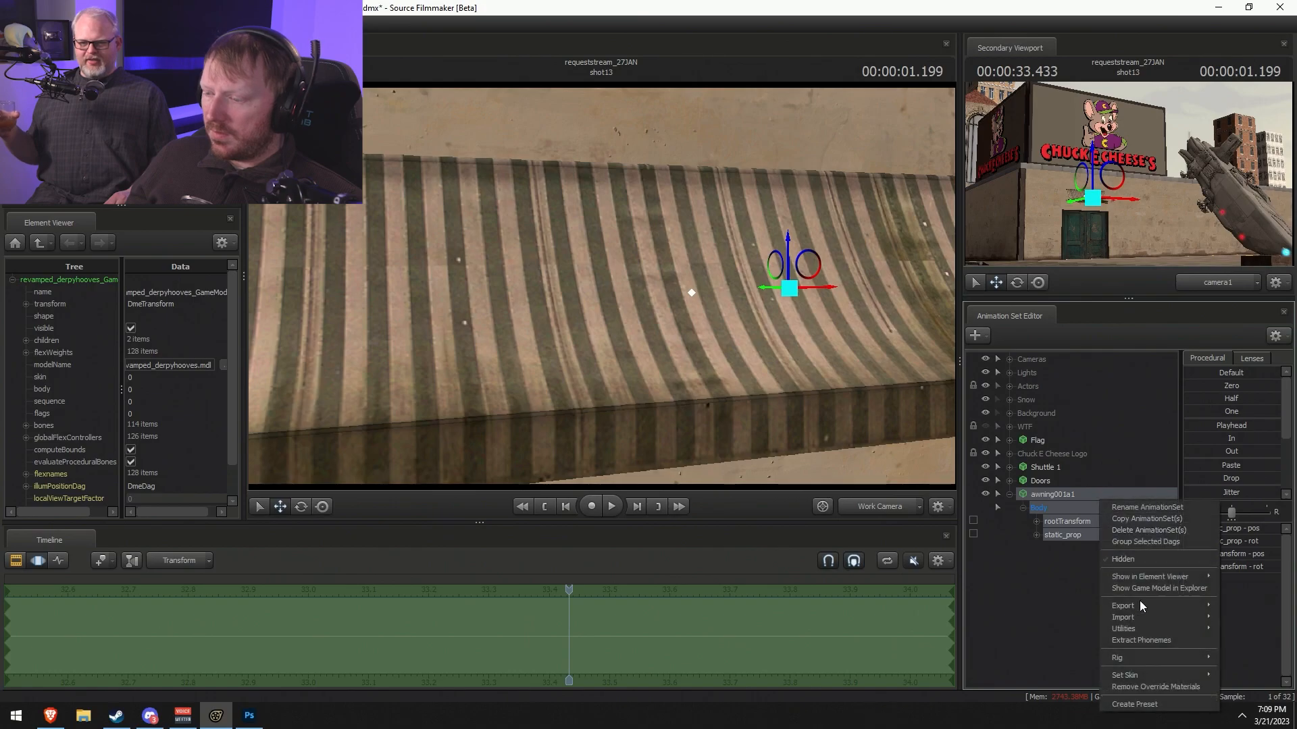
{"action": "mouse_move", "coordinate": [1164, 675]}
{"action": "left_click", "coordinate": [1232, 700]}
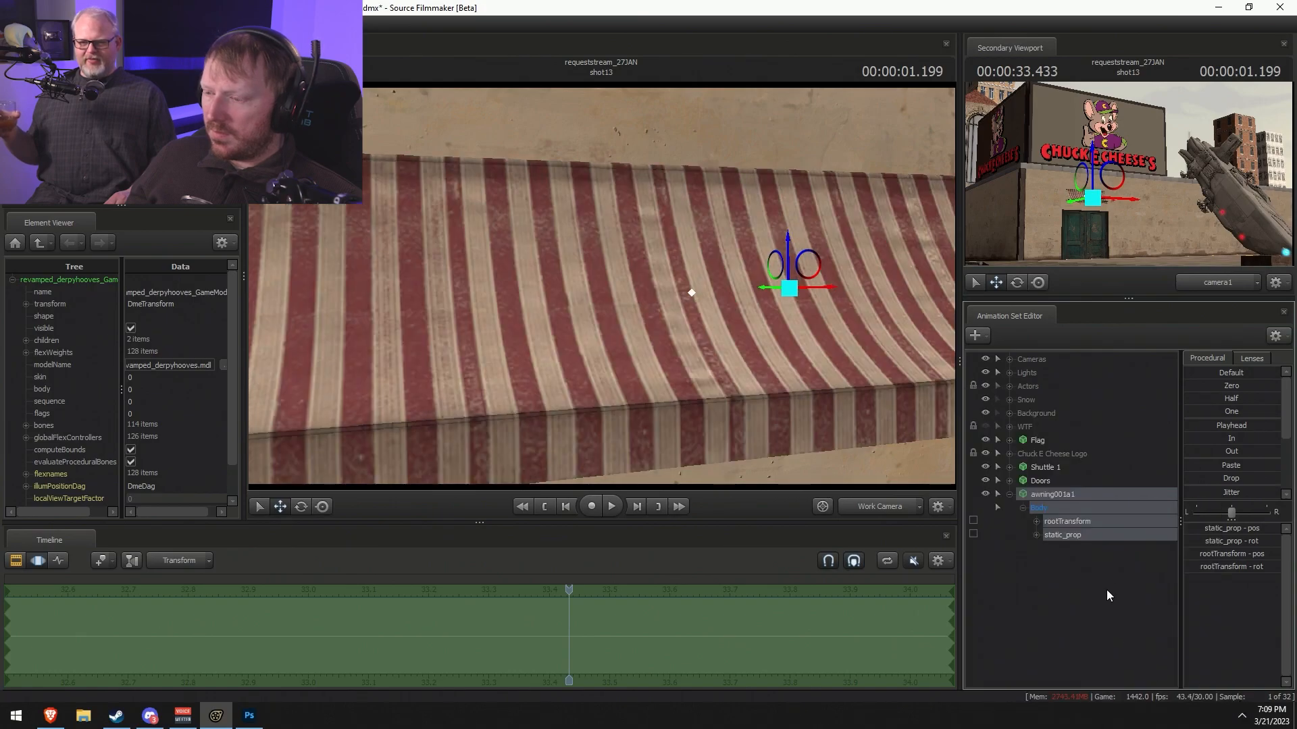
{"action": "key", "text": "f"}
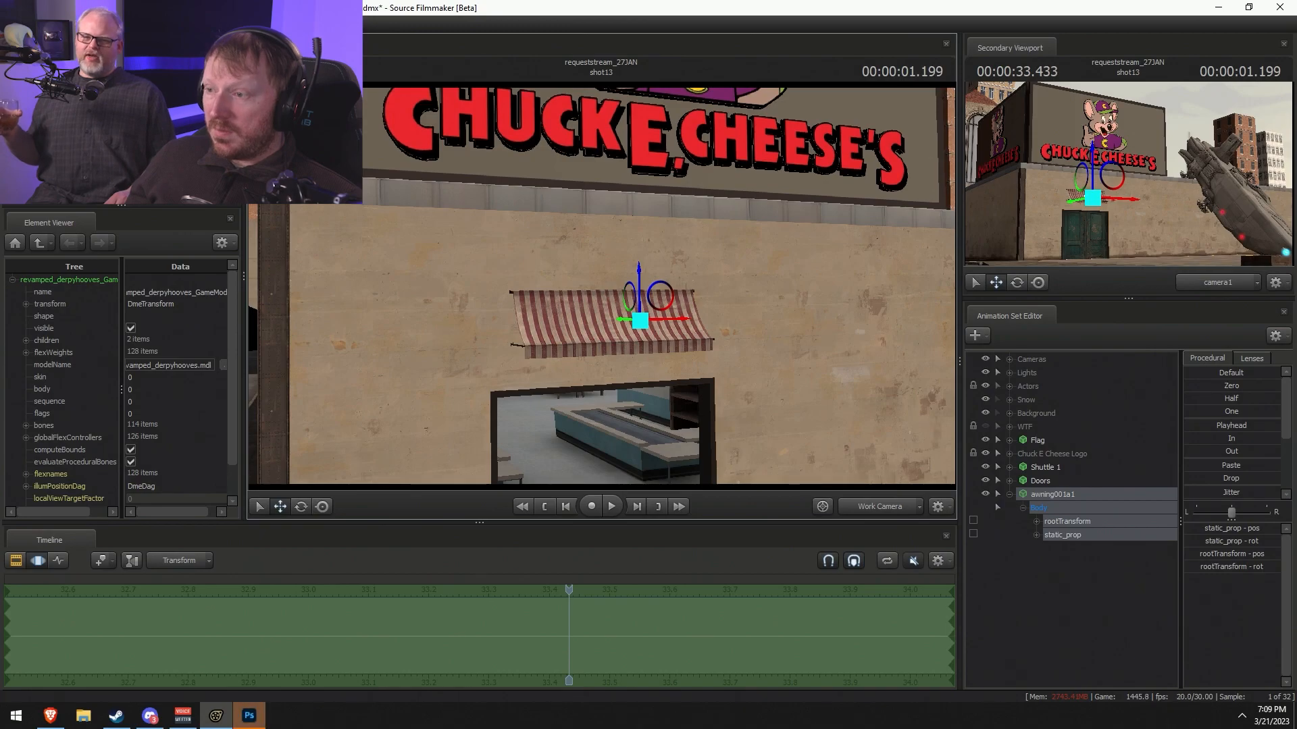
- Try skin 3 on the awning and undo the skin change
{"action": "right_click", "coordinate": [1053, 494]}
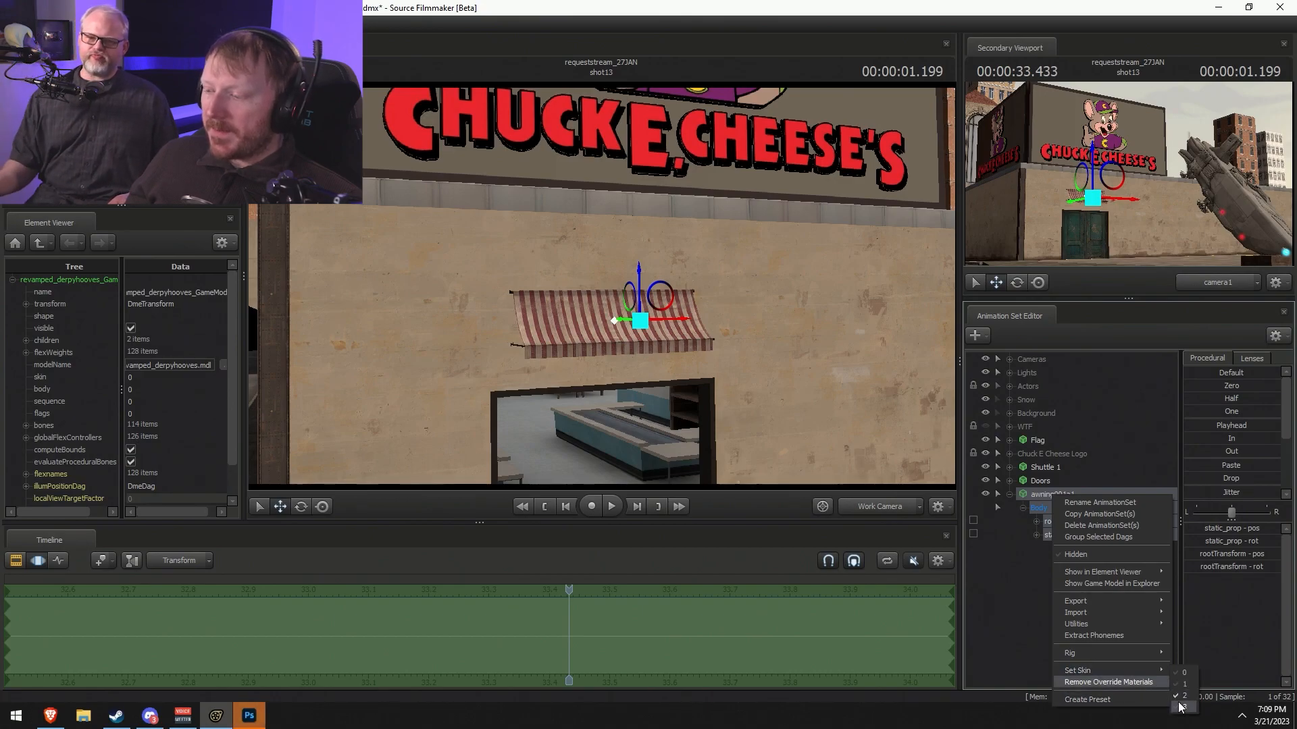
{"action": "mouse_move", "coordinate": [1165, 672]}
{"action": "left_click", "coordinate": [1186, 706]}
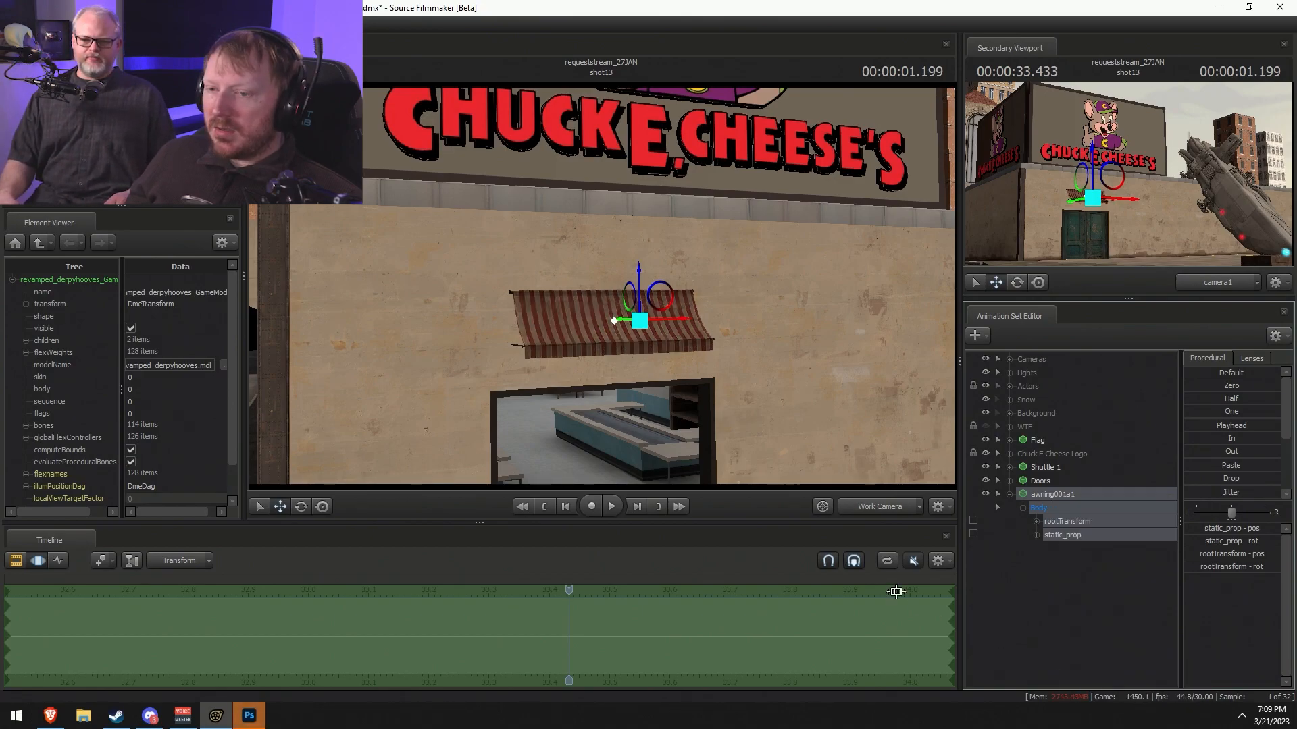
{"action": "key", "text": "ctrl+z"}
- Inspect the awning's red and white stripes up close and show its game model in the Element Viewer
{"action": "left_click_drag", "start_coordinate": [886, 426], "coordinate": [892, 466]}
{"action": "key", "text": "w"}
{"action": "left_click_drag", "start_coordinate": [478, 287], "coordinate": [479, 293]}
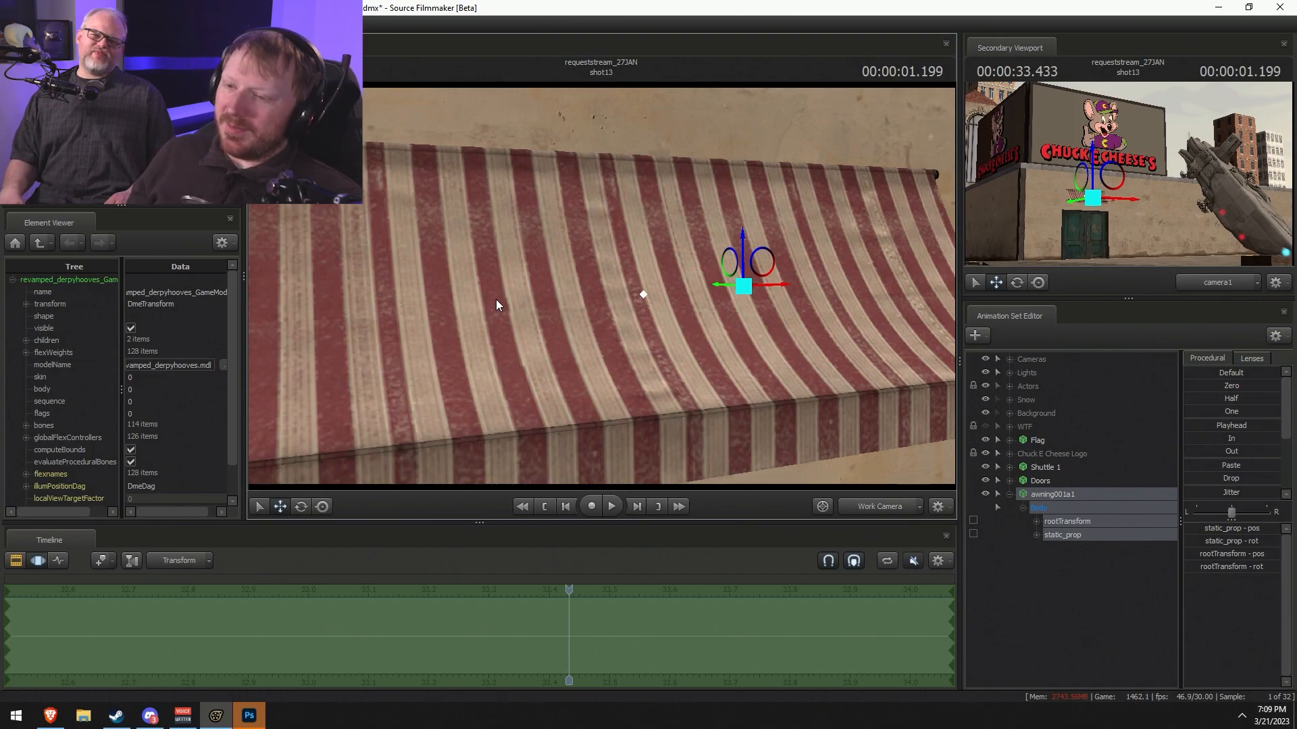
{"action": "key", "text": "s"}
{"action": "left_click_drag", "start_coordinate": [694, 387], "coordinate": [682, 395]}
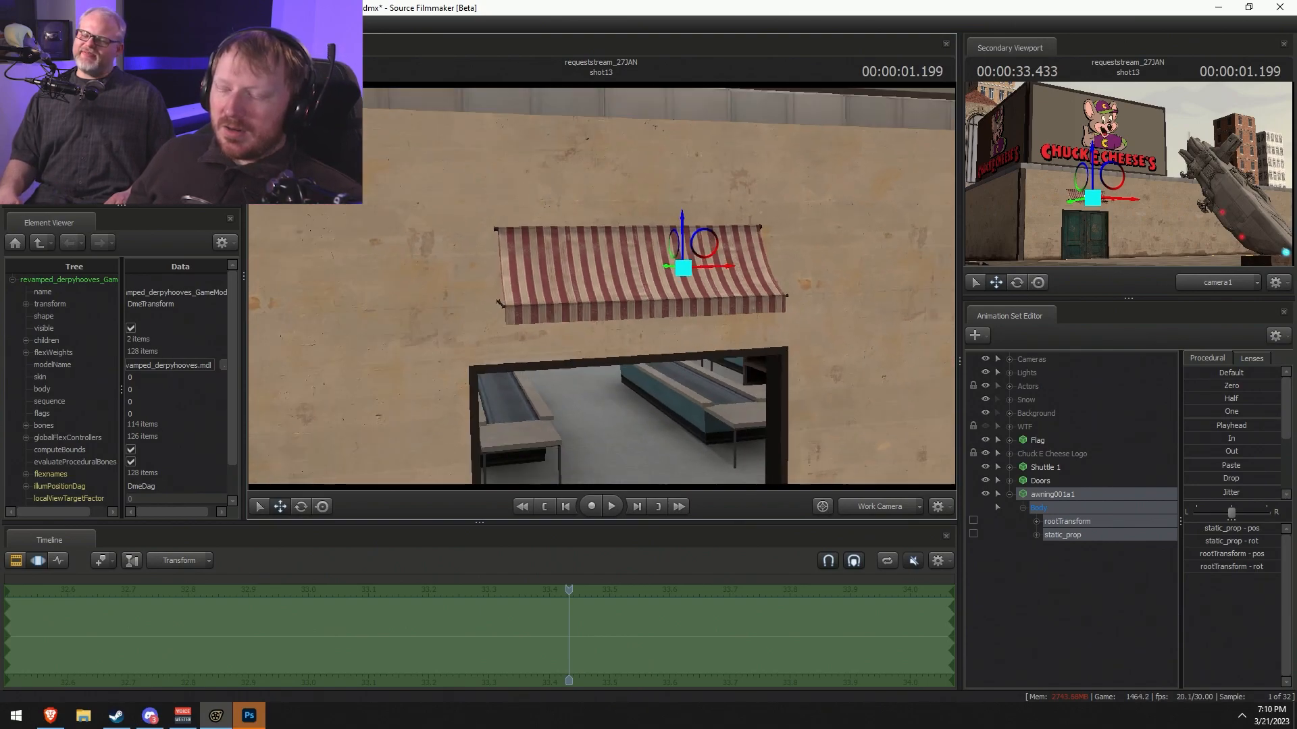
{"action": "key", "text": "F2"}
{"action": "key", "text": "F3"}
{"action": "right_click", "coordinate": [1098, 505]}
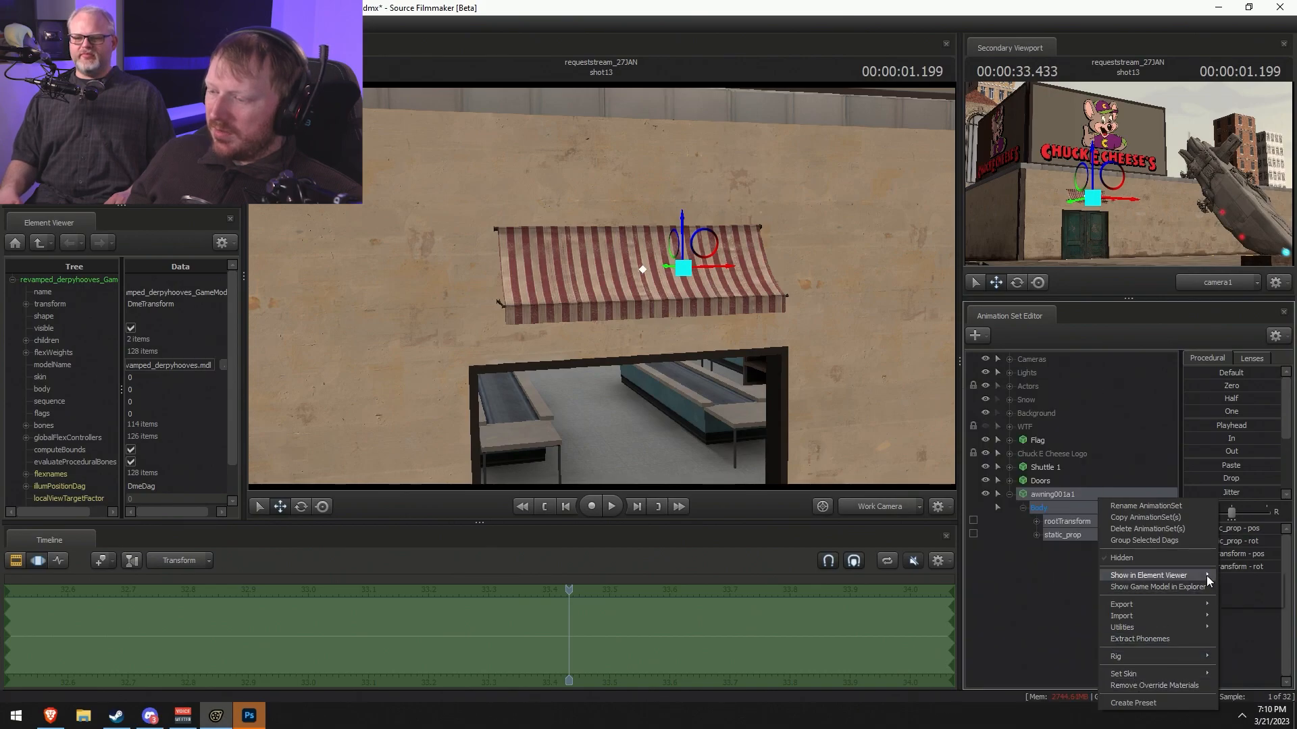
{"action": "left_click", "coordinate": [1253, 590]}
- Open the list of available skins for awning001a1
{"action": "right_click", "coordinate": [1067, 498]}
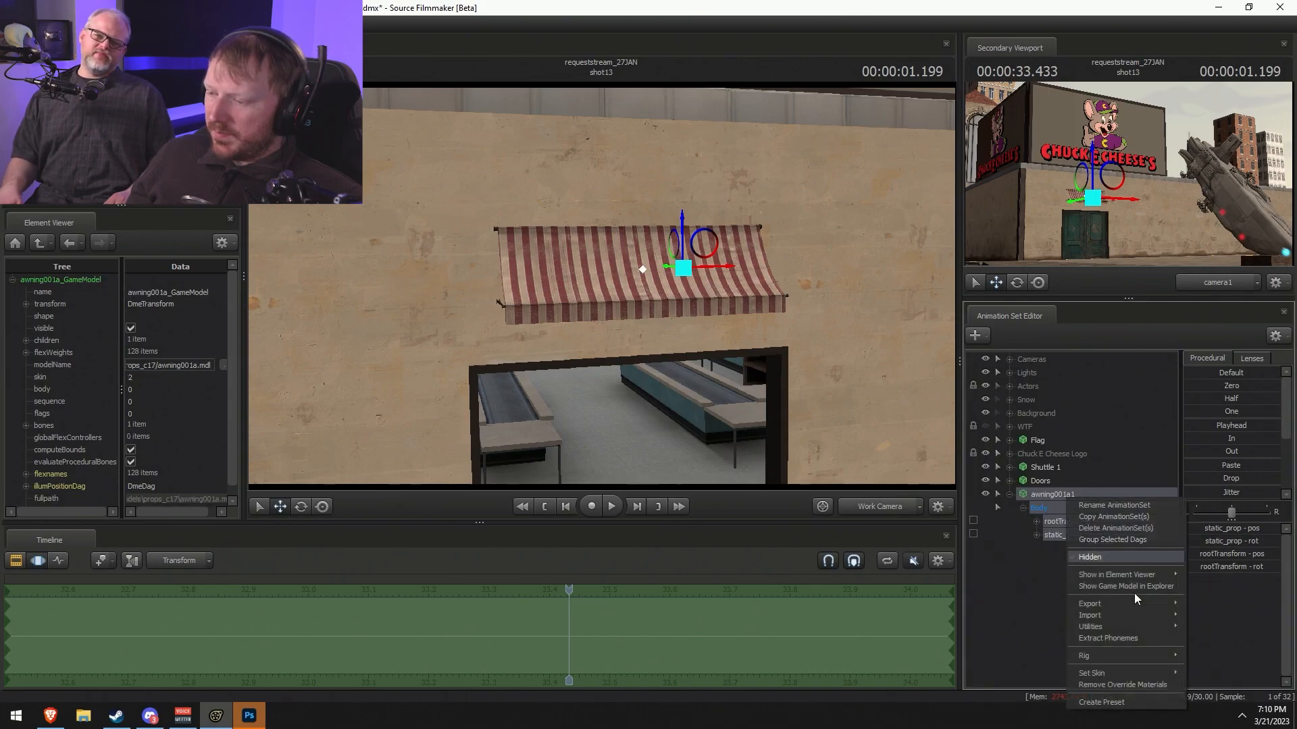
{"action": "mouse_move", "coordinate": [1125, 675]}
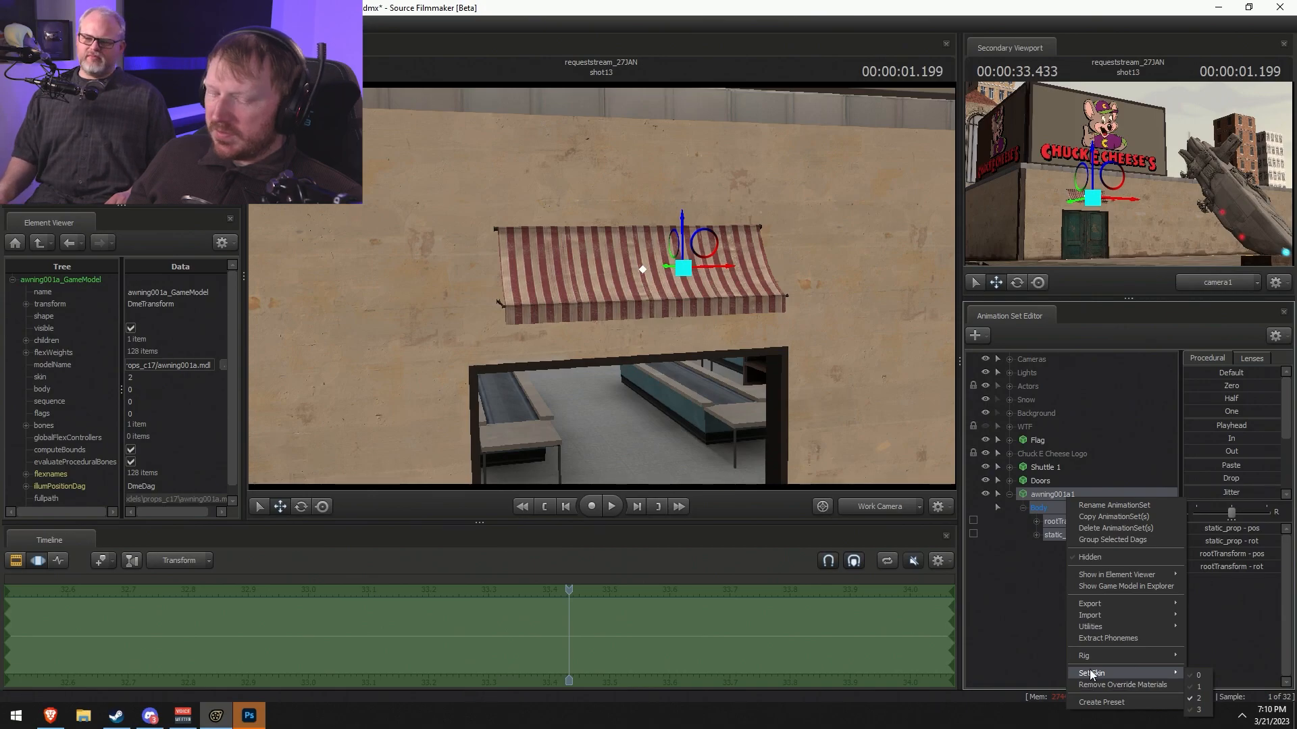
- Add a vector3 attribute named $color to the awning001c material of the awning's game model
{"action": "left_click", "coordinate": [29, 447]}
{"action": "scroll", "coordinate": [28, 447], "scroll_direction": "down", "scroll_amount": 1}
{"action": "left_click", "coordinate": [26, 500]}
{"action": "scroll", "coordinate": [27, 499], "scroll_direction": "down", "scroll_amount": 2}
{"action": "left_click", "coordinate": [39, 486]}
{"action": "right_click", "coordinate": [91, 488]}
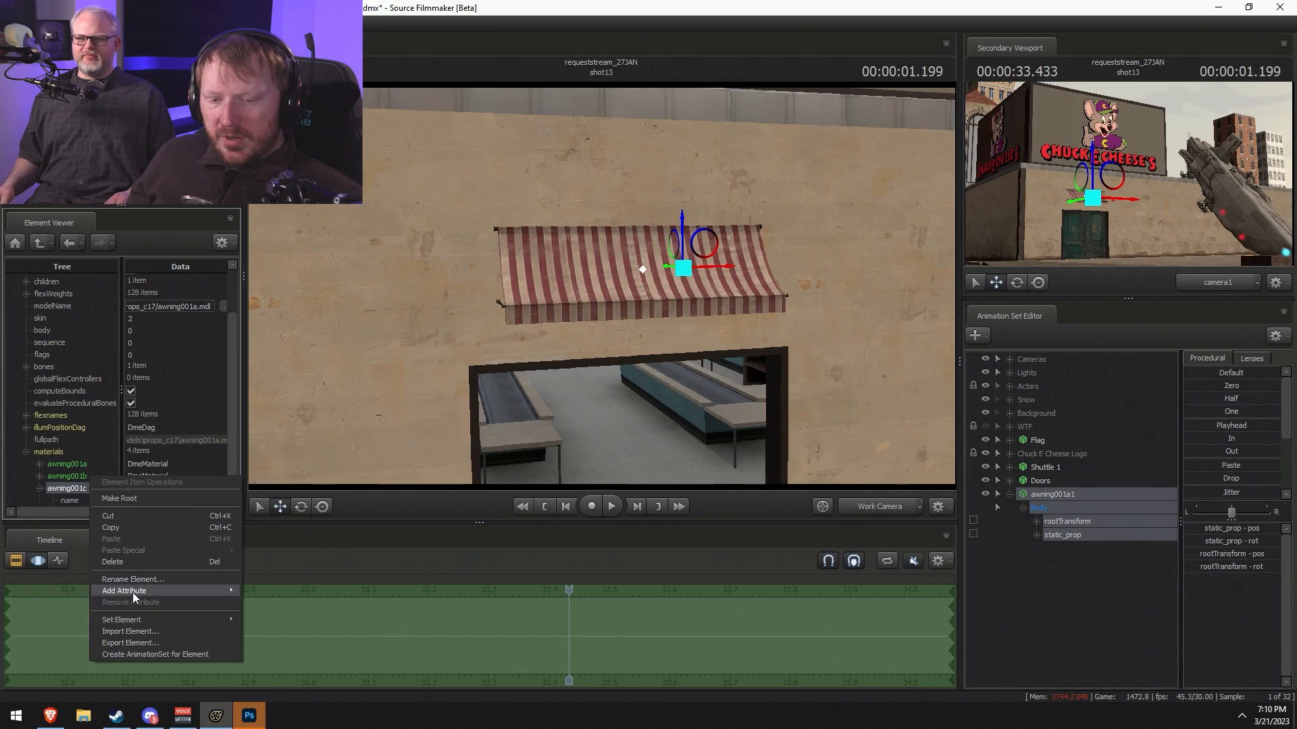
{"action": "mouse_move", "coordinate": [132, 591]}
{"action": "left_click", "coordinate": [277, 516]}
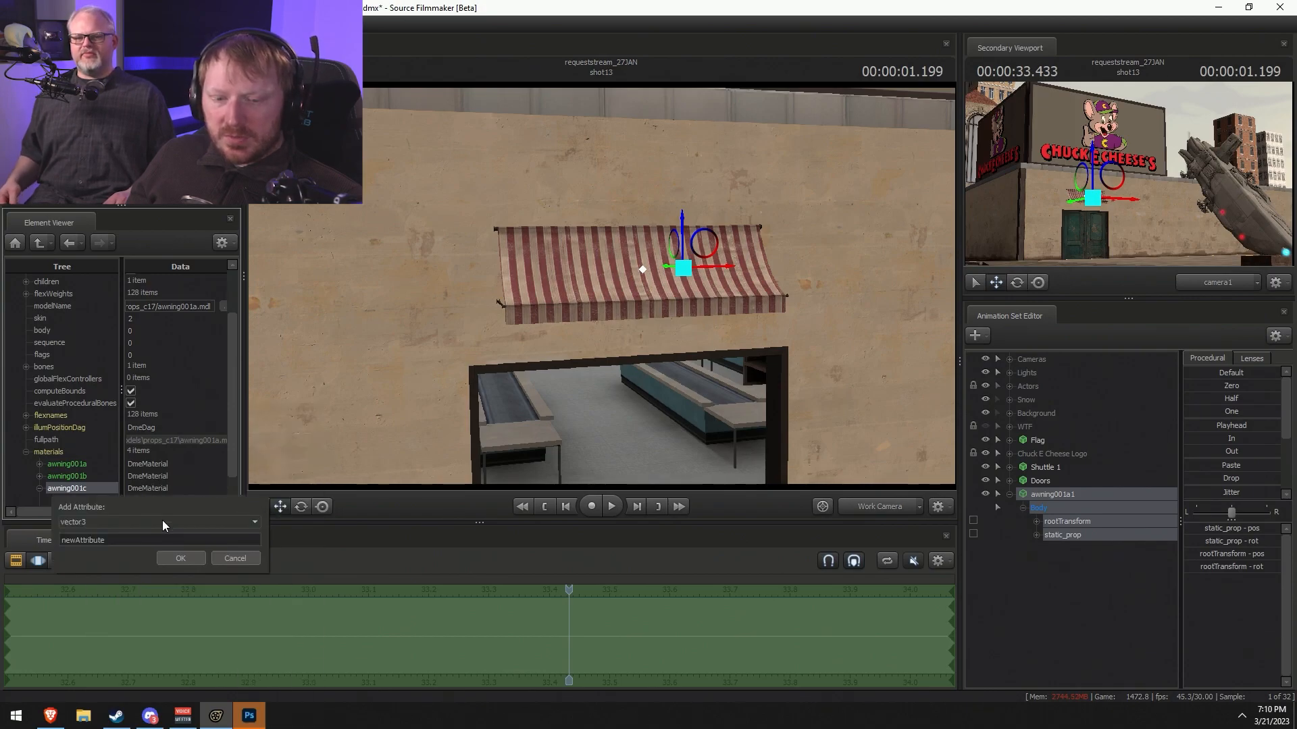
{"action": "type", "text": "$c"}
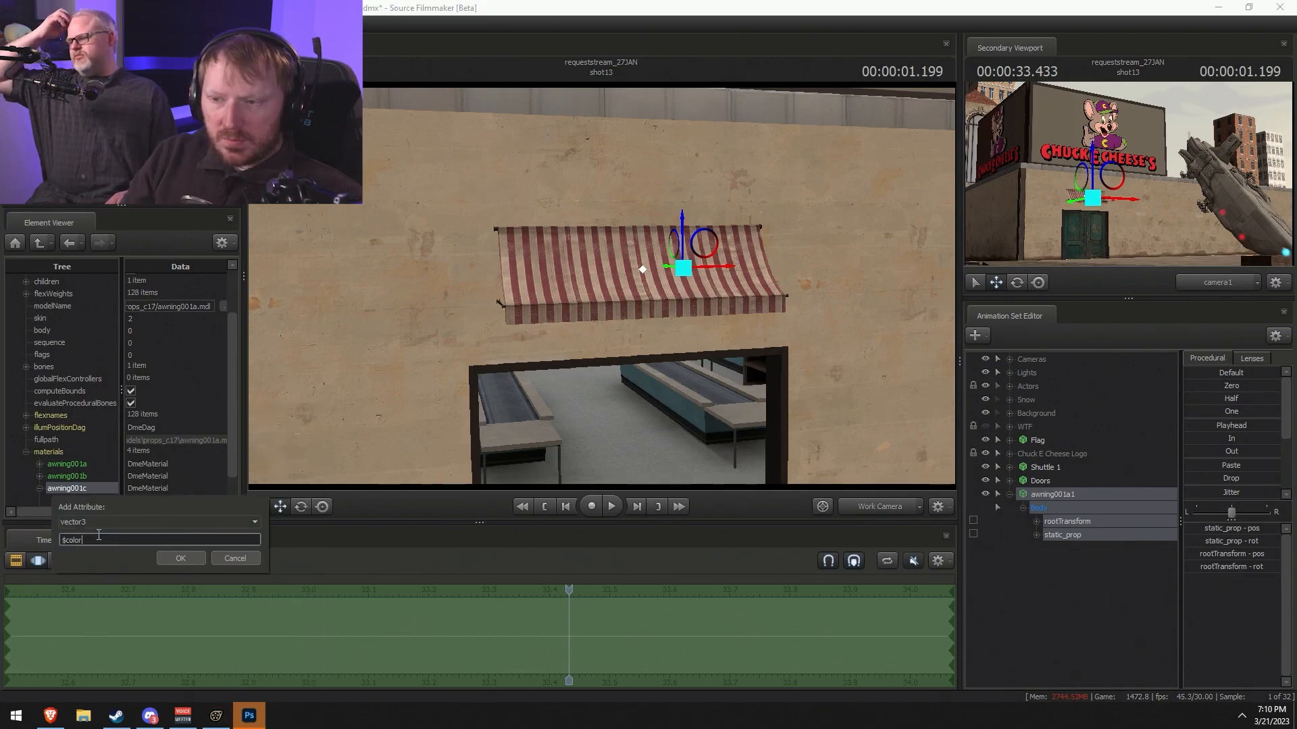
{"action": "type", "text": "olor"}
{"action": "key", "text": "Return"}
- Set the awning001c material's $color to 2 1 1 and check the tint on the building front
{"action": "left_click", "coordinate": [154, 489]}
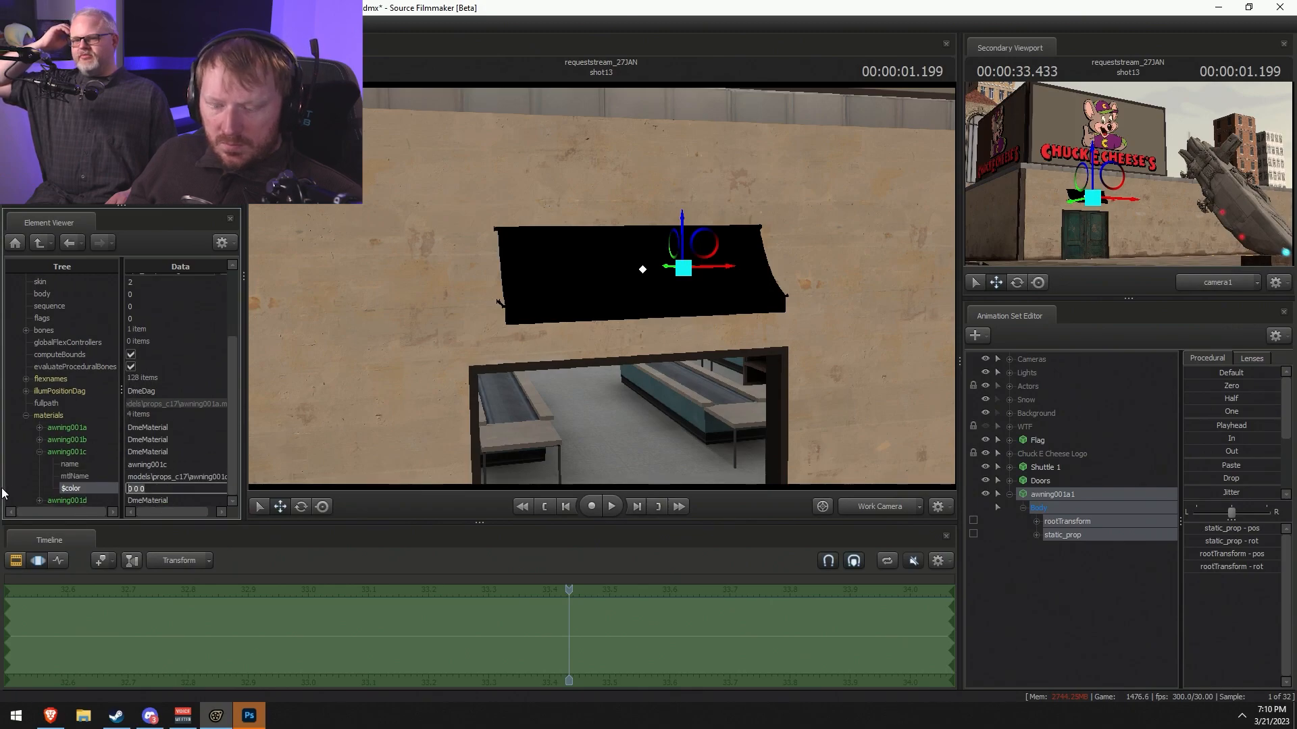
{"action": "type", "text": "2 1 1"}
{"action": "key", "text": "Return"}
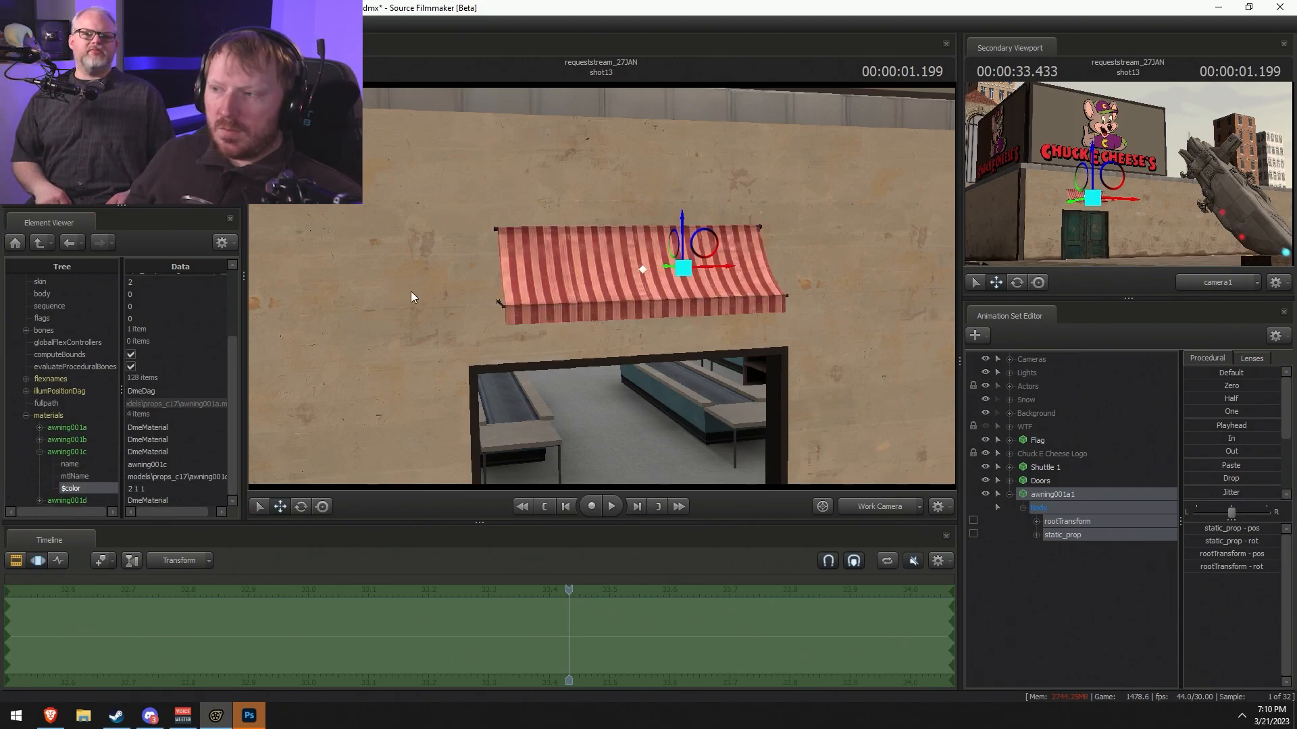
{"action": "key", "text": "F3"}
{"action": "left_click_drag", "start_coordinate": [560, 420], "coordinate": [638, 385]}
{"action": "key", "text": "s"}
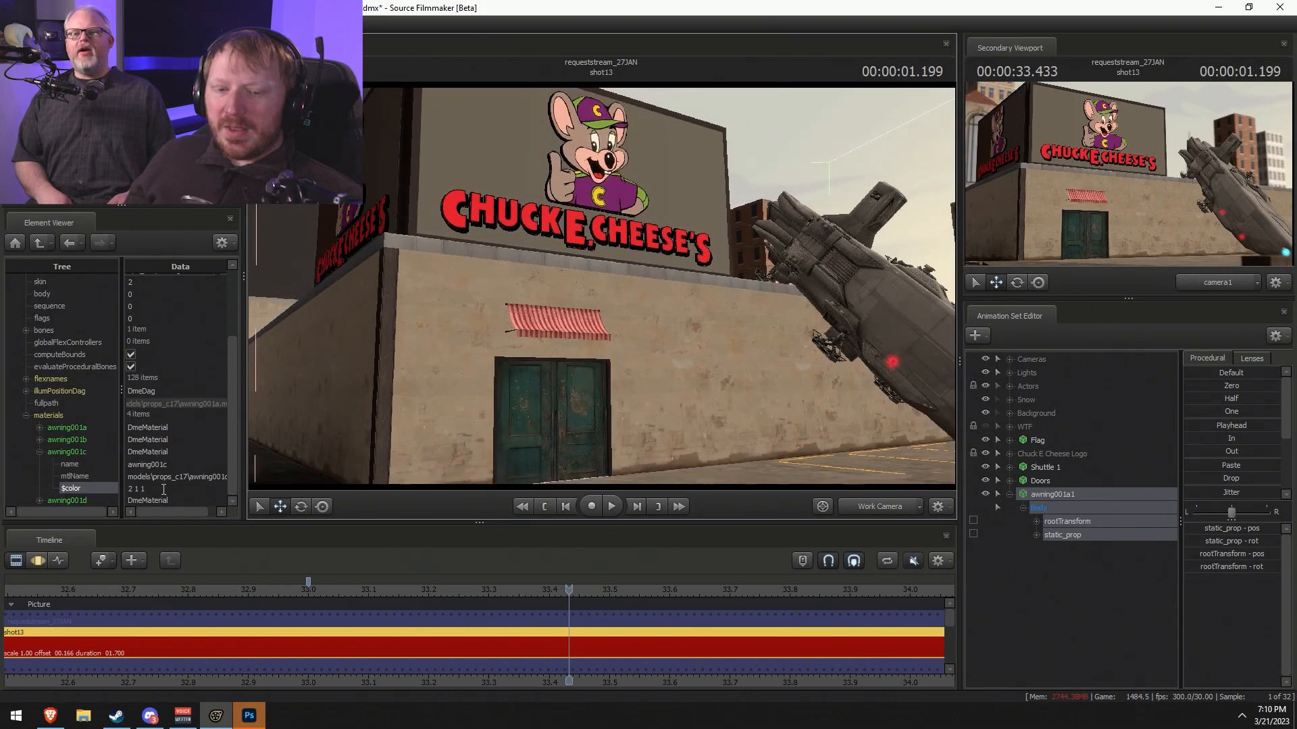
- Strengthen the awning's red tint by setting $color to 5 1 1
{"action": "left_click", "coordinate": [130, 487]}
{"action": "type", "text": "5"}
{"action": "key", "text": "Return"}
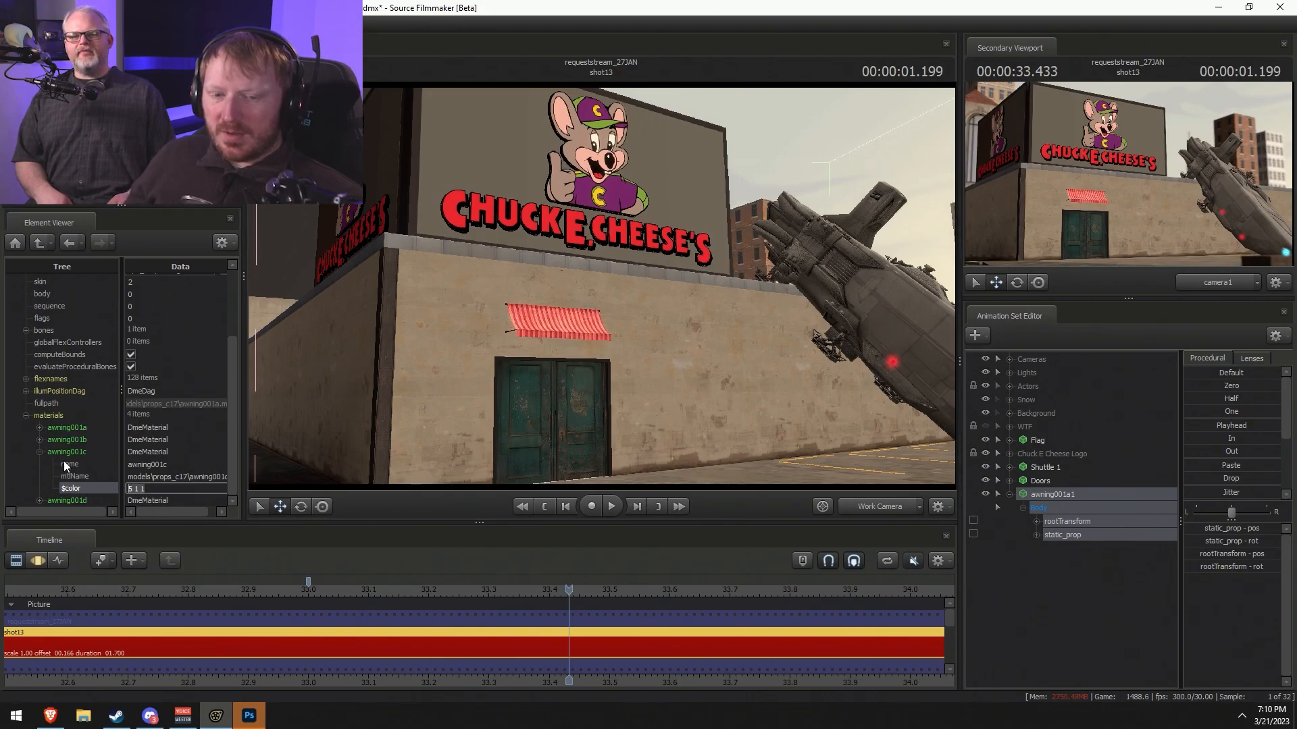
- Remove the override materials from the awning's animation set
{"action": "right_click", "coordinate": [1136, 494]}
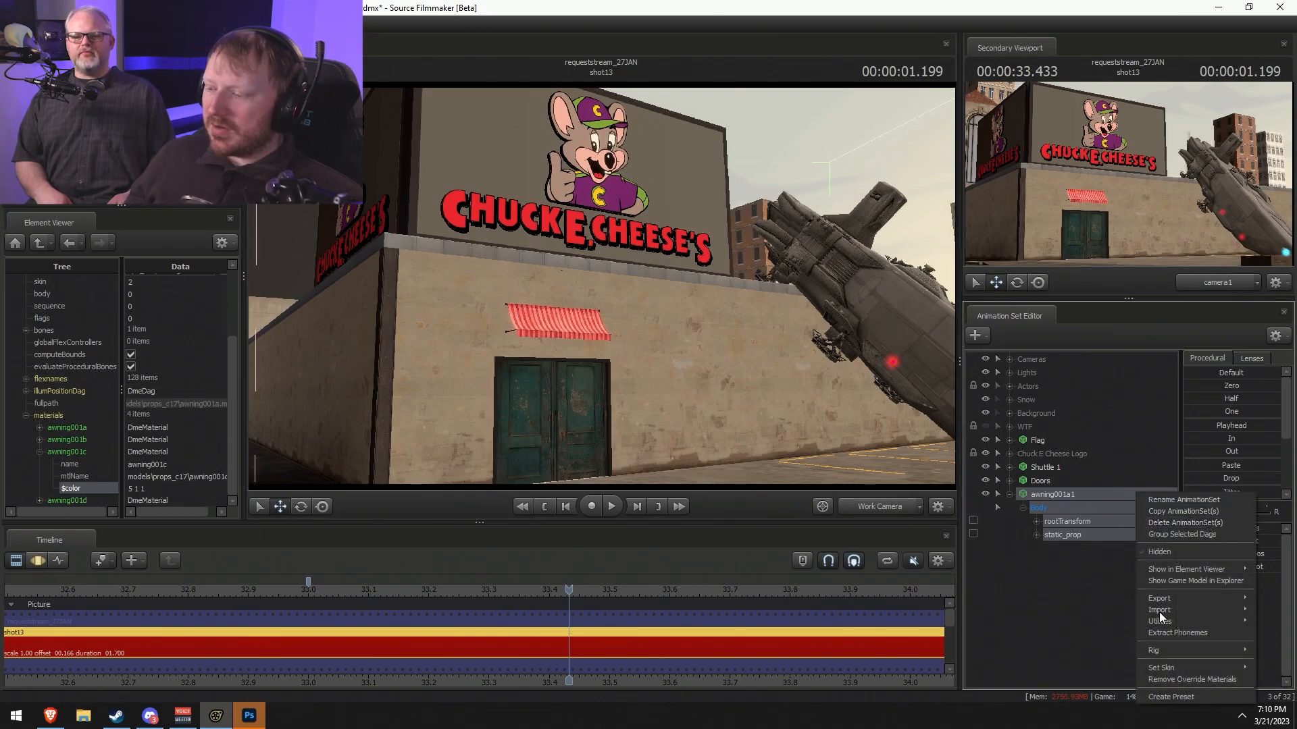
{"action": "left_click", "coordinate": [1185, 678]}
{"action": "left_click_drag", "start_coordinate": [798, 462], "coordinate": [601, 286]}
{"action": "key", "text": "w"}
{"action": "left_click_drag", "start_coordinate": [877, 405], "coordinate": [601, 285]}
{"action": "key", "text": "s"}
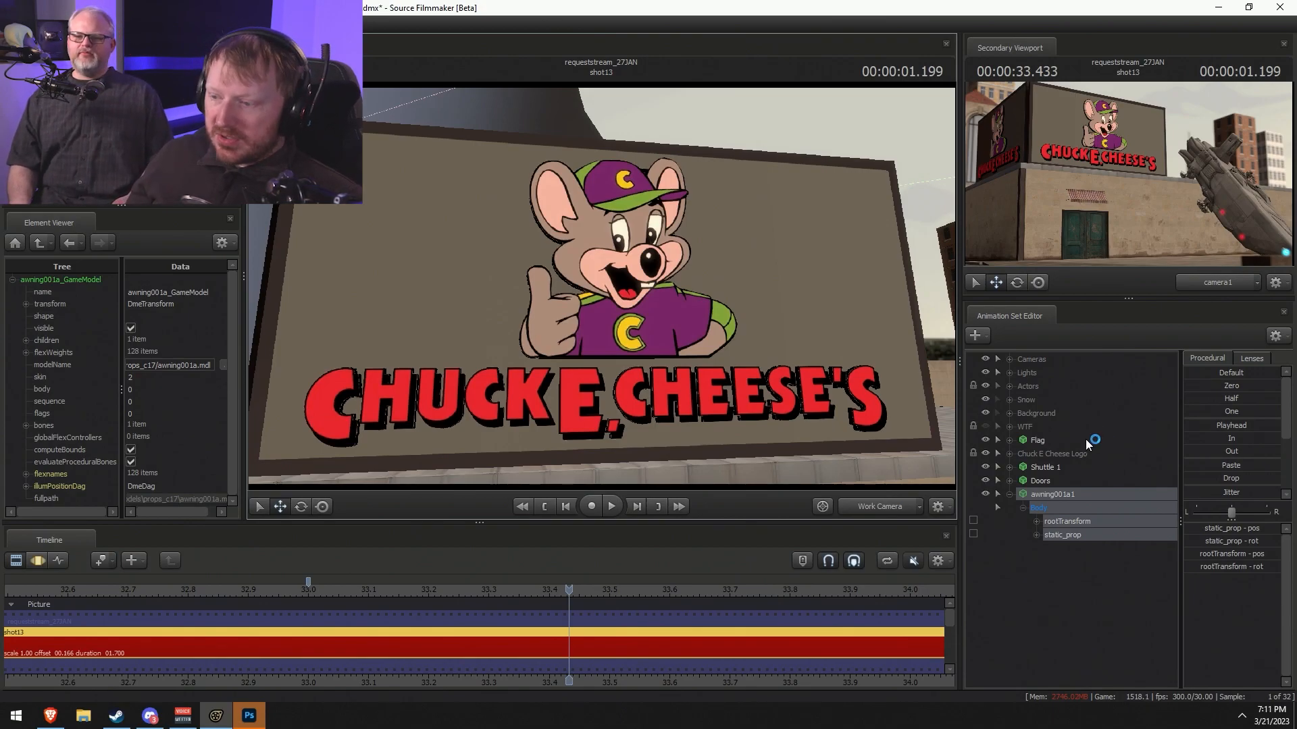
- Rename the awning001a1 animation set to Awning 1
{"action": "key", "text": "f"}
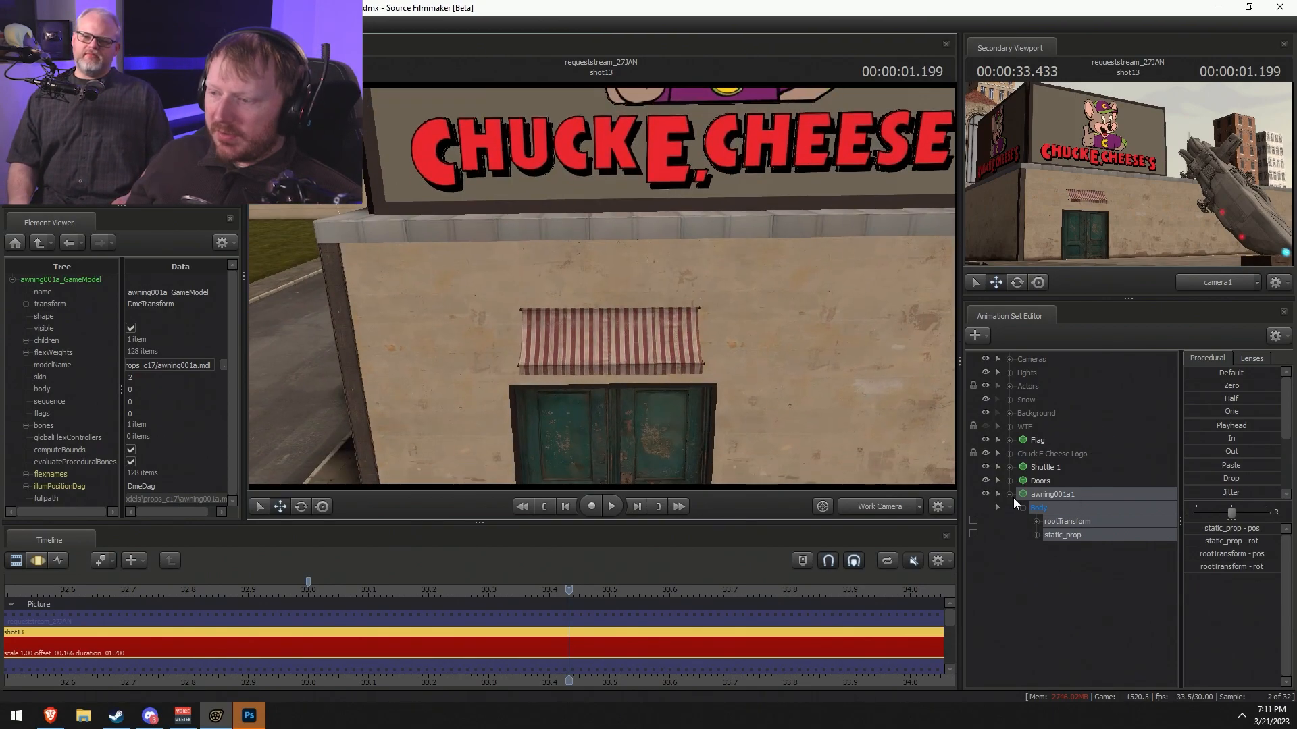
{"action": "right_click", "coordinate": [1065, 502]}
{"action": "left_click", "coordinate": [1097, 507]}
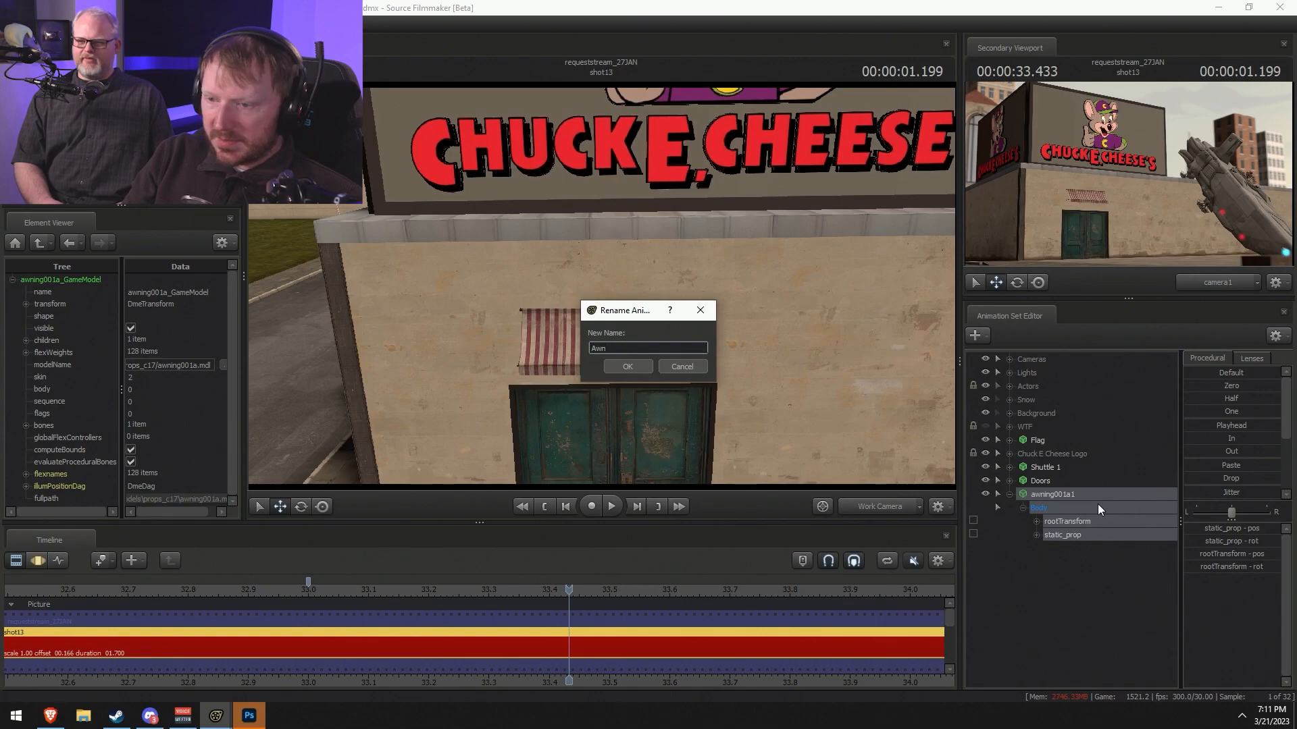
{"action": "type", "text": "Awning 1"}
{"action": "key", "text": "Return"}
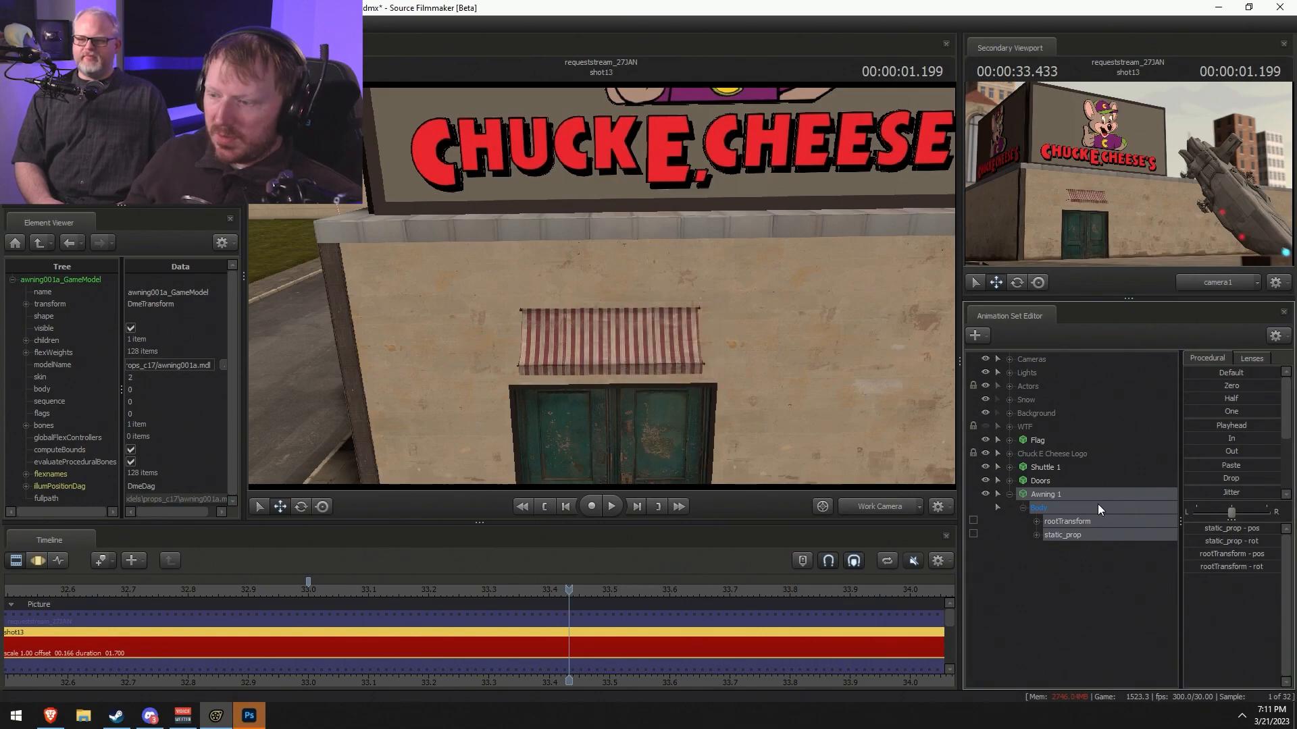
- Add a scale control to Awning 1's static_prop bone and use it to enlarge the awning slightly
{"action": "right_click", "coordinate": [1059, 535]}
{"action": "left_click", "coordinate": [1087, 566]}
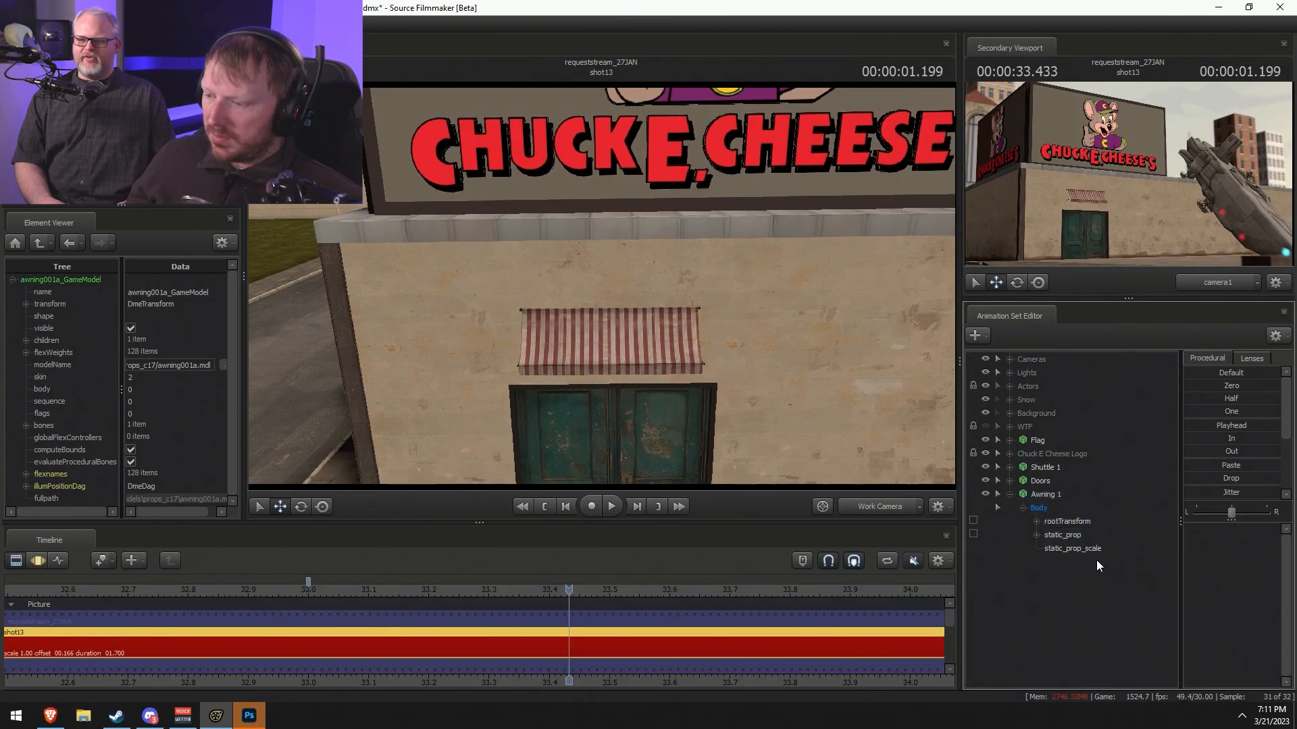
{"action": "key", "text": "F3"}
{"action": "left_click_drag", "start_coordinate": [1215, 529], "coordinate": [1225, 529]}
- Move Awning 1 back so its rear edge sits against the front wall
{"action": "left_click_drag", "start_coordinate": [607, 304], "coordinate": [678, 358]}
{"action": "key", "text": "w"}
{"action": "key", "text": "F2"}
{"action": "left_click_drag", "start_coordinate": [645, 310], "coordinate": [601, 286]}
{"action": "key", "text": "s"}
{"action": "key", "text": "F3"}
{"action": "left_click", "coordinate": [1042, 496]}
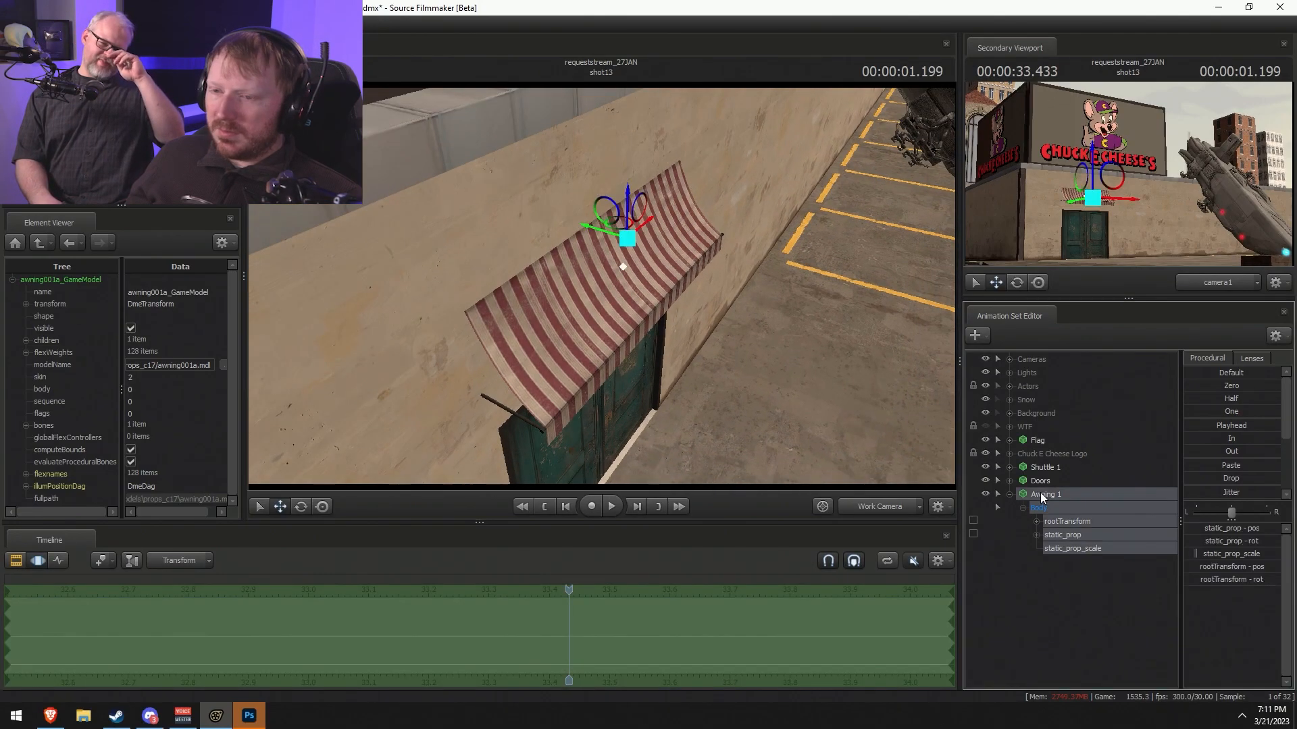
{"action": "left_click_drag", "start_coordinate": [622, 239], "coordinate": [614, 235]}
{"action": "key", "text": "f"}
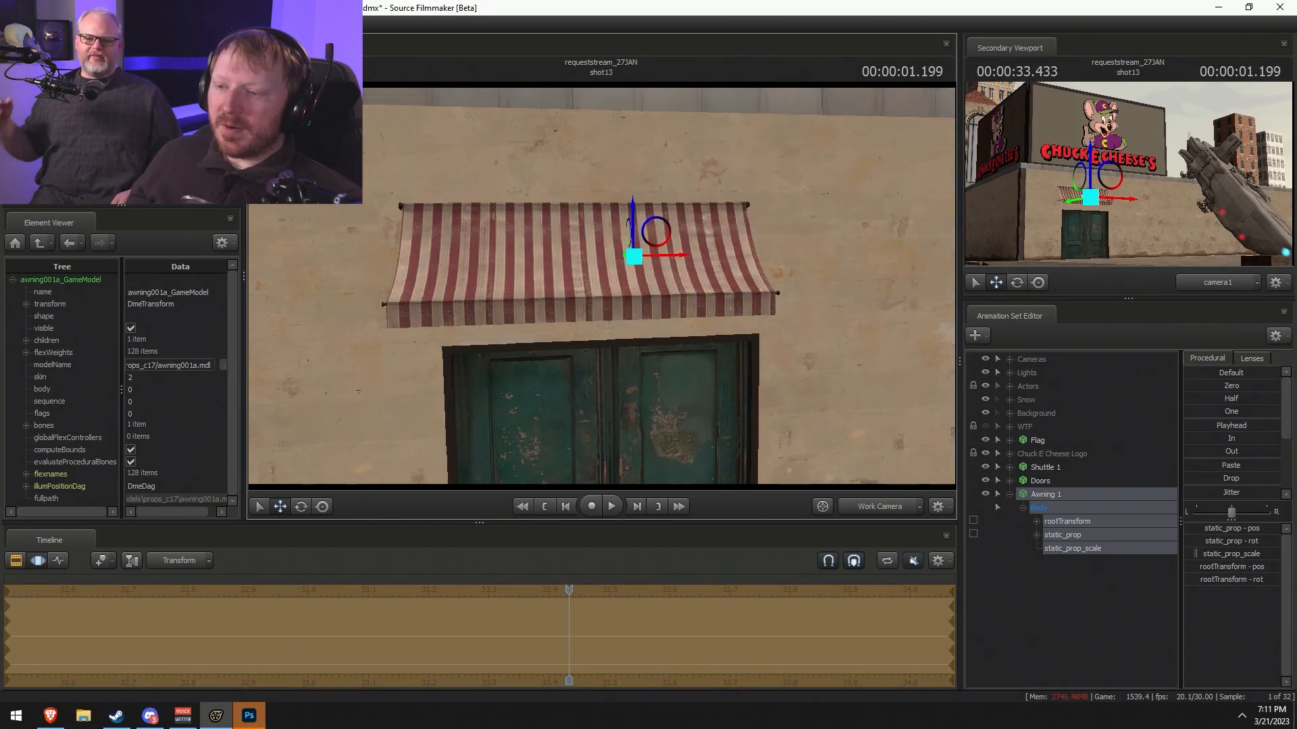
- Shift Awning 1 sideways along the wall to centre it over the doorway
{"action": "left_click_drag", "start_coordinate": [682, 260], "coordinate": [712, 272]}
{"action": "mouse_move", "coordinate": [603, 287]}
{"action": "left_mouse_down"}
{"action": "mouse_move", "coordinate": [603, 270]}
{"action": "mouse_move", "coordinate": [628, 284]}
{"action": "left_mouse_up"}
{"action": "key", "text": "a"}
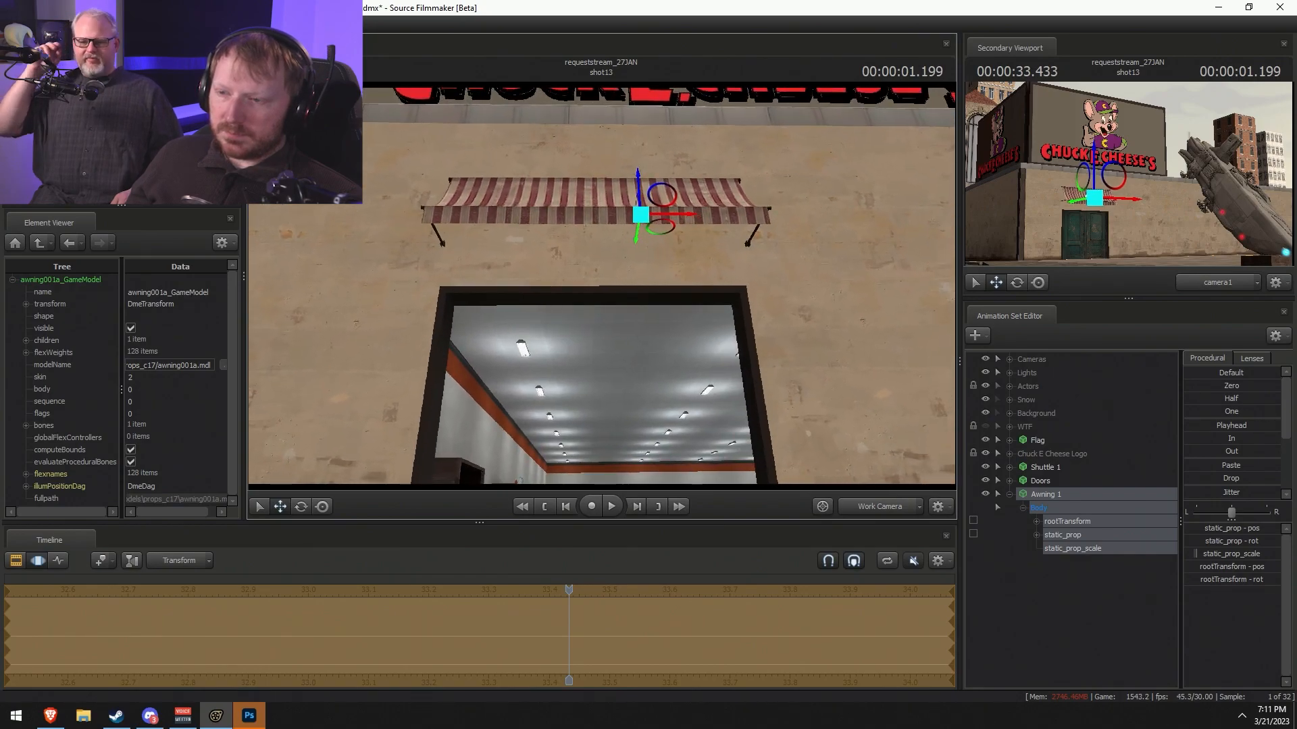
{"action": "left_click_drag", "start_coordinate": [659, 218], "coordinate": [601, 291]}
{"action": "key", "text": "F2"}
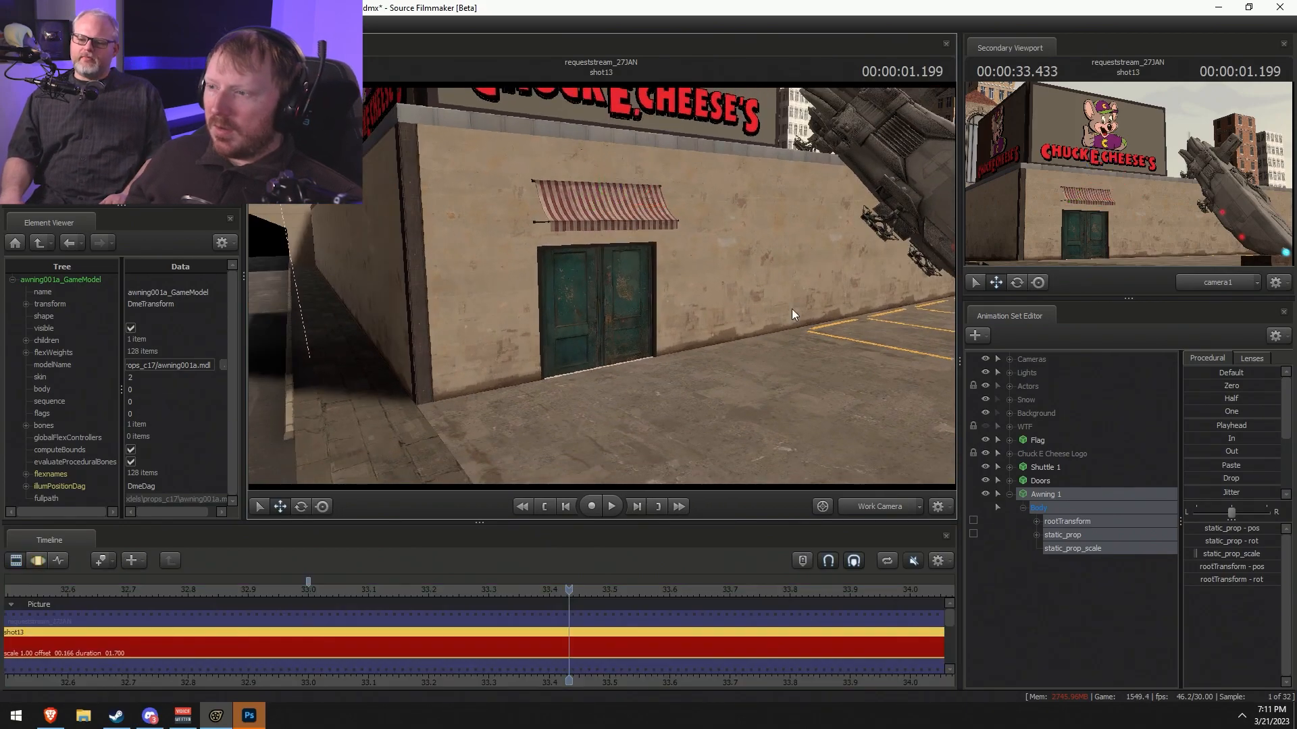
- Check the store reference photo and lower Awning 1 to just above the green doors
{"action": "key", "text": "F3"}
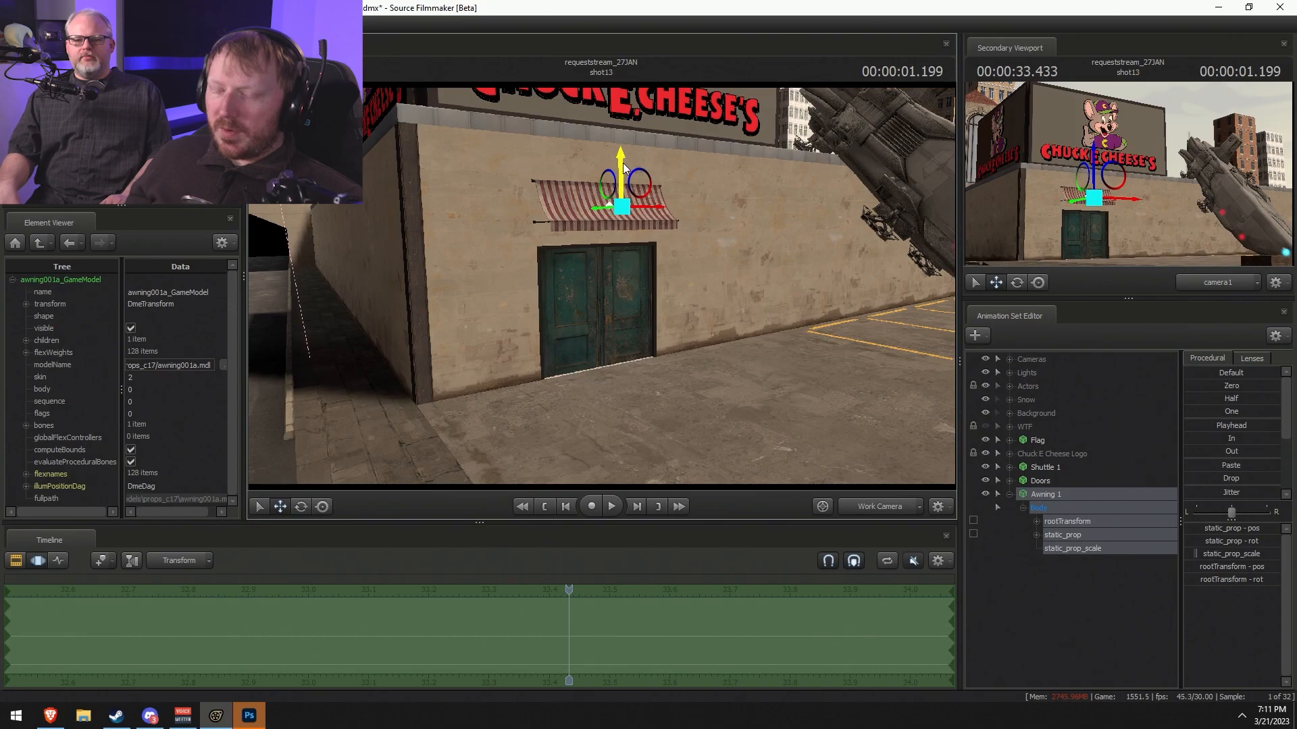
{"action": "key", "text": "alt+Tab"}
{"action": "key", "text": "alt+Tab"}
{"action": "left_click_drag", "start_coordinate": [623, 152], "coordinate": [630, 172]}
{"action": "key", "text": "F2"}
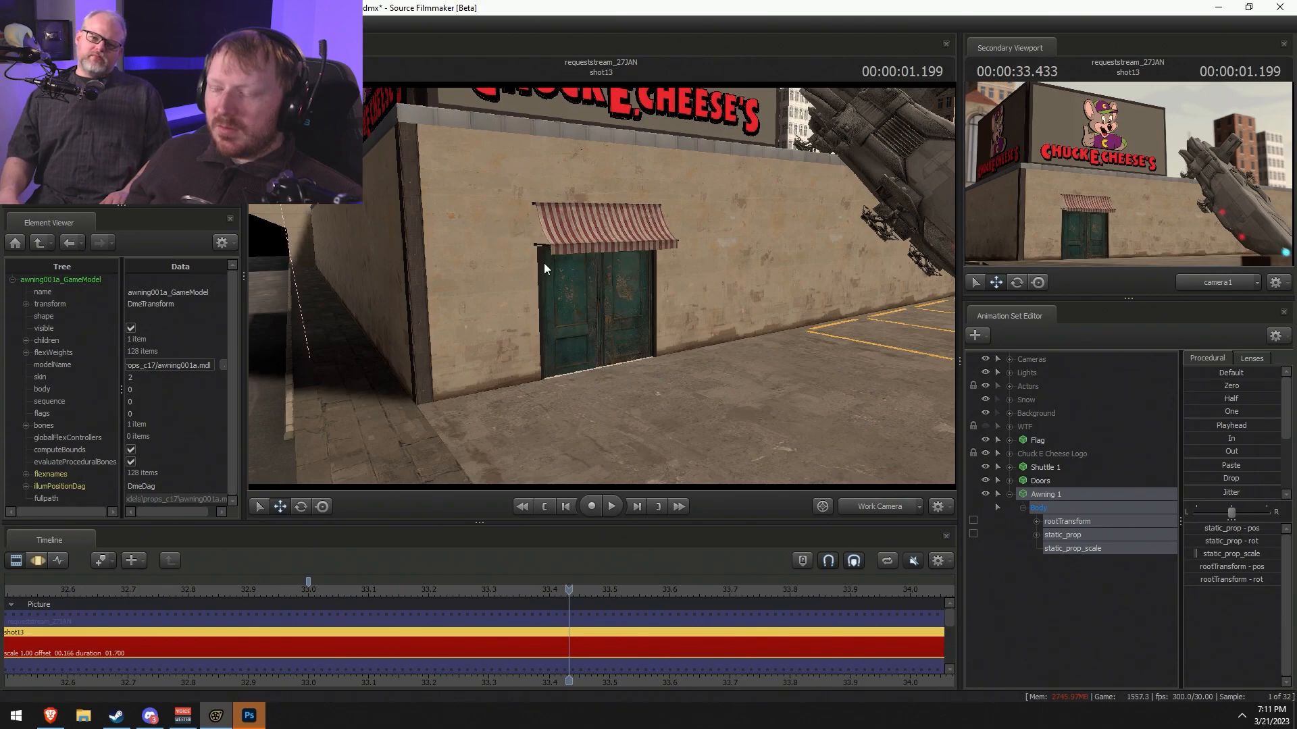
- Compare the awning with the store reference photo in the browser and copy the Awning 1 animation set
{"action": "key", "text": "alt+Tab"}
{"action": "key", "text": "alt+Tab"}
{"action": "right_click", "coordinate": [1072, 508]}
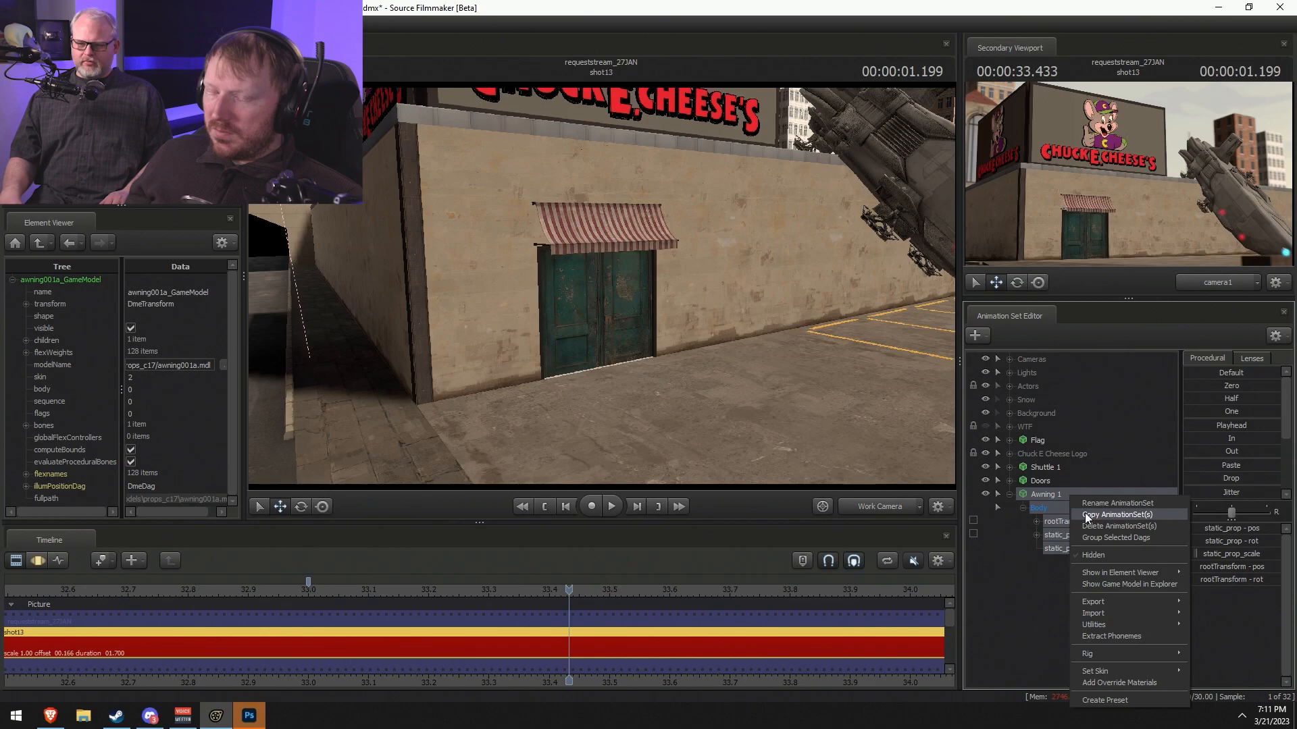
{"action": "key", "text": "alt+Tab"}
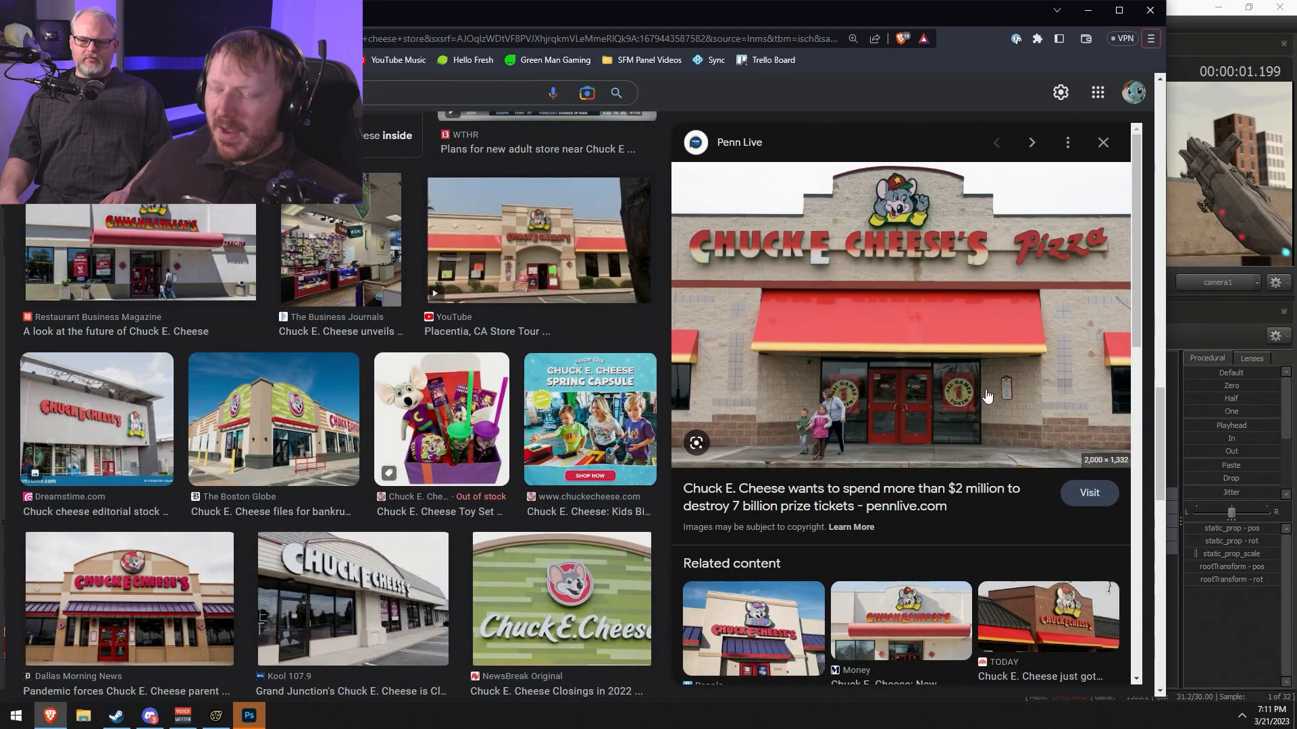
{"action": "key", "text": "alt+Tab"}
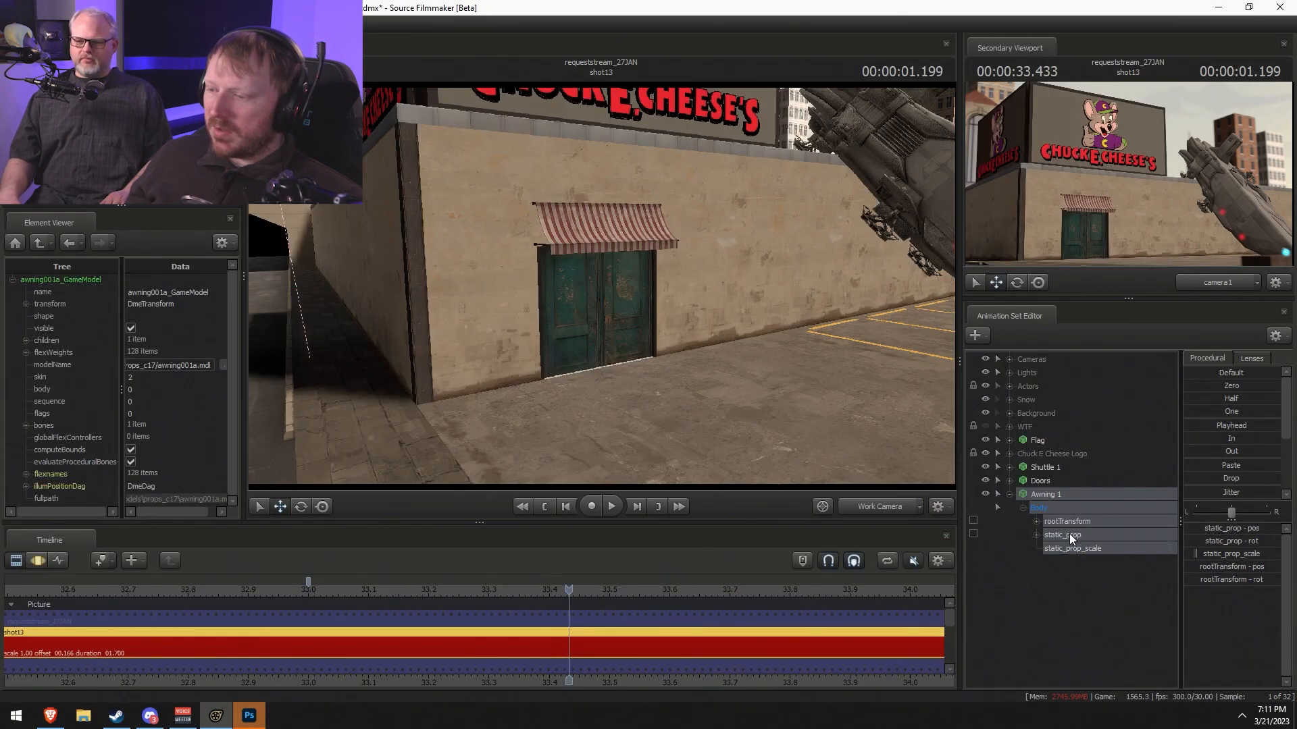
{"action": "right_click", "coordinate": [1062, 497]}
{"action": "key", "text": "Escape"}
- Enlarge Awning 1 with static_prop_scale so it extends well past both sides of the doors
{"action": "left_click", "coordinate": [1069, 537]}
{"action": "left_click", "coordinate": [1095, 551]}
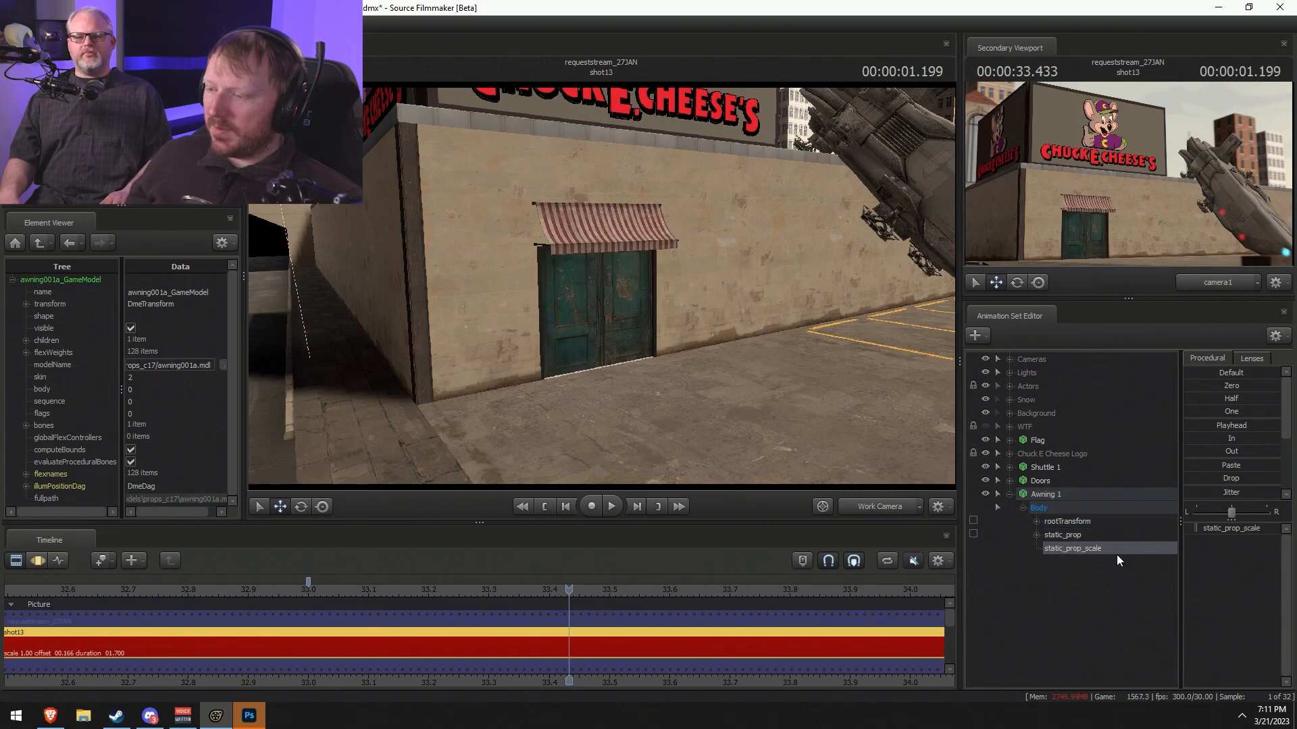
{"action": "key", "text": "F3"}
{"action": "left_click_drag", "start_coordinate": [1206, 531], "coordinate": [1211, 530]}
- Push the enlarged Awning 1 back along its depth axis to fit against the front wall
{"action": "left_click", "coordinate": [1088, 492]}
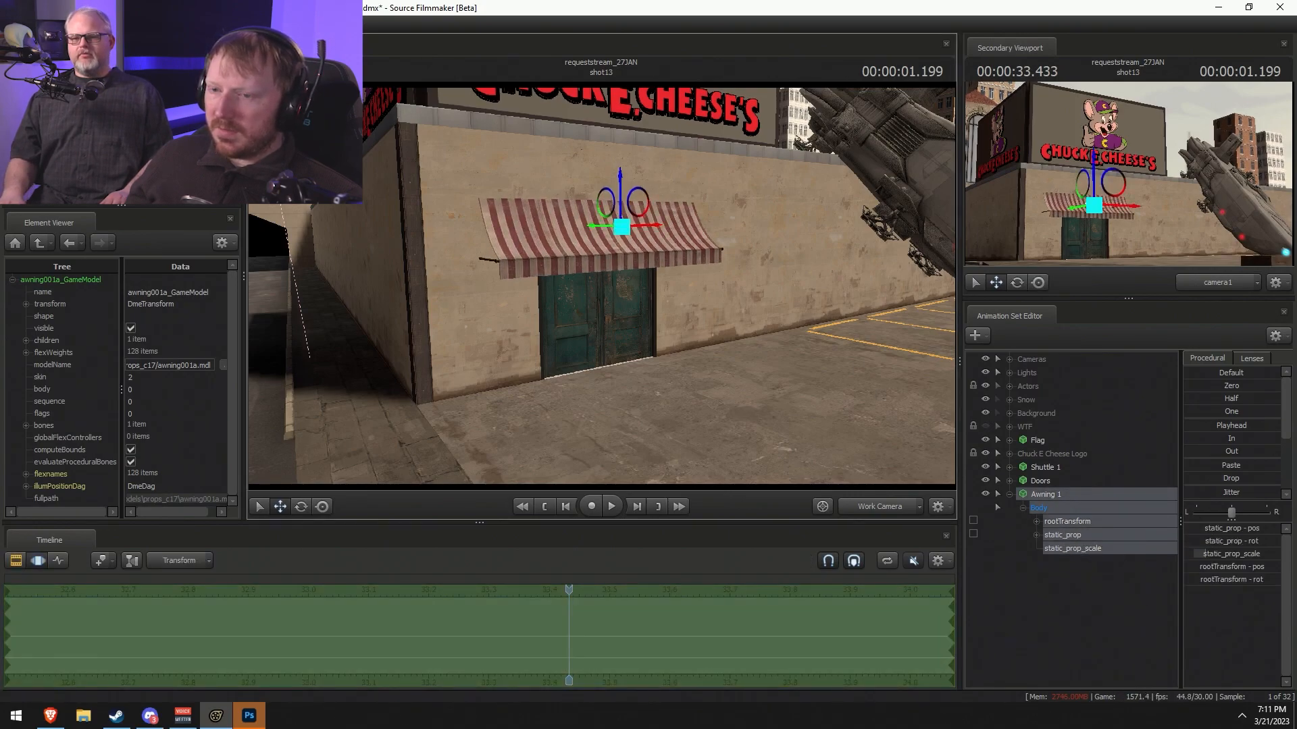
{"action": "left_click_drag", "start_coordinate": [613, 202], "coordinate": [616, 276], "text": "alt"}
{"action": "left_click_drag", "start_coordinate": [592, 233], "coordinate": [603, 234]}
{"action": "key", "text": "F2"}
{"action": "left_click_drag", "start_coordinate": [608, 355], "coordinate": [605, 293], "text": "alt"}
{"action": "key", "text": "F3"}
{"action": "key", "text": "F2"}
- Paste the copied awning and slide the new one along the front wall to the right of the doors
{"action": "right_click", "coordinate": [1056, 626]}
{"action": "left_click", "coordinate": [1091, 565]}
{"action": "left_click_drag", "start_coordinate": [601, 310], "coordinate": [671, 258], "text": "alt"}
{"action": "key", "text": "F3"}
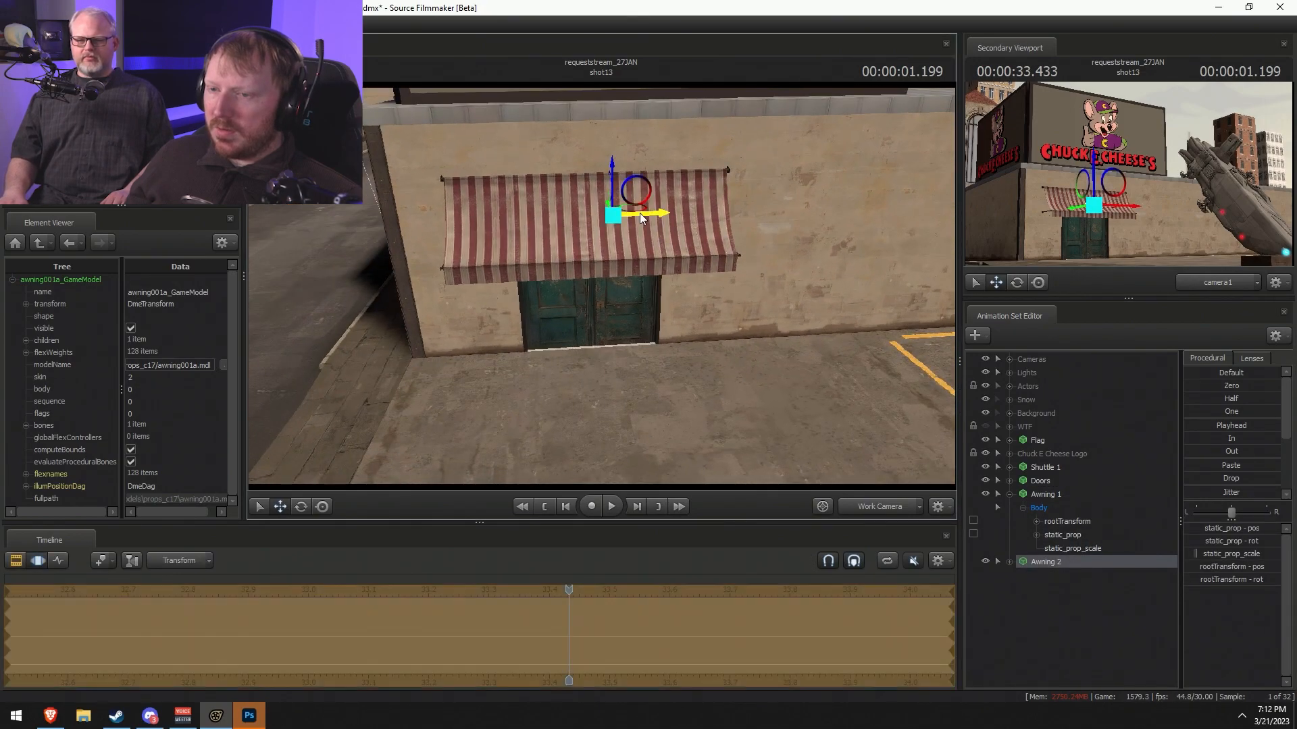
{"action": "left_click_drag", "start_coordinate": [636, 215], "coordinate": [926, 260]}
{"action": "mouse_move", "coordinate": [601, 286]}
{"action": "left_mouse_down"}
{"action": "mouse_move", "coordinate": [610, 256]}
{"action": "mouse_move", "coordinate": [617, 289]}
{"action": "left_mouse_up"}
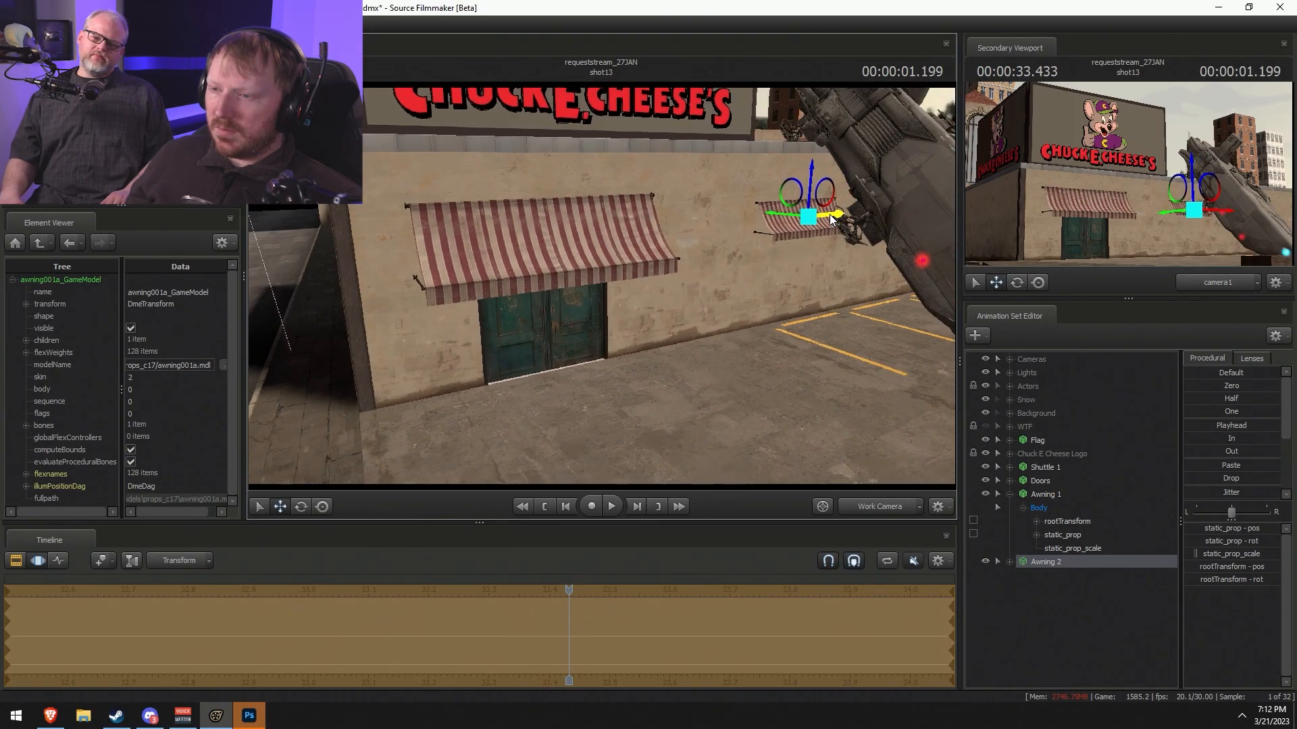
- Paste another copy of the awning and select it for placement near the building's corner
{"action": "right_click", "coordinate": [1082, 602]}
{"action": "left_click", "coordinate": [1124, 669]}
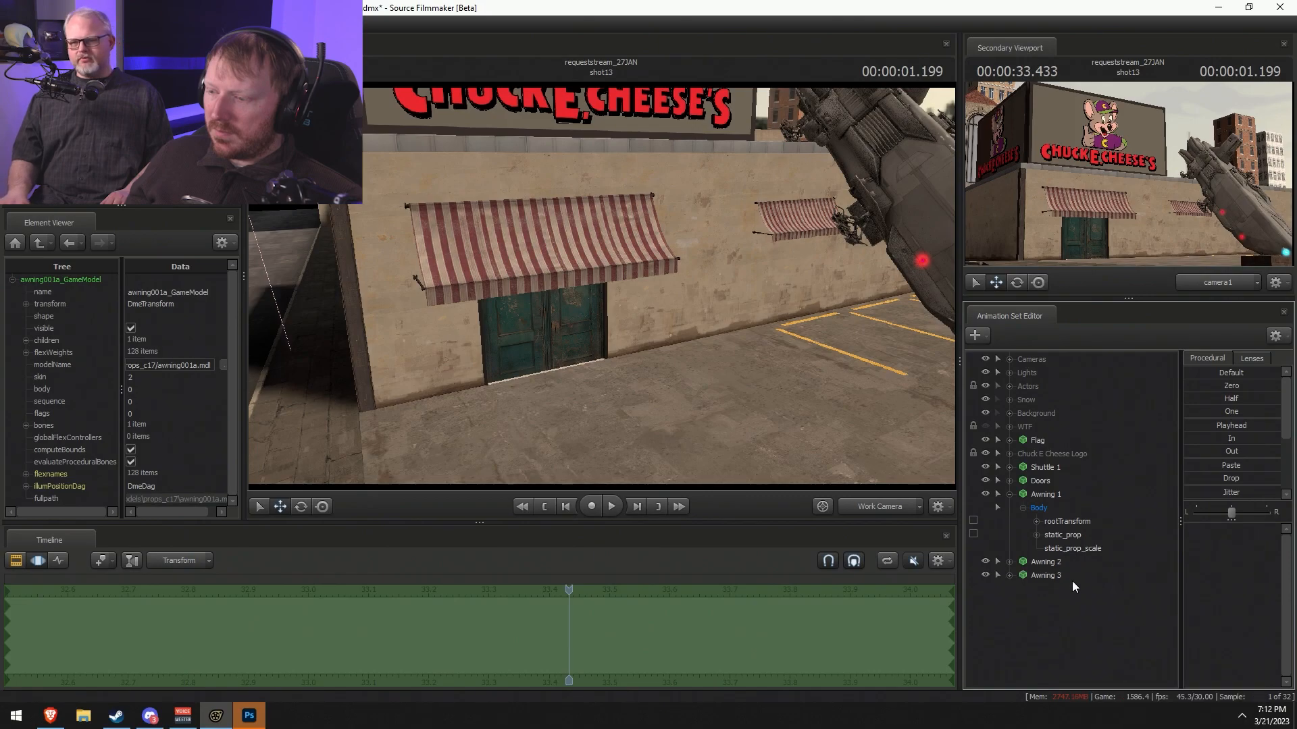
{"action": "left_click", "coordinate": [1053, 575]}
{"action": "left_click_drag", "start_coordinate": [810, 352], "coordinate": [947, 414], "text": "alt"}
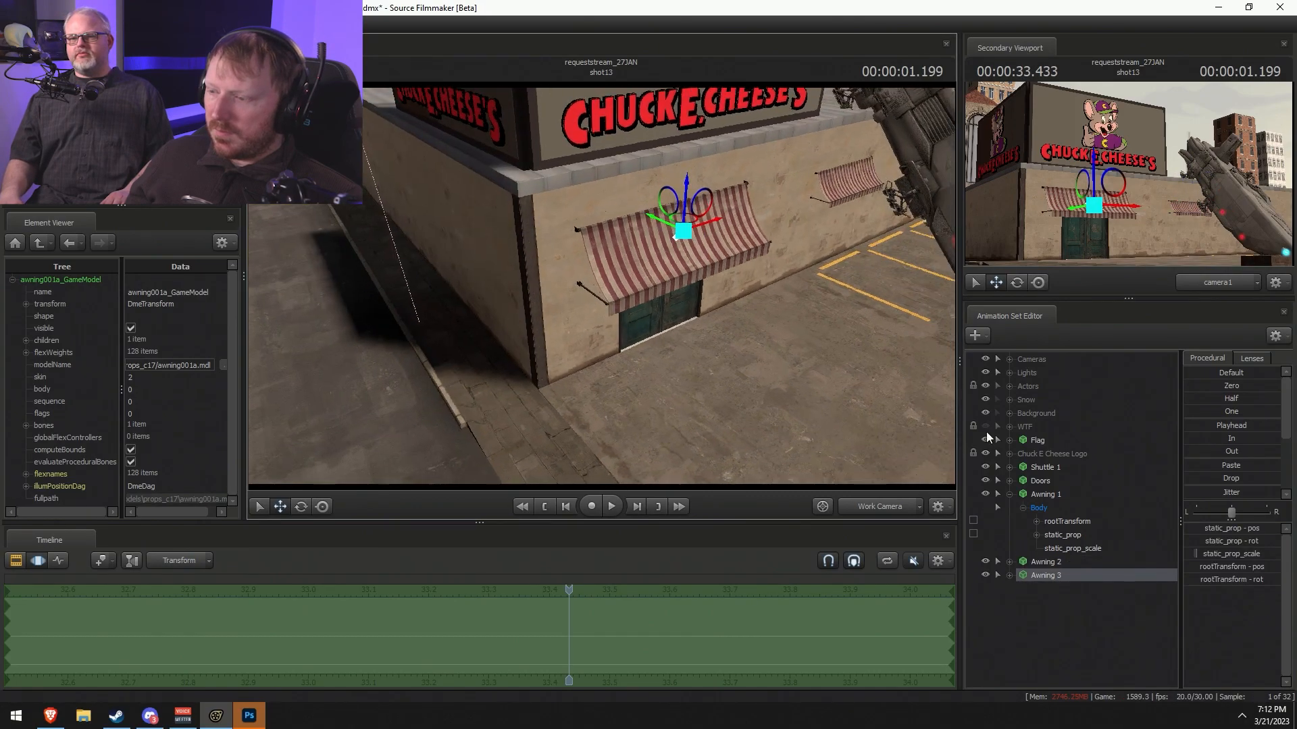
- Change the third rootTransform rotation value of Awning 3, trying 0 first, so it faces outward from the side wall
{"action": "left_click", "coordinate": [1259, 579]}
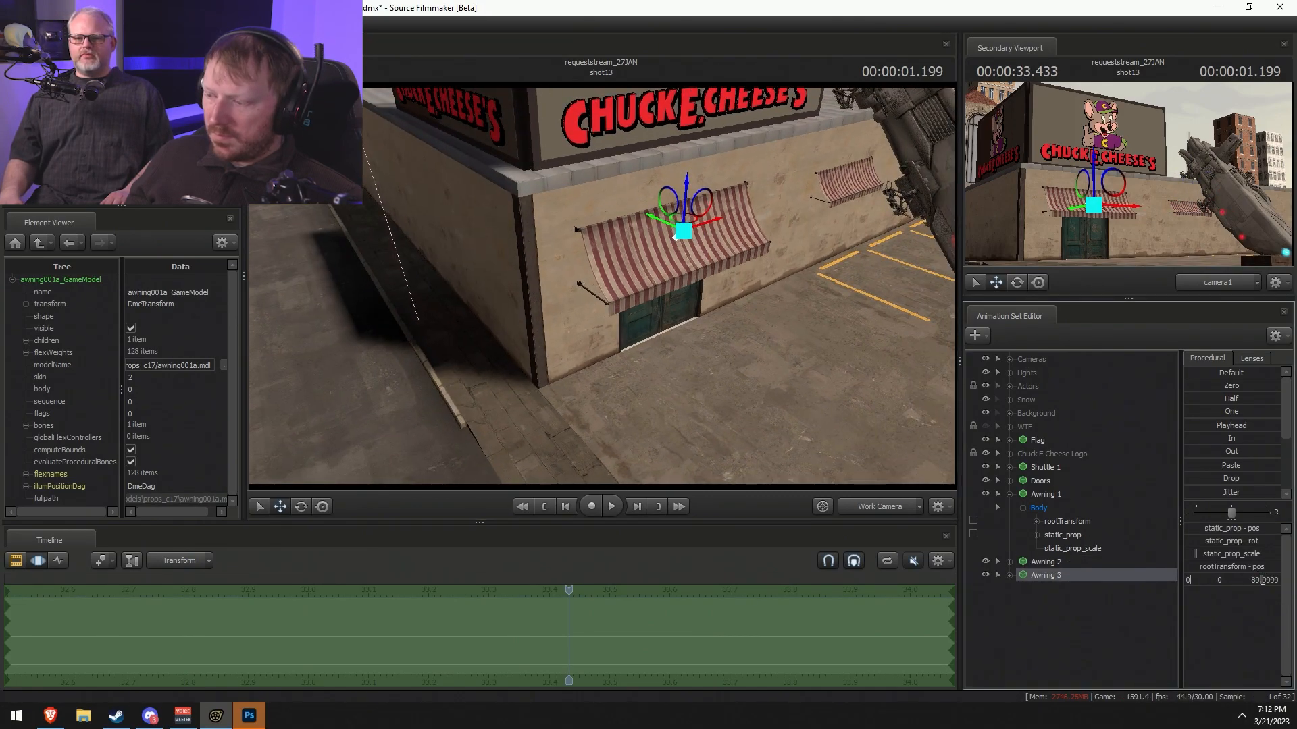
{"action": "type", "text": "0"}
{"action": "key", "text": "Return"}
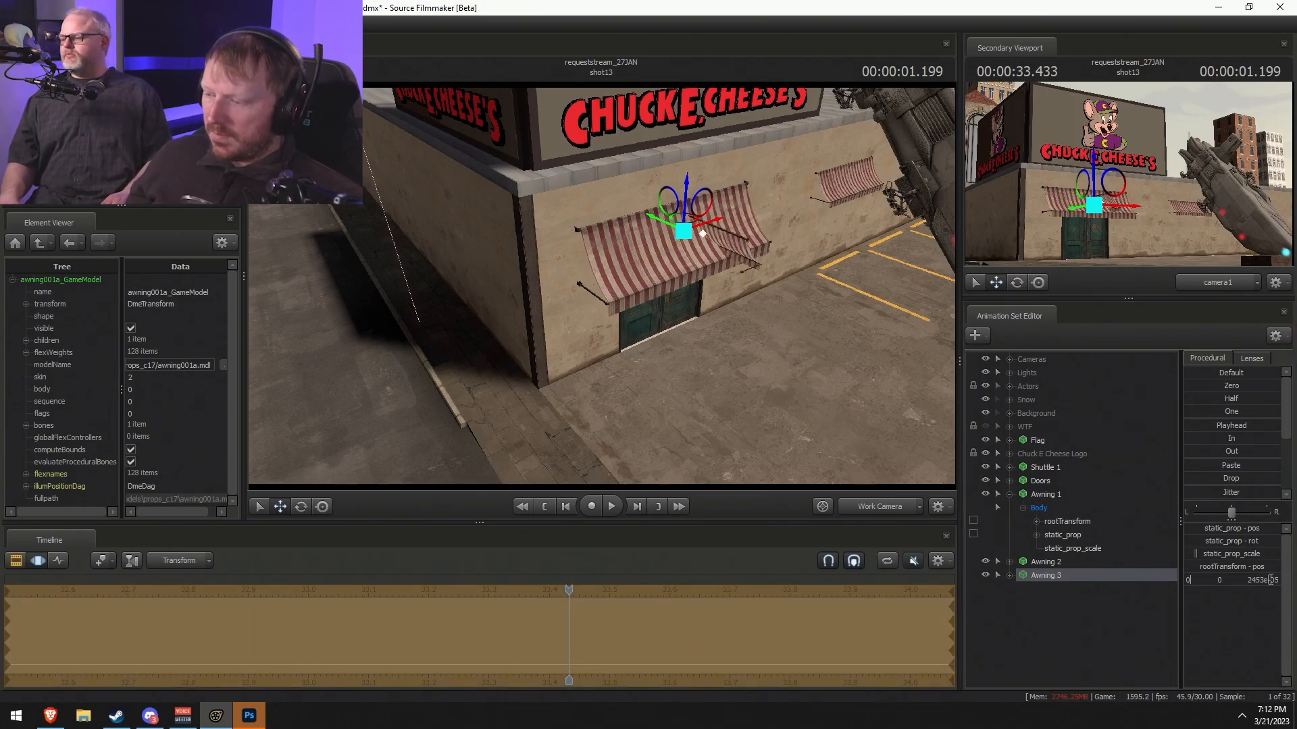
{"action": "key", "text": "Return"}
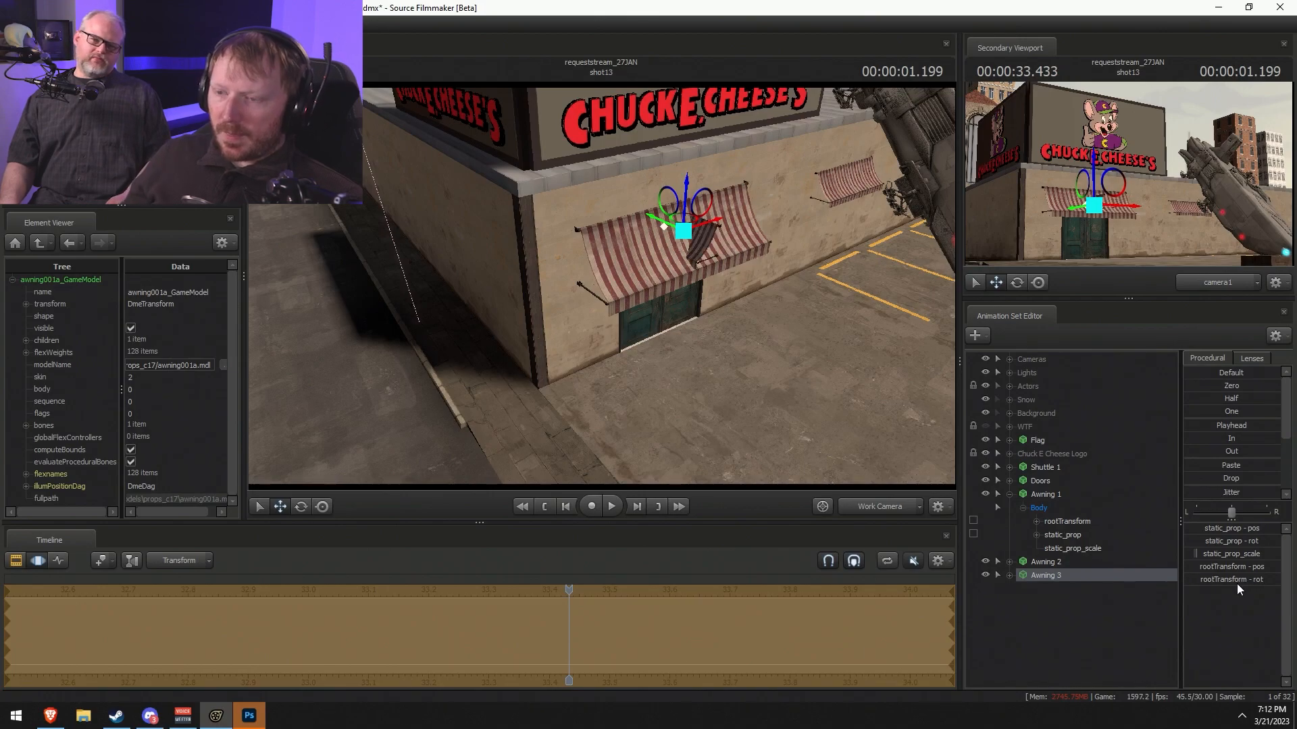
- Move Awning 3 around the corner onto the building's side wall
{"action": "left_click_drag", "start_coordinate": [698, 227], "coordinate": [449, 205]}
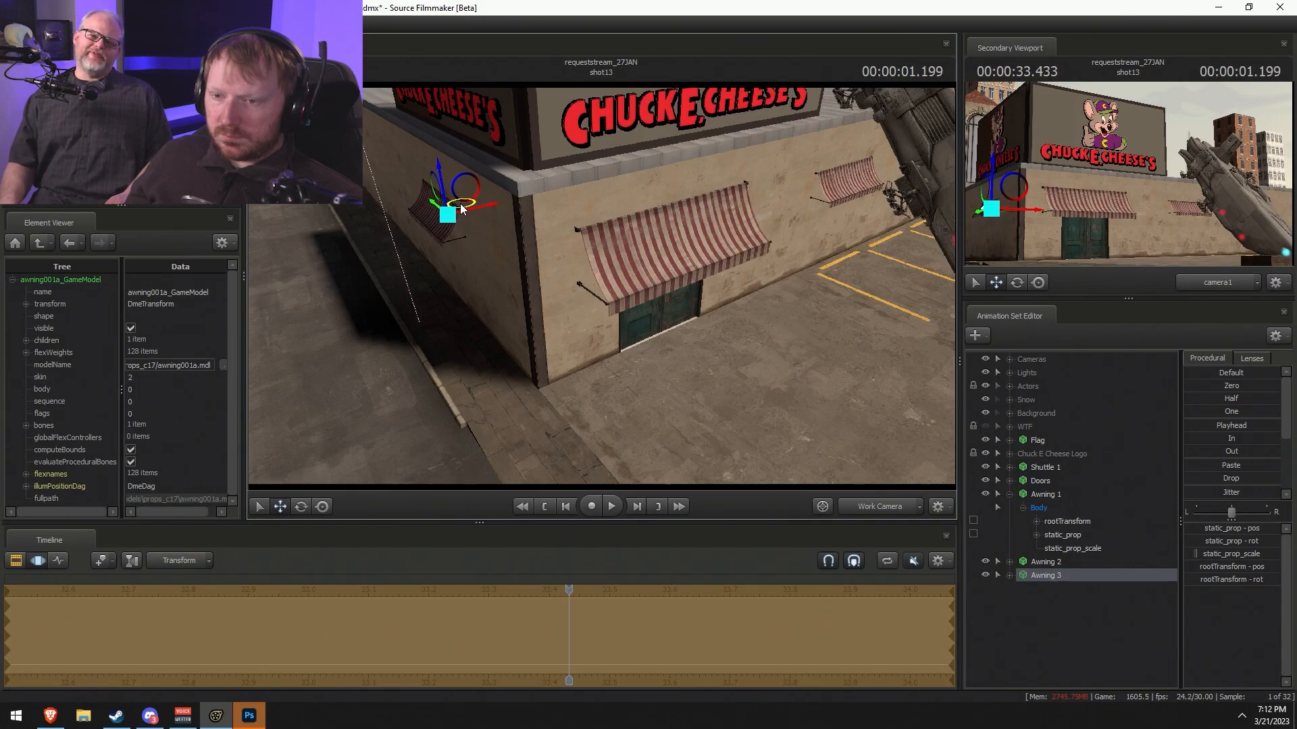
{"action": "key", "text": "F2"}
{"action": "key", "text": "F3"}
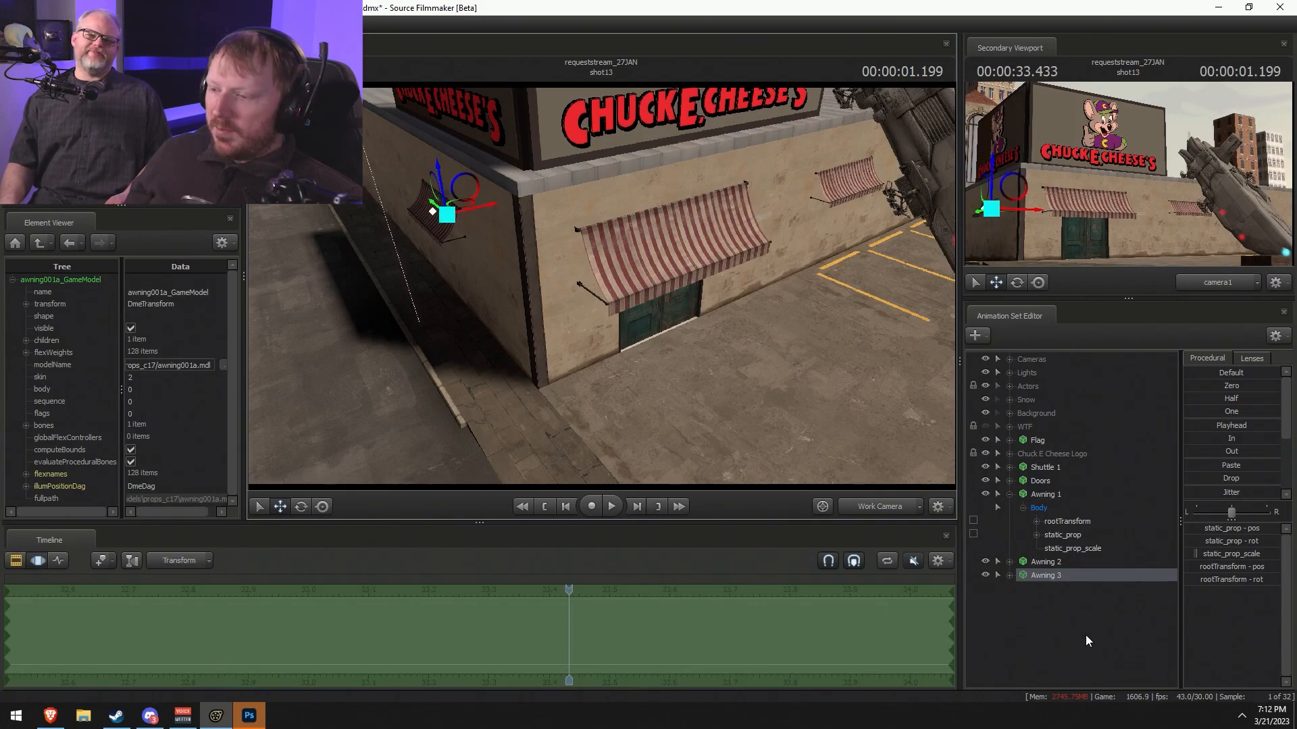
- Collapse Awning 1's controls in the animation set list
{"action": "left_click", "coordinate": [1008, 494]}
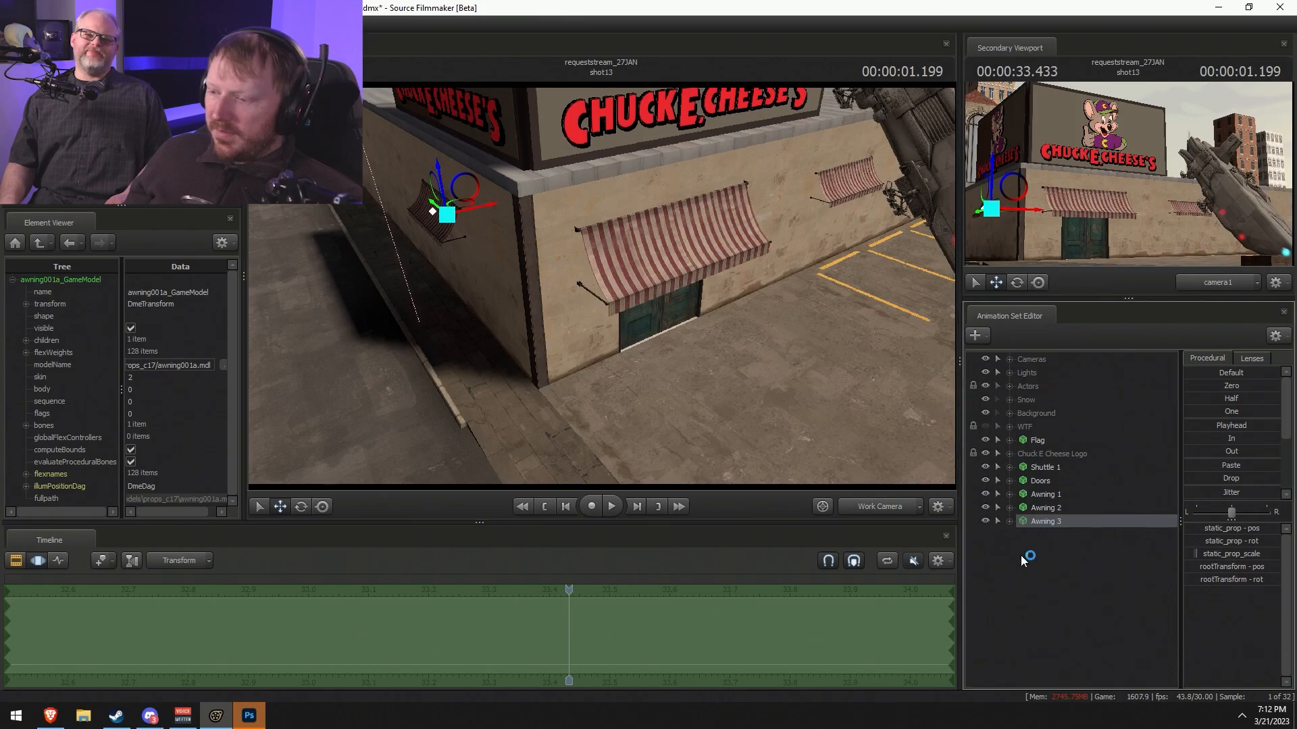
{"action": "right_click", "coordinate": [1089, 553]}
{"action": "left_click", "coordinate": [1131, 584]}
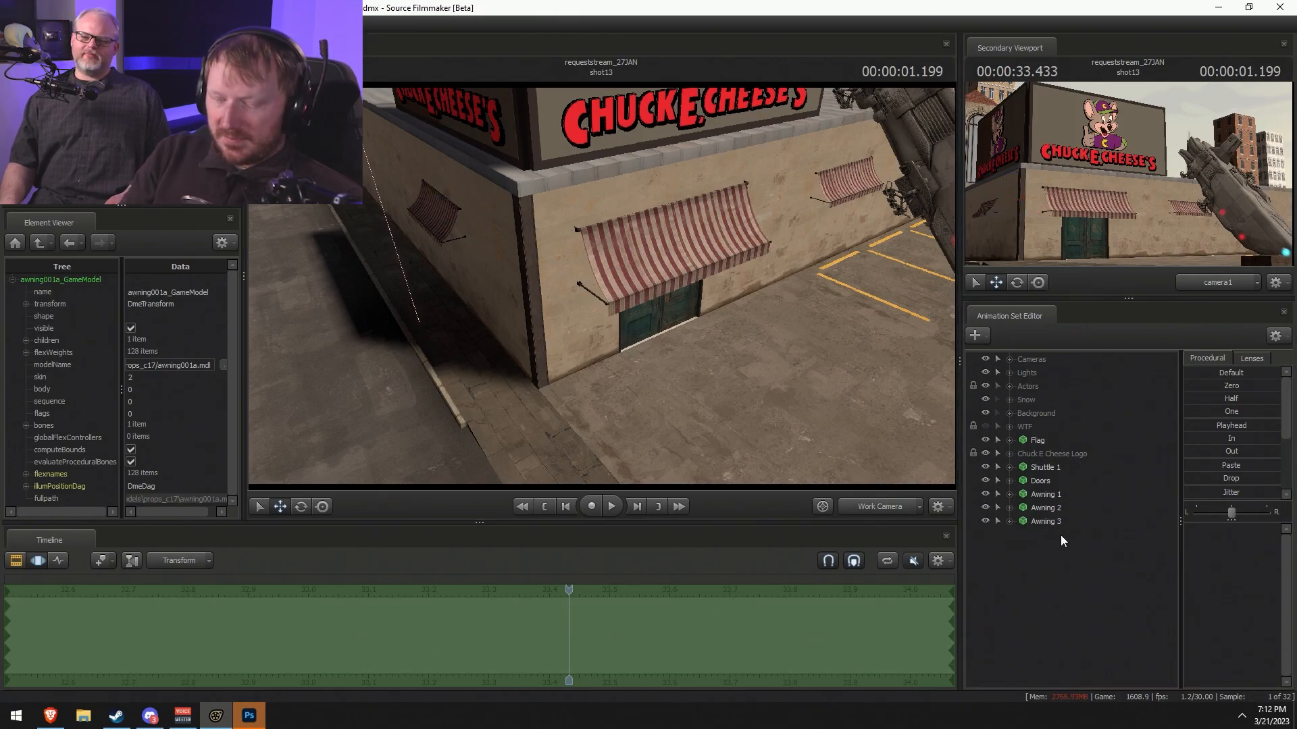
- Filter the model list by "window" and preview the matching models one after another to look for a window that suits the building
{"action": "type", "text": "window"}
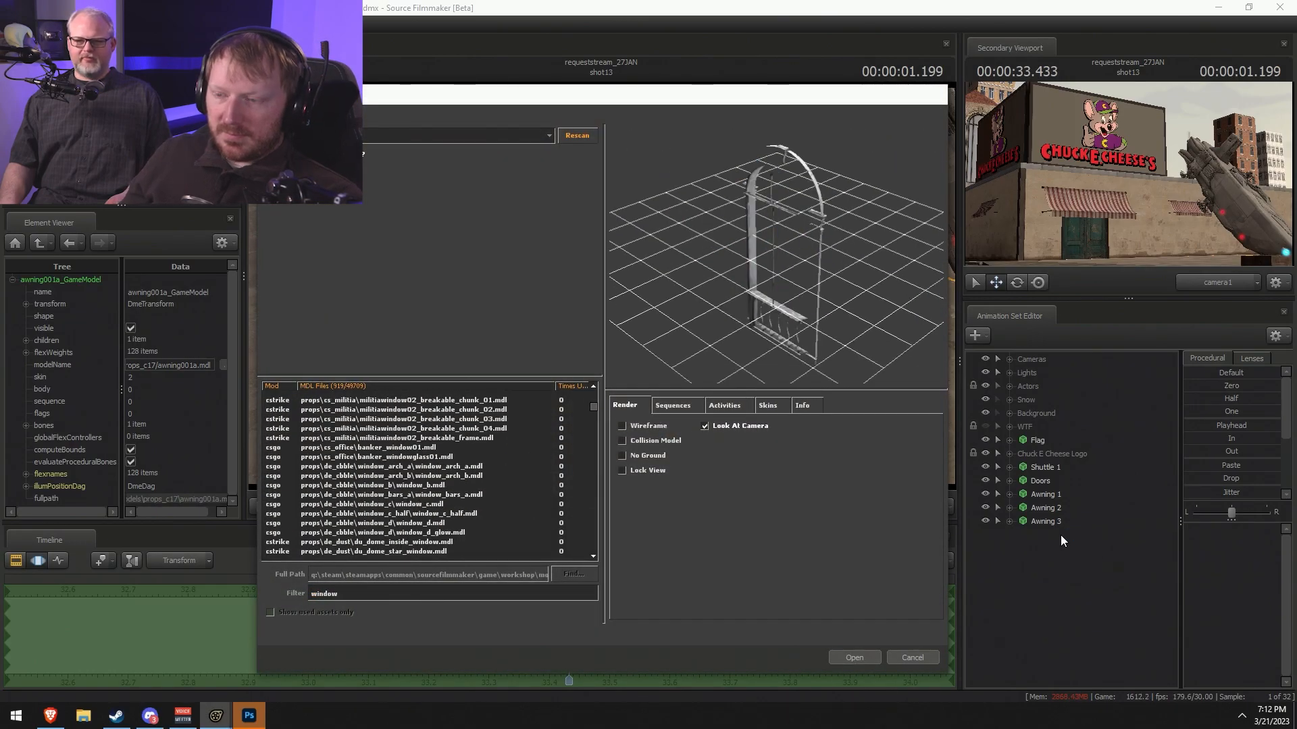
{"action": "key", "text": "Down"}
{"action": "key", "text": "Down"}
{"action": "key", "text": "Down"}
{"action": "key", "text": "Down"}
{"action": "key", "text": "Down"}
{"action": "key", "text": "Down"}
{"action": "key", "text": "Down"}
{"action": "key", "text": "Down"}
{"action": "key", "text": "Down"}
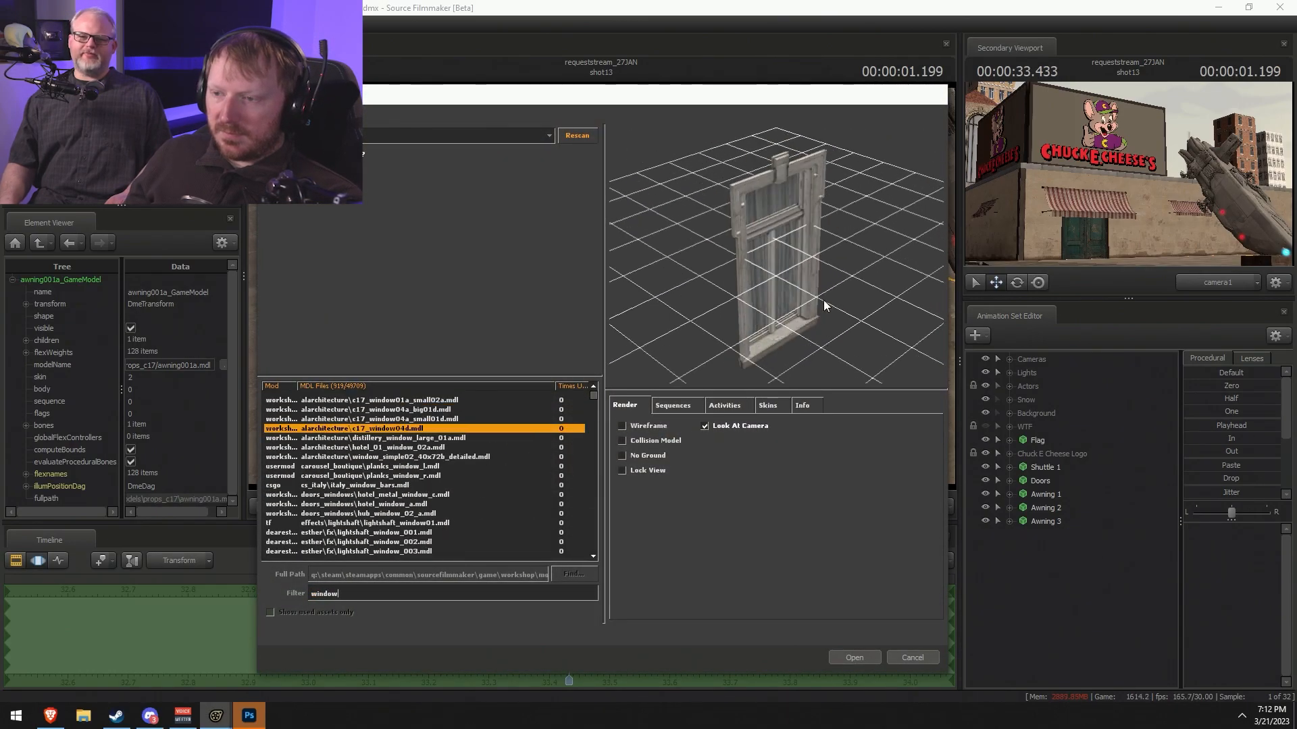
{"action": "key", "text": "Down"}
{"action": "key", "text": "Down"}
{"action": "key", "text": "Down"}
{"action": "key", "text": "Down"}
{"action": "key", "text": "Down"}
{"action": "left_click_drag", "start_coordinate": [798, 324], "coordinate": [787, 290]}
{"action": "key", "text": "Up"}
{"action": "key", "text": "Up"}
{"action": "key", "text": "Down"}
{"action": "key", "text": "Down"}
{"action": "key", "text": "Down"}
{"action": "key", "text": "Down"}
{"action": "key", "text": "Down"}
{"action": "key", "text": "Down"}
{"action": "key", "text": "Down"}
{"action": "key", "text": "Down"}
{"action": "key", "text": "Down"}
{"action": "key", "text": "Down"}
{"action": "key", "text": "Down"}
{"action": "key", "text": "Down"}
{"action": "key", "text": "Down"}
{"action": "key", "text": "Down"}
{"action": "key", "text": "Down"}
{"action": "key", "text": "Down"}
{"action": "key", "text": "Down"}
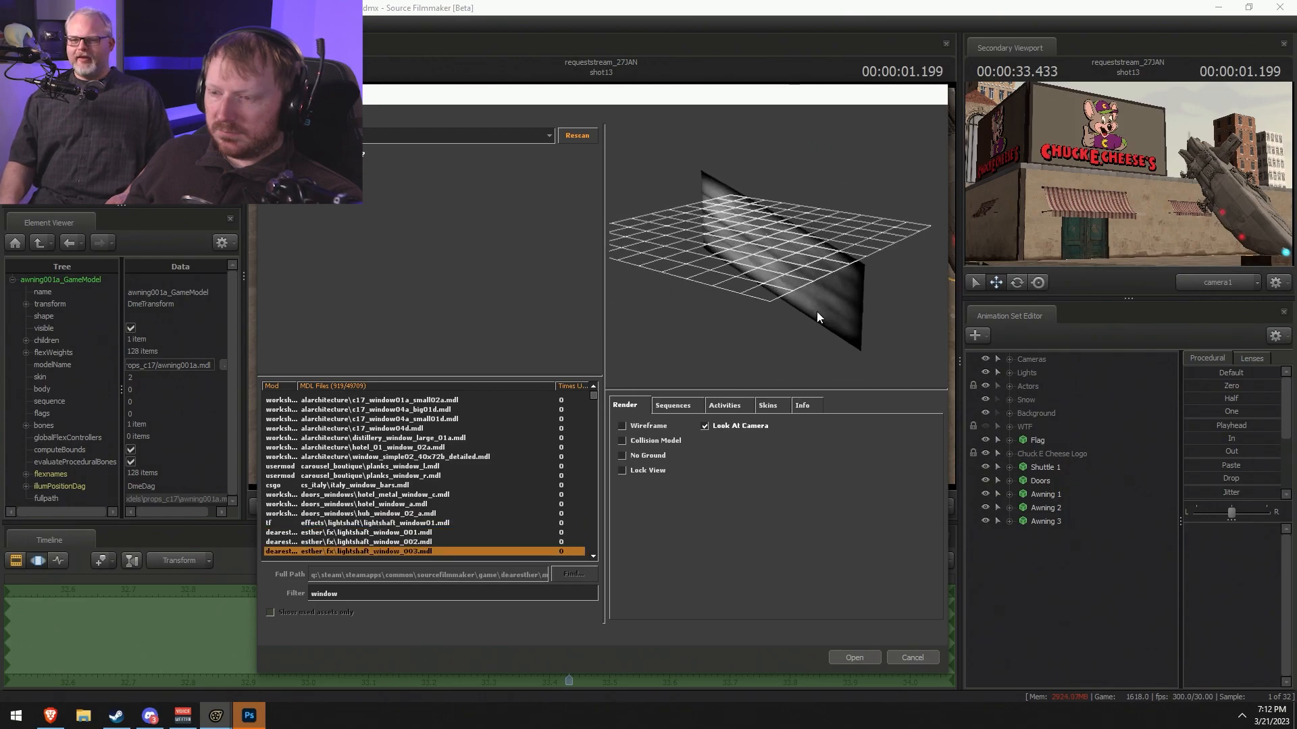
{"action": "key", "text": "Down"}
{"action": "key", "text": "Down"}
{"action": "key", "text": "Down"}
{"action": "key", "text": "Down"}
{"action": "key", "text": "Down"}
{"action": "key", "text": "Down"}
{"action": "key", "text": "Down"}
{"action": "key", "text": "Down"}
{"action": "key", "text": "Down"}
{"action": "key", "text": "Down"}
{"action": "key", "text": "Down"}
{"action": "key", "text": "Down"}
{"action": "key", "text": "Down"}
{"action": "key", "text": "Down"}
{"action": "key", "text": "Down"}
{"action": "key", "text": "Down"}
{"action": "key", "text": "Down"}
{"action": "key", "text": "Down"}
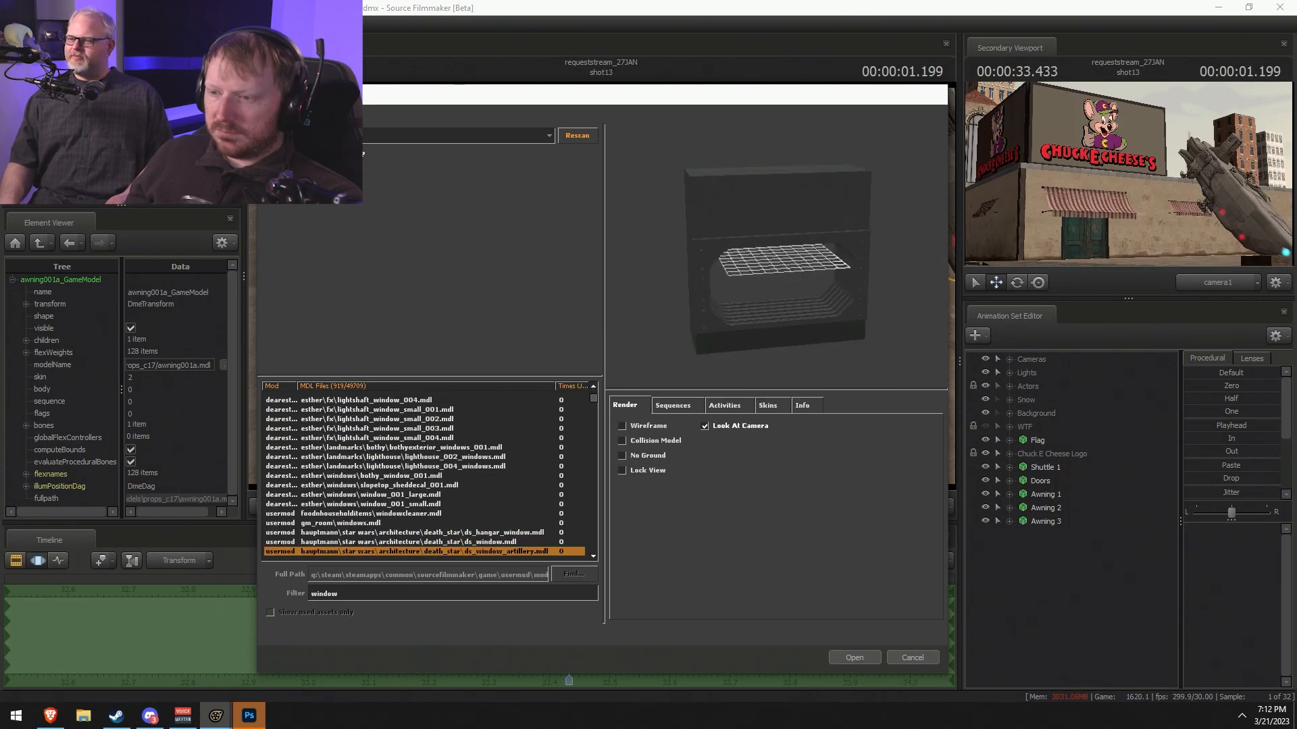
{"action": "key", "text": "Down"}
{"action": "key", "text": "Down"}
{"action": "key", "text": "Down"}
{"action": "key", "text": "Down"}
{"action": "key", "text": "Down"}
{"action": "key", "text": "Down"}
{"action": "key", "text": "Down"}
{"action": "key", "text": "Down"}
{"action": "key", "text": "Down"}
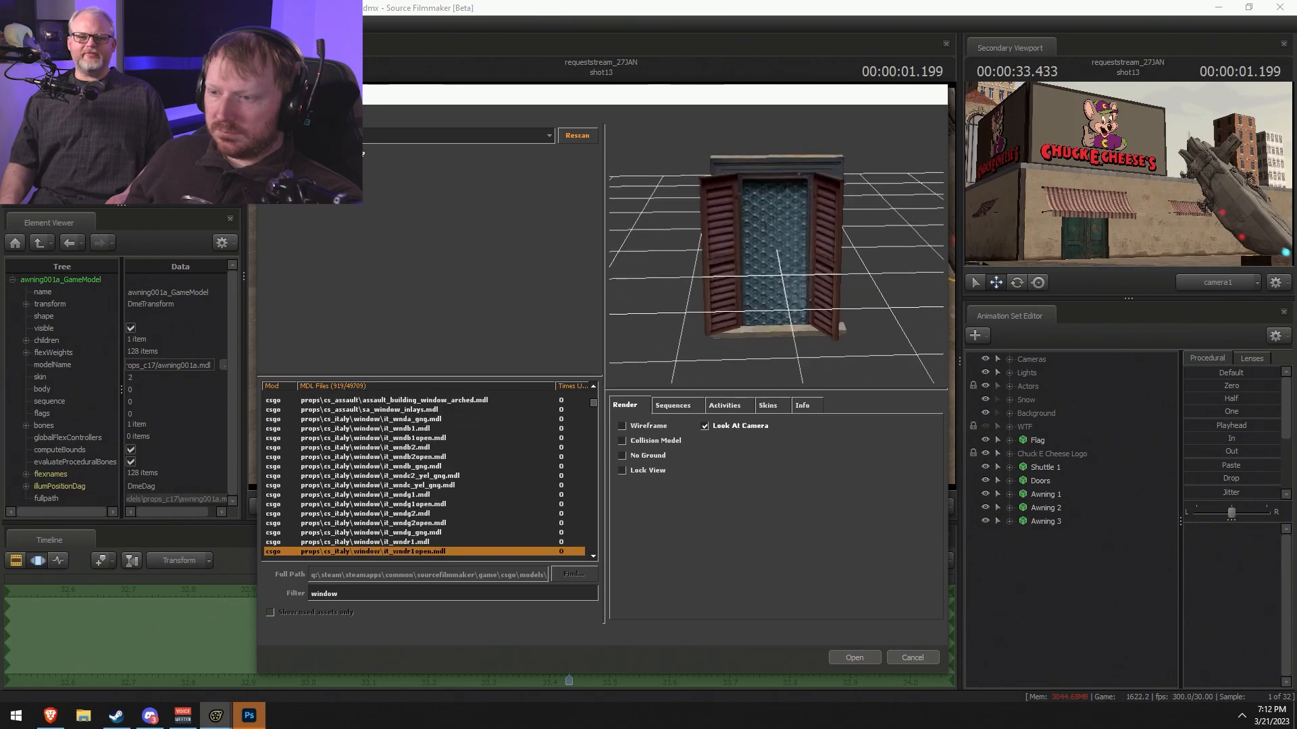
{"action": "key", "text": "Down"}
{"action": "key", "text": "Down"}
{"action": "key", "text": "Down"}
{"action": "key", "text": "Down"}
{"action": "key", "text": "Down"}
{"action": "key", "text": "Down"}
{"action": "key", "text": "Down"}
{"action": "key", "text": "Down"}
{"action": "key", "text": "Down"}
{"action": "key", "text": "Down"}
{"action": "key", "text": "Down"}
{"action": "key", "text": "Down"}
{"action": "key", "text": "Down"}
{"action": "key", "text": "Down"}
{"action": "key", "text": "Down"}
{"action": "key", "text": "Down"}
{"action": "key", "text": "Down"}
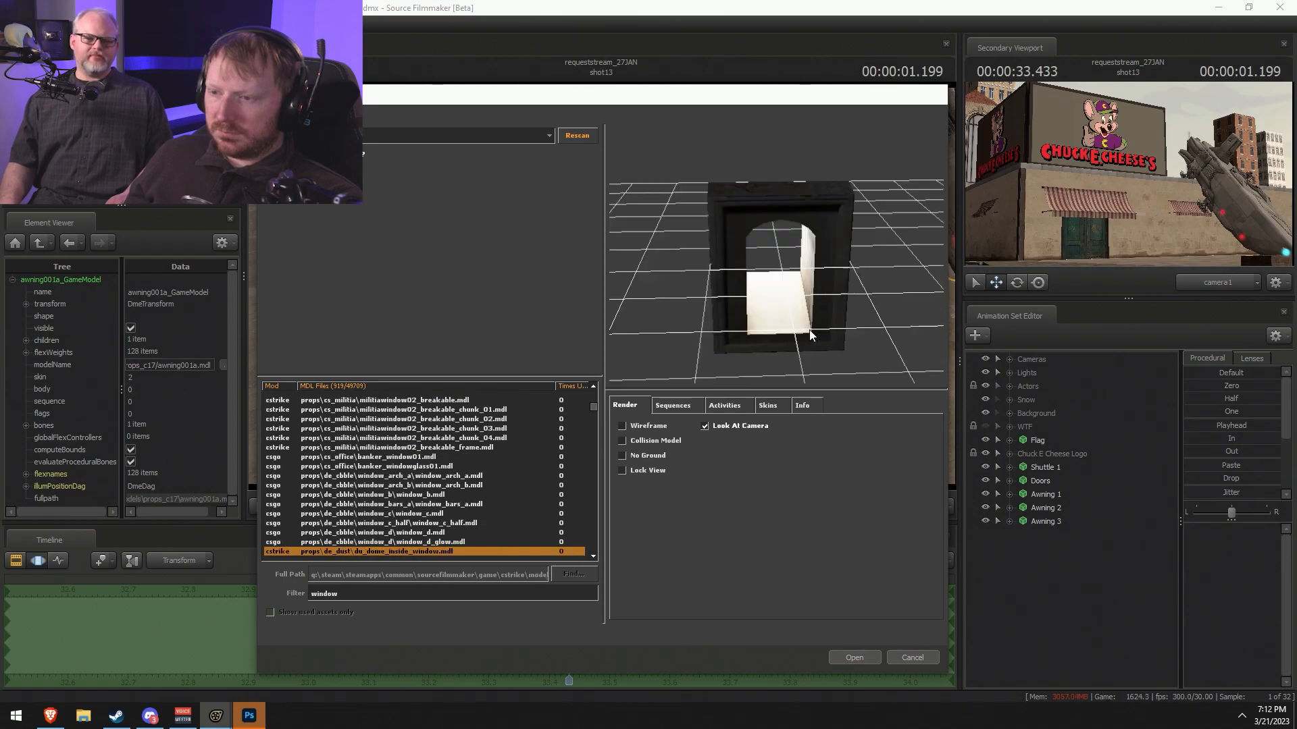
{"action": "key", "text": "Down"}
{"action": "key", "text": "Down"}
{"action": "key", "text": "Down"}
{"action": "key", "text": "Down"}
{"action": "key", "text": "Down"}
{"action": "key", "text": "Down"}
{"action": "key", "text": "Down"}
{"action": "key", "text": "Down"}
{"action": "key", "text": "Down"}
{"action": "key", "text": "Down"}
{"action": "key", "text": "Down"}
{"action": "key", "text": "Down"}
{"action": "key", "text": "Down"}
{"action": "key", "text": "Down"}
{"action": "key", "text": "Down"}
{"action": "key", "text": "Down"}
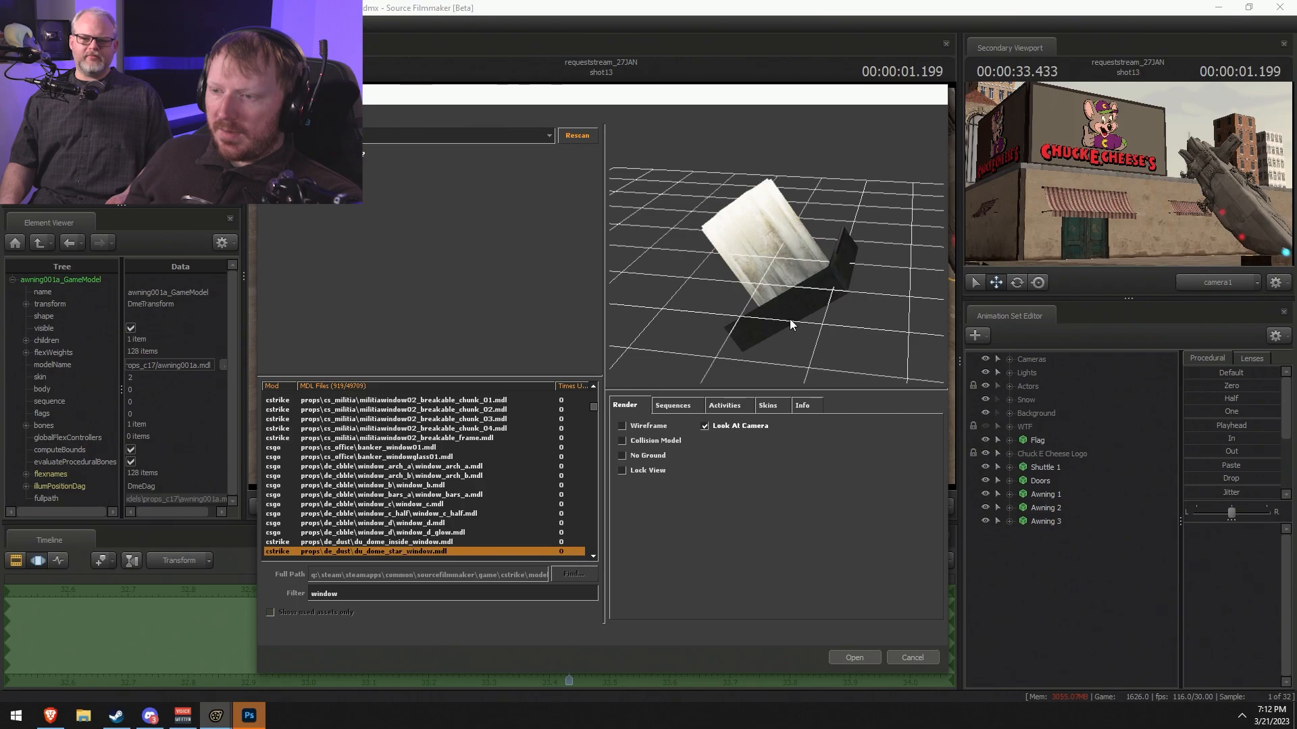
{"action": "key", "text": "Down"}
{"action": "key", "text": "Down"}
{"action": "key", "text": "Down"}
{"action": "key", "text": "Down"}
{"action": "key", "text": "Down"}
{"action": "key", "text": "Down"}
{"action": "key", "text": "Down"}
{"action": "key", "text": "Down"}
{"action": "key", "text": "Down"}
{"action": "key", "text": "Down"}
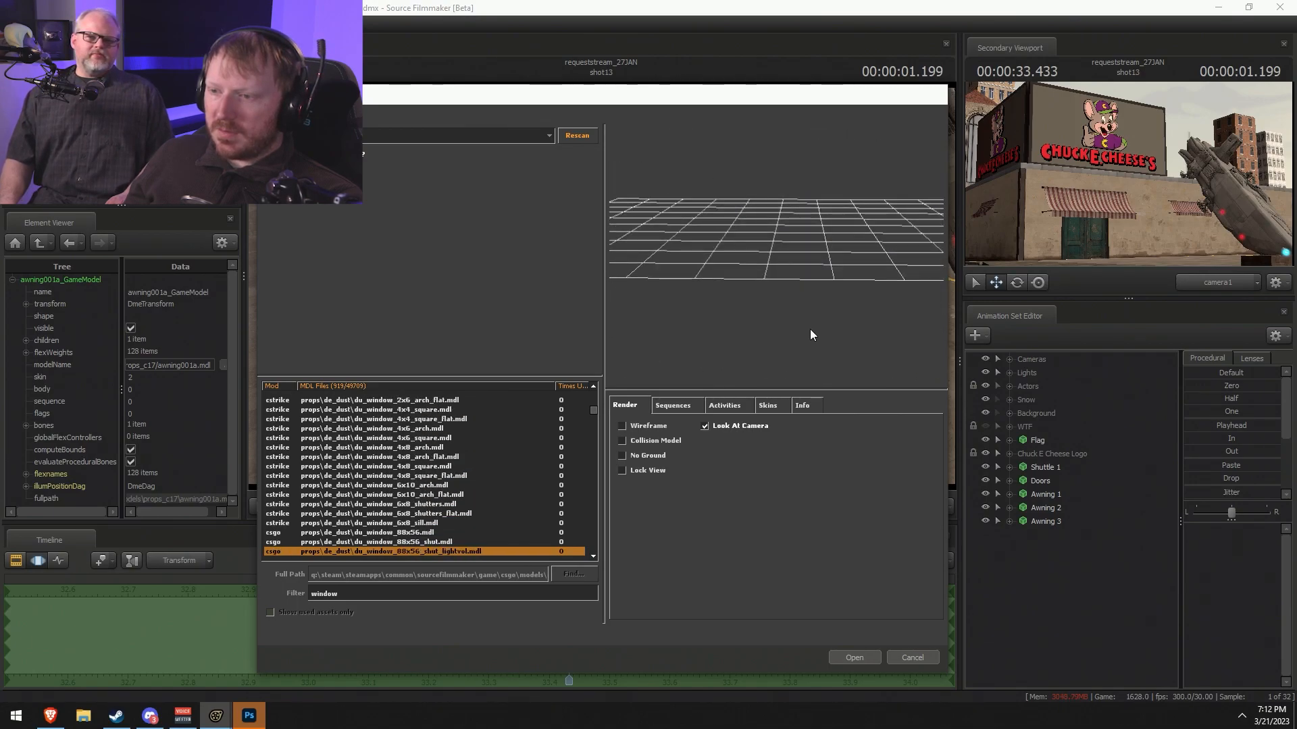
{"action": "key", "text": "Down"}
{"action": "key", "text": "Down"}
{"action": "key", "text": "Down"}
{"action": "key", "text": "Down"}
{"action": "key", "text": "Down"}
{"action": "key", "text": "Down"}
{"action": "key", "text": "Down"}
{"action": "key", "text": "Down"}
{"action": "key", "text": "Down"}
{"action": "key", "text": "Down"}
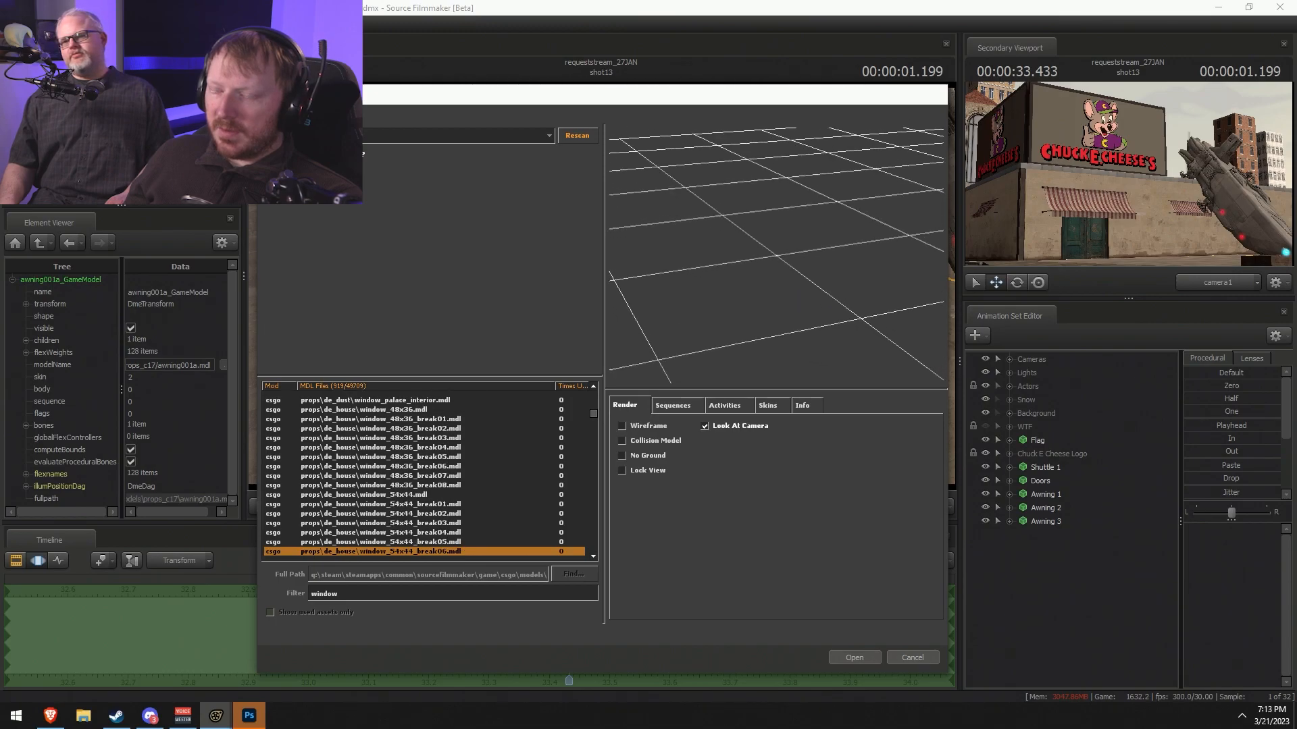
{"action": "key", "text": "Down"}
{"action": "key", "text": "Down"}
{"action": "key", "text": "Down"}
{"action": "key", "text": "Down"}
{"action": "key", "text": "Down"}
{"action": "key", "text": "Down"}
{"action": "key", "text": "Down"}
{"action": "key", "text": "Down"}
{"action": "key", "text": "Down"}
{"action": "key", "text": "Down"}
{"action": "key", "text": "Down"}
{"action": "key", "text": "Down"}
{"action": "key", "text": "Down"}
{"action": "key", "text": "Down"}
{"action": "key", "text": "Down"}
{"action": "key", "text": "Down"}
{"action": "key", "text": "Down"}
{"action": "key", "text": "Down"}
{"action": "key", "text": "Down"}
{"action": "key", "text": "Down"}
{"action": "key", "text": "Down"}
{"action": "key", "text": "Down"}
{"action": "key", "text": "Down"}
{"action": "key", "text": "Down"}
{"action": "key", "text": "Down"}
{"action": "key", "text": "Down"}
{"action": "key", "text": "Down"}
{"action": "key", "text": "Down"}
{"action": "key", "text": "Down"}
{"action": "key", "text": "Down"}
{"action": "key", "text": "Down"}
{"action": "key", "text": "Down"}
{"action": "key", "text": "Down"}
{"action": "key", "text": "Down"}
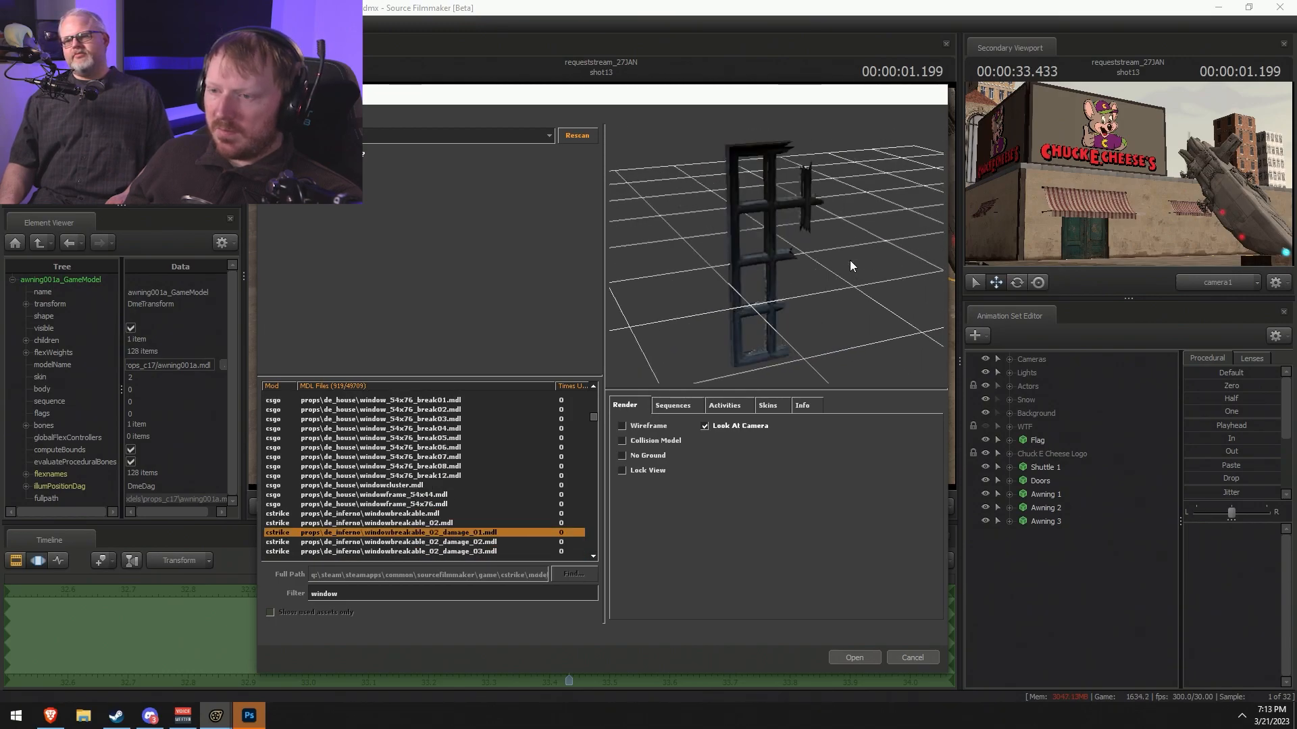
{"action": "key", "text": "Down"}
{"action": "key", "text": "Down"}
{"action": "key", "text": "Down"}
{"action": "key", "text": "Down"}
{"action": "key", "text": "Down"}
{"action": "key", "text": "Down"}
{"action": "key", "text": "Down"}
{"action": "key", "text": "Down"}
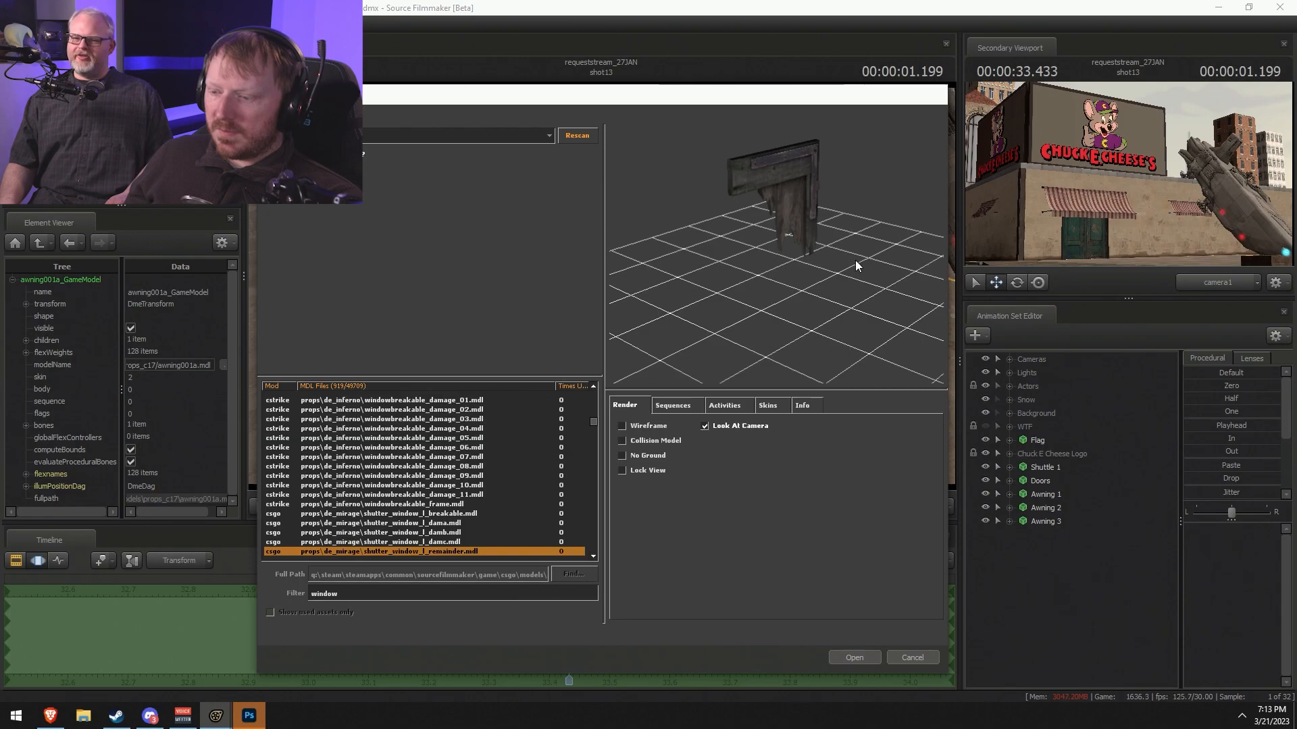
- Preview further window models one by one, from the de_mirage shutters through to the props_italian church windows, looking for one that suits the building
{"action": "key", "text": "Down"}
{"action": "key", "text": "Down"}
{"action": "key", "text": "Down"}
{"action": "key", "text": "Down"}
{"action": "key", "text": "Down"}
{"action": "key", "text": "Down"}
{"action": "key", "text": "Down"}
{"action": "key", "text": "Down"}
{"action": "key", "text": "Down"}
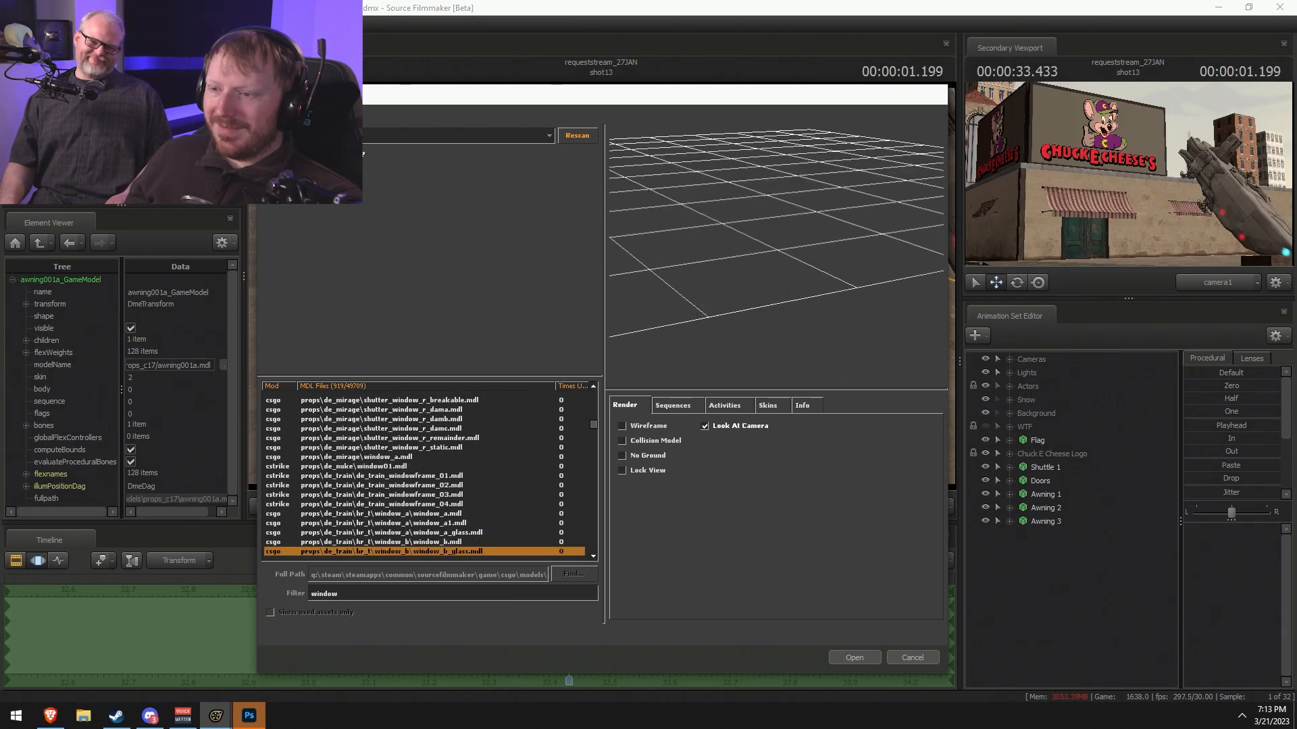
{"action": "key", "text": "Down"}
{"action": "key", "text": "Down"}
{"action": "key", "text": "Down"}
{"action": "key", "text": "Down"}
{"action": "key", "text": "Down"}
{"action": "key", "text": "Down"}
{"action": "key", "text": "Down"}
{"action": "key", "text": "Down"}
{"action": "key", "text": "Down"}
{"action": "key", "text": "Down"}
{"action": "key", "text": "Down"}
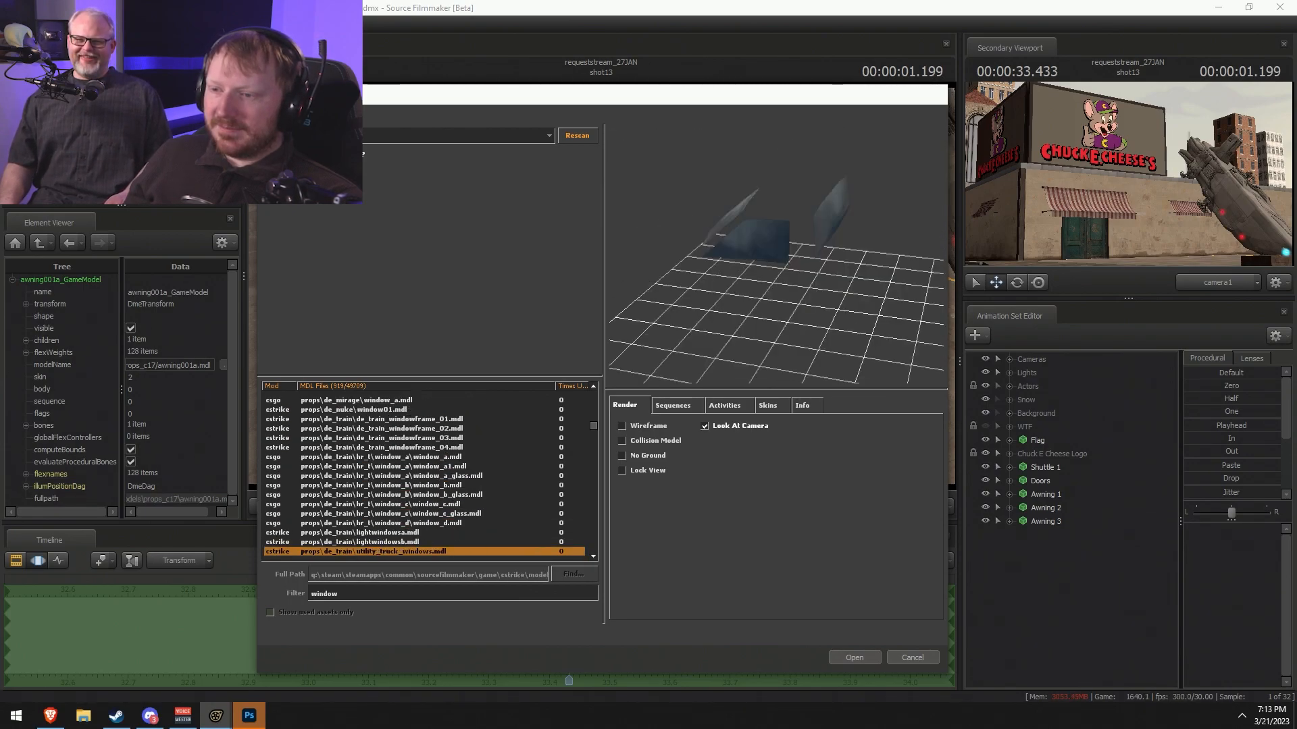
{"action": "key", "text": "Up"}
{"action": "key", "text": "Up"}
{"action": "key", "text": "Up"}
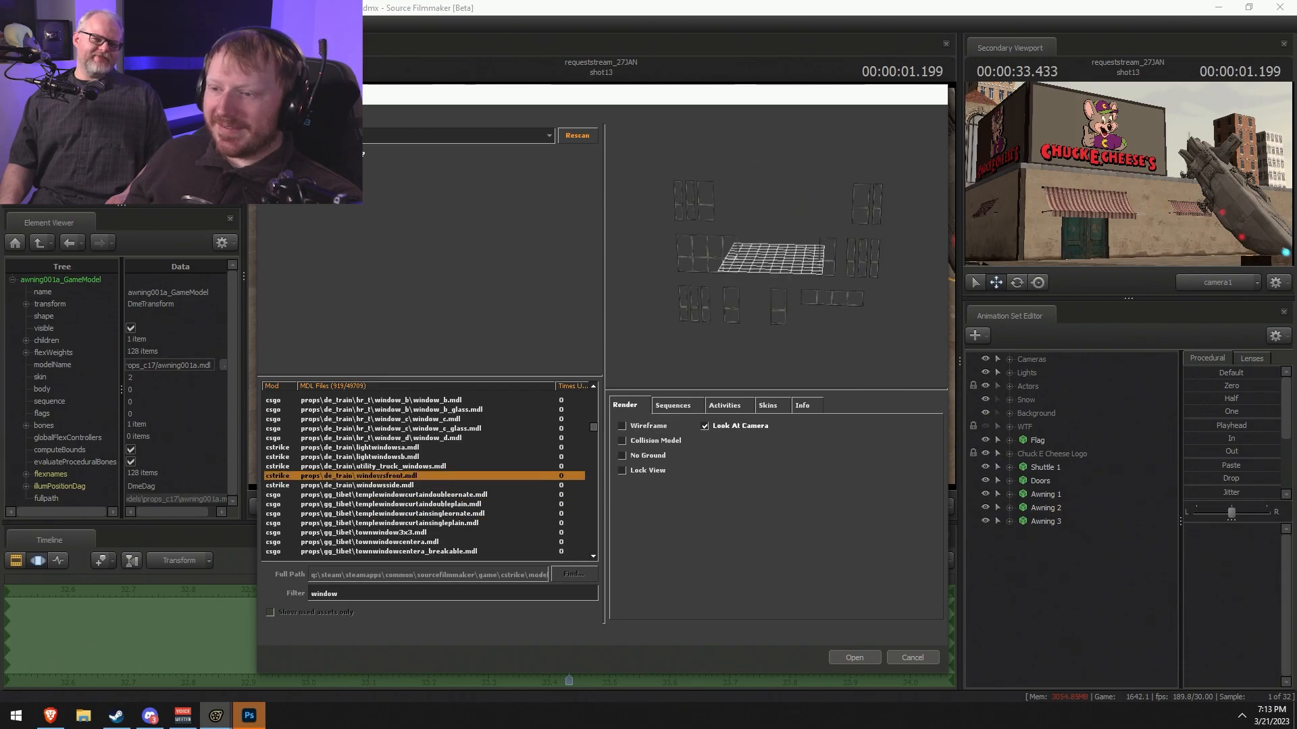
{"action": "key", "text": "Down"}
{"action": "key", "text": "Down"}
{"action": "key", "text": "Down"}
{"action": "key", "text": "Down"}
{"action": "key", "text": "Down"}
{"action": "key", "text": "Down"}
{"action": "key", "text": "Down"}
{"action": "key", "text": "Down"}
{"action": "key", "text": "Down"}
{"action": "key", "text": "Down"}
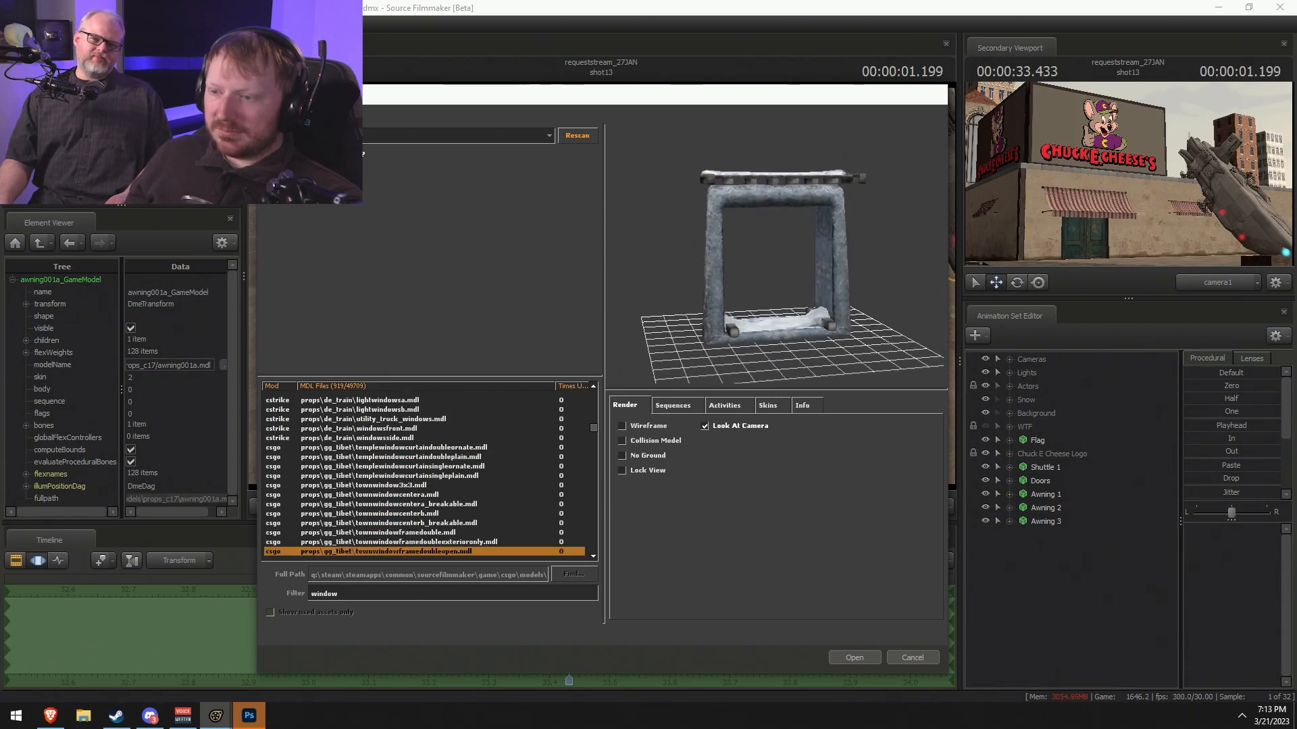
{"action": "key", "text": "Down"}
{"action": "key", "text": "Down"}
{"action": "key", "text": "Down"}
{"action": "key", "text": "Down"}
{"action": "key", "text": "Down"}
{"action": "key", "text": "Down"}
{"action": "key", "text": "Down"}
{"action": "key", "text": "Down"}
{"action": "key", "text": "Down"}
{"action": "key", "text": "Down"}
{"action": "key", "text": "Down"}
{"action": "key", "text": "Down"}
{"action": "key", "text": "Down"}
{"action": "key", "text": "Down"}
{"action": "key", "text": "Down"}
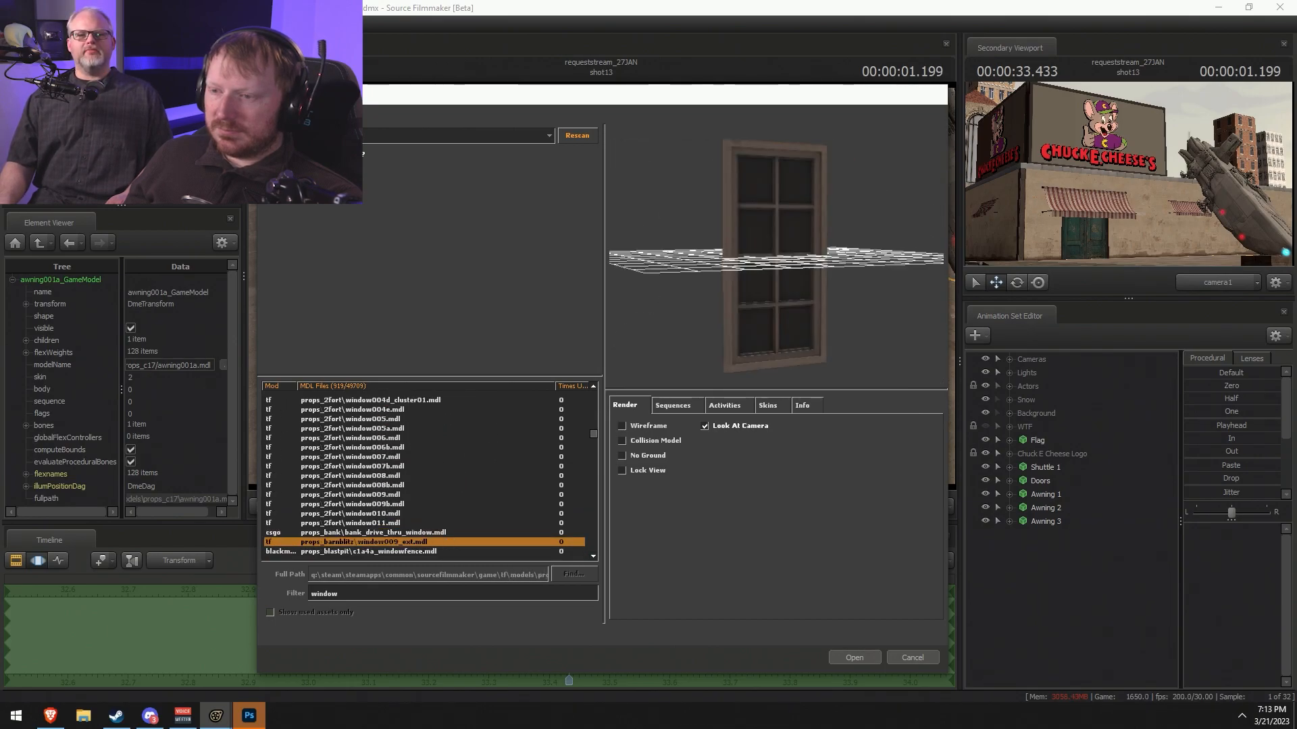
{"action": "key", "text": "Down"}
{"action": "key", "text": "Down"}
{"action": "key", "text": "Down"}
{"action": "key", "text": "Down"}
{"action": "key", "text": "Down"}
{"action": "key", "text": "Down"}
{"action": "key", "text": "Down"}
{"action": "key", "text": "Down"}
{"action": "key", "text": "Down"}
{"action": "key", "text": "Down"}
{"action": "key", "text": "Down"}
{"action": "key", "text": "Down"}
{"action": "key", "text": "Down"}
{"action": "key", "text": "Down"}
{"action": "key", "text": "Down"}
{"action": "key", "text": "Down"}
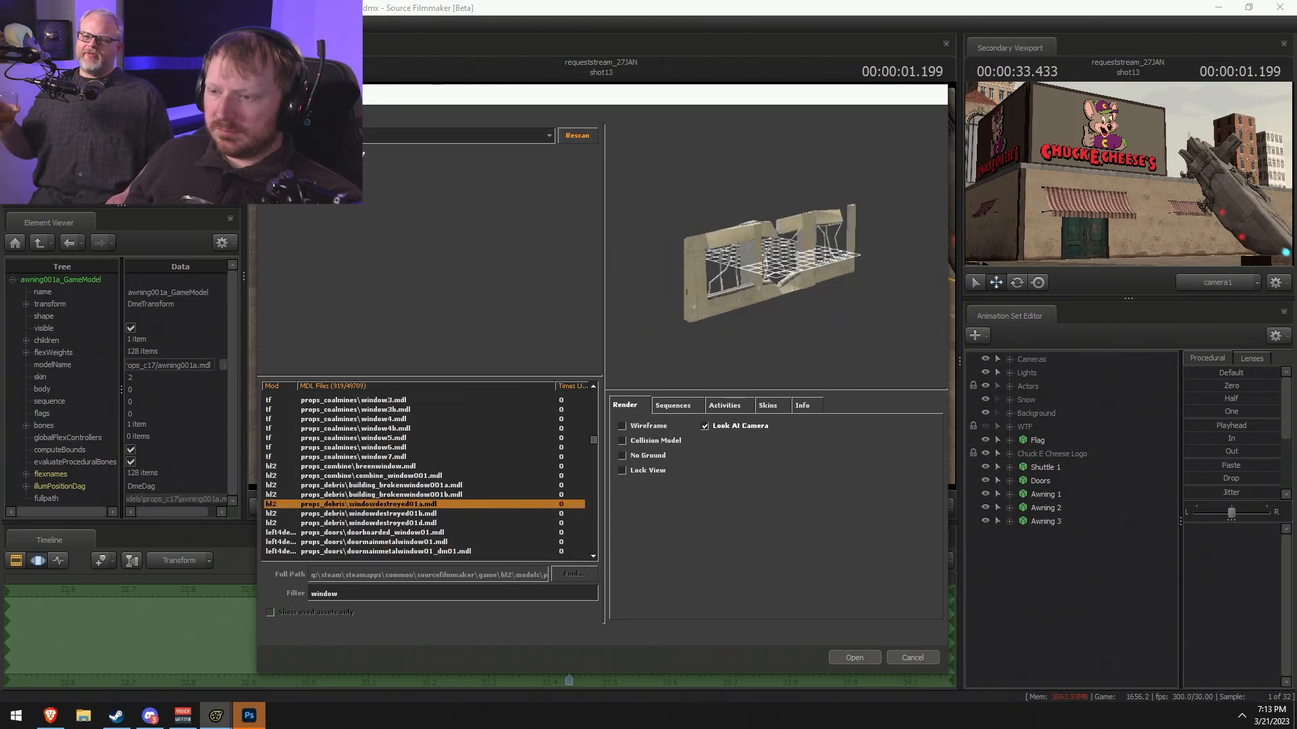
{"action": "key", "text": "Up"}
{"action": "key", "text": "Up"}
{"action": "key", "text": "Down"}
{"action": "key", "text": "Down"}
{"action": "key", "text": "Down"}
{"action": "key", "text": "Down"}
{"action": "key", "text": "Down"}
{"action": "key", "text": "Down"}
{"action": "key", "text": "Down"}
{"action": "key", "text": "Down"}
{"action": "key", "text": "Down"}
{"action": "key", "text": "Down"}
{"action": "key", "text": "Down"}
{"action": "key", "text": "Down"}
{"action": "key", "text": "Down"}
{"action": "key", "text": "Down"}
{"action": "key", "text": "Down"}
{"action": "key", "text": "Down"}
{"action": "key", "text": "Down"}
{"action": "key", "text": "Down"}
{"action": "key", "text": "Down"}
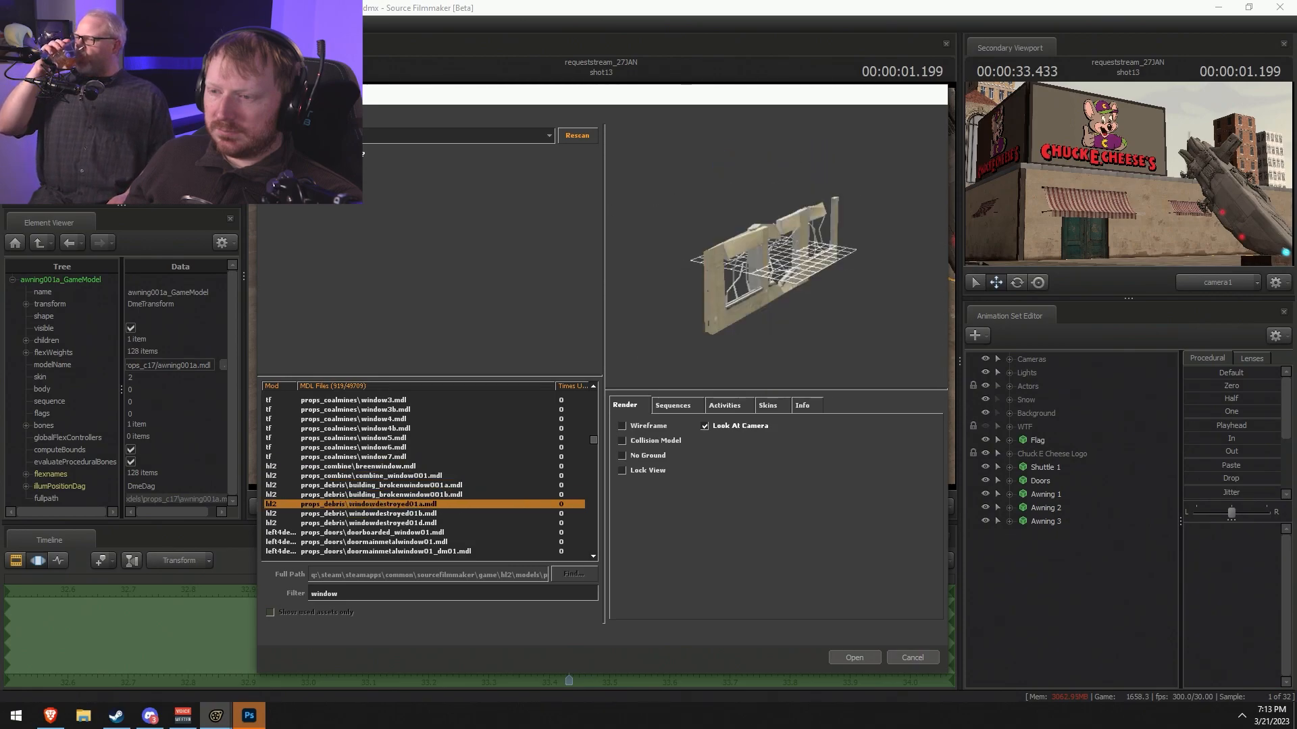
{"action": "key", "text": "Down"}
{"action": "key", "text": "Down"}
{"action": "key", "text": "Down"}
{"action": "key", "text": "Down"}
{"action": "key", "text": "Down"}
{"action": "key", "text": "Down"}
{"action": "key", "text": "Down"}
{"action": "key", "text": "Down"}
{"action": "key", "text": "Down"}
{"action": "key", "text": "Down"}
{"action": "key", "text": "Down"}
{"action": "key", "text": "Down"}
{"action": "key", "text": "Down"}
{"action": "key", "text": "Down"}
{"action": "key", "text": "Down"}
{"action": "key", "text": "Down"}
{"action": "key", "text": "Down"}
{"action": "key", "text": "Down"}
{"action": "key", "text": "Down"}
{"action": "key", "text": "Down"}
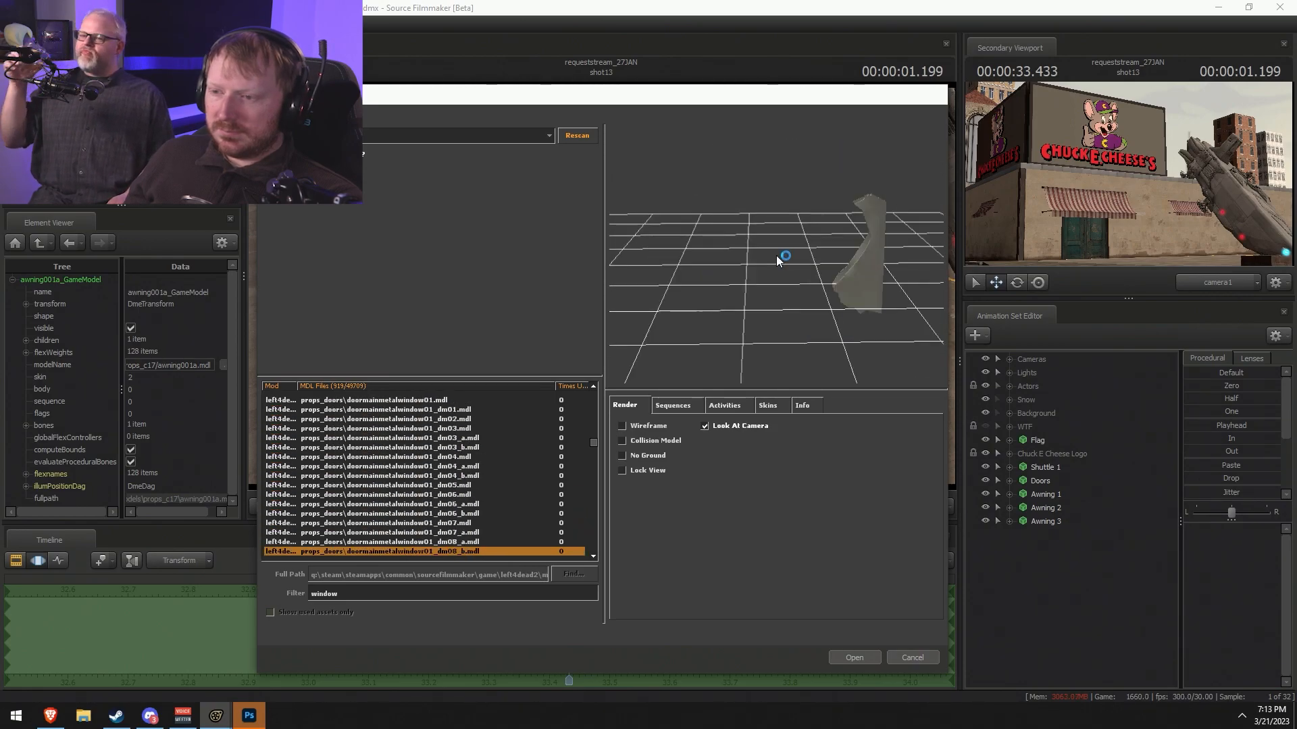
{"action": "key", "text": "Down"}
{"action": "key", "text": "Down"}
{"action": "key", "text": "Down"}
{"action": "key", "text": "Down"}
{"action": "key", "text": "Down"}
{"action": "key", "text": "Down"}
{"action": "key", "text": "Down"}
{"action": "key", "text": "Down"}
{"action": "key", "text": "Down"}
{"action": "key", "text": "Down"}
{"action": "key", "text": "Down"}
{"action": "key", "text": "Down"}
{"action": "key", "text": "Down"}
{"action": "key", "text": "Down"}
{"action": "key", "text": "Down"}
{"action": "key", "text": "Down"}
{"action": "key", "text": "Down"}
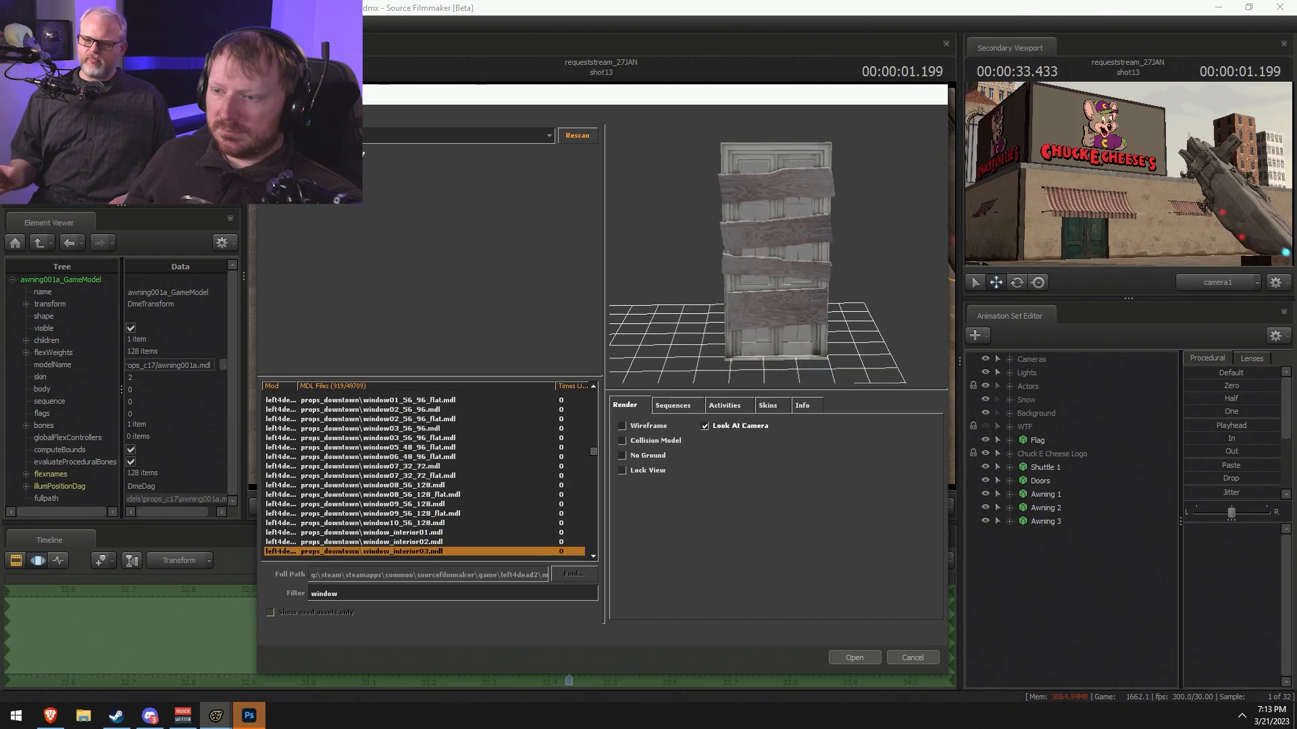
{"action": "key", "text": "Down"}
{"action": "key", "text": "Down"}
{"action": "key", "text": "Down"}
{"action": "key", "text": "Down"}
{"action": "key", "text": "Down"}
{"action": "key", "text": "Down"}
{"action": "key", "text": "Down"}
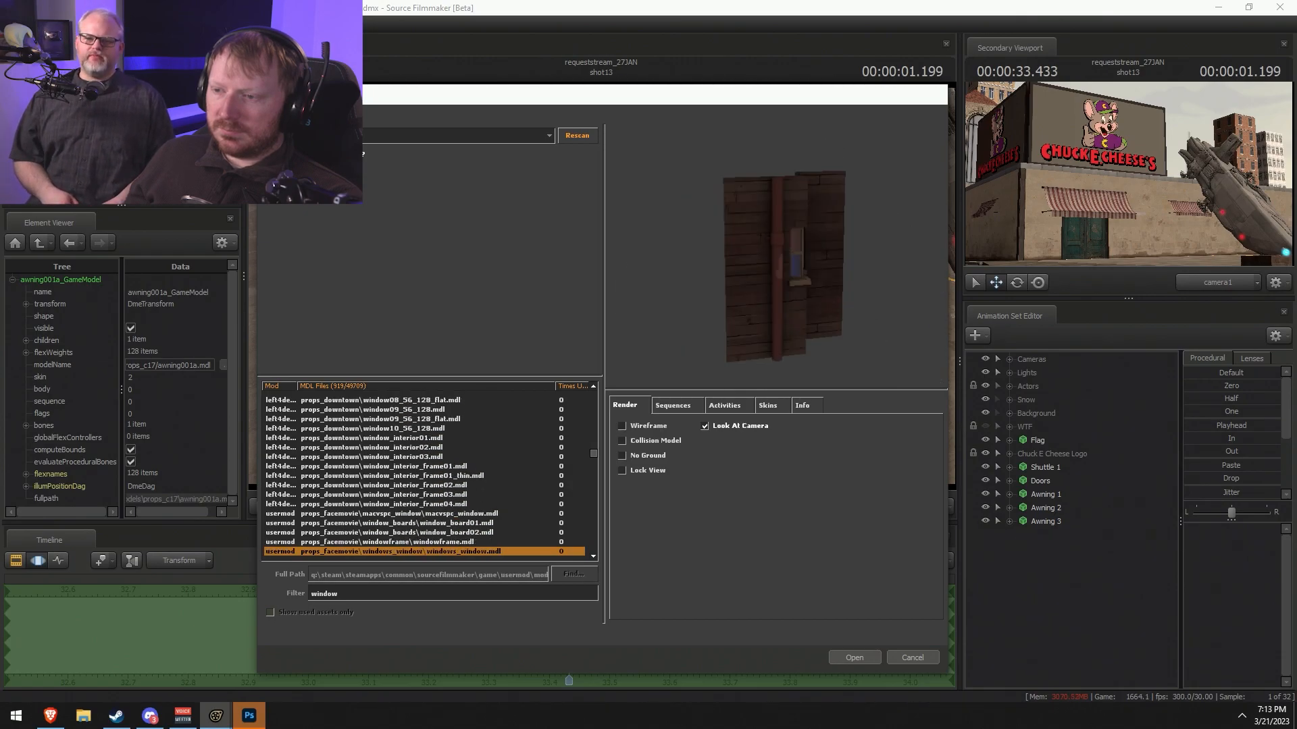
{"action": "key", "text": "Down"}
{"action": "key", "text": "Down"}
{"action": "key", "text": "Down"}
{"action": "key", "text": "Down"}
{"action": "key", "text": "Down"}
{"action": "key", "text": "Down"}
{"action": "key", "text": "Down"}
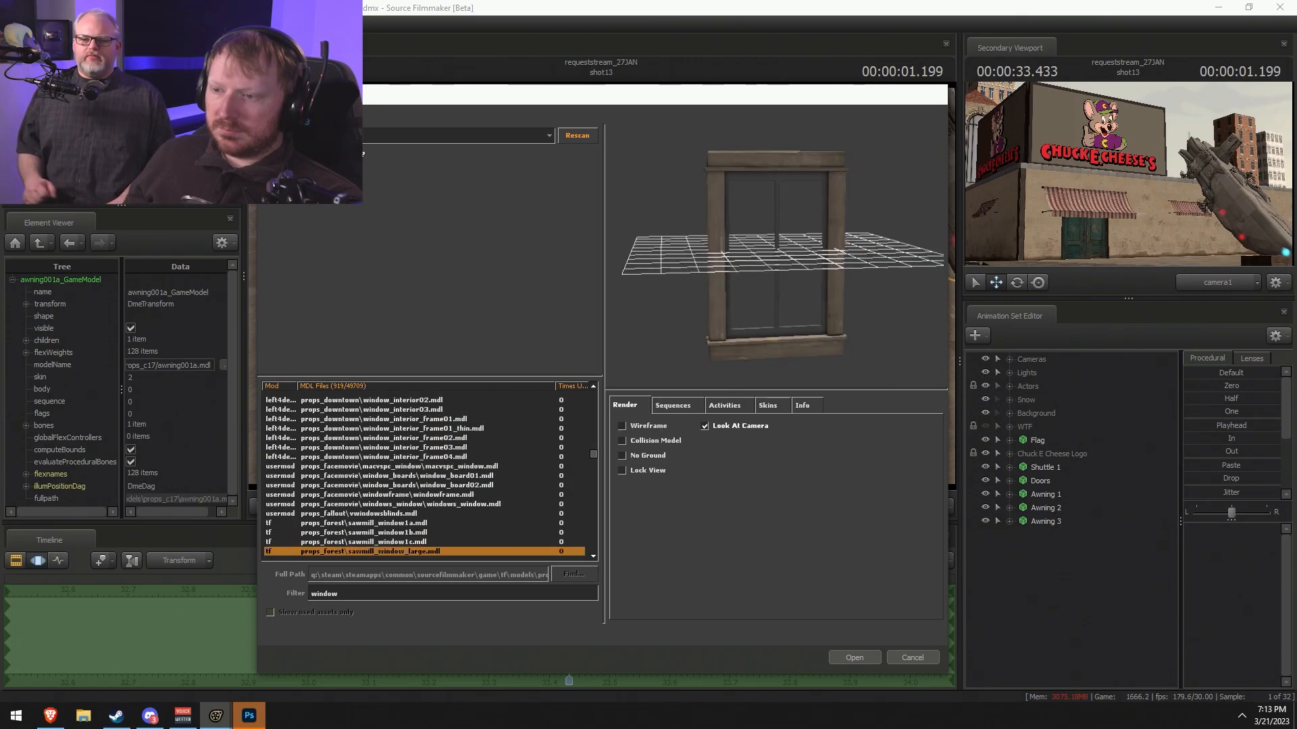
{"action": "key", "text": "Down"}
{"action": "key", "text": "Down"}
{"action": "key", "text": "Down"}
{"action": "key", "text": "Down"}
{"action": "key", "text": "Down"}
{"action": "key", "text": "Down"}
{"action": "key", "text": "Down"}
{"action": "key", "text": "Down"}
{"action": "key", "text": "Down"}
{"action": "key", "text": "Down"}
{"action": "key", "text": "Down"}
{"action": "key", "text": "Down"}
{"action": "key", "text": "Down"}
{"action": "key", "text": "Down"}
{"action": "key", "text": "Down"}
{"action": "key", "text": "Down"}
{"action": "key", "text": "Down"}
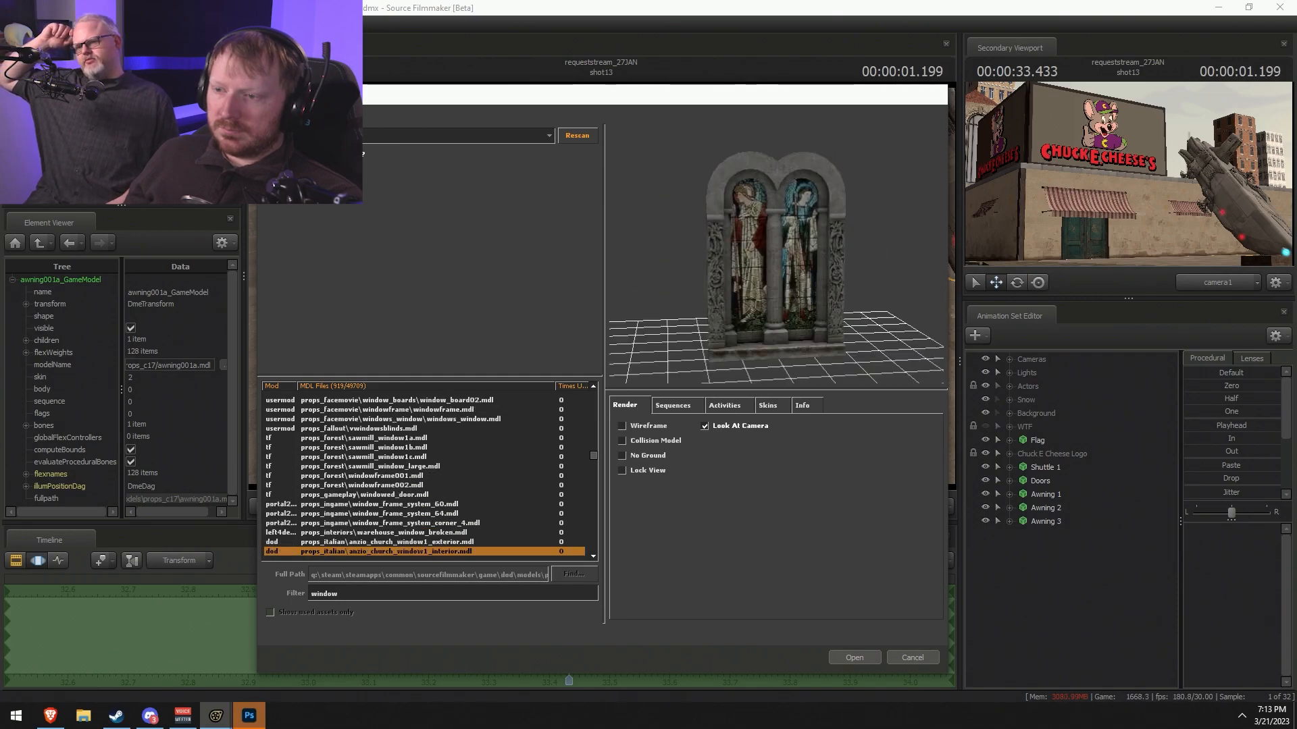
- Preview the remaining window models one by one, from the props_manor windows through the props_windows hotel window pieces, looking for one that suits the building
{"action": "key", "text": "Down"}
{"action": "key", "text": "Down"}
{"action": "key", "text": "Down"}
{"action": "key", "text": "Down"}
{"action": "key", "text": "Down"}
{"action": "key", "text": "Down"}
{"action": "key", "text": "Down"}
{"action": "key", "text": "Down"}
{"action": "key", "text": "Down"}
{"action": "key", "text": "Down"}
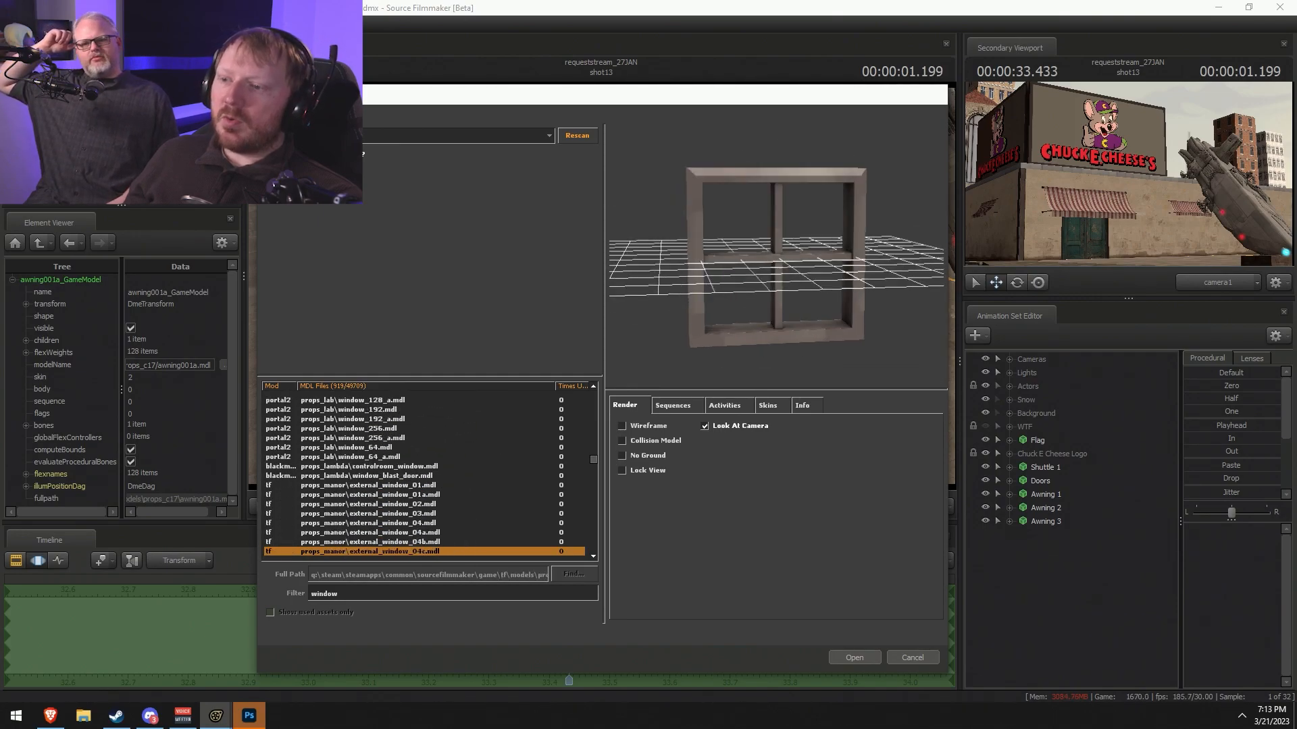
{"action": "key", "text": "Down"}
{"action": "key", "text": "Down"}
{"action": "key", "text": "Down"}
{"action": "key", "text": "Down"}
{"action": "key", "text": "Down"}
{"action": "key", "text": "Down"}
{"action": "key", "text": "Down"}
{"action": "key", "text": "Down"}
{"action": "key", "text": "Down"}
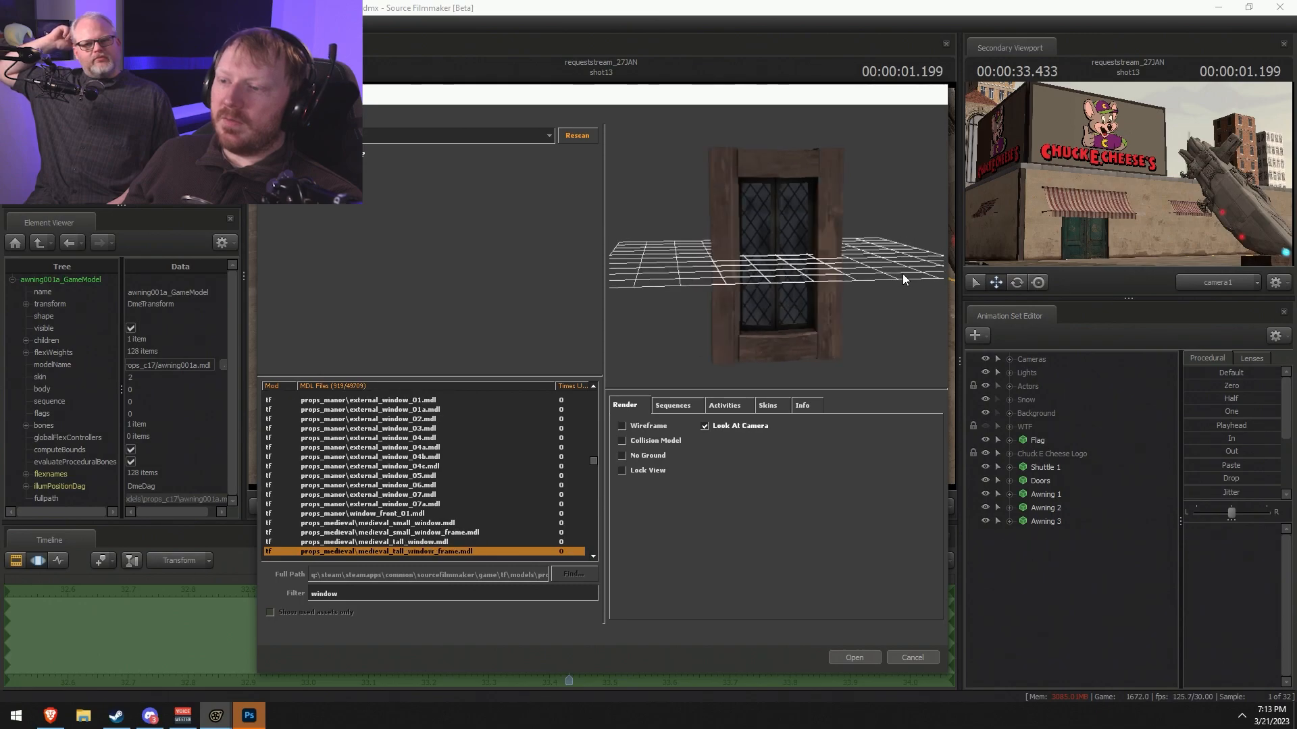
{"action": "key", "text": "Down"}
{"action": "key", "text": "Down"}
{"action": "key", "text": "Down"}
{"action": "key", "text": "Down"}
{"action": "key", "text": "Down"}
{"action": "key", "text": "Down"}
{"action": "key", "text": "Down"}
{"action": "key", "text": "Down"}
{"action": "key", "text": "Down"}
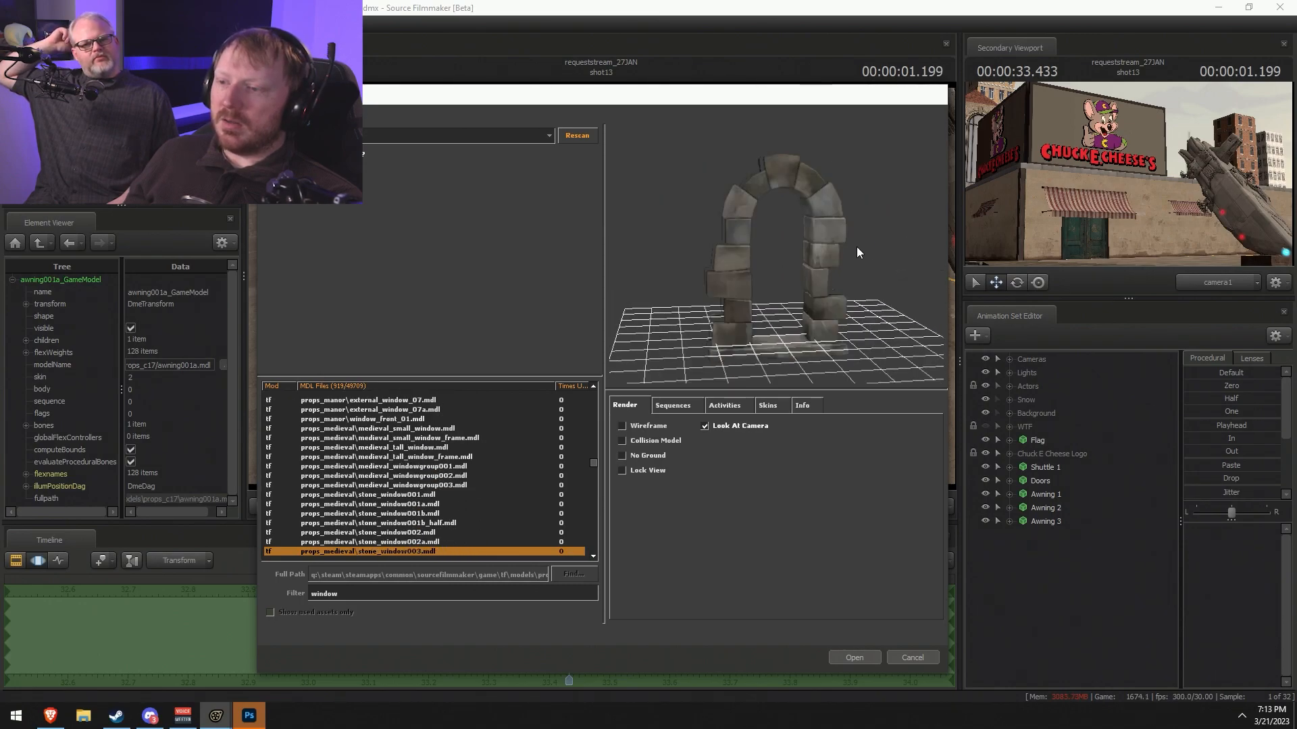
{"action": "key", "text": "Down"}
{"action": "key", "text": "Down"}
{"action": "key", "text": "Down"}
{"action": "key", "text": "Down"}
{"action": "key", "text": "Down"}
{"action": "key", "text": "Down"}
{"action": "key", "text": "Down"}
{"action": "key", "text": "Down"}
{"action": "key", "text": "Down"}
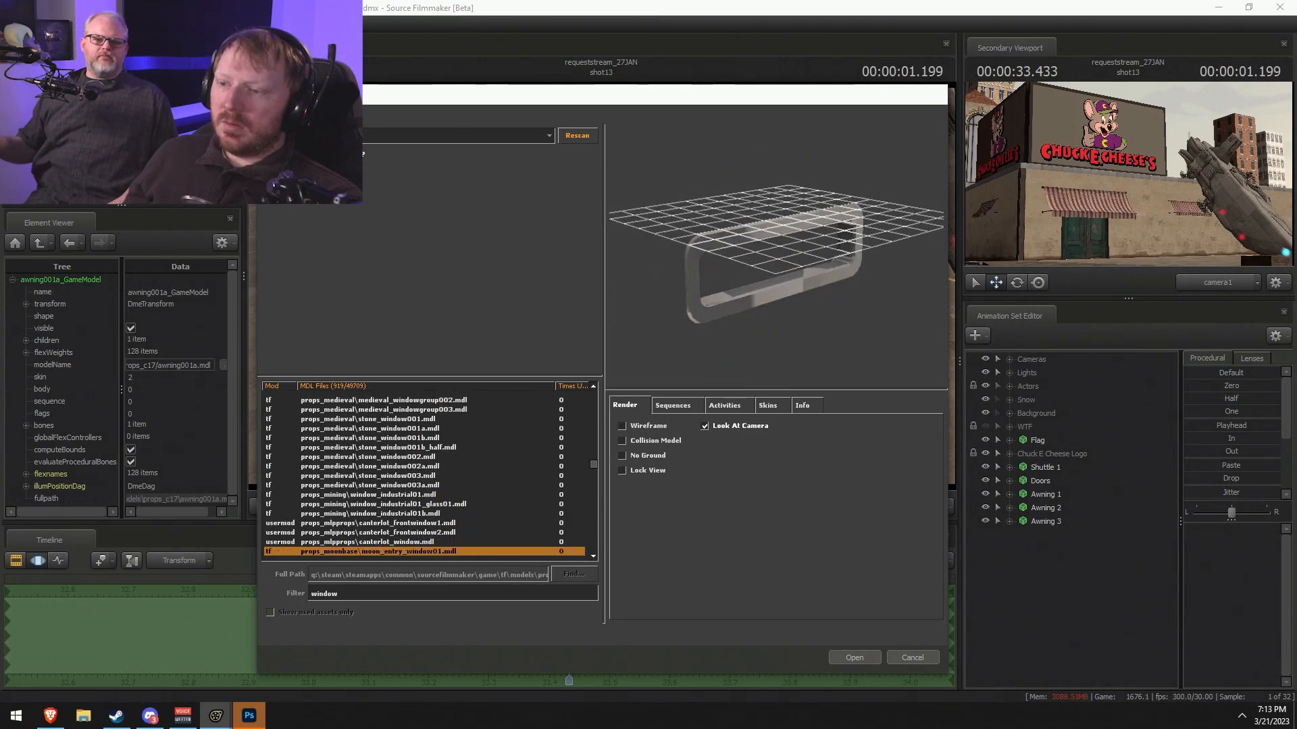
{"action": "key", "text": "Down"}
{"action": "key", "text": "Down"}
{"action": "key", "text": "Down"}
{"action": "key", "text": "Down"}
{"action": "key", "text": "Down"}
{"action": "key", "text": "Down"}
{"action": "key", "text": "Down"}
{"action": "key", "text": "Down"}
{"action": "key", "text": "Down"}
{"action": "key", "text": "Down"}
{"action": "key", "text": "Down"}
{"action": "key", "text": "Down"}
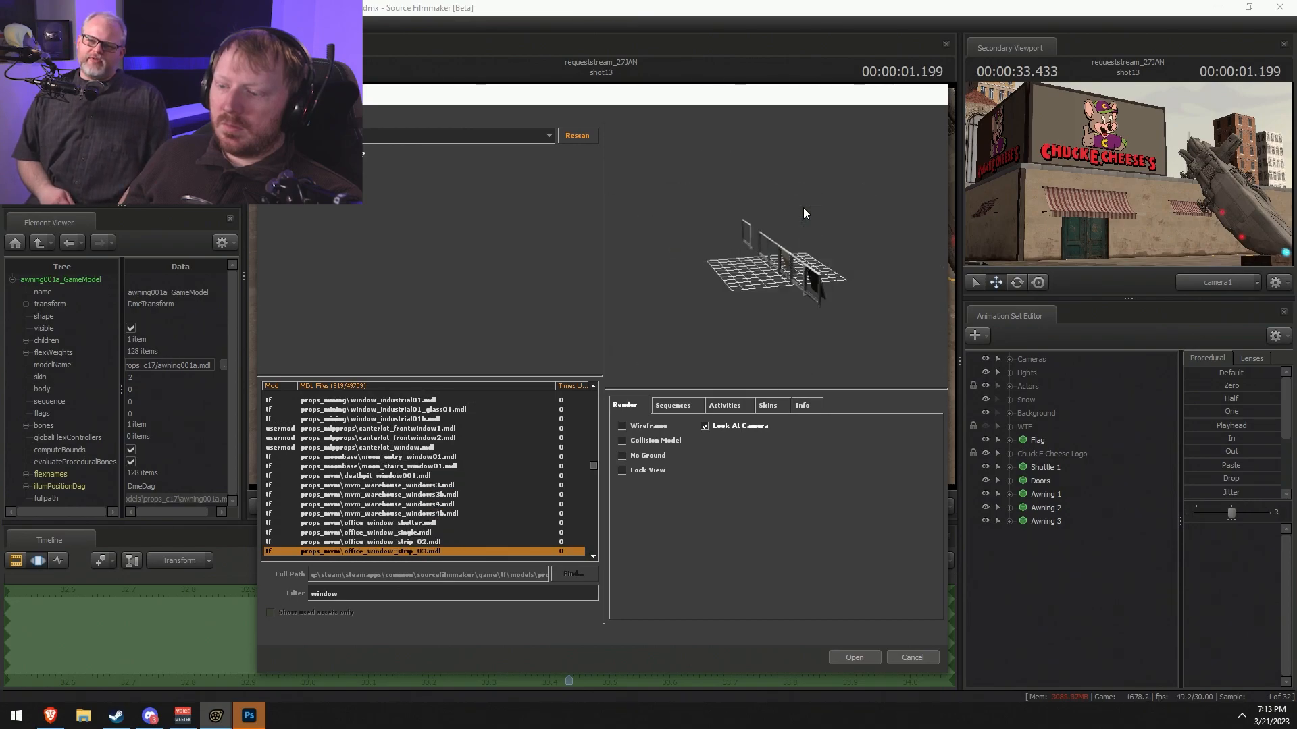
{"action": "key", "text": "Down"}
{"action": "key", "text": "Down"}
{"action": "key", "text": "Down"}
{"action": "key", "text": "Down"}
{"action": "key", "text": "Down"}
{"action": "key", "text": "Down"}
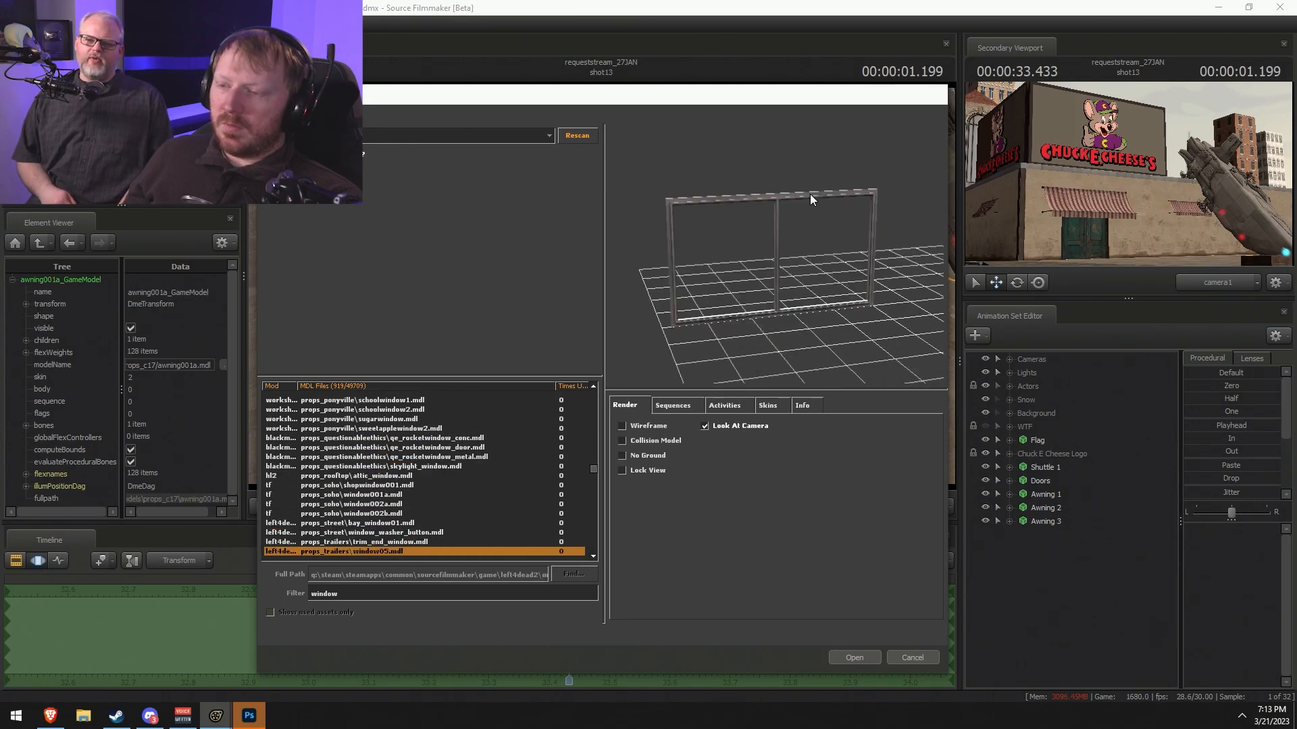
{"action": "key", "text": "Down"}
{"action": "key", "text": "Down"}
{"action": "key", "text": "Down"}
{"action": "key", "text": "Down"}
{"action": "key", "text": "Down"}
{"action": "key", "text": "Down"}
{"action": "key", "text": "Down"}
{"action": "key", "text": "Down"}
{"action": "key", "text": "Down"}
{"action": "key", "text": "Down"}
{"action": "key", "text": "Down"}
{"action": "key", "text": "Down"}
{"action": "key", "text": "Down"}
{"action": "key", "text": "Down"}
{"action": "key", "text": "Down"}
{"action": "key", "text": "Down"}
{"action": "key", "text": "Down"}
{"action": "key", "text": "Down"}
{"action": "key", "text": "Down"}
{"action": "key", "text": "Down"}
{"action": "key", "text": "Down"}
{"action": "key", "text": "Down"}
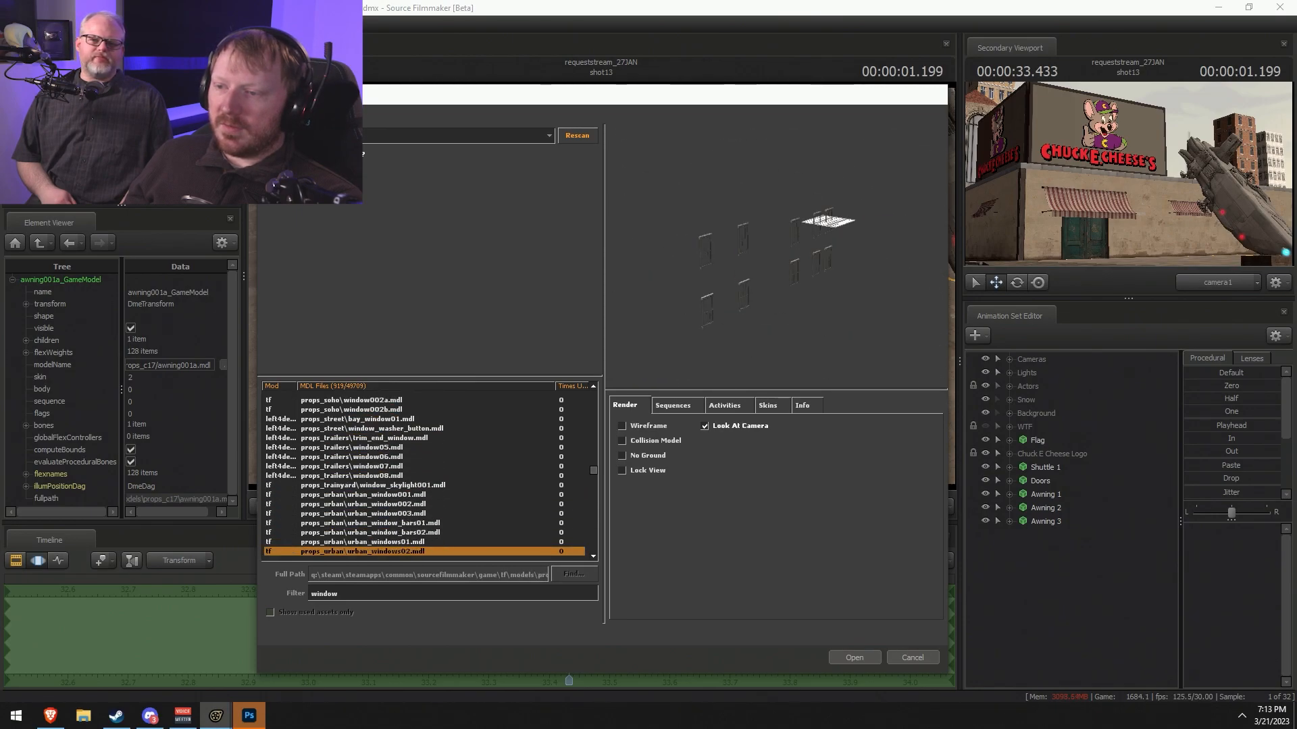
{"action": "key", "text": "Down"}
{"action": "key", "text": "Down"}
{"action": "key", "text": "Down"}
{"action": "key", "text": "Down"}
{"action": "key", "text": "Down"}
{"action": "key", "text": "Down"}
{"action": "key", "text": "Down"}
{"action": "key", "text": "Down"}
{"action": "key", "text": "Down"}
{"action": "key", "text": "Down"}
{"action": "key", "text": "Down"}
{"action": "key", "text": "Down"}
{"action": "key", "text": "Down"}
{"action": "key", "text": "Down"}
{"action": "key", "text": "Down"}
{"action": "key", "text": "Down"}
{"action": "key", "text": "Down"}
{"action": "key", "text": "Down"}
{"action": "key", "text": "Down"}
{"action": "key", "text": "Down"}
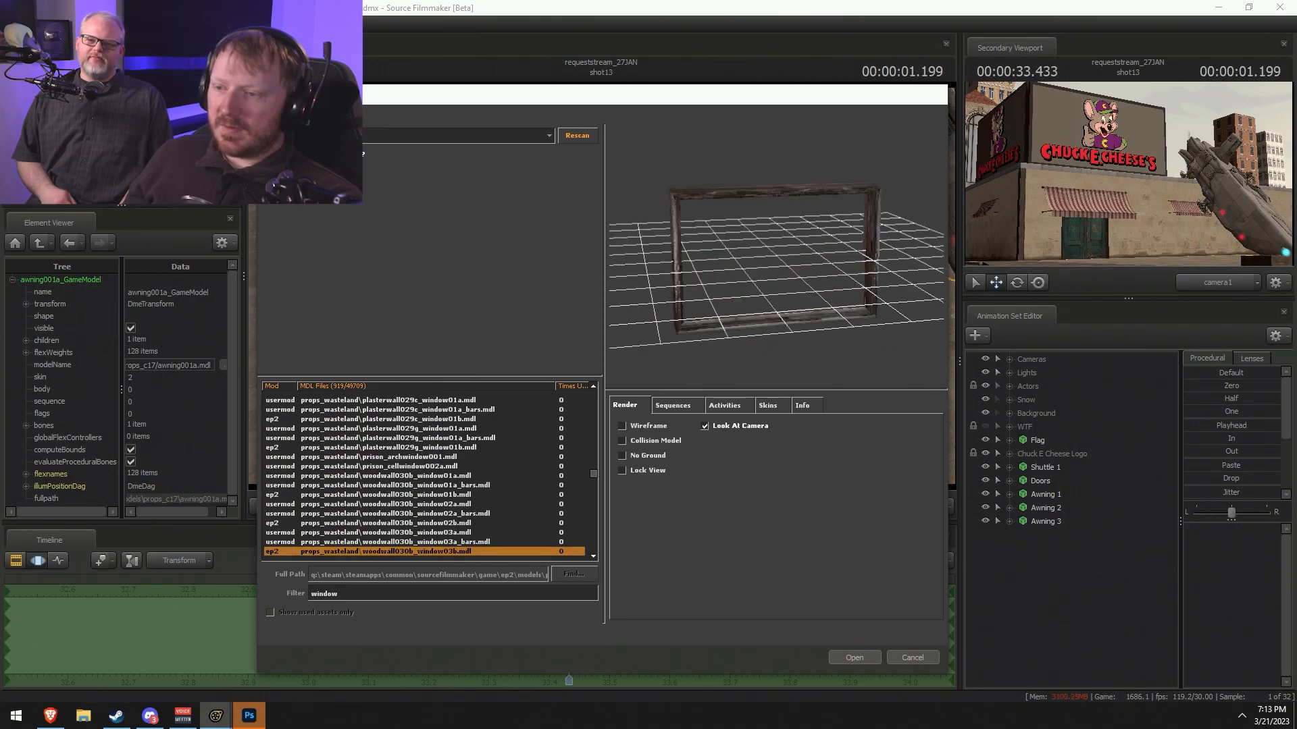
{"action": "key", "text": "Down"}
{"action": "key", "text": "Down"}
{"action": "key", "text": "Down"}
{"action": "key", "text": "Down"}
{"action": "key", "text": "Down"}
{"action": "key", "text": "Down"}
{"action": "key", "text": "Down"}
{"action": "key", "text": "Down"}
{"action": "key", "text": "Down"}
{"action": "key", "text": "Down"}
{"action": "key", "text": "Down"}
{"action": "key", "text": "Down"}
{"action": "key", "text": "Down"}
{"action": "key", "text": "Down"}
{"action": "key", "text": "Down"}
{"action": "key", "text": "Down"}
{"action": "key", "text": "Down"}
{"action": "key", "text": "Down"}
{"action": "key", "text": "Down"}
{"action": "key", "text": "Down"}
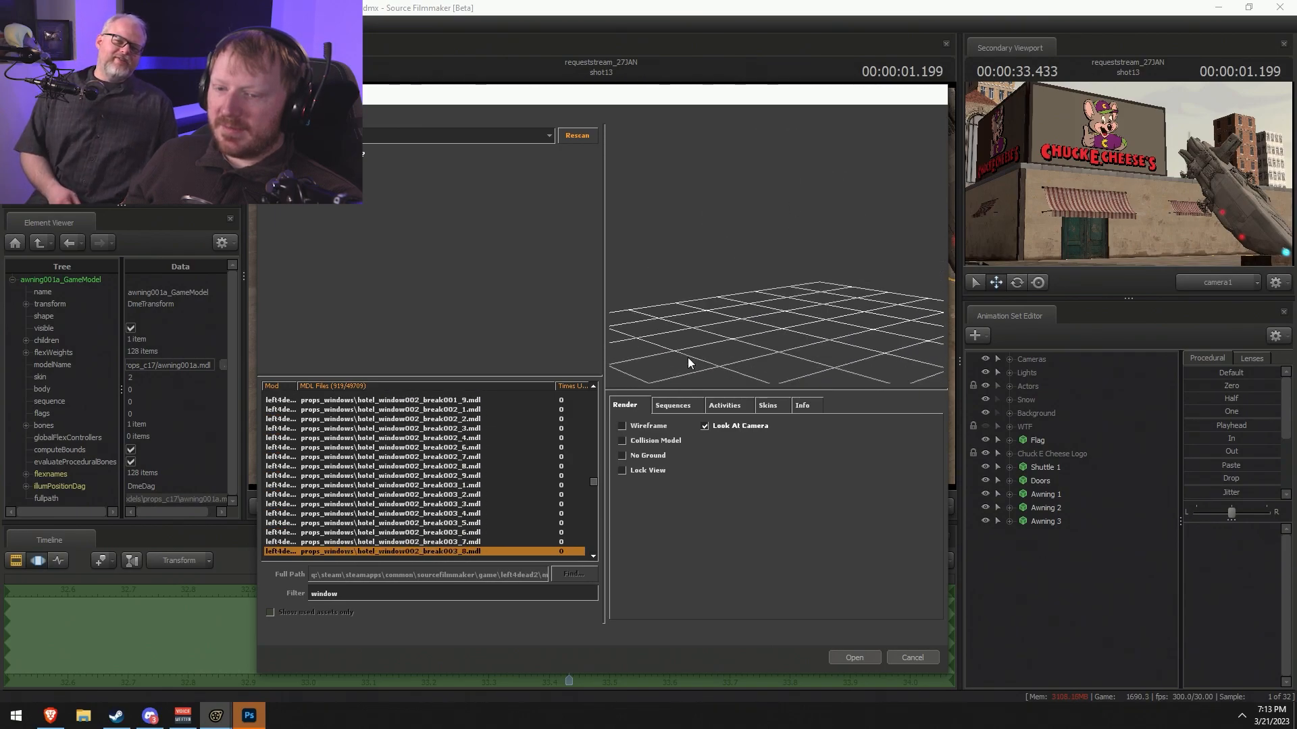
- Preview further window models one by one, from the props_windows hotel window glass through the set_chinatown windows, looking for one that suits the building
{"action": "scroll", "coordinate": [387, 487], "scroll_direction": "down", "scroll_amount": 5}
{"action": "left_click", "coordinate": [414, 471]}
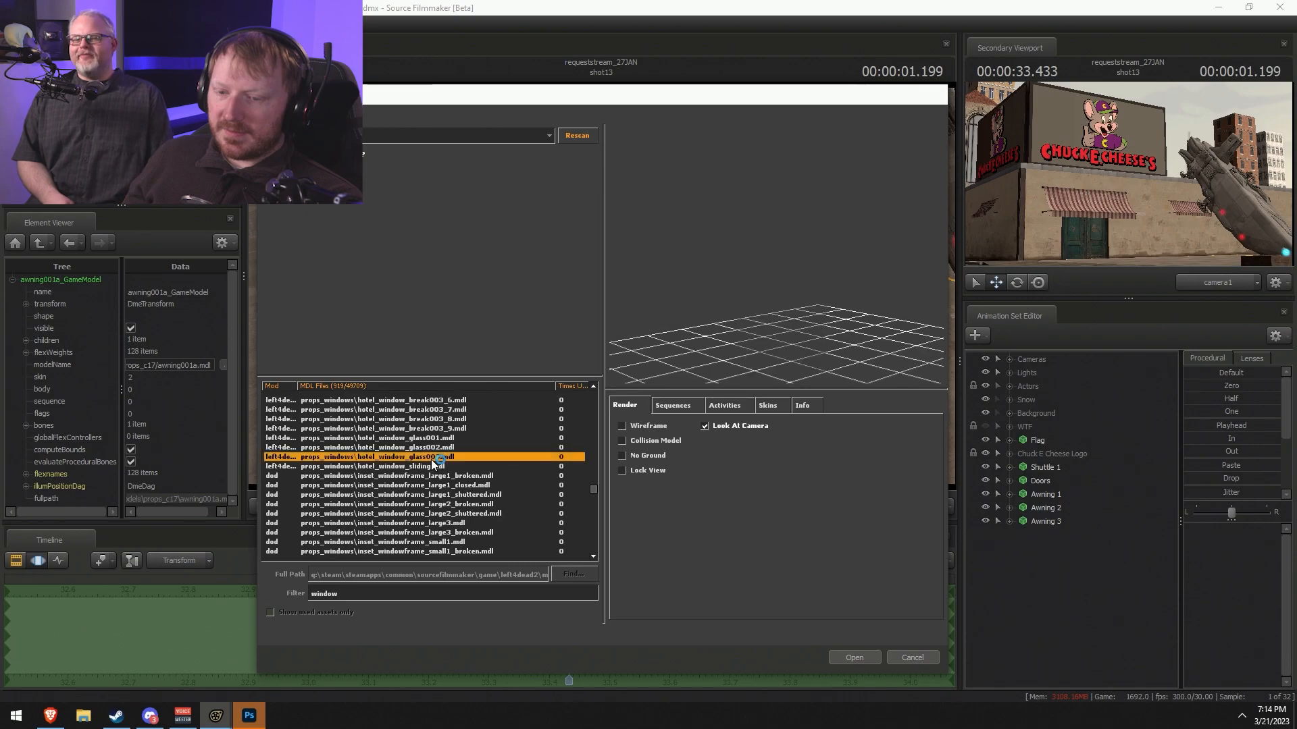
{"action": "key", "text": "Down"}
{"action": "key", "text": "Down"}
{"action": "key", "text": "Down"}
{"action": "key", "text": "Down"}
{"action": "key", "text": "Down"}
{"action": "key", "text": "Down"}
{"action": "key", "text": "Down"}
{"action": "key", "text": "Down"}
{"action": "key", "text": "Down"}
{"action": "key", "text": "Down"}
{"action": "key", "text": "Down"}
{"action": "key", "text": "Down"}
{"action": "key", "text": "Down"}
{"action": "key", "text": "Down"}
{"action": "key", "text": "Down"}
{"action": "key", "text": "Down"}
{"action": "key", "text": "Down"}
{"action": "key", "text": "Down"}
{"action": "key", "text": "Down"}
{"action": "key", "text": "Down"}
{"action": "key", "text": "Down"}
{"action": "key", "text": "Down"}
{"action": "key", "text": "Down"}
{"action": "key", "text": "Down"}
{"action": "key", "text": "Down"}
{"action": "key", "text": "Down"}
{"action": "key", "text": "Down"}
{"action": "key", "text": "Down"}
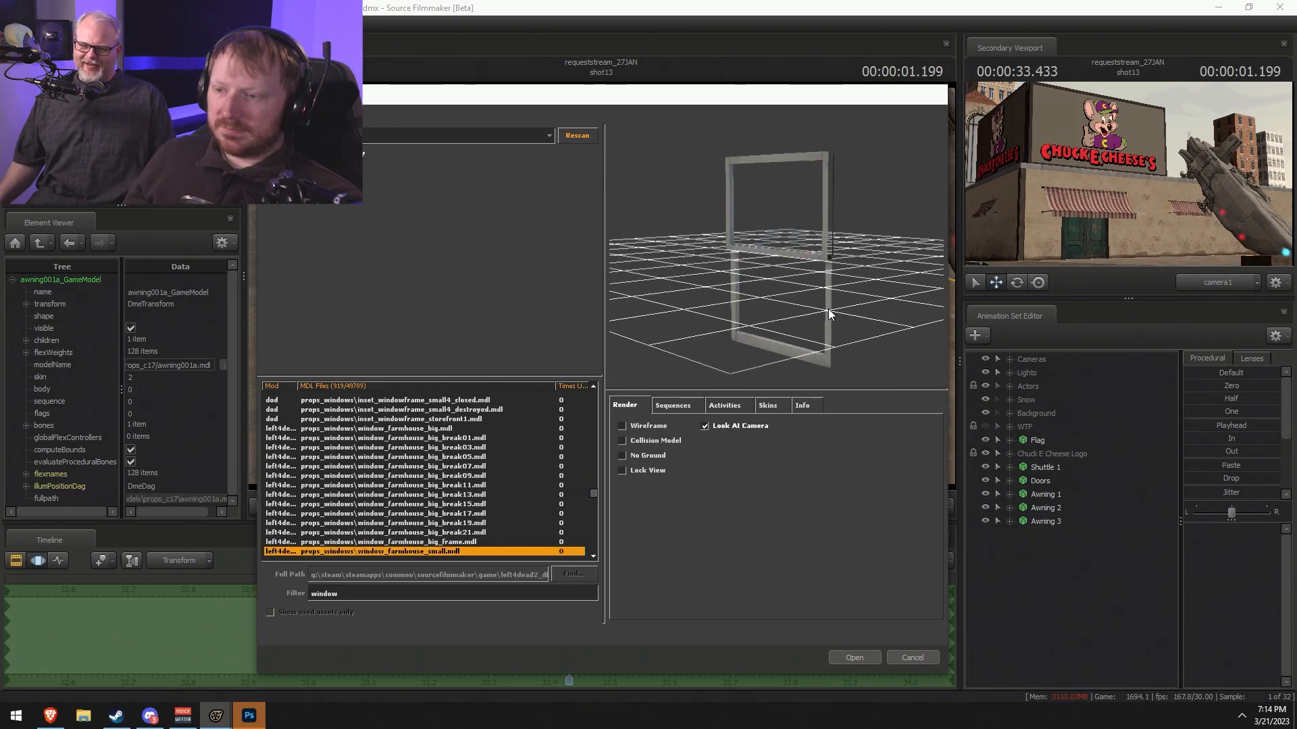
{"action": "key", "text": "Down"}
{"action": "key", "text": "Down"}
{"action": "key", "text": "Down"}
{"action": "key", "text": "Down"}
{"action": "key", "text": "Down"}
{"action": "key", "text": "Down"}
{"action": "key", "text": "Down"}
{"action": "key", "text": "Down"}
{"action": "key", "text": "Down"}
{"action": "key", "text": "Down"}
{"action": "key", "text": "Down"}
{"action": "key", "text": "Down"}
{"action": "key", "text": "Down"}
{"action": "key", "text": "Down"}
{"action": "key", "text": "Down"}
{"action": "key", "text": "Down"}
{"action": "key", "text": "Down"}
{"action": "key", "text": "Down"}
{"action": "key", "text": "Down"}
{"action": "key", "text": "Down"}
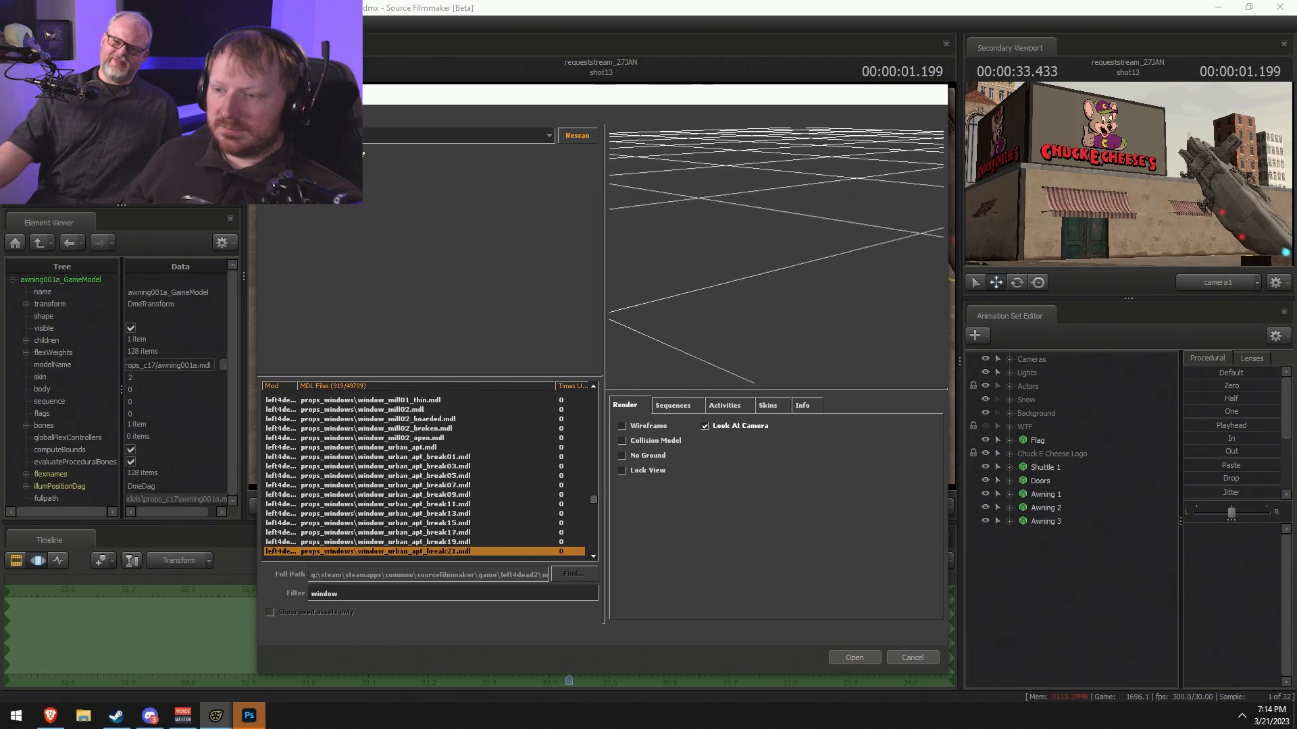
{"action": "key", "text": "Down"}
{"action": "key", "text": "Down"}
{"action": "key", "text": "Down"}
{"action": "key", "text": "Down"}
{"action": "key", "text": "Down"}
{"action": "key", "text": "Down"}
{"action": "key", "text": "Down"}
{"action": "key", "text": "Down"}
{"action": "key", "text": "Down"}
{"action": "key", "text": "Down"}
{"action": "key", "text": "Down"}
{"action": "key", "text": "Down"}
{"action": "key", "text": "Down"}
{"action": "key", "text": "Down"}
{"action": "key", "text": "Down"}
{"action": "key", "text": "Down"}
{"action": "key", "text": "Down"}
{"action": "key", "text": "Down"}
{"action": "key", "text": "Down"}
{"action": "key", "text": "Down"}
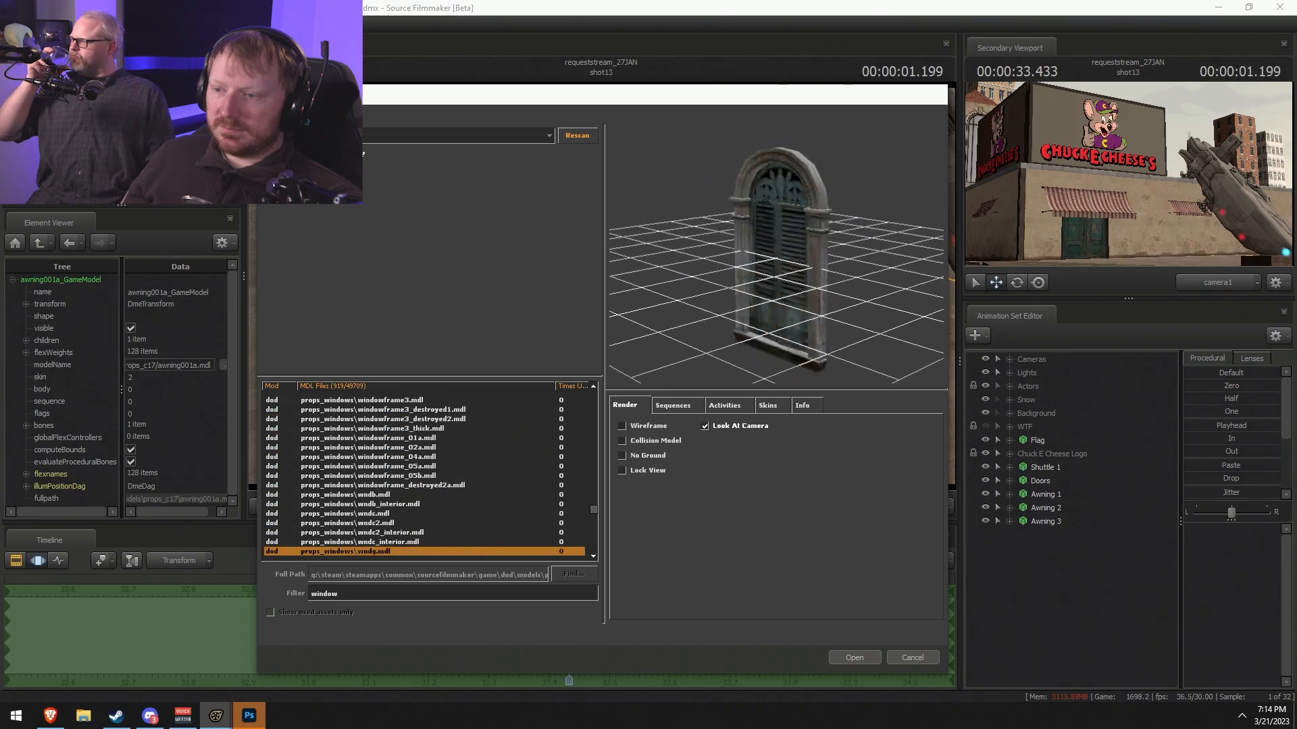
{"action": "key", "text": "Down"}
{"action": "key", "text": "Down"}
{"action": "key", "text": "Down"}
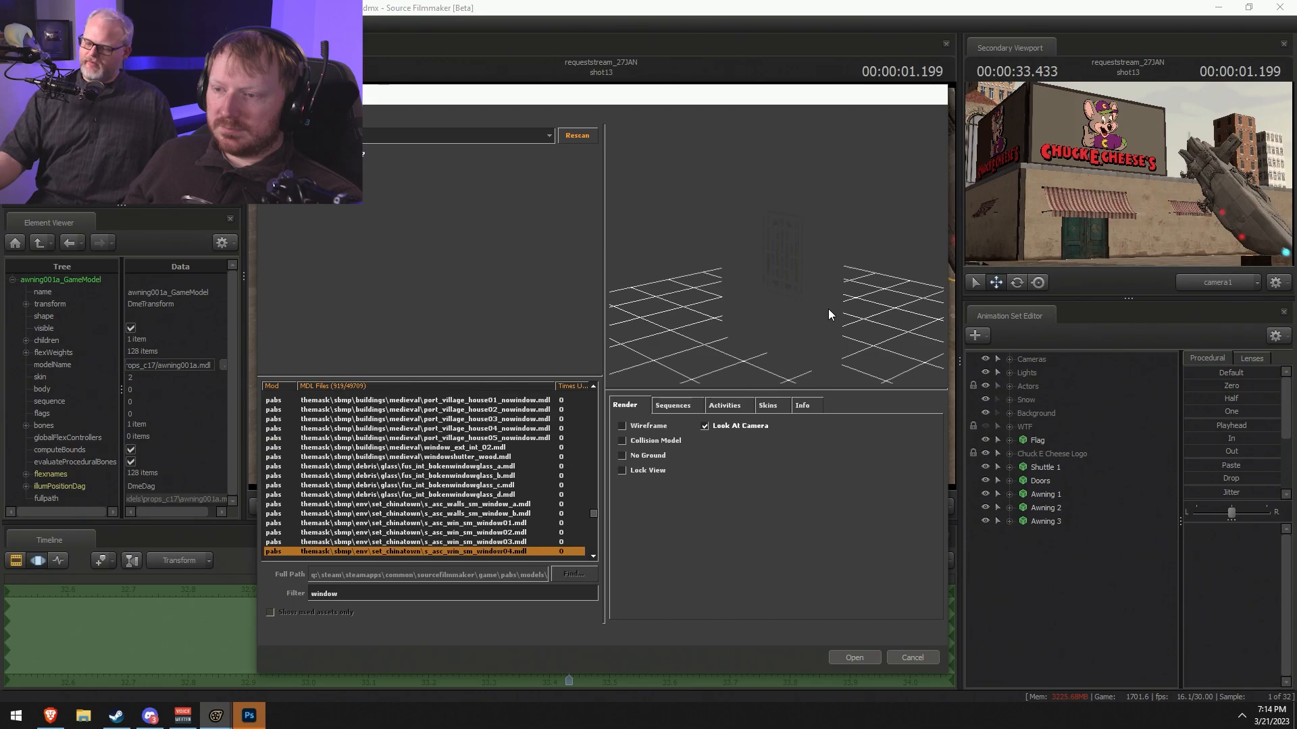
- Relaunch Source Filmmaker from Steam, decline loading the autosave, and reopen the recent session
{"action": "key", "text": "alt+Tab"}
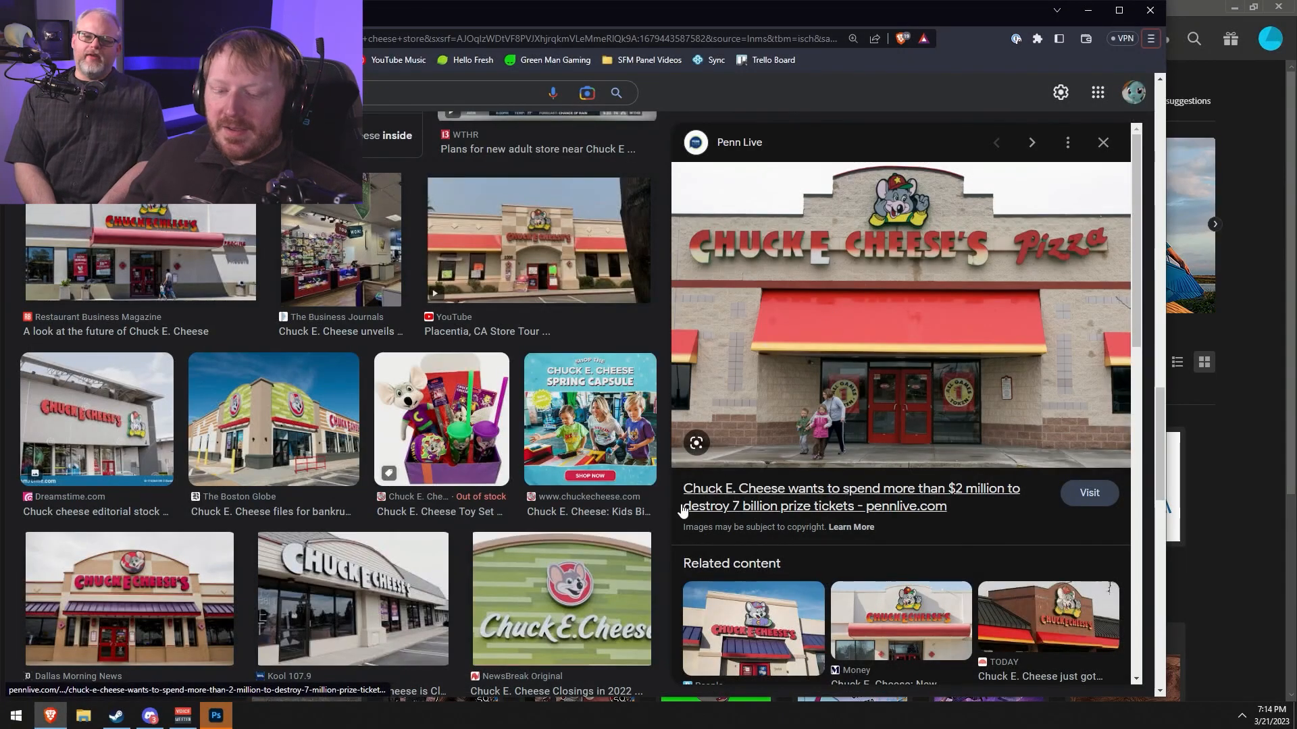
{"action": "right_click", "coordinate": [116, 718]}
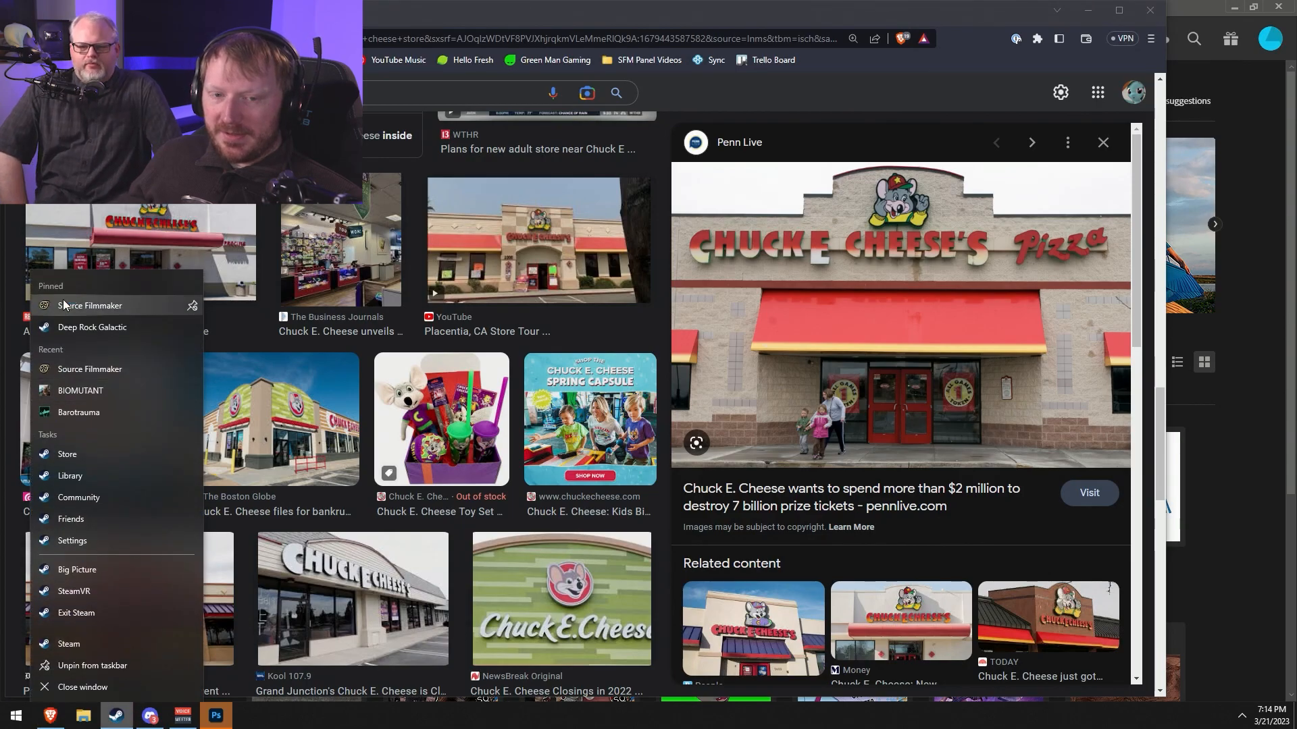
{"action": "left_click", "coordinate": [63, 306]}
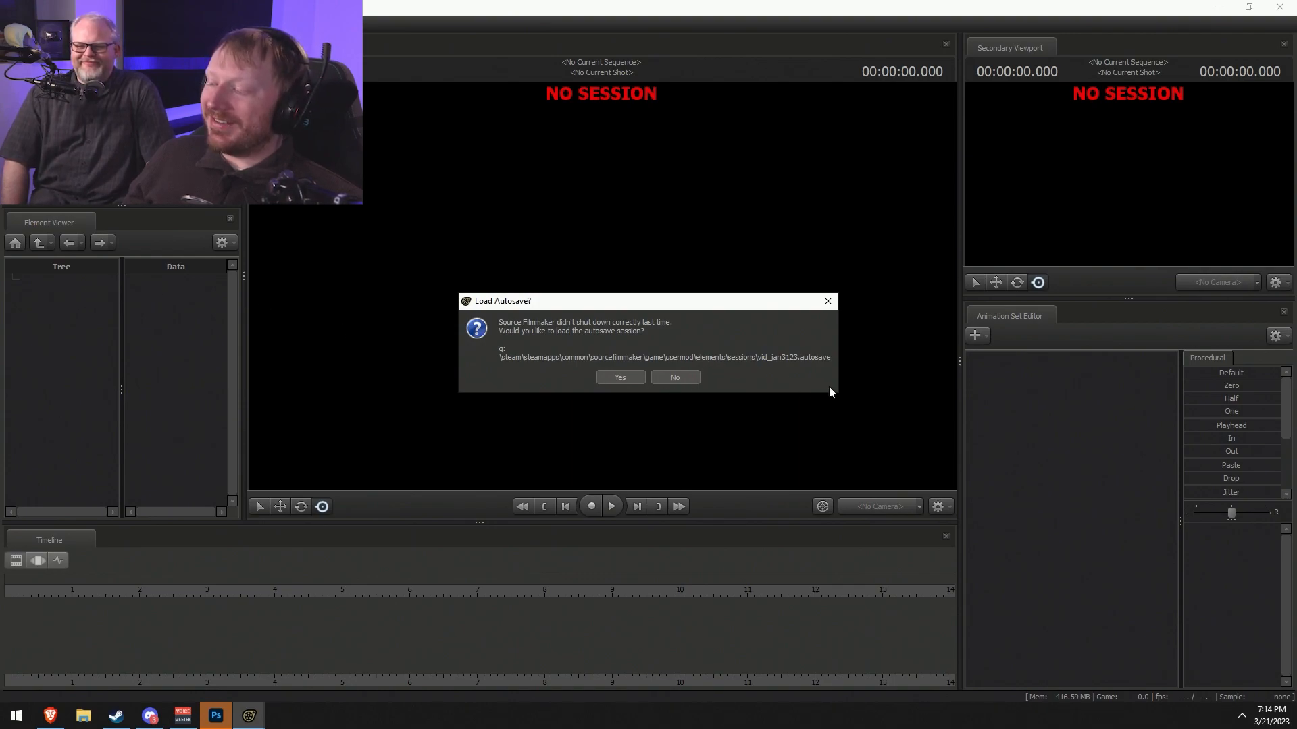
{"action": "left_click", "coordinate": [690, 375]}
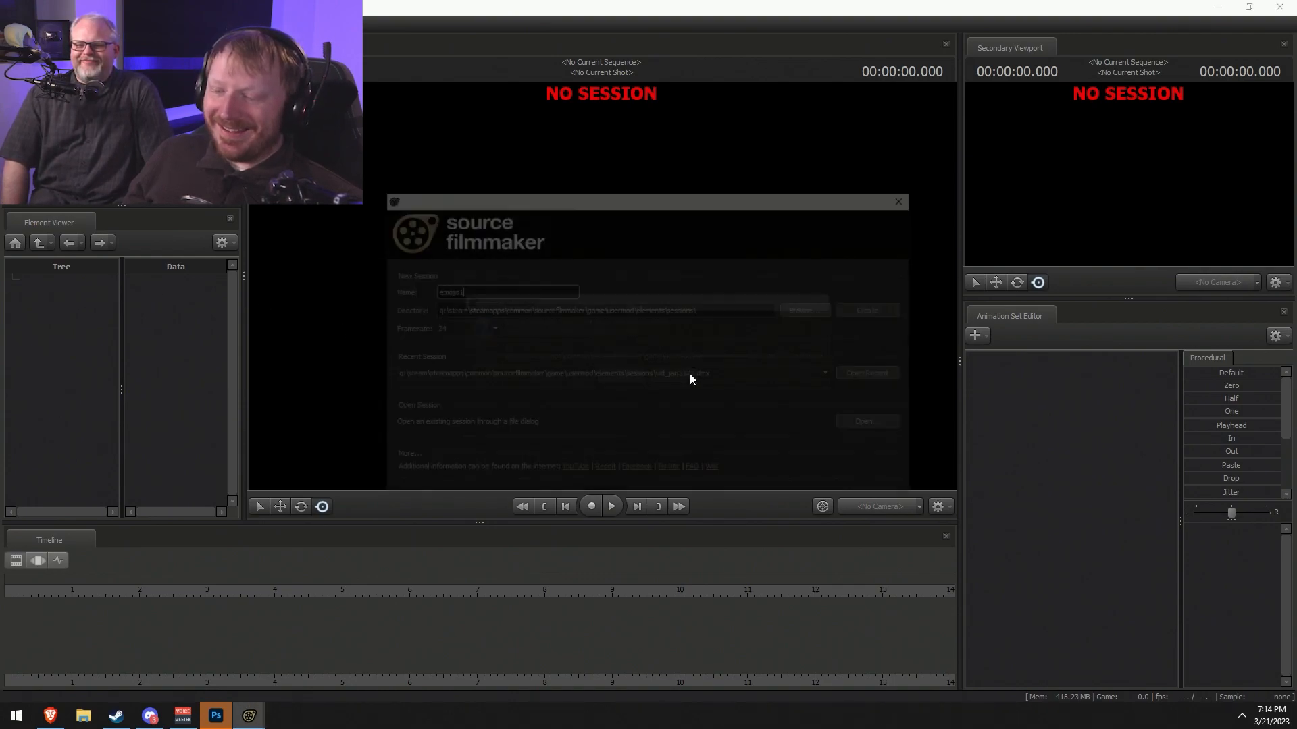
{"action": "left_click", "coordinate": [907, 375]}
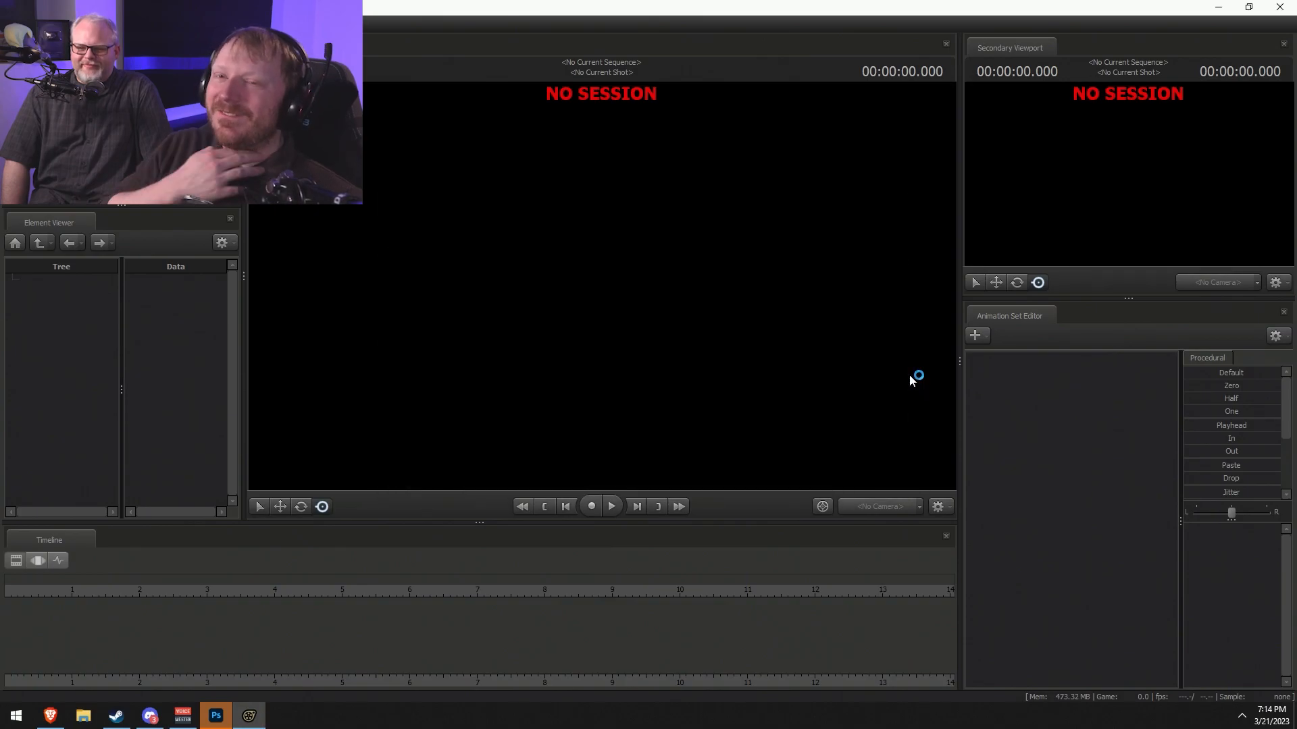
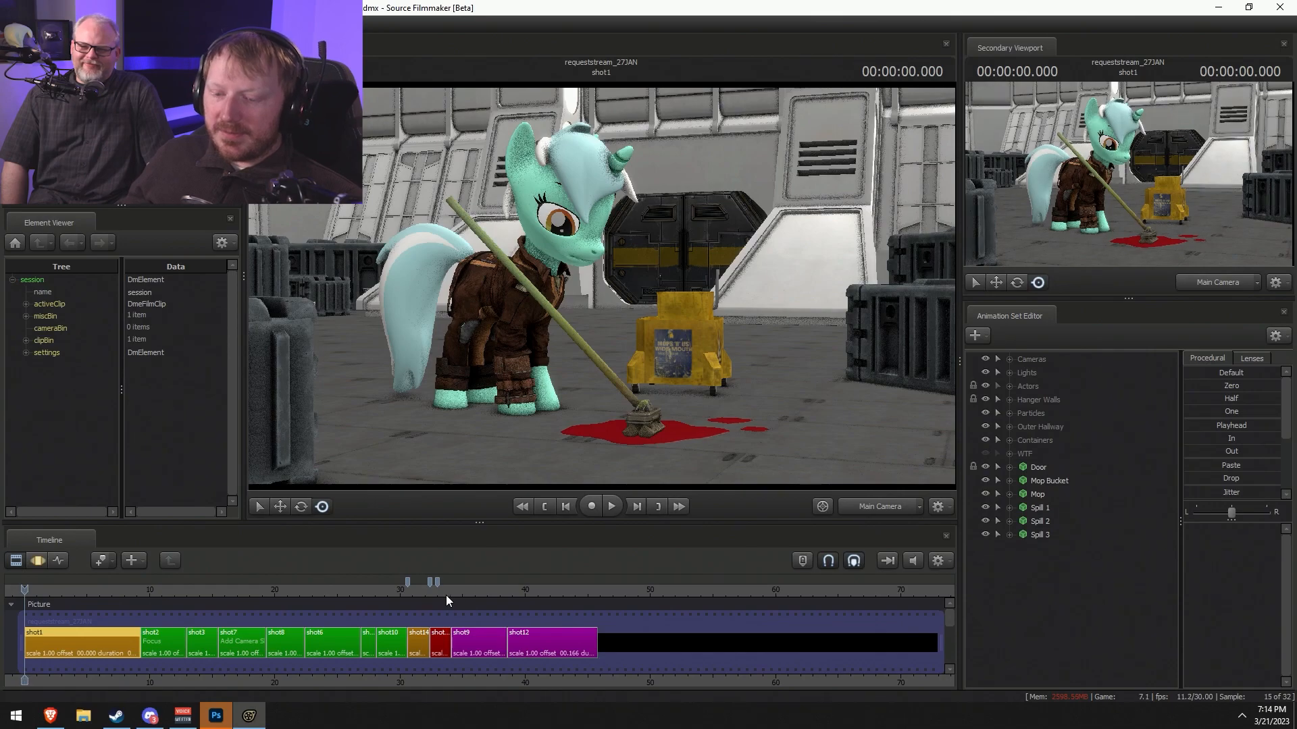
- Move the playhead into shot13 showing the Chuck E. Cheese building and mute the timeline audio
{"action": "left_click", "coordinate": [444, 595]}
{"action": "scroll", "coordinate": [439, 598], "scroll_direction": "up", "scroll_amount": 6}
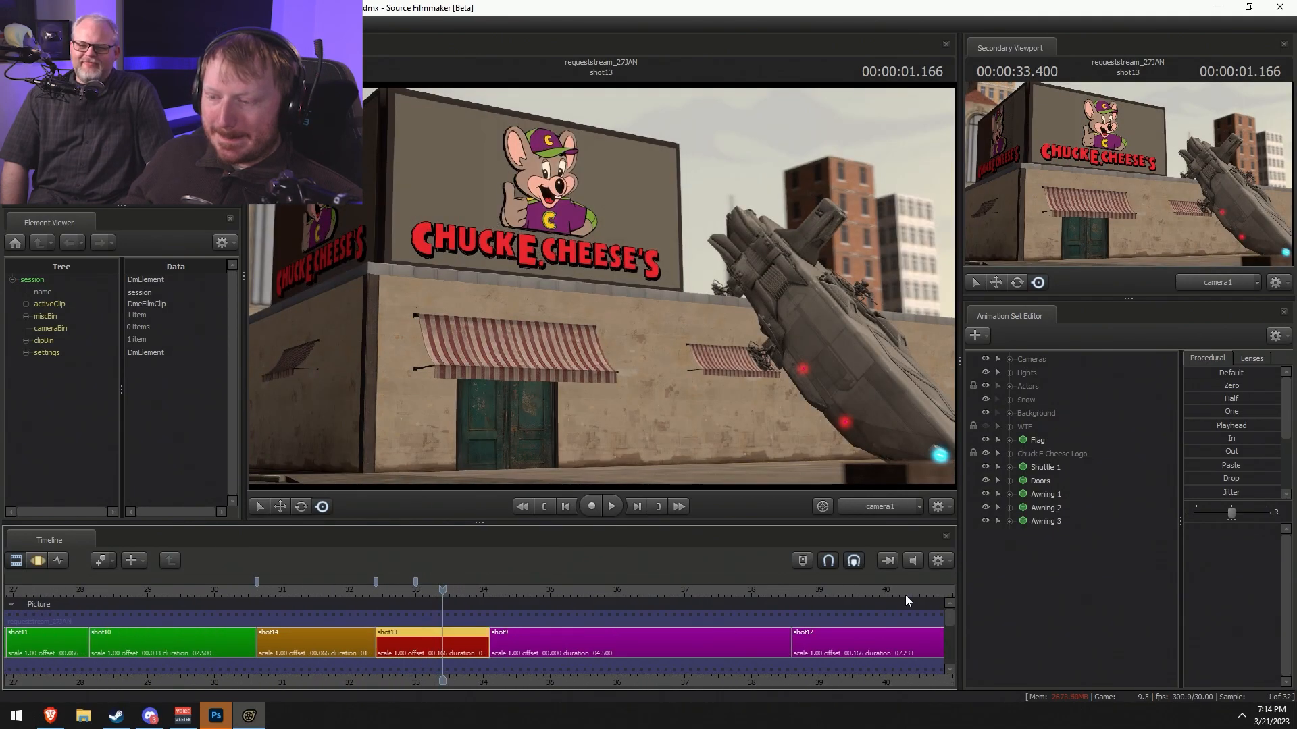
{"action": "left_click", "coordinate": [913, 565]}
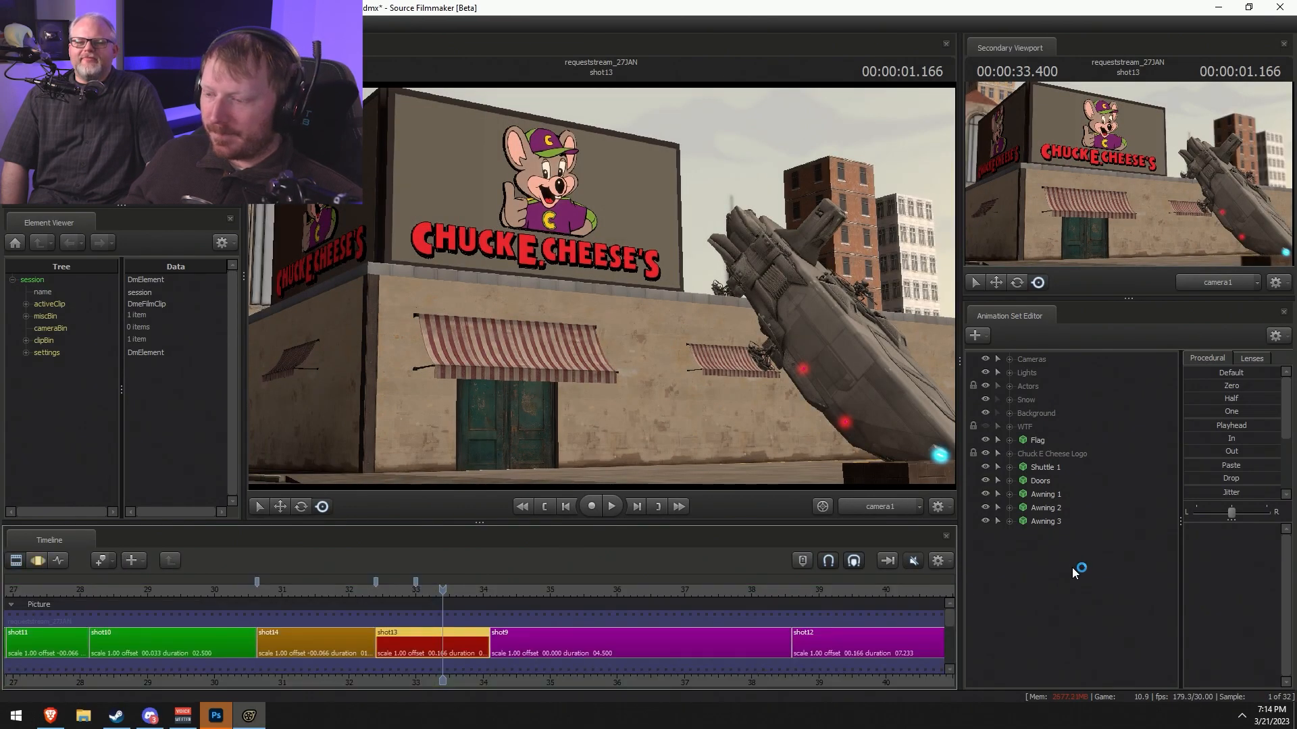
- Start an animation set for a new model, filter the model list by "window", and decline removing the unsubscribed add-ons
{"action": "right_click", "coordinate": [1120, 571]}
{"action": "left_click", "coordinate": [1158, 602]}
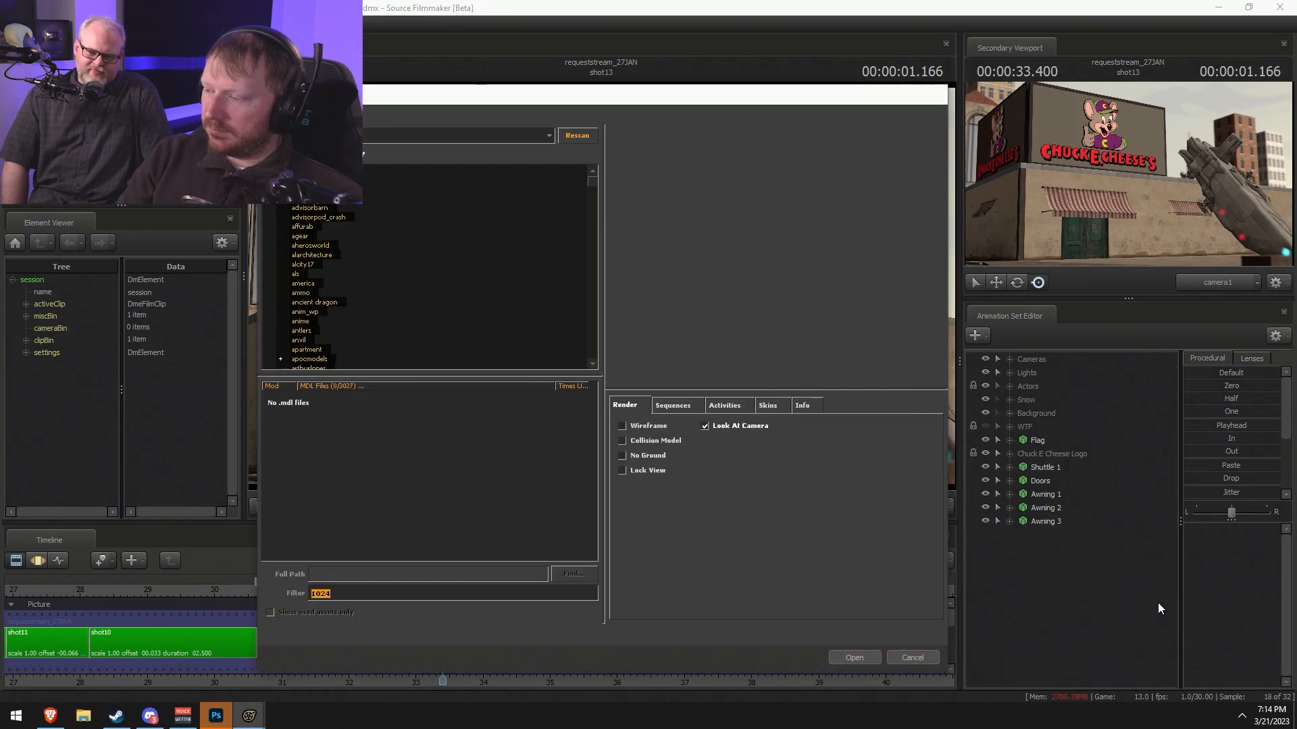
{"action": "type", "text": "window"}
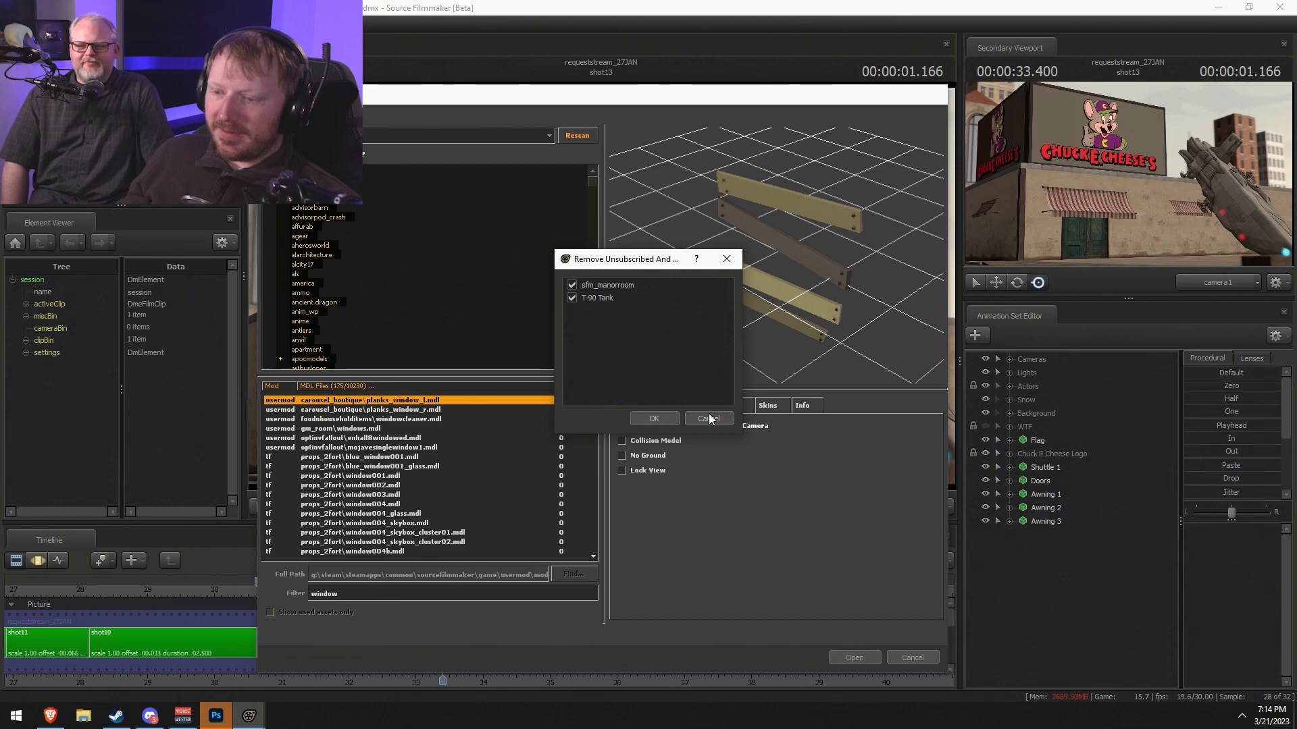
{"action": "left_click", "coordinate": [708, 418]}
- Preview window models while the list loads, from the props_windows frames through the scenebuildthemes ruin windows and window boards
{"action": "left_click", "coordinate": [416, 551]}
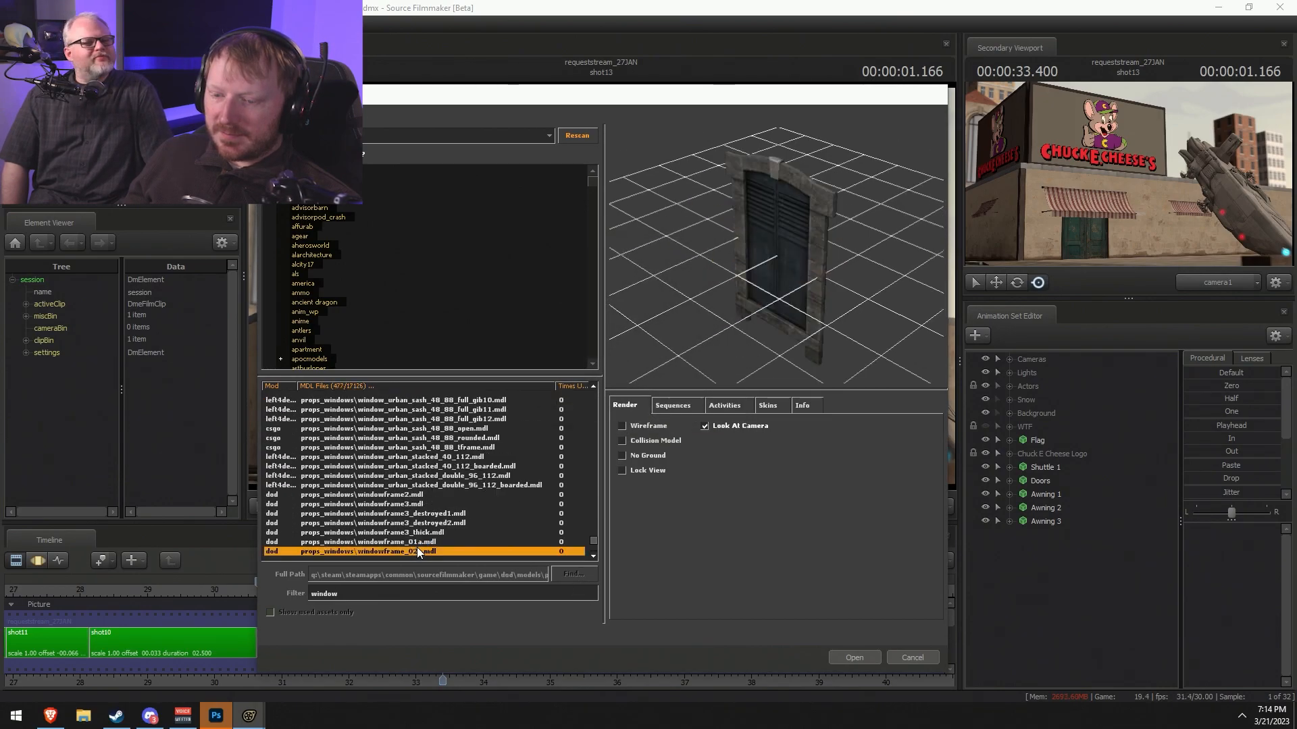
{"action": "left_click", "coordinate": [432, 542]}
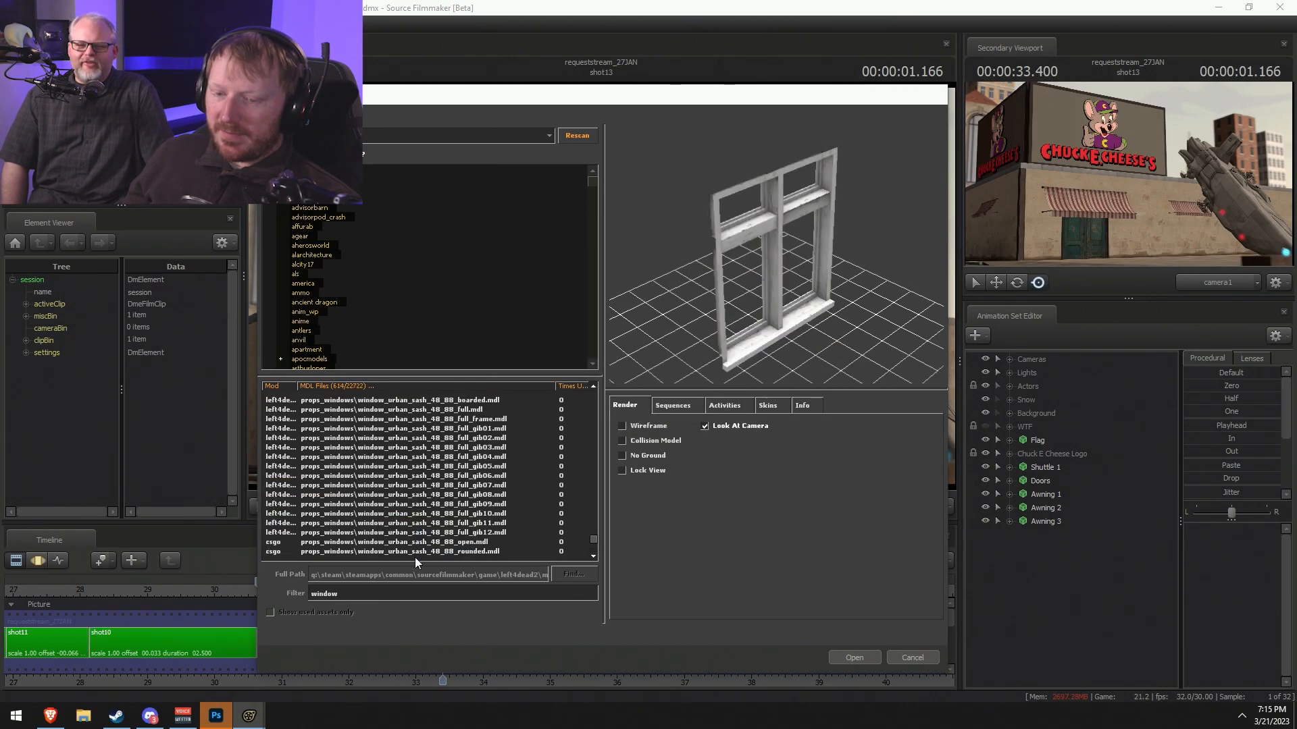
{"action": "left_click_drag", "start_coordinate": [594, 538], "coordinate": [597, 569]}
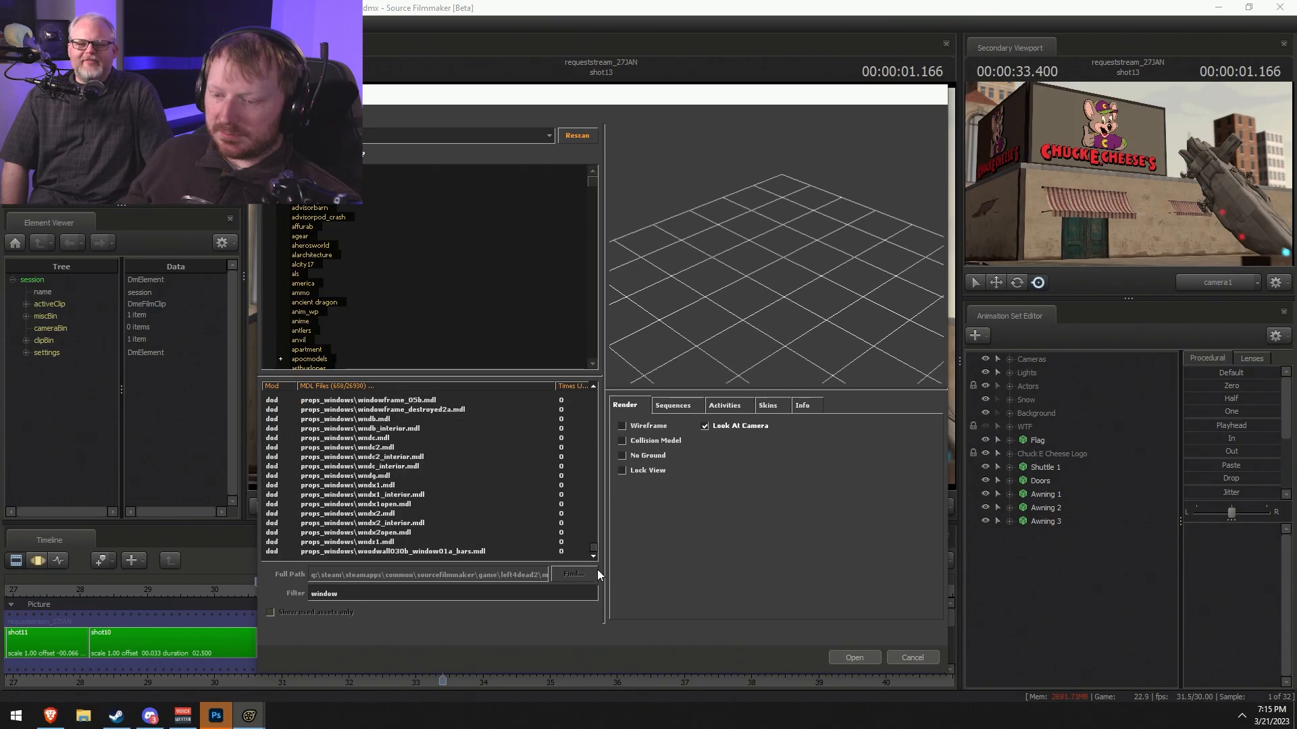
{"action": "left_click", "coordinate": [440, 549]}
{"action": "scroll", "coordinate": [512, 521], "scroll_direction": "down", "scroll_amount": 1}
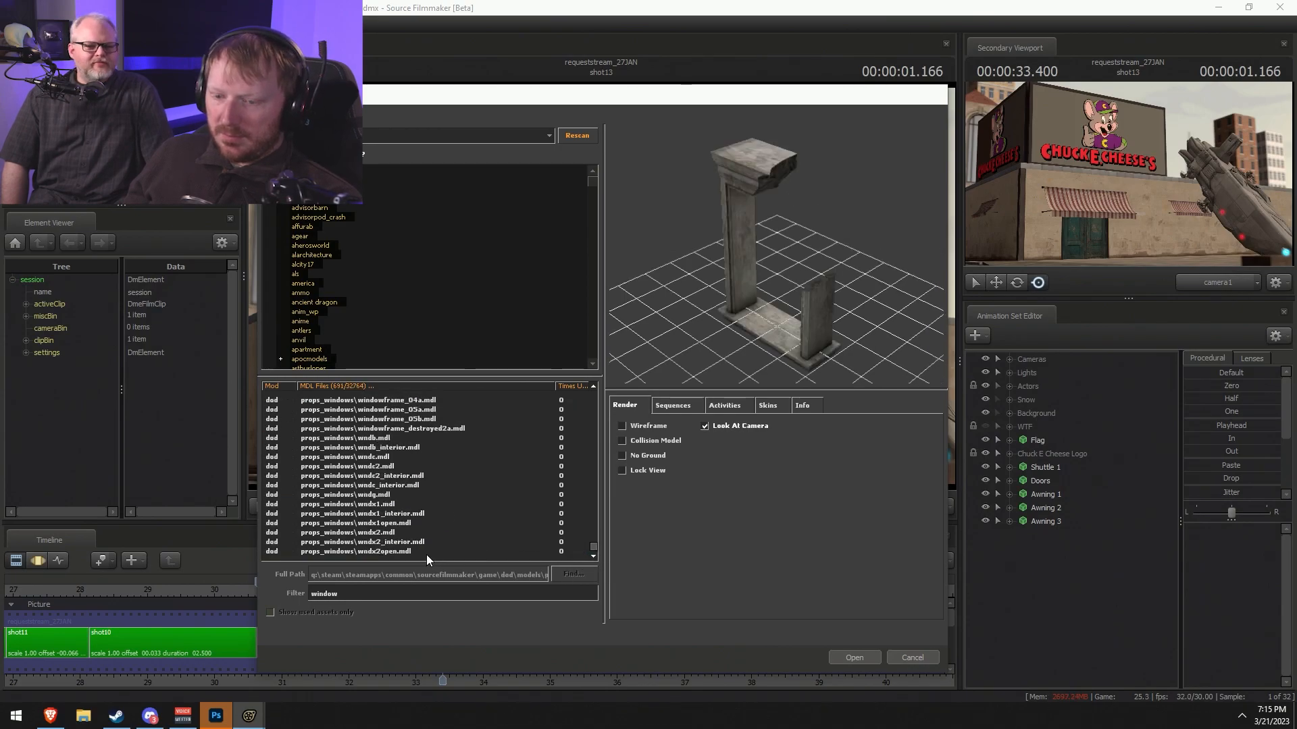
{"action": "scroll", "coordinate": [496, 533], "scroll_direction": "down", "scroll_amount": 4}
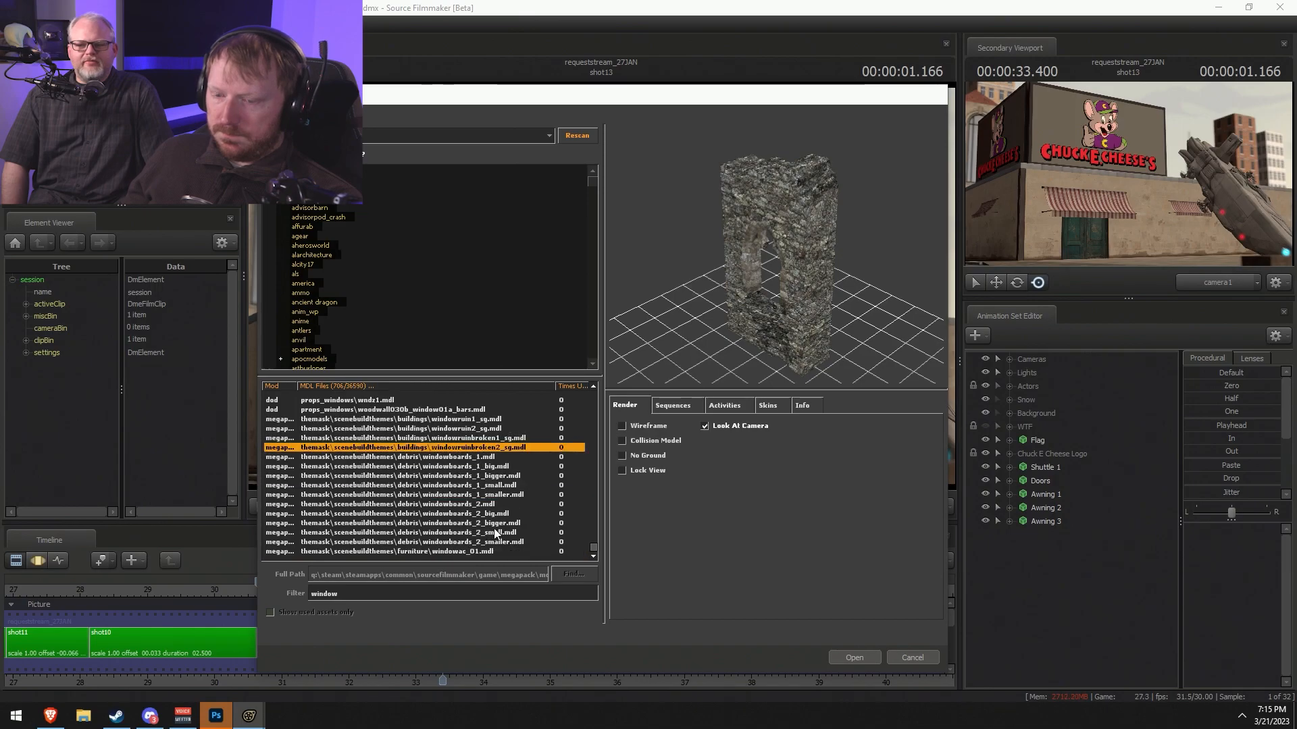
{"action": "left_click", "coordinate": [473, 546]}
{"action": "scroll", "coordinate": [497, 538], "scroll_direction": "down", "scroll_amount": 5}
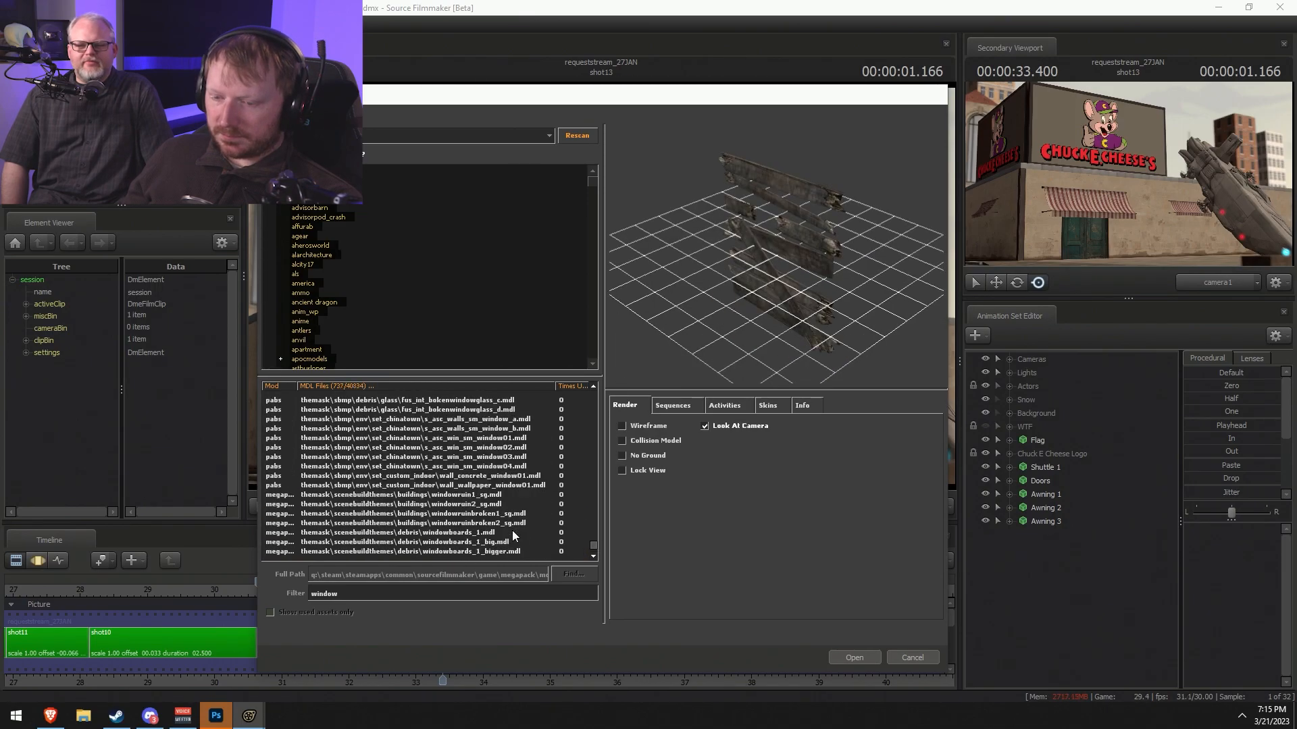
{"action": "scroll", "coordinate": [503, 540], "scroll_direction": "down", "scroll_amount": 5}
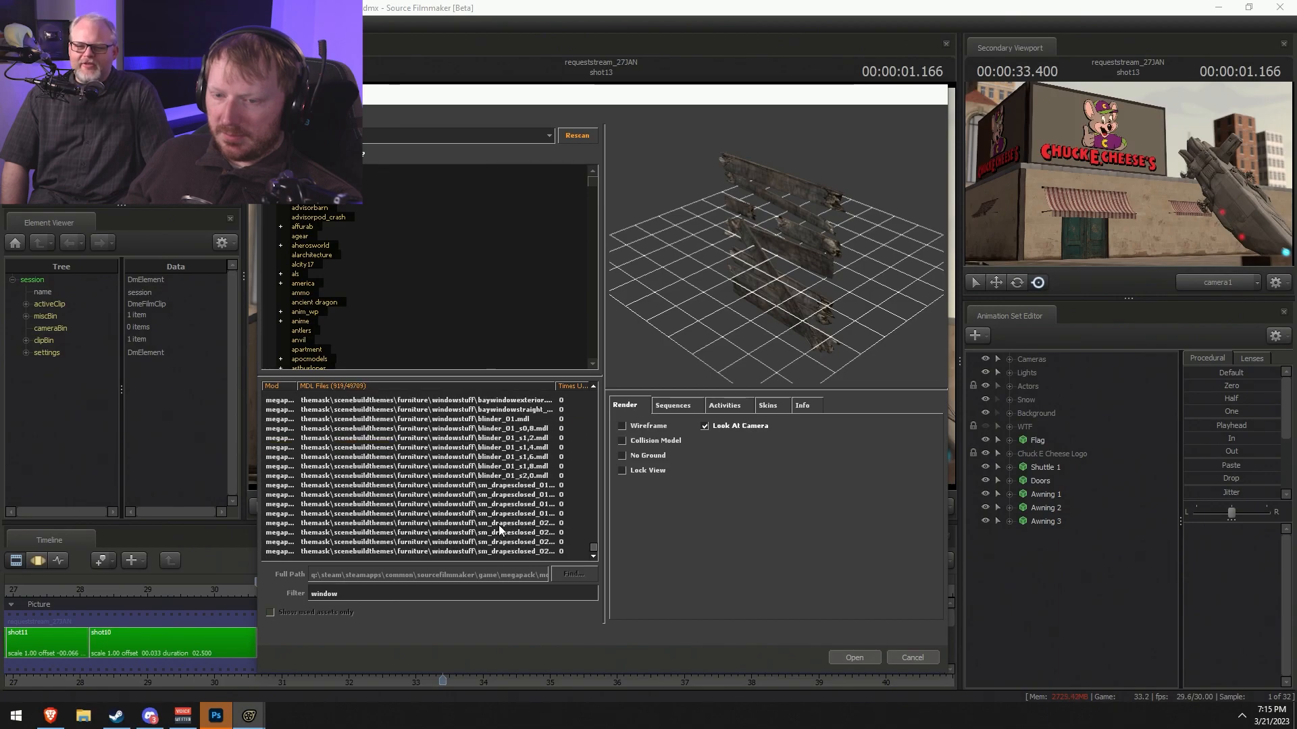
- Preview window models back through the list, from the scenebuildthemes drapes, blinds, tech windows and window boards to the windows_add curtains and blinds
{"action": "left_click", "coordinate": [489, 550]}
{"action": "key", "text": "Up"}
{"action": "key", "text": "Up"}
{"action": "key", "text": "Up"}
{"action": "key", "text": "Up"}
{"action": "key", "text": "Up"}
{"action": "key", "text": "Up"}
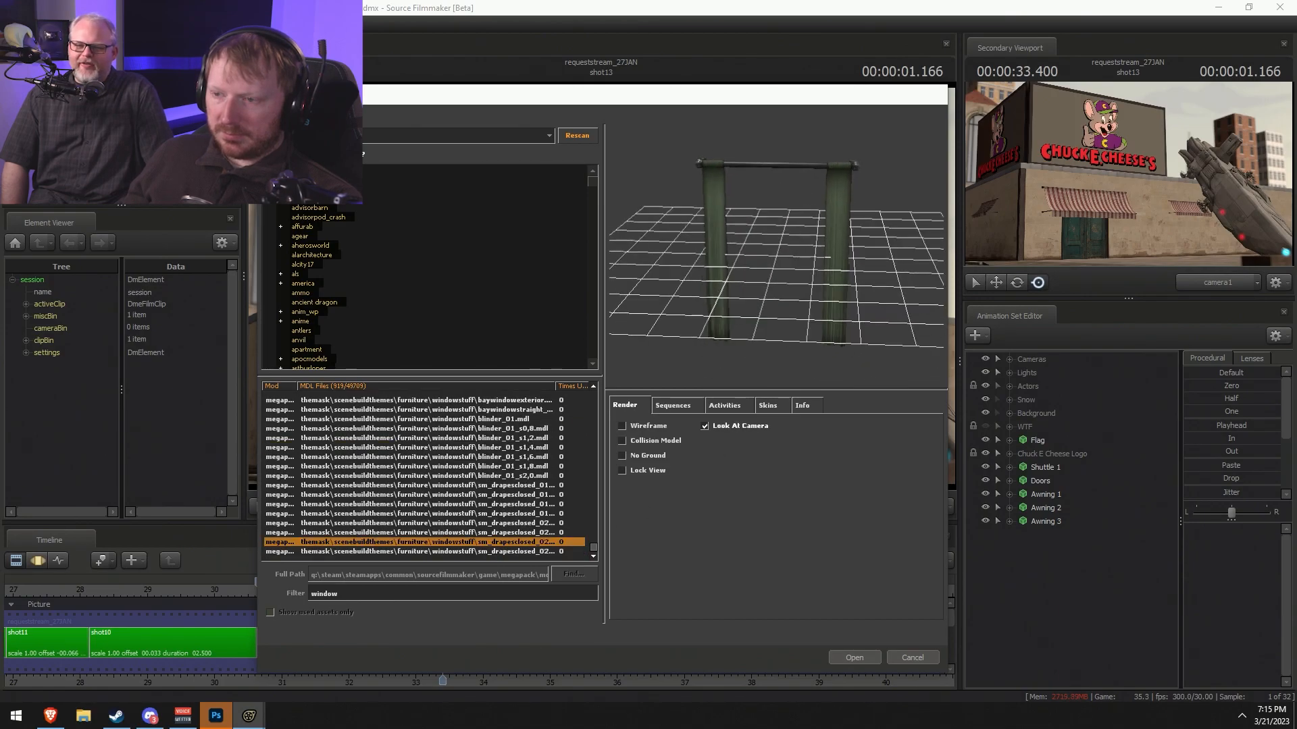
{"action": "key", "text": "Up"}
{"action": "key", "text": "Up"}
{"action": "key", "text": "Up"}
{"action": "key", "text": "Up"}
{"action": "key", "text": "Up"}
{"action": "key", "text": "Up"}
{"action": "key", "text": "Up"}
{"action": "key", "text": "Up"}
{"action": "key", "text": "Up"}
{"action": "key", "text": "Up"}
{"action": "key", "text": "Up"}
{"action": "key", "text": "Up"}
{"action": "key", "text": "Up"}
{"action": "key", "text": "Up"}
{"action": "key", "text": "Up"}
{"action": "key", "text": "Up"}
{"action": "key", "text": "Up"}
{"action": "key", "text": "Up"}
{"action": "key", "text": "Up"}
{"action": "key", "text": "Up"}
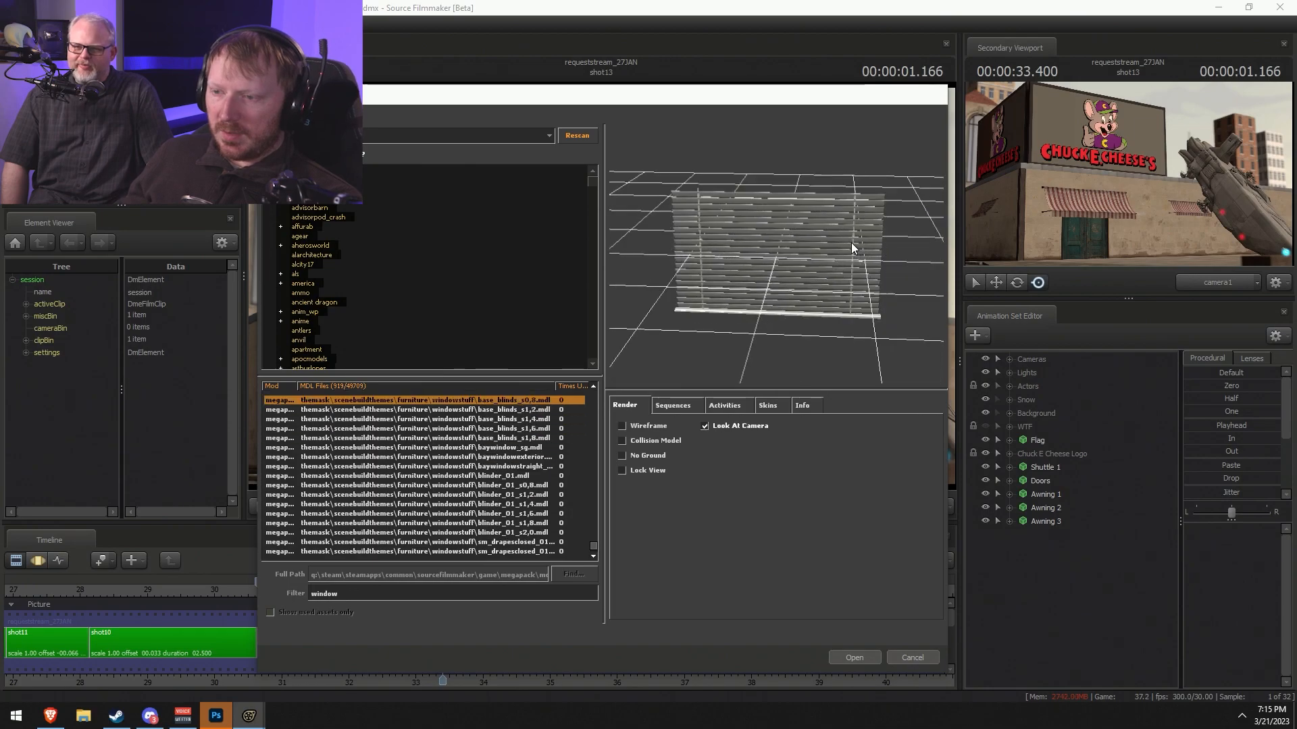
{"action": "key", "text": "Up"}
{"action": "key", "text": "Up"}
{"action": "key", "text": "Up"}
{"action": "key", "text": "Up"}
{"action": "key", "text": "Up"}
{"action": "key", "text": "Up"}
{"action": "key", "text": "Up"}
{"action": "key", "text": "Up"}
{"action": "key", "text": "Up"}
{"action": "key", "text": "Up"}
{"action": "key", "text": "Up"}
{"action": "key", "text": "Up"}
{"action": "key", "text": "Up"}
{"action": "key", "text": "Up"}
{"action": "key", "text": "Up"}
{"action": "key", "text": "Up"}
{"action": "key", "text": "Up"}
{"action": "key", "text": "Up"}
{"action": "key", "text": "Up"}
{"action": "key", "text": "Up"}
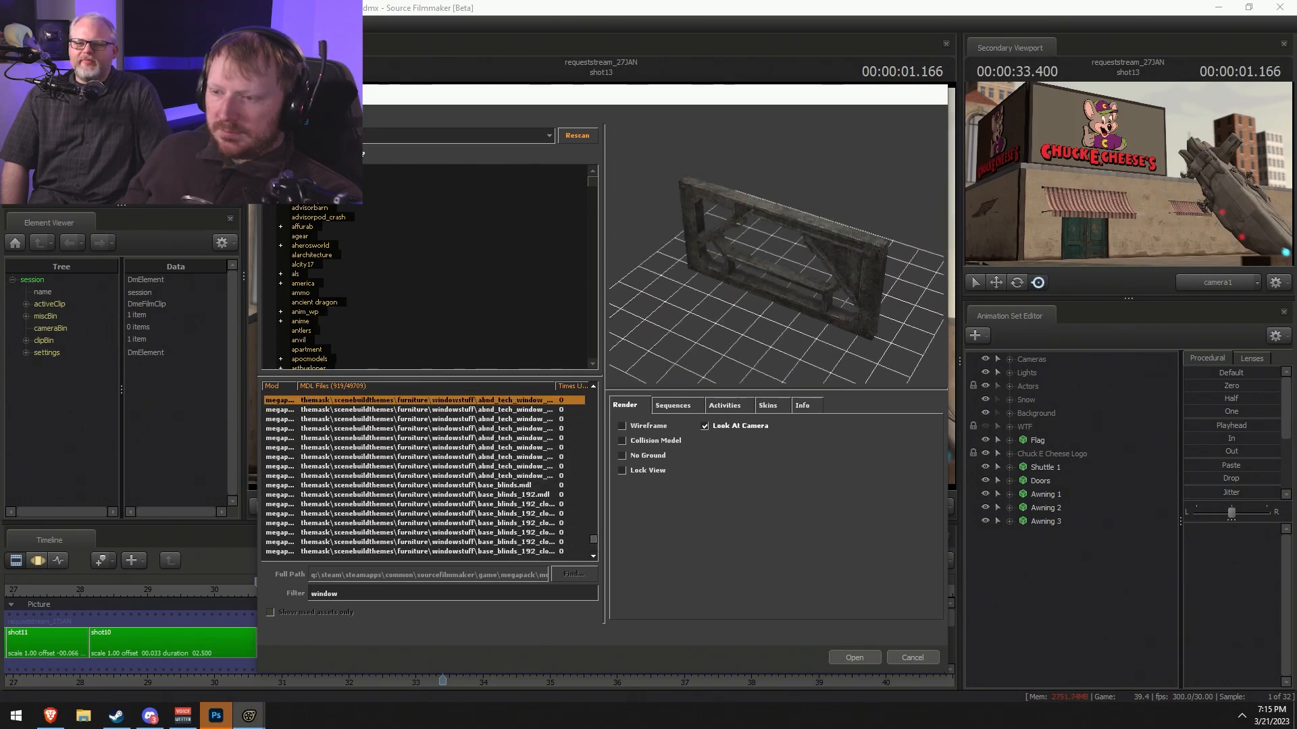
{"action": "key", "text": "Up"}
{"action": "key", "text": "Up"}
{"action": "key", "text": "Up"}
{"action": "key", "text": "Up"}
{"action": "key", "text": "Up"}
{"action": "key", "text": "Up"}
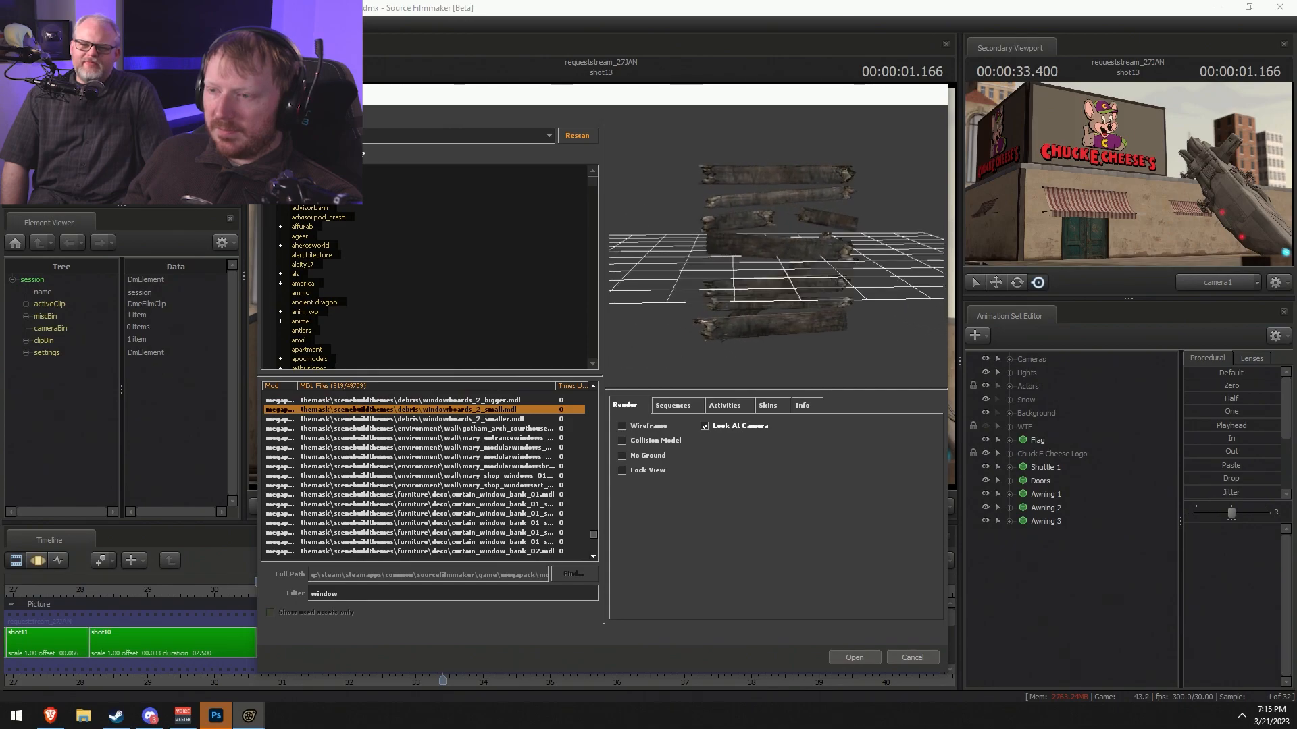
{"action": "key", "text": "Up"}
{"action": "key", "text": "Up"}
{"action": "key", "text": "Up"}
{"action": "key", "text": "Up"}
{"action": "key", "text": "Up"}
{"action": "key", "text": "Up"}
{"action": "key", "text": "Up"}
{"action": "key", "text": "Up"}
{"action": "key", "text": "Up"}
{"action": "key", "text": "Up"}
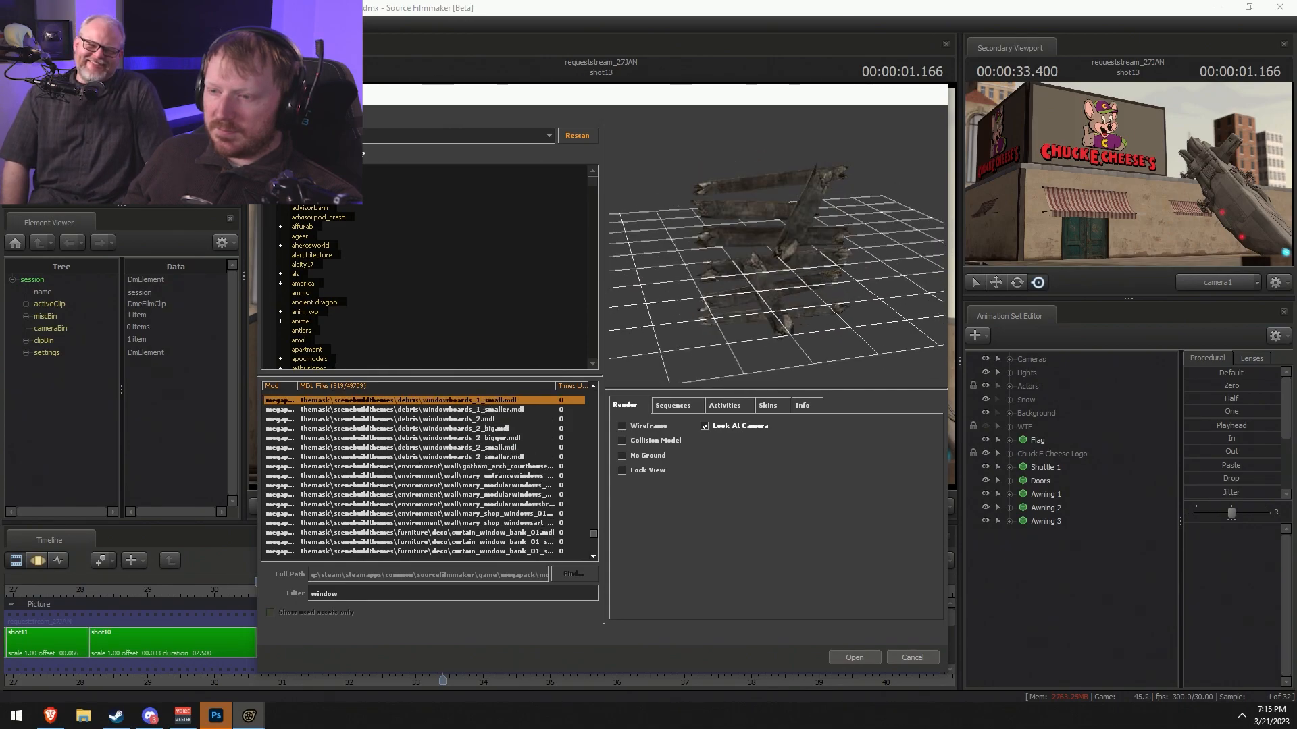
{"action": "key", "text": "Up"}
{"action": "key", "text": "Up"}
{"action": "key", "text": "Up"}
{"action": "key", "text": "Up"}
{"action": "key", "text": "Up"}
{"action": "key", "text": "Up"}
{"action": "key", "text": "Up"}
{"action": "key", "text": "Up"}
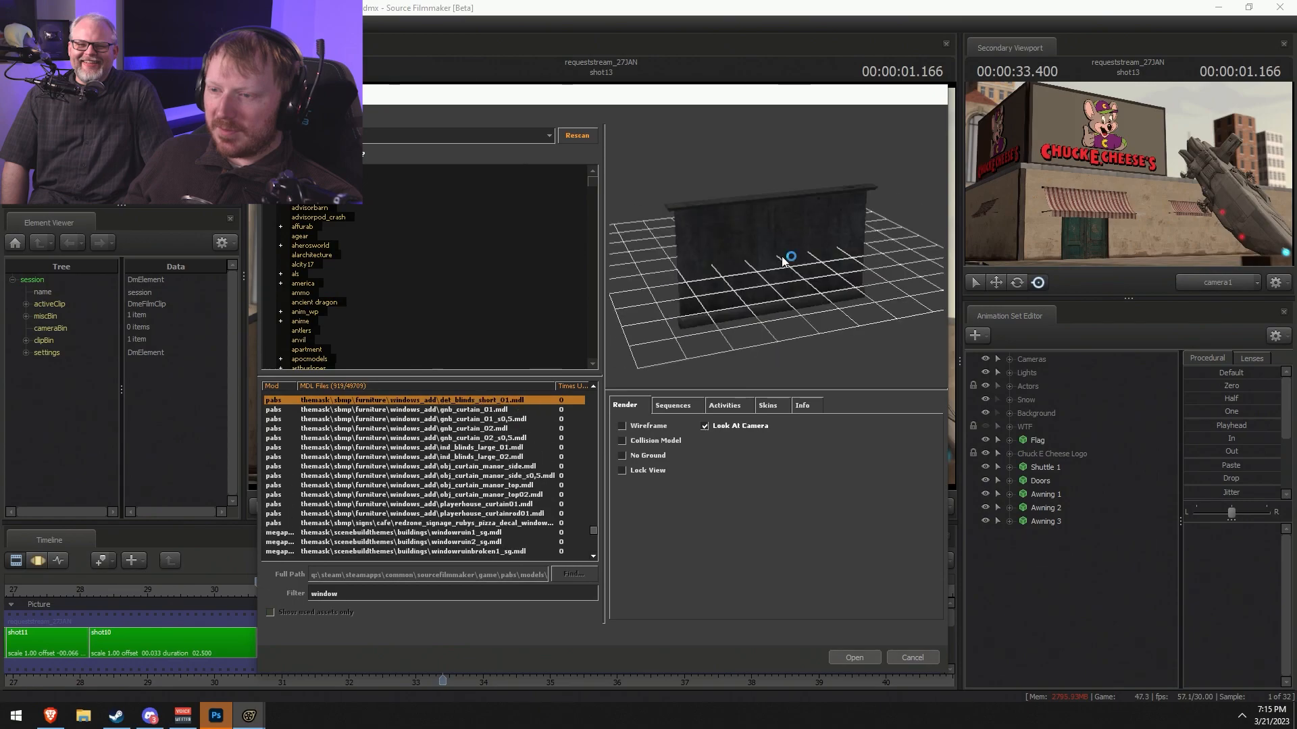
- Compare the boarded-up window models from buildings_add_boarding_up and add boarded_windows_175_f_sg1, made of planks and metal sheets, to the shot
{"action": "key", "text": "Up"}
{"action": "key", "text": "Up"}
{"action": "key", "text": "Up"}
{"action": "key", "text": "Up"}
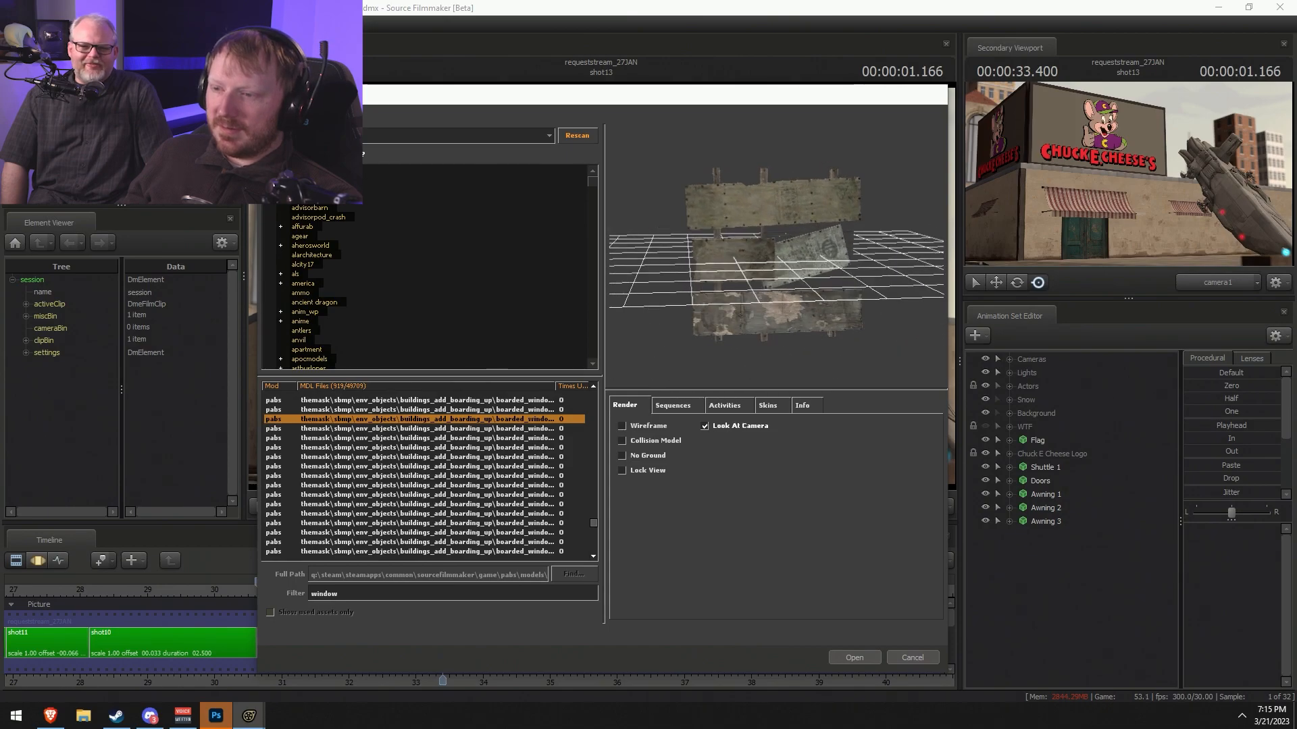
{"action": "key", "text": "Up"}
{"action": "key", "text": "Down"}
{"action": "key", "text": "Down"}
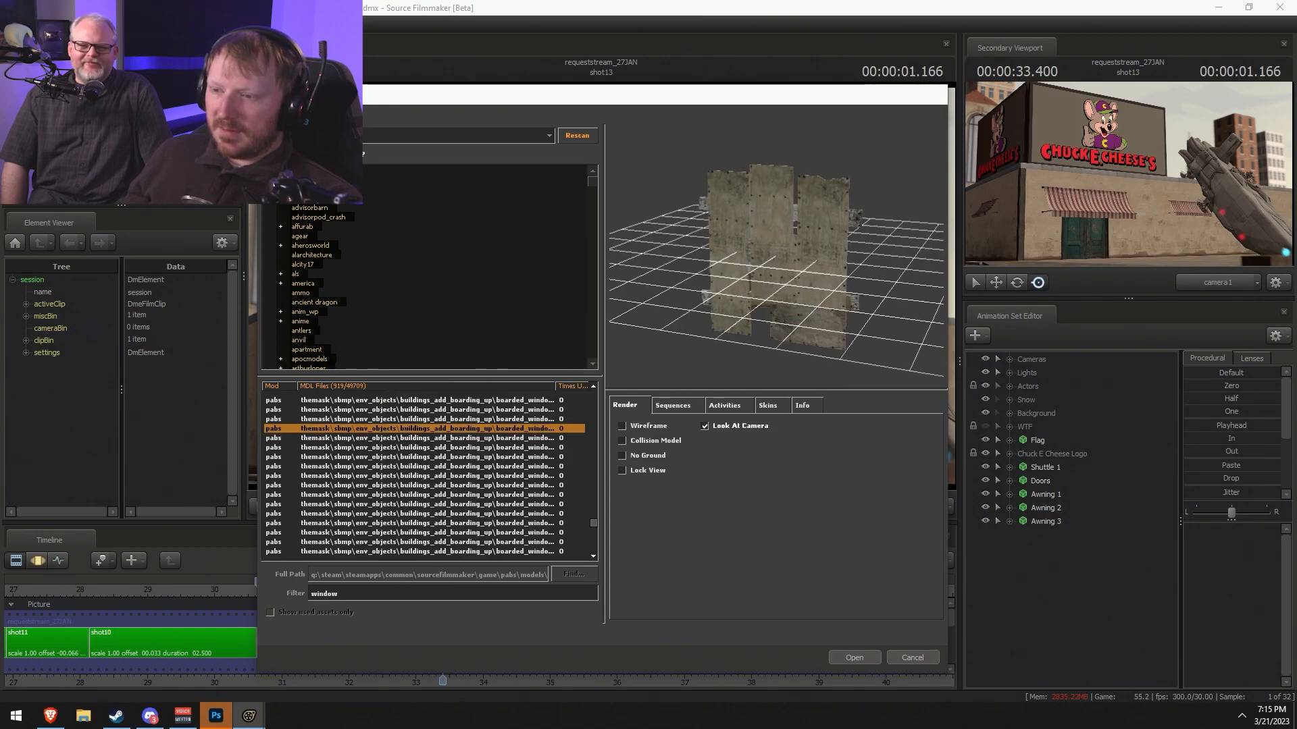
{"action": "key", "text": "Up"}
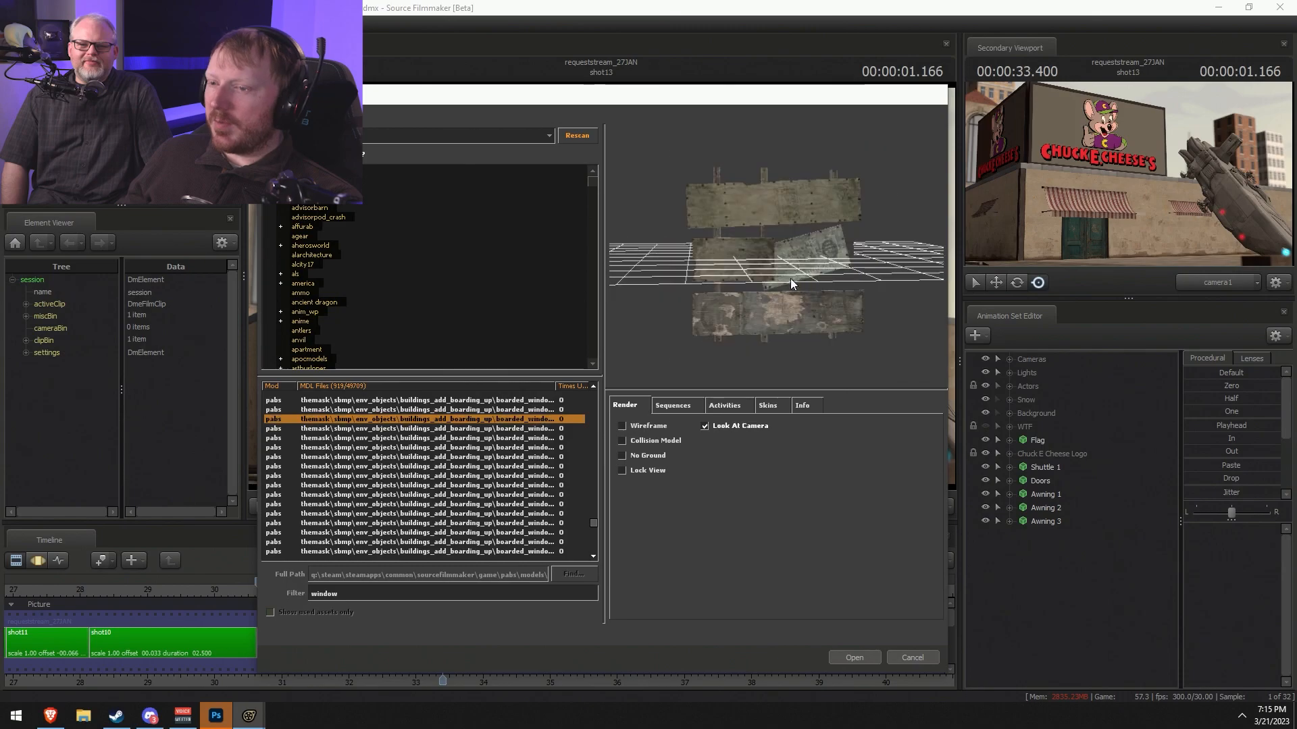
{"action": "key", "text": "Down"}
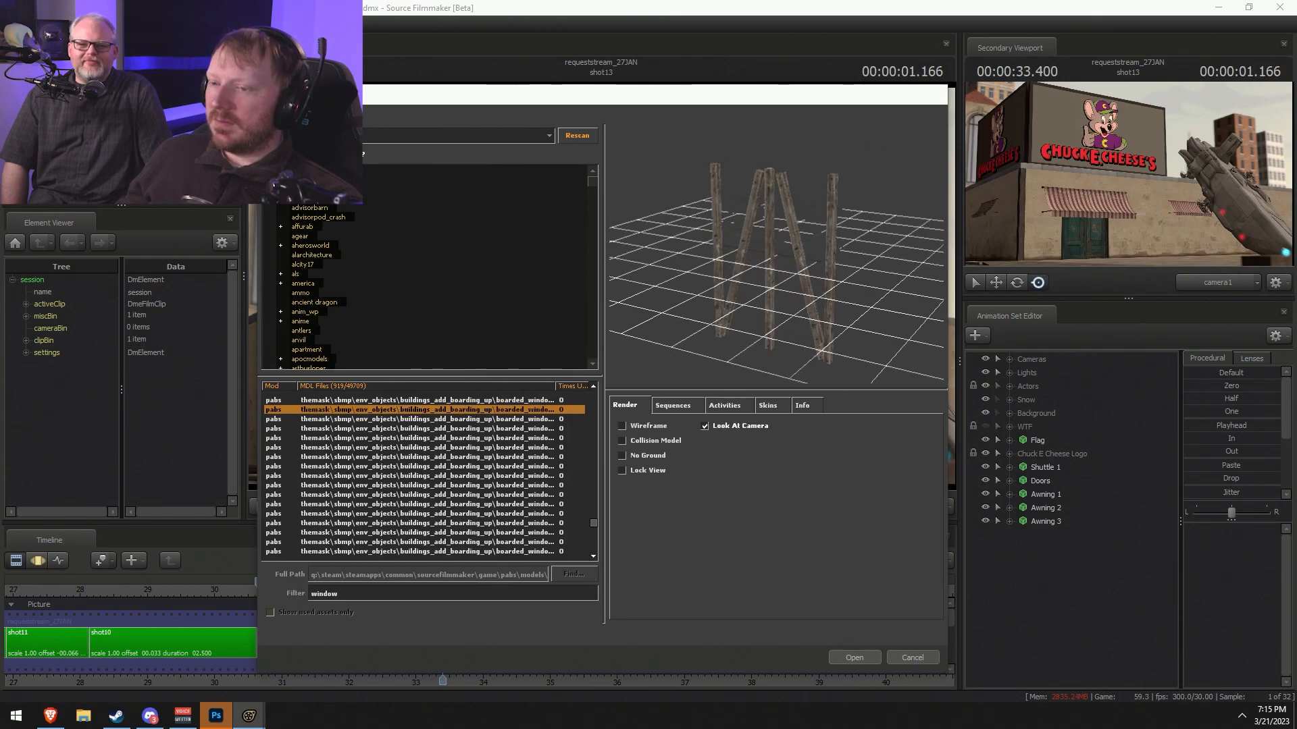
{"action": "key", "text": "Up"}
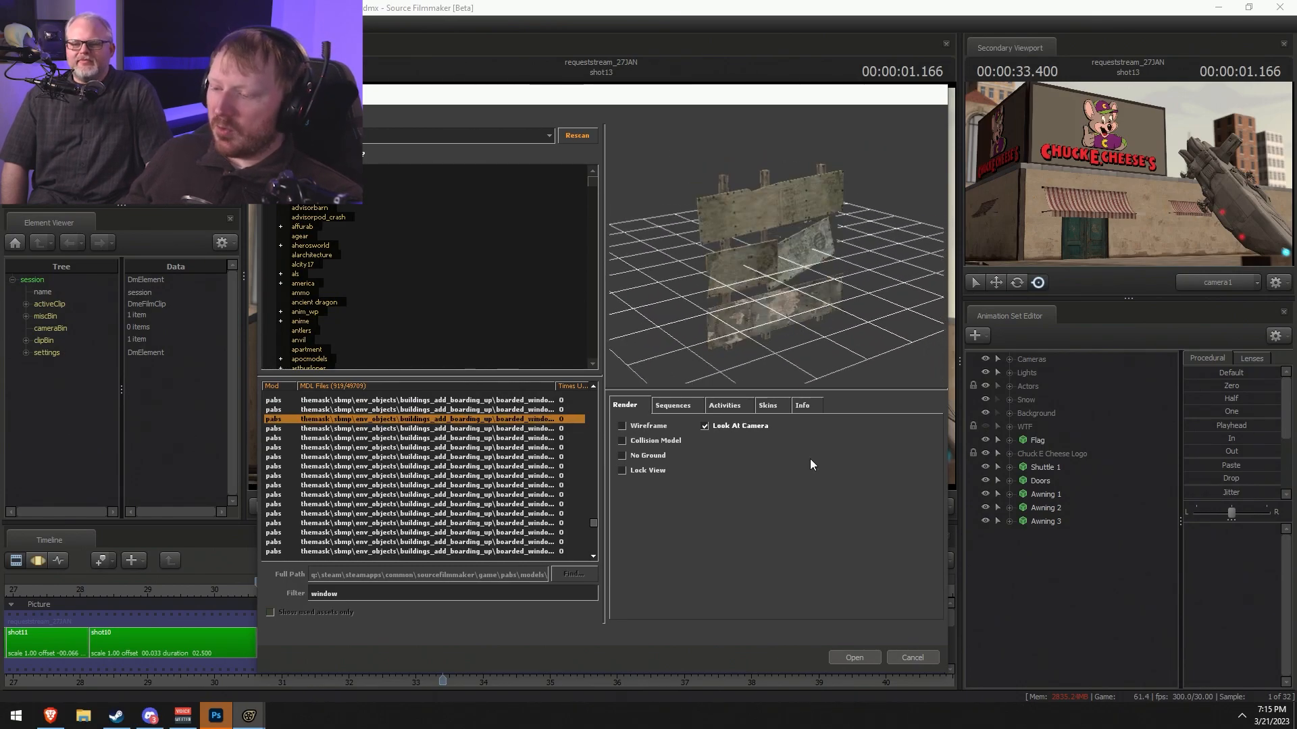
{"action": "left_click", "coordinate": [854, 657]}
- In the Motion Editor with the work camera, move the boarded window across to the building's front wall below the awning right of the doors
{"action": "key", "text": "F3"}
{"action": "left_click", "coordinate": [766, 427]}
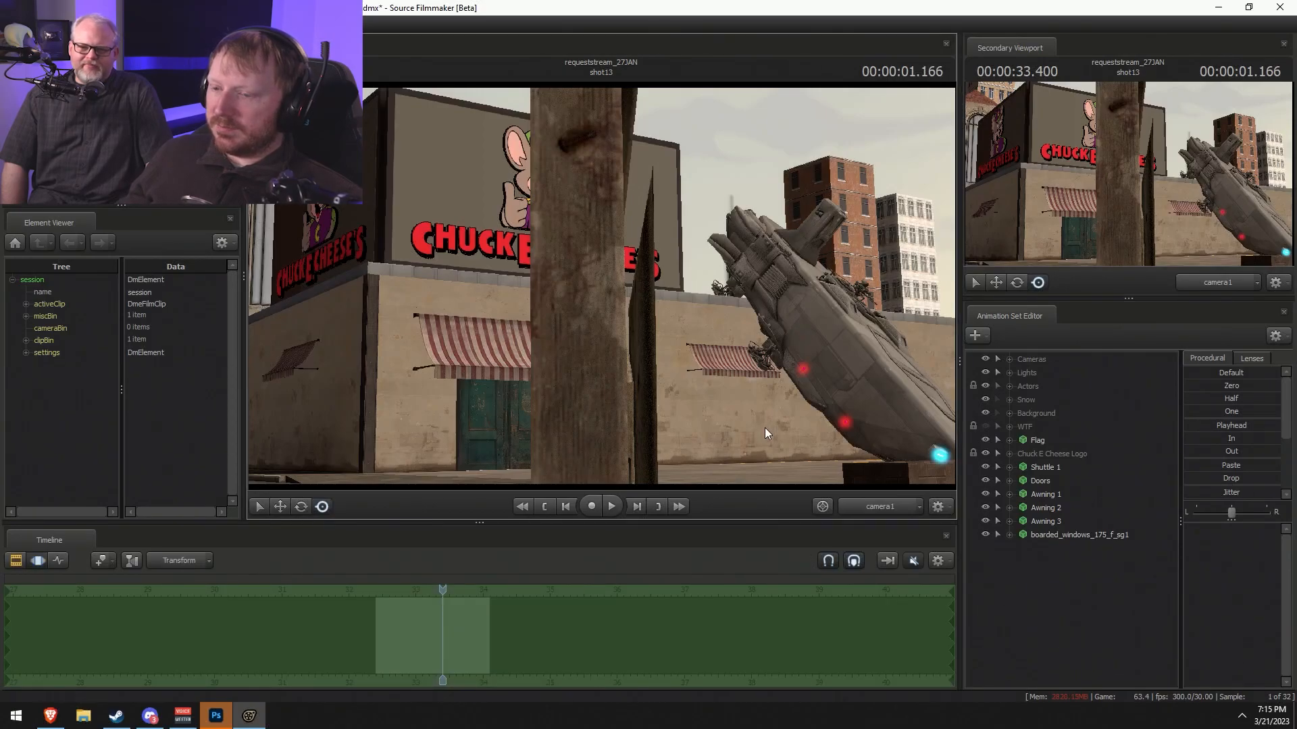
{"action": "left_click", "coordinate": [867, 509]}
{"action": "key", "text": "s"}
{"action": "left_click_drag", "start_coordinate": [777, 419], "coordinate": [773, 459]}
{"action": "left_click", "coordinate": [1108, 533]}
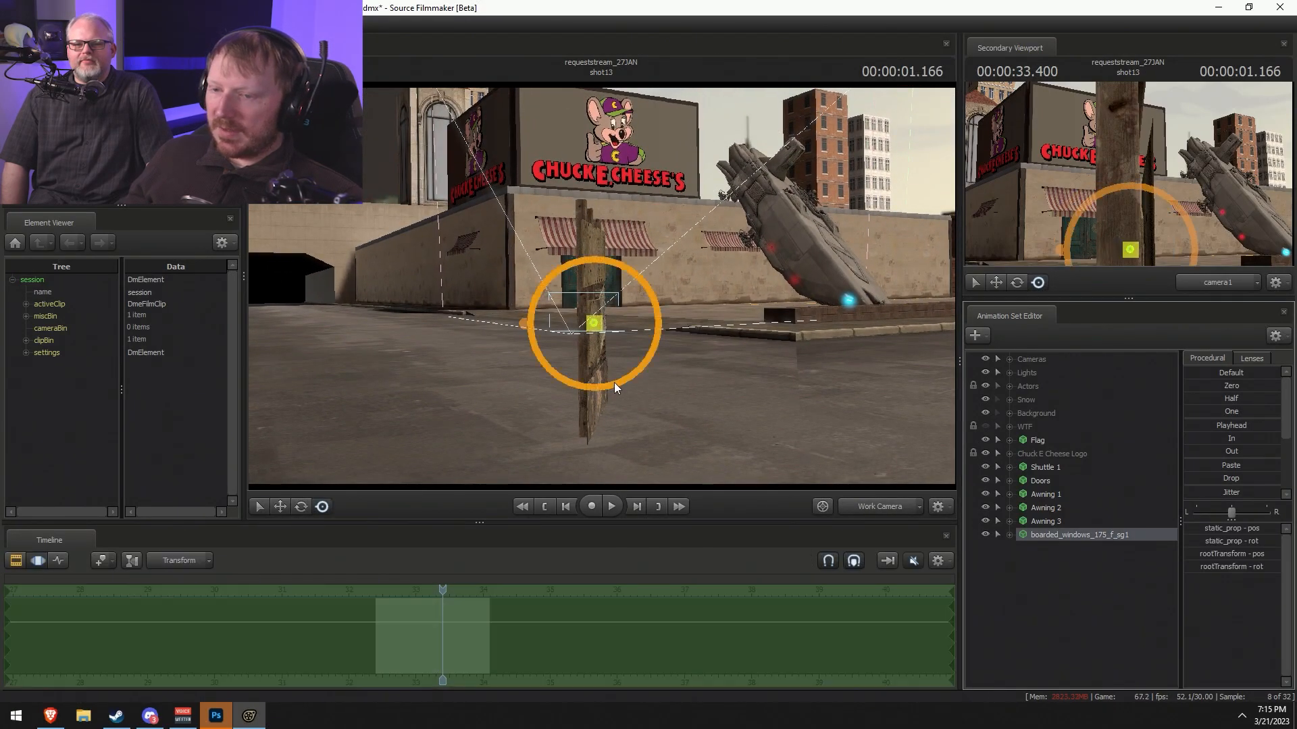
{"action": "left_click_drag", "start_coordinate": [587, 329], "coordinate": [716, 278]}
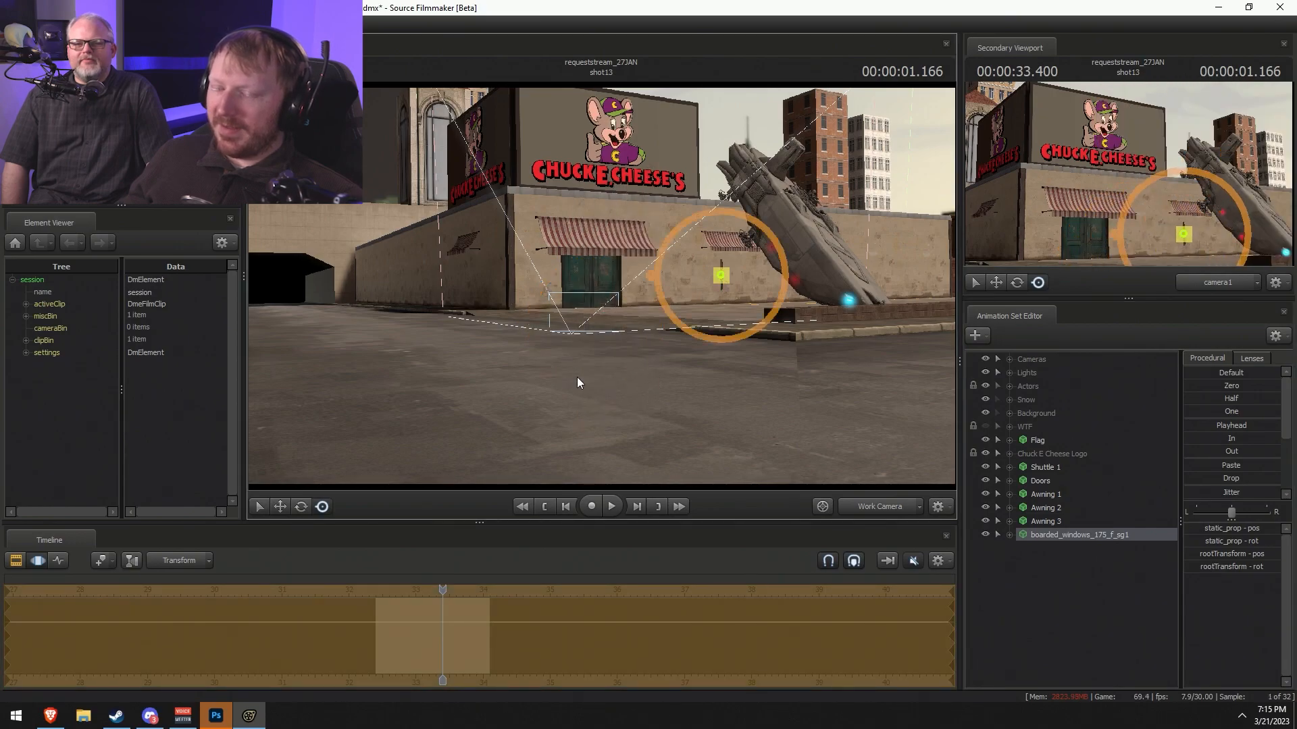
- Turn the boarded window flat against the wall by setting the third rootTransform rotation value to 180, and return to the Clip Editor
{"action": "left_click_drag", "start_coordinate": [581, 373], "coordinate": [642, 364]}
{"action": "key", "text": "w"}
{"action": "key", "text": "w"}
{"action": "mouse_move", "coordinate": [602, 286]}
{"action": "left_mouse_down"}
{"action": "mouse_move", "coordinate": [574, 304]}
{"action": "mouse_move", "coordinate": [602, 287]}
{"action": "left_mouse_up"}
{"action": "key", "text": "e"}
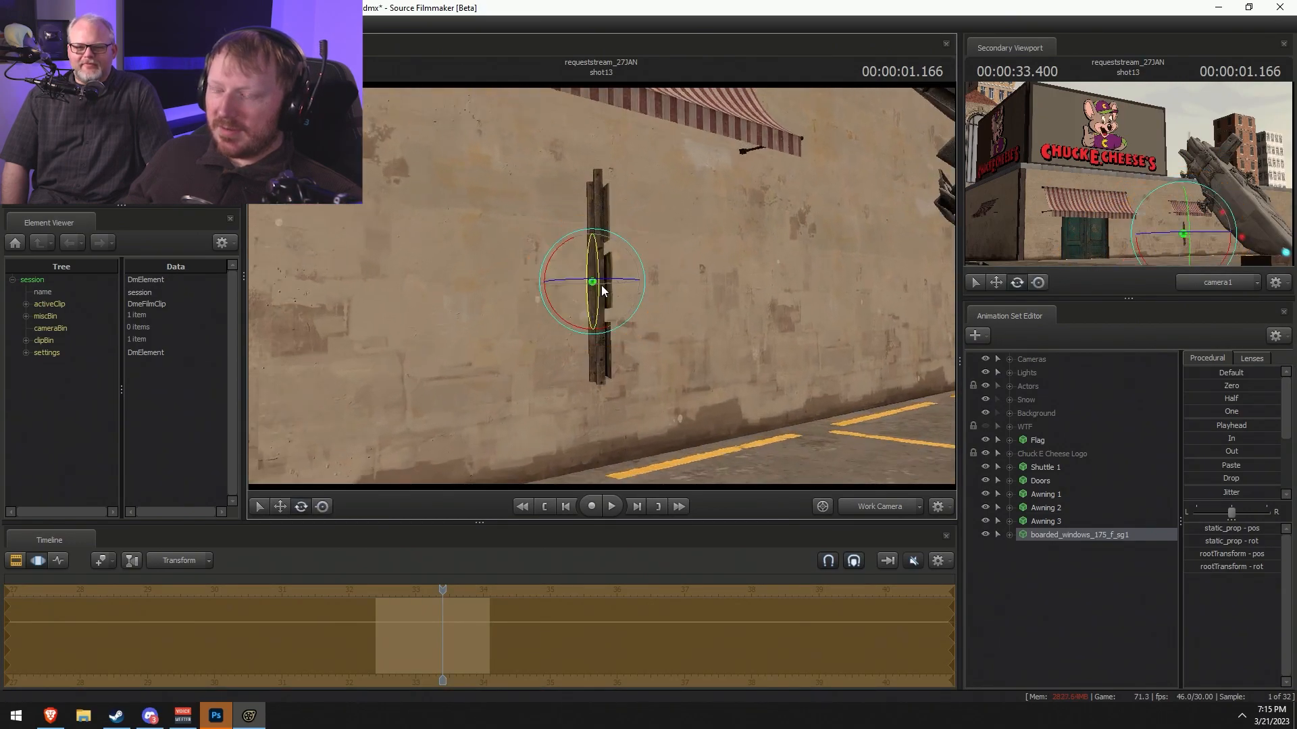
{"action": "double_click", "coordinate": [1234, 568]}
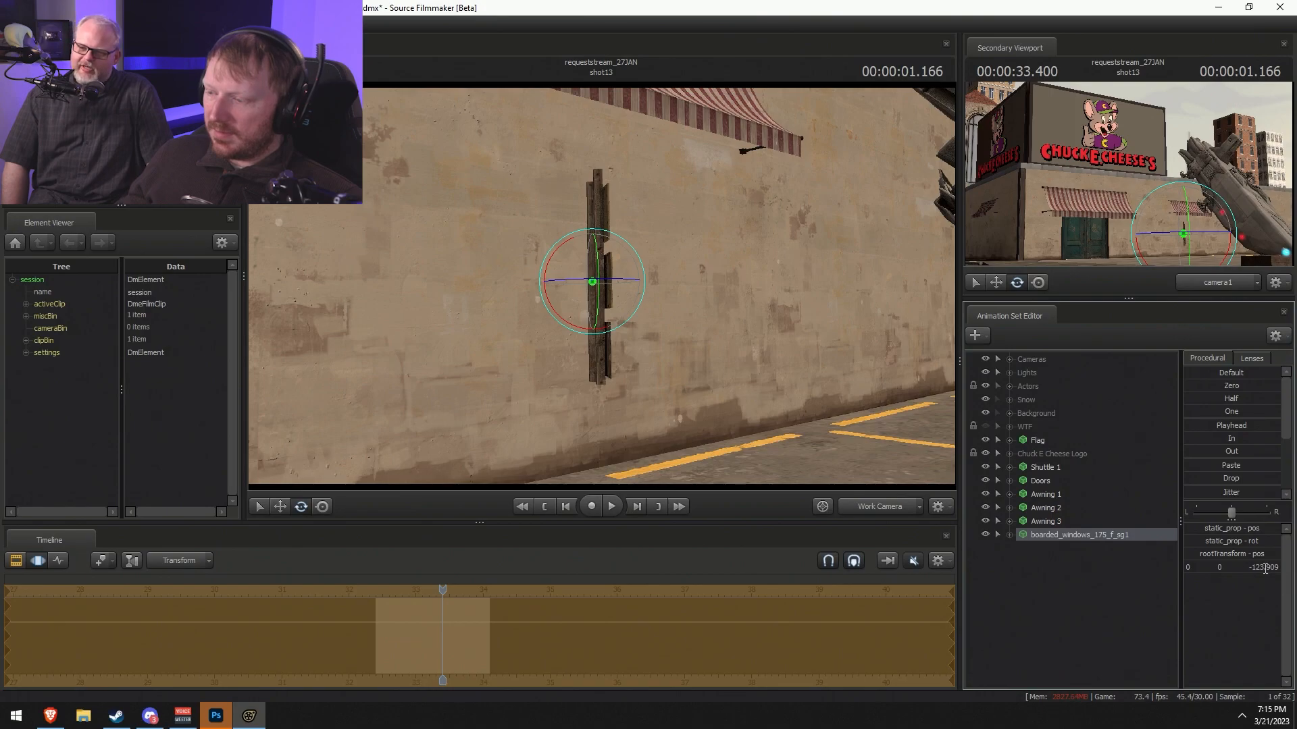
{"action": "type", "text": "180"}
{"action": "key", "text": "Return"}
{"action": "key", "text": "F2"}
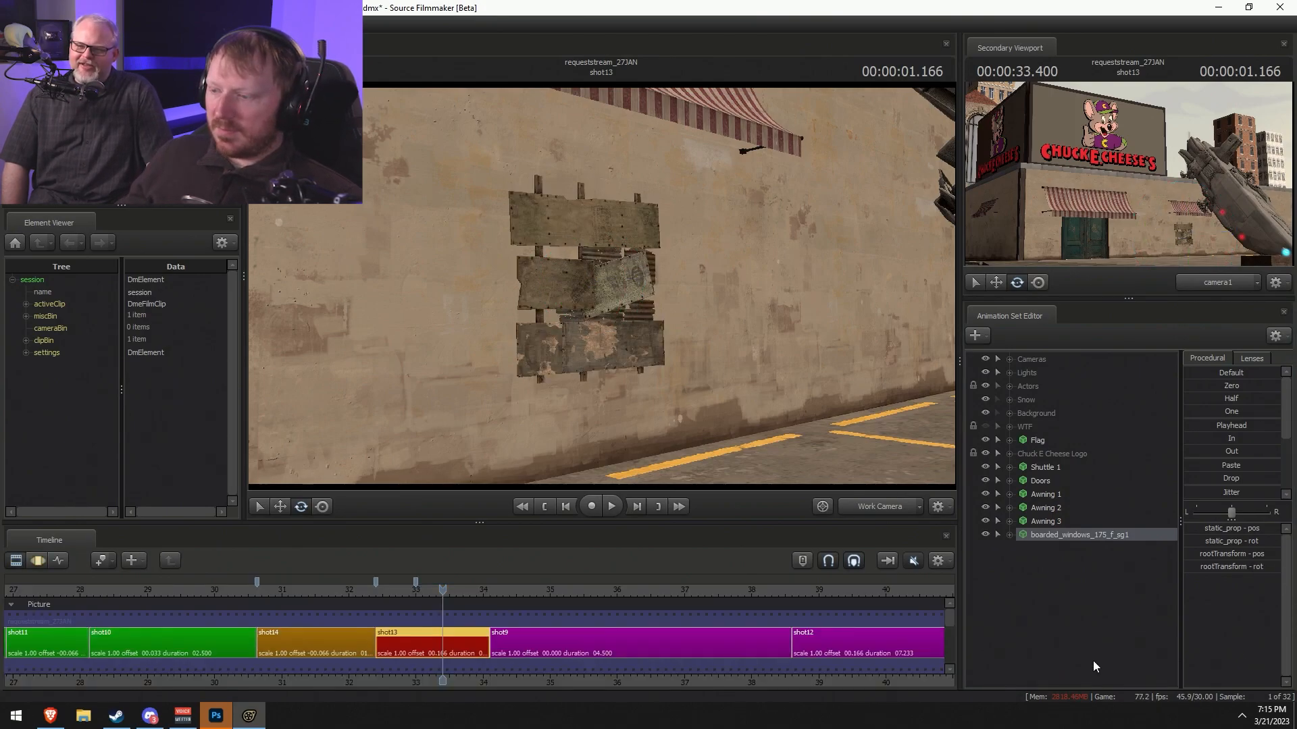
- Start an animation set for another new model and filter the model list by "window"
{"action": "right_click", "coordinate": [1091, 612]}
{"action": "left_click", "coordinate": [1188, 508]}
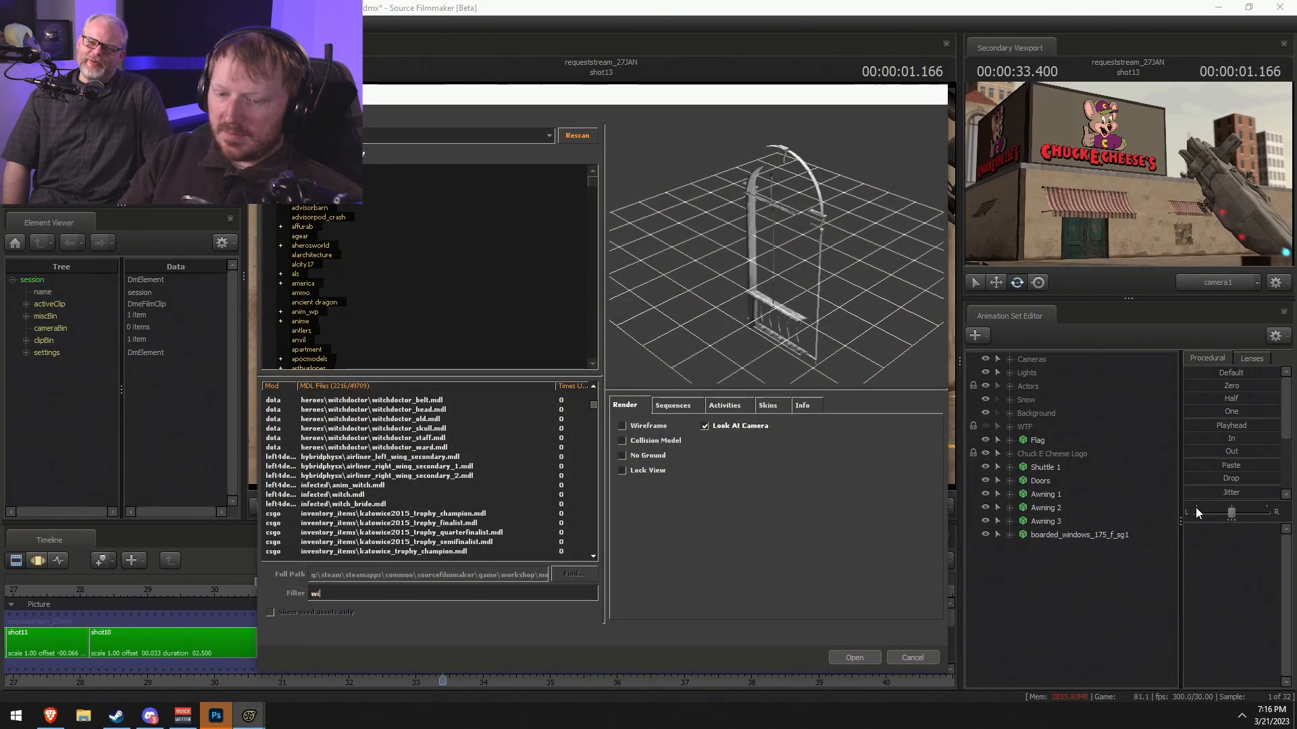
{"action": "scroll", "coordinate": [486, 524], "scroll_direction": "down", "scroll_amount": 20}
{"action": "left_click", "coordinate": [476, 459]}
- Compare the window models in the filtered list and add props_forest sawmill_window_large, the framed double-pane window, to the shot
{"action": "key", "text": "Down"}
{"action": "key", "text": "Down"}
{"action": "key", "text": "Down"}
{"action": "key", "text": "Down"}
{"action": "key", "text": "Down"}
{"action": "key", "text": "Down"}
{"action": "left_click_drag", "start_coordinate": [781, 331], "coordinate": [844, 330]}
{"action": "key", "text": "Down"}
{"action": "key", "text": "Down"}
{"action": "key", "text": "Down"}
{"action": "key", "text": "Down"}
{"action": "key", "text": "Down"}
{"action": "key", "text": "Down"}
{"action": "key", "text": "Down"}
{"action": "key", "text": "Down"}
{"action": "key", "text": "Down"}
{"action": "key", "text": "Down"}
{"action": "key", "text": "Down"}
{"action": "key", "text": "Down"}
{"action": "key", "text": "Down"}
{"action": "key", "text": "Down"}
{"action": "key", "text": "Down"}
{"action": "key", "text": "Down"}
{"action": "key", "text": "Down"}
{"action": "key", "text": "Down"}
{"action": "key", "text": "Down"}
{"action": "key", "text": "Down"}
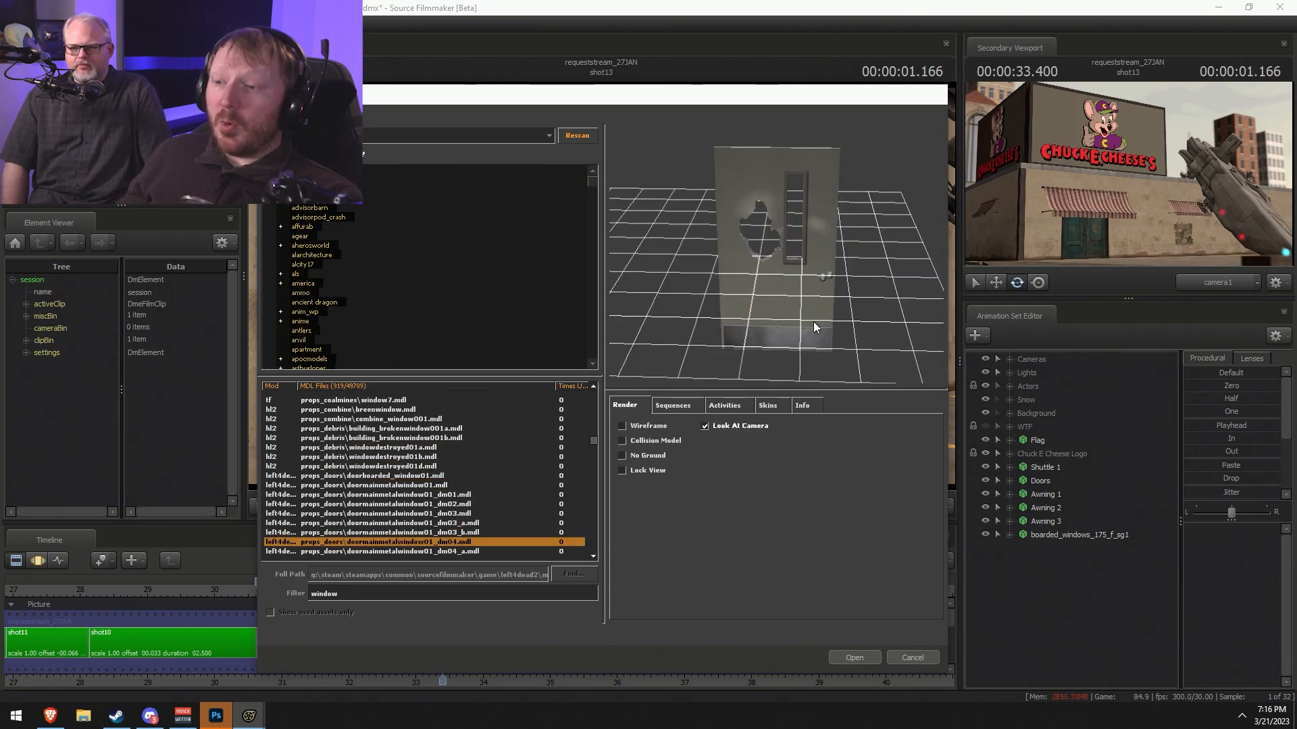
{"action": "key", "text": "Down"}
{"action": "key", "text": "Down"}
{"action": "key", "text": "Down"}
{"action": "key", "text": "Down"}
{"action": "key", "text": "Down"}
{"action": "key", "text": "Down"}
{"action": "key", "text": "Down"}
{"action": "key", "text": "Down"}
{"action": "key", "text": "Down"}
{"action": "key", "text": "Down"}
{"action": "key", "text": "Down"}
{"action": "key", "text": "Down"}
{"action": "key", "text": "Down"}
{"action": "key", "text": "Down"}
{"action": "key", "text": "Down"}
{"action": "key", "text": "Down"}
{"action": "key", "text": "Down"}
{"action": "key", "text": "Down"}
{"action": "key", "text": "Down"}
{"action": "key", "text": "Down"}
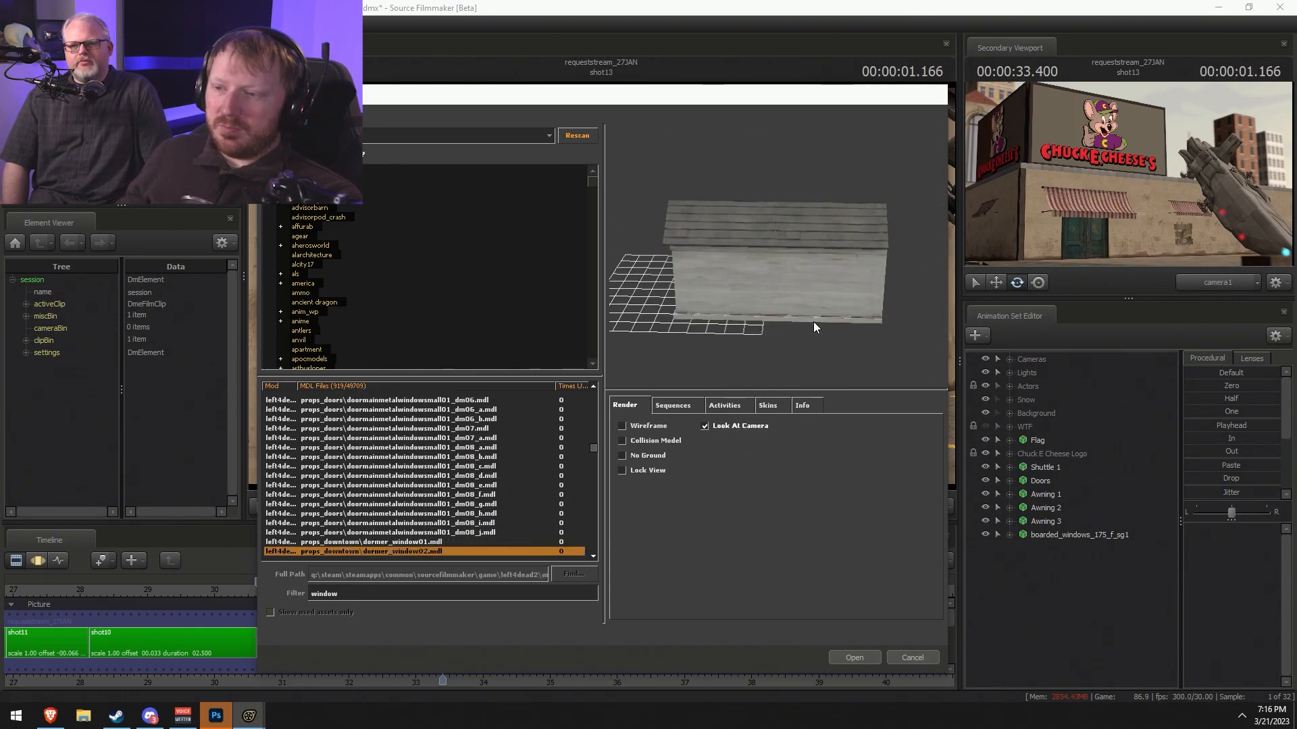
{"action": "key", "text": "Down"}
{"action": "key", "text": "Down"}
{"action": "key", "text": "Down"}
{"action": "key", "text": "Down"}
{"action": "key", "text": "Down"}
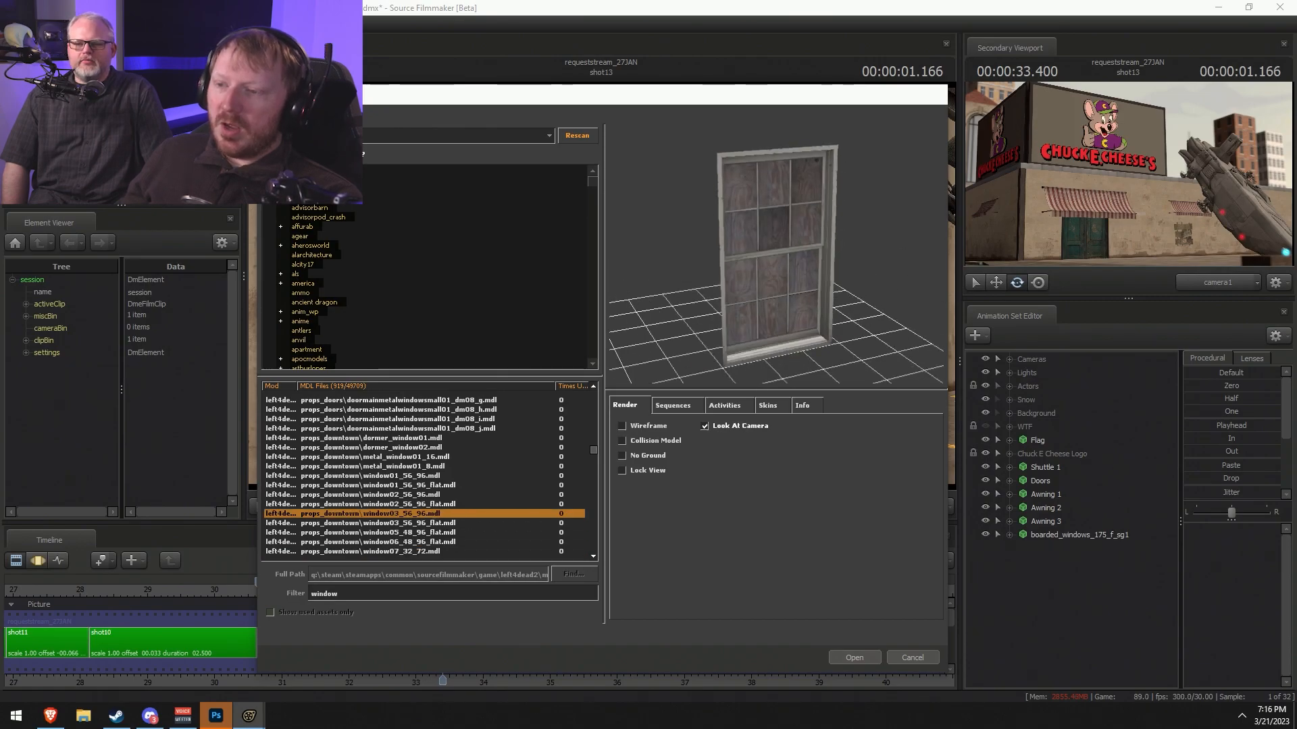
{"action": "key", "text": "Down"}
{"action": "key", "text": "Down"}
{"action": "key", "text": "Down"}
{"action": "key", "text": "Down"}
{"action": "key", "text": "Down"}
{"action": "key", "text": "Down"}
{"action": "key", "text": "Down"}
{"action": "key", "text": "Down"}
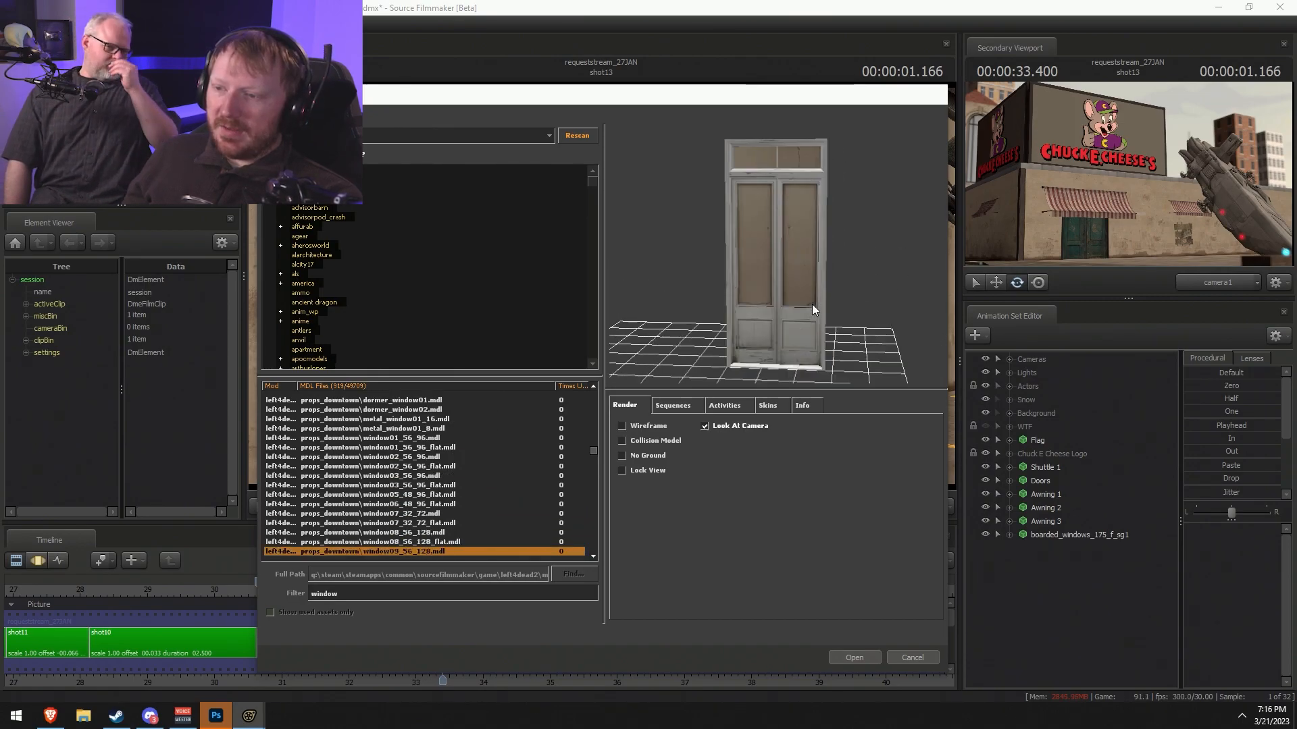
{"action": "key", "text": "Up"}
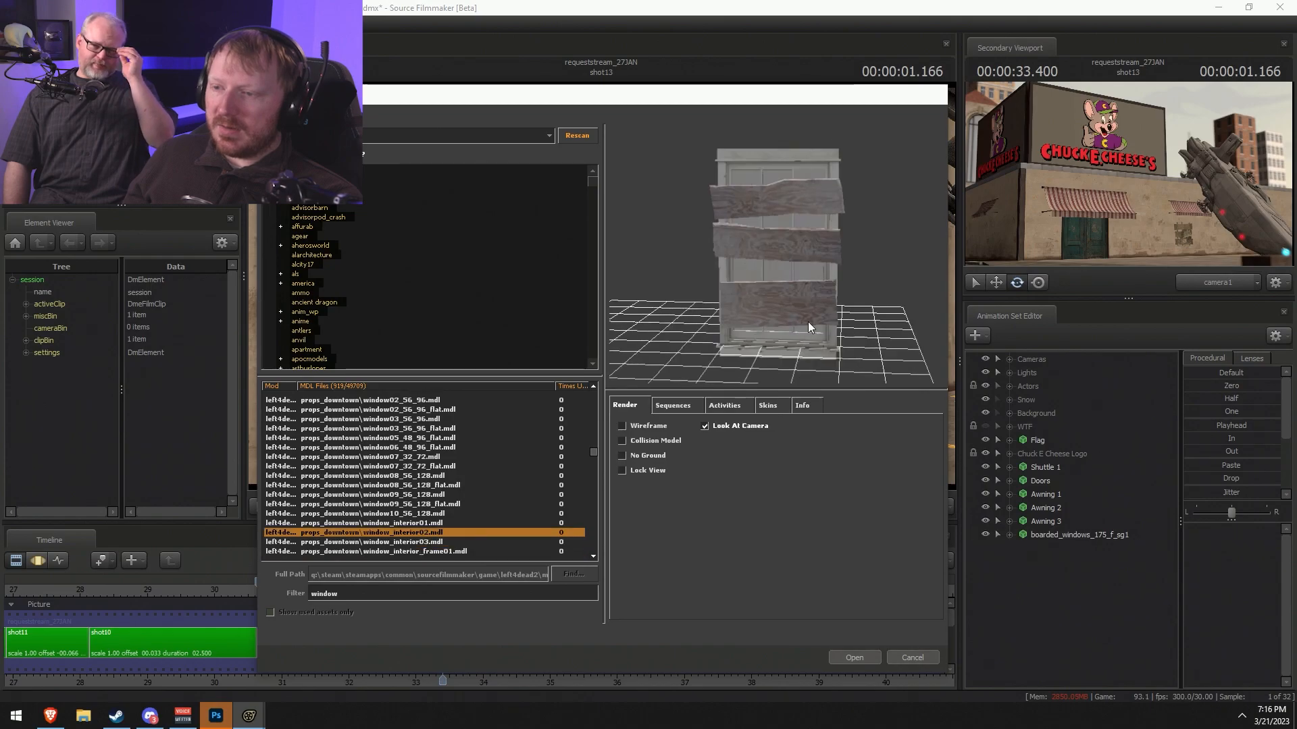
{"action": "key", "text": "Down"}
{"action": "key", "text": "Down"}
{"action": "key", "text": "Down"}
{"action": "key", "text": "Down"}
{"action": "key", "text": "Down"}
{"action": "key", "text": "Down"}
{"action": "key", "text": "Down"}
{"action": "key", "text": "Down"}
{"action": "key", "text": "Down"}
{"action": "key", "text": "Down"}
{"action": "key", "text": "Down"}
{"action": "key", "text": "Down"}
{"action": "key", "text": "Down"}
{"action": "key", "text": "Down"}
{"action": "key", "text": "Down"}
{"action": "key", "text": "Down"}
{"action": "key", "text": "Down"}
{"action": "key", "text": "Down"}
{"action": "key", "text": "Down"}
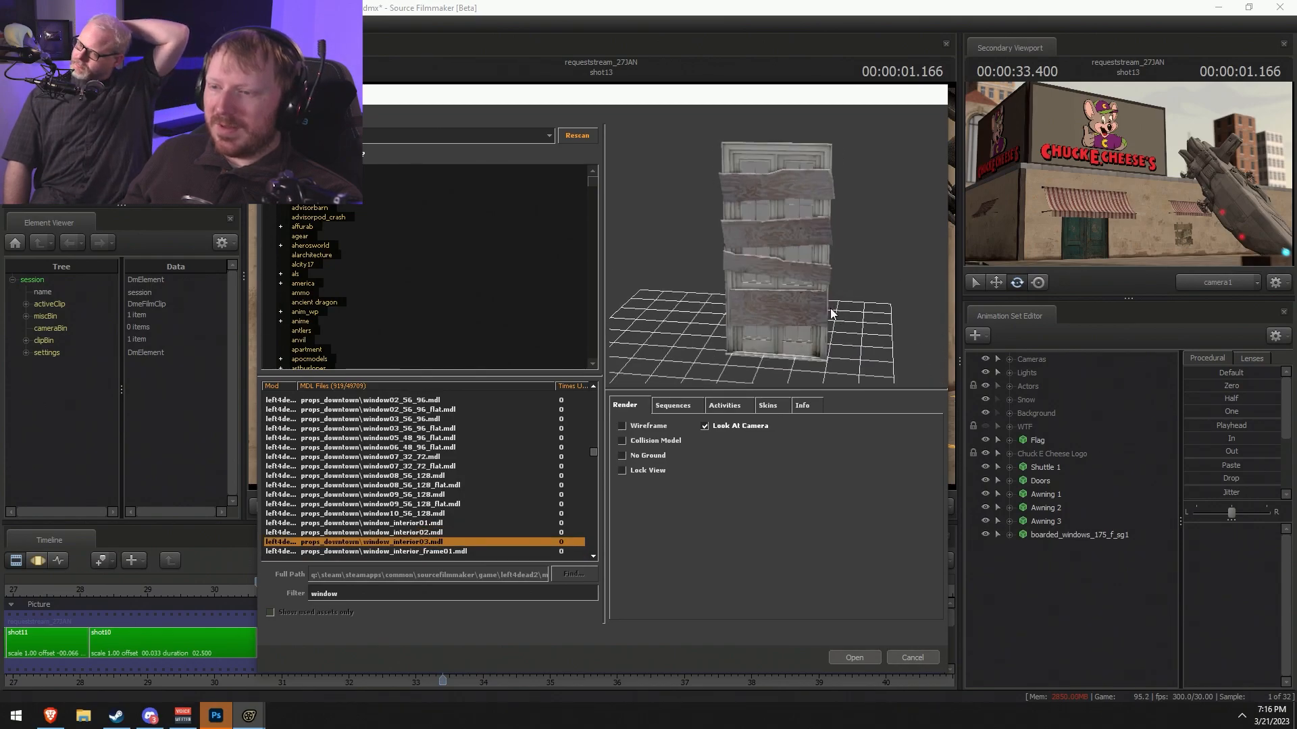
{"action": "key", "text": "Up"}
{"action": "key", "text": "Up"}
{"action": "key", "text": "Up"}
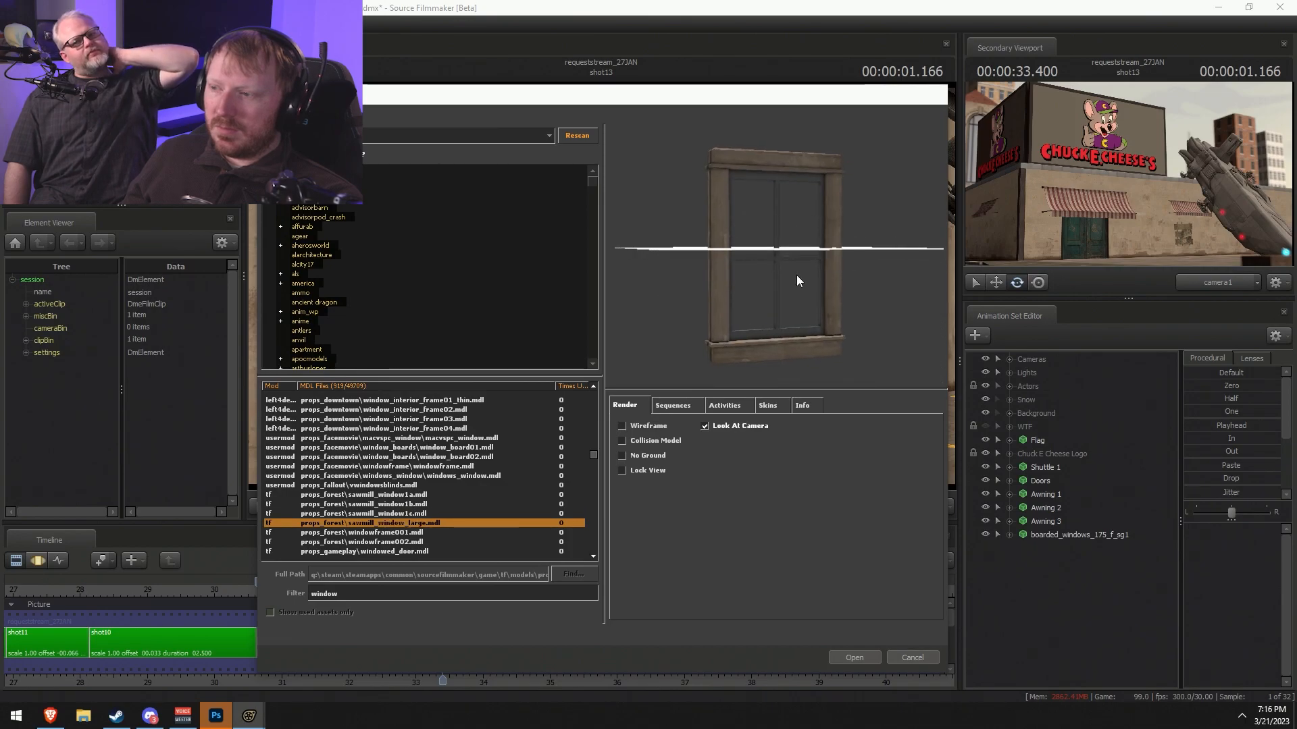
{"action": "left_click", "coordinate": [866, 657]}
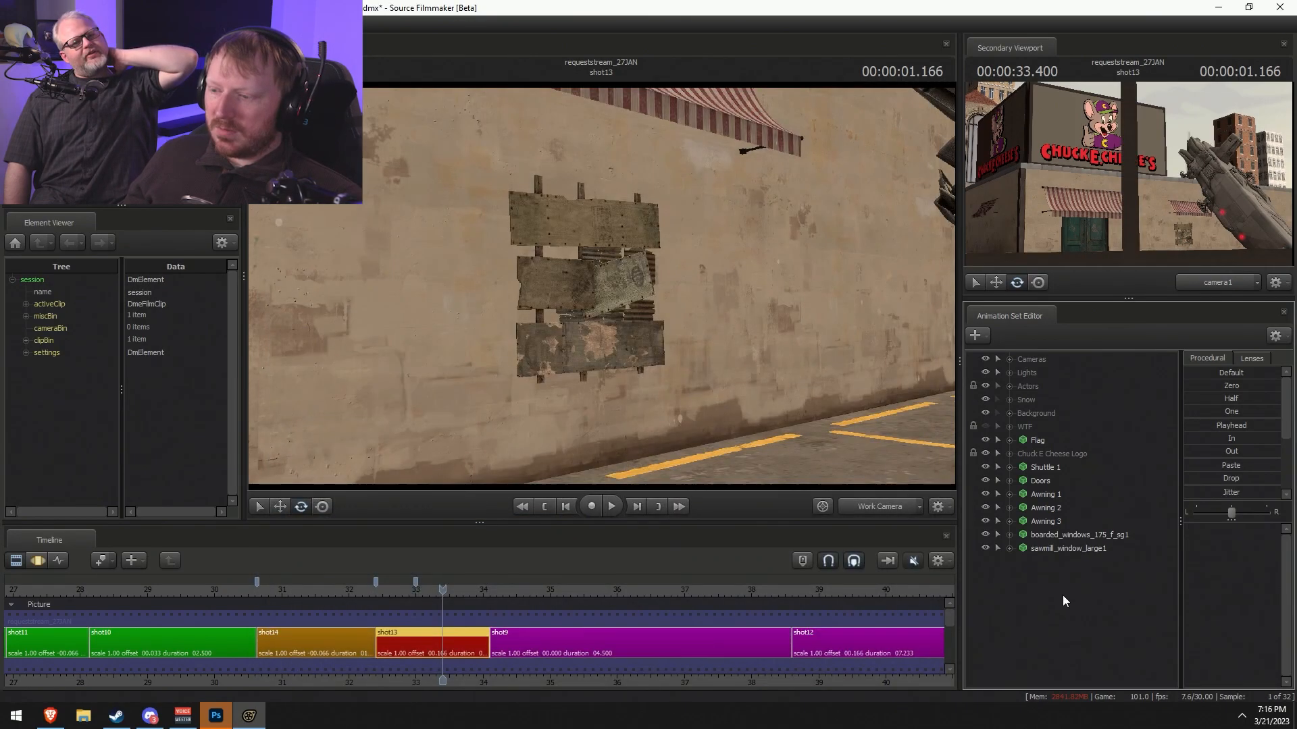
- In the Motion Editor, move the sawmill window across to the front wall by the boarded window, below the awning right of the doors
{"action": "left_click_drag", "start_coordinate": [602, 287], "coordinate": [682, 287]}
{"action": "key", "text": "F3"}
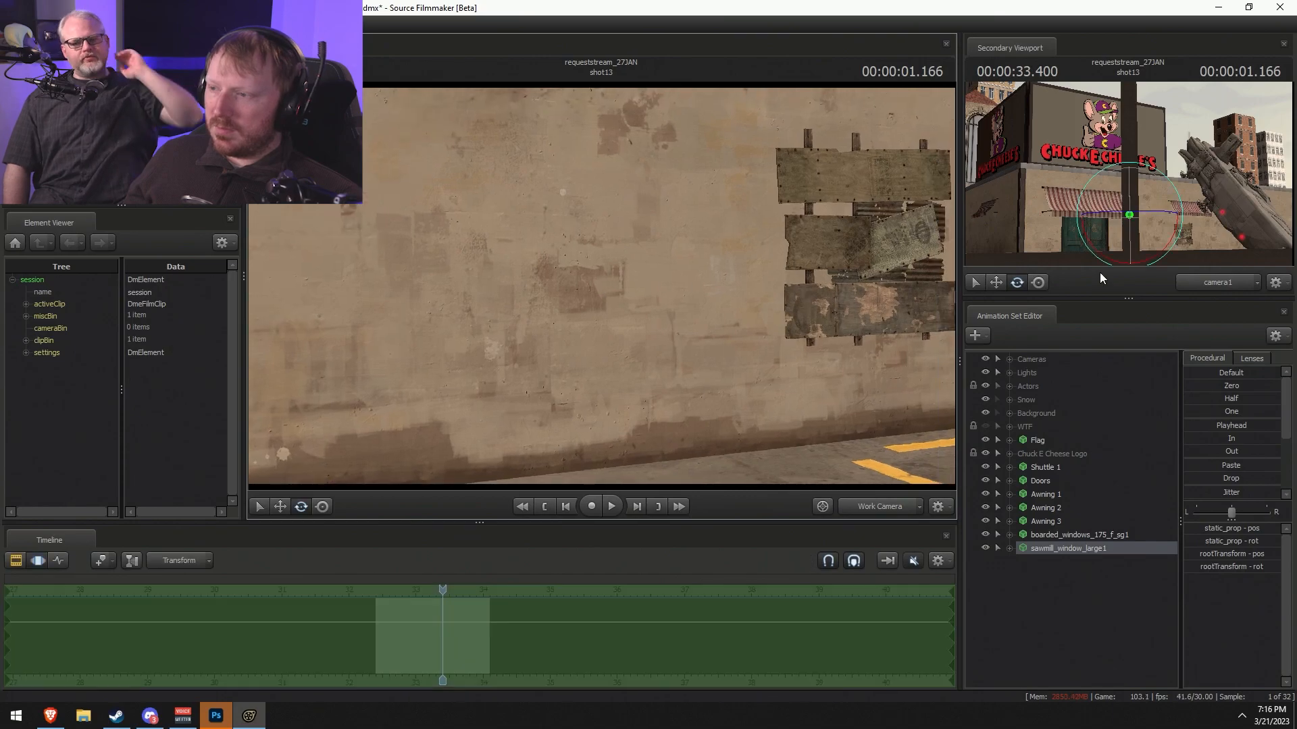
{"action": "key", "text": "f"}
{"action": "left_click", "coordinate": [880, 506]}
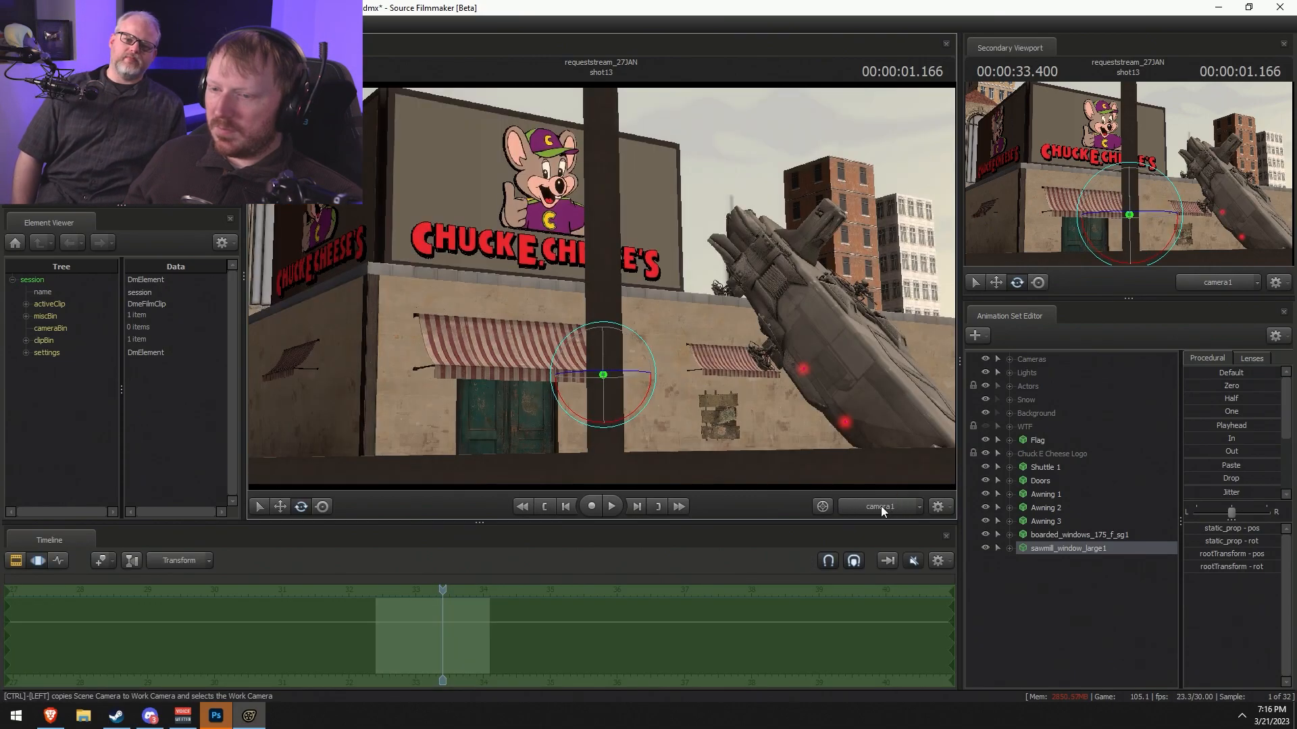
{"action": "key", "text": "F2"}
{"action": "key", "text": "F3"}
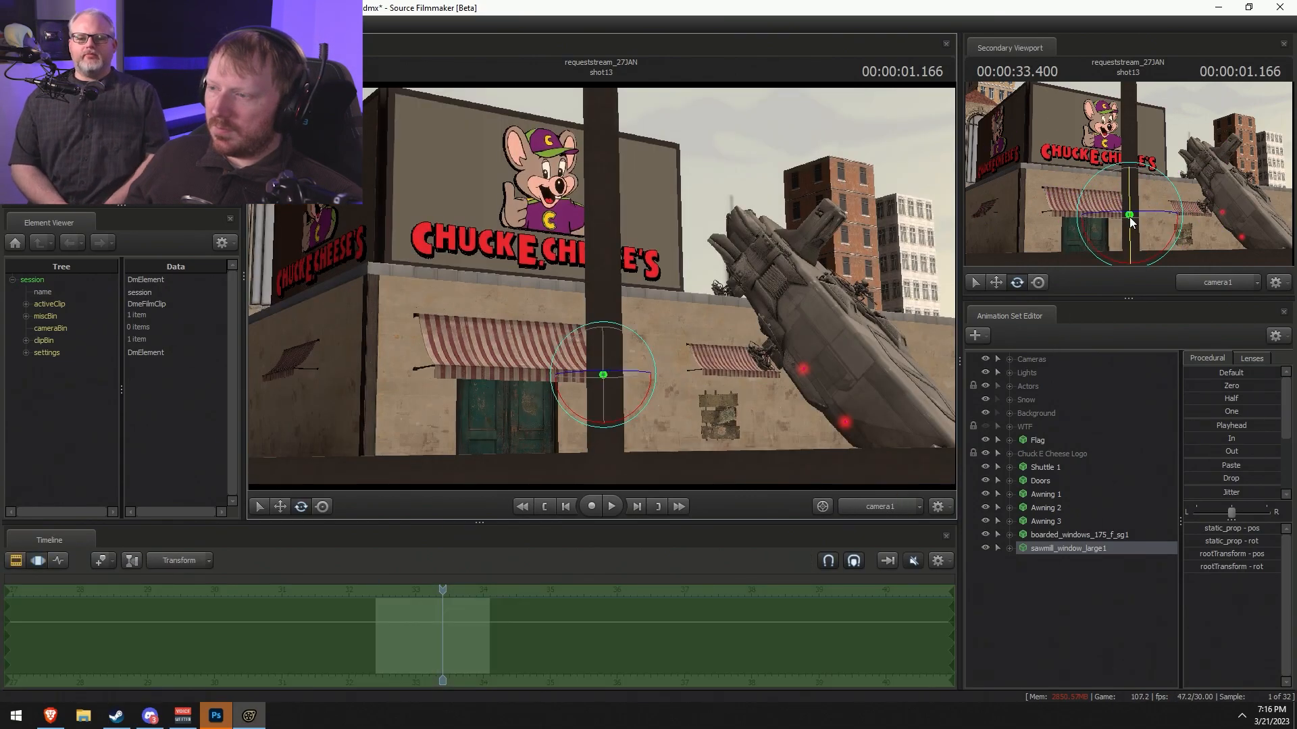
{"action": "key", "text": "w"}
{"action": "left_click_drag", "start_coordinate": [601, 377], "coordinate": [730, 437]}
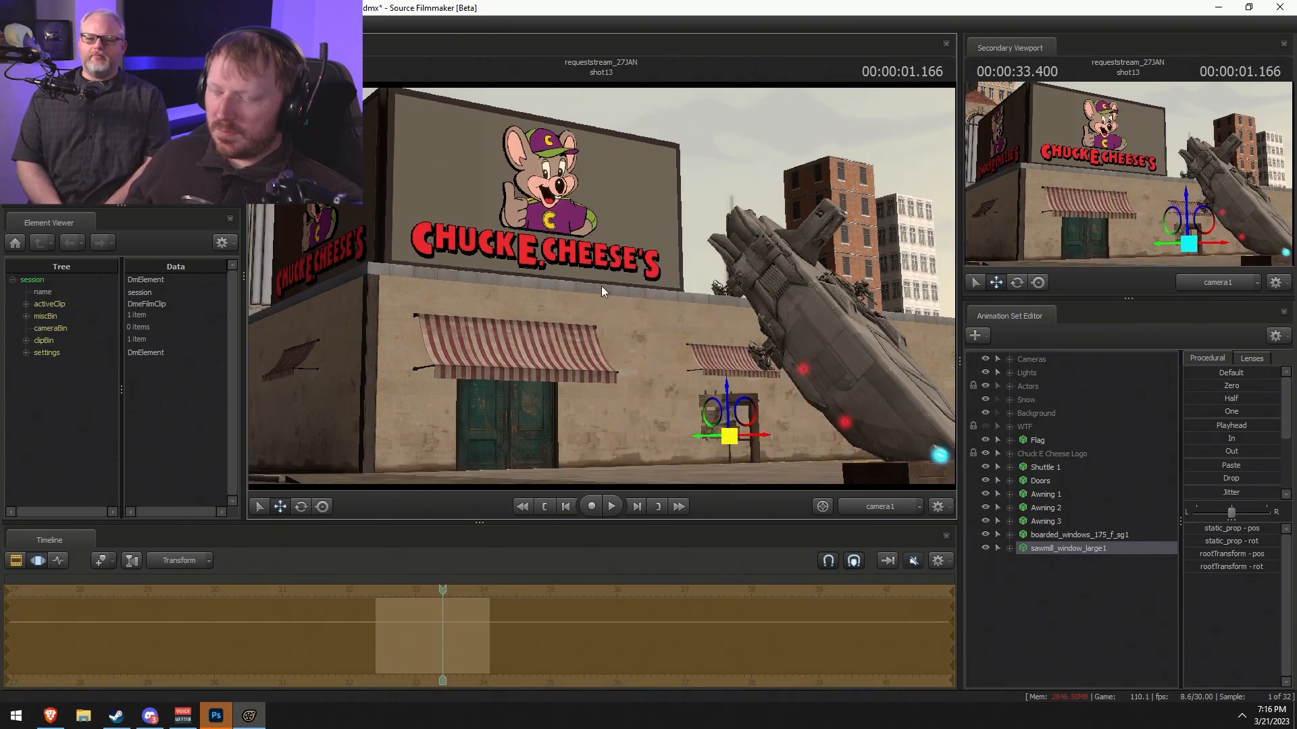
- Using the work camera, turn the sawmill window parallel to the front wall by editing its third rootTransform rotation value
{"action": "left_click", "coordinate": [894, 510]}
{"action": "key", "text": "w"}
{"action": "left_click_drag", "start_coordinate": [791, 405], "coordinate": [845, 422]}
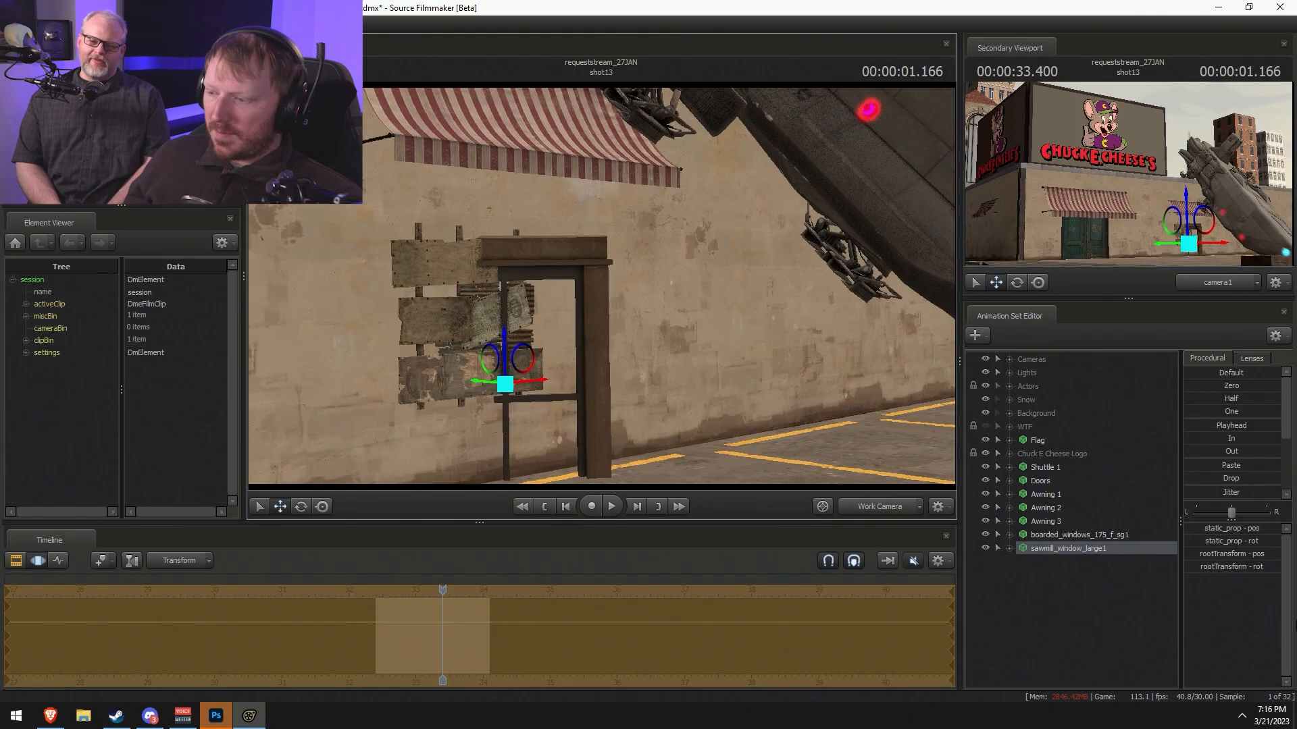
{"action": "double_click", "coordinate": [1231, 570]}
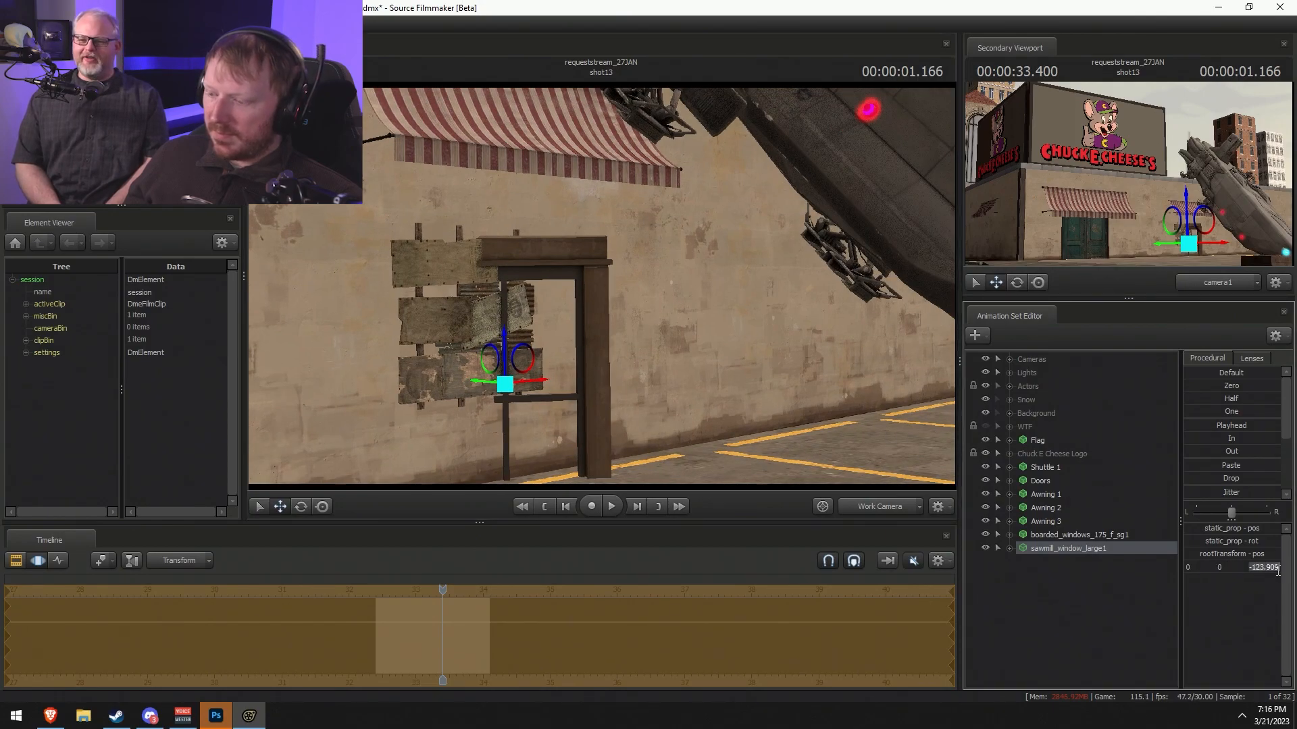
{"action": "key", "text": "Return"}
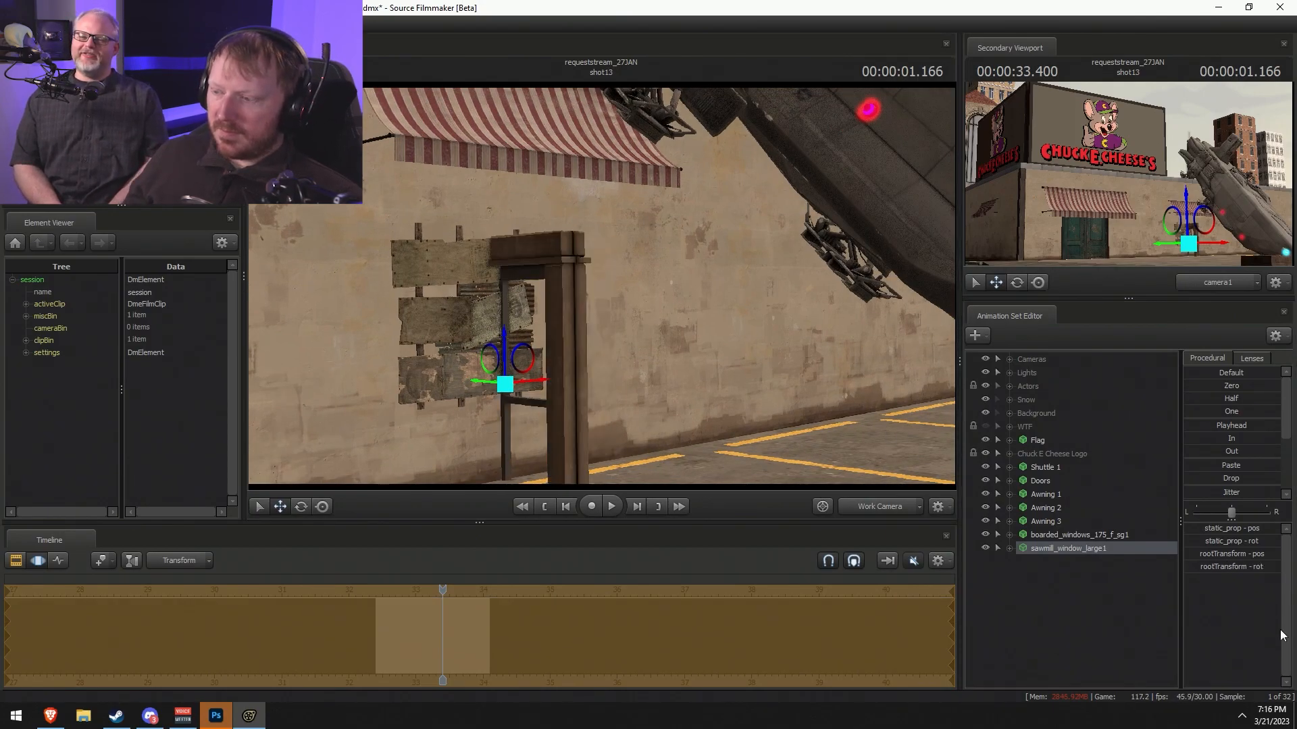
{"action": "left_click_drag", "start_coordinate": [503, 394], "coordinate": [638, 305]}
{"action": "key", "text": "e"}
{"action": "left_click", "coordinate": [1269, 568]}
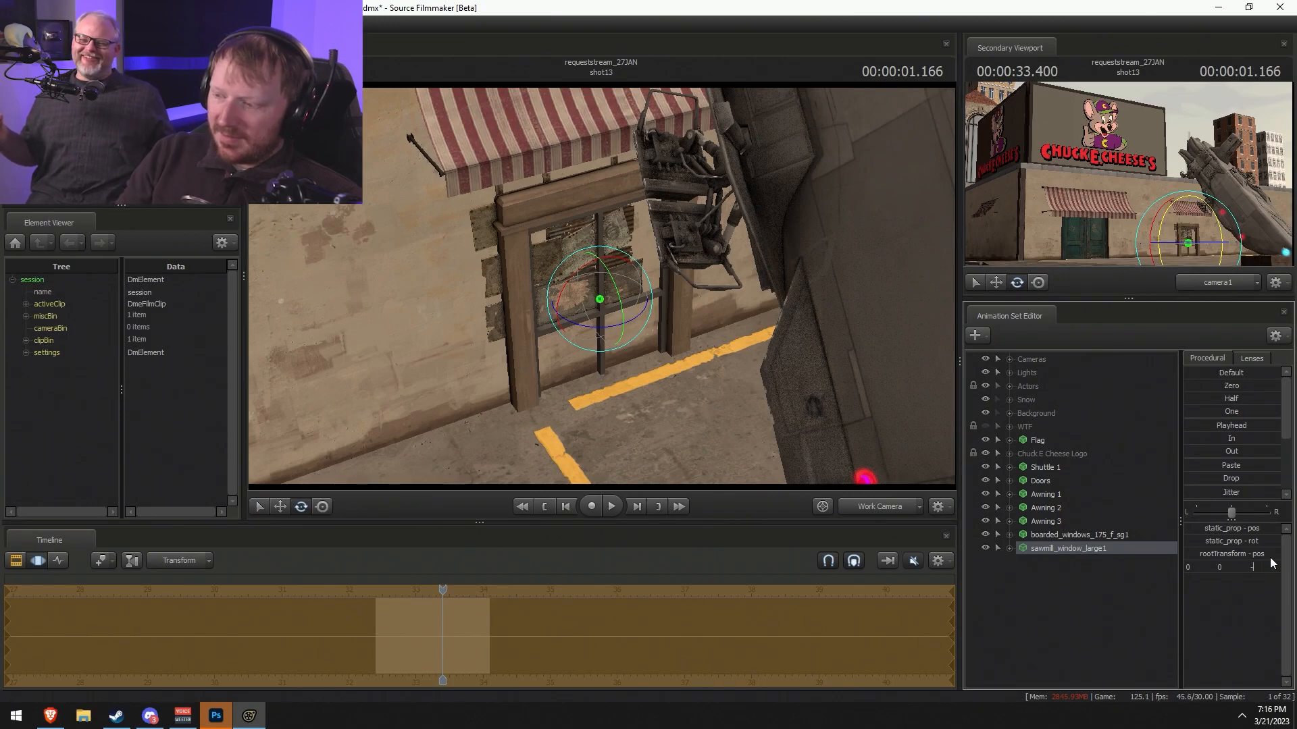
{"action": "left_click_drag", "start_coordinate": [773, 320], "coordinate": [709, 243]}
{"action": "key", "text": "w"}
{"action": "left_click_drag", "start_coordinate": [602, 250], "coordinate": [599, 281]}
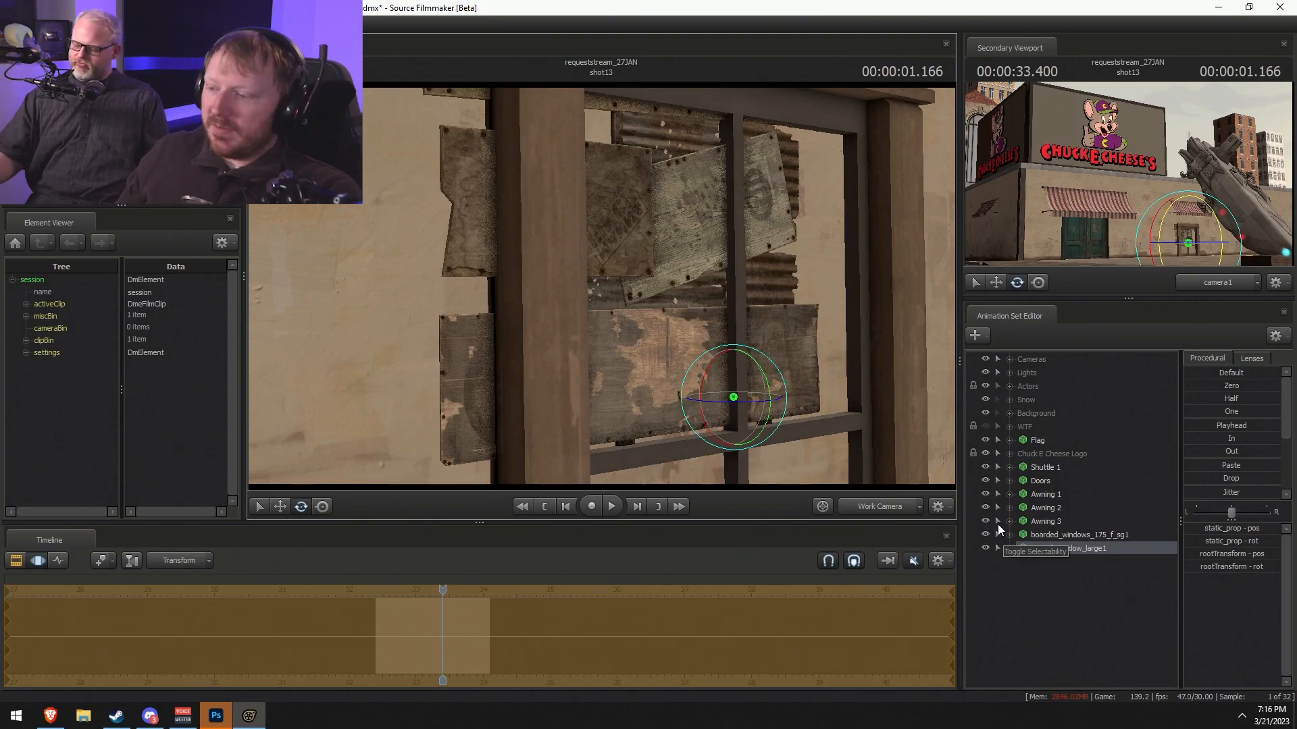
{"action": "key", "text": "s"}
{"action": "left_click_drag", "start_coordinate": [772, 241], "coordinate": [759, 267]}
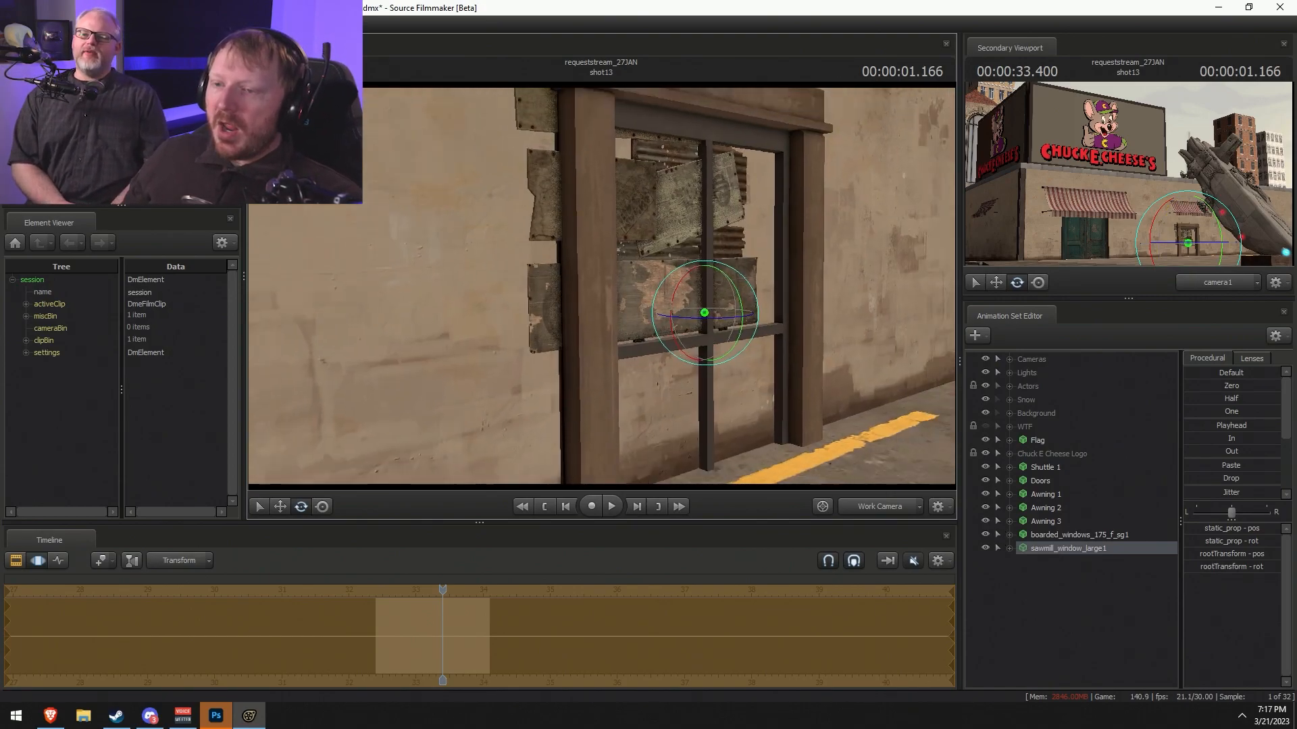
{"action": "left_click_drag", "start_coordinate": [601, 286], "coordinate": [631, 289]}
- Add a scale control to the sawmill window's static_prop and scale the window down to suit the boarded planks
{"action": "mouse_move", "coordinate": [1243, 567]}
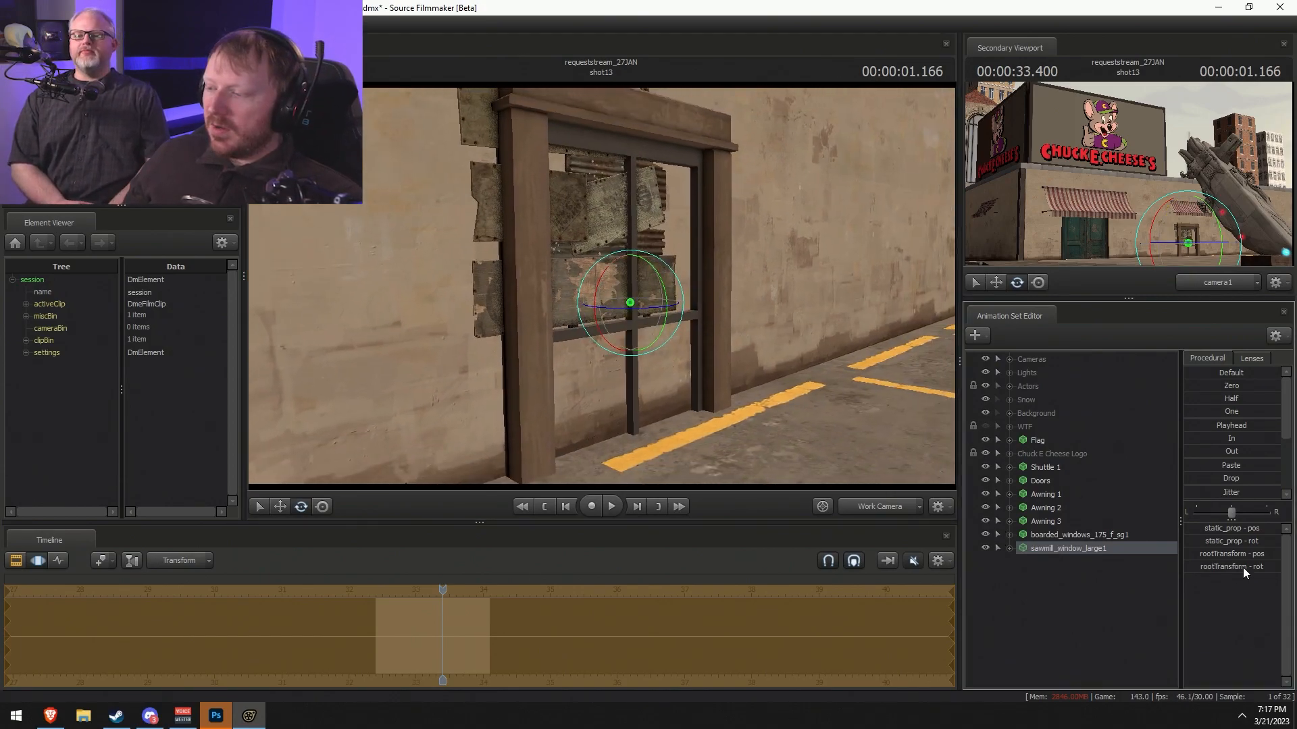
{"action": "left_click", "coordinate": [1009, 548]}
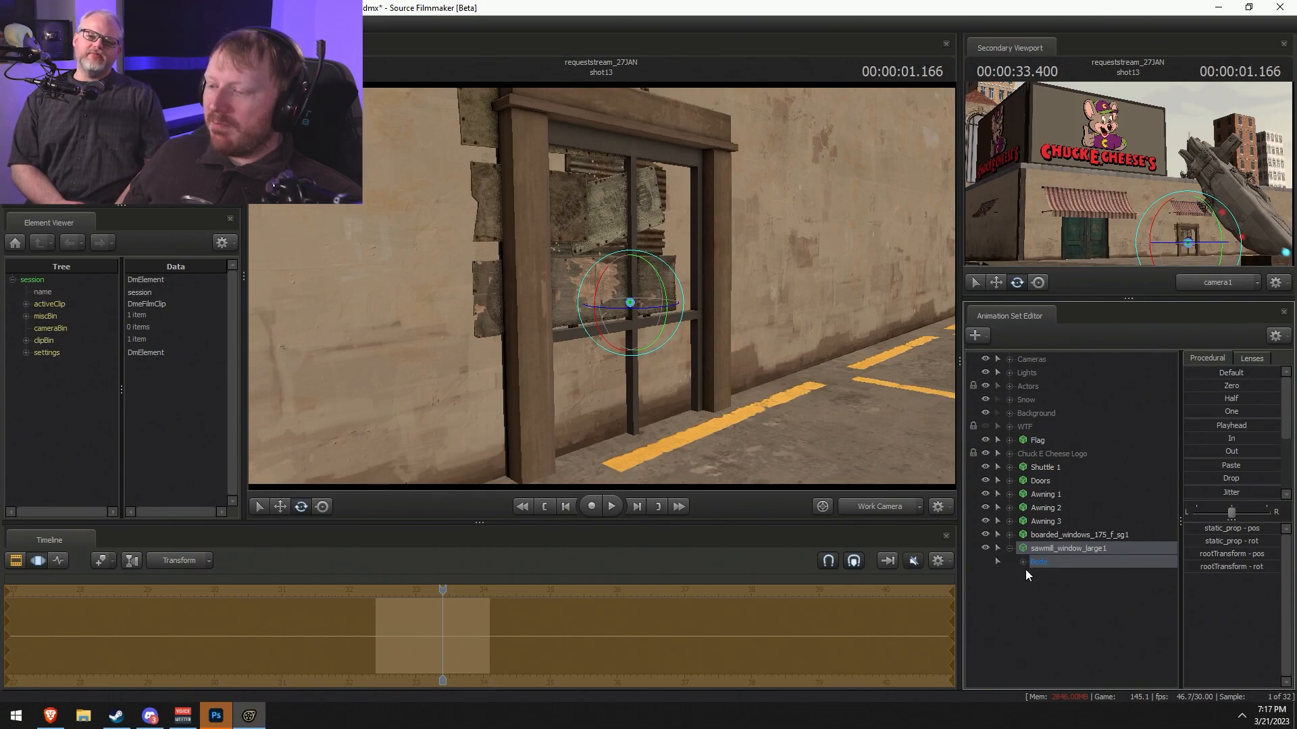
{"action": "left_click", "coordinate": [1025, 565]}
{"action": "left_click", "coordinate": [1060, 589]}
{"action": "right_click", "coordinate": [1059, 594]}
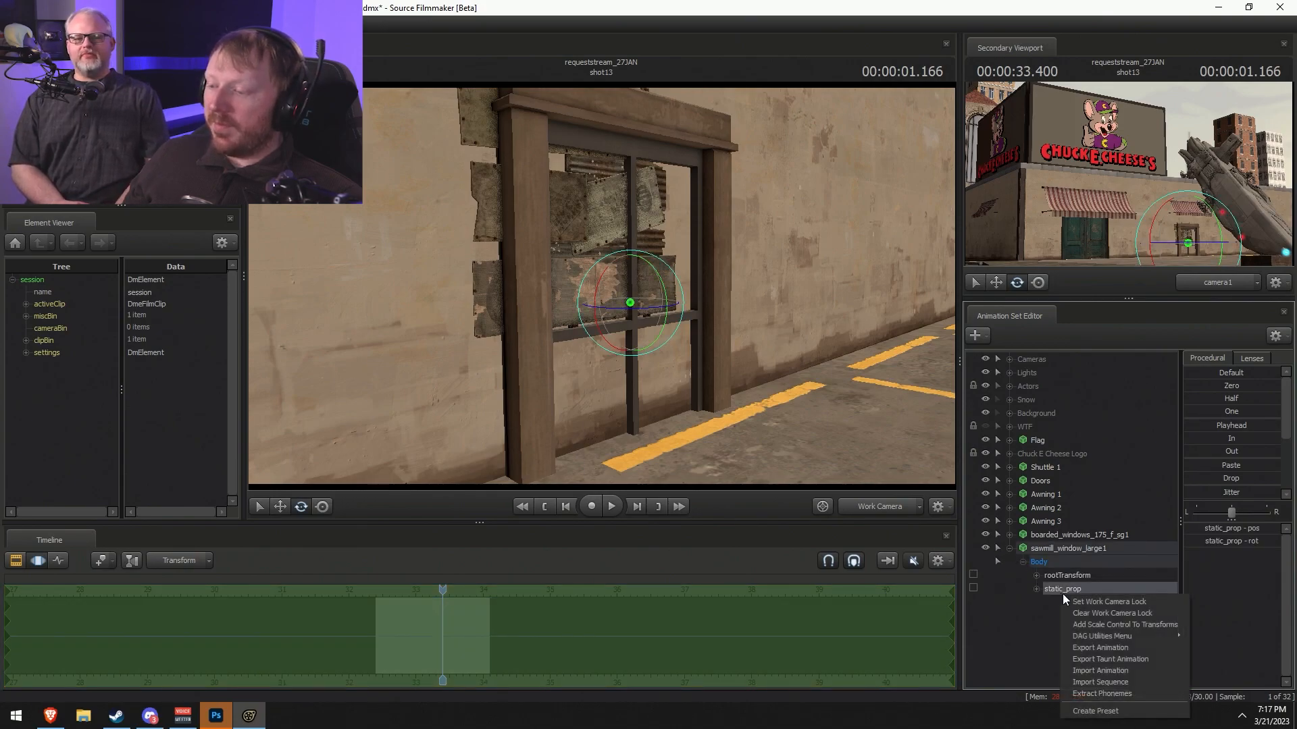
{"action": "left_click", "coordinate": [1115, 619]}
{"action": "left_click", "coordinate": [1129, 602]}
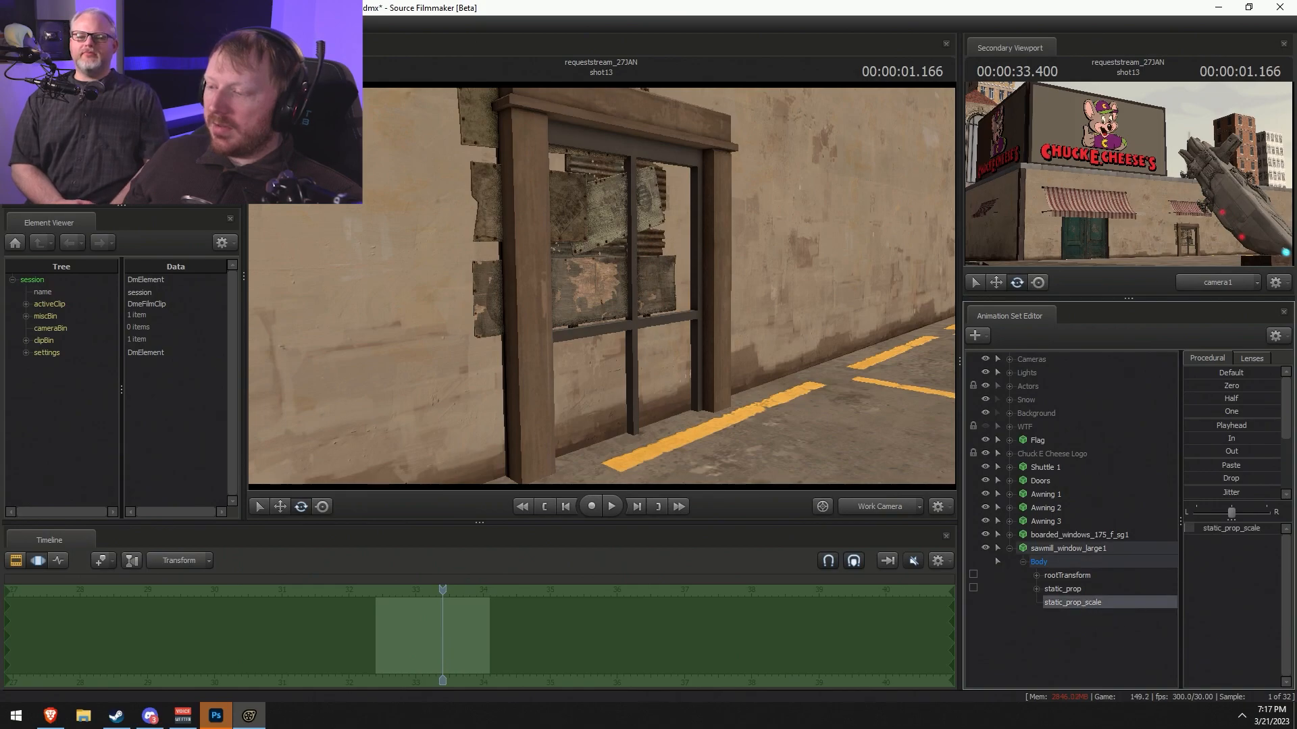
{"action": "left_click_drag", "start_coordinate": [1225, 534], "coordinate": [1194, 534]}
{"action": "left_click_drag", "start_coordinate": [605, 329], "coordinate": [601, 286]}
{"action": "key", "text": "d"}
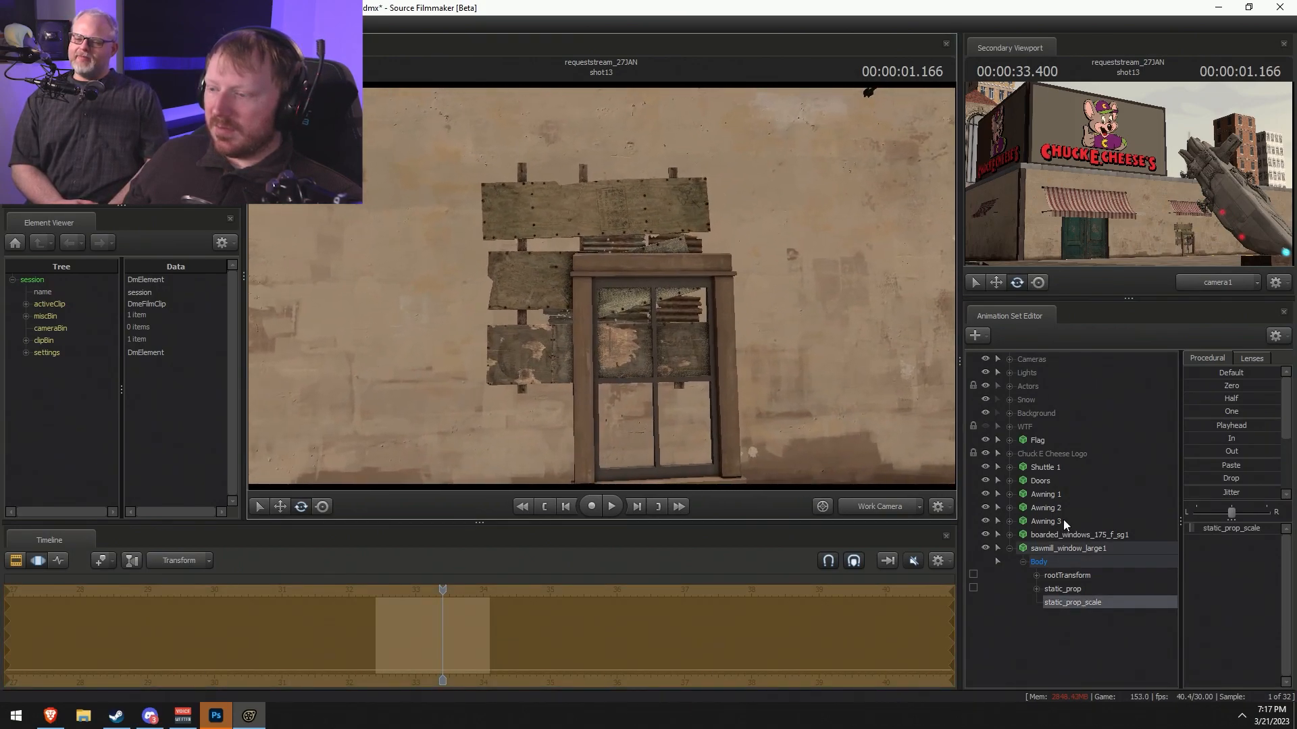
{"action": "left_click_drag", "start_coordinate": [1230, 529], "coordinate": [1216, 532]}
- Move the whole sawmill window up and against the wall so it overlaps one side of the boards below the awning
{"action": "left_click", "coordinate": [1040, 547]}
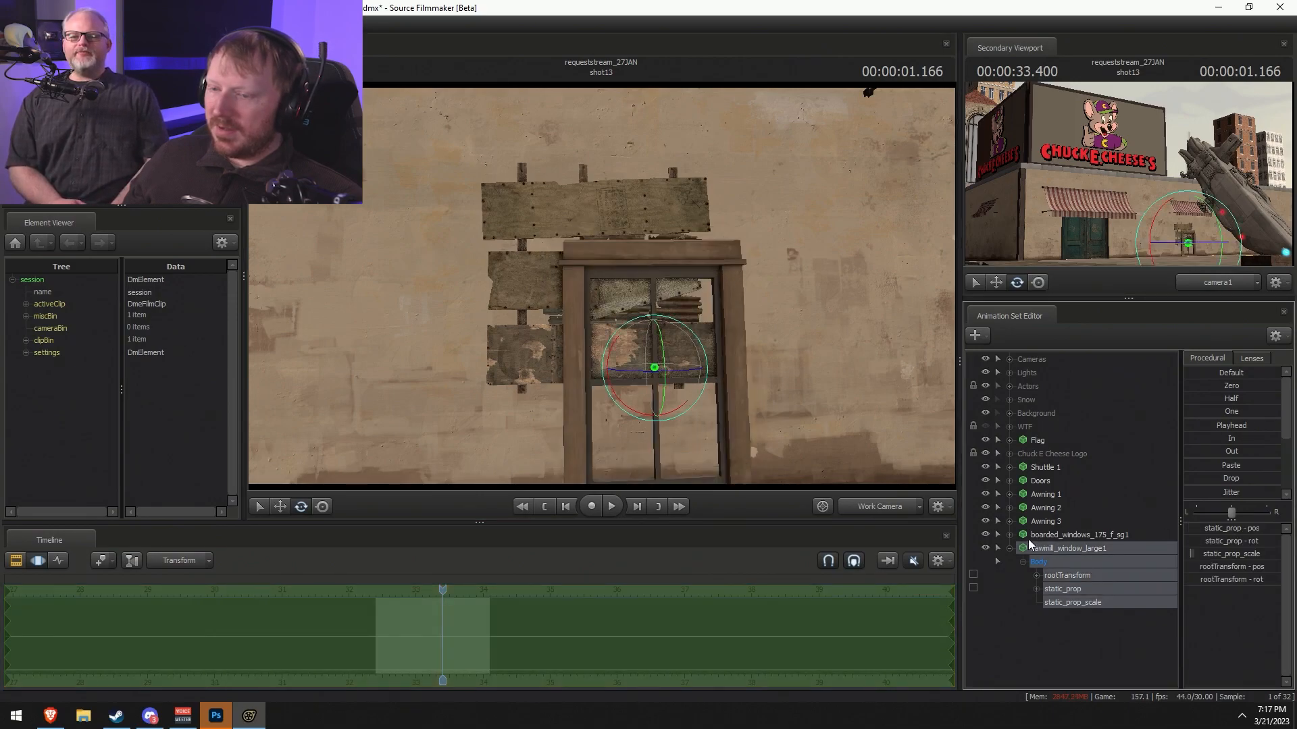
{"action": "left_click_drag", "start_coordinate": [668, 345], "coordinate": [576, 301]}
{"action": "left_click_drag", "start_coordinate": [549, 345], "coordinate": [392, 422]}
{"action": "left_click_drag", "start_coordinate": [602, 285], "coordinate": [619, 298]}
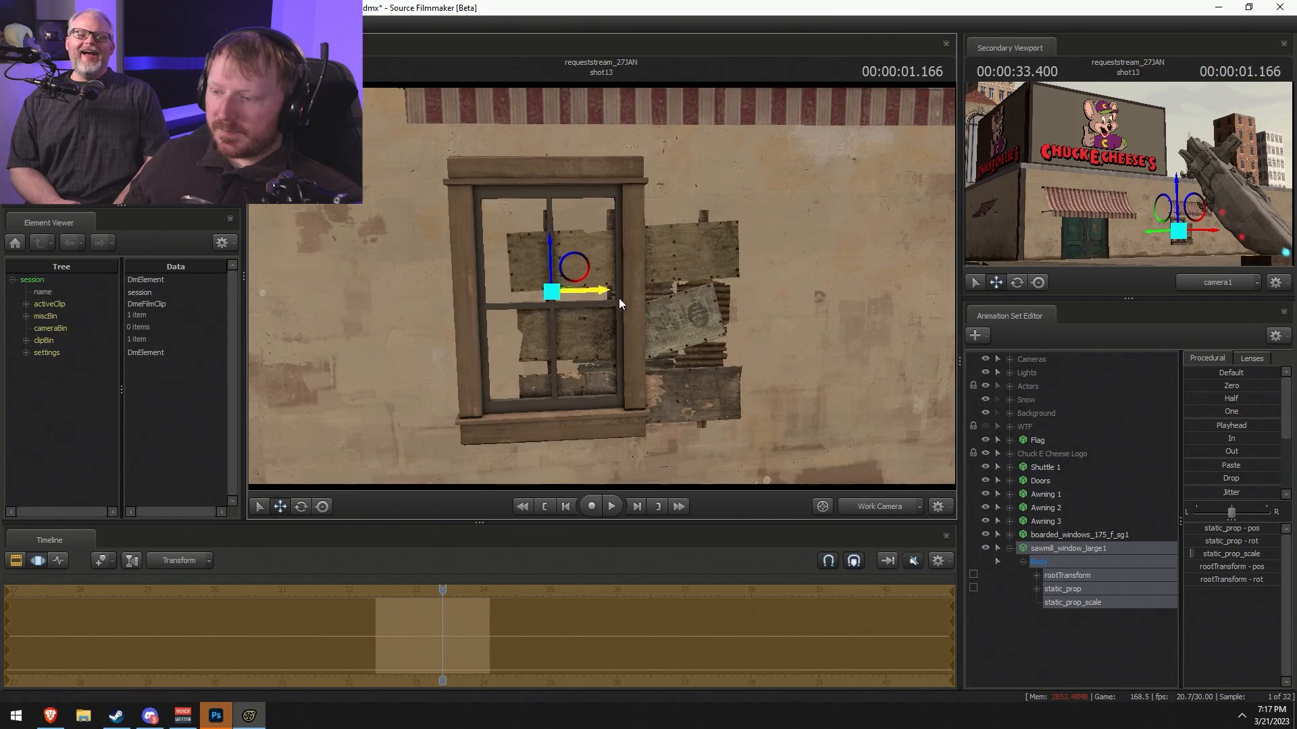
- Rename the sawmill_window_large1 animation set as Window 1 and collapse its control list
{"action": "right_click", "coordinate": [1042, 549]}
{"action": "left_click", "coordinate": [1081, 356]}
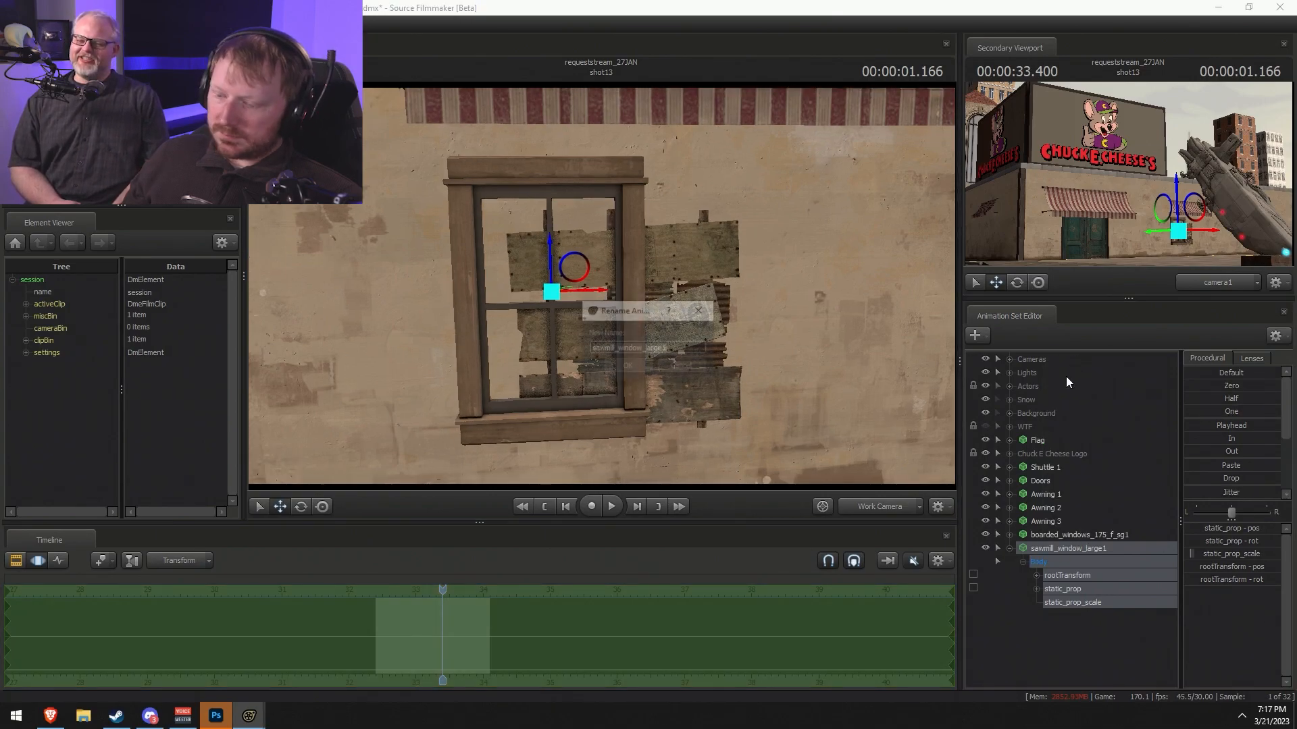
{"action": "type", "text": "Window 1"}
{"action": "key", "text": "Return"}
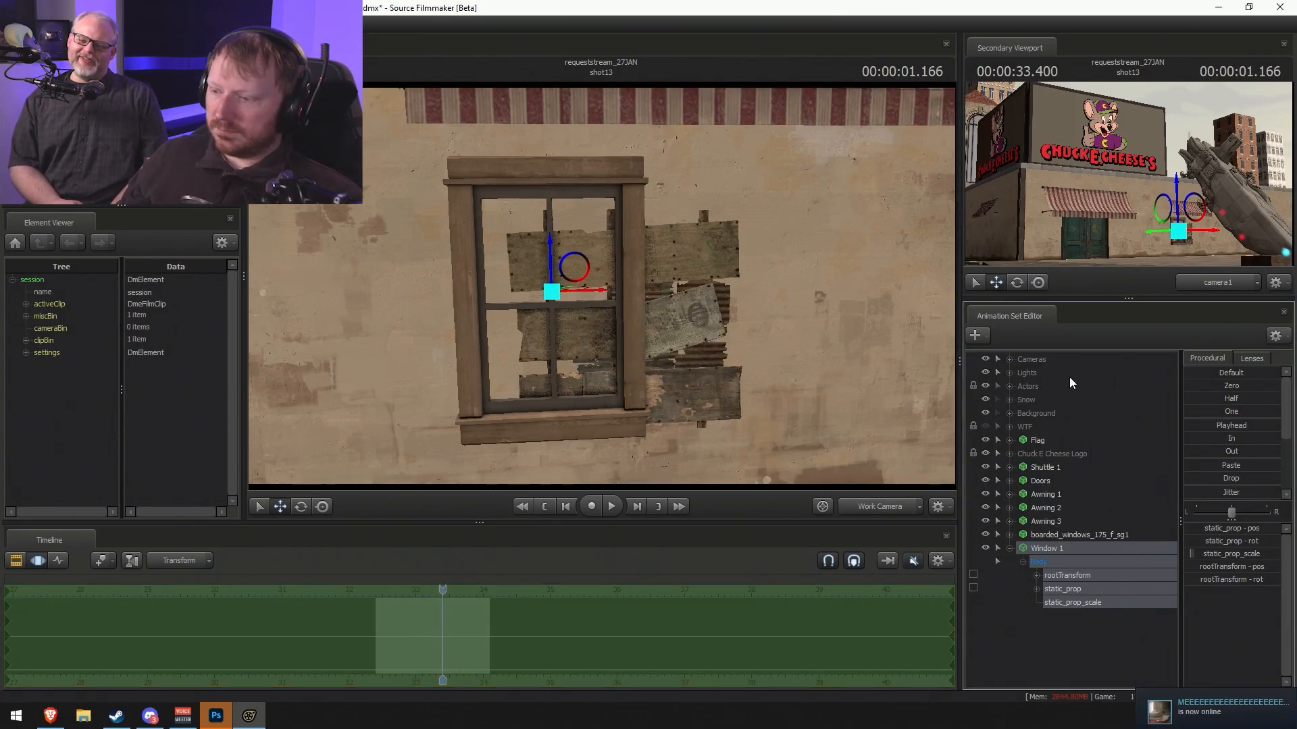
{"action": "left_click", "coordinate": [1009, 549]}
- Rename the boarded_windows_175_f_sg1 animation set as Window Boards 1
{"action": "right_click", "coordinate": [1068, 534]}
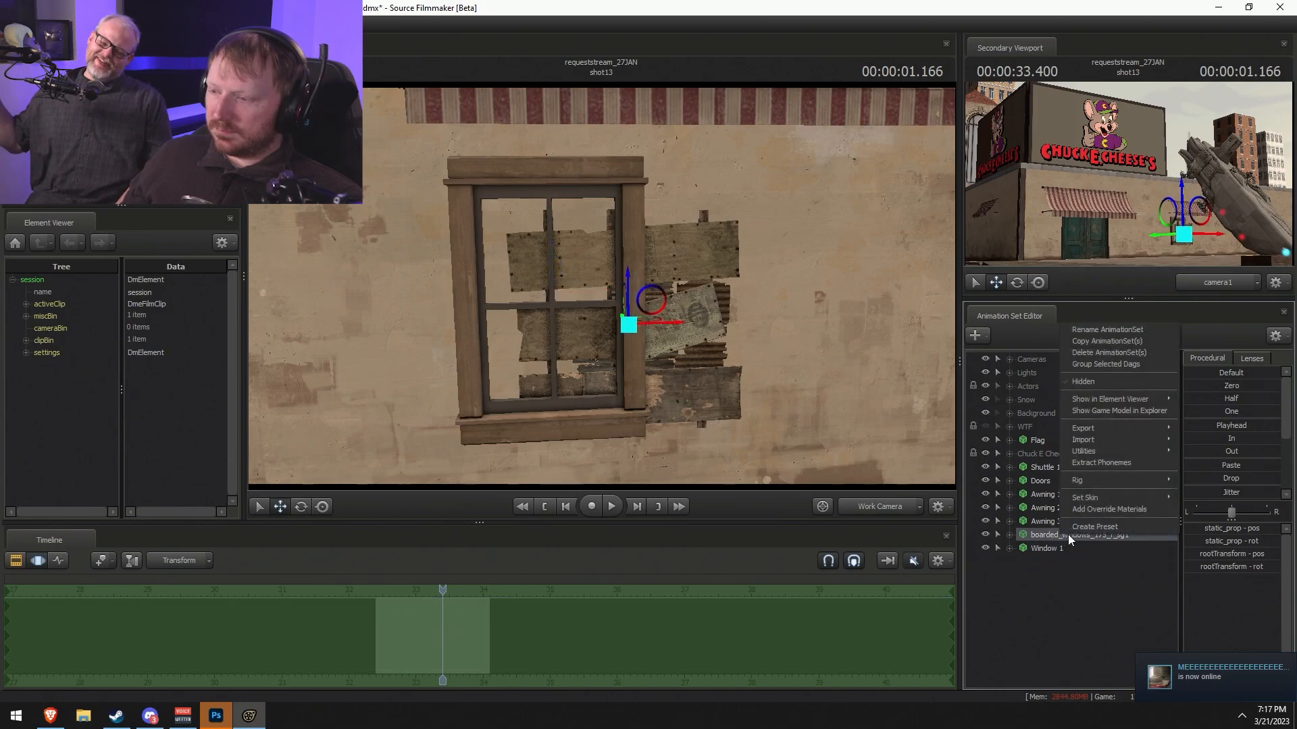
{"action": "left_click", "coordinate": [1116, 331]}
{"action": "type", "text": "Wi"}
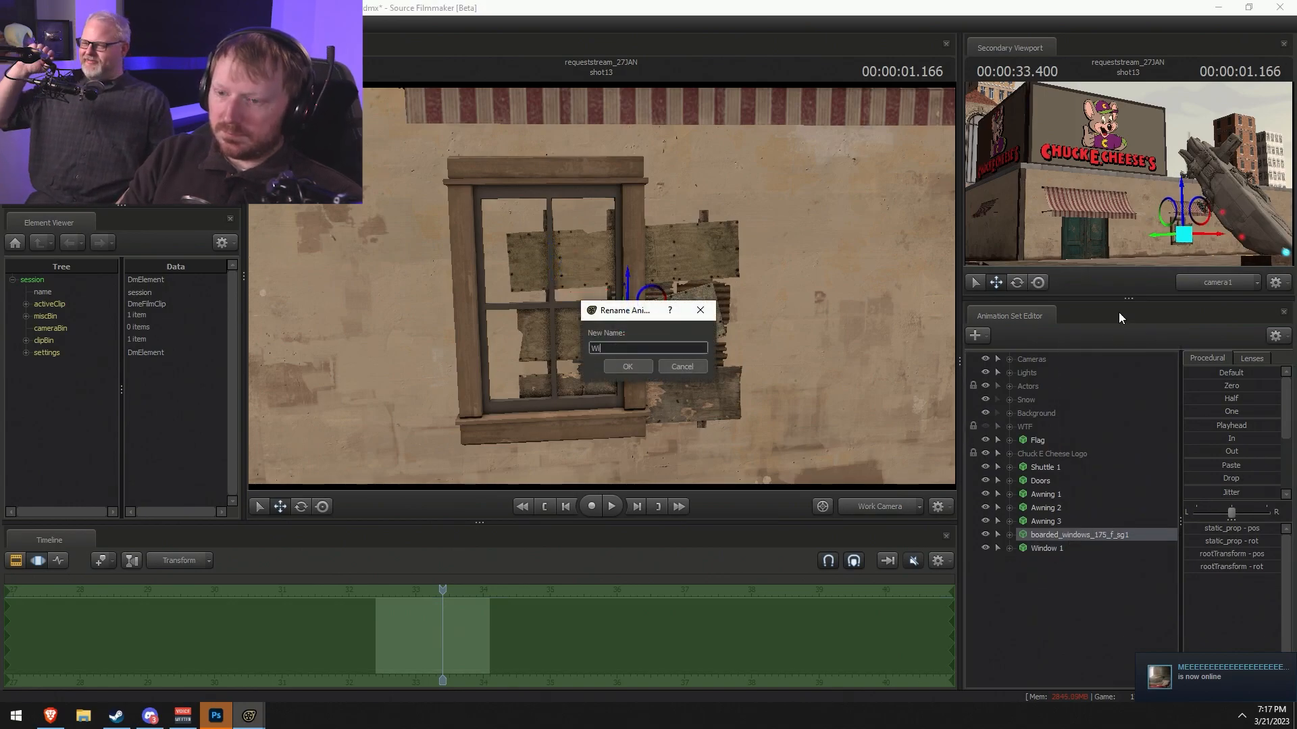
{"action": "type", "text": "ndow Boards "}
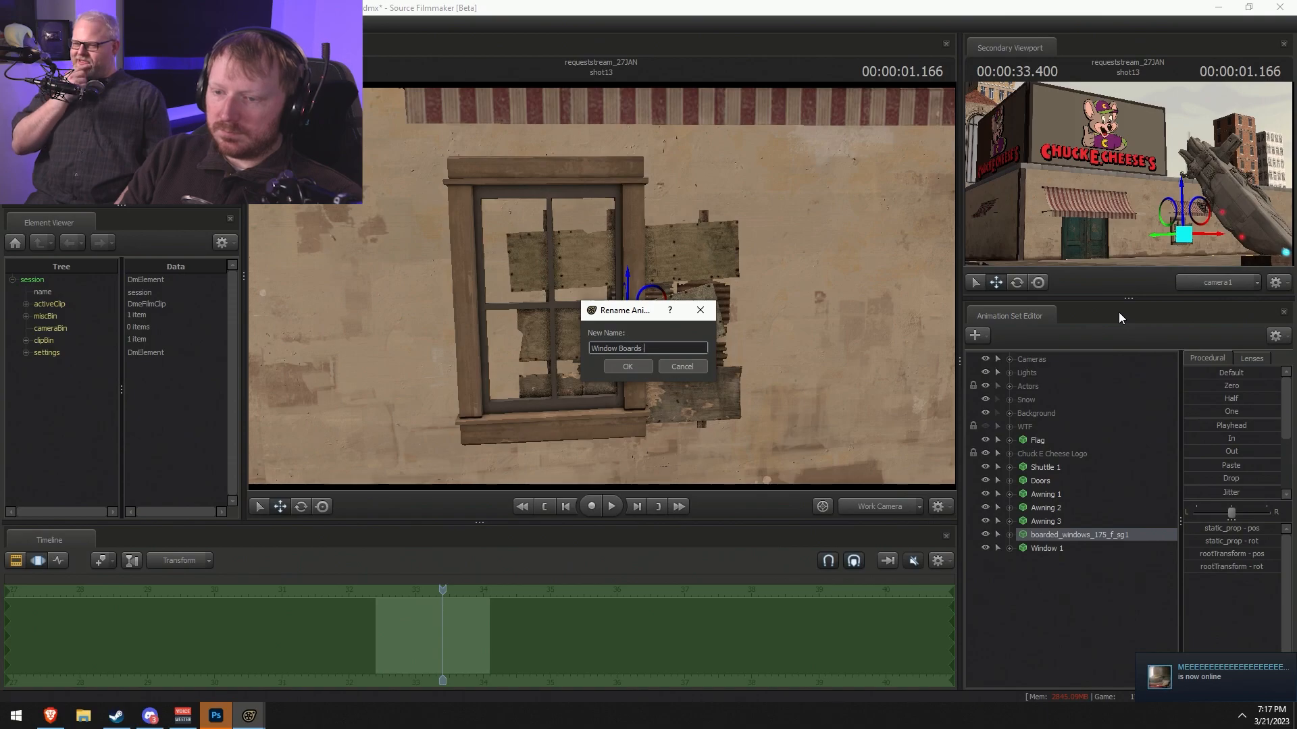
{"action": "type", "text": "1"}
{"action": "key", "text": "Return"}
- Duplicate Window 1, join the copy to its right side as a double window, and shift the pair under the awning
{"action": "right_click", "coordinate": [1067, 549]}
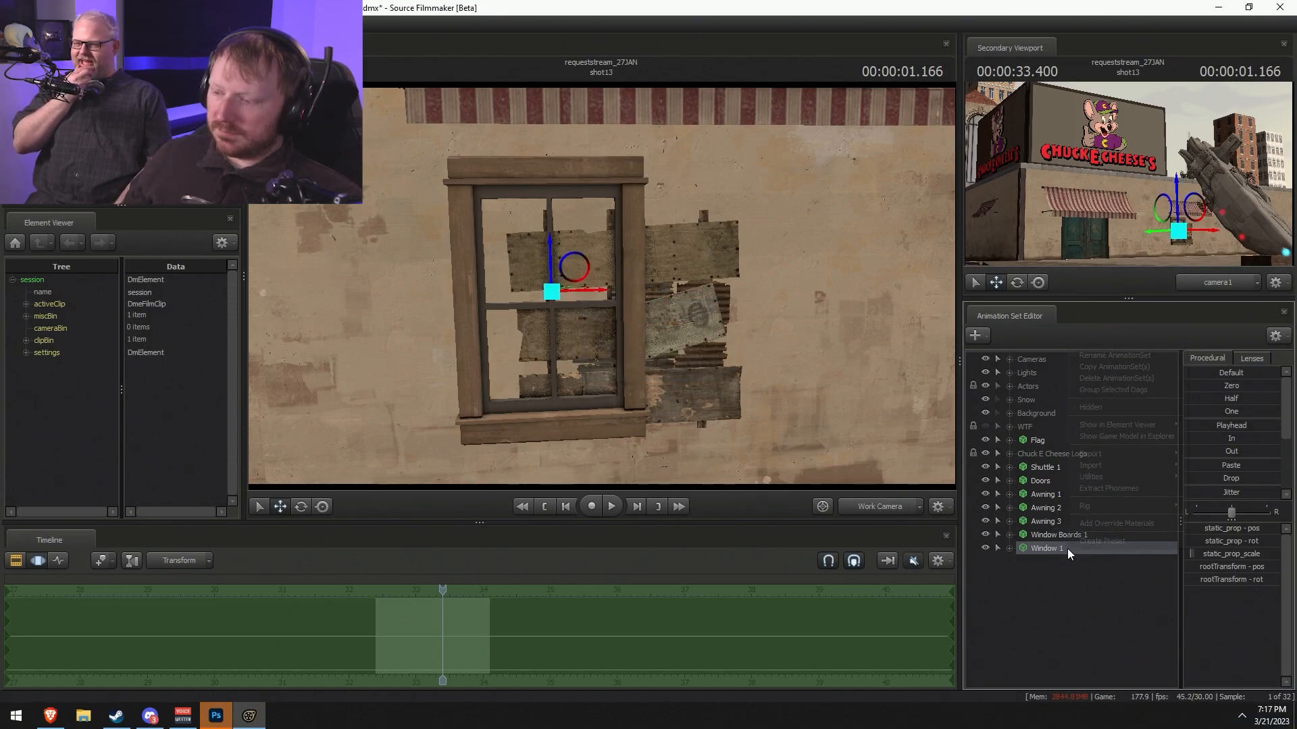
{"action": "left_click", "coordinate": [1100, 369]}
{"action": "right_click", "coordinate": [1011, 613]}
{"action": "left_click", "coordinate": [1044, 568]}
{"action": "left_click", "coordinate": [1047, 565]}
{"action": "left_click_drag", "start_coordinate": [594, 289], "coordinate": [790, 314]}
{"action": "key", "text": "s"}
{"action": "key", "text": "w"}
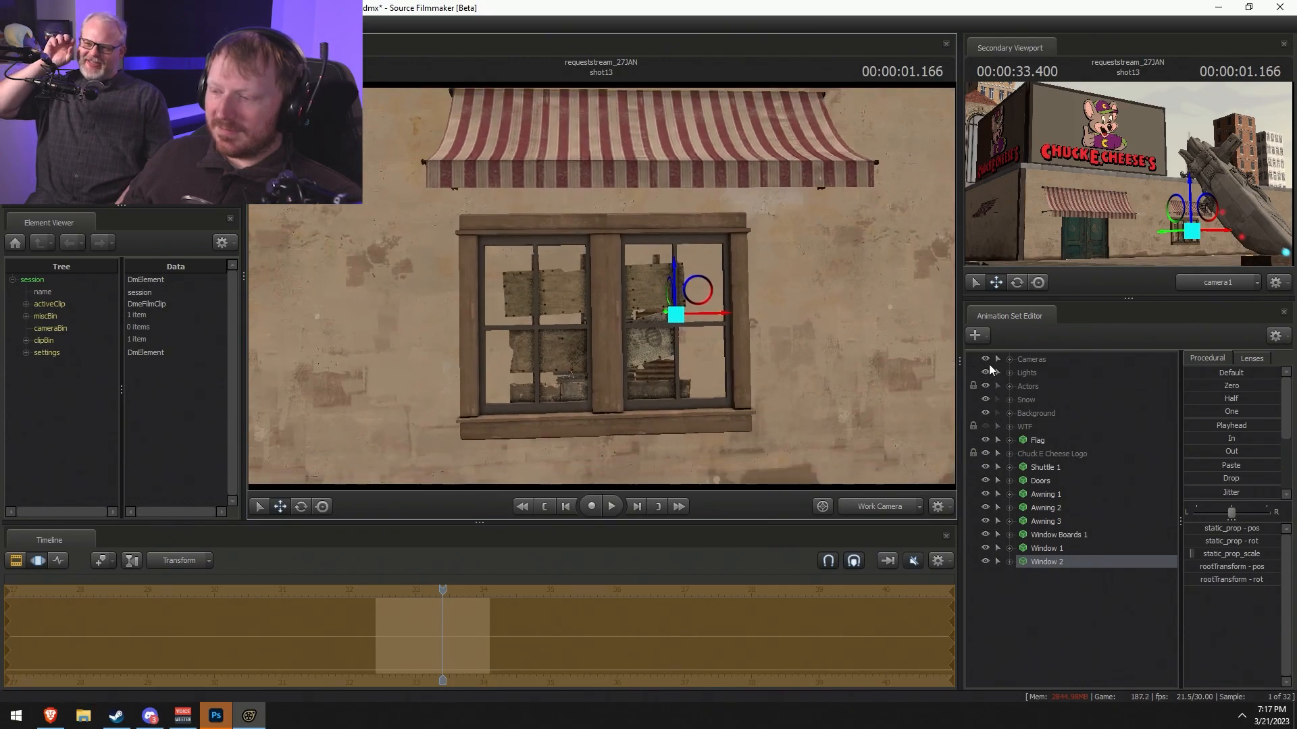
{"action": "left_click", "coordinate": [1046, 548], "text": "ctrl"}
{"action": "left_click_drag", "start_coordinate": [551, 294], "coordinate": [586, 302]}
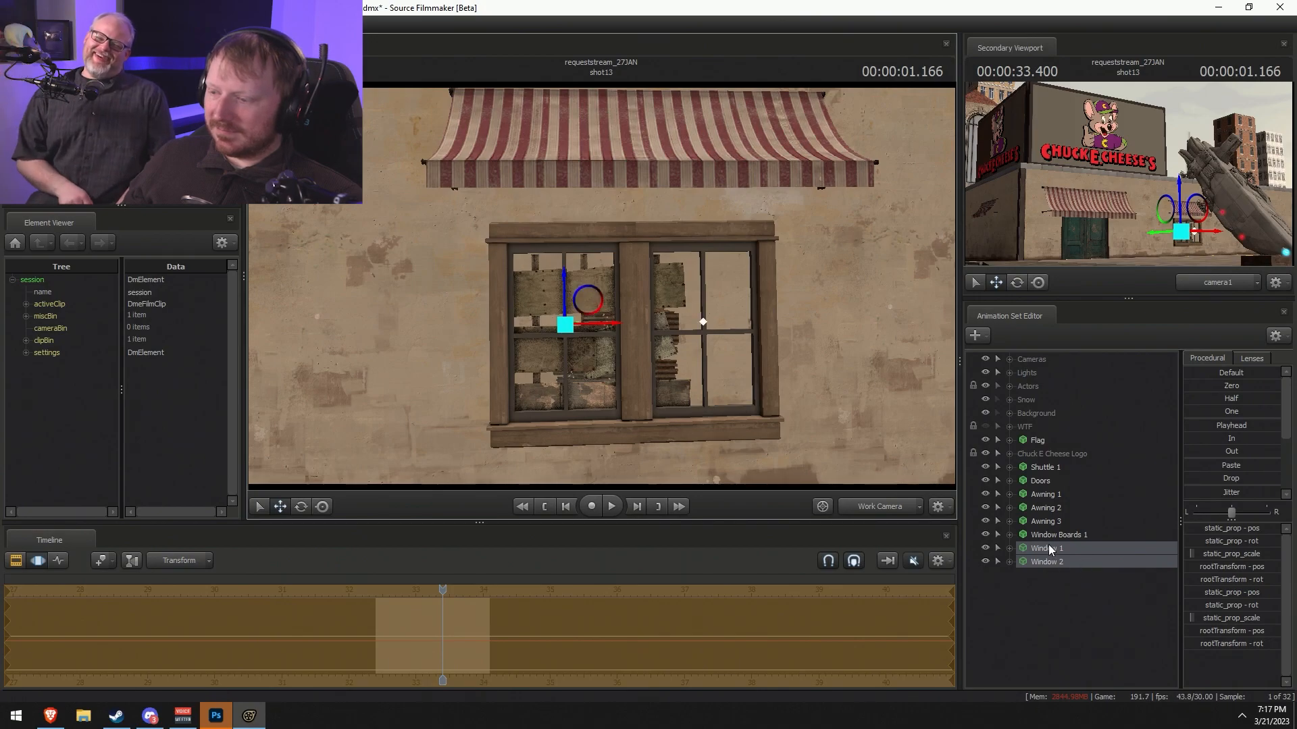
- Move Window Boards 1 out in front of the left window and tilt the boards so they cover it at an angle
{"action": "left_click", "coordinate": [1055, 535]}
{"action": "left_click_drag", "start_coordinate": [646, 366], "coordinate": [709, 388], "text": "alt"}
{"action": "left_click_drag", "start_coordinate": [608, 330], "coordinate": [599, 299]}
{"action": "key", "text": "e"}
{"action": "key", "text": "w"}
- Duplicate Window Boards 1 as Window Boards 2 and place the copy, tilted at a different angle, over the right window
{"action": "right_click", "coordinate": [1043, 536]}
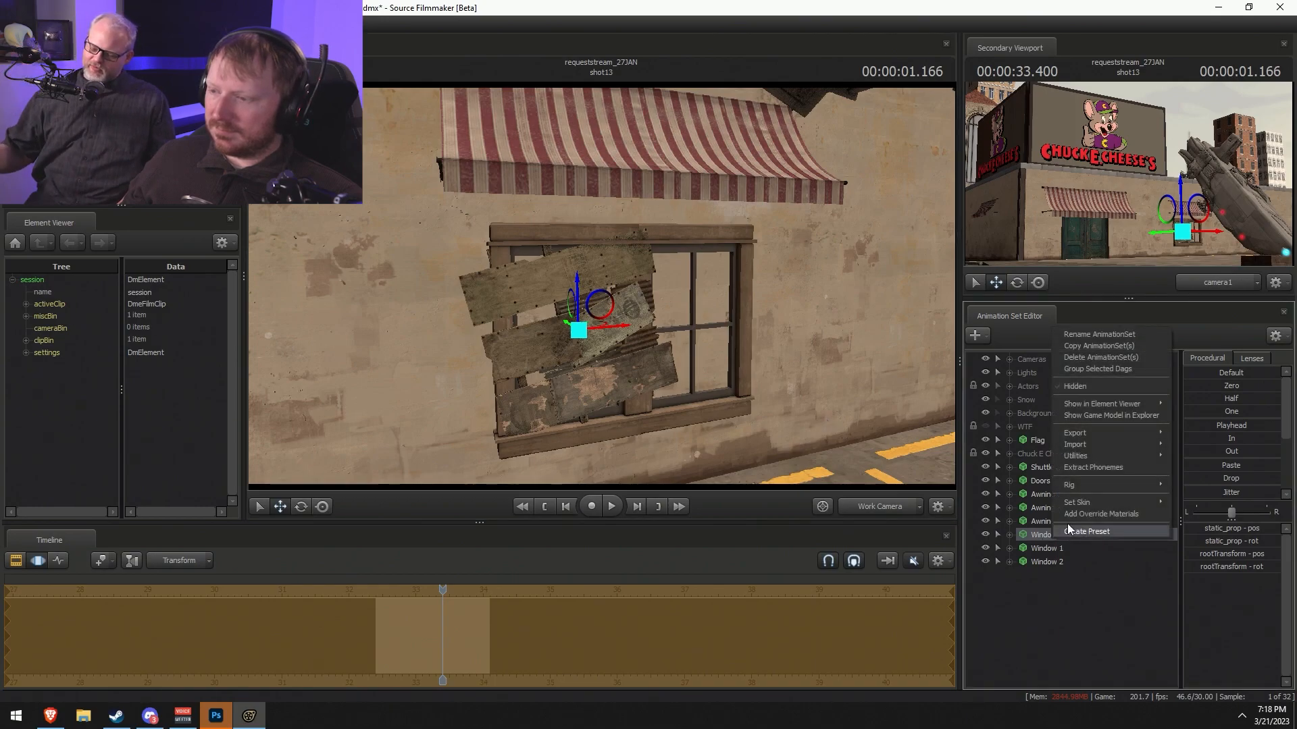
{"action": "left_click", "coordinate": [1090, 347]}
{"action": "right_click", "coordinate": [1044, 578]}
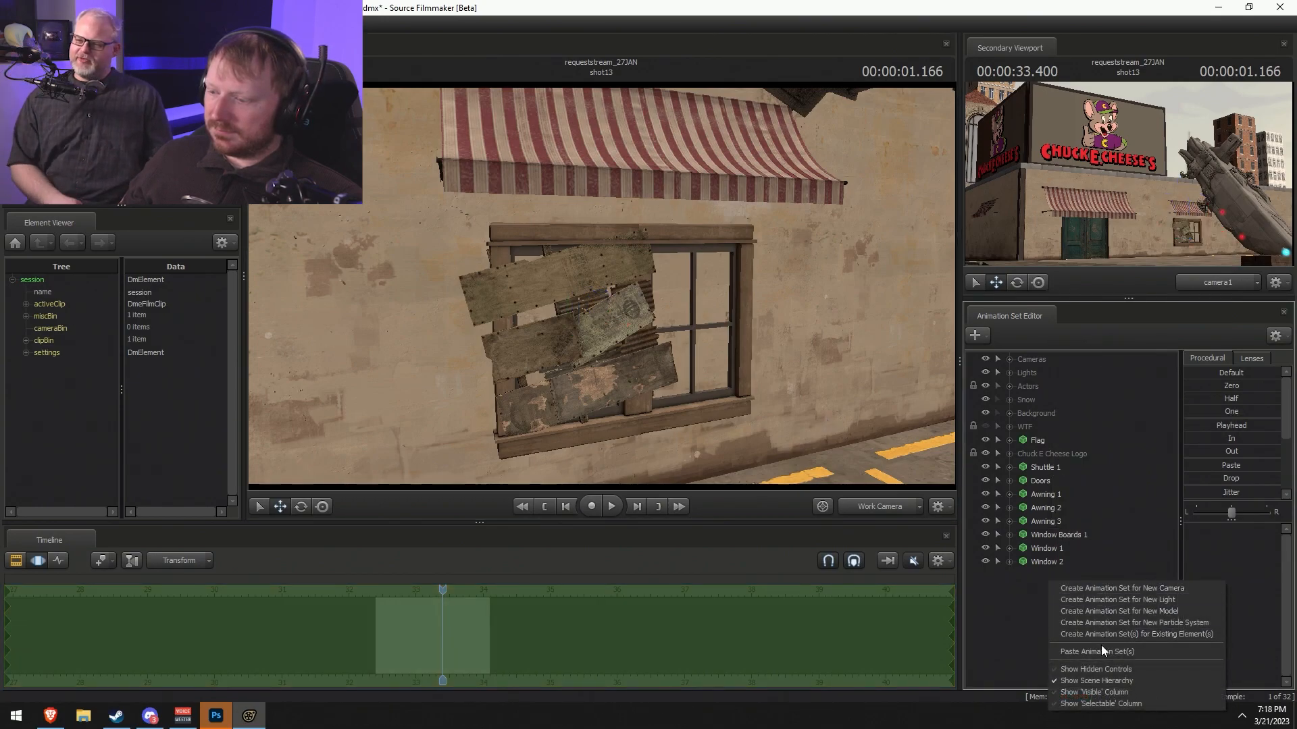
{"action": "key", "text": "Escape"}
{"action": "left_click", "coordinate": [1058, 575]}
{"action": "key", "text": "e"}
{"action": "left_click_drag", "start_coordinate": [584, 283], "coordinate": [501, 457]}
{"action": "key", "text": "w"}
{"action": "mouse_move", "coordinate": [600, 306]}
{"action": "left_mouse_down"}
{"action": "mouse_move", "coordinate": [737, 299]}
{"action": "mouse_move", "coordinate": [727, 316]}
{"action": "mouse_move", "coordinate": [622, 315]}
{"action": "left_mouse_up"}
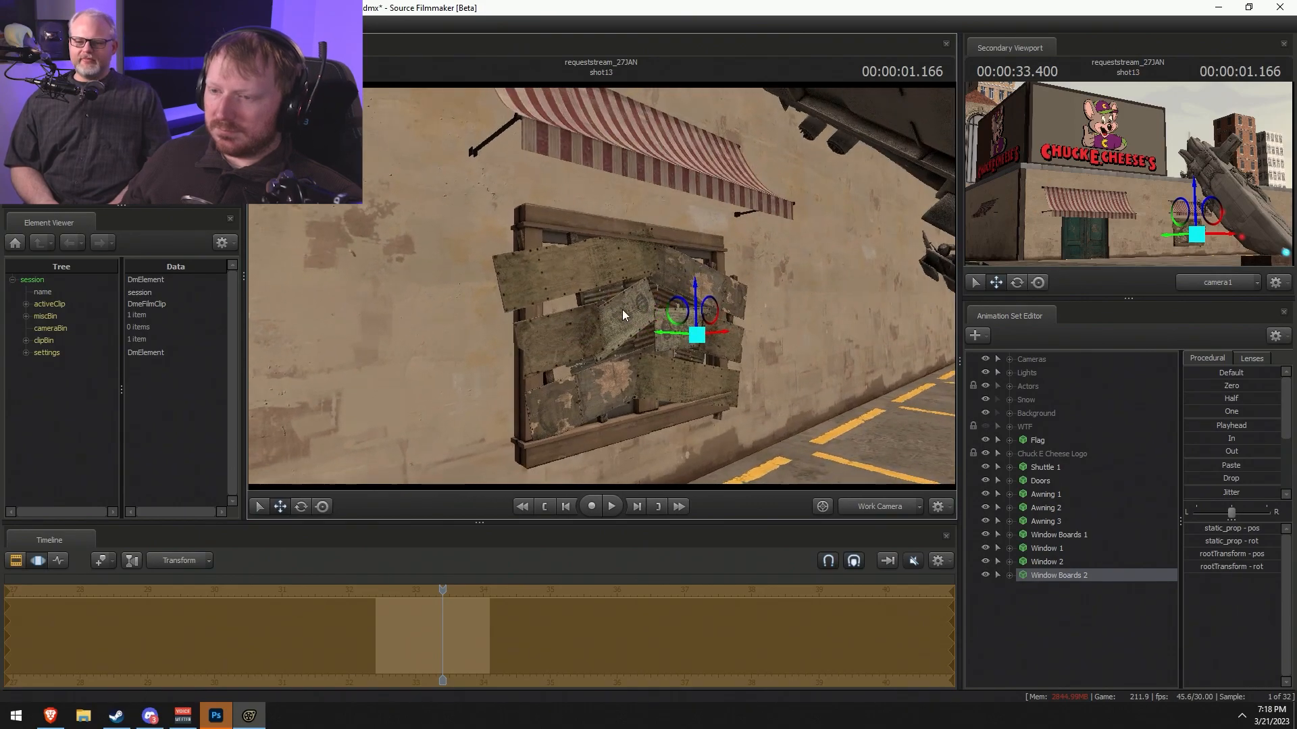
- Duplicate one Chuck E Cheese Logo animation set outside its group and rename the copy as Black Filler
{"action": "key", "text": "F2"}
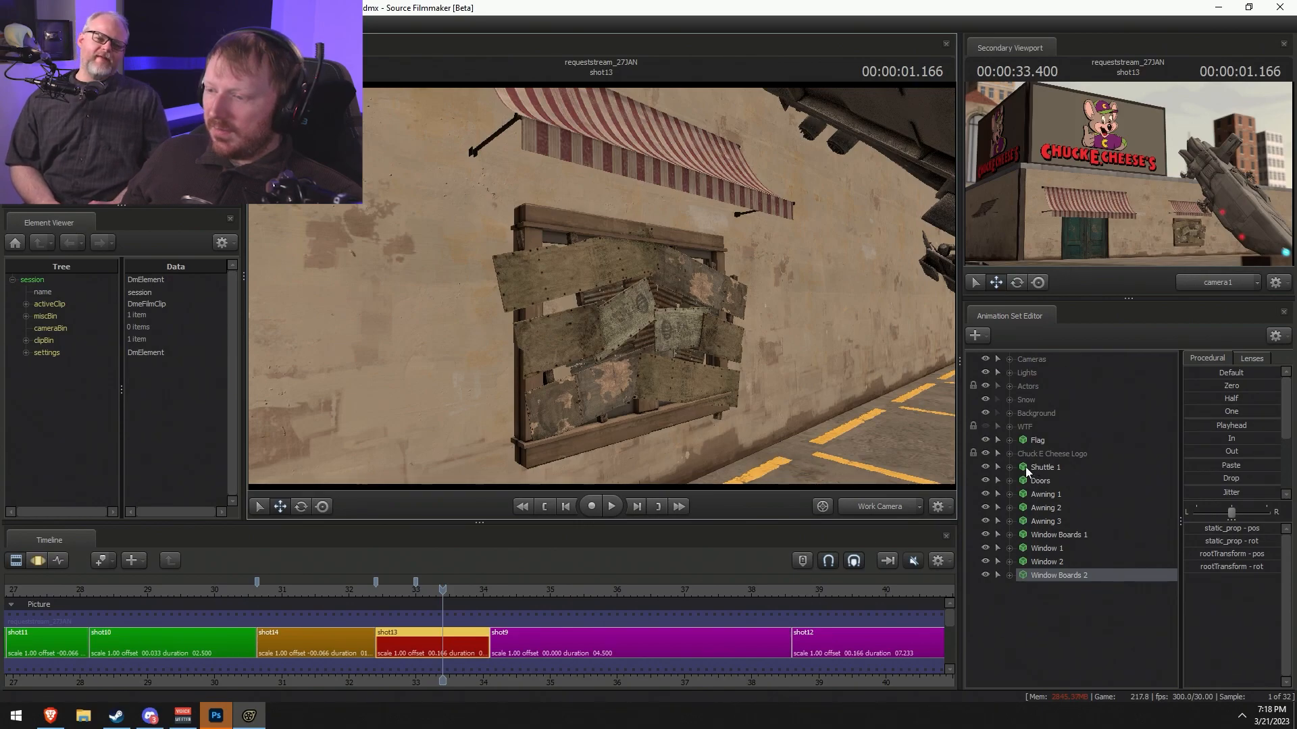
{"action": "left_click", "coordinate": [1006, 454]}
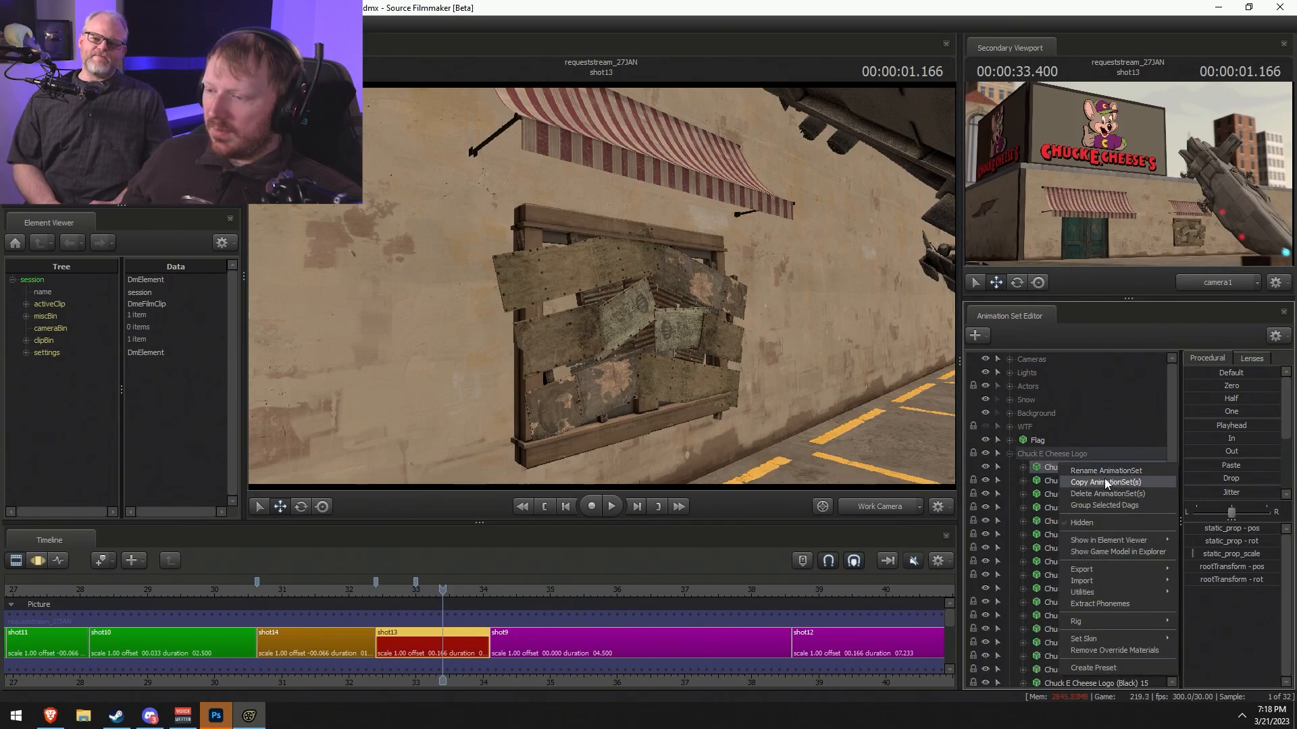
{"action": "left_click", "coordinate": [1007, 454]}
{"action": "right_click", "coordinate": [1038, 599]}
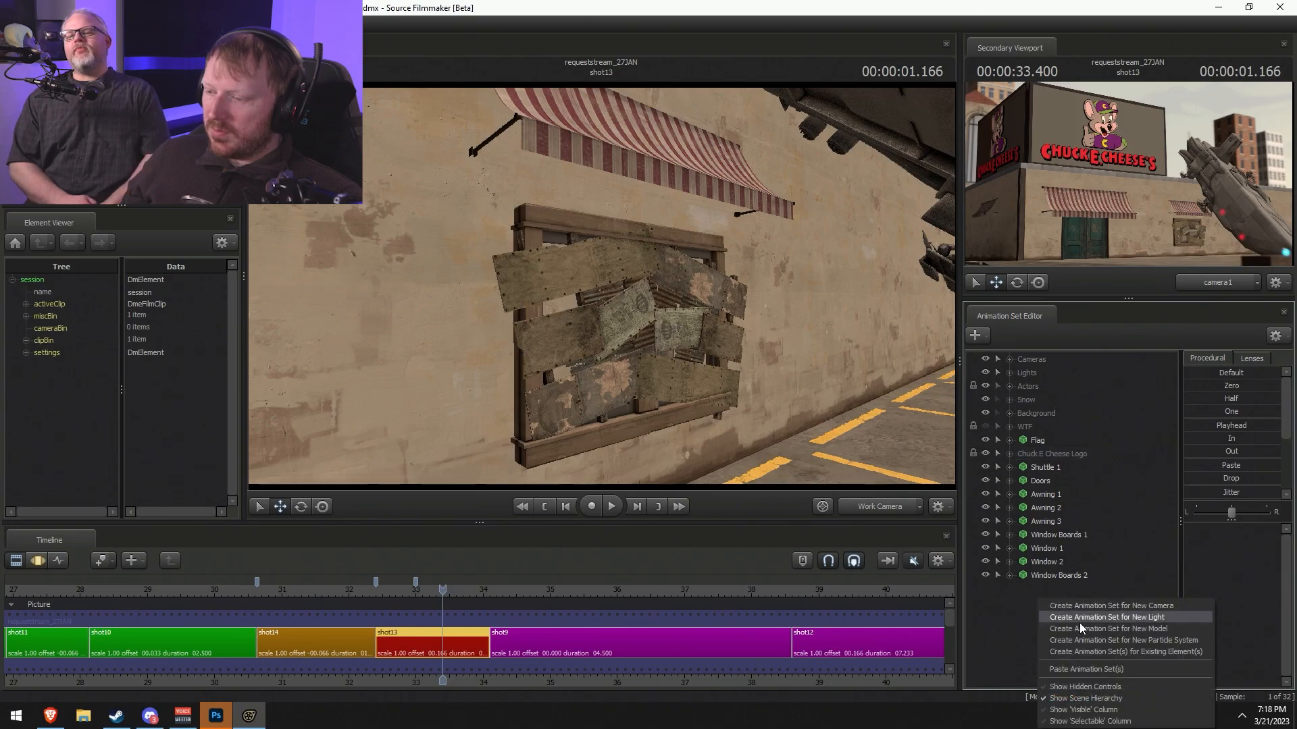
{"action": "left_click", "coordinate": [1088, 669]}
{"action": "left_click", "coordinate": [1057, 588]}
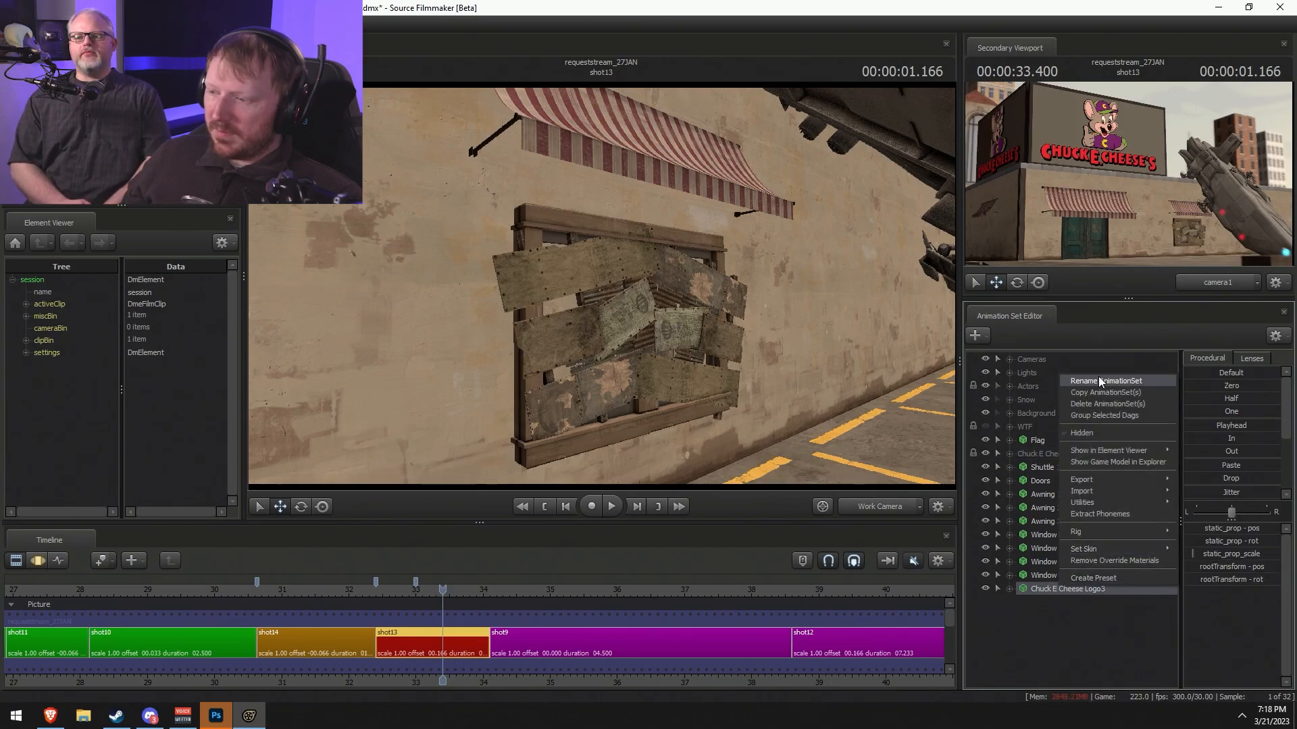
{"action": "left_click", "coordinate": [1099, 380]}
{"action": "type", "text": "Black Filler"}
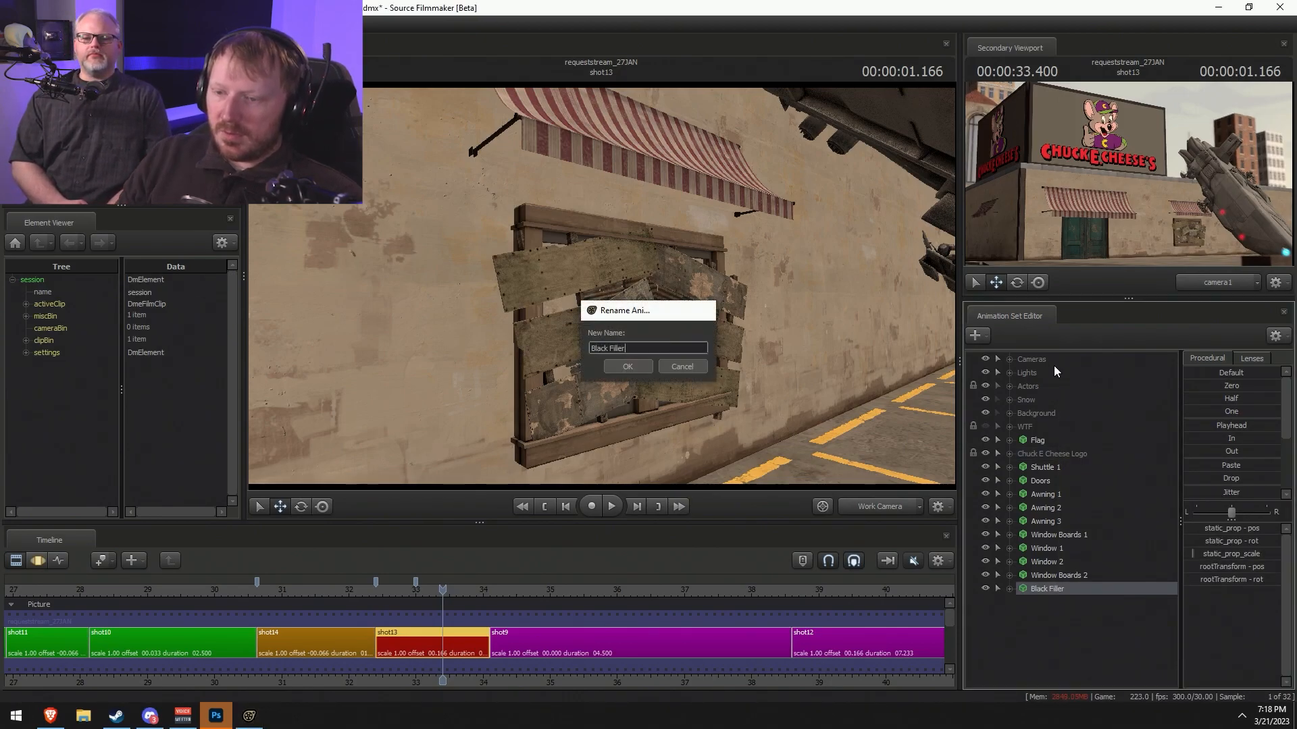
{"action": "key", "text": "Return"}
- Scale down the Black Filler logo with its static_prop_scale control
{"action": "left_click", "coordinate": [1009, 589]}
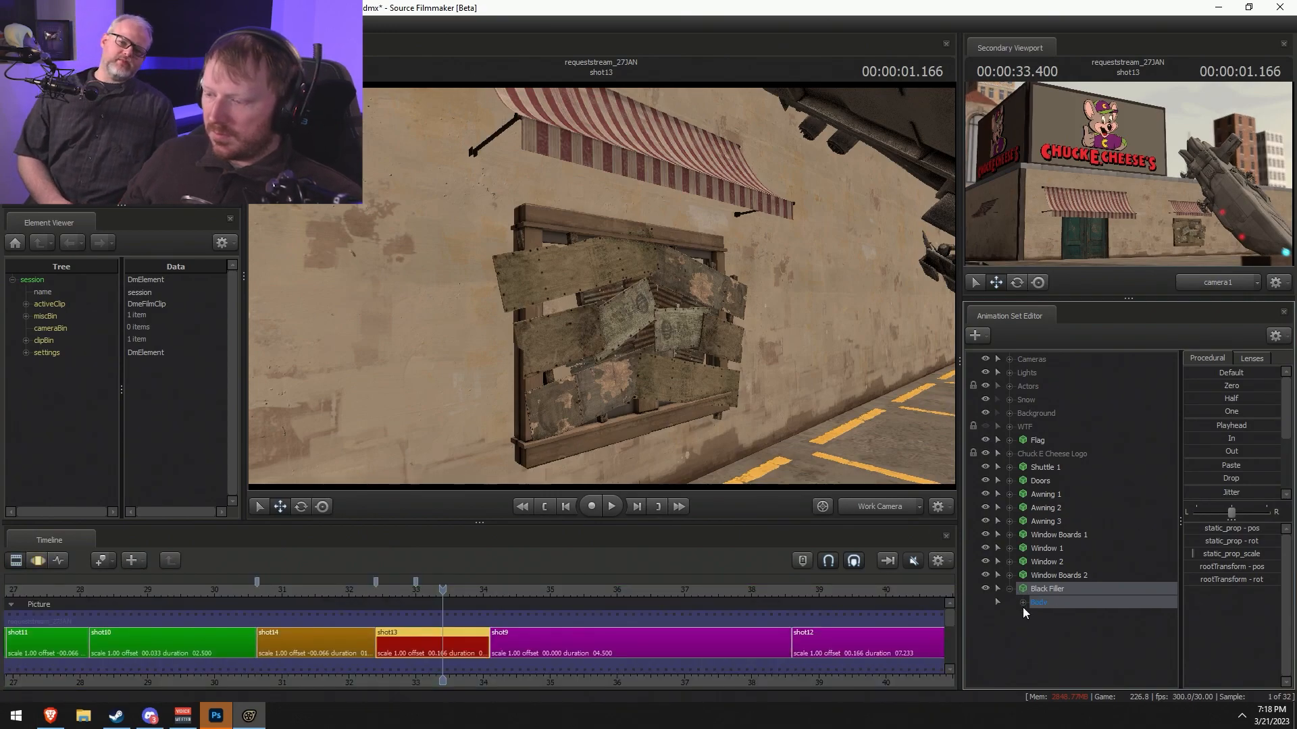
{"action": "left_click", "coordinate": [1023, 602]}
{"action": "key", "text": "F3"}
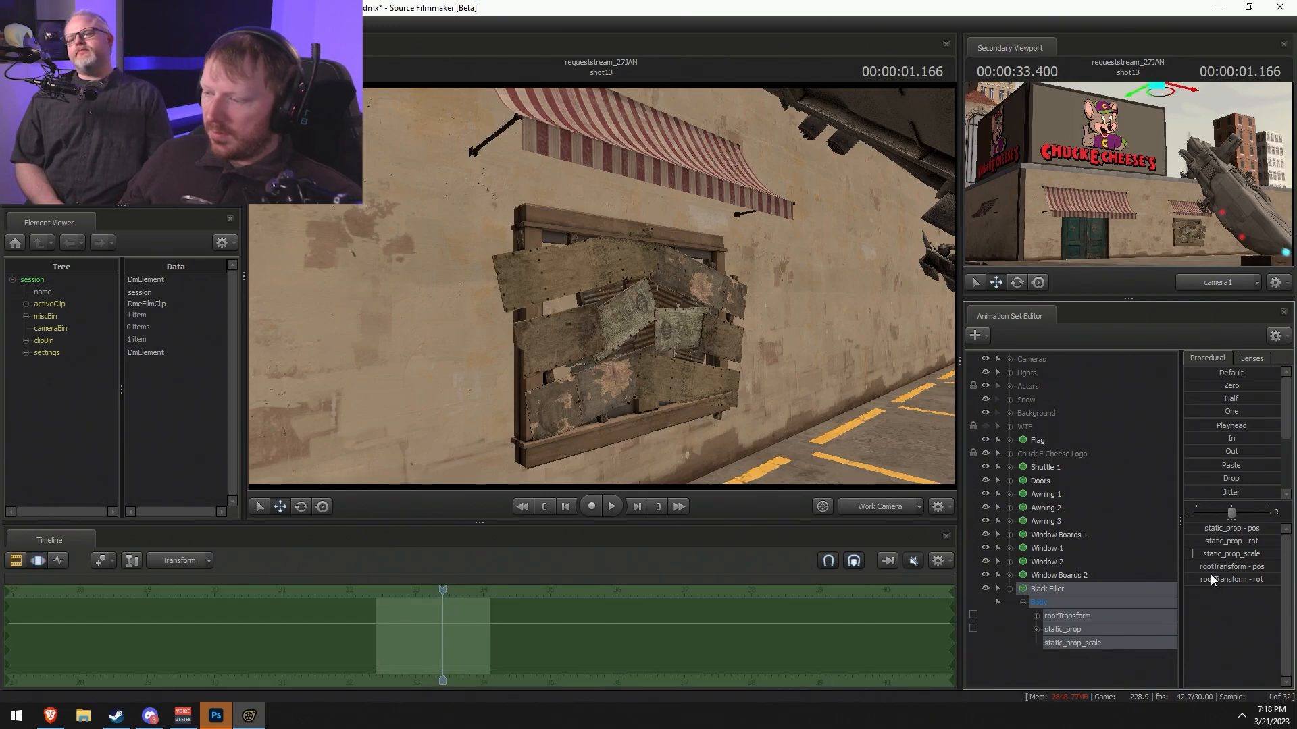
{"action": "left_click", "coordinate": [1086, 645]}
{"action": "left_click", "coordinate": [1206, 533]}
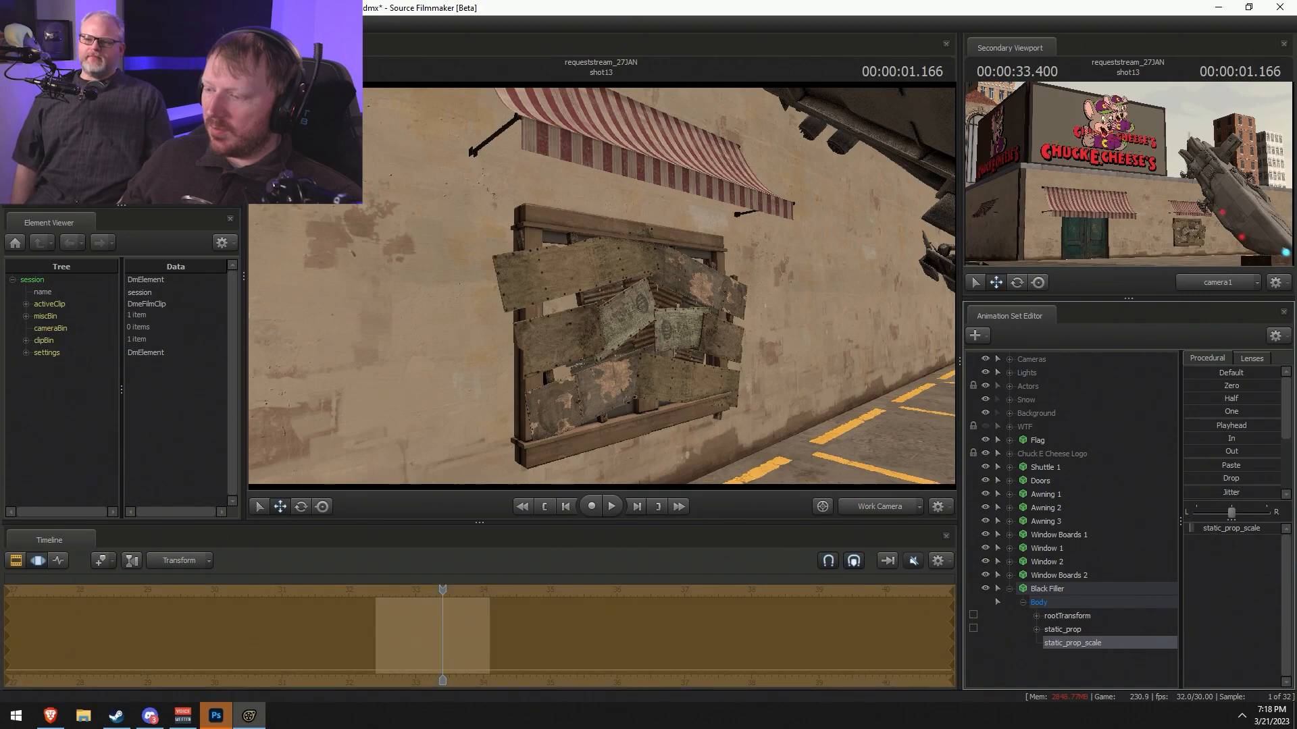
{"action": "key", "text": "F2"}
{"action": "left_click_drag", "start_coordinate": [622, 463], "coordinate": [745, 387]}
{"action": "key", "text": "F3"}
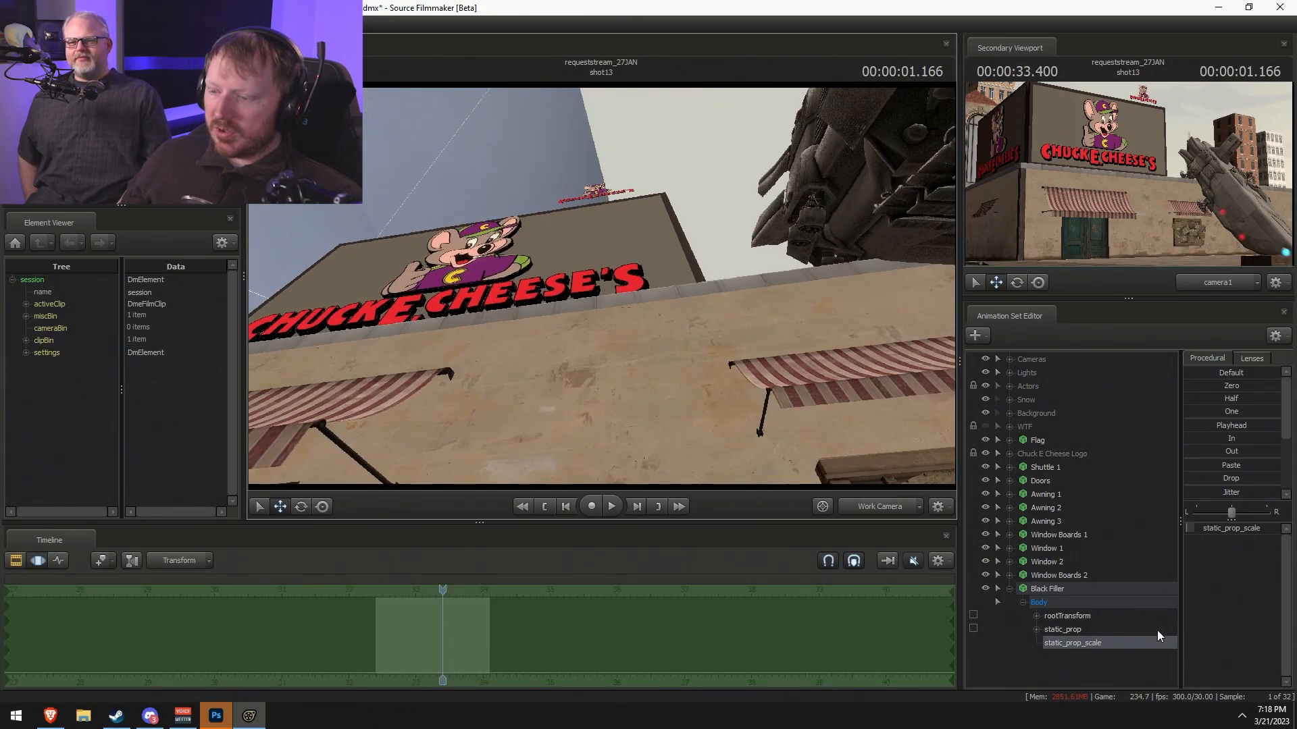
- Move Black Filler from the rooftop down to the wall so the logo sits behind the boarded double window
{"action": "left_click", "coordinate": [1100, 590]}
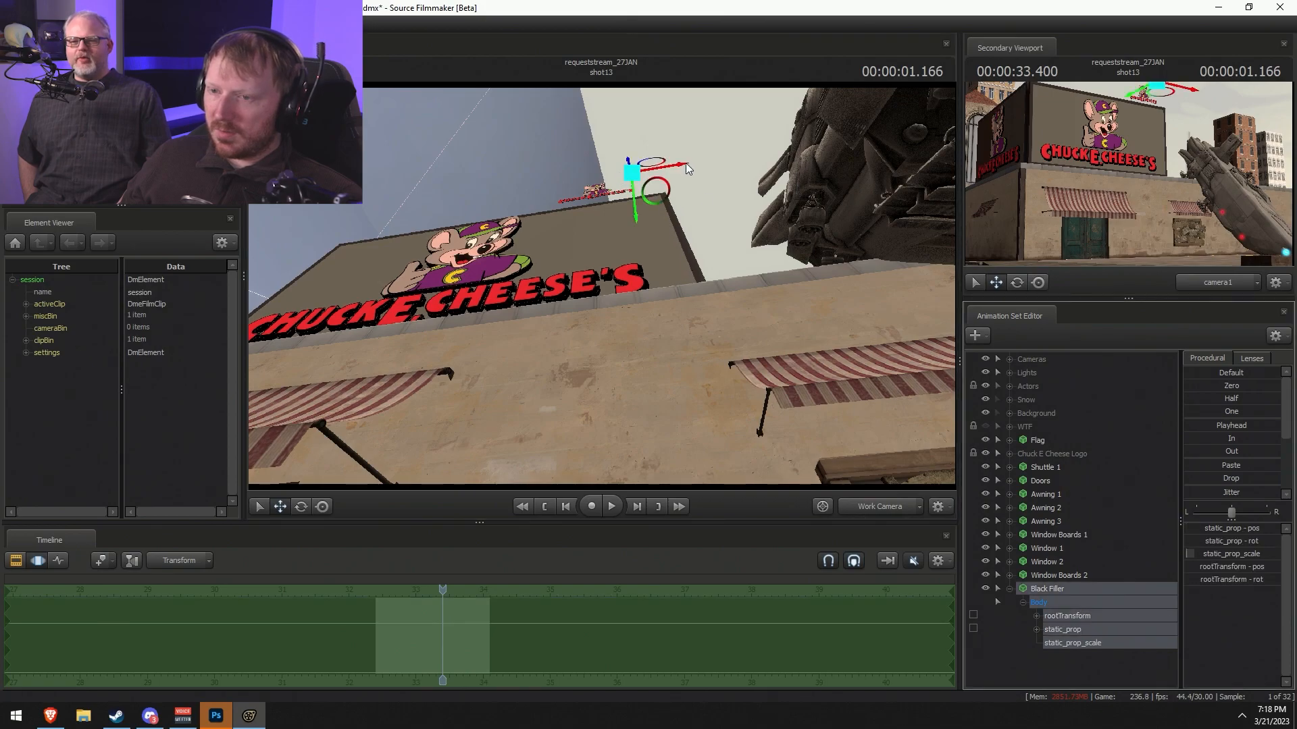
{"action": "key", "text": "f"}
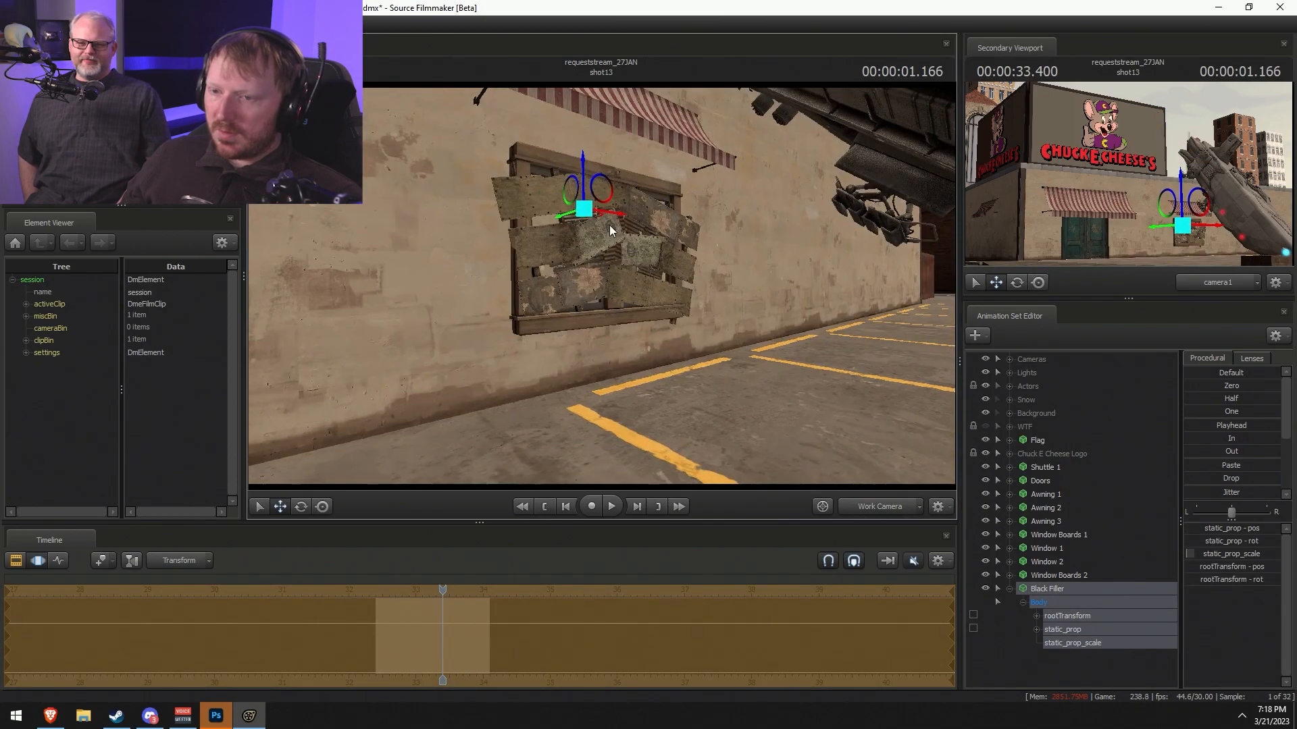
{"action": "left_click_drag", "start_coordinate": [610, 229], "coordinate": [601, 283]}
{"action": "left_click_drag", "start_coordinate": [594, 207], "coordinate": [790, 369]}
{"action": "left_click_drag", "start_coordinate": [602, 286], "coordinate": [572, 352]}
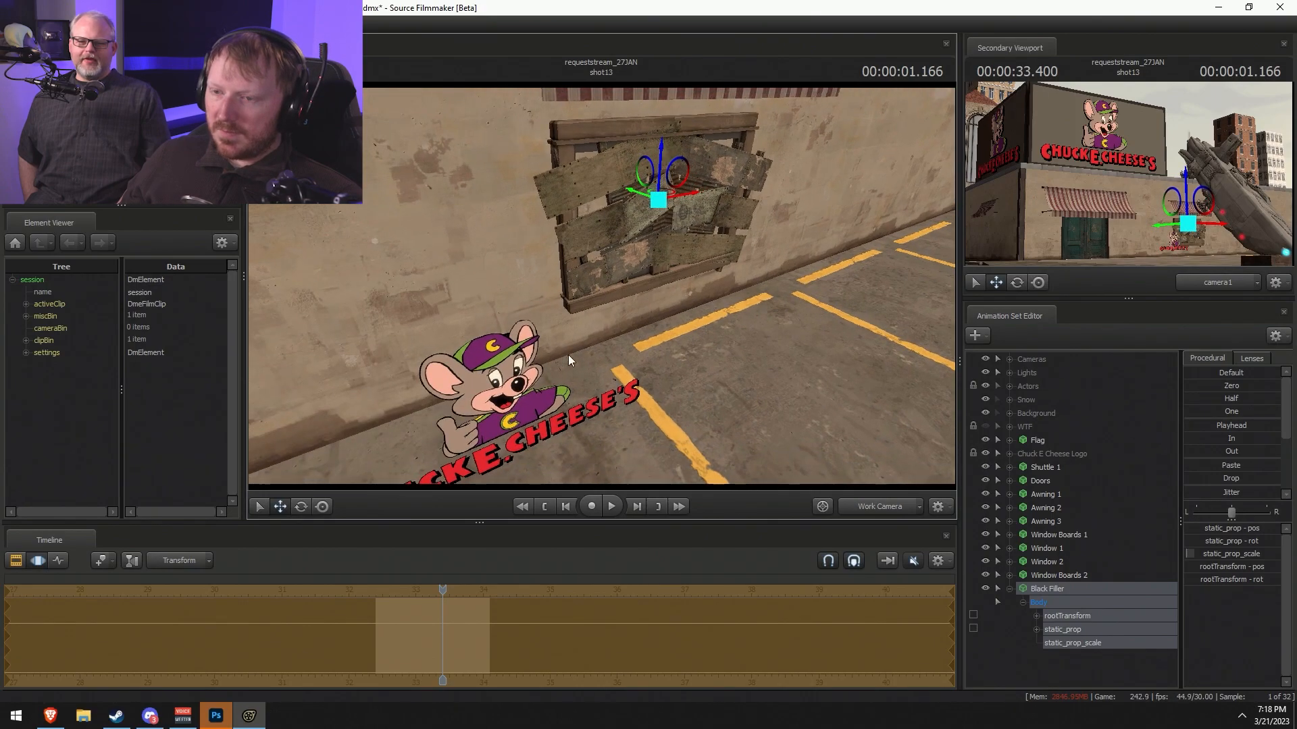
{"action": "left_click_drag", "start_coordinate": [667, 198], "coordinate": [717, 67]}
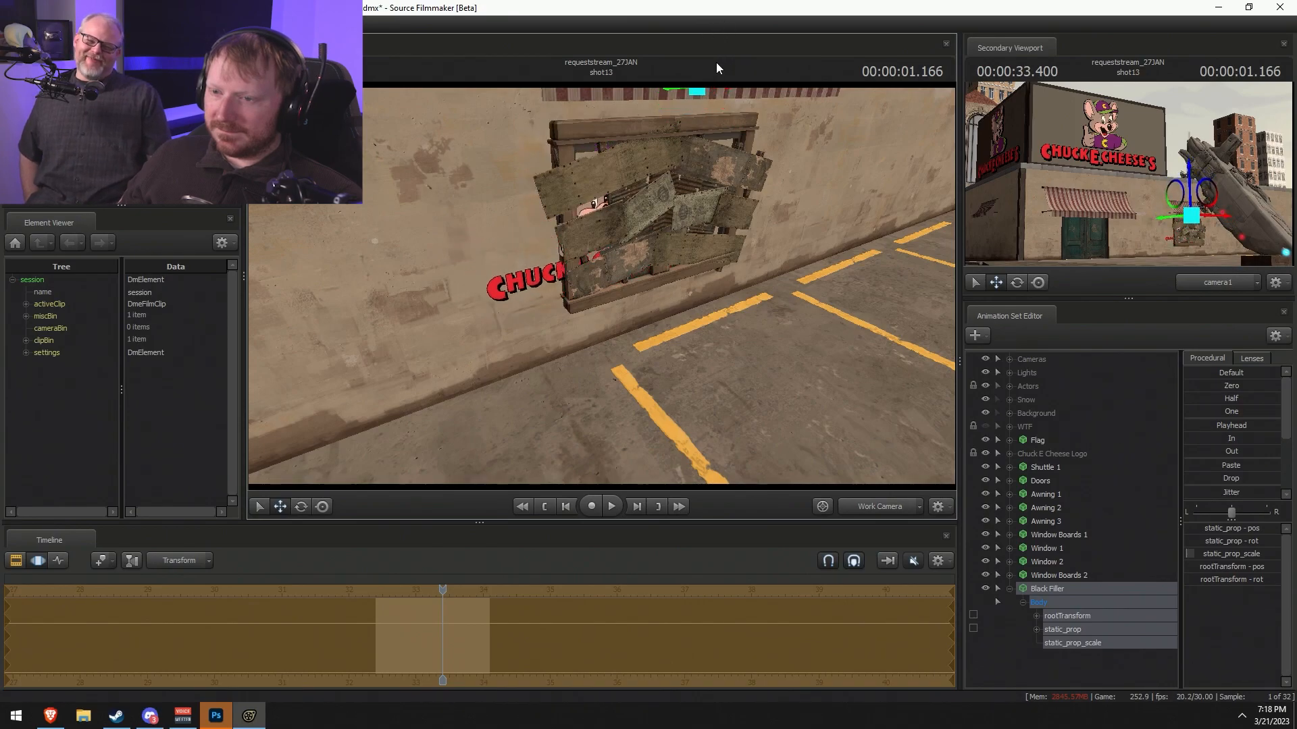
- Try shifting the Black Filler logo behind the gap in the boards, and undo the shift
{"action": "left_click_drag", "start_coordinate": [602, 286], "coordinate": [578, 276]}
{"action": "key", "text": "w"}
{"action": "key", "text": "s"}
{"action": "key", "text": "w"}
{"action": "key", "text": "w"}
{"action": "key", "text": "s"}
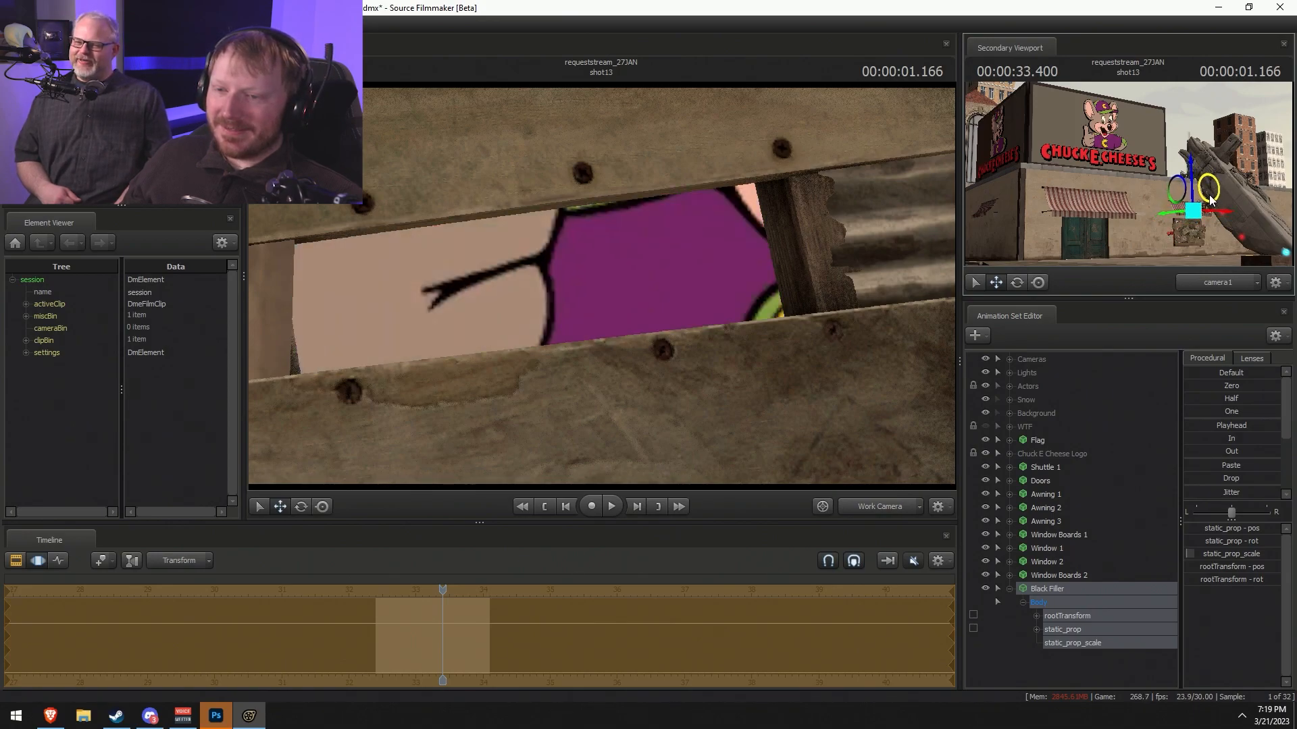
{"action": "left_click_drag", "start_coordinate": [1207, 196], "coordinate": [1209, 201]}
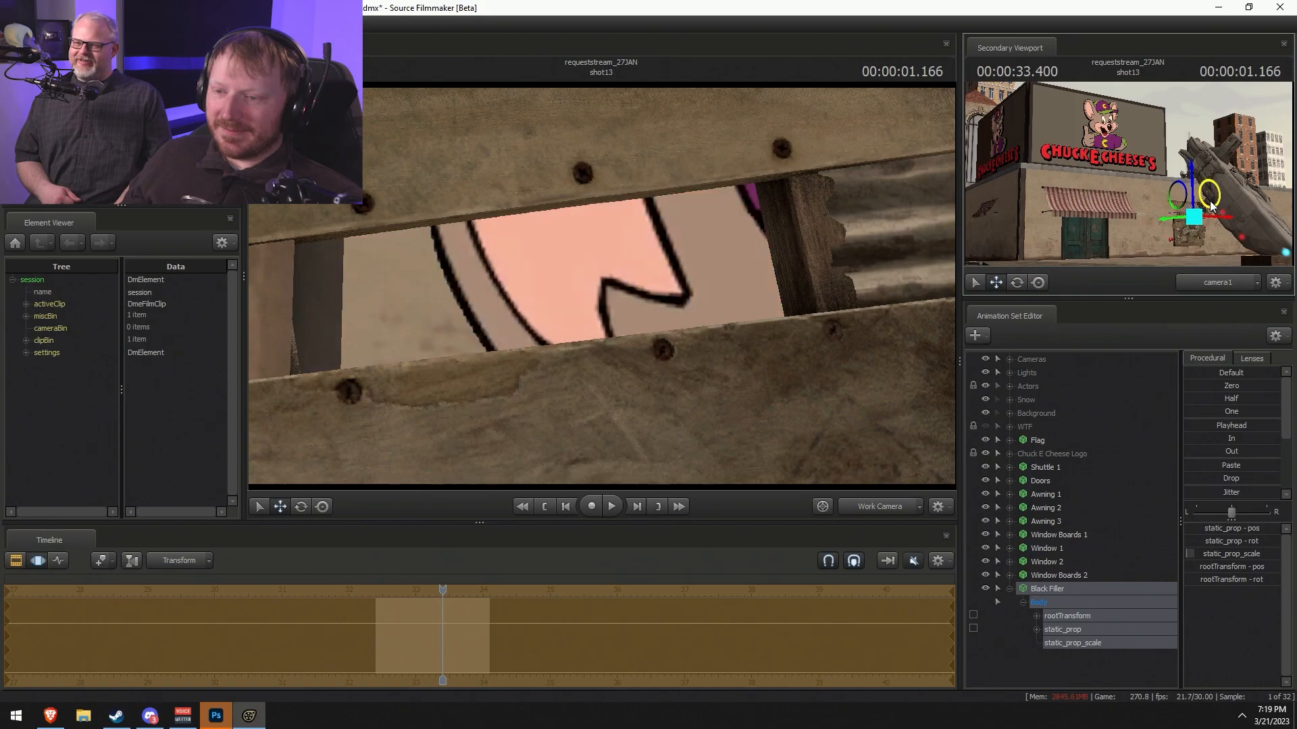
{"action": "key", "text": "ctrl+z"}
{"action": "key", "text": "ctrl+y"}
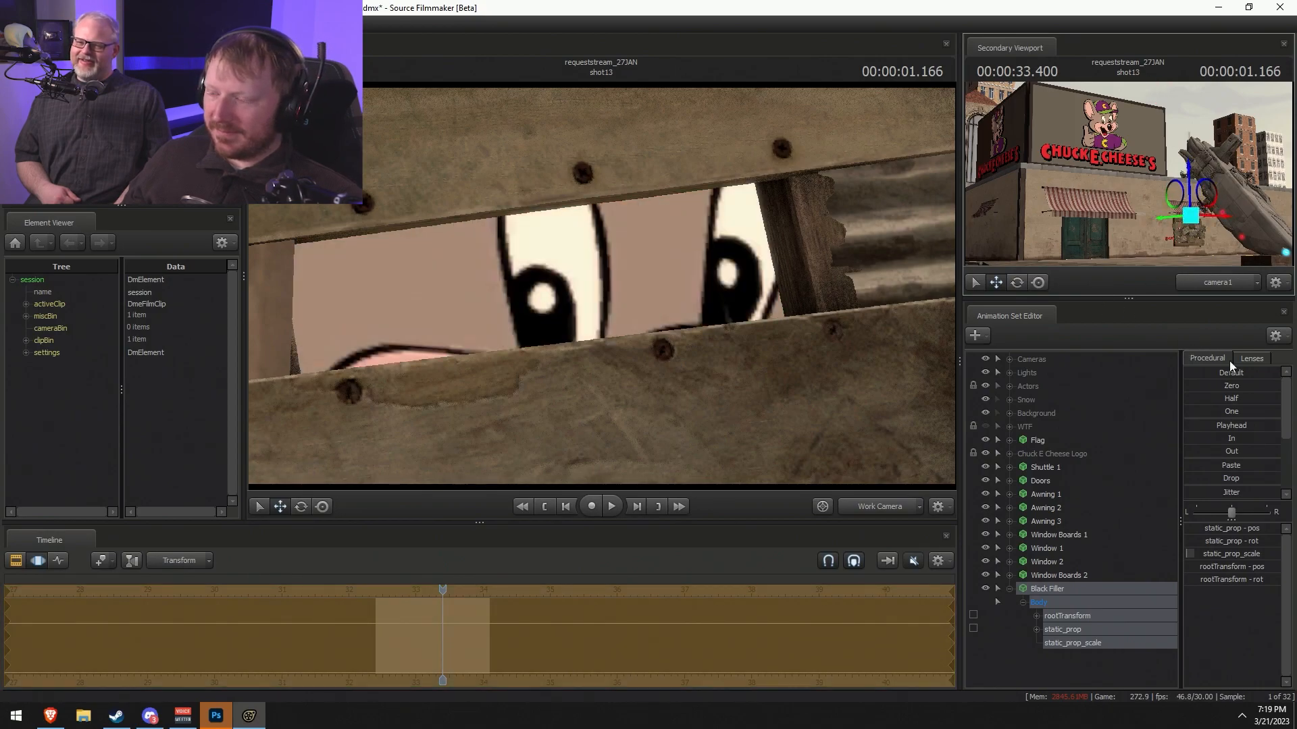
- Remove the override materials from Black Filler and set its skin to the solid black one
{"action": "right_click", "coordinate": [1075, 599]}
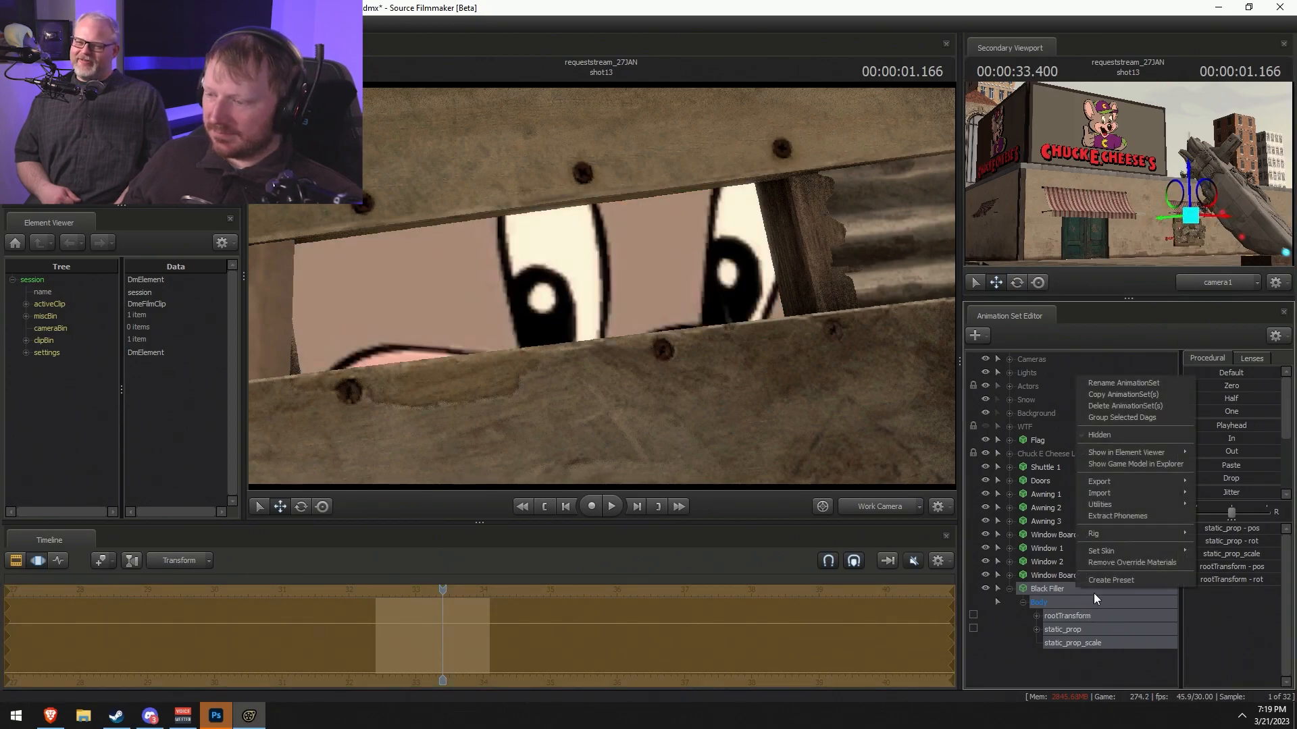
{"action": "left_click", "coordinate": [1124, 562]}
{"action": "right_click", "coordinate": [1042, 596]}
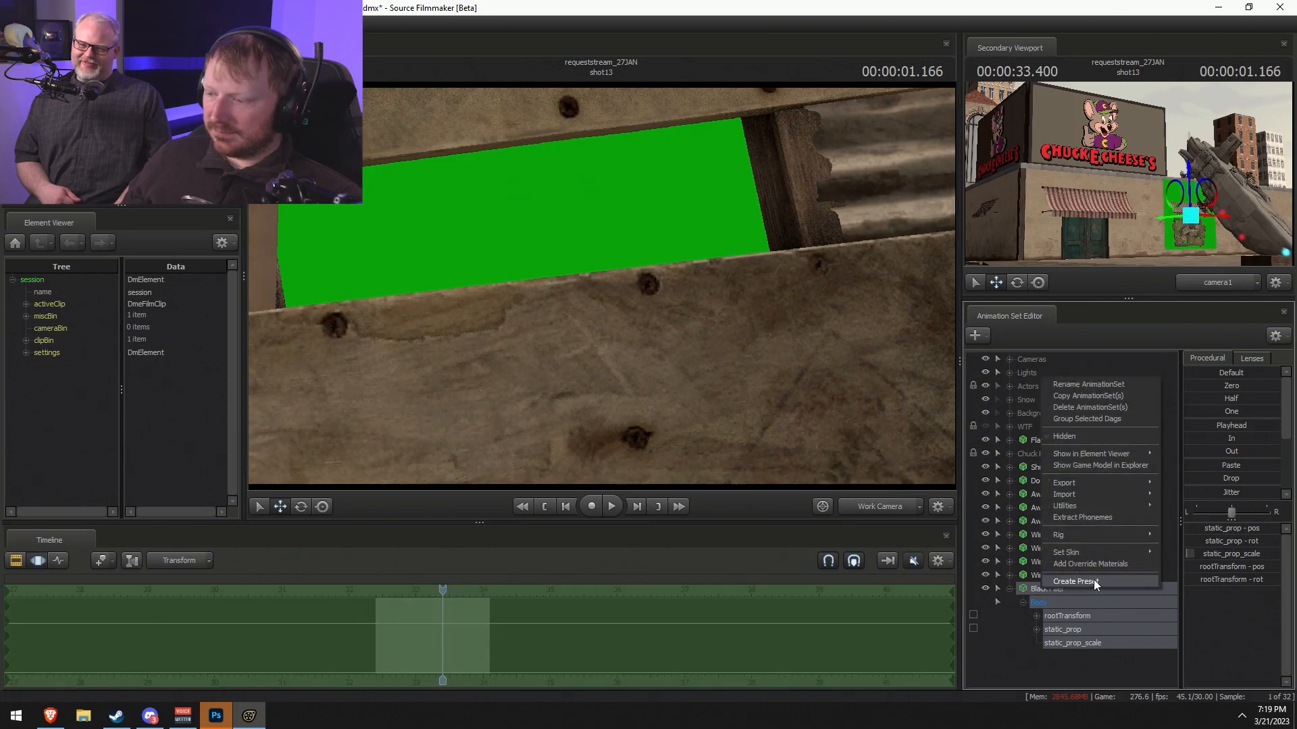
{"action": "mouse_move", "coordinate": [1100, 552]}
{"action": "left_click", "coordinate": [1178, 615]}
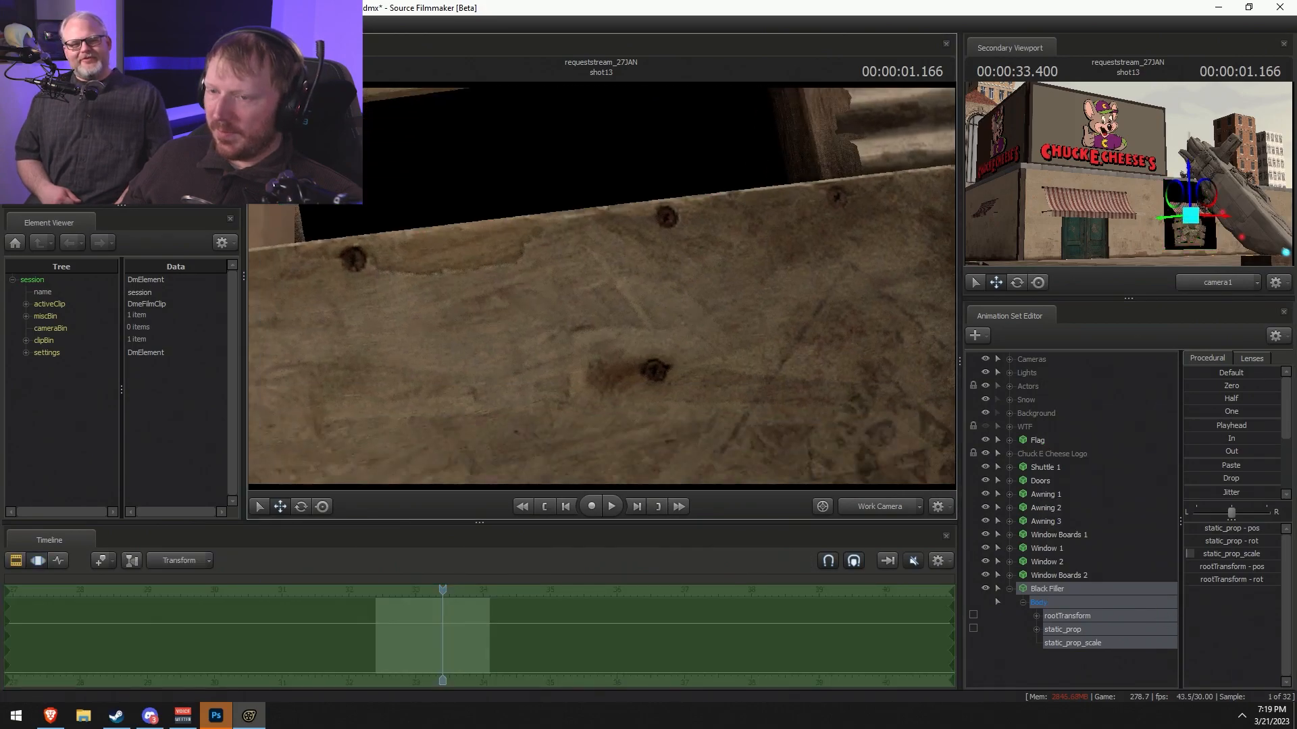
- Reduce the scale of the Black Filler panel and center it behind the boarded double window
{"action": "left_click_drag", "start_coordinate": [601, 286], "coordinate": [635, 308]}
{"action": "mouse_move", "coordinate": [778, 338]}
{"action": "left_mouse_down"}
{"action": "mouse_move", "coordinate": [793, 351]}
{"action": "mouse_move", "coordinate": [777, 338]}
{"action": "left_mouse_up"}
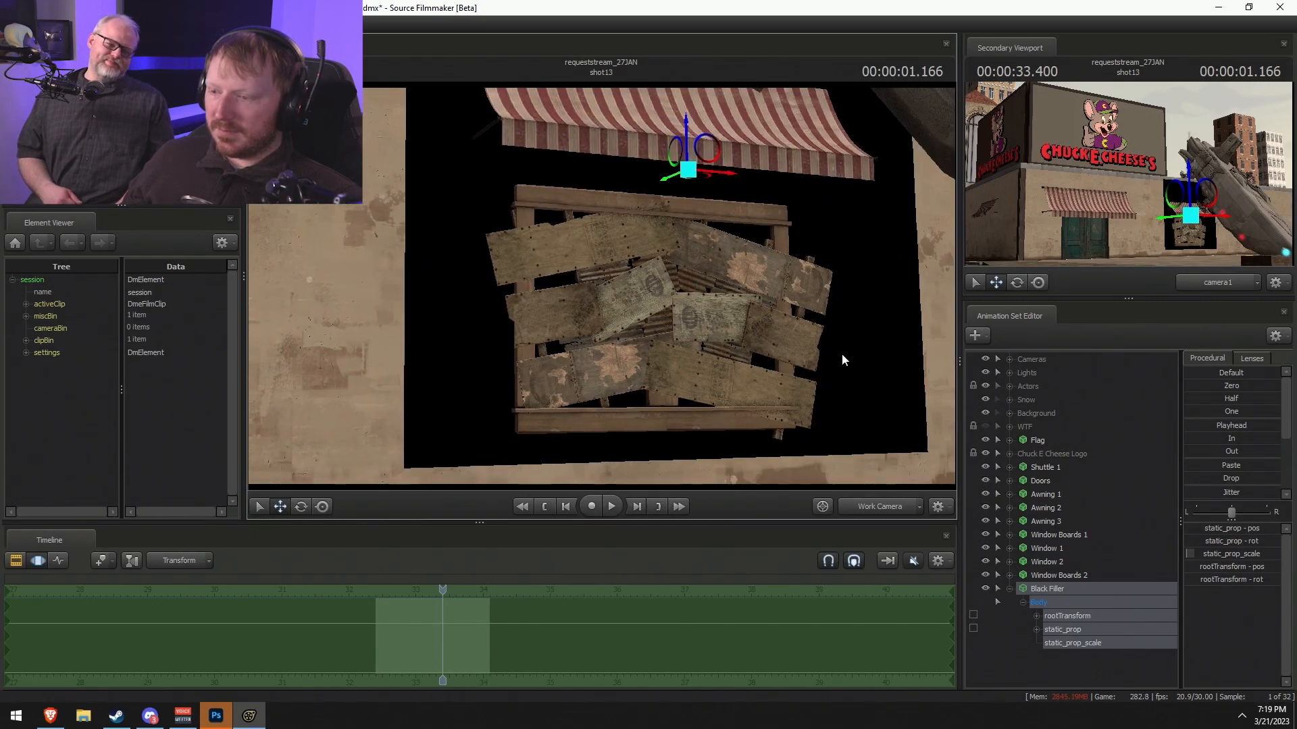
{"action": "left_click_drag", "start_coordinate": [1235, 556], "coordinate": [1181, 556]}
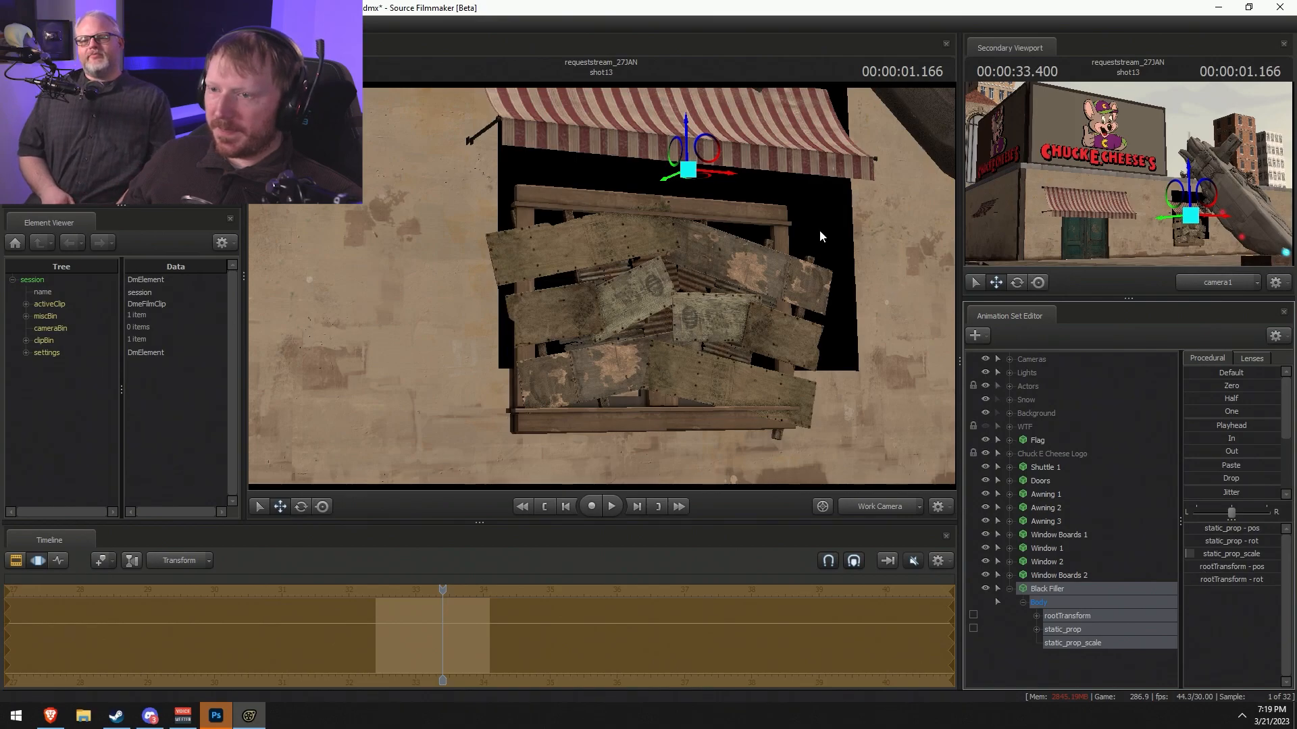
{"action": "left_click_drag", "start_coordinate": [708, 147], "coordinate": [692, 305]}
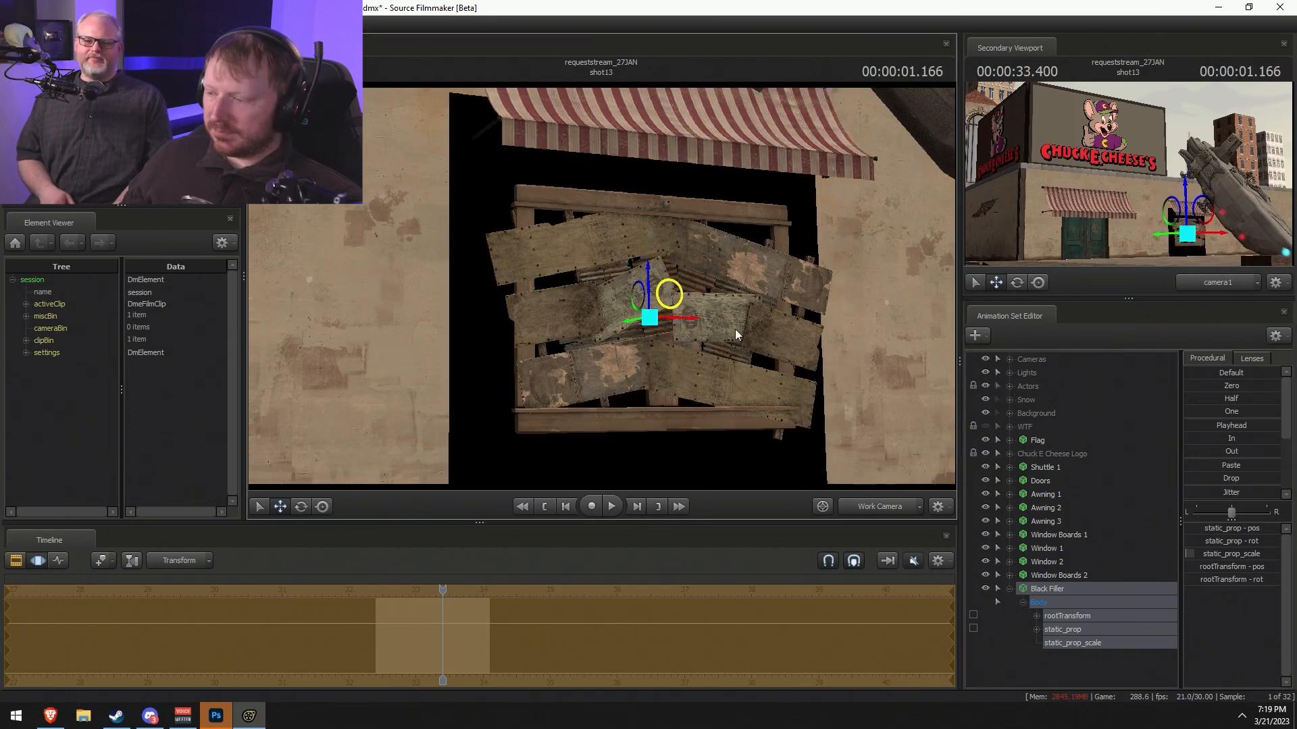
- Adjust the static_prop_scale range, then shrink and nudge Black Filler until it fits behind the left window frame
{"action": "right_click", "coordinate": [1209, 561]}
{"action": "left_click", "coordinate": [1215, 568]}
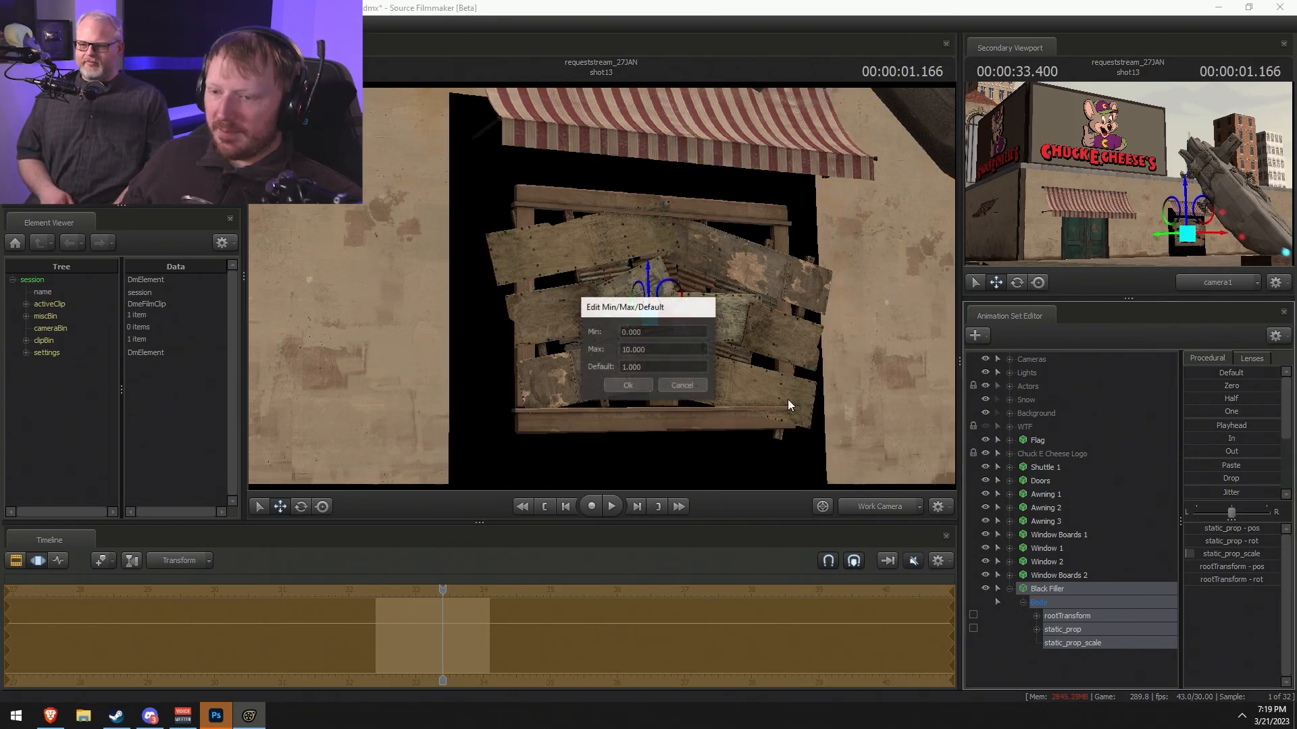
{"action": "left_click", "coordinate": [628, 385]}
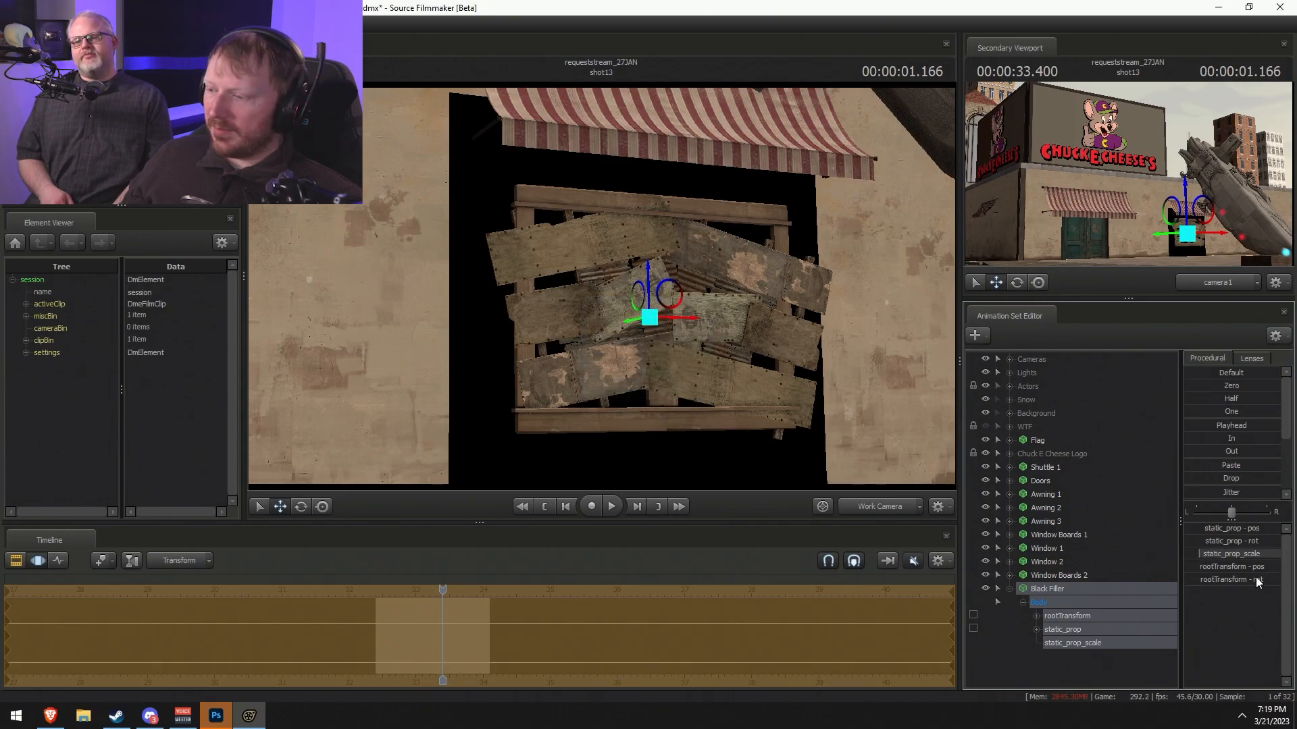
{"action": "left_click_drag", "start_coordinate": [1198, 553], "coordinate": [1193, 554]}
{"action": "left_click", "coordinate": [1090, 577]}
{"action": "left_click", "coordinate": [1081, 588]}
{"action": "mouse_move", "coordinate": [672, 297]}
{"action": "left_mouse_down"}
{"action": "mouse_move", "coordinate": [656, 303]}
{"action": "mouse_move", "coordinate": [657, 290]}
{"action": "left_mouse_up"}
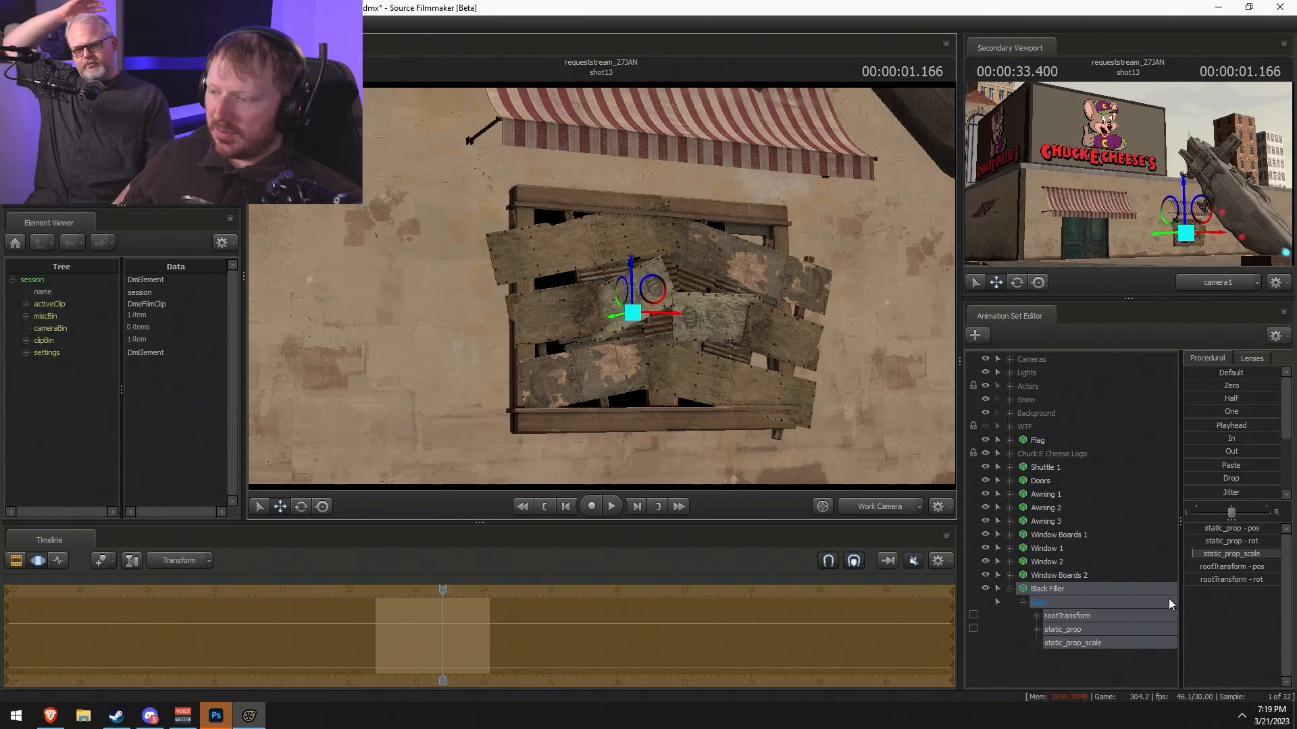
{"action": "left_click_drag", "start_coordinate": [1199, 554], "coordinate": [1197, 554]}
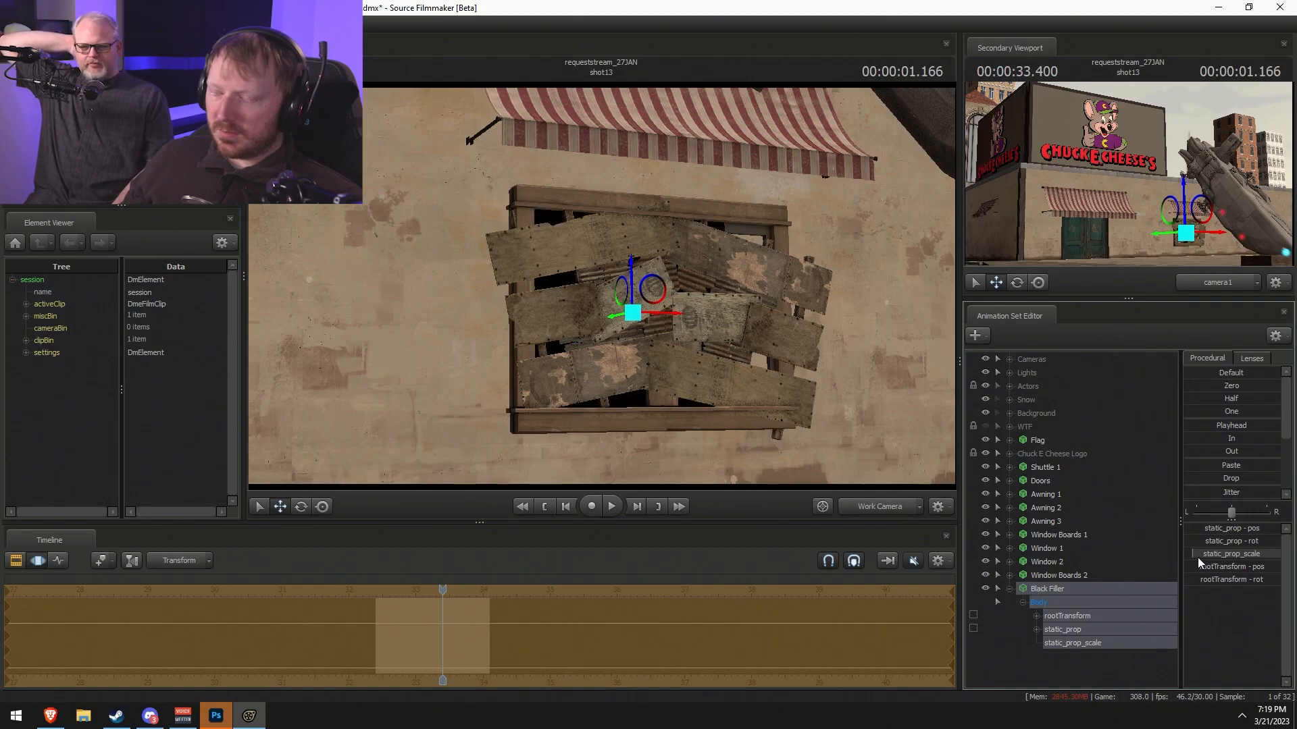
- Collapse the Black Filler control list and rename the animation set as Black Filler 1
{"action": "key", "text": "F2"}
{"action": "key", "text": "F3"}
{"action": "left_click", "coordinate": [1009, 589]}
{"action": "left_click", "coordinate": [1033, 578]}
{"action": "right_click", "coordinate": [1038, 586]}
{"action": "left_click", "coordinate": [1096, 375]}
{"action": "right_click", "coordinate": [1050, 588]}
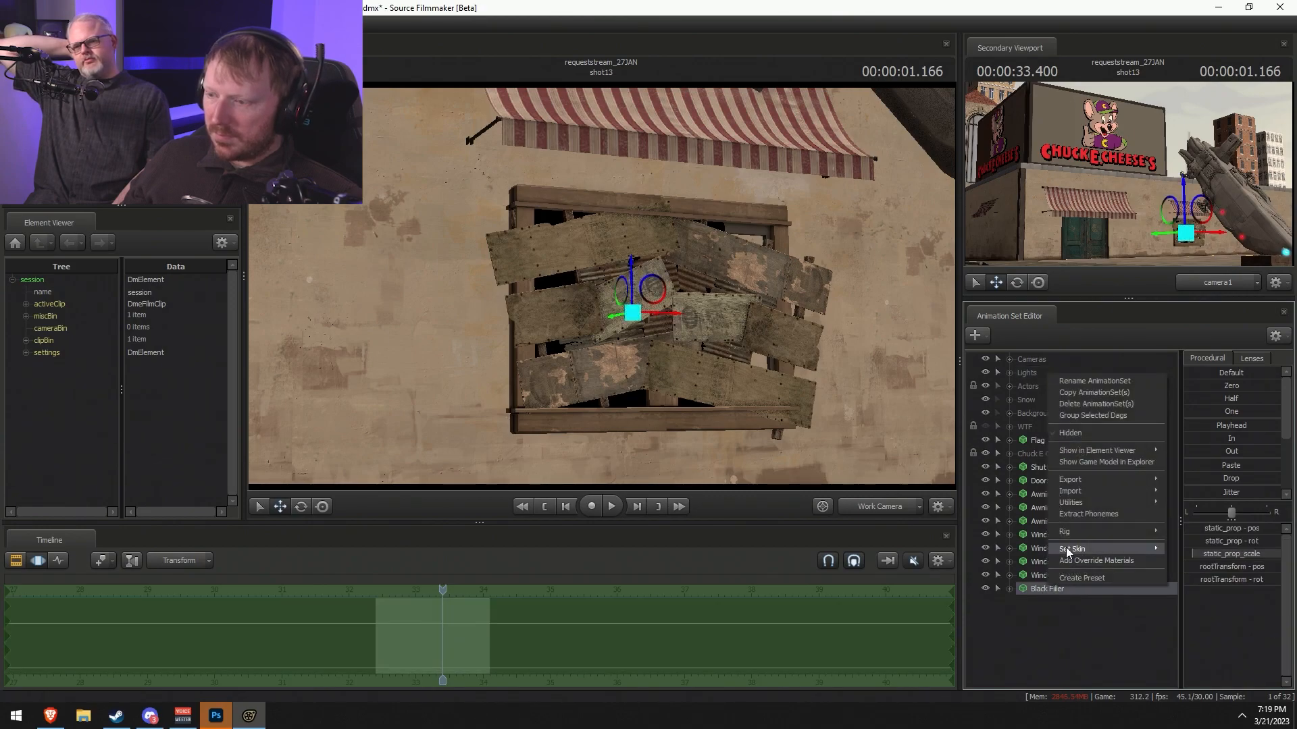
{"action": "left_click", "coordinate": [1093, 380]}
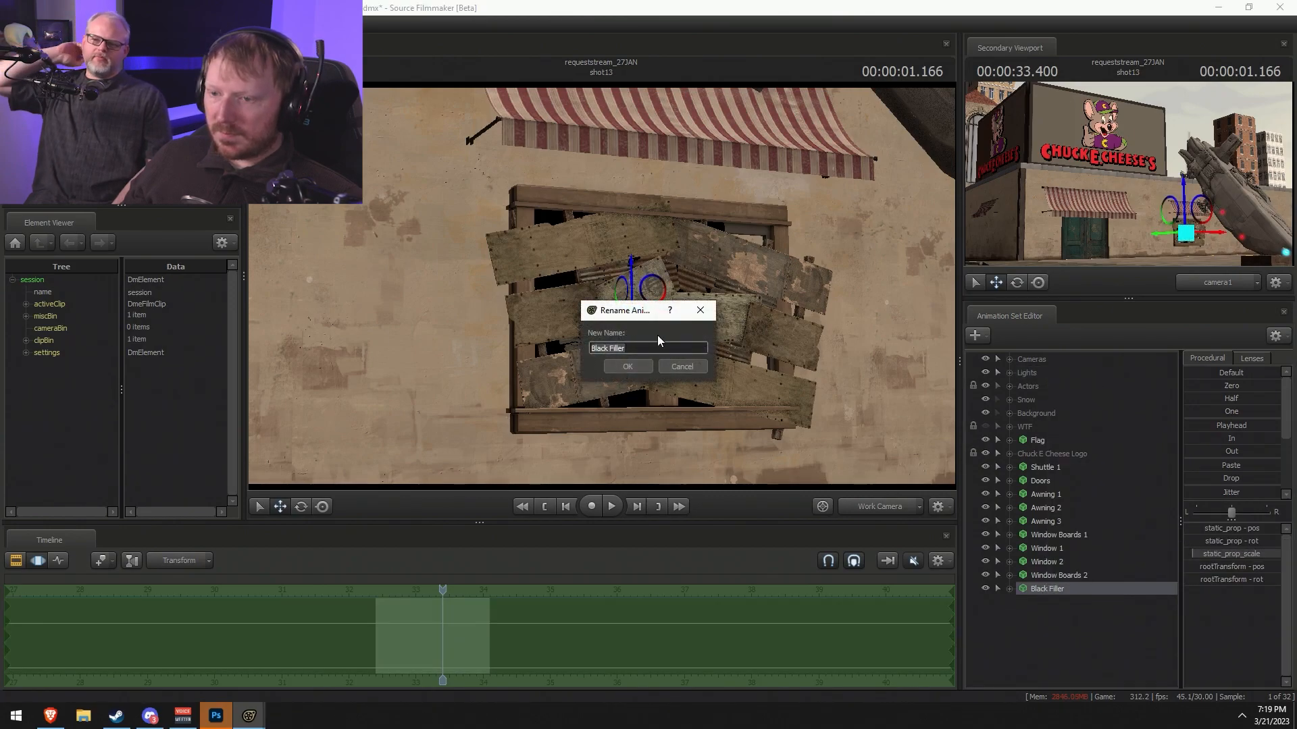
{"action": "left_click", "coordinate": [647, 351]}
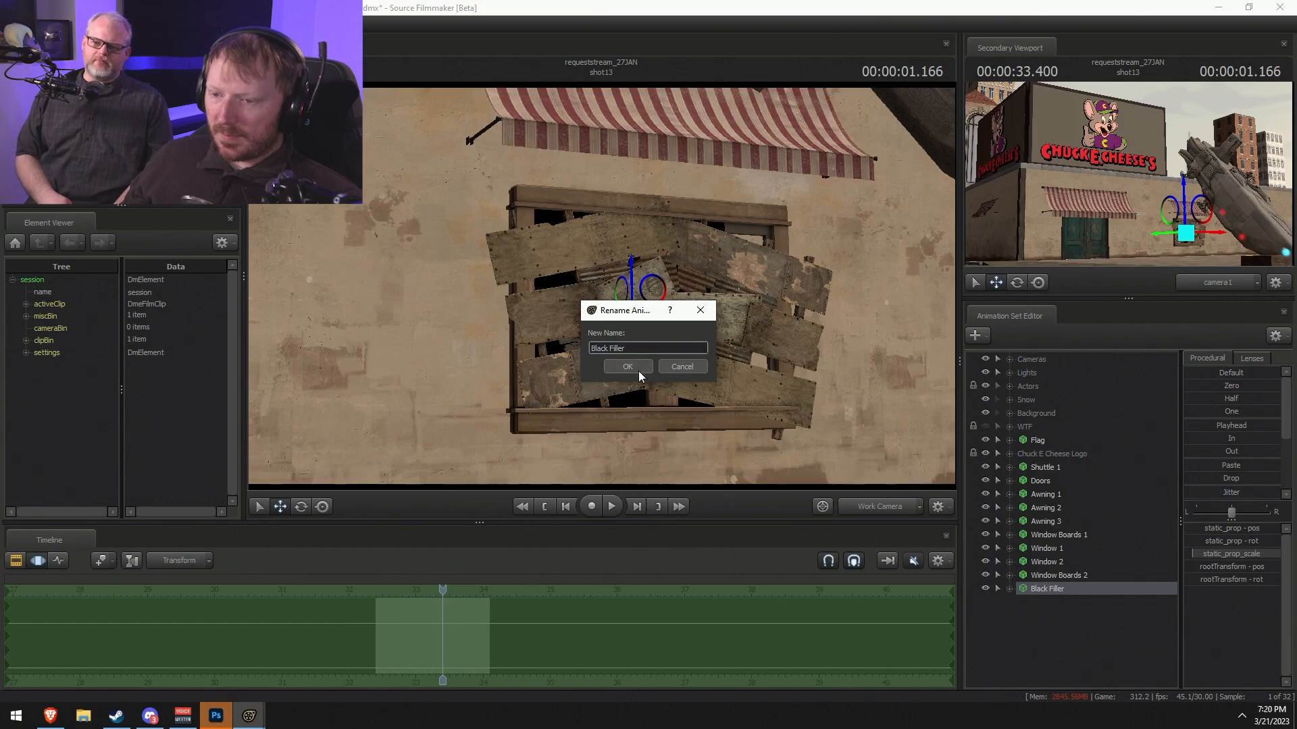
{"action": "left_click", "coordinate": [628, 366]}
- Duplicate Black Filler 1 as Black Filler 2 and move the copy sideways to fill the right window
{"action": "right_click", "coordinate": [1055, 585]}
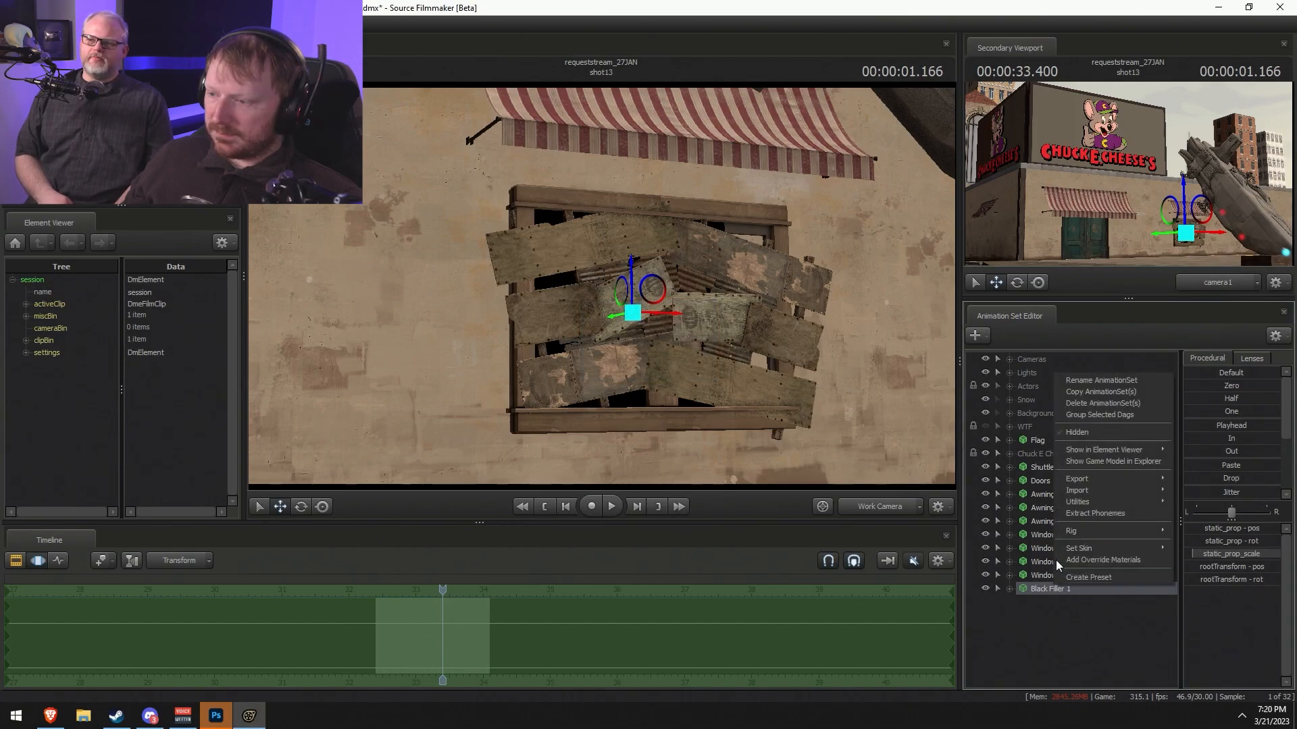
{"action": "left_click", "coordinate": [1095, 394]}
{"action": "right_click", "coordinate": [1050, 603]}
{"action": "left_click", "coordinate": [1098, 543]}
{"action": "left_click_drag", "start_coordinate": [657, 316], "coordinate": [715, 321]}
{"action": "key", "text": "F2"}
{"action": "key", "text": "F3"}
{"action": "left_click_drag", "start_coordinate": [890, 387], "coordinate": [939, 406]}
{"action": "left_click_drag", "start_coordinate": [601, 287], "coordinate": [595, 285]}
{"action": "key", "text": "s"}
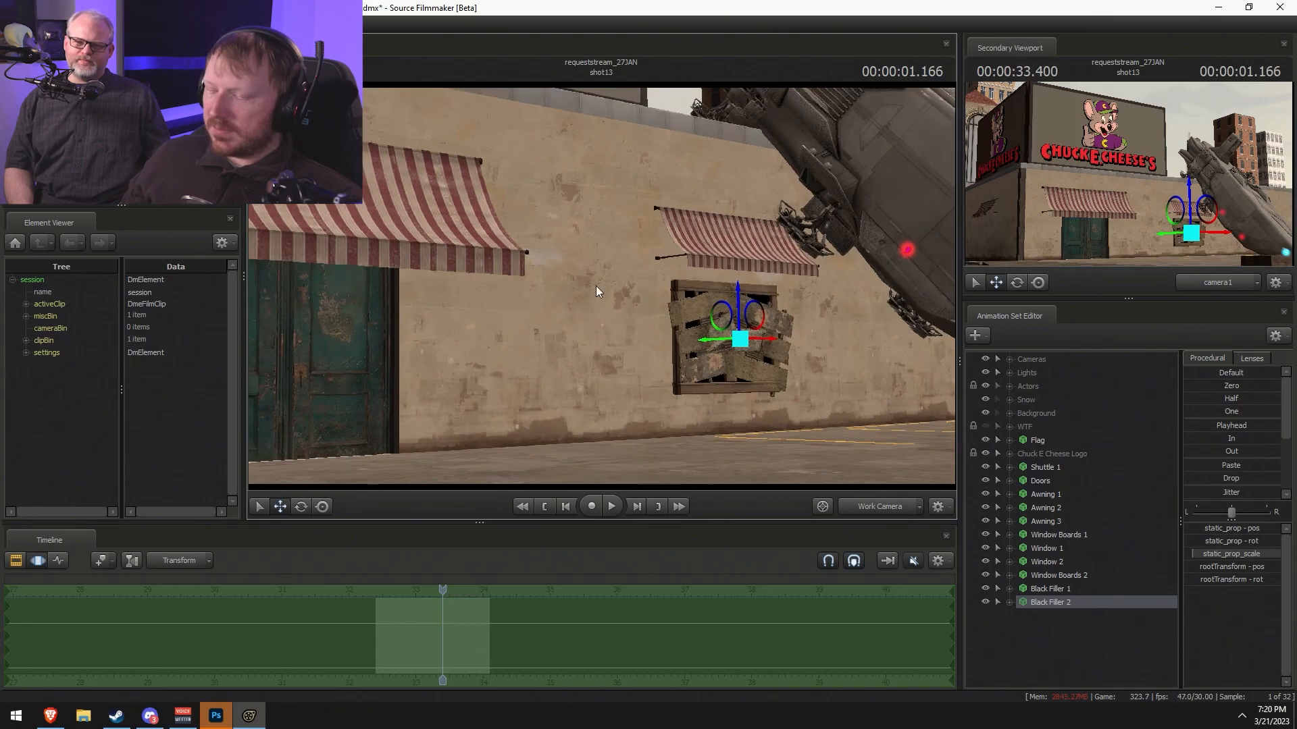
{"action": "key", "text": "F2"}
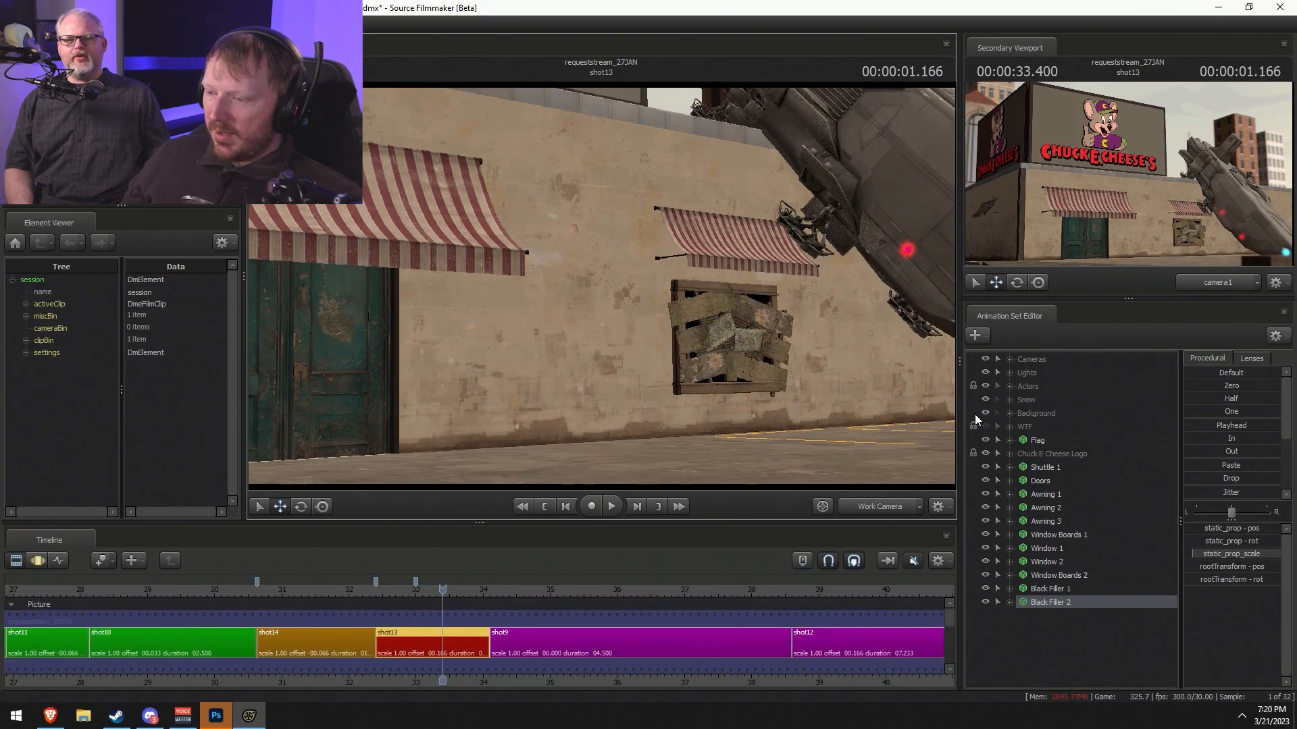
- Reorder the animation sets so Window Boards 1 sits directly below Window Boards 2
{"action": "left_click", "coordinate": [1047, 549]}
{"action": "left_click", "coordinate": [1059, 603], "text": "shift"}
{"action": "left_click", "coordinate": [1065, 534]}
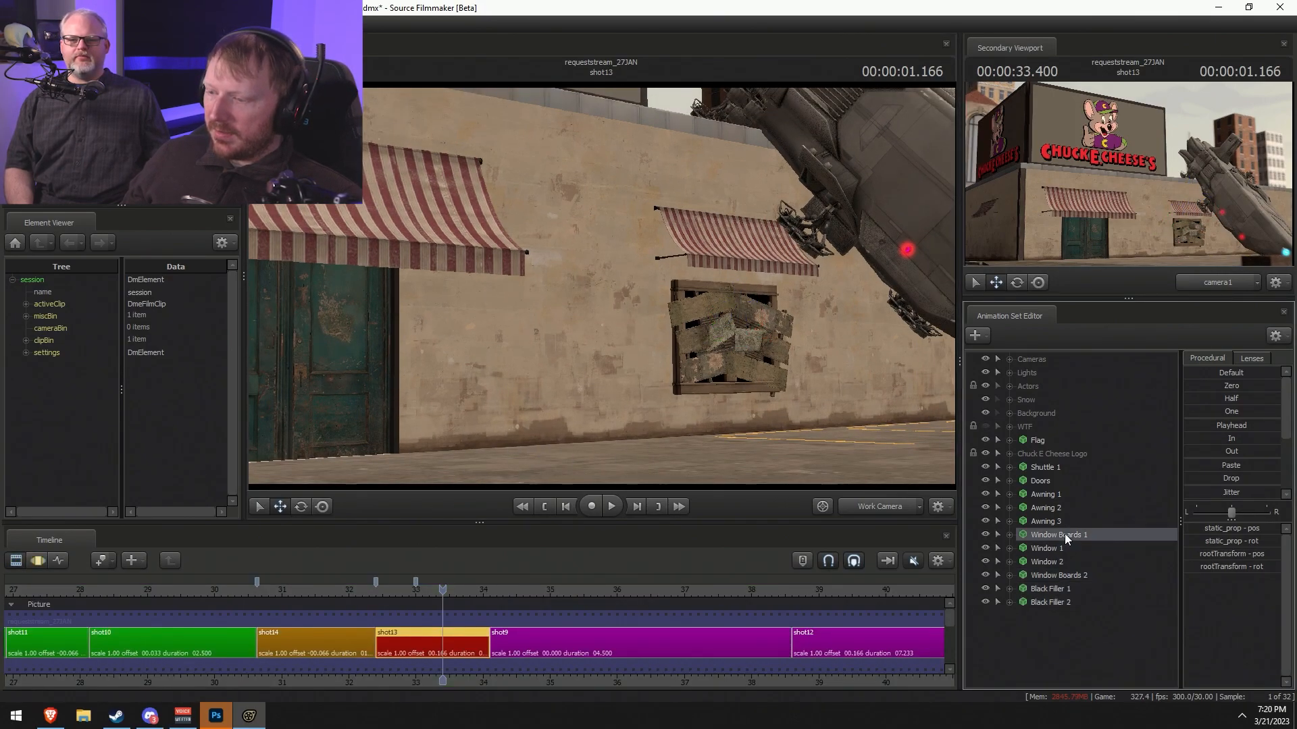
{"action": "left_click_drag", "start_coordinate": [1054, 537], "coordinate": [1054, 582]}
- Copy the animation sets from Window 1 through Black Filler 2 and paste them as a second boarded window
{"action": "left_click", "coordinate": [1049, 534]}
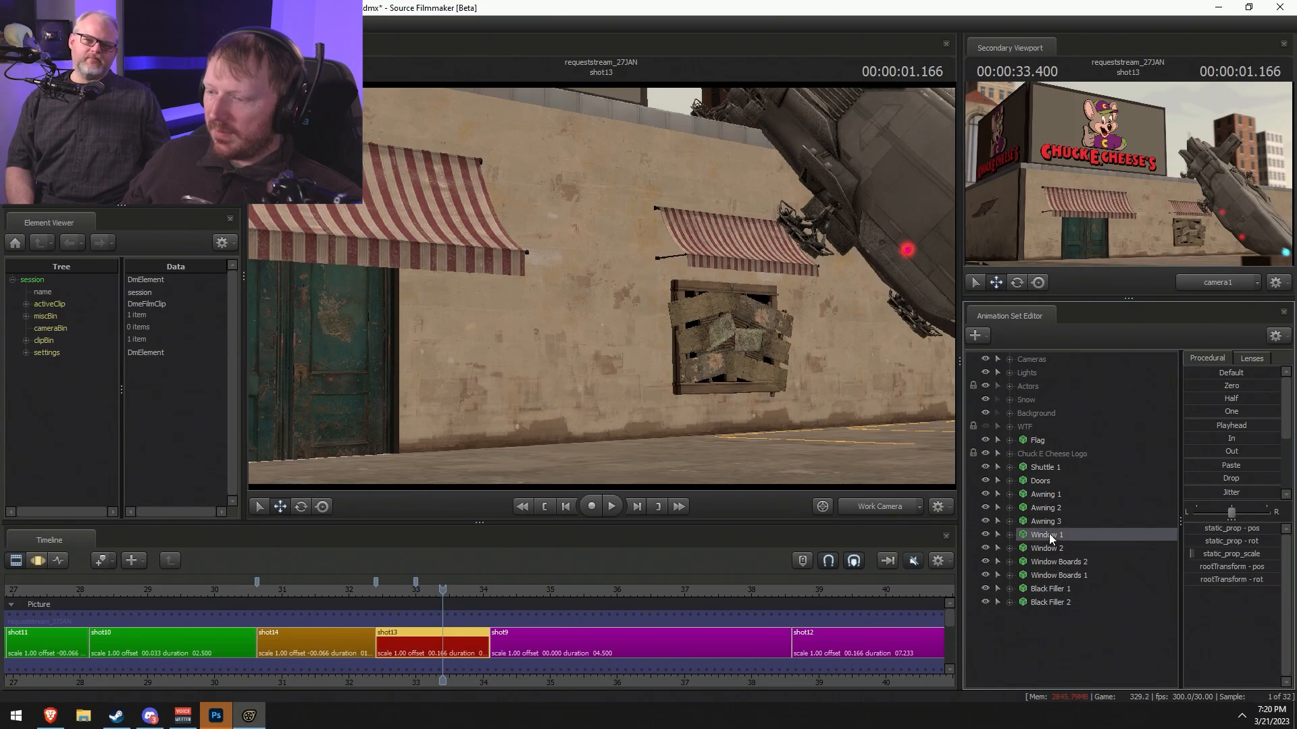
{"action": "left_click", "coordinate": [1049, 602], "text": "shift"}
{"action": "right_click", "coordinate": [1050, 599]}
{"action": "left_click", "coordinate": [1057, 404]}
{"action": "right_click", "coordinate": [1050, 628]}
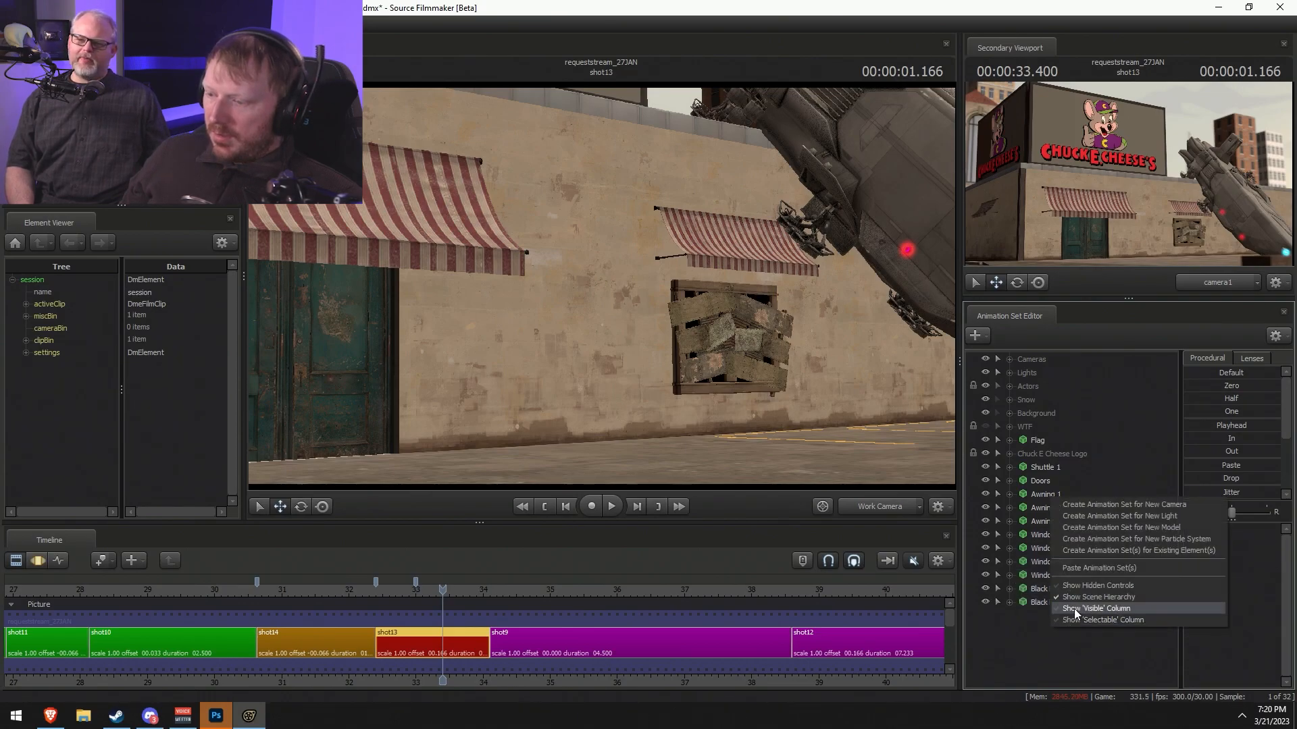
{"action": "left_click", "coordinate": [1090, 568]}
- Select the pasted sets from Window Boards 3 through Black Filler 4 and move and turn them toward the building's side wall
{"action": "left_click", "coordinate": [1060, 602]}
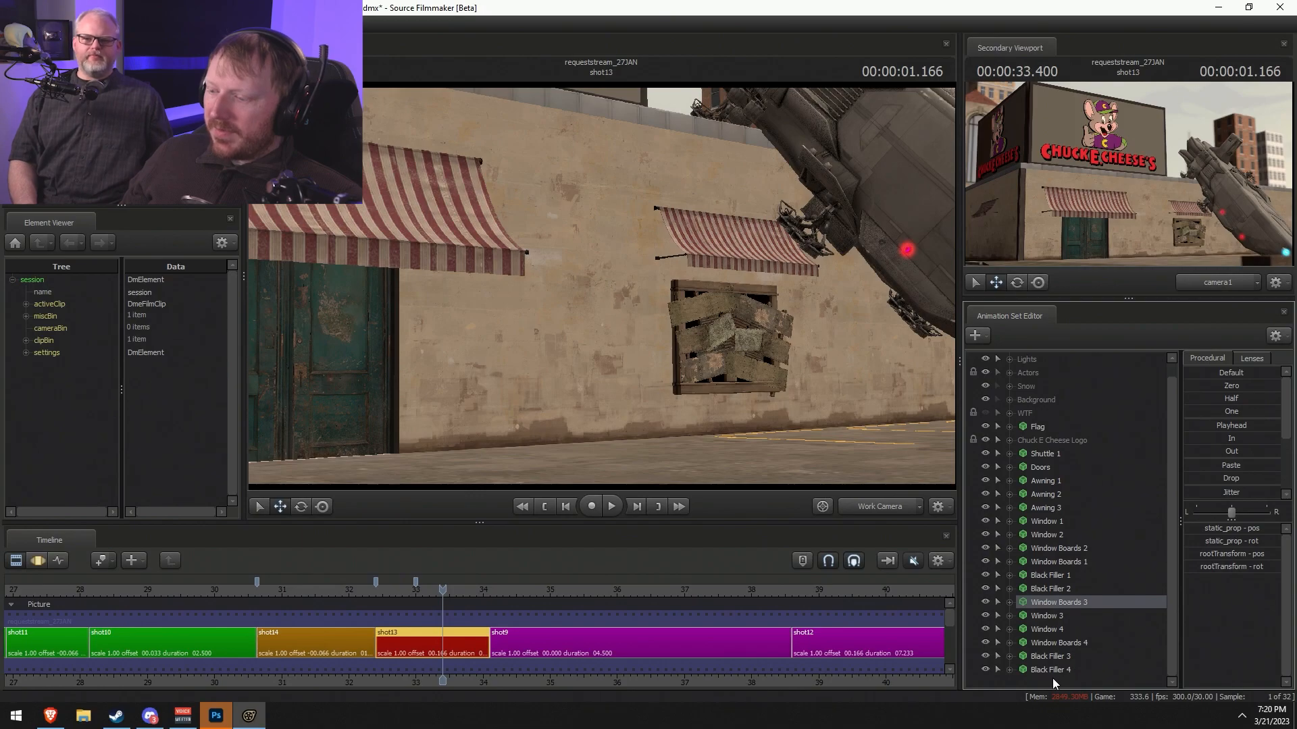
{"action": "left_click", "coordinate": [1050, 673], "text": "shift"}
{"action": "key", "text": "s"}
{"action": "key", "text": "F3"}
{"action": "left_click_drag", "start_coordinate": [669, 315], "coordinate": [605, 286]}
{"action": "left_click_drag", "start_coordinate": [743, 142], "coordinate": [432, 459]}
{"action": "key", "text": "w"}
{"action": "key", "text": "w"}
{"action": "mouse_move", "coordinate": [598, 245]}
{"action": "left_mouse_down"}
{"action": "mouse_move", "coordinate": [537, 235]}
{"action": "mouse_move", "coordinate": [520, 211]}
{"action": "mouse_move", "coordinate": [598, 245]}
{"action": "left_mouse_up"}
{"action": "key", "text": "e"}
{"action": "left_click_drag", "start_coordinate": [658, 286], "coordinate": [614, 359]}
- Undo the last transforms of the copied window set and view its placement edge-on along the side wall
{"action": "key", "text": "w"}
{"action": "key", "text": "ctrl+z"}
{"action": "key", "text": "s"}
{"action": "left_click_drag", "start_coordinate": [615, 309], "coordinate": [513, 289]}
{"action": "key", "text": "ctrl+z"}
{"action": "key", "text": "ctrl+z"}
{"action": "right_click", "coordinate": [602, 296]}
{"action": "left_click", "coordinate": [607, 309]}
{"action": "left_click_drag", "start_coordinate": [513, 289], "coordinate": [513, 289], "text": "alt"}
{"action": "key", "text": "w"}
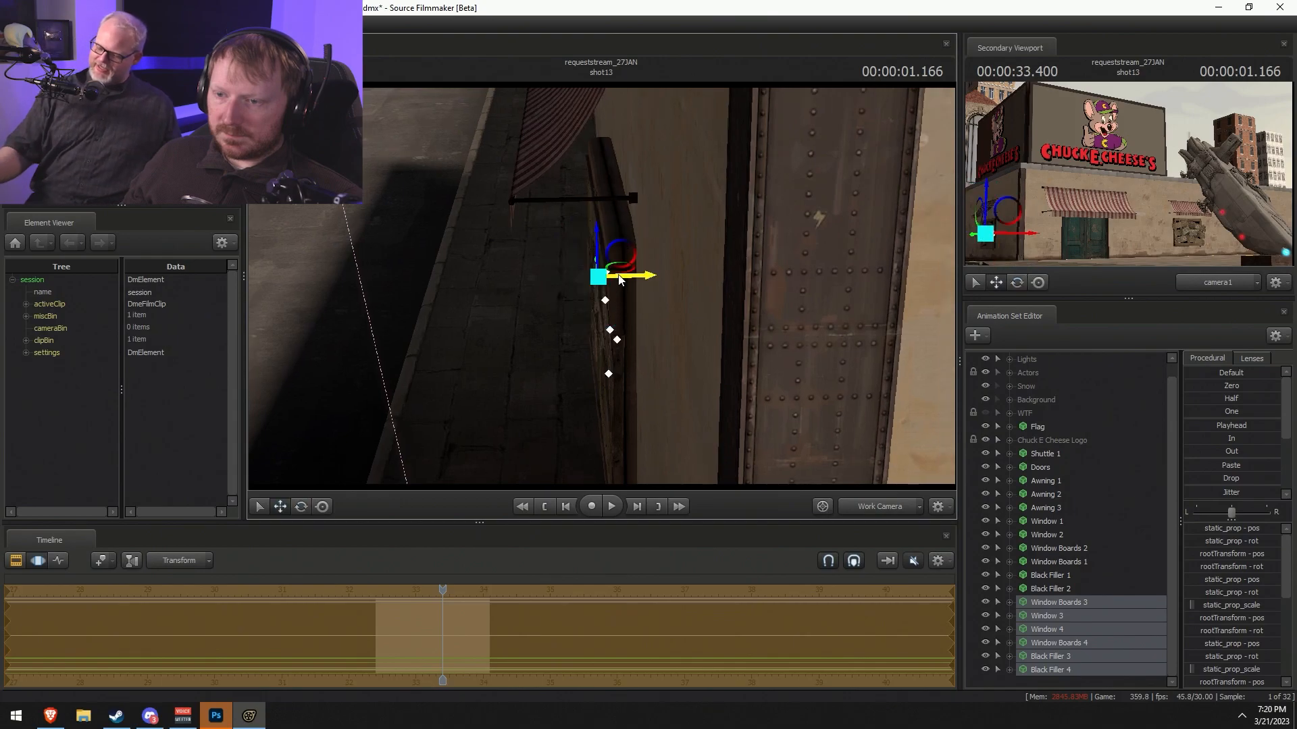
- Rotate the copied window set parallel to the side wall and shift it toward the wall surface
{"action": "key", "text": "e"}
{"action": "right_click", "coordinate": [620, 271]}
{"action": "left_click", "coordinate": [637, 280]}
{"action": "left_click_drag", "start_coordinate": [616, 271], "coordinate": [634, 301]}
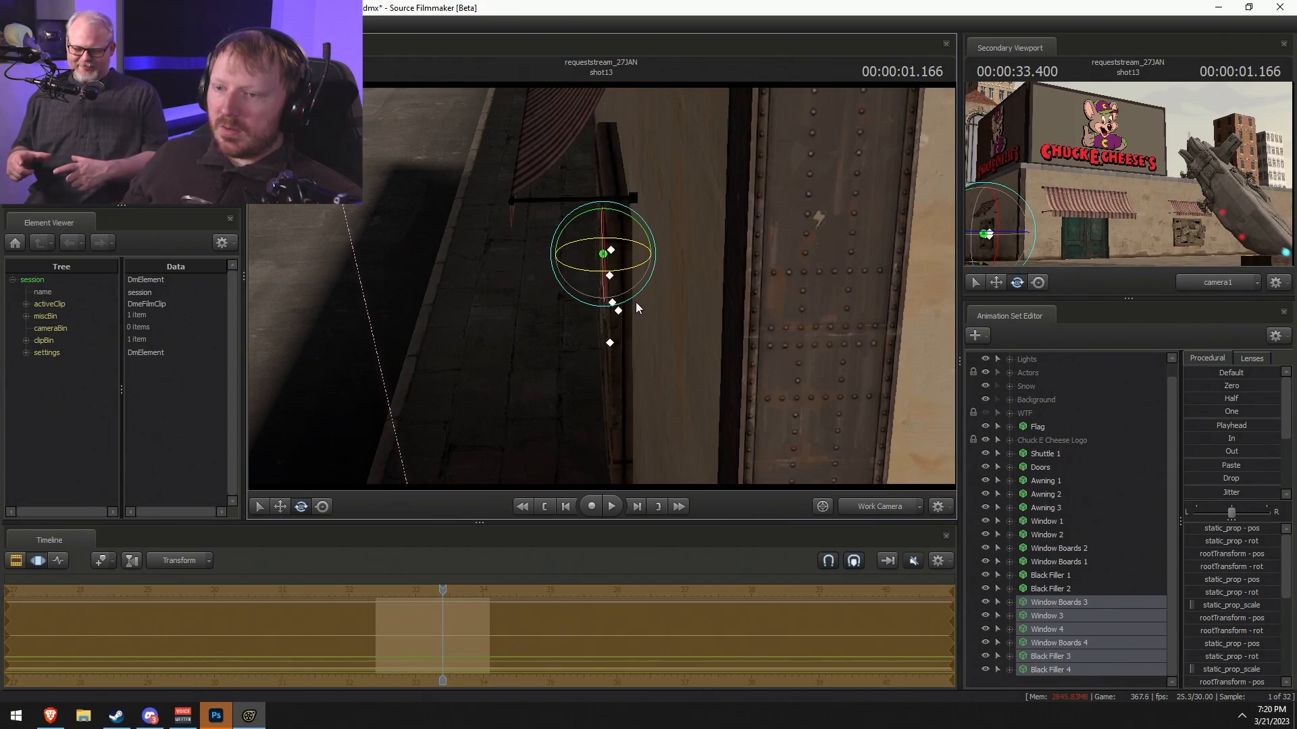
{"action": "key", "text": "w"}
{"action": "left_click_drag", "start_coordinate": [612, 255], "coordinate": [749, 263]}
{"action": "key", "text": "F2"}
{"action": "key", "text": "F3"}
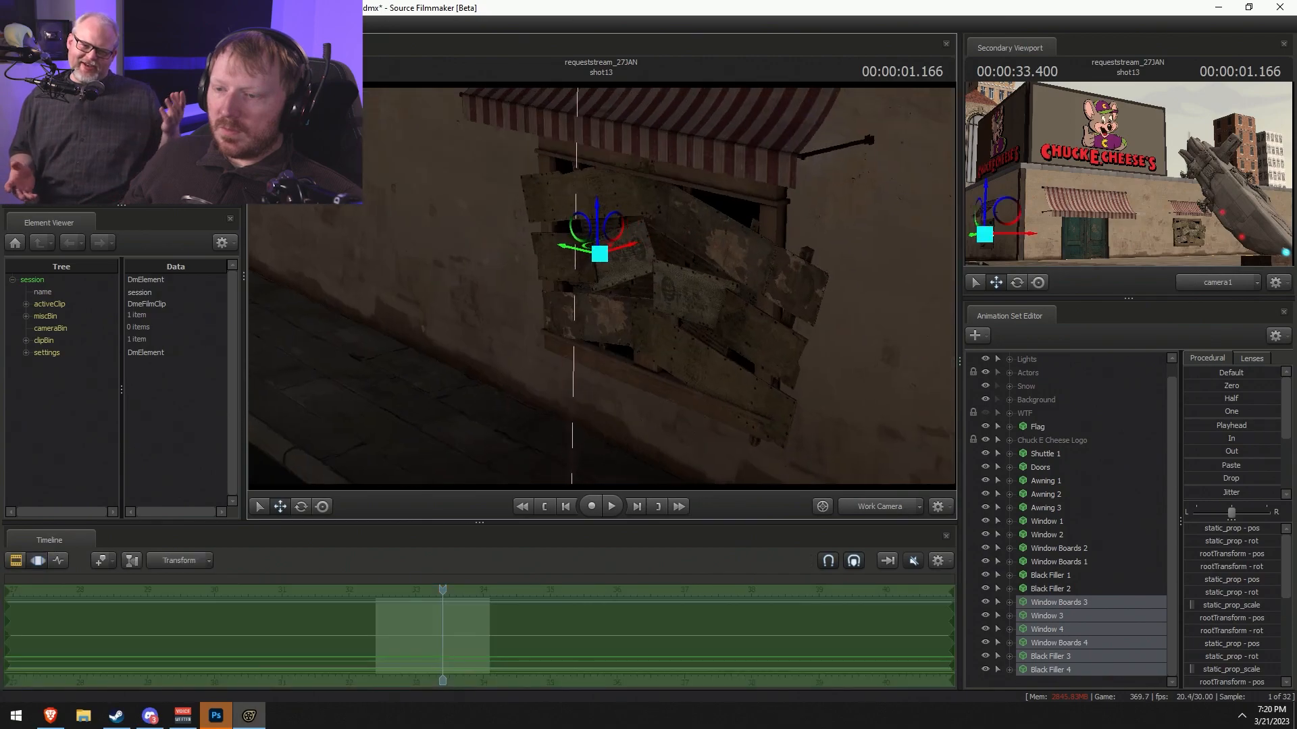
- Fine-tune the copied window set's position on the side wall beneath the awning
{"action": "left_click_drag", "start_coordinate": [642, 269], "coordinate": [655, 280], "text": "alt"}
{"action": "key", "text": "F2"}
{"action": "key", "text": "F3"}
{"action": "left_click_drag", "start_coordinate": [837, 235], "coordinate": [885, 219], "text": "alt"}
{"action": "key", "text": "F2"}
{"action": "left_click_drag", "start_coordinate": [689, 290], "coordinate": [601, 344]}
{"action": "key", "text": "F3"}
{"action": "left_click_drag", "start_coordinate": [410, 327], "coordinate": [445, 329]}
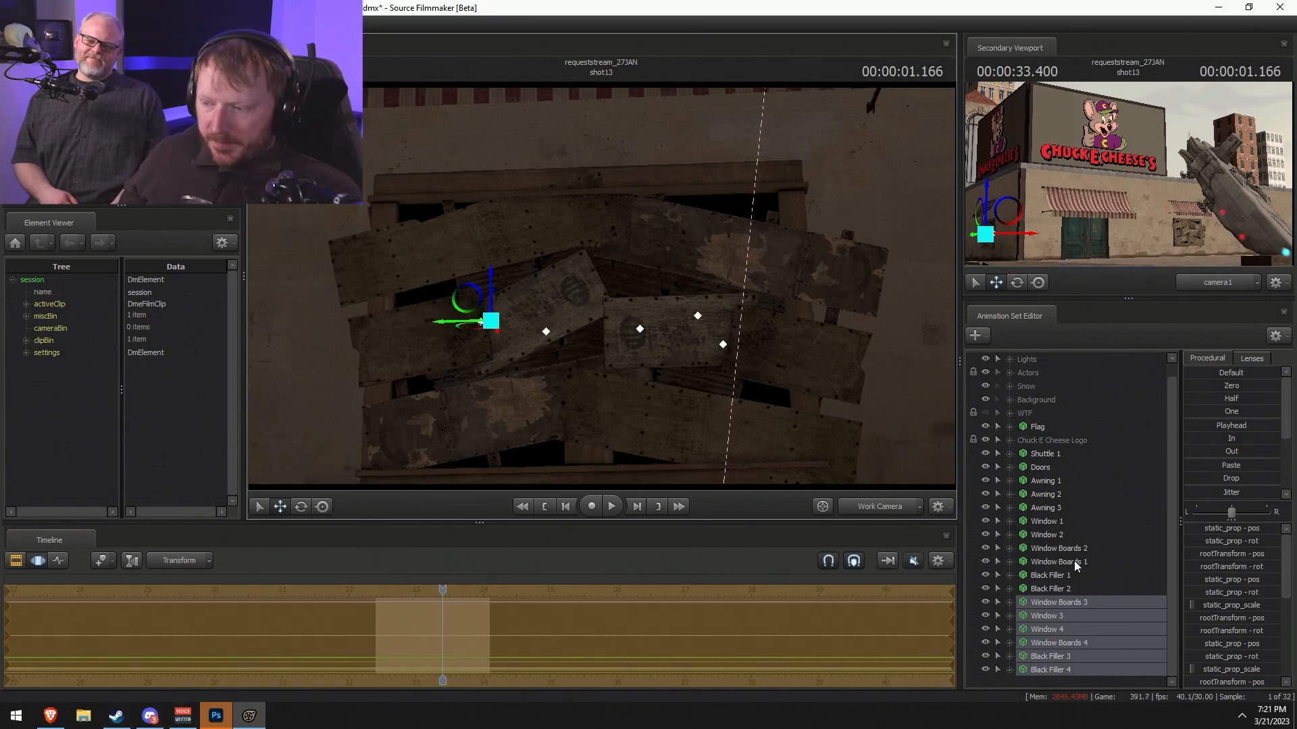
- Group the Doors, awning, window, window board and black filler animation sets together
{"action": "left_click", "coordinate": [1052, 521]}
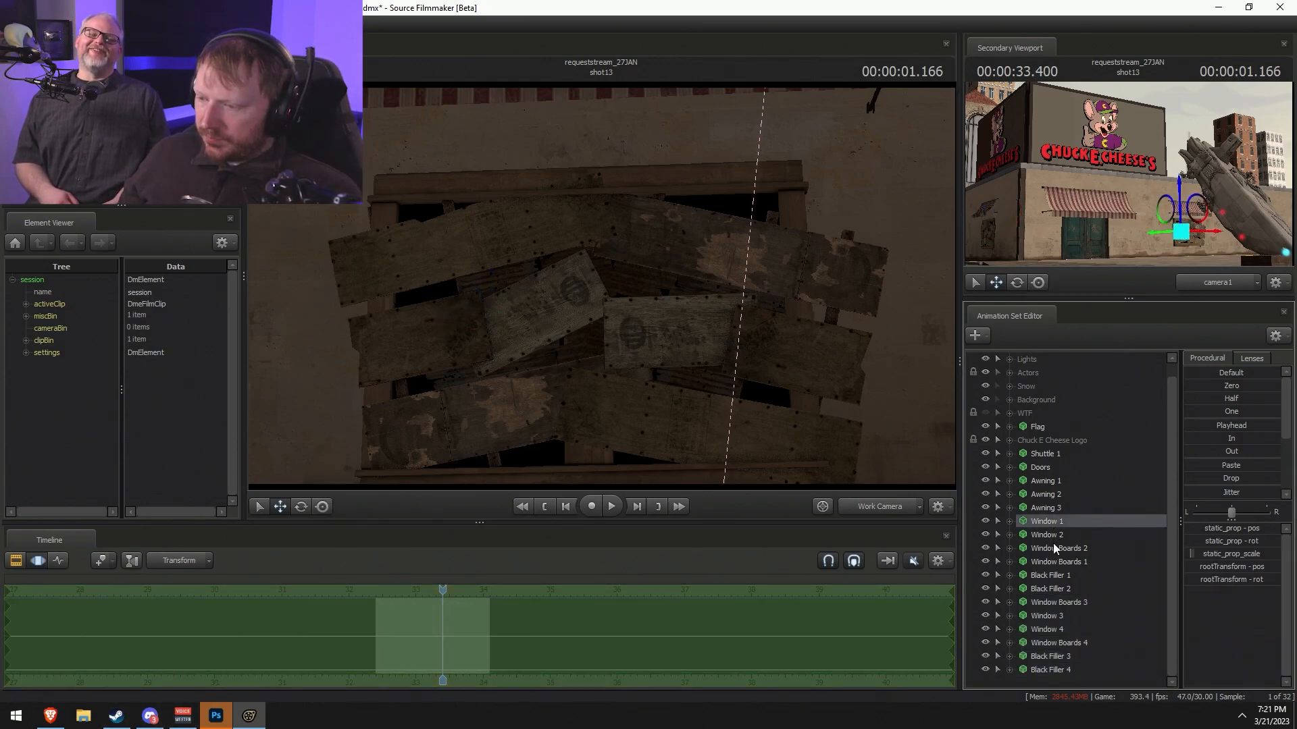
{"action": "left_click", "coordinate": [1050, 481]}
{"action": "left_click", "coordinate": [1052, 673], "text": "shift"}
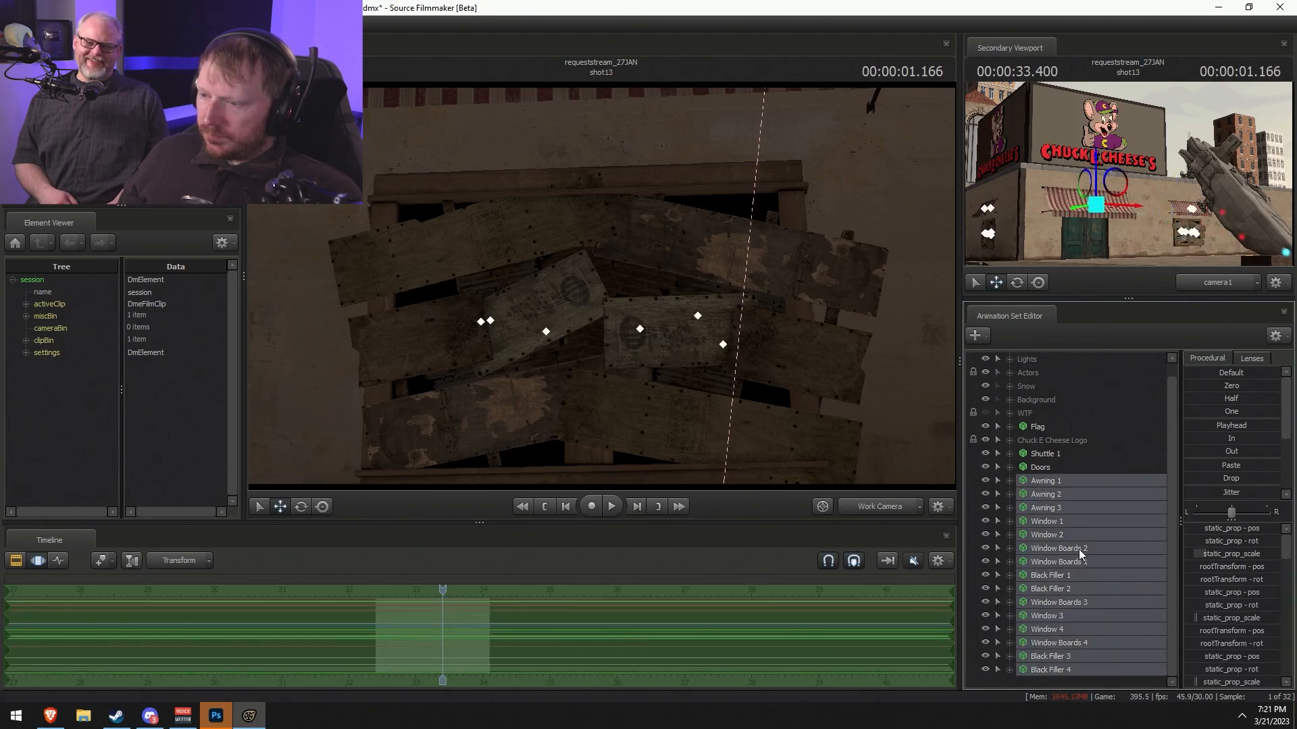
{"action": "left_click", "coordinate": [1050, 470], "text": "ctrl"}
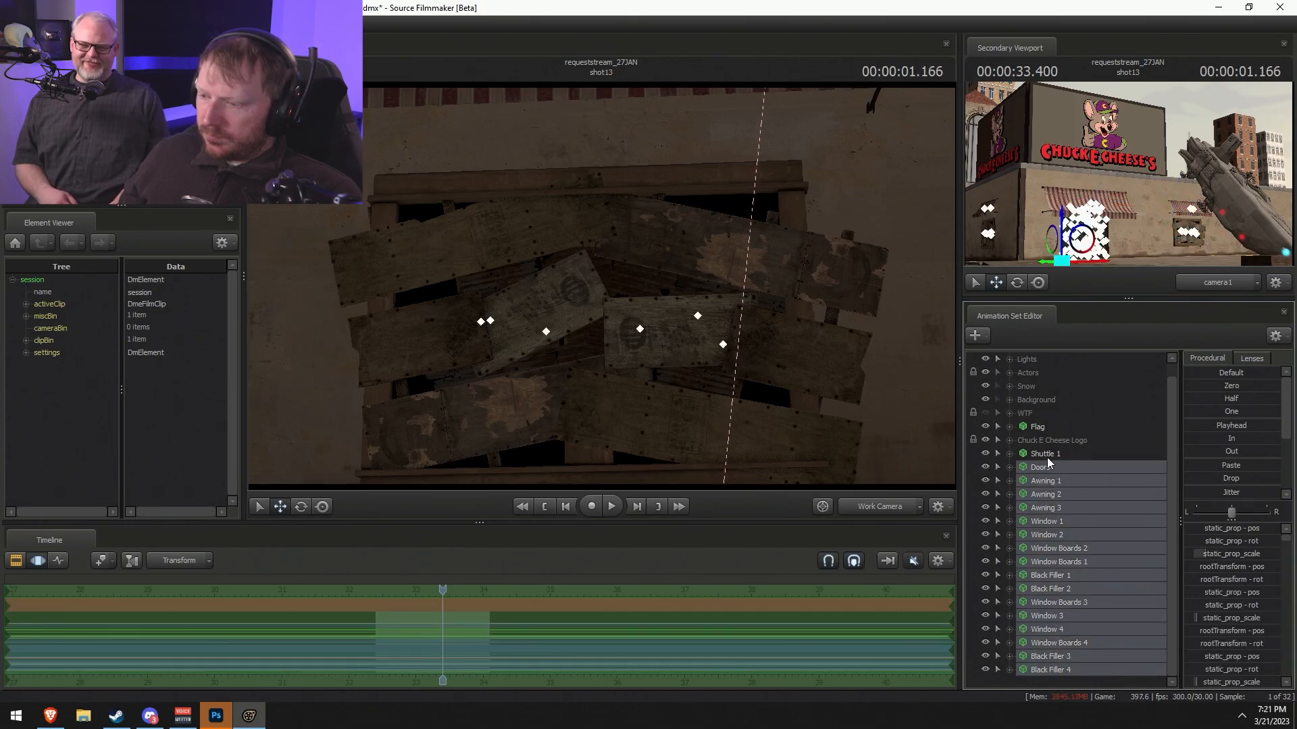
{"action": "right_click", "coordinate": [1047, 471]}
{"action": "left_click", "coordinate": [1065, 491]}
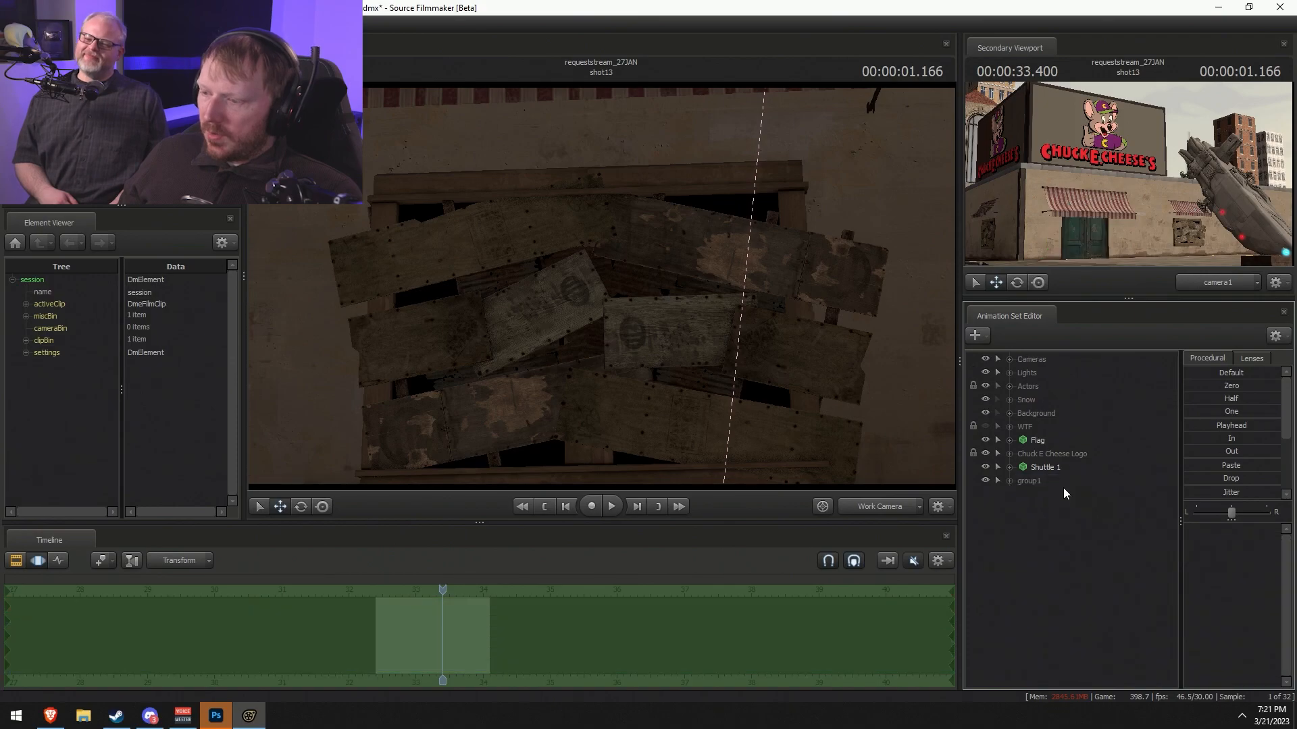
- Rename the new group as Buildings and place it above Shuttle 1 in the list
{"action": "right_click", "coordinate": [1048, 482]}
{"action": "left_click", "coordinate": [1068, 495]}
{"action": "type", "text": "Buildings"}
{"action": "key", "text": "Return"}
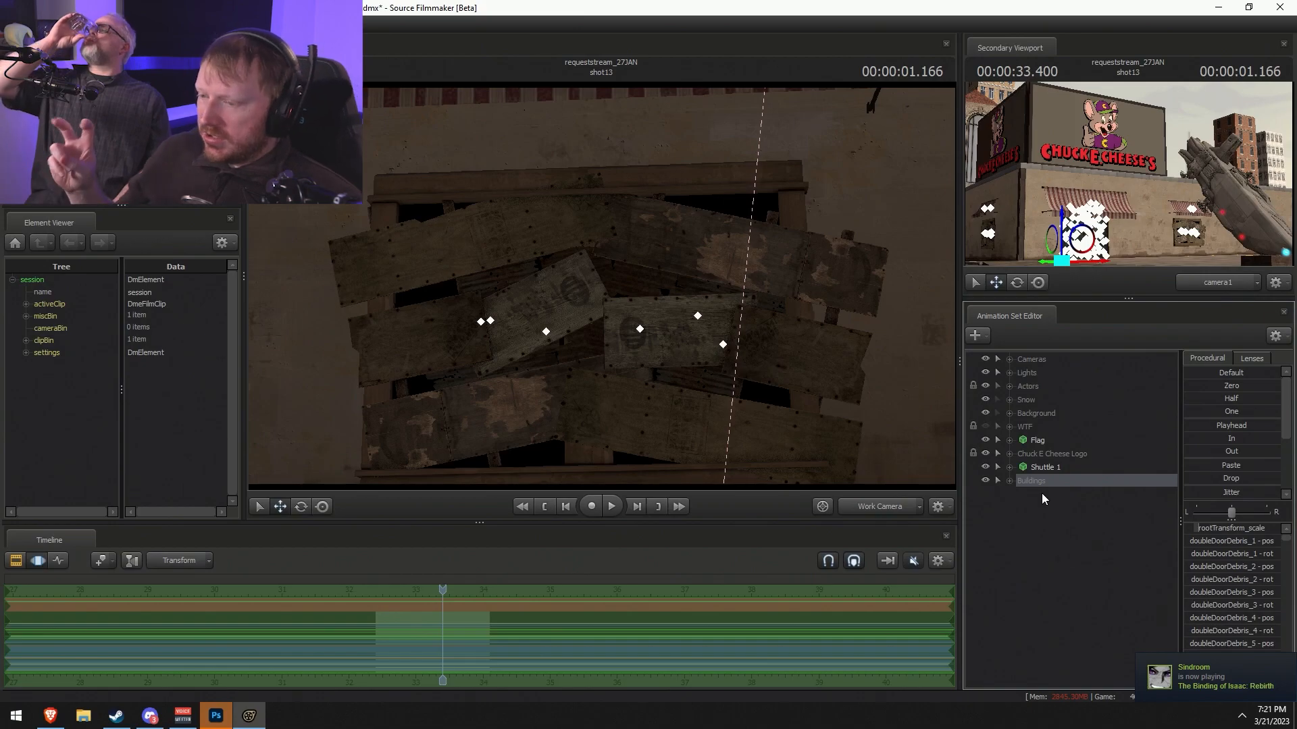
{"action": "left_click_drag", "start_coordinate": [1064, 480], "coordinate": [1059, 466]}
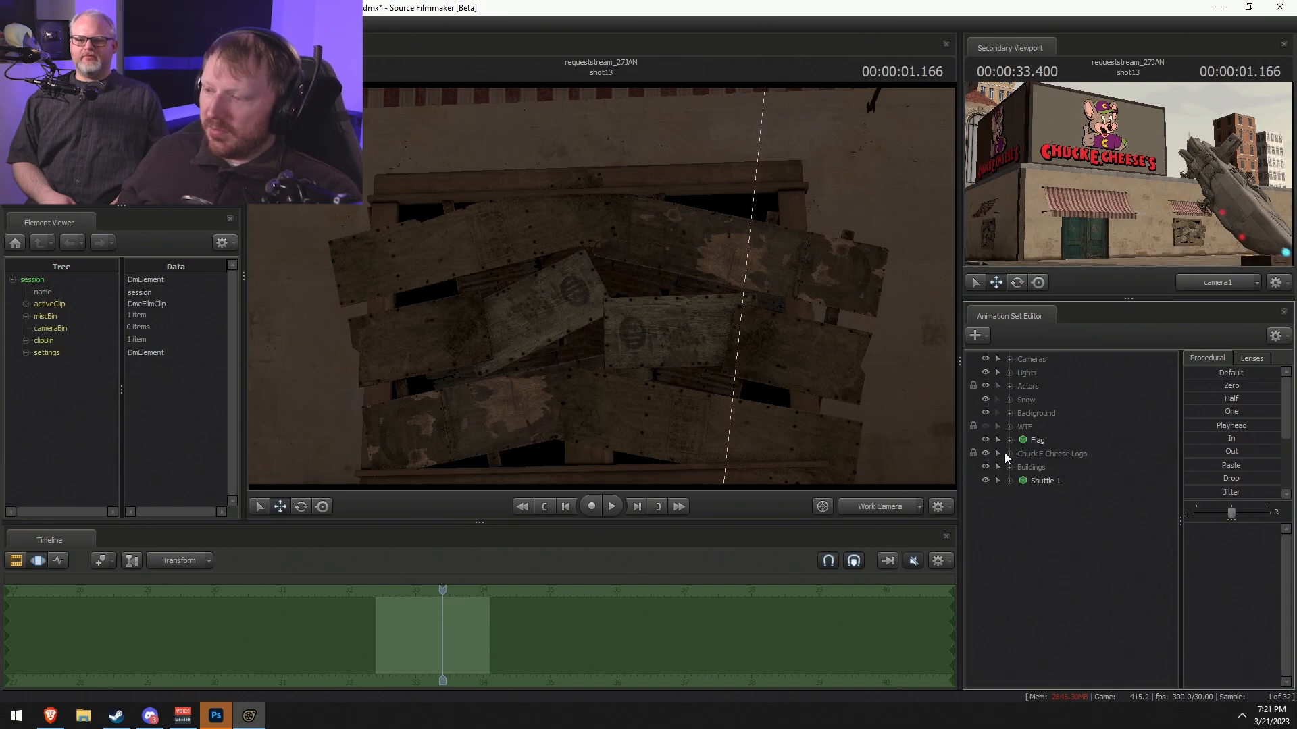
- Delete the Flag animation set and every animation set in the Actors group from shot13
{"action": "left_click", "coordinate": [1027, 440]}
{"action": "left_click", "coordinate": [866, 509]}
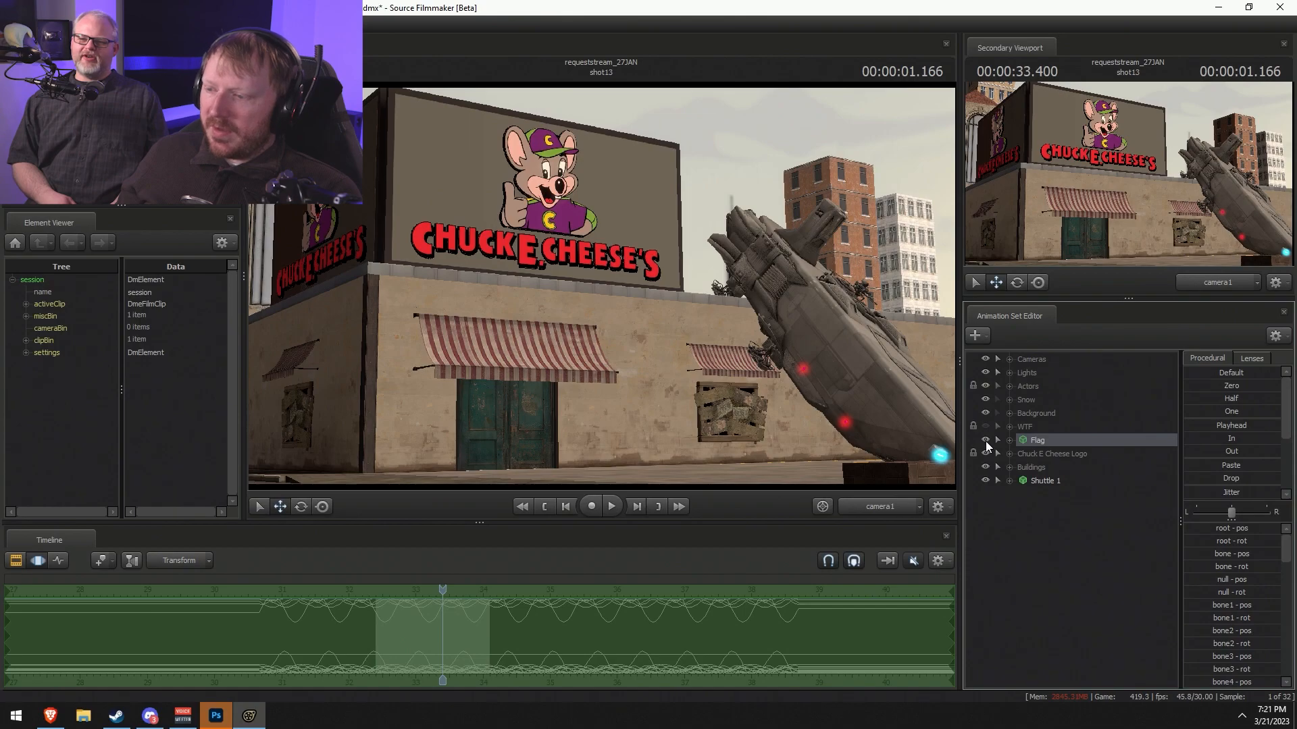
{"action": "right_click", "coordinate": [1043, 439]}
{"action": "left_click", "coordinate": [1075, 468]}
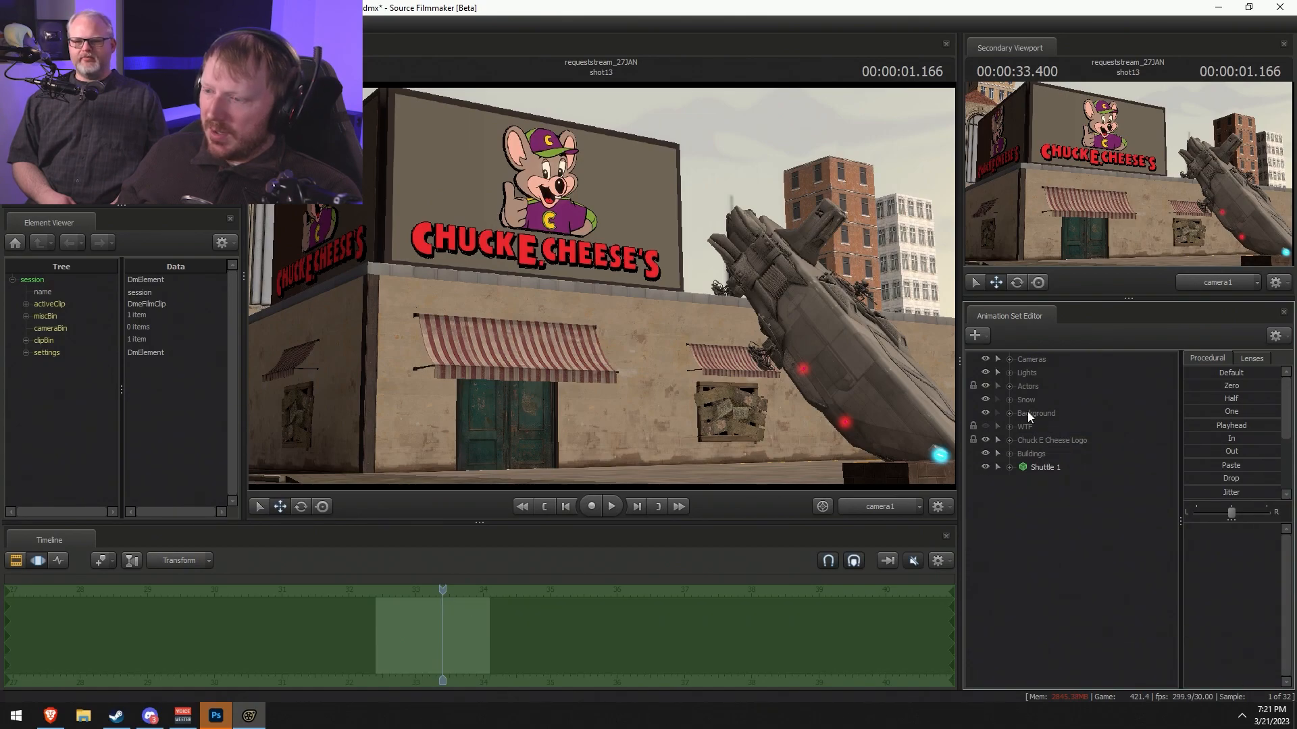
{"action": "left_click", "coordinate": [1011, 387]}
{"action": "left_click", "coordinate": [1032, 386]}
{"action": "right_click", "coordinate": [1059, 427]}
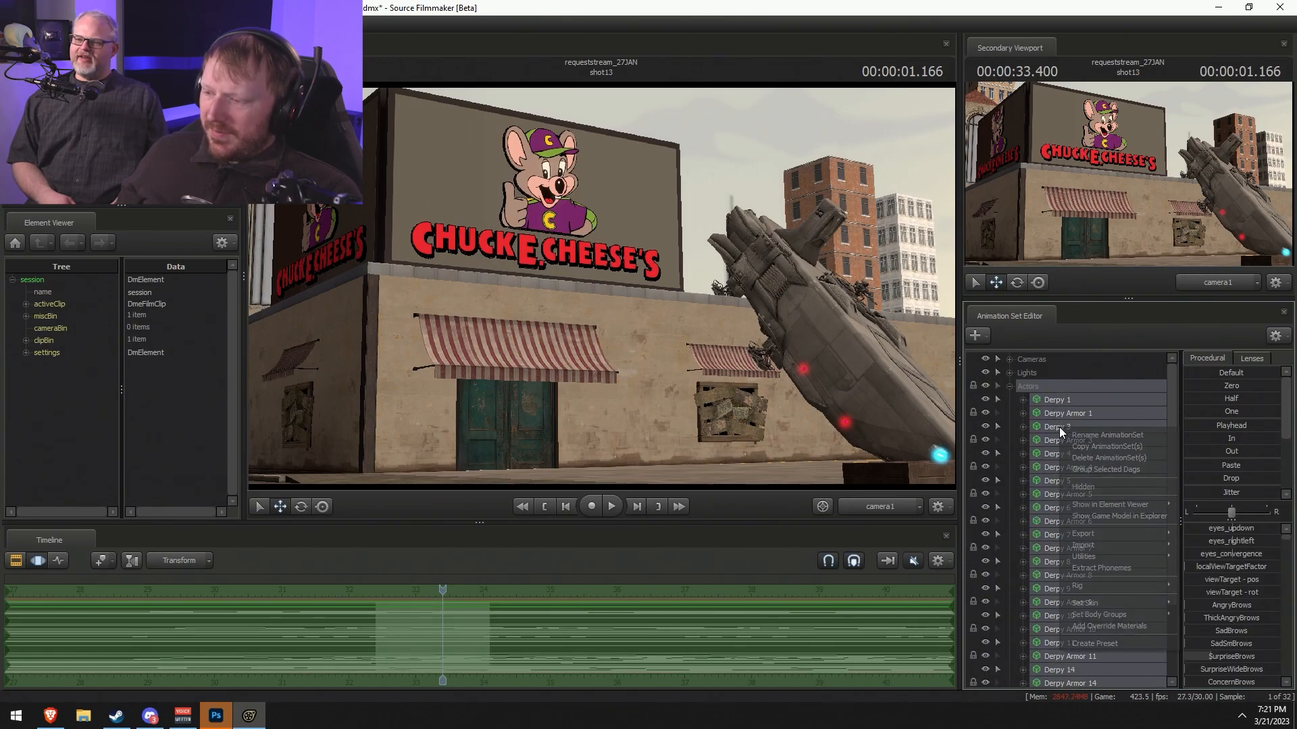
{"action": "left_click", "coordinate": [1089, 456]}
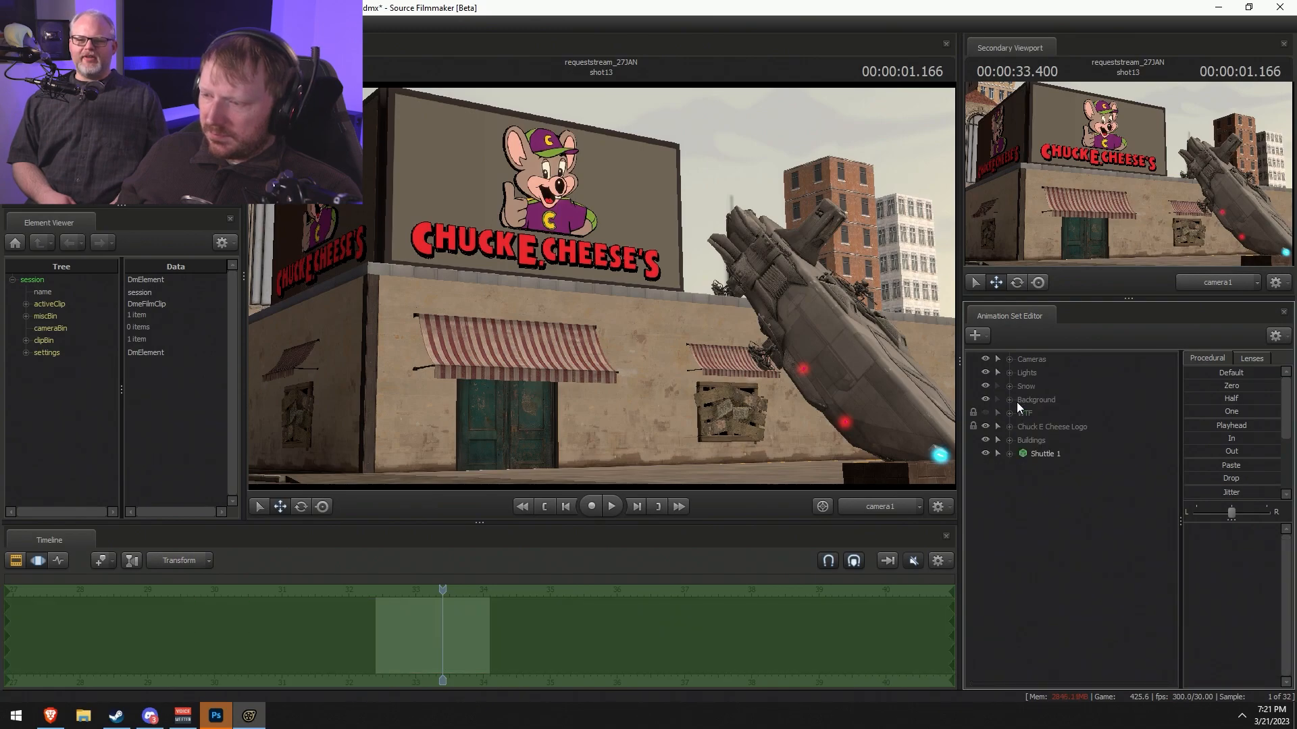
- Delete all animation sets in the Snow and Background groups
{"action": "left_click", "coordinate": [1009, 386]}
{"action": "left_click", "coordinate": [1026, 386]}
{"action": "right_click", "coordinate": [1061, 408]}
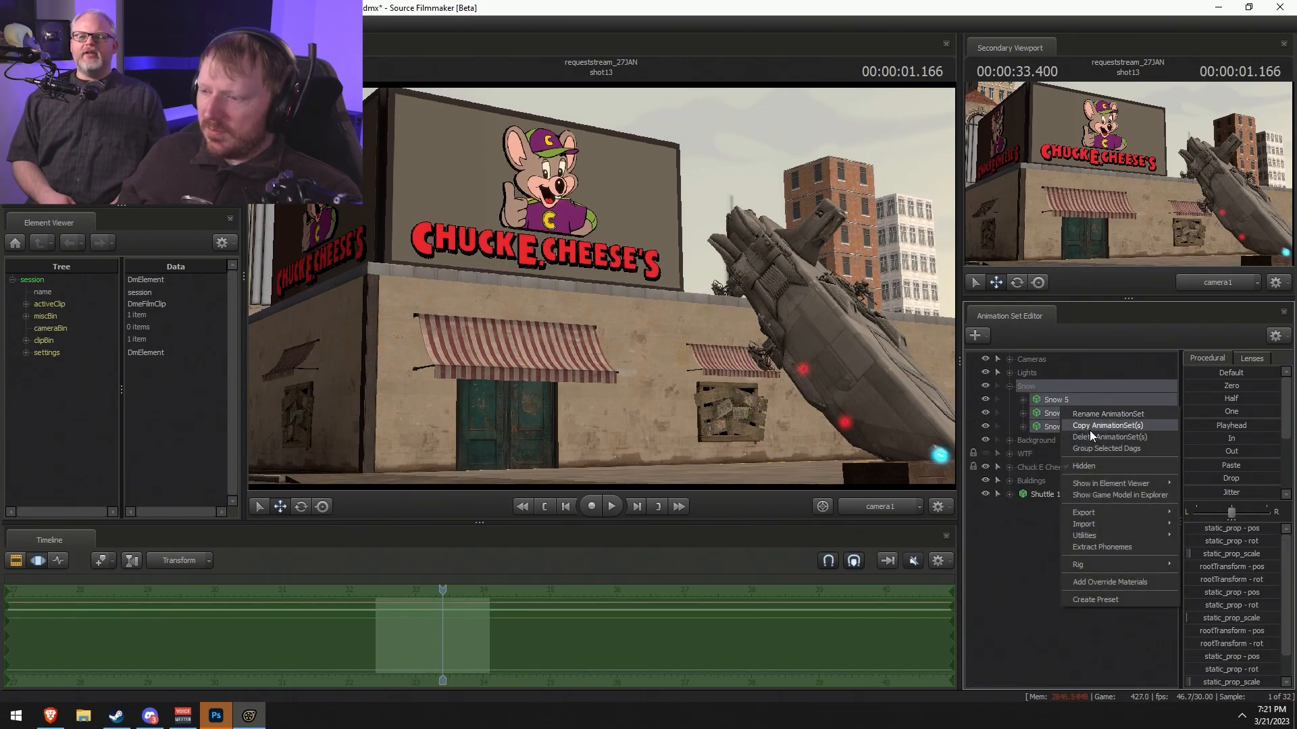
{"action": "left_click", "coordinate": [1092, 433]}
{"action": "left_click", "coordinate": [1009, 387]}
{"action": "left_click", "coordinate": [1023, 387]}
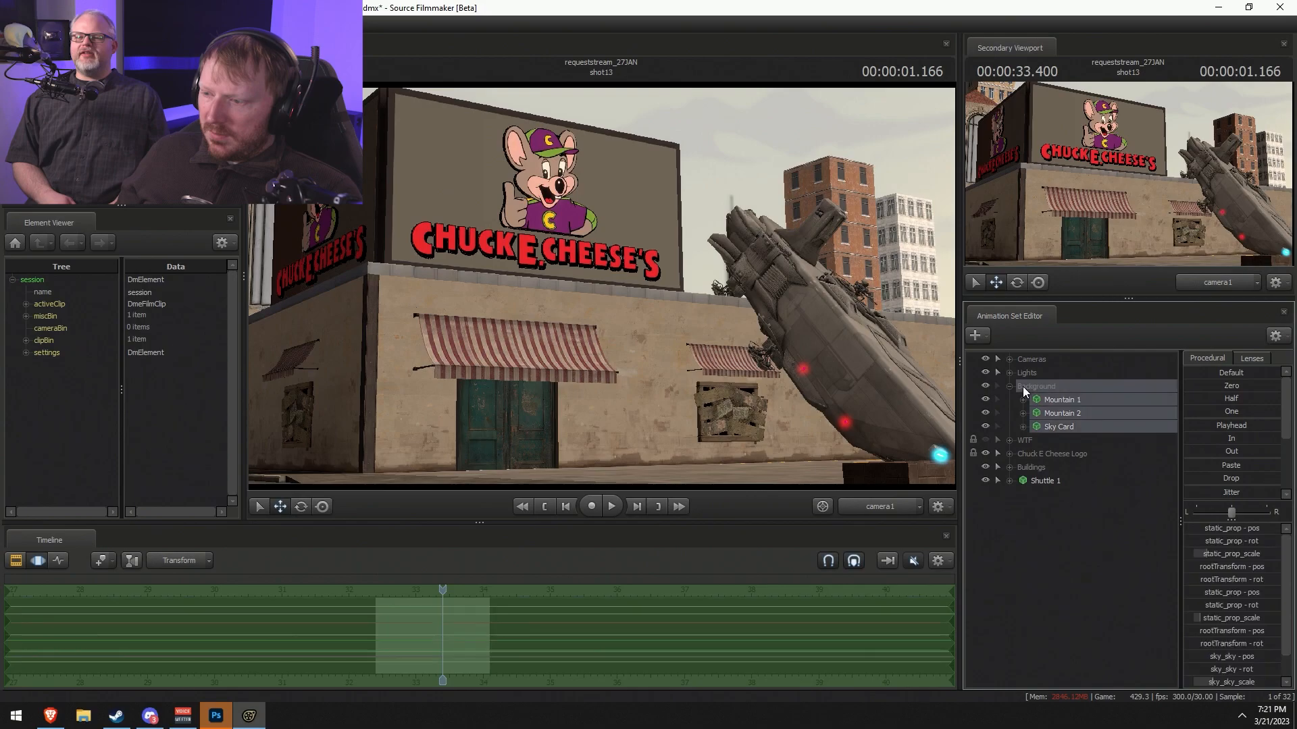
{"action": "right_click", "coordinate": [1062, 411]}
{"action": "left_click", "coordinate": [1094, 439]}
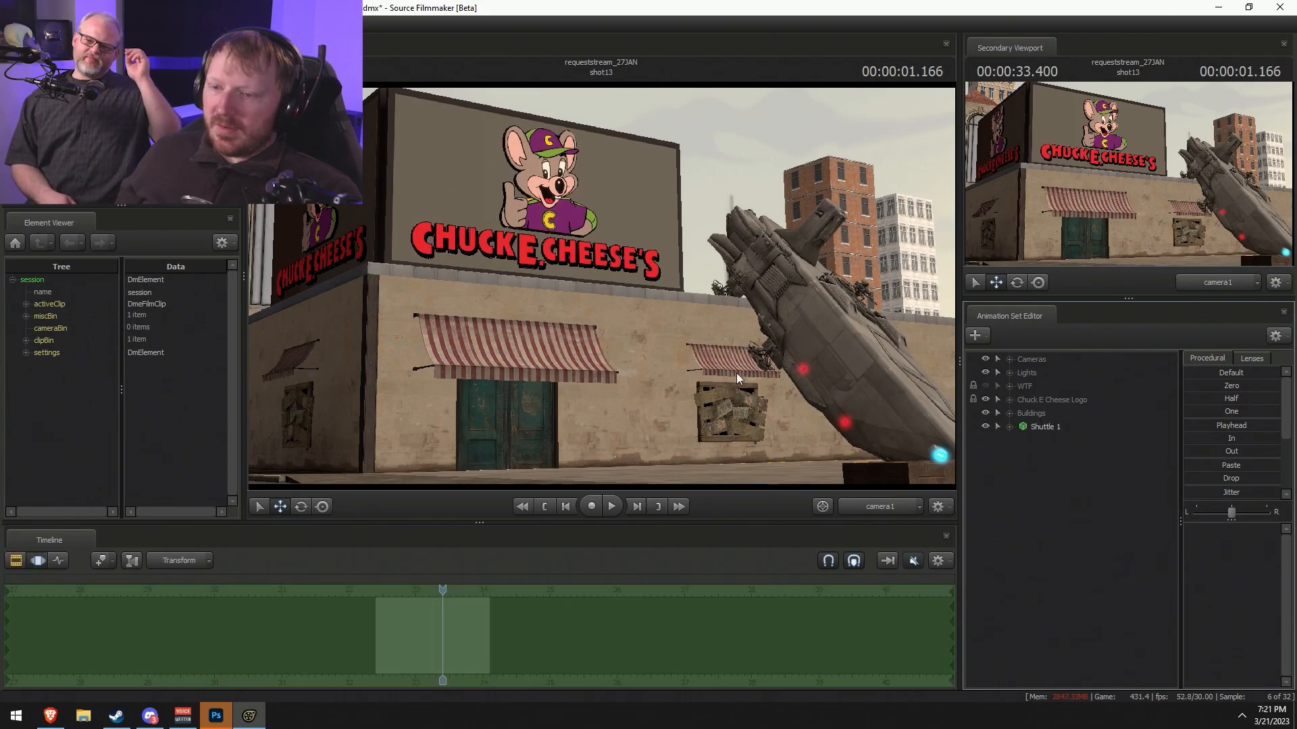
- Lower Awning 2 and Awning 3 in the Buildings group so they sit closer above the boarded windows
{"action": "left_click", "coordinate": [870, 509]}
{"action": "left_click_drag", "start_coordinate": [837, 419], "coordinate": [867, 422]}
{"action": "left_click_drag", "start_coordinate": [582, 432], "coordinate": [622, 317]}
{"action": "key", "text": "F2"}
{"action": "key", "text": "F3"}
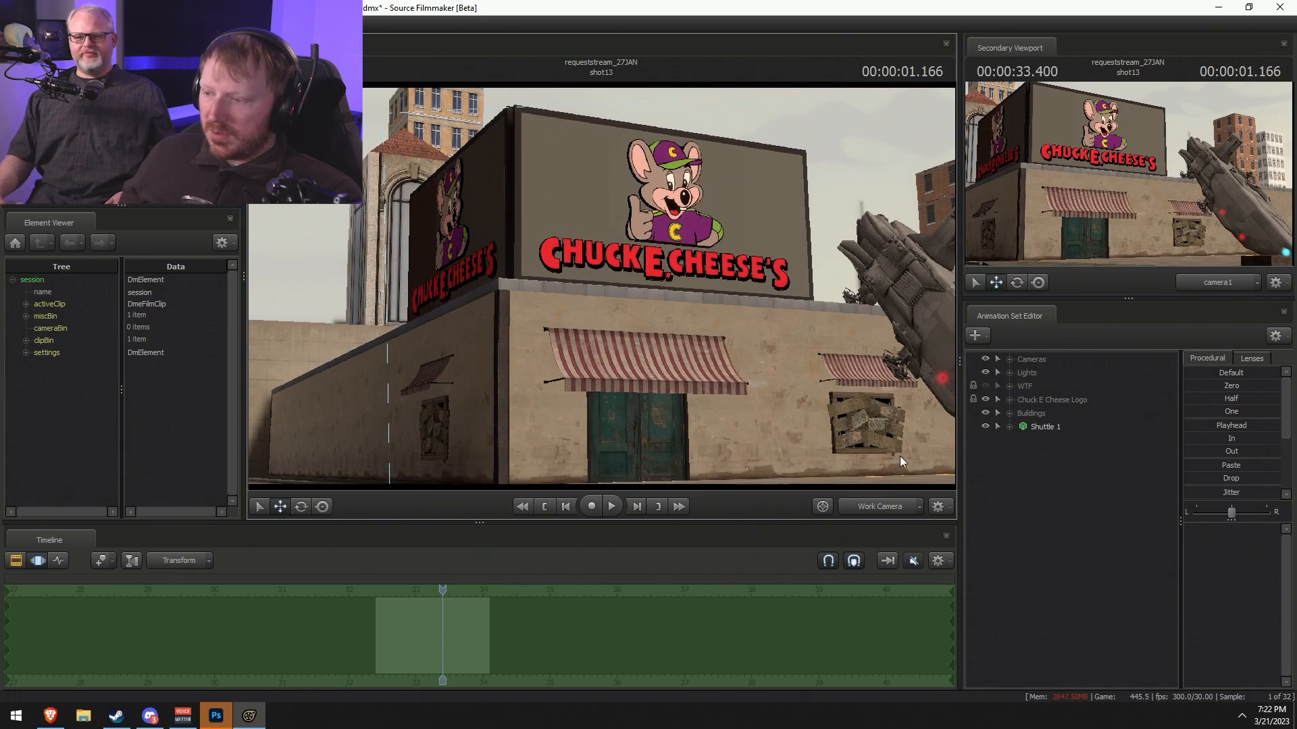
{"action": "left_click", "coordinate": [1009, 413]}
{"action": "left_click", "coordinate": [1069, 602]}
{"action": "left_click", "coordinate": [1084, 522]}
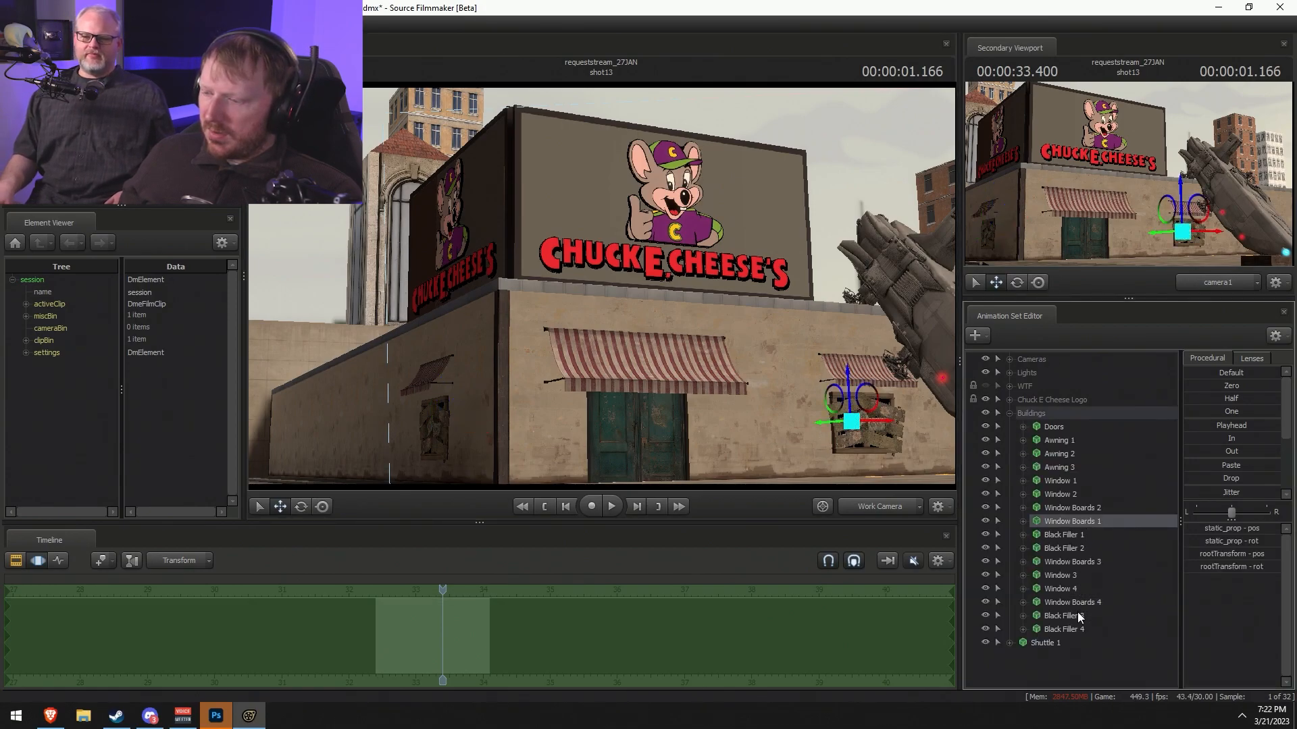
{"action": "left_click", "coordinate": [1059, 467]}
{"action": "left_click", "coordinate": [1059, 454], "text": "ctrl"}
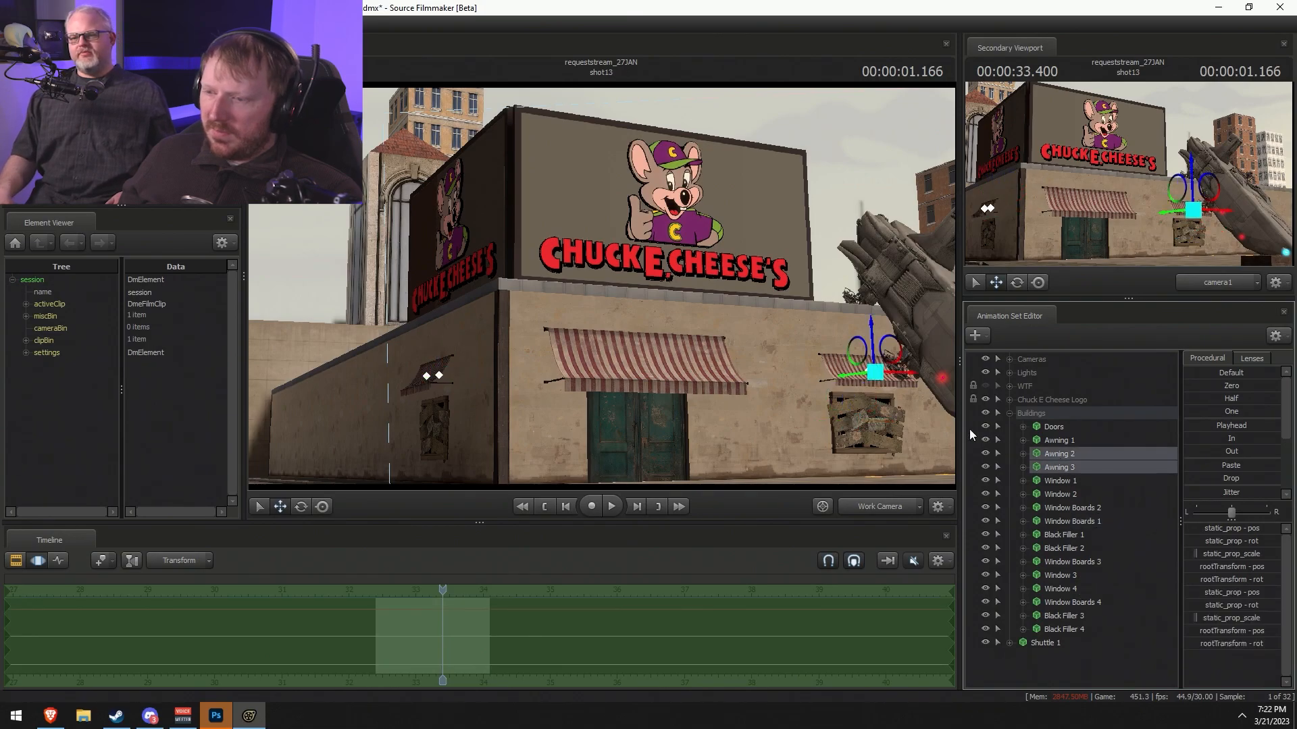
{"action": "left_click_drag", "start_coordinate": [871, 331], "coordinate": [871, 344]}
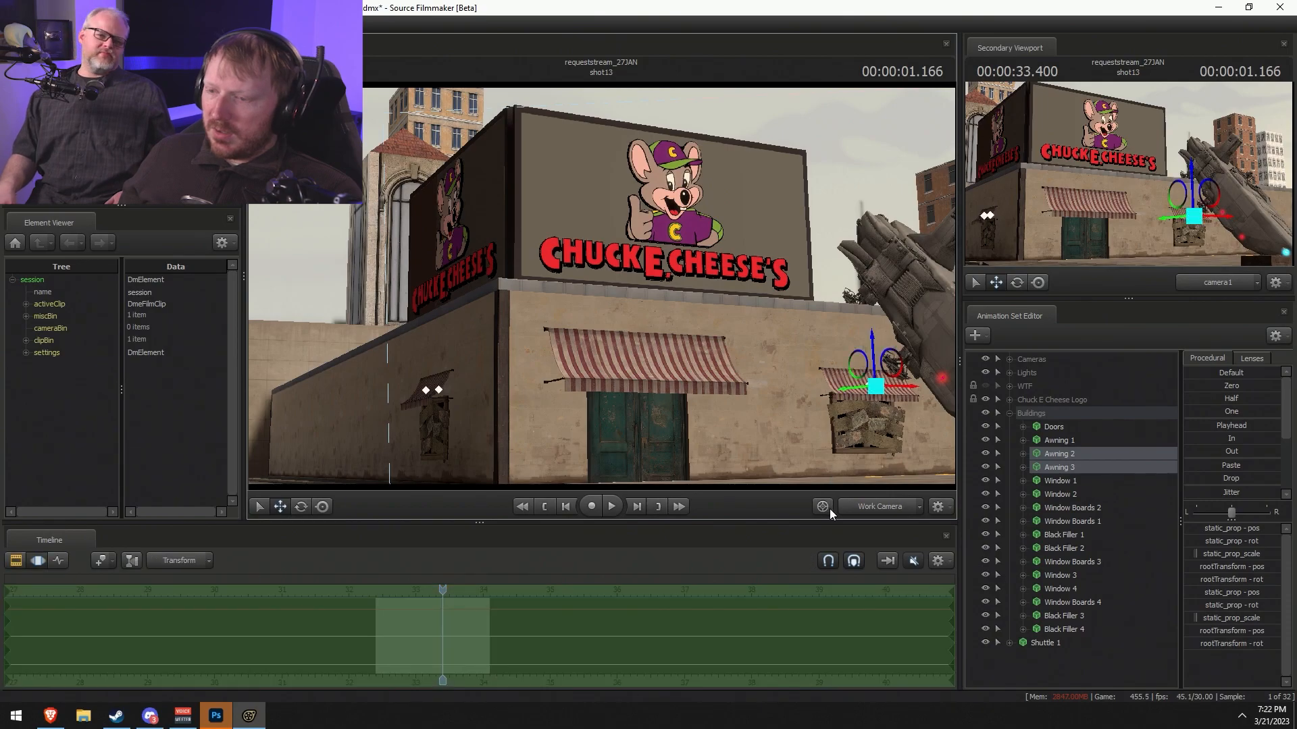
{"action": "left_click", "coordinate": [1009, 413]}
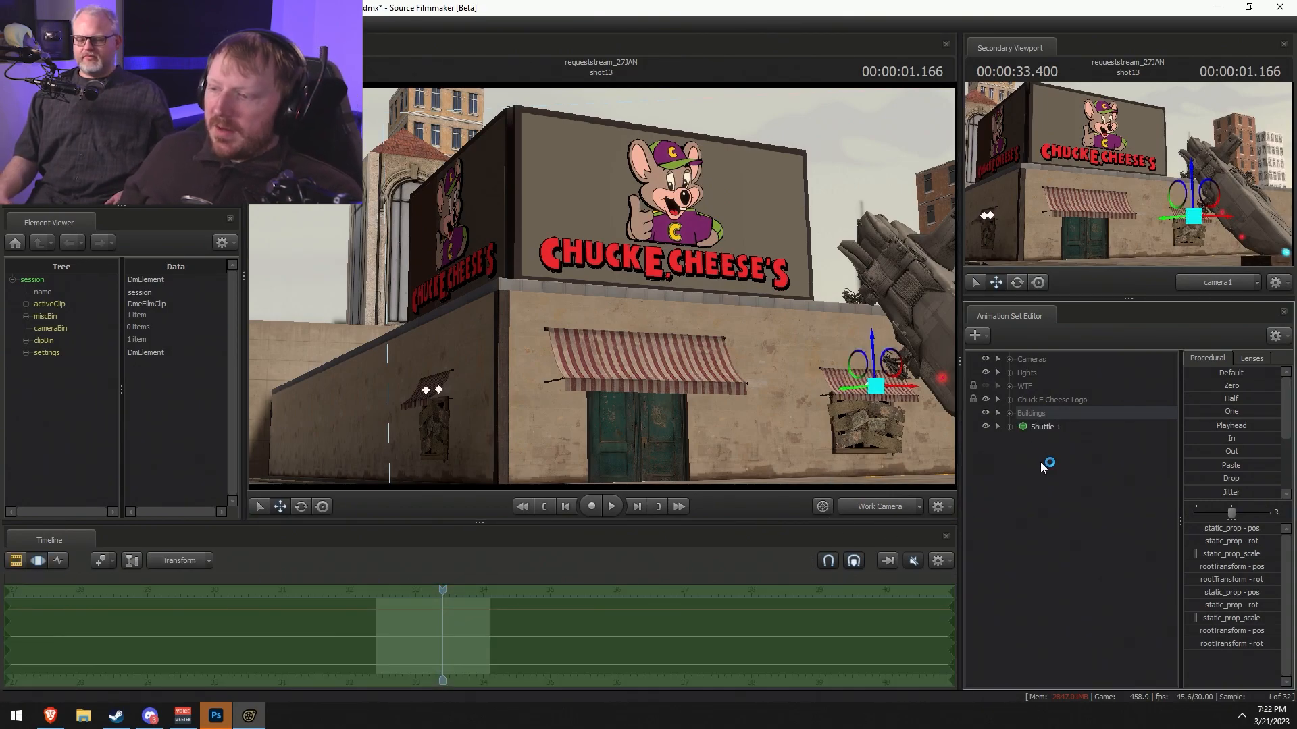
- Close Source Filmmaker, relaunch it through Steam, and reopen the recent session vid_jan3123.dmx
{"action": "left_click", "coordinate": [1282, 7]}
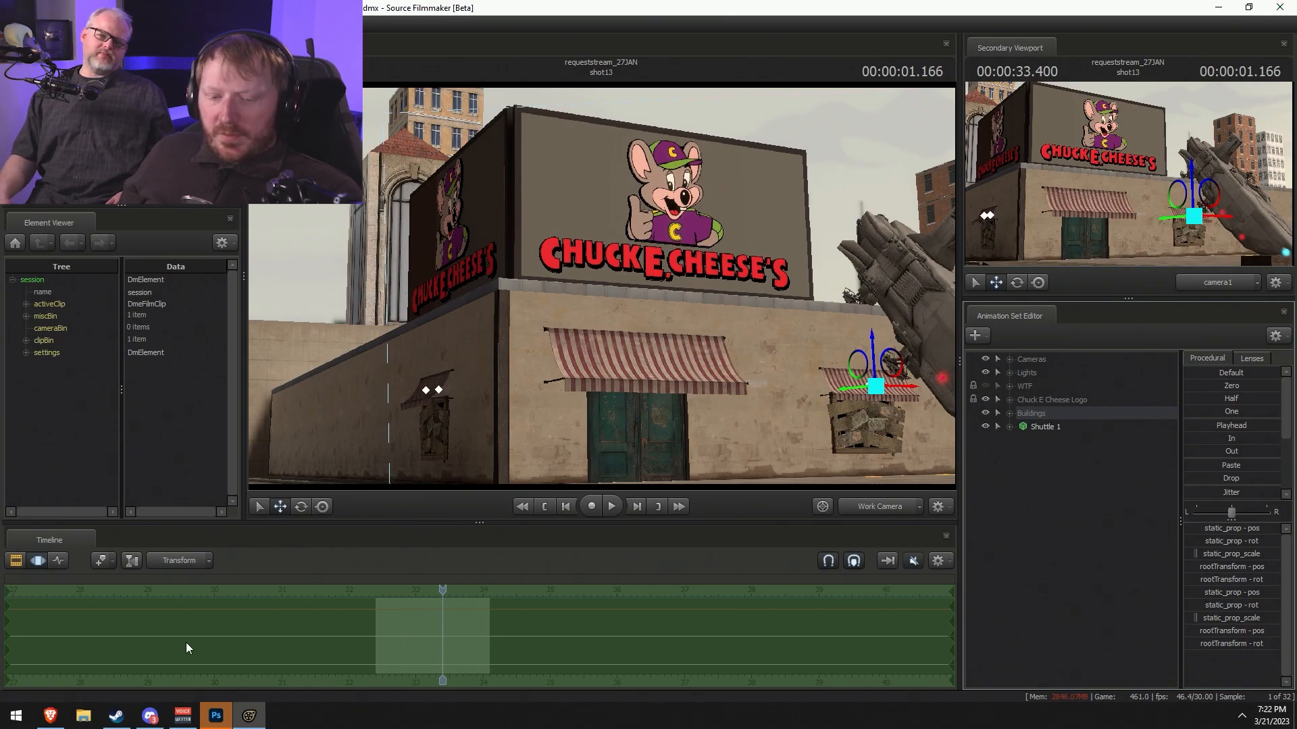
{"action": "left_click", "coordinate": [112, 720]}
{"action": "right_click", "coordinate": [111, 720]}
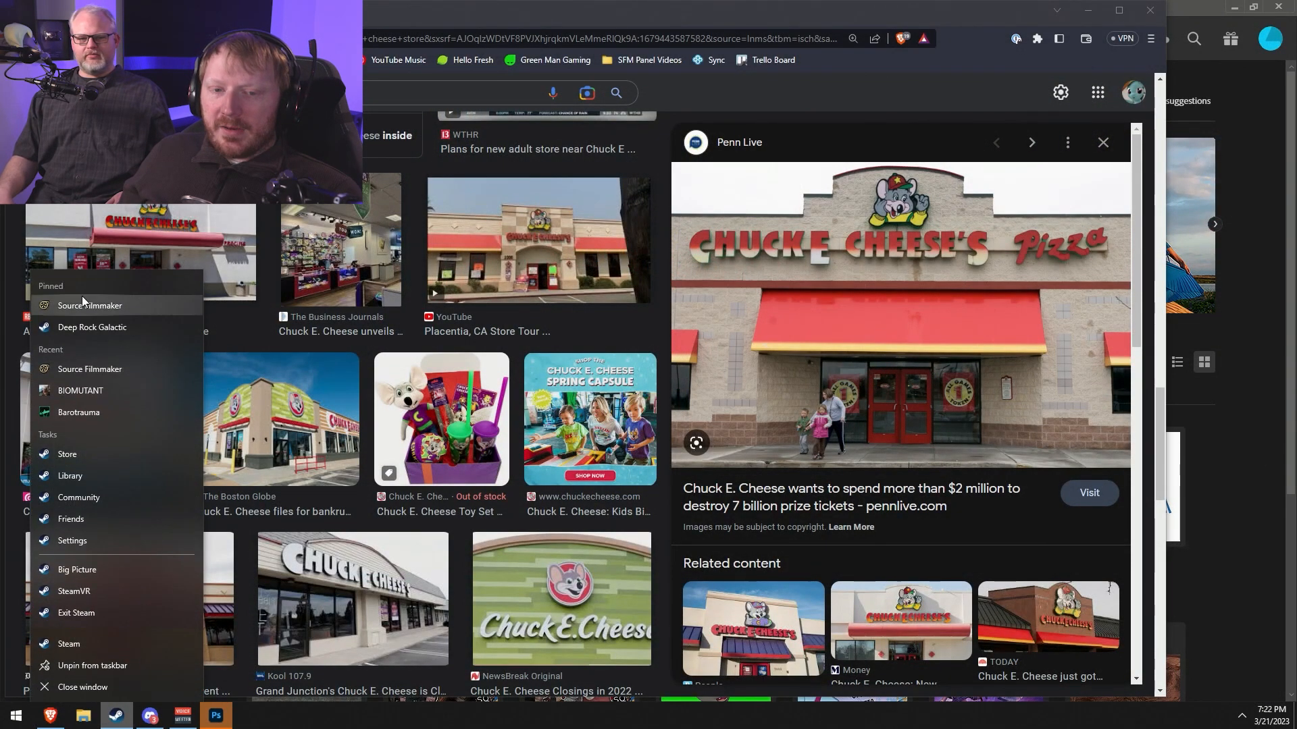
{"action": "left_click", "coordinate": [82, 296]}
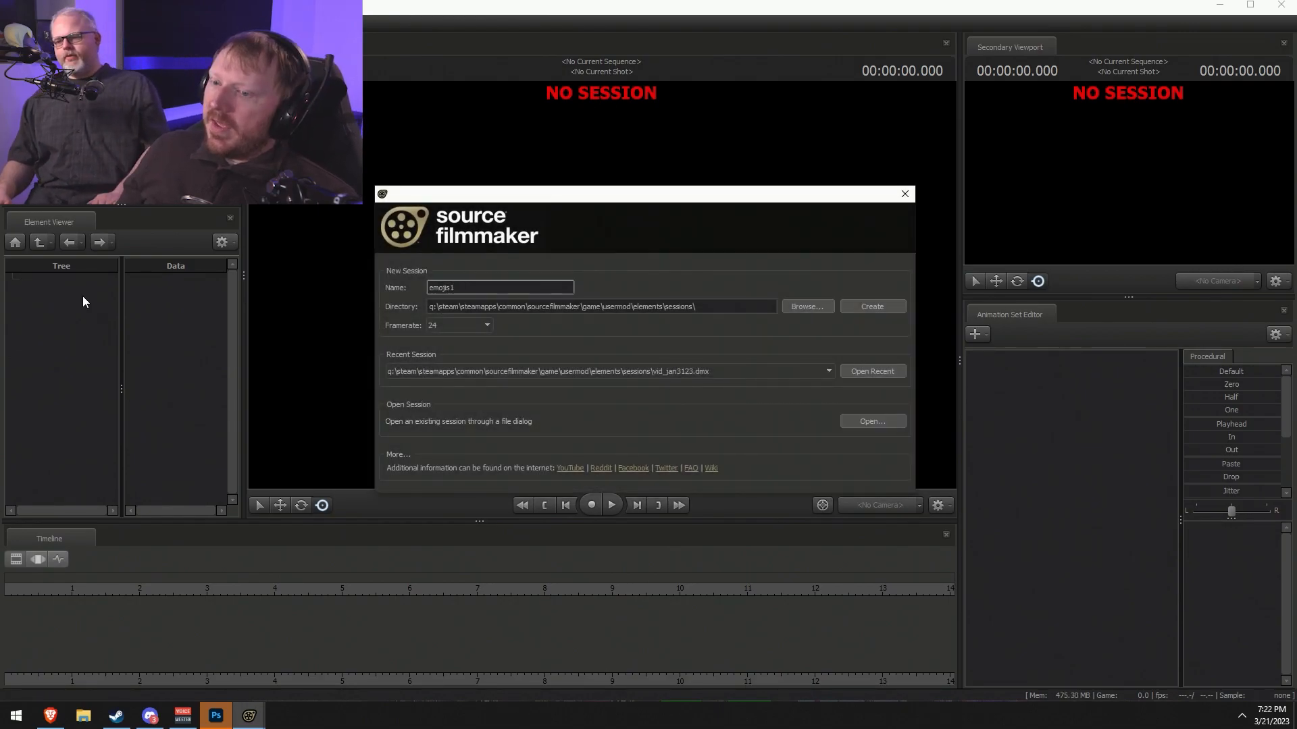
{"action": "left_click", "coordinate": [860, 373]}
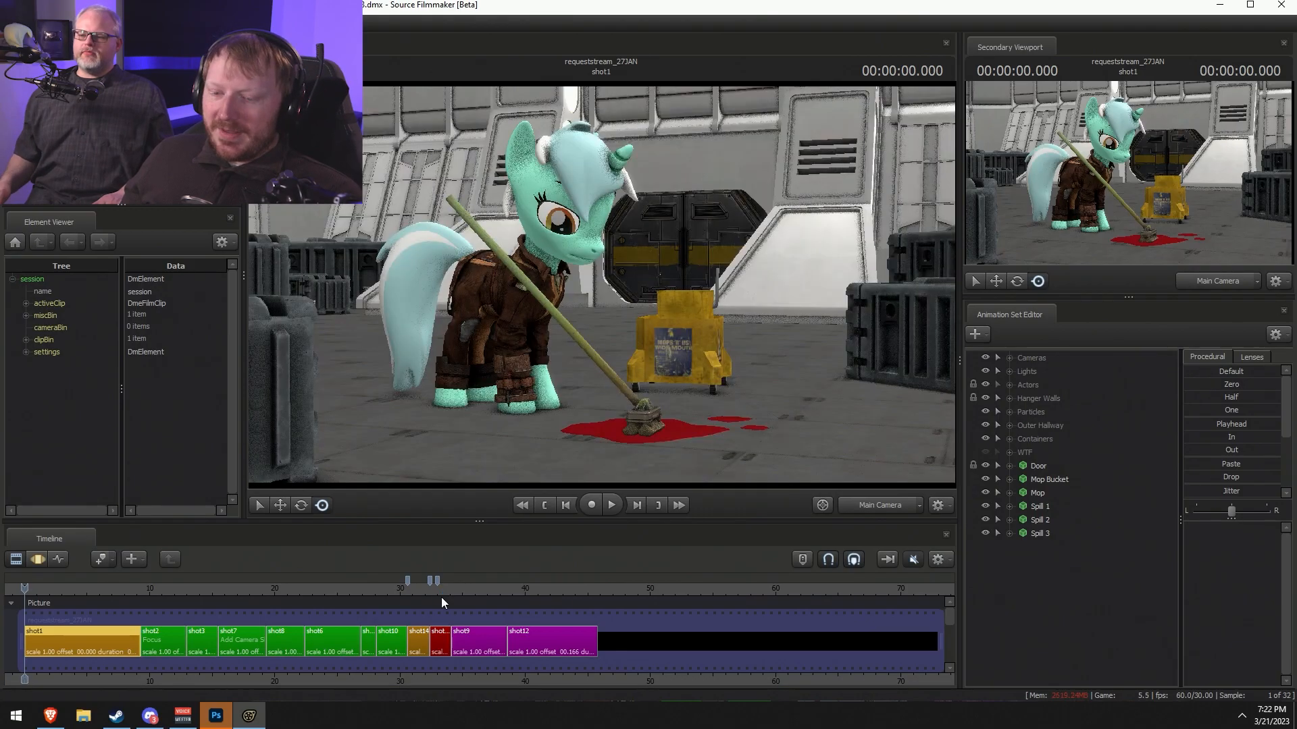
- Move the playhead to 33.5 seconds and select shot13 for editing
{"action": "left_click", "coordinate": [442, 593]}
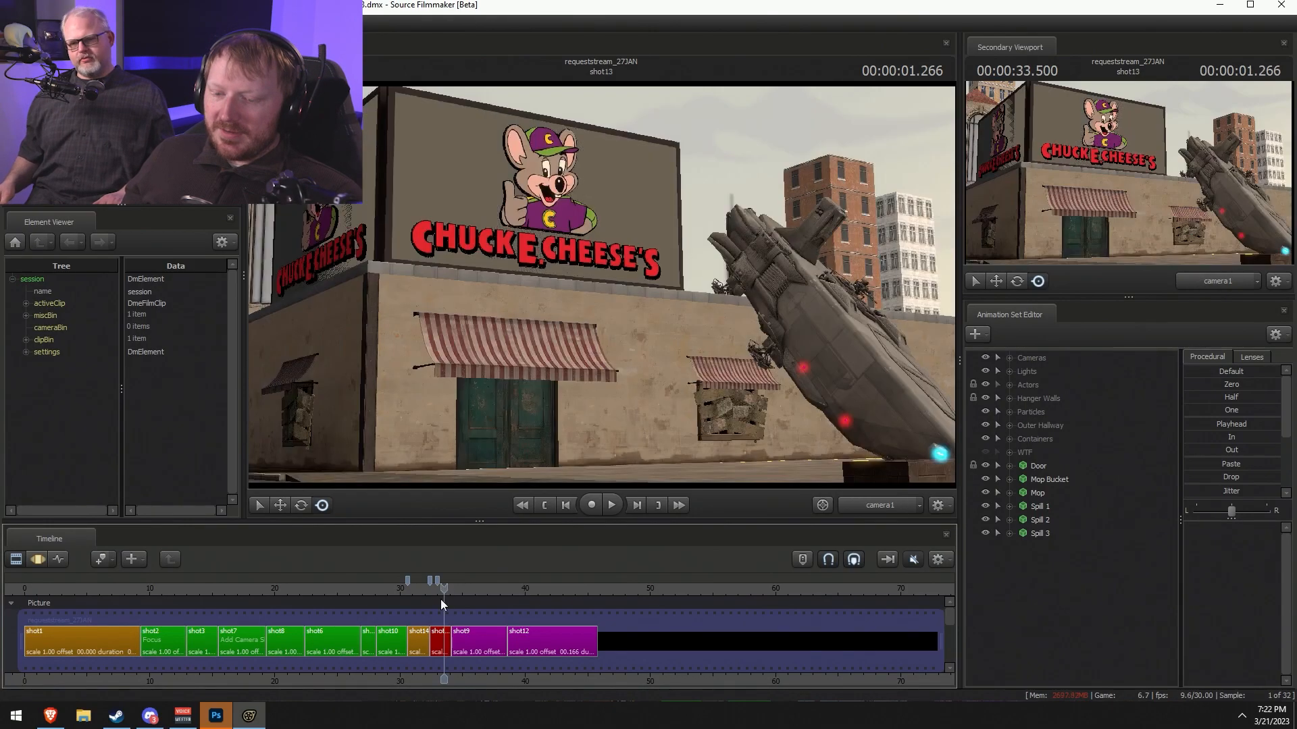
{"action": "scroll", "coordinate": [437, 612], "scroll_direction": "up", "scroll_amount": 5}
{"action": "scroll", "coordinate": [437, 616], "scroll_direction": "up", "scroll_amount": 2}
{"action": "left_click", "coordinate": [451, 633]}
{"action": "right_click", "coordinate": [1027, 578]}
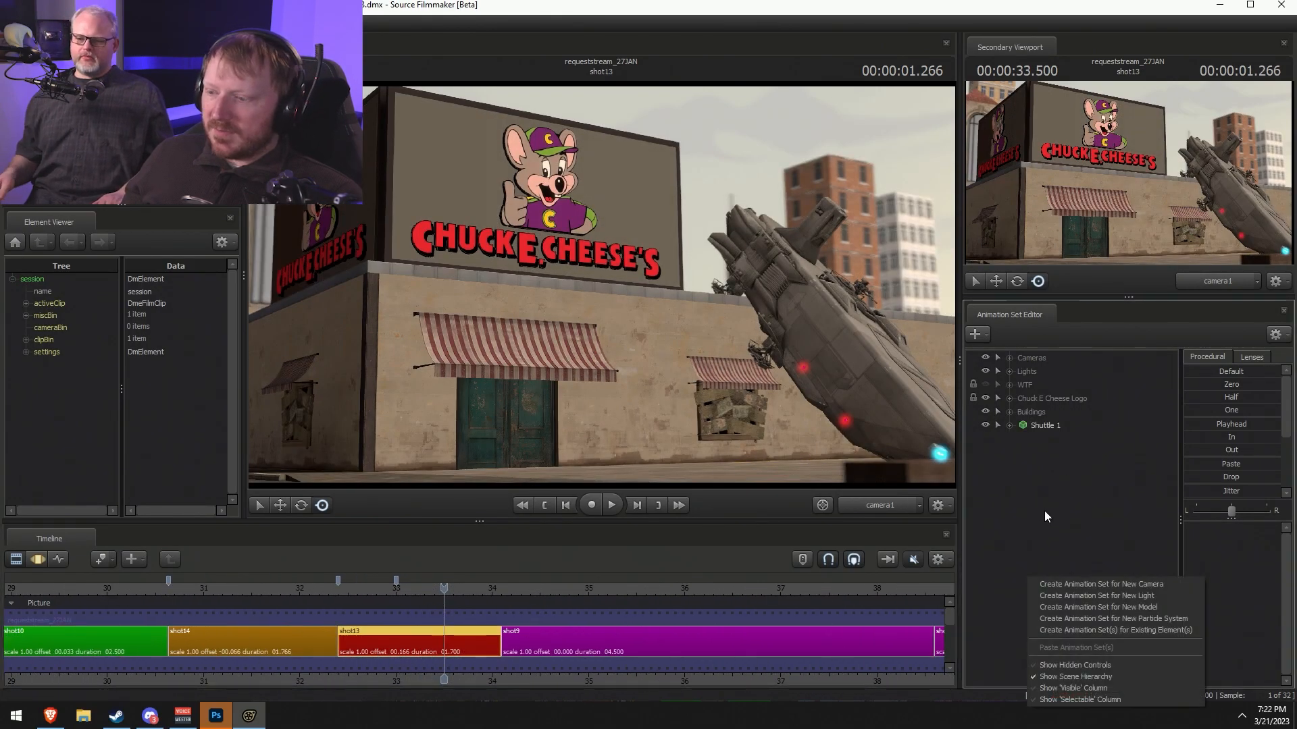
{"action": "right_click", "coordinate": [1055, 518]}
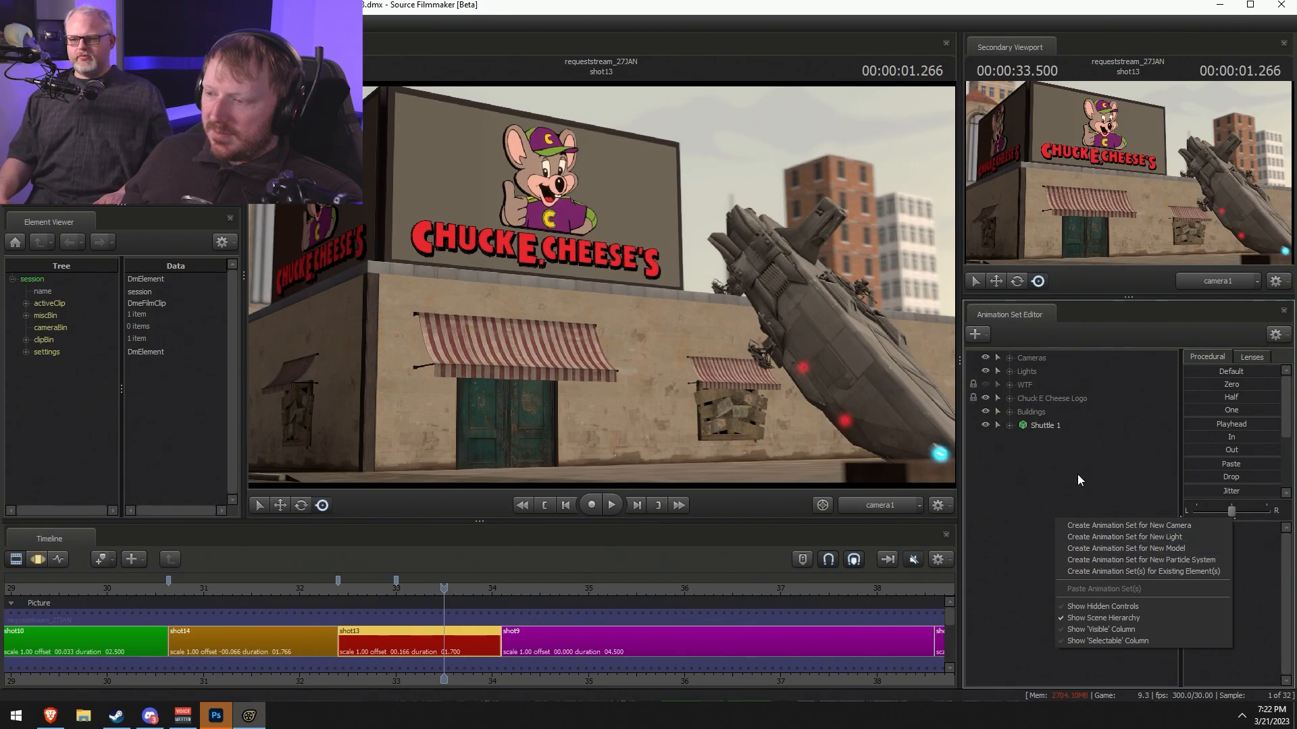
{"action": "right_click", "coordinate": [1040, 481]}
{"action": "right_click", "coordinate": [1043, 470]}
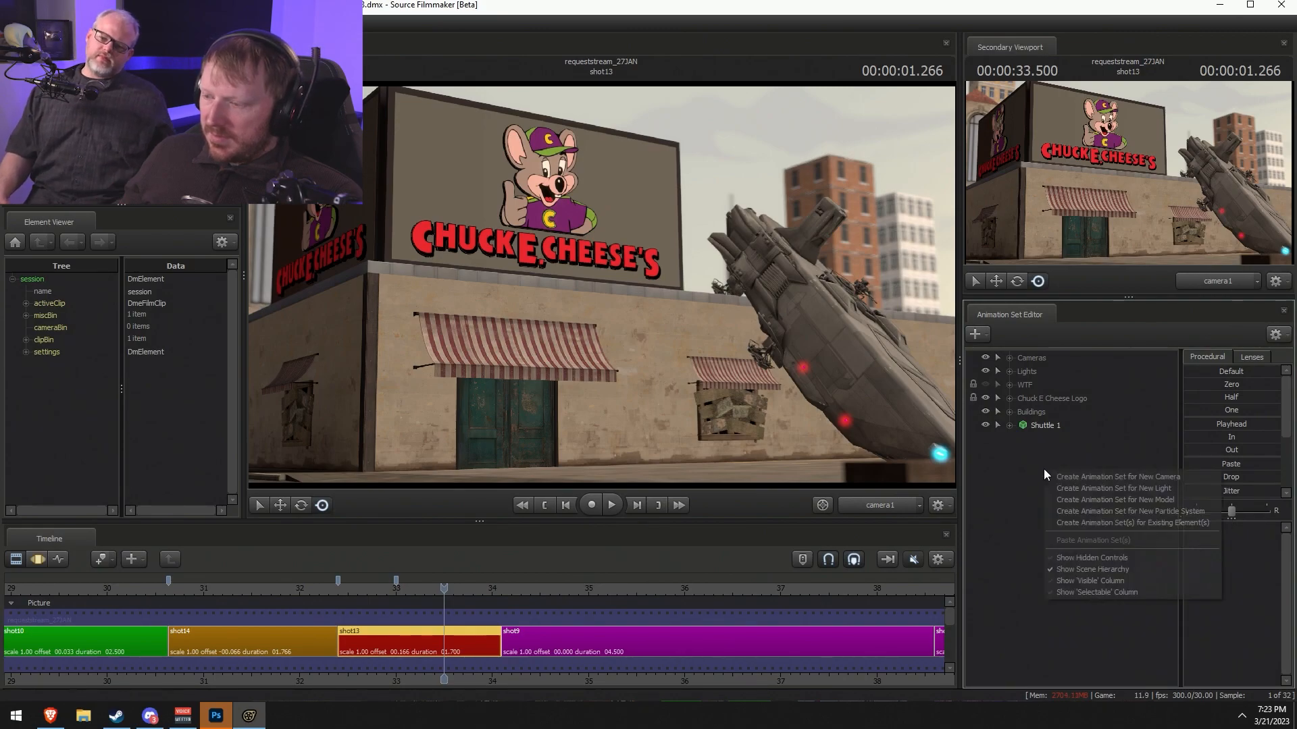
{"action": "left_click", "coordinate": [1086, 500]}
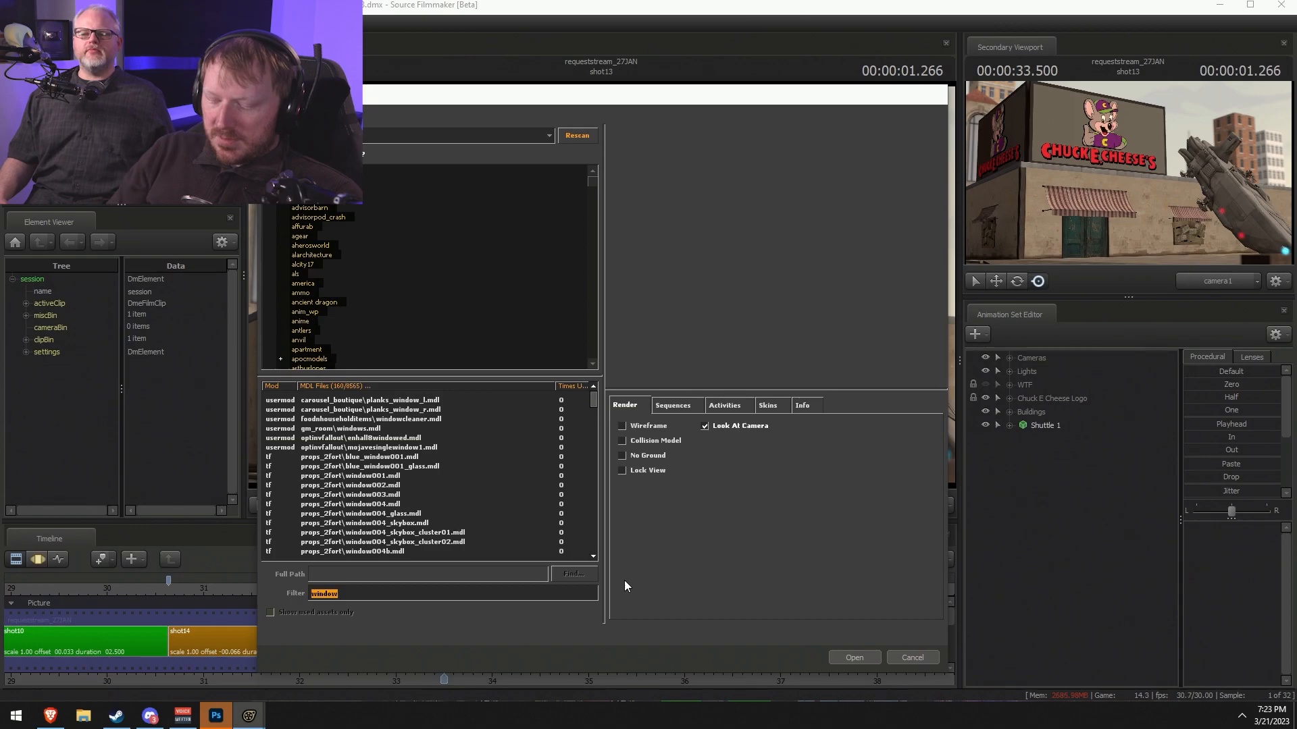
{"action": "key", "text": "Escape"}
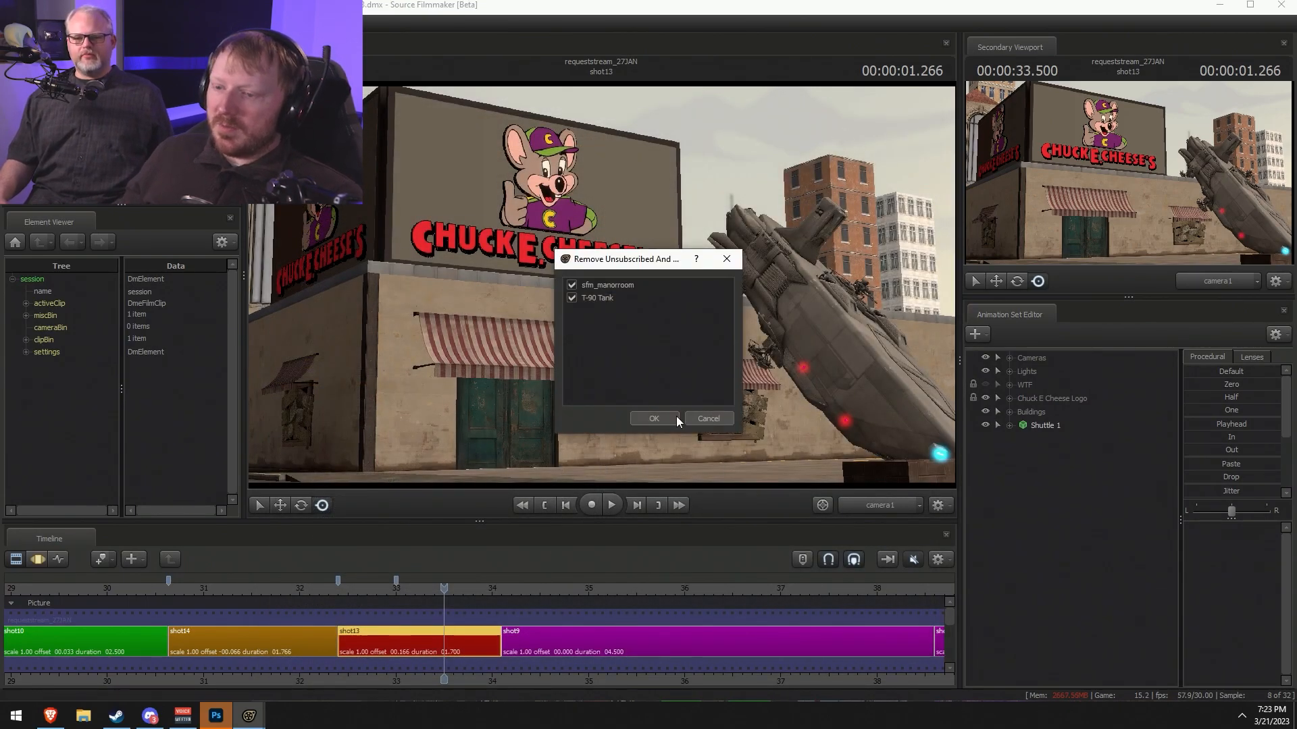
- Close the web browser with the image results, relaunch Source Filmmaker through Steam, and reopen the recent session vid_jan3123.dmx
{"action": "left_click", "coordinate": [671, 416]}
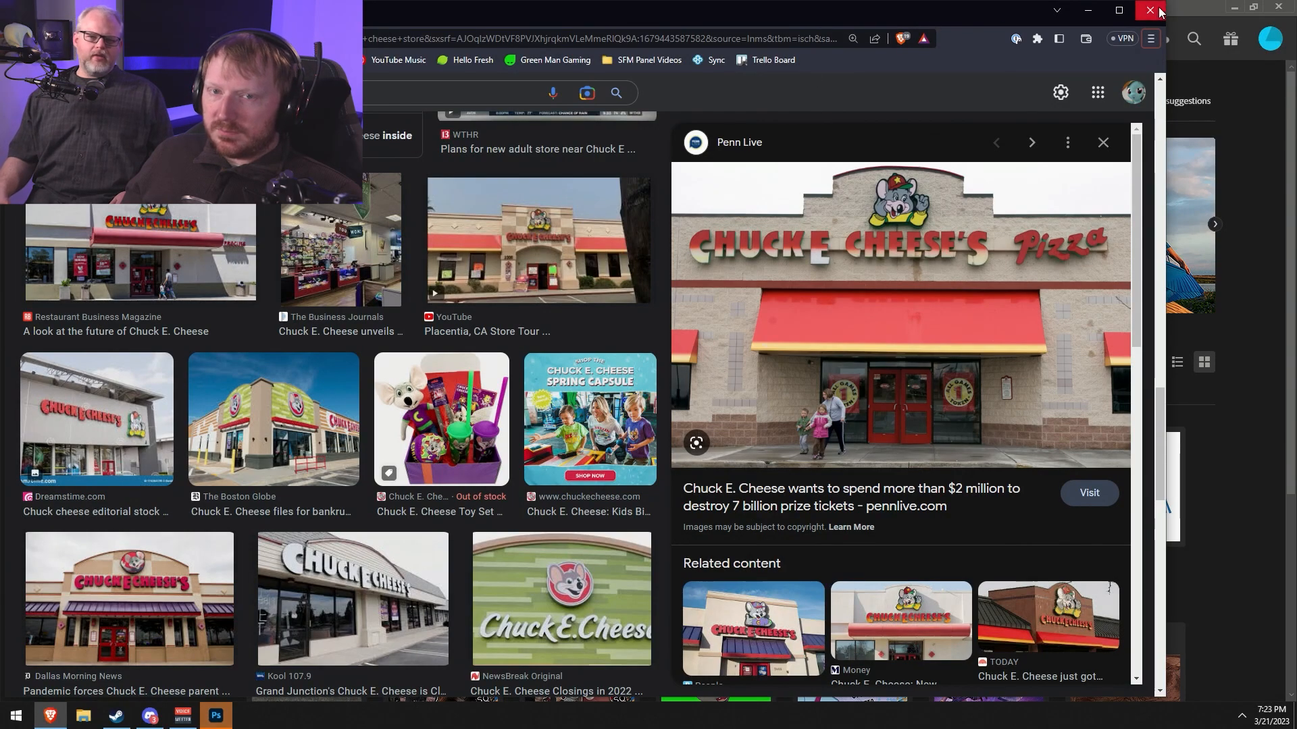
{"action": "left_click", "coordinate": [1158, 10]}
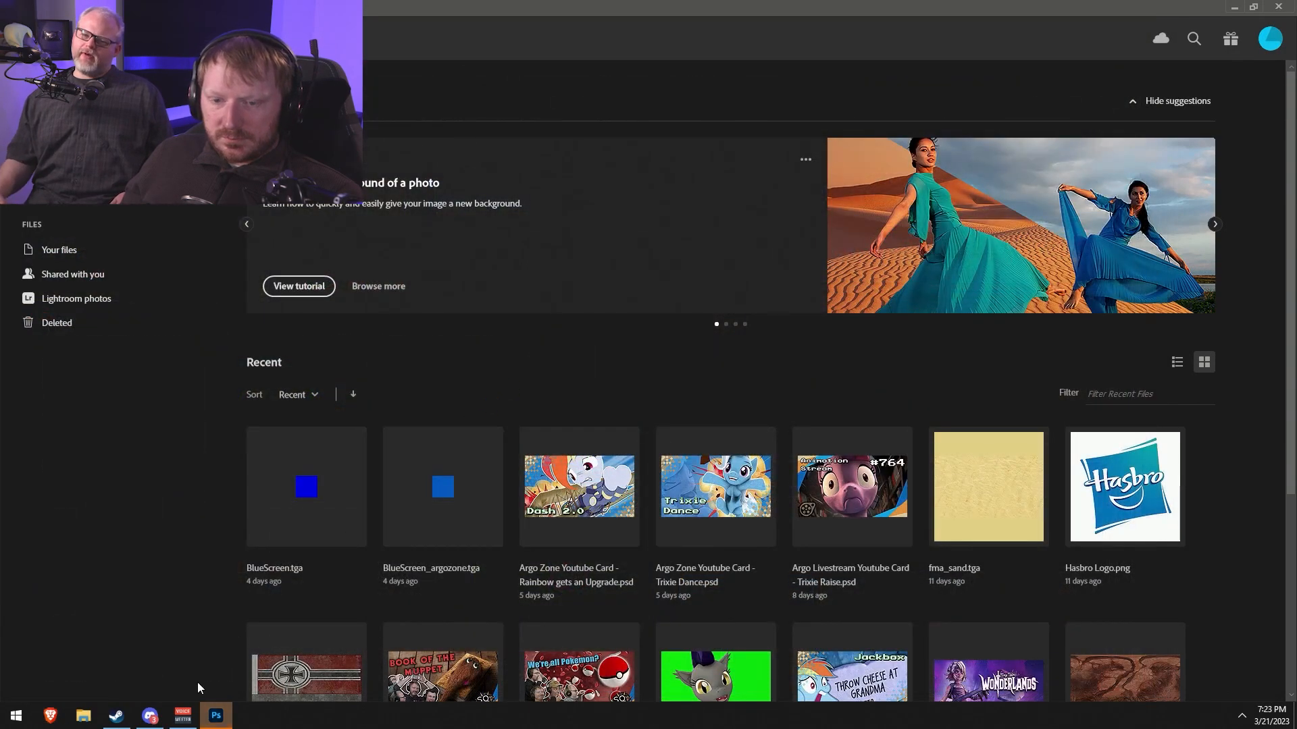
{"action": "right_click", "coordinate": [117, 721]}
{"action": "left_click", "coordinate": [71, 298]}
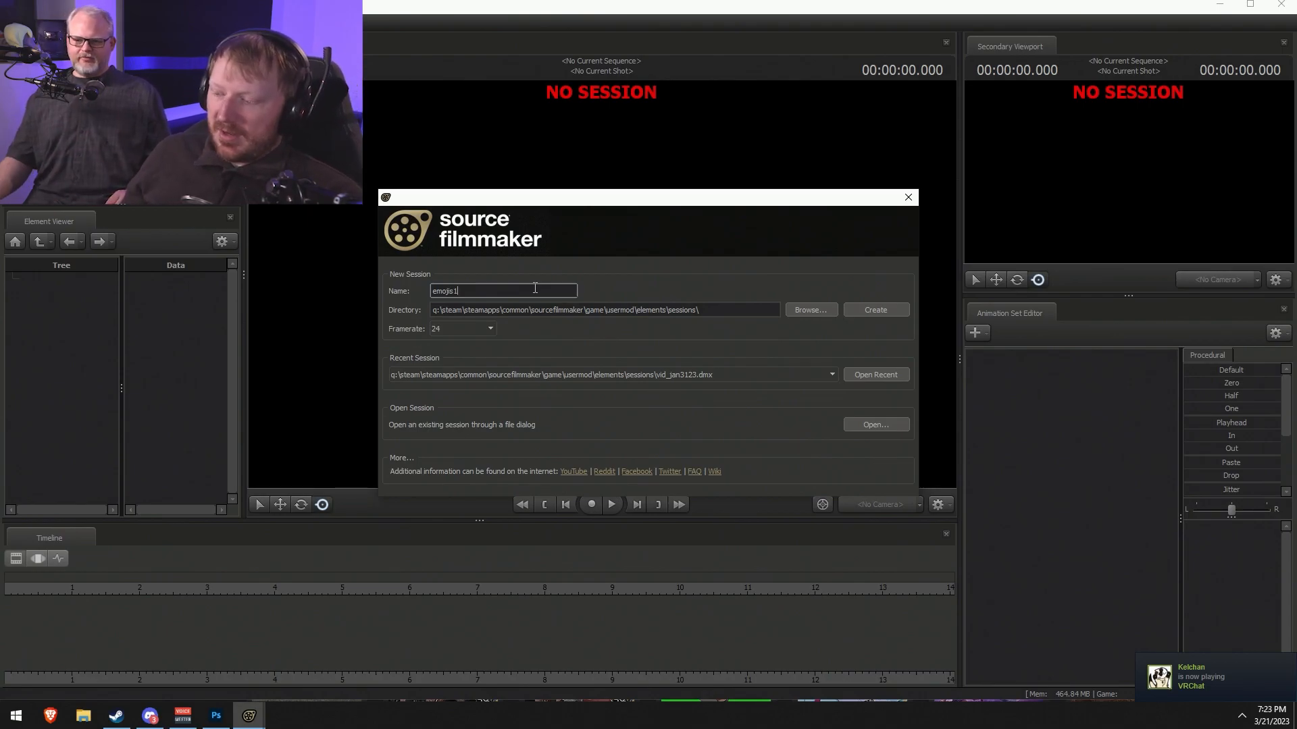
{"action": "left_click", "coordinate": [877, 378]}
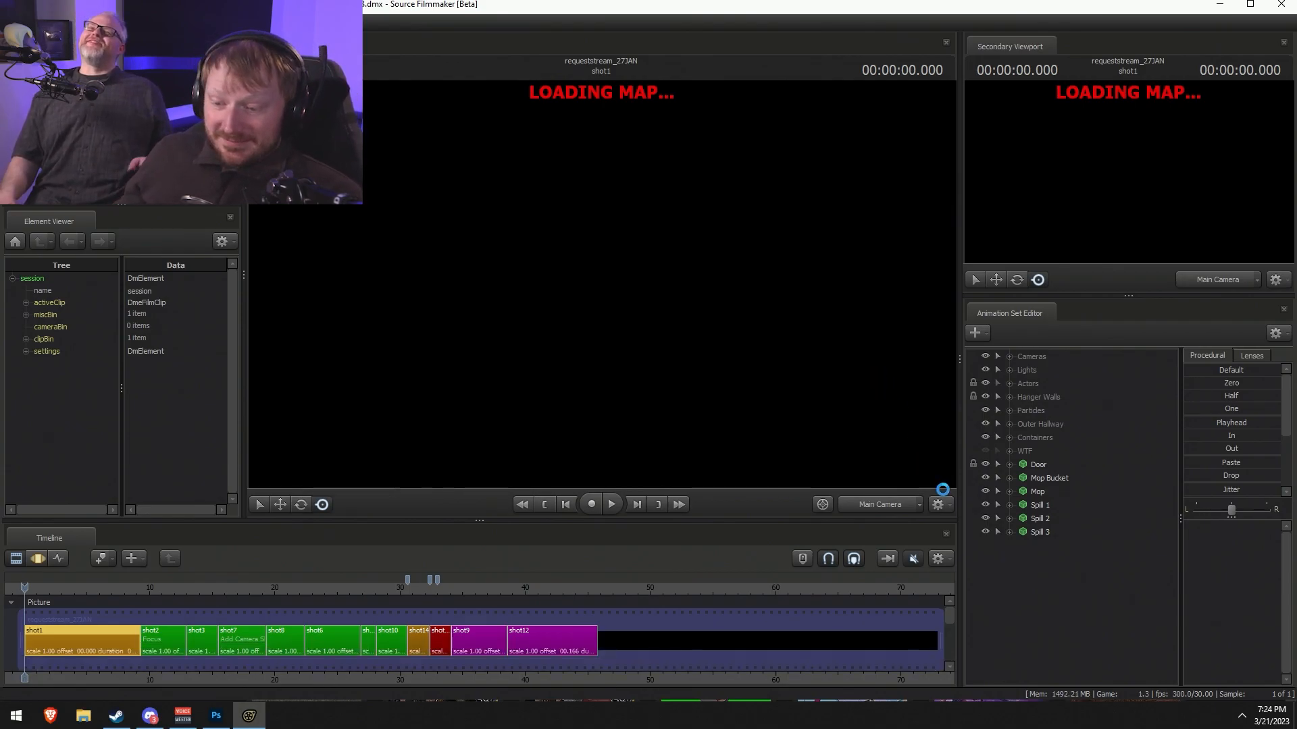
- Move the playhead to 33.333 seconds, select shot13 for editing, and decline removing the unsubscribed workshop items
{"action": "left_click", "coordinate": [441, 592]}
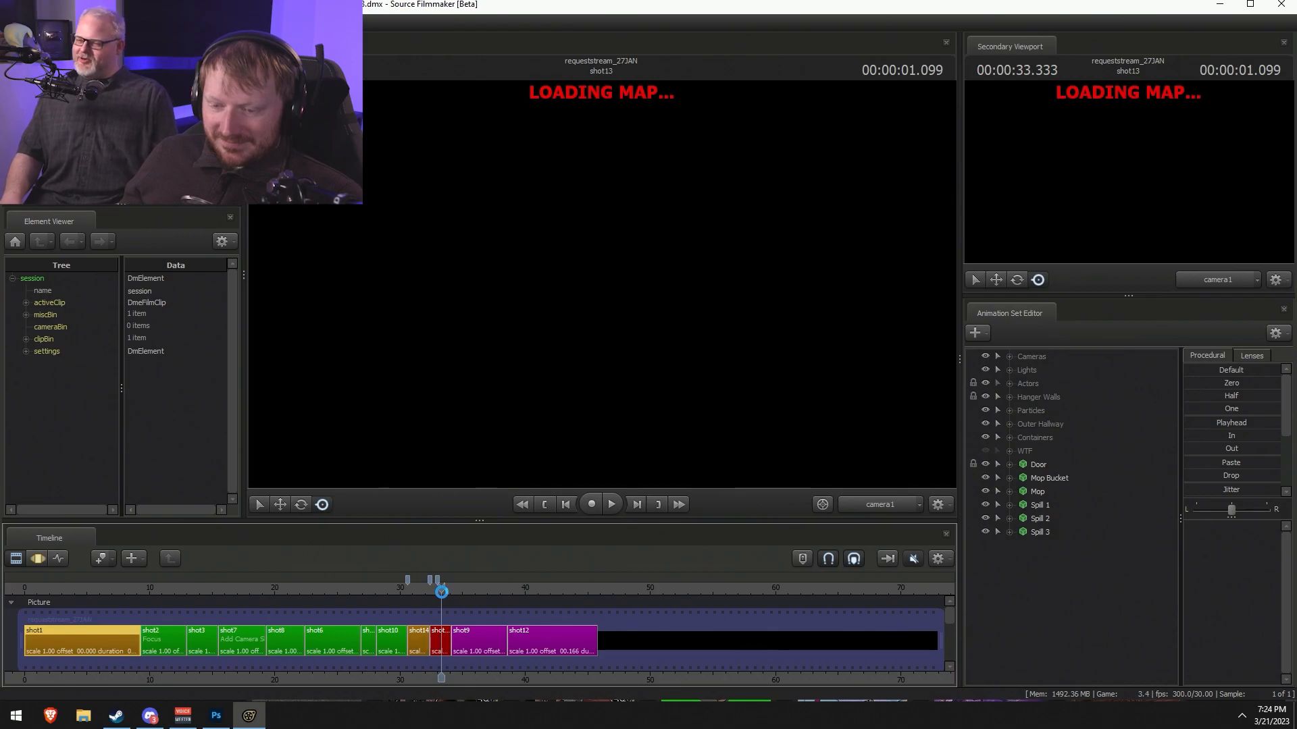
{"action": "left_click", "coordinate": [440, 638]}
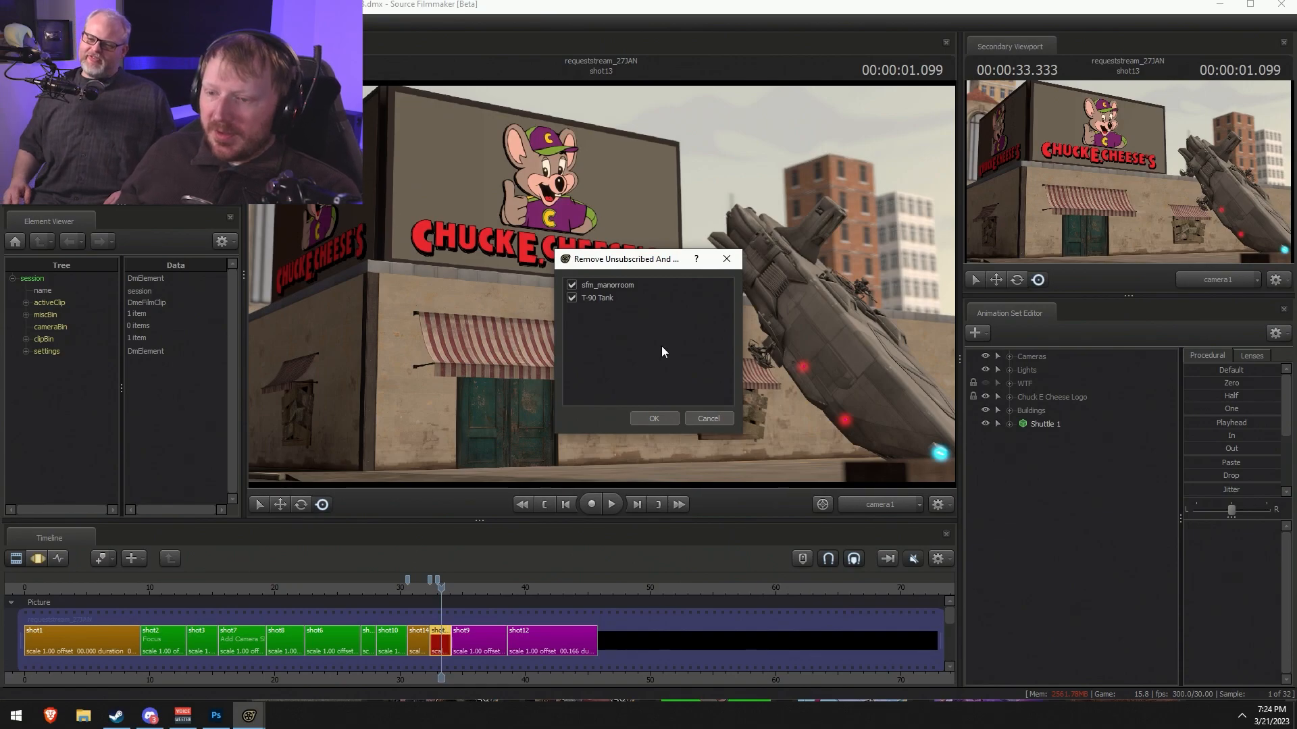
{"action": "left_click", "coordinate": [717, 420]}
- Create an animation set for a new light in shot13 and disable the shadows of this light12
{"action": "right_click", "coordinate": [1020, 480]}
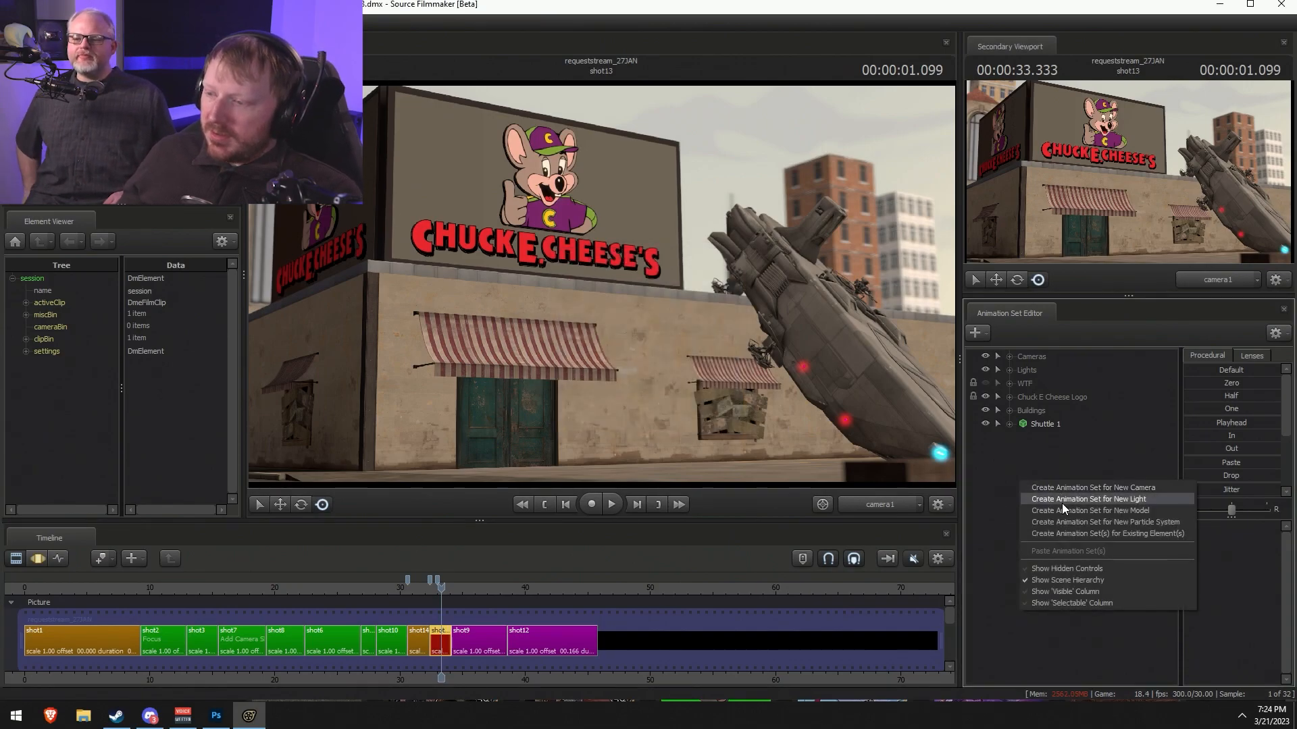
{"action": "left_click", "coordinate": [1061, 504]}
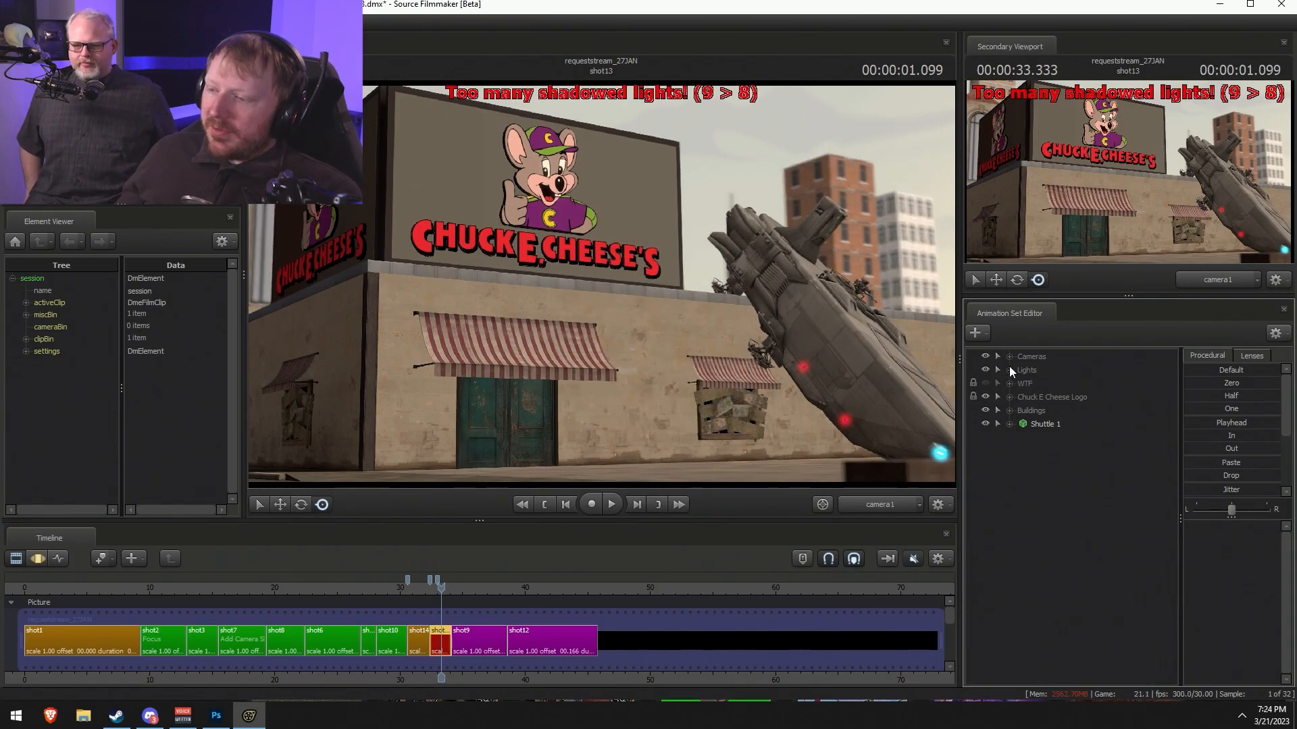
{"action": "left_click", "coordinate": [1009, 369]}
{"action": "right_click", "coordinate": [1068, 639]}
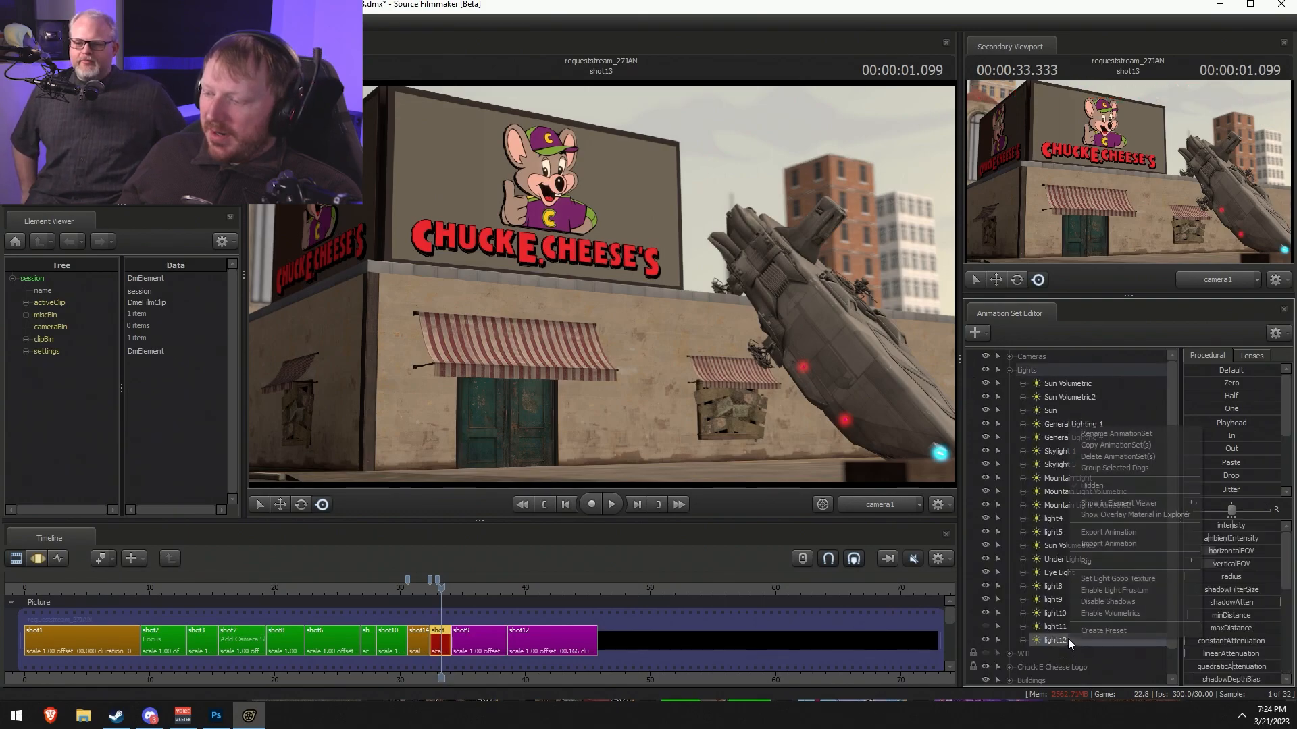
{"action": "left_click", "coordinate": [1091, 606]}
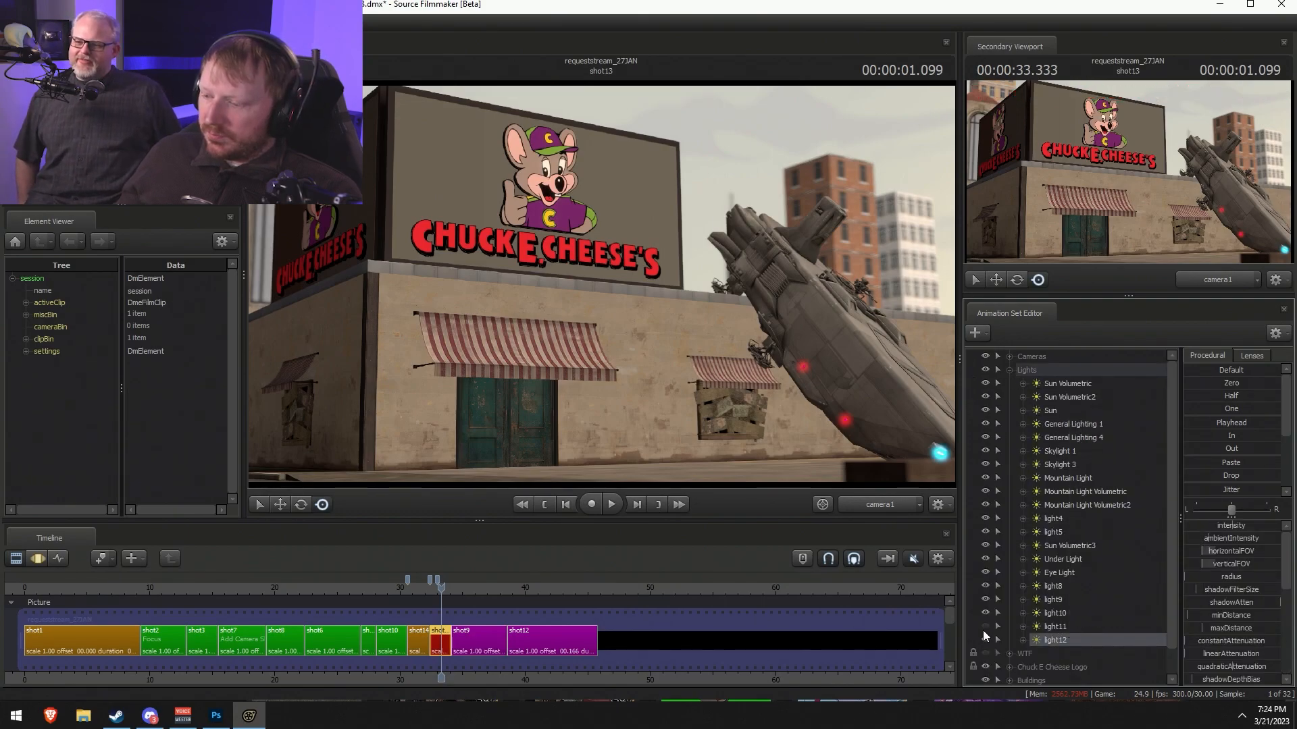
- Look through light12 in the viewport and move it so it shines on the upper corner of the Chuck E. Cheese billboard
{"action": "left_click", "coordinate": [1057, 628]}
{"action": "left_click", "coordinate": [1055, 638]}
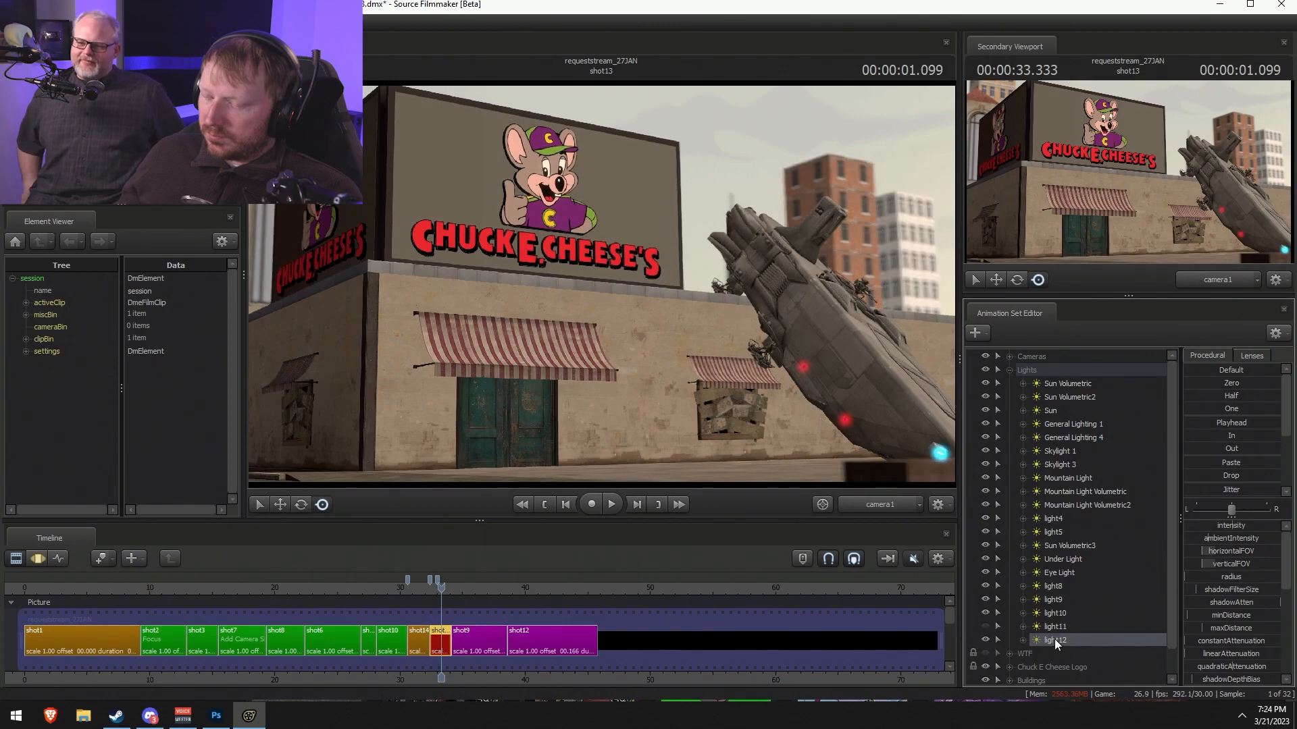
{"action": "key", "text": "F3"}
{"action": "key", "text": "F2"}
{"action": "key", "text": "F3"}
{"action": "key", "text": "w"}
{"action": "left_click_drag", "start_coordinate": [670, 323], "coordinate": [906, 426]}
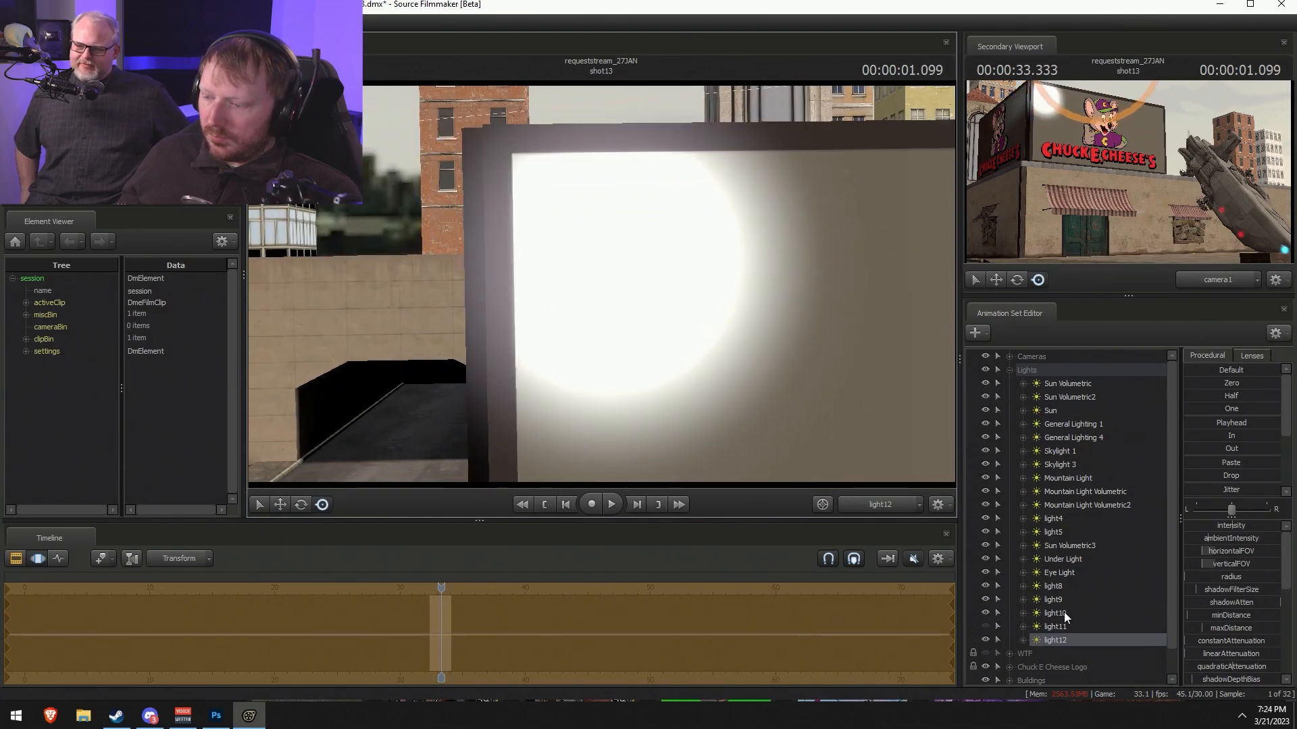
{"action": "key", "text": "F2"}
{"action": "key", "text": "F3"}
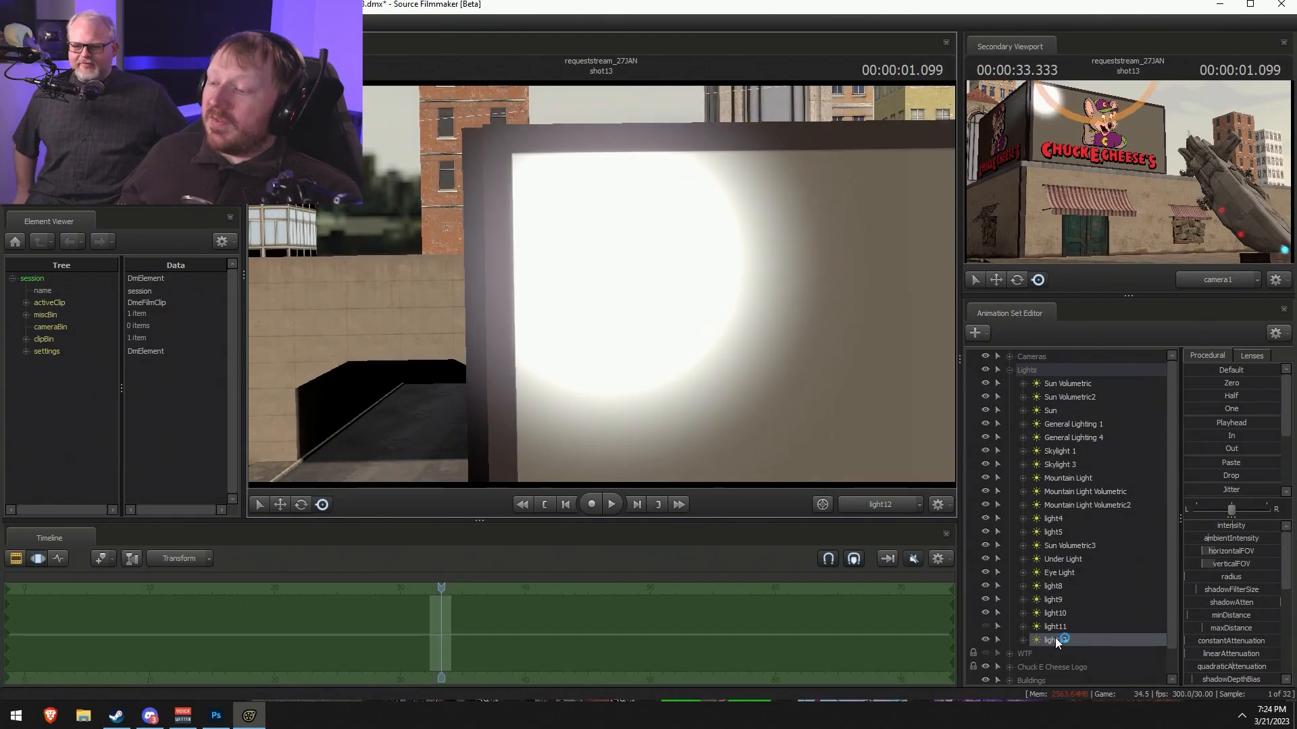
- Open the gobo texture selection for light12, filter the VTF files by "crack", and preview the matching textures
{"action": "right_click", "coordinate": [1055, 638]}
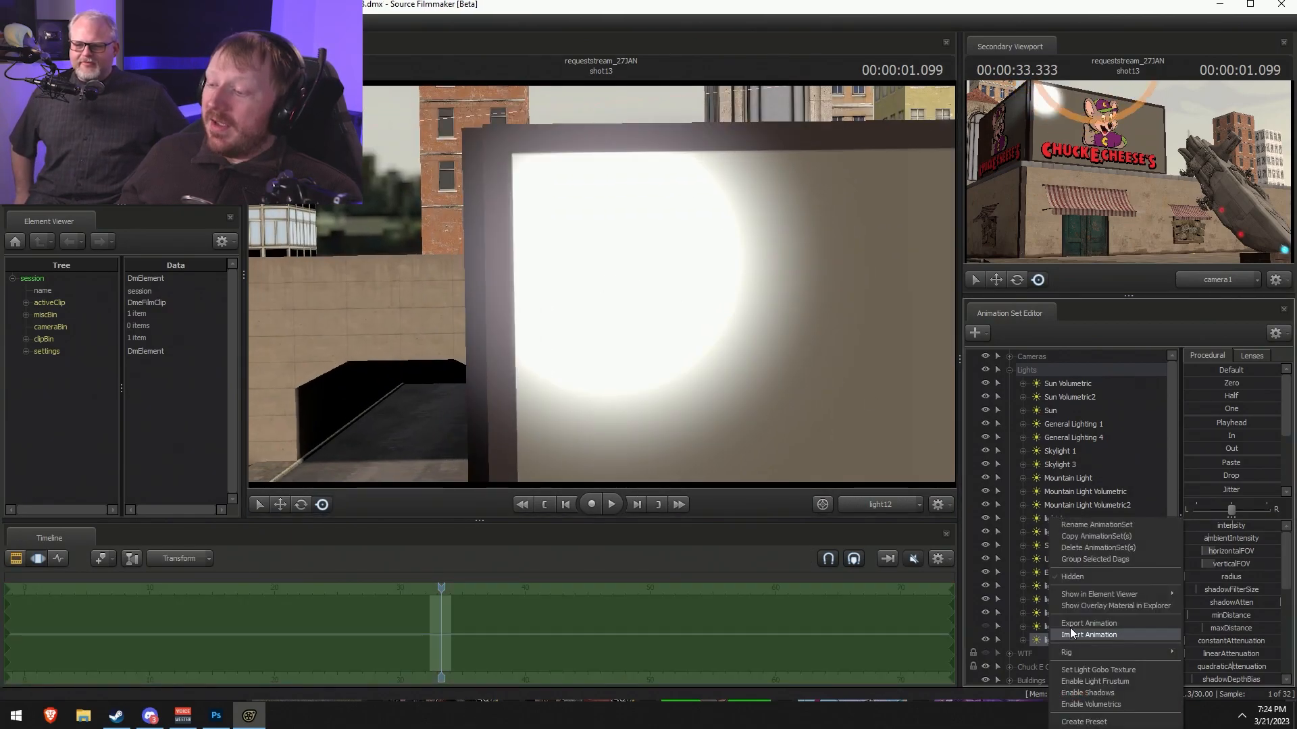
{"action": "left_click", "coordinate": [1091, 669]}
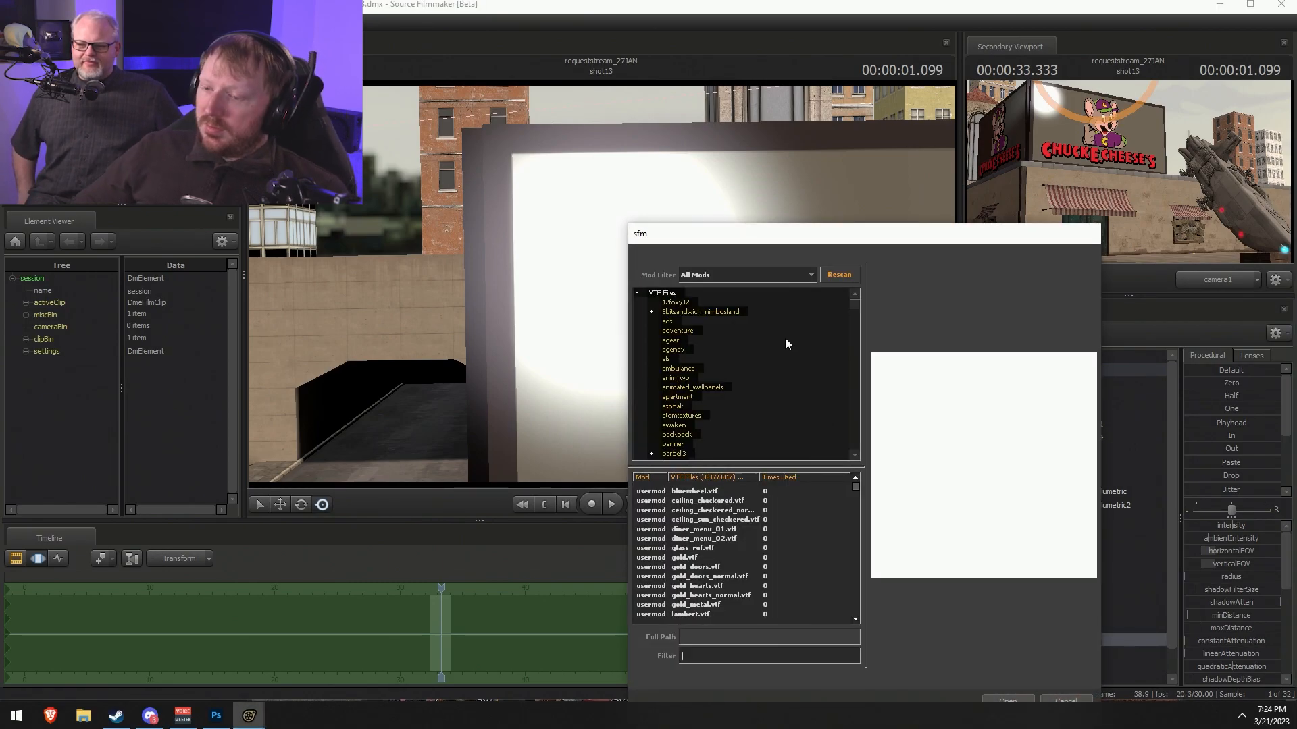
{"action": "type", "text": "crack"}
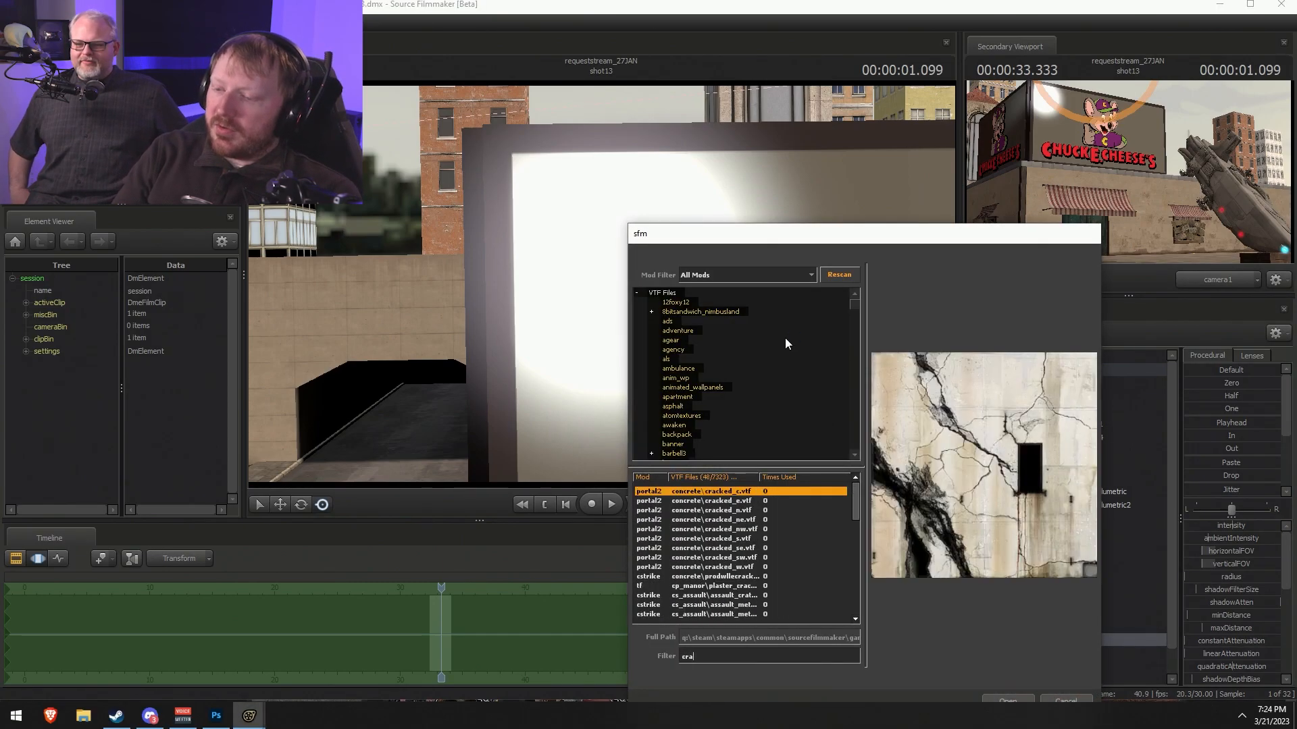
{"action": "key", "text": "Down"}
{"action": "key", "text": "Down"}
{"action": "key", "text": "Down"}
{"action": "left_click", "coordinate": [764, 595]}
{"action": "key", "text": "Down"}
{"action": "key", "text": "Down"}
{"action": "key", "text": "Down"}
{"action": "key", "text": "Down"}
{"action": "key", "text": "Down"}
{"action": "key", "text": "Down"}
{"action": "key", "text": "Down"}
{"action": "key", "text": "Down"}
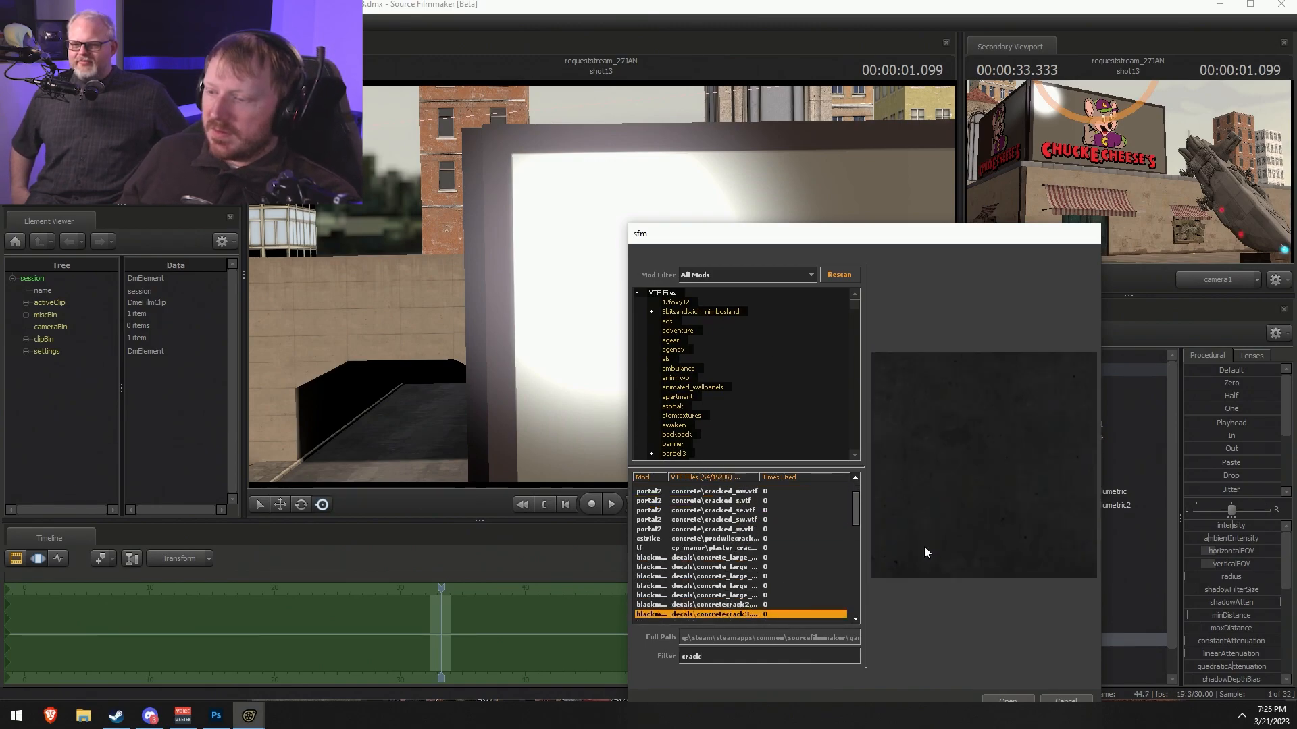
{"action": "key", "text": "Down"}
{"action": "key", "text": "Down"}
{"action": "key", "text": "Down"}
{"action": "key", "text": "Down"}
{"action": "key", "text": "Down"}
{"action": "key", "text": "Down"}
{"action": "key", "text": "Down"}
{"action": "key", "text": "Down"}
{"action": "key", "text": "Down"}
{"action": "key", "text": "Down"}
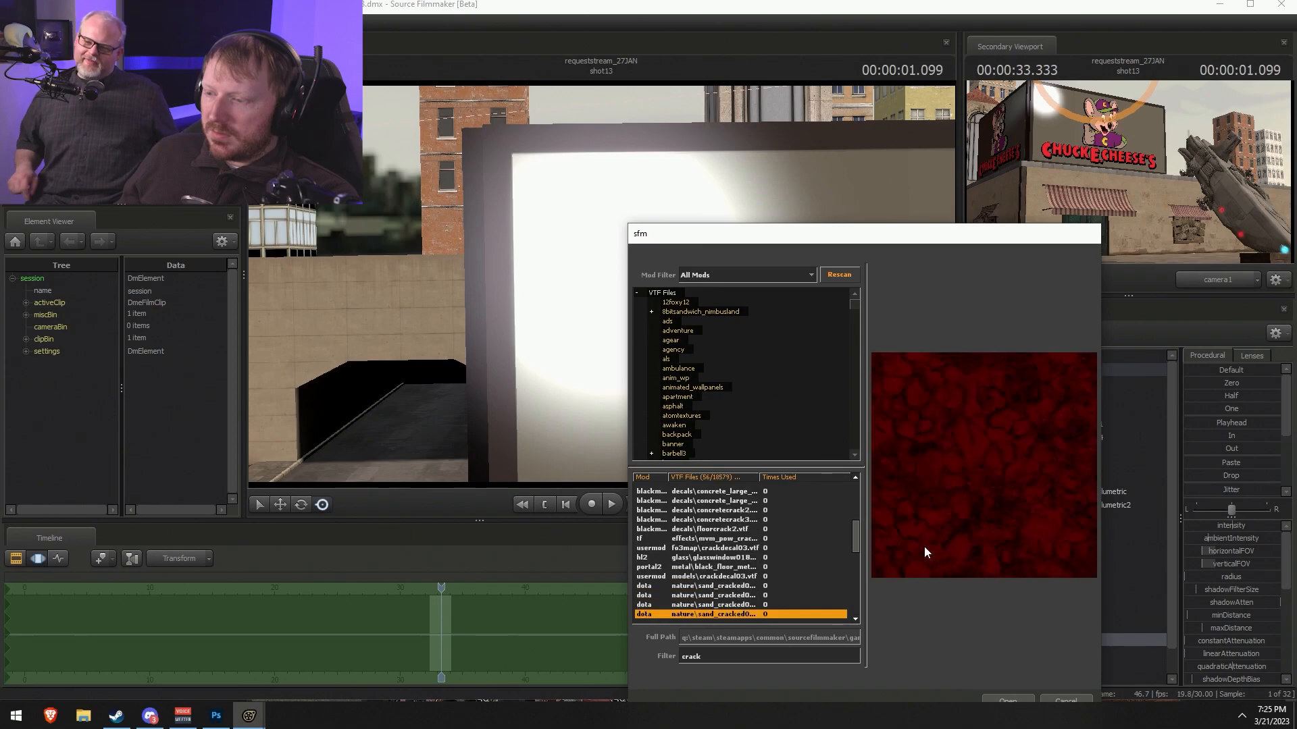
{"action": "key", "text": "Down"}
{"action": "key", "text": "Down"}
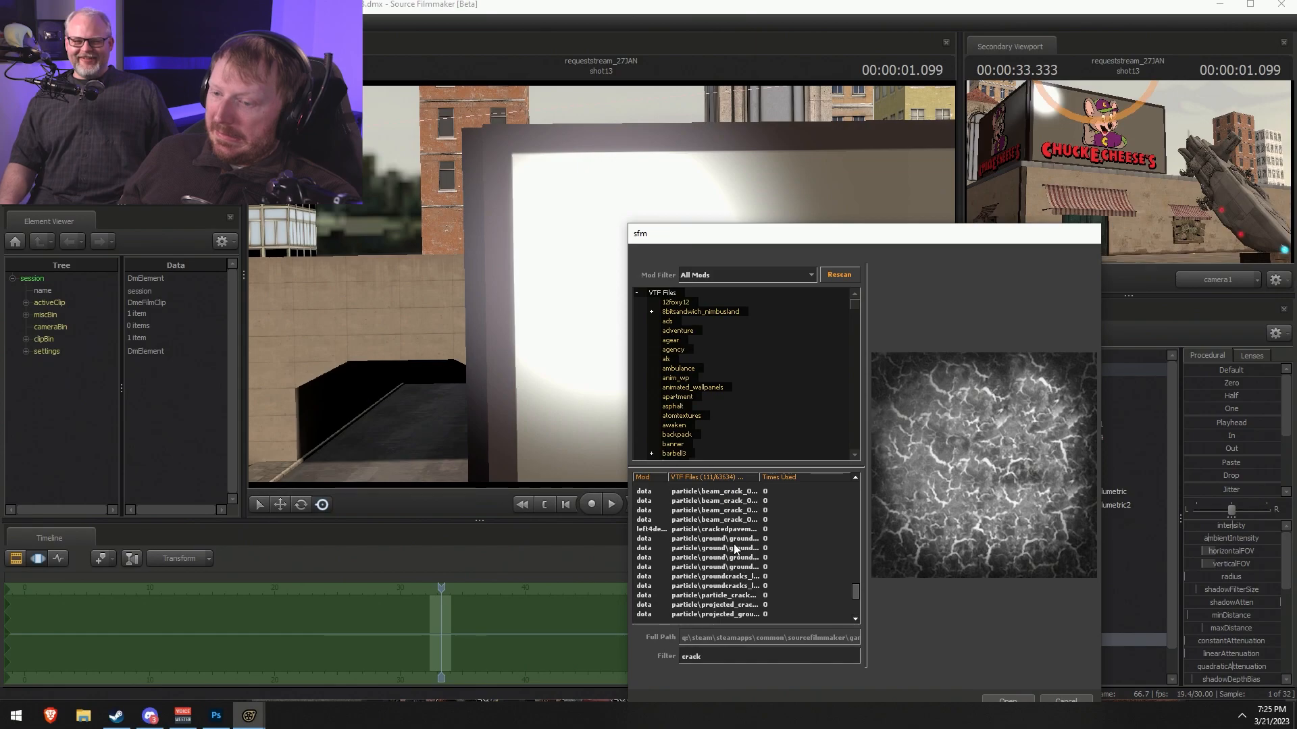
- Return to the start of the filtered texture list and preview the cracked concrete textures through to the concrete crack decals
{"action": "scroll", "coordinate": [736, 545], "scroll_direction": "up", "scroll_amount": 20}
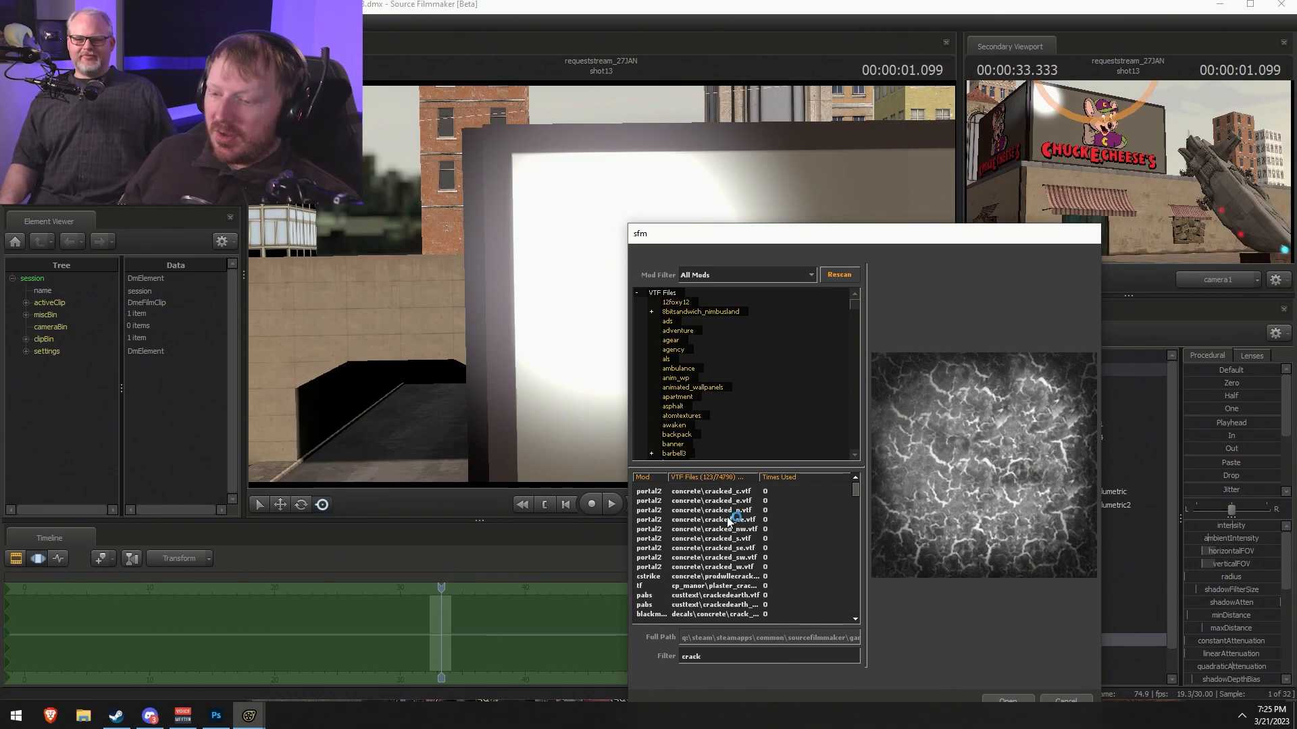
{"action": "left_click", "coordinate": [727, 519]}
{"action": "key", "text": "Down"}
{"action": "key", "text": "Down"}
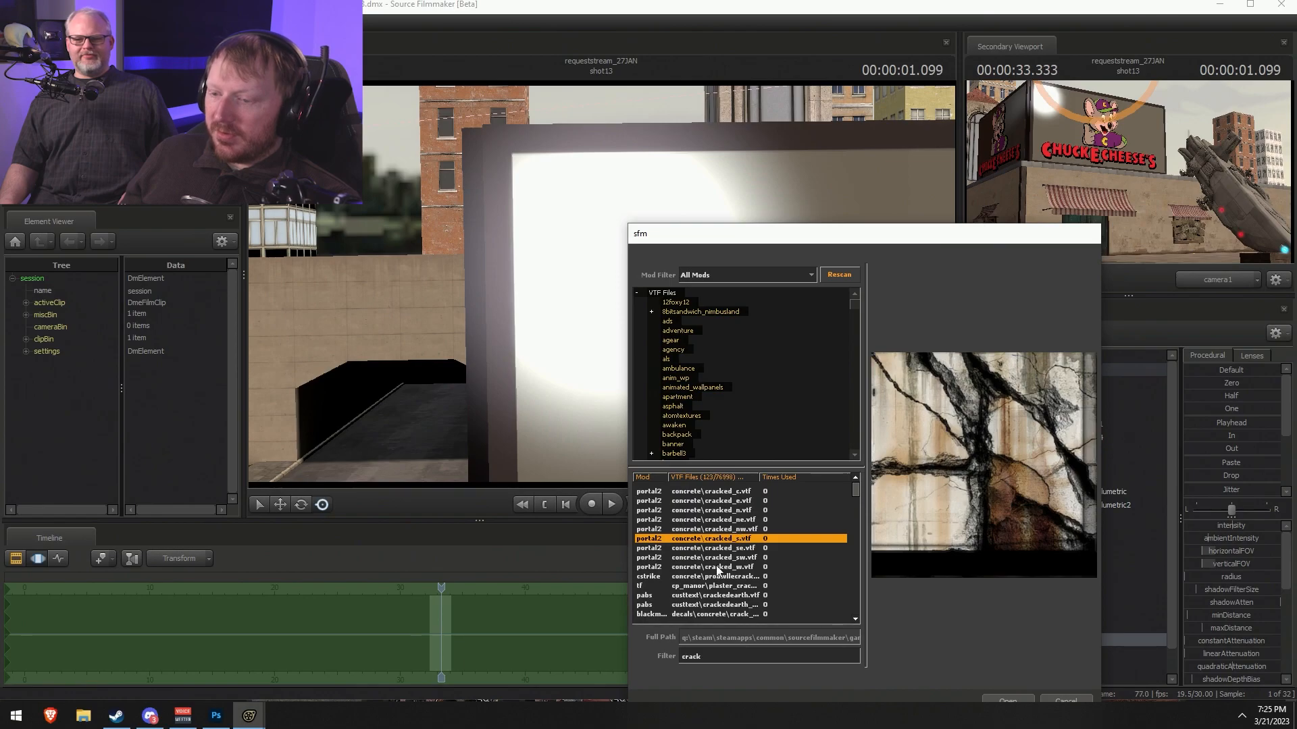
{"action": "key", "text": "Down"}
{"action": "key", "text": "Down"}
{"action": "key", "text": "Down"}
{"action": "key", "text": "Down"}
{"action": "key", "text": "Down"}
{"action": "key", "text": "Down"}
{"action": "key", "text": "Down"}
{"action": "key", "text": "Down"}
{"action": "key", "text": "Down"}
{"action": "key", "text": "Down"}
{"action": "key", "text": "Down"}
{"action": "key", "text": "Down"}
{"action": "key", "text": "Down"}
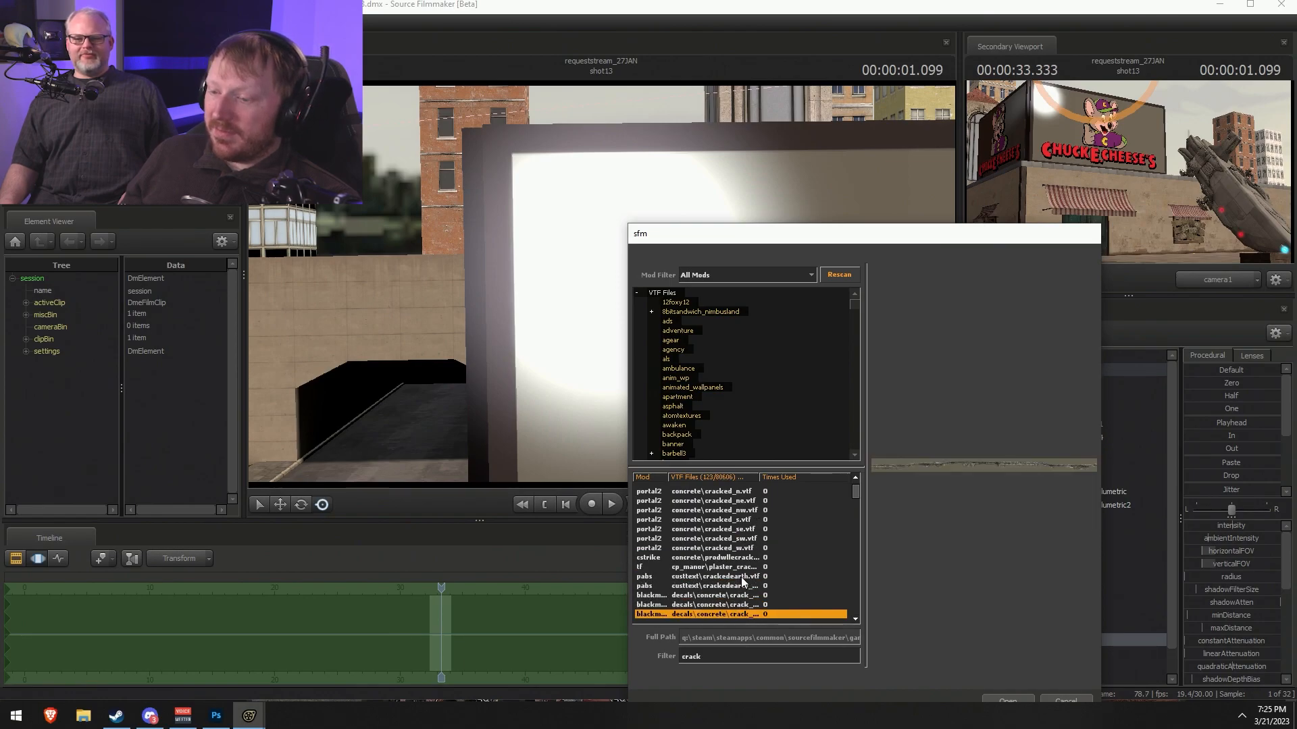
{"action": "key", "text": "Down"}
{"action": "key", "text": "Down"}
{"action": "key", "text": "Down"}
{"action": "key", "text": "Down"}
{"action": "key", "text": "Down"}
{"action": "key", "text": "Down"}
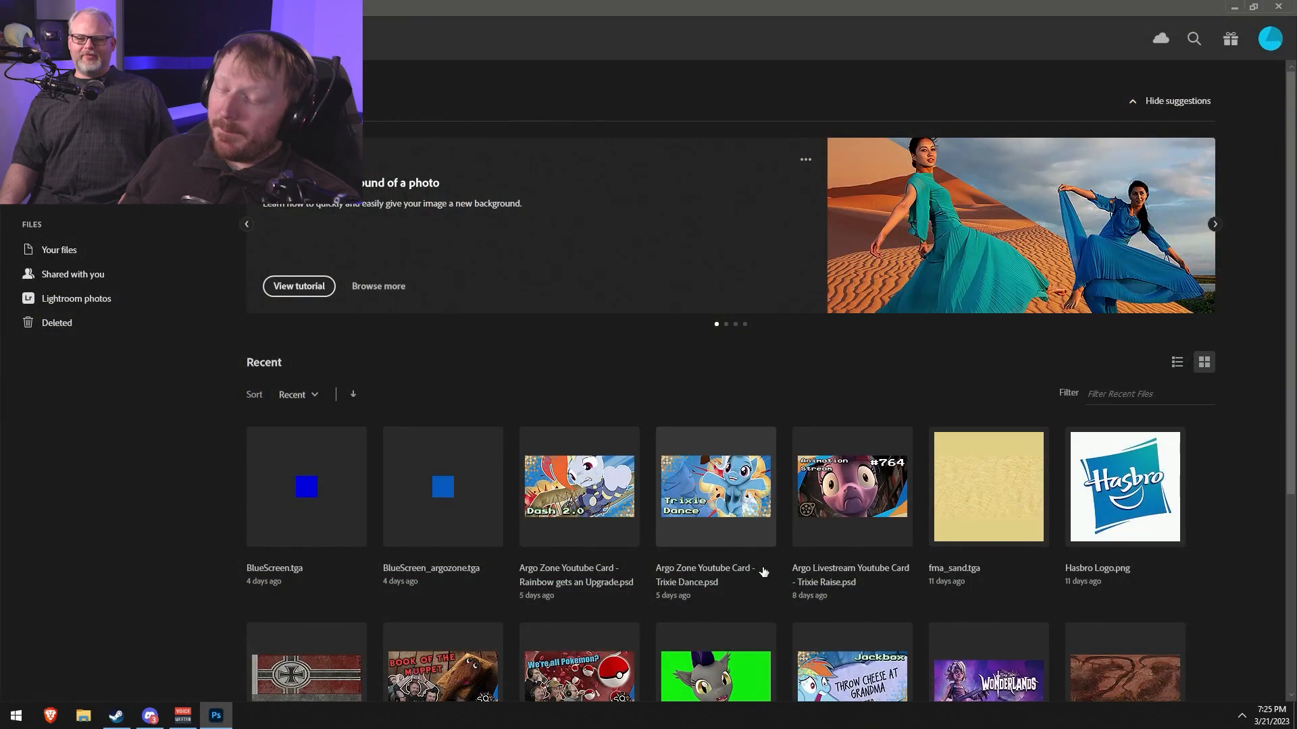
- Start Source Filmmaker again from Steam and reopen the recent session vid_jan3123.dmx
{"action": "left_click", "coordinate": [127, 719]}
{"action": "right_click", "coordinate": [128, 719]}
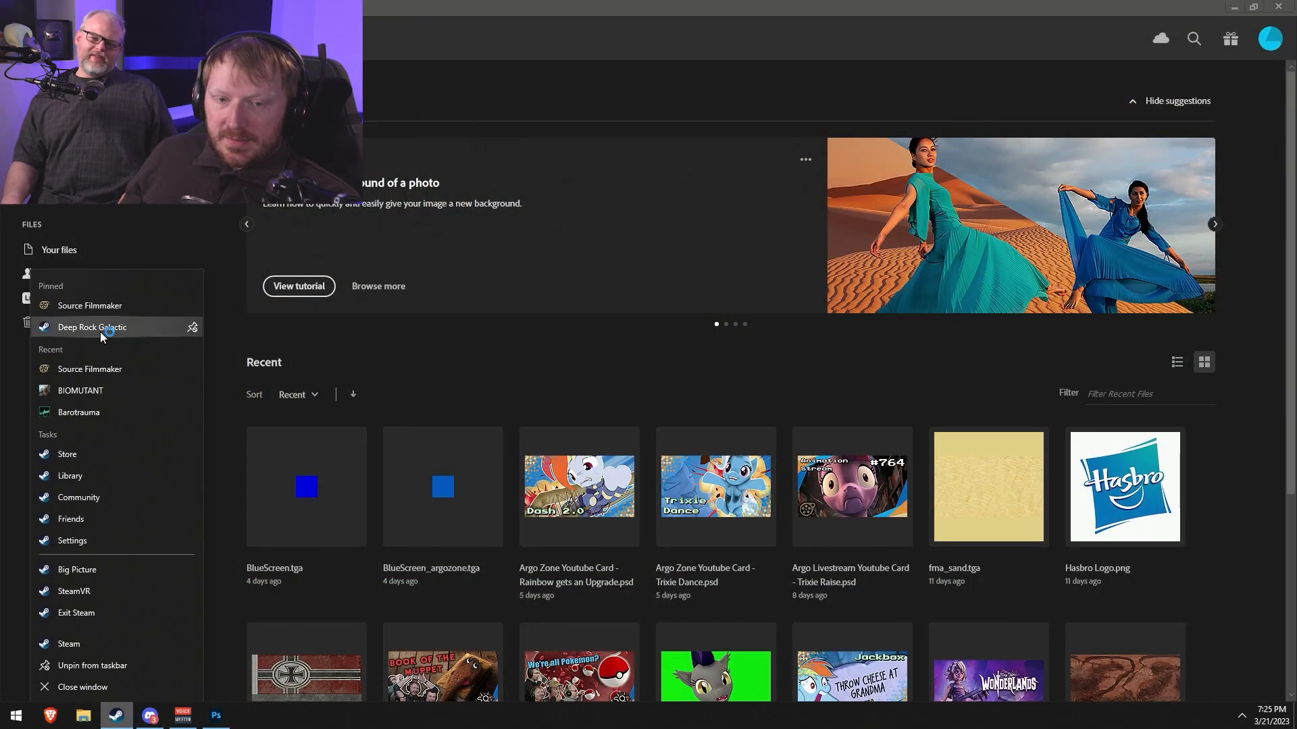
{"action": "left_click", "coordinate": [114, 301]}
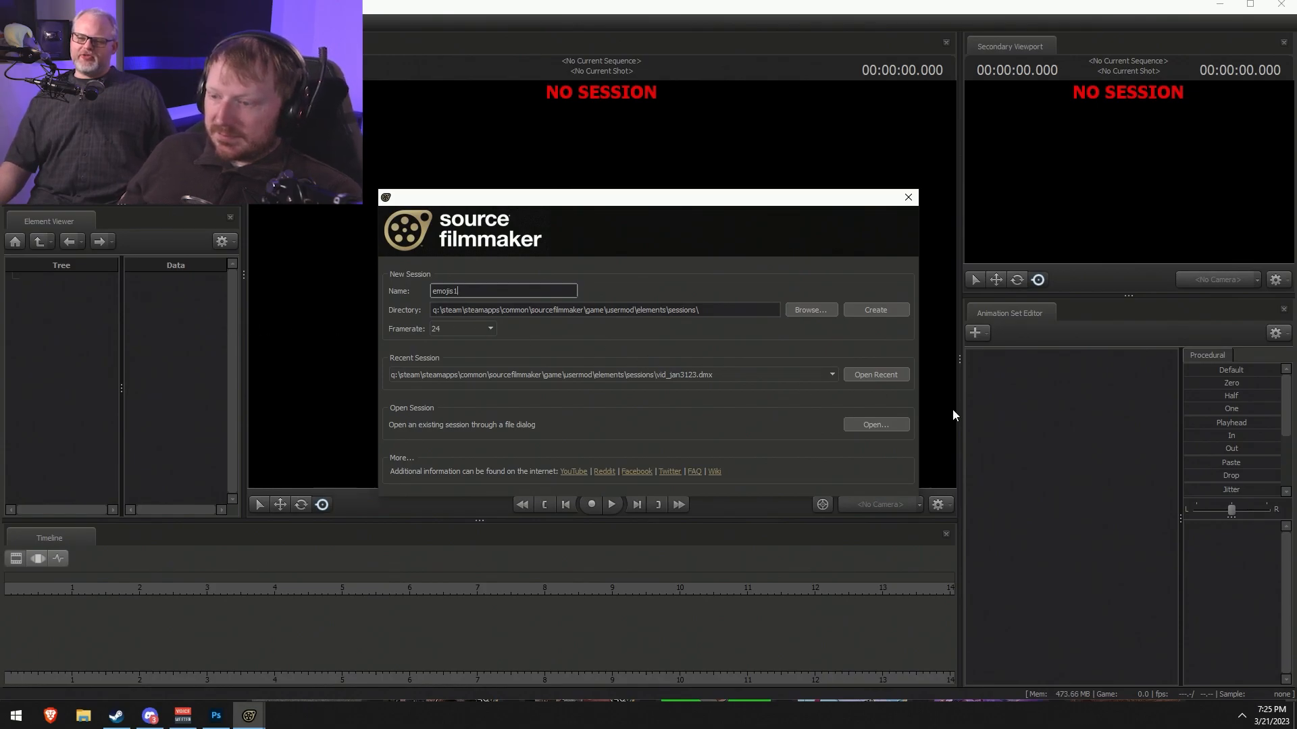
{"action": "left_click", "coordinate": [905, 380]}
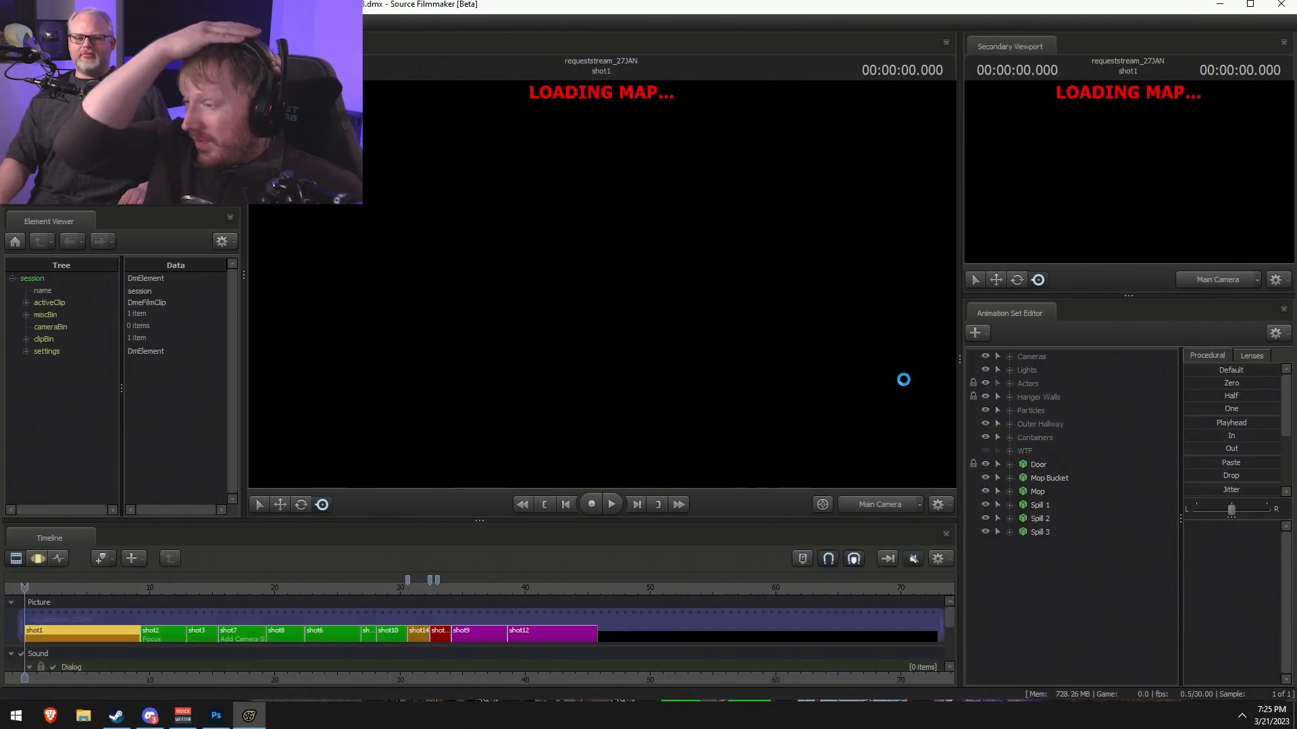
- Switch to File Explorer and open the gobo folder inside the usermod materials folder
{"action": "left_click", "coordinate": [83, 716]}
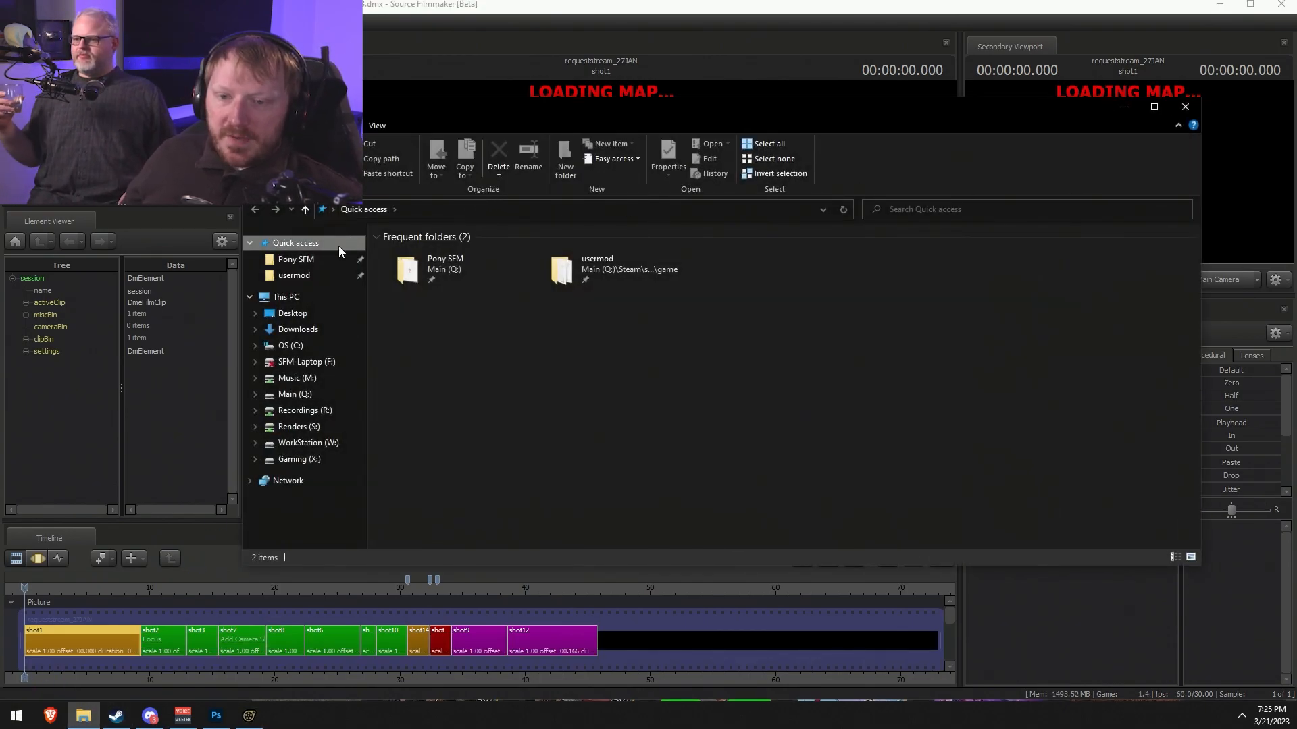
{"action": "left_click", "coordinate": [317, 275]}
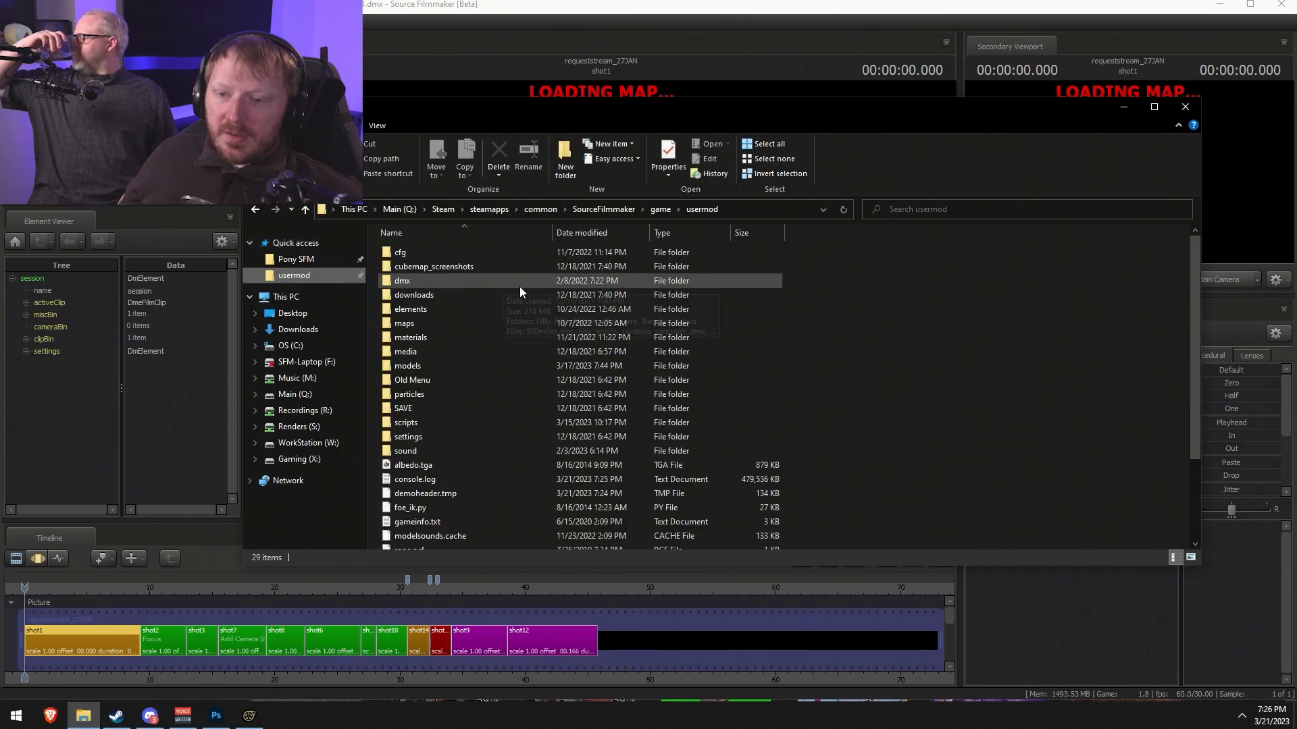
{"action": "double_click", "coordinate": [419, 337]}
{"action": "scroll", "coordinate": [432, 349], "scroll_direction": "down", "scroll_amount": 2}
{"action": "scroll", "coordinate": [439, 364], "scroll_direction": "down", "scroll_amount": 10}
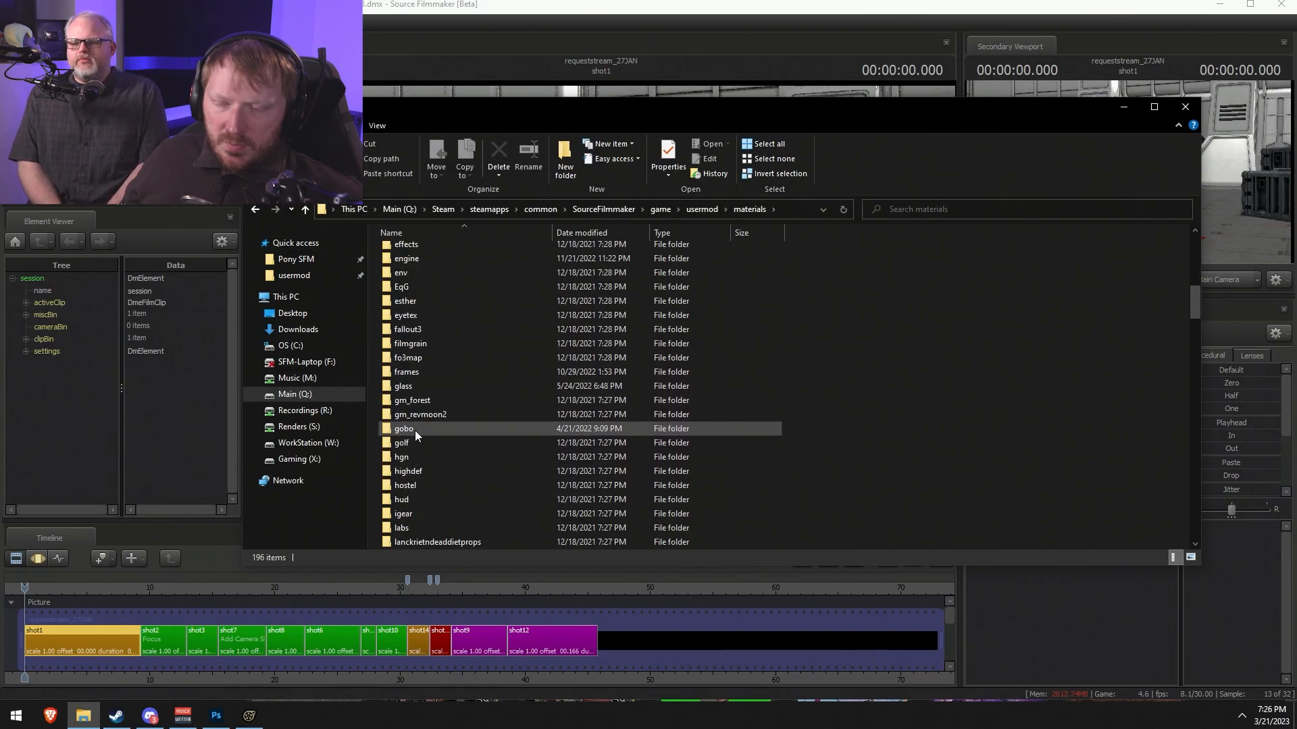
{"action": "double_click", "coordinate": [415, 429]}
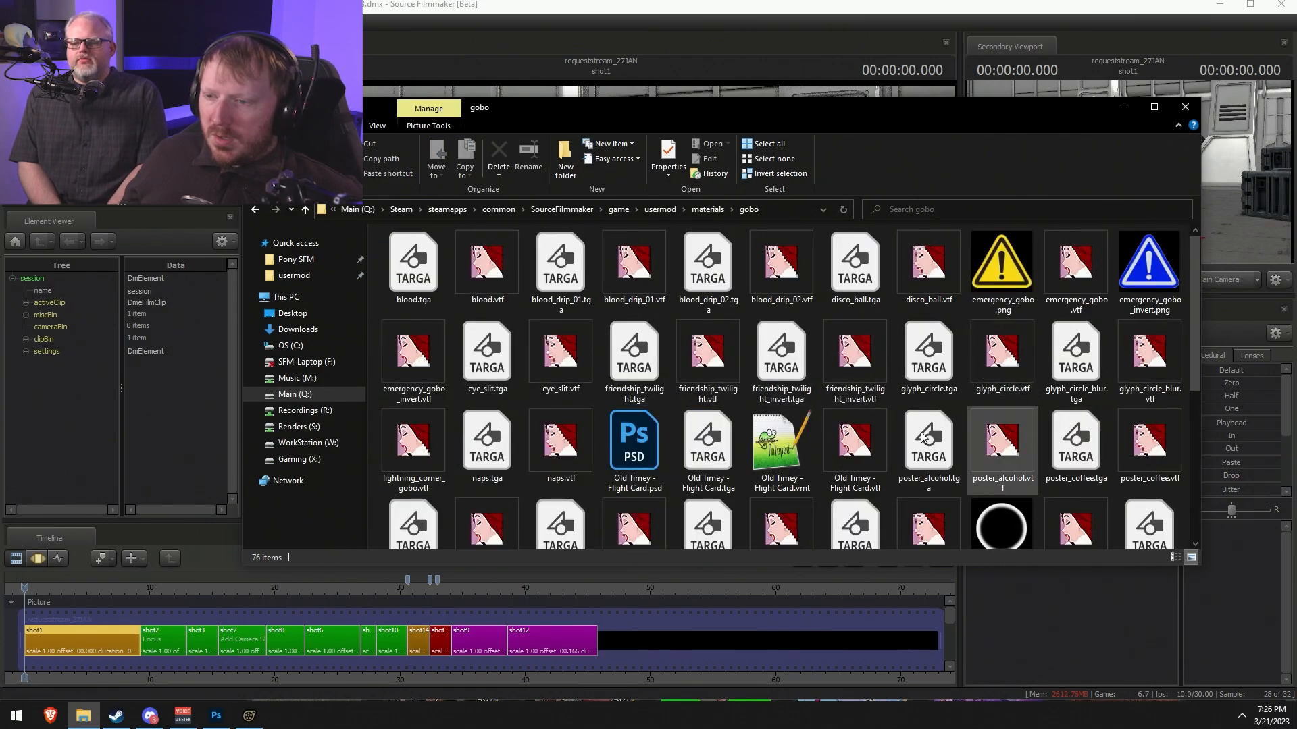
- Look through the rest of the gobo folder for a usable crack texture
{"action": "scroll", "coordinate": [894, 359], "scroll_direction": "down", "scroll_amount": 1}
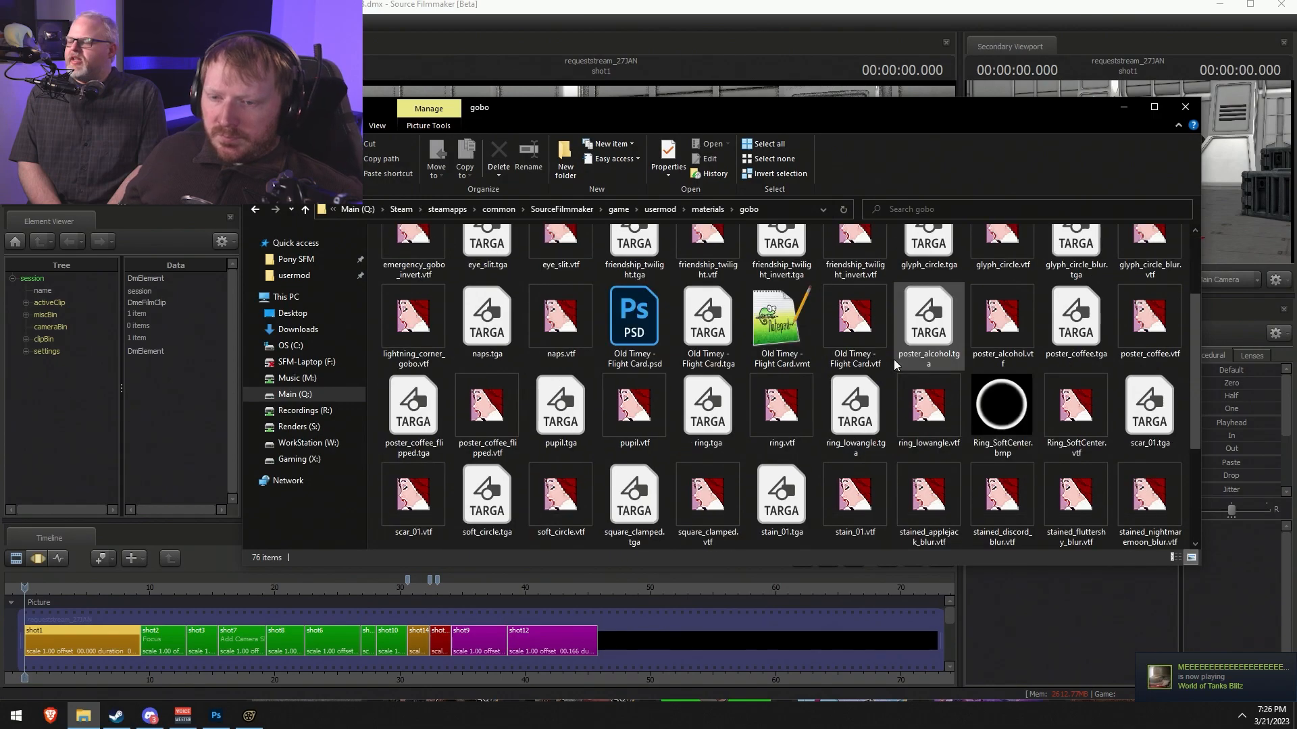
{"action": "scroll", "coordinate": [814, 481], "scroll_direction": "down", "scroll_amount": 3}
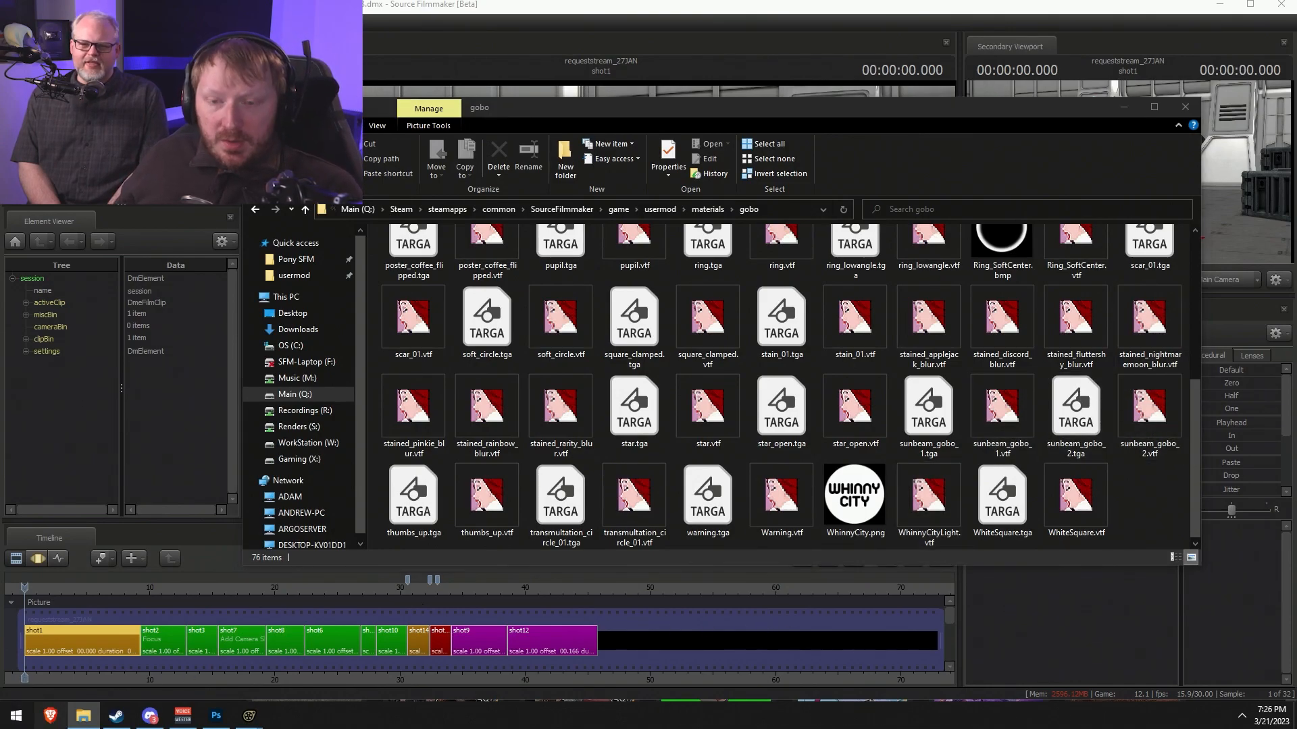
- Switch to the Brave browser and search Google Images for "crack texture"
{"action": "left_click", "coordinate": [50, 716]}
{"action": "key", "text": "ctrl+t"}
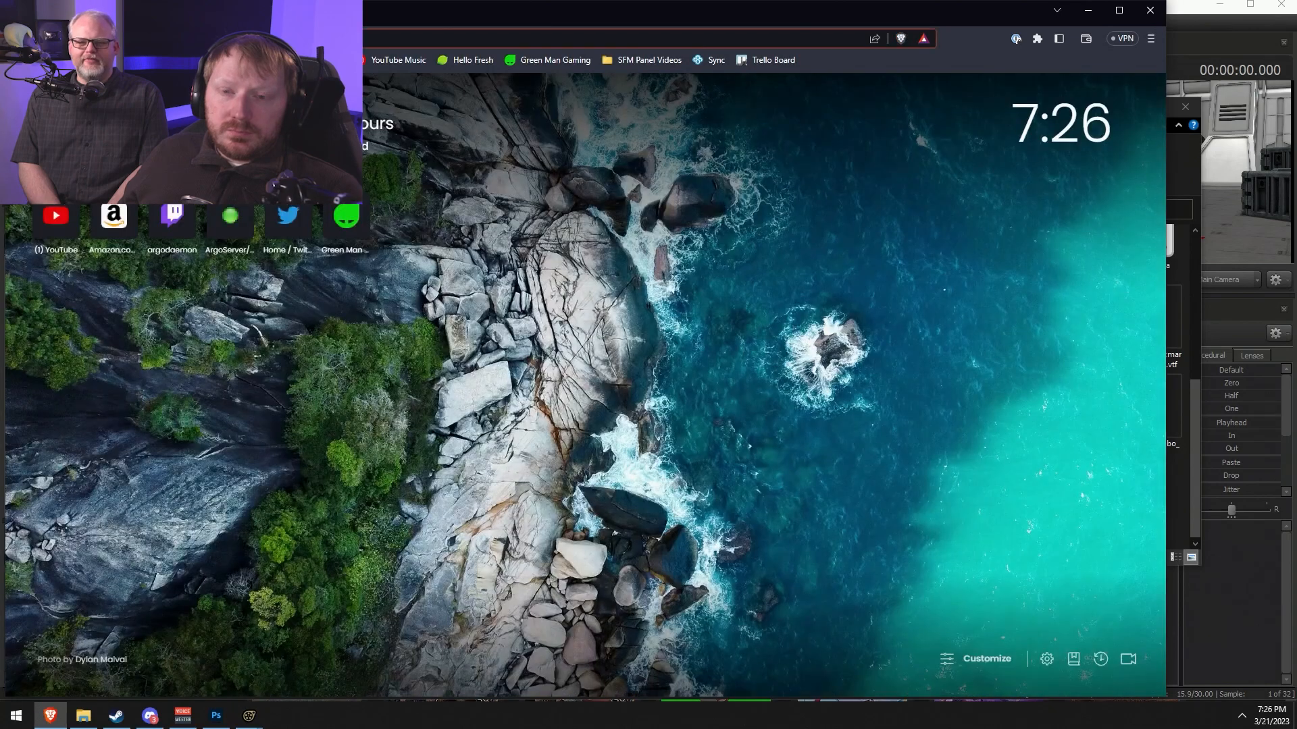
{"action": "key", "text": "ctrl+w"}
{"action": "left_click", "coordinate": [318, 110]}
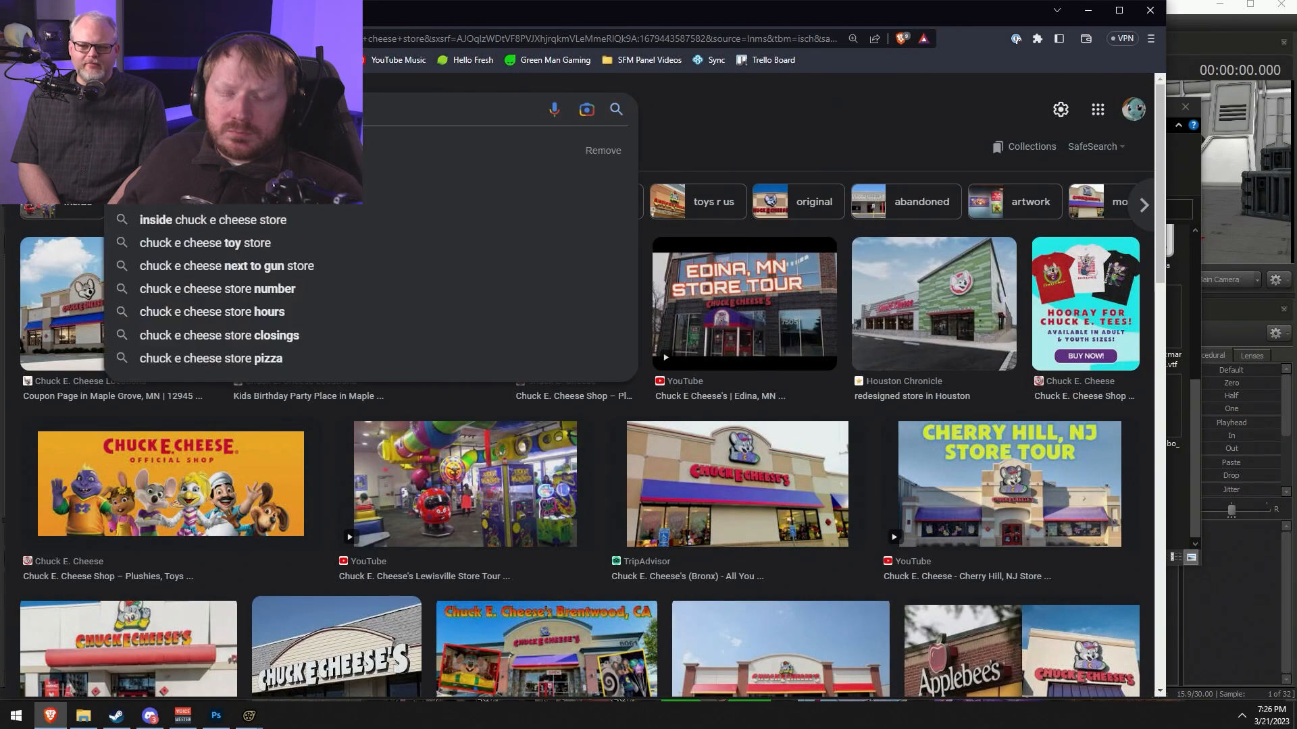
{"action": "type", "text": "t"}
{"action": "key", "text": "BackSpace"}
{"action": "type", "text": "crack te"}
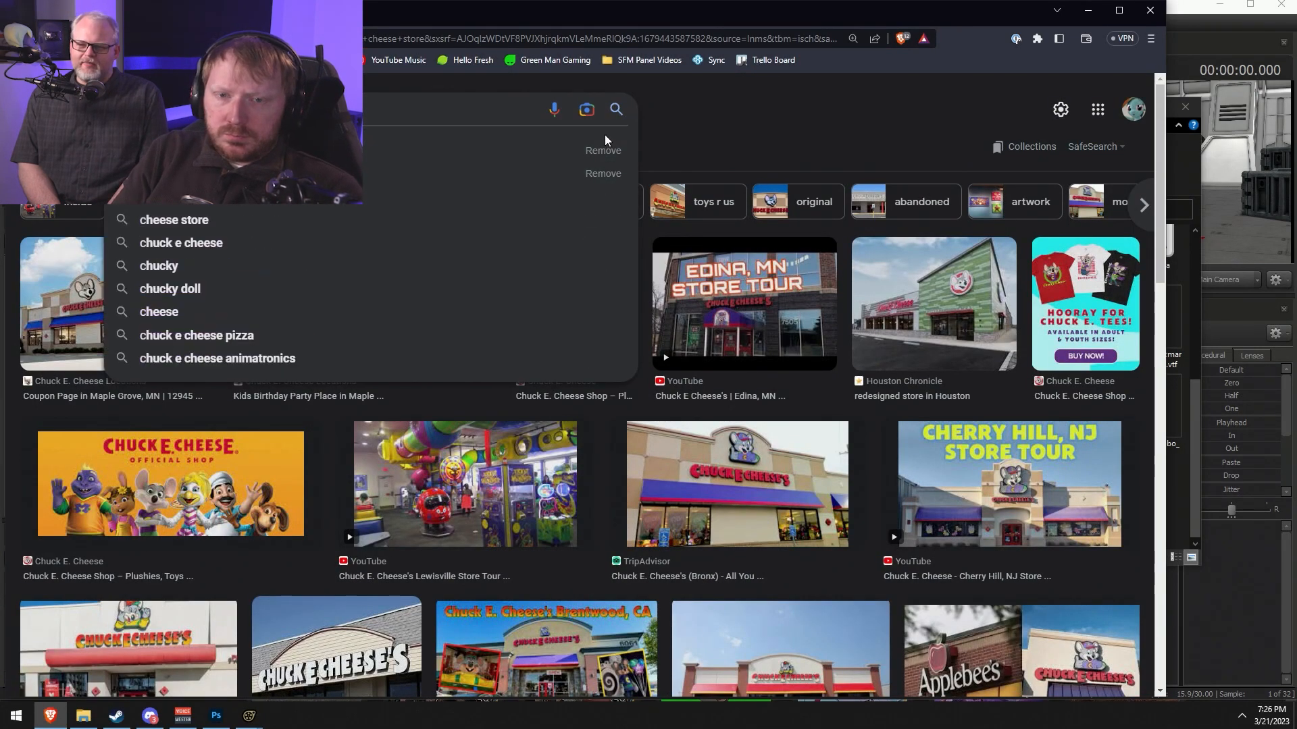
{"action": "type", "text": "xture"}
{"action": "key", "text": "Return"}
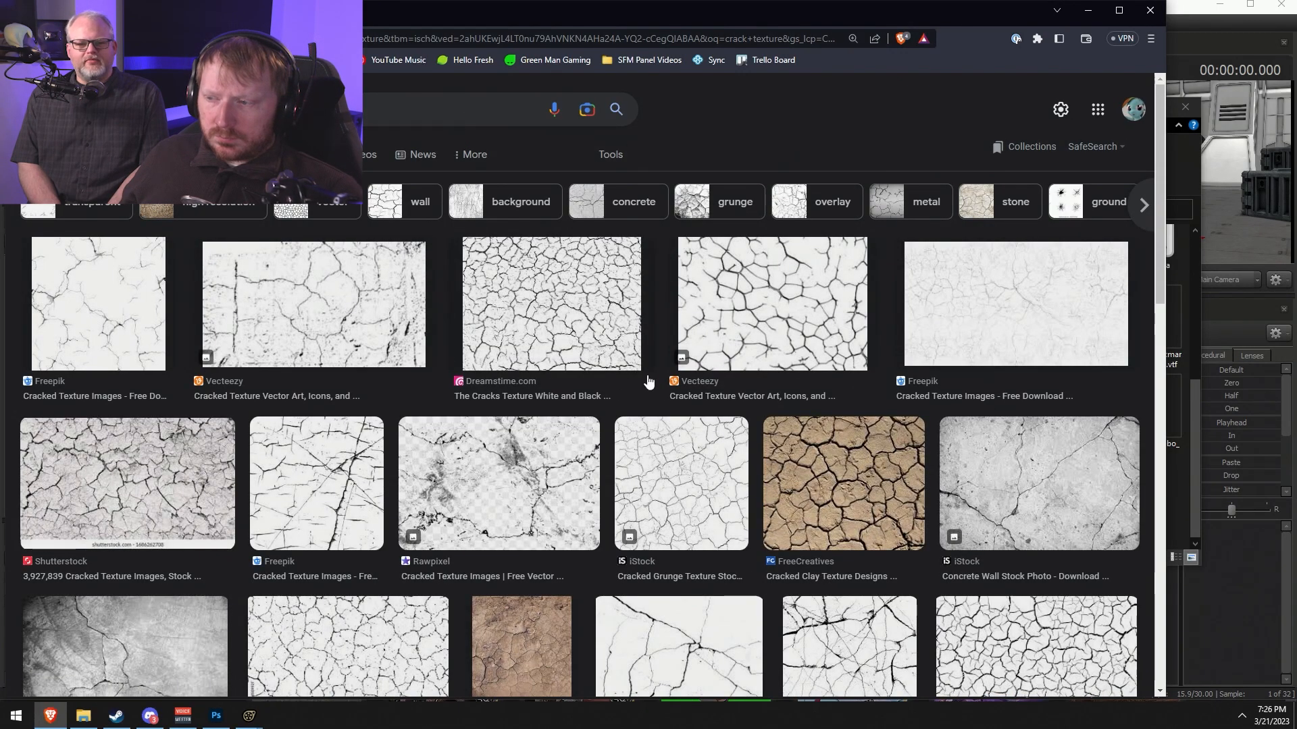
- Examine the crack texture image results for isolated black cracks on a white background
{"action": "scroll", "coordinate": [991, 585], "scroll_direction": "down", "scroll_amount": 2}
{"action": "scroll", "coordinate": [952, 620], "scroll_direction": "down", "scroll_amount": 8}
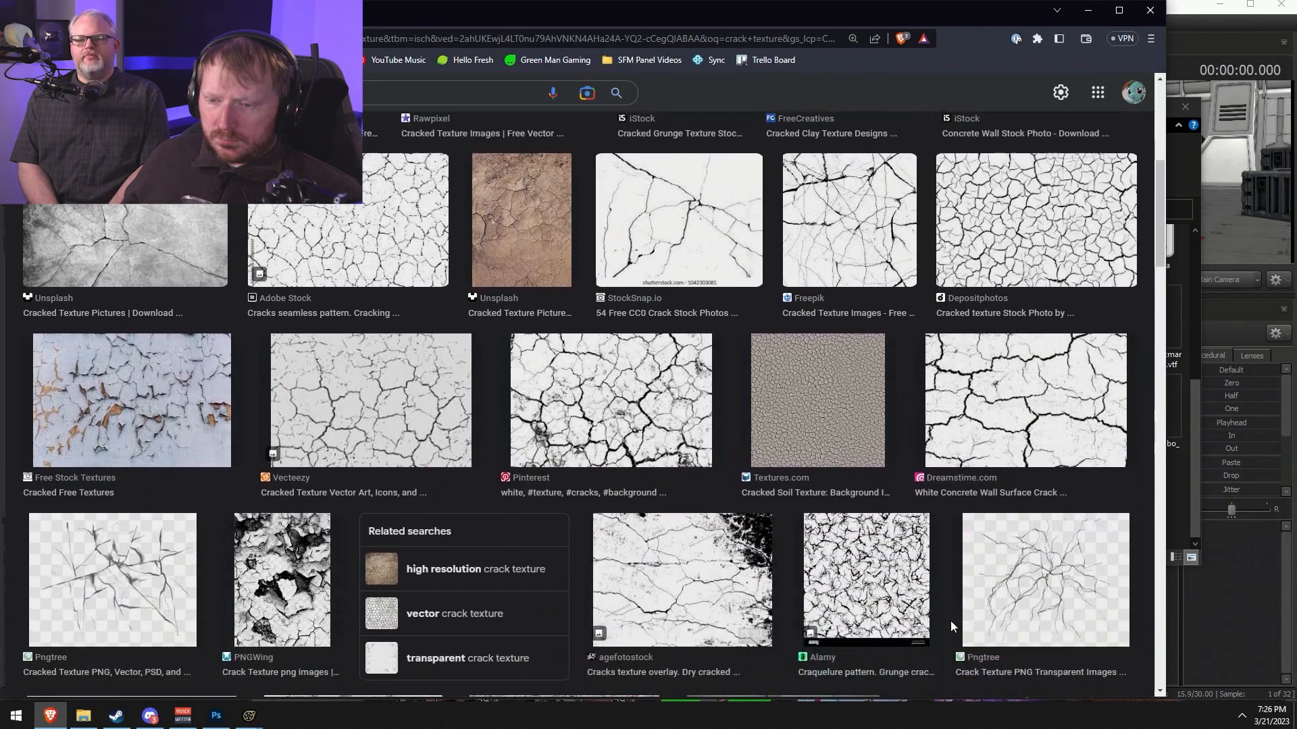
{"action": "scroll", "coordinate": [626, 553], "scroll_direction": "down", "scroll_amount": 7}
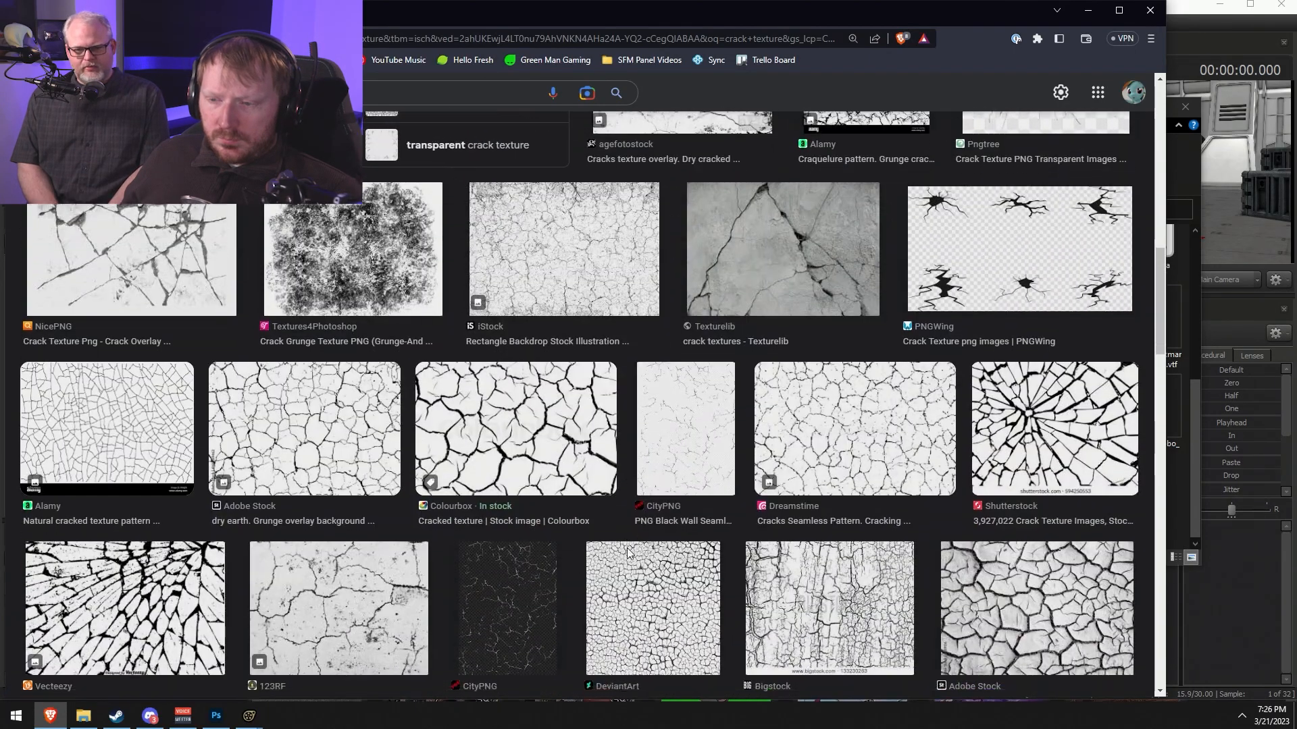
{"action": "scroll", "coordinate": [630, 559], "scroll_direction": "down", "scroll_amount": 5}
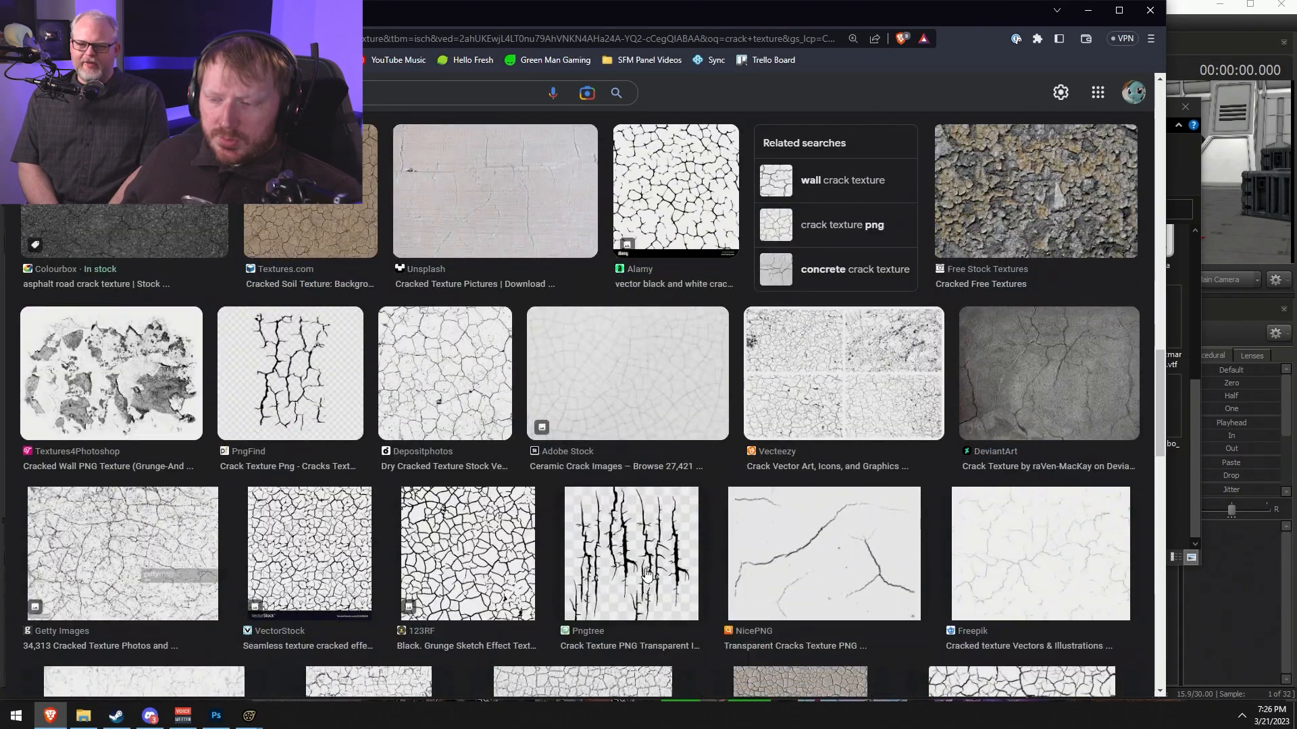
{"action": "scroll", "coordinate": [651, 574], "scroll_direction": "down", "scroll_amount": 2}
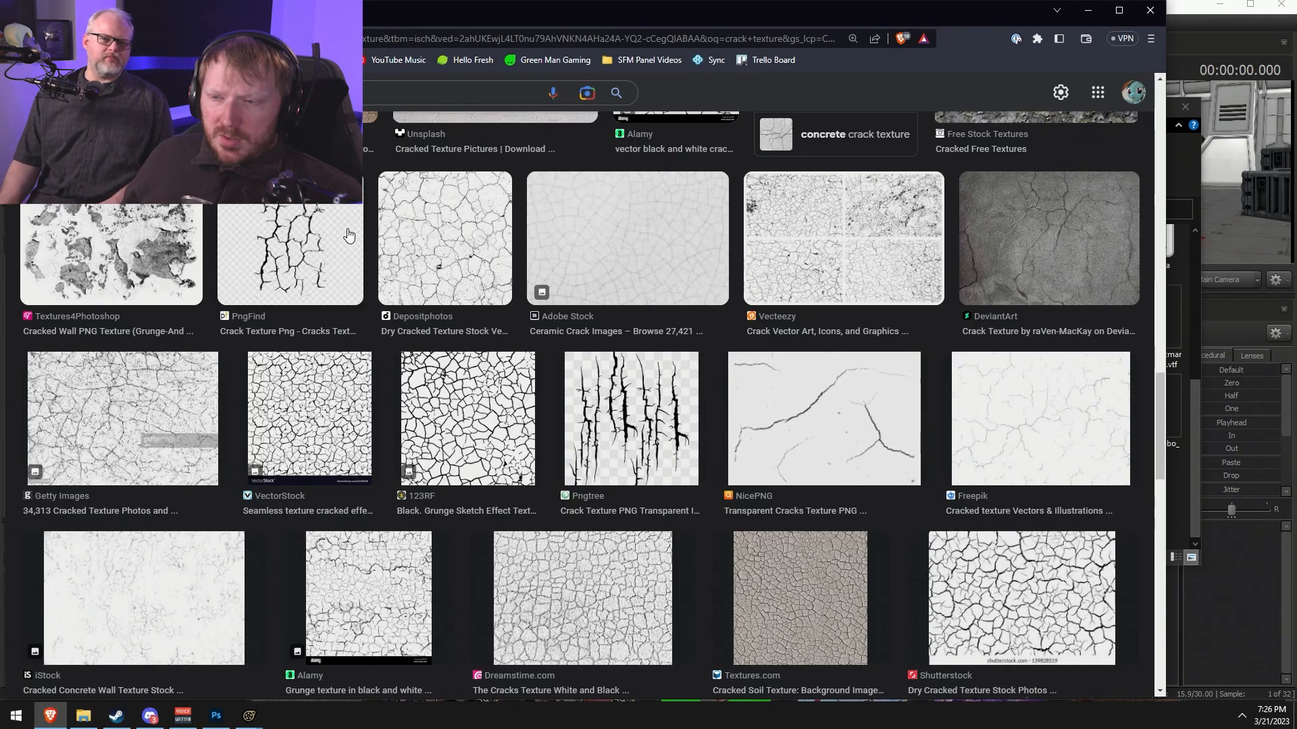
{"action": "scroll", "coordinate": [380, 279], "scroll_direction": "down", "scroll_amount": 10}
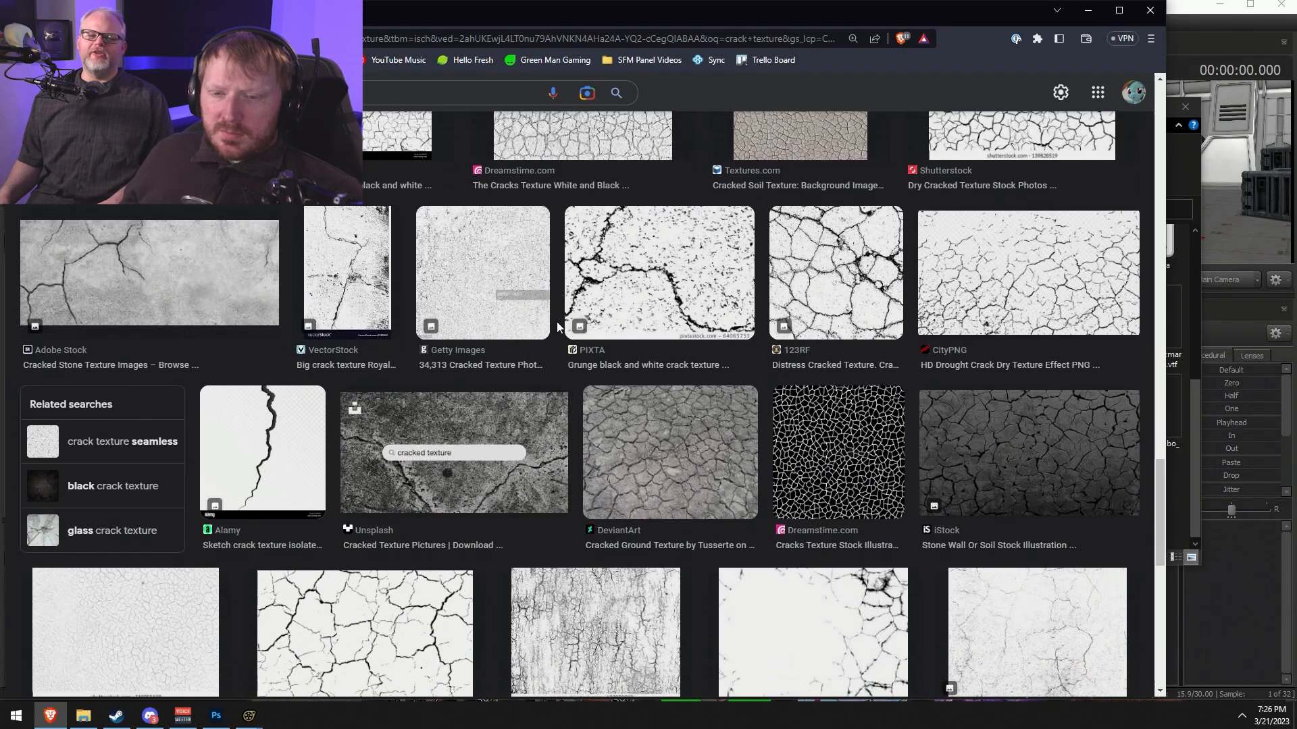
{"action": "scroll", "coordinate": [576, 341], "scroll_direction": "down", "scroll_amount": 6}
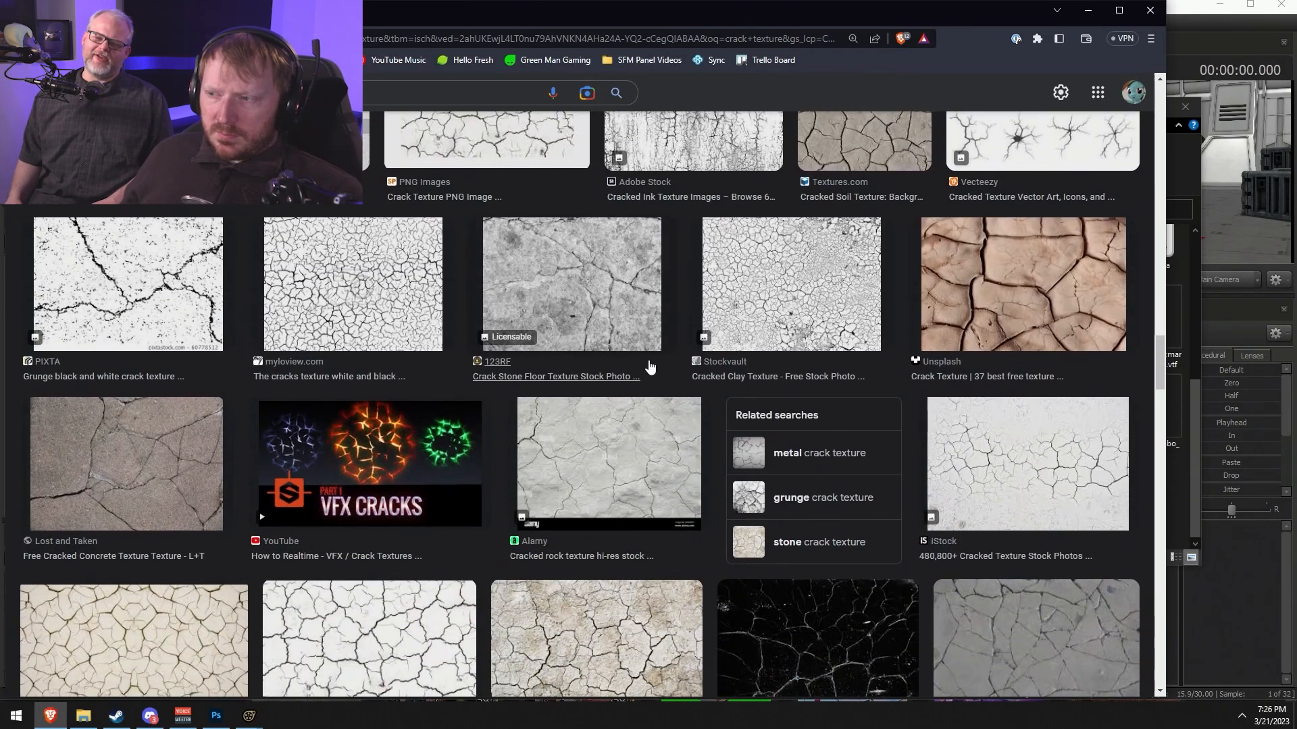
{"action": "scroll", "coordinate": [673, 370], "scroll_direction": "up", "scroll_amount": 3}
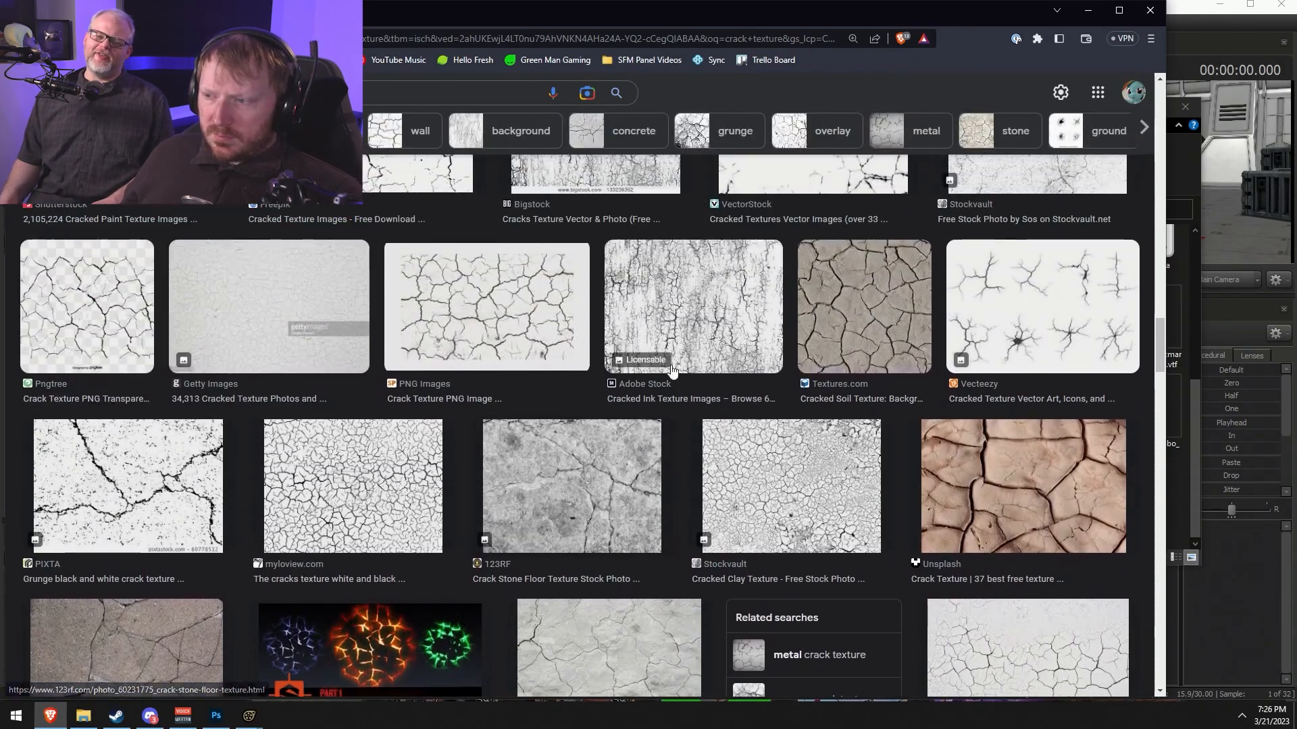
- Preview the Vecteezy crack sets and open the related Freepik "Cracks Images" picture
{"action": "left_click", "coordinate": [1069, 318]}
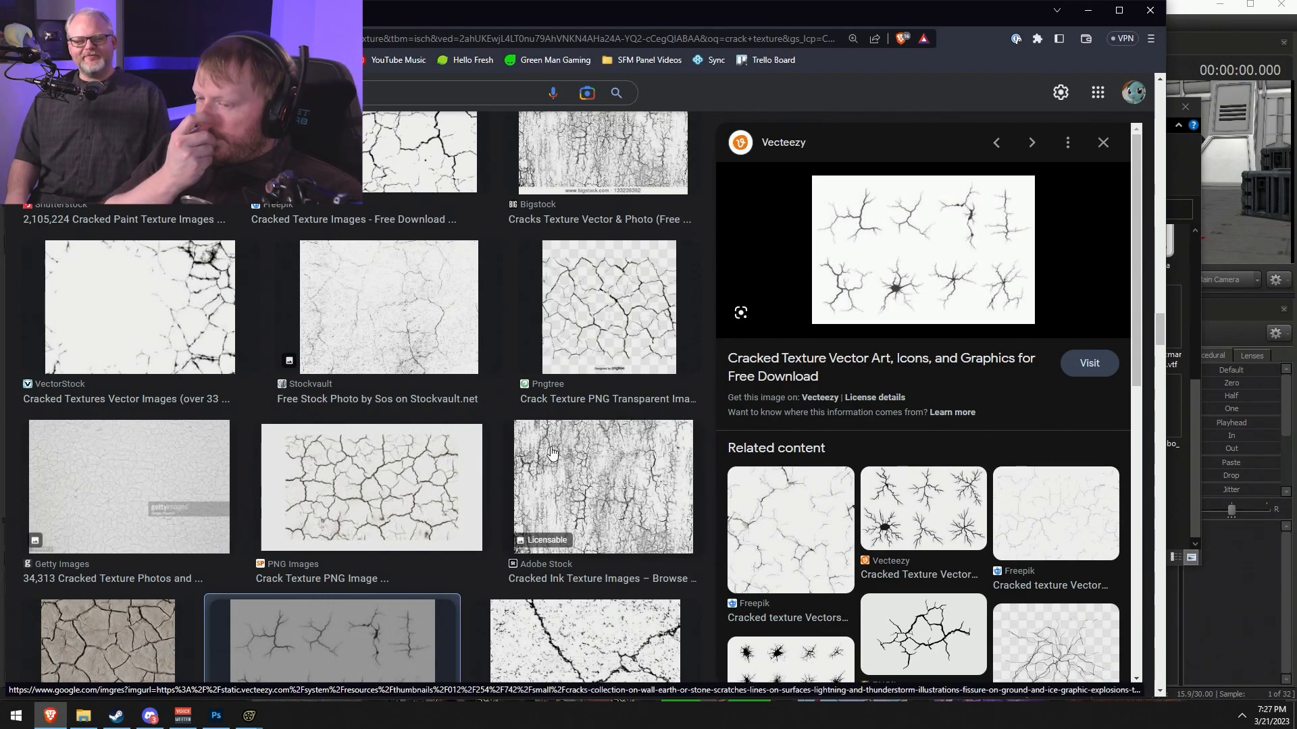
{"action": "left_click", "coordinate": [916, 493]}
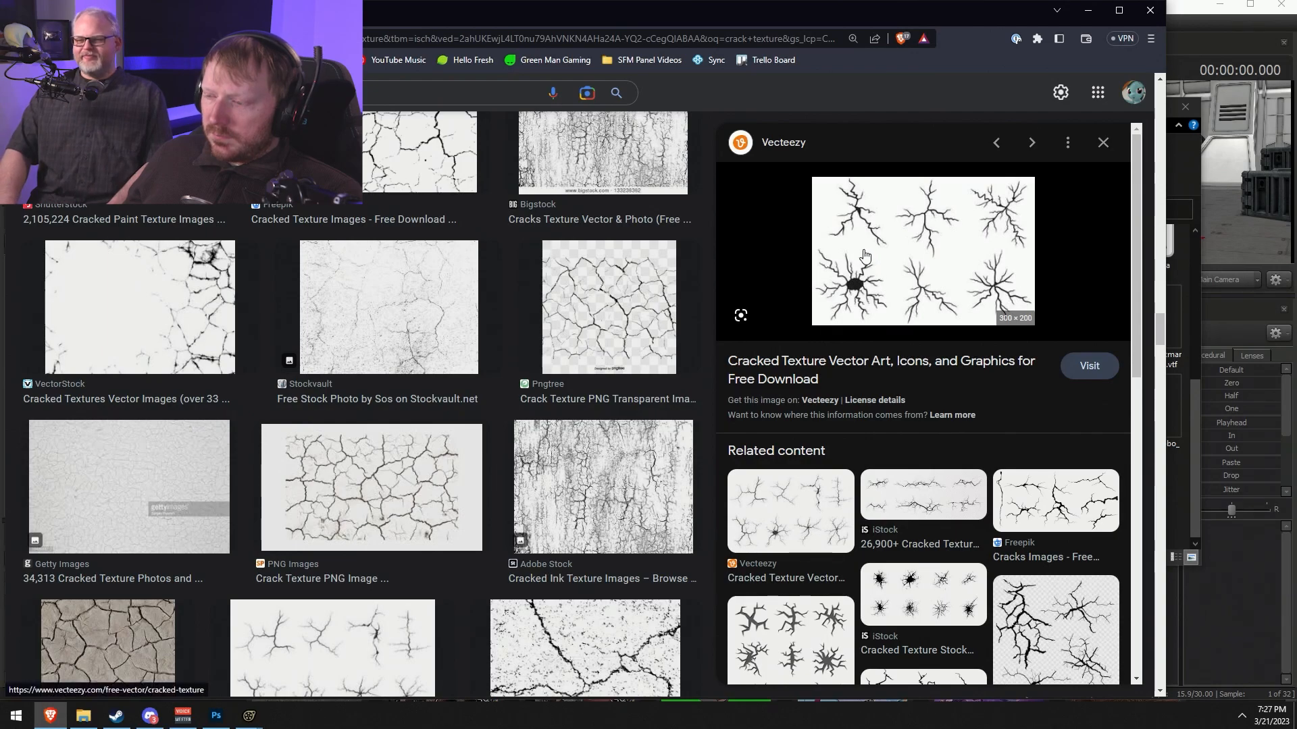
{"action": "scroll", "coordinate": [864, 255], "scroll_direction": "down", "scroll_amount": 3}
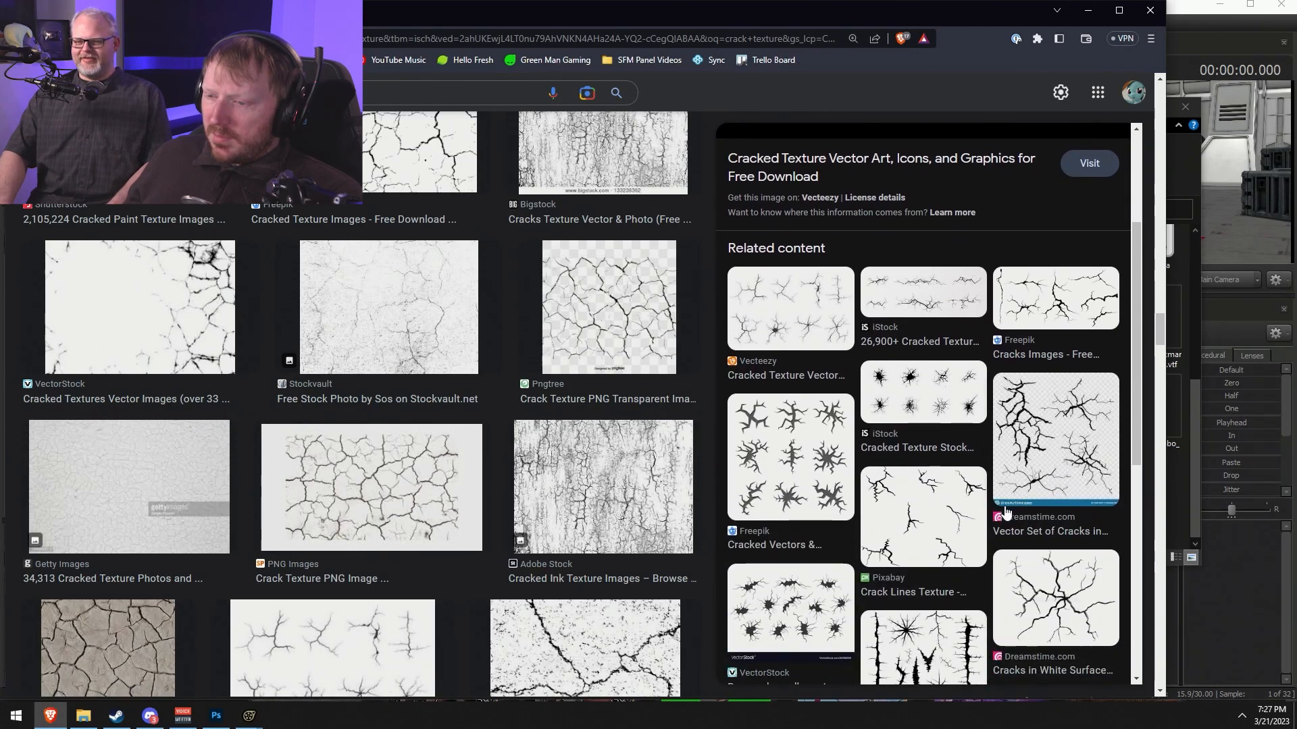
{"action": "scroll", "coordinate": [1040, 574], "scroll_direction": "up", "scroll_amount": 2}
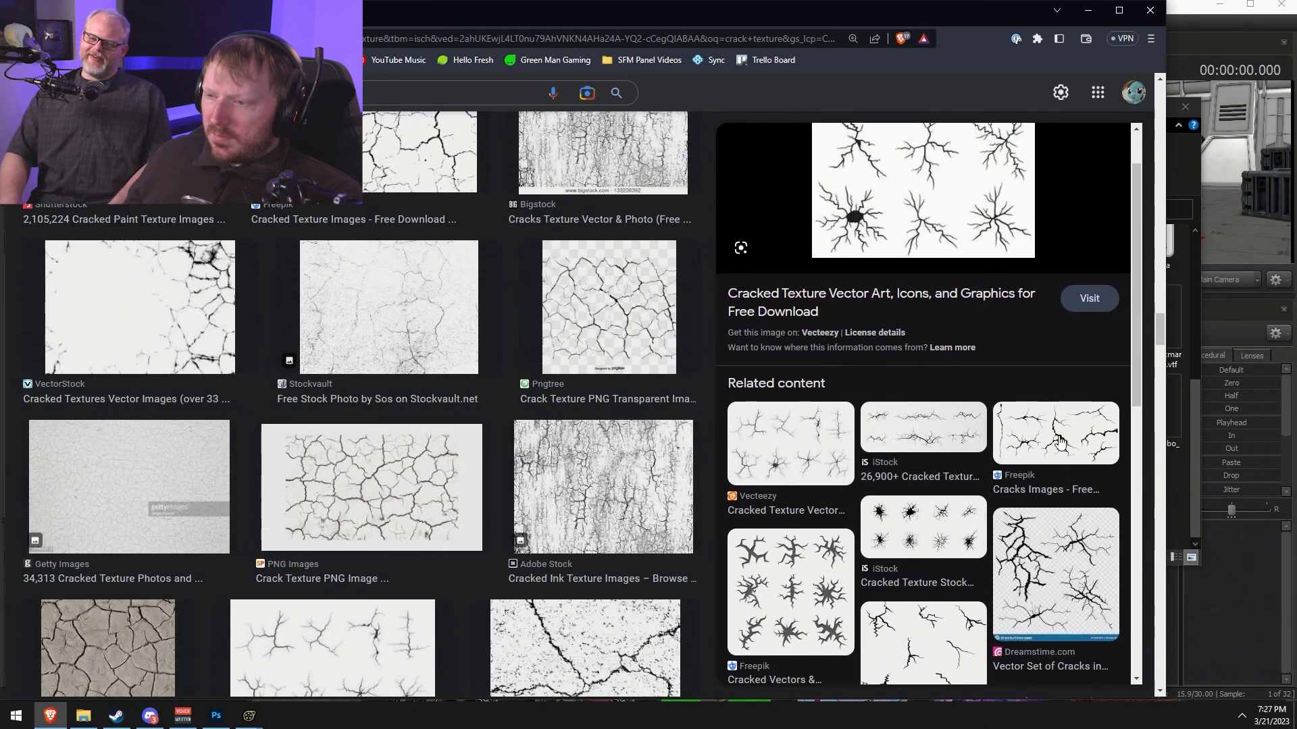
{"action": "left_click", "coordinate": [1059, 441]}
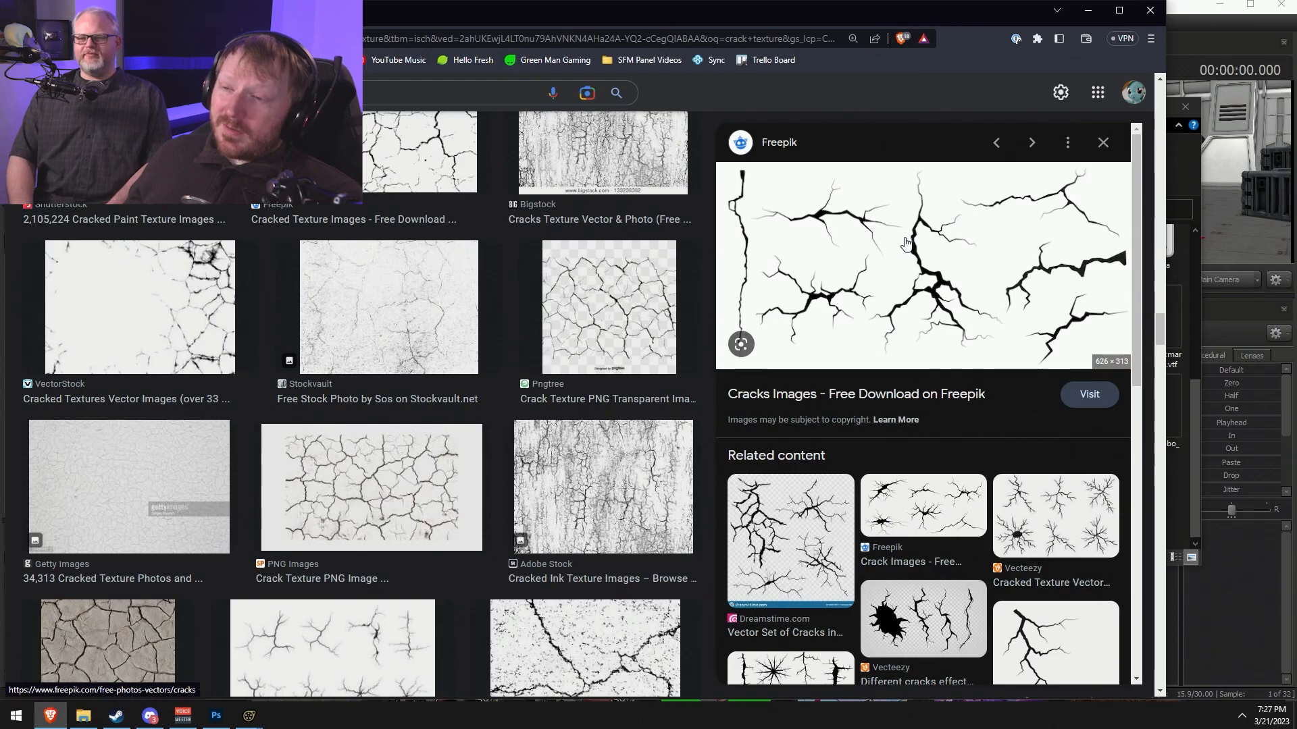
- Bring up Source Filmmaker's dialog for removing unsubscribed items and cancel it
{"action": "mouse_move", "coordinate": [250, 716]}
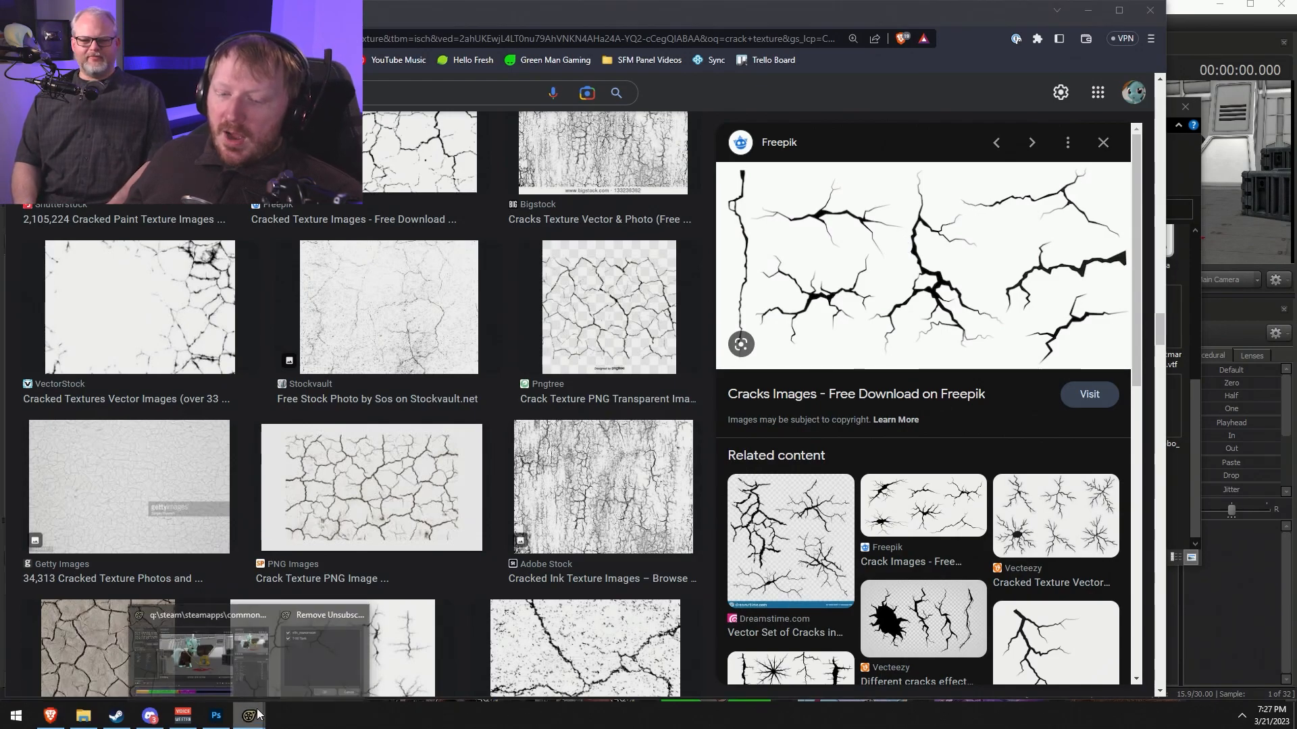
{"action": "left_click", "coordinate": [308, 661]}
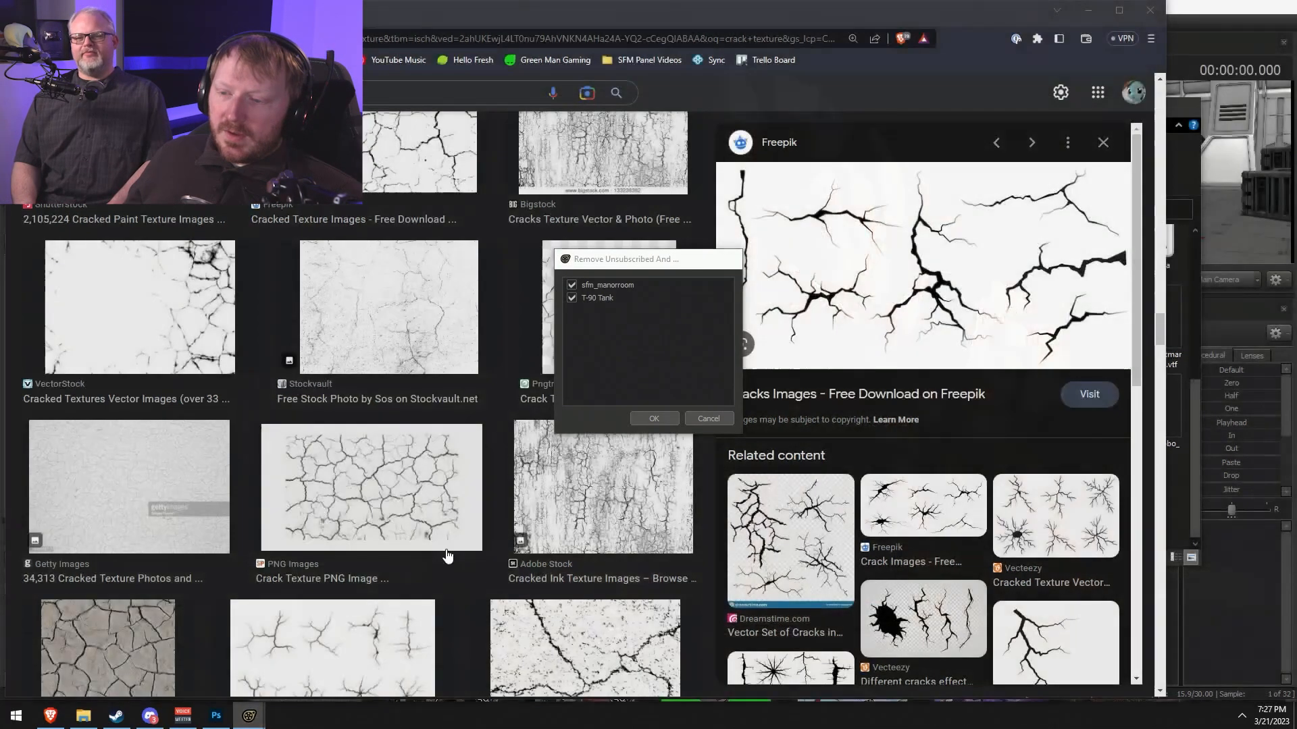
{"action": "left_click", "coordinate": [709, 418]}
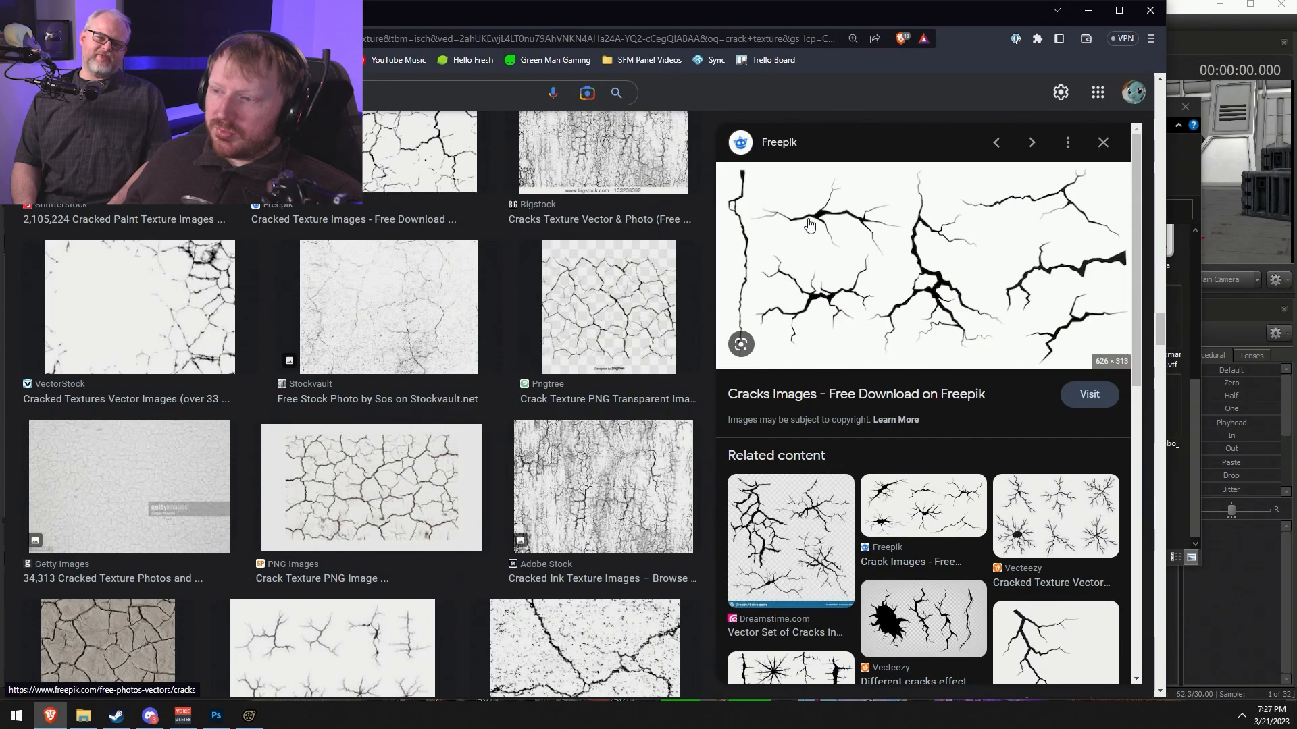
- Copy the previewed Freepik cracks image to the clipboard
{"action": "right_click", "coordinate": [928, 272]}
{"action": "left_click", "coordinate": [1009, 454]}
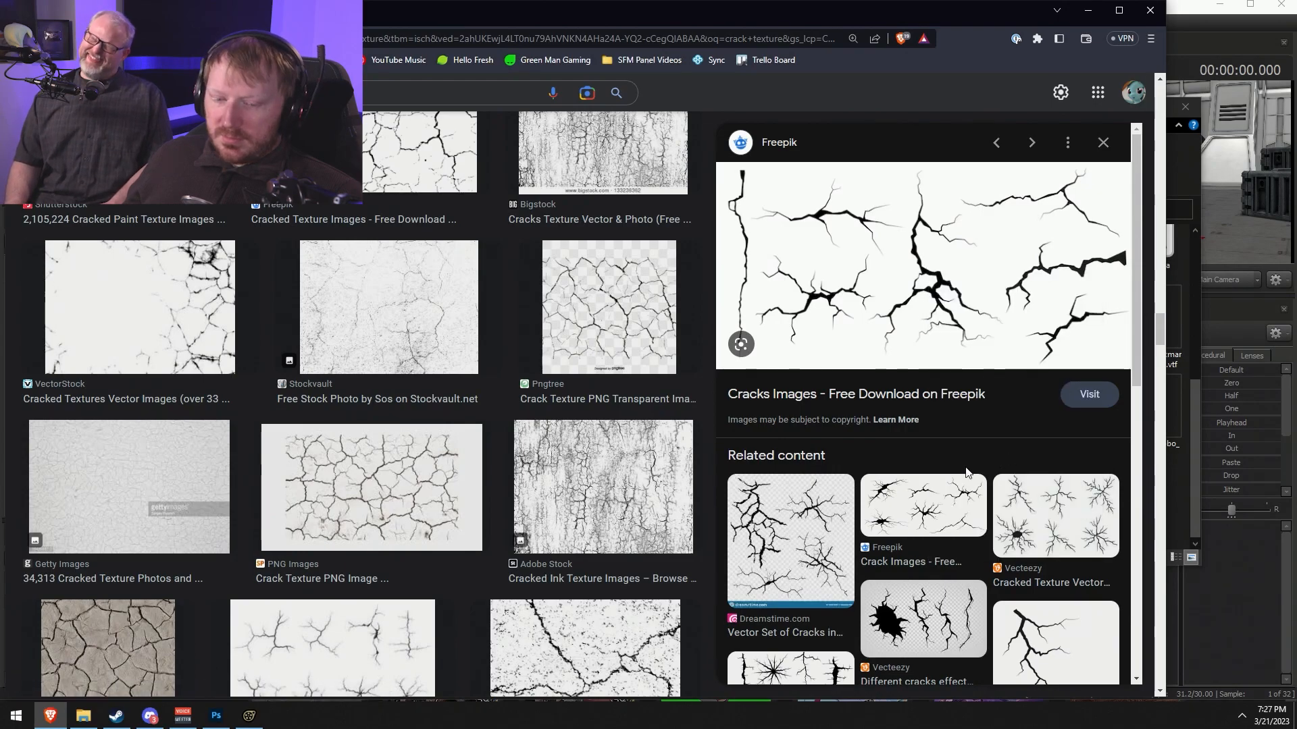
{"action": "left_click", "coordinate": [250, 716]}
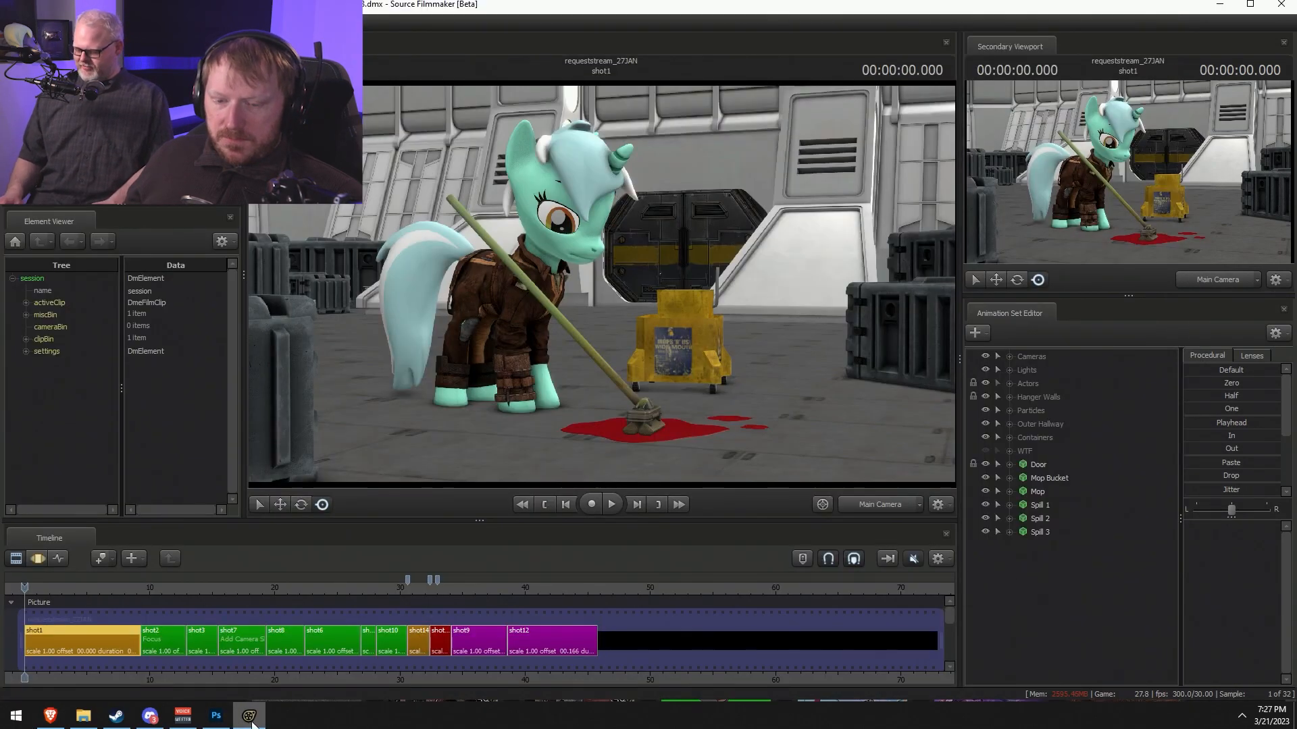
{"action": "left_click", "coordinate": [250, 716]}
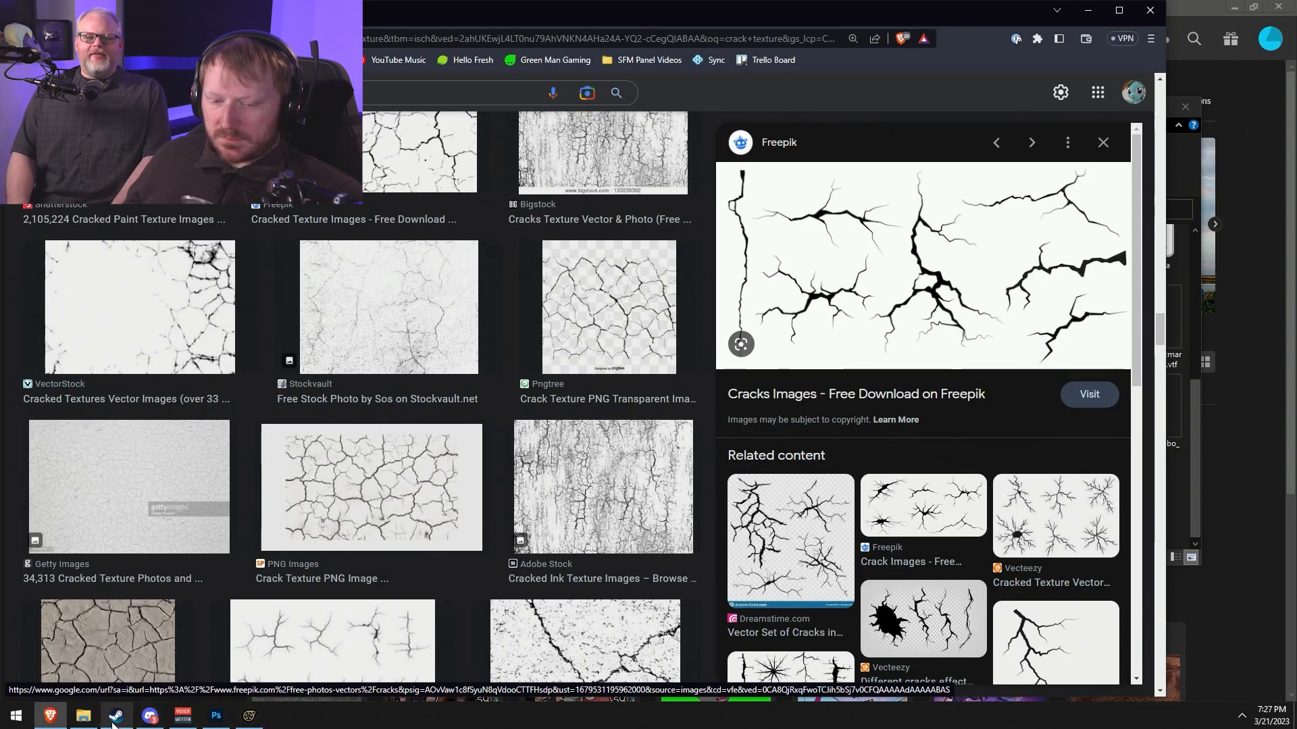
{"action": "left_click", "coordinate": [84, 717]}
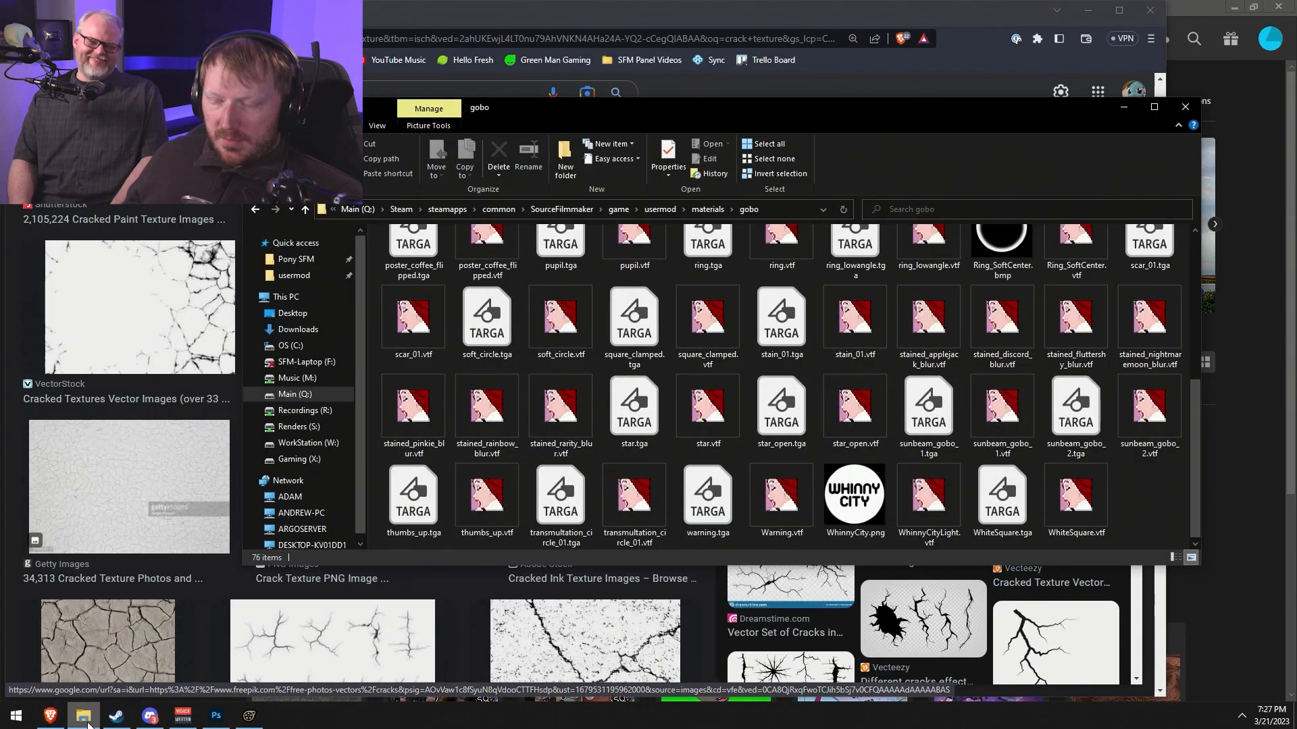
{"action": "left_click", "coordinate": [84, 718]}
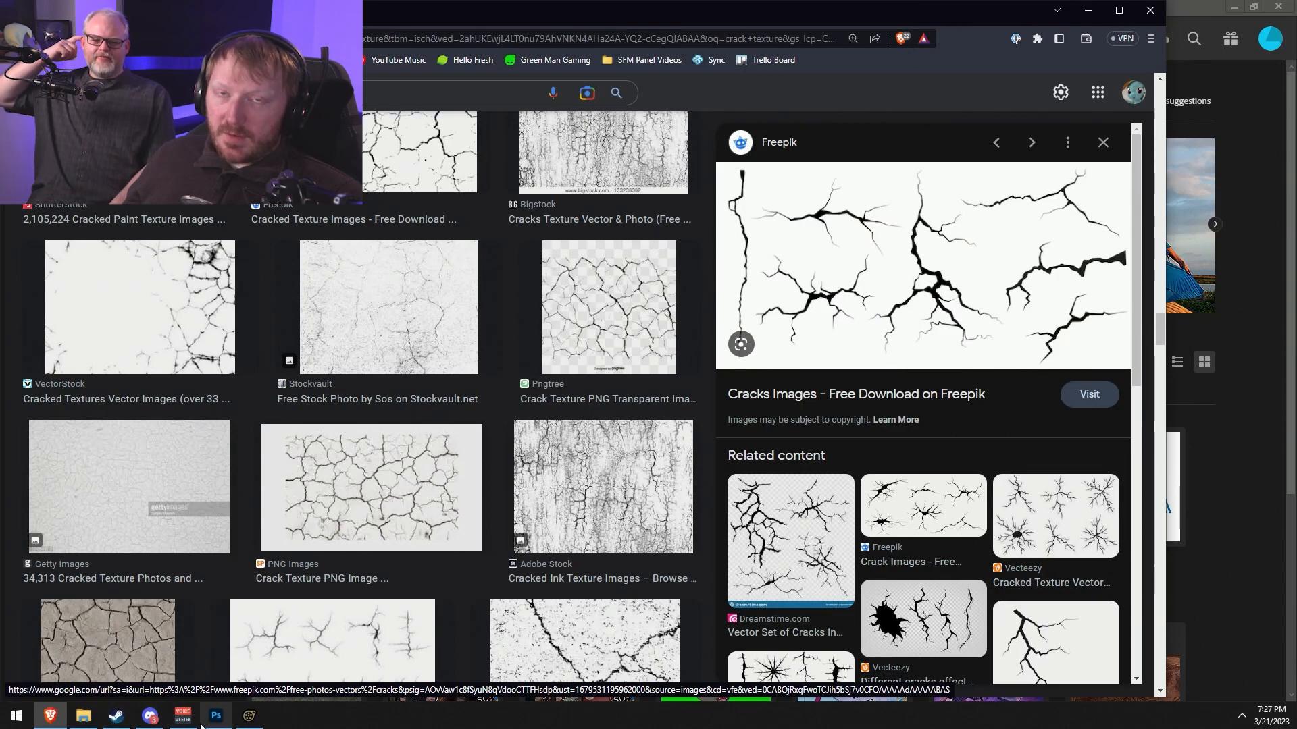
{"action": "mouse_move", "coordinate": [216, 724]}
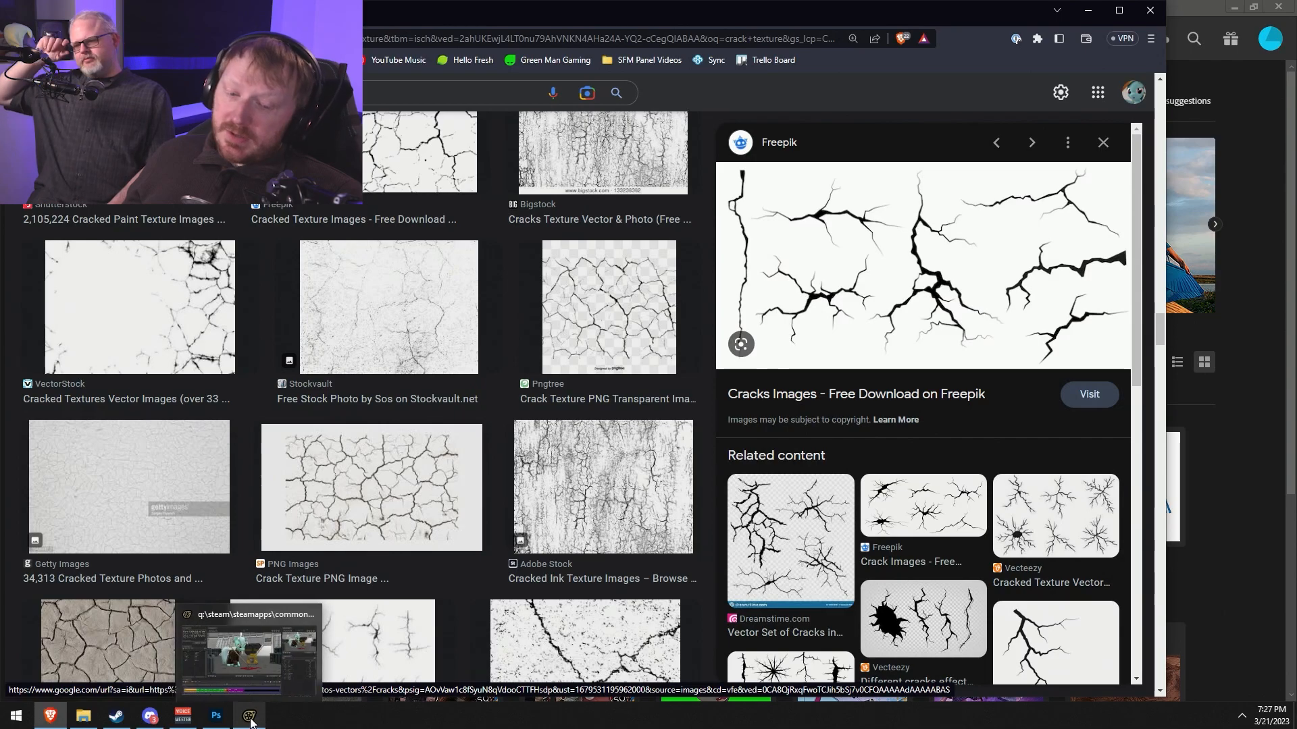
- Switch to Photoshop, create a new 626 x 313 px document from the Clipboard preset and paste the cracks image
{"action": "left_click", "coordinate": [216, 718]}
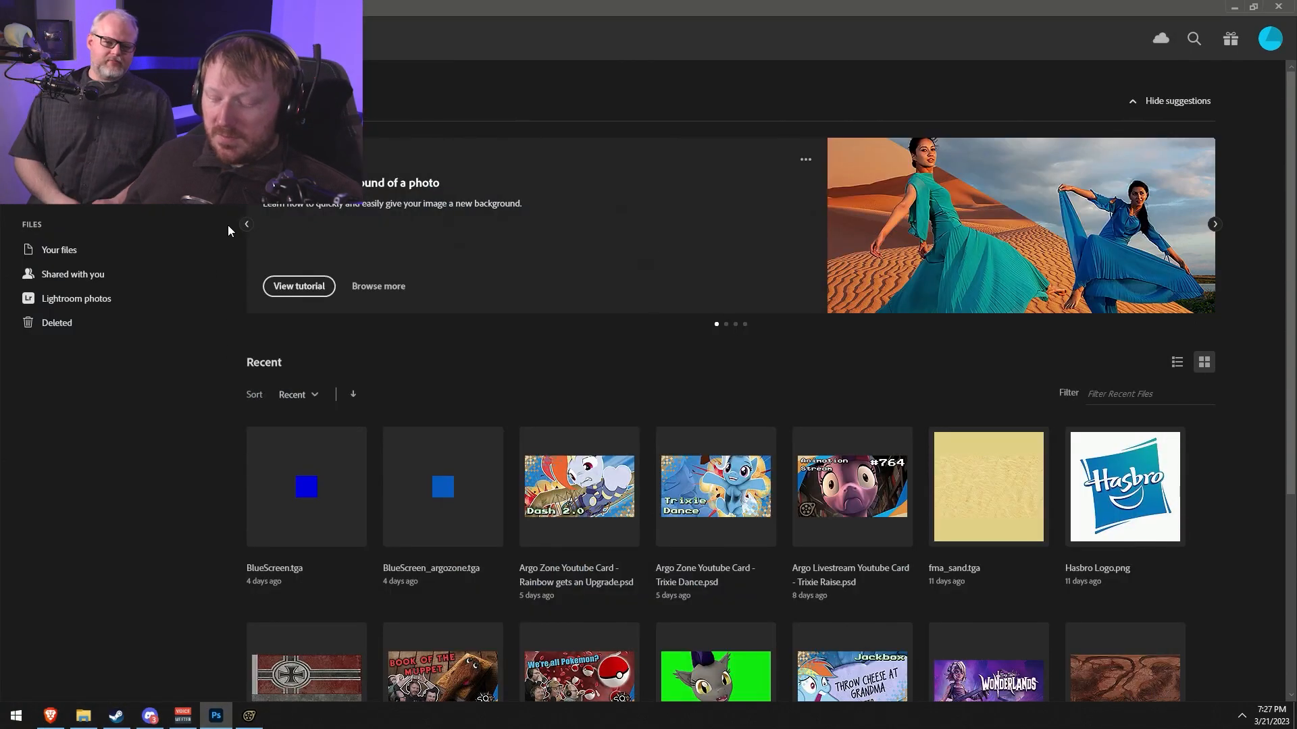
{"action": "key", "text": "ctrl+n"}
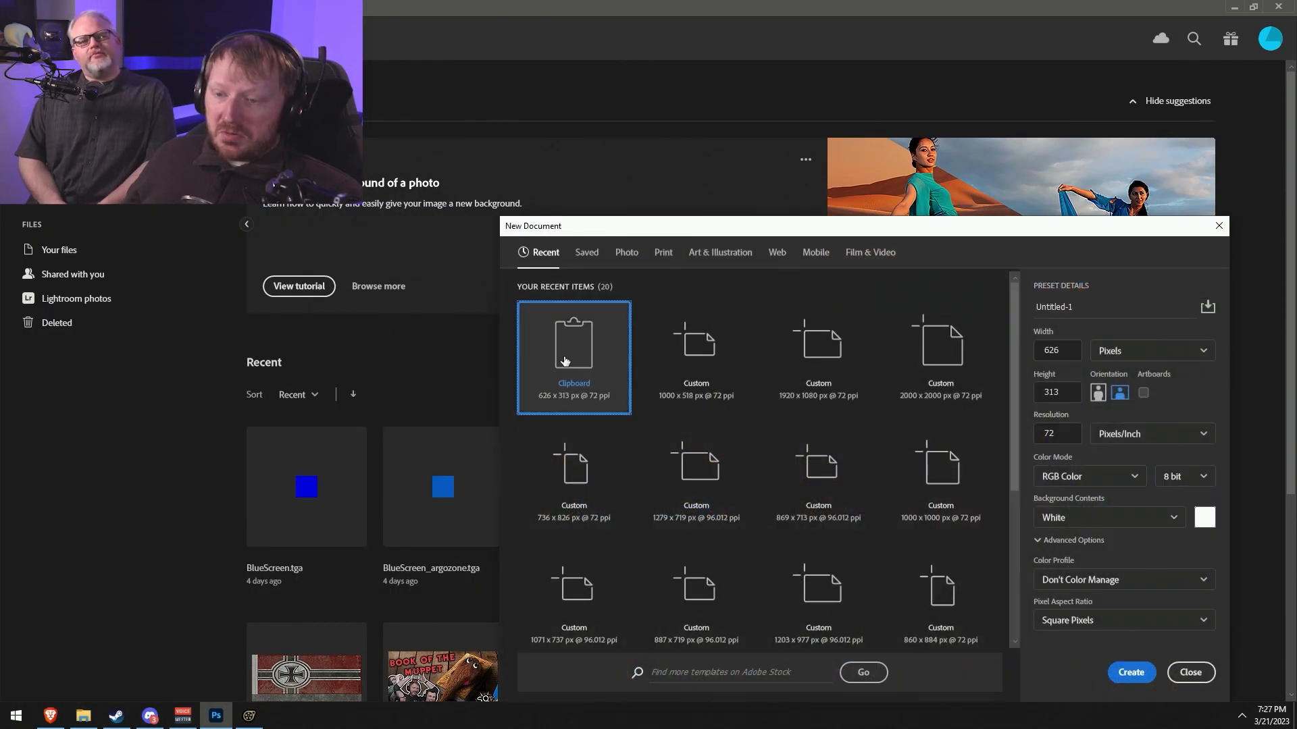
{"action": "left_click", "coordinate": [1131, 673]}
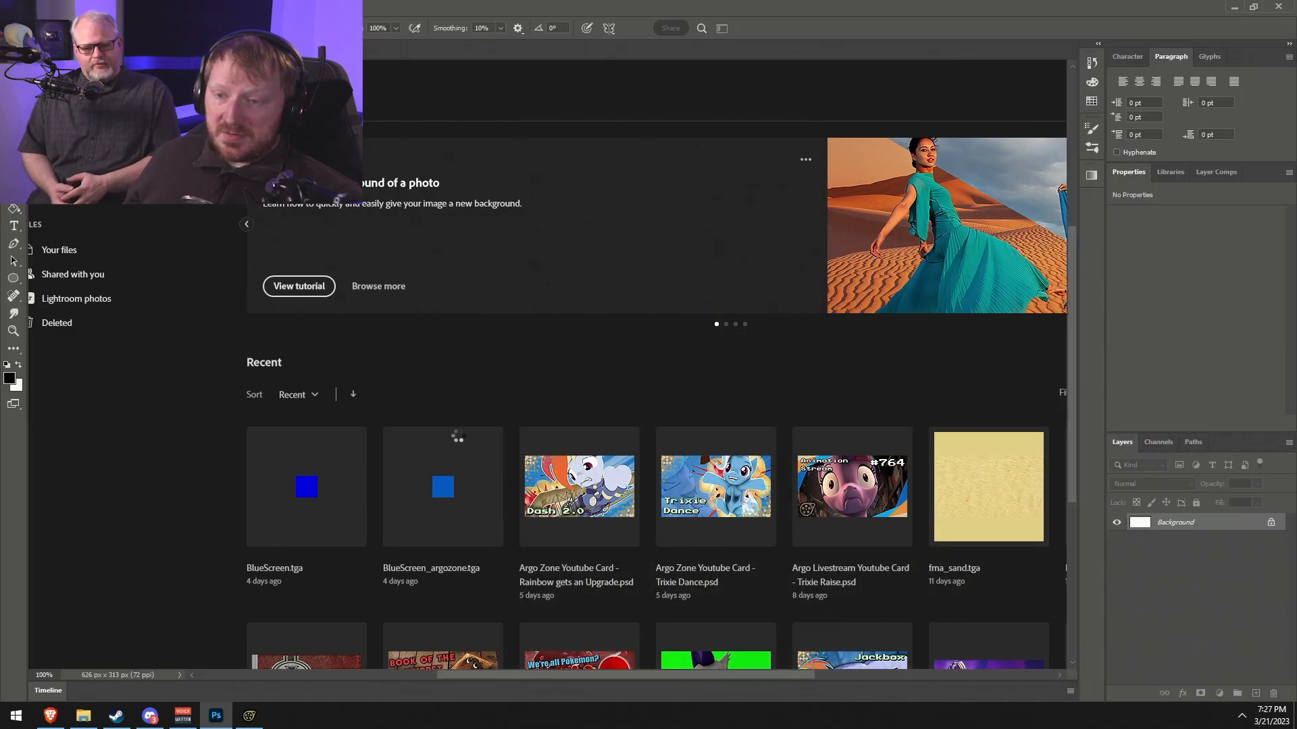
{"action": "key", "text": "ctrl+v"}
- Lasso the branching crack in the lower-left part of the image, invert the selection and delete all the other cracks from Layer 1
{"action": "scroll", "coordinate": [399, 301], "scroll_direction": "up", "scroll_amount": 3, "text": "alt"}
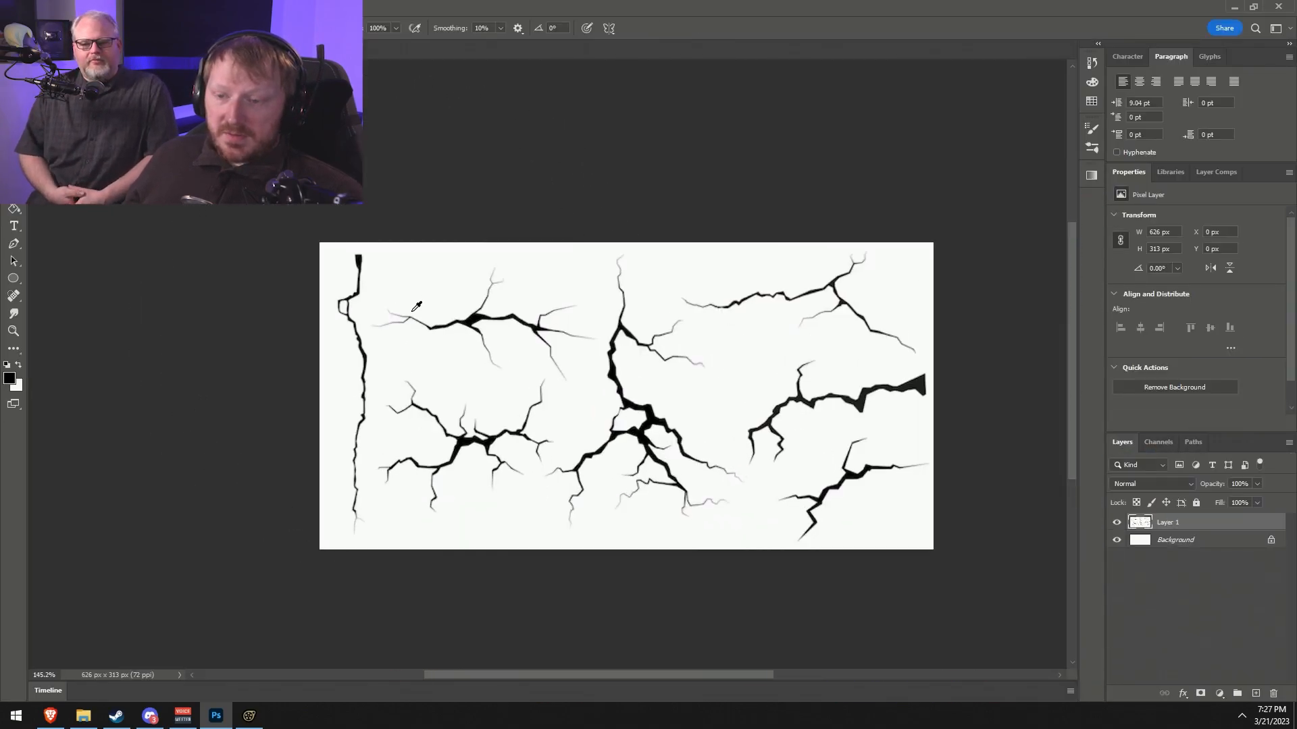
{"action": "scroll", "coordinate": [464, 335], "scroll_direction": "up", "scroll_amount": 2, "text": "alt"}
{"action": "scroll", "coordinate": [473, 351], "scroll_direction": "down", "scroll_amount": 1, "text": "alt"}
{"action": "scroll", "coordinate": [501, 365], "scroll_direction": "up", "scroll_amount": 1, "text": "alt"}
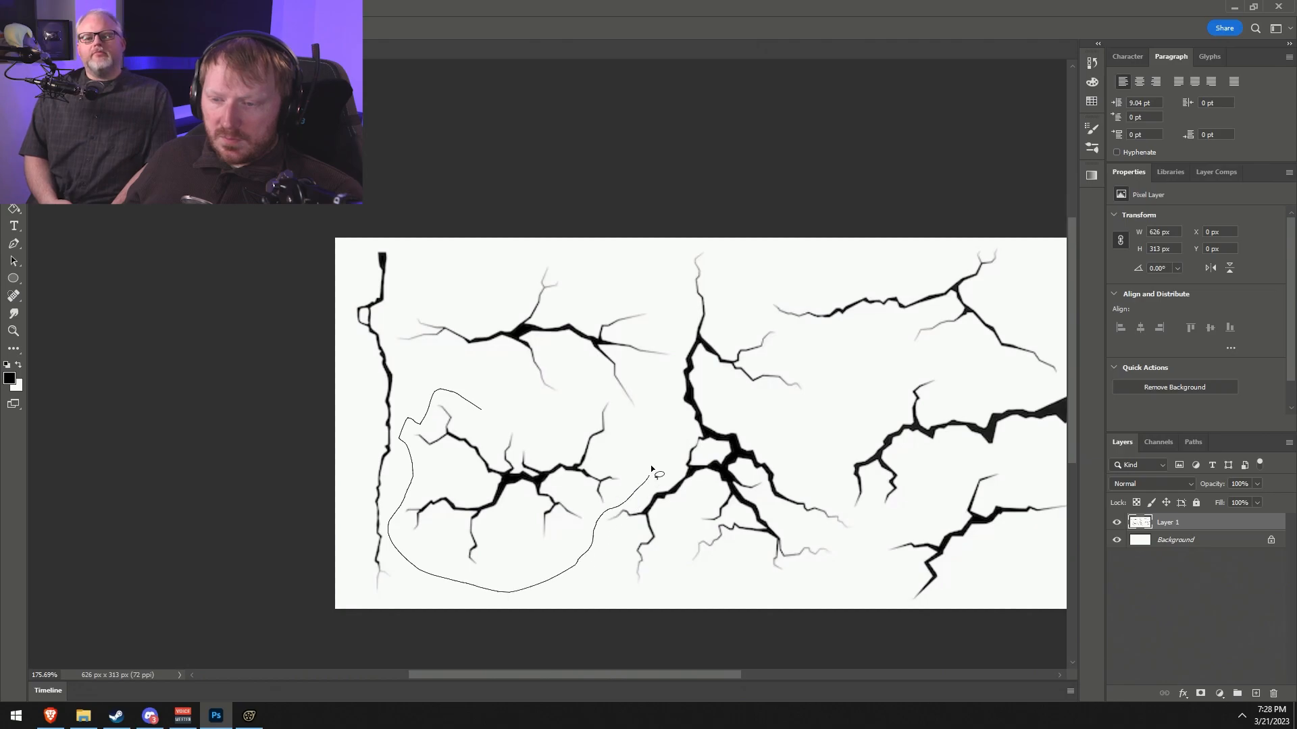
{"action": "left_click_drag", "start_coordinate": [513, 409], "coordinate": [488, 410]}
{"action": "right_click", "coordinate": [488, 410]}
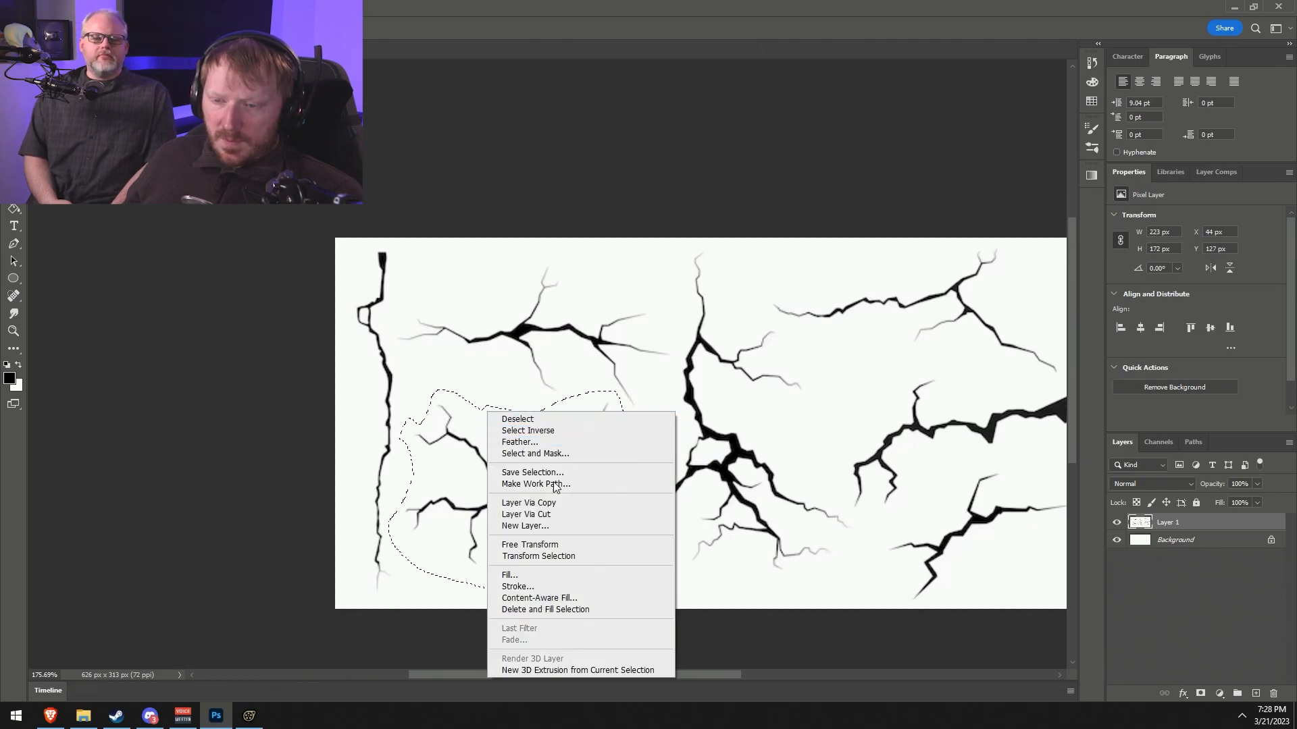
{"action": "left_click", "coordinate": [667, 430]}
{"action": "key", "text": "Delete"}
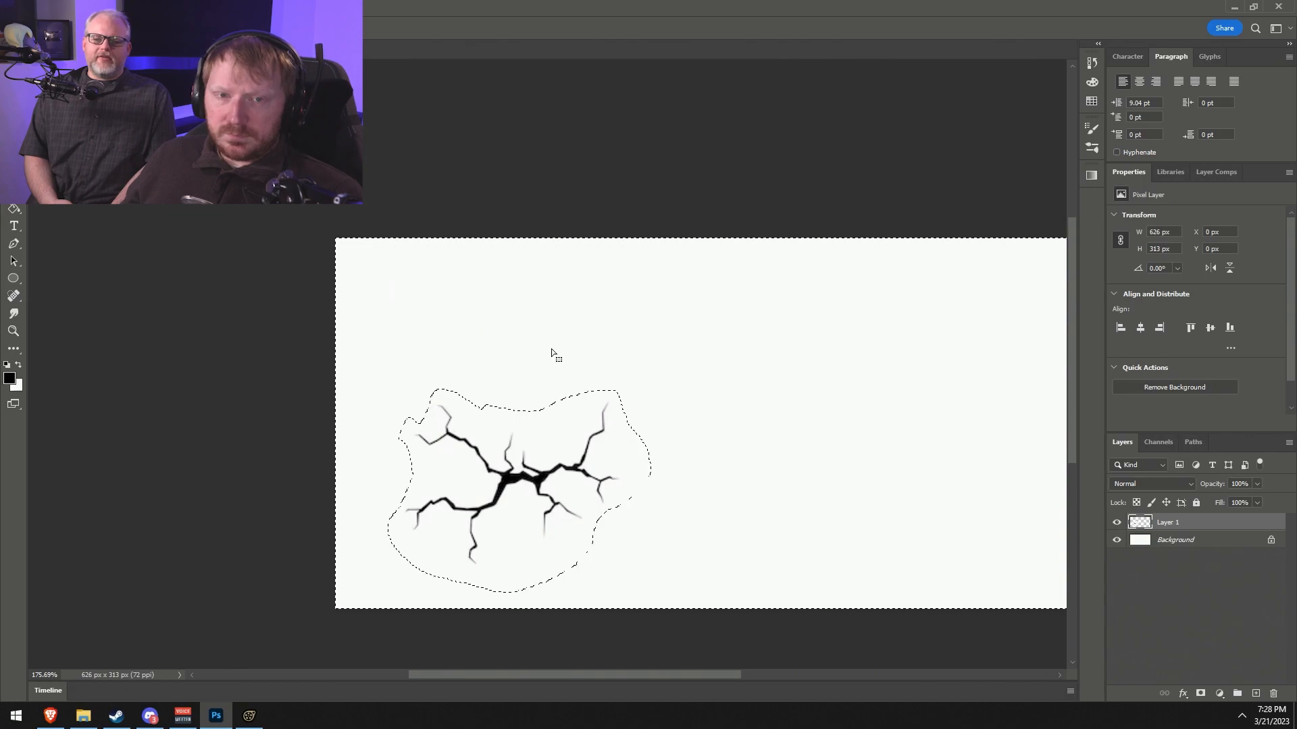
- Clear the selection and crop the canvas width symmetrically to a 313 x 313 px square
{"action": "right_click", "coordinate": [658, 339]}
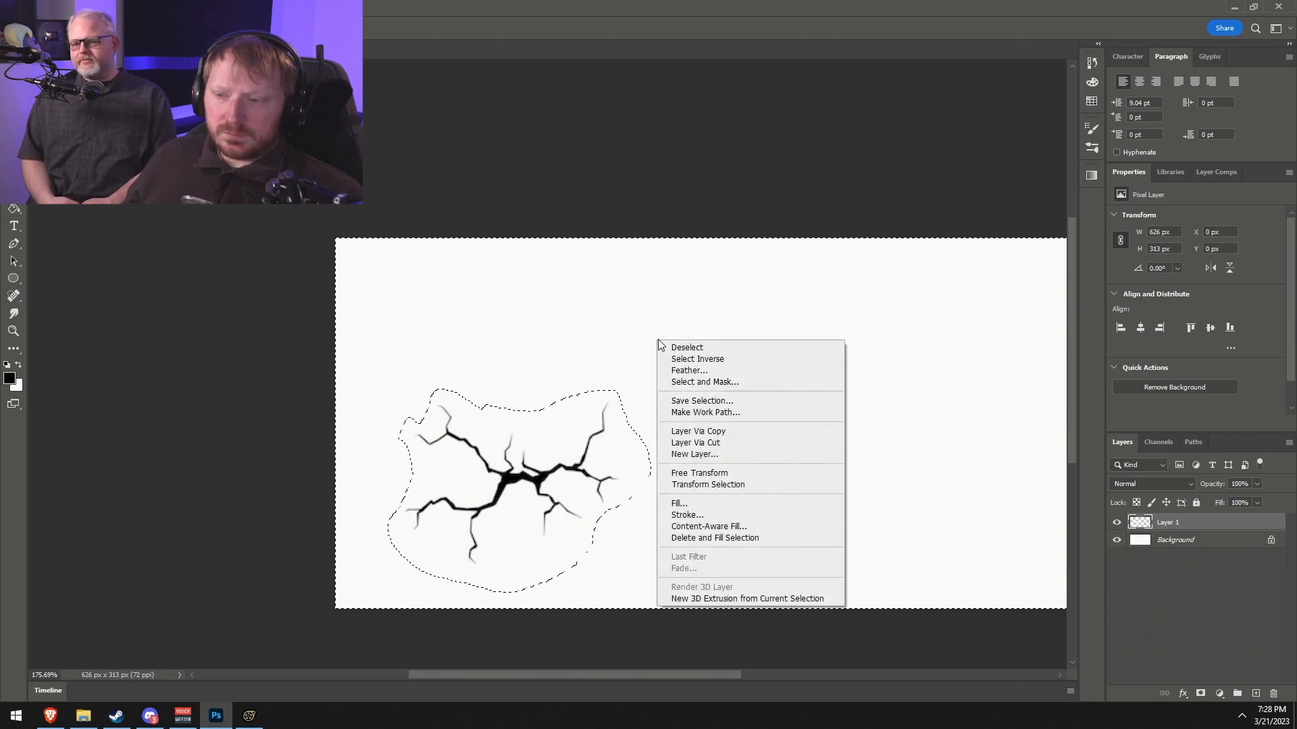
{"action": "left_click", "coordinate": [696, 347]}
{"action": "scroll", "coordinate": [707, 487], "scroll_direction": "down", "scroll_amount": 3, "text": "alt"}
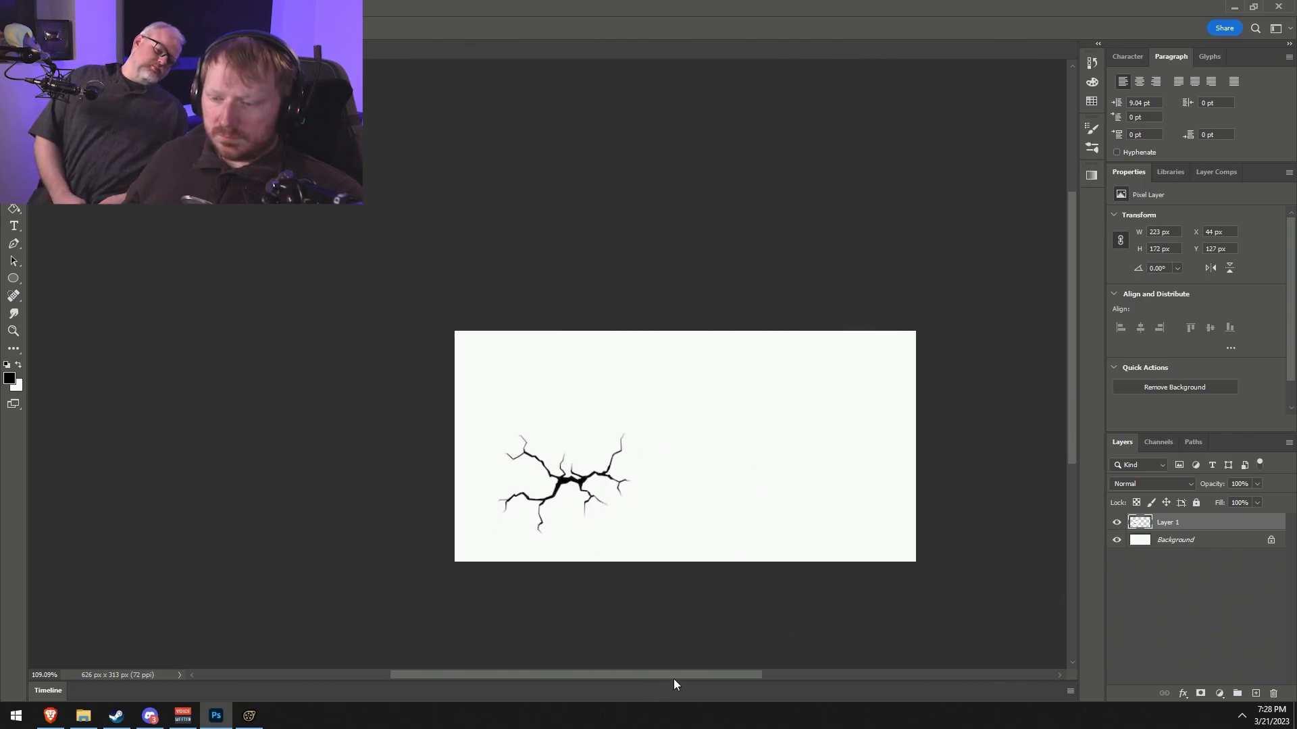
{"action": "scroll", "coordinate": [635, 614], "scroll_direction": "down", "scroll_amount": 5, "text": "ctrl"}
{"action": "scroll", "coordinate": [603, 565], "scroll_direction": "down", "scroll_amount": 4}
{"action": "scroll", "coordinate": [689, 453], "scroll_direction": "up", "scroll_amount": 4, "text": "alt"}
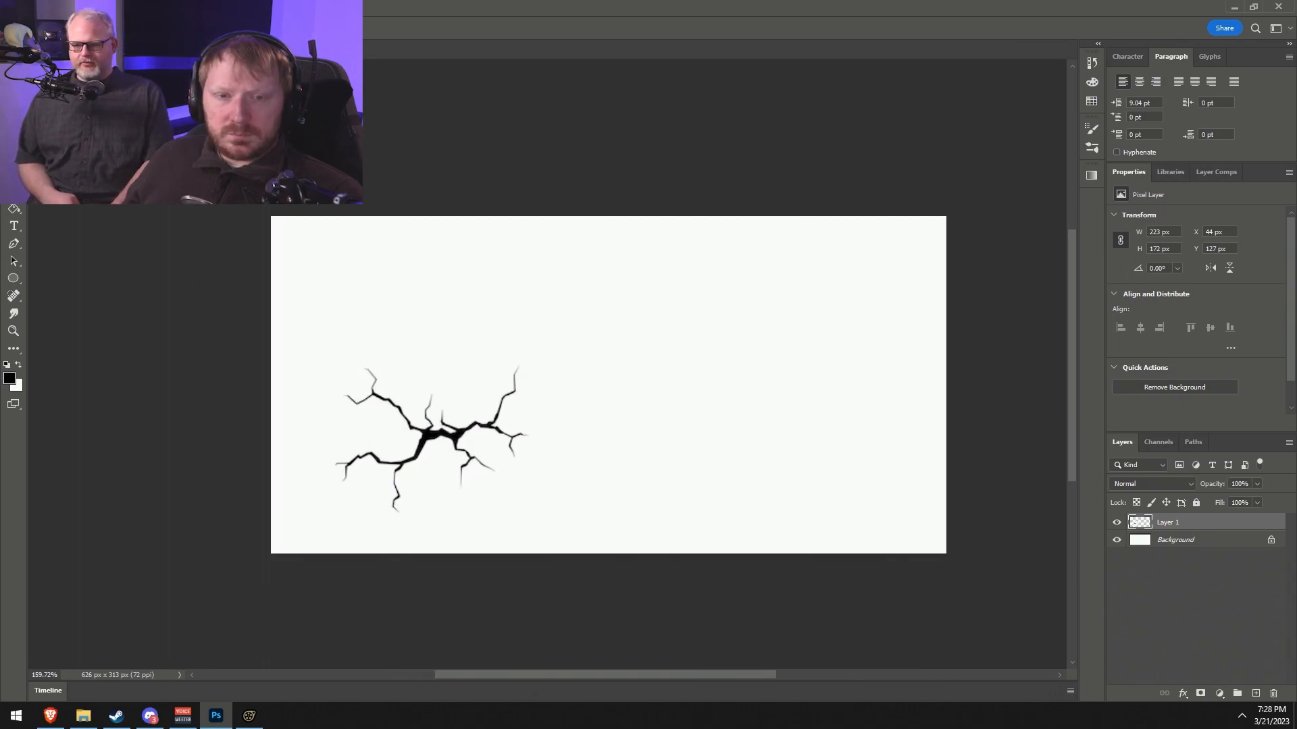
{"action": "key", "text": "c"}
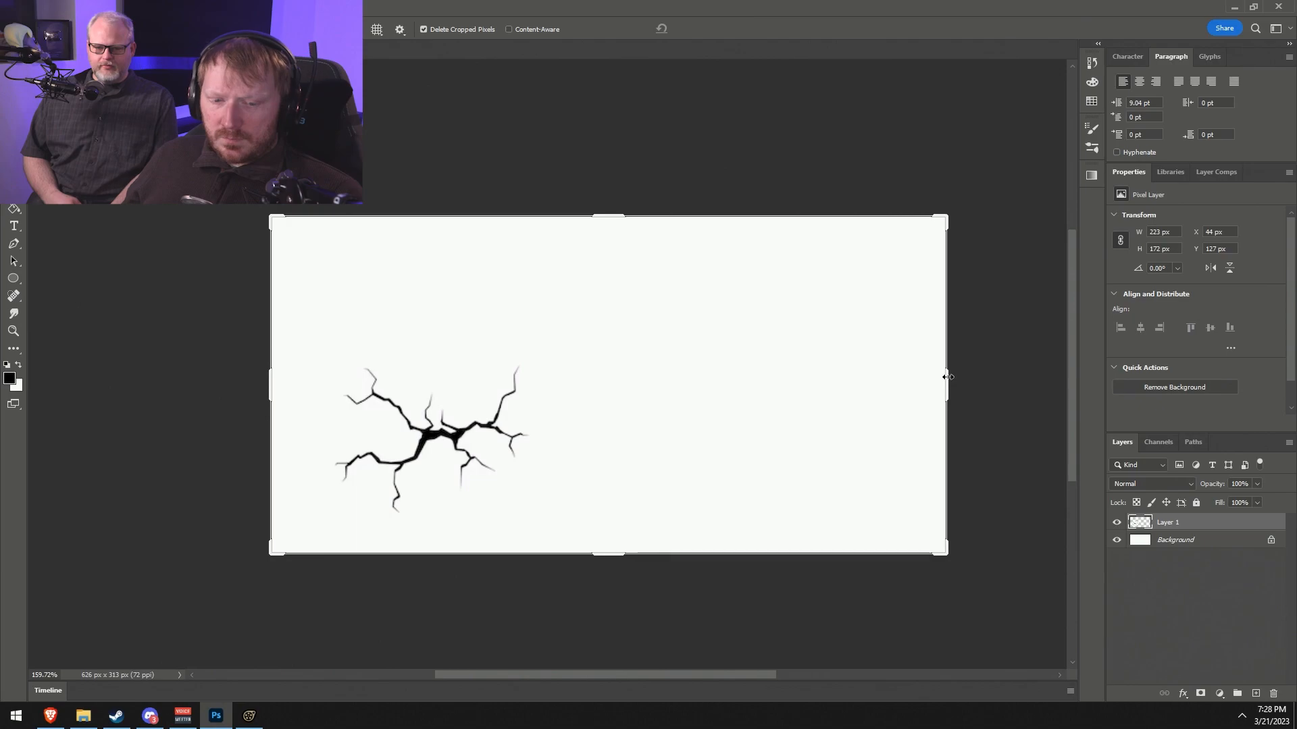
{"action": "left_click_drag", "start_coordinate": [948, 372], "coordinate": [780, 368]}
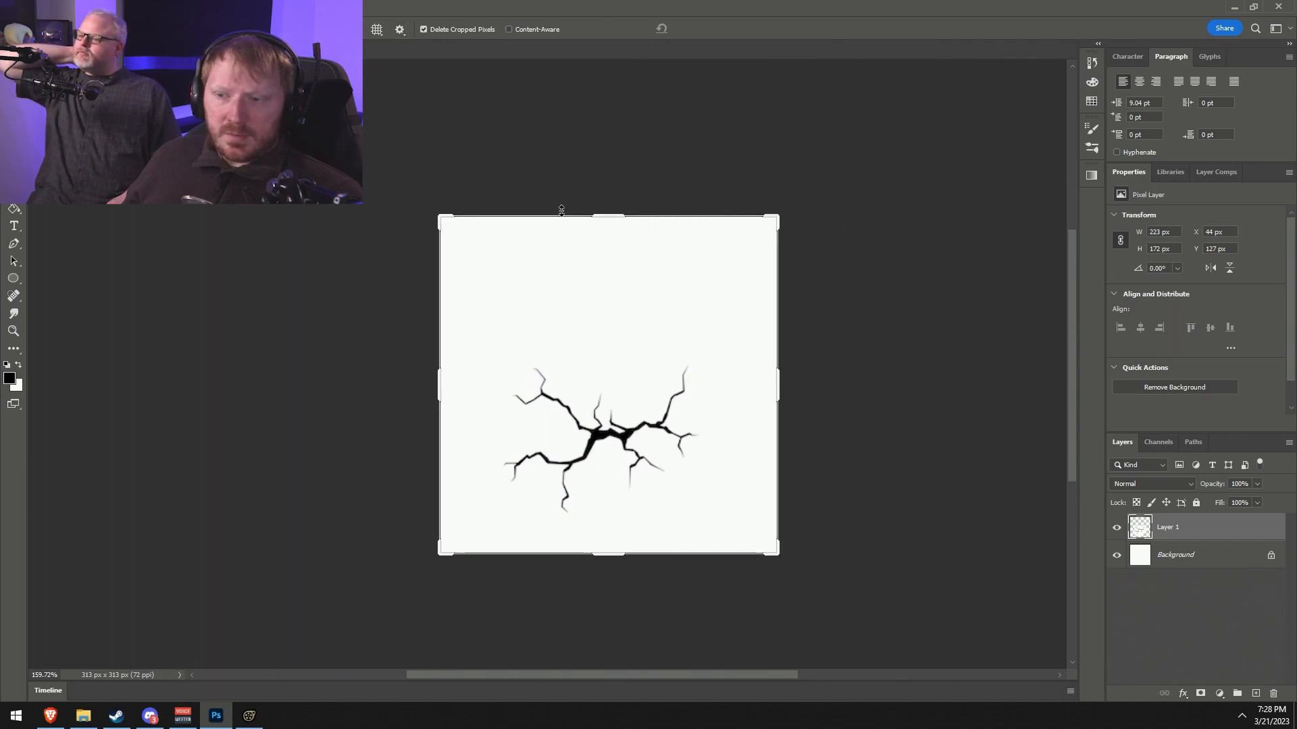
- Crop the canvas tightly around the crack to a square of about 192 x 192 px, centring the crack in the frame
{"action": "left_click_drag", "start_coordinate": [776, 217], "coordinate": [728, 275]}
{"action": "left_click_drag", "start_coordinate": [630, 376], "coordinate": [588, 384]}
{"action": "left_click_drag", "start_coordinate": [722, 506], "coordinate": [702, 497]}
{"action": "left_click_drag", "start_coordinate": [642, 433], "coordinate": [633, 430]}
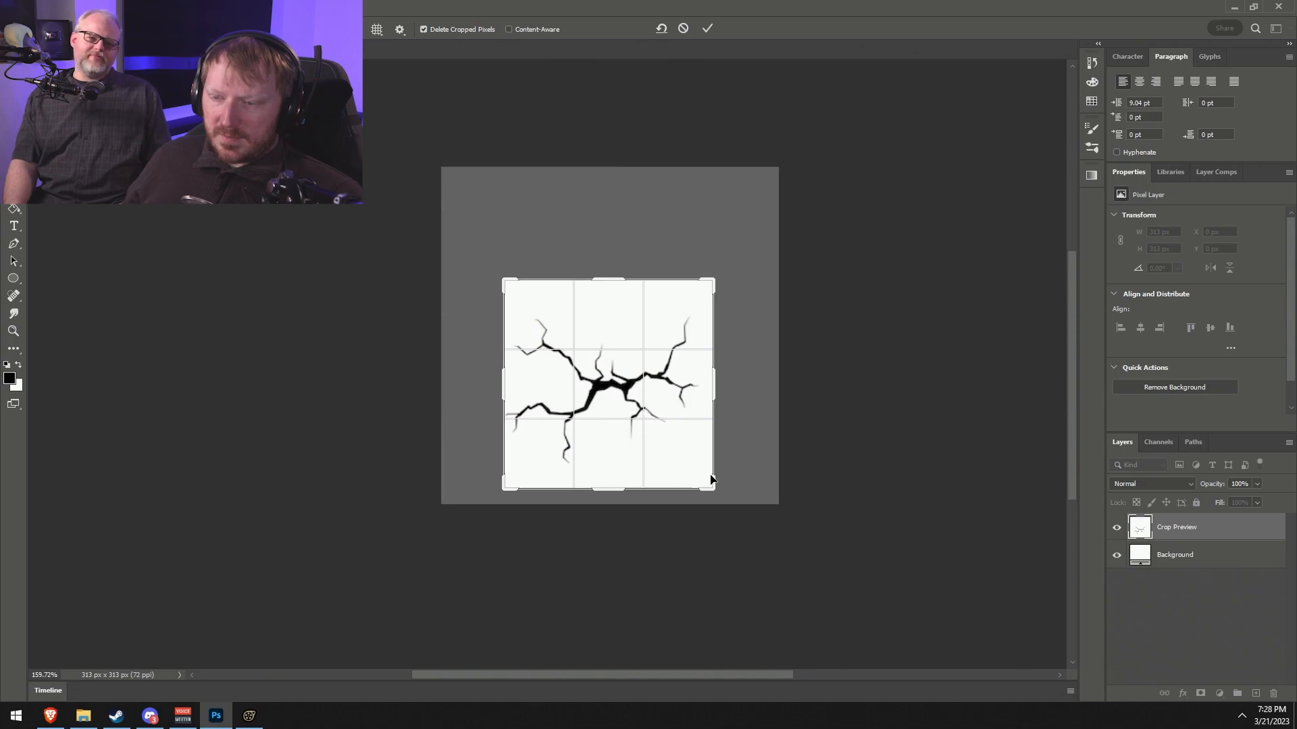
{"action": "left_click_drag", "start_coordinate": [712, 491], "coordinate": [704, 491]}
{"action": "left_click_drag", "start_coordinate": [656, 444], "coordinate": [660, 442]}
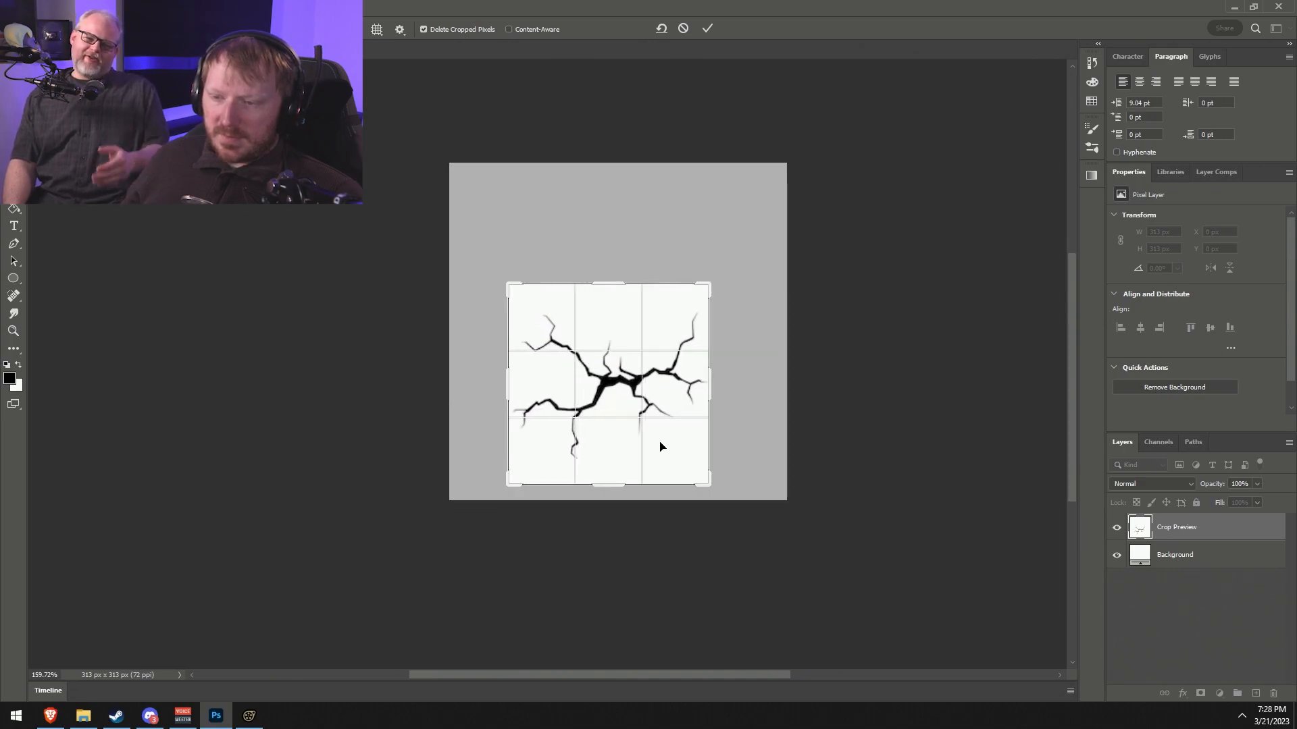
{"action": "left_click_drag", "start_coordinate": [709, 484], "coordinate": [713, 481]}
{"action": "left_click_drag", "start_coordinate": [618, 383], "coordinate": [620, 388]}
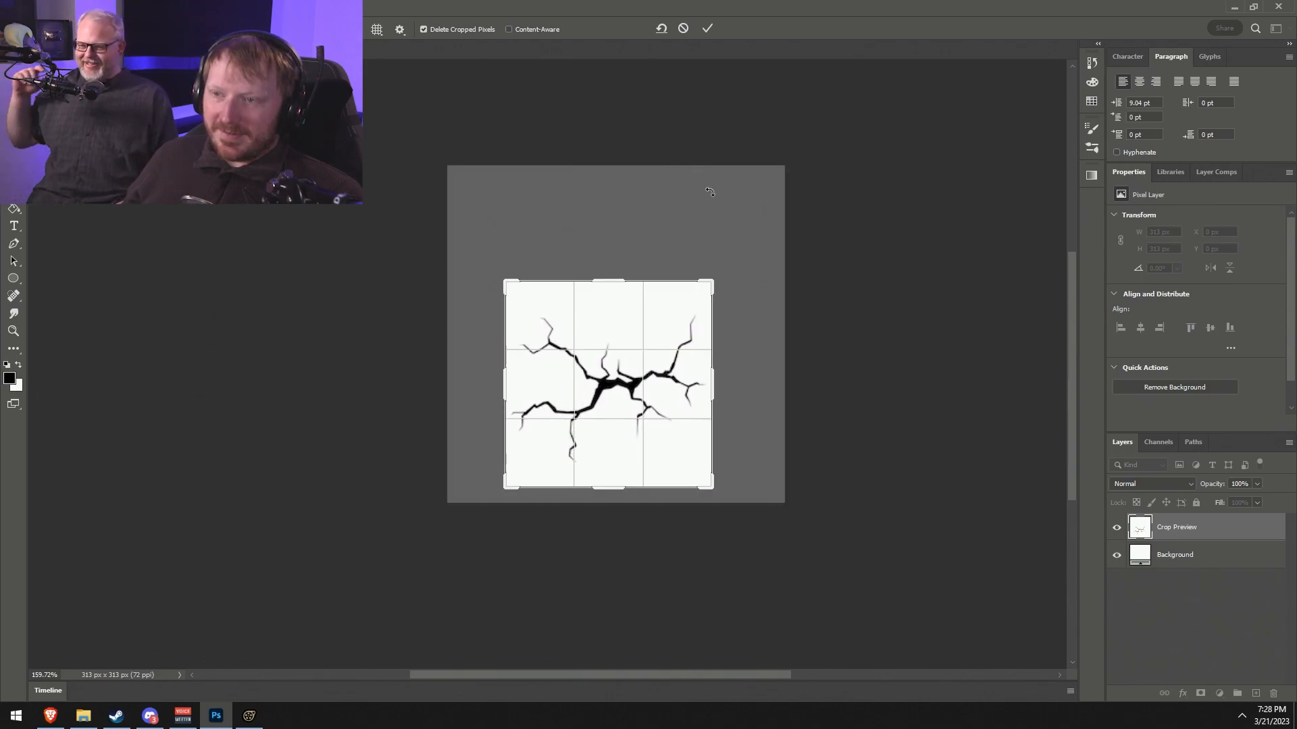
{"action": "left_click", "coordinate": [707, 29]}
- Resize the image to 512 x 512 px with automatic resampling
{"action": "scroll", "coordinate": [712, 429], "scroll_direction": "up", "scroll_amount": 9, "text": "alt"}
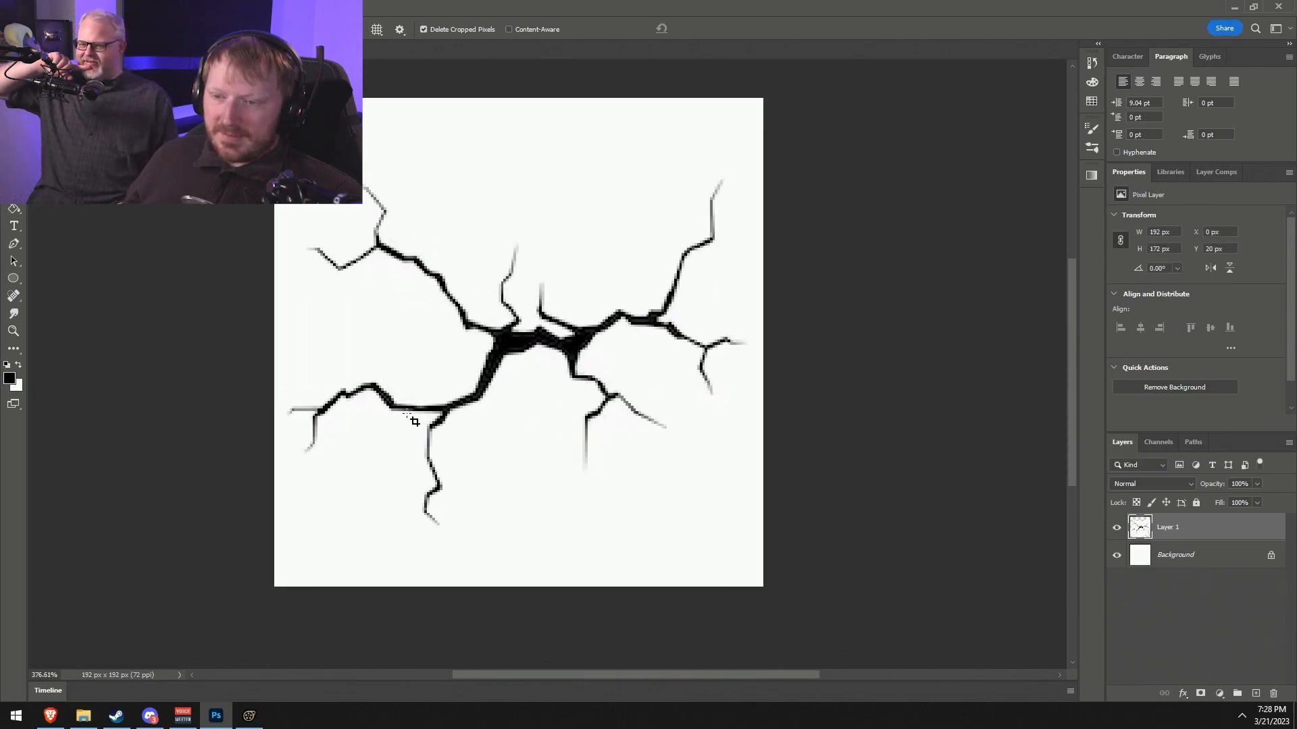
{"action": "scroll", "coordinate": [392, 417], "scroll_direction": "down", "scroll_amount": 6, "text": "alt"}
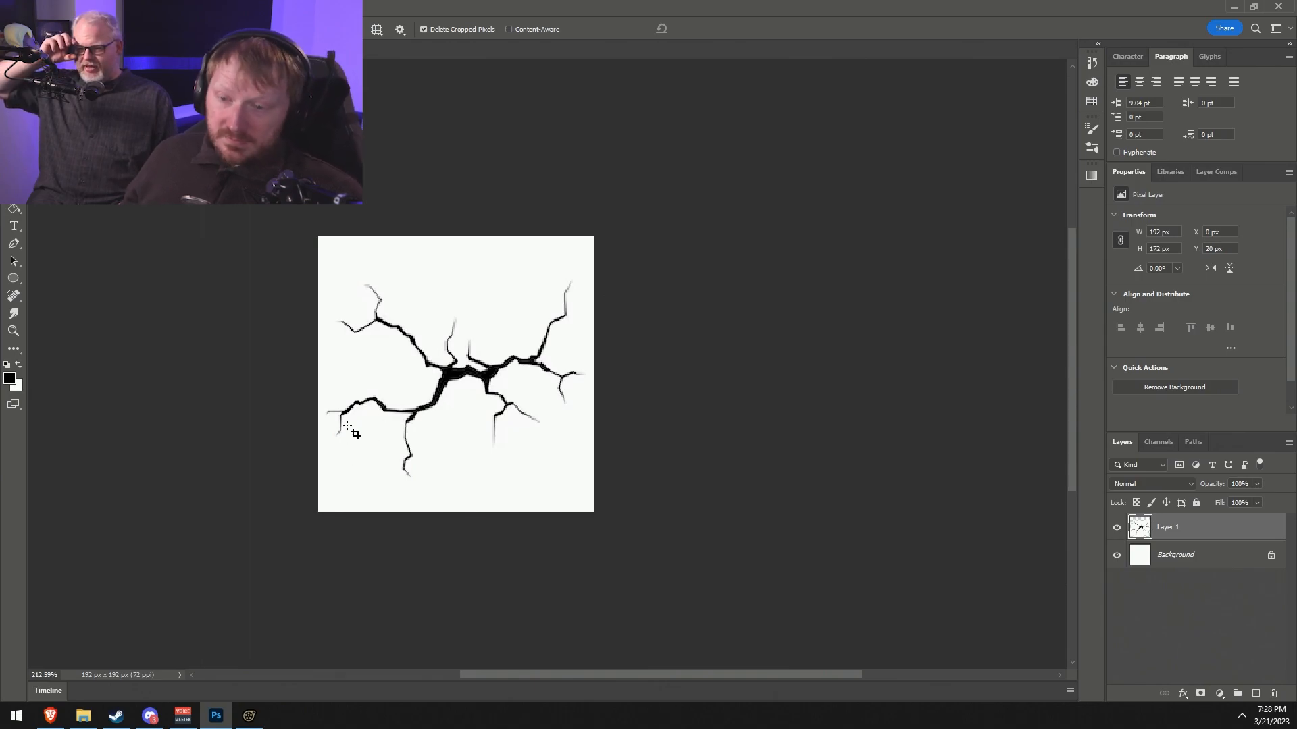
{"action": "scroll", "coordinate": [358, 433], "scroll_direction": "up", "scroll_amount": 4, "text": "alt"}
{"action": "left_click", "coordinate": [75, 7]}
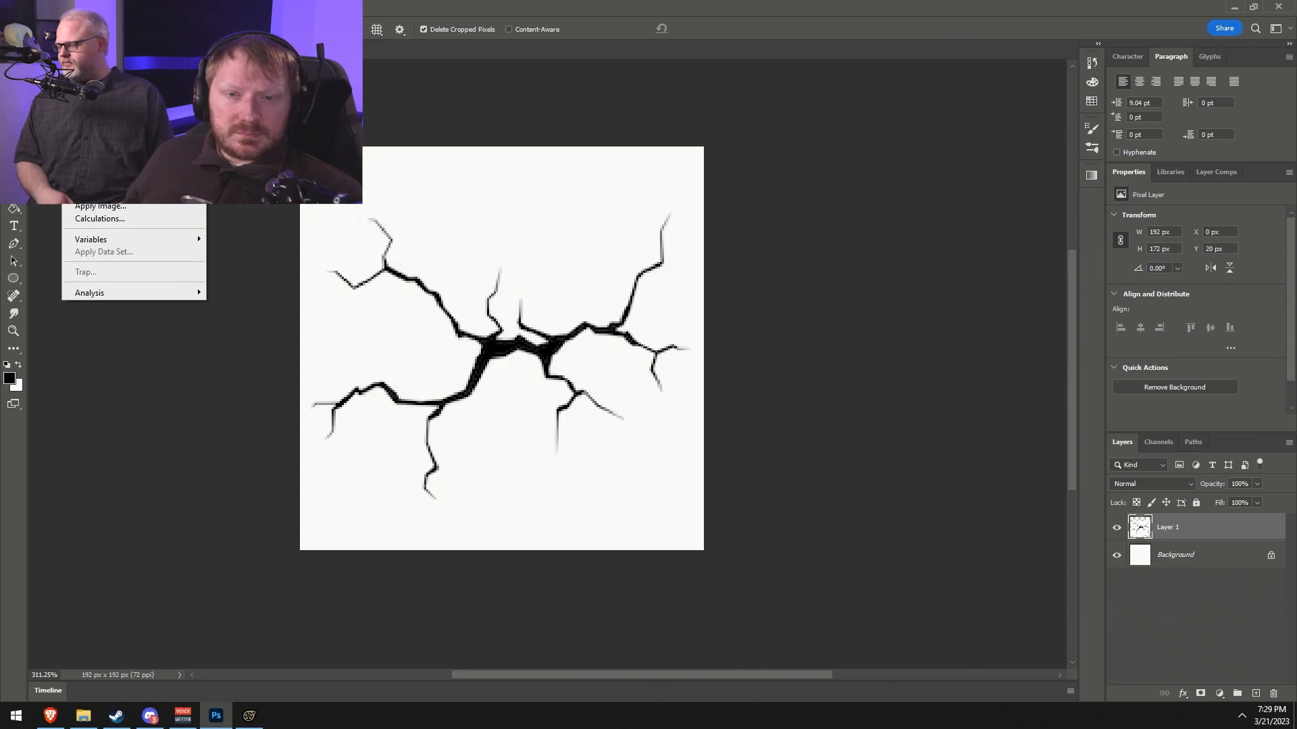
{"action": "left_click", "coordinate": [100, 110]}
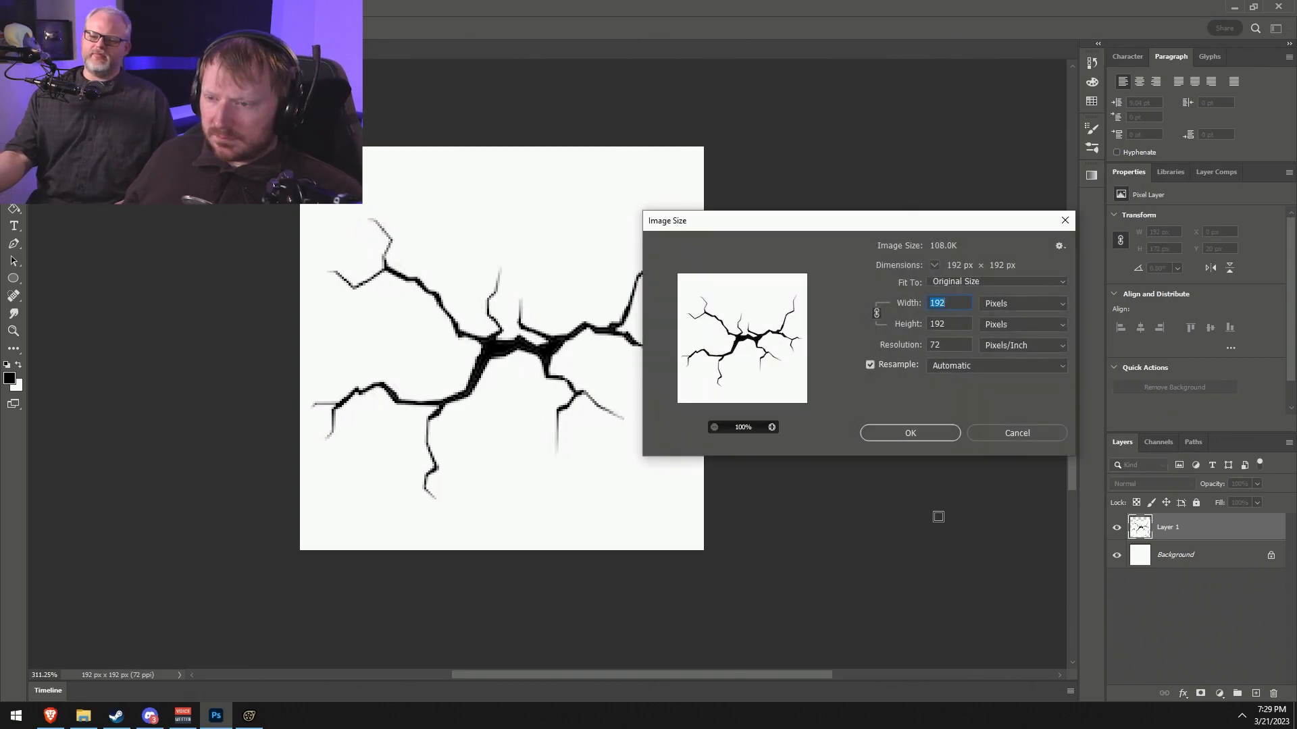
{"action": "left_click_drag", "start_coordinate": [966, 325], "coordinate": [937, 323]}
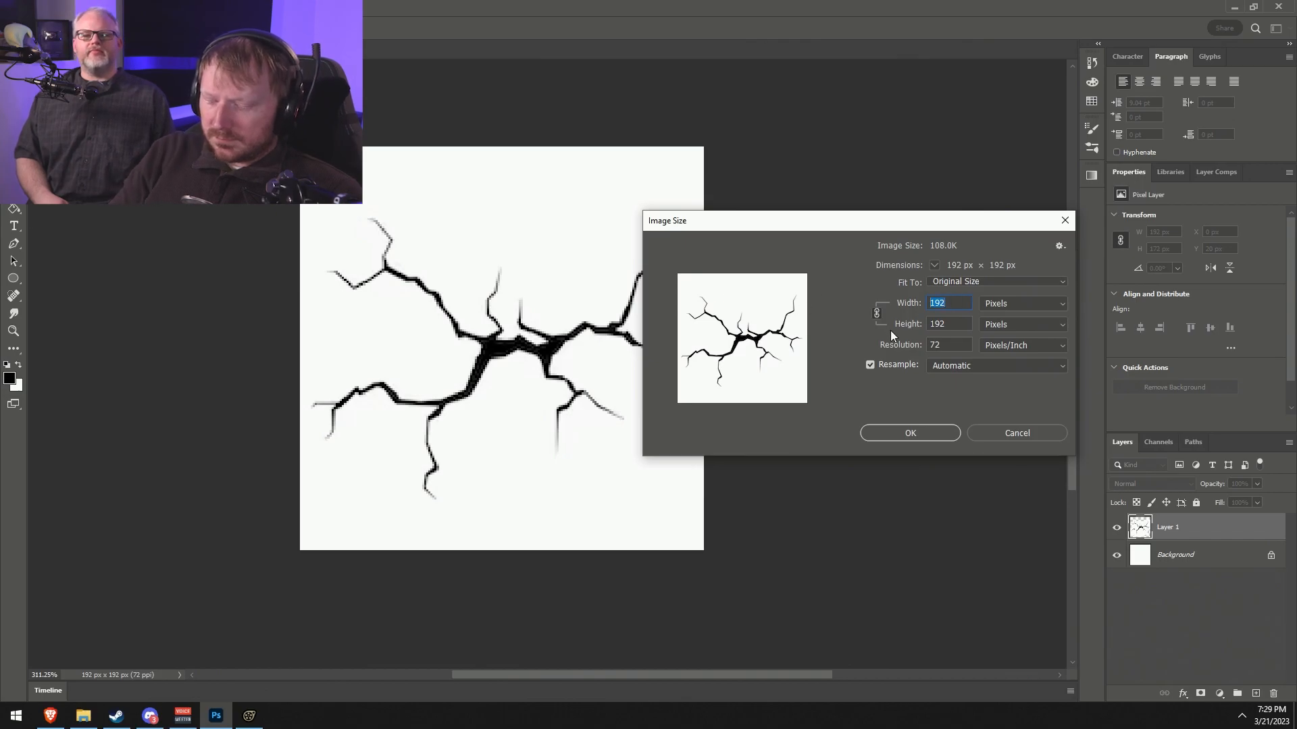
{"action": "type", "text": "512"}
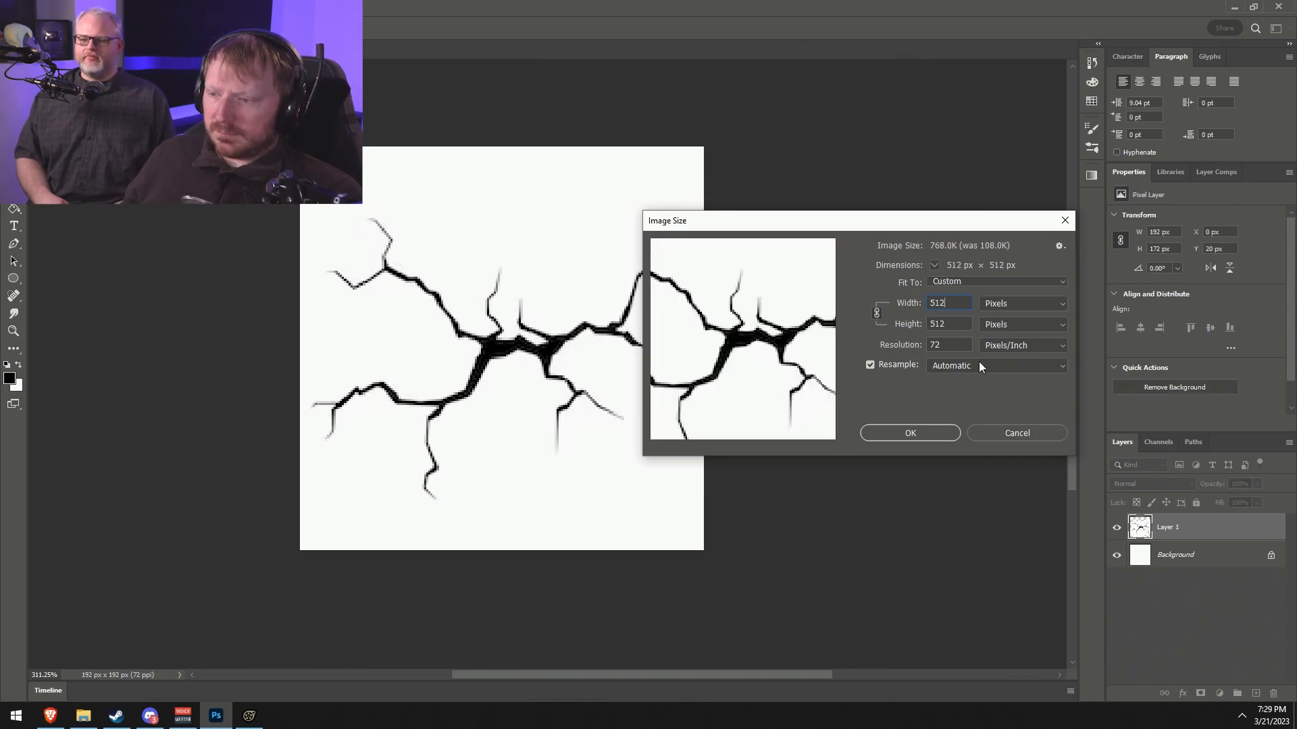
{"action": "left_click", "coordinate": [931, 435]}
- Apply Smart Sharpen to Layer 1 with an amount of 117%, comparing the preview on and off
{"action": "scroll", "coordinate": [882, 477], "scroll_direction": "down", "scroll_amount": 11, "text": "alt"}
{"action": "scroll", "coordinate": [919, 560], "scroll_direction": "down", "scroll_amount": 3}
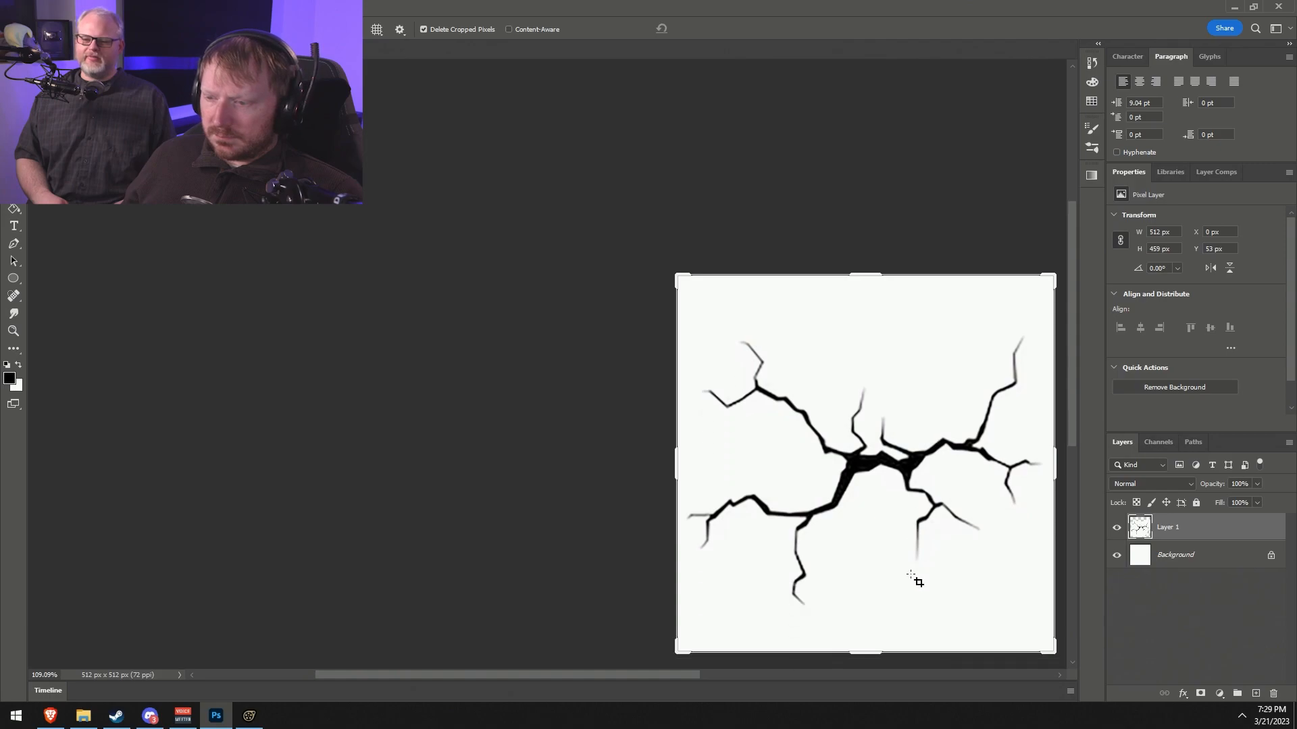
{"action": "scroll", "coordinate": [932, 608], "scroll_direction": "up", "scroll_amount": 2, "text": "alt"}
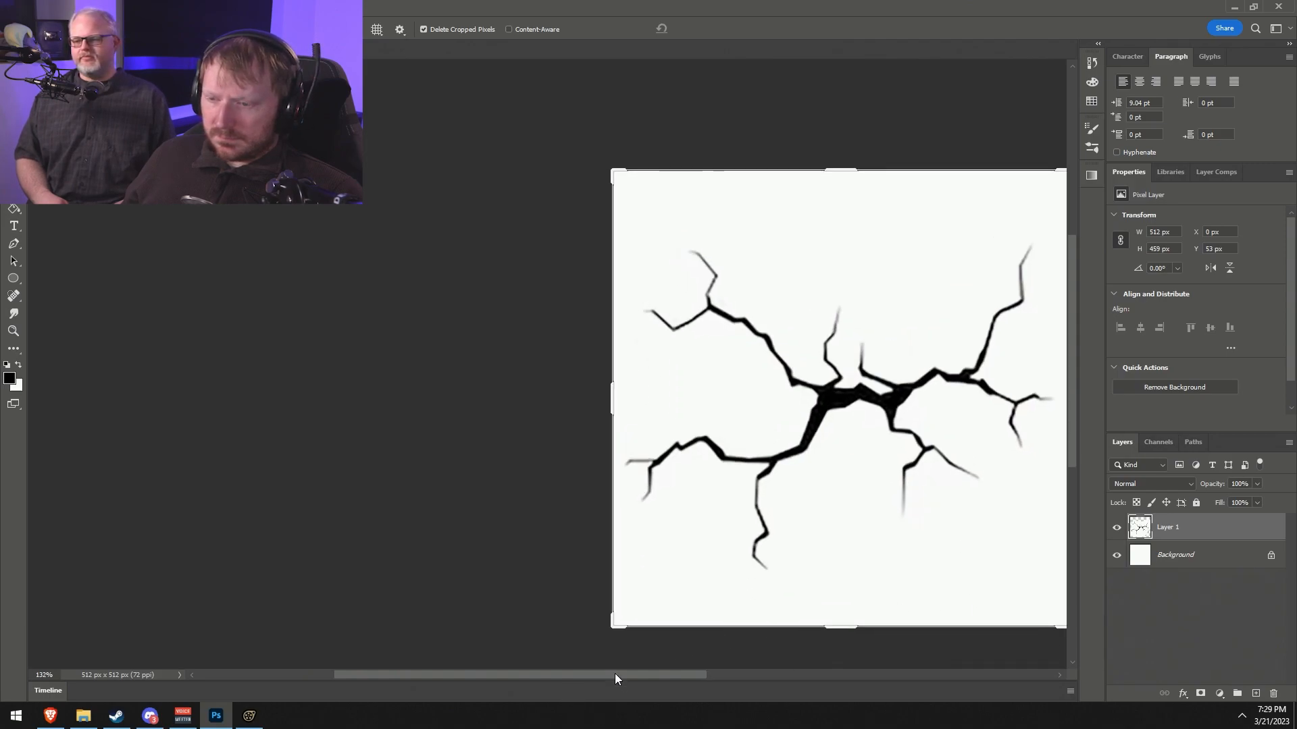
{"action": "left_click_drag", "start_coordinate": [614, 673], "coordinate": [696, 674]}
{"action": "left_click", "coordinate": [184, 7]}
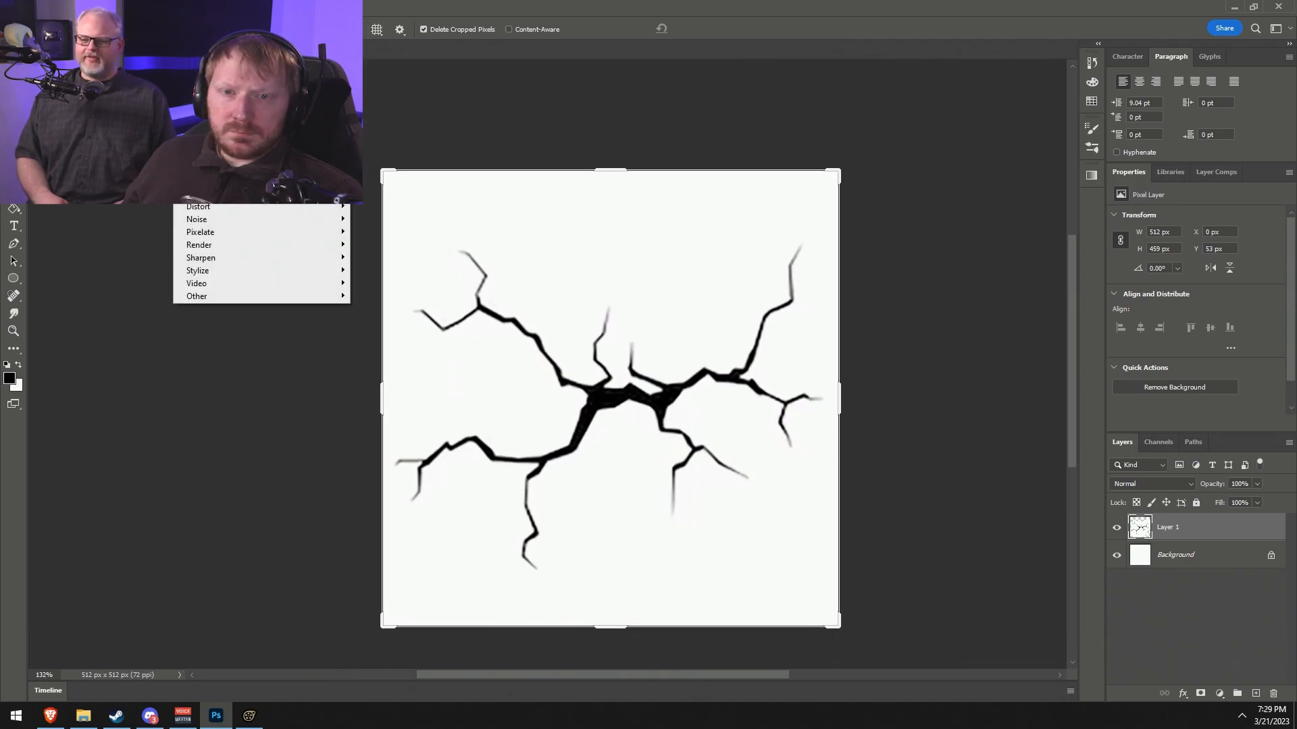
{"action": "mouse_move", "coordinate": [304, 258]}
{"action": "left_click", "coordinate": [376, 303]}
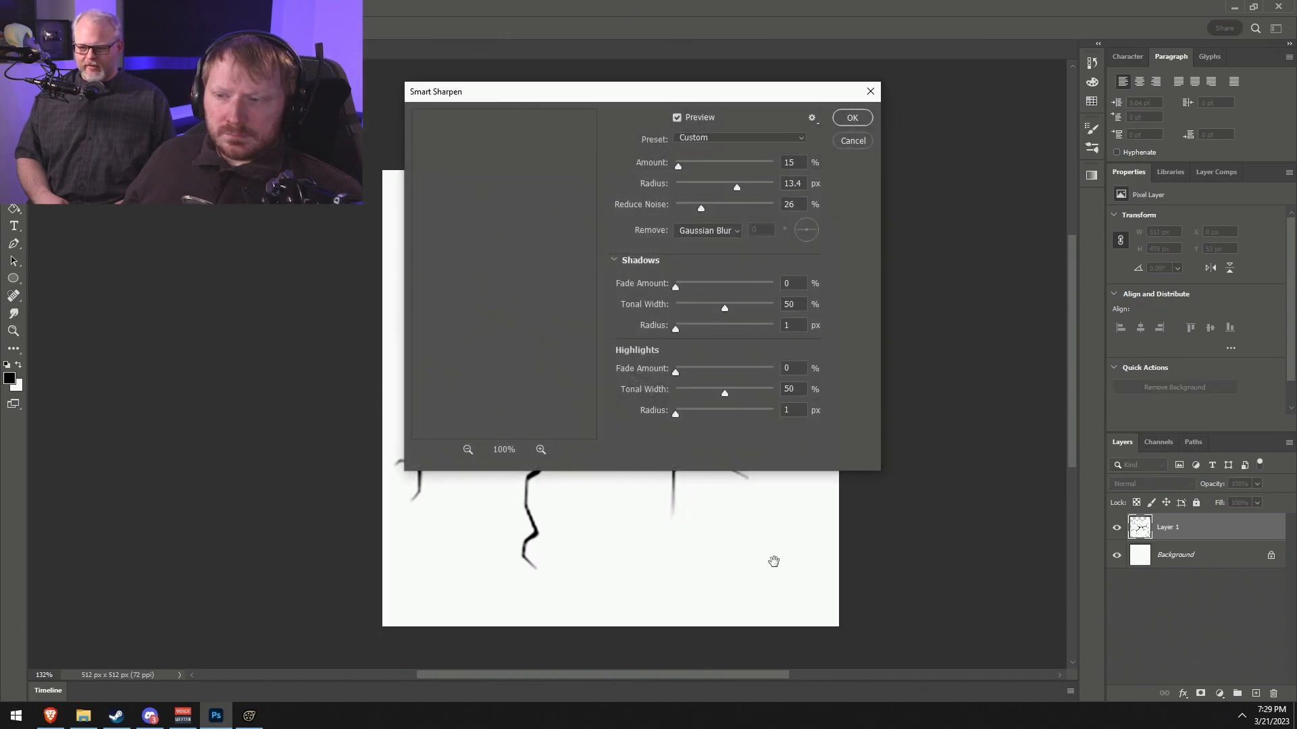
{"action": "left_click_drag", "start_coordinate": [727, 98], "coordinate": [1141, 263]}
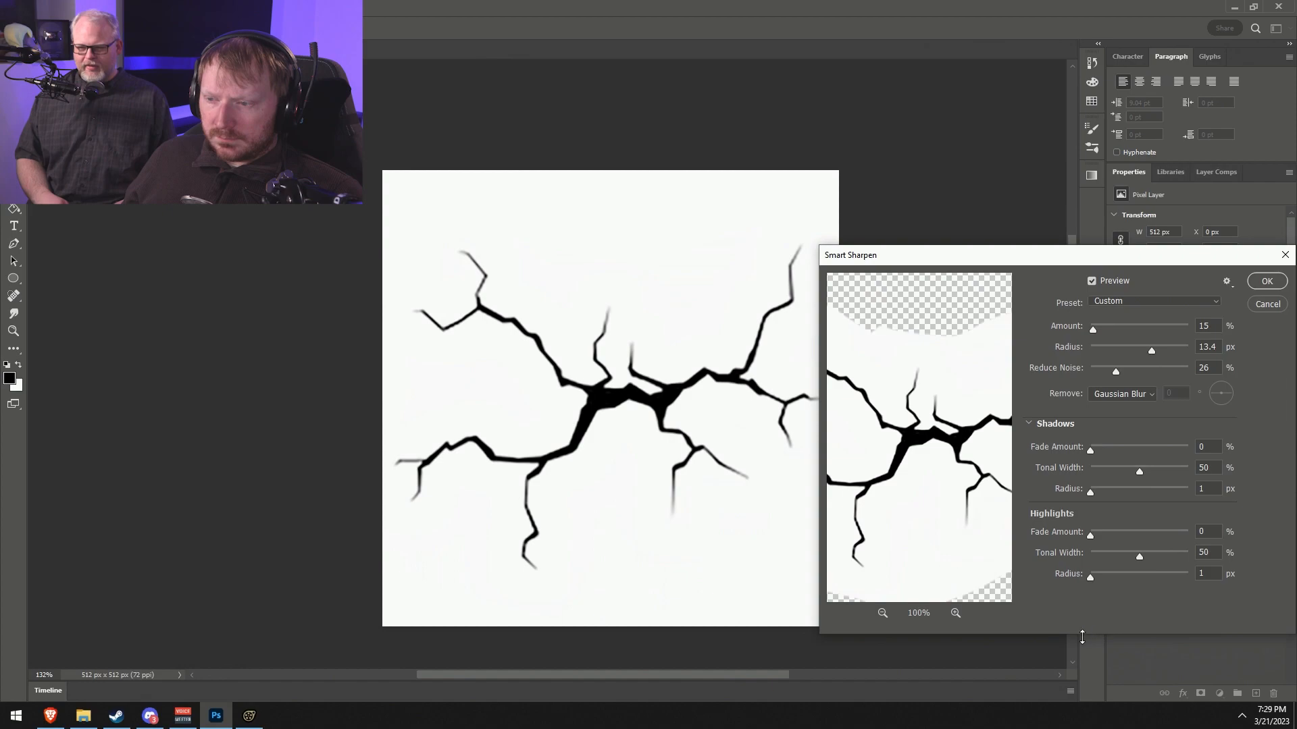
{"action": "left_click_drag", "start_coordinate": [921, 528], "coordinate": [996, 537]}
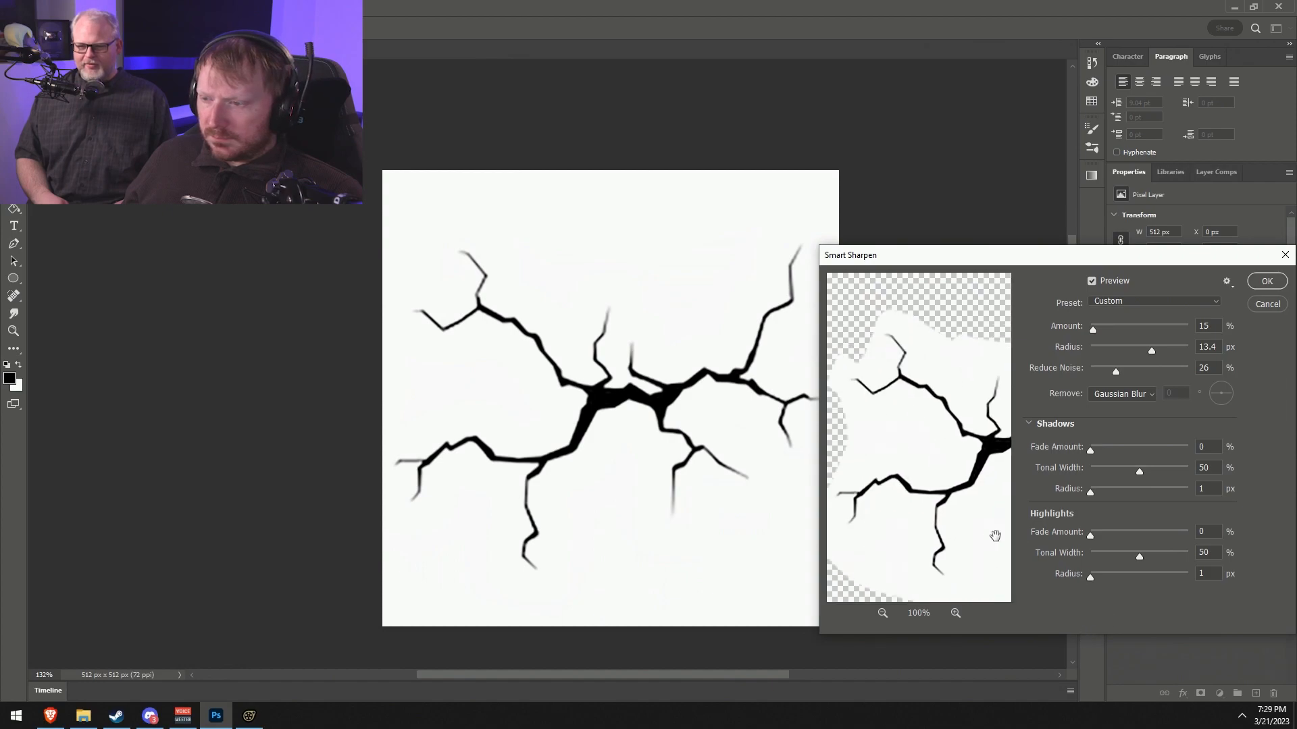
{"action": "left_click", "coordinate": [1093, 281]}
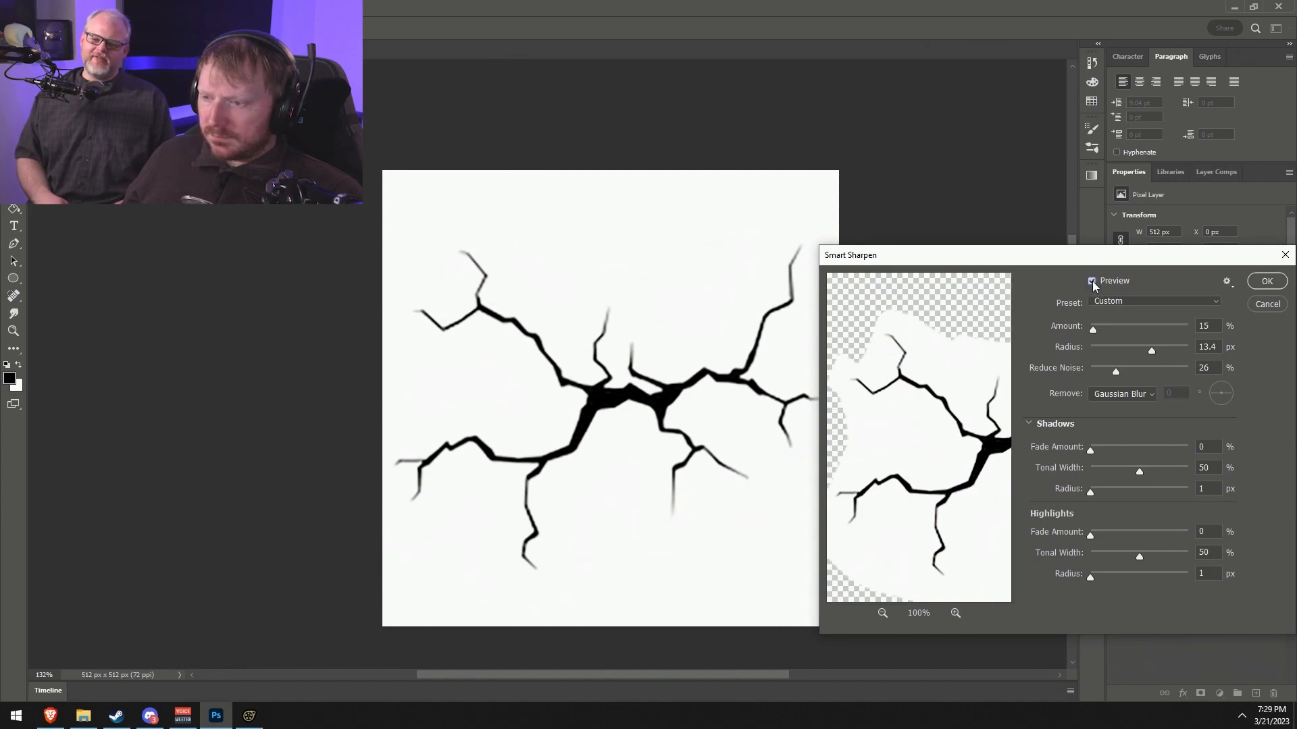
{"action": "left_click", "coordinate": [1093, 280]}
{"action": "left_click_drag", "start_coordinate": [1094, 330], "coordinate": [1111, 334]}
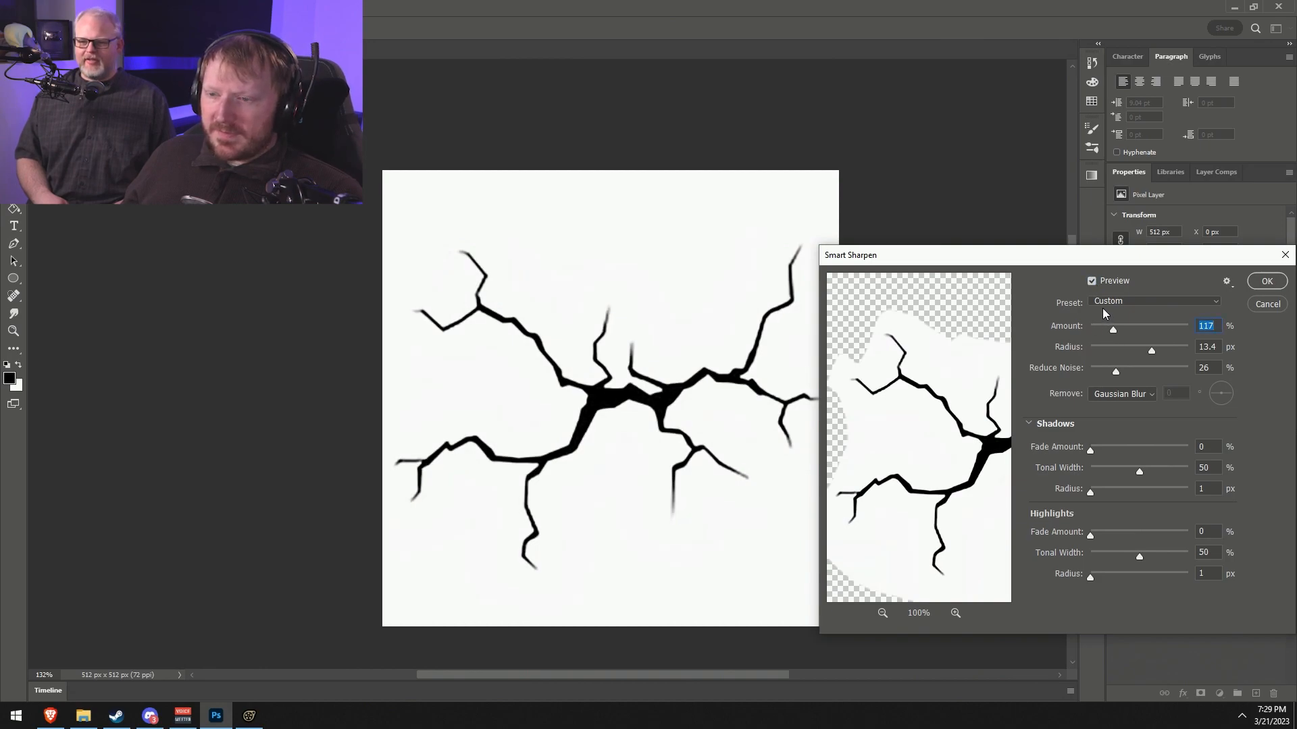
{"action": "left_click", "coordinate": [1263, 281]}
- Merge Layer 1 with the Background layer and invert the colours of the merged image
{"action": "scroll", "coordinate": [836, 490], "scroll_direction": "down", "scroll_amount": 3, "text": "alt"}
{"action": "scroll", "coordinate": [844, 499], "scroll_direction": "up", "scroll_amount": 2, "text": "alt"}
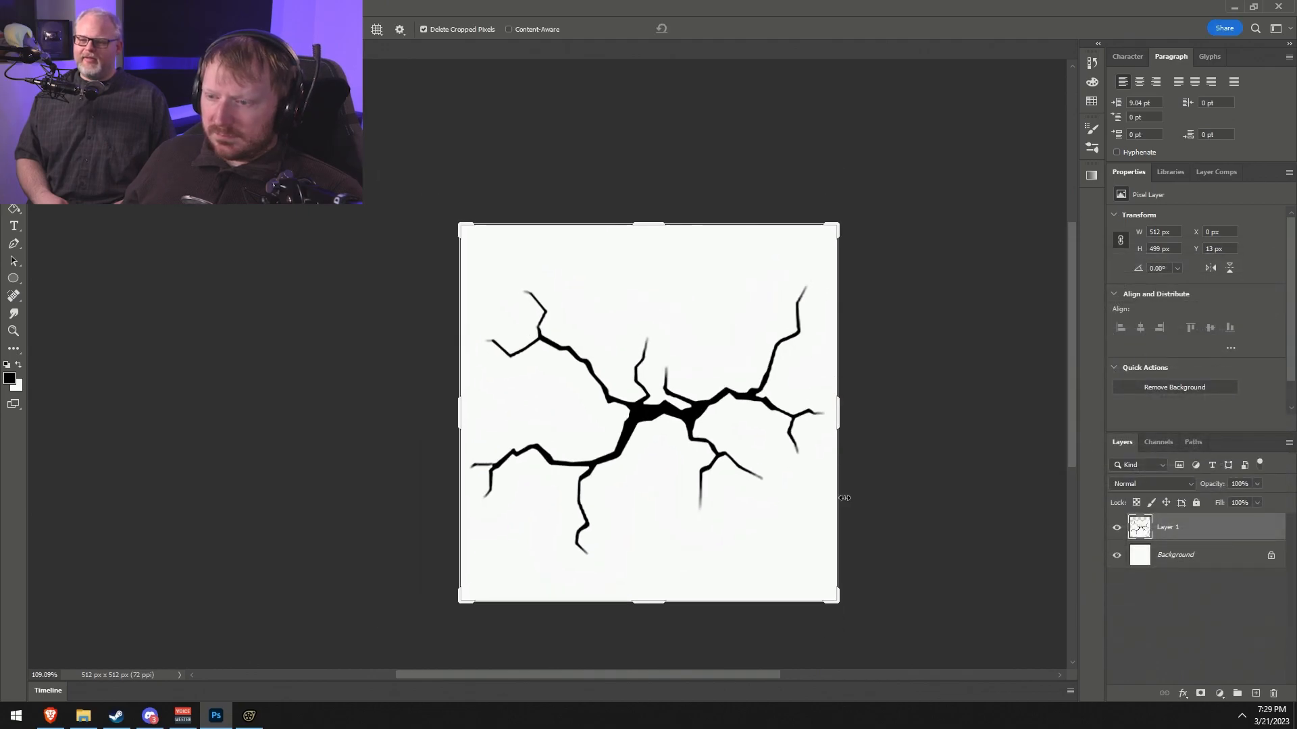
{"action": "left_click", "coordinate": [49, 7]}
{"action": "mouse_move", "coordinate": [75, 7]}
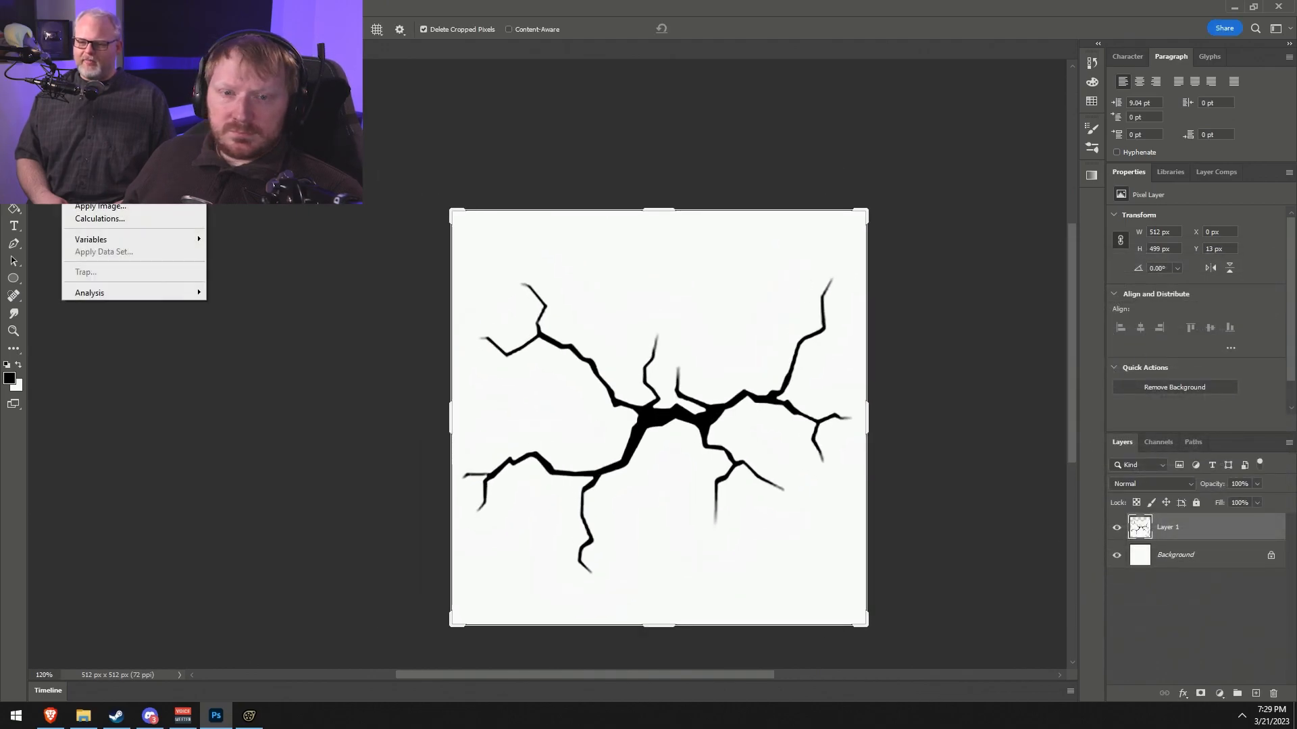
{"action": "left_click", "coordinate": [718, 53]}
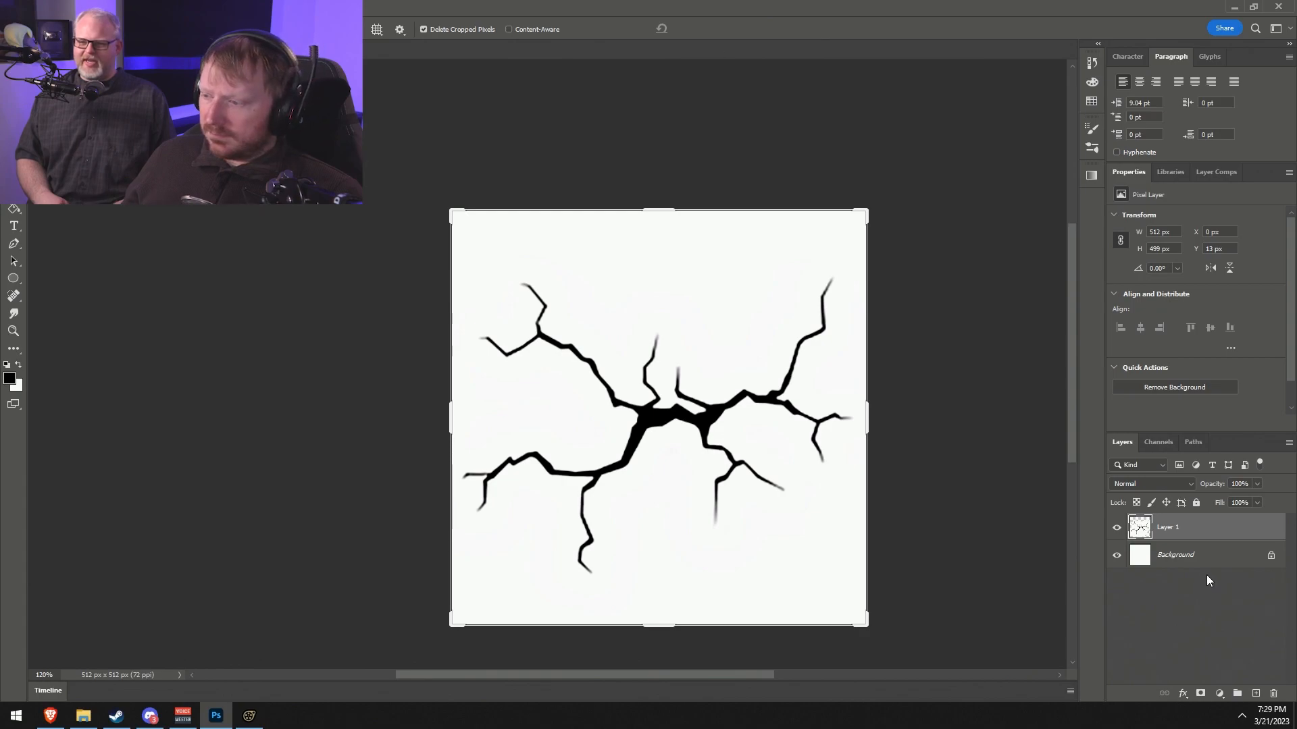
{"action": "right_click", "coordinate": [1207, 555]}
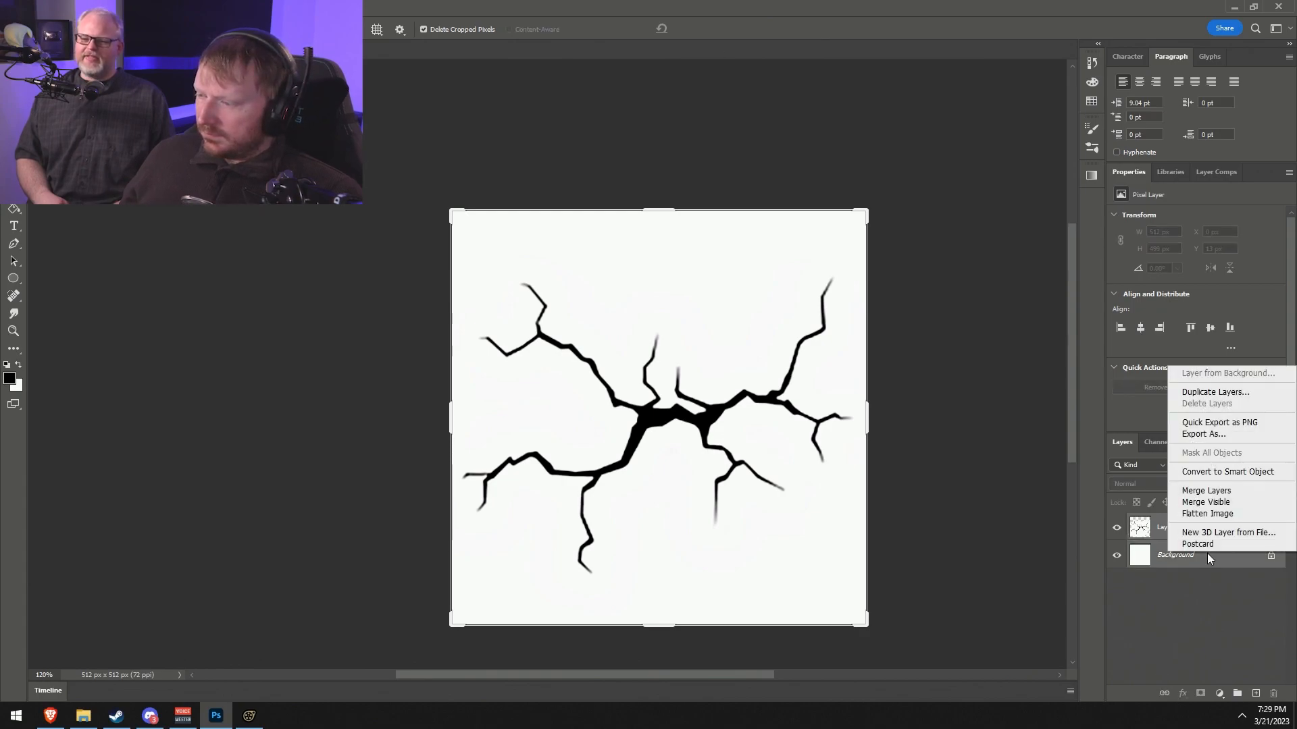
{"action": "left_click", "coordinate": [1235, 494]}
{"action": "left_click", "coordinate": [74, 7]}
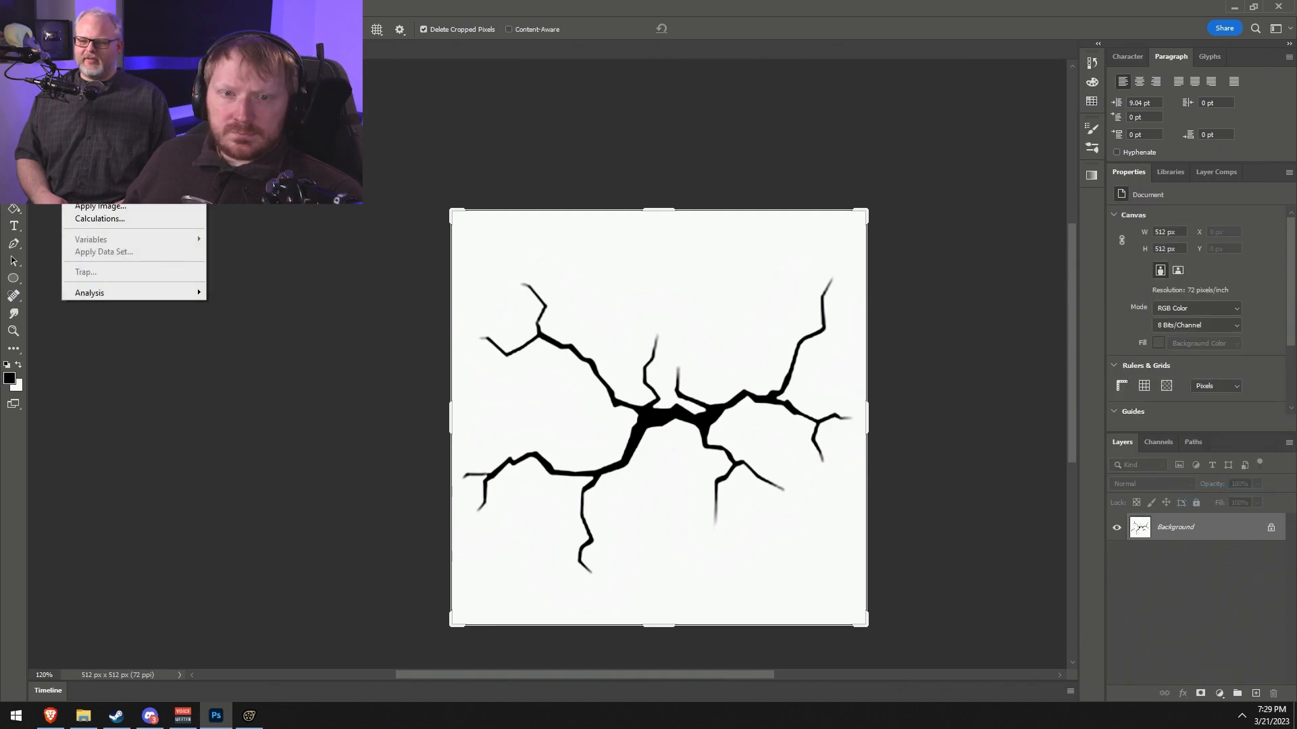
{"action": "mouse_move", "coordinate": [98, 43]}
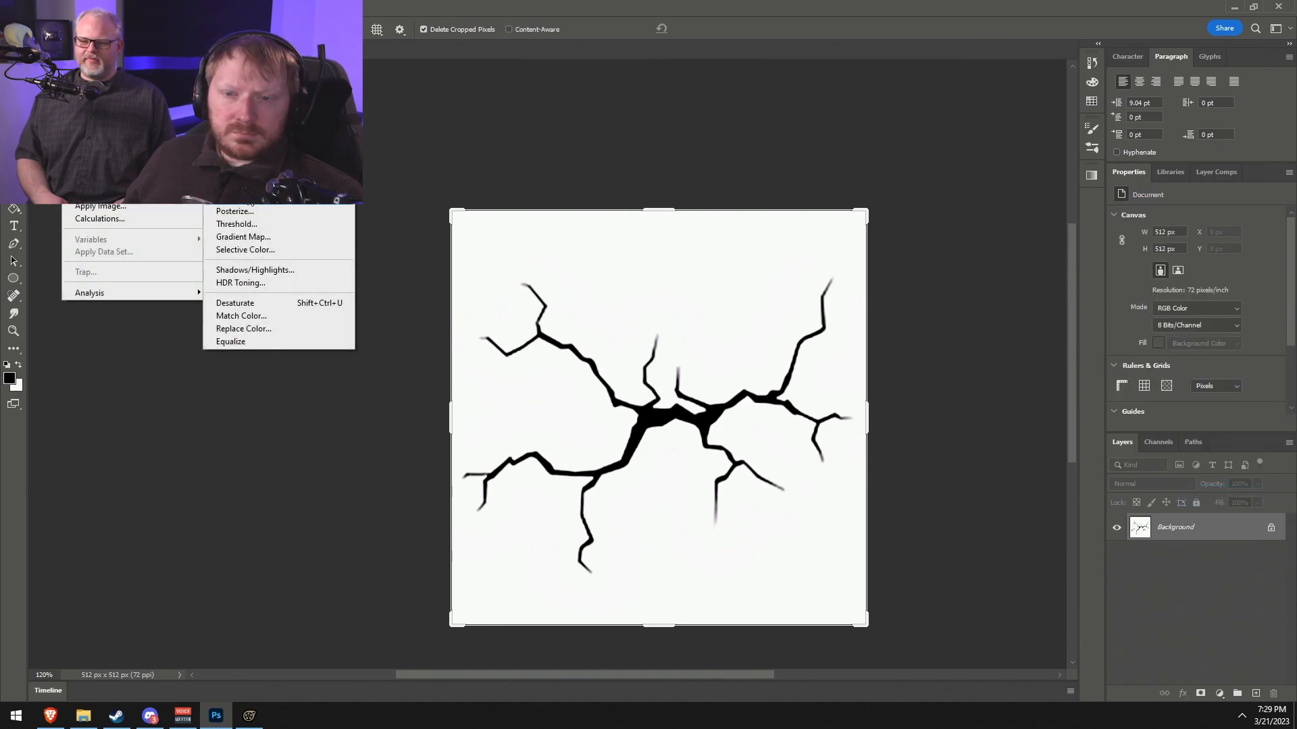
{"action": "left_click", "coordinate": [233, 198]}
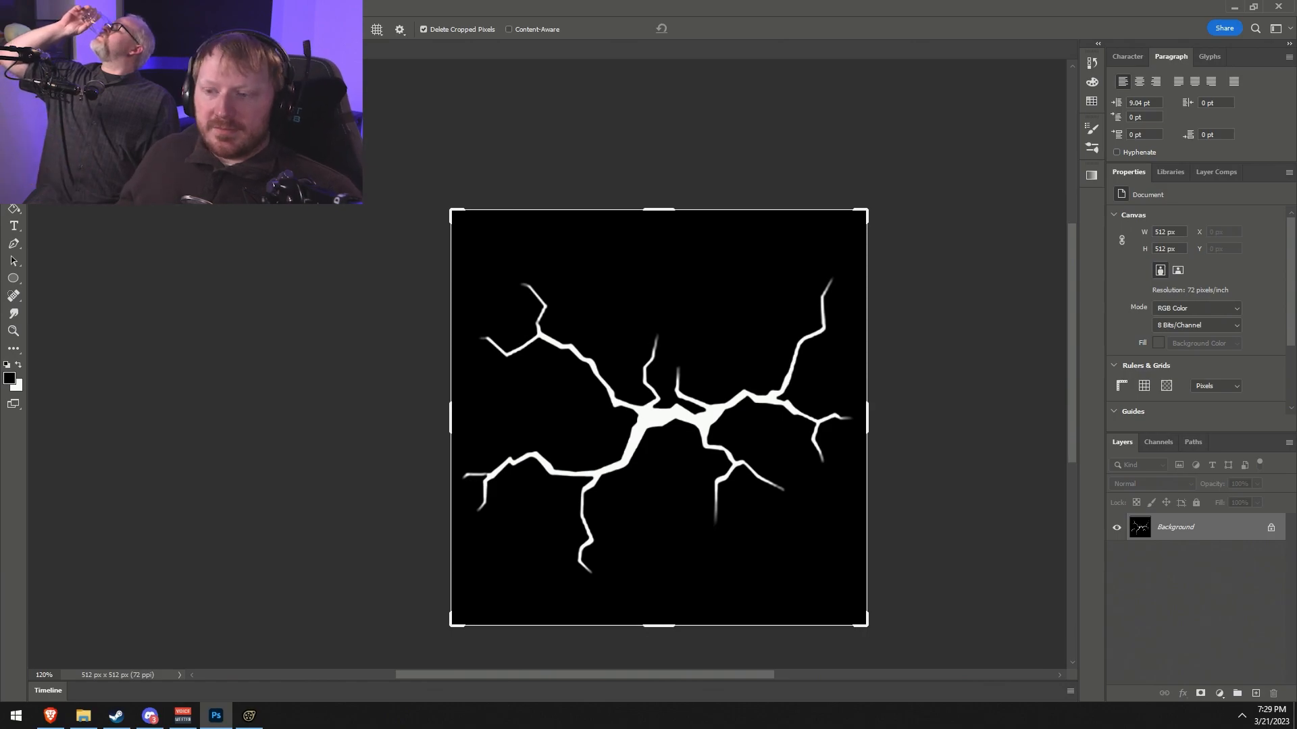
- Start saving the inverted crack image on the computer instead of the cloud, with Targa as the file format
{"action": "left_click", "coordinate": [28, 6]}
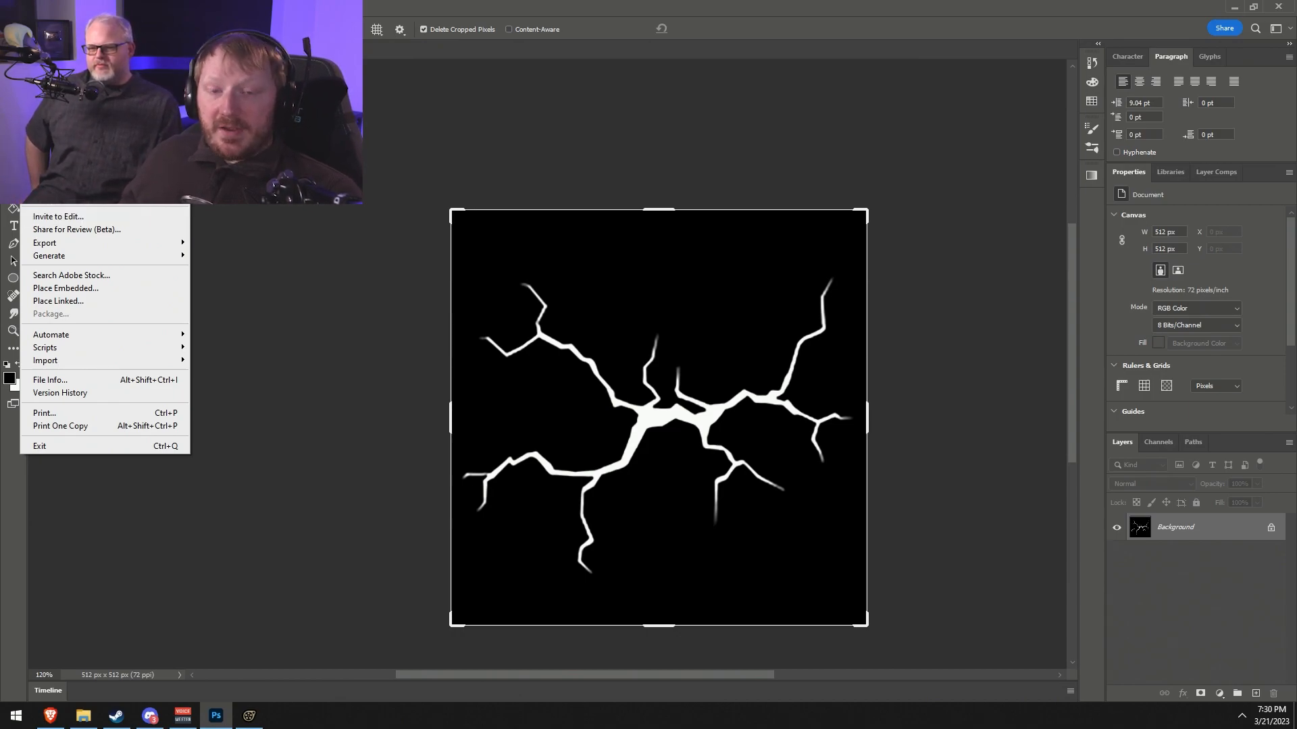
{"action": "key", "text": "ctrl+s"}
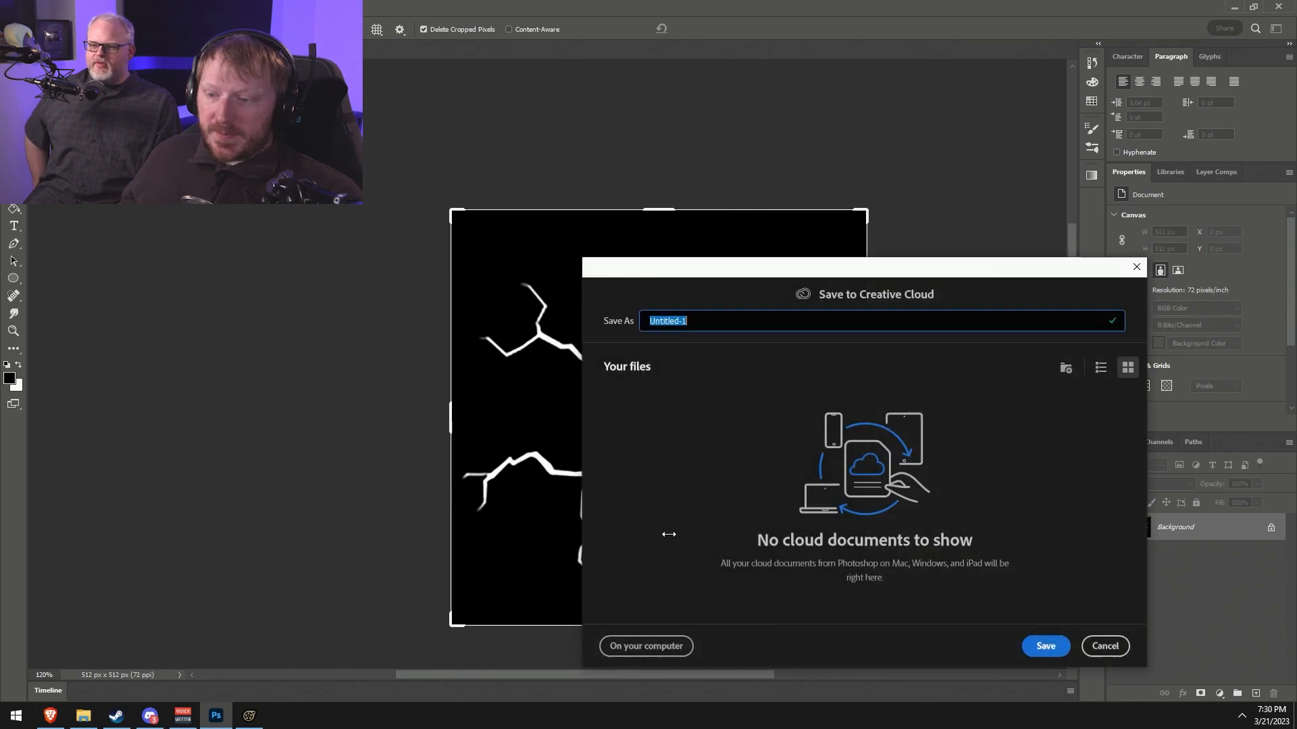
{"action": "left_click", "coordinate": [679, 645]}
{"action": "left_click", "coordinate": [289, 542]}
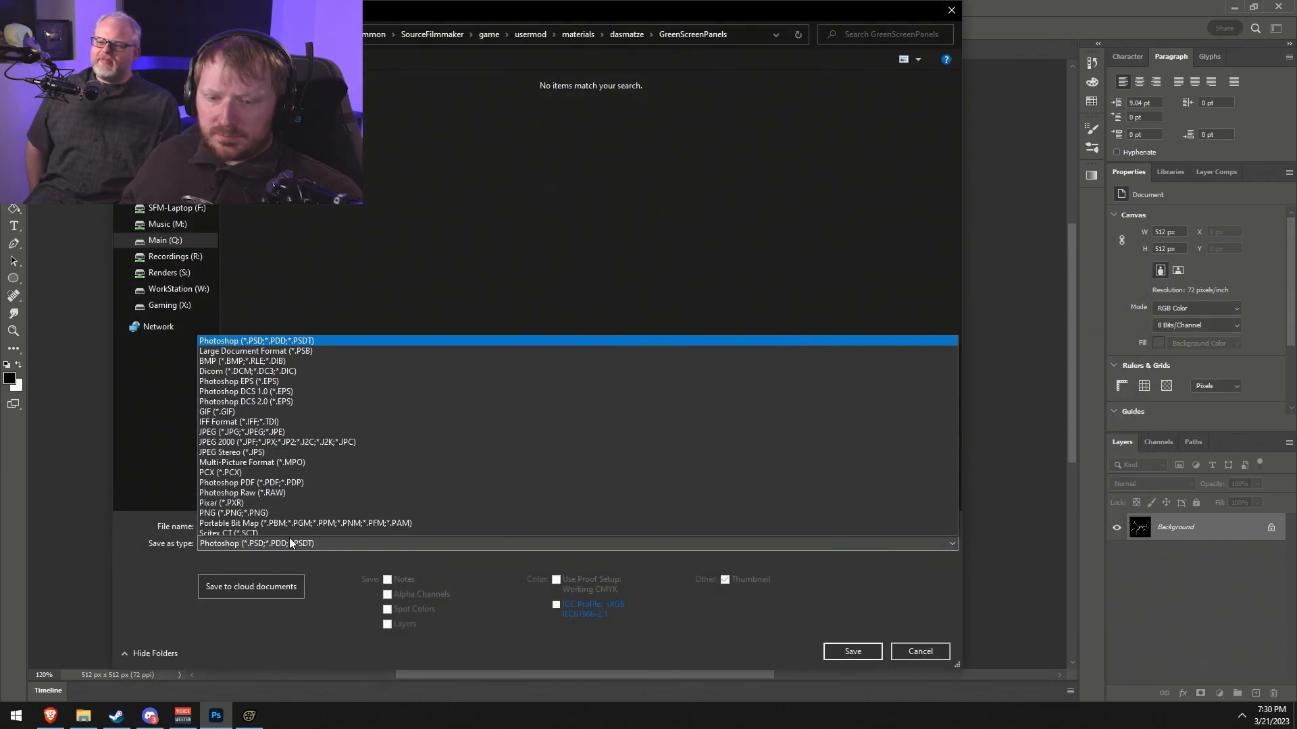
{"action": "left_click", "coordinate": [243, 510]}
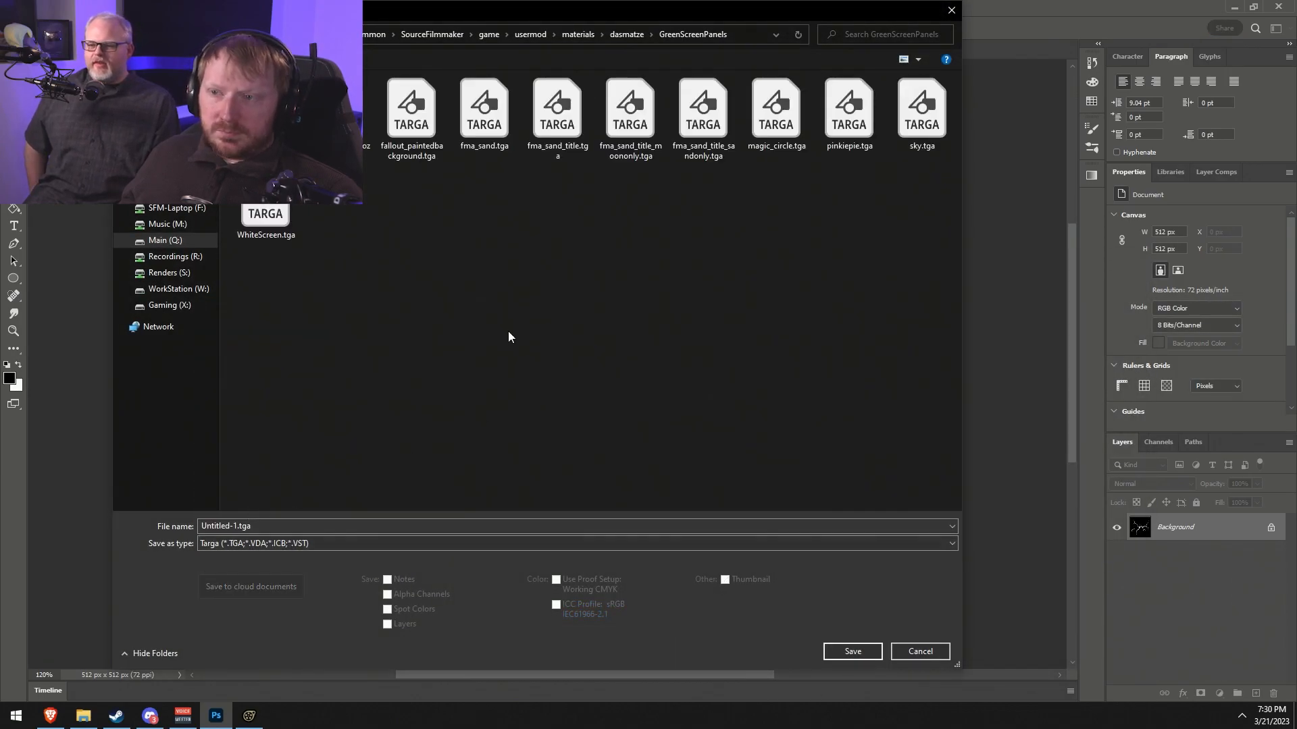
- Save the image as crack01.tga in the usermod/materials/gobo folder with the default Targa options
{"action": "left_click", "coordinate": [580, 35]}
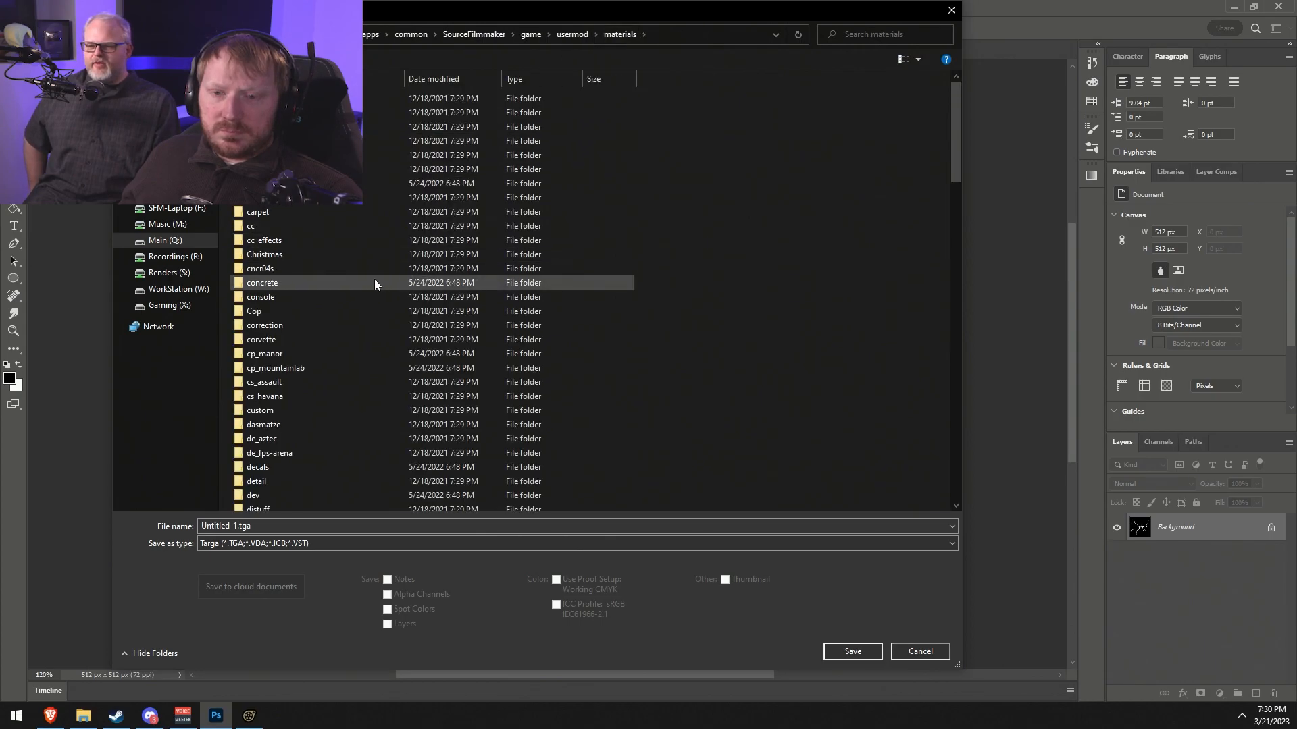
{"action": "scroll", "coordinate": [237, 432], "scroll_direction": "down", "scroll_amount": 8}
{"action": "left_click", "coordinate": [271, 405]}
{"action": "double_click", "coordinate": [270, 405]}
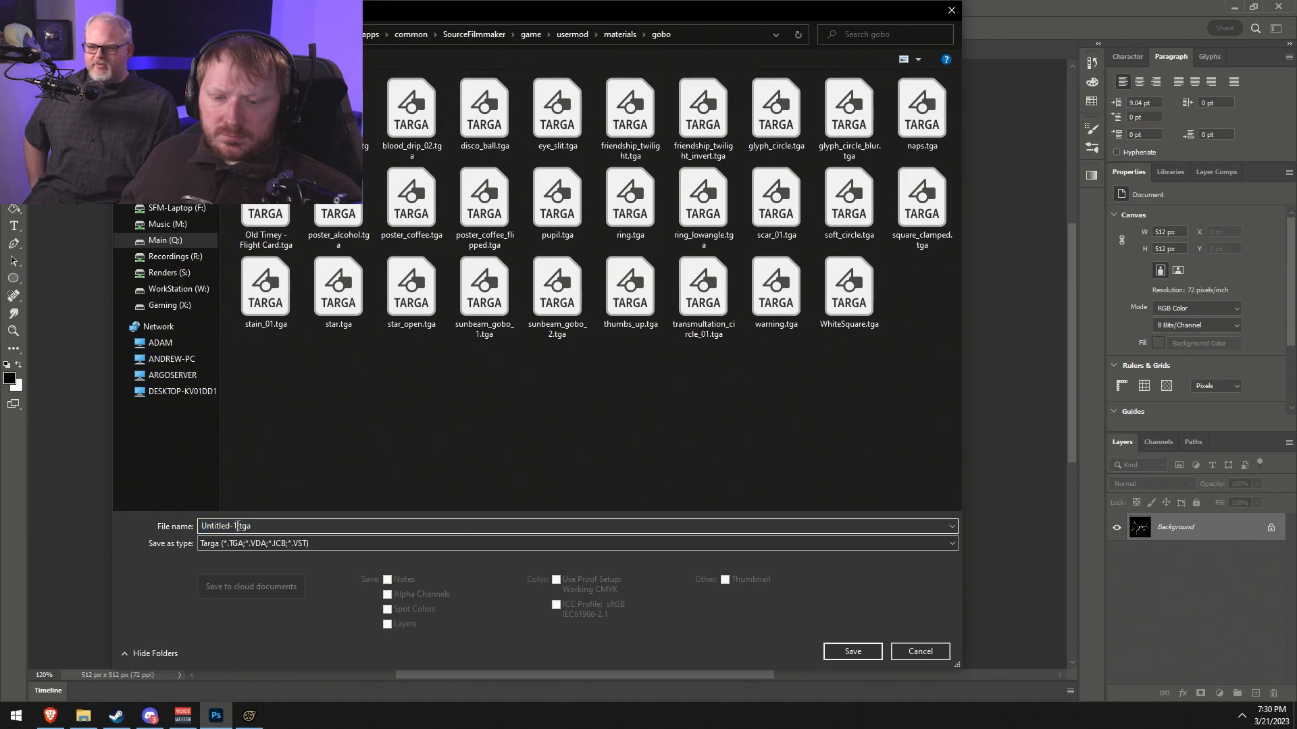
{"action": "type", "text": "Crack"}
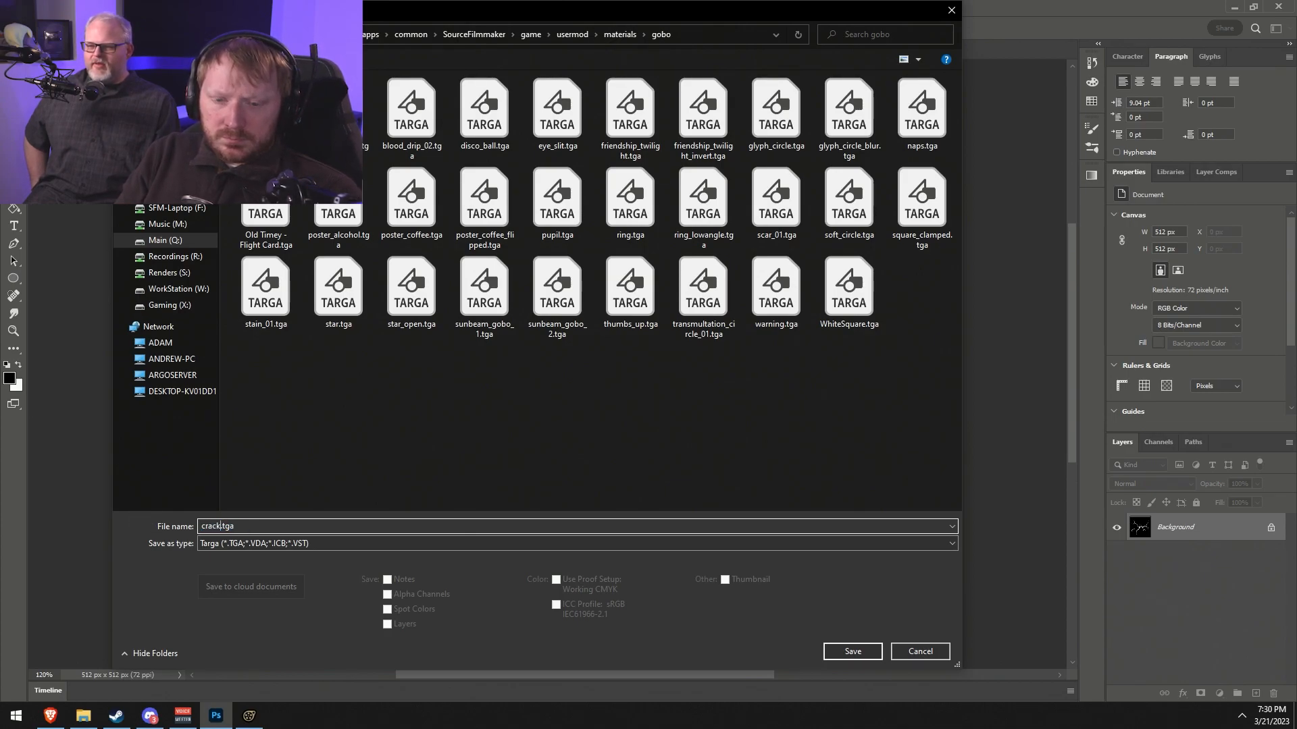
{"action": "key", "text": "Return"}
{"action": "key", "text": "Return"}
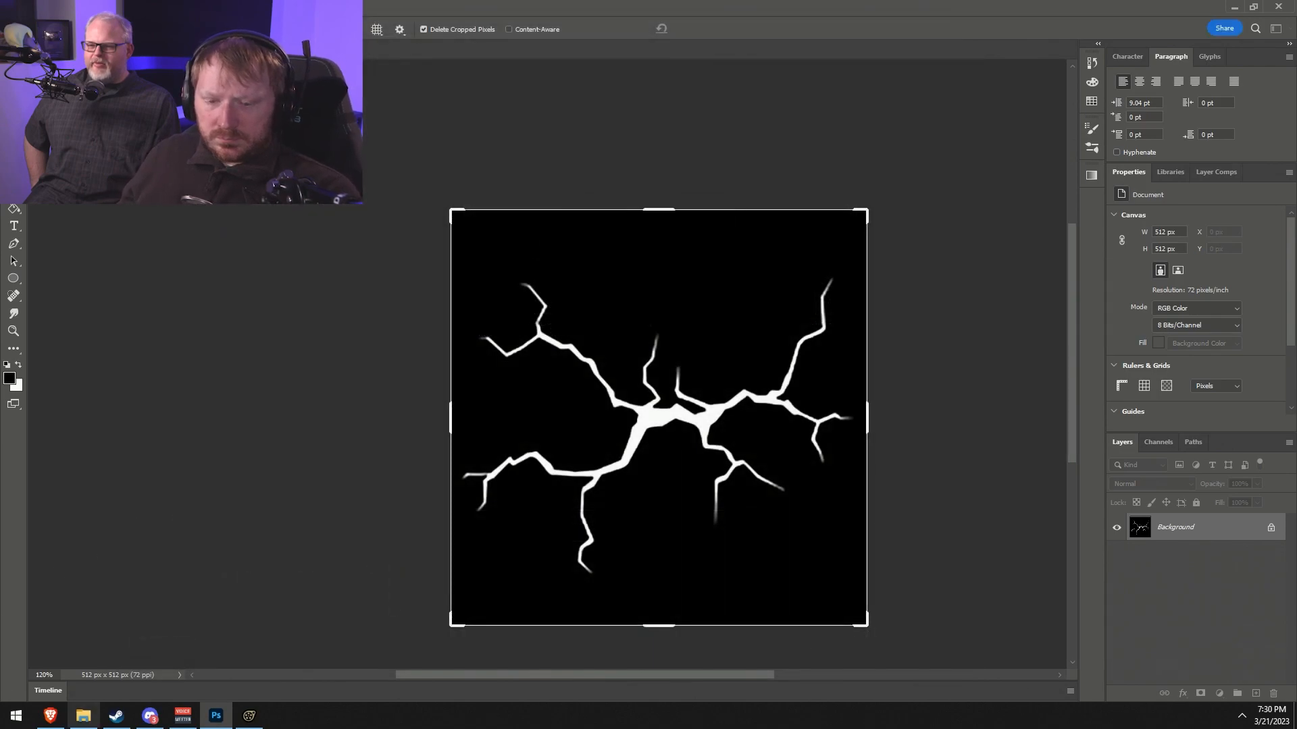
- Open blood.vtf from the gobo folder in the VTF editor and import crack01.tga from that same folder with the default VTF options
{"action": "left_click", "coordinate": [83, 716]}
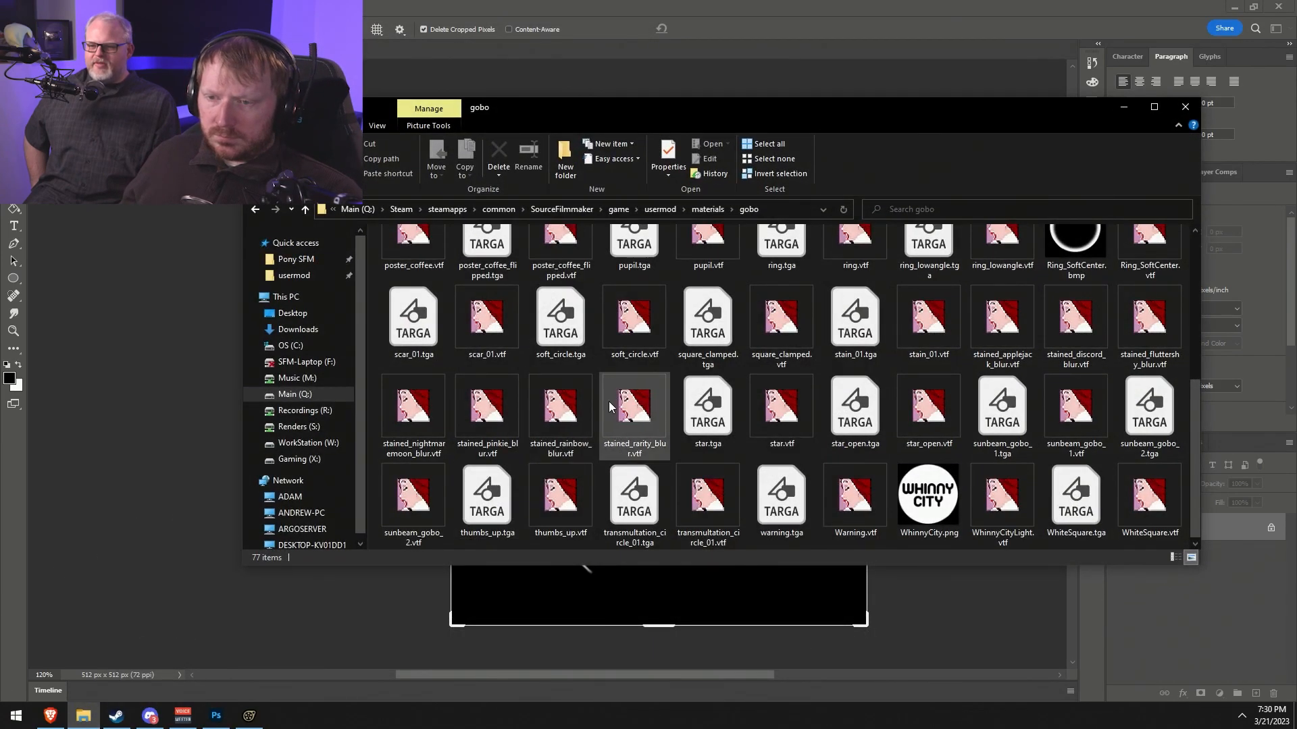
{"action": "left_click", "coordinate": [495, 283]}
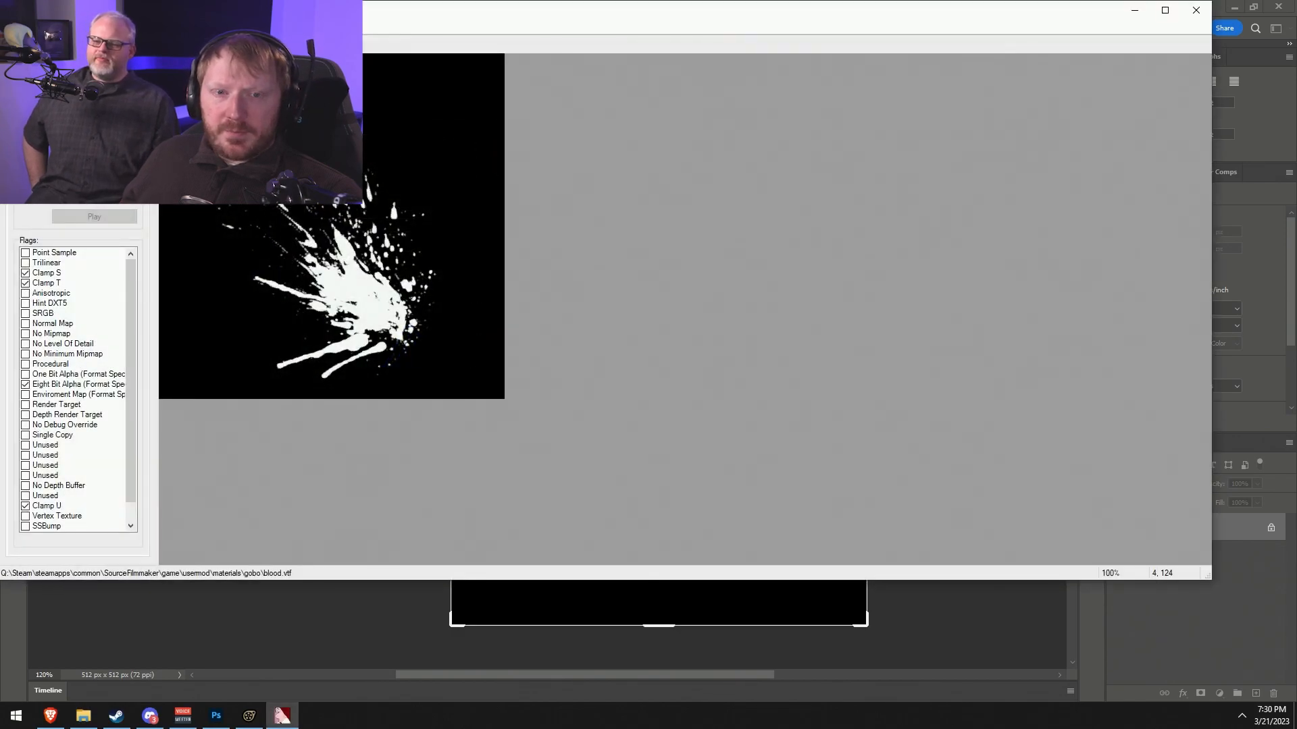
{"action": "key", "text": "ctrl+i"}
{"action": "left_click", "coordinate": [83, 715]}
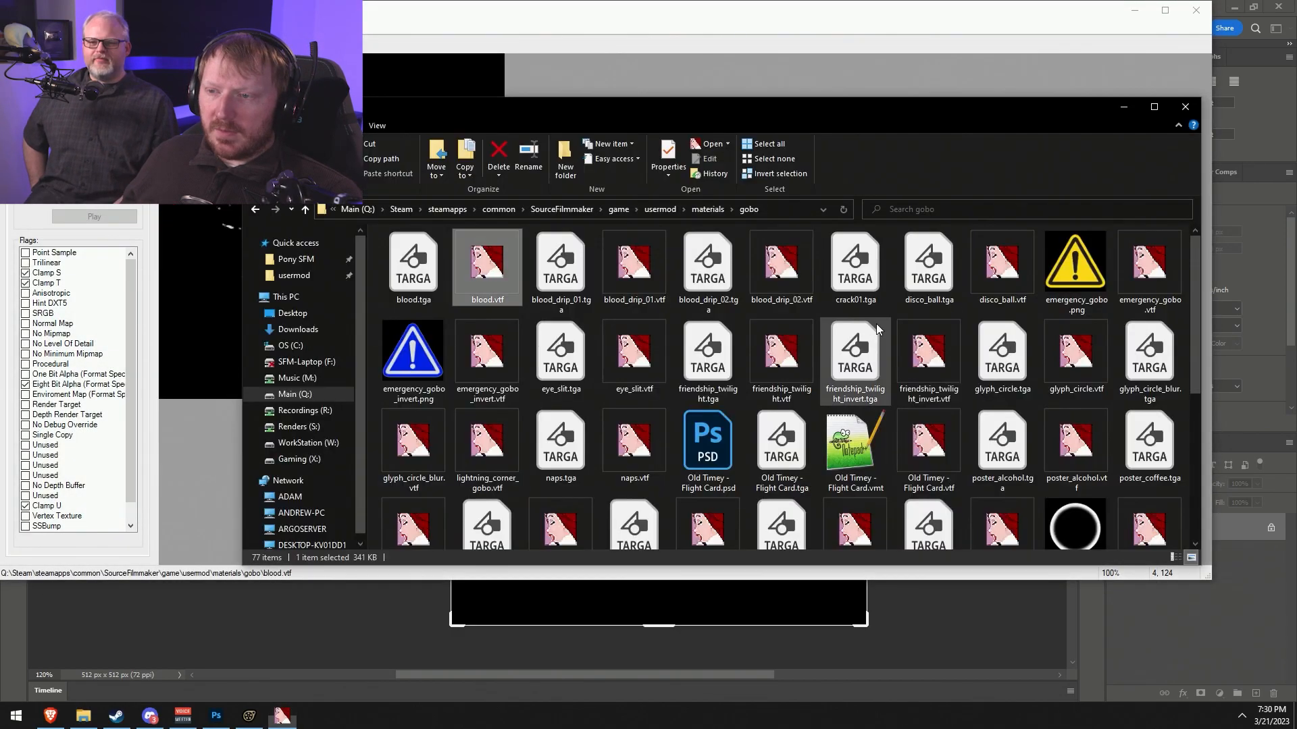
{"action": "left_click", "coordinate": [786, 209]}
{"action": "key", "text": "ctrl+c"}
{"action": "key", "text": "alt+Tab"}
{"action": "left_click", "coordinate": [634, 199]}
{"action": "key", "text": "ctrl+v"}
{"action": "key", "text": "Return"}
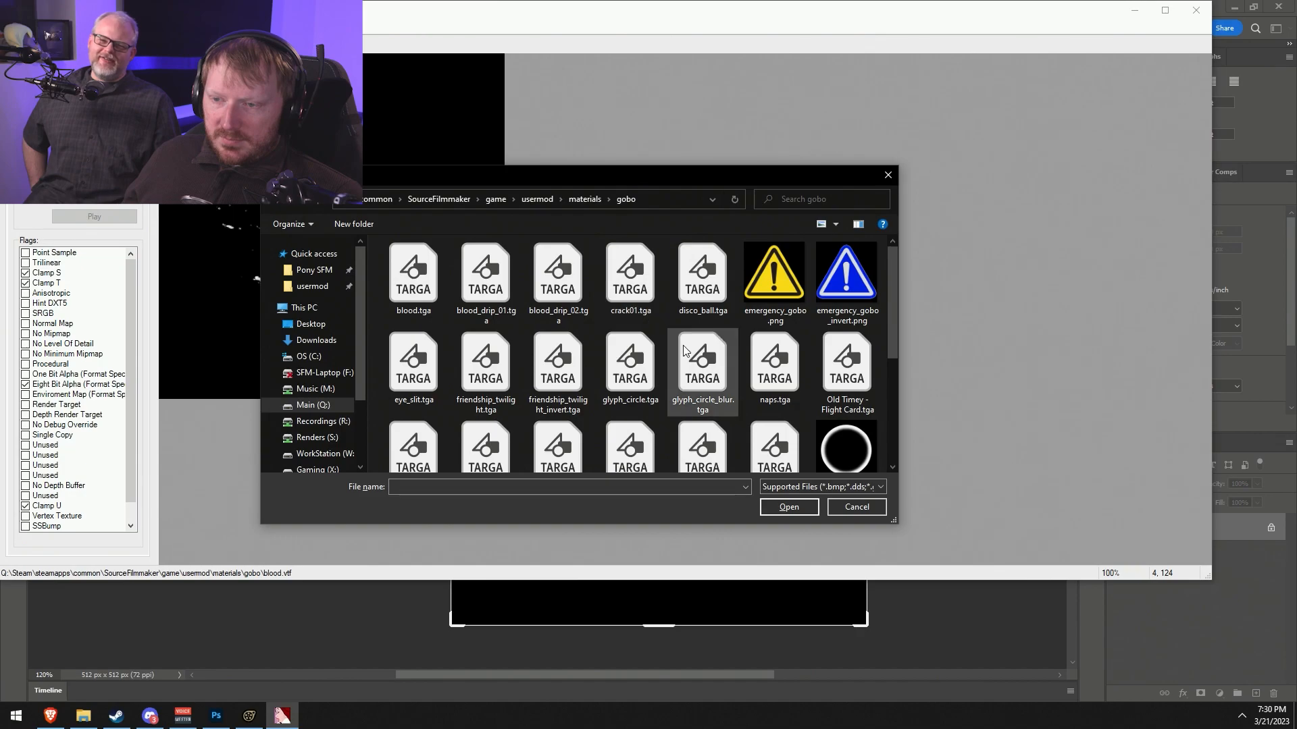
{"action": "double_click", "coordinate": [635, 291]}
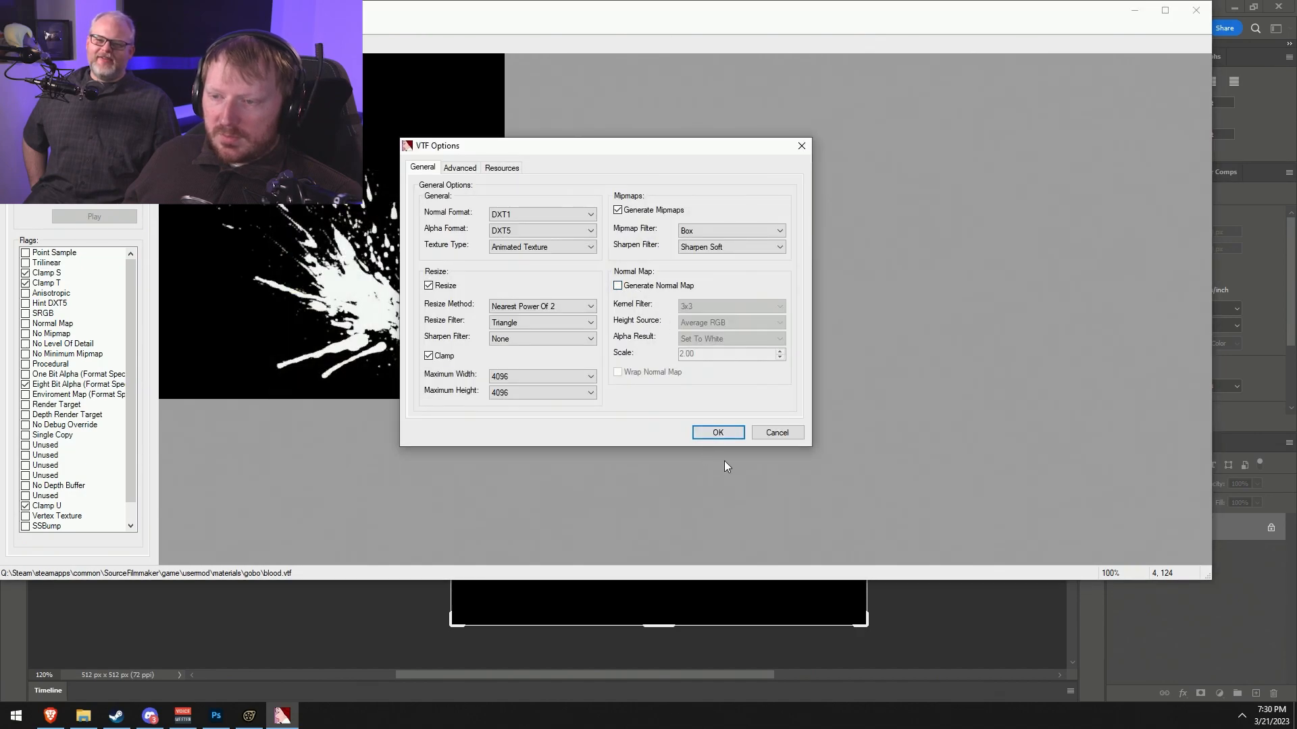
{"action": "left_click", "coordinate": [718, 433]}
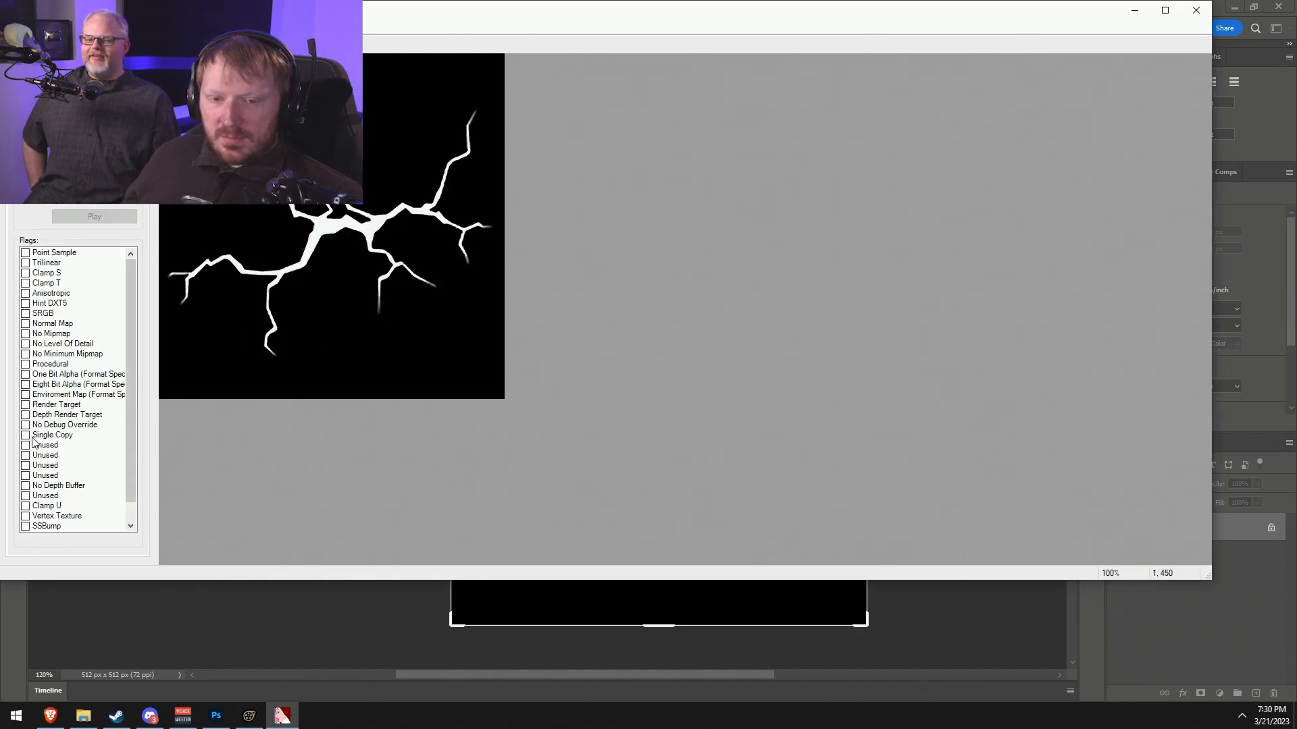
- Enable the texture flags No Mipmap, No Level Of Detail, No Minimum Mipmap, Clamp S, Clamp T, Clamp U and Clamp All
{"action": "left_click", "coordinate": [25, 335]}
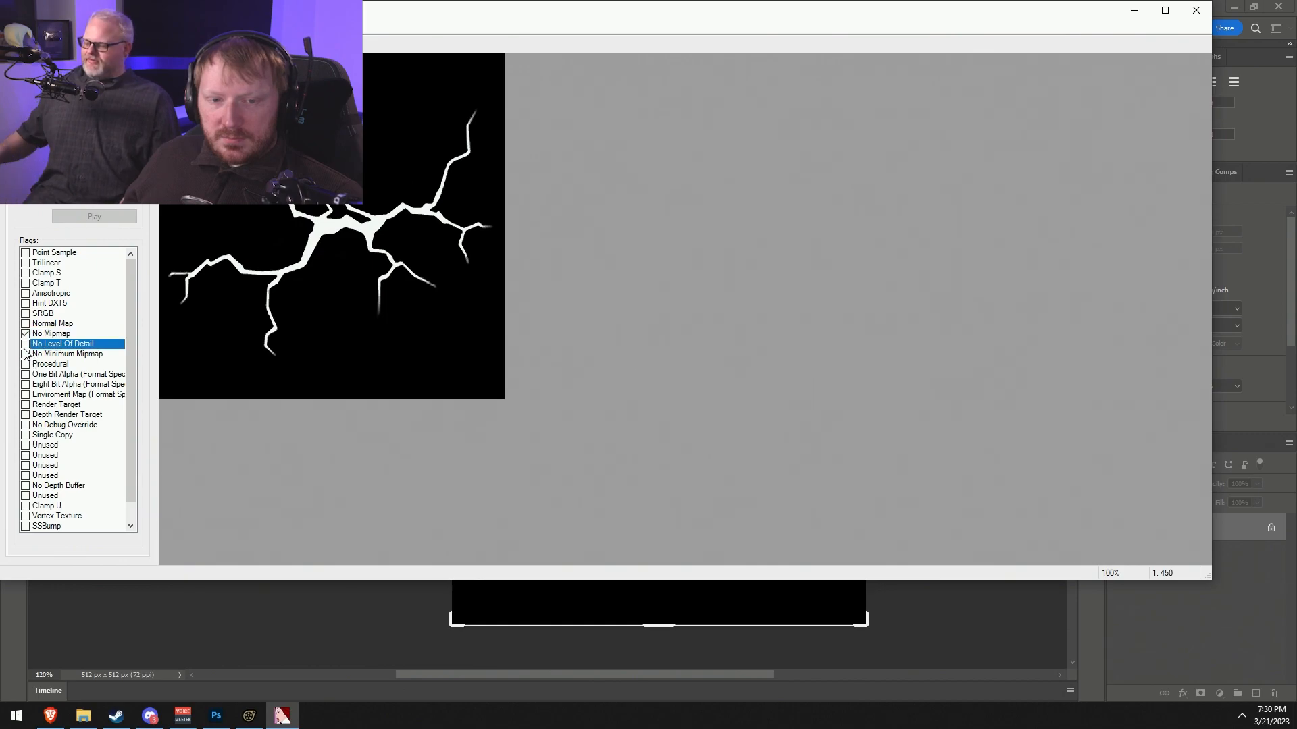
{"action": "left_click", "coordinate": [27, 354]}
{"action": "left_click", "coordinate": [26, 273]}
{"action": "left_click", "coordinate": [26, 283]}
{"action": "scroll", "coordinate": [40, 290], "scroll_direction": "down", "scroll_amount": 1}
{"action": "left_click", "coordinate": [31, 518]}
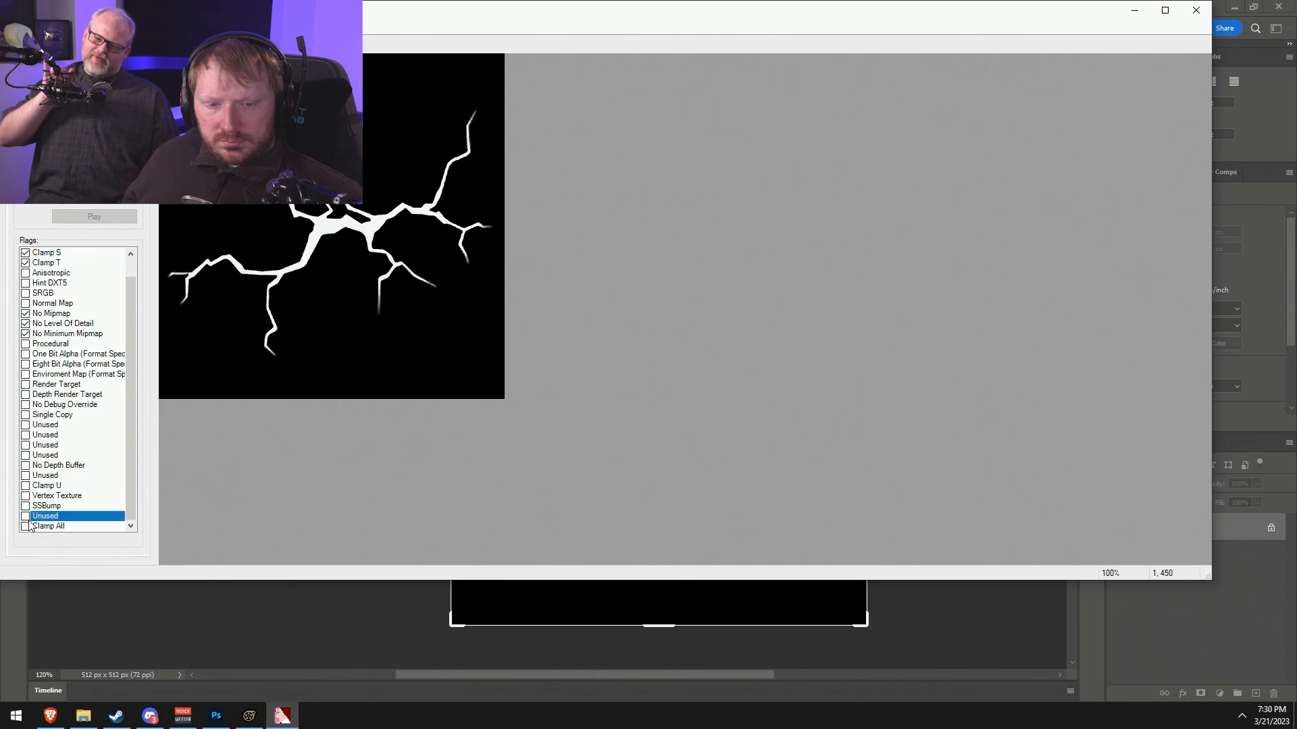
{"action": "left_click", "coordinate": [26, 527]}
{"action": "left_click", "coordinate": [26, 487]}
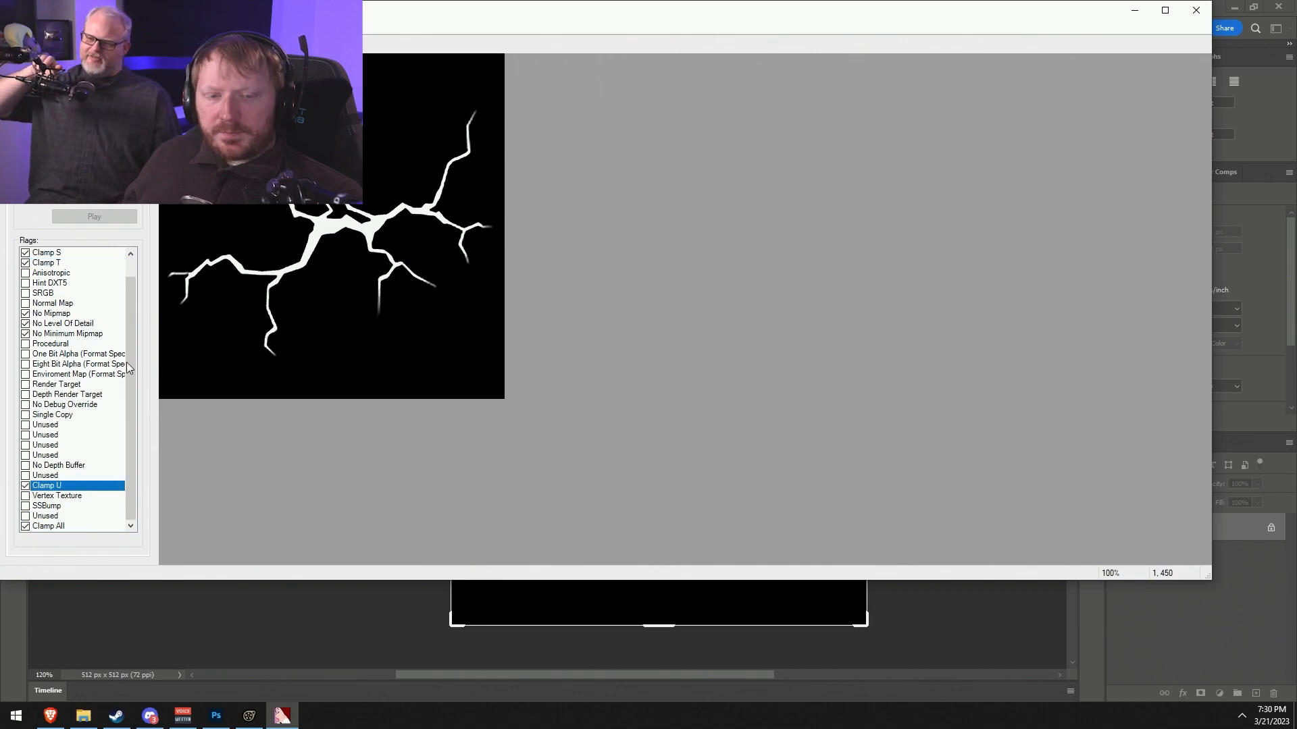
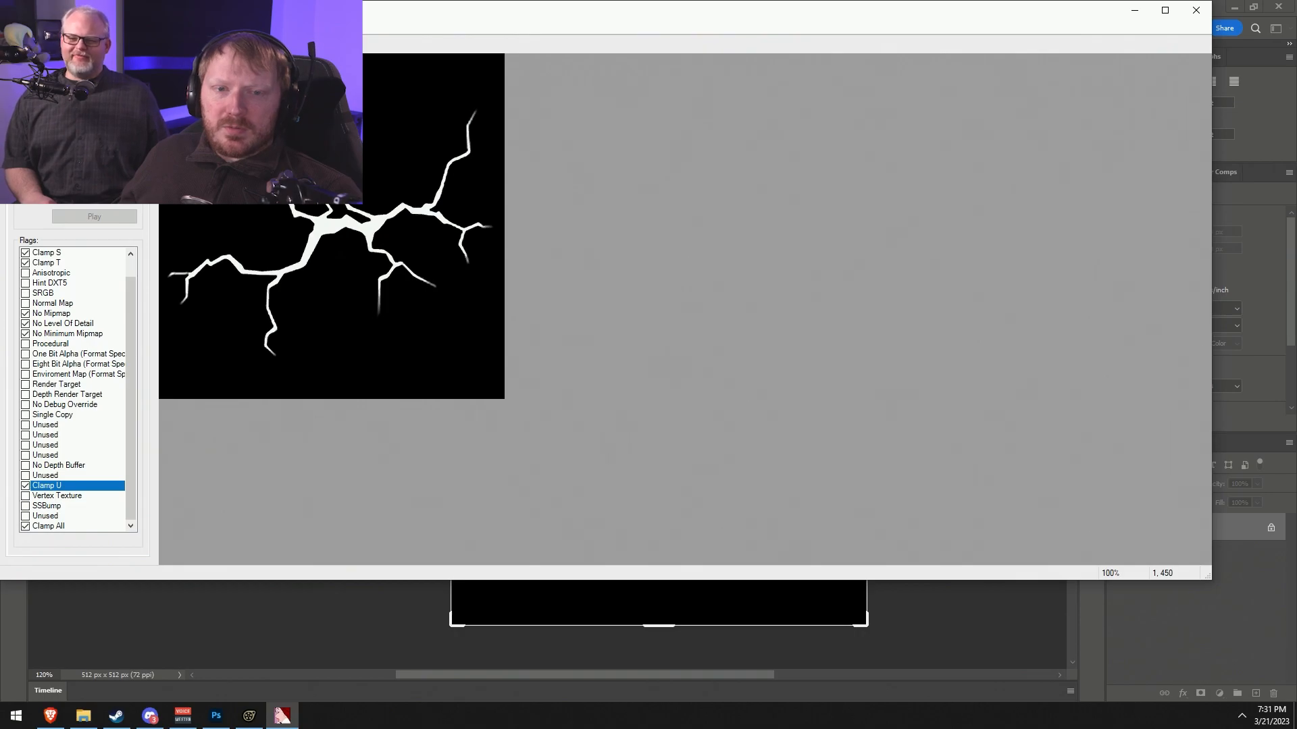
- Save the texture as crack01.vtf in the gobo folder
{"action": "key", "text": "ctrl+s"}
{"action": "type", "text": "crack01"}
{"action": "key", "text": "Return"}
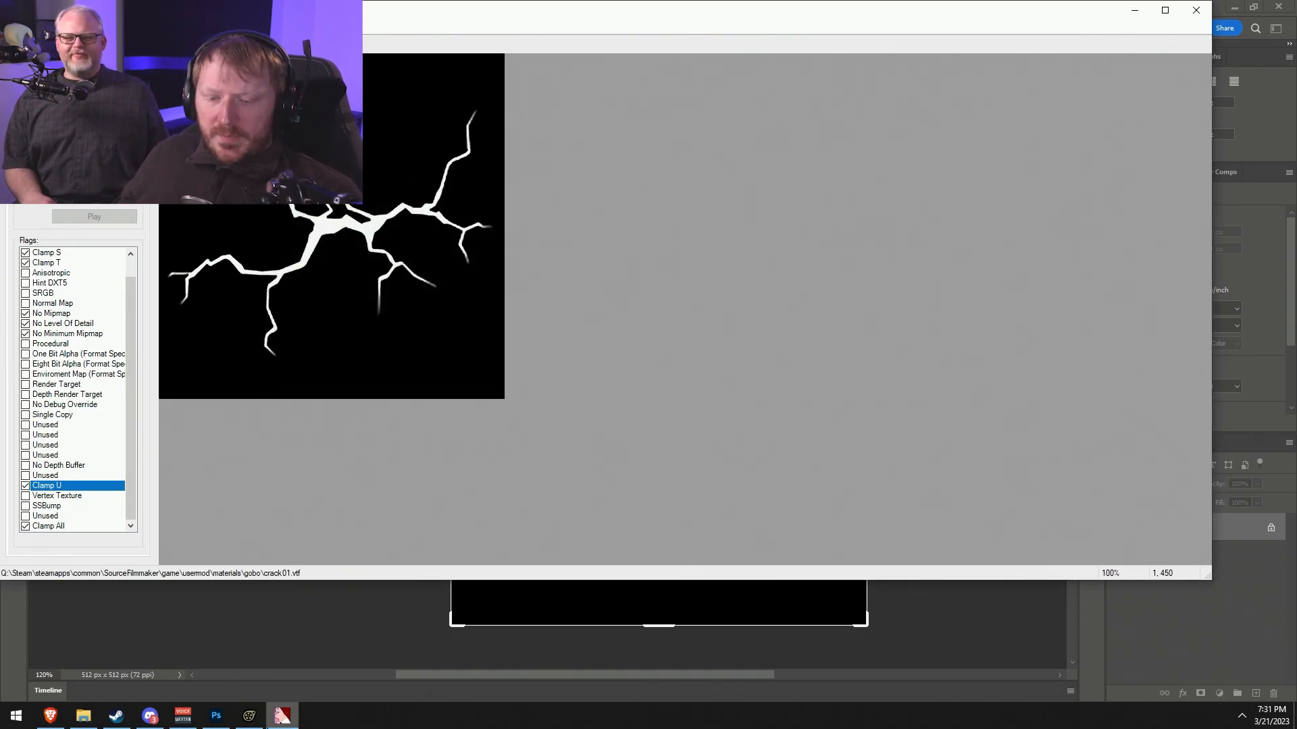
- Switch to Source Filmmaker, expand the Lights group and go to shot13 on the timeline
{"action": "left_click", "coordinate": [249, 715]}
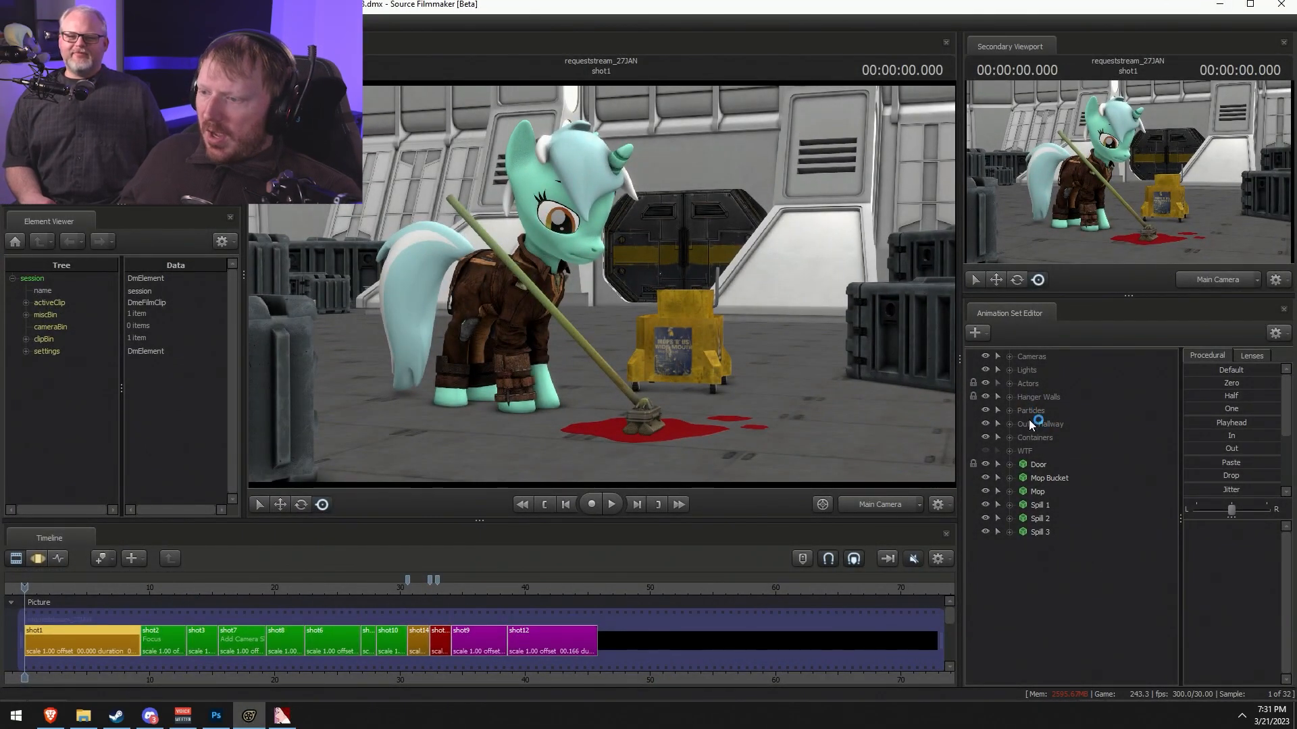
{"action": "left_click", "coordinate": [1009, 370]}
{"action": "left_click", "coordinate": [1009, 478]}
{"action": "left_click", "coordinate": [1009, 477]}
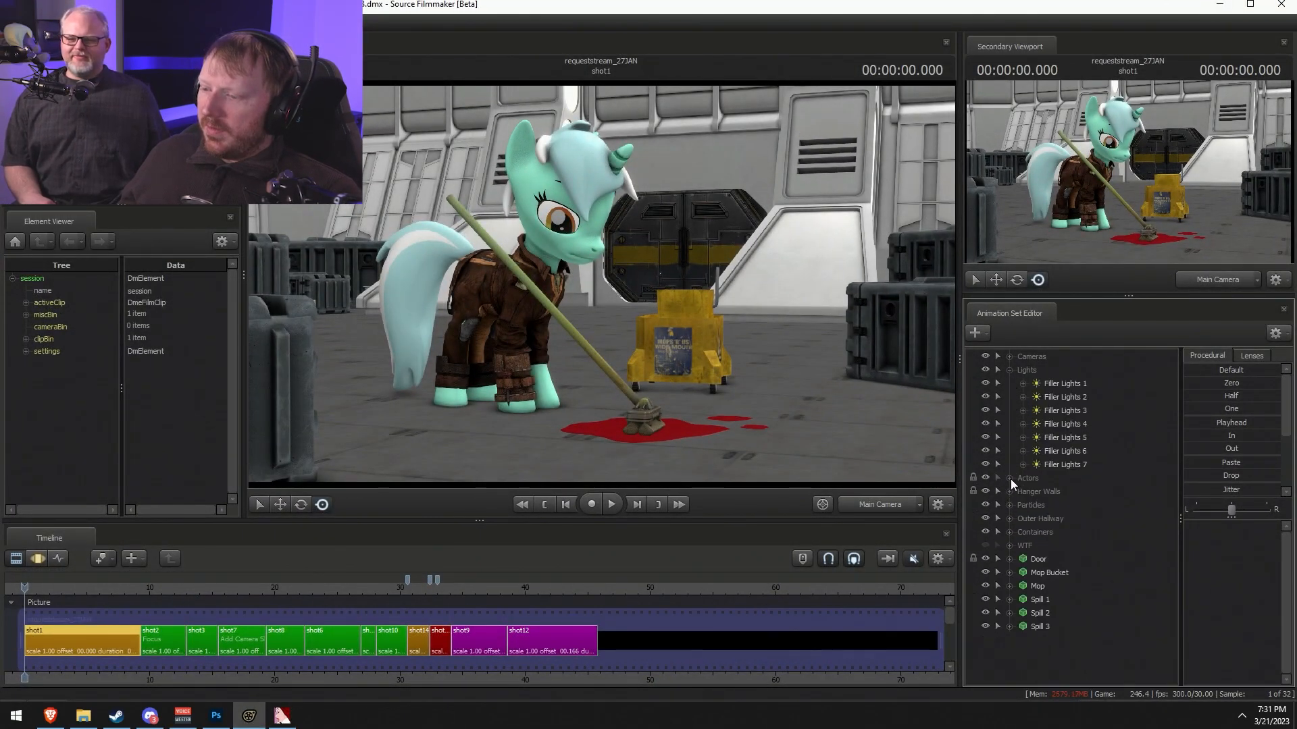
{"action": "left_click", "coordinate": [439, 641]}
{"action": "scroll", "coordinate": [426, 637], "scroll_direction": "up", "scroll_amount": 5}
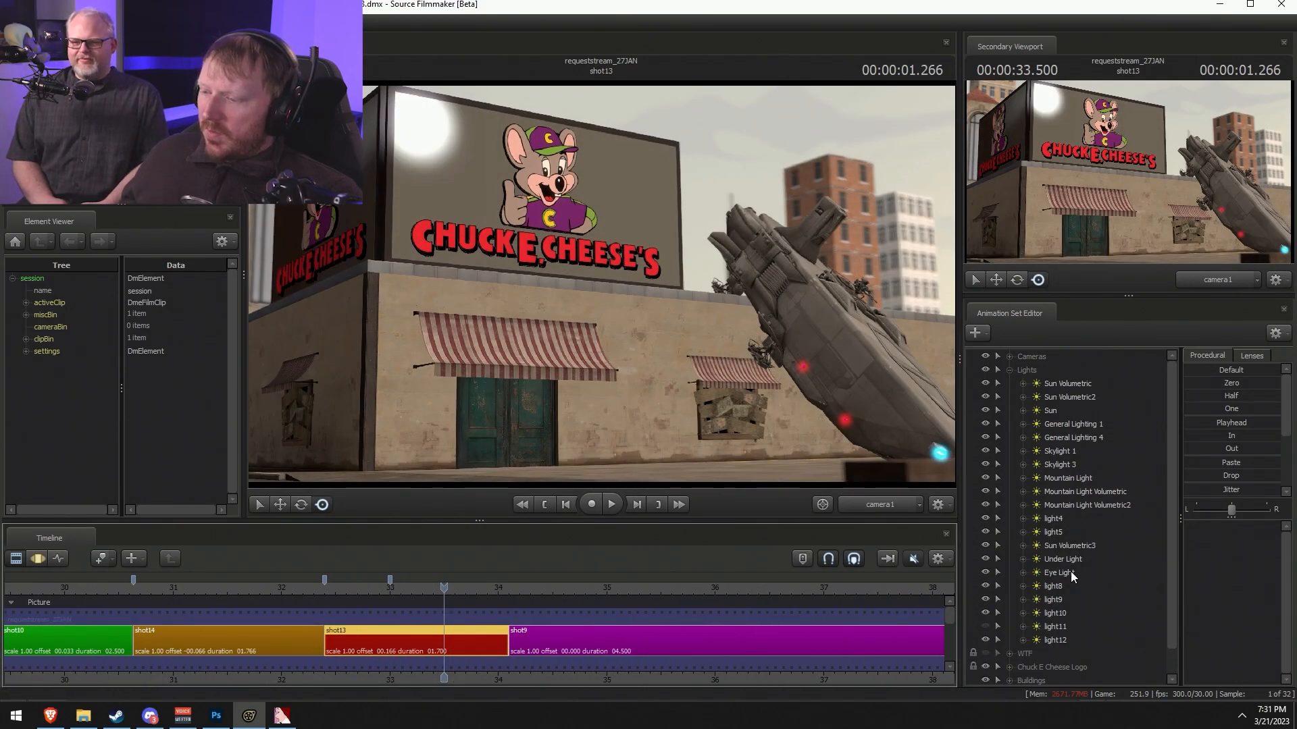
- Show light12 in the Element Viewer and set its texture to gobo/crack01
{"action": "scroll", "coordinate": [1075, 550], "scroll_direction": "down", "scroll_amount": 2}
{"action": "right_click", "coordinate": [1047, 610]}
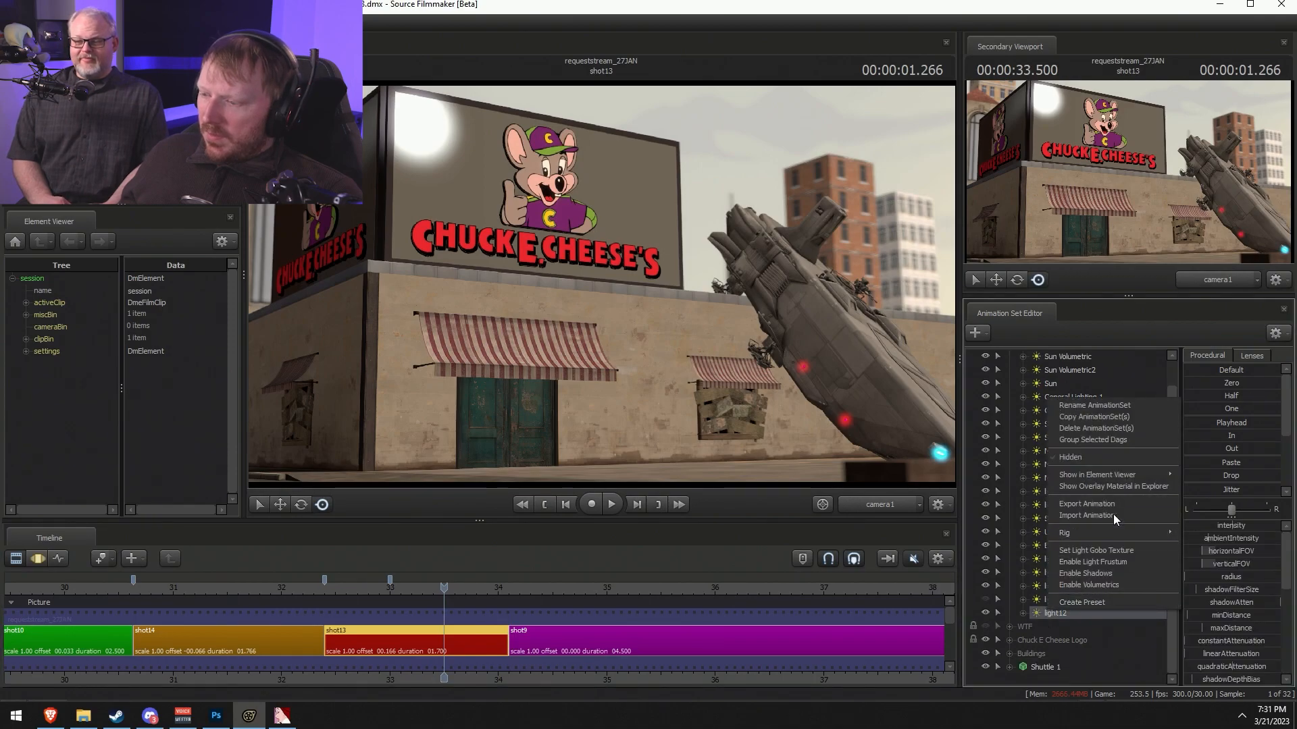
{"action": "mouse_move", "coordinate": [1124, 478]}
{"action": "left_click", "coordinate": [1212, 476]}
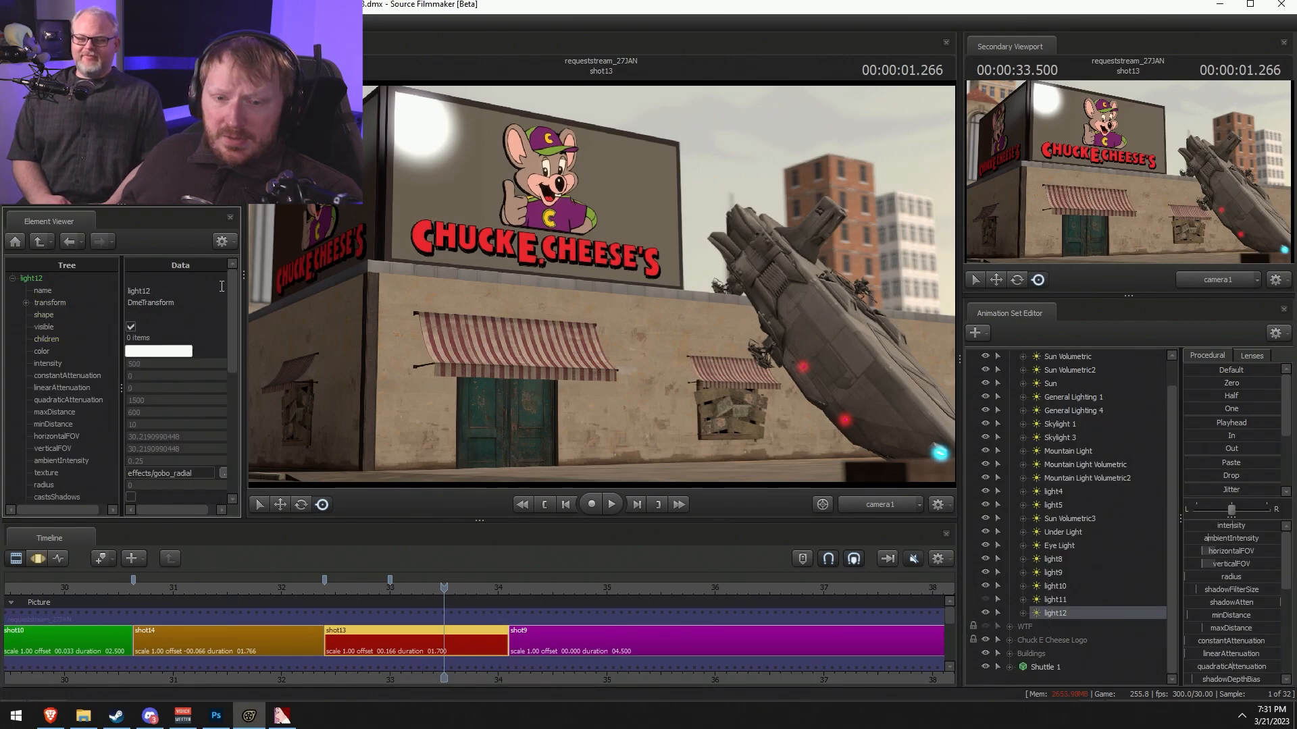
{"action": "left_click", "coordinate": [193, 470]}
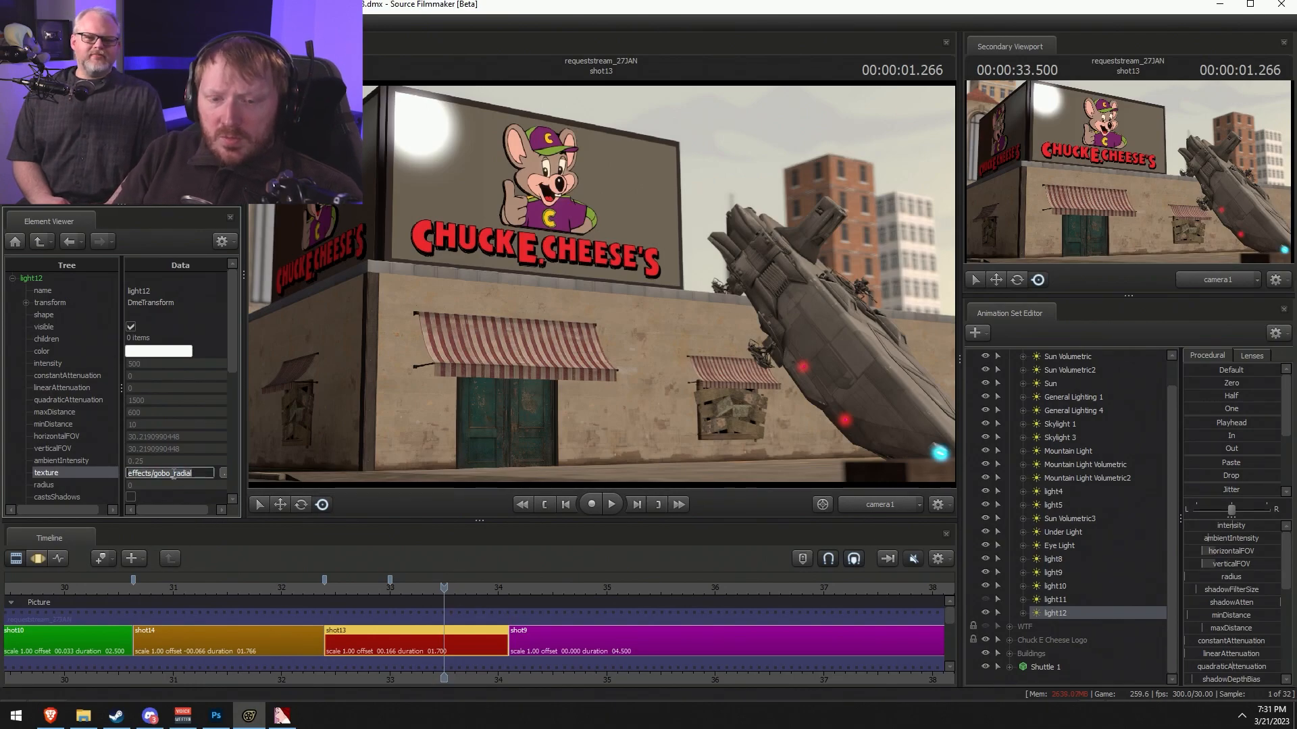
{"action": "key", "text": "ctrl+a"}
{"action": "type", "text": "go"}
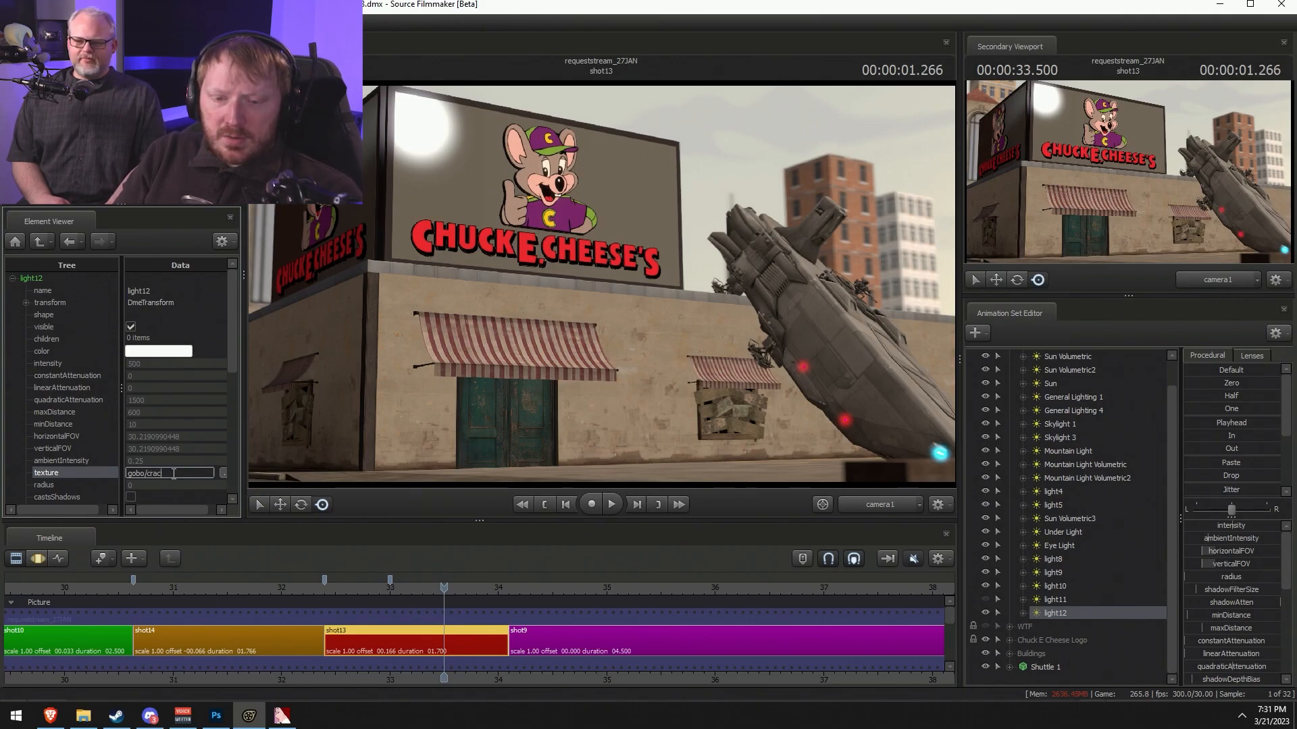
{"action": "key", "text": "Return"}
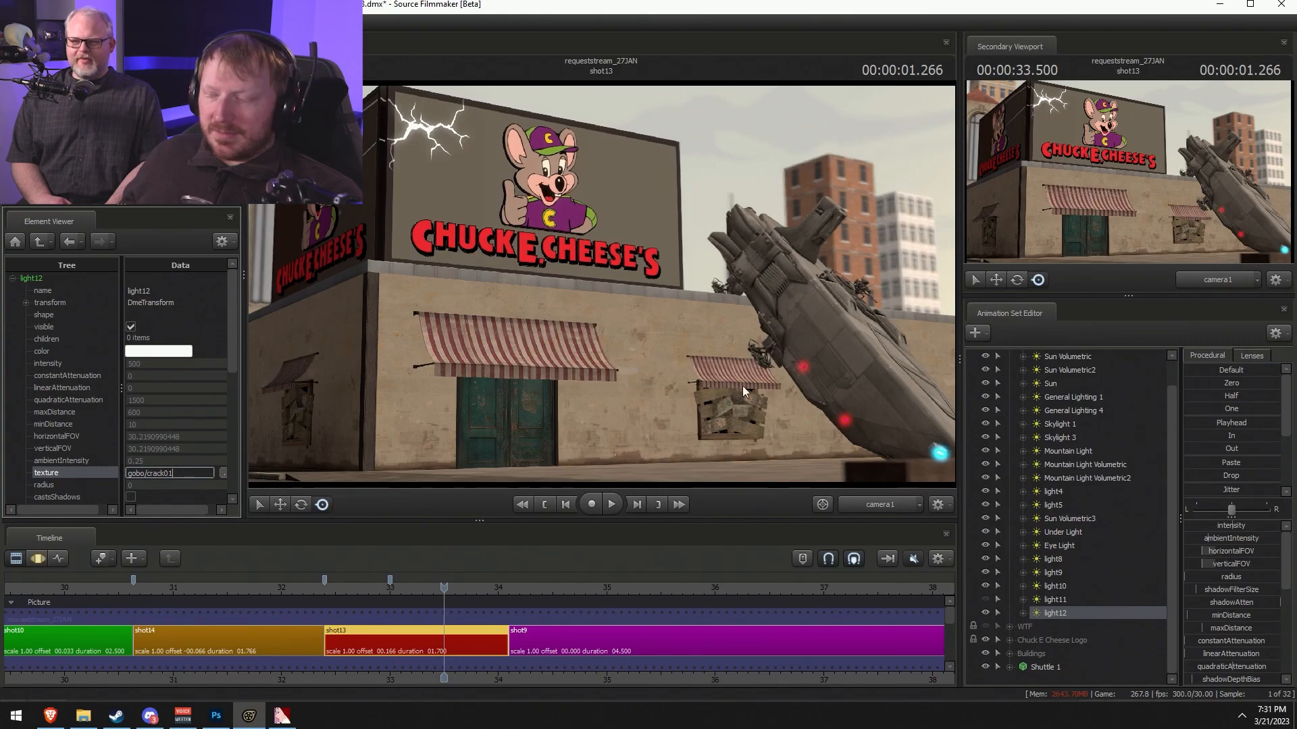
- Look through light12 in the Motion Editor and tilt and aim it so the crack falls on the billboard's upper-left corner
{"action": "double_click", "coordinate": [1065, 613]}
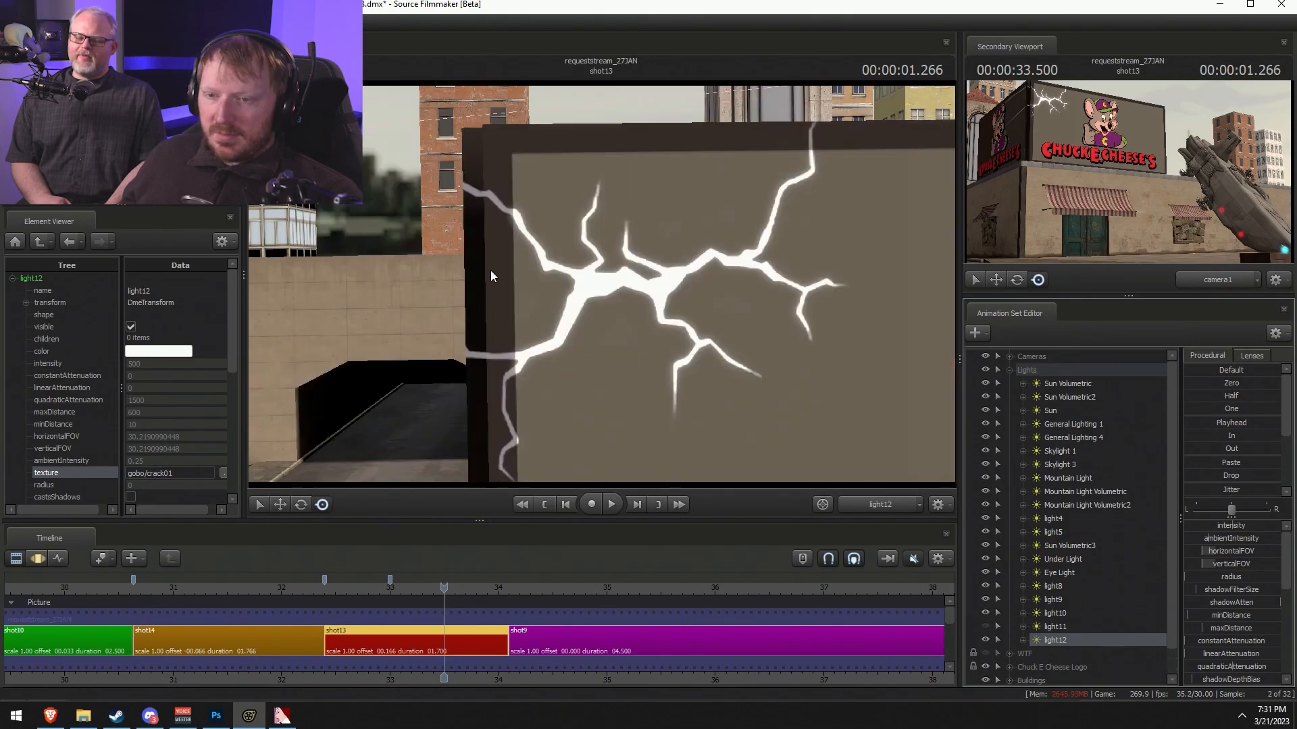
{"action": "key", "text": "F3"}
{"action": "mouse_move", "coordinate": [689, 351]}
{"action": "left_mouse_down"}
{"action": "mouse_move", "coordinate": [722, 358]}
{"action": "mouse_move", "coordinate": [707, 351]}
{"action": "left_mouse_up"}
{"action": "key", "text": "s"}
{"action": "key", "text": "w"}
{"action": "key", "text": "w"}
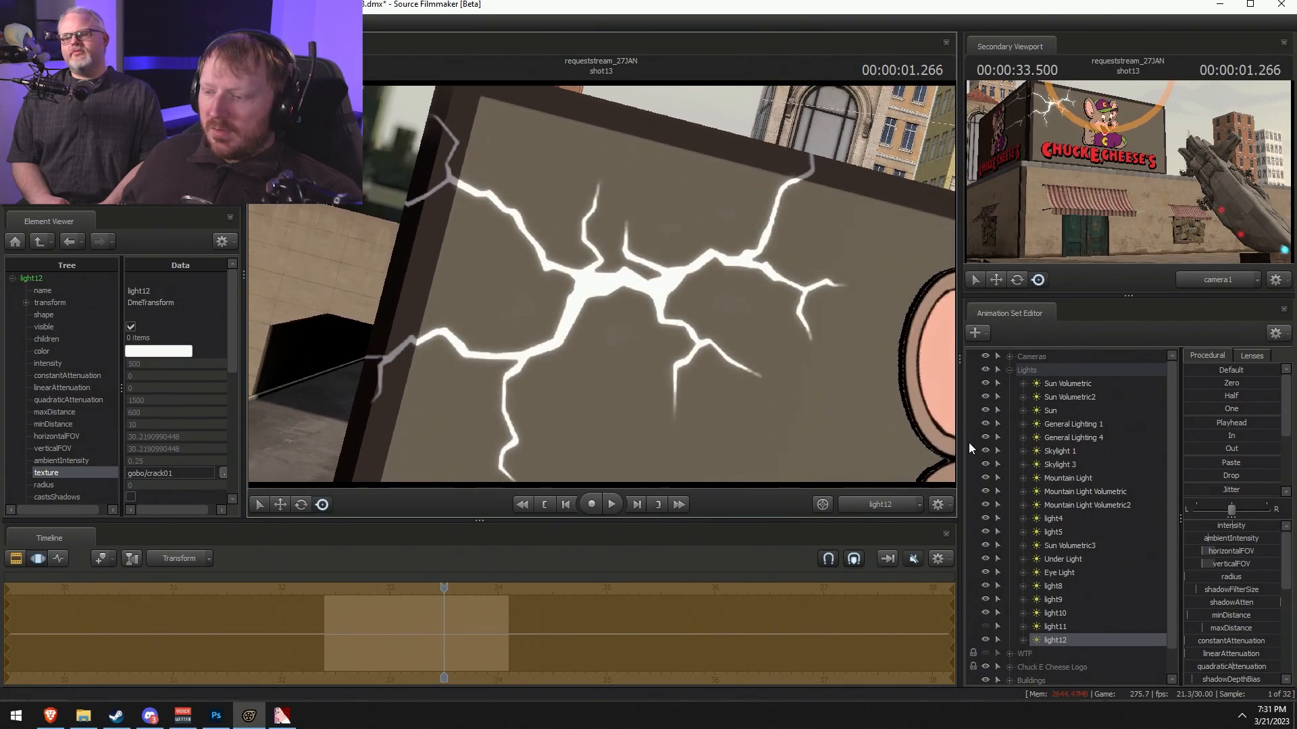
- Set light12's intensity range to a minimum of -10, a maximum of 0 and a default of 0
{"action": "right_click", "coordinate": [1234, 528]}
{"action": "left_click", "coordinate": [1253, 548]}
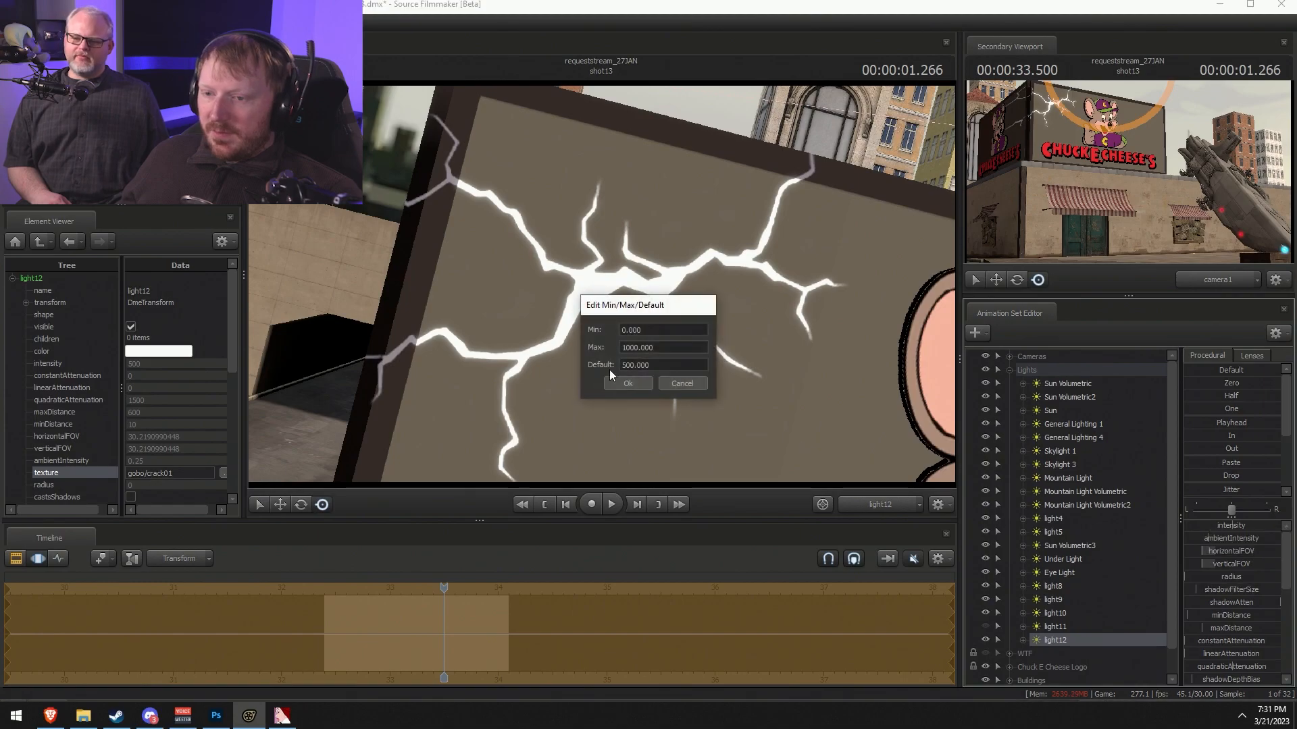
{"action": "left_click", "coordinate": [654, 331]}
{"action": "type", "text": "-10"}
{"action": "key", "text": "Tab"}
{"action": "type", "text": "0"}
{"action": "key", "text": "Tab"}
{"action": "type", "text": "0"}
{"action": "key", "text": "Return"}
{"action": "key", "text": "F3"}
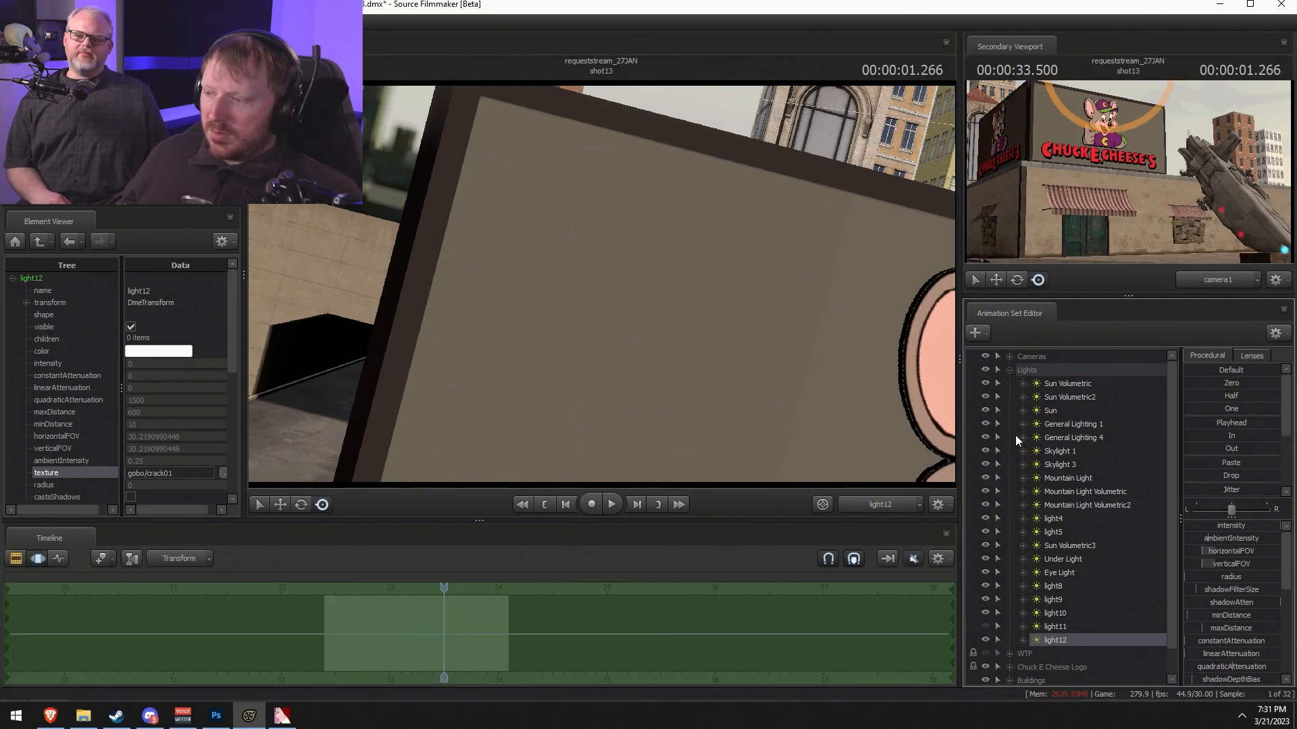
- Lower light12's intensity to -10 and re-aim the light so the dark crack sits closer to the billboard's upper-left corner
{"action": "left_click_drag", "start_coordinate": [1250, 524], "coordinate": [1216, 524]}
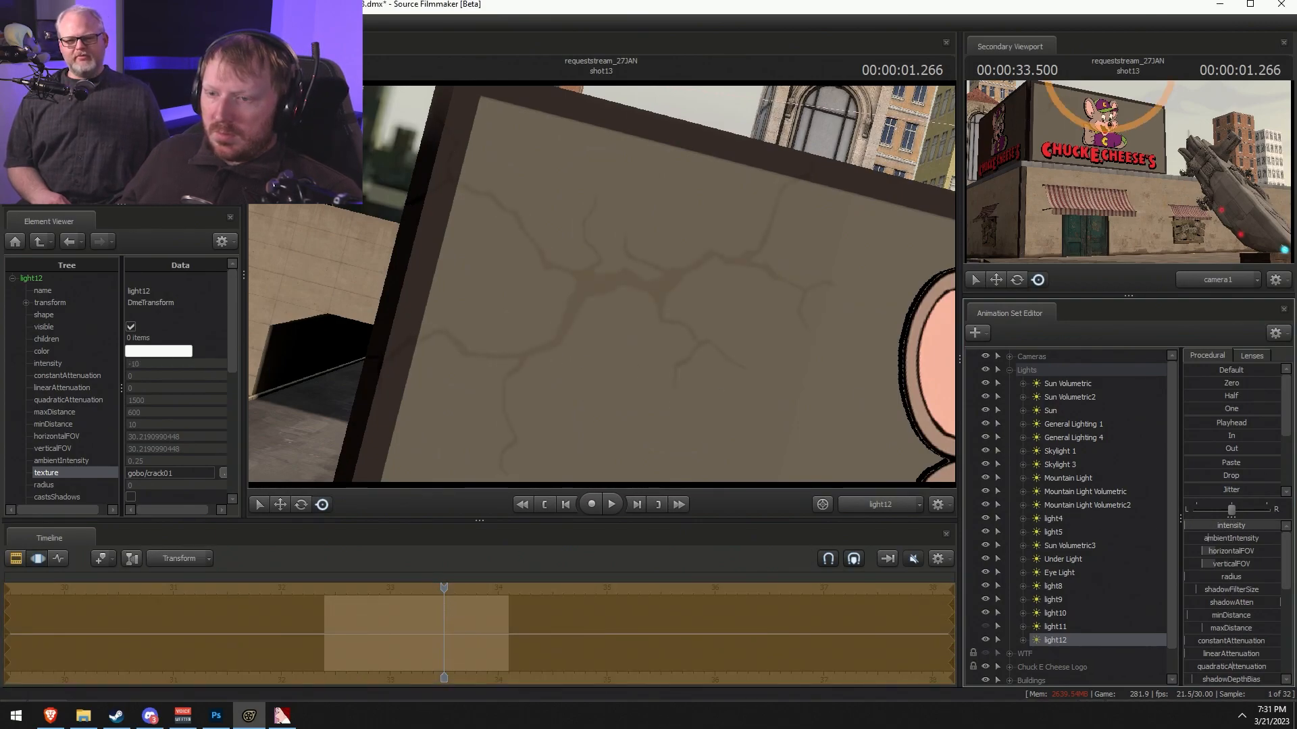
{"action": "left_click_drag", "start_coordinate": [770, 411], "coordinate": [605, 291]}
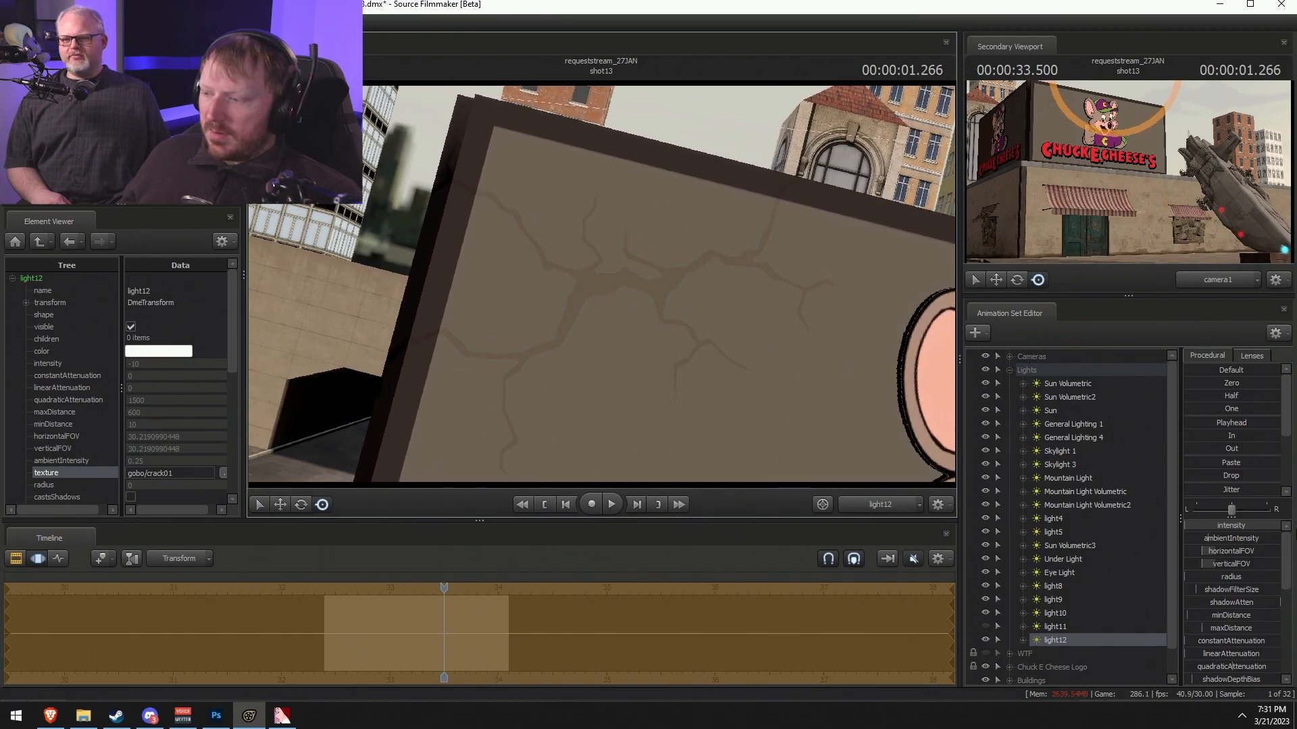
{"action": "left_click_drag", "start_coordinate": [792, 364], "coordinate": [774, 348]}
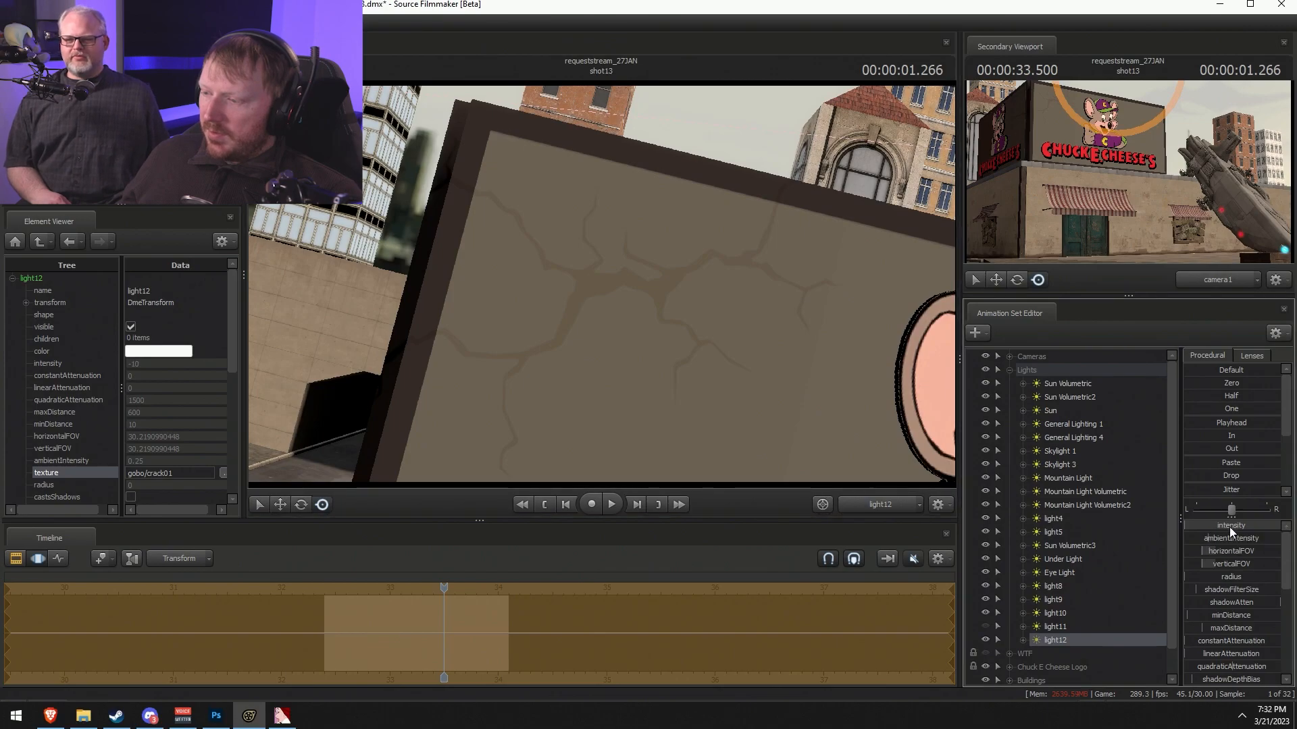
- Extend light12's minimum intensity limit to lower the intensity to about -42, and nudge the light's aim on the billboard
{"action": "right_click", "coordinate": [1248, 534]}
{"action": "left_click", "coordinate": [1249, 544]}
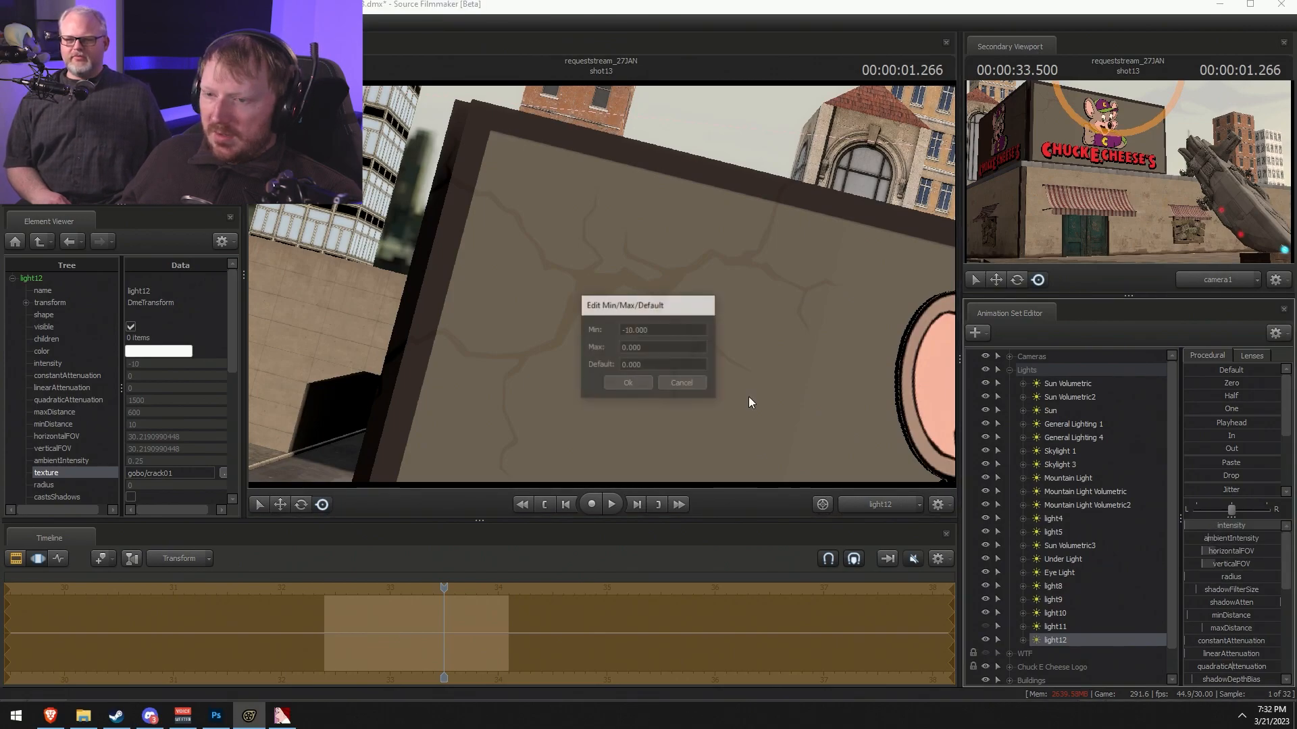
{"action": "left_click", "coordinate": [630, 331]}
{"action": "key", "text": "Return"}
{"action": "left_click_drag", "start_coordinate": [1247, 525], "coordinate": [1224, 525]}
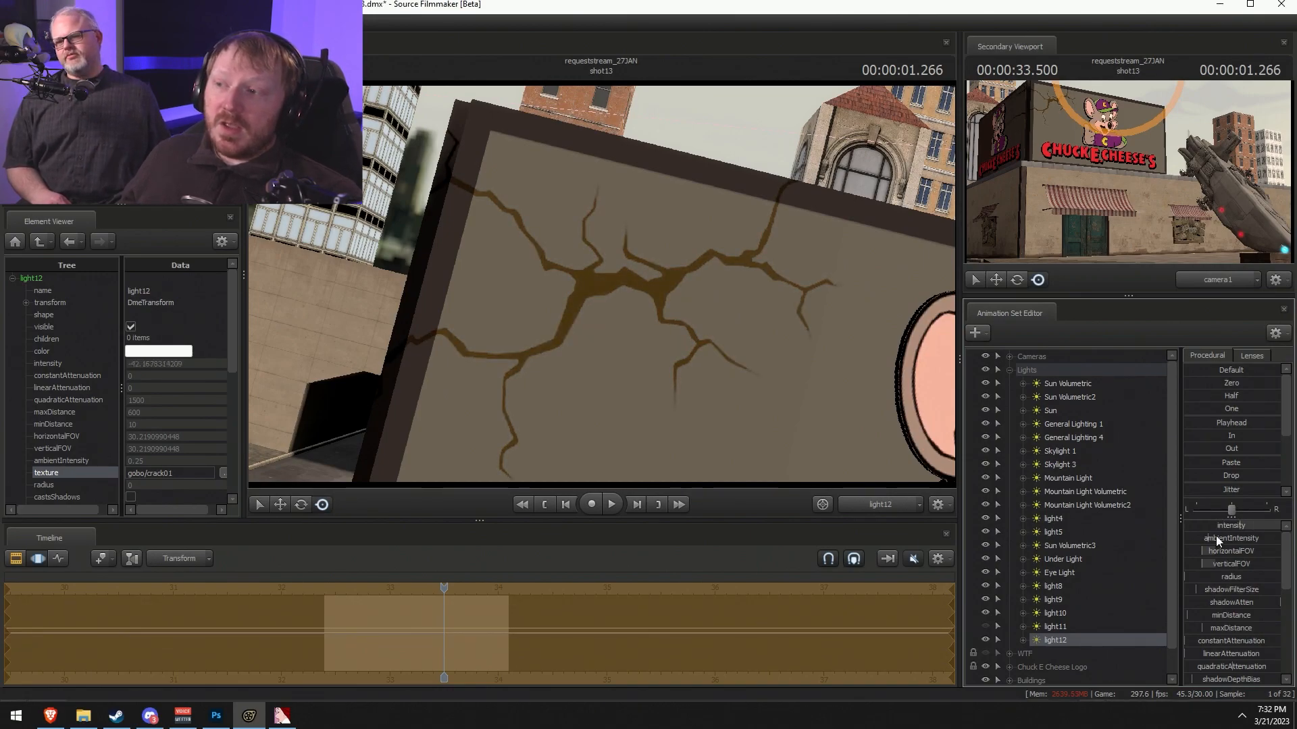
{"action": "mouse_move", "coordinate": [601, 285]}
{"action": "left_mouse_down"}
{"action": "mouse_move", "coordinate": [616, 295]}
{"action": "mouse_move", "coordinate": [594, 290]}
{"action": "left_mouse_up"}
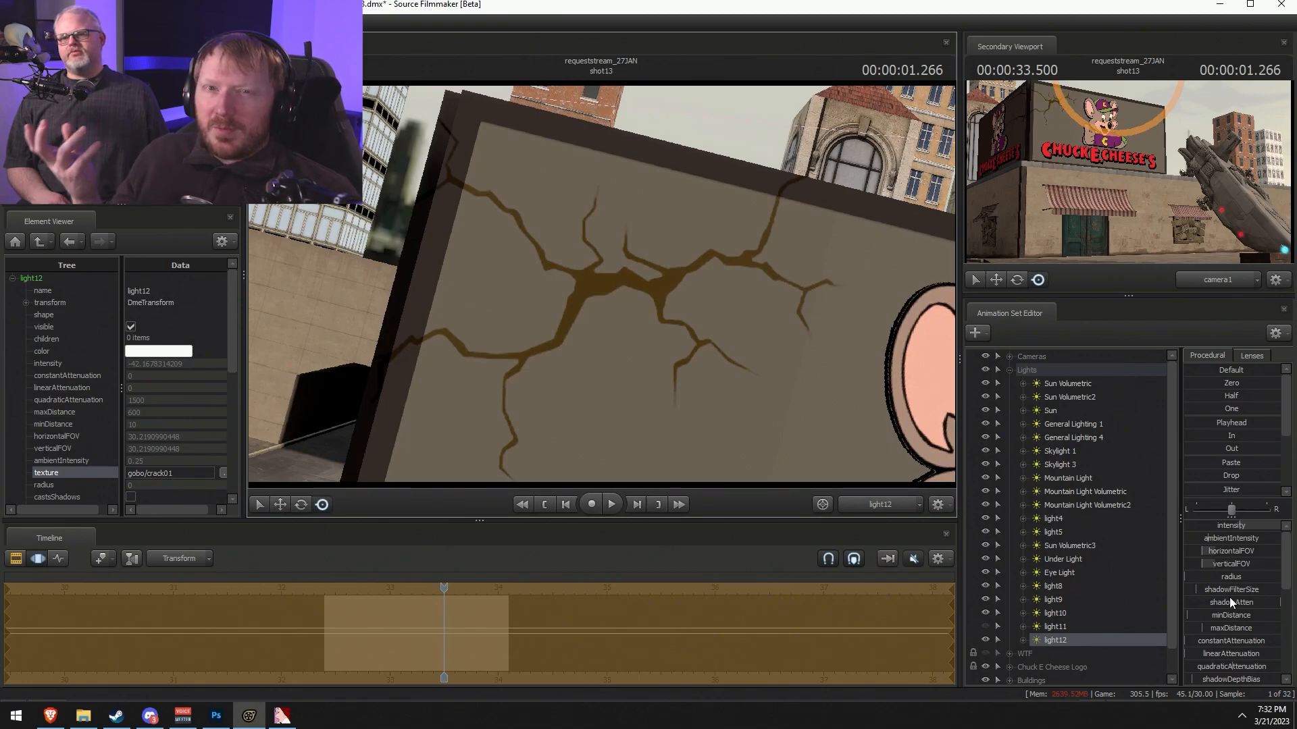
{"action": "scroll", "coordinate": [1153, 533], "scroll_direction": "down", "scroll_amount": 1}
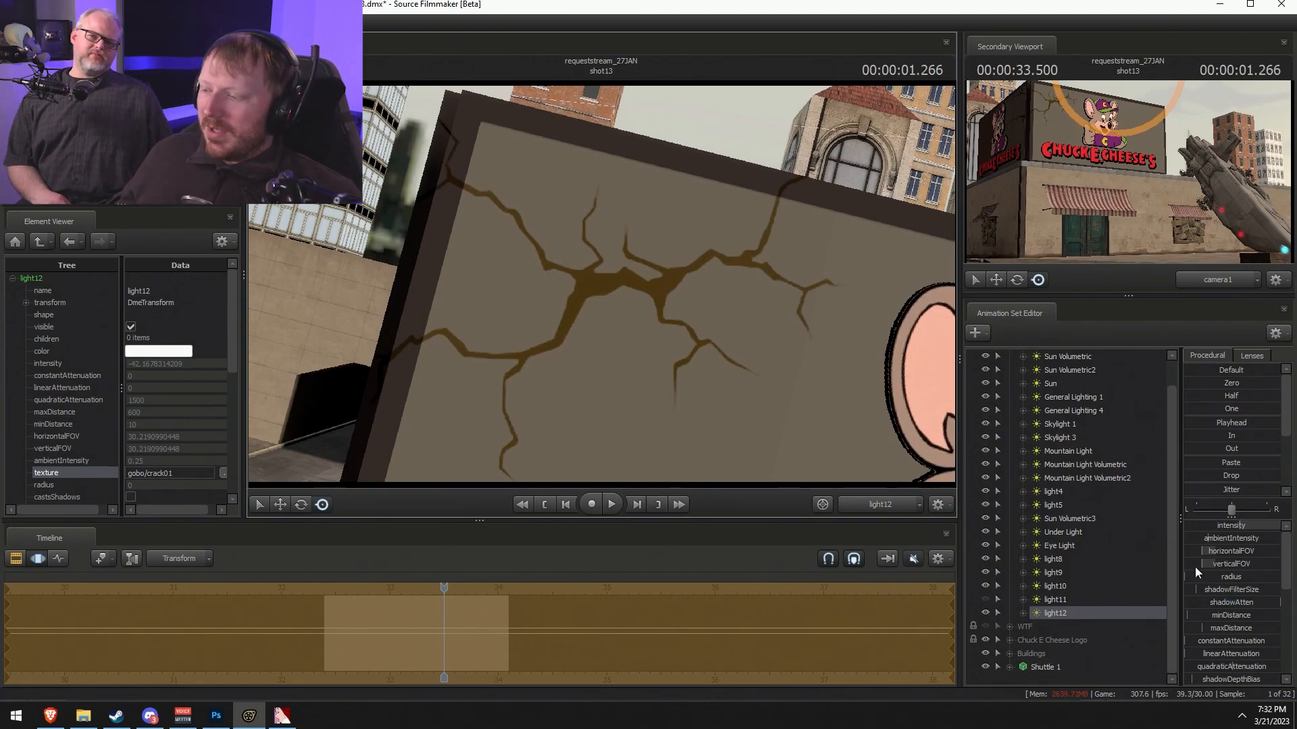
- Tint the light12 crack projection pale yellow by adjusting its color_blue value
{"action": "scroll", "coordinate": [1237, 609], "scroll_direction": "down", "scroll_amount": 5}
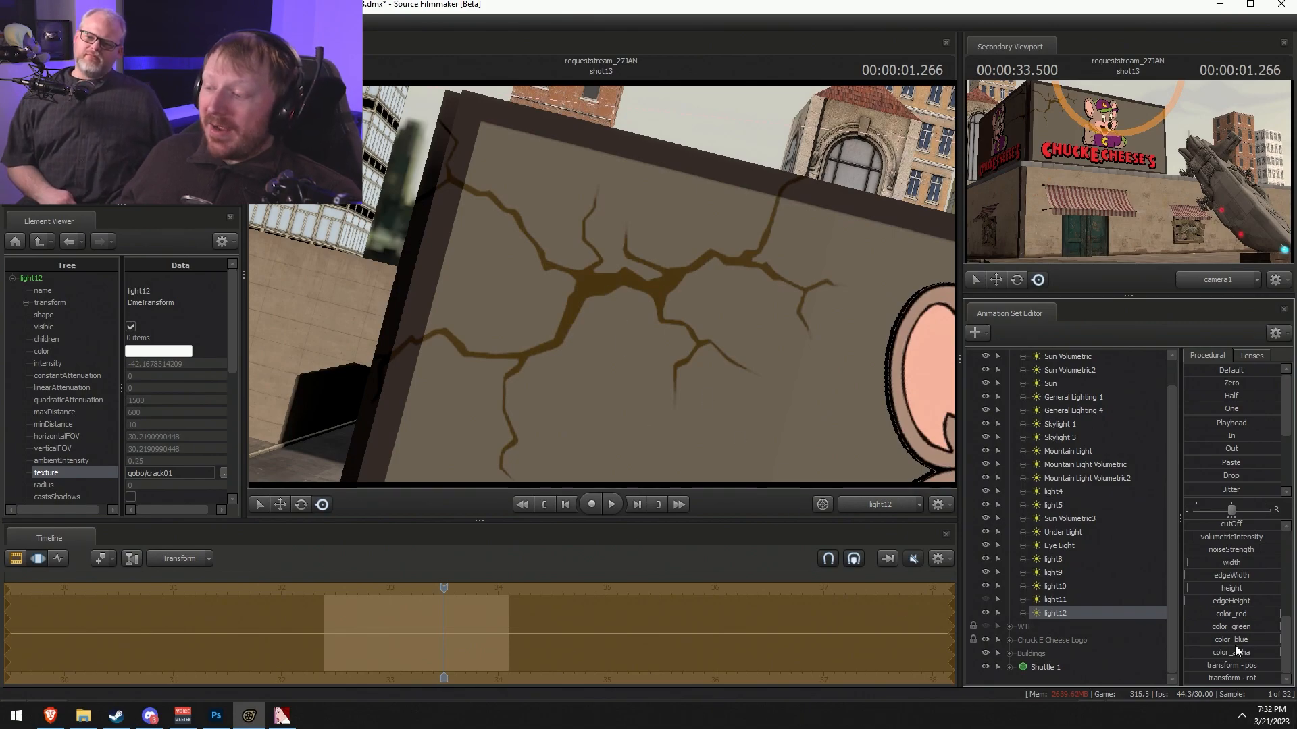
{"action": "mouse_move", "coordinate": [1257, 629]}
{"action": "left_mouse_down"}
{"action": "mouse_move", "coordinate": [1239, 615]}
{"action": "mouse_move", "coordinate": [1295, 618]}
{"action": "mouse_move", "coordinate": [1254, 639]}
{"action": "left_mouse_up"}
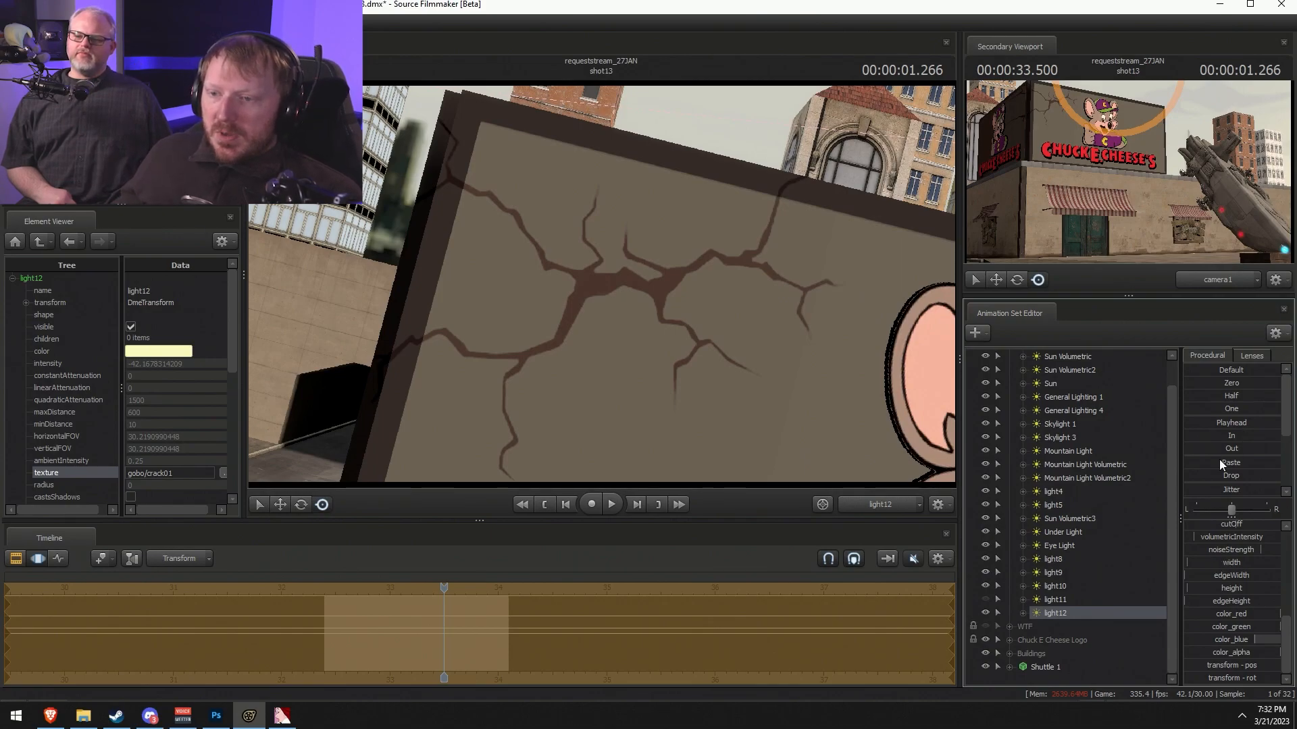
{"action": "scroll", "coordinate": [1242, 569], "scroll_direction": "up", "scroll_amount": 5}
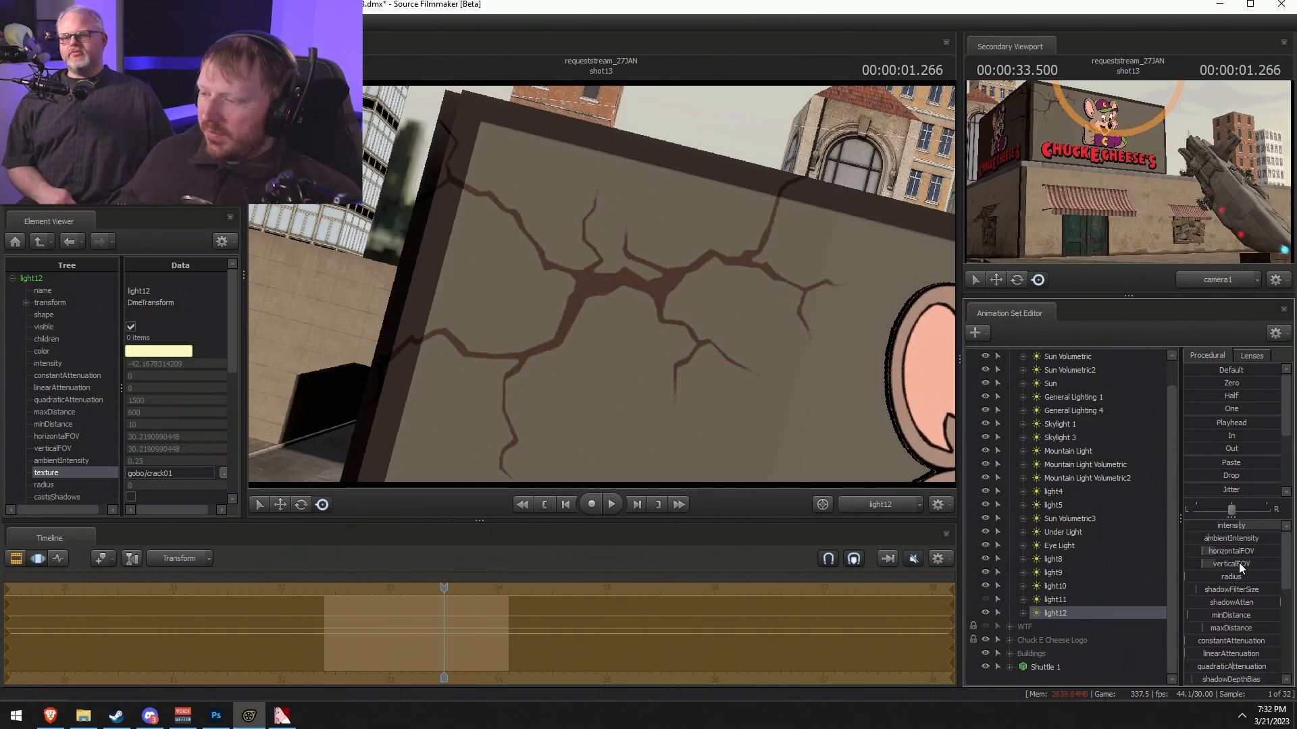
- Lower light12's intensity to its minimum and re-aim the light so the crack shifts slightly along the sign wall
{"action": "left_click_drag", "start_coordinate": [1240, 526], "coordinate": [1185, 526]}
{"action": "left_click_drag", "start_coordinate": [719, 414], "coordinate": [689, 415]}
{"action": "key", "text": "F2"}
{"action": "key", "text": "F3"}
{"action": "key", "text": "F2"}
{"action": "key", "text": "F3"}
- Show light12 in the Element Viewer and enable its uberlight option
{"action": "scroll", "coordinate": [1257, 620], "scroll_direction": "down", "scroll_amount": 2}
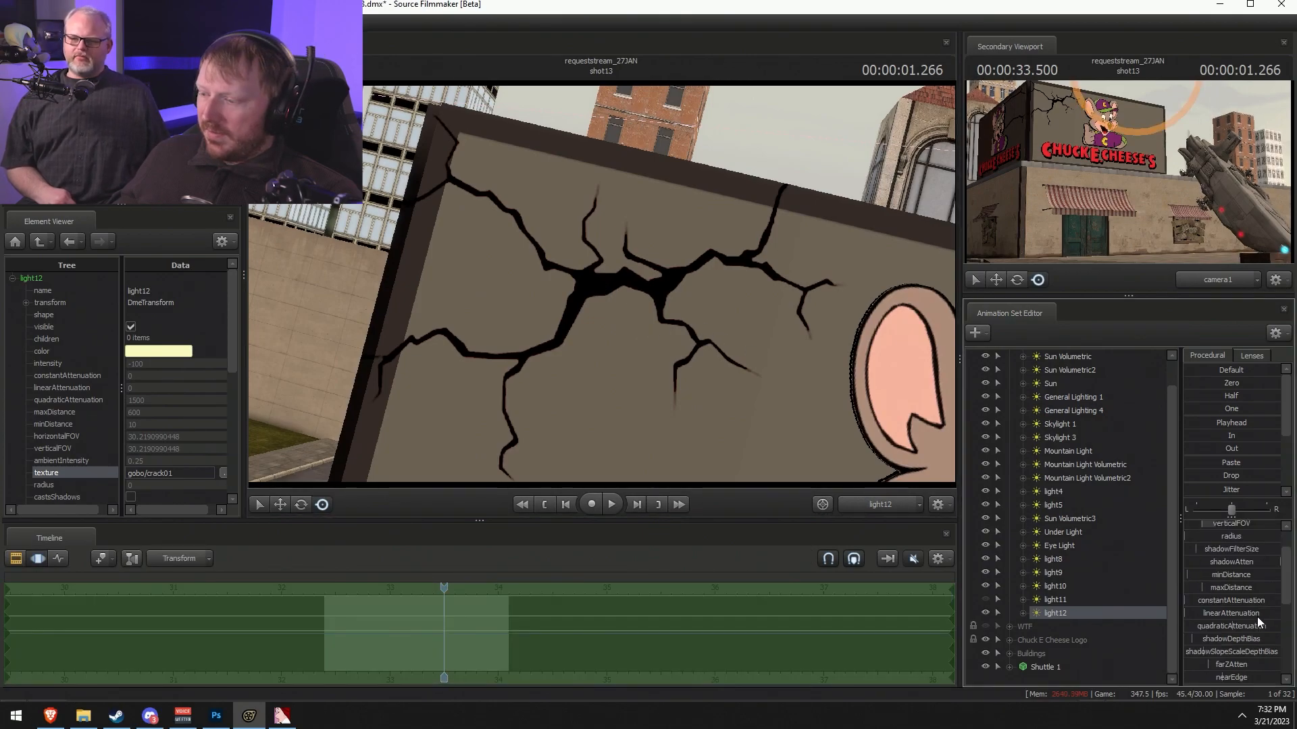
{"action": "right_click", "coordinate": [1067, 612]}
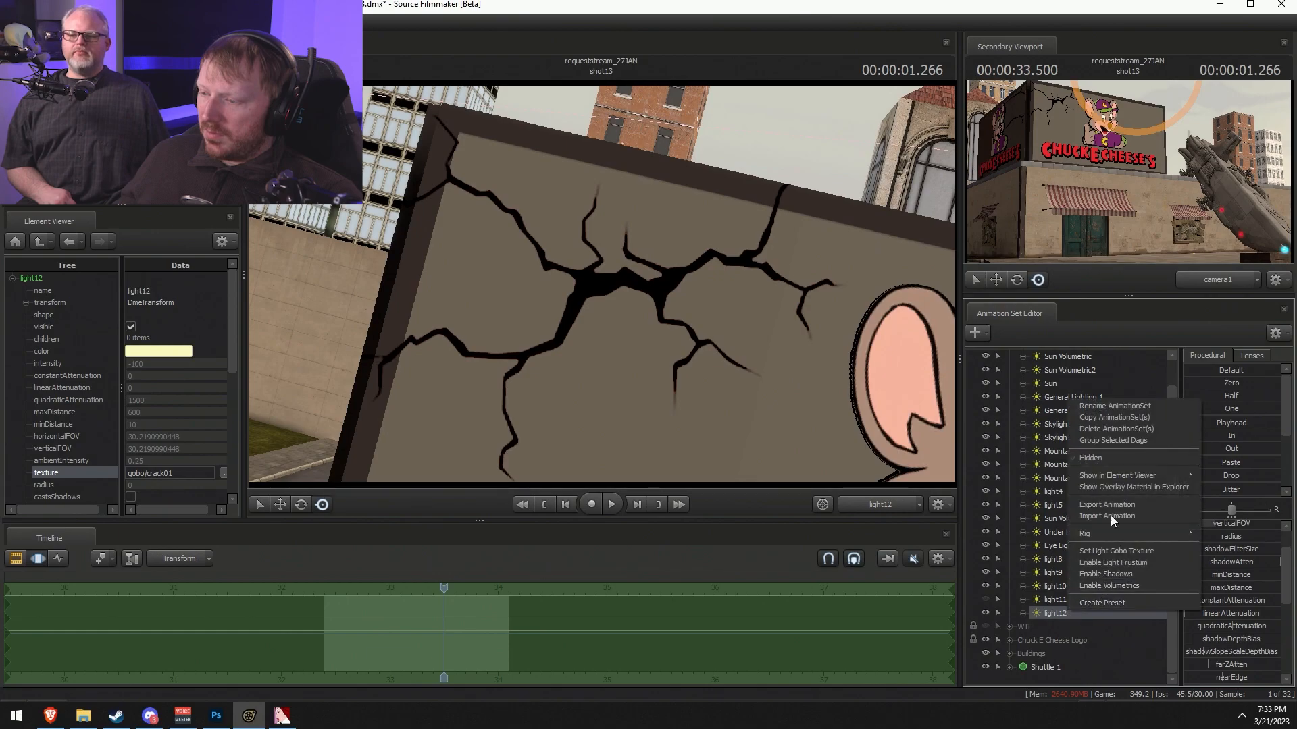
{"action": "mouse_move", "coordinate": [1181, 476]}
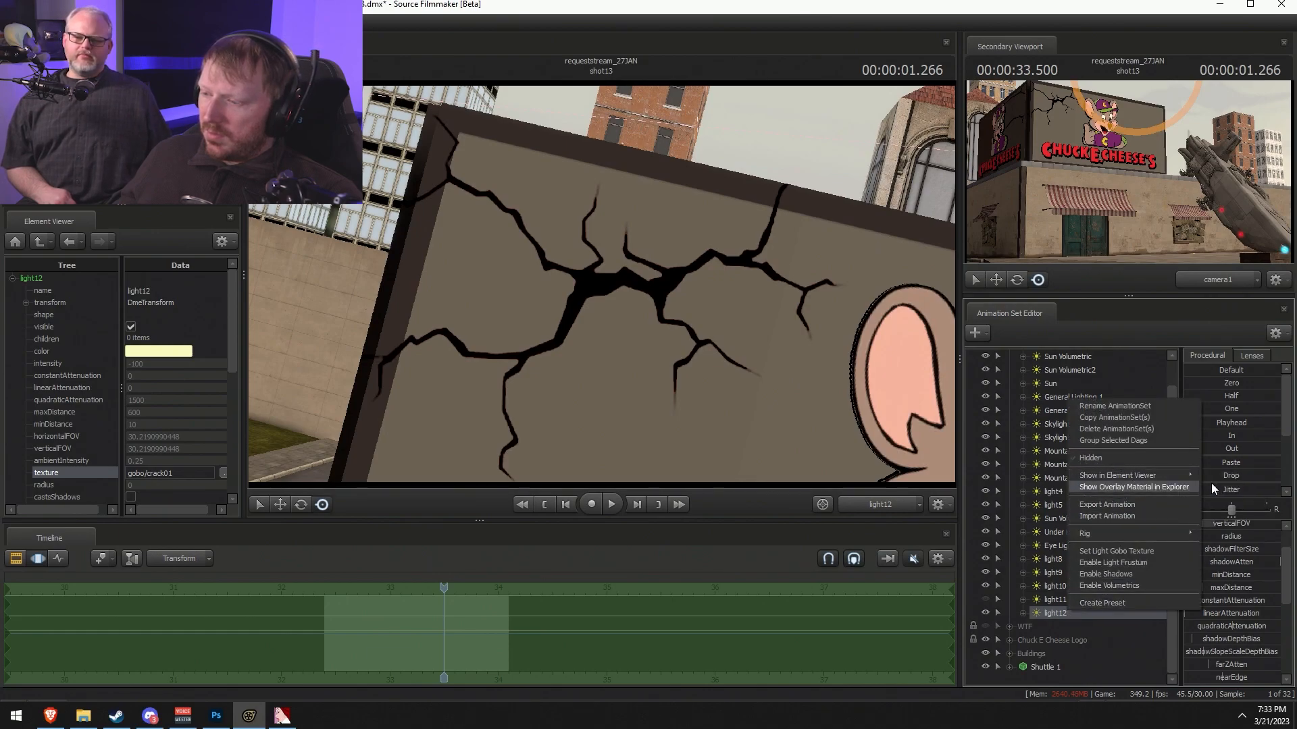
{"action": "left_click", "coordinate": [1218, 489]}
{"action": "scroll", "coordinate": [144, 480], "scroll_direction": "down", "scroll_amount": 5}
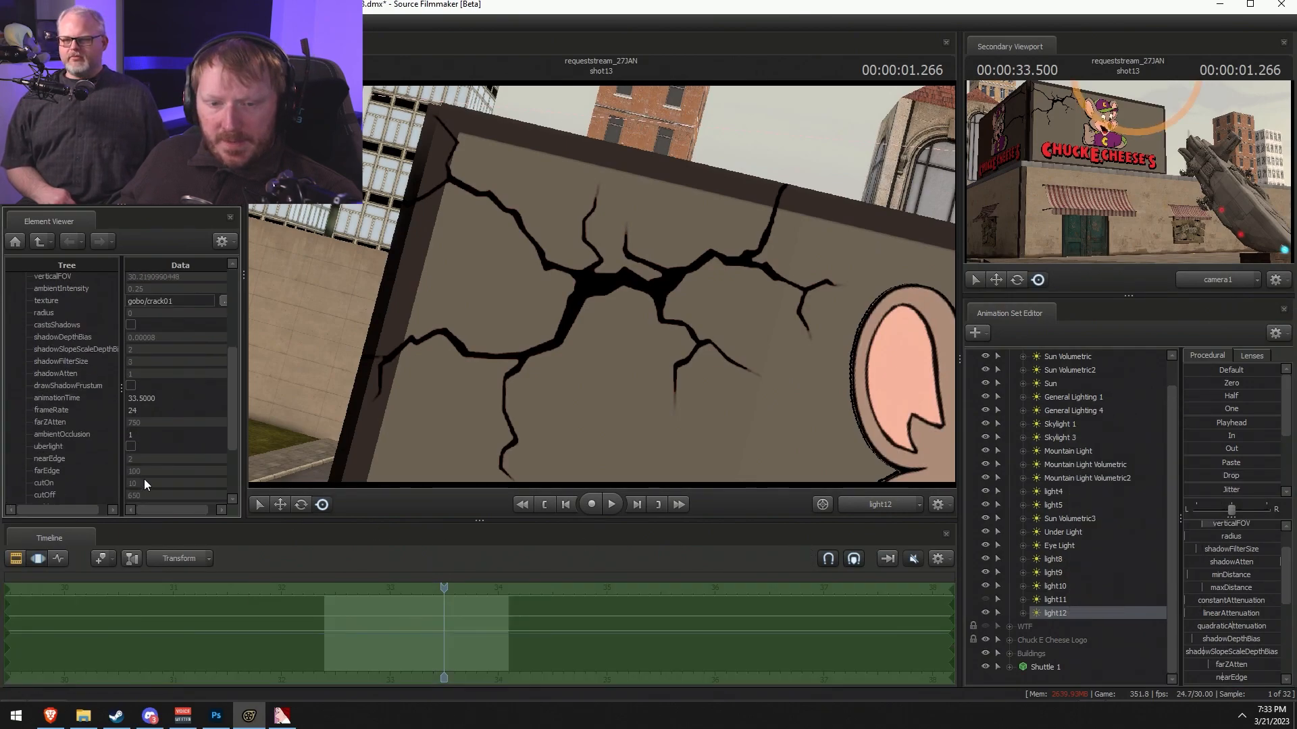
{"action": "left_click", "coordinate": [131, 446]}
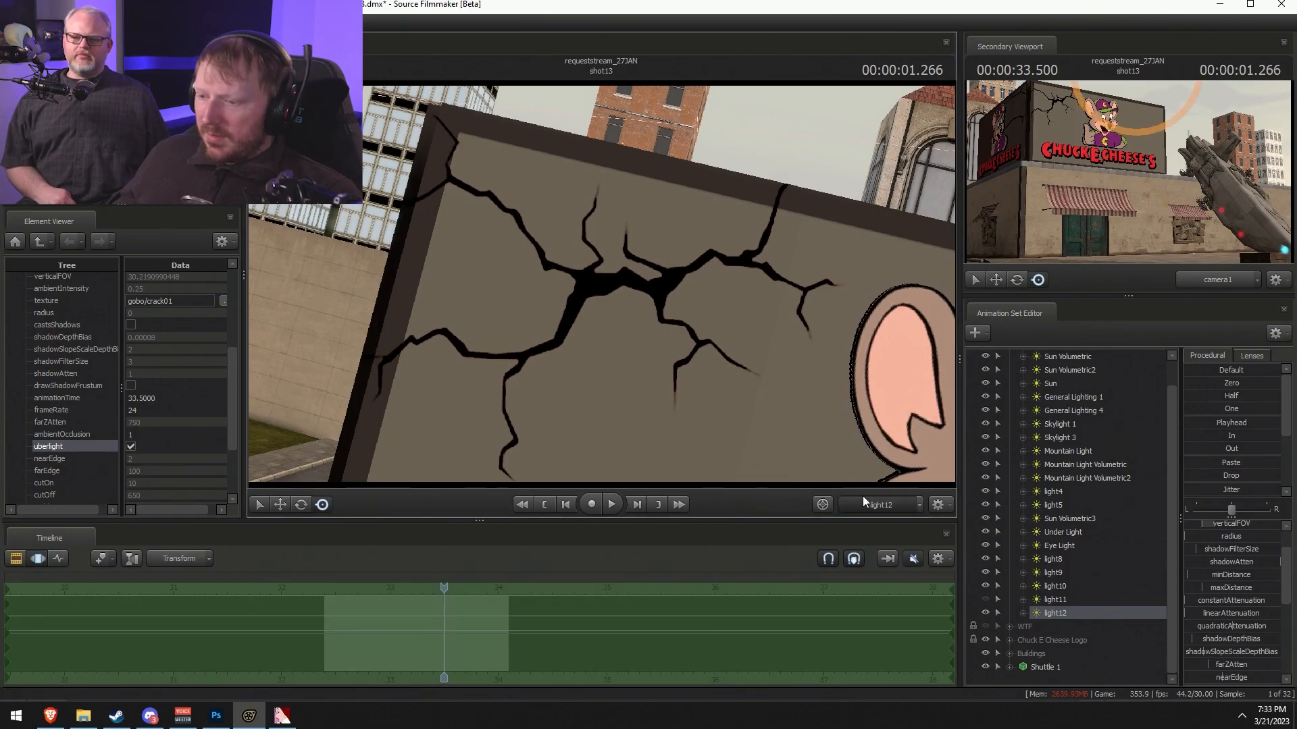
- View the sign's corner through the Work Camera, then reduce light12's farEdge to 0 and its cutOff to about 406.6
{"action": "left_click_drag", "start_coordinate": [601, 283], "coordinate": [497, 261]}
{"action": "left_click_drag", "start_coordinate": [667, 432], "coordinate": [619, 294]}
{"action": "left_click_drag", "start_coordinate": [599, 345], "coordinate": [537, 332]}
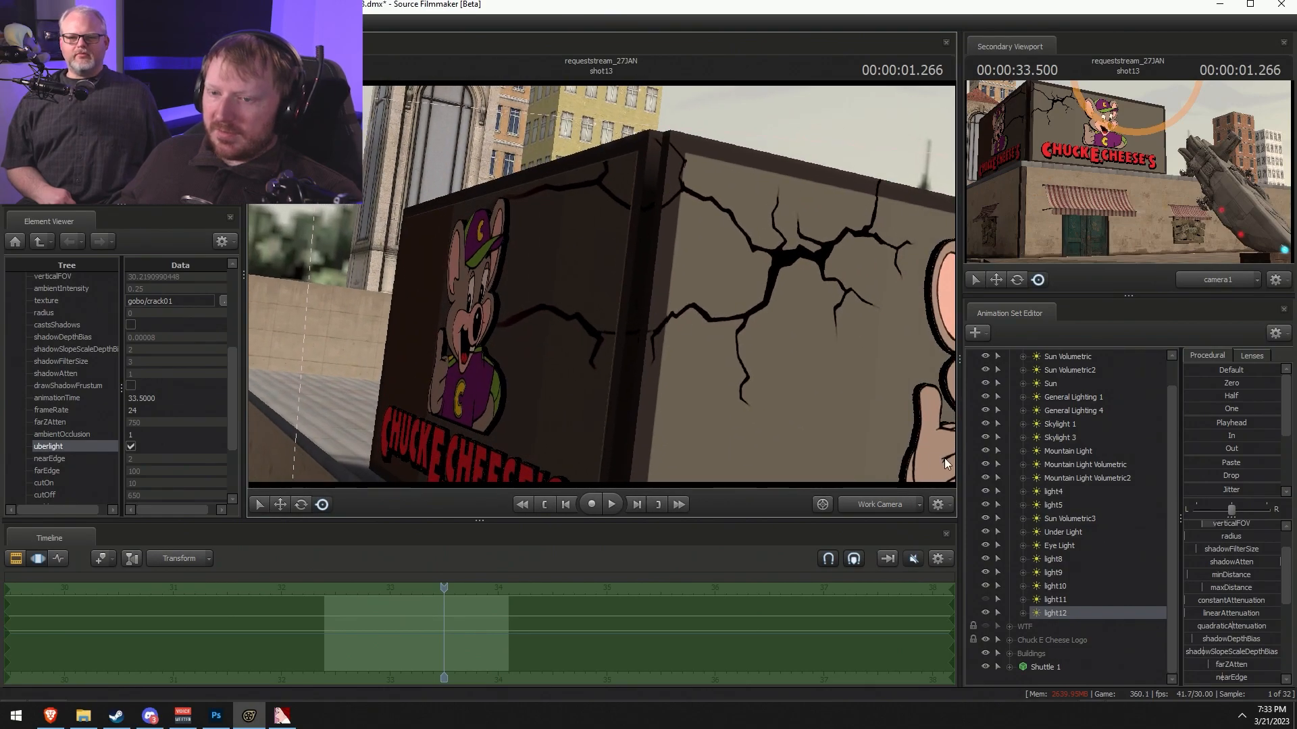
{"action": "left_click_drag", "start_coordinate": [889, 472], "coordinate": [807, 458]}
{"action": "left_click_drag", "start_coordinate": [500, 302], "coordinate": [601, 282]}
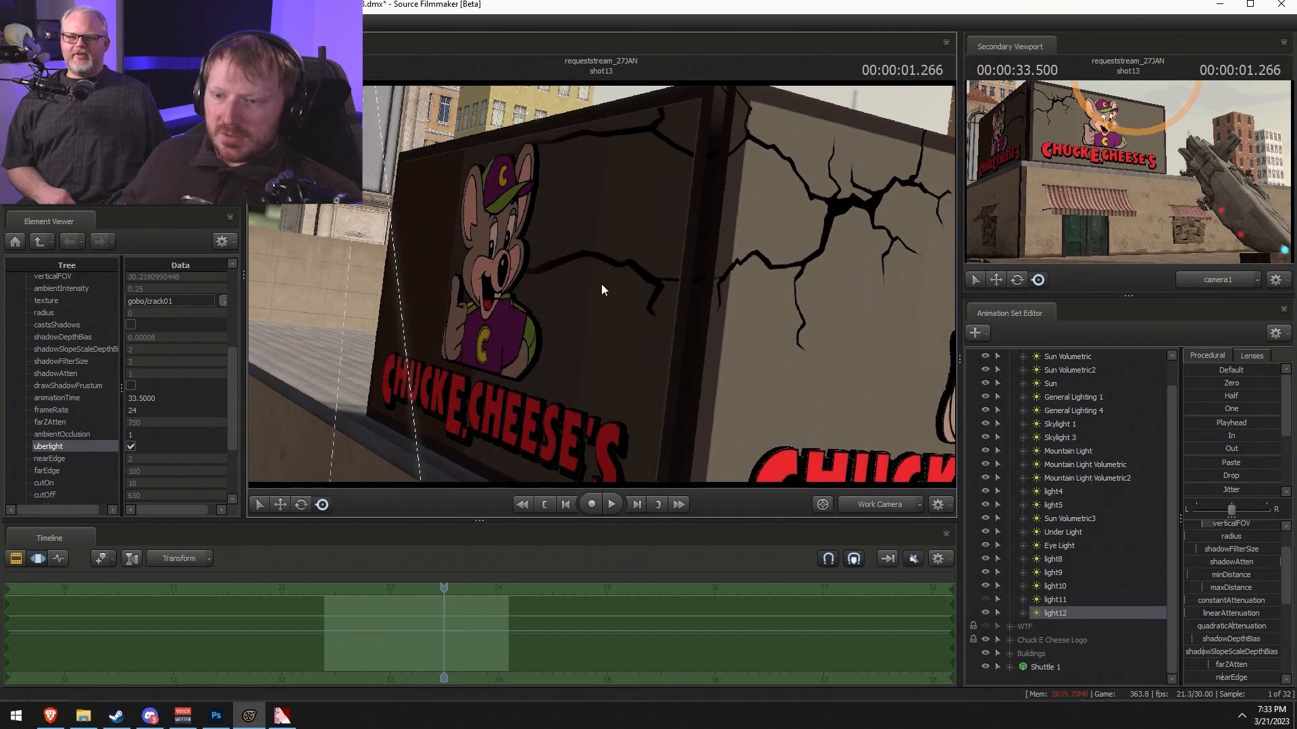
{"action": "scroll", "coordinate": [1243, 628], "scroll_direction": "down", "scroll_amount": 5}
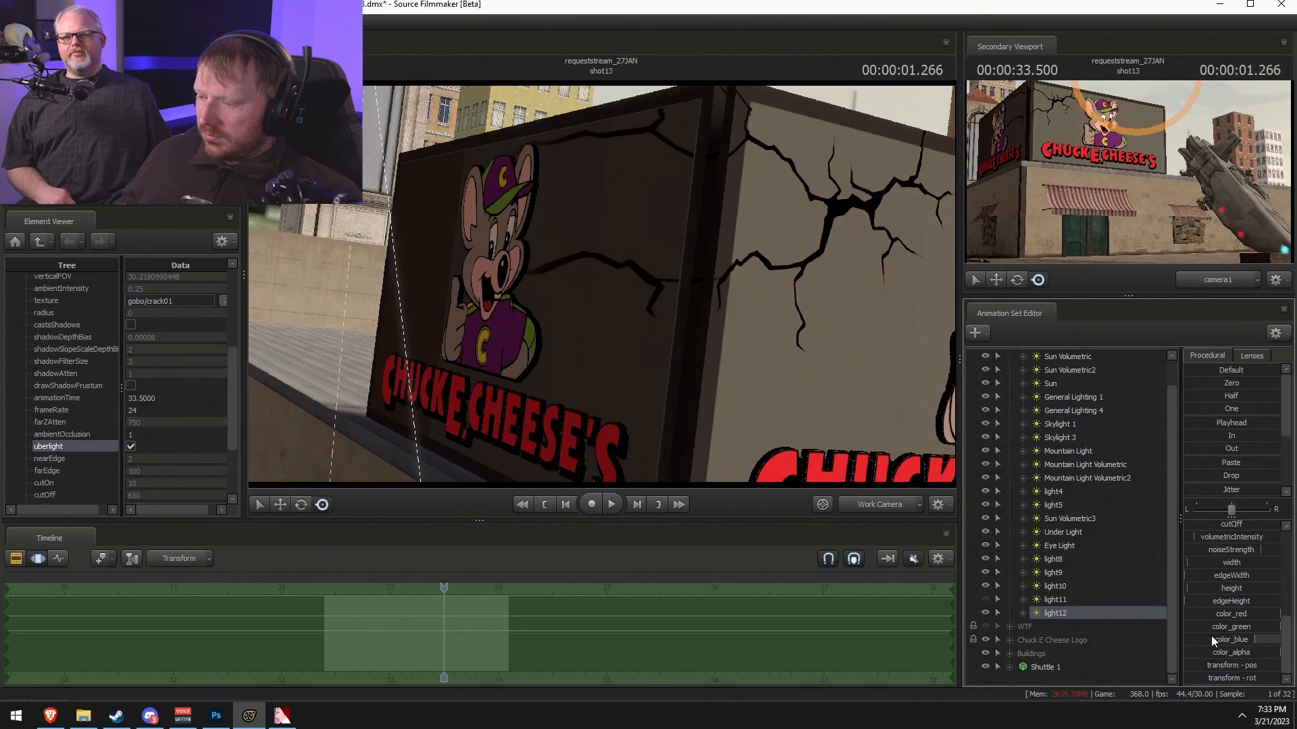
{"action": "scroll", "coordinate": [1251, 639], "scroll_direction": "up", "scroll_amount": 3}
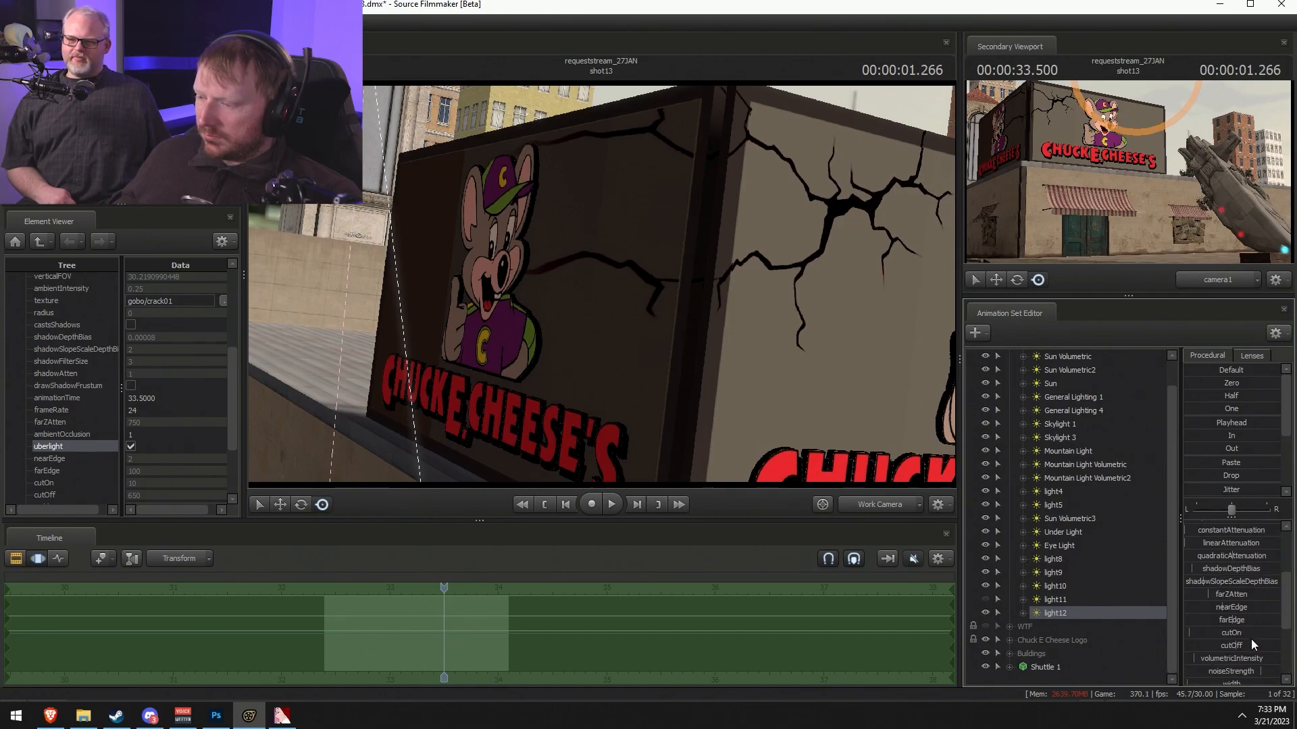
{"action": "mouse_move", "coordinate": [1251, 608]}
{"action": "left_mouse_down"}
{"action": "mouse_move", "coordinate": [1188, 579]}
{"action": "mouse_move", "coordinate": [1239, 608]}
{"action": "left_mouse_up"}
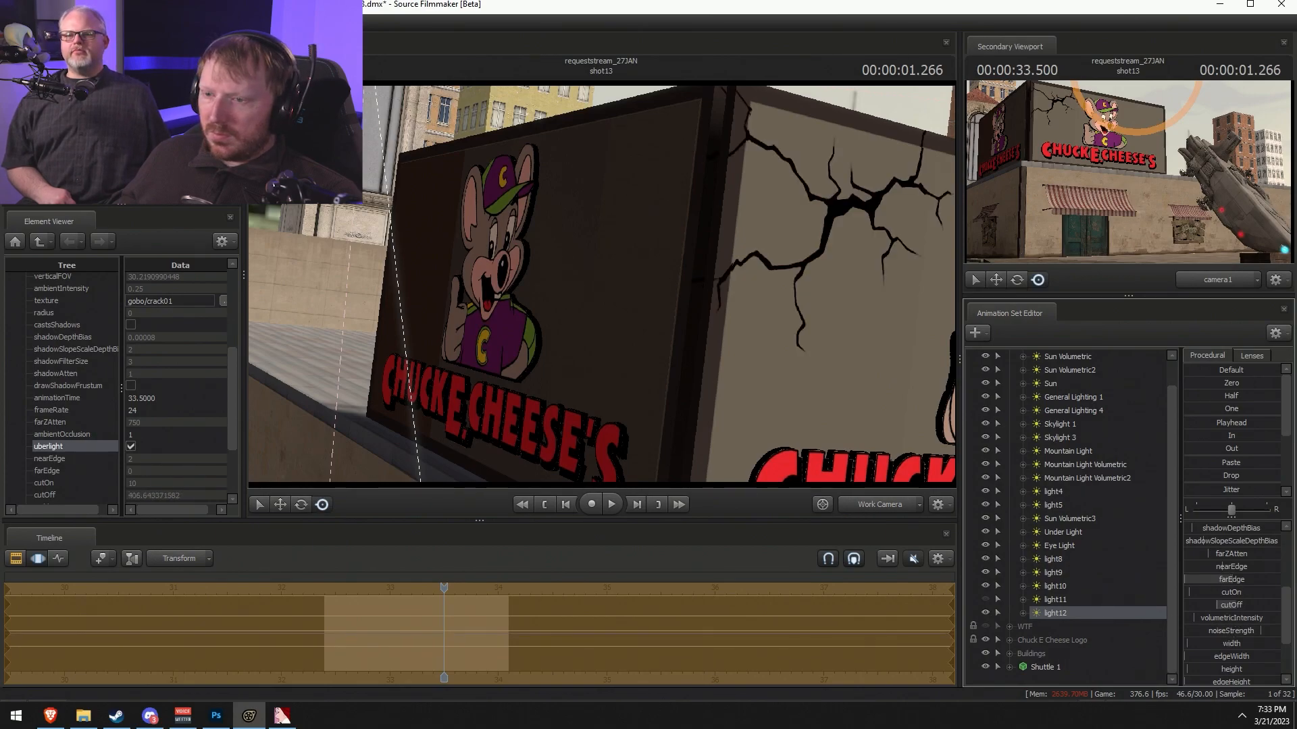
- Try to remap light12's cutOff slider range to a maximum of 500
{"action": "right_click", "coordinate": [1241, 611]}
{"action": "left_click", "coordinate": [1246, 619]}
{"action": "left_click_drag", "start_coordinate": [672, 348], "coordinate": [536, 365]}
{"action": "type", "text": "500"}
{"action": "key", "text": "Return"}
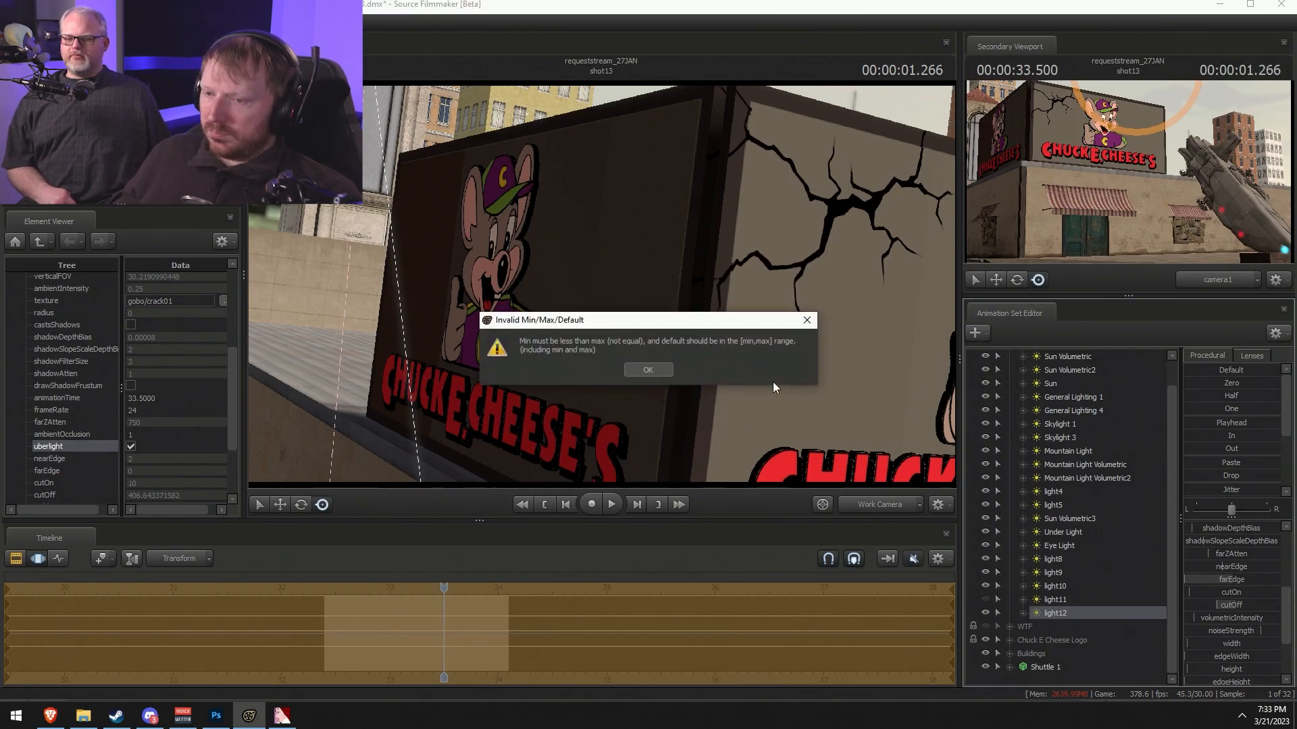
{"action": "left_click", "coordinate": [667, 370]}
{"action": "right_click", "coordinate": [1230, 607]}
{"action": "left_click", "coordinate": [1253, 627]}
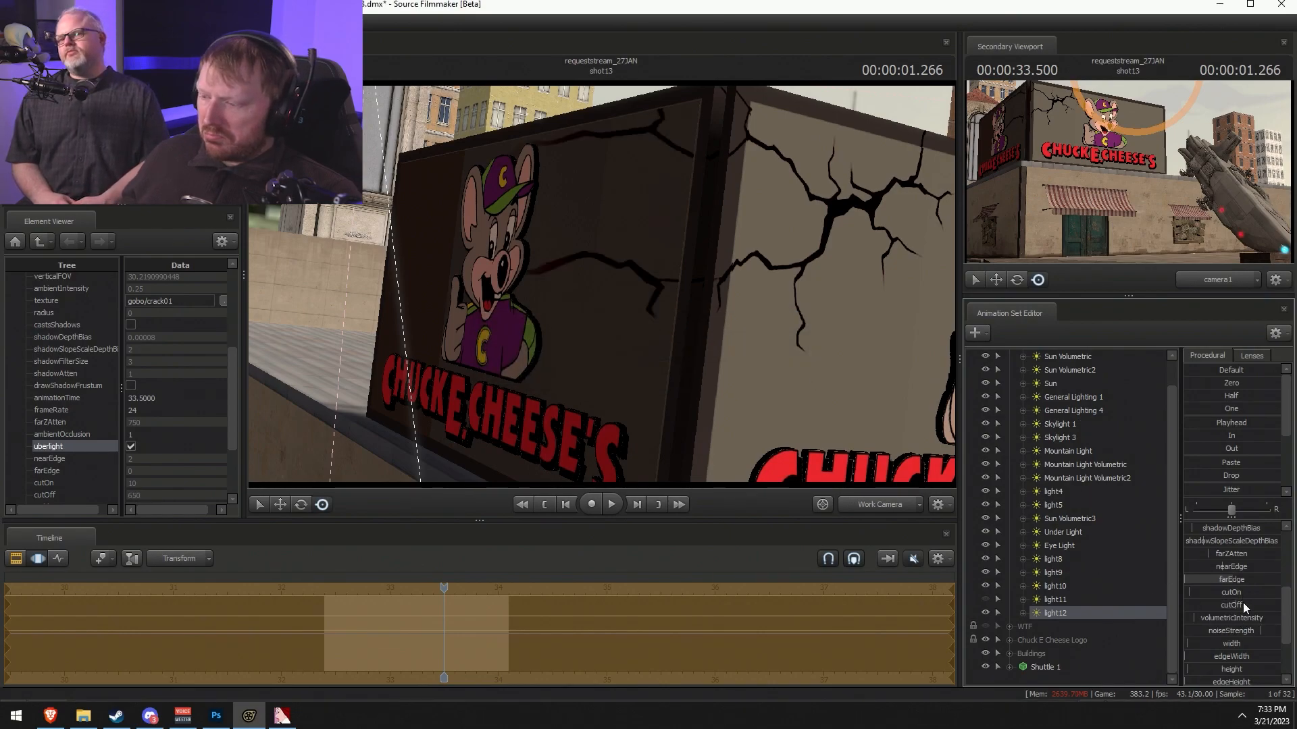
- Remap light12's cutOff slider range to a maximum of 500 with a default of 250
{"action": "right_click", "coordinate": [1244, 605]}
{"action": "left_click", "coordinate": [1254, 618]}
{"action": "left_click_drag", "start_coordinate": [666, 348], "coordinate": [465, 340]}
{"action": "type", "text": "500"}
{"action": "key", "text": "Tab"}
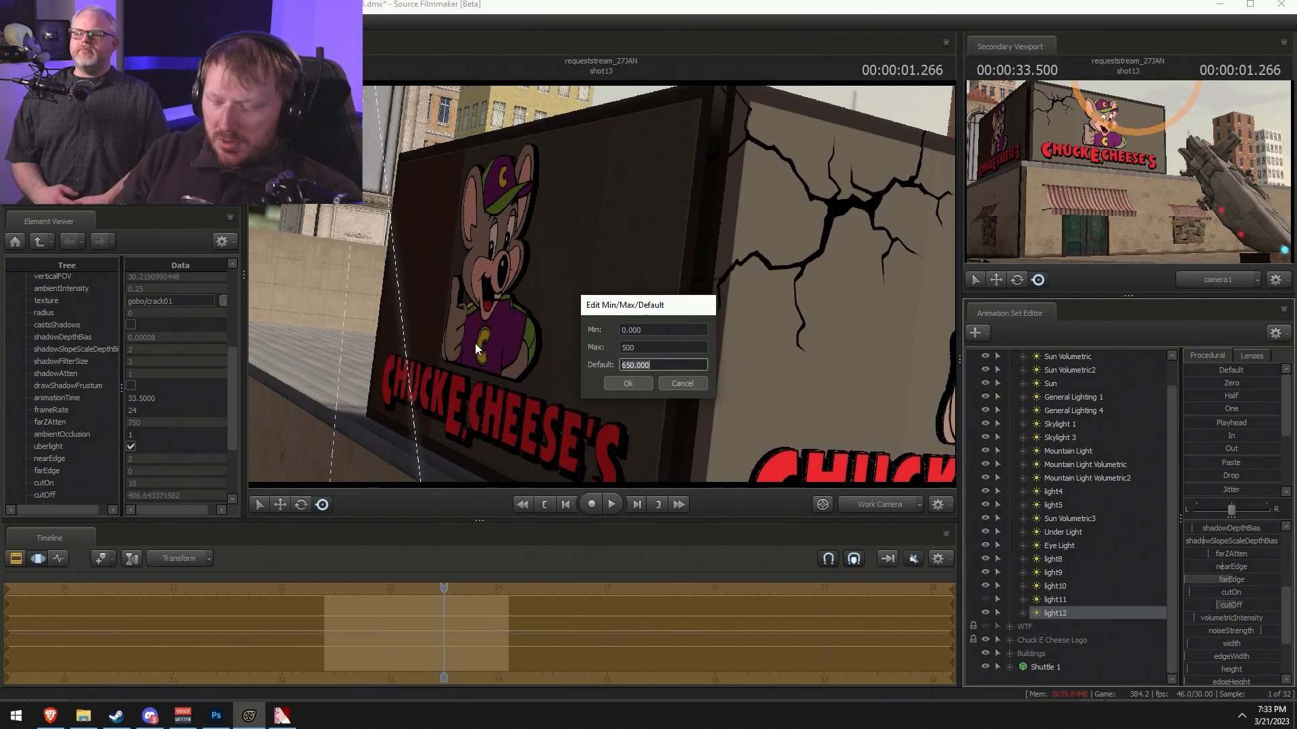
{"action": "type", "text": "250"}
{"action": "key", "text": "Return"}
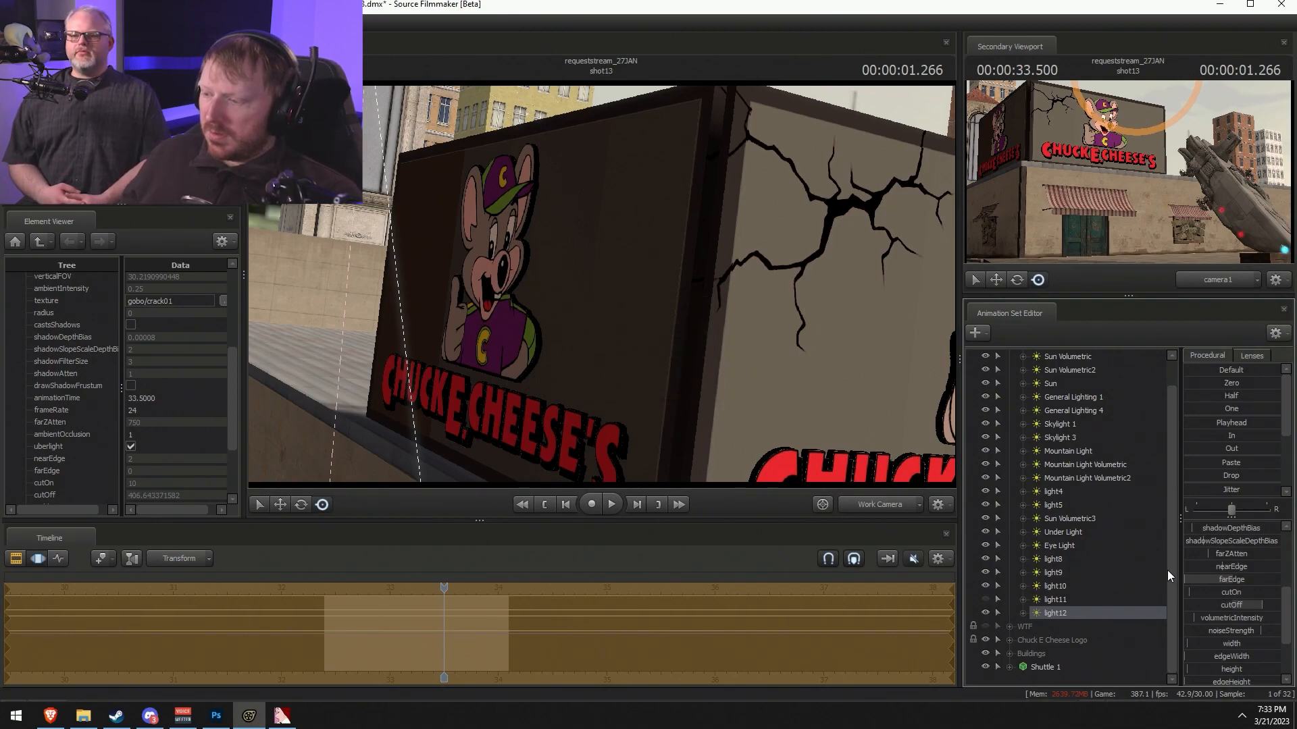
- Set light12's cutOff to about 396 and inspect the crack on the sign's front and side walls
{"action": "left_click_drag", "start_coordinate": [1262, 605], "coordinate": [1259, 605]}
{"action": "left_click_drag", "start_coordinate": [729, 290], "coordinate": [735, 267]}
{"action": "key", "text": "d"}
{"action": "key", "text": "w"}
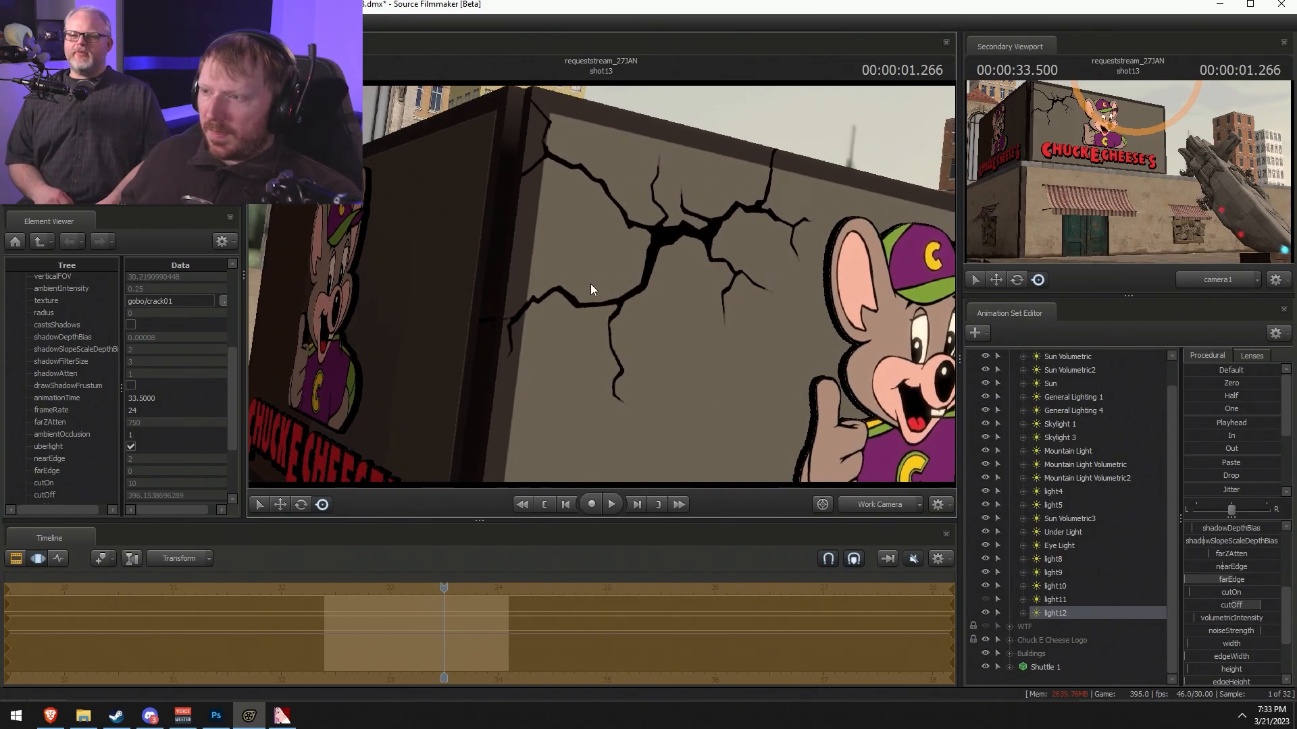
- Rename the light12 animation set to Crack 1
{"action": "key", "text": "F2"}
{"action": "right_click", "coordinate": [1056, 610]}
{"action": "left_click", "coordinate": [1102, 403]}
{"action": "type", "text": "Cra"}
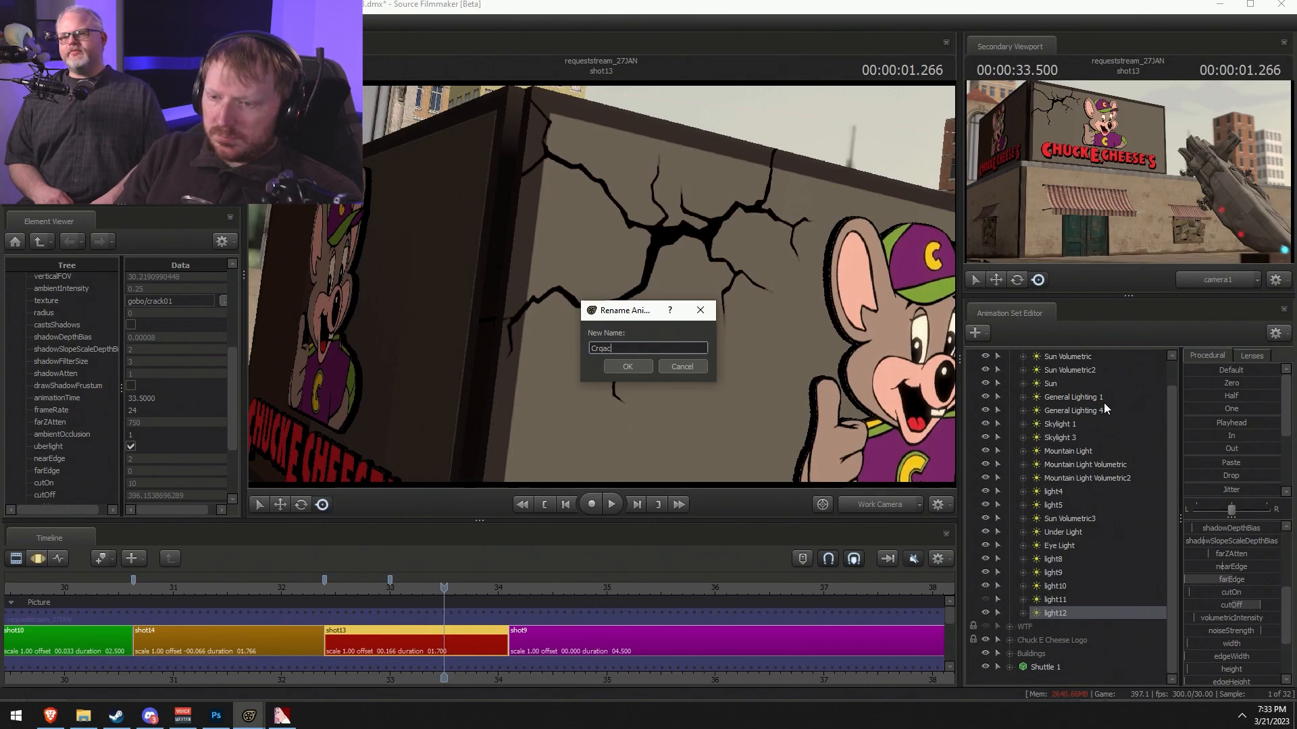
{"action": "type", "text": "ck 0"}
{"action": "key", "text": "BackSpace"}
{"action": "type", "text": "1"}
{"action": "key", "text": "Return"}
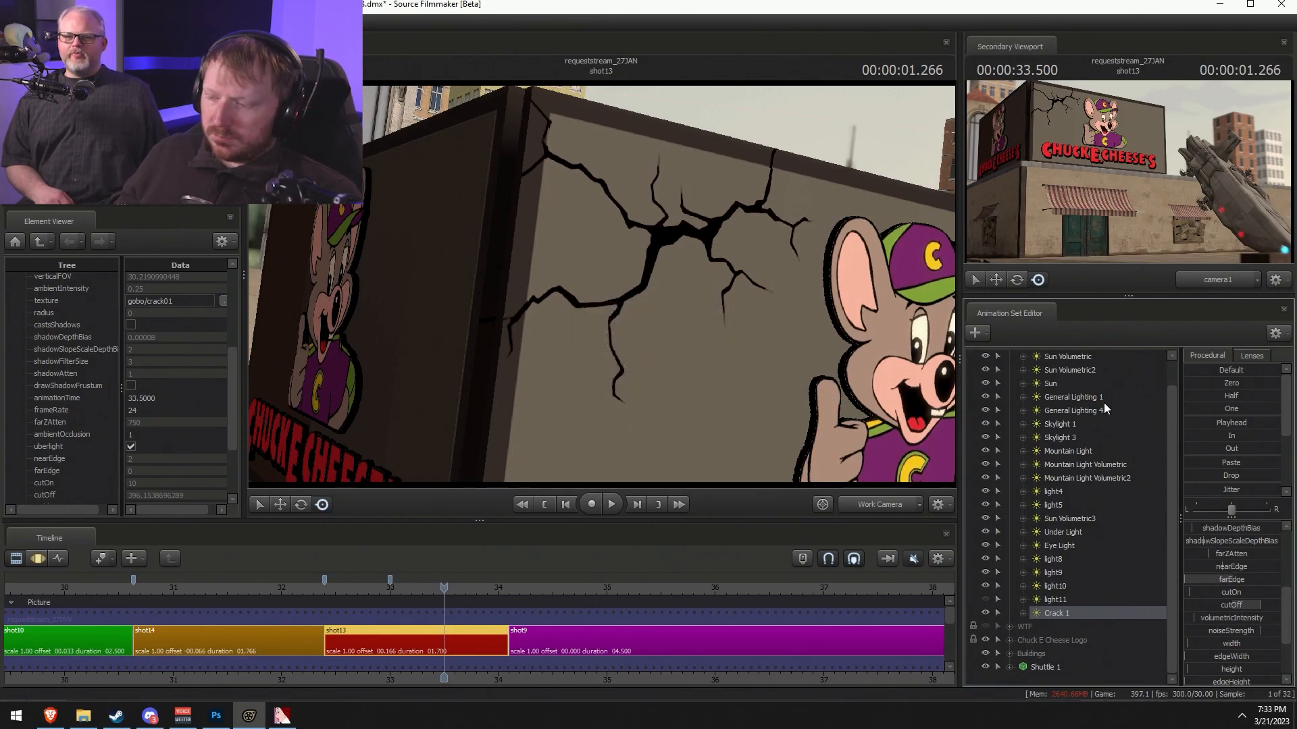
- Copy the Crack 1 animation set and paste the duplicate into the Animation Set Editor
{"action": "right_click", "coordinate": [1088, 614]}
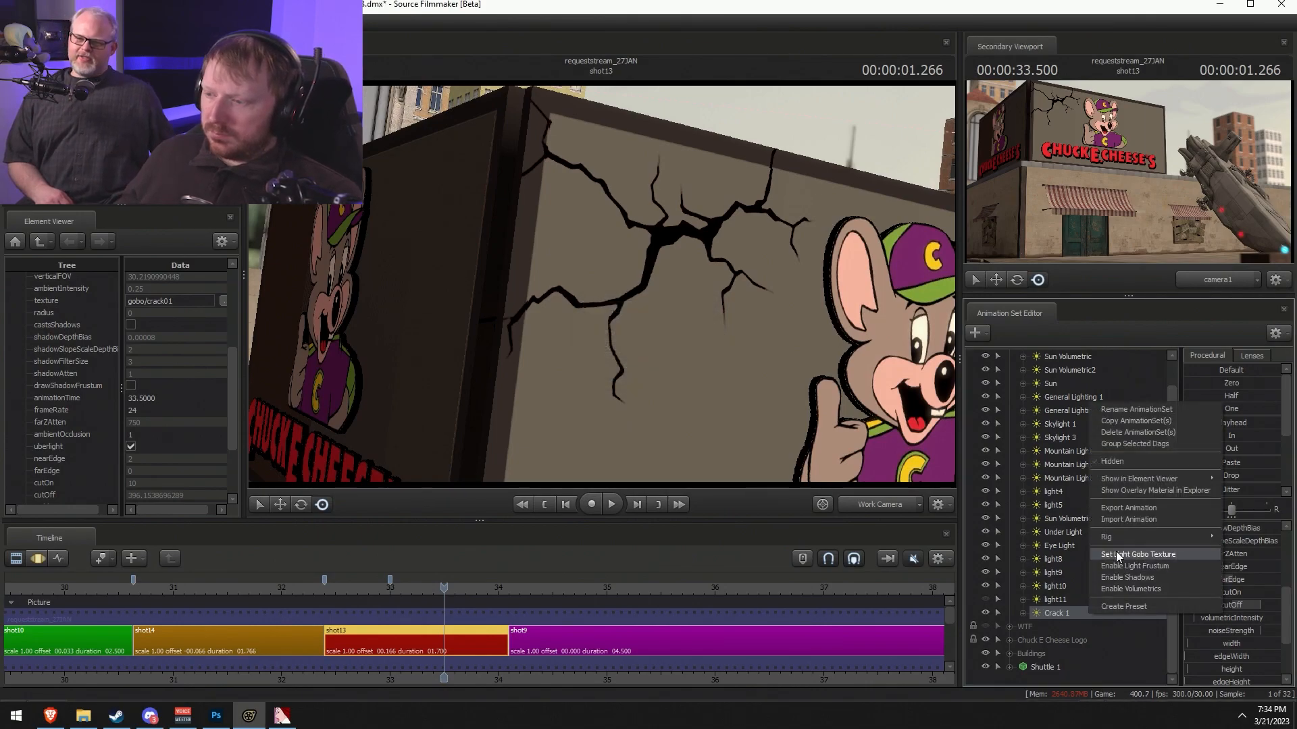
{"action": "left_click", "coordinate": [1130, 423]}
{"action": "right_click", "coordinate": [1042, 674]}
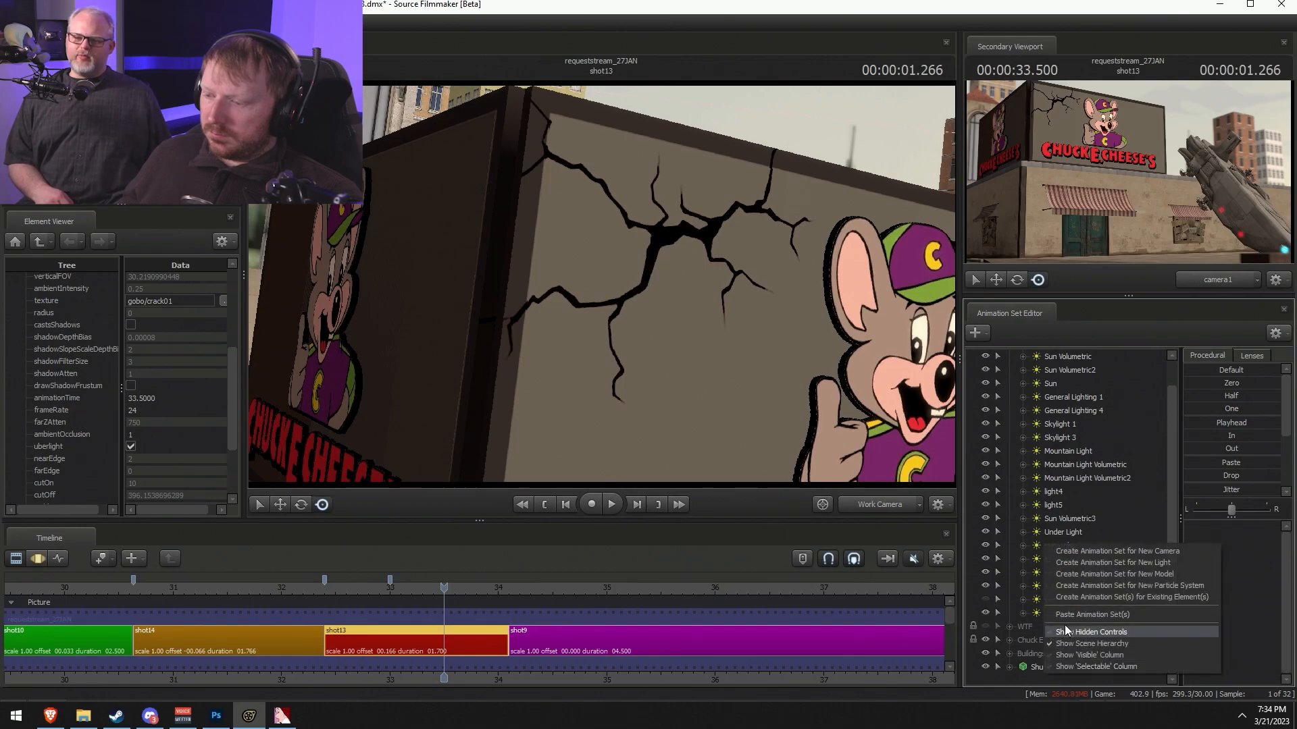
{"action": "left_click", "coordinate": [1071, 611]}
{"action": "left_click", "coordinate": [1044, 680]}
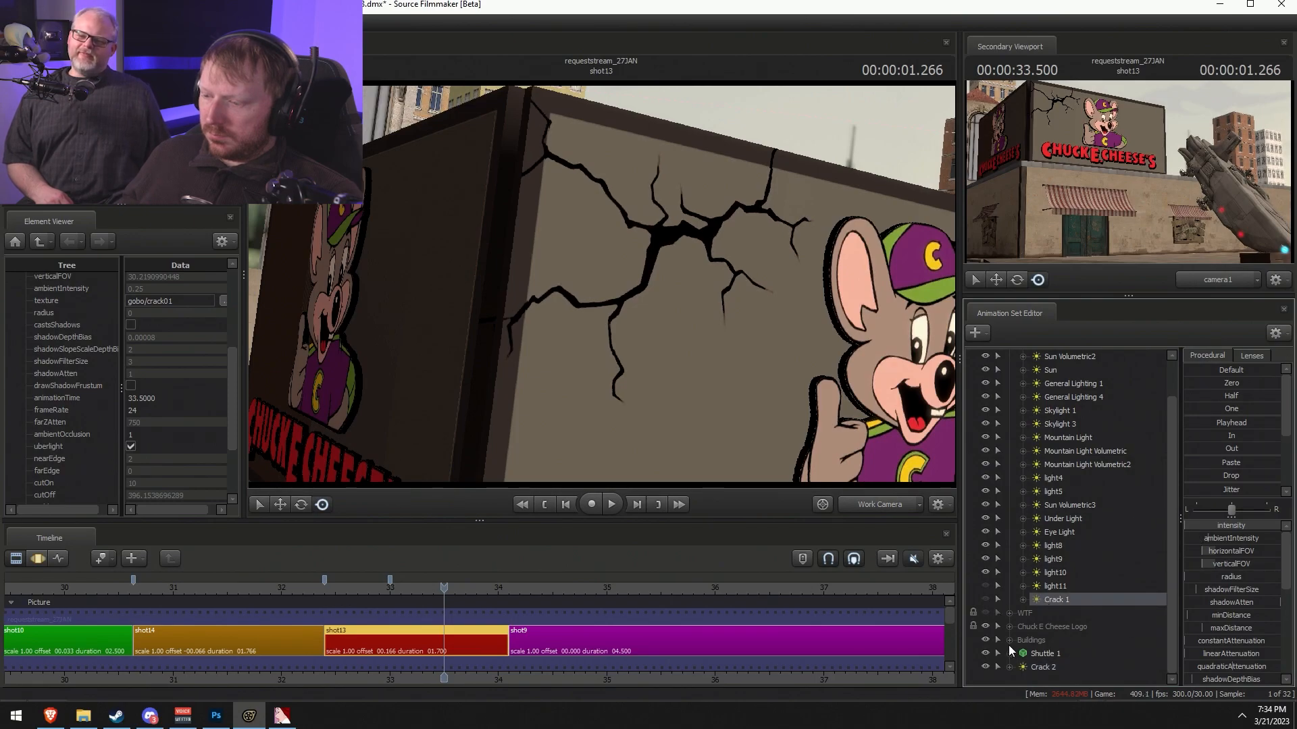
- Raise the intensity of the duplicated Crack 2 light and compare the shot with the change applied
{"action": "key", "text": "F3"}
{"action": "key", "text": "F2"}
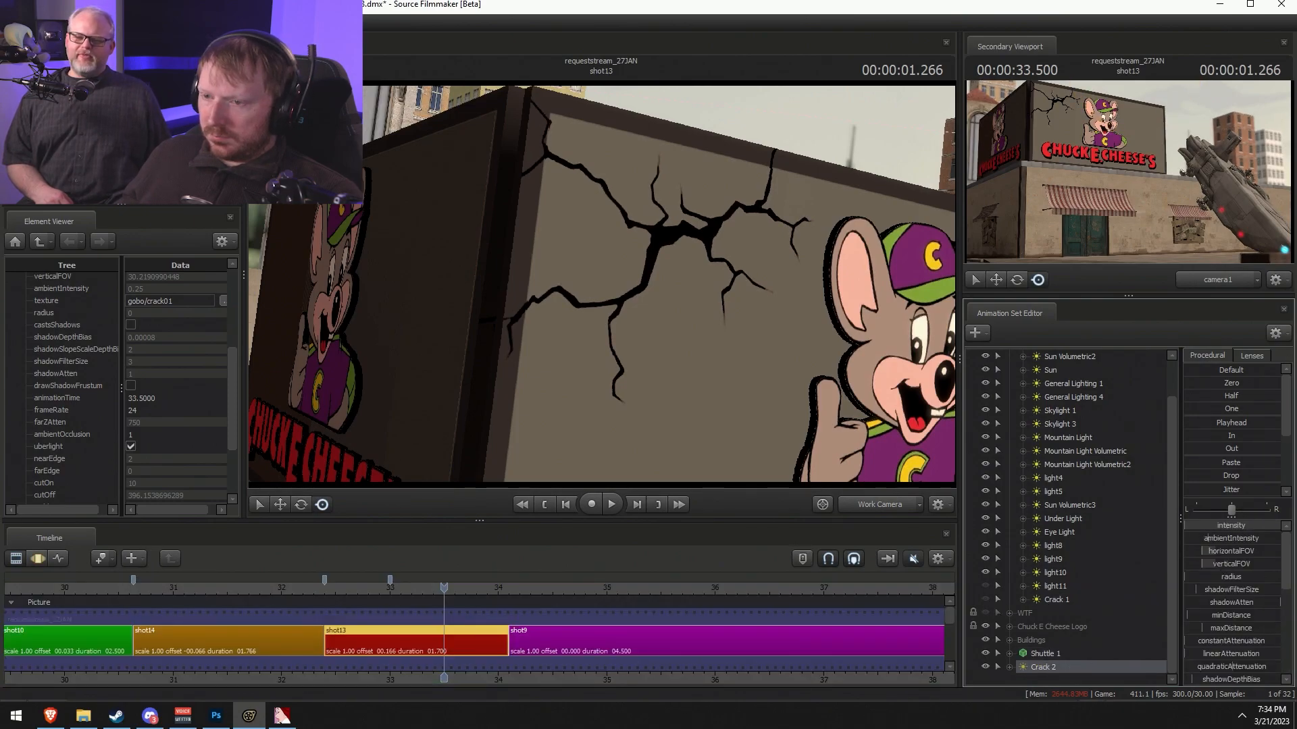
{"action": "key", "text": "F3"}
{"action": "left_click_drag", "start_coordinate": [1223, 530], "coordinate": [1250, 526]}
{"action": "key", "text": "F2"}
{"action": "key", "text": "F3"}
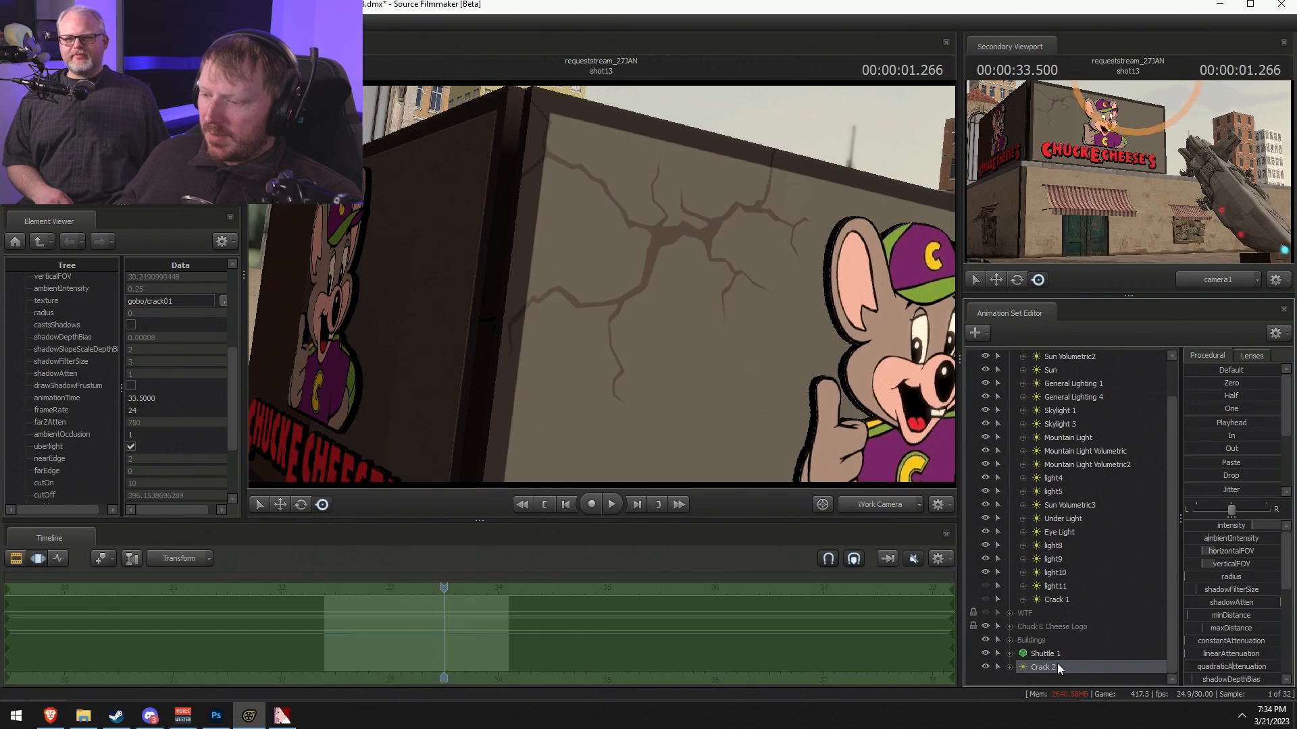
- Adjust the width, edgeWidth, height and edgeHeight values of the Crack 1 light
{"action": "left_click", "coordinate": [1069, 602]}
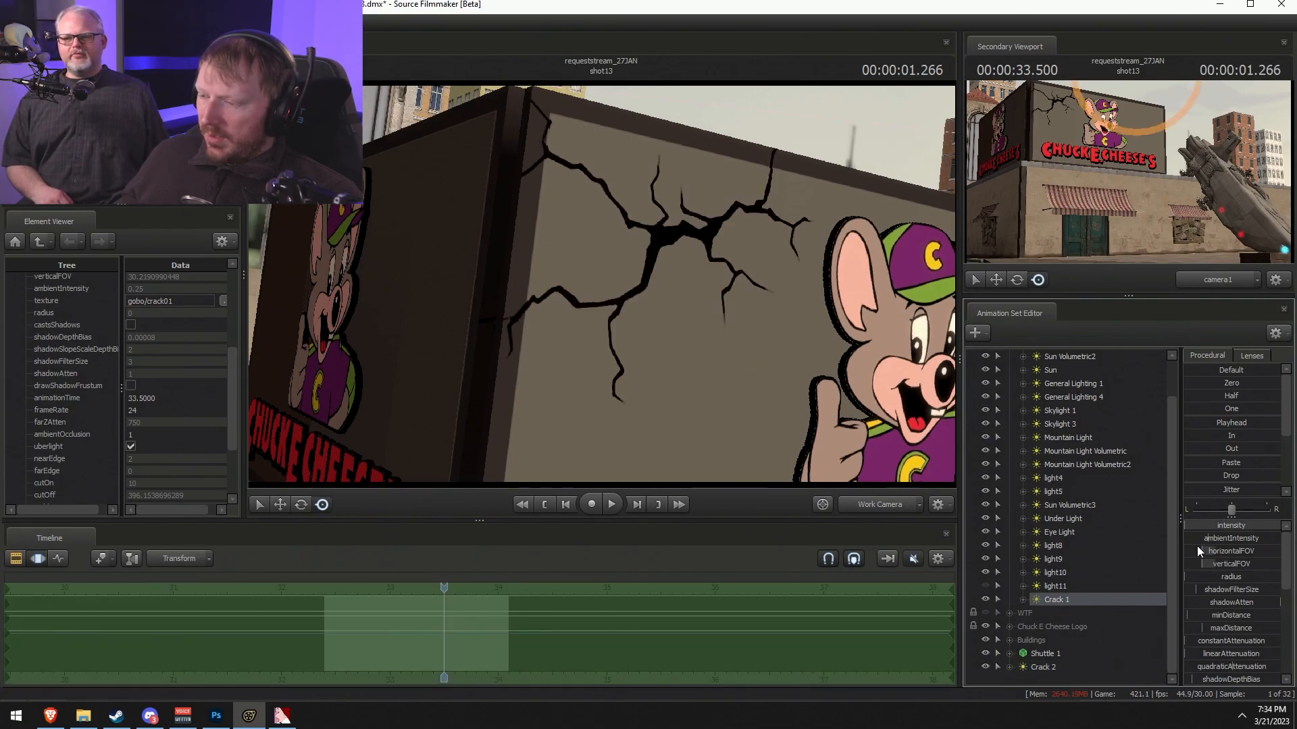
{"action": "scroll", "coordinate": [1234, 614], "scroll_direction": "down", "scroll_amount": 2}
{"action": "scroll", "coordinate": [1247, 635], "scroll_direction": "down", "scroll_amount": 3}
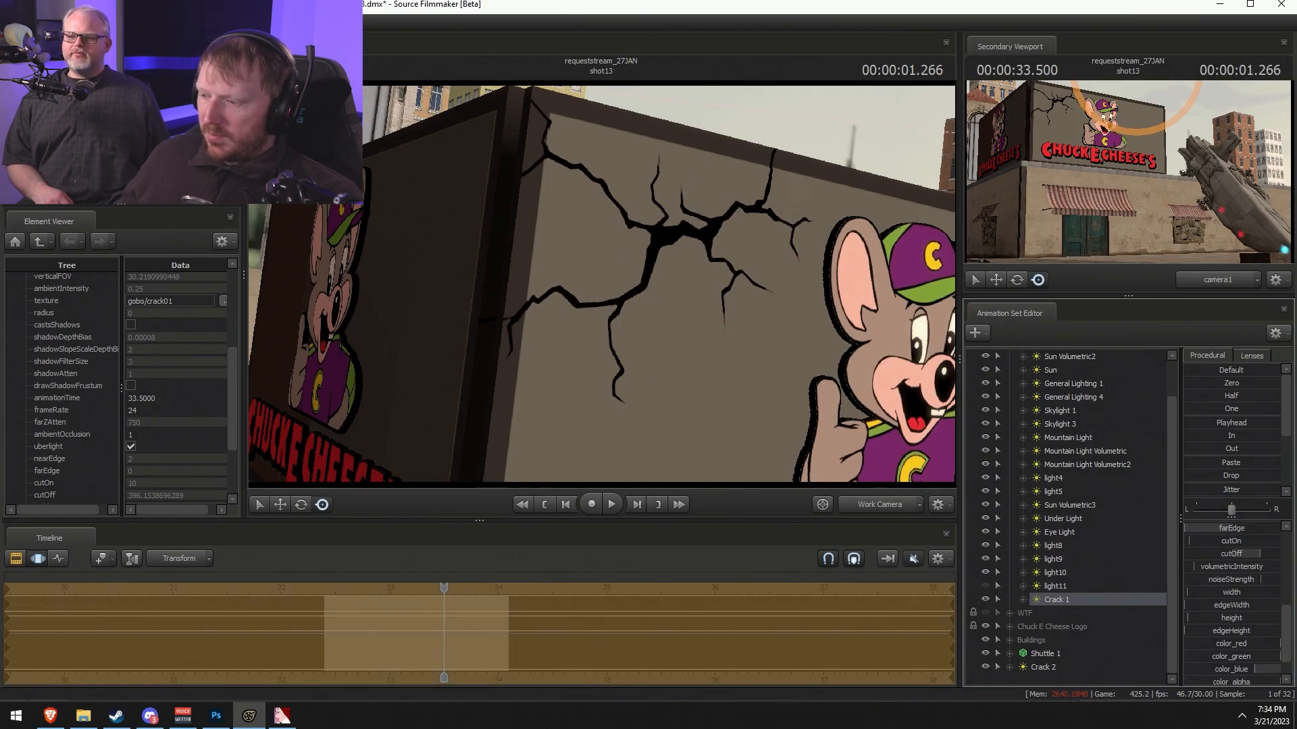
{"action": "mouse_move", "coordinate": [1250, 617]}
{"action": "left_mouse_down"}
{"action": "mouse_move", "coordinate": [1246, 592]}
{"action": "mouse_move", "coordinate": [1221, 631]}
{"action": "mouse_move", "coordinate": [1225, 607]}
{"action": "left_mouse_up"}
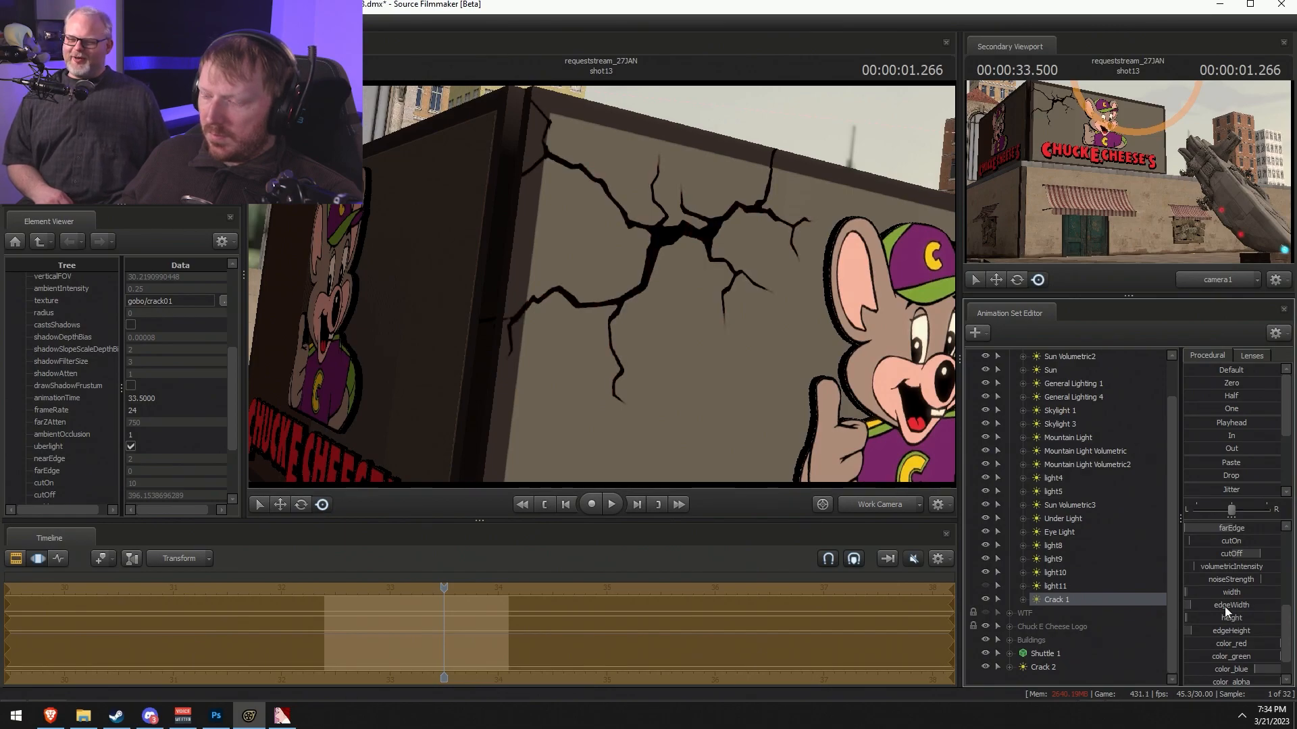
{"action": "scroll", "coordinate": [1220, 613], "scroll_direction": "down", "scroll_amount": 2}
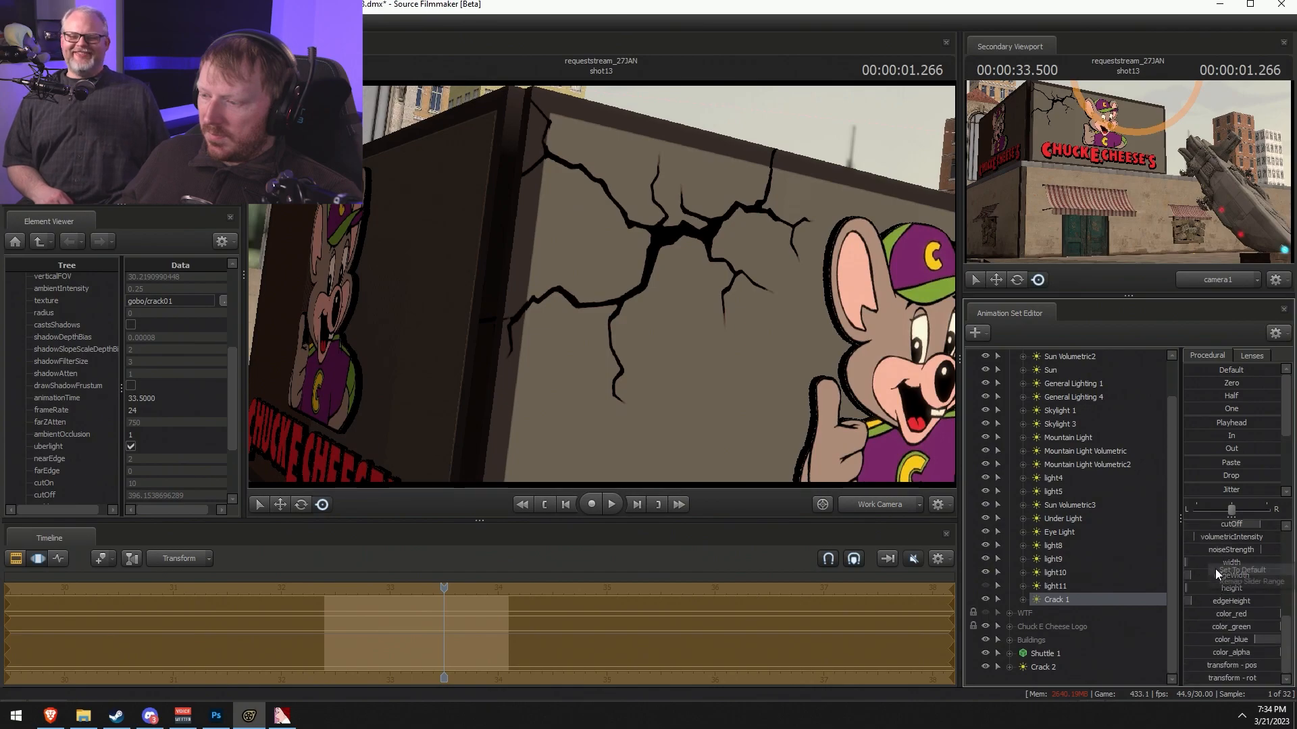
- Remap Crack 1's width slider range to a maximum of 1
{"action": "right_click", "coordinate": [1196, 565], "text": "ctrl"}
{"action": "double_click", "coordinate": [632, 346]}
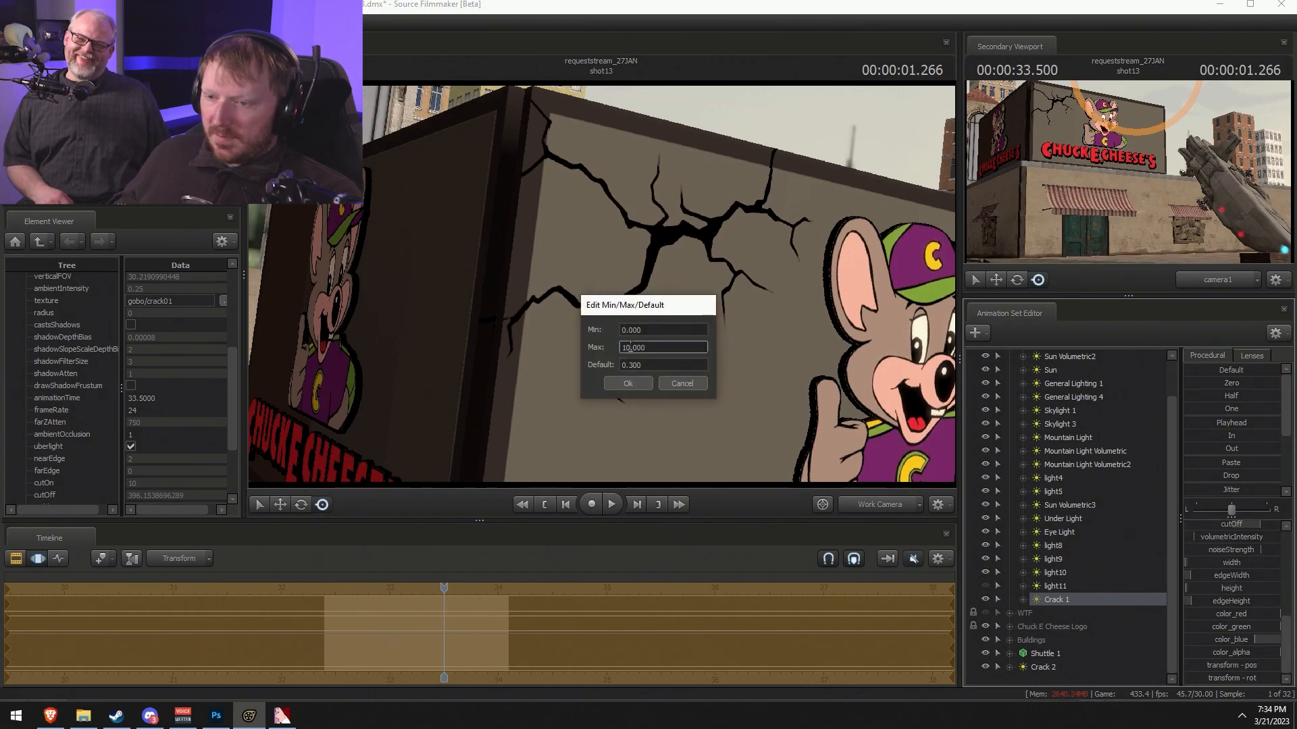
{"action": "type", "text": "1"}
{"action": "key", "text": "Return"}
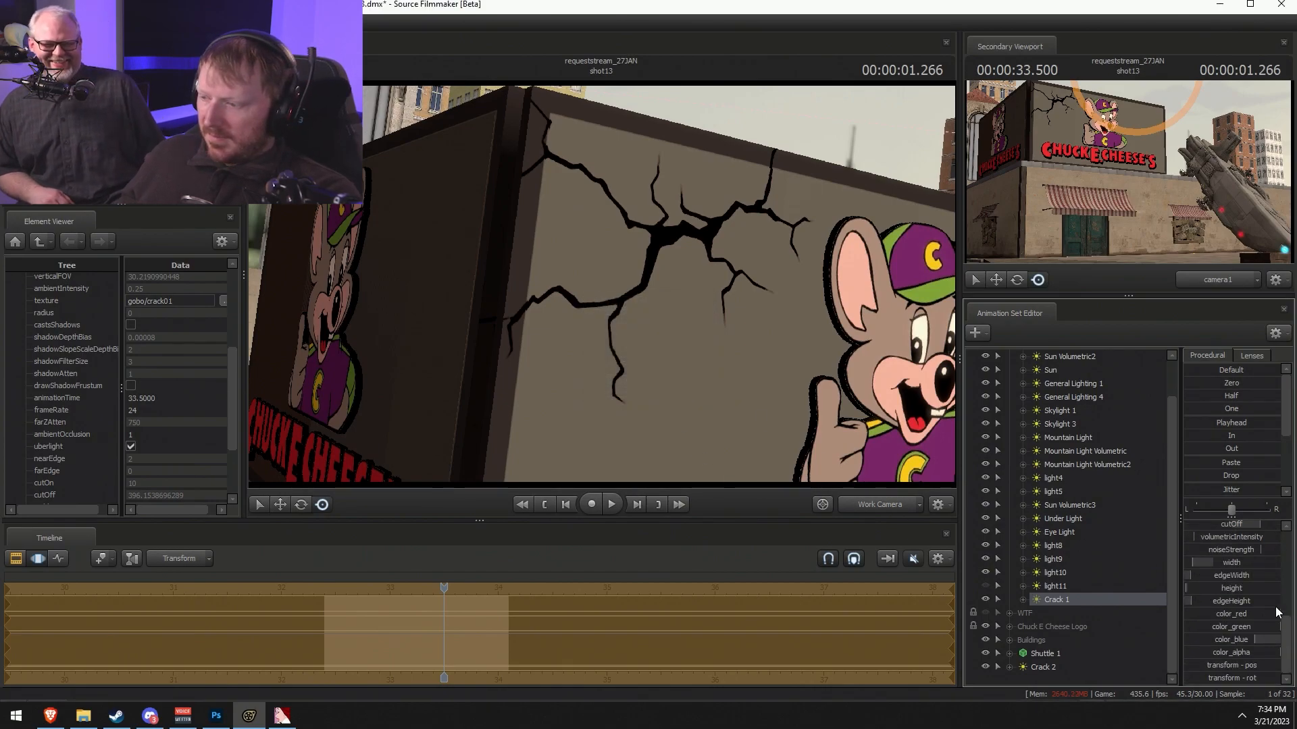
- Reduce the maximum of Crack 1's height slider range and adjust its width and height
{"action": "right_click", "coordinate": [1238, 604], "text": "ctrl"}
{"action": "left_click", "coordinate": [628, 348]}
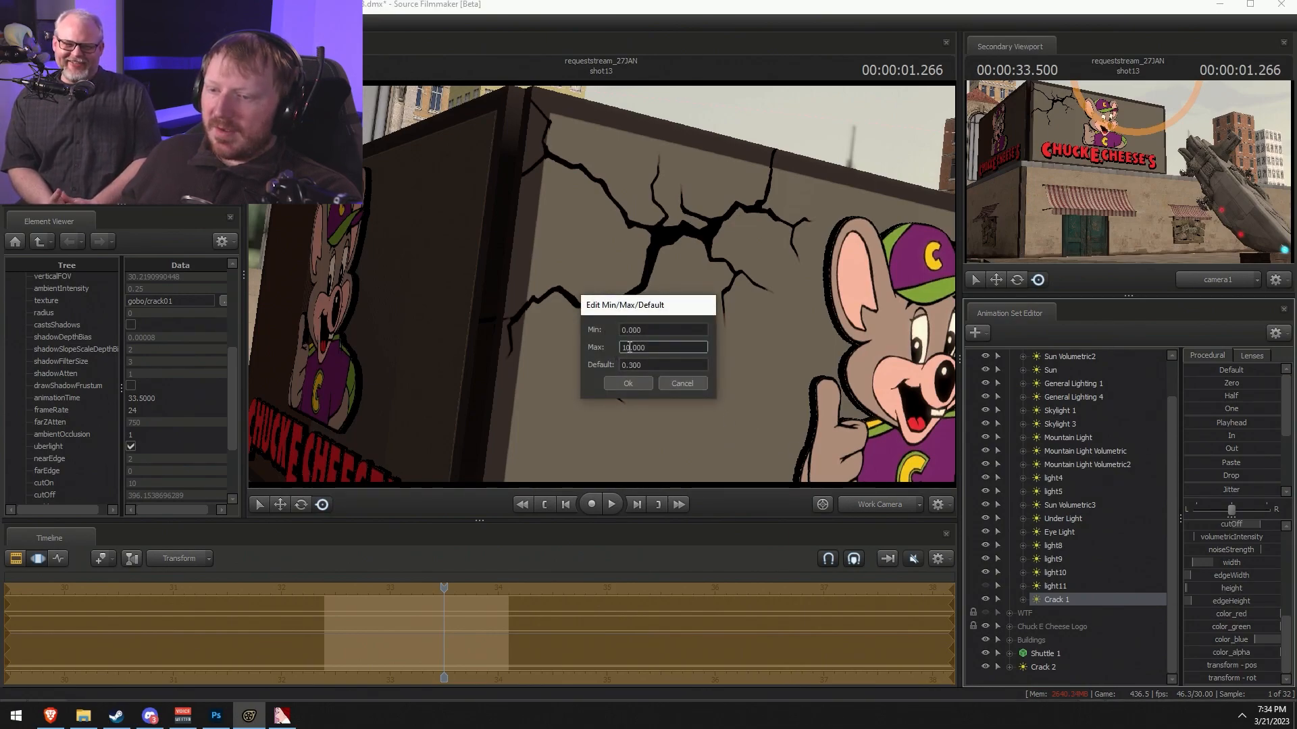
{"action": "key", "text": "Return"}
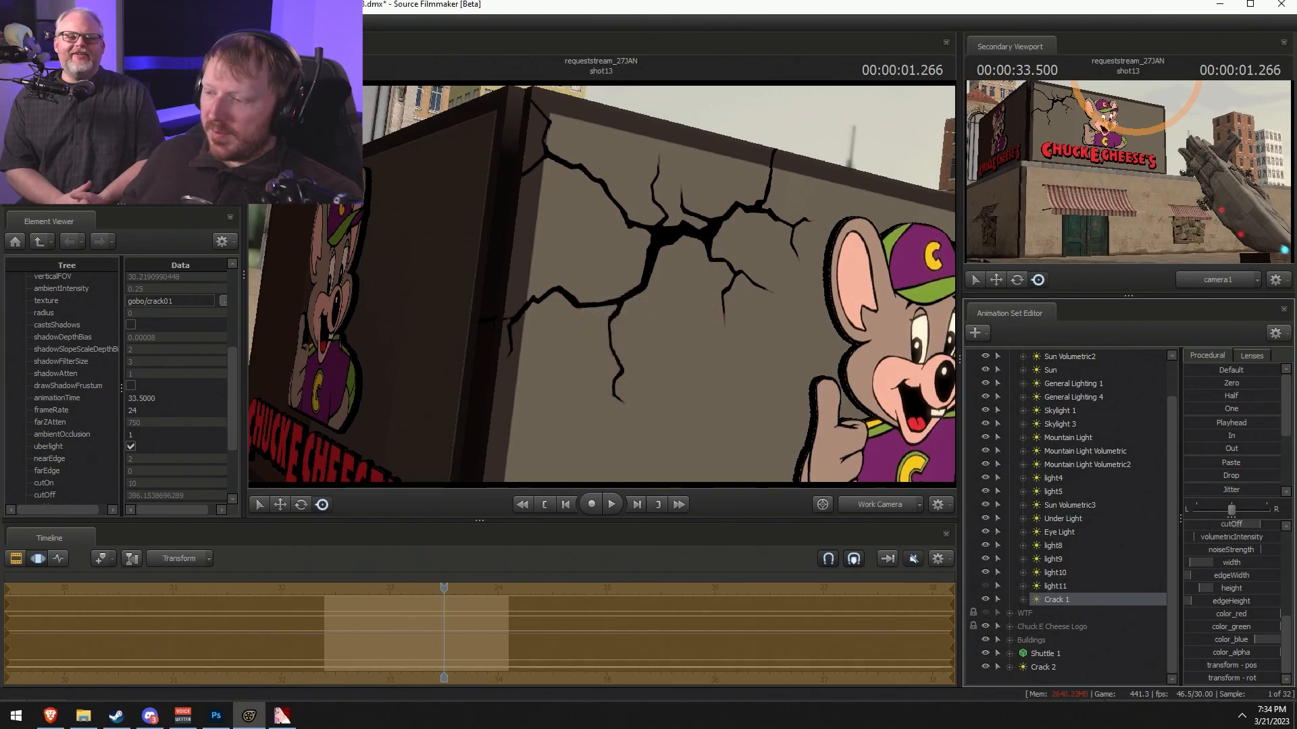
{"action": "left_click_drag", "start_coordinate": [1223, 584], "coordinate": [1207, 584]}
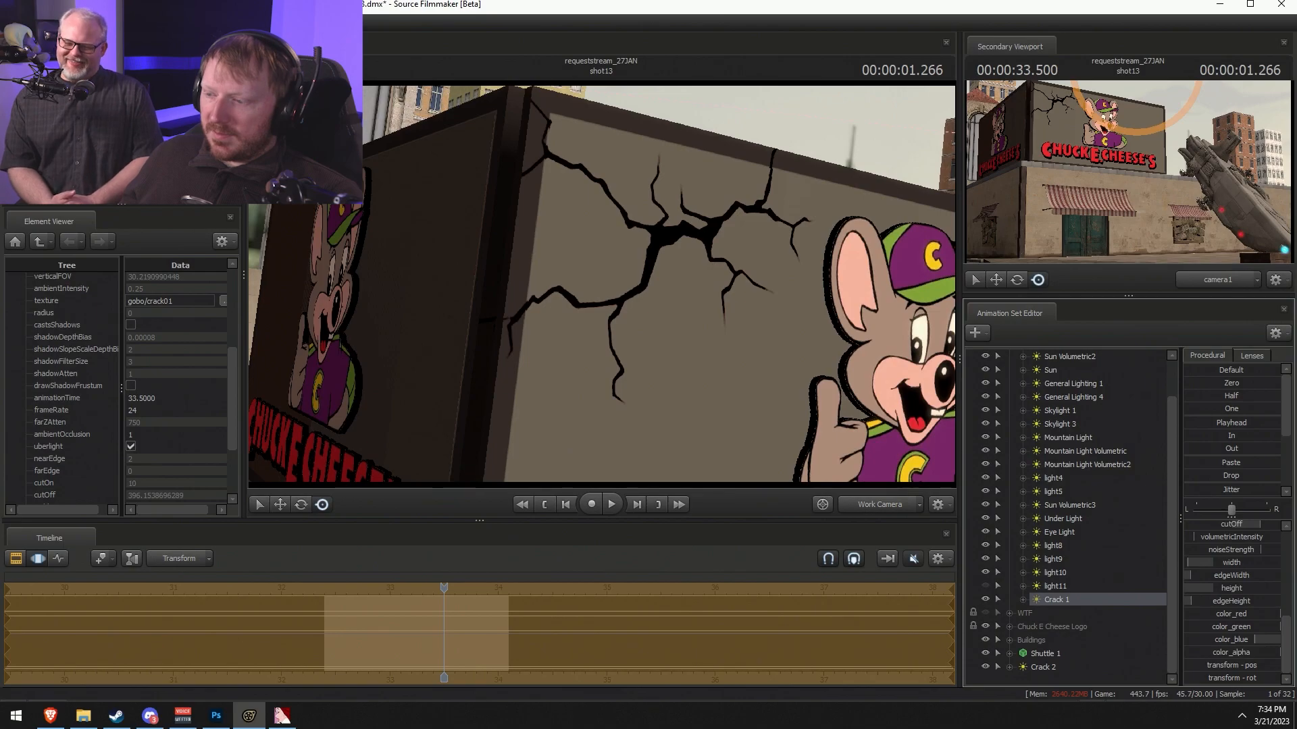
- Reduce the maximums of Crack 1's edgeWidth and edgeHeight slider ranges
{"action": "right_click", "coordinate": [1206, 574]}
{"action": "left_click", "coordinate": [1218, 588]}
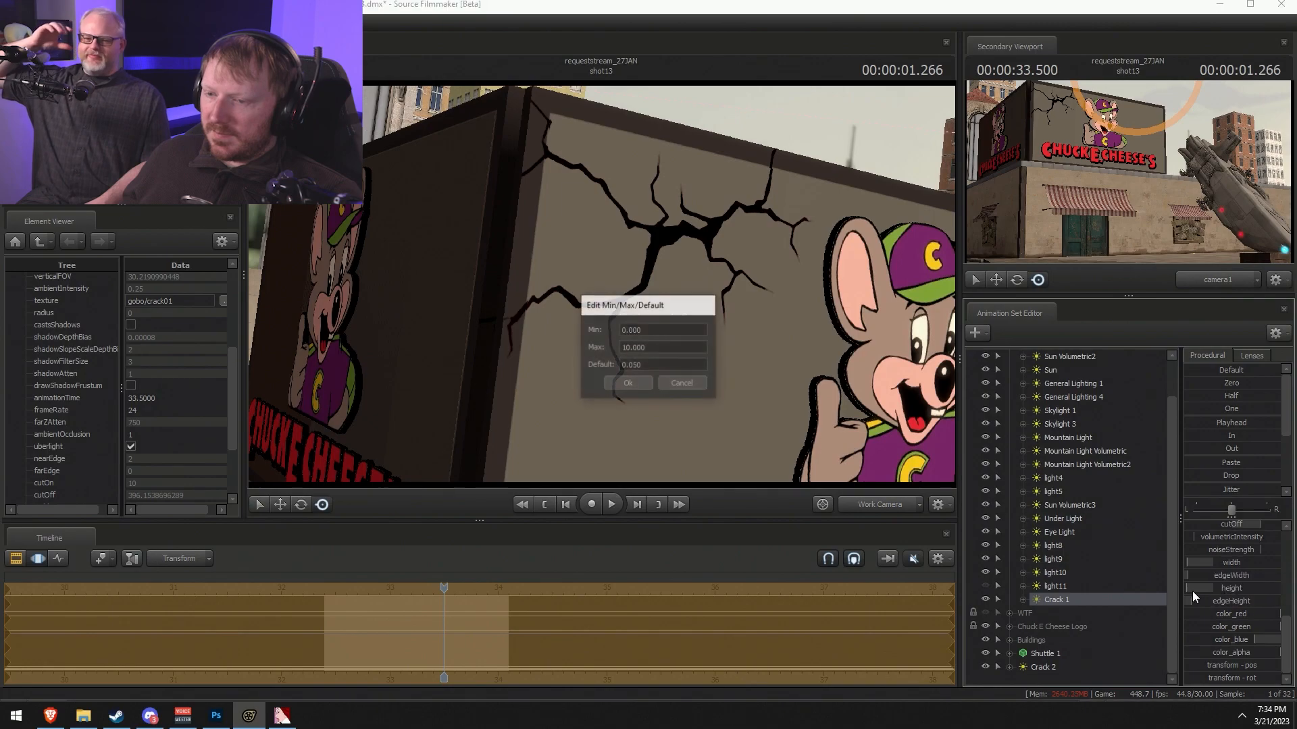
{"action": "left_click", "coordinate": [628, 383]}
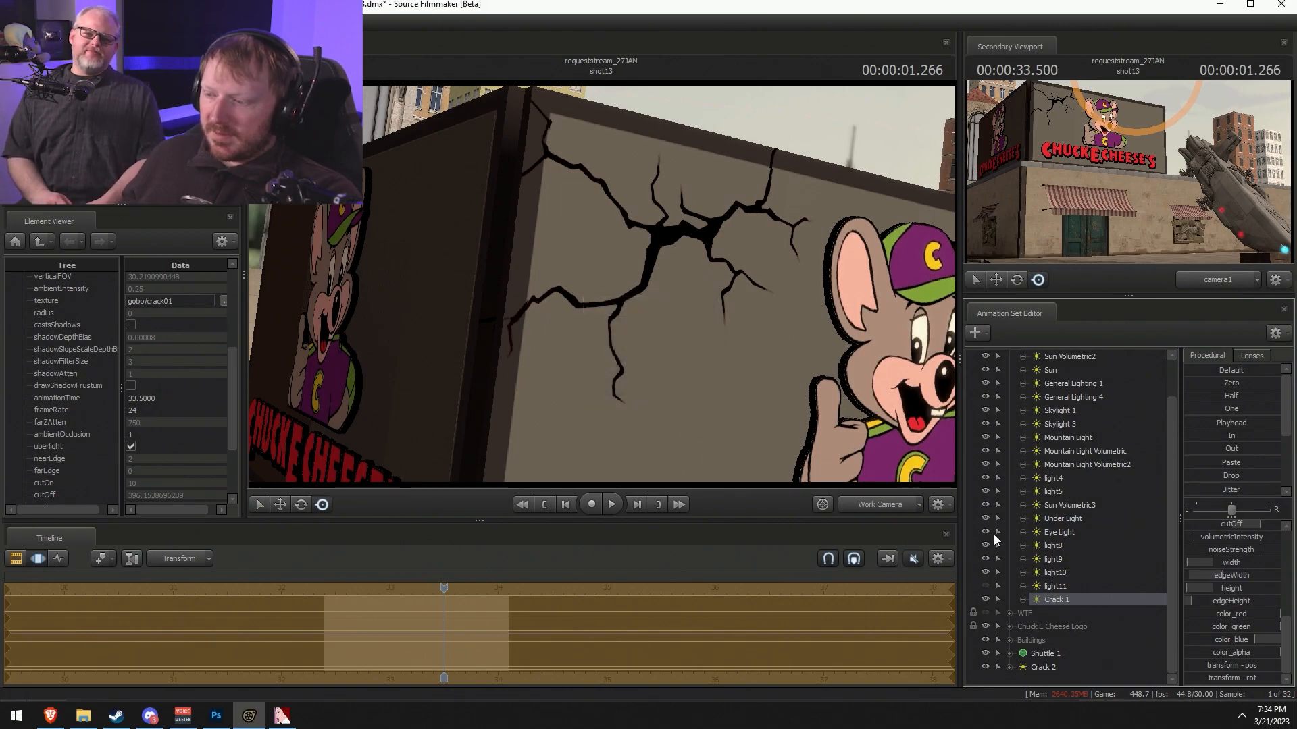
{"action": "right_click", "coordinate": [1224, 603]}
{"action": "left_click", "coordinate": [1233, 618]}
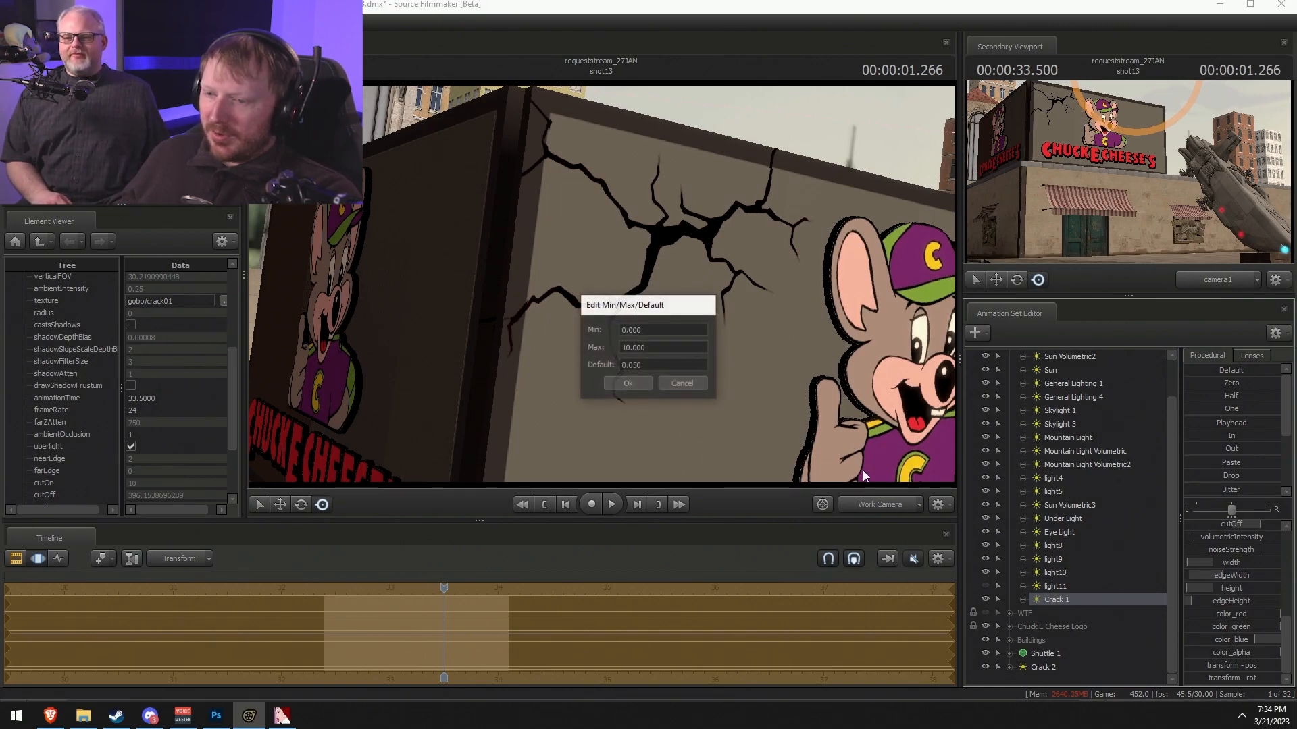
{"action": "left_click", "coordinate": [640, 382]}
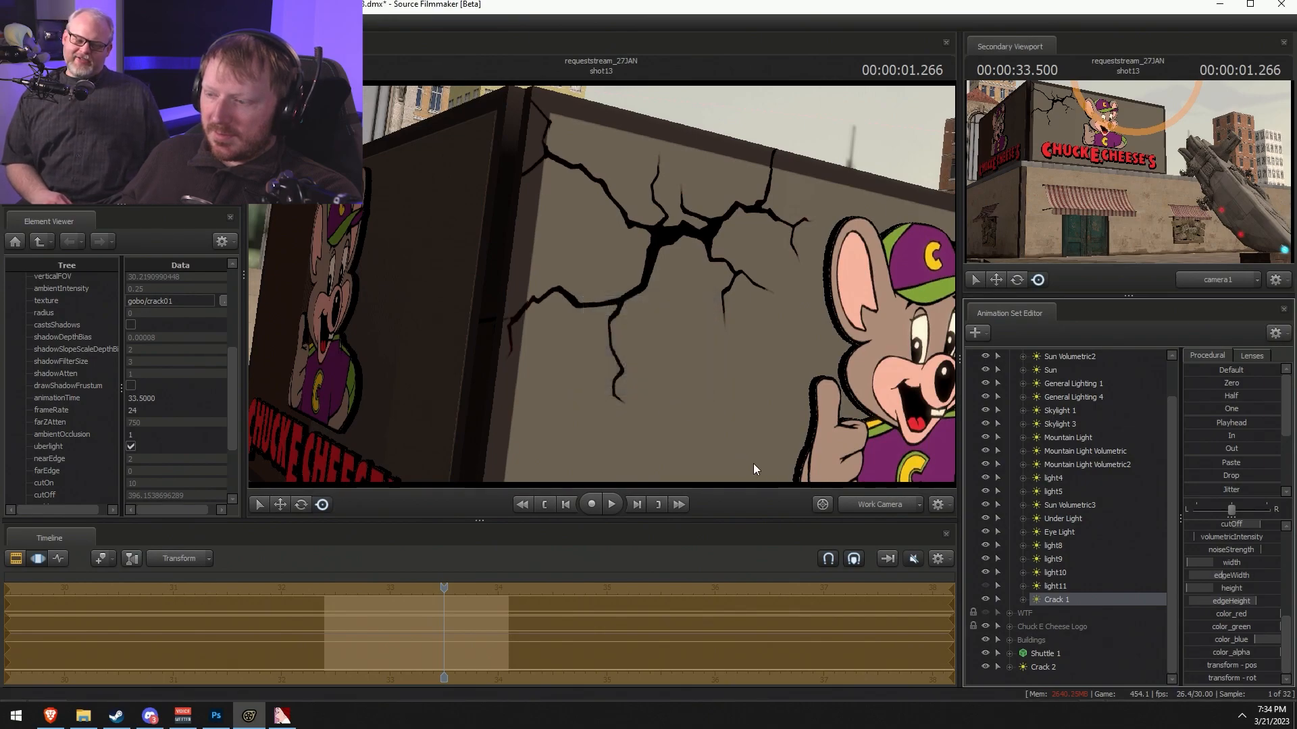
- Adjust Crack 1's edgeWidth, edgeHeight, width and height so the crack fades out toward its ends
{"action": "left_click_drag", "start_coordinate": [1221, 575], "coordinate": [1216, 601]}
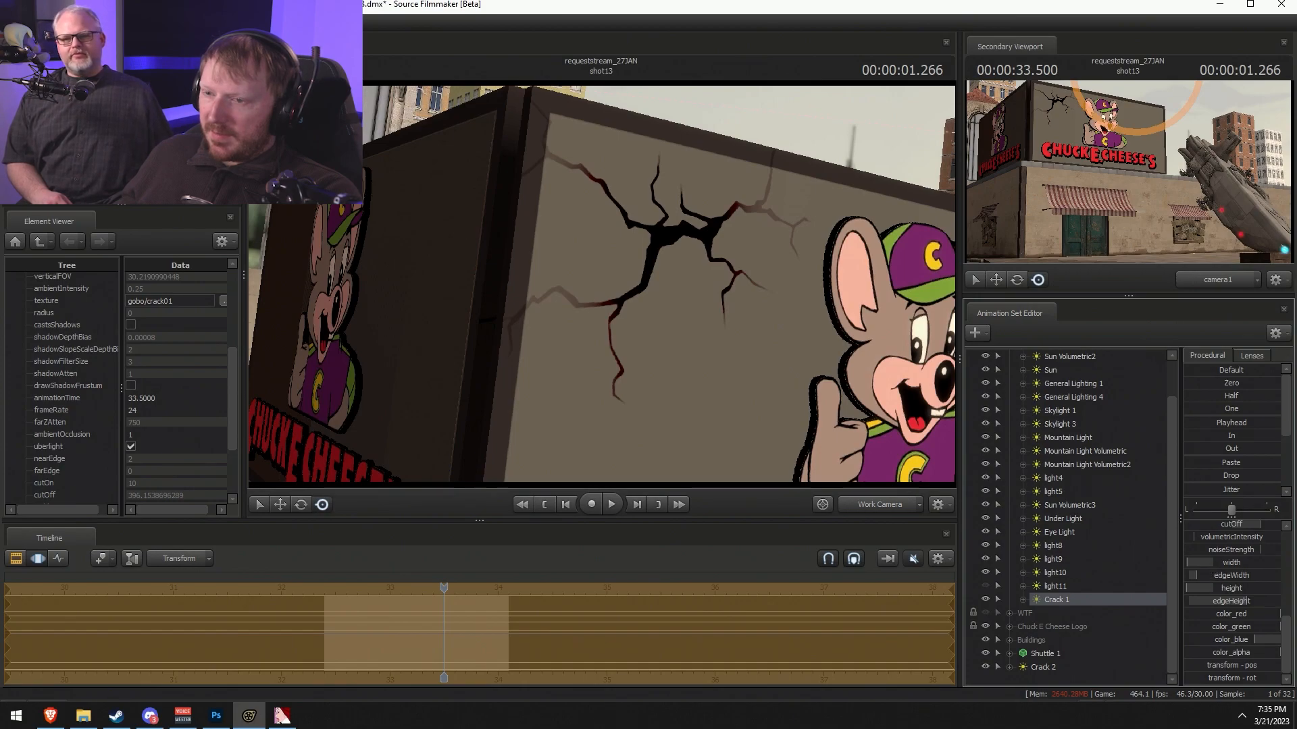
{"action": "left_click_drag", "start_coordinate": [1218, 587], "coordinate": [1206, 578]}
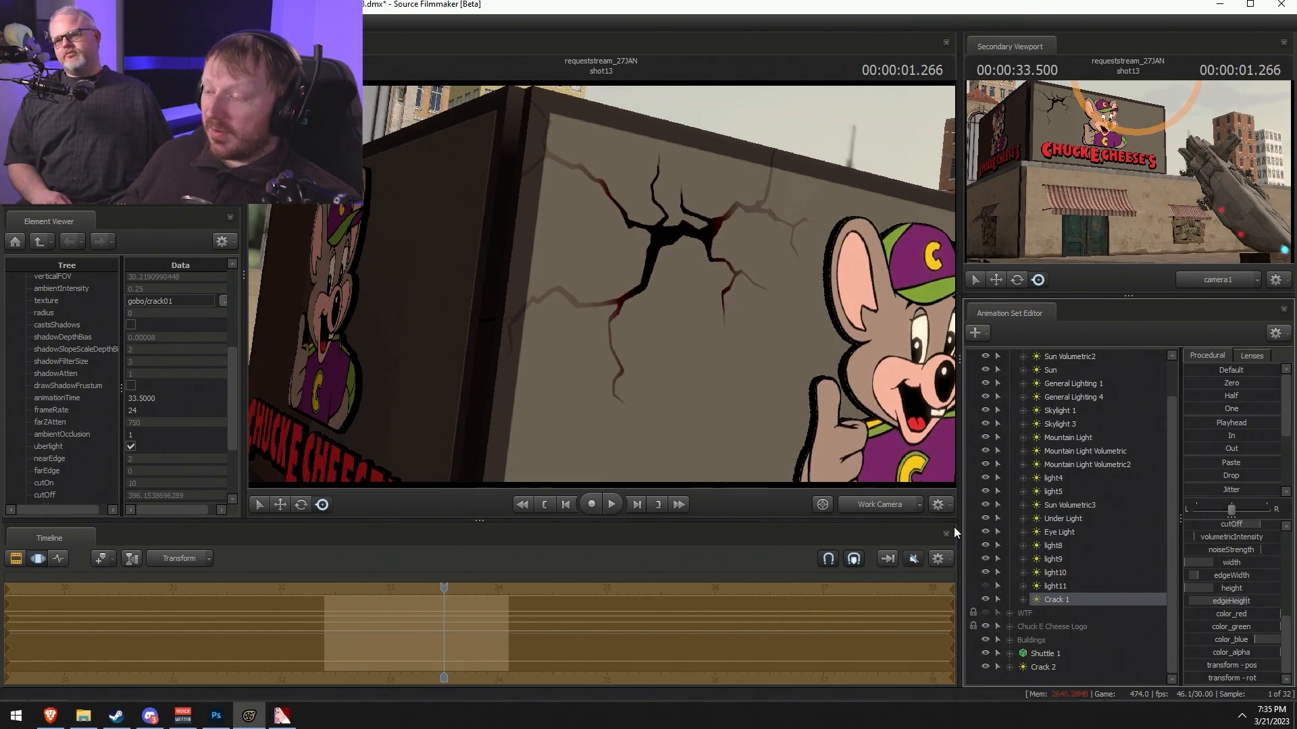
{"action": "mouse_move", "coordinate": [1207, 578]}
{"action": "left_mouse_down"}
{"action": "mouse_move", "coordinate": [1194, 577]}
{"action": "mouse_move", "coordinate": [1207, 577]}
{"action": "left_mouse_up"}
- Adjust Crack 1's intensity, rebalance its red, green and blue colour values to a neutral dark tone, and apply the change
{"action": "scroll", "coordinate": [1225, 574], "scroll_direction": "up", "scroll_amount": 5}
{"action": "left_click_drag", "start_coordinate": [1213, 524], "coordinate": [1248, 524]}
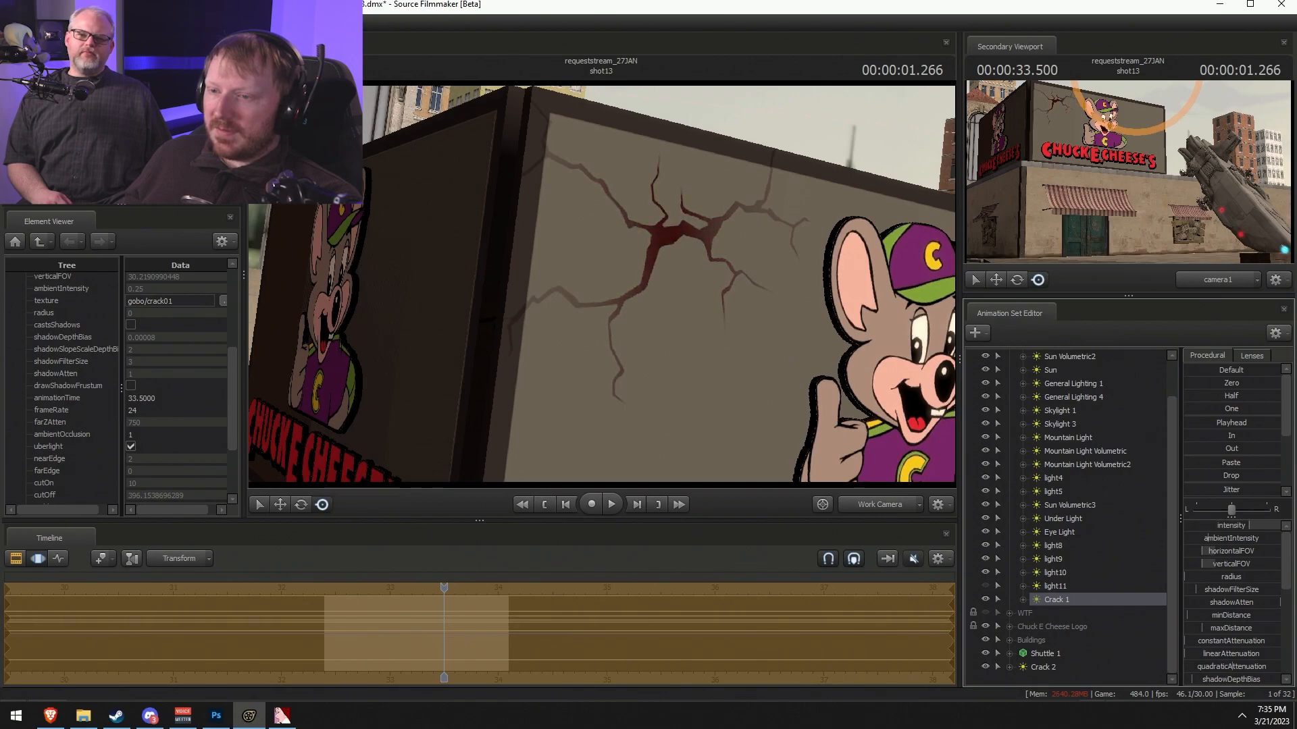
{"action": "scroll", "coordinate": [1257, 597], "scroll_direction": "down", "scroll_amount": 5}
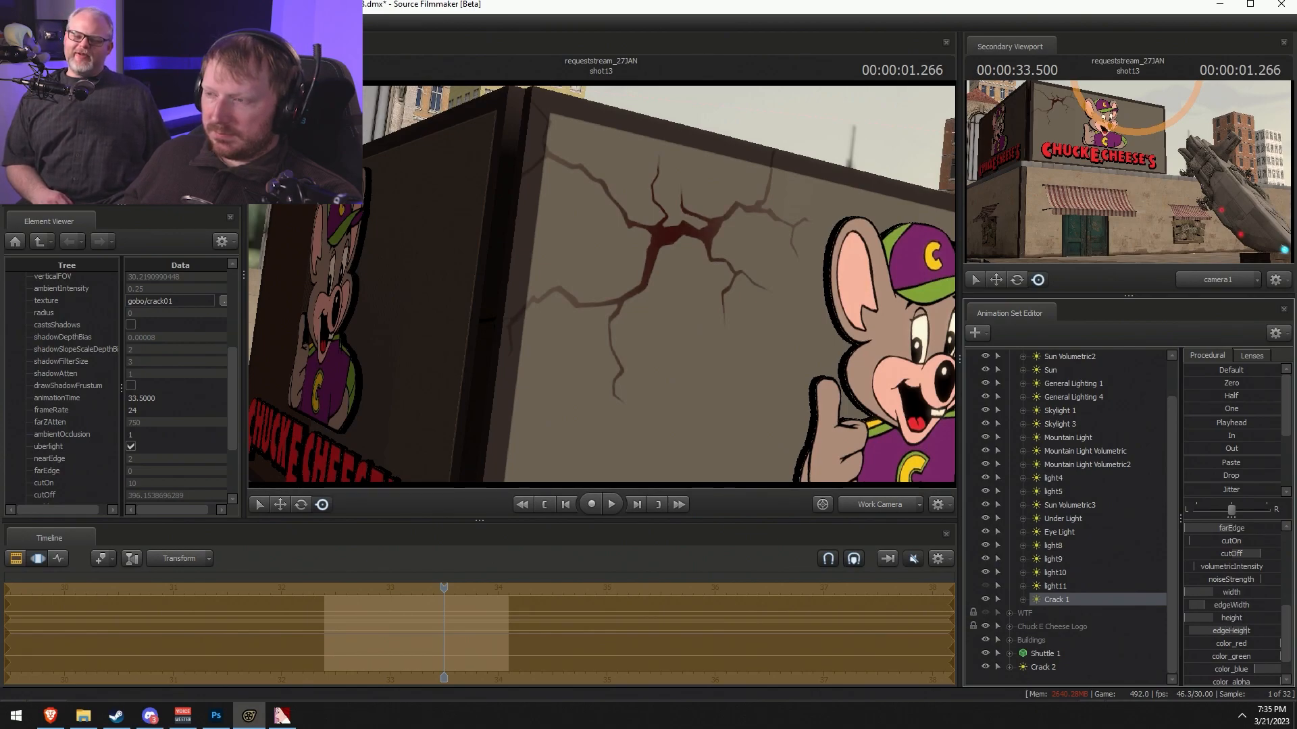
{"action": "scroll", "coordinate": [1263, 643], "scroll_direction": "down", "scroll_amount": 2}
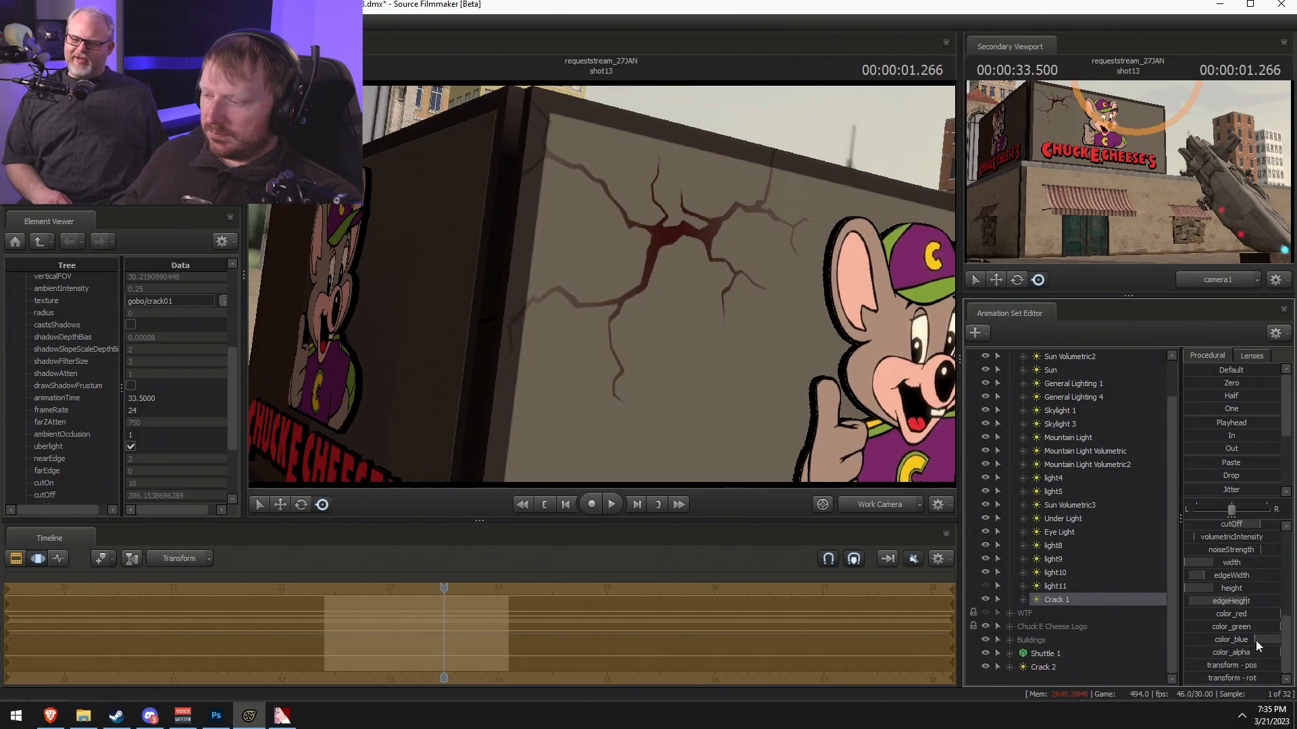
{"action": "left_click_drag", "start_coordinate": [1268, 615], "coordinate": [1188, 616]}
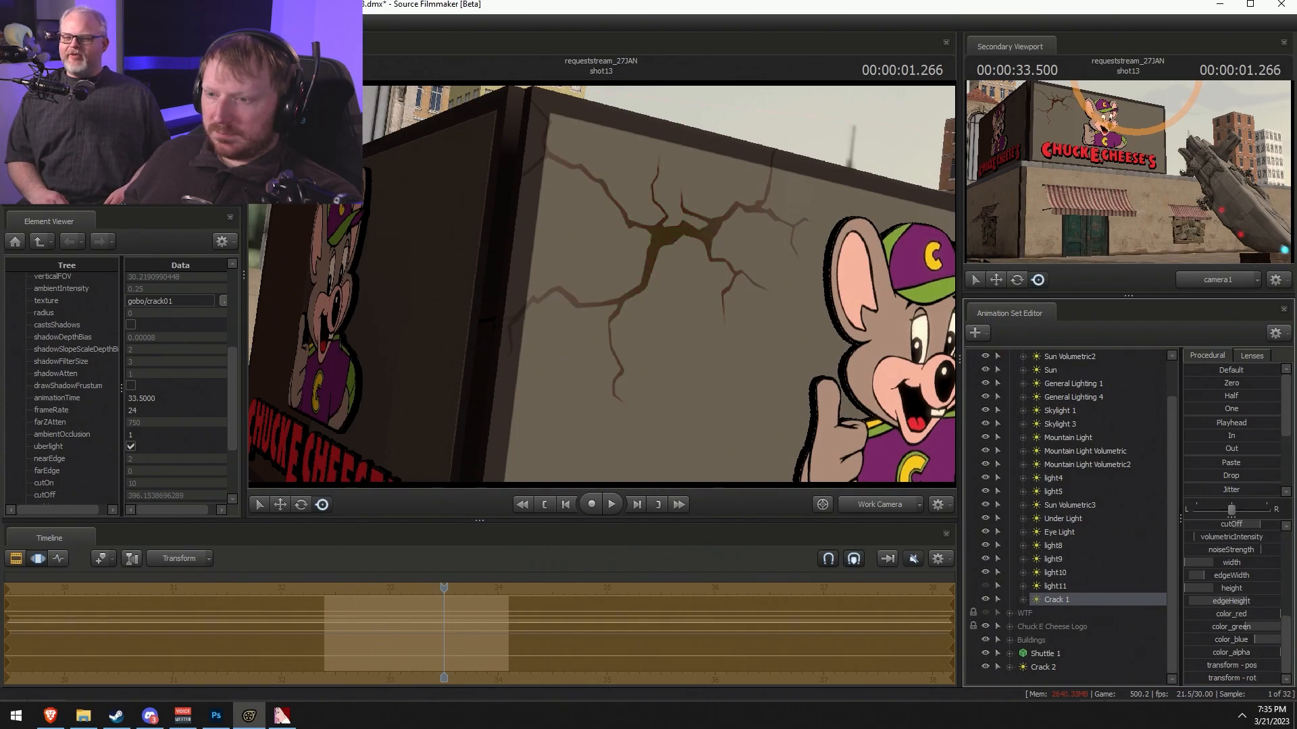
{"action": "left_click_drag", "start_coordinate": [1254, 639], "coordinate": [1232, 639]}
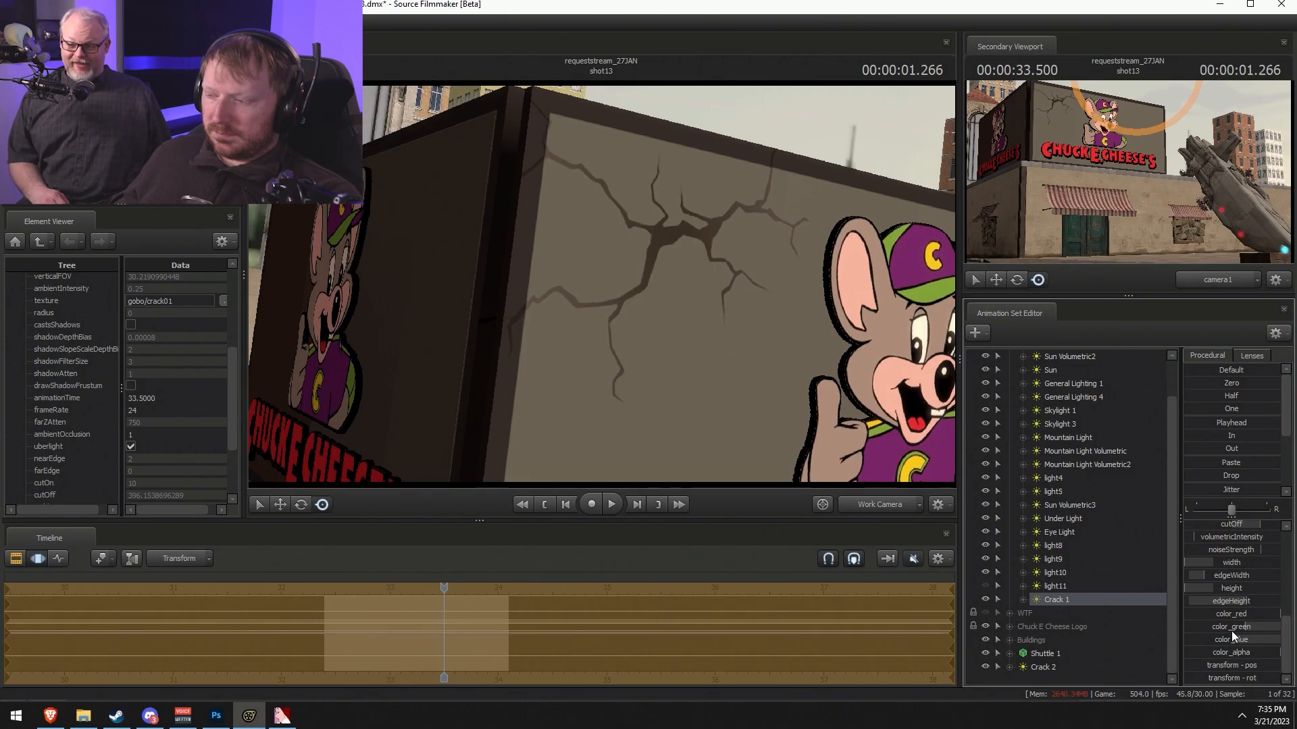
{"action": "scroll", "coordinate": [1231, 631], "scroll_direction": "up", "scroll_amount": 10}
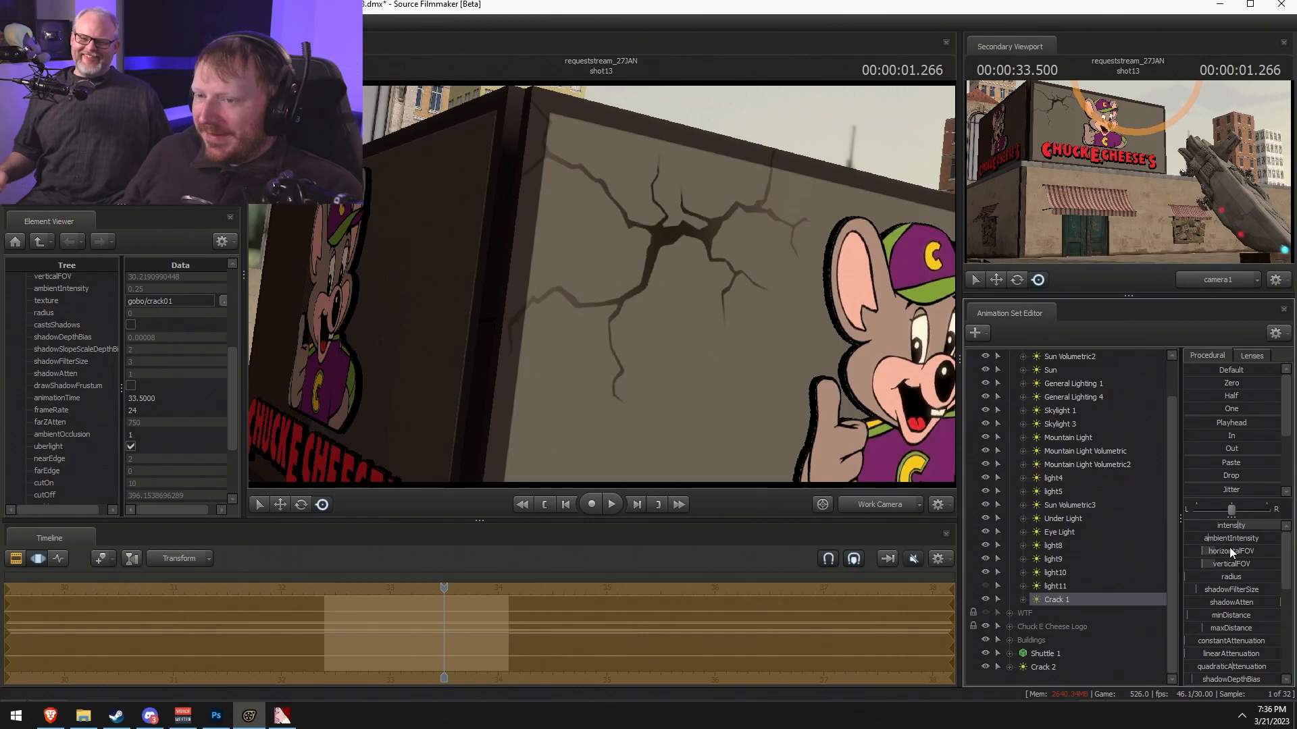
{"action": "key", "text": "F2"}
{"action": "key", "text": "F3"}
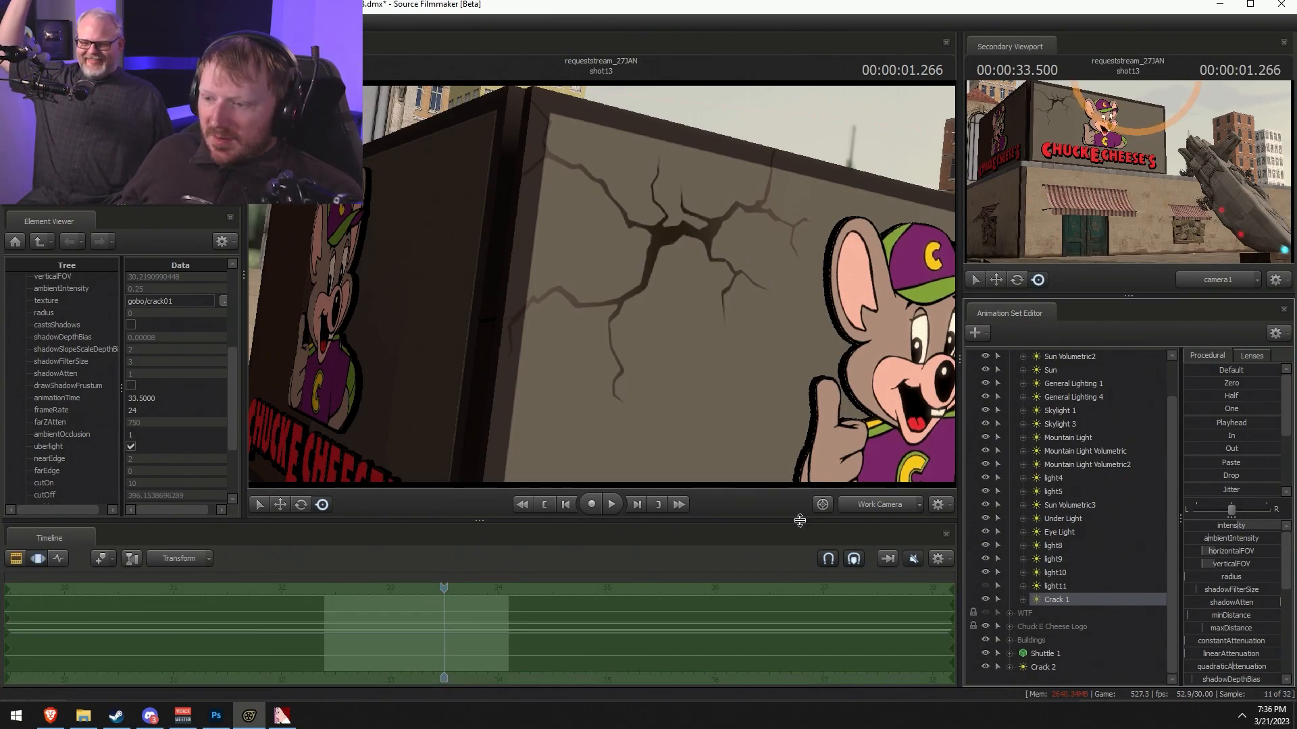
- Switch the main viewport to camera1 and adjust Crack 1's intensity to darken the crack in the shot
{"action": "left_click", "coordinate": [891, 504]}
{"action": "key", "text": "F2"}
{"action": "key", "text": "F3"}
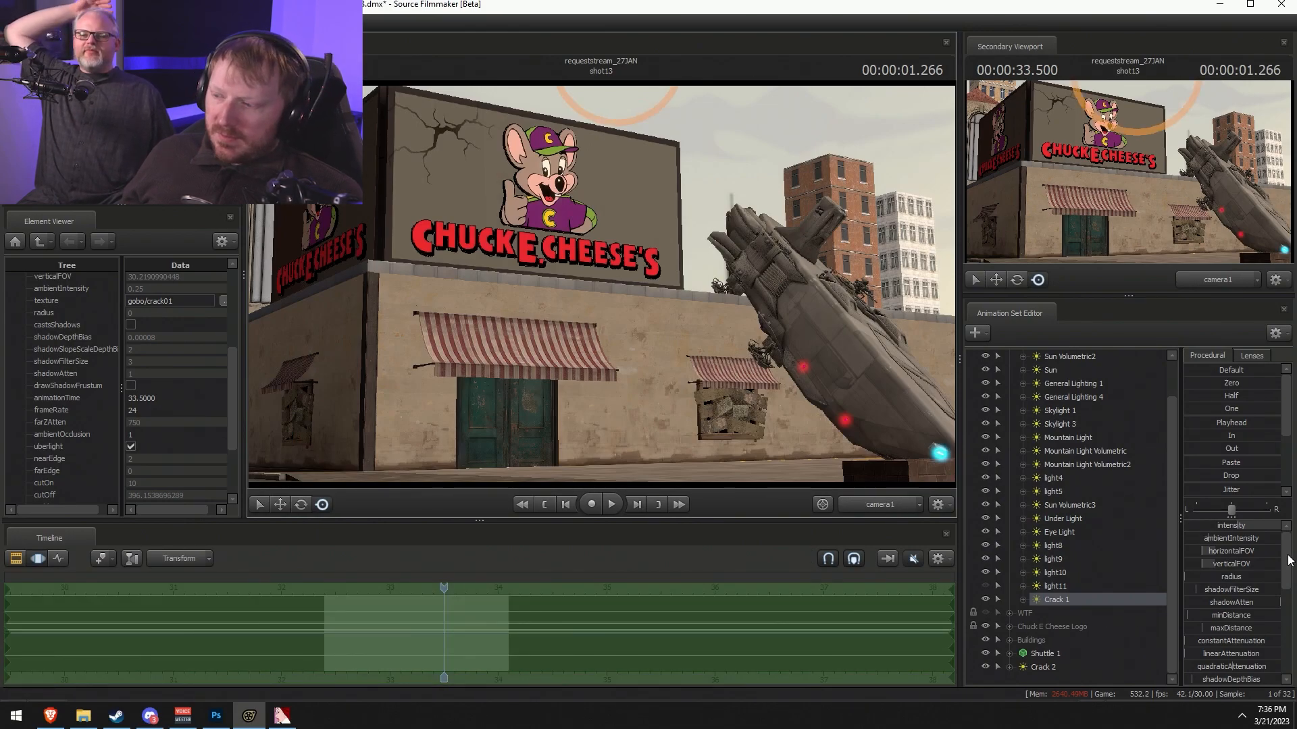
{"action": "key", "text": "F2"}
{"action": "key", "text": "F3"}
{"action": "left_click_drag", "start_coordinate": [1229, 526], "coordinate": [1217, 525]}
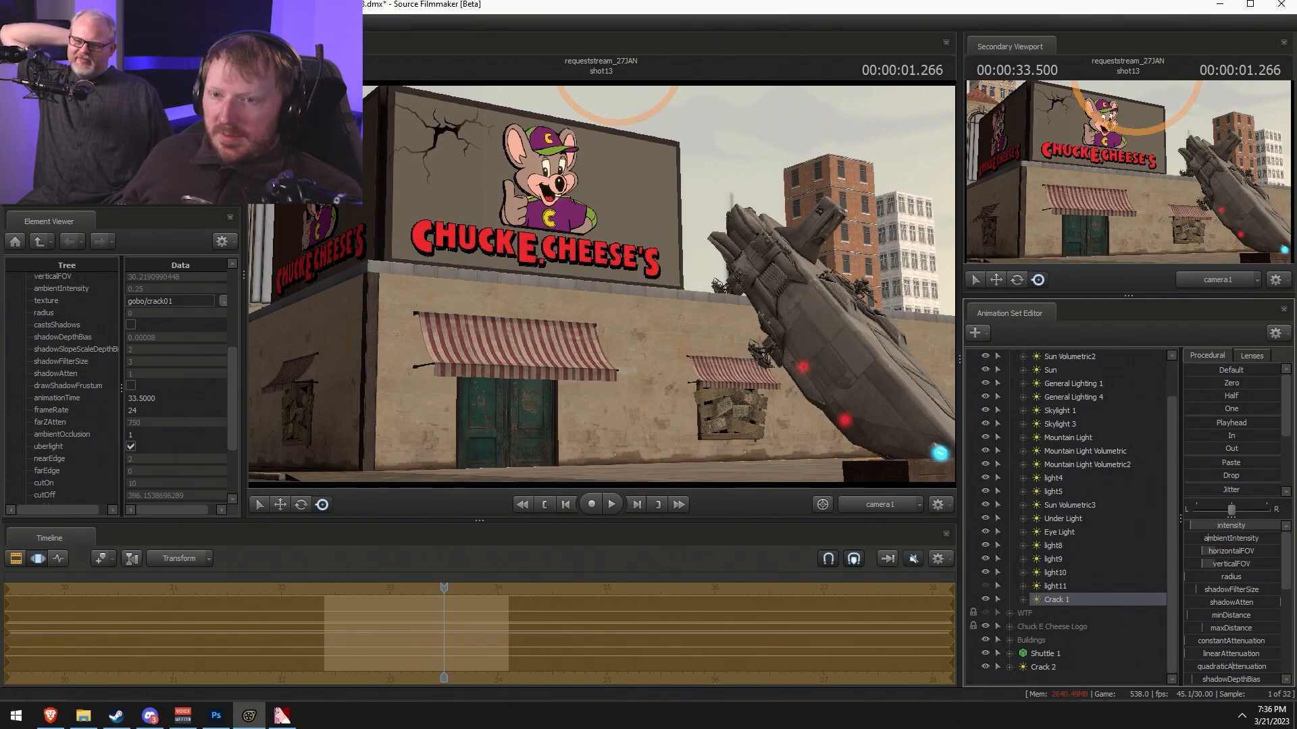
- Try raising Crack 1's cutOff to 500
{"action": "scroll", "coordinate": [1192, 605], "scroll_direction": "down", "scroll_amount": 3}
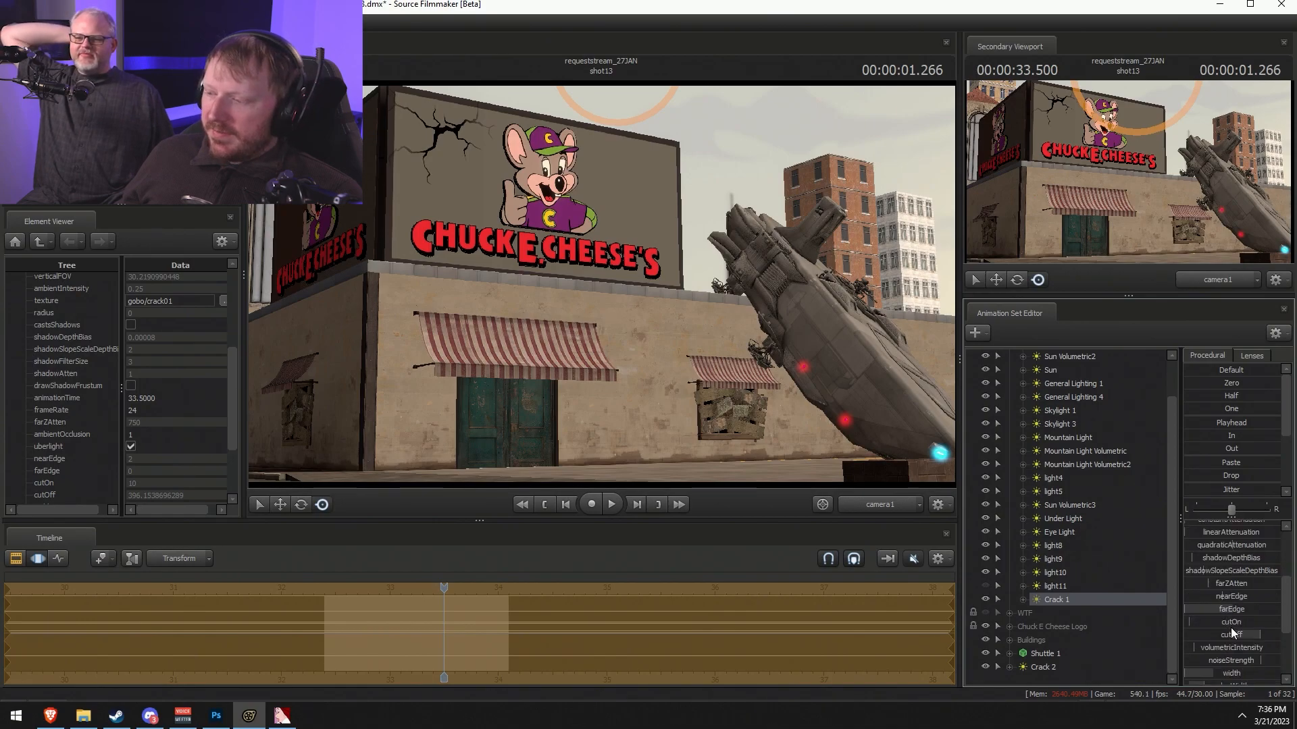
{"action": "mouse_move", "coordinate": [1248, 635]}
{"action": "left_mouse_down"}
{"action": "mouse_move", "coordinate": [1232, 635]}
{"action": "mouse_move", "coordinate": [1273, 634]}
{"action": "left_mouse_up"}
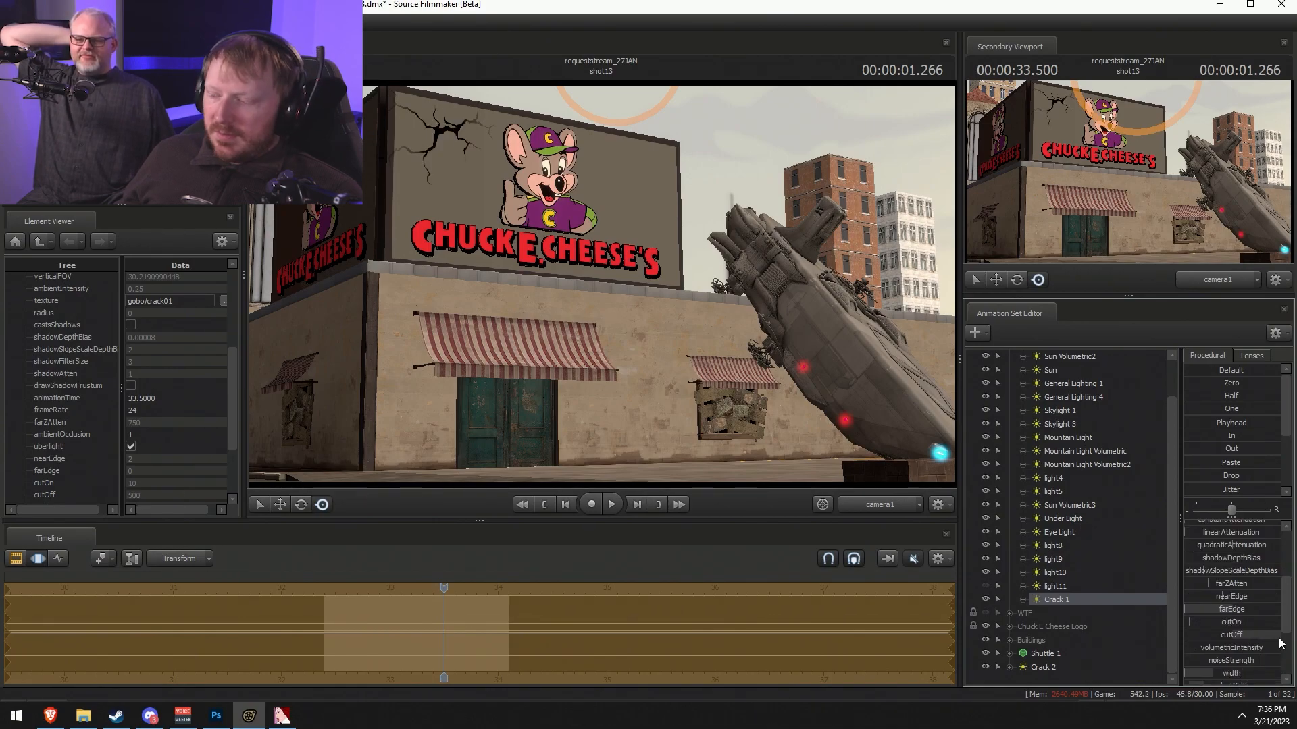
{"action": "key", "text": "ctrl+z"}
- Increase Crack 1's width and height so more of the crack shows, and apply the change
{"action": "scroll", "coordinate": [1236, 672], "scroll_direction": "down", "scroll_amount": 1}
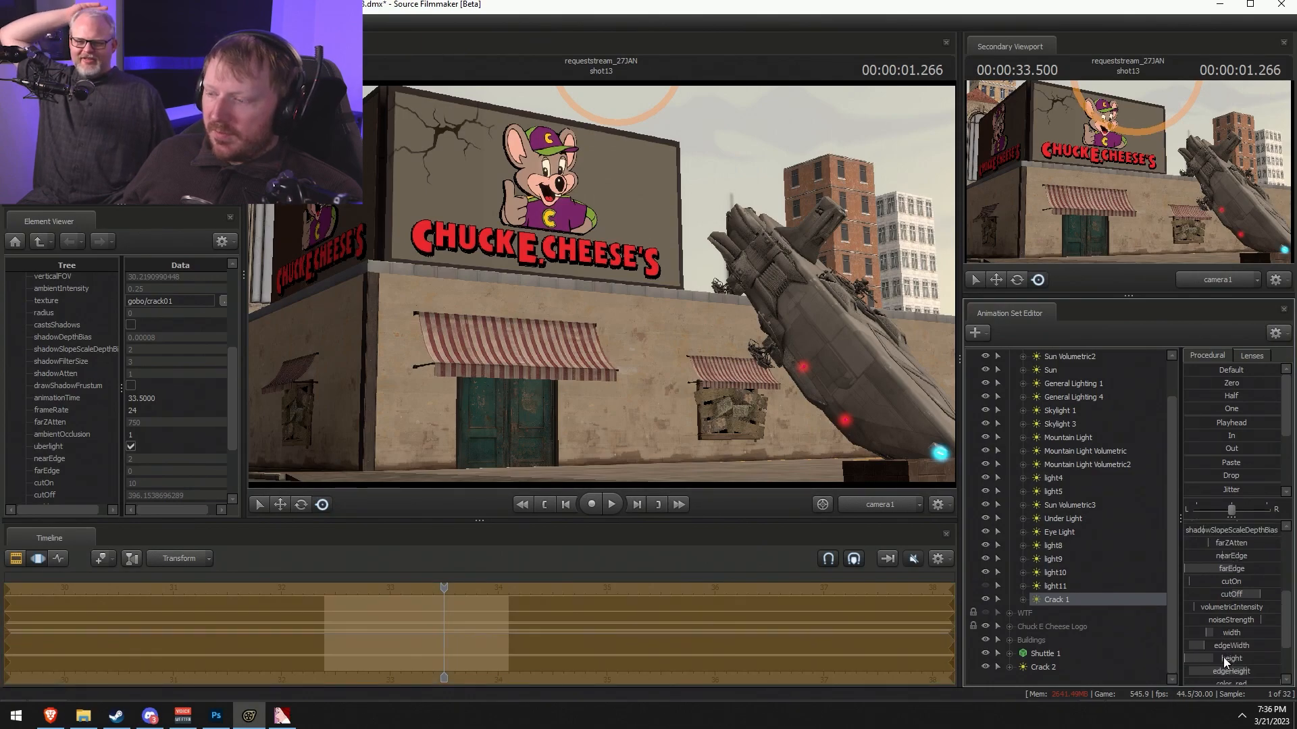
{"action": "scroll", "coordinate": [1249, 653], "scroll_direction": "up", "scroll_amount": 3}
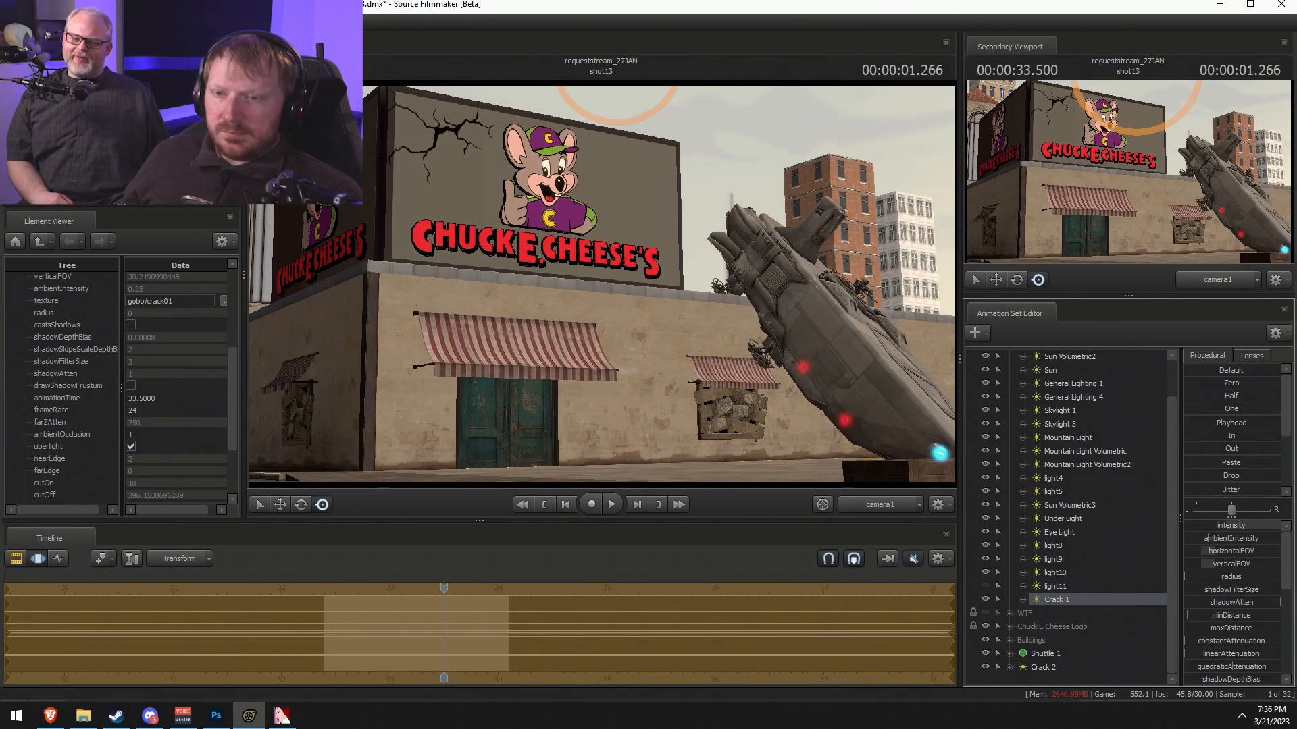
{"action": "key", "text": "F2"}
{"action": "key", "text": "F3"}
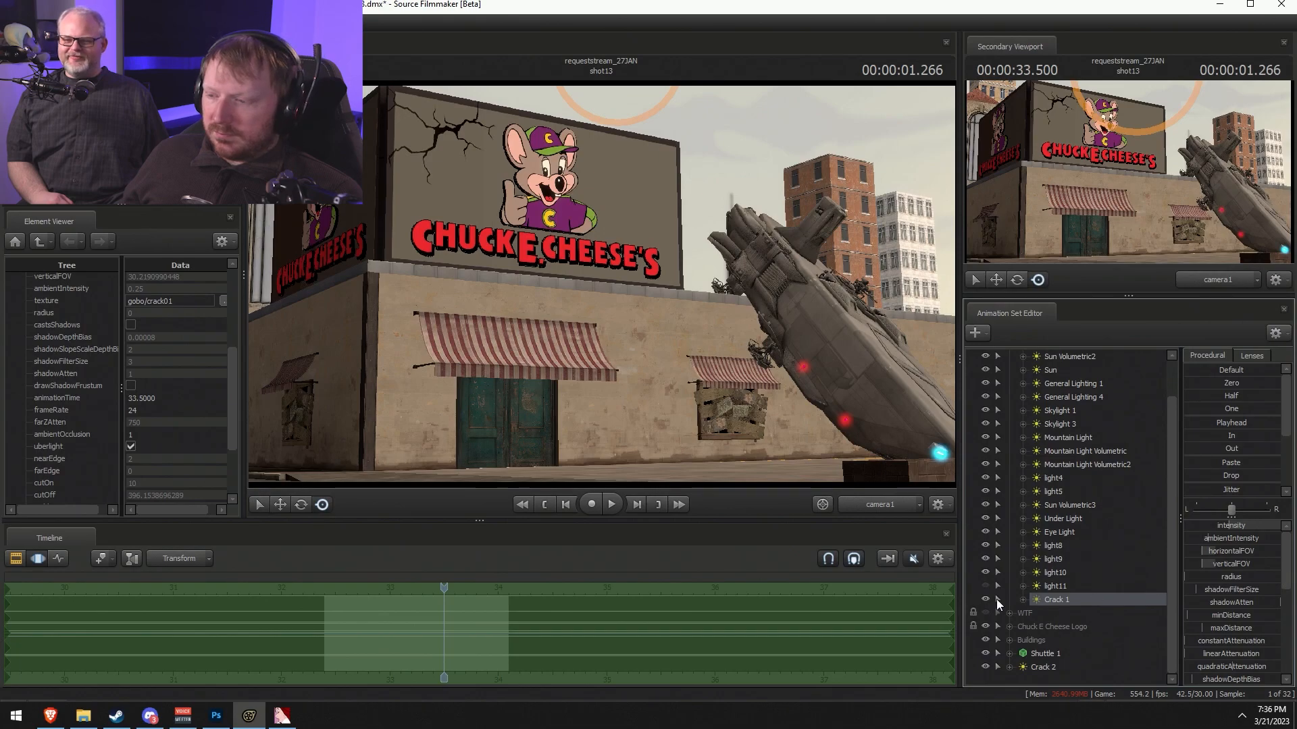
- Delete the Crack 2 light
{"action": "right_click", "coordinate": [1040, 667]}
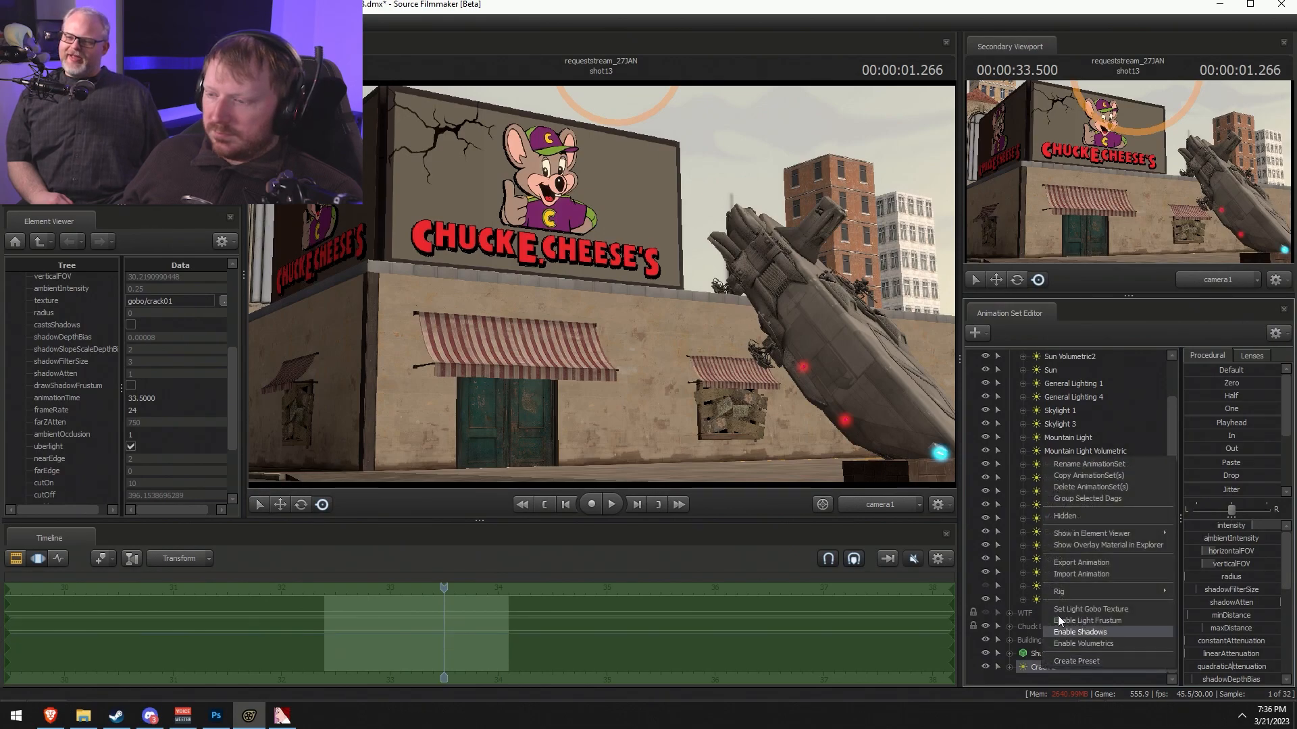
{"action": "left_click", "coordinate": [1075, 486]}
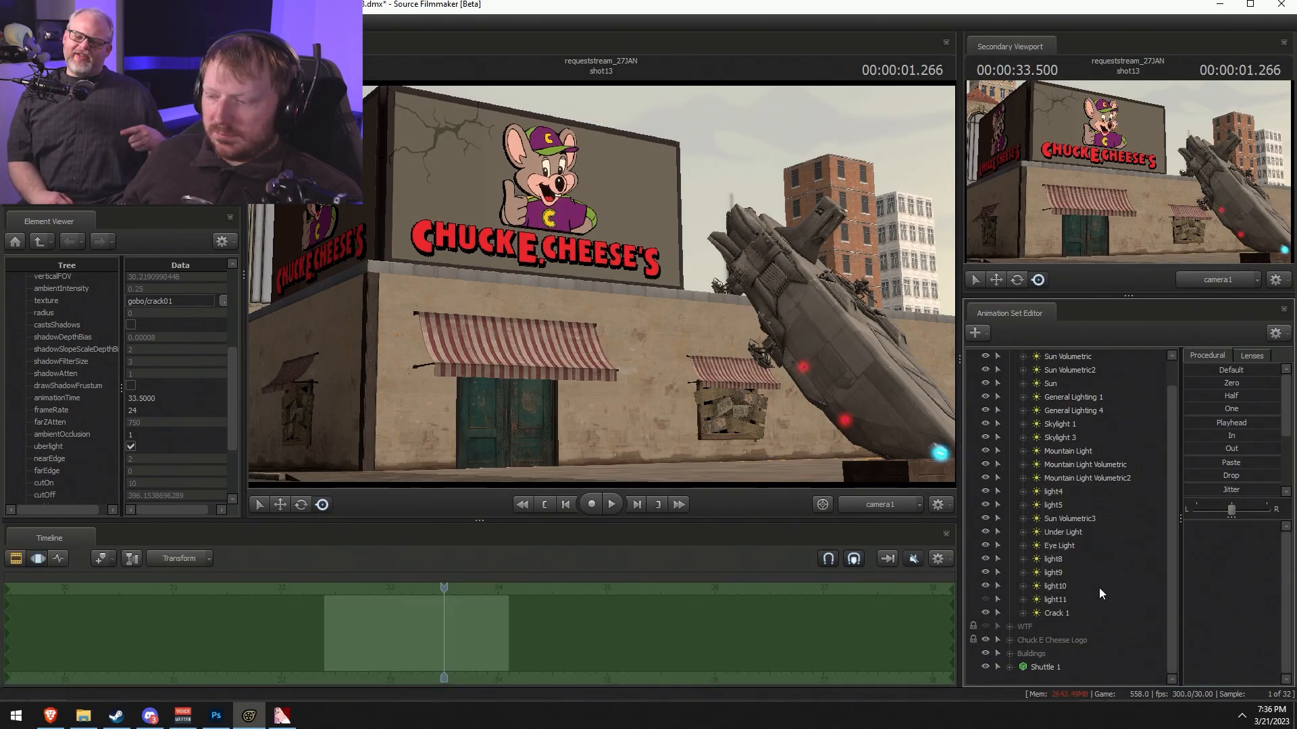
{"action": "key", "text": "ctrl+z"}
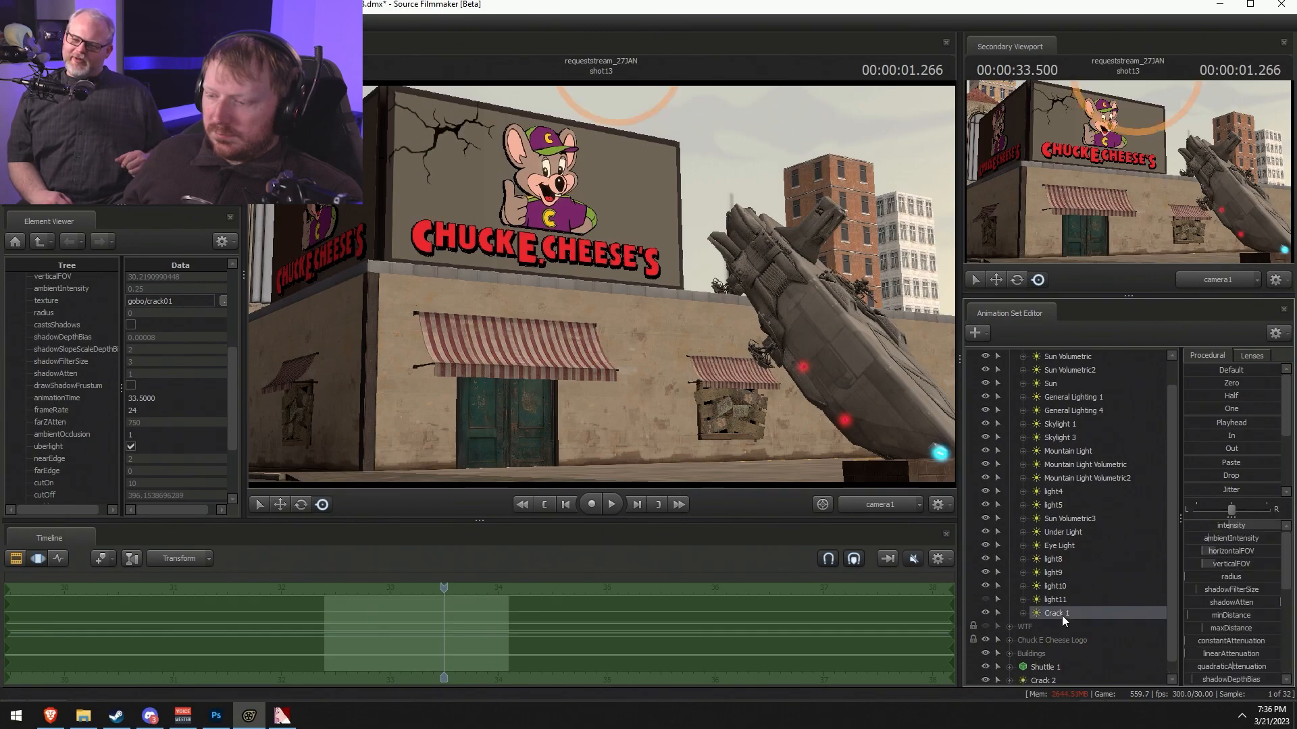
{"action": "right_click", "coordinate": [1028, 678]}
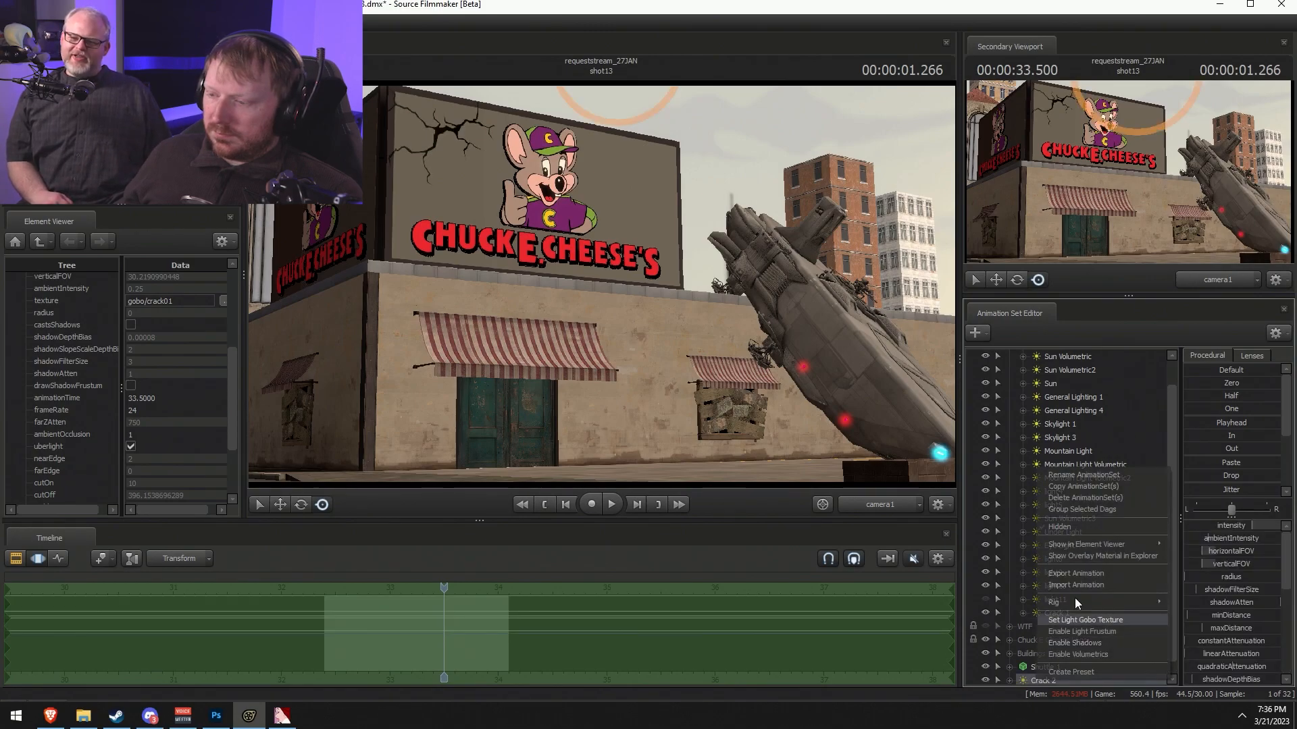
{"action": "left_click", "coordinate": [1100, 498]}
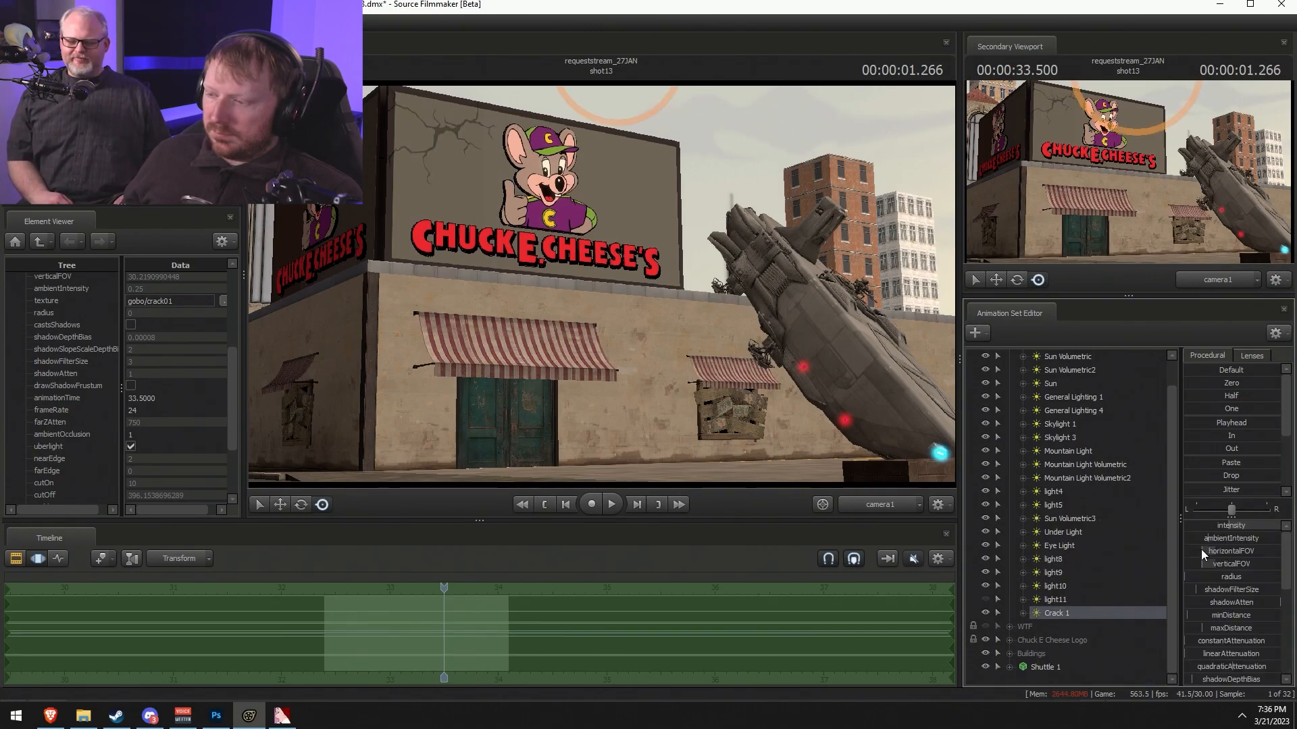
- Darken the crack again through Crack 1's intensity and correct its colour values to remove the green tint
{"action": "left_click", "coordinate": [1242, 525]}
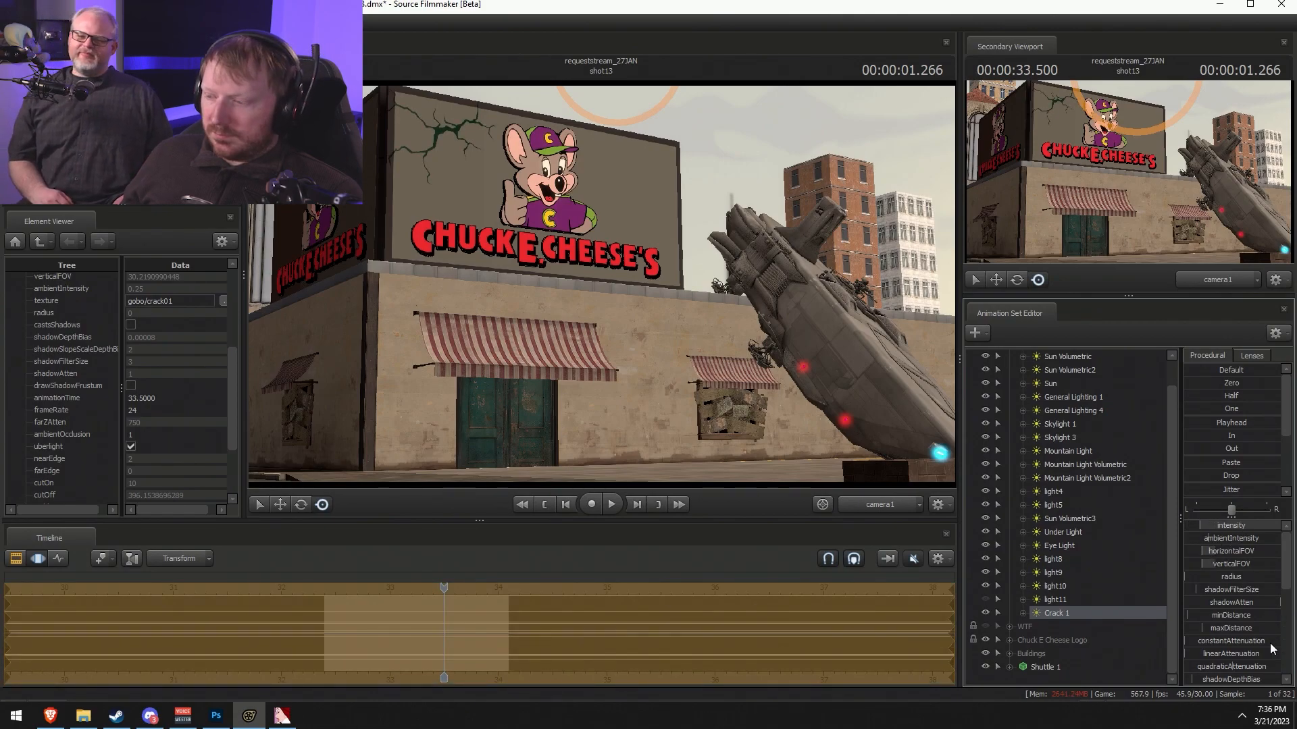
{"action": "scroll", "coordinate": [1241, 651], "scroll_direction": "down", "scroll_amount": 6}
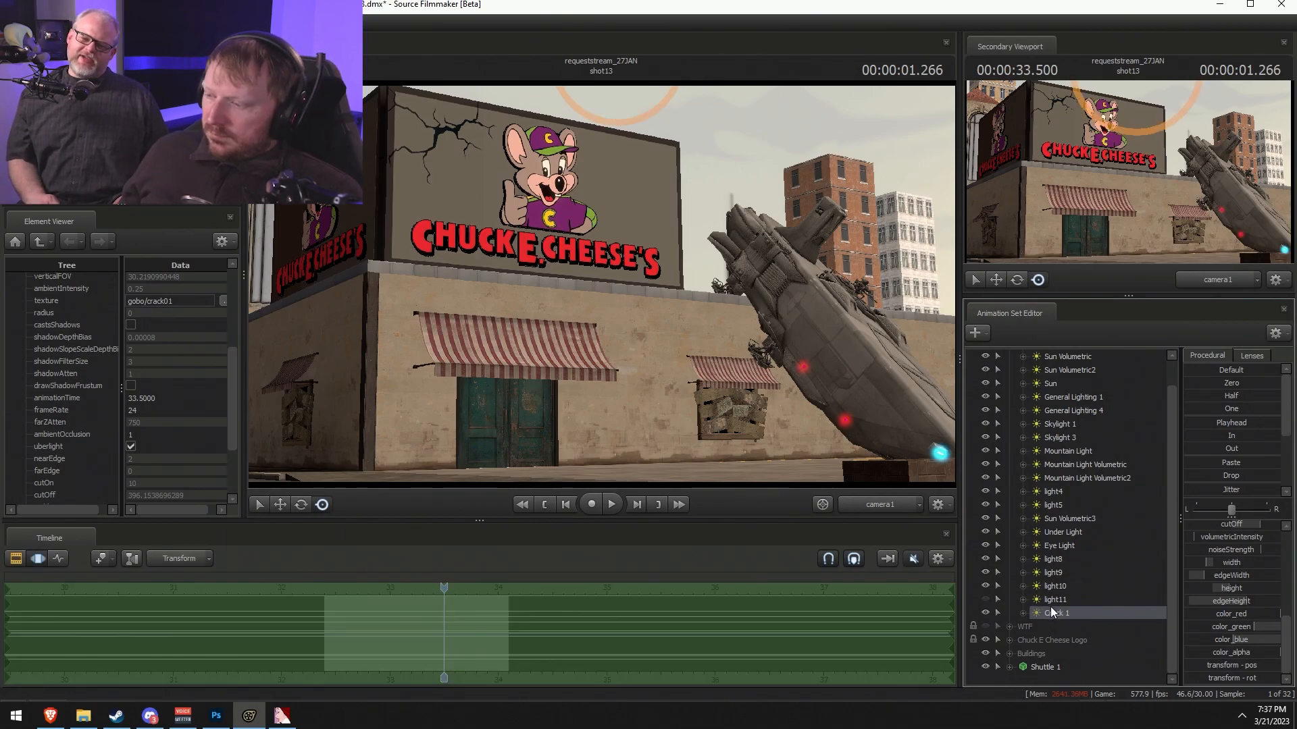
- Copy the Crack 1 light, collapse the Lights group and paste the copy as a new light
{"action": "right_click", "coordinate": [1043, 615]}
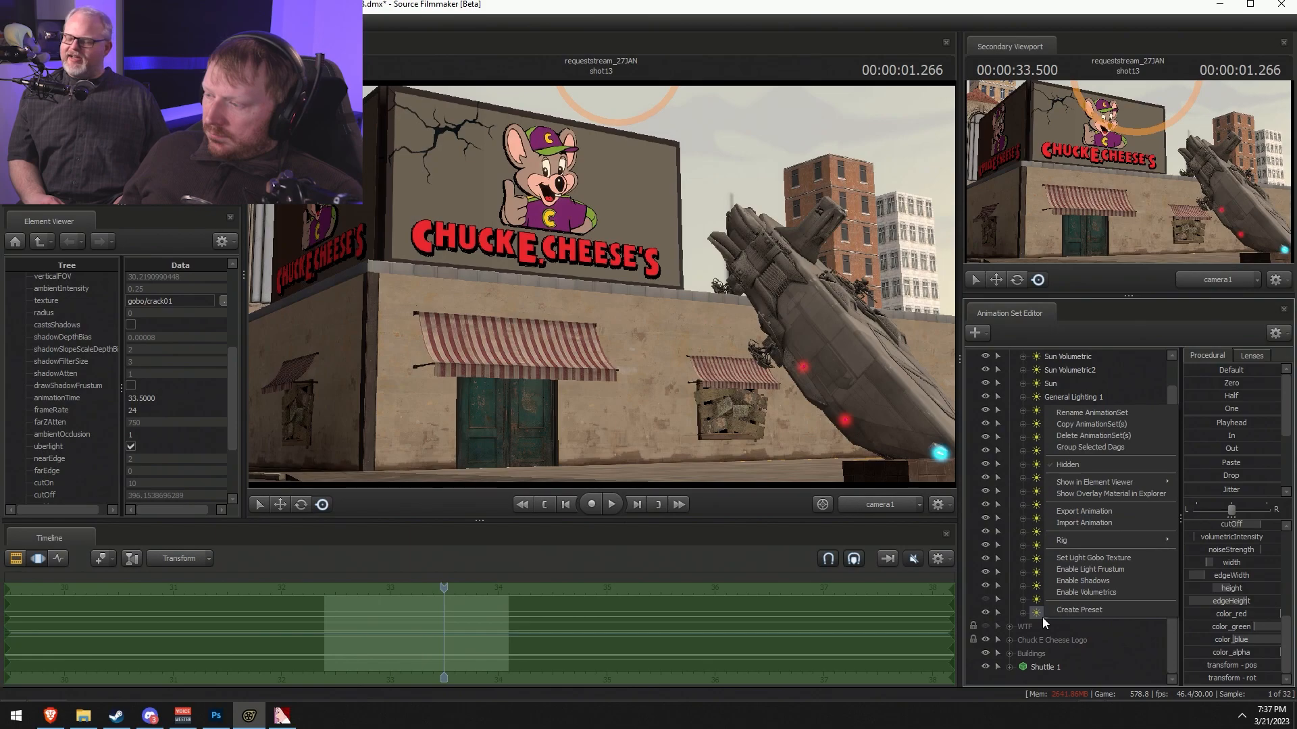
{"action": "left_click", "coordinate": [1092, 428]}
{"action": "scroll", "coordinate": [1056, 468], "scroll_direction": "up", "scroll_amount": 2}
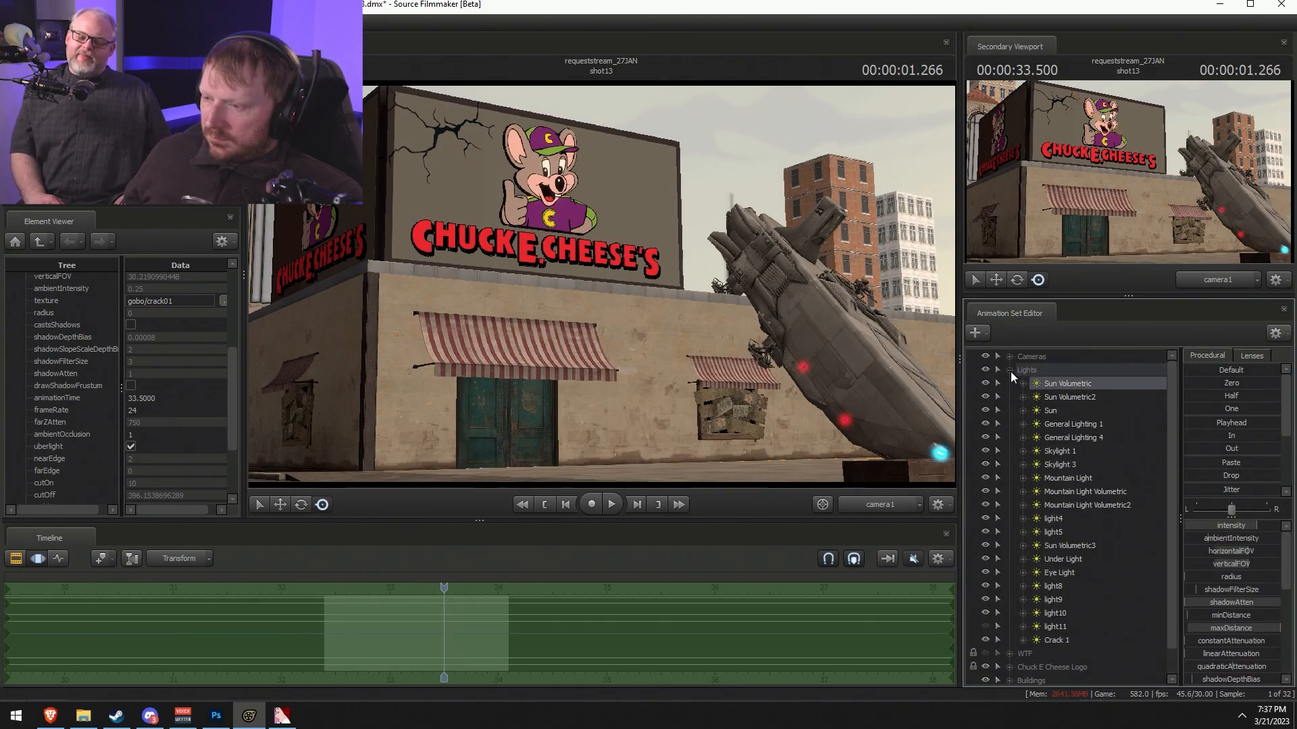
{"action": "left_click", "coordinate": [1010, 372]}
{"action": "right_click", "coordinate": [1043, 462]}
{"action": "left_click", "coordinate": [1108, 562]}
- Look through the Crack 2 light and aim its rotated crack at the sign wall's upper-right corner
{"action": "left_click_drag", "start_coordinate": [1036, 441], "coordinate": [807, 307]}
{"action": "key", "text": "d"}
{"action": "key", "text": "F2"}
{"action": "key", "text": "F3"}
{"action": "mouse_move", "coordinate": [602, 290]}
{"action": "left_mouse_down"}
{"action": "mouse_move", "coordinate": [651, 290]}
{"action": "mouse_move", "coordinate": [624, 304]}
{"action": "mouse_move", "coordinate": [599, 285]}
{"action": "mouse_move", "coordinate": [606, 269]}
{"action": "left_mouse_up"}
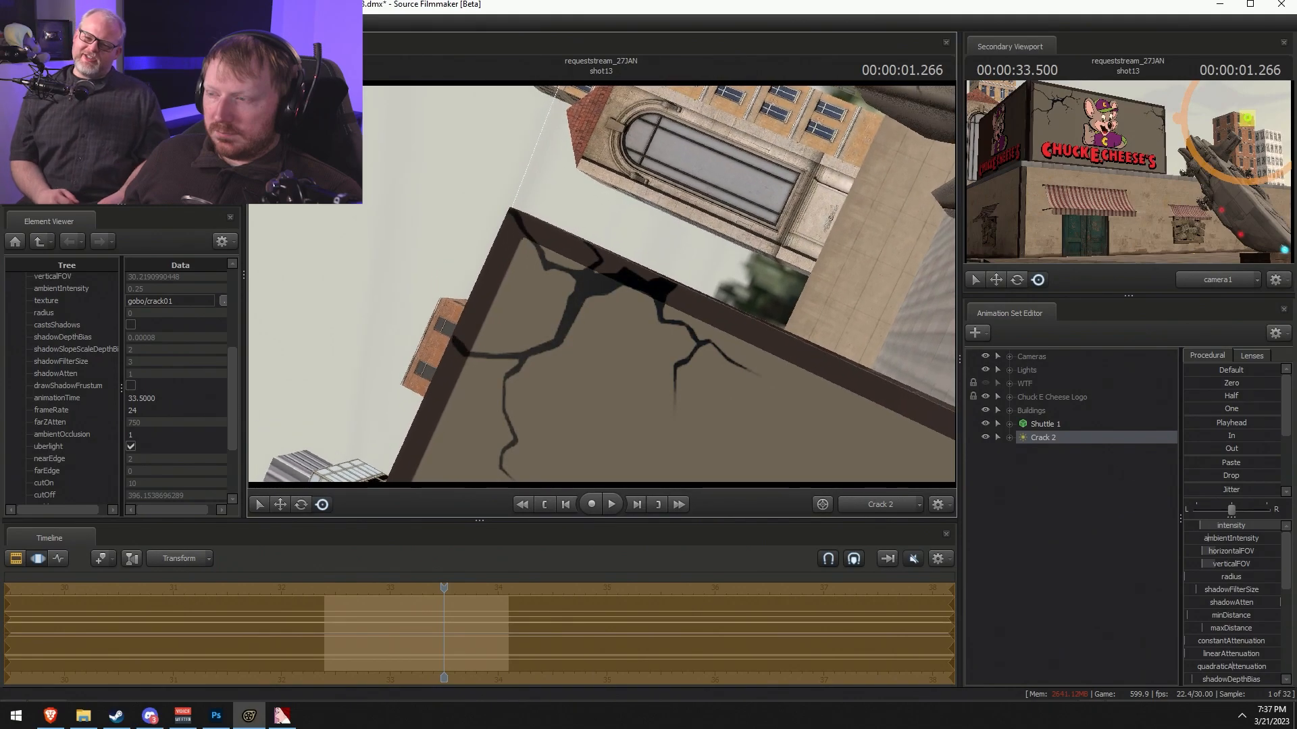
- Fine-tune Crack 2's aim over the sign wall's corner and apply the new placement
{"action": "key", "text": "F2"}
{"action": "key", "text": "F3"}
{"action": "right_click", "coordinate": [1052, 435]}
{"action": "left_click_drag", "start_coordinate": [601, 284], "coordinate": [616, 305]}
{"action": "key", "text": "F2"}
{"action": "key", "text": "F3"}
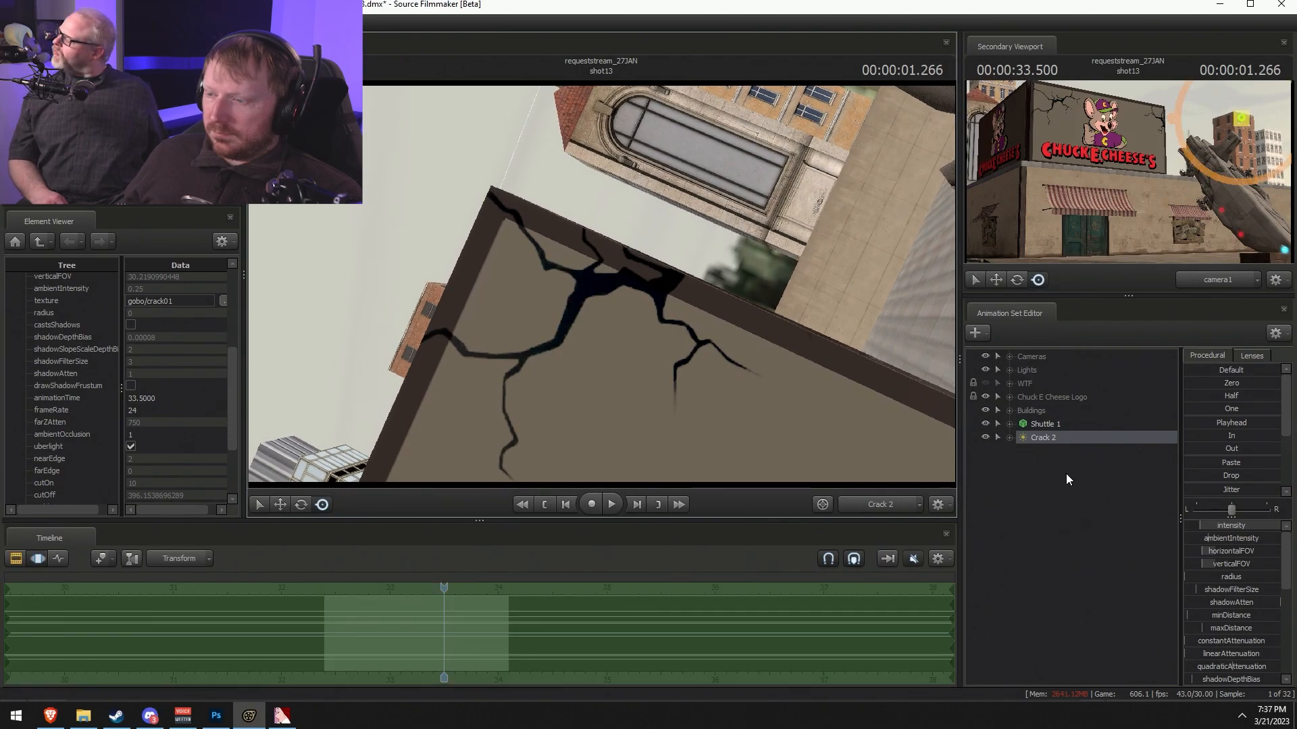
- Copy the Crack 2 light and paste the copy as another light
{"action": "right_click", "coordinate": [1067, 439]}
{"action": "right_click", "coordinate": [1081, 471]}
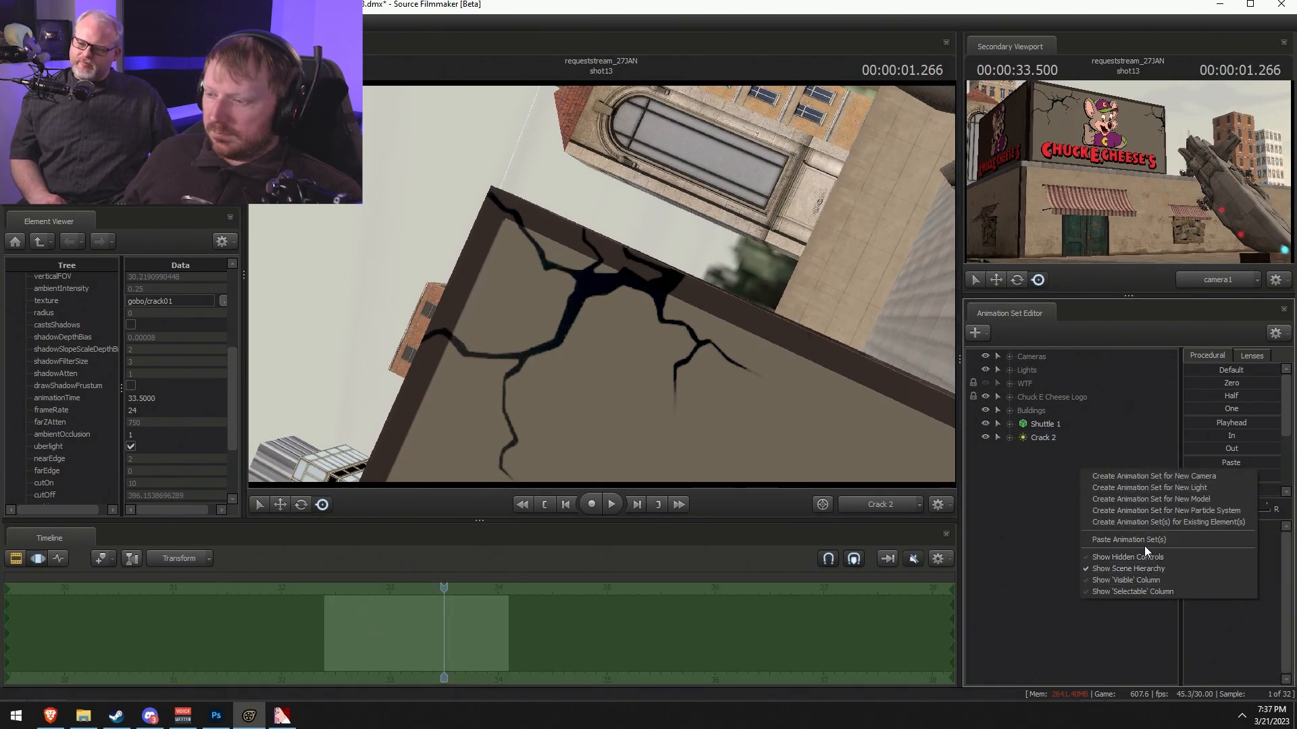
{"action": "left_click", "coordinate": [1128, 541]}
- Aim the Crack 3 light so its crack falls on the sign wall's top edge beside the upper-right corner, and check it through camera1
{"action": "left_click", "coordinate": [1047, 453]}
{"action": "mouse_move", "coordinate": [601, 290]}
{"action": "left_mouse_down"}
{"action": "mouse_move", "coordinate": [526, 276]}
{"action": "mouse_move", "coordinate": [503, 286]}
{"action": "mouse_move", "coordinate": [631, 284]}
{"action": "mouse_move", "coordinate": [586, 293]}
{"action": "mouse_move", "coordinate": [595, 283]}
{"action": "left_mouse_up"}
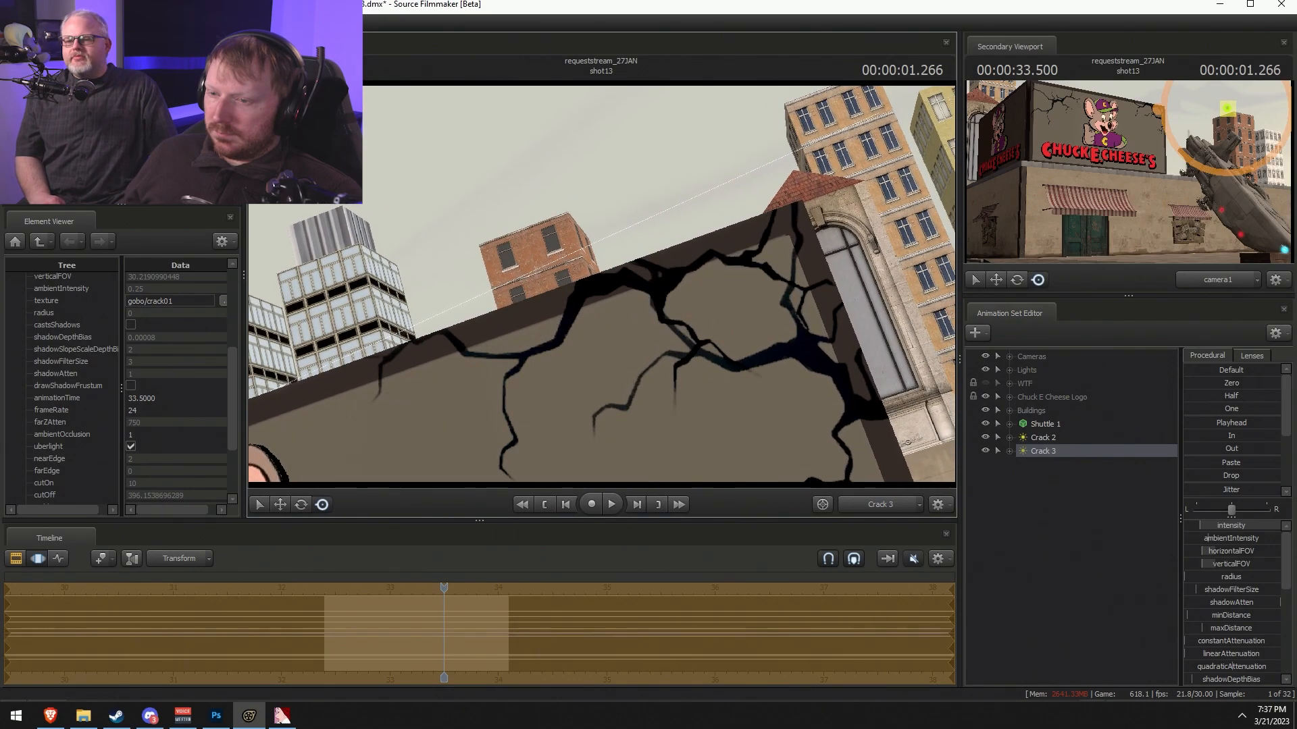
{"action": "key", "text": "F2"}
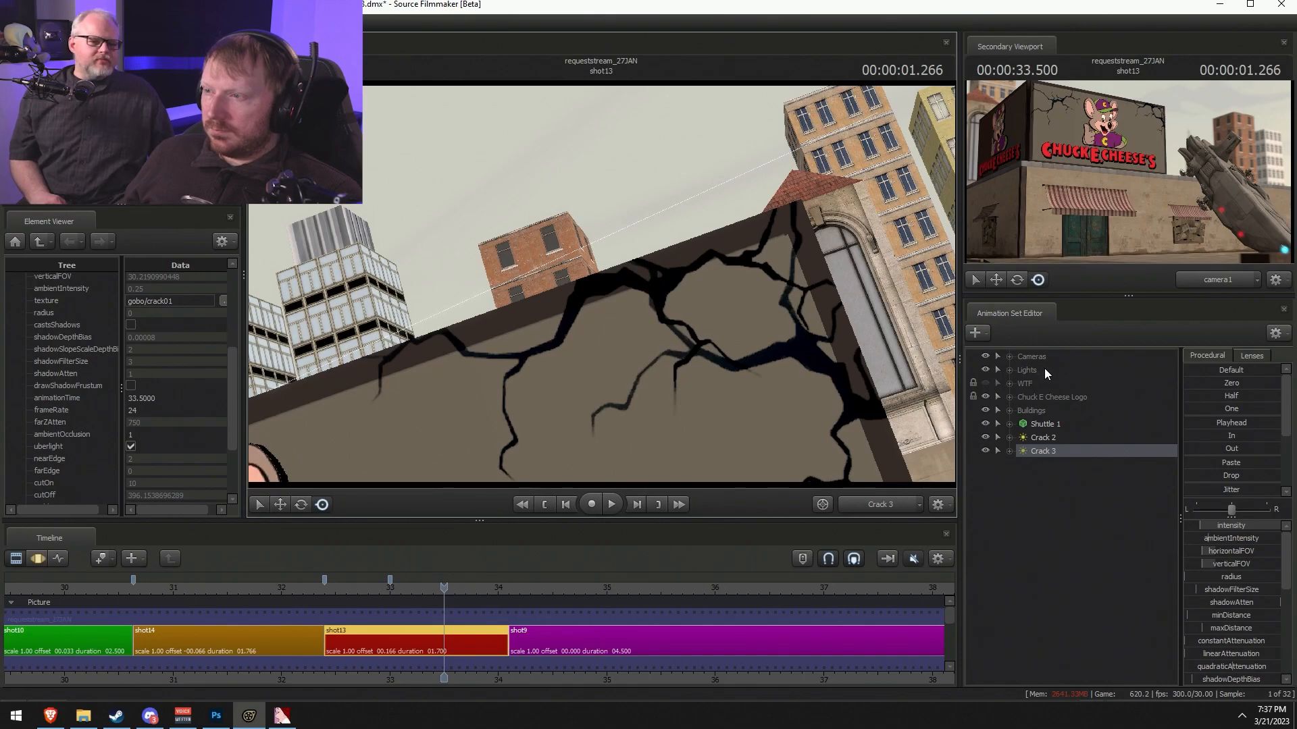
{"action": "key", "text": "F3"}
{"action": "mouse_move", "coordinate": [602, 284]}
{"action": "left_mouse_down"}
{"action": "mouse_move", "coordinate": [561, 273]}
{"action": "mouse_move", "coordinate": [602, 284]}
{"action": "mouse_move", "coordinate": [618, 270]}
{"action": "mouse_move", "coordinate": [602, 283]}
{"action": "mouse_move", "coordinate": [598, 262]}
{"action": "left_mouse_up"}
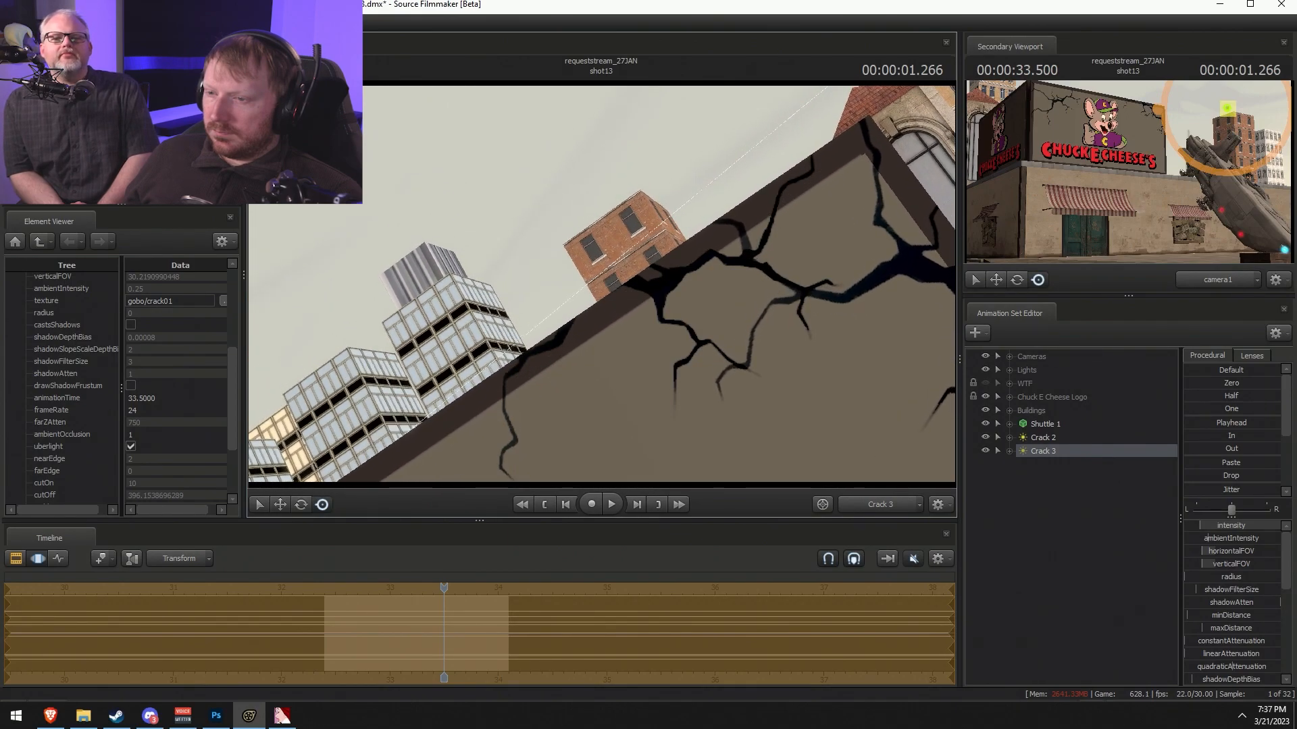
{"action": "left_click", "coordinate": [885, 504]}
{"action": "left_click", "coordinate": [879, 507]}
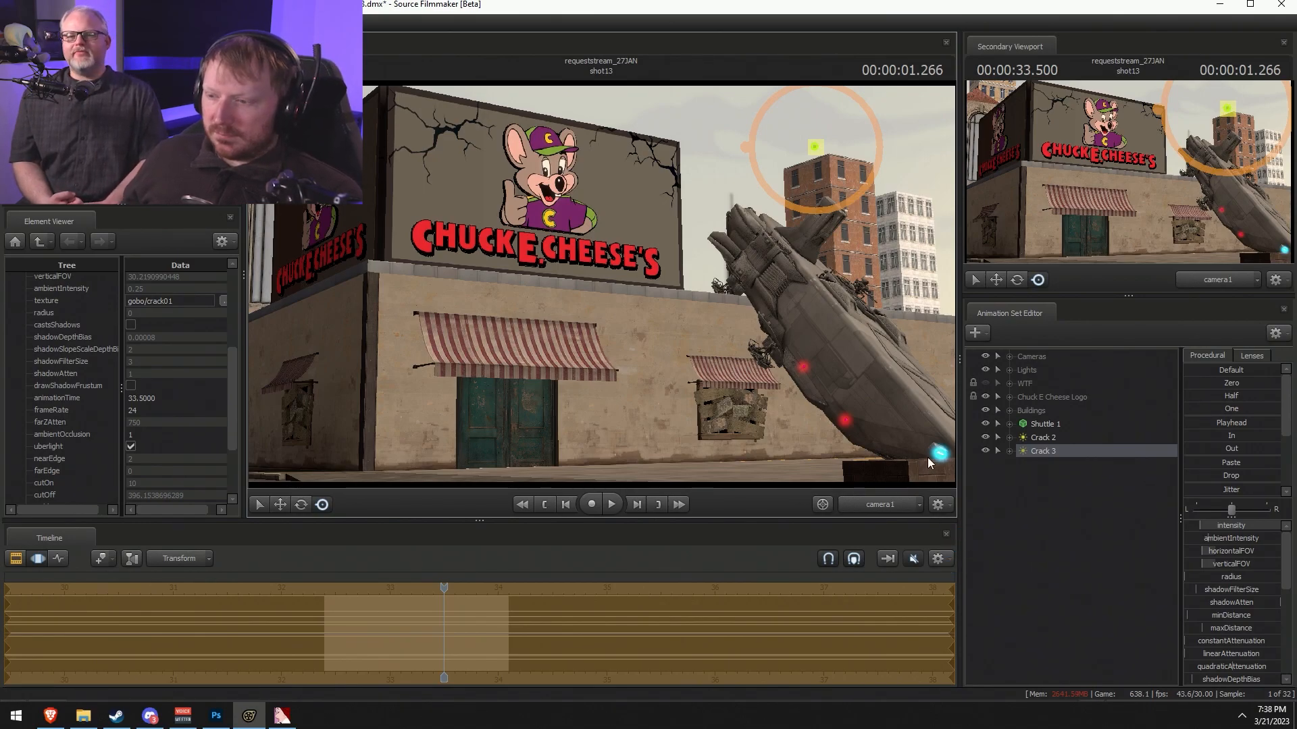
- Paste another copy of the crack light, look through it and fly it around to face the building's side sign
{"action": "right_click", "coordinate": [1045, 520]}
{"action": "left_click", "coordinate": [1094, 587]}
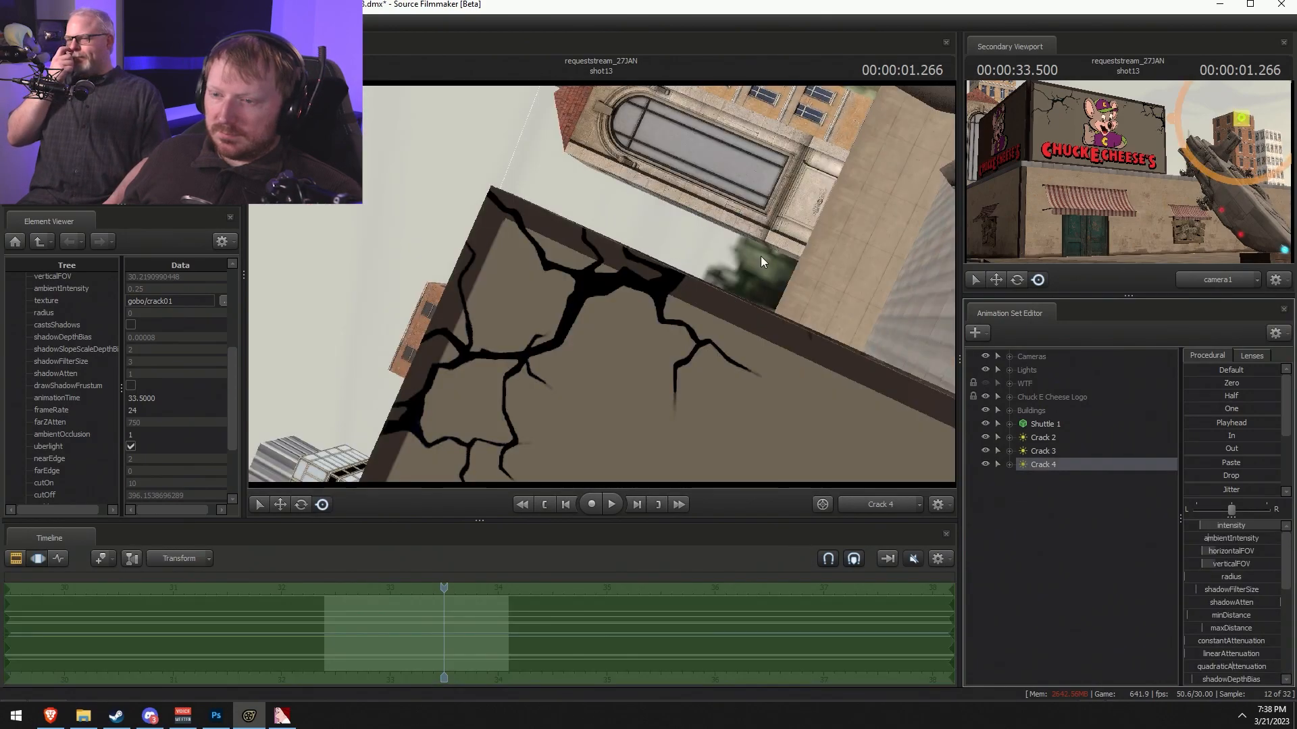
{"action": "left_click_drag", "start_coordinate": [761, 257], "coordinate": [709, 252]}
{"action": "key", "text": "a"}
{"action": "key", "text": "d"}
{"action": "key", "text": "w"}
{"action": "key", "text": "s"}
{"action": "key", "text": "w"}
{"action": "key", "text": "s"}
{"action": "key", "text": "w"}
{"action": "key", "text": "s"}
{"action": "key", "text": "w"}
{"action": "key", "text": "w"}
{"action": "key", "text": "s"}
{"action": "key", "text": "s"}
{"action": "key", "text": "w"}
{"action": "key", "text": "s"}
{"action": "key", "text": "w"}
{"action": "key", "text": "s"}
{"action": "left_click_drag", "start_coordinate": [601, 284], "coordinate": [618, 309]}
{"action": "key", "text": "s"}
{"action": "key", "text": "s"}
{"action": "scroll", "coordinate": [601, 283], "scroll_direction": "down", "scroll_amount": 3}
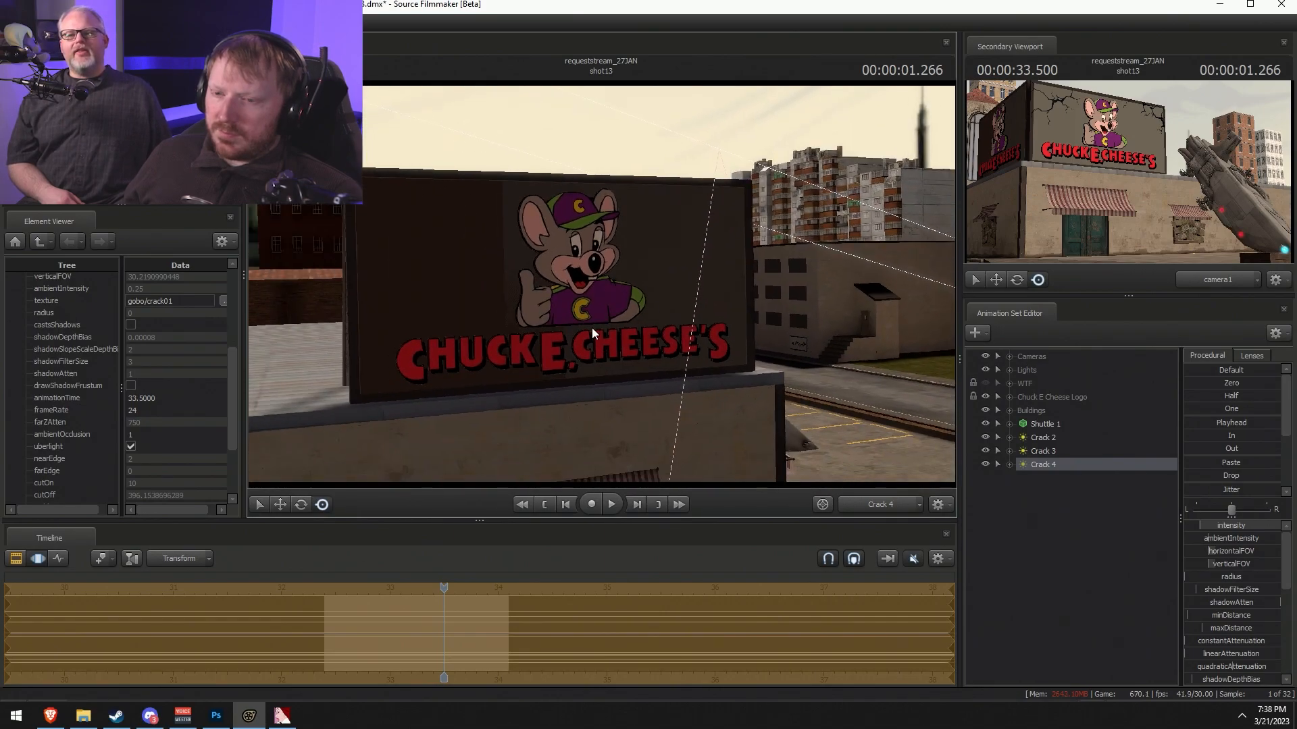
- Turn the viewport's scene lighting off to inspect the side sign, and turn it back on
{"action": "right_click", "coordinate": [733, 410]}
{"action": "left_click", "coordinate": [759, 447]}
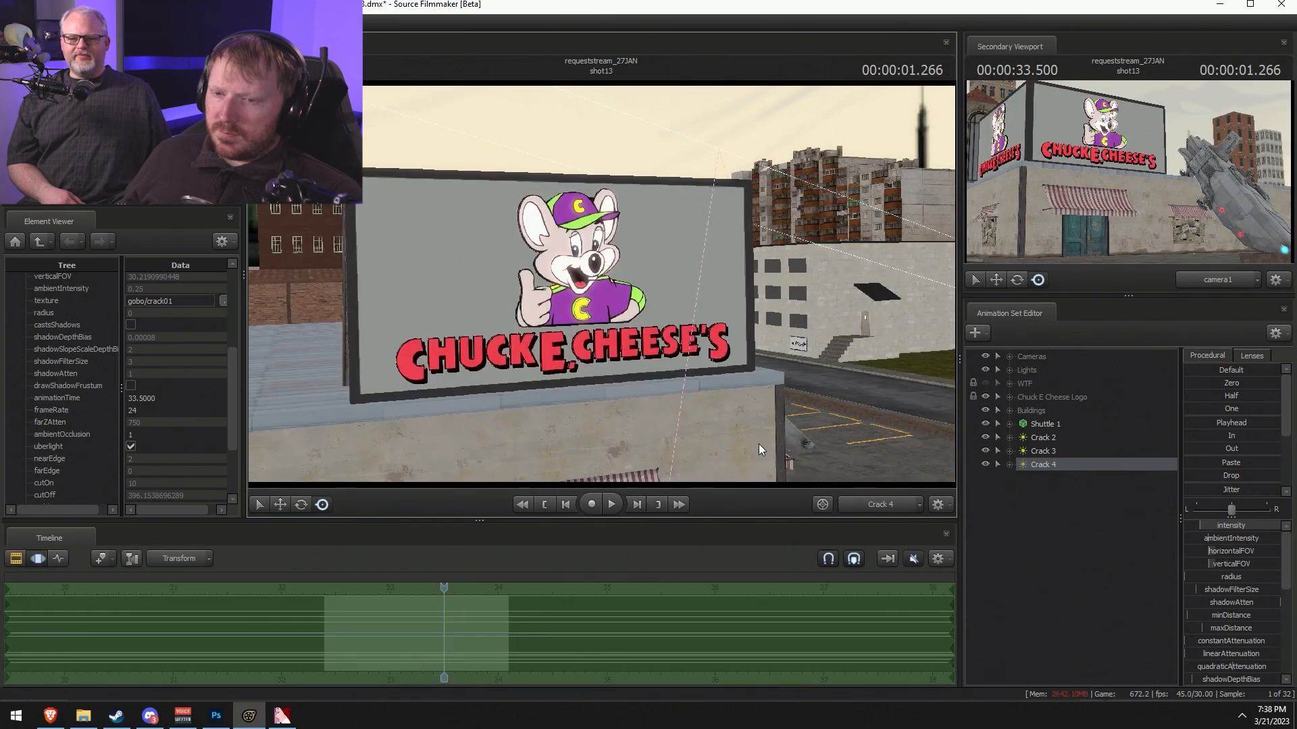
{"action": "right_click", "coordinate": [757, 418]}
{"action": "left_click", "coordinate": [787, 449]}
- Look through Crack 4 and reposition it at an angle covering the side sign and the adjoining corner
{"action": "left_click_drag", "start_coordinate": [1051, 463], "coordinate": [838, 368]}
{"action": "left_click_drag", "start_coordinate": [743, 352], "coordinate": [635, 337]}
{"action": "key", "text": "d"}
{"action": "key", "text": "w"}
{"action": "key", "text": "s"}
{"action": "left_click_drag", "start_coordinate": [777, 365], "coordinate": [764, 269]}
{"action": "key", "text": "s"}
{"action": "key", "text": "d"}
{"action": "key", "text": "d"}
{"action": "key", "text": "w"}
{"action": "key", "text": "z"}
{"action": "key", "text": "w"}
{"action": "key", "text": "d"}
{"action": "key", "text": "a"}
{"action": "key", "text": "s"}
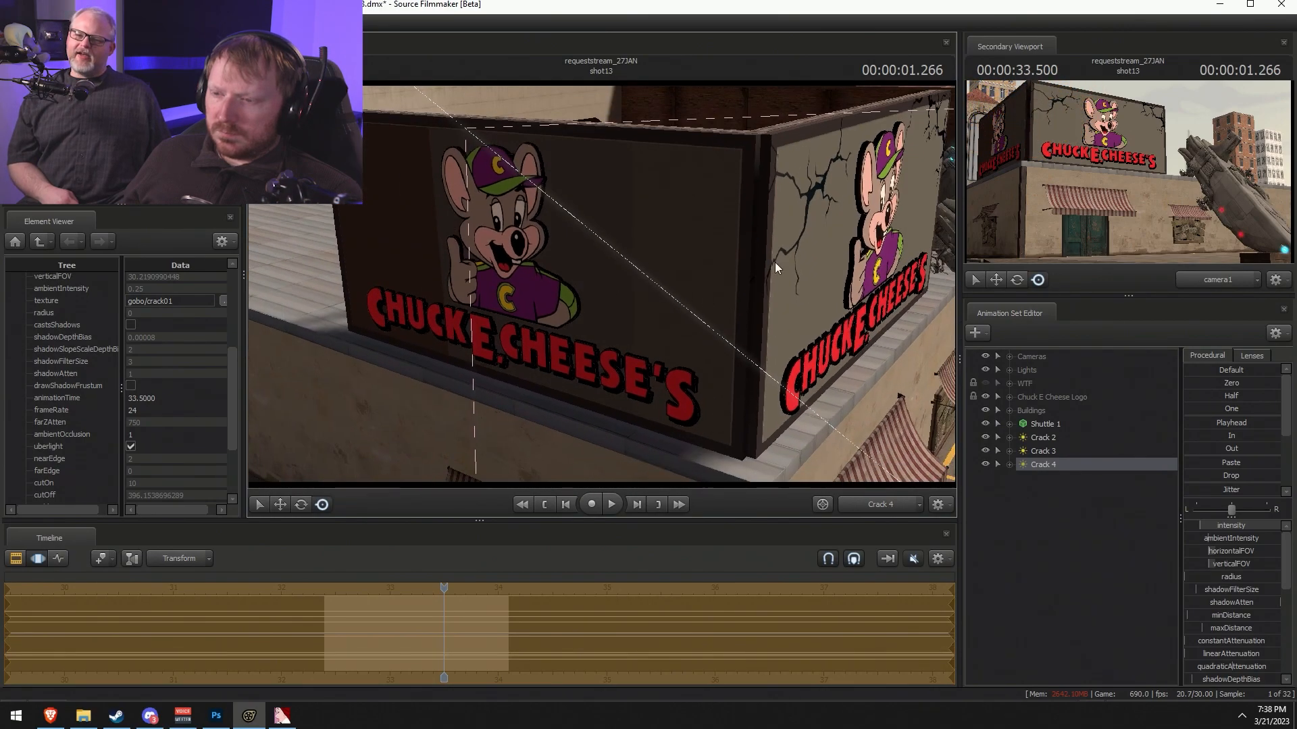
- Expand the Chuck E Cheese Logo group, select Chuck E Cheese Logo2 and inspect both signs from the work camera
{"action": "left_click", "coordinate": [1006, 396]}
{"action": "left_click", "coordinate": [1073, 531]}
{"action": "key", "text": "F2"}
{"action": "key", "text": "F3"}
{"action": "key", "text": "F2"}
{"action": "key", "text": "F3"}
{"action": "left_click_drag", "start_coordinate": [637, 249], "coordinate": [637, 249]}
{"action": "key", "text": "s"}
{"action": "key", "text": "d"}
{"action": "left_click_drag", "start_coordinate": [667, 205], "coordinate": [667, 205]}
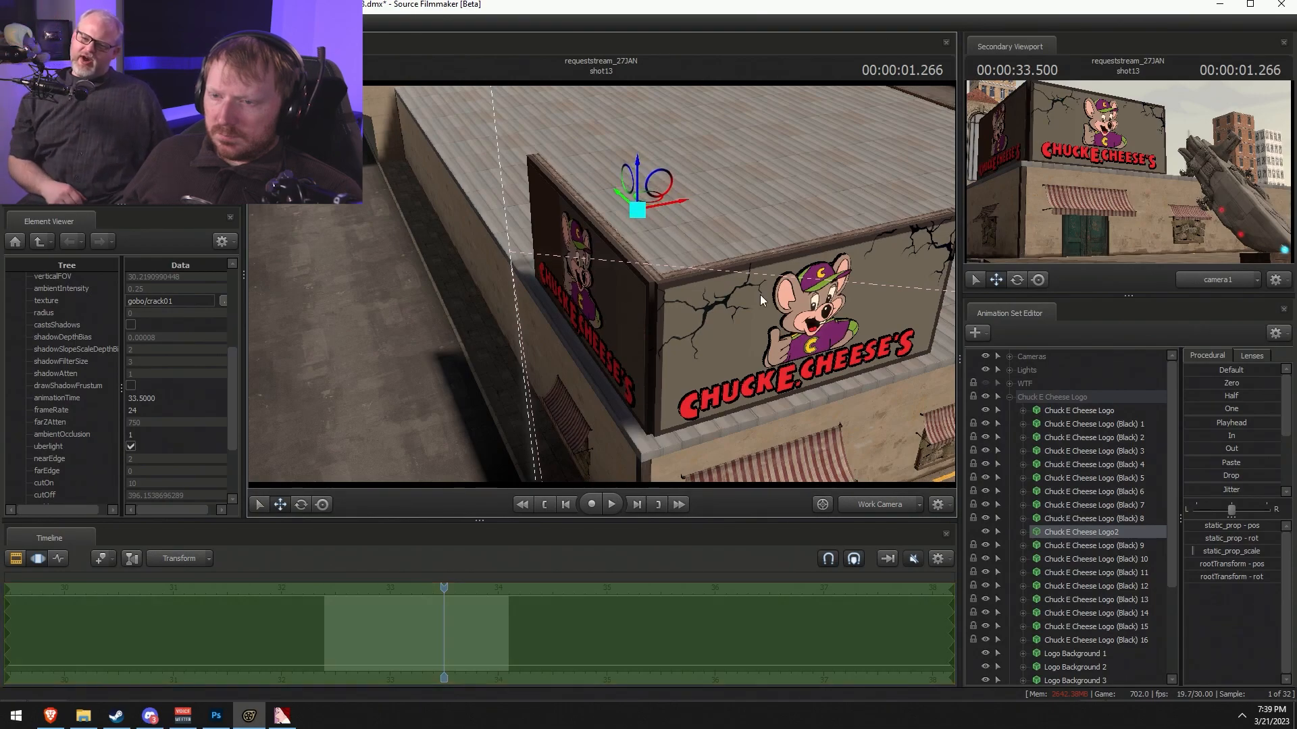
- Select Logo Background 4 to 6 and shift them along the axis perpendicular to the side sign
{"action": "scroll", "coordinate": [1054, 545], "scroll_direction": "down", "scroll_amount": 3}
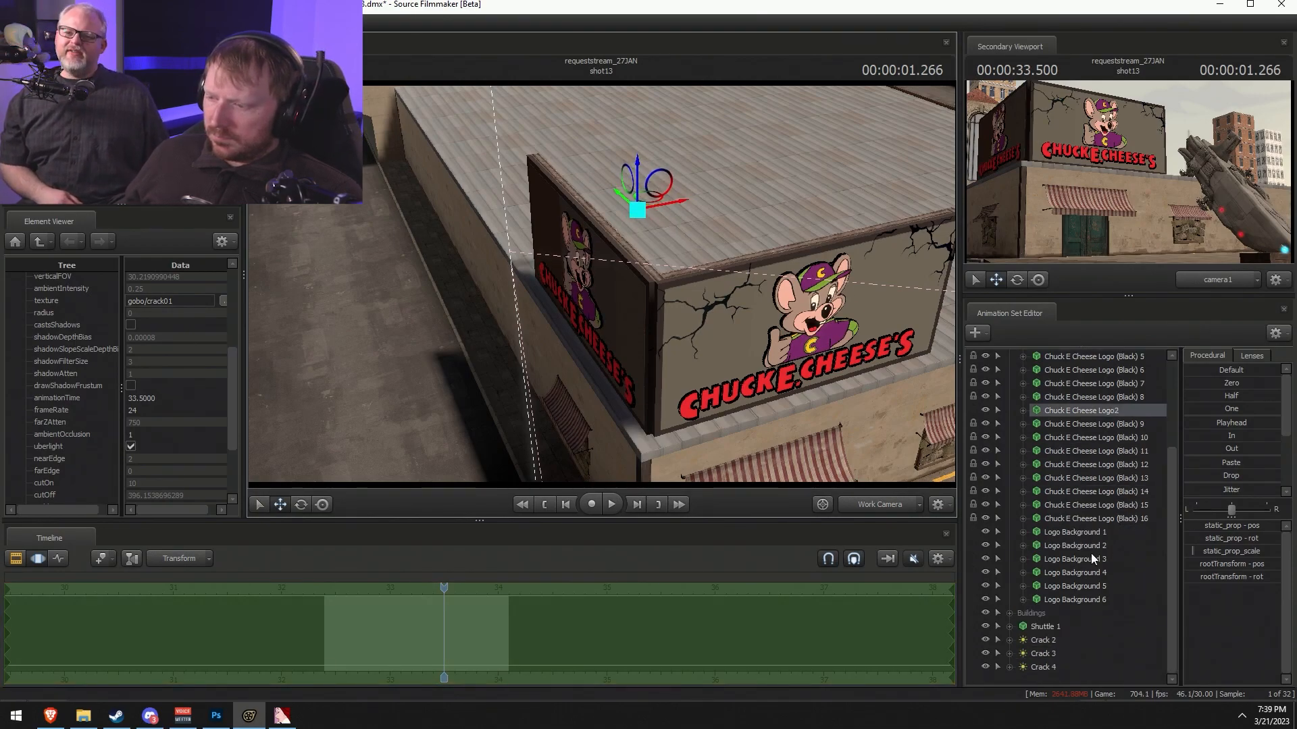
{"action": "left_click", "coordinate": [1095, 572]}
{"action": "left_click", "coordinate": [1094, 600], "text": "shift"}
{"action": "left_click_drag", "start_coordinate": [581, 236], "coordinate": [565, 197]}
{"action": "key", "text": "w"}
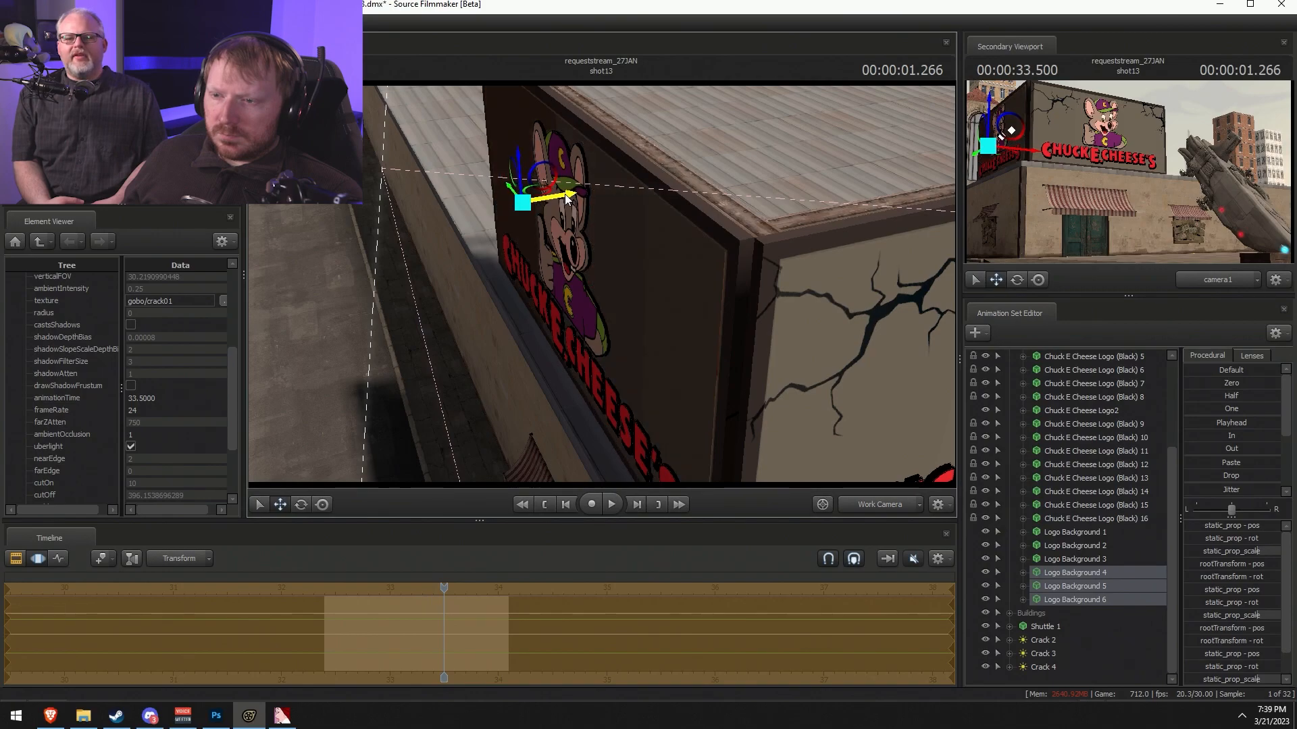
{"action": "left_click_drag", "start_coordinate": [569, 200], "coordinate": [689, 209]}
{"action": "left_click_drag", "start_coordinate": [802, 320], "coordinate": [695, 318]}
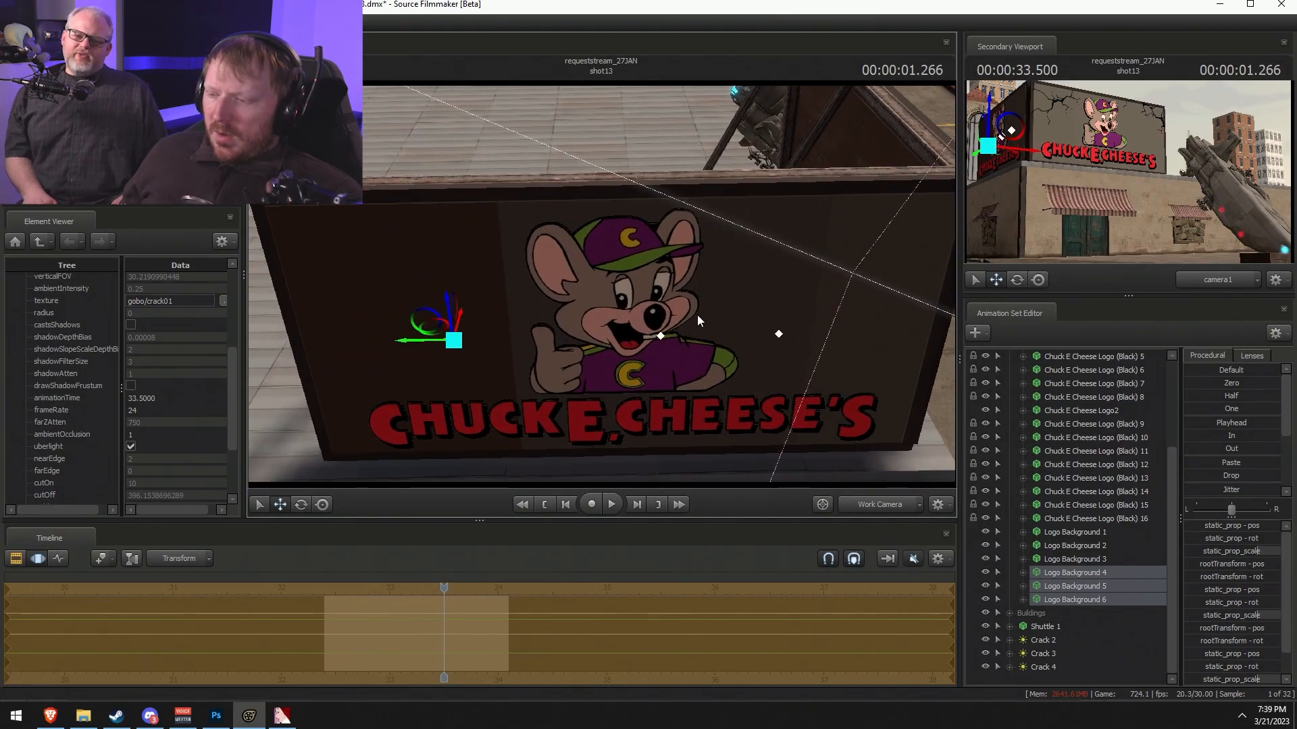
- Look through Crack 4, adjust its position in front of the side sign and return to the work camera
{"action": "left_click_drag", "start_coordinate": [1049, 667], "coordinate": [531, 280]}
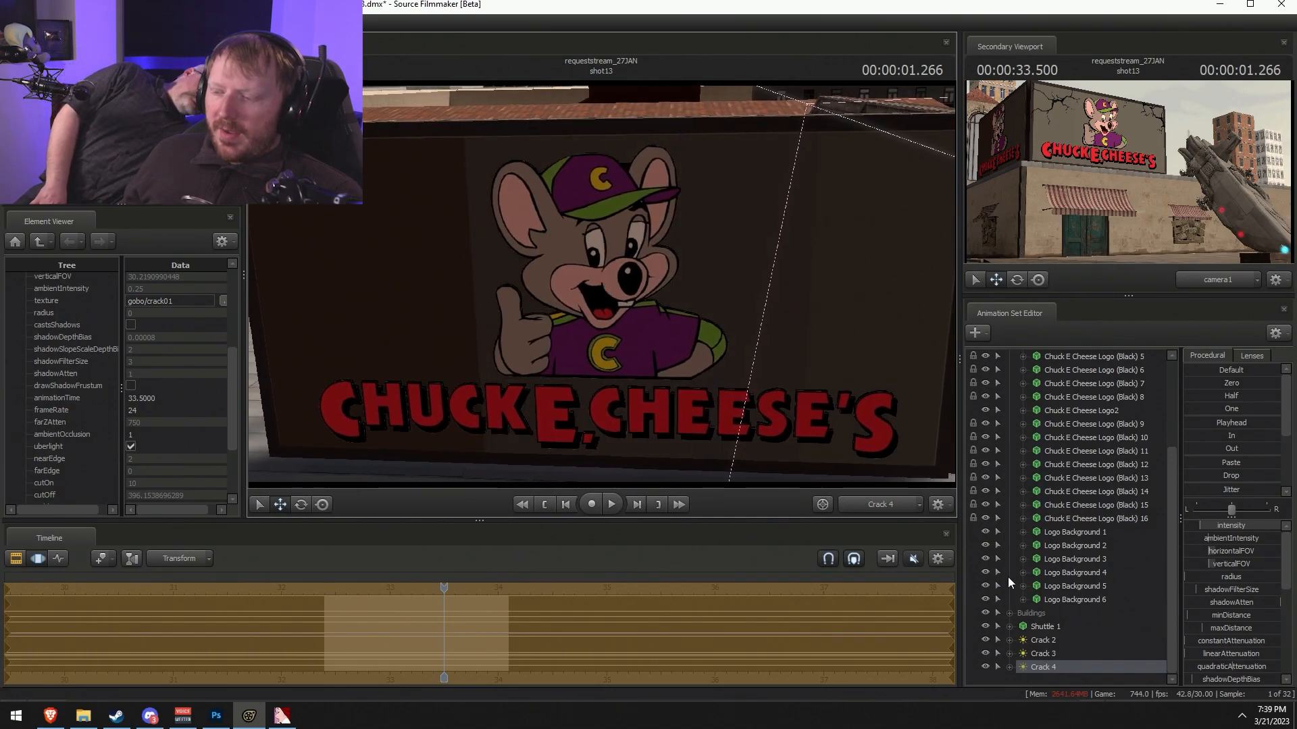
{"action": "left_click_drag", "start_coordinate": [848, 472], "coordinate": [878, 480]}
{"action": "key", "text": "w"}
{"action": "left_click", "coordinate": [861, 503]}
{"action": "key", "text": "s"}
{"action": "left_click_drag", "start_coordinate": [635, 300], "coordinate": [603, 291]}
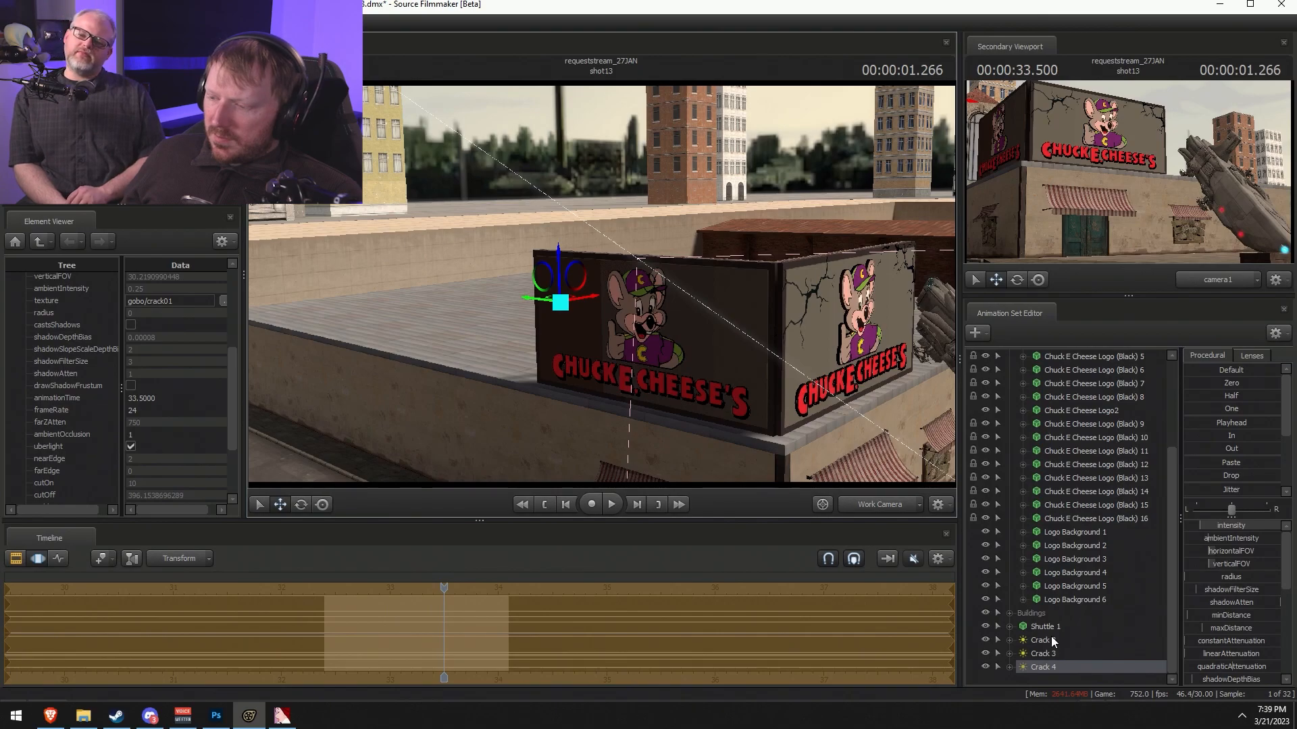
- Select Logo Background 4 to 6 and toggle the visibility of Logo Background 5 to examine the side sign's panels
{"action": "left_click", "coordinate": [1072, 572]}
{"action": "left_click", "coordinate": [1072, 595], "text": "shift"}
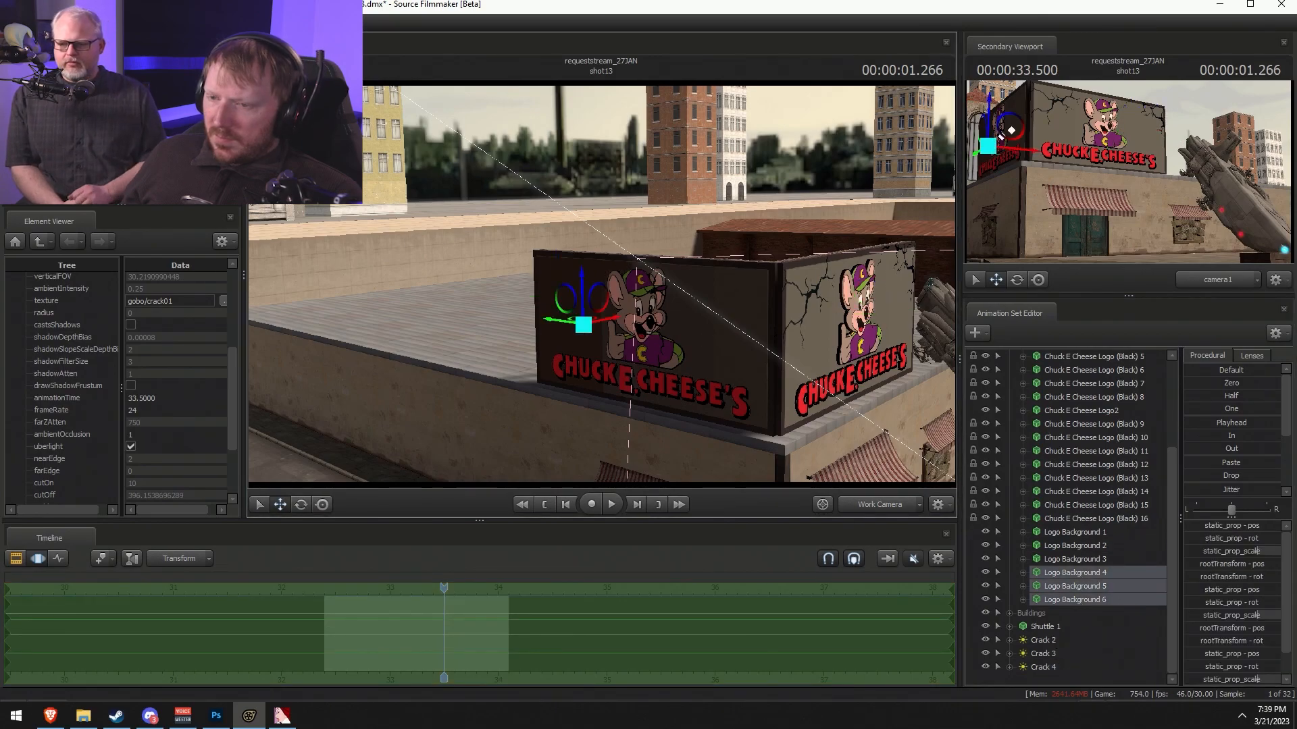
{"action": "left_click_drag", "start_coordinate": [561, 280], "coordinate": [585, 294]}
{"action": "key", "text": "w"}
{"action": "mouse_move", "coordinate": [451, 301]}
{"action": "left_mouse_down"}
{"action": "mouse_move", "coordinate": [399, 302]}
{"action": "mouse_move", "coordinate": [449, 302]}
{"action": "left_mouse_up"}
{"action": "left_click_drag", "start_coordinate": [739, 427], "coordinate": [739, 427]}
{"action": "key", "text": "s"}
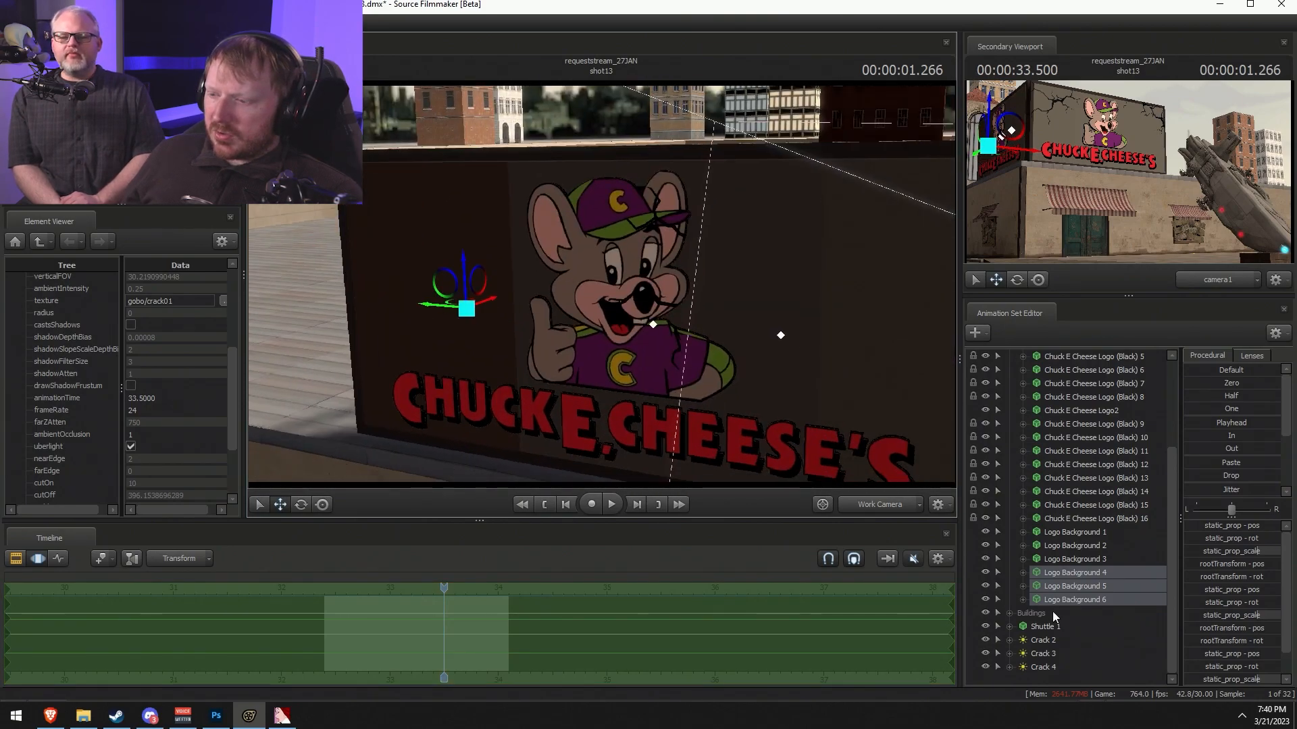
{"action": "left_click", "coordinate": [988, 584]}
{"action": "left_click", "coordinate": [987, 585]}
{"action": "left_click", "coordinate": [986, 582]}
{"action": "left_click", "coordinate": [985, 582]}
{"action": "left_click", "coordinate": [985, 584]}
{"action": "left_click", "coordinate": [986, 585]}
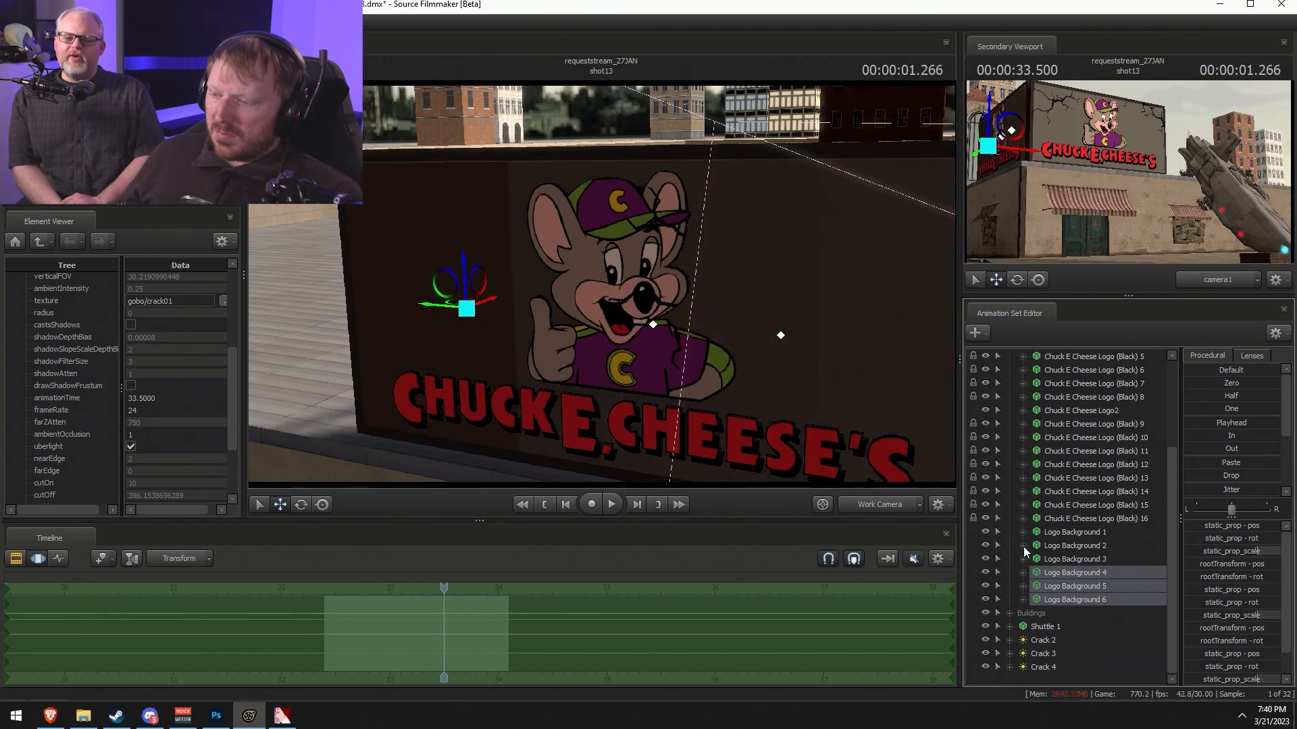
- Aim the Crack 4 light at the side sign's upper-right corner and check the result through camera1
{"action": "left_click", "coordinate": [1046, 665]}
{"action": "key", "text": "F2"}
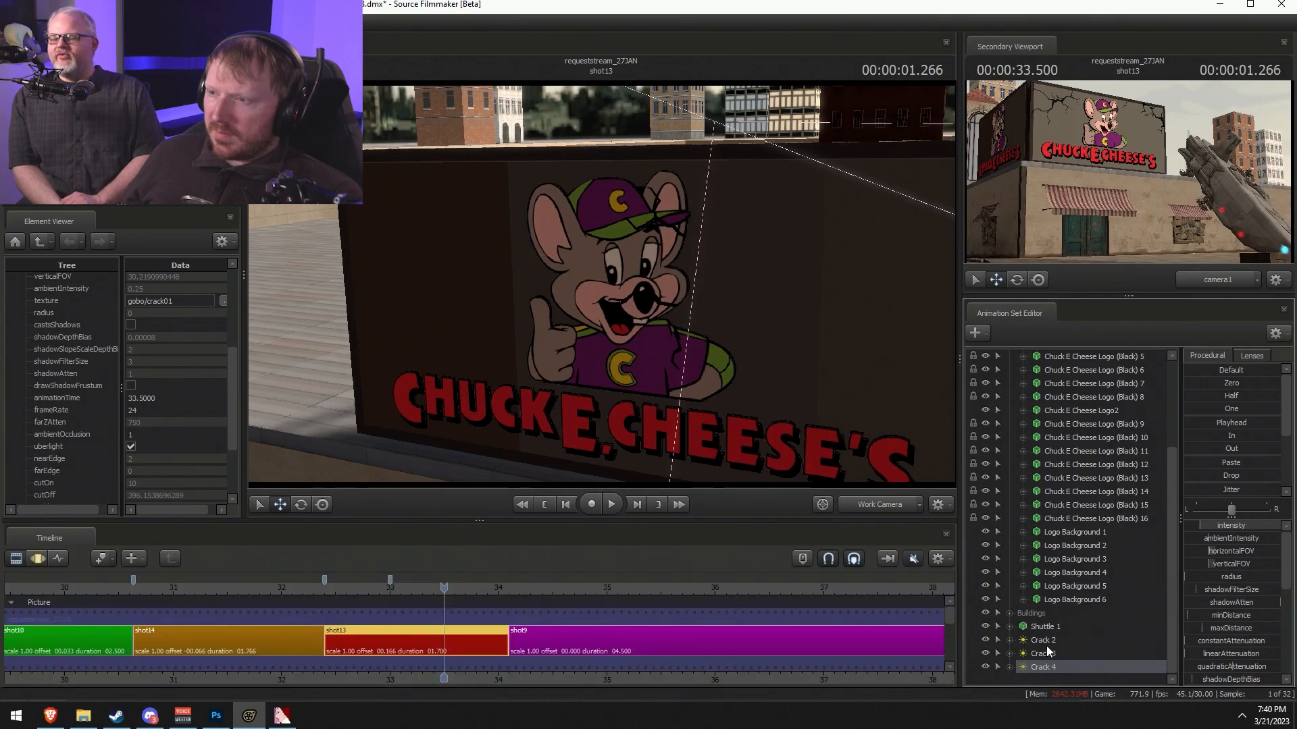
{"action": "left_click", "coordinate": [886, 505]}
{"action": "left_click_drag", "start_coordinate": [1041, 666], "coordinate": [478, 327]}
{"action": "key", "text": "F3"}
{"action": "key", "text": "F2"}
{"action": "key", "text": "F3"}
{"action": "left_click_drag", "start_coordinate": [605, 315], "coordinate": [674, 257]}
{"action": "key", "text": "s"}
{"action": "key", "text": "s"}
{"action": "key", "text": "w"}
{"action": "key", "text": "s"}
{"action": "key", "text": "w"}
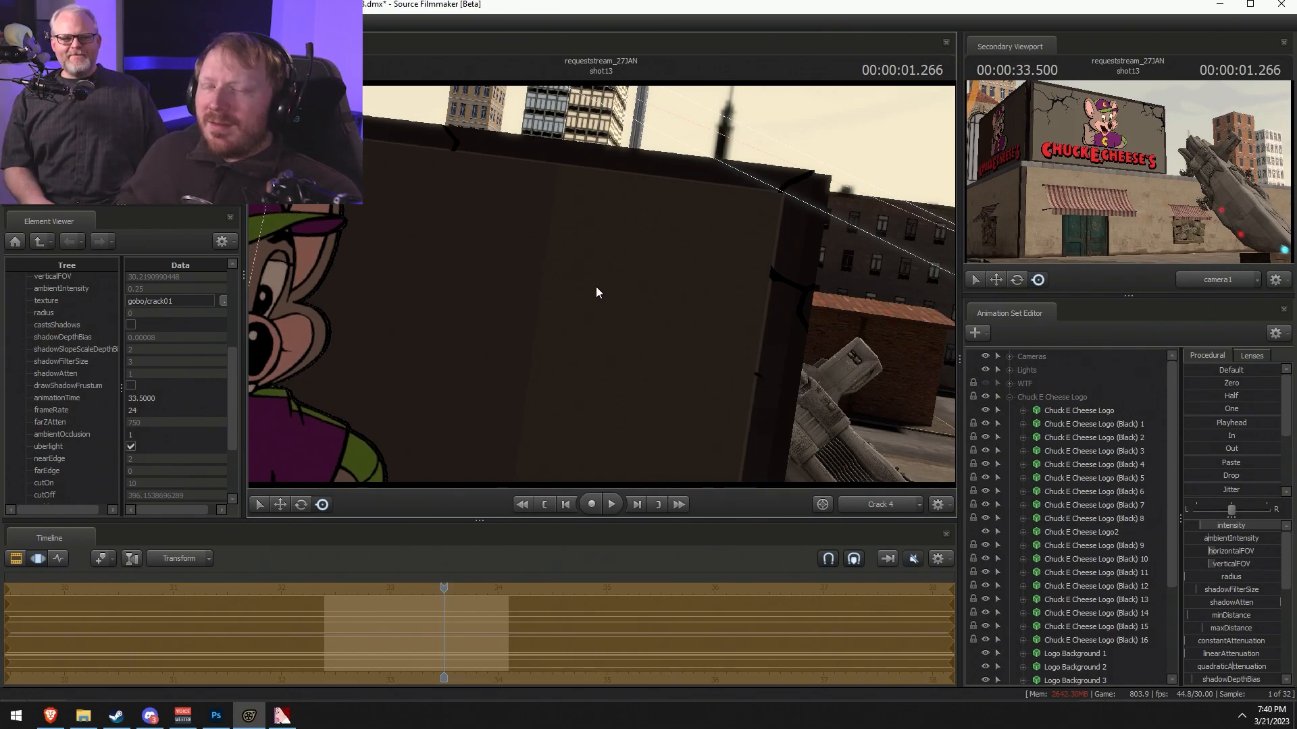
{"action": "left_click", "coordinate": [857, 499]}
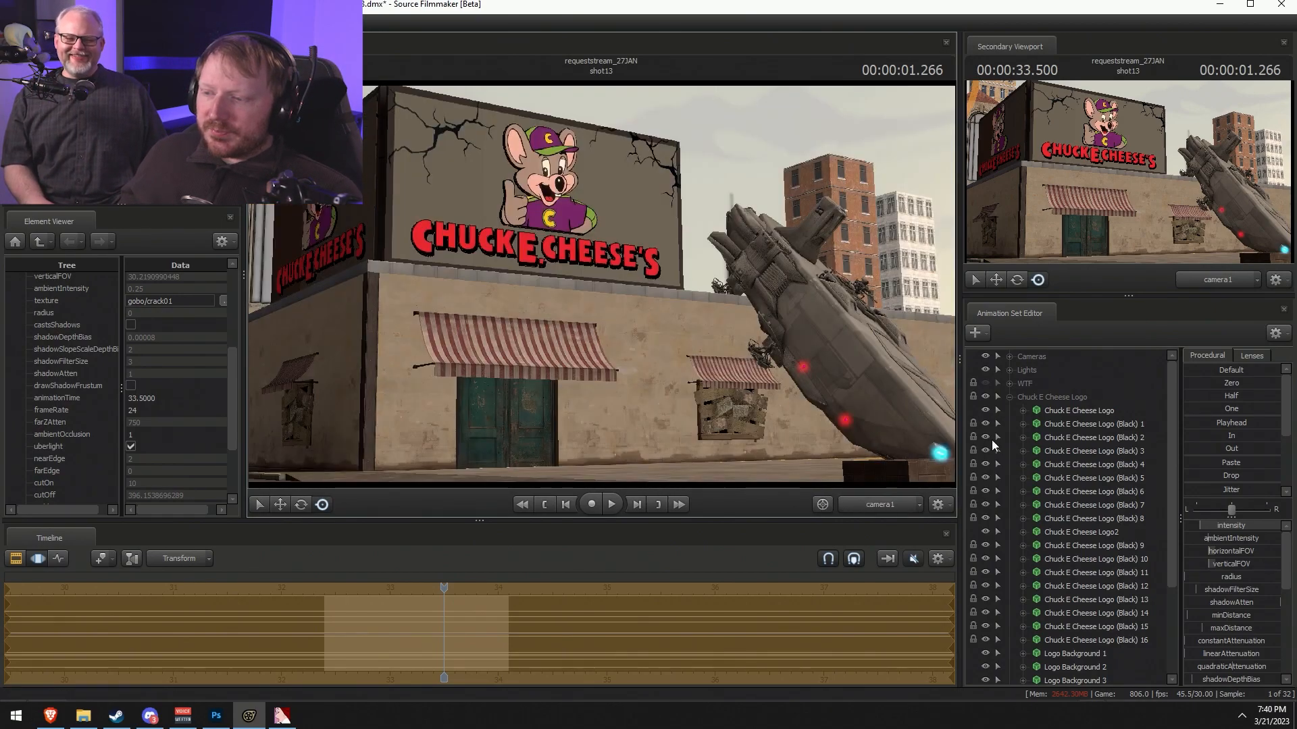
- Collapse the Chuck E Cheese Logo group and move Crack 2, Crack 3 and Crack 4 into the Lights group
{"action": "left_click", "coordinate": [1009, 397]}
{"action": "left_click", "coordinate": [1031, 438]}
{"action": "left_click", "coordinate": [1043, 464]}
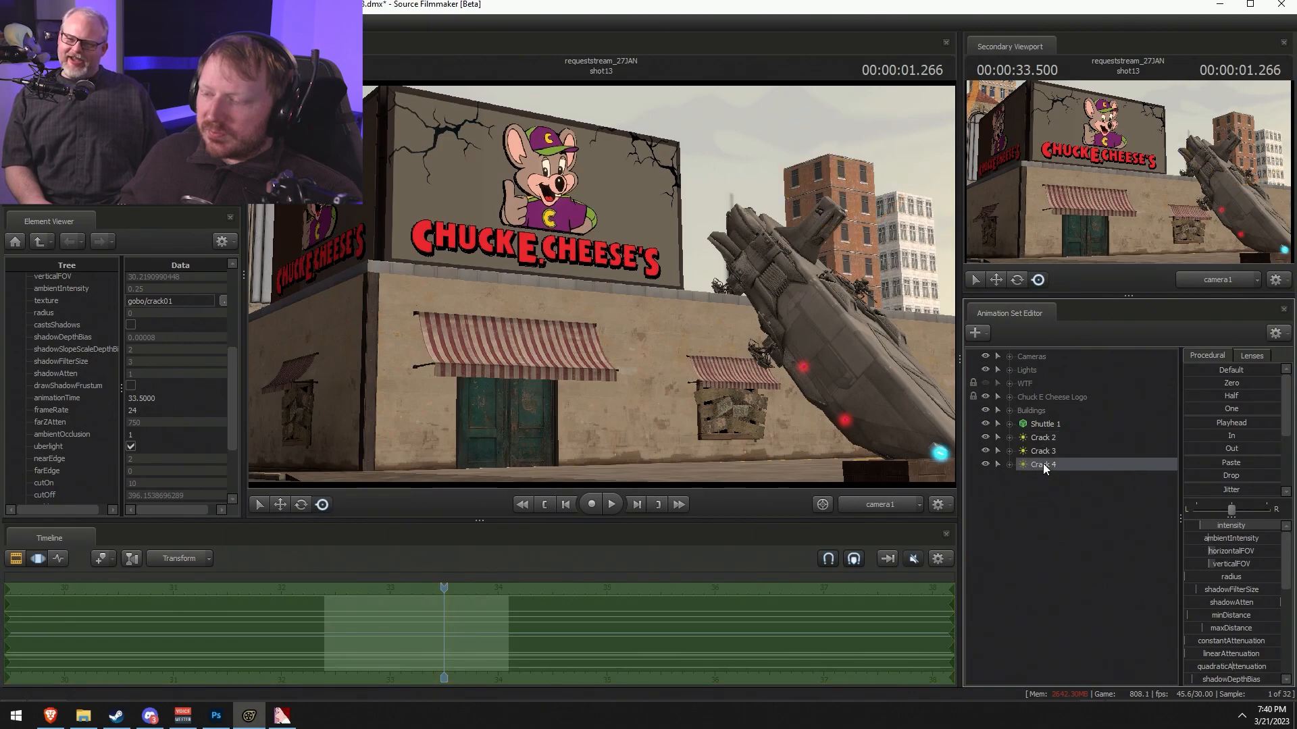
{"action": "left_click", "coordinate": [1046, 439], "text": "shift"}
{"action": "left_click_drag", "start_coordinate": [1046, 439], "coordinate": [1044, 384]}
{"action": "left_click", "coordinate": [1017, 369]}
{"action": "left_click", "coordinate": [1010, 370]}
{"action": "left_click", "coordinate": [1009, 371]}
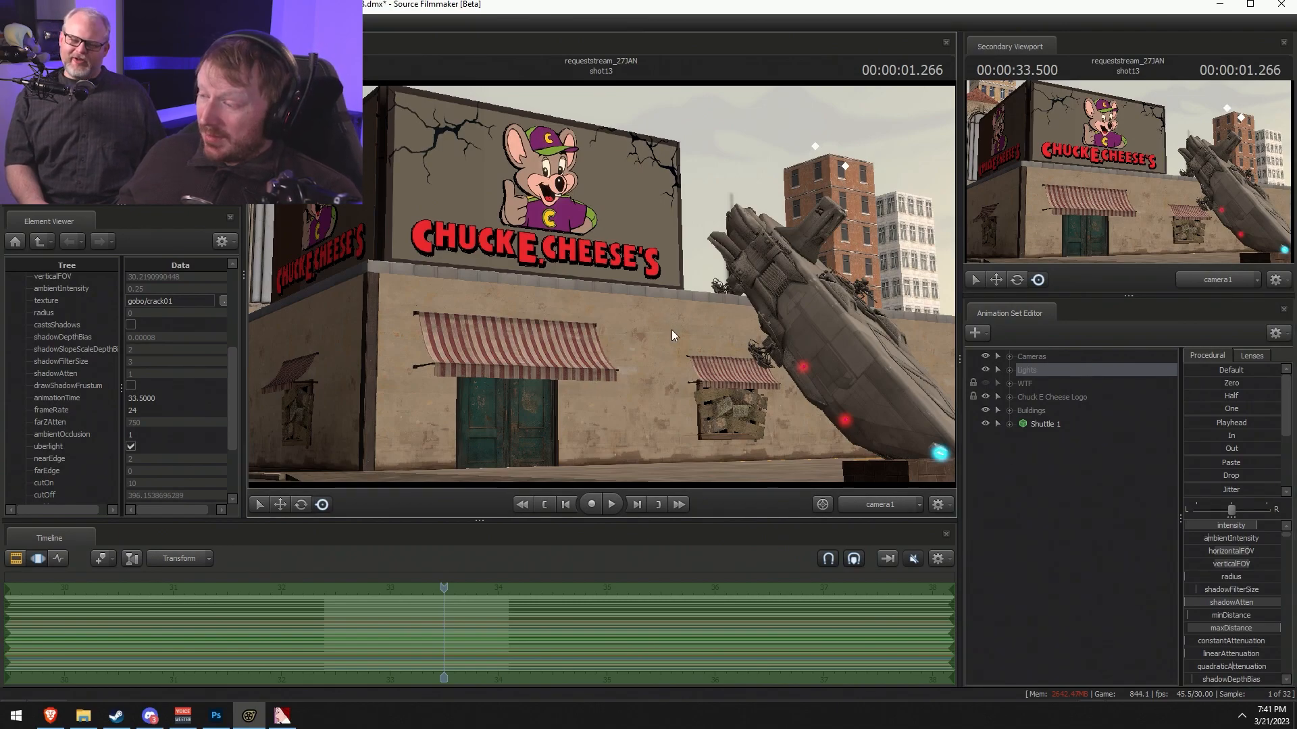
- Switch the viewport to the work camera, maximize the window and save the session
{"action": "left_click", "coordinate": [853, 504]}
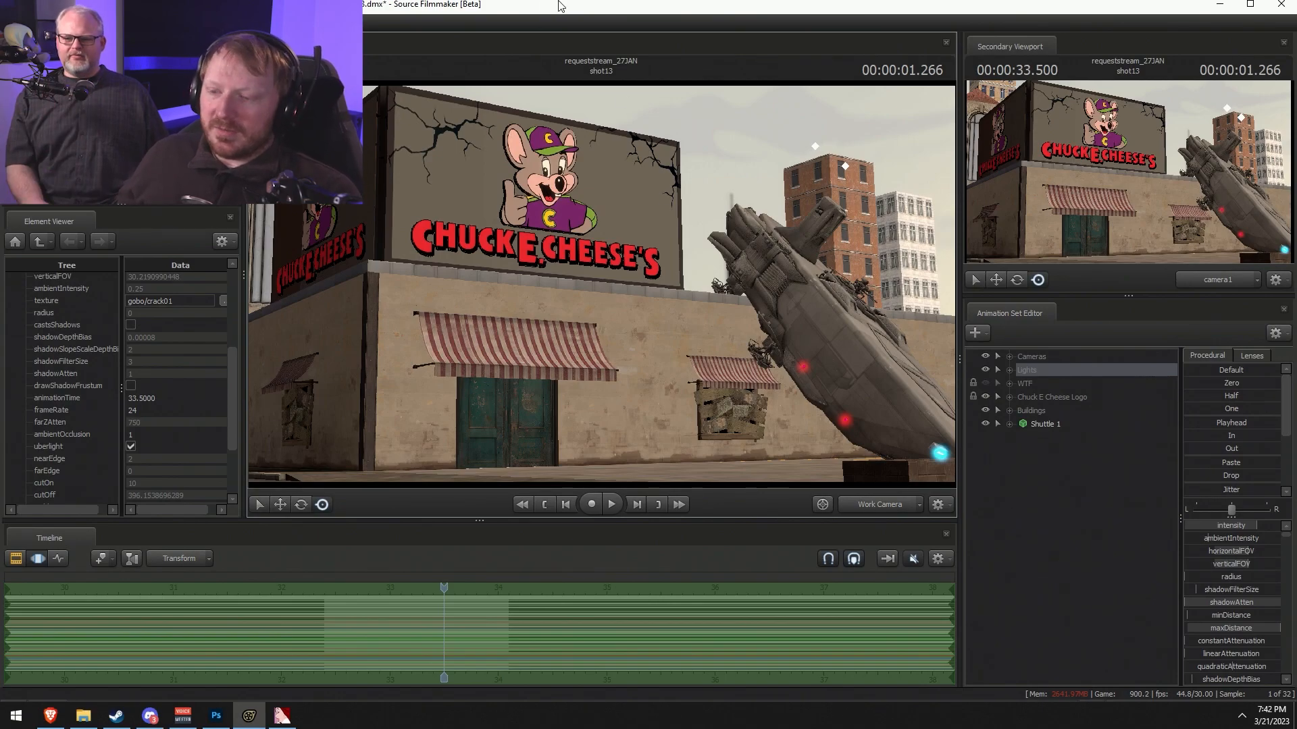
{"action": "key", "text": "F3"}
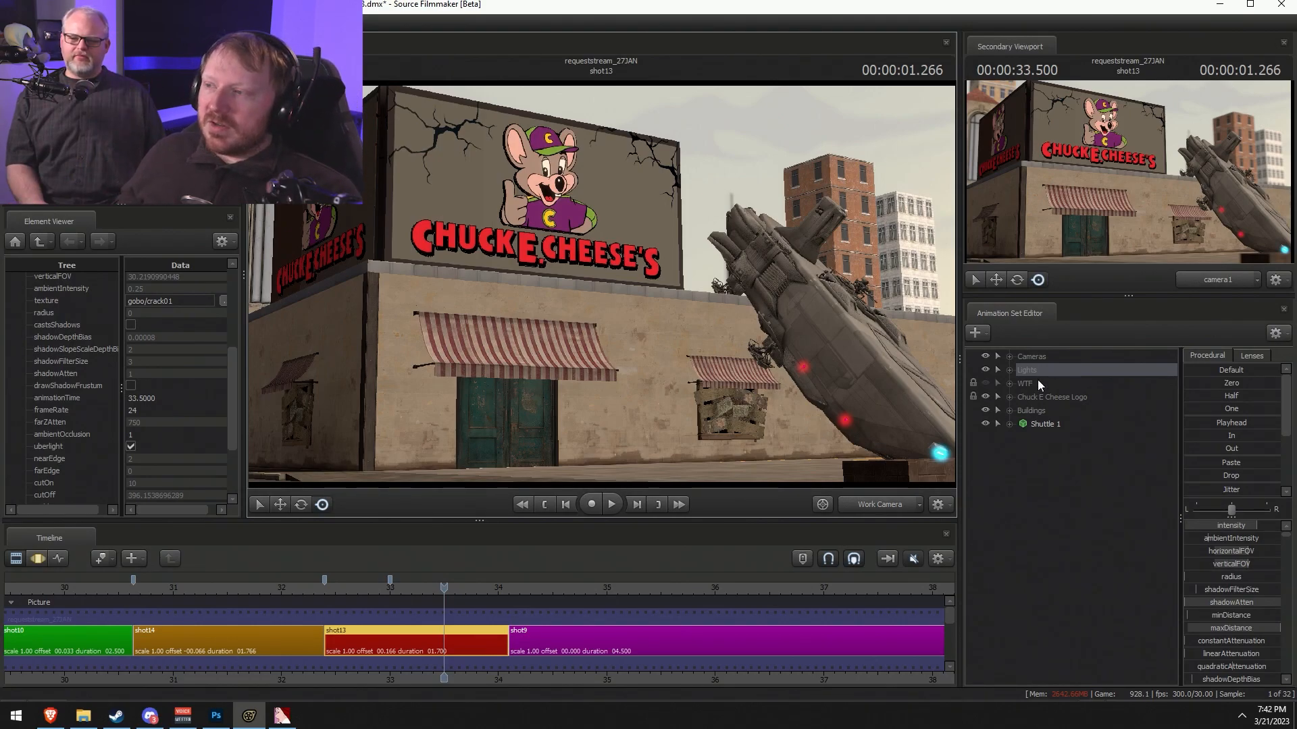
{"action": "left_click", "coordinate": [1250, 4]}
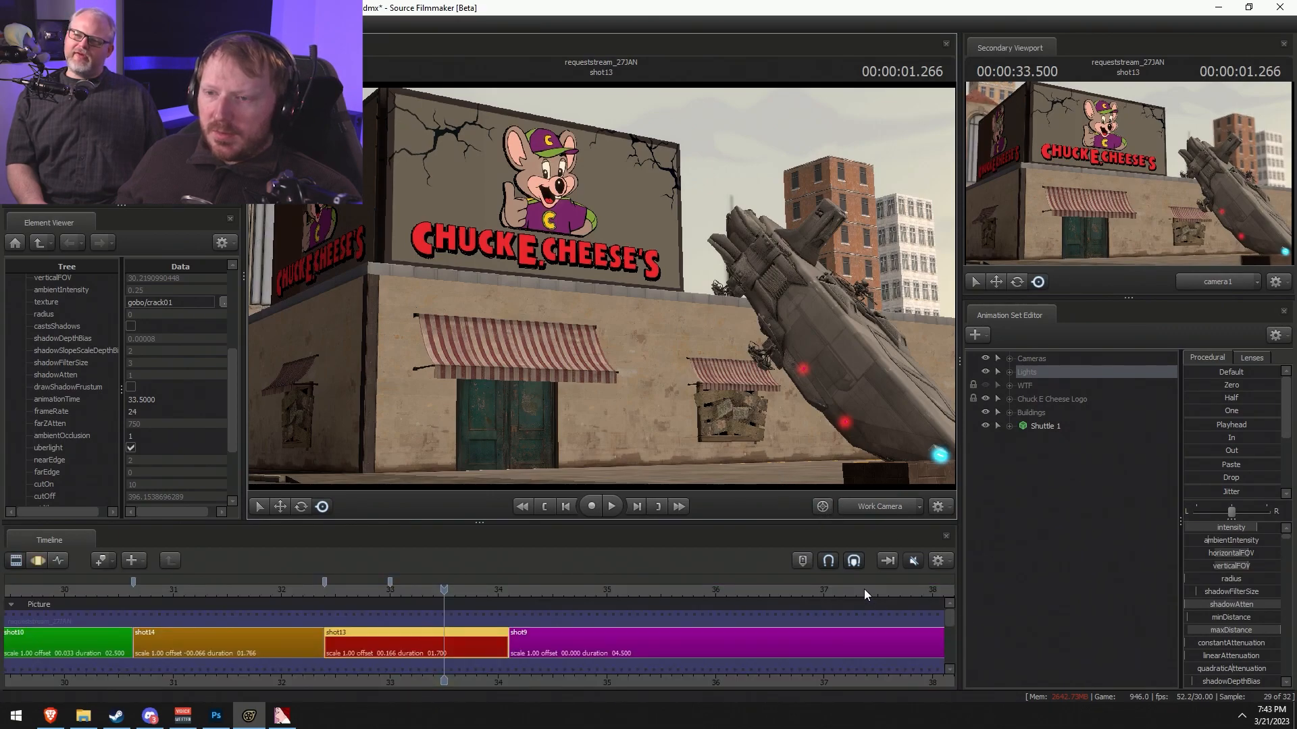
{"action": "key", "text": "ctrl+s"}
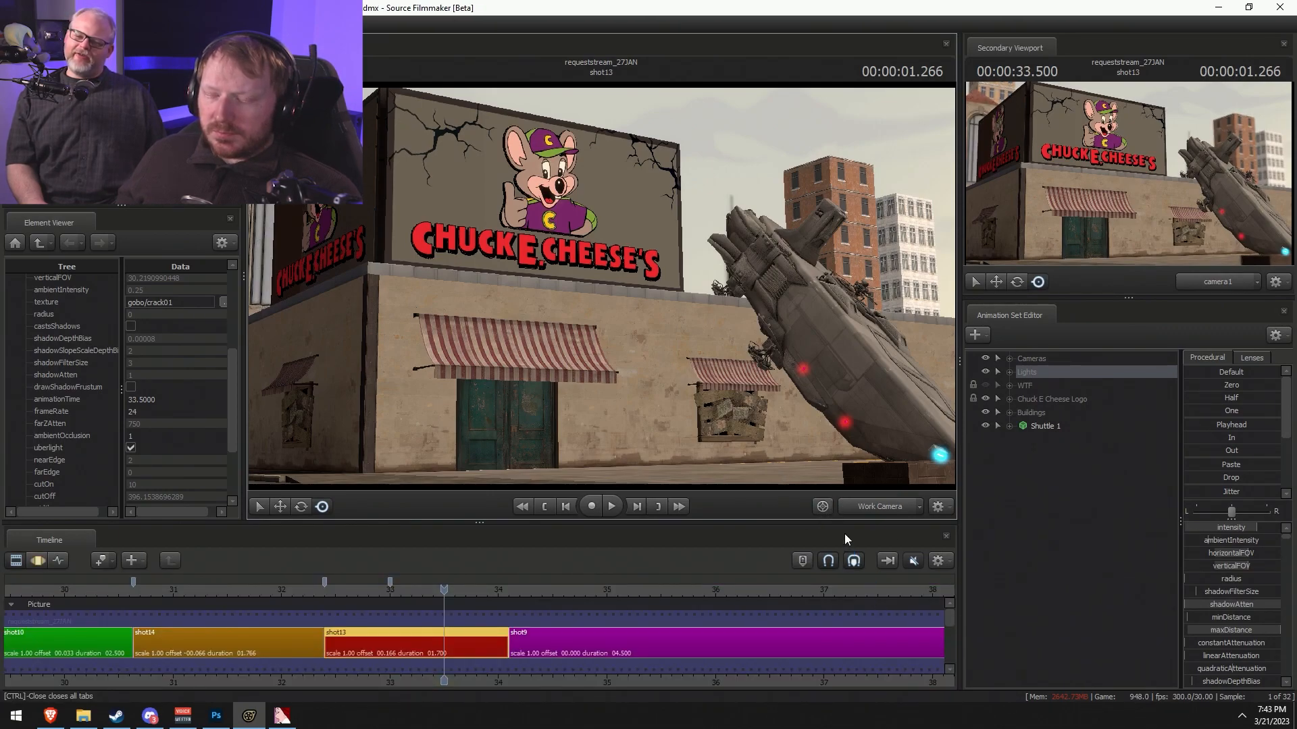
{"action": "key", "text": "F3"}
{"action": "key", "text": "F2"}
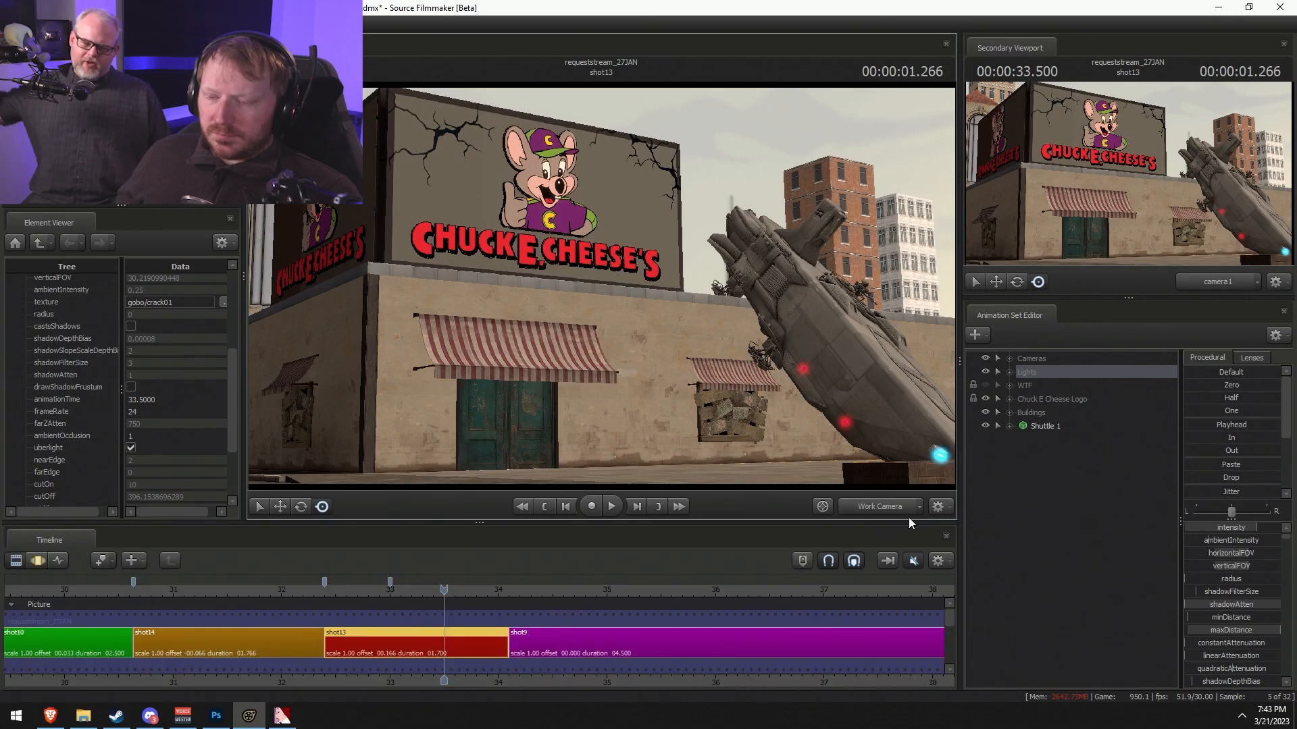
{"action": "key", "text": "F3"}
- Start an animation set for a new model and search the model browser for "handicap"
{"action": "right_click", "coordinate": [1038, 468]}
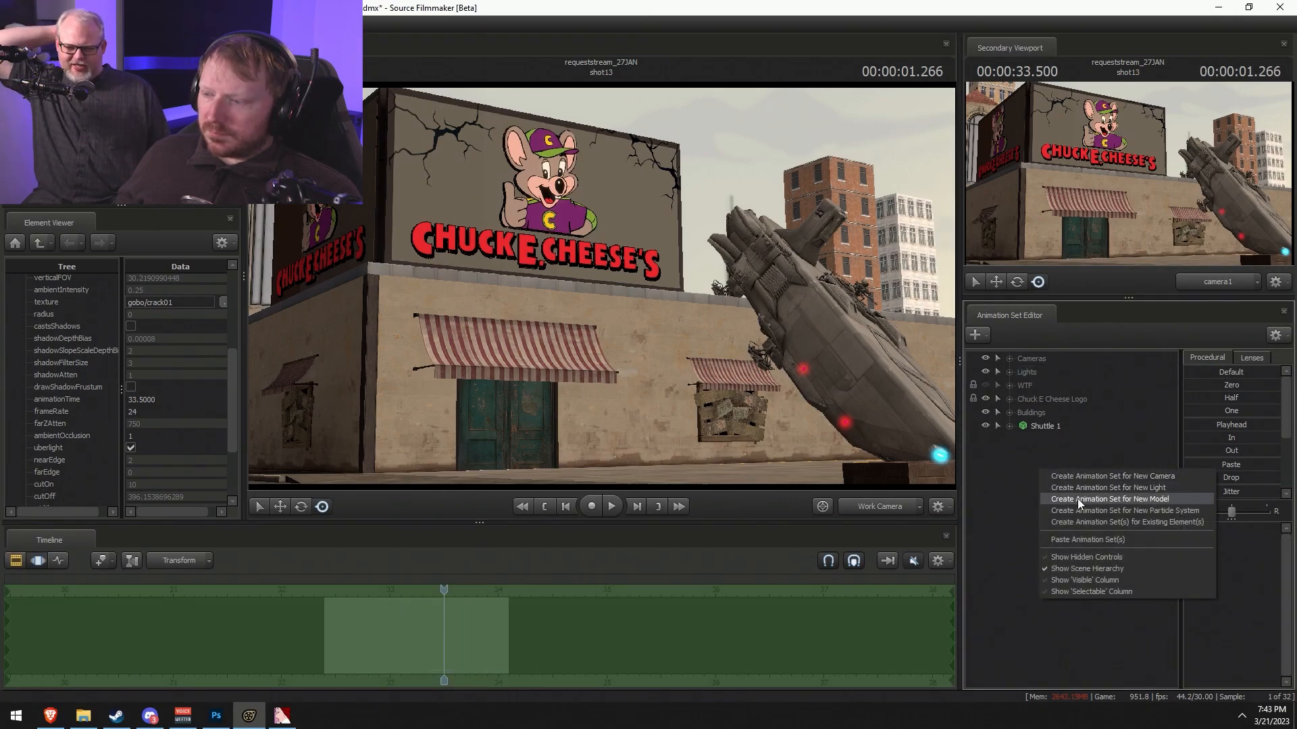
{"action": "left_click", "coordinate": [1083, 499]}
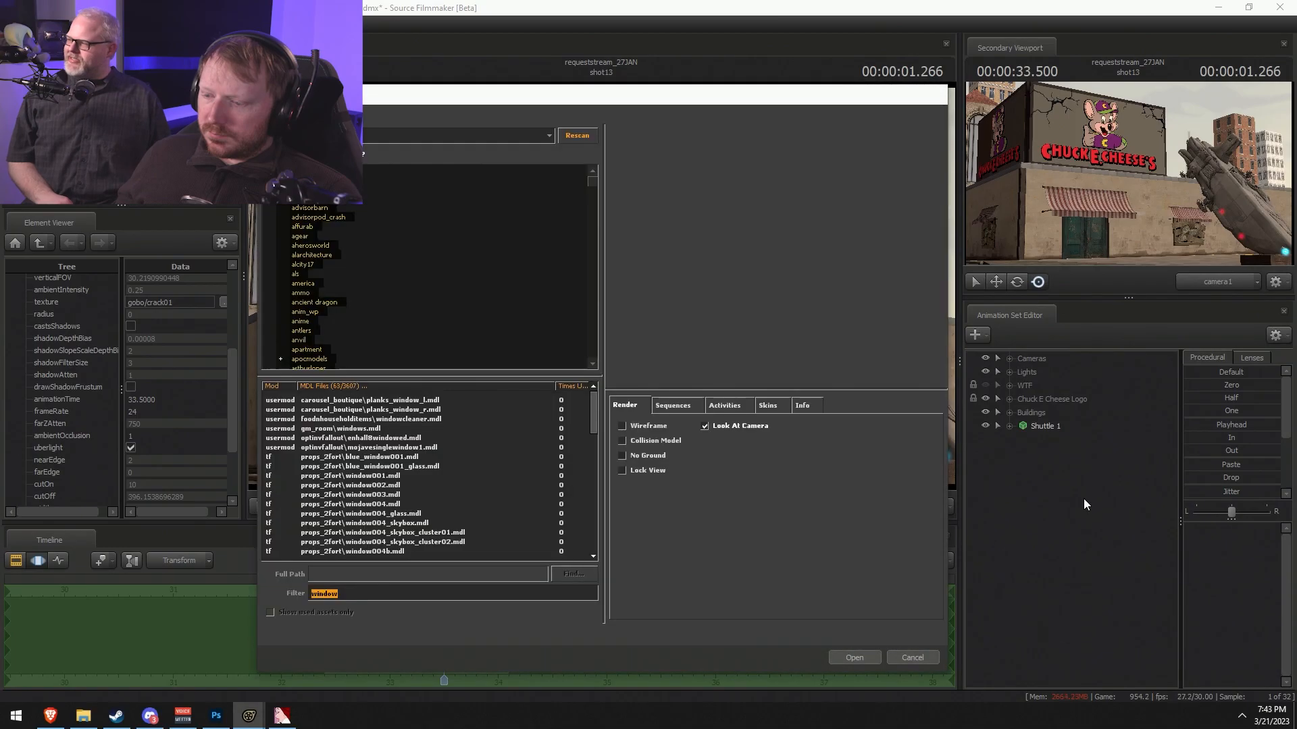
{"action": "type", "text": "hand"}
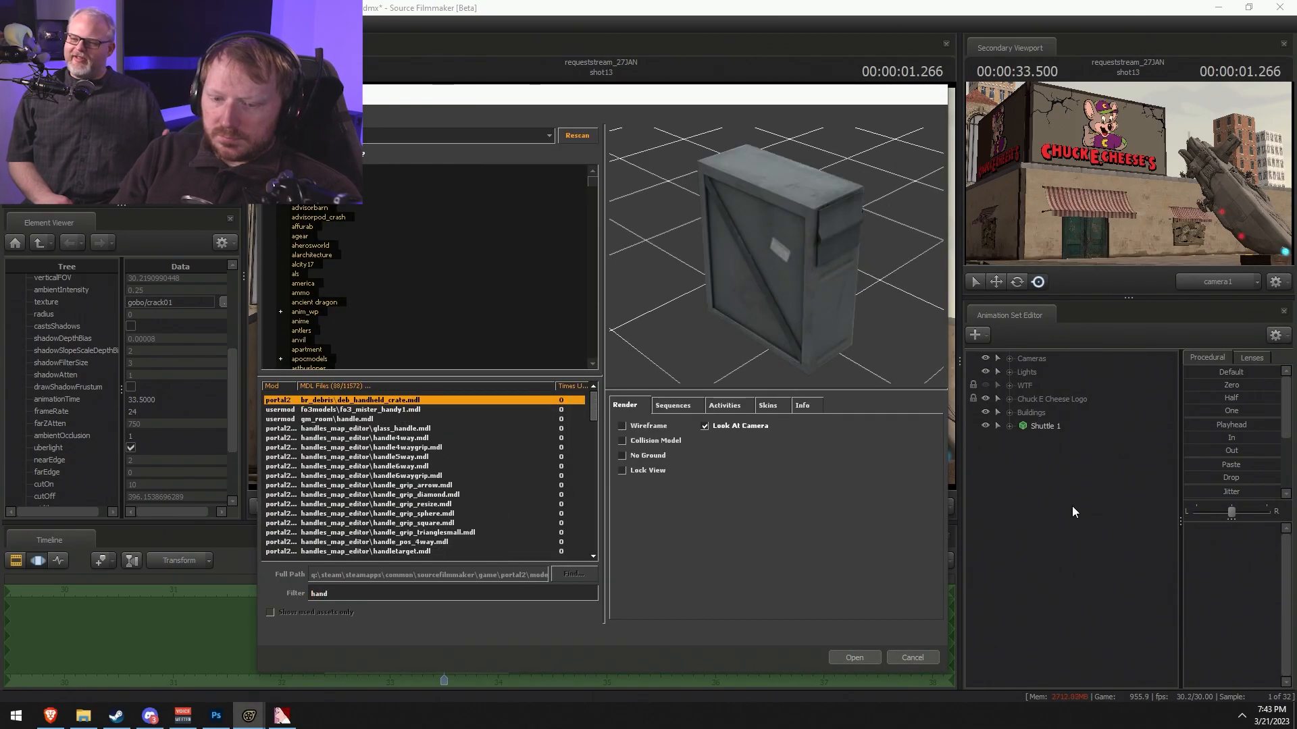
{"action": "type", "text": "icap"}
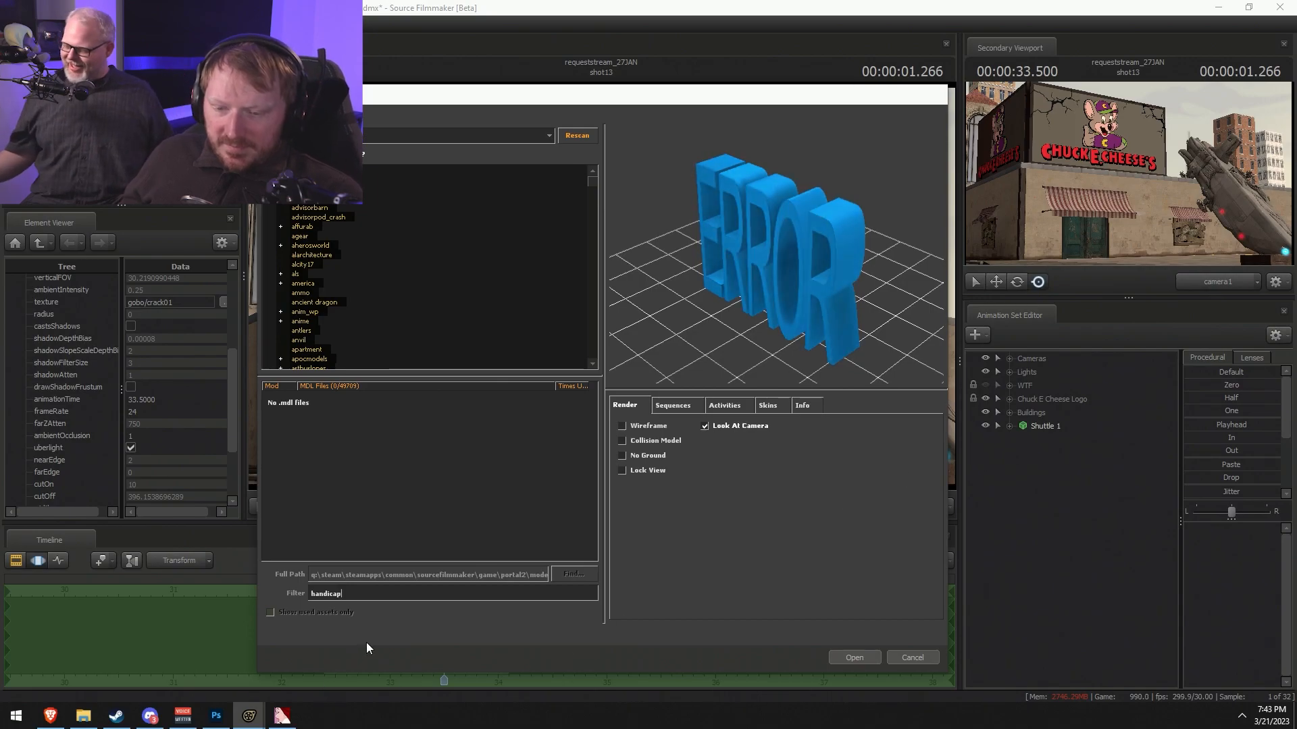
- Search the model browser for "sign" and preview the listed sign models down to the cs_assault street signs
{"action": "double_click", "coordinate": [330, 595]}
{"action": "type", "text": "sign"}
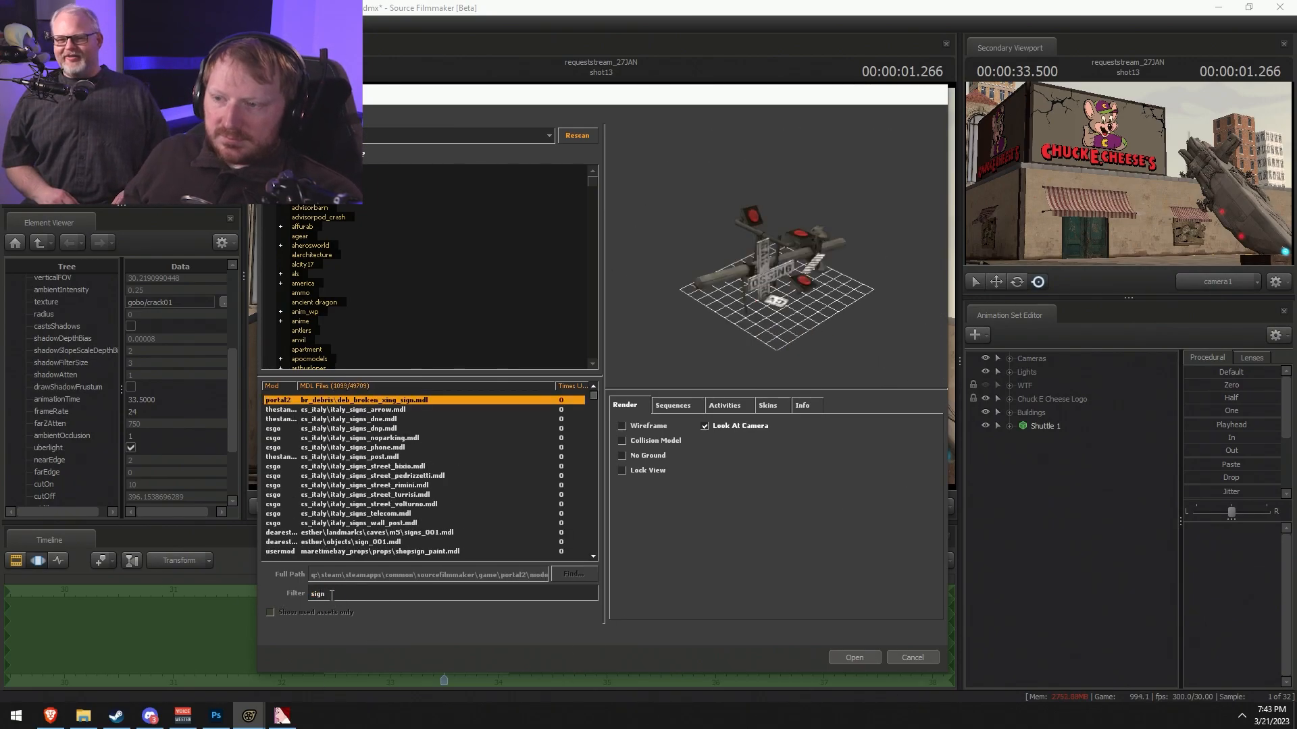
{"action": "key", "text": "Down"}
{"action": "key", "text": "Down"}
{"action": "key", "text": "Down"}
{"action": "key", "text": "Down"}
{"action": "key", "text": "Down"}
{"action": "key", "text": "Down"}
{"action": "key", "text": "Down"}
{"action": "key", "text": "Down"}
{"action": "key", "text": "Down"}
{"action": "key", "text": "Down"}
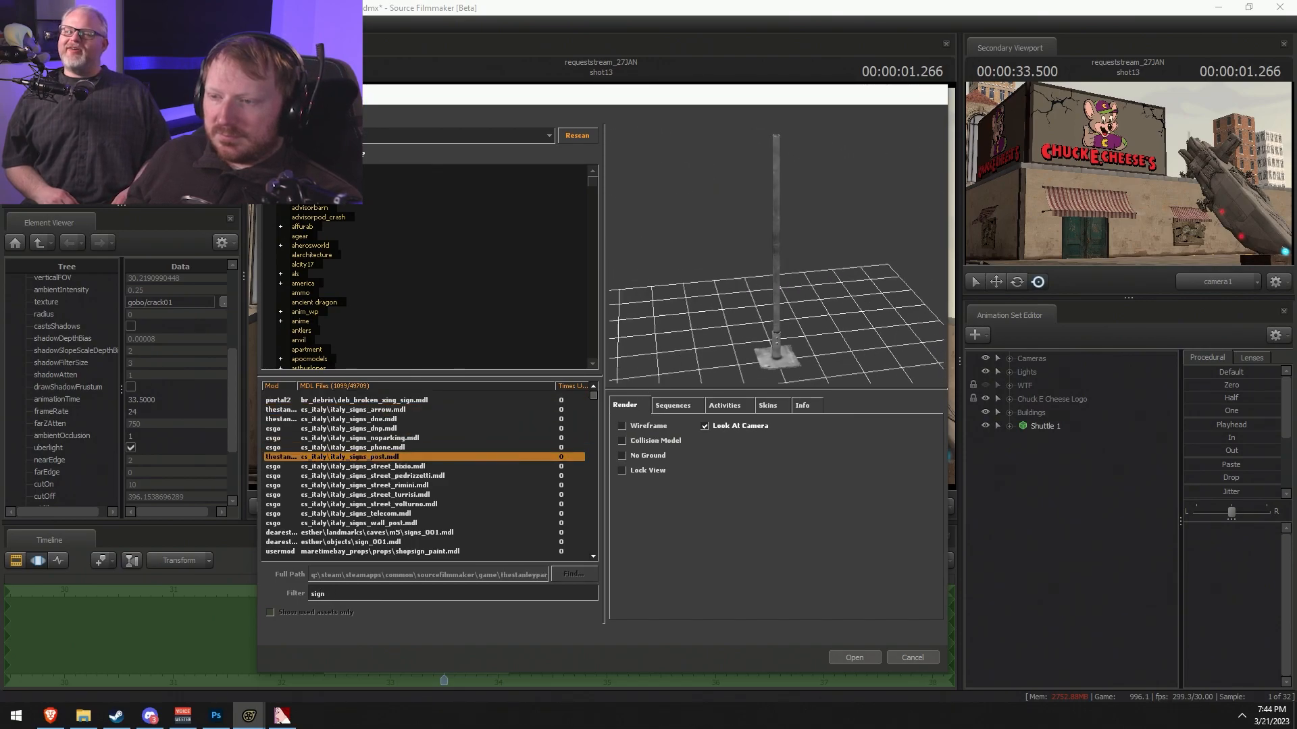
{"action": "key", "text": "Down"}
{"action": "key", "text": "Down"}
{"action": "key", "text": "Down"}
{"action": "key", "text": "Down"}
{"action": "key", "text": "Down"}
{"action": "key", "text": "Down"}
{"action": "key", "text": "Down"}
{"action": "key", "text": "Down"}
{"action": "key", "text": "Down"}
{"action": "key", "text": "Down"}
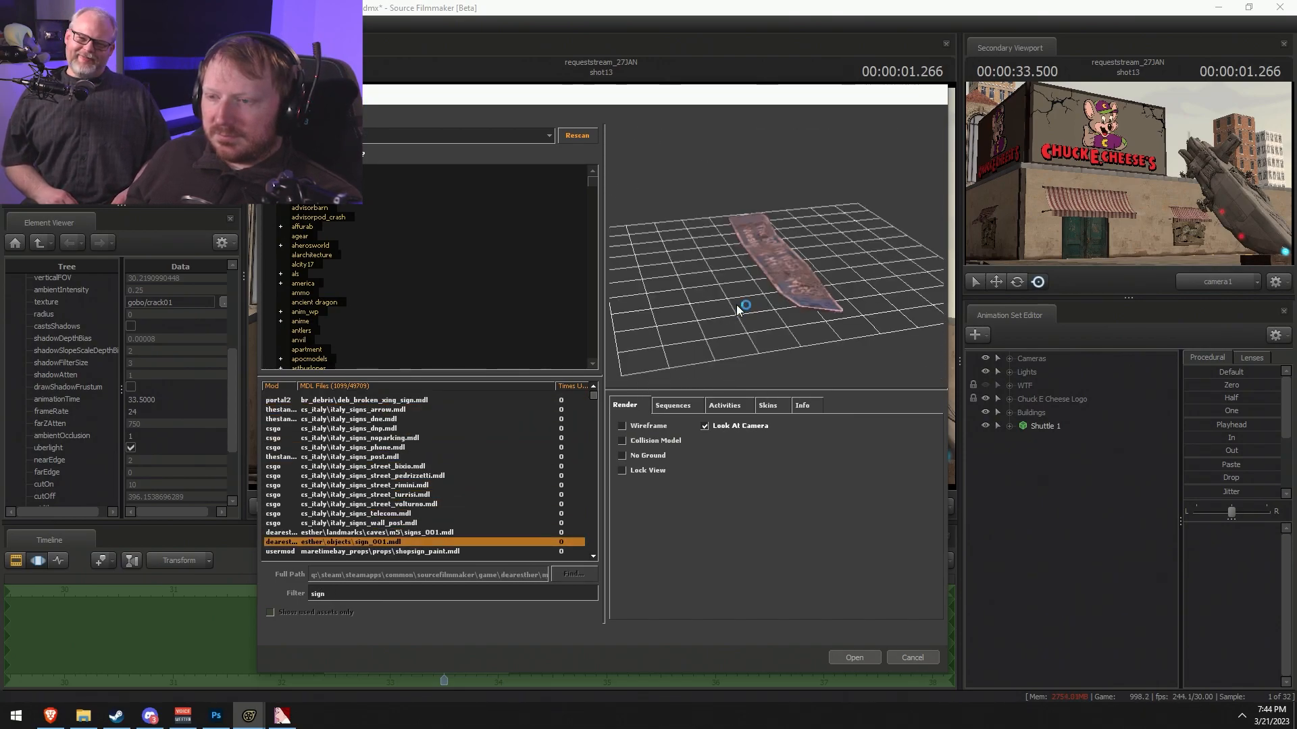
{"action": "key", "text": "Down"}
{"action": "key", "text": "Down"}
{"action": "key", "text": "Down"}
{"action": "key", "text": "Down"}
{"action": "key", "text": "Down"}
{"action": "key", "text": "Down"}
{"action": "key", "text": "Down"}
{"action": "key", "text": "Down"}
{"action": "key", "text": "Down"}
{"action": "key", "text": "Down"}
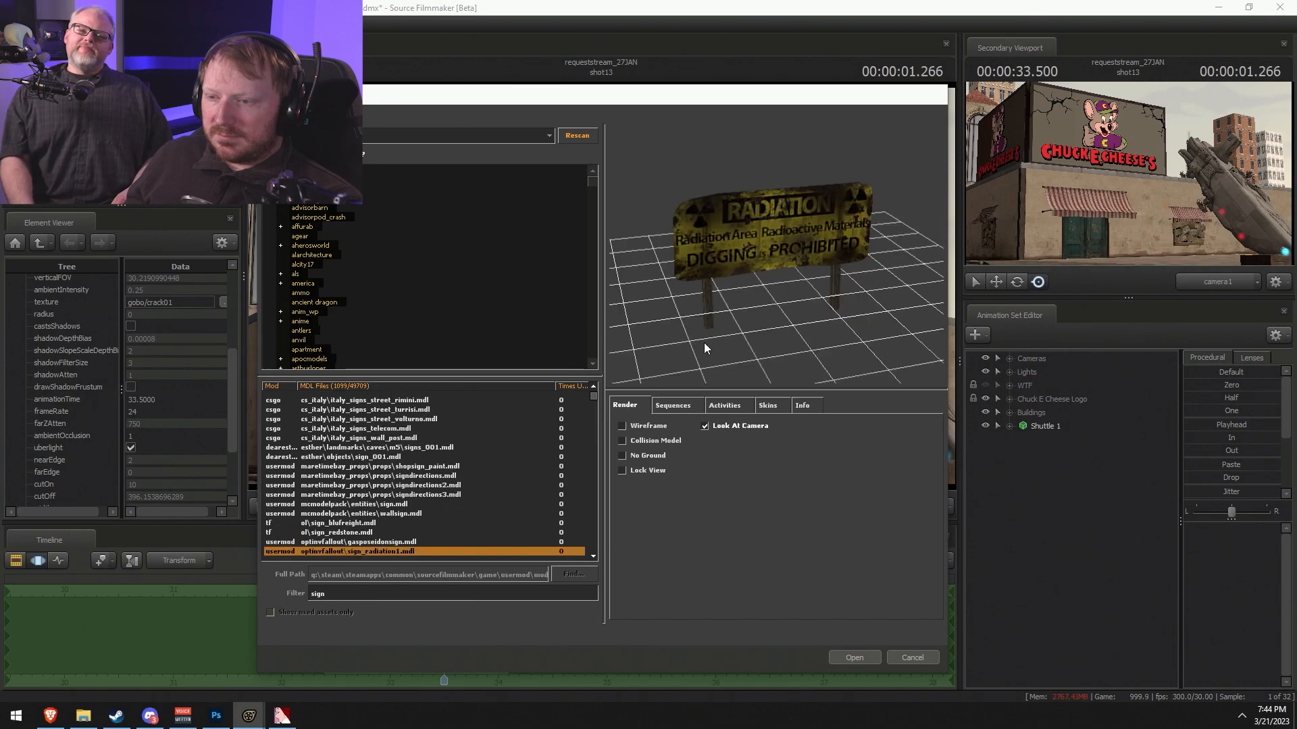
{"action": "key", "text": "Down"}
{"action": "key", "text": "Down"}
{"action": "key", "text": "Down"}
{"action": "key", "text": "Down"}
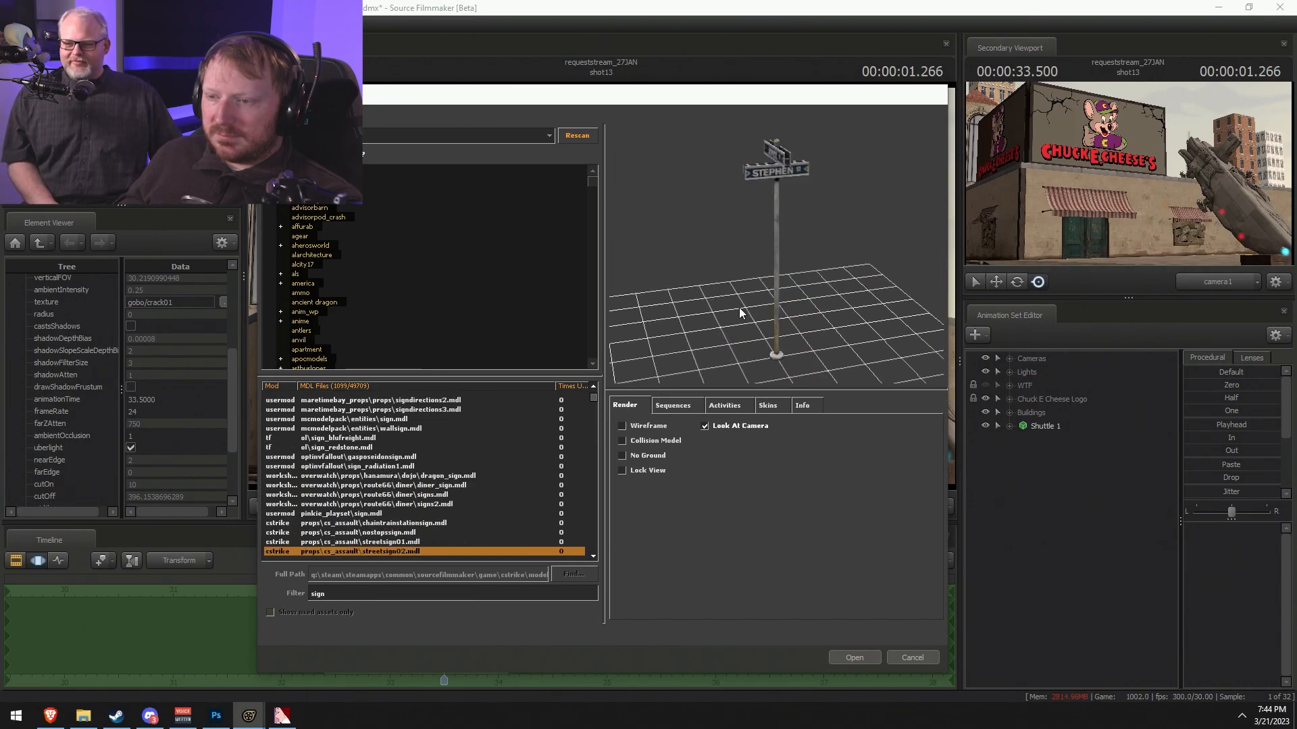
- Compare the cs_assault sign models and load nostopssign.mdl into the shot
{"action": "key", "text": "Up"}
{"action": "key", "text": "Up"}
{"action": "key", "text": "Up"}
{"action": "key", "text": "Up"}
{"action": "right_click_drag", "start_coordinate": [771, 310], "coordinate": [772, 236]}
{"action": "key", "text": "Down"}
{"action": "key", "text": "Down"}
{"action": "key", "text": "Down"}
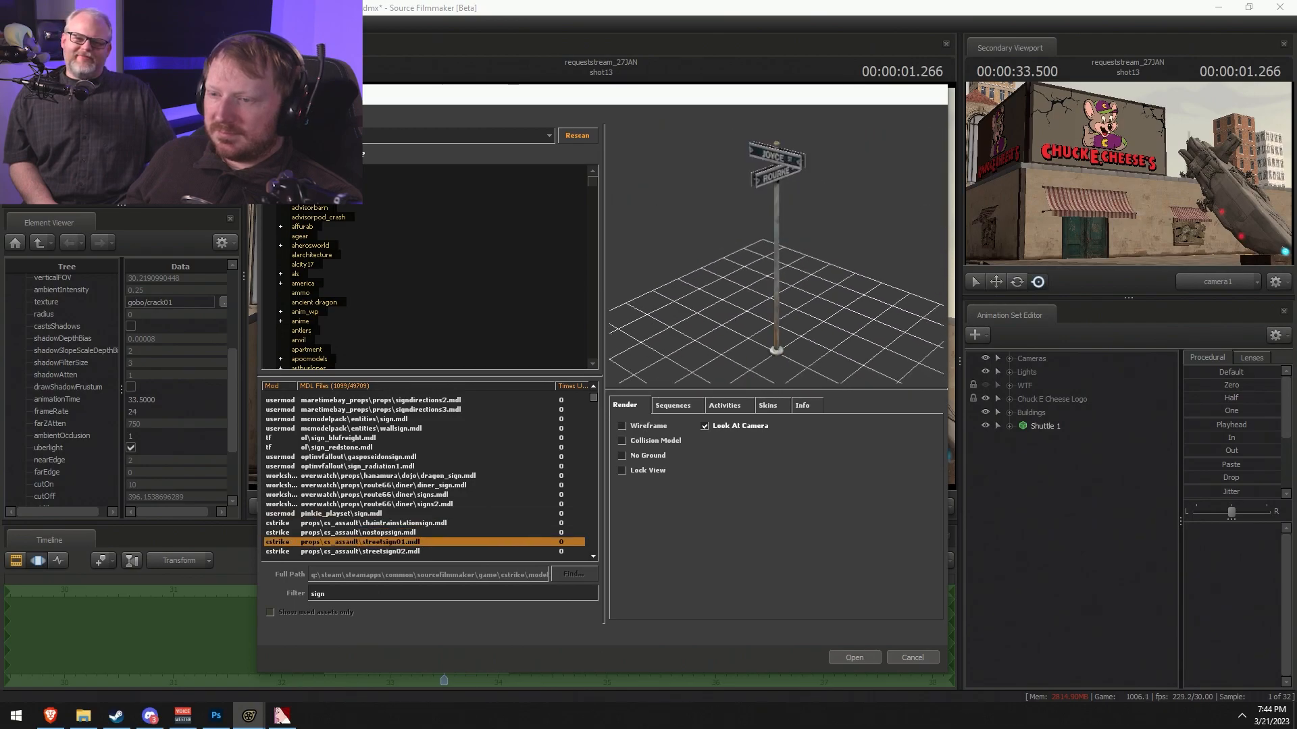
{"action": "key", "text": "Up"}
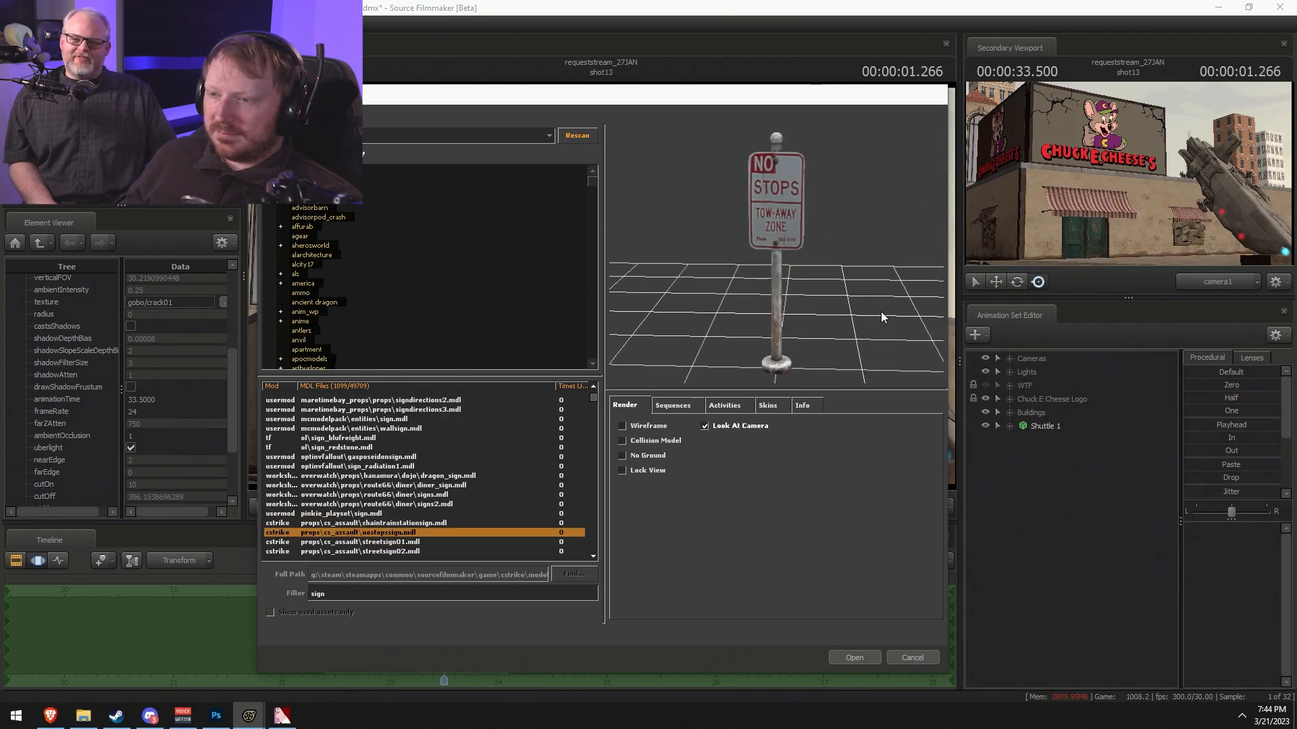
{"action": "key", "text": "Down"}
{"action": "key", "text": "Up"}
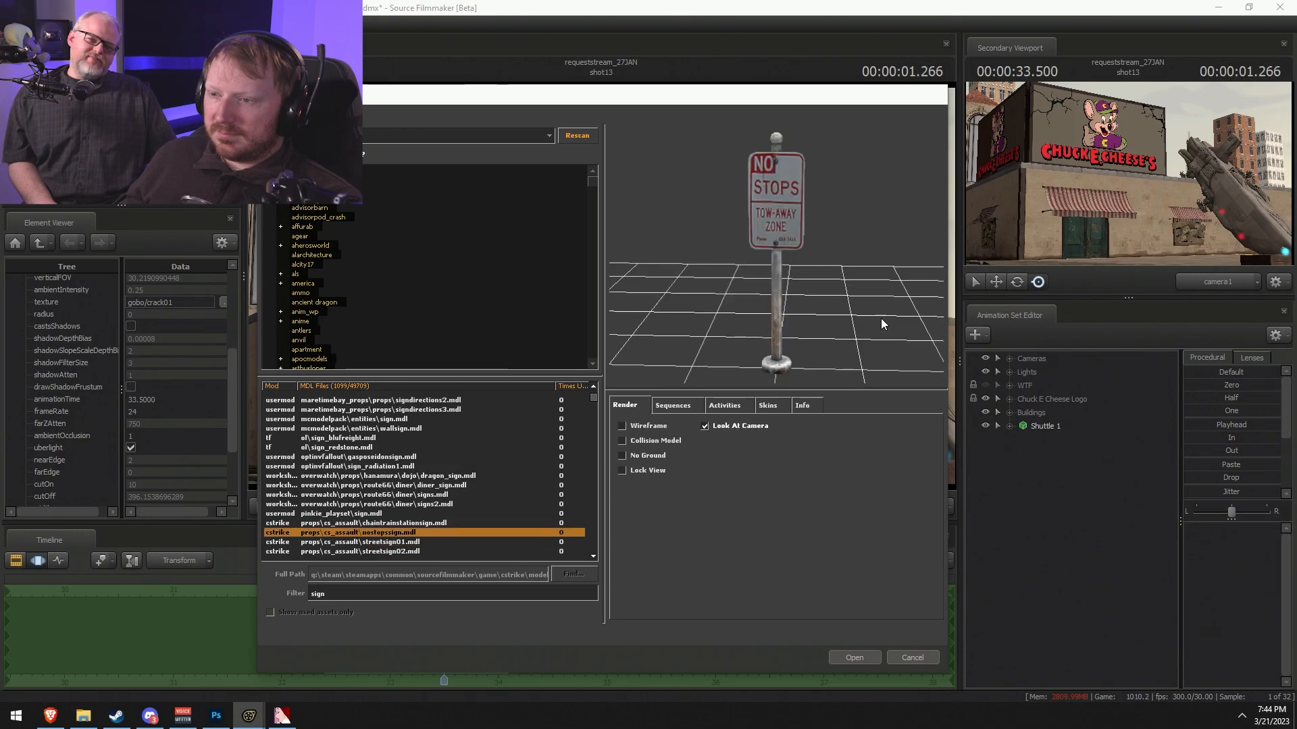
{"action": "left_click", "coordinate": [854, 658]}
- Select nostopssign1 and move it through the work camera onto the sidewalk beside the restaurant's side wall
{"action": "left_click", "coordinate": [1060, 440]}
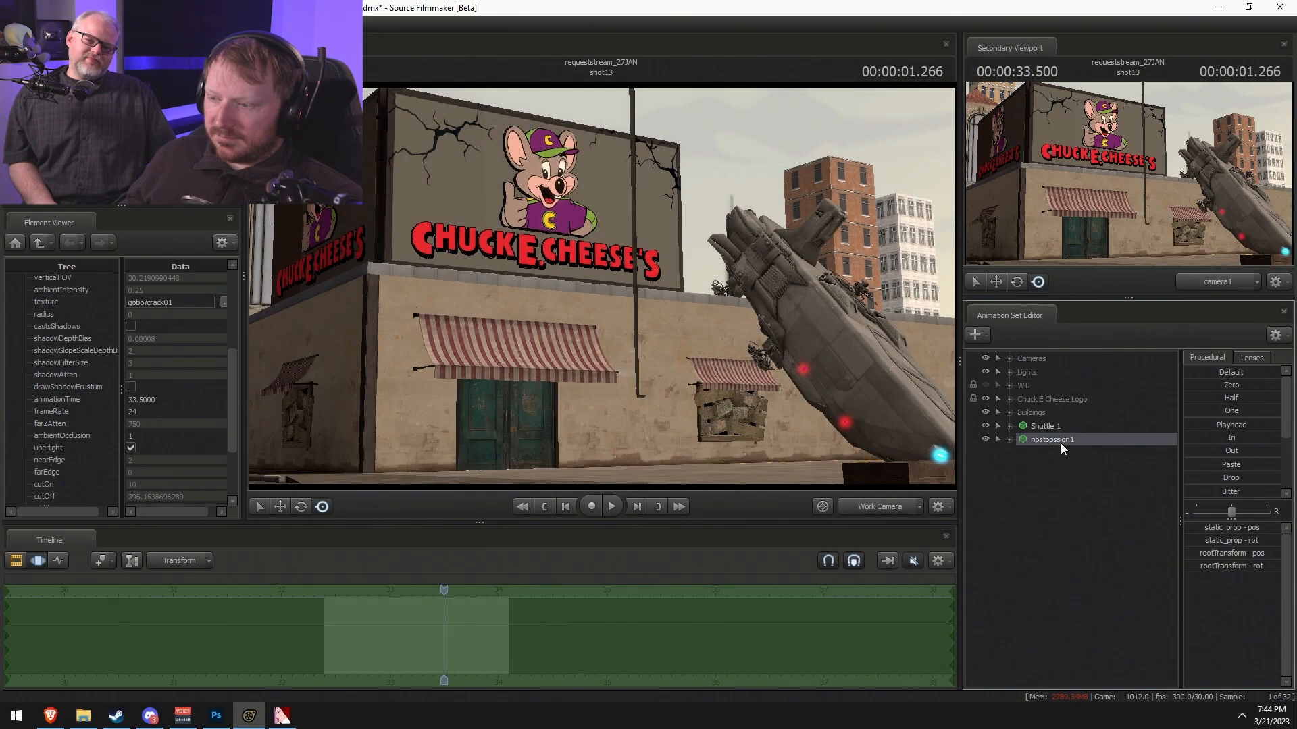
{"action": "left_click", "coordinate": [868, 511]}
{"action": "key", "text": "s"}
{"action": "key", "text": "f"}
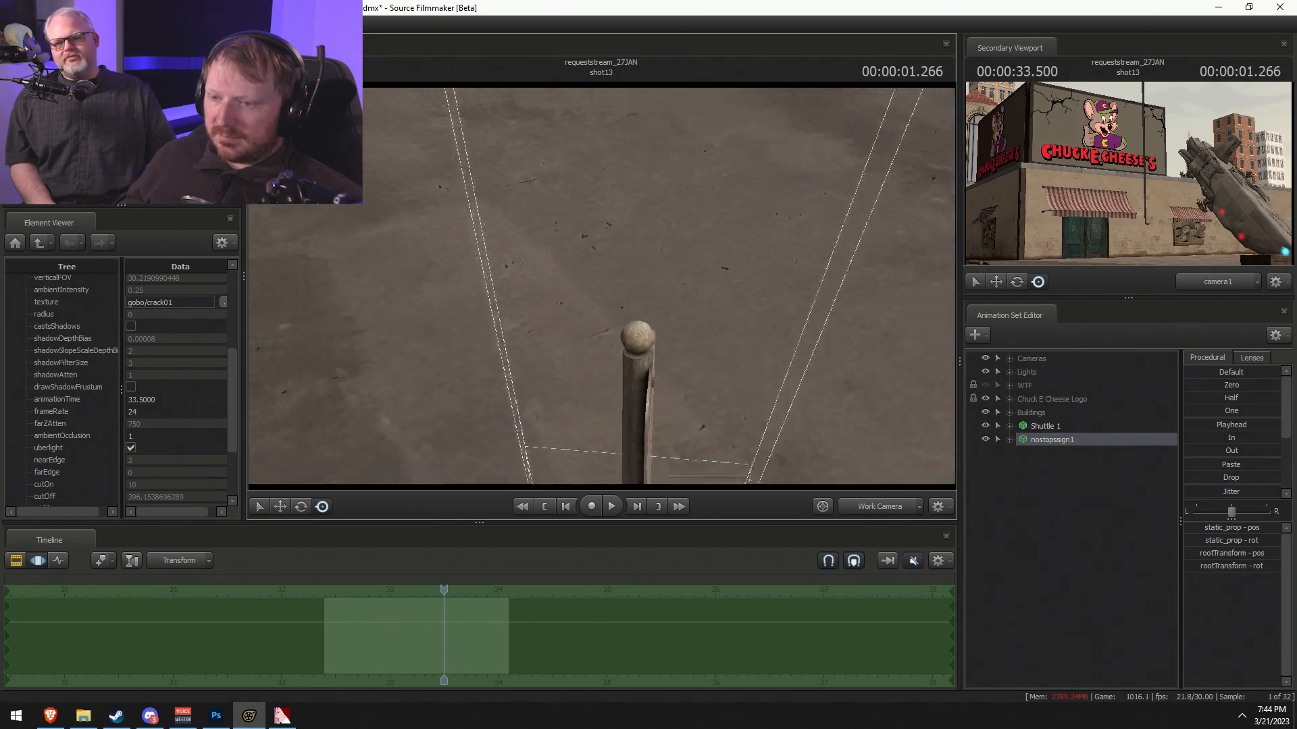
{"action": "key", "text": "s"}
{"action": "left_click_drag", "start_coordinate": [601, 285], "coordinate": [601, 203]}
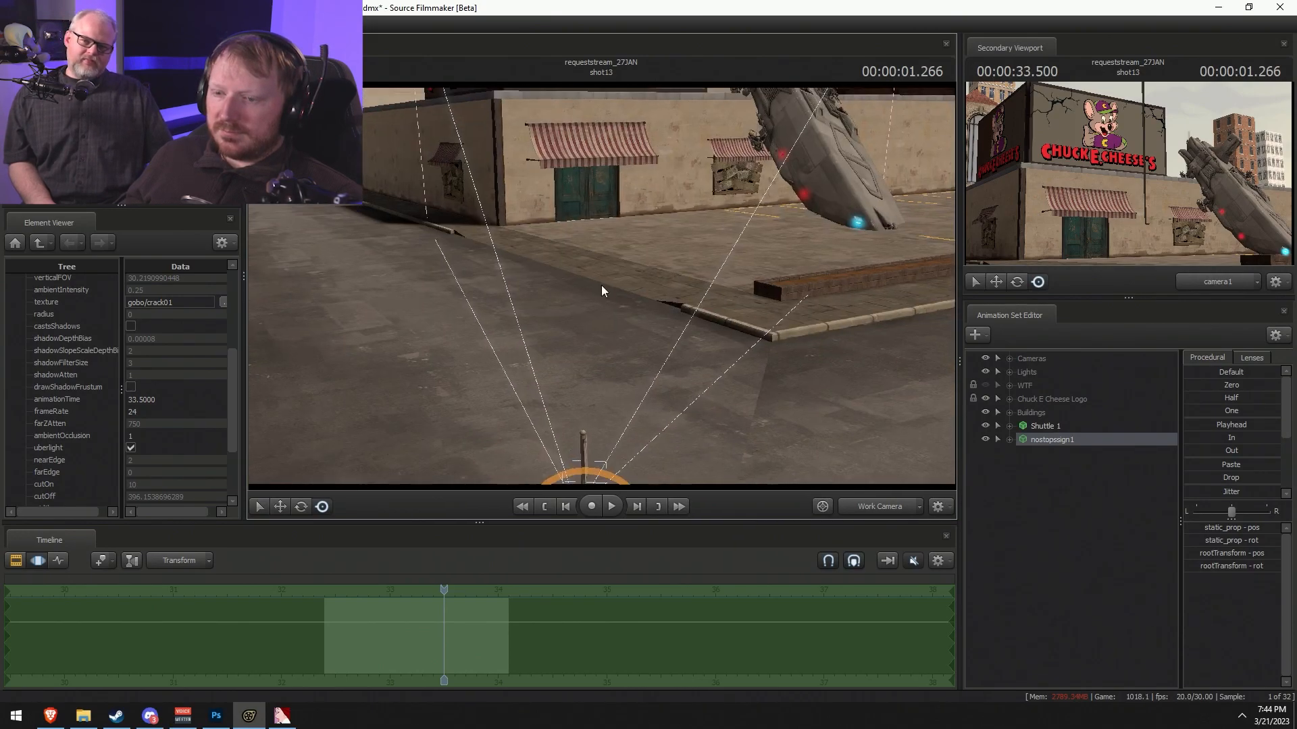
{"action": "left_click_drag", "start_coordinate": [635, 435], "coordinate": [494, 202]}
{"action": "key", "text": "w"}
{"action": "left_click_drag", "start_coordinate": [722, 301], "coordinate": [532, 239]}
{"action": "key", "text": "w"}
{"action": "key", "text": "w"}
{"action": "left_click_drag", "start_coordinate": [635, 297], "coordinate": [586, 247]}
- Rotate the tow-away sign about its vertical axis and shift it closer to the end of the curb
{"action": "key", "text": "e"}
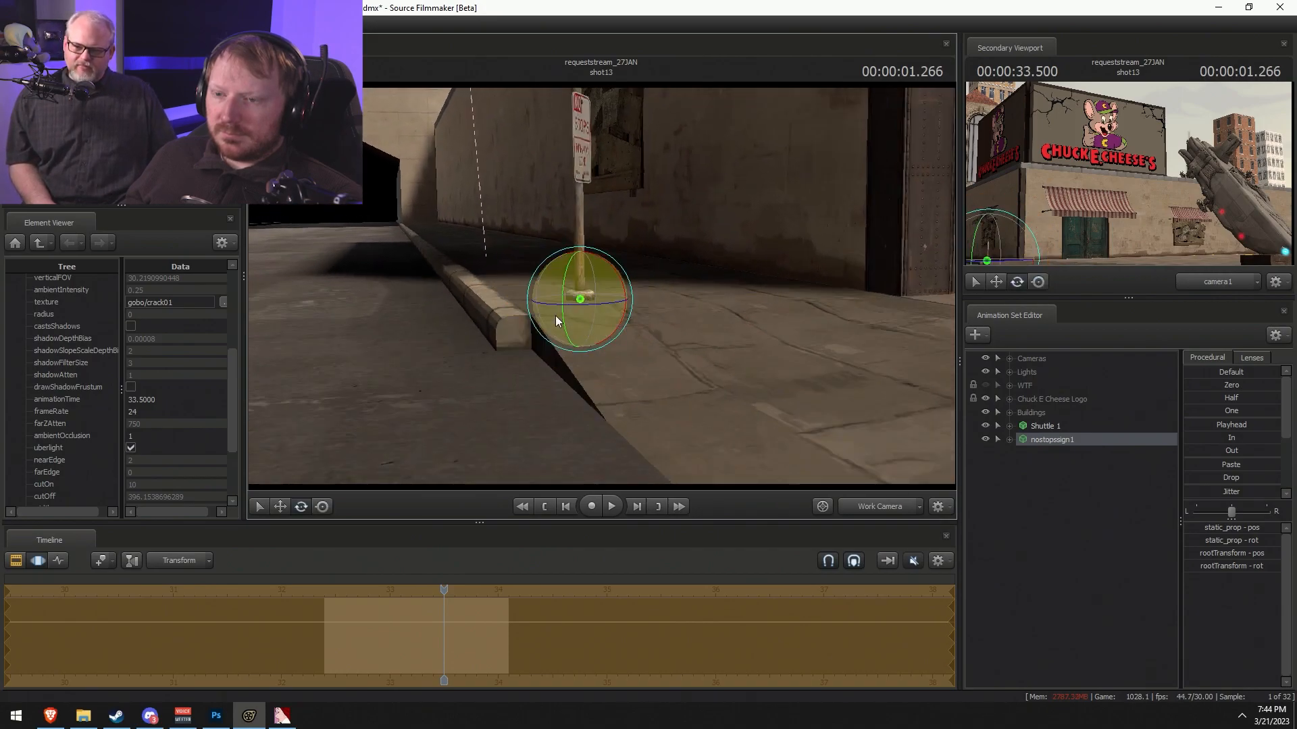
{"action": "left_click_drag", "start_coordinate": [578, 304], "coordinate": [545, 308]}
{"action": "left_click_drag", "start_coordinate": [546, 308], "coordinate": [605, 307], "text": "alt"}
{"action": "left_click_drag", "start_coordinate": [601, 352], "coordinate": [537, 340]}
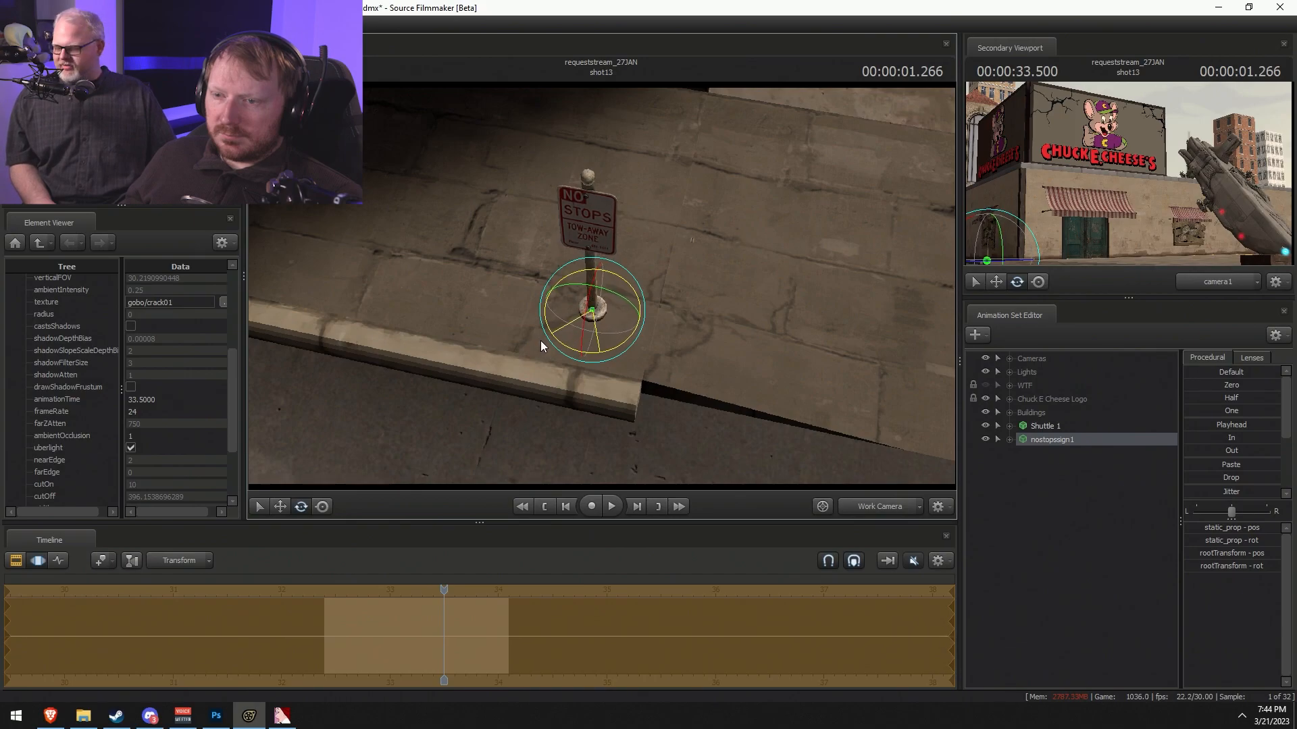
{"action": "key", "text": "w"}
{"action": "left_click_drag", "start_coordinate": [581, 285], "coordinate": [601, 339]}
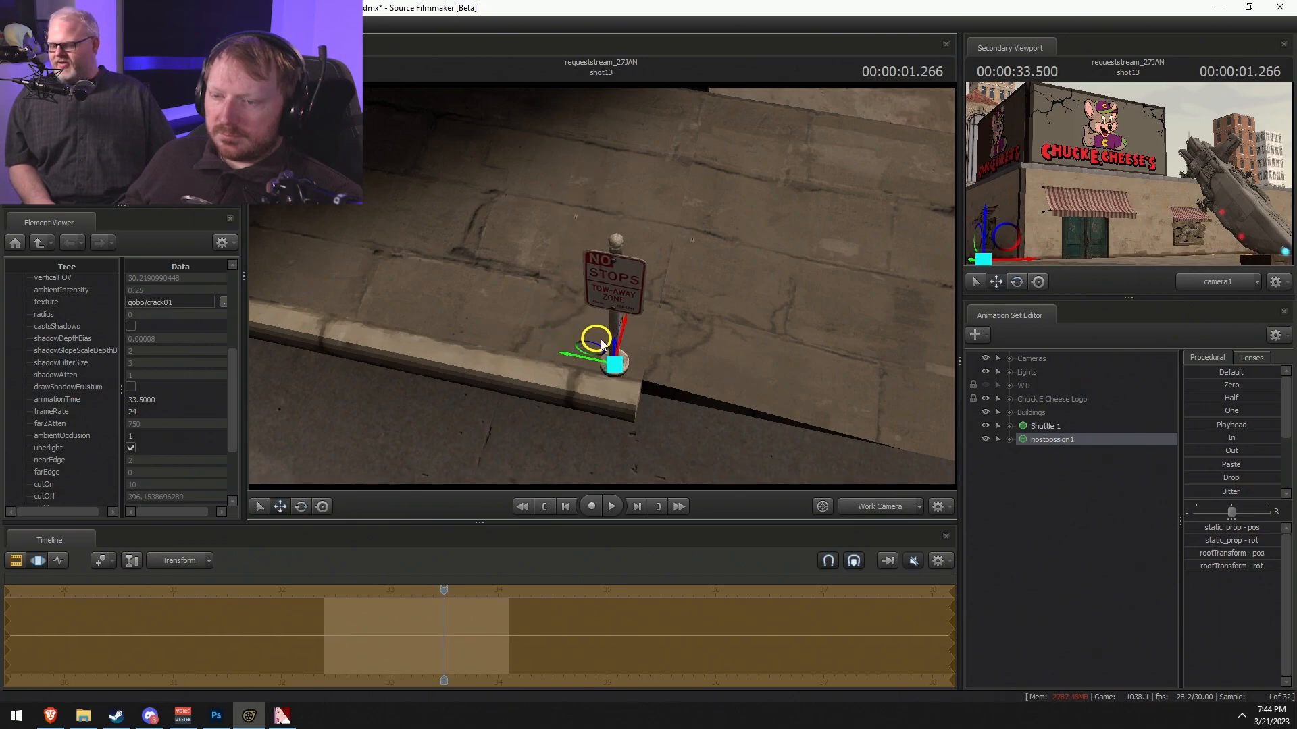
- Switch to the Clip Editor and camera1 to check the sign's placement, and deselect nostopssign1
{"action": "key", "text": "F2"}
{"action": "left_click", "coordinate": [878, 506]}
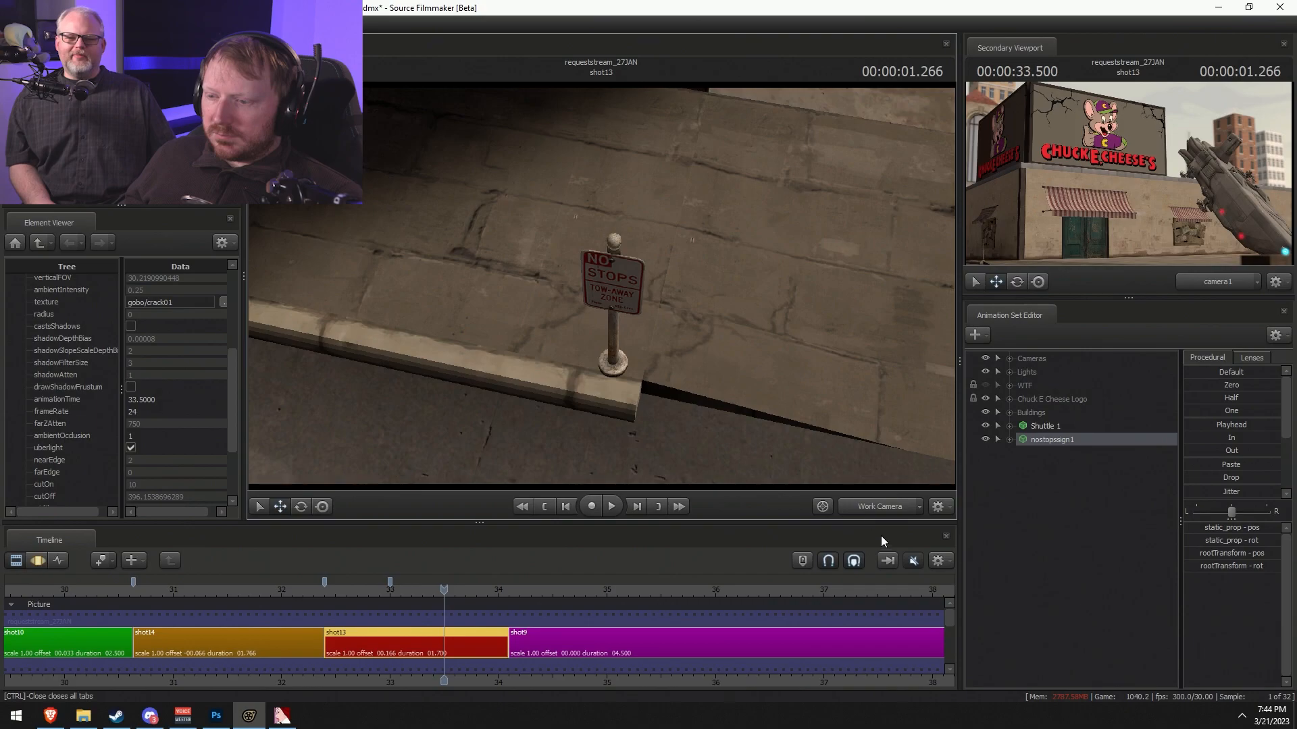
{"action": "left_click", "coordinate": [881, 537]}
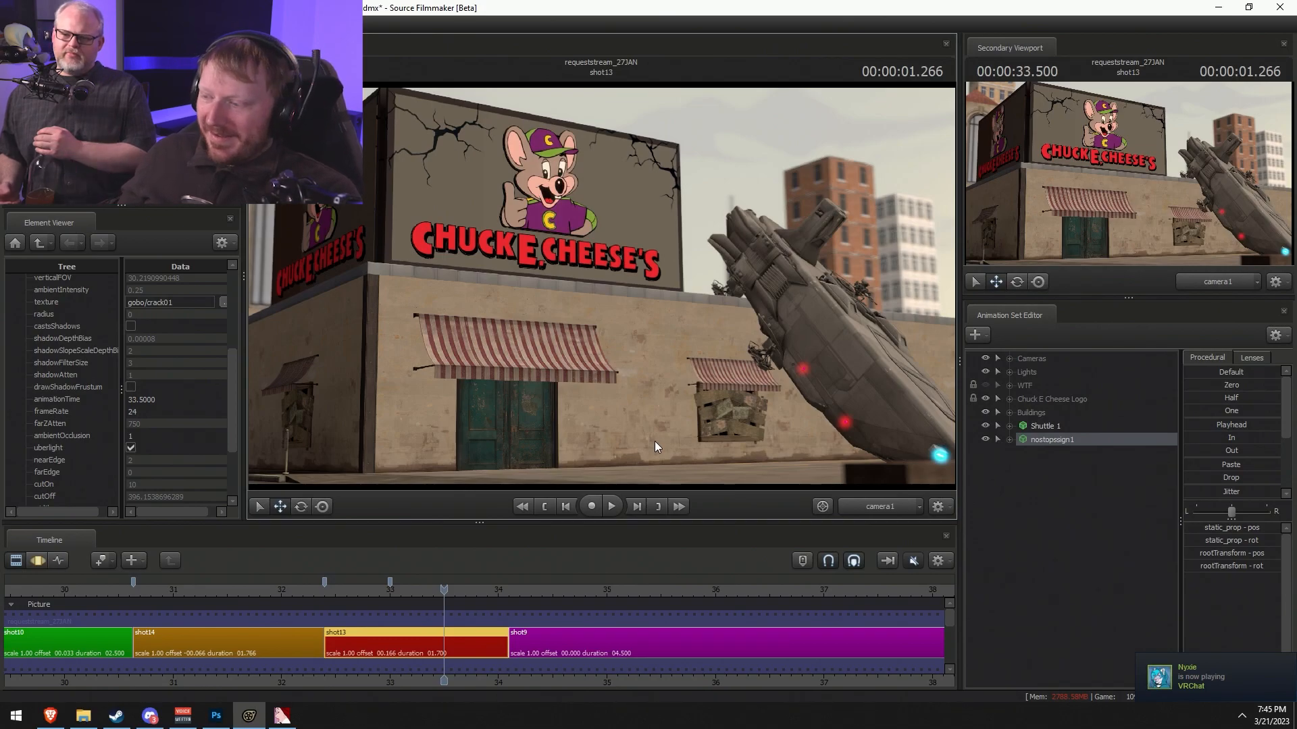
{"action": "left_click", "coordinate": [1108, 574]}
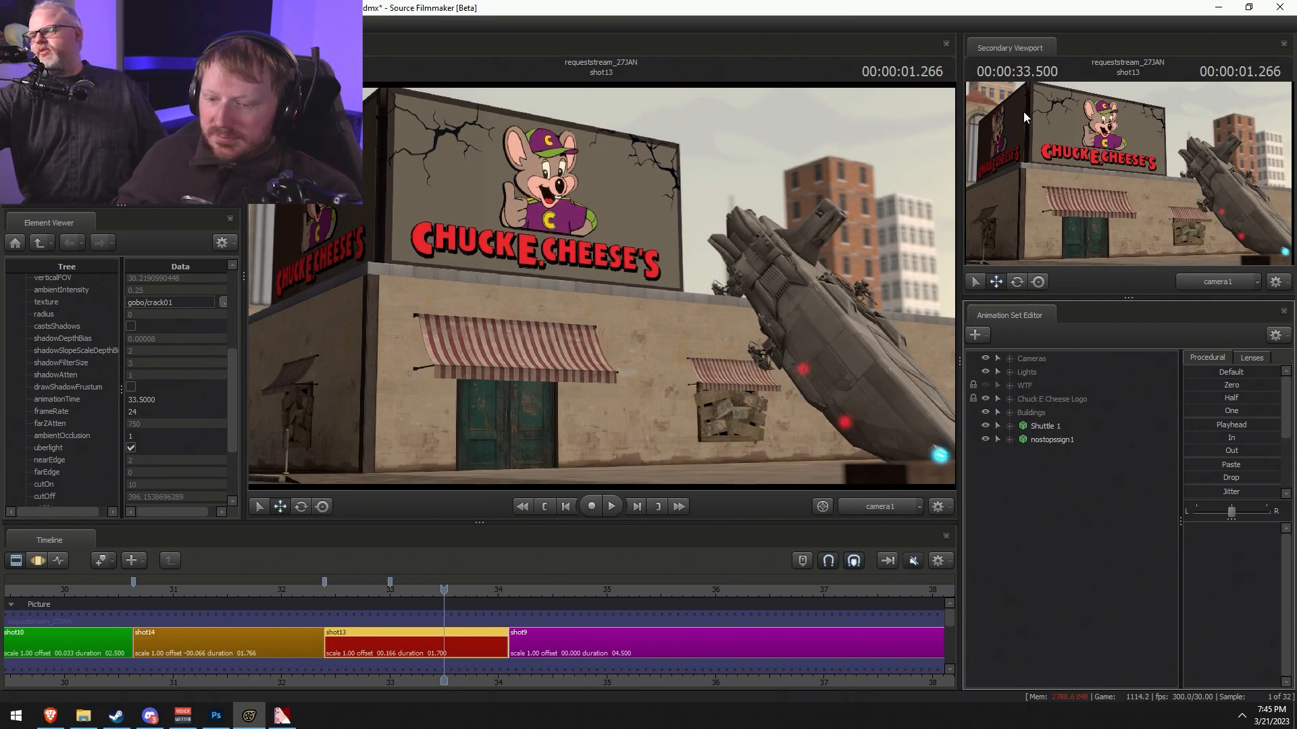
- Move the playhead back to 00:00:33.033 in shot13 and save the session
{"action": "left_click_drag", "start_coordinate": [568, 588], "coordinate": [392, 589]}
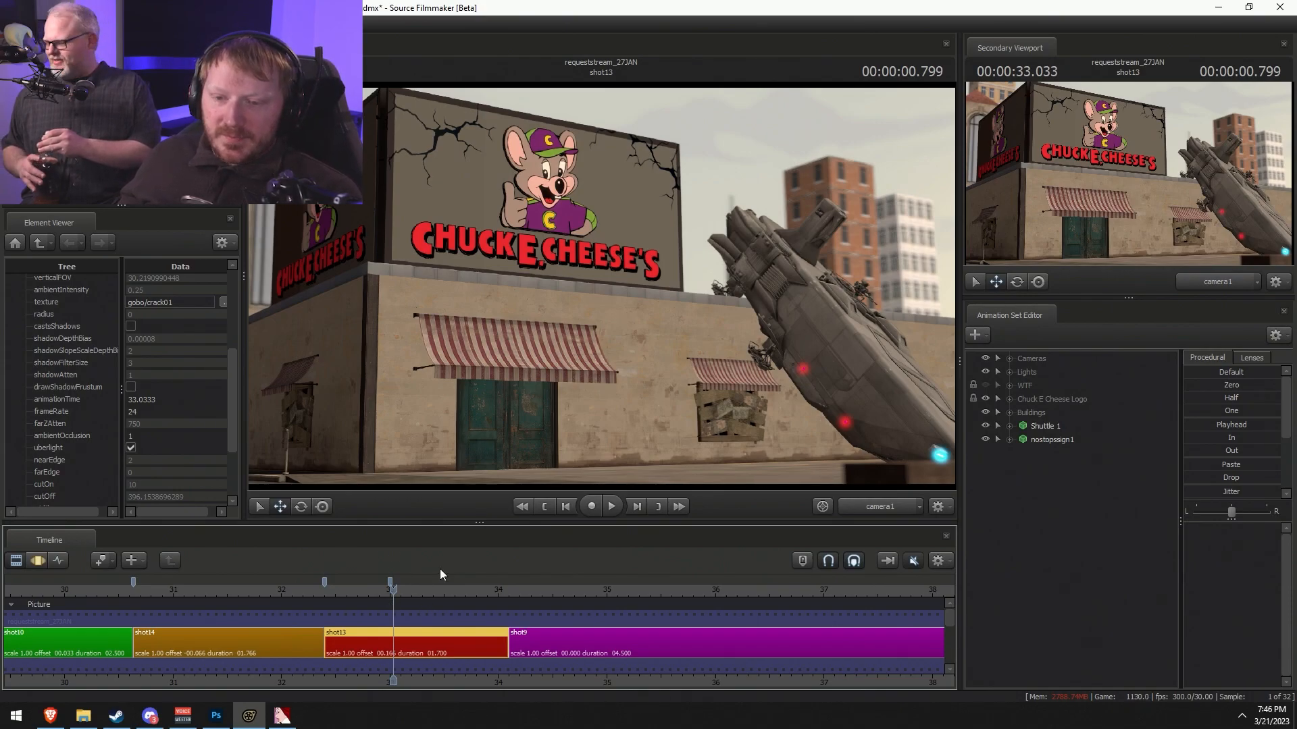
{"action": "key", "text": "F2"}
{"action": "key", "text": "F2"}
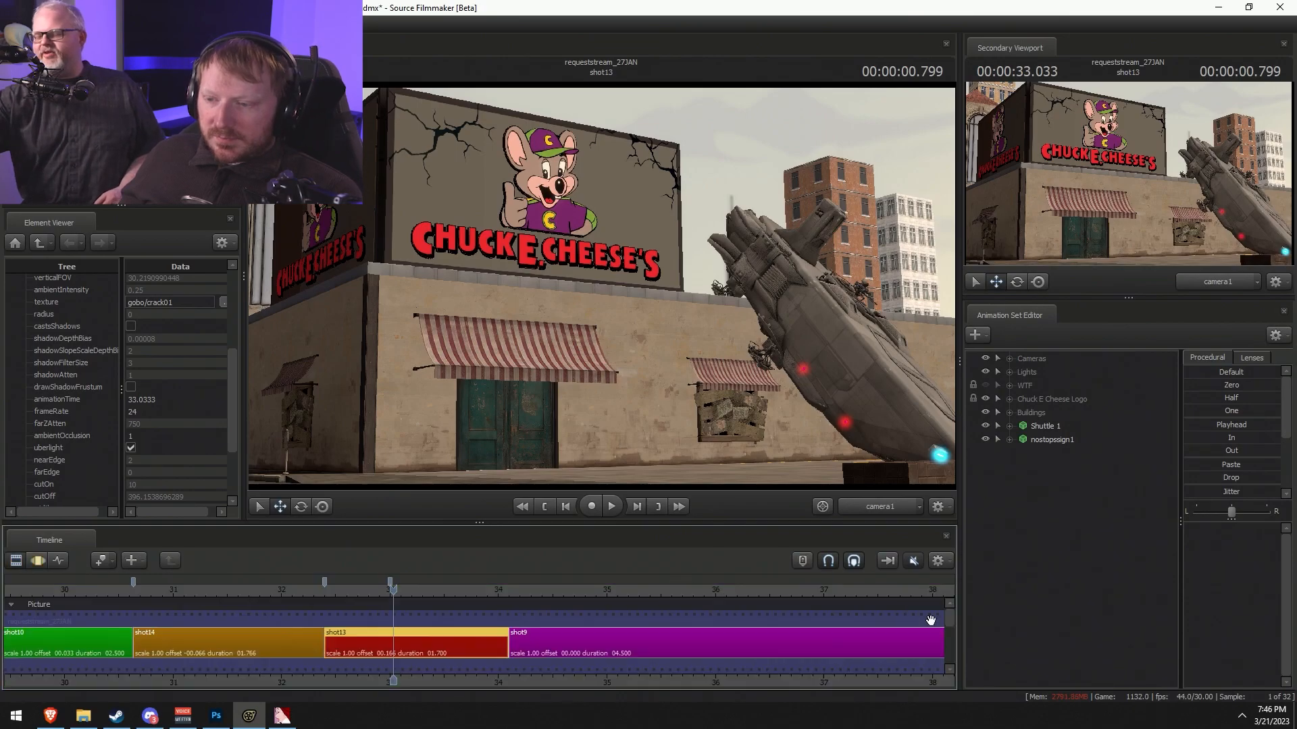
- Start an animation set for a new model and filter the model browser by "car"
{"action": "right_click", "coordinate": [1089, 490]}
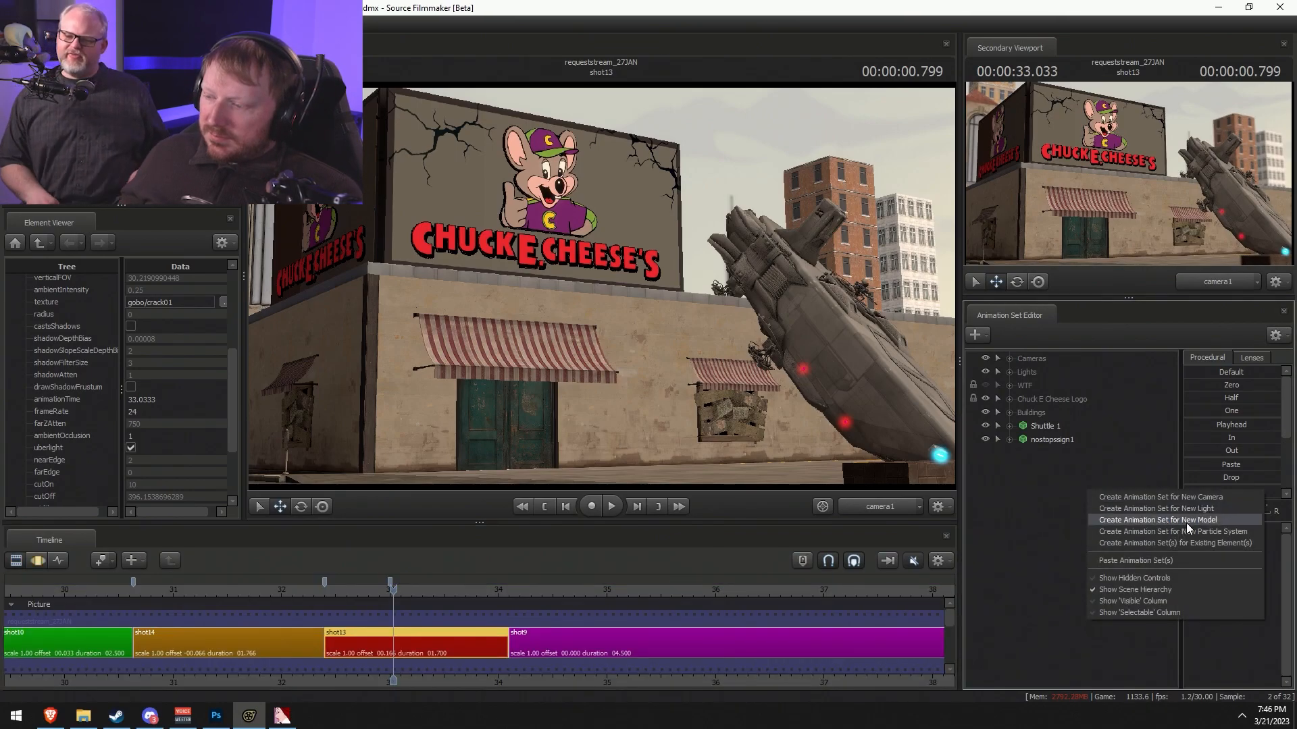
{"action": "left_click", "coordinate": [1182, 522]}
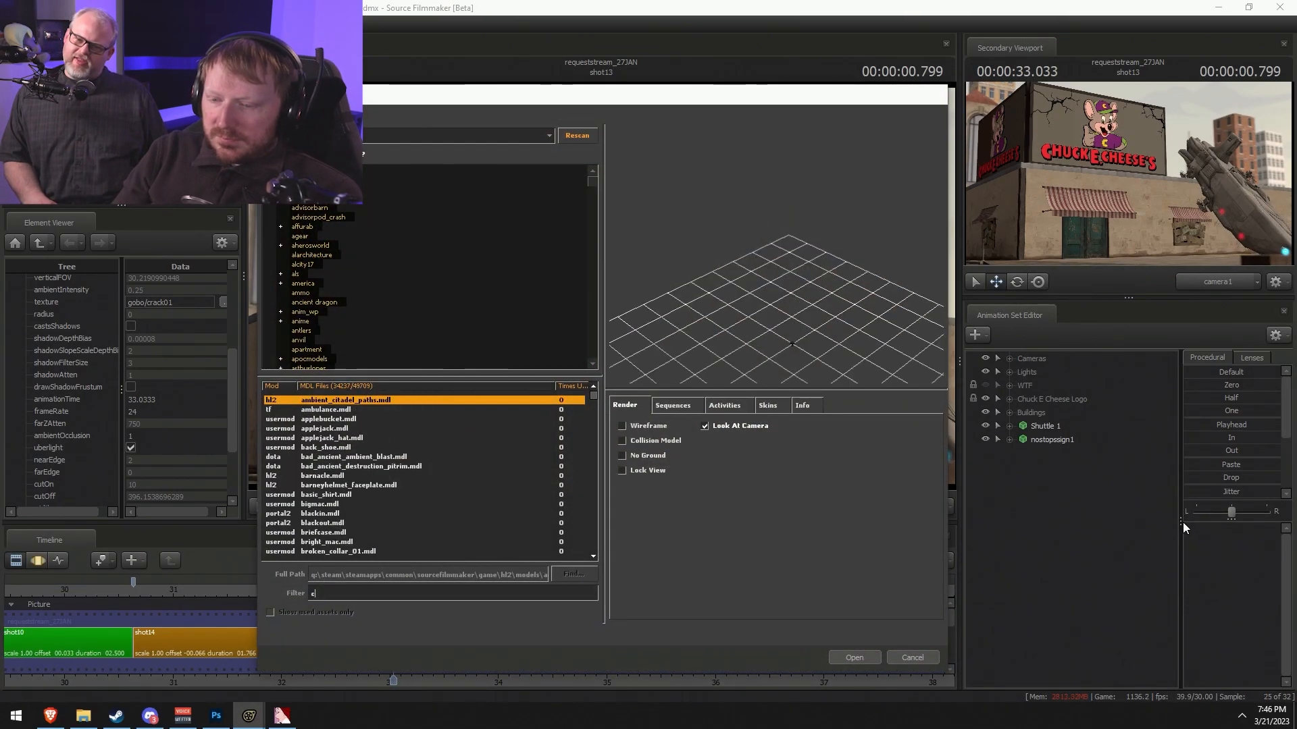
{"action": "scroll", "coordinate": [564, 515], "scroll_direction": "down", "scroll_amount": 3}
{"action": "left_click", "coordinate": [512, 519]}
- Preview the cara_dest and carousel_boutique models among the "car" results
{"action": "key", "text": "Down"}
{"action": "key", "text": "Down"}
{"action": "key", "text": "Down"}
{"action": "key", "text": "Down"}
{"action": "key", "text": "Down"}
{"action": "key", "text": "Down"}
{"action": "key", "text": "Down"}
{"action": "key", "text": "Down"}
{"action": "key", "text": "Down"}
{"action": "key", "text": "Down"}
{"action": "key", "text": "Down"}
{"action": "key", "text": "Down"}
{"action": "key", "text": "Down"}
{"action": "key", "text": "Down"}
{"action": "key", "text": "Down"}
{"action": "key", "text": "Down"}
{"action": "key", "text": "Down"}
{"action": "key", "text": "Down"}
{"action": "key", "text": "Down"}
{"action": "key", "text": "Down"}
{"action": "key", "text": "Down"}
{"action": "key", "text": "Down"}
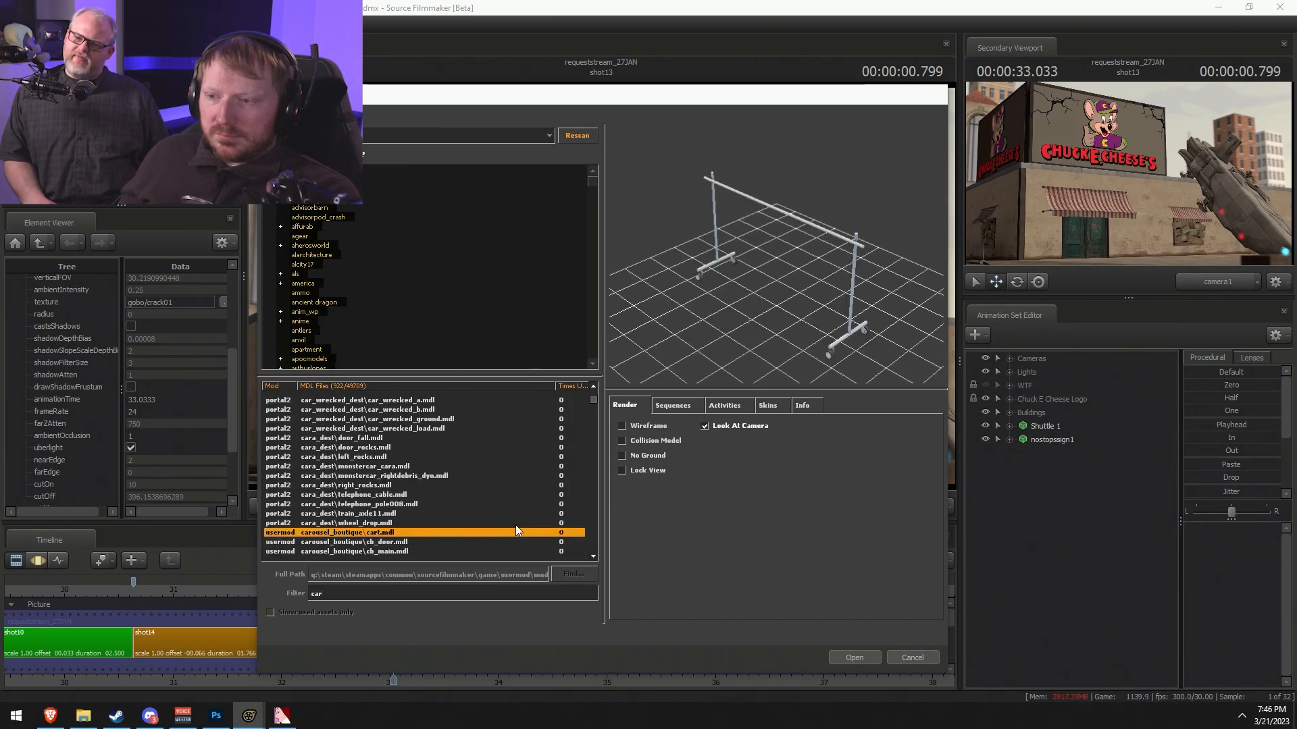
{"action": "key", "text": "Down"}
{"action": "key", "text": "Down"}
{"action": "key", "text": "Down"}
{"action": "key", "text": "Down"}
{"action": "key", "text": "Down"}
{"action": "key", "text": "Down"}
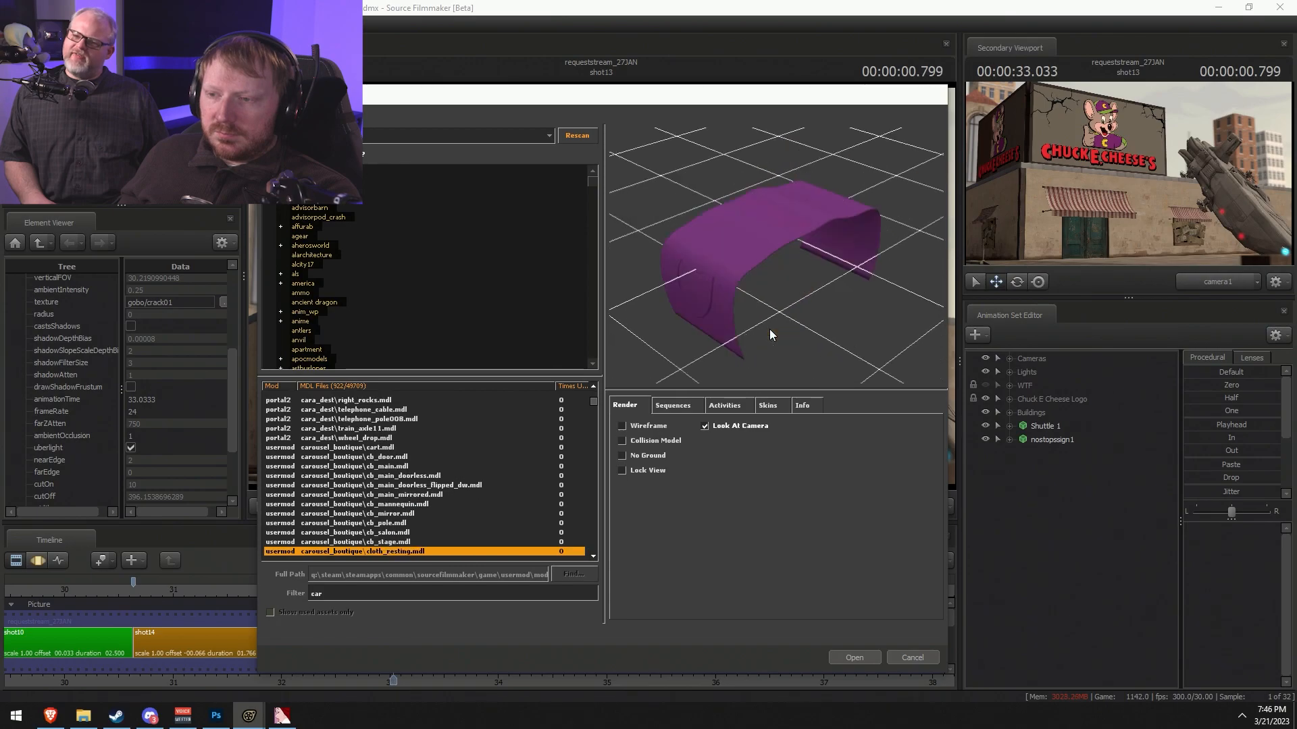
- Preview the "car" results from the carousel_boutique models through the esther car parts to fluttershys_cottage carrot_slice.mdl
{"action": "scroll", "coordinate": [414, 516], "scroll_direction": "down", "scroll_amount": 3}
{"action": "scroll", "coordinate": [415, 516], "scroll_direction": "down", "scroll_amount": 6}
{"action": "left_click", "coordinate": [415, 455]}
{"action": "key", "text": "Down"}
{"action": "key", "text": "Down"}
{"action": "left_click", "coordinate": [399, 524]}
{"action": "key", "text": "Down"}
{"action": "key", "text": "Up"}
{"action": "key", "text": "Up"}
{"action": "key", "text": "Up"}
{"action": "key", "text": "Up"}
{"action": "key", "text": "Up"}
{"action": "key", "text": "Down"}
{"action": "key", "text": "Down"}
{"action": "key", "text": "Down"}
{"action": "key", "text": "Down"}
{"action": "key", "text": "Down"}
{"action": "left_click_drag", "start_coordinate": [776, 314], "coordinate": [811, 315]}
{"action": "key", "text": "Down"}
{"action": "key", "text": "Down"}
{"action": "key", "text": "Down"}
{"action": "key", "text": "Down"}
{"action": "key", "text": "Down"}
{"action": "key", "text": "Down"}
{"action": "key", "text": "Down"}
{"action": "key", "text": "Down"}
{"action": "key", "text": "Down"}
{"action": "key", "text": "Down"}
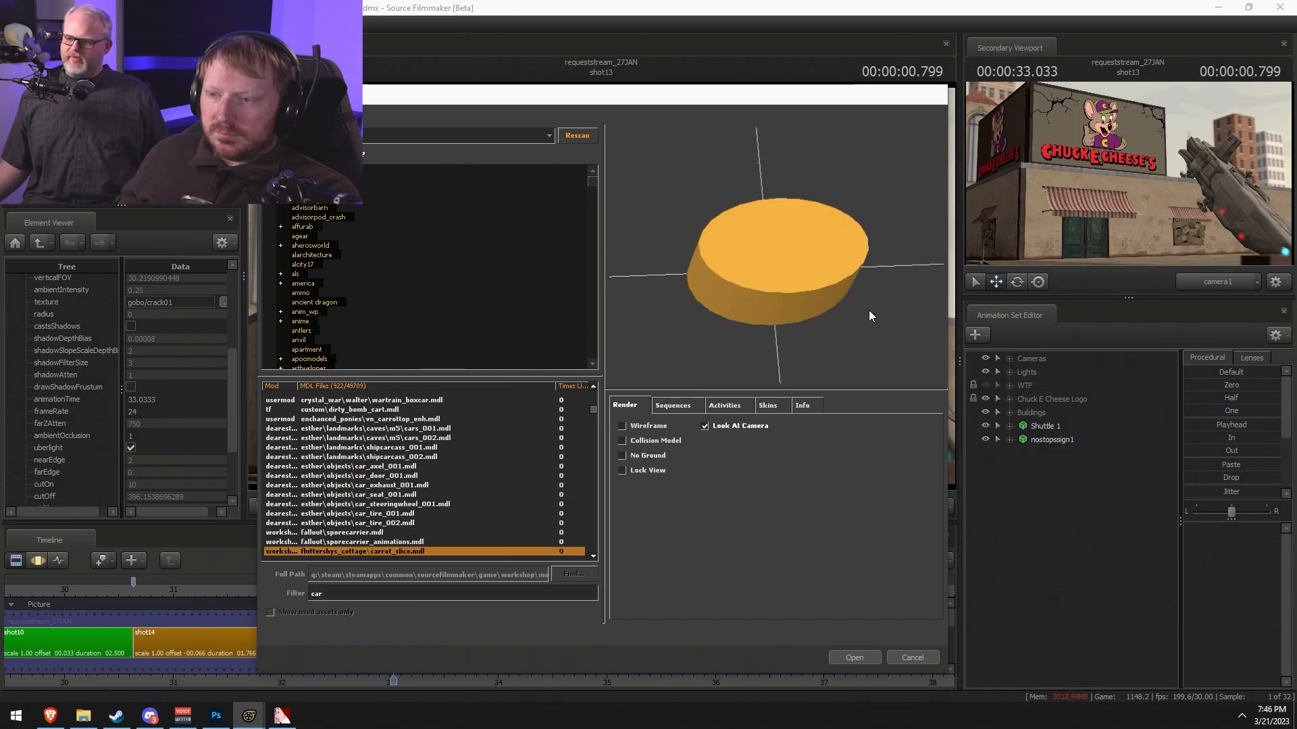
- Preview the carcass gib, gm_church, hovercart, scarf and hostage_carry models among the "car" results
{"action": "key", "text": "Down"}
{"action": "key", "text": "Down"}
{"action": "key", "text": "Down"}
{"action": "key", "text": "Down"}
{"action": "key", "text": "Down"}
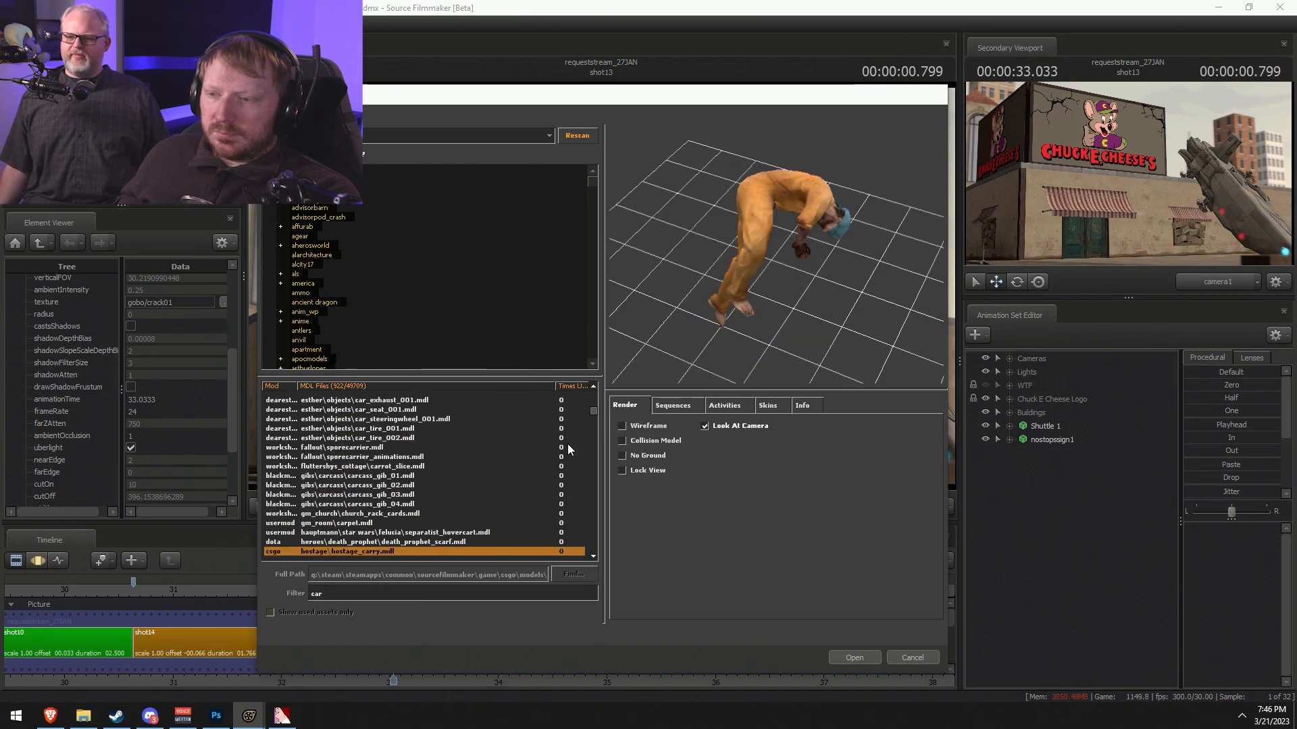
{"action": "key", "text": "Up"}
{"action": "key", "text": "Up"}
{"action": "key", "text": "Up"}
{"action": "key", "text": "Down"}
{"action": "key", "text": "Down"}
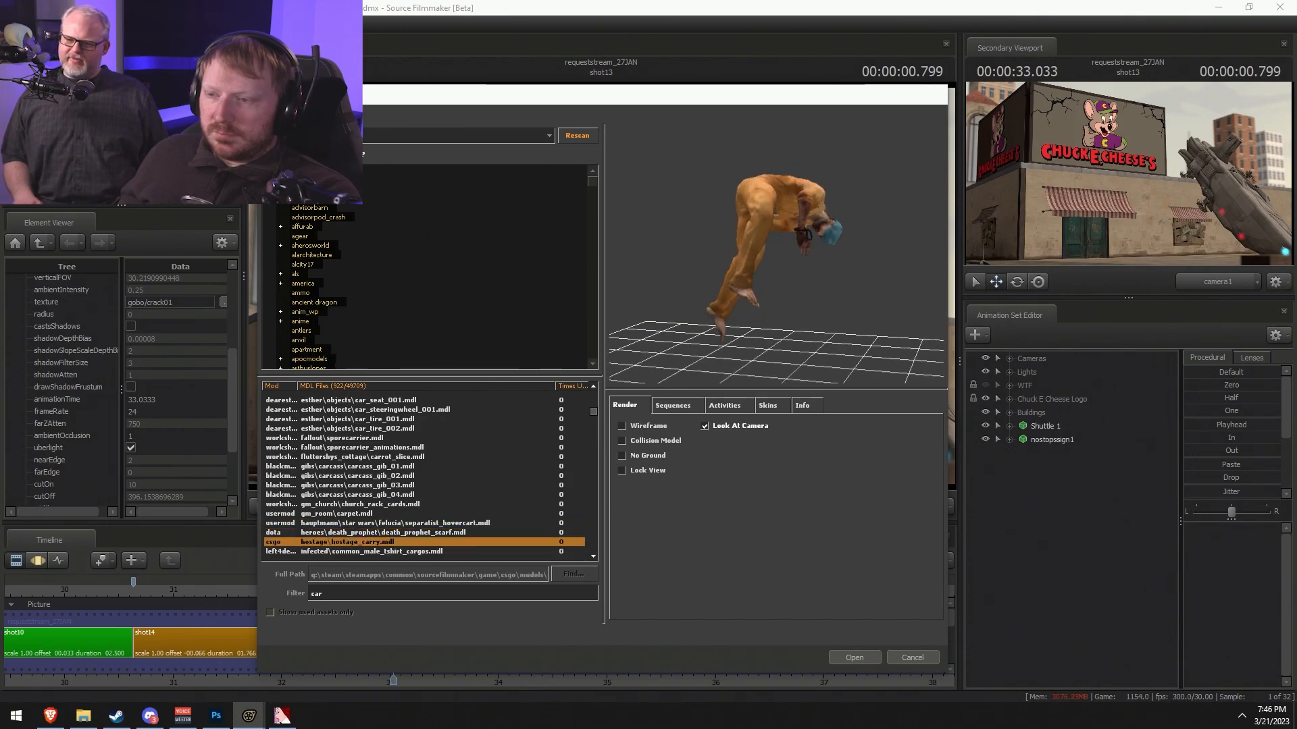
{"action": "key", "text": "Down"}
{"action": "key", "text": "Down"}
{"action": "key", "text": "Down"}
{"action": "key", "text": "Down"}
{"action": "key", "text": "Down"}
{"action": "key", "text": "Down"}
- Preview the items, lowrider and map1_bridge models among the results, returning to wreckedcar1.mdl for a closer look
{"action": "scroll", "coordinate": [432, 405], "scroll_direction": "down", "scroll_amount": 5}
{"action": "left_click", "coordinate": [377, 467]}
{"action": "left_click", "coordinate": [435, 430]}
{"action": "left_click", "coordinate": [429, 487]}
{"action": "key", "text": "Down"}
{"action": "key", "text": "Down"}
{"action": "key", "text": "Down"}
{"action": "key", "text": "Down"}
{"action": "key", "text": "Down"}
{"action": "key", "text": "Down"}
{"action": "key", "text": "Down"}
{"action": "key", "text": "Down"}
{"action": "key", "text": "Down"}
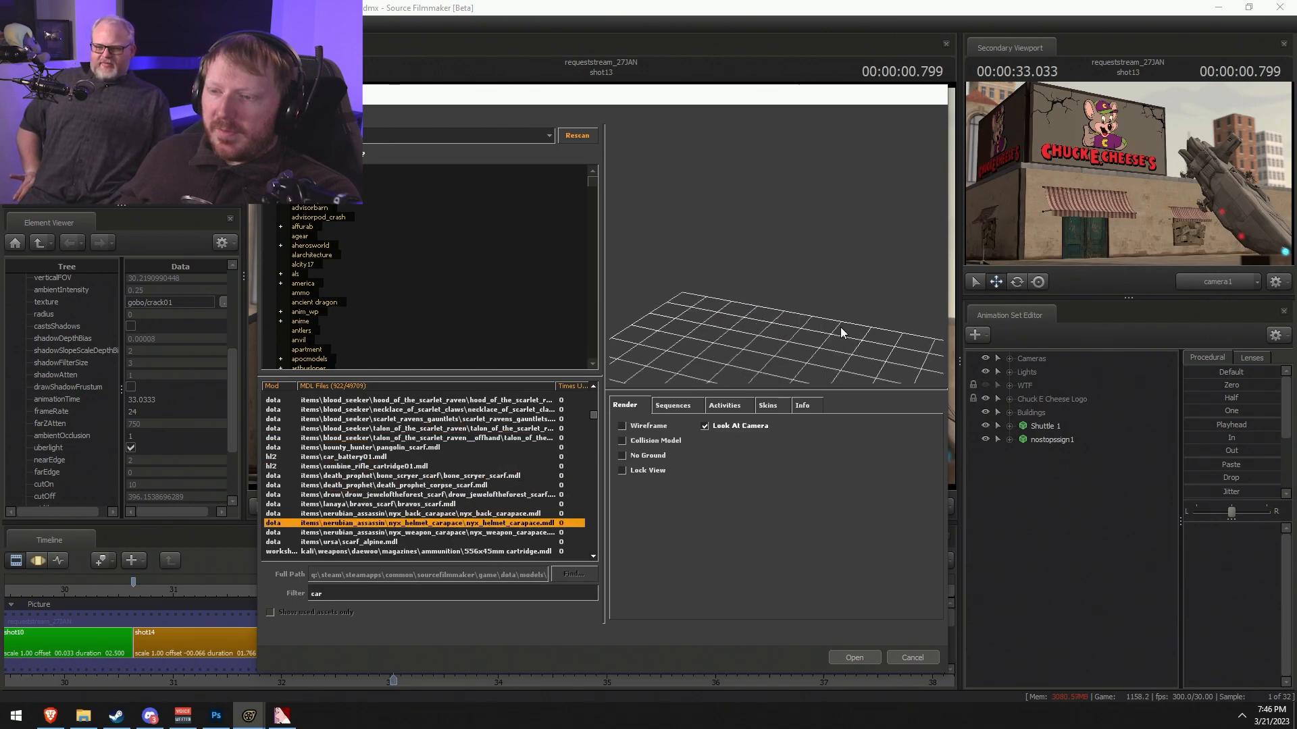
{"action": "key", "text": "Down"}
{"action": "key", "text": "Down"}
{"action": "key", "text": "Down"}
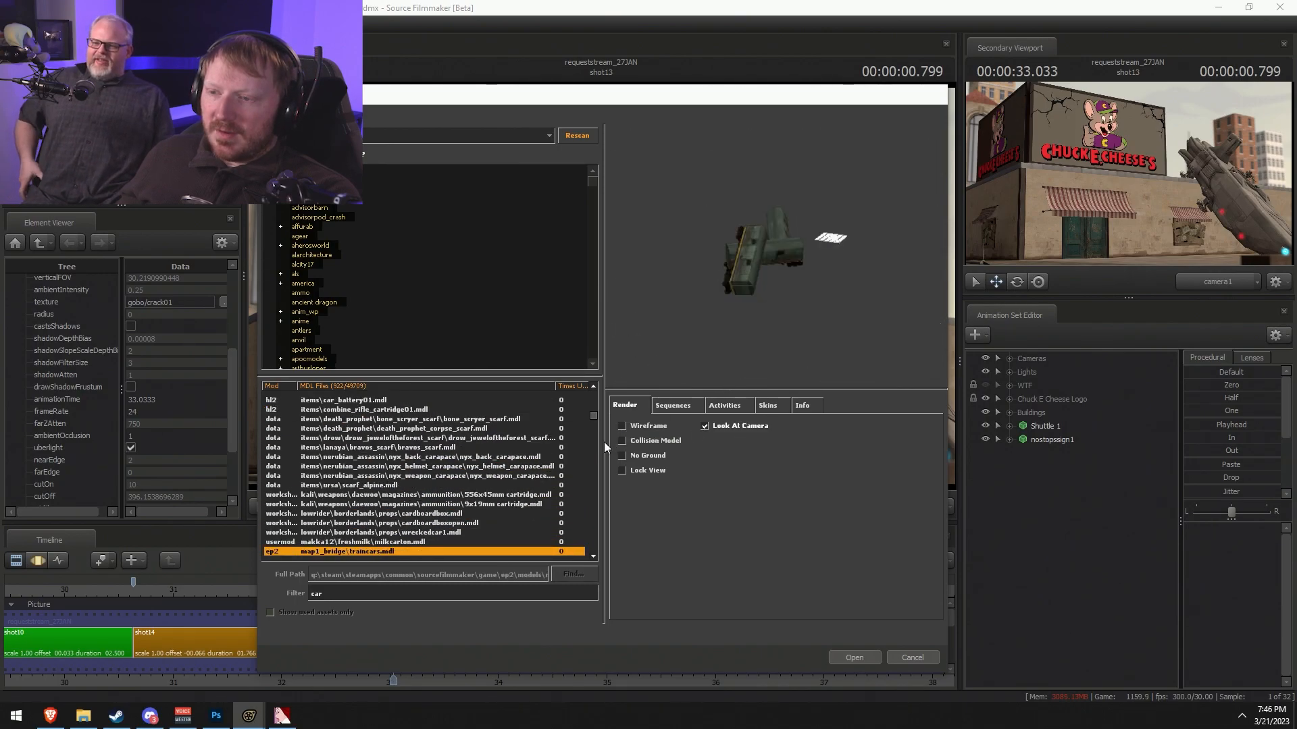
{"action": "key", "text": "Up"}
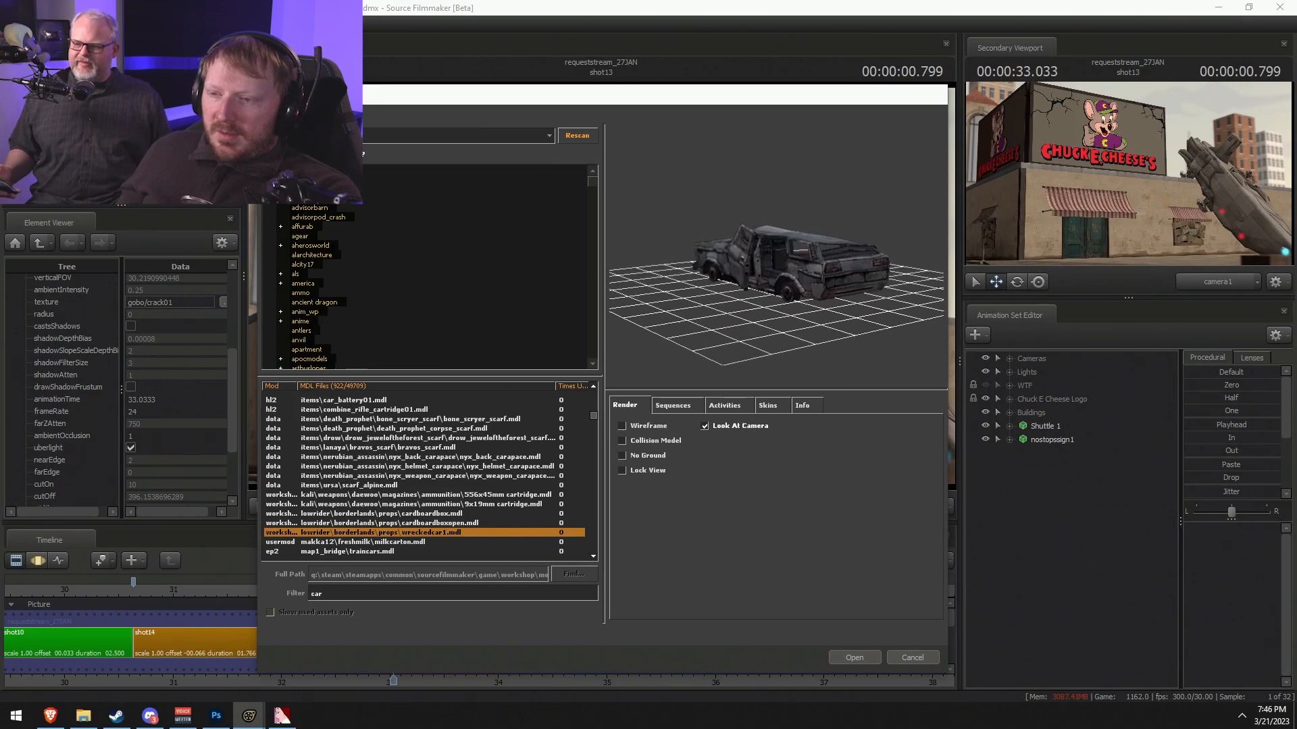
- Preview the mark2580 garage_stuff car parts, from car_battery_01.mdl to carrack.mdl
{"action": "key", "text": "Down"}
{"action": "key", "text": "Down"}
{"action": "key", "text": "Down"}
{"action": "key", "text": "Down"}
{"action": "key", "text": "Down"}
{"action": "key", "text": "Down"}
{"action": "key", "text": "Down"}
{"action": "key", "text": "Down"}
{"action": "key", "text": "Down"}
{"action": "key", "text": "Down"}
{"action": "key", "text": "Down"}
{"action": "key", "text": "Down"}
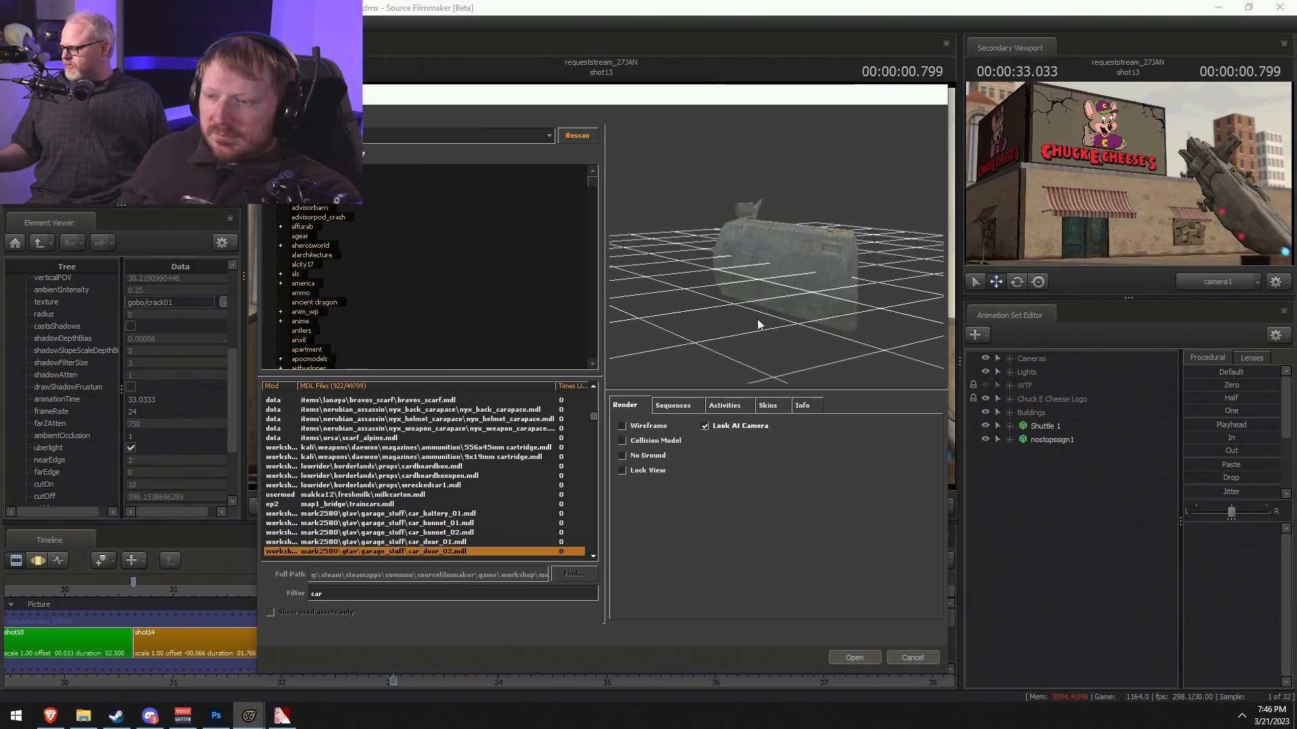
{"action": "key", "text": "Down"}
{"action": "key", "text": "Down"}
{"action": "key", "text": "Down"}
{"action": "key", "text": "Down"}
{"action": "key", "text": "Down"}
{"action": "key", "text": "Down"}
{"action": "key", "text": "Down"}
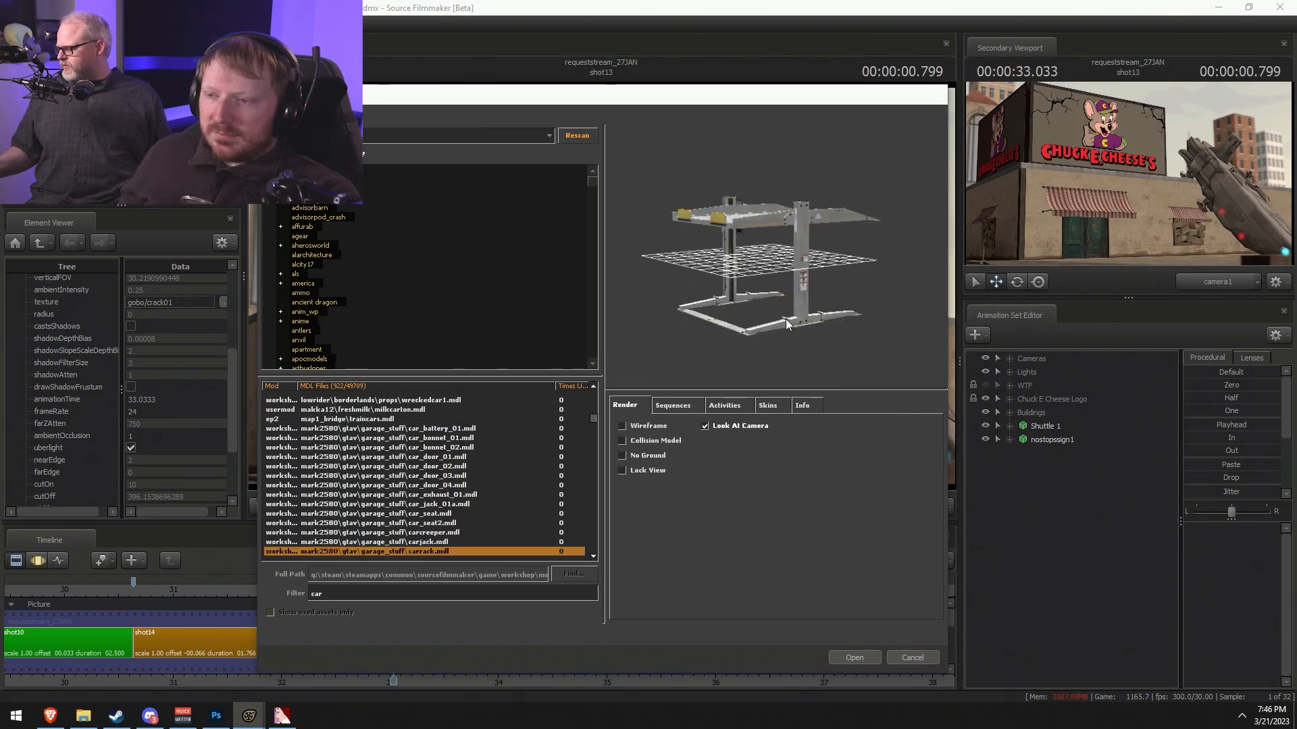
- Preview the aircar, minecart, mlp_traincar and neodement card models further down the results
{"action": "key", "text": "Down"}
{"action": "key", "text": "Down"}
{"action": "key", "text": "Down"}
{"action": "key", "text": "Down"}
{"action": "key", "text": "Down"}
{"action": "key", "text": "Down"}
{"action": "key", "text": "Down"}
{"action": "key", "text": "Down"}
{"action": "key", "text": "Down"}
{"action": "key", "text": "Down"}
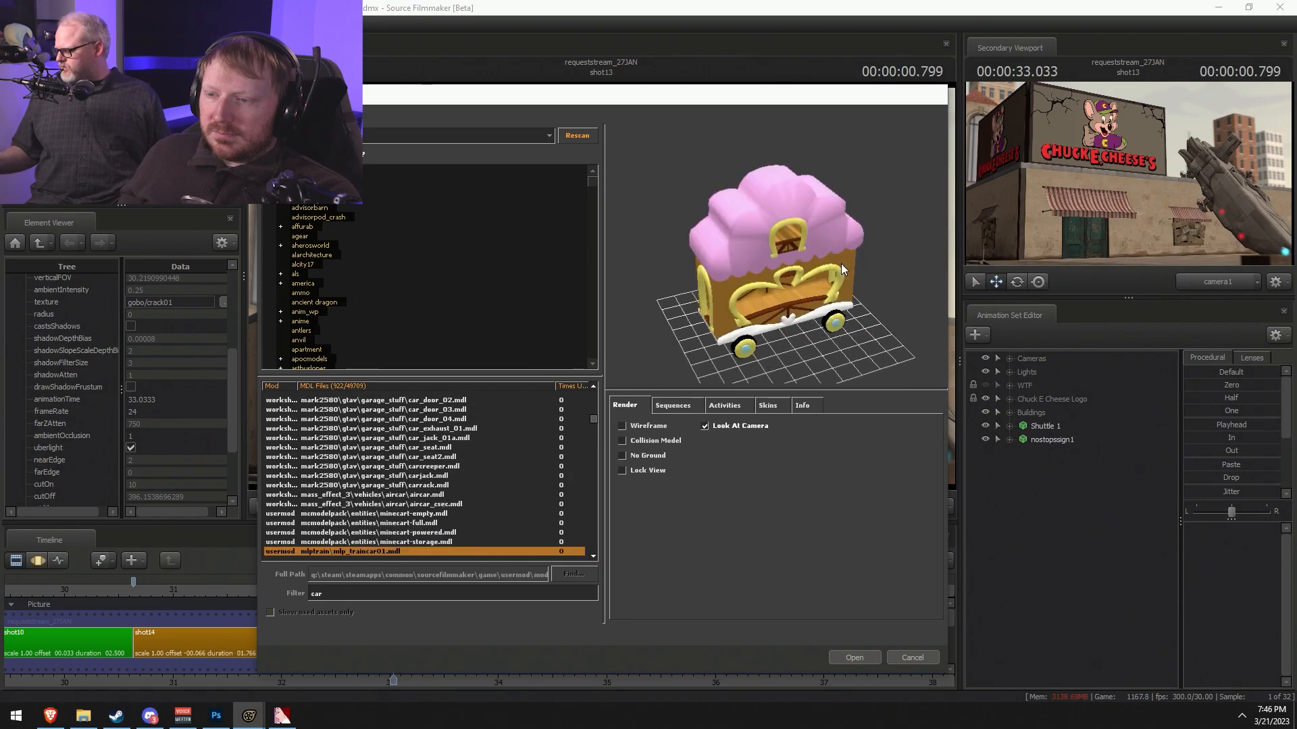
{"action": "key", "text": "Down"}
{"action": "key", "text": "Down"}
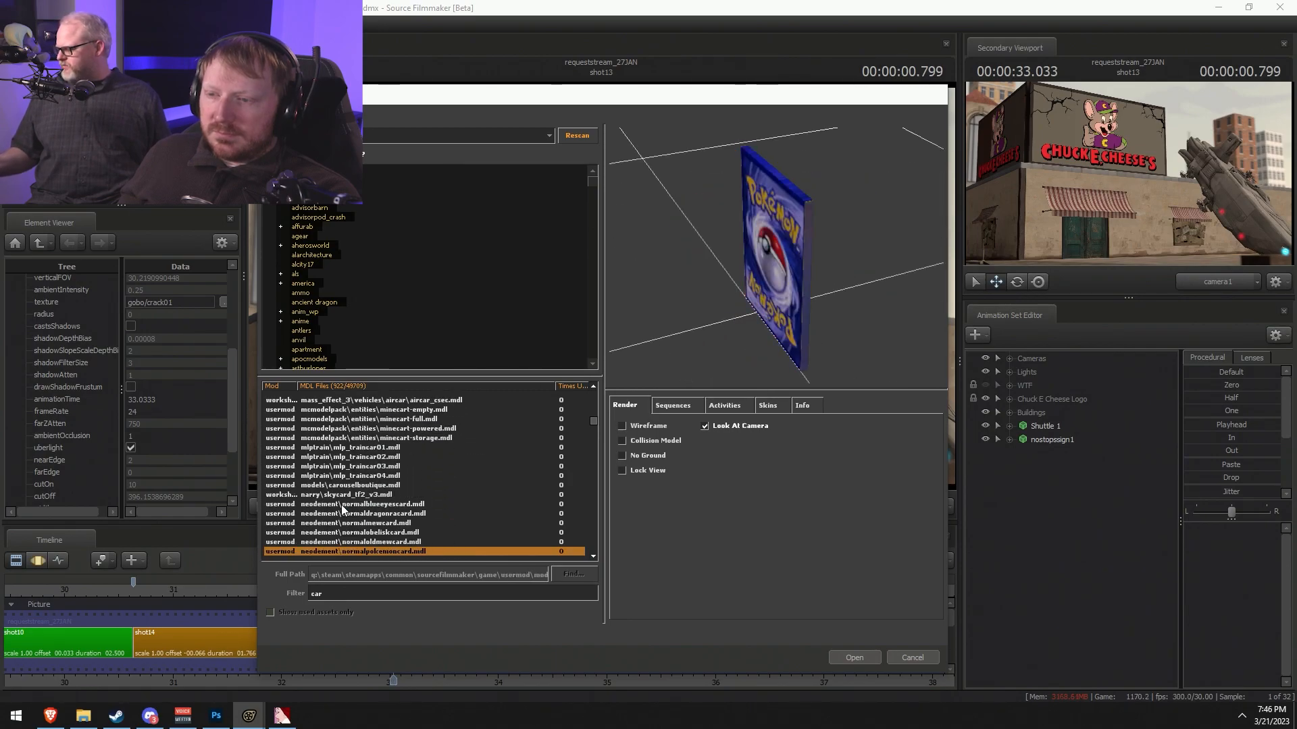
- Inspect the ocdev car models, including the 1999_gmc_sierra_1500_ext truck from other angles
{"action": "scroll", "coordinate": [385, 478], "scroll_direction": "down", "scroll_amount": 5}
{"action": "left_click", "coordinate": [382, 476]}
{"action": "key", "text": "Down"}
{"action": "key", "text": "Down"}
{"action": "key", "text": "Down"}
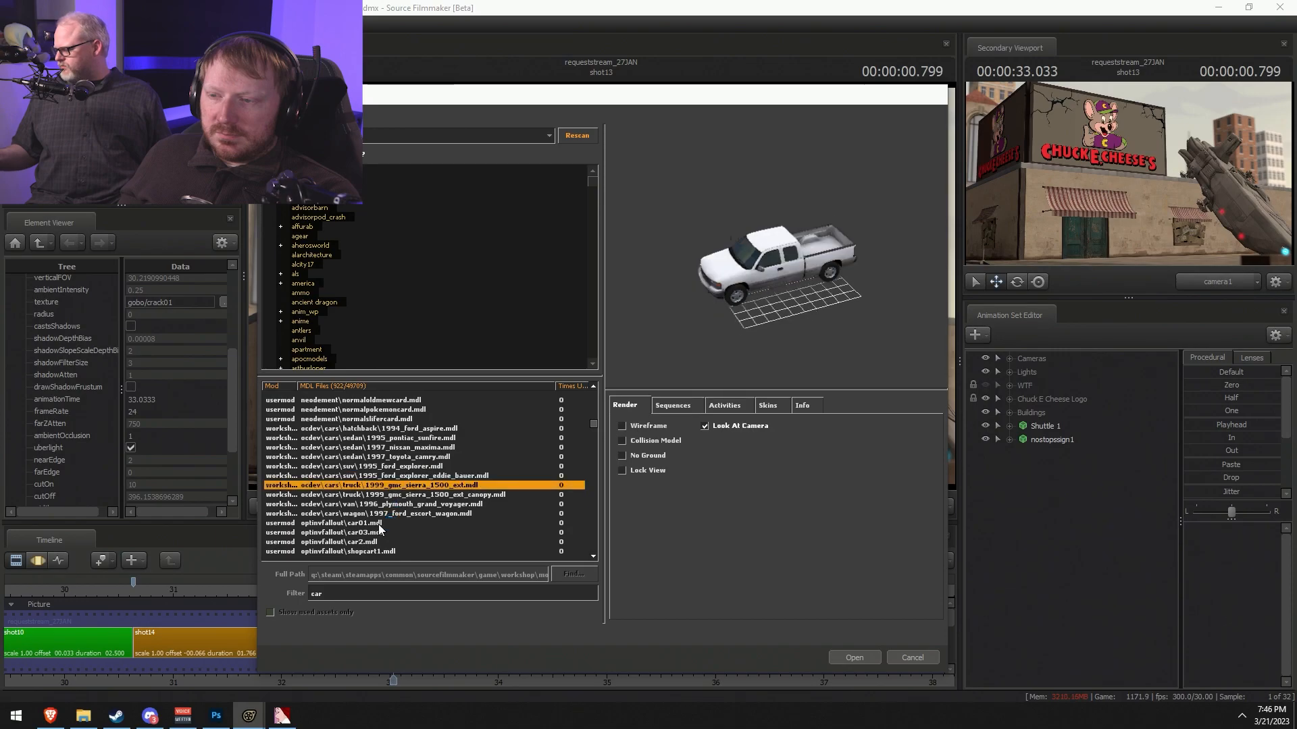
{"action": "key", "text": "Up"}
{"action": "left_click_drag", "start_coordinate": [808, 365], "coordinate": [777, 358]}
{"action": "key", "text": "Up"}
{"action": "key", "text": "Up"}
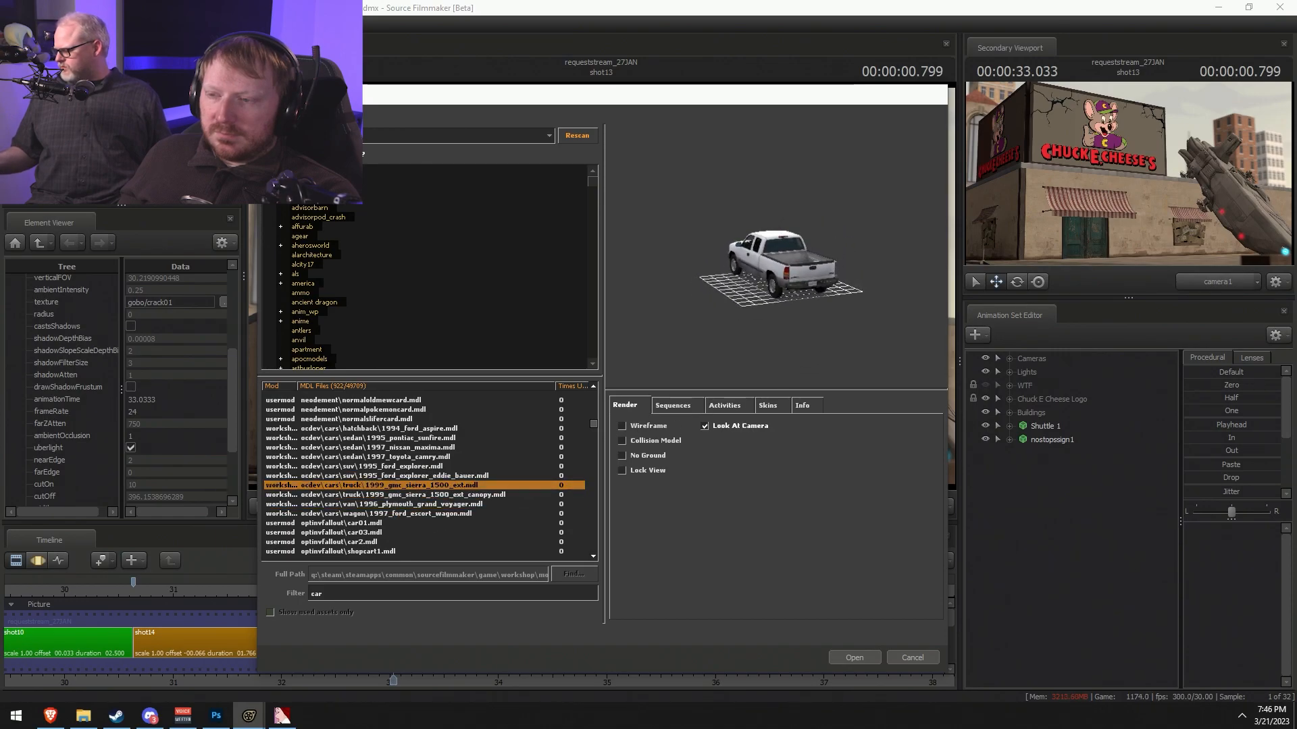
{"action": "key", "text": "Down"}
{"action": "key", "text": "Down"}
- Compare the neighbouring ocdev vehicles and load 1996_plymouth_grand_voyager.mdl into the shot
{"action": "key", "text": "Up"}
{"action": "key", "text": "Up"}
{"action": "key", "text": "Up"}
{"action": "key", "text": "Up"}
{"action": "key", "text": "Up"}
{"action": "key", "text": "Down"}
{"action": "key", "text": "Down"}
{"action": "key", "text": "Down"}
{"action": "key", "text": "Down"}
{"action": "key", "text": "Down"}
{"action": "key", "text": "Down"}
{"action": "key", "text": "Down"}
{"action": "key", "text": "Up"}
{"action": "key", "text": "Return"}
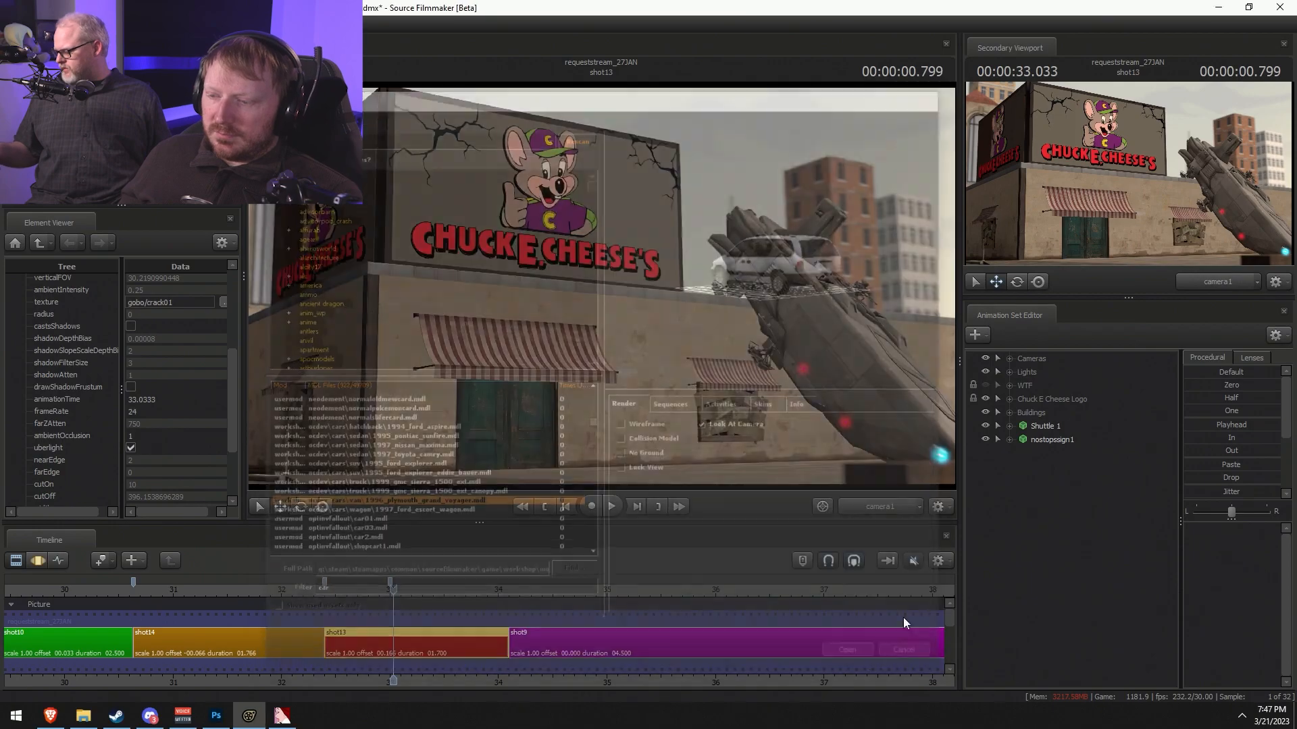
- Using the Work Camera, position the Plymouth van on the pavement in front of the boarded-up window, beside the crashed shuttle
{"action": "left_click", "coordinate": [853, 502]}
{"action": "left_click_drag", "start_coordinate": [797, 412], "coordinate": [783, 472]}
{"action": "key", "text": "s"}
{"action": "key", "text": "z"}
{"action": "left_click_drag", "start_coordinate": [640, 320], "coordinate": [583, 379]}
{"action": "key", "text": "F3"}
{"action": "left_click_drag", "start_coordinate": [606, 435], "coordinate": [721, 236]}
{"action": "key", "text": "w"}
{"action": "key", "text": "z"}
{"action": "key", "text": "e"}
{"action": "left_click_drag", "start_coordinate": [678, 365], "coordinate": [672, 271]}
{"action": "key", "text": "w"}
{"action": "left_click_drag", "start_coordinate": [435, 333], "coordinate": [600, 289], "text": "alt"}
{"action": "key", "text": "w"}
{"action": "left_click_drag", "start_coordinate": [640, 337], "coordinate": [601, 289]}
{"action": "key", "text": "s"}
{"action": "key", "text": "F2"}
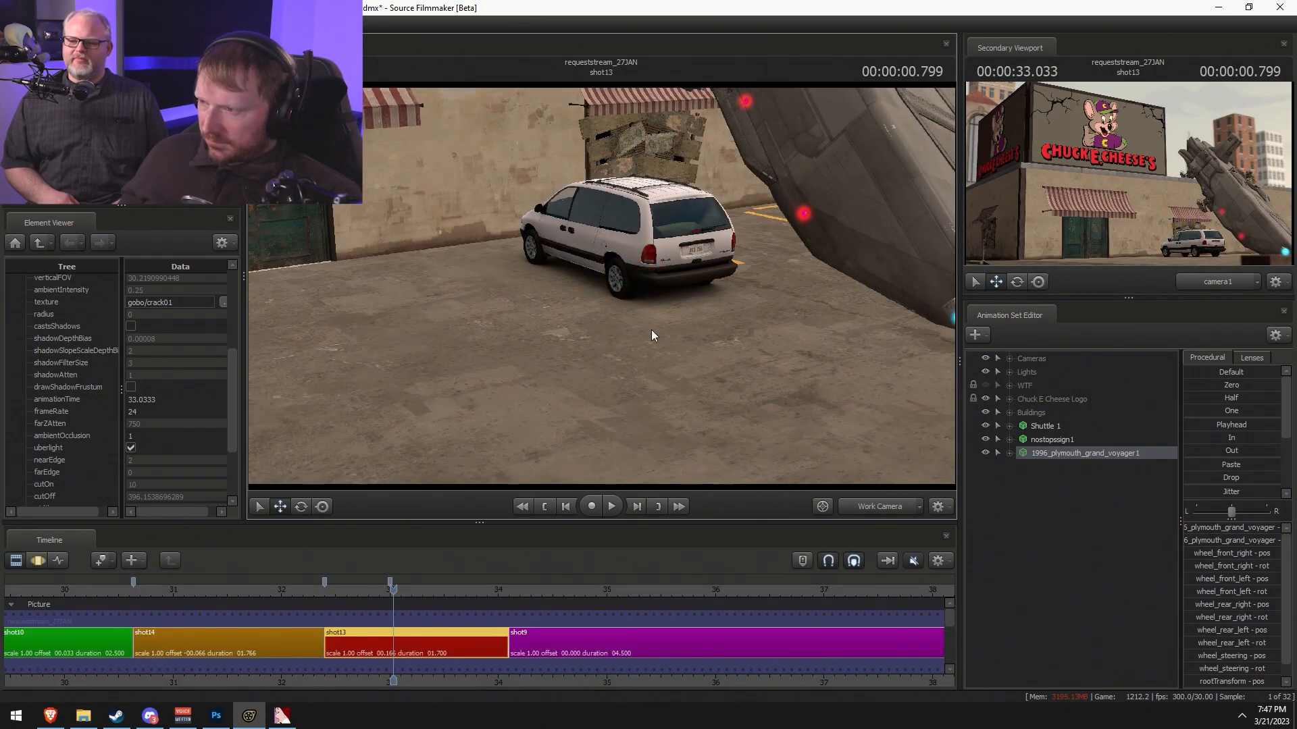
- Check the van's placement through camera1 and play back part of shot13
{"action": "left_click", "coordinate": [857, 514]}
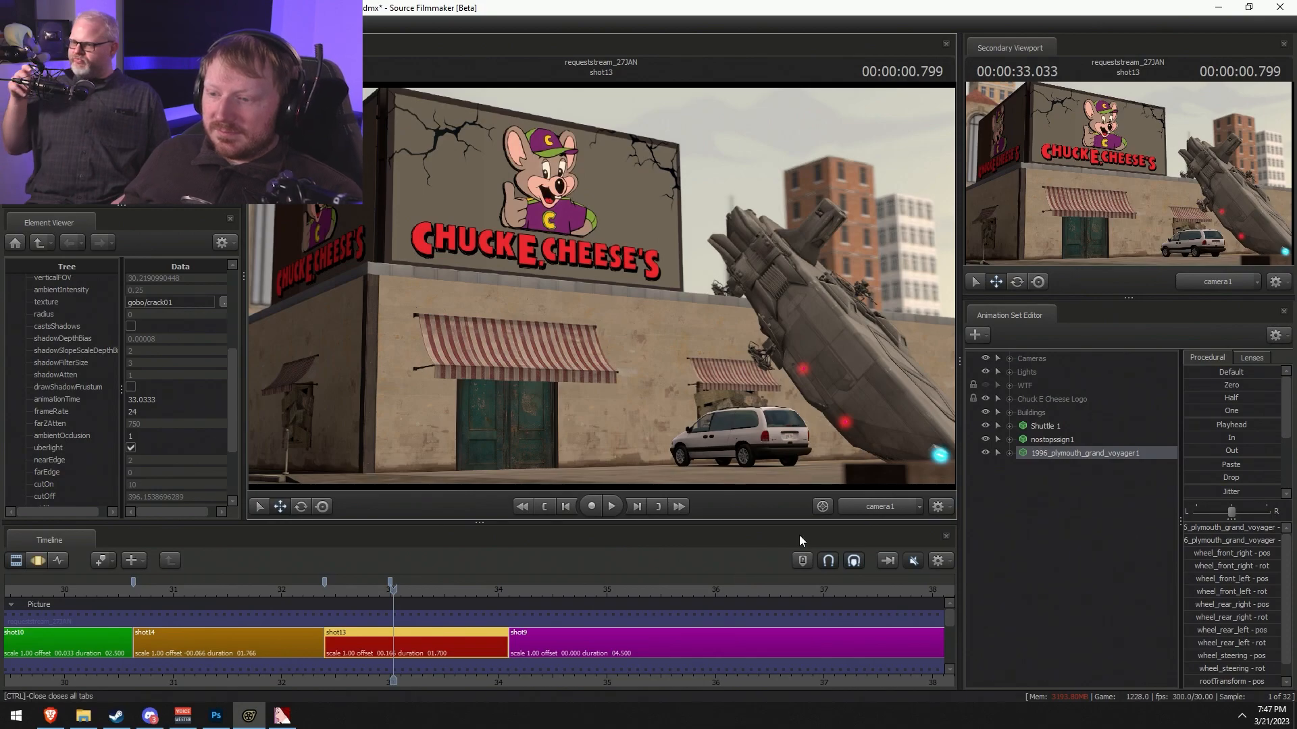
{"action": "key", "text": "F3"}
{"action": "key", "text": "space"}
{"action": "key", "text": "space"}
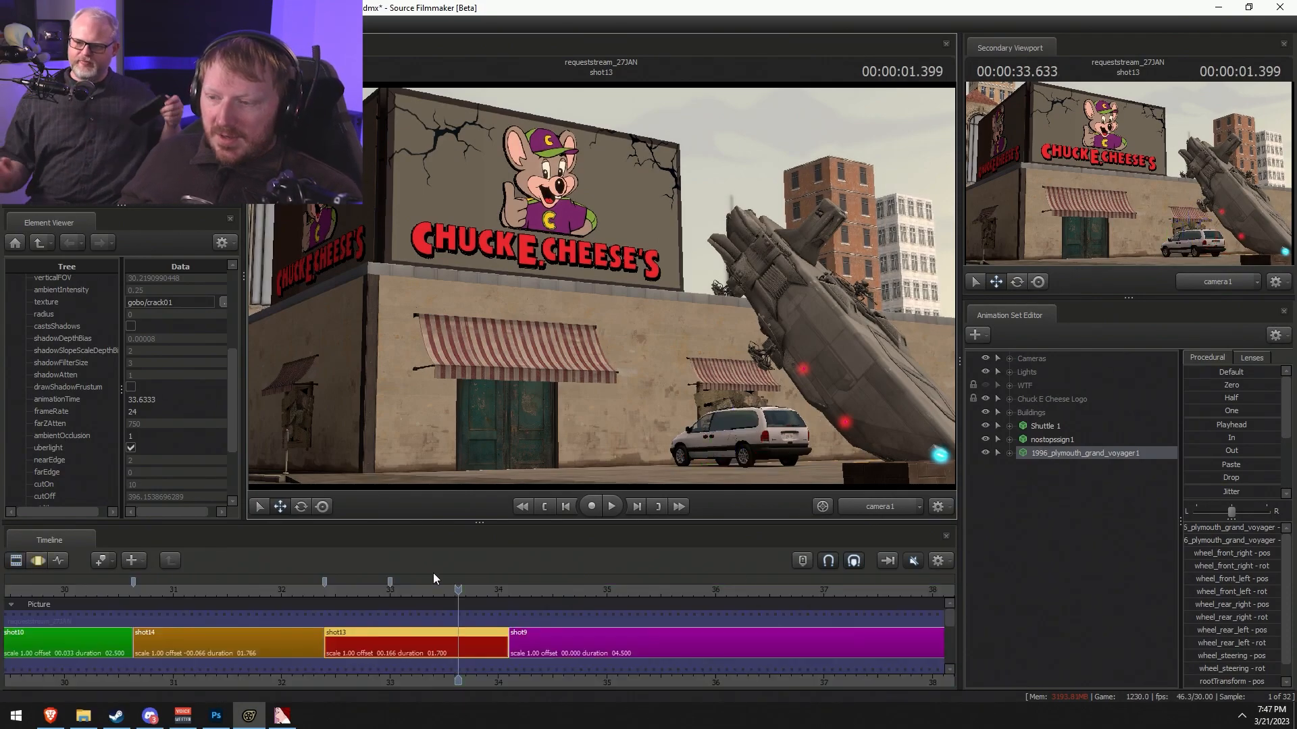
{"action": "key", "text": "F2"}
{"action": "key", "text": "F3"}
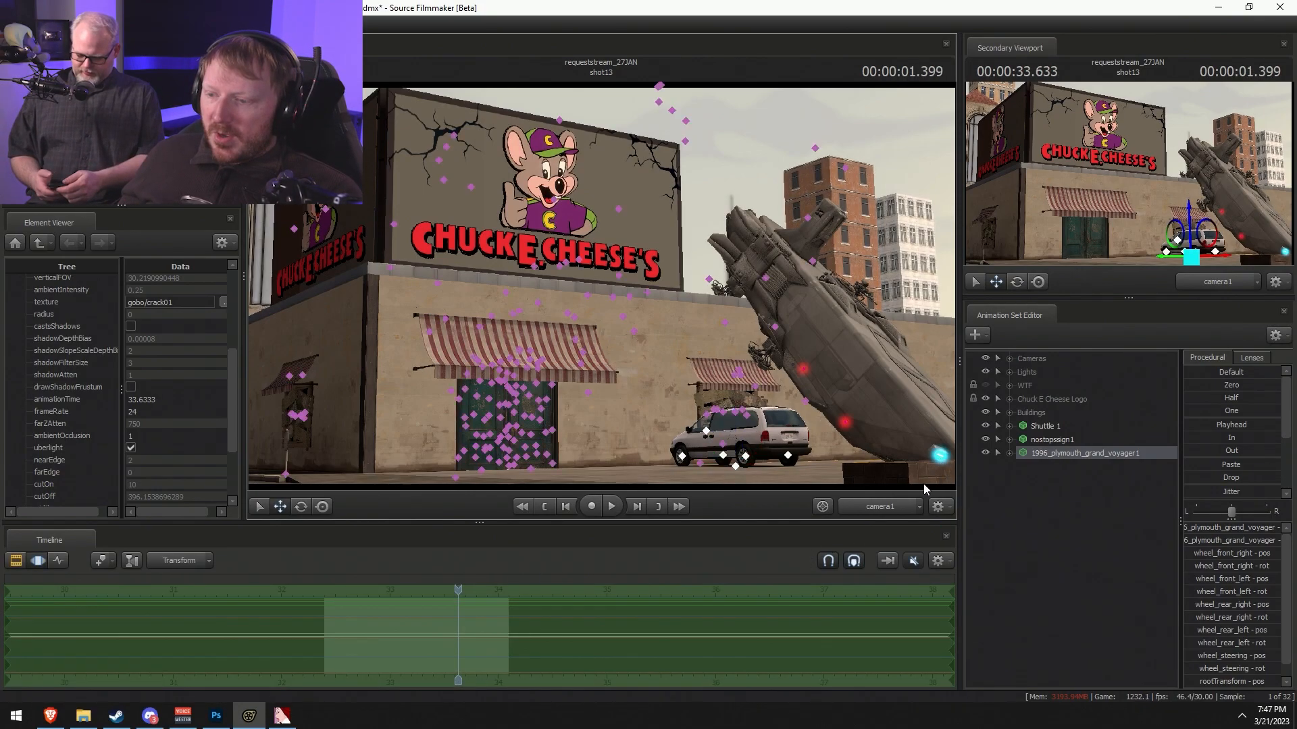
- Switch to the Work Camera near the shuttle's base and rename the Plymouth animation set as Van
{"action": "left_click", "coordinate": [883, 509]}
{"action": "key", "text": "w"}
{"action": "mouse_move", "coordinate": [632, 298]}
{"action": "left_mouse_down"}
{"action": "mouse_move", "coordinate": [667, 317]}
{"action": "mouse_move", "coordinate": [632, 298]}
{"action": "left_mouse_up"}
{"action": "key", "text": "s"}
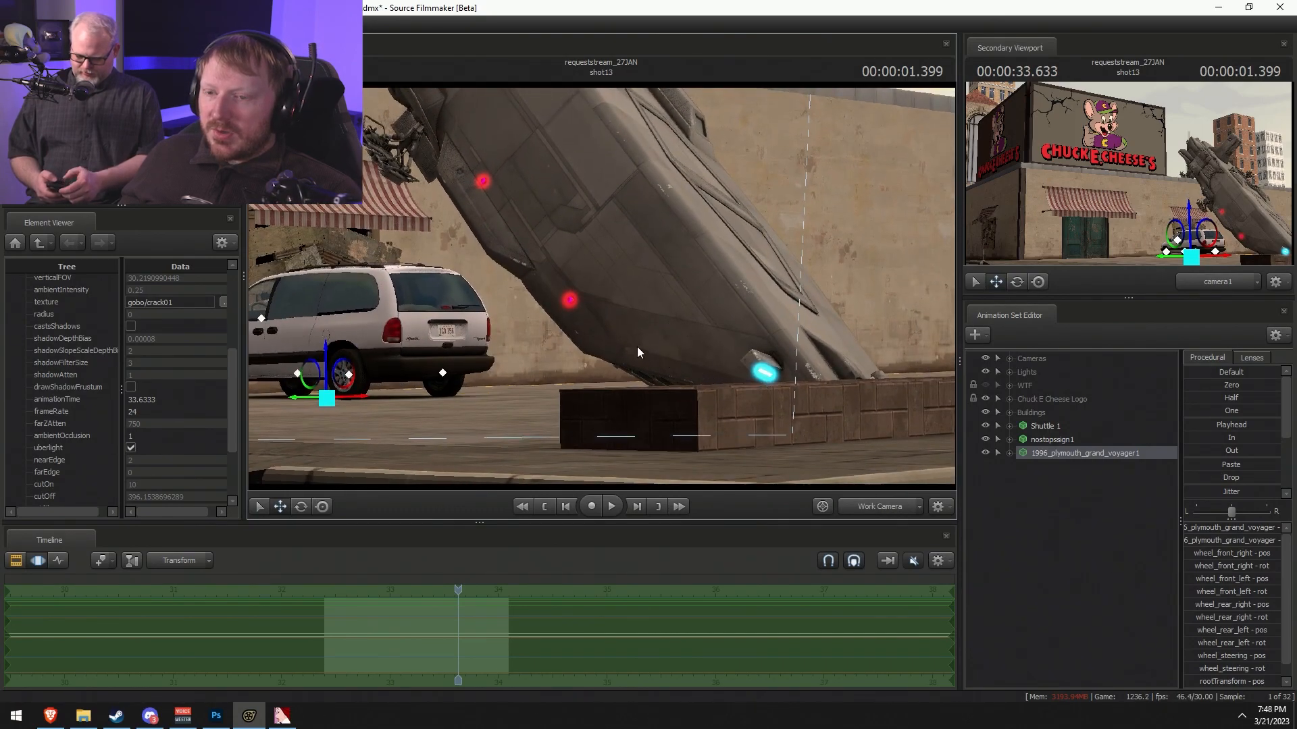
{"action": "right_click", "coordinate": [1050, 455]}
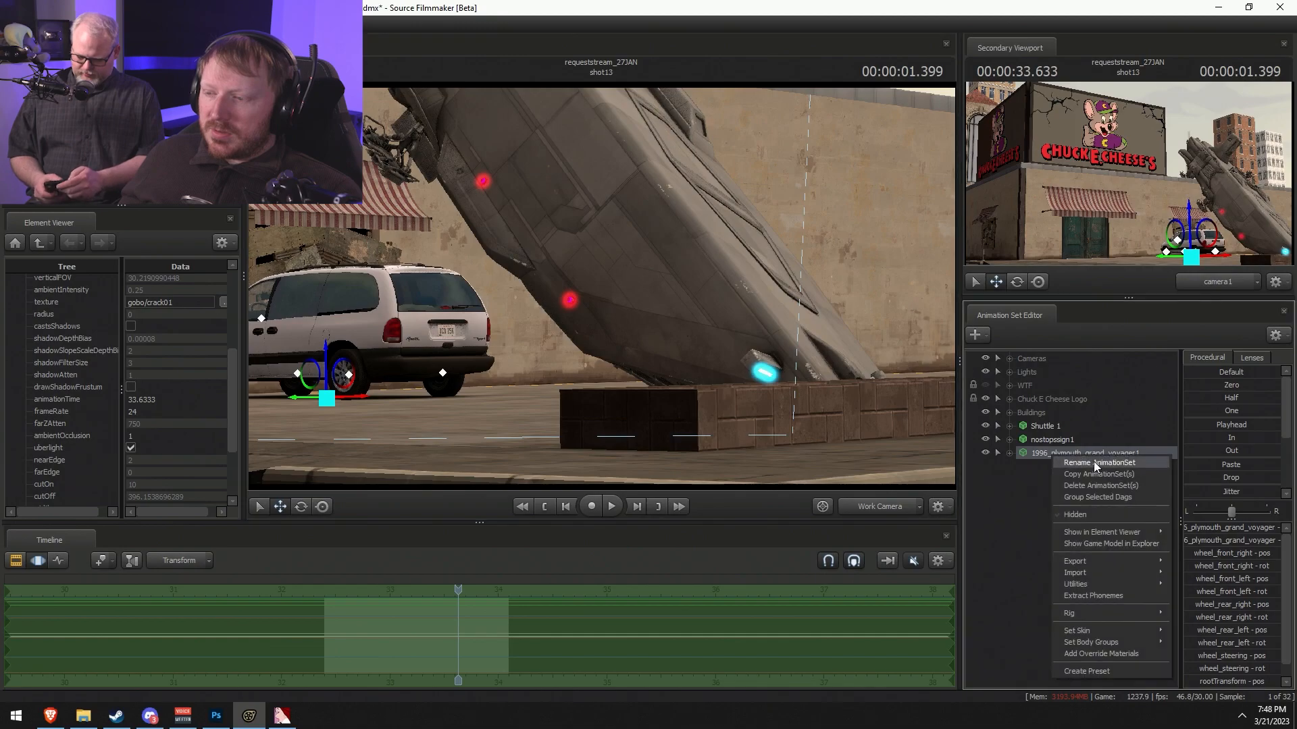
{"action": "left_click", "coordinate": [1116, 458]}
{"action": "type", "text": "Van"}
{"action": "key", "text": "Return"}
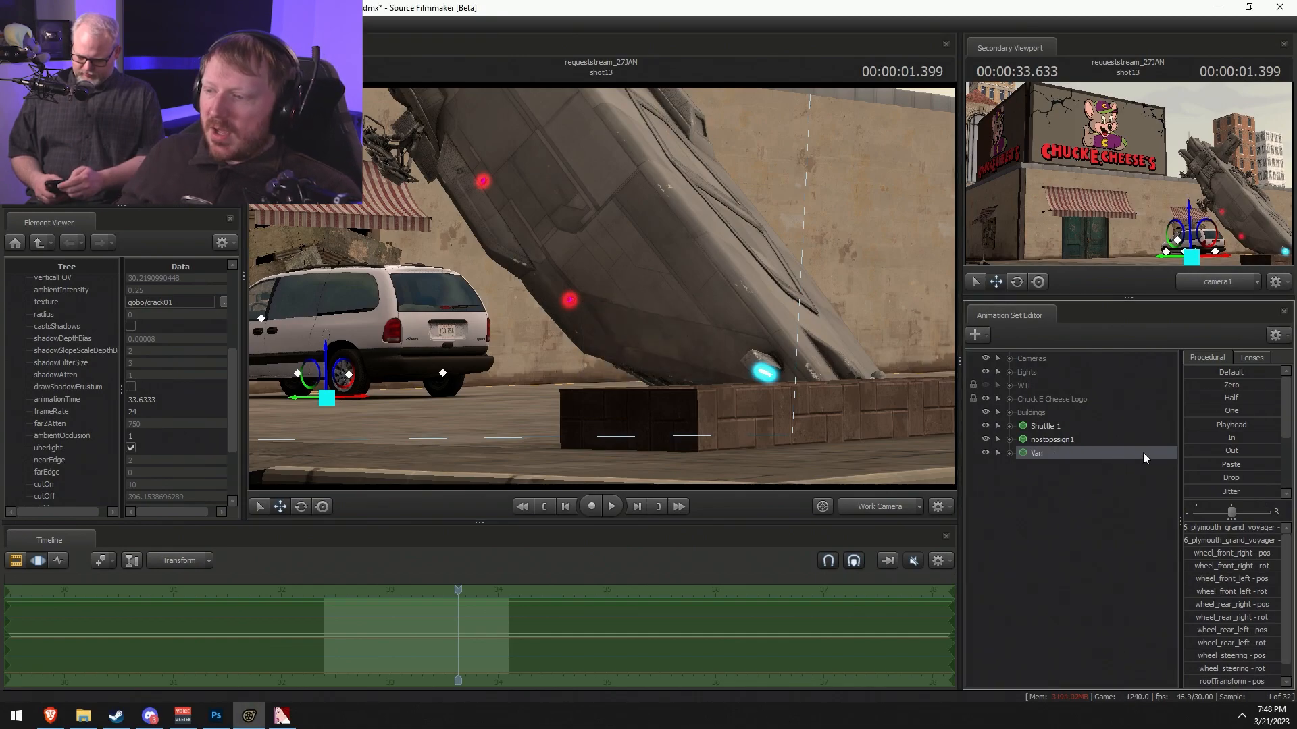
- Rename the nostopssign1 animation set as Sign 1
{"action": "right_click", "coordinate": [1037, 443]}
{"action": "left_click", "coordinate": [1078, 447]}
{"action": "type", "text": "Sign 1"}
{"action": "key", "text": "Return"}
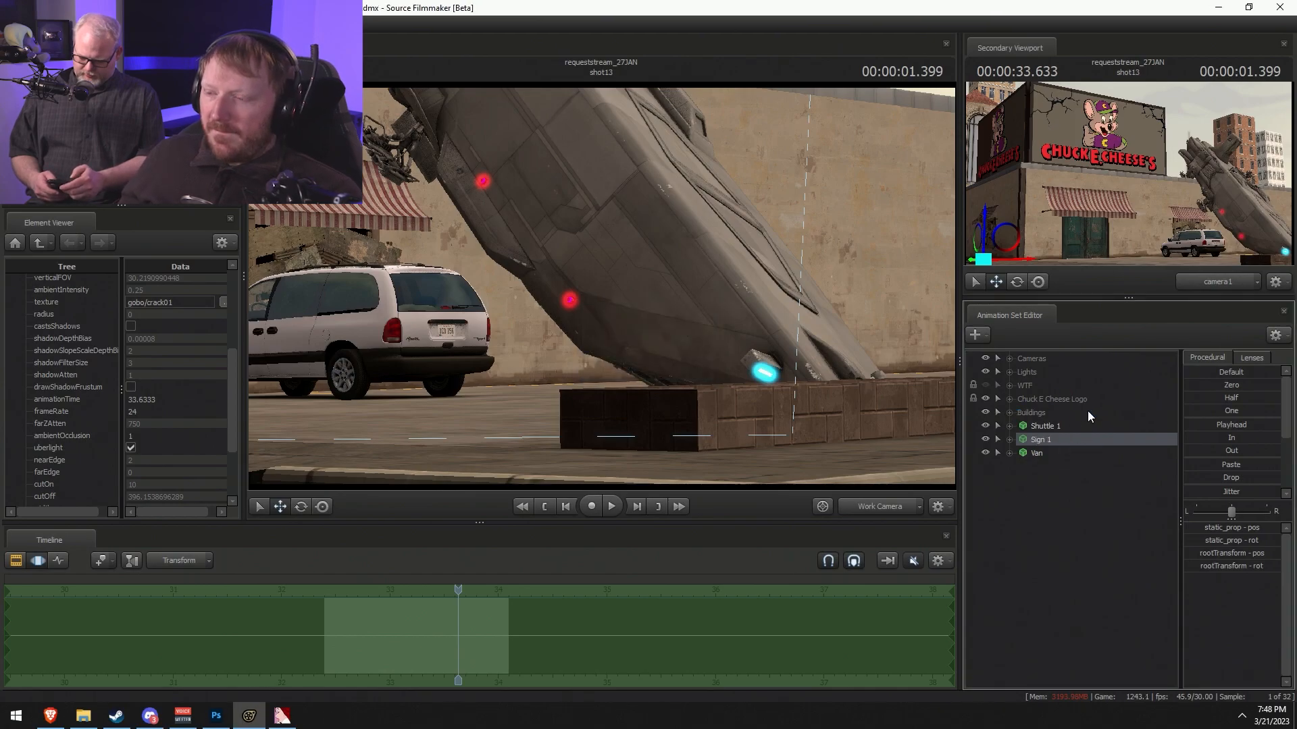
- Move the WTF group below the Buildings group in the animation set list
{"action": "left_click", "coordinate": [1010, 399]}
{"action": "left_click", "coordinate": [1011, 399]}
{"action": "left_click_drag", "start_coordinate": [1025, 386], "coordinate": [1043, 419]}
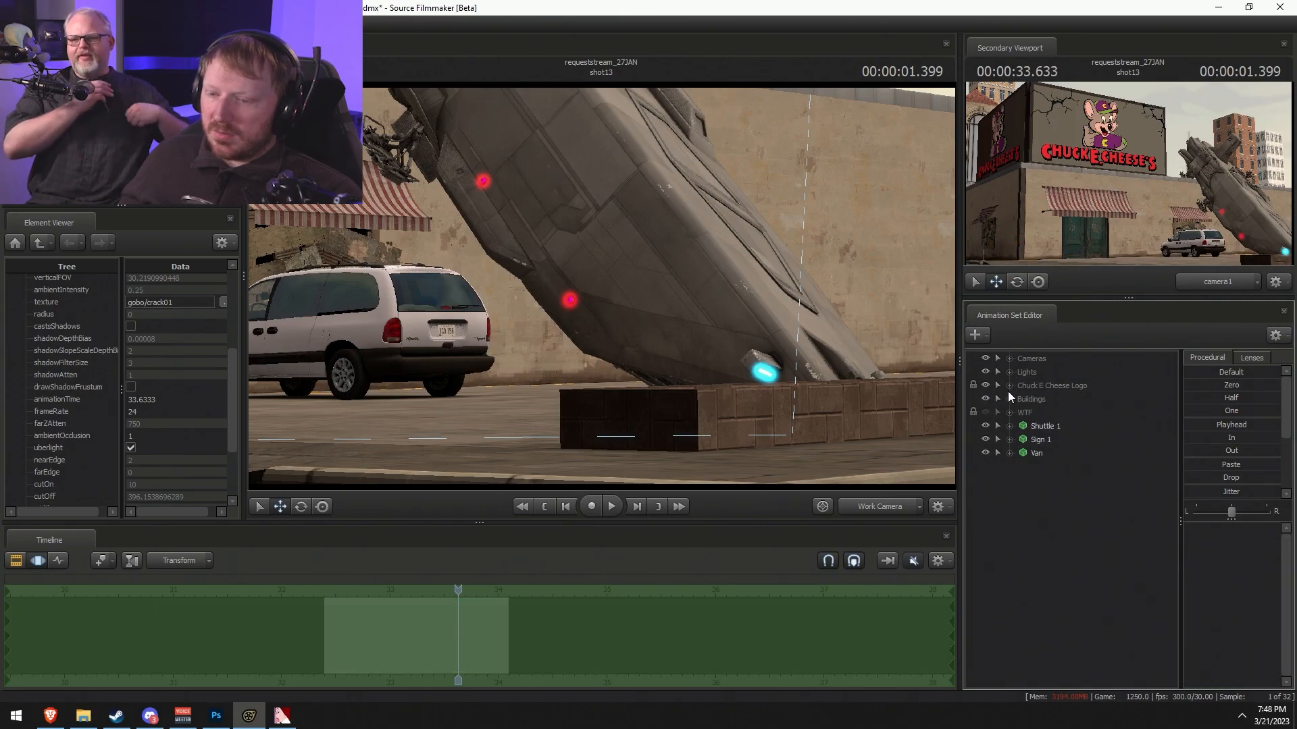
- Add override materials to the Shuttle 1 animation set
{"action": "left_click", "coordinate": [1040, 426]}
{"action": "right_click", "coordinate": [1042, 429]}
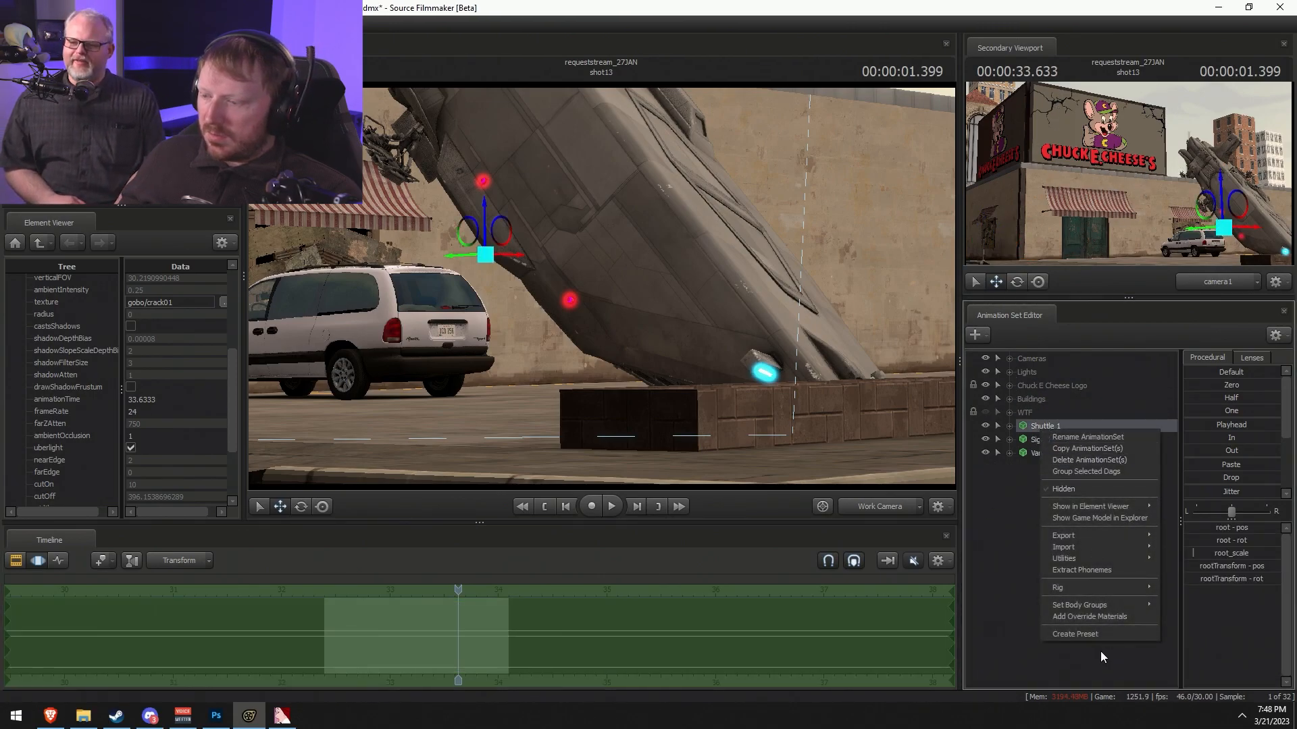
{"action": "left_click", "coordinate": [1105, 618]}
- Expand the materials of Shuttle 1's game model in the Element Viewer, select redlight and save the session
{"action": "right_click", "coordinate": [1074, 429]}
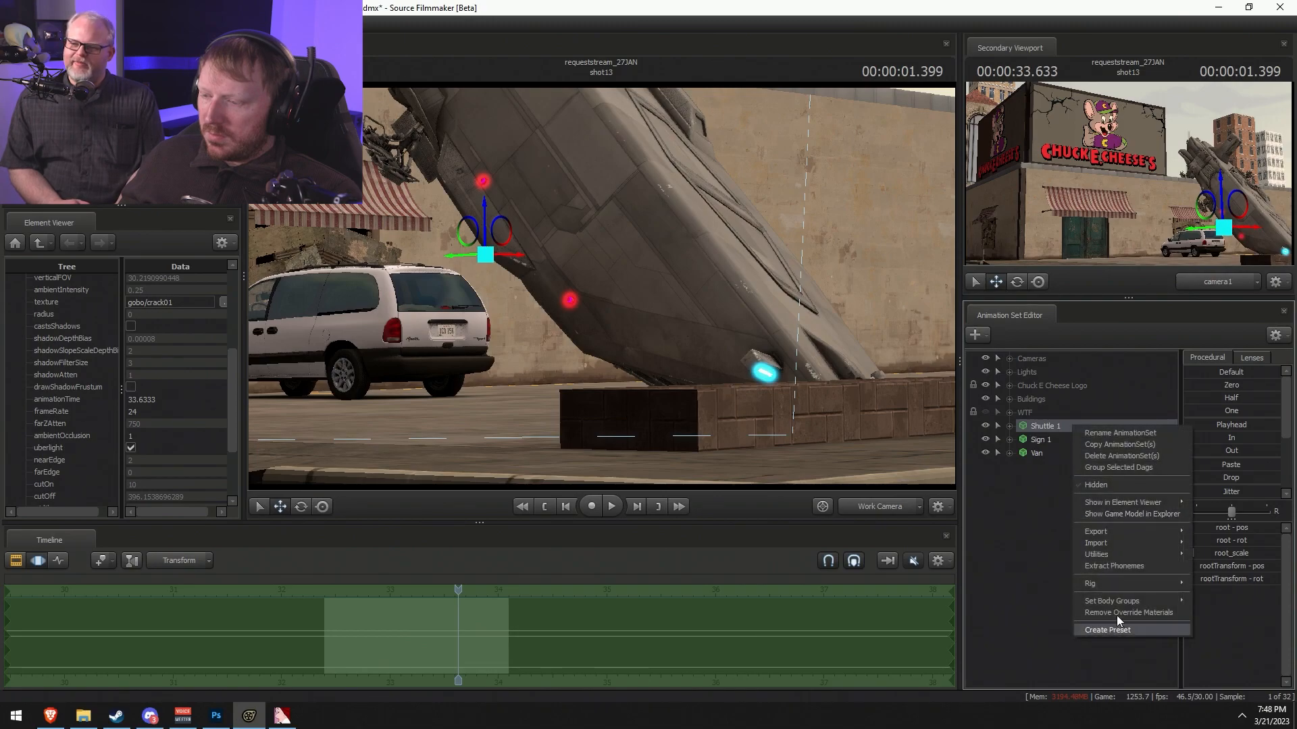
{"action": "mouse_move", "coordinate": [1116, 603]}
{"action": "mouse_move", "coordinate": [1131, 503]}
{"action": "left_click", "coordinate": [1211, 516]}
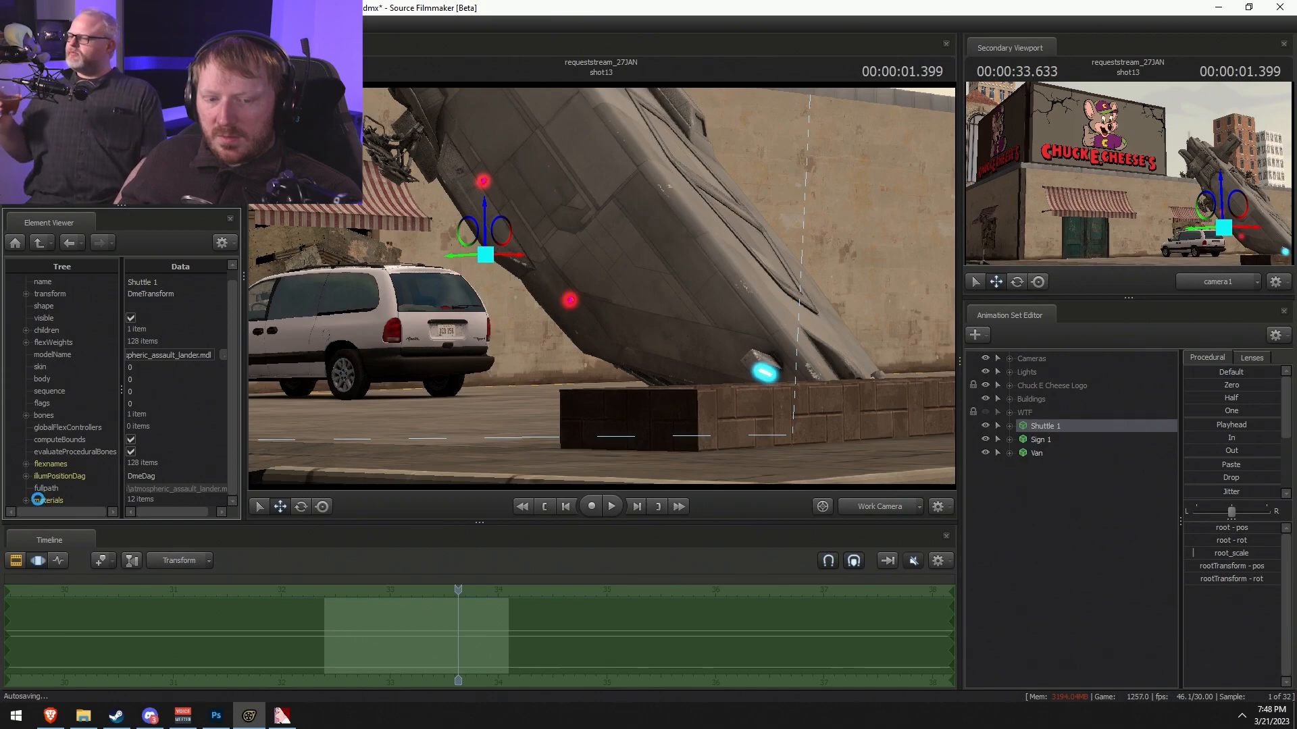
{"action": "left_click", "coordinate": [26, 500]}
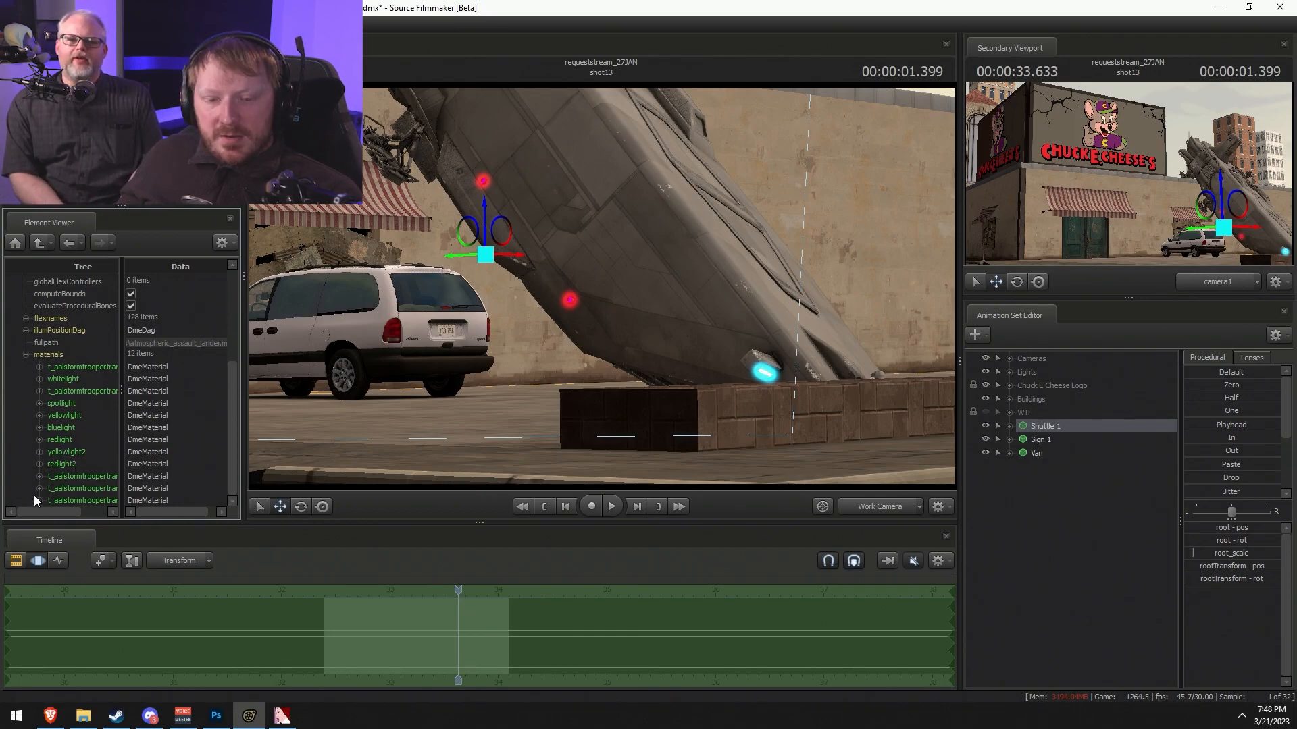
{"action": "left_click", "coordinate": [60, 440]}
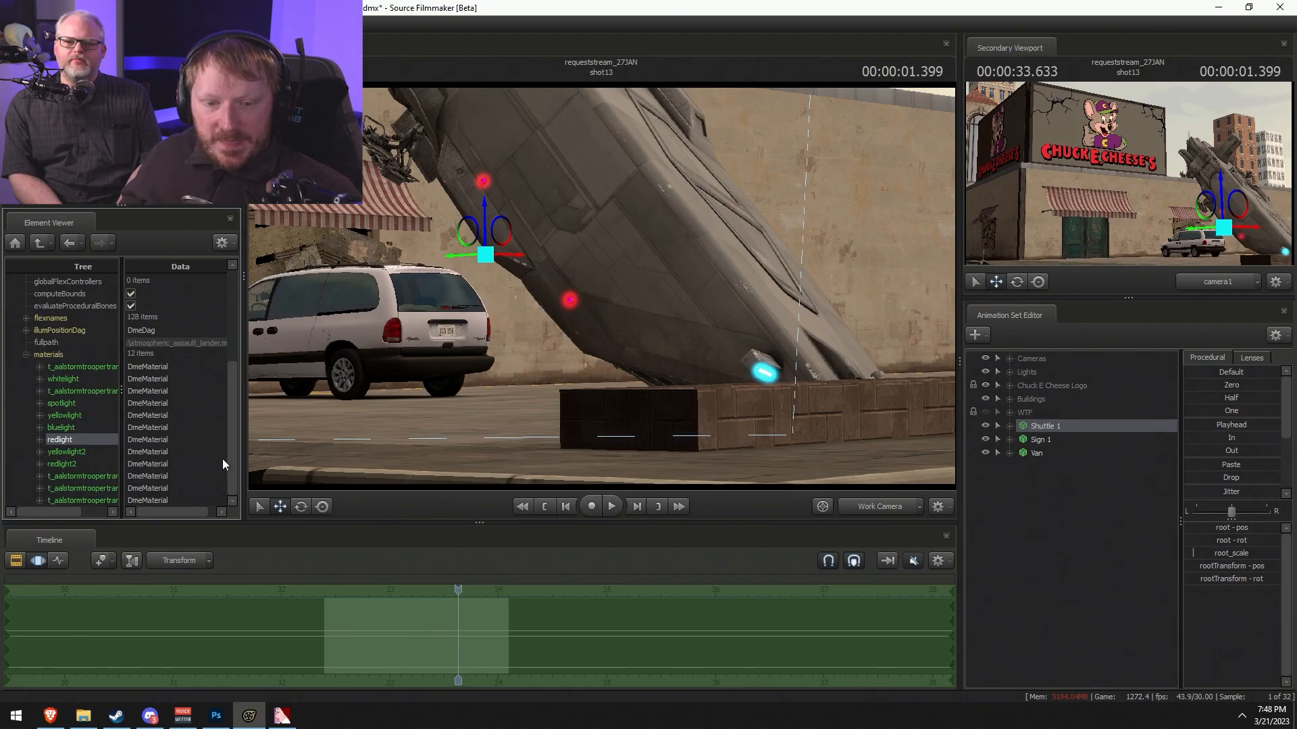
{"action": "key", "text": "ctrl+s"}
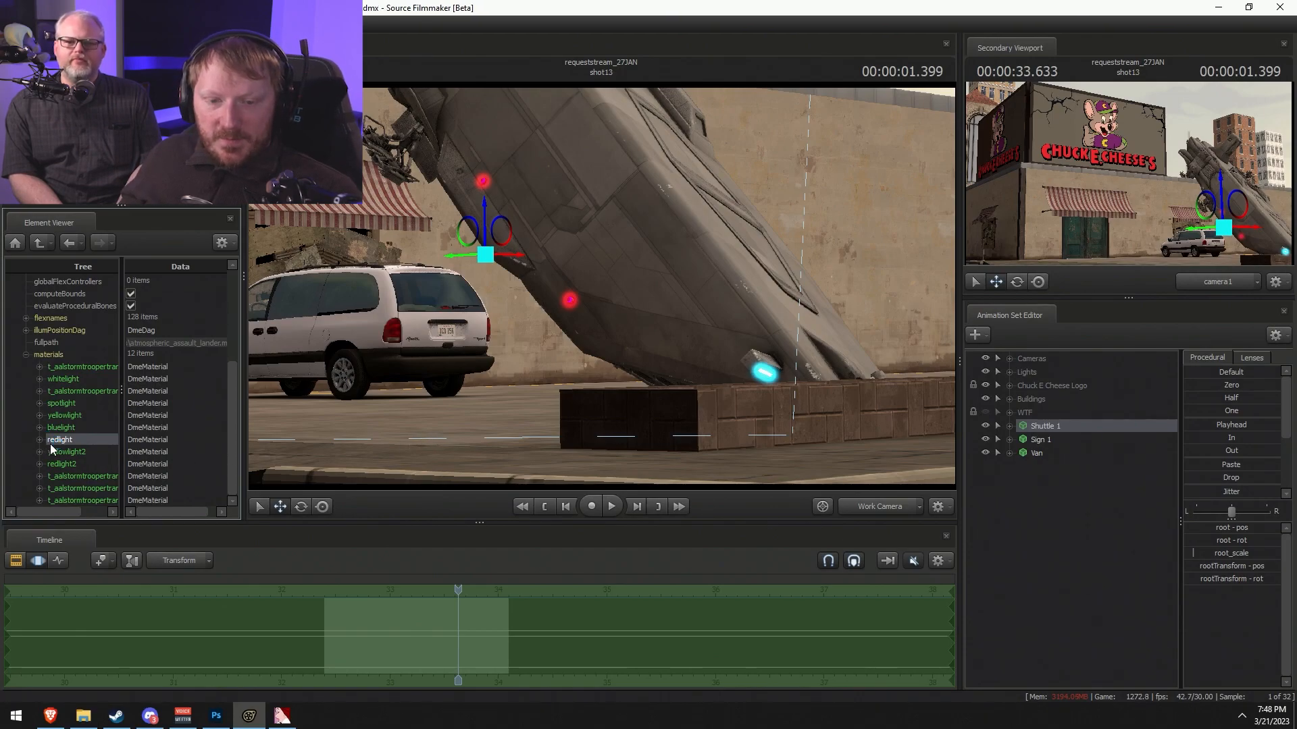
- Show Shuttle 1's game model file in File Explorer
{"action": "right_click", "coordinate": [1069, 429]}
{"action": "mouse_move", "coordinate": [1109, 548]}
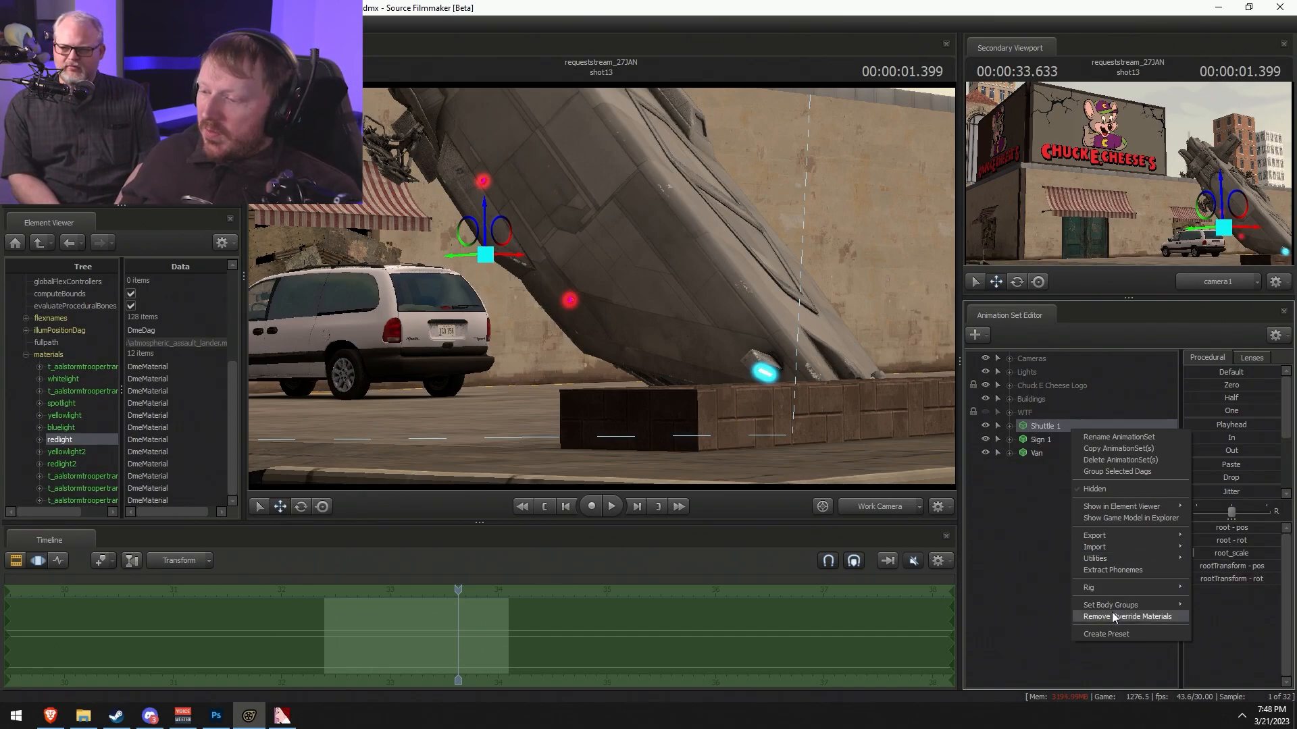
{"action": "left_click", "coordinate": [1107, 518]}
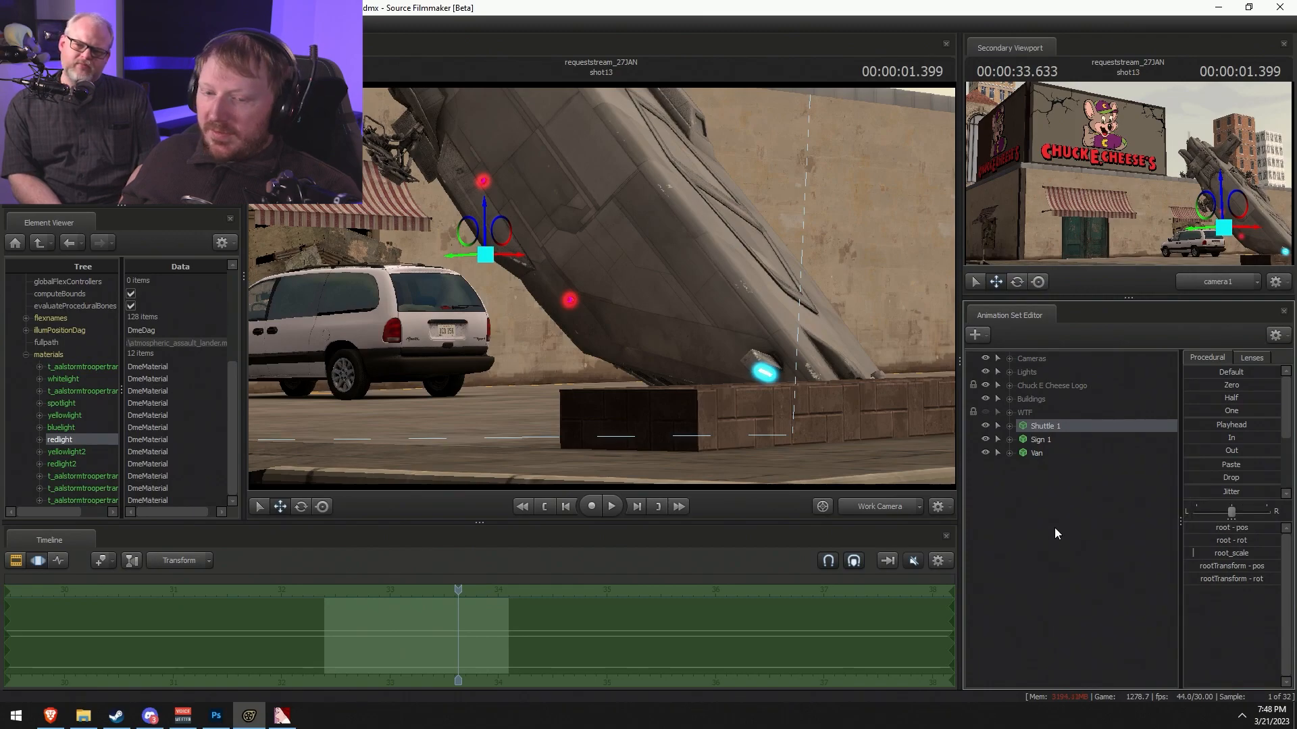
- Expand the redlight material and open its mtlName path for editing
{"action": "left_click", "coordinate": [40, 440]}
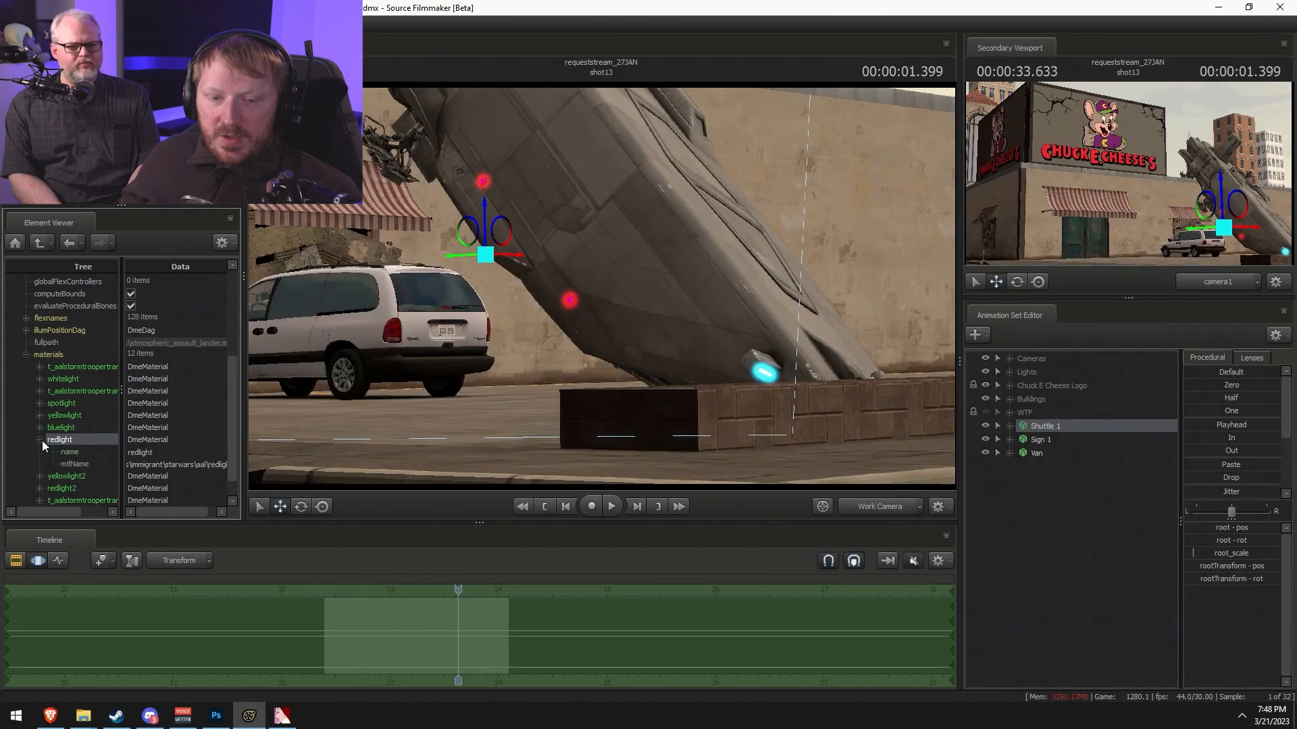
{"action": "left_click", "coordinate": [159, 464]}
{"action": "key", "text": "alt+Tab"}
{"action": "key", "text": "alt+Tab"}
{"action": "double_click", "coordinate": [196, 465]}
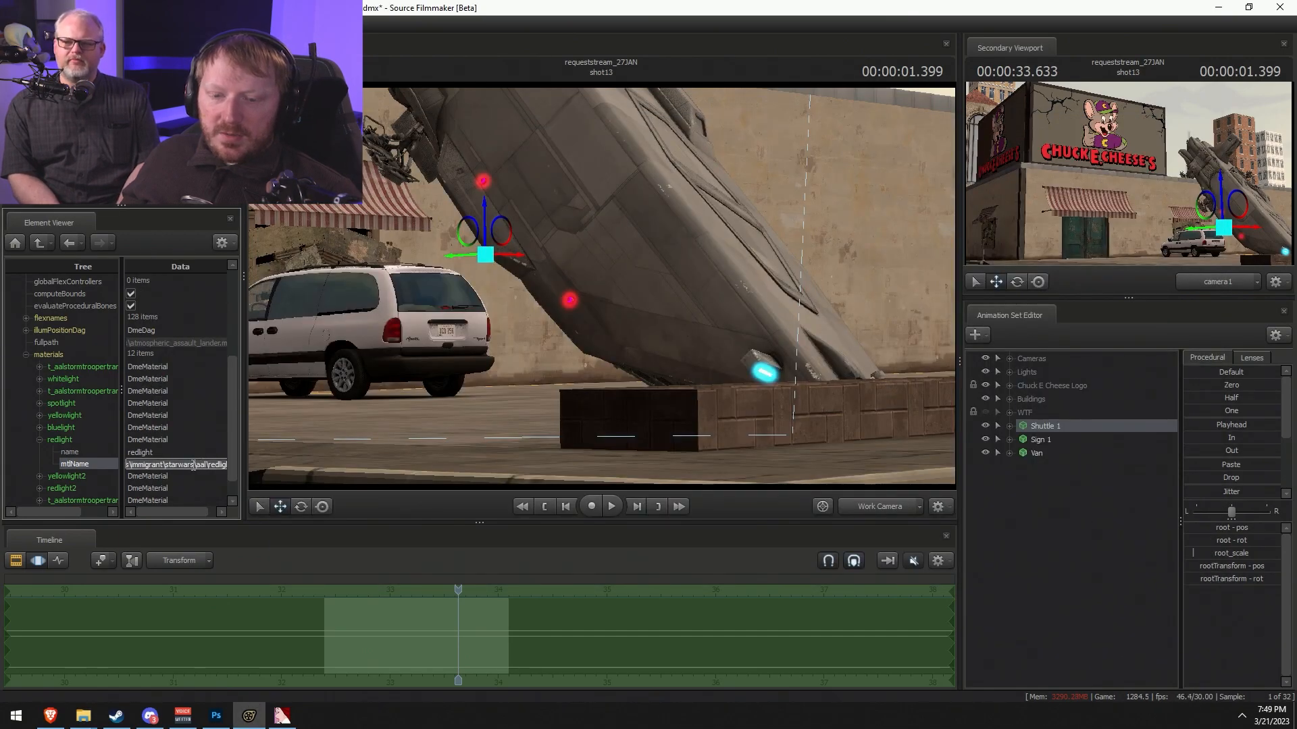
- Switch to File Explorer and go to the usermod folder materials\models\immigrant\starwars\aal
{"action": "key", "text": "alt+Tab"}
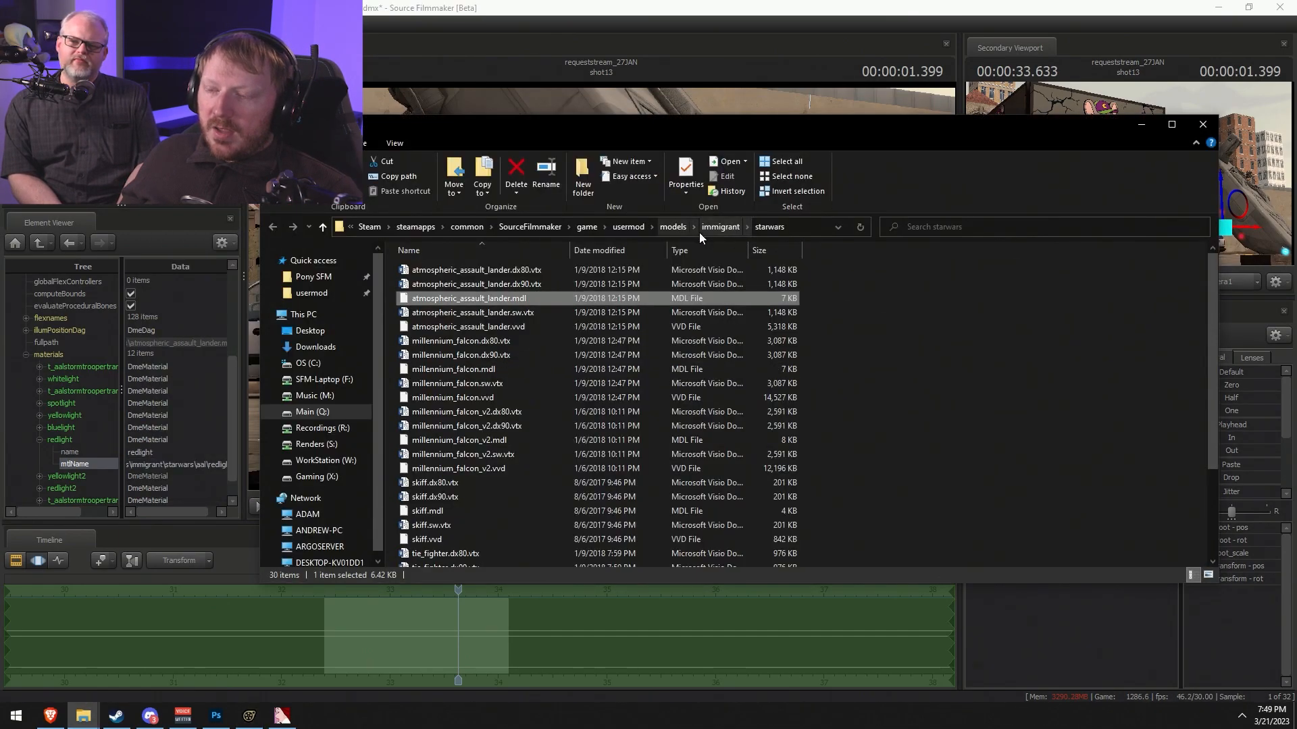
{"action": "left_click", "coordinate": [638, 228]}
{"action": "double_click", "coordinate": [459, 383]}
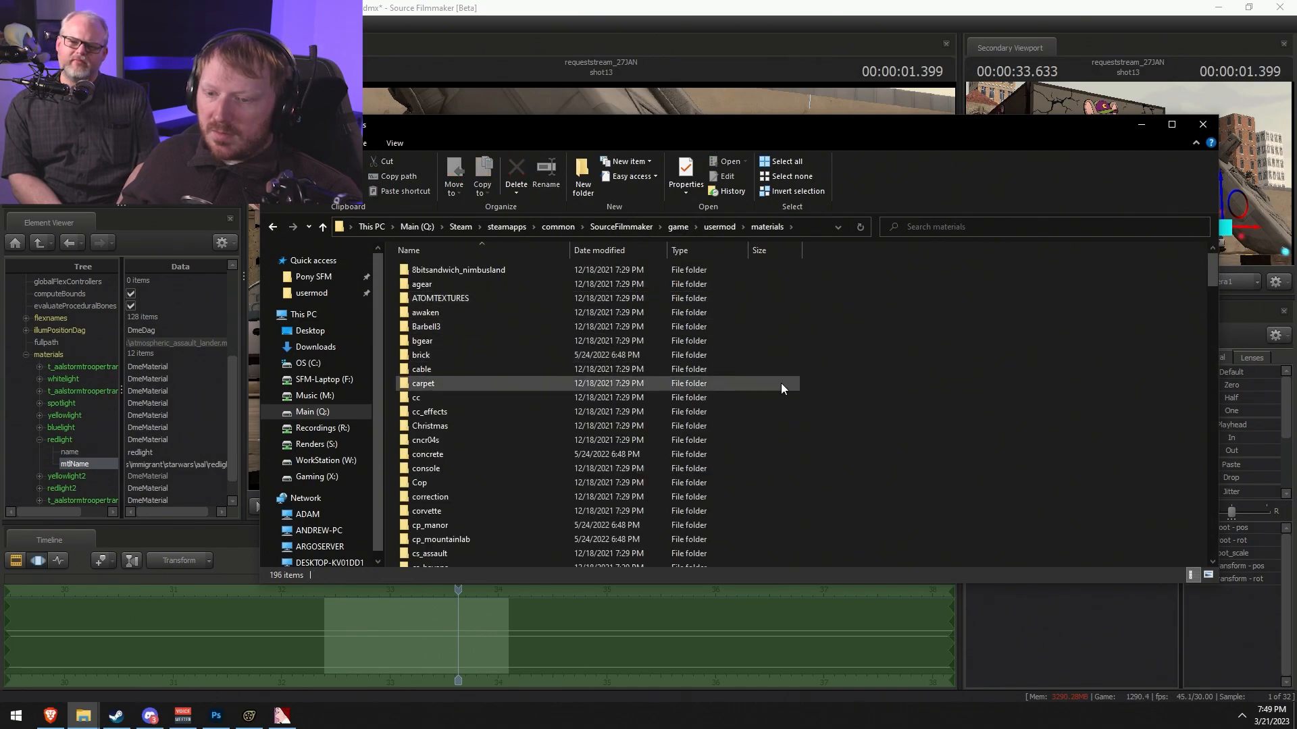
{"action": "left_click", "coordinate": [775, 228]}
{"action": "left_click", "coordinate": [776, 230]}
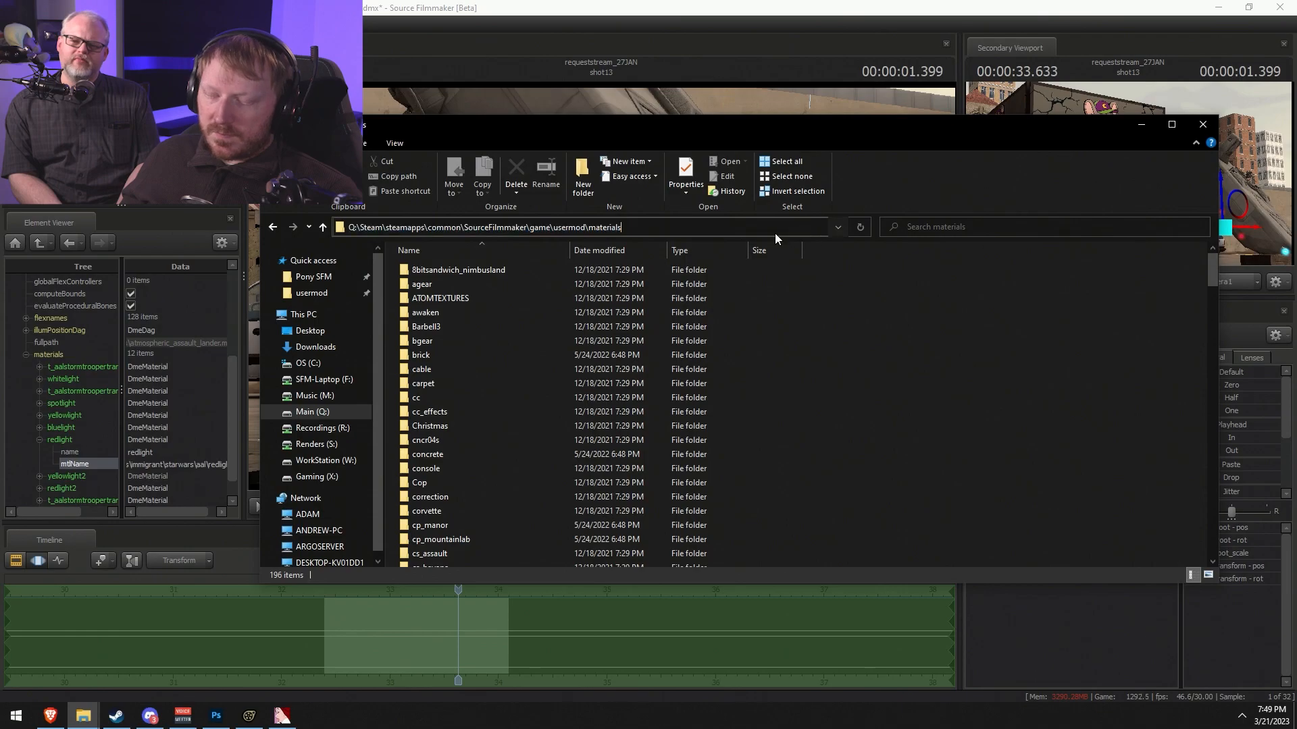
{"action": "type", "text": "\\models\\immigrant\\starwars\\aal\\redl"}
{"action": "key", "text": "BackSpace"}
{"action": "key", "text": "BackSpace"}
{"action": "key", "text": "BackSpace"}
{"action": "key", "text": "BackSpace"}
{"action": "key", "text": "Return"}
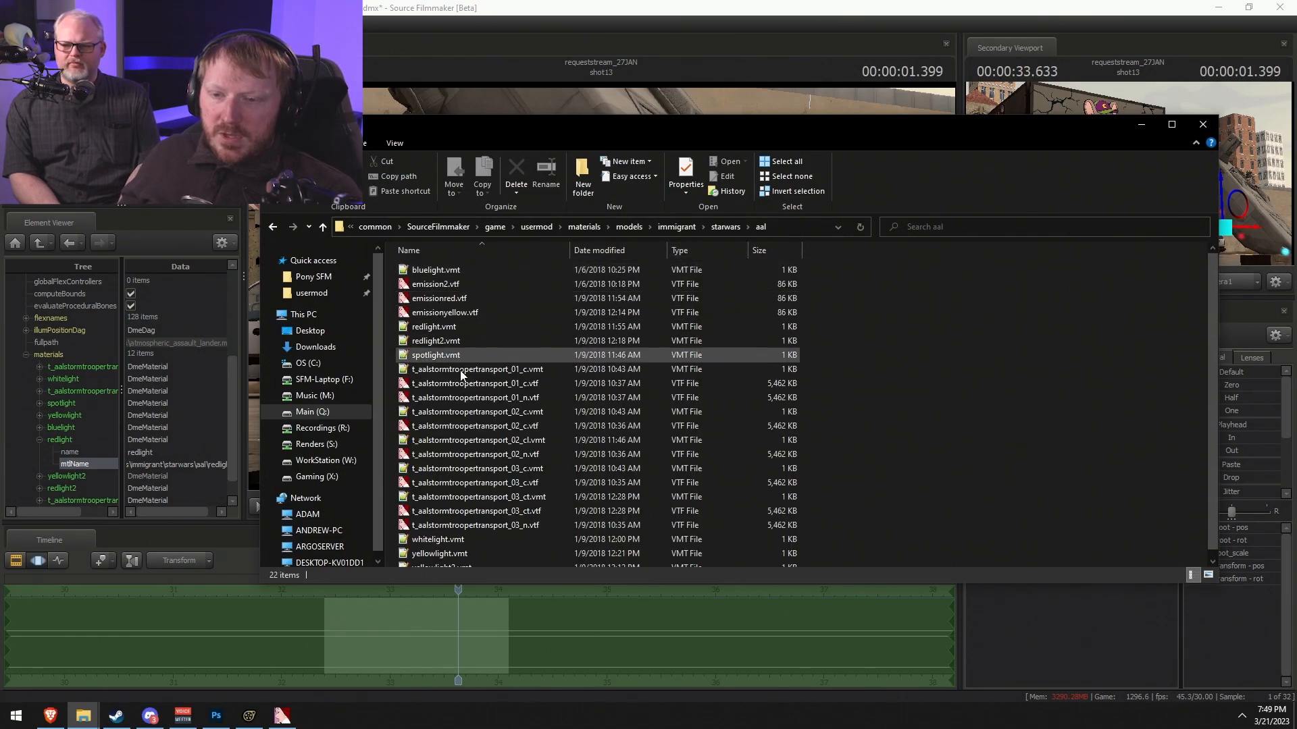
- Check the end of redlight's mtlName path, open redlight.vmt in Notepad++ and decline the update
{"action": "left_click_drag", "start_coordinate": [171, 512], "coordinate": [230, 507]}
{"action": "key", "text": "alt+Tab"}
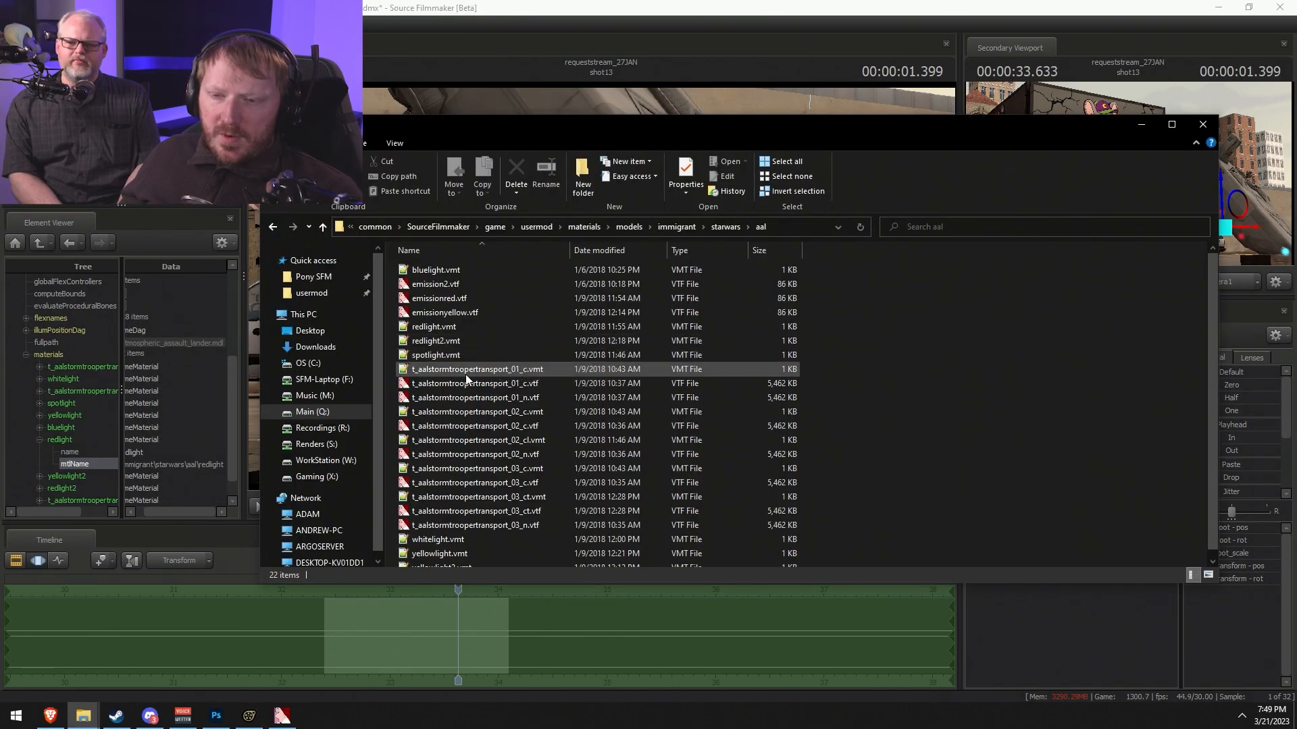
{"action": "double_click", "coordinate": [464, 326]}
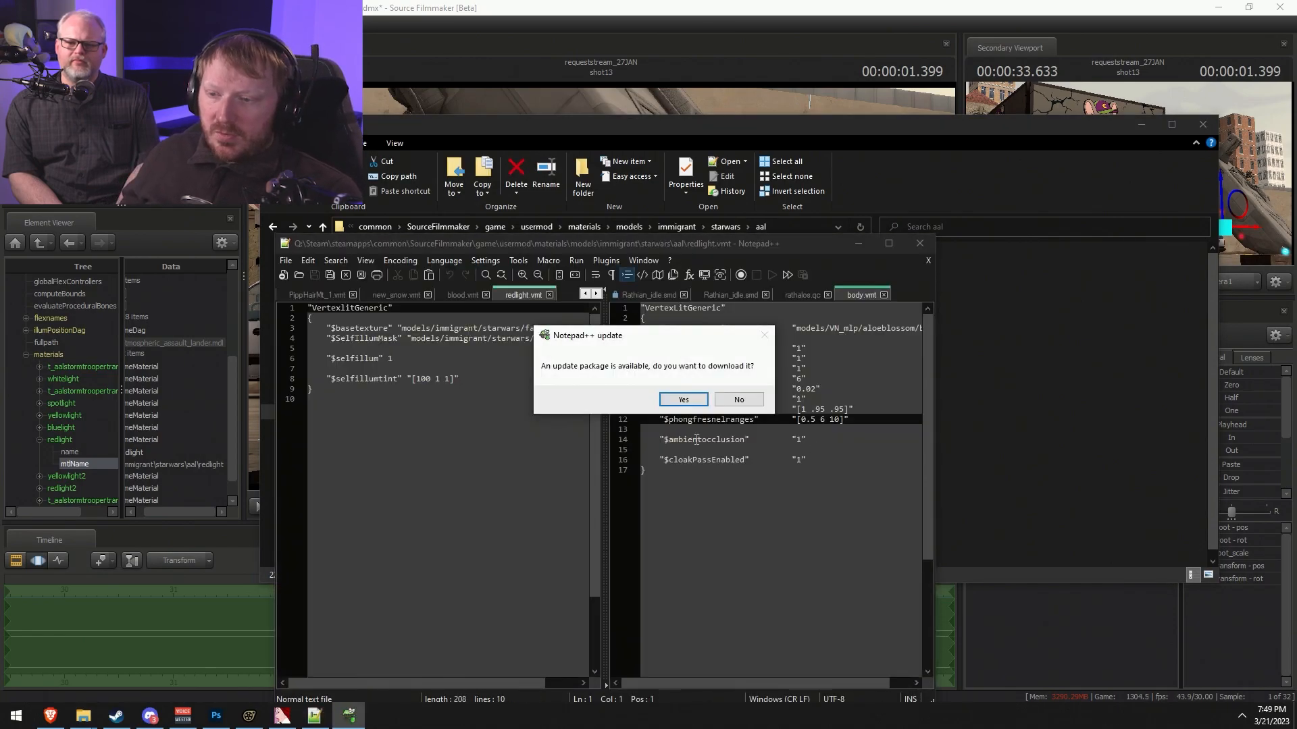
{"action": "left_click", "coordinate": [742, 401]}
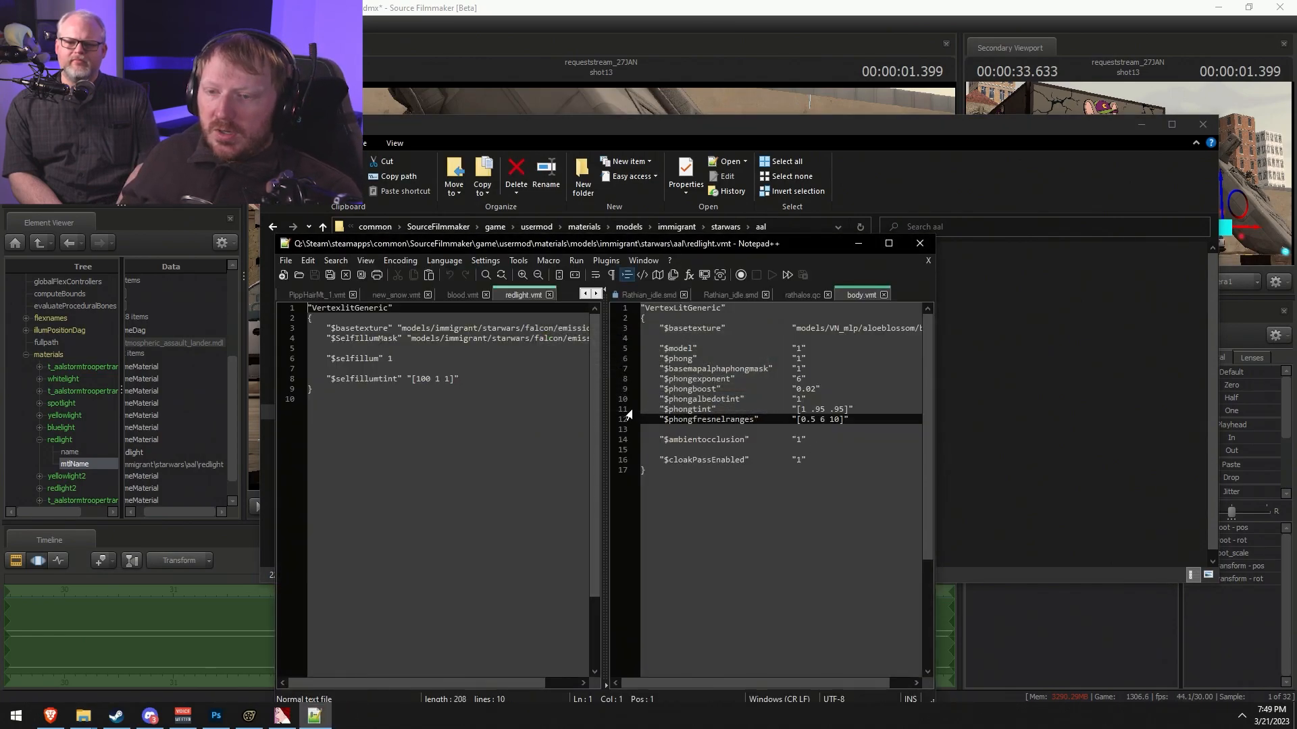
- Reposition the Notepad++ window and widen the redlight.vmt pane so its full texture paths fit
{"action": "left_click_drag", "start_coordinate": [793, 245], "coordinate": [962, 155]}
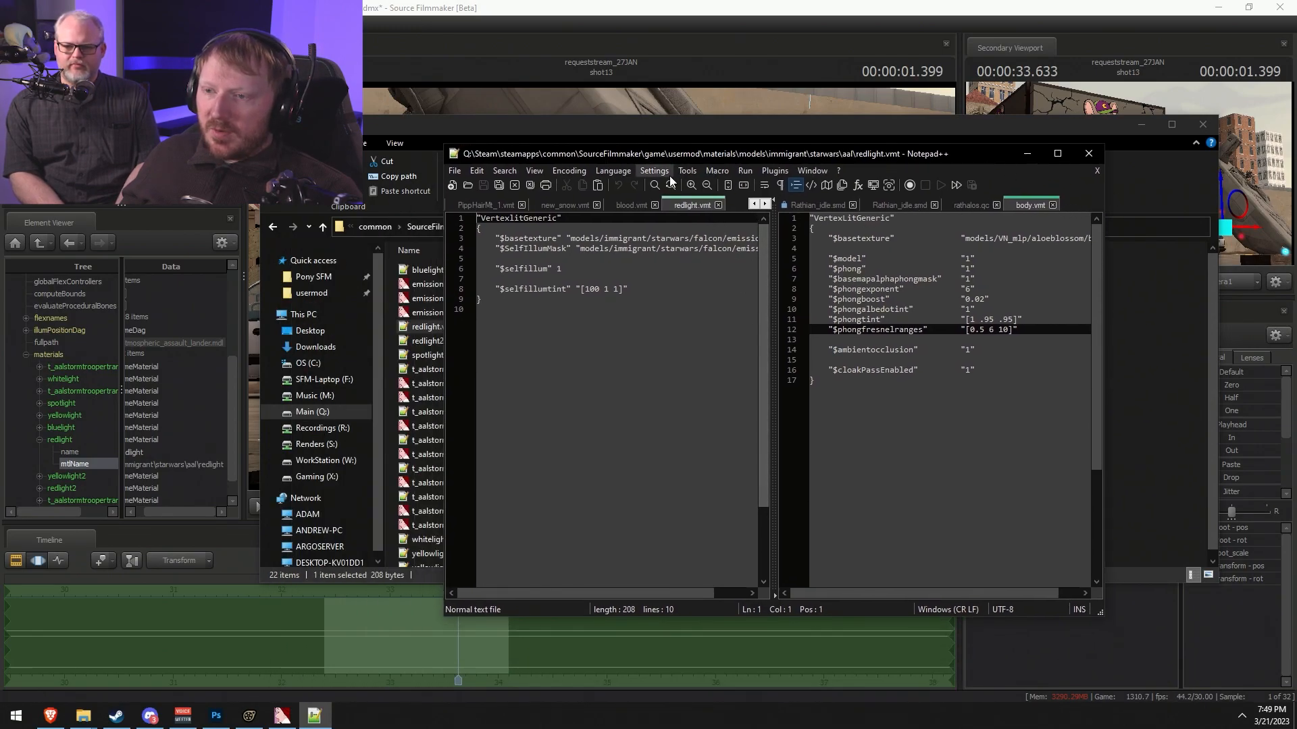
{"action": "left_click", "coordinate": [537, 172]}
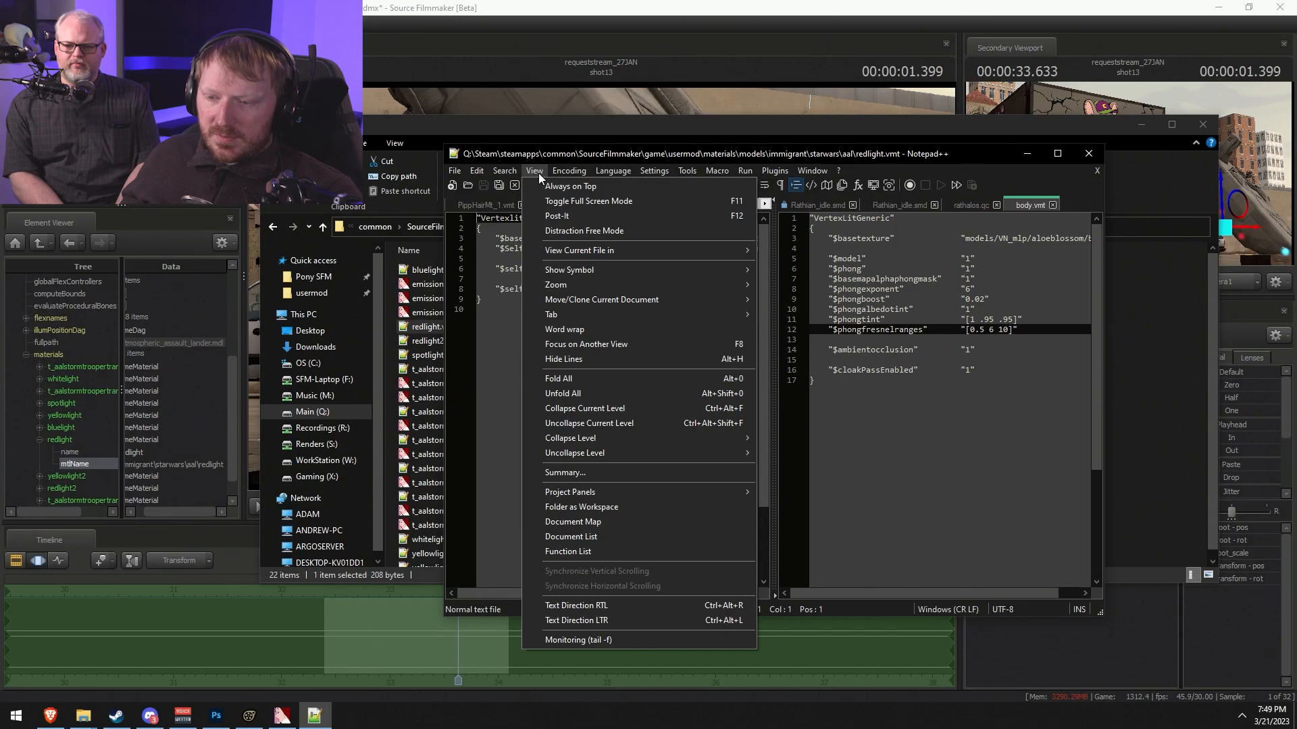
{"action": "left_click", "coordinate": [538, 172]}
{"action": "left_click_drag", "start_coordinate": [775, 318], "coordinate": [910, 318]}
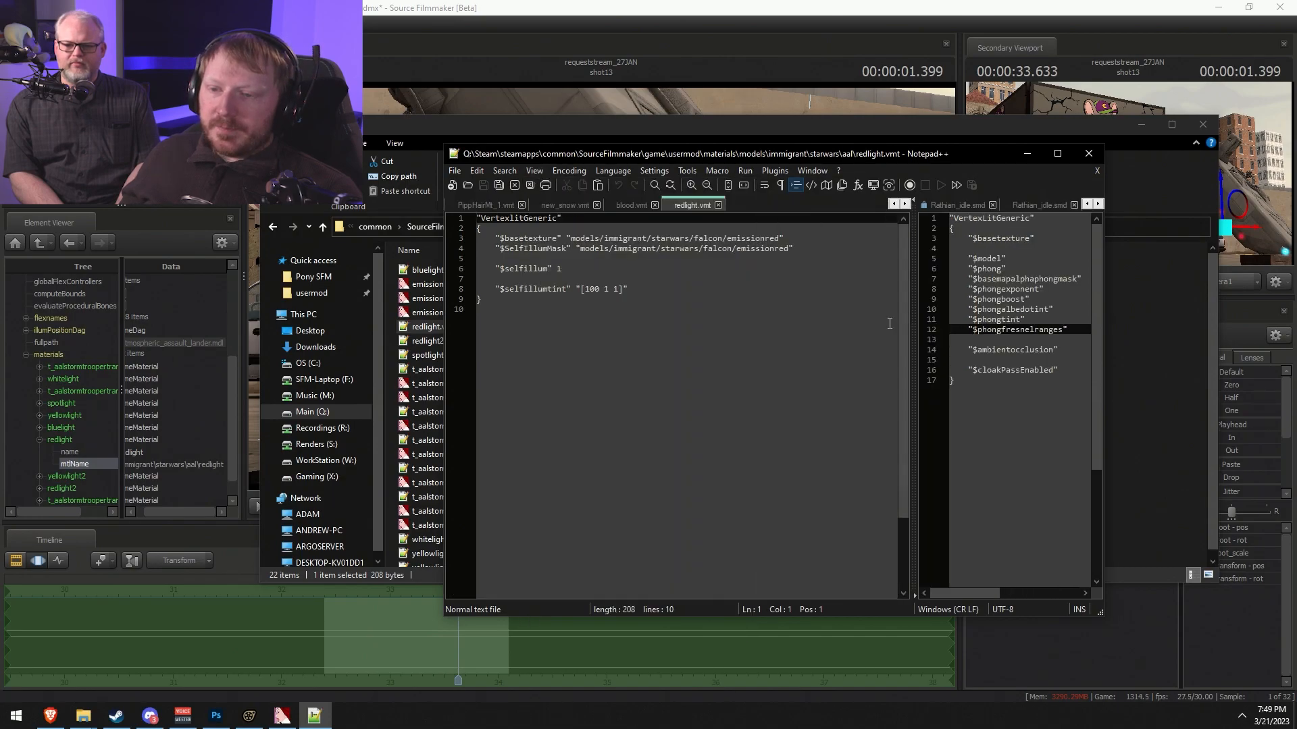
- Add two new lines after the $selfillumtint entry in redlight.vmt and save the file
{"action": "left_click", "coordinate": [659, 284]}
{"action": "left_click", "coordinate": [644, 288]}
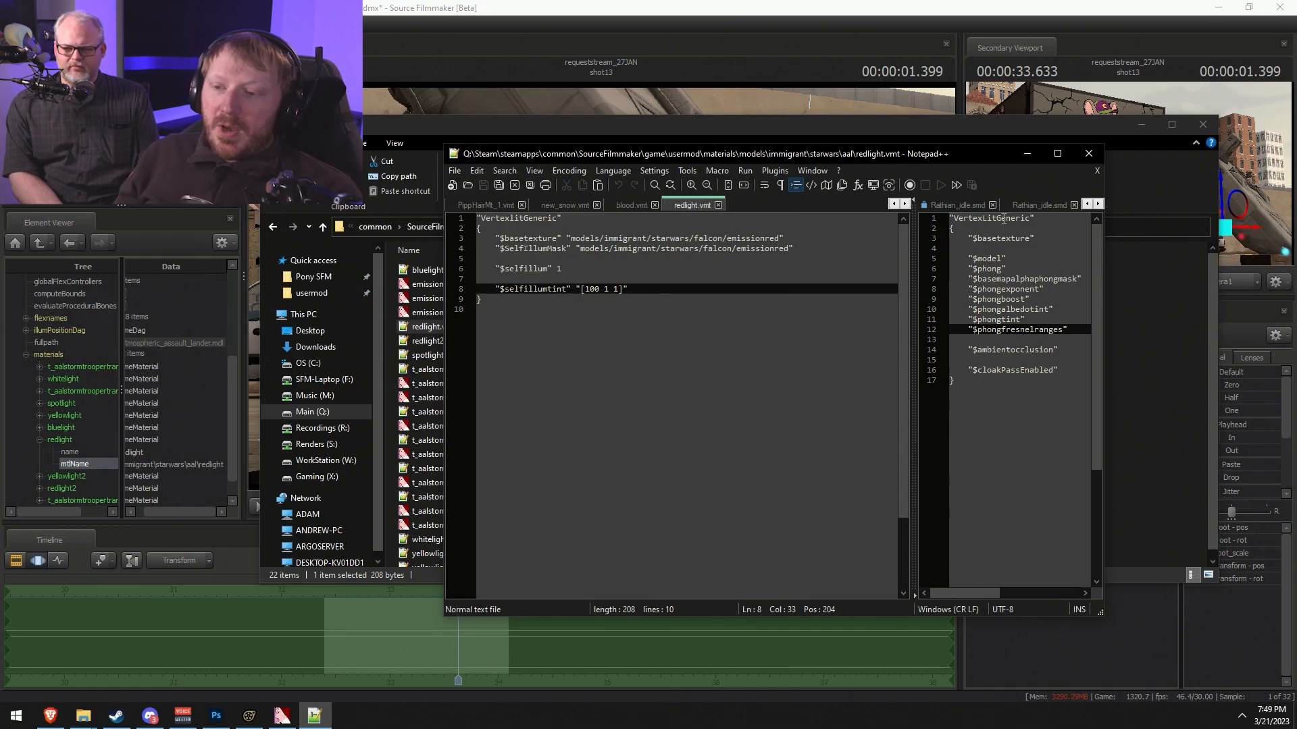
{"action": "key", "text": "Return"}
{"action": "key", "text": "Return"}
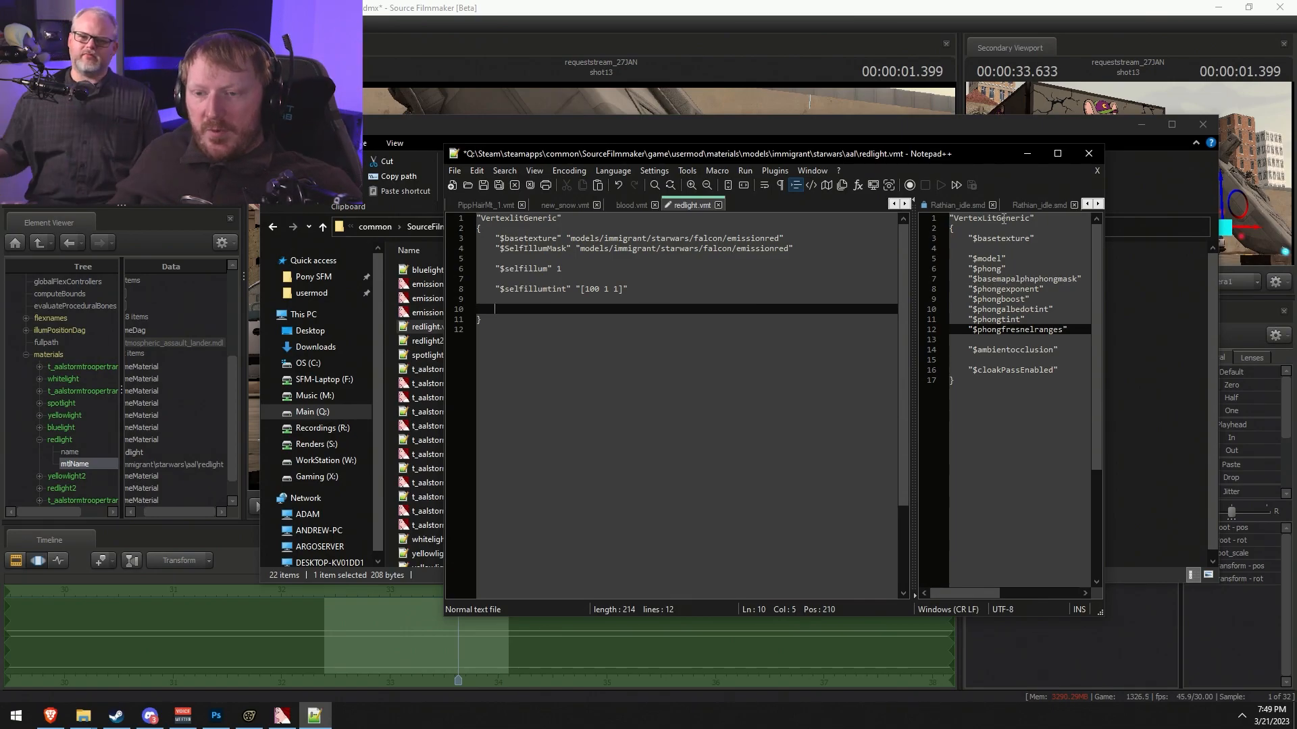
{"action": "key", "text": "ctrl+s"}
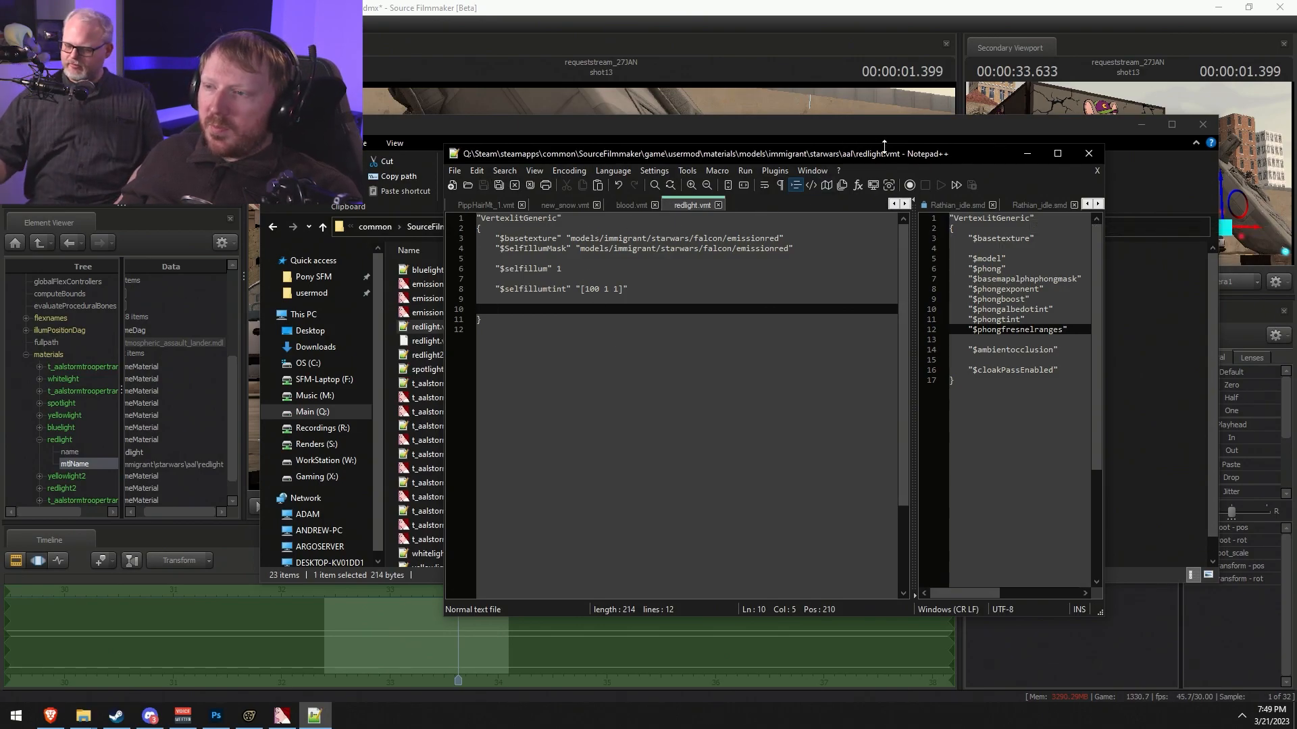
- Enlarge the Notepad++ window and balance the widths of the redlight.vmt and body.vmt panes
{"action": "left_click_drag", "start_coordinate": [853, 150], "coordinate": [548, 131]}
{"action": "left_click_drag", "start_coordinate": [798, 235], "coordinate": [1176, 274]}
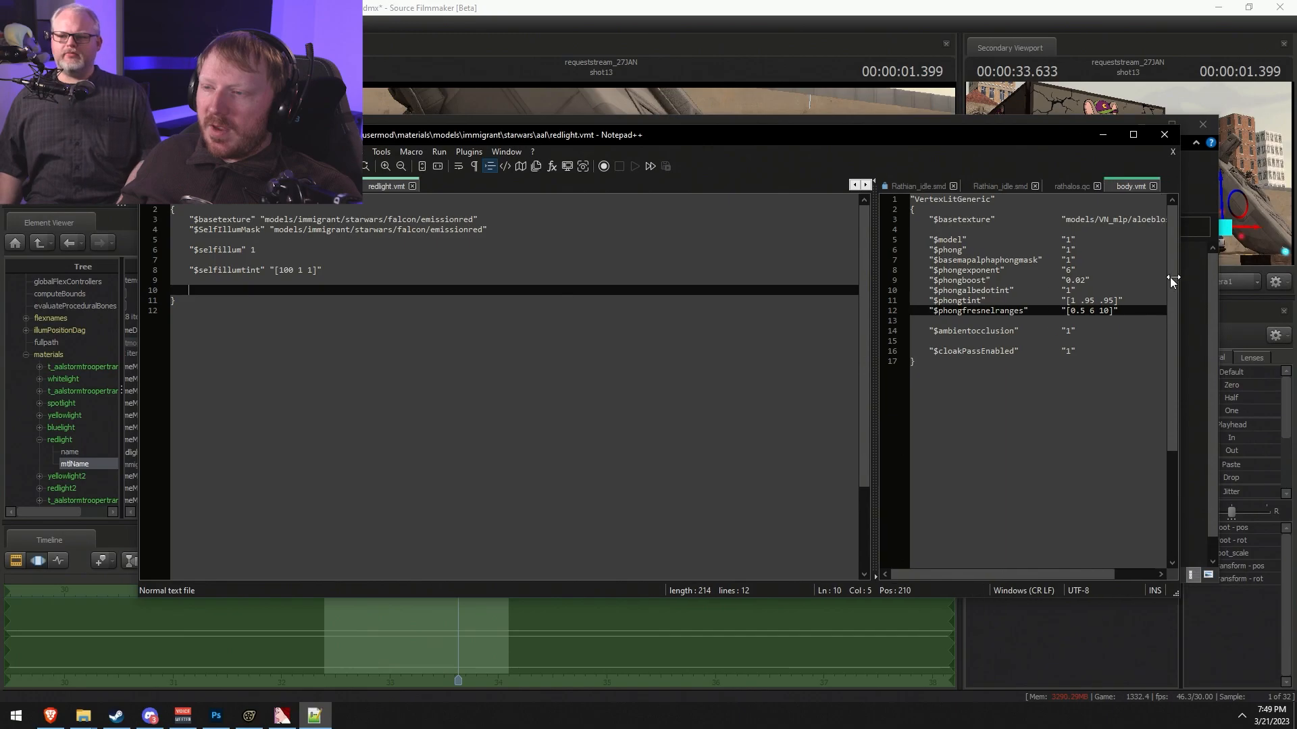
{"action": "left_click_drag", "start_coordinate": [785, 304], "coordinate": [498, 309]}
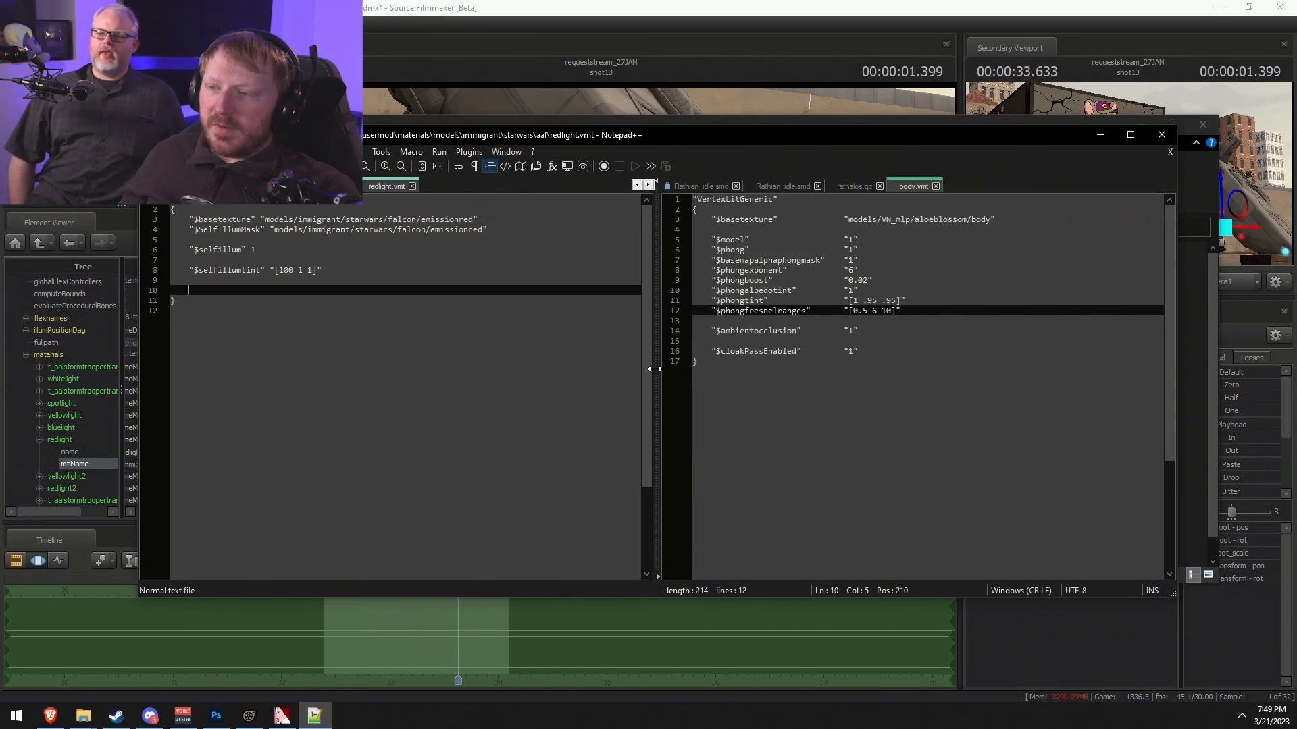
- Switch back to Source Filmmaker, dismiss the animation set options and close the program
{"action": "left_click", "coordinate": [1040, 86]}
{"action": "right_click", "coordinate": [1085, 564]}
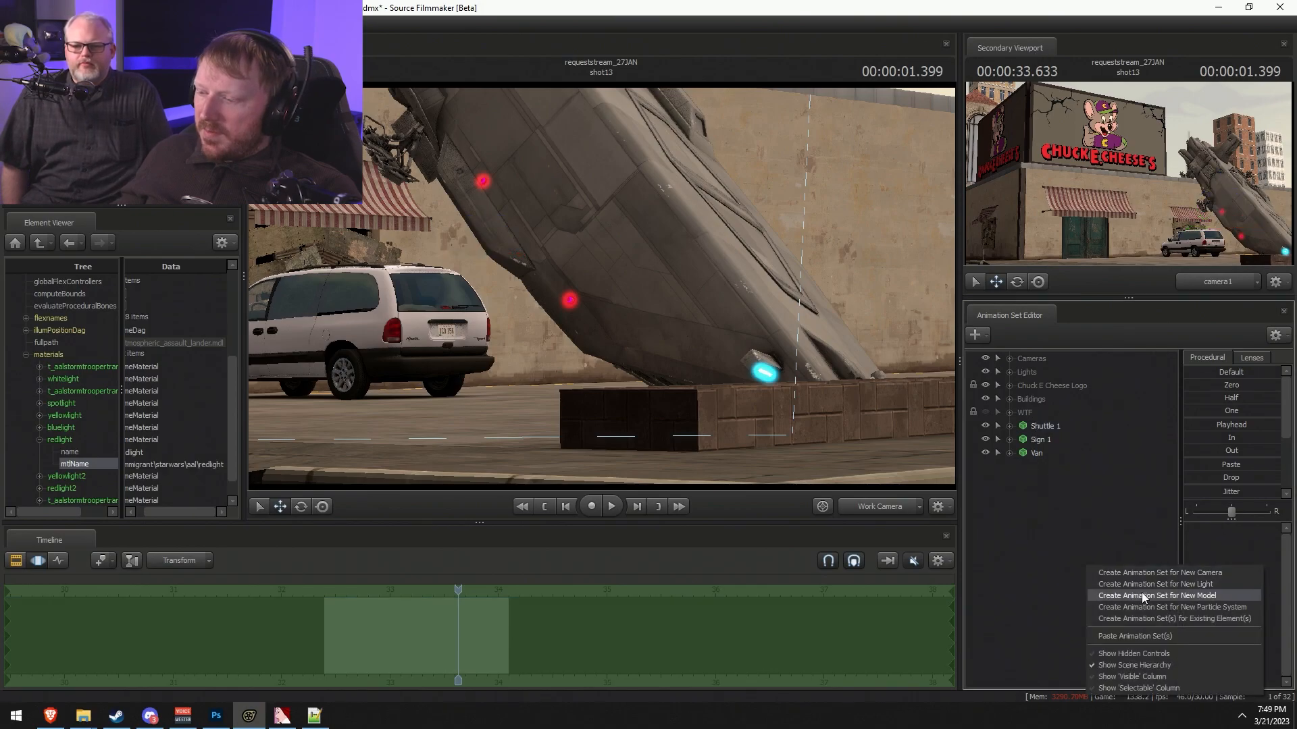
{"action": "left_click", "coordinate": [1043, 524]}
{"action": "left_click", "coordinate": [1281, 8]}
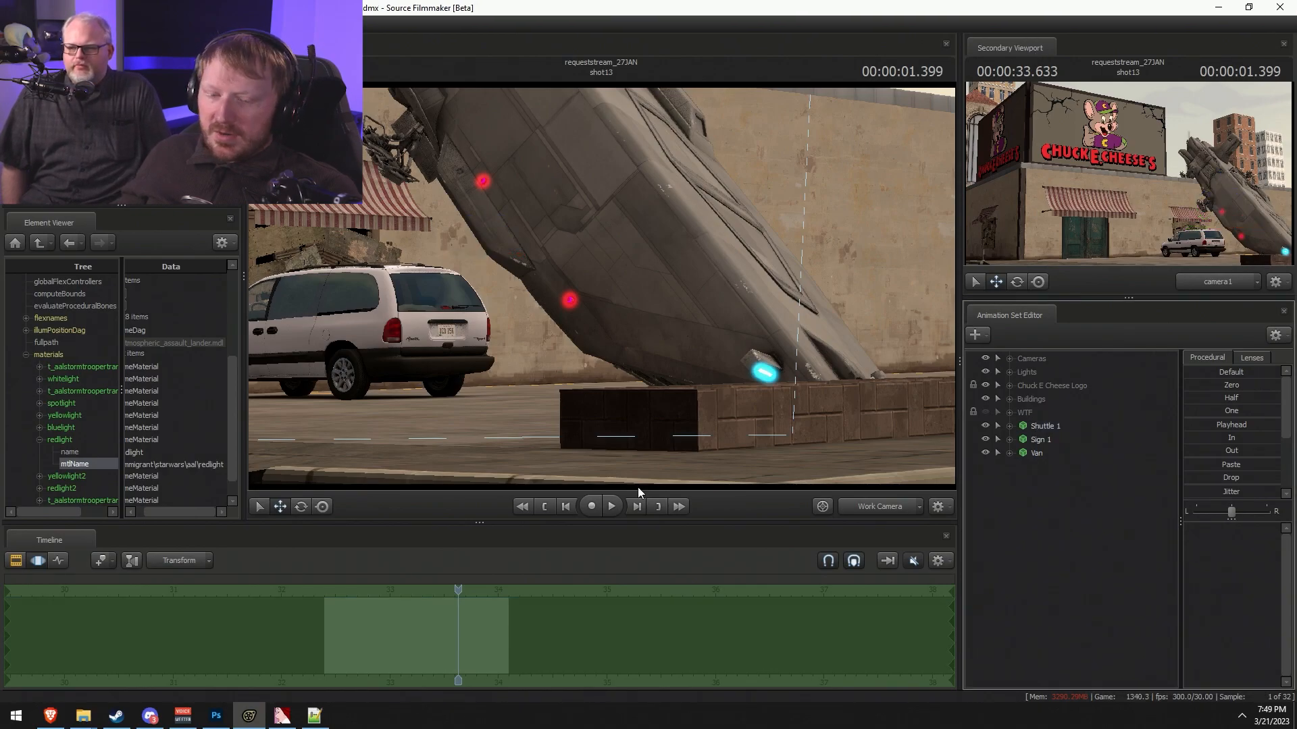
- Relaunch Source Filmmaker, open the recent session vid_jan3123.dmx and cancel the removal of unsubscribed items
{"action": "right_click", "coordinate": [117, 716]}
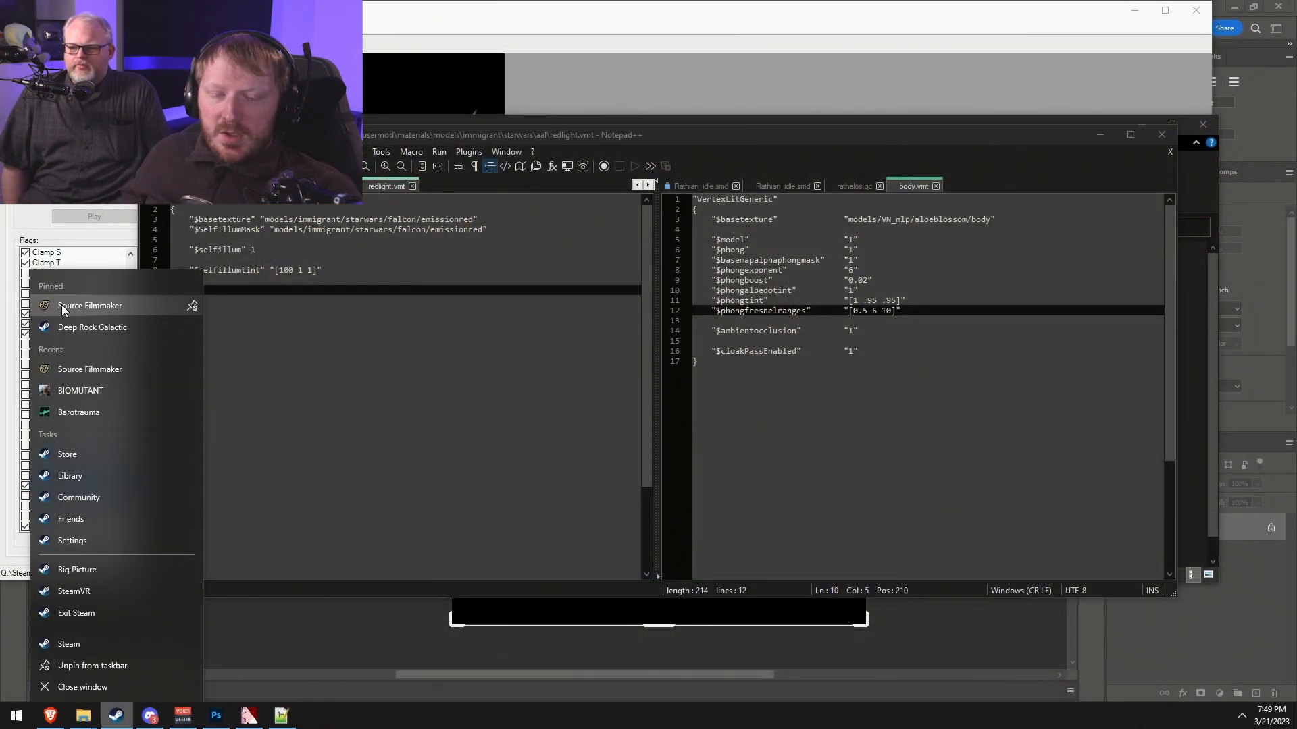
{"action": "left_click", "coordinate": [62, 305]}
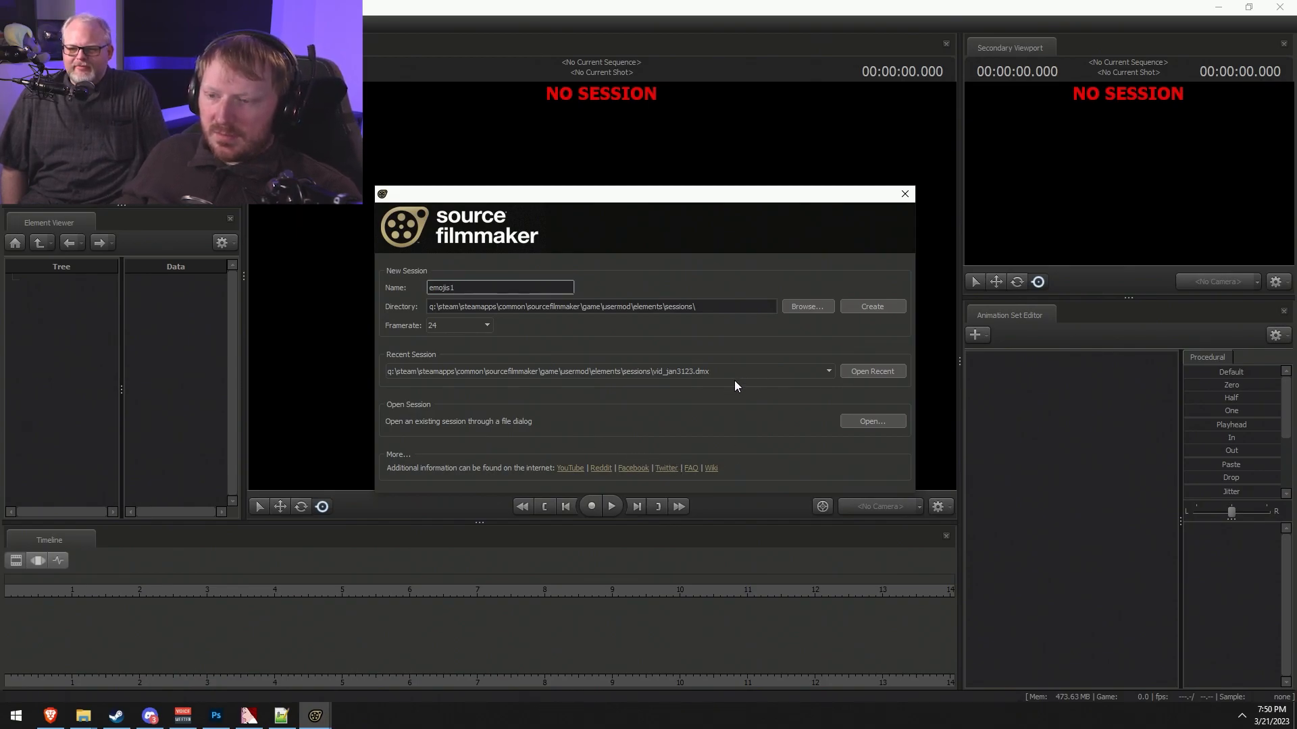
{"action": "left_click", "coordinate": [856, 375]}
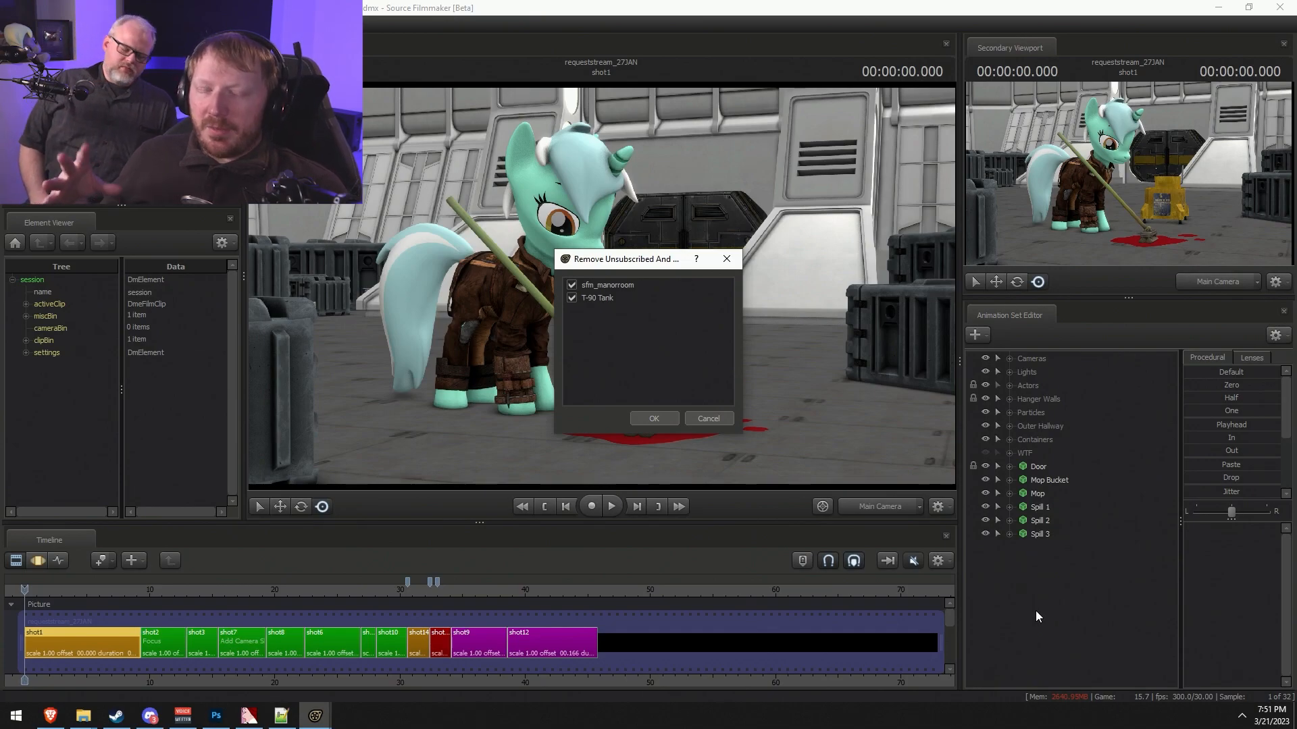
{"action": "left_click", "coordinate": [721, 422]}
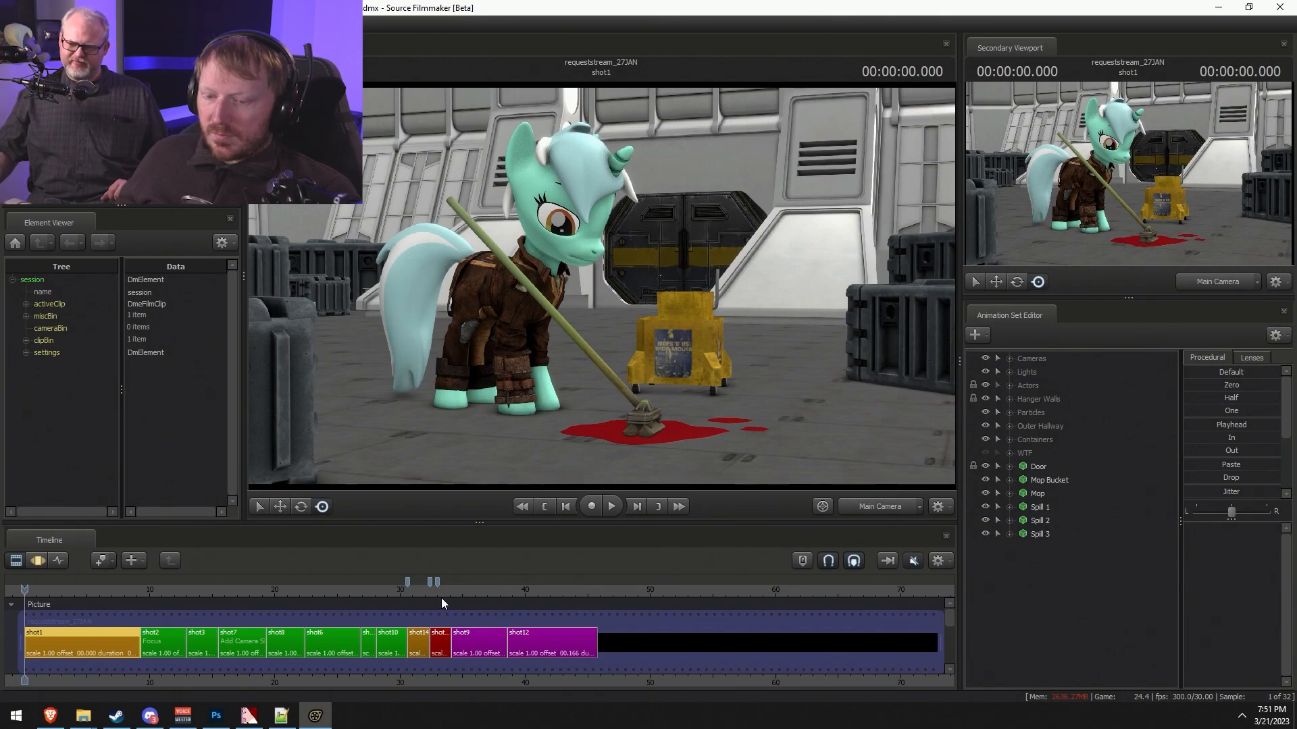
- Go to shot13 on the timeline and place the playhead near its start, at about 32.77 seconds
{"action": "left_click", "coordinate": [440, 638]}
{"action": "scroll", "coordinate": [444, 635], "scroll_direction": "up", "scroll_amount": 5}
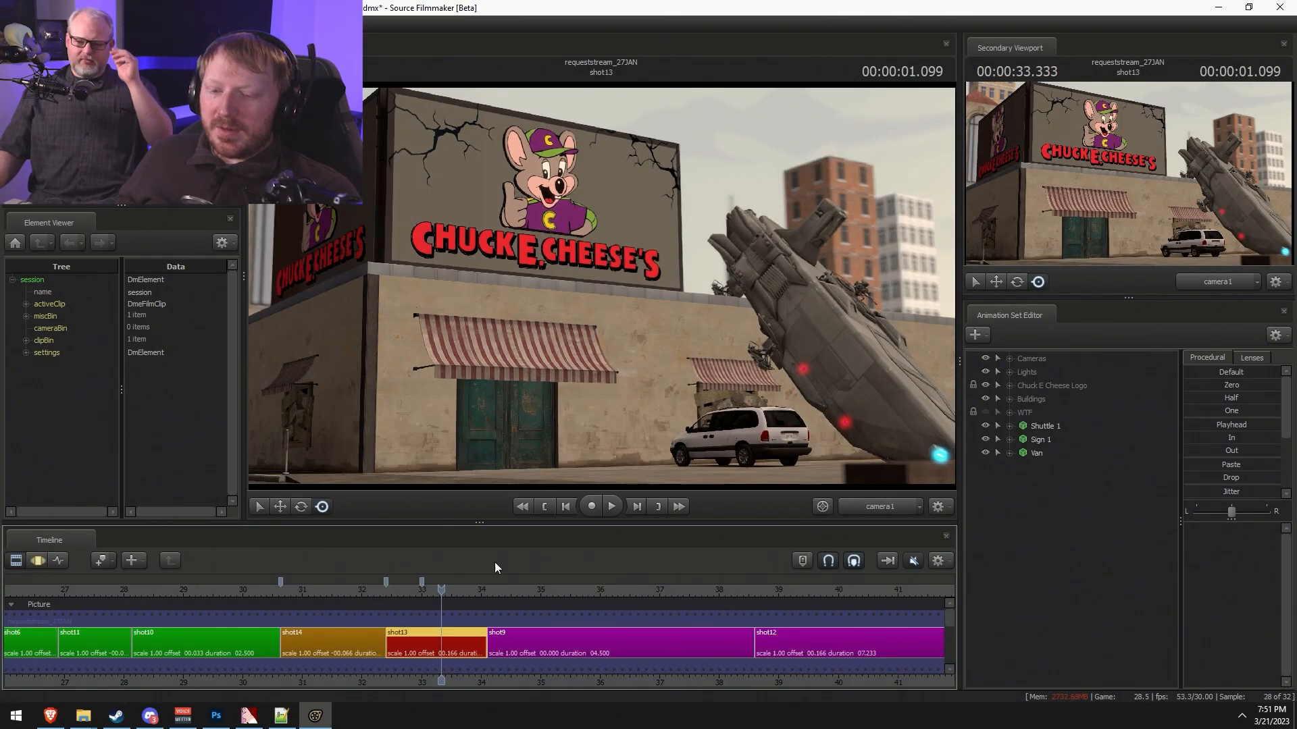
{"action": "left_click_drag", "start_coordinate": [398, 591], "coordinate": [408, 591]}
{"action": "key", "text": "F3"}
{"action": "key", "text": "F2"}
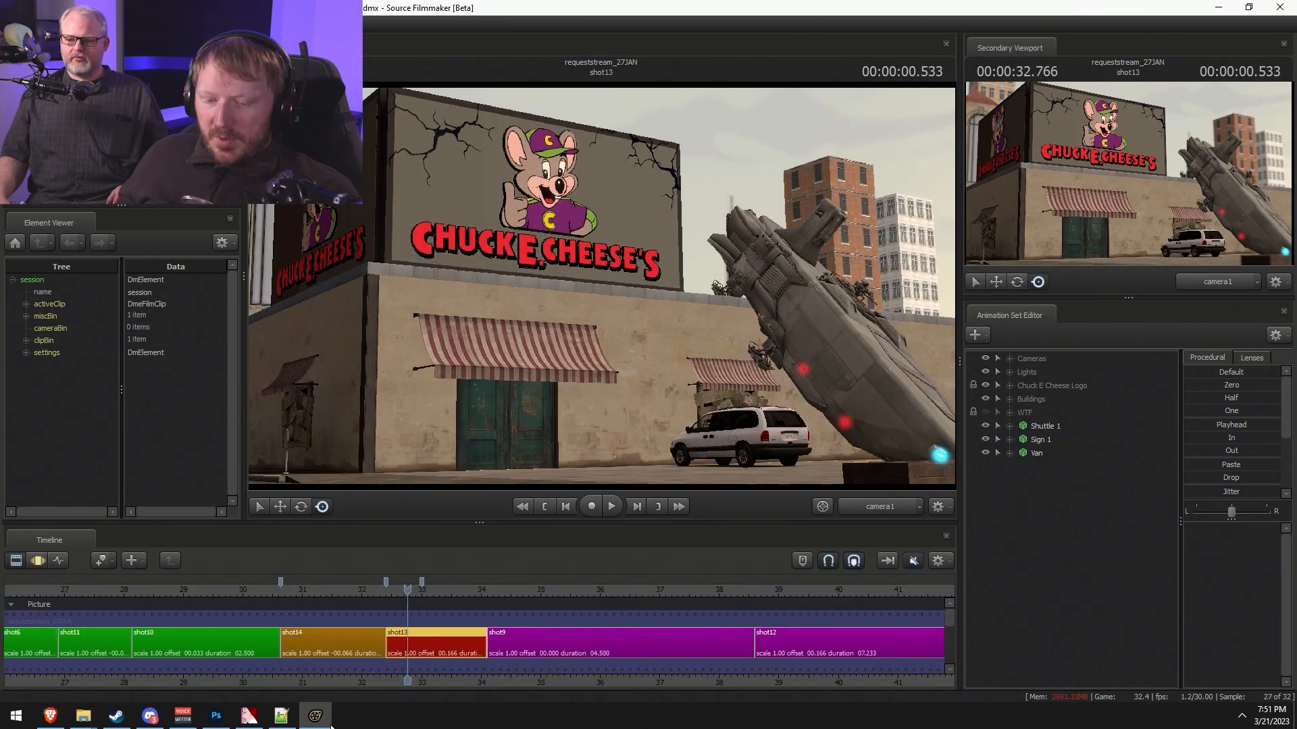
- Start creating an animation set for a new model and filter the model list by crystal
{"action": "right_click", "coordinate": [1064, 517]}
{"action": "left_click", "coordinate": [1104, 557]}
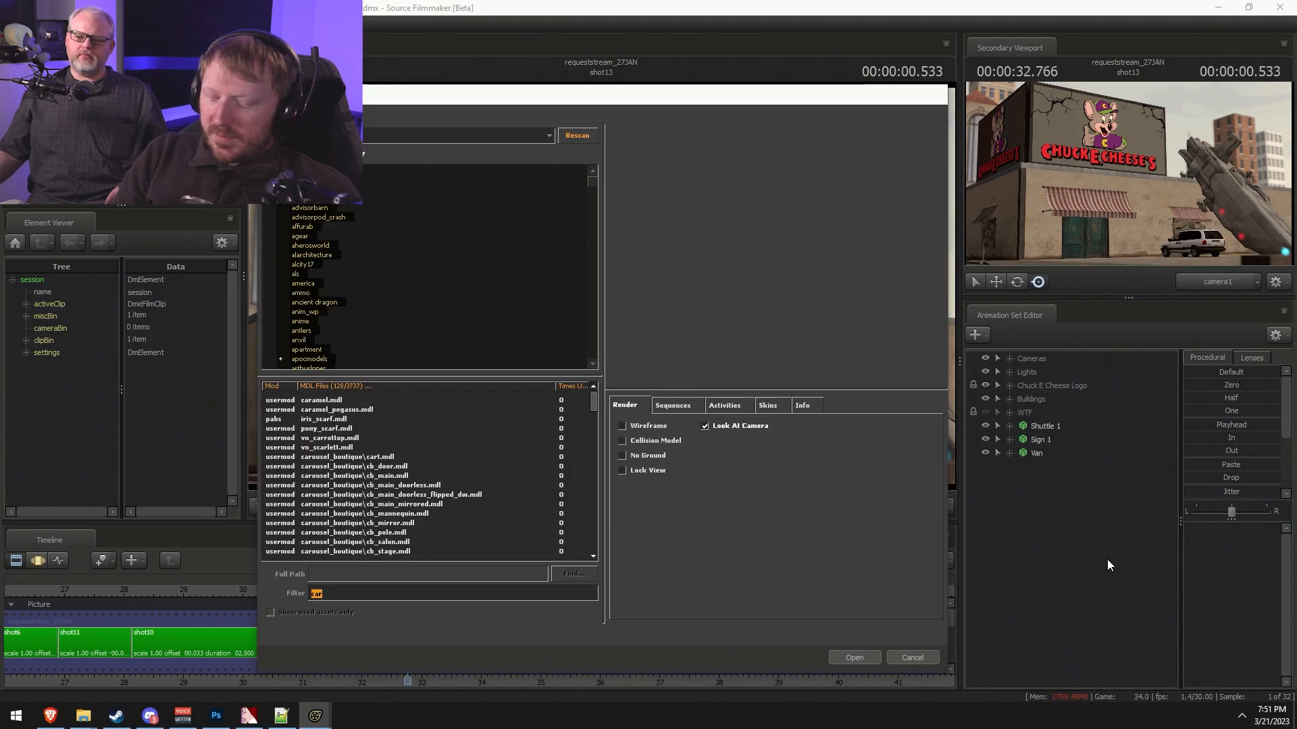
{"action": "type", "text": "stal"}
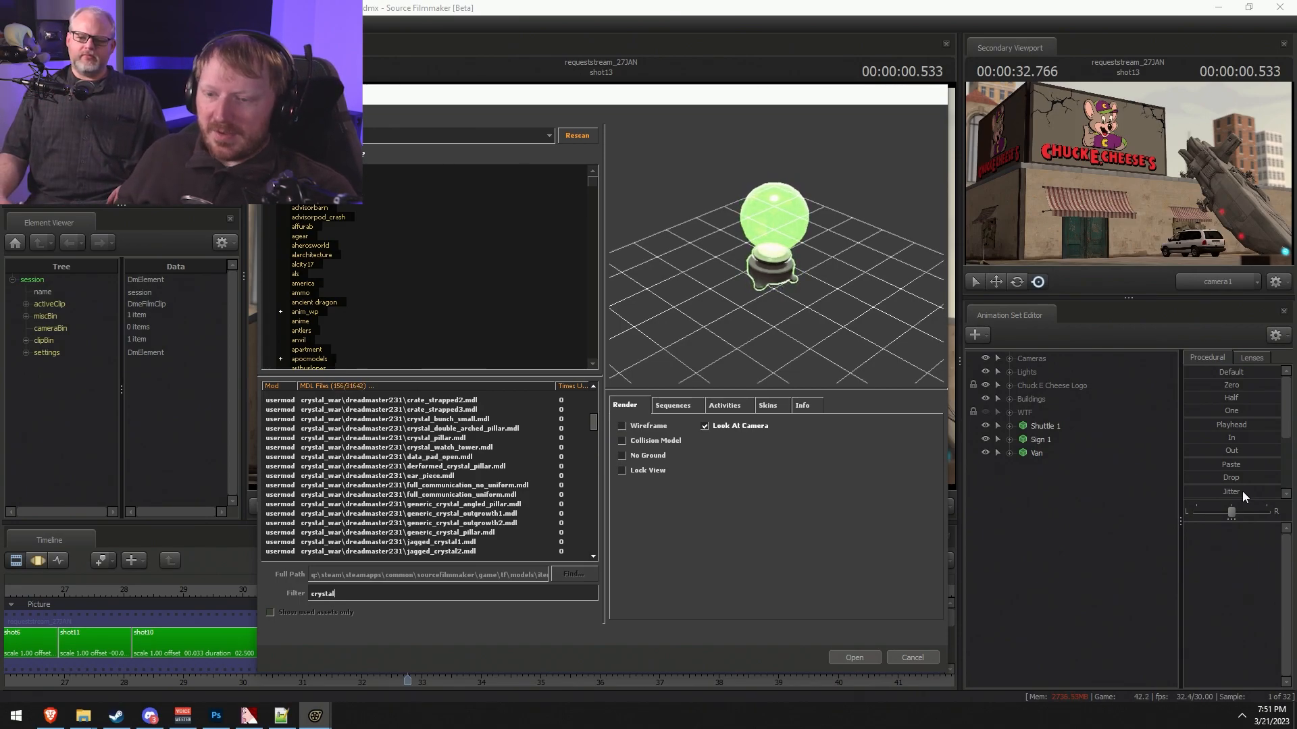
{"action": "scroll", "coordinate": [500, 456], "scroll_direction": "up", "scroll_amount": 5}
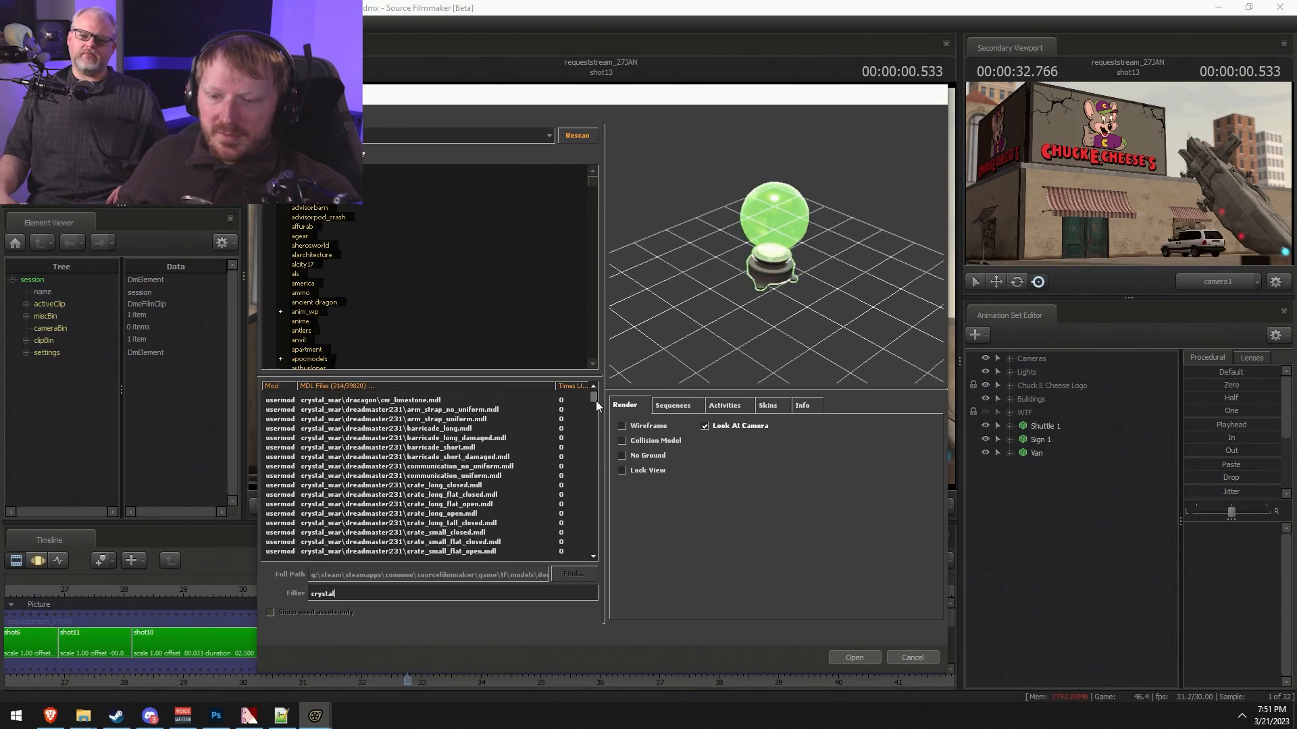
{"action": "scroll", "coordinate": [500, 473], "scroll_direction": "down", "scroll_amount": 5}
{"action": "left_click_drag", "start_coordinate": [592, 422], "coordinate": [594, 479]}
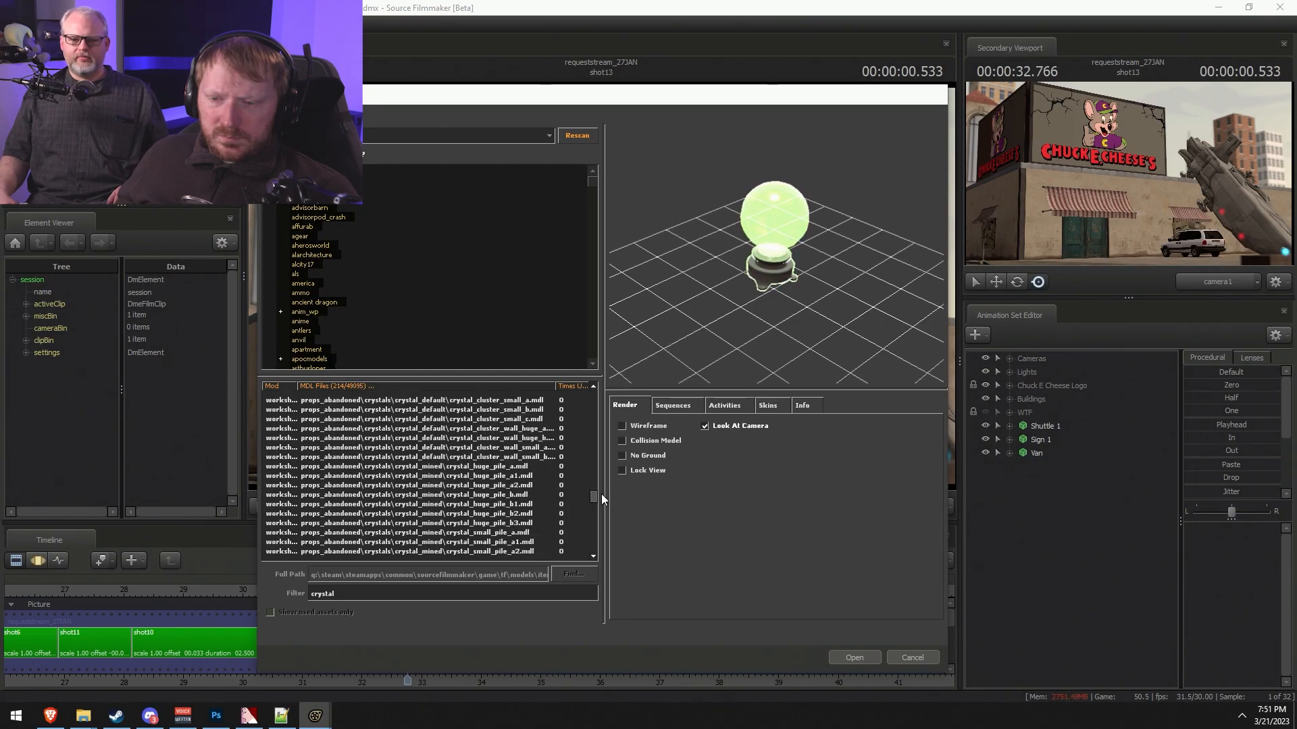
- Preview several props_abandoned crystal models and add crystal_huge_stump_wall_b.mdl to the shot
{"action": "left_click", "coordinate": [517, 505]}
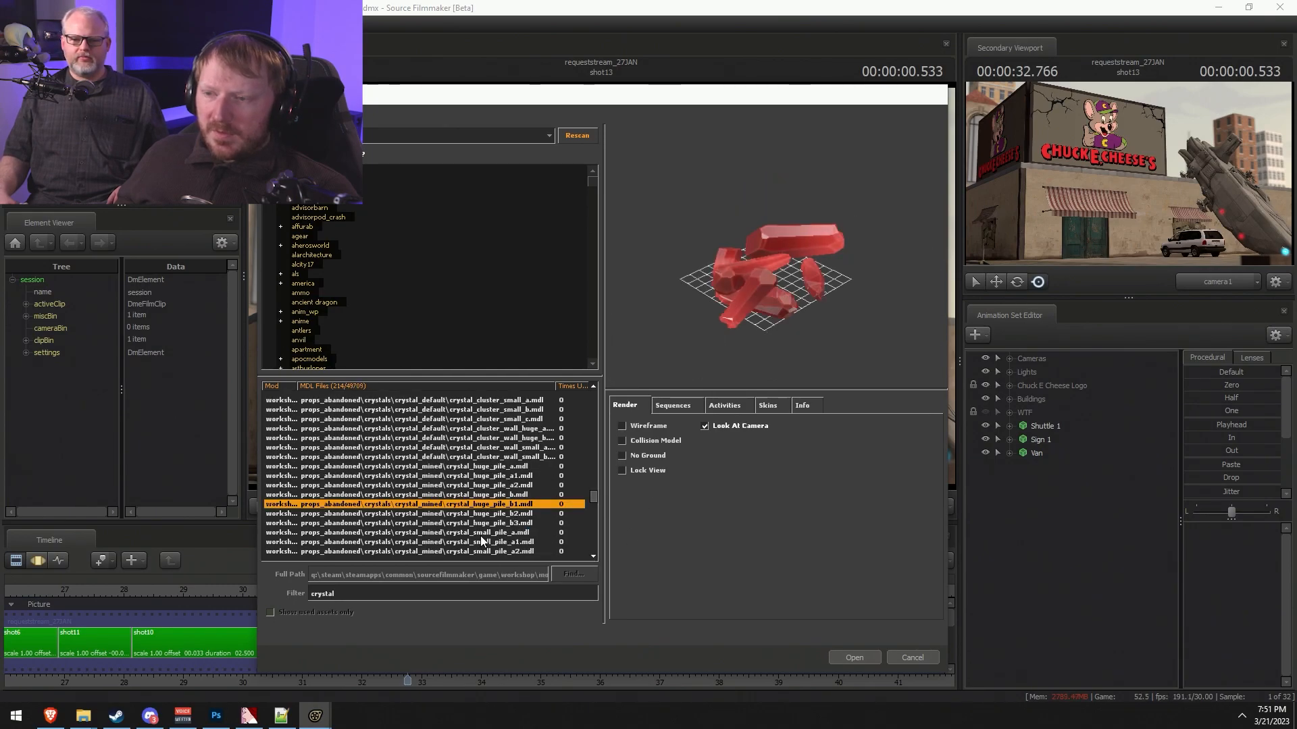
{"action": "scroll", "coordinate": [482, 527], "scroll_direction": "down", "scroll_amount": 5}
{"action": "left_click", "coordinate": [464, 475]}
{"action": "scroll", "coordinate": [461, 530], "scroll_direction": "down", "scroll_amount": 4}
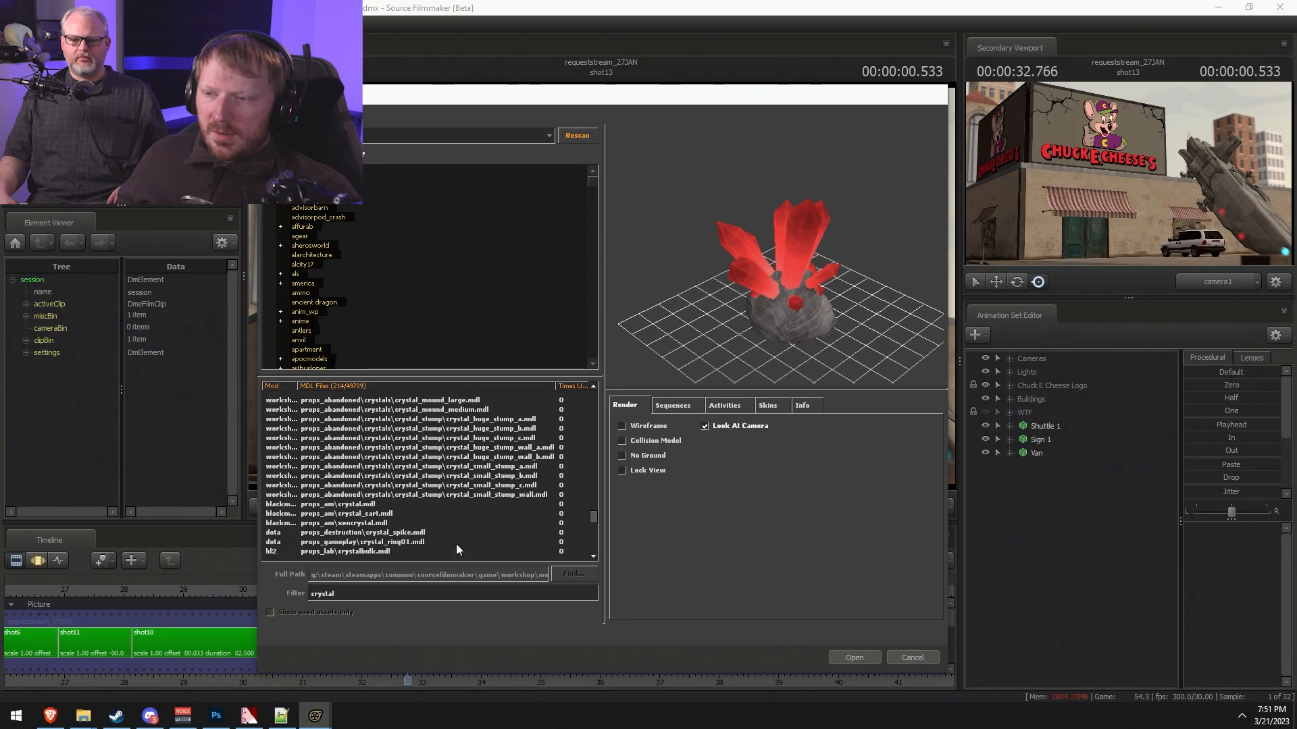
{"action": "left_click", "coordinate": [464, 457]}
{"action": "scroll", "coordinate": [464, 477], "scroll_direction": "up", "scroll_amount": 6}
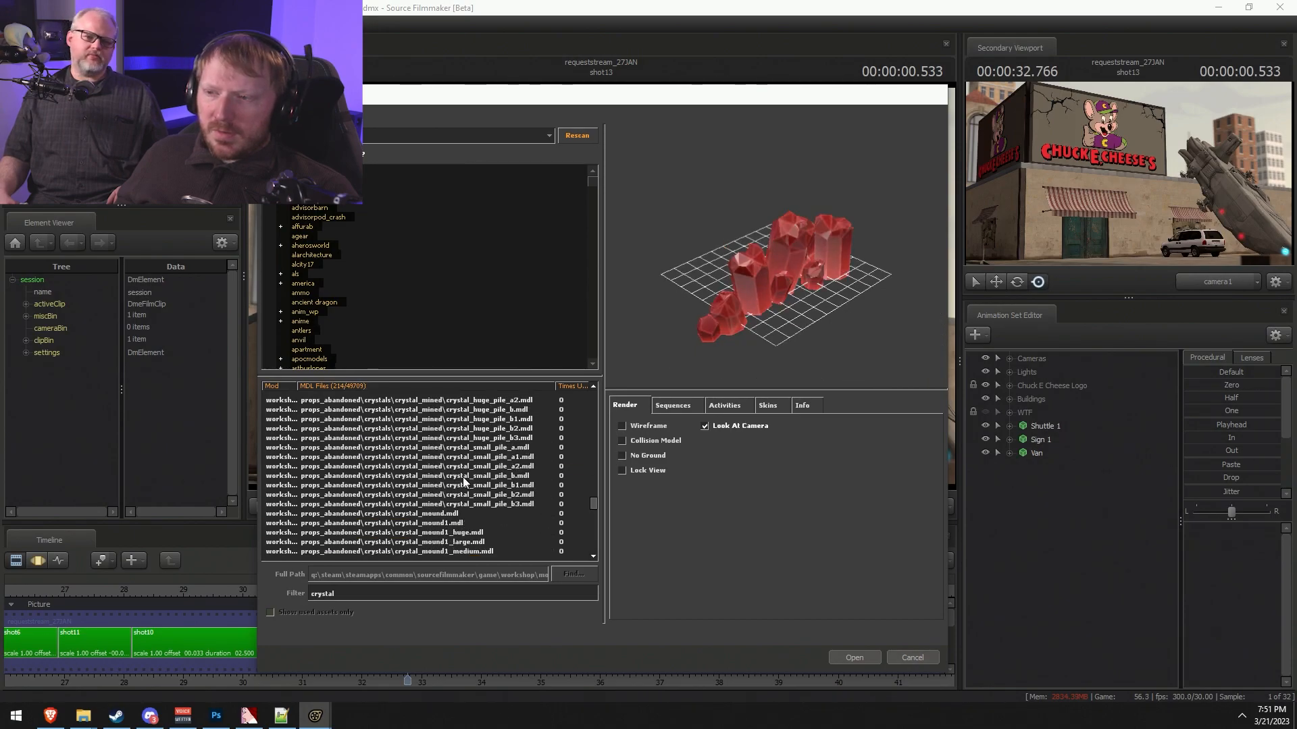
{"action": "scroll", "coordinate": [466, 486], "scroll_direction": "down", "scroll_amount": 4}
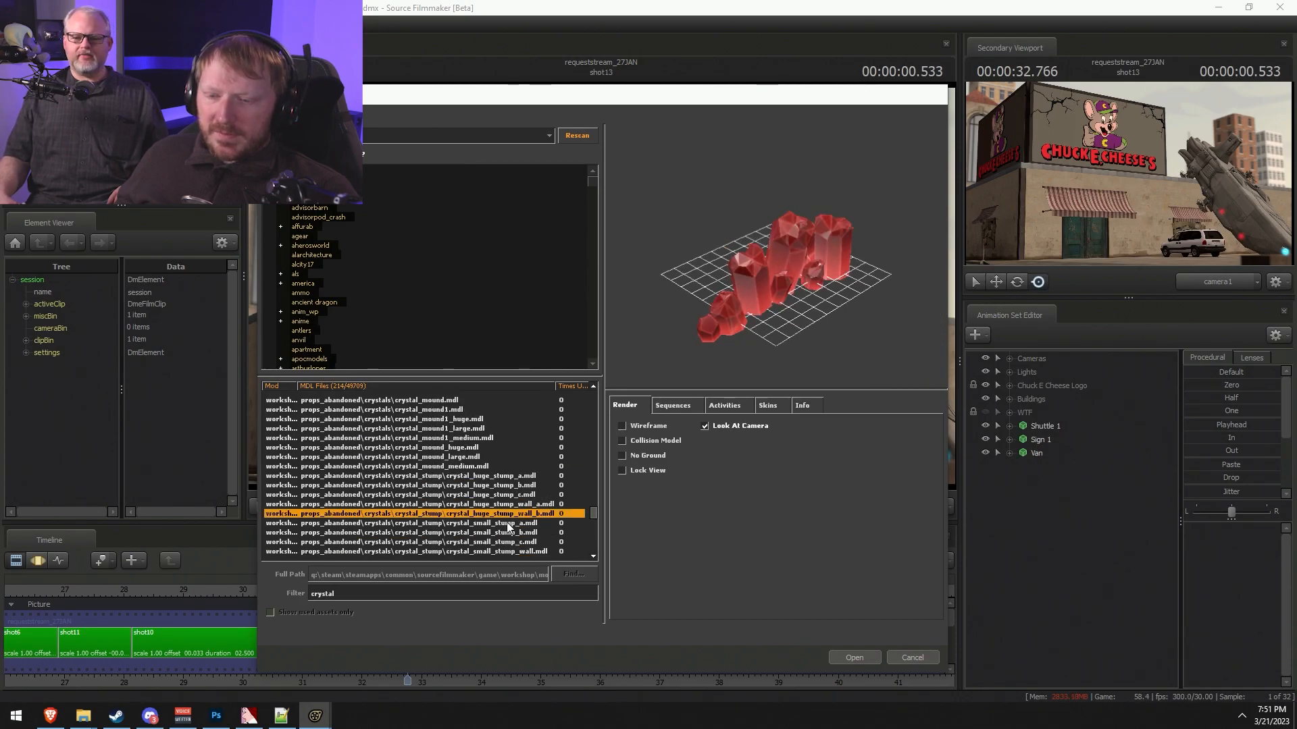
{"action": "double_click", "coordinate": [512, 514]}
- Show the crystal_huge_stump_wall_b1 game model in the Element Viewer
{"action": "right_click", "coordinate": [1075, 468]}
{"action": "mouse_move", "coordinate": [1124, 631]}
{"action": "left_click", "coordinate": [1125, 658]}
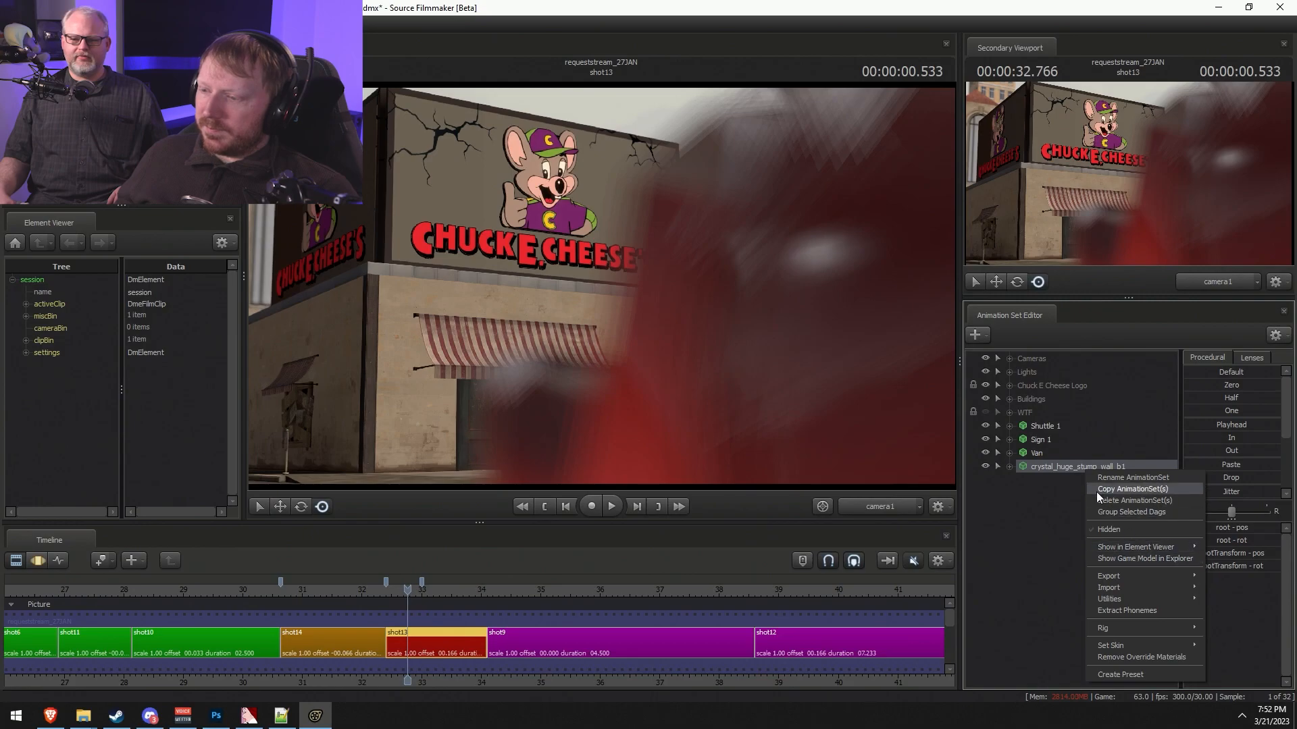
{"action": "left_click", "coordinate": [1113, 557]}
{"action": "left_click", "coordinate": [1070, 468]}
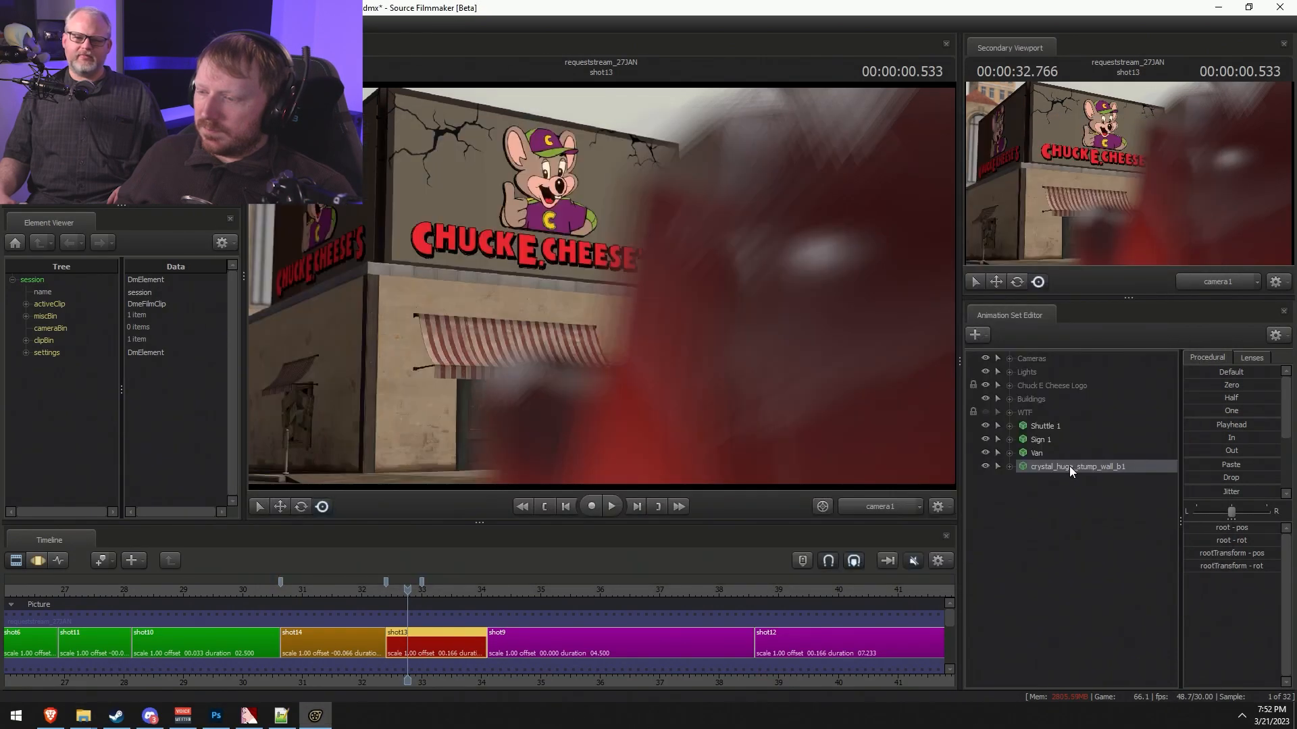
{"action": "right_click", "coordinate": [1068, 466]}
{"action": "mouse_move", "coordinate": [1128, 542]}
{"action": "left_click", "coordinate": [1210, 557]}
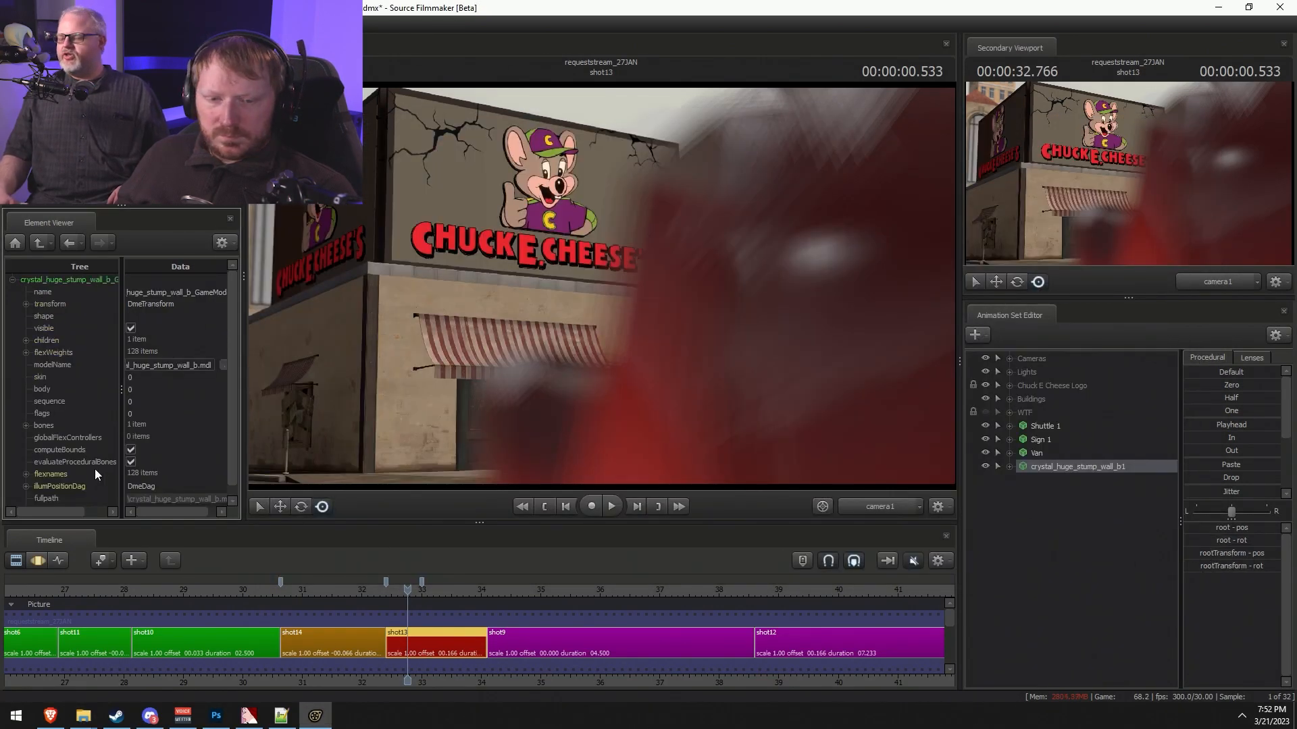
- Expand the crystal's materials down to crystal_stump_small and copy its mtlName path
{"action": "left_click", "coordinate": [26, 501]}
{"action": "scroll", "coordinate": [27, 483], "scroll_direction": "down", "scroll_amount": 4}
{"action": "left_click", "coordinate": [40, 375]}
{"action": "left_click", "coordinate": [168, 397]}
- Switch to File Explorer and go to the workshop folder's materials\models\props_abandoned\crystals\crystal_stump subfolder
{"action": "key", "text": "alt+Tab"}
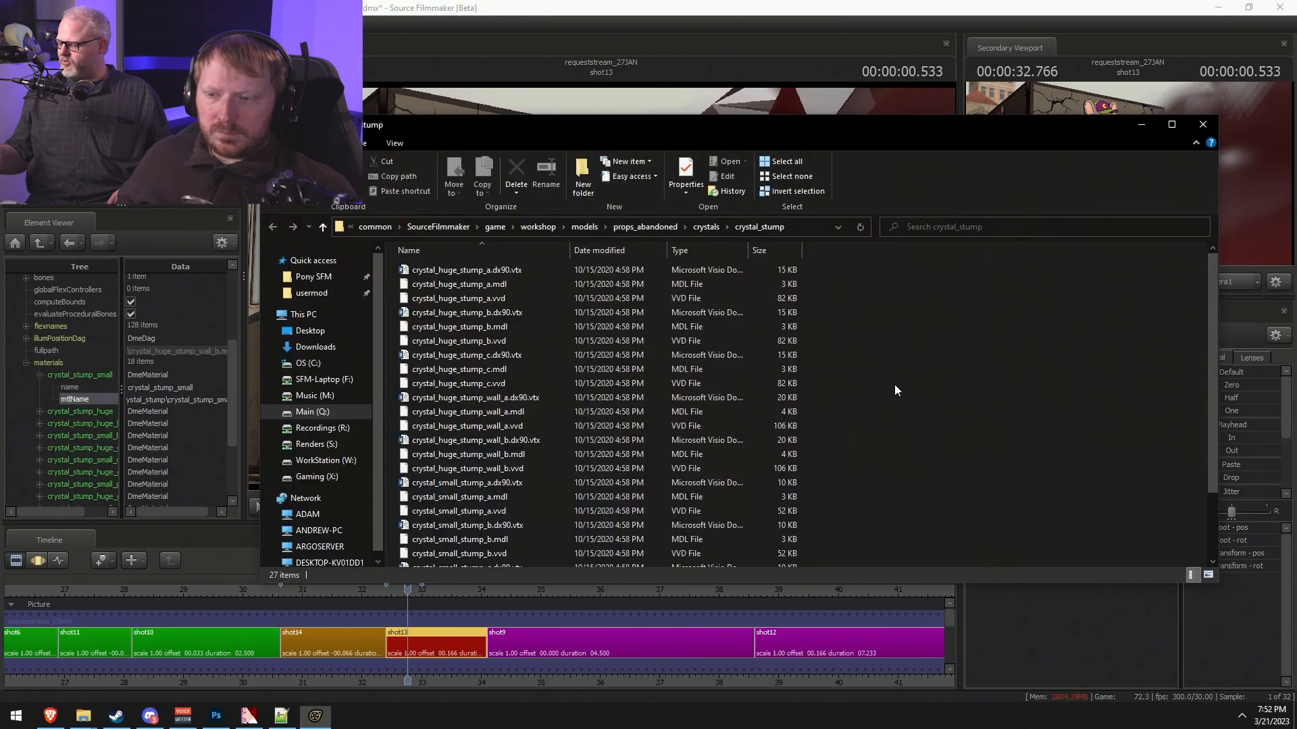
{"action": "left_click", "coordinate": [537, 227]}
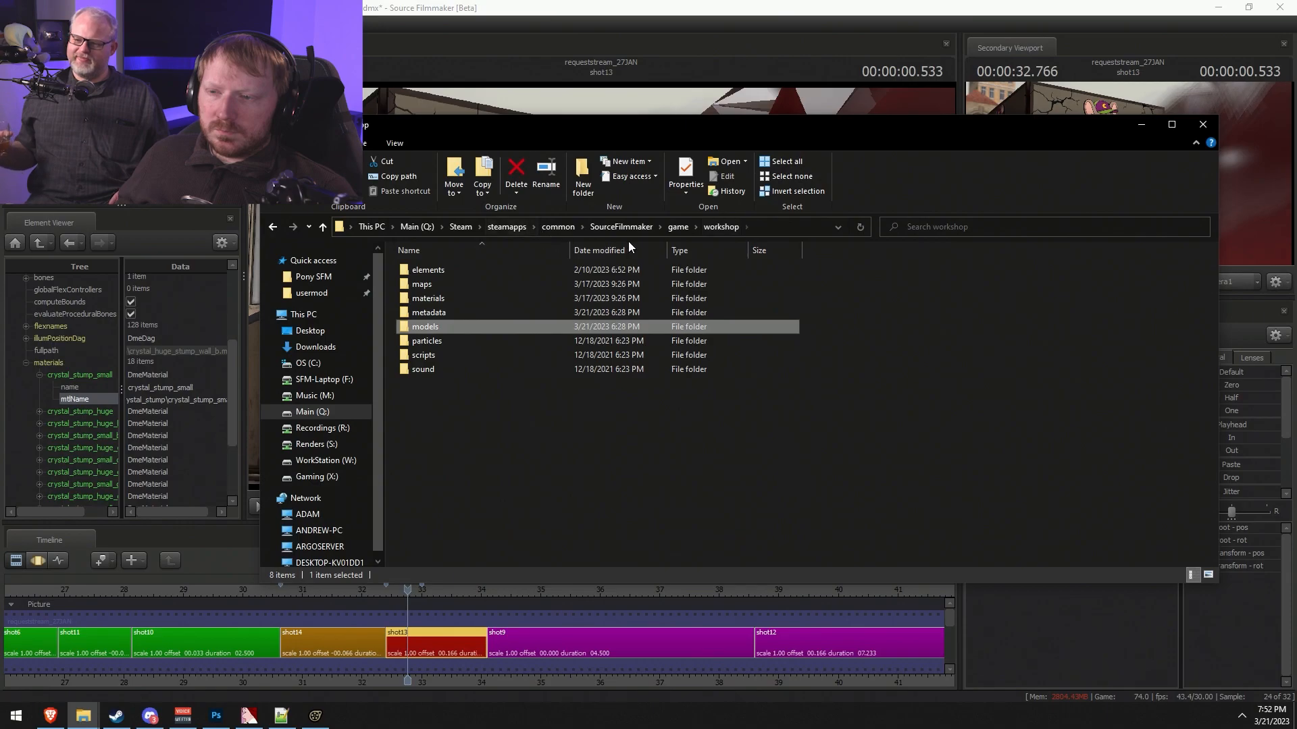
{"action": "left_click", "coordinate": [775, 229]}
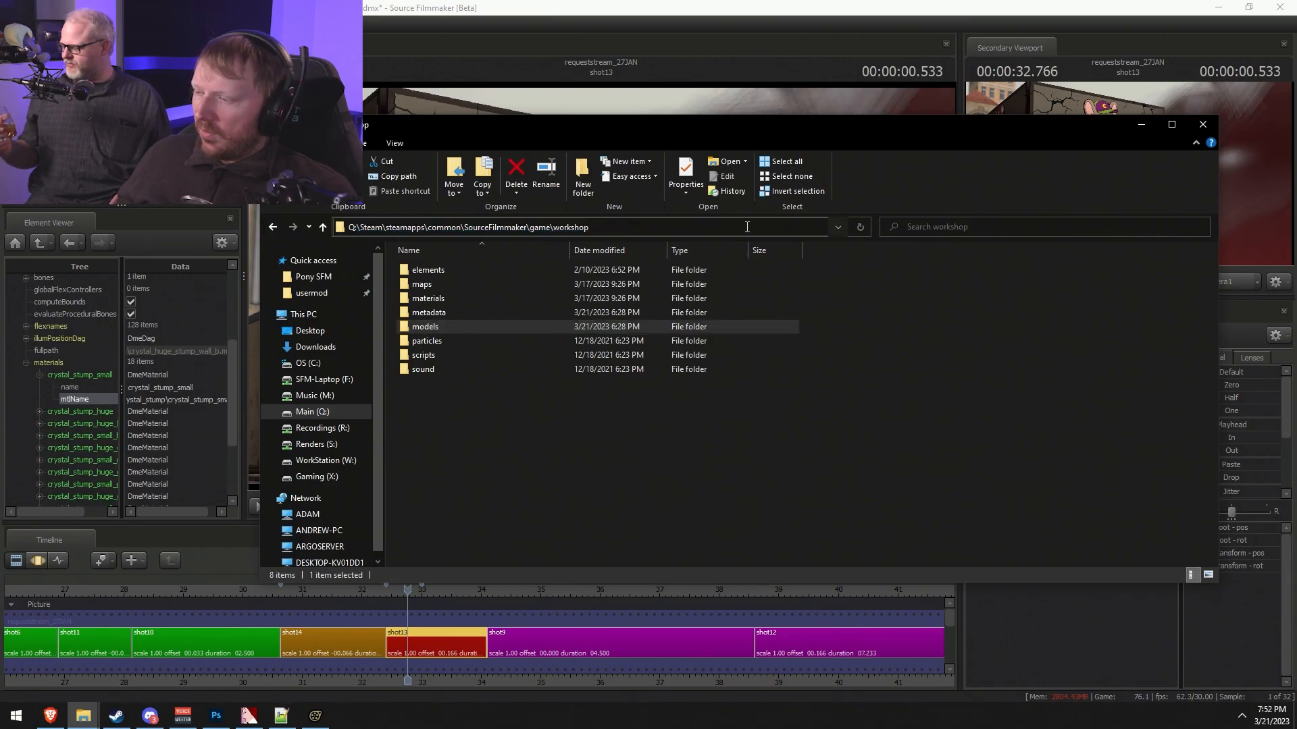
{"action": "type", "text": "\\"}
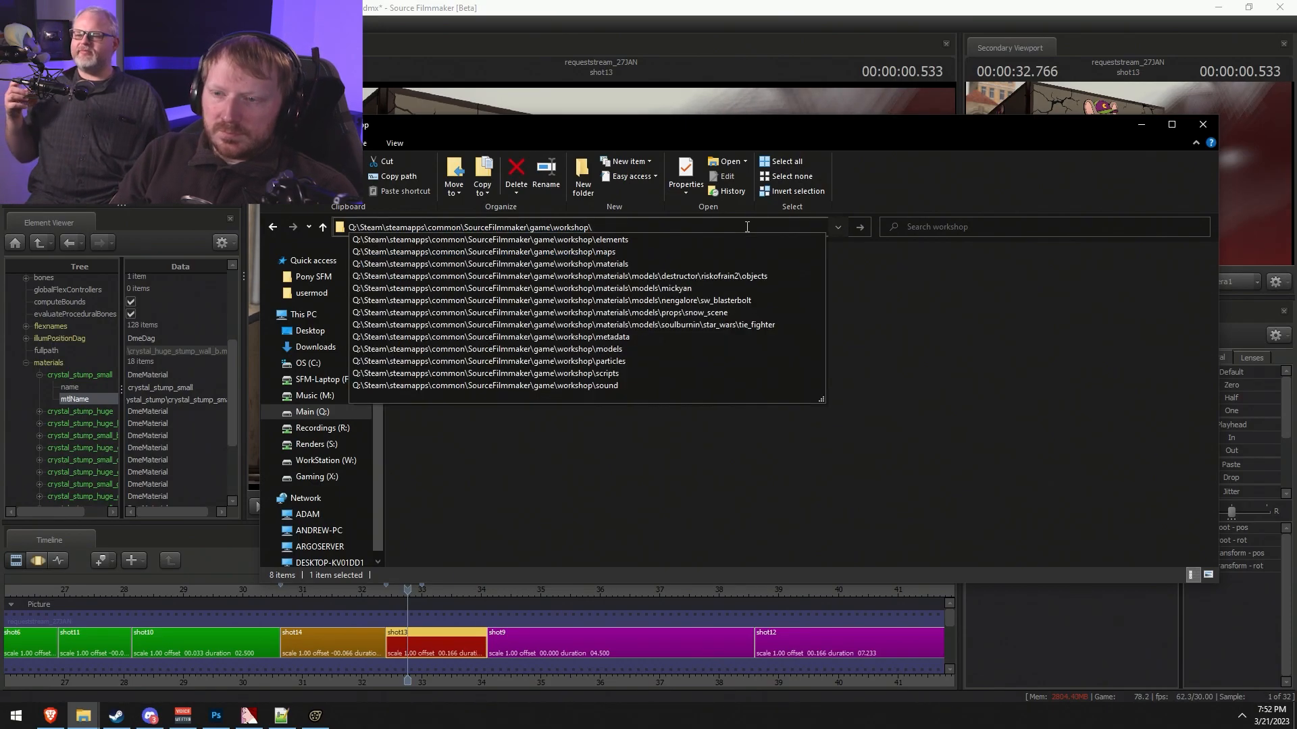
{"action": "type", "text": "m"}
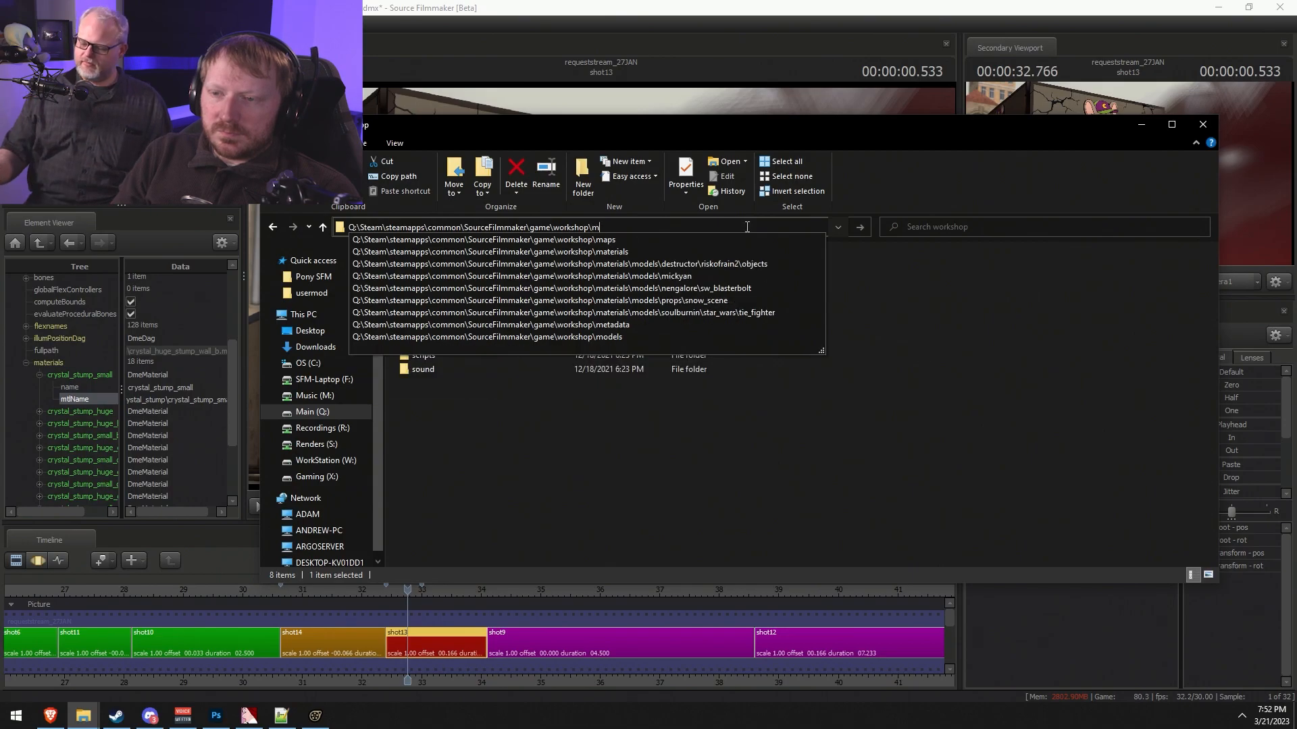
{"action": "type", "text": "aterials\\"}
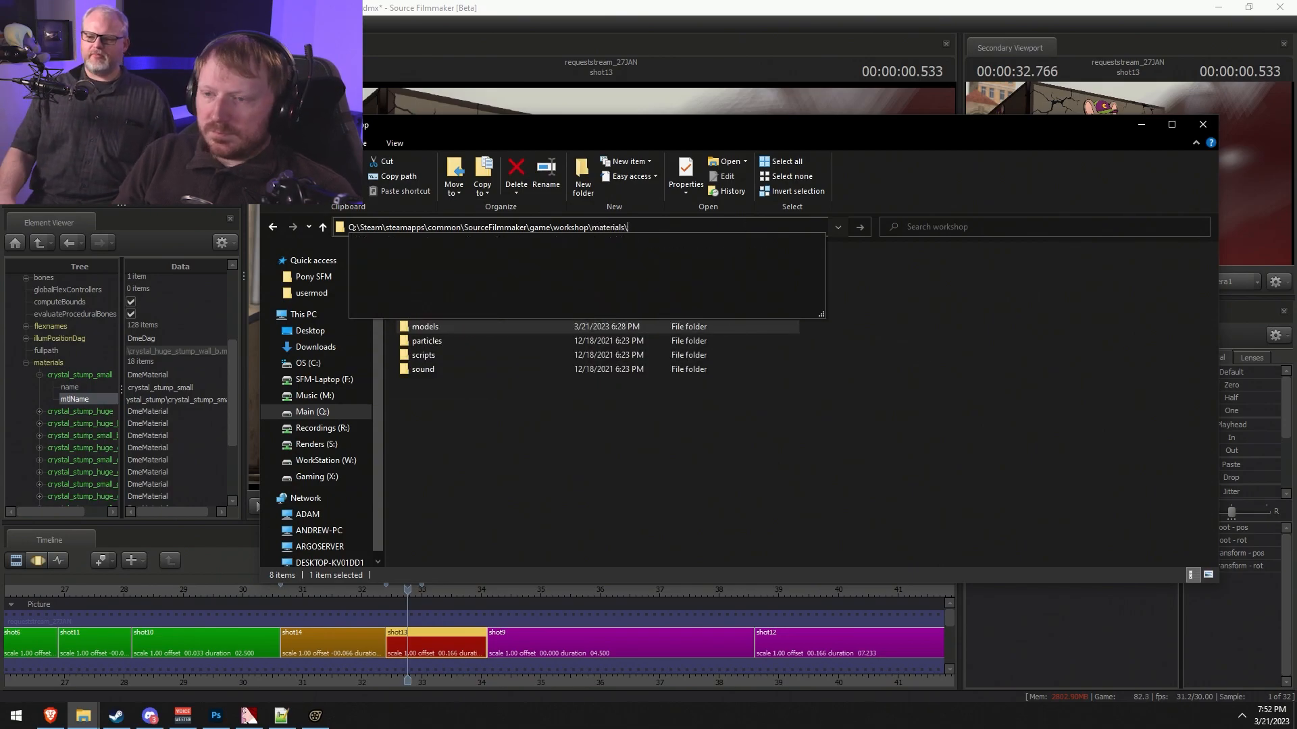
{"action": "type", "text": "models\\props_abandoned\\crystals\\crystal_stump\\crystal_stump_small"}
{"action": "key", "text": "BackSpace"}
{"action": "key", "text": "BackSpace"}
{"action": "key", "text": "BackSpace"}
{"action": "key", "text": "BackSpace"}
{"action": "key", "text": "BackSpace"}
{"action": "key", "text": "BackSpace"}
{"action": "key", "text": "BackSpace"}
{"action": "key", "text": "BackSpace"}
{"action": "key", "text": "BackSpace"}
{"action": "key", "text": "BackSpace"}
{"action": "key", "text": "BackSpace"}
{"action": "key", "text": "BackSpace"}
{"action": "key", "text": "BackSpace"}
{"action": "key", "text": "BackSpace"}
{"action": "key", "text": "BackSpace"}
{"action": "key", "text": "BackSpace"}
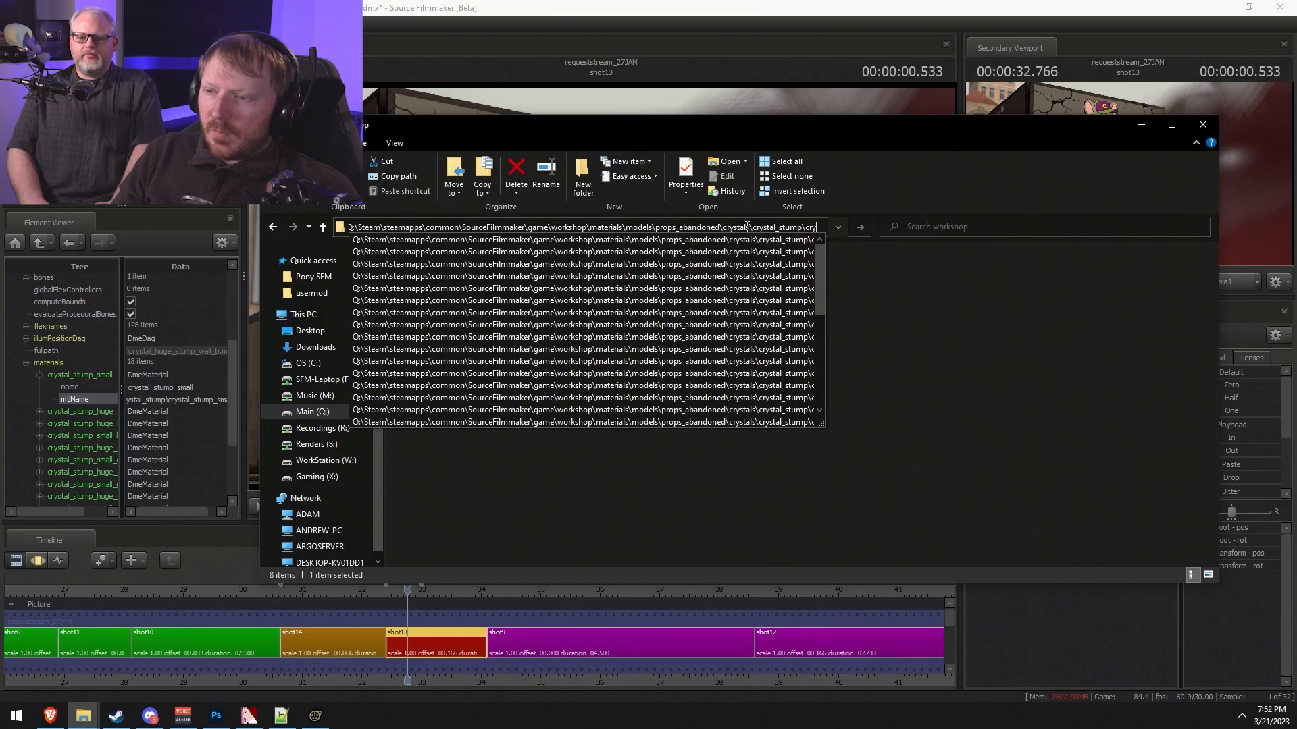
{"action": "key", "text": "BackSpace"}
{"action": "key", "text": "BackSpace"}
{"action": "key", "text": "Return"}
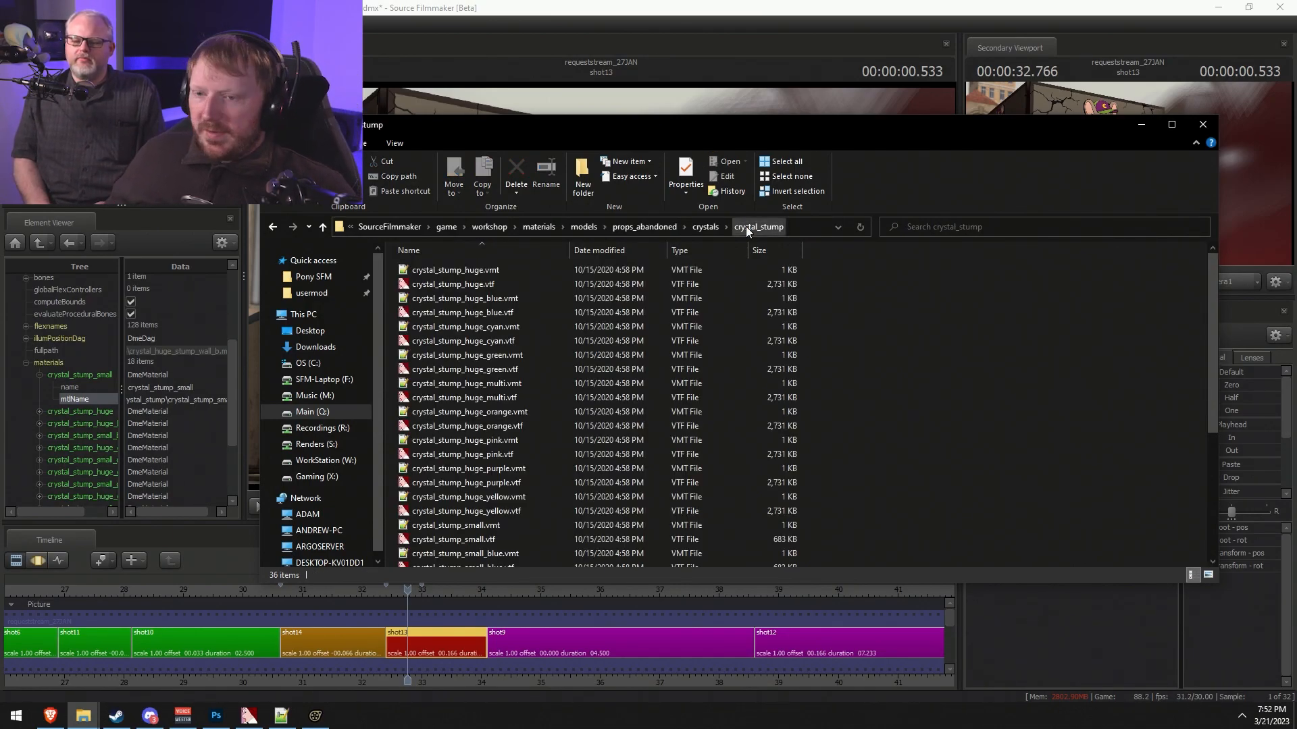
- Open crystal_stump_huge_green.vmt in Notepad++ and copy its whole Proxies block with the Sine proxy
{"action": "double_click", "coordinate": [488, 355]}
{"action": "left_click_drag", "start_coordinate": [191, 312], "coordinate": [248, 404]}
{"action": "key", "text": "ctrl+c"}
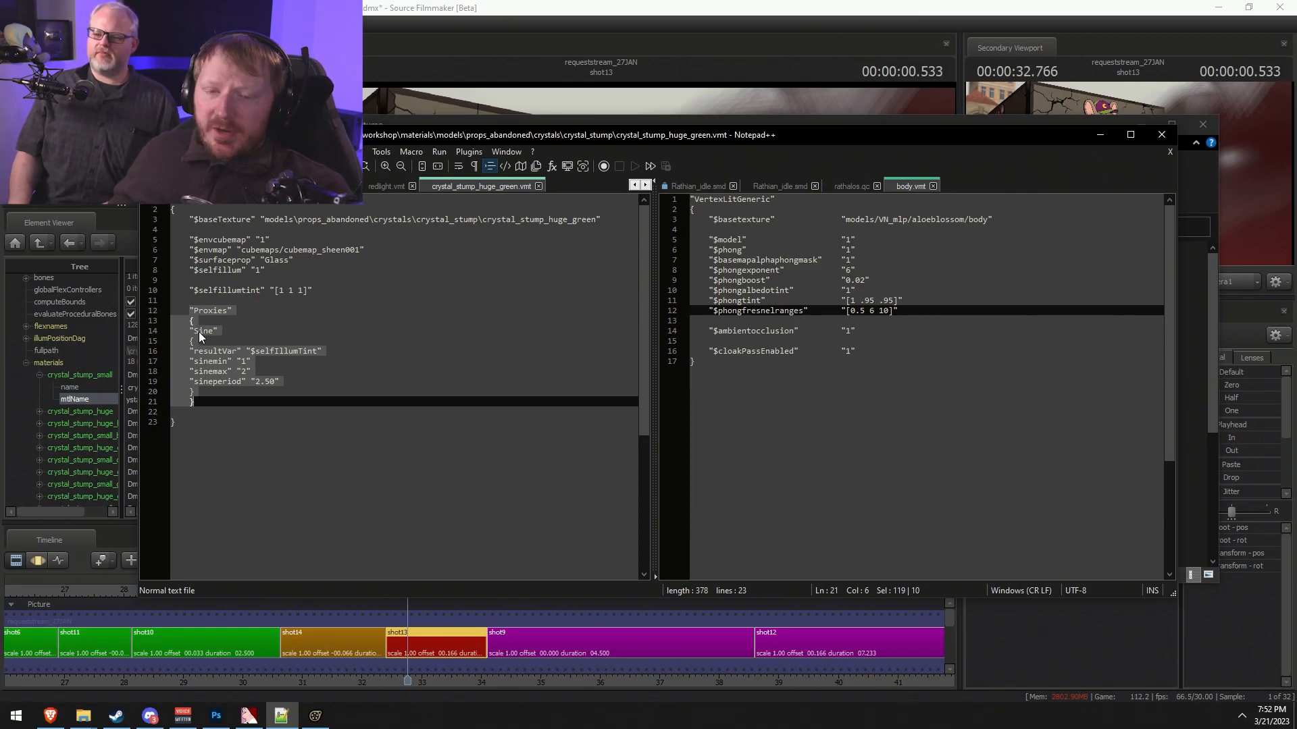
{"action": "left_click_drag", "start_coordinate": [197, 402], "coordinate": [147, 314]}
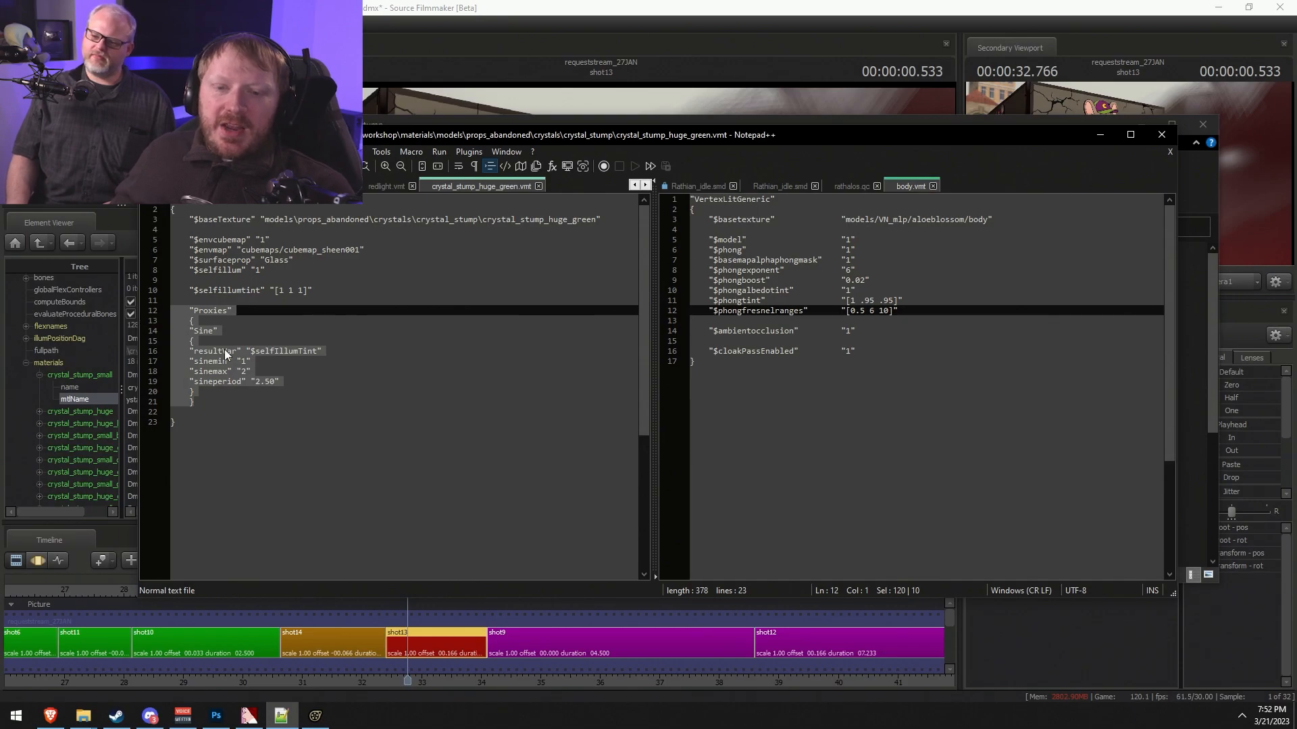
{"action": "left_click", "coordinate": [207, 331]}
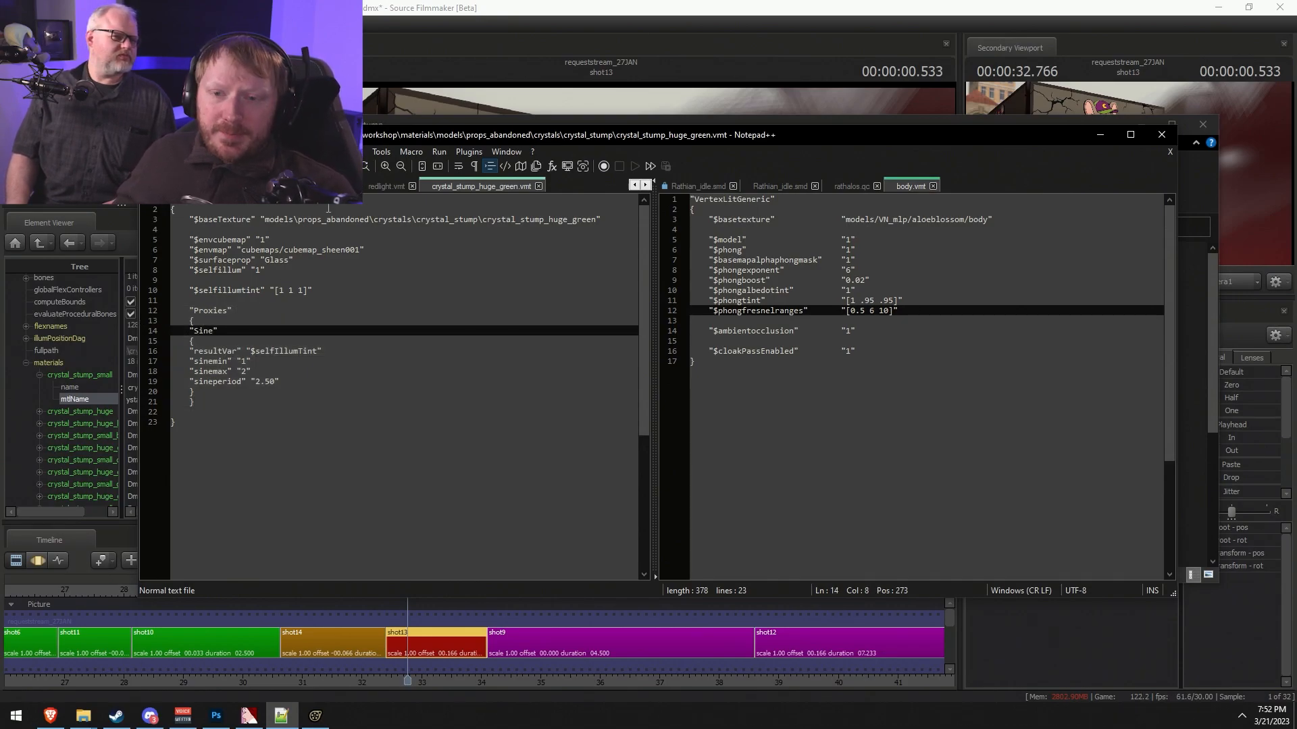
- Paste the Proxies block into redlight.vmt below the $selfillumtint line
{"action": "left_click", "coordinate": [385, 187]}
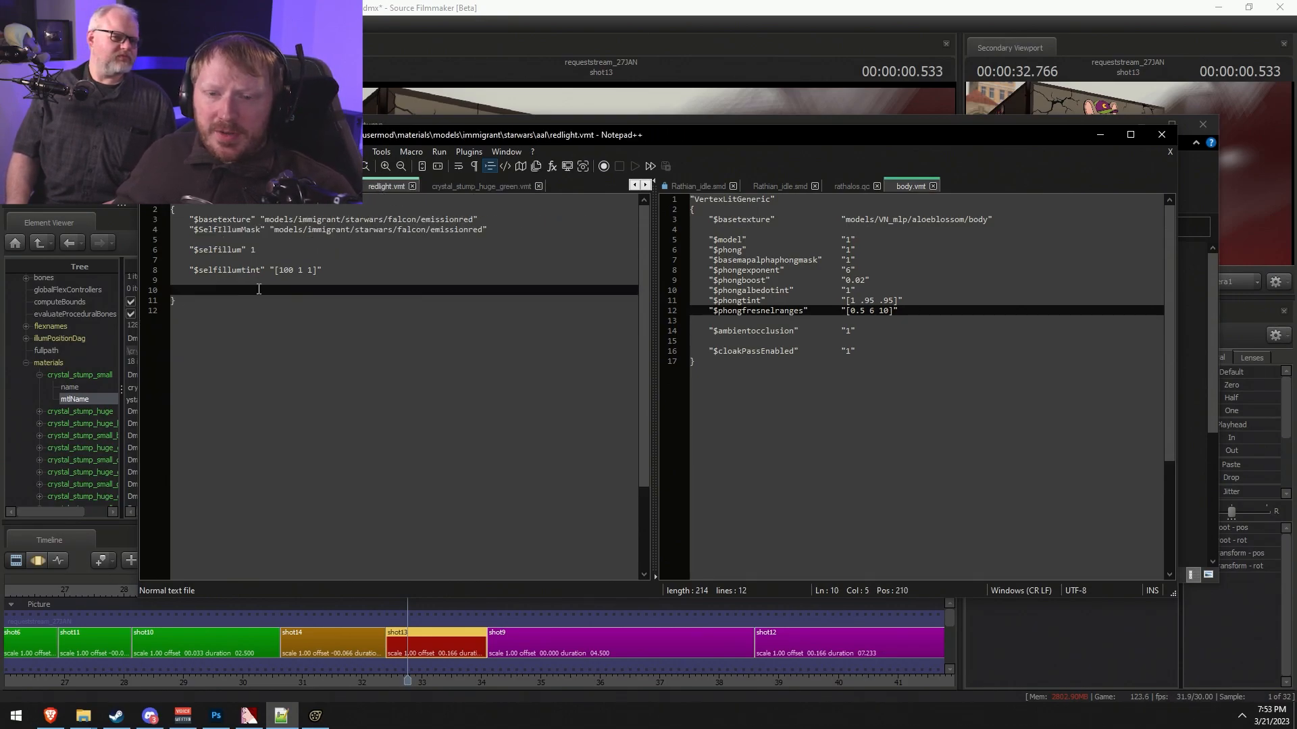
{"action": "key", "text": "ctrl+v"}
{"action": "left_click", "coordinate": [210, 291]}
{"action": "key", "text": "BackSpace"}
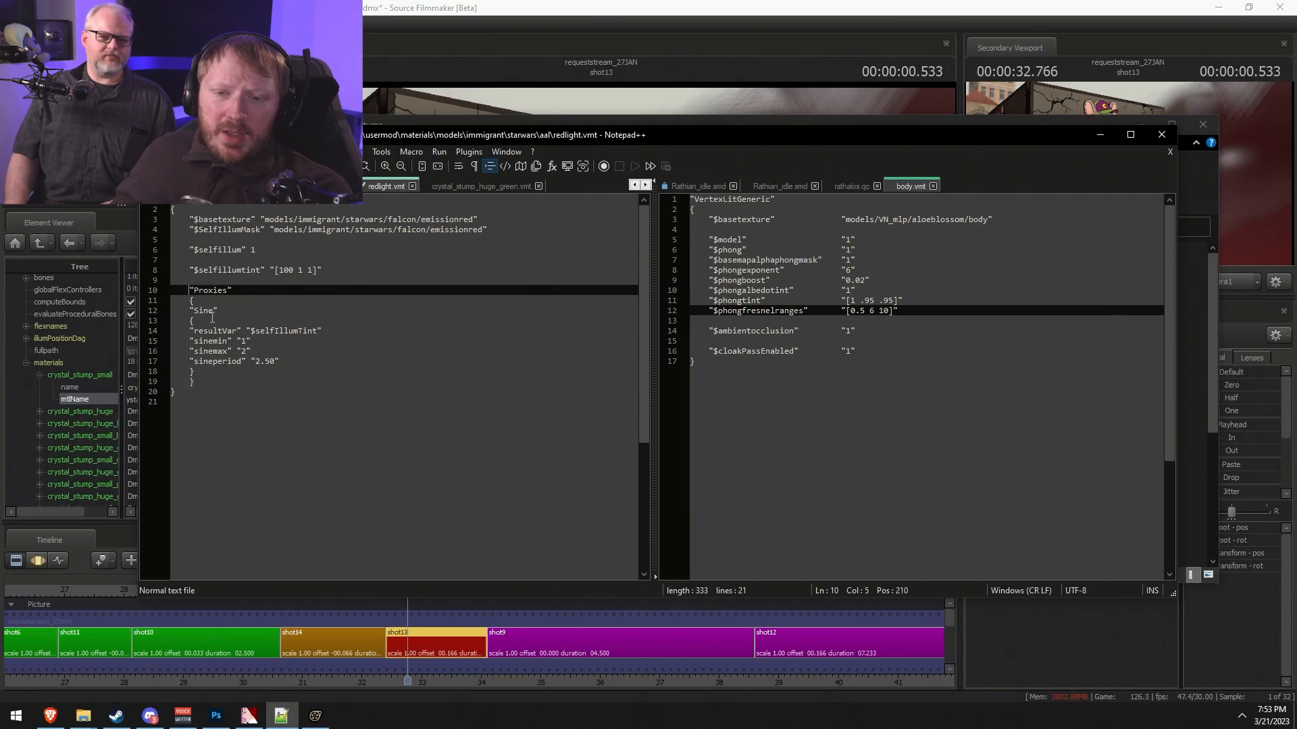
- Set the Sine proxy's sinemin to 0.5 and sineperiod to 1 in redlight.vmt and save the file
{"action": "left_click", "coordinate": [203, 311]}
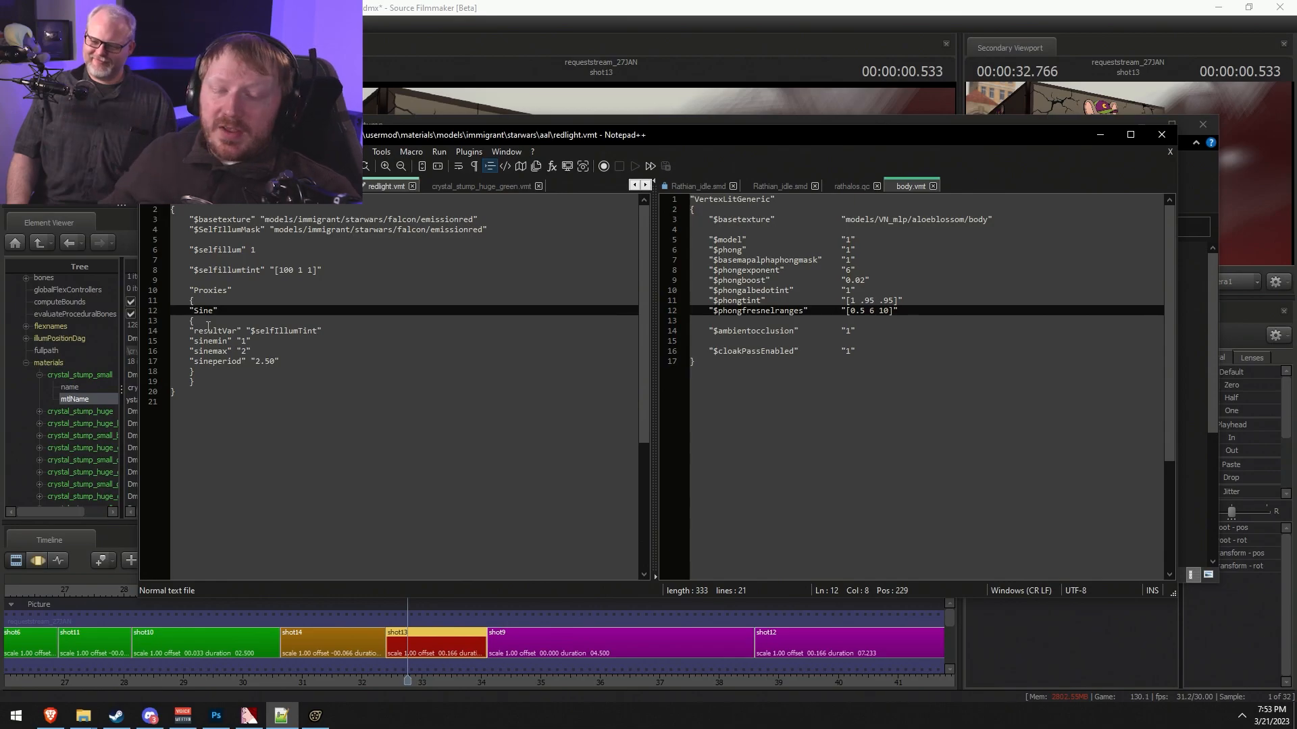
{"action": "left_click", "coordinate": [236, 331]}
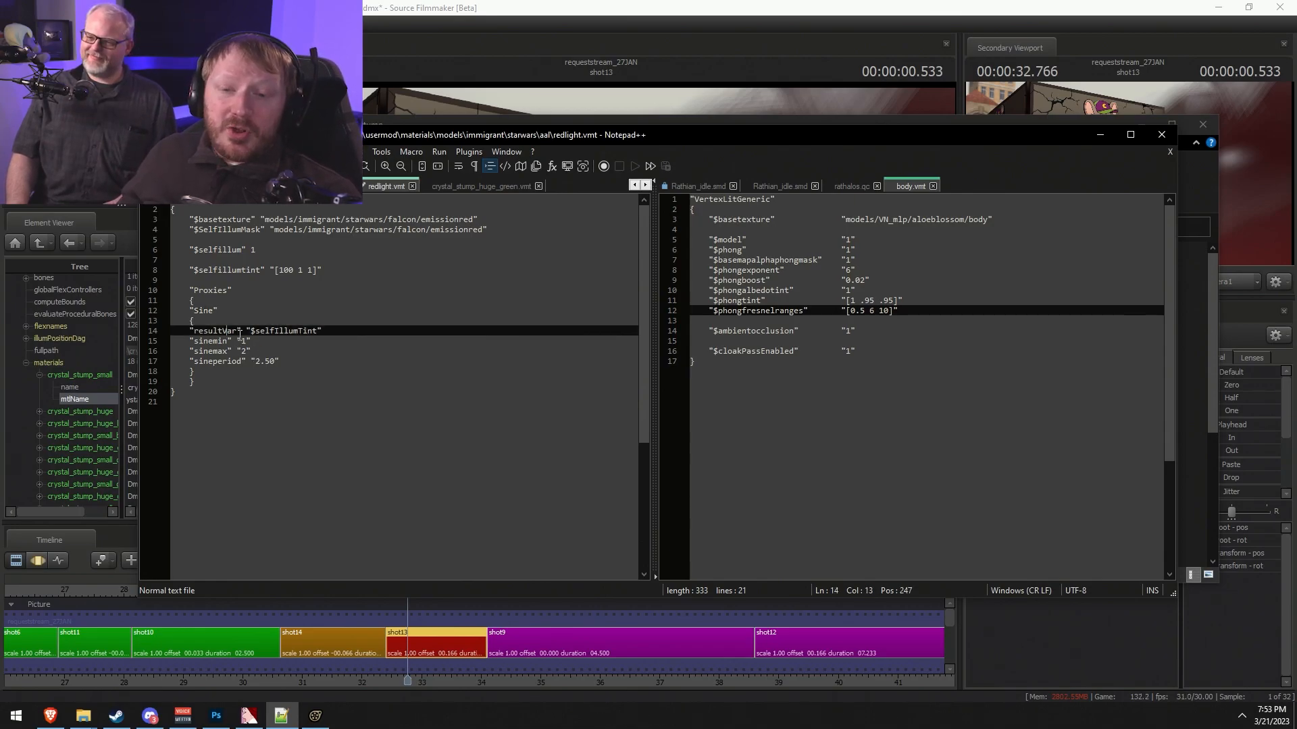
{"action": "double_click", "coordinate": [284, 331]}
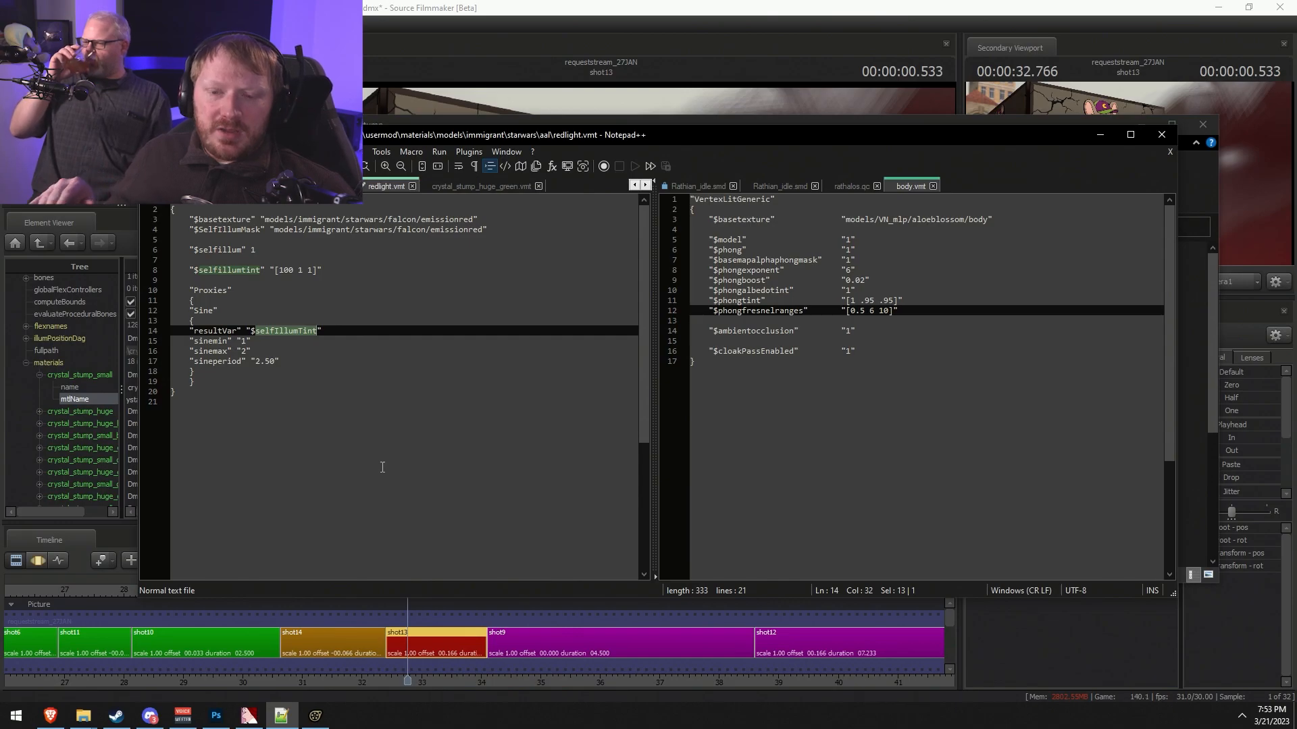
{"action": "left_click", "coordinate": [244, 341]}
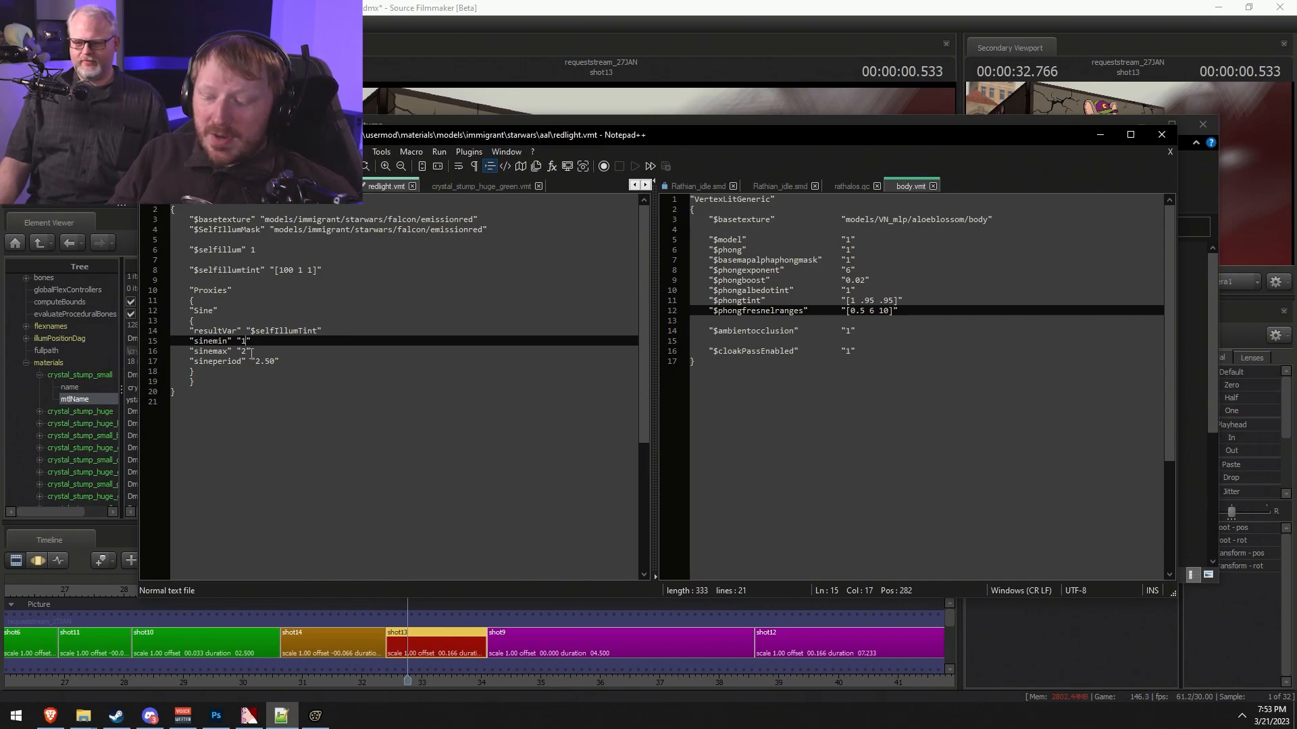
{"action": "type", "text": "0.5"}
{"action": "left_click", "coordinate": [251, 352]}
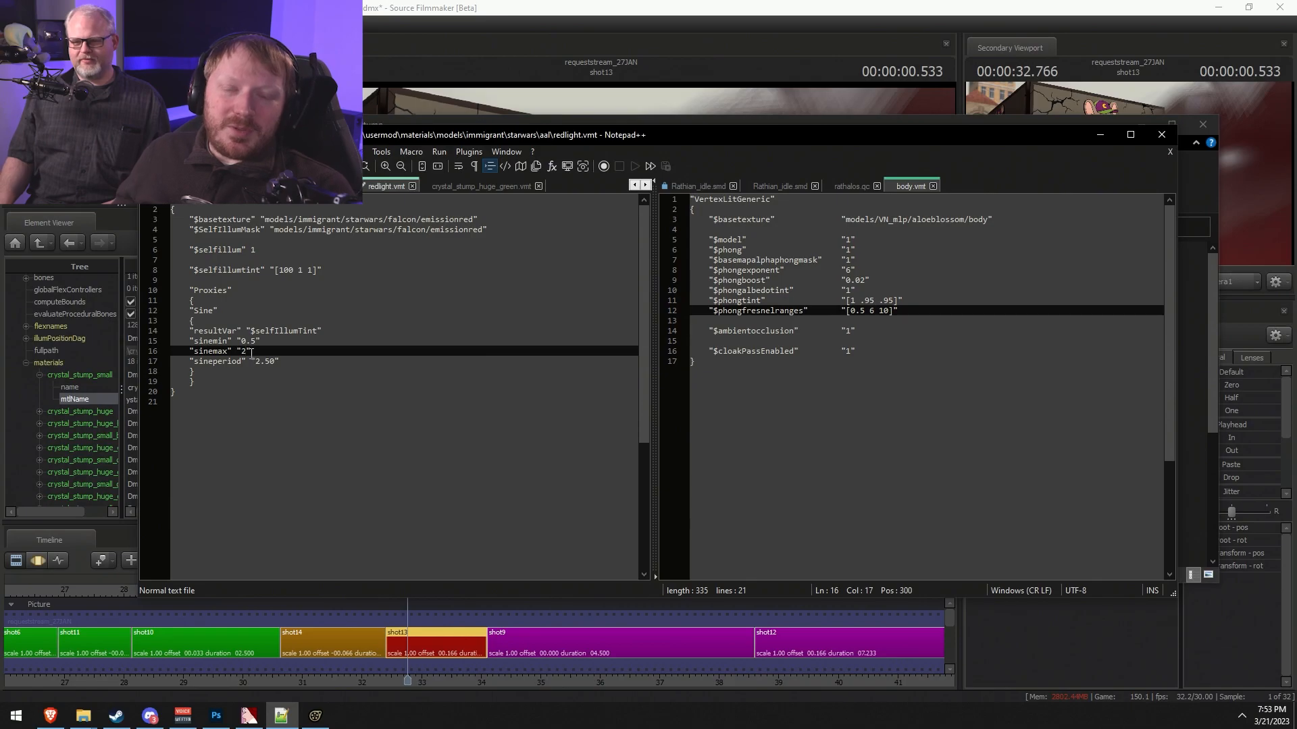
{"action": "double_click", "coordinate": [263, 364]}
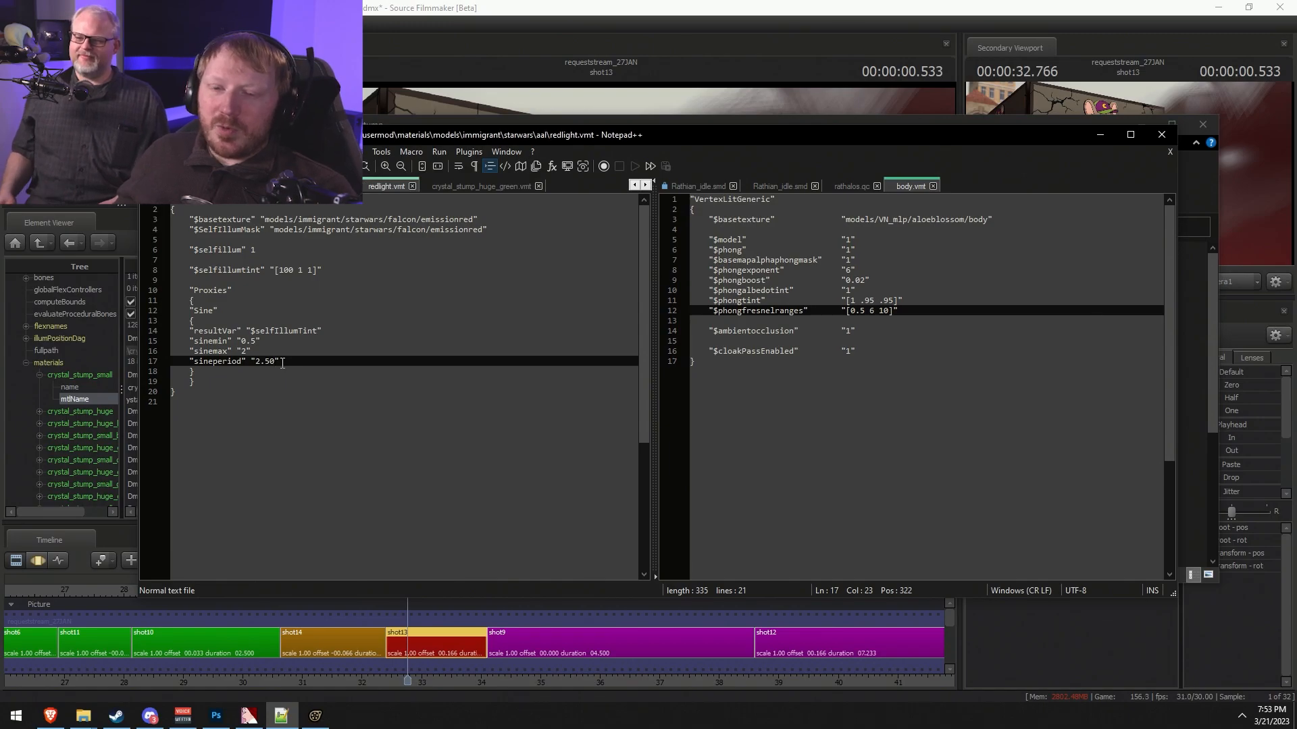
{"action": "key", "text": "BackSpace"}
{"action": "key", "text": "BackSpace"}
{"action": "key", "text": "BackSpace"}
{"action": "key", "text": "BackSpace"}
{"action": "type", "text": "1"}
{"action": "key", "text": "ctrl+s"}
- Switch back to Source Filmmaker, change to the work camera and delete the crystal_huge_stump_wall_b1 animation set
{"action": "left_click", "coordinate": [364, 5]}
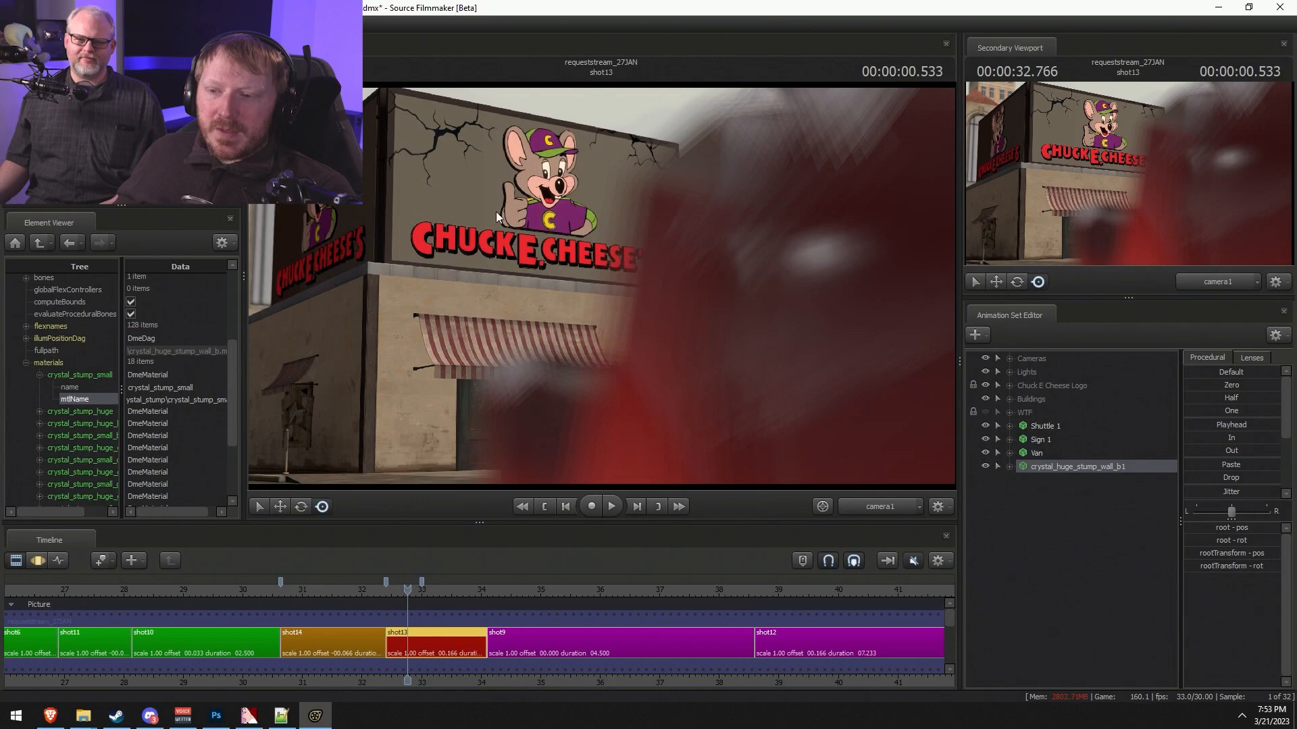
{"action": "left_click_drag", "start_coordinate": [678, 239], "coordinate": [837, 368]}
{"action": "right_click", "coordinate": [1061, 469]}
{"action": "left_click", "coordinate": [1092, 501]}
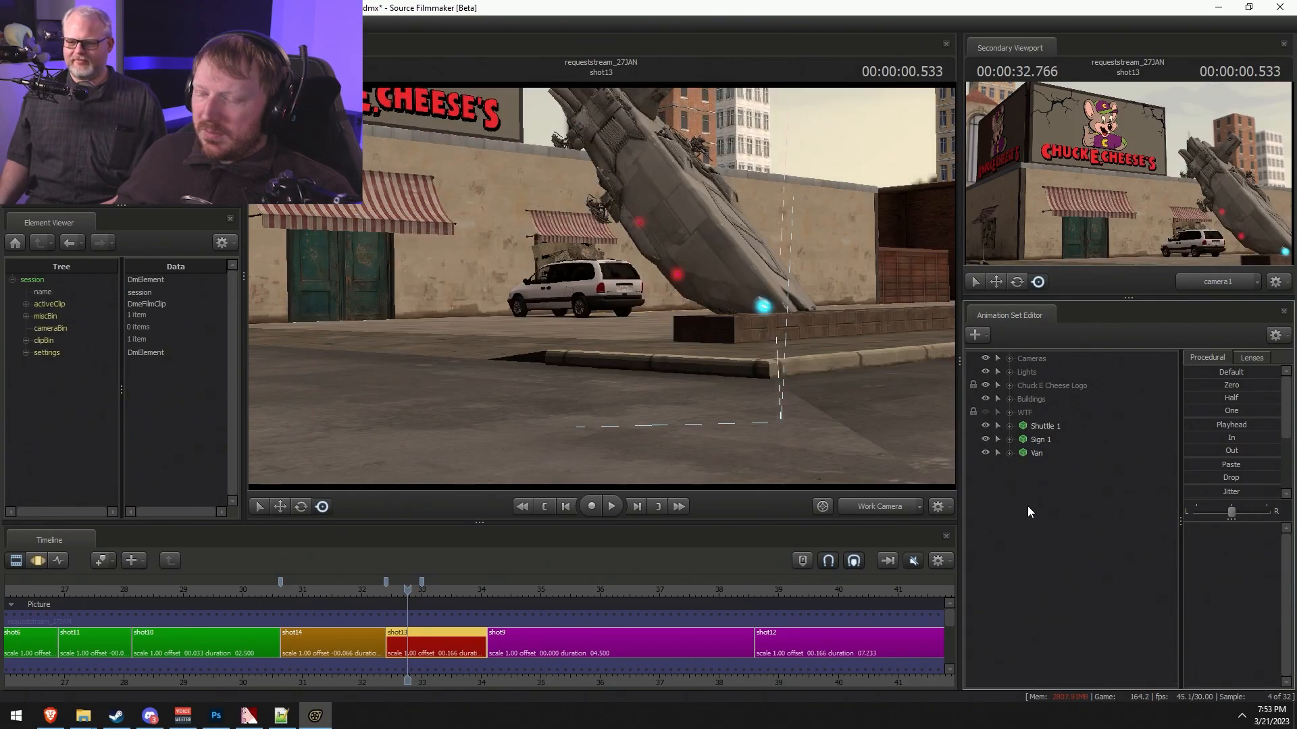
- Fly the work camera close to the shuttle's red lights and scrub to about 32.97 seconds to check their pulsing
{"action": "key", "text": "w"}
{"action": "left_click_drag", "start_coordinate": [602, 287], "coordinate": [597, 285]}
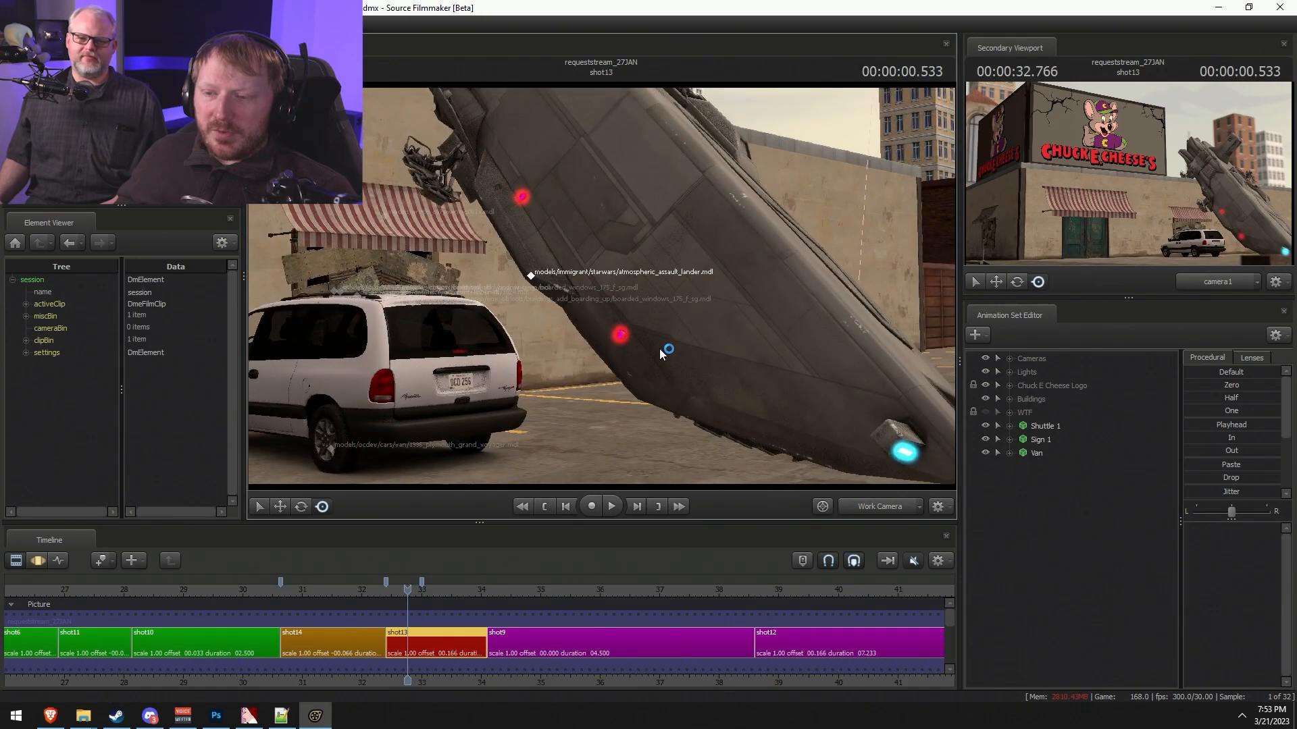
{"action": "key", "text": "w"}
{"action": "left_click_drag", "start_coordinate": [683, 380], "coordinate": [678, 366]}
{"action": "key", "text": "w"}
{"action": "key", "text": "s"}
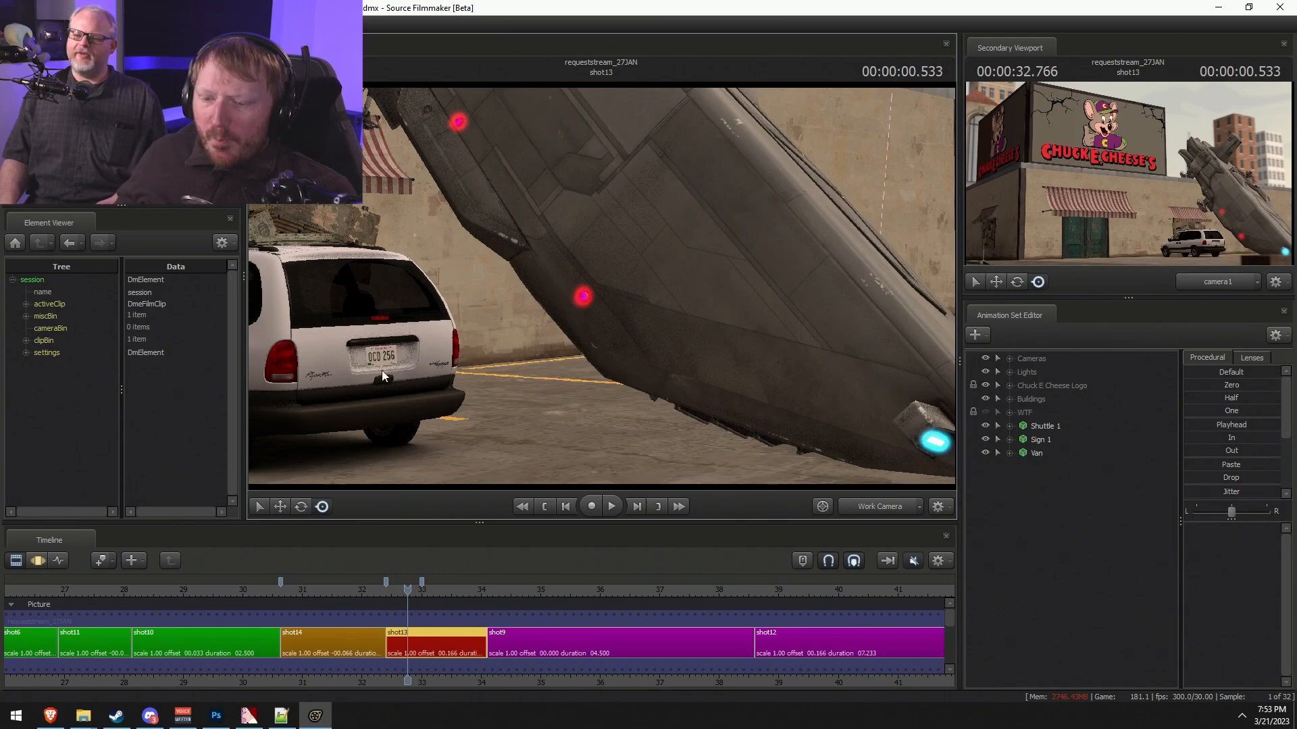
{"action": "mouse_move", "coordinate": [408, 590]}
{"action": "left_mouse_down"}
{"action": "mouse_move", "coordinate": [443, 591]}
{"action": "mouse_move", "coordinate": [419, 596]}
{"action": "left_mouse_up"}
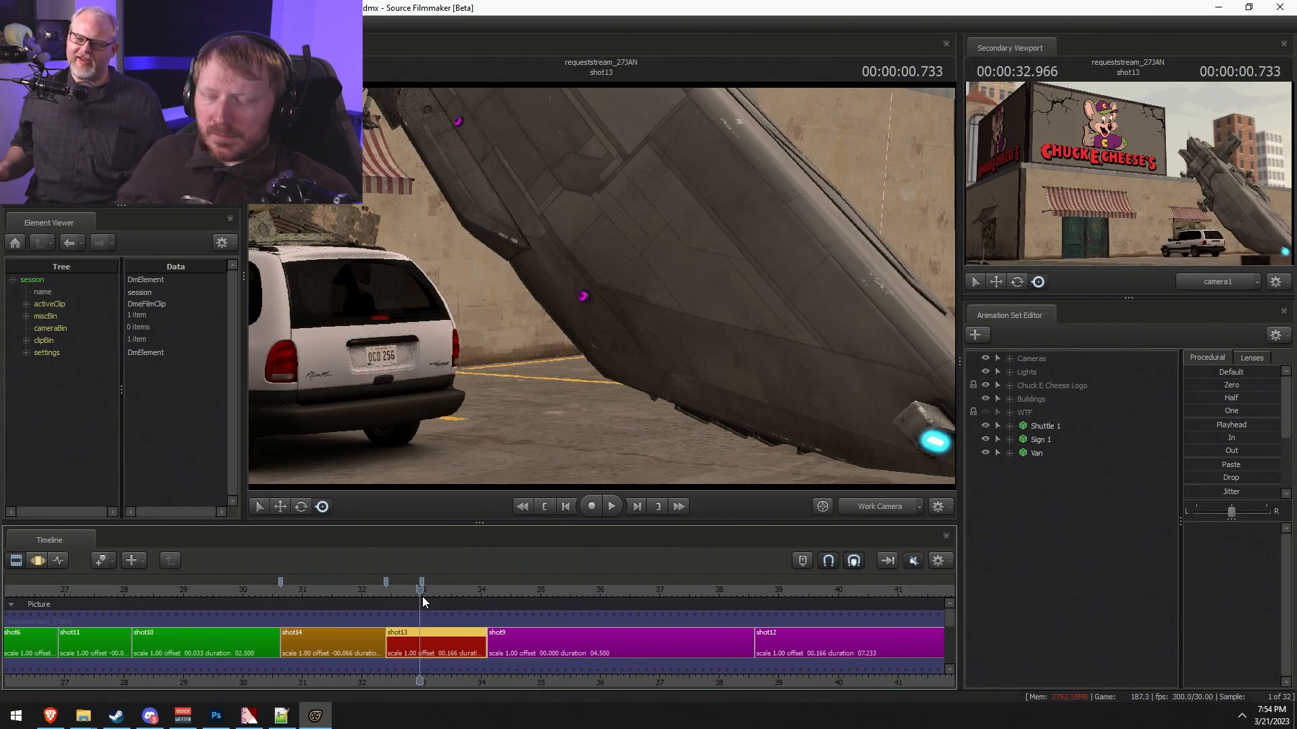
- Inspect a purple shuttle light up close and list the Shuttle 1 model's materials in the Element Viewer
{"action": "key", "text": "w"}
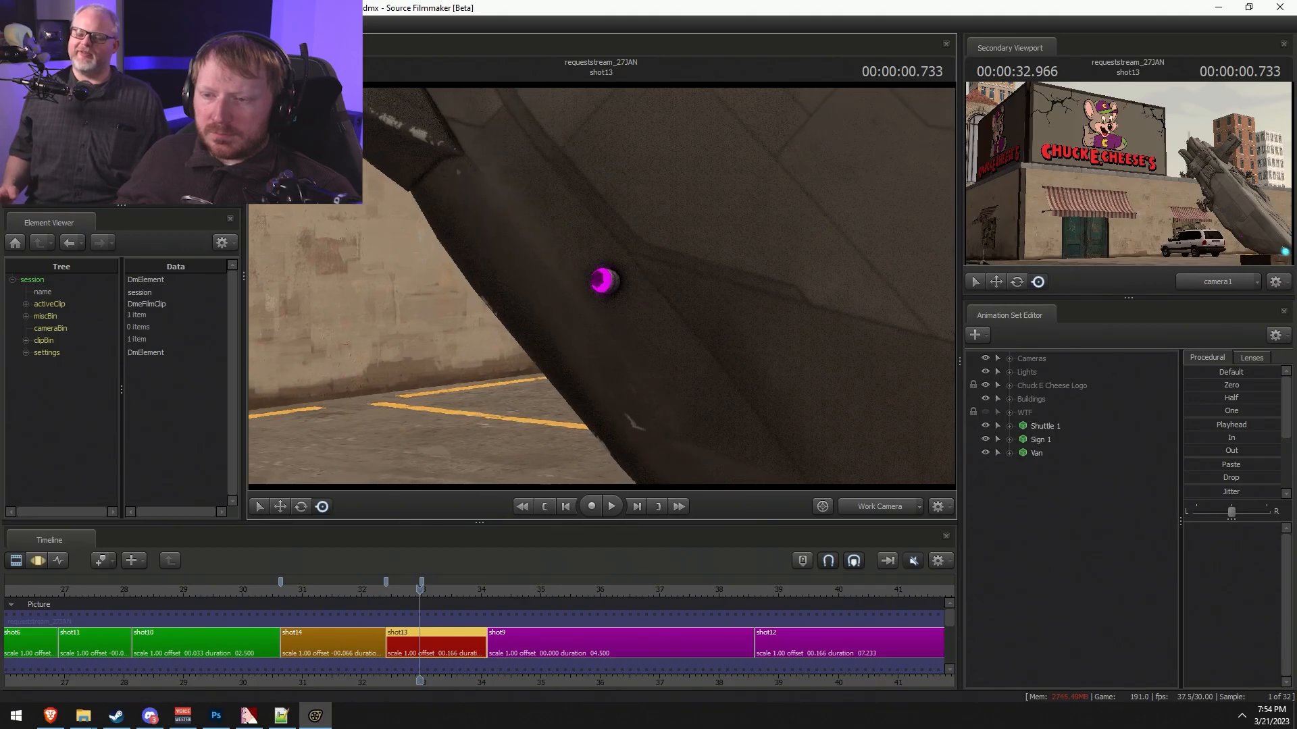
{"action": "key", "text": "w"}
{"action": "key", "text": "w"}
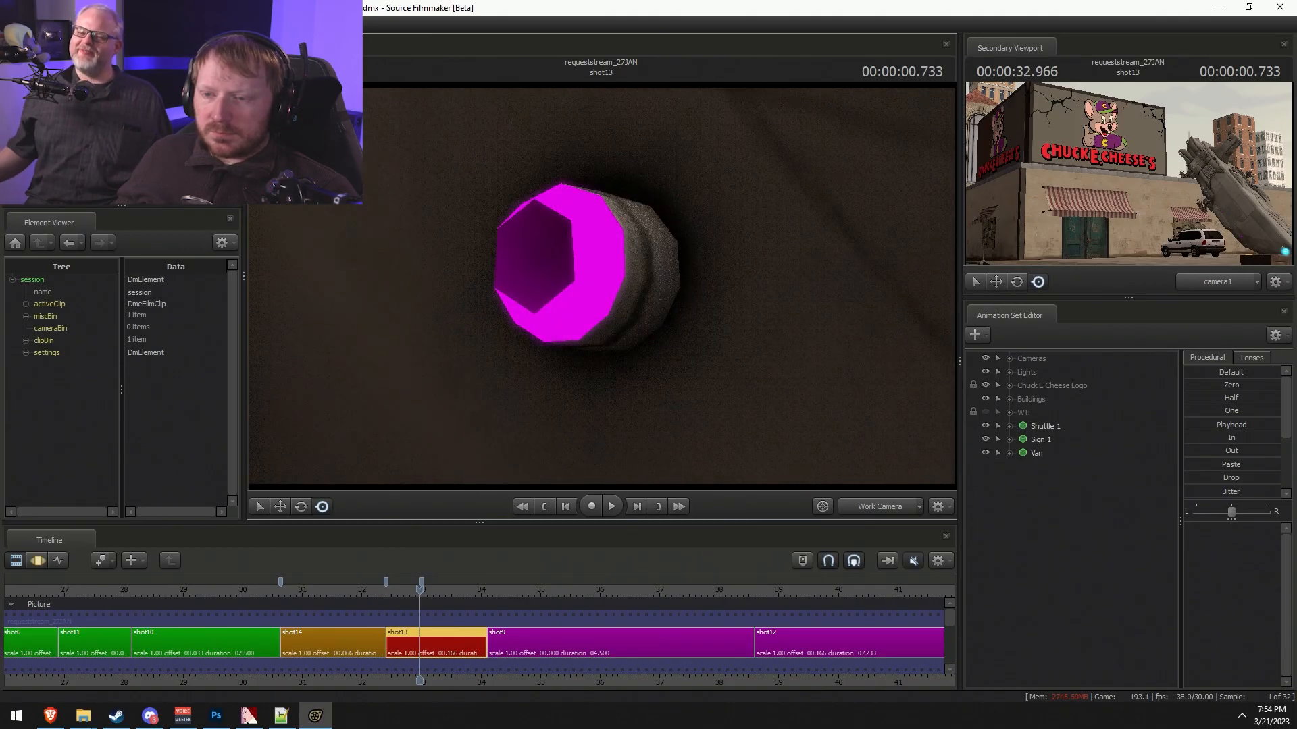
{"action": "left_click_drag", "start_coordinate": [601, 286], "coordinate": [581, 286]}
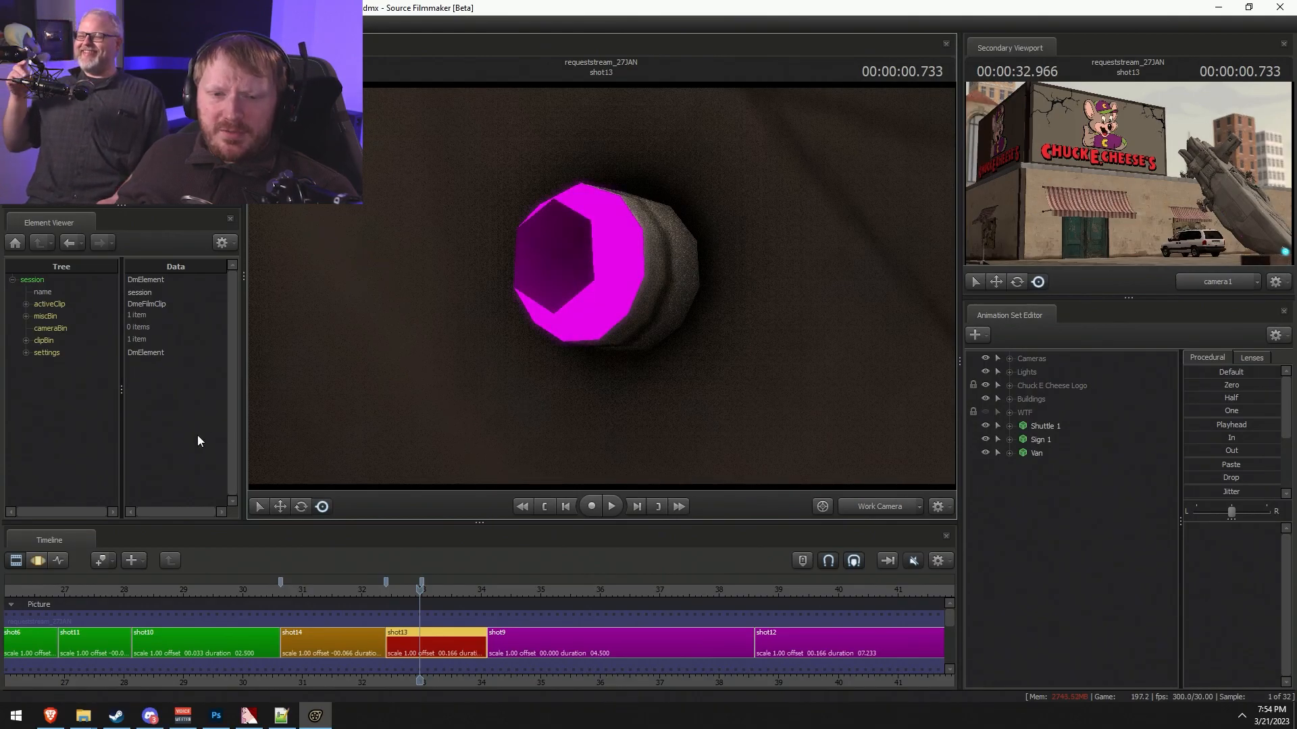
{"action": "right_click", "coordinate": [1058, 426]}
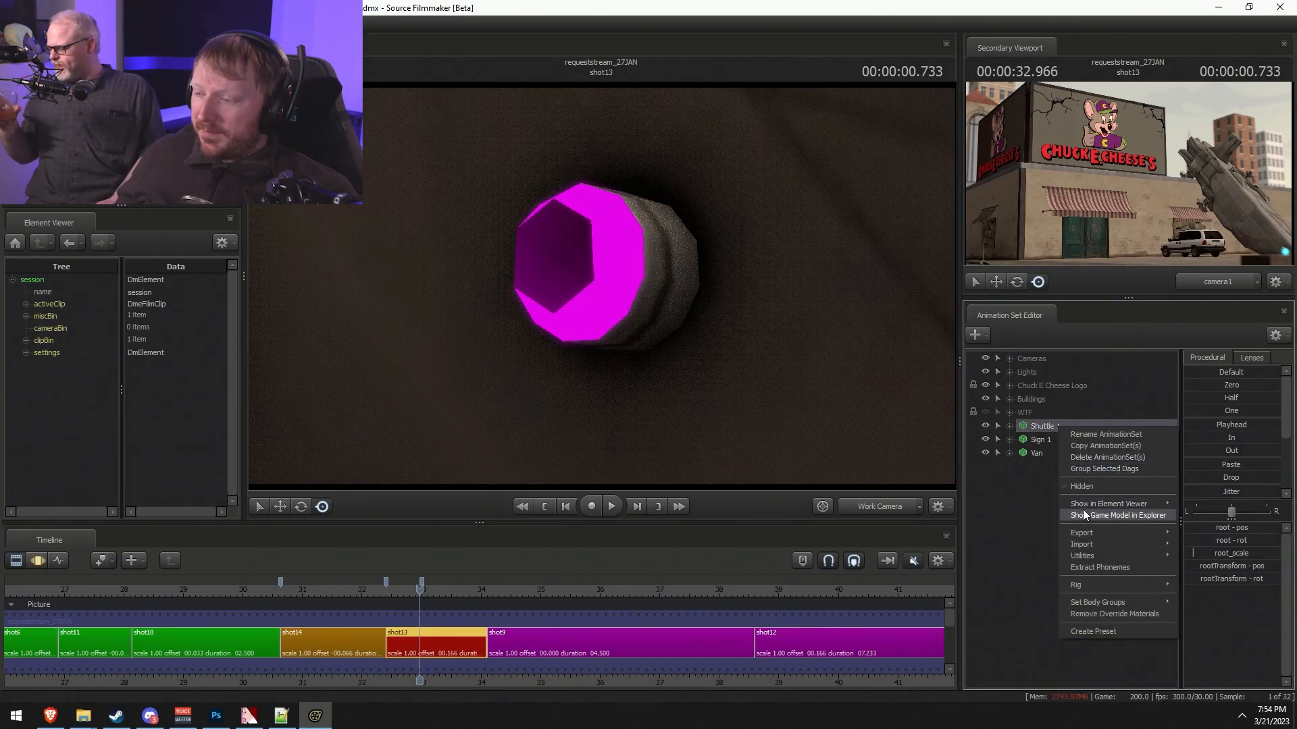
{"action": "mouse_move", "coordinate": [1088, 505]}
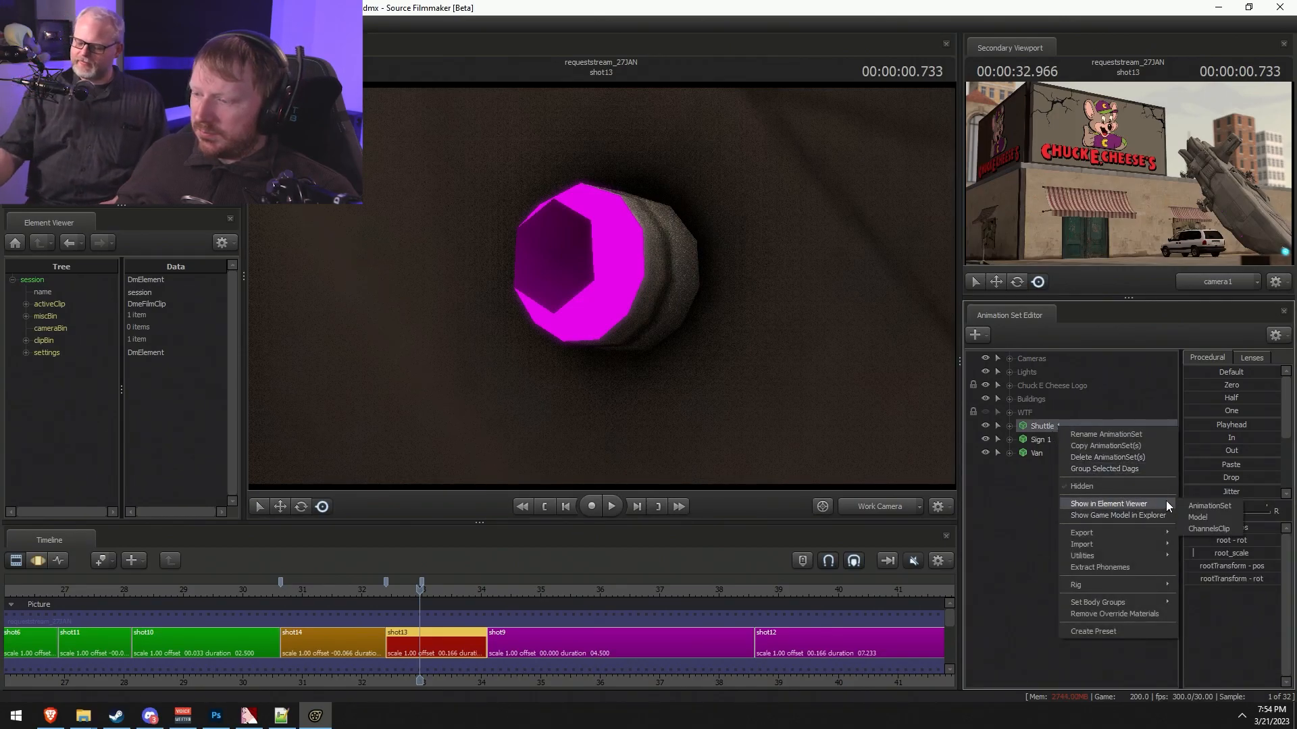
{"action": "left_click", "coordinate": [1197, 518]}
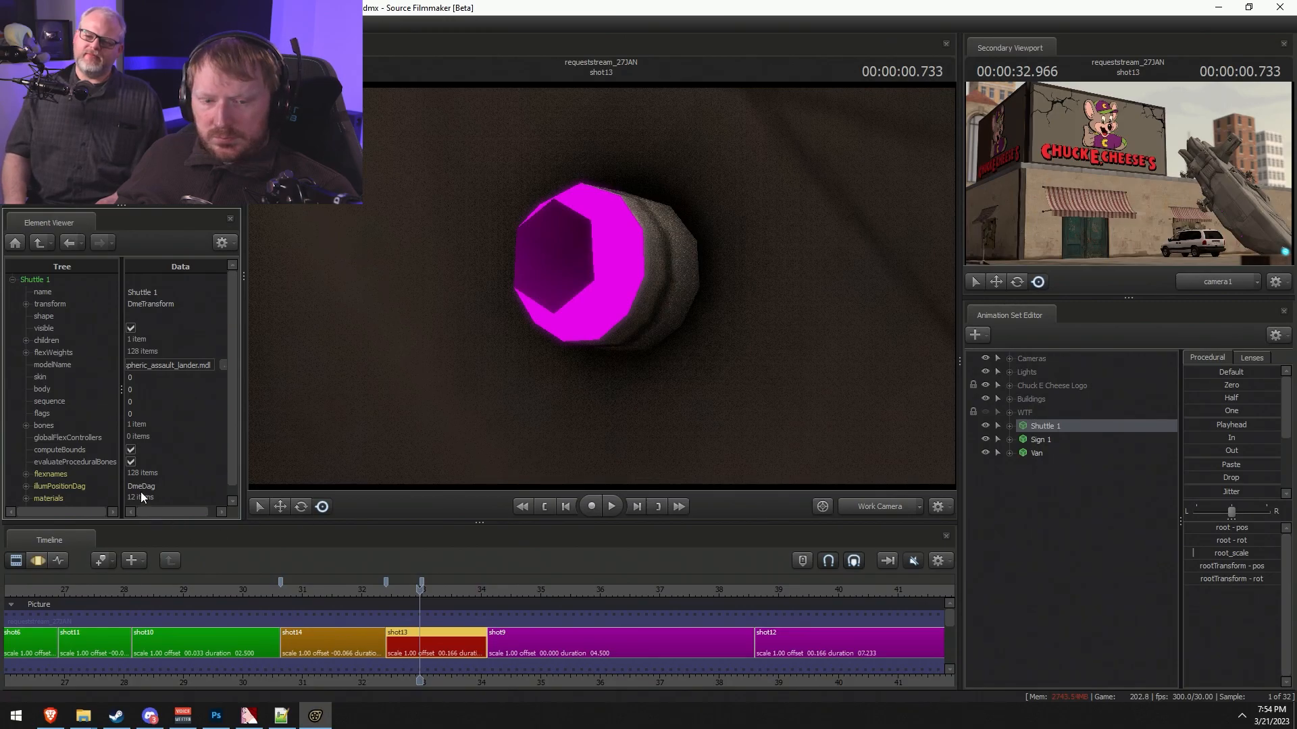
{"action": "scroll", "coordinate": [151, 501], "scroll_direction": "down", "scroll_amount": 1}
{"action": "left_click", "coordinate": [31, 487]}
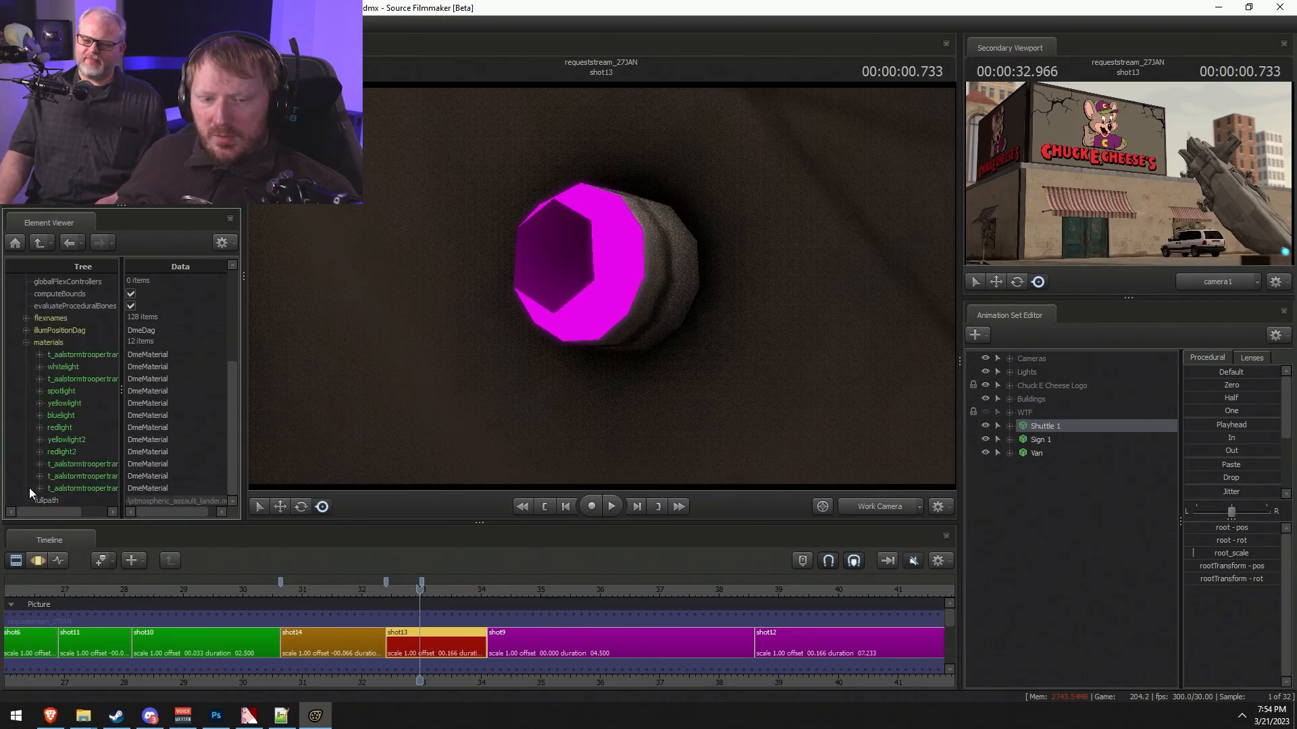
- Add a vector3 attribute named $color to the redlight material of Shuttle 1
{"action": "right_click", "coordinate": [61, 427]}
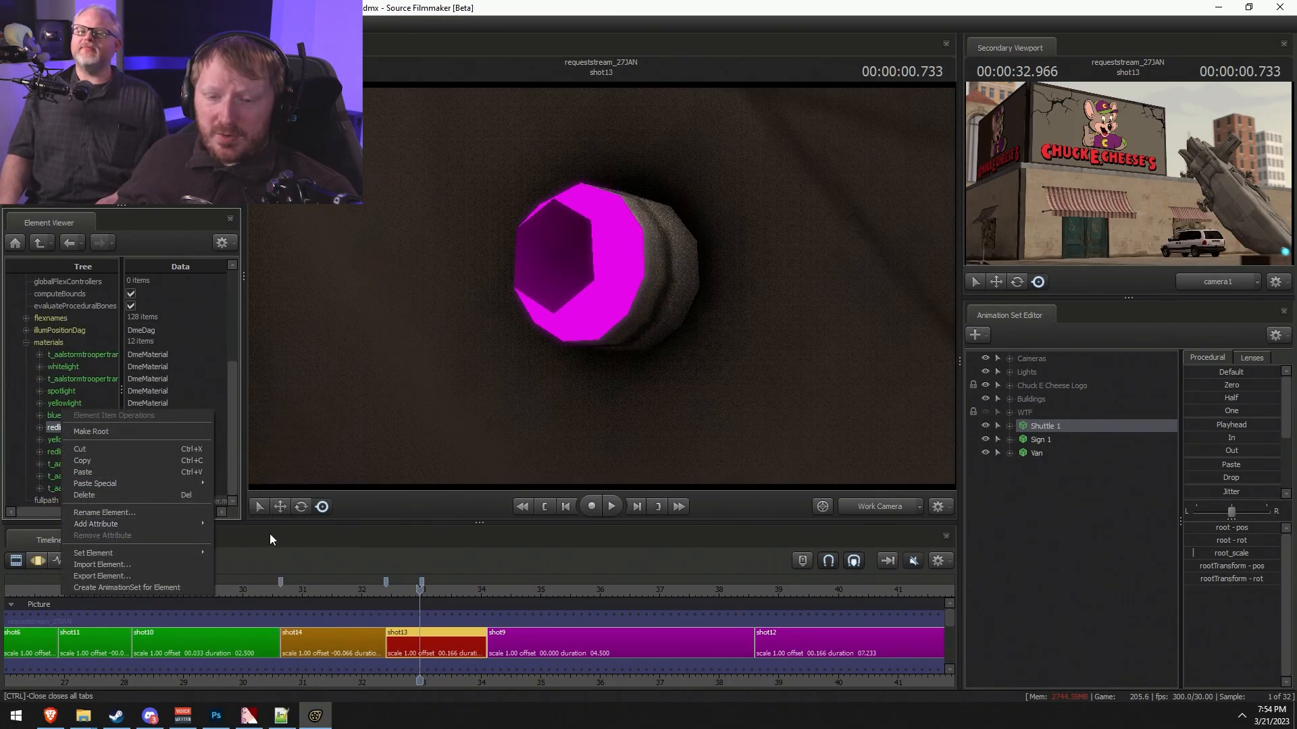
{"action": "mouse_move", "coordinate": [185, 524]}
{"action": "left_click", "coordinate": [230, 515]}
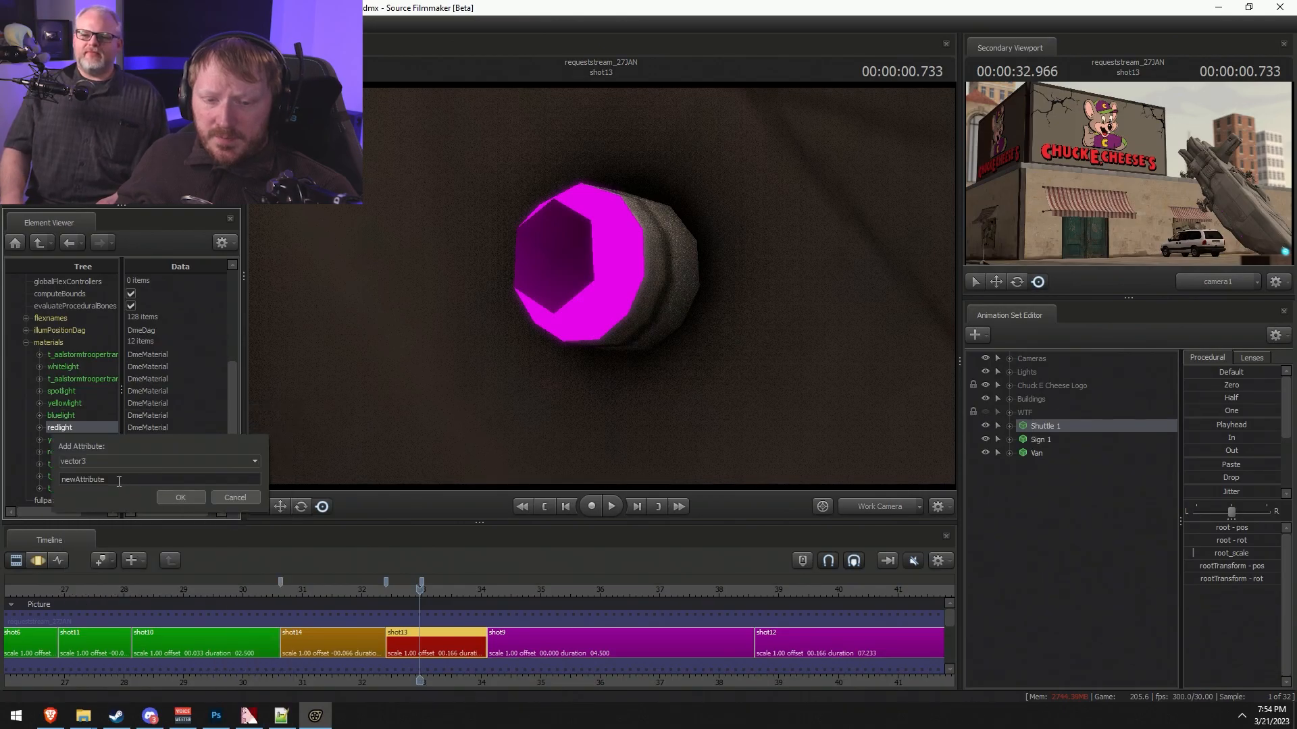
{"action": "double_click", "coordinate": [104, 481]}
{"action": "type", "text": "$color"}
{"action": "key", "text": "Return"}
- Set the redlight material's $color attribute to 1 0 0 and check the light in the viewport
{"action": "left_click", "coordinate": [39, 429]}
{"action": "double_click", "coordinate": [157, 465]}
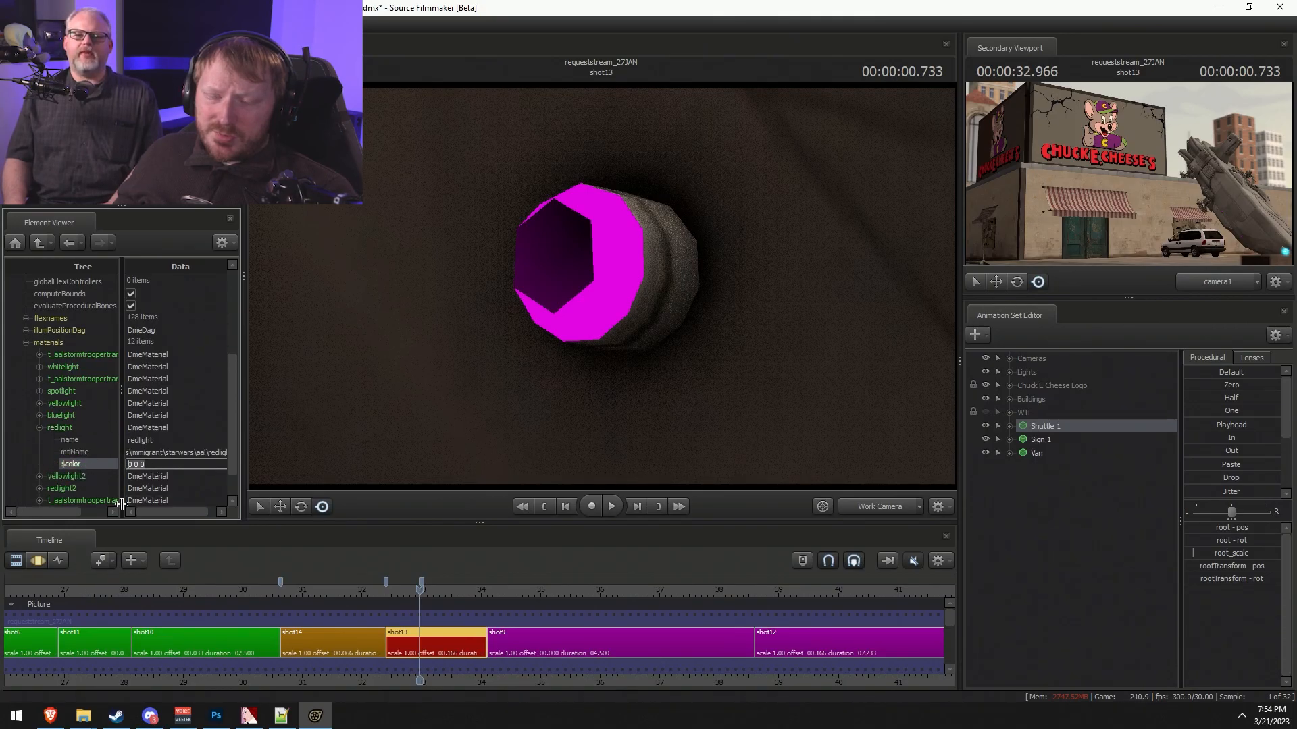
{"action": "type", "text": "1 0 0"}
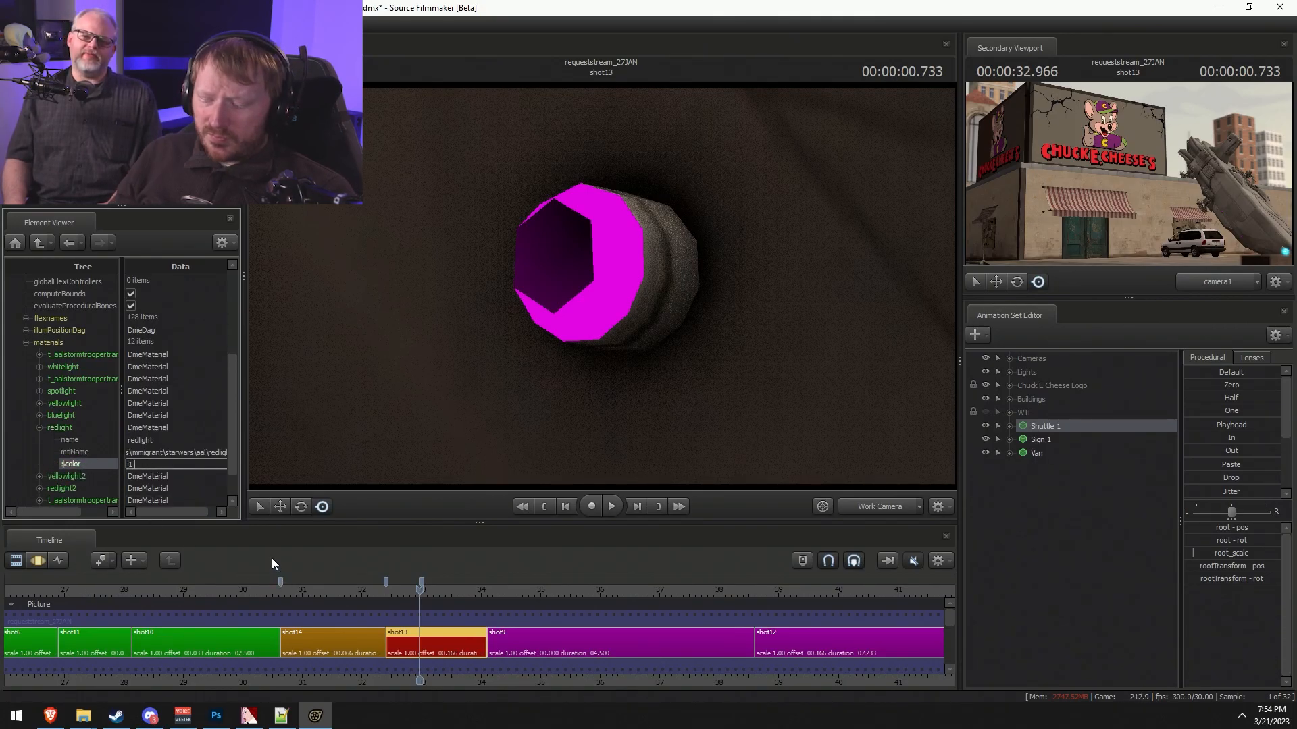
{"action": "key", "text": "Return"}
{"action": "left_click_drag", "start_coordinate": [567, 324], "coordinate": [580, 286]}
- Switch to Notepad++ to review the $selfillumtint value in redlight.vmt, and return to Source Filmmaker
{"action": "key", "text": "alt+Tab"}
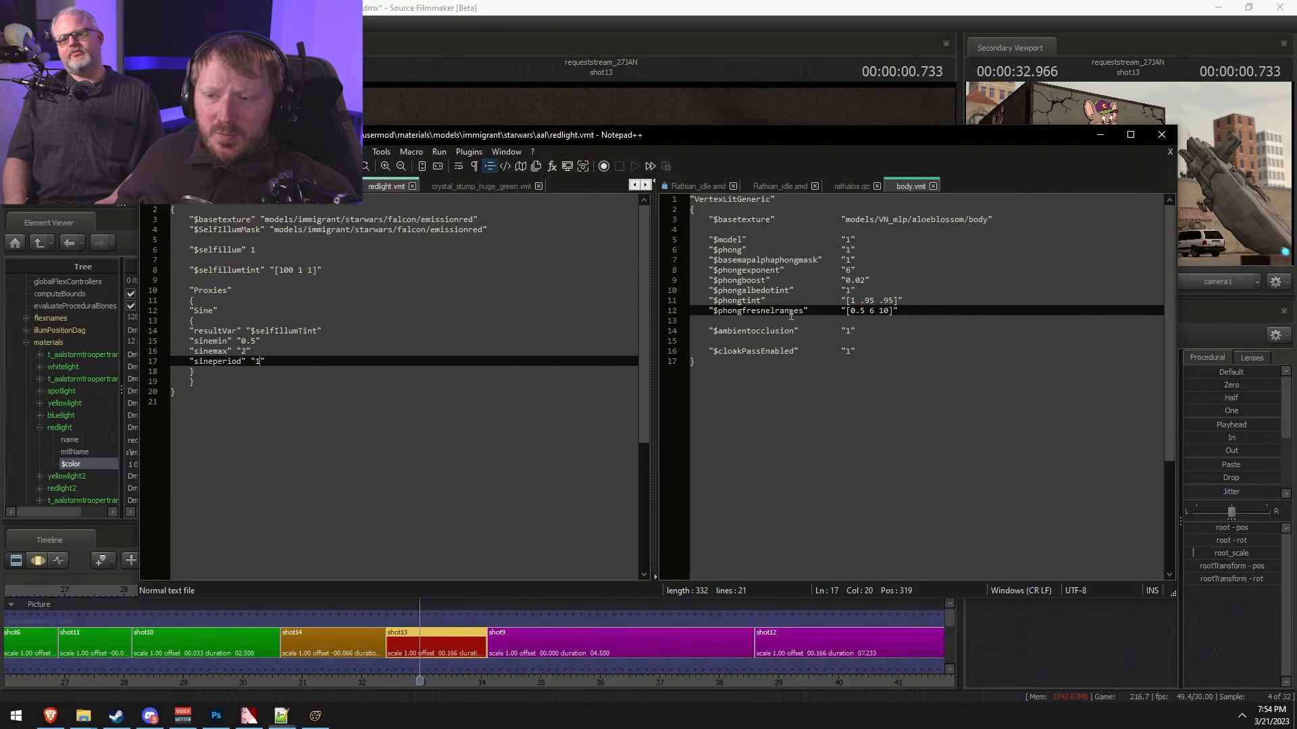
{"action": "left_click", "coordinate": [286, 270]}
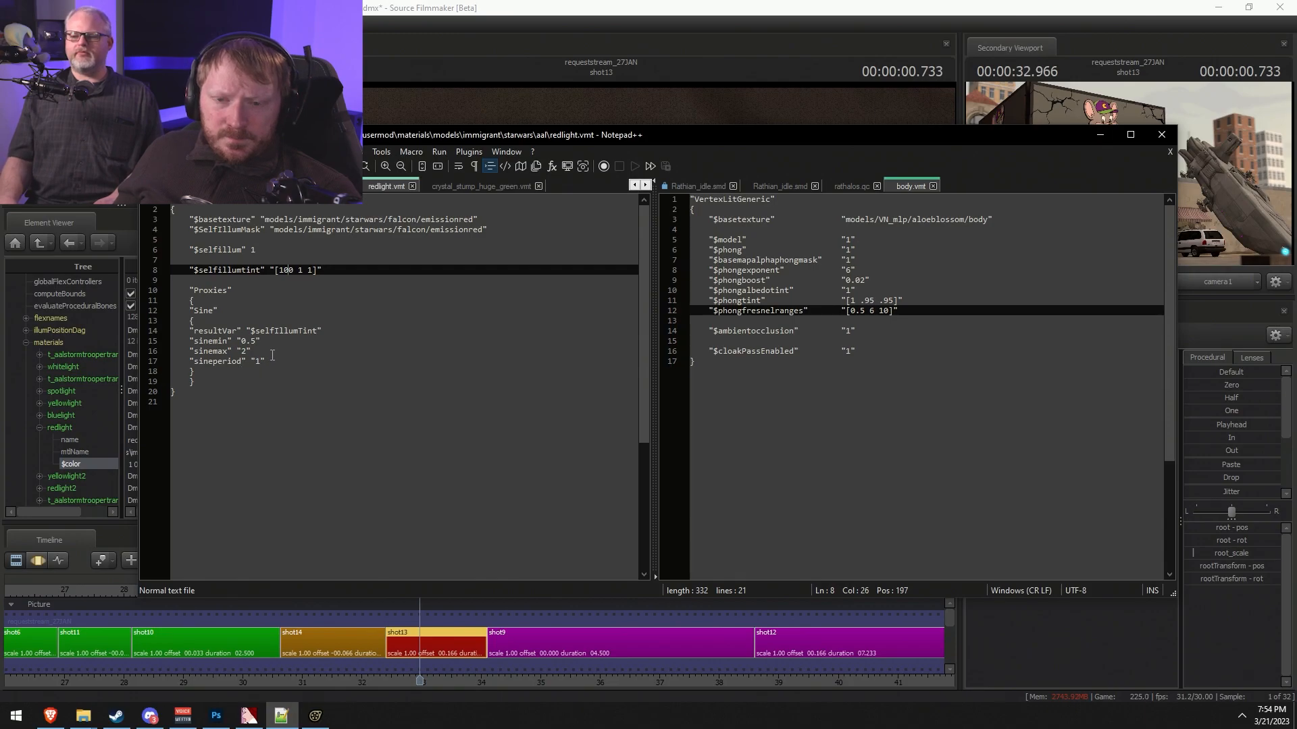
{"action": "key", "text": "alt+Tab"}
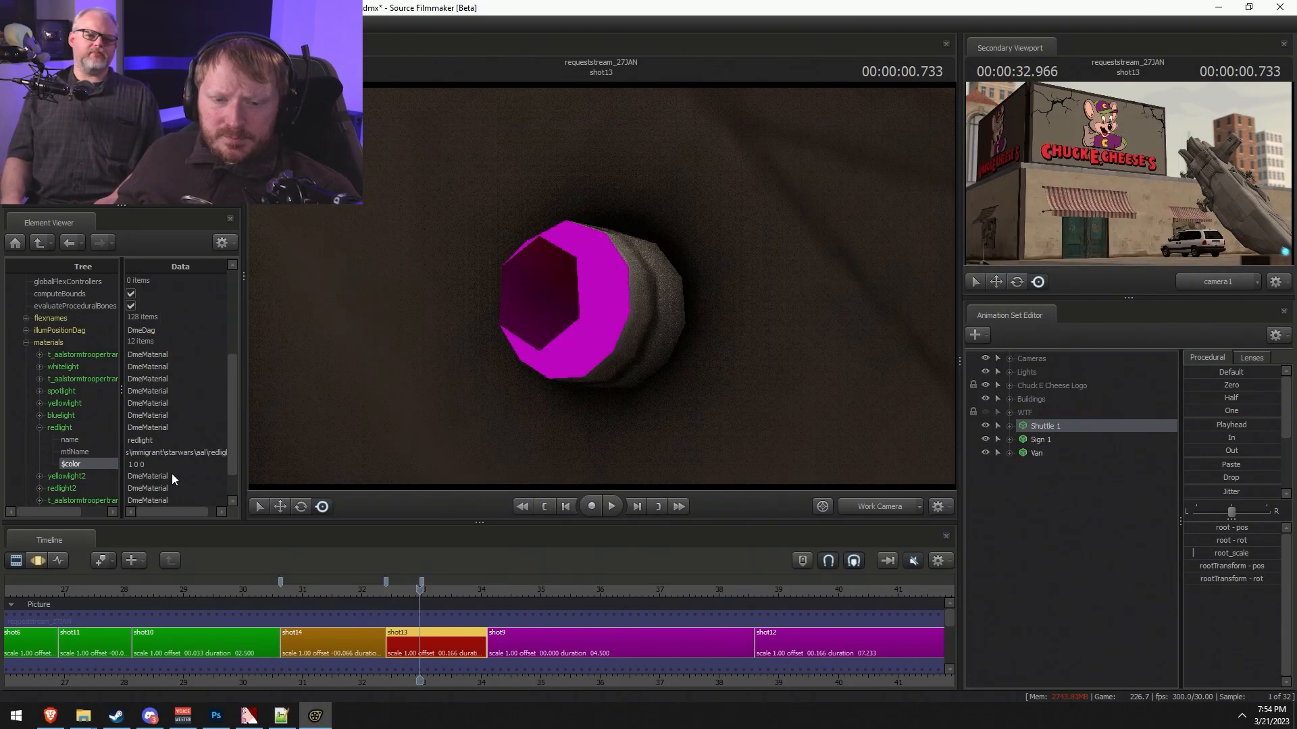
- Switch to the File Explorer window showing the crystal_stump folder, look through its files and close the window
{"action": "key", "text": "alt+Tab"}
{"action": "key", "text": "alt+Tab"}
{"action": "key", "text": "alt+Tab"}
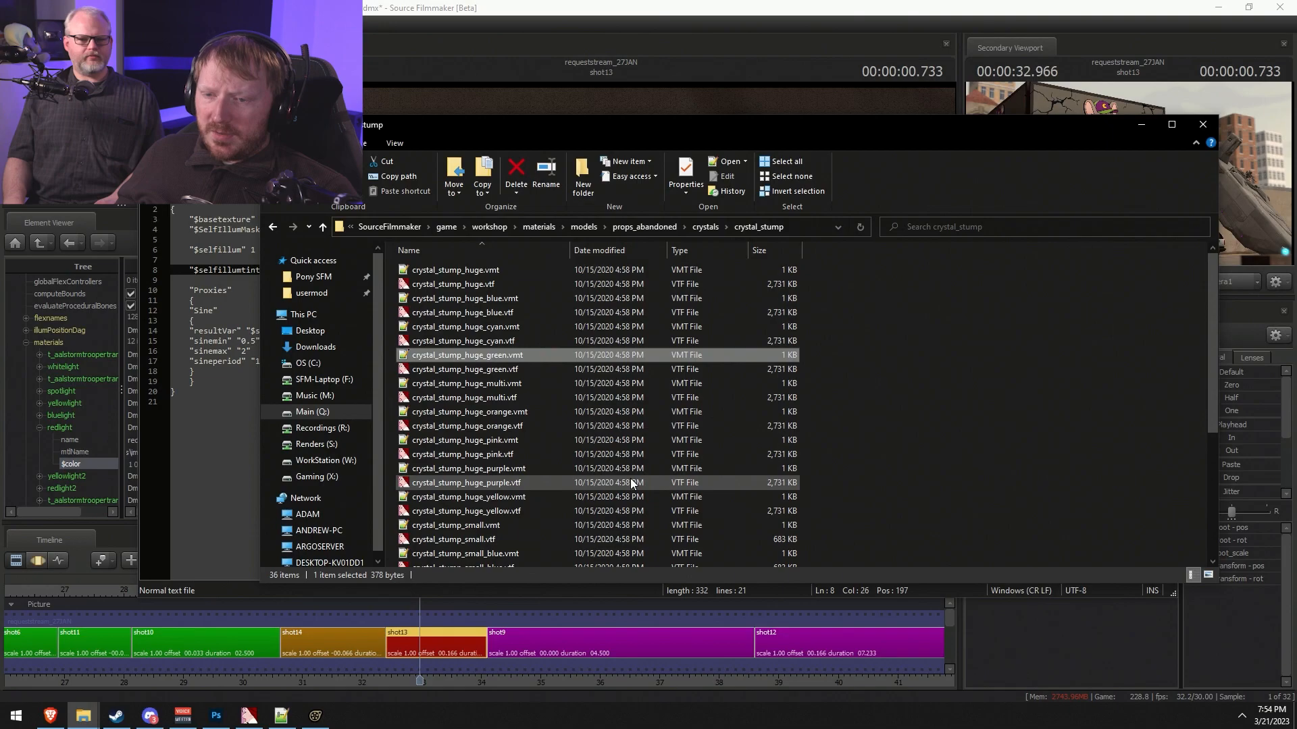
{"action": "key", "text": "alt+Tab"}
{"action": "key", "text": "alt+Tab"}
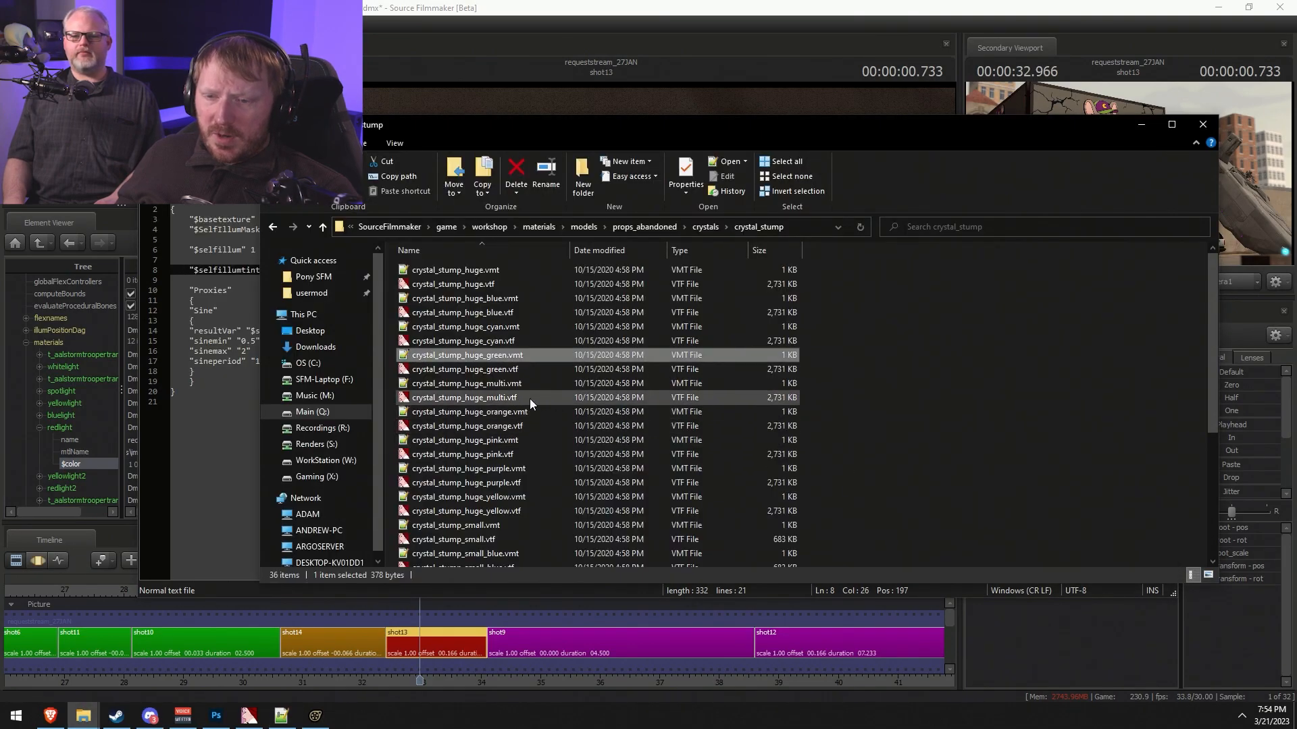
{"action": "scroll", "coordinate": [539, 405], "scroll_direction": "down", "scroll_amount": 3}
{"action": "scroll", "coordinate": [535, 424], "scroll_direction": "up", "scroll_amount": 3}
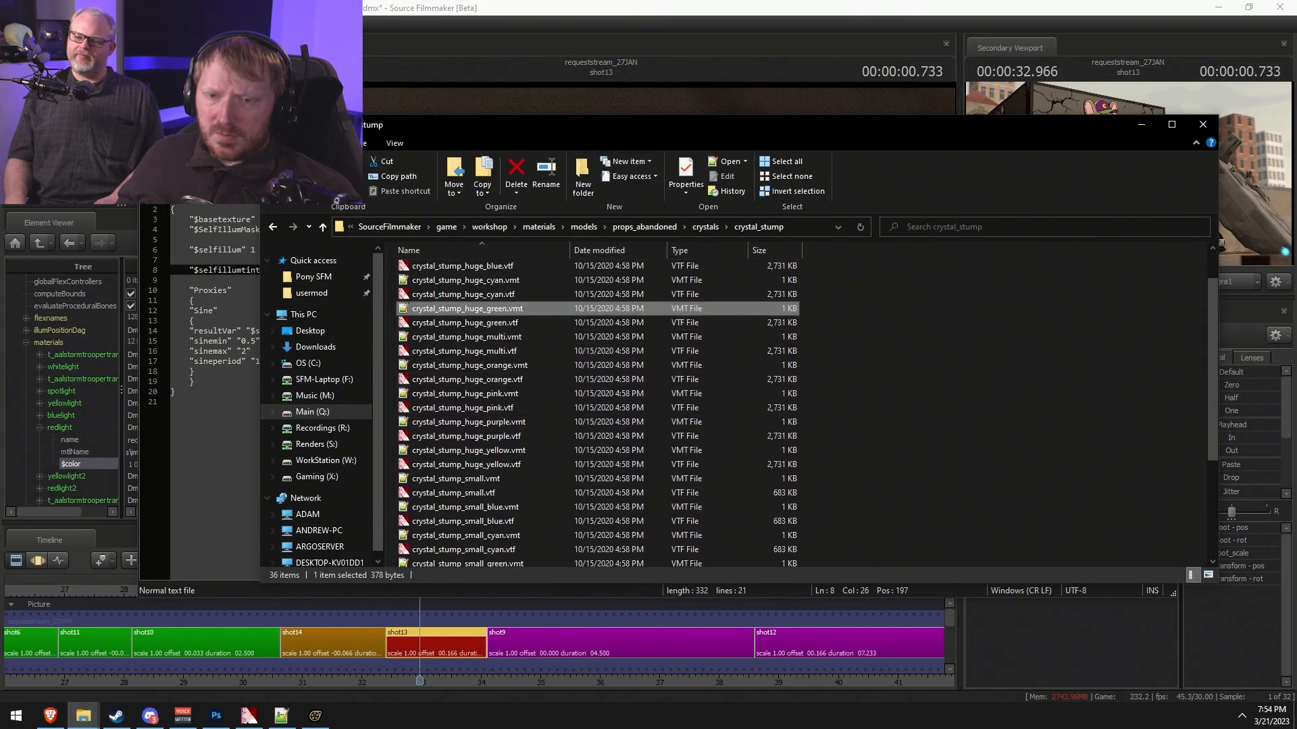
{"action": "left_click", "coordinate": [271, 227]}
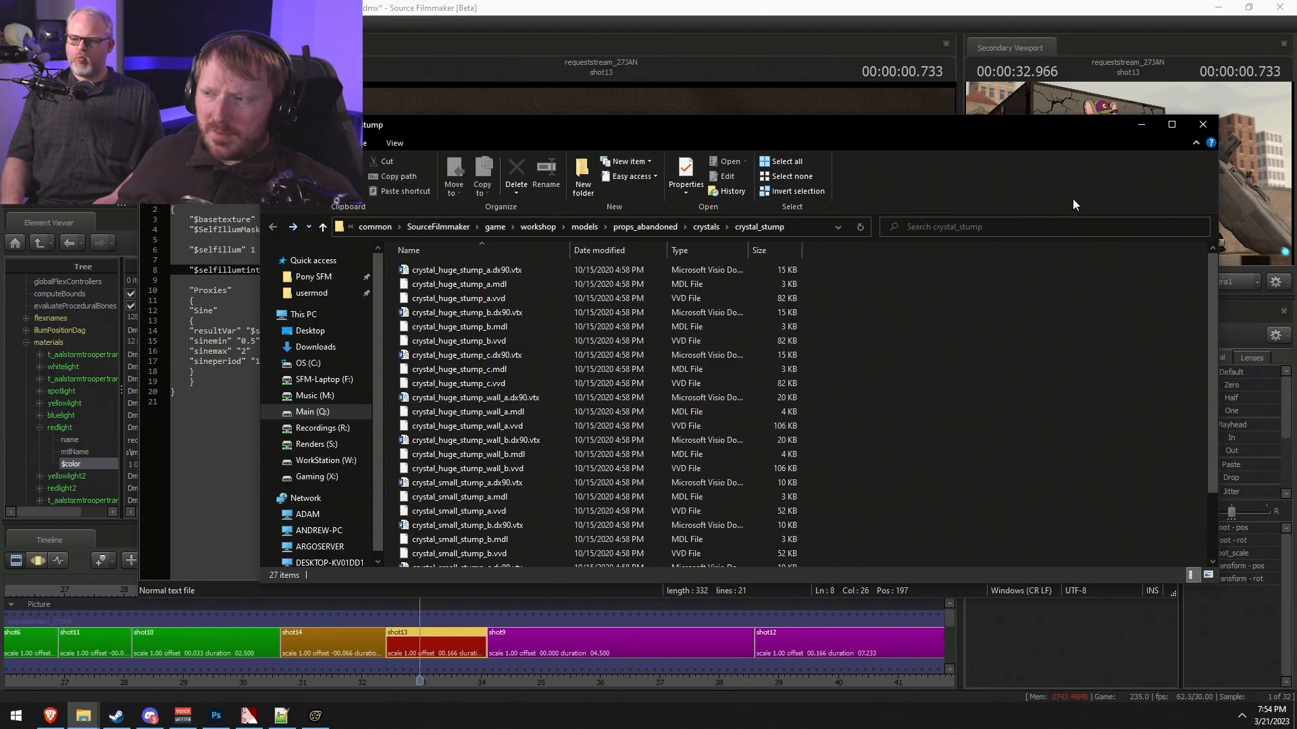
{"action": "left_click", "coordinate": [1202, 124]}
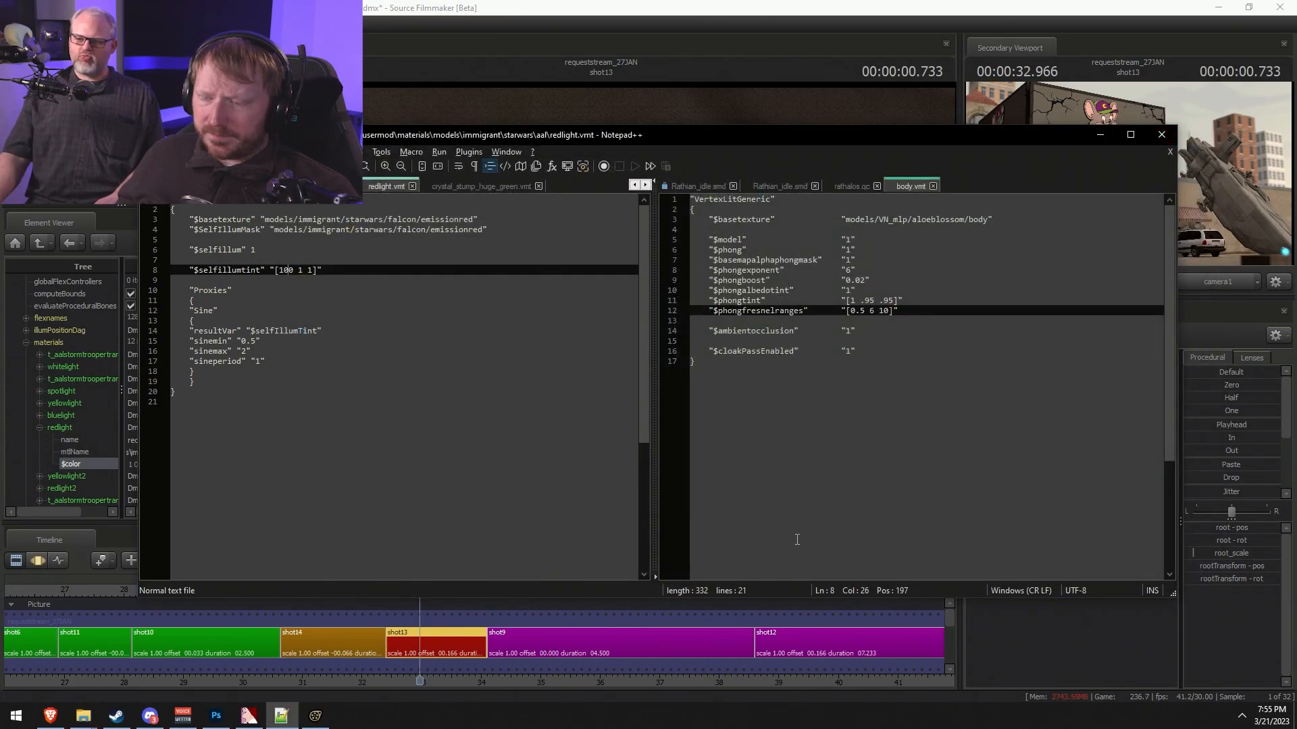
- Switch to the aal materials folder in File Explorer, view the emissionred.vtf texture and close the texture viewer
{"action": "left_click", "coordinate": [86, 717]}
{"action": "left_click", "coordinate": [216, 661]}
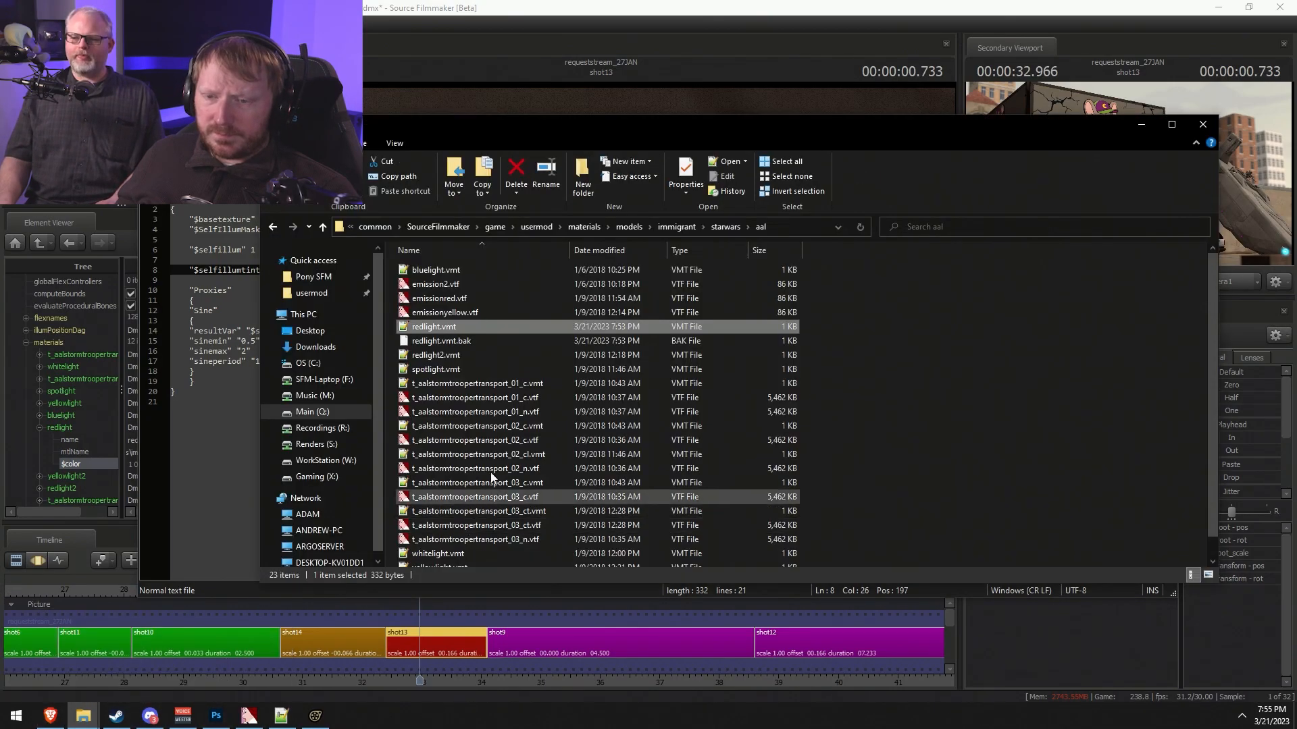
{"action": "double_click", "coordinate": [432, 298]}
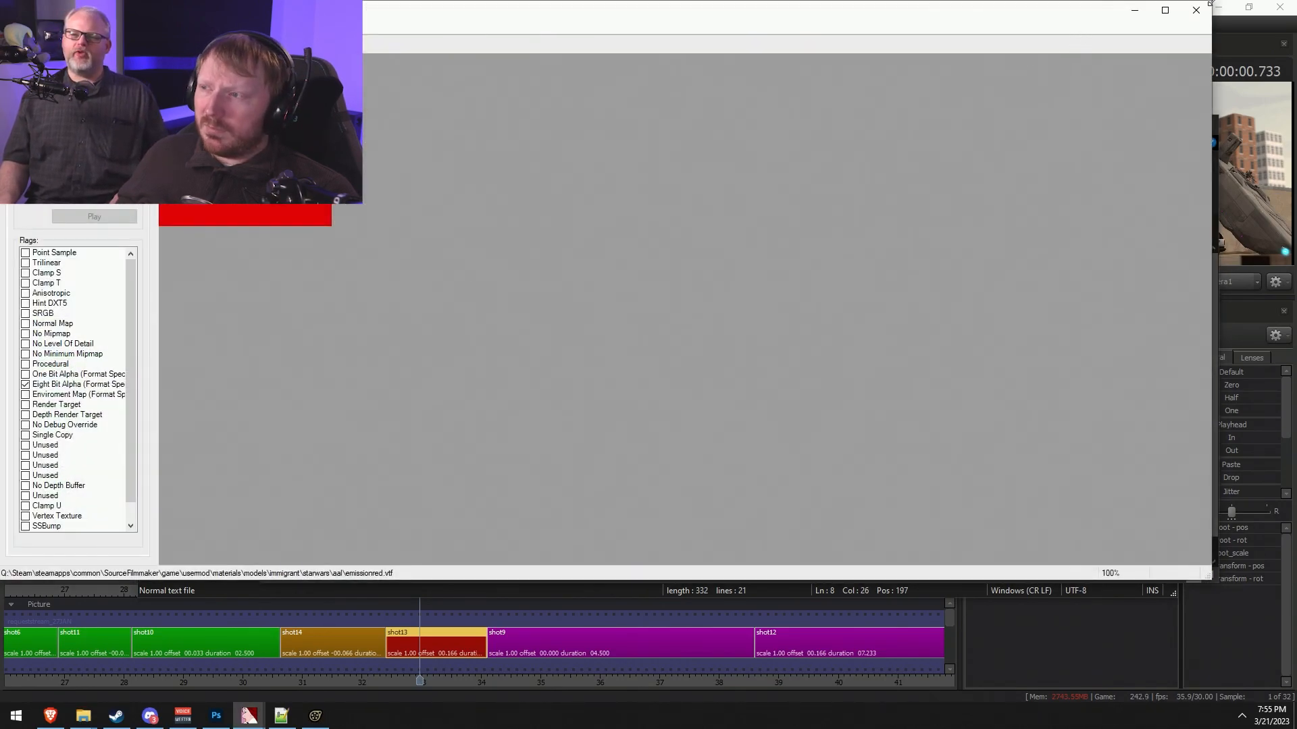
{"action": "left_click", "coordinate": [1195, 10]}
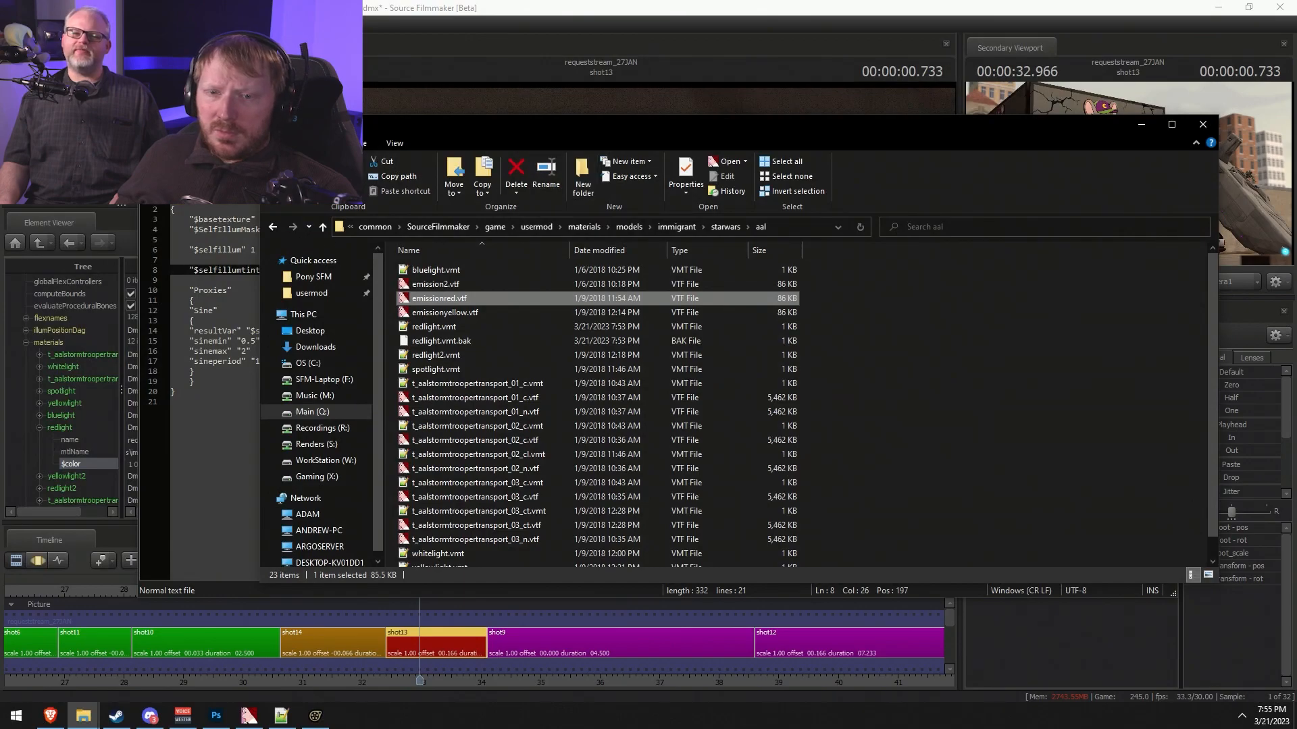
- Switch to Notepad++ and examine the $basetexture and $SelfIllumMask texture paths in redlight.vmt
{"action": "key", "text": "alt+Tab"}
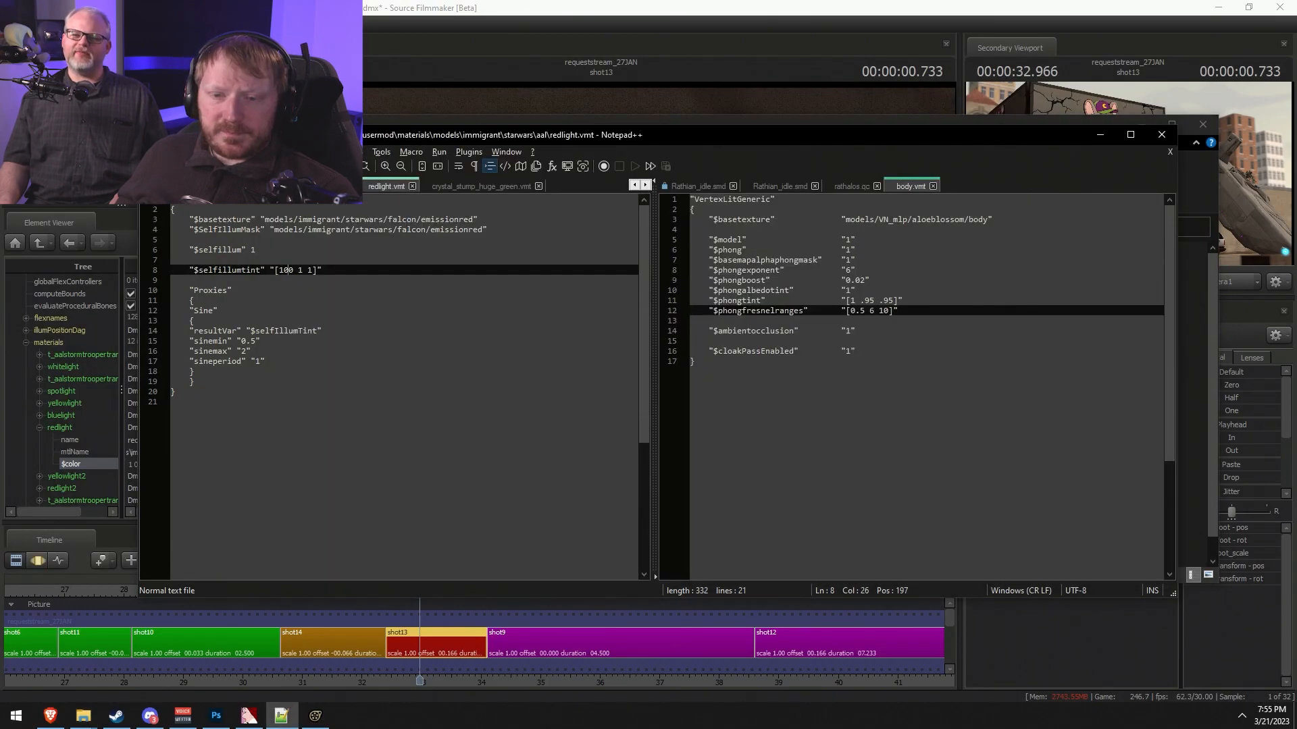
{"action": "left_click", "coordinate": [377, 240]}
{"action": "left_click", "coordinate": [382, 232]}
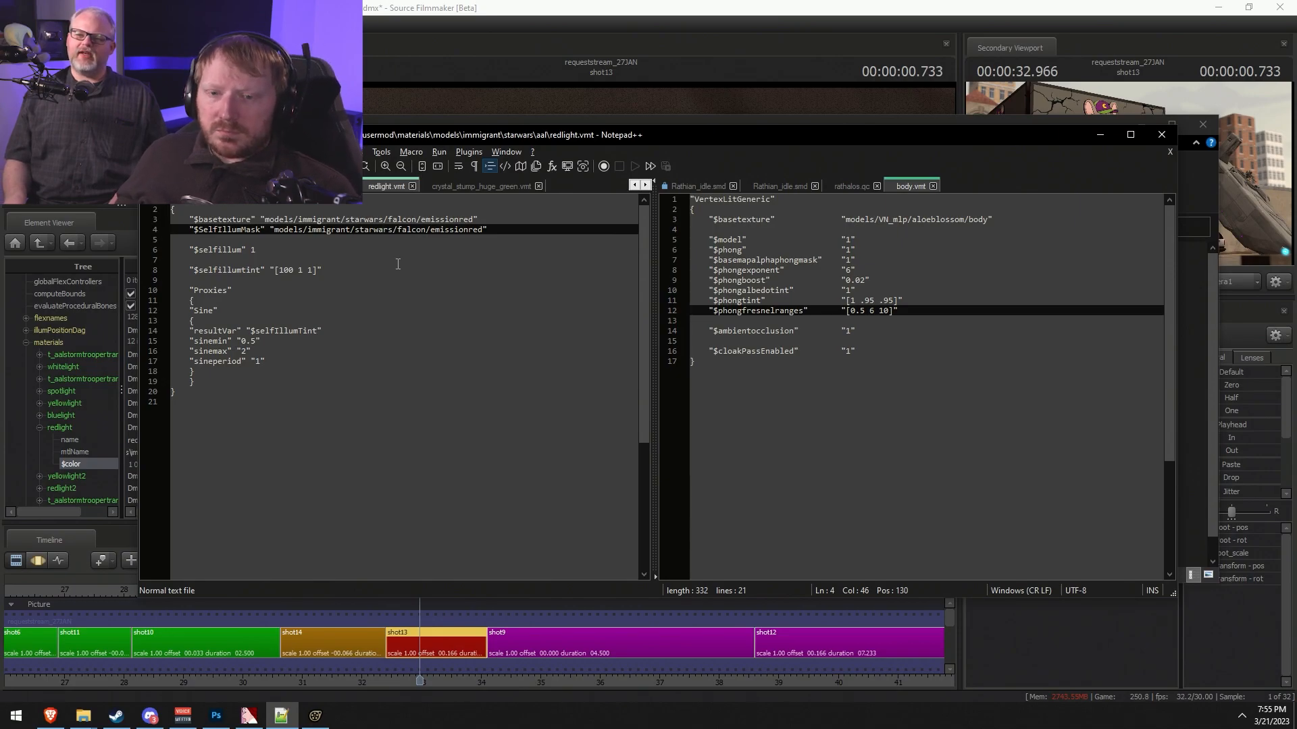
{"action": "key", "text": "alt+Tab"}
{"action": "key", "text": "alt+Tab"}
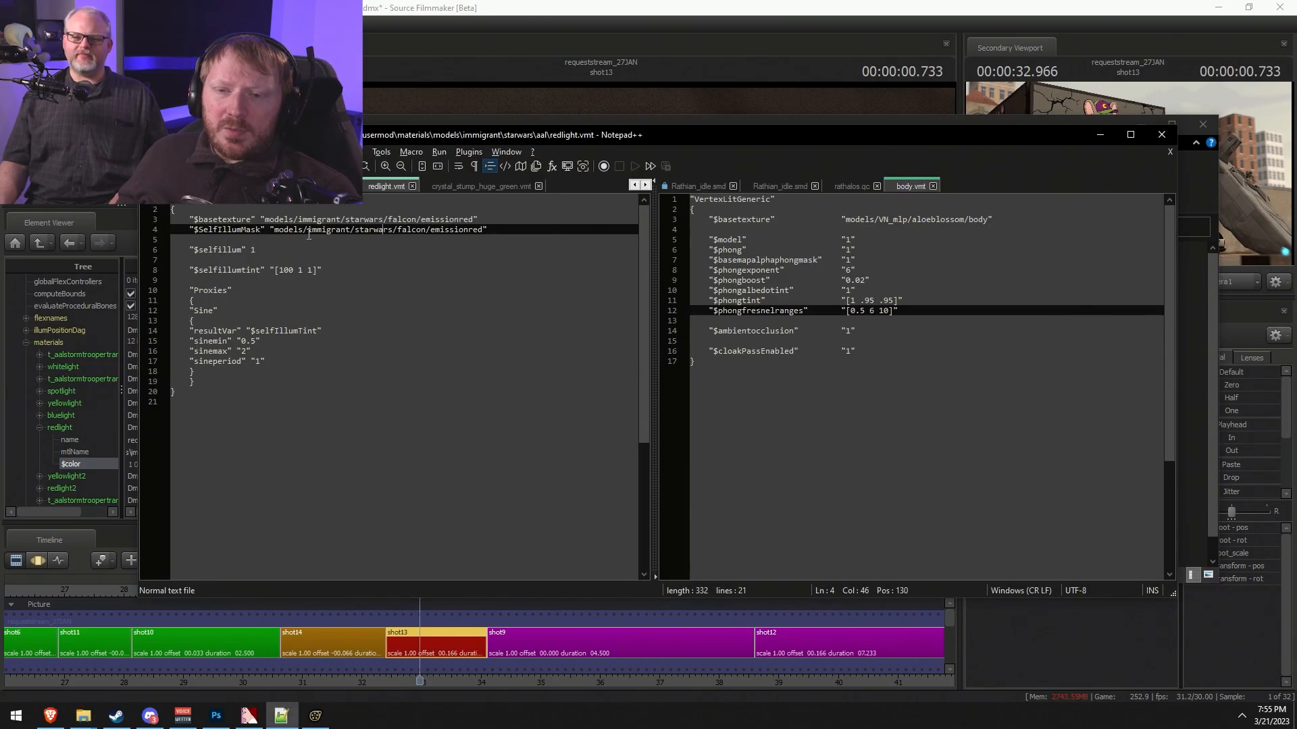
{"action": "left_click", "coordinate": [434, 230]}
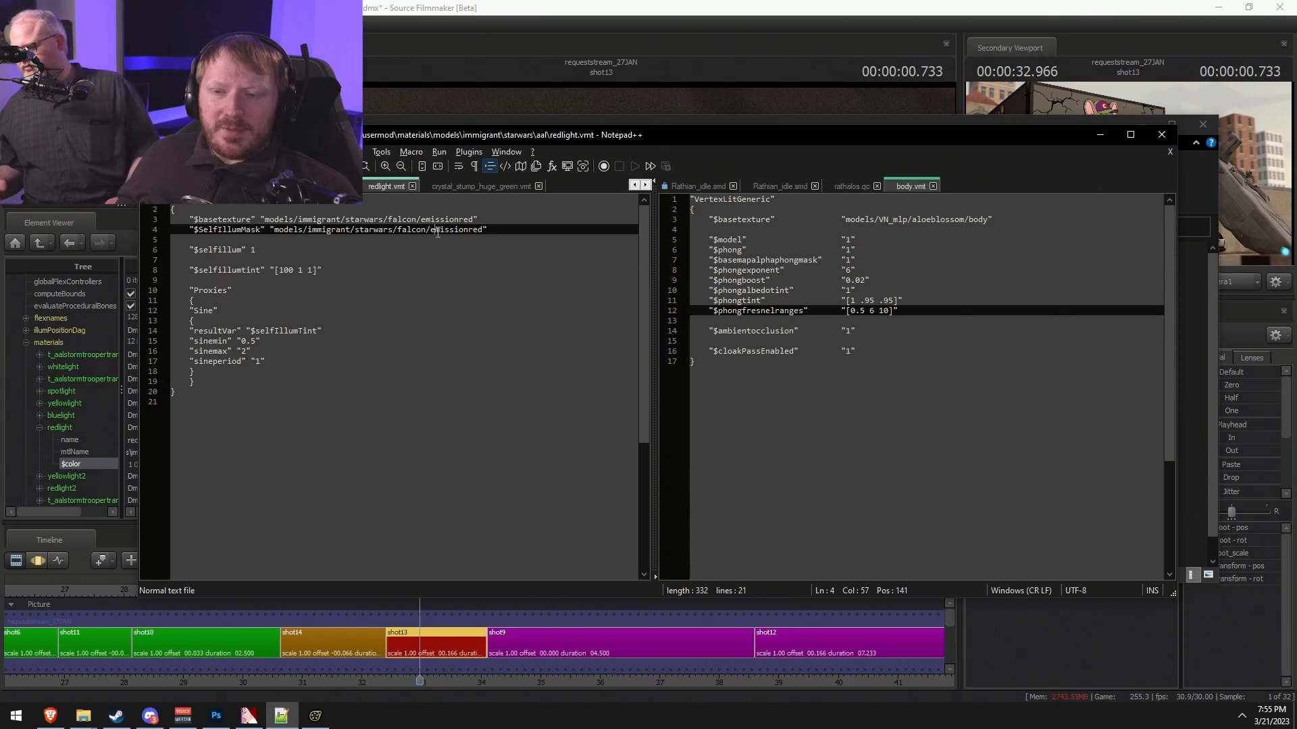
- Set $selfillumtint to [100 0 0] in redlight.vmt and check the shuttle light in Source Filmmaker
{"action": "left_click", "coordinate": [313, 270]}
{"action": "left_click", "coordinate": [358, 299]}
{"action": "left_click", "coordinate": [314, 271]}
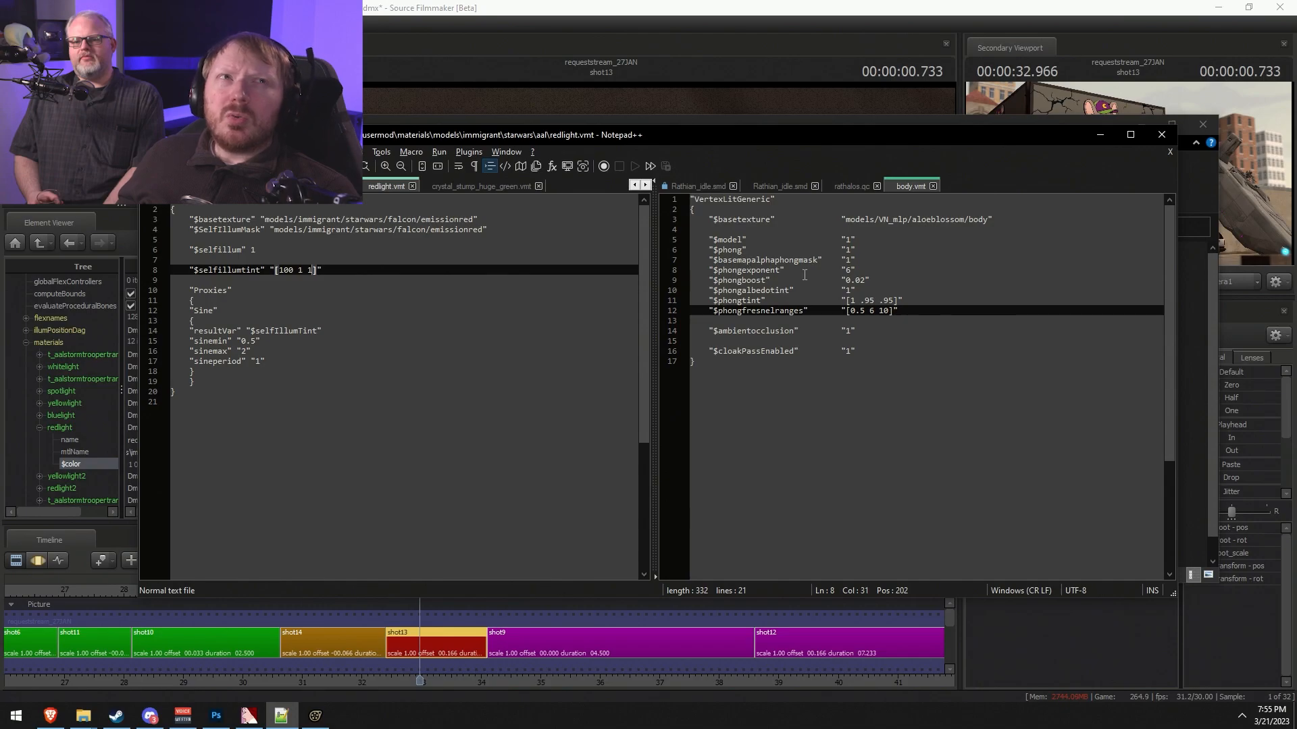
{"action": "key", "text": "BackSpace"}
{"action": "key", "text": "BackSpace"}
{"action": "key", "text": "BackSpace"}
{"action": "type", "text": "0 0"}
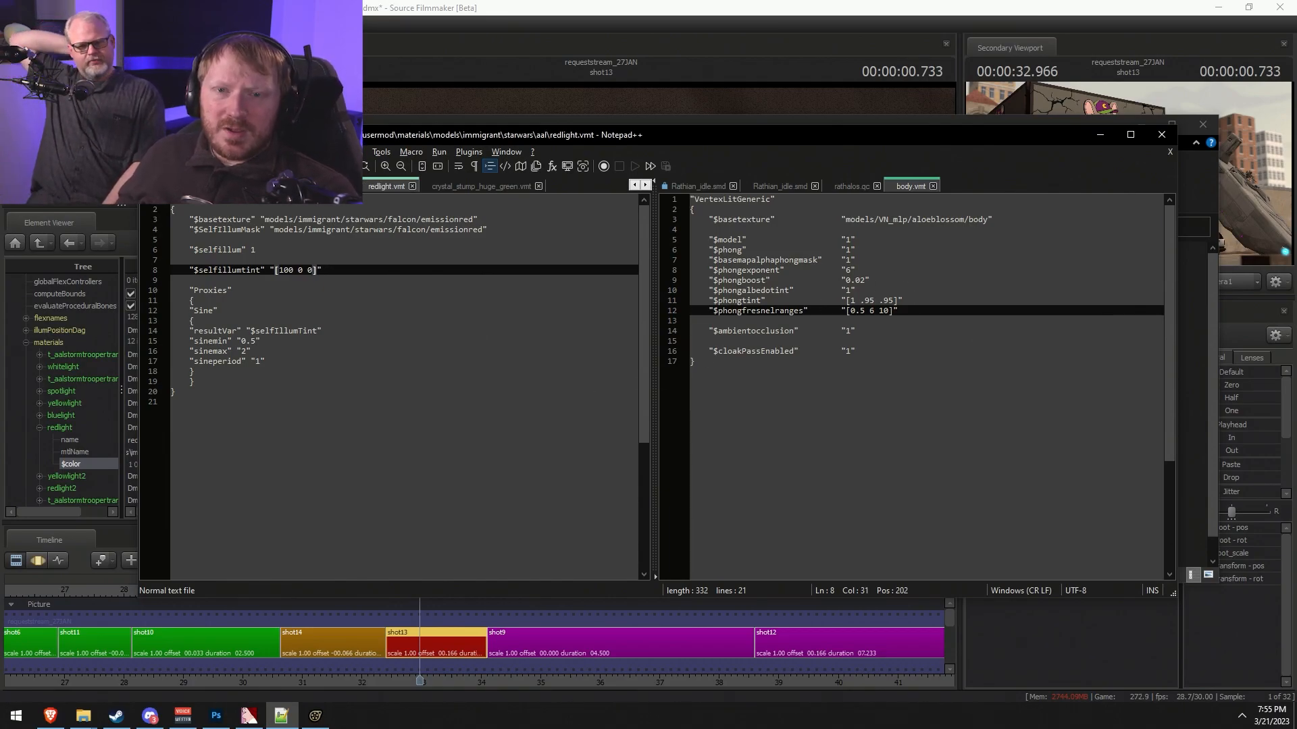
{"action": "key", "text": "alt+Tab"}
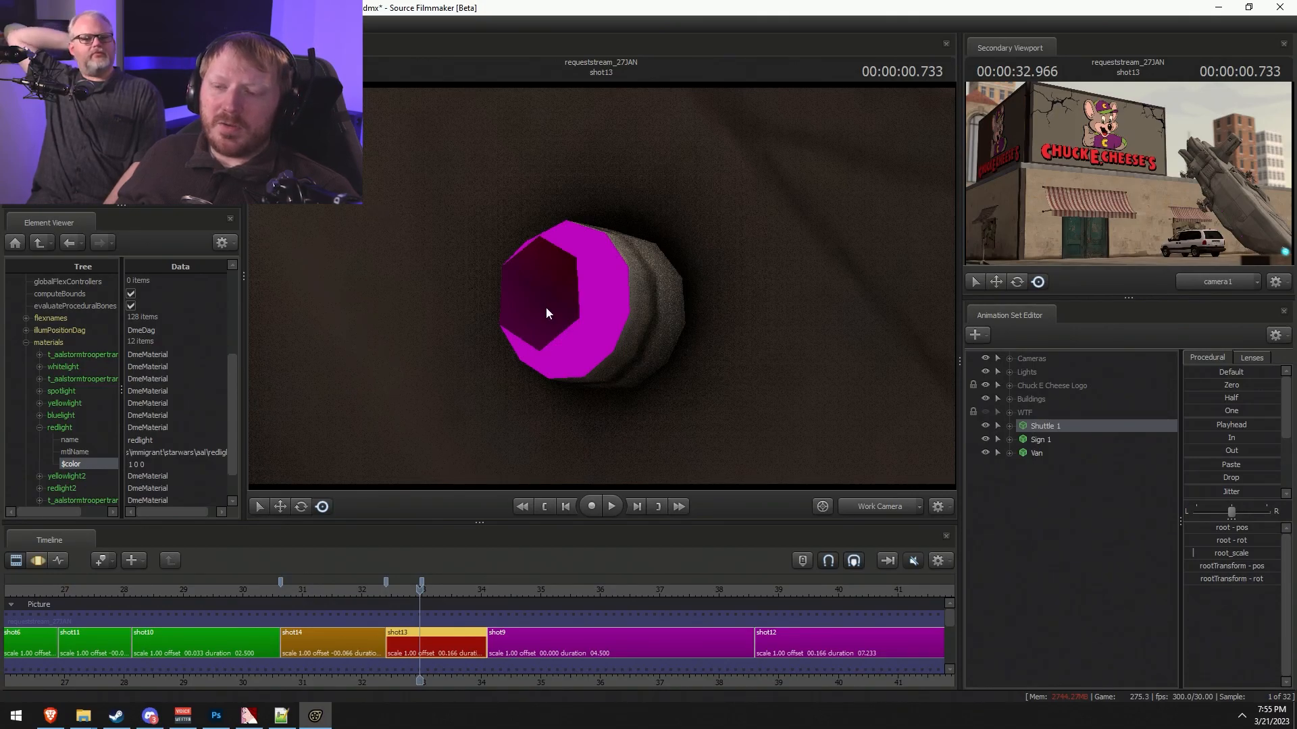
{"action": "left_click_drag", "start_coordinate": [691, 278], "coordinate": [616, 278]}
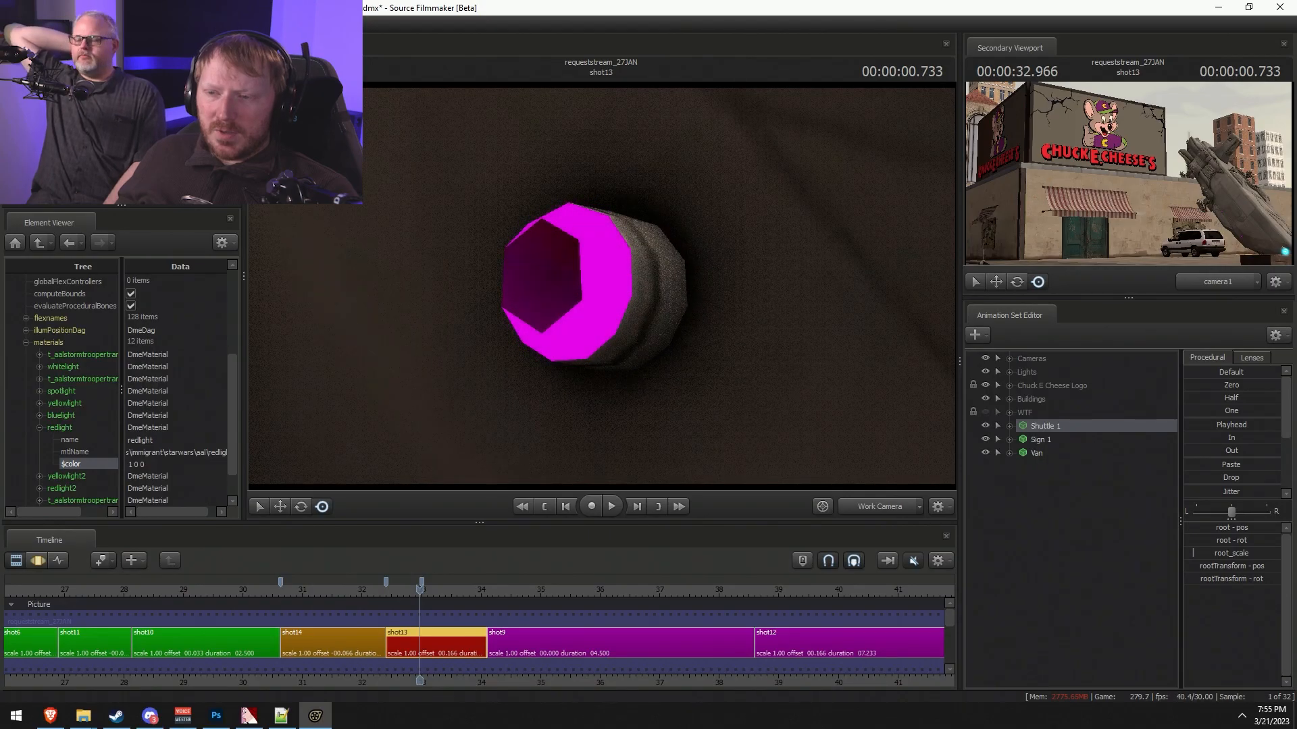
- Switch to Notepad++ and set the Sine proxy's resultVar to $alpha in redlight.vmt
{"action": "key", "text": "alt+Tab"}
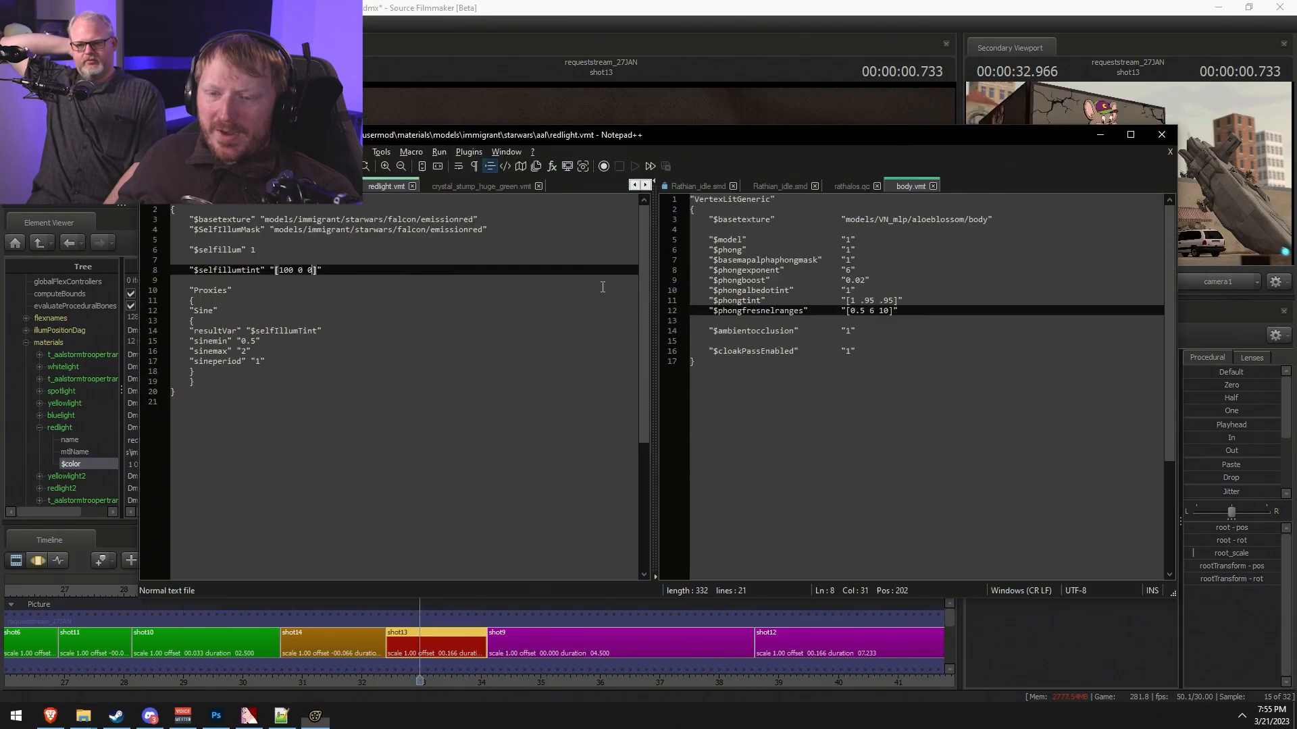
{"action": "left_click", "coordinate": [252, 351]}
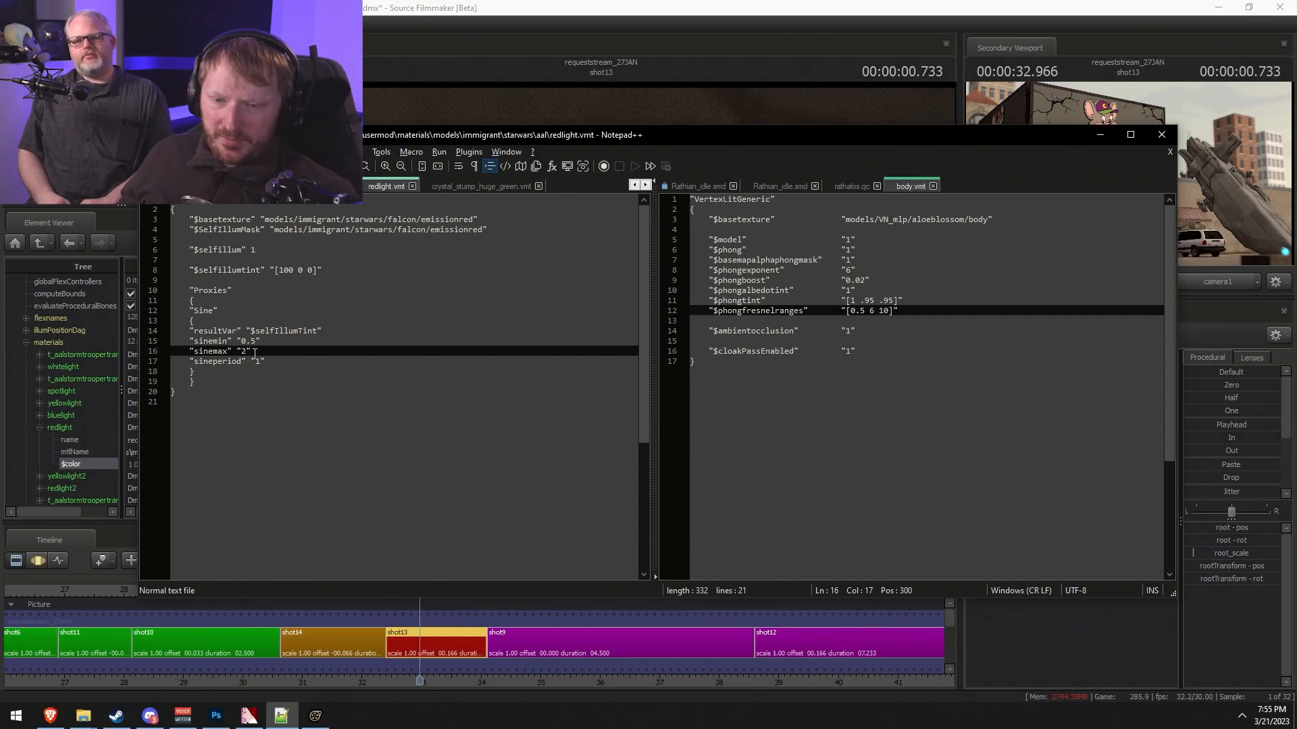
{"action": "double_click", "coordinate": [297, 331]}
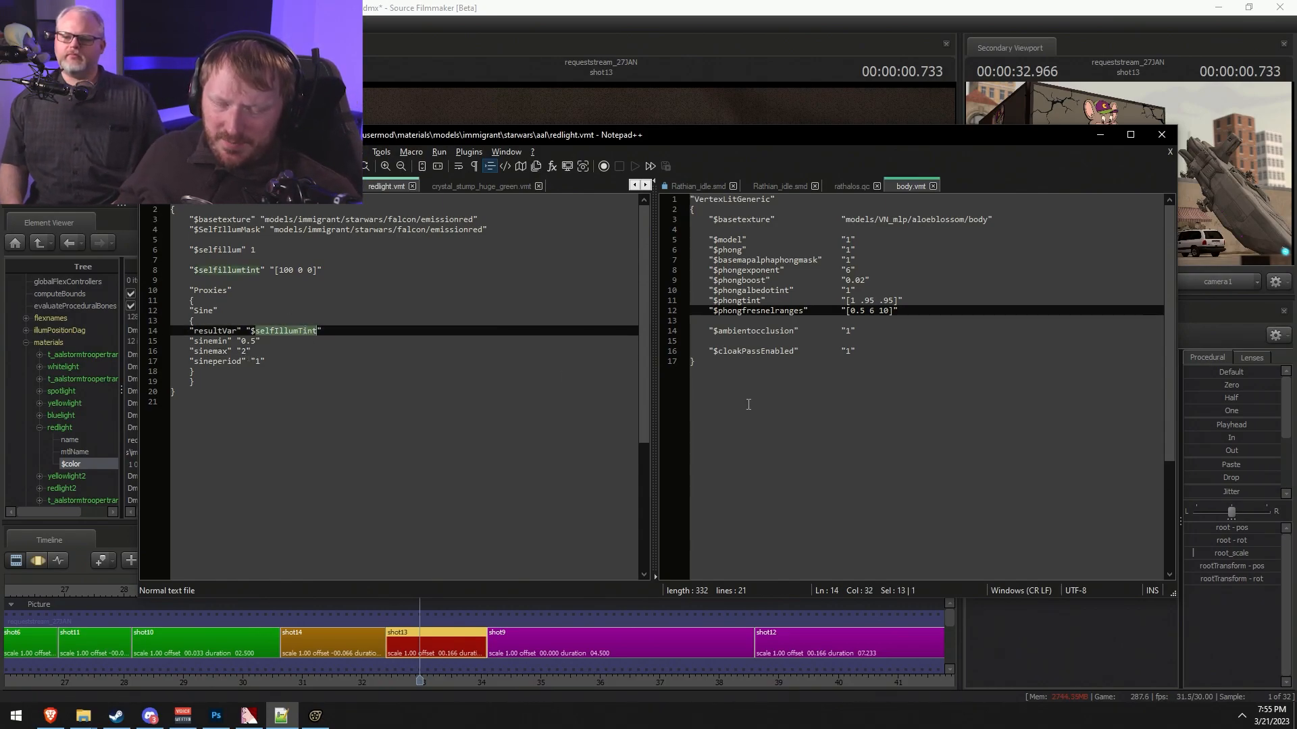
{"action": "type", "text": "alpha"}
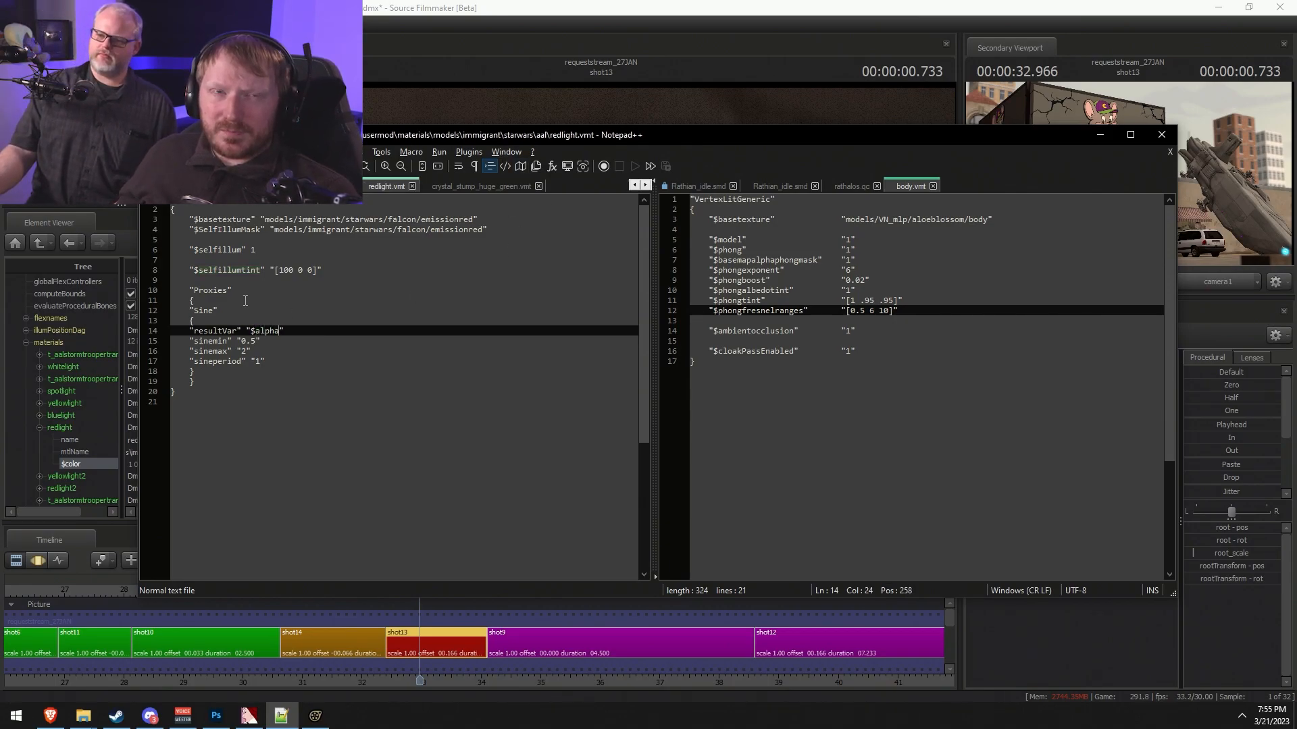
- Set sinemax to 1 and sinemin to 0 in redlight.vmt, save the file and return to Source Filmmaker
{"action": "left_click", "coordinate": [246, 351]}
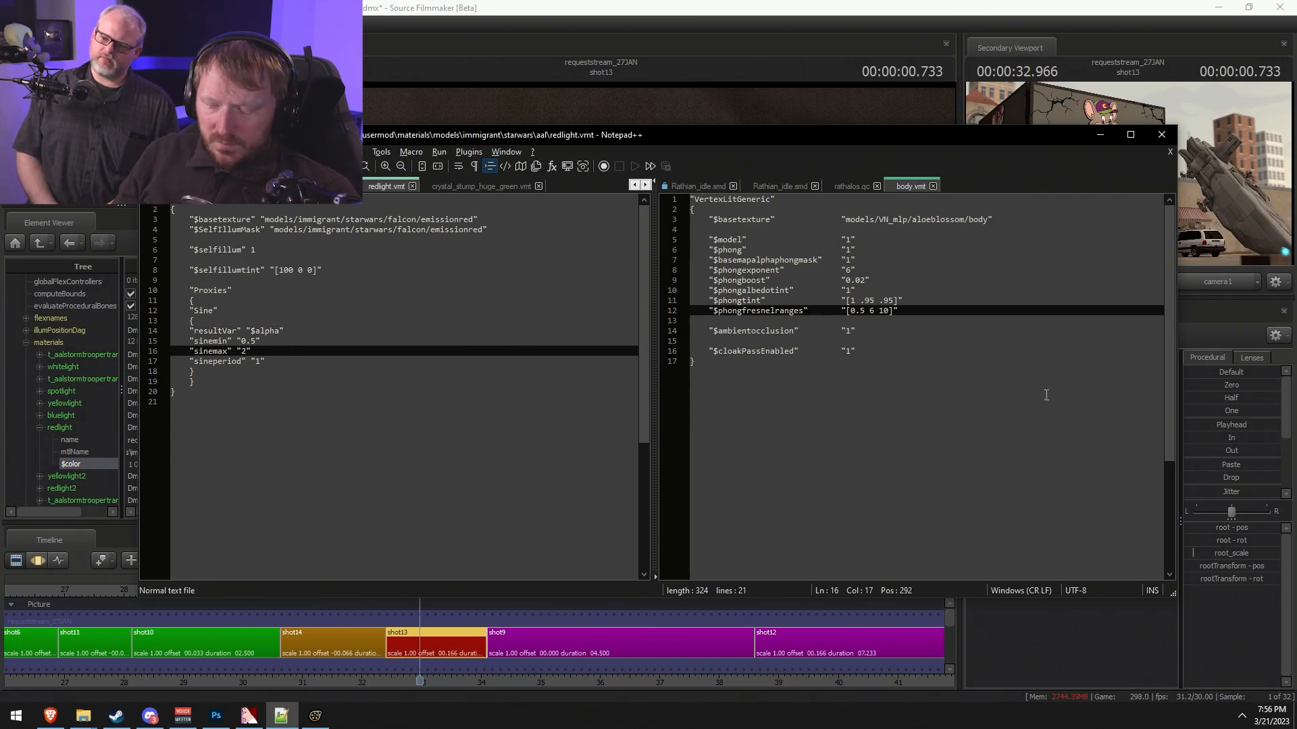
{"action": "key", "text": "BackSpace"}
{"action": "type", "text": "1"}
{"action": "key", "text": "Up"}
{"action": "key", "text": "Delete"}
{"action": "key", "text": "Delete"}
{"action": "key", "text": "ctrl+s"}
{"action": "left_click", "coordinate": [784, 5]}
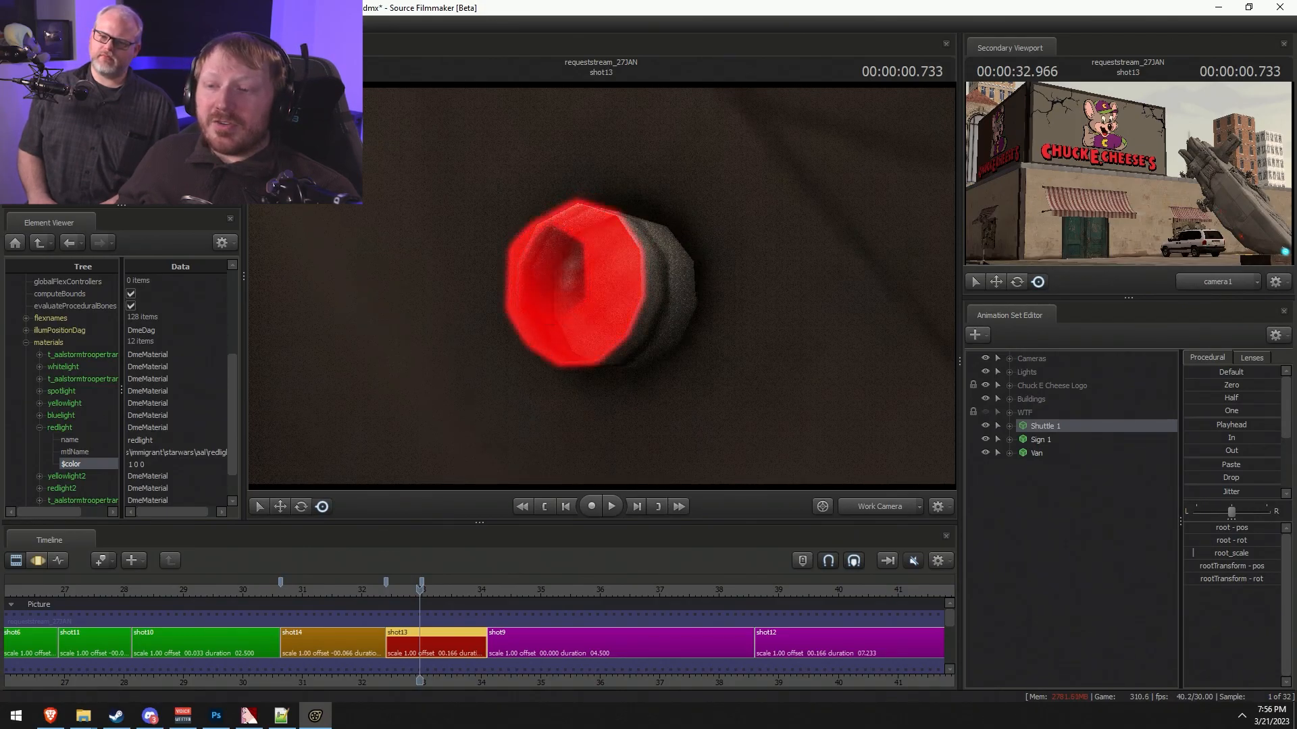
- Examine the shuttle's red lights through both the work camera and camera1, ending on the camera1 view
{"action": "key", "text": "s"}
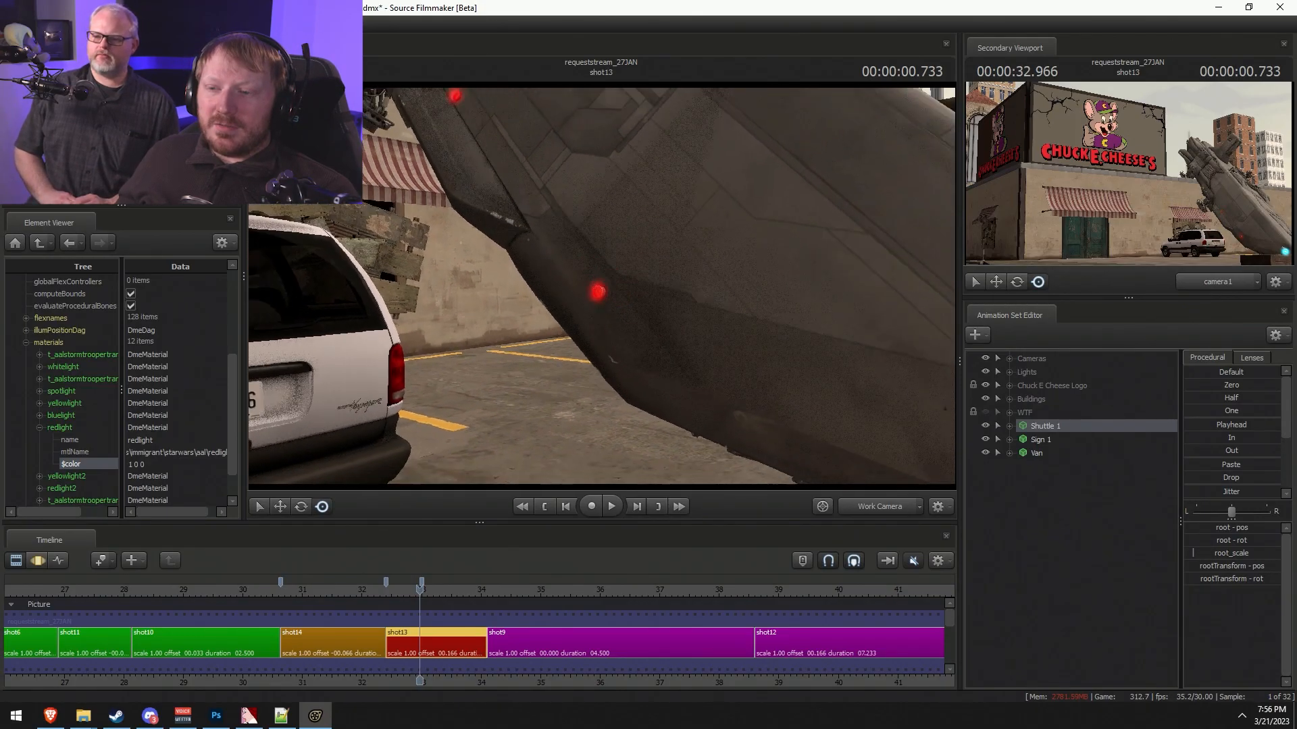
{"action": "key", "text": "s"}
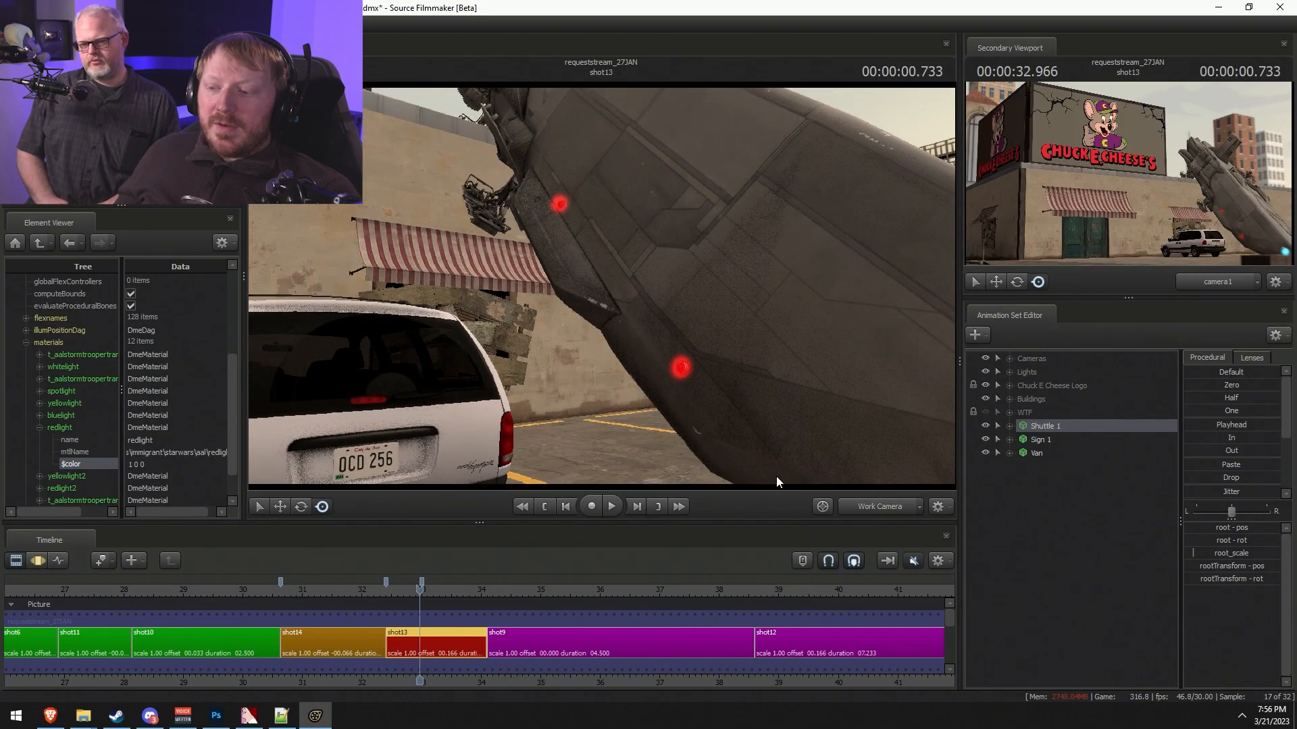
{"action": "left_click", "coordinate": [855, 505]}
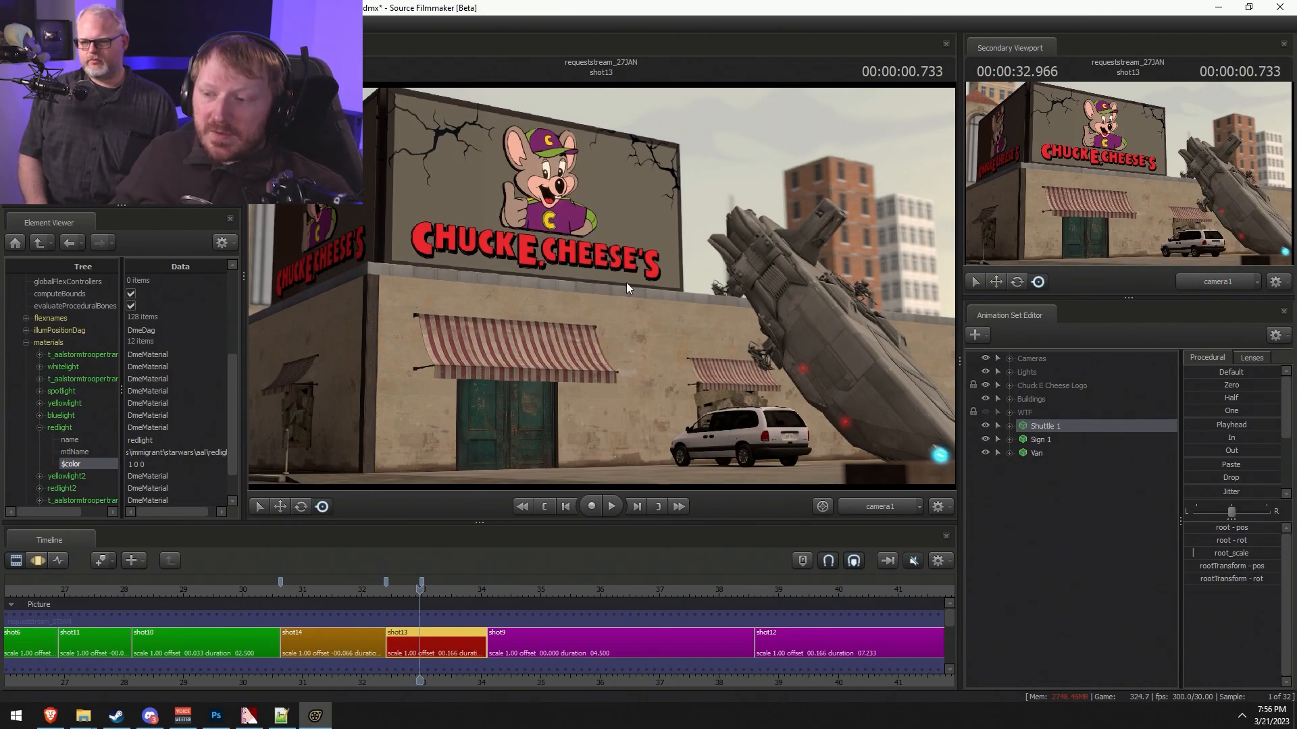
{"action": "left_click", "coordinate": [879, 511]}
{"action": "key", "text": "w"}
{"action": "left_click_drag", "start_coordinate": [803, 378], "coordinate": [876, 434]}
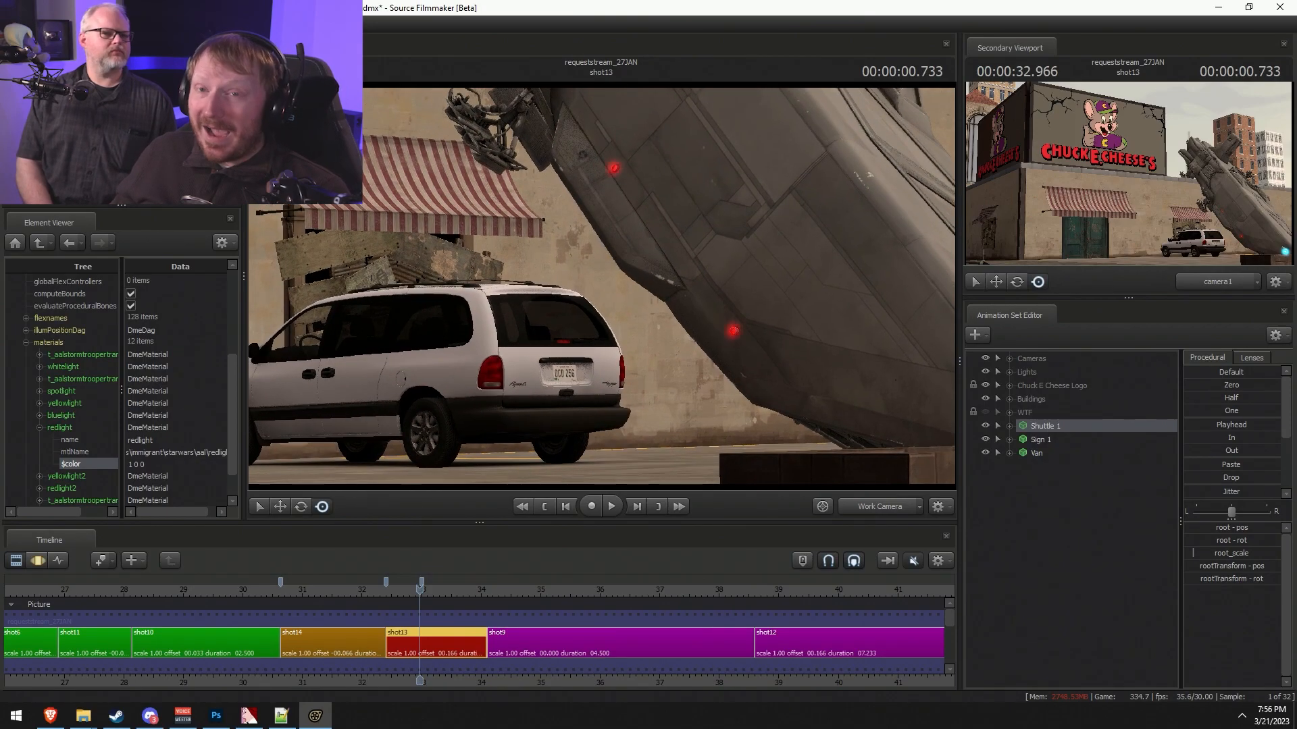
{"action": "left_click_drag", "start_coordinate": [606, 312], "coordinate": [601, 286]}
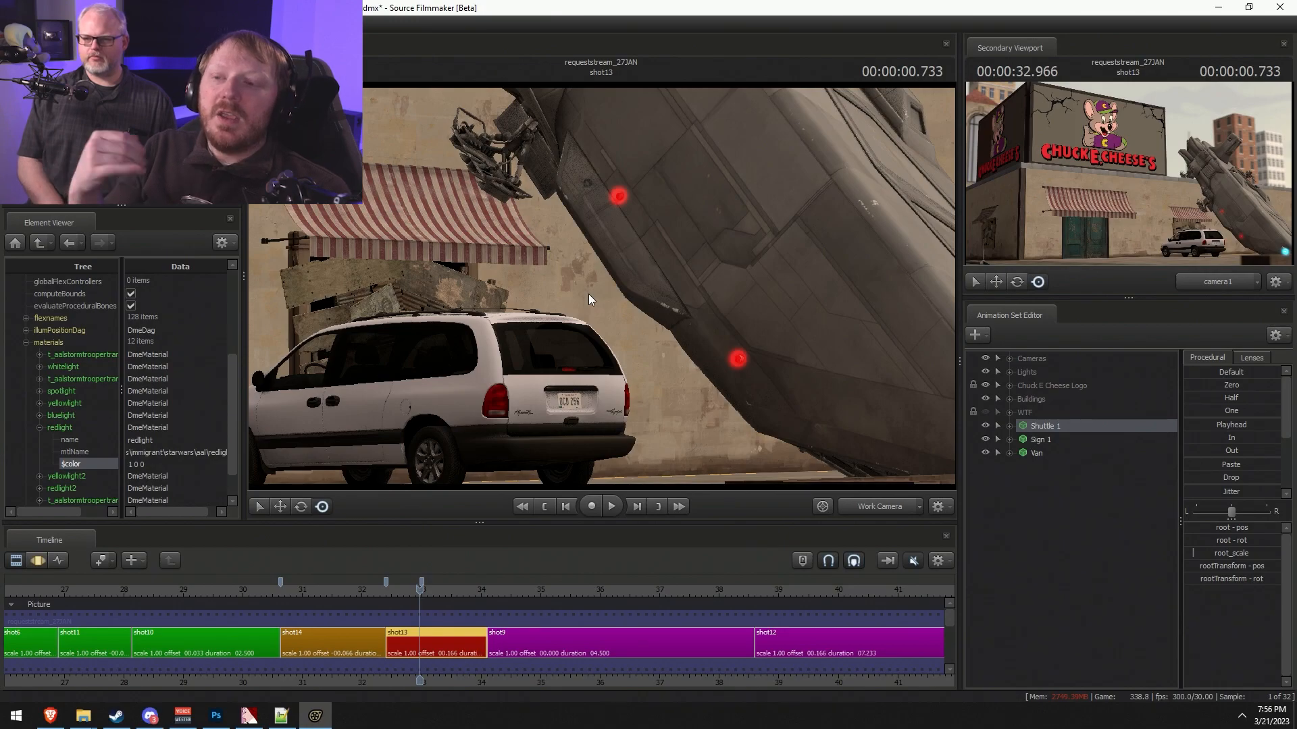
{"action": "left_click_drag", "start_coordinate": [600, 296], "coordinate": [609, 292]}
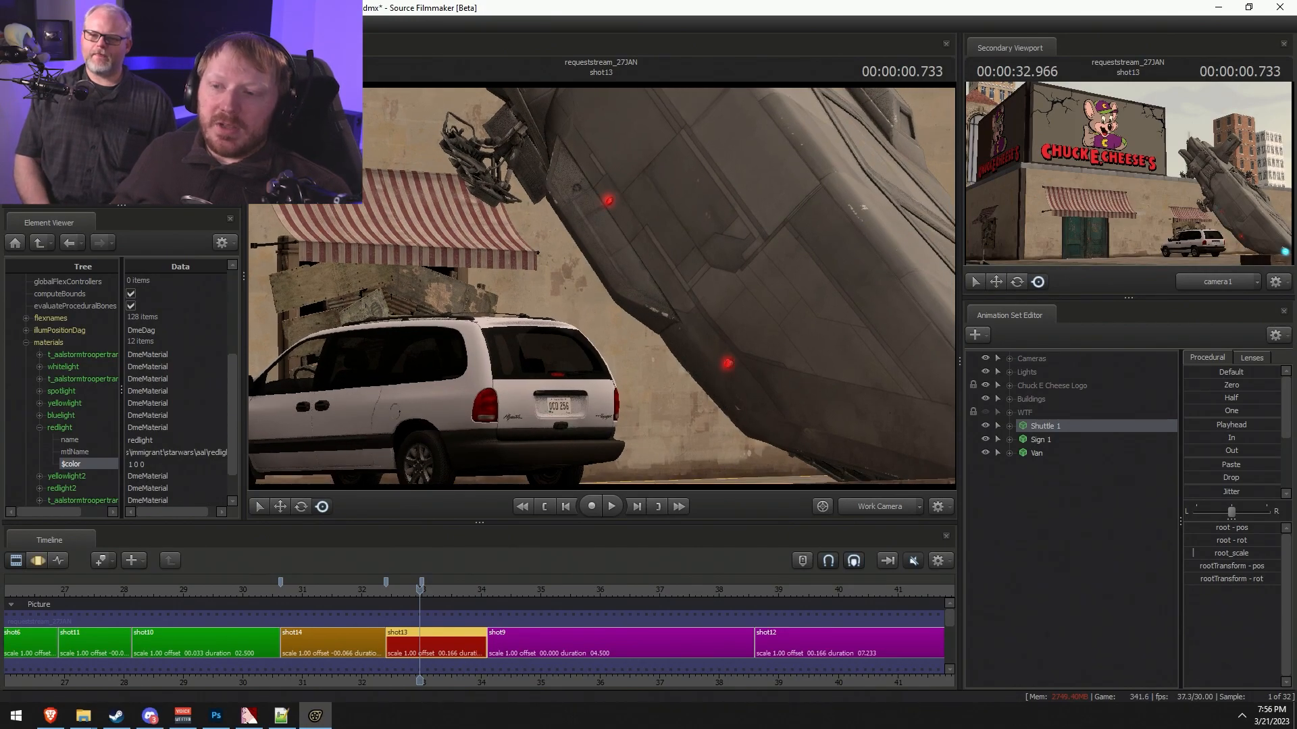
{"action": "left_click", "coordinate": [867, 511]}
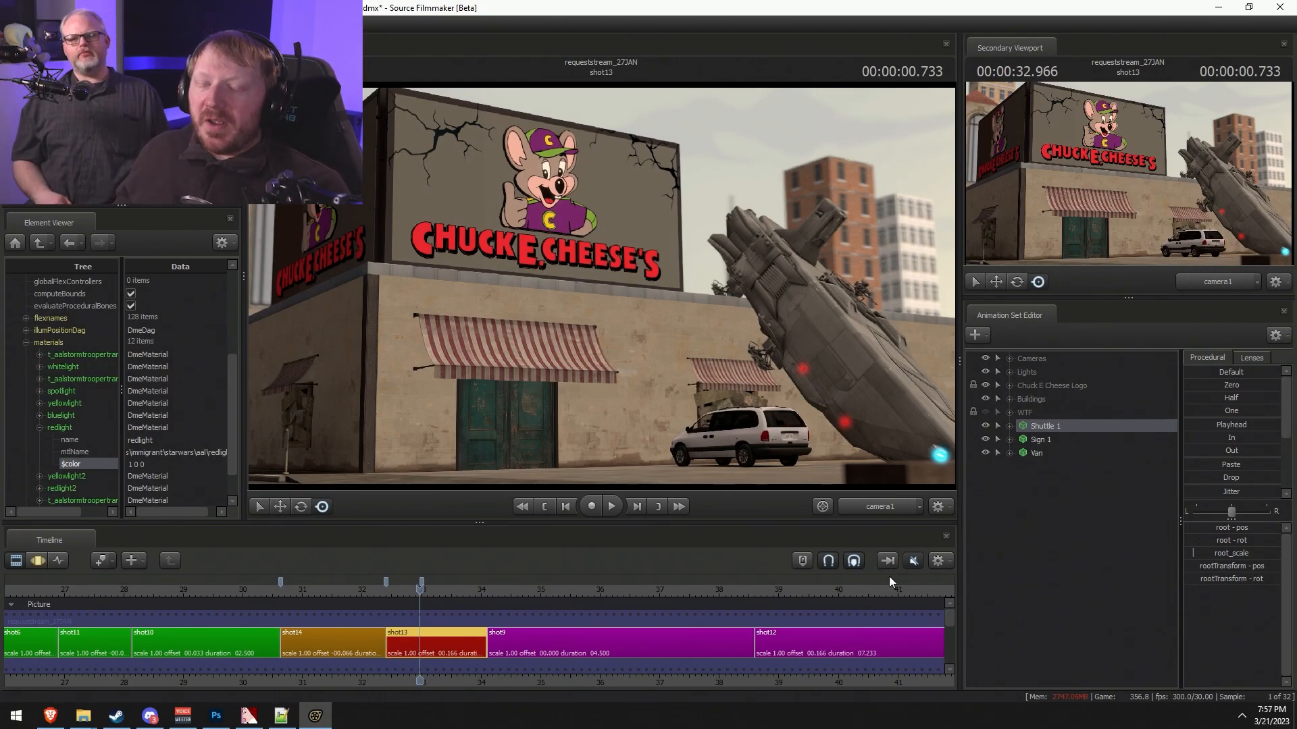
- Play back shot13 several times to check how the shuttle's red lights pulse within the shot
{"action": "key", "text": "F3"}
{"action": "key", "text": "F2"}
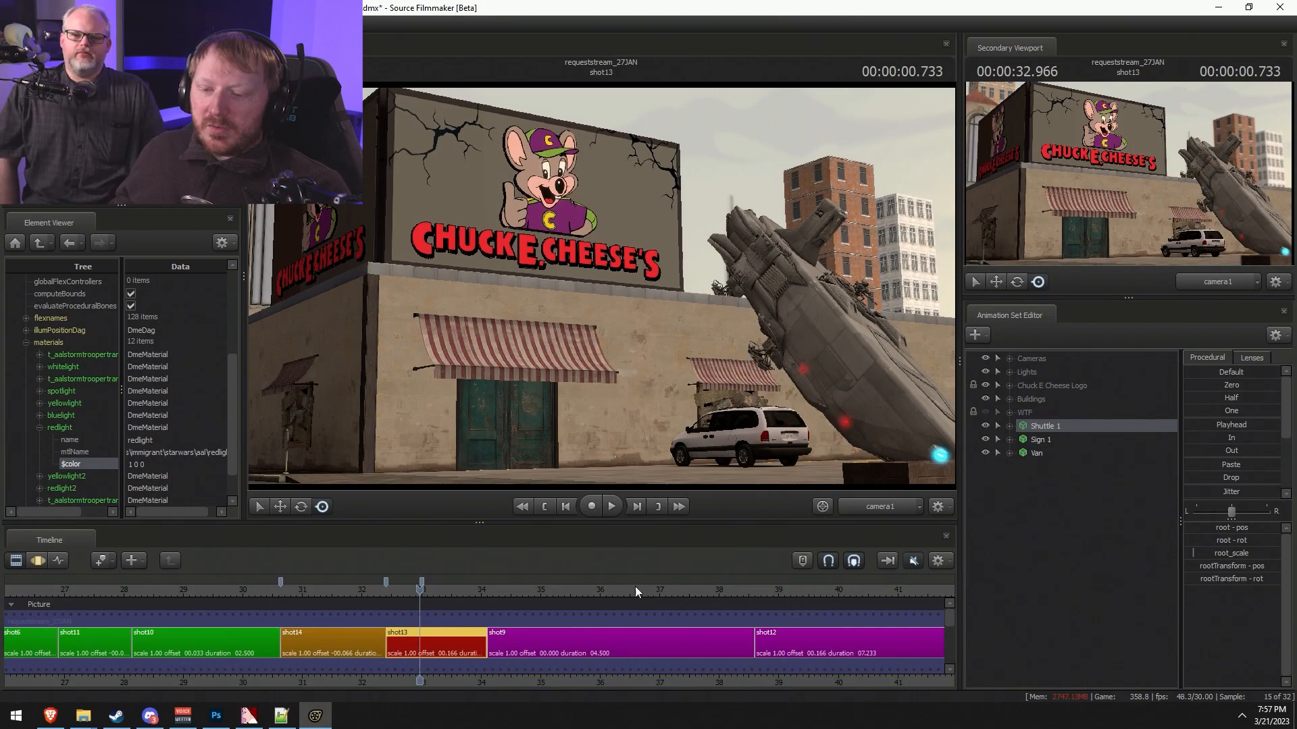
{"action": "key", "text": "space"}
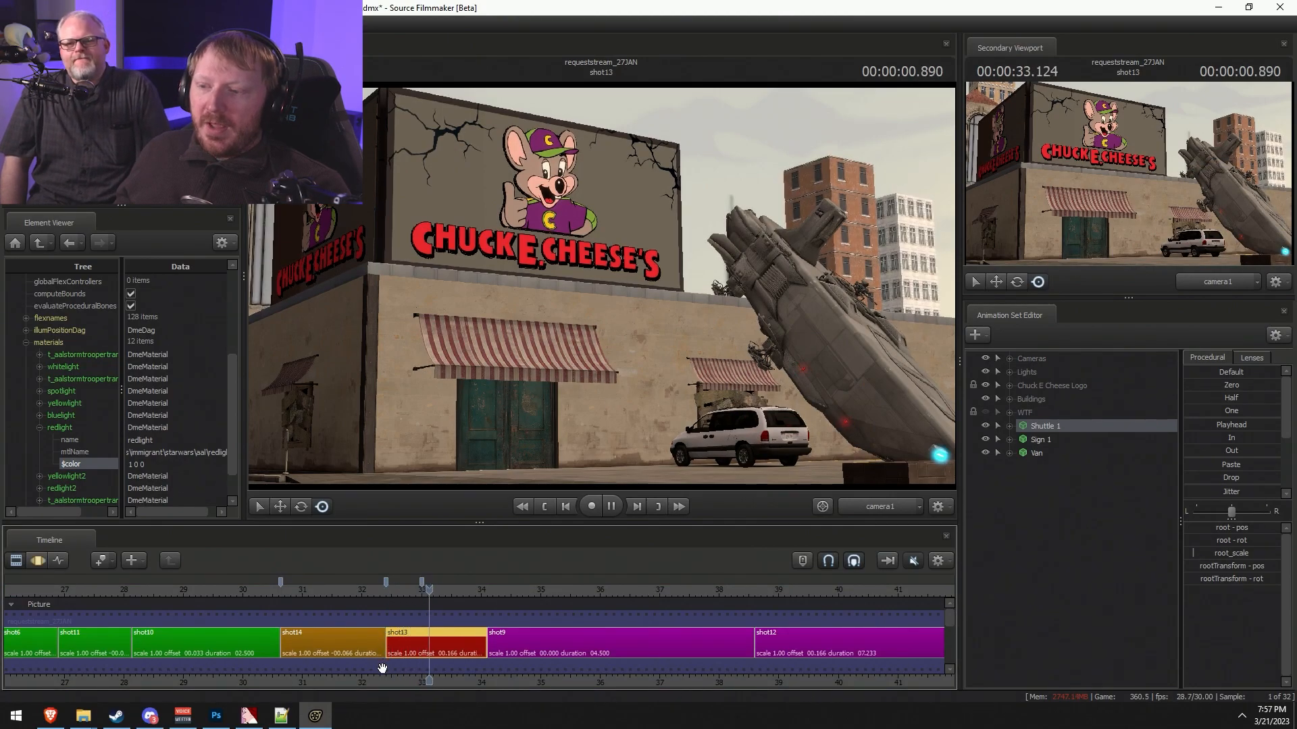
{"action": "key", "text": "space"}
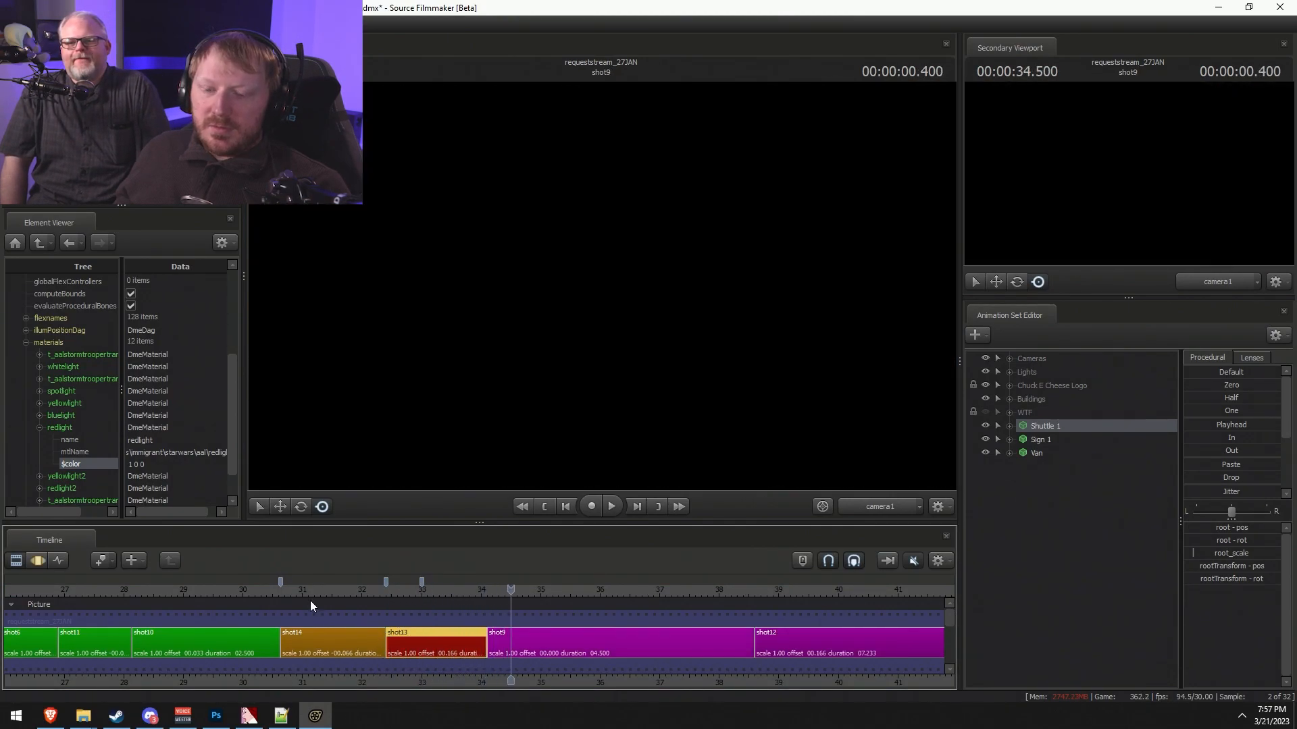
{"action": "left_click", "coordinate": [382, 591]}
{"action": "key", "text": "space"}
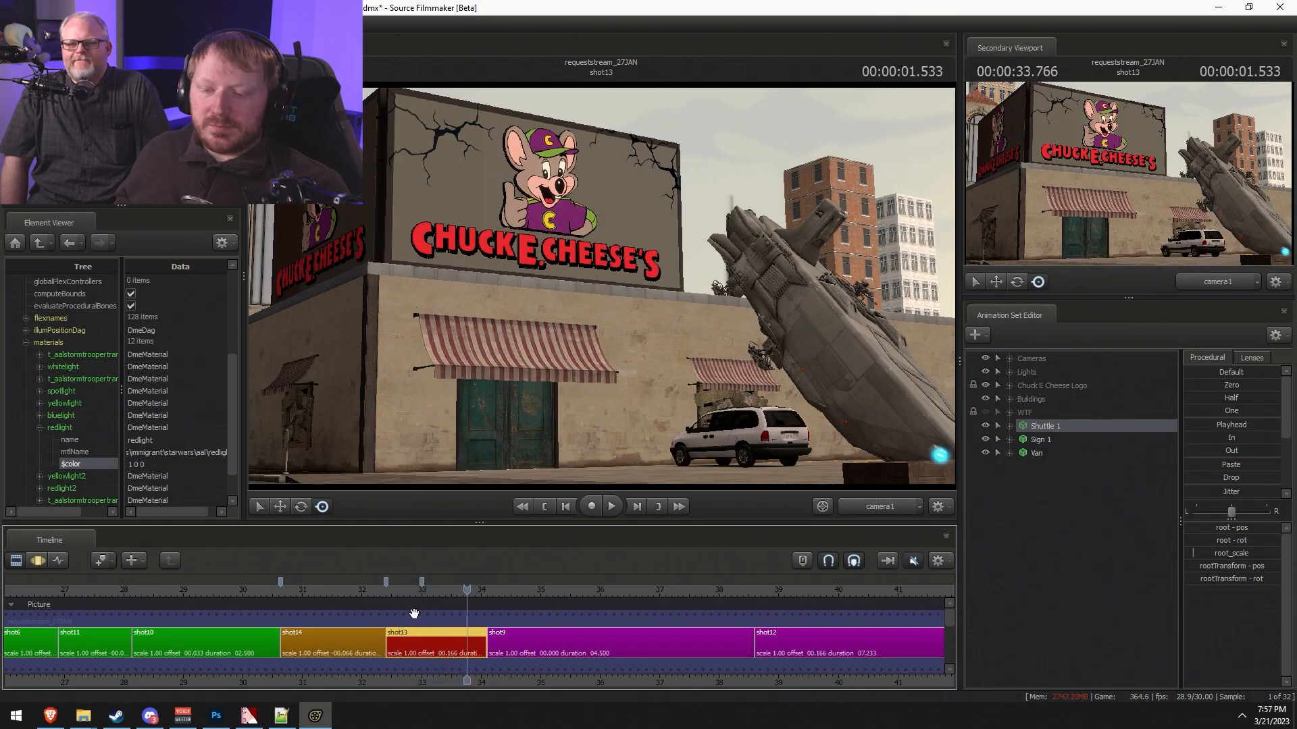
{"action": "left_click", "coordinate": [394, 589]}
{"action": "key", "text": "space"}
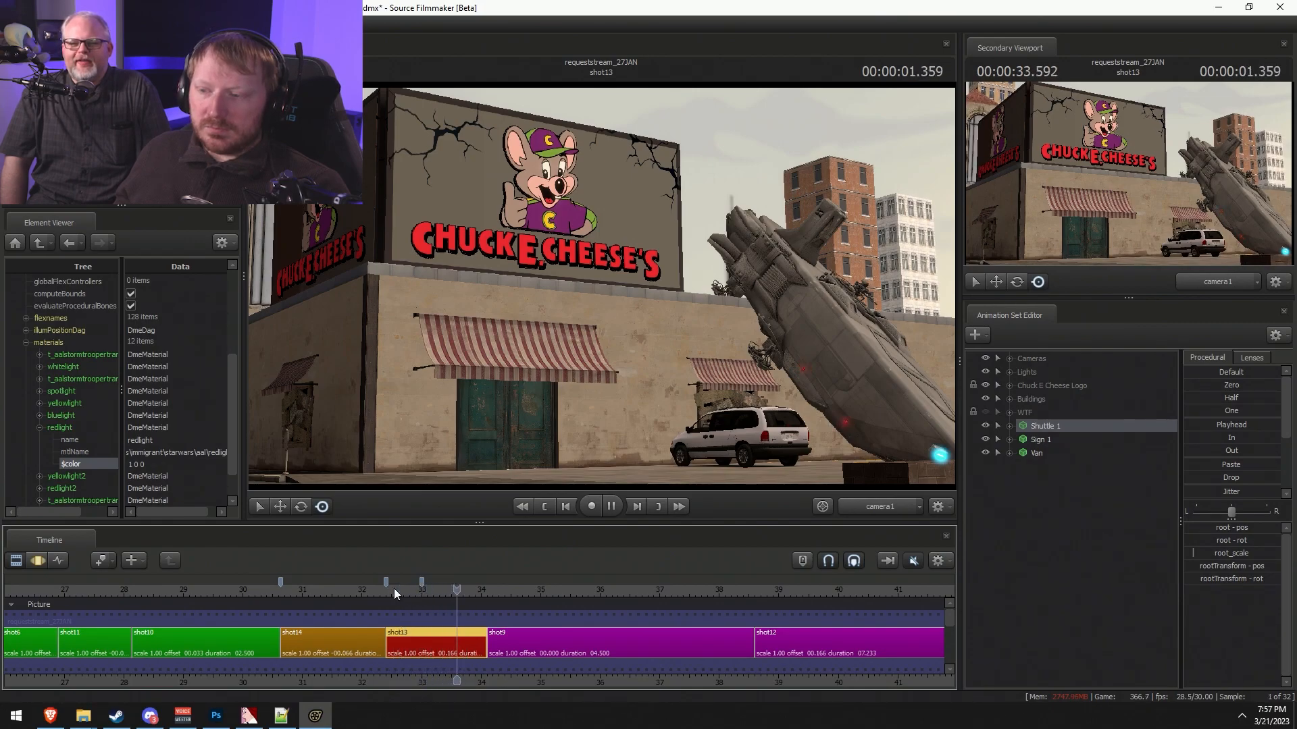
- Review the sine values of redlight.vmt in Notepad++, return to Source Filmmaker and put the playhead near the start of shot13
{"action": "key", "text": "alt+Tab"}
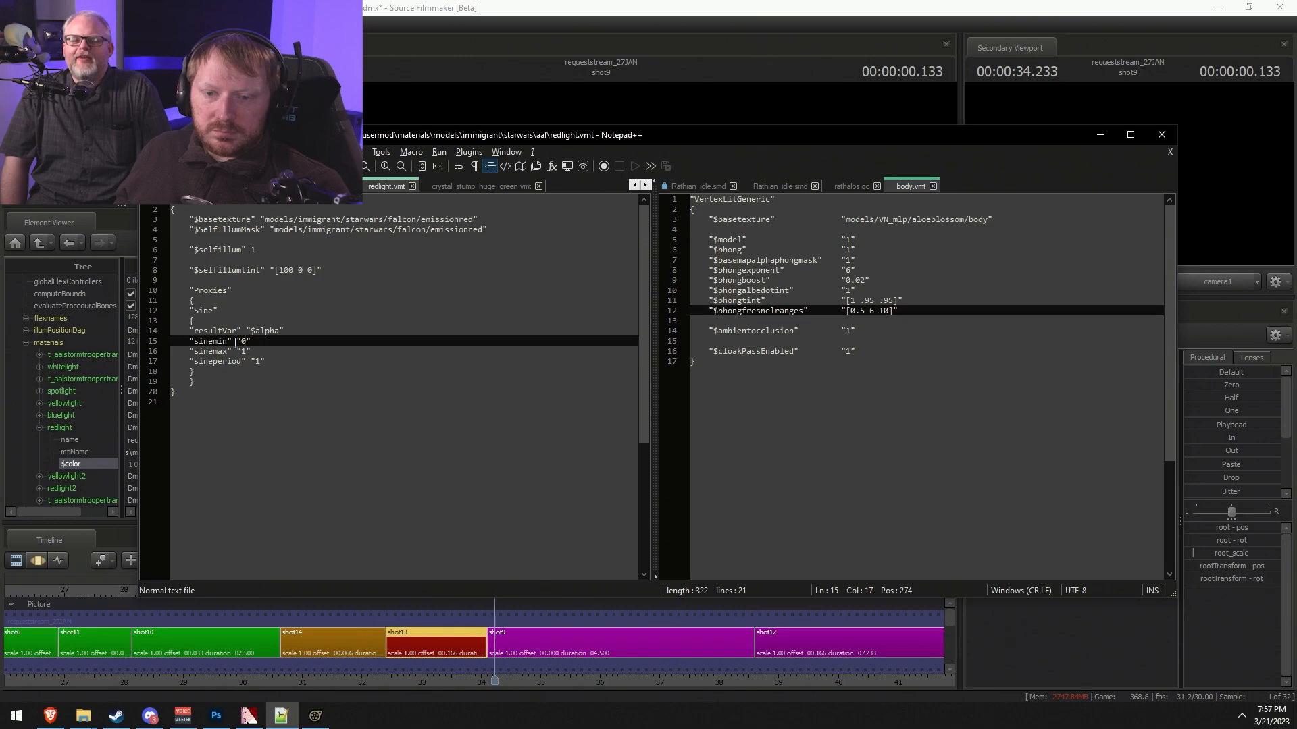
{"action": "left_click", "coordinate": [245, 350]}
{"action": "key", "text": "alt+Tab"}
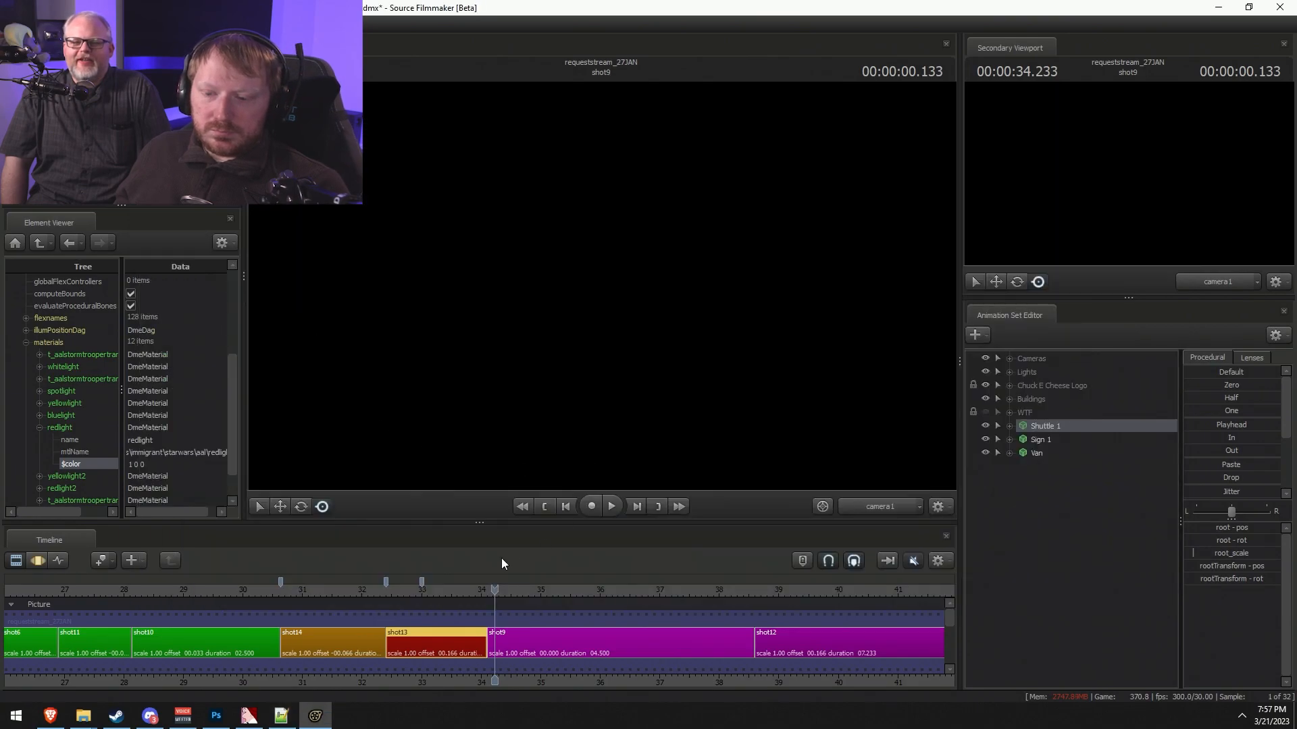
{"action": "left_click", "coordinate": [399, 588]}
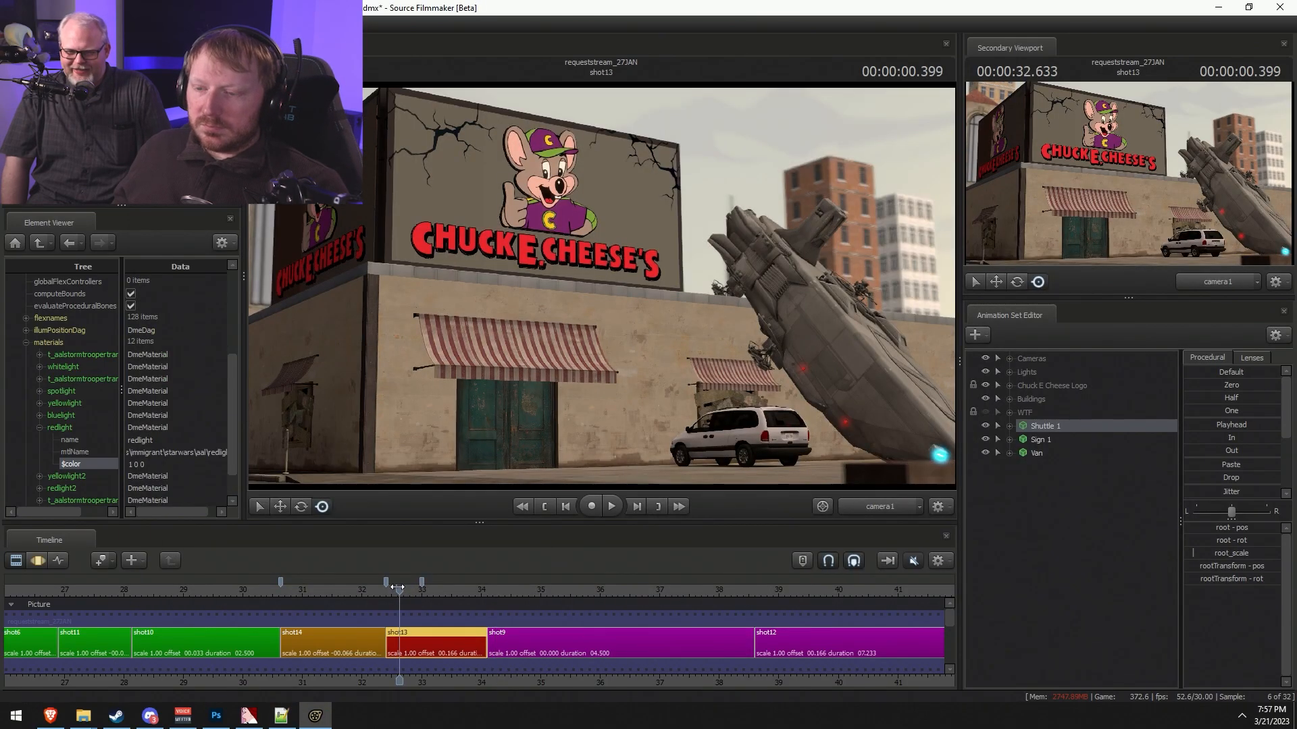
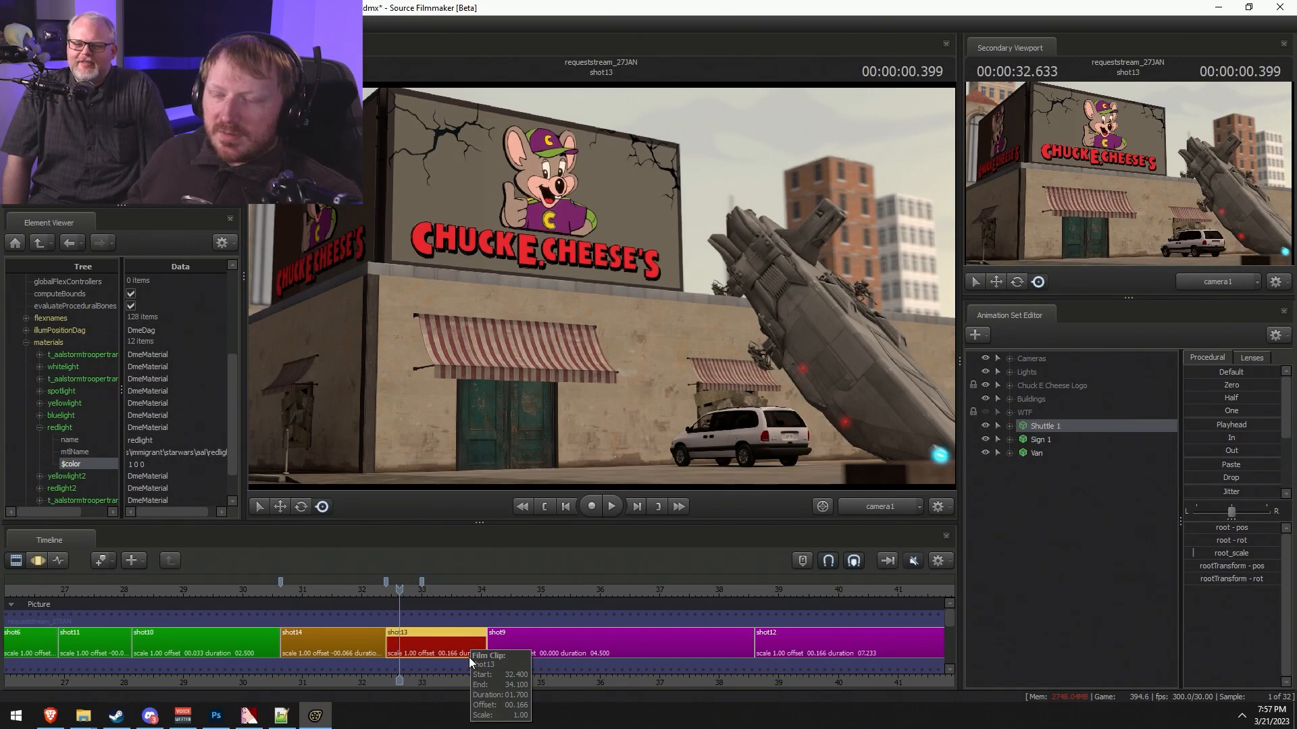
- Change the shot13 clip's background color to orange by setting green to 100 alongside red 150
{"action": "key", "text": "F3"}
{"action": "key", "text": "F2"}
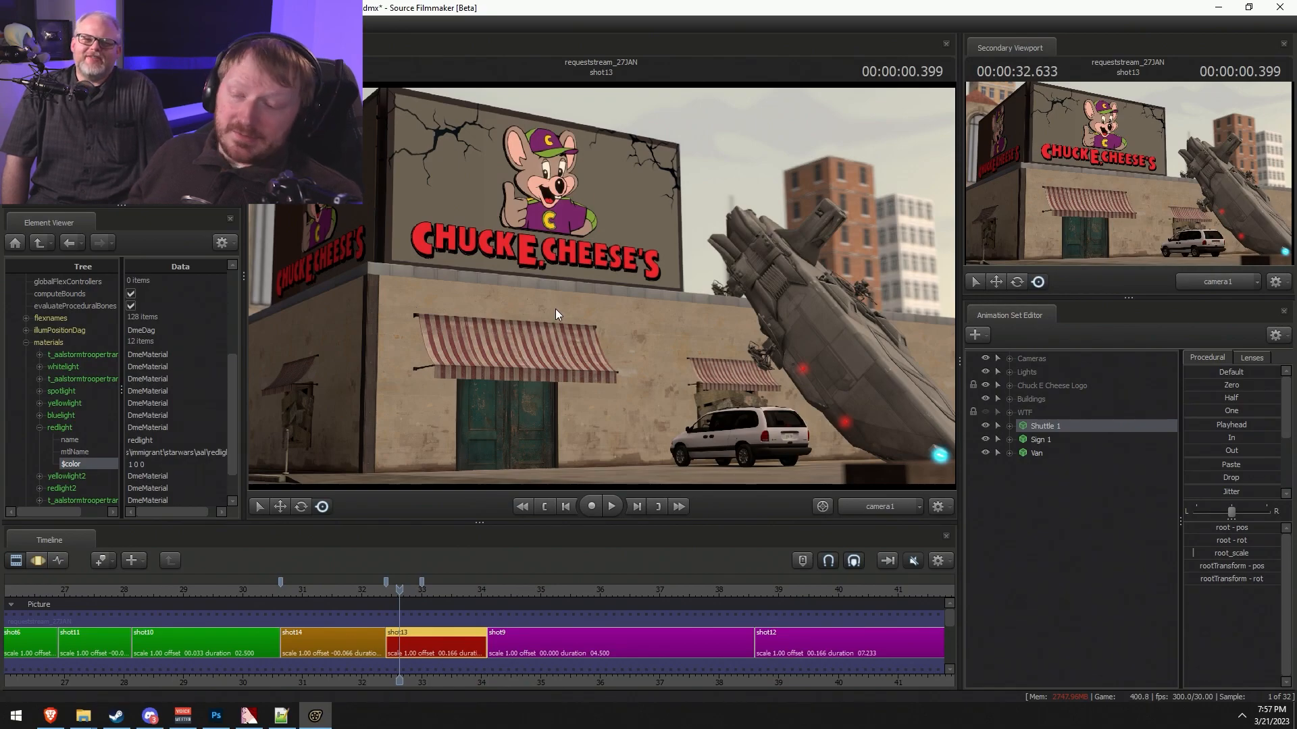
{"action": "right_click", "coordinate": [408, 635]}
{"action": "mouse_move", "coordinate": [447, 465]}
{"action": "left_click", "coordinate": [599, 472]}
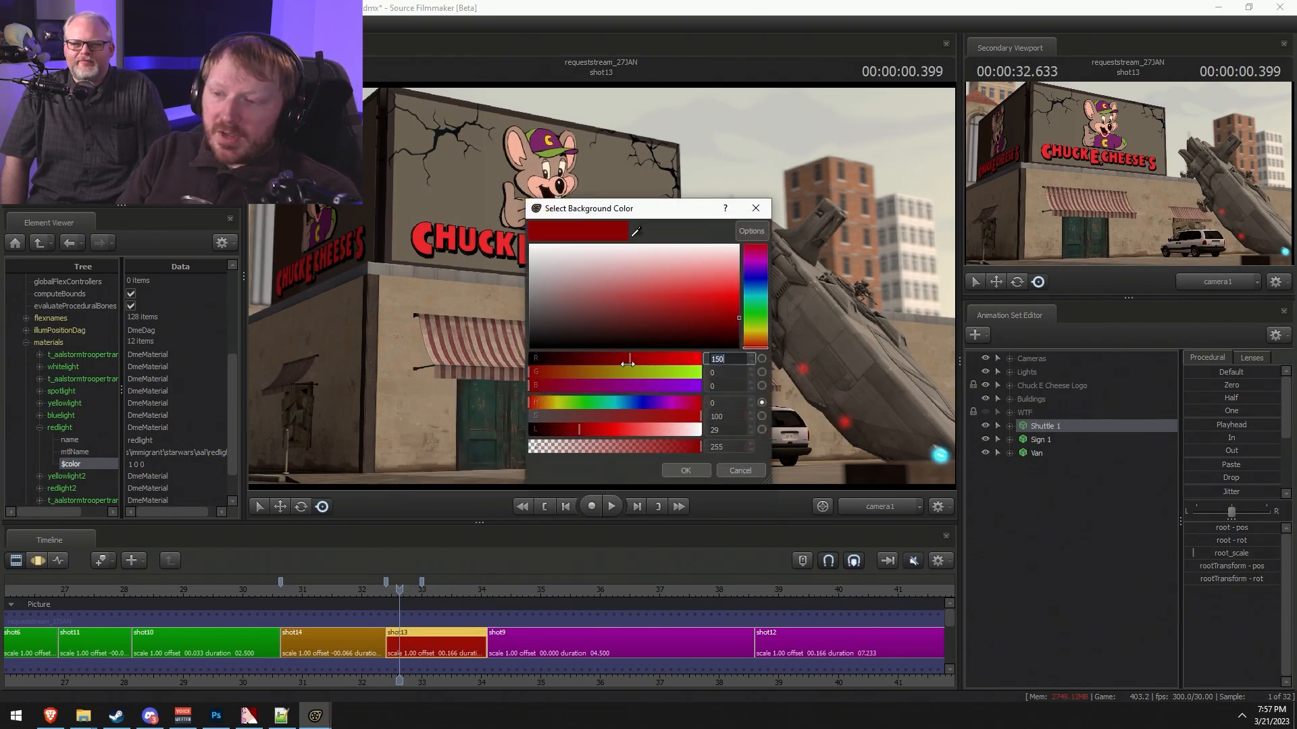
{"action": "key", "text": "Tab"}
{"action": "key", "text": "BackSpace"}
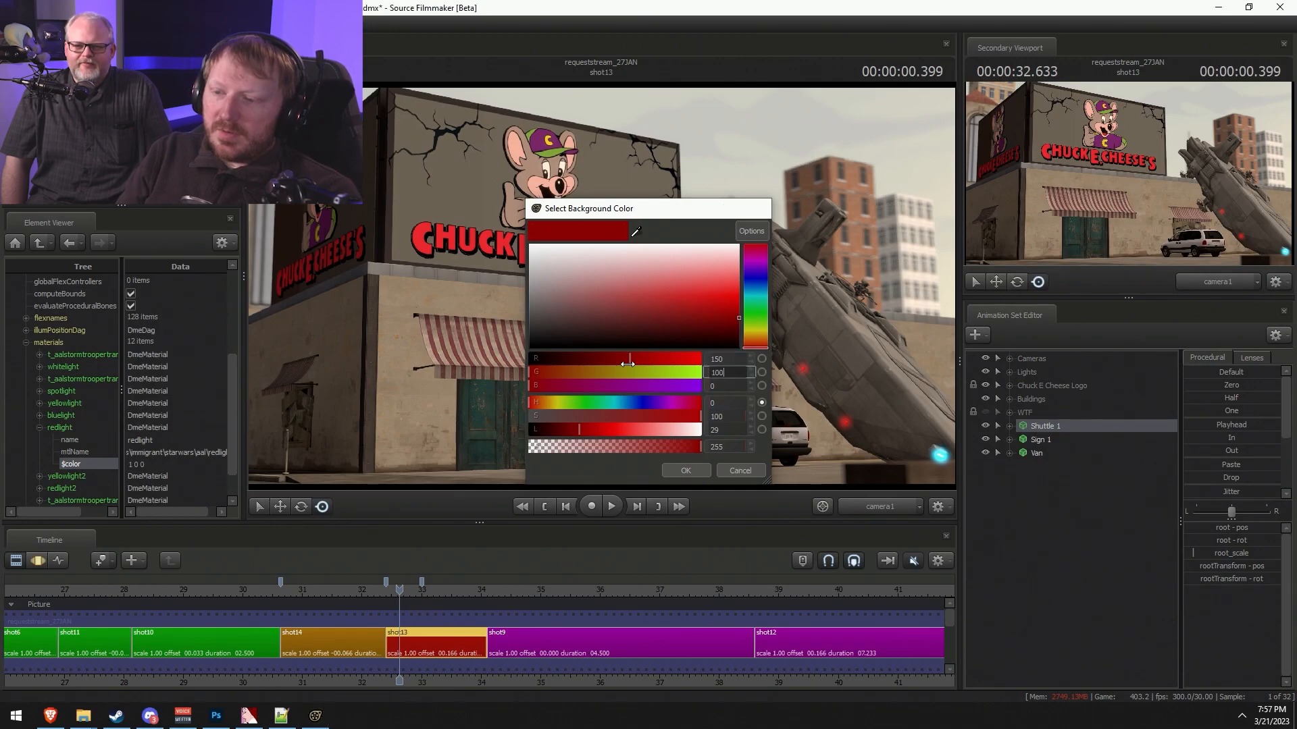
{"action": "type", "text": "100"}
{"action": "key", "text": "Return"}
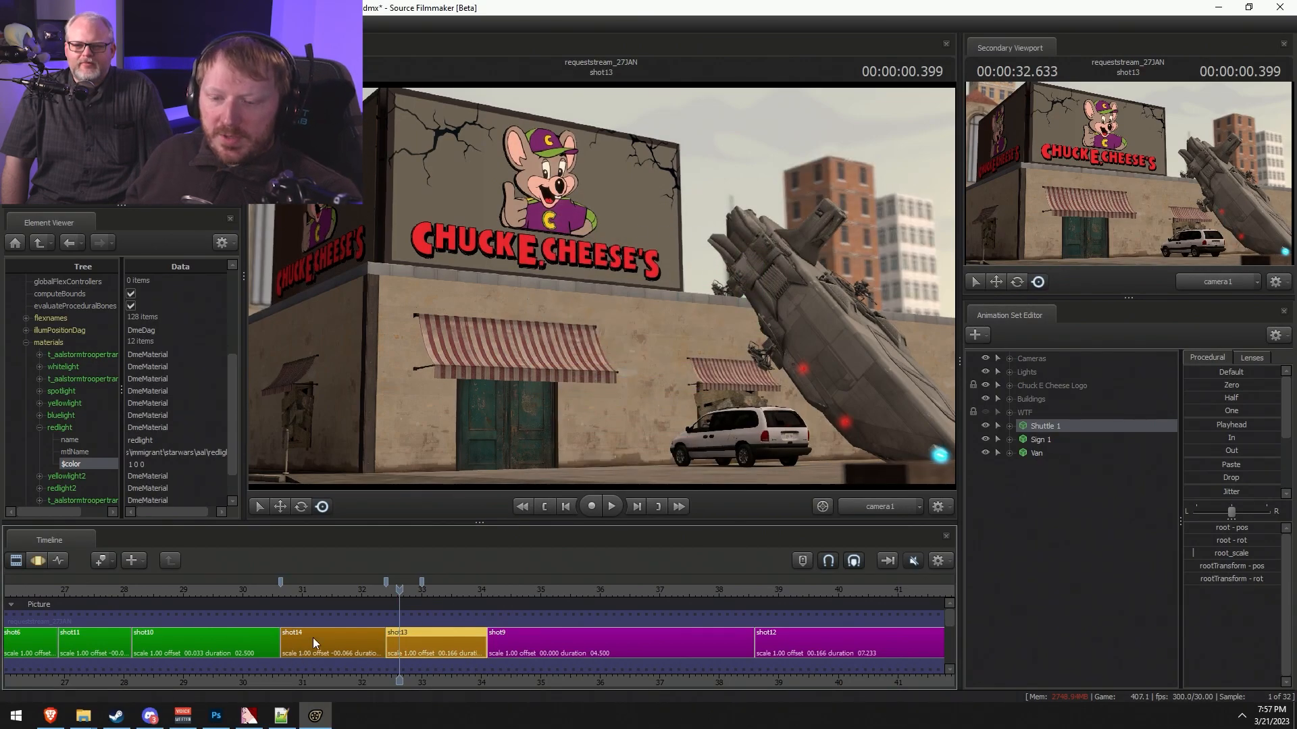
- Shorten shot13 to end at about 33 seconds with shot9 directly behind it, and play the trimmed shot
{"action": "left_click", "coordinate": [300, 583]}
{"action": "left_click", "coordinate": [406, 590]}
{"action": "left_click_drag", "start_coordinate": [406, 590], "coordinate": [422, 634]}
{"action": "left_click", "coordinate": [388, 591]}
{"action": "key", "text": "space"}
{"action": "key", "text": "space"}
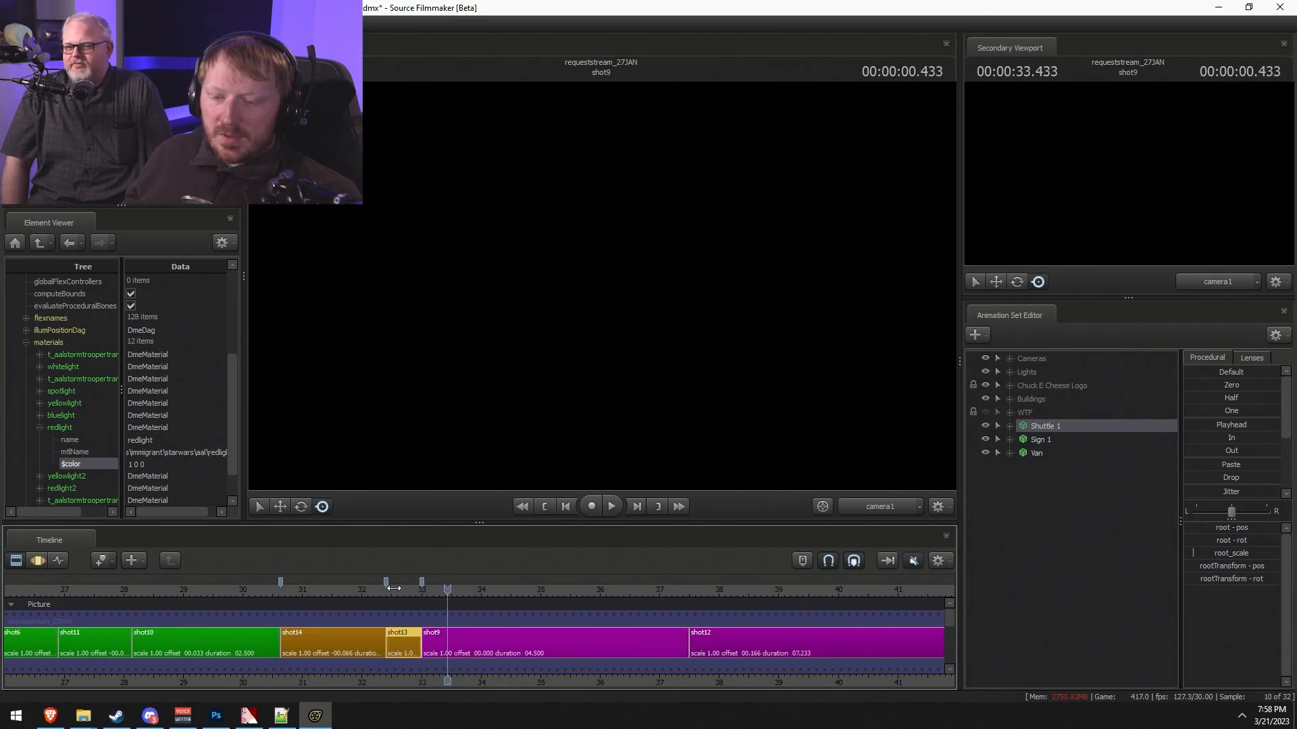
{"action": "left_click", "coordinate": [394, 588]}
- Switch to Notepad++, set sineperiod to 0.25 in redlight.vmt, save it and return to Source Filmmaker
{"action": "key", "text": "alt+Tab"}
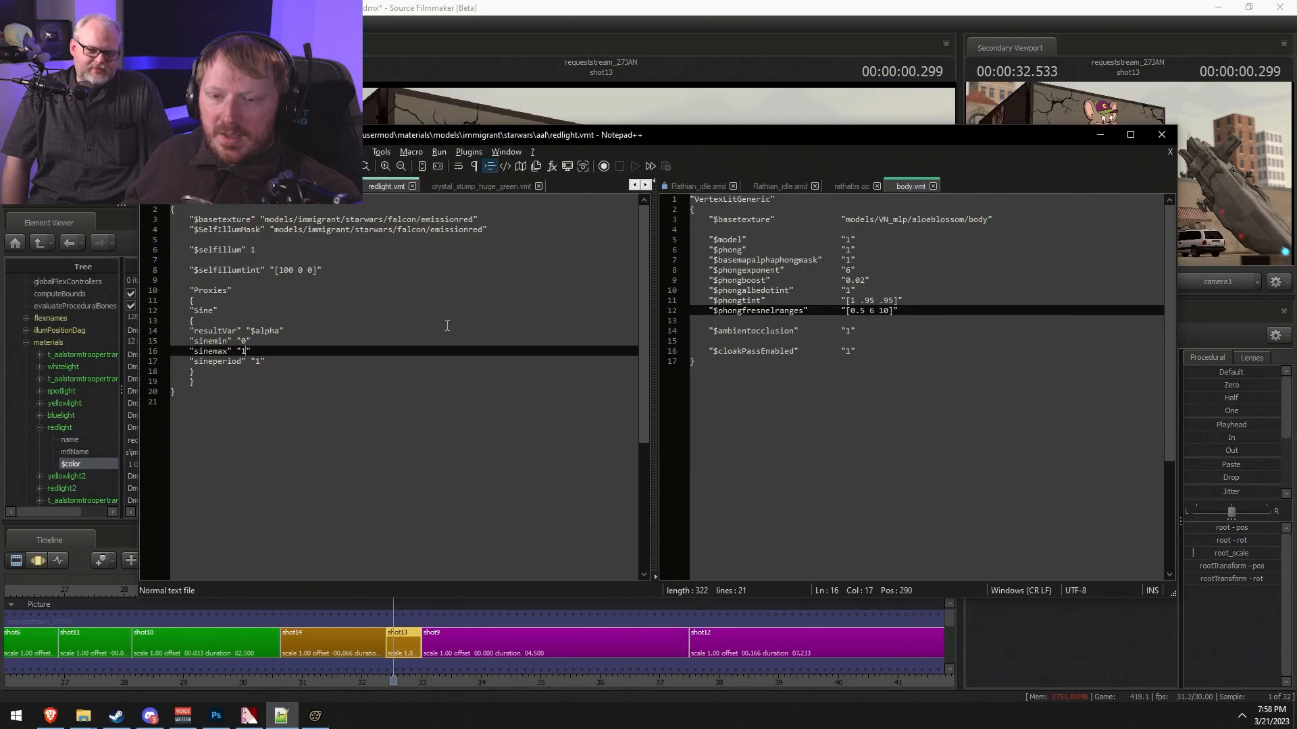
{"action": "left_click", "coordinate": [255, 361]}
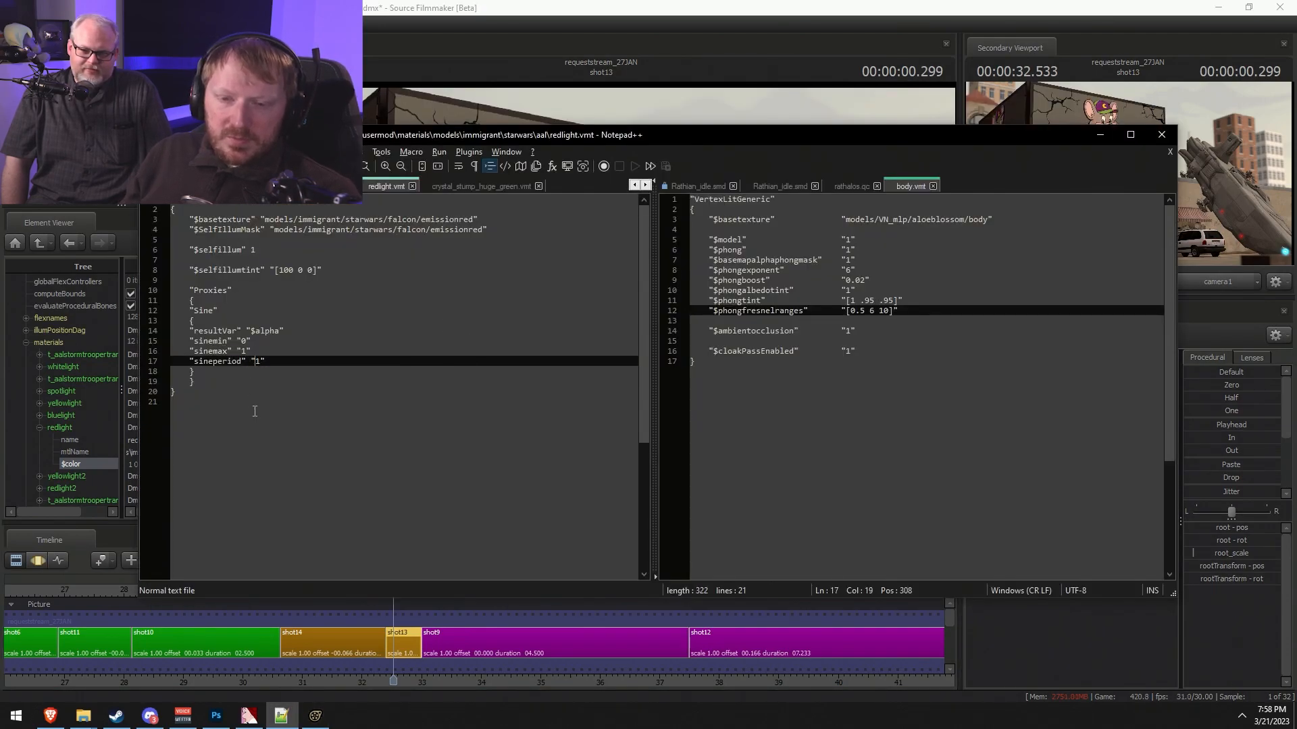
{"action": "type", "text": "0.25"}
{"action": "key", "text": "ctrl+s"}
{"action": "key", "text": "alt+Tab"}
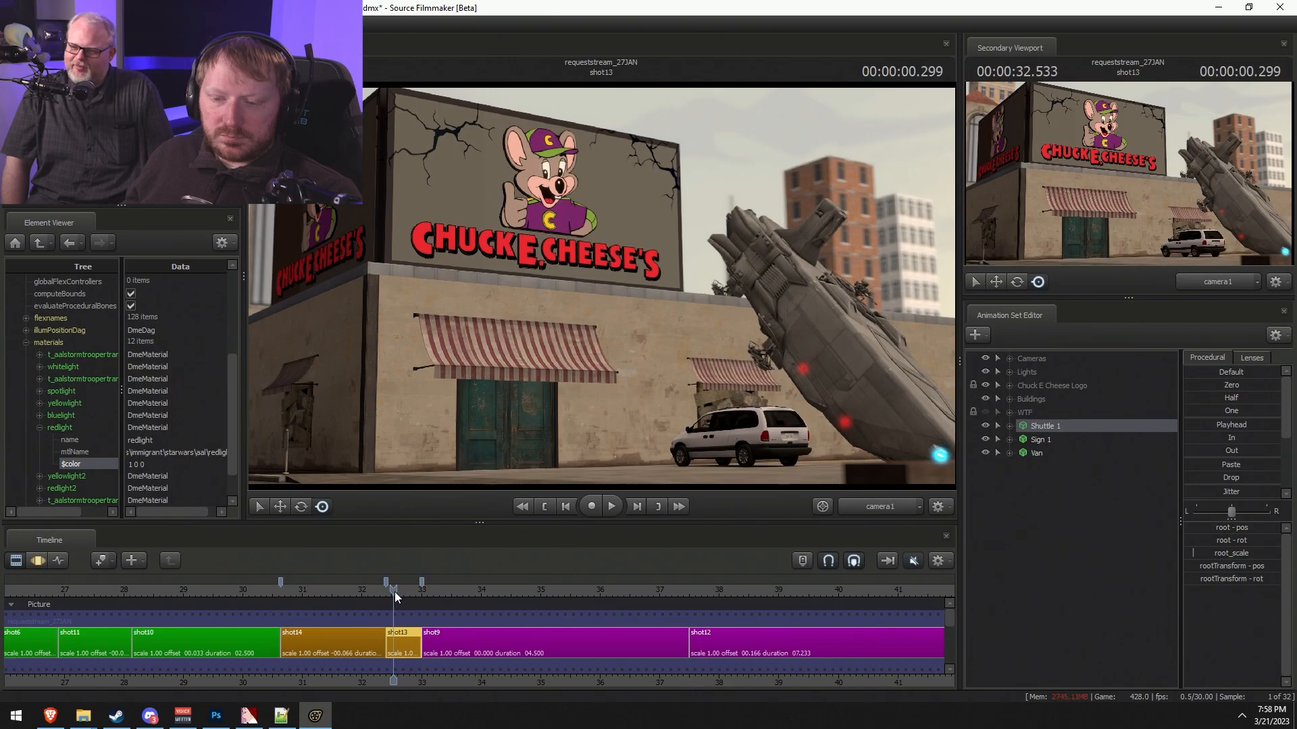
- Play shot13 to check the lights' pulse with the new sine period, continue into shot9 and select the shot9 clip
{"action": "mouse_move", "coordinate": [394, 592]}
{"action": "left_mouse_down"}
{"action": "mouse_move", "coordinate": [418, 593]}
{"action": "mouse_move", "coordinate": [391, 586]}
{"action": "left_mouse_up"}
{"action": "key", "text": "space"}
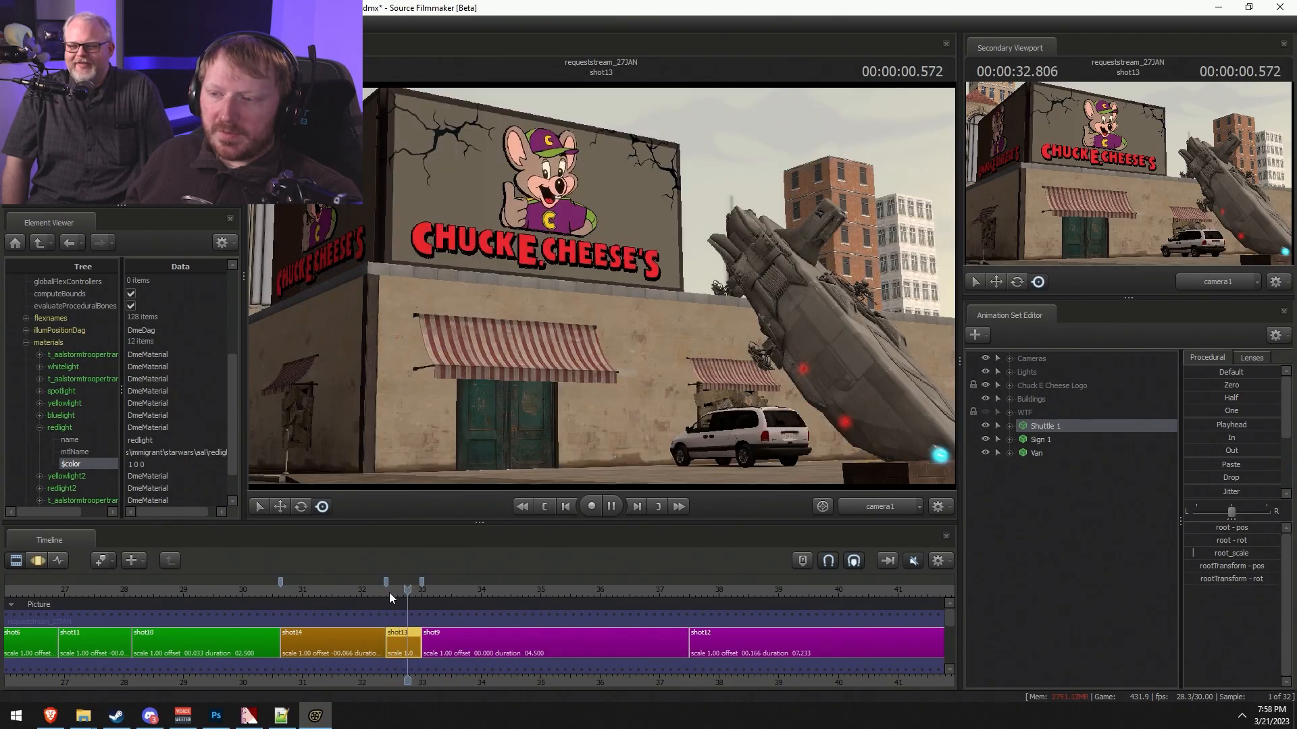
{"action": "key", "text": "space"}
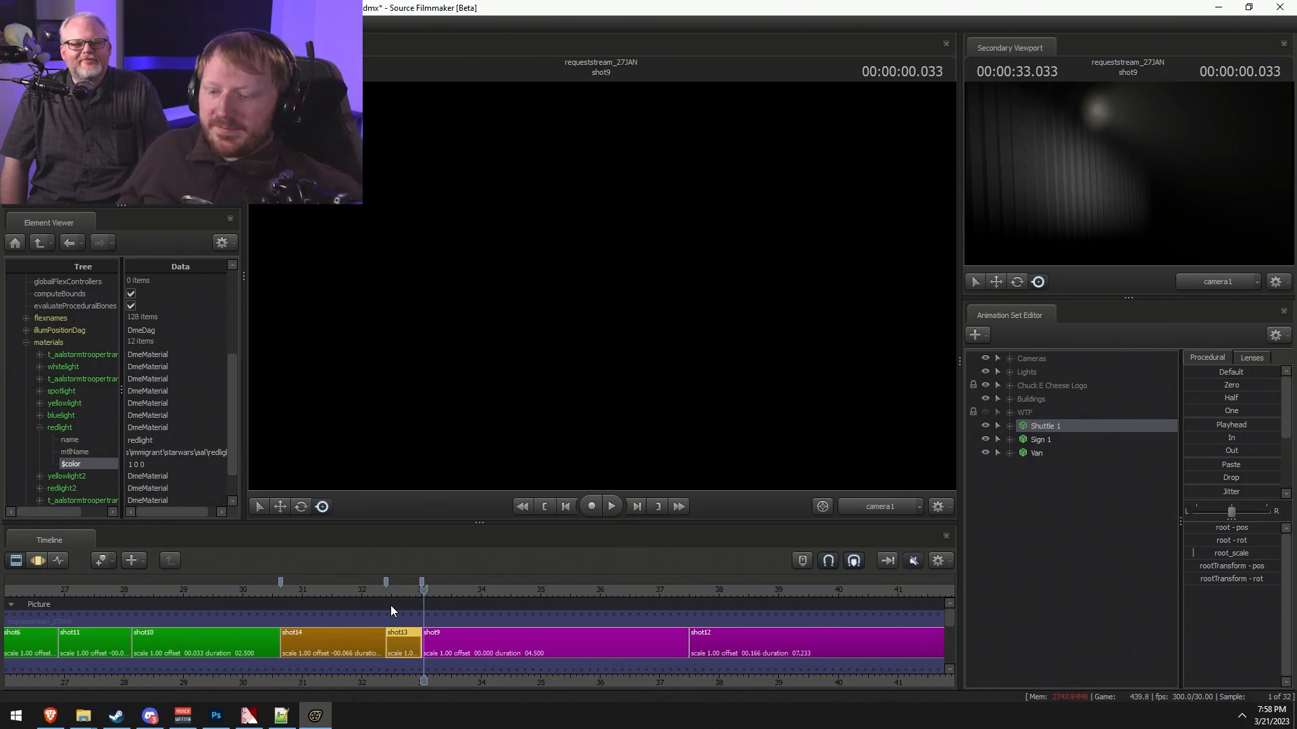
{"action": "mouse_move", "coordinate": [417, 591]}
{"action": "left_mouse_down"}
{"action": "mouse_move", "coordinate": [389, 594]}
{"action": "mouse_move", "coordinate": [430, 586]}
{"action": "left_mouse_up"}
{"action": "key", "text": "space"}
{"action": "key", "text": "space"}
{"action": "left_click", "coordinate": [448, 649]}
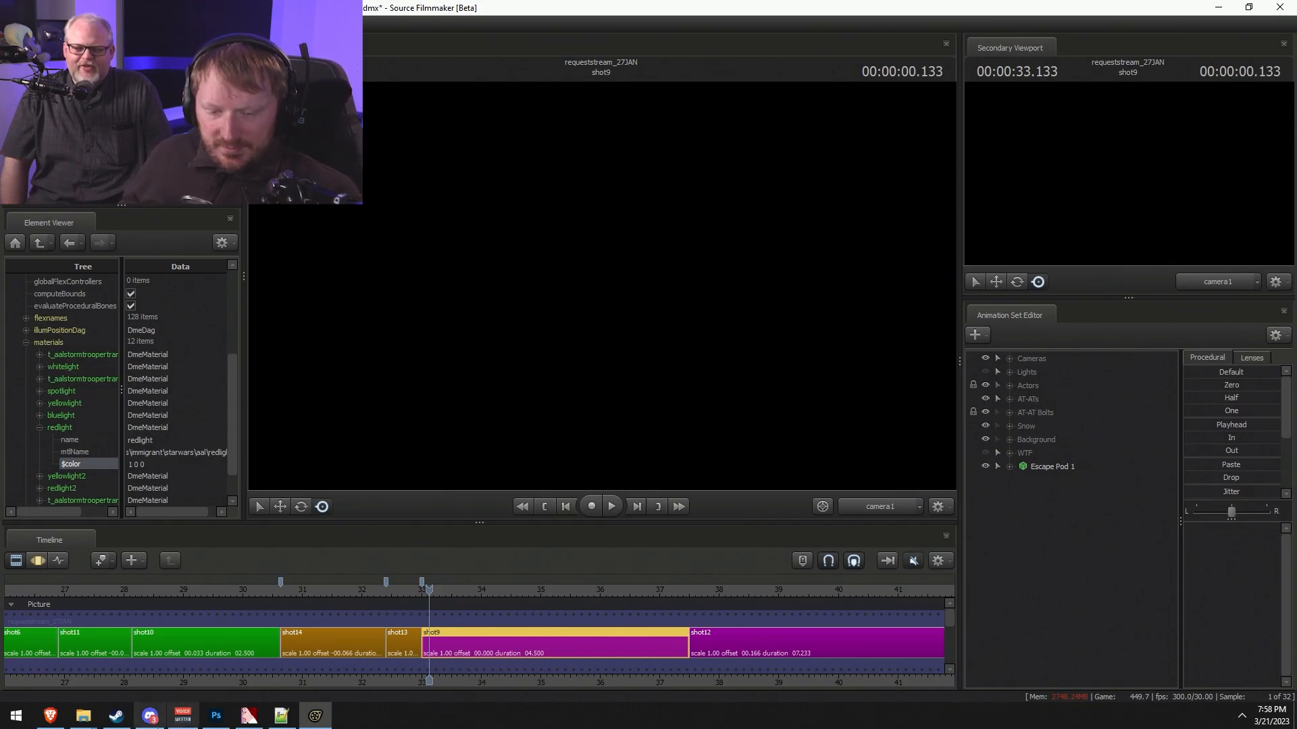
- Switch to Steam and search the Source Filmmaker Workshop for "arcade"
{"action": "left_click", "coordinate": [116, 716]}
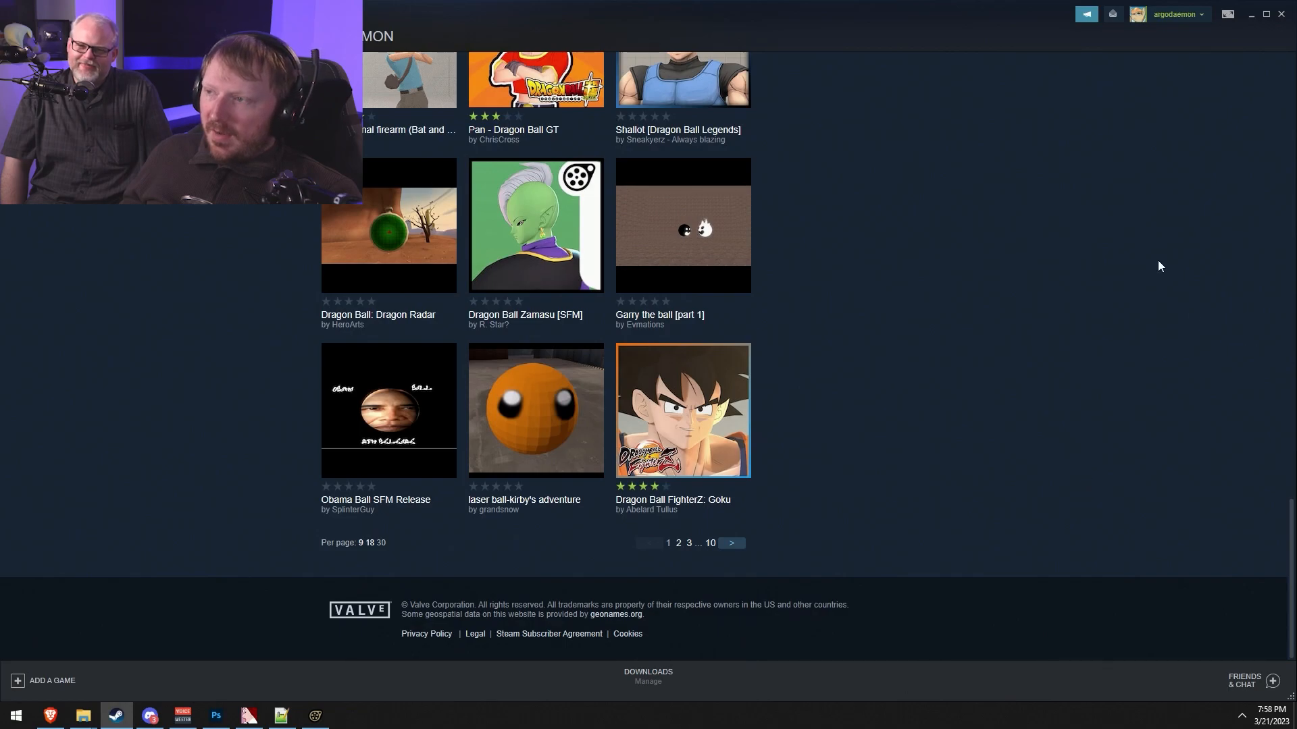
{"action": "scroll", "coordinate": [944, 480], "scroll_direction": "up", "scroll_amount": 20}
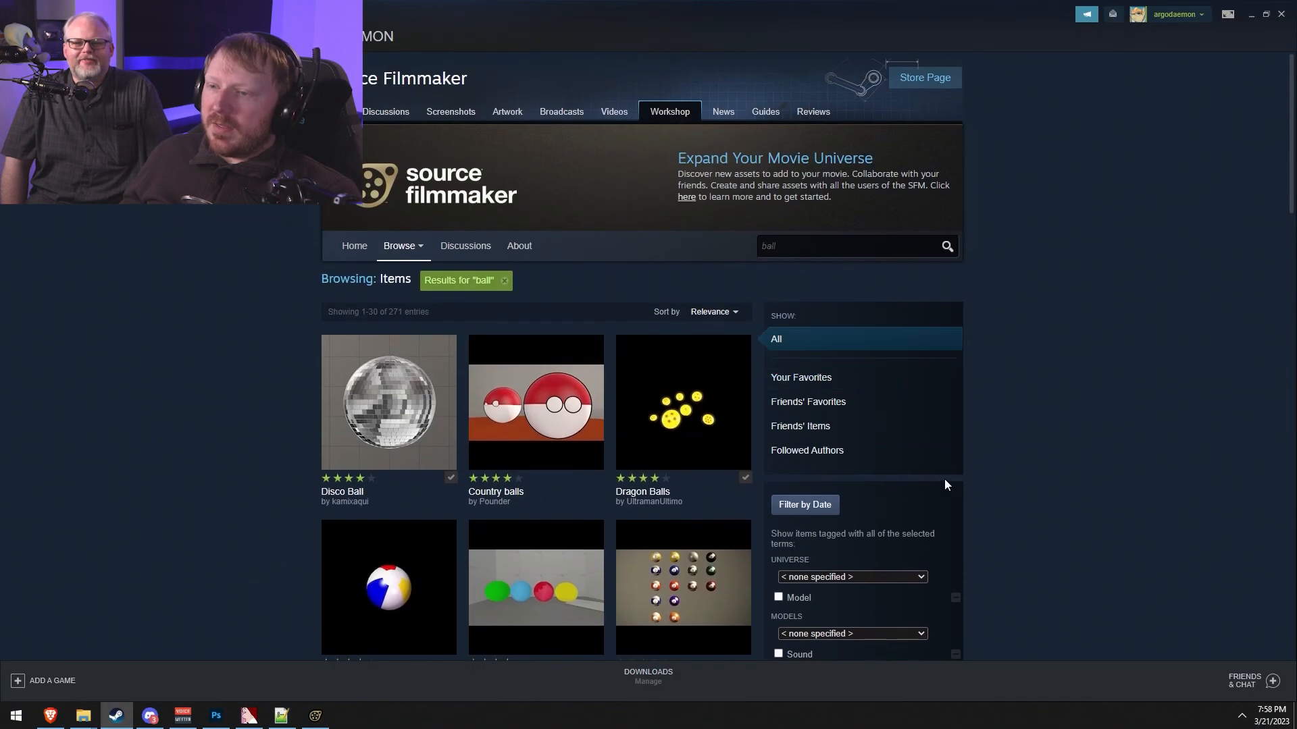
{"action": "left_click", "coordinate": [805, 237]}
{"action": "type", "text": "arcade"}
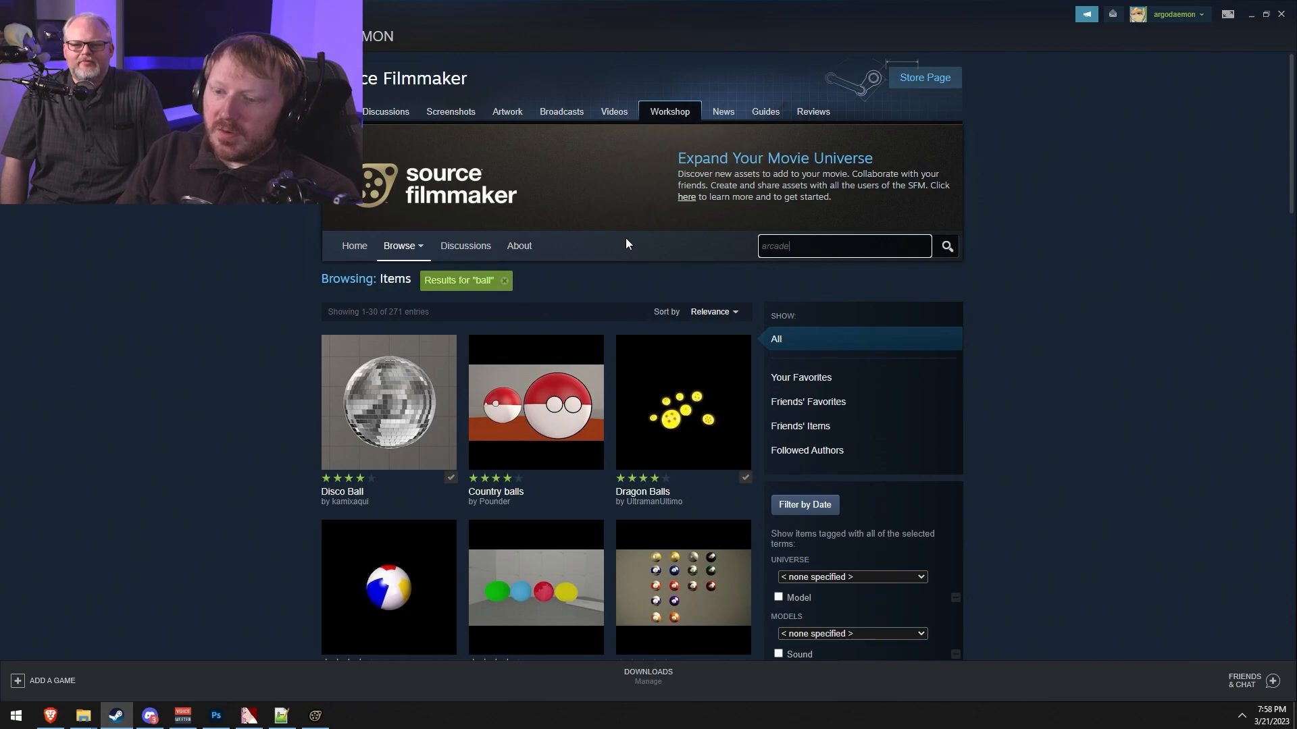
{"action": "key", "text": "Return"}
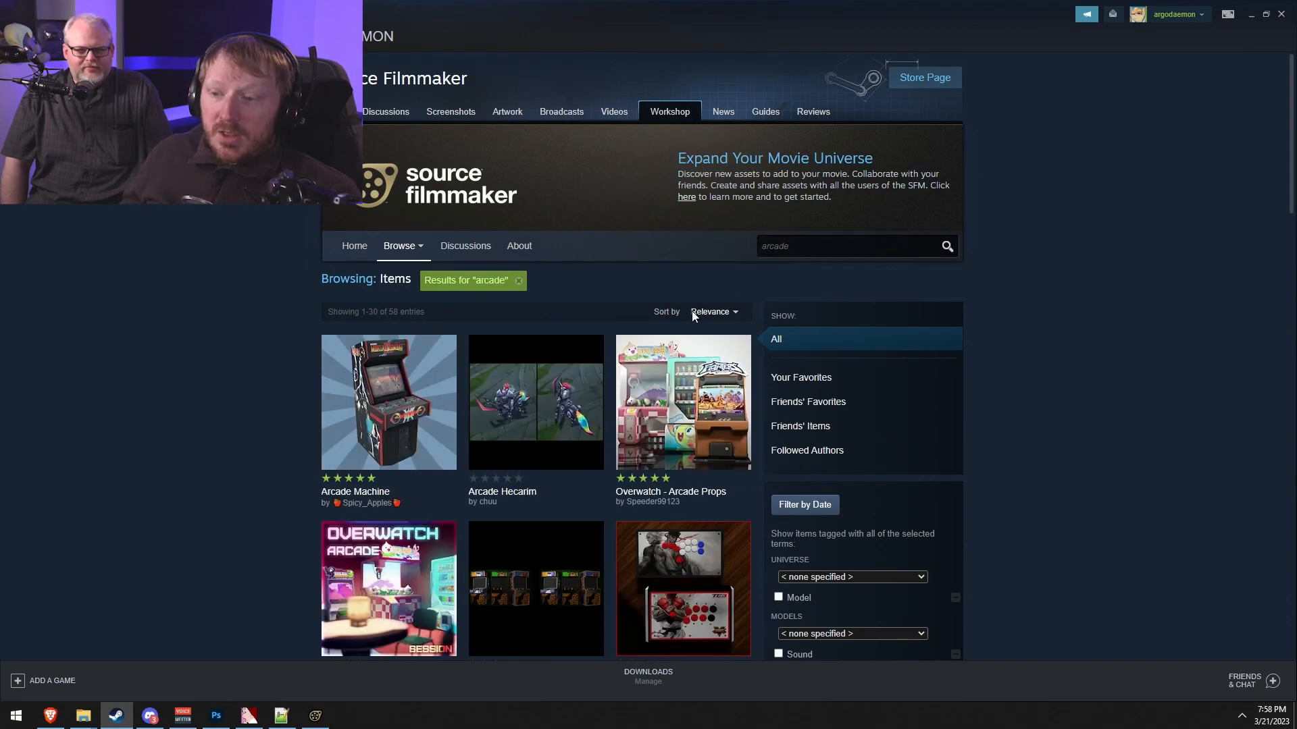
- Look through the first page of arcade results, view the FNAF ARCADE NEW TEXTURES item and return to the results
{"action": "scroll", "coordinate": [1091, 546], "scroll_direction": "down", "scroll_amount": 2}
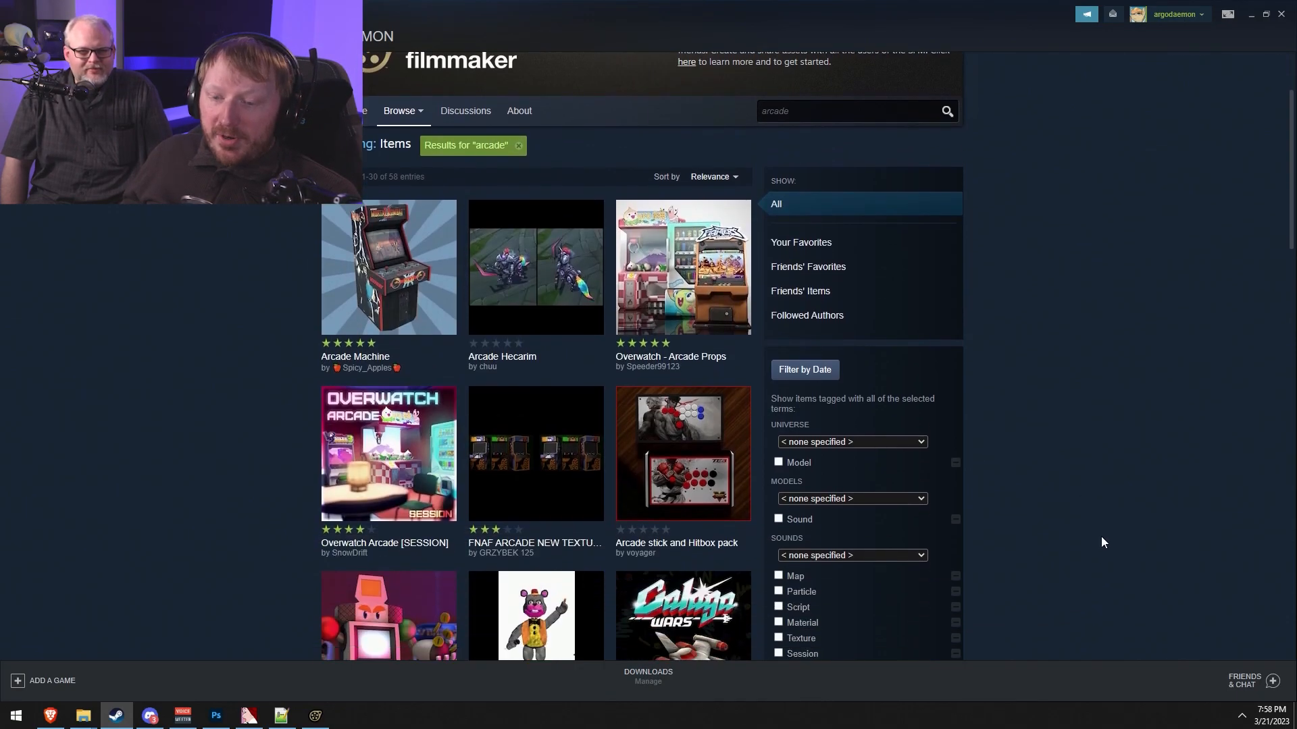
{"action": "scroll", "coordinate": [1087, 573], "scroll_direction": "down", "scroll_amount": 1}
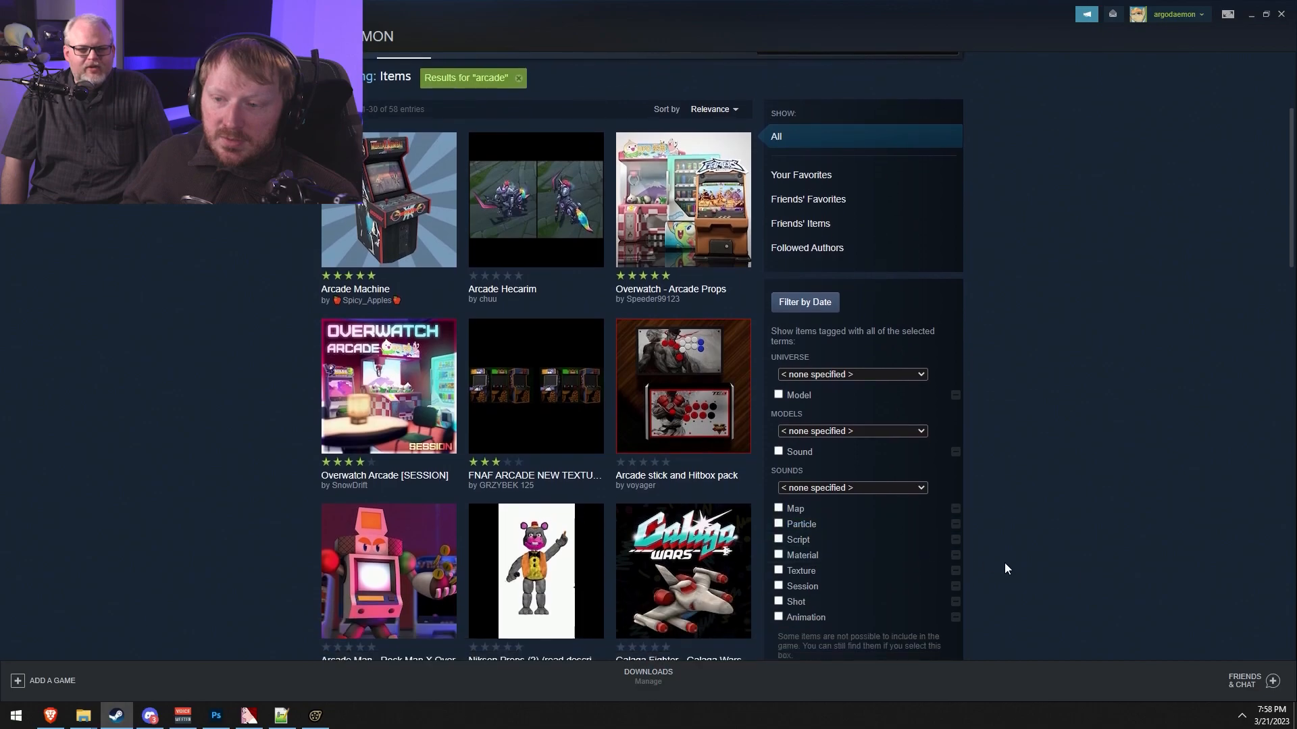
{"action": "scroll", "coordinate": [1055, 574], "scroll_direction": "down", "scroll_amount": 2}
{"action": "scroll", "coordinate": [1074, 576], "scroll_direction": "down", "scroll_amount": 6}
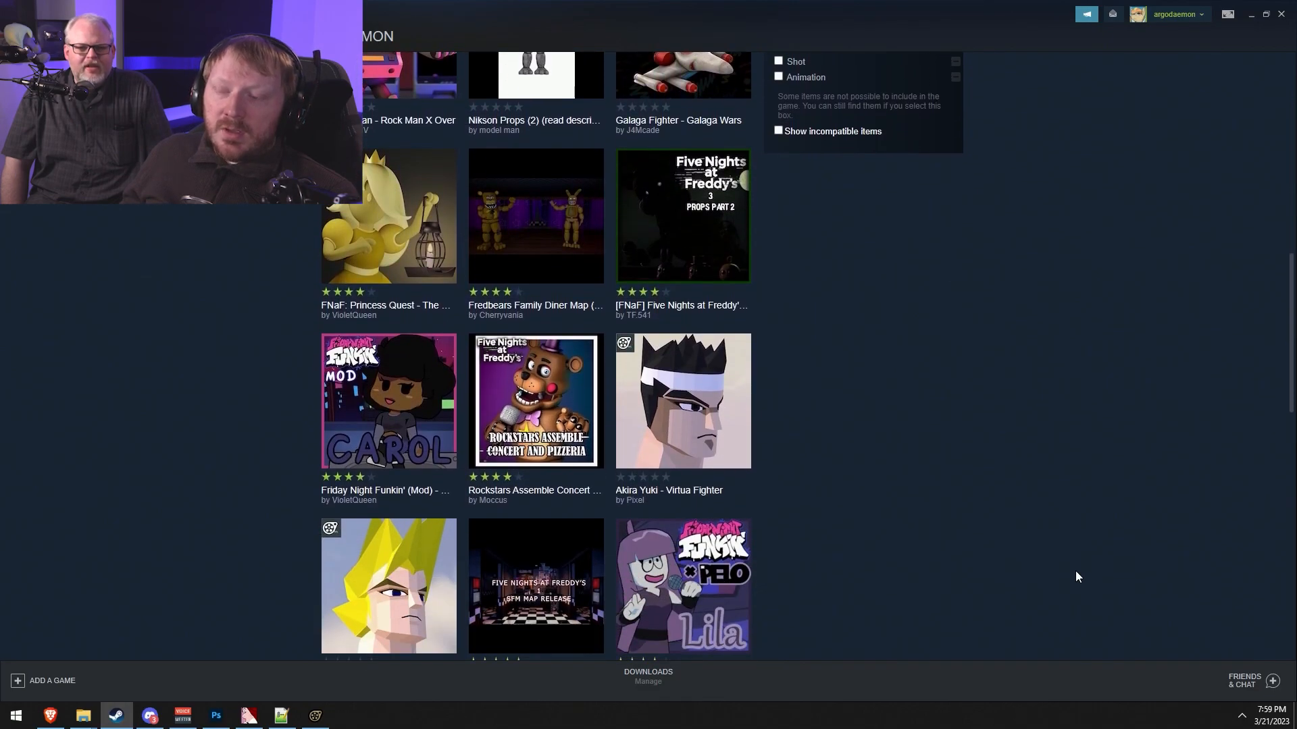
{"action": "scroll", "coordinate": [1076, 575], "scroll_direction": "down", "scroll_amount": 2}
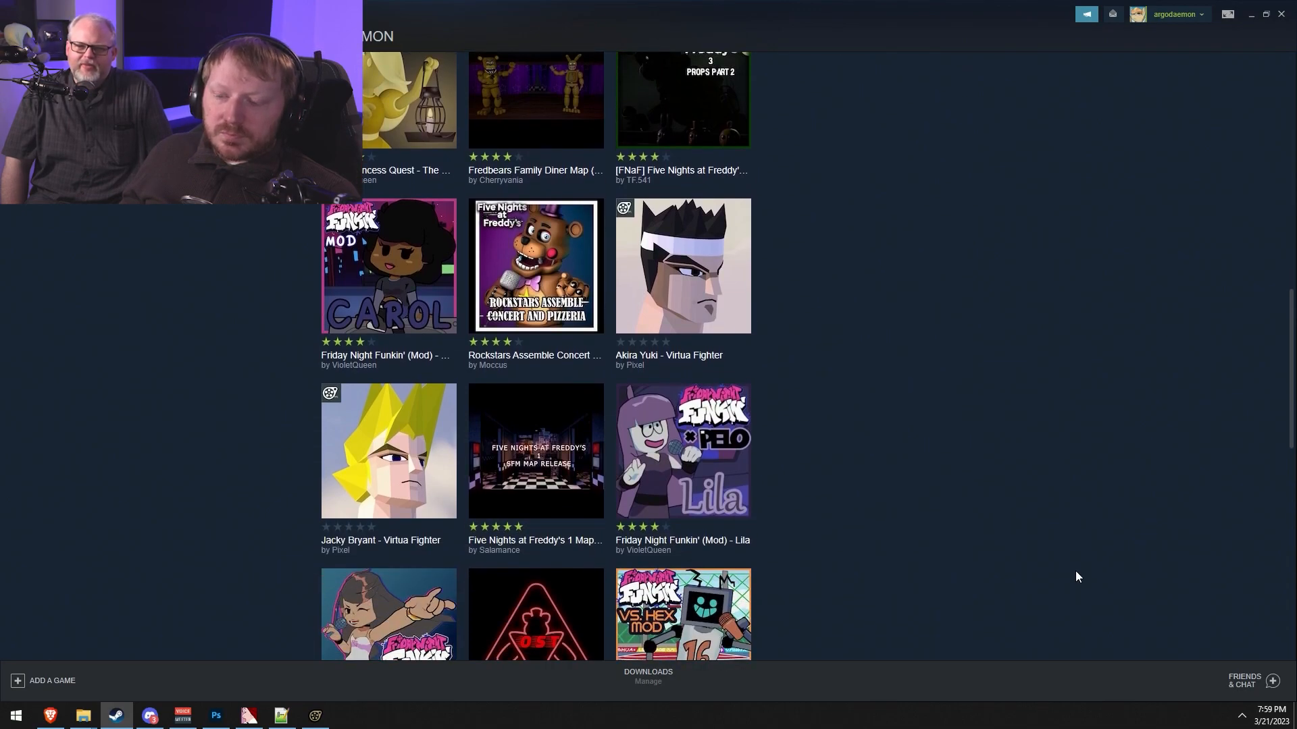
{"action": "scroll", "coordinate": [1080, 574], "scroll_direction": "down", "scroll_amount": 8}
{"action": "scroll", "coordinate": [1097, 573], "scroll_direction": "up", "scroll_amount": 7}
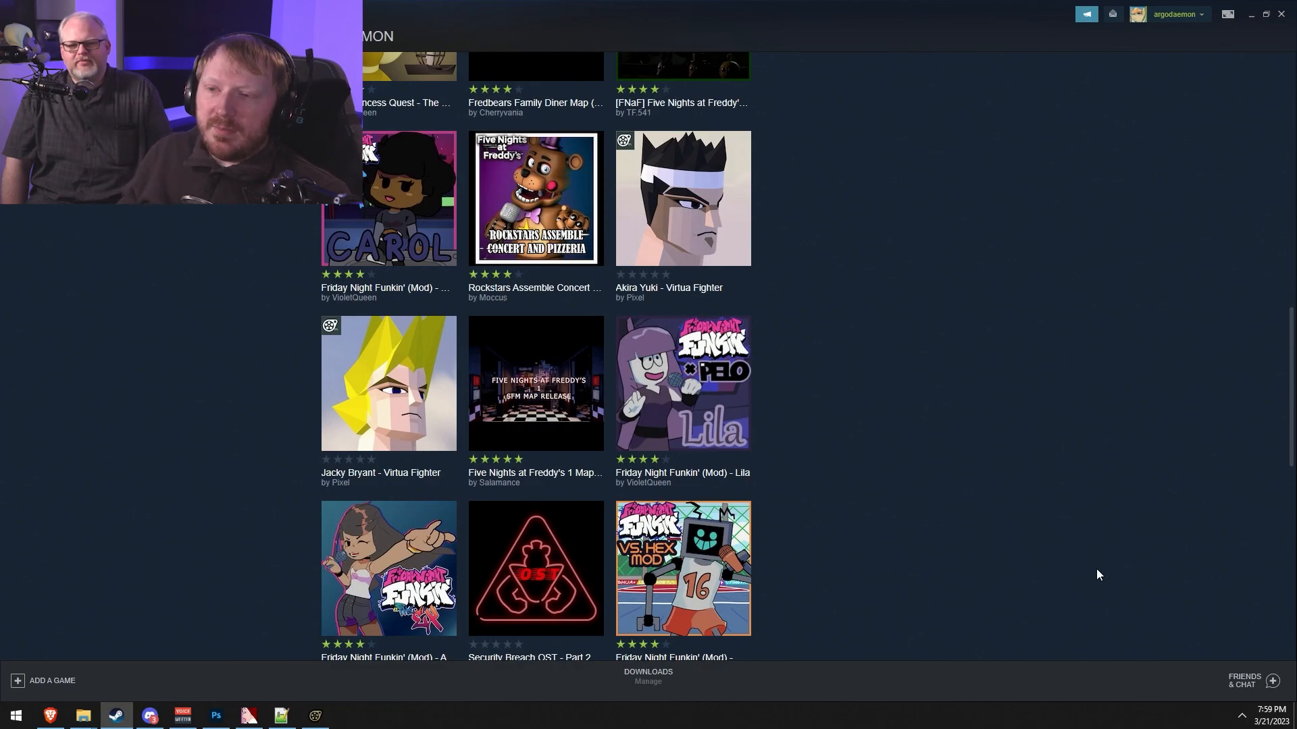
{"action": "scroll", "coordinate": [955, 173], "scroll_direction": "up", "scroll_amount": 5}
{"action": "scroll", "coordinate": [954, 172], "scroll_direction": "up", "scroll_amount": 4}
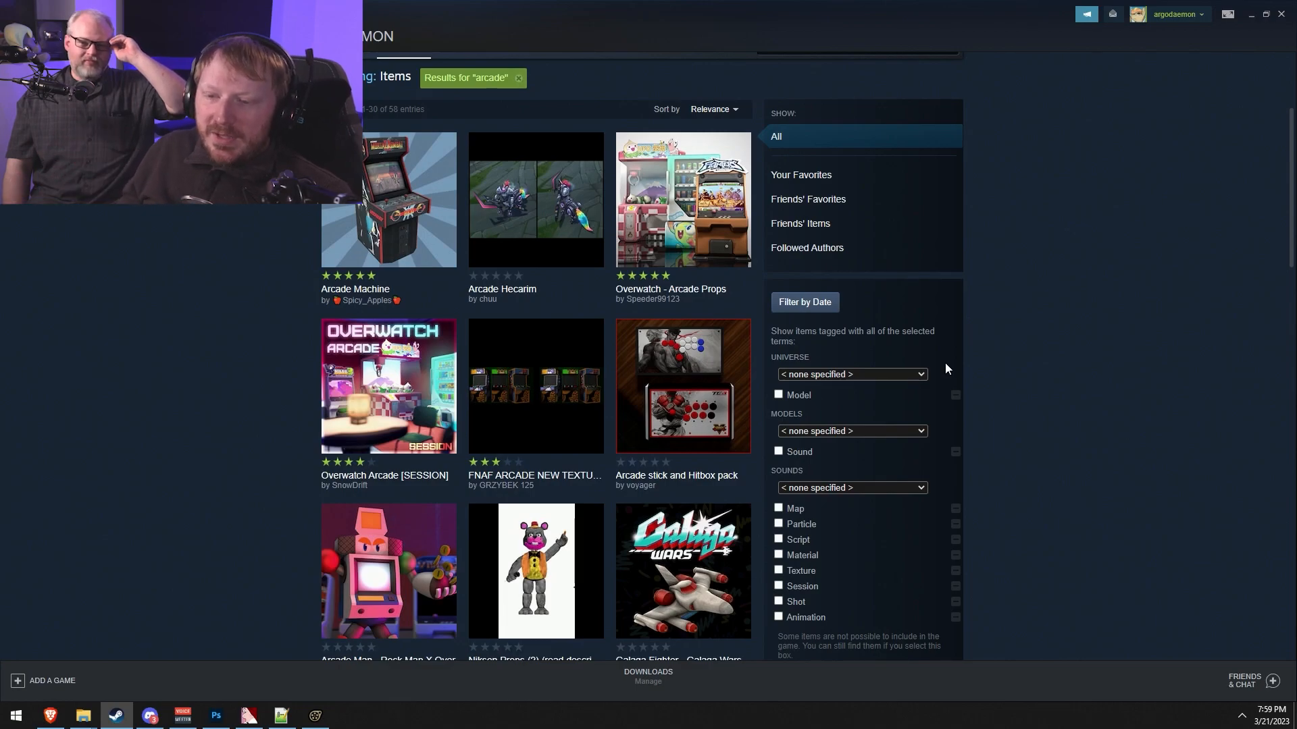
{"action": "left_click", "coordinate": [524, 387]}
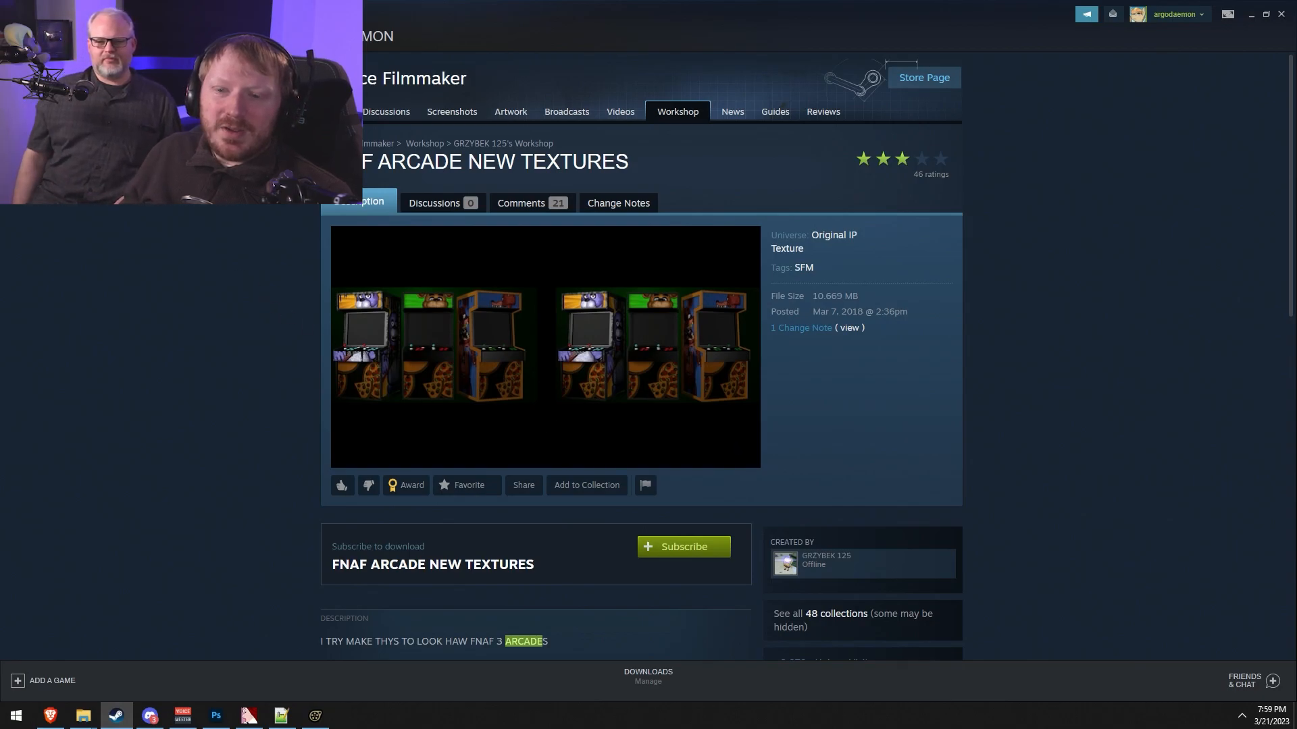
{"action": "left_click", "coordinate": [16, 37]}
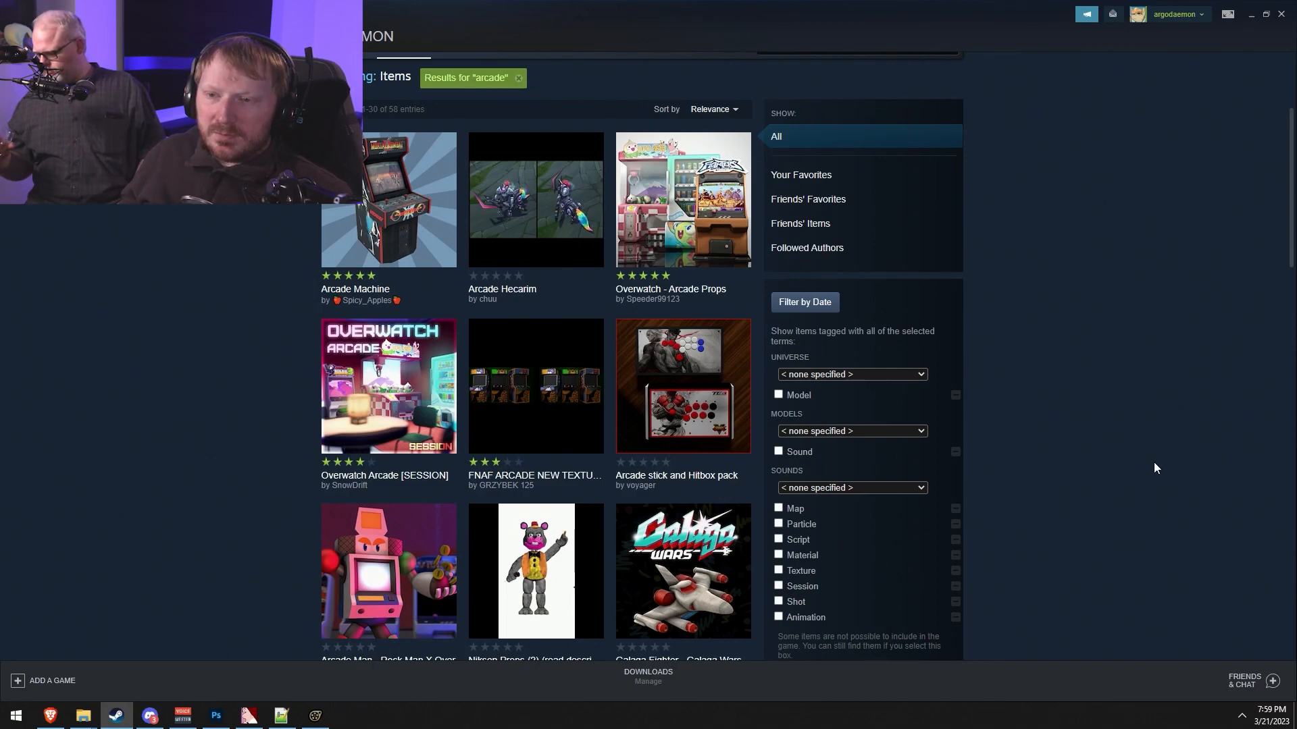
- Browse the rest of the first results page and the whole second page for usable arcade models or settings
{"action": "scroll", "coordinate": [1147, 505], "scroll_direction": "down", "scroll_amount": 15}
{"action": "scroll", "coordinate": [1020, 508], "scroll_direction": "down", "scroll_amount": 6}
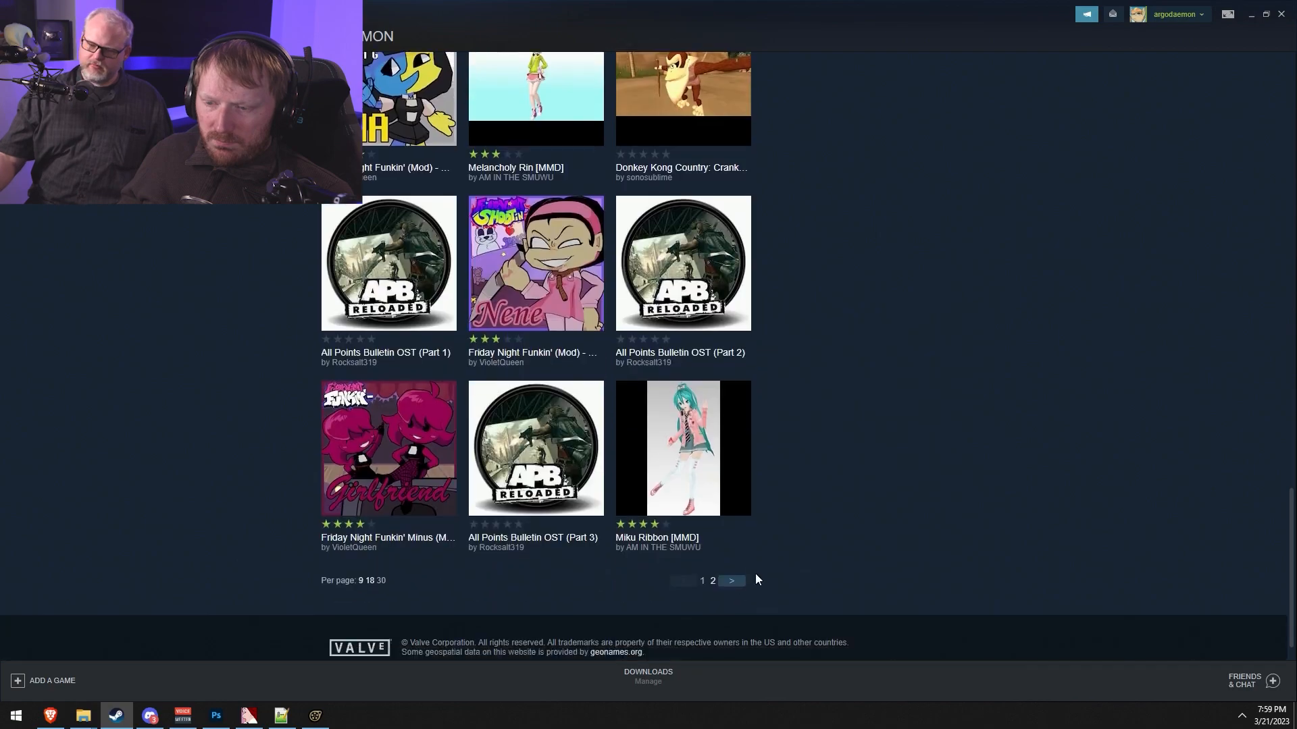
{"action": "left_click", "coordinate": [728, 583]}
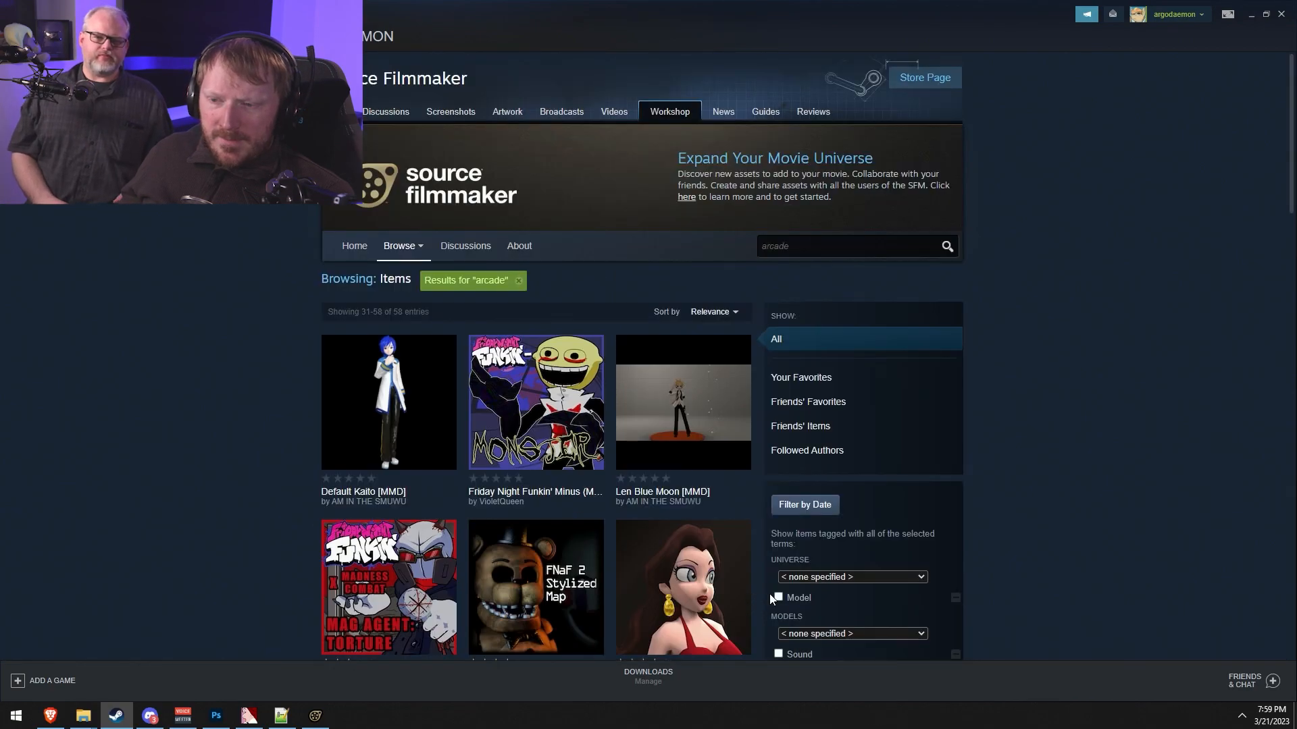
{"action": "scroll", "coordinate": [927, 573], "scroll_direction": "down", "scroll_amount": 5}
{"action": "scroll", "coordinate": [927, 573], "scroll_direction": "down", "scroll_amount": 3}
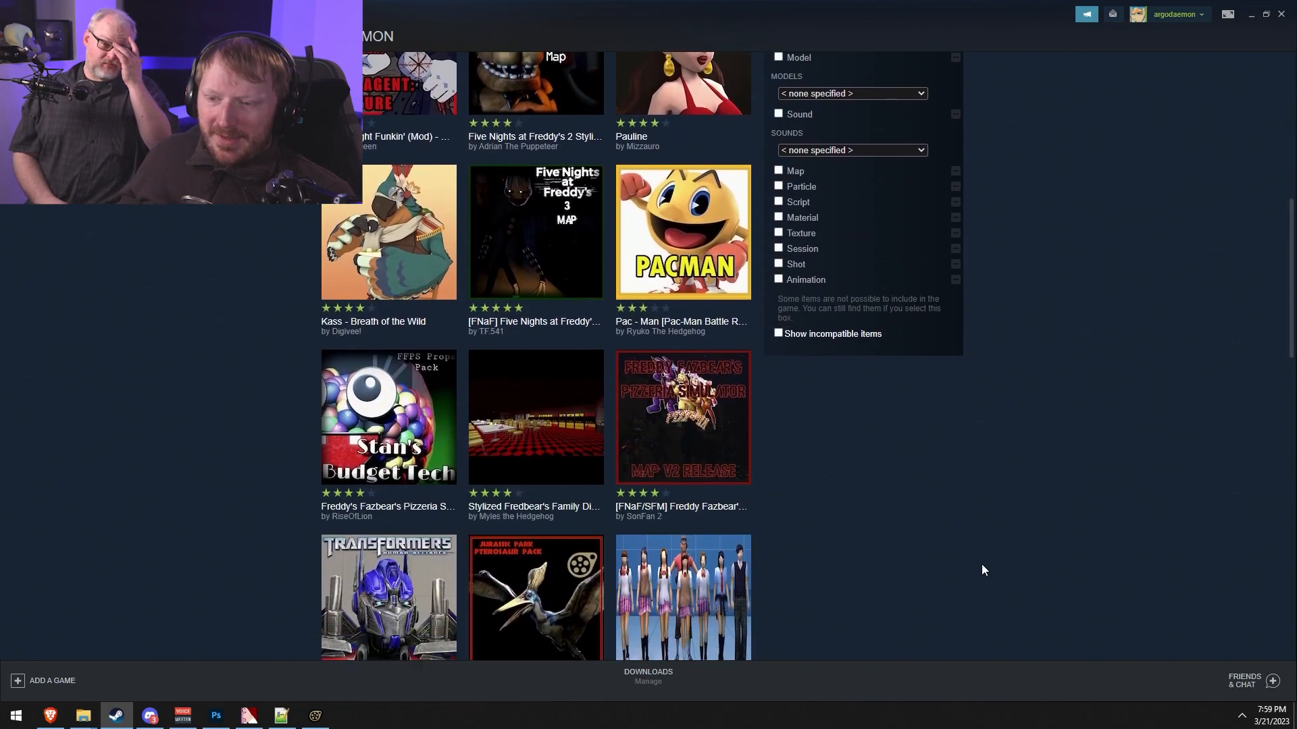
{"action": "scroll", "coordinate": [982, 569], "scroll_direction": "down", "scroll_amount": 7}
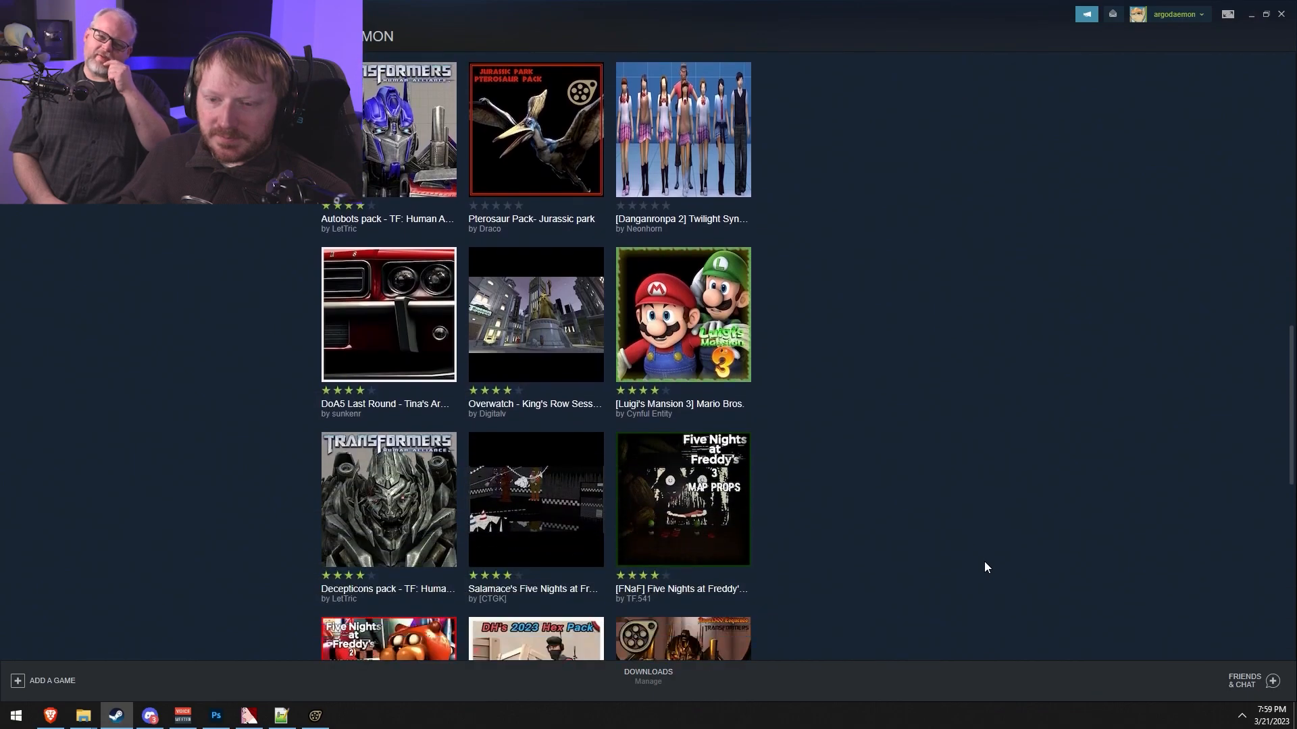
{"action": "scroll", "coordinate": [984, 567], "scroll_direction": "down", "scroll_amount": 4}
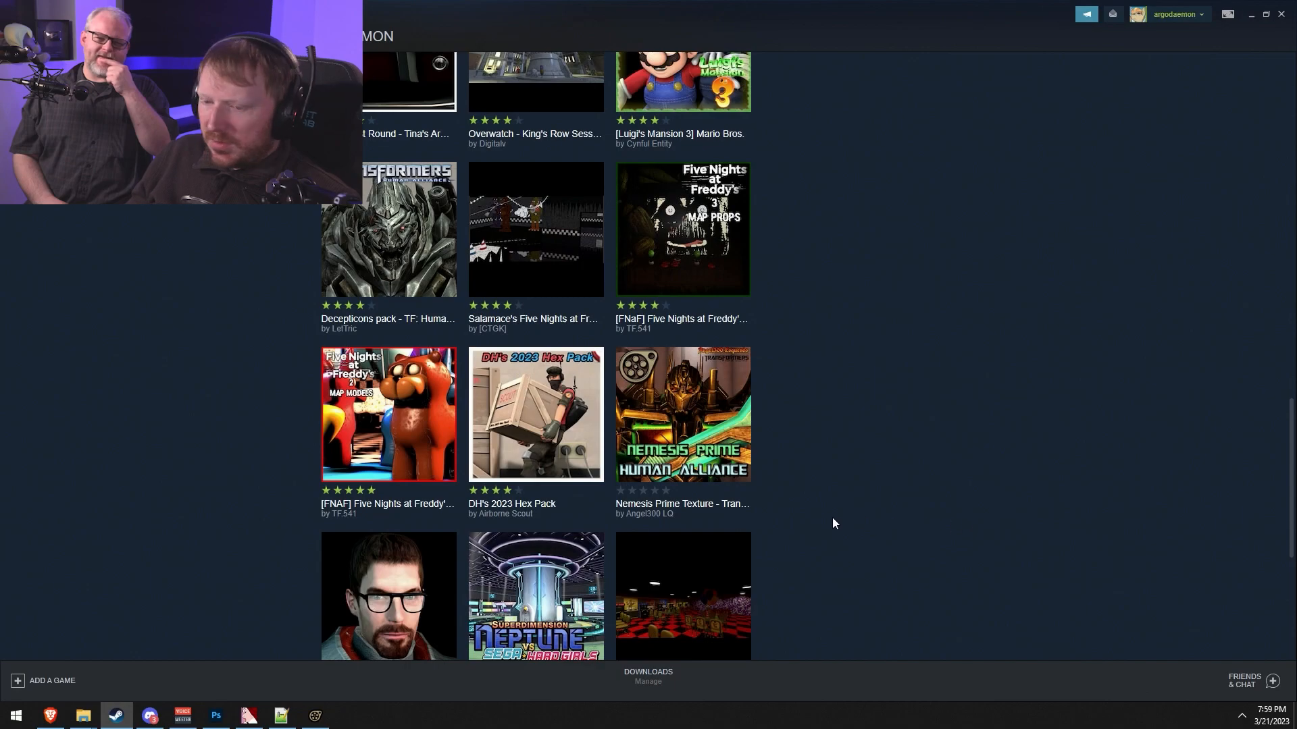
{"action": "scroll", "coordinate": [977, 561], "scroll_direction": "down", "scroll_amount": 2}
{"action": "scroll", "coordinate": [978, 561], "scroll_direction": "down", "scroll_amount": 1}
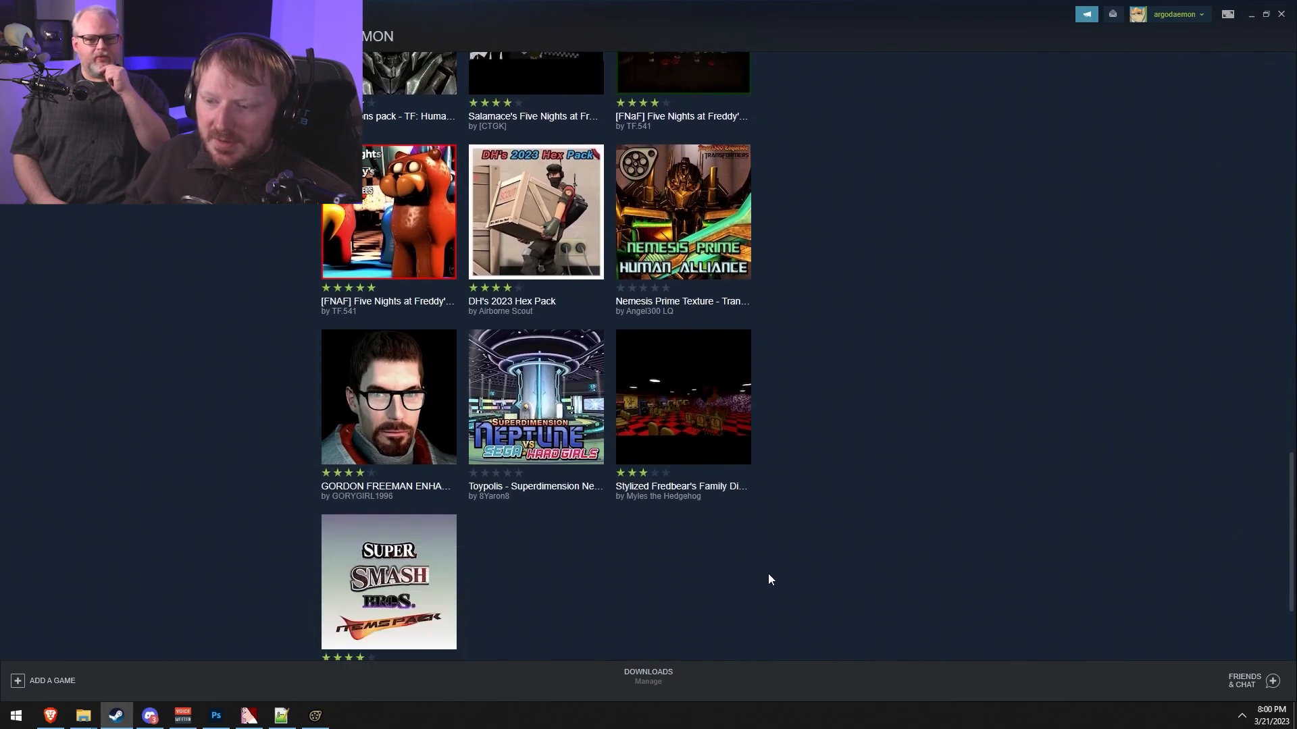
{"action": "scroll", "coordinate": [707, 608], "scroll_direction": "down", "scroll_amount": 2}
{"action": "scroll", "coordinate": [678, 594], "scroll_direction": "up", "scroll_amount": 2}
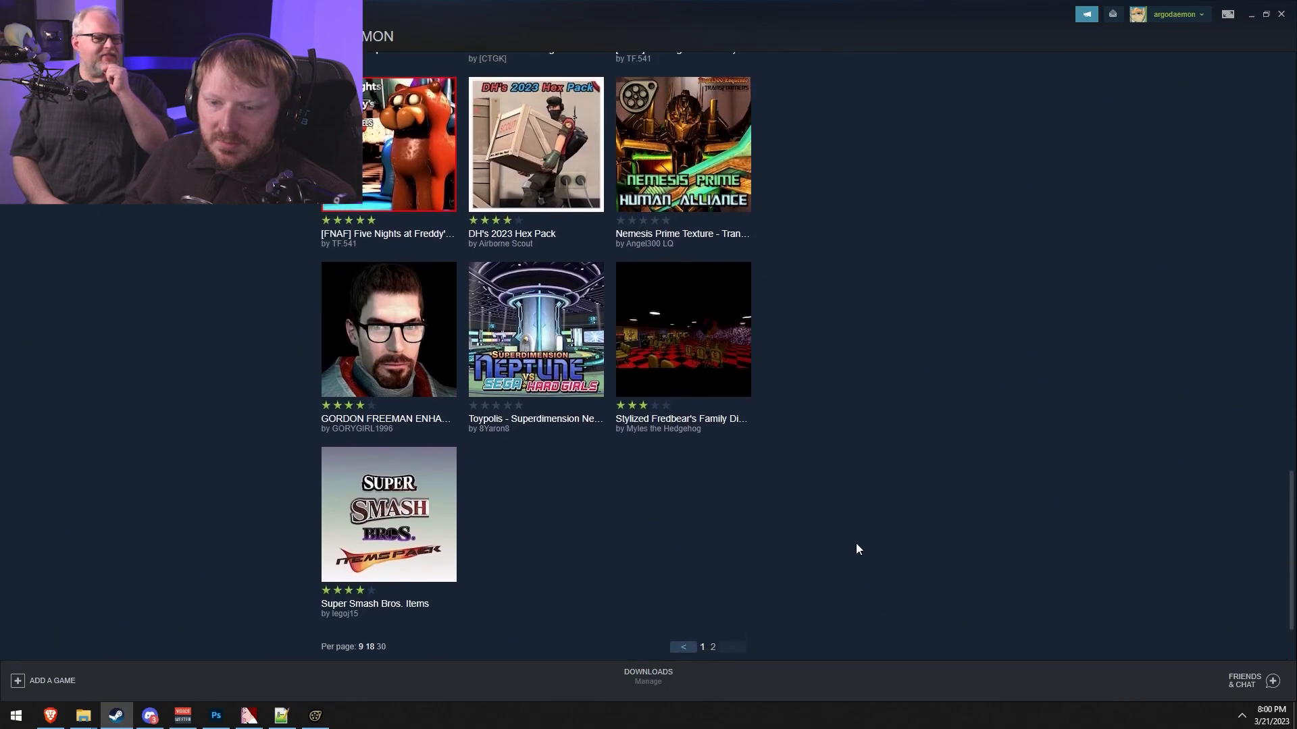
{"action": "scroll", "coordinate": [865, 547], "scroll_direction": "up", "scroll_amount": 2}
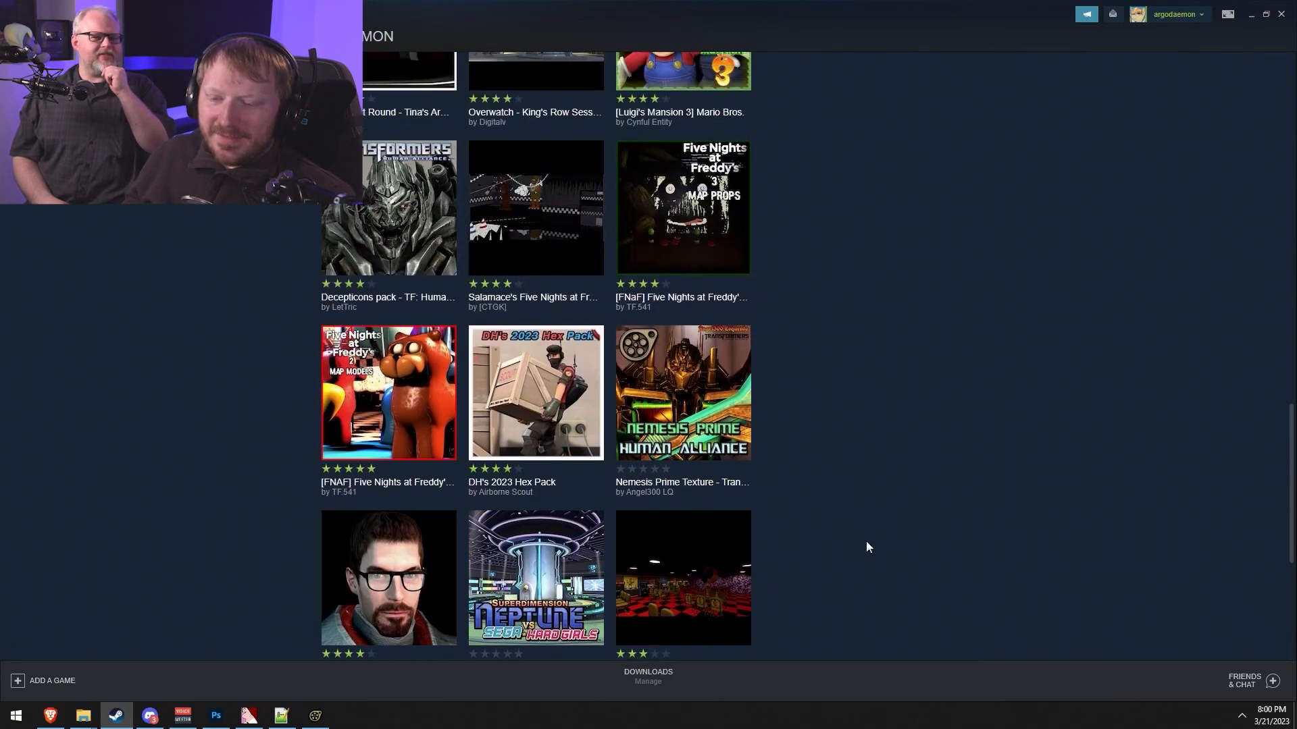
{"action": "scroll", "coordinate": [870, 563], "scroll_direction": "down", "scroll_amount": 2}
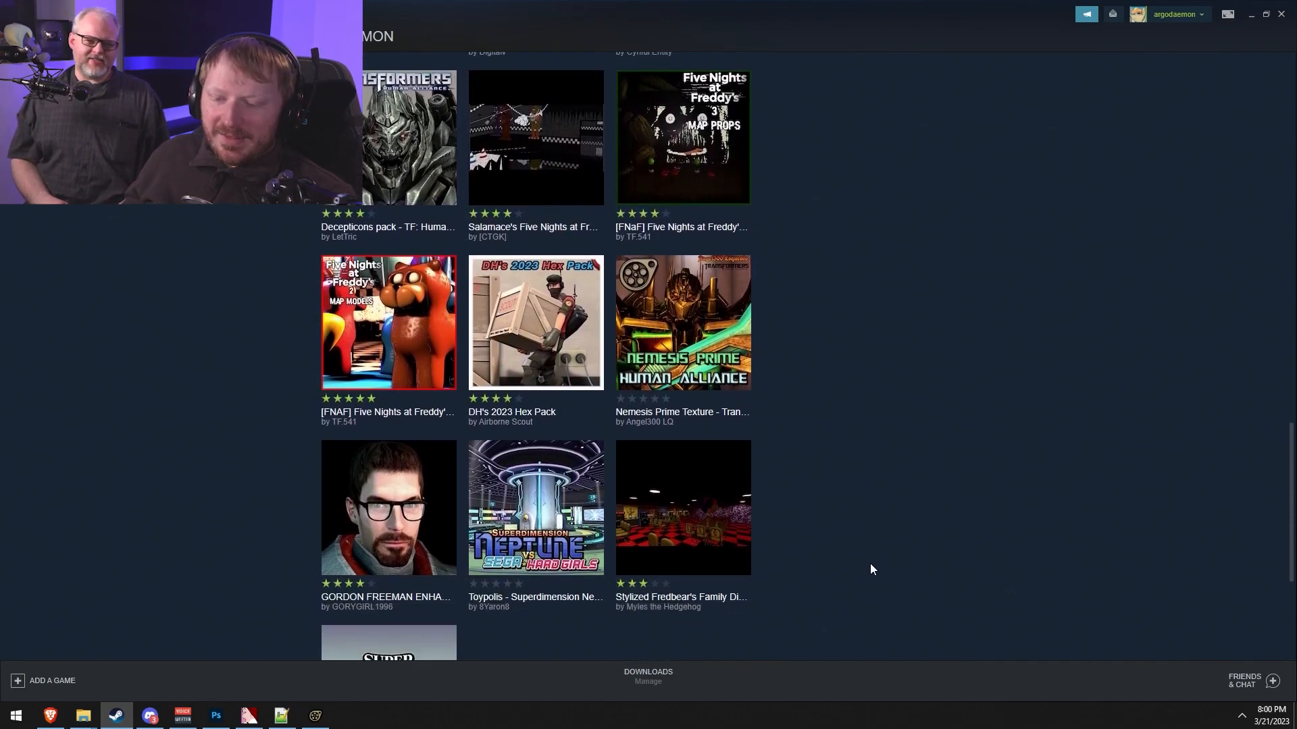
{"action": "scroll", "coordinate": [947, 524], "scroll_direction": "up", "scroll_amount": 3}
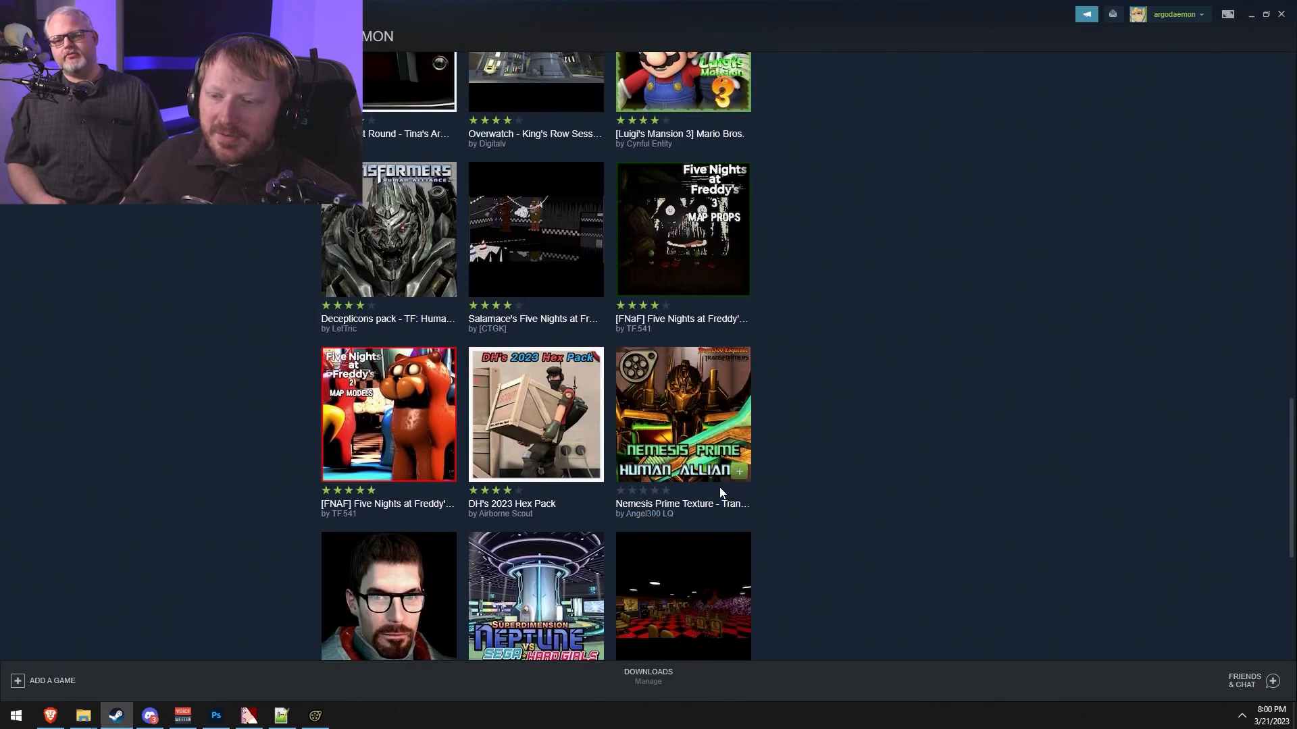
{"action": "scroll", "coordinate": [823, 483], "scroll_direction": "up", "scroll_amount": 10}
{"action": "scroll", "coordinate": [827, 496], "scroll_direction": "down", "scroll_amount": 5}
{"action": "scroll", "coordinate": [829, 499], "scroll_direction": "up", "scroll_amount": 4}
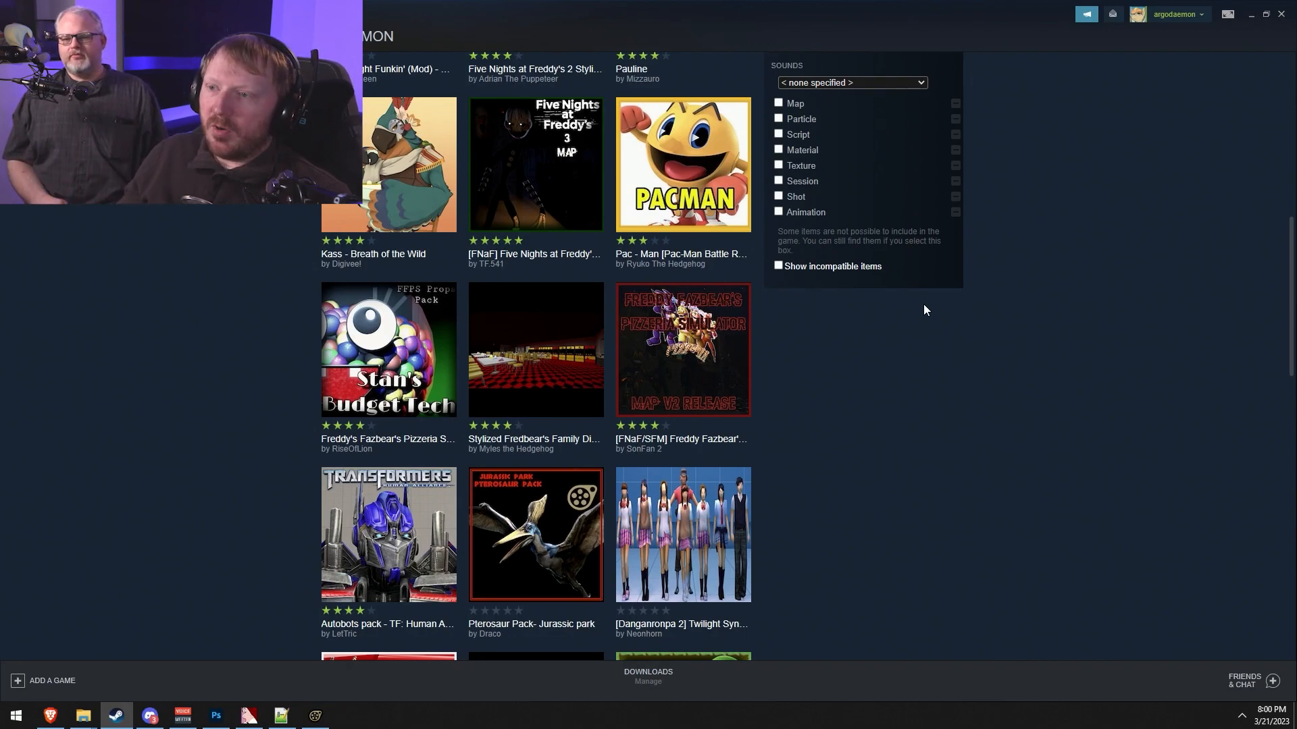
- Limit the arcade results to maps, look through them and go back to the unfiltered results
{"action": "scroll", "coordinate": [923, 304], "scroll_direction": "up", "scroll_amount": 2}
{"action": "left_click", "coordinate": [778, 238]}
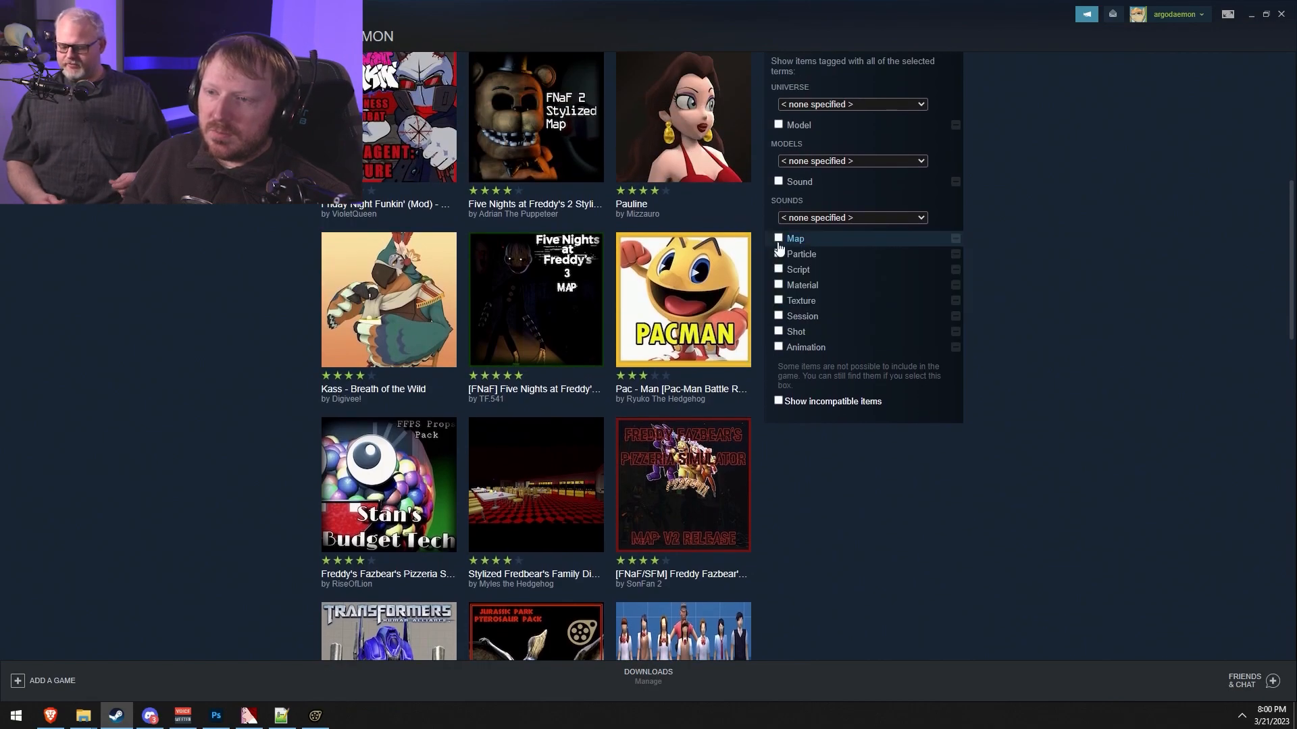
{"action": "scroll", "coordinate": [1026, 466], "scroll_direction": "down", "scroll_amount": 2}
{"action": "scroll", "coordinate": [1056, 487], "scroll_direction": "down", "scroll_amount": 2}
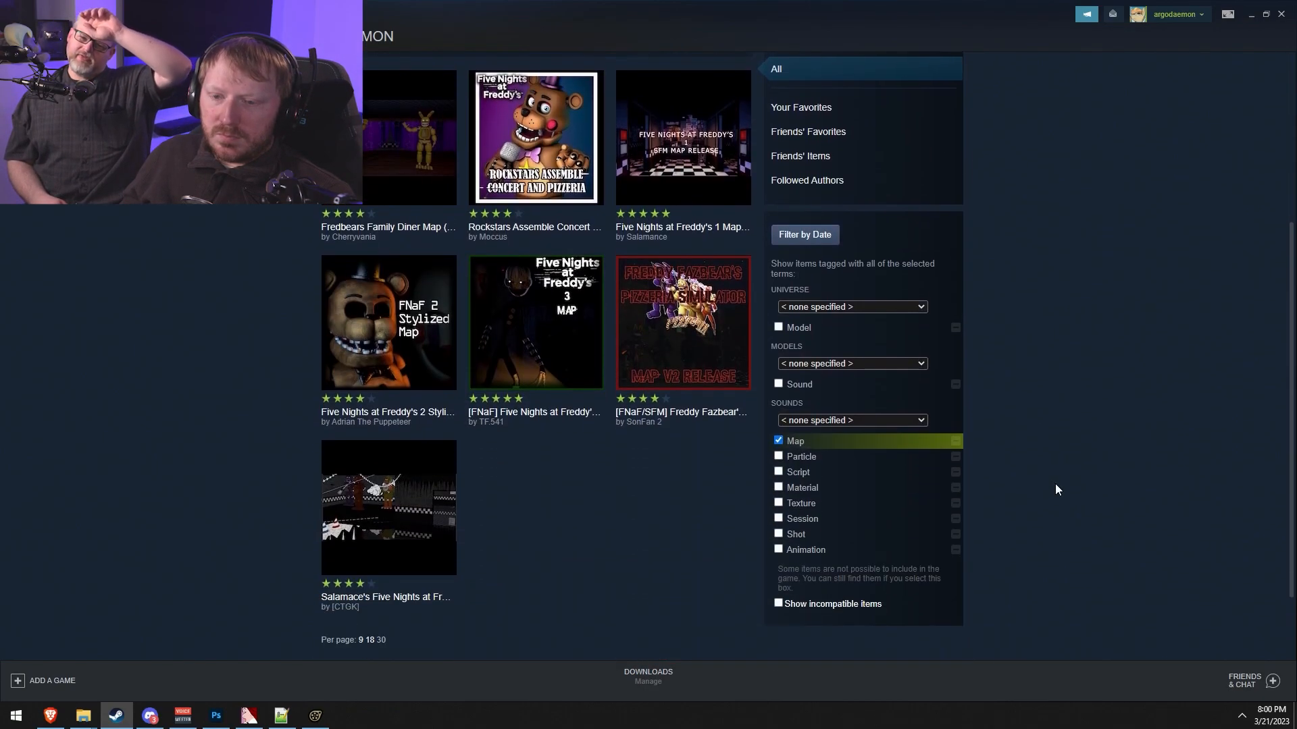
{"action": "key", "text": "alt+Left"}
- Open the Overwatch Arcade [SESSION] item from the first results page and view its preview images of the arcade room
{"action": "scroll", "coordinate": [938, 326], "scroll_direction": "down", "scroll_amount": 18}
{"action": "scroll", "coordinate": [940, 327], "scroll_direction": "up", "scroll_amount": 14}
{"action": "scroll", "coordinate": [946, 339], "scroll_direction": "up", "scroll_amount": 6}
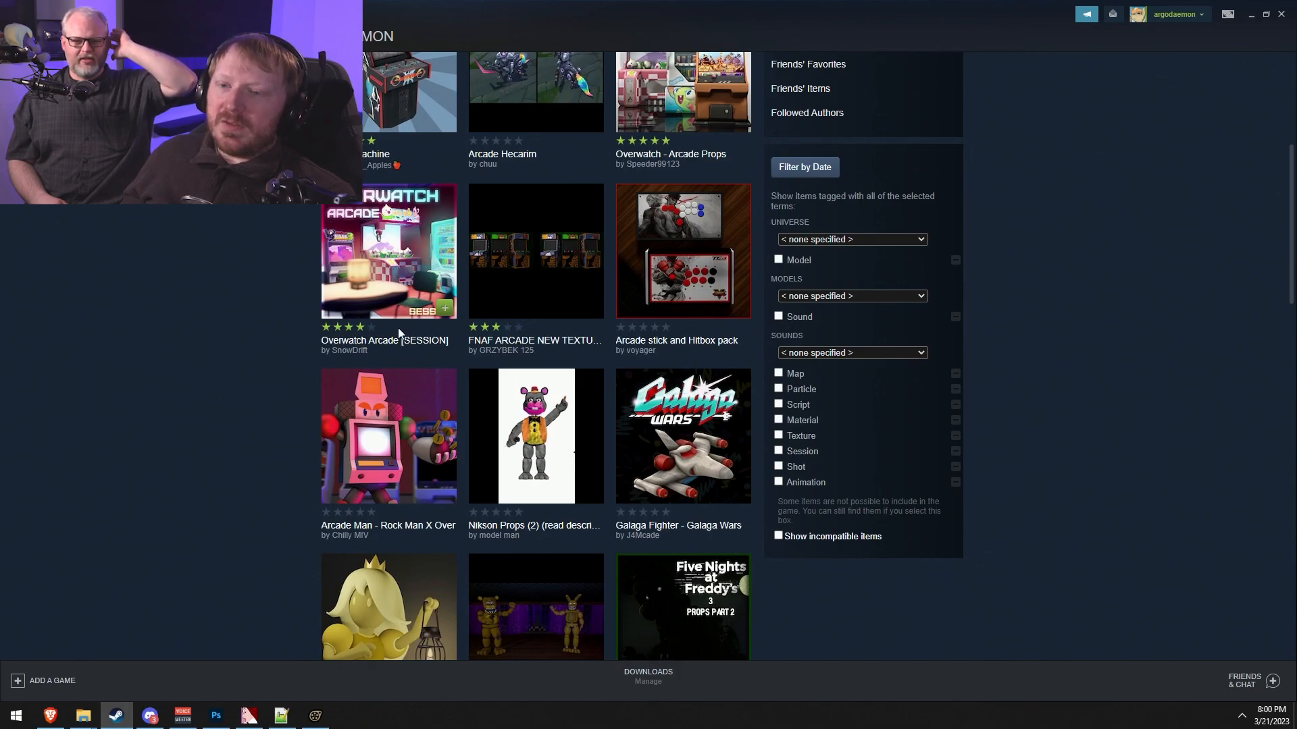
{"action": "left_click", "coordinate": [391, 269]}
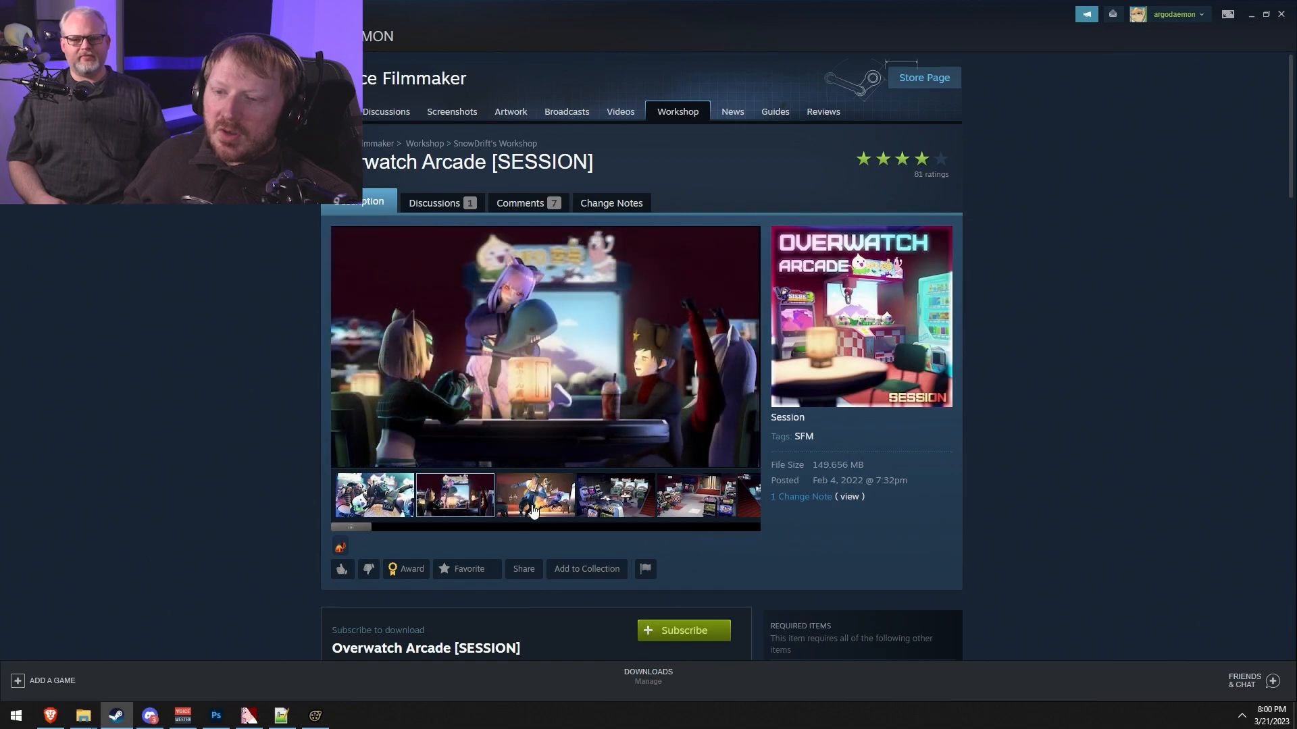
{"action": "left_click", "coordinate": [533, 511]}
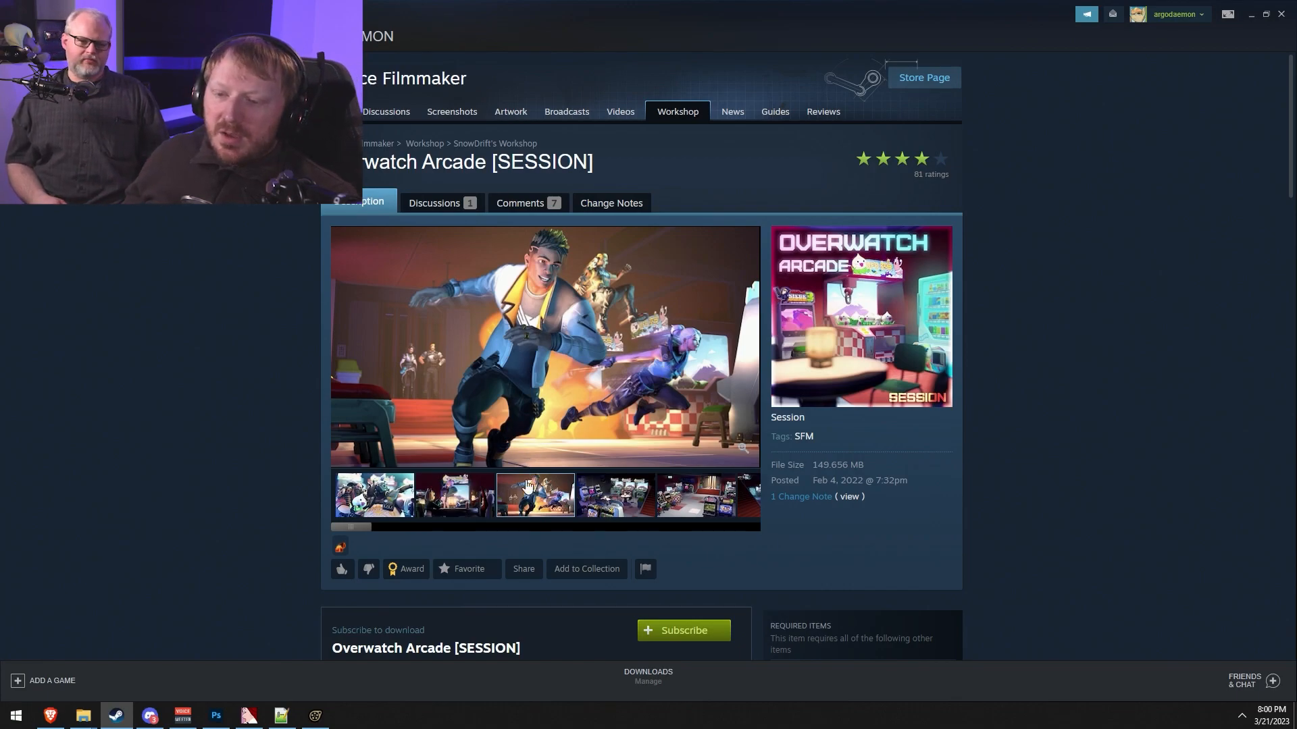
{"action": "left_click", "coordinate": [628, 511]}
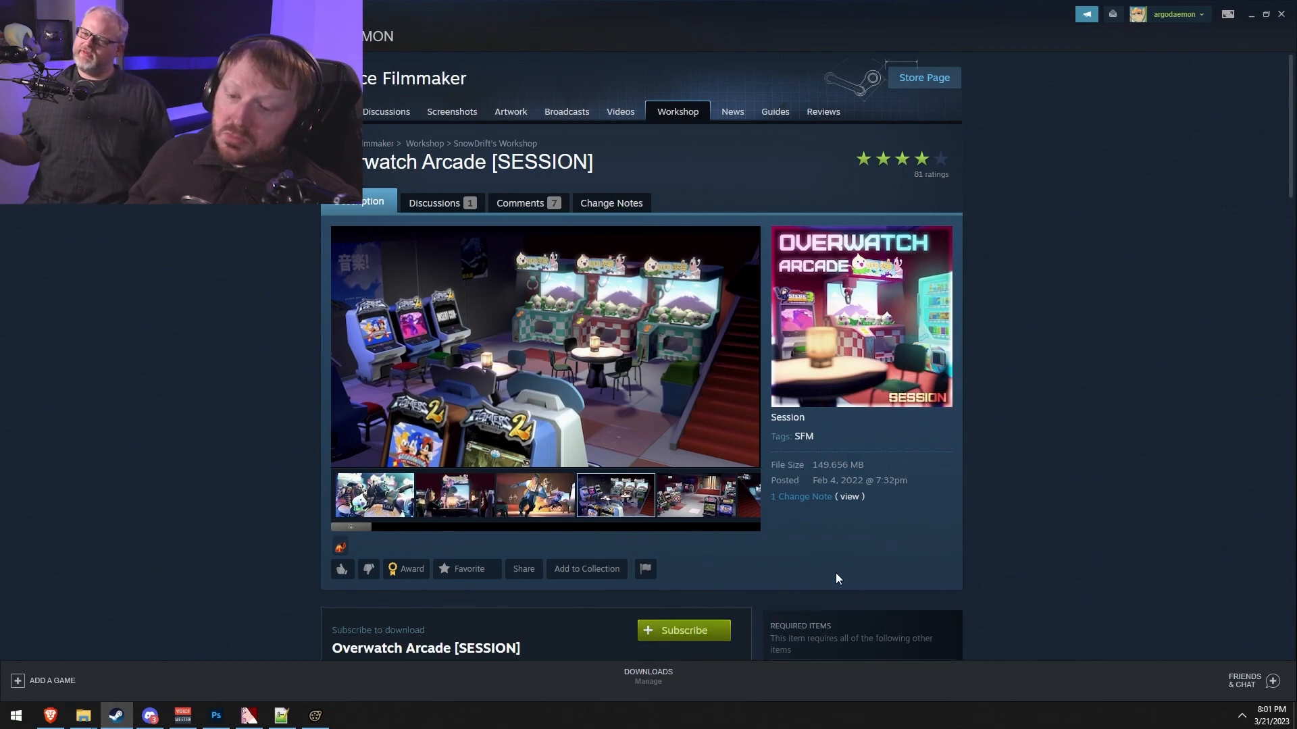
- Read the Overwatch Arcade [SESSION] description, start subscribing to it and open the required Overwatch - Arcade Props item
{"action": "scroll", "coordinate": [743, 529], "scroll_direction": "down", "scroll_amount": 4}
{"action": "scroll", "coordinate": [532, 503], "scroll_direction": "down", "scroll_amount": 2}
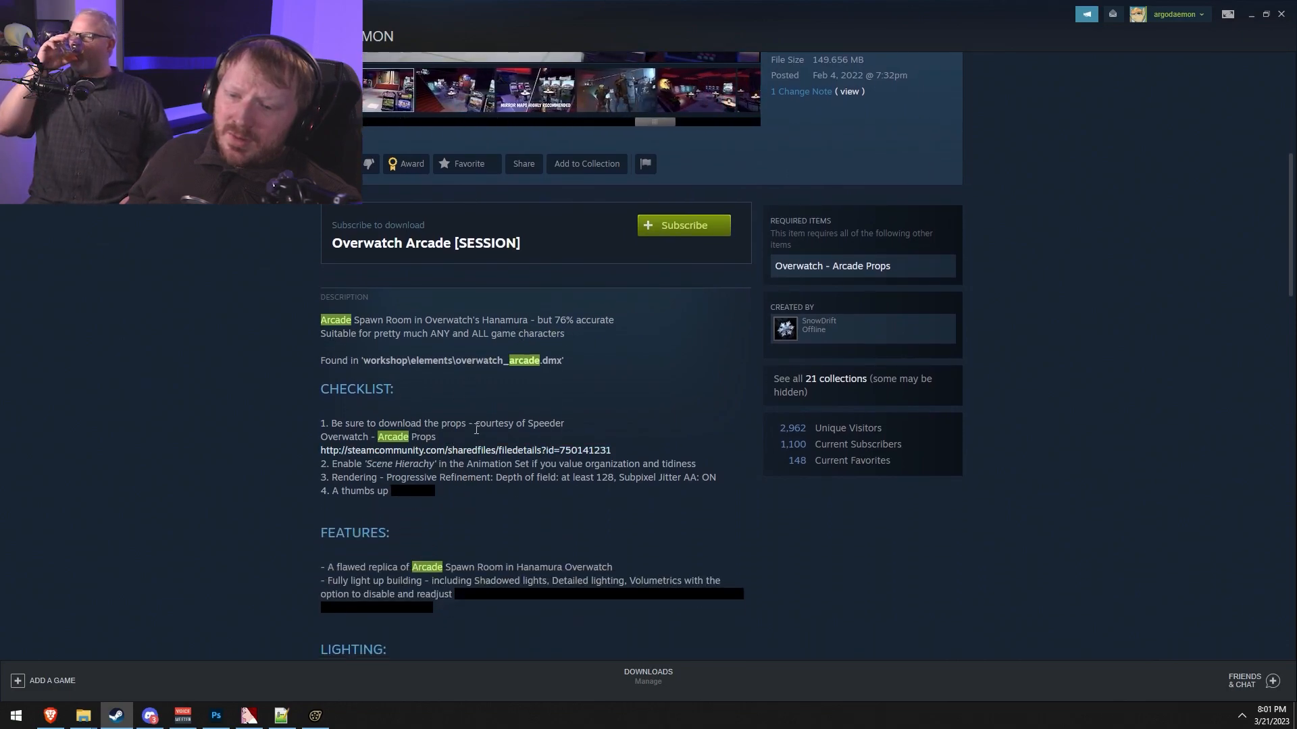
{"action": "left_click", "coordinate": [675, 227]}
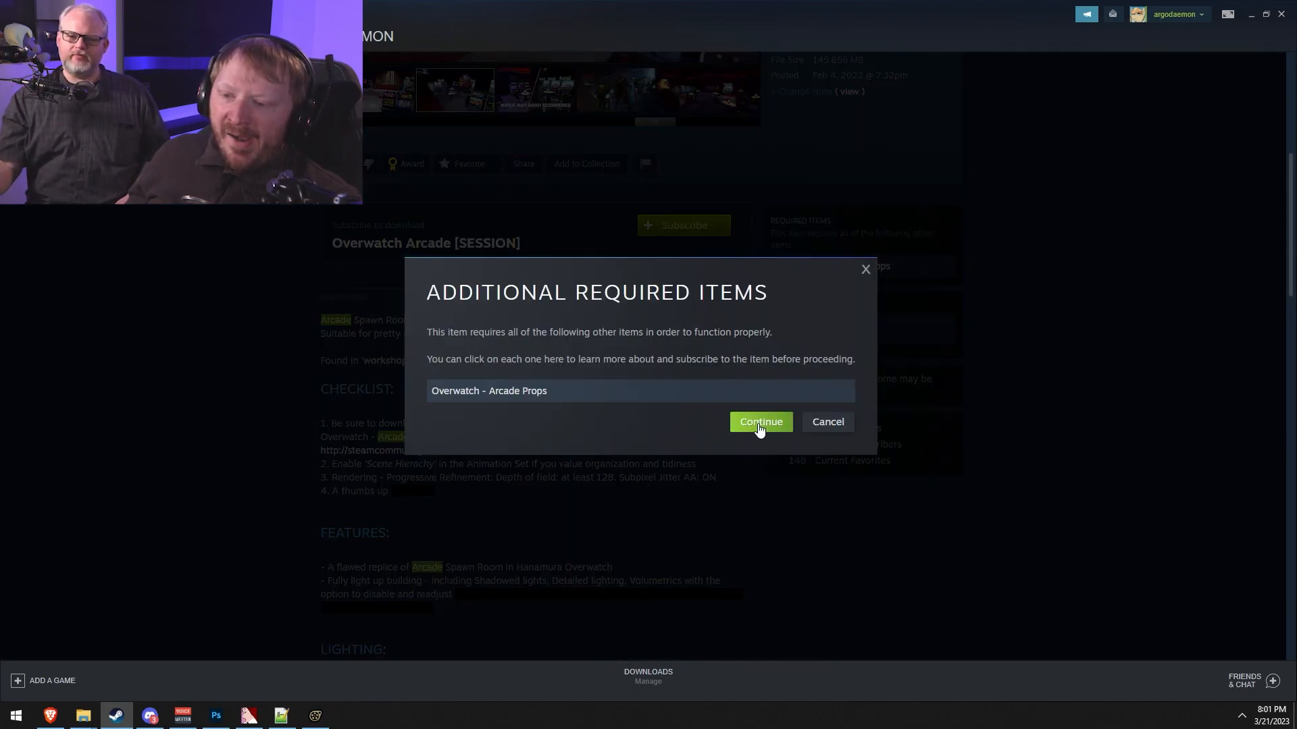
{"action": "left_click", "coordinate": [524, 392]}
- View the Overwatch - Arcade Props preview images and read the list of included models in its description
{"action": "scroll", "coordinate": [620, 459], "scroll_direction": "down", "scroll_amount": 4}
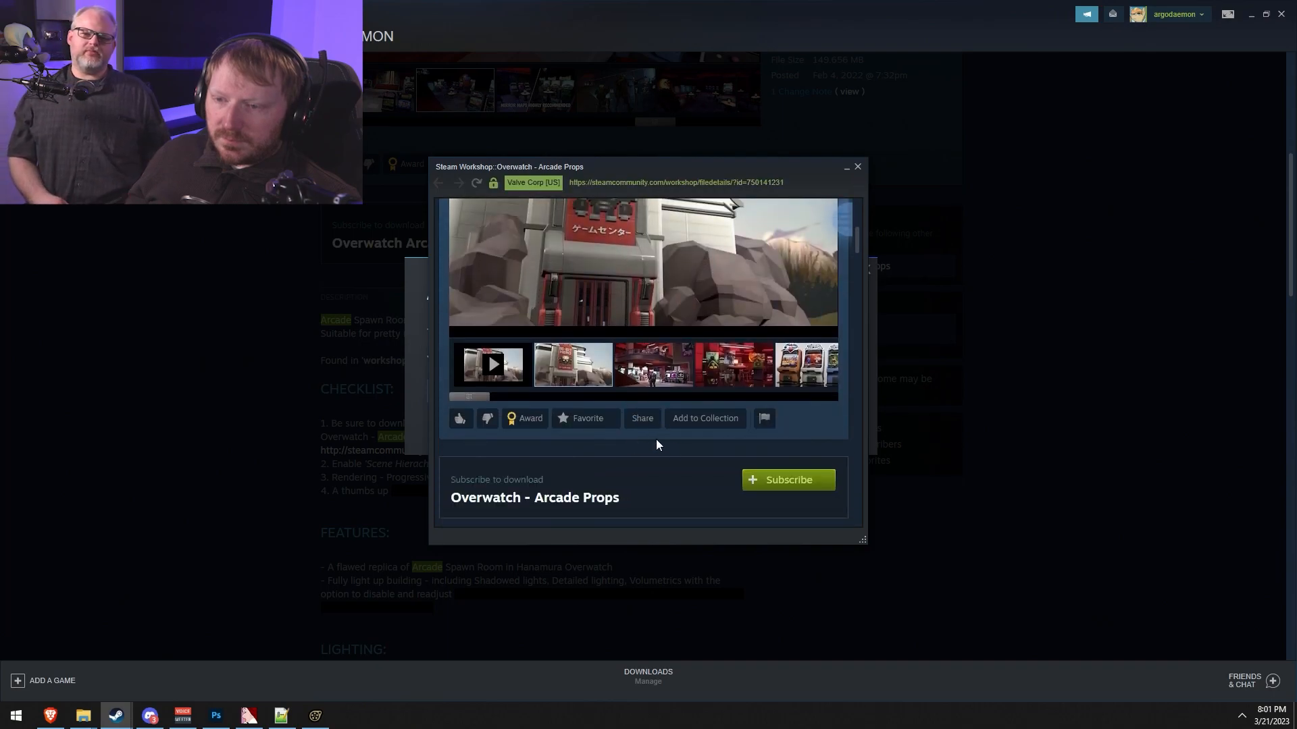
{"action": "scroll", "coordinate": [675, 451], "scroll_direction": "up", "scroll_amount": 1}
{"action": "left_click", "coordinate": [688, 443]}
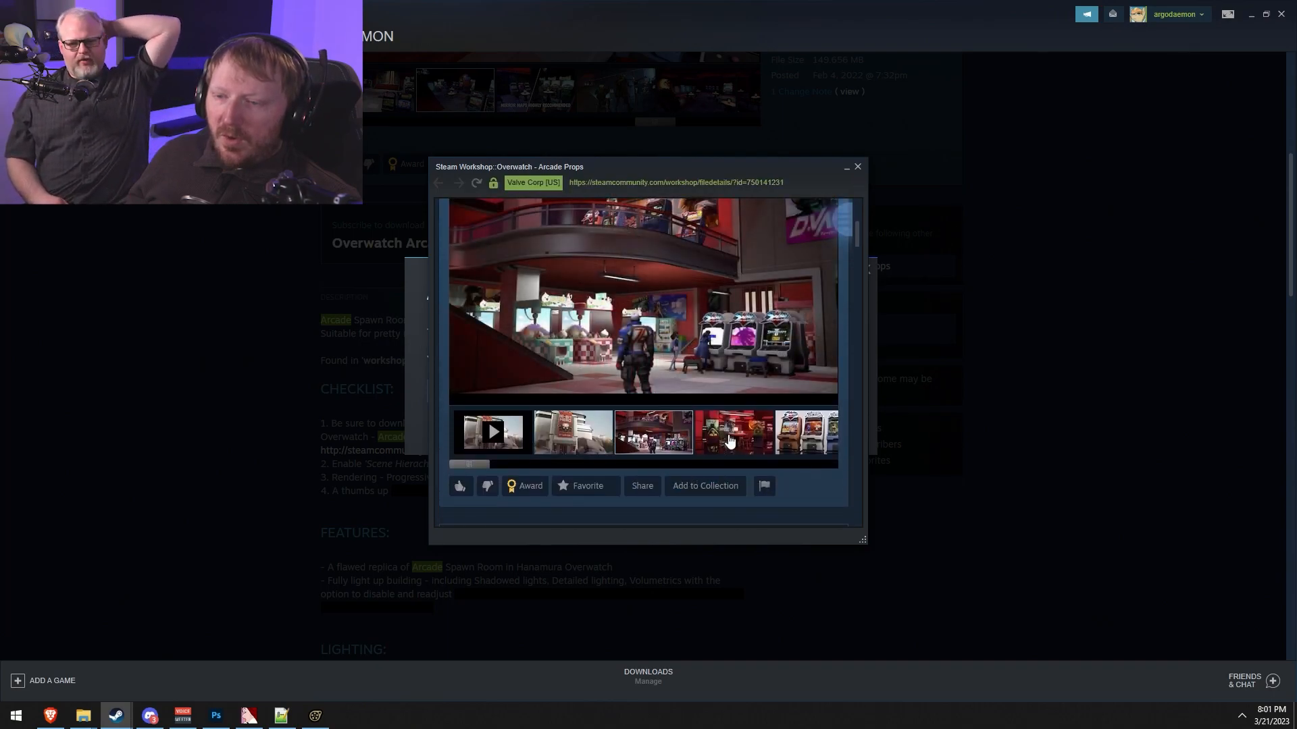
{"action": "left_click", "coordinate": [728, 439]}
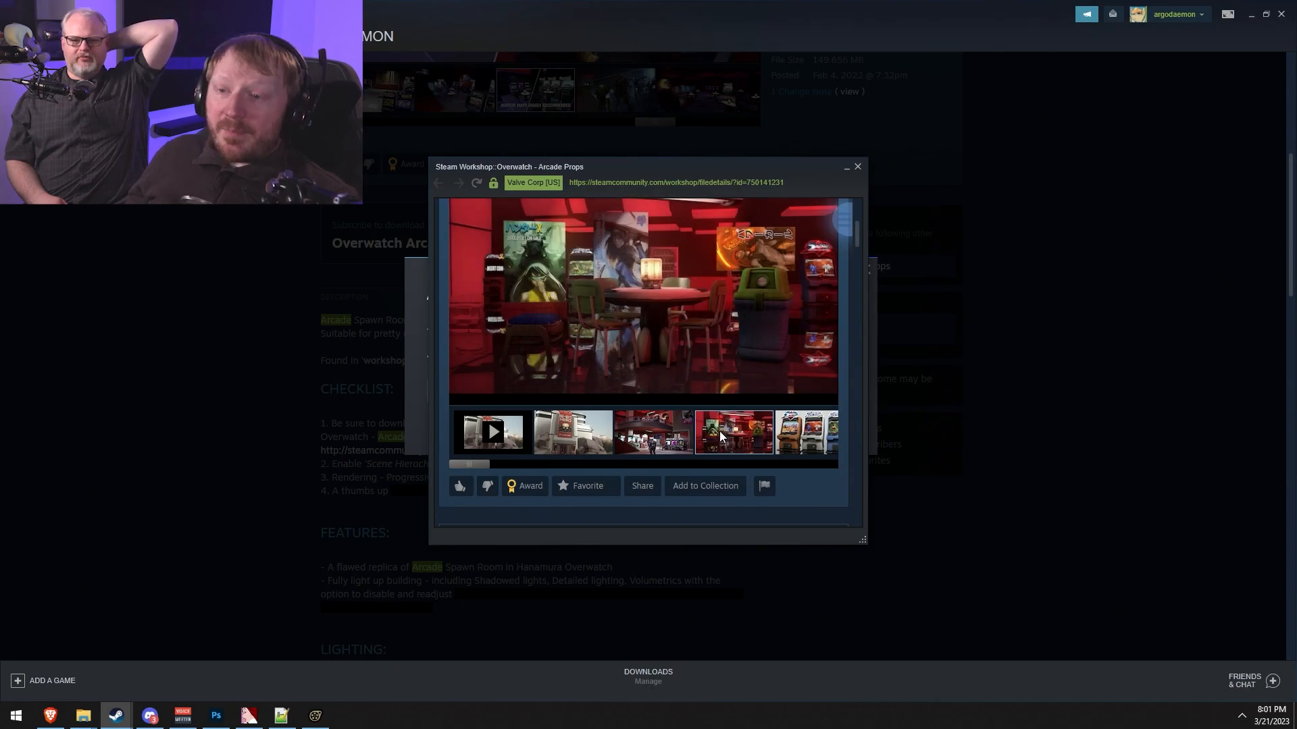
{"action": "scroll", "coordinate": [719, 431], "scroll_direction": "down", "scroll_amount": 8}
{"action": "scroll", "coordinate": [676, 393], "scroll_direction": "down", "scroll_amount": 2}
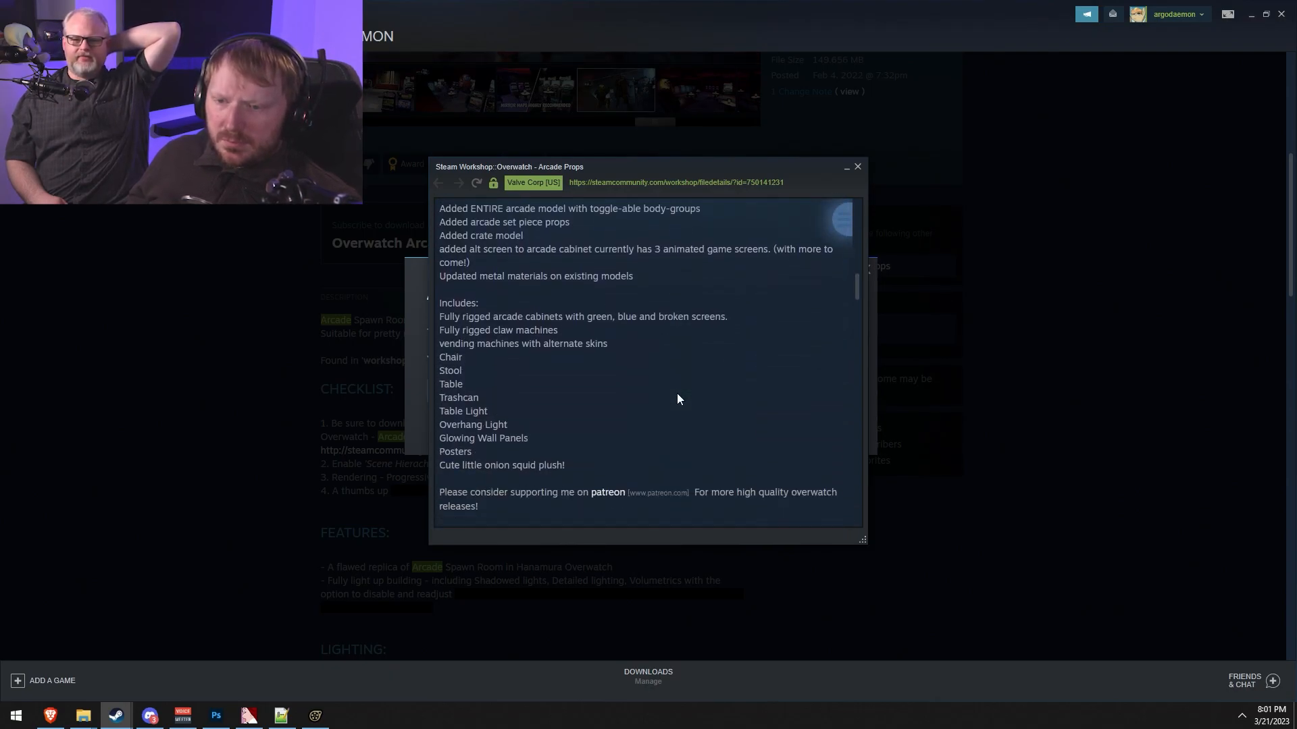
- Subscribe to Overwatch - Arcade Props, complete the Overwatch Arcade [SESSION] subscription and skim the rest of the session's description
{"action": "scroll", "coordinate": [677, 393], "scroll_direction": "up", "scroll_amount": 10}
{"action": "scroll", "coordinate": [690, 420], "scroll_direction": "down", "scroll_amount": 2}
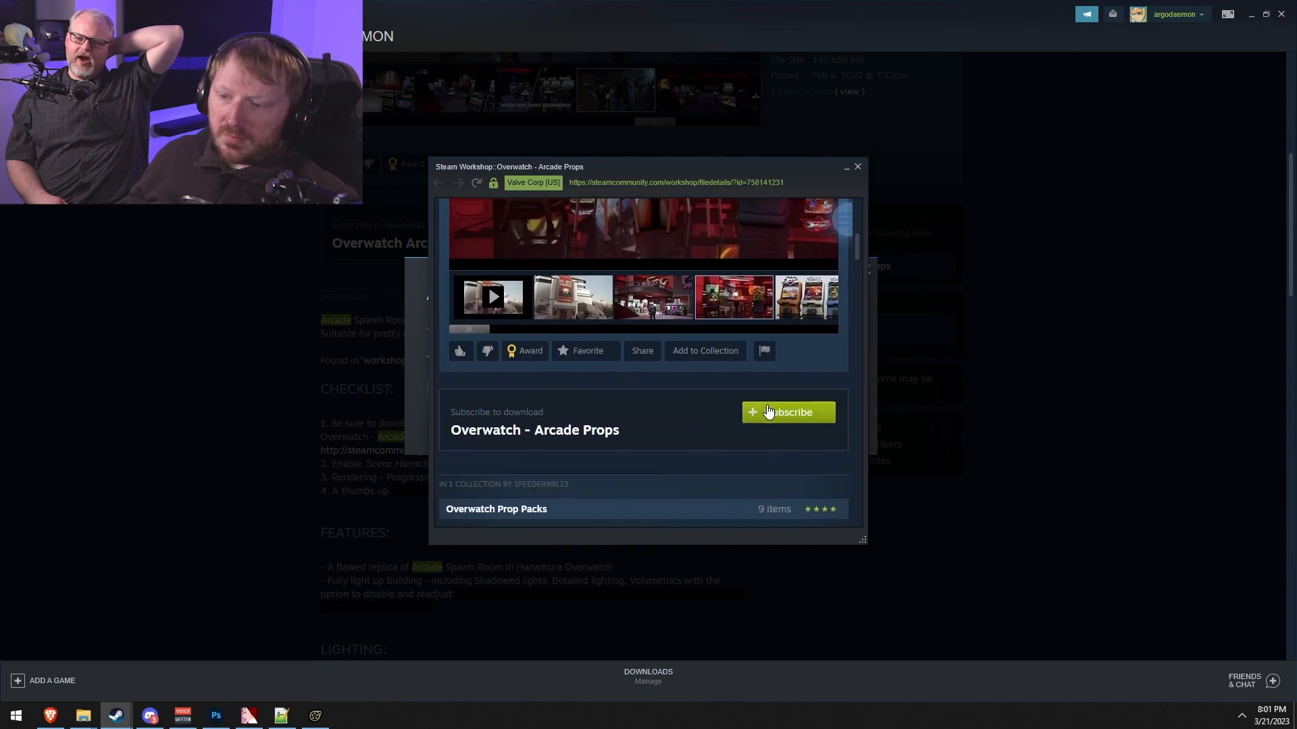
{"action": "left_click", "coordinate": [766, 412]}
{"action": "left_click", "coordinate": [858, 167]}
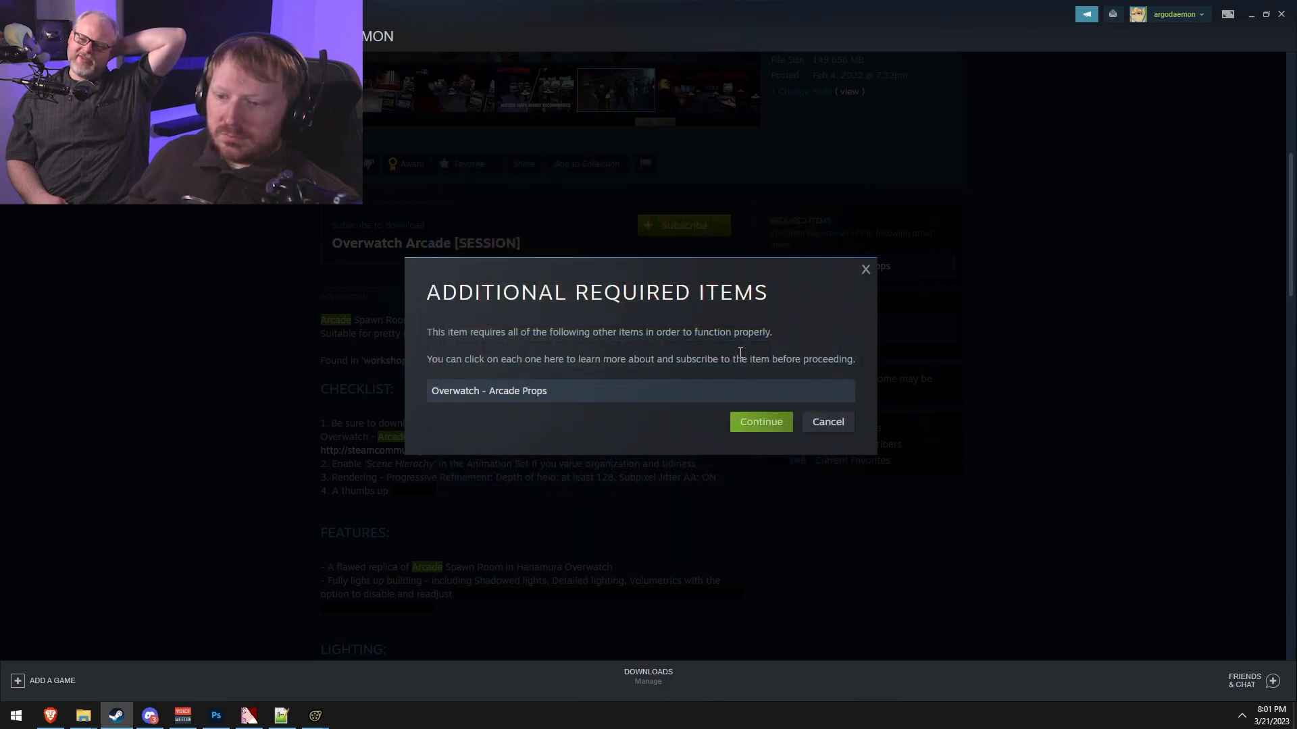
{"action": "left_click", "coordinate": [755, 424]}
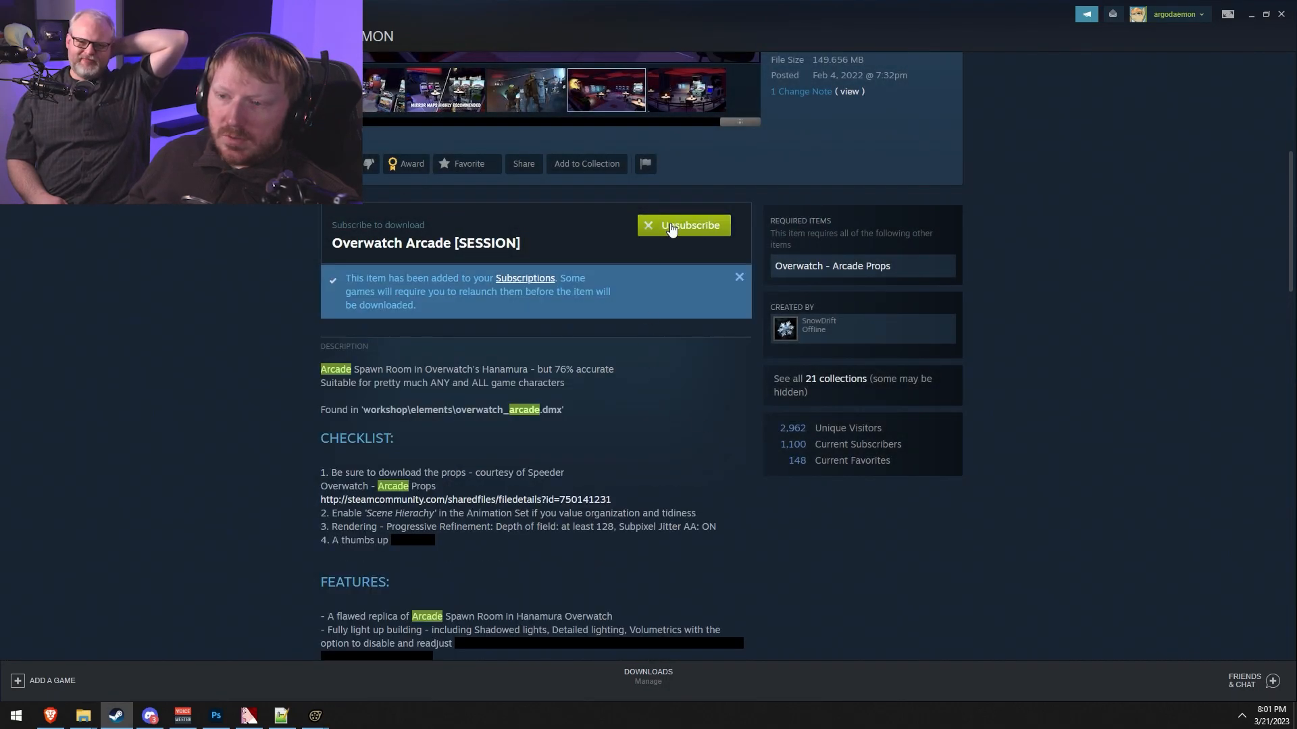
{"action": "scroll", "coordinate": [600, 573], "scroll_direction": "down", "scroll_amount": 1}
{"action": "scroll", "coordinate": [595, 534], "scroll_direction": "up", "scroll_amount": 1}
{"action": "scroll", "coordinate": [584, 459], "scroll_direction": "down", "scroll_amount": 10}
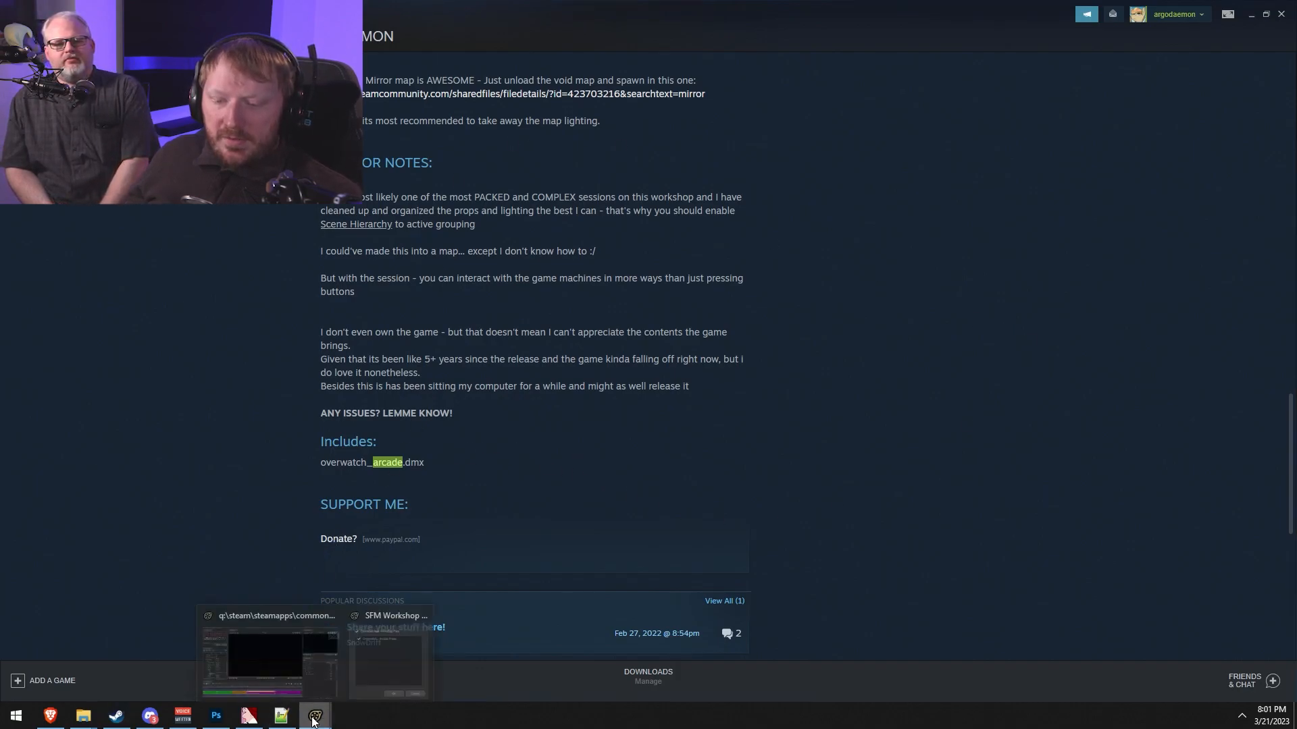
- Switch to the SFM Workshop Download Queue, download the queued Overwatch - Arcade Props and keep the existing files for all conflicts
{"action": "left_click", "coordinate": [394, 659]}
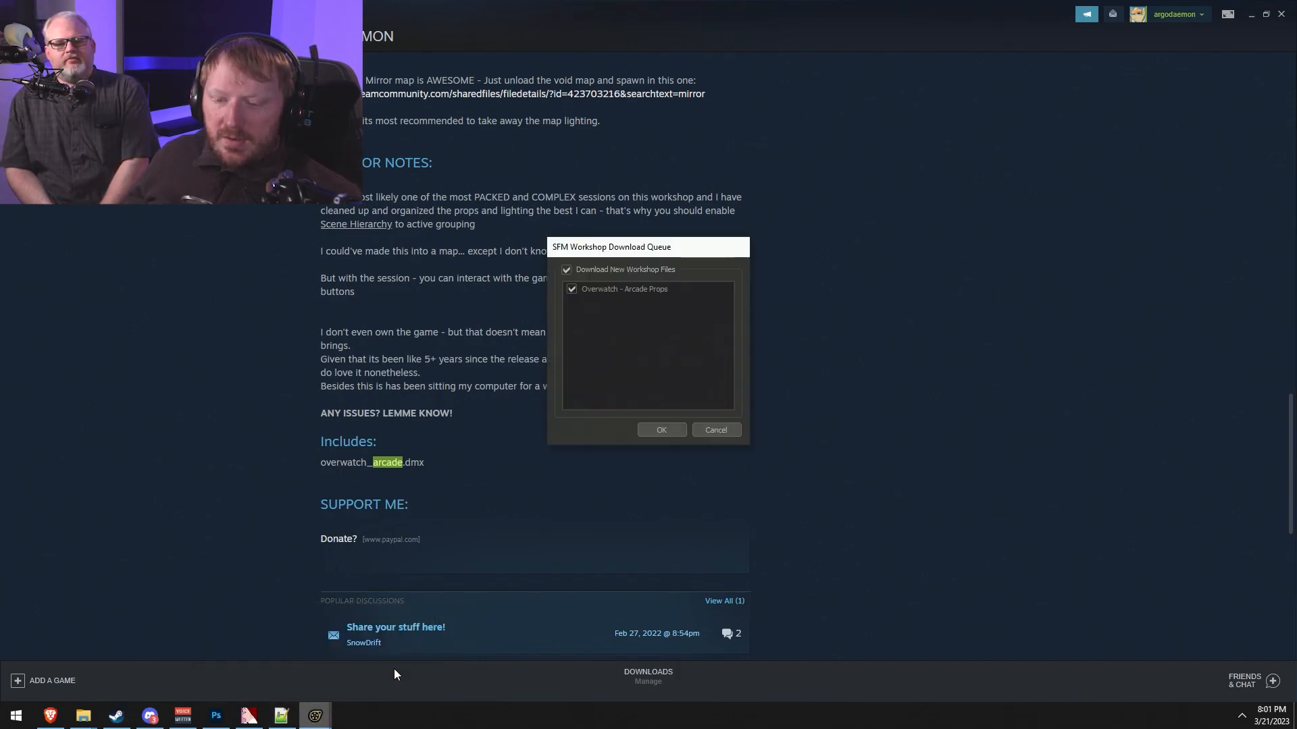
{"action": "left_click", "coordinate": [661, 430]}
{"action": "left_click", "coordinate": [644, 360]}
{"action": "left_click", "coordinate": [670, 430]}
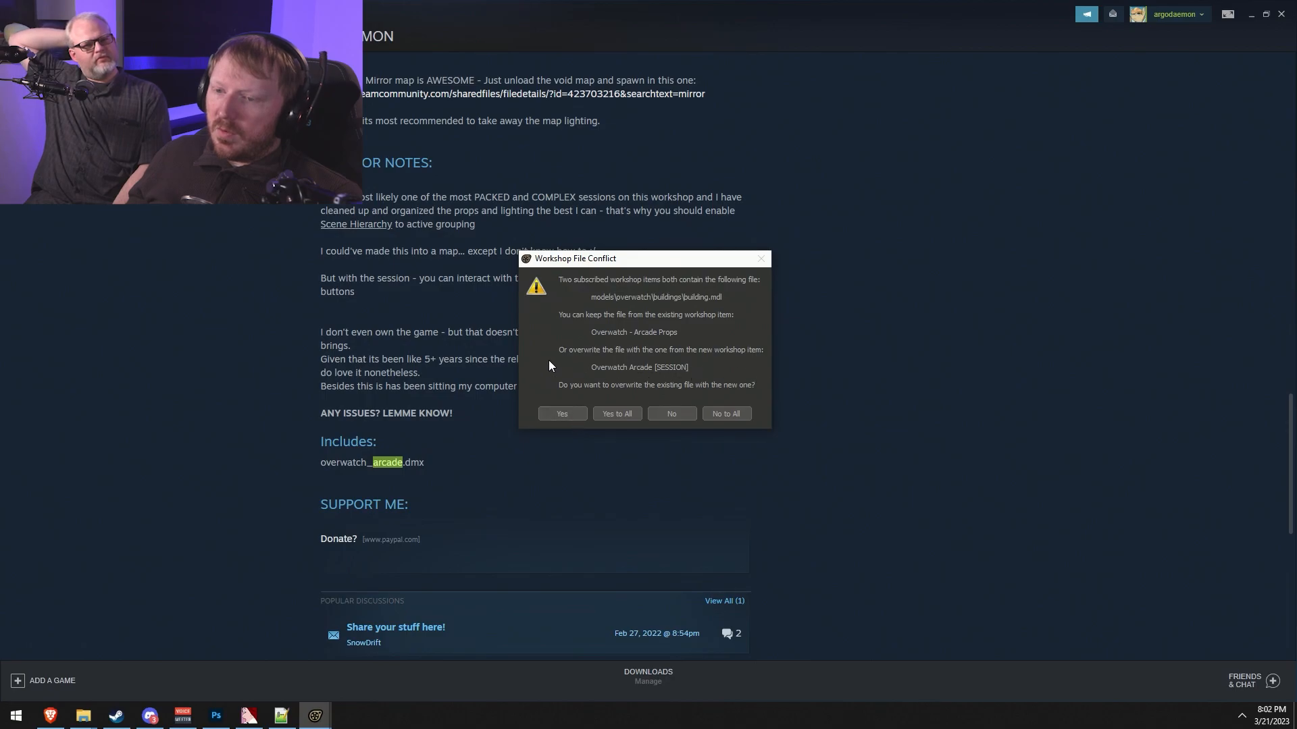
{"action": "left_click", "coordinate": [727, 414]}
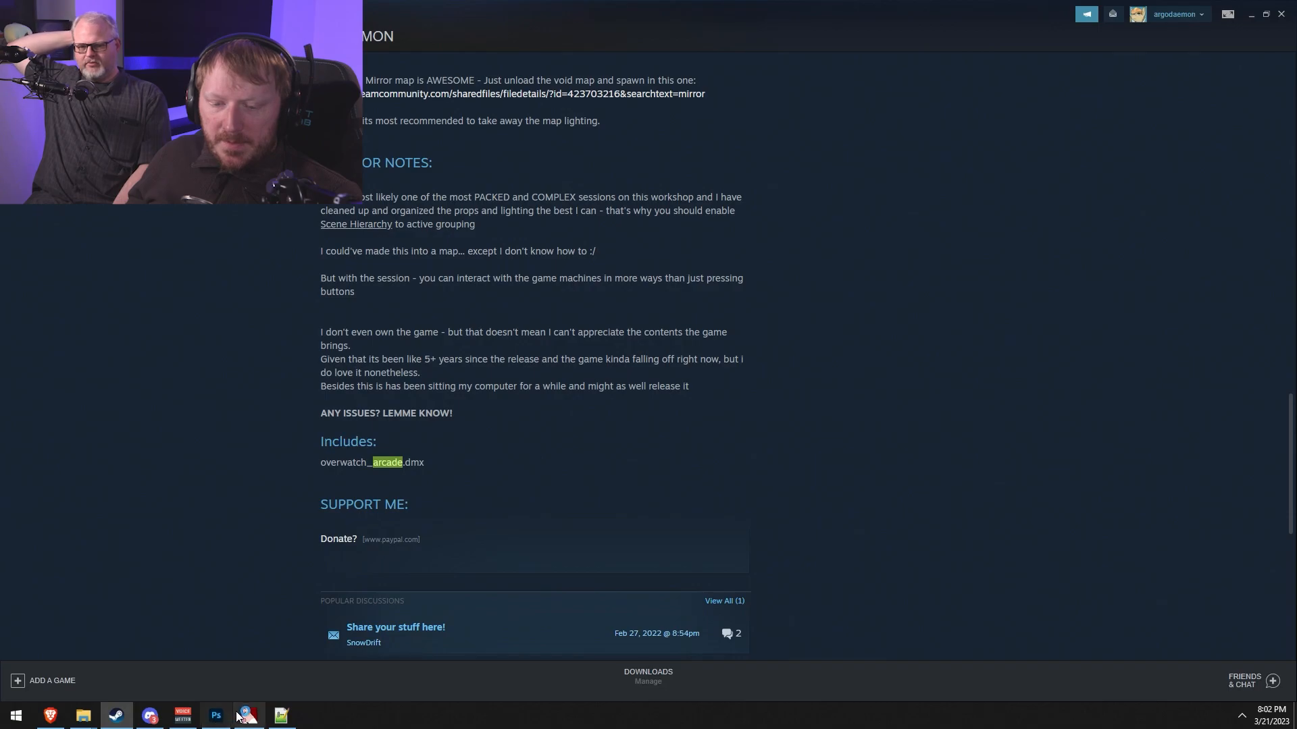
- Relaunch Source Filmmaker, decline the autosave and reopen the session containing the requeststream_27JAN sequence
{"action": "right_click", "coordinate": [125, 723]}
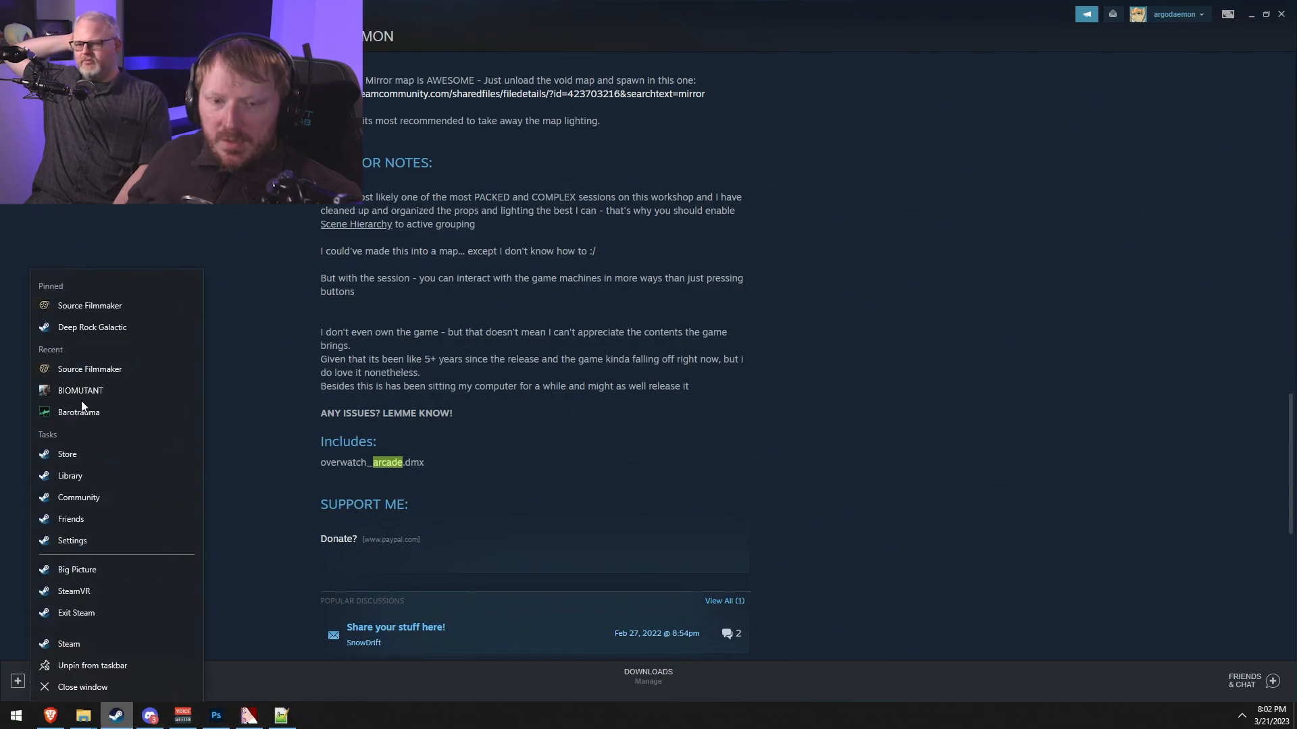
{"action": "left_click", "coordinate": [101, 304]}
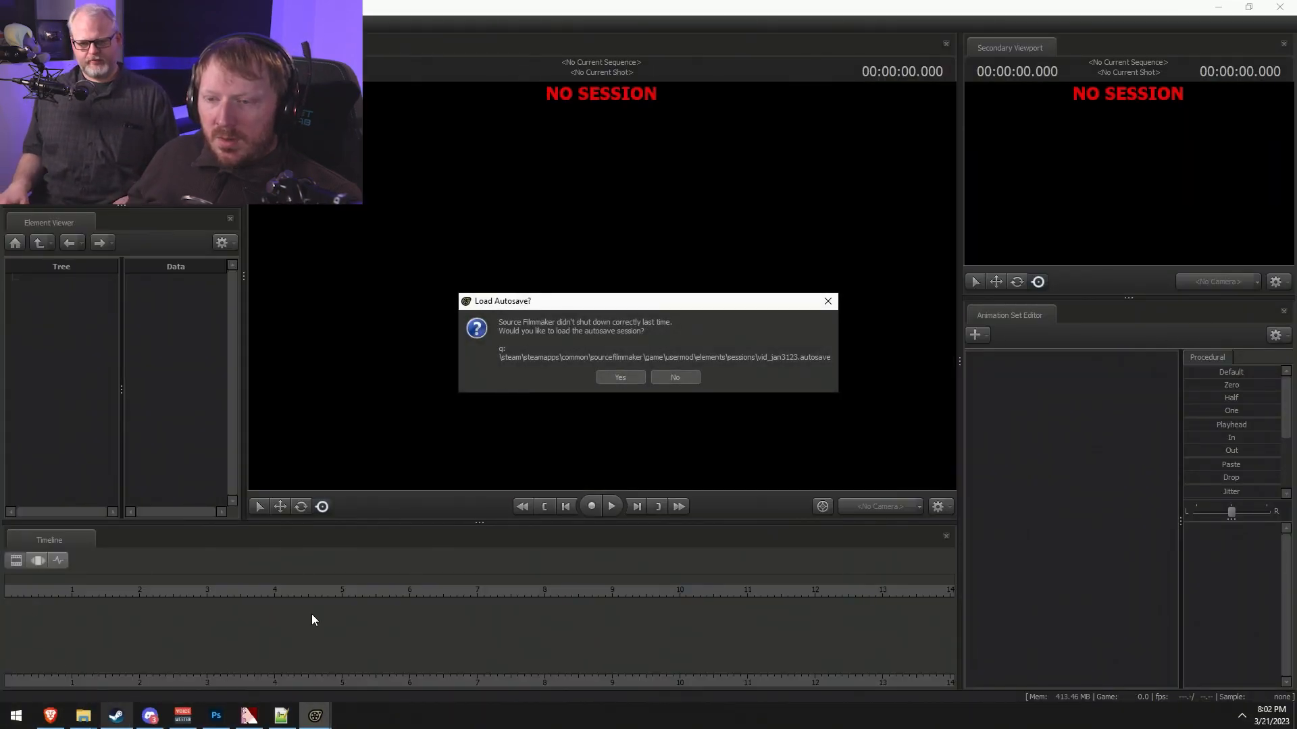
{"action": "left_click", "coordinate": [675, 378]}
{"action": "left_click", "coordinate": [853, 373]}
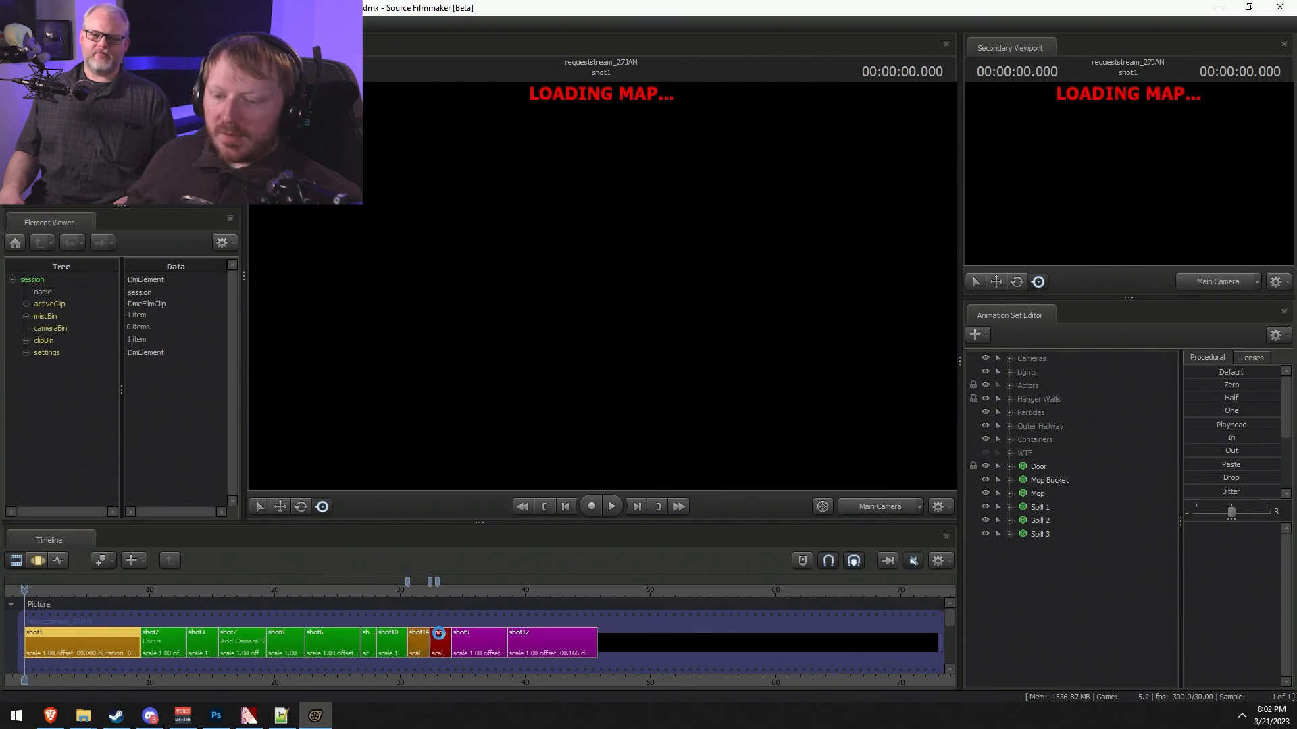
- Recolour the shot13 clip in the timeline from red to orange, entering colour values of 150 and 100
{"action": "left_click", "coordinate": [441, 644]}
{"action": "left_click_drag", "start_coordinate": [441, 592], "coordinate": [435, 591]}
{"action": "scroll", "coordinate": [439, 634], "scroll_direction": "up", "scroll_amount": 3}
{"action": "right_click", "coordinate": [446, 638]}
{"action": "mouse_move", "coordinate": [496, 467]}
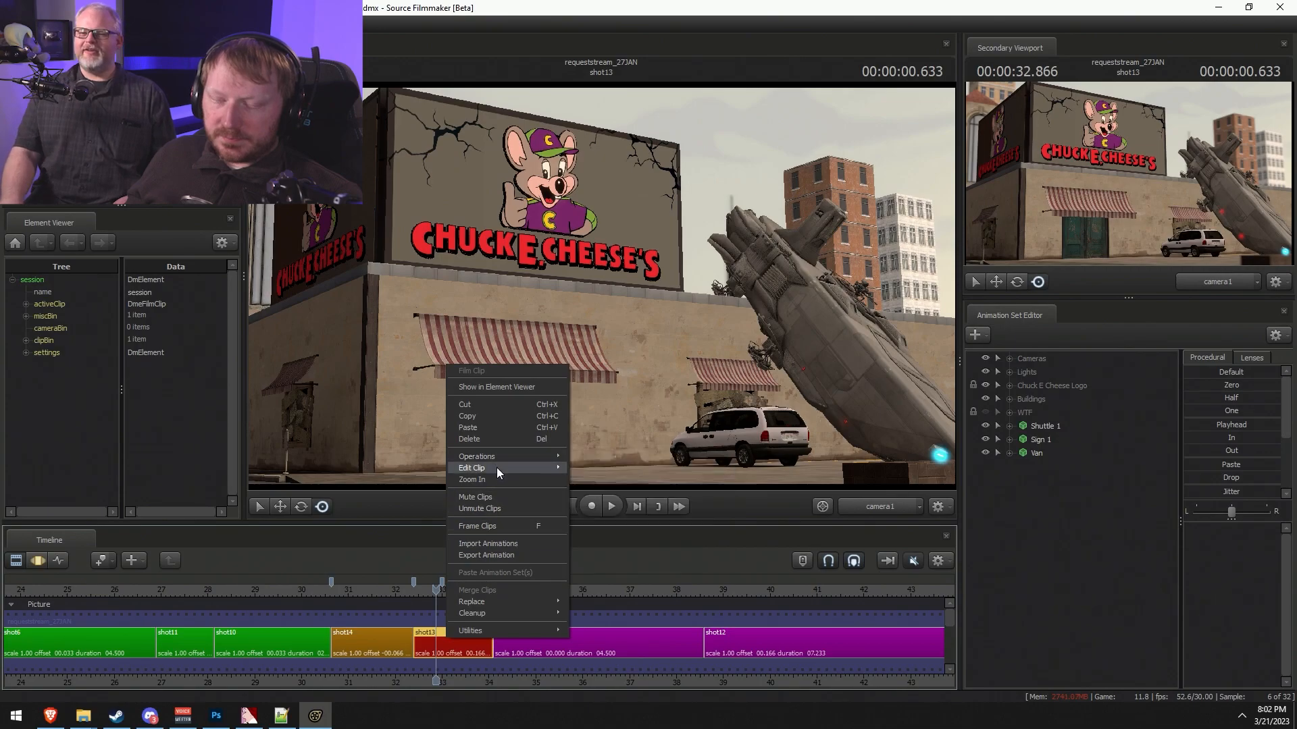
{"action": "left_click", "coordinate": [618, 484]}
{"action": "left_click_drag", "start_coordinate": [728, 360], "coordinate": [631, 354]}
{"action": "type", "text": "150"}
{"action": "key", "text": "Tab"}
{"action": "key", "text": "BackSpace"}
{"action": "type", "text": "100"}
{"action": "key", "text": "Return"}
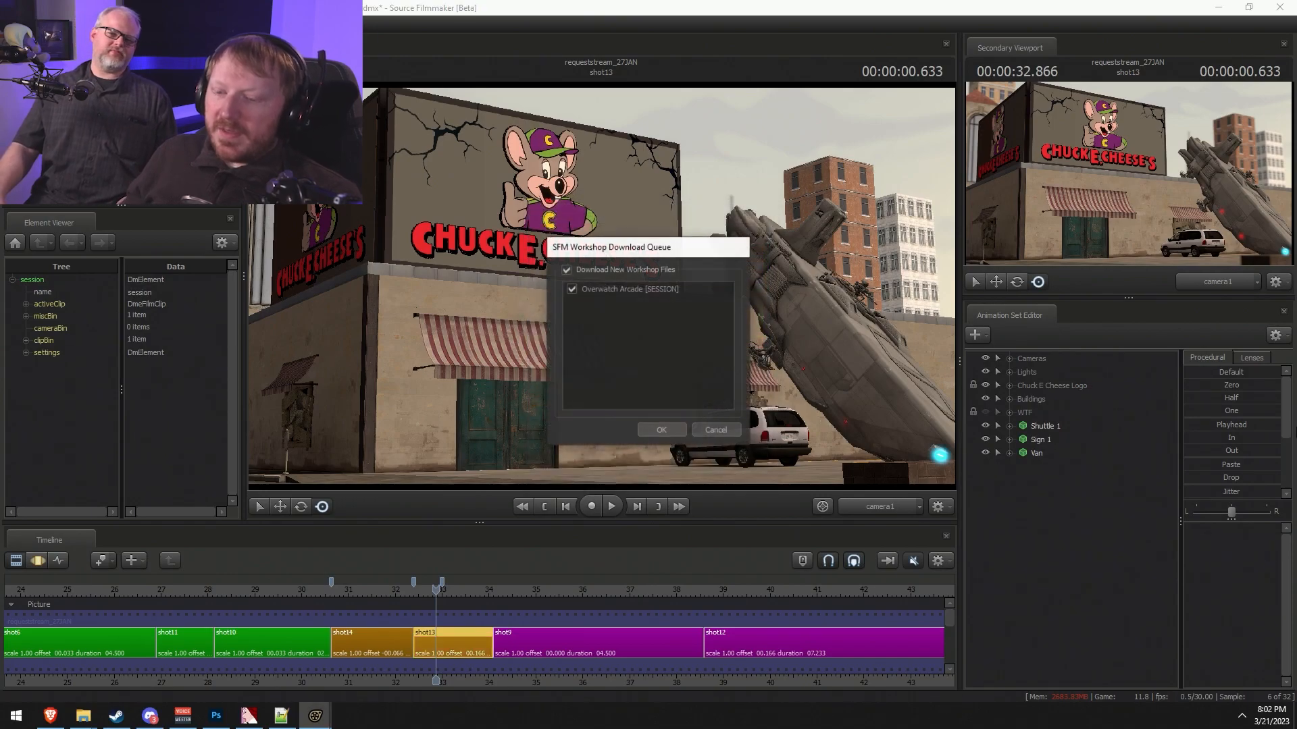
- Download the queued Overwatch Arcade [SESSION], skip removing the unsubscribed items and keep the existing files for all conflicts
{"action": "left_click", "coordinate": [667, 432]}
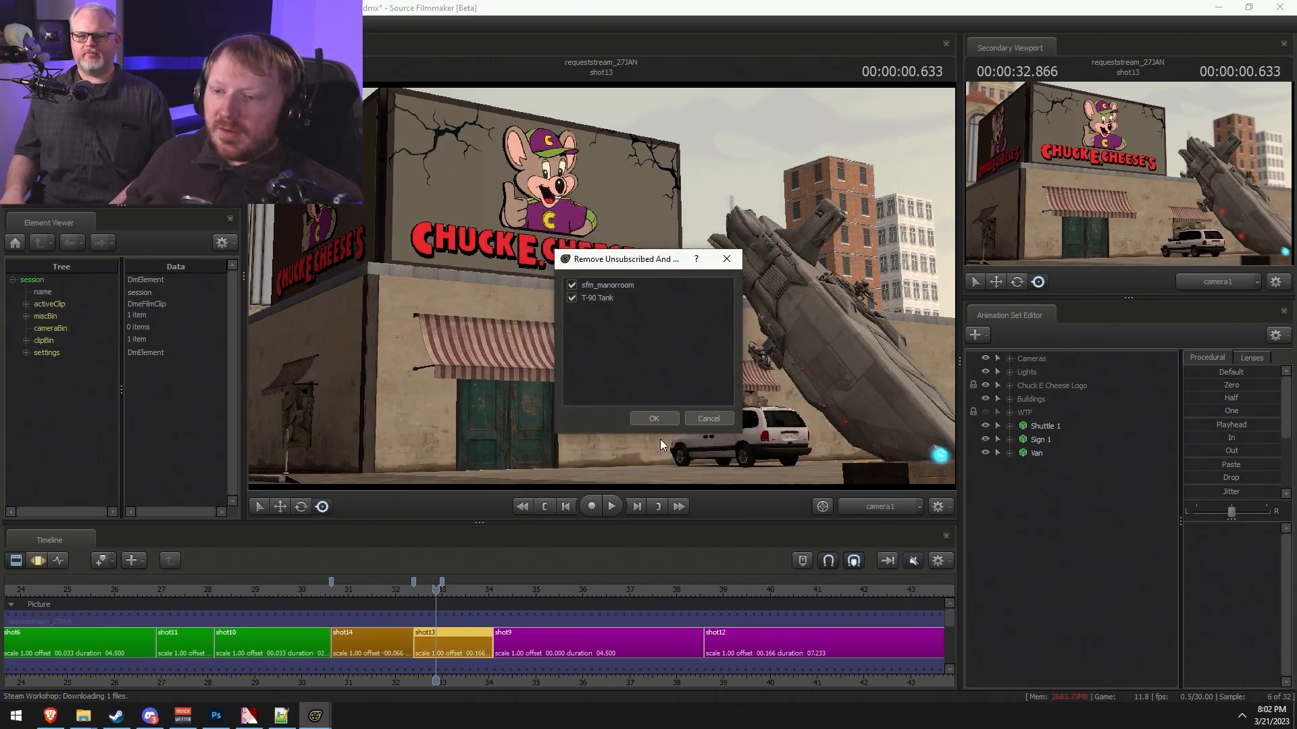
{"action": "left_click", "coordinate": [722, 419]}
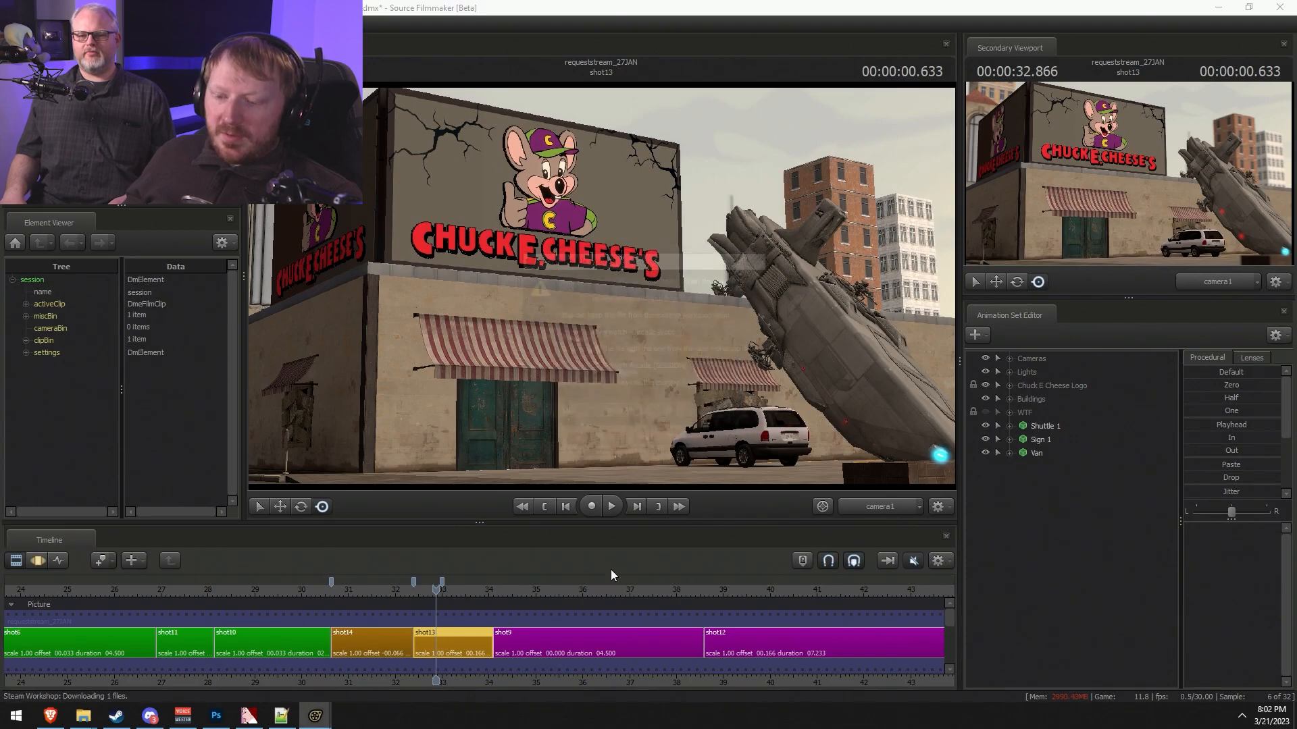
{"action": "left_click", "coordinate": [725, 414]}
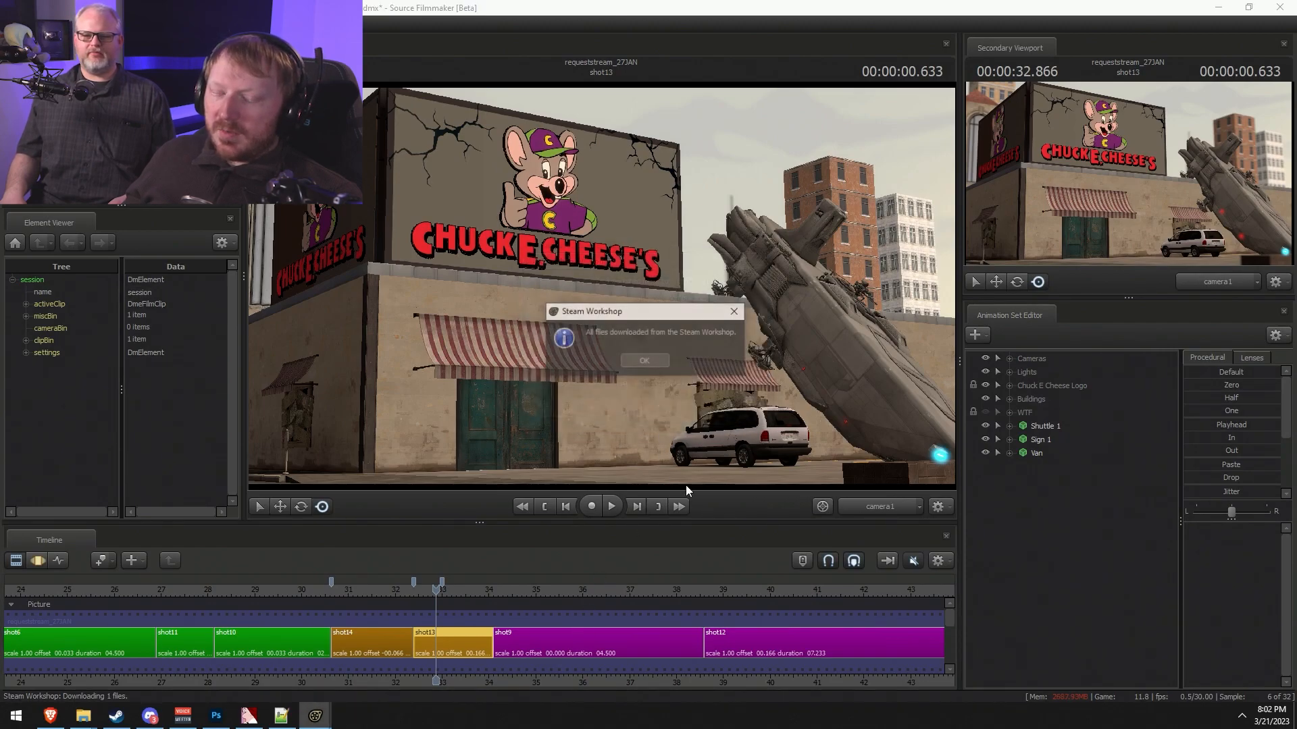
{"action": "left_click", "coordinate": [653, 362]}
- Select shot9 in the timeline, move the playhead into it and save the session
{"action": "left_click", "coordinate": [541, 639]}
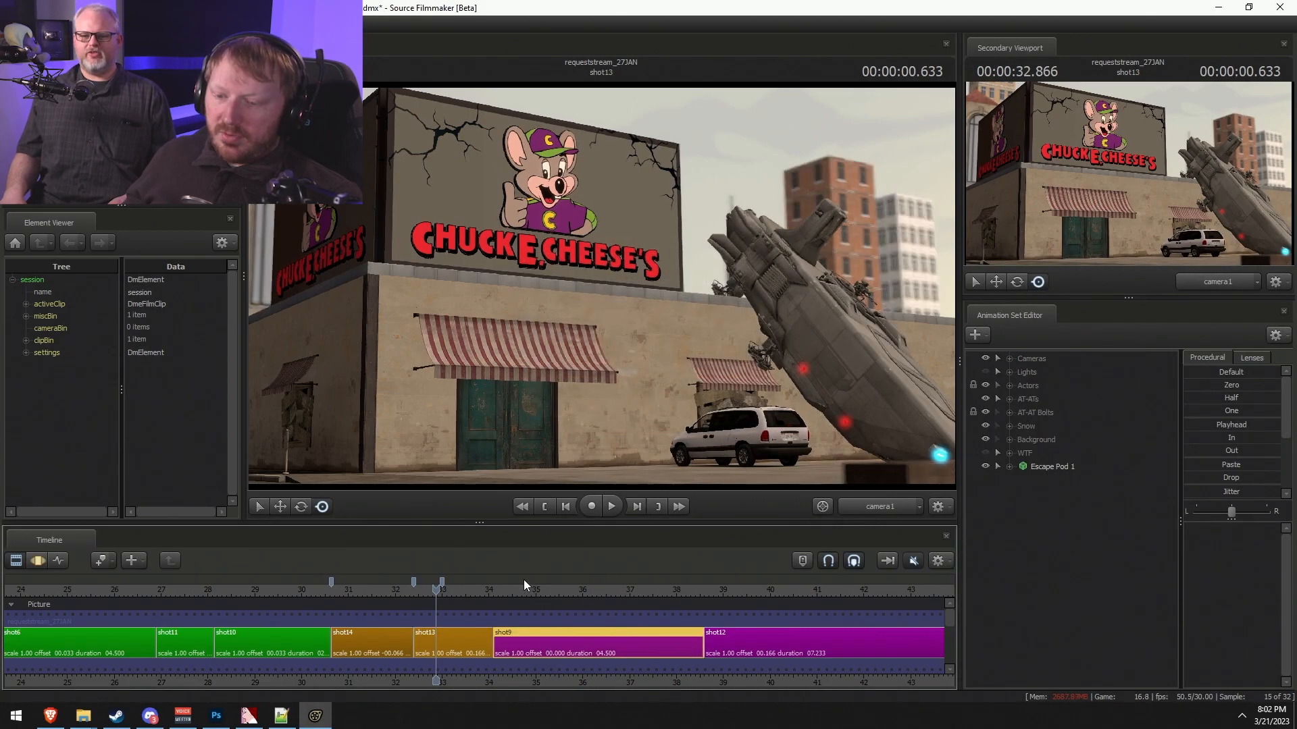
{"action": "scroll", "coordinate": [496, 668], "scroll_direction": "down", "scroll_amount": 8}
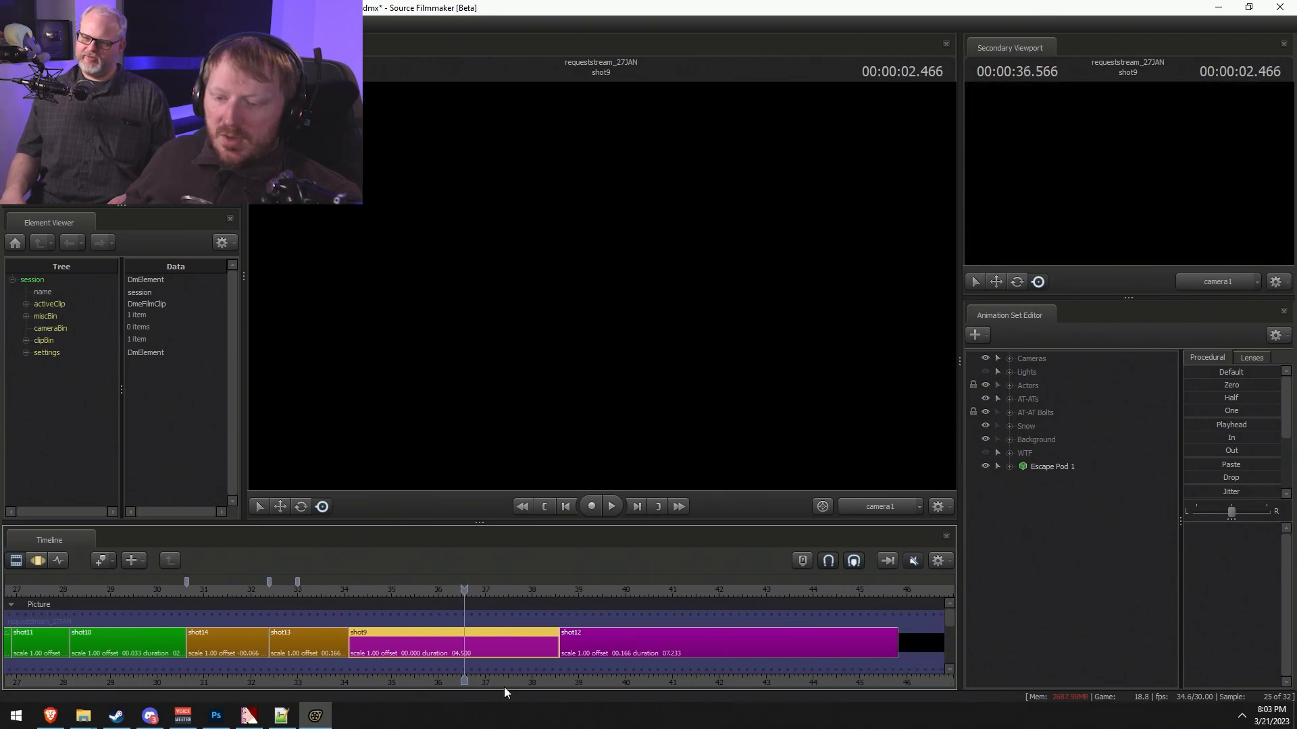
{"action": "key", "text": "ctrl+s"}
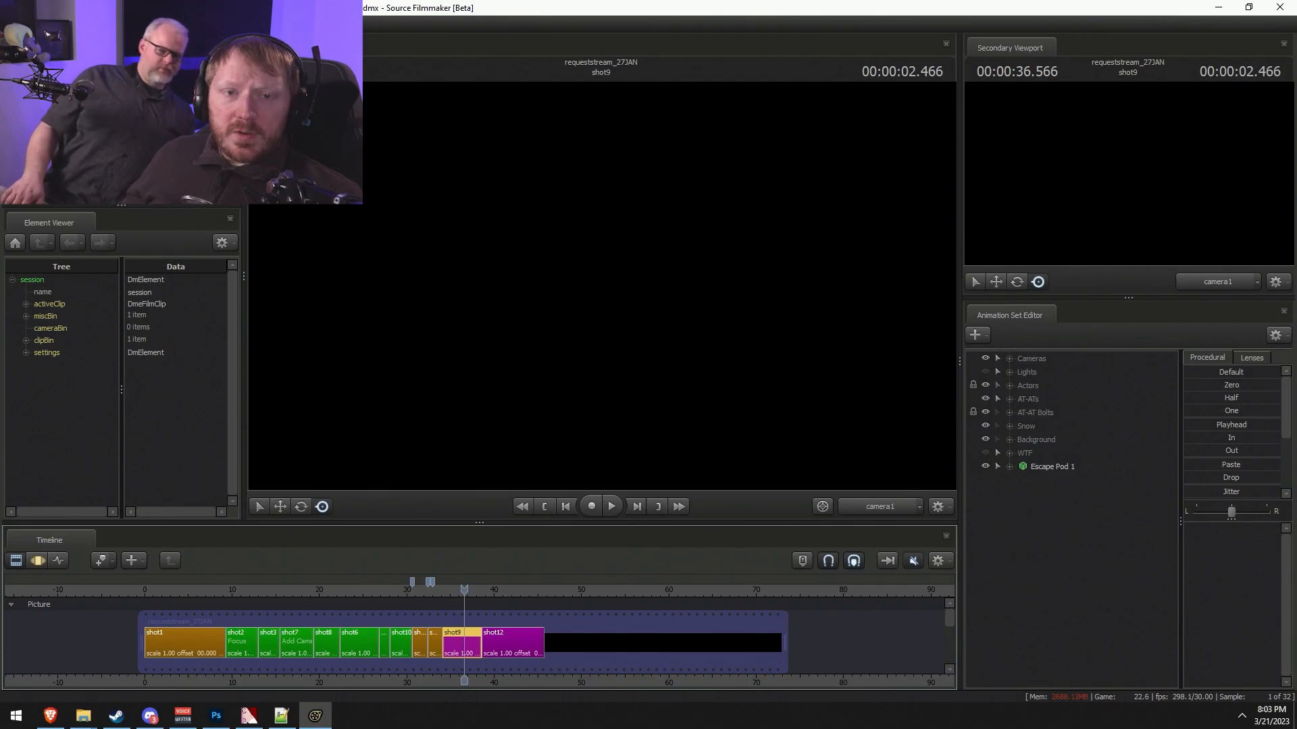
- Expand miscBin in the session's element tree and delete the old session element inside it
{"action": "left_click", "coordinate": [27, 320]}
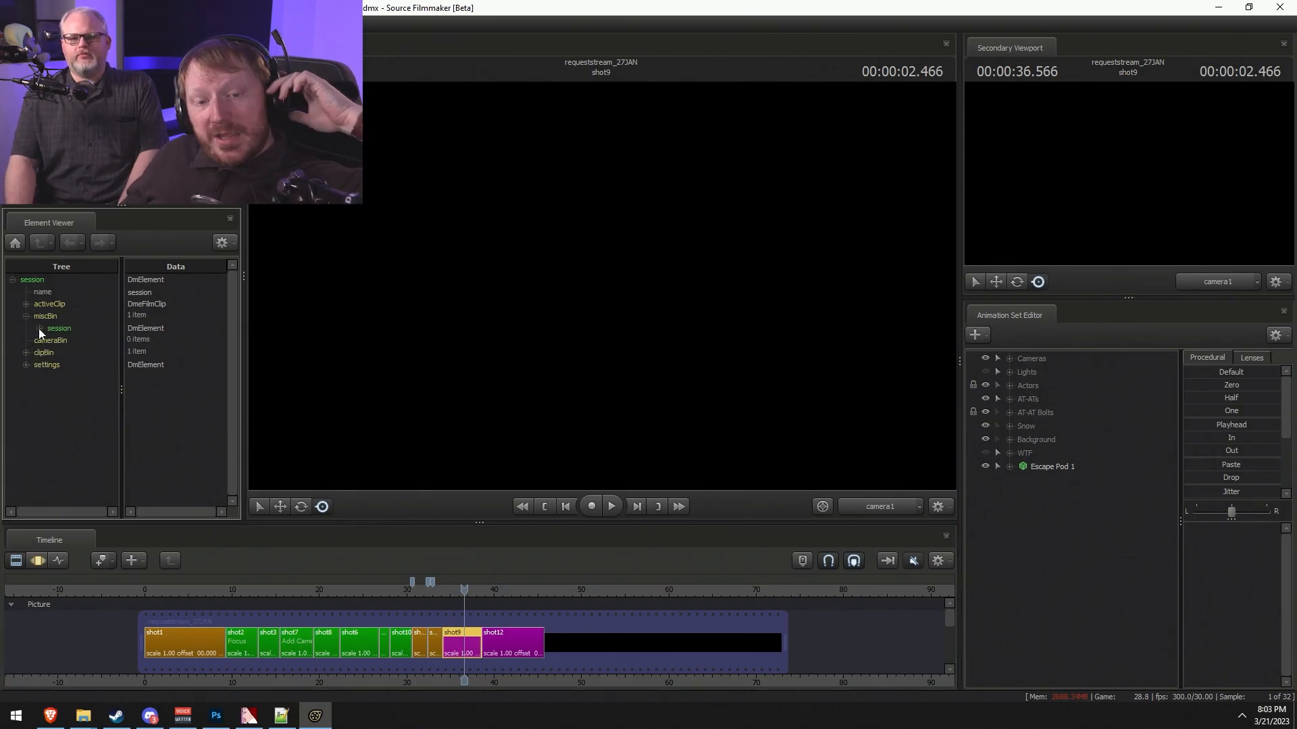
{"action": "left_click", "coordinate": [40, 328]}
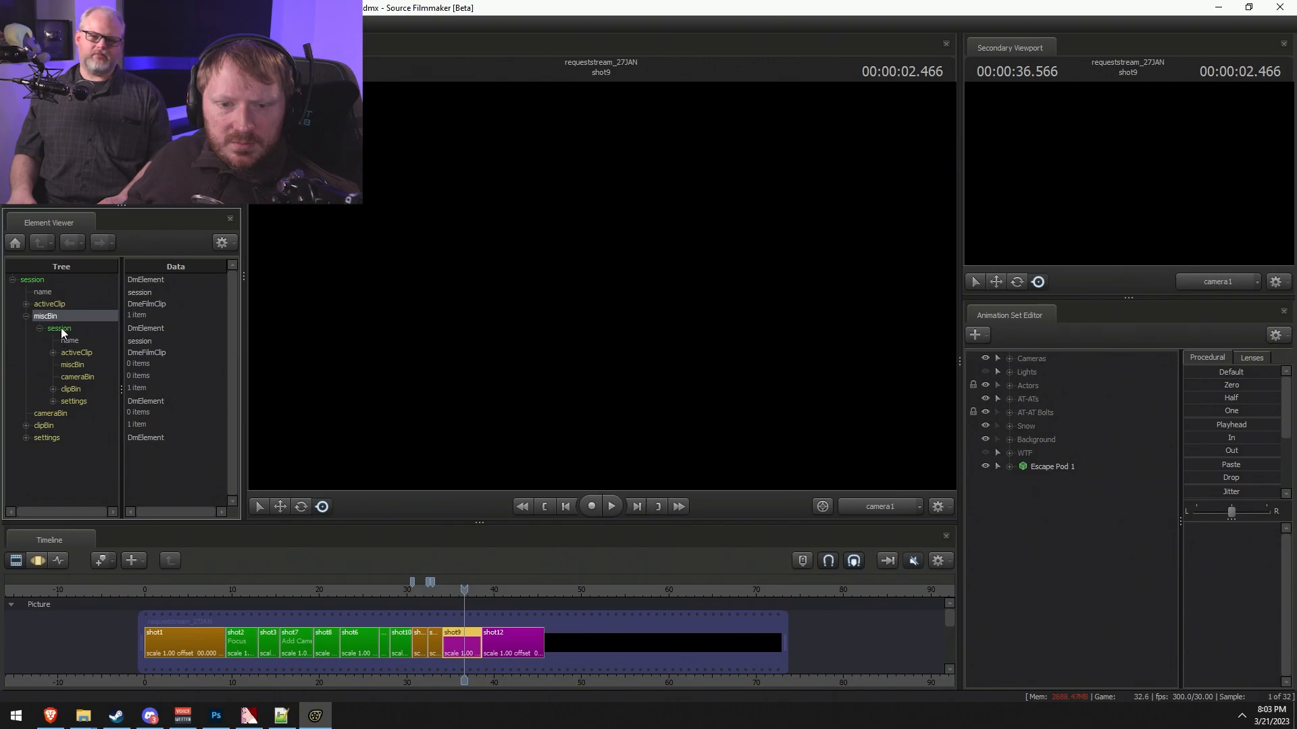
{"action": "right_click", "coordinate": [59, 328]}
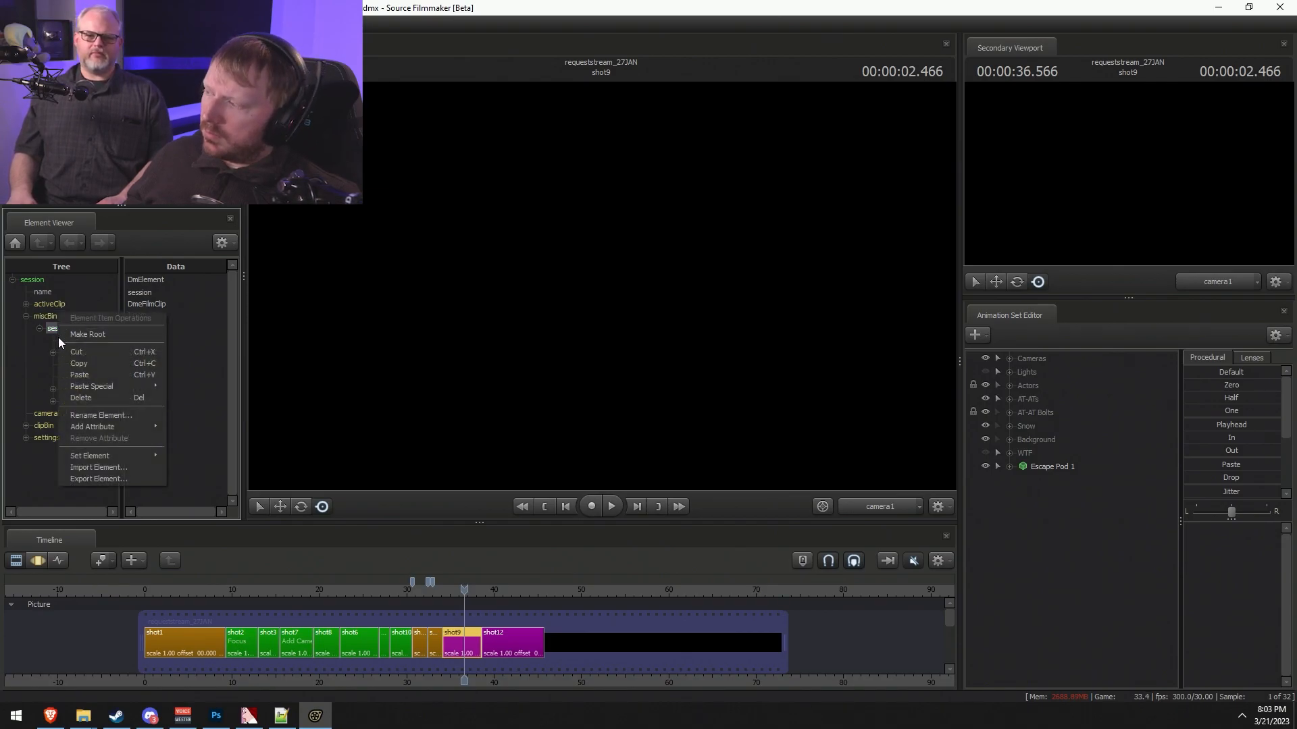
{"action": "left_click", "coordinate": [76, 398]}
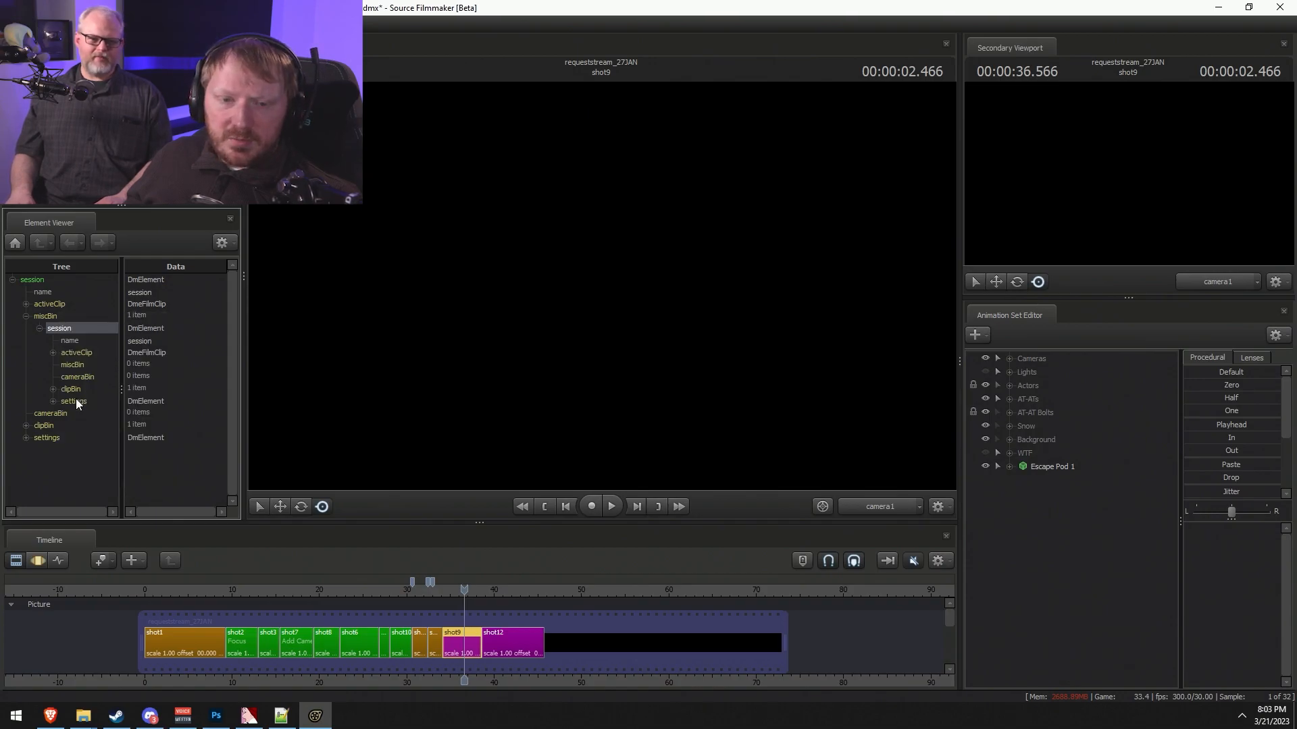
- Import overwatch_arcade.dmx from the workshop elements folder into miscBin
{"action": "right_click", "coordinate": [33, 319]}
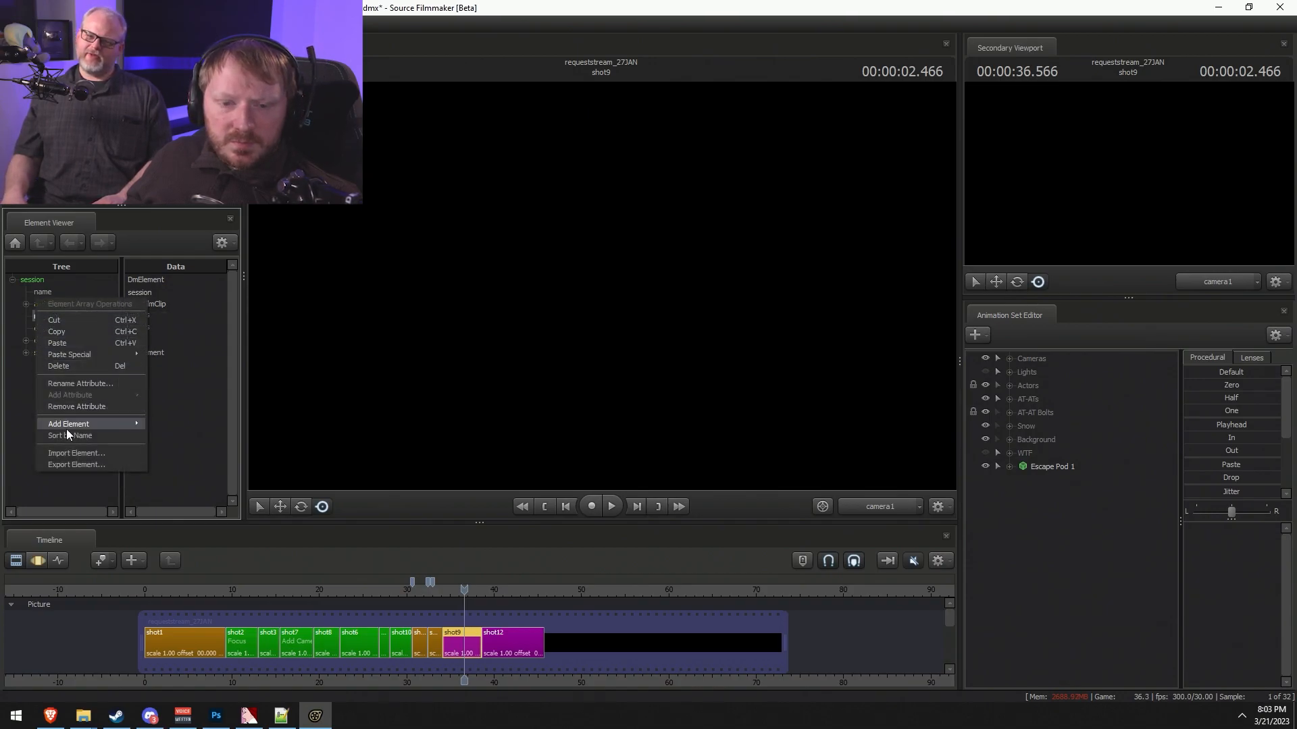
{"action": "left_click", "coordinate": [63, 452]}
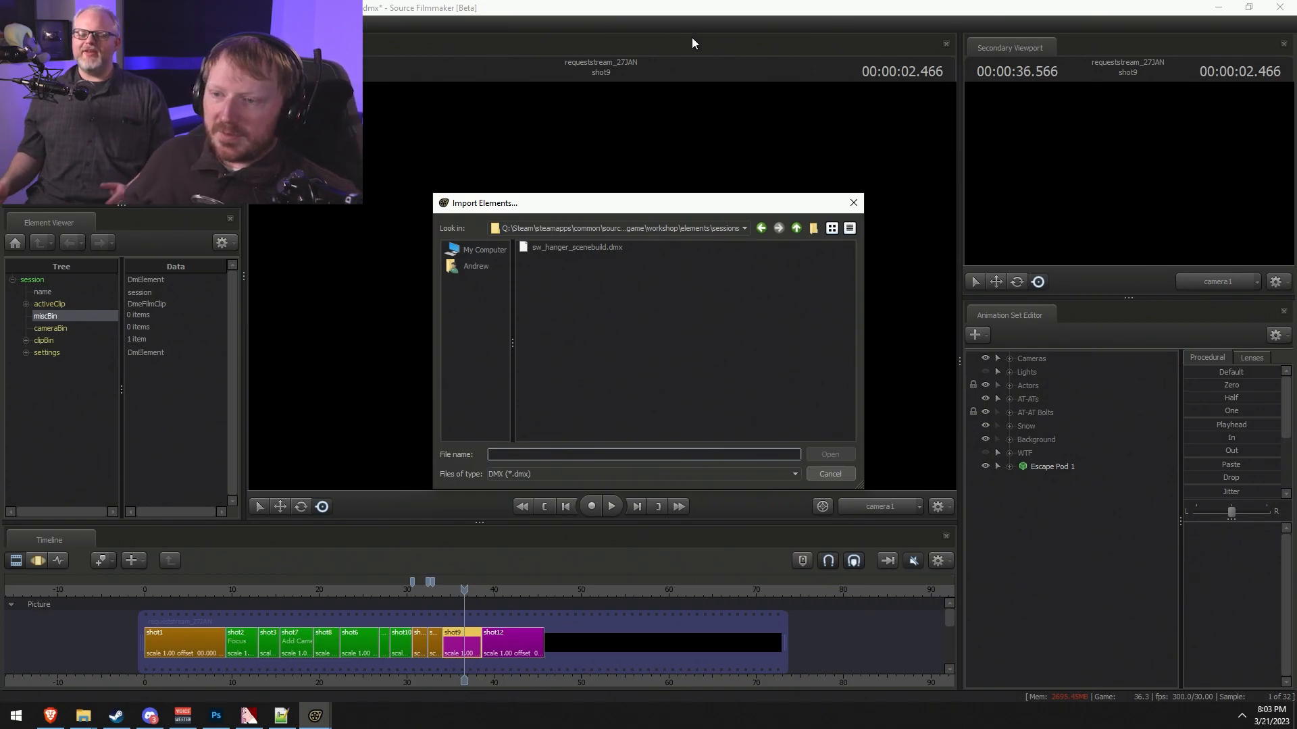
{"action": "left_click", "coordinate": [703, 289]}
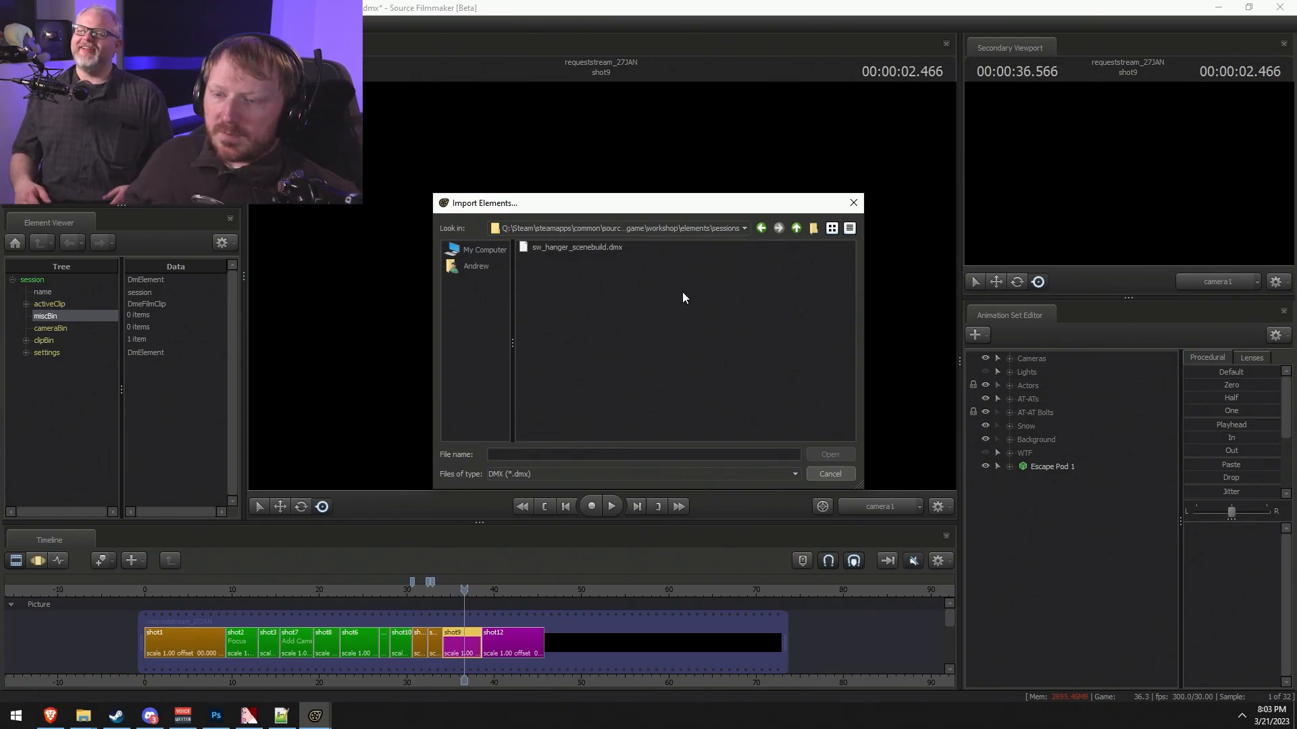
{"action": "left_click", "coordinate": [797, 227]}
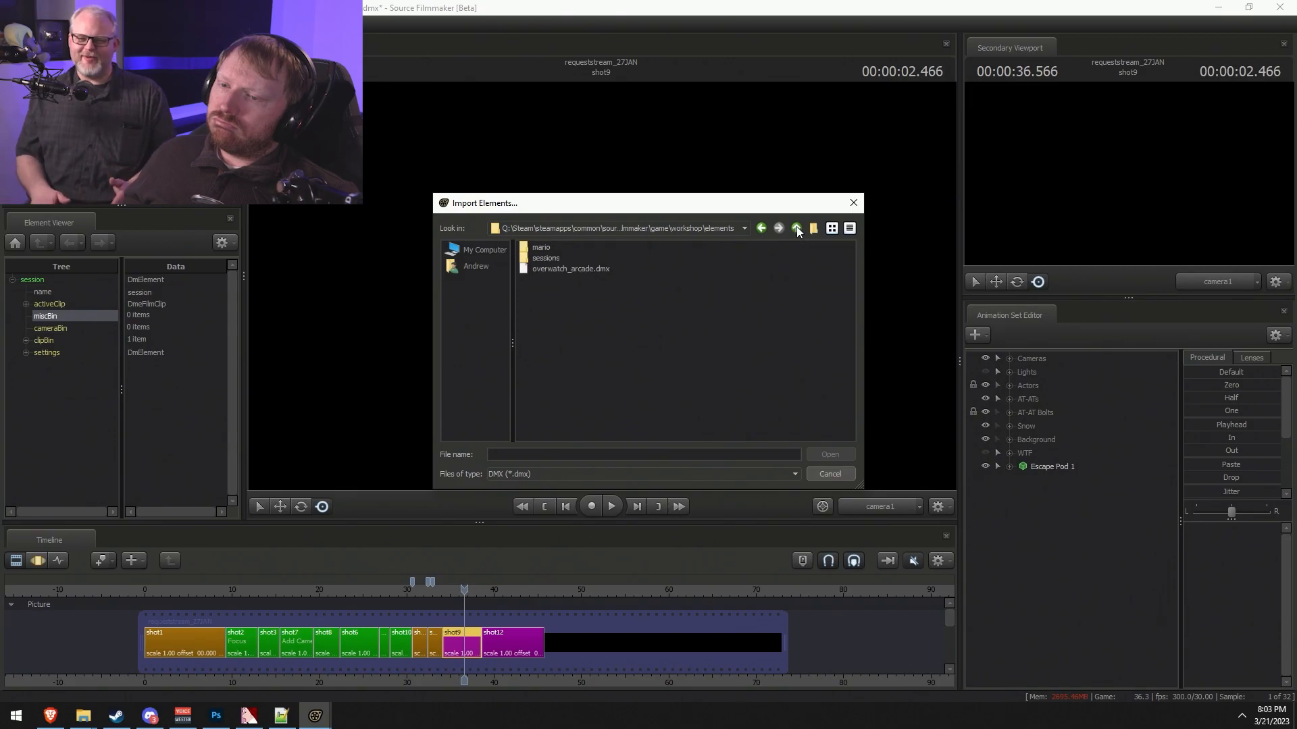
{"action": "left_click", "coordinate": [579, 268]}
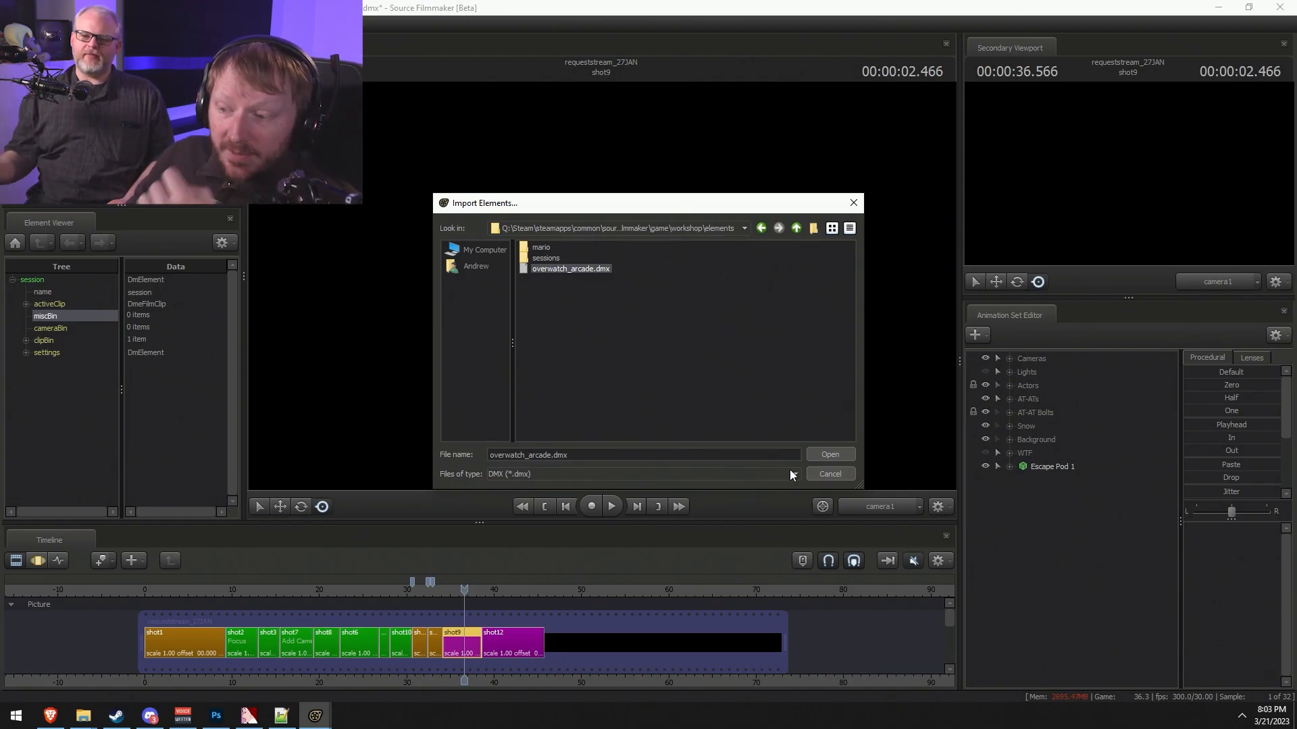
{"action": "left_click", "coordinate": [835, 452]}
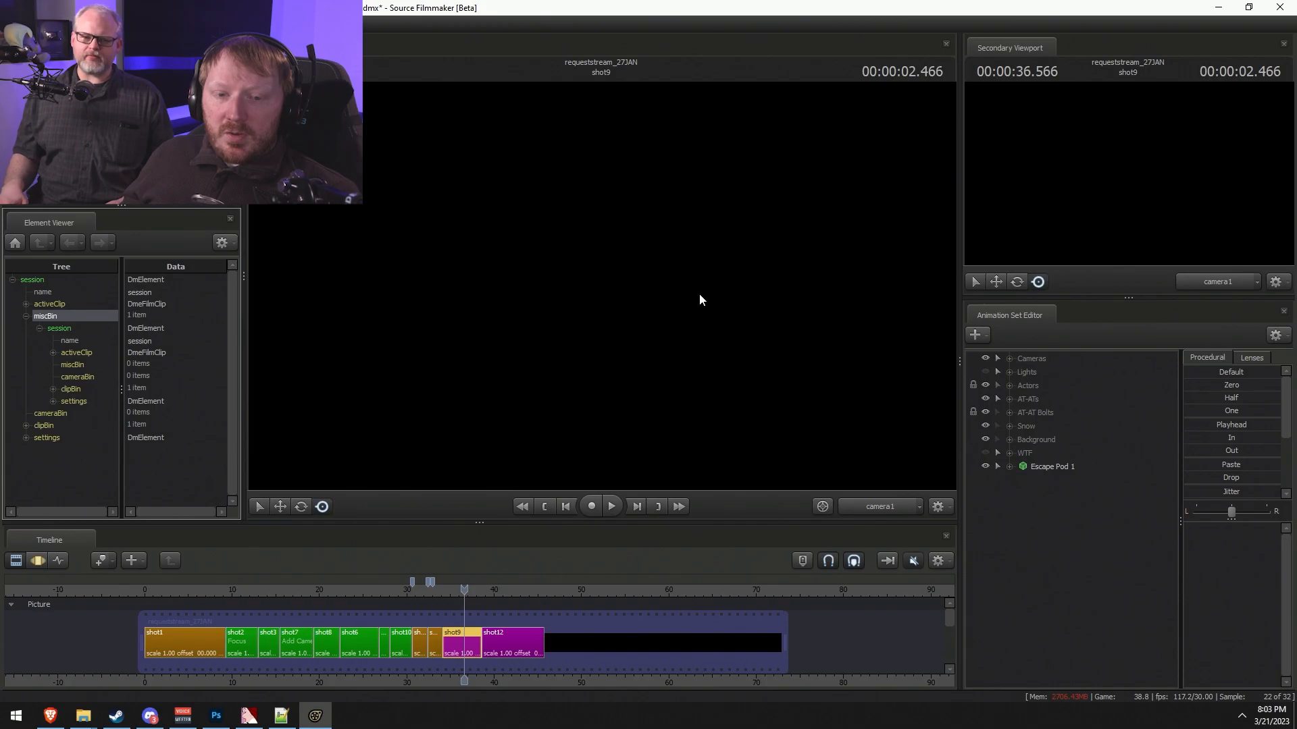
- Expand the imported session's activeClip through subClipTrackGroup to the Film track's children, widen the tree column and copy shot1
{"action": "left_click", "coordinate": [53, 352]}
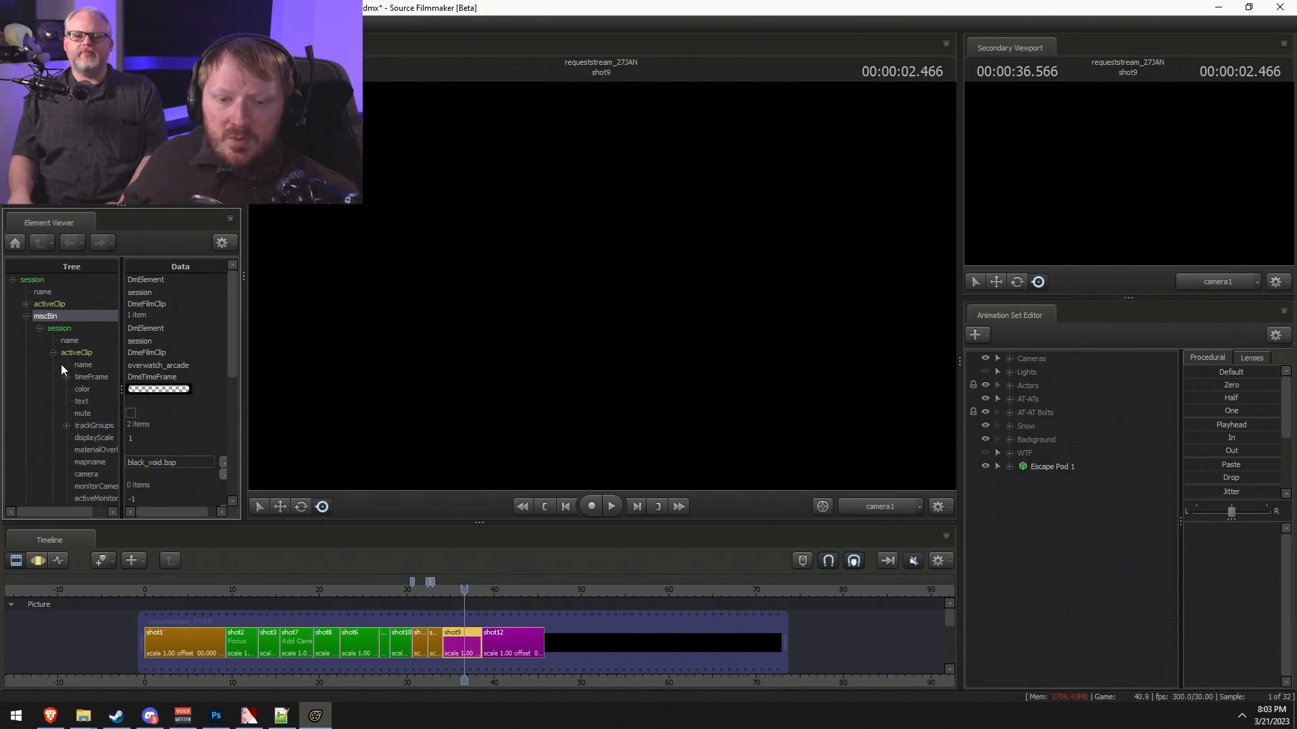
{"action": "scroll", "coordinate": [75, 392], "scroll_direction": "down", "scroll_amount": 5}
{"action": "left_click", "coordinate": [66, 391]}
{"action": "scroll", "coordinate": [88, 379], "scroll_direction": "down", "scroll_amount": 3}
{"action": "left_click", "coordinate": [78, 306]}
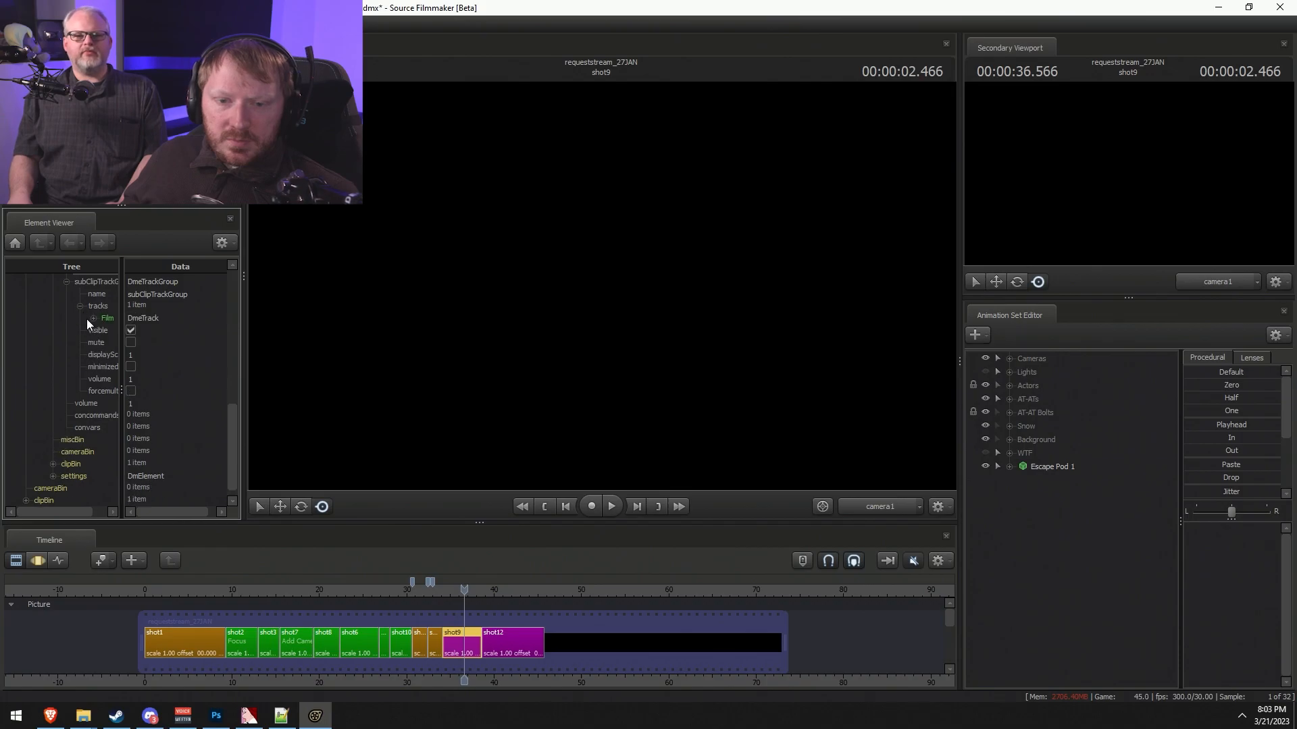
{"action": "left_click", "coordinate": [94, 318]}
{"action": "left_click_drag", "start_coordinate": [122, 348], "coordinate": [194, 348]}
{"action": "left_click", "coordinate": [107, 342]}
{"action": "left_click", "coordinate": [124, 354]}
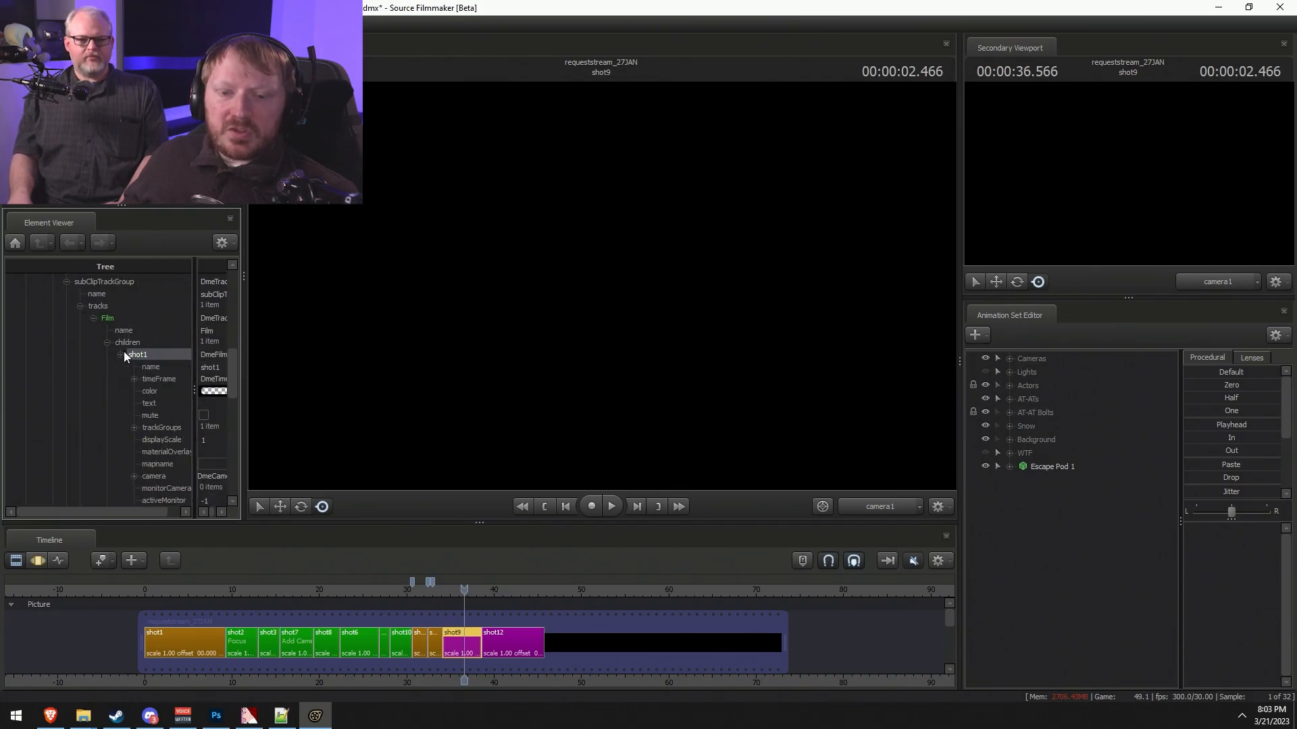
{"action": "right_click", "coordinate": [135, 355]}
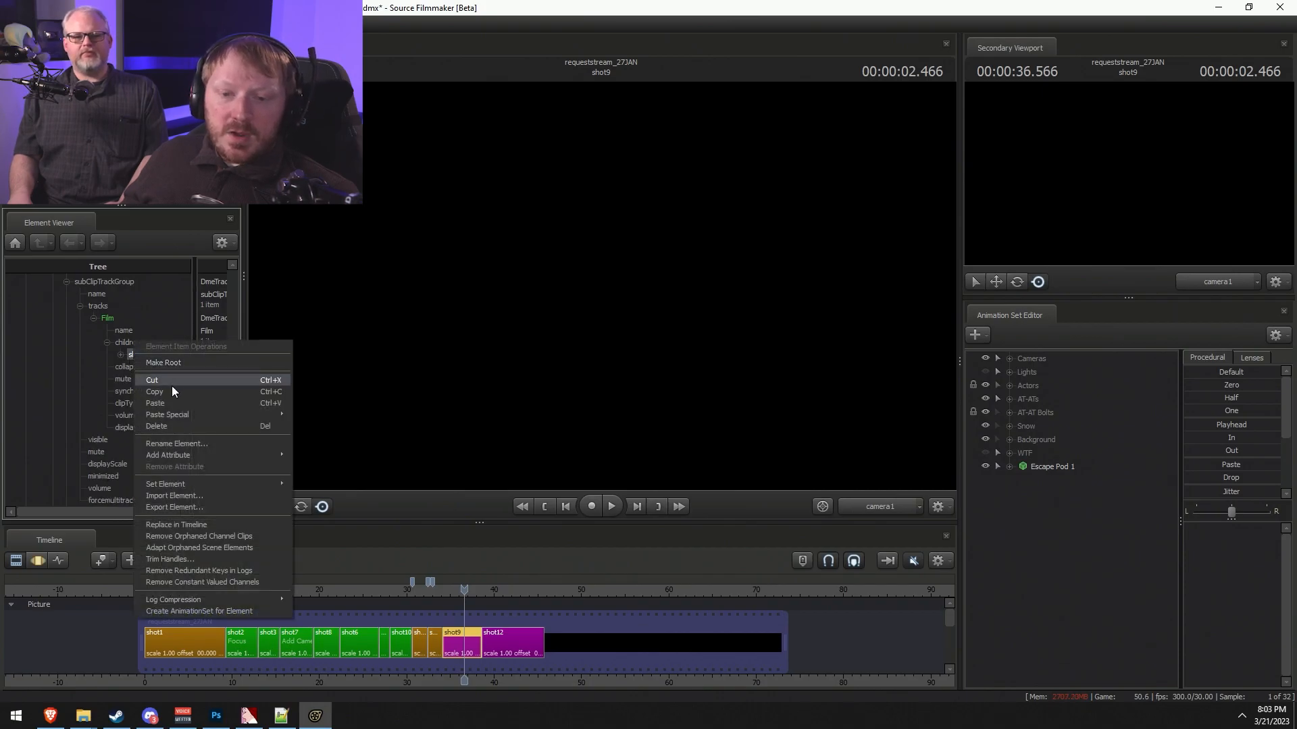
{"action": "left_click", "coordinate": [169, 392]}
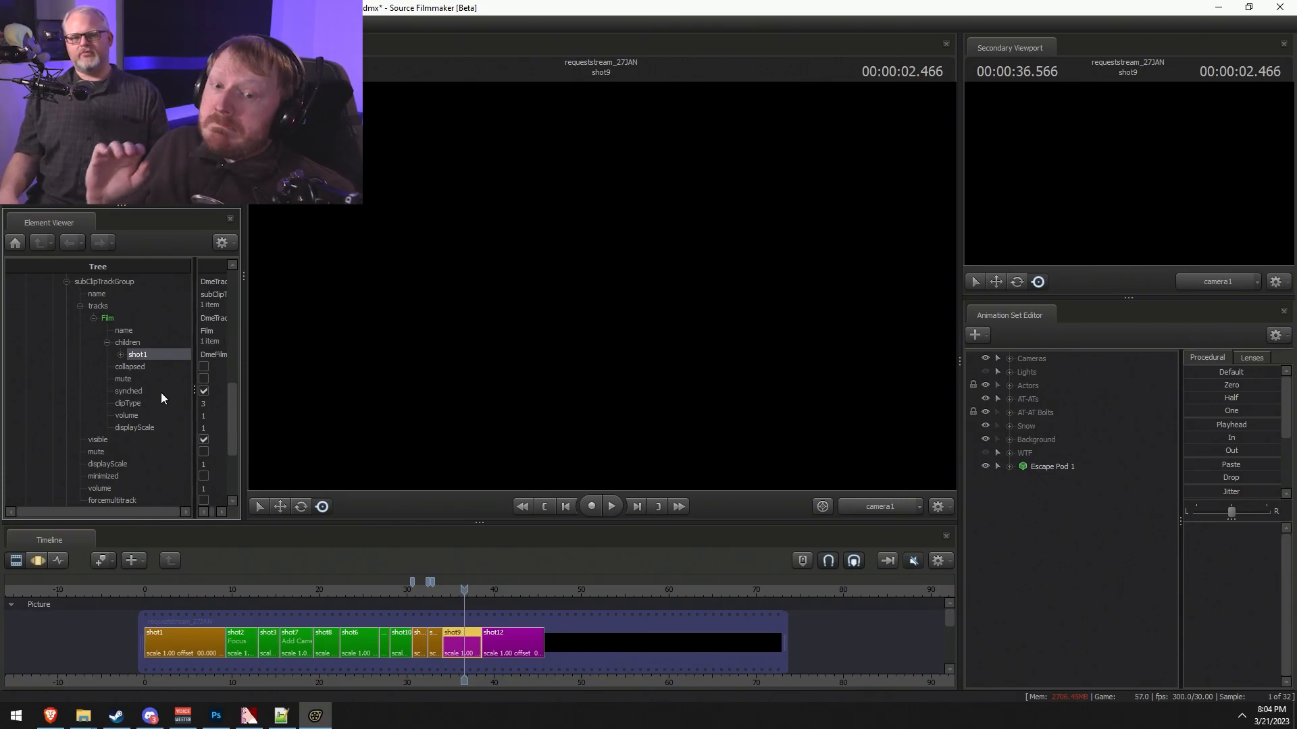
- Collapse the nested session's branches in the element tree and expand the current sequence's subClipTrackGroup down to the Film track's children
{"action": "scroll", "coordinate": [128, 322], "scroll_direction": "up", "scroll_amount": 10}
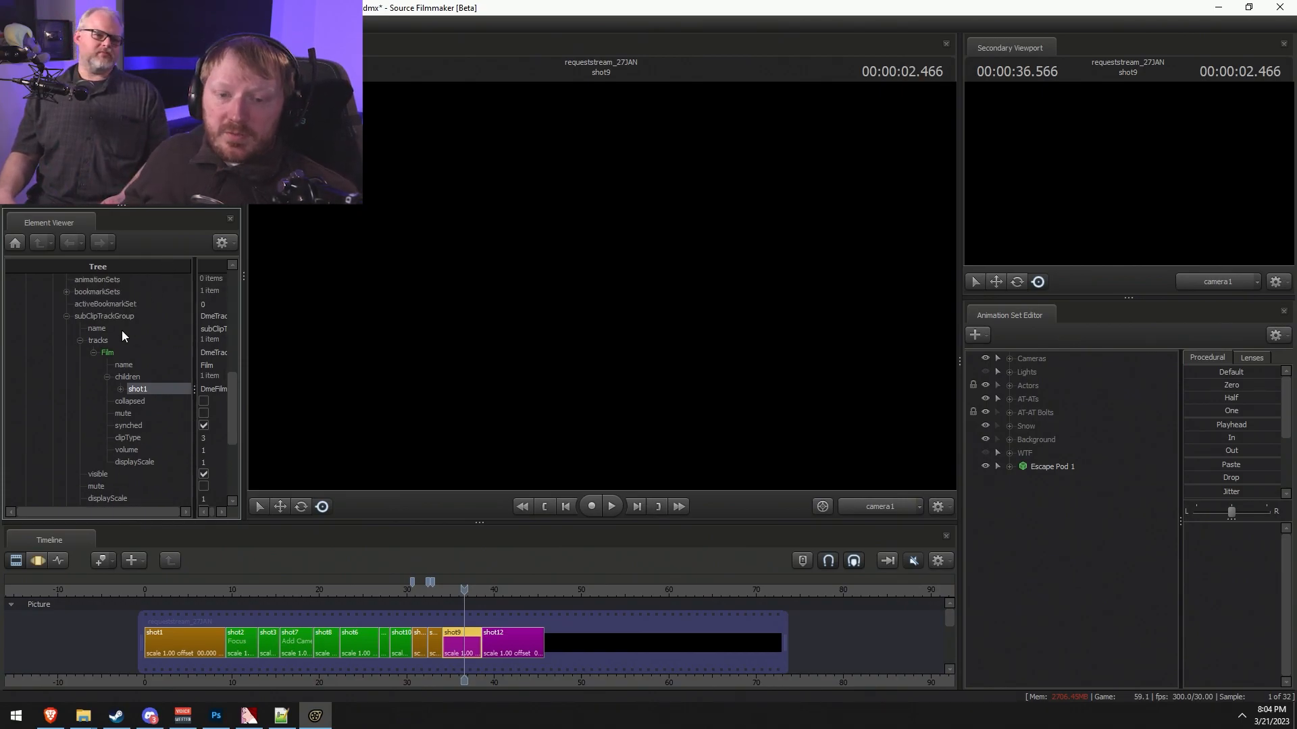
{"action": "left_click", "coordinate": [26, 316]}
{"action": "left_click", "coordinate": [25, 304]}
{"action": "scroll", "coordinate": [37, 378], "scroll_direction": "down", "scroll_amount": 4}
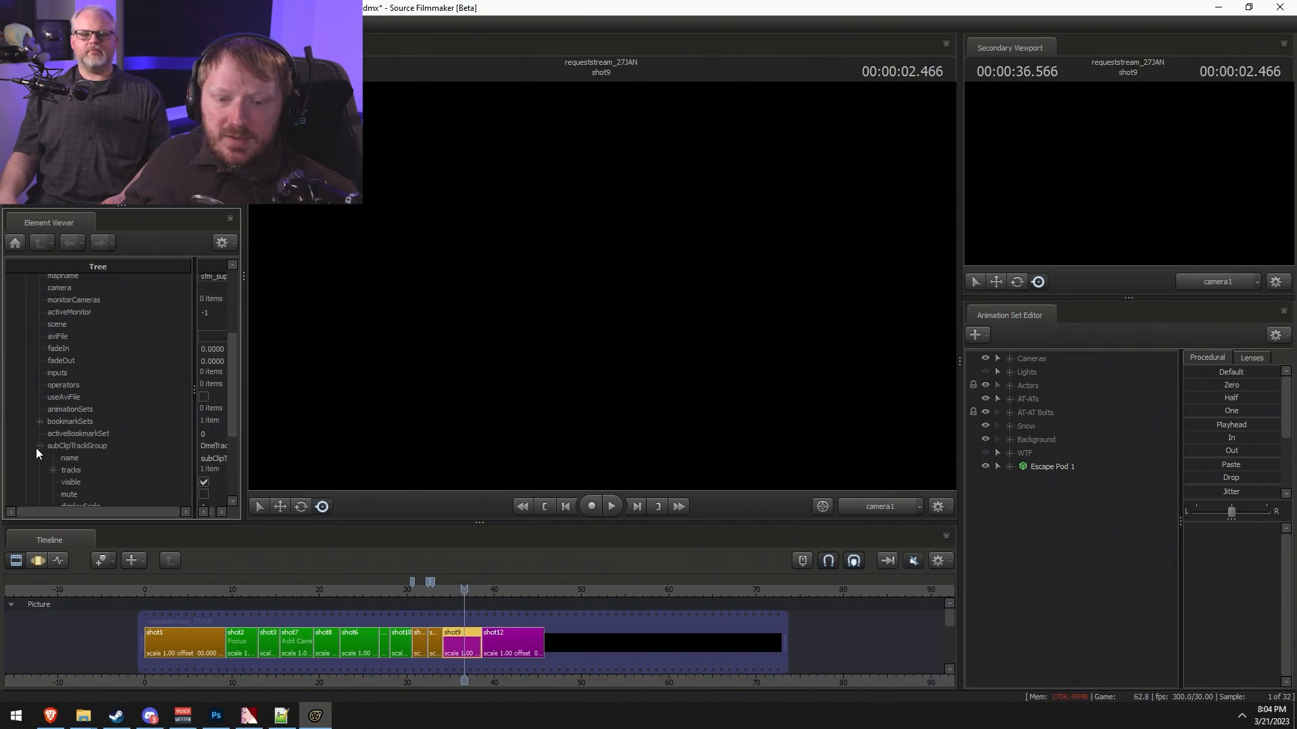
{"action": "left_click", "coordinate": [38, 446]}
{"action": "left_click", "coordinate": [53, 401]}
{"action": "left_click", "coordinate": [67, 414]}
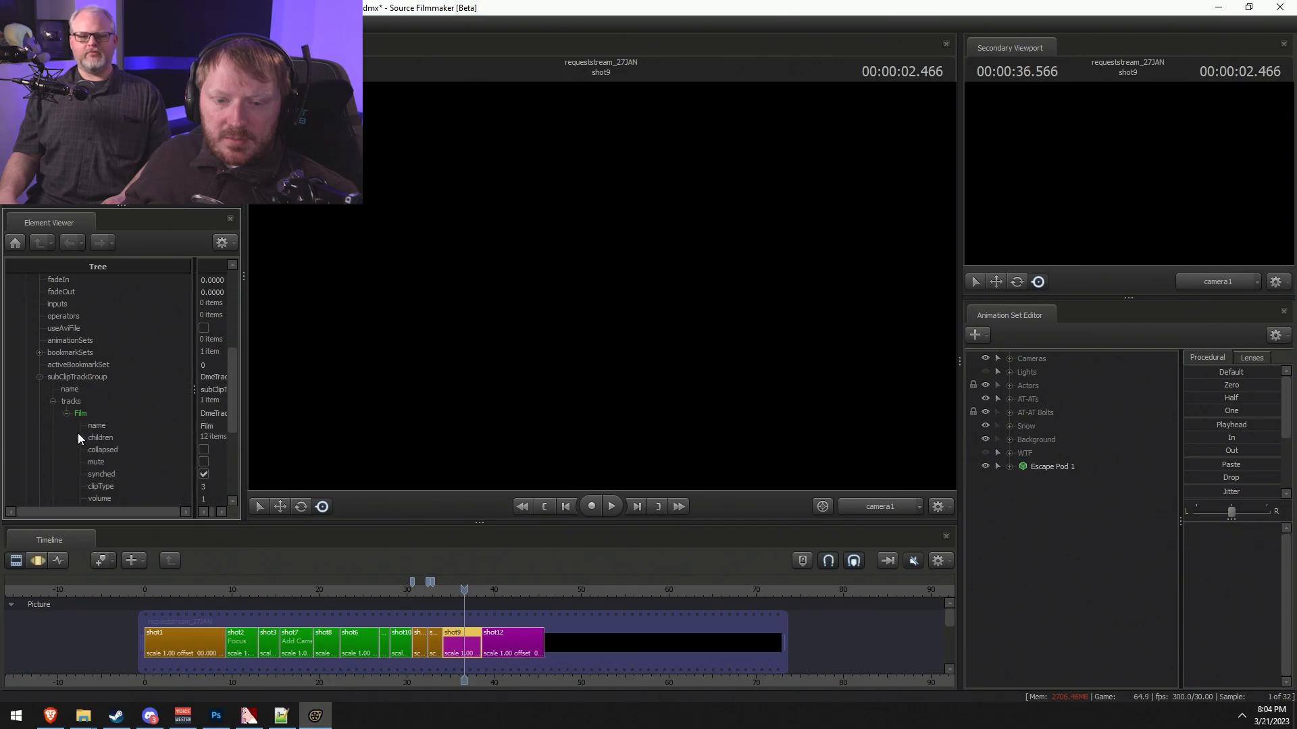
{"action": "left_click", "coordinate": [80, 437]}
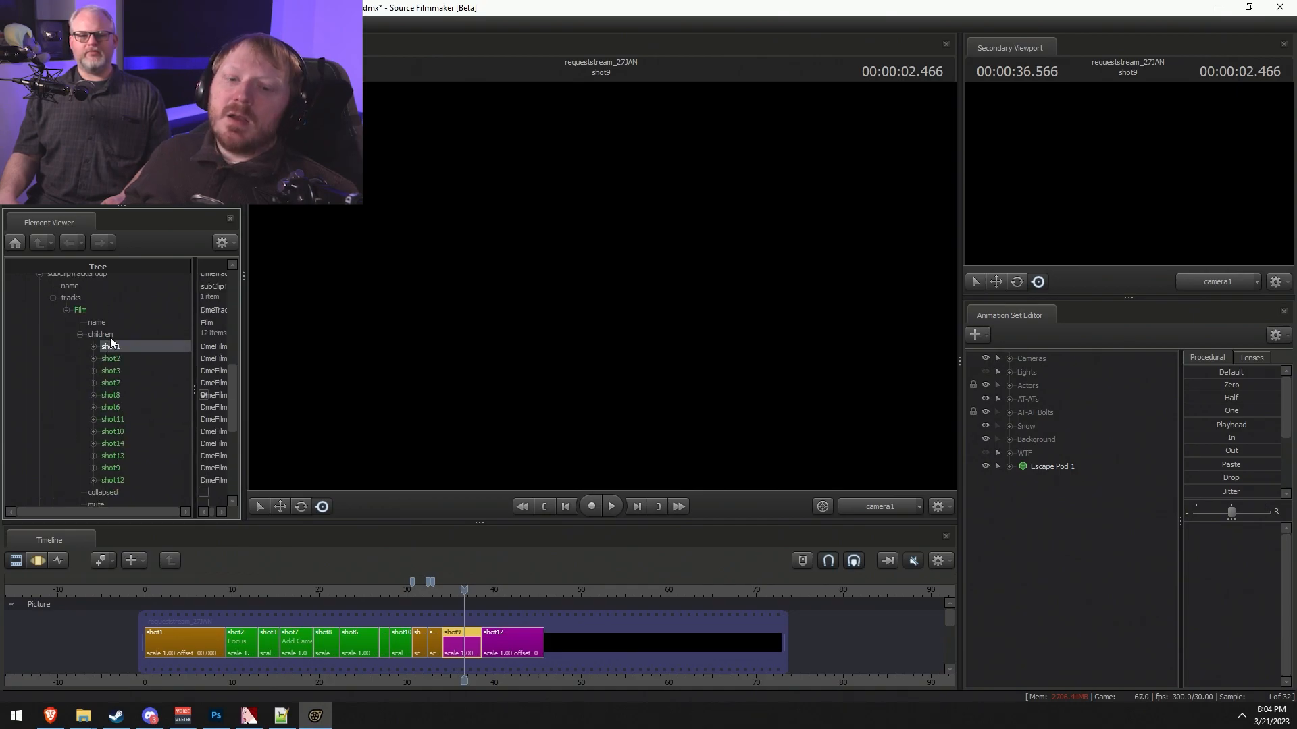
- Rename the first clip on the film track, shot1, to Intro
{"action": "right_click", "coordinate": [172, 632]}
{"action": "mouse_move", "coordinate": [225, 464]}
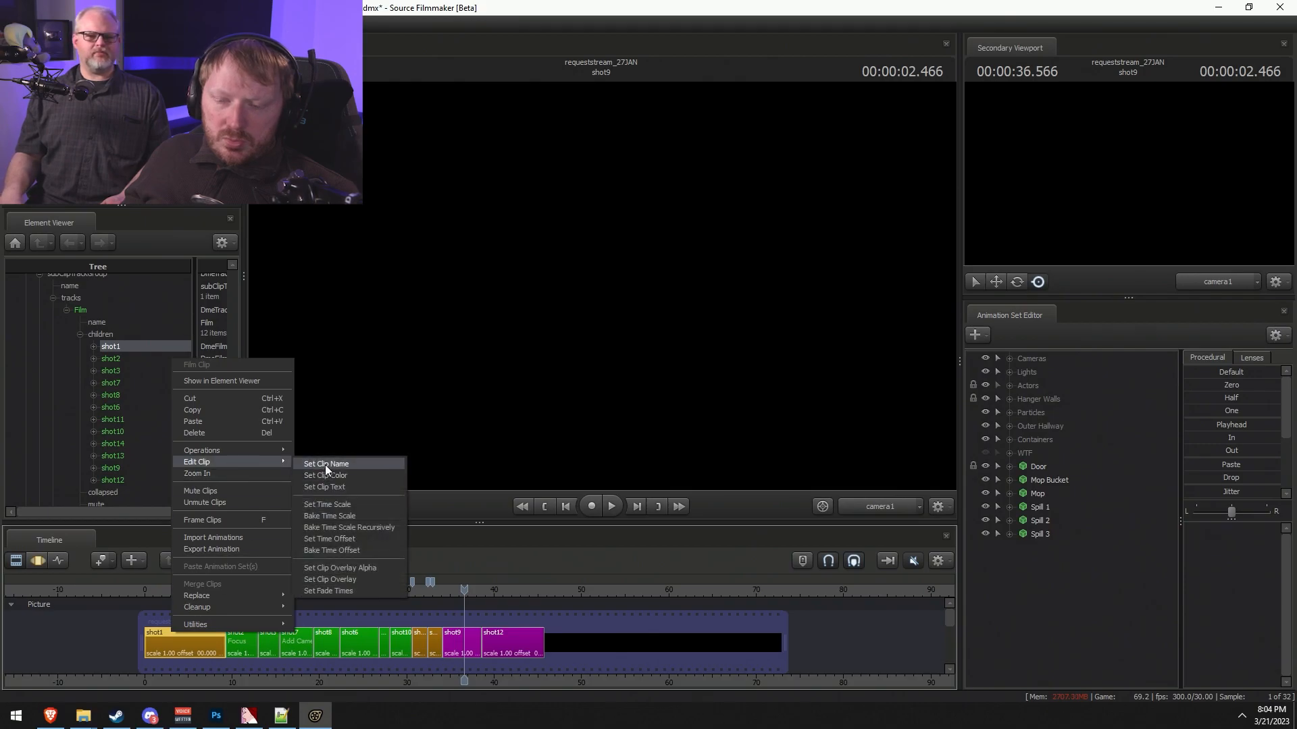
{"action": "left_click", "coordinate": [326, 464]}
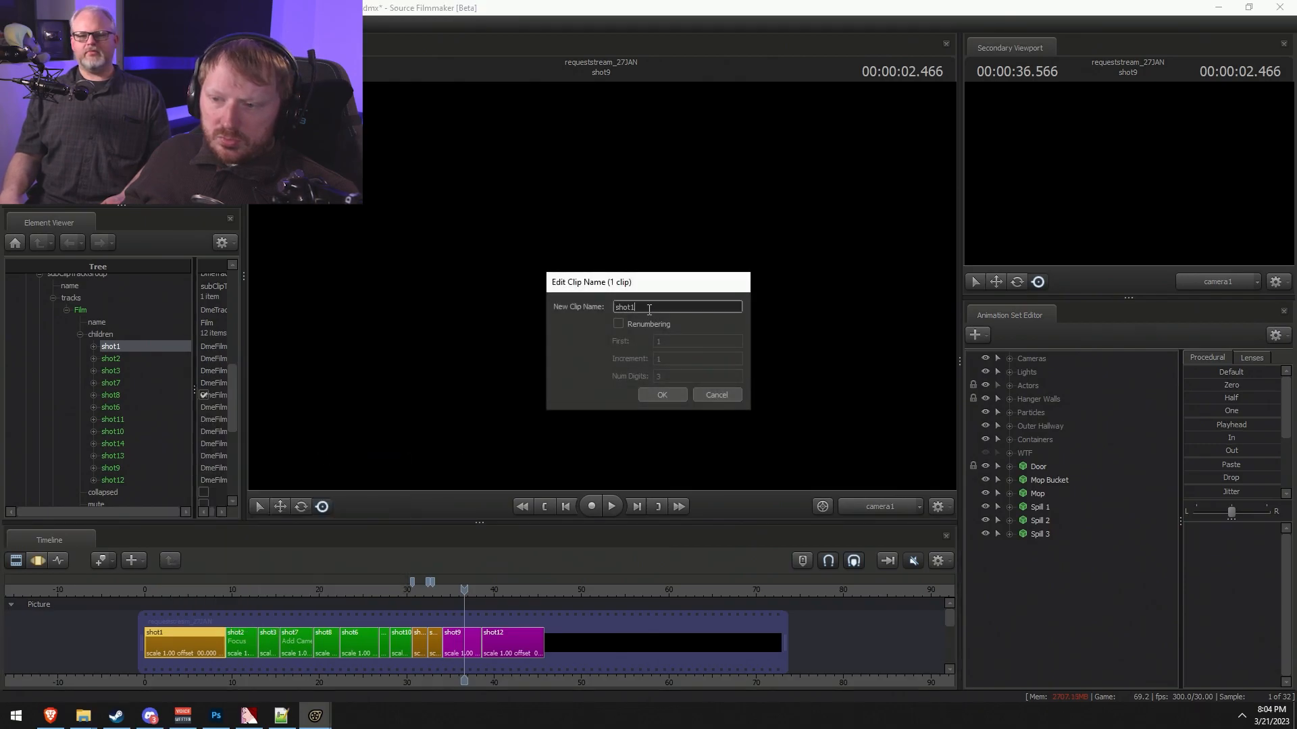
{"action": "type", "text": "Intro"}
{"action": "key", "text": "Return"}
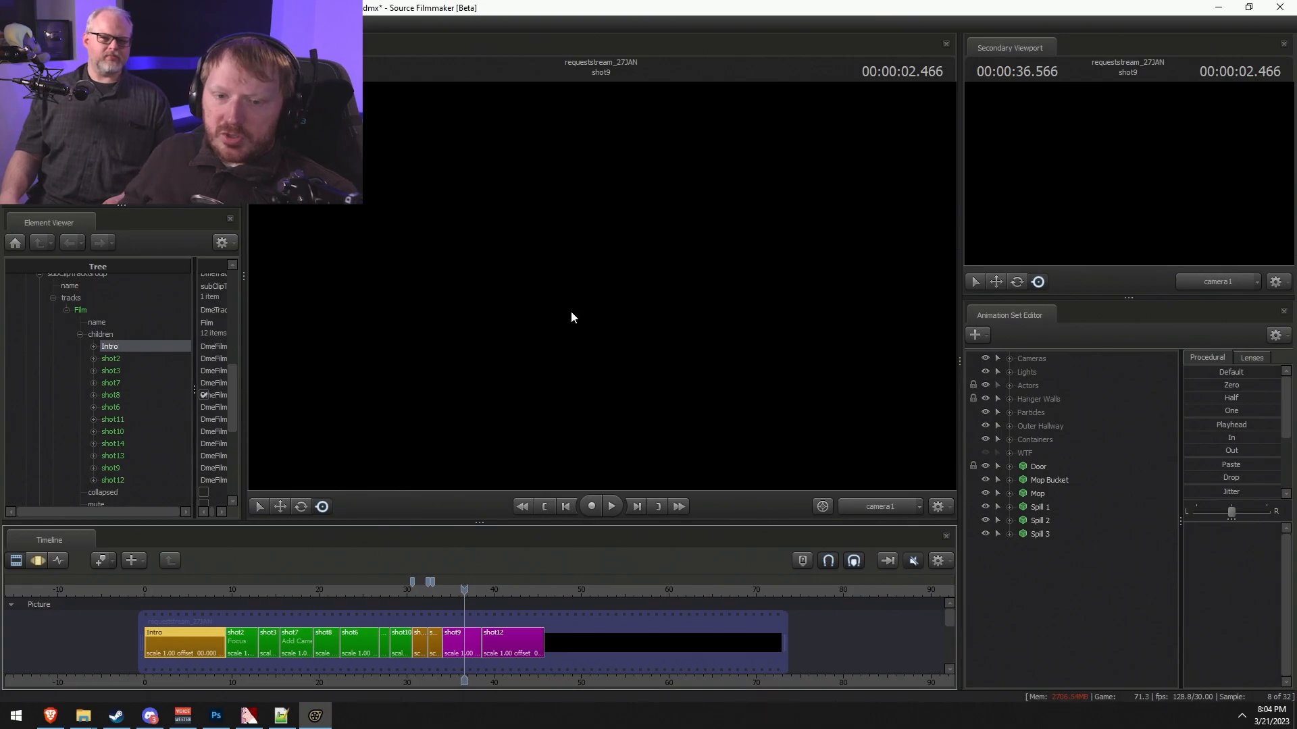
- Paste the copied shot1 clip into the Film track's children and select the pasted clip in the timeline
{"action": "right_click", "coordinate": [116, 334]}
{"action": "left_click", "coordinate": [148, 365]}
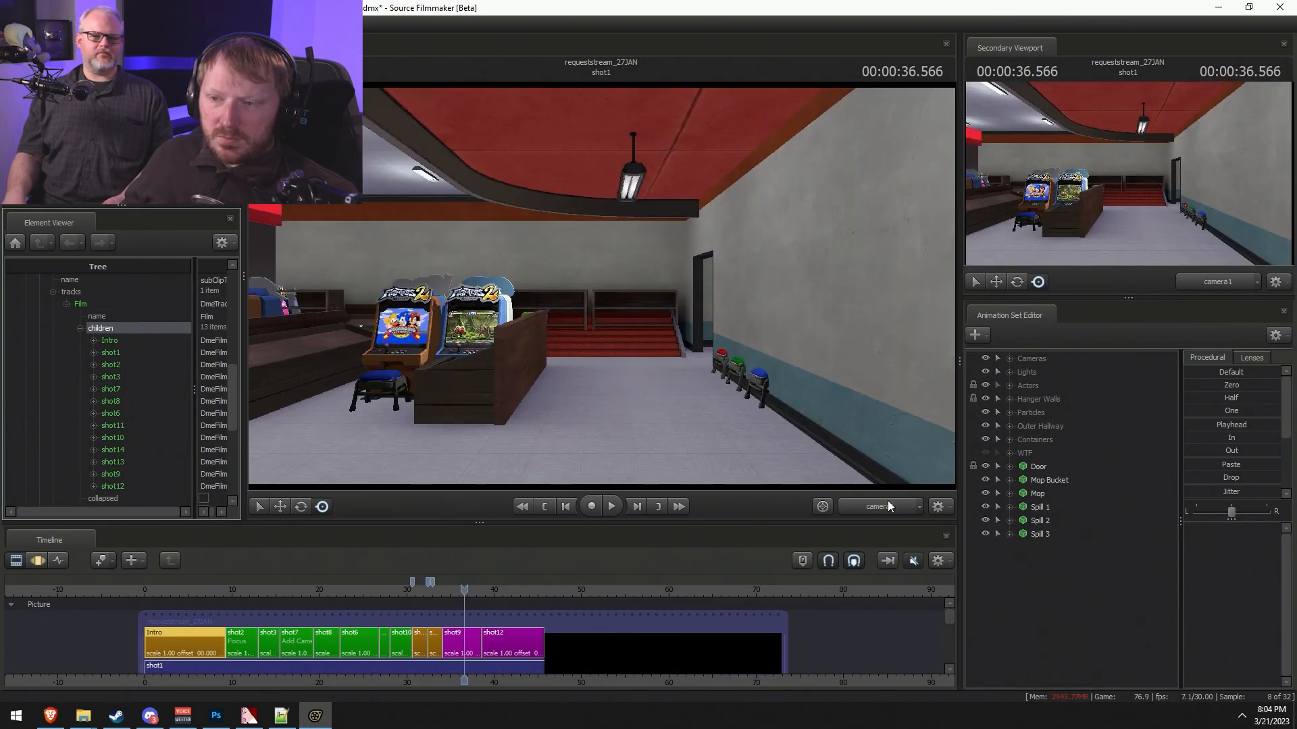
{"action": "left_click", "coordinate": [468, 628]}
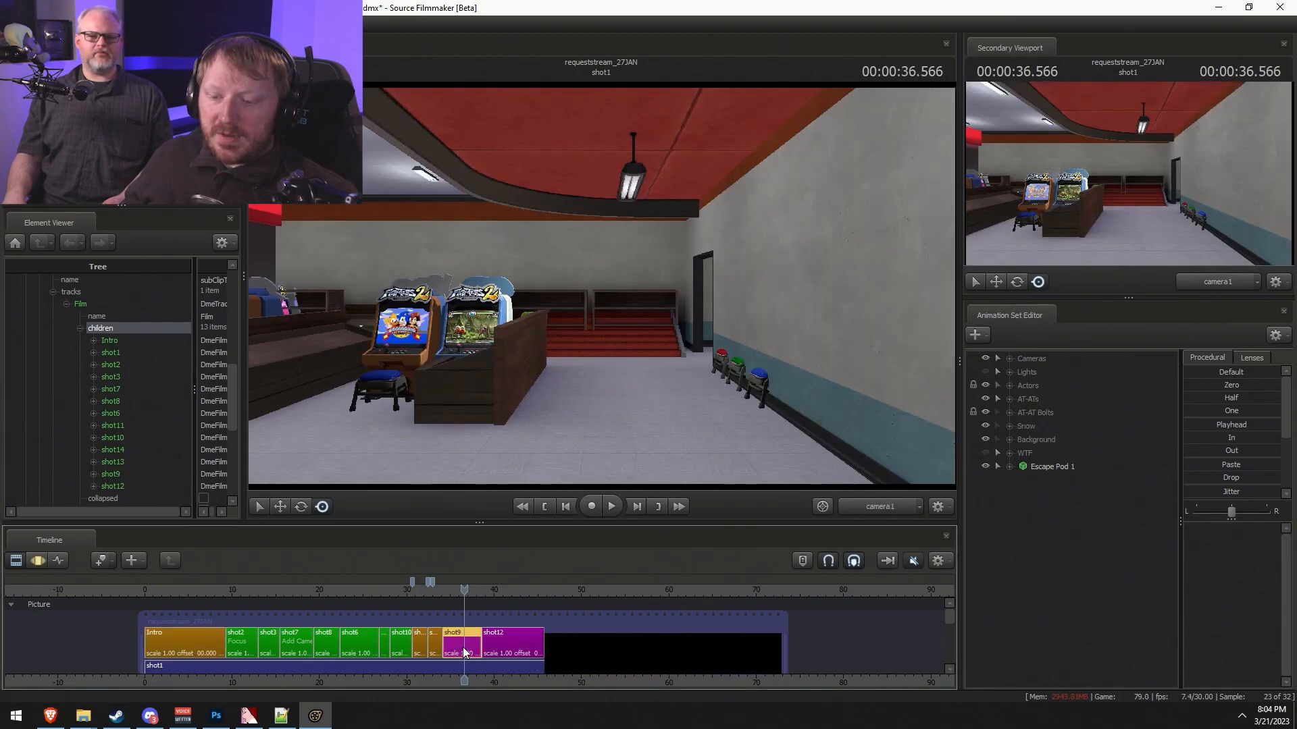
{"action": "scroll", "coordinate": [598, 653], "scroll_direction": "down", "scroll_amount": 2}
{"action": "left_click", "coordinate": [489, 667]}
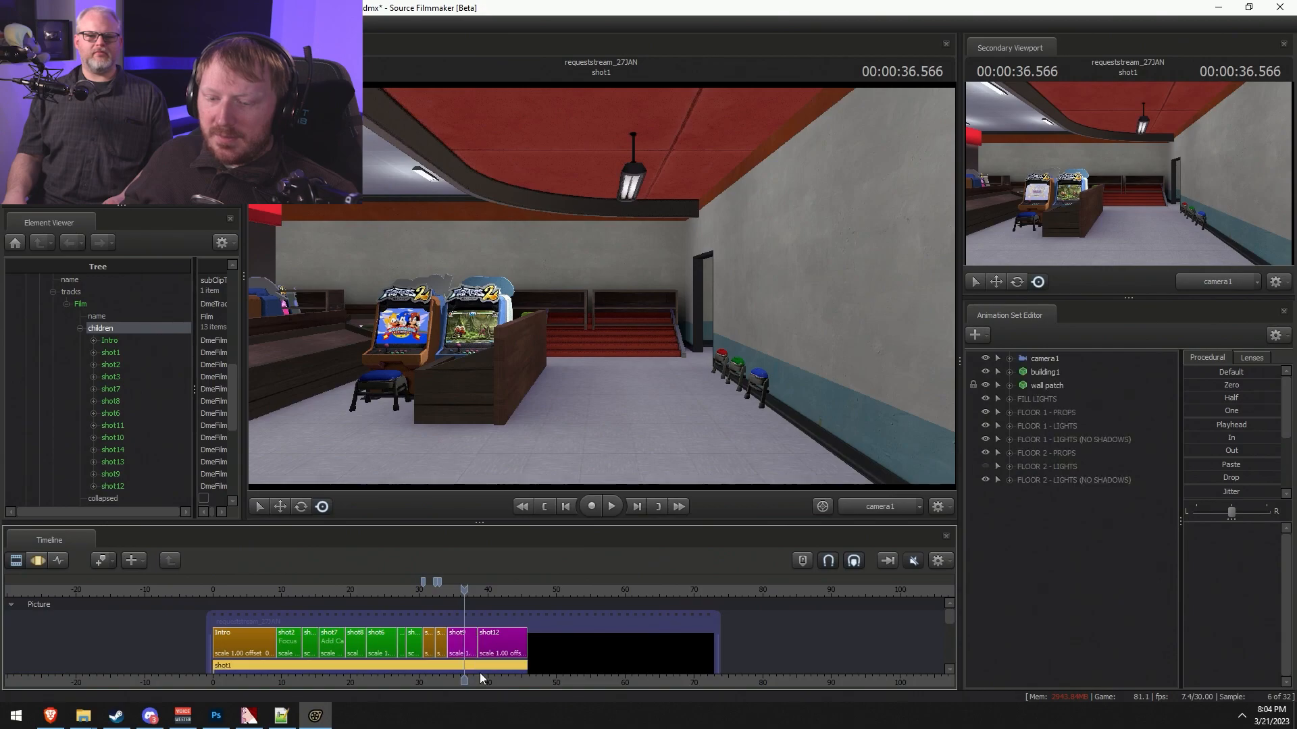
- Trim the start of the pasted shot1 to an offset of 46.566 and place the clip right after shot12
{"action": "left_click_drag", "start_coordinate": [231, 667], "coordinate": [624, 661]}
{"action": "scroll", "coordinate": [683, 680], "scroll_direction": "down", "scroll_amount": 2}
{"action": "middle_click_drag", "start_coordinate": [687, 683], "coordinate": [320, 682]}
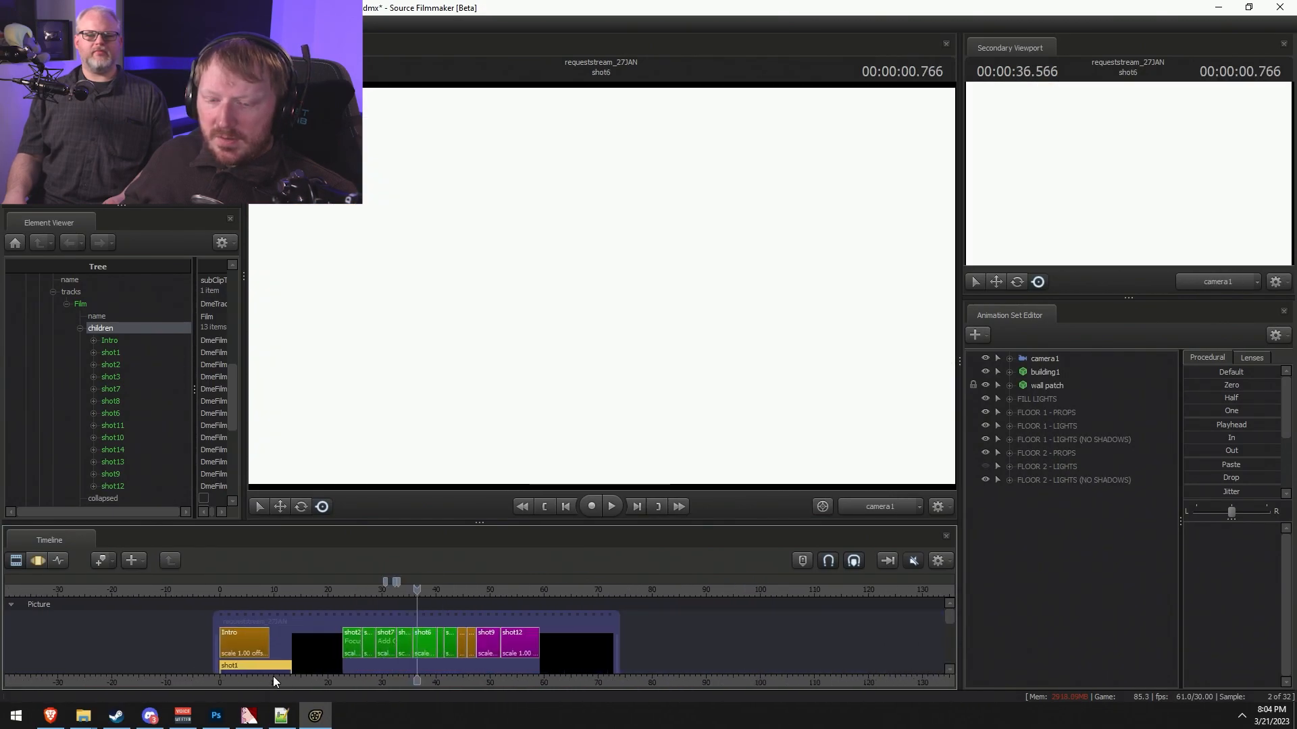
{"action": "left_click_drag", "start_coordinate": [257, 669], "coordinate": [561, 643]}
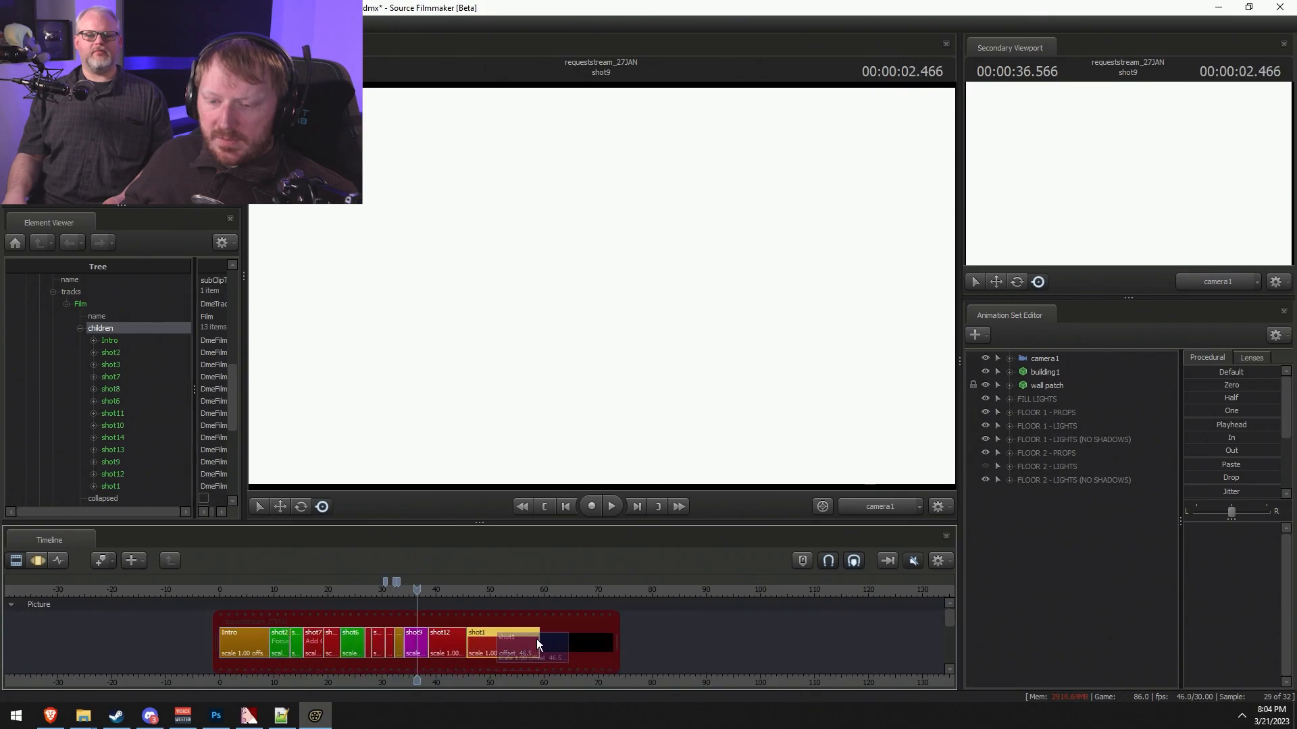
{"action": "left_click_drag", "start_coordinate": [424, 646], "coordinate": [580, 643]}
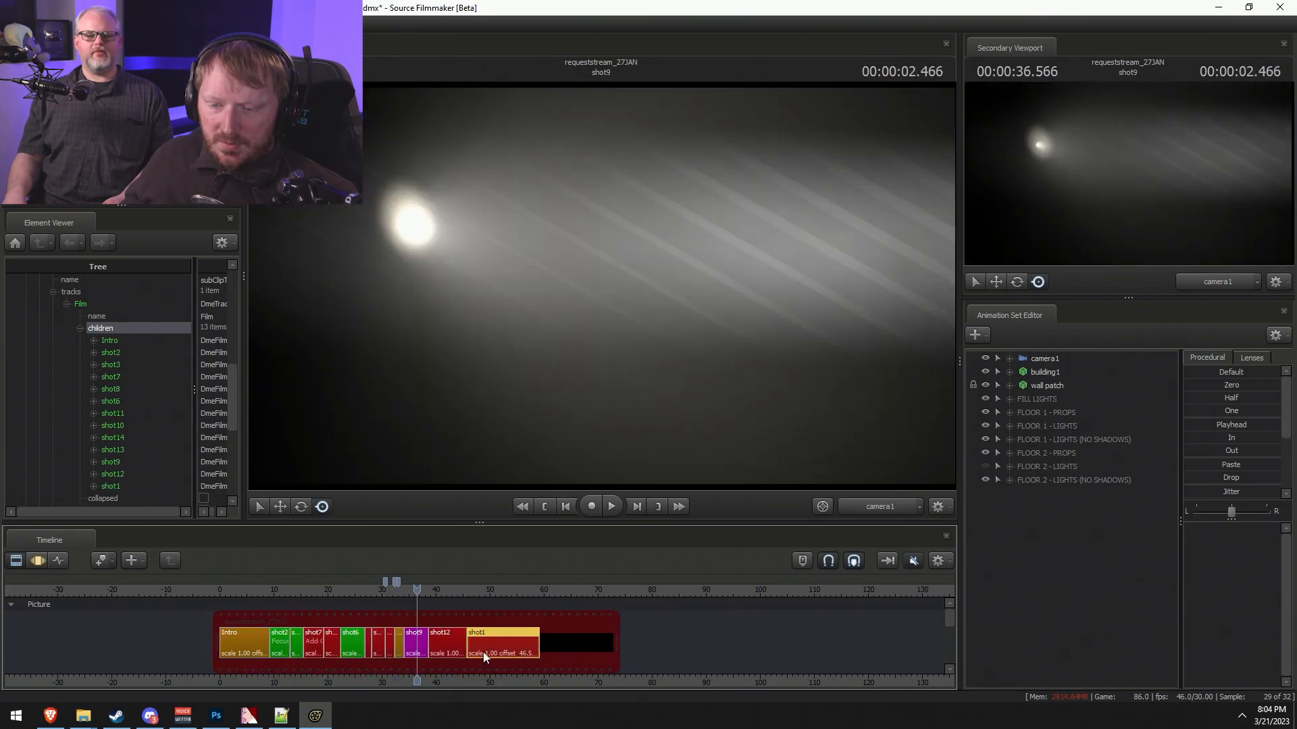
- Select shot12 and shot1 and roll the cut between them into alignment at 45.833 seconds
{"action": "scroll", "coordinate": [493, 648], "scroll_direction": "up", "scroll_amount": 2}
{"action": "scroll", "coordinate": [531, 639], "scroll_direction": "up", "scroll_amount": 3}
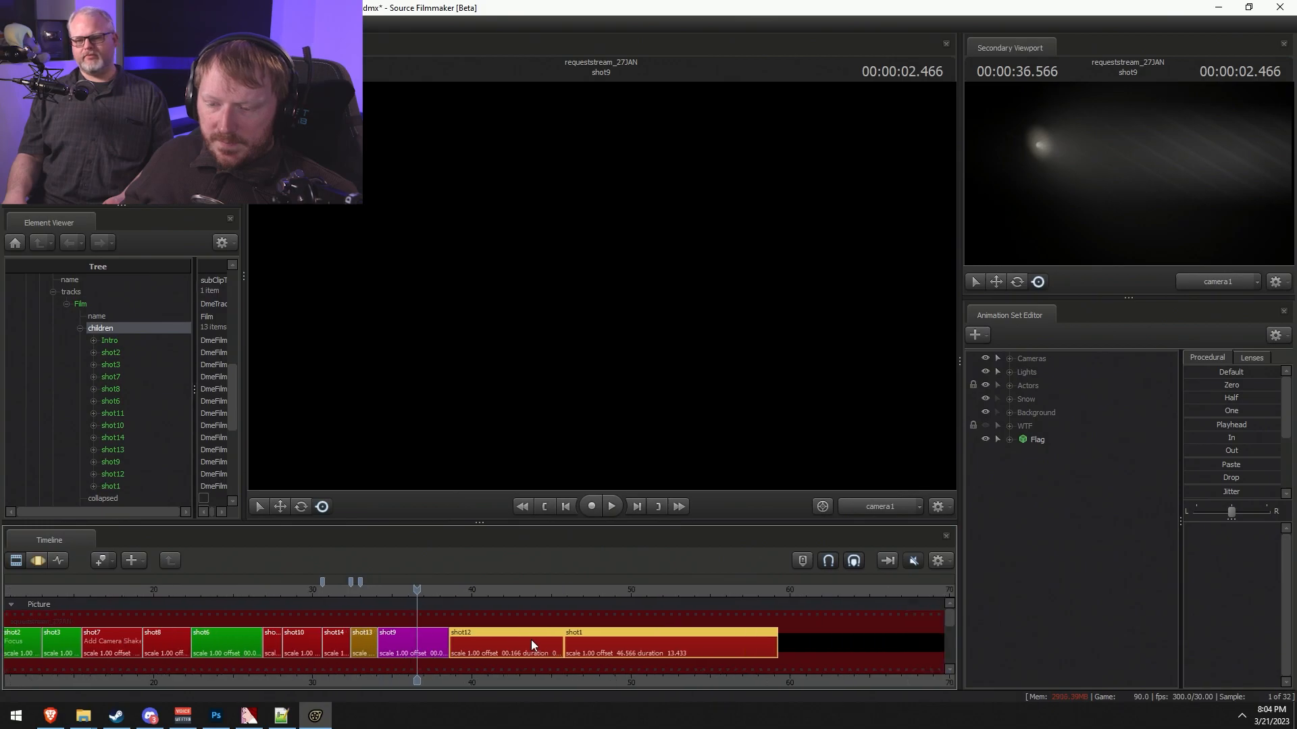
{"action": "left_click", "coordinate": [583, 593]}
{"action": "scroll", "coordinate": [590, 643], "scroll_direction": "up", "scroll_amount": 5}
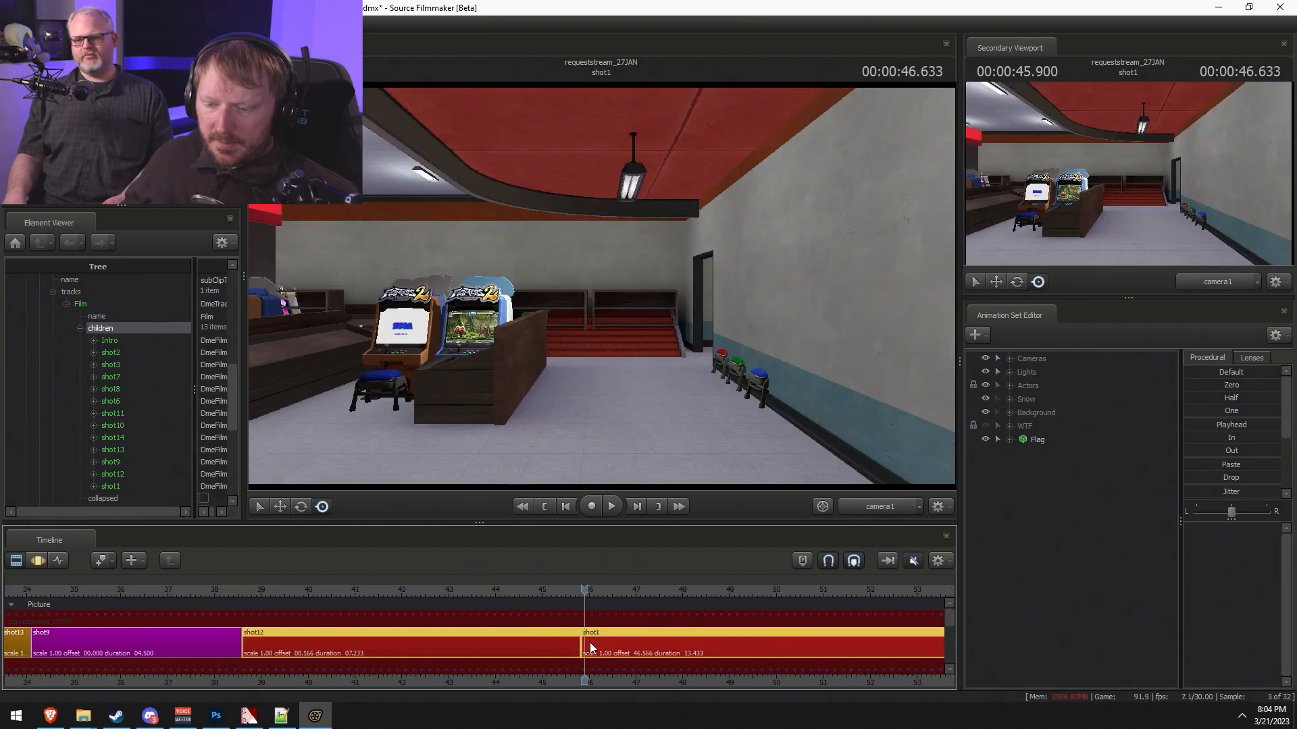
{"action": "left_click_drag", "start_coordinate": [580, 588], "coordinate": [572, 591]}
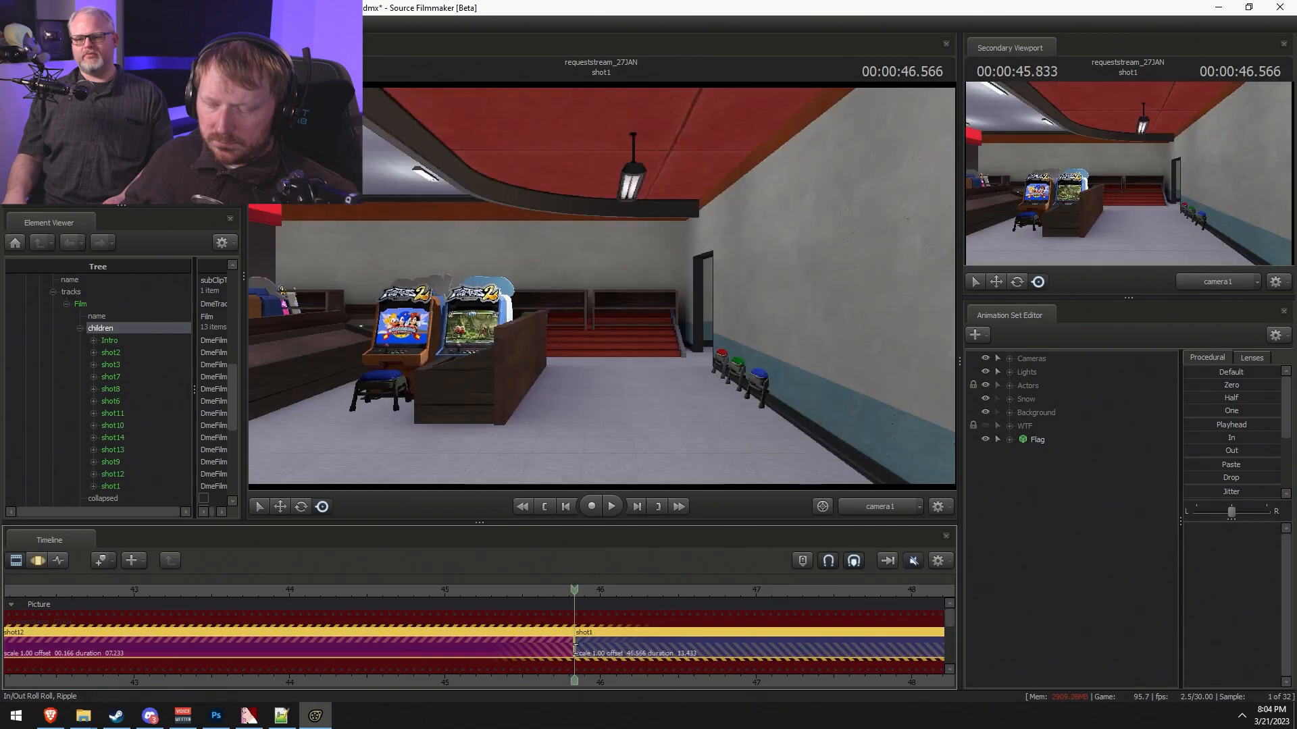
- Roll the cut between Intro and shot2 later, giving Intro a 9.300-second duration and shot2 an offset of 0.100
{"action": "scroll", "coordinate": [588, 650], "scroll_direction": "down", "scroll_amount": 4}
{"action": "scroll", "coordinate": [587, 649], "scroll_direction": "down", "scroll_amount": 3}
{"action": "left_click", "coordinate": [276, 589]}
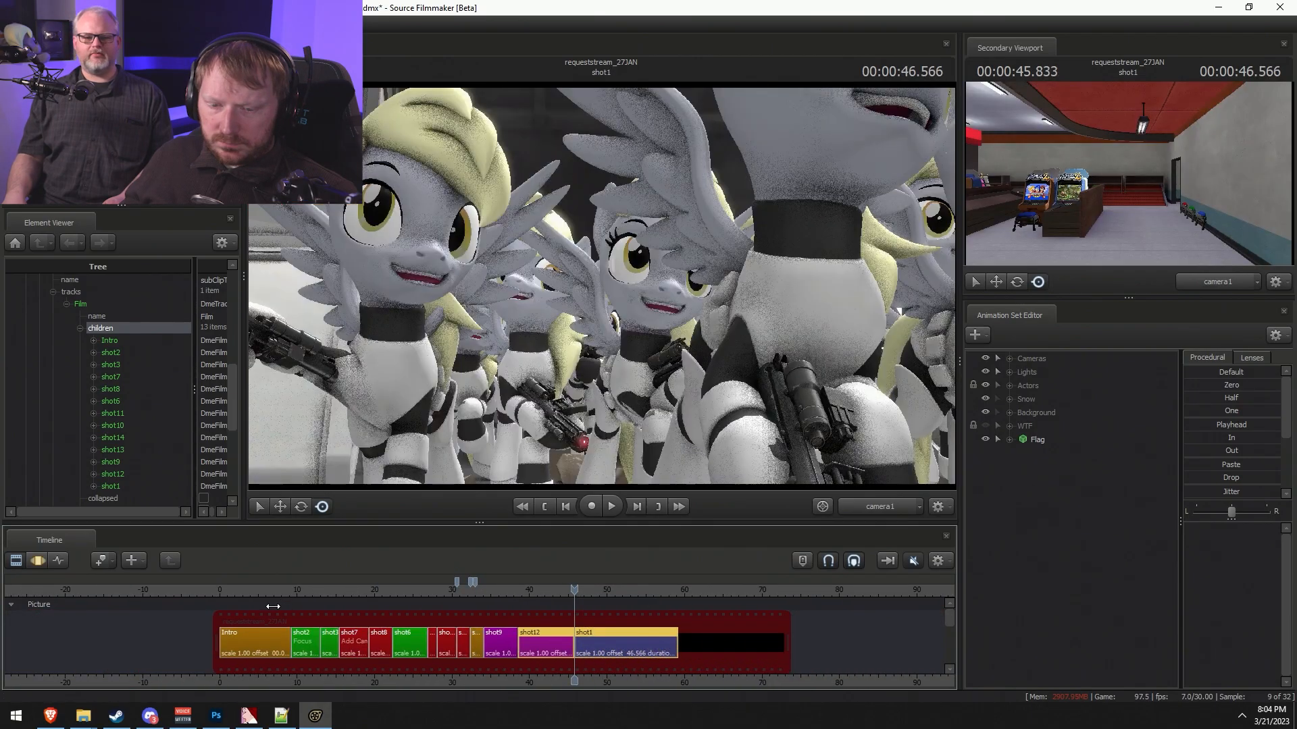
{"action": "left_click_drag", "start_coordinate": [275, 603], "coordinate": [278, 636]}
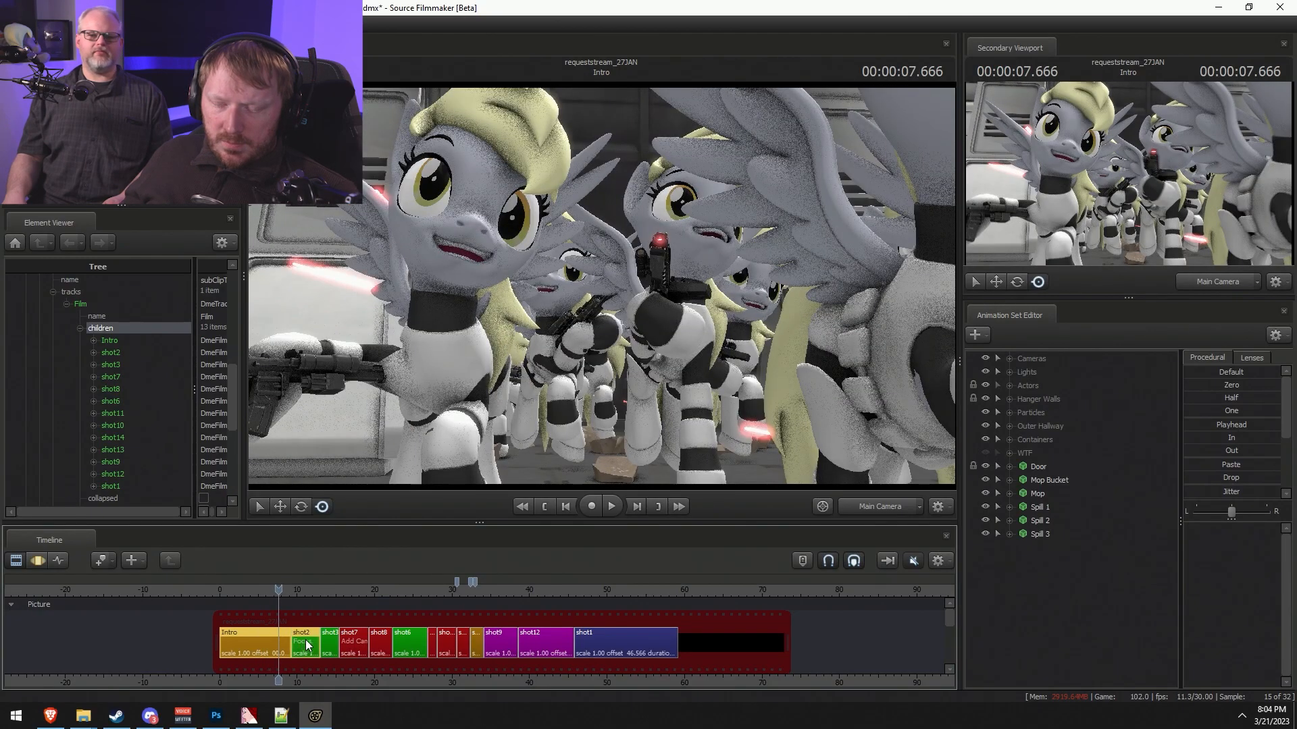
{"action": "scroll", "coordinate": [325, 666], "scroll_direction": "up", "scroll_amount": 1}
{"action": "scroll", "coordinate": [325, 666], "scroll_direction": "up", "scroll_amount": 2}
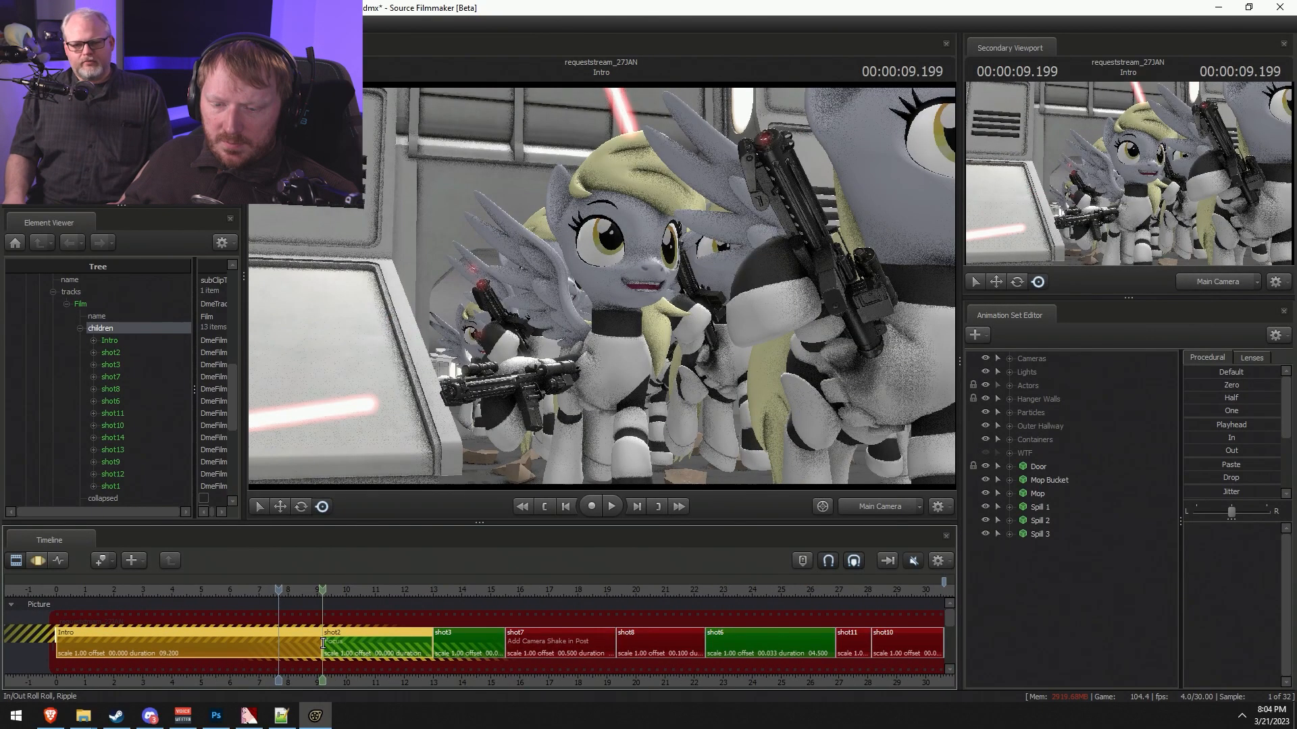
{"action": "left_click_drag", "start_coordinate": [323, 643], "coordinate": [326, 643]}
- Roll the cut between shot2 and shot3 later, giving shot2 a duration of 3.800 and shot3 an offset of 0.100
{"action": "scroll", "coordinate": [423, 635], "scroll_direction": "up", "scroll_amount": 2}
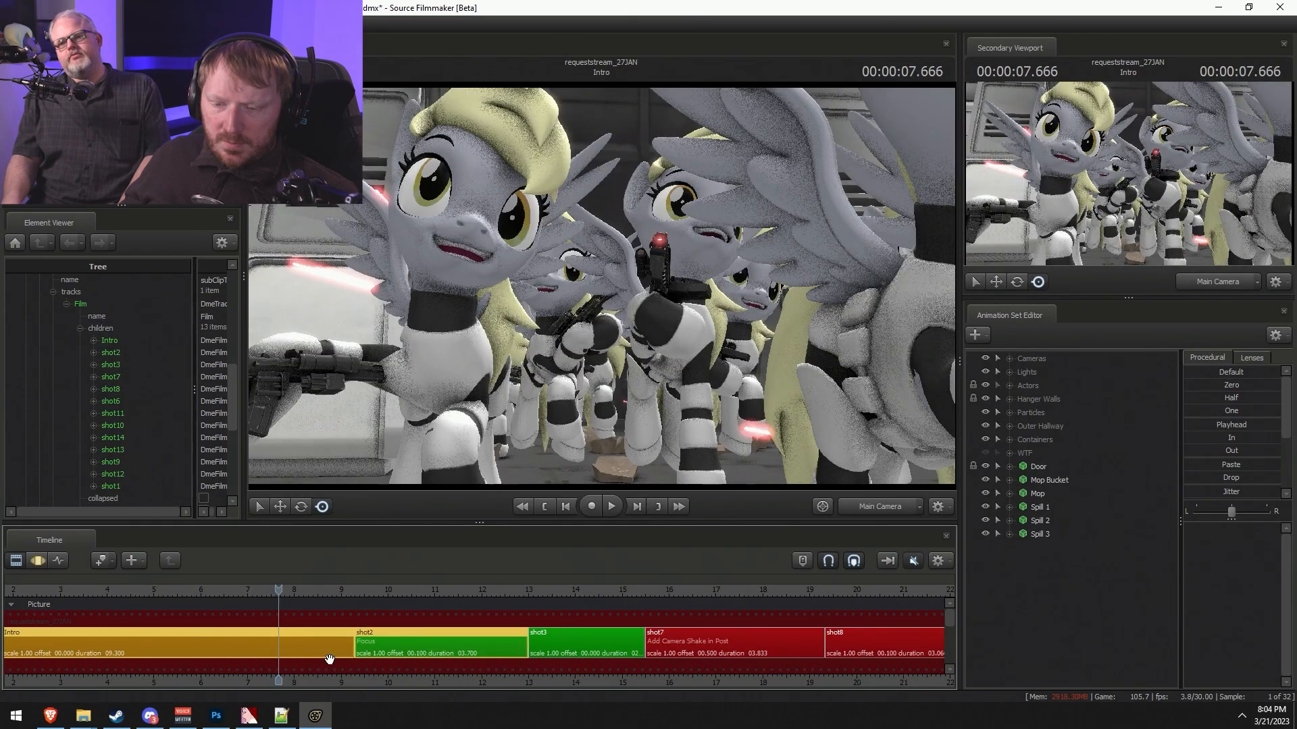
{"action": "left_click", "coordinate": [643, 633]}
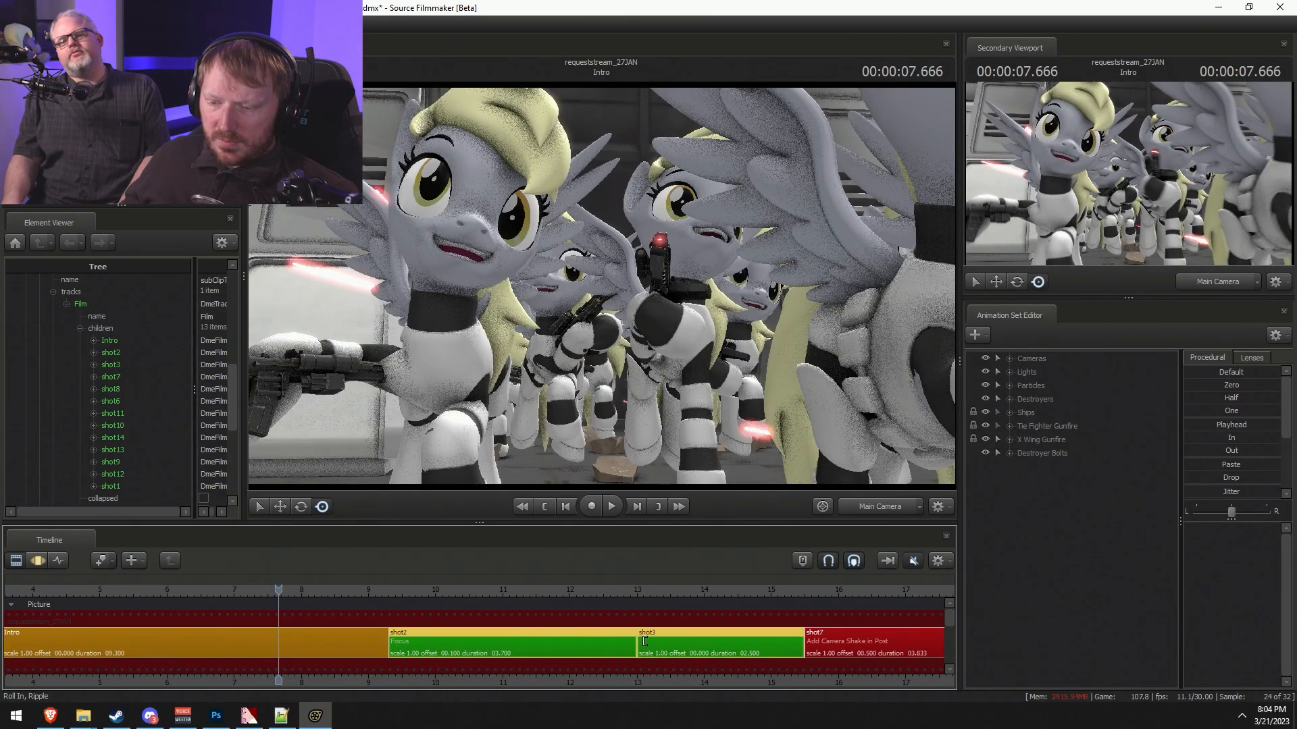
{"action": "left_click_drag", "start_coordinate": [637, 642], "coordinate": [644, 643]}
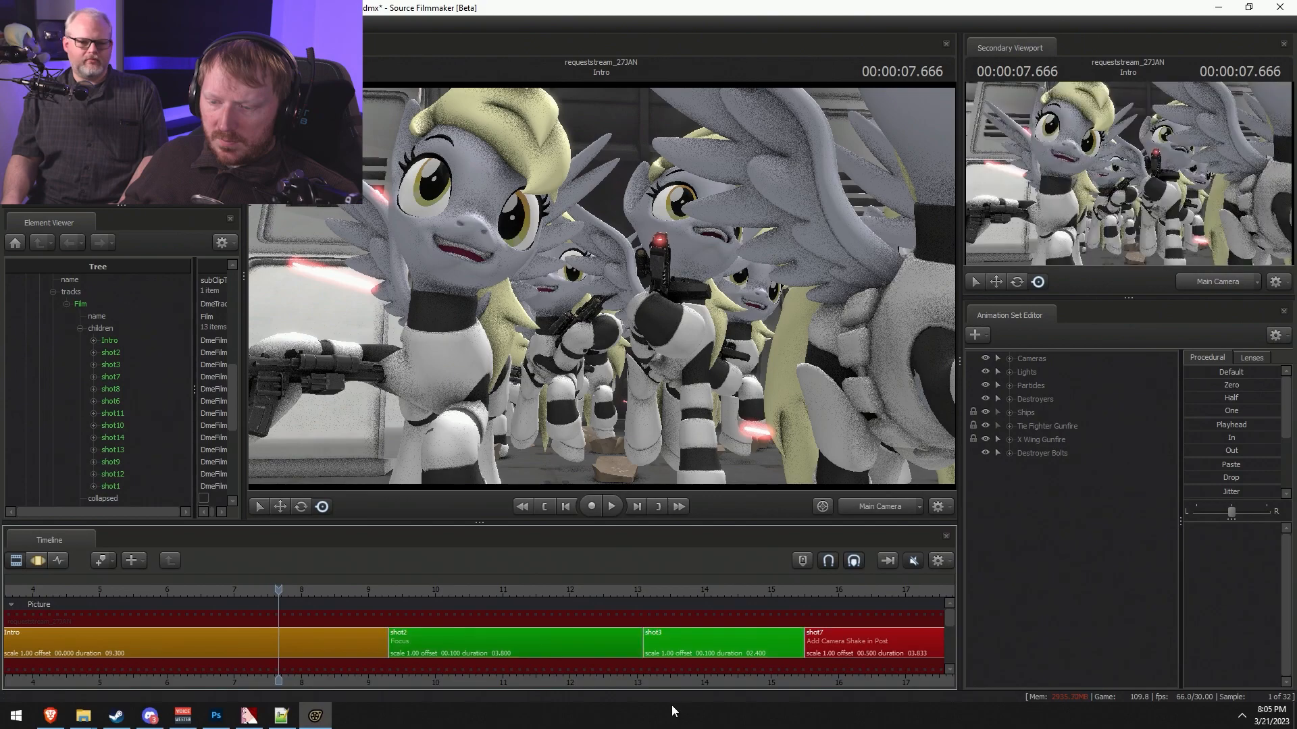
- Trim the end of shot1, the last clip, to a duration of 12.566 seconds
{"action": "scroll", "coordinate": [628, 670], "scroll_direction": "down", "scroll_amount": 2}
{"action": "left_click", "coordinate": [135, 651]}
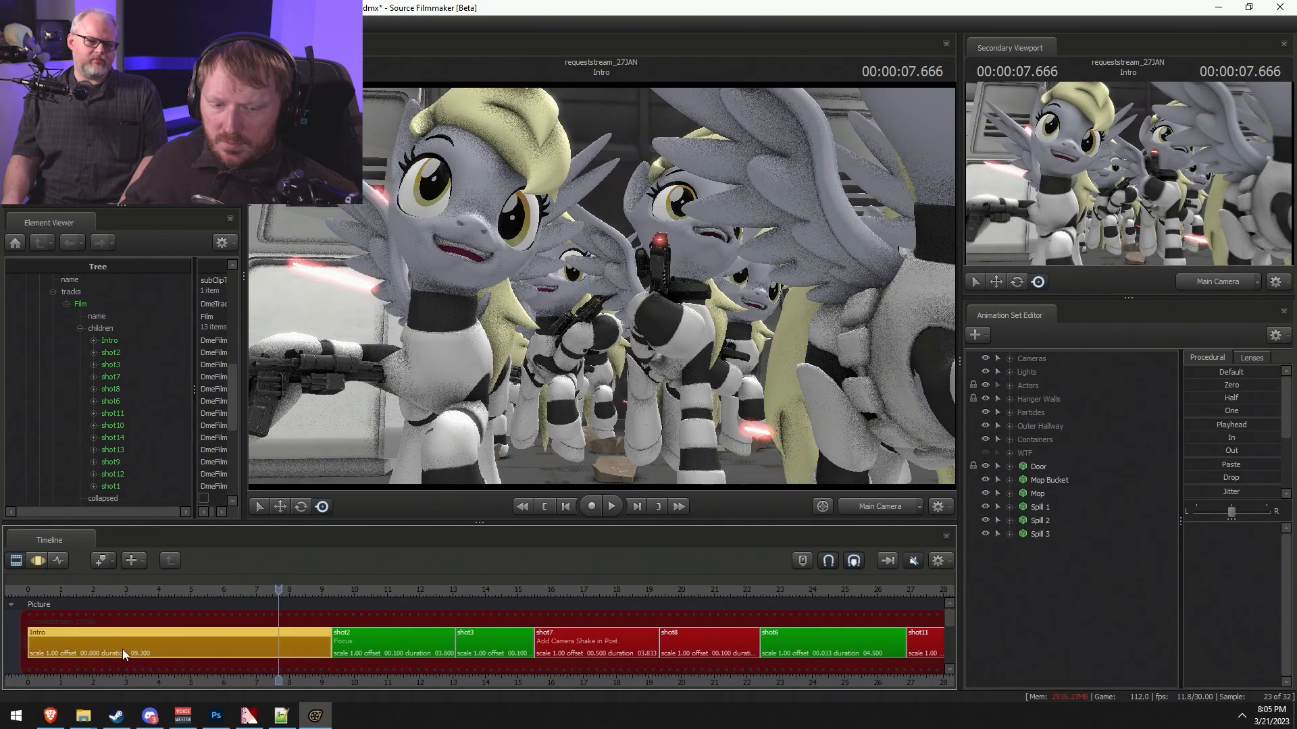
{"action": "scroll", "coordinate": [111, 647], "scroll_direction": "down", "scroll_amount": 4}
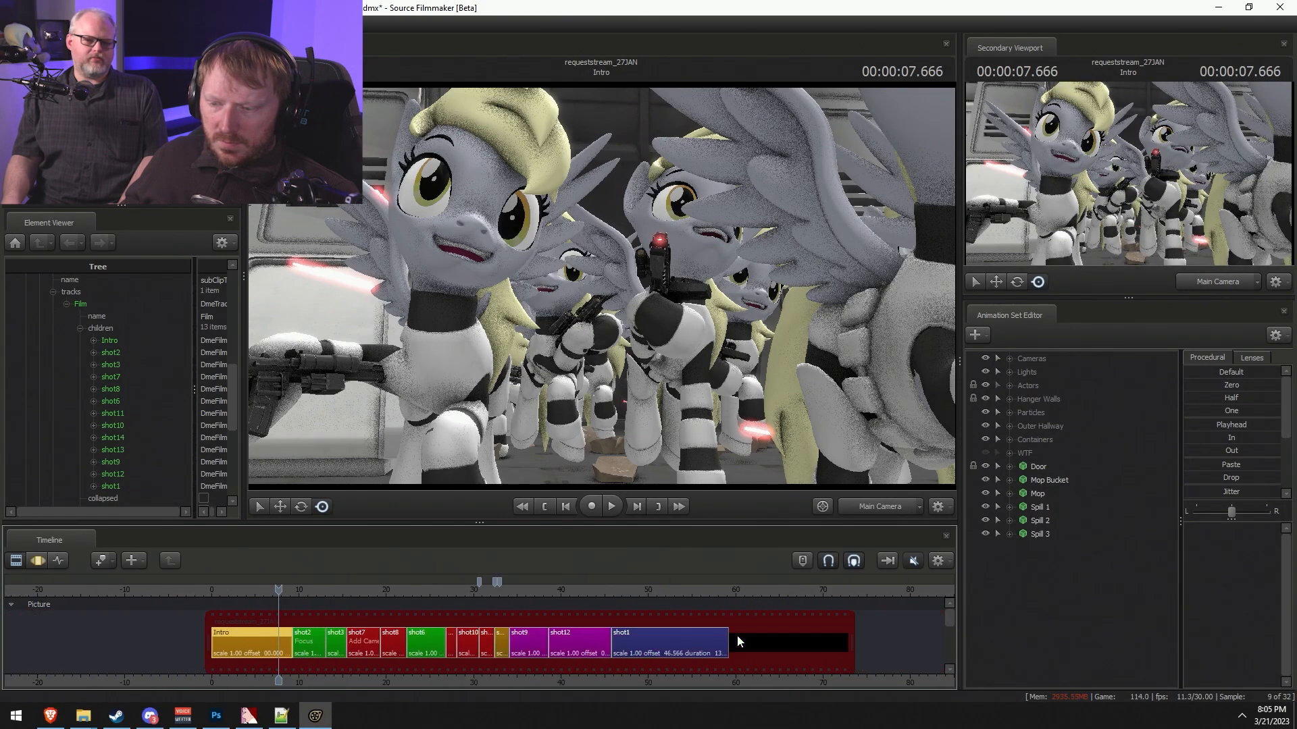
{"action": "left_click", "coordinate": [716, 650]}
{"action": "left_click_drag", "start_coordinate": [721, 644], "coordinate": [653, 647]}
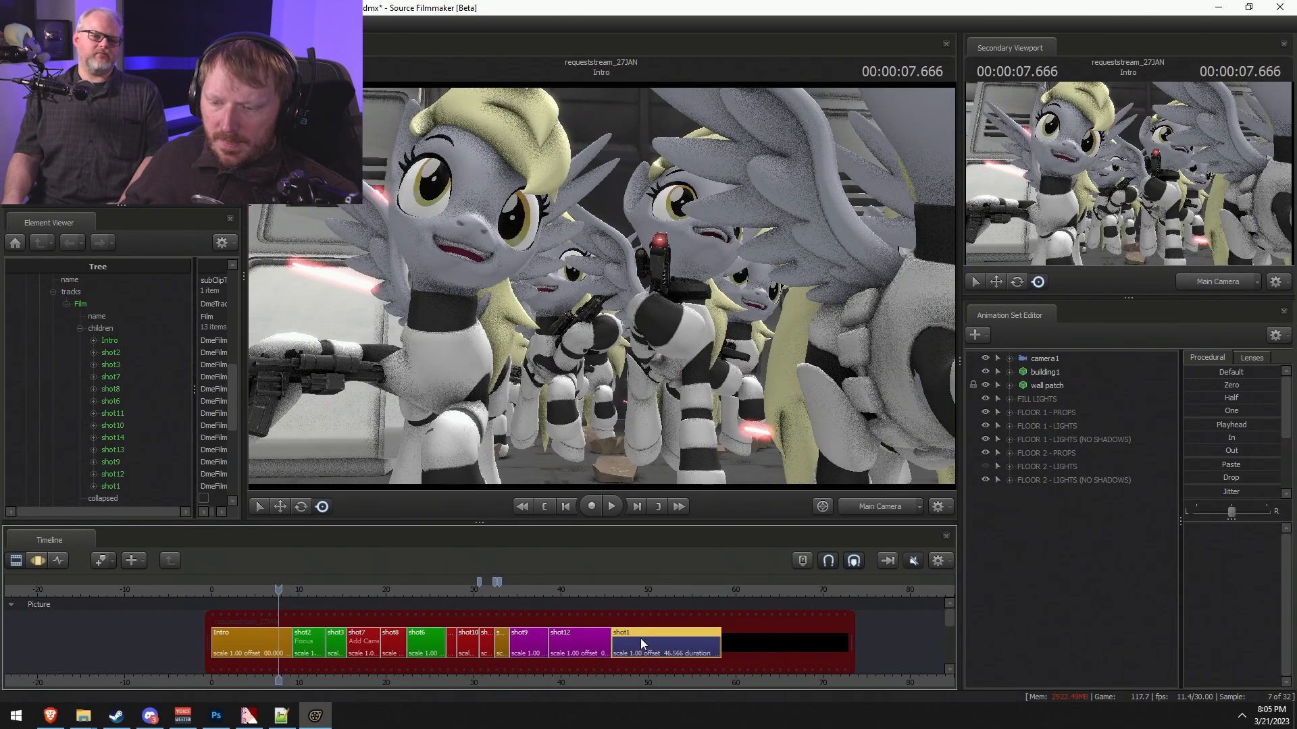
- Move the playhead to 17.700 seconds in shot7 and make the timeline area taller
{"action": "left_click", "coordinate": [365, 590]}
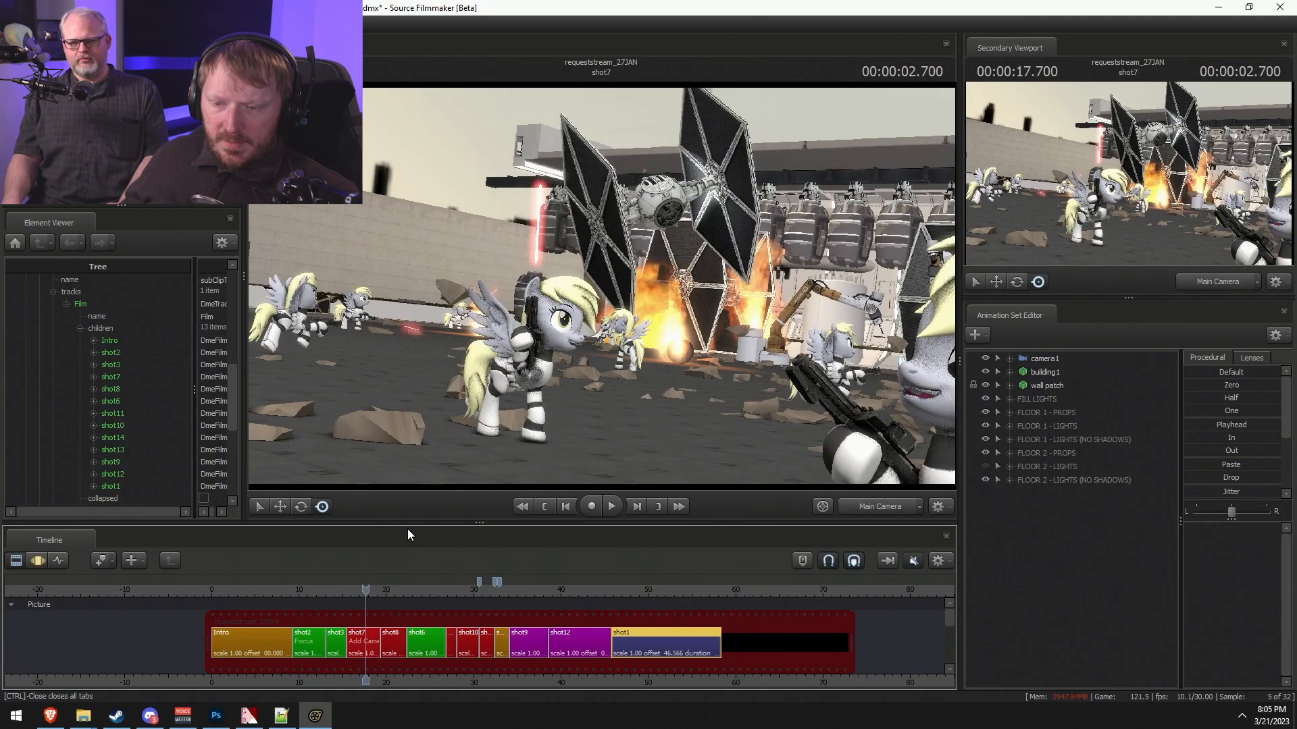
{"action": "left_click_drag", "start_coordinate": [407, 523], "coordinate": [408, 499]}
{"action": "scroll", "coordinate": [390, 633], "scroll_direction": "up", "scroll_amount": 6}
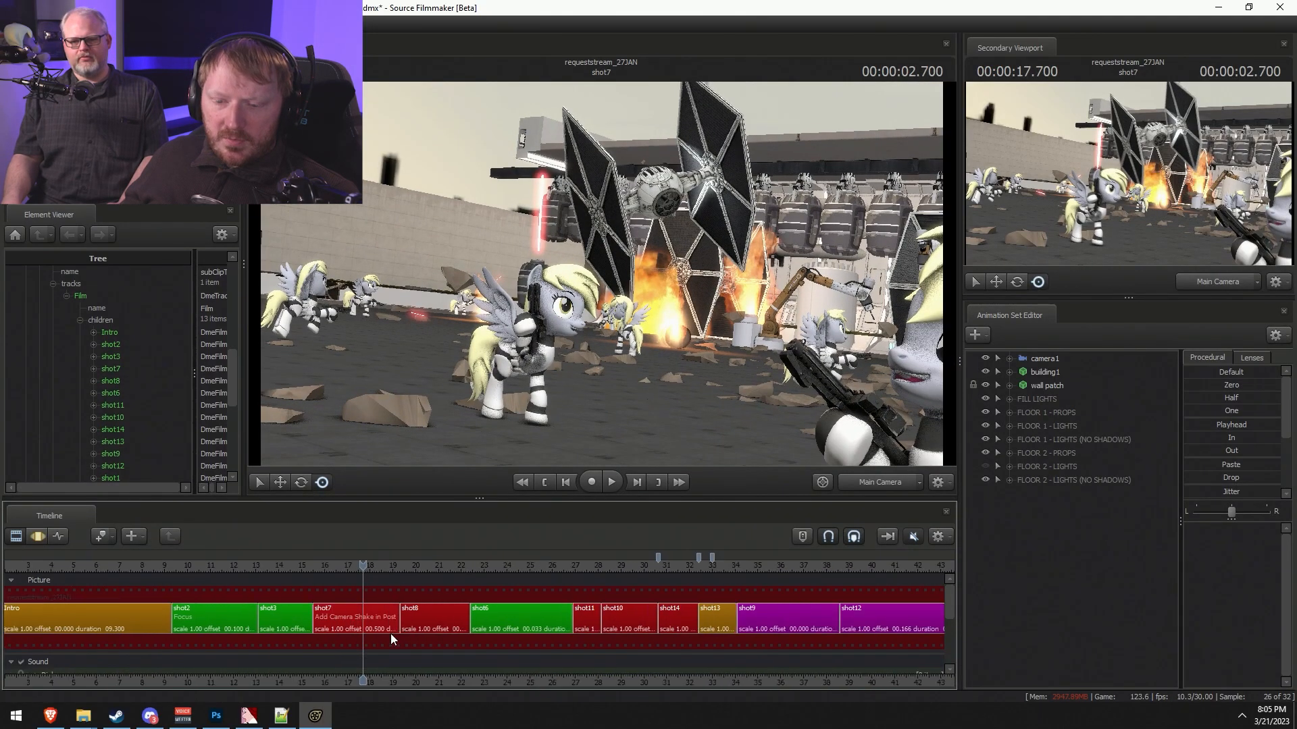
- Try to roll the cut between shot3 and shot7 near 15.500 seconds, and undo the change
{"action": "left_click", "coordinate": [310, 611]}
{"action": "left_click", "coordinate": [297, 573]}
{"action": "scroll", "coordinate": [297, 616], "scroll_direction": "up", "scroll_amount": 10}
{"action": "left_click_drag", "start_coordinate": [297, 616], "coordinate": [309, 617]}
{"action": "key", "text": "ctrl+z"}
{"action": "scroll", "coordinate": [420, 674], "scroll_direction": "down", "scroll_amount": 1}
{"action": "scroll", "coordinate": [420, 670], "scroll_direction": "down", "scroll_amount": 10}
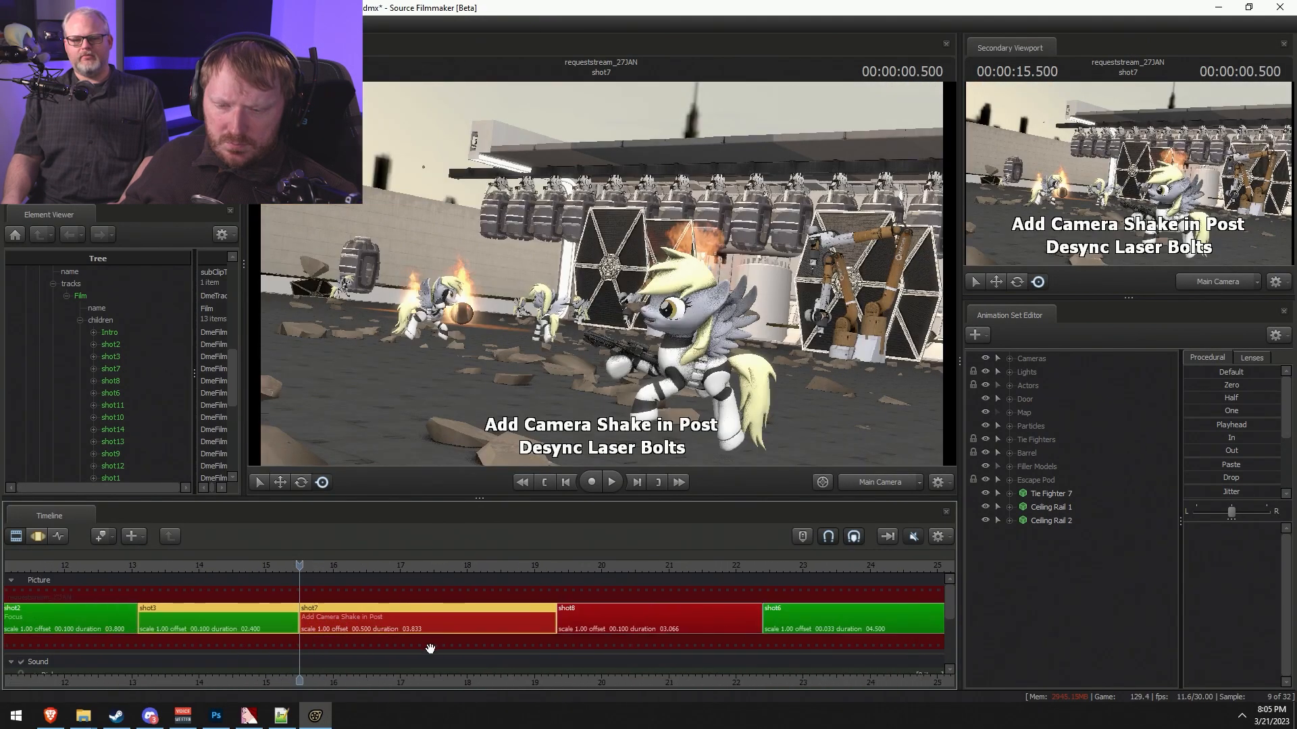
{"action": "left_click_drag", "start_coordinate": [300, 620], "coordinate": [283, 620]}
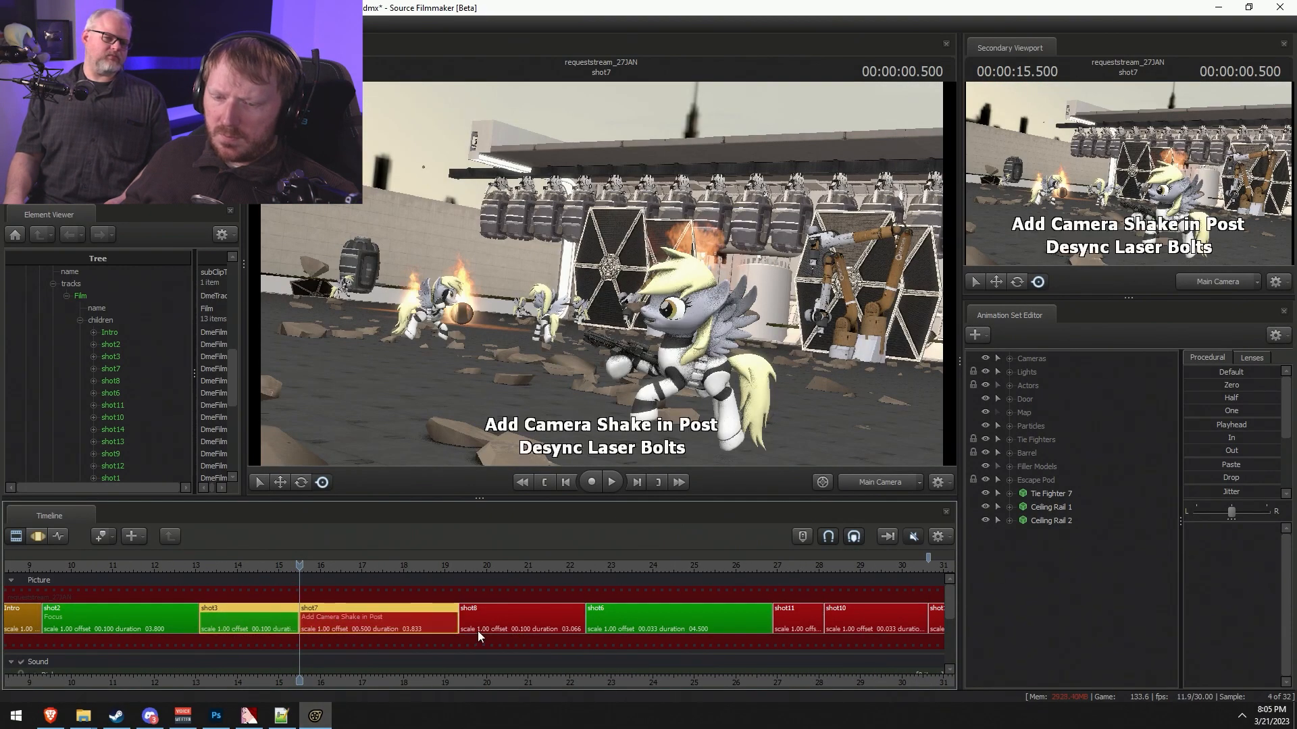
- Select shot7 and shot8 and roll the cut between them, giving shot8 an offset of 0.099
{"action": "scroll", "coordinate": [477, 630], "scroll_direction": "down", "scroll_amount": 8}
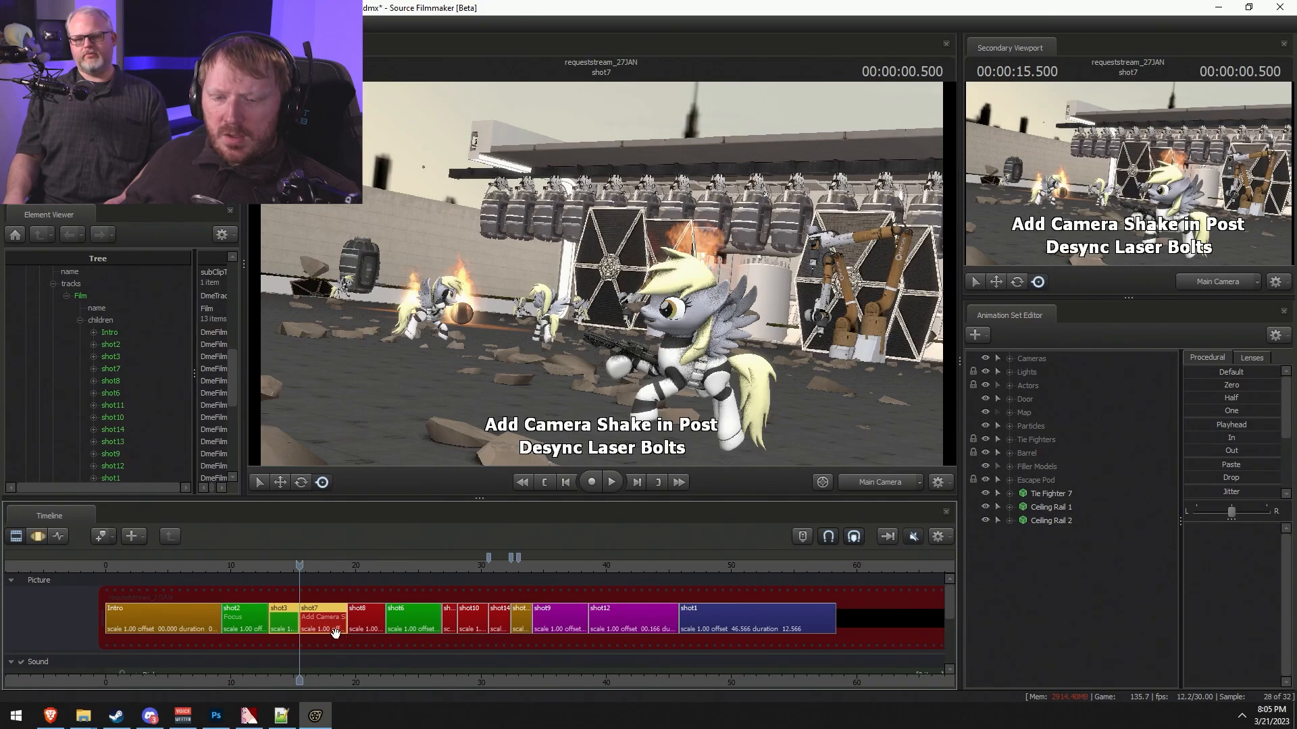
{"action": "left_click", "coordinate": [370, 615]}
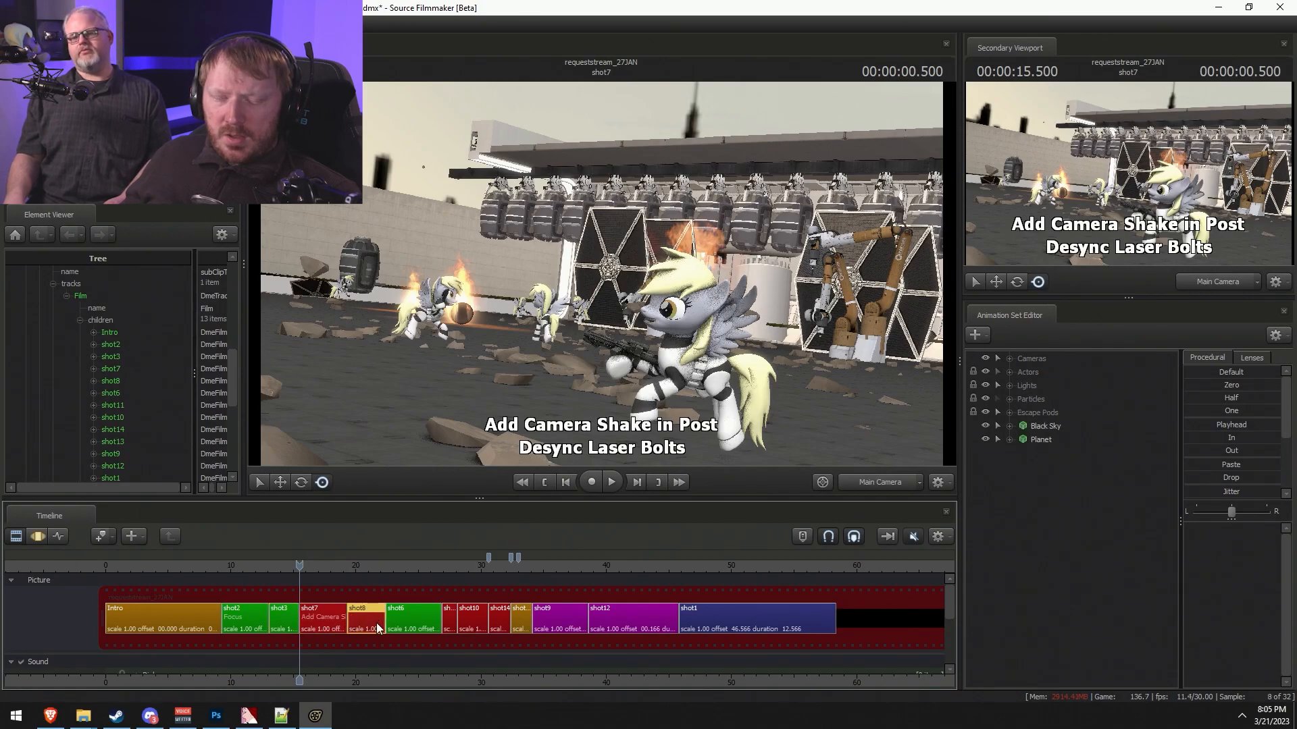
{"action": "left_click", "coordinate": [323, 622]}
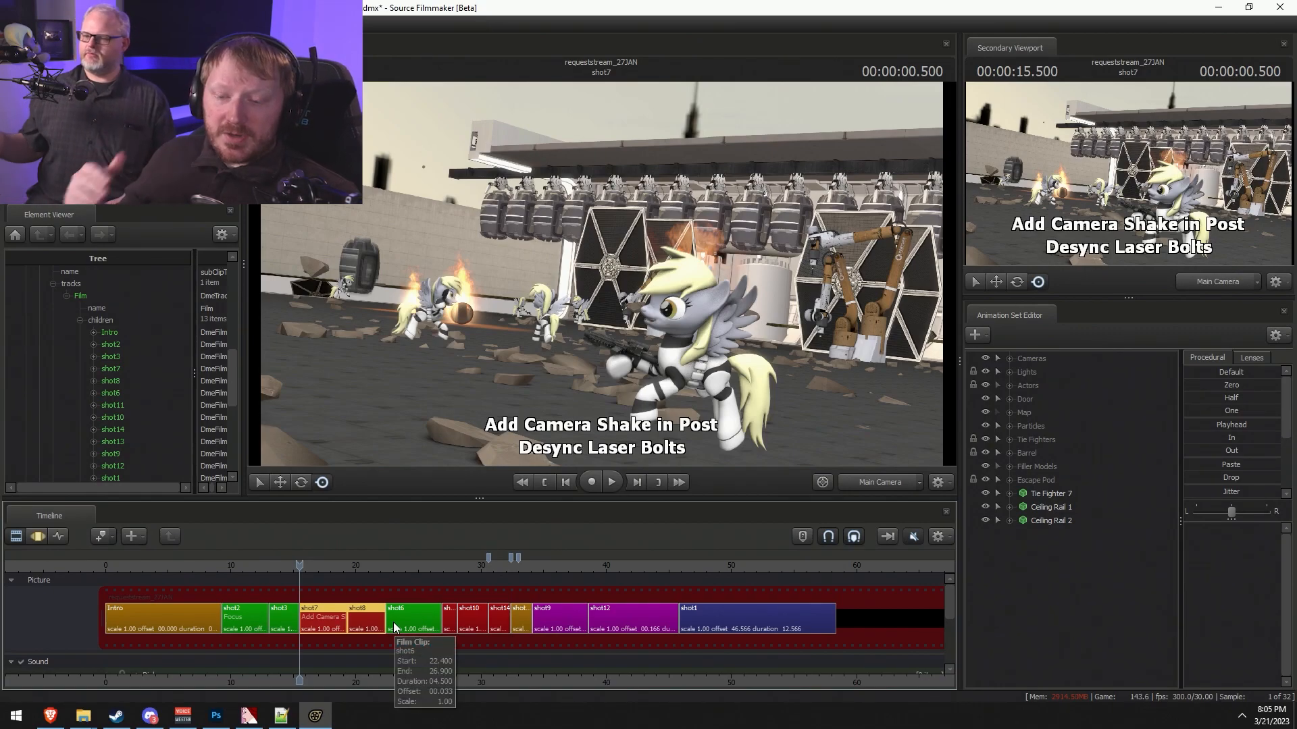
{"action": "left_click_drag", "start_coordinate": [249, 564], "coordinate": [333, 585]}
{"action": "scroll", "coordinate": [359, 616], "scroll_direction": "up", "scroll_amount": 5}
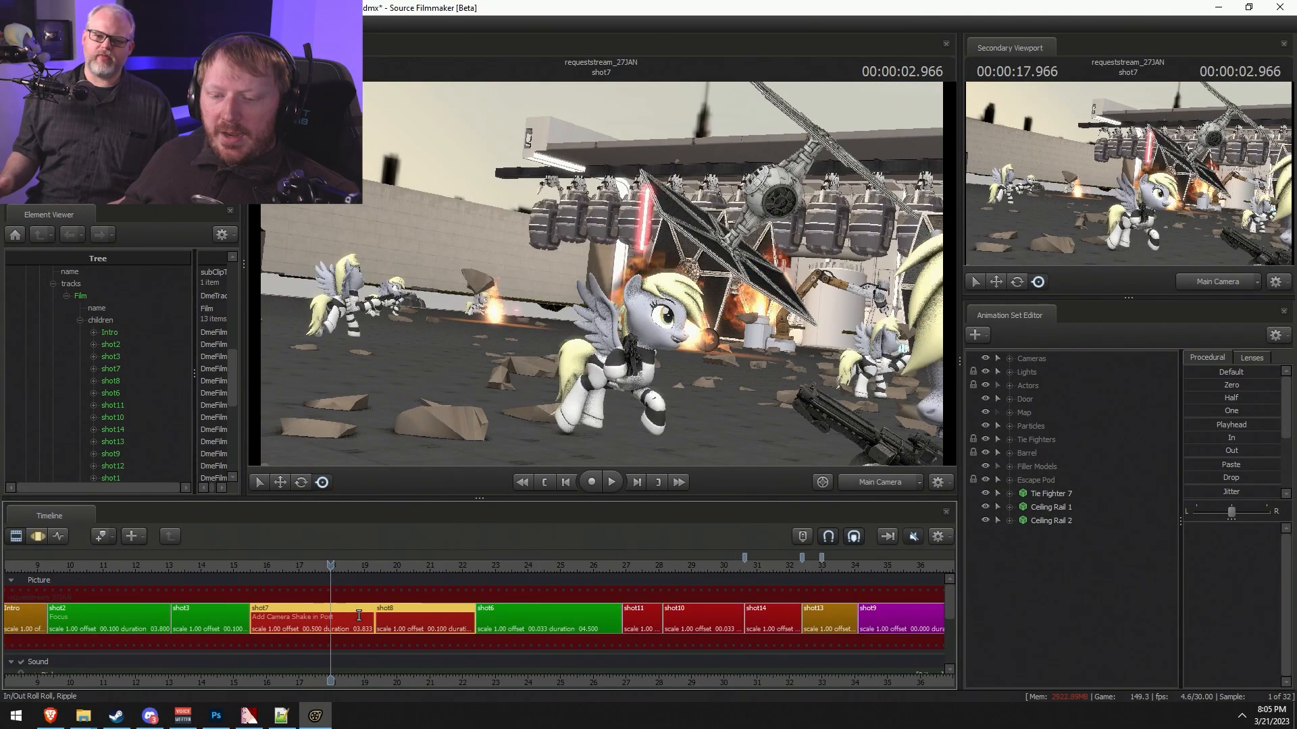
{"action": "scroll", "coordinate": [359, 616], "scroll_direction": "up", "scroll_amount": 1}
{"action": "left_click_drag", "start_coordinate": [382, 618], "coordinate": [393, 610]}
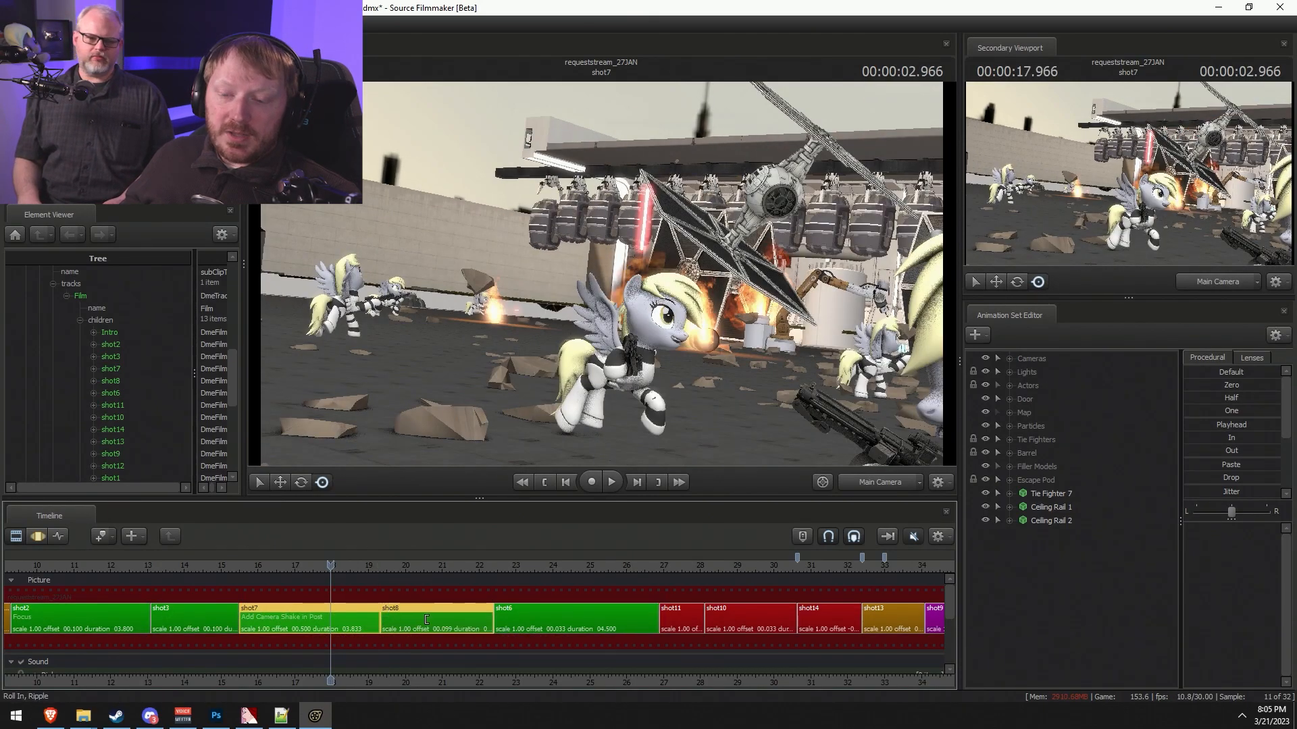
- Move the playhead to 27.800 seconds, select shot11 and shot10, and roll the cut between them, giving shot10 an offset of 0.033
{"action": "scroll", "coordinate": [572, 630], "scroll_direction": "down", "scroll_amount": 5}
{"action": "left_click", "coordinate": [529, 566]}
{"action": "scroll", "coordinate": [529, 623], "scroll_direction": "up", "scroll_amount": 11}
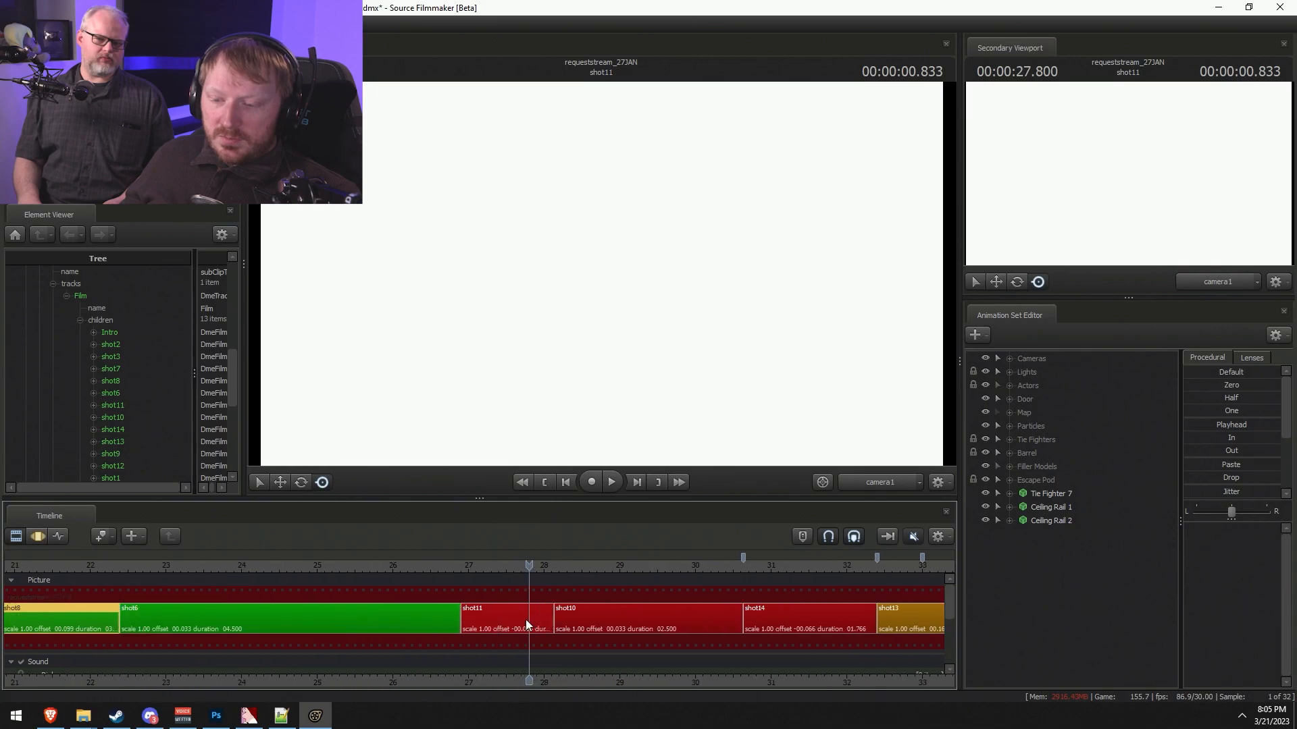
{"action": "left_click", "coordinate": [528, 624]}
{"action": "scroll", "coordinate": [573, 621], "scroll_direction": "up", "scroll_amount": 5}
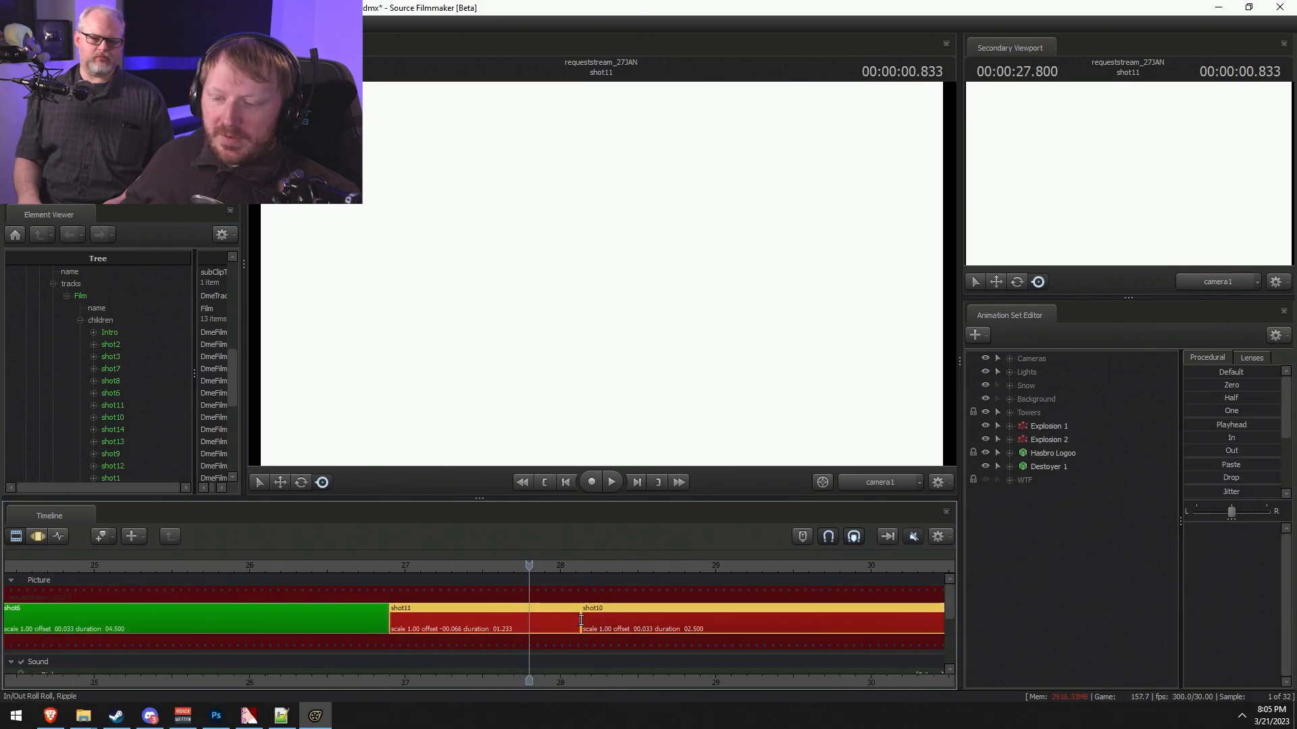
{"action": "left_click", "coordinate": [581, 620]}
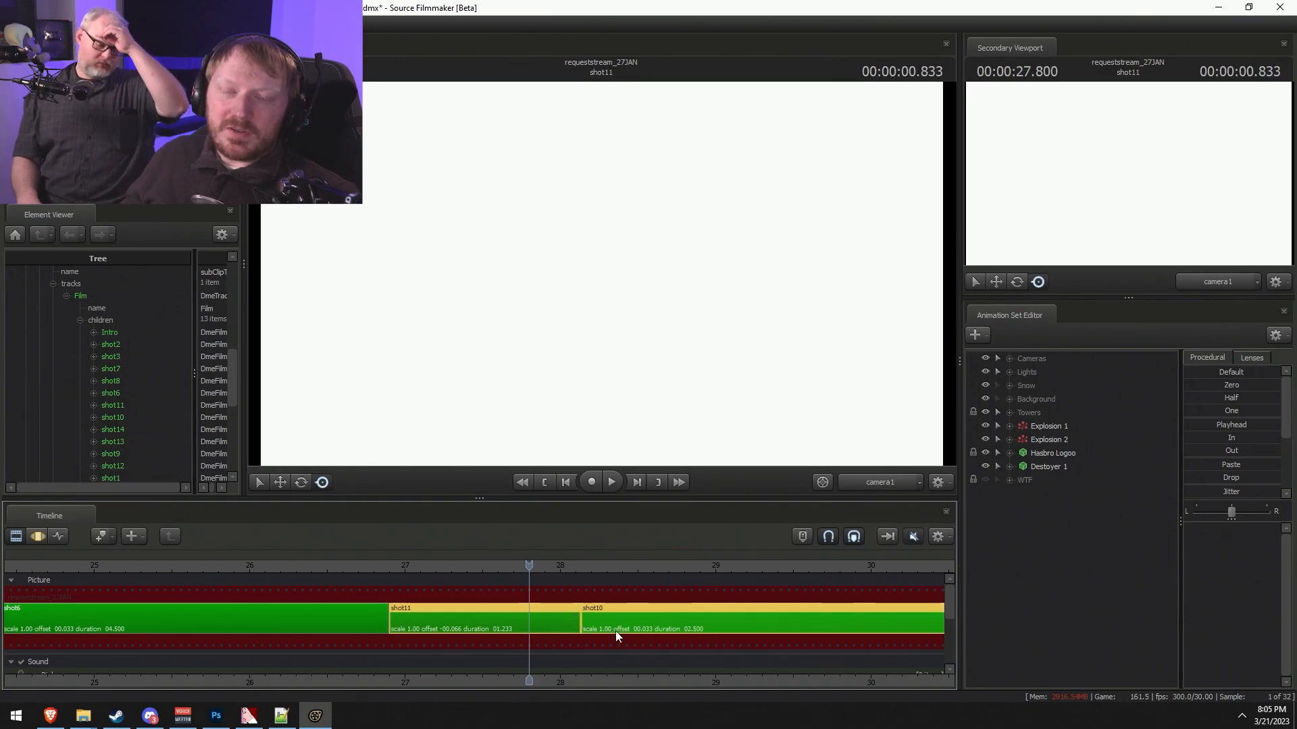
- Move the playhead to 31.300 seconds, select shot14 and shot13, and roll the cut between them to 32.400 seconds
{"action": "scroll", "coordinate": [612, 630], "scroll_direction": "down", "scroll_amount": 5}
{"action": "left_click", "coordinate": [630, 566]}
{"action": "scroll", "coordinate": [611, 621], "scroll_direction": "up", "scroll_amount": 5}
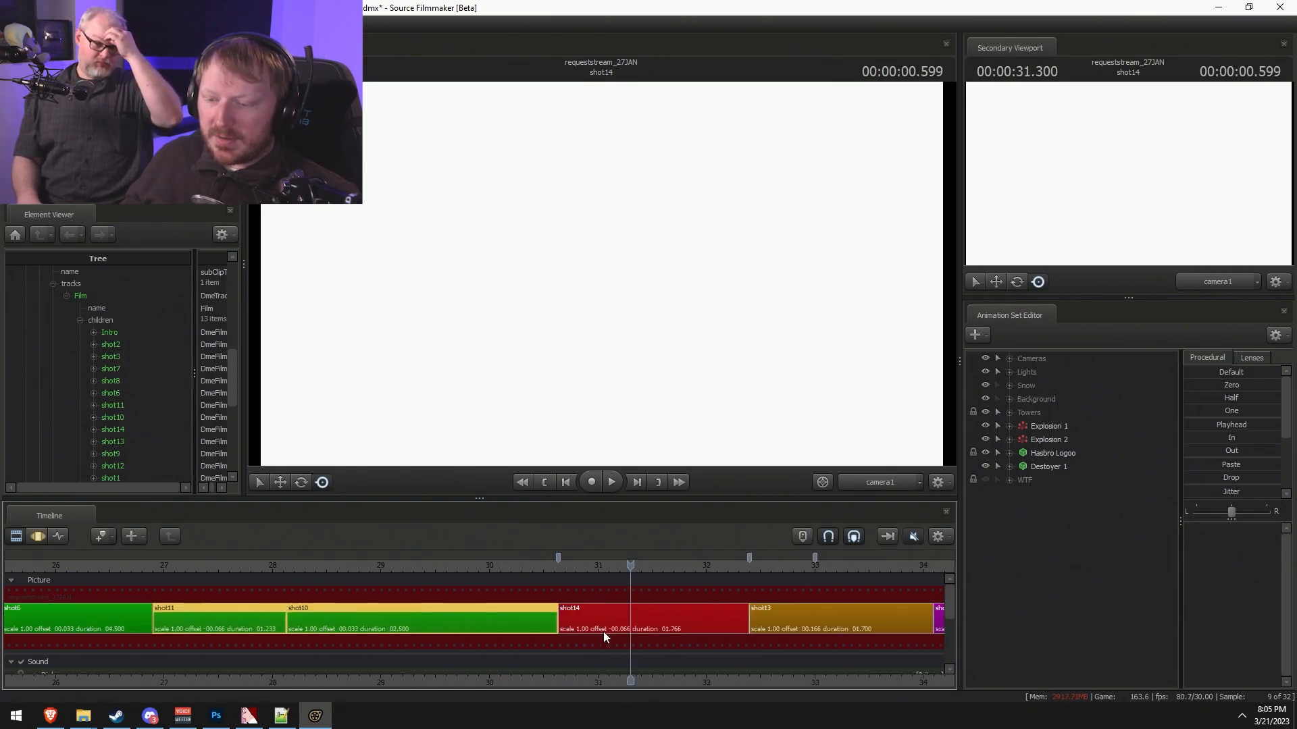
{"action": "left_click", "coordinate": [692, 626]}
{"action": "left_click", "coordinate": [783, 614], "text": "ctrl"}
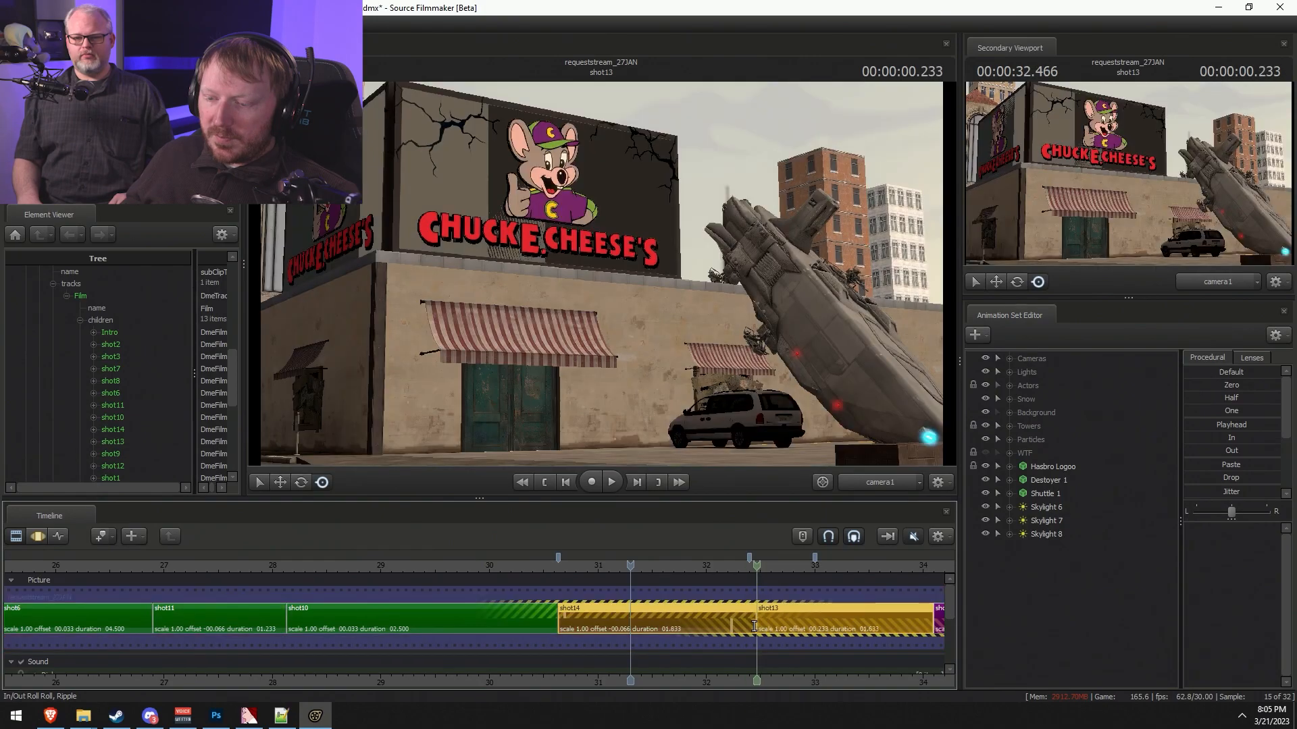
{"action": "left_click_drag", "start_coordinate": [749, 627], "coordinate": [744, 627]}
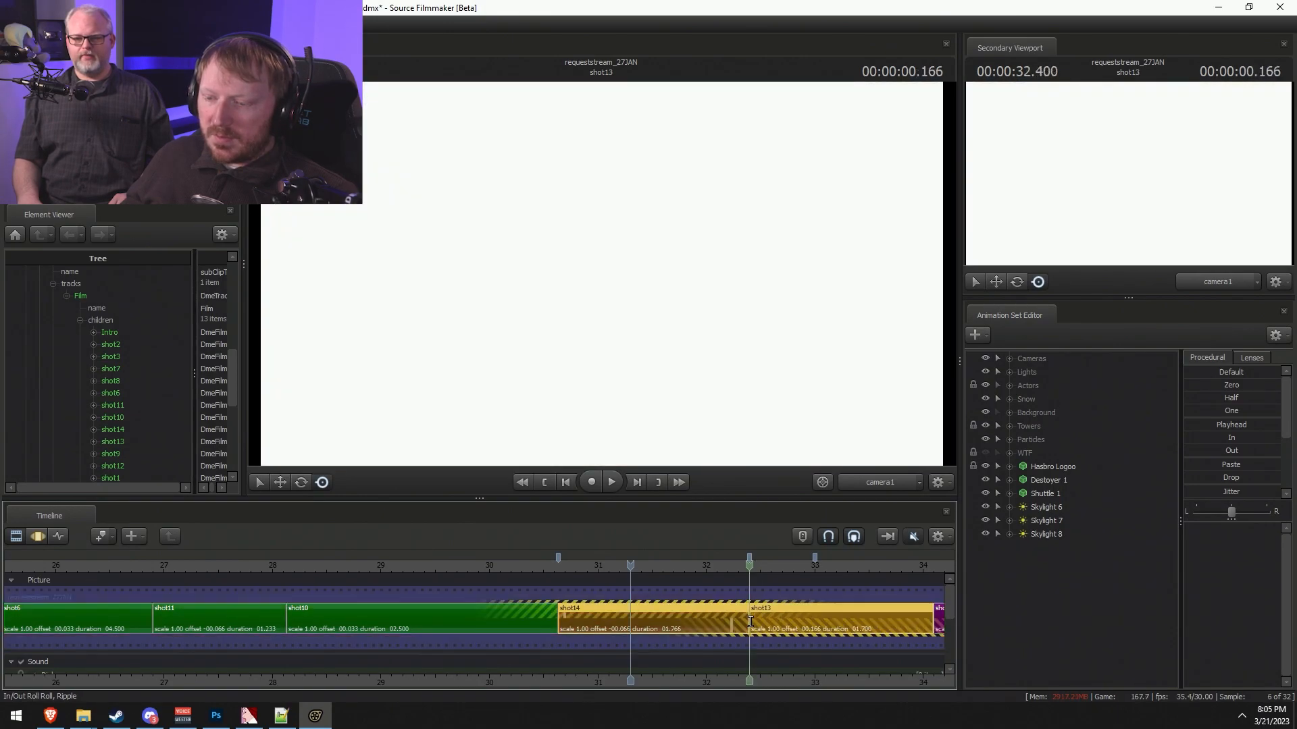
- Move the playhead to 49.633 seconds, select shot1 at the end of the film, and view it through the work camera
{"action": "scroll", "coordinate": [751, 640], "scroll_direction": "down", "scroll_amount": 3}
{"action": "scroll", "coordinate": [751, 639], "scroll_direction": "down", "scroll_amount": 3}
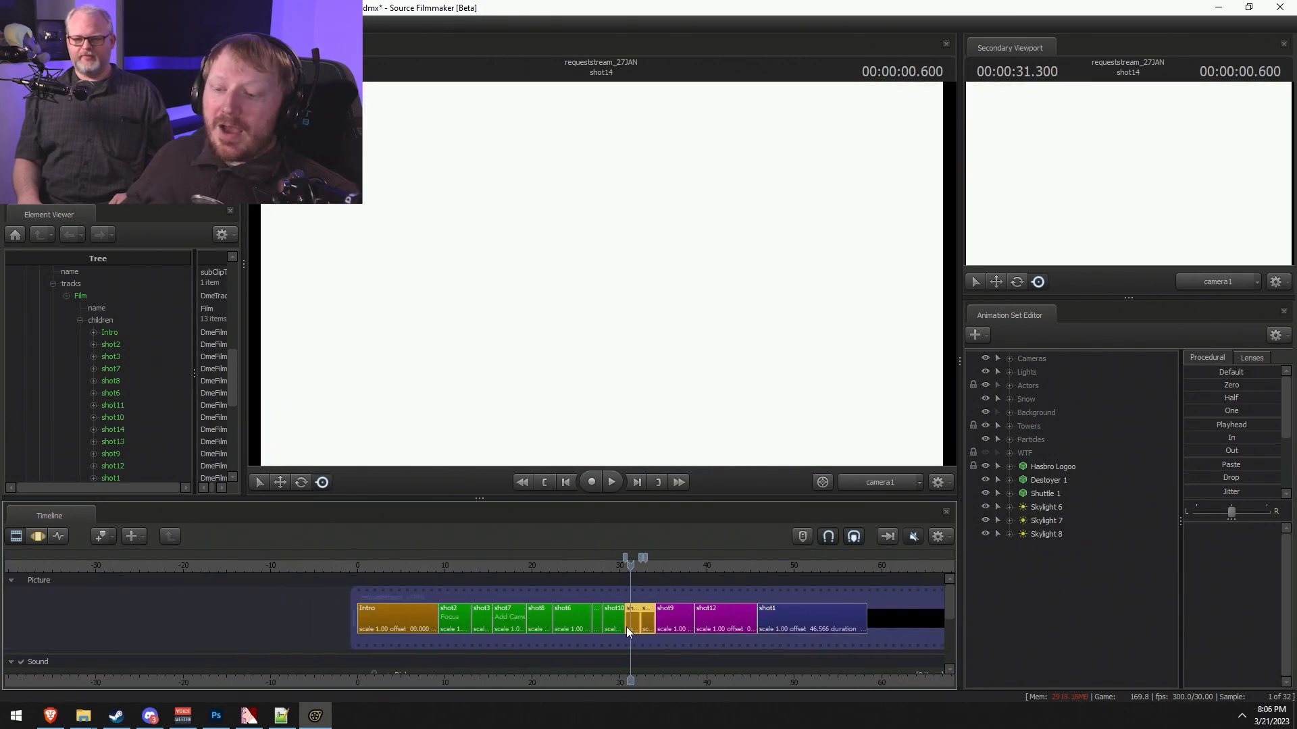
{"action": "left_click_drag", "start_coordinate": [789, 682], "coordinate": [551, 663]}
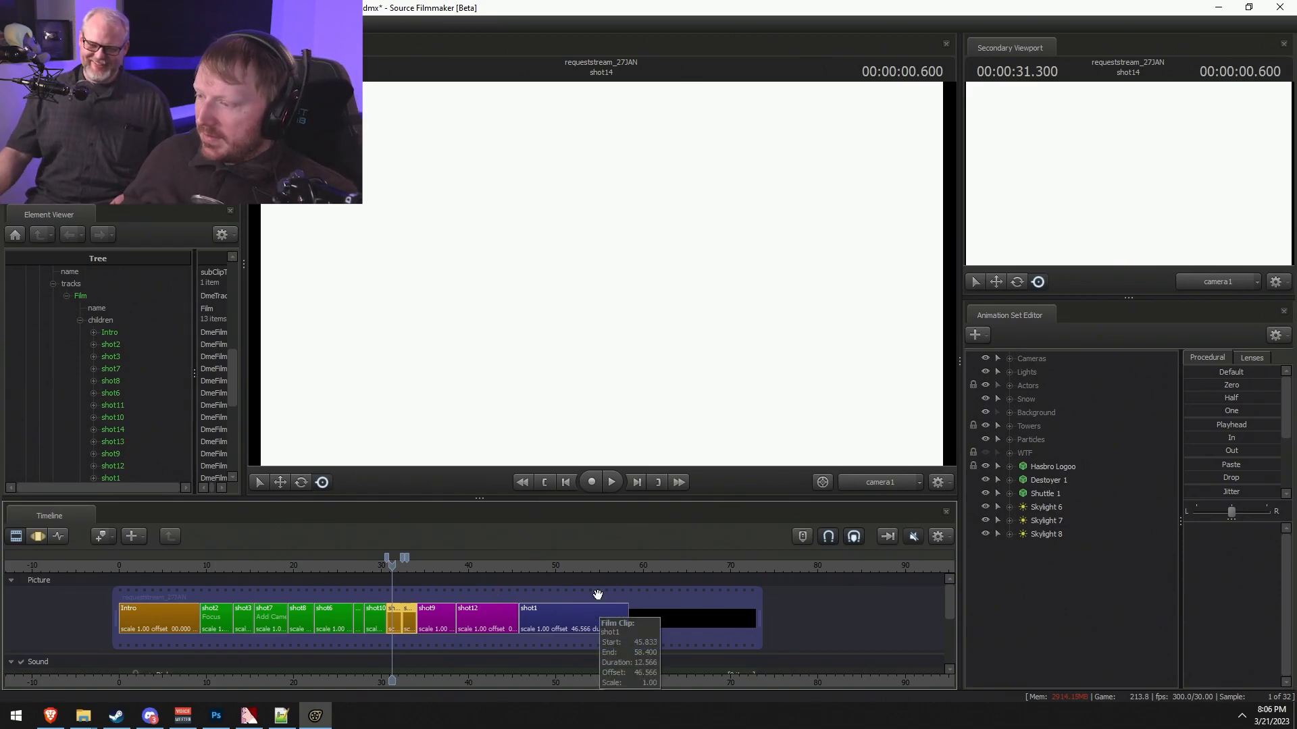
{"action": "left_click", "coordinate": [553, 567]}
{"action": "scroll", "coordinate": [540, 581], "scroll_direction": "up", "scroll_amount": 3}
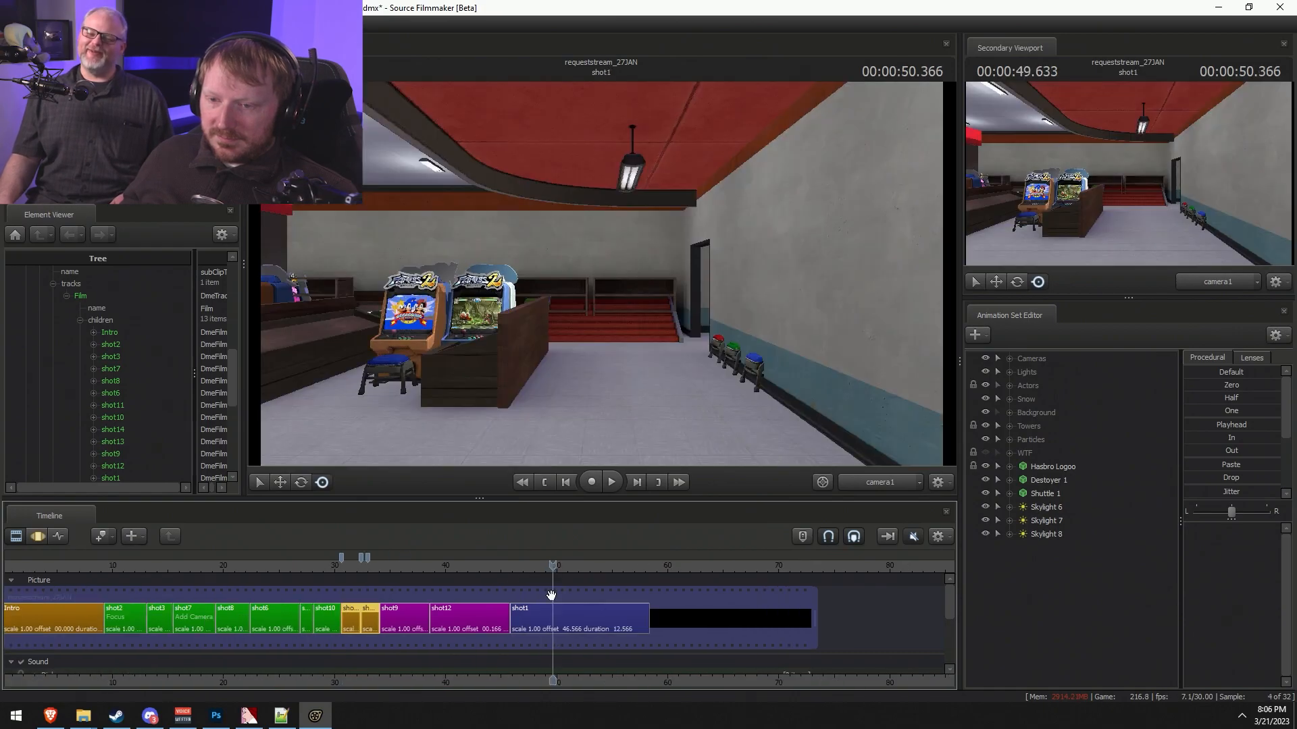
{"action": "left_click", "coordinate": [583, 621]}
{"action": "left_click", "coordinate": [870, 477]}
- Disable the viewport lighting and fly the work camera to the upper-floor red railing overlooking the stairs
{"action": "left_click_drag", "start_coordinate": [533, 243], "coordinate": [603, 279]}
{"action": "right_click", "coordinate": [687, 262]}
{"action": "left_click", "coordinate": [708, 300]}
{"action": "key", "text": "w"}
{"action": "key", "text": "s"}
{"action": "key", "text": "d"}
{"action": "key", "text": "w"}
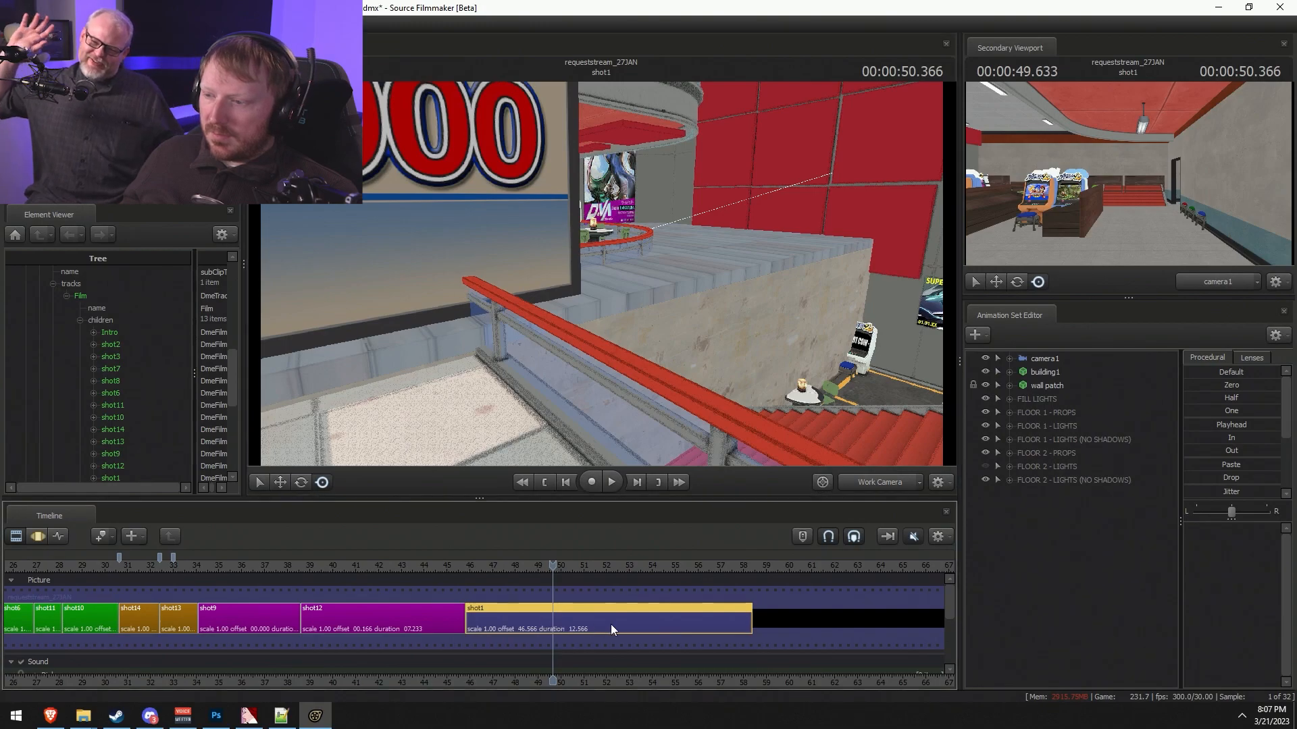
- Unload shot1's current map and load scenebuild_hugevoid.bsp in its place, filtering the map list by "void"
{"action": "right_click", "coordinate": [1076, 515]}
{"action": "right_click", "coordinate": [816, 394]}
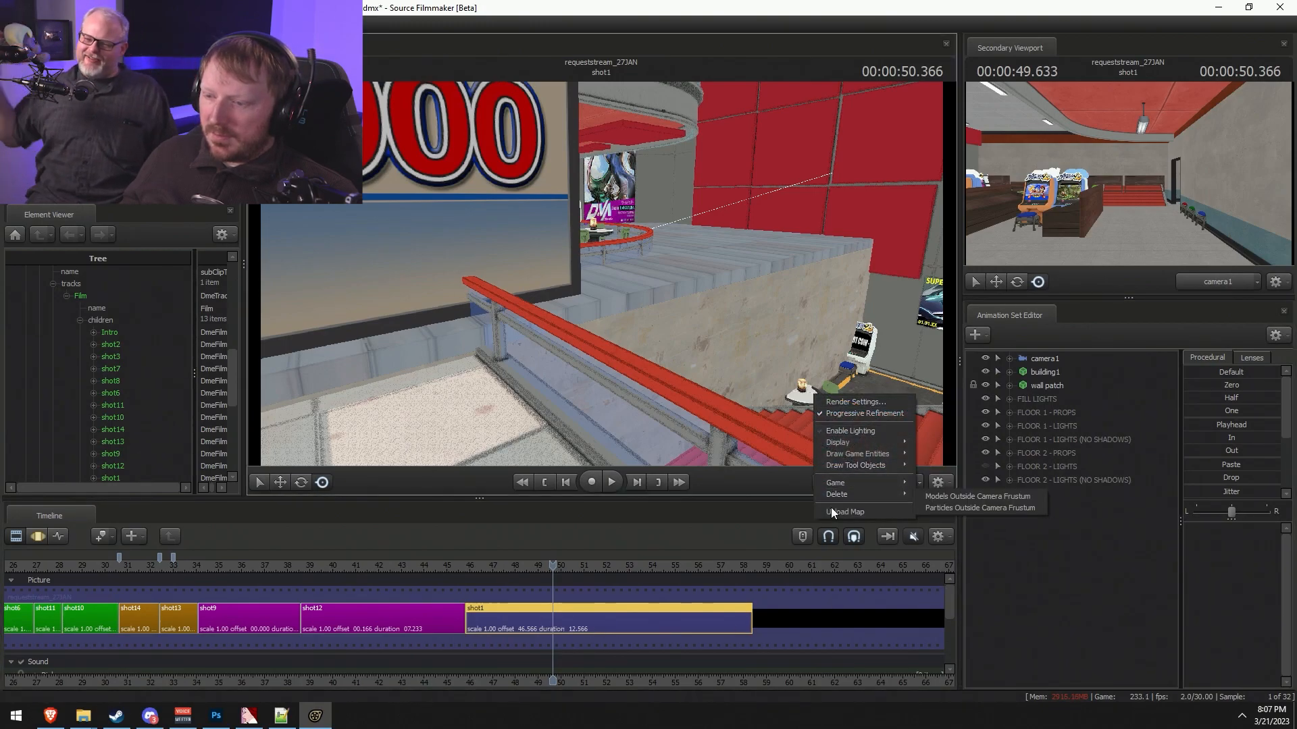
{"action": "left_click", "coordinate": [831, 510]}
{"action": "right_click", "coordinate": [768, 403]}
{"action": "left_click", "coordinate": [750, 413]}
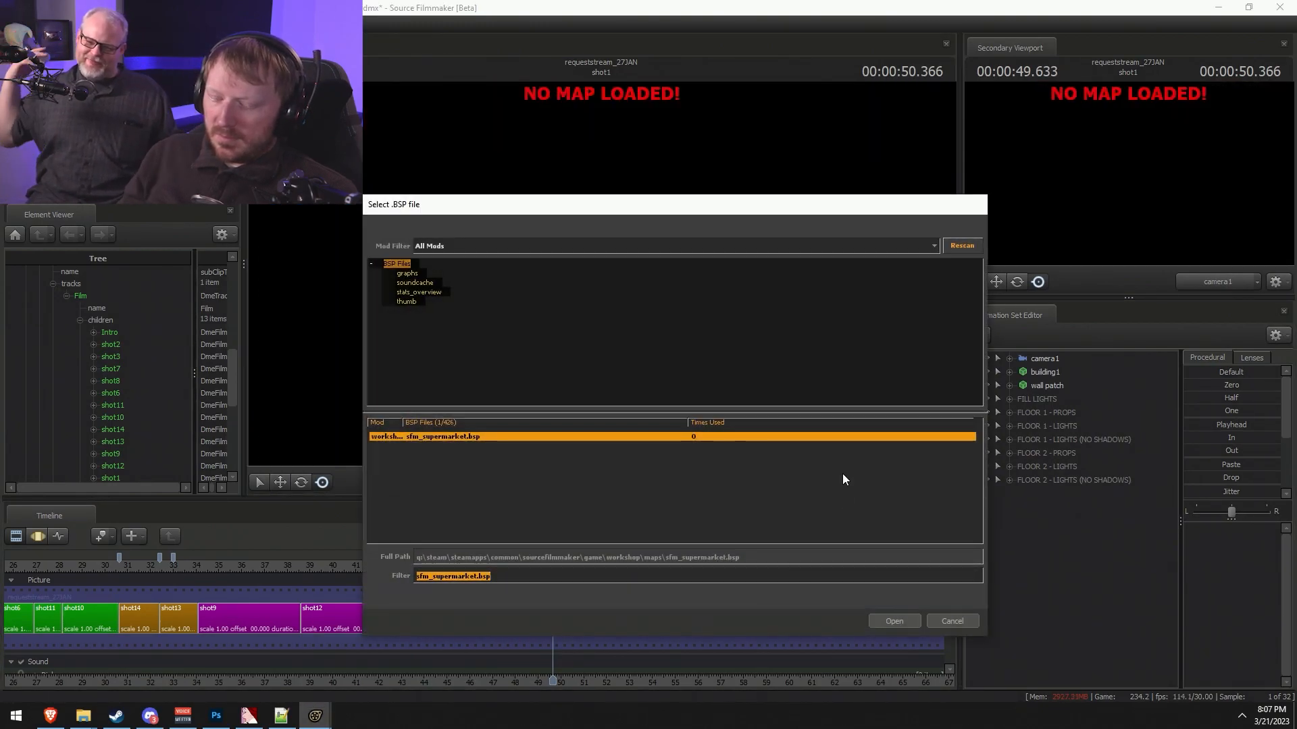
{"action": "type", "text": "void"}
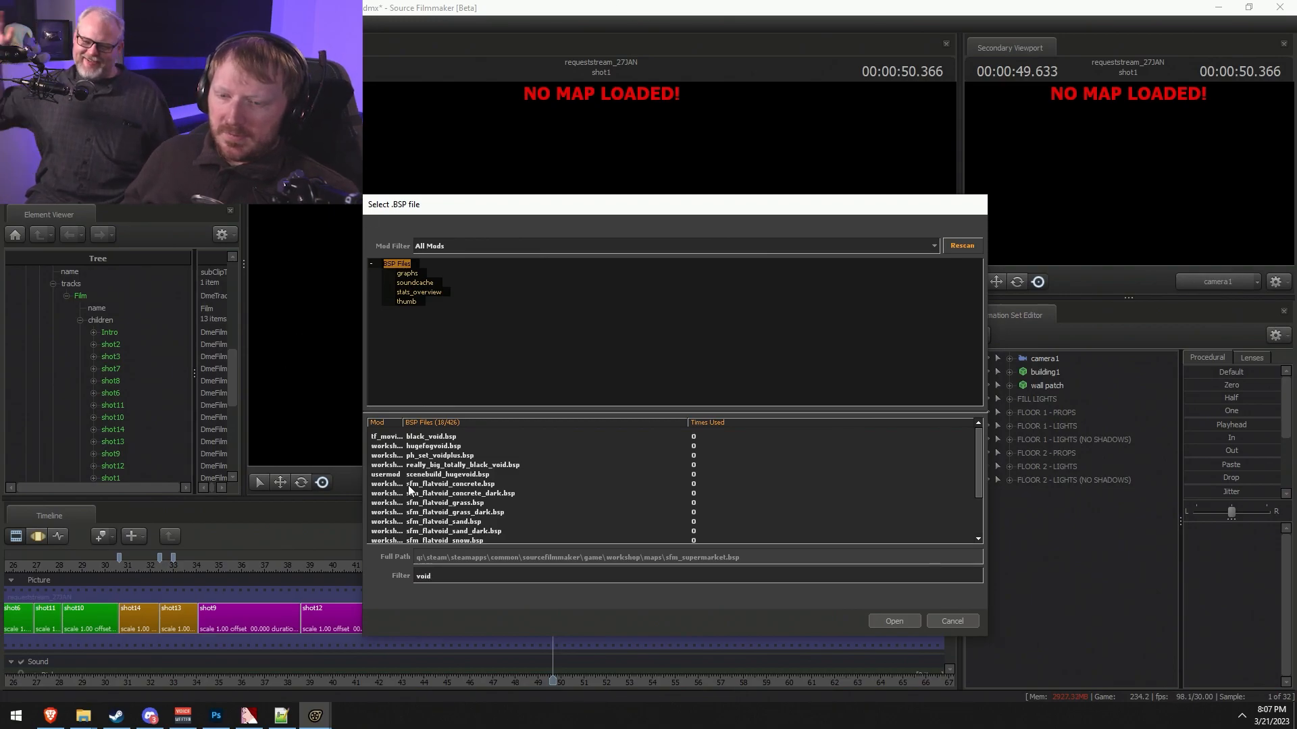
{"action": "left_click", "coordinate": [439, 476]}
{"action": "left_click", "coordinate": [905, 621]}
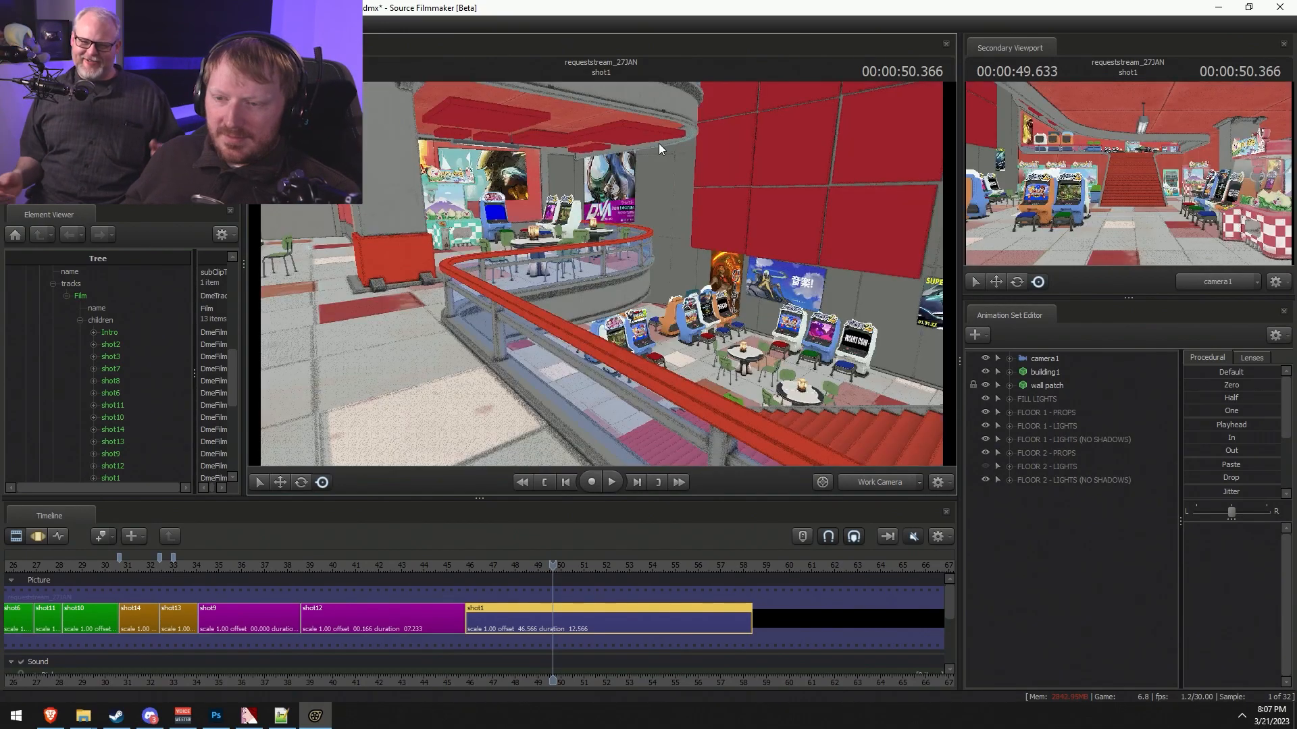
- Look around the arcade interior with viewport lighting switched on, and switch the lighting back off
{"action": "right_click", "coordinate": [613, 286]}
{"action": "left_click", "coordinate": [645, 321]}
{"action": "left_click_drag", "start_coordinate": [589, 266], "coordinate": [763, 240]}
{"action": "left_click_drag", "start_coordinate": [595, 298], "coordinate": [739, 300]}
{"action": "right_click", "coordinate": [612, 297]}
{"action": "left_click", "coordinate": [682, 339]}
- Fly the work camera up to the animated screen of the Siege Mode 3 arcade cabinet
{"action": "key", "text": "w"}
{"action": "key", "text": "w"}
{"action": "key", "text": "s"}
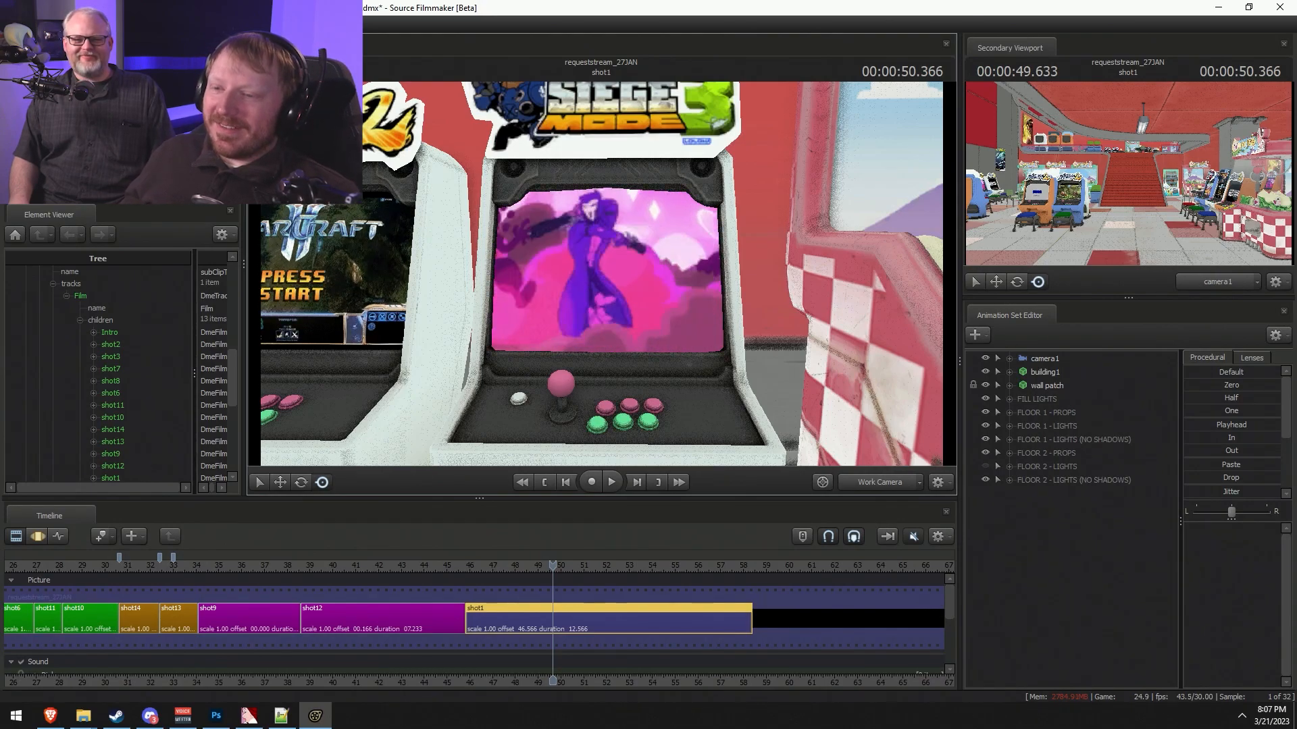
- Switch to the Brave browser, search YouTube for "overwatch reaper meme dance", and watch the Reaper's Blossom cartoon
{"action": "left_click", "coordinate": [51, 715]}
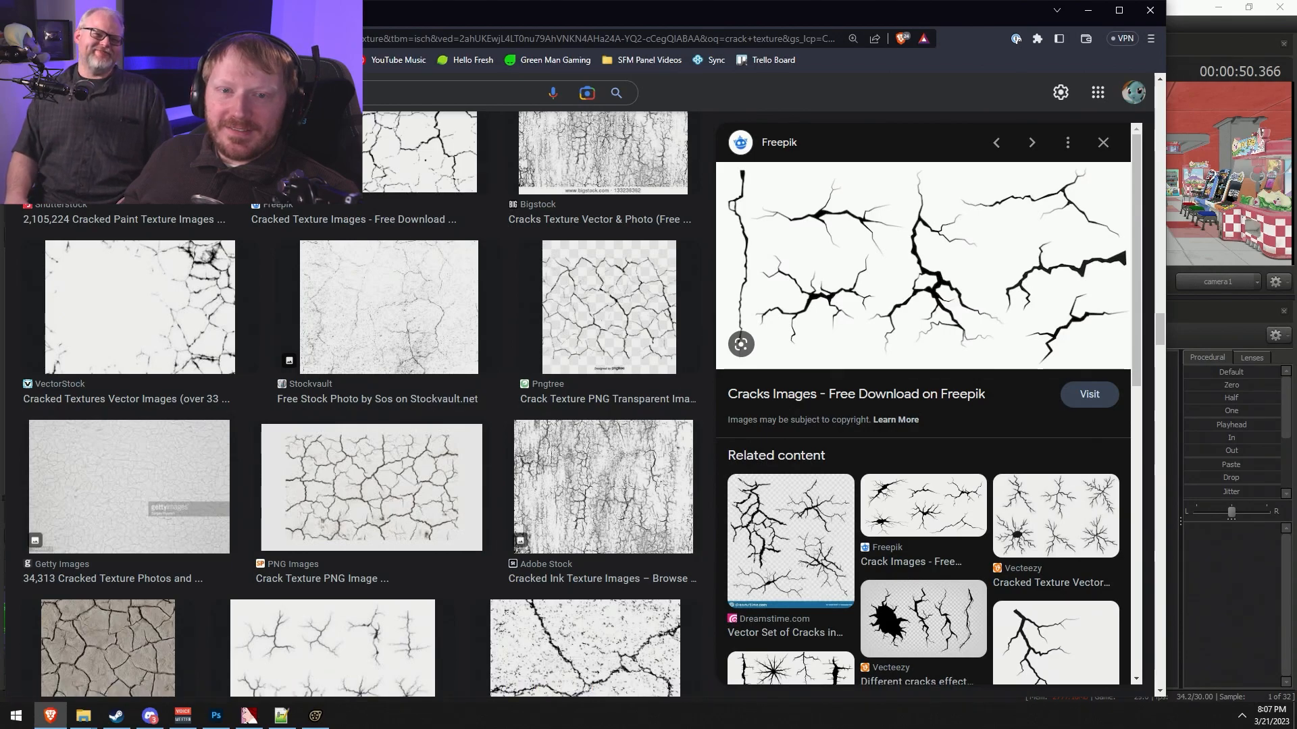
{"action": "left_click", "coordinate": [223, 11]}
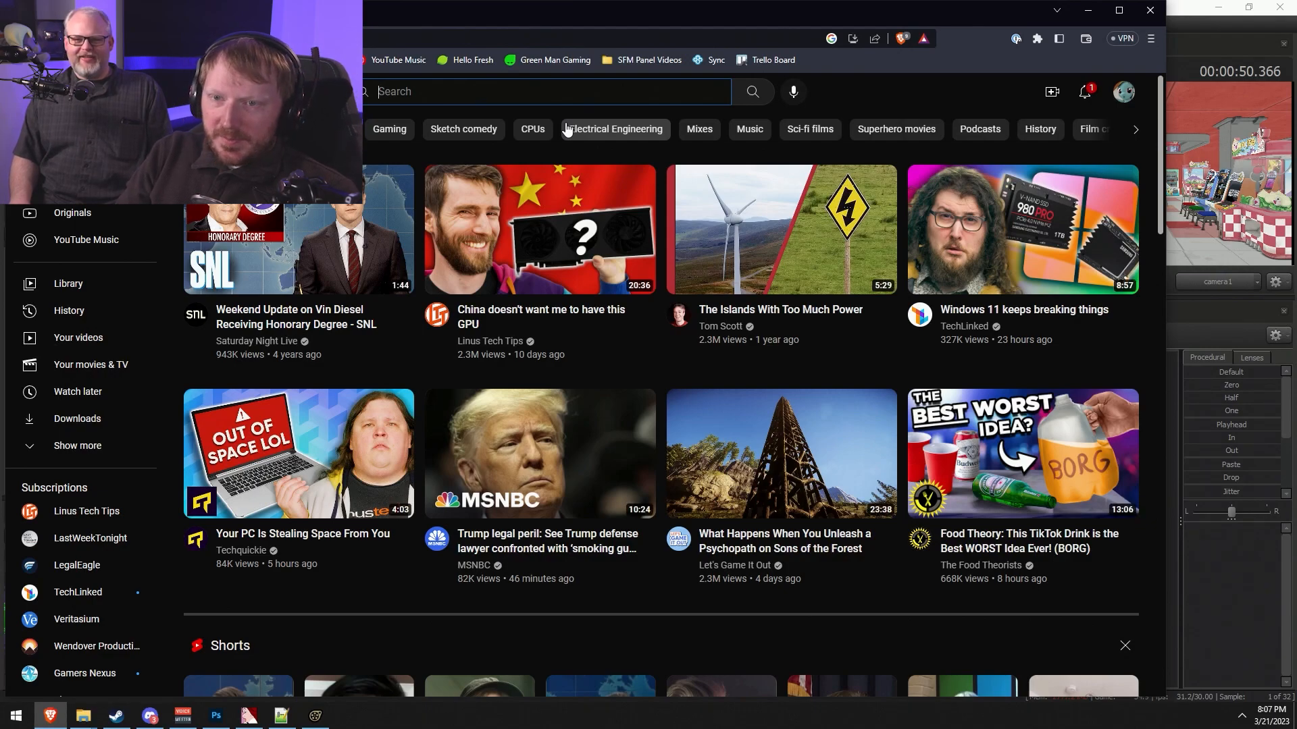
{"action": "type", "text": "erwatch reaper m"}
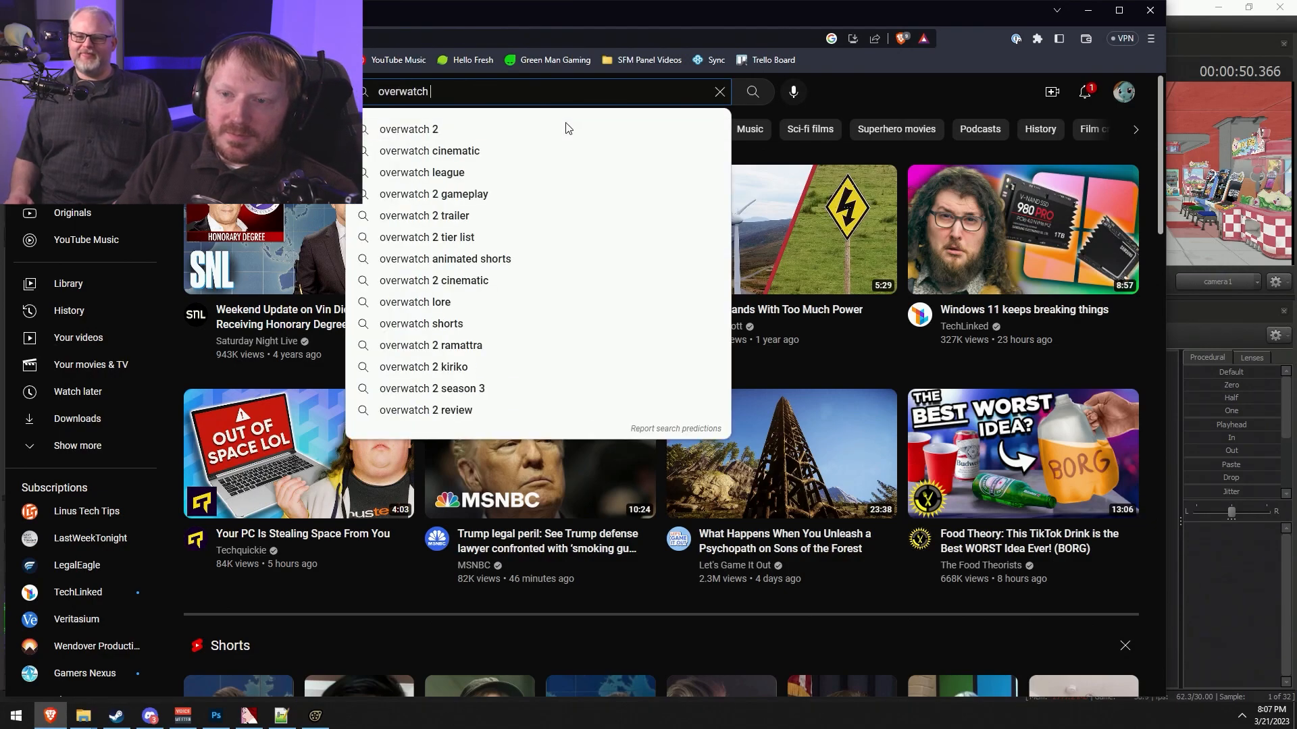
{"action": "type", "text": "eme dance"}
{"action": "key", "text": "Return"}
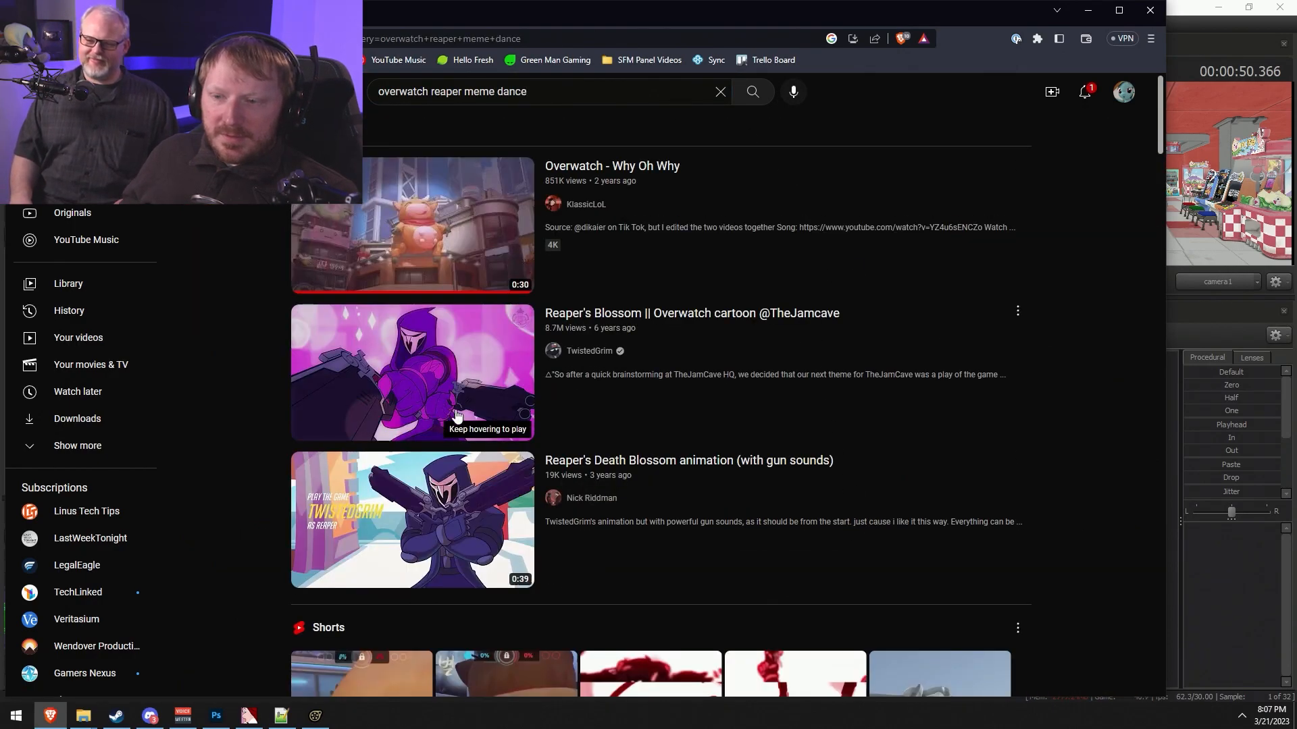
{"action": "left_click", "coordinate": [398, 355]}
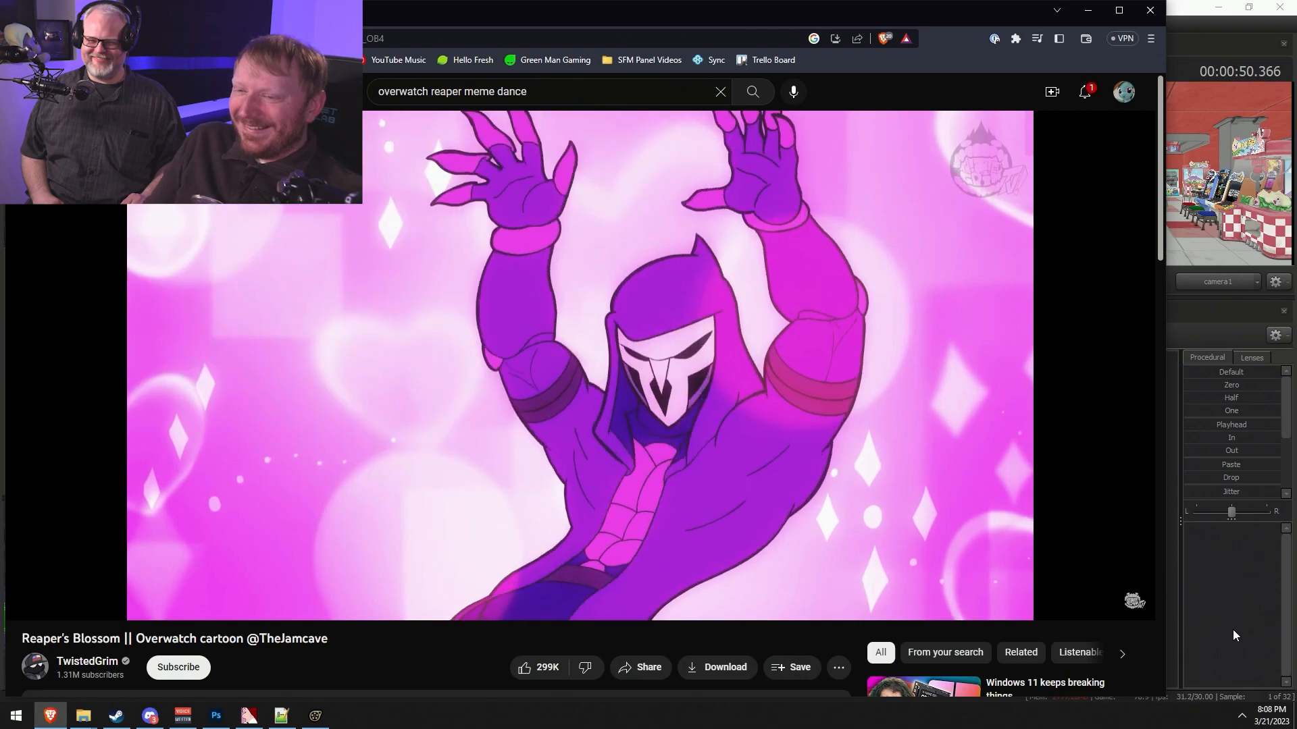
{"action": "key", "text": "space"}
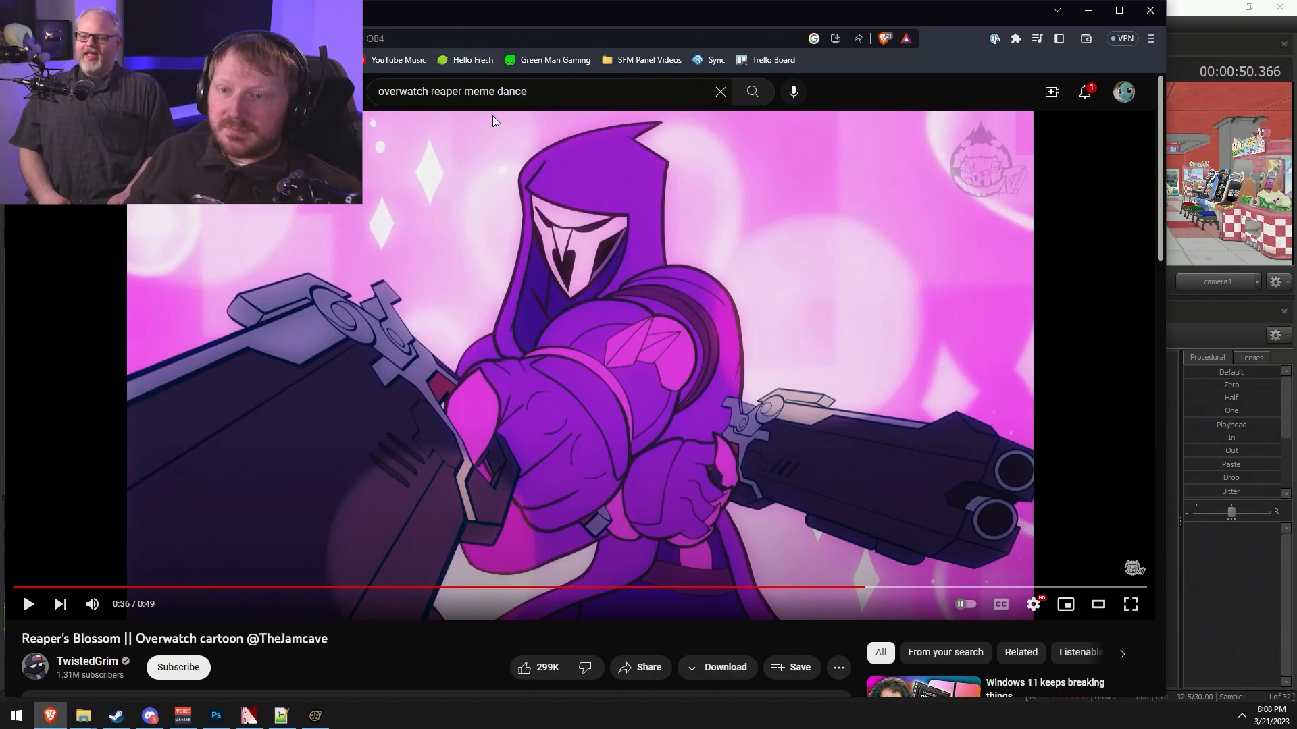
- Search YouTube for "overwatch raining justice" and look through the resulting videos
{"action": "left_click_drag", "start_coordinate": [461, 91], "coordinate": [741, 111]}
{"action": "type", "text": "raining j"}
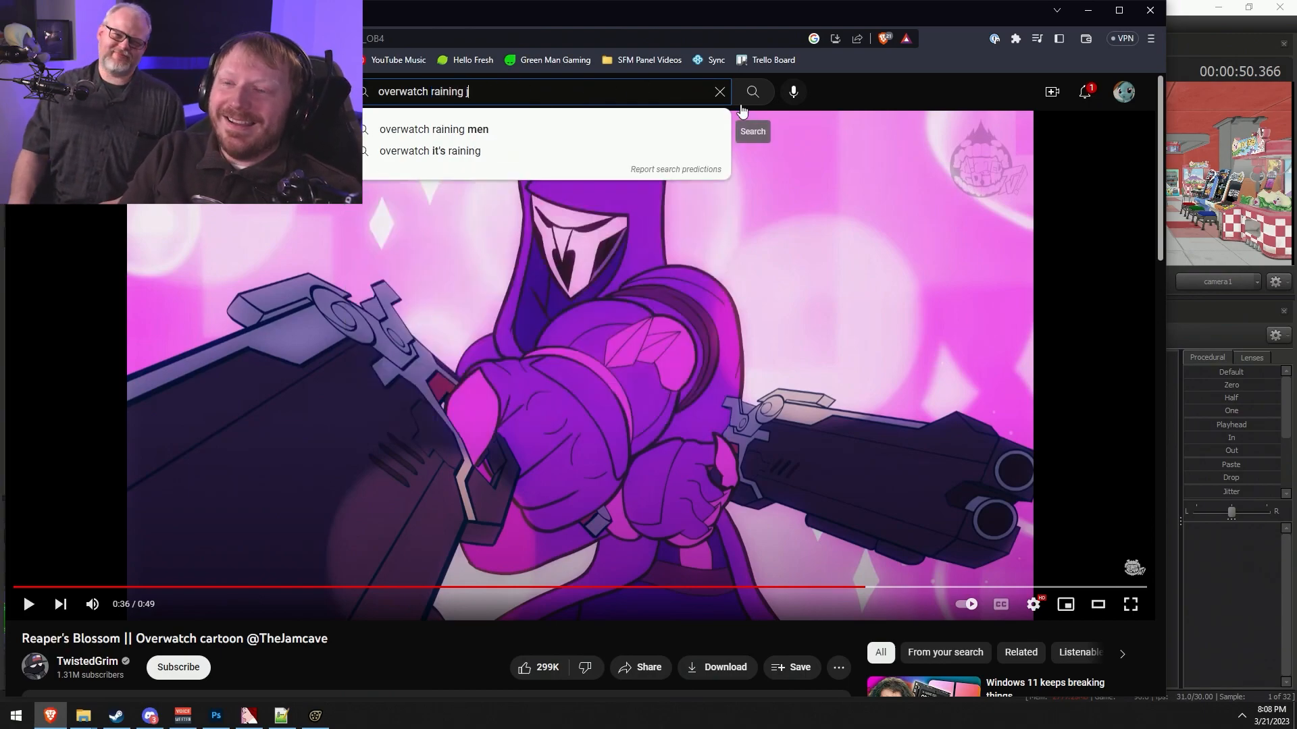
{"action": "type", "text": "ustice"}
{"action": "key", "text": "Return"}
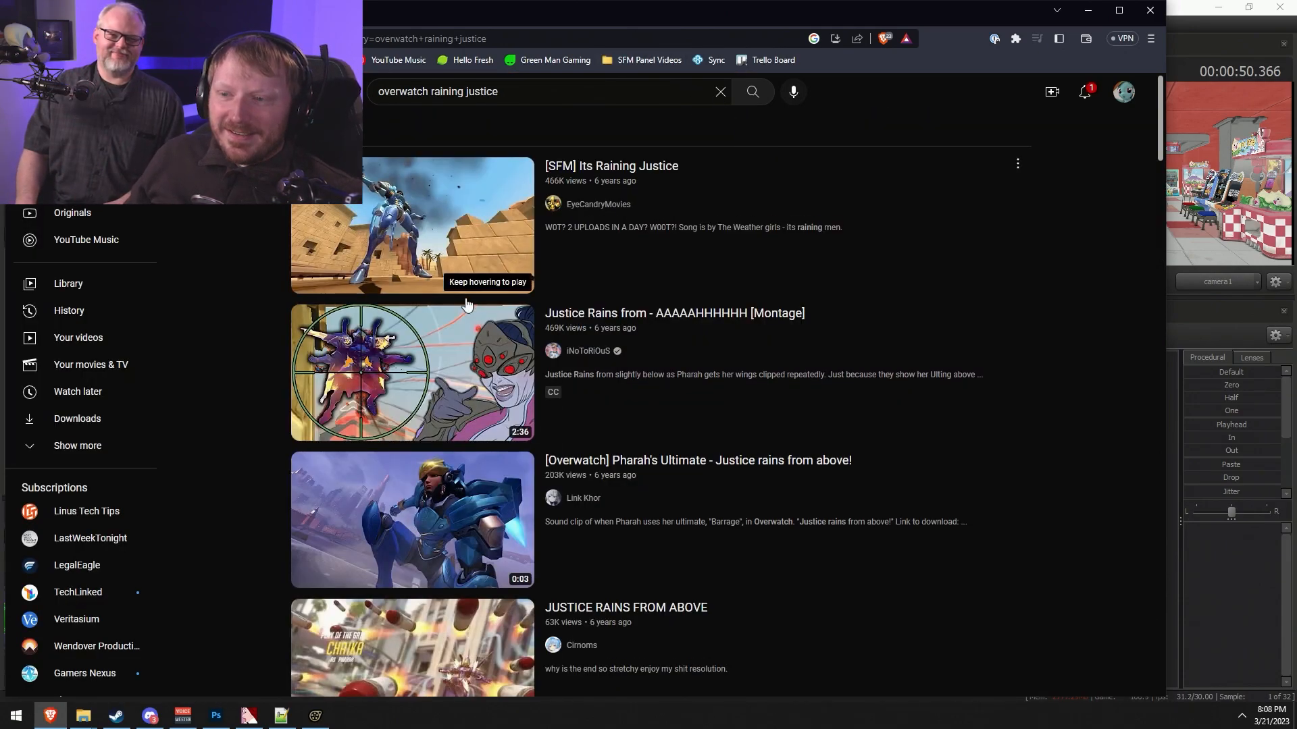
{"action": "scroll", "coordinate": [815, 524], "scroll_direction": "down", "scroll_amount": 1}
{"action": "scroll", "coordinate": [813, 520], "scroll_direction": "down", "scroll_amount": 7}
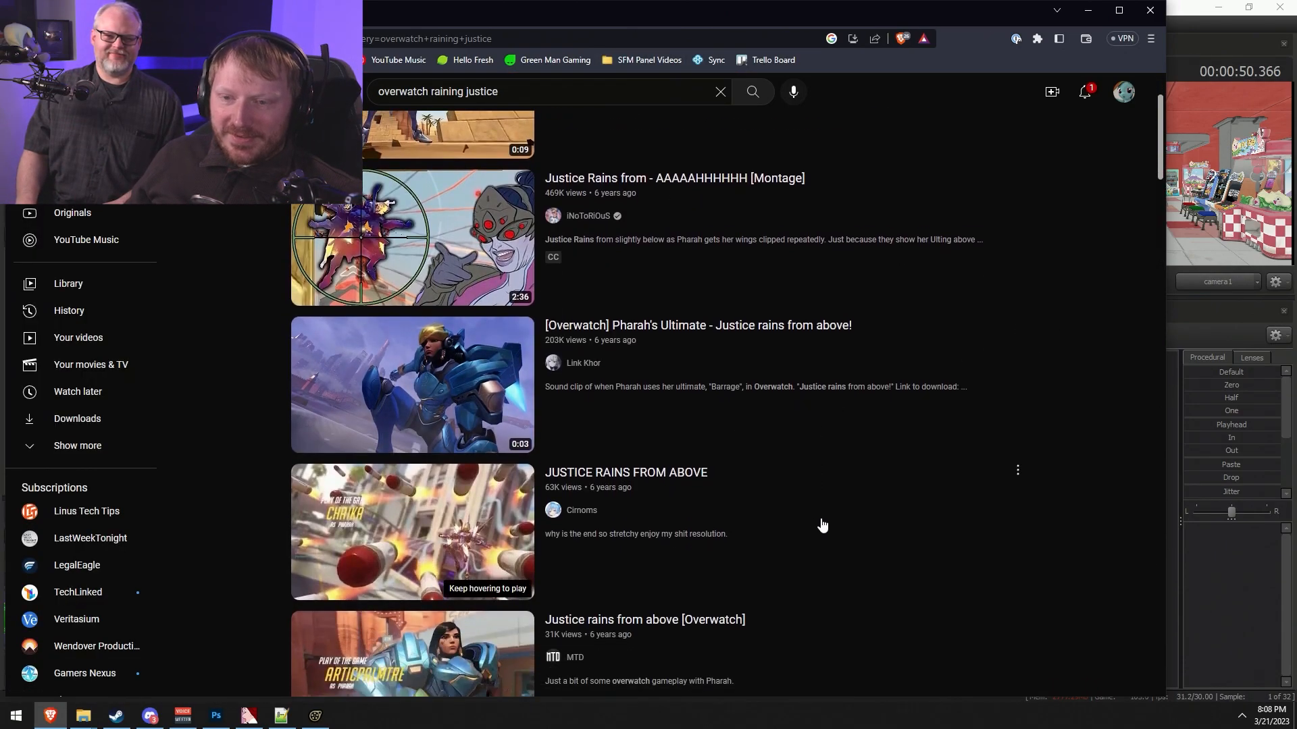
{"action": "scroll", "coordinate": [844, 525], "scroll_direction": "up", "scroll_amount": 8}
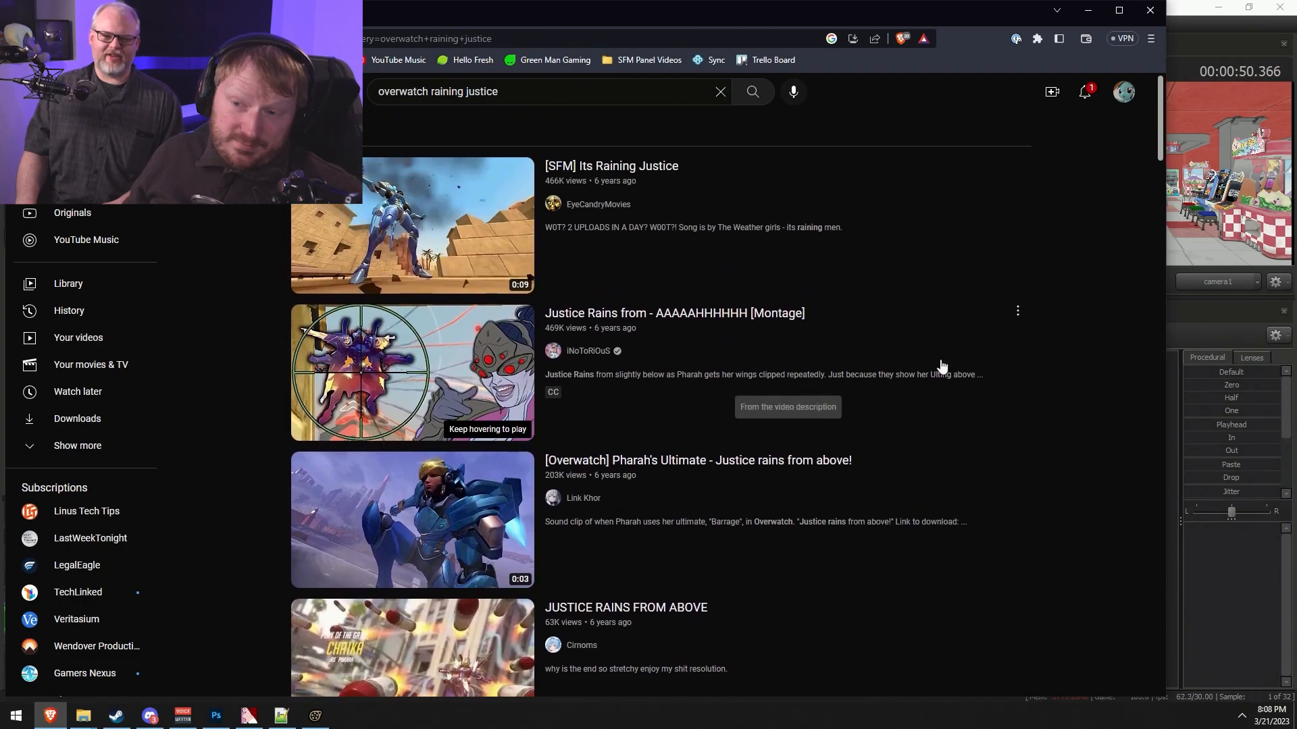
{"action": "scroll", "coordinate": [874, 327], "scroll_direction": "down", "scroll_amount": 6}
{"action": "scroll", "coordinate": [877, 333], "scroll_direction": "up", "scroll_amount": 4}
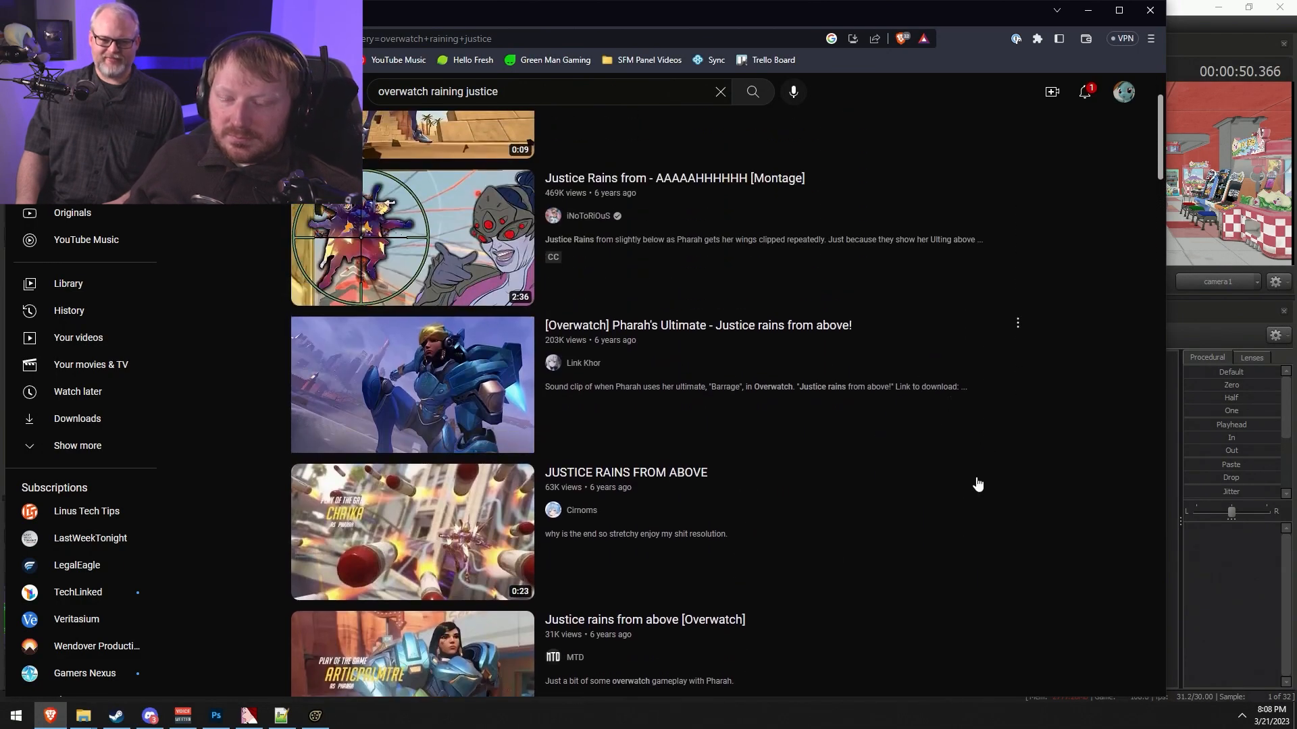
{"action": "scroll", "coordinate": [975, 473], "scroll_direction": "down", "scroll_amount": 10}
{"action": "scroll", "coordinate": [982, 477], "scroll_direction": "down", "scroll_amount": 4}
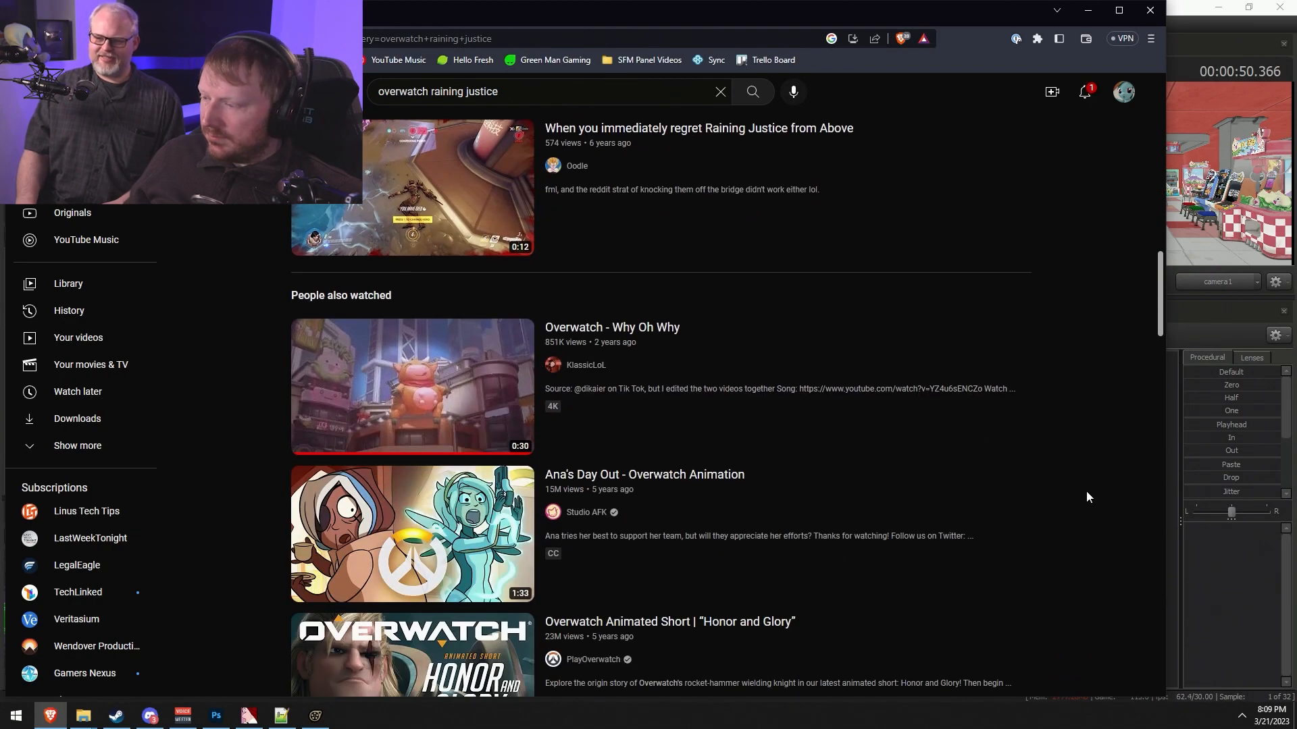
{"action": "scroll", "coordinate": [1129, 537], "scroll_direction": "up", "scroll_amount": 9}
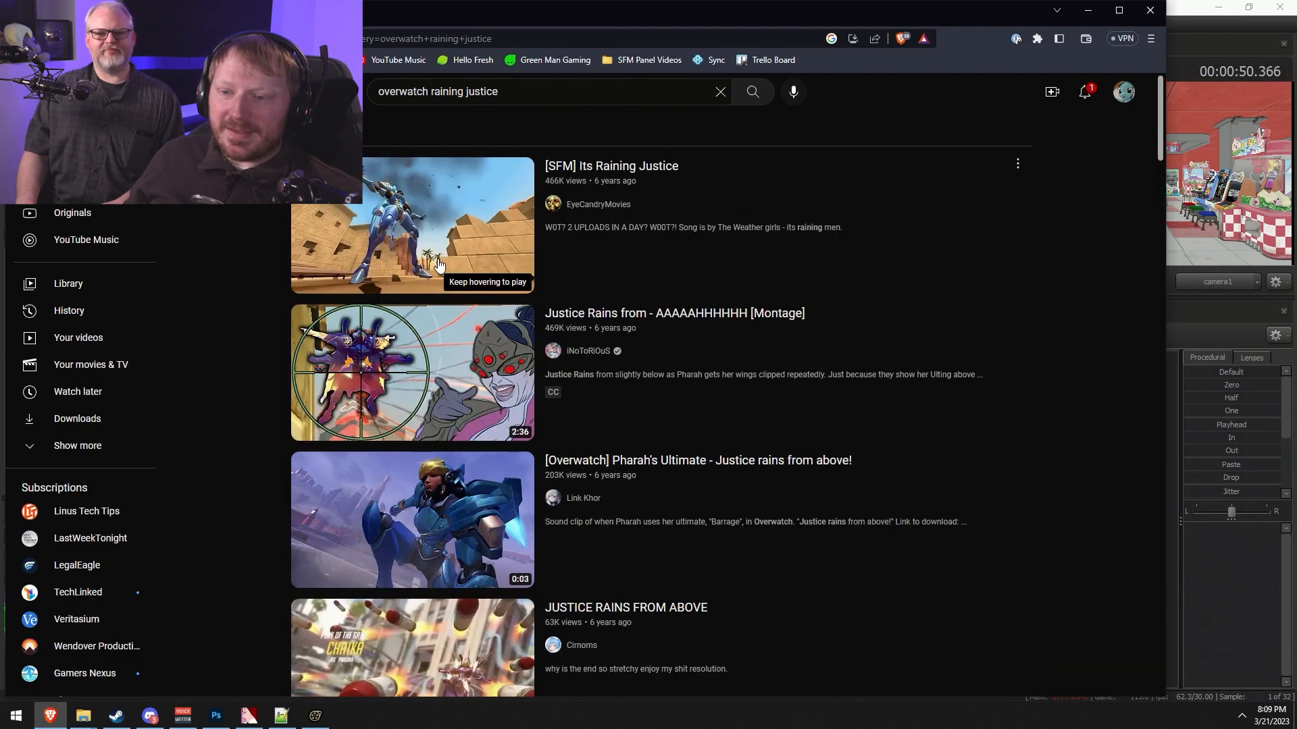
- Play the "[SFM] Its Raining Justice" video, return to its beginning, and pause it there
{"action": "left_click", "coordinate": [424, 246]}
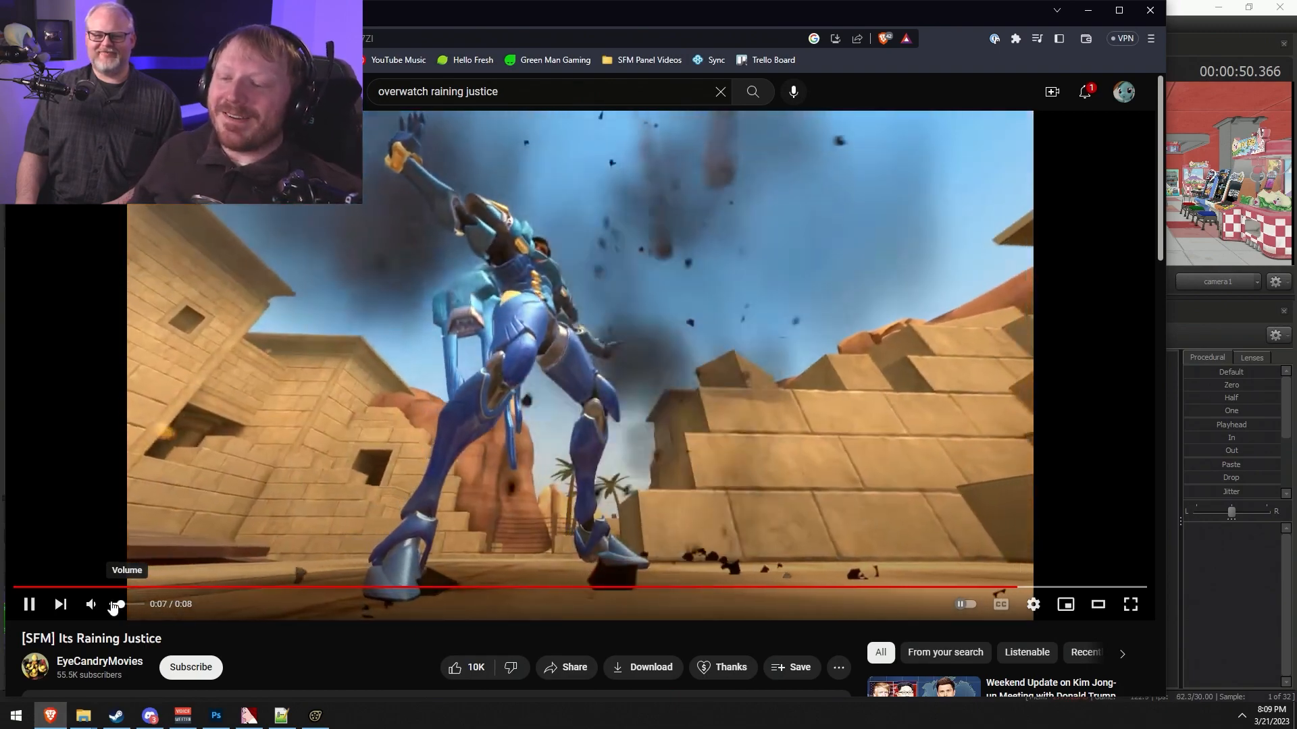
{"action": "key", "text": "space"}
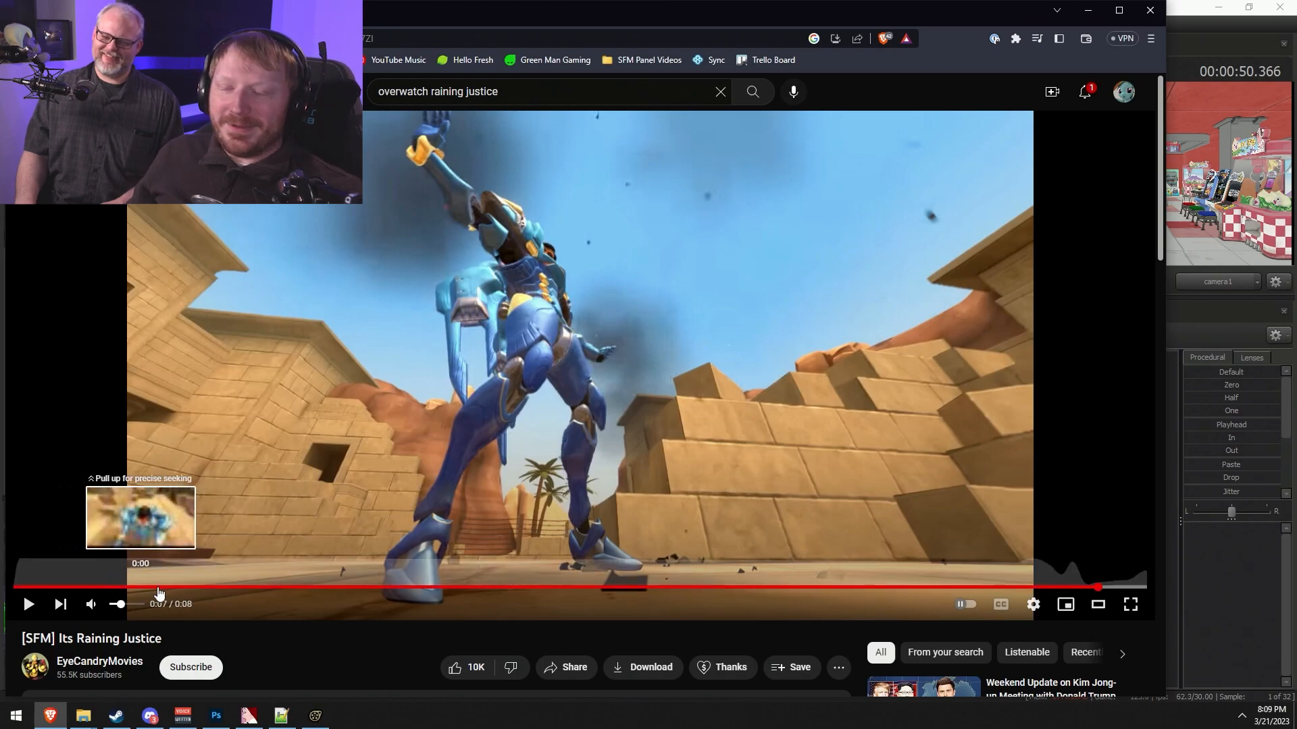
{"action": "key", "text": "space"}
{"action": "key", "text": "space"}
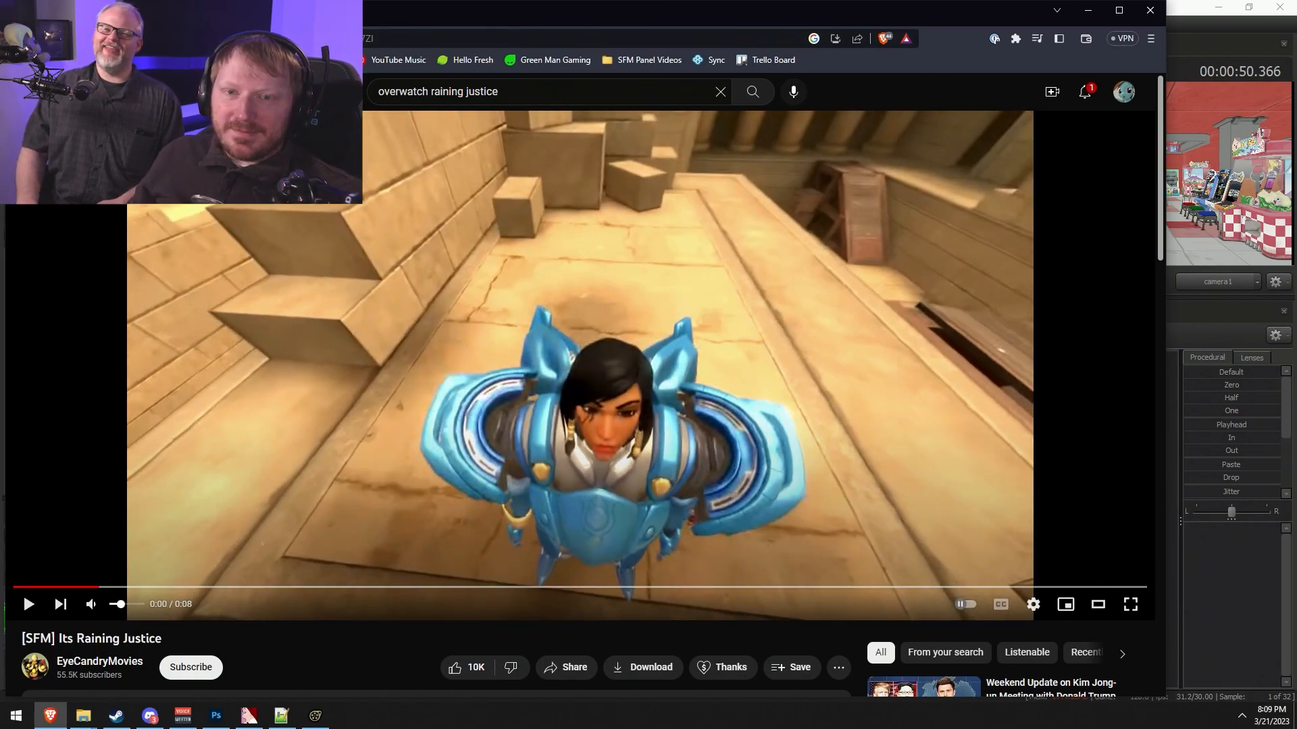
- Switch back to Source Filmmaker and examine the Siege Mode 3 cabinet's screen and the claw machine beside it
{"action": "key", "text": "ctrl+t"}
{"action": "key", "text": "alt+Tab"}
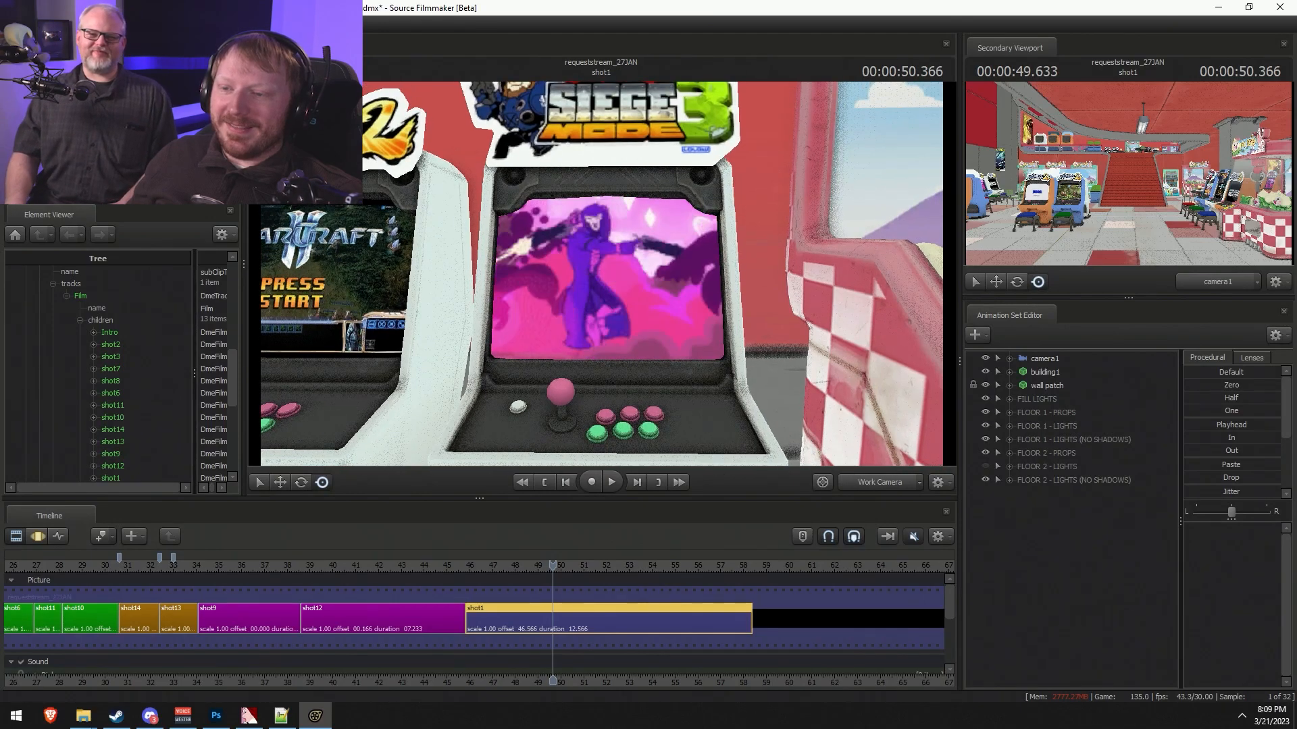
{"action": "key", "text": "w"}
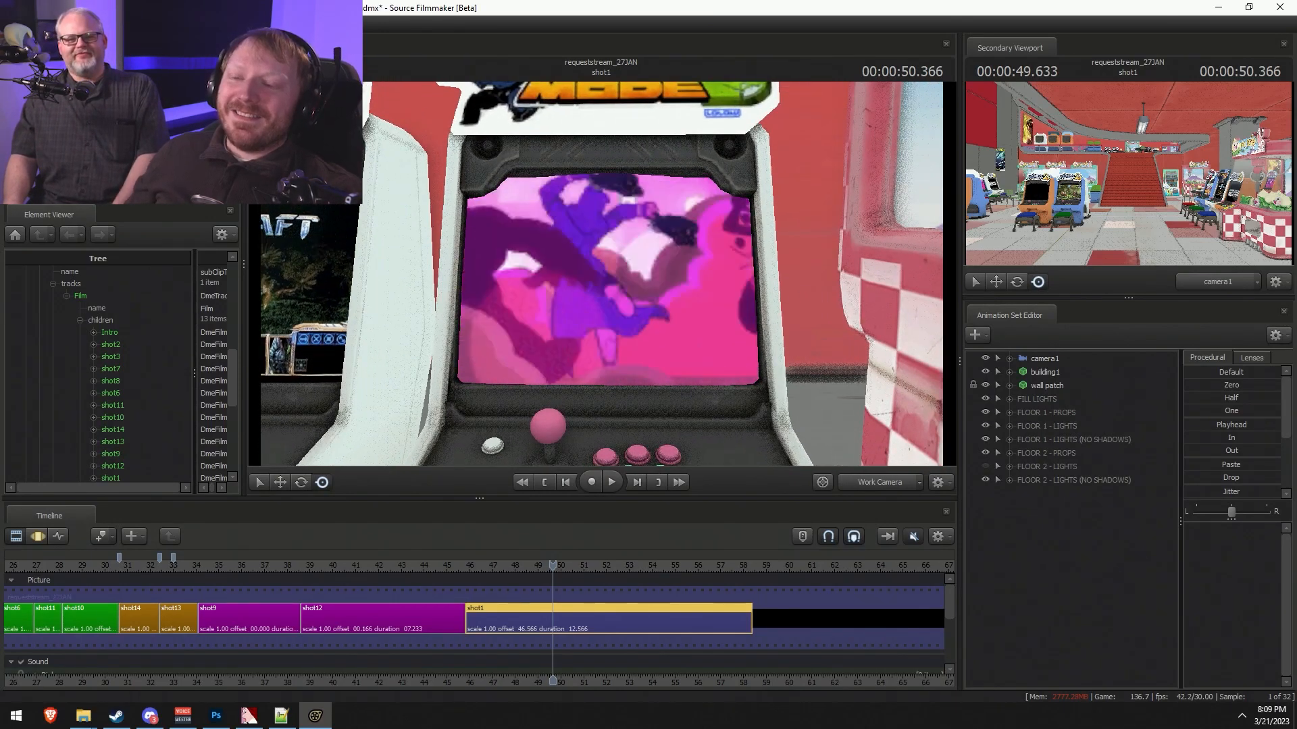
{"action": "left_click_drag", "start_coordinate": [601, 274], "coordinate": [590, 274]}
{"action": "key", "text": "s"}
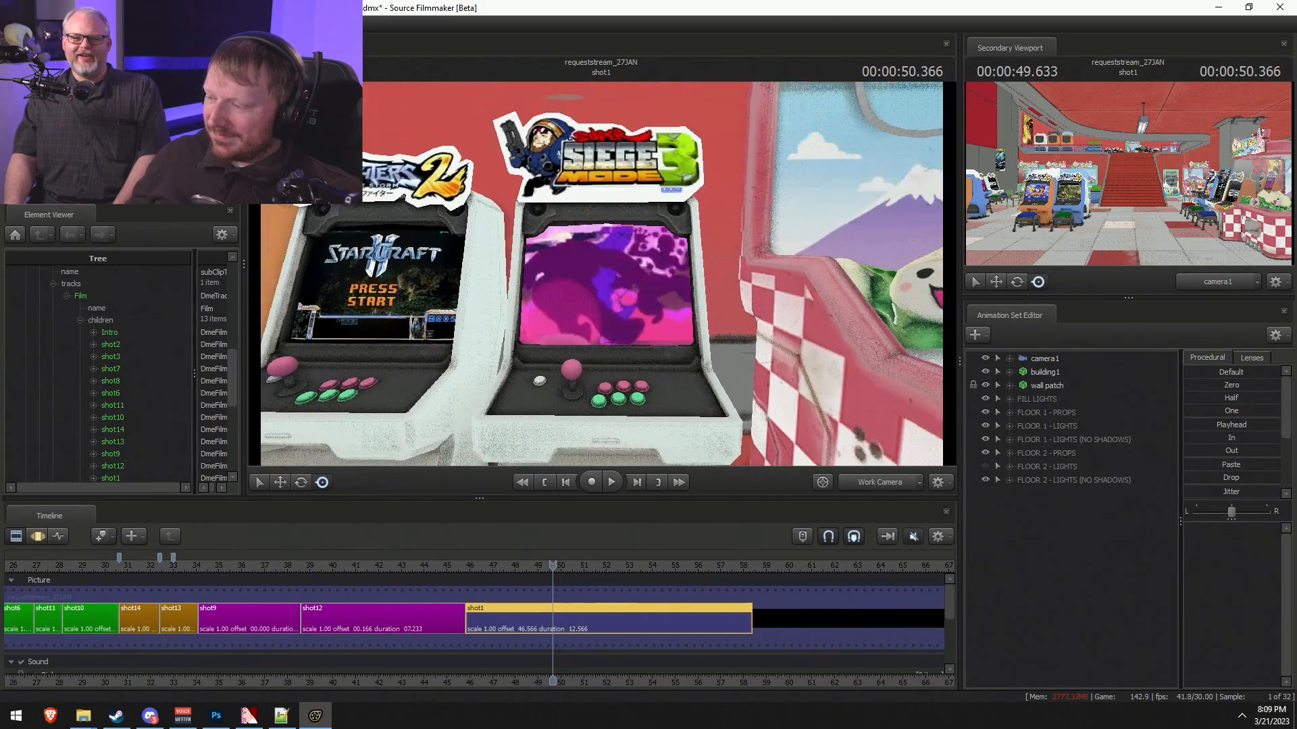
{"action": "mouse_move", "coordinate": [601, 273]}
{"action": "left_mouse_down"}
{"action": "mouse_move", "coordinate": [837, 290]}
{"action": "mouse_move", "coordinate": [854, 263]}
{"action": "mouse_move", "coordinate": [595, 284]}
{"action": "mouse_move", "coordinate": [598, 271]}
{"action": "left_mouse_up"}
{"action": "key", "text": "s"}
{"action": "key", "text": "w"}
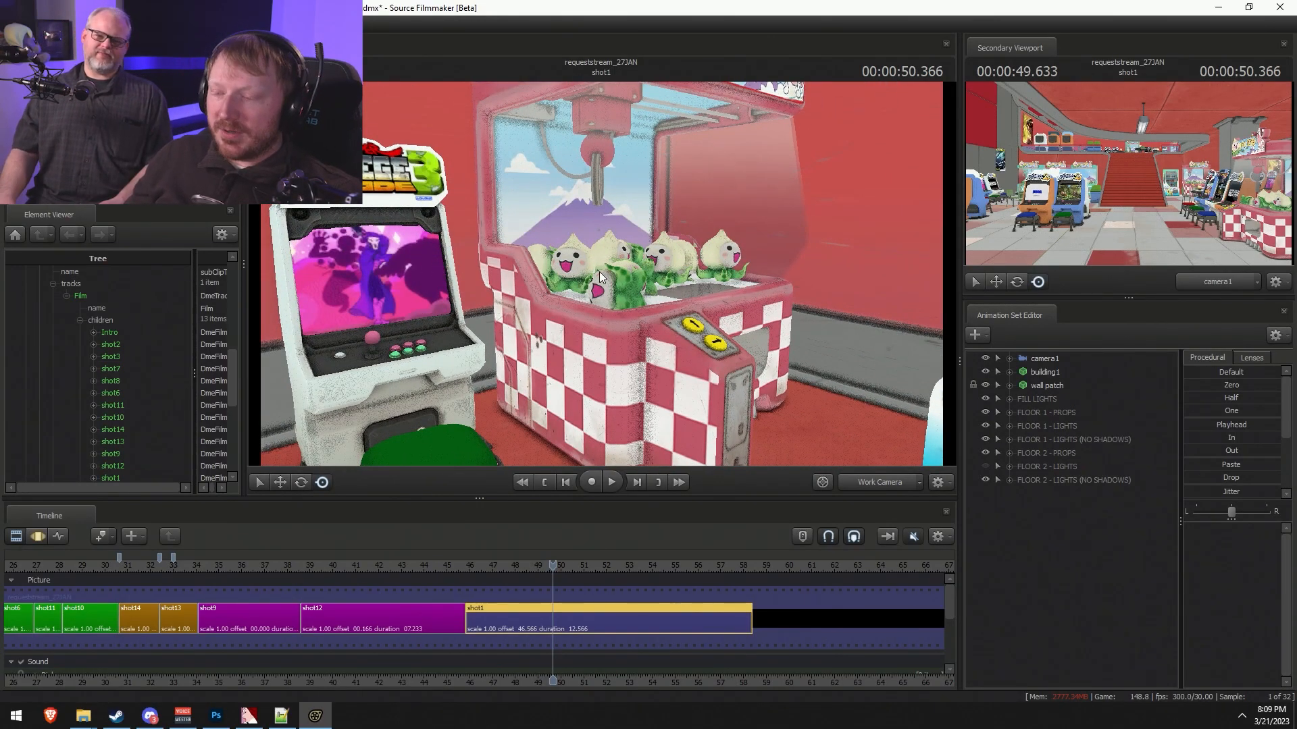
- Fly through shot1's arcade set, examining the fighting-game cabinet's screen up close and the backs of the orange cabinets
{"action": "left_click_drag", "start_coordinate": [774, 218], "coordinate": [773, 172]}
{"action": "key", "text": "w"}
{"action": "key", "text": "w"}
{"action": "key", "text": "d"}
{"action": "key", "text": "w"}
{"action": "key", "text": "s"}
{"action": "key", "text": "w"}
{"action": "key", "text": "w"}
{"action": "key", "text": "s"}
{"action": "key", "text": "w"}
{"action": "key", "text": "w"}
{"action": "key", "text": "w"}
{"action": "key", "text": "w"}
{"action": "key", "text": "w"}
{"action": "key", "text": "w"}
{"action": "key", "text": "w"}
{"action": "key", "text": "s"}
{"action": "key", "text": "w"}
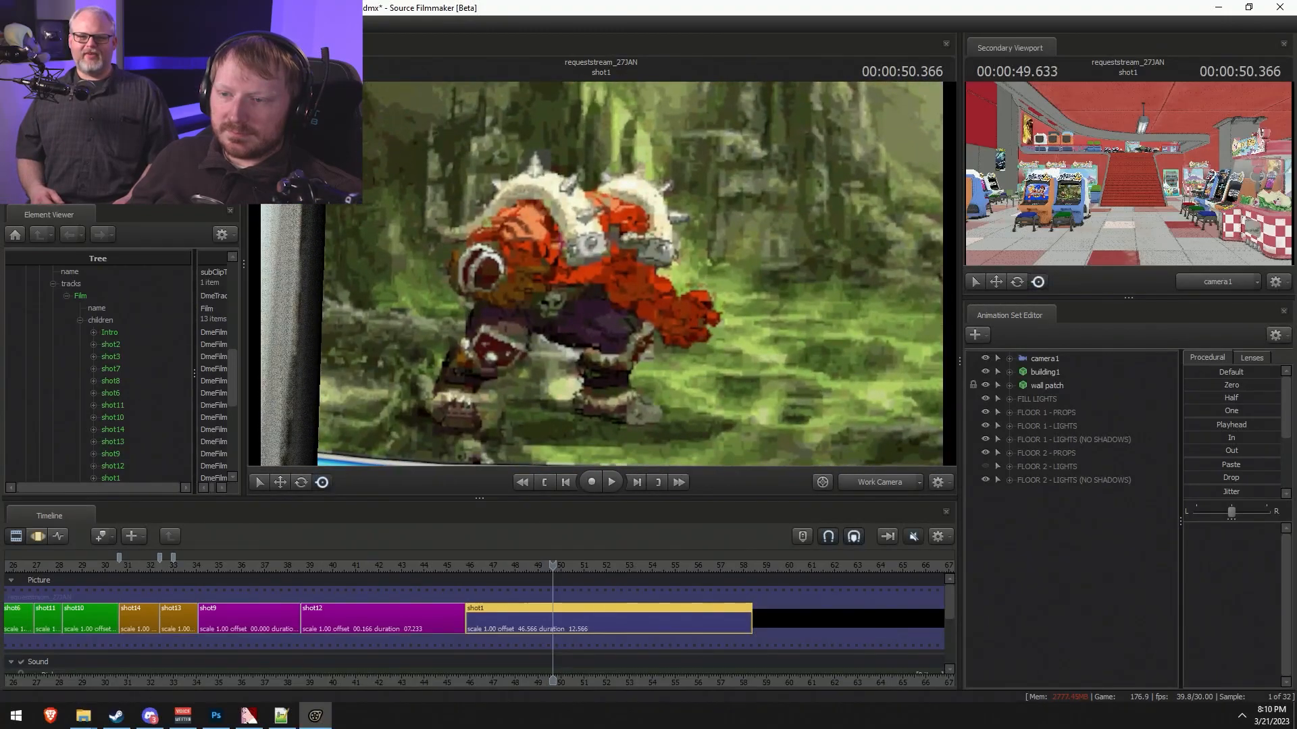
{"action": "key", "text": "s"}
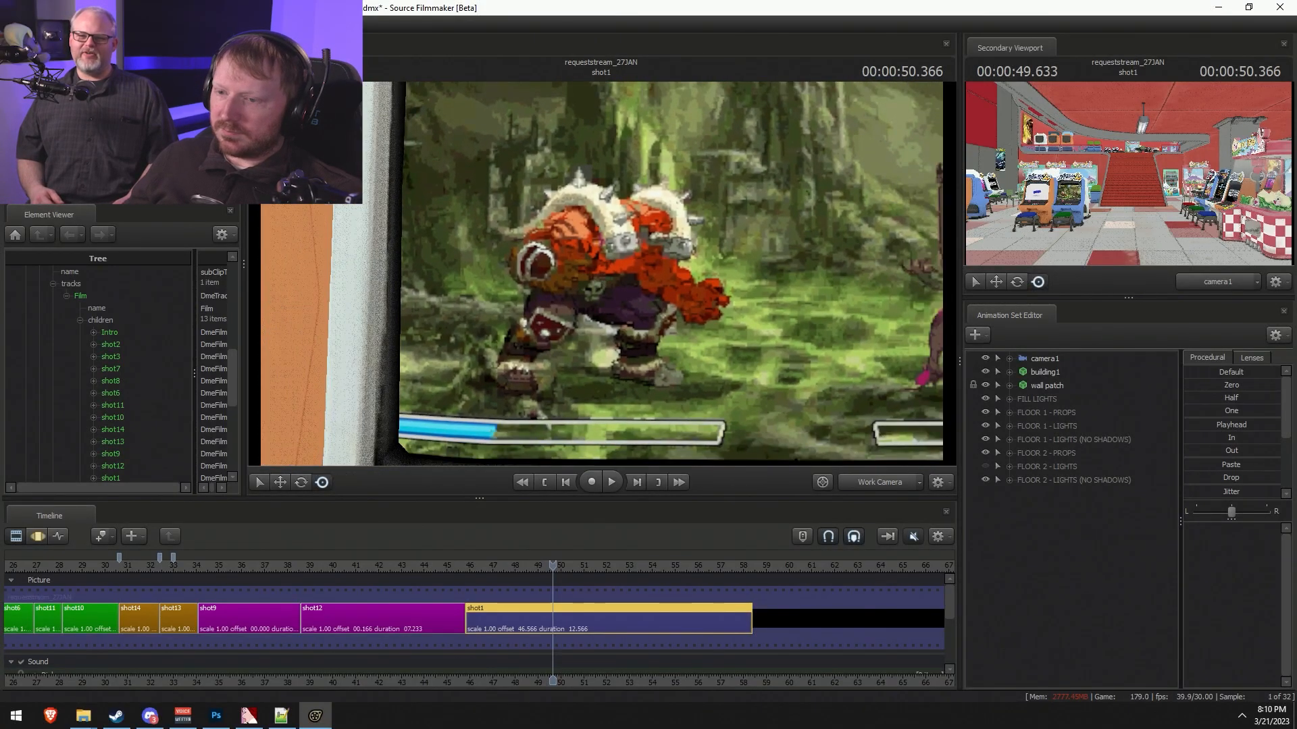
{"action": "key", "text": "s"}
{"action": "left_click_drag", "start_coordinate": [773, 173], "coordinate": [729, 230]}
{"action": "key", "text": "w"}
{"action": "key", "text": "F3"}
{"action": "key", "text": "F2"}
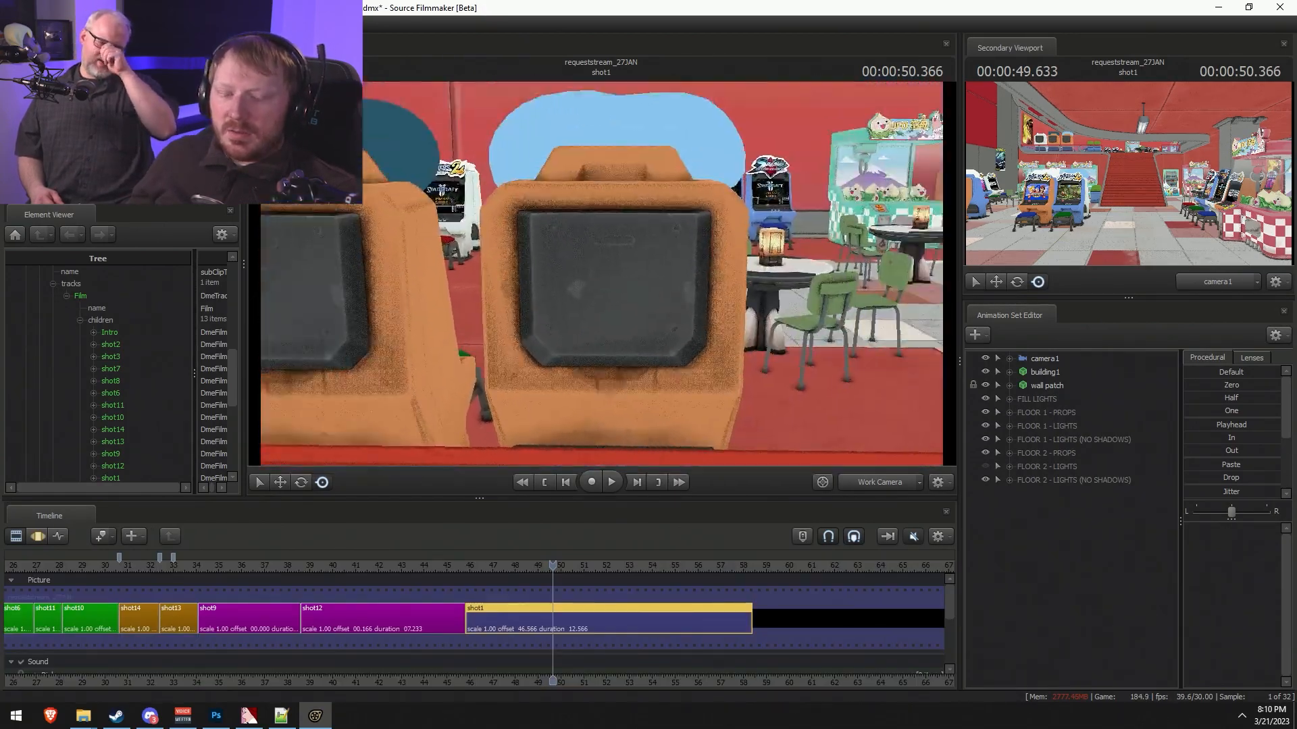
- Switch to File Explorer and open the Pictures folder inside Pony SFM
{"action": "left_click", "coordinate": [86, 722]}
{"action": "left_click", "coordinate": [184, 676]}
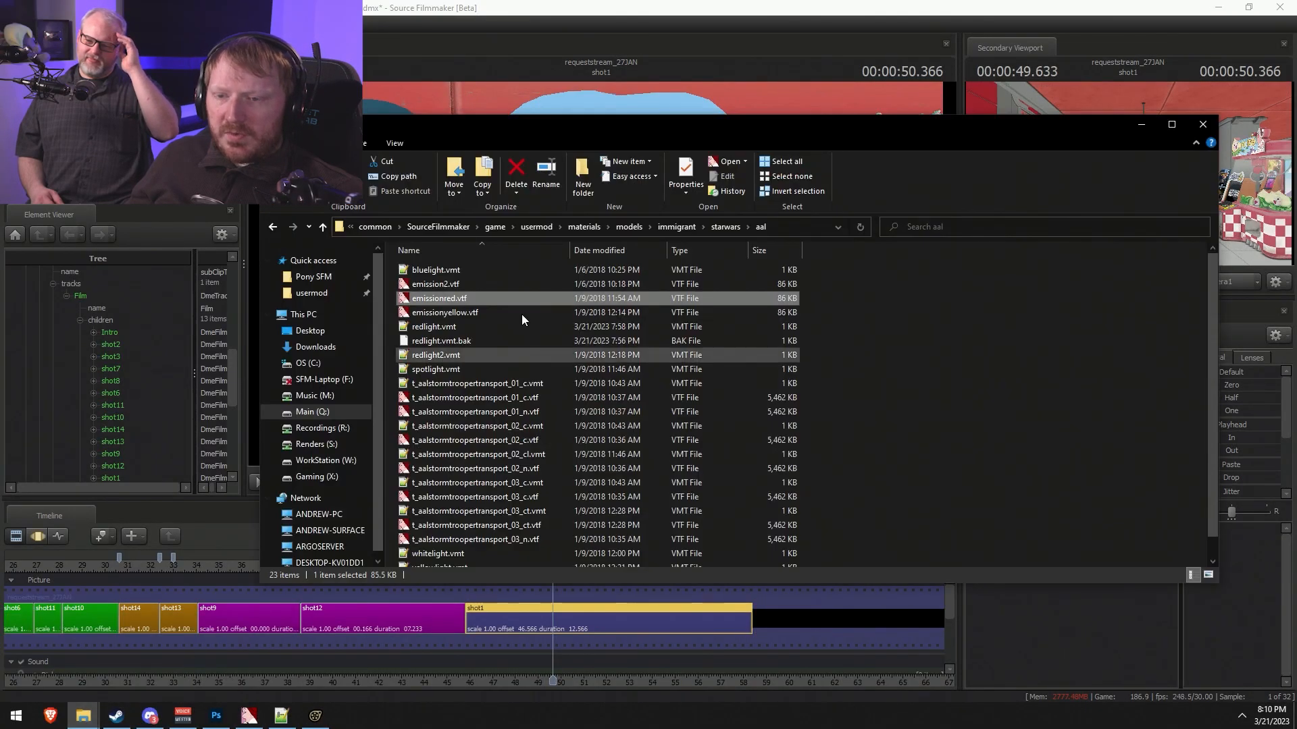
{"action": "left_click", "coordinate": [318, 293]}
{"action": "left_click", "coordinate": [314, 276]}
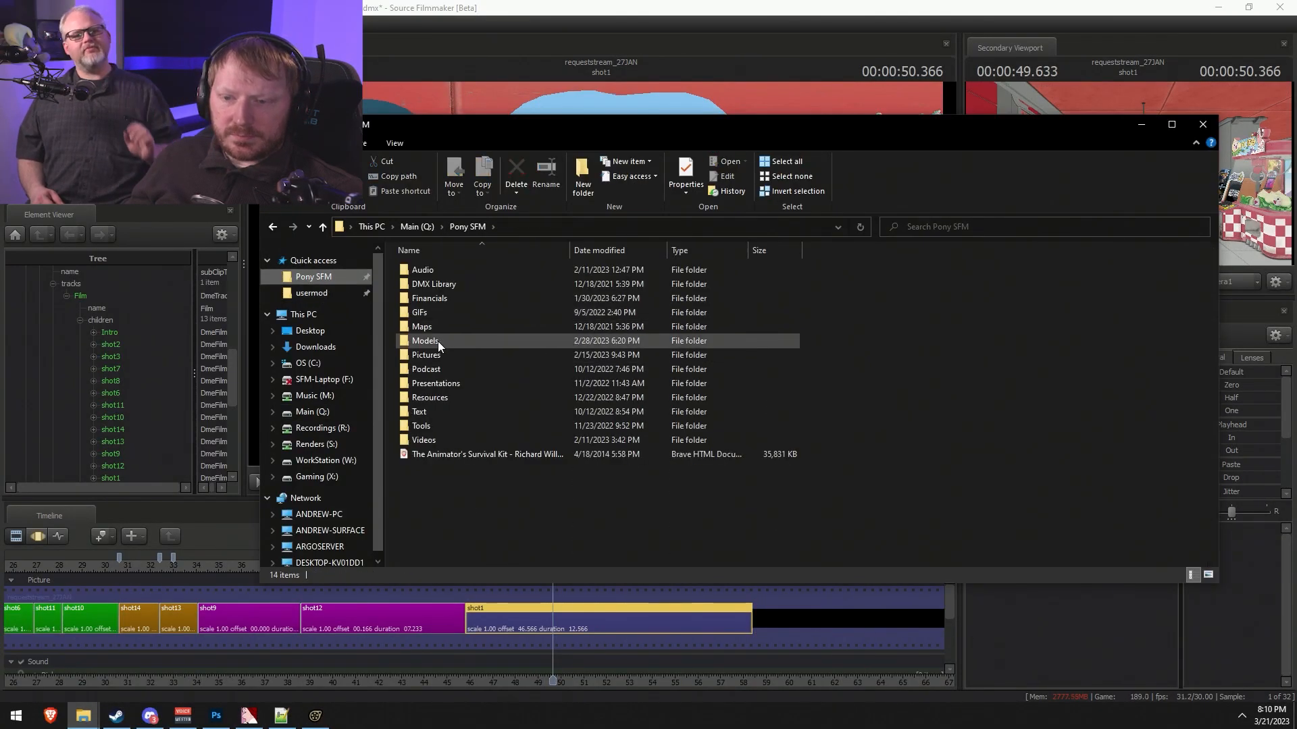
{"action": "left_click", "coordinate": [432, 358]}
{"action": "double_click", "coordinate": [431, 357]}
{"action": "scroll", "coordinate": [989, 407], "scroll_direction": "down", "scroll_amount": 10}
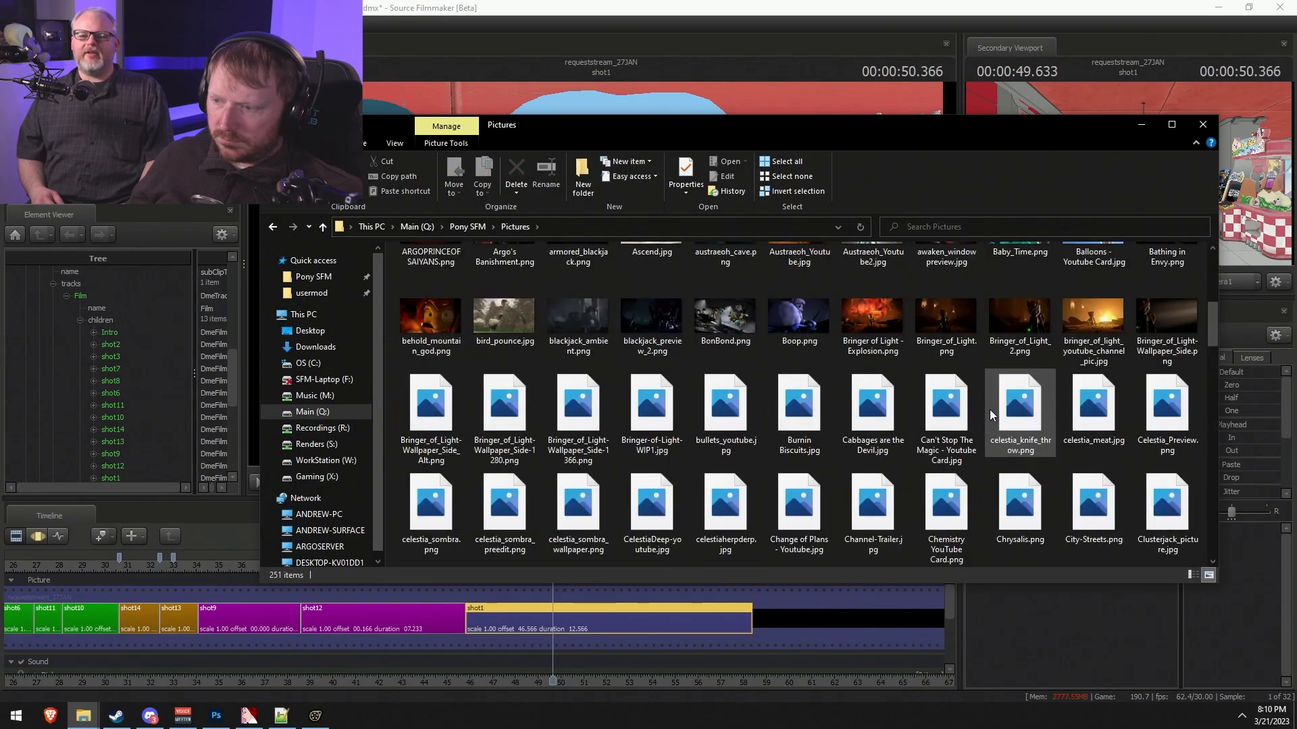
- Browse the picture thumbnails, view Heaven's-Gift.png at full size, and close it
{"action": "left_click_drag", "start_coordinate": [870, 120], "coordinate": [871, 35]}
{"action": "scroll", "coordinate": [1075, 394], "scroll_direction": "down", "scroll_amount": 6}
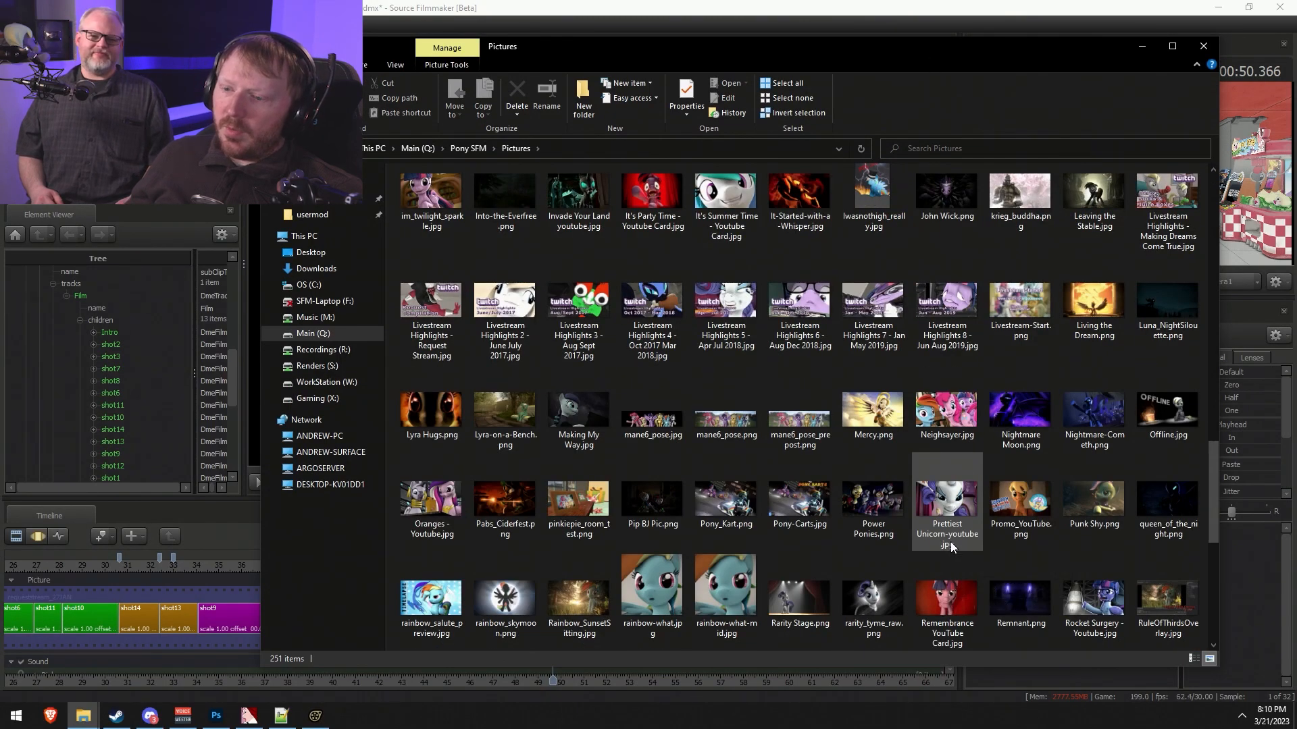
{"action": "scroll", "coordinate": [953, 546], "scroll_direction": "down", "scroll_amount": 3}
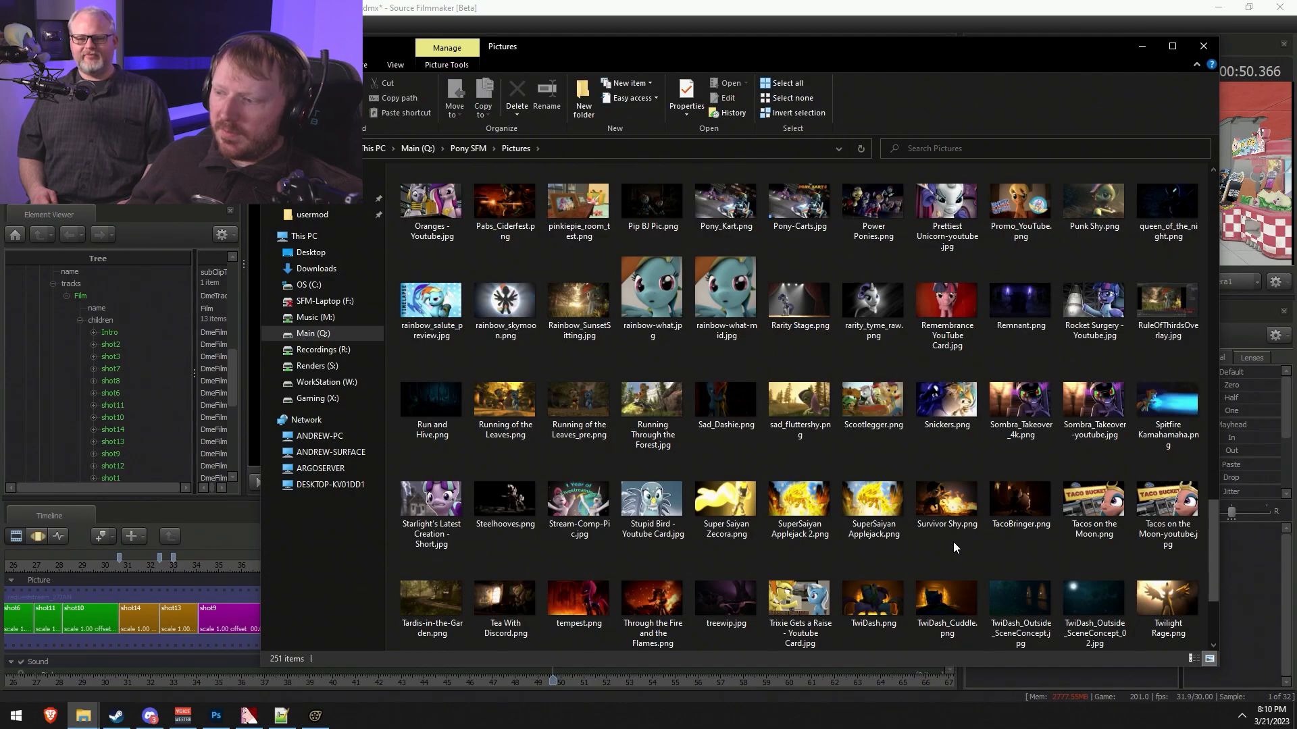
{"action": "scroll", "coordinate": [954, 545], "scroll_direction": "down", "scroll_amount": 2}
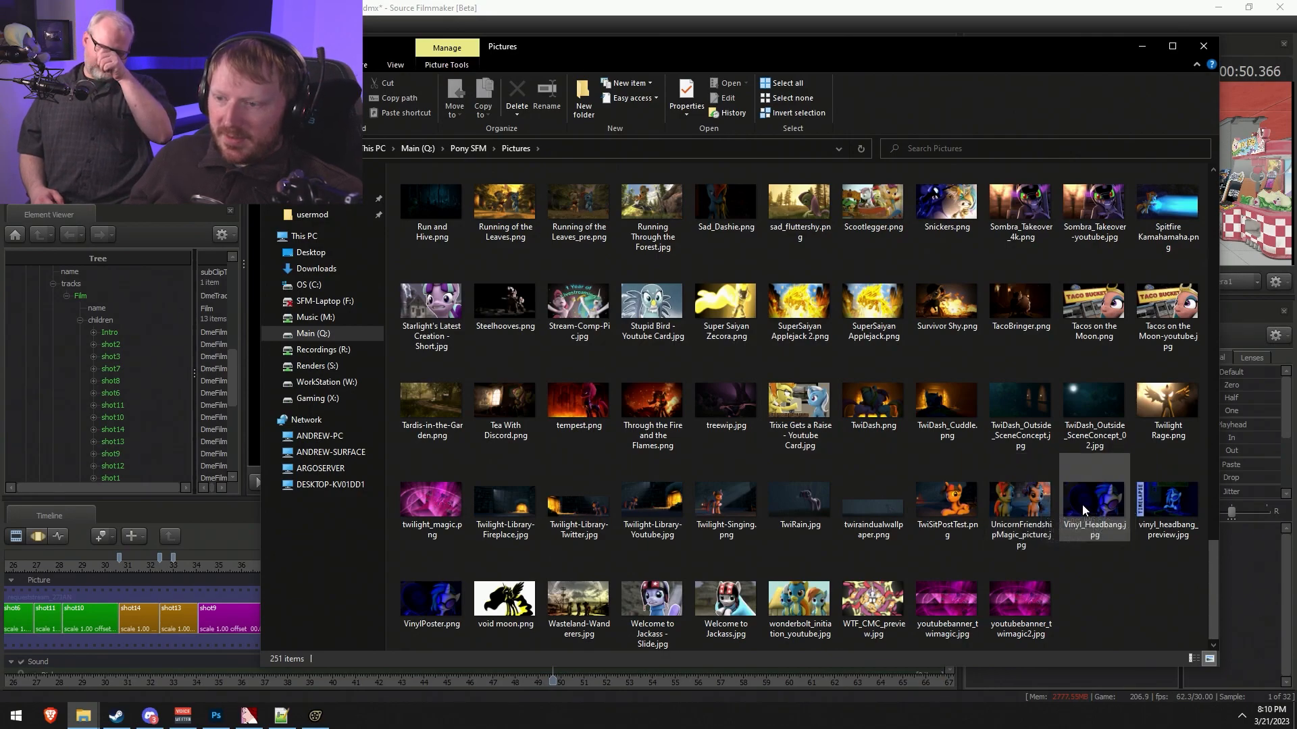
{"action": "scroll", "coordinate": [1081, 507], "scroll_direction": "up", "scroll_amount": 4}
{"action": "scroll", "coordinate": [1080, 532], "scroll_direction": "up", "scroll_amount": 3}
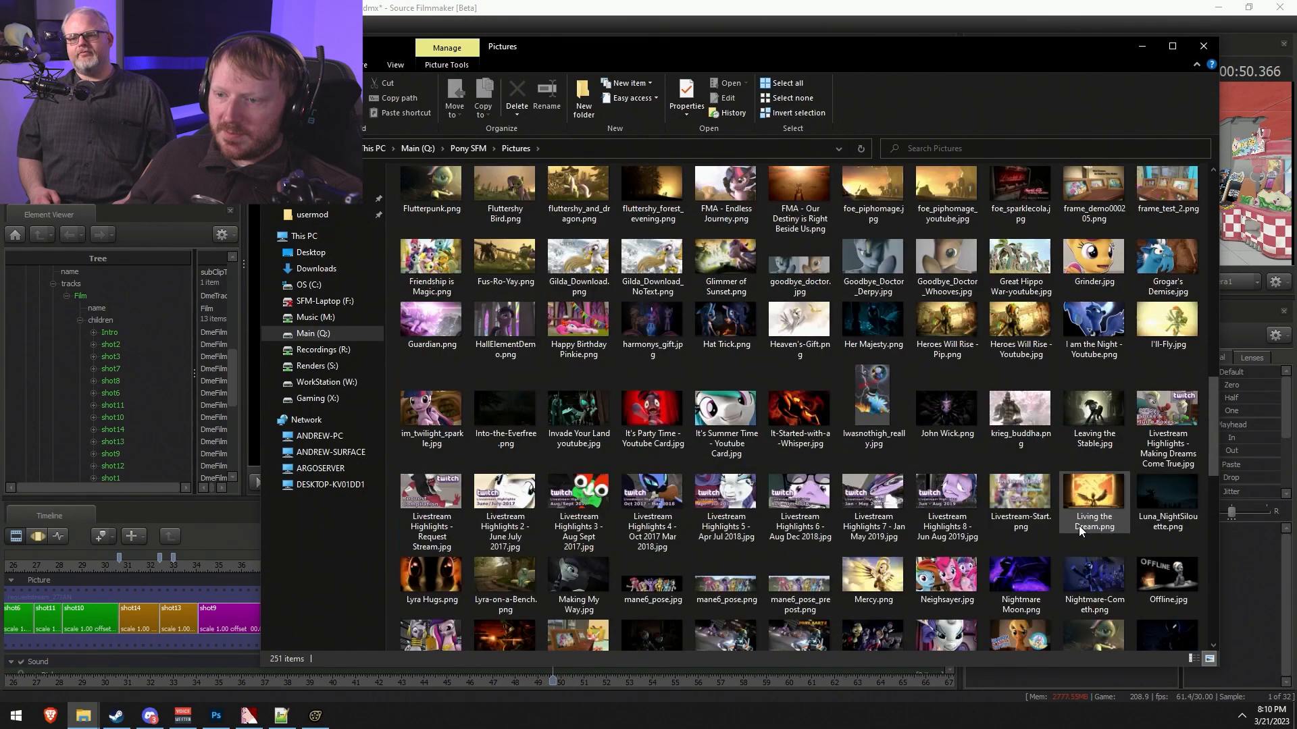
{"action": "double_click", "coordinate": [800, 323]}
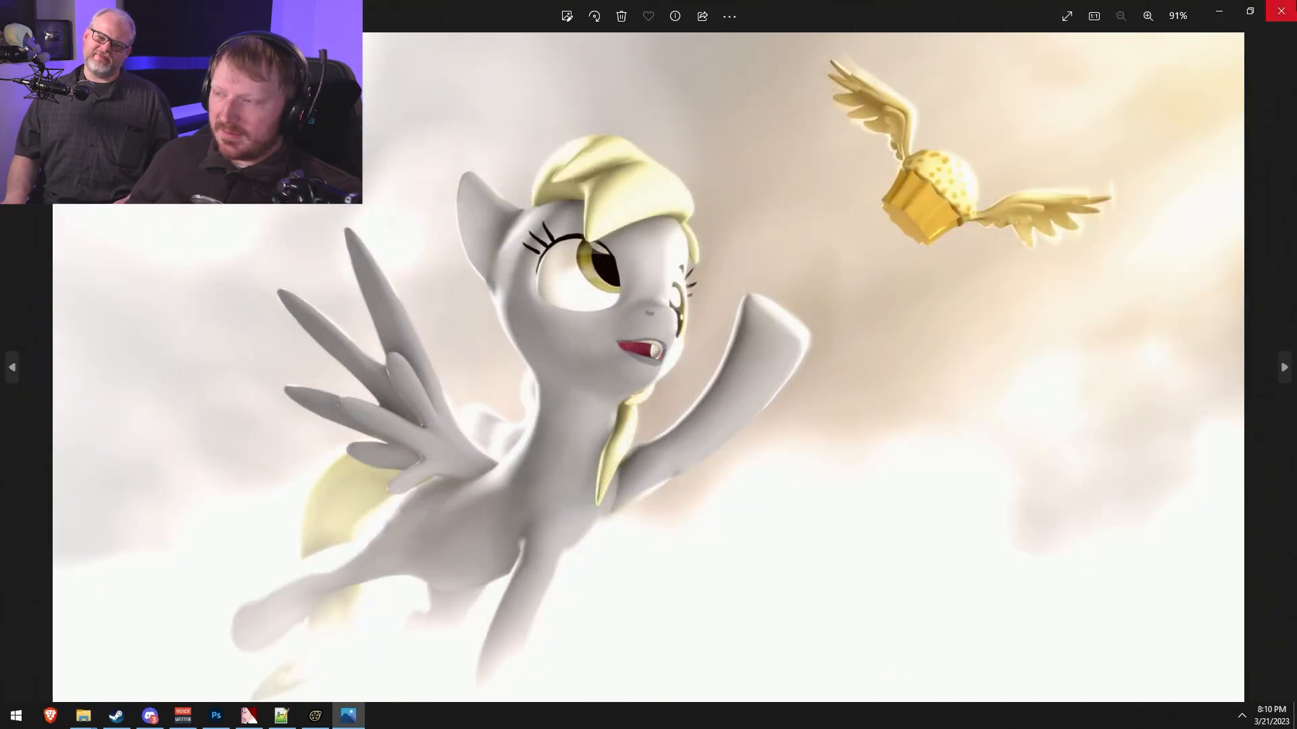
{"action": "left_click", "coordinate": [1278, 10]}
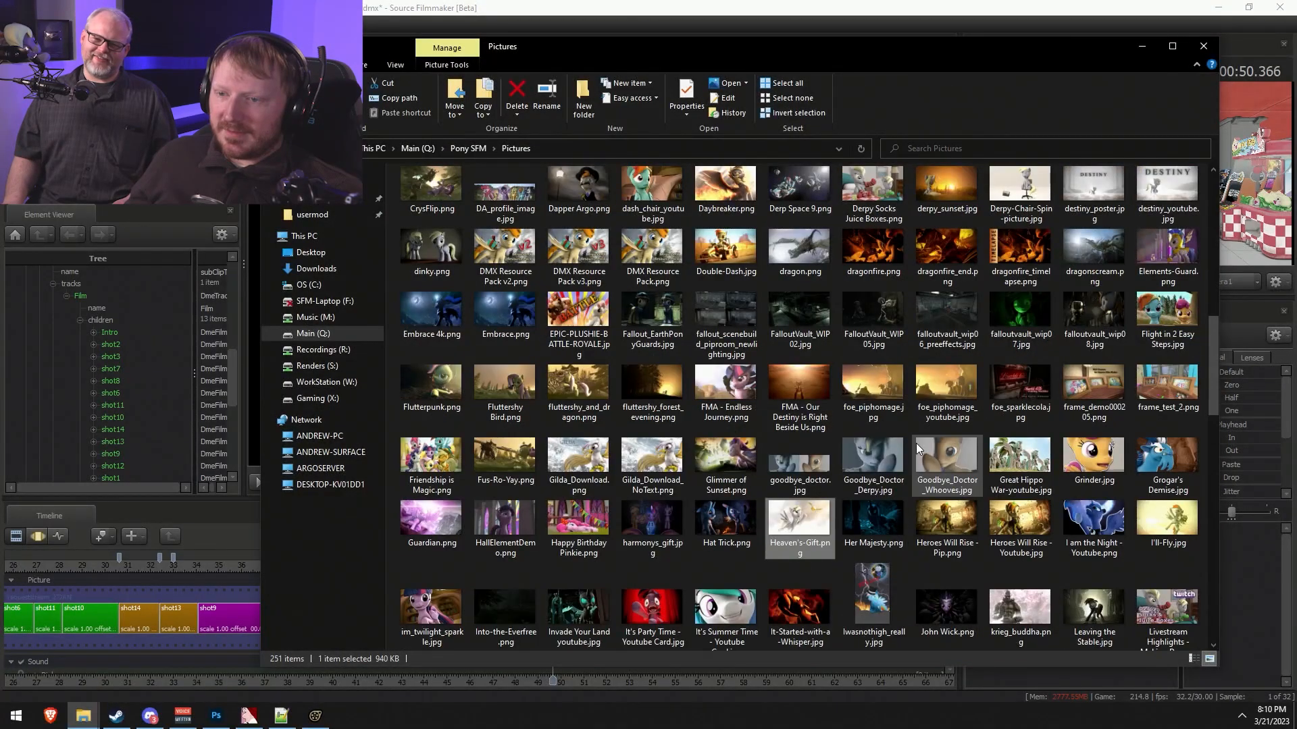
- Look through the rest of the Pictures folder, view Mercy.png, and close it
{"action": "scroll", "coordinate": [921, 439], "scroll_direction": "up", "scroll_amount": 3}
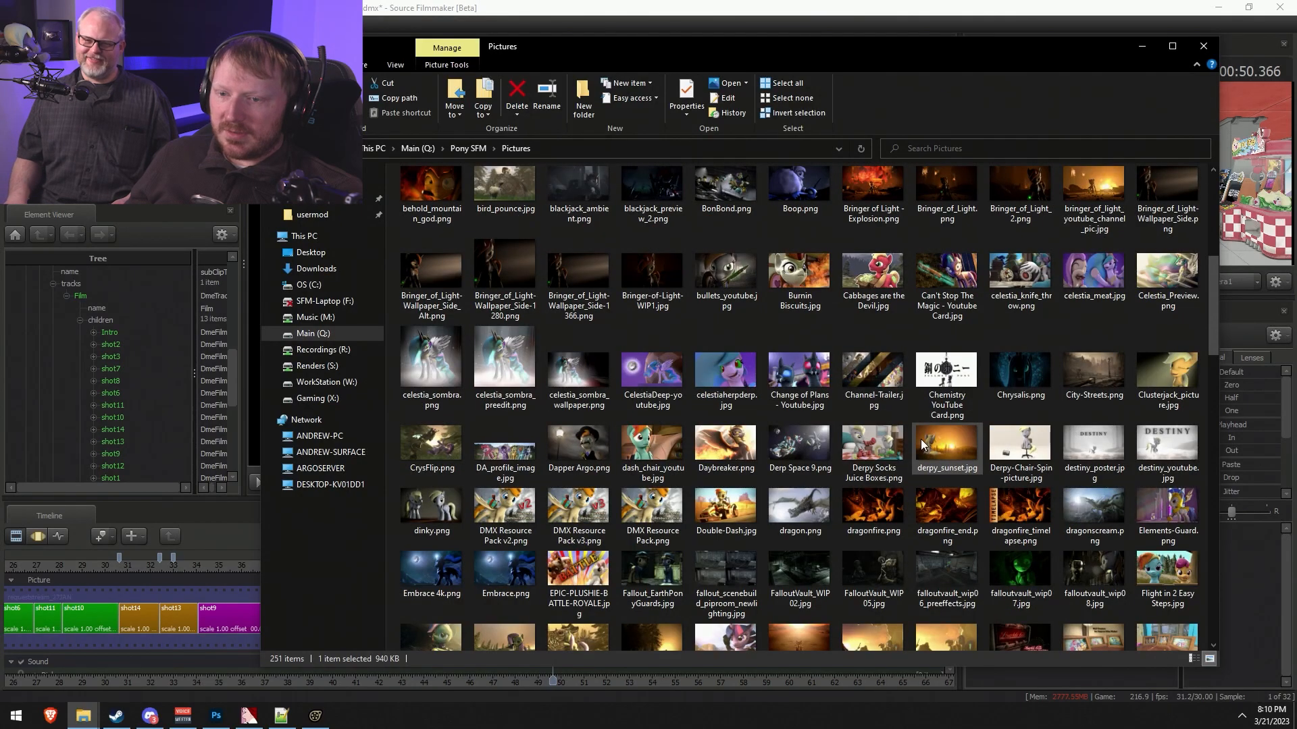
{"action": "scroll", "coordinate": [921, 439], "scroll_direction": "up", "scroll_amount": 3}
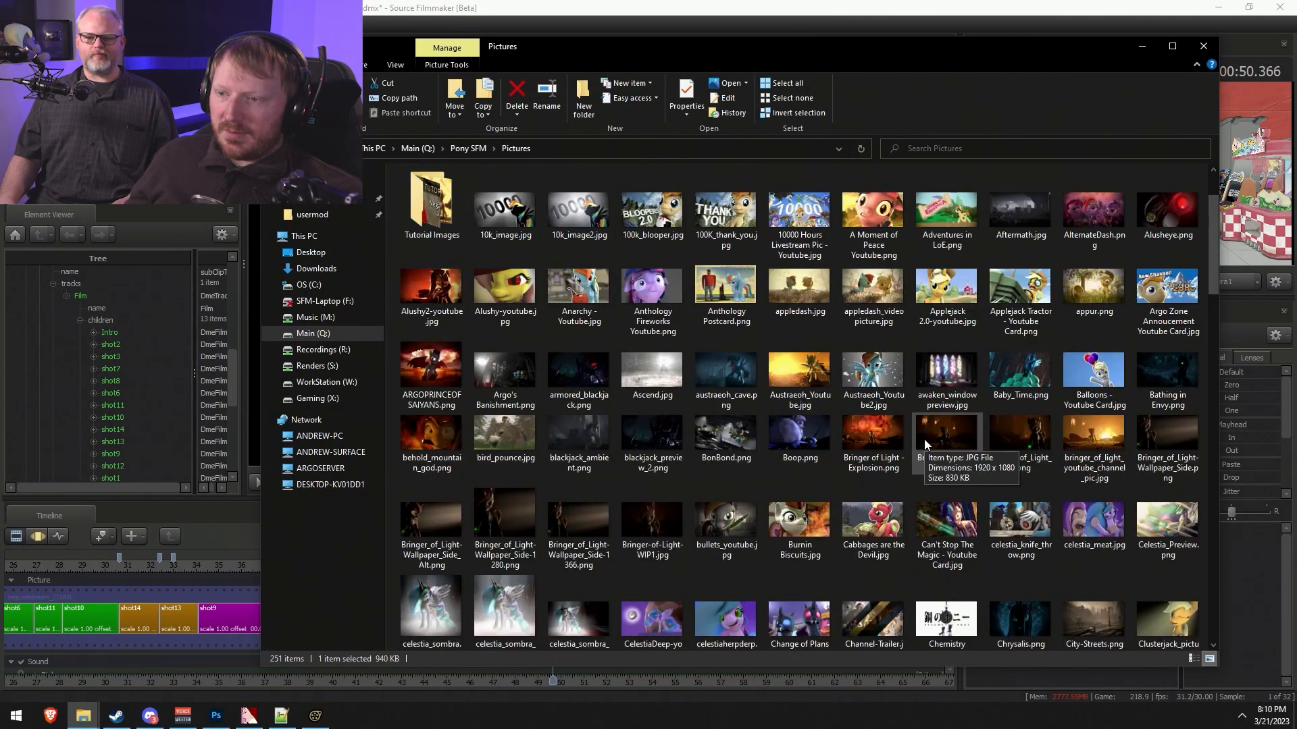
{"action": "scroll", "coordinate": [924, 444], "scroll_direction": "down", "scroll_amount": 10}
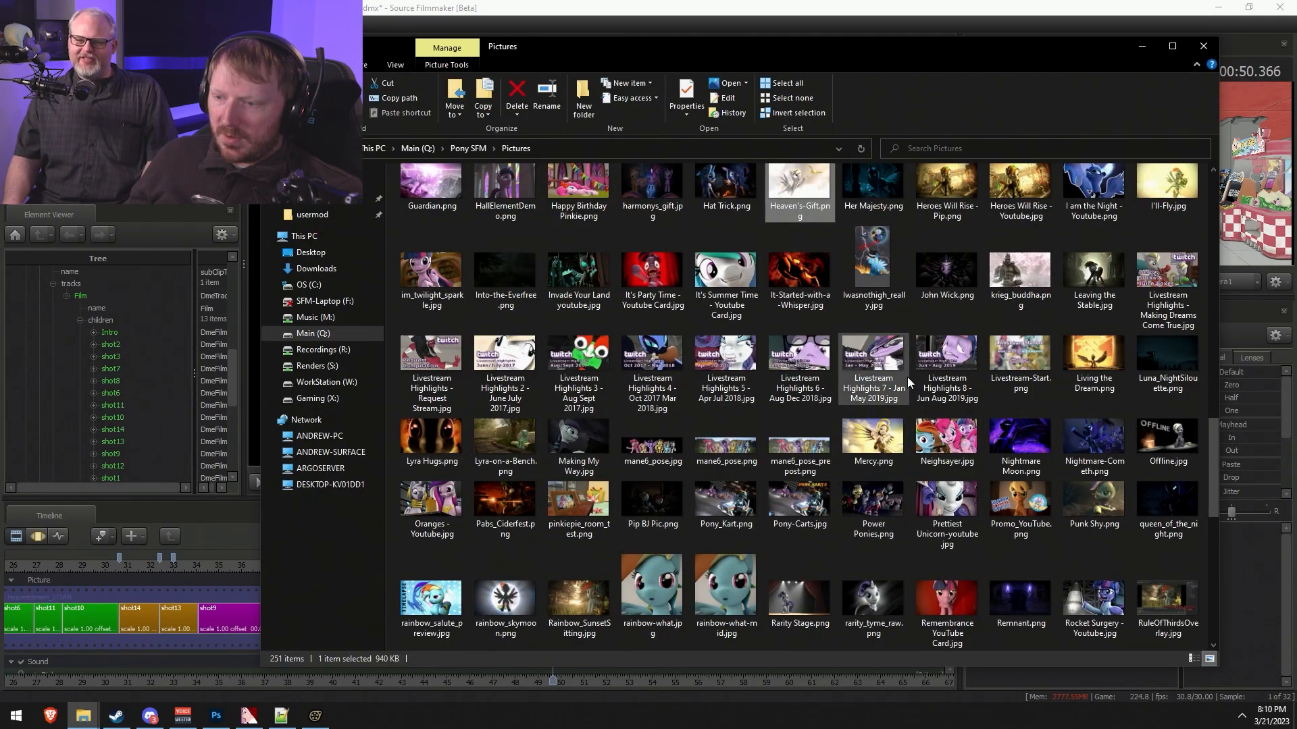
{"action": "double_click", "coordinate": [888, 438]}
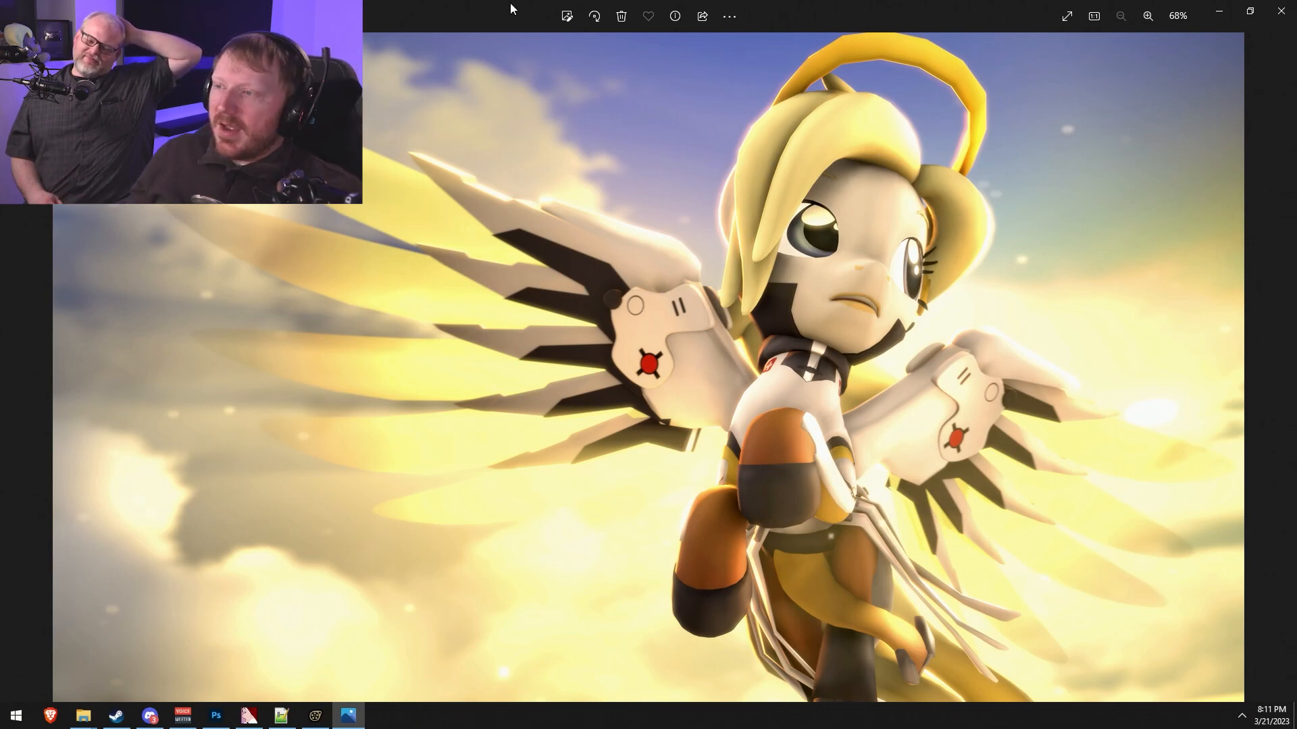
{"action": "left_click", "coordinate": [1279, 19]}
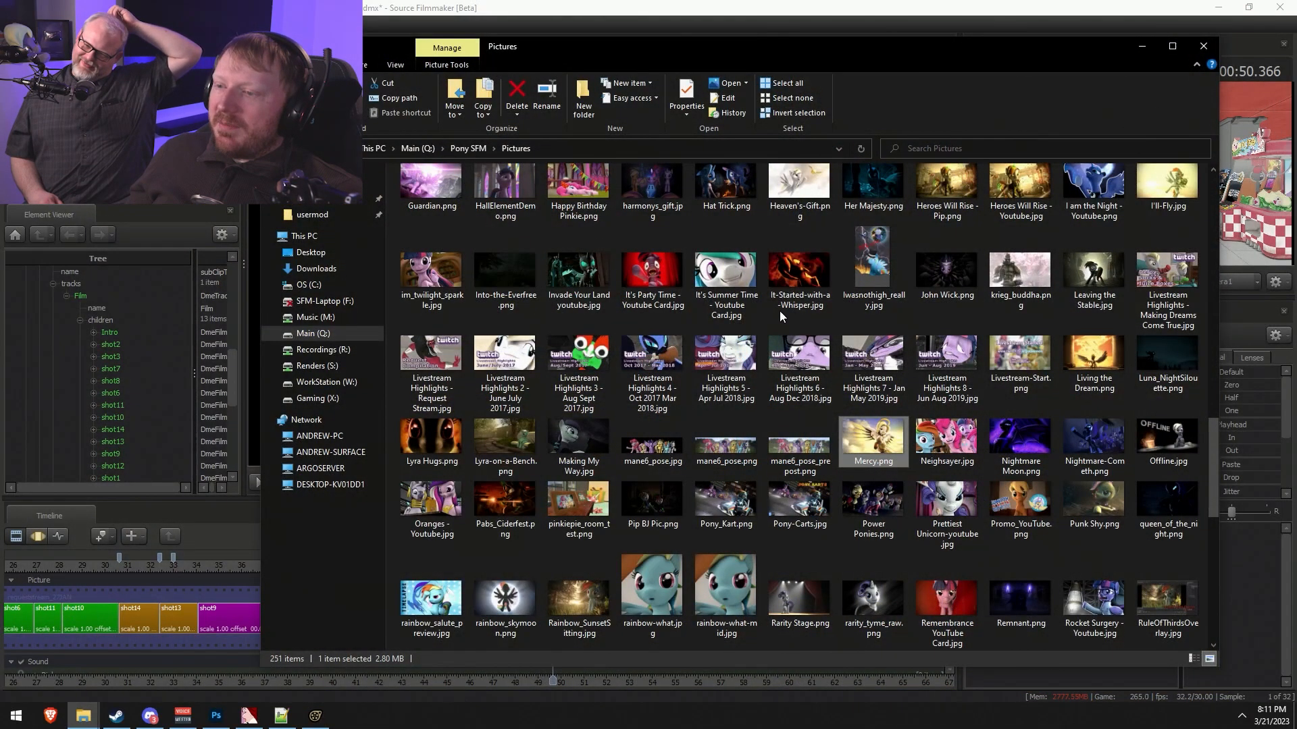
- View Iwasnothigh_really.jpg, close it, and return to Source Filmmaker
{"action": "double_click", "coordinate": [898, 304]}
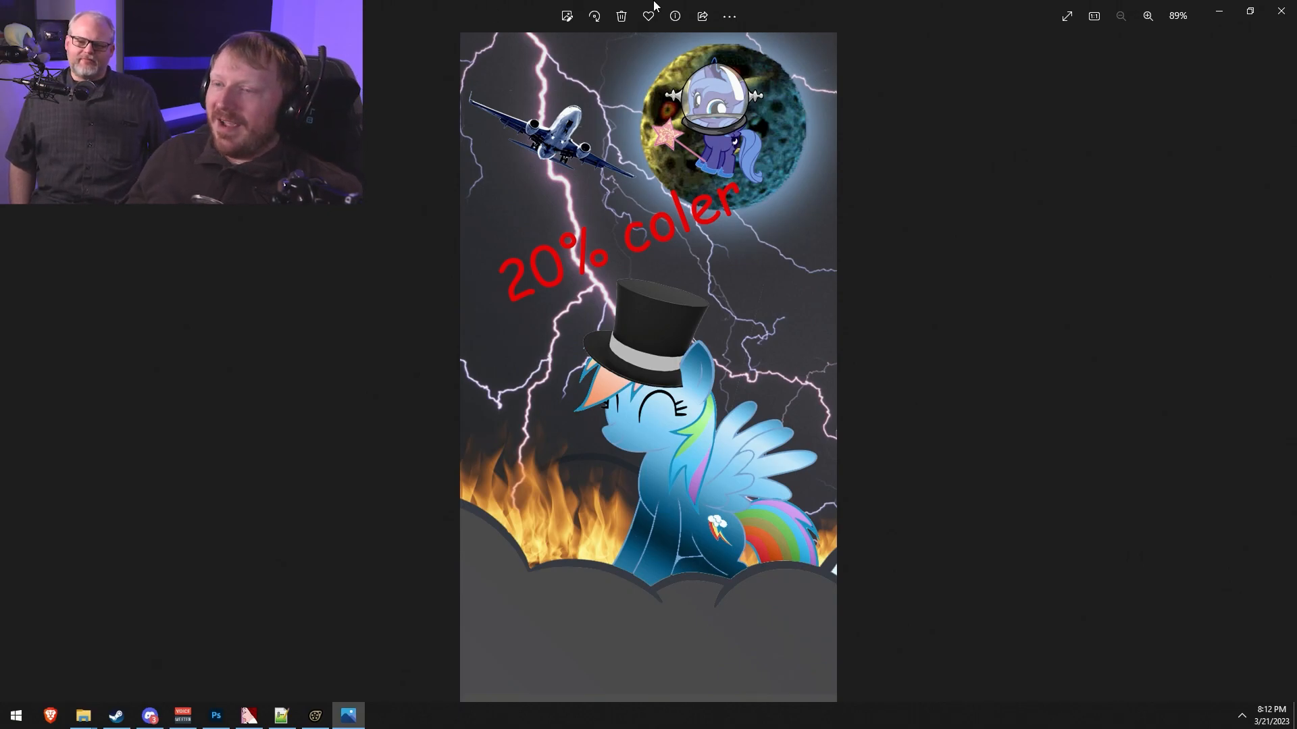
{"action": "left_click", "coordinate": [1281, 12]}
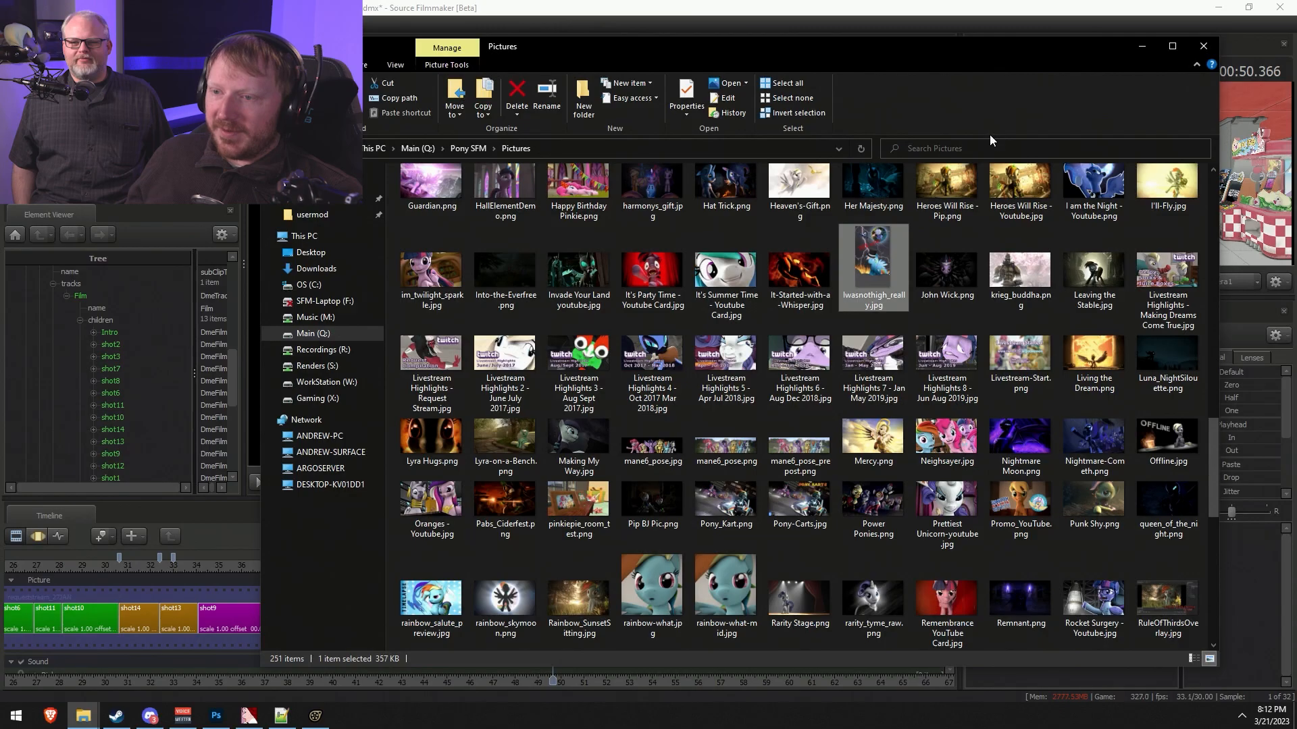
{"action": "scroll", "coordinate": [994, 222], "scroll_direction": "up", "scroll_amount": 10}
{"action": "left_click", "coordinate": [1153, 45]}
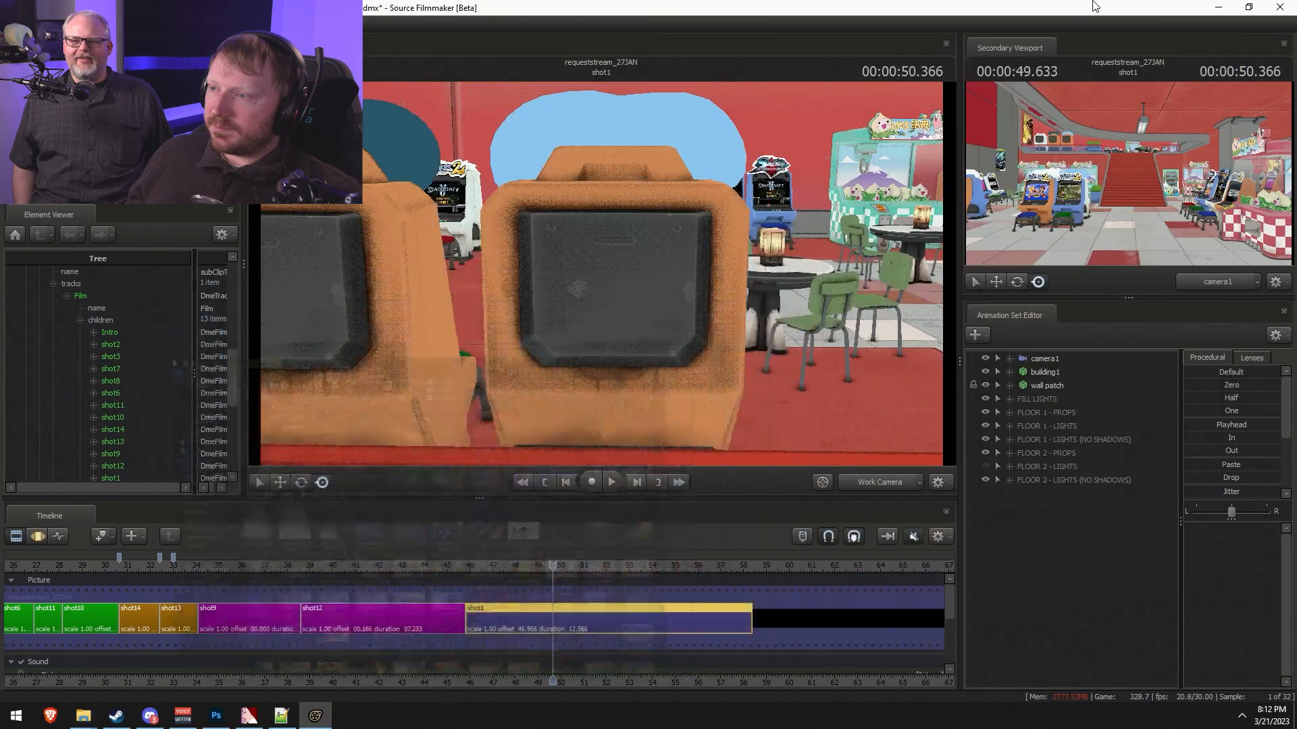
- Look over the tables and the arcade machines along the red wall, and switch to the Motion Editor
{"action": "mouse_move", "coordinate": [829, 196]}
{"action": "left_mouse_down"}
{"action": "mouse_move", "coordinate": [803, 202]}
{"action": "mouse_move", "coordinate": [919, 162]}
{"action": "mouse_move", "coordinate": [905, 152]}
{"action": "mouse_move", "coordinate": [884, 154]}
{"action": "mouse_move", "coordinate": [941, 189]}
{"action": "mouse_move", "coordinate": [937, 220]}
{"action": "mouse_move", "coordinate": [834, 213]}
{"action": "left_mouse_up"}
{"action": "key", "text": "w"}
{"action": "key", "text": "s"}
{"action": "key", "text": "w"}
{"action": "key", "text": "F3"}
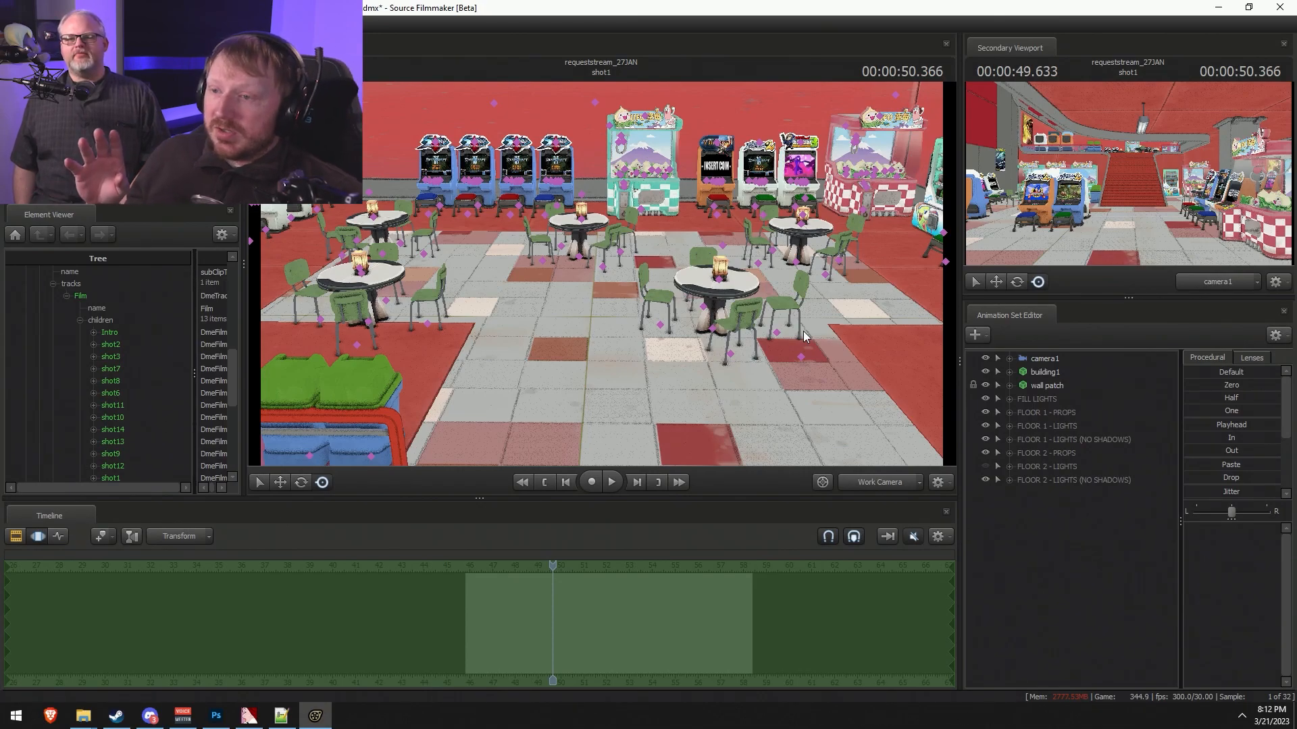
- Select a pink button on the blue arcade cabinet's control panel and undo the last change
{"action": "left_click_drag", "start_coordinate": [690, 362], "coordinate": [581, 365]}
{"action": "key", "text": "w"}
{"action": "key", "text": "s"}
{"action": "mouse_move", "coordinate": [601, 274]}
{"action": "left_mouse_down"}
{"action": "mouse_move", "coordinate": [635, 310]}
{"action": "mouse_move", "coordinate": [601, 274]}
{"action": "left_mouse_up"}
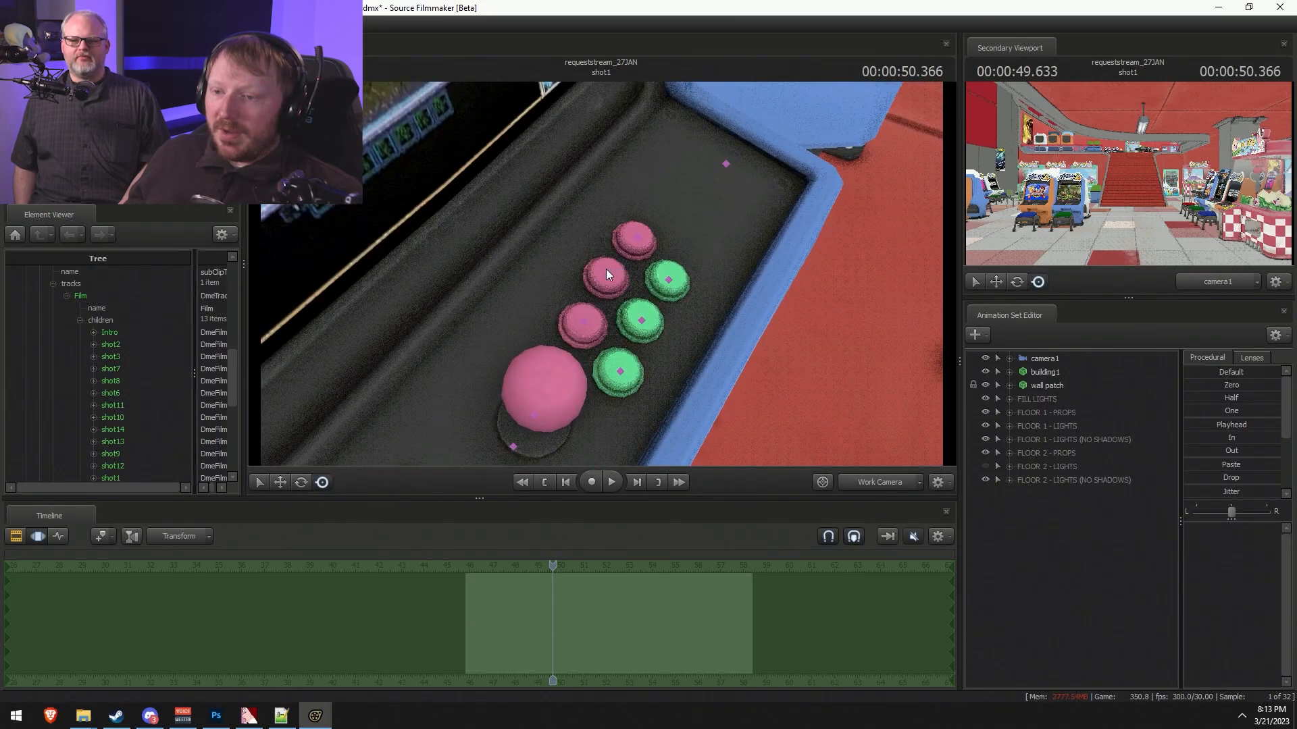
{"action": "left_click", "coordinate": [606, 272]}
{"action": "key", "text": "ctrl+z"}
- Examine the arcade's balcony level, ceiling, staircase and the floor below from several viewpoints
{"action": "left_click_drag", "start_coordinate": [661, 176], "coordinate": [703, 102]}
{"action": "key", "text": "w"}
{"action": "left_click_drag", "start_coordinate": [601, 273], "coordinate": [598, 304]}
{"action": "key", "text": "w"}
{"action": "key", "text": "s"}
{"action": "key", "text": "w"}
{"action": "key", "text": "w"}
{"action": "key", "text": "w"}
{"action": "key", "text": "s"}
{"action": "key", "text": "s"}
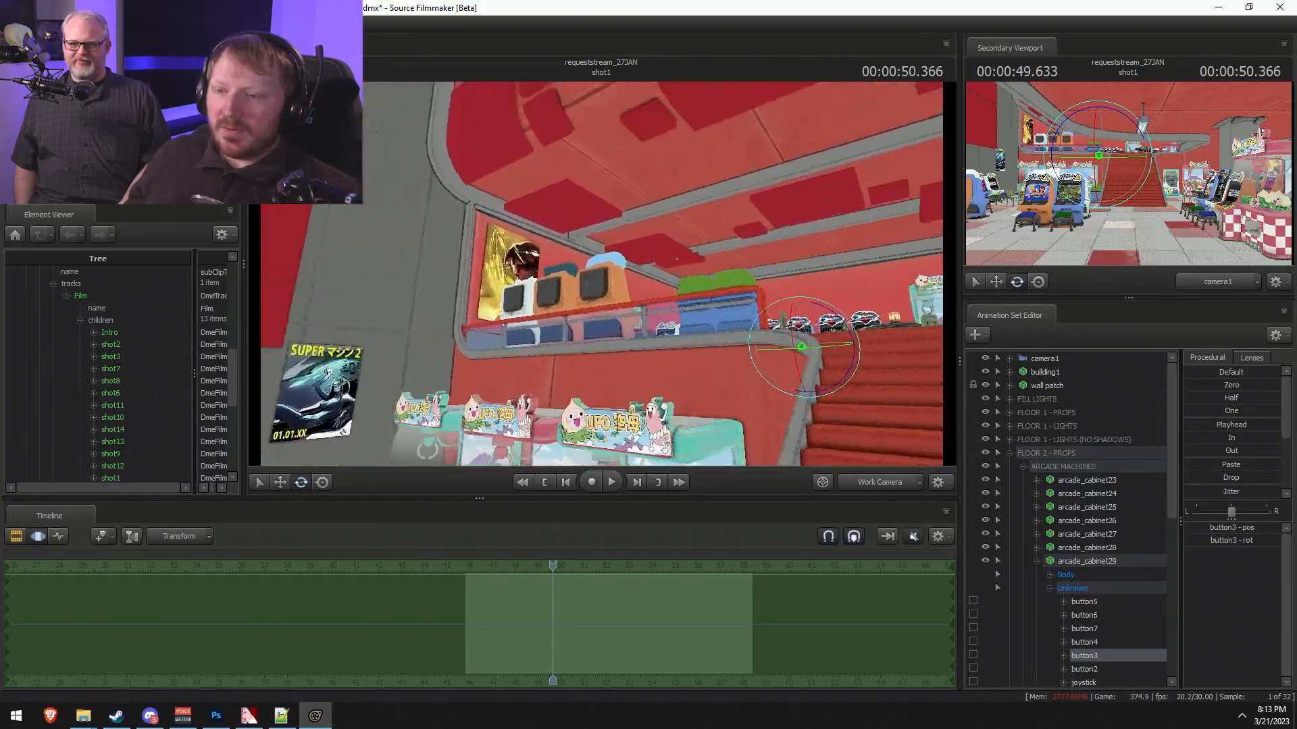
{"action": "key", "text": "w"}
{"action": "left_click_drag", "start_coordinate": [601, 274], "coordinate": [557, 311]}
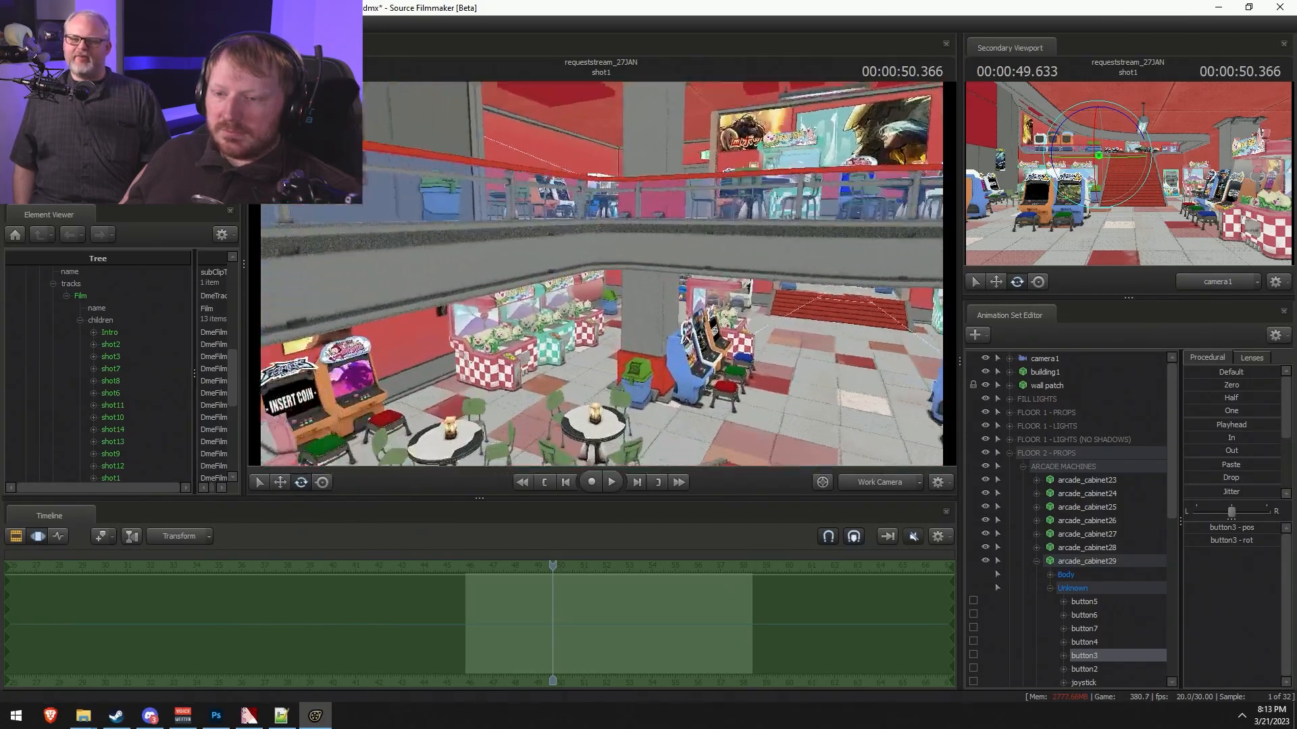
- Examine the inside of the pink claw machine, including its claw and onion plush toys
{"action": "key", "text": "w"}
{"action": "mouse_move", "coordinate": [601, 274]}
{"action": "left_mouse_down"}
{"action": "mouse_move", "coordinate": [811, 271]}
{"action": "mouse_move", "coordinate": [648, 264]}
{"action": "mouse_move", "coordinate": [675, 274]}
{"action": "mouse_move", "coordinate": [595, 287]}
{"action": "mouse_move", "coordinate": [608, 293]}
{"action": "mouse_move", "coordinate": [642, 270]}
{"action": "mouse_move", "coordinate": [824, 267]}
{"action": "mouse_move", "coordinate": [597, 271]}
{"action": "left_mouse_up"}
{"action": "key", "text": "w"}
{"action": "key", "text": "w"}
{"action": "key", "text": "w"}
{"action": "key", "text": "w"}
{"action": "key", "text": "w"}
{"action": "key", "text": "w"}
{"action": "key", "text": "w"}
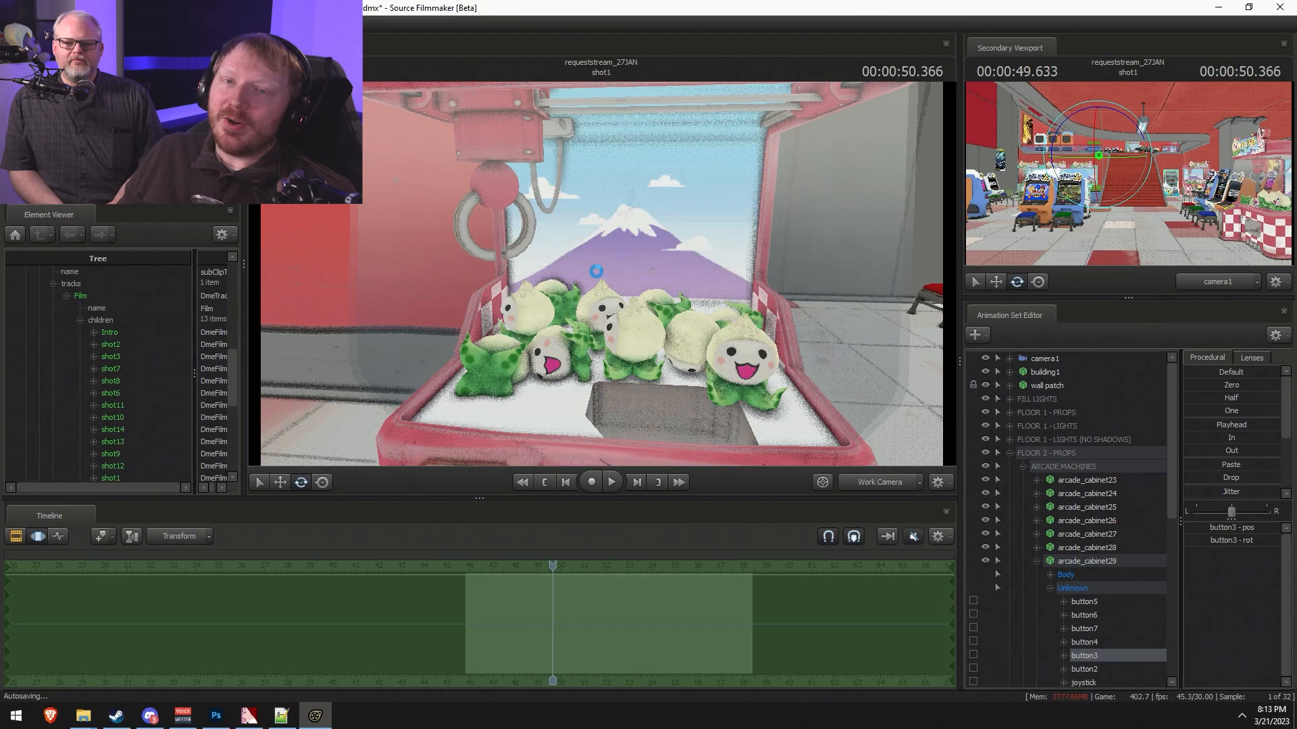
{"action": "key", "text": "w"}
- Examine the paired orange and blue fighting-game cabinets and the large posters on the nearby wall
{"action": "mouse_move", "coordinate": [601, 273]}
{"action": "left_mouse_down"}
{"action": "mouse_move", "coordinate": [865, 283]}
{"action": "mouse_move", "coordinate": [602, 275]}
{"action": "left_mouse_up"}
{"action": "key", "text": "d"}
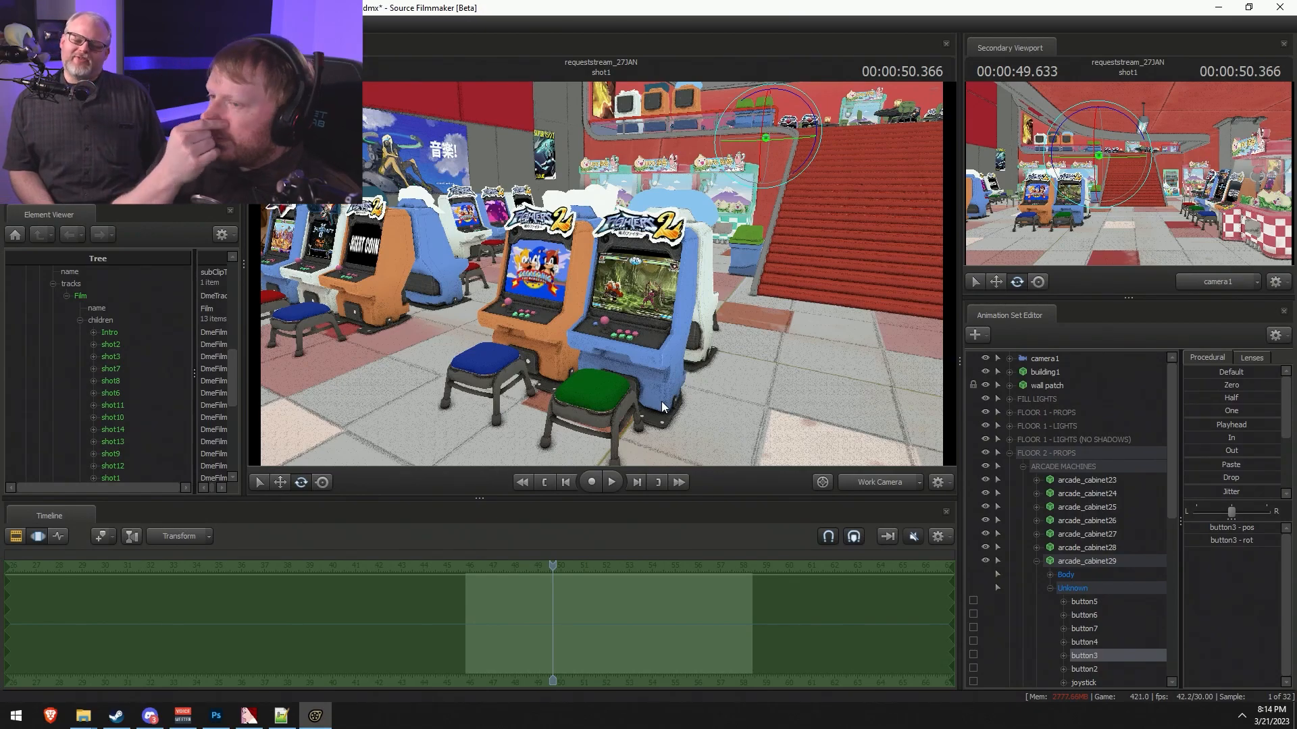
{"action": "left_click_drag", "start_coordinate": [619, 366], "coordinate": [601, 274]}
{"action": "key", "text": "s"}
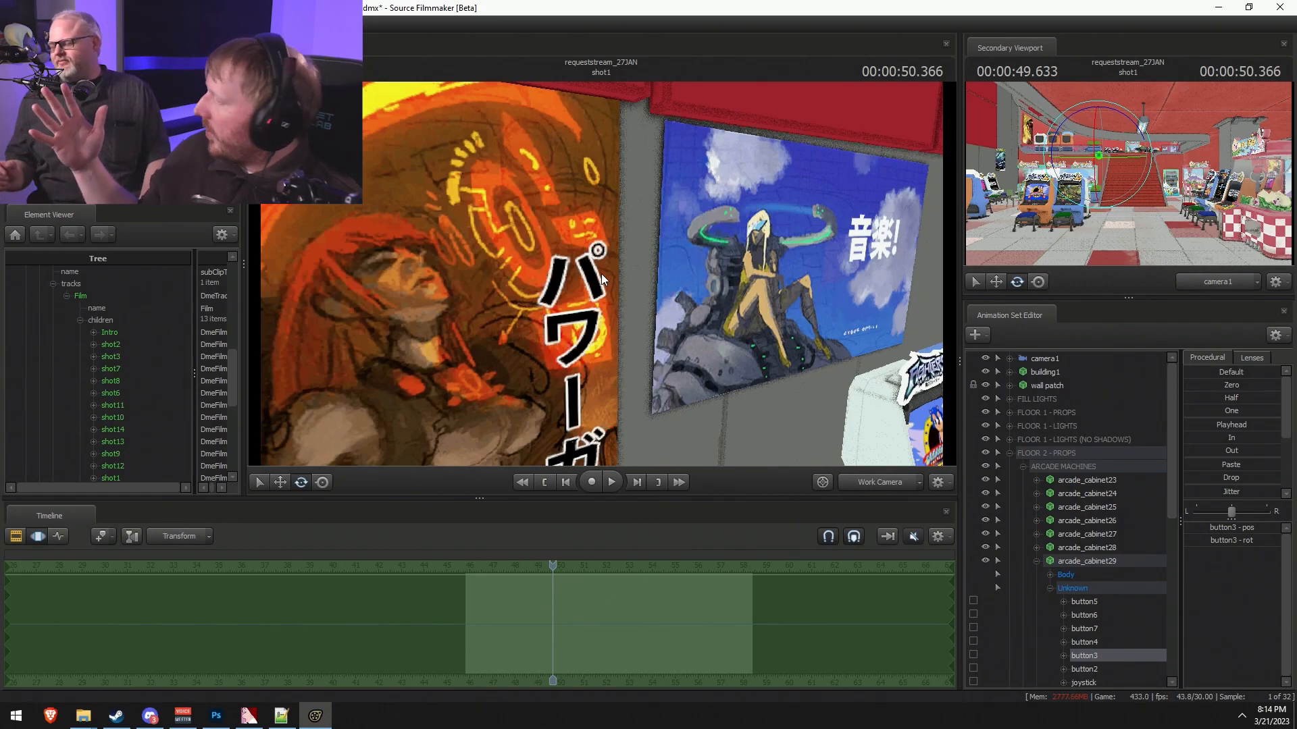
- Examine the seating area with its round tables, green chairs and surrounding arcade machines
{"action": "left_click_drag", "start_coordinate": [601, 274], "coordinate": [891, 247]}
{"action": "key", "text": "w"}
{"action": "key", "text": "w"}
{"action": "key", "text": "w"}
{"action": "key", "text": "w"}
{"action": "left_click_drag", "start_coordinate": [628, 253], "coordinate": [648, 281]}
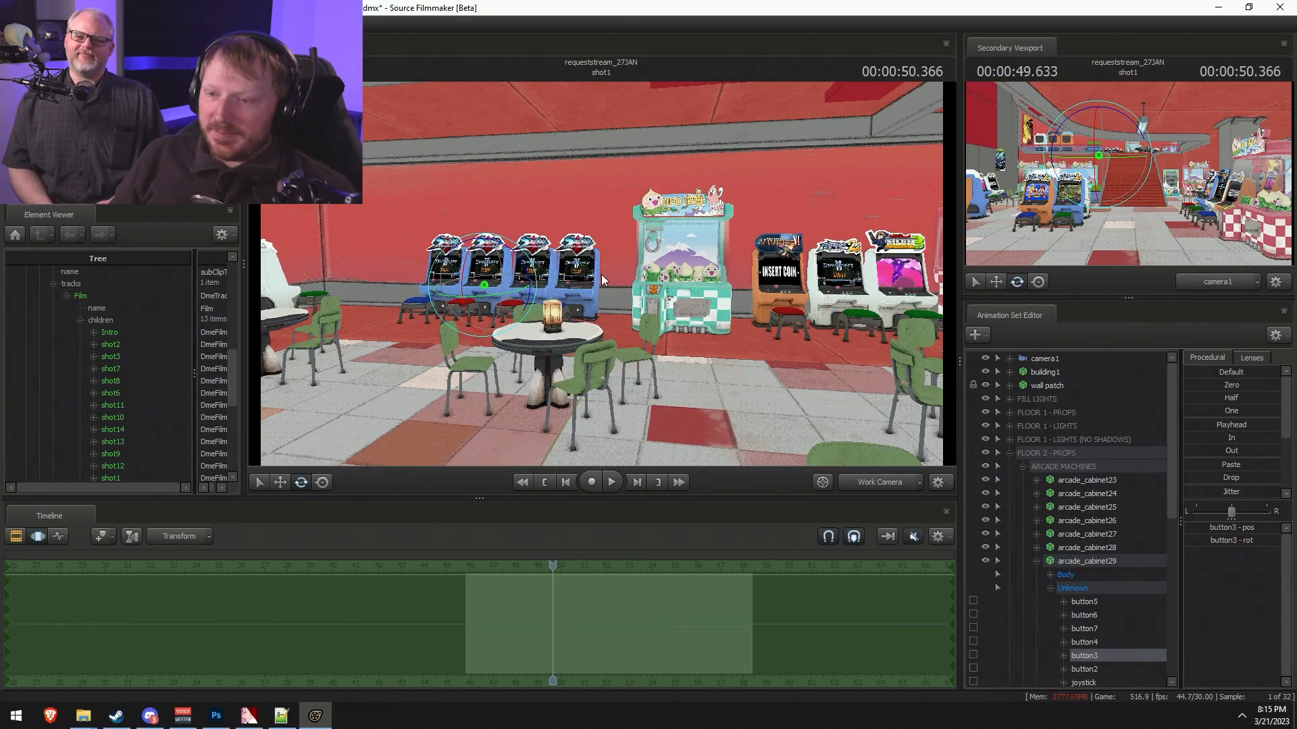
{"action": "left_click_drag", "start_coordinate": [601, 275], "coordinate": [617, 279]}
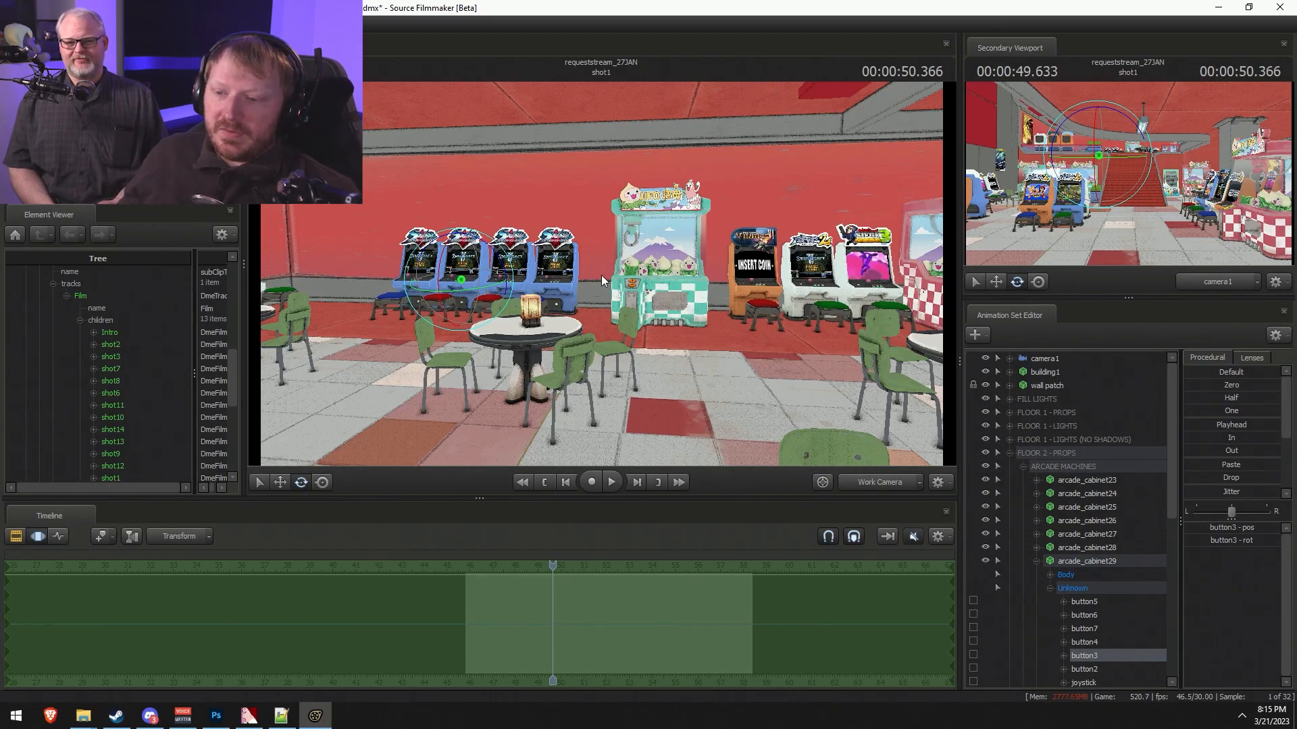
{"action": "mouse_move", "coordinate": [609, 269]}
{"action": "left_mouse_down"}
{"action": "mouse_move", "coordinate": [601, 284]}
{"action": "mouse_move", "coordinate": [534, 268]}
{"action": "mouse_move", "coordinate": [311, 268]}
{"action": "mouse_move", "coordinate": [587, 260]}
{"action": "mouse_move", "coordinate": [473, 270]}
{"action": "mouse_move", "coordinate": [613, 271]}
{"action": "mouse_move", "coordinate": [574, 314]}
{"action": "mouse_move", "coordinate": [601, 274]}
{"action": "left_mouse_up"}
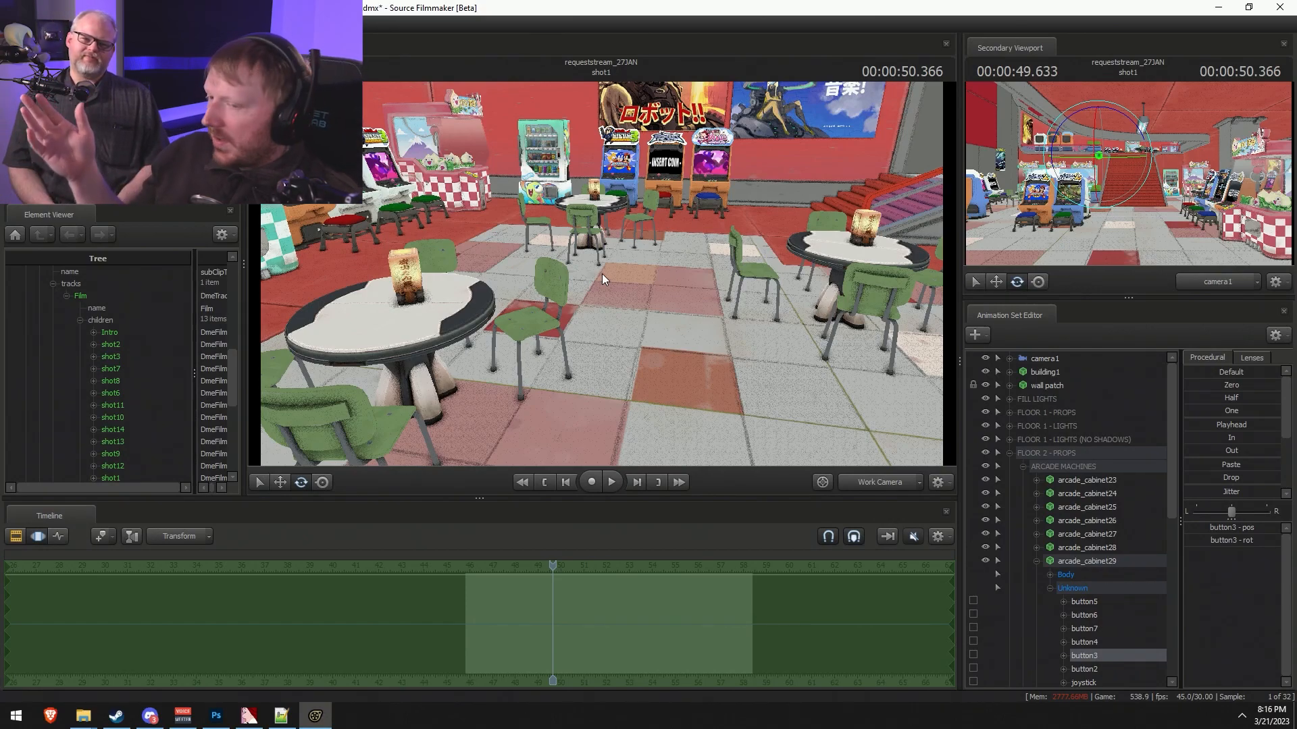
- Collapse the FLOOR 2 - PROPS group, and hide and reshow it to check what it contains
{"action": "left_click", "coordinate": [1010, 452]}
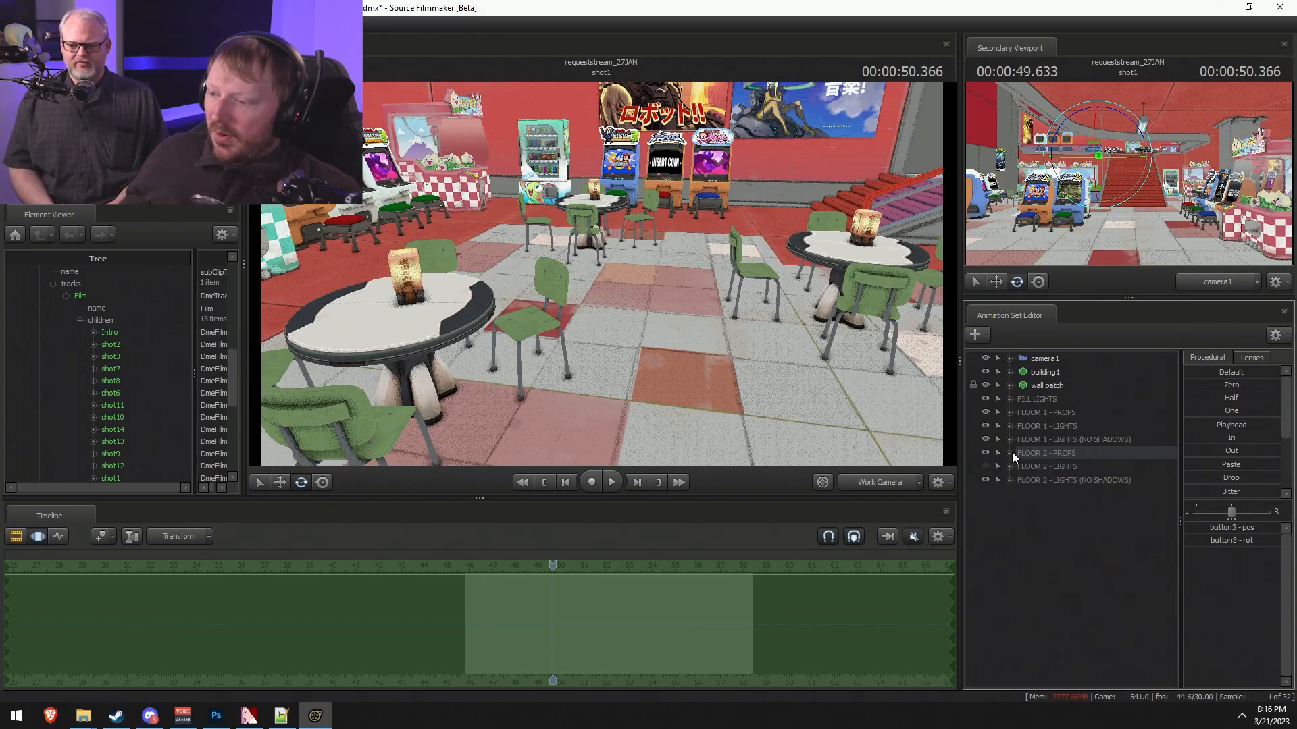
{"action": "left_click", "coordinate": [985, 452]}
{"action": "mouse_move", "coordinate": [864, 405]}
{"action": "left_mouse_down"}
{"action": "mouse_move", "coordinate": [912, 398]}
{"action": "mouse_move", "coordinate": [878, 419]}
{"action": "left_mouse_up"}
{"action": "mouse_move", "coordinate": [602, 274]}
{"action": "left_mouse_down"}
{"action": "mouse_move", "coordinate": [574, 237]}
{"action": "mouse_move", "coordinate": [540, 240]}
{"action": "mouse_move", "coordinate": [602, 274]}
{"action": "left_mouse_up"}
{"action": "left_click", "coordinate": [985, 452]}
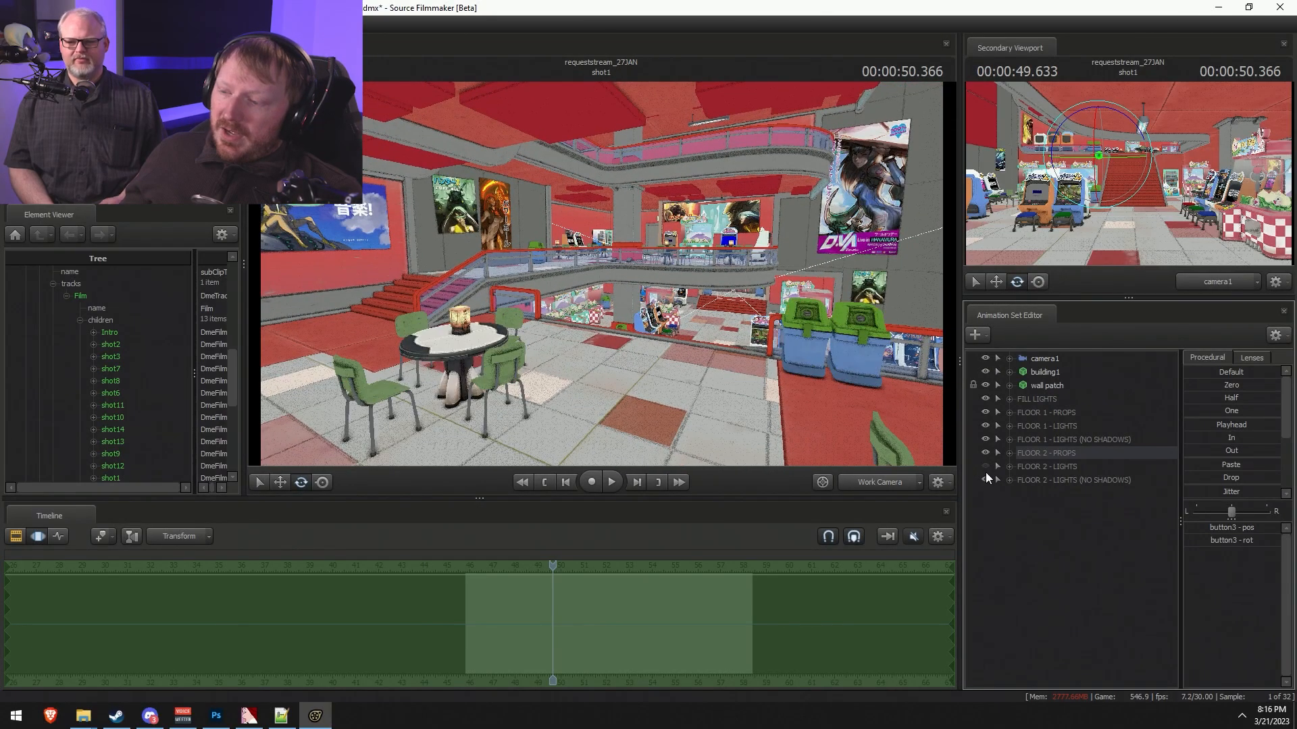
- Make the FLOOR 2 - LIGHTS group visible and check the FILL LIGHTS group
{"action": "left_click", "coordinate": [984, 466]}
{"action": "left_click", "coordinate": [986, 467]}
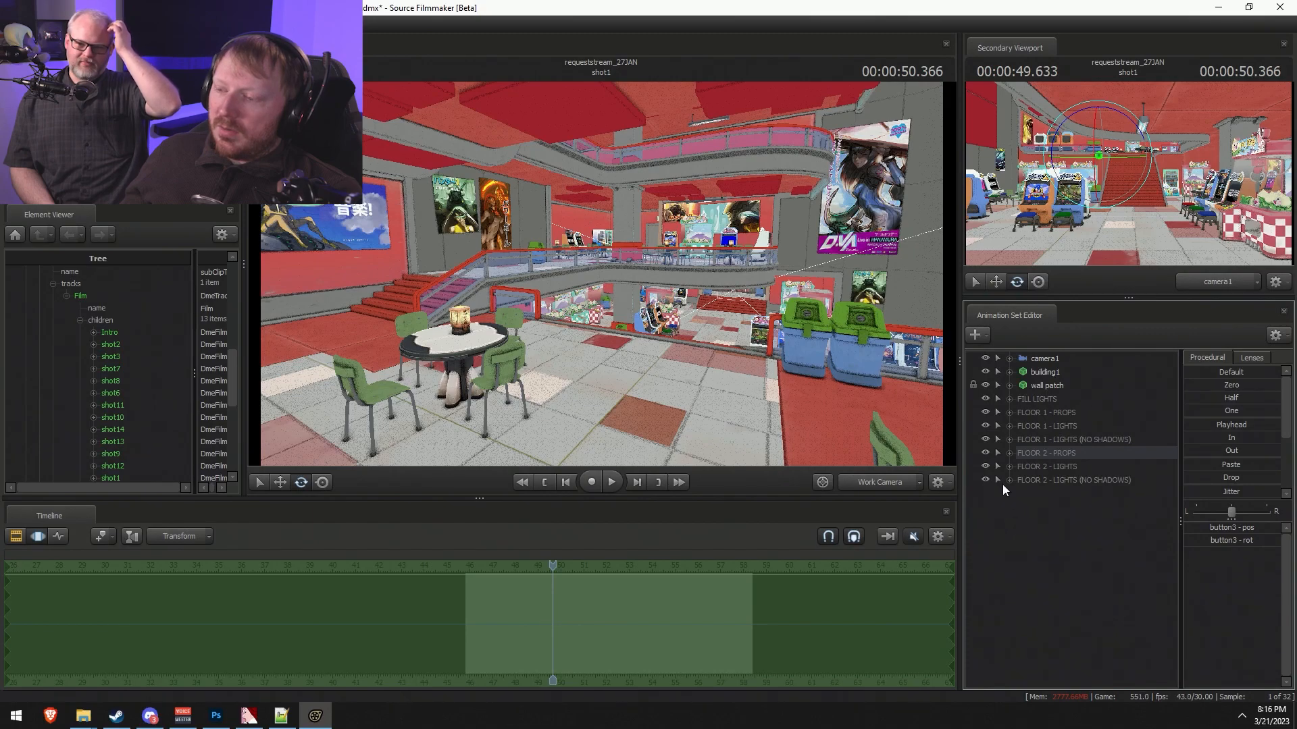
{"action": "left_click", "coordinate": [1009, 400]}
{"action": "left_click", "coordinate": [1010, 400]}
- Turn on lighting in the primary viewport and switch back to the Clip Editor
{"action": "right_click", "coordinate": [738, 310]}
{"action": "left_click", "coordinate": [760, 347]}
{"action": "key", "text": "F2"}
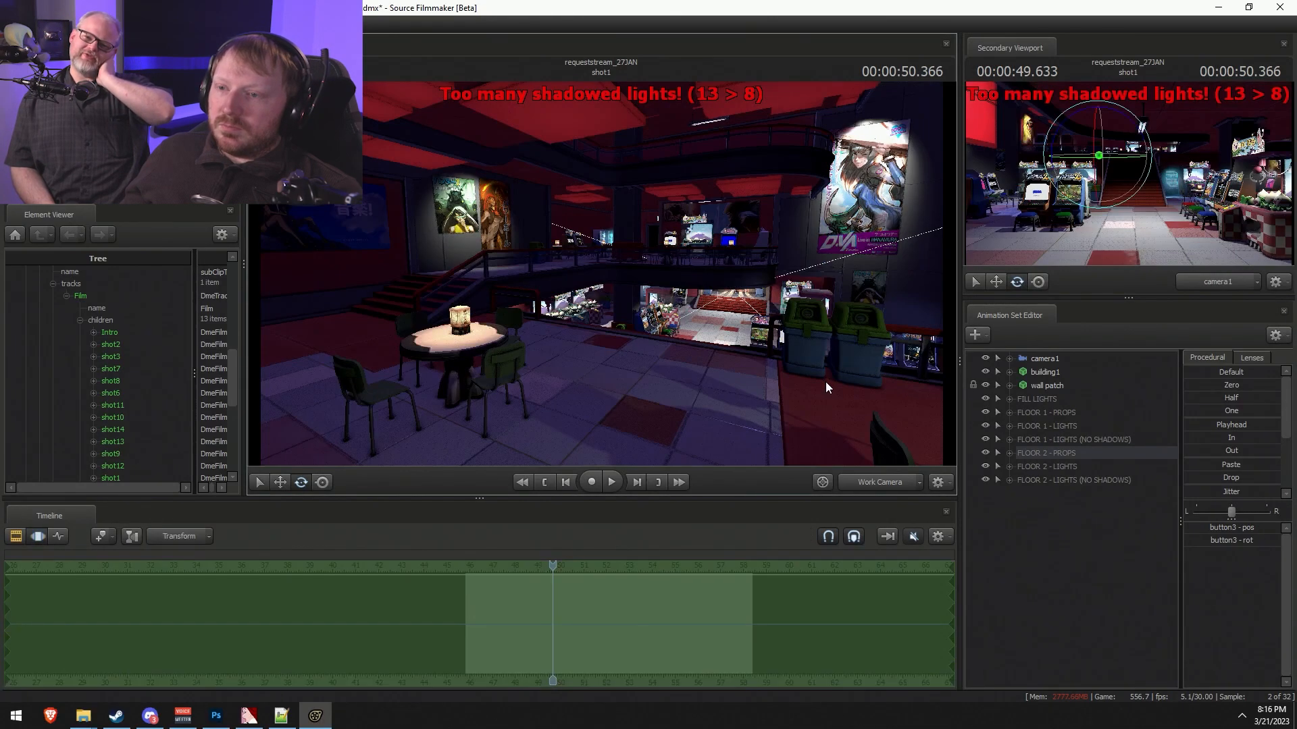
- Hide the FLOOR 2 - PROPS and FLOOR 2 - LIGHTS groups
{"action": "left_click", "coordinate": [986, 451]}
{"action": "left_click", "coordinate": [986, 466]}
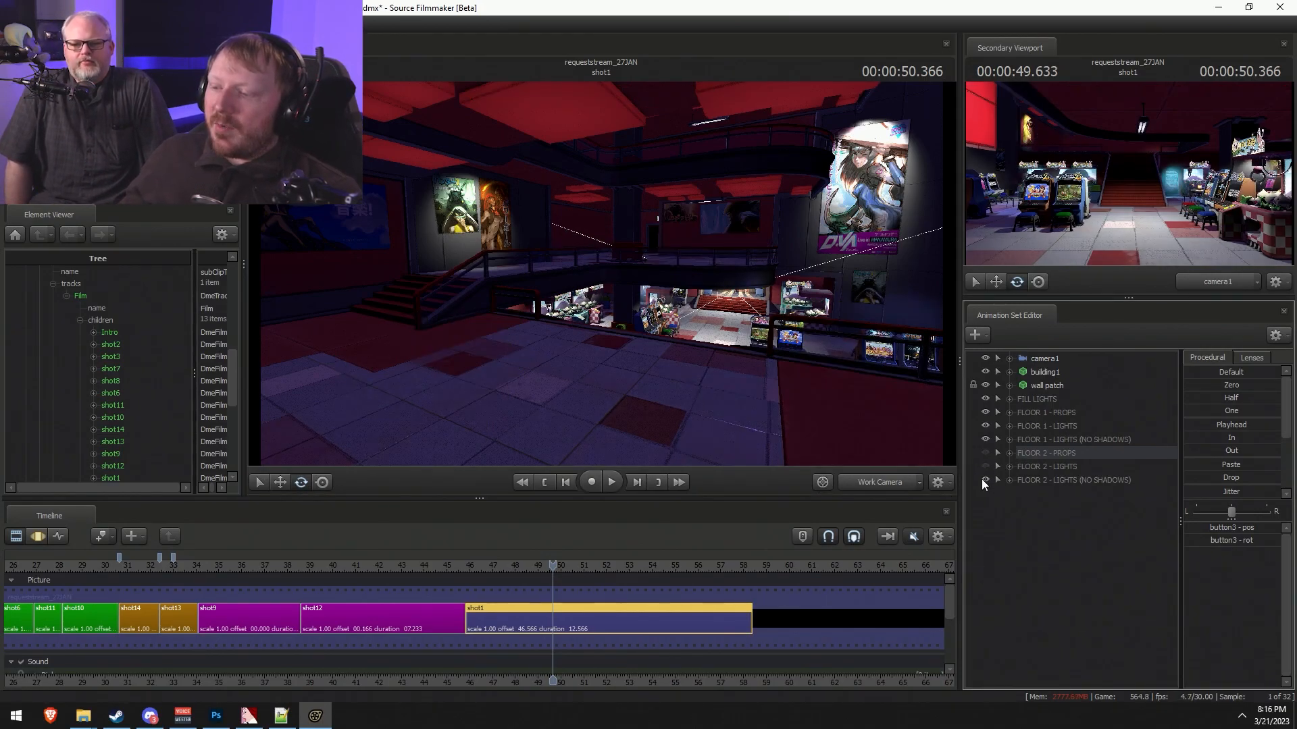
- Hide the FLOOR 2 - LIGHTS (NO SHADOWS) group and check the first floor in the primary viewport
{"action": "left_click", "coordinate": [984, 480]}
{"action": "key", "text": "w"}
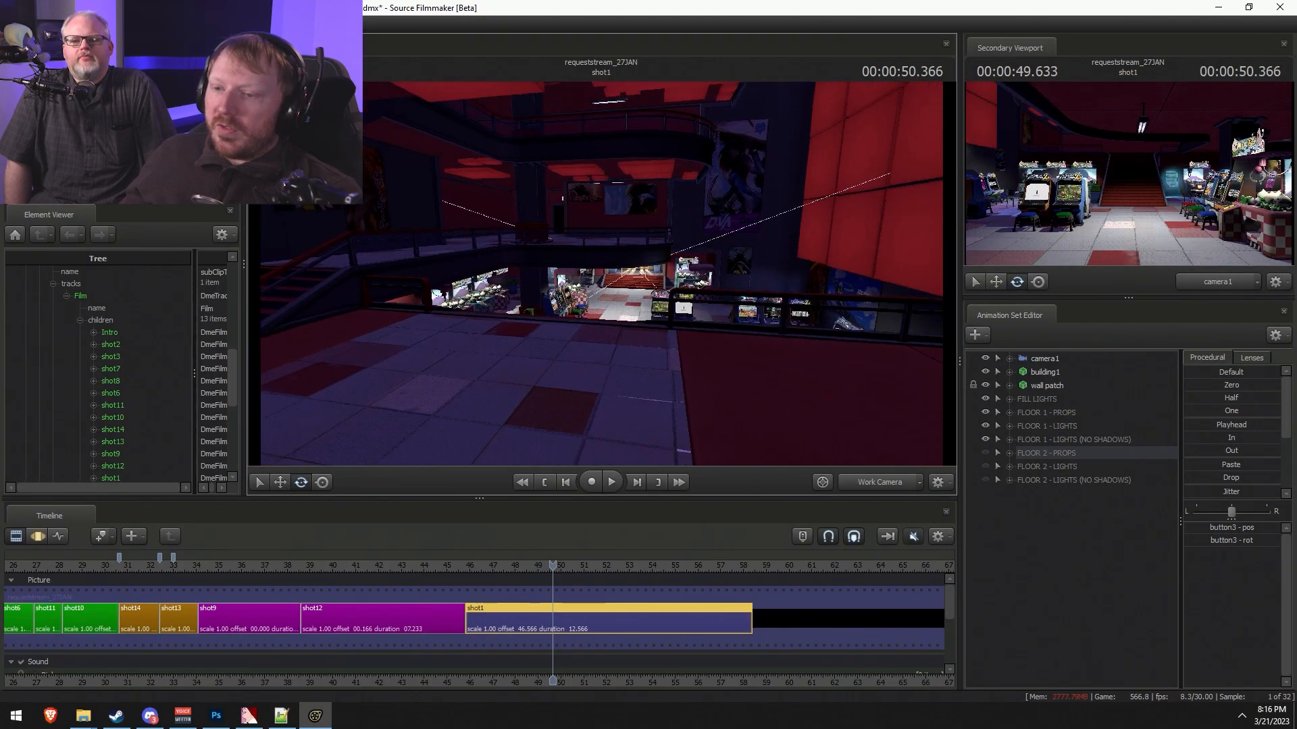
{"action": "left_click_drag", "start_coordinate": [601, 273], "coordinate": [597, 274]}
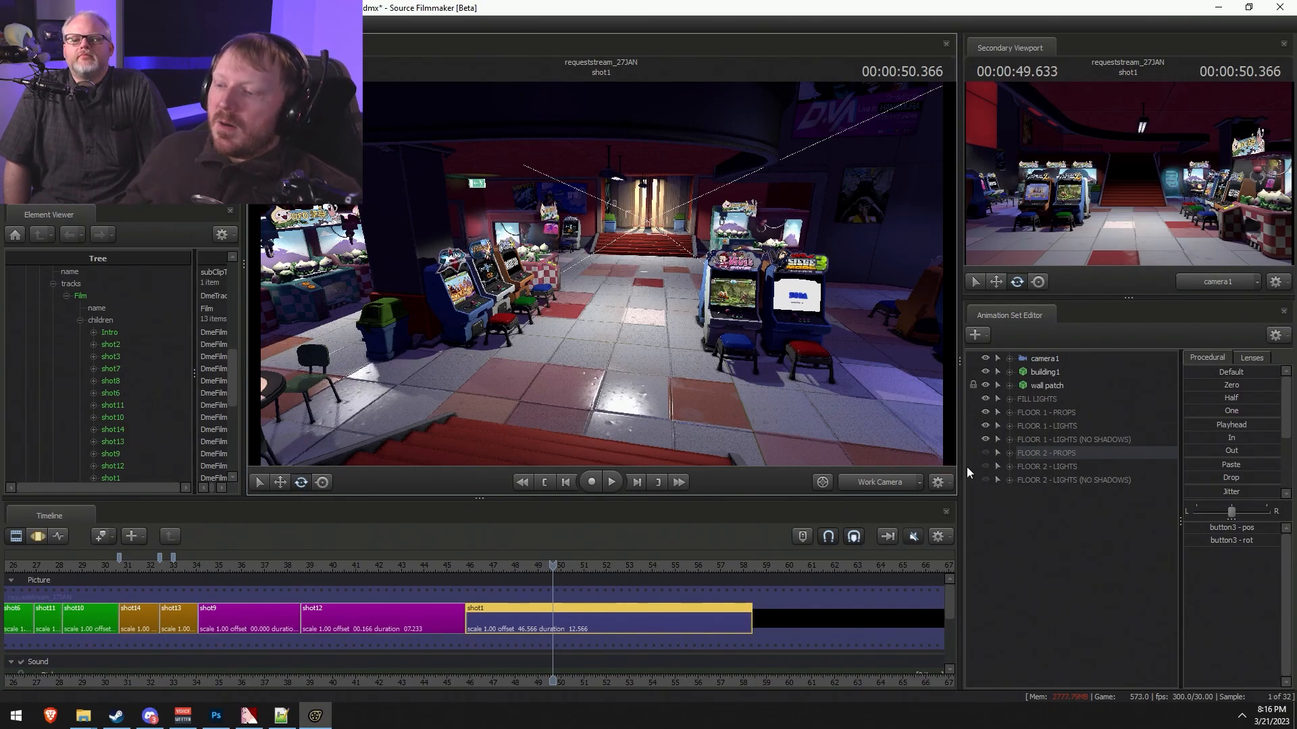
- Hide the three FLOOR 1 groups, show the three FLOOR 2 groups, and look around the second floor
{"action": "left_click", "coordinate": [986, 437]}
{"action": "left_click", "coordinate": [986, 427]}
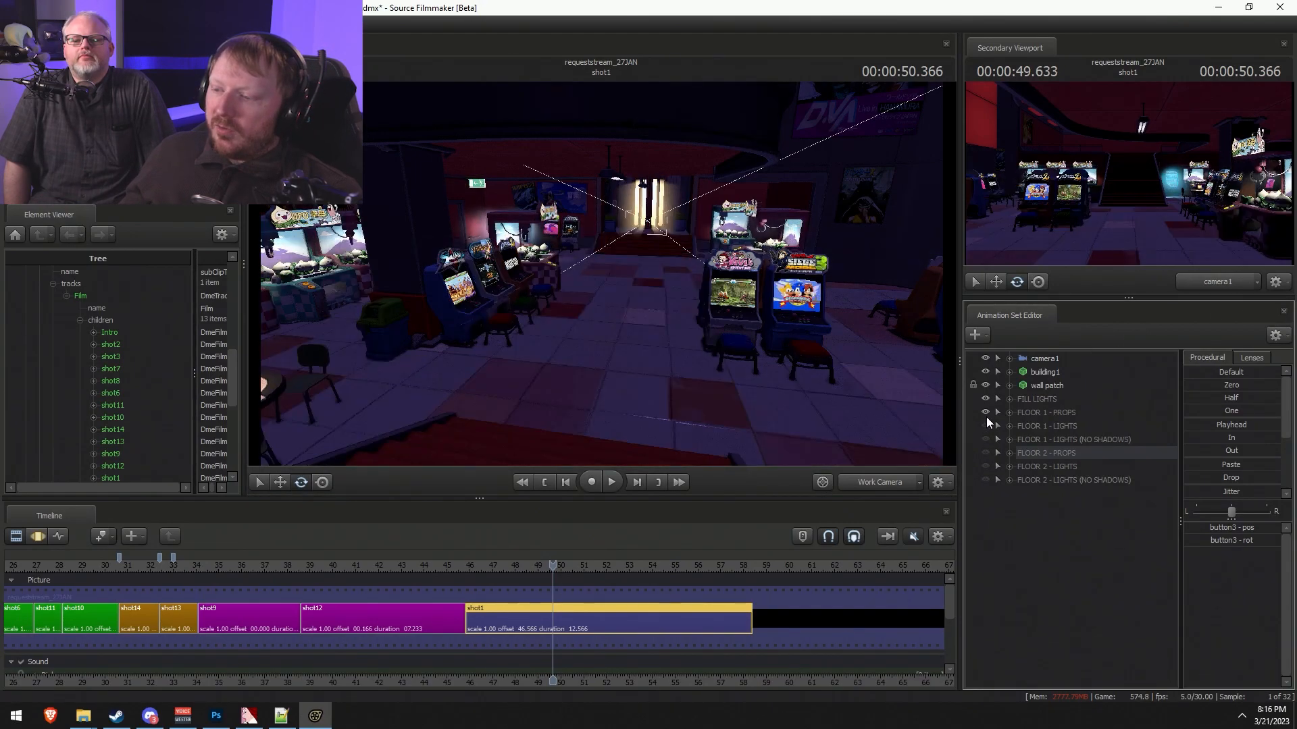
{"action": "left_click", "coordinate": [986, 414]}
{"action": "left_click", "coordinate": [985, 454]}
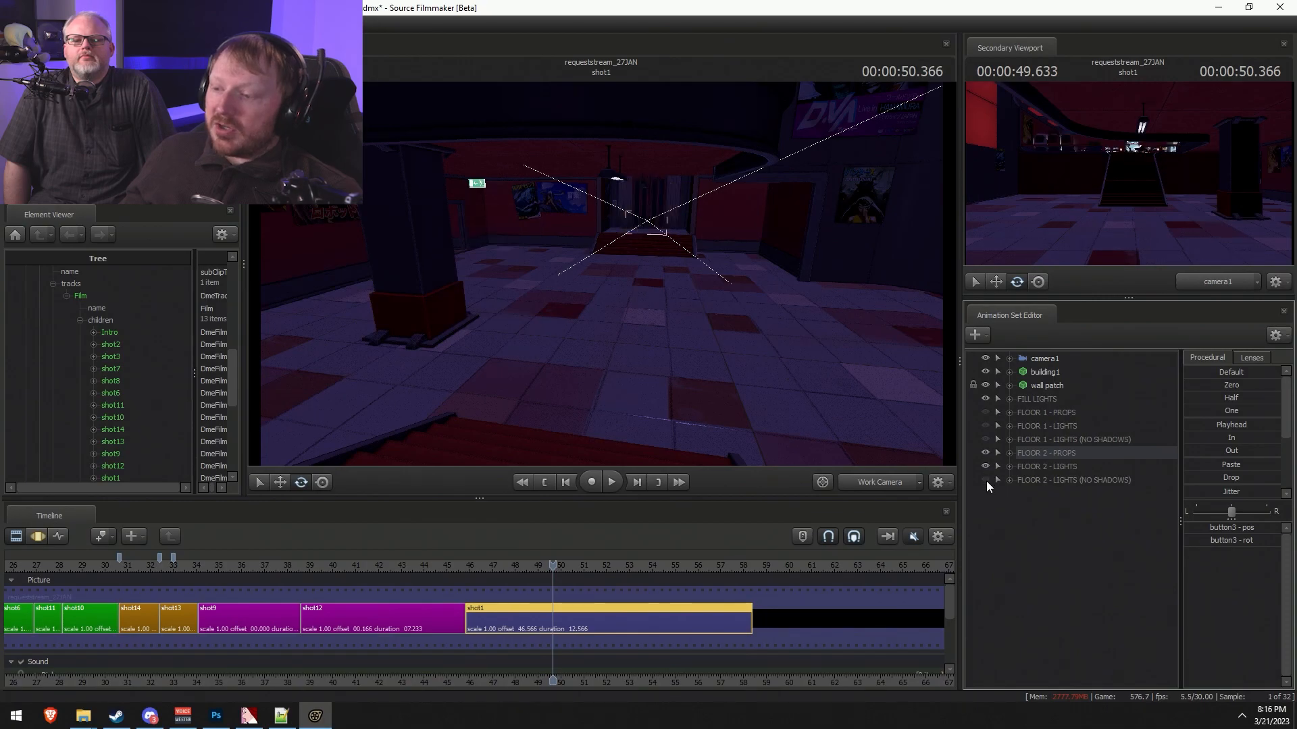
{"action": "left_click", "coordinate": [986, 481]}
{"action": "left_click_drag", "start_coordinate": [877, 359], "coordinate": [877, 359]}
{"action": "left_click_drag", "start_coordinate": [601, 274], "coordinate": [601, 274]}
{"action": "key", "text": "w"}
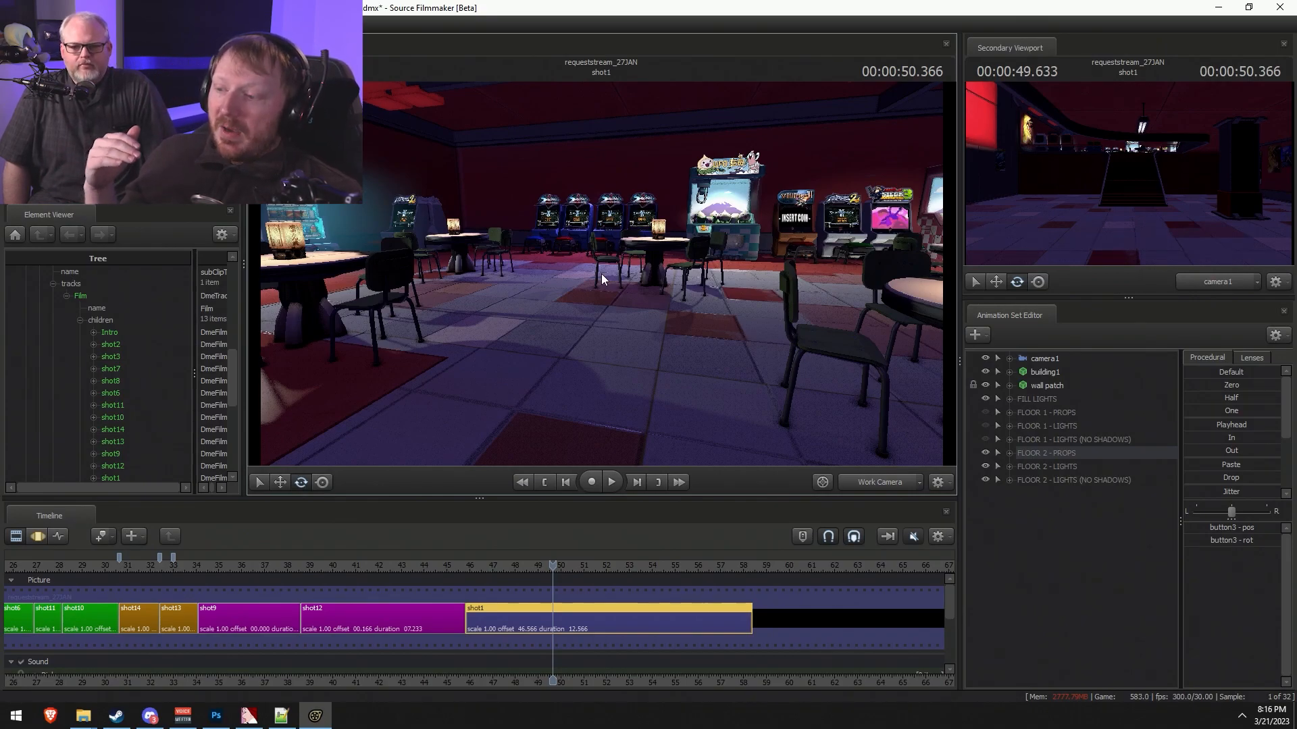
{"action": "left_click_drag", "start_coordinate": [601, 273], "coordinate": [702, 285]}
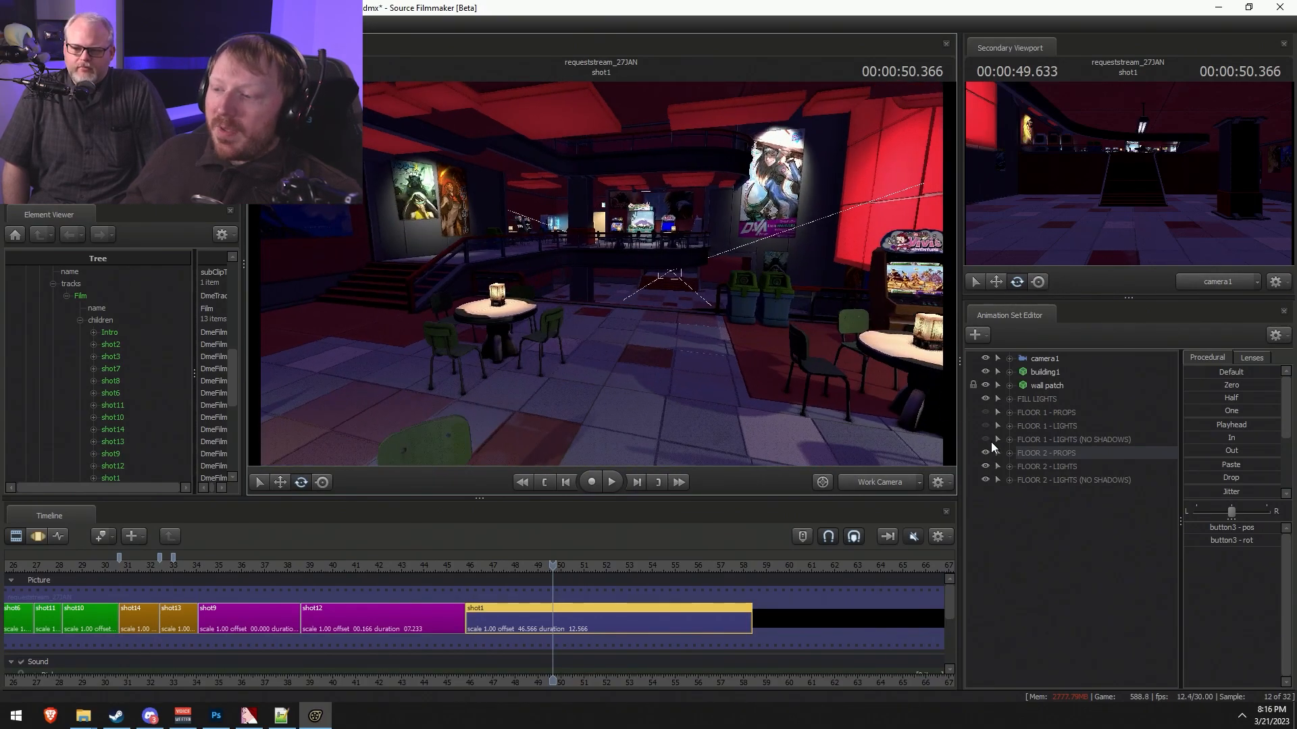
- Show FLOOR 1 - PROPS with only the non-shadowed FLOOR 1 lights, and toggle the FILL LIGHTS group to check its effect
{"action": "left_click", "coordinate": [985, 425]}
{"action": "left_click", "coordinate": [986, 412]}
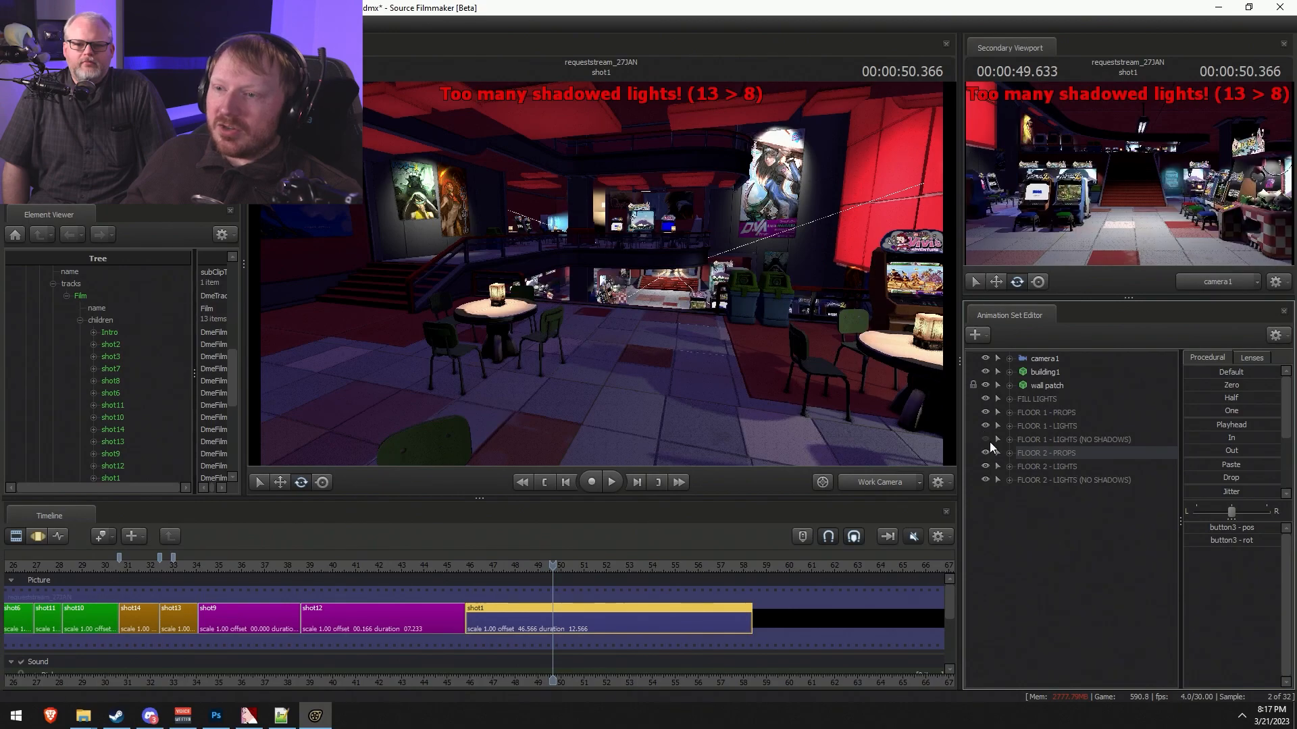
{"action": "left_click", "coordinate": [985, 426]}
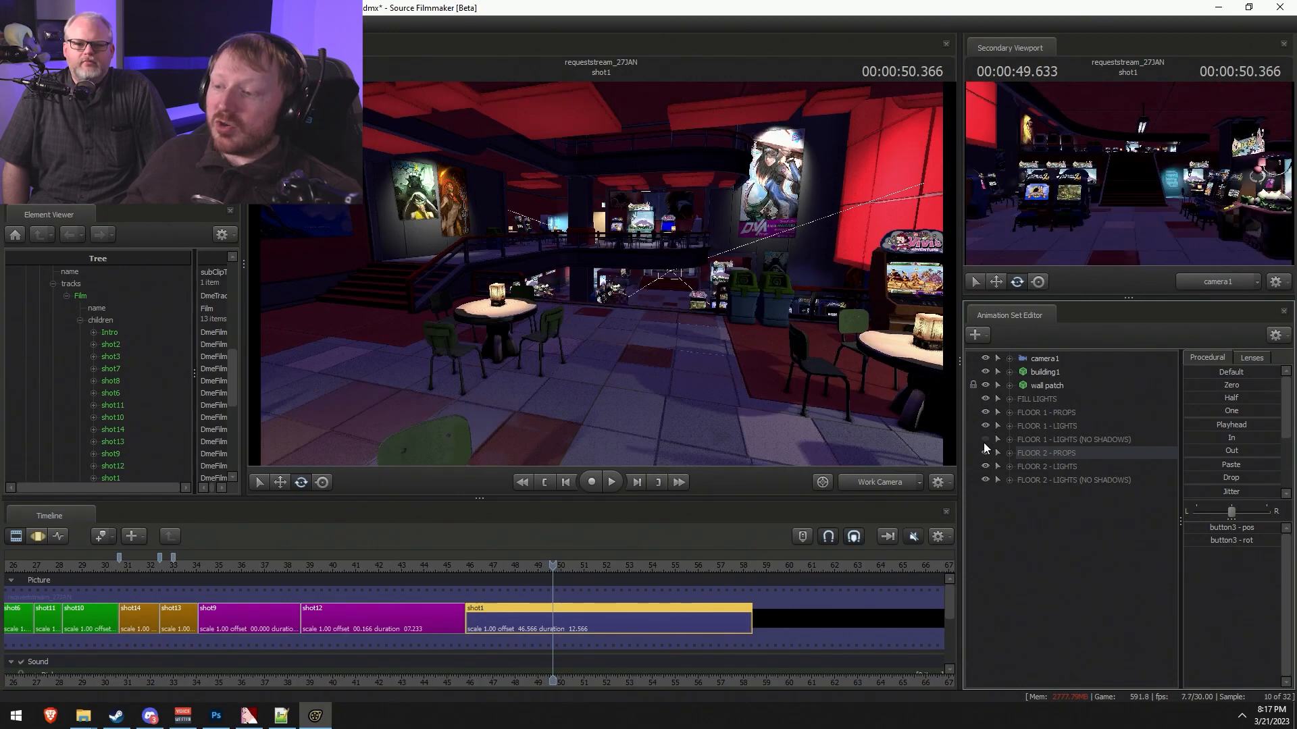
{"action": "left_click_drag", "start_coordinate": [873, 403], "coordinate": [874, 403]}
{"action": "key", "text": "z"}
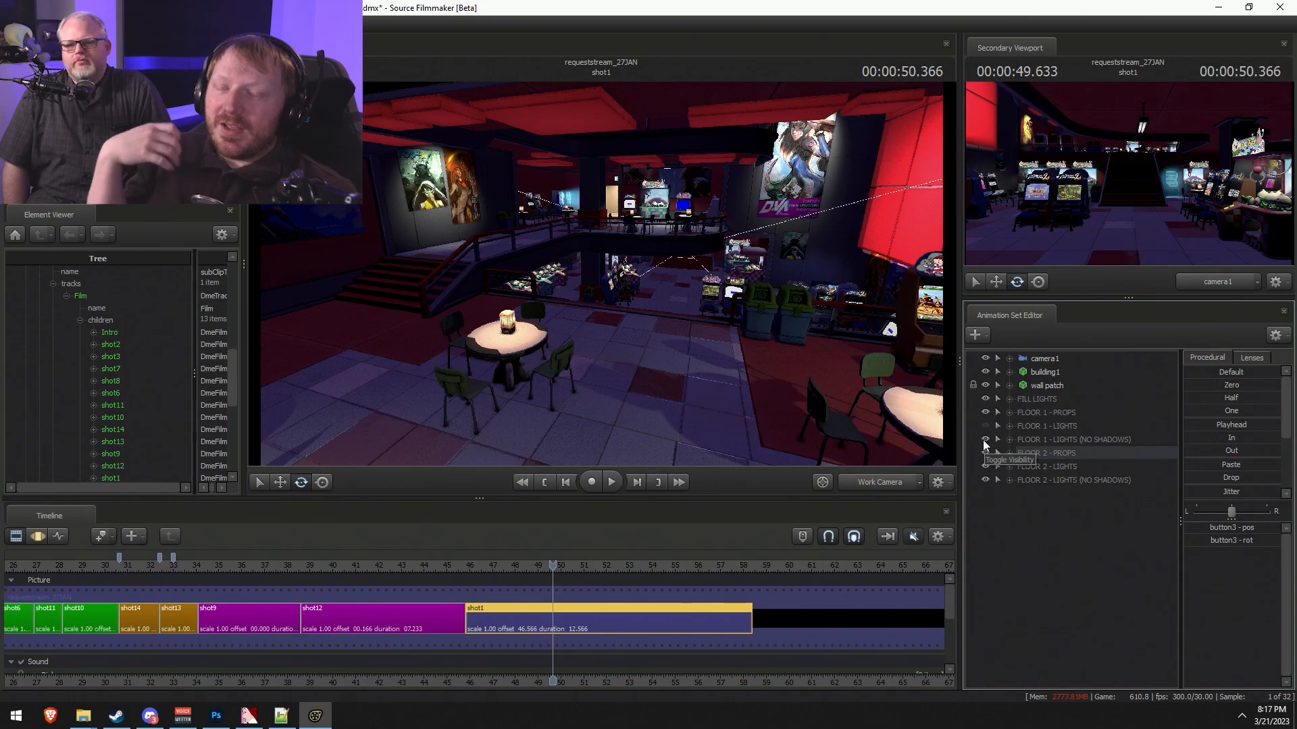
{"action": "left_click", "coordinate": [986, 399]}
{"action": "left_click", "coordinate": [986, 399]}
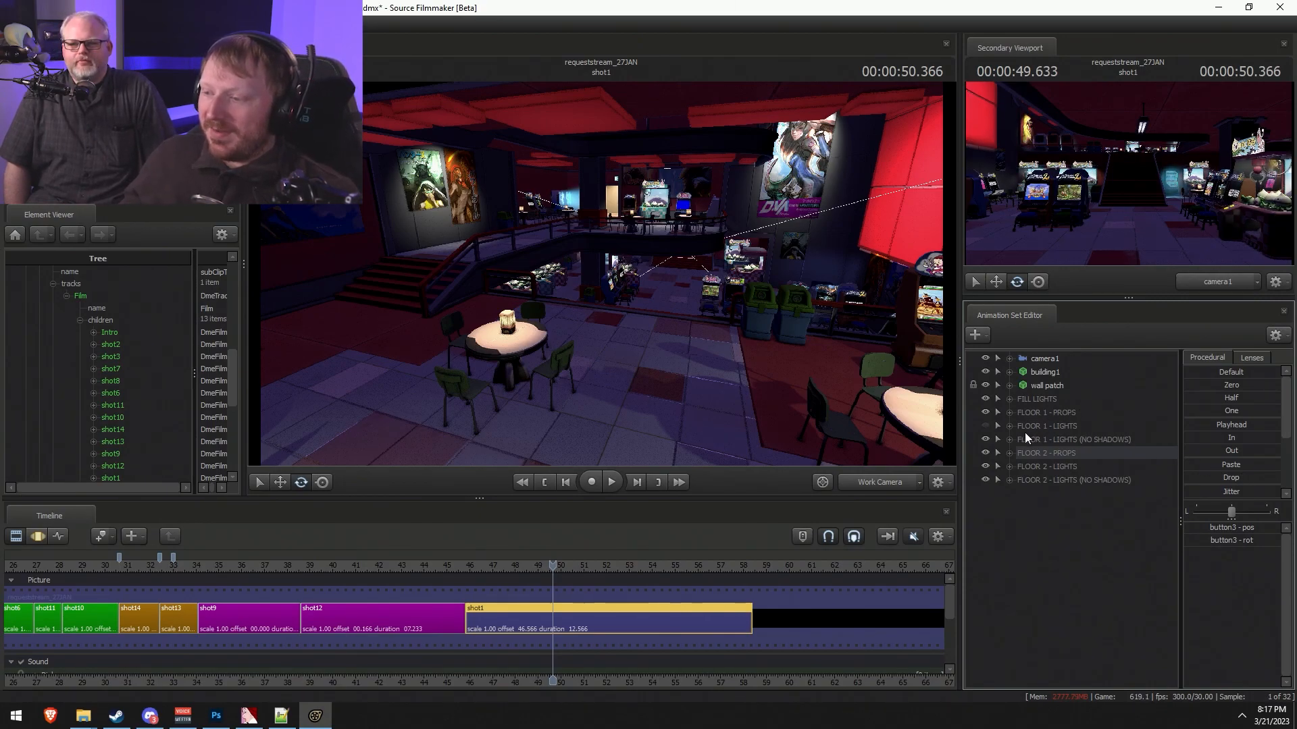
- Try the shadowed FLOOR 1 - LIGHTS, hide the FLOOR 1 lights again, and restore both FLOOR 2 light groups
{"action": "left_click", "coordinate": [986, 426]}
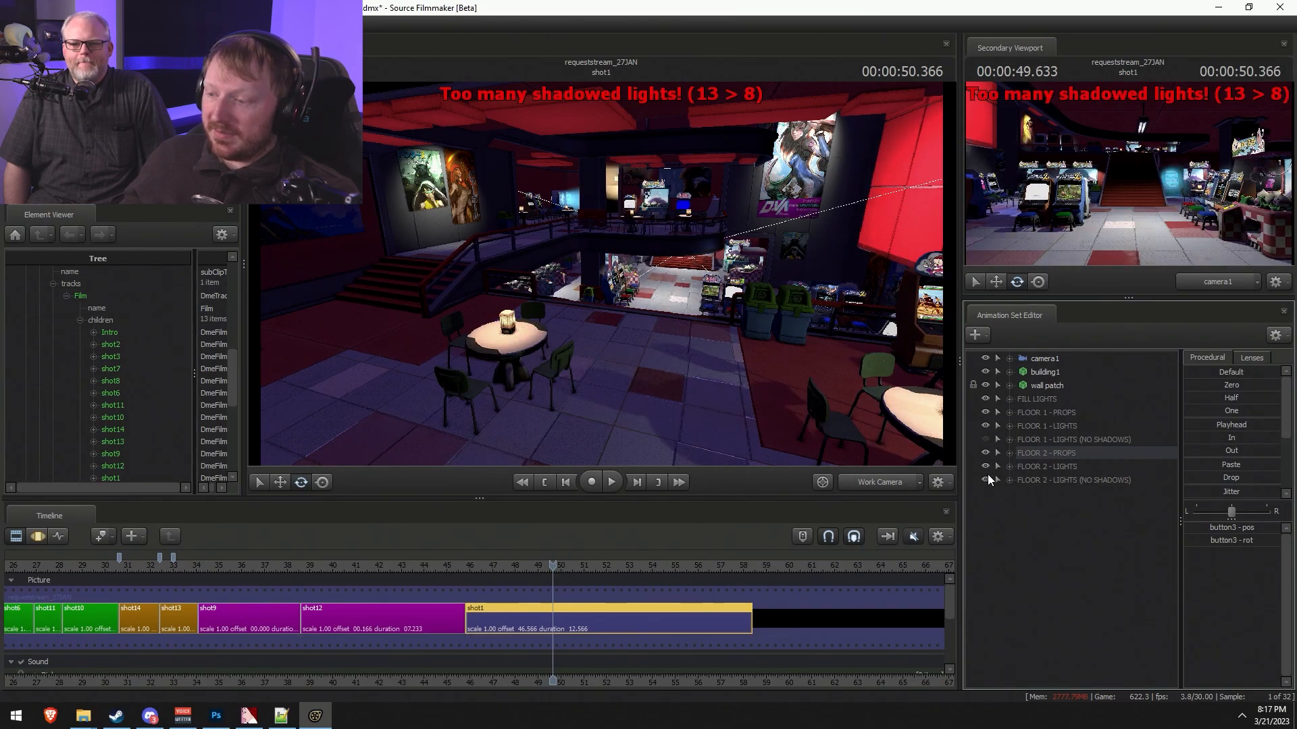
{"action": "left_click", "coordinate": [986, 478]}
{"action": "left_click", "coordinate": [986, 426]}
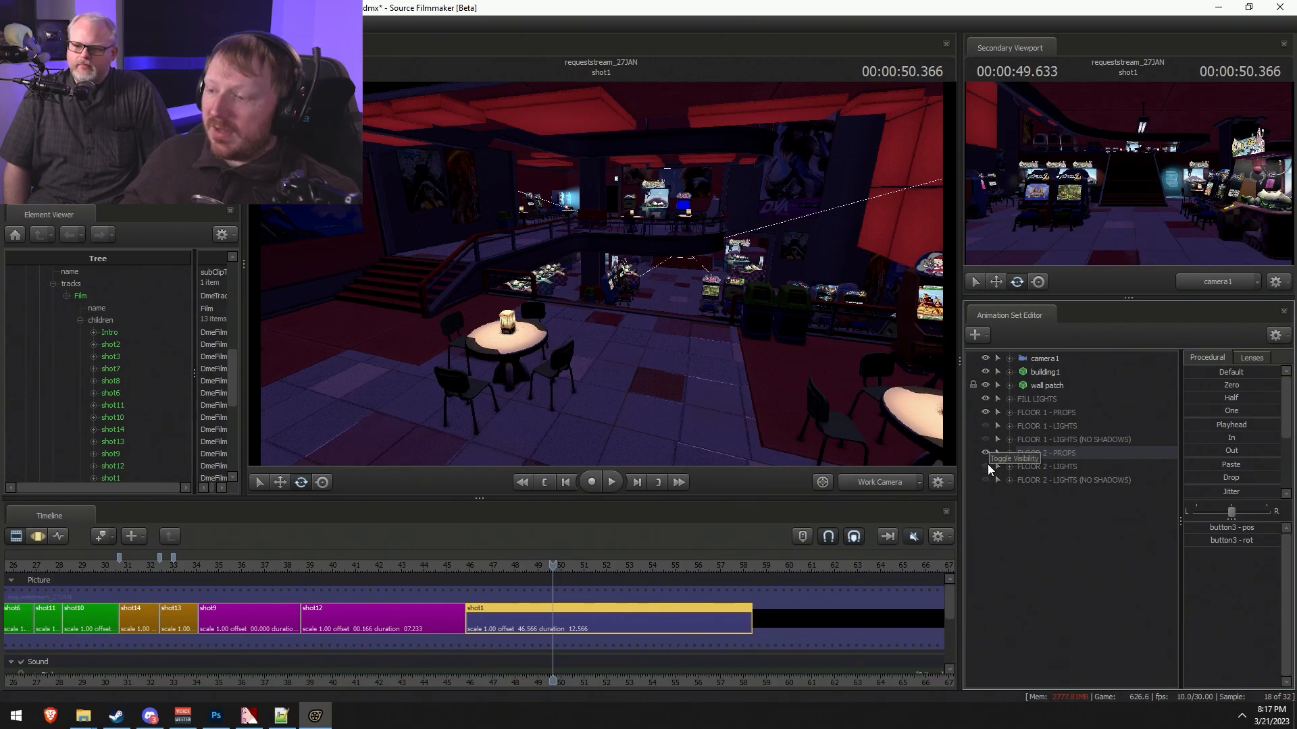
{"action": "left_click", "coordinate": [985, 467]}
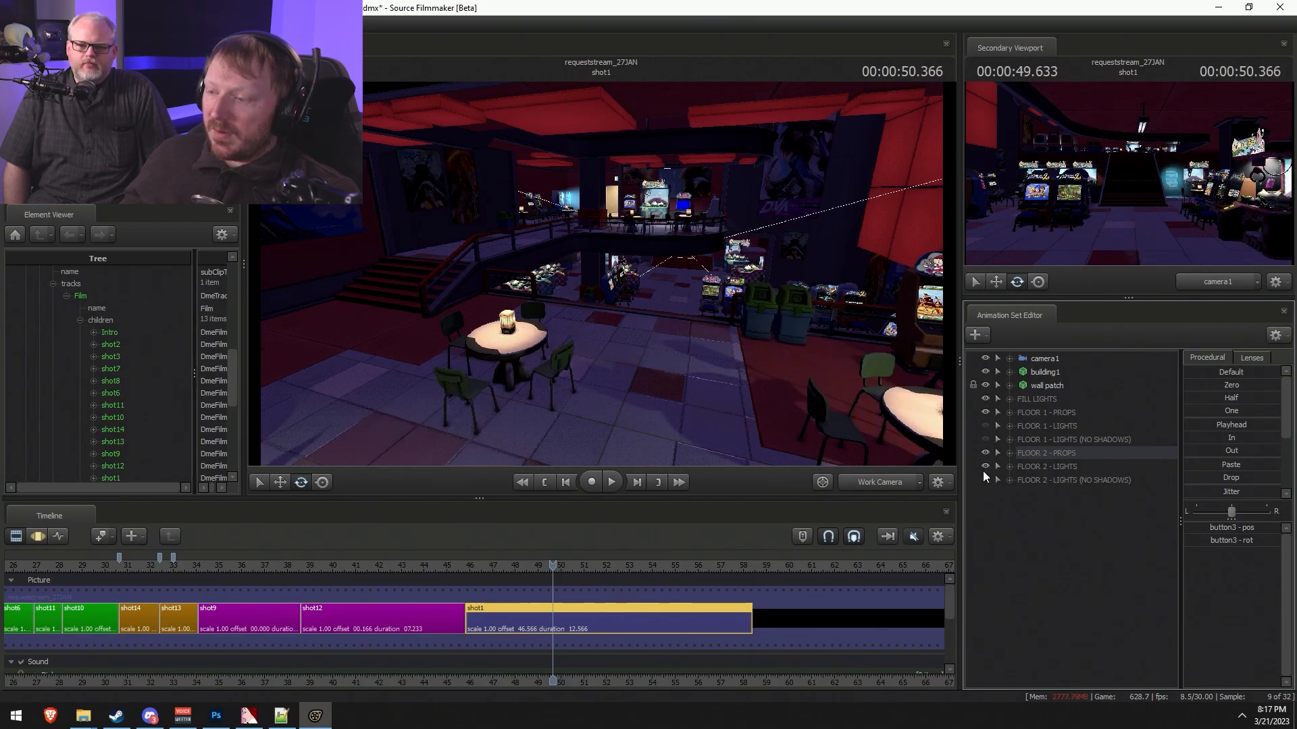
{"action": "left_click", "coordinate": [985, 480]}
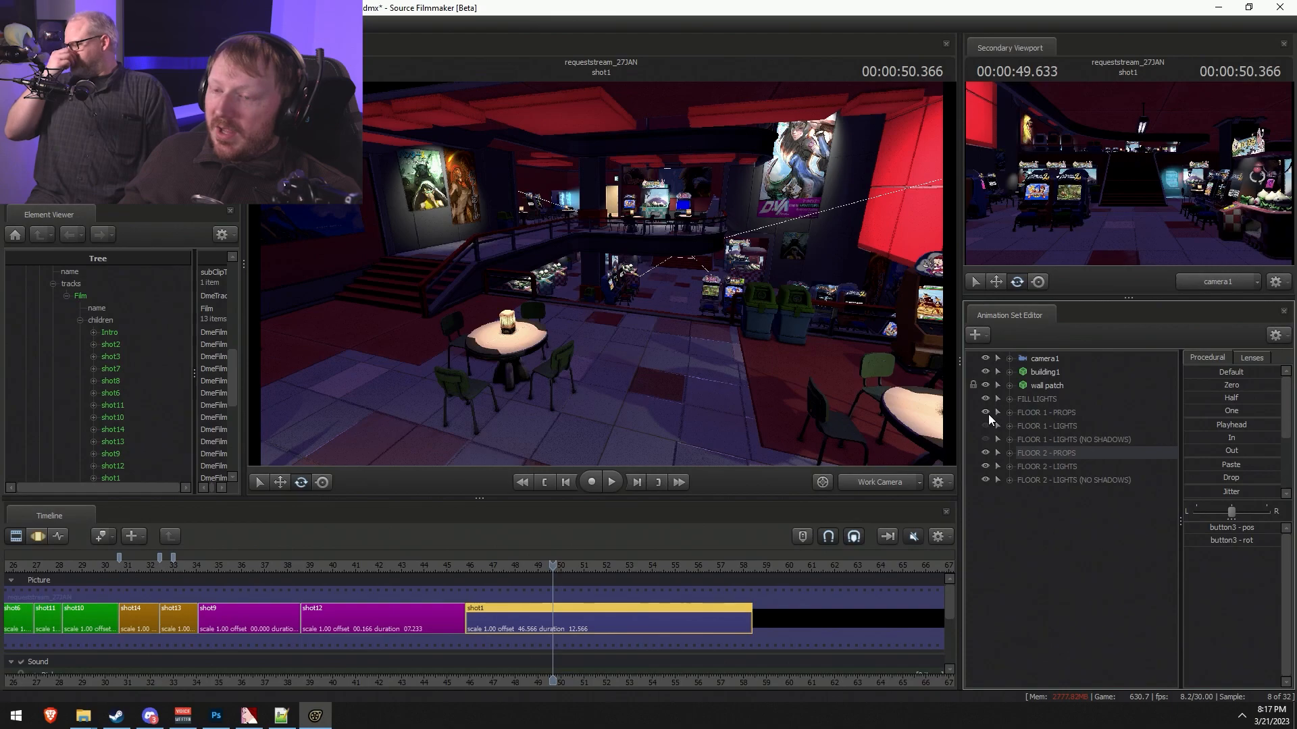
- Switch to the Motion Editor and hide the FLOOR 1 - PROPS group
{"action": "left_click_drag", "start_coordinate": [788, 324], "coordinate": [601, 273]}
{"action": "key", "text": "s"}
{"action": "key", "text": "d"}
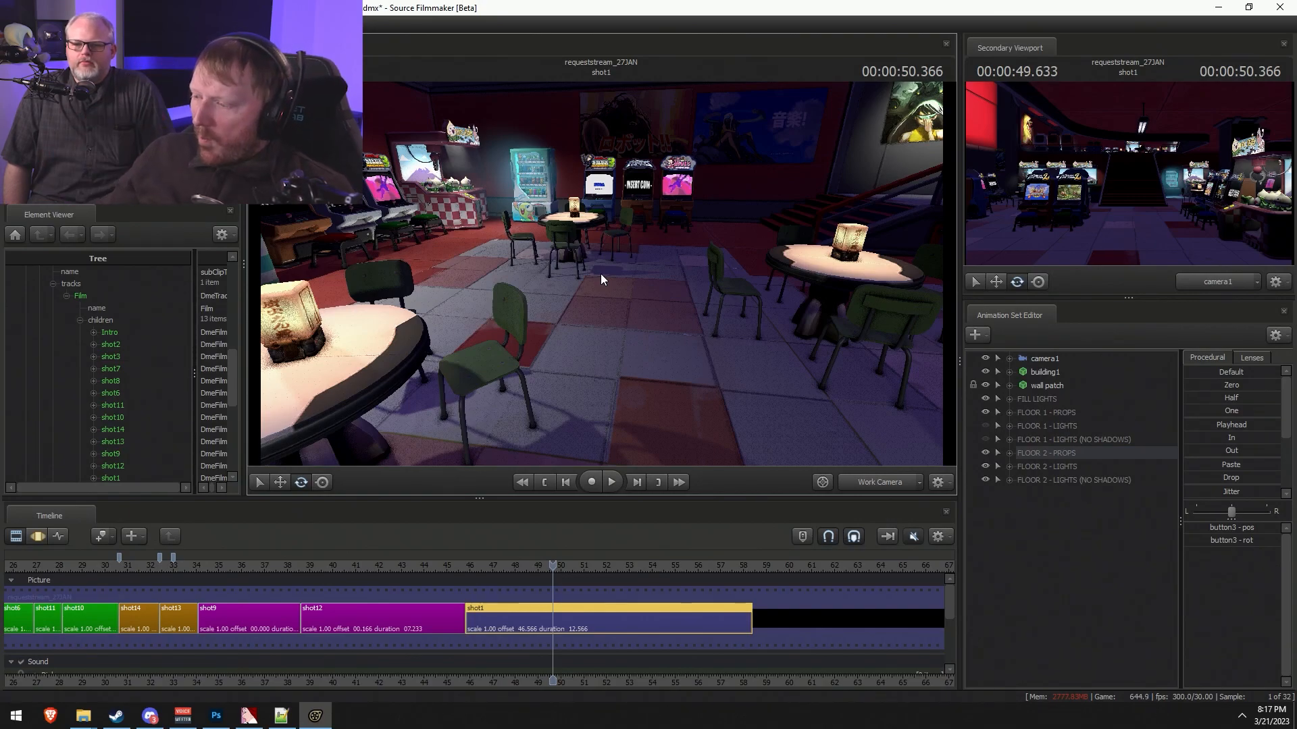
{"action": "key", "text": "ctrl+s"}
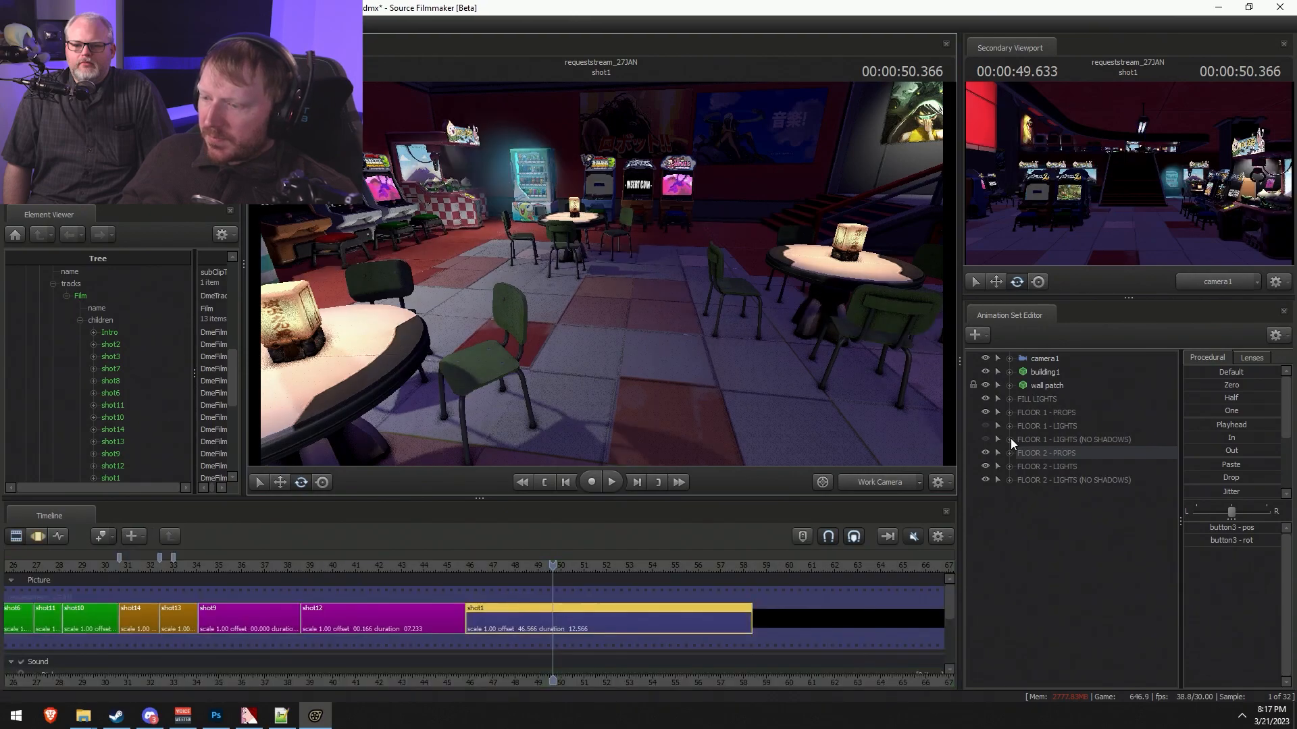
{"action": "left_click", "coordinate": [1018, 463]}
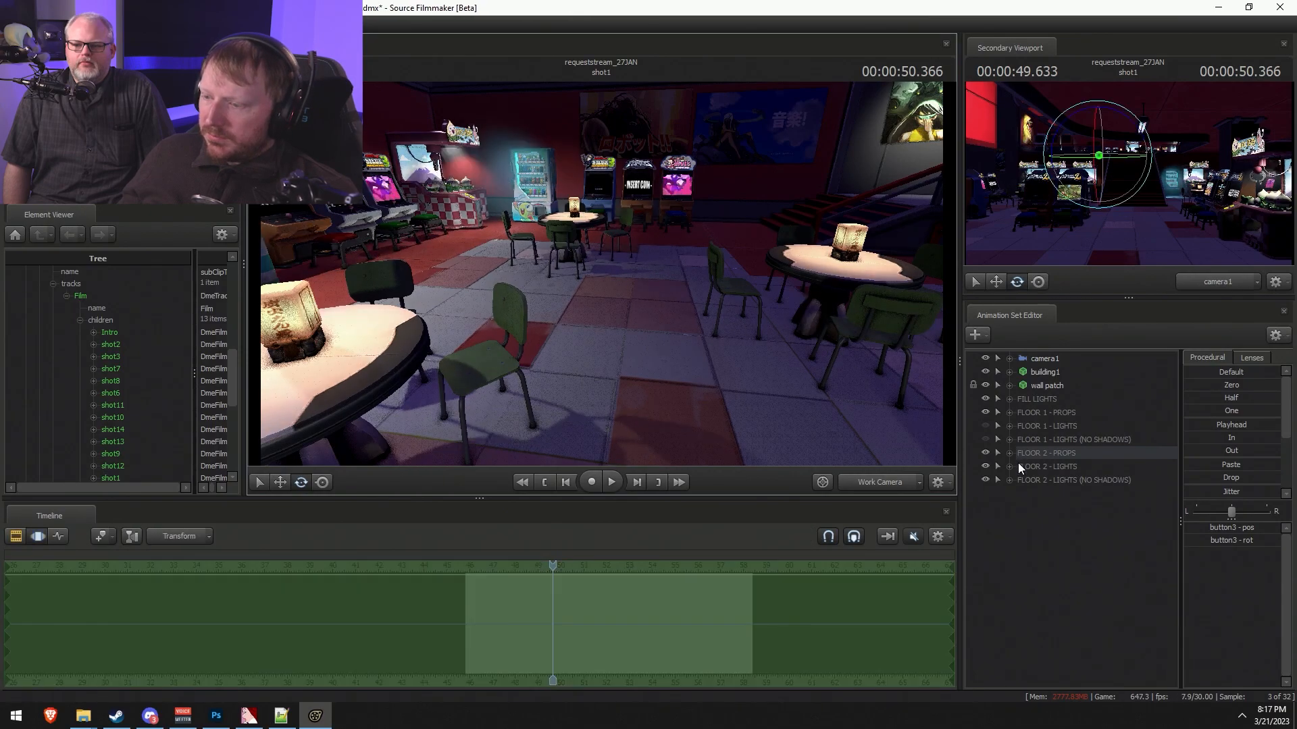
{"action": "left_click", "coordinate": [986, 413]}
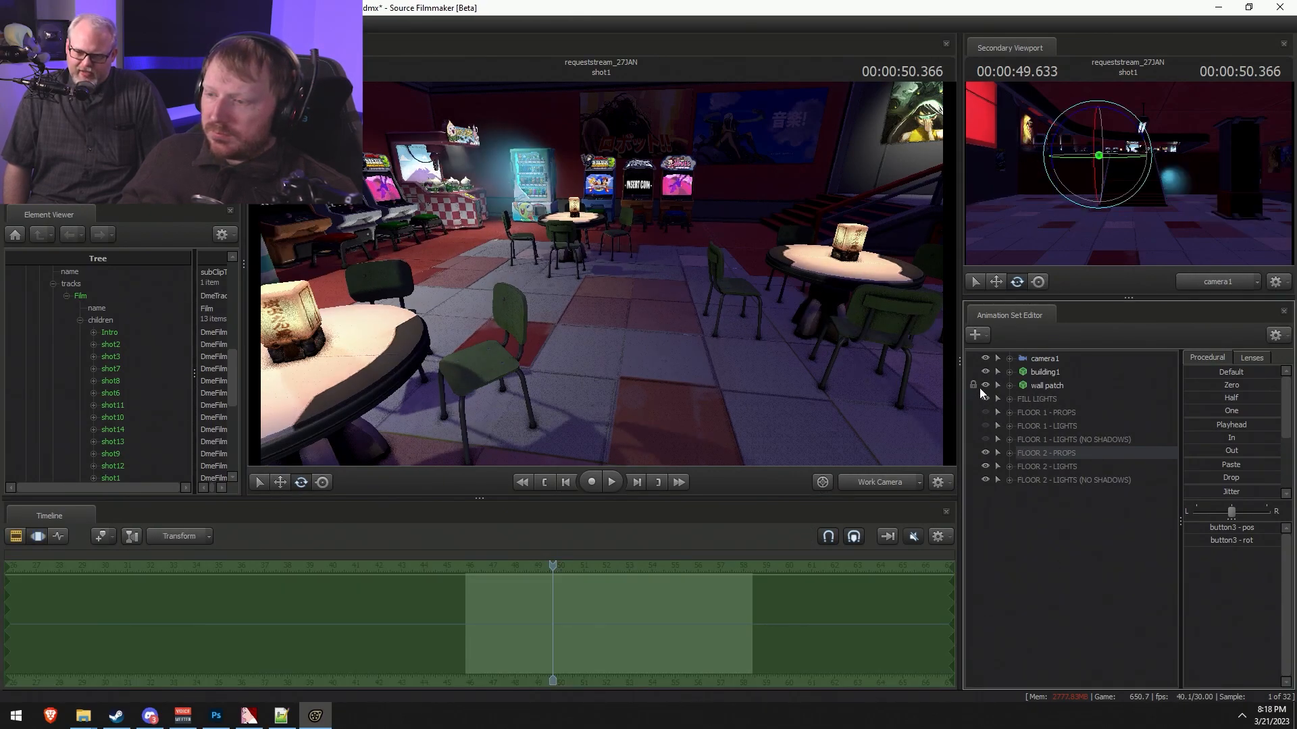
- Turn off lighting in the primary viewport and leave the FILL LIGHTS group visible
{"action": "left_click", "coordinate": [984, 398]}
{"action": "right_click", "coordinate": [701, 297]}
{"action": "left_click", "coordinate": [720, 336]}
{"action": "left_click_drag", "start_coordinate": [720, 336], "coordinate": [764, 369]}
{"action": "left_click", "coordinate": [986, 398]}
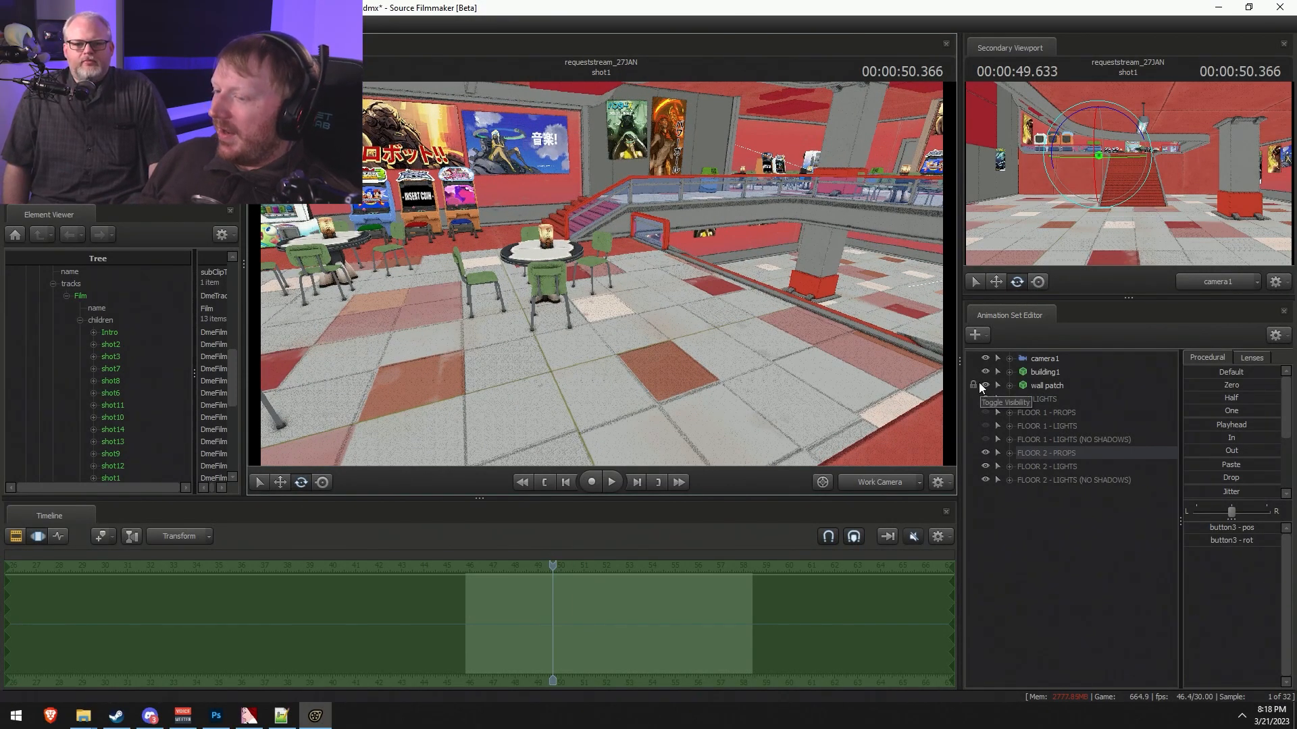
- Inspect the contents of the FLOOR 2 - PROPS and FLOOR 2 - LIGHTS groups, collapse them, and return to the Clip Editor
{"action": "left_click", "coordinate": [1010, 453]}
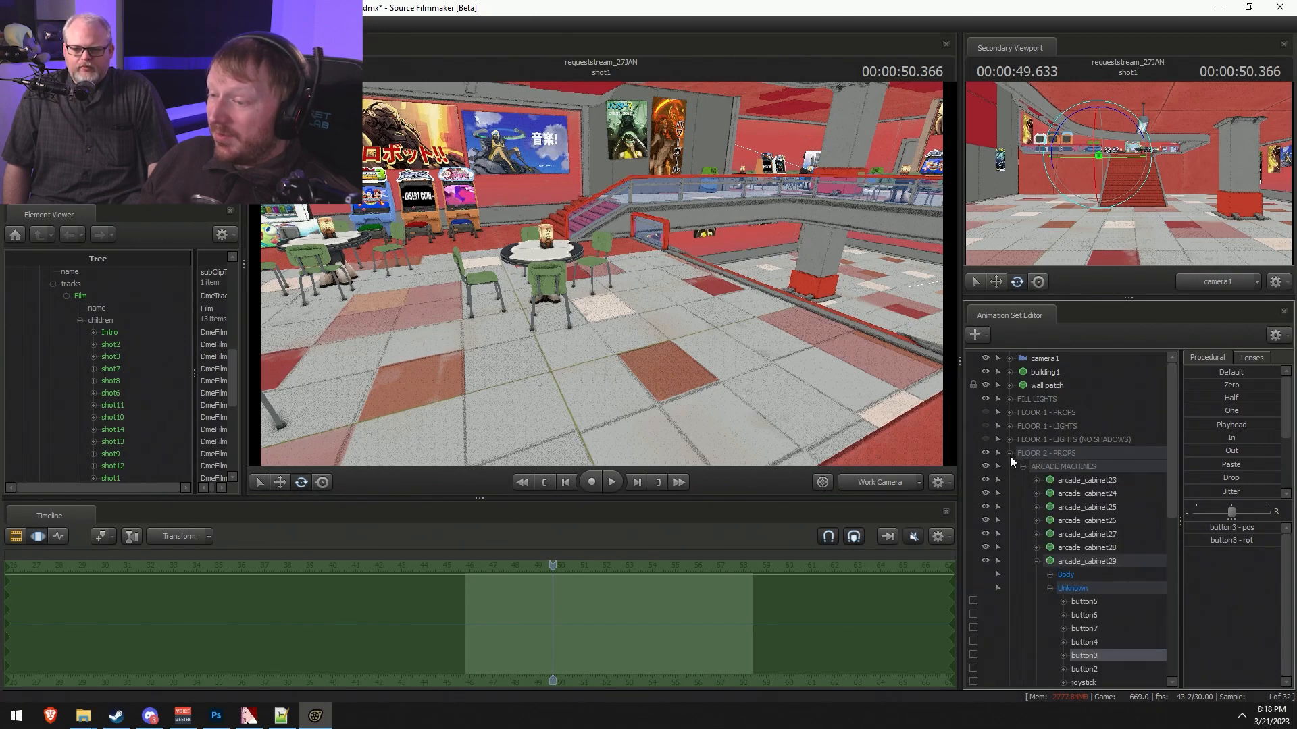
{"action": "left_click", "coordinate": [1010, 454]}
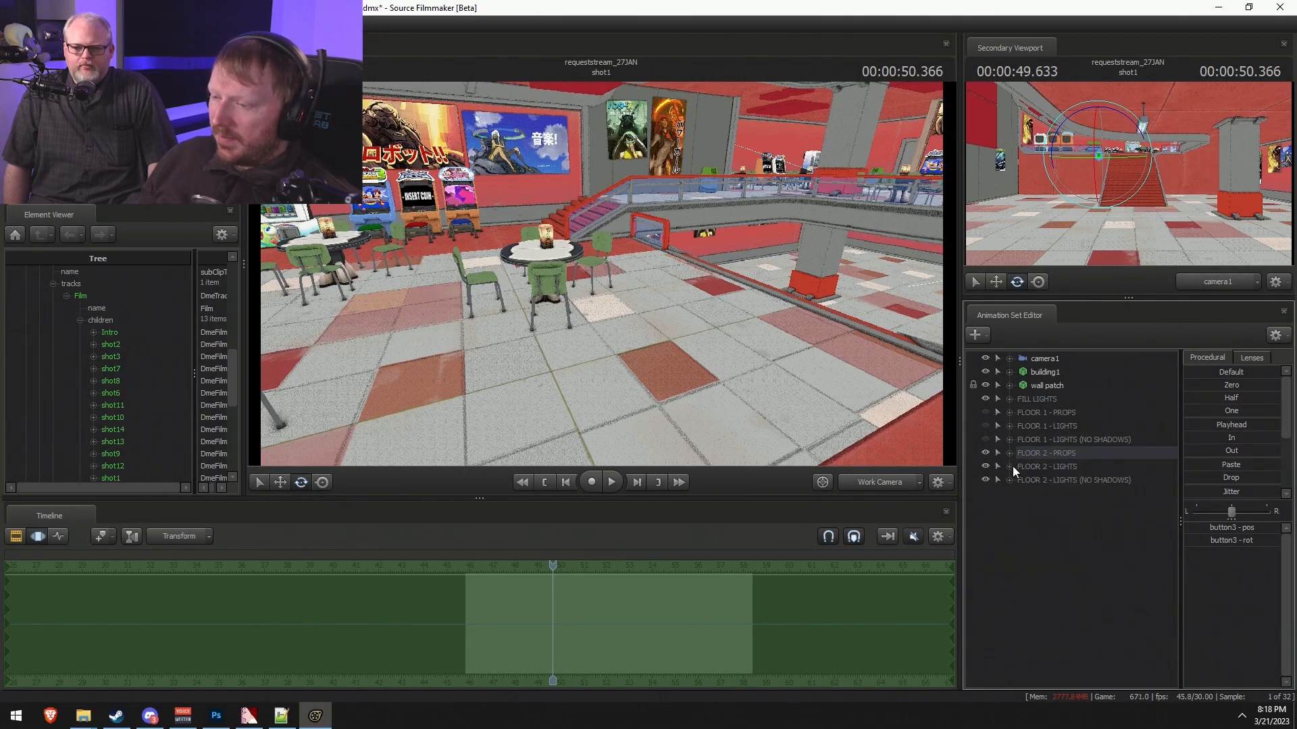
{"action": "left_click", "coordinate": [1009, 468]}
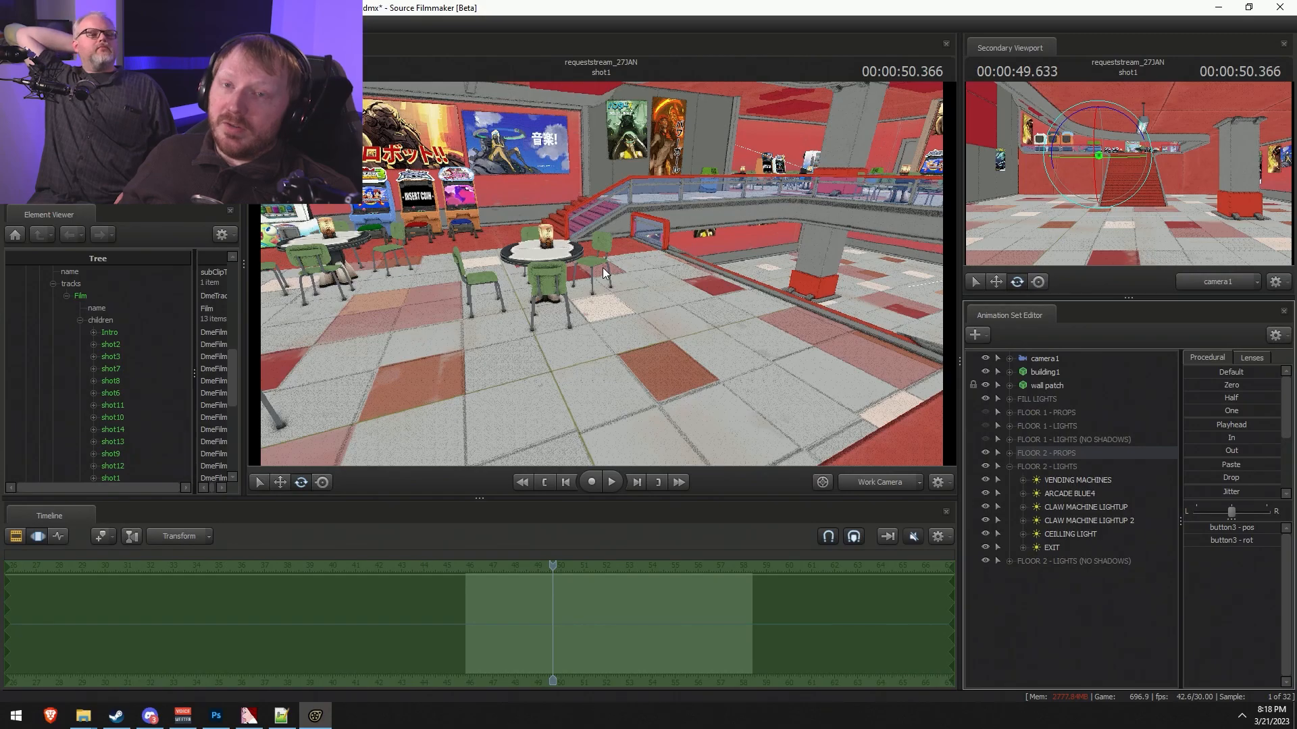
{"action": "left_click_drag", "start_coordinate": [763, 358], "coordinate": [601, 274]}
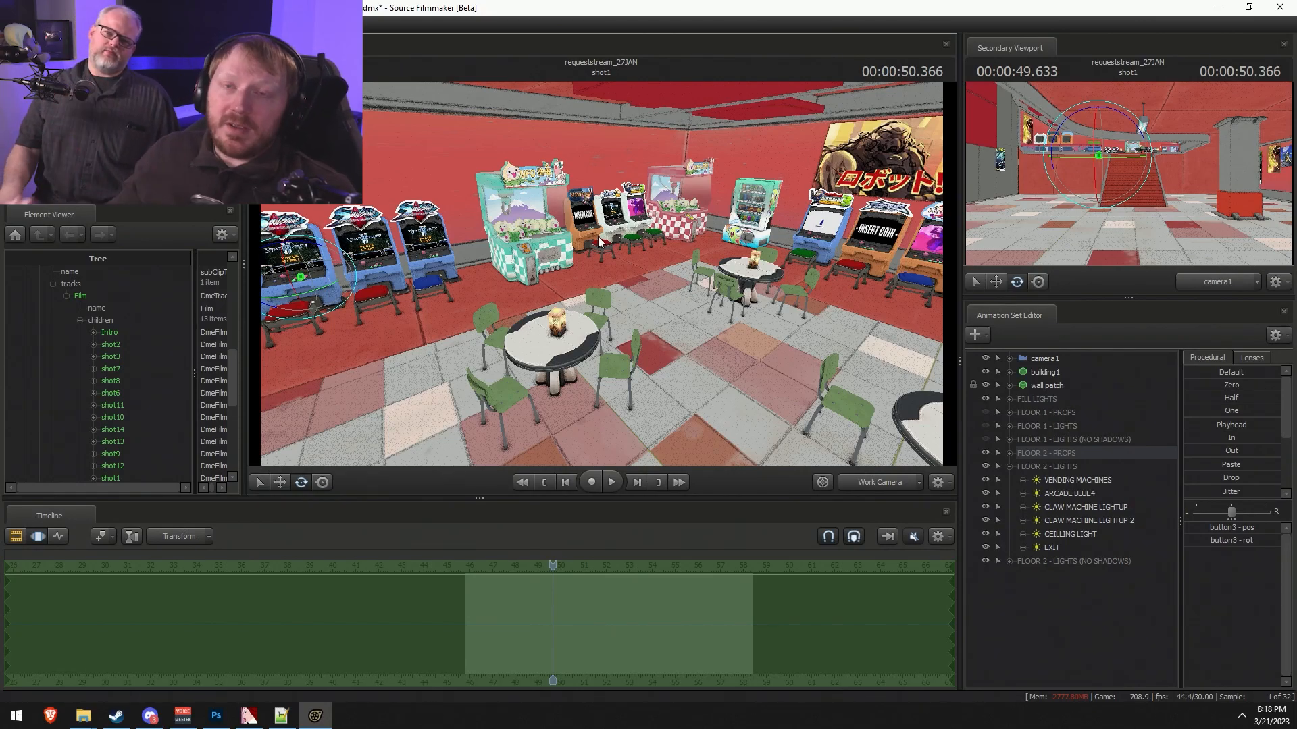
{"action": "left_click", "coordinate": [1009, 453]}
{"action": "left_click", "coordinate": [1010, 454]}
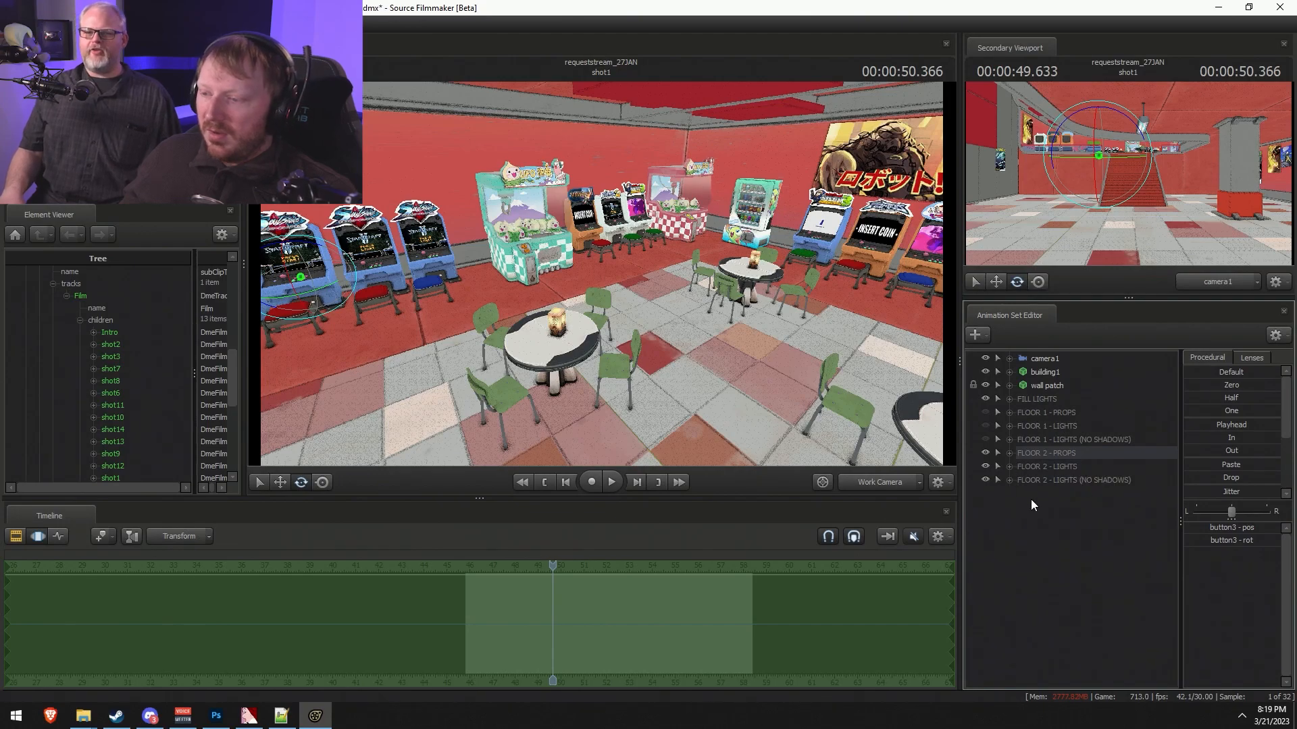
{"action": "key", "text": "F2"}
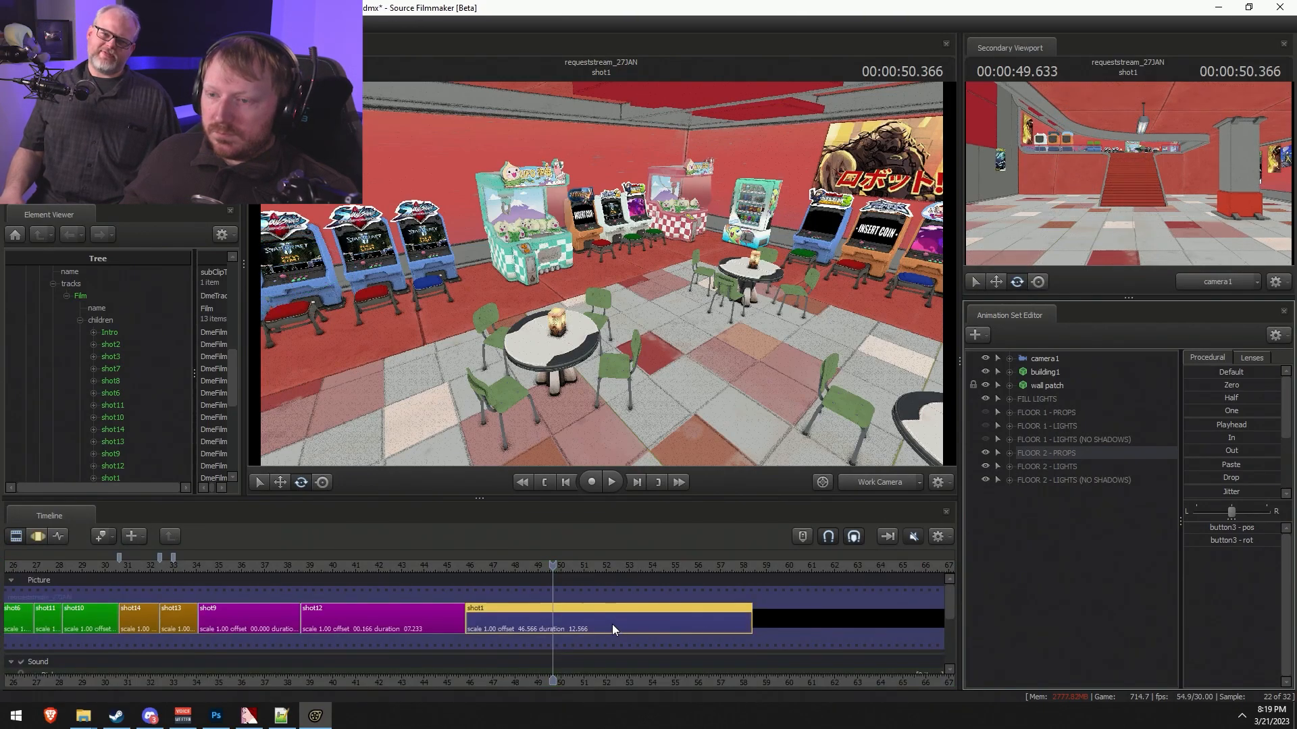
- Move in on the plushies inside the teal claw machine and select one of them in the Motion Editor
{"action": "left_click_drag", "start_coordinate": [628, 337], "coordinate": [579, 227]}
{"action": "key", "text": "w"}
{"action": "key", "text": "w"}
{"action": "key", "text": "a"}
{"action": "key", "text": "s"}
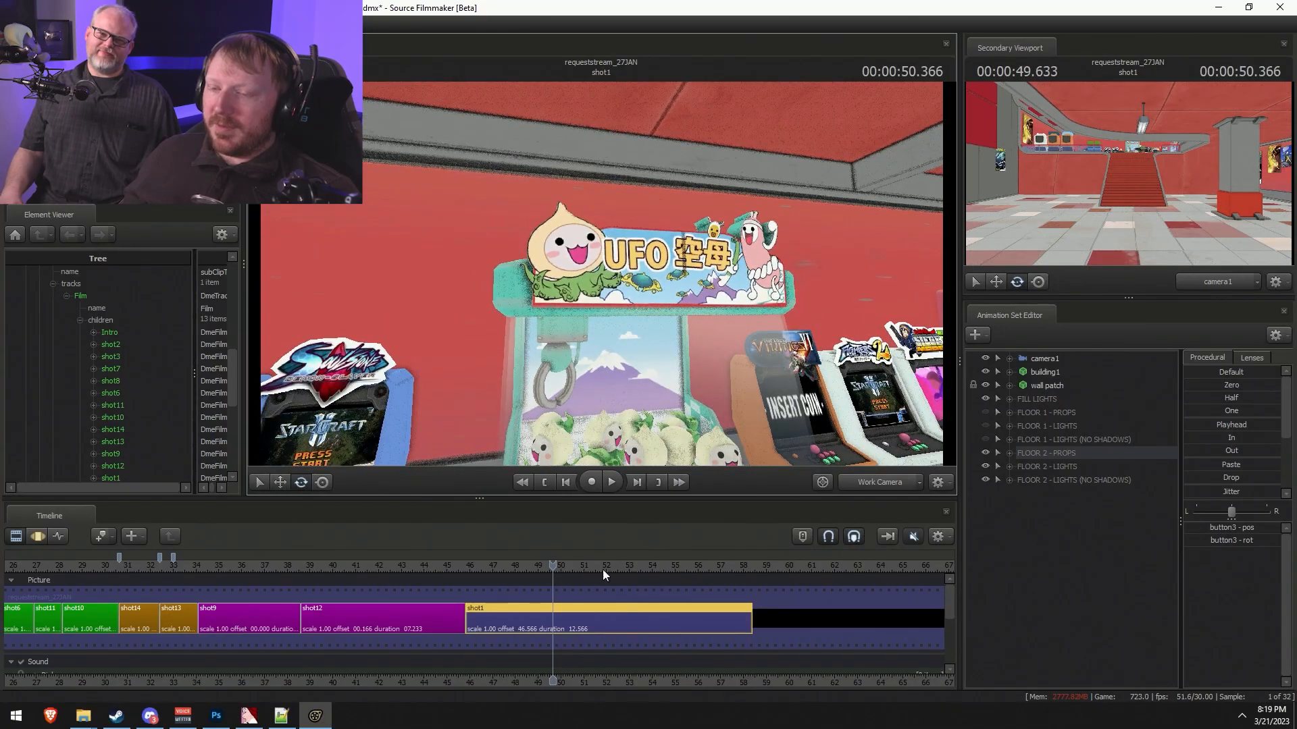
{"action": "key", "text": "s"}
{"action": "left_click_drag", "start_coordinate": [685, 457], "coordinate": [603, 279]}
{"action": "key", "text": "w"}
{"action": "key", "text": "F3"}
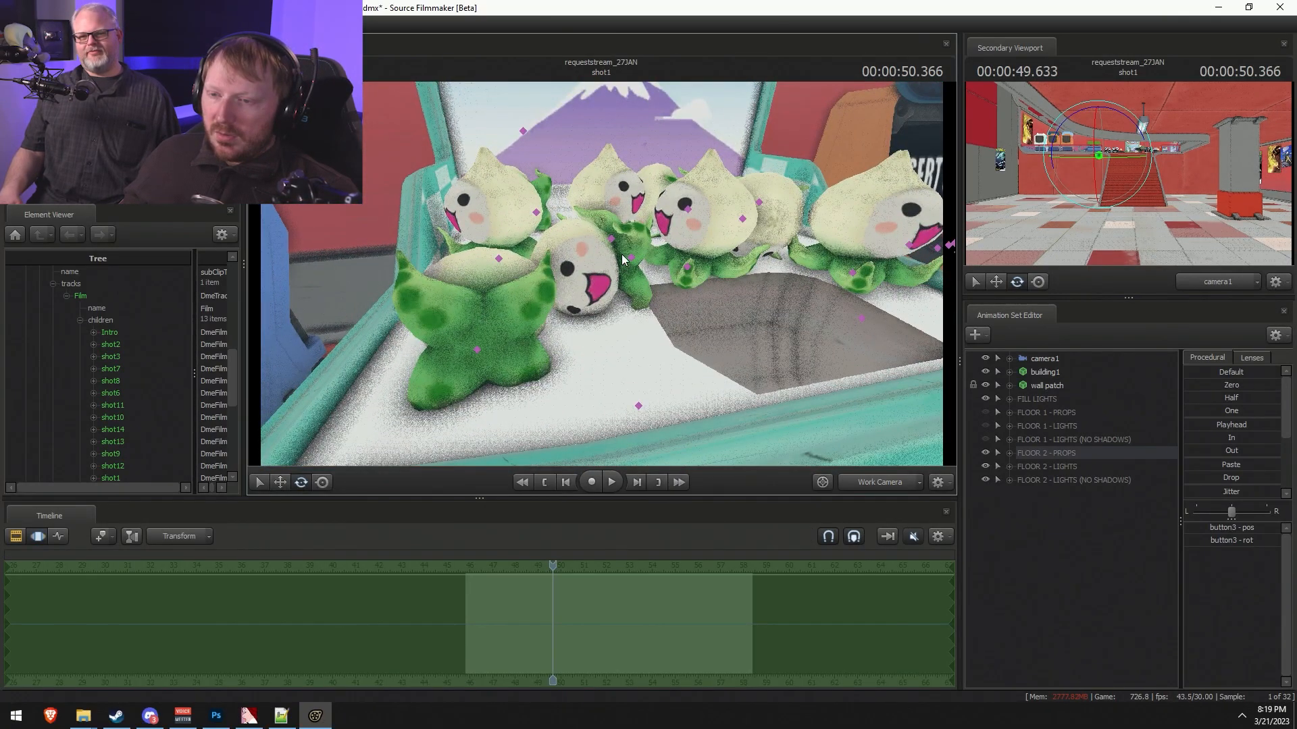
{"action": "left_click", "coordinate": [632, 257]}
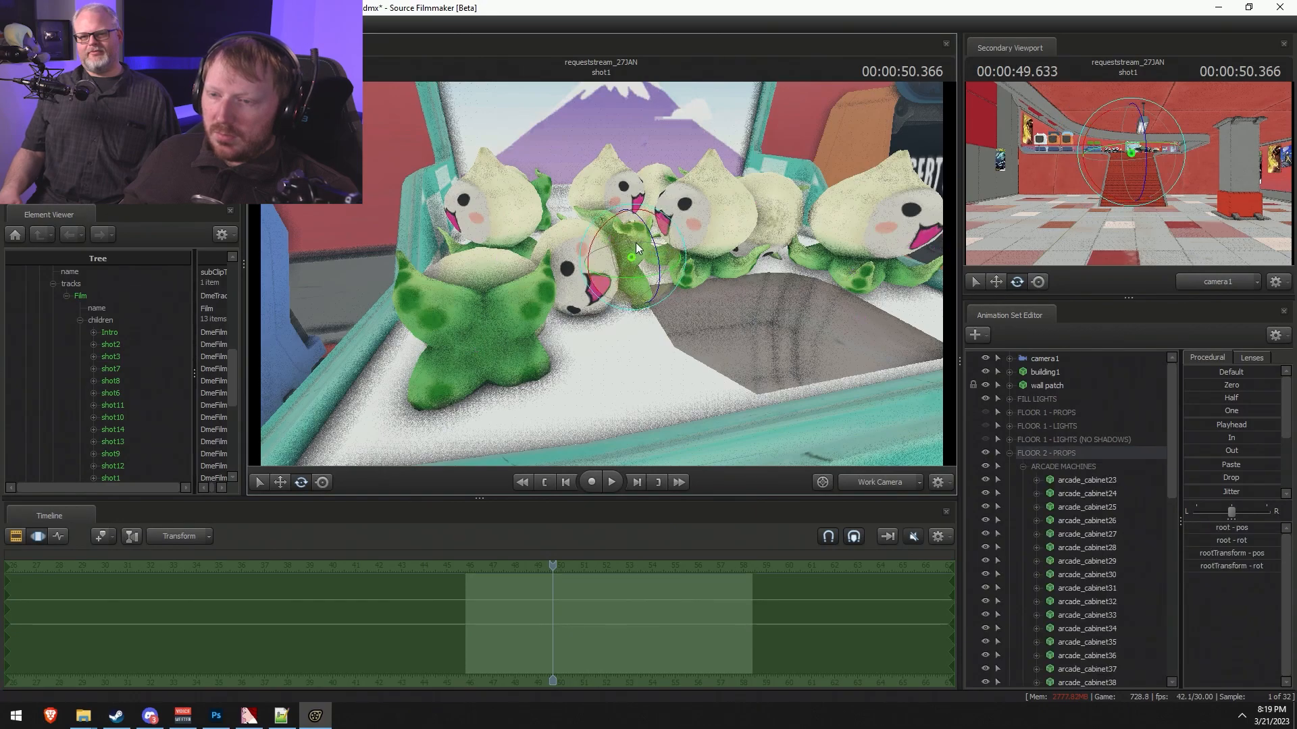
{"action": "left_click", "coordinate": [627, 246]}
{"action": "left_click_drag", "start_coordinate": [594, 237], "coordinate": [908, 175]}
- Collapse the CLAW MACHINE group under CLAW GAMES and select the CLAW MACHINE3 group
{"action": "scroll", "coordinate": [1023, 476], "scroll_direction": "down", "scroll_amount": 6}
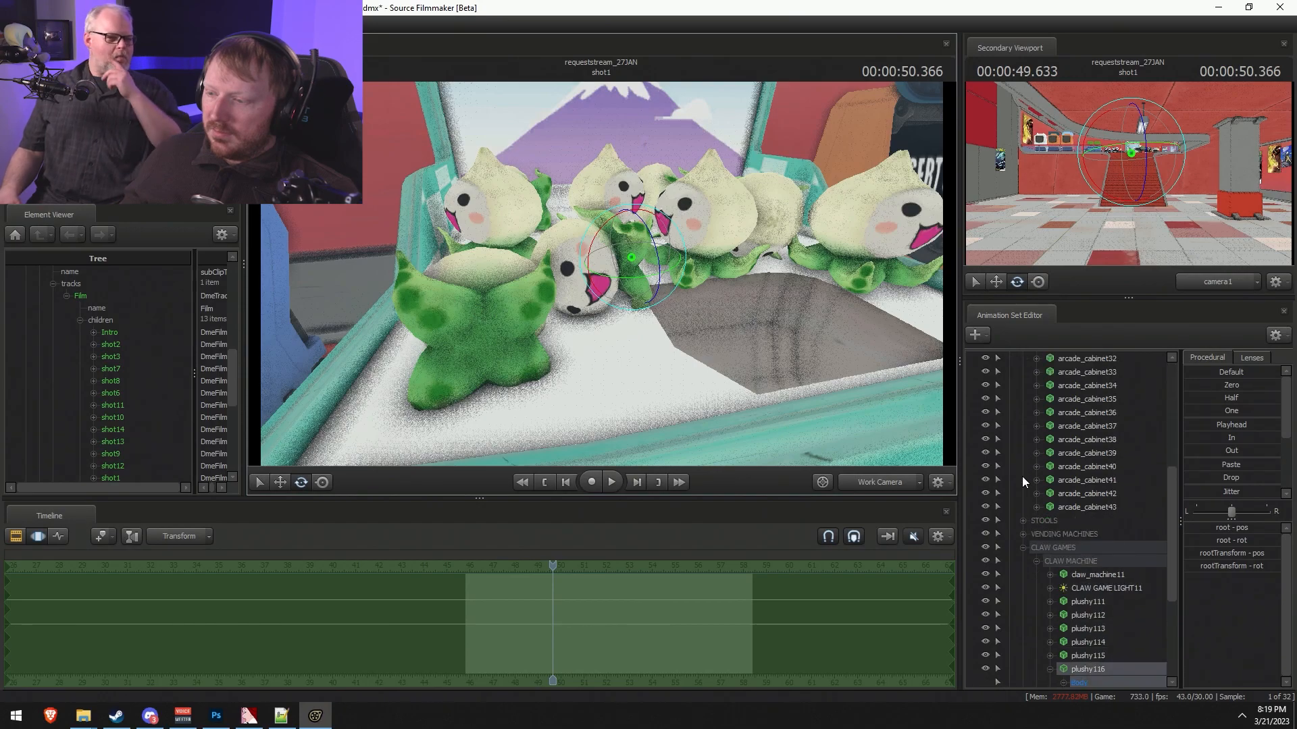
{"action": "scroll", "coordinate": [1035, 547], "scroll_direction": "down", "scroll_amount": 2}
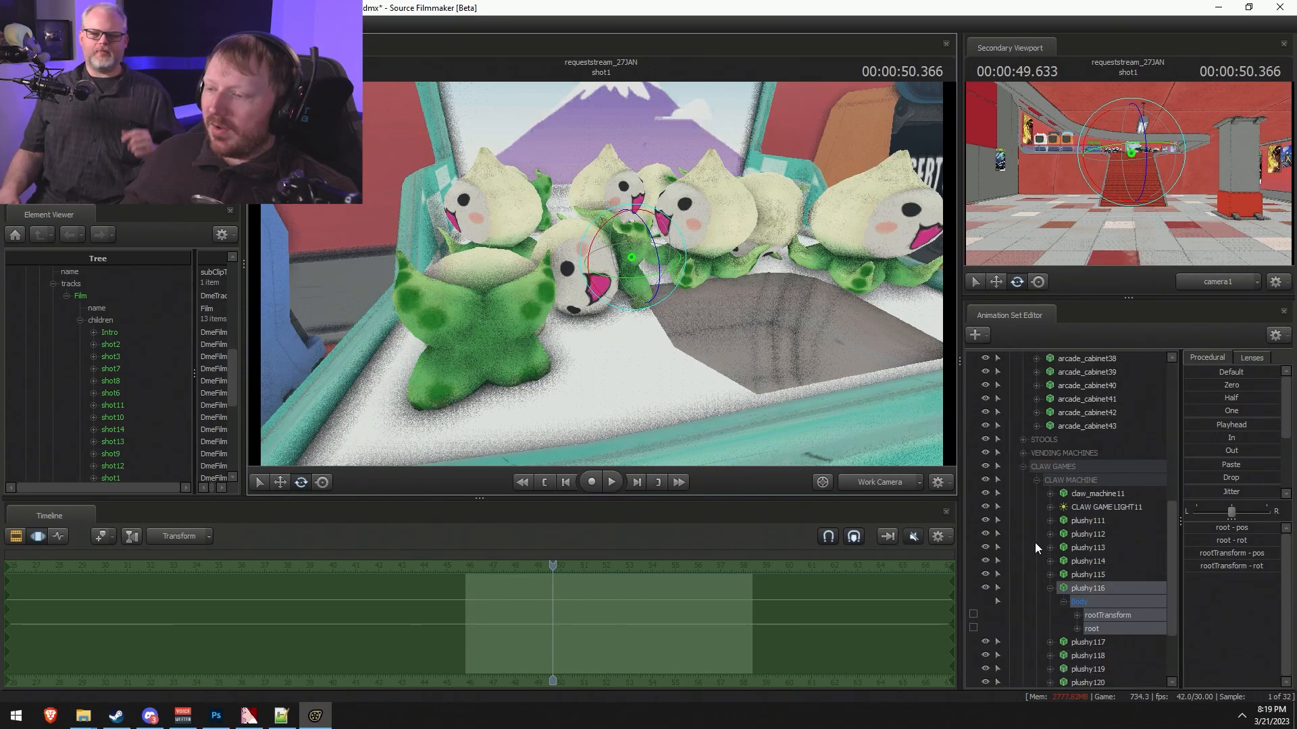
{"action": "left_click", "coordinate": [1036, 480]}
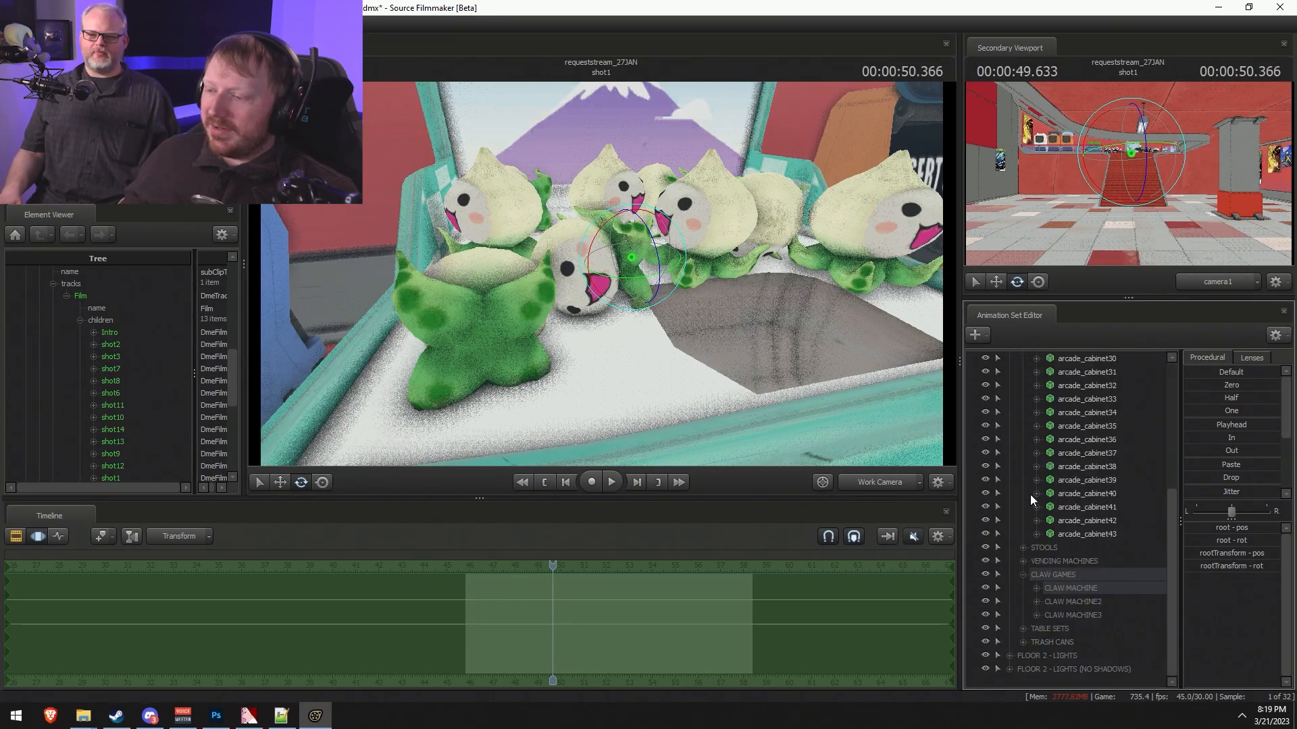
{"action": "left_click", "coordinate": [1067, 612]}
- Collapse the ARCADE MACHINES and FLOOR 2 - PROPS groups and bring the second floor's arcade area back into view
{"action": "scroll", "coordinate": [1030, 578], "scroll_direction": "up", "scroll_amount": 5}
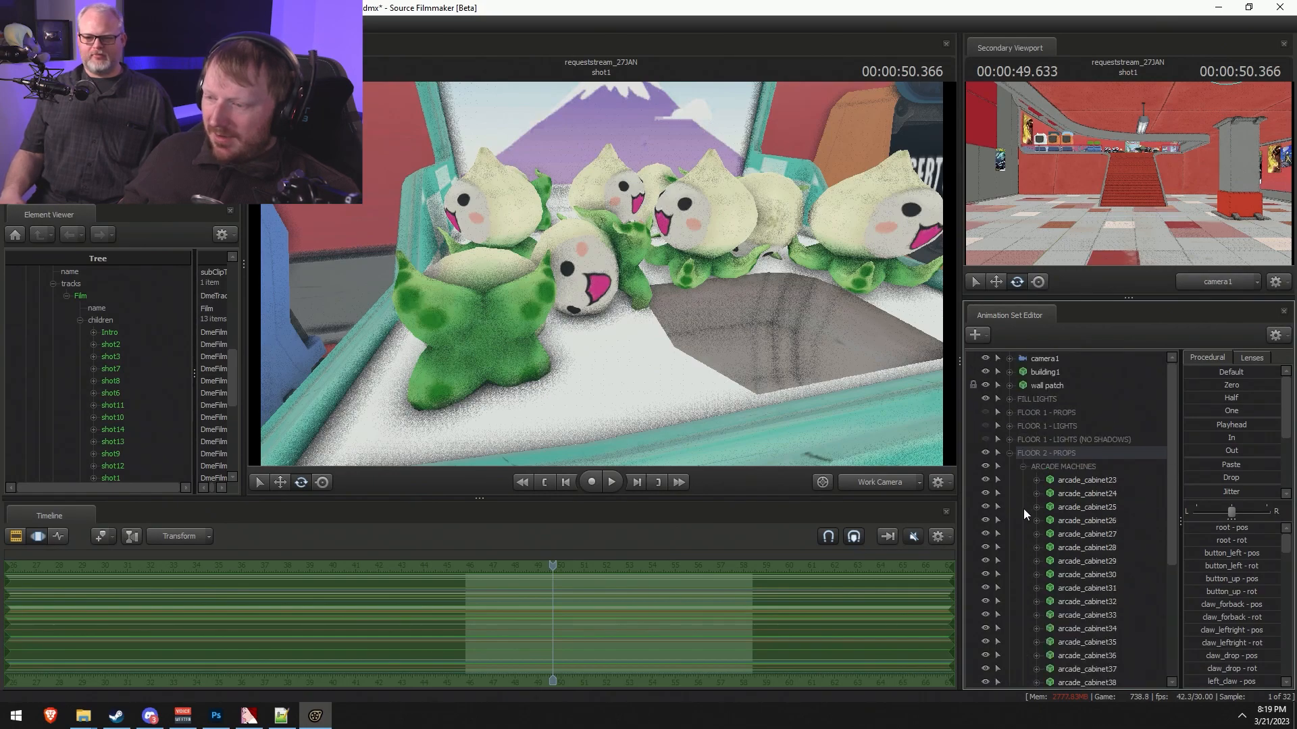
{"action": "left_click", "coordinate": [1023, 467]}
{"action": "left_click", "coordinate": [1008, 453]}
{"action": "left_click_drag", "start_coordinate": [876, 401], "coordinate": [830, 382]}
{"action": "key", "text": "s"}
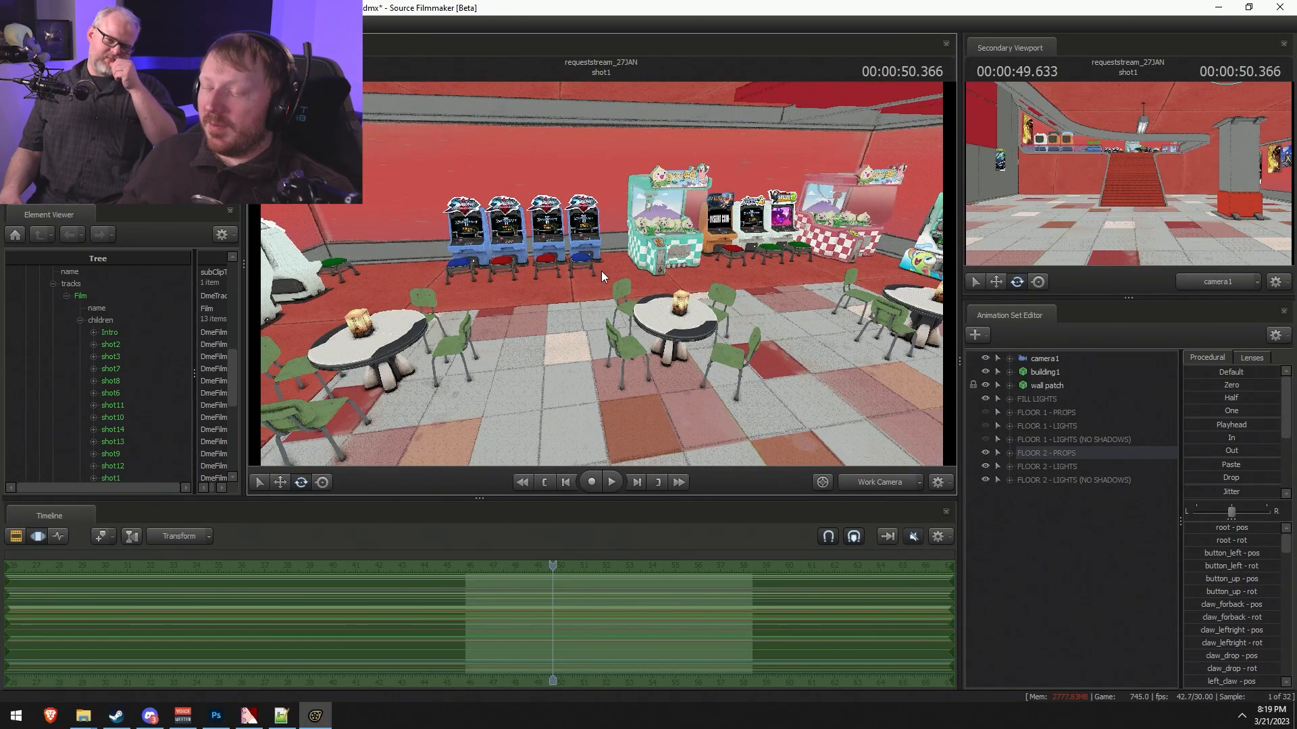
{"action": "left_click_drag", "start_coordinate": [601, 270], "coordinate": [581, 274]}
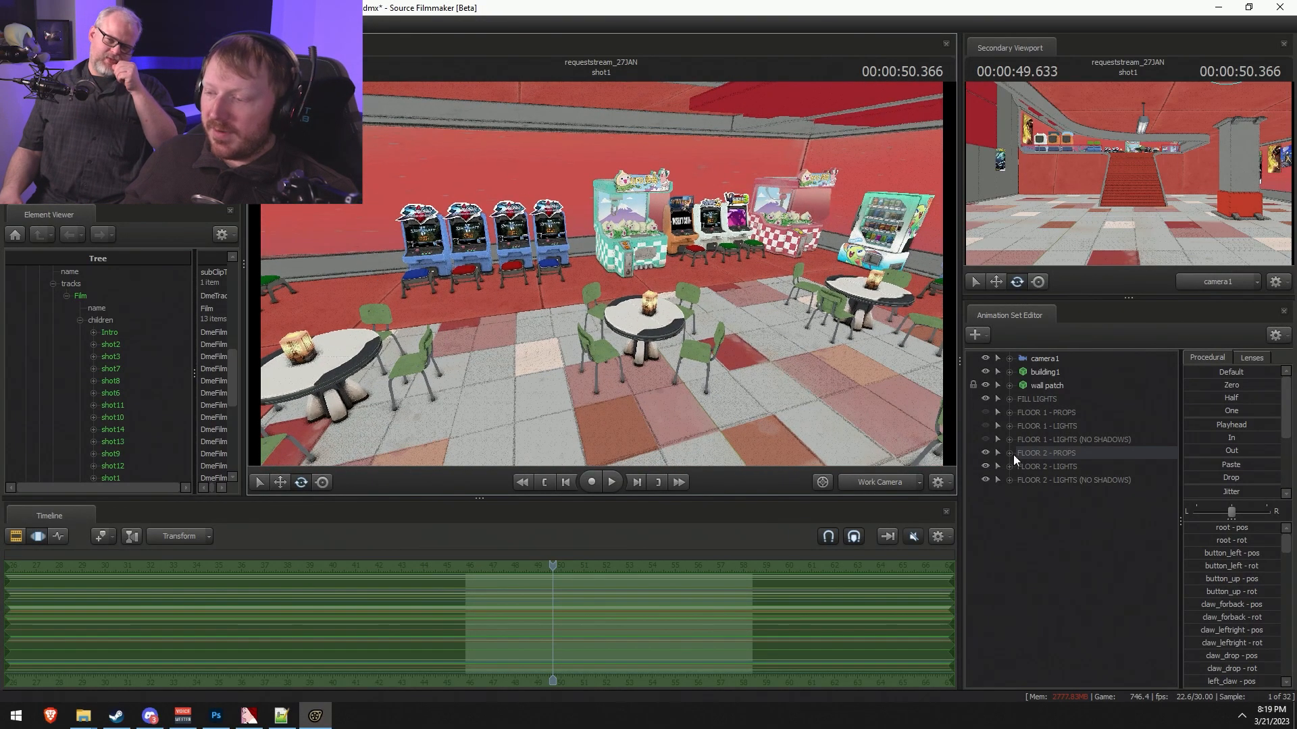
{"action": "right_click", "coordinate": [1033, 529]}
{"action": "right_click", "coordinate": [1040, 543]}
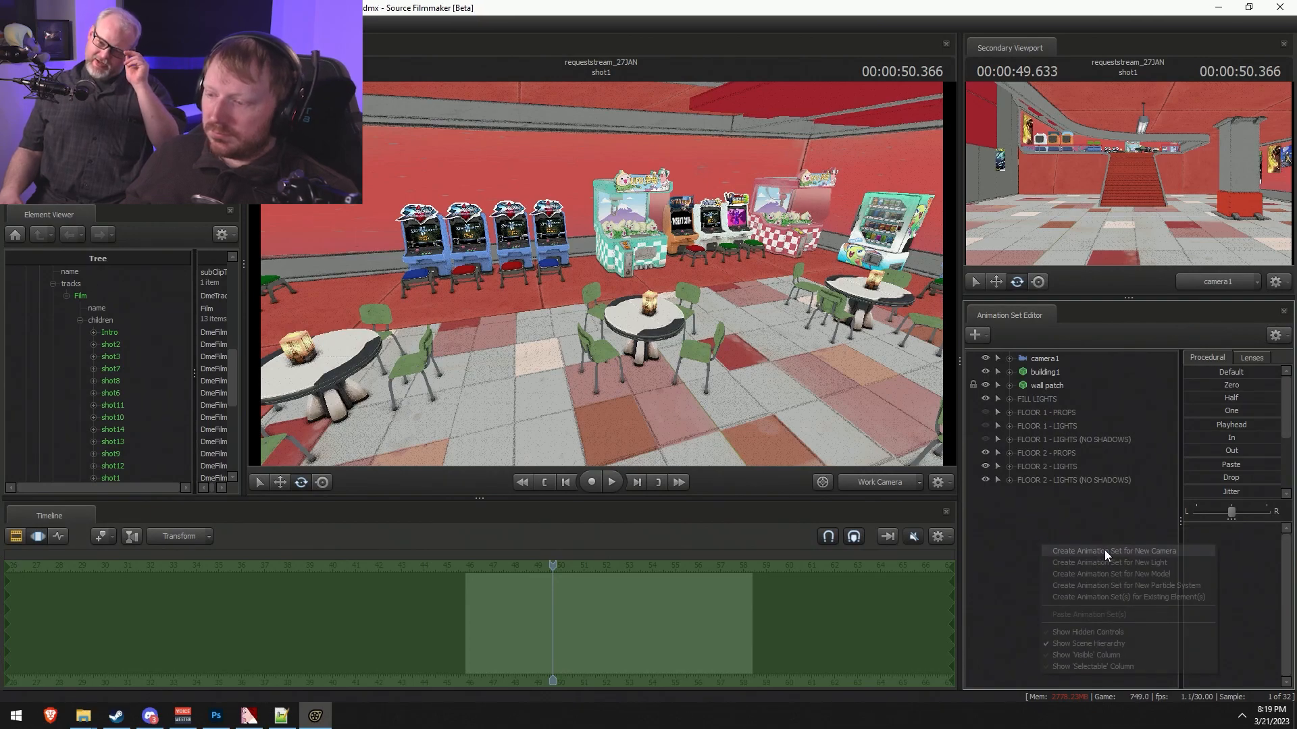
{"action": "left_click", "coordinate": [1142, 574]}
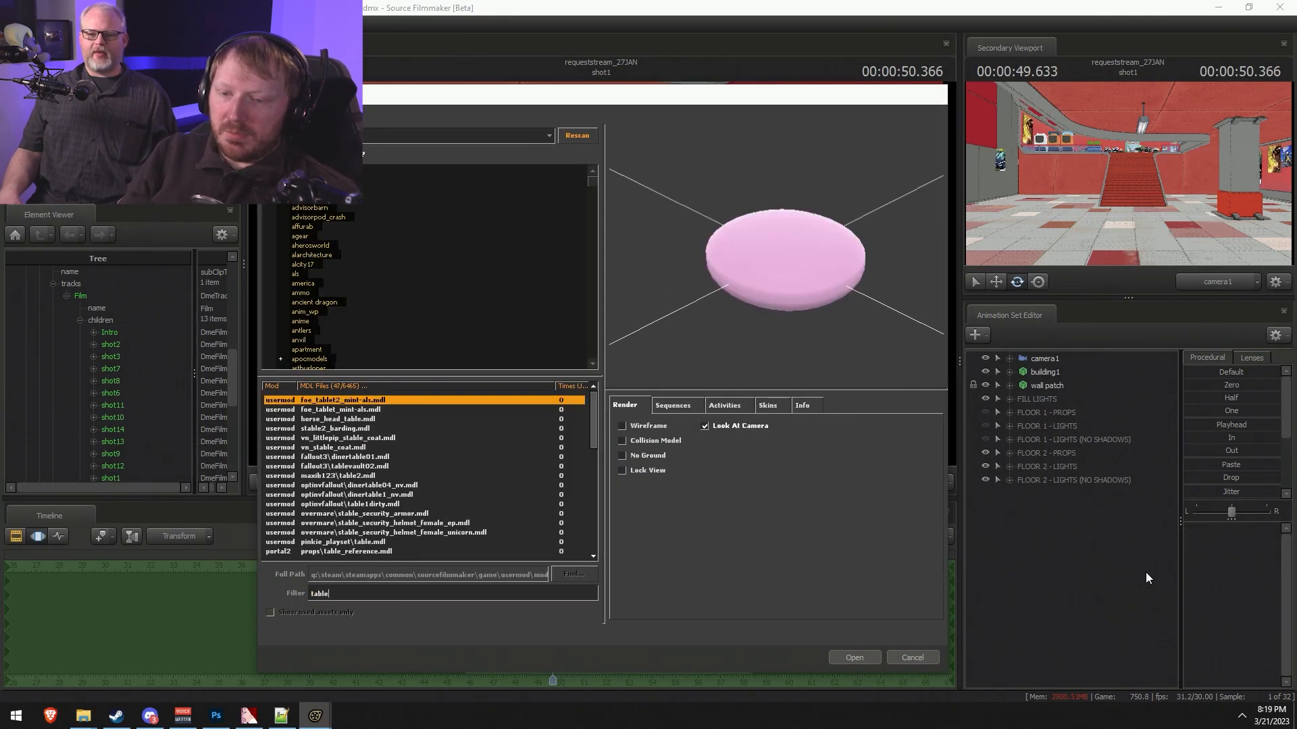
{"action": "key", "text": "Down"}
{"action": "key", "text": "Down"}
{"action": "key", "text": "Down"}
{"action": "key", "text": "Down"}
{"action": "key", "text": "Down"}
{"action": "key", "text": "Down"}
{"action": "key", "text": "Down"}
{"action": "key", "text": "Down"}
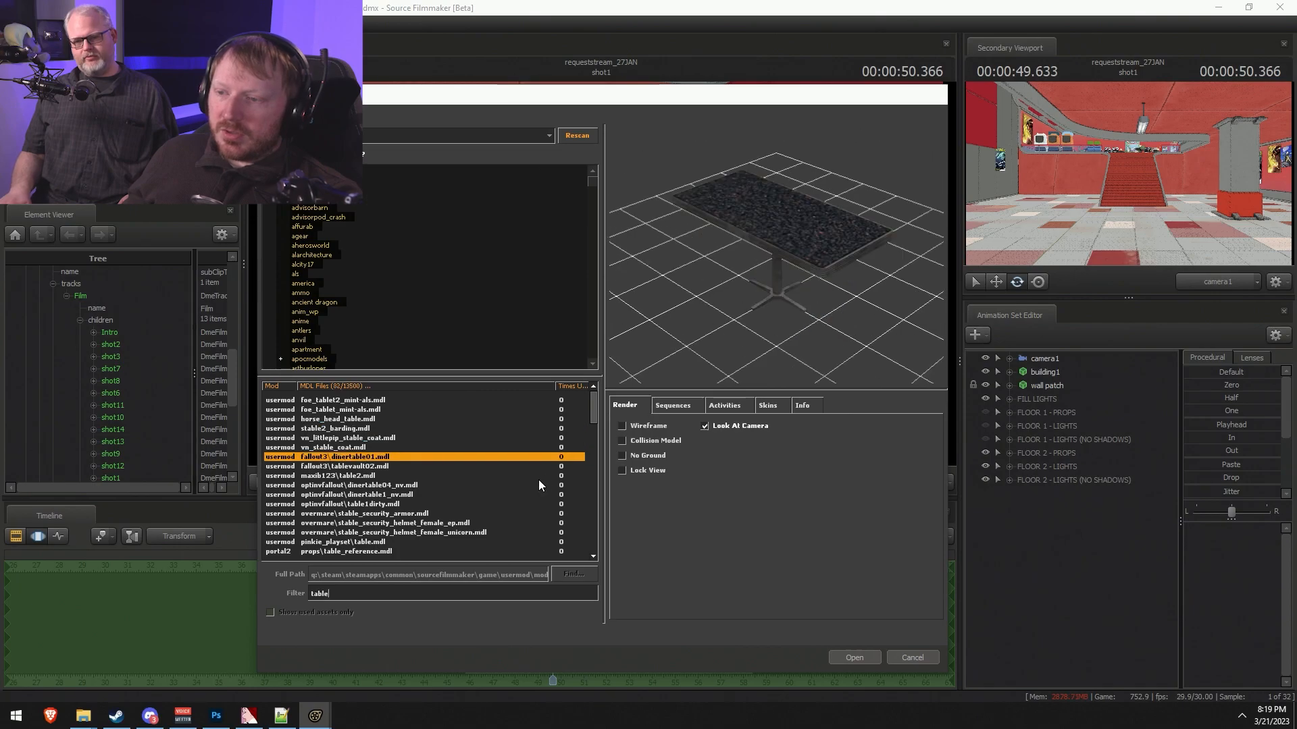
{"action": "key", "text": "Down"}
{"action": "key", "text": "Down"}
{"action": "key", "text": "Down"}
{"action": "key", "text": "Down"}
{"action": "key", "text": "Down"}
{"action": "key", "text": "Down"}
{"action": "key", "text": "Down"}
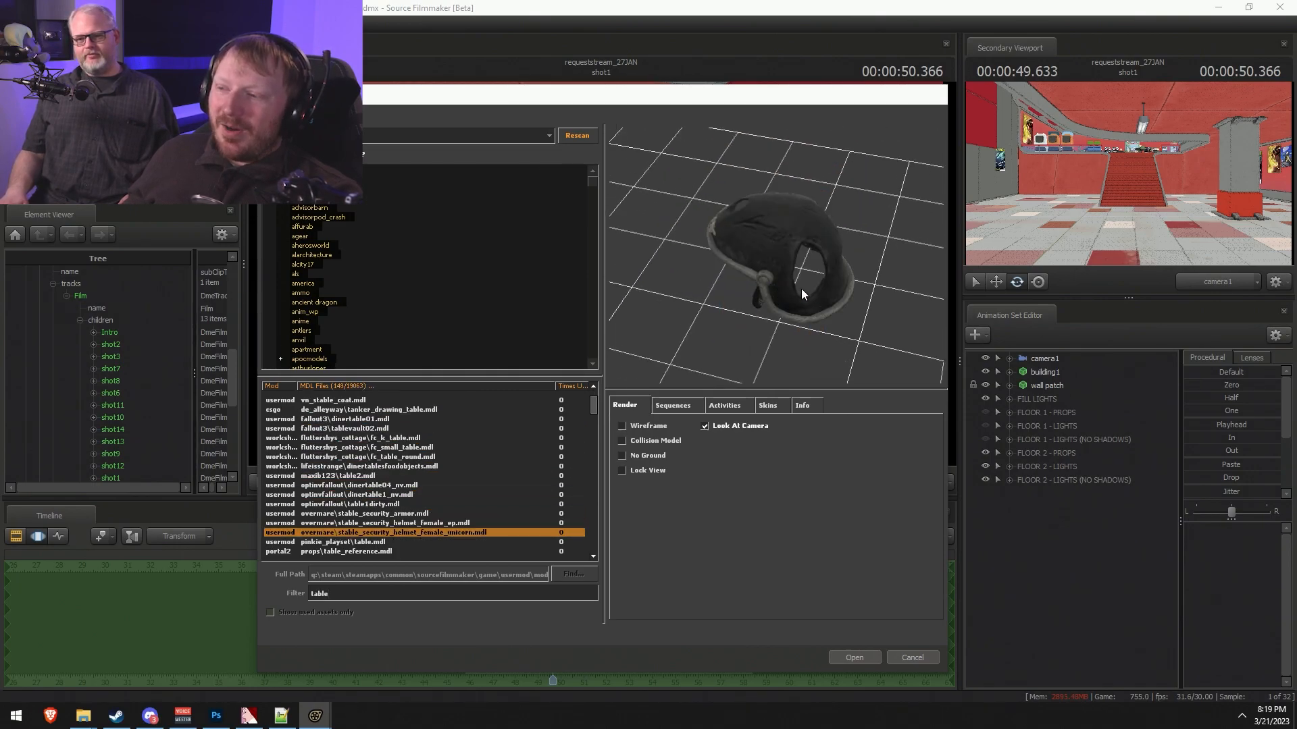
{"action": "key", "text": "Escape"}
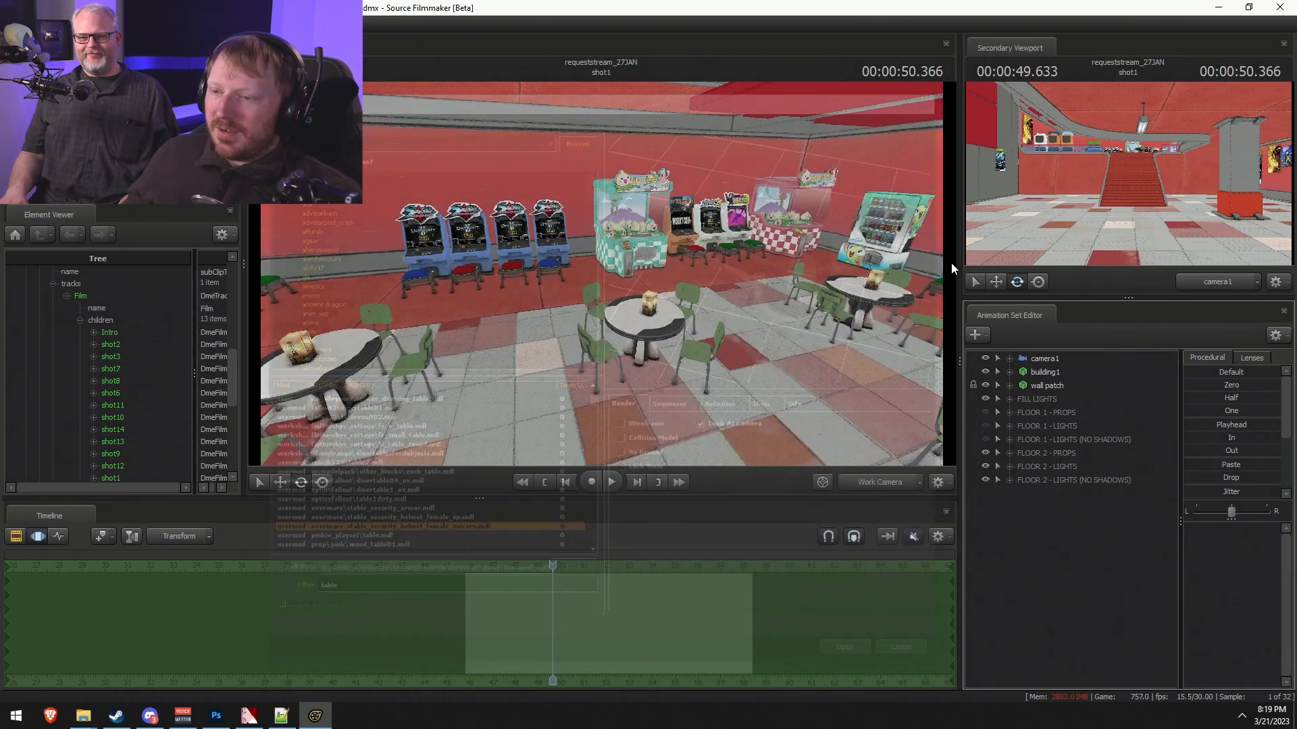
- Switch the secondary viewport to the Work Camera and move in on a round table with green chairs near the arcade machines
{"action": "left_click", "coordinate": [1219, 284]}
{"action": "left_click_drag", "start_coordinate": [1141, 202], "coordinate": [1019, 196]}
{"action": "key", "text": "w"}
{"action": "key", "text": "z"}
{"action": "key", "text": "s"}
{"action": "left_click_drag", "start_coordinate": [1128, 174], "coordinate": [1128, 173]}
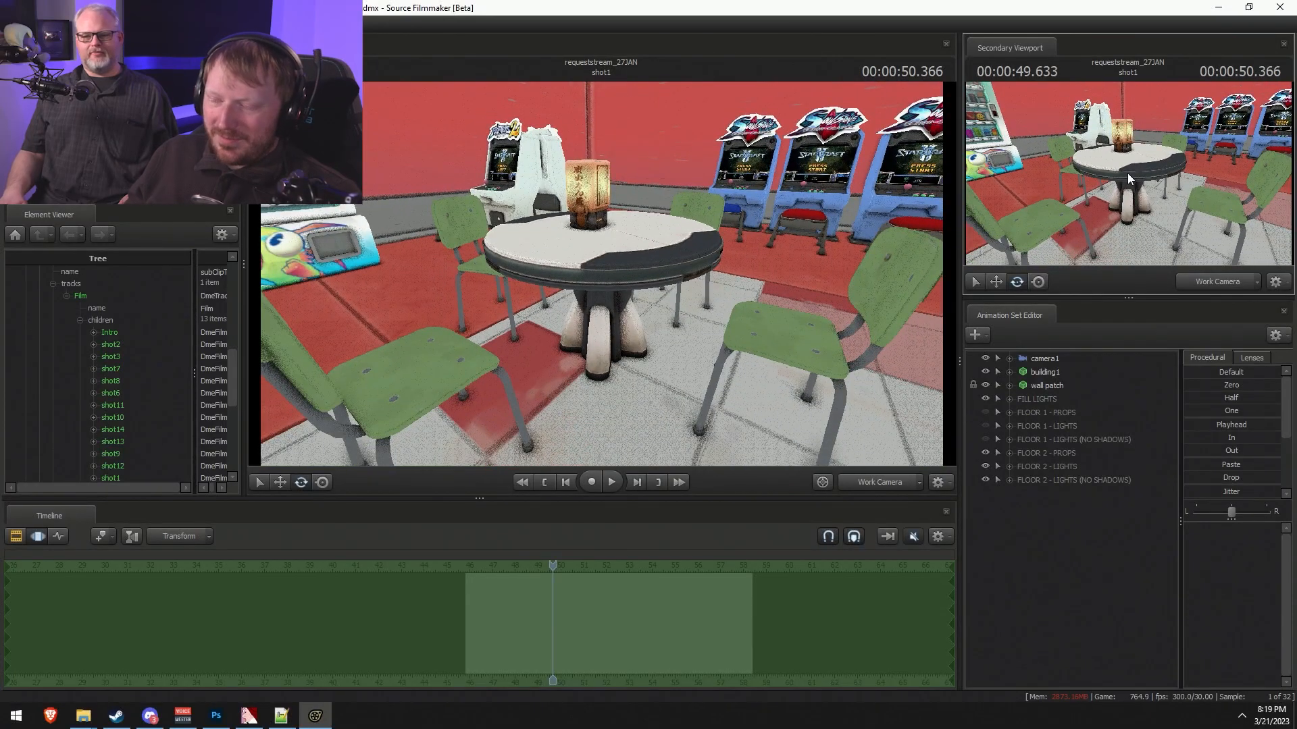
- Start an animation set for a new model, filter the models by "table" and preview them down to furnituretable002a_shard01.mdl
{"action": "right_click", "coordinate": [1046, 526]}
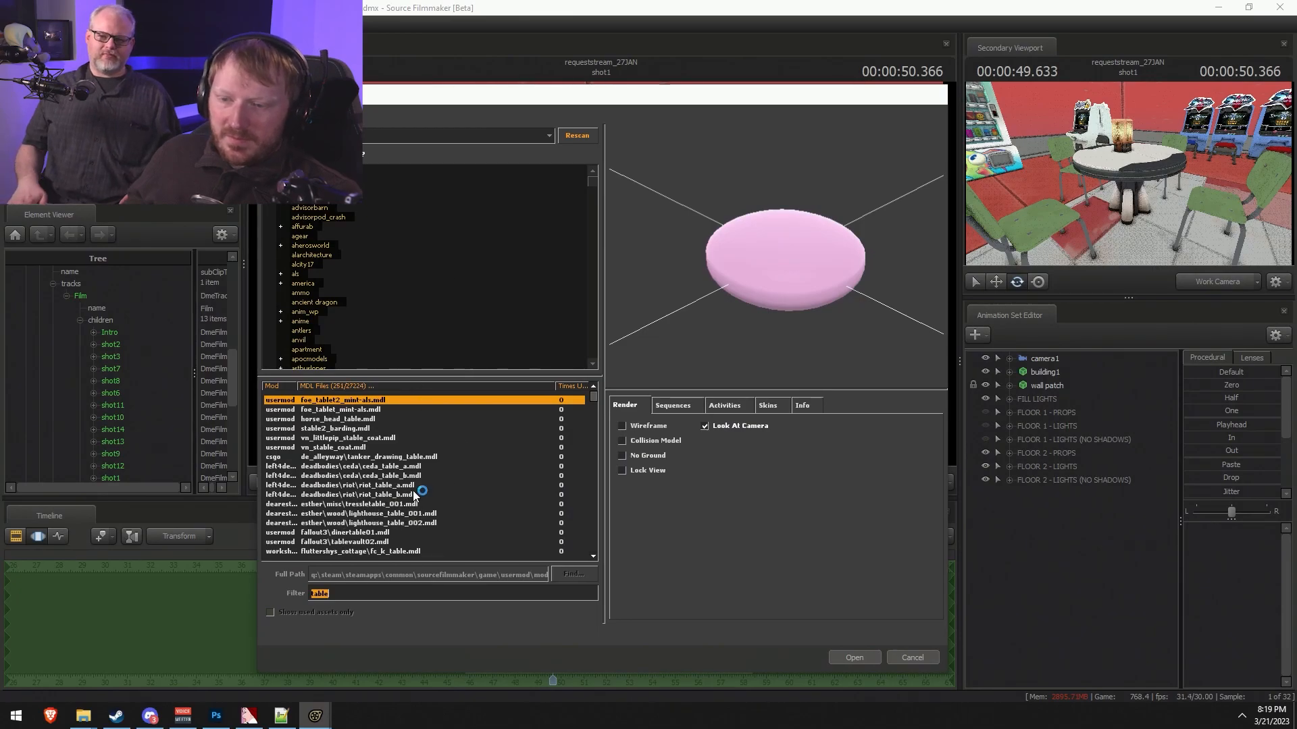
{"action": "left_click", "coordinate": [412, 493]}
{"action": "key", "text": "Down"}
{"action": "key", "text": "Down"}
{"action": "key", "text": "Down"}
{"action": "key", "text": "Down"}
{"action": "key", "text": "Down"}
{"action": "key", "text": "Down"}
{"action": "key", "text": "Down"}
{"action": "key", "text": "Down"}
{"action": "key", "text": "Down"}
{"action": "key", "text": "Down"}
{"action": "key", "text": "Down"}
{"action": "key", "text": "Down"}
{"action": "key", "text": "Down"}
{"action": "key", "text": "Down"}
{"action": "key", "text": "Down"}
{"action": "key", "text": "Down"}
{"action": "key", "text": "Down"}
{"action": "key", "text": "Down"}
{"action": "key", "text": "Down"}
{"action": "key", "text": "Down"}
{"action": "key", "text": "Down"}
{"action": "key", "text": "Down"}
{"action": "key", "text": "Down"}
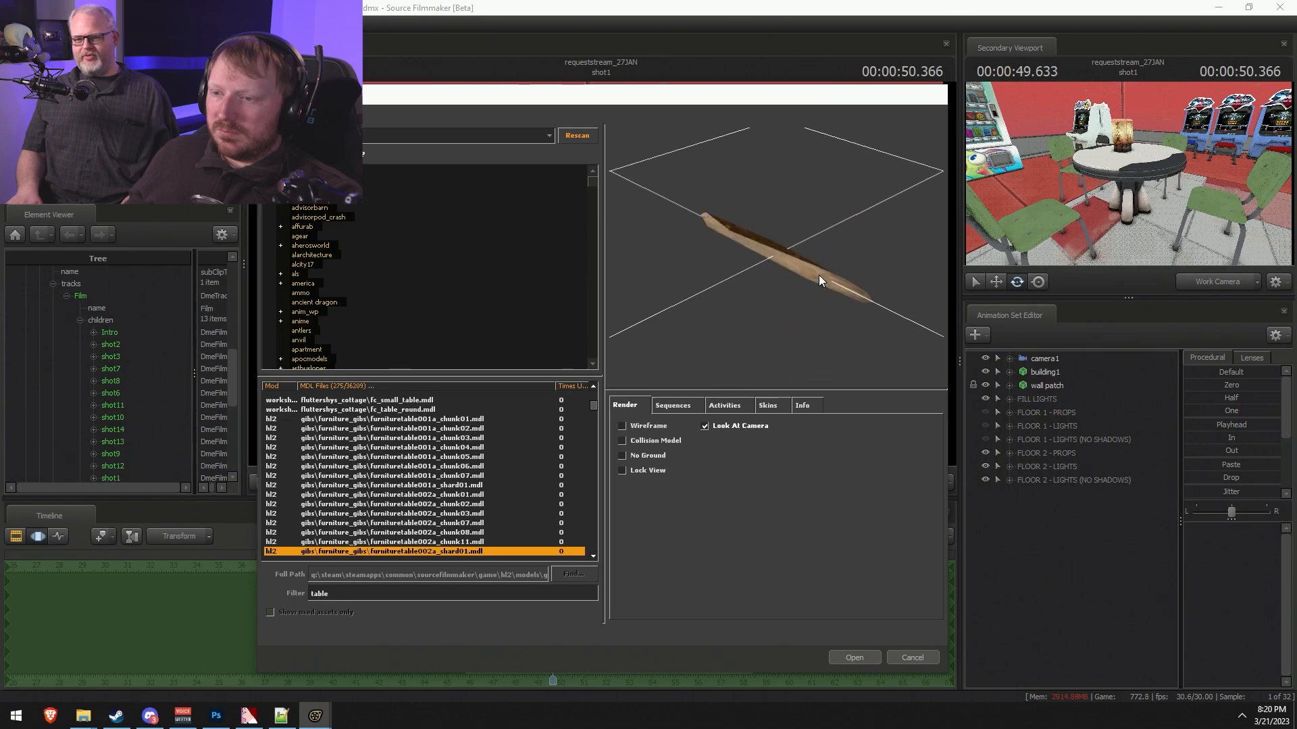
- Preview the remaining furniture gib and office table models down to lifeisstrange\dinertablesfoodobjects.mdl
{"action": "key", "text": "Down"}
{"action": "key", "text": "Down"}
{"action": "key", "text": "Down"}
{"action": "key", "text": "Down"}
{"action": "key", "text": "Down"}
{"action": "key", "text": "Down"}
{"action": "key", "text": "Down"}
{"action": "key", "text": "Down"}
{"action": "key", "text": "Down"}
{"action": "key", "text": "Down"}
{"action": "key", "text": "Down"}
{"action": "key", "text": "Down"}
{"action": "key", "text": "Down"}
{"action": "key", "text": "Down"}
{"action": "key", "text": "Down"}
{"action": "key", "text": "Down"}
{"action": "key", "text": "Down"}
{"action": "key", "text": "Down"}
{"action": "key", "text": "Up"}
{"action": "key", "text": "Up"}
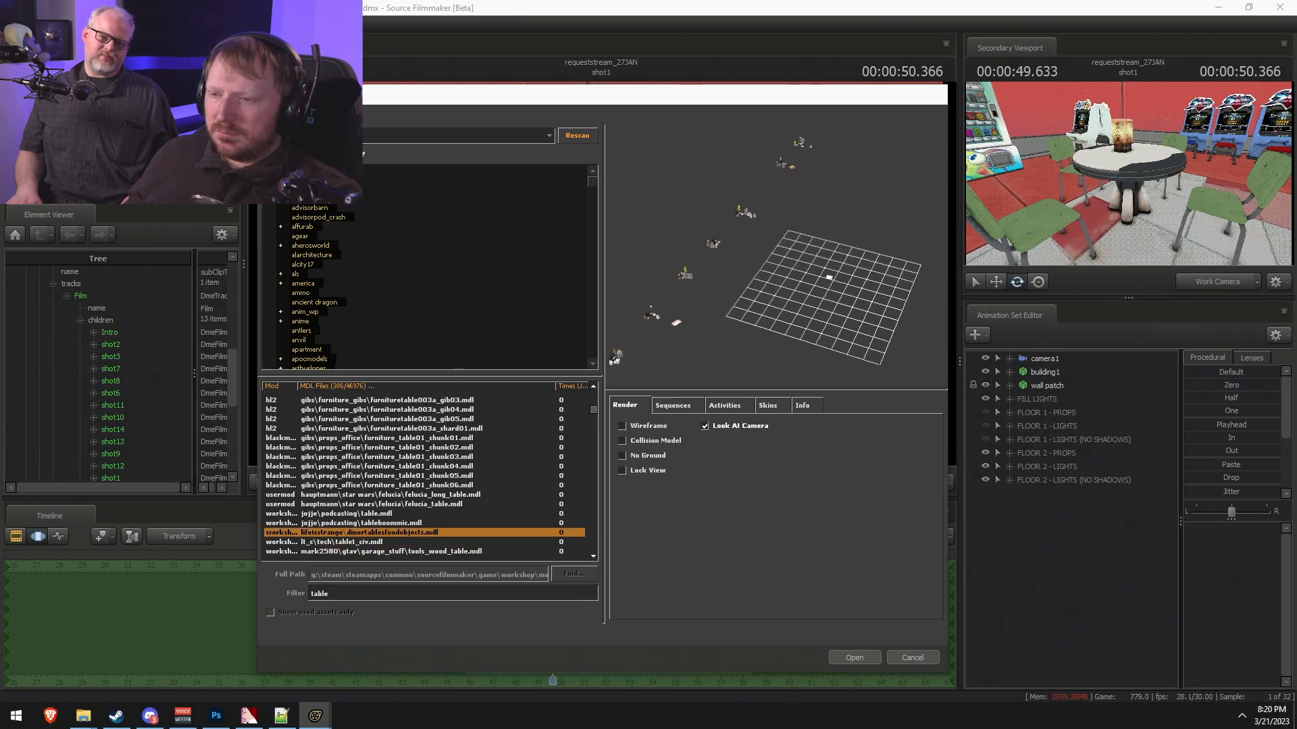
- Examine the diner food objects model at another zoom, and preview the models after it down to tablet_sfm.mdl
{"action": "right_click_drag", "start_coordinate": [795, 223], "coordinate": [796, 274]}
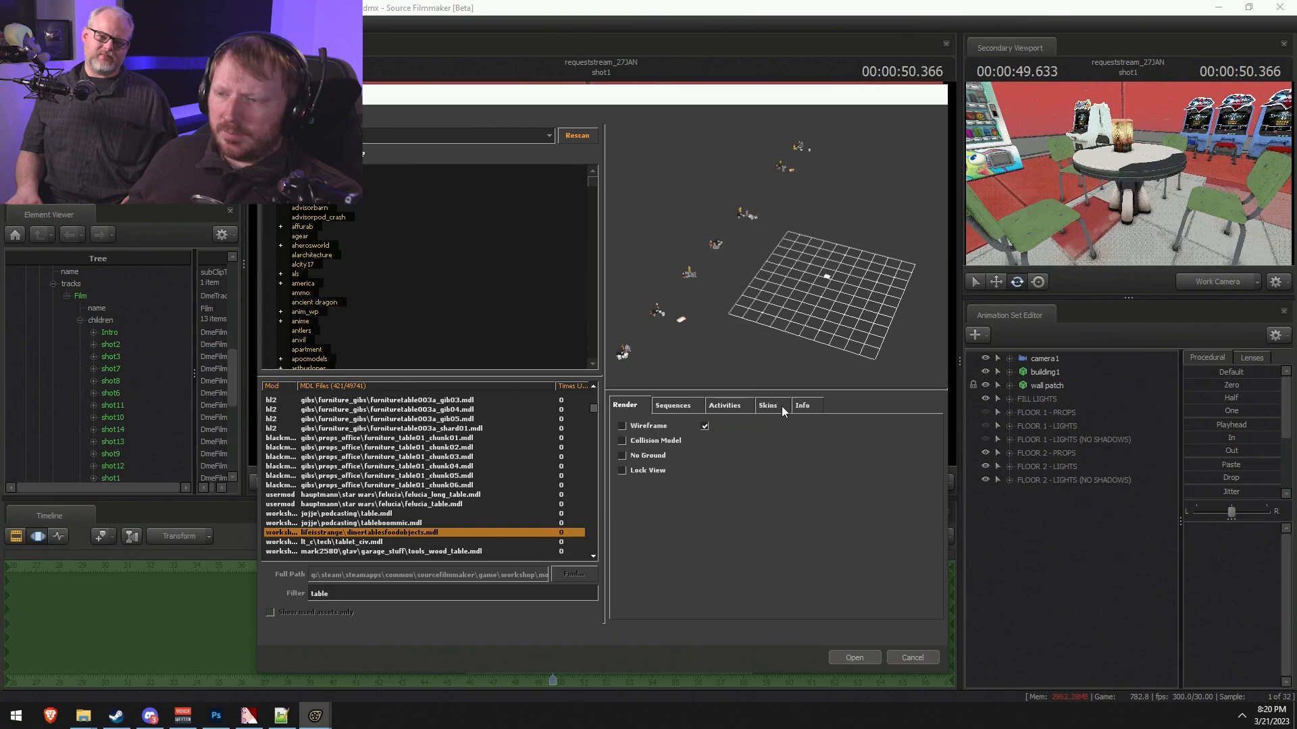
{"action": "key", "text": "Down"}
{"action": "key", "text": "Down"}
{"action": "key", "text": "Up"}
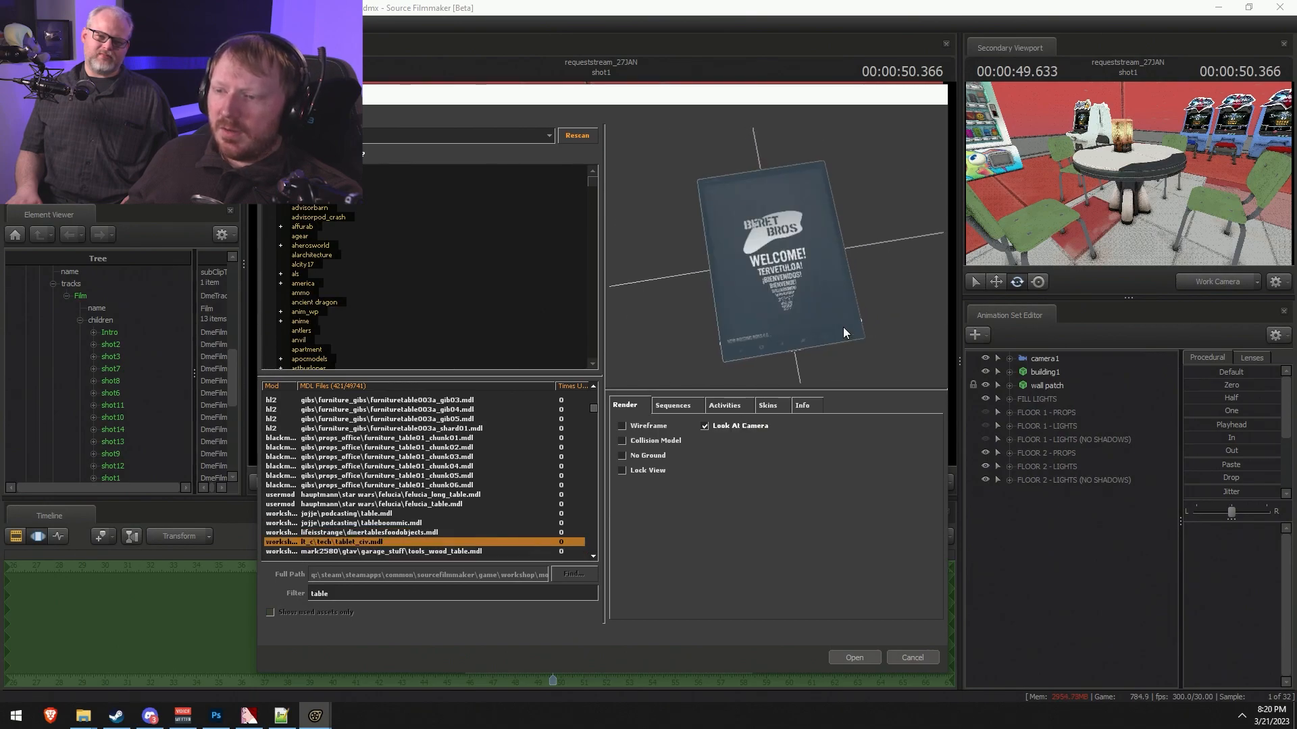
{"action": "key", "text": "Down"}
{"action": "key", "text": "Down"}
{"action": "key", "text": "Down"}
{"action": "key", "text": "Down"}
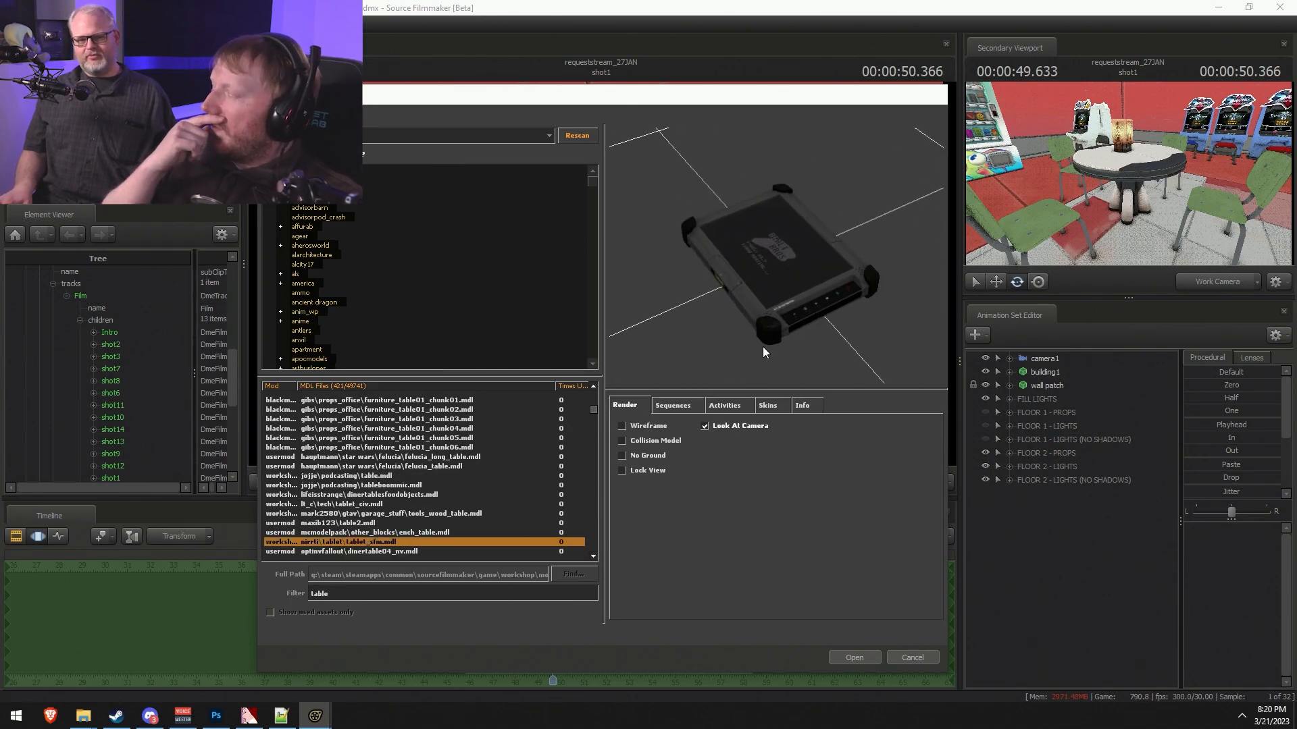
- Return to dinertablesfoodobjects.mdl and examine its food items up close in the preview
{"action": "key", "text": "Up"}
{"action": "key", "text": "Up"}
{"action": "key", "text": "Up"}
{"action": "key", "text": "Up"}
{"action": "key", "text": "Up"}
{"action": "right_click_drag", "start_coordinate": [797, 328], "coordinate": [697, 324]}
{"action": "left_click_drag", "start_coordinate": [697, 324], "coordinate": [809, 323]}
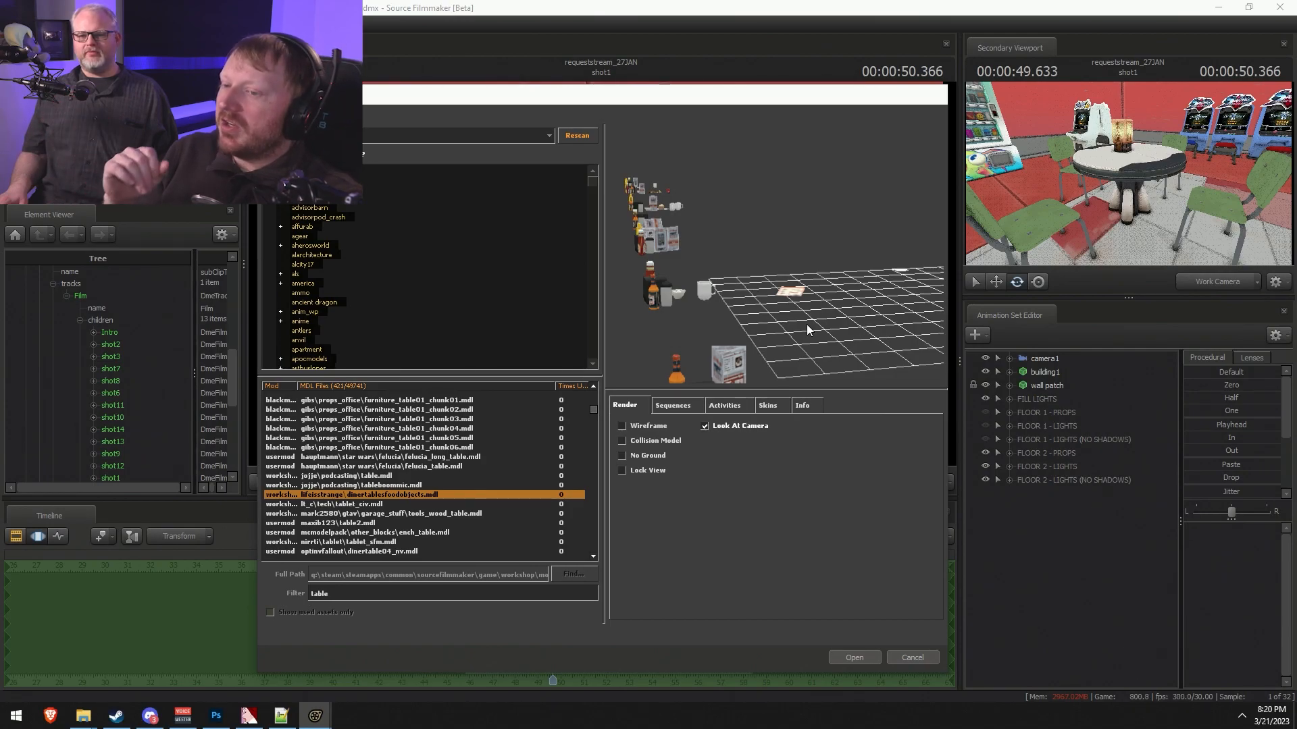
- Preview the following models through the Fallout and route66 diner tables to overwatch\props\table.mdl
{"action": "key", "text": "Down"}
{"action": "key", "text": "Down"}
{"action": "key", "text": "Down"}
{"action": "key", "text": "Down"}
{"action": "key", "text": "Down"}
{"action": "key", "text": "Down"}
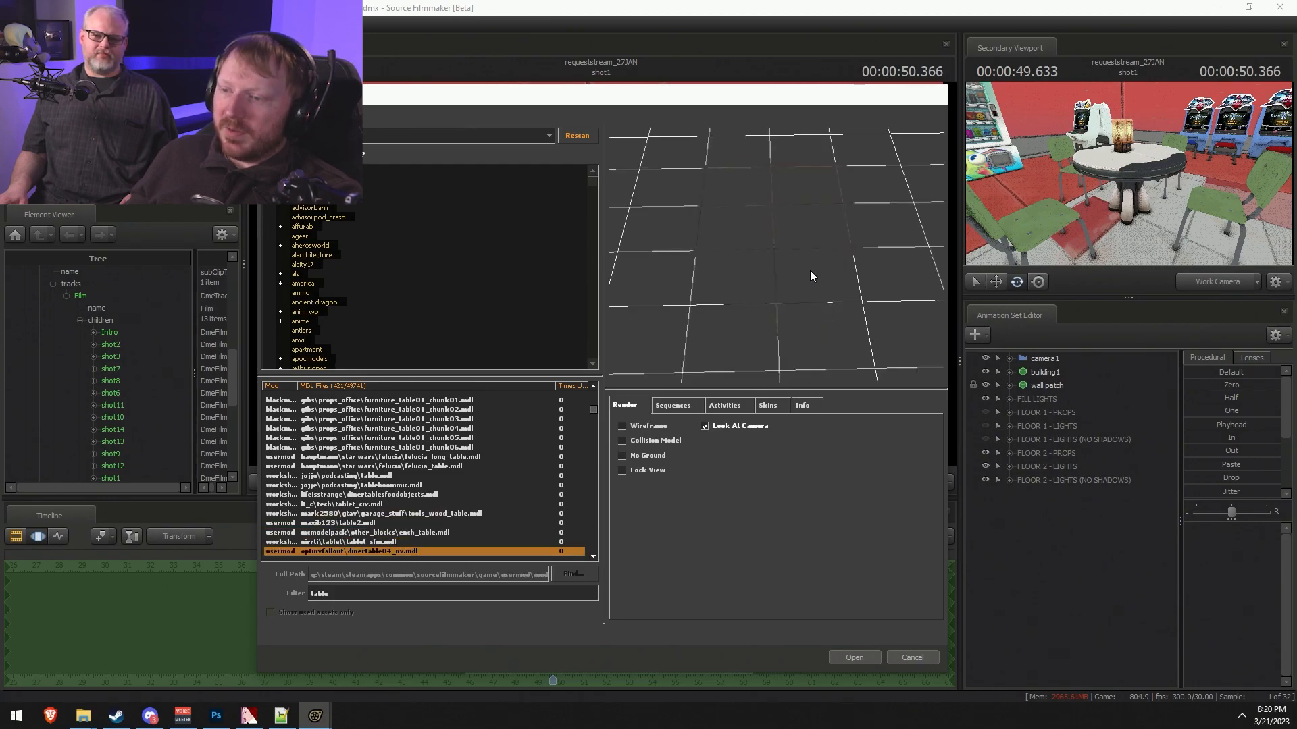
{"action": "key", "text": "Down"}
{"action": "key", "text": "Down"}
{"action": "key", "text": "Down"}
{"action": "key", "text": "Down"}
{"action": "key", "text": "Down"}
{"action": "key", "text": "Down"}
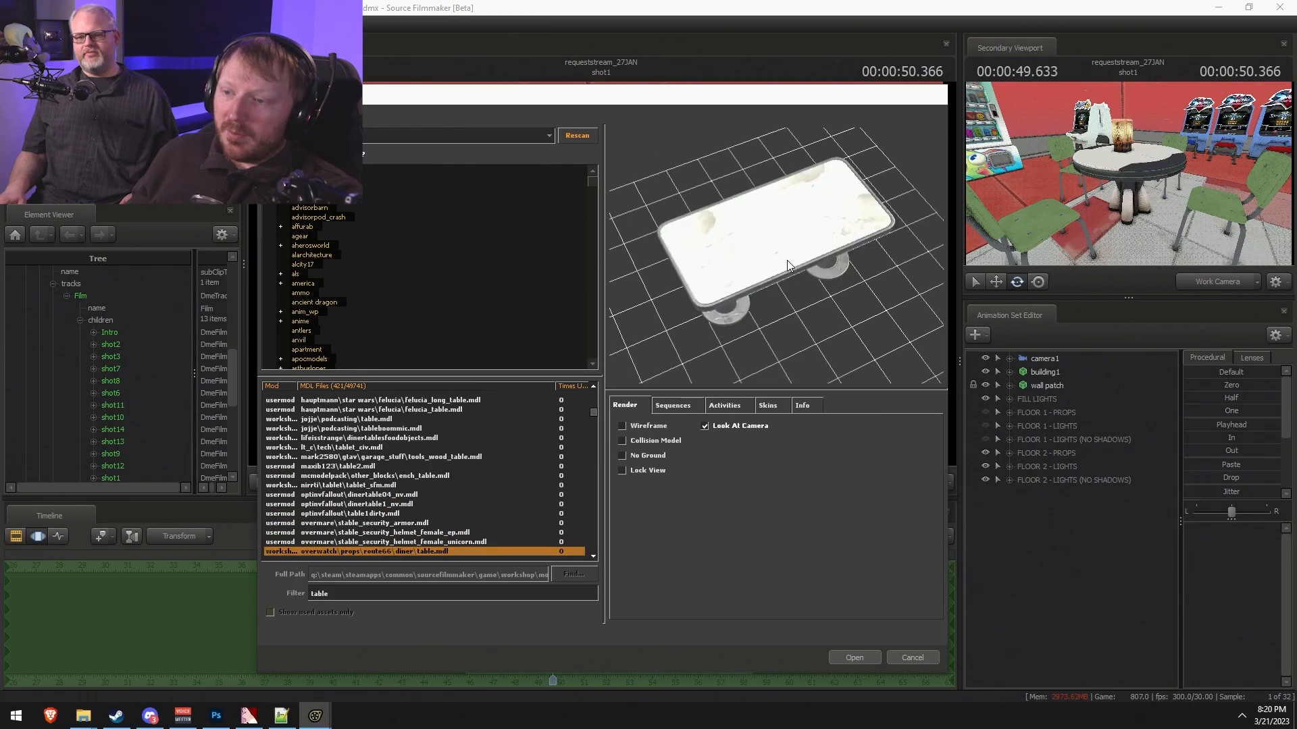
{"action": "key", "text": "Down"}
{"action": "key", "text": "Down"}
{"action": "key", "text": "Down"}
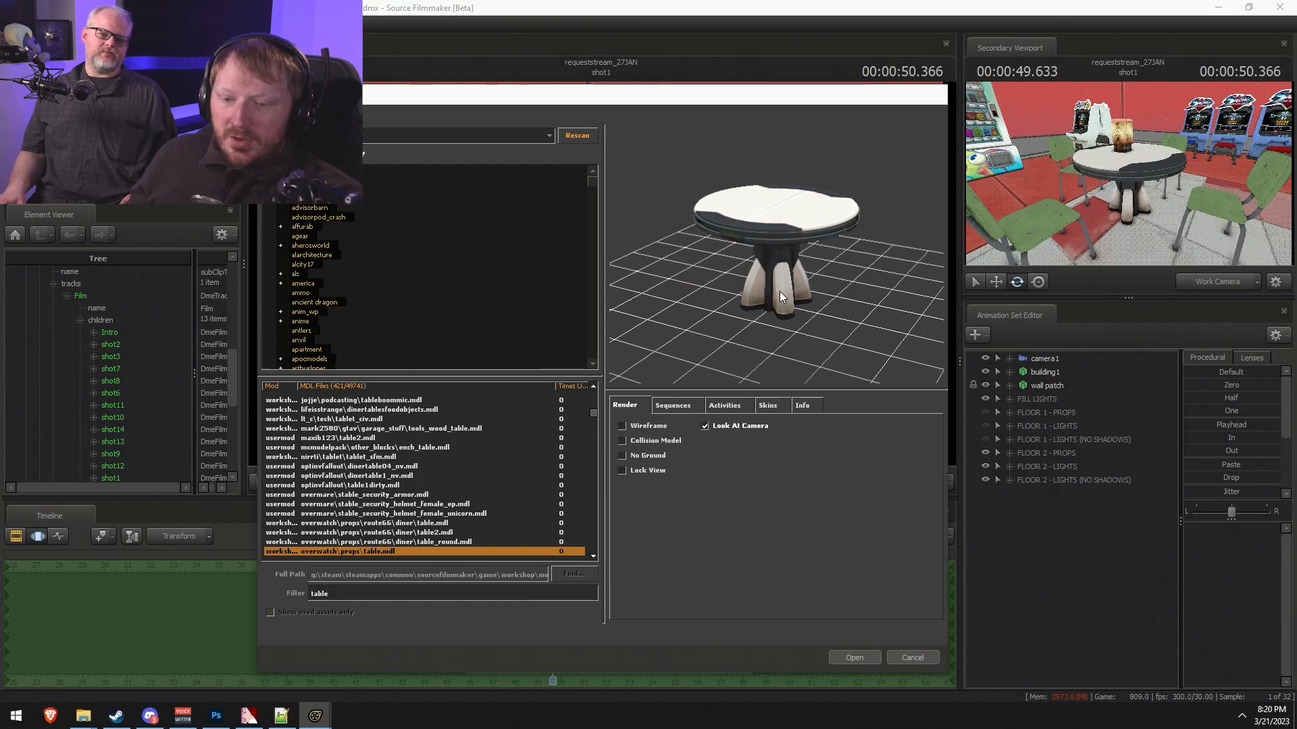
- Reselect overwatch\props\table.mdl and examine the round table from different angles in the preview
{"action": "scroll", "coordinate": [457, 553], "scroll_direction": "down", "scroll_amount": 2}
{"action": "left_click", "coordinate": [370, 503]}
{"action": "left_click_drag", "start_coordinate": [614, 377], "coordinate": [618, 473]}
{"action": "key", "text": "Up"}
{"action": "left_click_drag", "start_coordinate": [614, 377], "coordinate": [648, 270]}
{"action": "left_click_drag", "start_coordinate": [733, 260], "coordinate": [800, 227]}
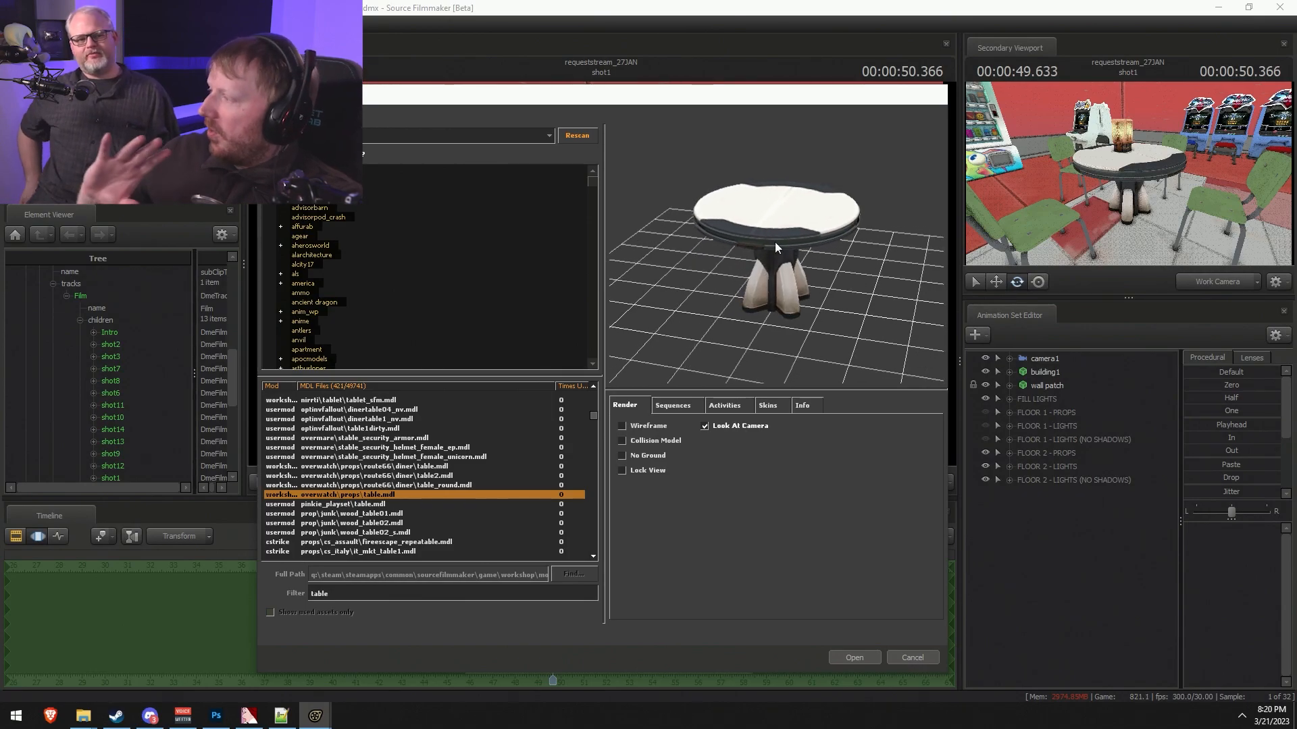
- Preview the junk wood, market, militia and office tables down to boat_inflatable01.mdl
{"action": "key", "text": "Down"}
{"action": "key", "text": "Down"}
{"action": "key", "text": "Down"}
{"action": "key", "text": "Down"}
{"action": "key", "text": "Down"}
{"action": "key", "text": "Down"}
{"action": "key", "text": "Down"}
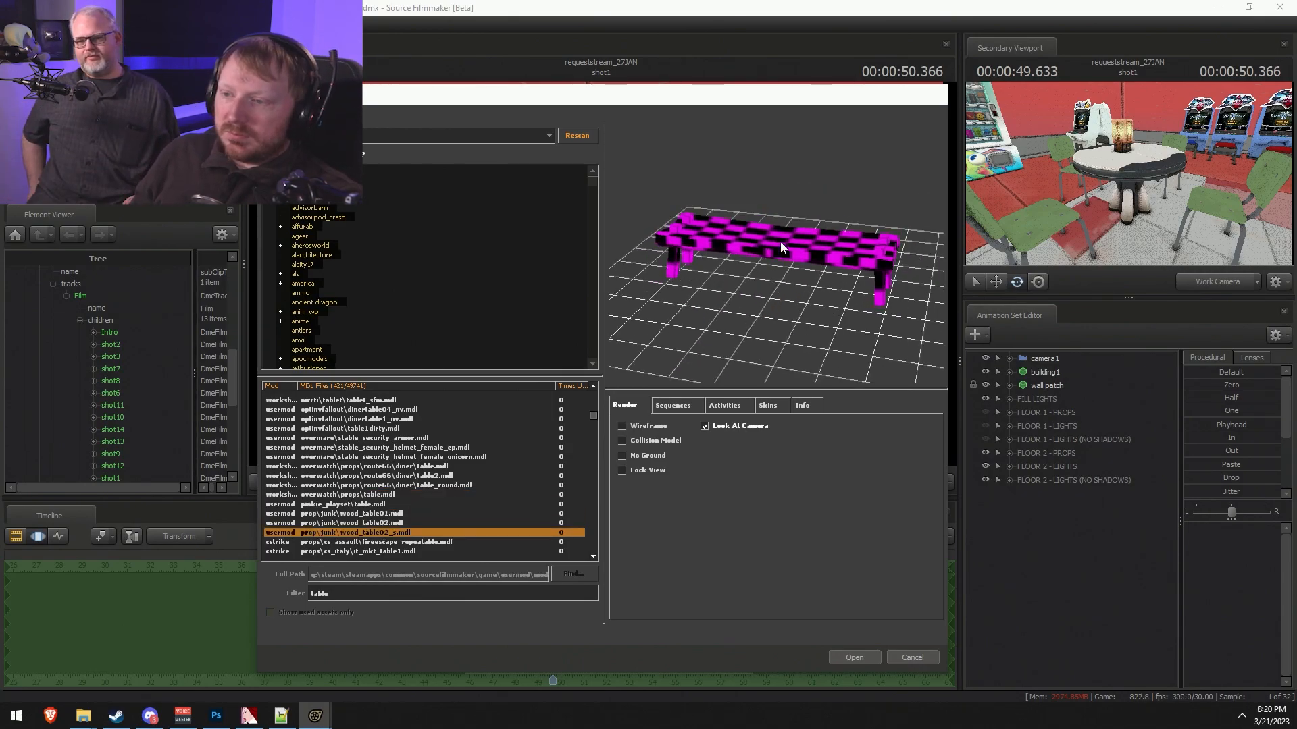
{"action": "key", "text": "Down"}
{"action": "key", "text": "Down"}
{"action": "key", "text": "Down"}
{"action": "key", "text": "Down"}
{"action": "key", "text": "Down"}
{"action": "key", "text": "Down"}
{"action": "key", "text": "Down"}
{"action": "key", "text": "Down"}
{"action": "key", "text": "Down"}
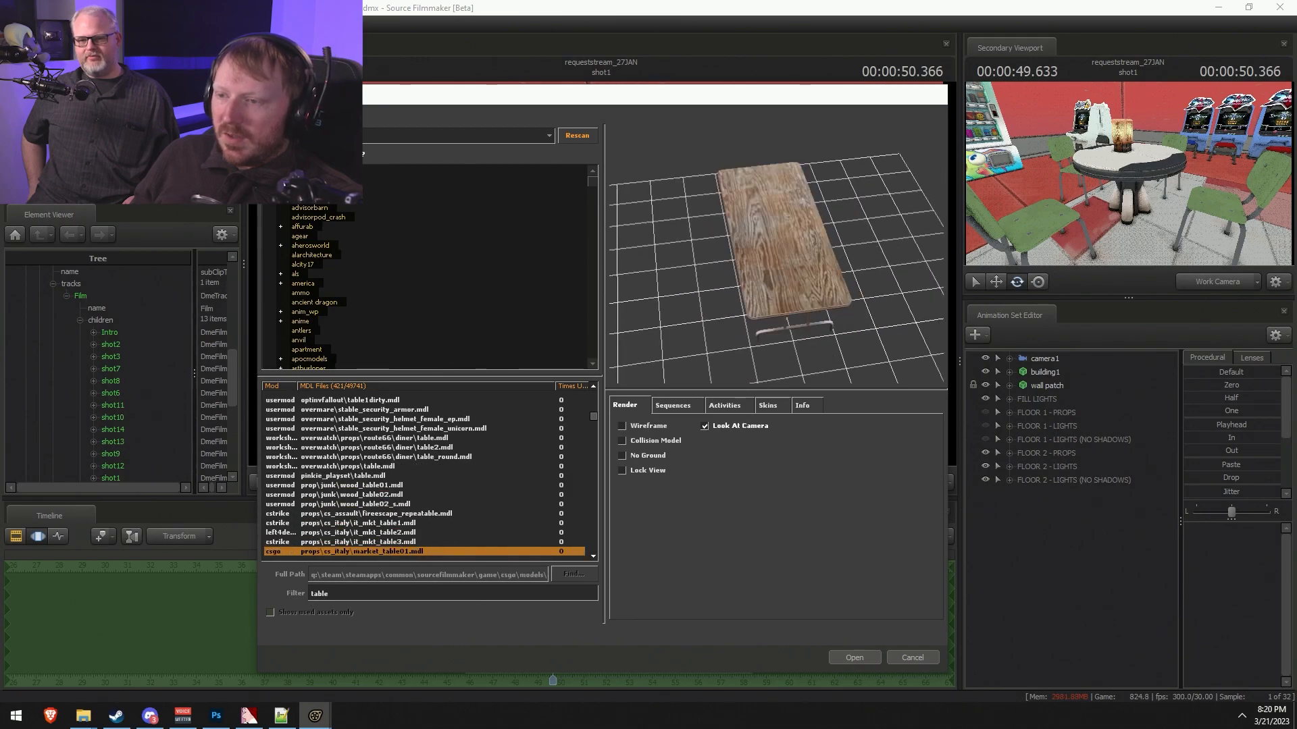
{"action": "key", "text": "Down"}
{"action": "key", "text": "Down"}
{"action": "key", "text": "Down"}
{"action": "key", "text": "Down"}
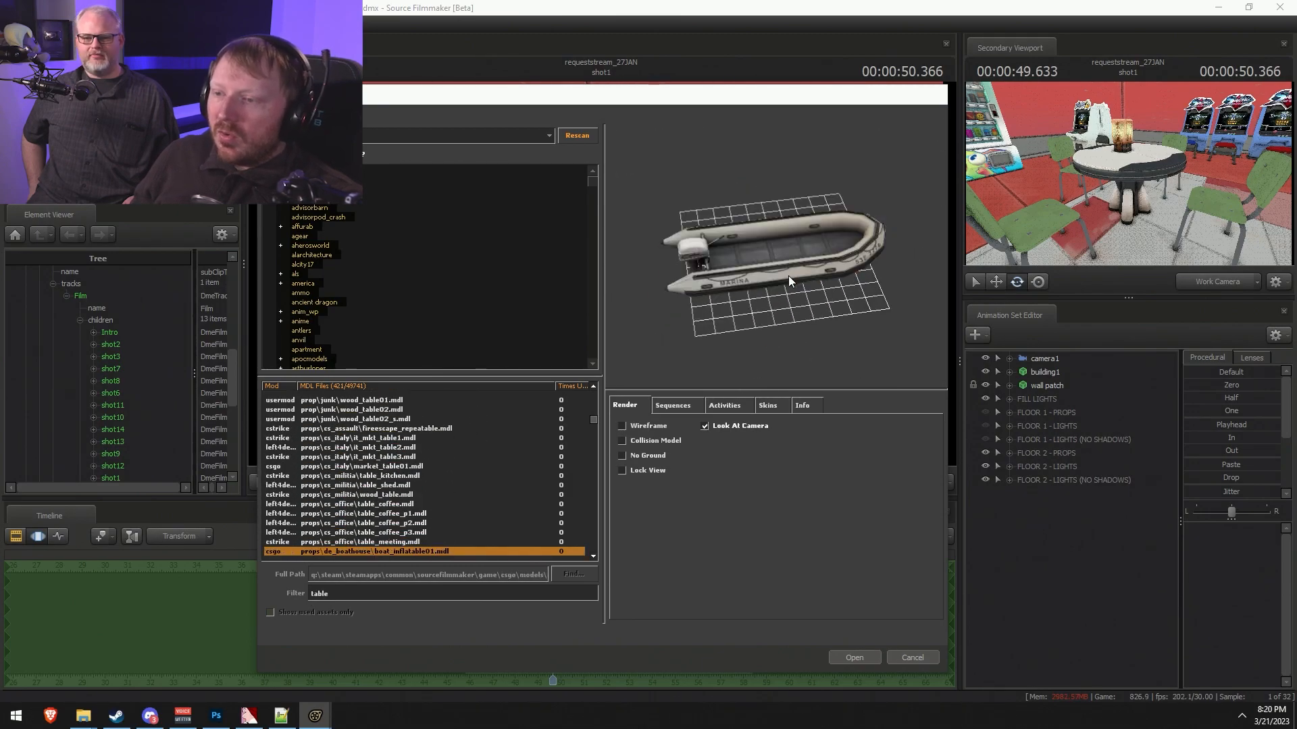
- Preview the drafting, house and antique tables down to de_inferno\tablecoffee.mdl
{"action": "key", "text": "Up"}
{"action": "key", "text": "Up"}
{"action": "key", "text": "Down"}
{"action": "key", "text": "Down"}
{"action": "key", "text": "Down"}
{"action": "key", "text": "Down"}
{"action": "key", "text": "Down"}
{"action": "key", "text": "Down"}
{"action": "key", "text": "Down"}
{"action": "key", "text": "Down"}
{"action": "key", "text": "Down"}
{"action": "key", "text": "Down"}
{"action": "key", "text": "Down"}
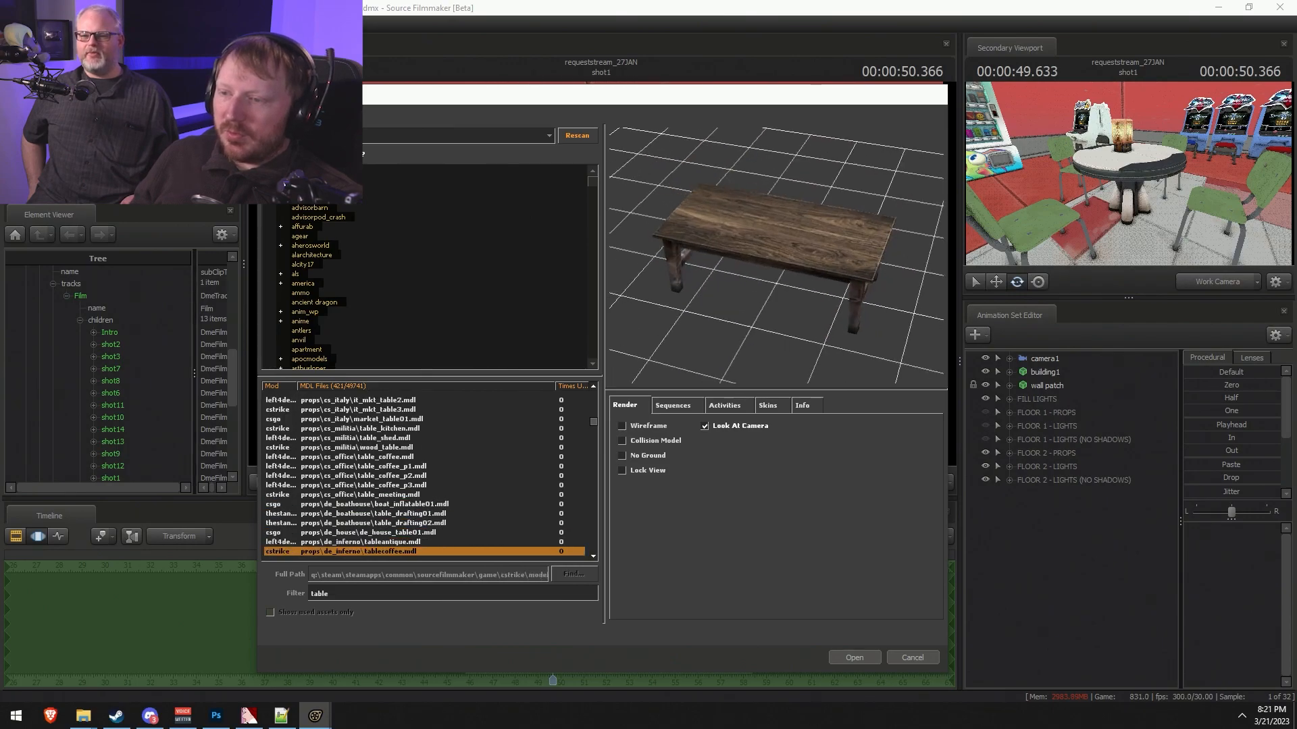
- Preview the damaged coffee tables, patio tables and restaurant table down to the props_c17 furniture tables
{"action": "key", "text": "Down"}
{"action": "key", "text": "Down"}
{"action": "key", "text": "Down"}
{"action": "key", "text": "Down"}
{"action": "key", "text": "Down"}
{"action": "key", "text": "Down"}
{"action": "key", "text": "Down"}
{"action": "key", "text": "Down"}
{"action": "key", "text": "Down"}
{"action": "key", "text": "Down"}
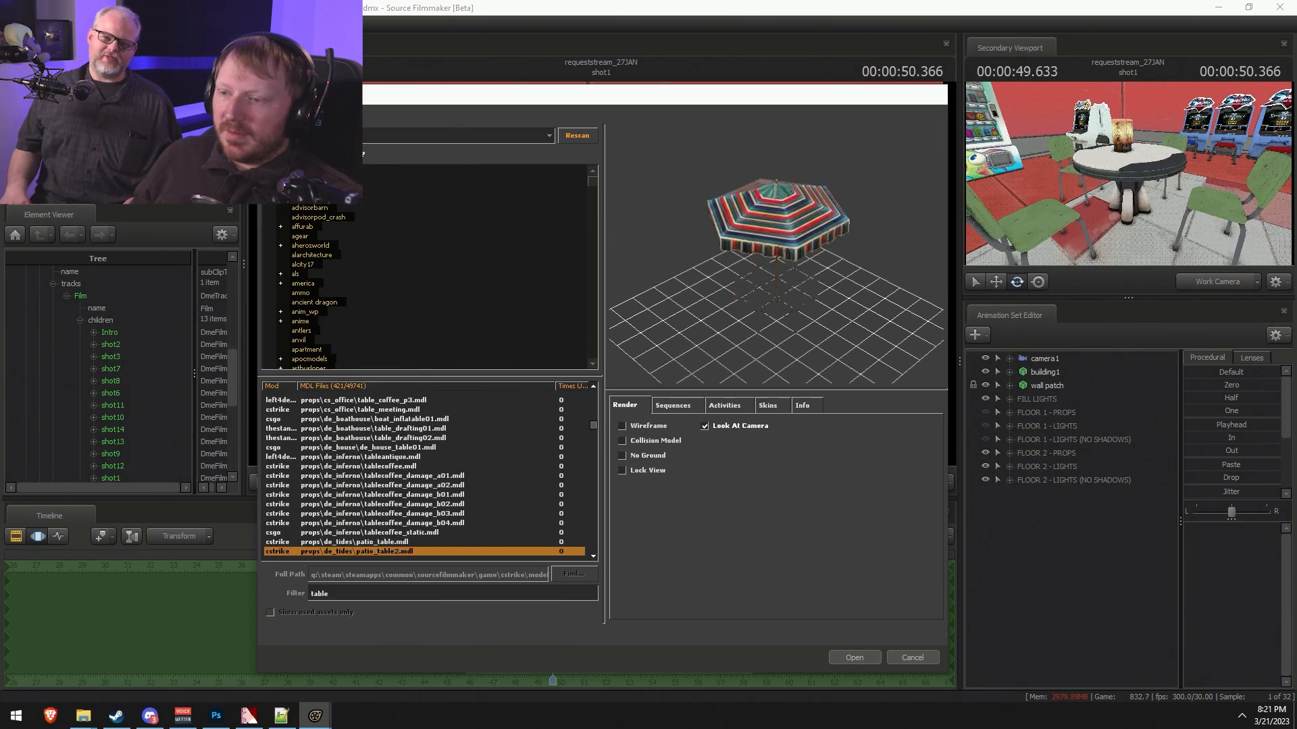
{"action": "key", "text": "Down"}
{"action": "key", "text": "Down"}
{"action": "key", "text": "Down"}
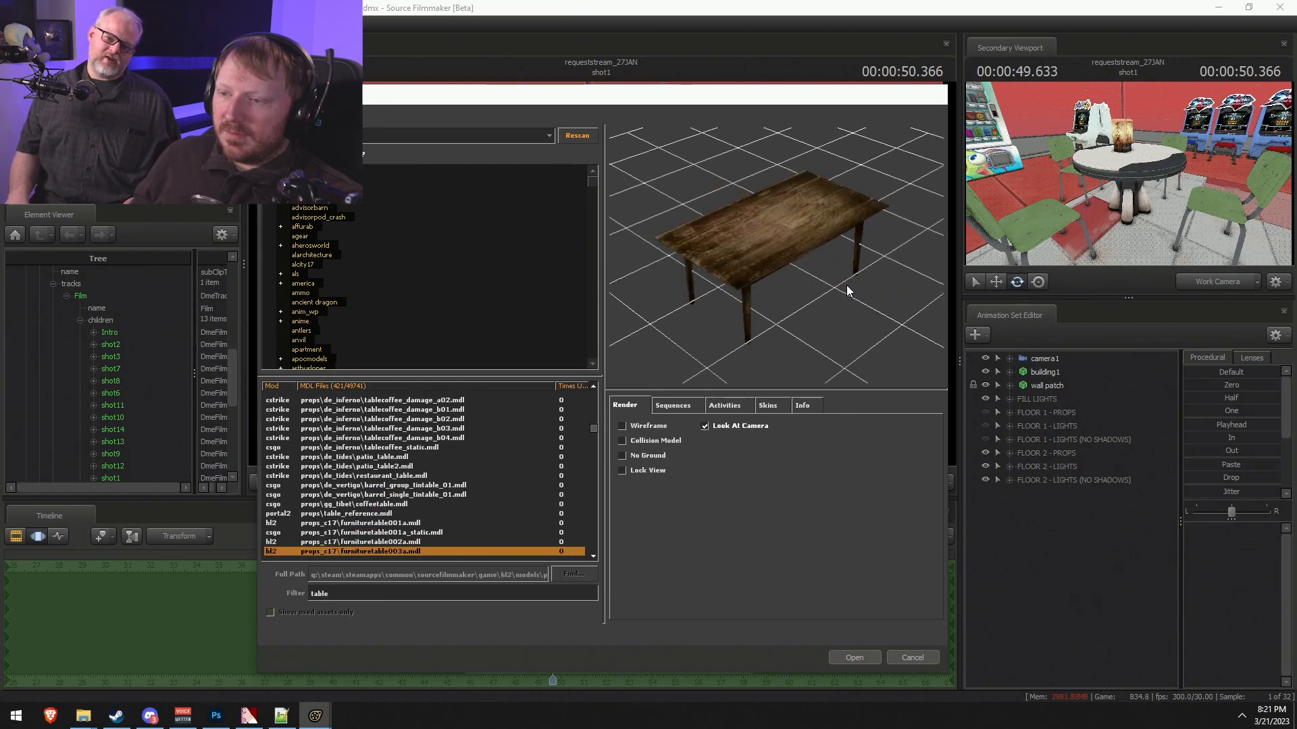
- Preview the hospital surgery table, canteen tables and collectable props between props_c17 and props_collectables\mushrooms.mdl, returning to money_wad.mdl
{"action": "key", "text": "Down"}
{"action": "key", "text": "Down"}
{"action": "key", "text": "Down"}
{"action": "key", "text": "Down"}
{"action": "key", "text": "Down"}
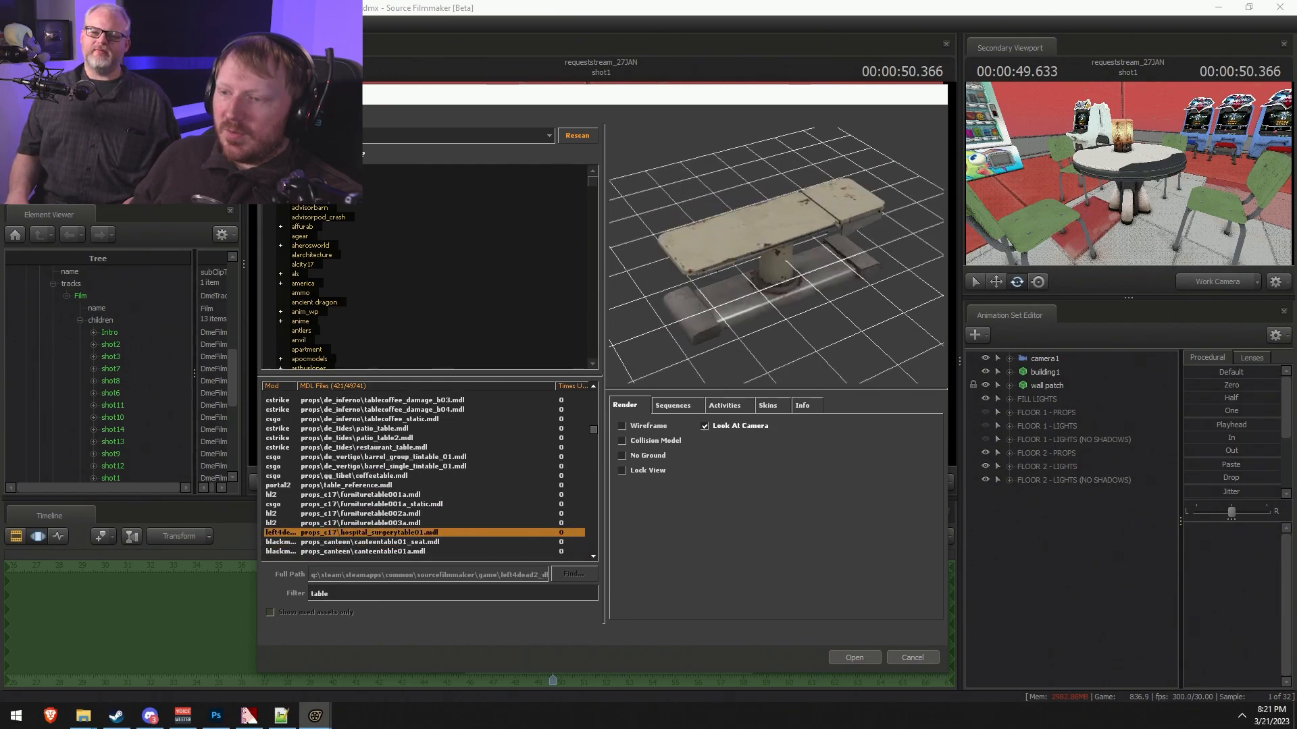
{"action": "key", "text": "Down"}
{"action": "key", "text": "Down"}
{"action": "key", "text": "Down"}
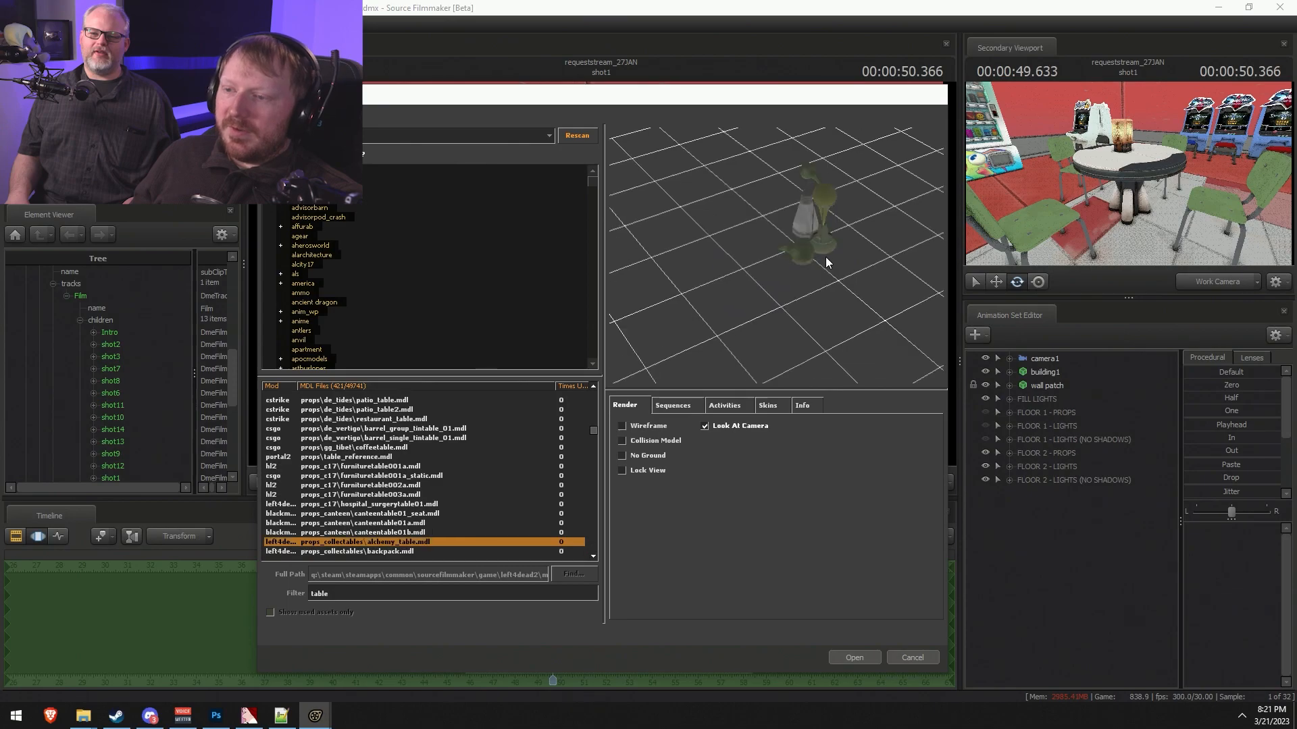
{"action": "key", "text": "Down"}
{"action": "key", "text": "Down"}
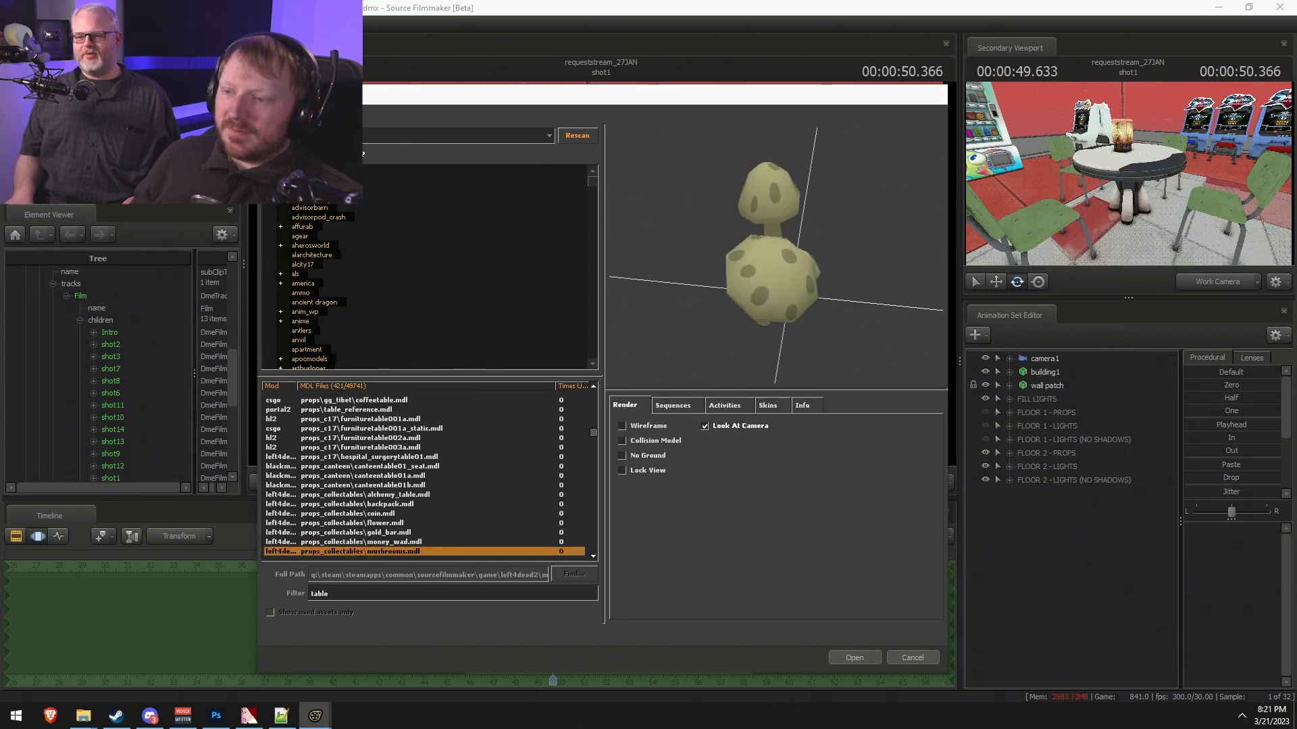
{"action": "key", "text": "Up"}
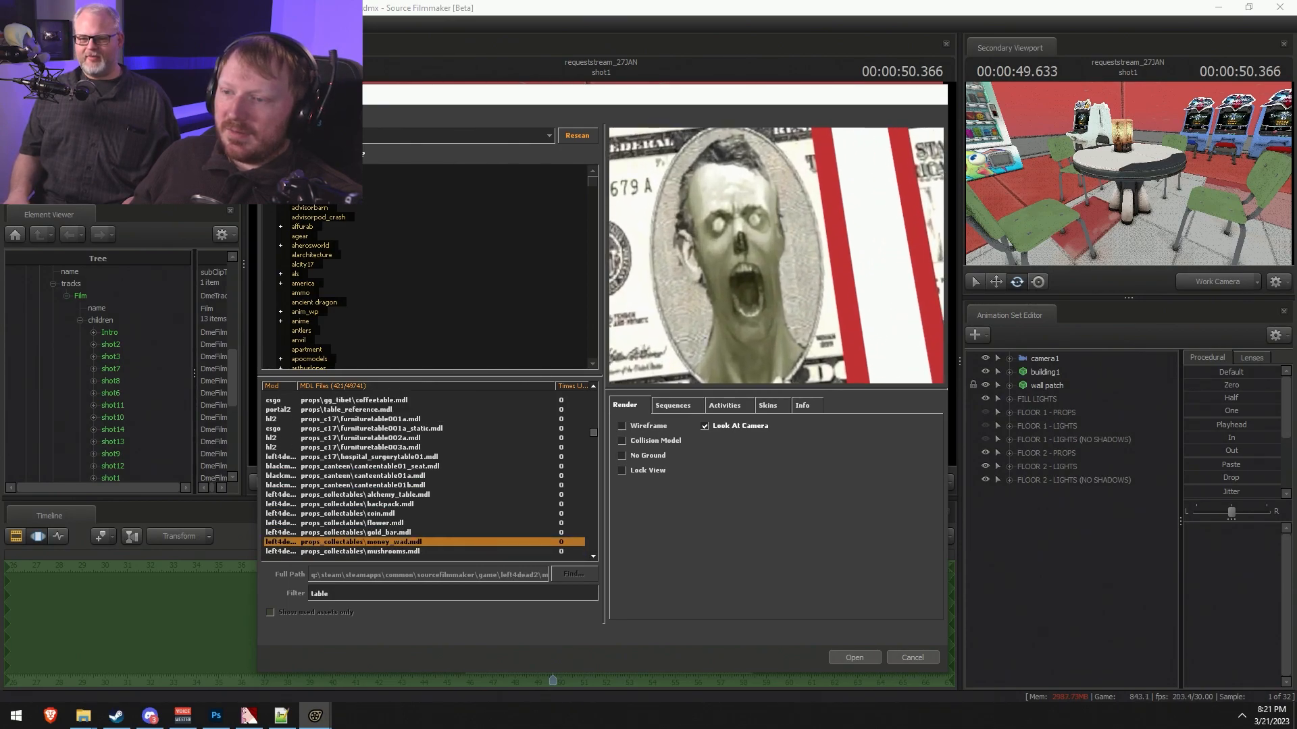
- Preview the remaining collectables and the downtown booth and pool tables, viewing props_downtown\pooltable.mdl from another angle
{"action": "key", "text": "Down"}
{"action": "key", "text": "Down"}
{"action": "key", "text": "Down"}
{"action": "key", "text": "Down"}
{"action": "key", "text": "Down"}
{"action": "key", "text": "Down"}
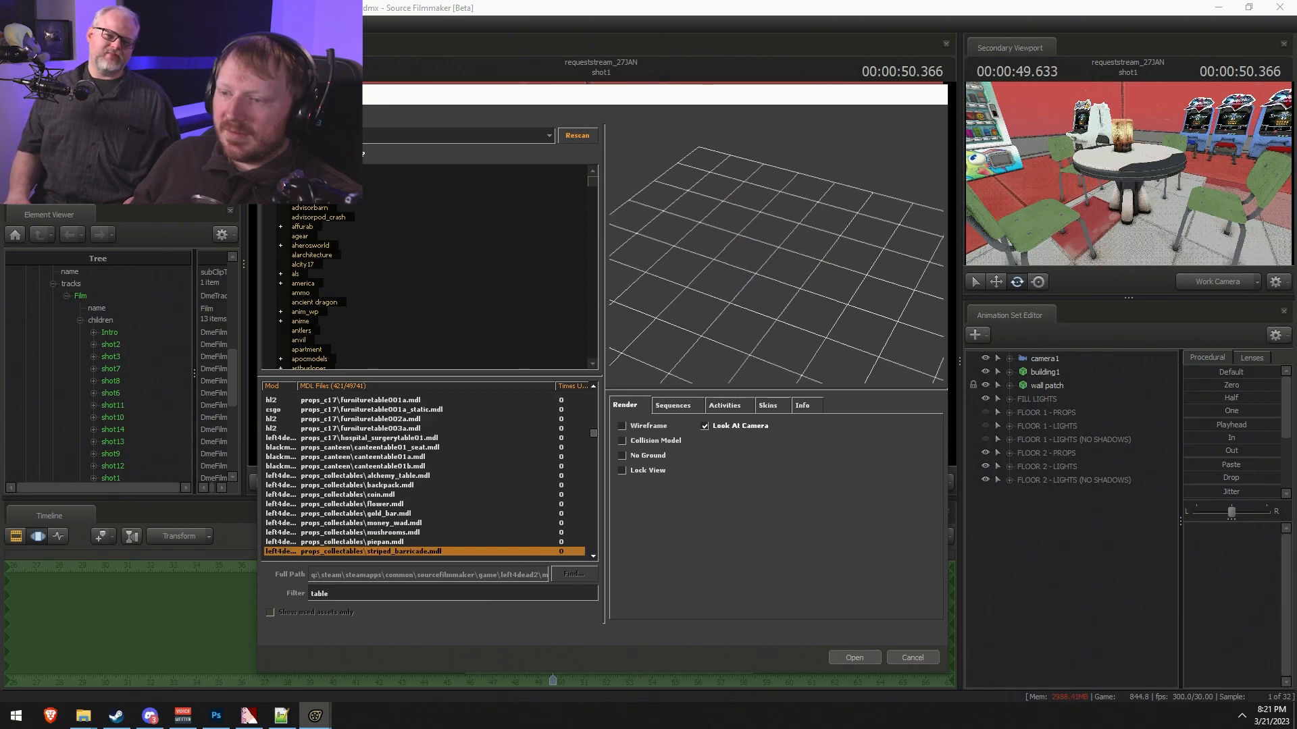
{"action": "left_click_drag", "start_coordinate": [849, 322], "coordinate": [797, 290]}
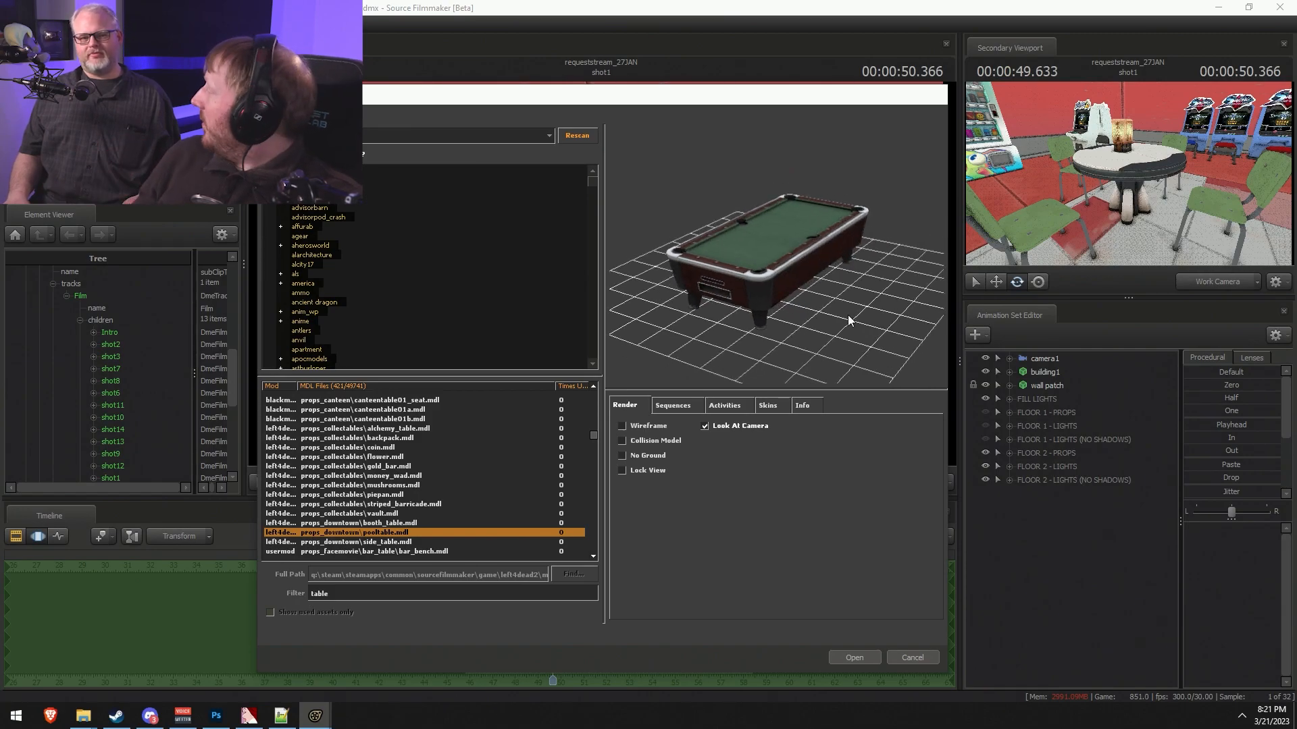
- Preview the side table, bar table, ECG table and medic table props down to props_facemovie\medical_instruments\op_table_small04.mdl
{"action": "key", "text": "Down"}
{"action": "key", "text": "Down"}
{"action": "key", "text": "Down"}
{"action": "key", "text": "Down"}
{"action": "key", "text": "Down"}
{"action": "key", "text": "Down"}
{"action": "key", "text": "Down"}
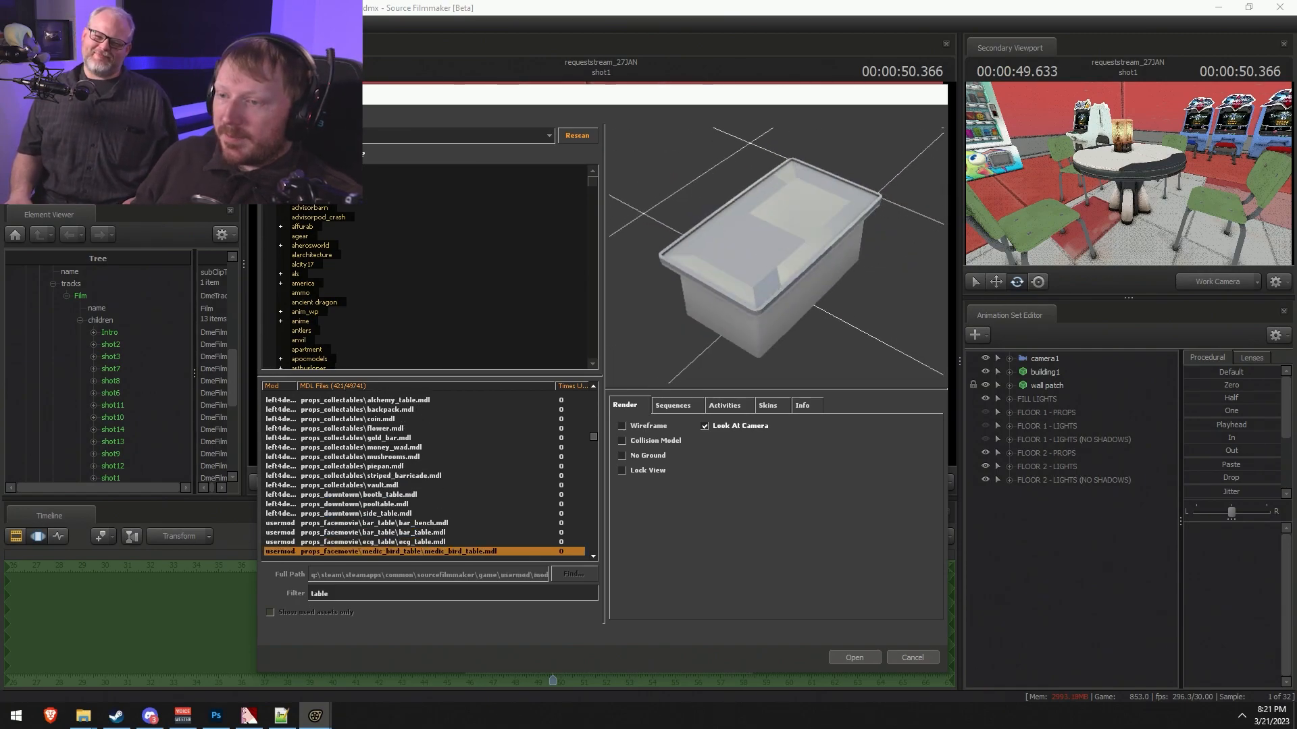
{"action": "key", "text": "Down"}
{"action": "key", "text": "Down"}
{"action": "key", "text": "Down"}
{"action": "key", "text": "Down"}
{"action": "key", "text": "Down"}
{"action": "key", "text": "Down"}
{"action": "key", "text": "Down"}
{"action": "key", "text": "Down"}
{"action": "key", "text": "Down"}
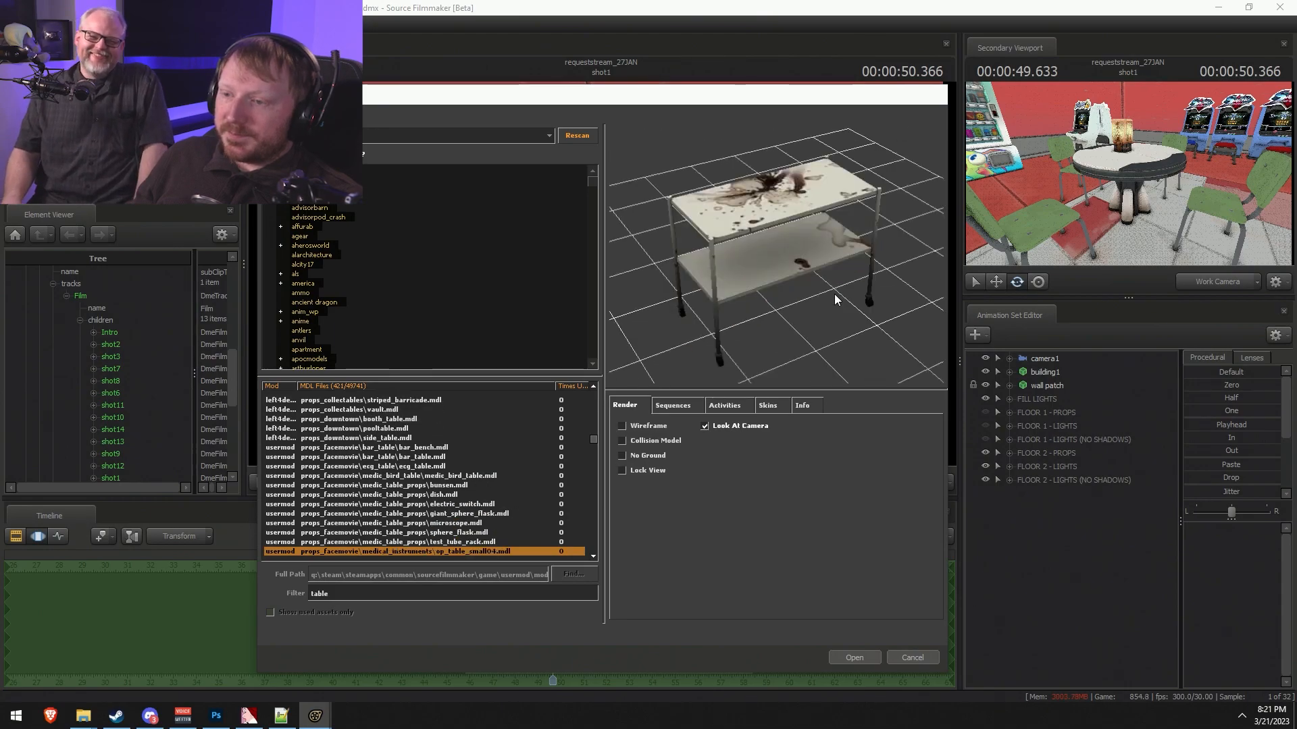
- Compare the props_facemovie operating tables with roundtable001.mdl, table001.mdl and table002.mdl in the preview
{"action": "key", "text": "Down"}
{"action": "key", "text": "Down"}
{"action": "key", "text": "Down"}
{"action": "key", "text": "Up"}
{"action": "key", "text": "Up"}
{"action": "key", "text": "Up"}
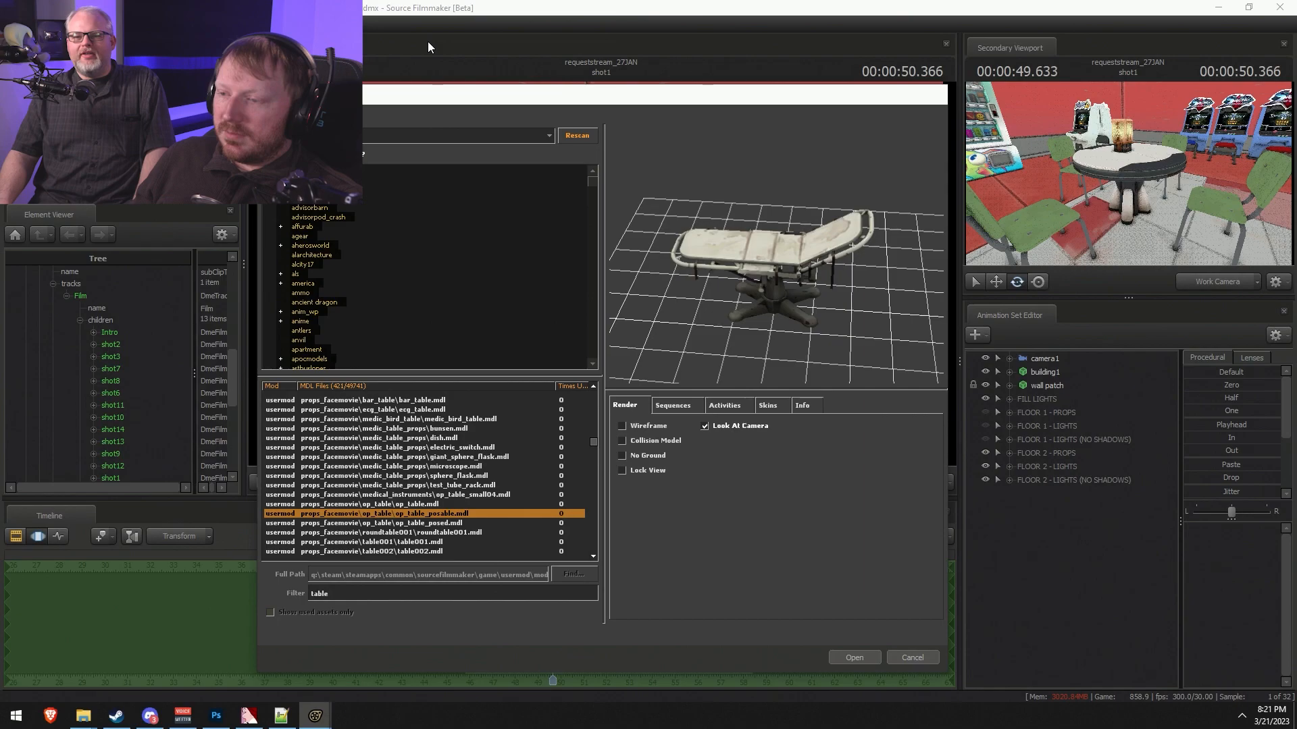
{"action": "key", "text": "Down"}
{"action": "key", "text": "Down"}
{"action": "key", "text": "Down"}
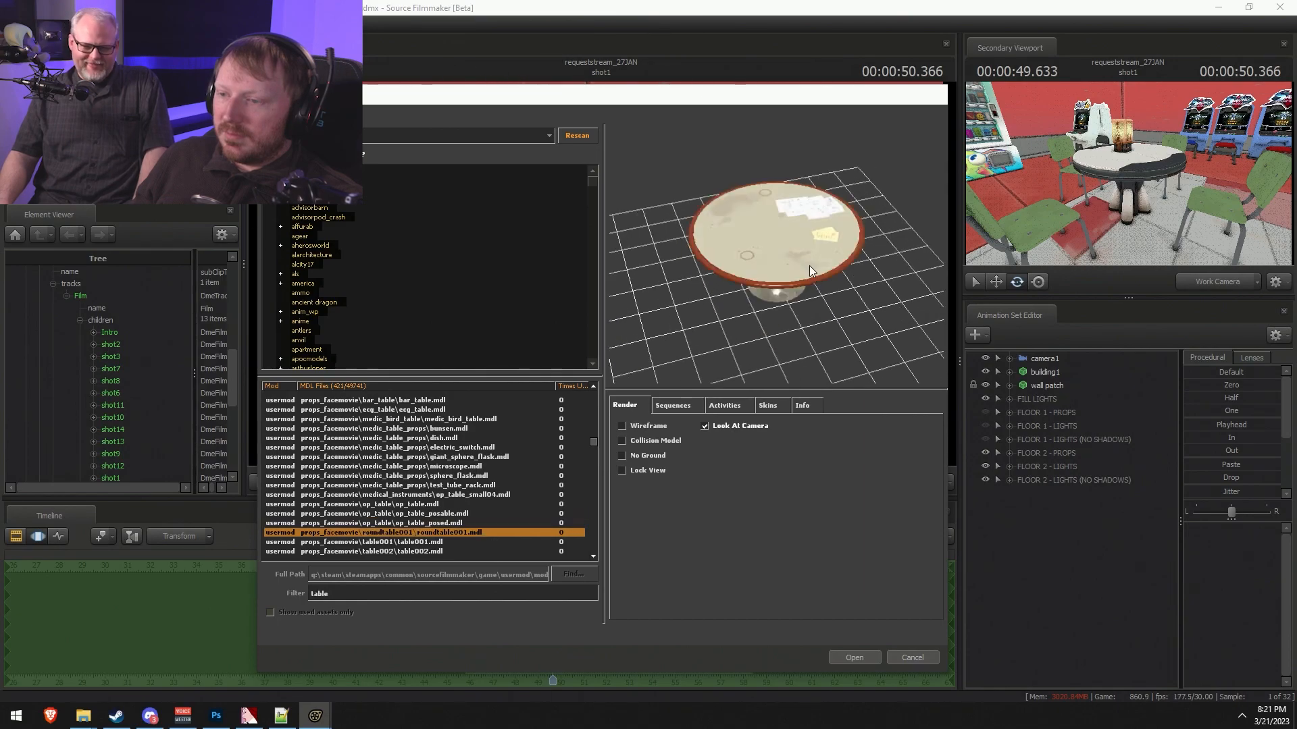
{"action": "key", "text": "Up"}
{"action": "key", "text": "Down"}
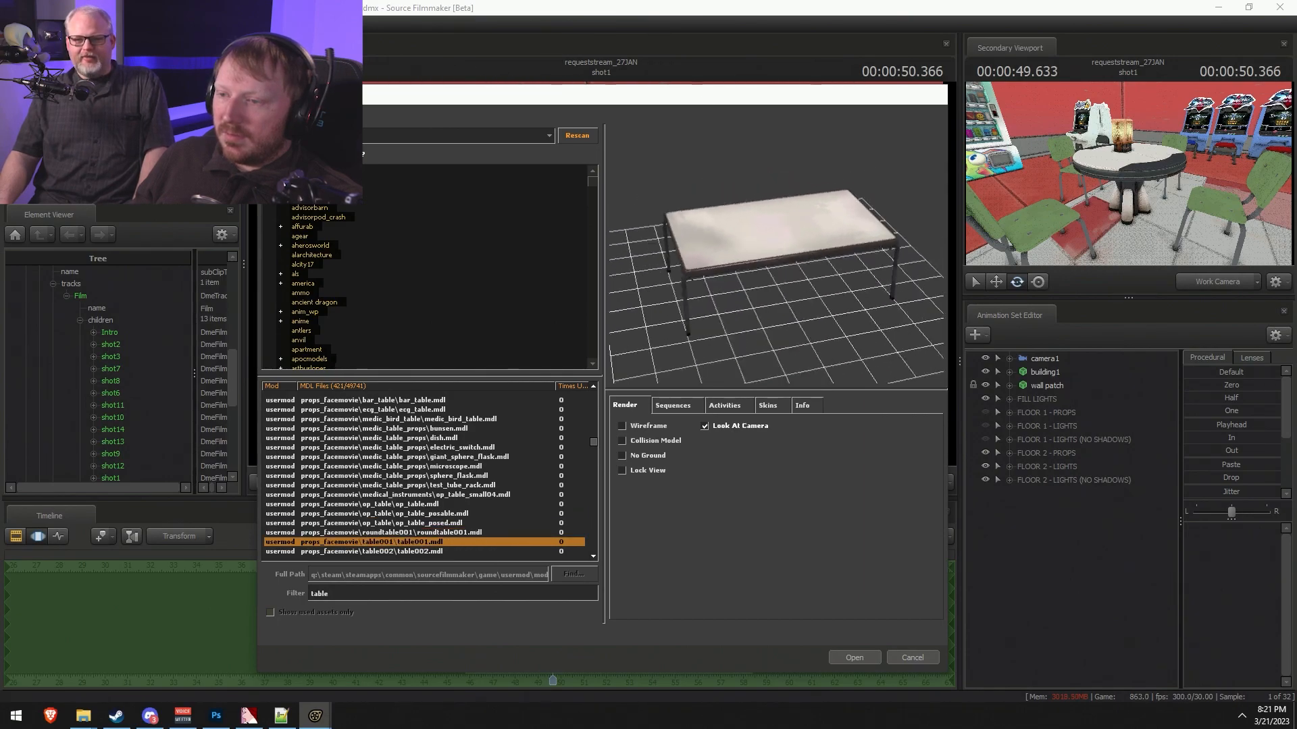
{"action": "key", "text": "Down"}
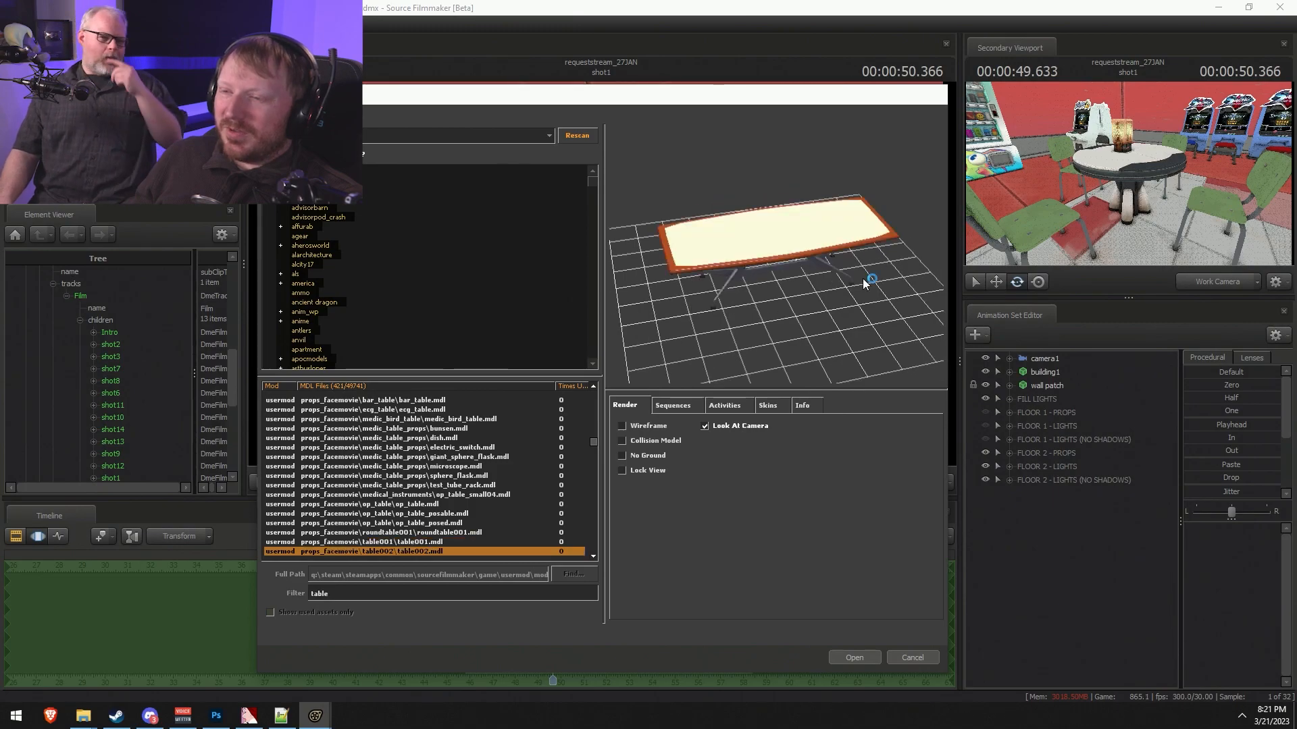
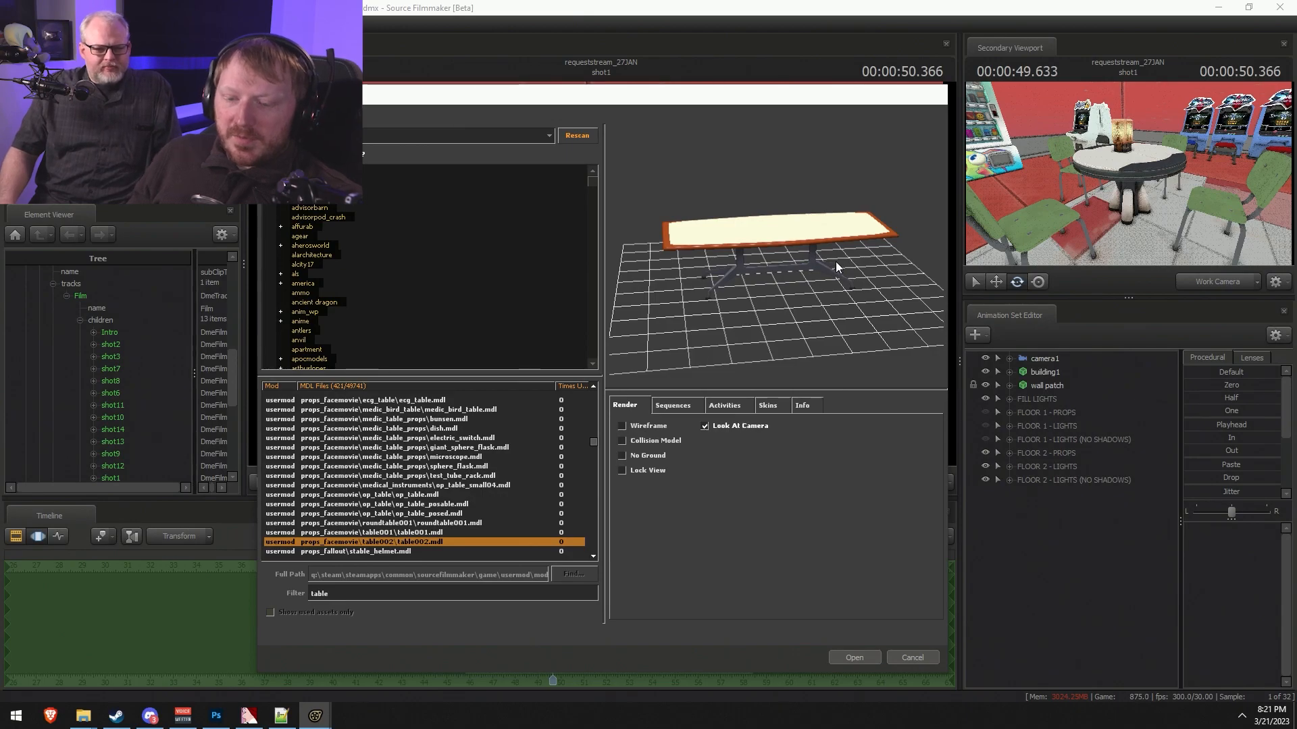
- Preview the props_fallout models and tables down to props_forest\table_shed.mdl
{"action": "key", "text": "Down"}
{"action": "key", "text": "Down"}
{"action": "key", "text": "Down"}
{"action": "key", "text": "Down"}
{"action": "key", "text": "Down"}
{"action": "key", "text": "Down"}
{"action": "key", "text": "Down"}
{"action": "key", "text": "Down"}
{"action": "key", "text": "Down"}
{"action": "key", "text": "Down"}
{"action": "key", "text": "Down"}
{"action": "key", "text": "Down"}
{"action": "key", "text": "Down"}
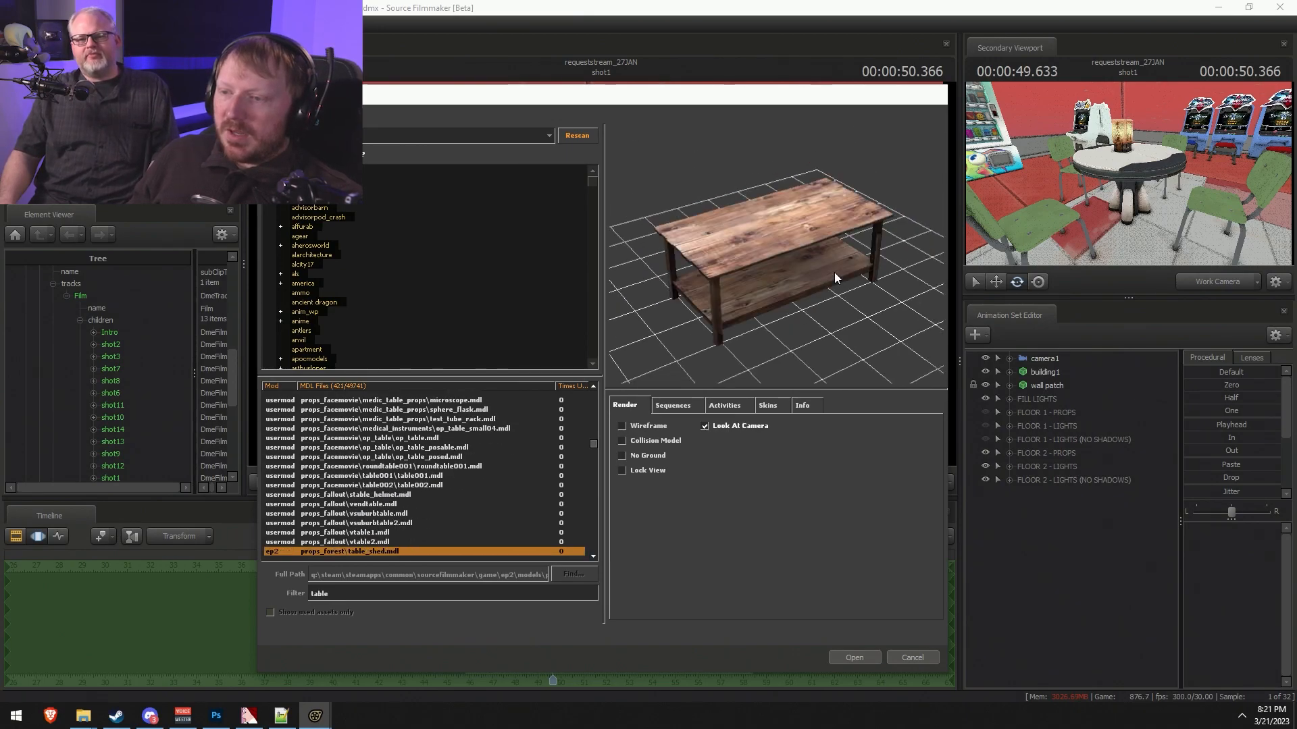
- Preview the heavy, market and kitchen tables and the props_furniture table pieces down to props_interiors\coffee_table_oval.mdl
{"action": "key", "text": "Down"}
{"action": "key", "text": "Down"}
{"action": "key", "text": "Down"}
{"action": "key", "text": "Down"}
{"action": "key", "text": "Down"}
{"action": "key", "text": "Down"}
{"action": "key", "text": "Down"}
{"action": "key", "text": "Down"}
{"action": "key", "text": "Down"}
{"action": "key", "text": "Down"}
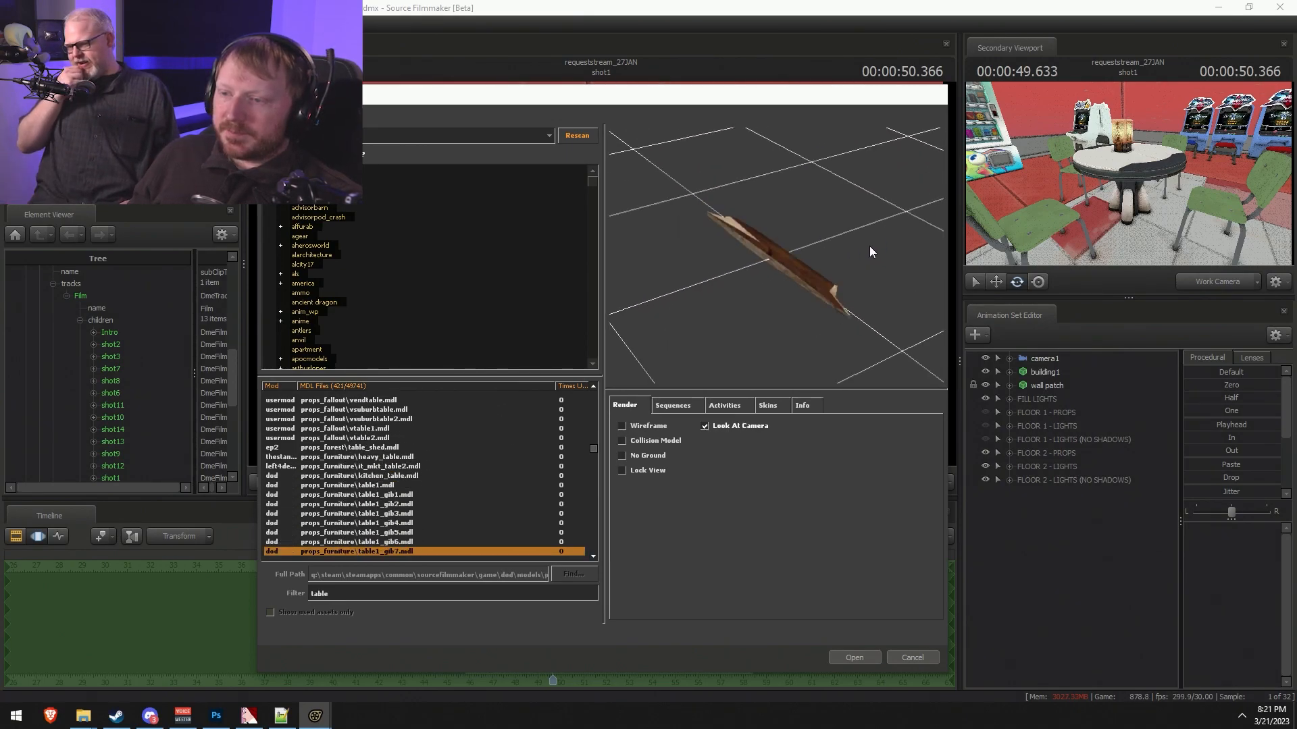
{"action": "key", "text": "Down"}
{"action": "key", "text": "Down"}
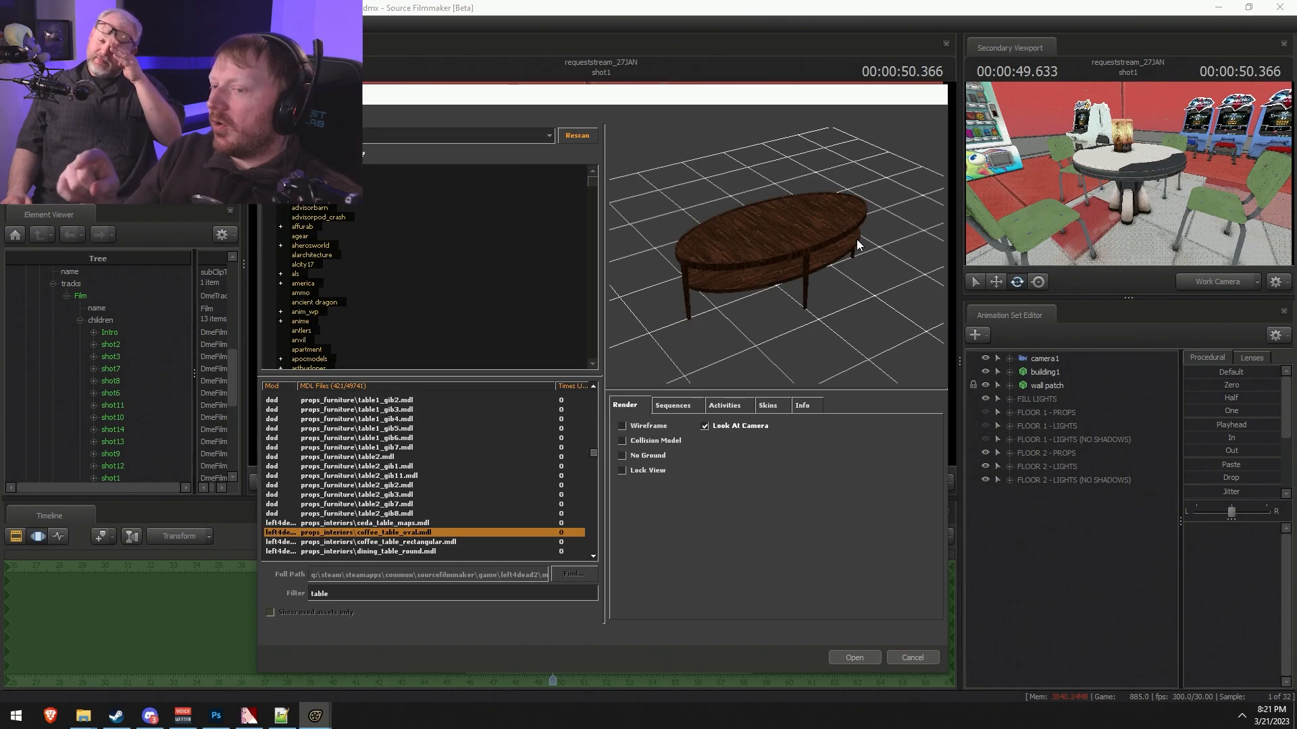
- Preview the rectangular coffee table, dining tables and lamp_table01.mdl, then return to props_interiors\industrial_table01.mdl
{"action": "key", "text": "Down"}
{"action": "key", "text": "Down"}
{"action": "key", "text": "Down"}
{"action": "key", "text": "Down"}
{"action": "key", "text": "Down"}
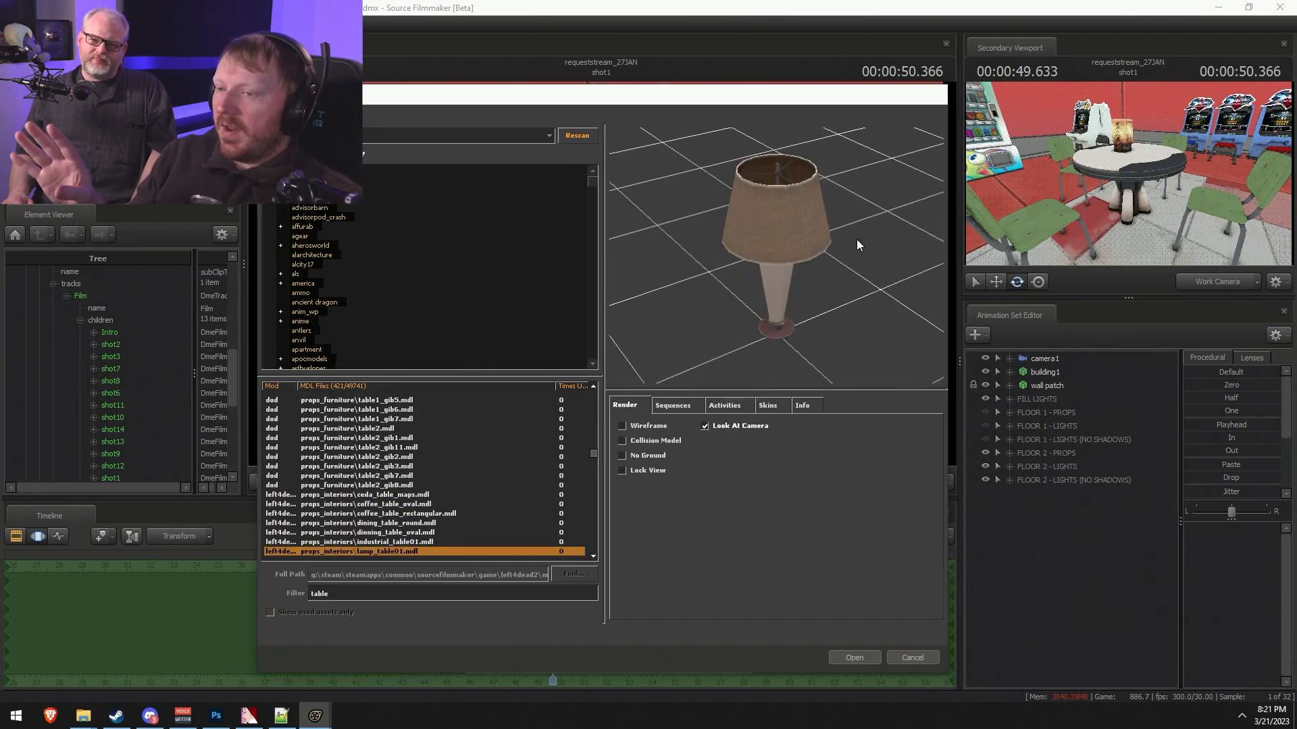
{"action": "key", "text": "Up"}
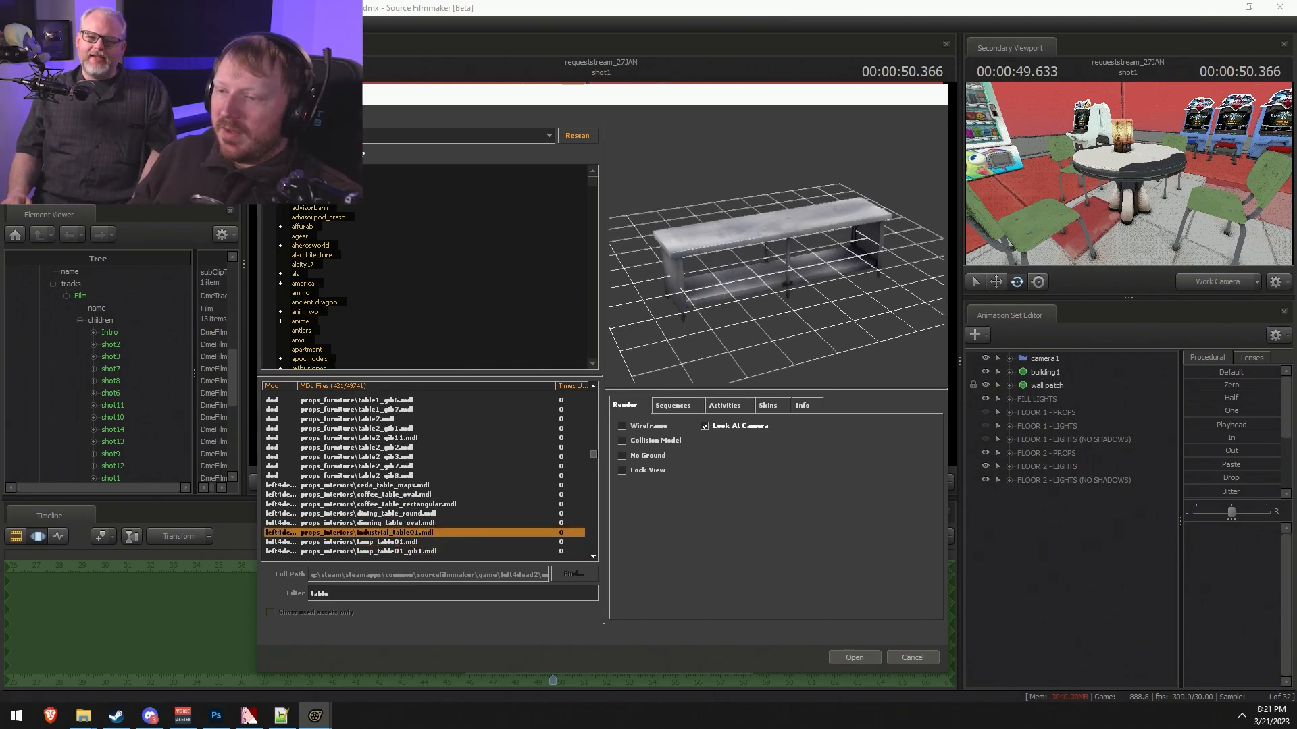
- Preview the table lamps and the side, bedside and cafeteria tables down to props_interiors\table_console.mdl
{"action": "key", "text": "Down"}
{"action": "key", "text": "Down"}
{"action": "key", "text": "Down"}
{"action": "key", "text": "Down"}
{"action": "key", "text": "Down"}
{"action": "key", "text": "Down"}
{"action": "key", "text": "Down"}
{"action": "key", "text": "Down"}
{"action": "key", "text": "Down"}
{"action": "key", "text": "Down"}
{"action": "key", "text": "Down"}
{"action": "key", "text": "Down"}
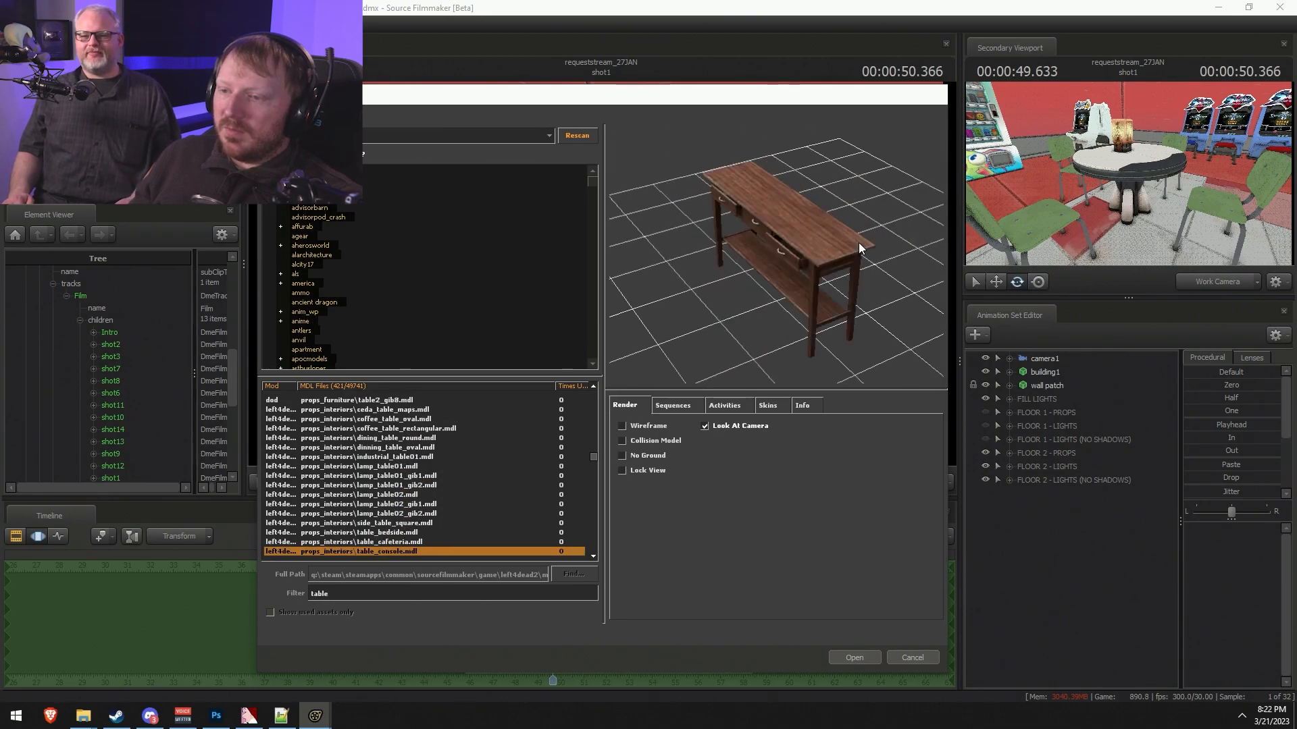
- Return to props_interiors\table_cafeteria.mdl and examine the square table from different angles in the preview
{"action": "key", "text": "Up"}
{"action": "key", "text": "Up"}
{"action": "key", "text": "Up"}
{"action": "key", "text": "Down"}
{"action": "key", "text": "Down"}
{"action": "key", "text": "Down"}
{"action": "key", "text": "Down"}
{"action": "key", "text": "Up"}
{"action": "key", "text": "Up"}
{"action": "key", "text": "Up"}
{"action": "key", "text": "Up"}
{"action": "left_click_drag", "start_coordinate": [853, 237], "coordinate": [815, 309]}
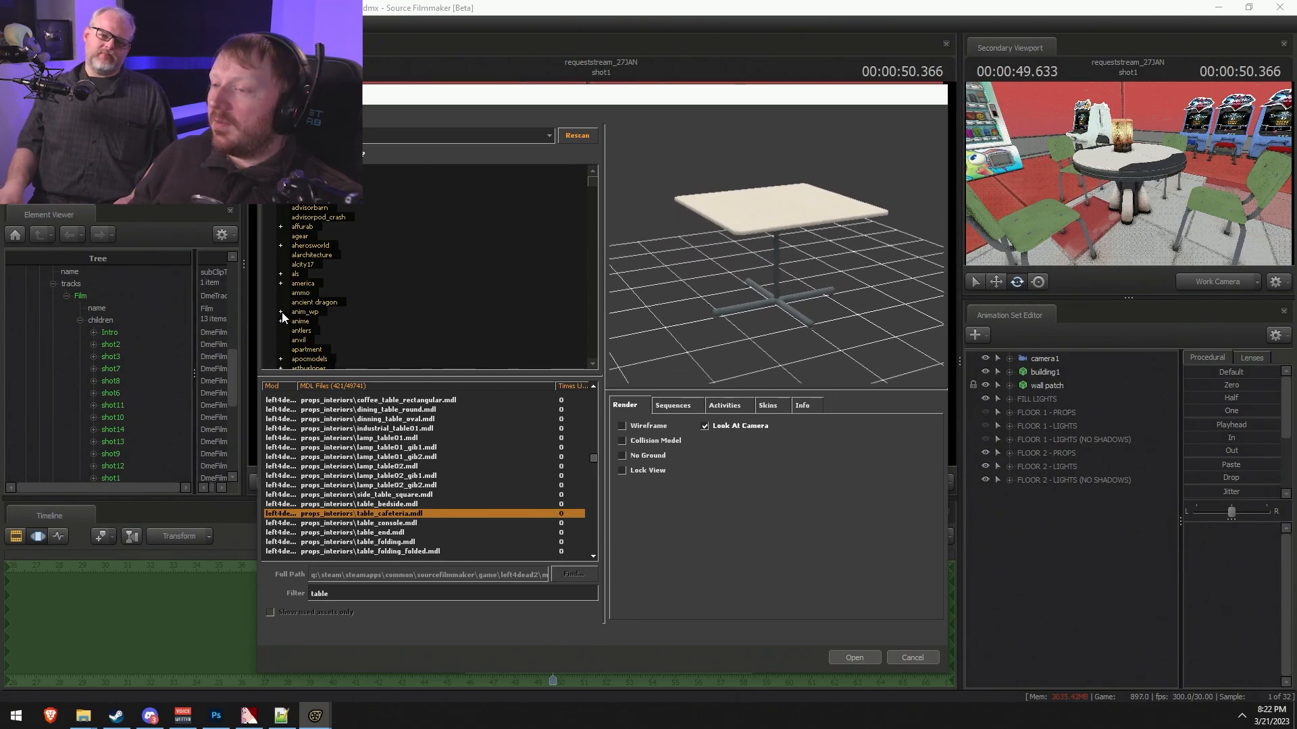
{"action": "left_click_drag", "start_coordinate": [766, 245], "coordinate": [946, 235]}
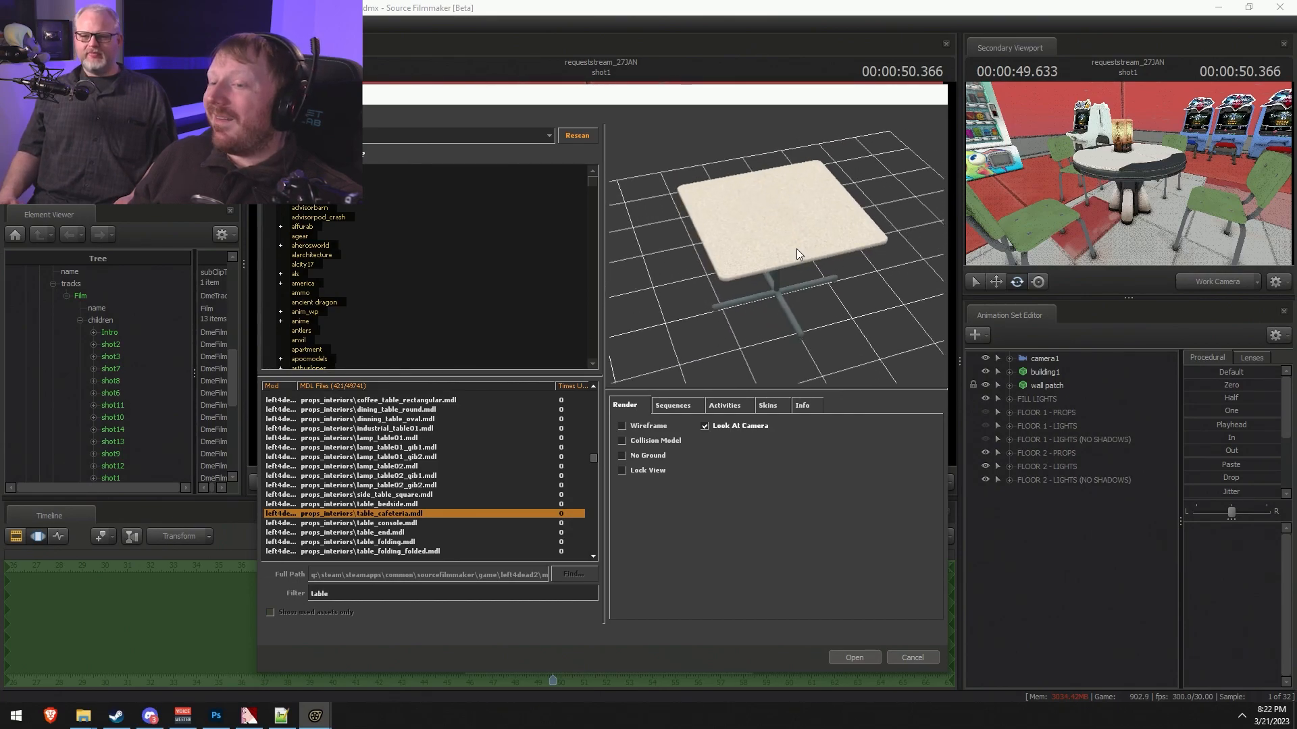
- Preview the console, end and folding tables around props_interiors\table_kitchen.mdl
{"action": "key", "text": "Down"}
{"action": "key", "text": "Down"}
{"action": "key", "text": "Down"}
{"action": "key", "text": "Down"}
{"action": "key", "text": "Down"}
{"action": "key", "text": "Down"}
{"action": "key", "text": "Down"}
{"action": "key", "text": "Down"}
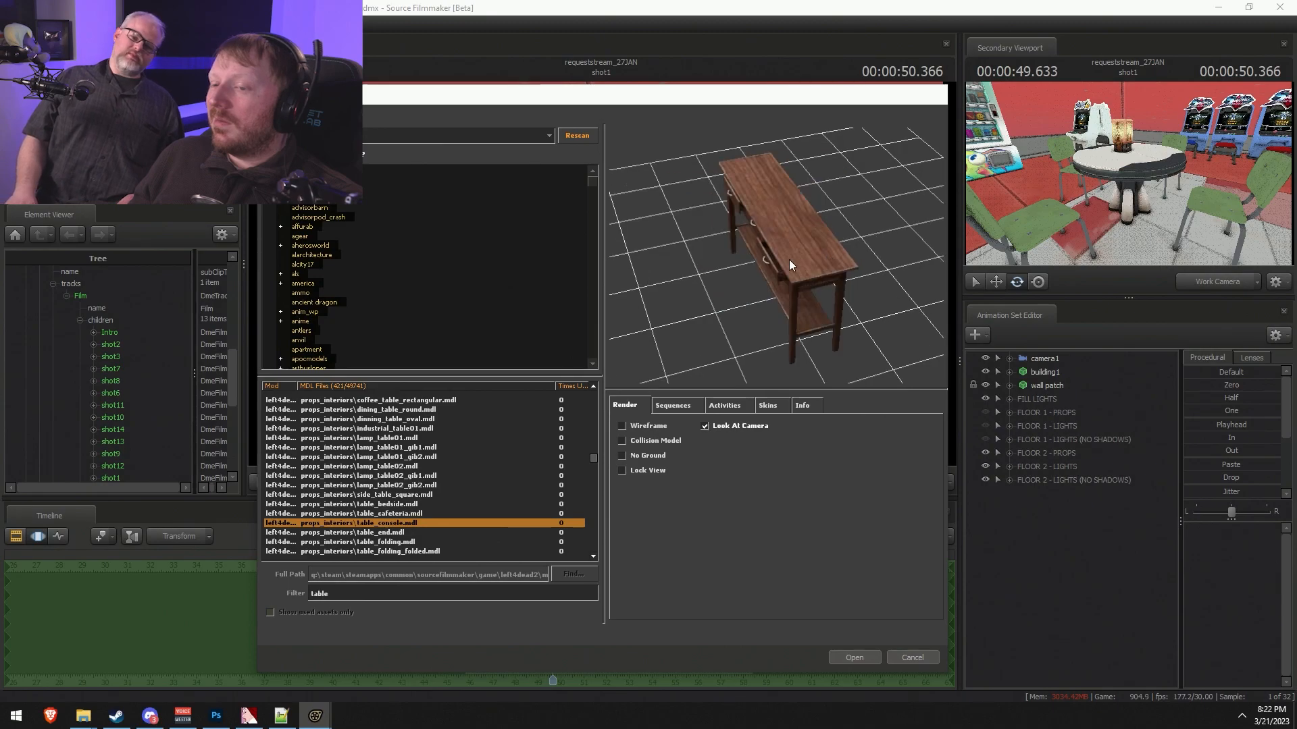
{"action": "key", "text": "Up"}
{"action": "key", "text": "Up"}
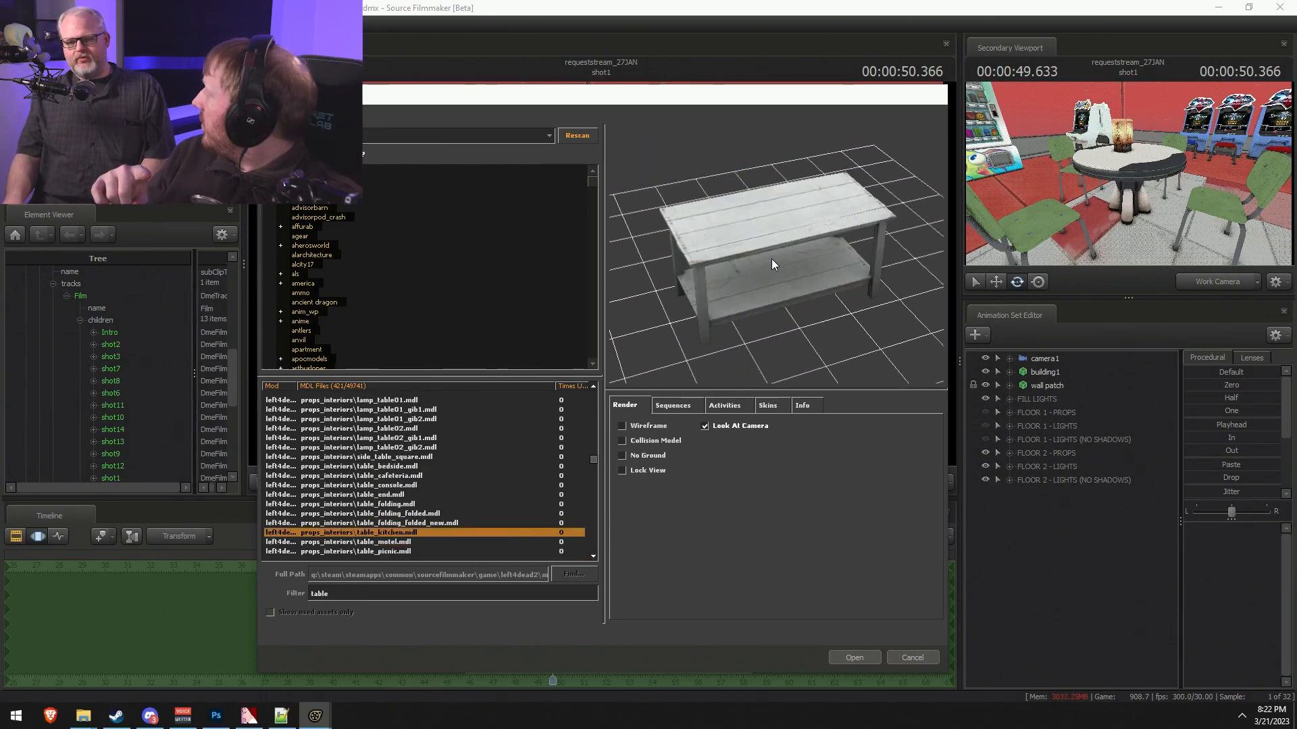
- Preview the motel, picnic, square cafe and Anzio market tables down to props_italian\mkt_table3.mdl
{"action": "key", "text": "Down"}
{"action": "key", "text": "Down"}
{"action": "key", "text": "Down"}
{"action": "key", "text": "Down"}
{"action": "key", "text": "Down"}
{"action": "key", "text": "Down"}
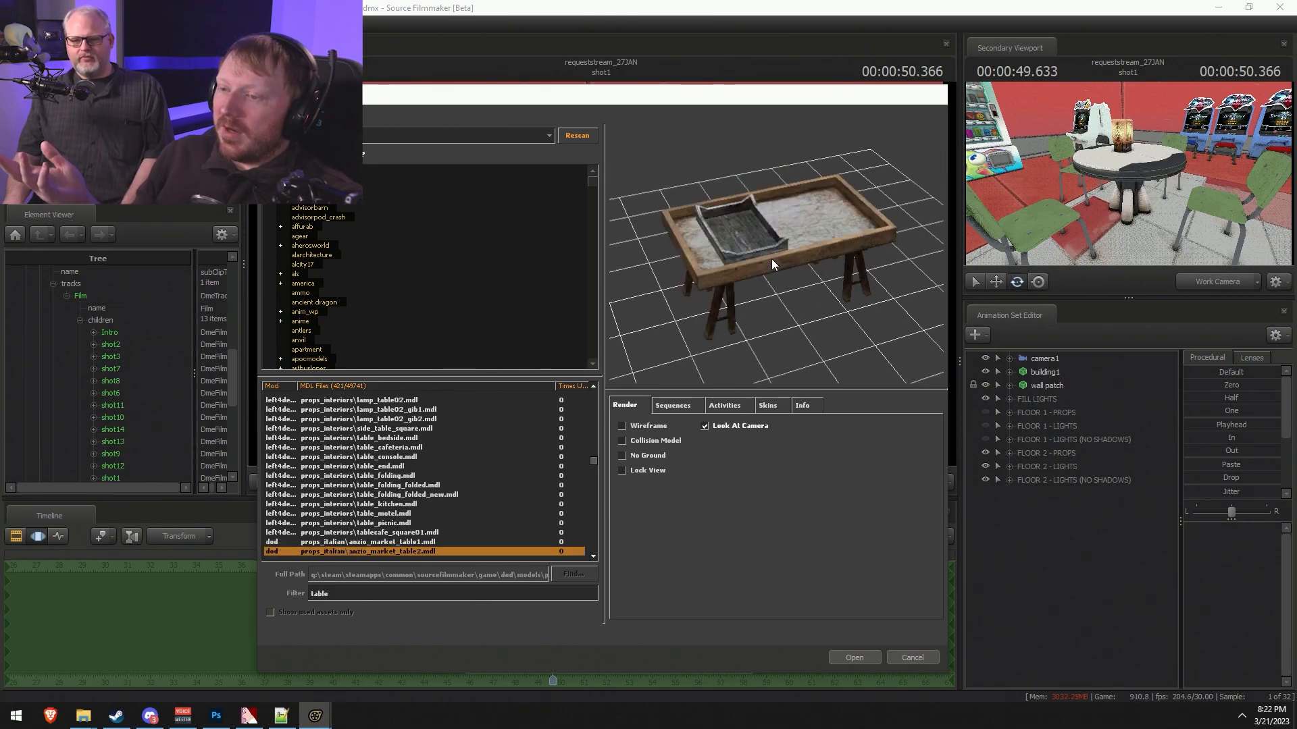
{"action": "key", "text": "Down"}
{"action": "key", "text": "Down"}
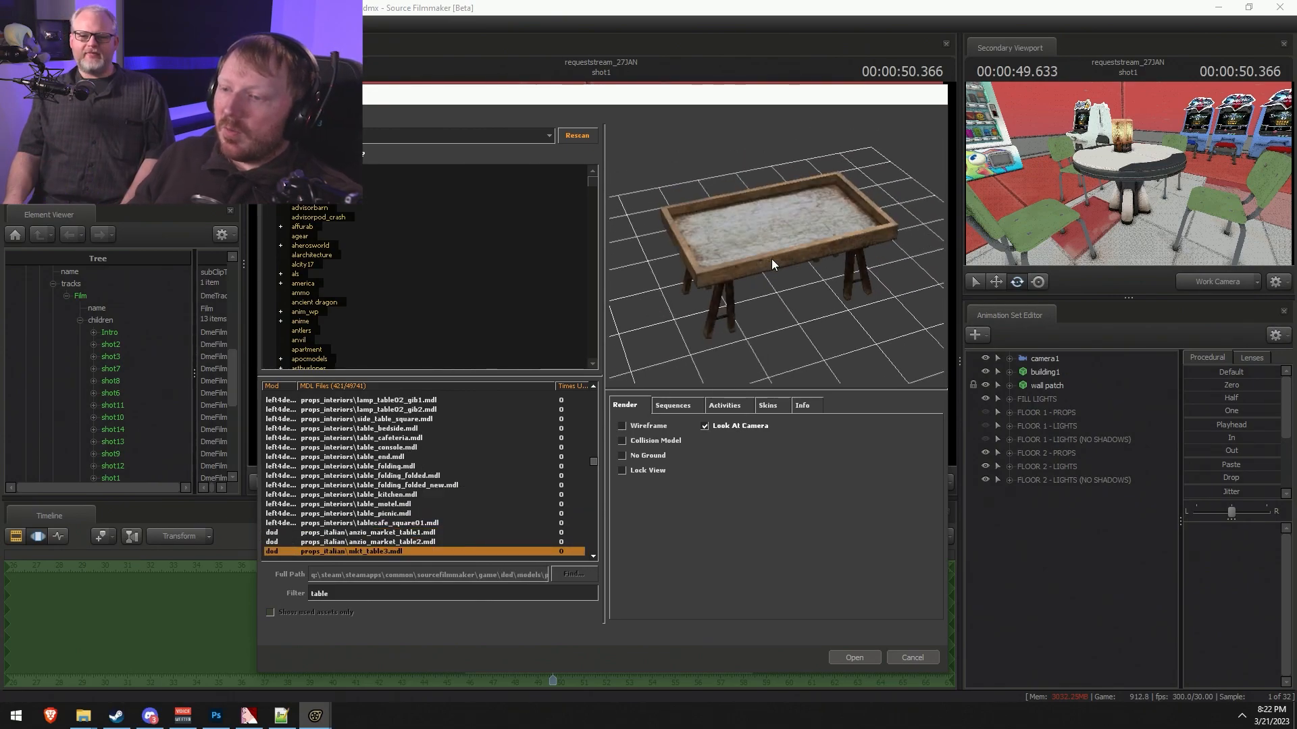
- Preview the lab, manor, medical, medieval and pony tables down to props_mlpprops\ponytablemed.mdl
{"action": "key", "text": "Down"}
{"action": "key", "text": "Down"}
{"action": "key", "text": "Down"}
{"action": "key", "text": "Down"}
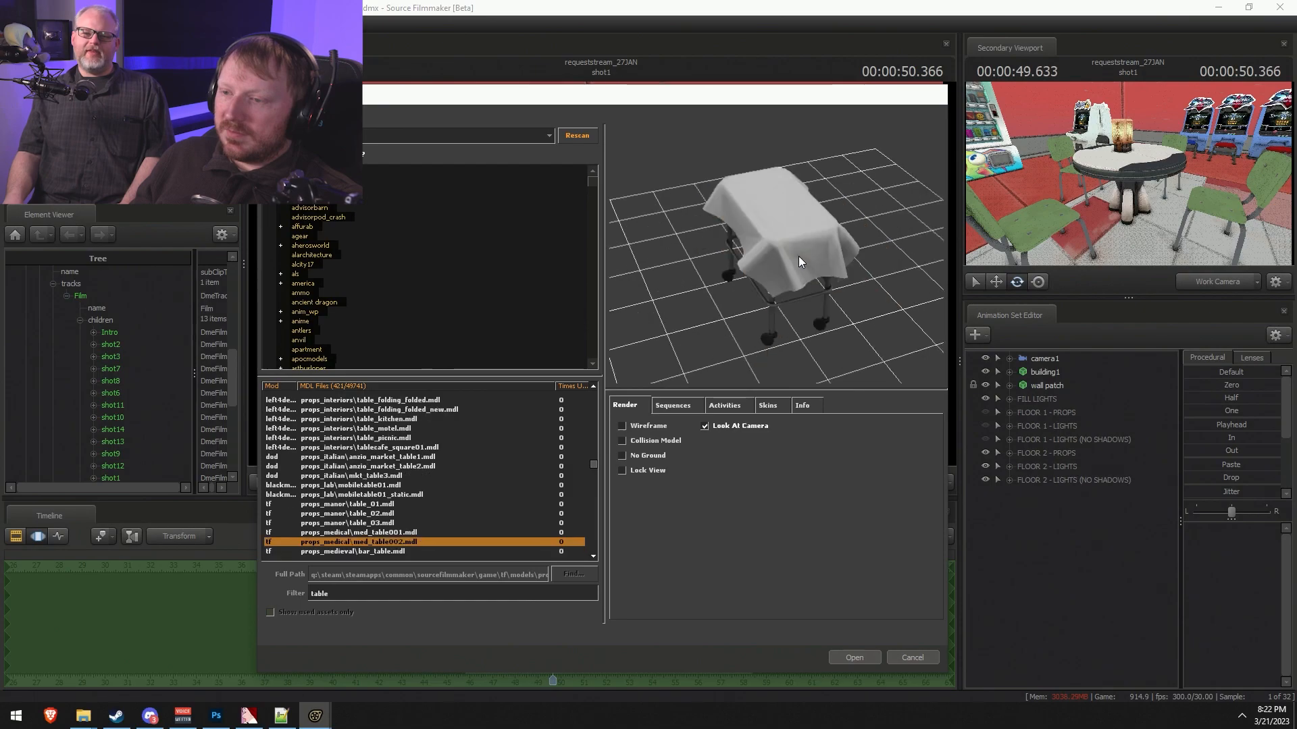
{"action": "key", "text": "Down"}
{"action": "key", "text": "Down"}
{"action": "key", "text": "Down"}
{"action": "key", "text": "Down"}
{"action": "key", "text": "Down"}
{"action": "key", "text": "Down"}
{"action": "key", "text": "Down"}
{"action": "key", "text": "Down"}
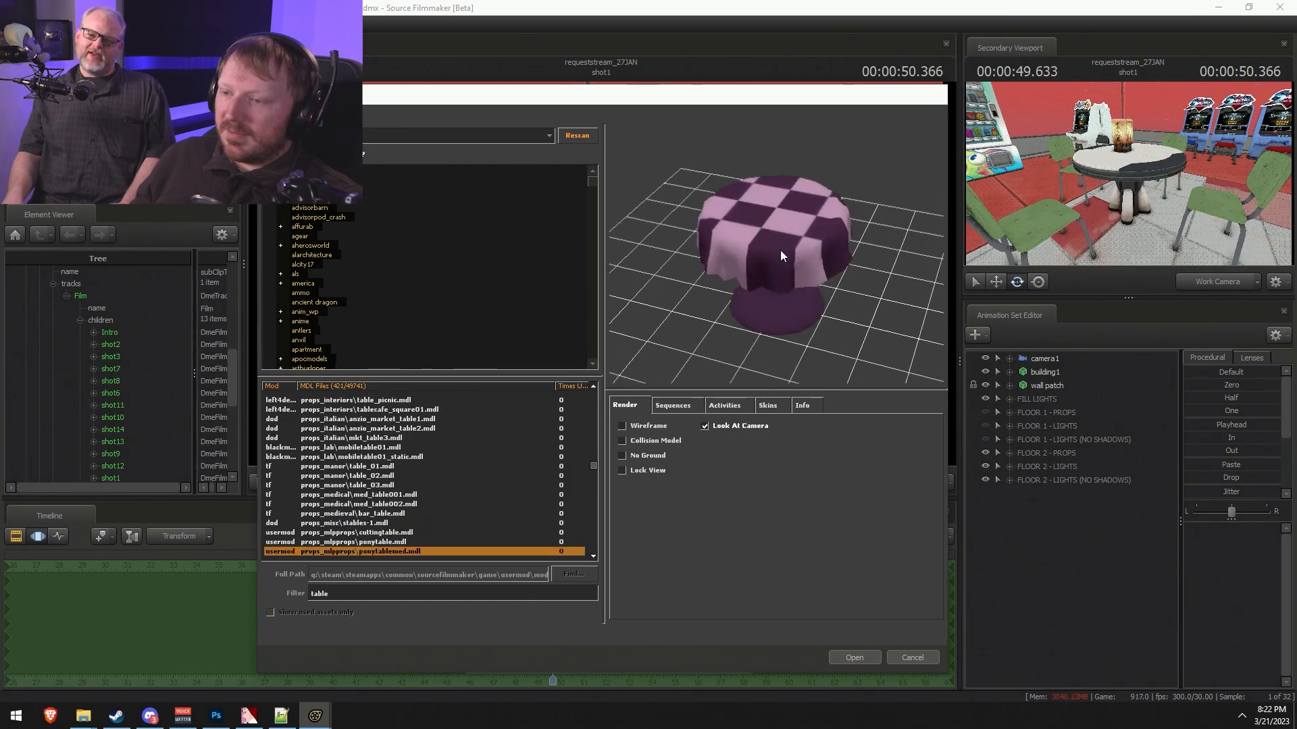
- Preview the small pony, motel and office tables down to props_parable\conference_table_glass.mdl, viewing them from another angle
{"action": "key", "text": "Down"}
{"action": "key", "text": "Down"}
{"action": "key", "text": "Down"}
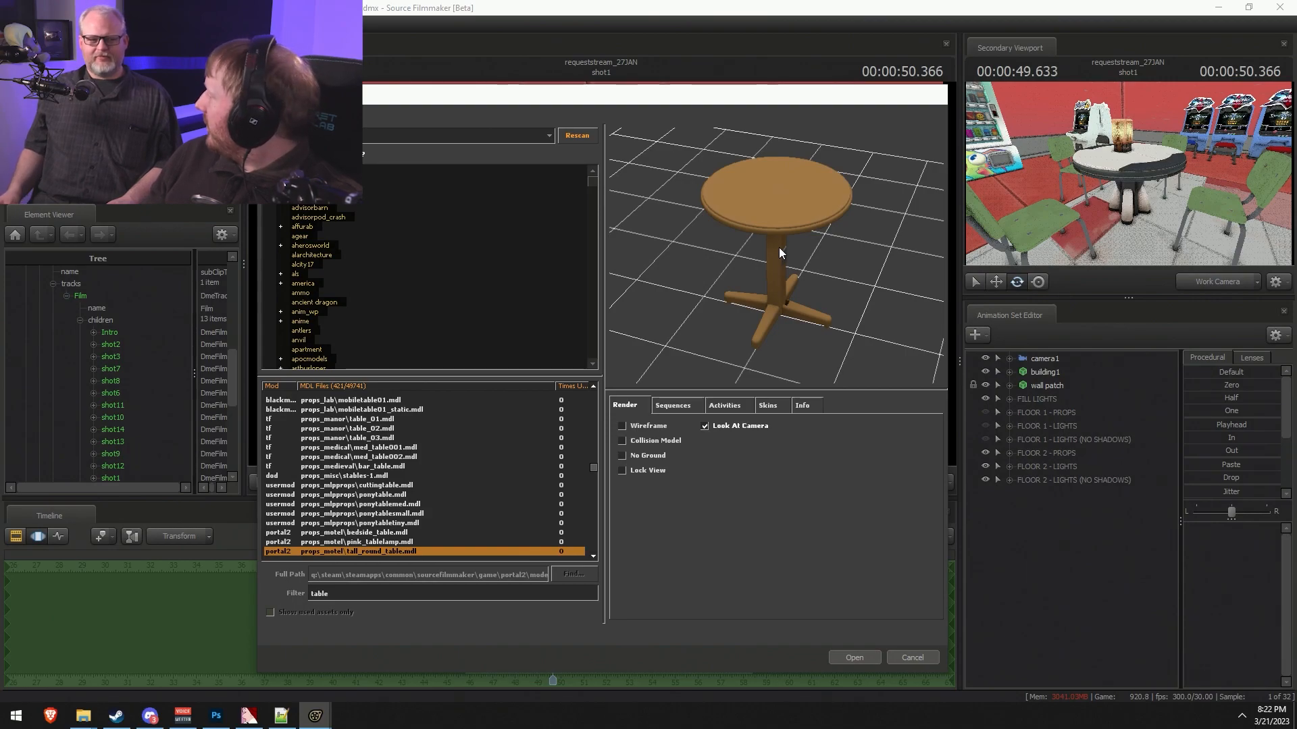
{"action": "key", "text": "Down"}
{"action": "key", "text": "Down"}
{"action": "key", "text": "Down"}
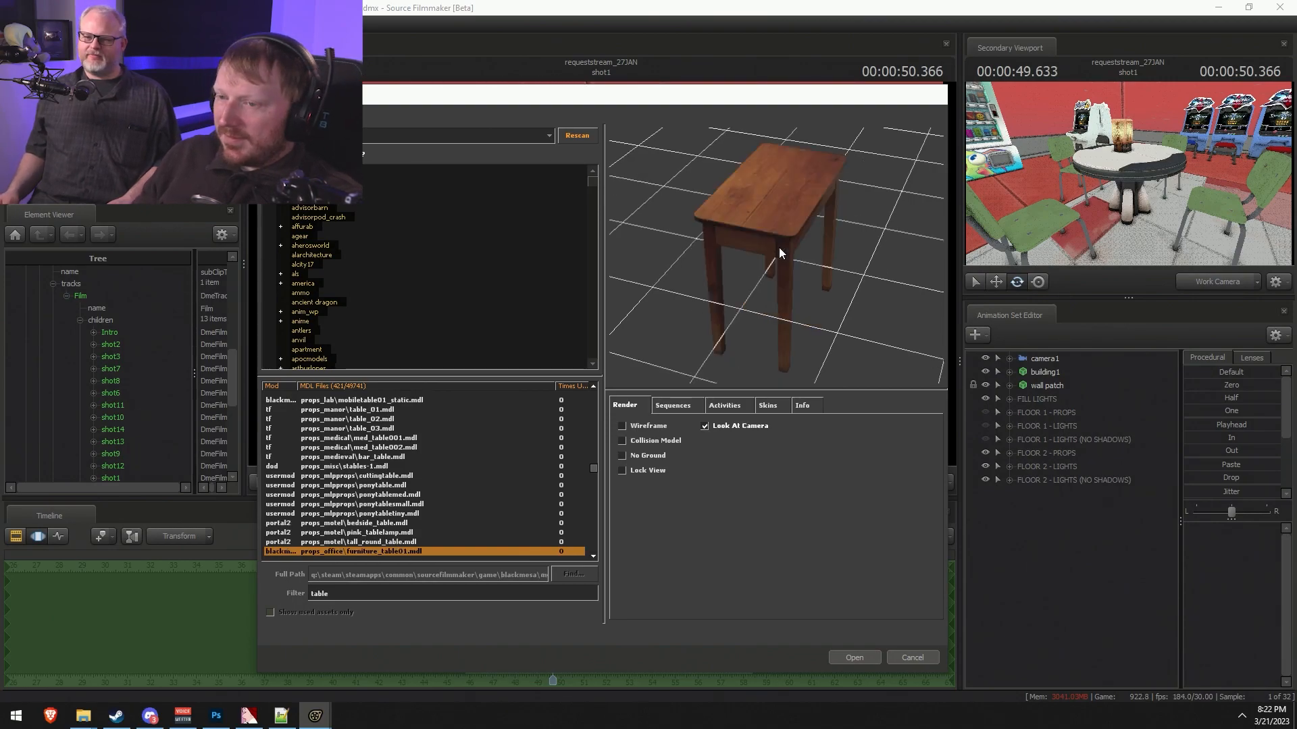
{"action": "key", "text": "Down"}
{"action": "key", "text": "Down"}
{"action": "key", "text": "Down"}
{"action": "key", "text": "Down"}
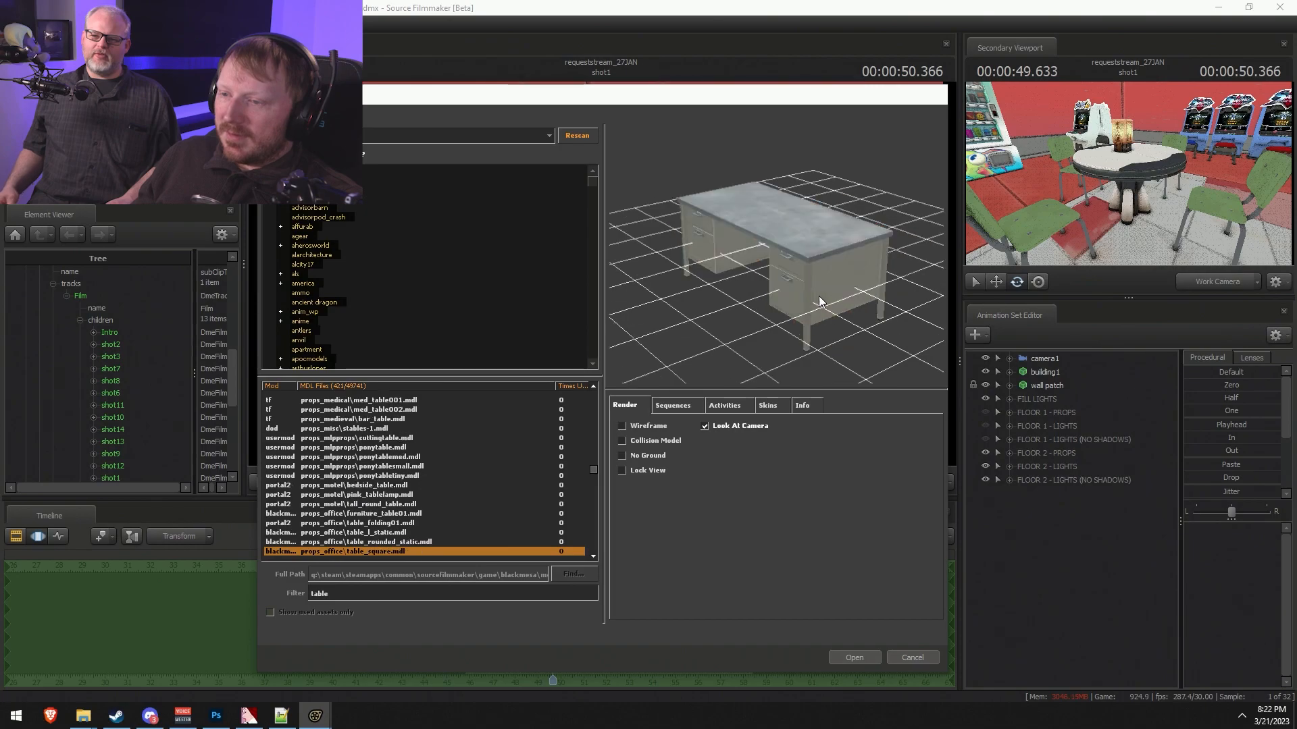
{"action": "left_click_drag", "start_coordinate": [818, 296], "coordinate": [780, 262]}
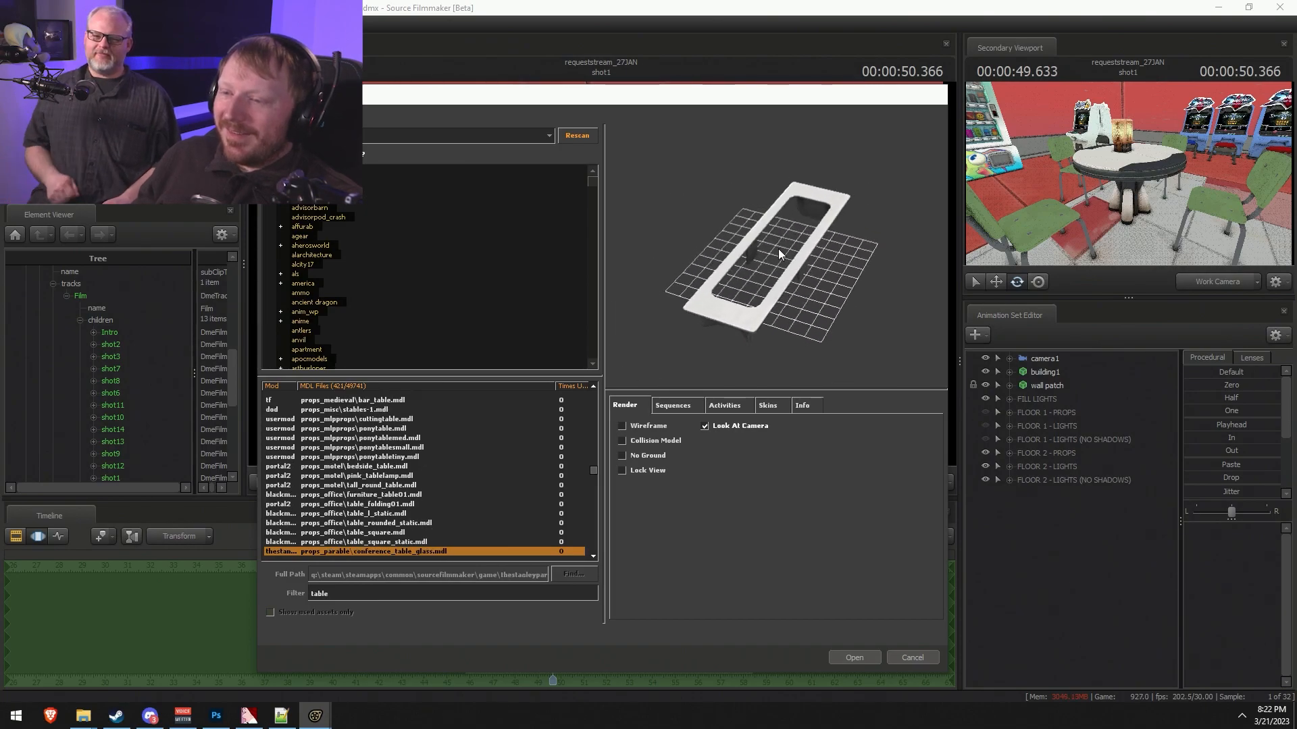
- Preview the console and glass tables following props_parable\conference_table_glass.mdl, viewing the models from other angles
{"action": "right_click_drag", "start_coordinate": [780, 261], "coordinate": [780, 229]}
{"action": "left_click_drag", "start_coordinate": [780, 262], "coordinate": [806, 271]}
{"action": "key", "text": "Down"}
{"action": "key", "text": "Down"}
{"action": "key", "text": "Down"}
{"action": "key", "text": "Down"}
{"action": "key", "text": "Down"}
{"action": "key", "text": "Down"}
{"action": "key", "text": "Up"}
{"action": "key", "text": "Up"}
{"action": "key", "text": "Up"}
{"action": "right_click_drag", "start_coordinate": [776, 270], "coordinate": [777, 236]}
{"action": "left_click_drag", "start_coordinate": [777, 256], "coordinate": [850, 285]}
- Preview the autopsy, work and suburban coffee tables, returning to props_spytech\work_table001.mdl
{"action": "key", "text": "Down"}
{"action": "key", "text": "Down"}
{"action": "key", "text": "Down"}
{"action": "key", "text": "Down"}
{"action": "key", "text": "Down"}
{"action": "key", "text": "Down"}
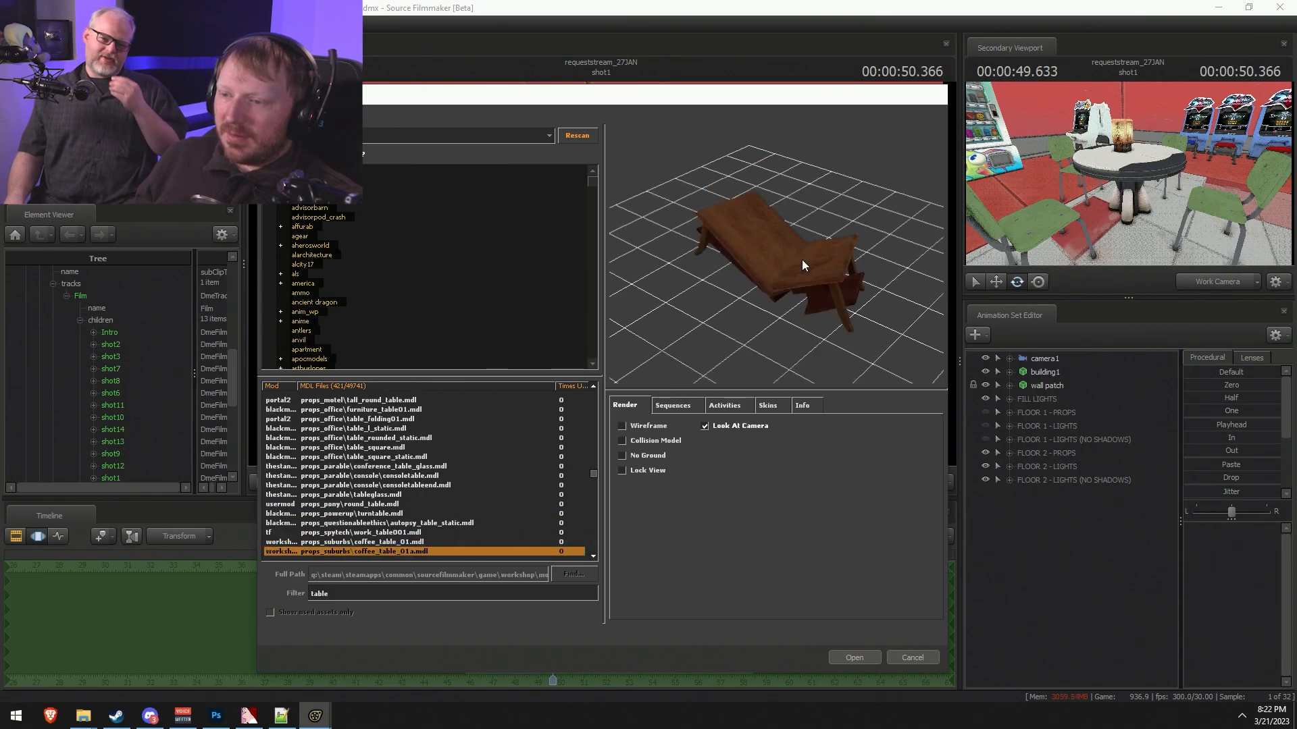
{"action": "key", "text": "Down"}
{"action": "key", "text": "Down"}
{"action": "key", "text": "Down"}
{"action": "key", "text": "Up"}
{"action": "key", "text": "Up"}
{"action": "key", "text": "Up"}
{"action": "key", "text": "Up"}
{"action": "key", "text": "Up"}
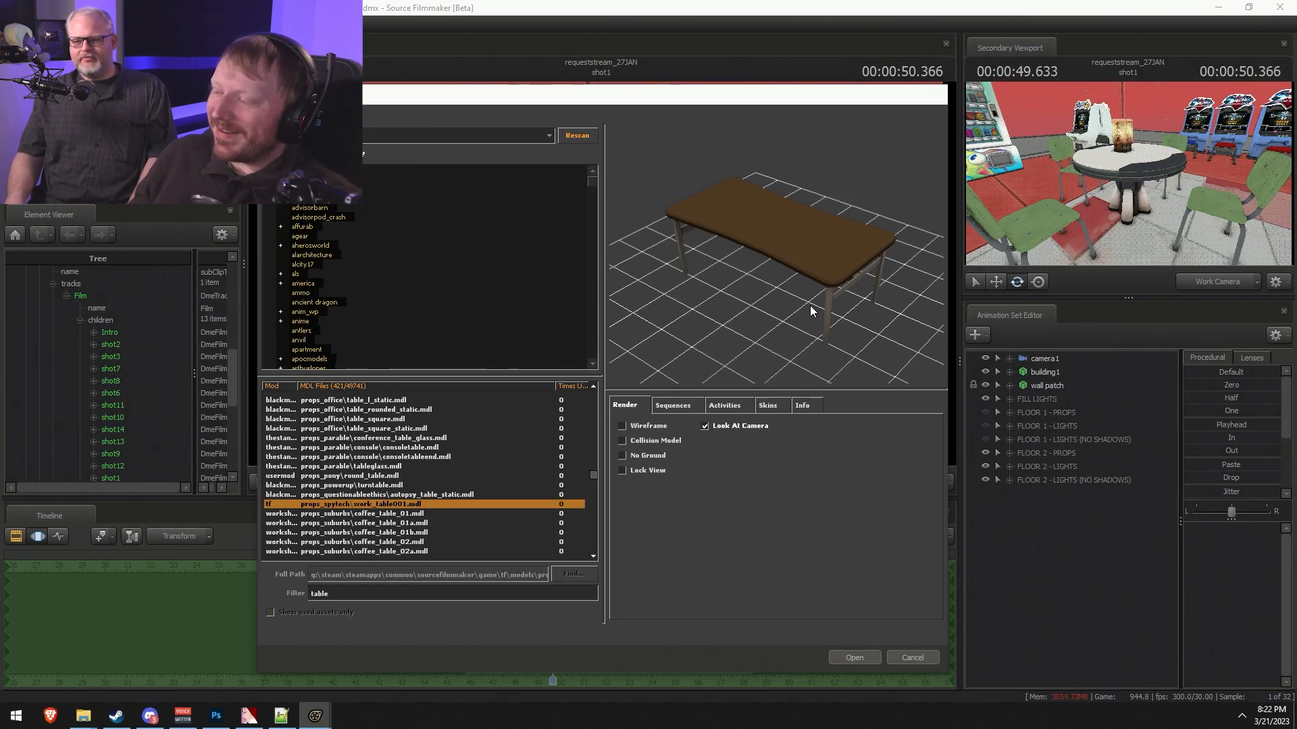
- Preview the suburban coffee and kitchen tables and the tablet upgrades down to upgrade_tablet_hires.mdl
{"action": "key", "text": "Down"}
{"action": "key", "text": "Down"}
{"action": "key", "text": "Down"}
{"action": "key", "text": "Down"}
{"action": "key", "text": "Down"}
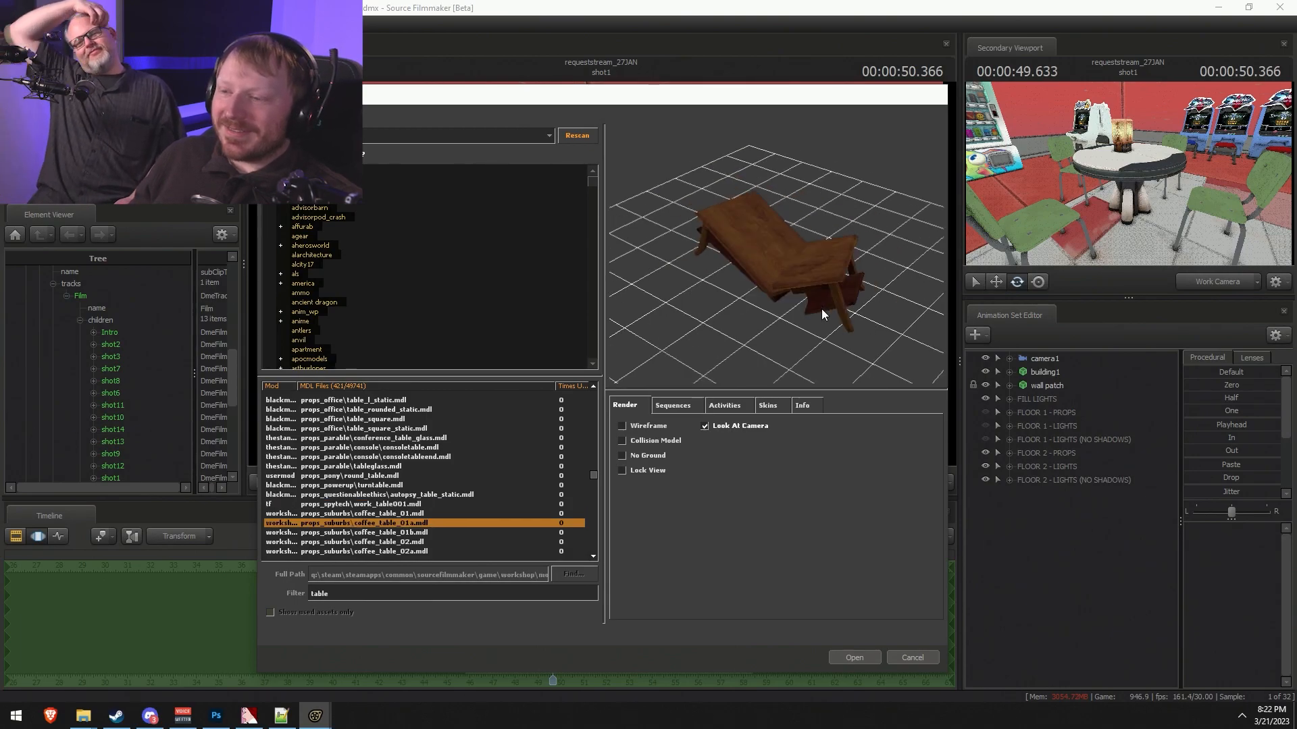
{"action": "key", "text": "Down"}
{"action": "key", "text": "Down"}
{"action": "key", "text": "Down"}
{"action": "key", "text": "Down"}
{"action": "key", "text": "Down"}
{"action": "key", "text": "Down"}
{"action": "key", "text": "Down"}
{"action": "key", "text": "Down"}
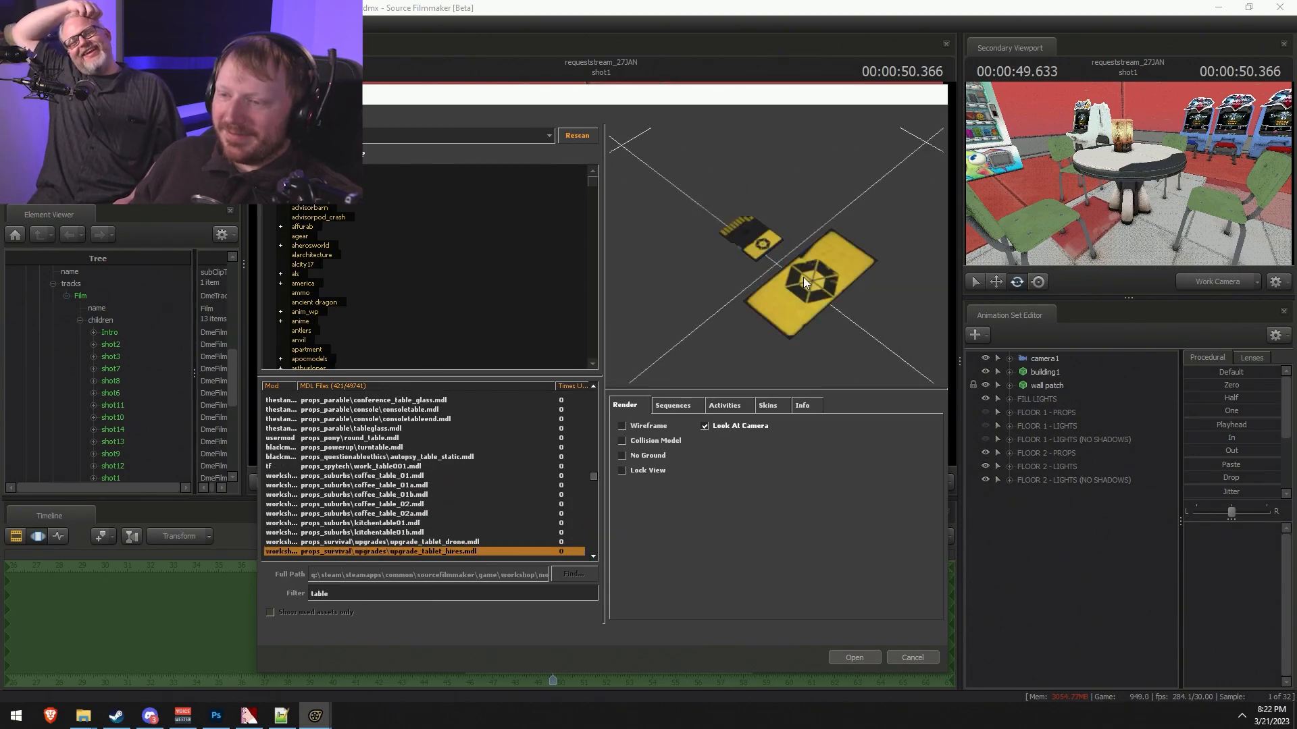
- Preview the swamp picnic, smoking, hotel and urban round tables down to props_vtmb\table_dining.mdl
{"action": "key", "text": "Down"}
{"action": "key", "text": "Down"}
{"action": "key", "text": "Down"}
{"action": "key", "text": "Down"}
{"action": "key", "text": "Down"}
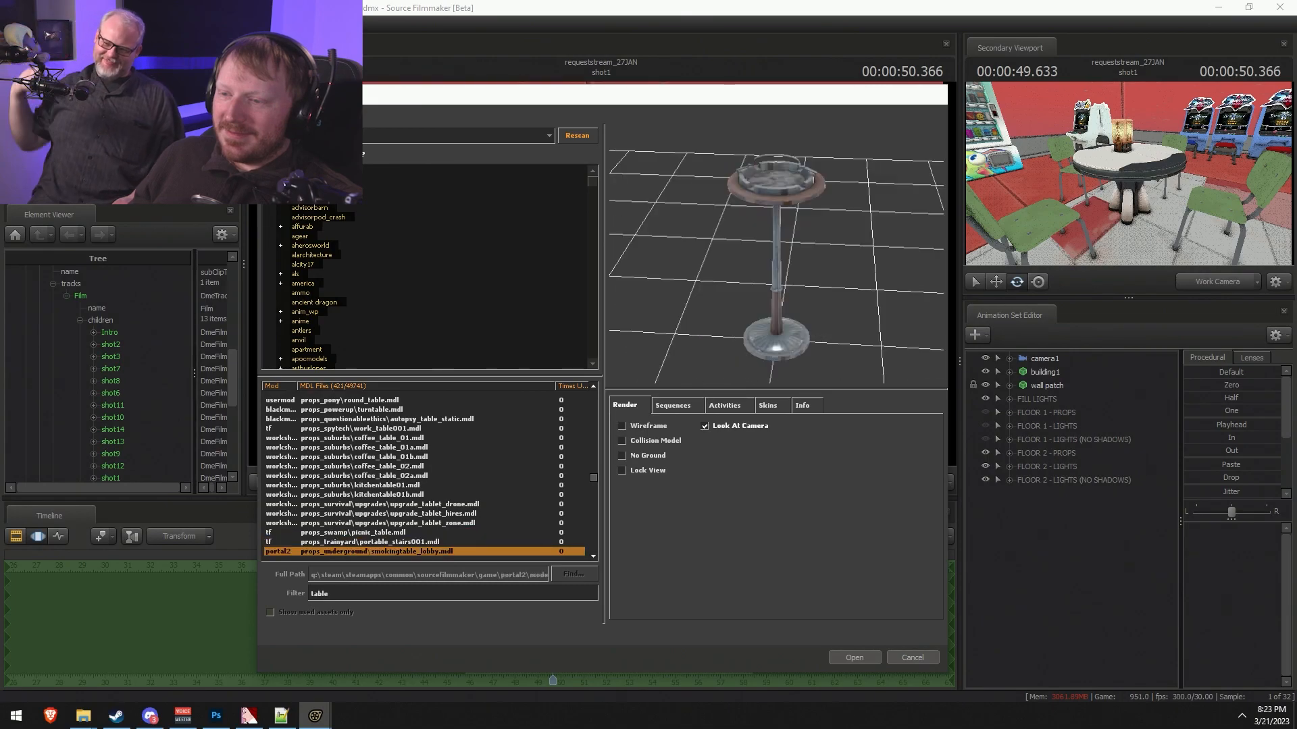
{"action": "key", "text": "Down"}
{"action": "key", "text": "Down"}
{"action": "key", "text": "Down"}
{"action": "key", "text": "Down"}
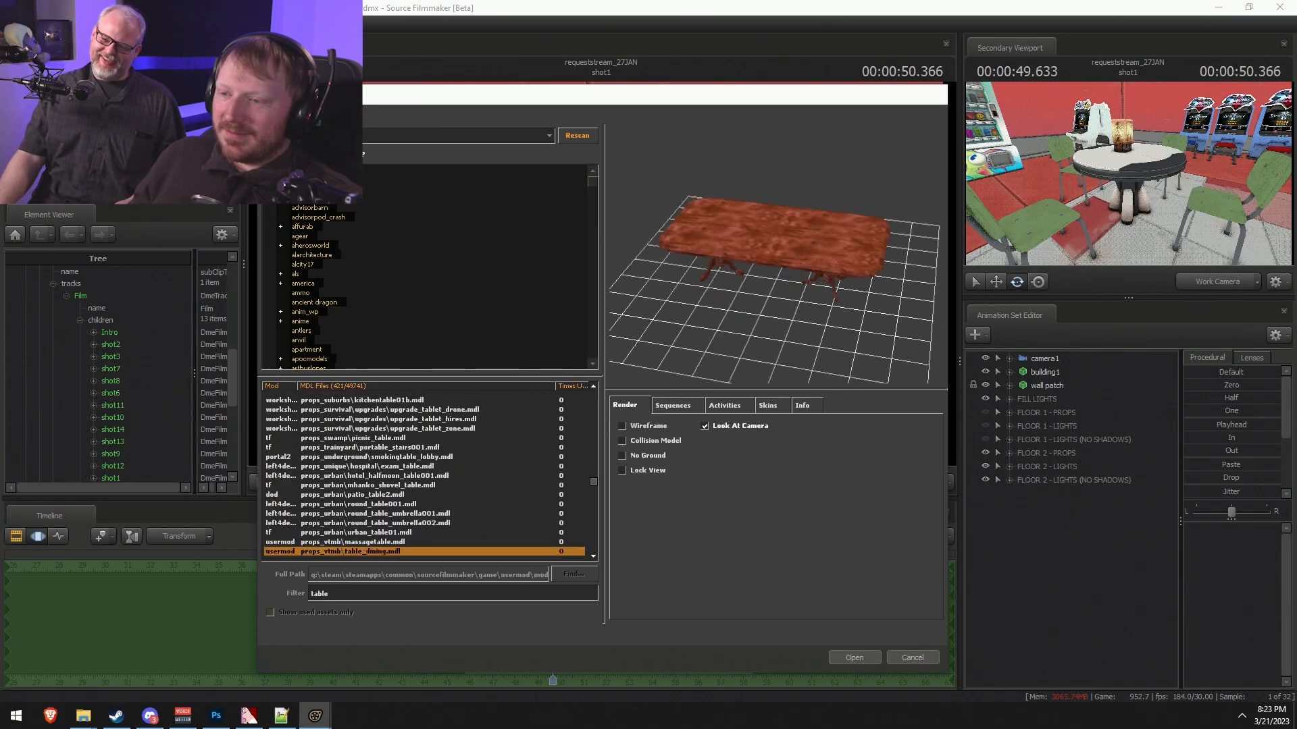
- Preview the dining table, turntable and cafeteria table pieces down to props_wasteland\cafeteria_table001a_chunk07.mdl
{"action": "key", "text": "Down"}
{"action": "key", "text": "Down"}
{"action": "key", "text": "Down"}
{"action": "key", "text": "Down"}
{"action": "key", "text": "Down"}
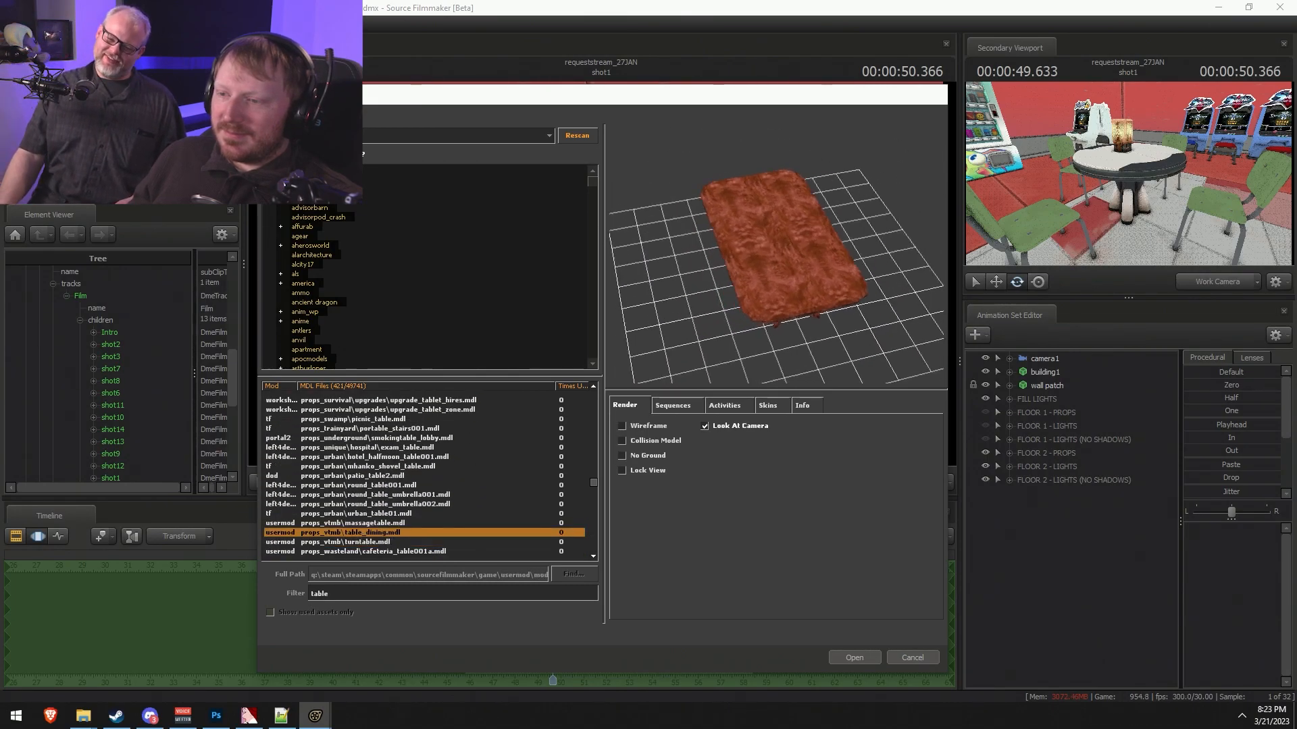
{"action": "key", "text": "Down"}
{"action": "key", "text": "Down"}
{"action": "key", "text": "Down"}
{"action": "key", "text": "Down"}
{"action": "key", "text": "Down"}
{"action": "key", "text": "Down"}
{"action": "key", "text": "Down"}
{"action": "key", "text": "Down"}
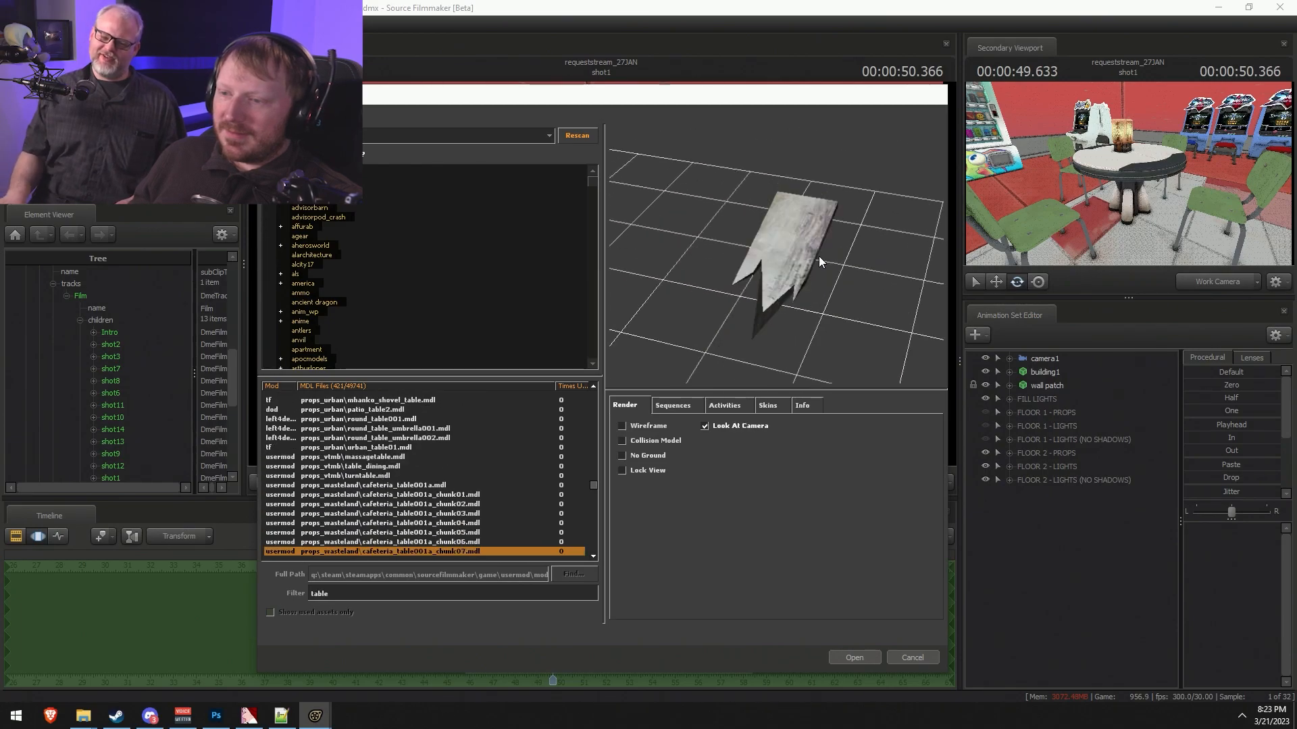
- Preview the tattoo, long and end tables around splayn\table_gewerbe.mdl
{"action": "key", "text": "Down"}
{"action": "key", "text": "Down"}
{"action": "key", "text": "Down"}
{"action": "key", "text": "Down"}
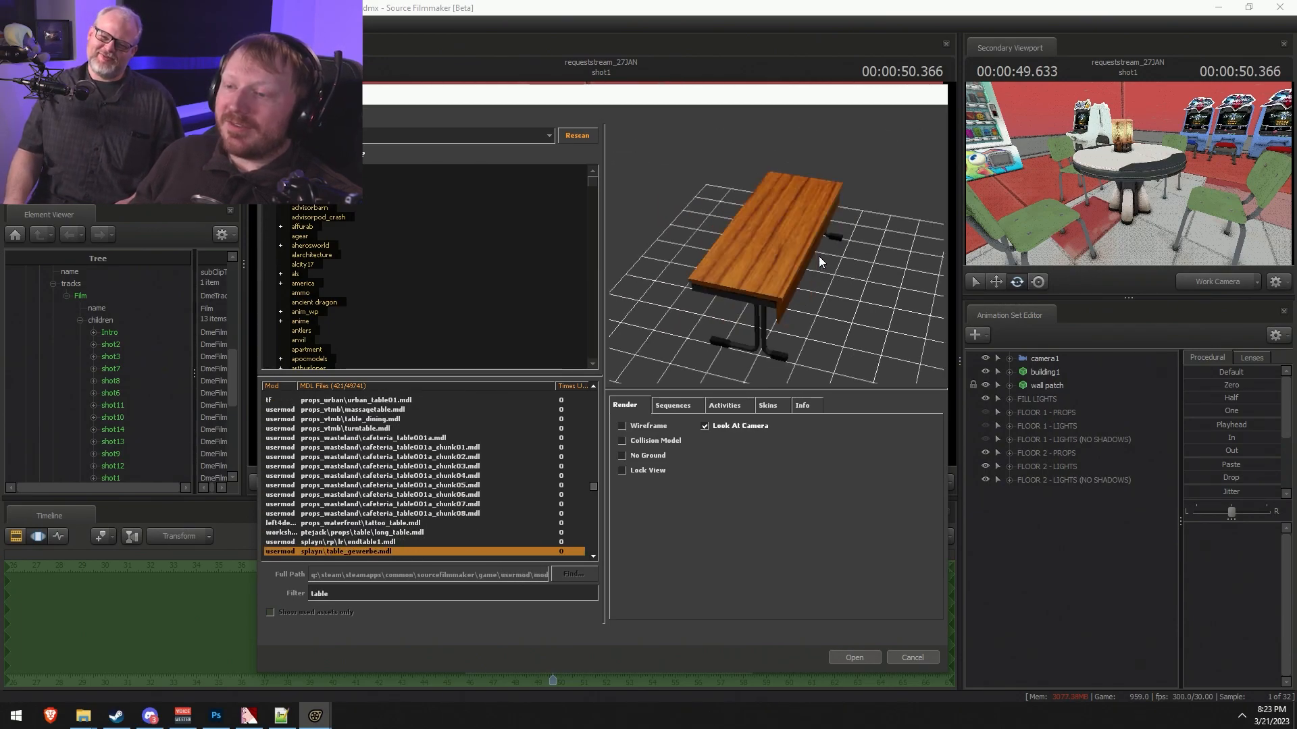
{"action": "key", "text": "Up"}
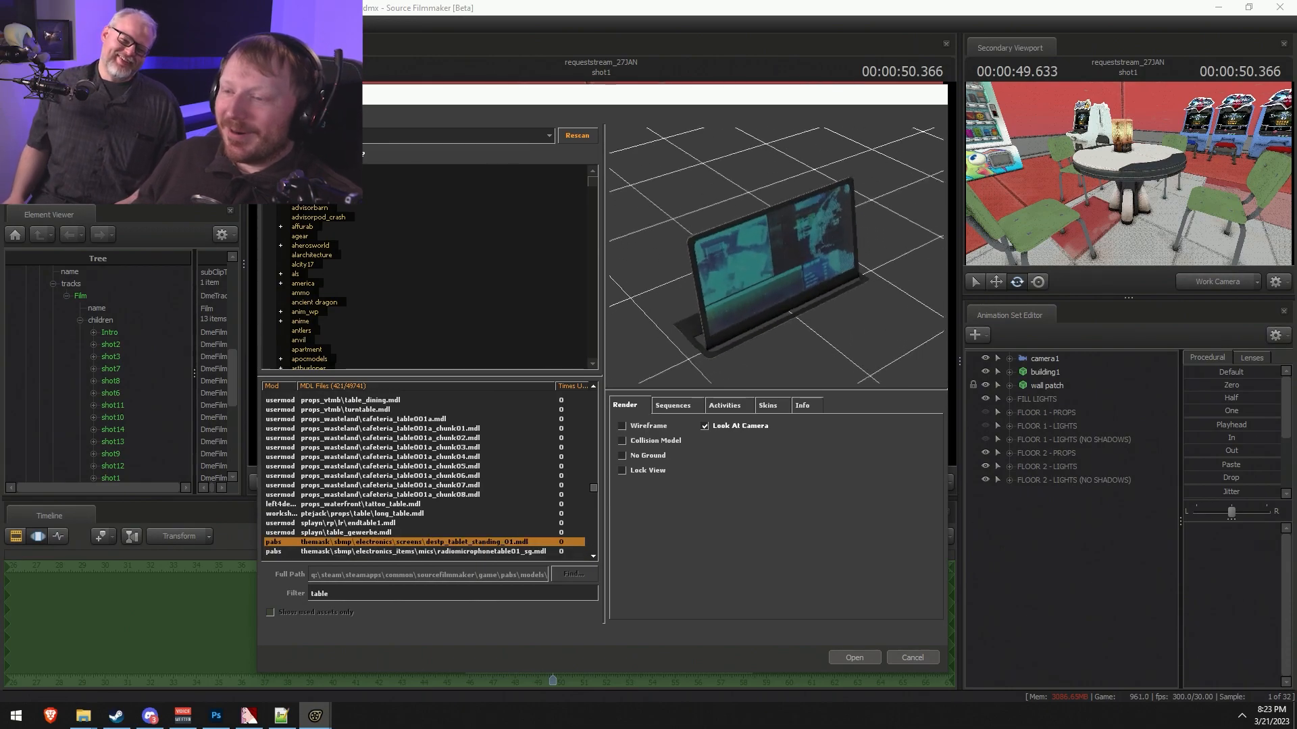
- Preview the portable radios, retractable barricade and homebrew bunk bed models around bunk_bed_homebrew_table.mdl
{"action": "key", "text": "Down"}
{"action": "key", "text": "Down"}
{"action": "key", "text": "Down"}
{"action": "key", "text": "Down"}
{"action": "key", "text": "Down"}
{"action": "key", "text": "Down"}
{"action": "key", "text": "Down"}
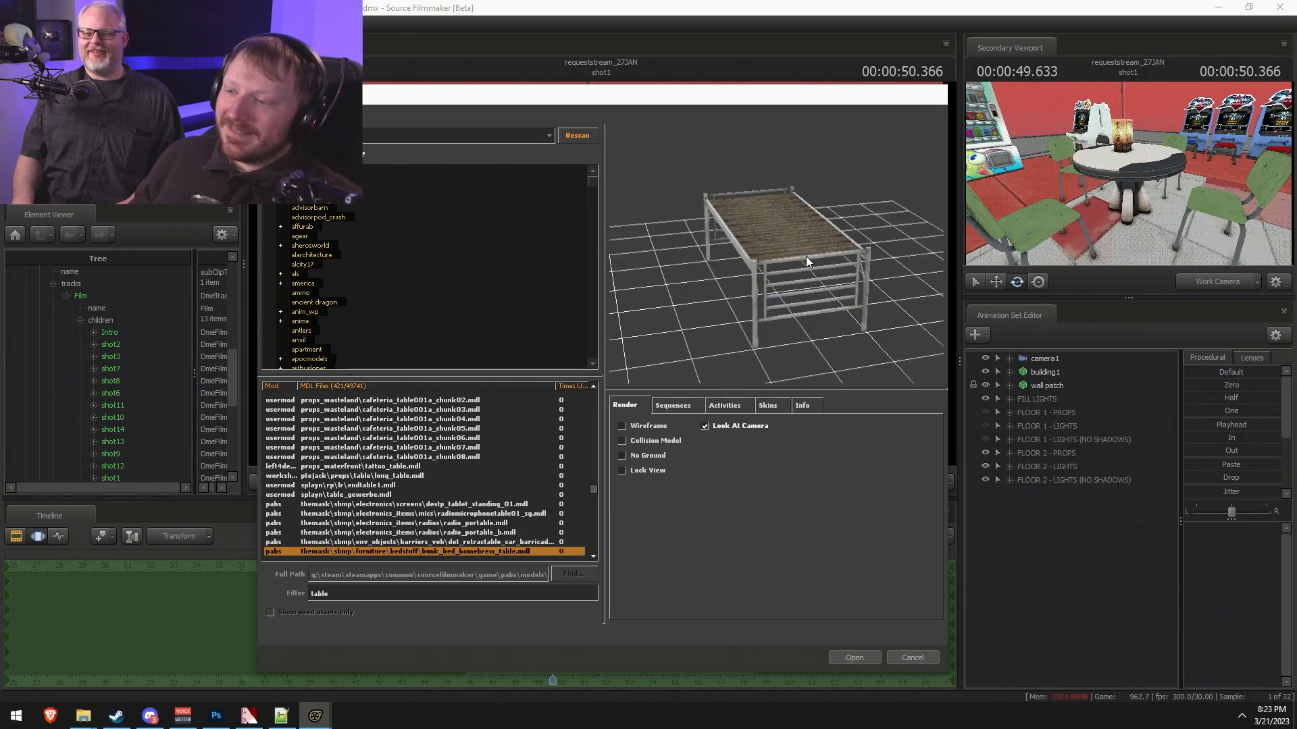
{"action": "key", "text": "Up"}
{"action": "key", "text": "Up"}
{"action": "key", "text": "Down"}
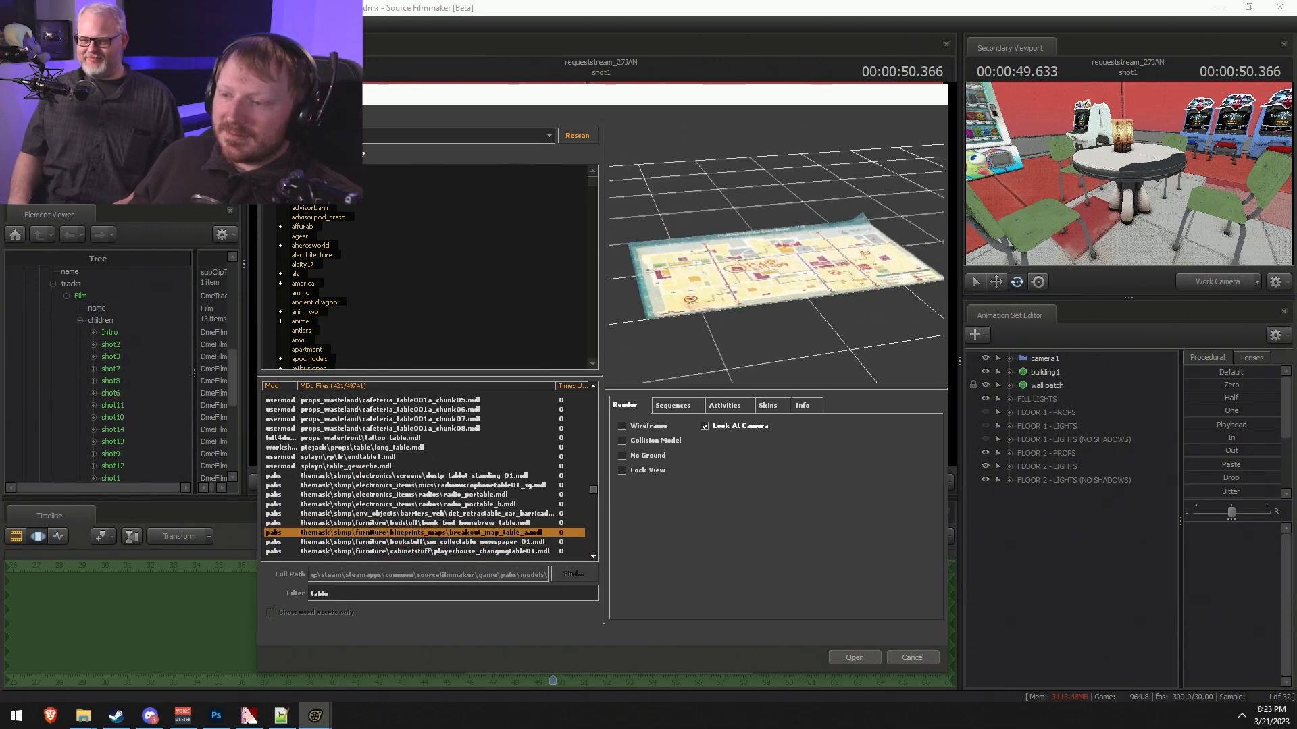
- Examine breakout_map_table_a.mdl up close, and preview the newspaper, changing table and side cart down to hightechtable02_curvedend_sg.mdl
{"action": "left_click_drag", "start_coordinate": [800, 273], "coordinate": [800, 271]}
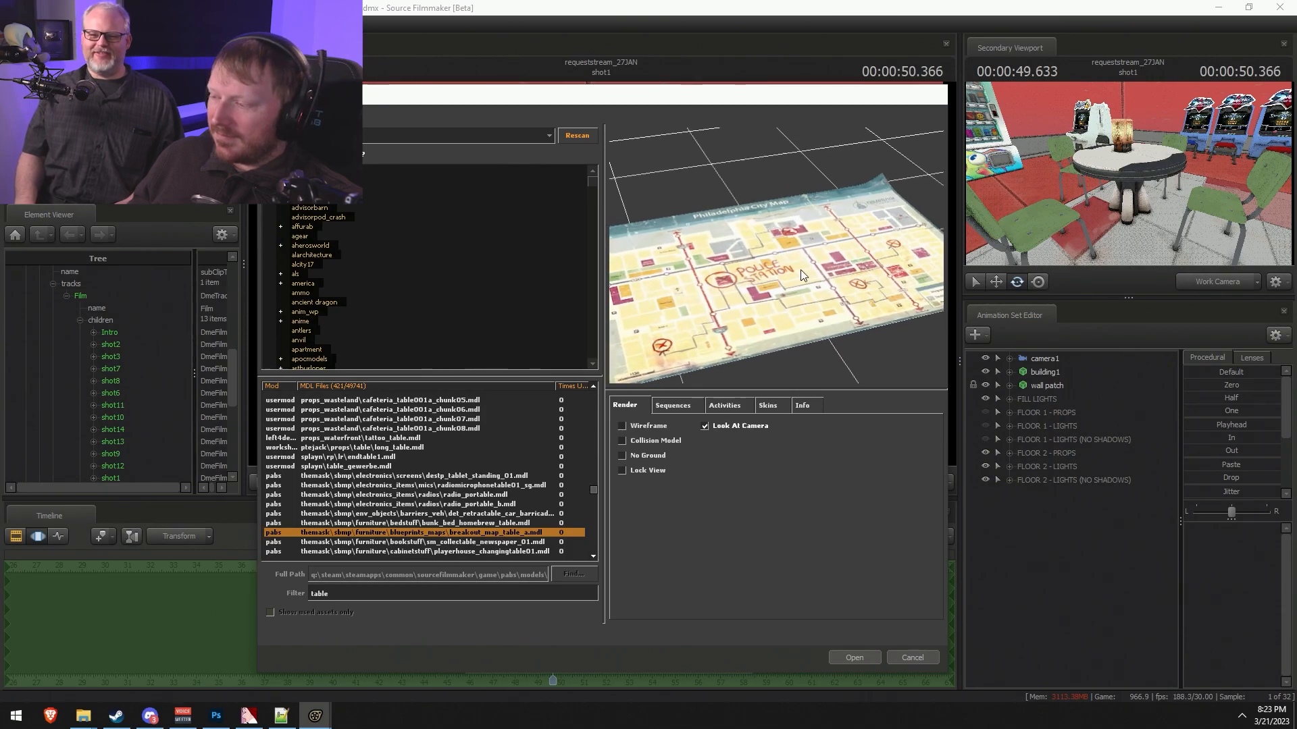
{"action": "right_click_drag", "start_coordinate": [800, 271], "coordinate": [800, 283]}
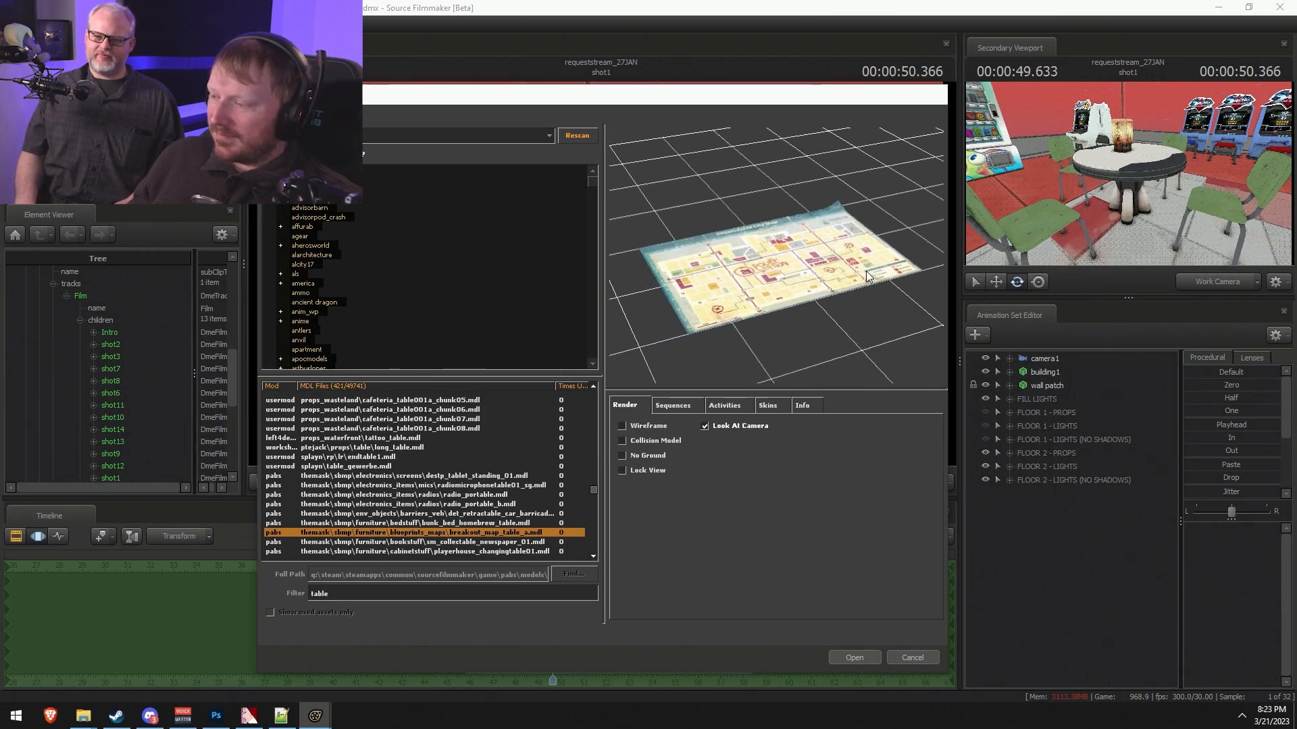
{"action": "key", "text": "Down"}
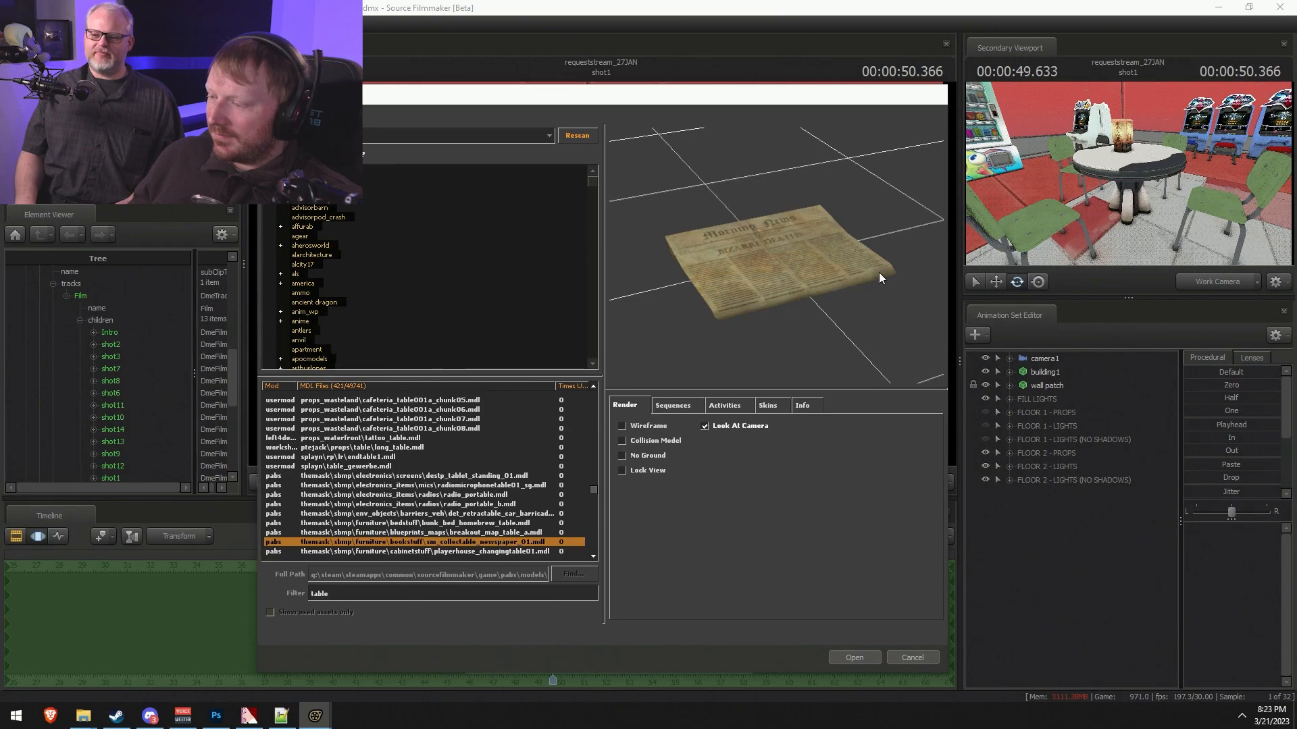
{"action": "key", "text": "Down"}
{"action": "left_click_drag", "start_coordinate": [903, 278], "coordinate": [792, 268]}
{"action": "key", "text": "Down"}
{"action": "key", "text": "Down"}
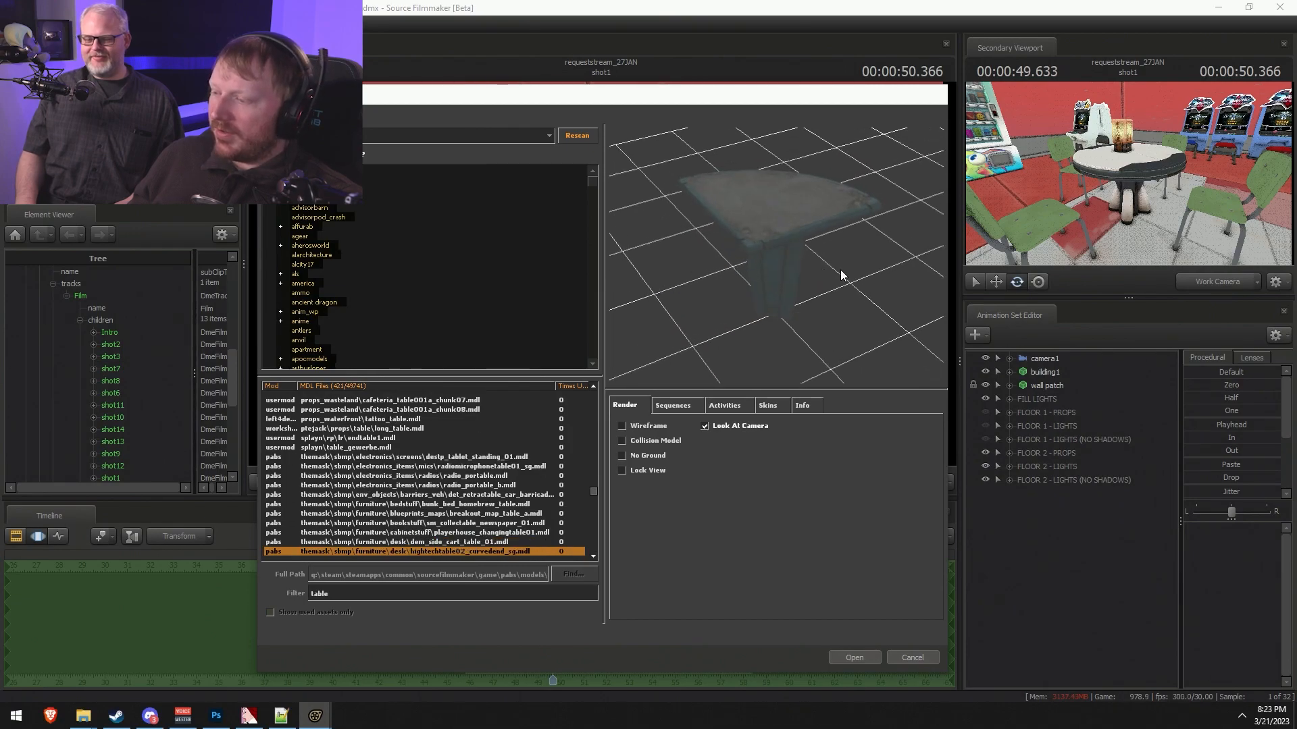
- Preview the high-tech and office desk tables down to the dishes model greece_table_props_01.mdl
{"action": "key", "text": "Down"}
{"action": "key", "text": "Down"}
{"action": "key", "text": "Down"}
{"action": "key", "text": "Down"}
{"action": "key", "text": "Down"}
{"action": "key", "text": "Down"}
{"action": "key", "text": "Down"}
{"action": "key", "text": "Down"}
{"action": "key", "text": "Down"}
{"action": "key", "text": "Down"}
{"action": "key", "text": "Down"}
{"action": "key", "text": "Down"}
{"action": "key", "text": "Down"}
{"action": "key", "text": "Down"}
{"action": "key", "text": "Down"}
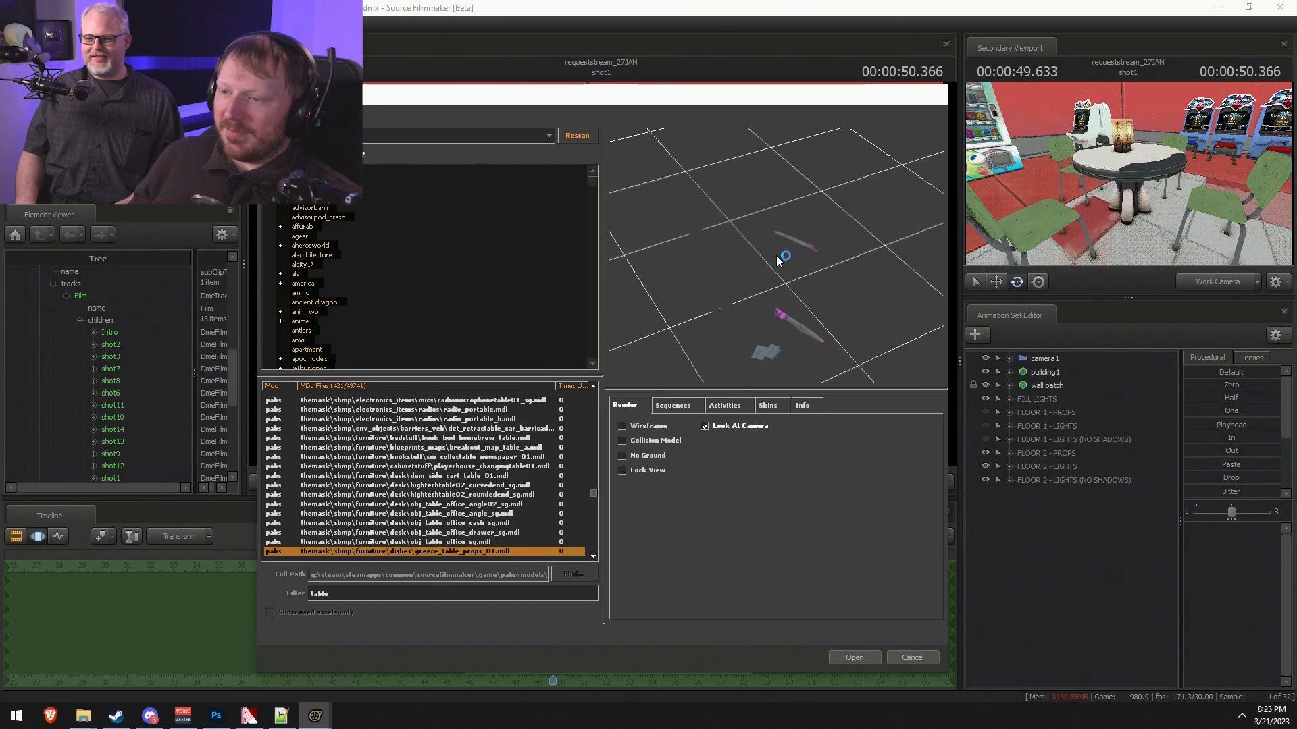
- Preview the remaining Greece table props and the kitchen table models down to officedraftingtable.mdl
{"action": "key", "text": "Down"}
{"action": "key", "text": "Down"}
{"action": "key", "text": "Down"}
{"action": "key", "text": "Down"}
{"action": "key", "text": "Down"}
{"action": "key", "text": "Down"}
{"action": "key", "text": "Down"}
{"action": "key", "text": "Down"}
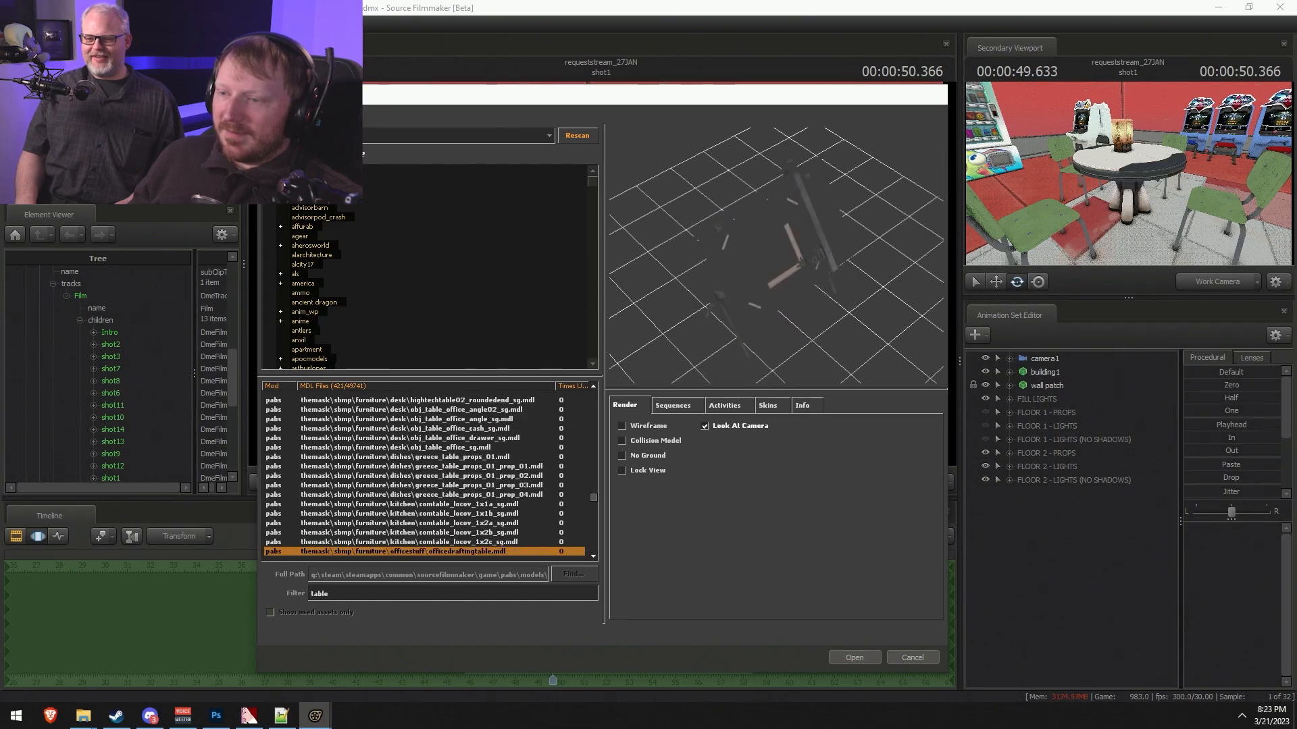
- Preview the outdoor, picnic and cafe tables down to ctl_table_pedestal_fancy.mdl
{"action": "key", "text": "Down"}
{"action": "key", "text": "Down"}
{"action": "key", "text": "Down"}
{"action": "key", "text": "Down"}
{"action": "key", "text": "Down"}
{"action": "key", "text": "Down"}
{"action": "key", "text": "Down"}
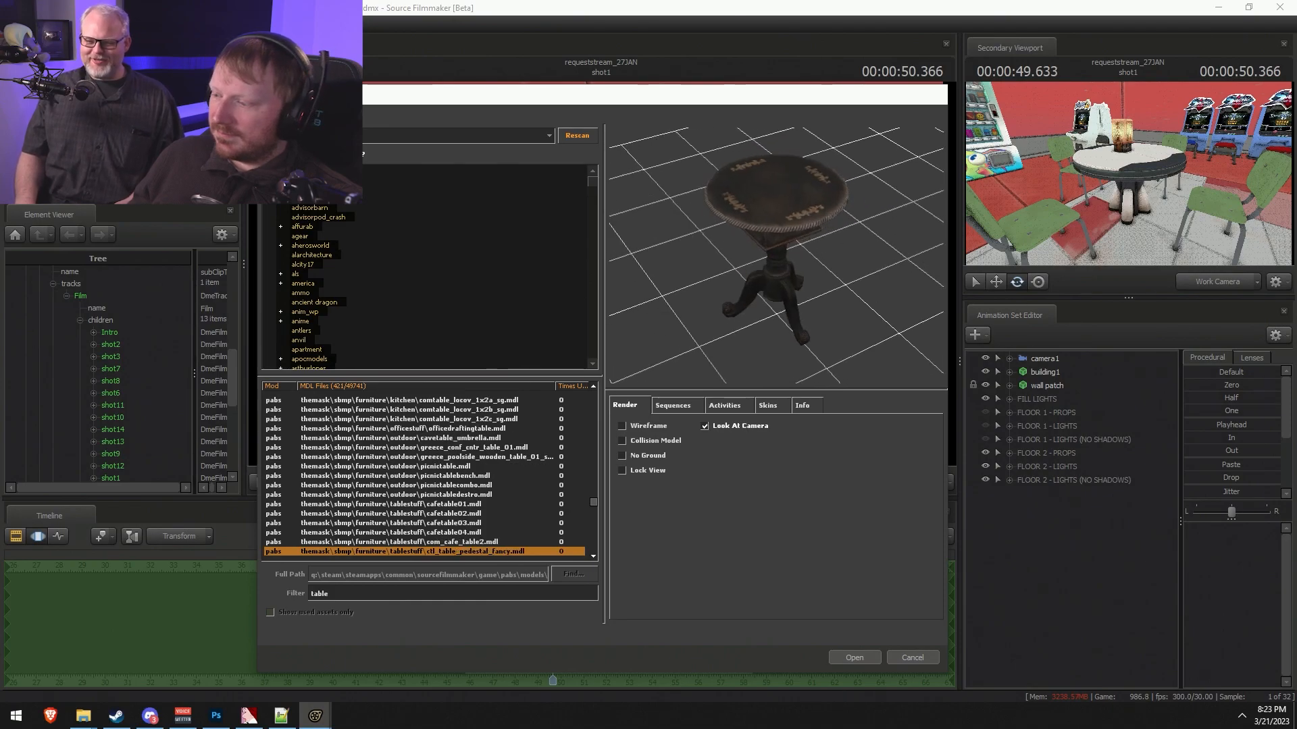
- Preview the science lab and federalist coffee tables down to federalistcoffeetablesmall01.mdl
{"action": "key", "text": "Down"}
{"action": "key", "text": "Down"}
{"action": "key", "text": "Down"}
{"action": "key", "text": "Down"}
{"action": "key", "text": "Down"}
{"action": "key", "text": "Down"}
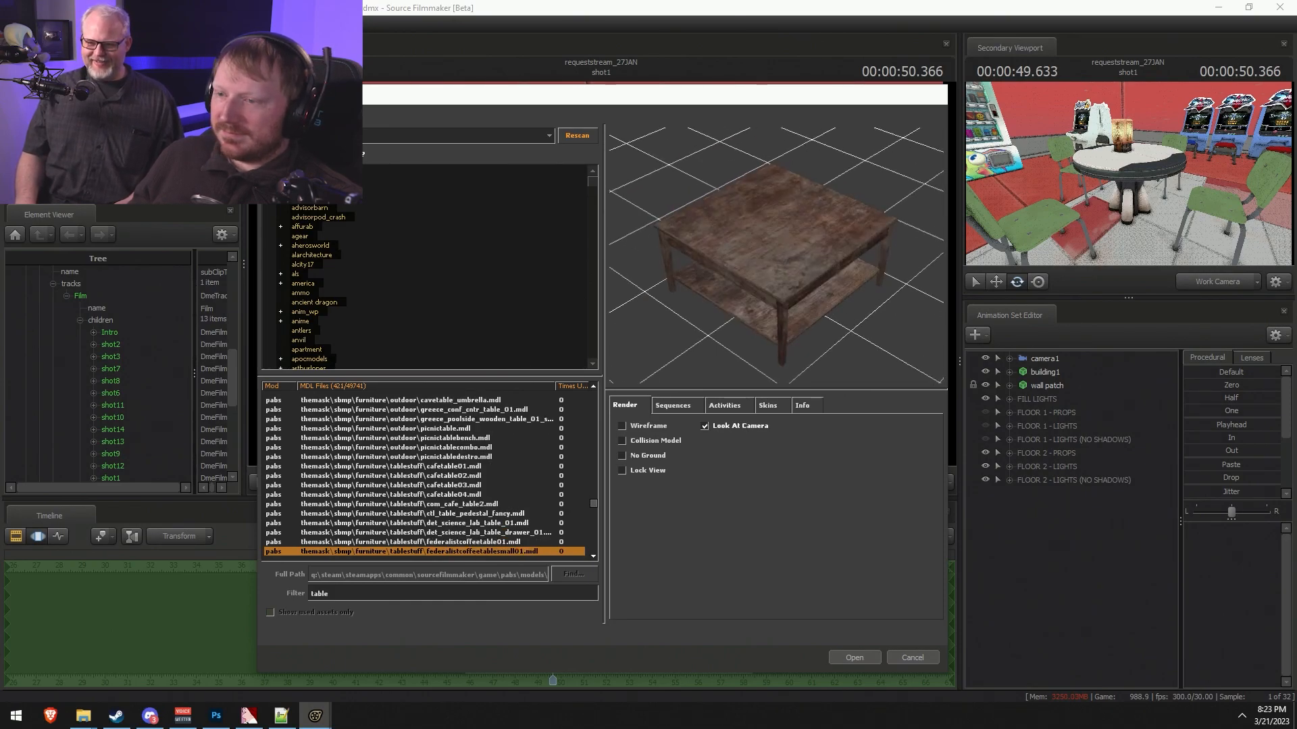
- Preview the classic and modern Greece tables, returning to greece_classic_table_01_sg.mdl
{"action": "key", "text": "Down"}
{"action": "key", "text": "Down"}
{"action": "key", "text": "Down"}
{"action": "key", "text": "Down"}
{"action": "key", "text": "Up"}
{"action": "key", "text": "Up"}
{"action": "key", "text": "Up"}
{"action": "key", "text": "Up"}
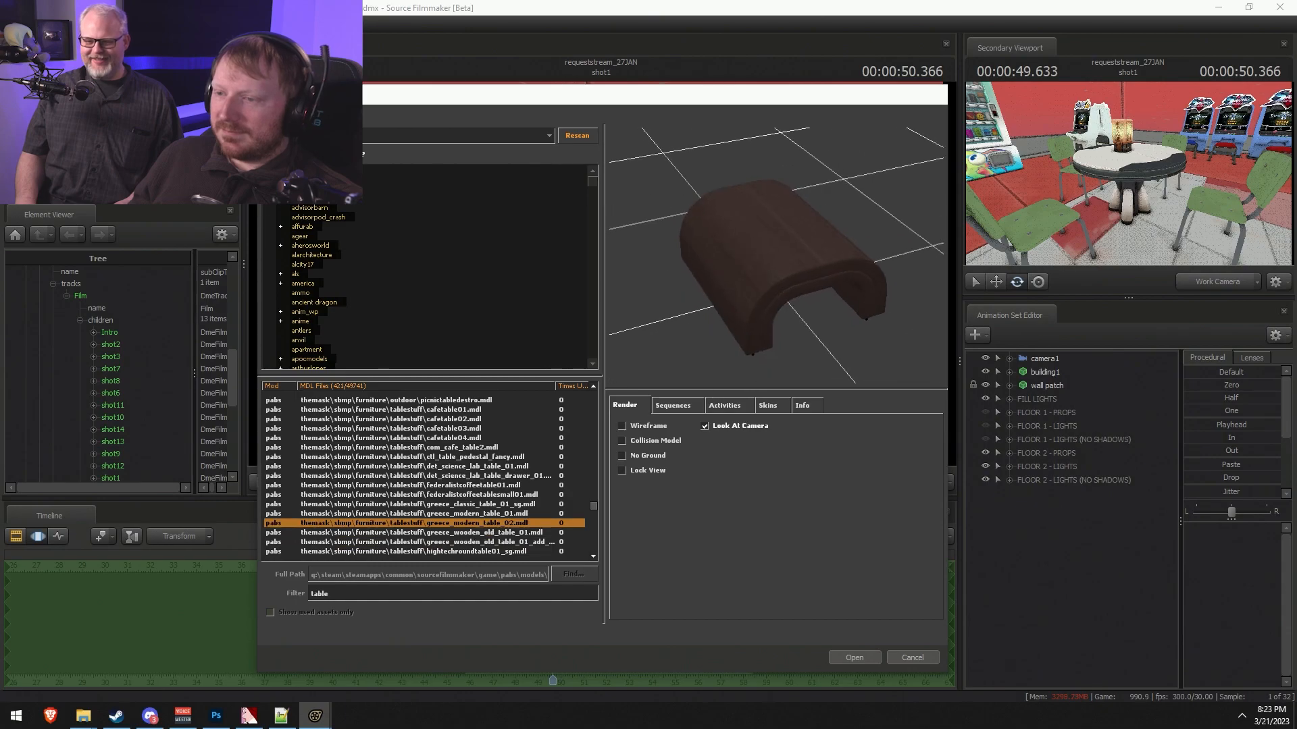
{"action": "key", "text": "Up"}
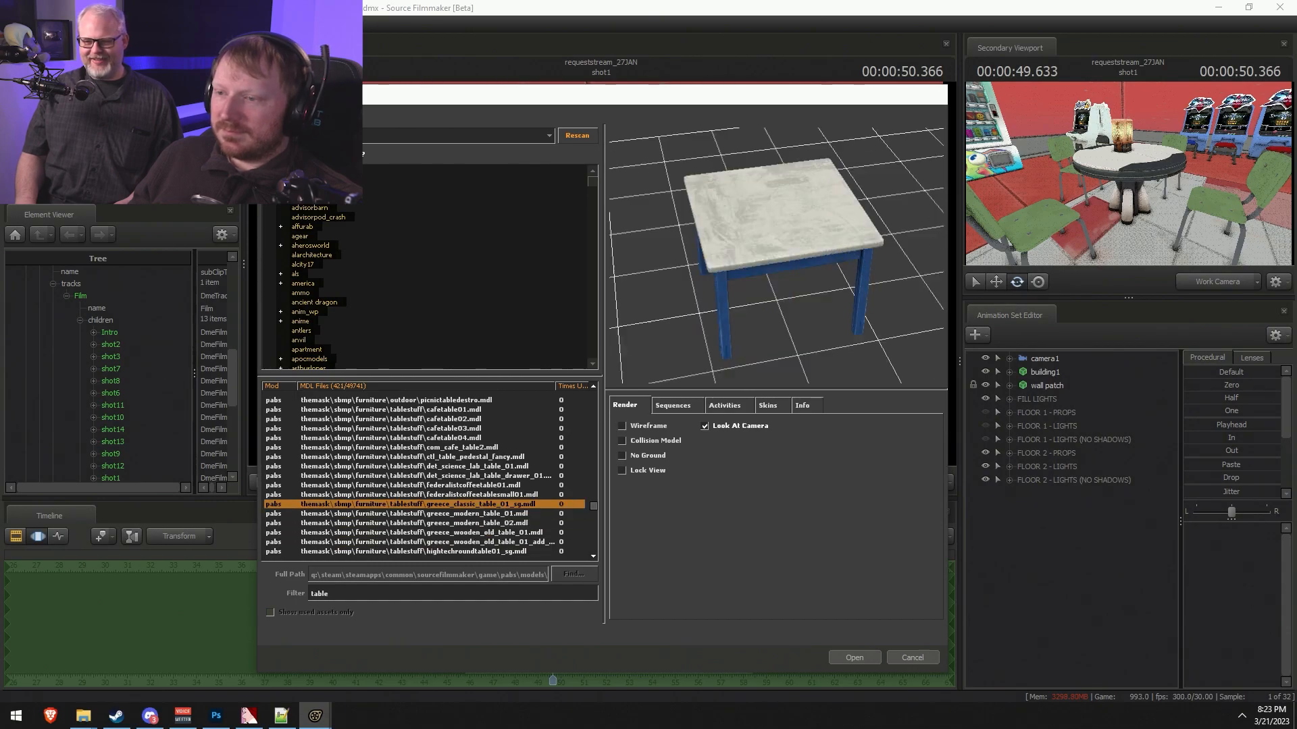
- Compare the modern and old wooden Greece tables with hightechroundtable01_sg.mdl
{"action": "key", "text": "Down"}
{"action": "key", "text": "Down"}
{"action": "key", "text": "Down"}
{"action": "key", "text": "Down"}
{"action": "key", "text": "Down"}
{"action": "key", "text": "Up"}
{"action": "key", "text": "Up"}
{"action": "key", "text": "Down"}
{"action": "key", "text": "Down"}
{"action": "key", "text": "Down"}
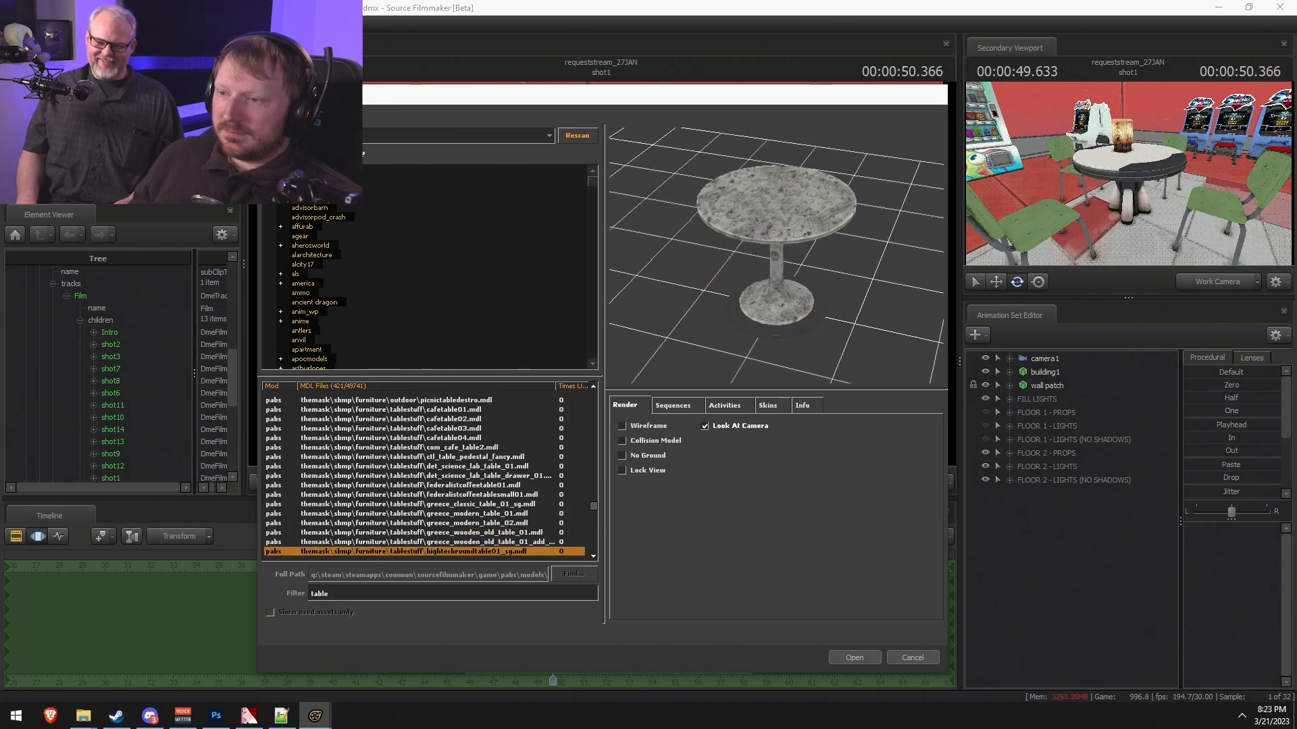
{"action": "key", "text": "Up"}
{"action": "key", "text": "Up"}
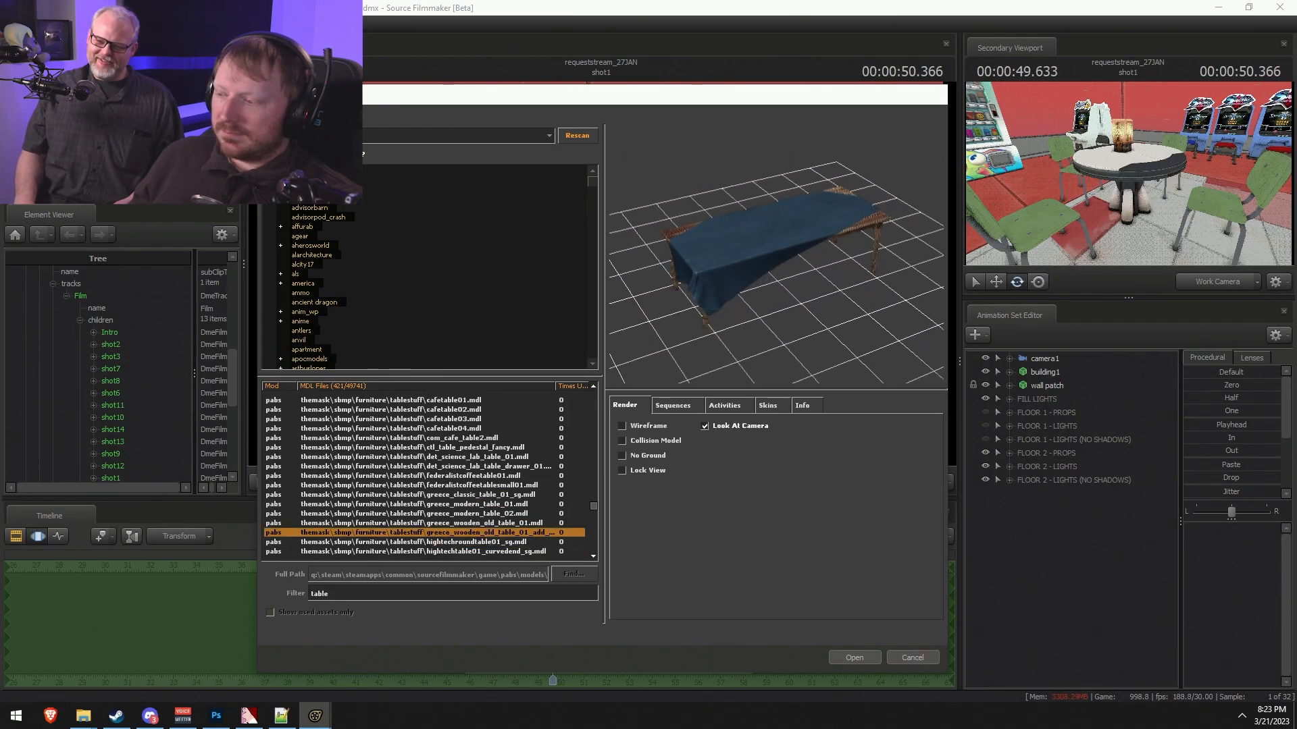
- Preview the remaining high-tech tables and the wooden tables down to playerhouse_coffeetable01.mdl
{"action": "key", "text": "Down"}
{"action": "key", "text": "Down"}
{"action": "key", "text": "Down"}
{"action": "key", "text": "Down"}
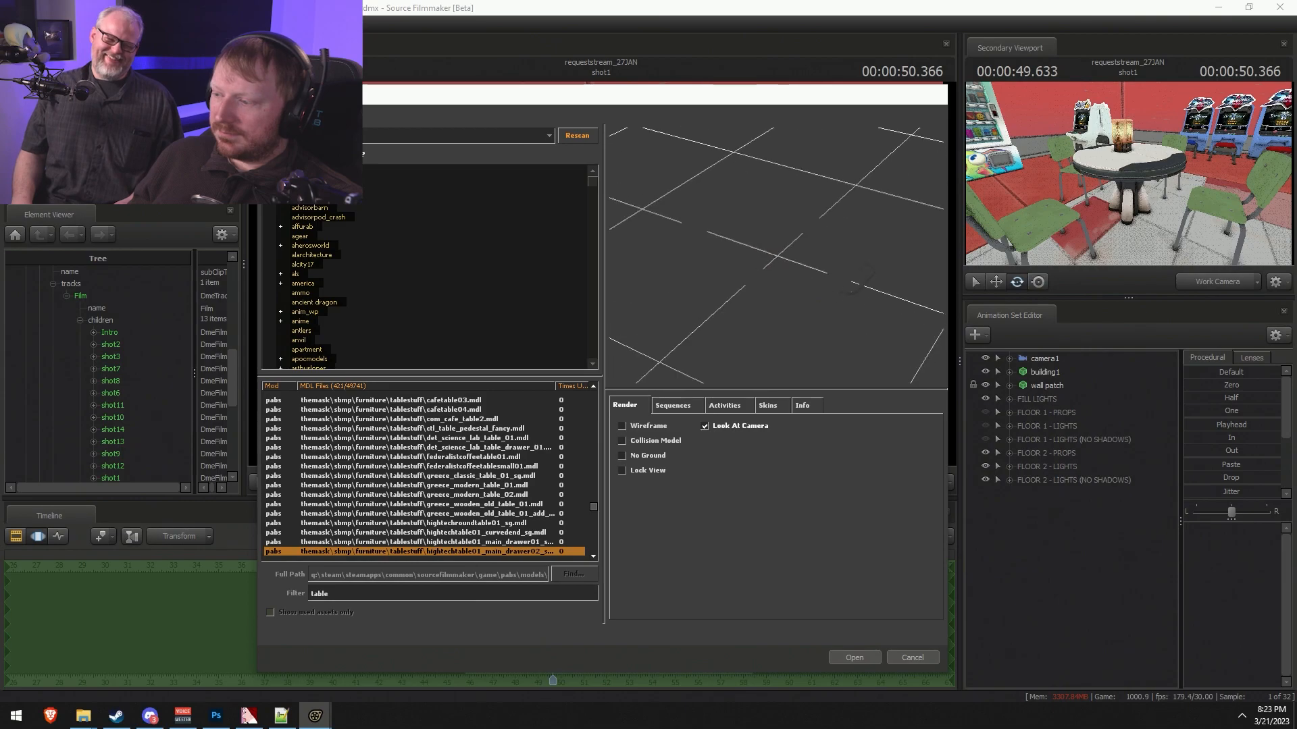
{"action": "key", "text": "Down"}
{"action": "key", "text": "Down"}
{"action": "key", "text": "Down"}
{"action": "key", "text": "Down"}
{"action": "key", "text": "Down"}
{"action": "key", "text": "Down"}
{"action": "key", "text": "Down"}
{"action": "key", "text": "Down"}
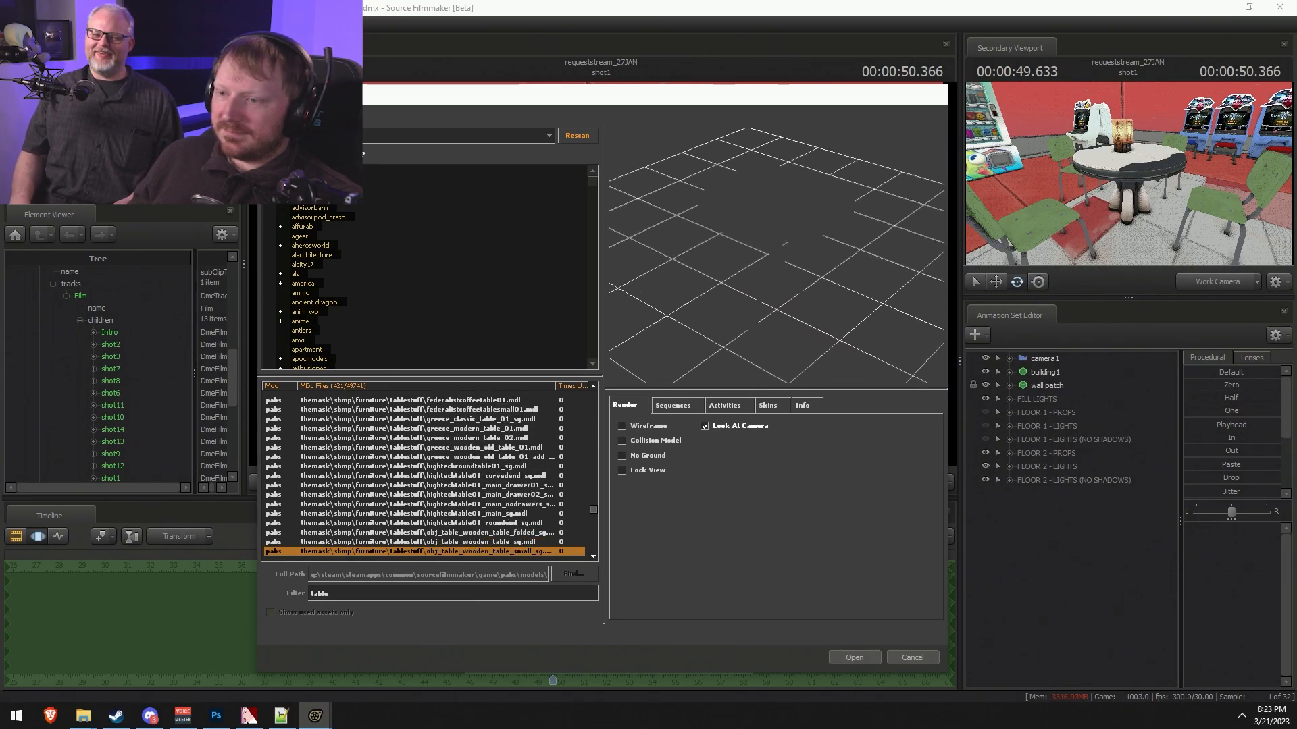
{"action": "key", "text": "Down"}
{"action": "key", "text": "Down"}
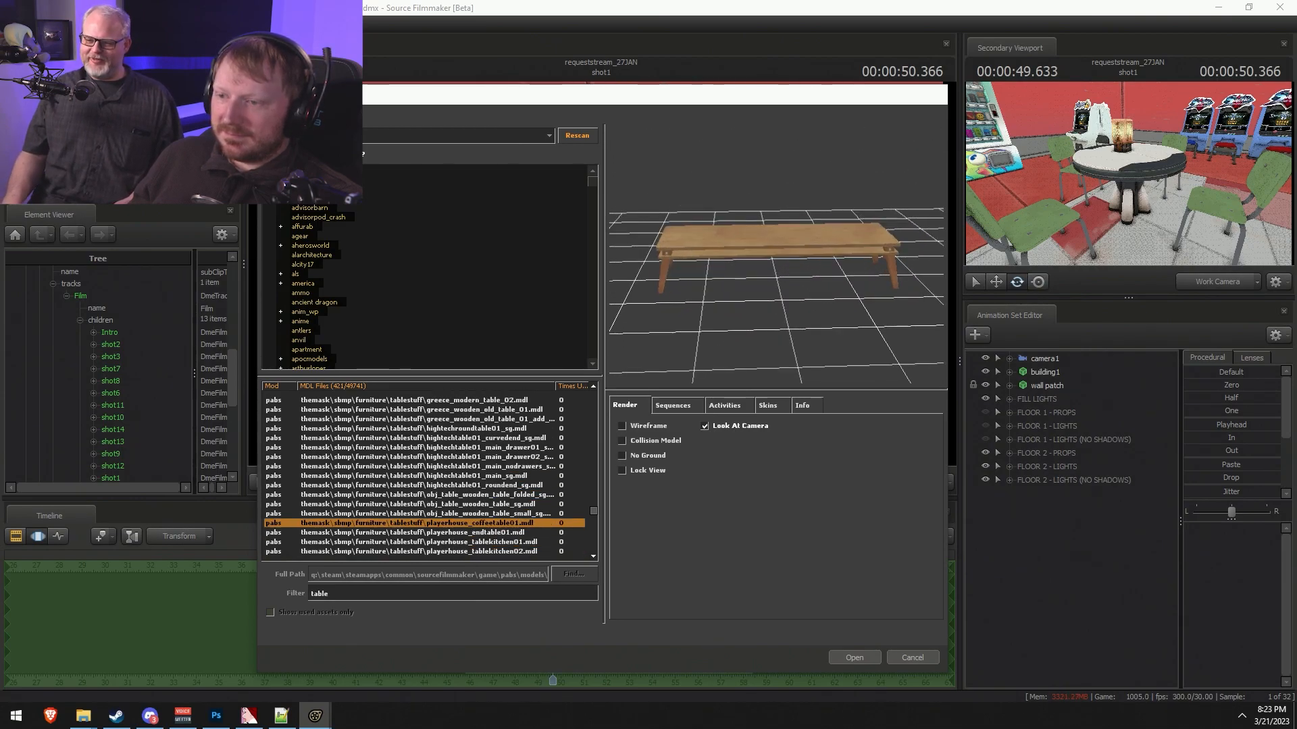
- Preview the playerhouse, rectangular, round, school desk and bar tables down past sm_mh_bedside_table_01.mdl
{"action": "key", "text": "Up"}
{"action": "key", "text": "Down"}
{"action": "key", "text": "Down"}
{"action": "key", "text": "Down"}
{"action": "key", "text": "Down"}
{"action": "key", "text": "Down"}
{"action": "key", "text": "Down"}
{"action": "key", "text": "Down"}
{"action": "key", "text": "Down"}
{"action": "key", "text": "Down"}
{"action": "key", "text": "Down"}
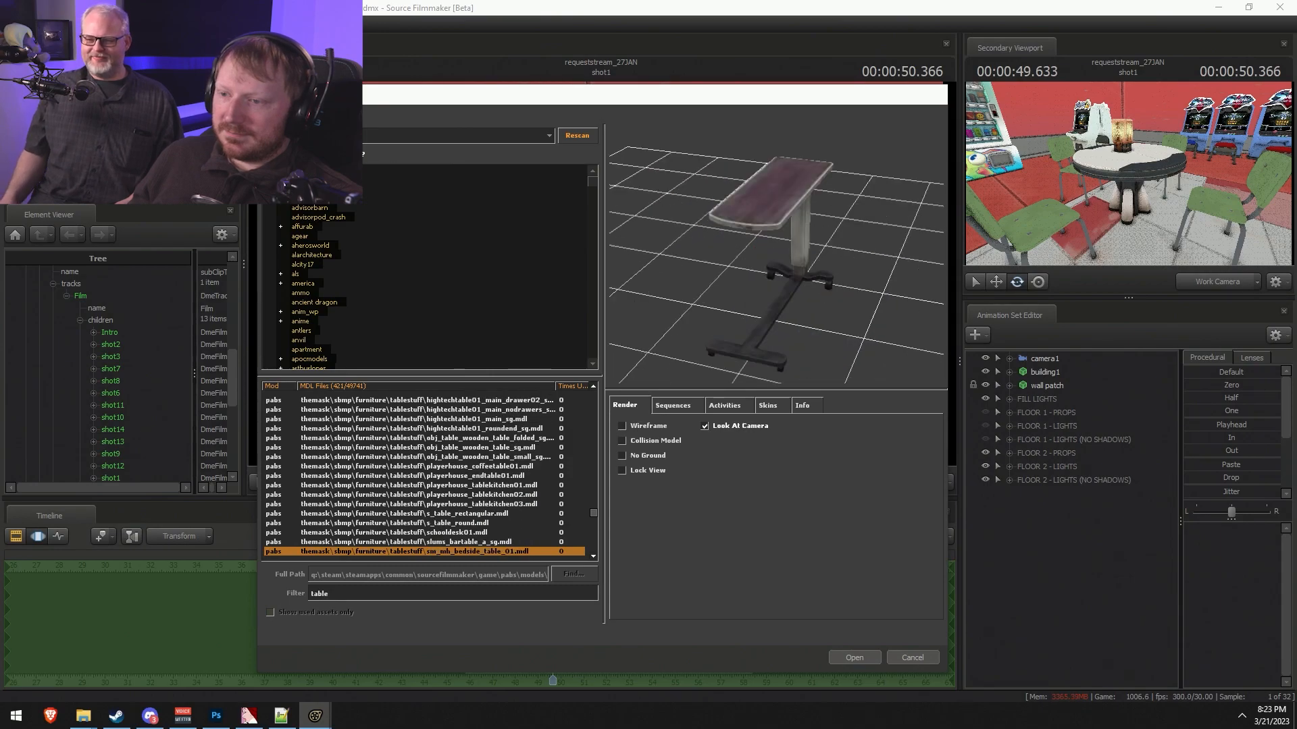
{"action": "key", "text": "Down"}
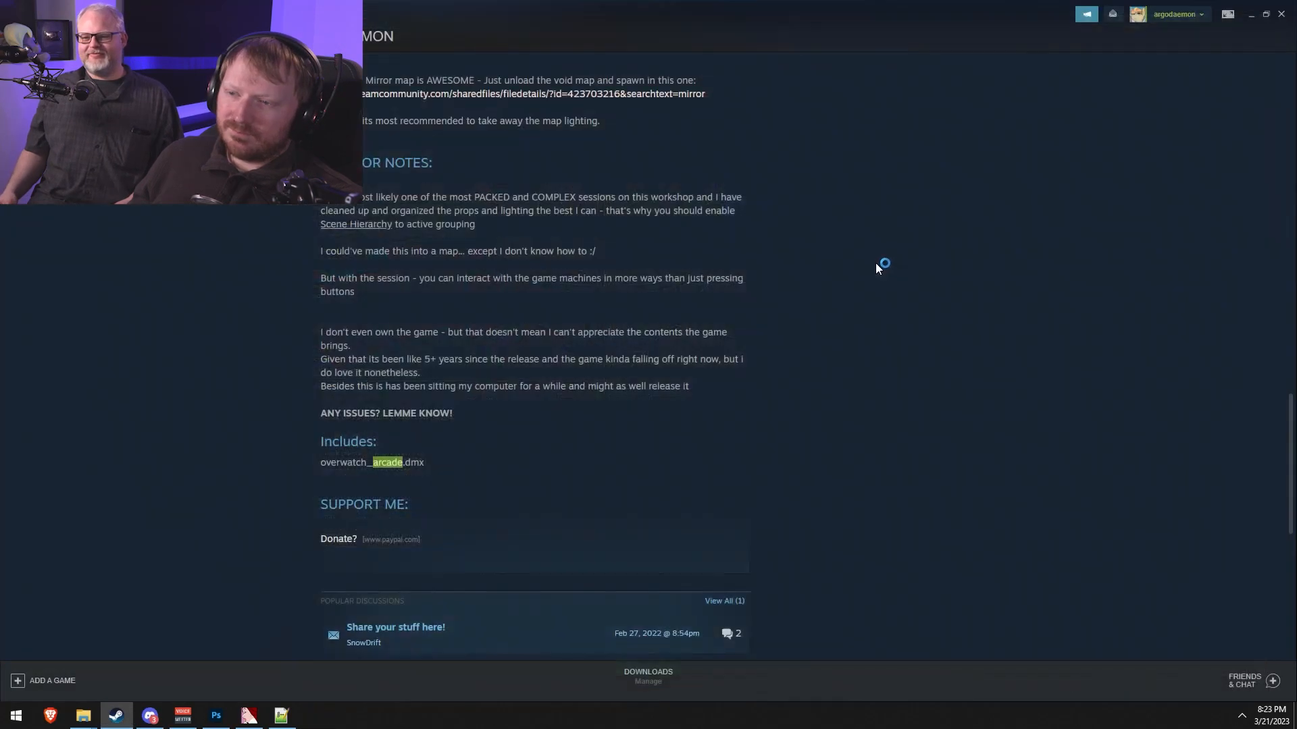
- Relaunch Source Filmmaker, decline loading the autosave, and reopen the recent session vid_jan3123.dmx
{"action": "right_click", "coordinate": [116, 715]}
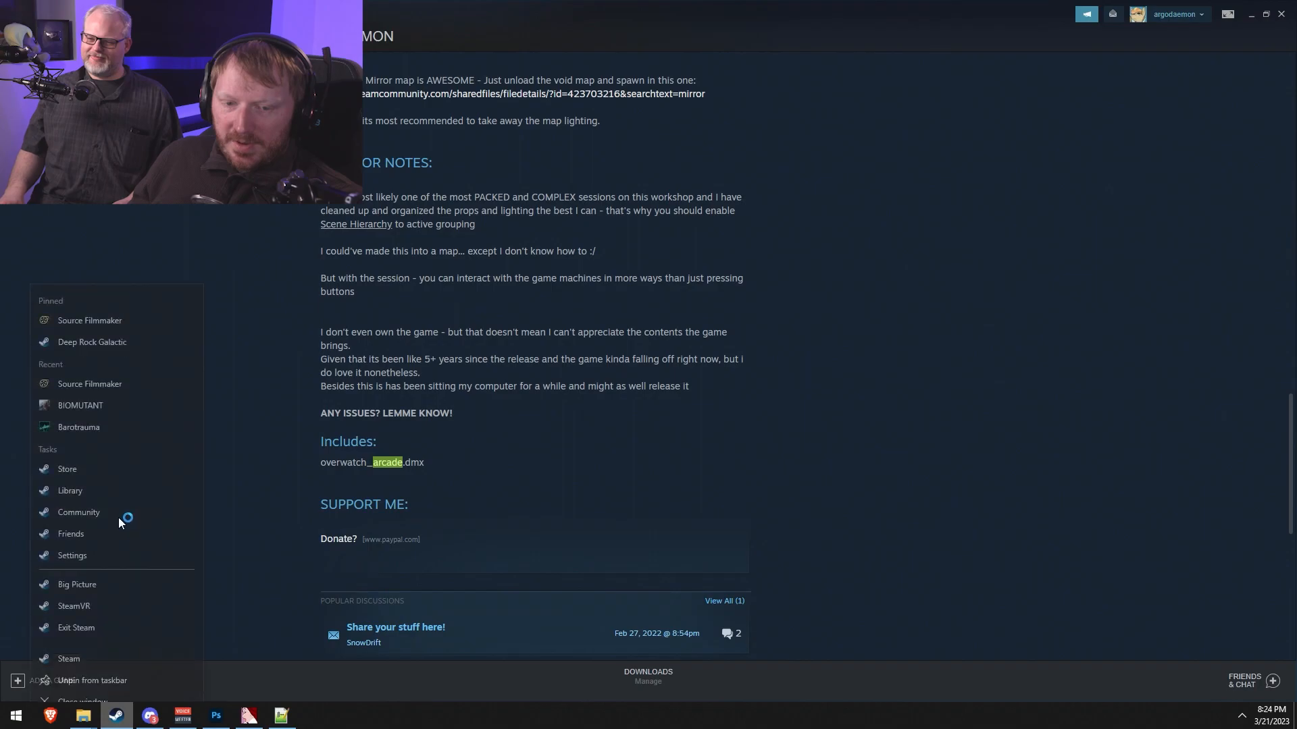
{"action": "left_click", "coordinate": [119, 306]}
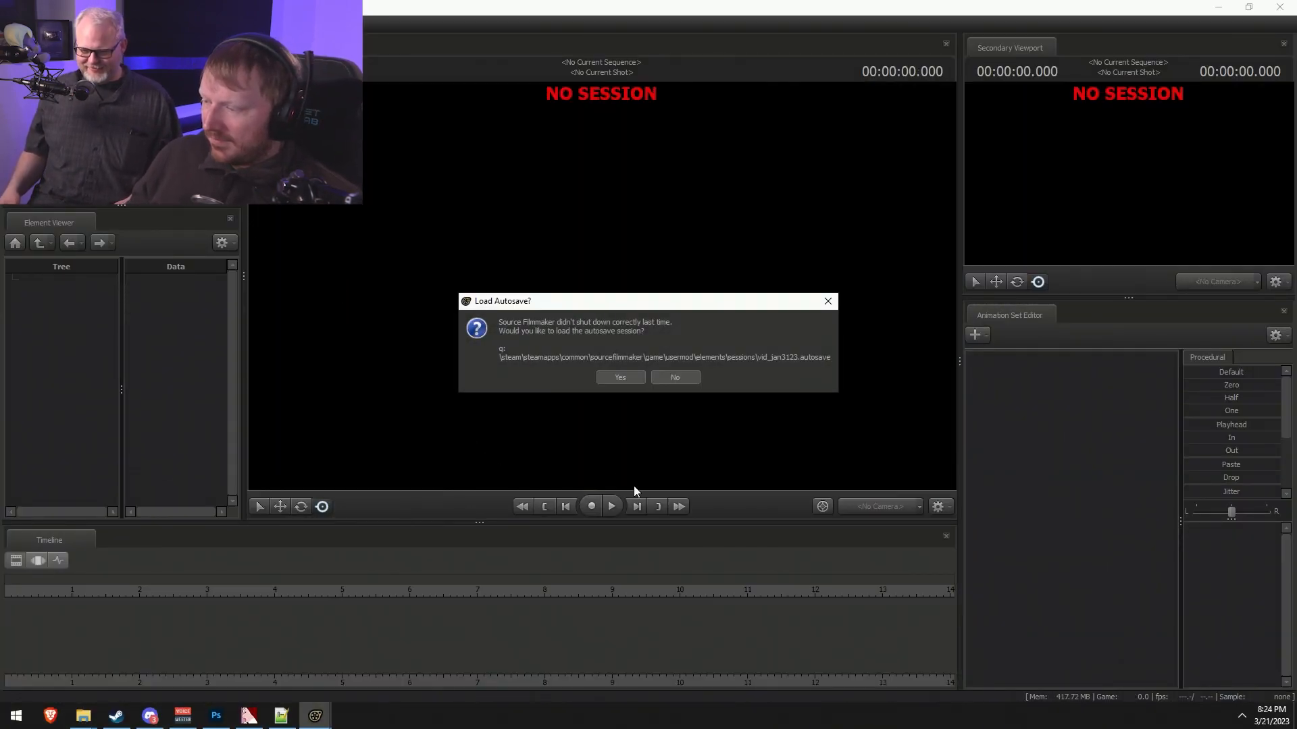
{"action": "left_click", "coordinate": [671, 377]}
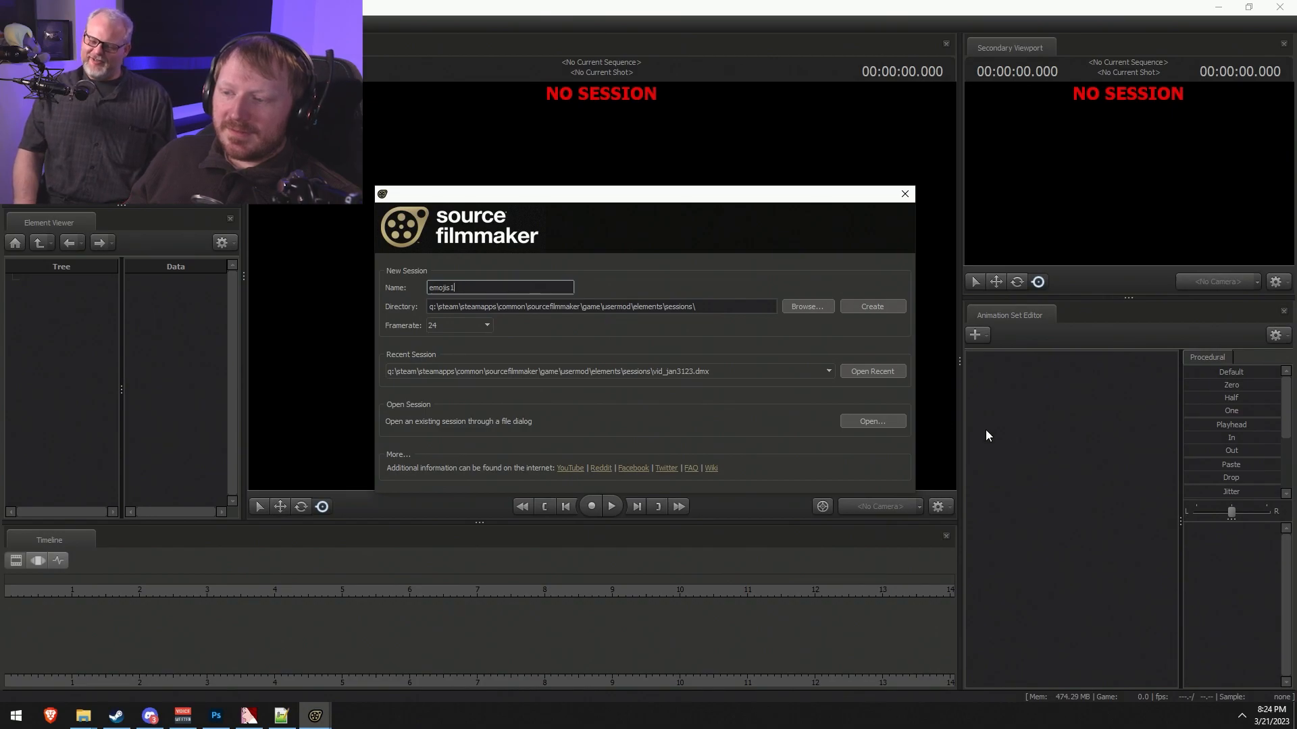
{"action": "left_click", "coordinate": [899, 375]}
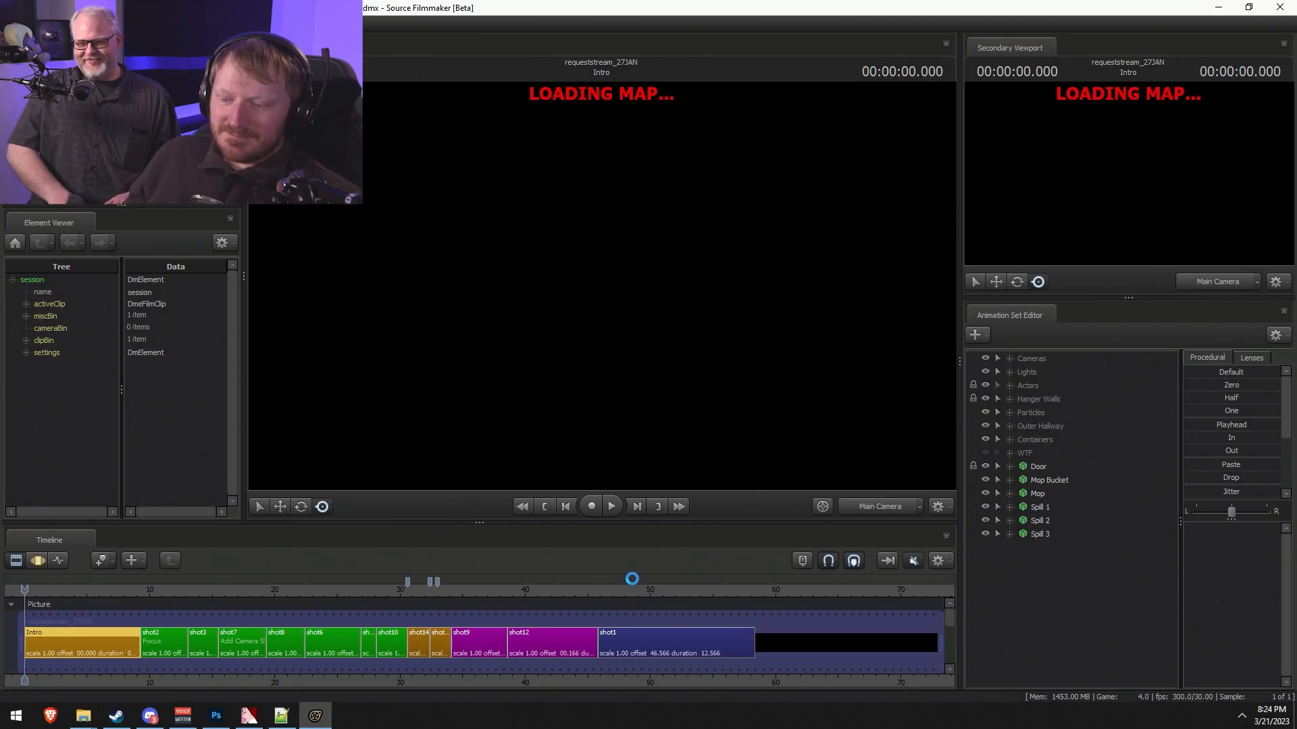
- Move the playhead to 50.700 s, select shot1 and disable lighting in the primary viewport
{"action": "left_click", "coordinate": [650, 591]}
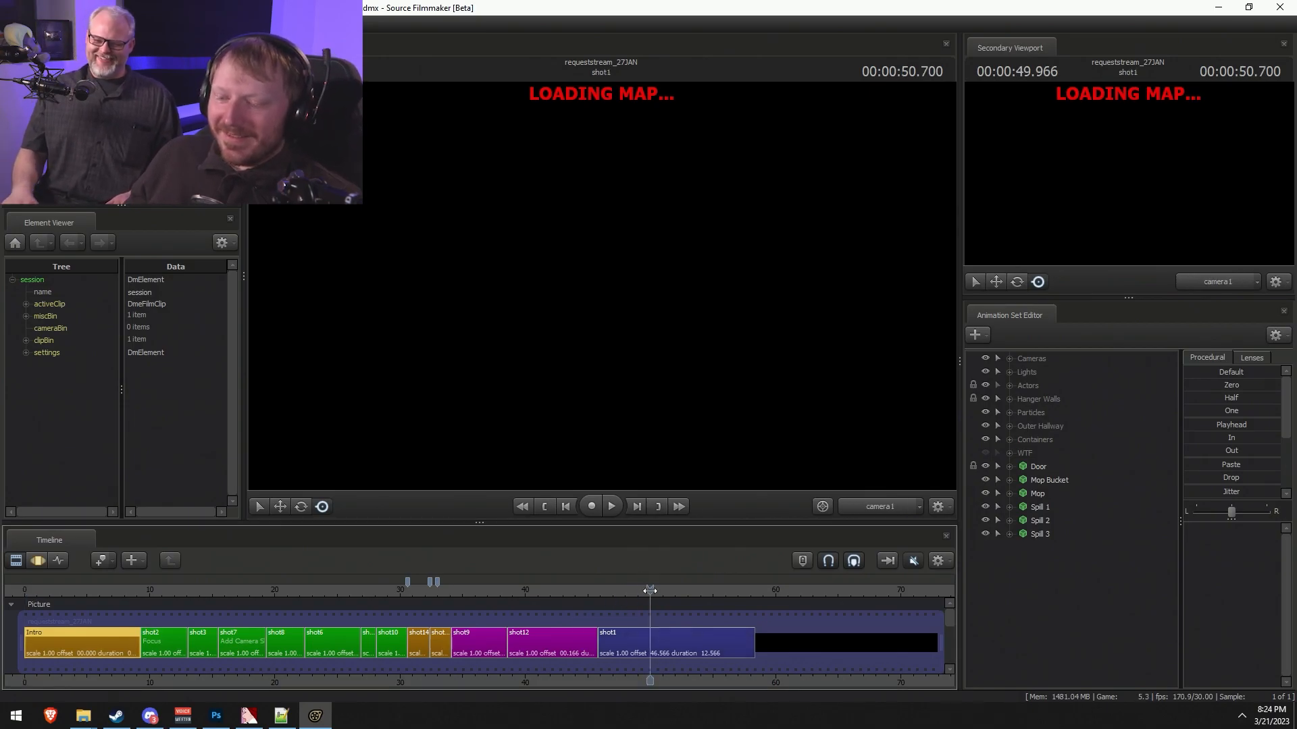
{"action": "left_click", "coordinate": [659, 645]}
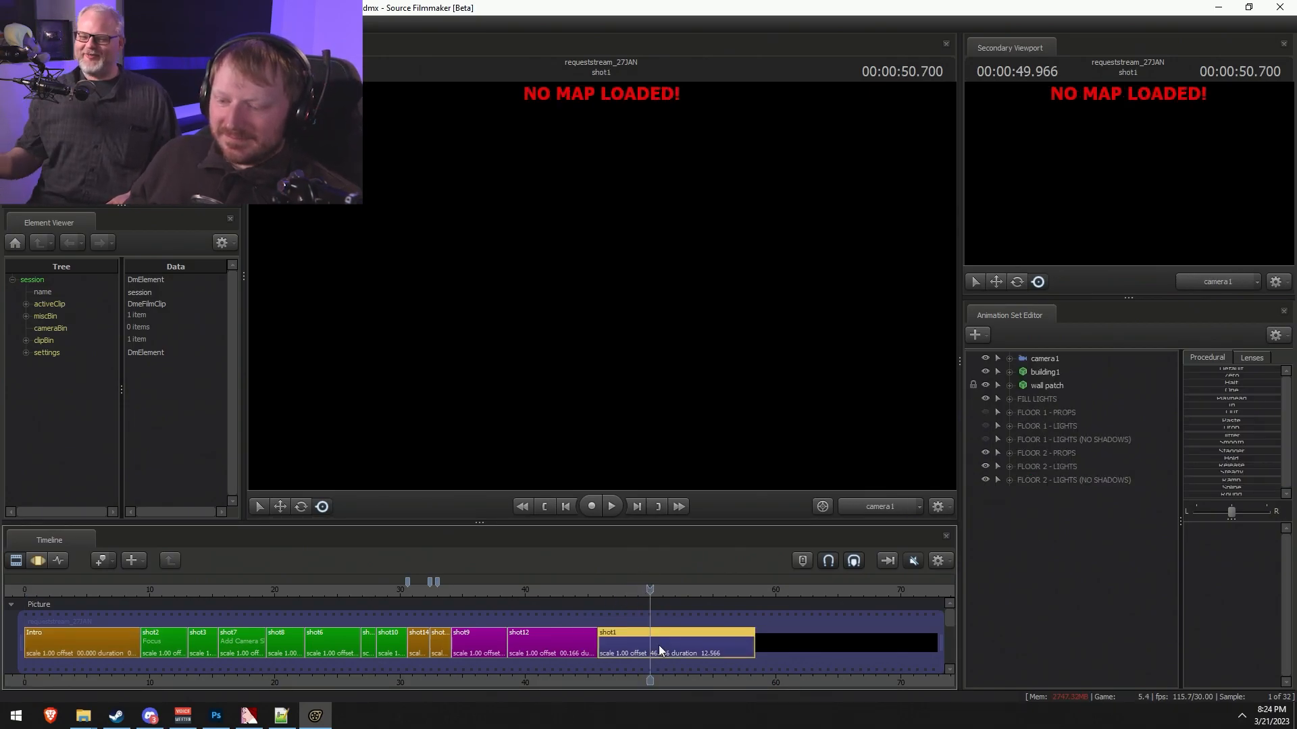
{"action": "left_click", "coordinate": [936, 506]}
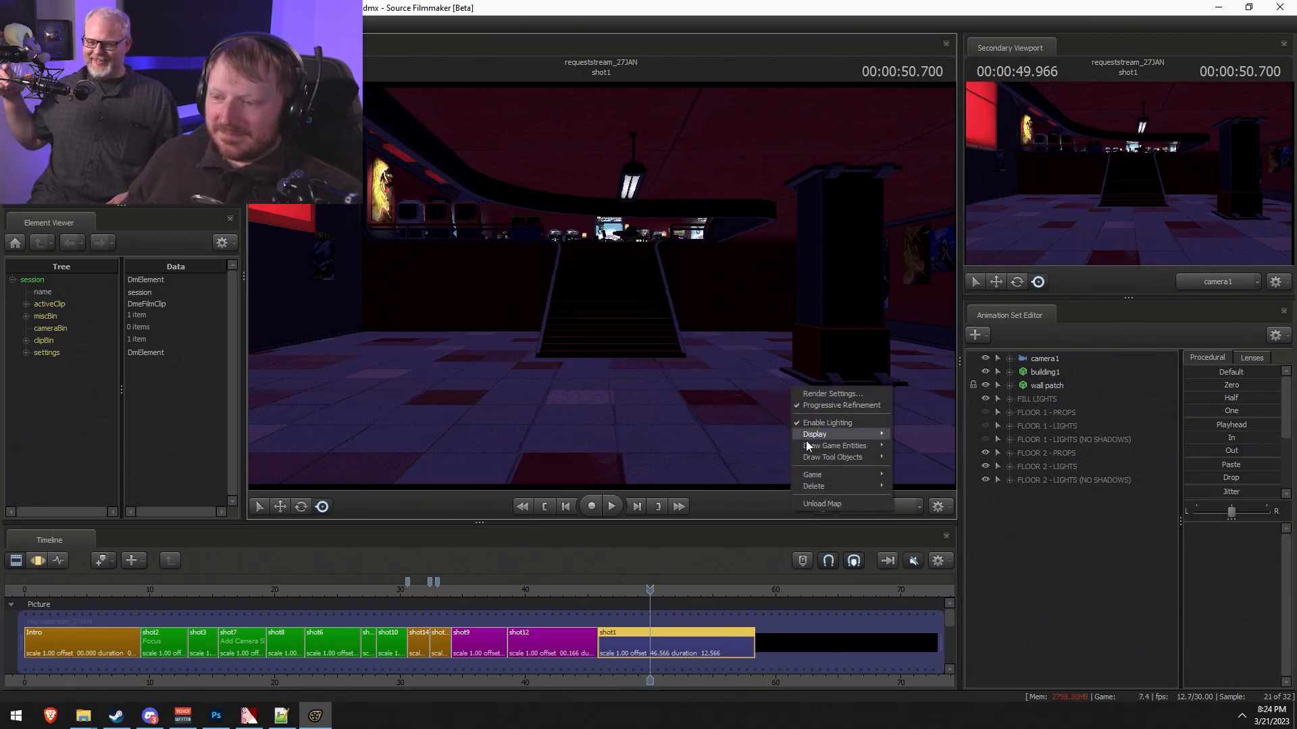
{"action": "left_click", "coordinate": [830, 423]}
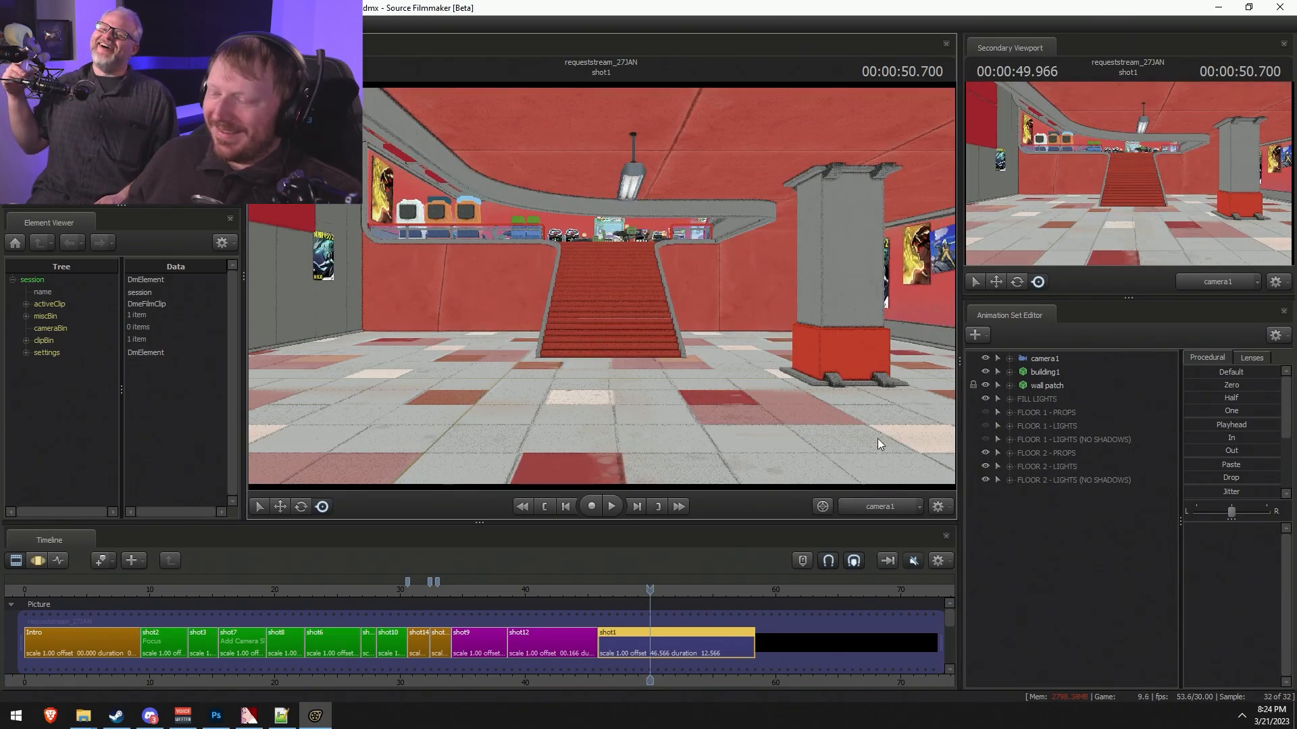
- Switch the primary viewport to the Work Camera and adjust its view of the floor 2 tables
{"action": "left_click", "coordinate": [909, 508], "text": "ctrl"}
{"action": "key", "text": "w"}
{"action": "mouse_move", "coordinate": [797, 398]}
{"action": "left_mouse_down"}
{"action": "mouse_move", "coordinate": [770, 378]}
{"action": "mouse_move", "coordinate": [787, 402]}
{"action": "left_mouse_up"}
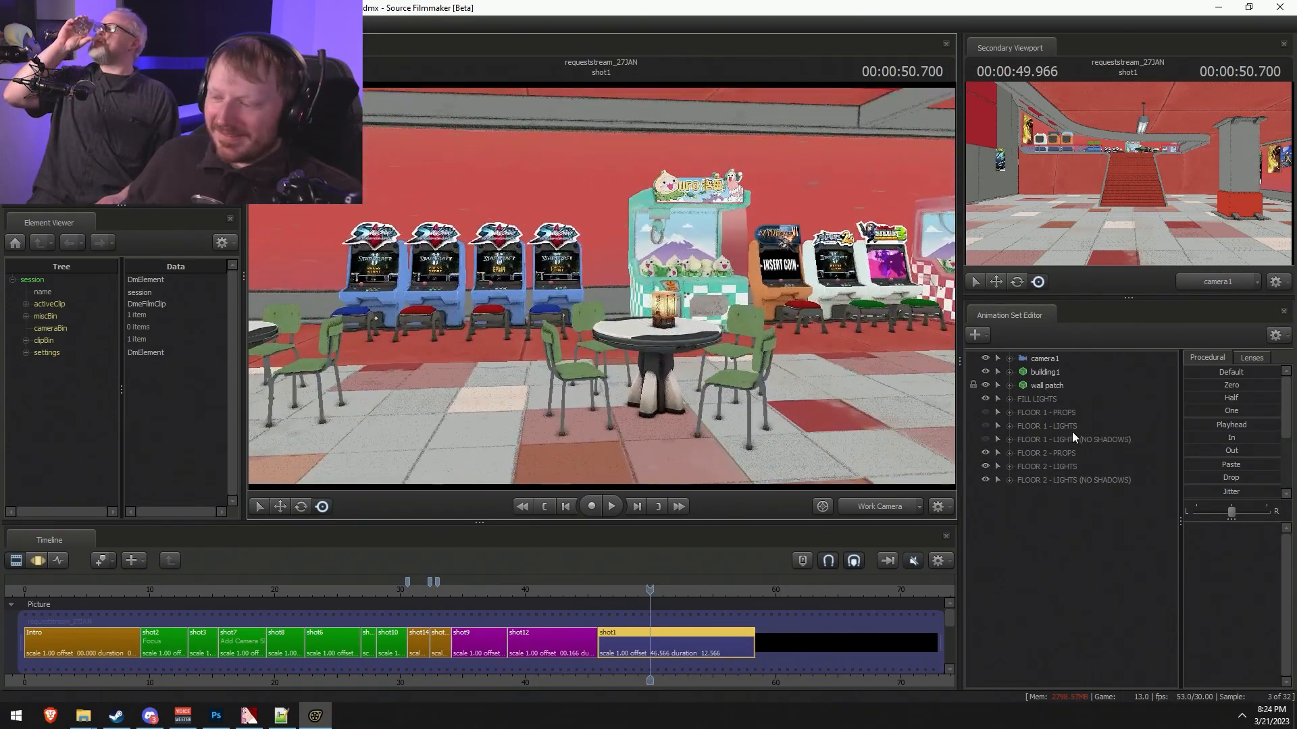
- Start a new model animation set and filter the model list by "table"
{"action": "right_click", "coordinate": [1060, 517]}
{"action": "left_click", "coordinate": [1131, 551]}
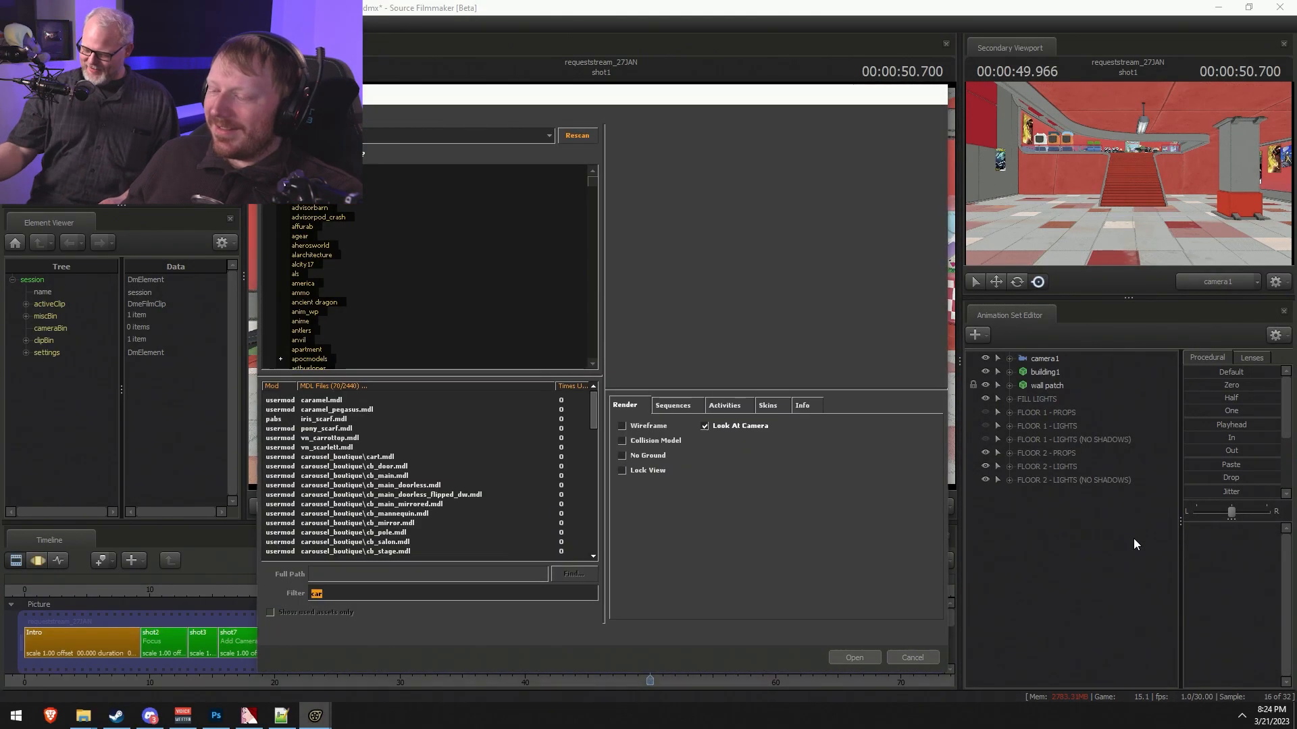
{"action": "left_click", "coordinate": [722, 422]}
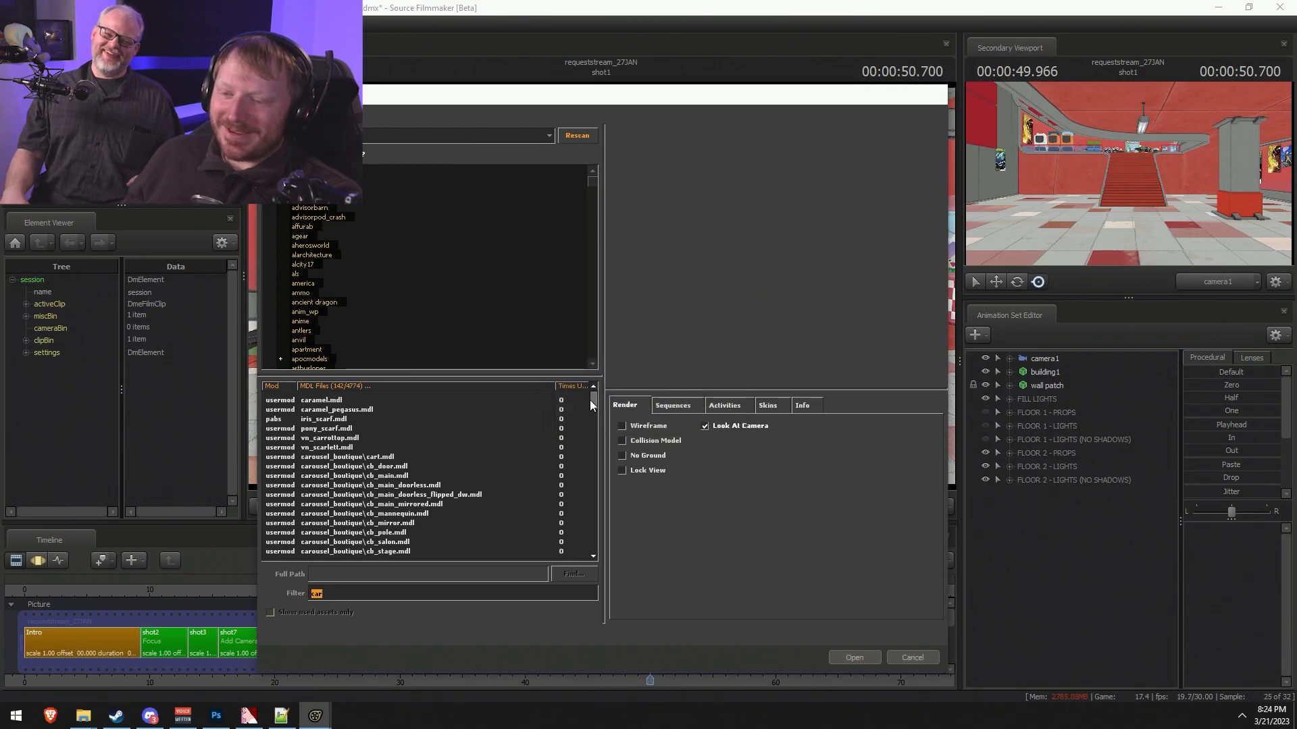
{"action": "left_click_drag", "start_coordinate": [326, 595], "coordinate": [273, 589]}
{"action": "type", "text": "table"}
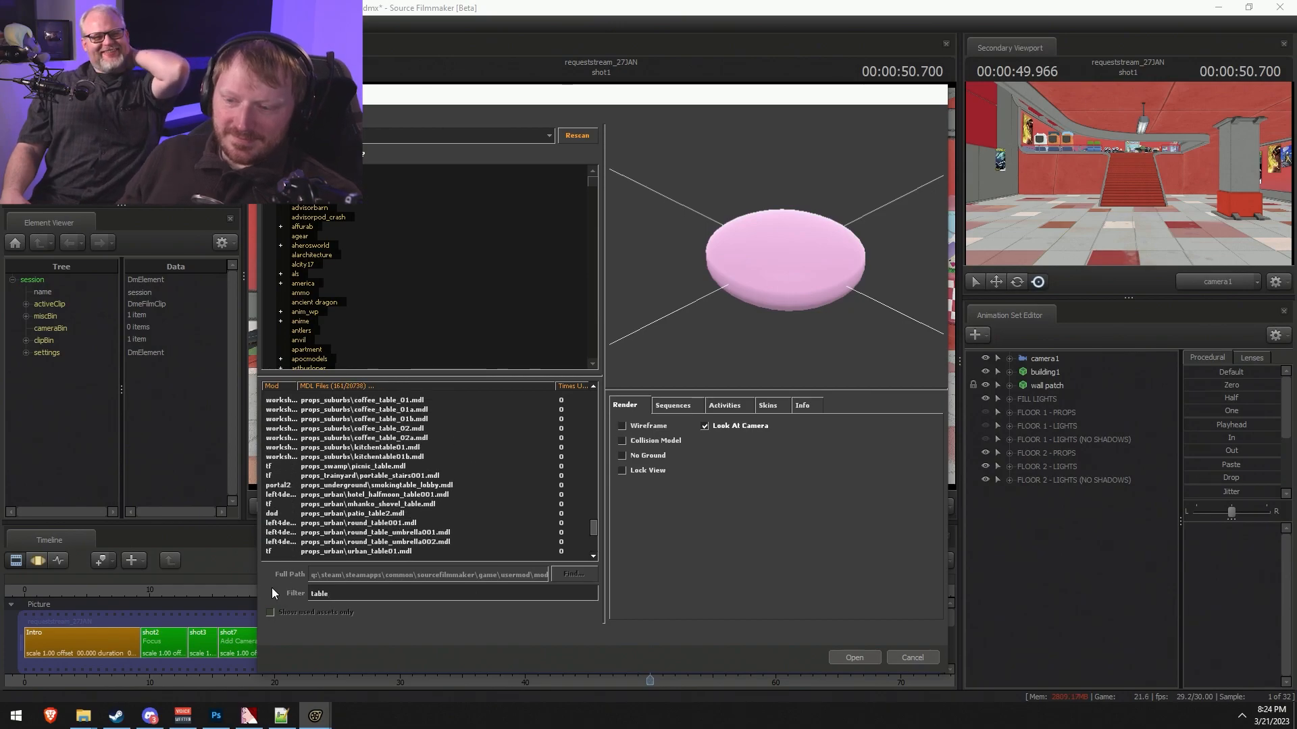
- Preview the table models near the end of the filtered list, working upward to the lab's autopsytable_sg.mdl
{"action": "left_click_drag", "start_coordinate": [594, 505], "coordinate": [604, 585]}
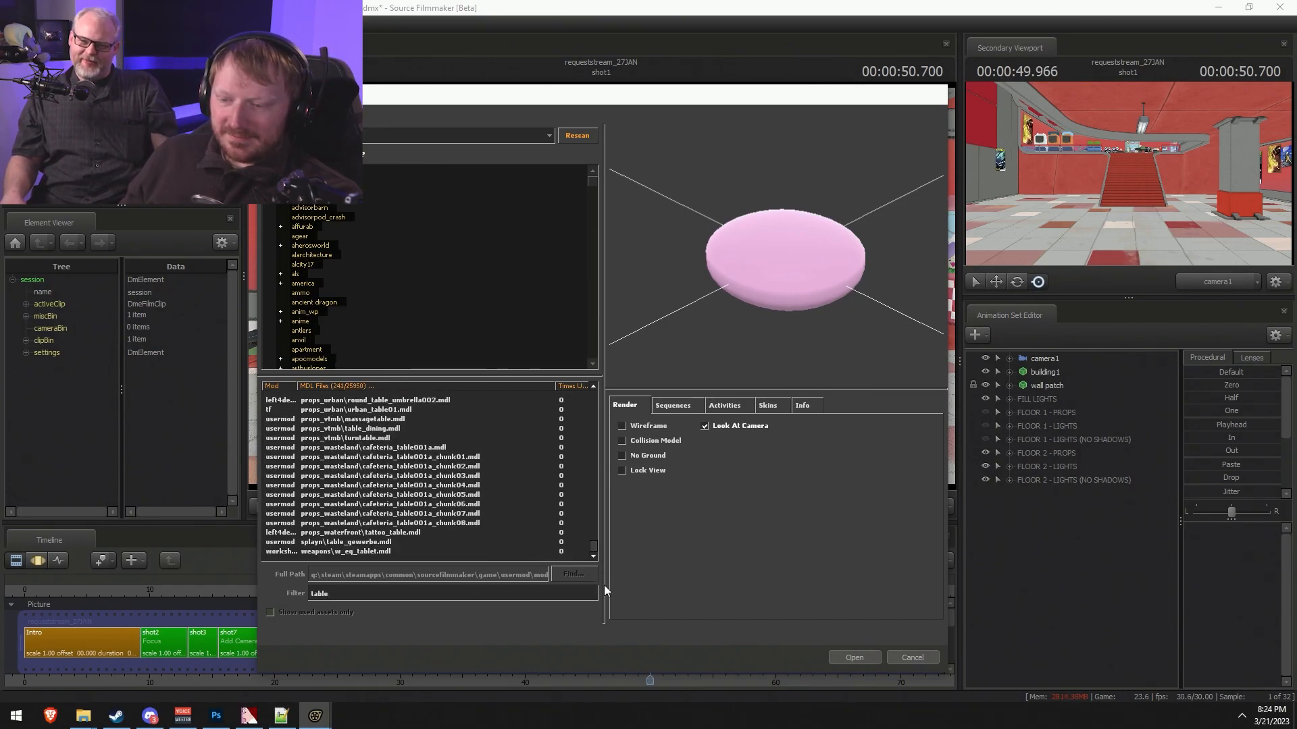
{"action": "left_click", "coordinate": [575, 399]}
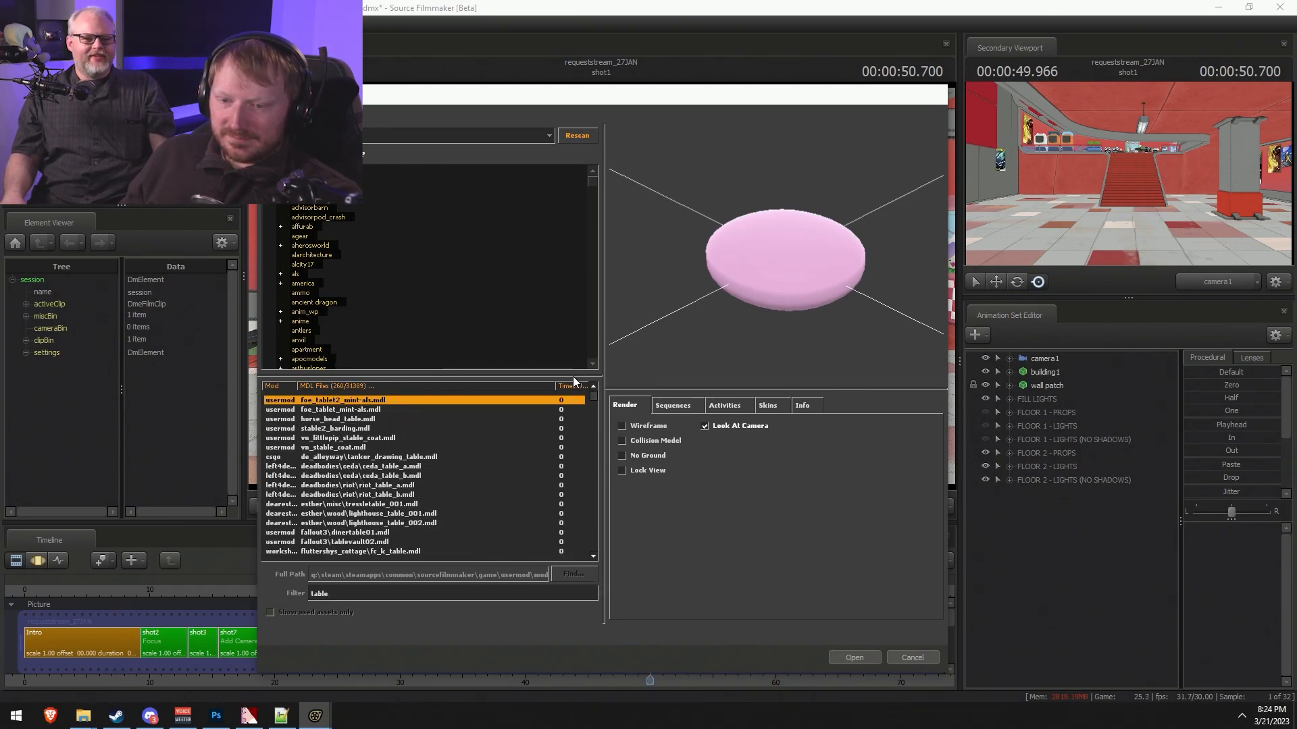
{"action": "left_click_drag", "start_coordinate": [593, 397], "coordinate": [580, 586]}
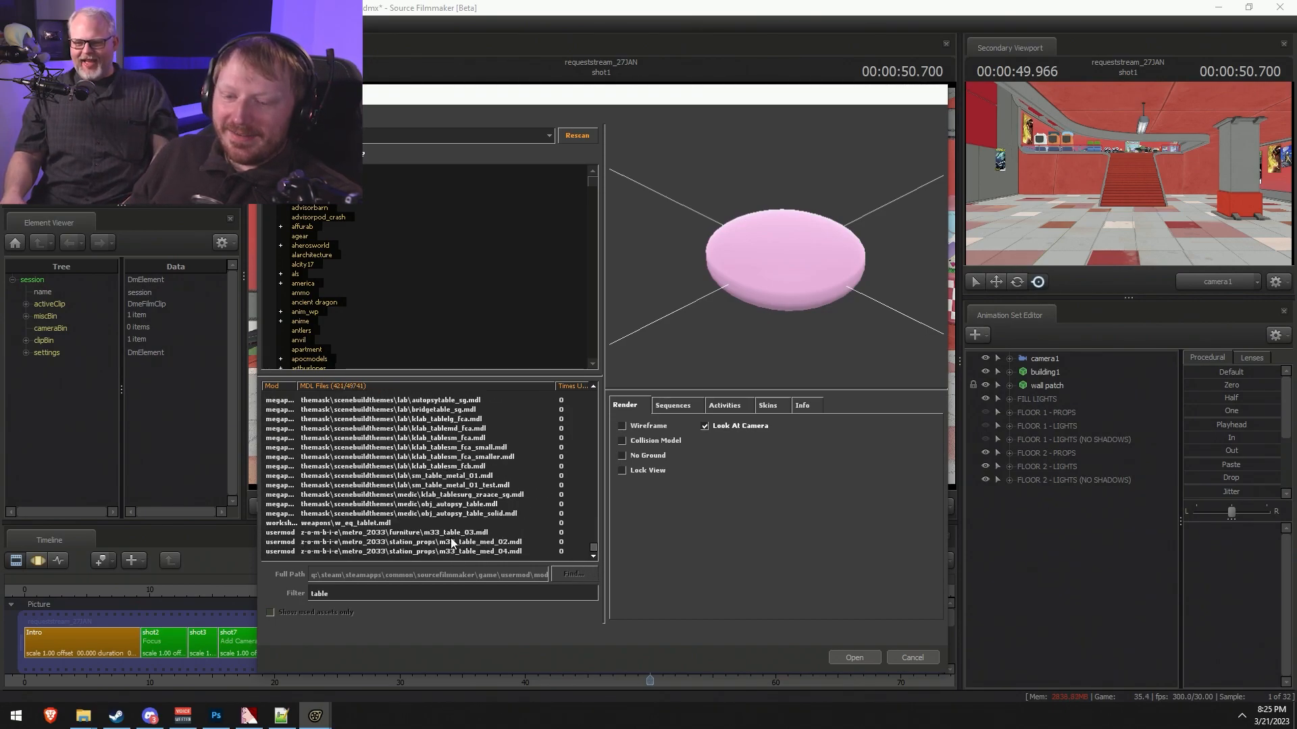
{"action": "left_click", "coordinate": [377, 515]}
{"action": "key", "text": "Up"}
{"action": "key", "text": "Up"}
{"action": "key", "text": "Up"}
{"action": "key", "text": "Up"}
{"action": "key", "text": "Up"}
{"action": "key", "text": "Up"}
{"action": "key", "text": "Up"}
{"action": "key", "text": "Up"}
{"action": "key", "text": "Up"}
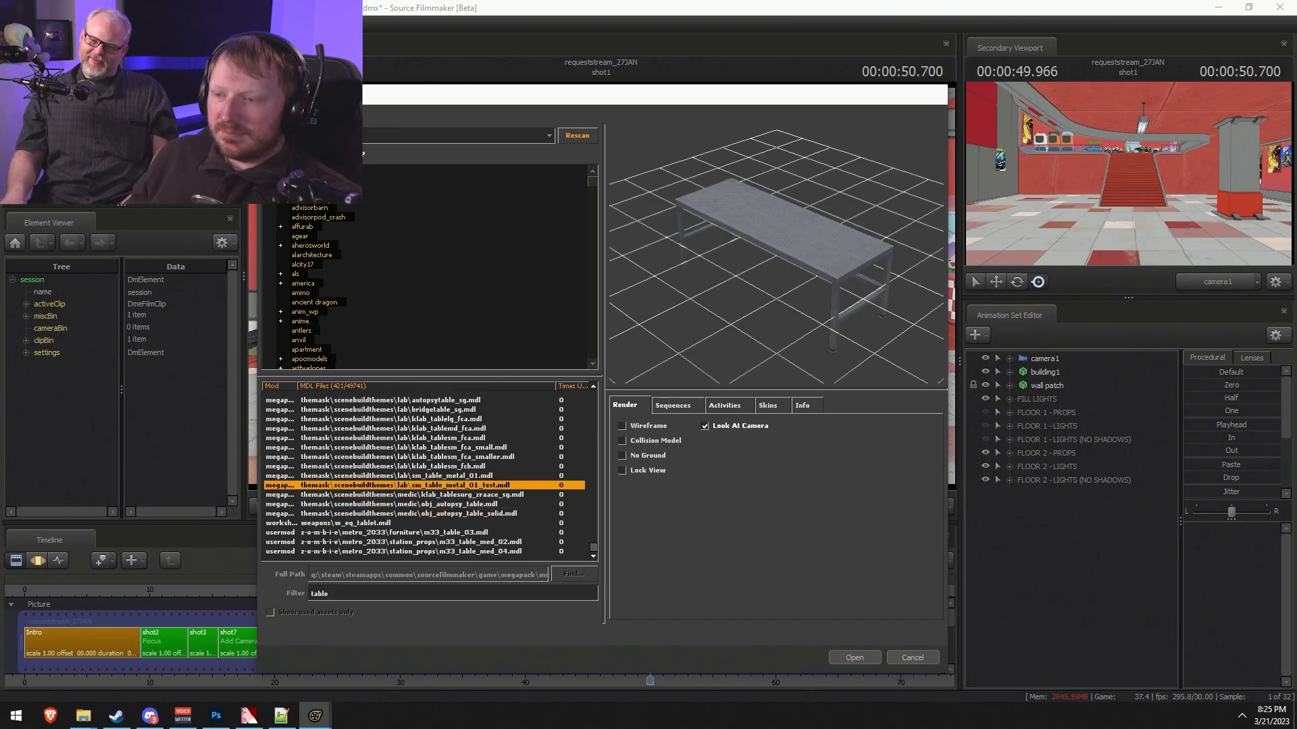
{"action": "key", "text": "Up"}
{"action": "key", "text": "Up"}
{"action": "key", "text": "Up"}
{"action": "key", "text": "Up"}
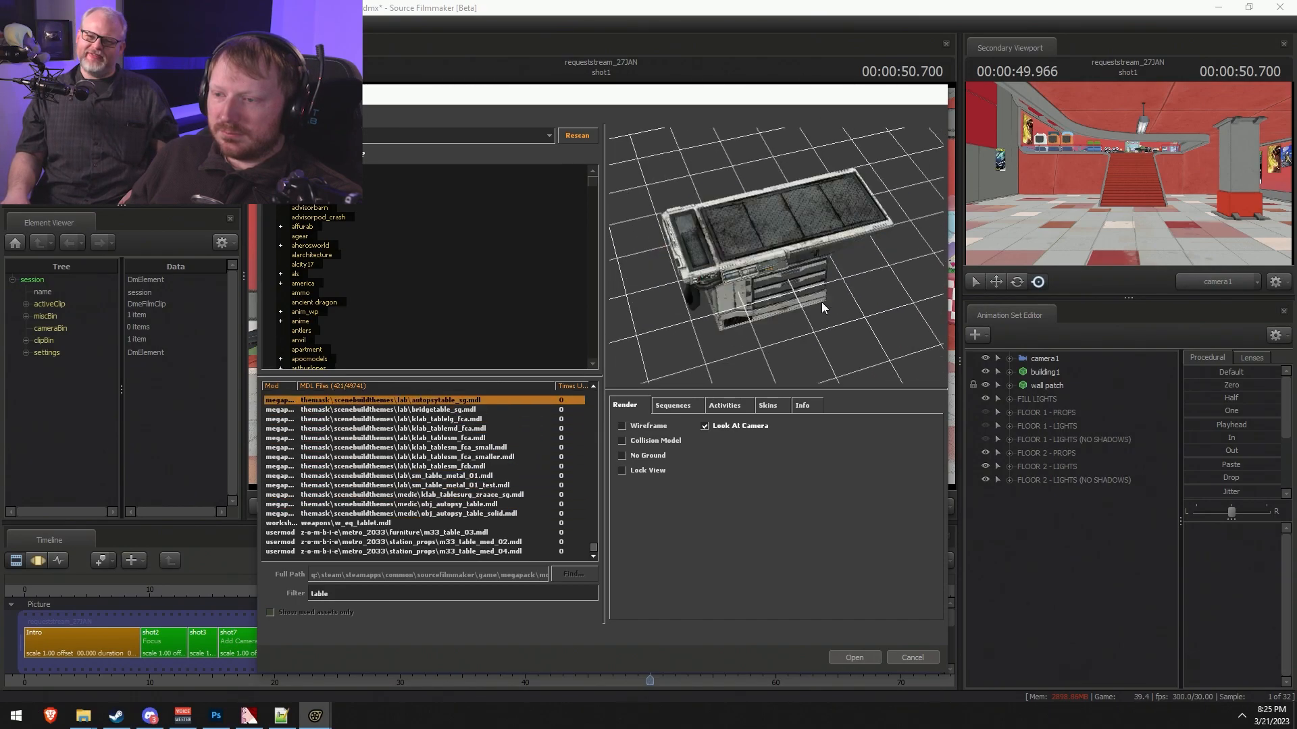
- Preview the wall, office, wood and dining tables upward to roundpatiotable_01.mdl
{"action": "key", "text": "Up"}
{"action": "key", "text": "Up"}
{"action": "key", "text": "Up"}
{"action": "key", "text": "Up"}
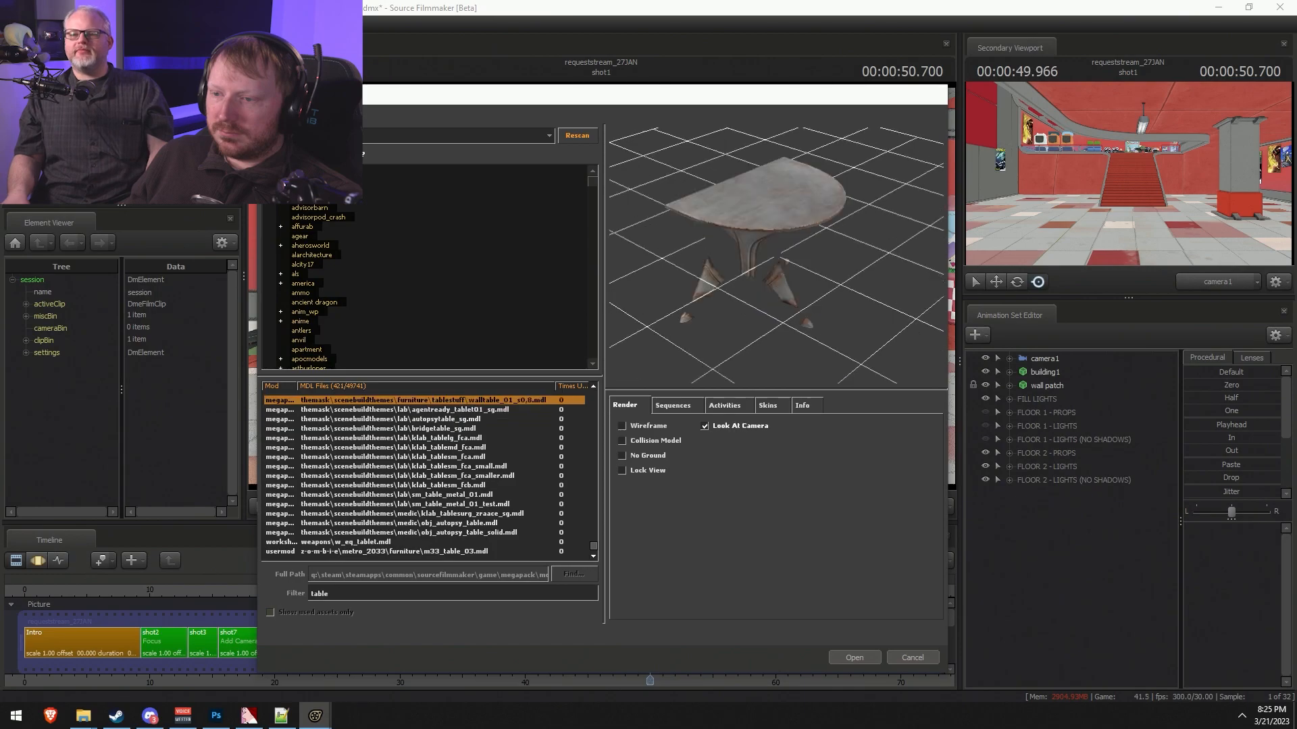
{"action": "key", "text": "Down"}
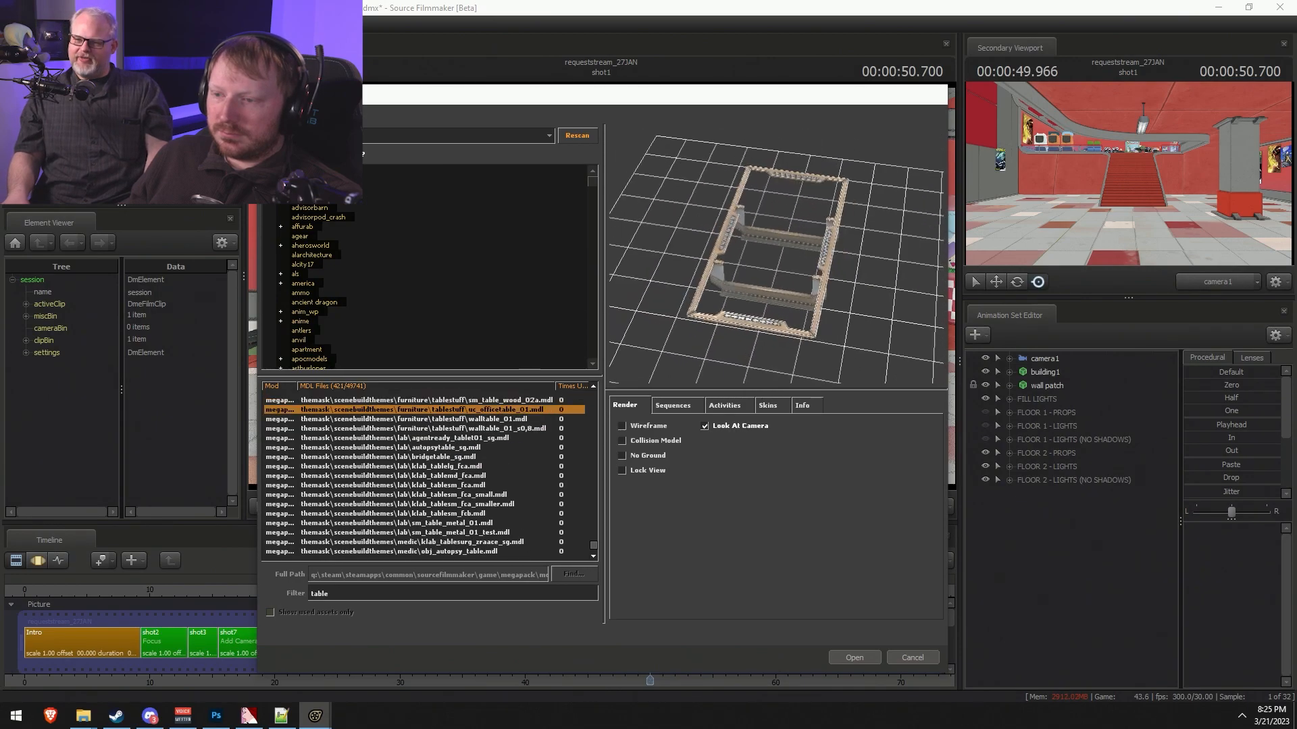
{"action": "key", "text": "Up"}
{"action": "key", "text": "Up"}
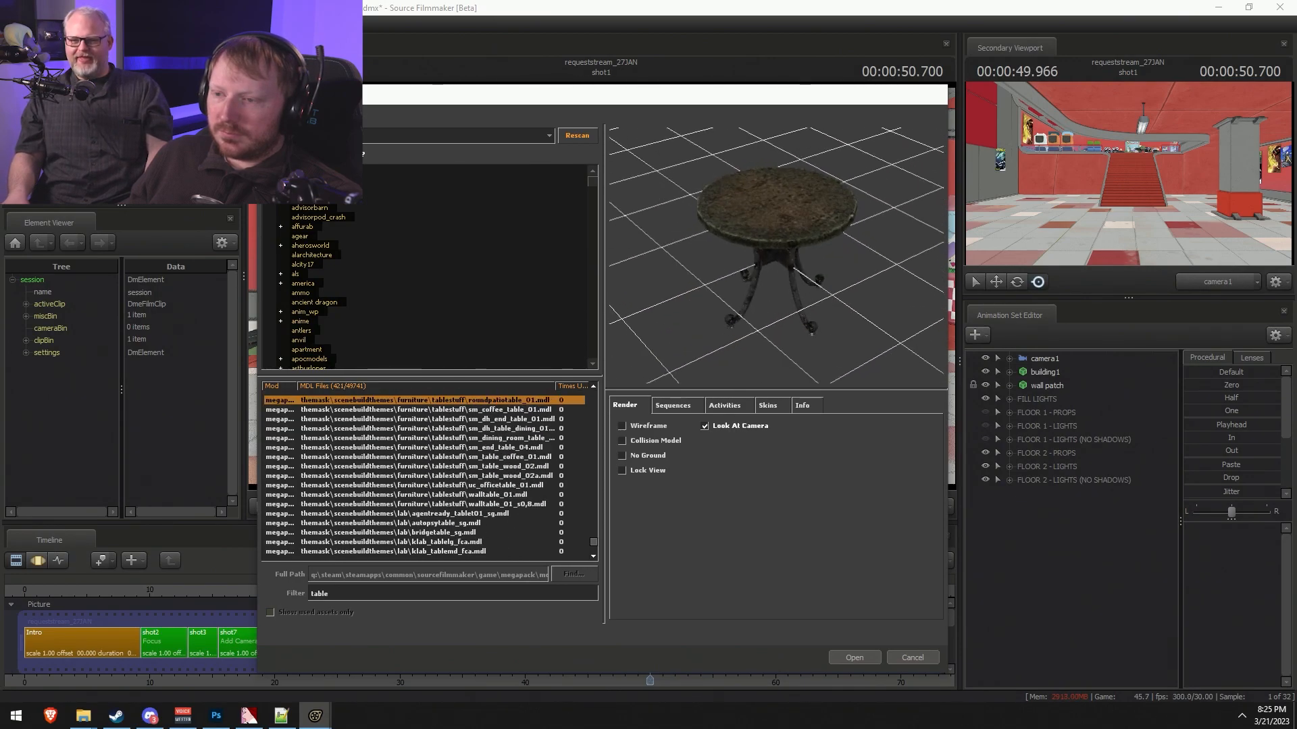
- Compare the neighbouring coffee and end tables with the round patio table and the roundcoffeetable_02 variant
{"action": "key", "text": "Down"}
{"action": "key", "text": "Down"}
{"action": "key", "text": "Down"}
{"action": "key", "text": "Up"}
{"action": "key", "text": "Up"}
{"action": "key", "text": "Up"}
{"action": "key", "text": "Up"}
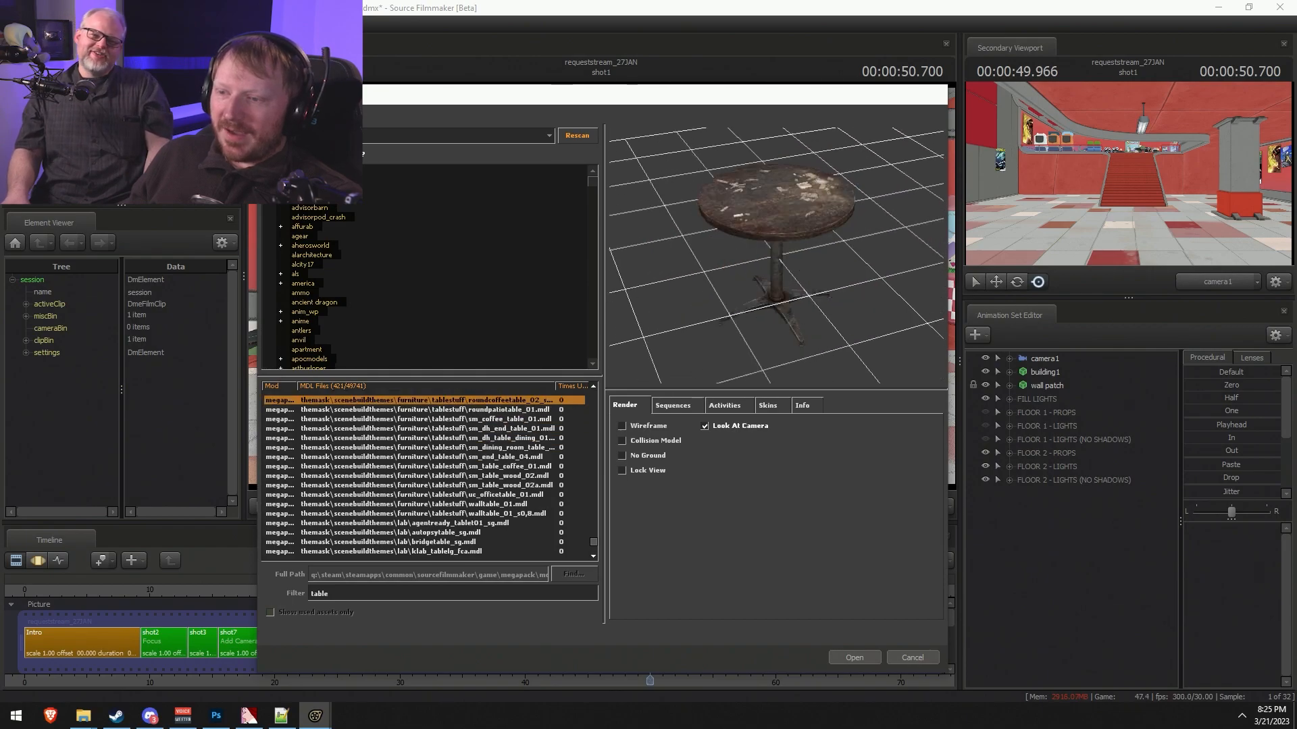
- Preview the round coffee, fancy, end and decor tables upward to table_halfround_rh_01.mdl
{"action": "key", "text": "Up"}
{"action": "key", "text": "Up"}
{"action": "key", "text": "Up"}
{"action": "key", "text": "Up"}
{"action": "key", "text": "Up"}
{"action": "key", "text": "Up"}
{"action": "key", "text": "Up"}
{"action": "key", "text": "Up"}
{"action": "key", "text": "Up"}
{"action": "key", "text": "Up"}
{"action": "key", "text": "Up"}
{"action": "key", "text": "Up"}
{"action": "key", "text": "Up"}
{"action": "key", "text": "Up"}
{"action": "key", "text": "Up"}
{"action": "key", "text": "Up"}
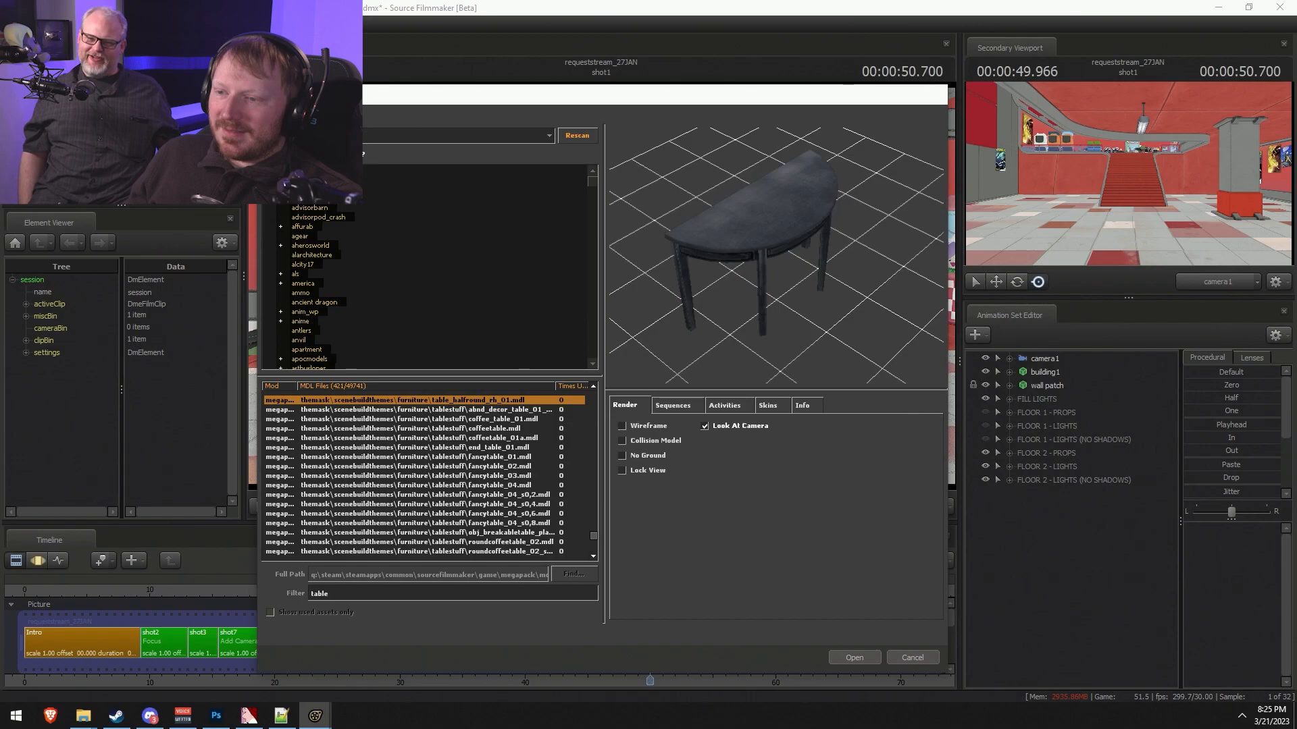
- Preview the pedestal, balcony, kitchen and business tables upward to conferencetable_01.mdl
{"action": "key", "text": "Up"}
{"action": "key", "text": "Up"}
{"action": "key", "text": "Up"}
{"action": "key", "text": "Up"}
{"action": "key", "text": "Down"}
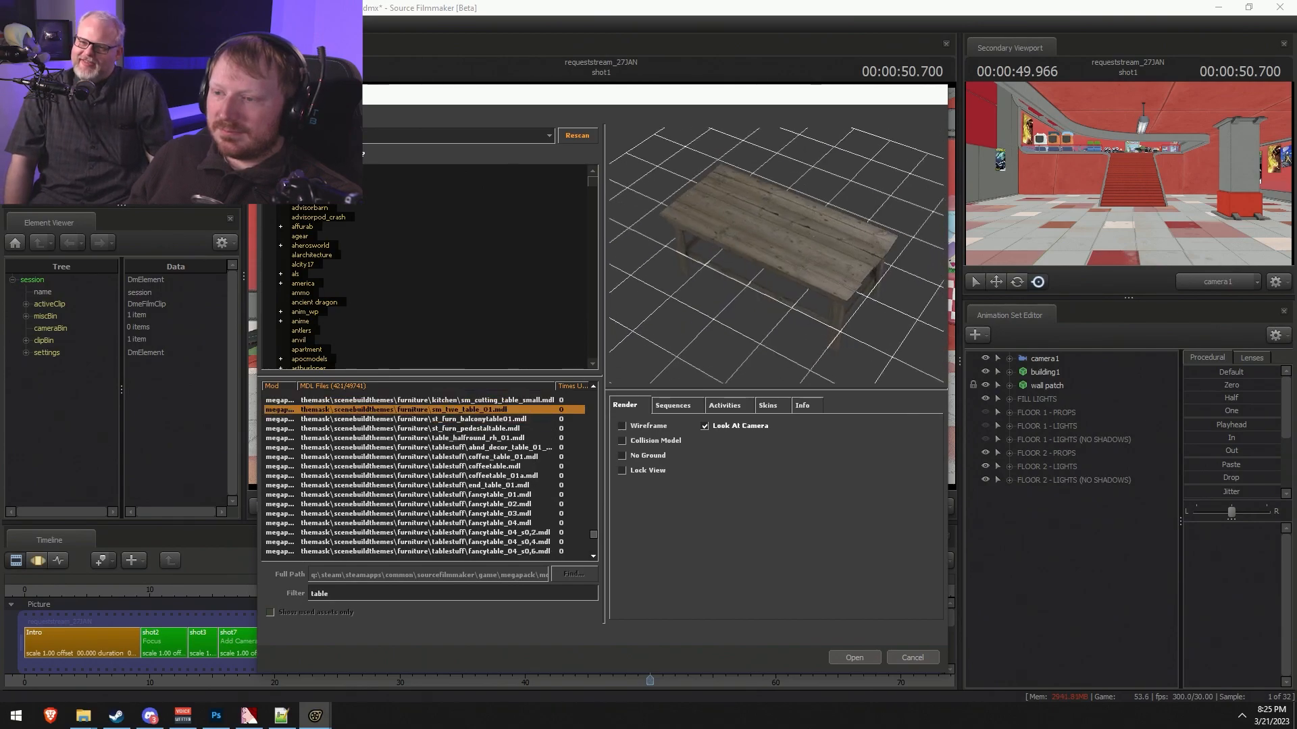
{"action": "key", "text": "Up"}
{"action": "key", "text": "Up"}
{"action": "key", "text": "Up"}
{"action": "key", "text": "Up"}
{"action": "key", "text": "Up"}
{"action": "key", "text": "Up"}
{"action": "key", "text": "Up"}
{"action": "key", "text": "Up"}
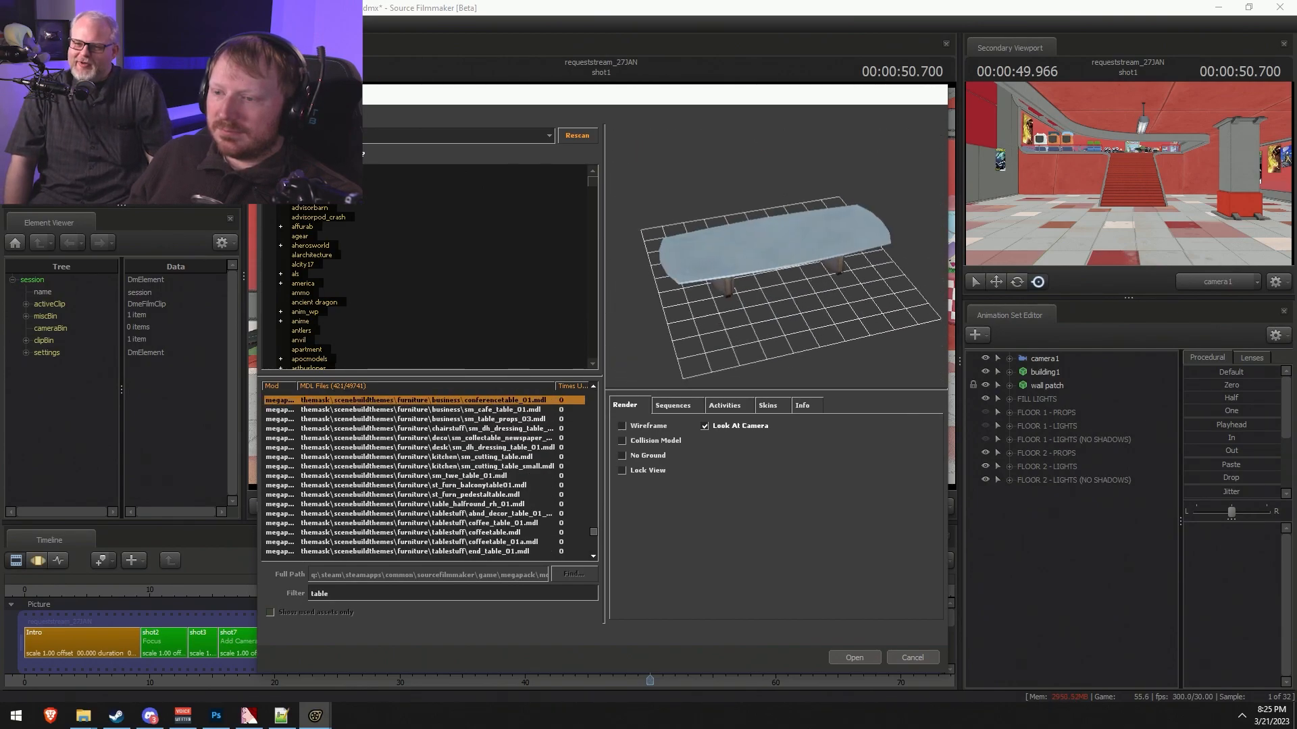
- Preview the worktables, wallpaper tables and store display tables upward to the farmers market tables
{"action": "key", "text": "Up"}
{"action": "key", "text": "Up"}
{"action": "key", "text": "Up"}
{"action": "key", "text": "Up"}
{"action": "key", "text": "Up"}
{"action": "key", "text": "Up"}
{"action": "key", "text": "Up"}
{"action": "key", "text": "Up"}
{"action": "key", "text": "Up"}
{"action": "key", "text": "Up"}
{"action": "key", "text": "Up"}
{"action": "key", "text": "Up"}
{"action": "key", "text": "Up"}
{"action": "key", "text": "Up"}
{"action": "key", "text": "Up"}
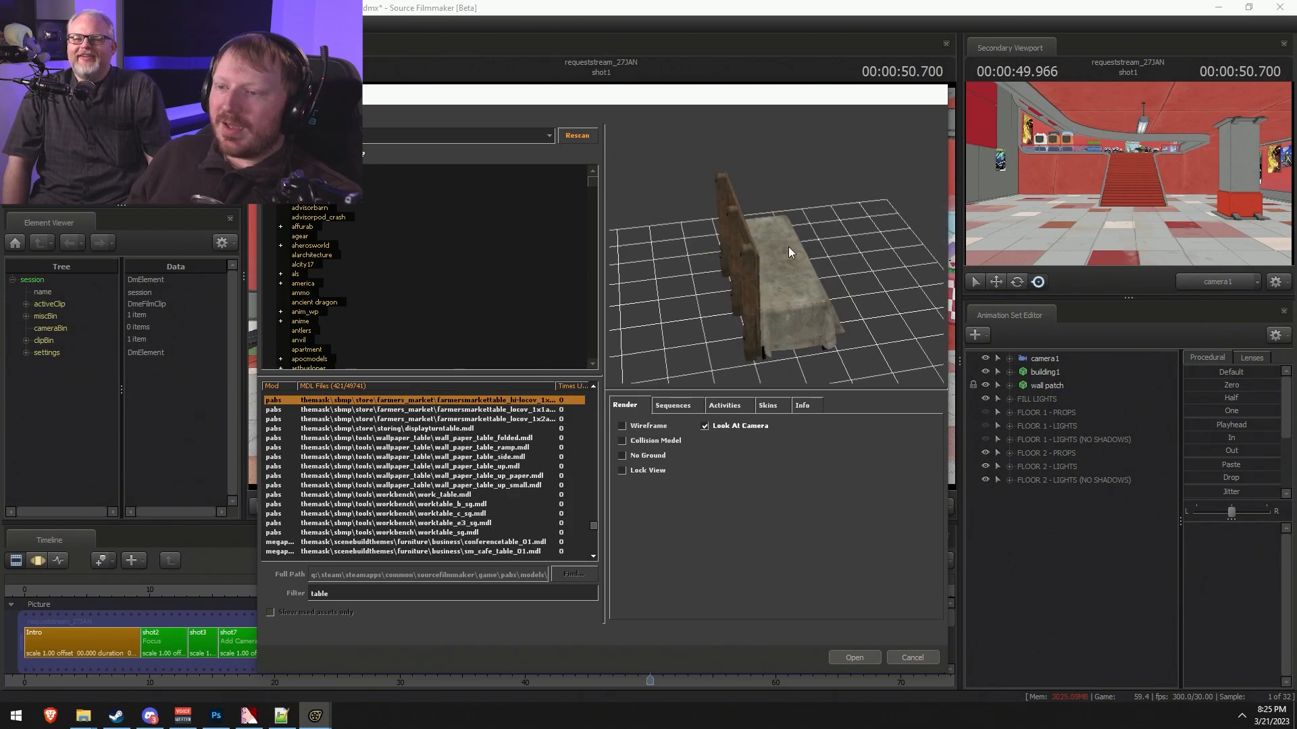
- Preview the pool table, medical and grocery models upward to wood_table_02.mdl
{"action": "key", "text": "Up"}
{"action": "key", "text": "Up"}
{"action": "key", "text": "Up"}
{"action": "key", "text": "Up"}
{"action": "key", "text": "Up"}
{"action": "key", "text": "Up"}
{"action": "key", "text": "Up"}
{"action": "key", "text": "Up"}
{"action": "key", "text": "Up"}
{"action": "key", "text": "Up"}
{"action": "key", "text": "Up"}
{"action": "key", "text": "Up"}
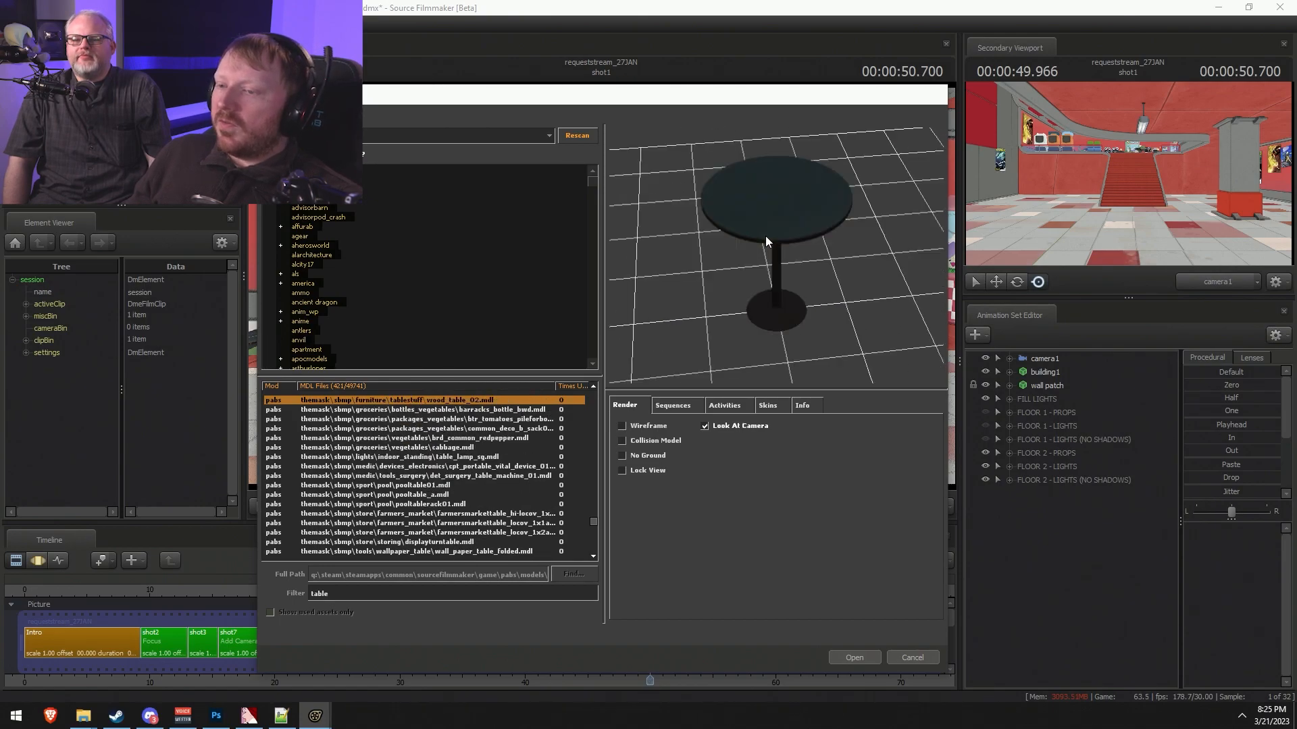
- Preview the wood, small side and damaged tables upward to sm_mh_bedside_table_01.mdl
{"action": "key", "text": "Up"}
{"action": "key", "text": "Up"}
{"action": "key", "text": "Up"}
{"action": "key", "text": "Up"}
{"action": "key", "text": "Up"}
{"action": "key", "text": "Up"}
{"action": "key", "text": "Up"}
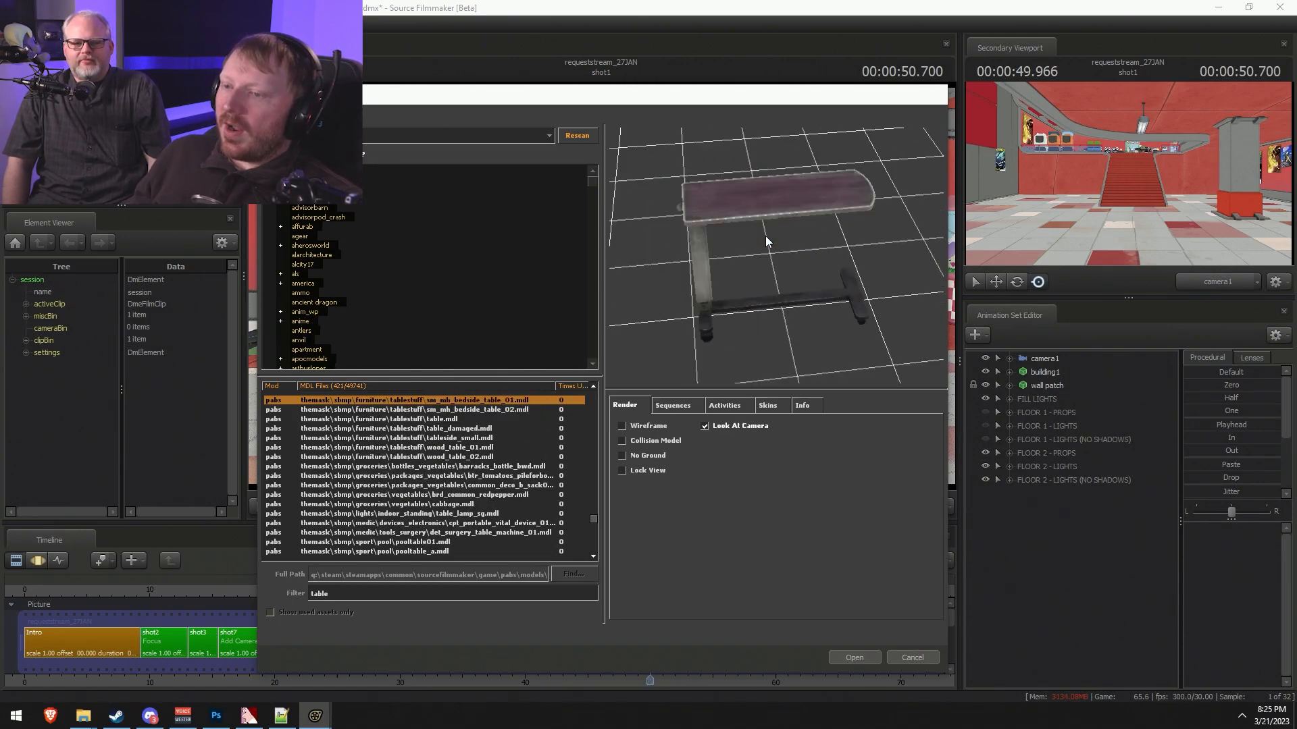
- Preview the bar table, school desk, round and rectangular tables upward to playerhouse_tablekitchen03.mdl
{"action": "key", "text": "Up"}
{"action": "key", "text": "Up"}
{"action": "key", "text": "Up"}
{"action": "key", "text": "Up"}
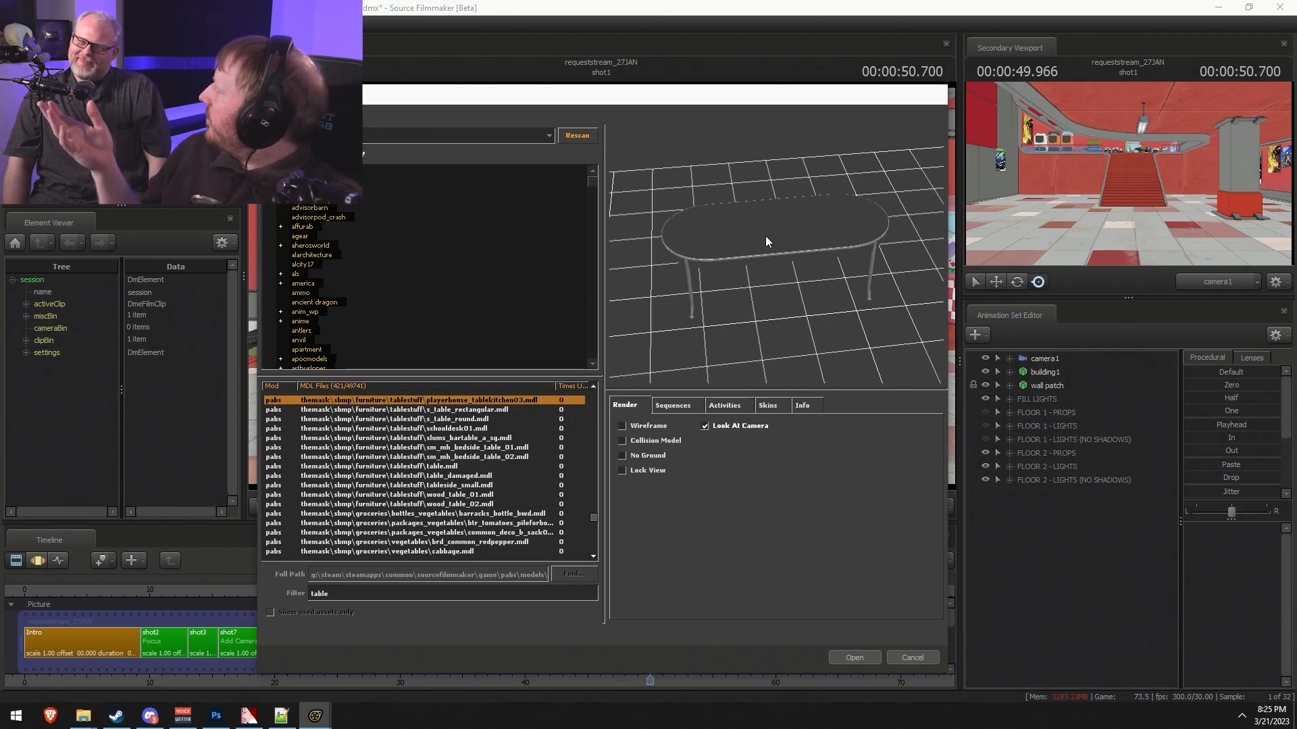
- Preview the playerhouse kitchen, end and coffee tables upward to the small wooden table model
{"action": "key", "text": "Up"}
{"action": "key", "text": "Up"}
{"action": "key", "text": "Up"}
{"action": "key", "text": "Up"}
{"action": "key", "text": "Up"}
{"action": "key", "text": "Up"}
{"action": "key", "text": "Up"}
{"action": "key", "text": "Up"}
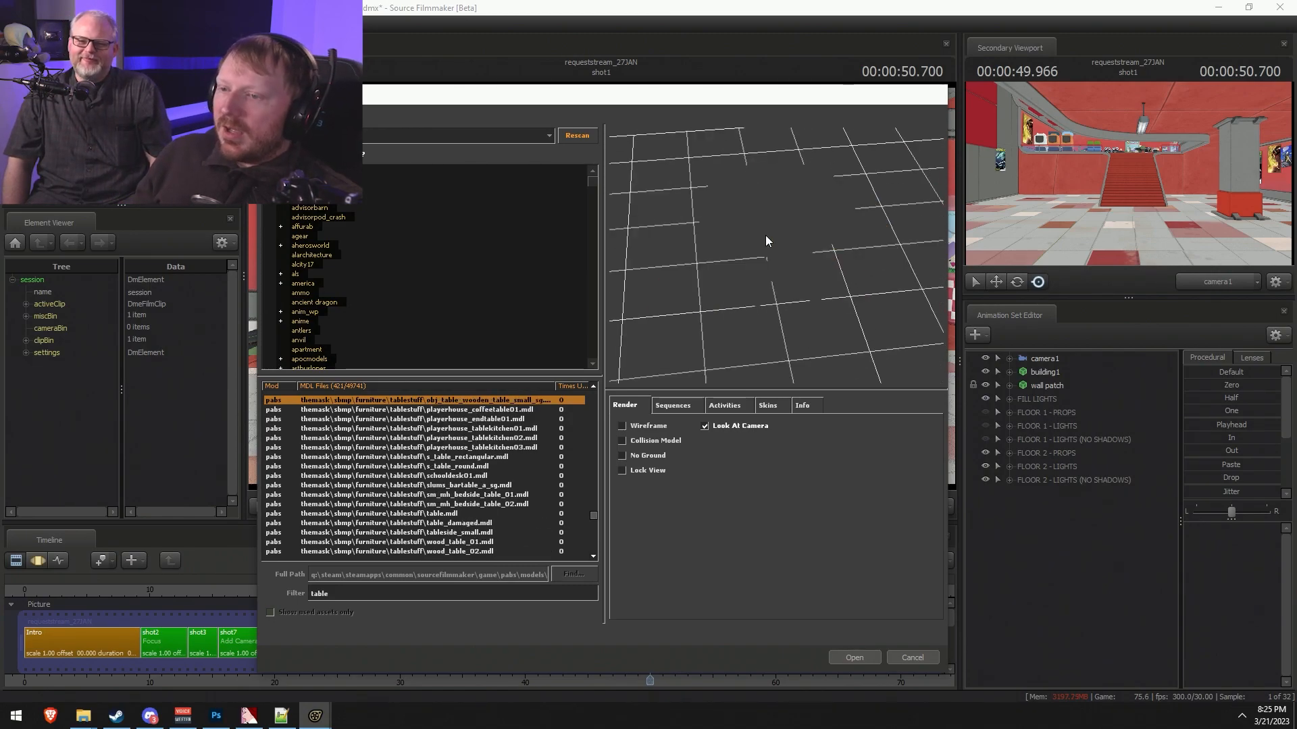
- Preview the high-tech and Greece table models upward to greece_classic_table_01_sg.mdl
{"action": "key", "text": "Up"}
{"action": "key", "text": "Up"}
{"action": "key", "text": "Up"}
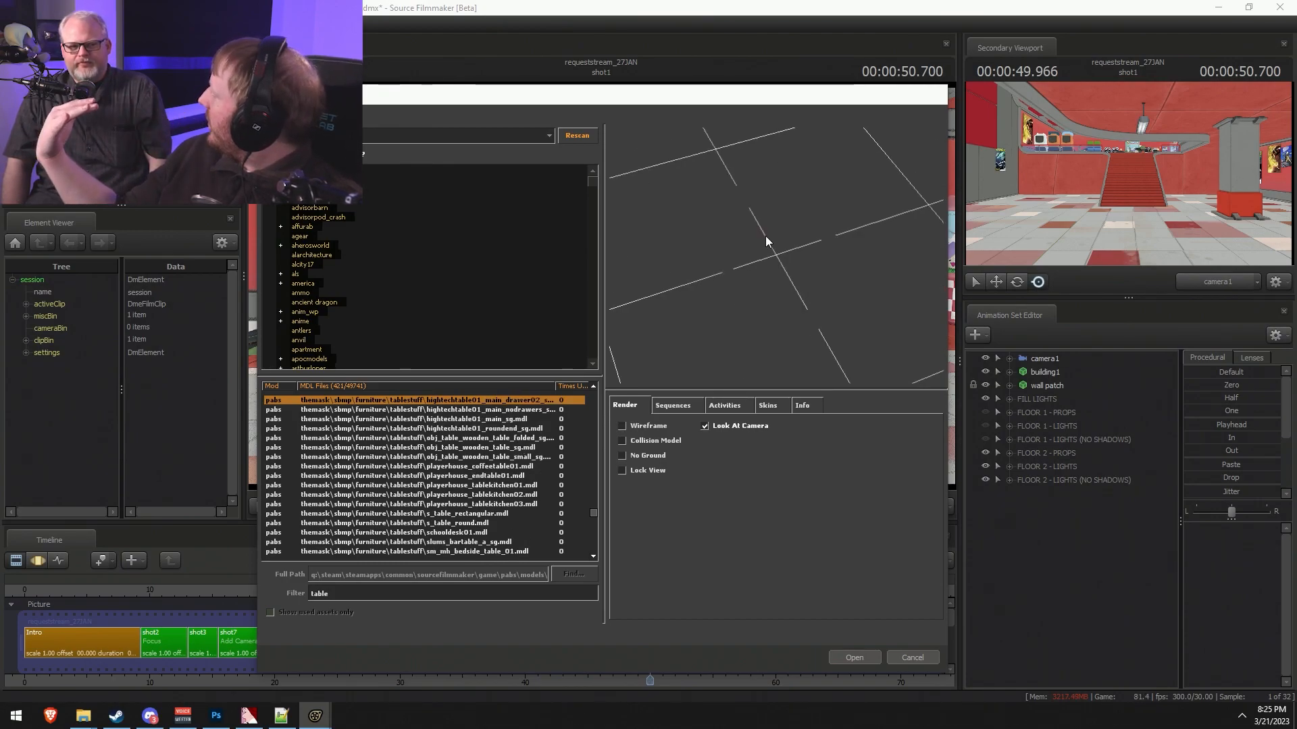
{"action": "key", "text": "Up"}
{"action": "key", "text": "Up"}
{"action": "key", "text": "Up"}
{"action": "key", "text": "Up"}
{"action": "key", "text": "Up"}
{"action": "key", "text": "Up"}
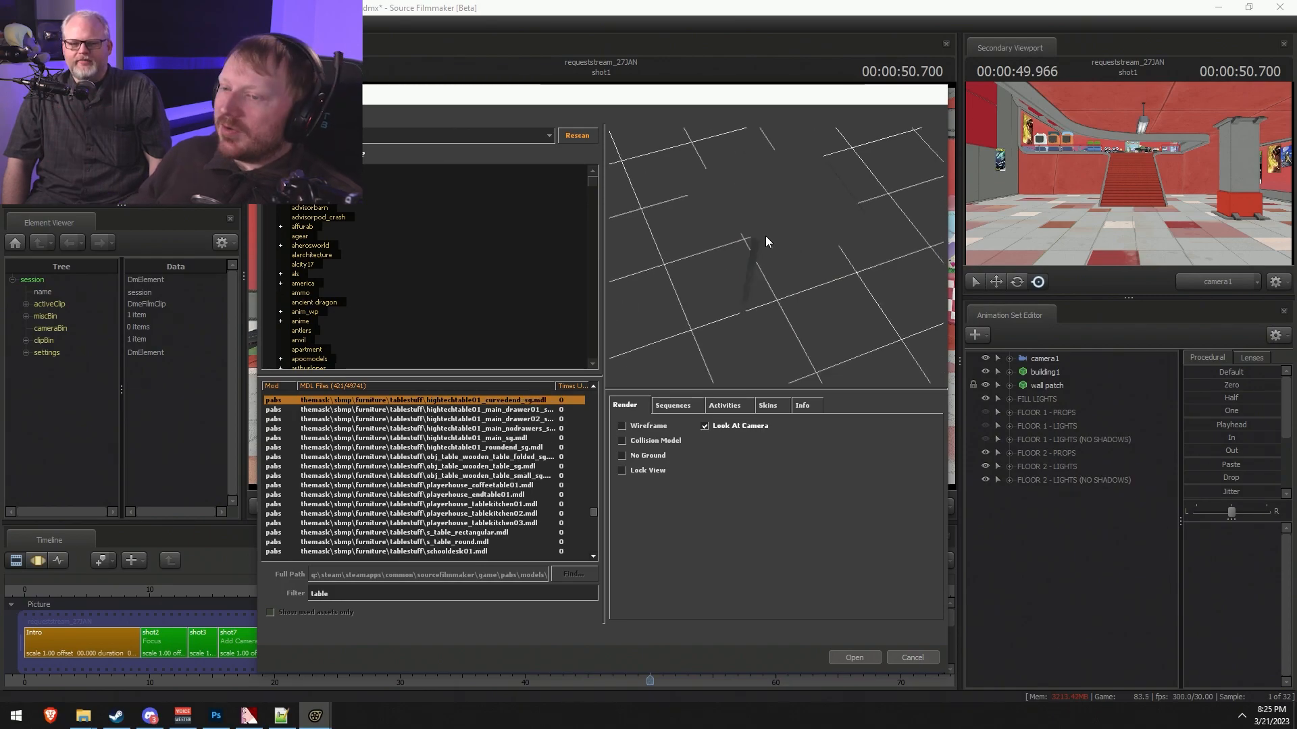
{"action": "key", "text": "Up"}
{"action": "key", "text": "Up"}
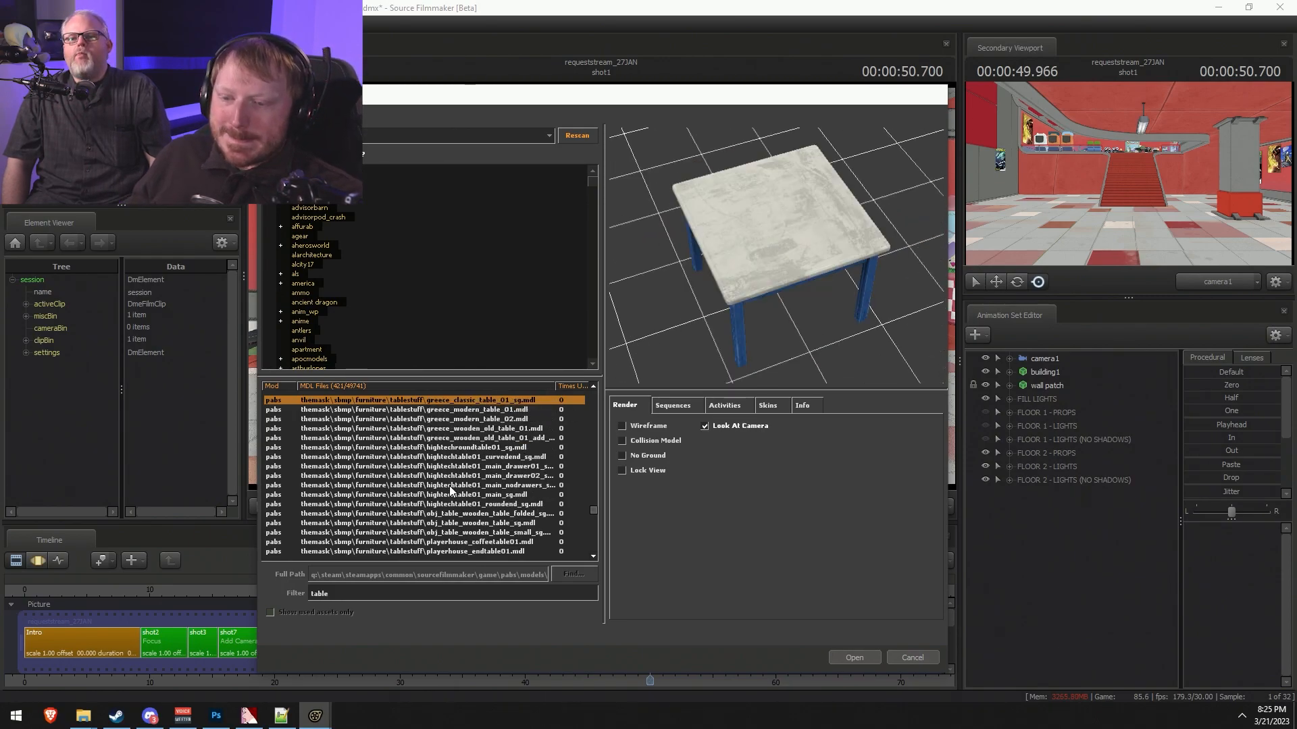
- Filter the models by table002 and add props_facemovie\table002\table002.mdl as a new animation set
{"action": "left_click", "coordinate": [349, 591]}
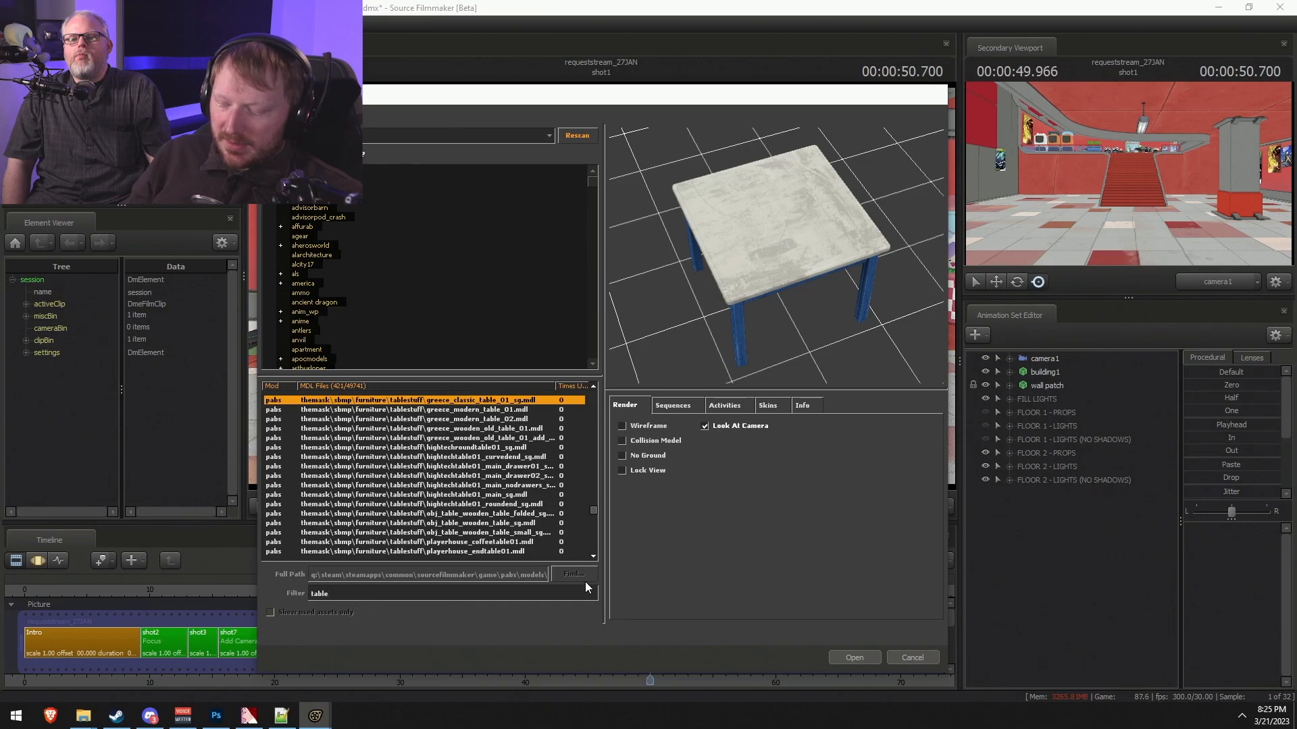
{"action": "type", "text": "002"}
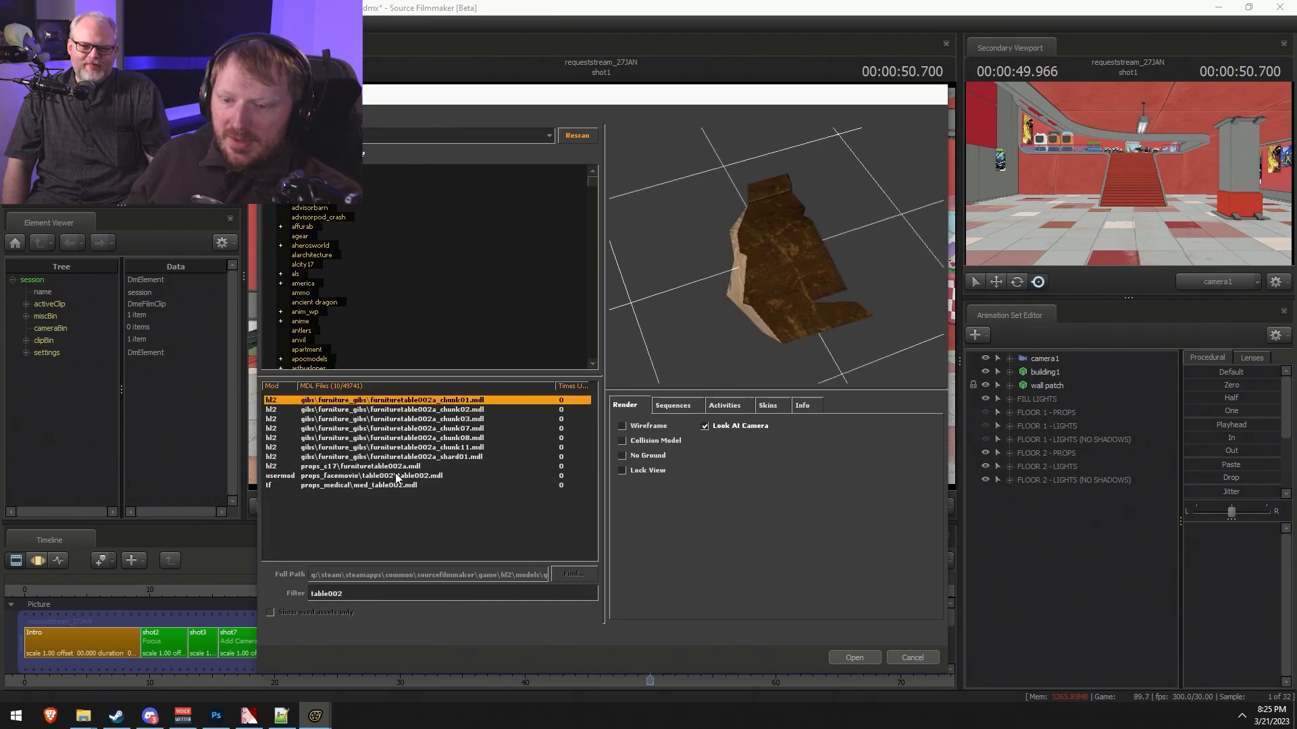
{"action": "key", "text": "Down"}
{"action": "key", "text": "Down"}
{"action": "key", "text": "Down"}
{"action": "key", "text": "Down"}
{"action": "key", "text": "Down"}
{"action": "key", "text": "Down"}
{"action": "key", "text": "Down"}
{"action": "key", "text": "Down"}
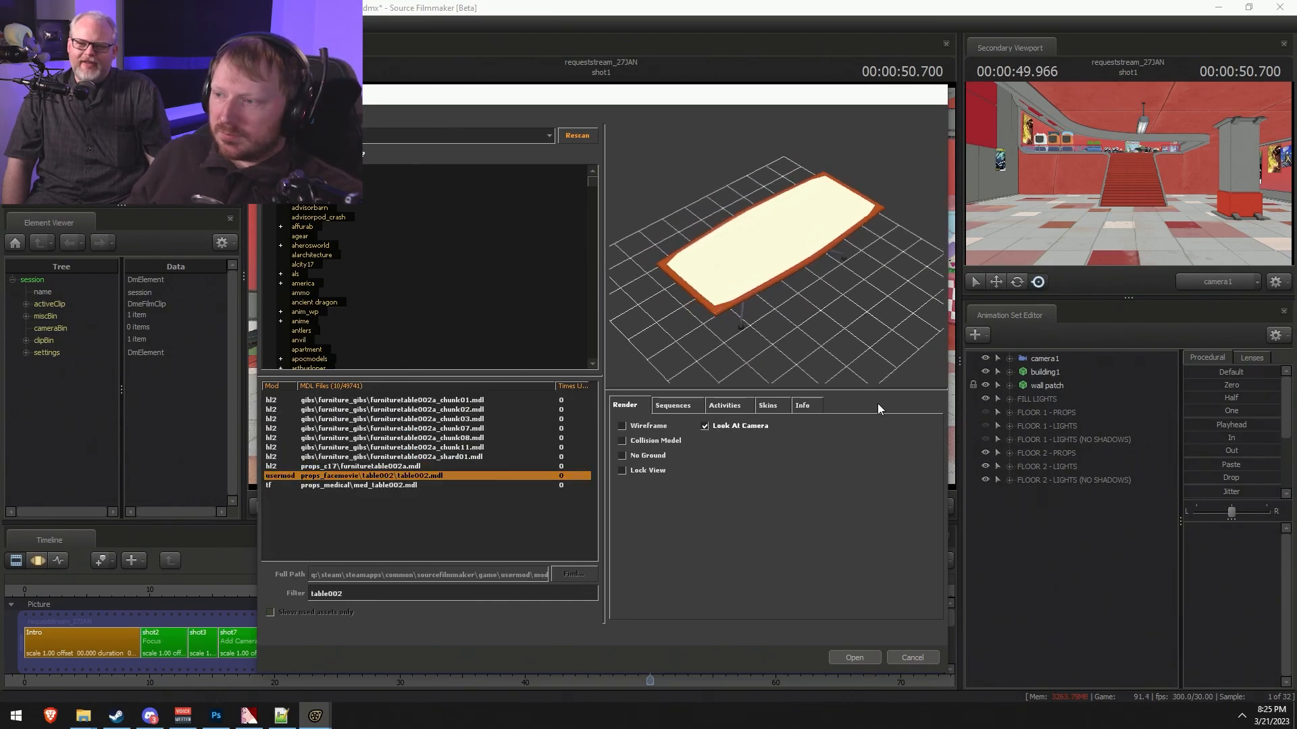
{"action": "left_click", "coordinate": [855, 657]}
{"action": "left_click", "coordinate": [1068, 495]}
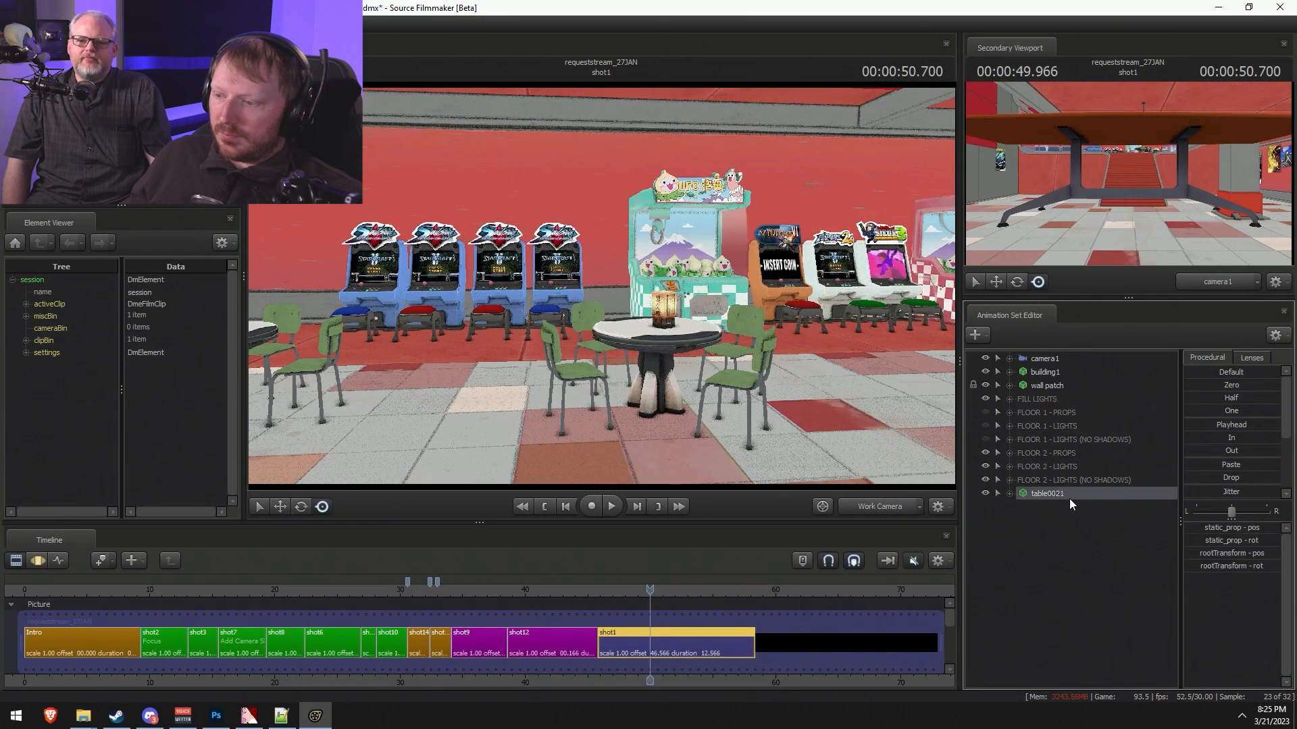
- Place the new table on floor 2 among the round tables, commit the motion edit and check its placement
{"action": "mouse_move", "coordinate": [601, 287]}
{"action": "left_mouse_down"}
{"action": "mouse_move", "coordinate": [588, 338]}
{"action": "mouse_move", "coordinate": [607, 304]}
{"action": "mouse_move", "coordinate": [595, 263]}
{"action": "mouse_move", "coordinate": [587, 304]}
{"action": "mouse_move", "coordinate": [601, 270]}
{"action": "mouse_move", "coordinate": [600, 303]}
{"action": "mouse_move", "coordinate": [776, 405]}
{"action": "mouse_move", "coordinate": [676, 337]}
{"action": "mouse_move", "coordinate": [675, 311]}
{"action": "mouse_move", "coordinate": [680, 338]}
{"action": "mouse_move", "coordinate": [594, 285]}
{"action": "left_mouse_up"}
{"action": "key", "text": "s"}
{"action": "key", "text": "w"}
{"action": "key", "text": "F3"}
{"action": "key", "text": "F2"}
{"action": "key", "text": "F3"}
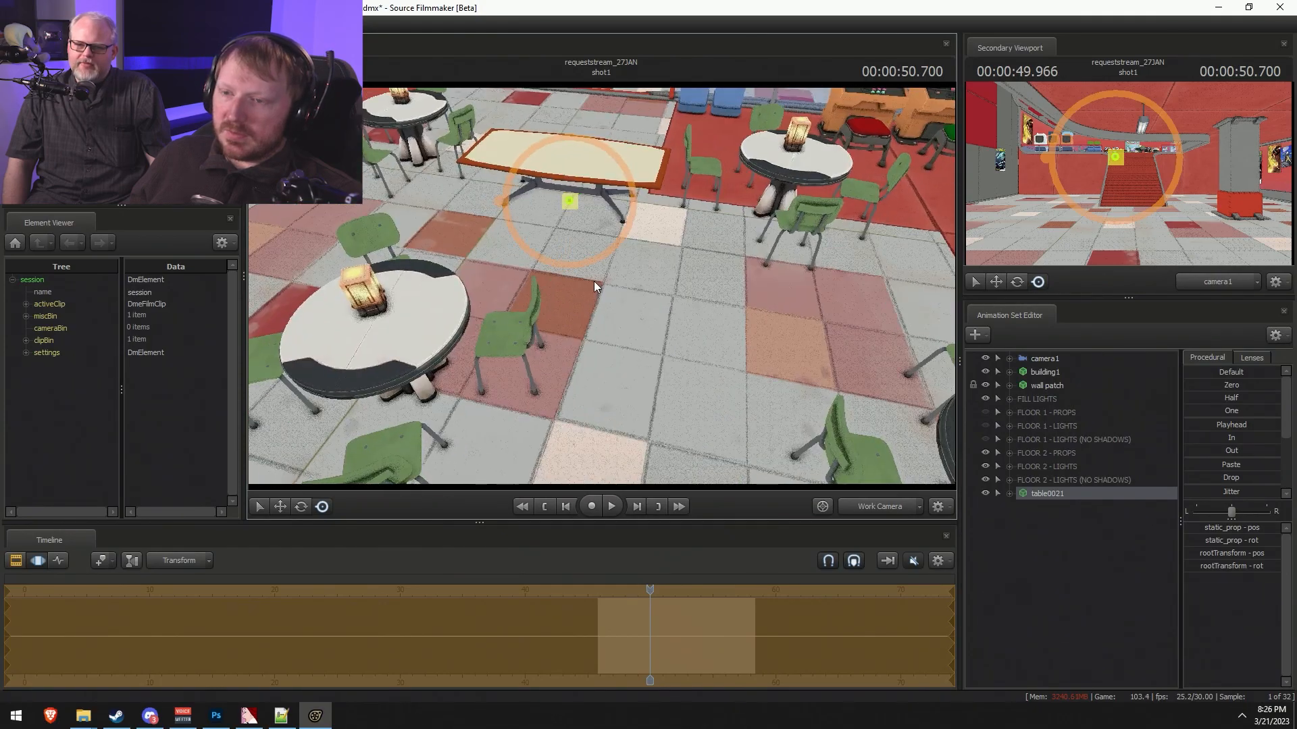
{"action": "key", "text": "w"}
{"action": "left_click_drag", "start_coordinate": [606, 196], "coordinate": [489, 287]}
{"action": "left_click_drag", "start_coordinate": [640, 281], "coordinate": [803, 338]}
{"action": "key", "text": "F2"}
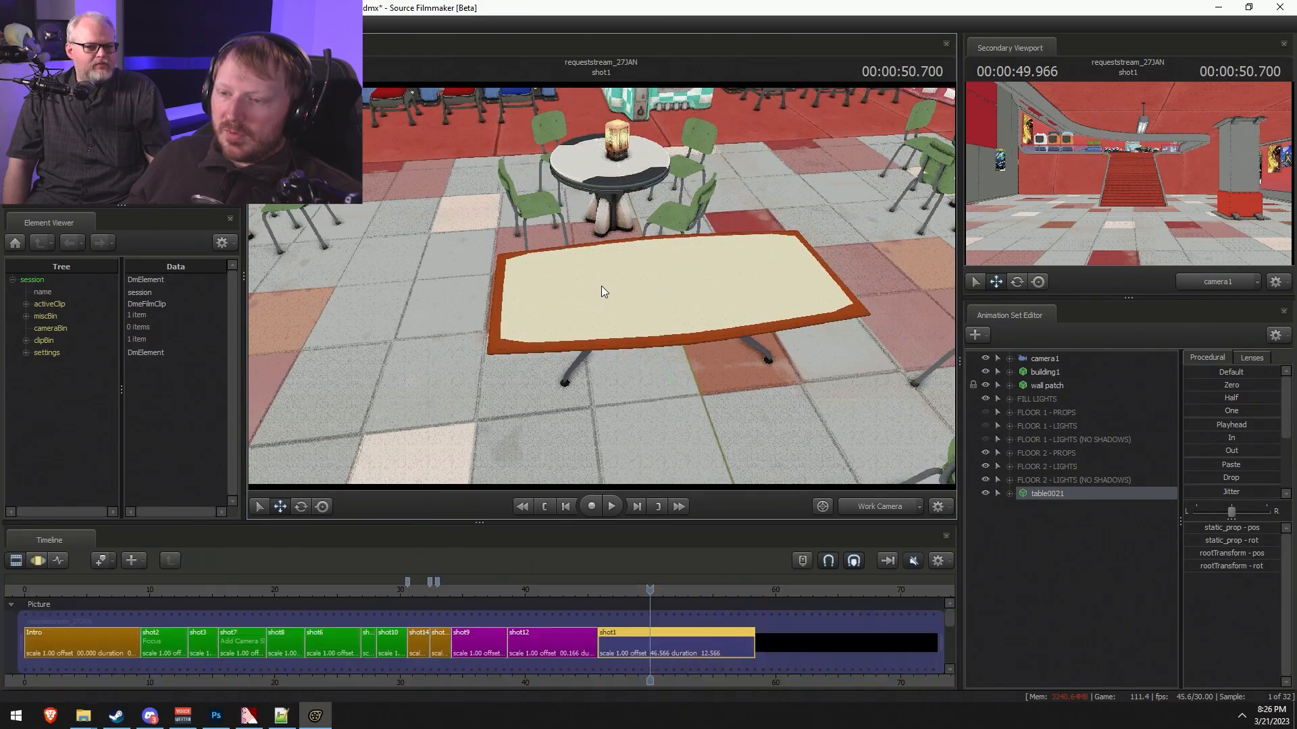
{"action": "key", "text": "F3"}
{"action": "left_click_drag", "start_coordinate": [634, 347], "coordinate": [630, 289], "text": "alt"}
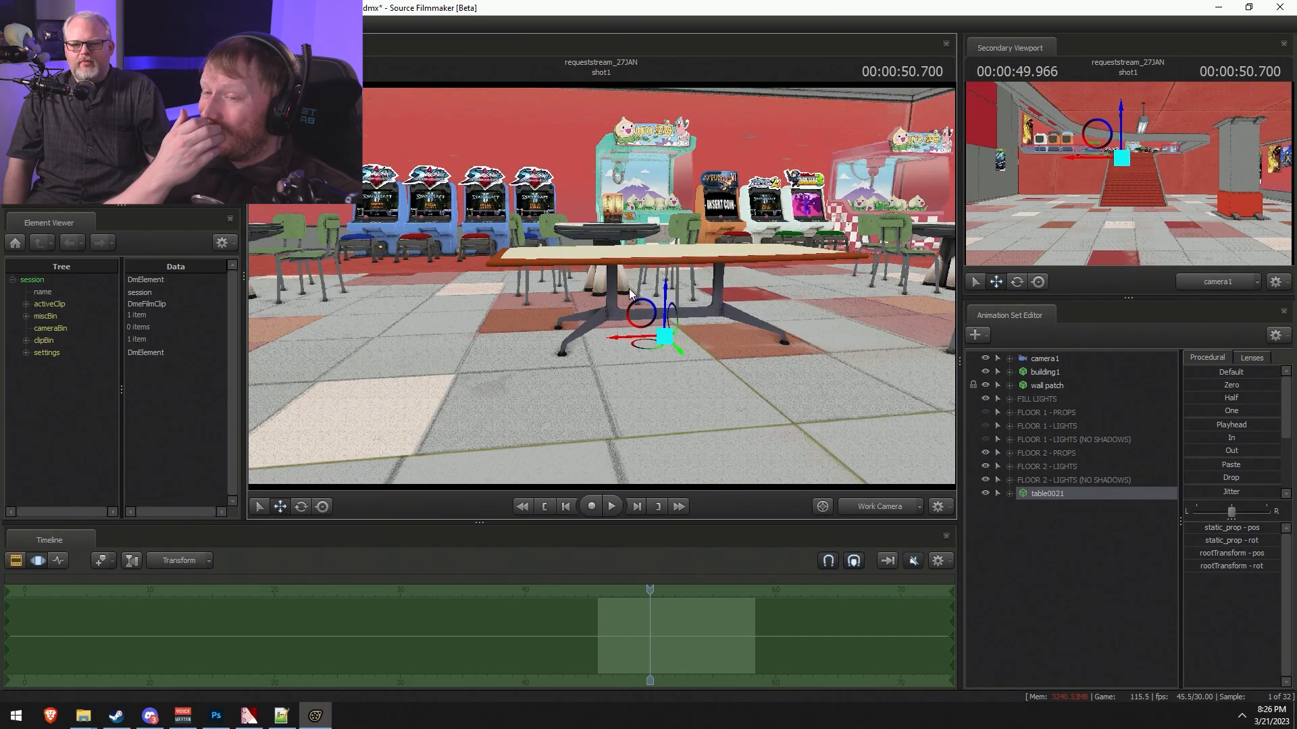
{"action": "left_click_drag", "start_coordinate": [581, 292], "coordinate": [432, 346]}
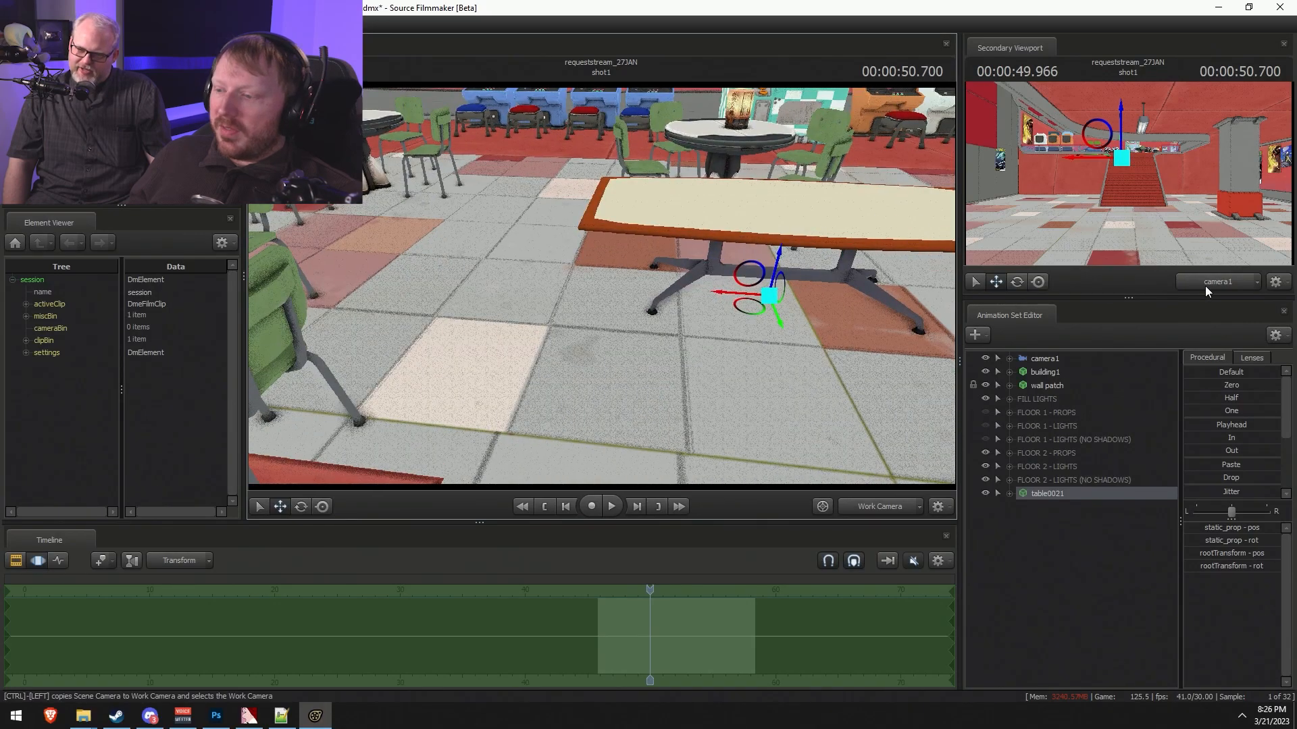
- Expand the table's Body group and toggle override materials on its animation set
{"action": "right_click", "coordinate": [1059, 493]}
{"action": "left_click", "coordinate": [1010, 494]}
{"action": "left_click", "coordinate": [1022, 506]}
{"action": "left_click", "coordinate": [1067, 534]}
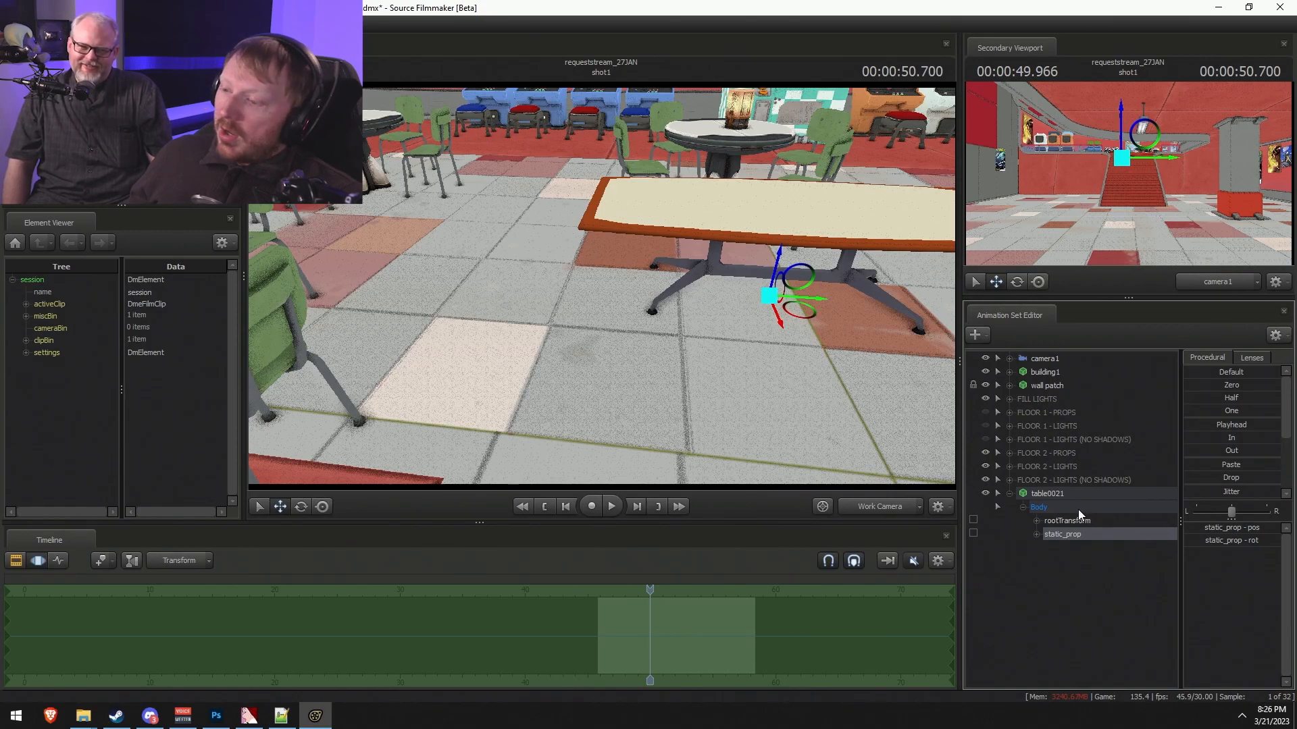
{"action": "right_click", "coordinate": [1061, 506]}
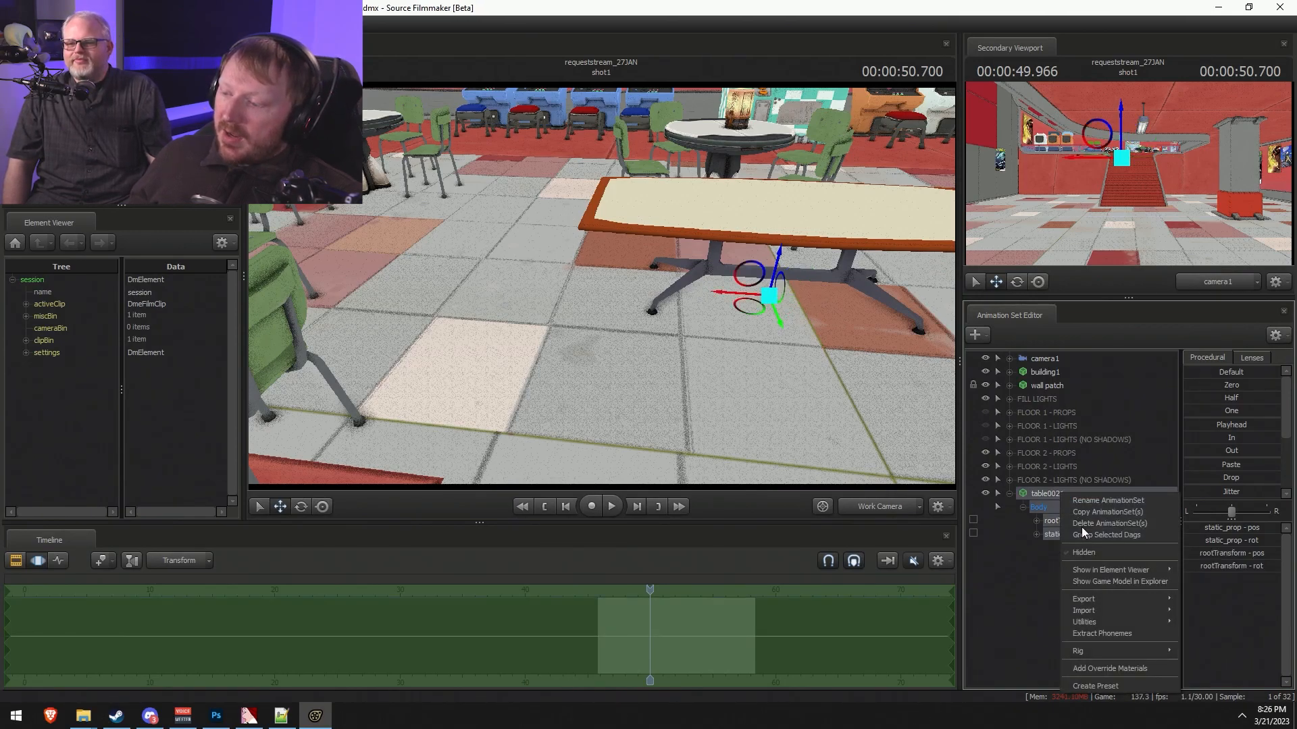
{"action": "left_click", "coordinate": [1124, 671]}
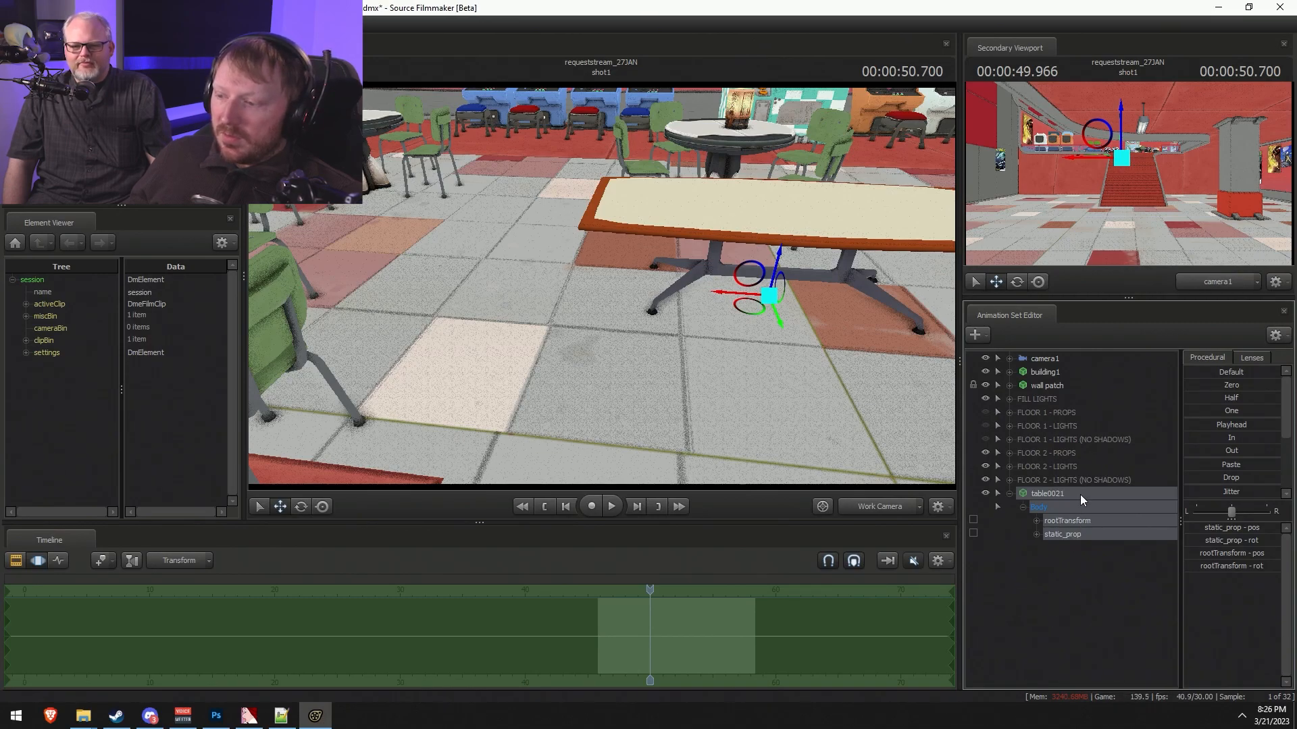
{"action": "right_click", "coordinate": [1081, 496]}
{"action": "left_click", "coordinate": [1113, 670]}
- Start loading a rig script for the table and browse to the animset scripts under workshop\scripts\sfm
{"action": "right_click", "coordinate": [1051, 495]}
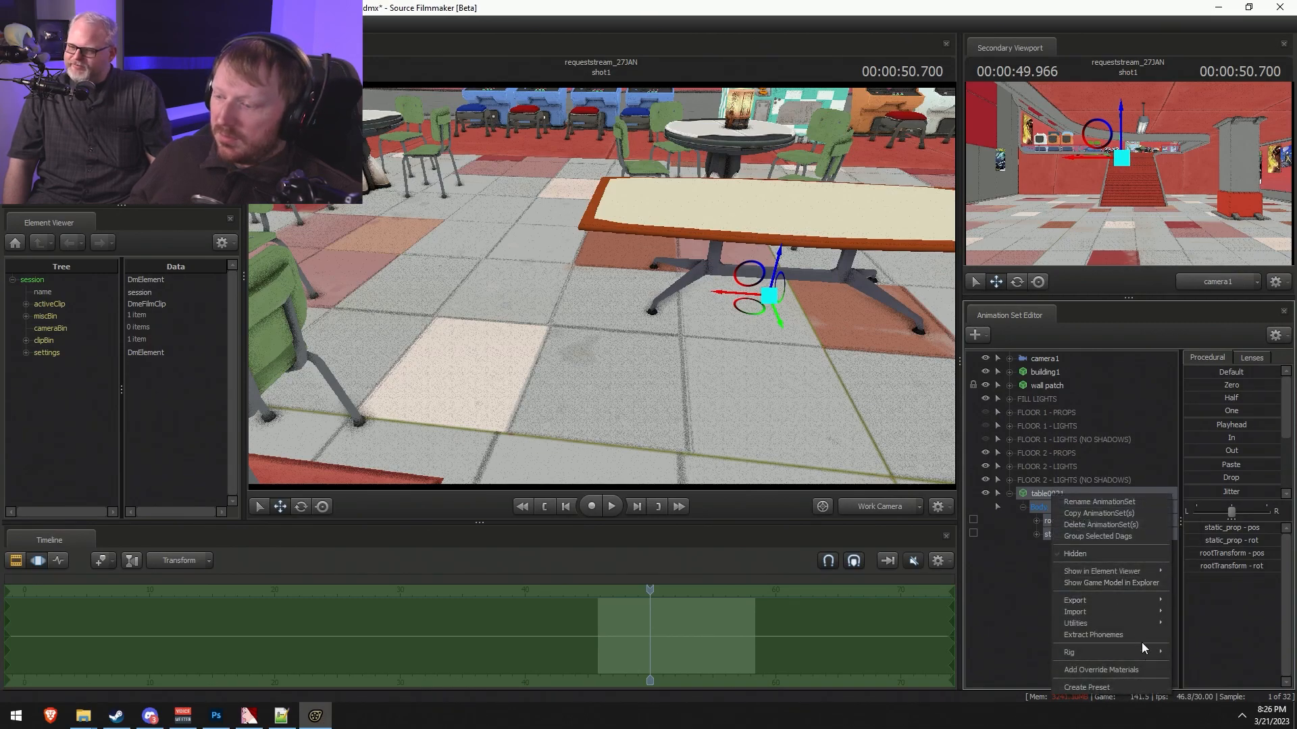
{"action": "mouse_move", "coordinate": [1138, 651]}
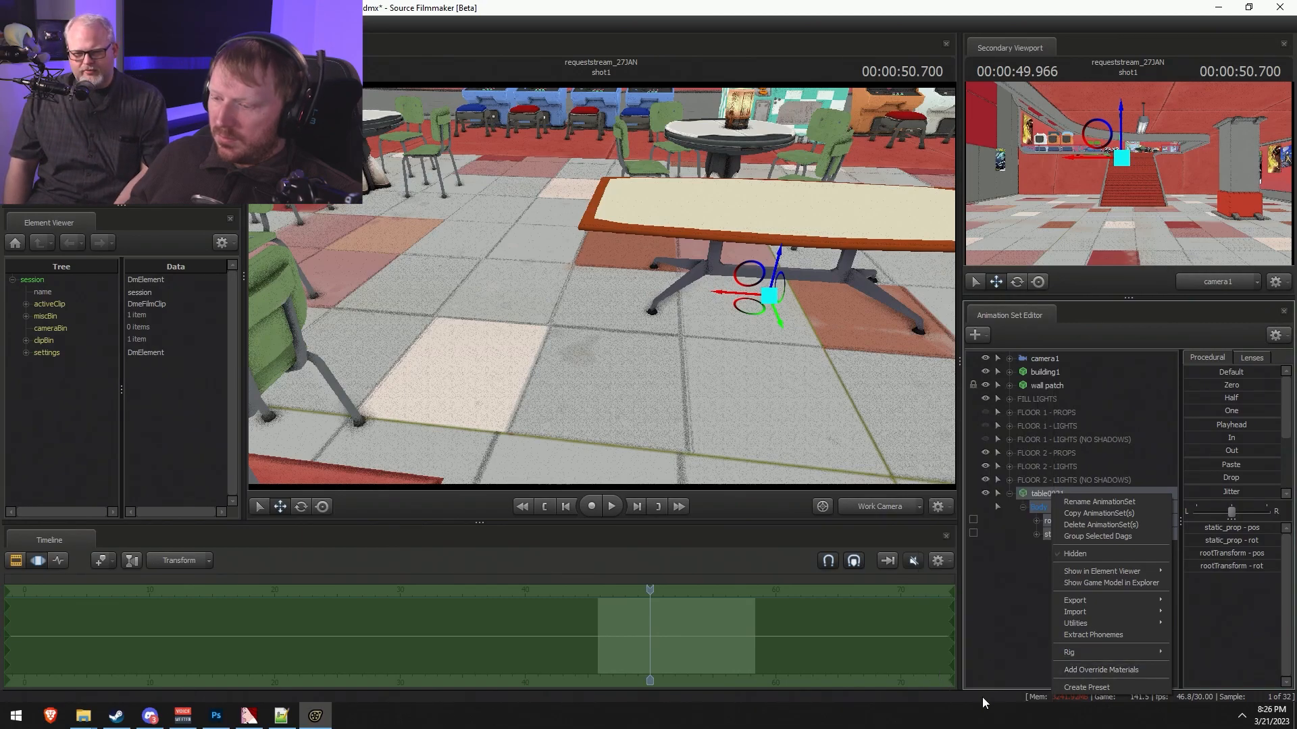
{"action": "mouse_move", "coordinate": [1089, 655]}
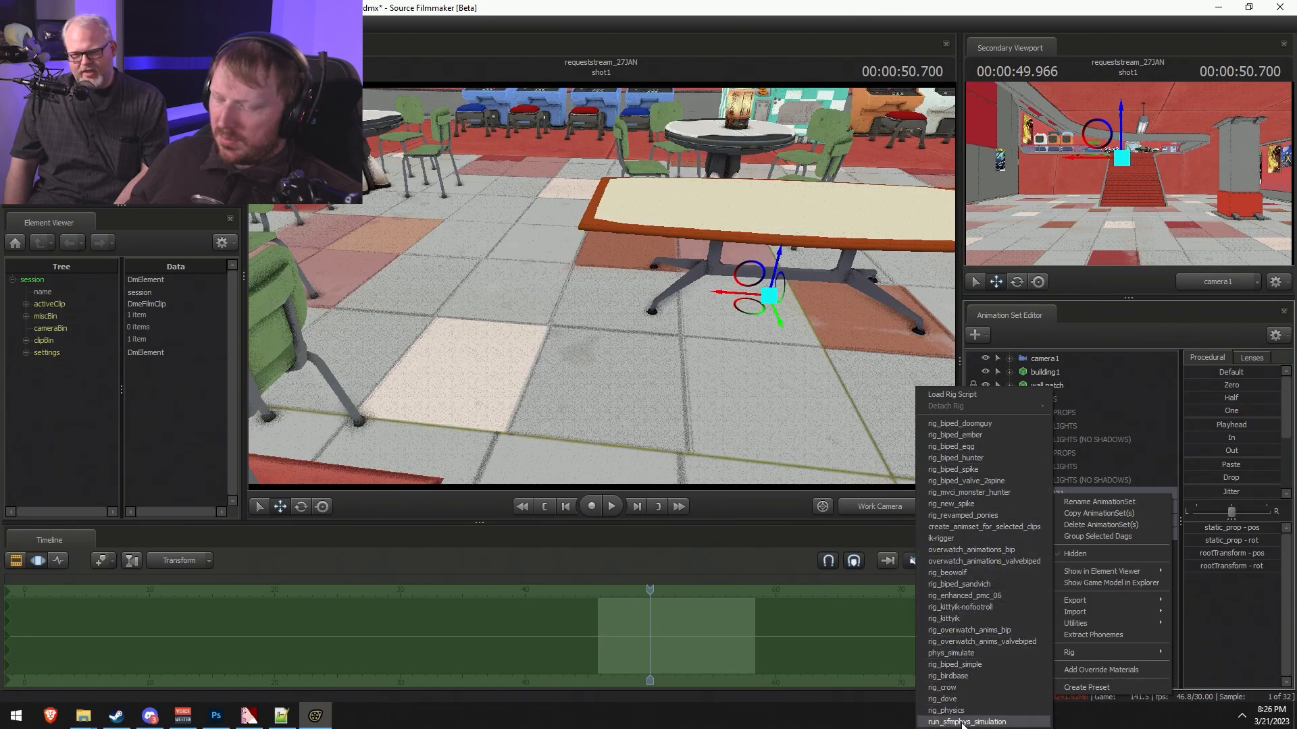
{"action": "left_click", "coordinate": [962, 395]}
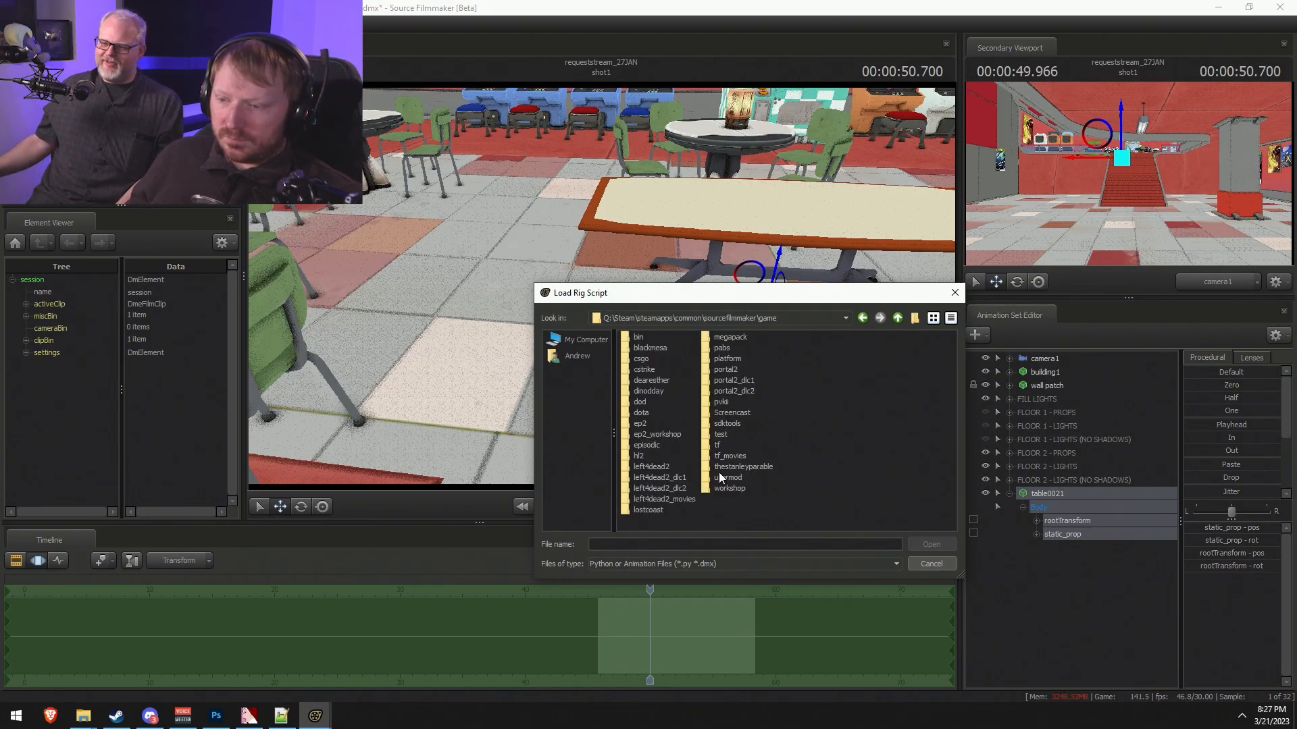
{"action": "double_click", "coordinate": [721, 487]}
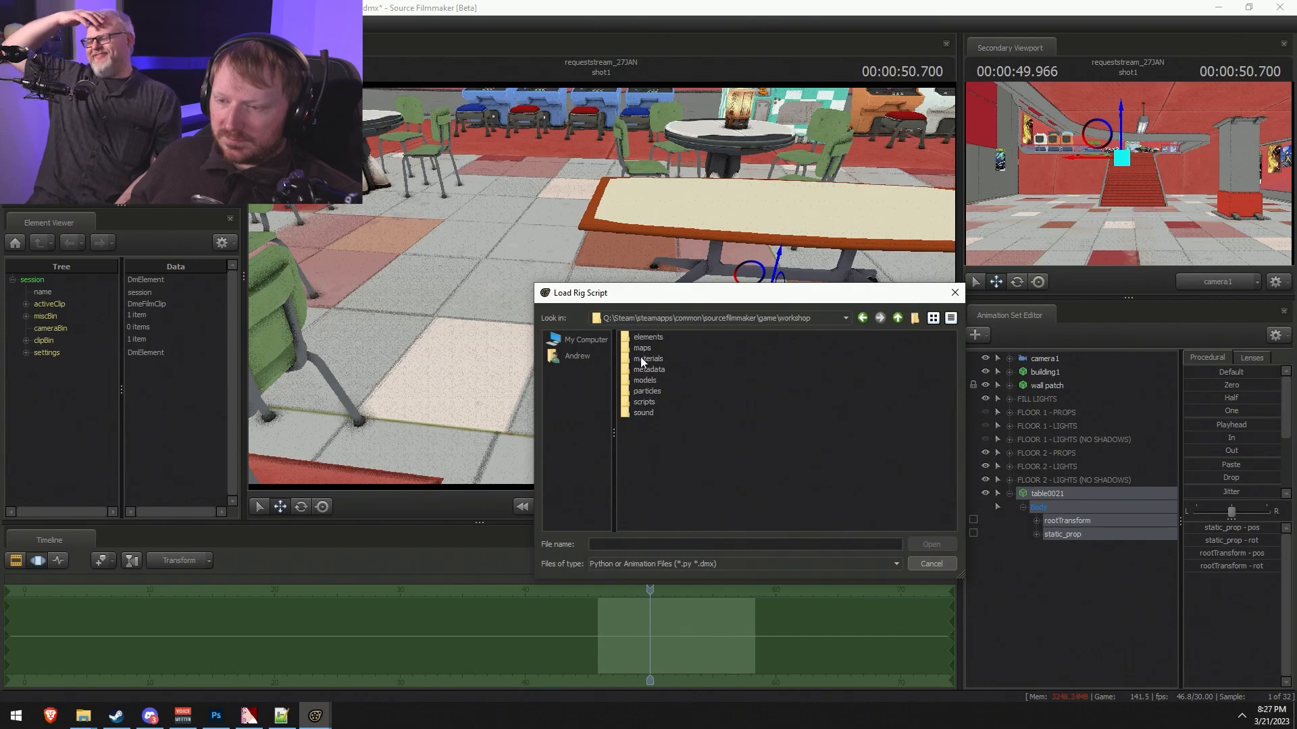
{"action": "double_click", "coordinate": [644, 402]}
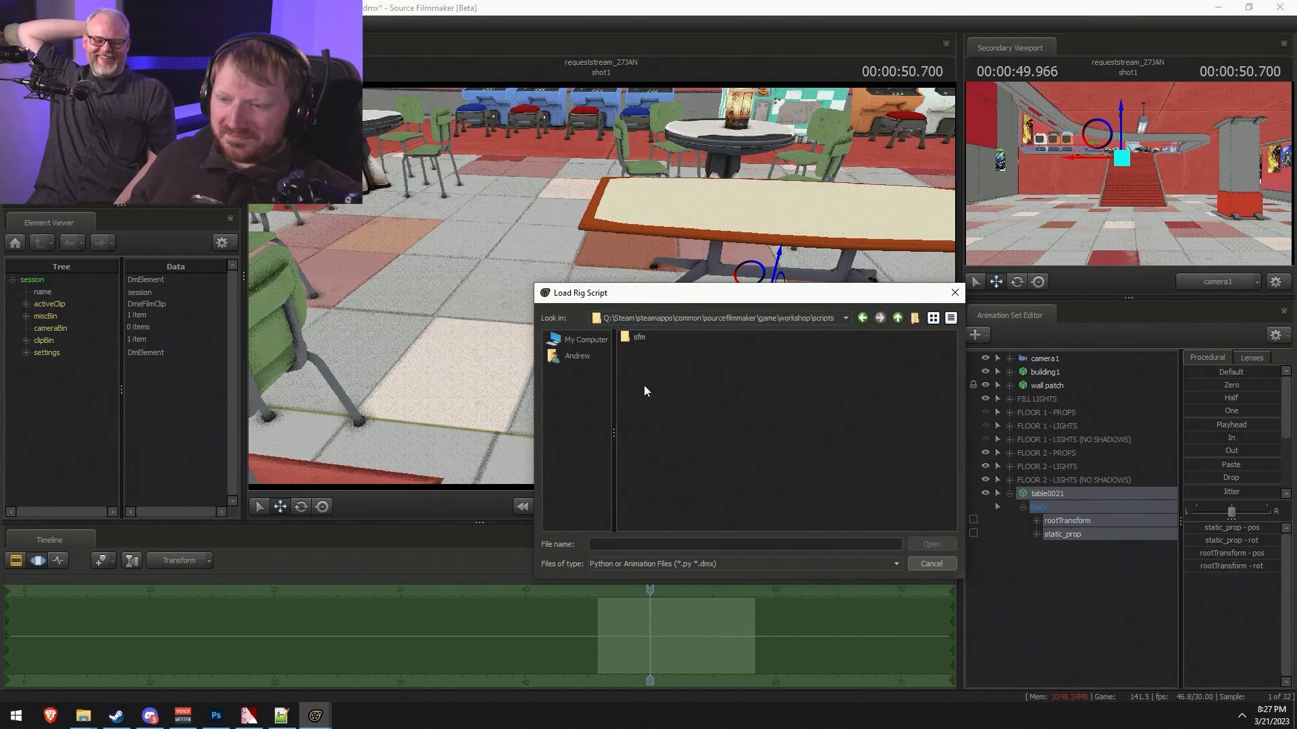
{"action": "double_click", "coordinate": [646, 336]}
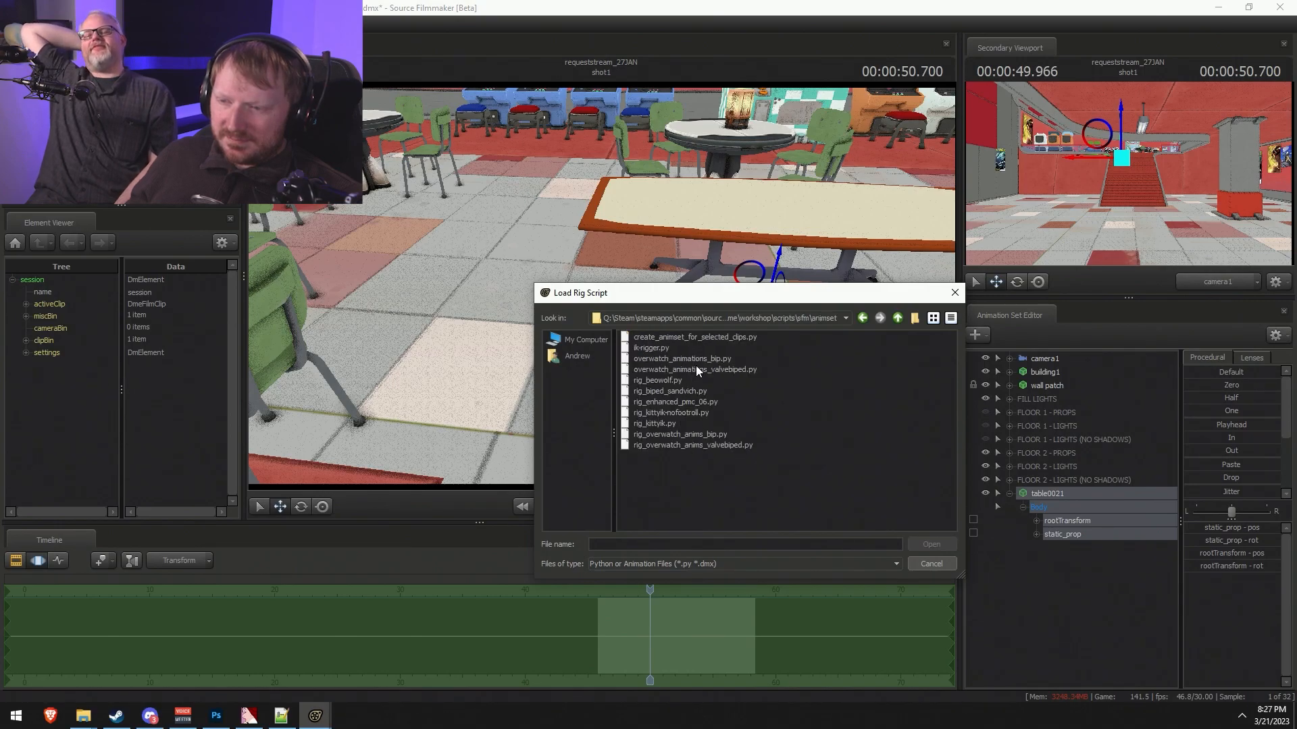
{"action": "left_click", "coordinate": [703, 342]}
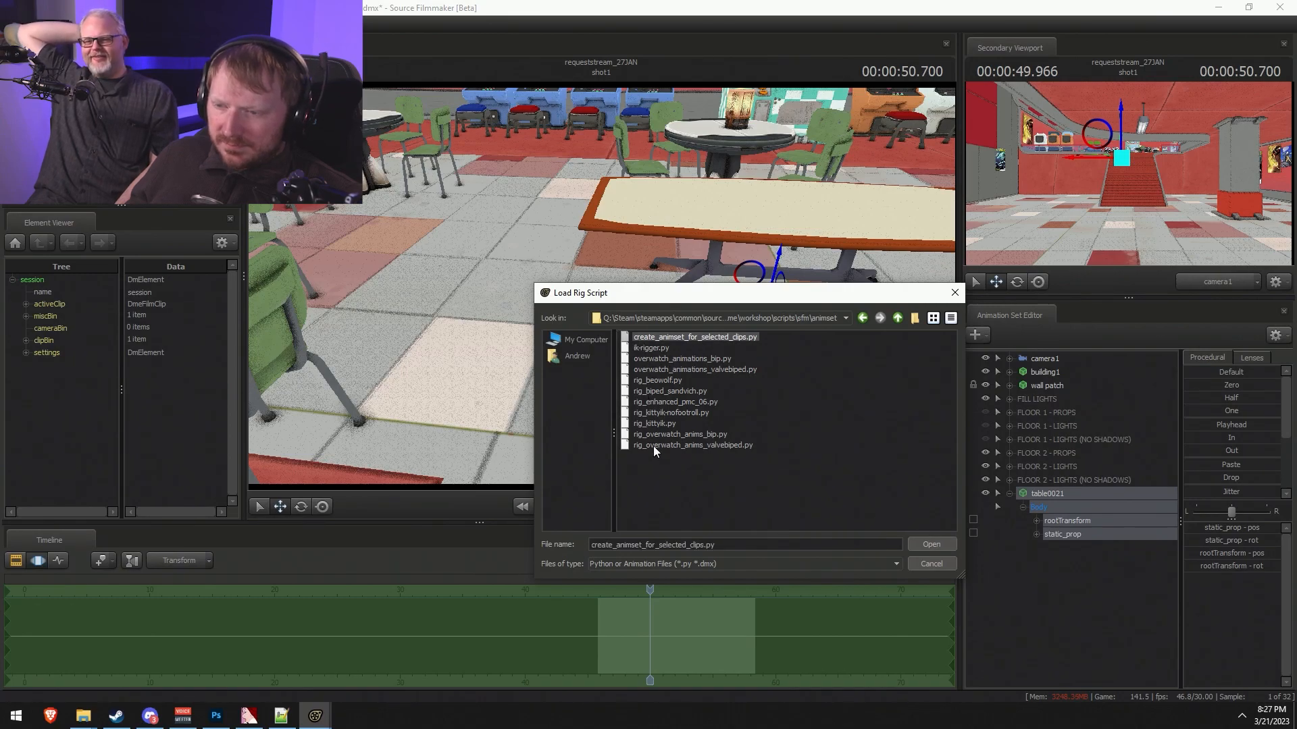
- Load directional_scale_controls.py from the dag\exact\count1 scripts folder onto the table and acknowledge the reminder
{"action": "left_click", "coordinate": [896, 318]}
{"action": "double_click", "coordinate": [645, 348]}
{"action": "double_click", "coordinate": [651, 339]}
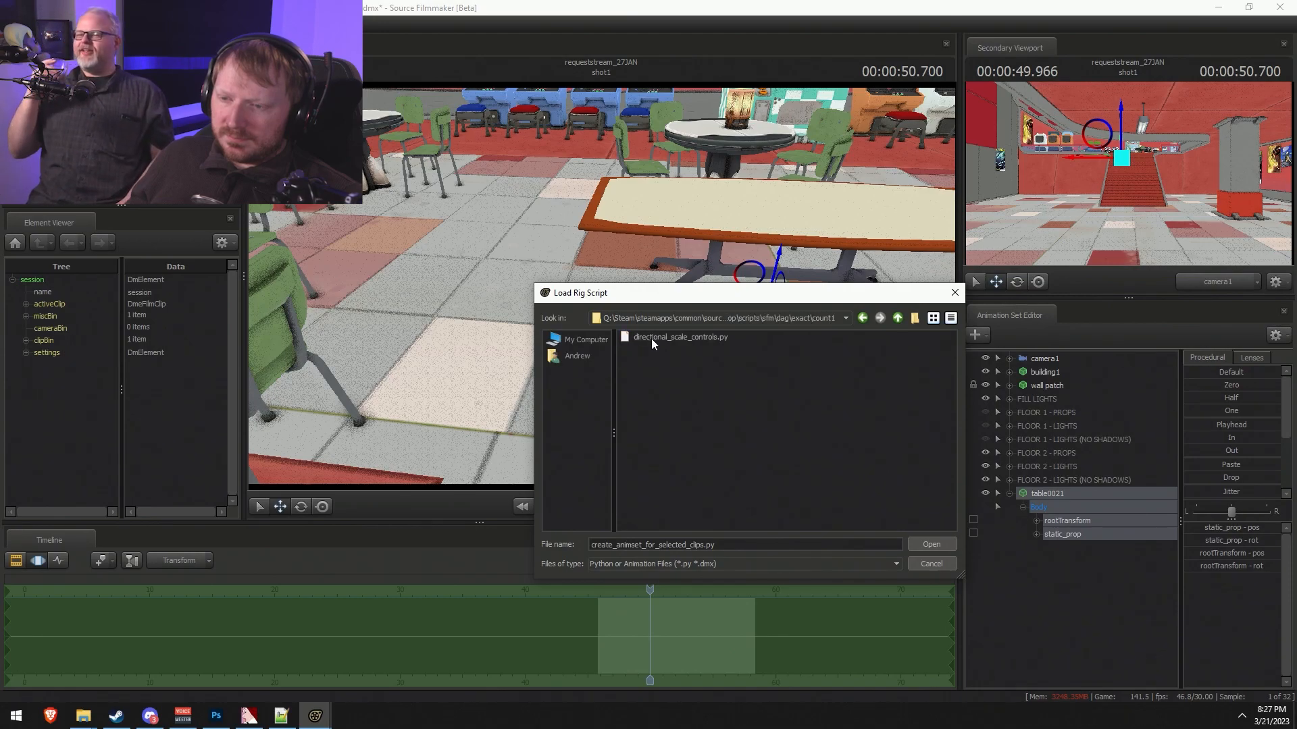
{"action": "double_click", "coordinate": [704, 337]}
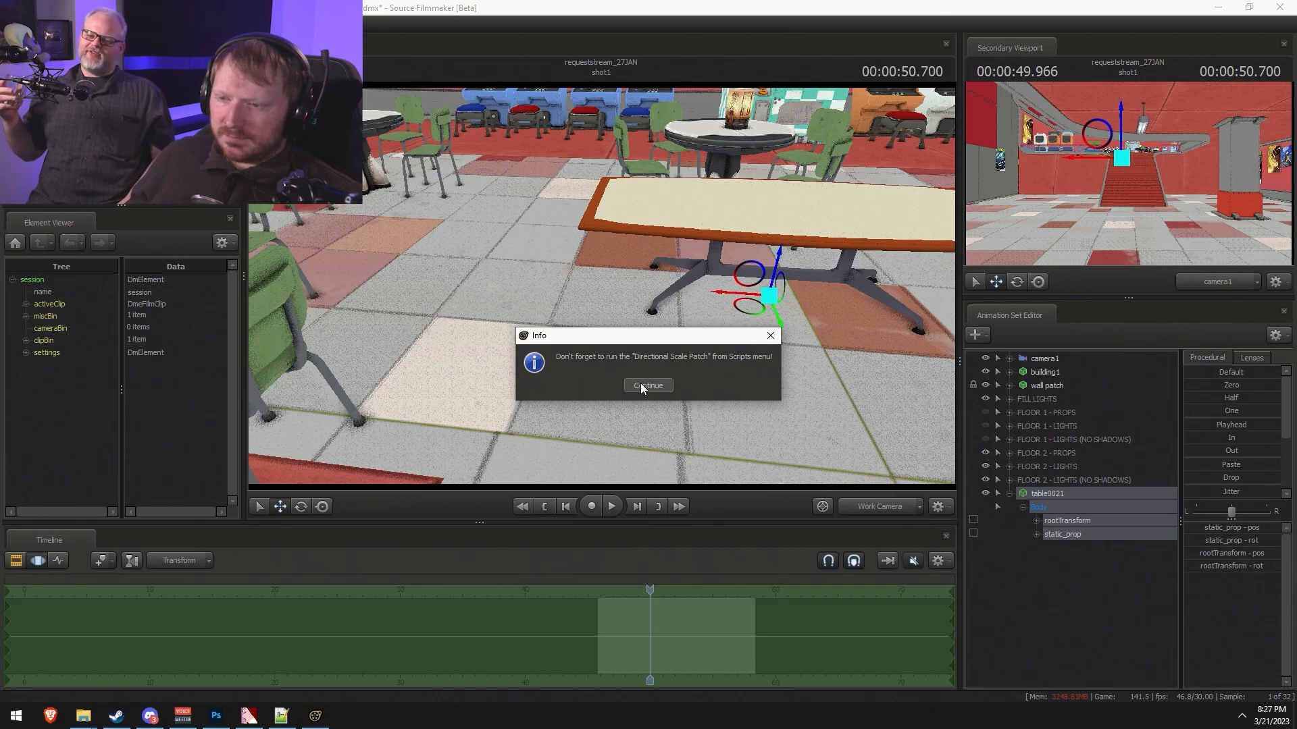
{"action": "left_click", "coordinate": [647, 386]}
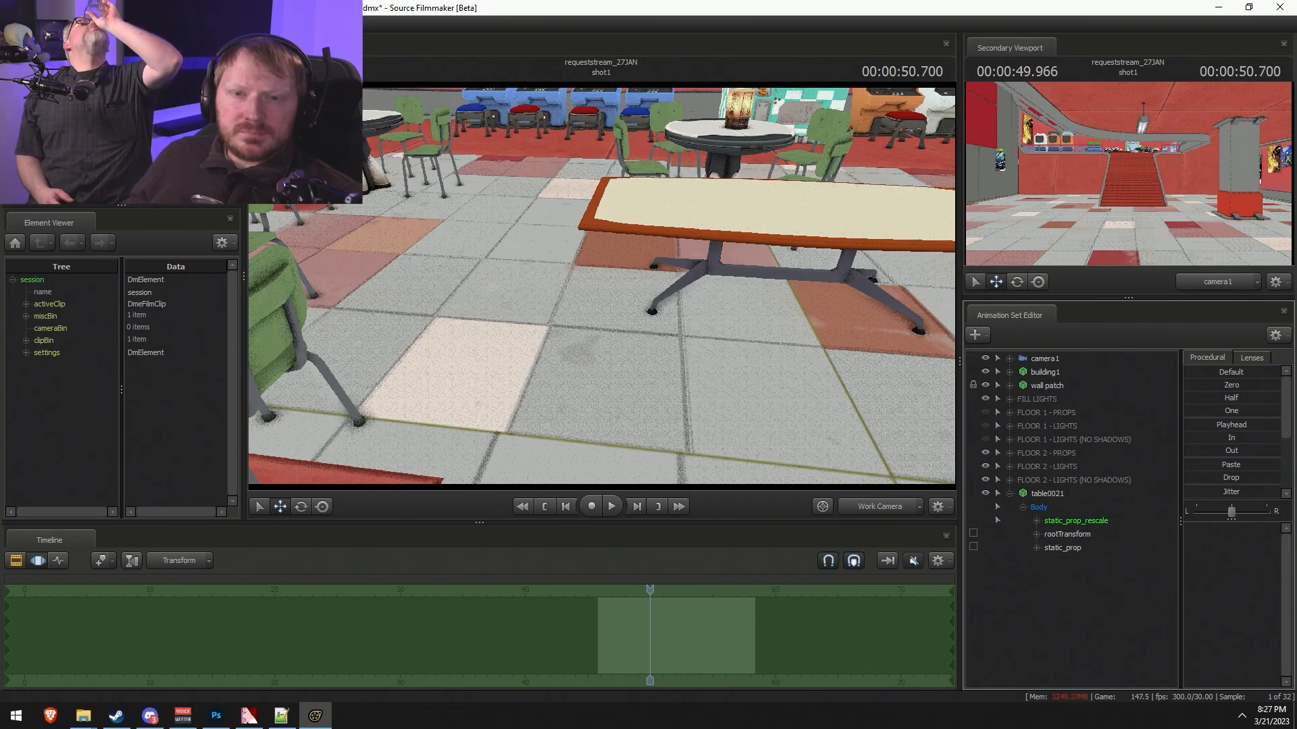
- Run the Directional Scale Patch script and expand the table's static_prop_rescale controls
{"action": "mouse_move", "coordinate": [139, 40]}
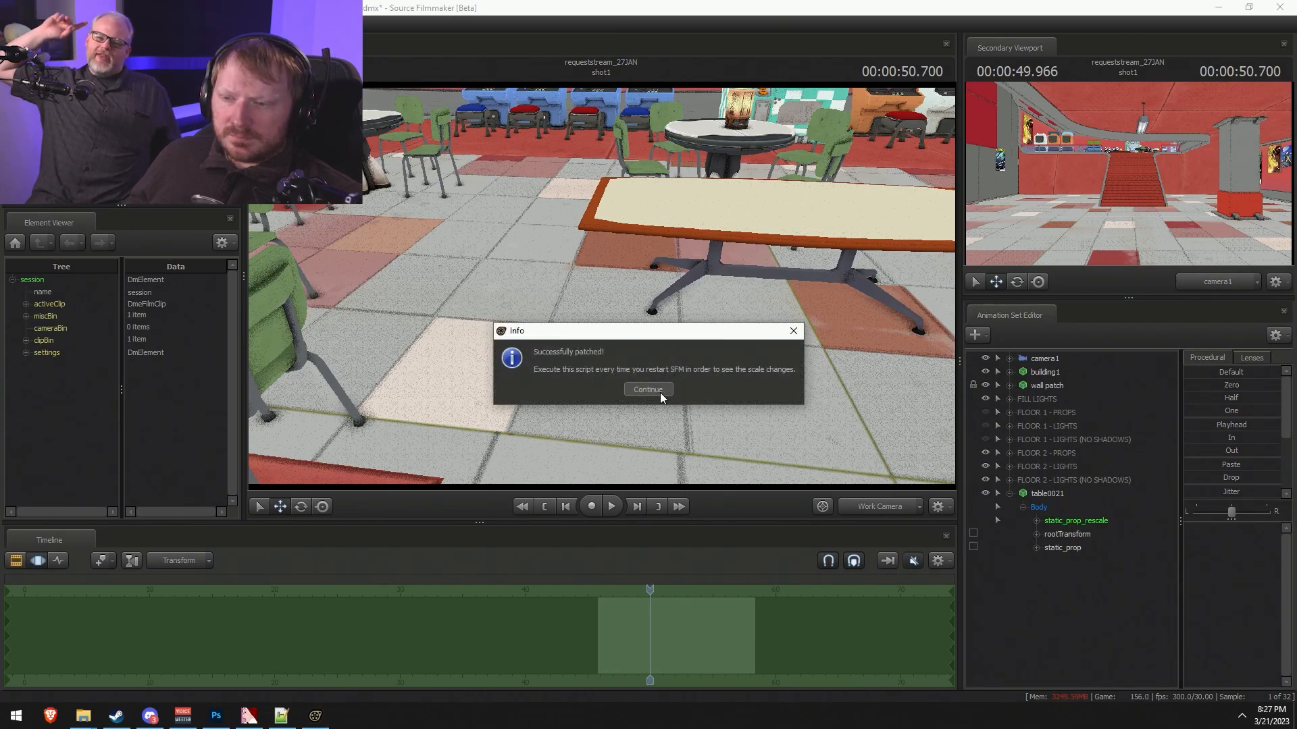
{"action": "left_click", "coordinate": [648, 389]}
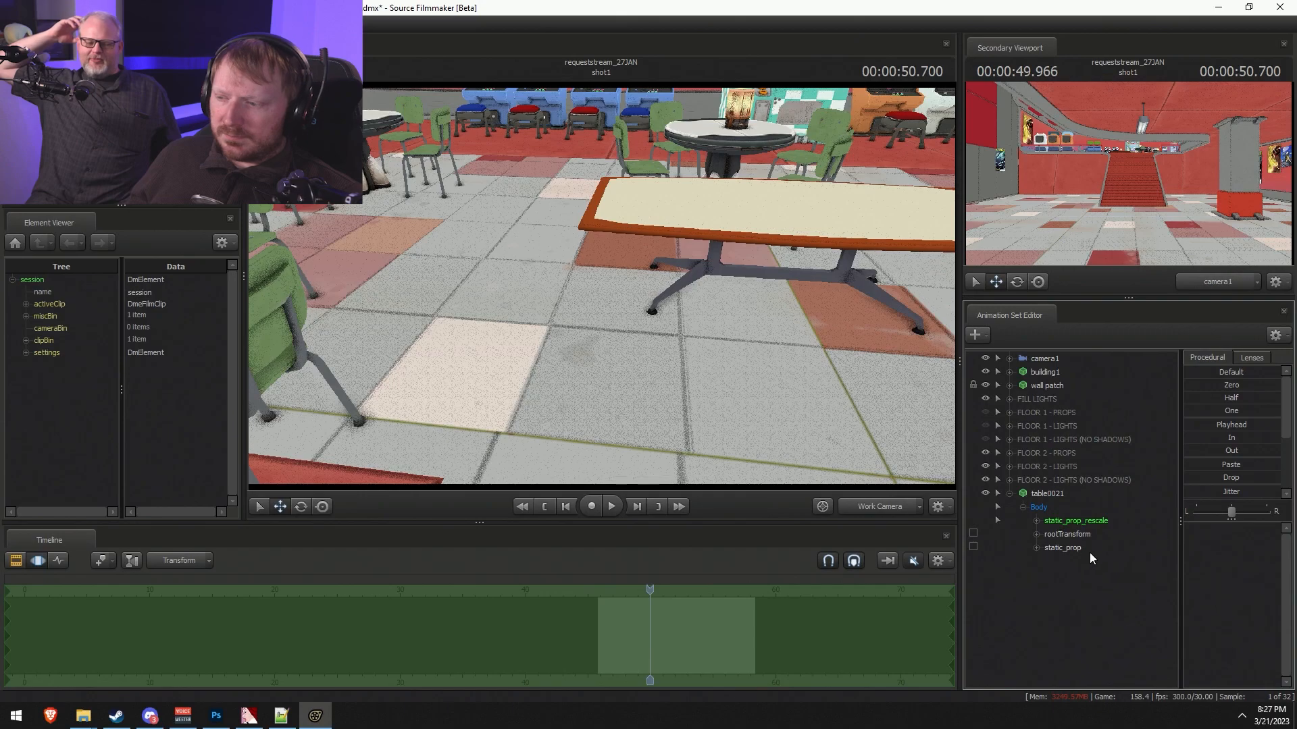
{"action": "left_click", "coordinate": [1071, 521]}
{"action": "left_click", "coordinate": [1036, 521]}
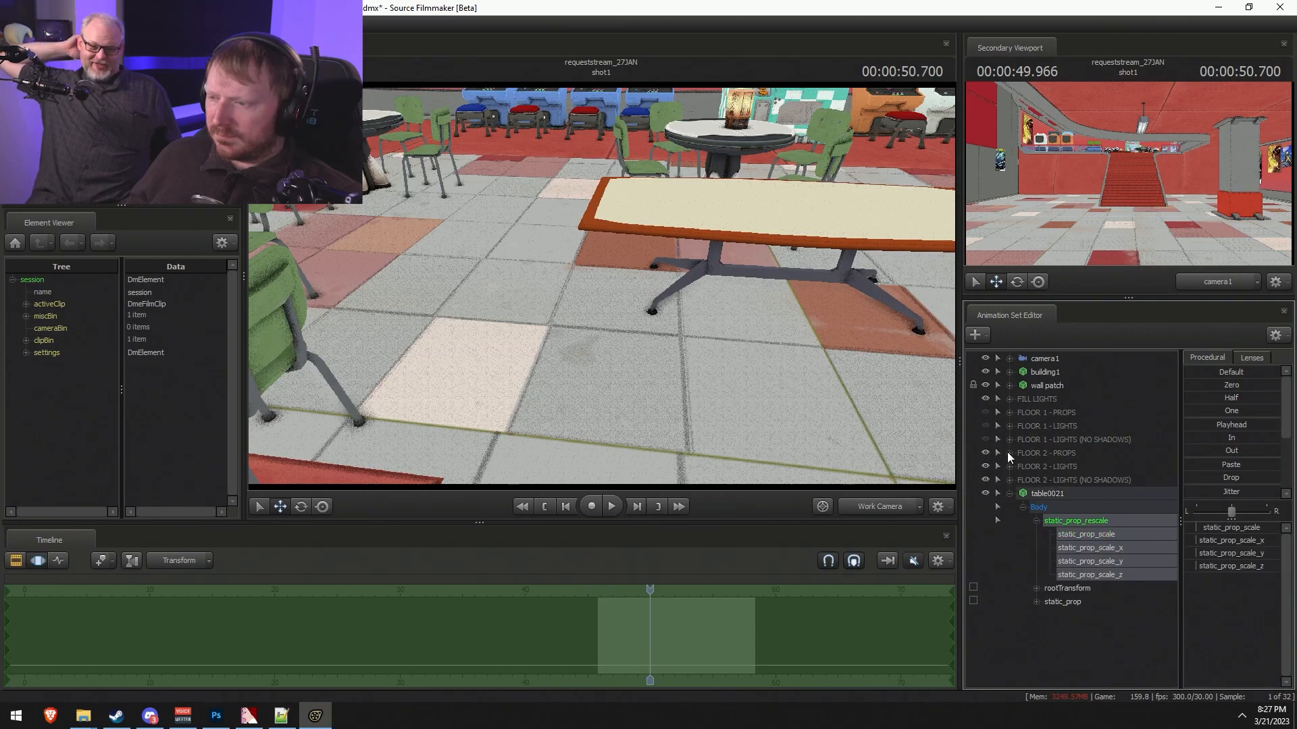
{"action": "left_click", "coordinate": [1010, 385]}
{"action": "left_click", "coordinate": [1022, 399]}
{"action": "left_click", "coordinate": [1010, 384]}
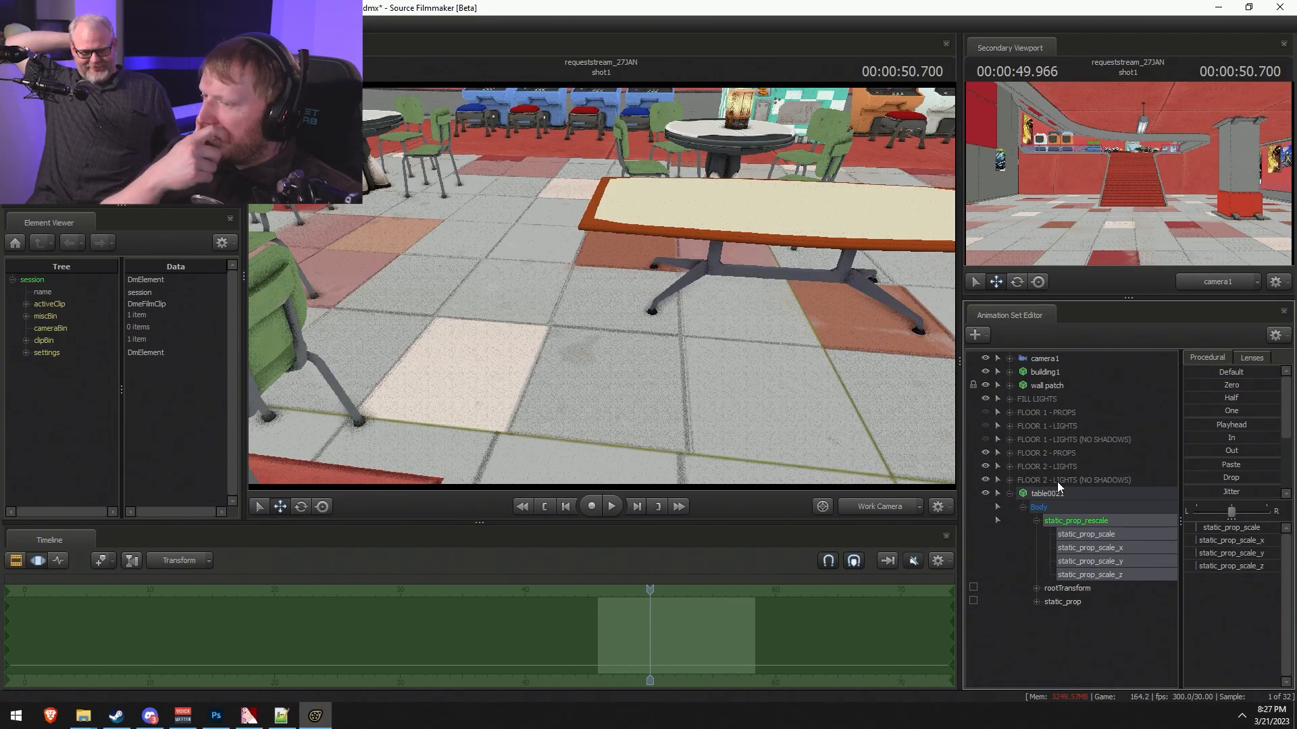
- Try narrowing the table with static_prop_scale_y after selecting its x, y and z scale controls
{"action": "left_click", "coordinate": [1104, 549]}
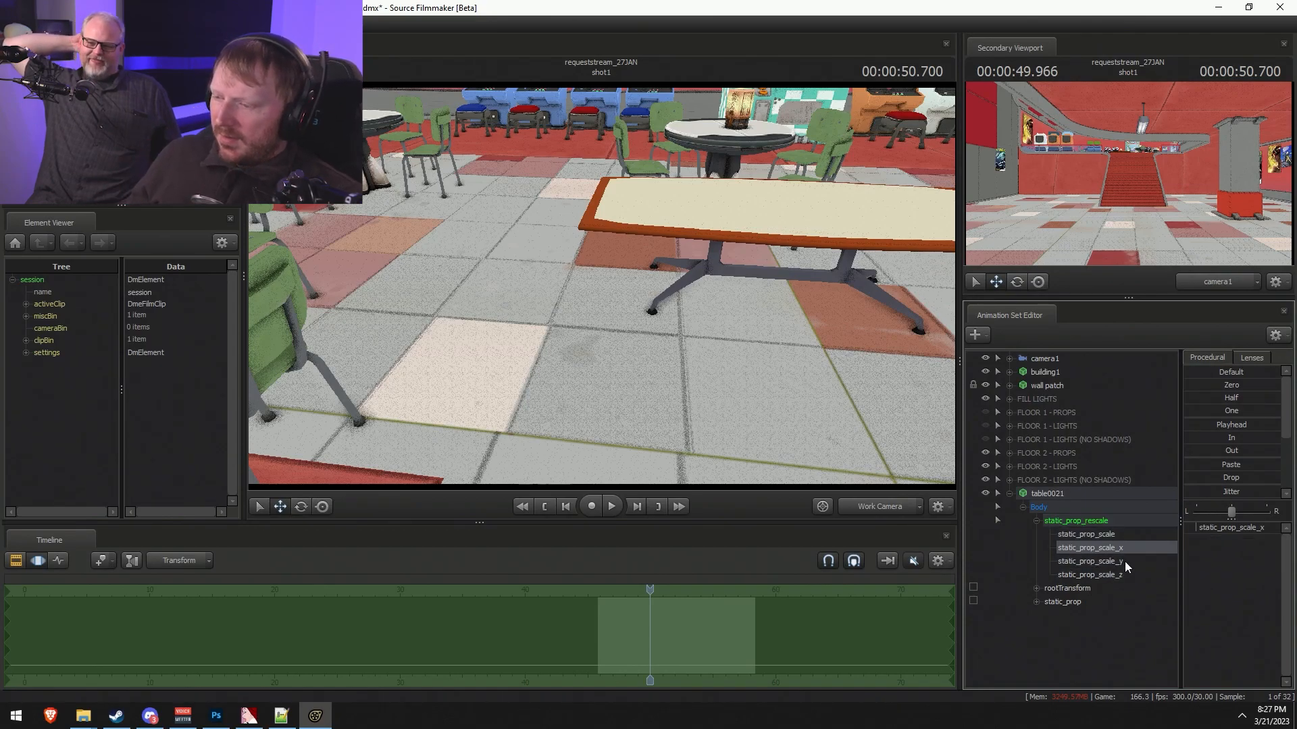
{"action": "left_click", "coordinate": [1123, 571], "text": "shift"}
{"action": "left_click_drag", "start_coordinate": [601, 287], "coordinate": [571, 324]}
{"action": "key", "text": "s"}
{"action": "key", "text": "F2"}
{"action": "key", "text": "F3"}
{"action": "mouse_move", "coordinate": [1203, 543]}
{"action": "left_mouse_down"}
{"action": "mouse_move", "coordinate": [1224, 543]}
{"action": "mouse_move", "coordinate": [1195, 543]}
{"action": "left_mouse_up"}
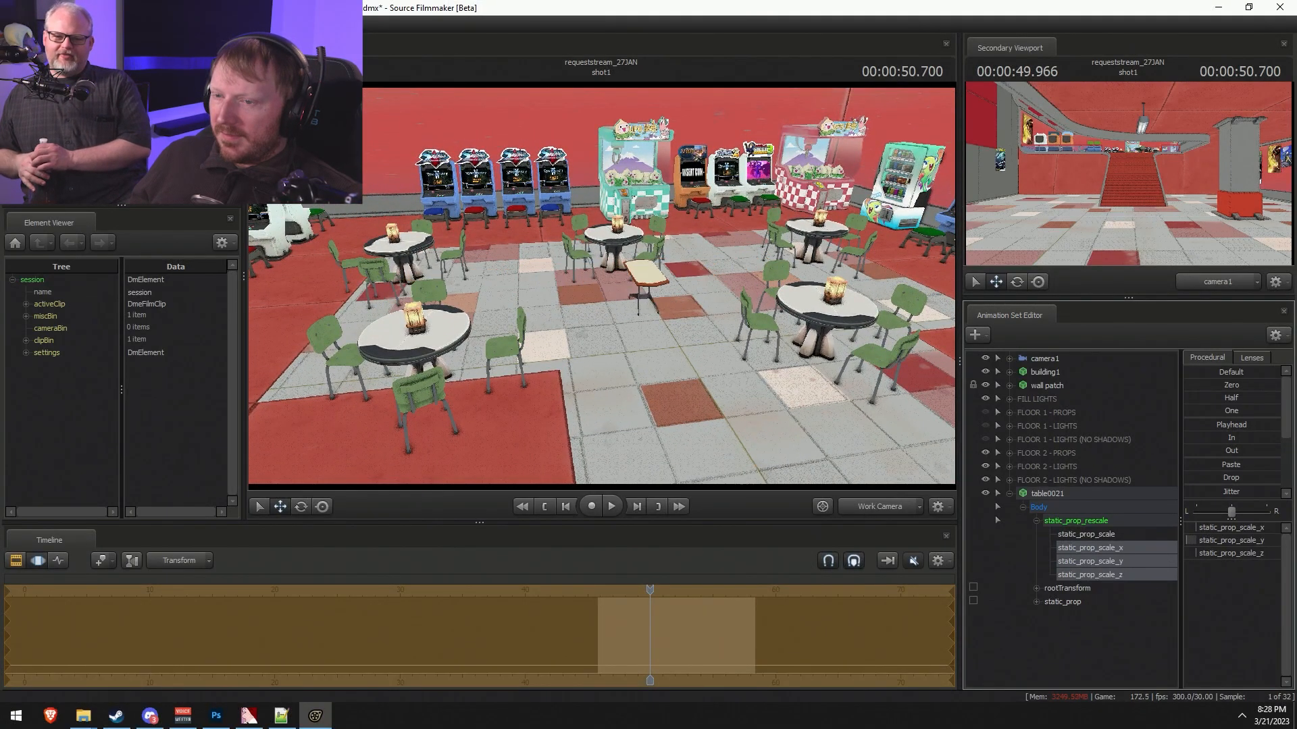
{"action": "left_click_drag", "start_coordinate": [650, 347], "coordinate": [628, 311]}
{"action": "key", "text": "w"}
{"action": "left_click_drag", "start_coordinate": [712, 338], "coordinate": [740, 378]}
{"action": "key", "text": "s"}
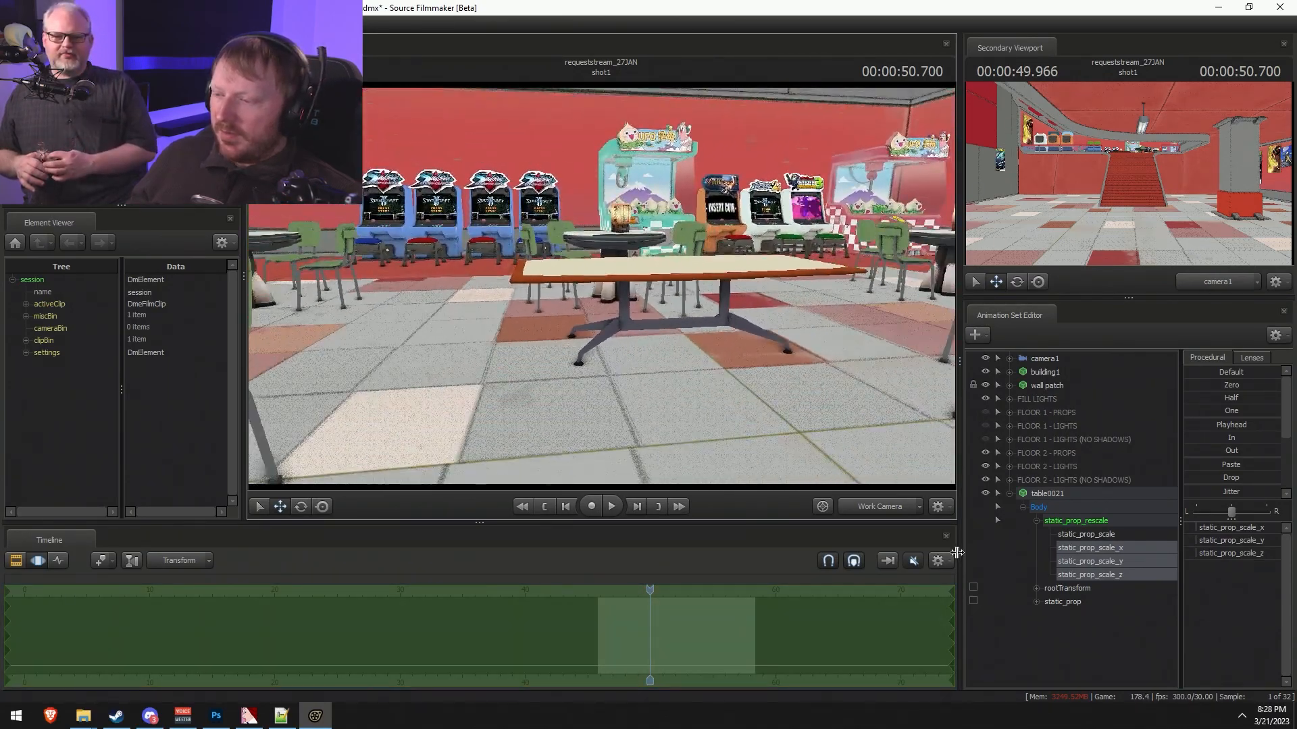
- Enlarge the whole table uniformly with static_prop_scale and compare its size with the round tables
{"action": "left_click", "coordinate": [1106, 536]}
{"action": "left_click_drag", "start_coordinate": [1210, 527], "coordinate": [1219, 527]}
{"action": "left_click_drag", "start_coordinate": [729, 341], "coordinate": [648, 304]}
{"action": "key", "text": "z"}
{"action": "key", "text": "s"}
{"action": "mouse_move", "coordinate": [854, 377]}
{"action": "left_mouse_down"}
{"action": "mouse_move", "coordinate": [844, 372]}
{"action": "mouse_move", "coordinate": [854, 377]}
{"action": "left_mouse_up"}
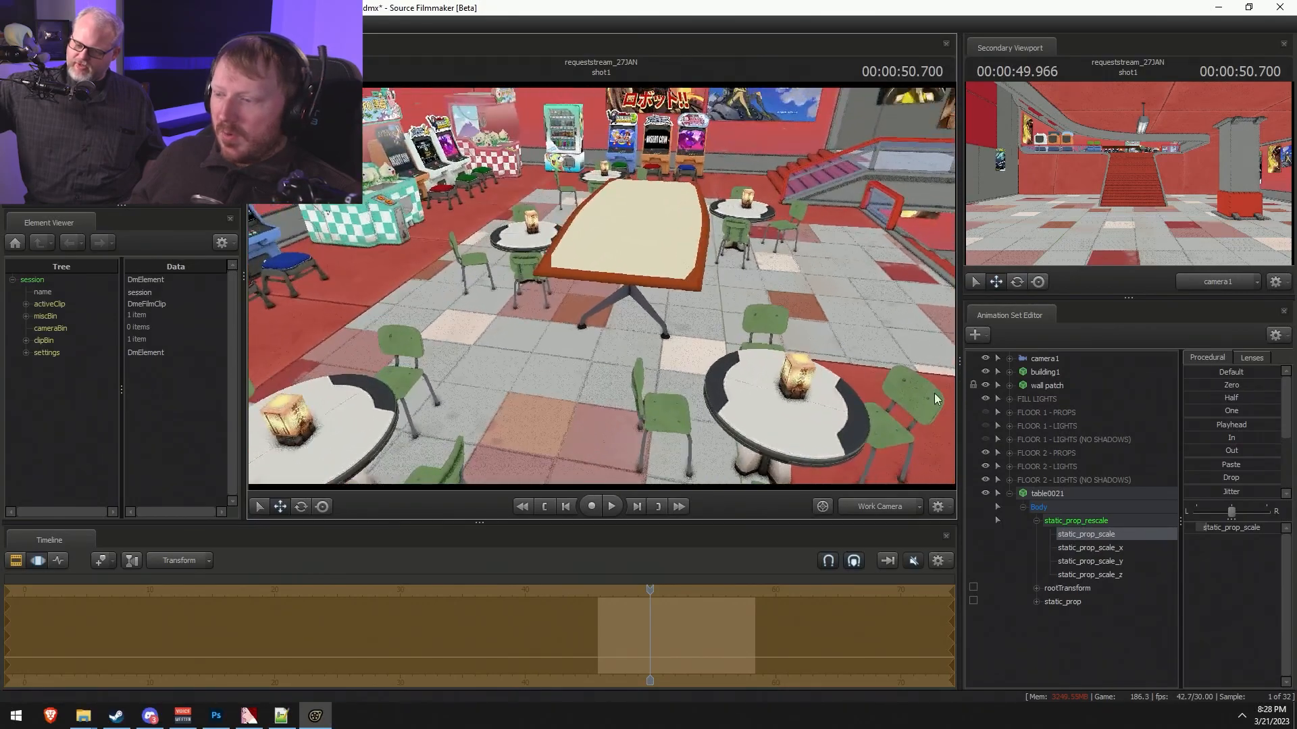
- Select the table's x, y and z scale controls and lower the tabletop's height with static_prop_scale_x
{"action": "left_click", "coordinate": [1126, 552]}
{"action": "left_click", "coordinate": [1131, 575], "text": "shift"}
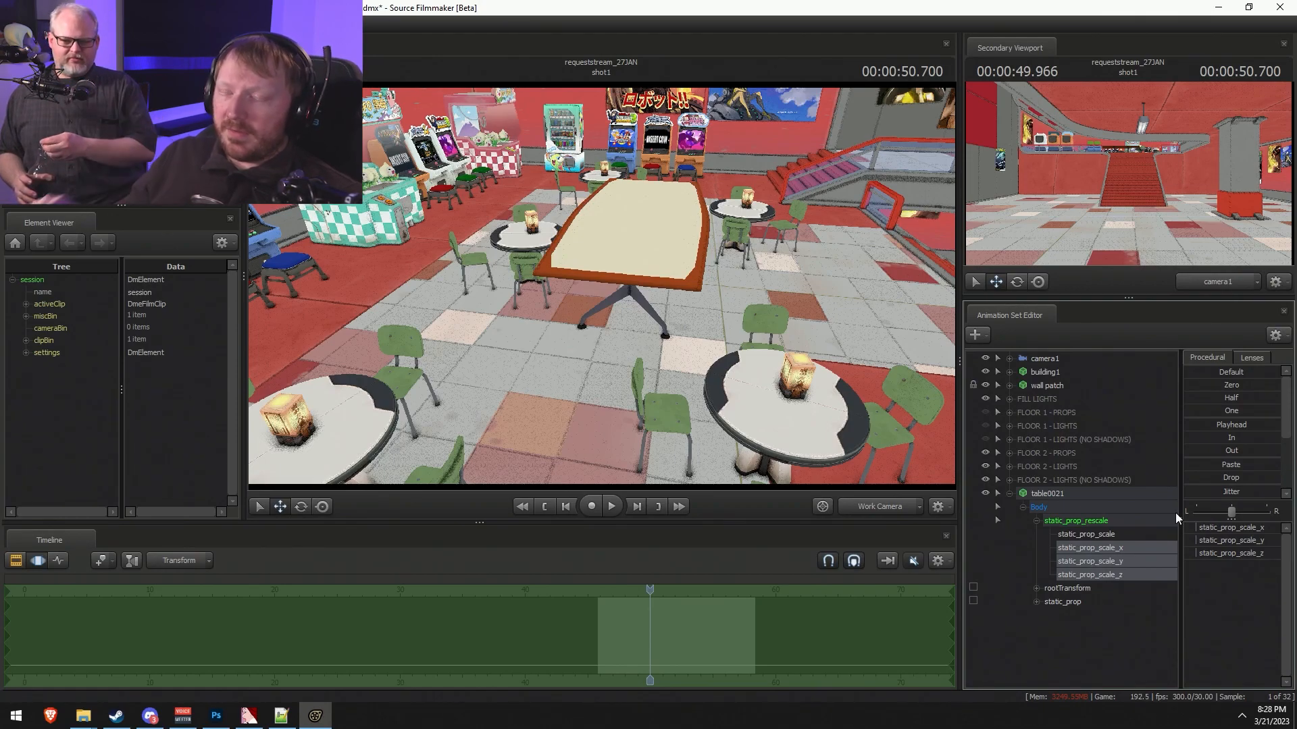
{"action": "left_click_drag", "start_coordinate": [1233, 525], "coordinate": [1243, 526]}
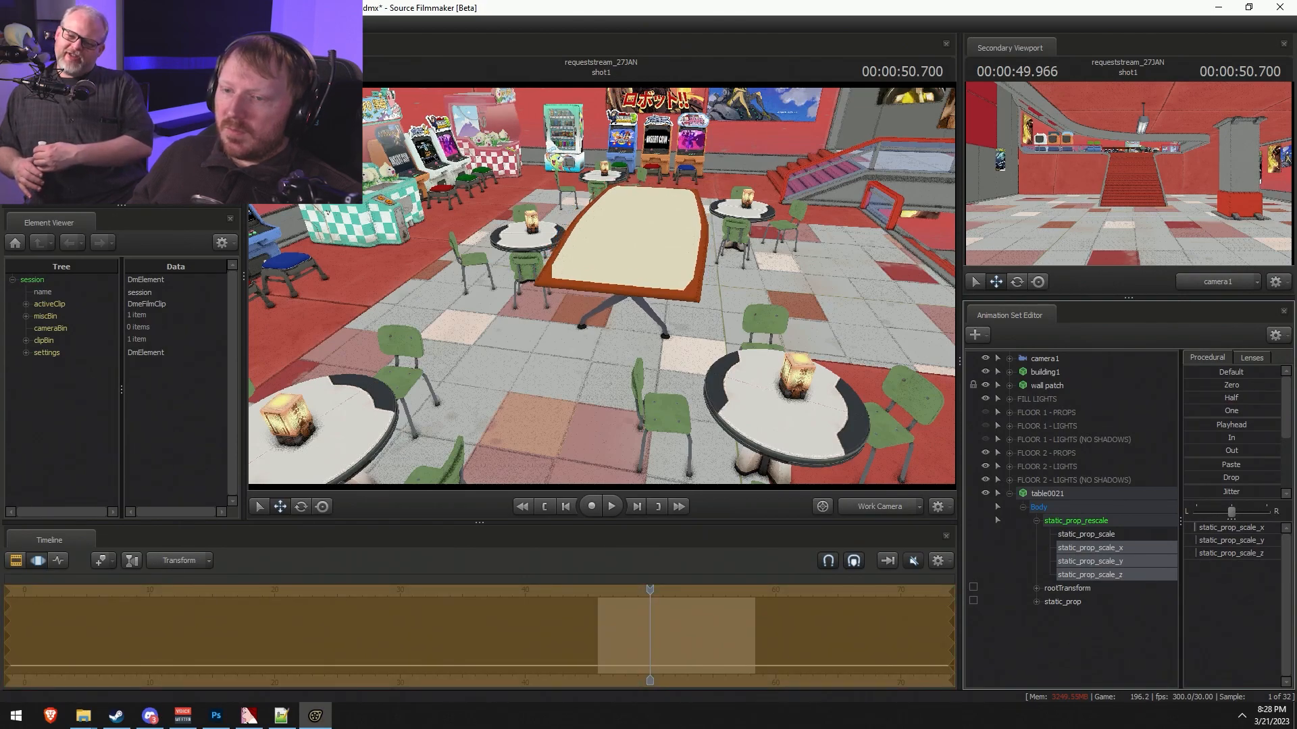
{"action": "left_click_drag", "start_coordinate": [1232, 529], "coordinate": [1229, 529]}
- Compare the table with the nearby green chairs and reduce its height further with static_prop_scale_x
{"action": "left_click_drag", "start_coordinate": [846, 362], "coordinate": [827, 239]}
{"action": "key", "text": "w"}
{"action": "key", "text": "a"}
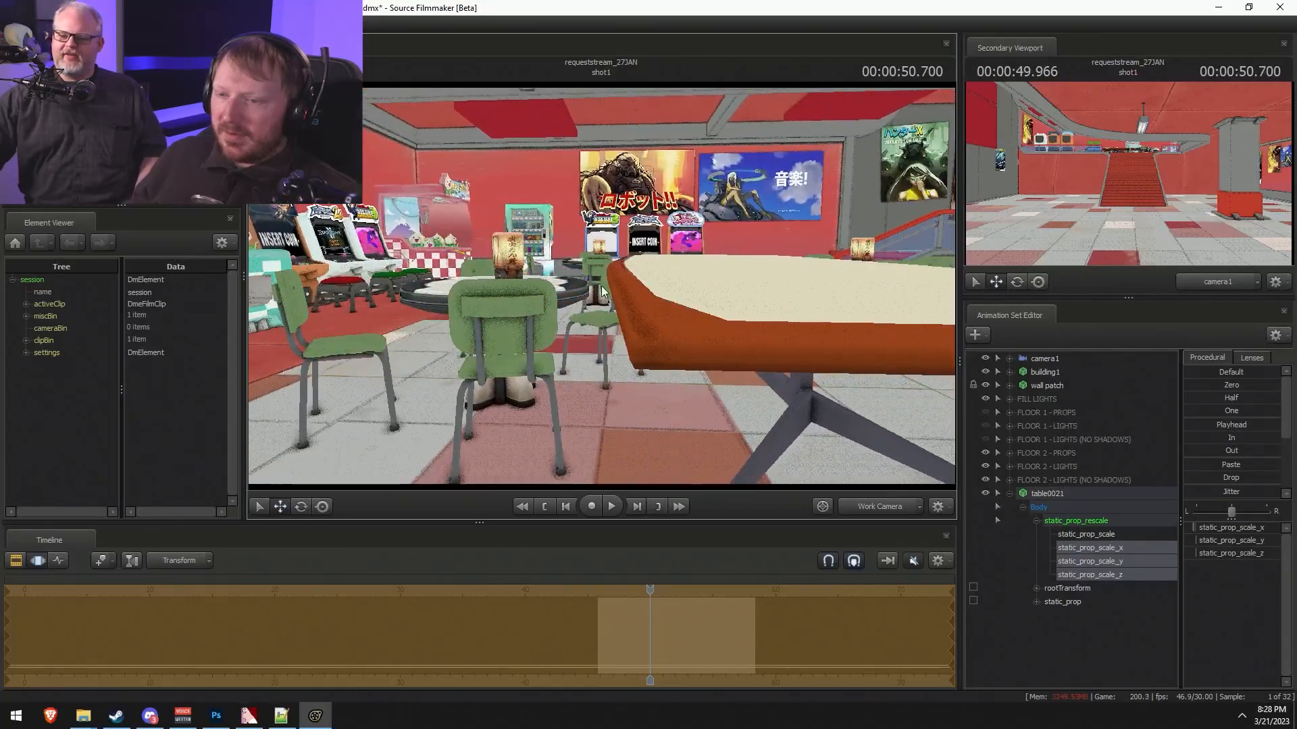
{"action": "key", "text": "z"}
{"action": "mouse_move", "coordinate": [840, 313]}
{"action": "left_mouse_down"}
{"action": "mouse_move", "coordinate": [881, 351]}
{"action": "mouse_move", "coordinate": [834, 338]}
{"action": "left_mouse_up"}
{"action": "key", "text": "d"}
{"action": "key", "text": "s"}
{"action": "key", "text": "x"}
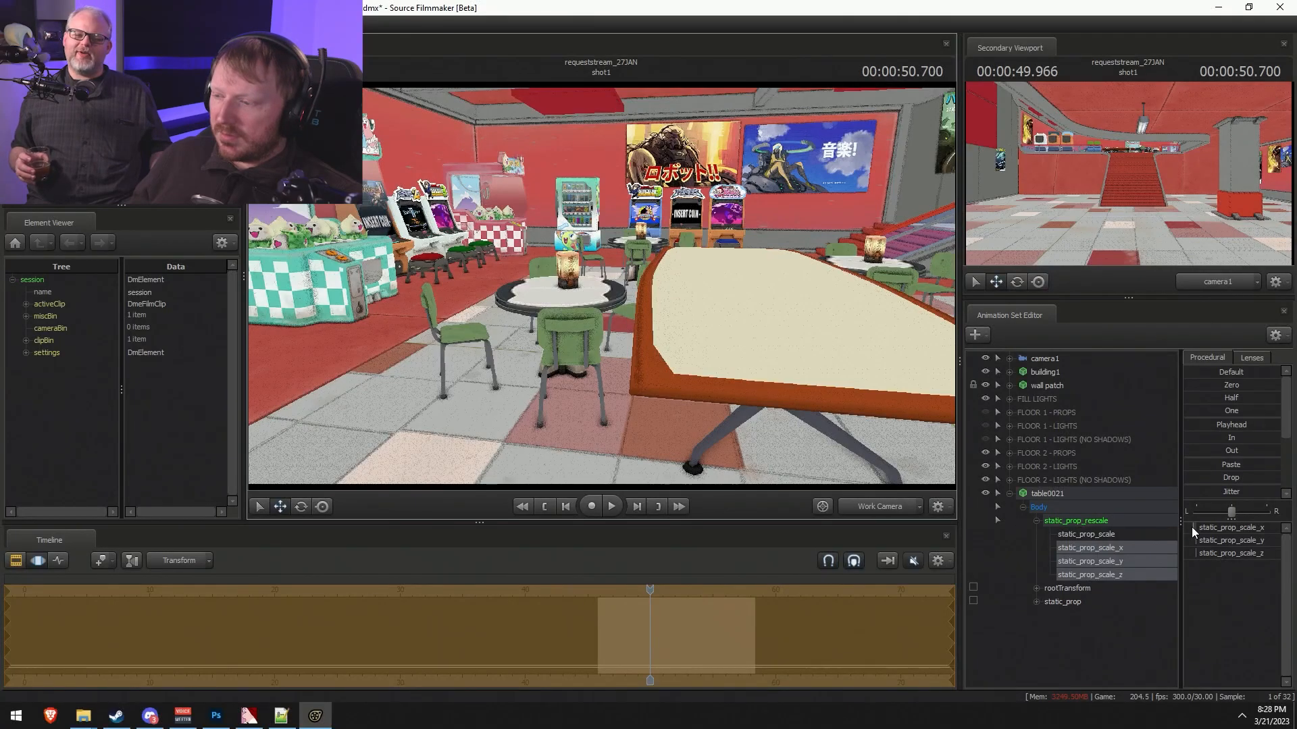
{"action": "left_click_drag", "start_coordinate": [1238, 530], "coordinate": [1235, 530]}
{"action": "left_click_drag", "start_coordinate": [806, 411], "coordinate": [818, 401]}
{"action": "key", "text": "x"}
{"action": "left_click", "coordinate": [1210, 520]}
{"action": "left_click_drag", "start_coordinate": [1210, 520], "coordinate": [1213, 538]}
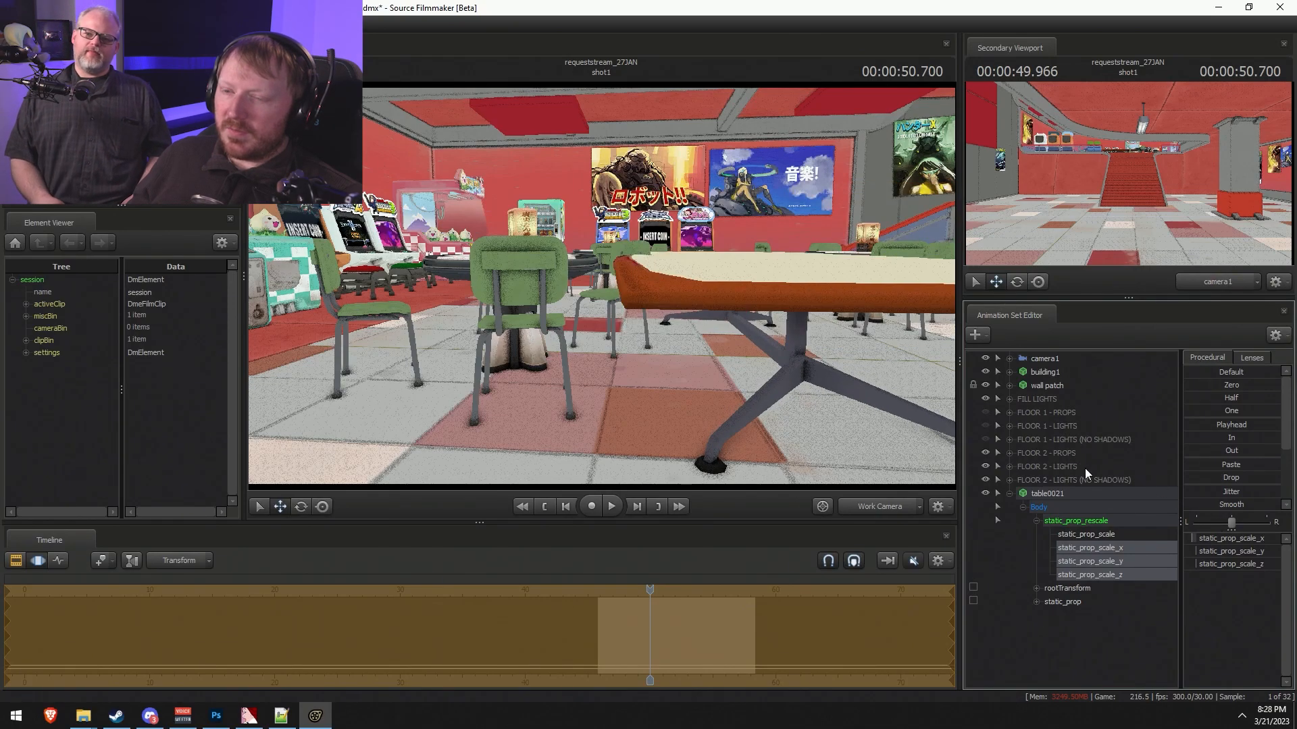
- Examine the long table beside the green chairs at floor level and from above to judge its height and width
{"action": "left_click", "coordinate": [1086, 548]}
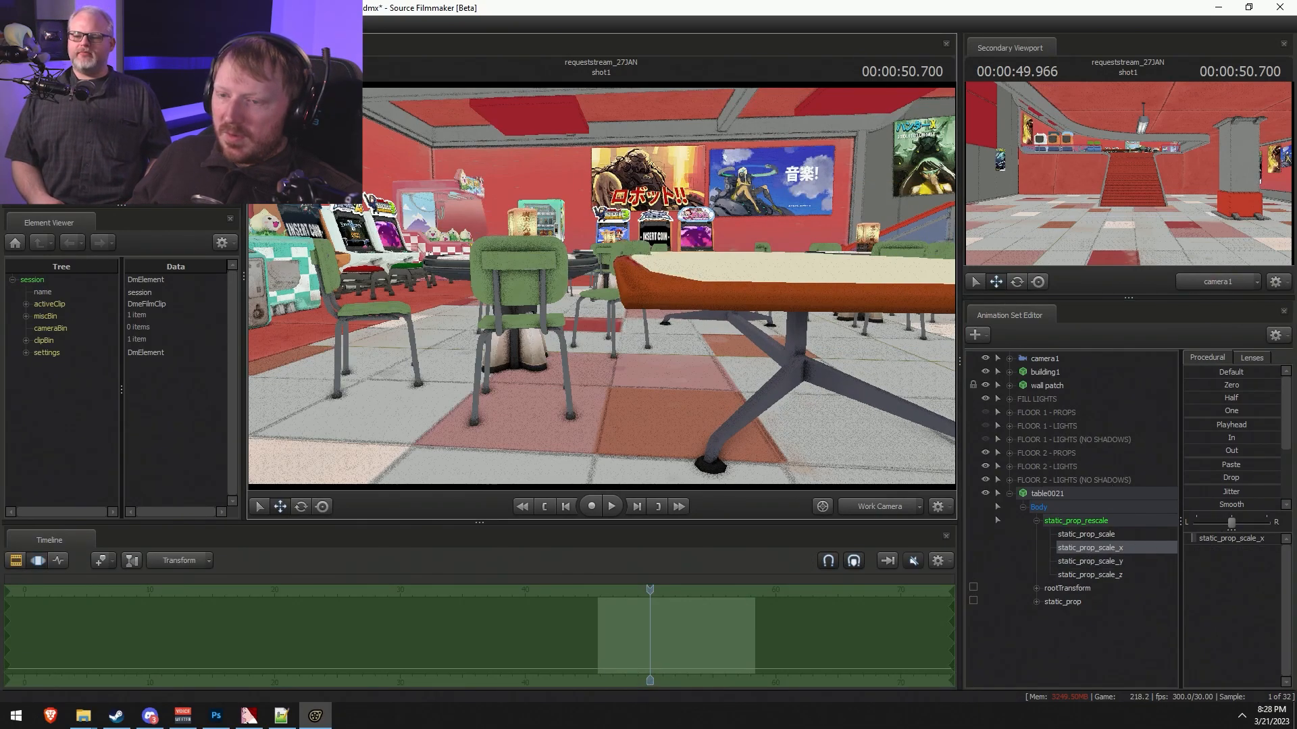
{"action": "key", "text": "d"}
{"action": "key", "text": "z"}
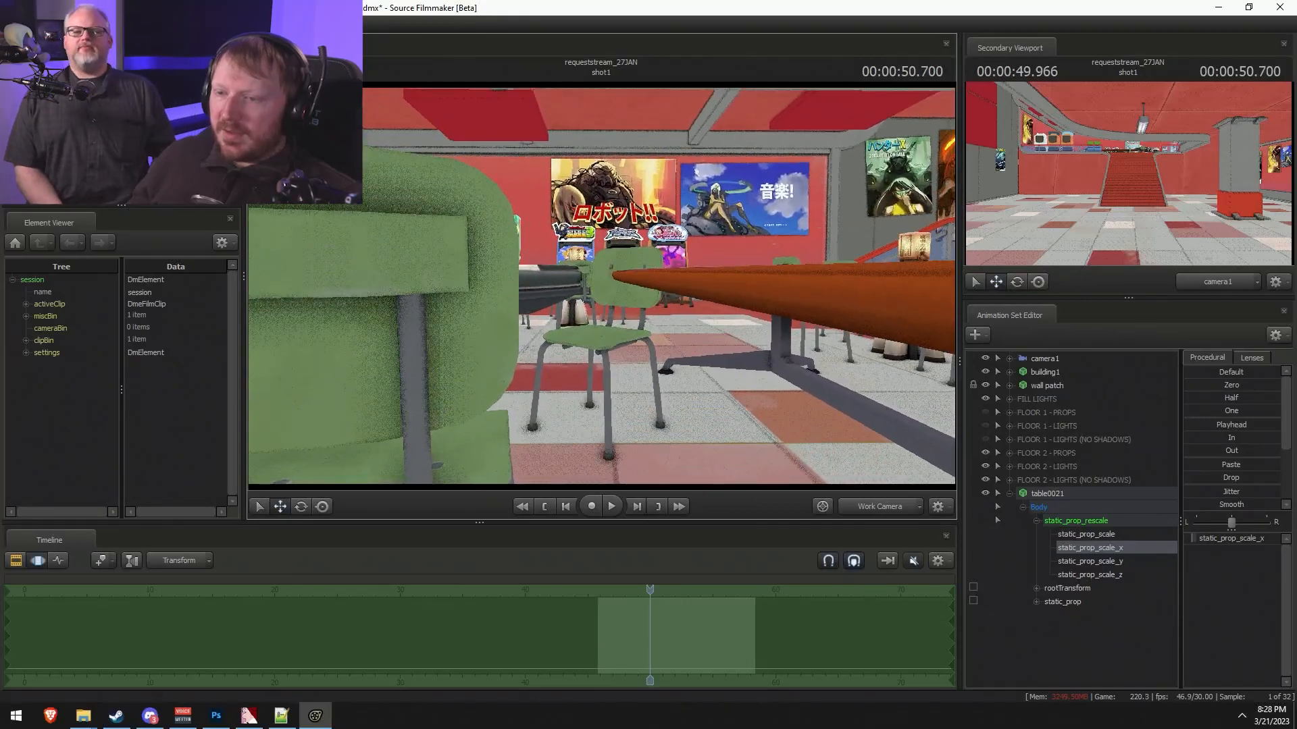
{"action": "key", "text": "d"}
{"action": "key", "text": "s"}
{"action": "key", "text": "x"}
{"action": "key", "text": "z"}
{"action": "key", "text": "s"}
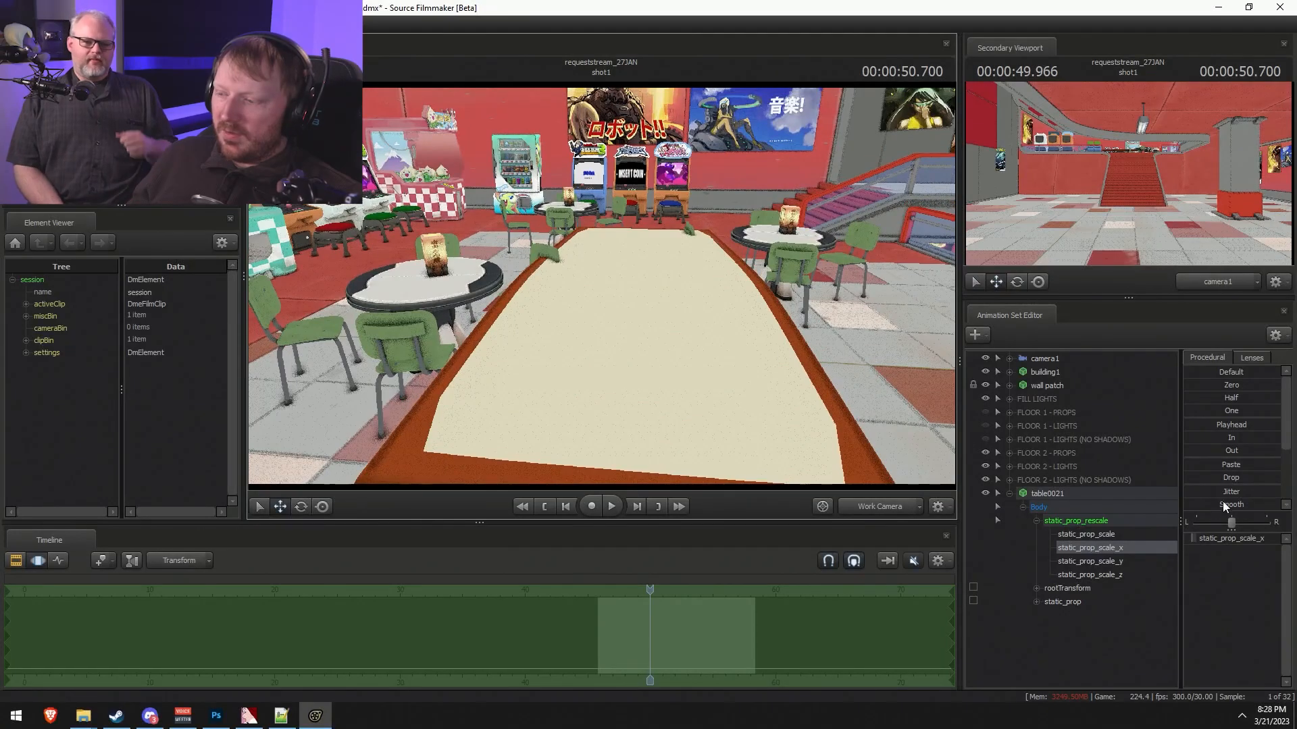
{"action": "left_click", "coordinate": [1111, 565]}
{"action": "left_click_drag", "start_coordinate": [1212, 540], "coordinate": [1206, 540]}
{"action": "key", "text": "ctrl+z"}
- Narrow the long table with static_prop_scale_z until it fits the space between the round table sets
{"action": "left_click", "coordinate": [1154, 574]}
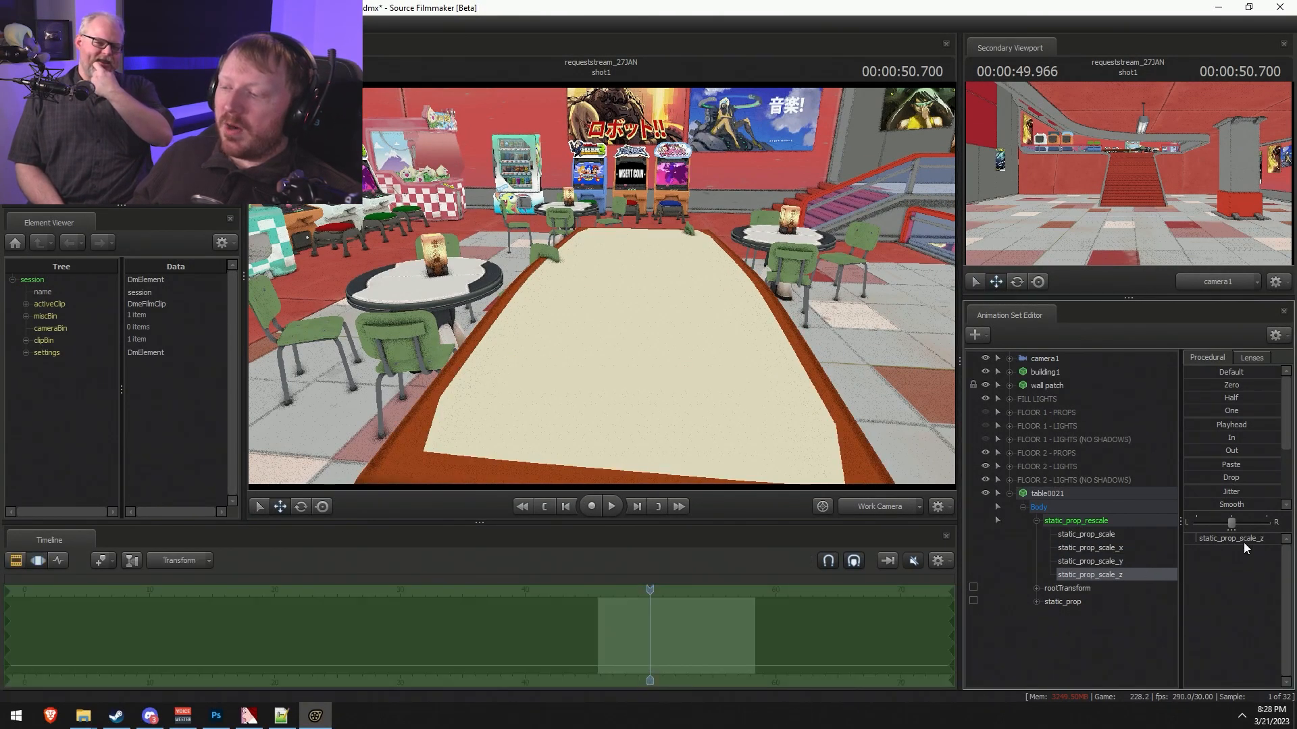
{"action": "left_click_drag", "start_coordinate": [1212, 539], "coordinate": [1207, 539]}
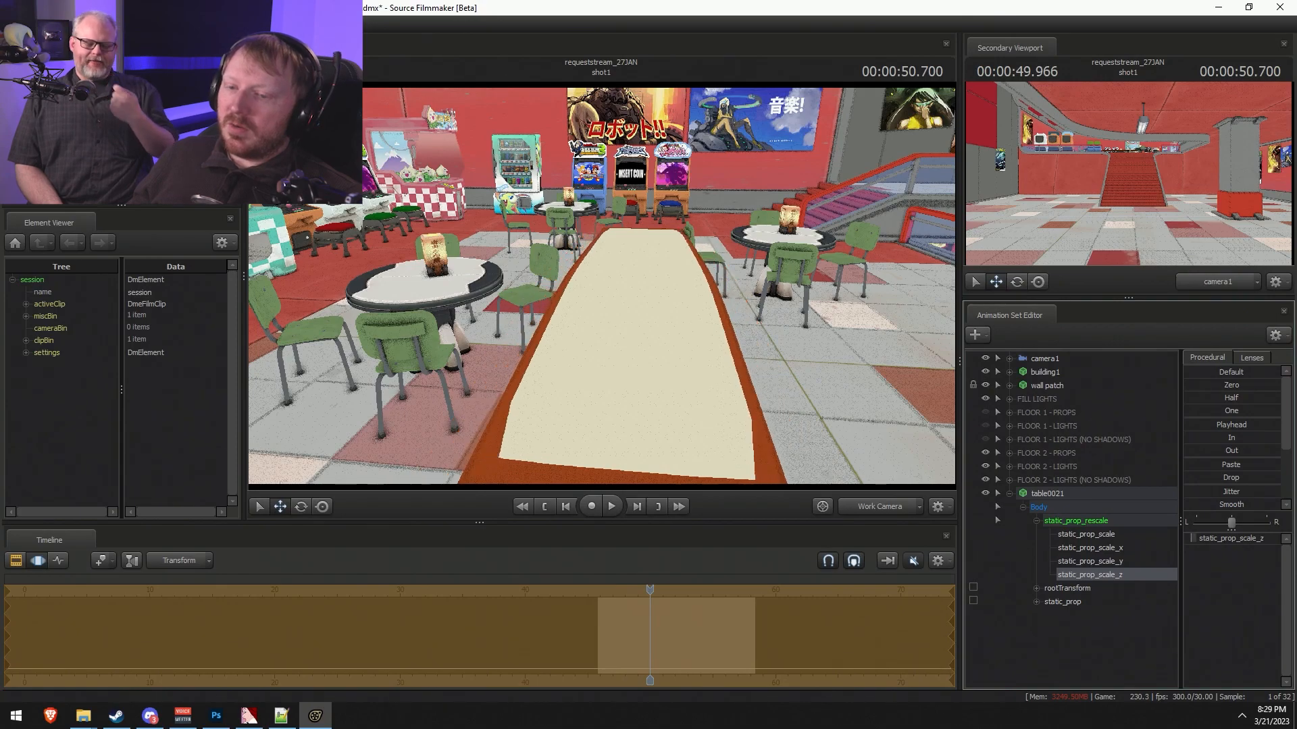
{"action": "left_click_drag", "start_coordinate": [836, 353], "coordinate": [603, 290]}
{"action": "key", "text": "d"}
{"action": "key", "text": "z"}
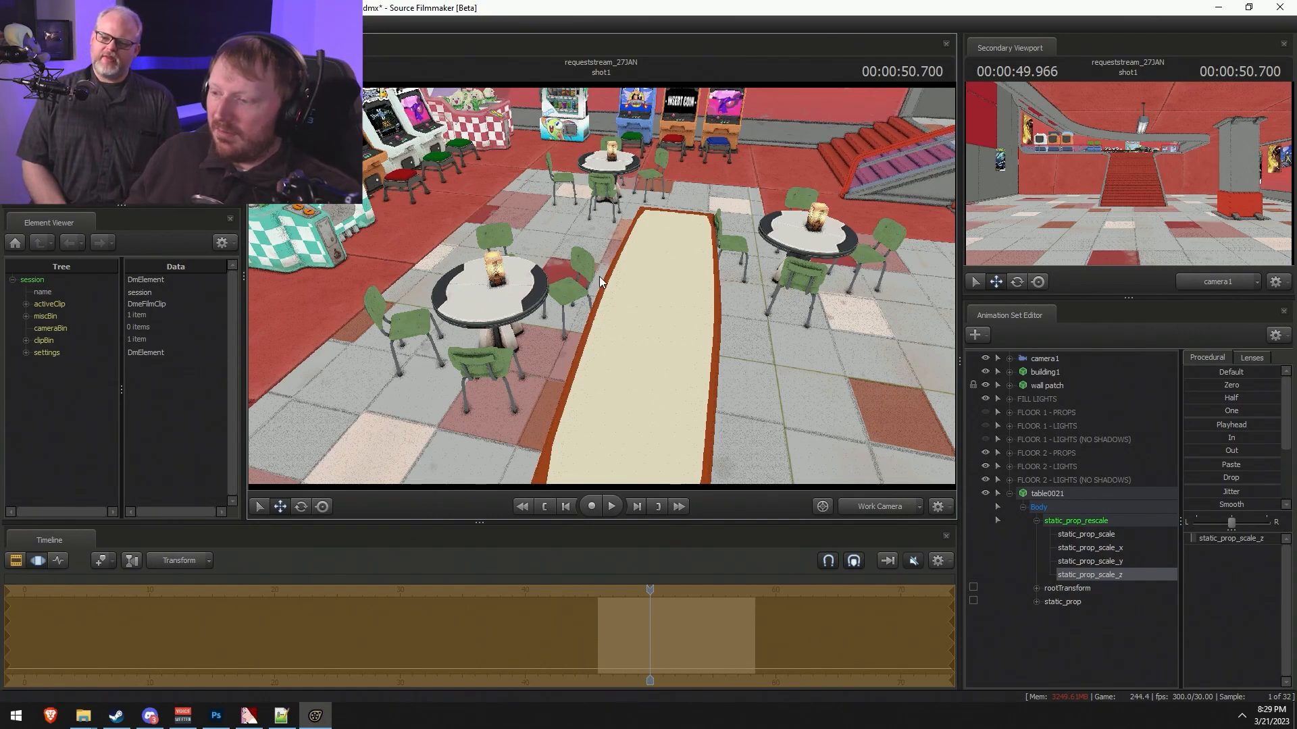
{"action": "left_click_drag", "start_coordinate": [1192, 539], "coordinate": [1196, 541]}
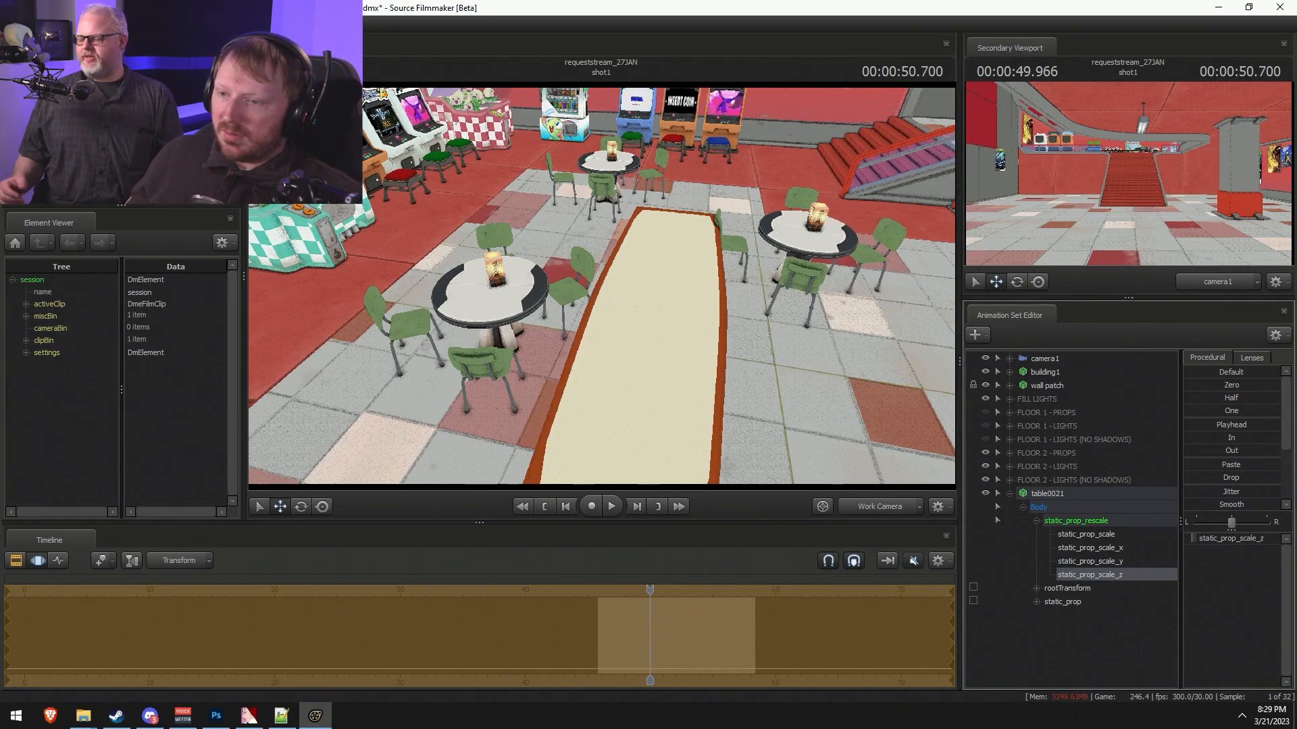
{"action": "left_click_drag", "start_coordinate": [684, 331], "coordinate": [684, 351]}
{"action": "key", "text": "Return"}
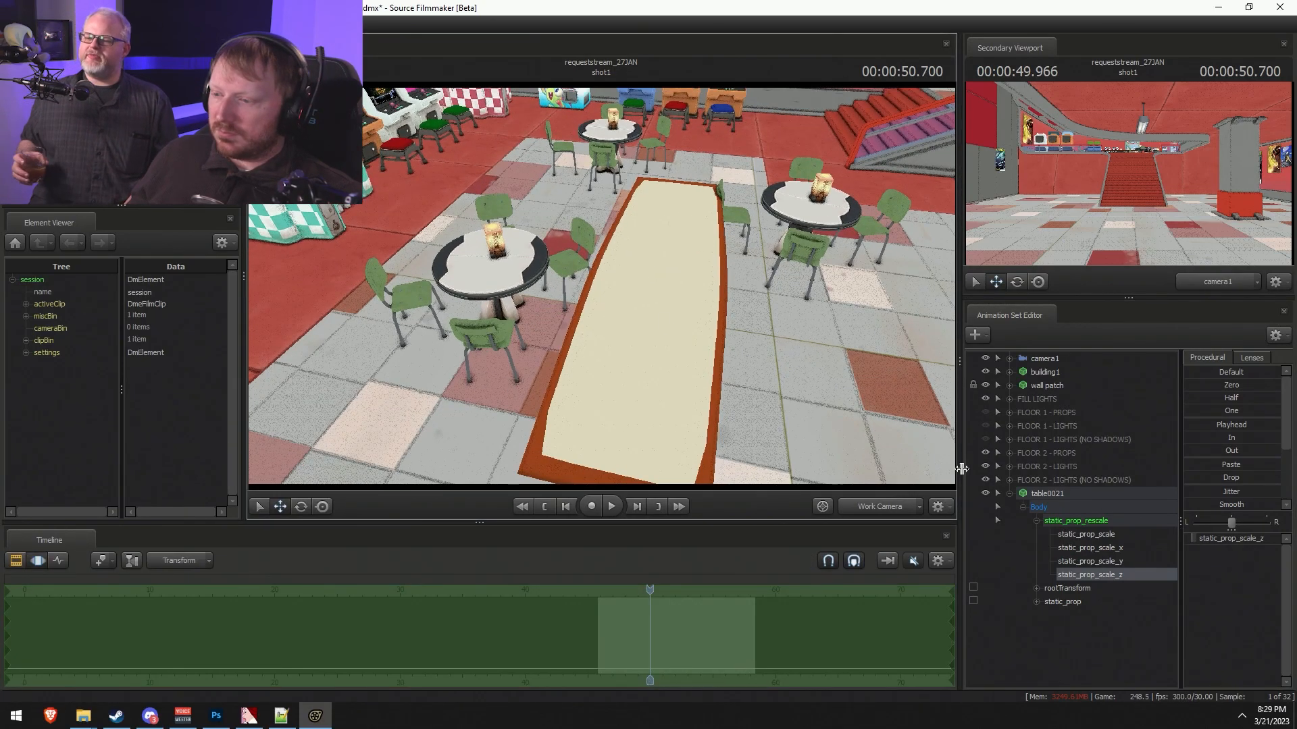
- Select the whole table0021 model and adjust its vertical position so its feet meet the floor
{"action": "left_click", "coordinate": [1008, 493]}
{"action": "left_click", "coordinate": [1077, 495]}
{"action": "left_click", "coordinate": [1076, 494]}
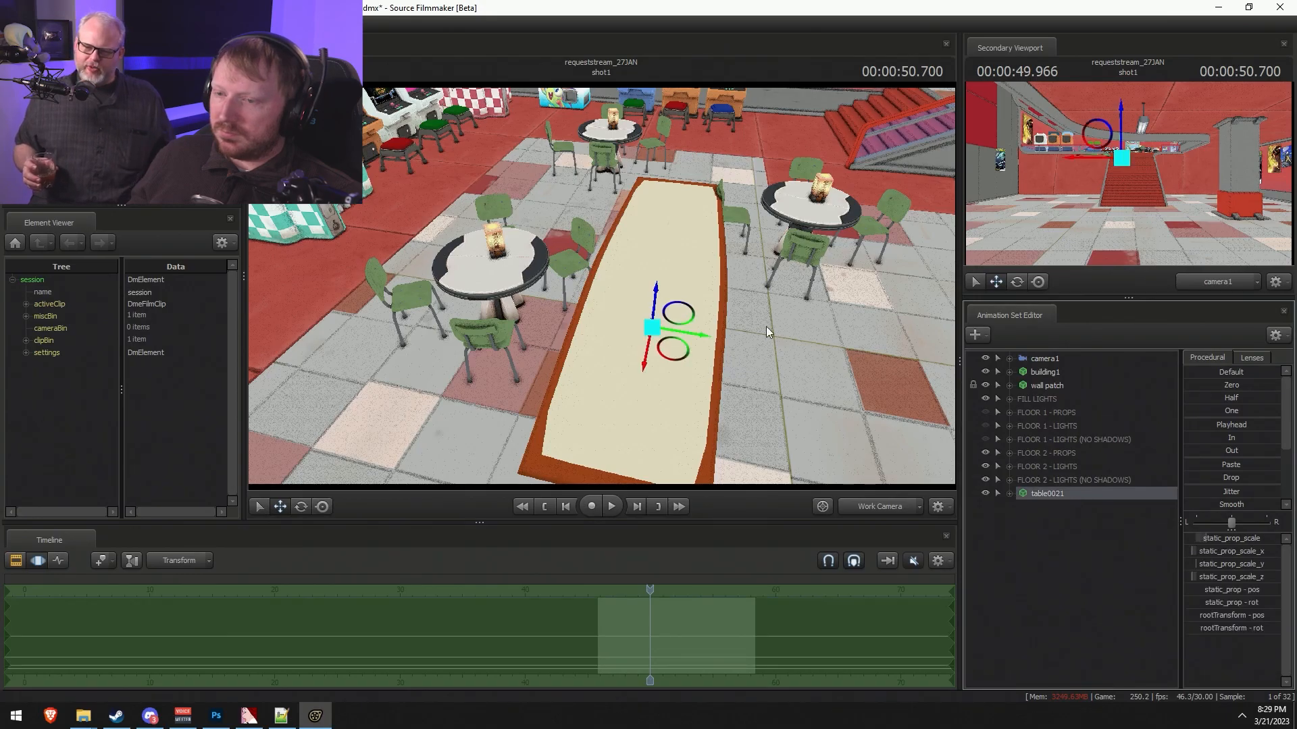
{"action": "left_click_drag", "start_coordinate": [668, 358], "coordinate": [476, 202]}
{"action": "left_click_drag", "start_coordinate": [730, 290], "coordinate": [666, 281]}
{"action": "key", "text": "w"}
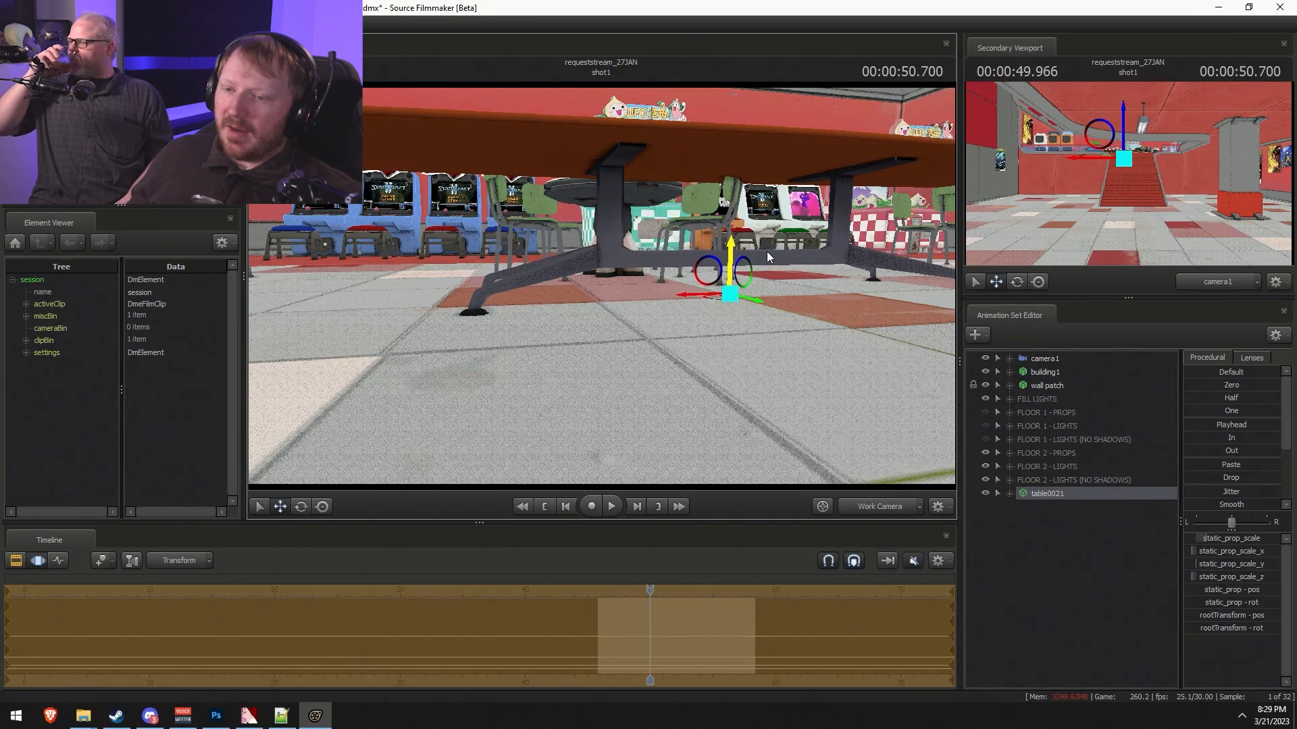
{"action": "key", "text": "F2"}
{"action": "key", "text": "F3"}
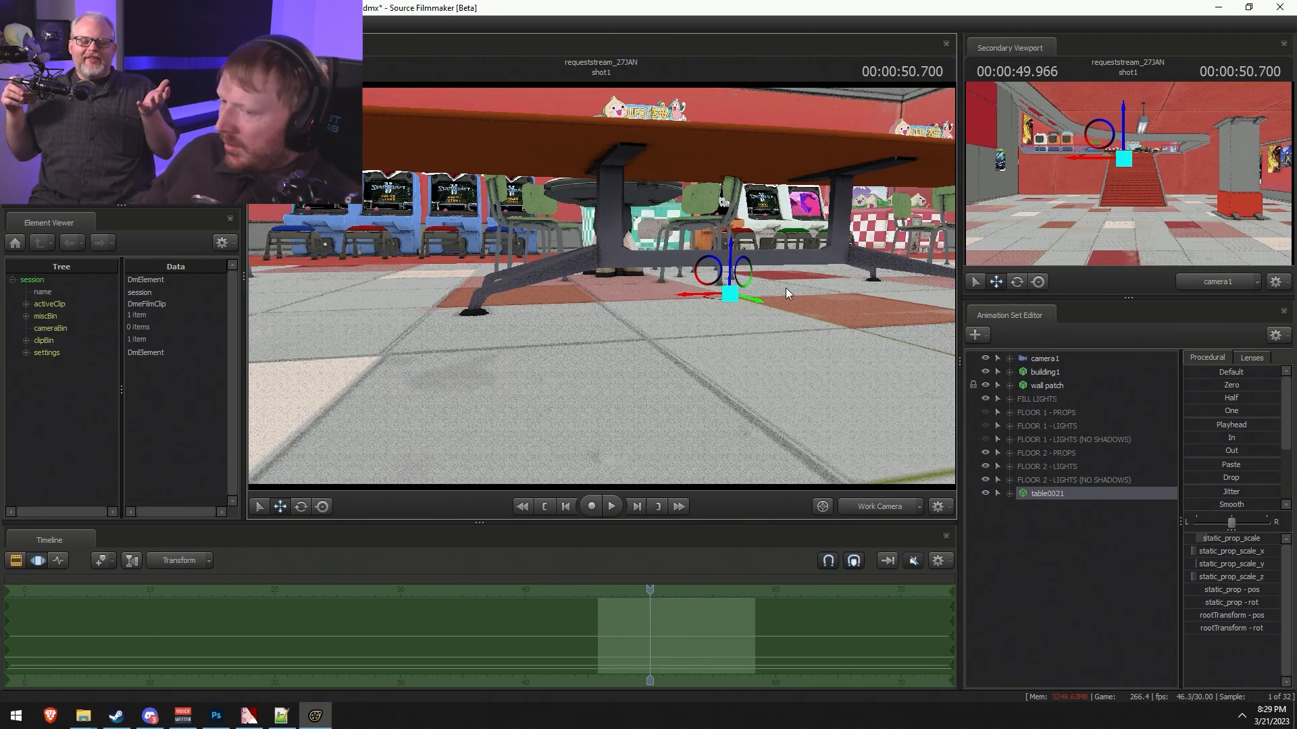
- Select the round table and lamp nearest the stairs and hide table9 and lamp9 within TABLE SET5
{"action": "left_click_drag", "start_coordinate": [786, 289], "coordinate": [405, 388]}
{"action": "left_click_drag", "start_coordinate": [540, 290], "coordinate": [601, 286]}
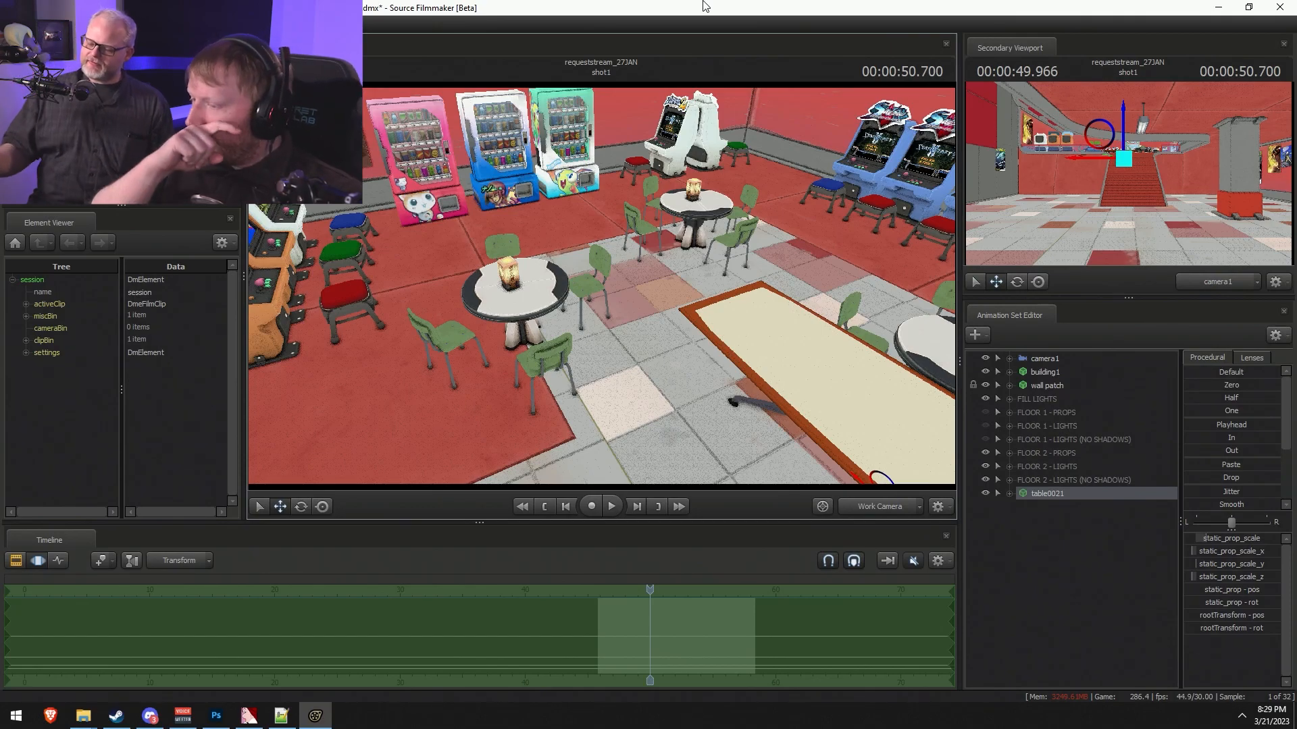
{"action": "left_click_drag", "start_coordinate": [545, 302], "coordinate": [730, 324]}
{"action": "mouse_move", "coordinate": [601, 287]}
{"action": "left_mouse_down"}
{"action": "mouse_move", "coordinate": [716, 304]}
{"action": "mouse_move", "coordinate": [722, 287]}
{"action": "mouse_move", "coordinate": [608, 279]}
{"action": "left_mouse_up"}
{"action": "mouse_move", "coordinate": [610, 200]}
{"action": "left_mouse_down", "text": "ctrl"}
{"action": "mouse_move", "coordinate": [604, 230]}
{"action": "mouse_move", "coordinate": [638, 279]}
{"action": "mouse_move", "coordinate": [632, 236]}
{"action": "left_mouse_up", "text": "ctrl"}
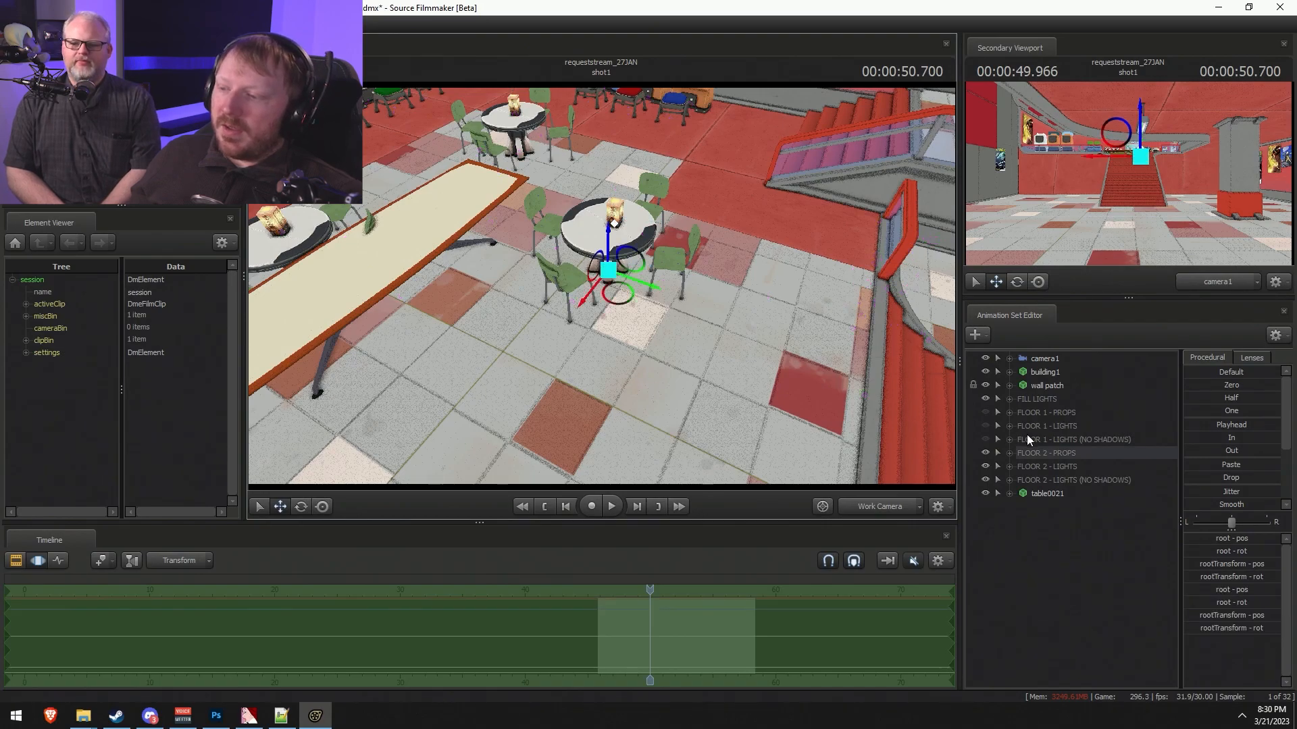
{"action": "left_click", "coordinate": [1009, 454]}
{"action": "left_click", "coordinate": [1023, 520]}
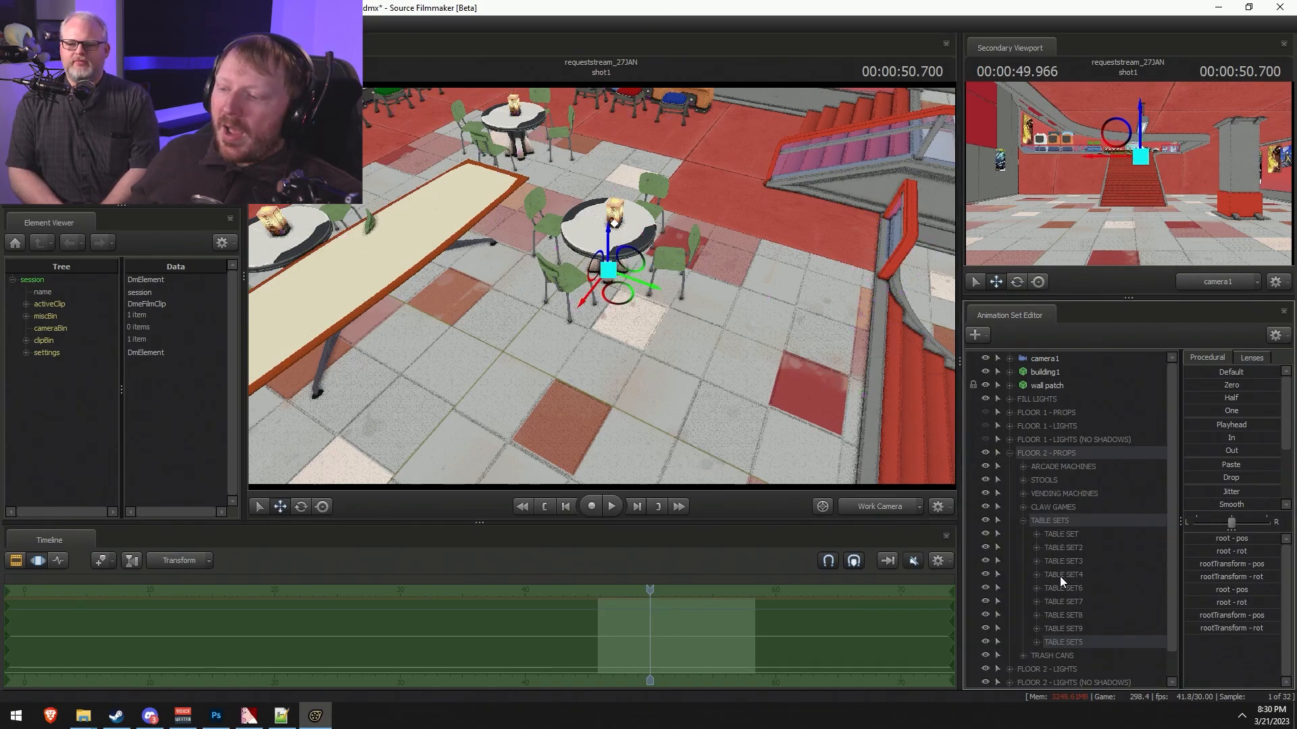
{"action": "left_click", "coordinate": [1036, 642]}
{"action": "scroll", "coordinate": [1080, 594], "scroll_direction": "down", "scroll_amount": 3}
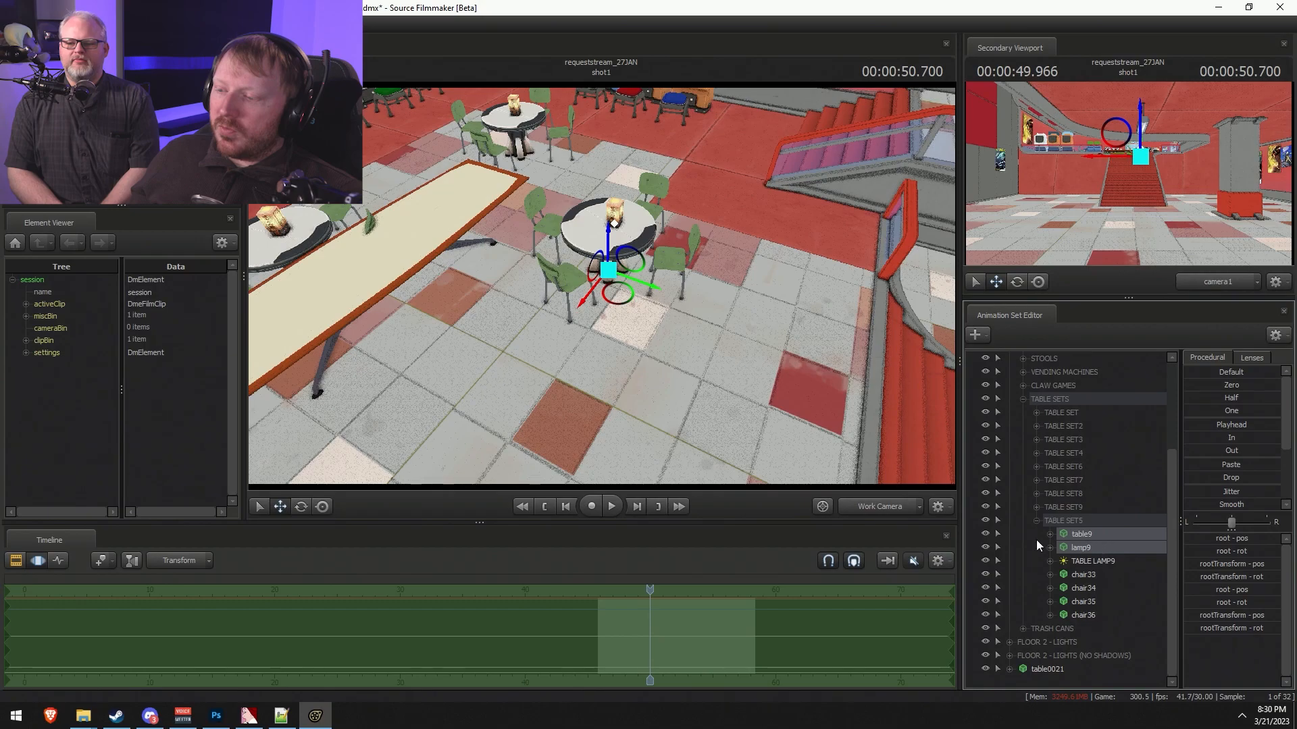
{"action": "left_click", "coordinate": [984, 548]}
{"action": "left_click", "coordinate": [985, 535]}
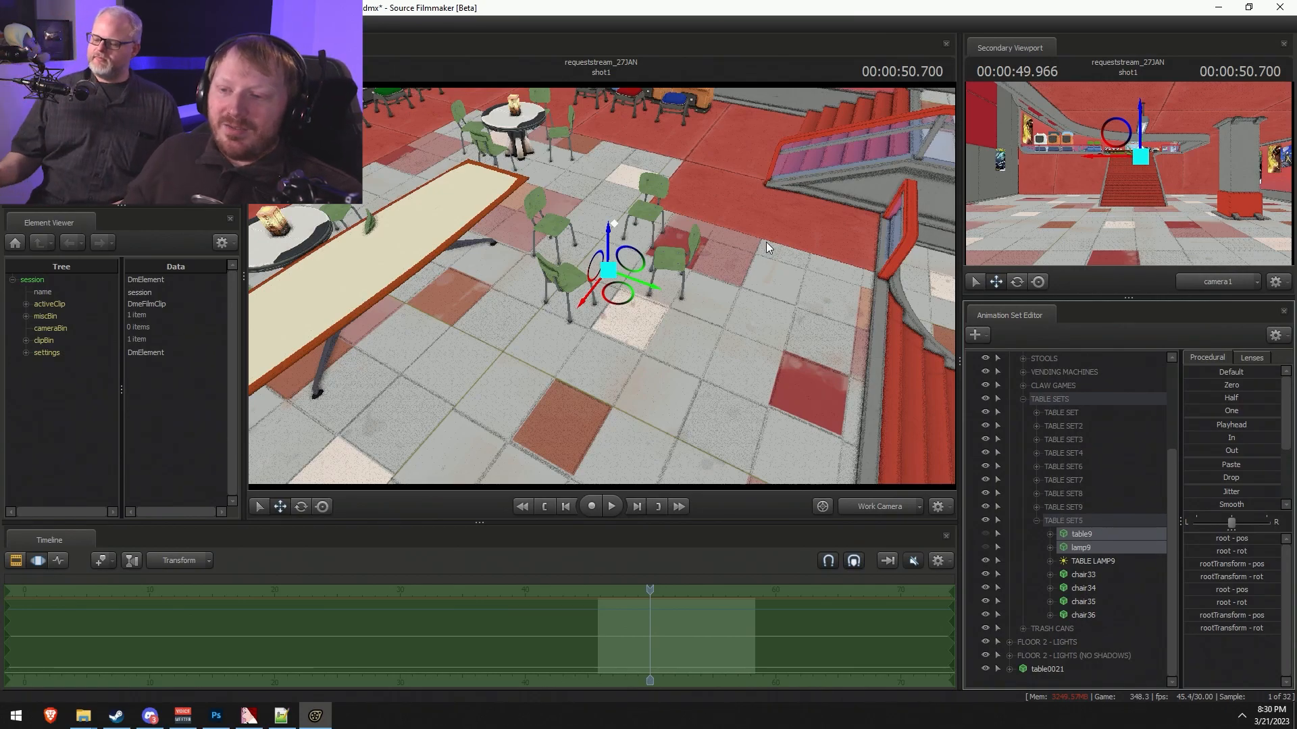
- Select the round table and lamp on the long table's other side and hide table7 and lamp7 within TABLE SET3
{"action": "mouse_move", "coordinate": [766, 241]}
{"action": "left_mouse_down"}
{"action": "mouse_move", "coordinate": [763, 276]}
{"action": "mouse_move", "coordinate": [773, 253]}
{"action": "left_mouse_up"}
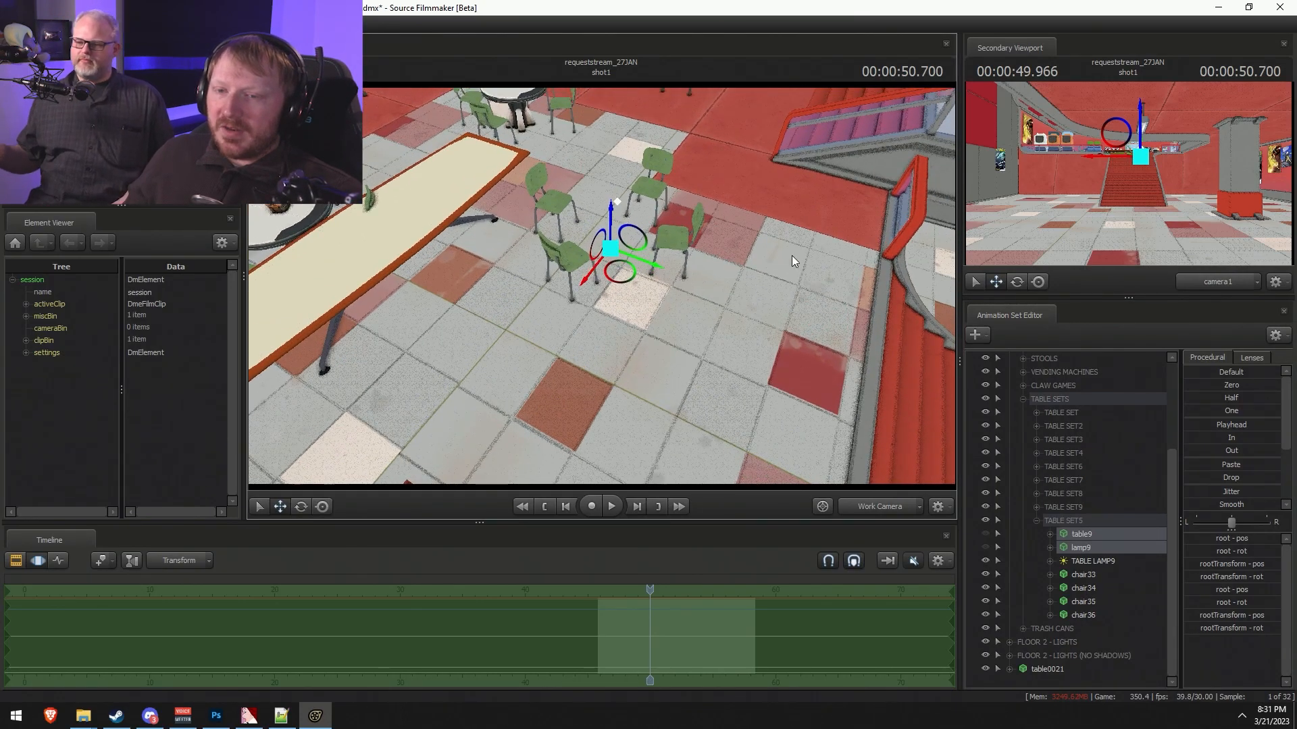
{"action": "mouse_move", "coordinate": [739, 358]}
{"action": "left_mouse_down"}
{"action": "mouse_move", "coordinate": [581, 274]}
{"action": "mouse_move", "coordinate": [632, 277]}
{"action": "mouse_move", "coordinate": [676, 318]}
{"action": "mouse_move", "coordinate": [601, 287]}
{"action": "mouse_move", "coordinate": [623, 332]}
{"action": "mouse_move", "coordinate": [637, 340]}
{"action": "mouse_move", "coordinate": [632, 256]}
{"action": "mouse_move", "coordinate": [652, 319]}
{"action": "mouse_move", "coordinate": [639, 253]}
{"action": "left_mouse_up"}
{"action": "left_click", "coordinate": [600, 273], "text": "ctrl"}
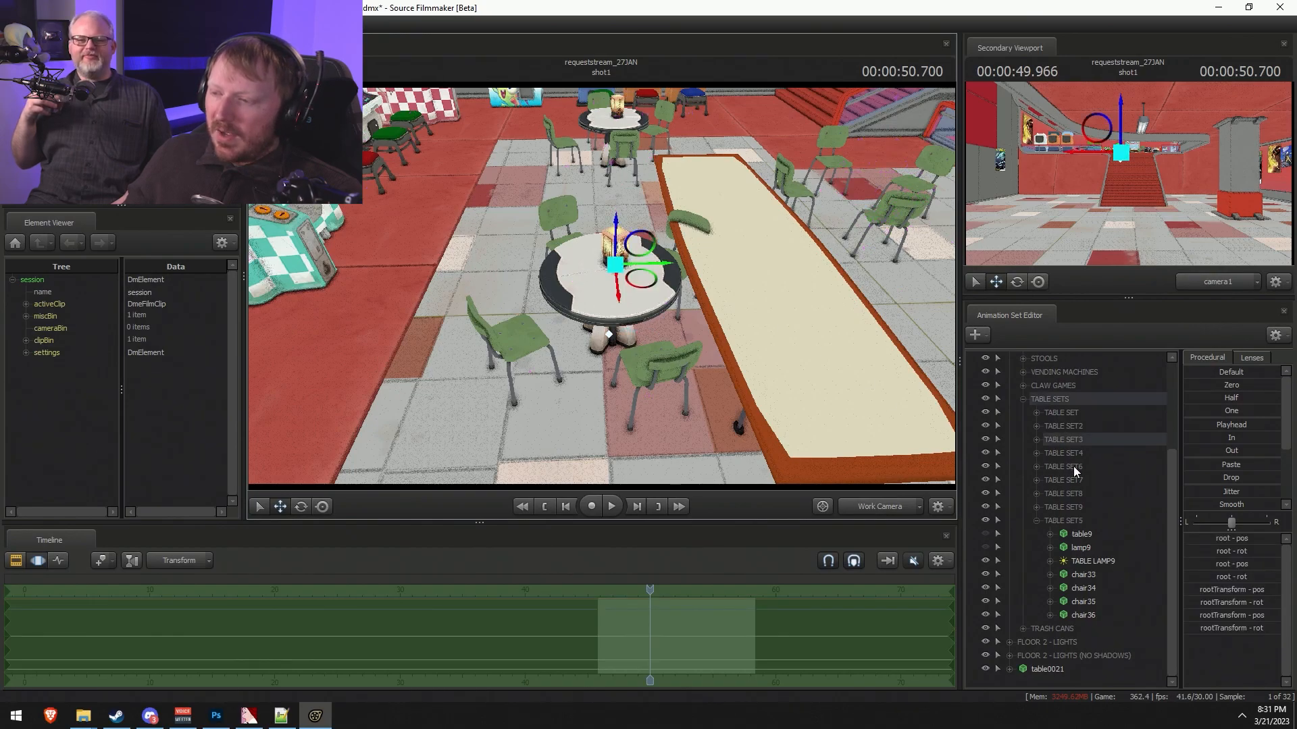
{"action": "left_click", "coordinate": [1037, 440]}
{"action": "left_click", "coordinate": [985, 466]}
{"action": "left_click", "coordinate": [985, 453]}
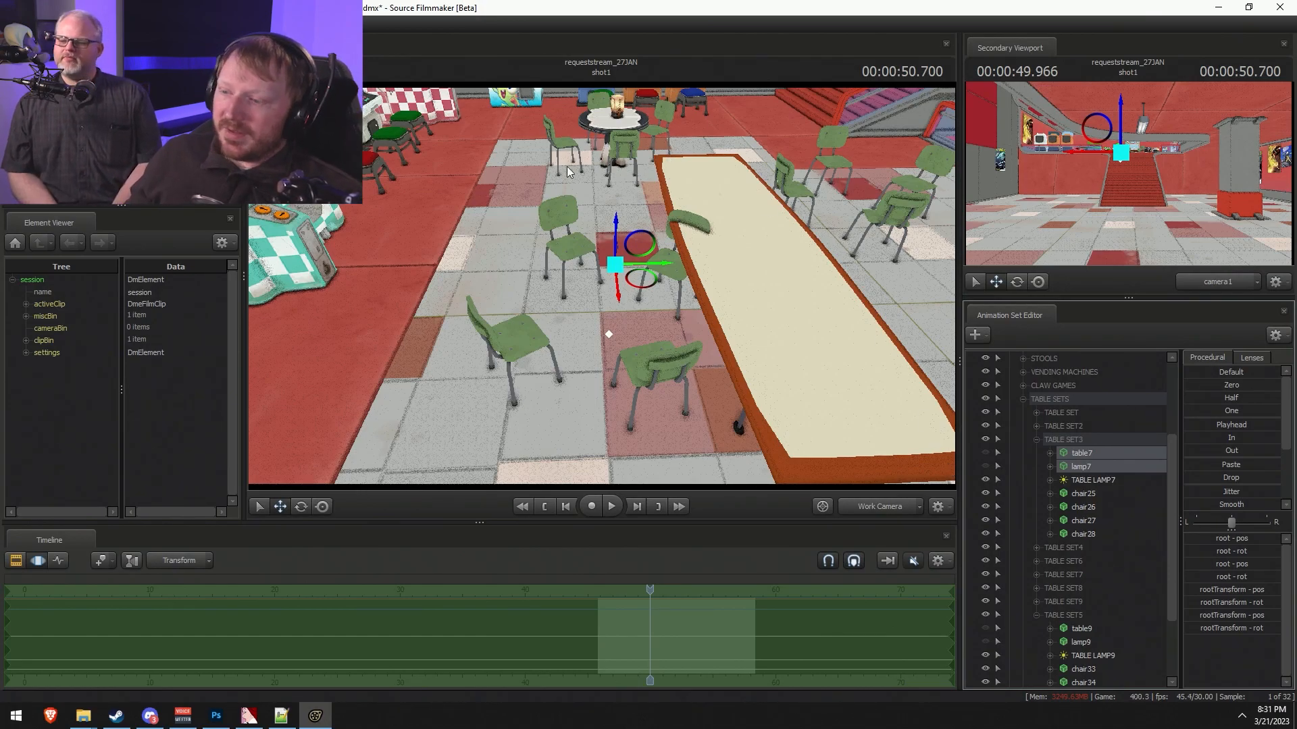
- Rotate chair25 to face the long table and move it against the table's side as the first seat
{"action": "left_click", "coordinate": [1099, 494]}
{"action": "left_click_drag", "start_coordinate": [654, 268], "coordinate": [783, 355], "text": "alt"}
{"action": "left_click_drag", "start_coordinate": [602, 286], "coordinate": [614, 290]}
{"action": "key", "text": "e"}
{"action": "left_click_drag", "start_coordinate": [651, 399], "coordinate": [565, 203]}
{"action": "key", "text": "w"}
{"action": "key", "text": "Return"}
- Turn chair26 toward the long table and place it next to chair25
{"action": "left_click", "coordinate": [700, 266]}
{"action": "key", "text": "e"}
{"action": "left_click_drag", "start_coordinate": [711, 317], "coordinate": [646, 233]}
{"action": "key", "text": "w"}
{"action": "key", "text": "Return"}
{"action": "left_click_drag", "start_coordinate": [712, 278], "coordinate": [777, 278]}
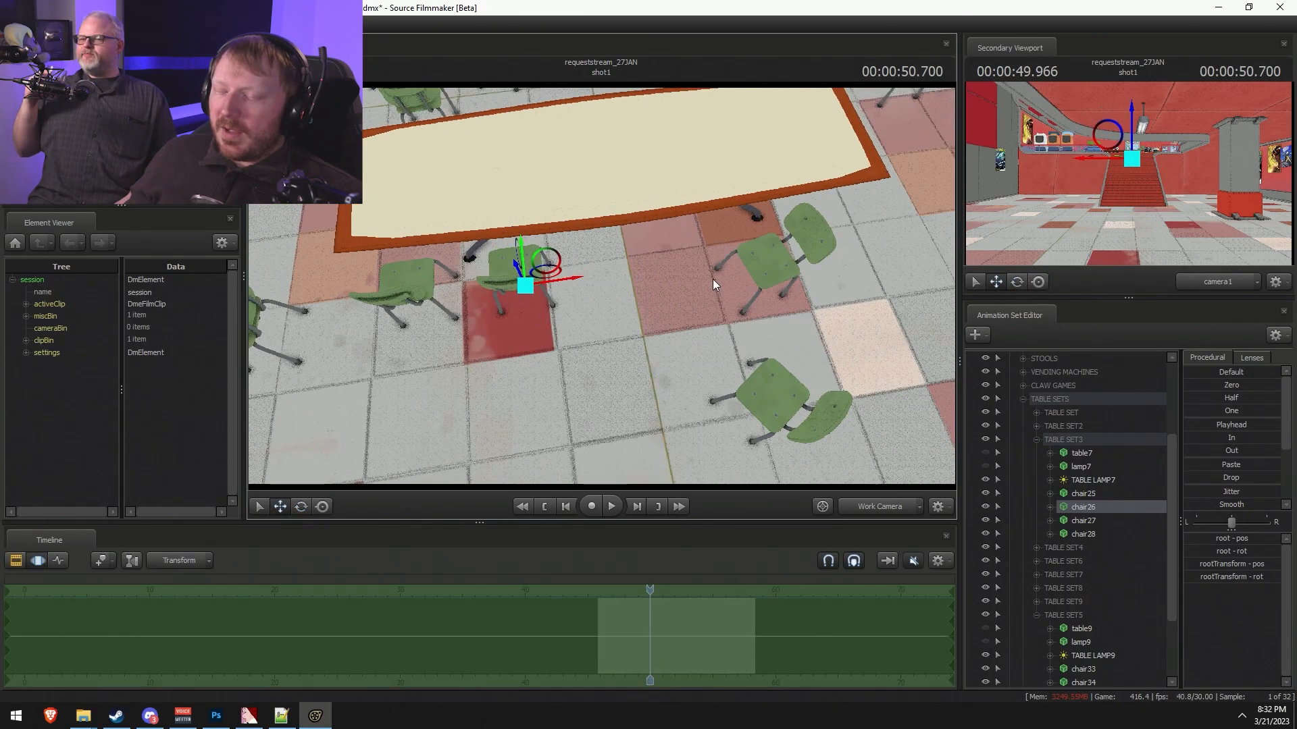
- Move chair27 beside chair26 and rotate it to face the long table
{"action": "left_click", "coordinate": [1104, 520]}
{"action": "key", "text": "e"}
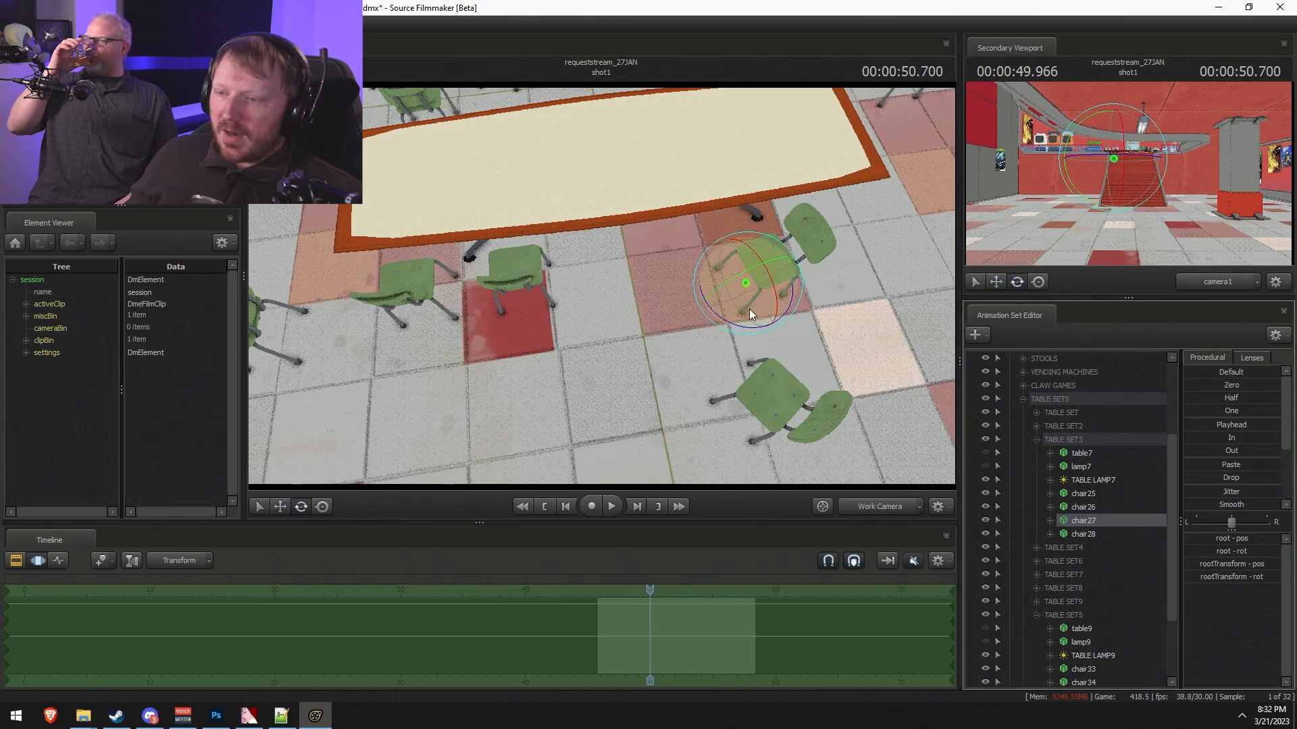
{"action": "left_click_drag", "start_coordinate": [728, 322], "coordinate": [634, 257]}
{"action": "key", "text": "w"}
{"action": "key", "text": "e"}
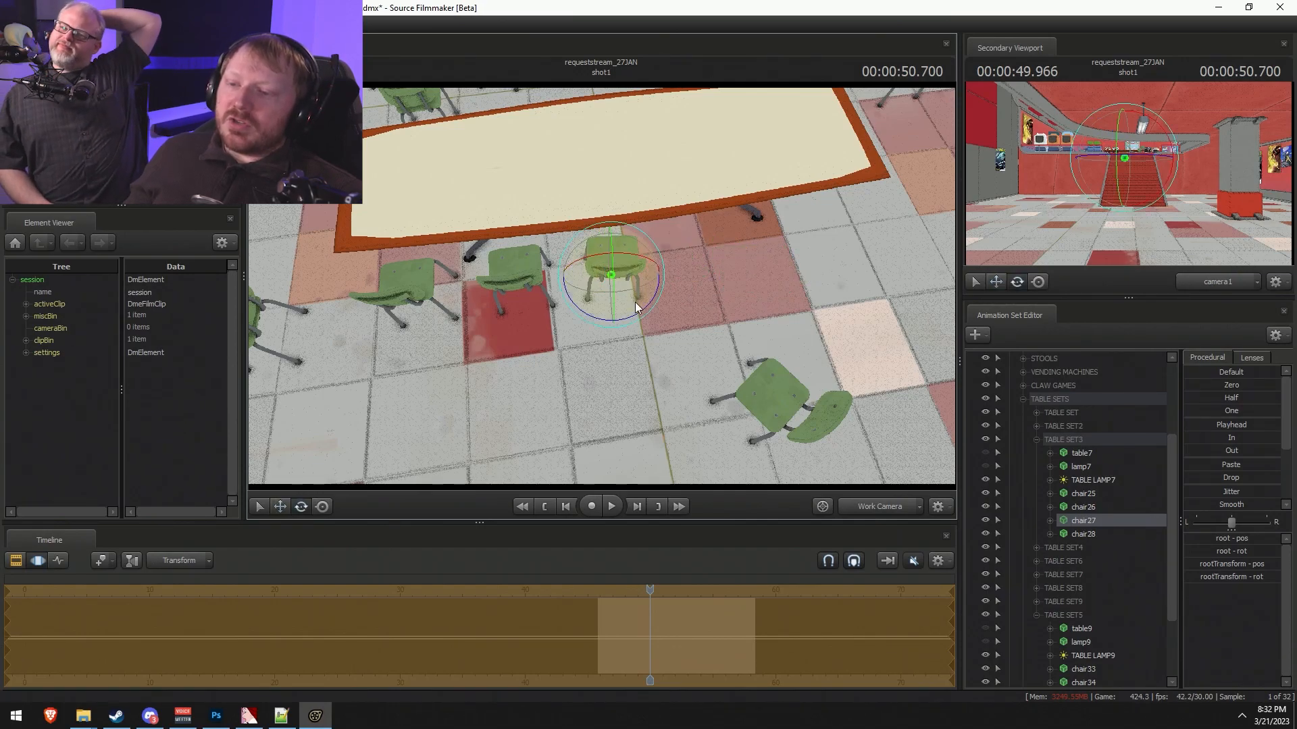
- Rotate chair28 toward the long table and place it beside chair27 to complete the row of four
{"action": "left_click", "coordinate": [1071, 532]}
{"action": "left_click_drag", "start_coordinate": [906, 444], "coordinate": [638, 354], "text": "alt"}
{"action": "left_click_drag", "start_coordinate": [664, 471], "coordinate": [729, 286]}
{"action": "key", "text": "w"}
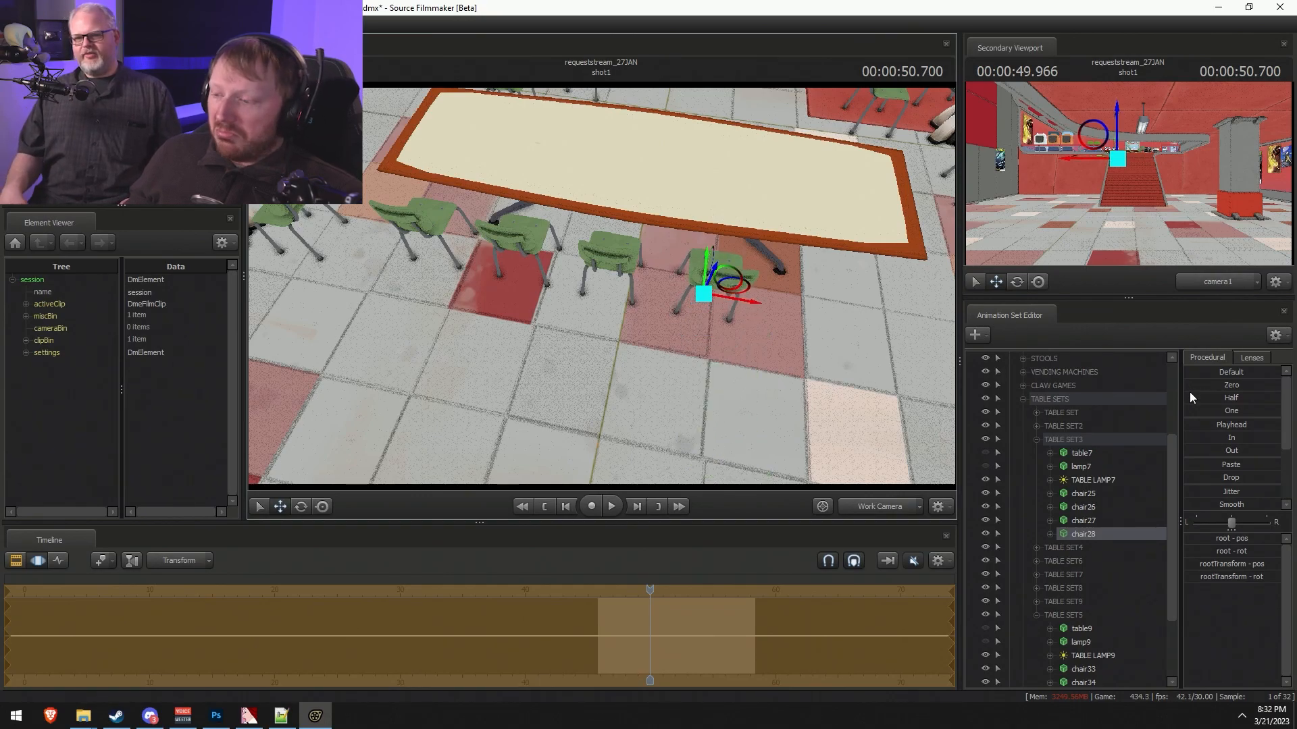
- Rotate chair33 from TABLE SET5 to face the long table and place it on the table's opposite side
{"action": "scroll", "coordinate": [1105, 586], "scroll_direction": "down", "scroll_amount": 1}
{"action": "left_click", "coordinate": [1100, 653]}
{"action": "left_click", "coordinate": [1096, 629]}
{"action": "left_click_drag", "start_coordinate": [555, 247], "coordinate": [602, 286]}
{"action": "key", "text": "e"}
{"action": "left_click_drag", "start_coordinate": [820, 408], "coordinate": [786, 350]}
{"action": "key", "text": "w"}
{"action": "left_click_drag", "start_coordinate": [813, 393], "coordinate": [260, 270]}
{"action": "left_click_drag", "start_coordinate": [602, 287], "coordinate": [679, 325]}
{"action": "left_click_drag", "start_coordinate": [833, 291], "coordinate": [601, 286]}
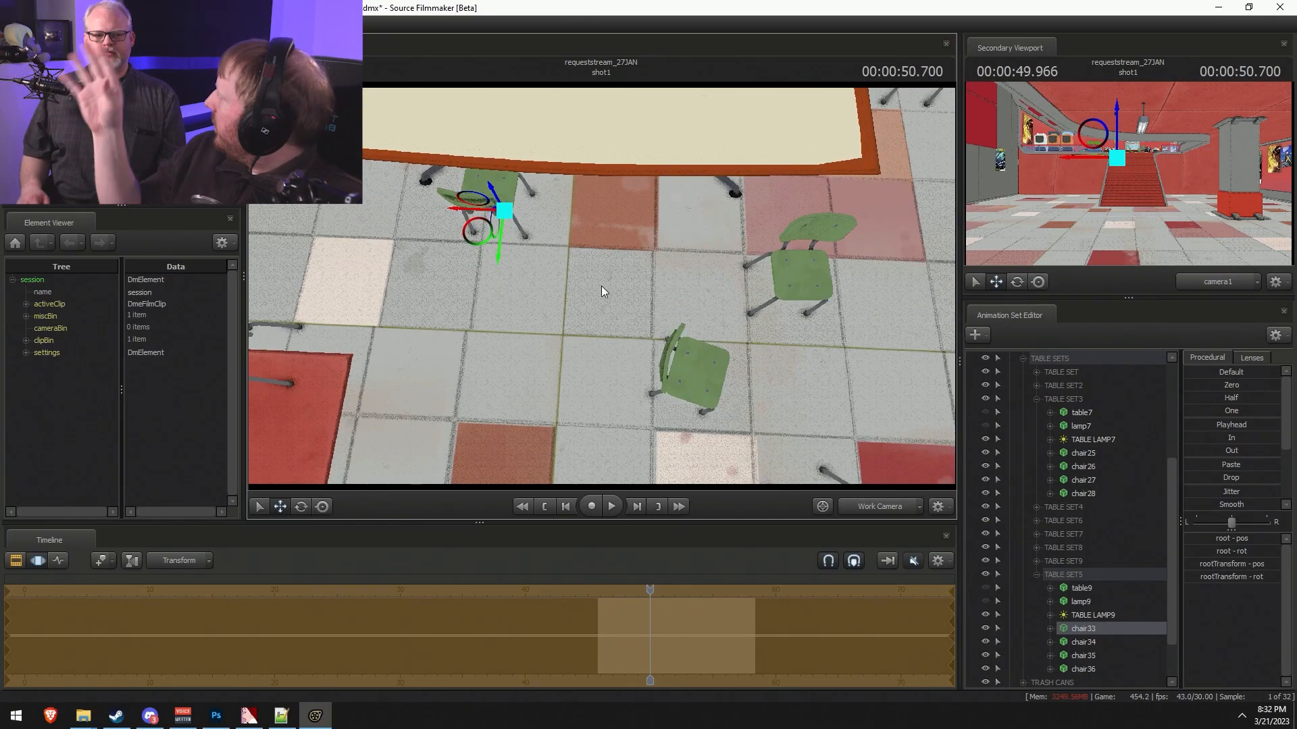
- Move chair34 next to chair33 and rotate it to face the long table
{"action": "left_click", "coordinate": [1094, 645]}
{"action": "left_click_drag", "start_coordinate": [776, 405], "coordinate": [522, 197]}
{"action": "key", "text": "e"}
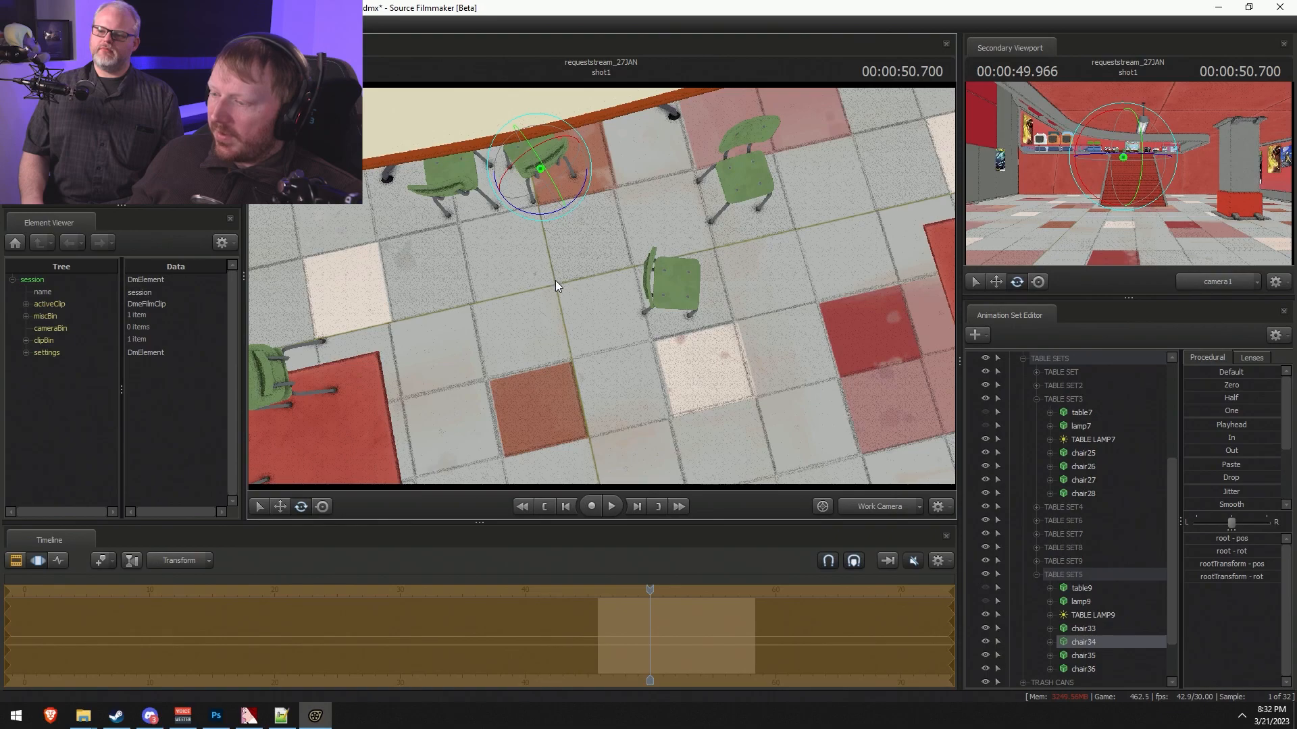
{"action": "left_click_drag", "start_coordinate": [541, 208], "coordinate": [525, 209]}
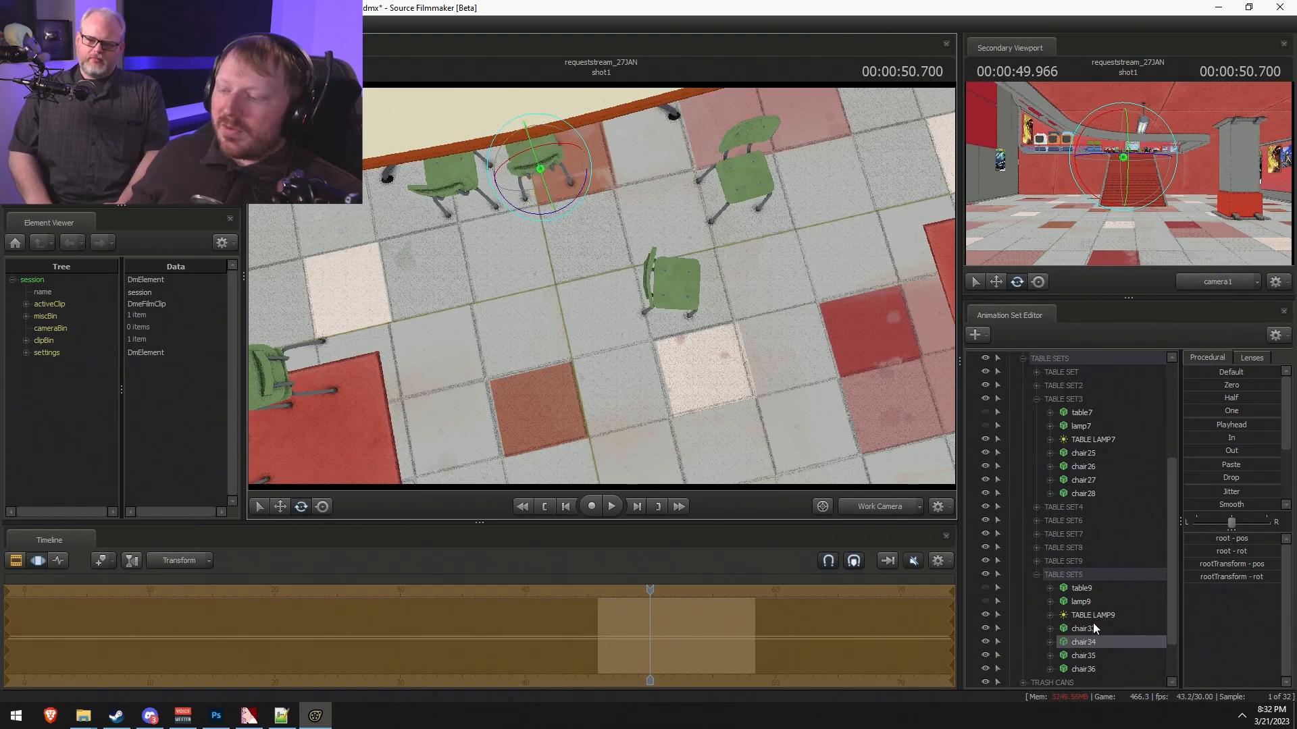
- Turn chair35 toward the long table and place it beside chair34
{"action": "left_click", "coordinate": [1083, 656]}
{"action": "left_click_drag", "start_coordinate": [654, 331], "coordinate": [852, 342]}
{"action": "key", "text": "w"}
- Rotate chair36 to face the long table and move it to the end of the row beside chair35
{"action": "left_click", "coordinate": [1081, 669]}
{"action": "key", "text": "e"}
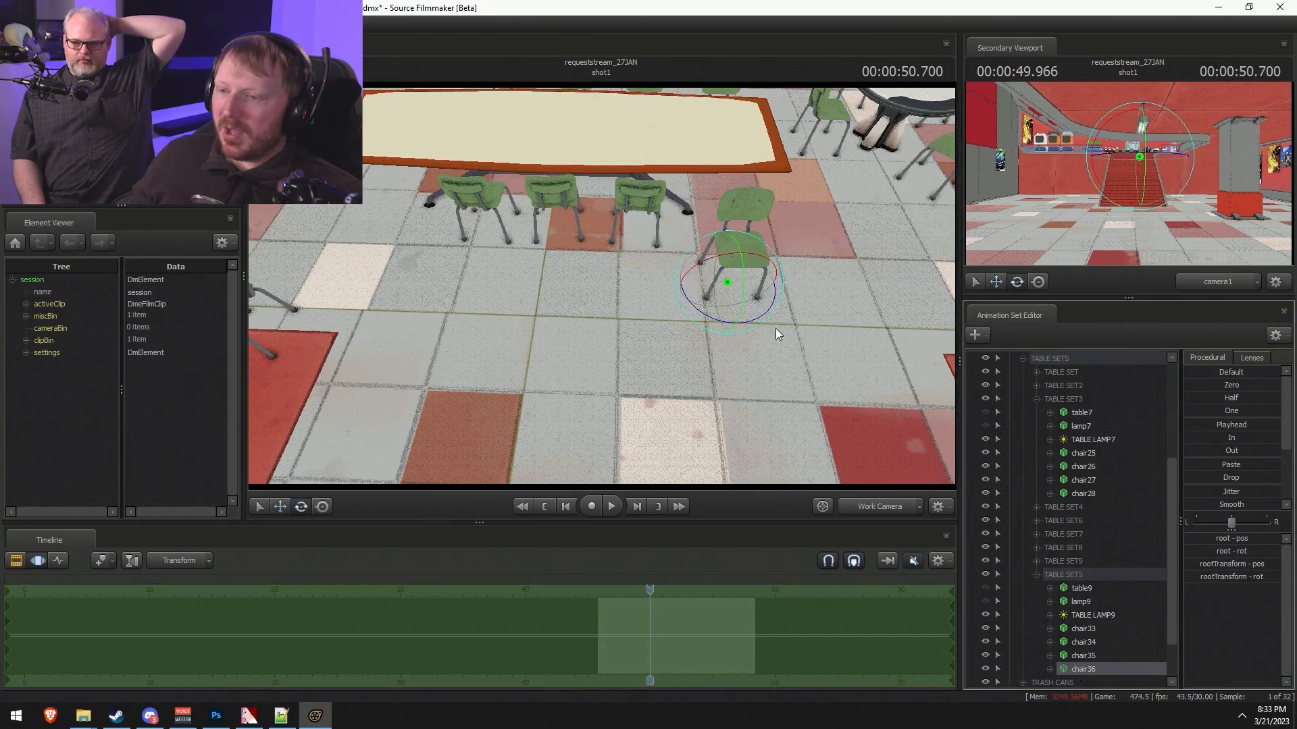
{"action": "left_click_drag", "start_coordinate": [711, 316], "coordinate": [759, 243]}
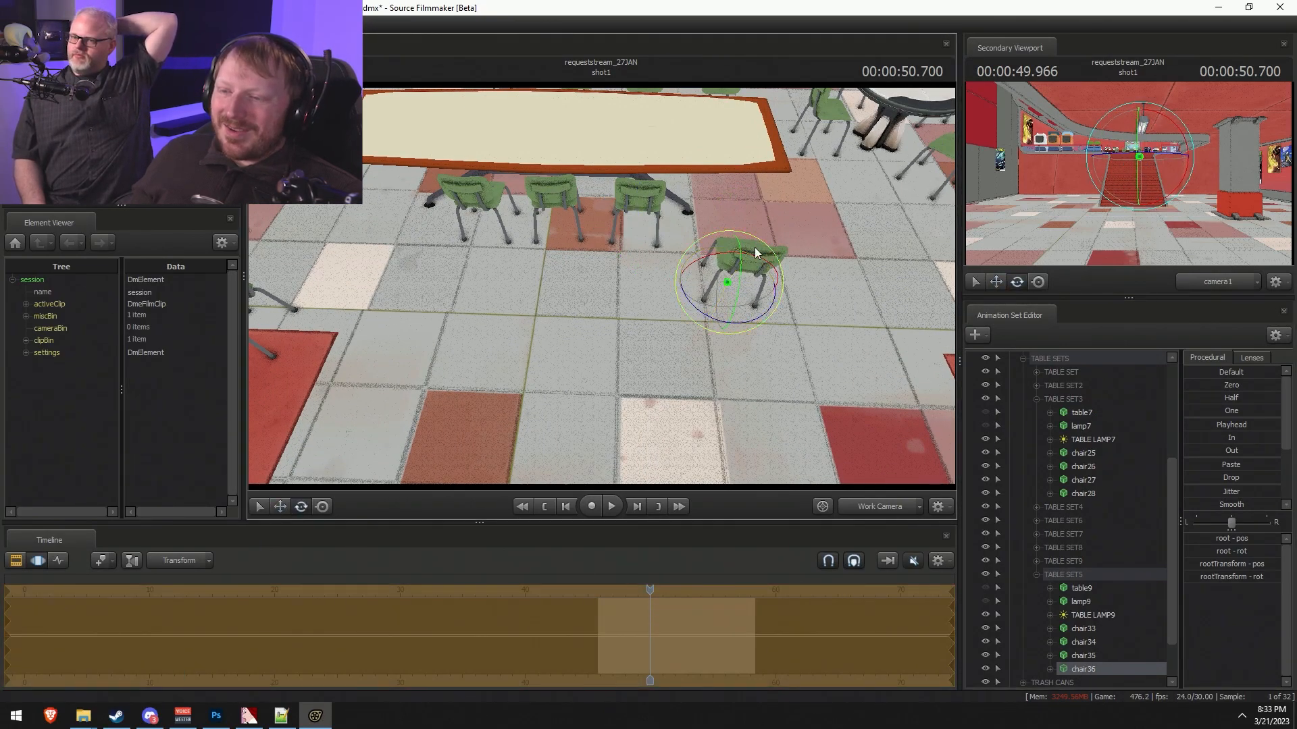
{"action": "key", "text": "w"}
{"action": "left_click_drag", "start_coordinate": [723, 289], "coordinate": [699, 255]}
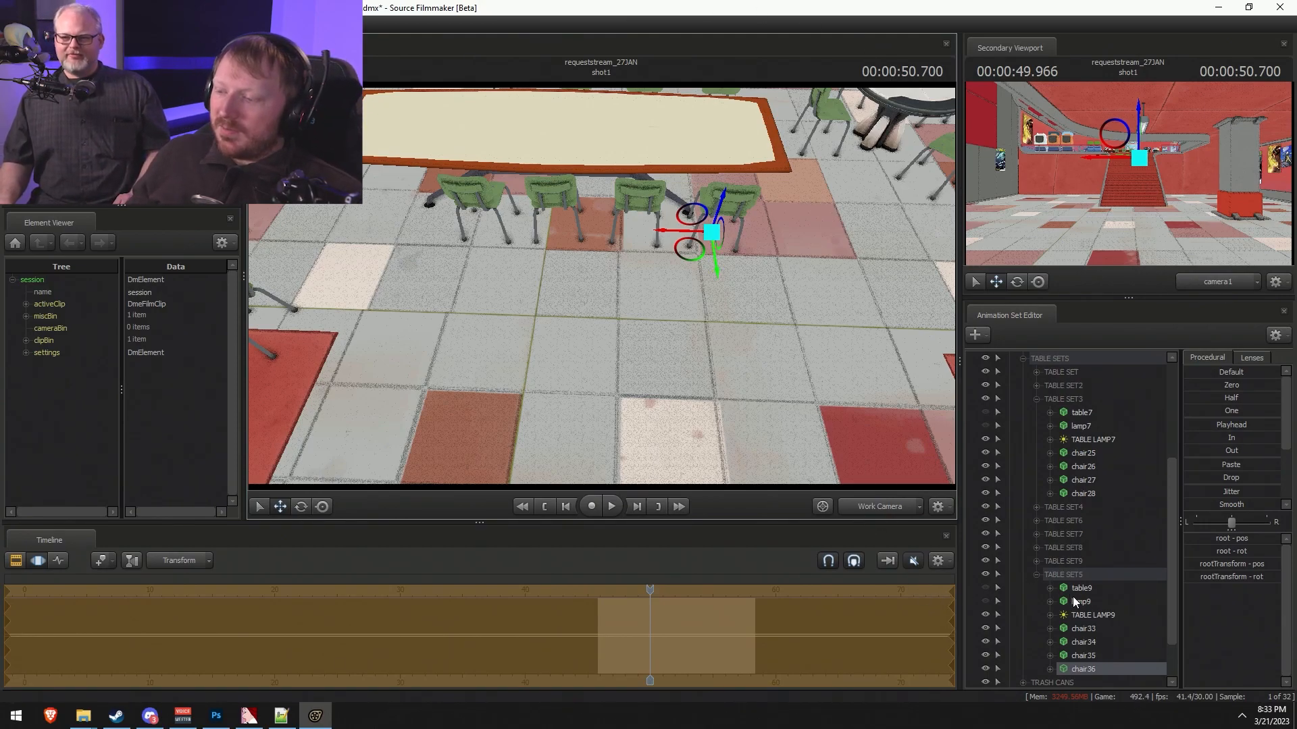
- Select the TABLE LAMP9 light and enable lighting in the primary viewport
{"action": "left_click", "coordinate": [1083, 630], "text": "shift"}
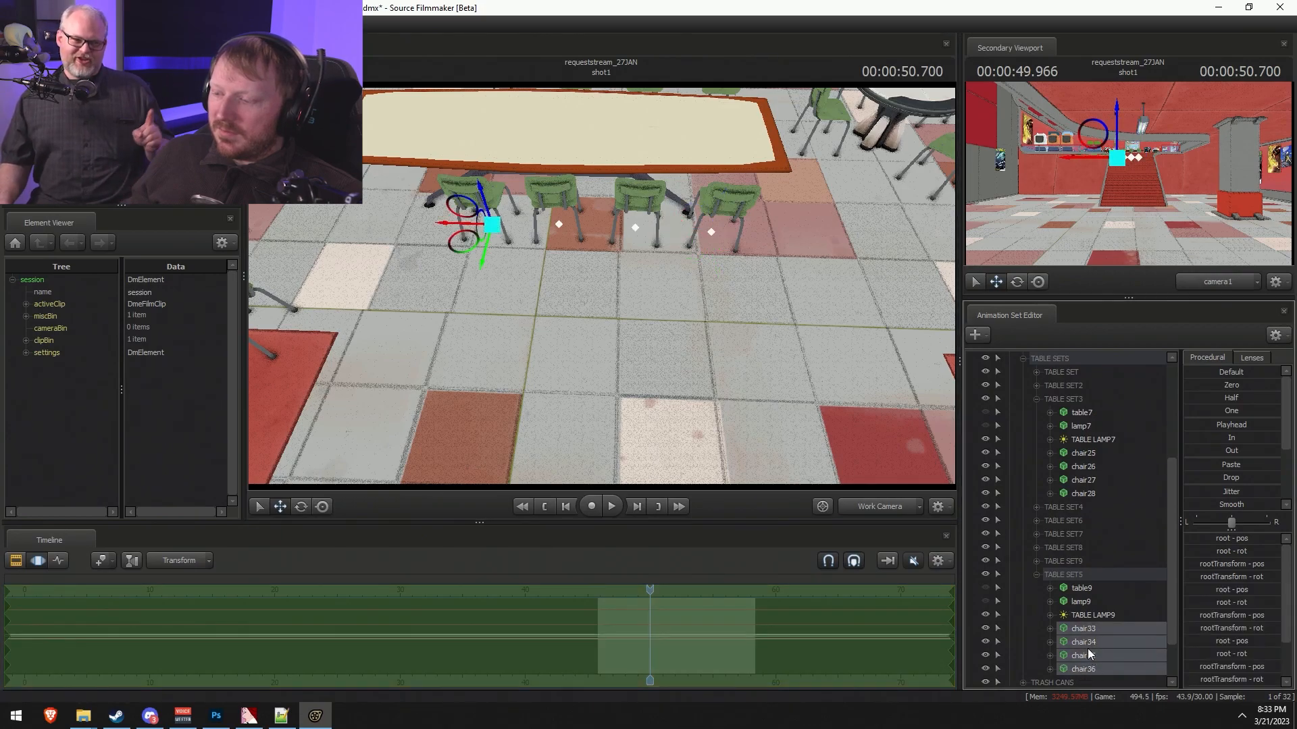
{"action": "left_click", "coordinate": [1089, 616]}
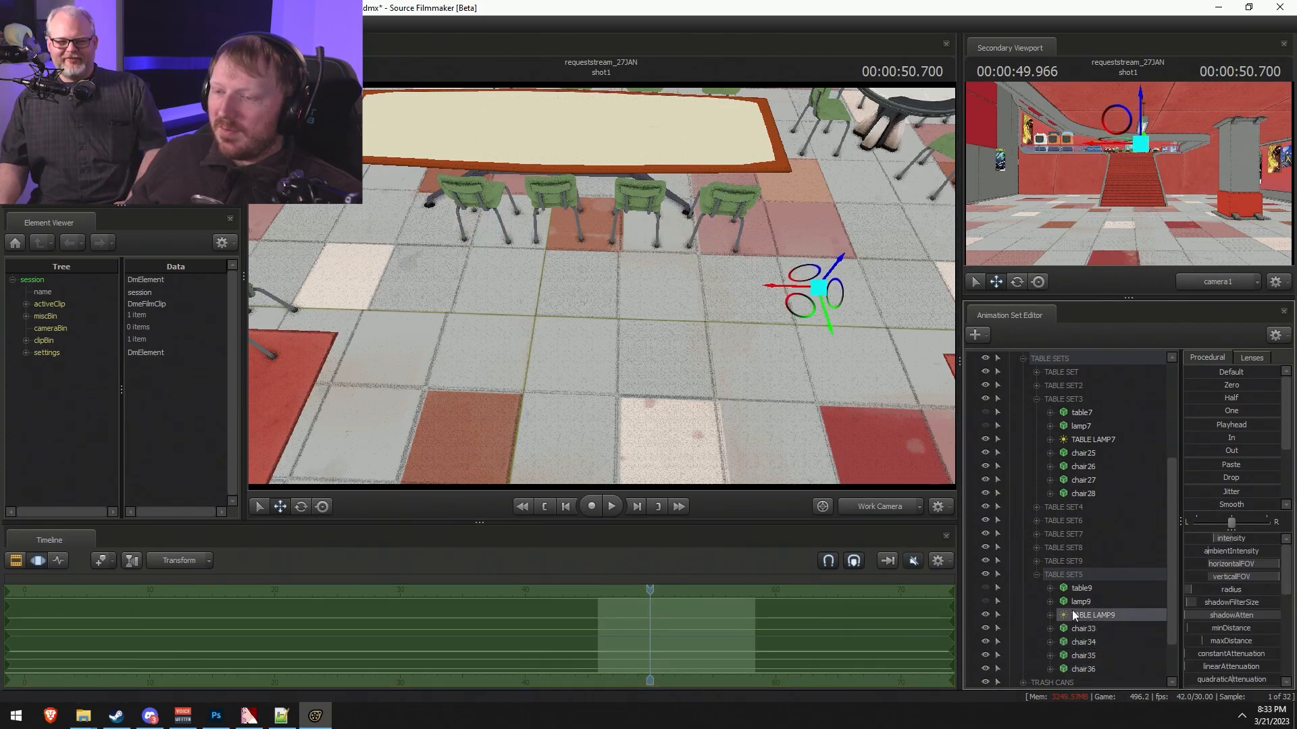
{"action": "left_click_drag", "start_coordinate": [691, 394], "coordinate": [601, 287]}
{"action": "right_click", "coordinate": [759, 424]}
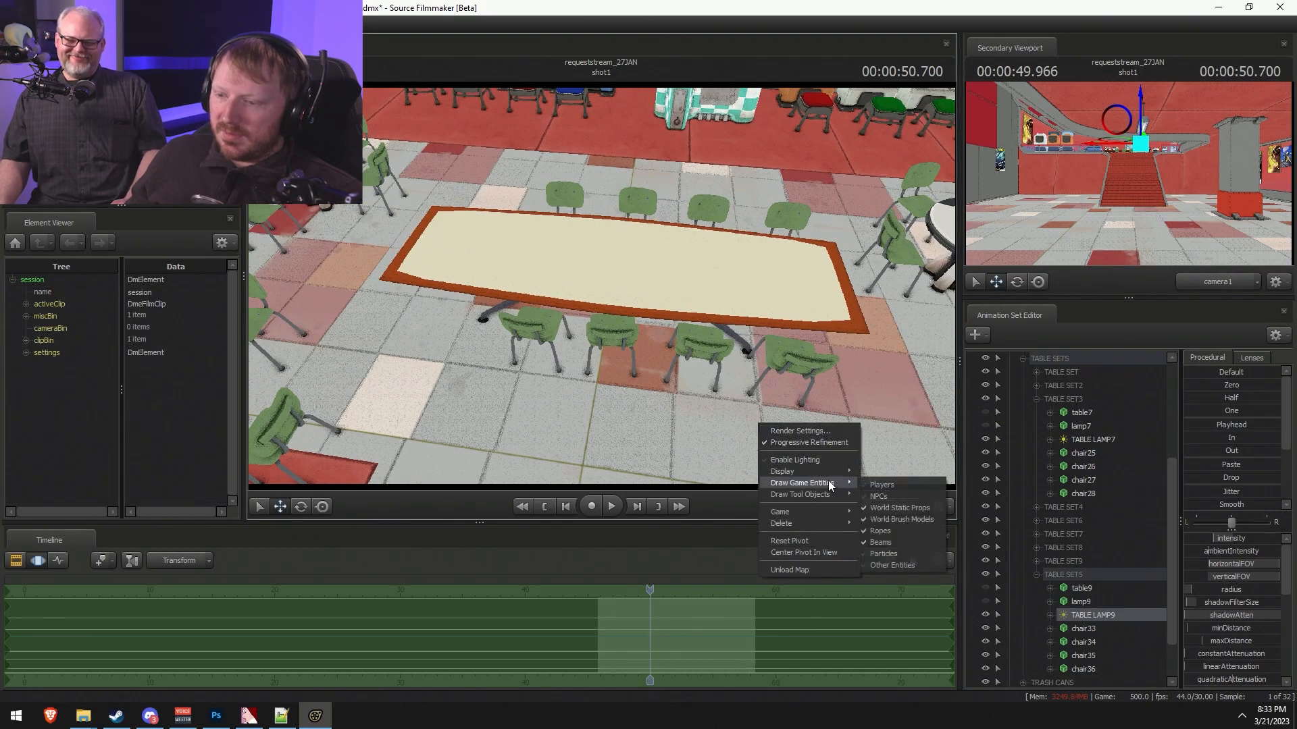
{"action": "mouse_move", "coordinate": [795, 500]}
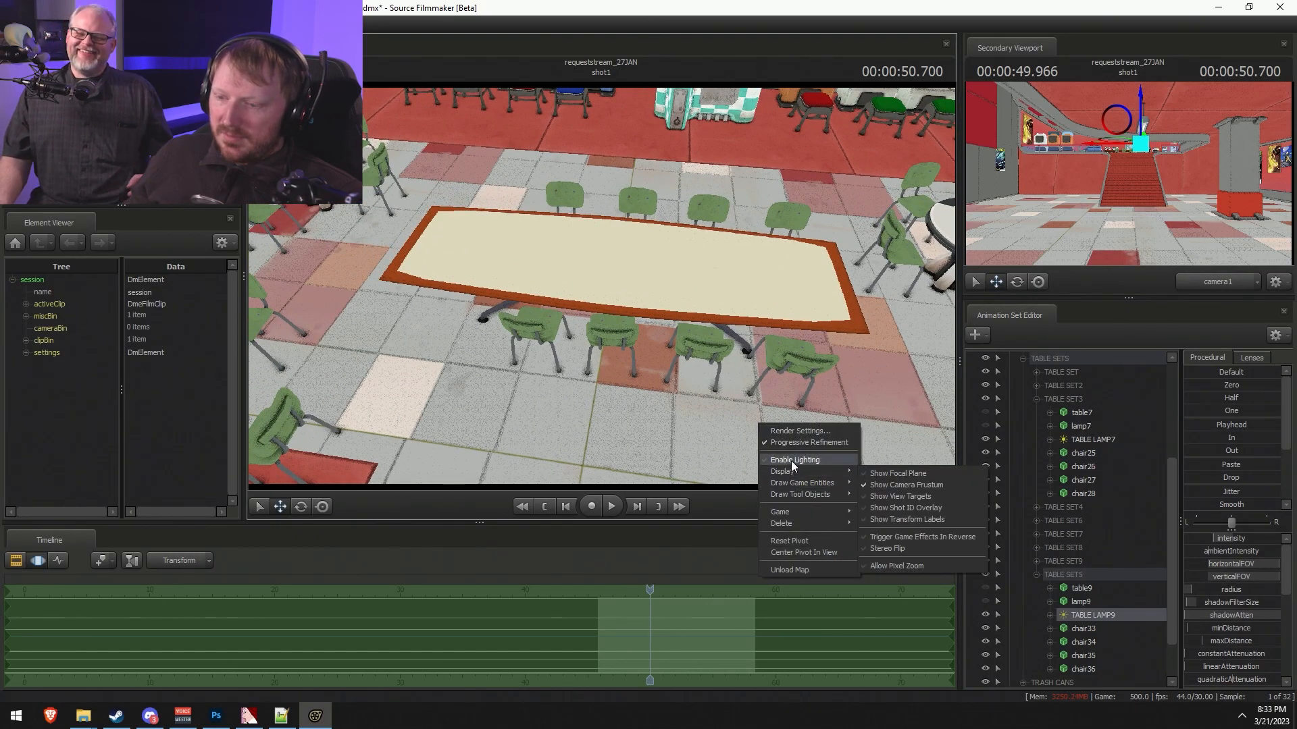
{"action": "left_click", "coordinate": [792, 460]}
{"action": "left_click_drag", "start_coordinate": [668, 238], "coordinate": [600, 284]}
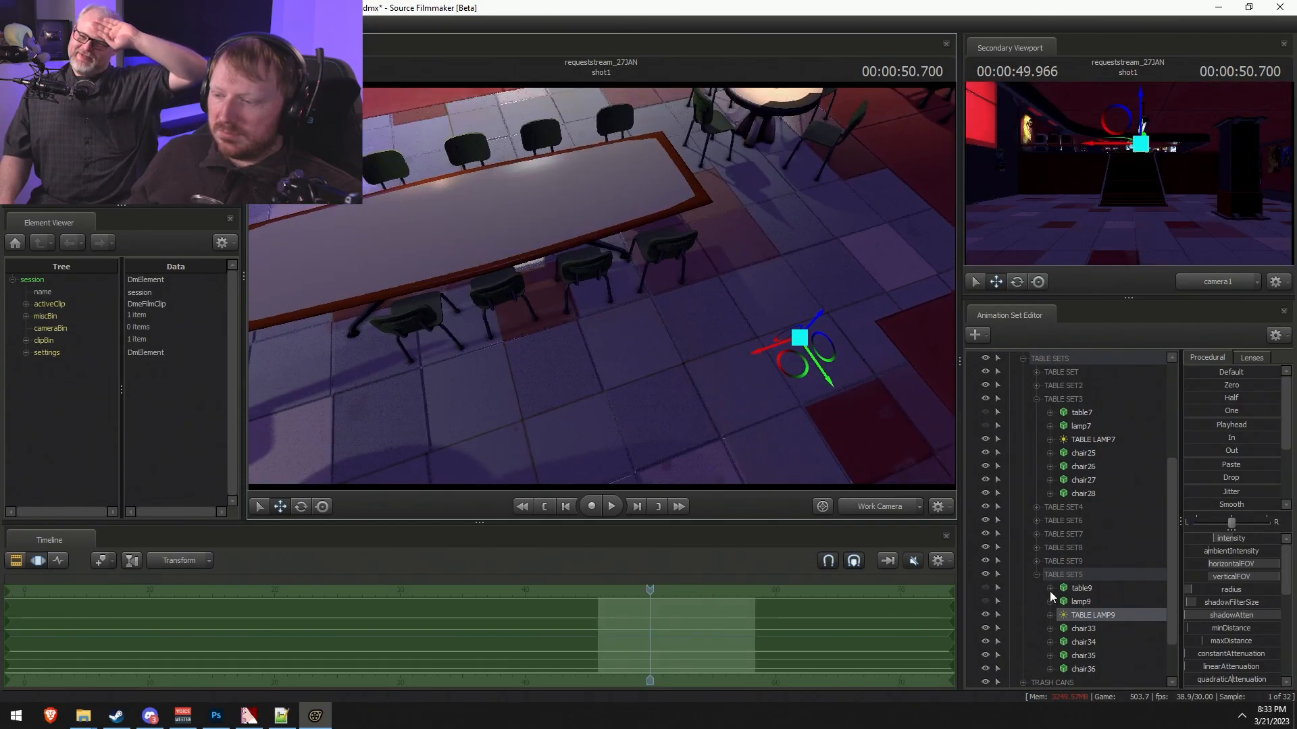
- Select lamp9 in TABLE SET5 and make it visible again
{"action": "left_click", "coordinate": [1087, 604]}
{"action": "left_click", "coordinate": [986, 601]}
{"action": "left_click_drag", "start_coordinate": [606, 399], "coordinate": [587, 408]}
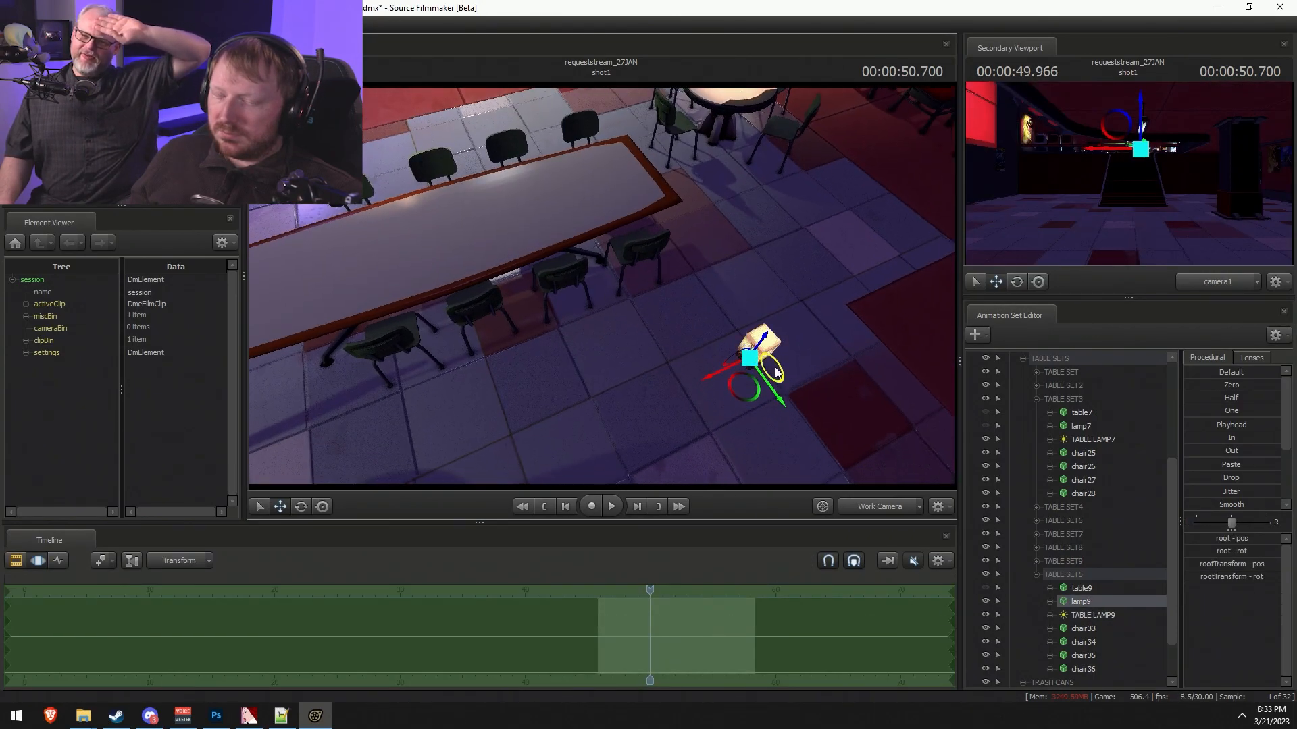
{"action": "left_click", "coordinate": [985, 601]}
{"action": "left_click", "coordinate": [1082, 588], "text": "ctrl"}
{"action": "right_click", "coordinate": [1083, 589]}
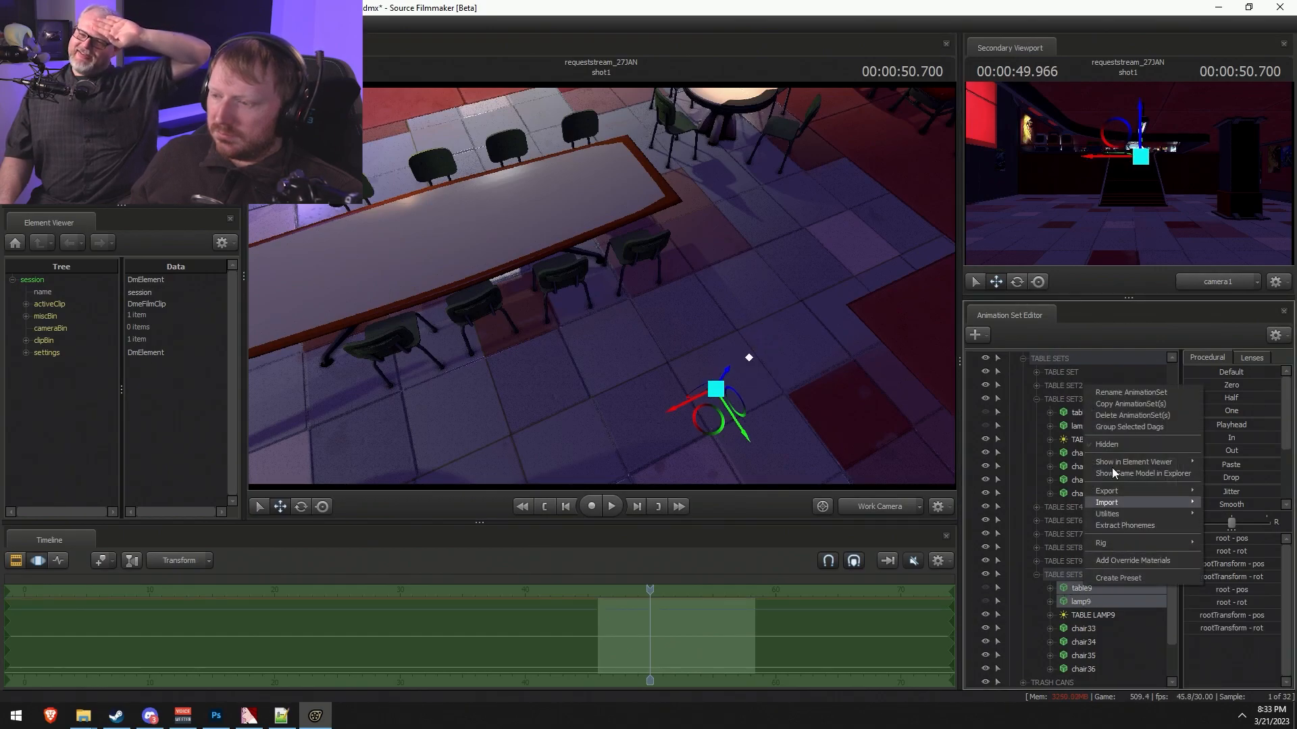
{"action": "left_click", "coordinate": [1081, 616]}
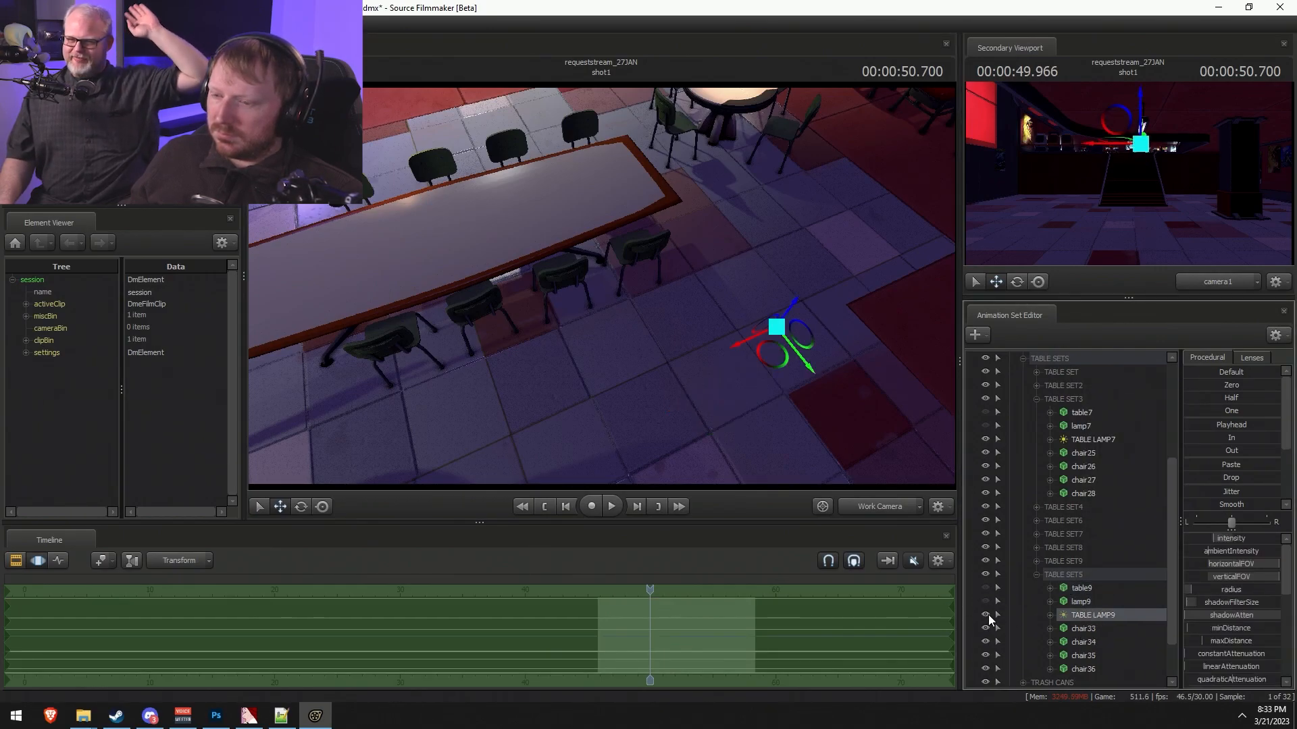
{"action": "left_click", "coordinate": [1075, 589], "text": "shift"}
{"action": "right_click", "coordinate": [1078, 603]}
{"action": "left_click", "coordinate": [1073, 614]}
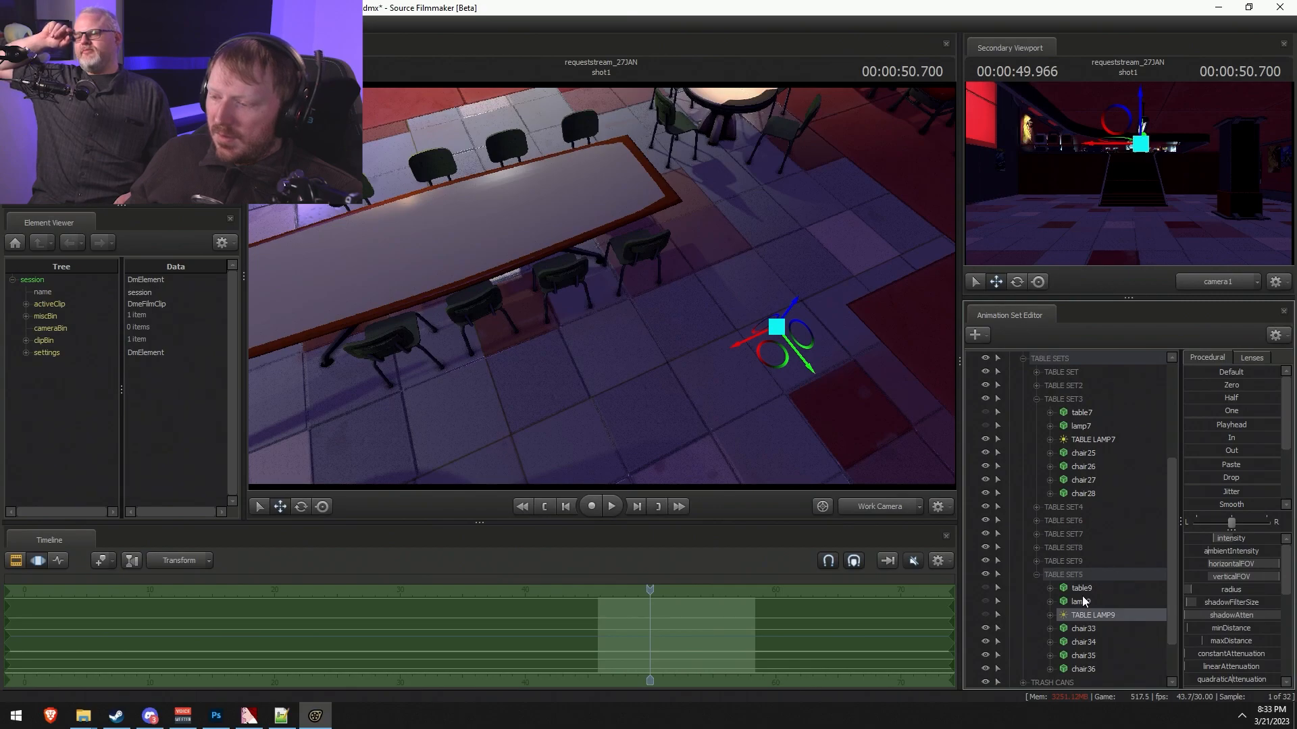
- Make lamp9 visible and move it together with the TABLE LAMP9 light onto one half of the long table
{"action": "left_click", "coordinate": [986, 603]}
{"action": "left_click", "coordinate": [1065, 602]}
{"action": "left_click_drag", "start_coordinate": [742, 393], "coordinate": [532, 233]}
{"action": "left_click", "coordinate": [1094, 614], "text": "ctrl"}
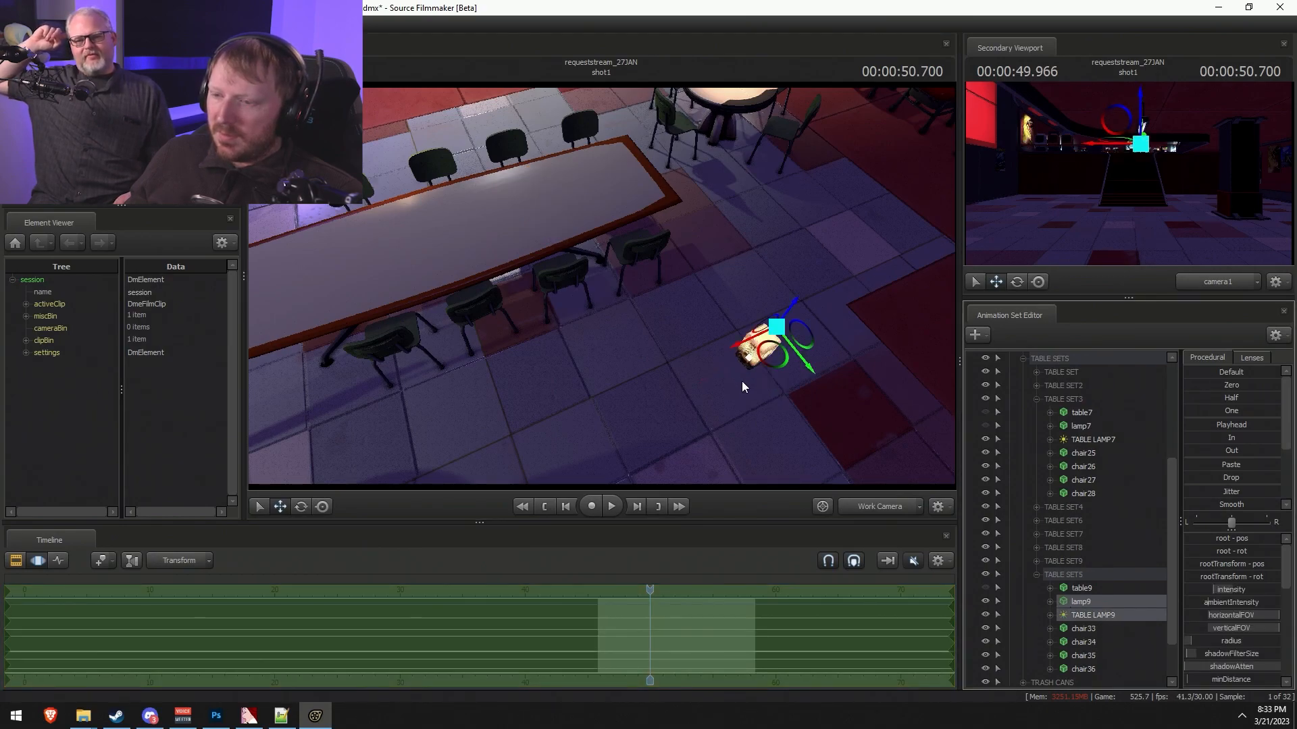
{"action": "left_click_drag", "start_coordinate": [765, 362], "coordinate": [524, 187]}
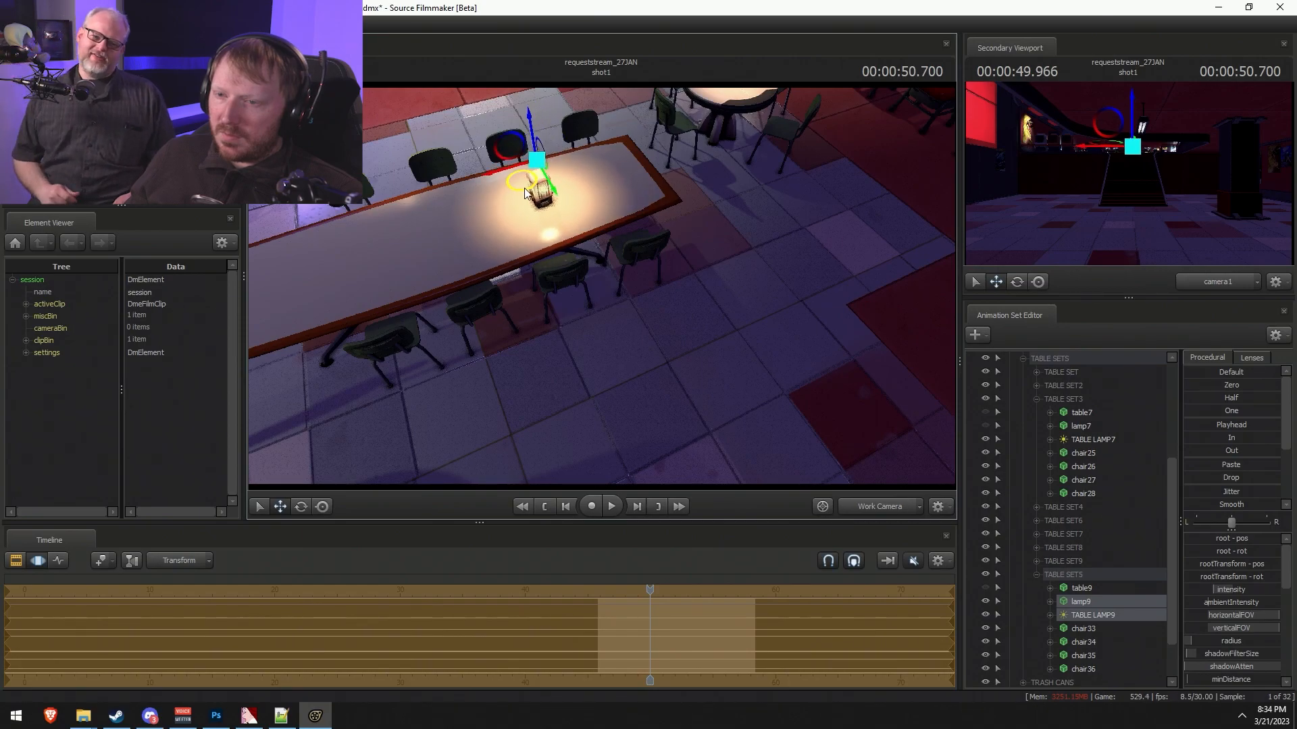
{"action": "left_click_drag", "start_coordinate": [623, 237], "coordinate": [473, 119]}
{"action": "key", "text": "Return"}
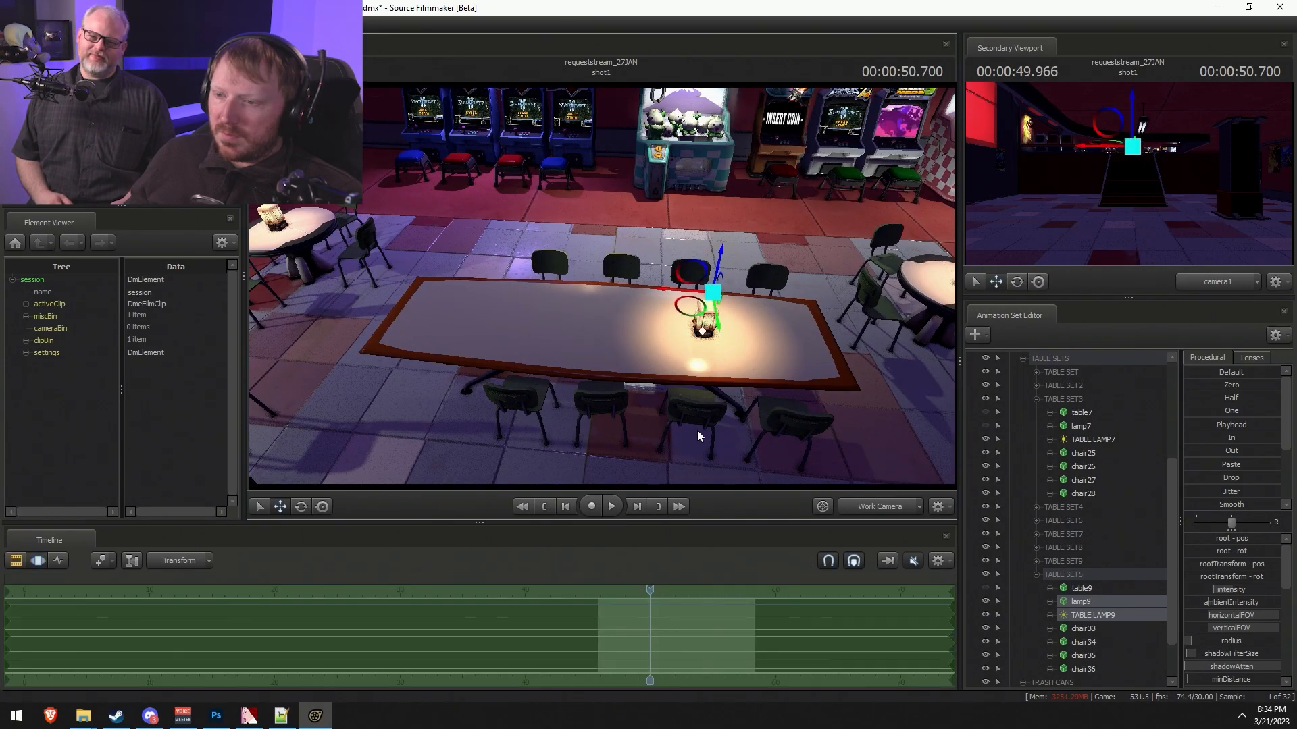
{"action": "left_click", "coordinate": [1036, 575]}
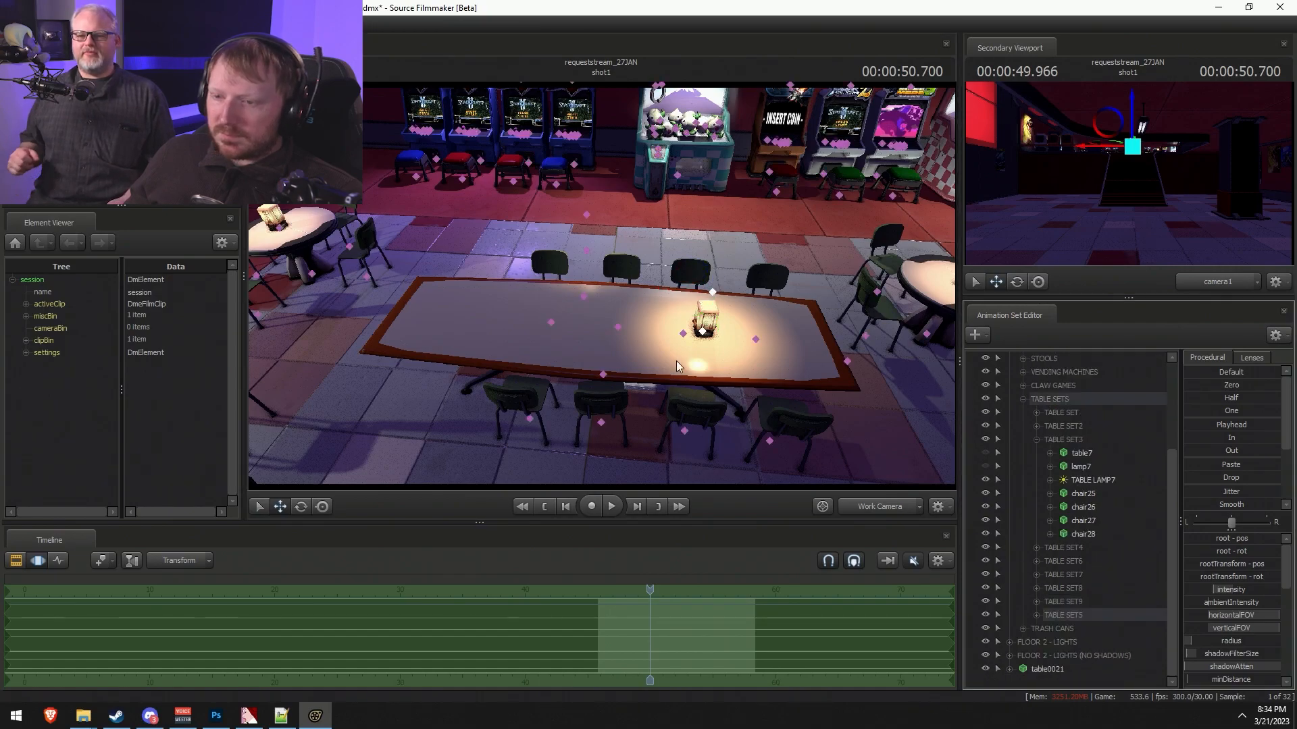
- Make lamp7 visible and move it together with the TABLE LAMP7 light onto the other half of the long table
{"action": "left_click_drag", "start_coordinate": [599, 319], "coordinate": [606, 305]}
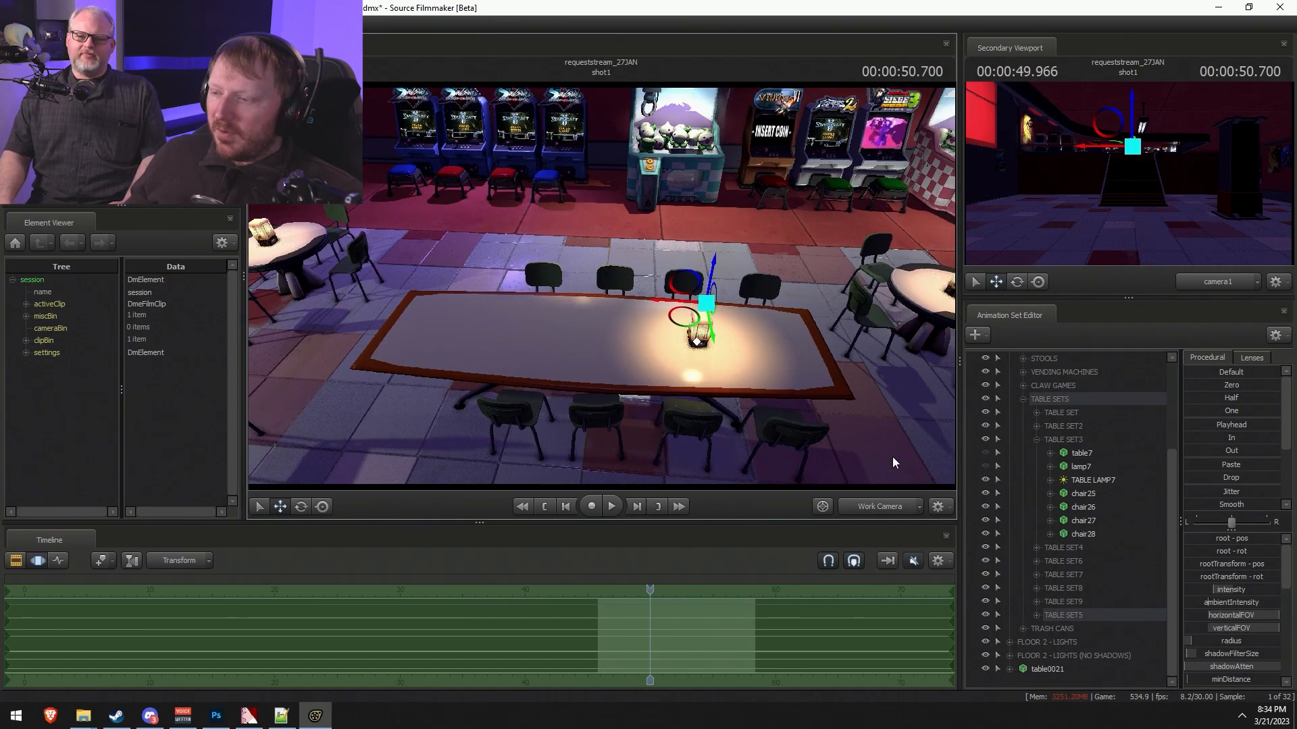
{"action": "left_click", "coordinate": [1084, 467]}
{"action": "left_click", "coordinate": [1076, 481]}
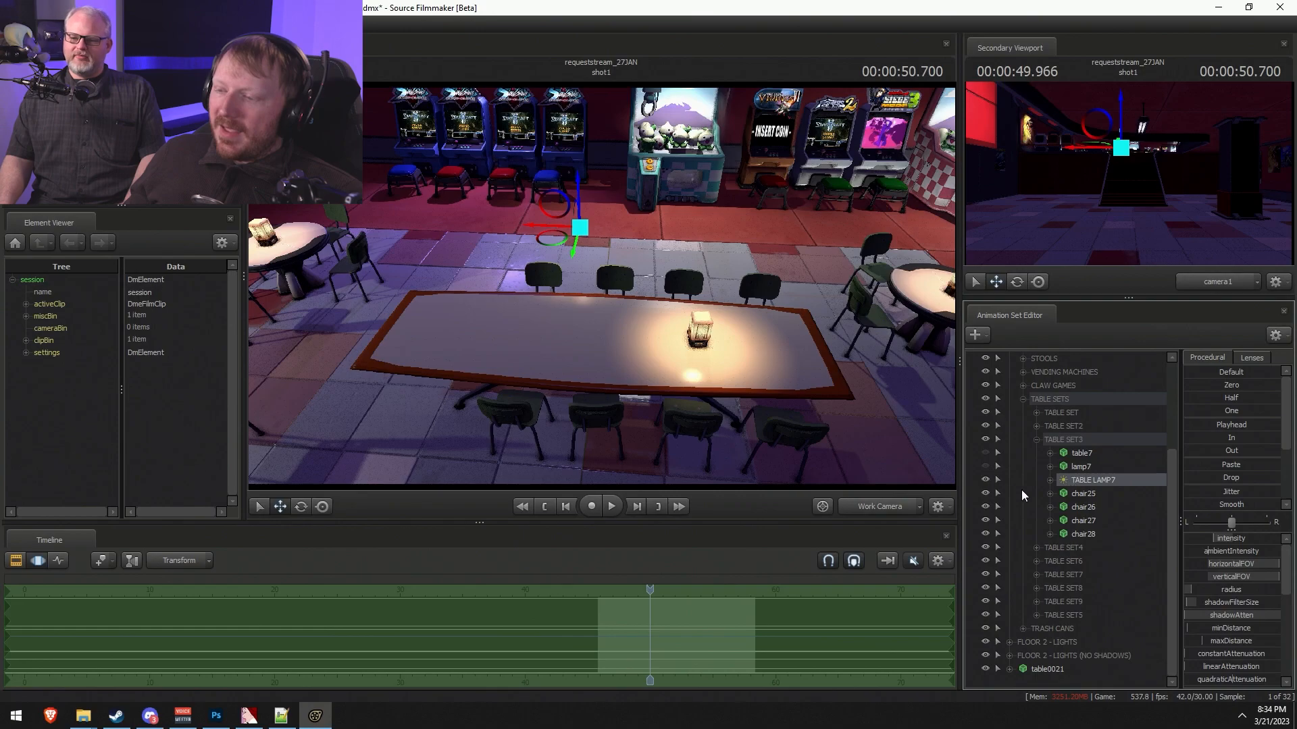
{"action": "left_click", "coordinate": [986, 466]}
{"action": "left_click", "coordinate": [1083, 467]}
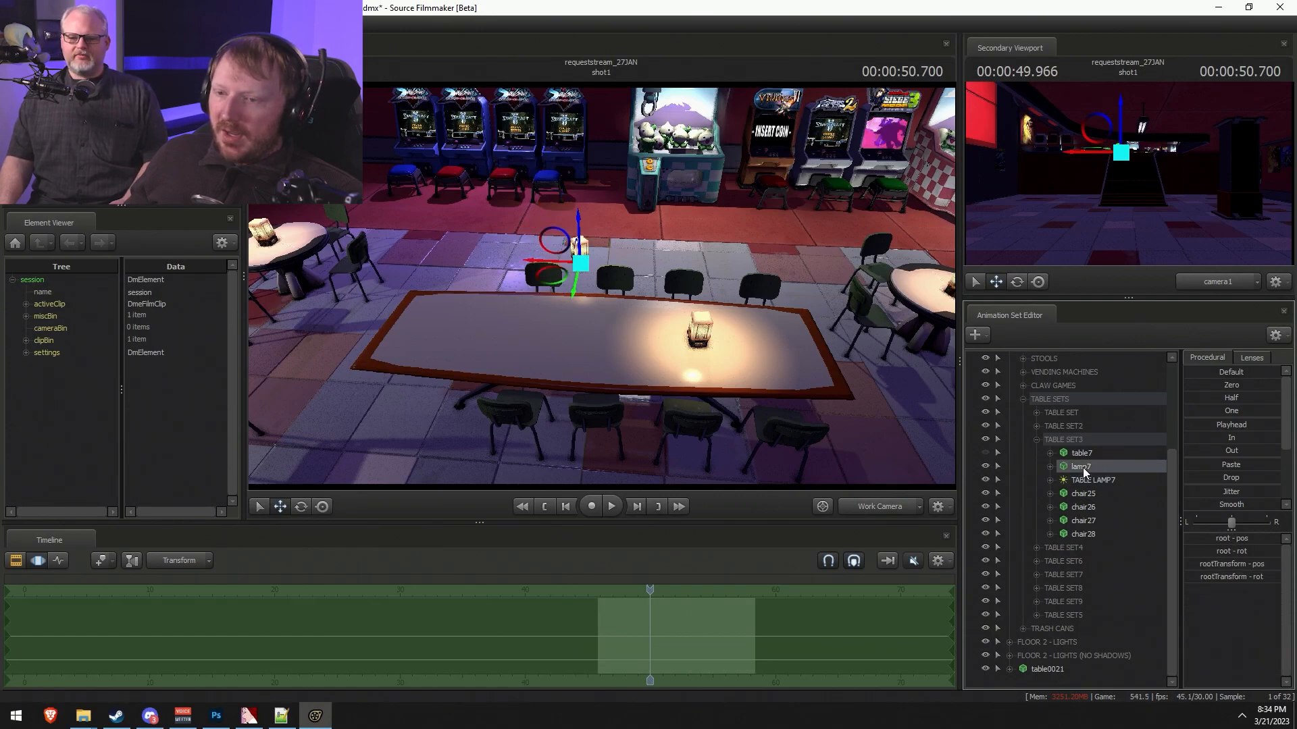
{"action": "left_click", "coordinate": [1090, 482], "text": "ctrl"}
{"action": "left_click_drag", "start_coordinate": [567, 289], "coordinate": [487, 354]}
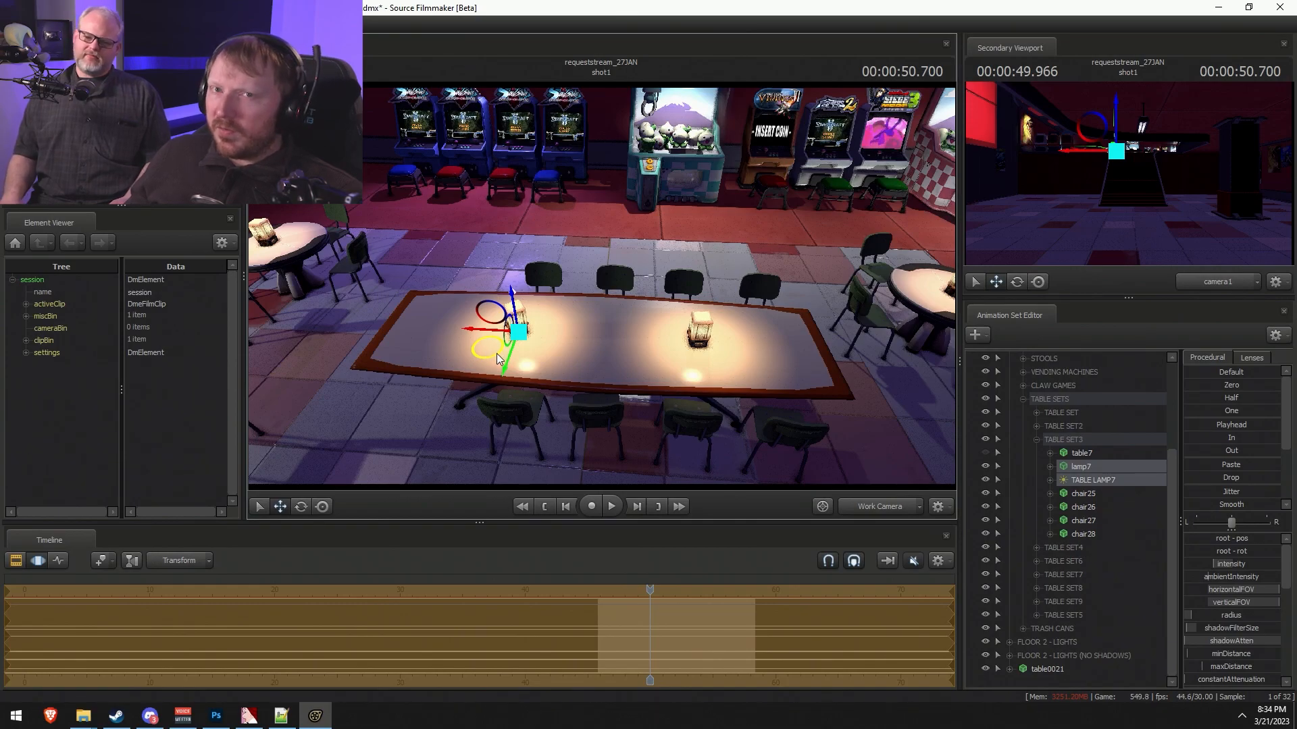
- Delete the hidden round table table7 from TABLE SET3
{"action": "left_click", "coordinate": [1101, 451]}
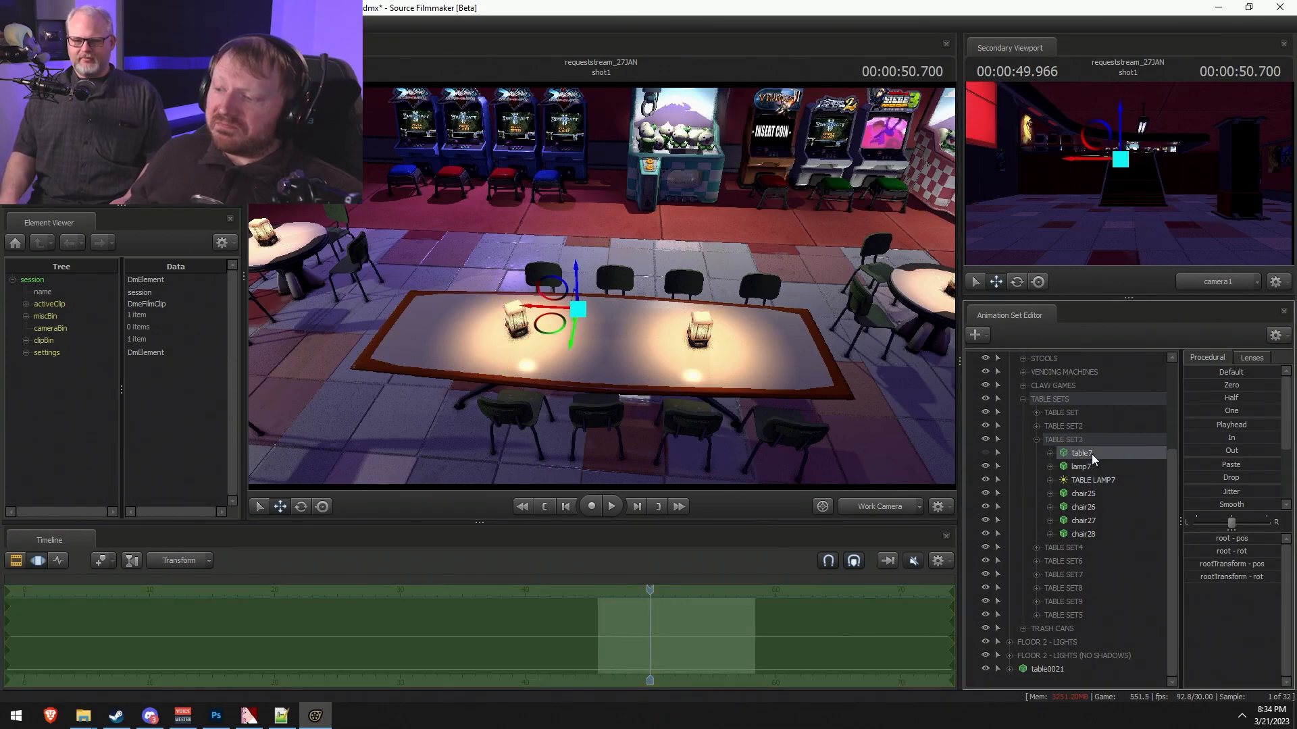
{"action": "right_click", "coordinate": [1092, 454]}
{"action": "left_click", "coordinate": [1127, 484]}
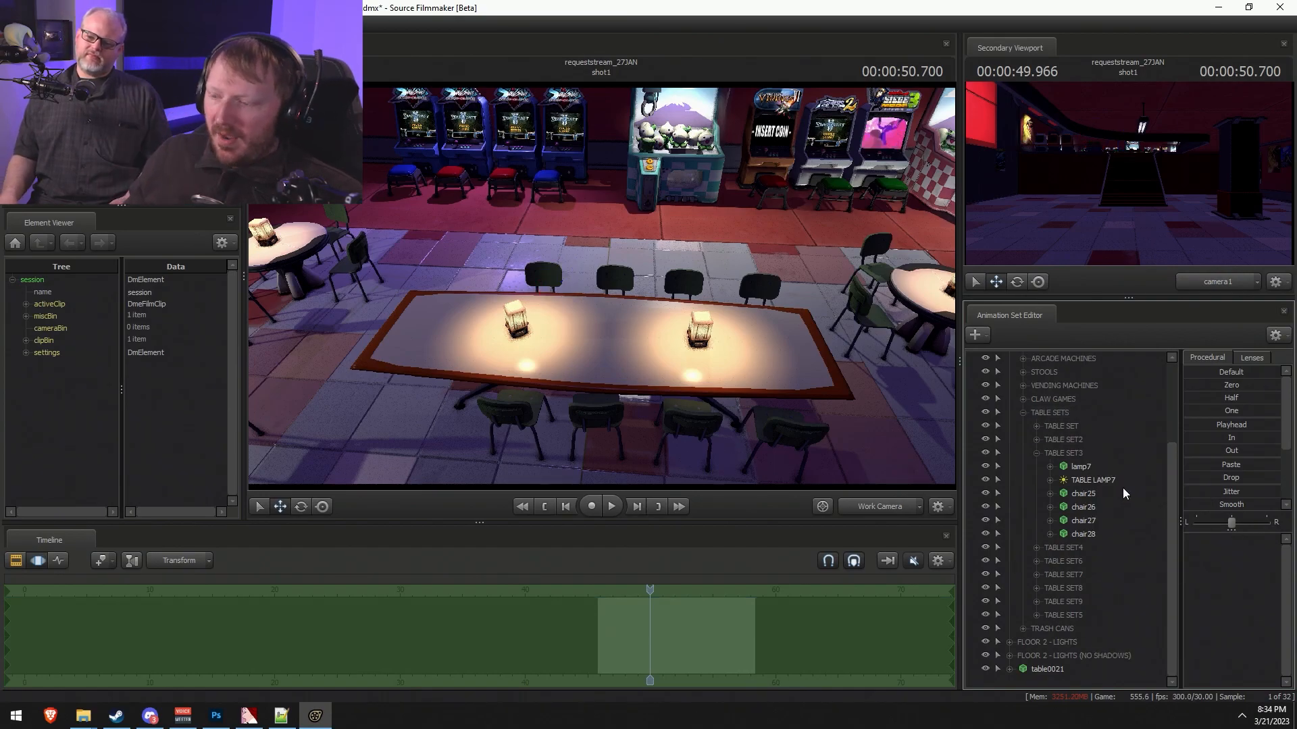
{"action": "mouse_move", "coordinate": [694, 317]}
{"action": "left_mouse_down"}
{"action": "mouse_move", "coordinate": [692, 378]}
{"action": "mouse_move", "coordinate": [697, 316]}
{"action": "left_mouse_up"}
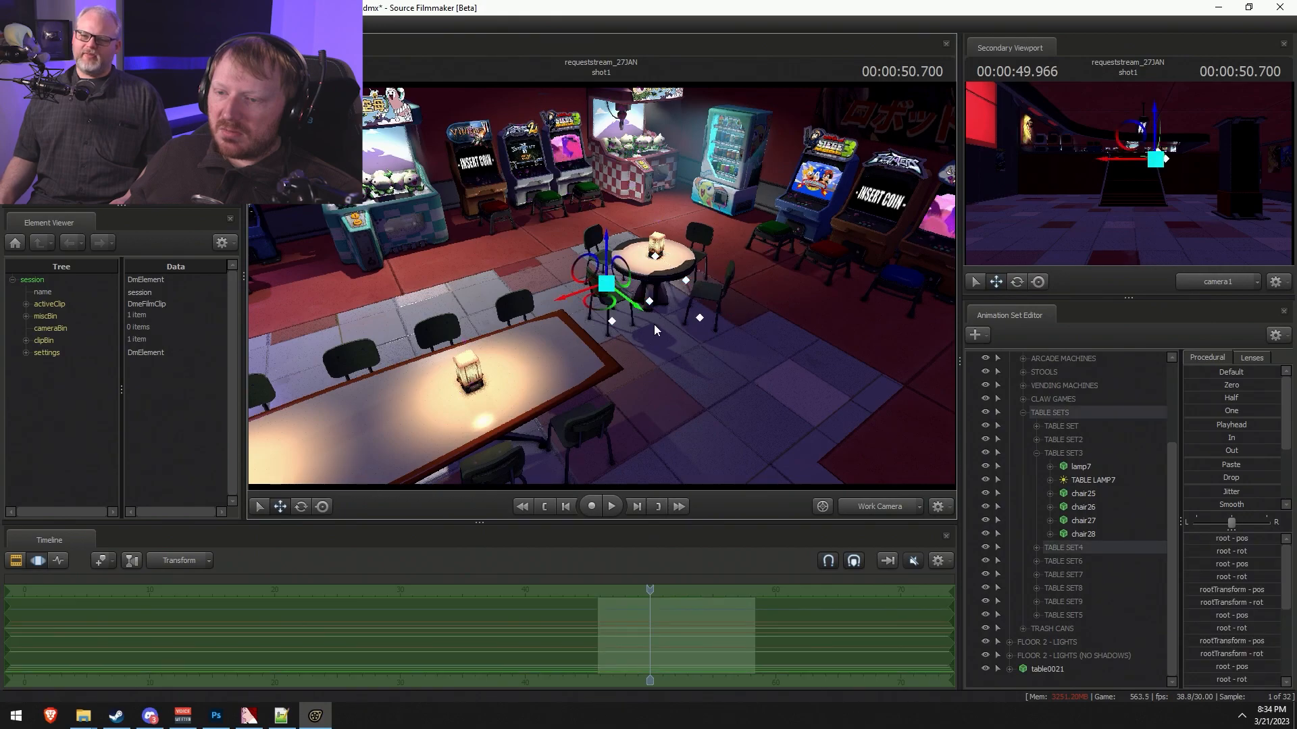
{"action": "left_click", "coordinate": [599, 301]}
{"action": "left_click_drag", "start_coordinate": [599, 301], "coordinate": [584, 281]}
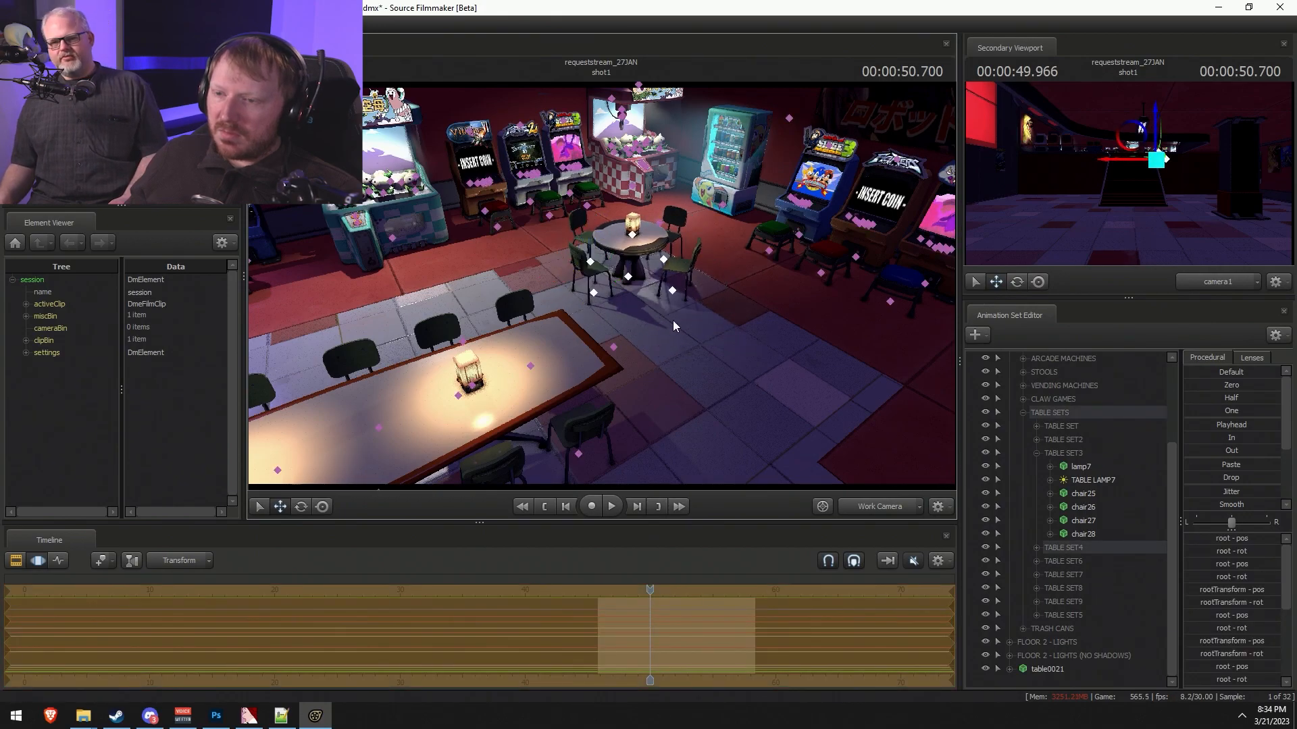
{"action": "key", "text": "ctrl+z"}
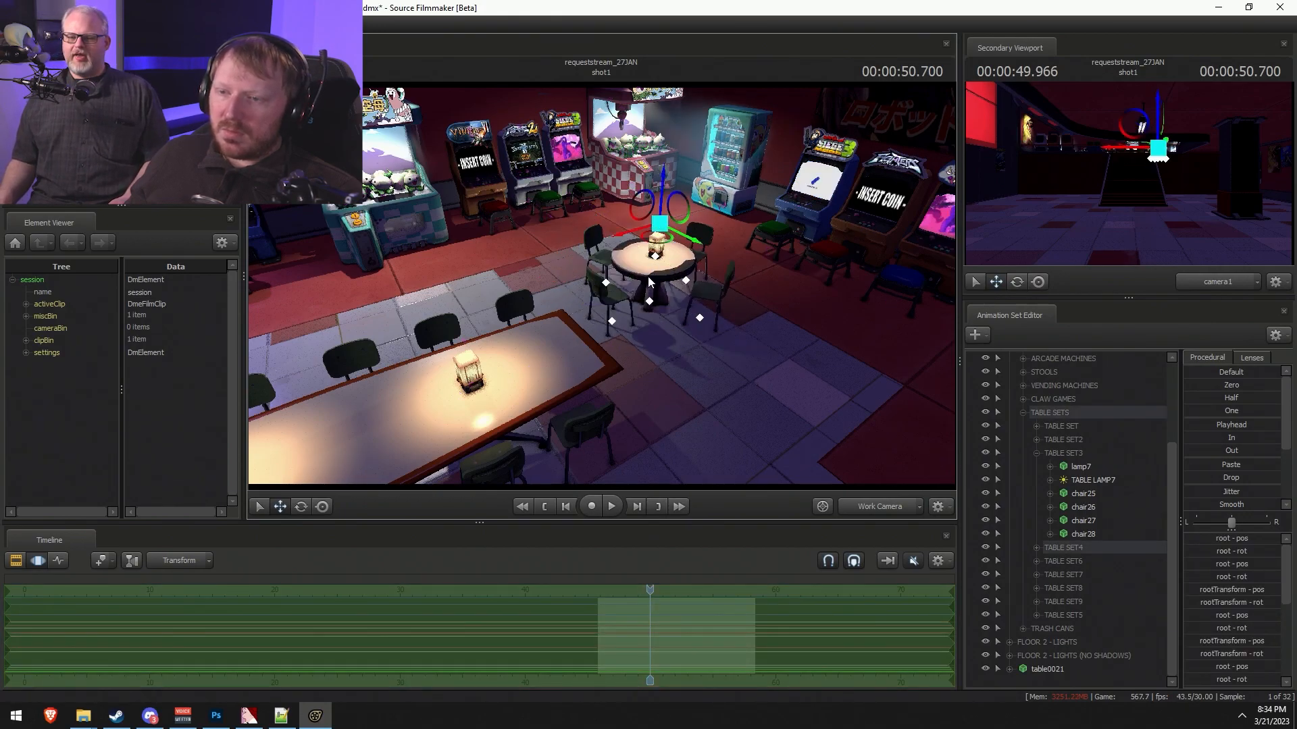
- Move the whole TABLE SET4 slightly away from the long table, using its lamp as the pivot
{"action": "left_click", "coordinate": [653, 241]}
{"action": "left_click_drag", "start_coordinate": [652, 238], "coordinate": [635, 220]}
{"action": "left_click_drag", "start_coordinate": [710, 305], "coordinate": [601, 287]}
- Select the whole TABLE SET group with its lamp as the pivot and move it away from the long table's other end
{"action": "mouse_move", "coordinate": [630, 223]}
{"action": "left_mouse_down", "text": "ctrl"}
{"action": "mouse_move", "coordinate": [546, 375]}
{"action": "mouse_move", "coordinate": [636, 257]}
{"action": "left_mouse_up", "text": "ctrl"}
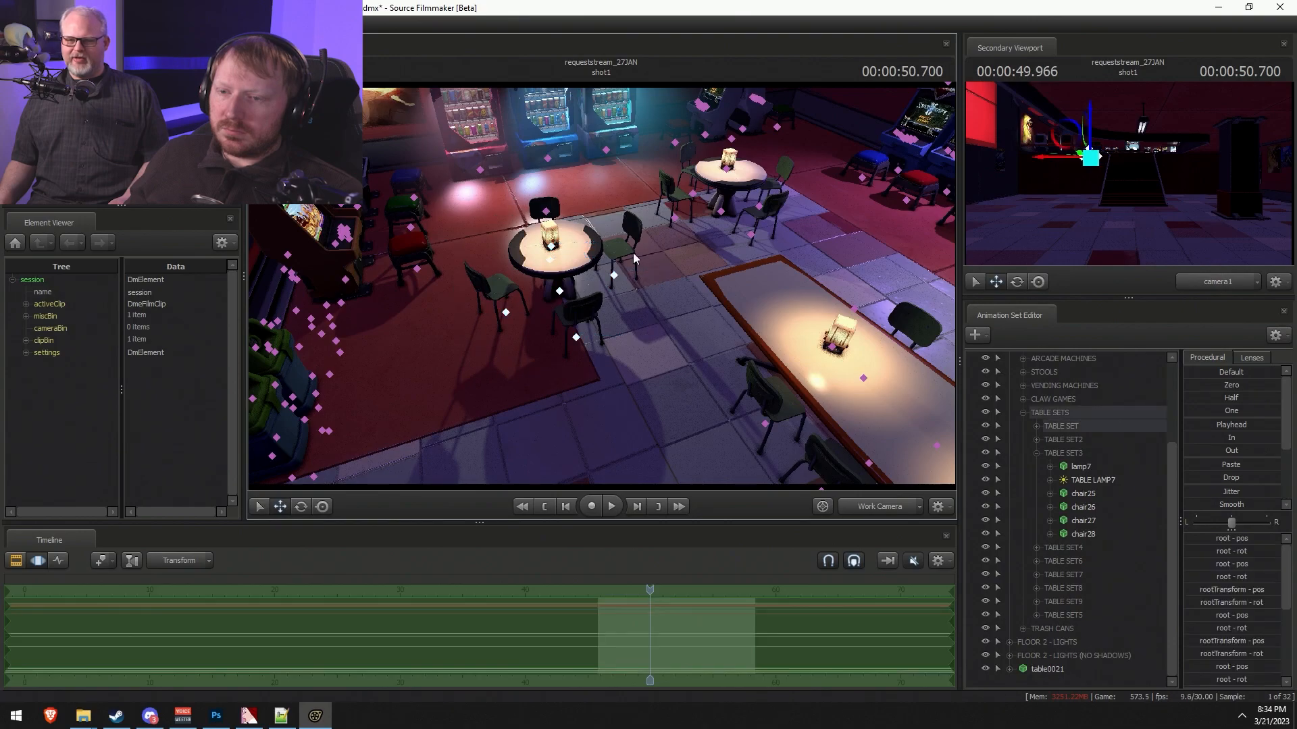
{"action": "left_click", "coordinate": [545, 211], "text": "ctrl+shift"}
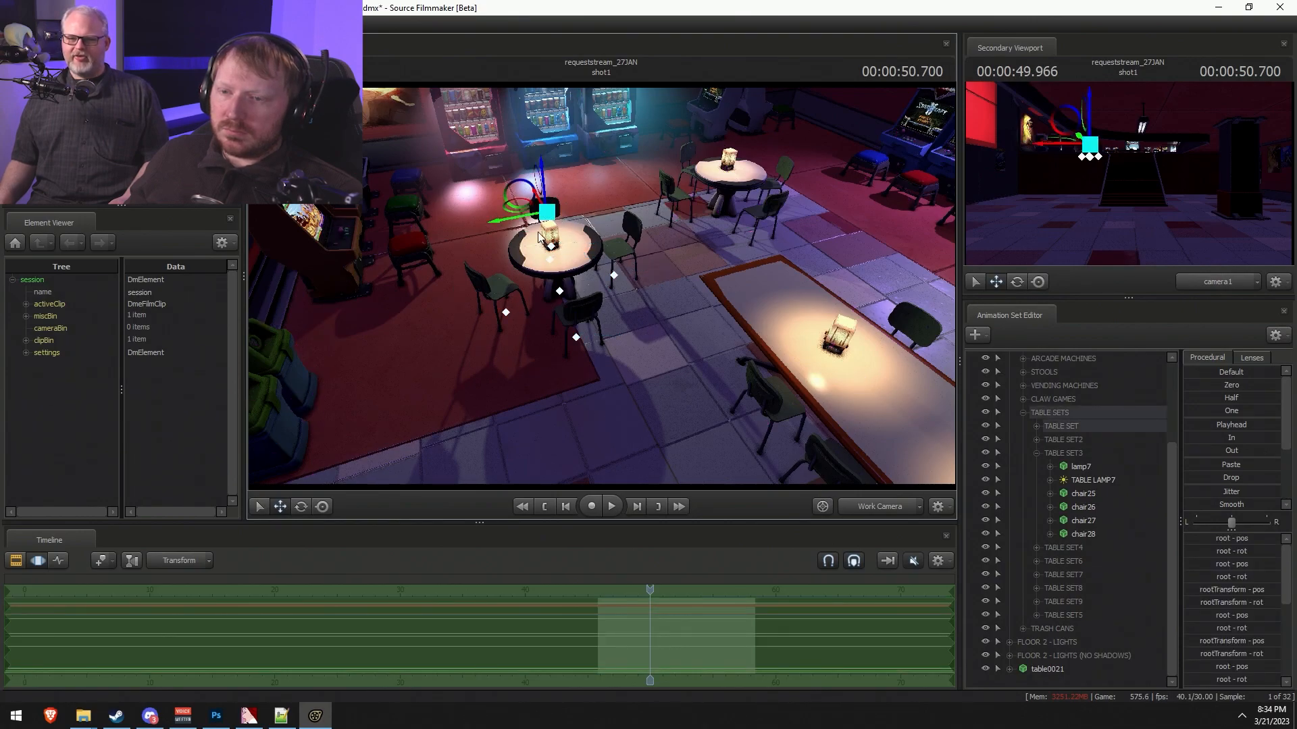
{"action": "left_click_drag", "start_coordinate": [513, 213], "coordinate": [460, 273]}
- Open the primary viewport's options containing the Enable Lighting setting
{"action": "left_click_drag", "start_coordinate": [625, 257], "coordinate": [757, 243]}
{"action": "left_click_drag", "start_coordinate": [581, 233], "coordinate": [672, 254]}
{"action": "right_click", "coordinate": [671, 254]}
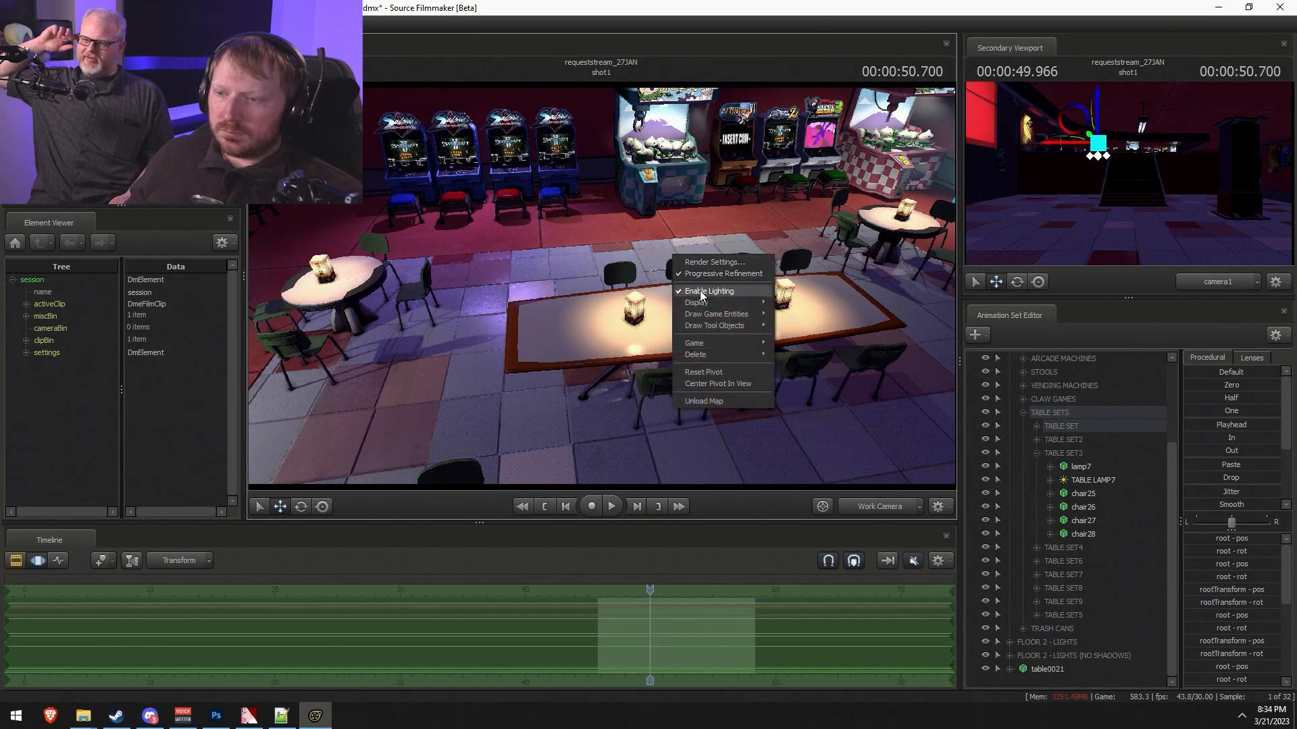
- Turn off lighting in the primary viewport and collapse the table set groups under FLOOR 2 - PROPS
{"action": "left_click", "coordinate": [821, 285]}
{"action": "left_click", "coordinate": [1021, 412]}
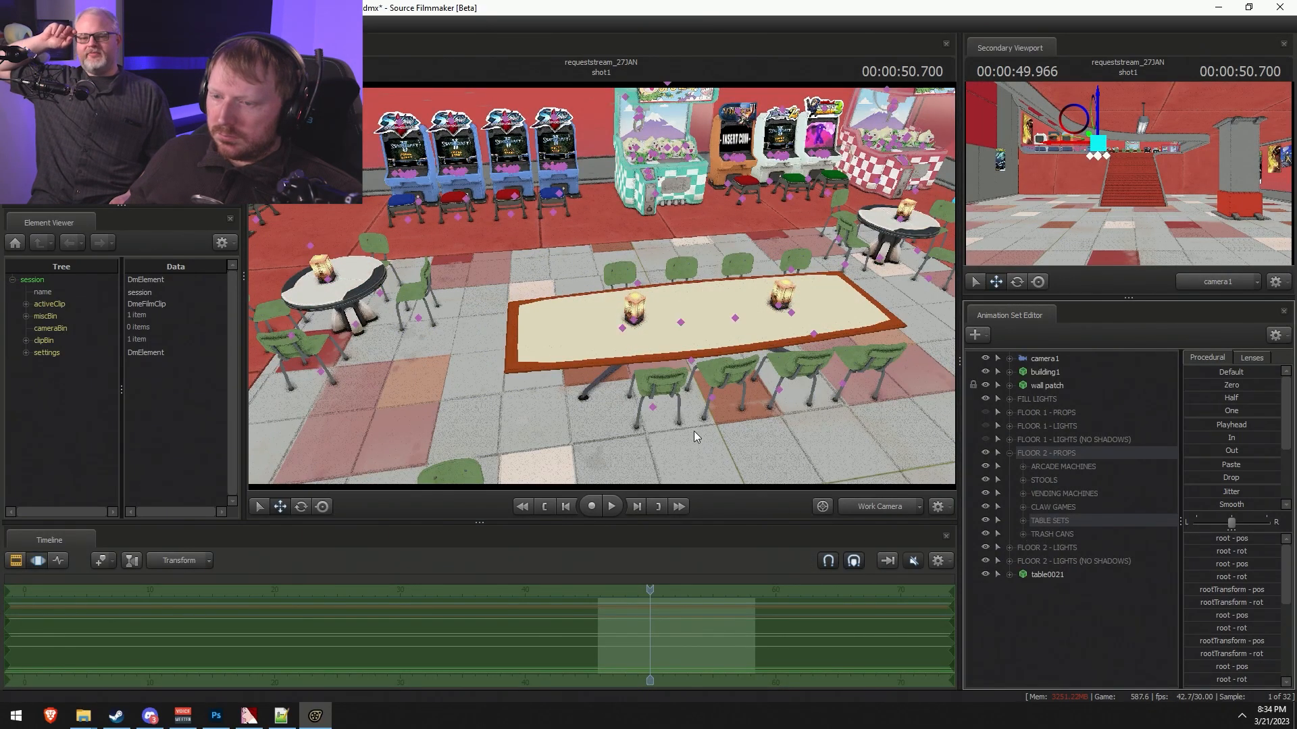
{"action": "key", "text": "F2"}
{"action": "key", "text": "F3"}
- Move the two lamp models and eight chairs at the long table out of TABLE SETS to the hierarchy's top level
{"action": "mouse_move", "coordinate": [653, 389]}
{"action": "left_mouse_down", "text": "ctrl"}
{"action": "mouse_move", "coordinate": [641, 394]}
{"action": "mouse_move", "coordinate": [669, 378]}
{"action": "left_mouse_up", "text": "ctrl"}
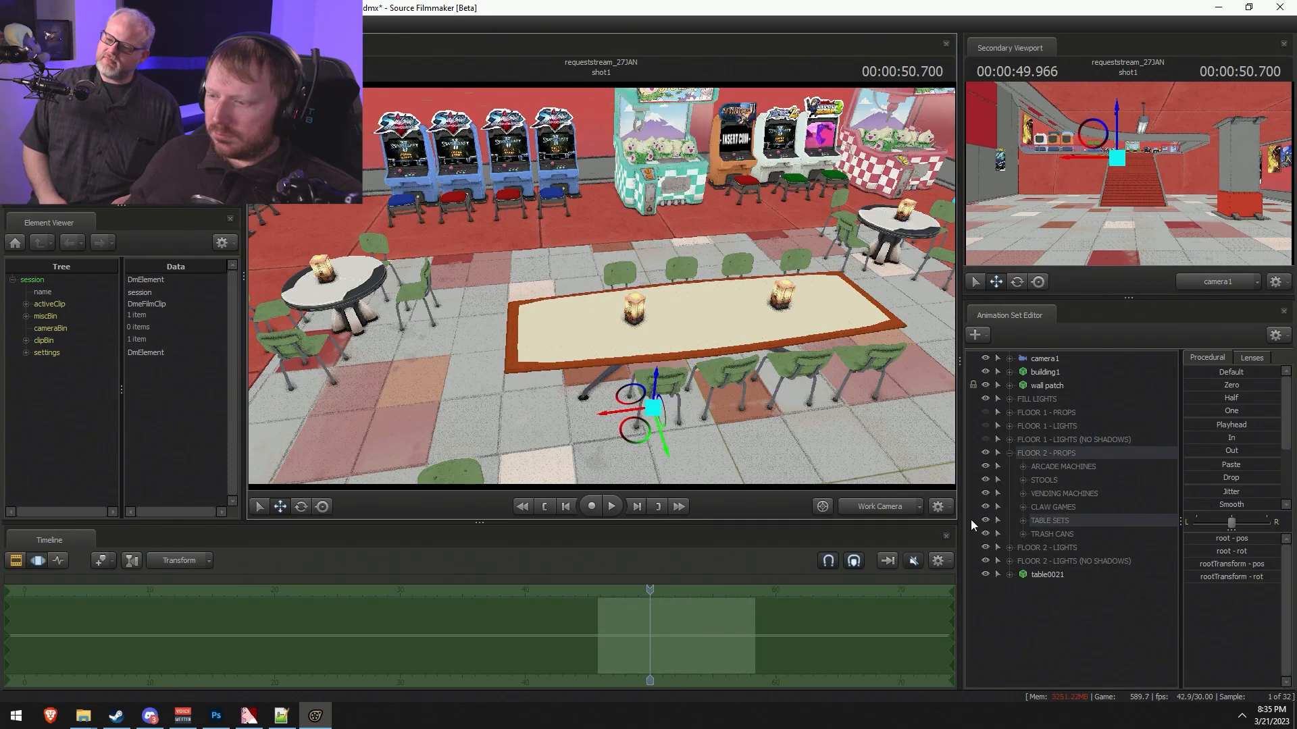
{"action": "left_click", "coordinate": [1023, 521]}
{"action": "mouse_move", "coordinate": [820, 260]}
{"action": "left_mouse_down", "text": "ctrl"}
{"action": "mouse_move", "coordinate": [512, 341]}
{"action": "mouse_move", "coordinate": [1003, 401]}
{"action": "mouse_move", "coordinate": [776, 257]}
{"action": "left_mouse_up", "text": "ctrl"}
{"action": "mouse_move", "coordinate": [823, 297]}
{"action": "left_mouse_down", "text": "ctrl"}
{"action": "mouse_move", "coordinate": [617, 395]}
{"action": "mouse_move", "coordinate": [952, 384]}
{"action": "mouse_move", "coordinate": [780, 371]}
{"action": "left_mouse_up", "text": "ctrl"}
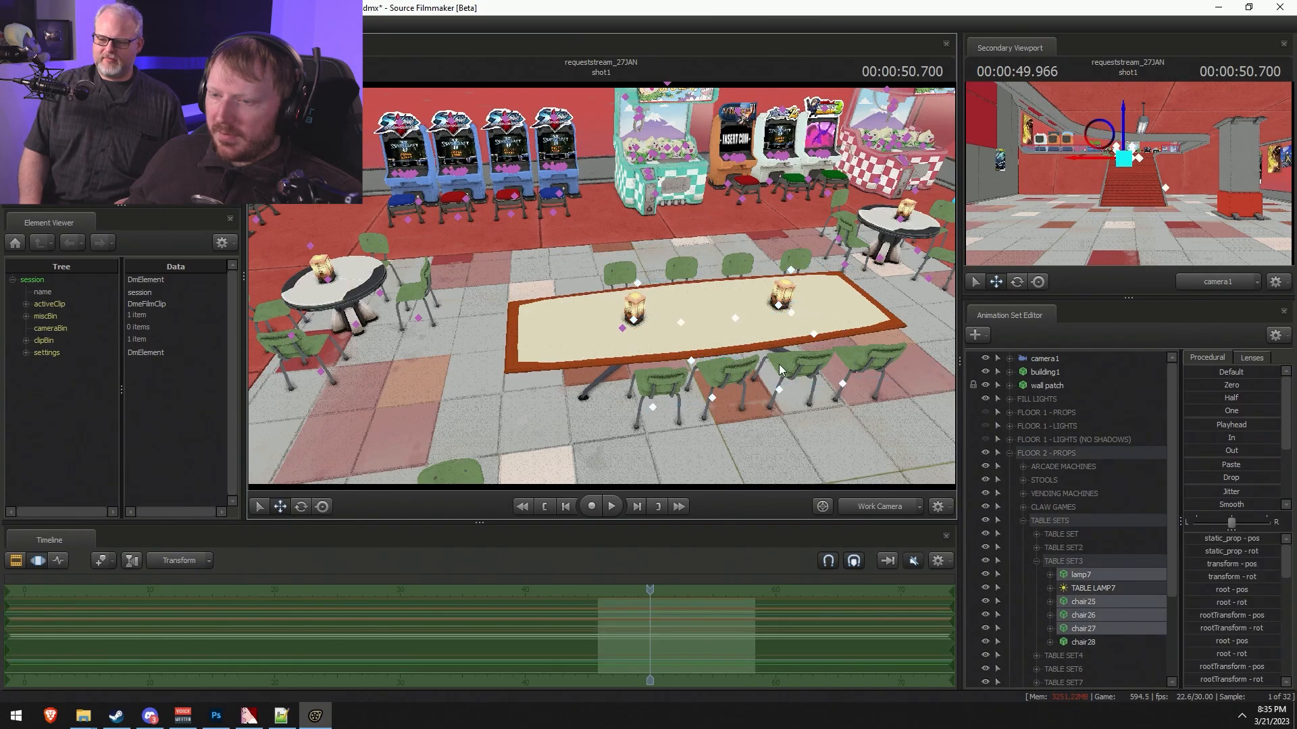
{"action": "left_click", "coordinate": [622, 329], "text": "ctrl+shift"}
{"action": "scroll", "coordinate": [1079, 558], "scroll_direction": "down", "scroll_amount": 3}
{"action": "left_click_drag", "start_coordinate": [1091, 517], "coordinate": [1066, 680]}
{"action": "scroll", "coordinate": [1073, 641], "scroll_direction": "down", "scroll_amount": 3}
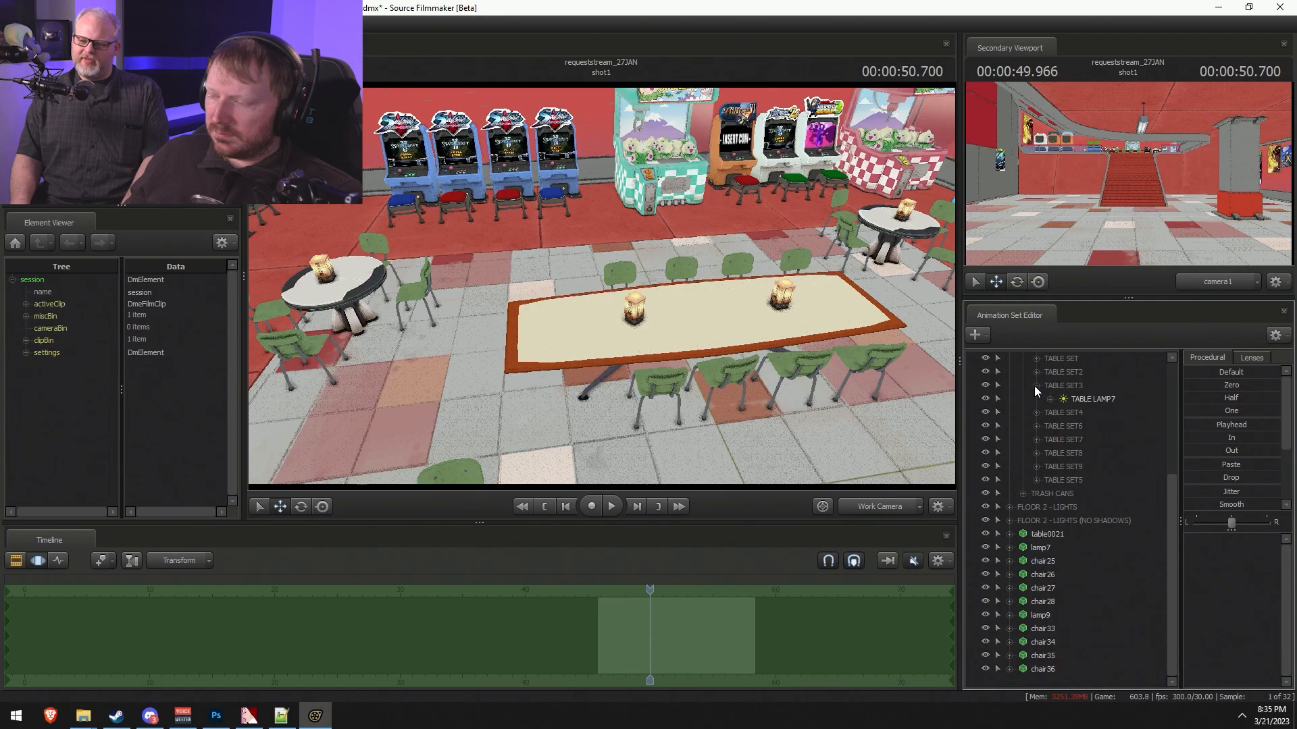
- Move the TABLE LAMP7 and TABLE LAMP9 lights out of their table sets to the top level, each directly above its lamp model
{"action": "left_click", "coordinate": [1104, 399]}
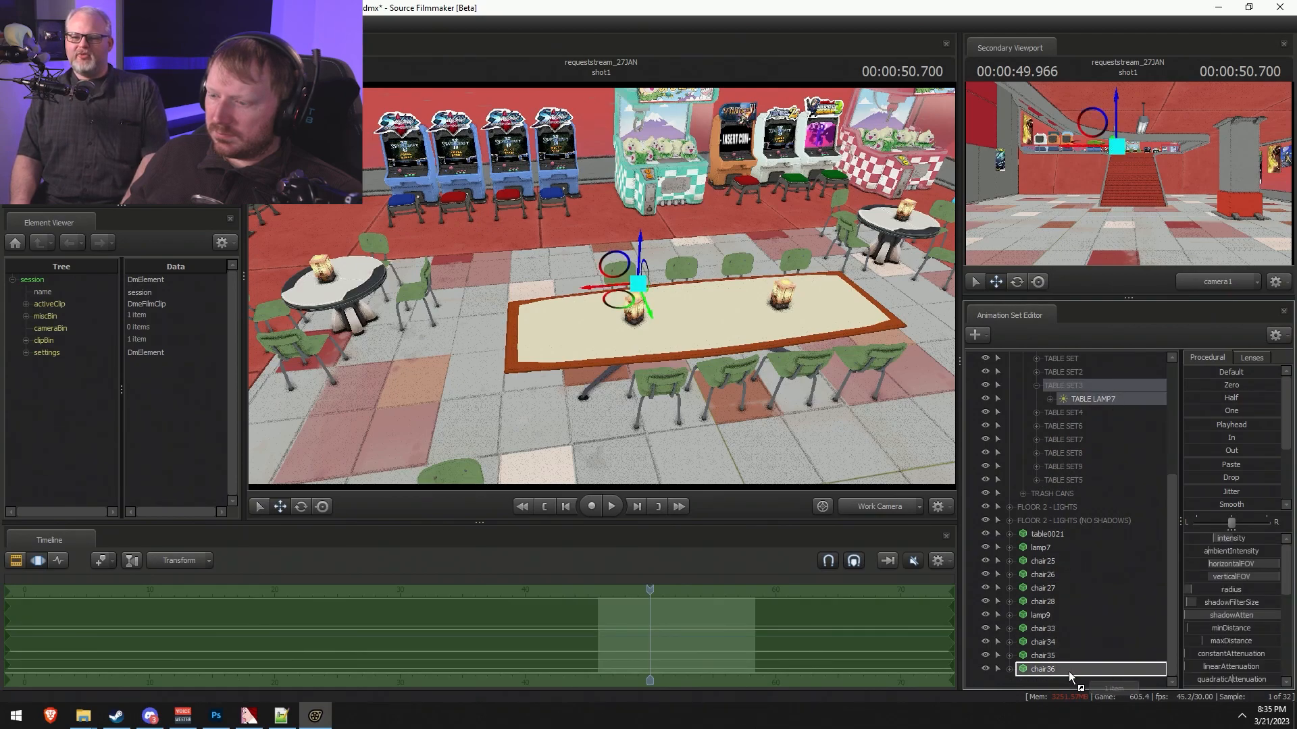
{"action": "left_click_drag", "start_coordinate": [1070, 590], "coordinate": [1078, 544]}
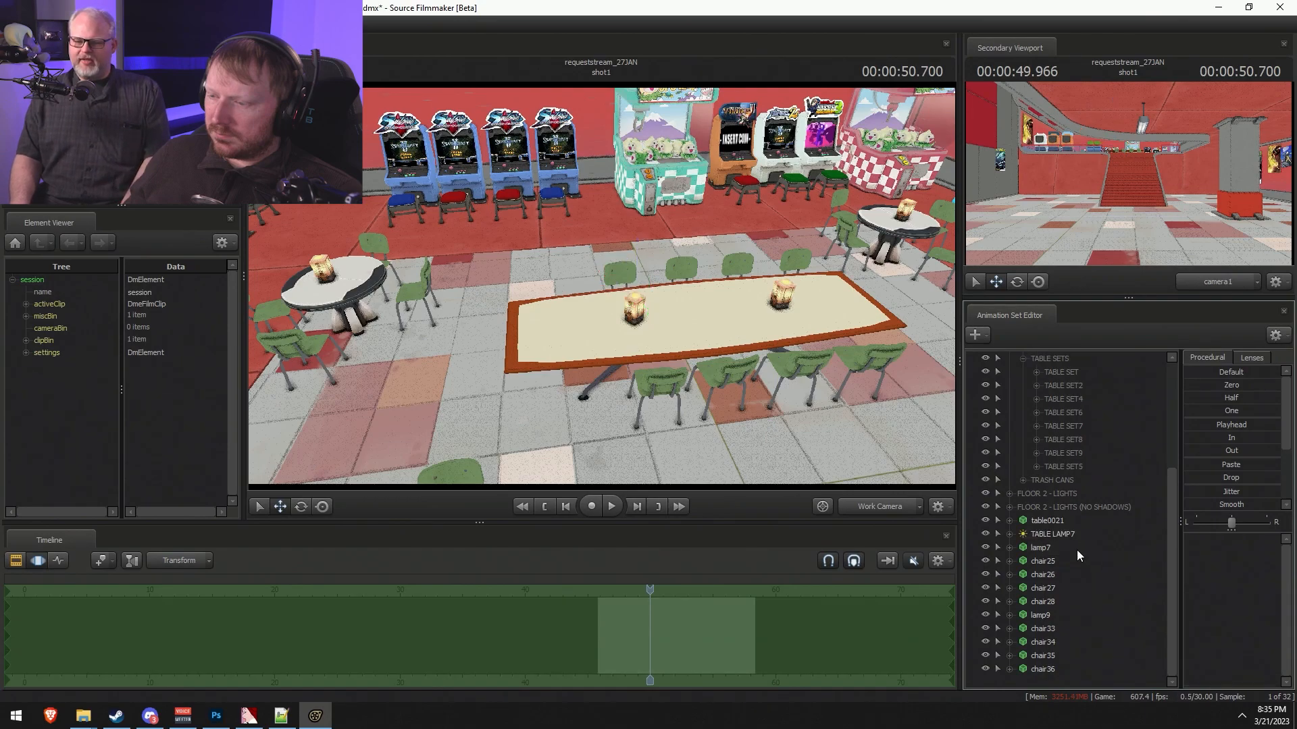
{"action": "left_click", "coordinate": [801, 277]}
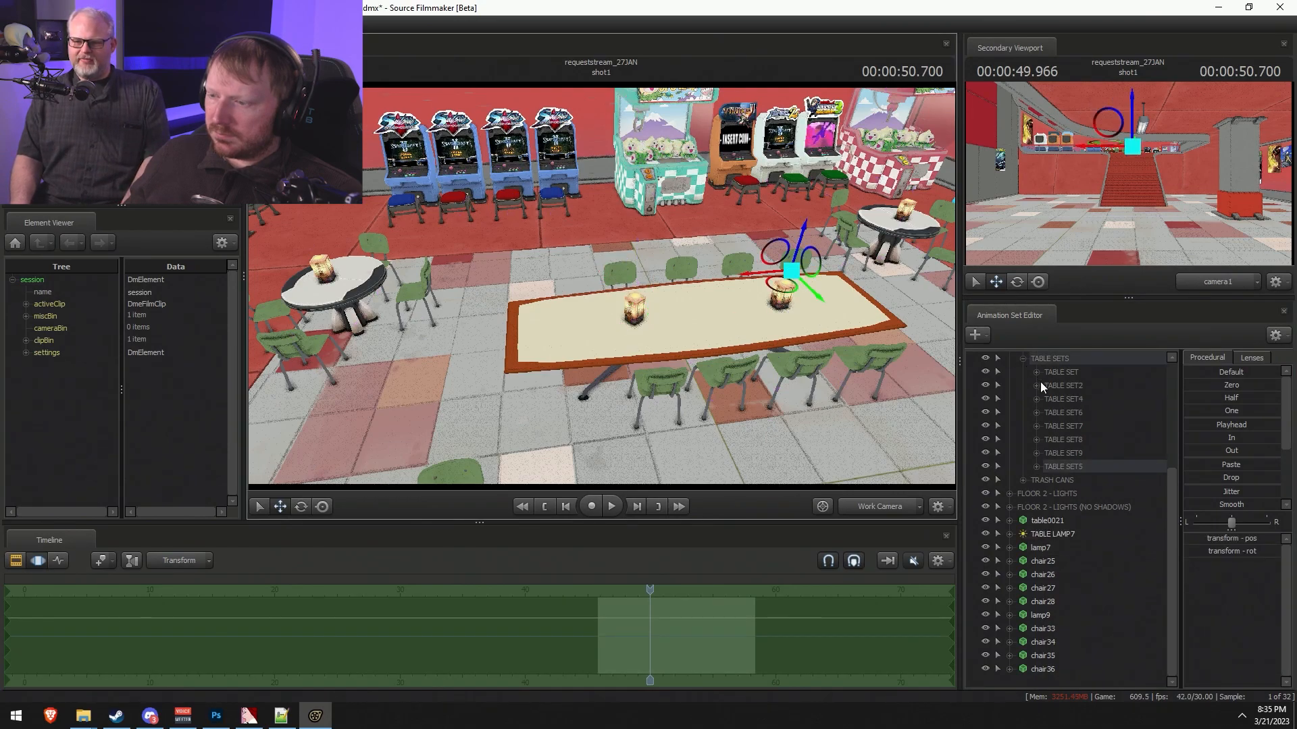
{"action": "left_click", "coordinate": [1035, 467]}
{"action": "left_click_drag", "start_coordinate": [1090, 464], "coordinate": [1054, 544]}
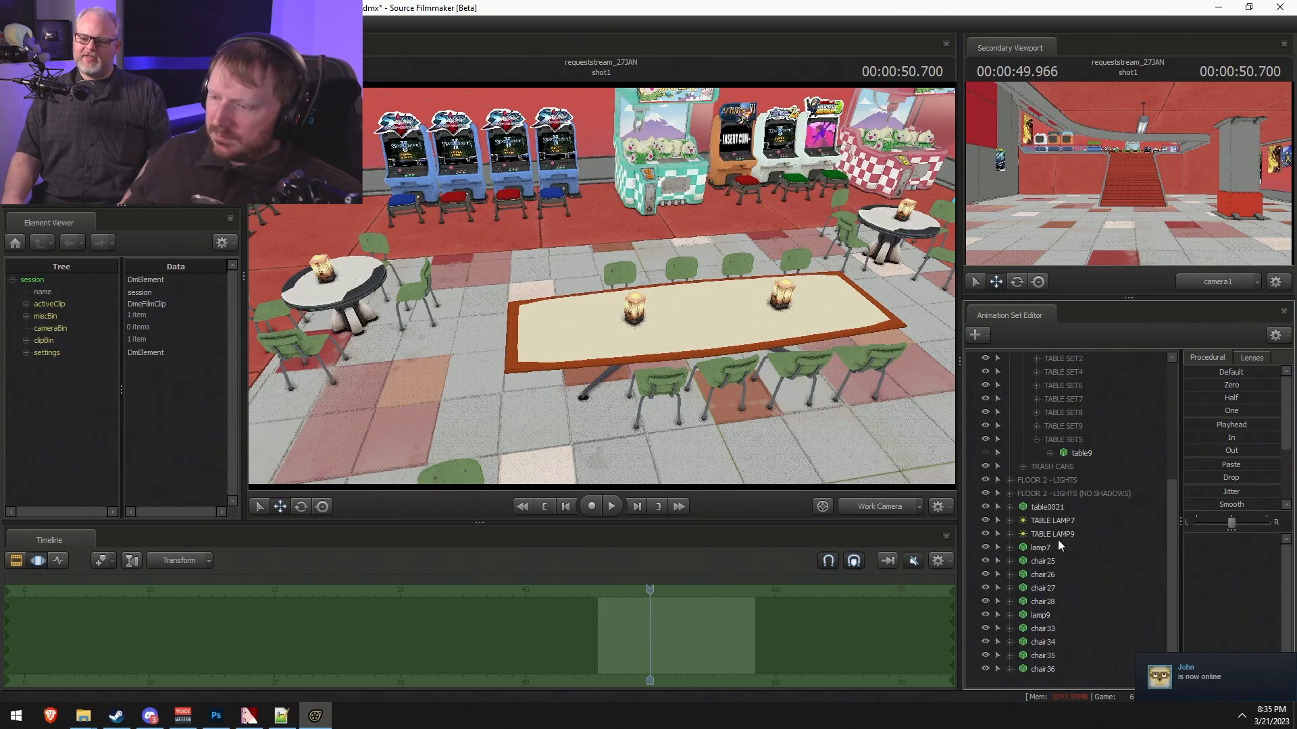
{"action": "left_click_drag", "start_coordinate": [1085, 536], "coordinate": [1059, 606]}
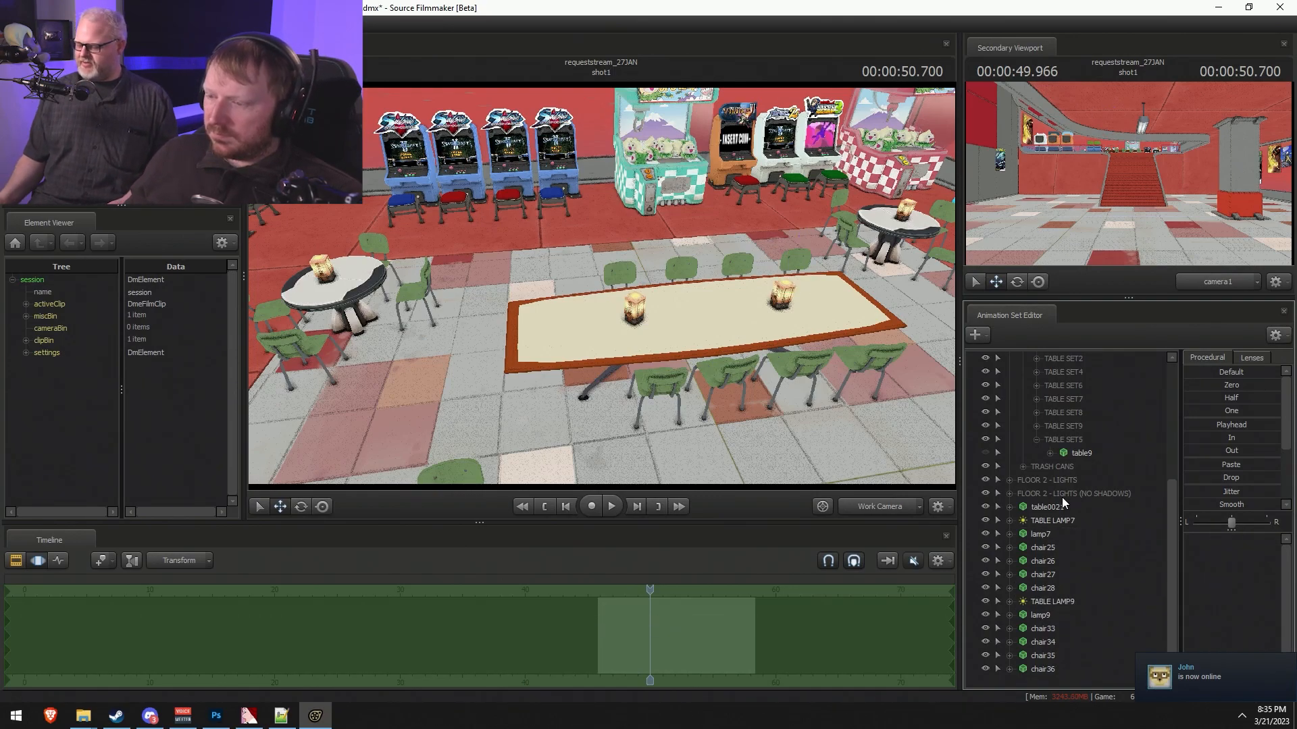
{"action": "left_click", "coordinate": [1037, 439]}
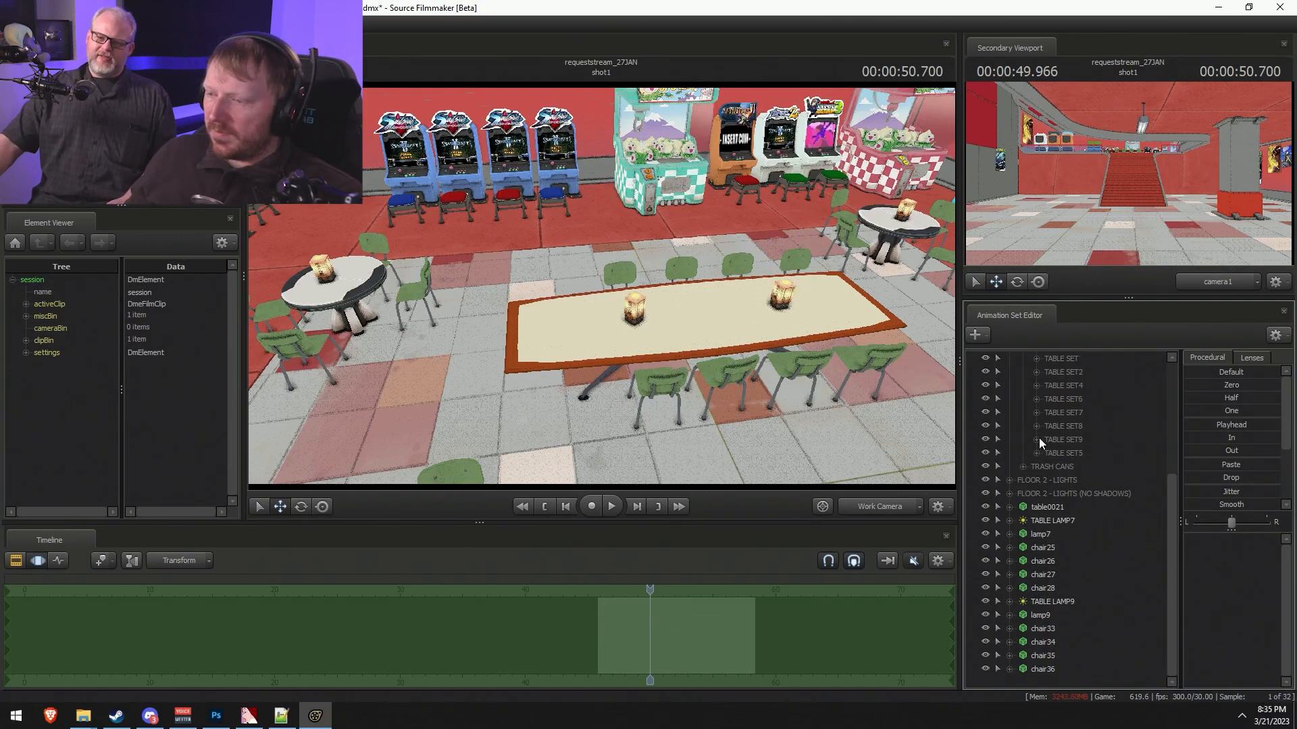
- Examine the hidden table9 in TABLE SET5 and the seating around the long table
{"action": "left_click", "coordinate": [1036, 453]}
{"action": "left_click", "coordinate": [1082, 465]}
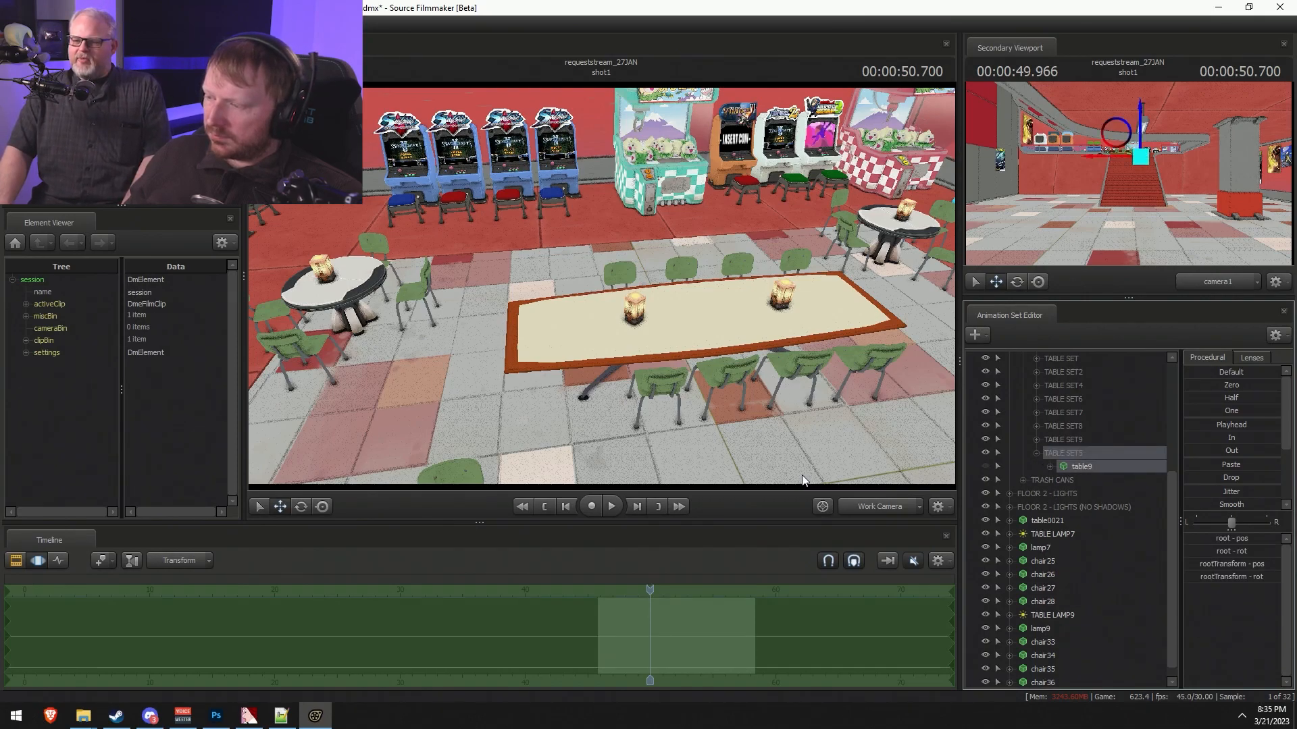
{"action": "left_click_drag", "start_coordinate": [813, 449], "coordinate": [856, 478]}
{"action": "key", "text": "s"}
{"action": "key", "text": "w"}
{"action": "key", "text": "w"}
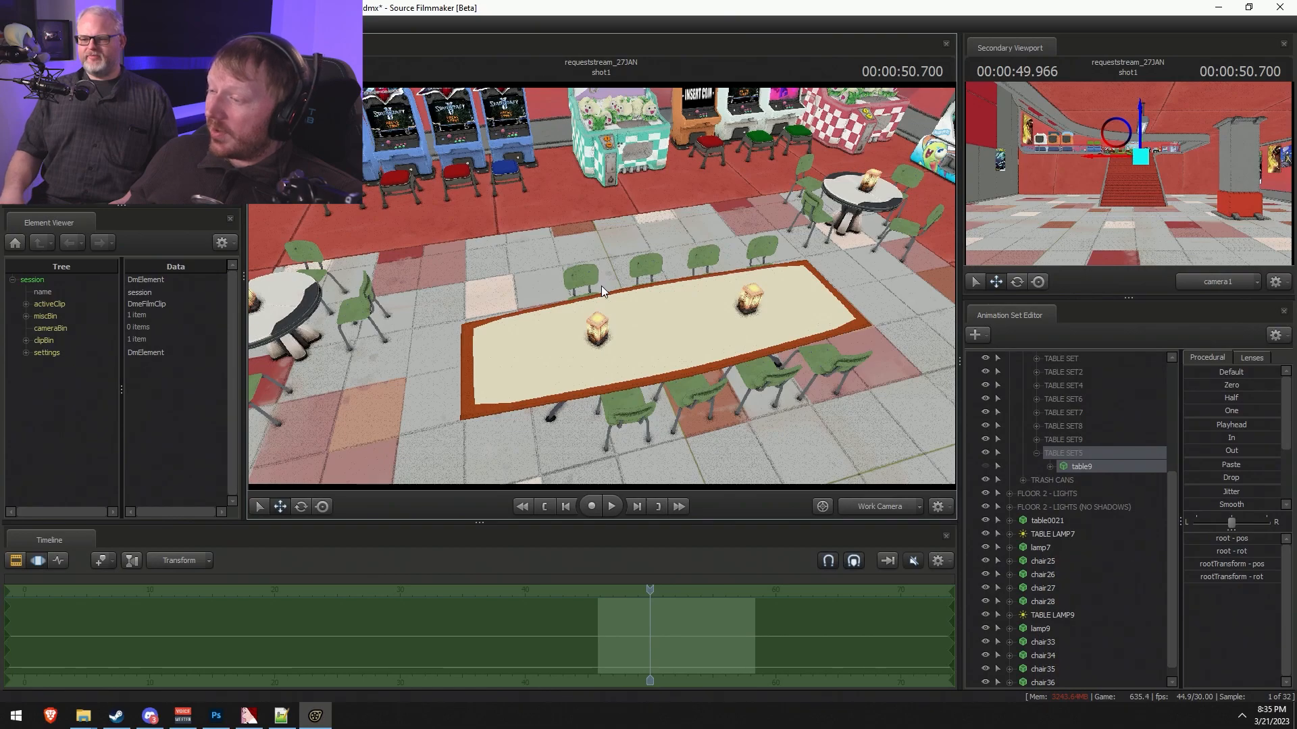
{"action": "key", "text": "w"}
{"action": "mouse_move", "coordinate": [601, 285]}
{"action": "left_mouse_down"}
{"action": "mouse_move", "coordinate": [613, 271]}
{"action": "mouse_move", "coordinate": [616, 285]}
{"action": "left_mouse_up"}
- Collapse the table set groups and the FLOOR 2 - PROPS group in the hierarchy
{"action": "left_click", "coordinate": [1028, 455]}
{"action": "left_click", "coordinate": [1032, 456]}
{"action": "scroll", "coordinate": [1031, 457], "scroll_direction": "up", "scroll_amount": 5}
{"action": "left_click", "coordinate": [1012, 451]}
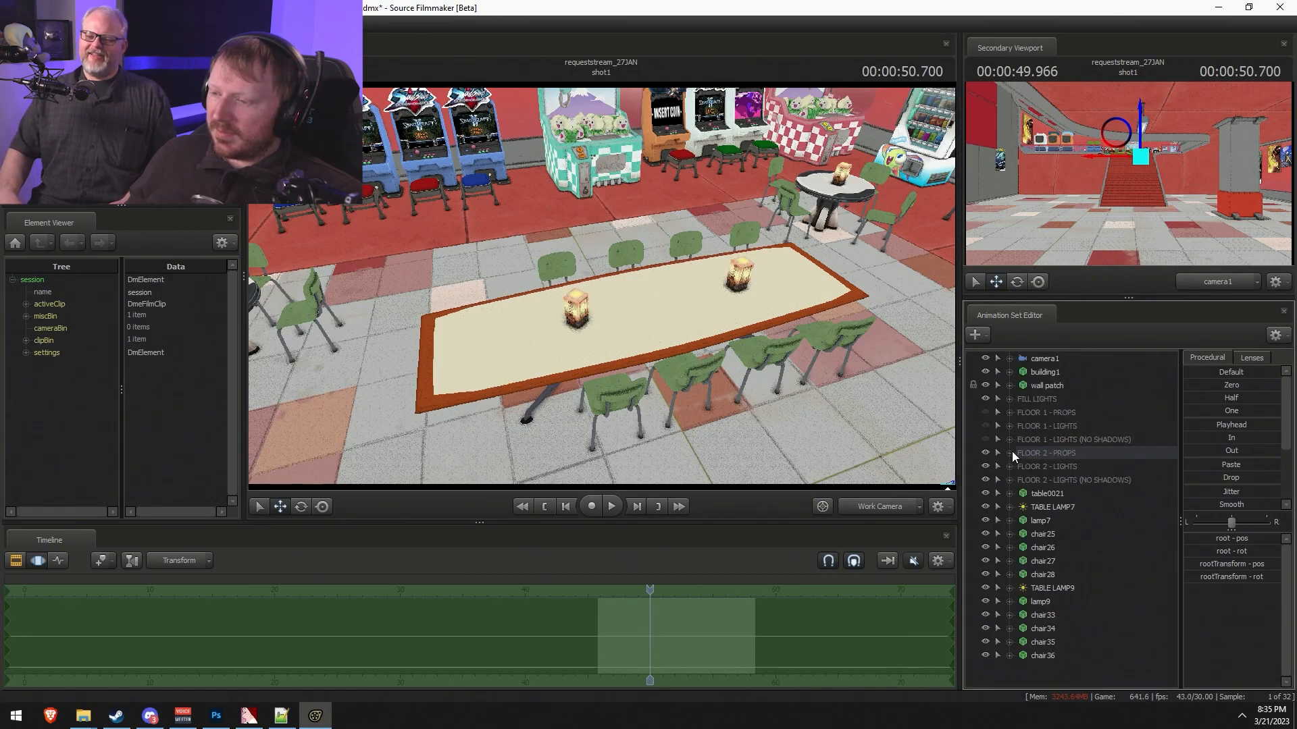
- Duplicate chair25 through chair28 by copying and pasting their animation sets
{"action": "left_click", "coordinate": [1043, 533]}
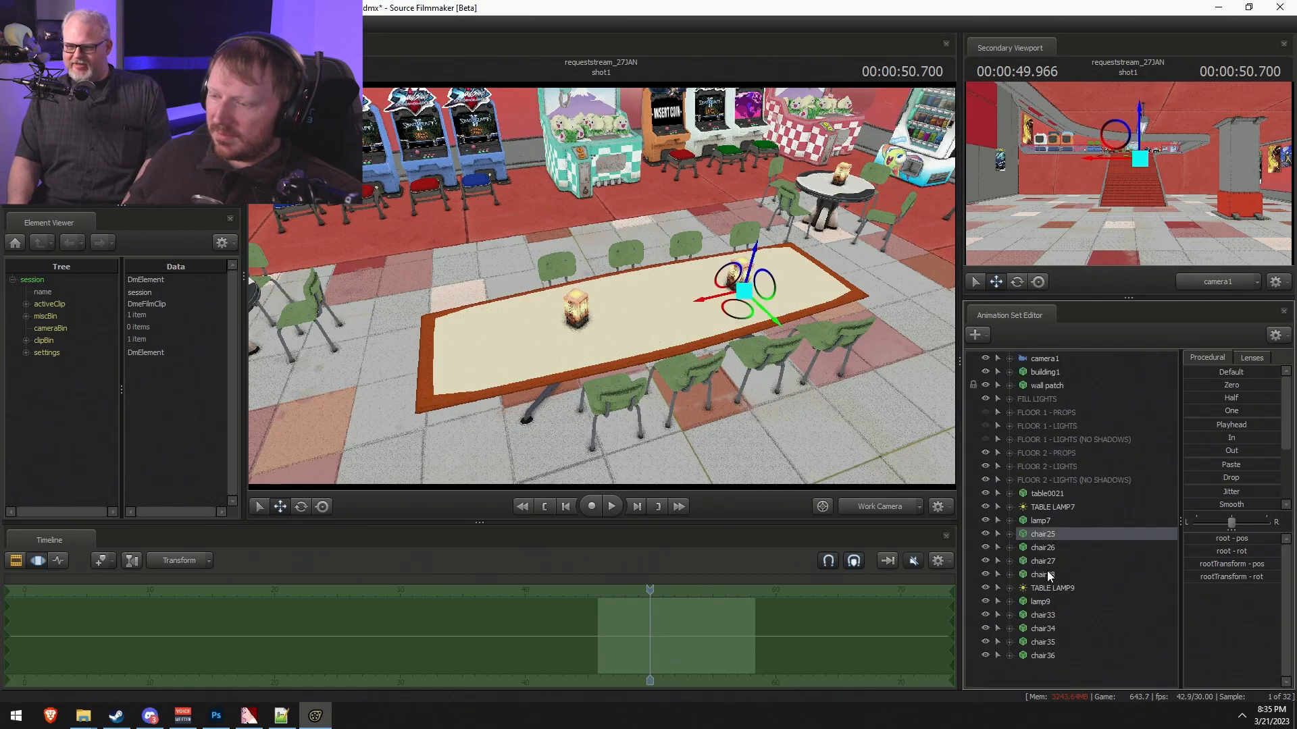
{"action": "left_click", "coordinate": [1047, 571], "text": "shift"}
{"action": "right_click", "coordinate": [1047, 571]}
{"action": "left_click", "coordinate": [1065, 429]}
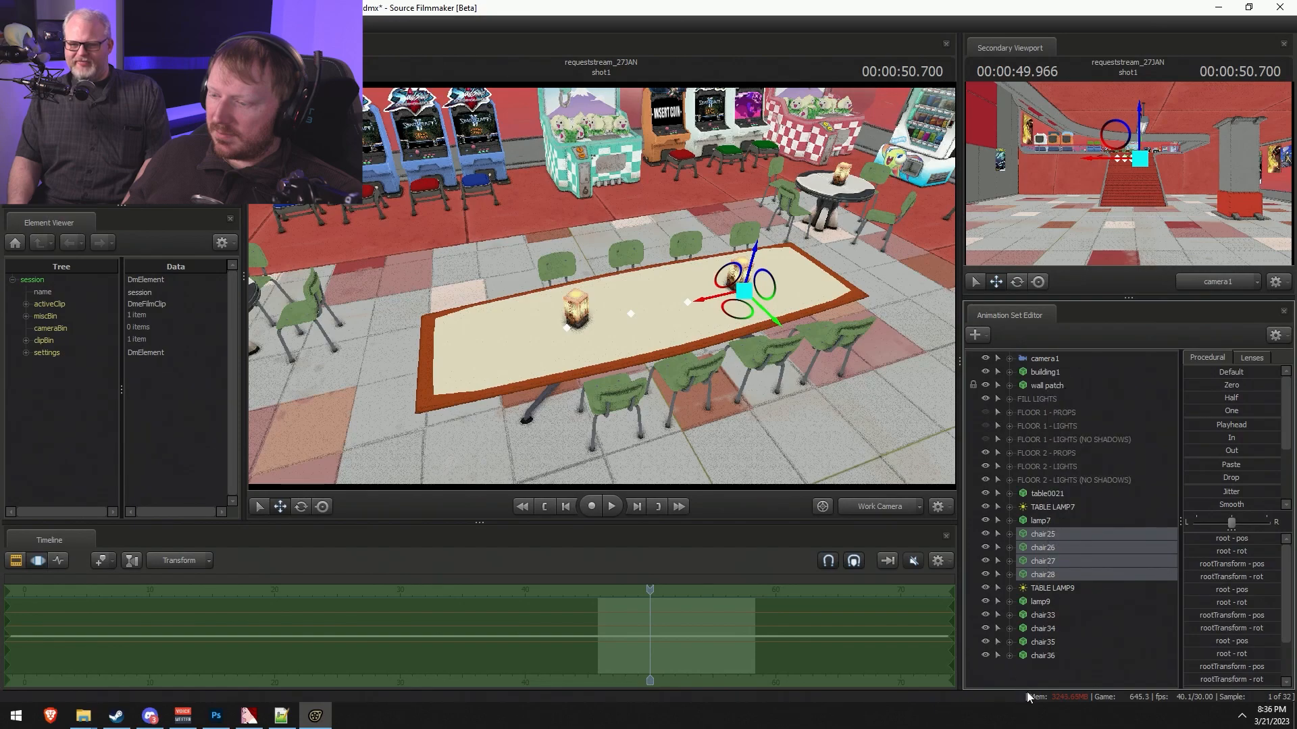
{"action": "right_click", "coordinate": [1032, 674]}
{"action": "left_click", "coordinate": [1079, 618]}
- Place chair53 at the open end of the far chair row and chair54 at the adjacent short end, rotated to face the table
{"action": "left_click", "coordinate": [1062, 631]}
{"action": "left_click_drag", "start_coordinate": [739, 309], "coordinate": [489, 370]}
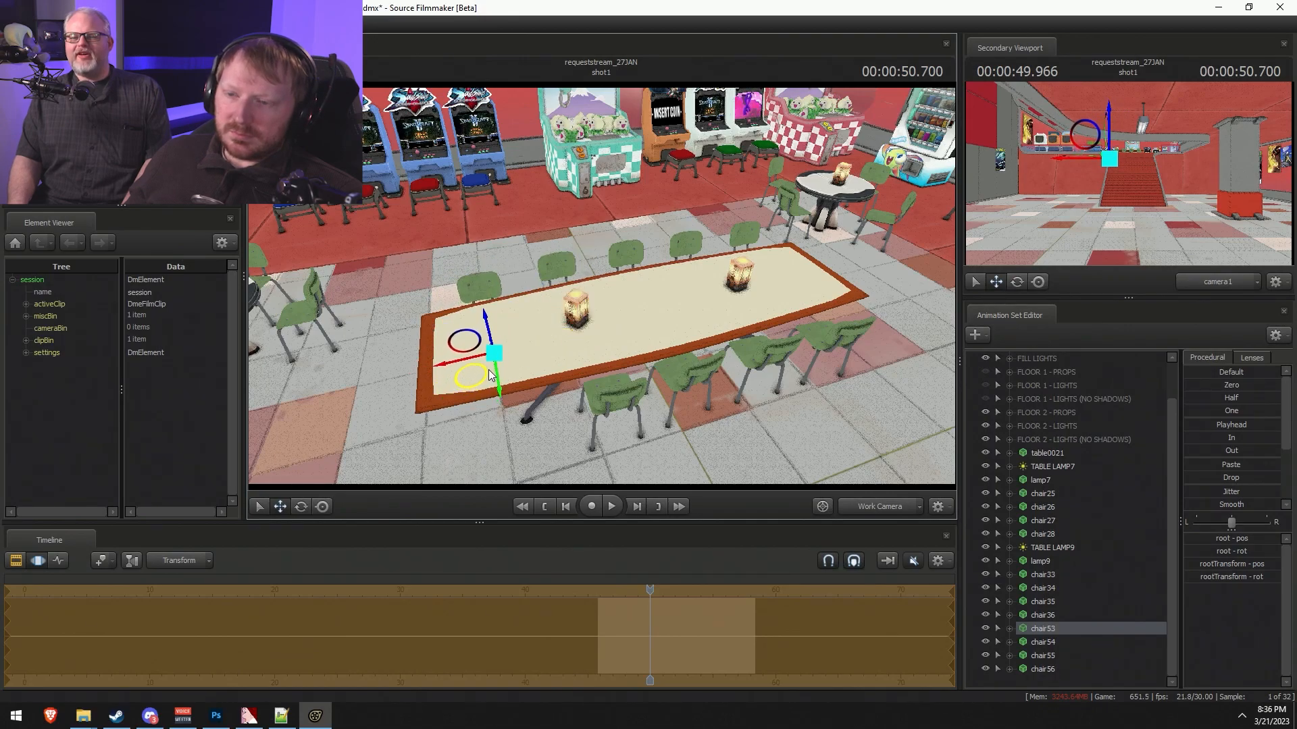
{"action": "left_click", "coordinate": [1054, 642]}
{"action": "left_click_drag", "start_coordinate": [710, 342], "coordinate": [434, 437]}
{"action": "key", "text": "e"}
{"action": "key", "text": "w"}
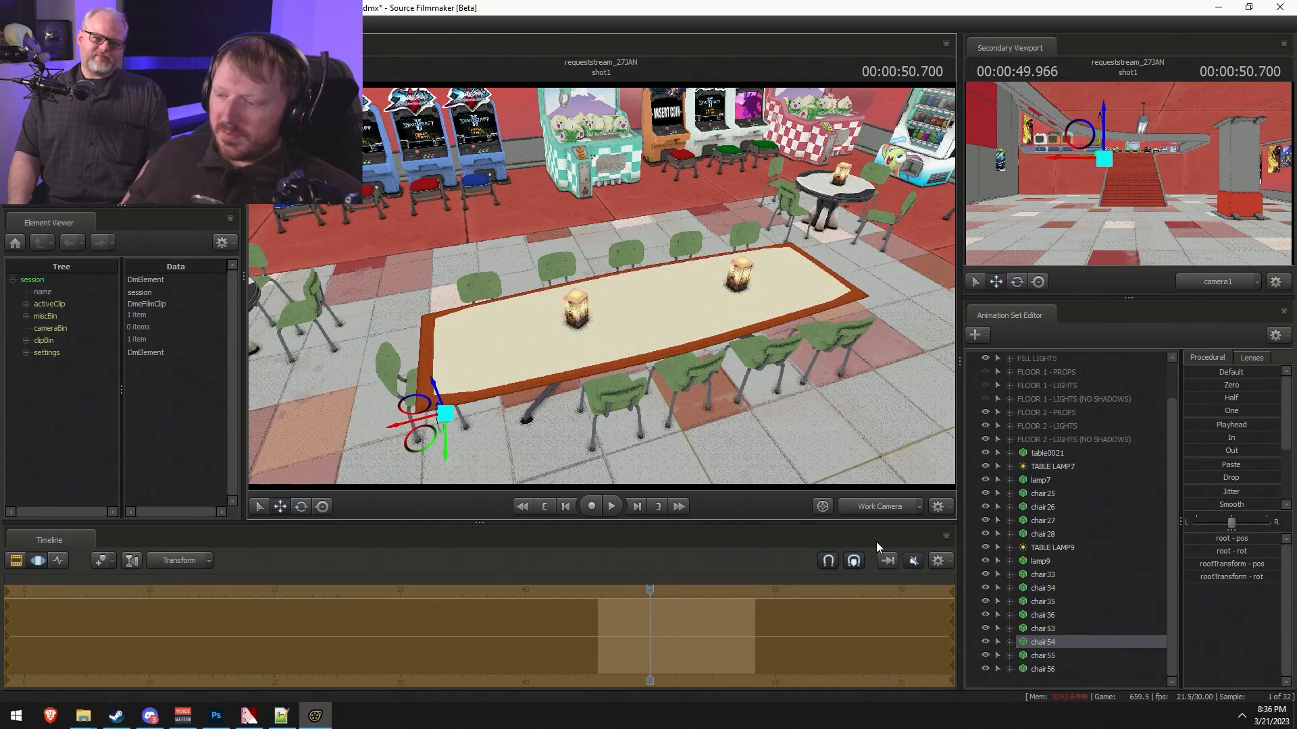
- Move chair55 to the open end of the near chair row and rotate it to face the table
{"action": "left_click", "coordinate": [1042, 655]}
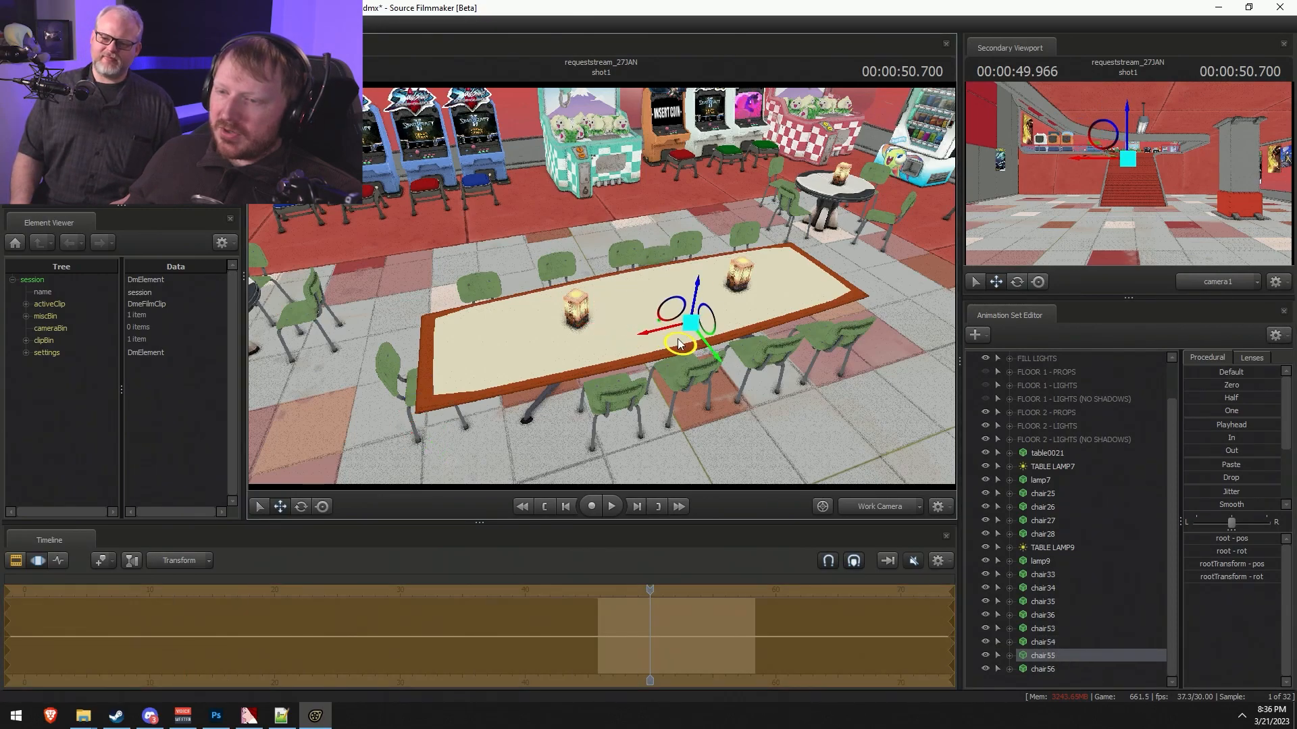
{"action": "left_click_drag", "start_coordinate": [450, 483], "coordinate": [473, 433]}
{"action": "key", "text": "e"}
{"action": "key", "text": "w"}
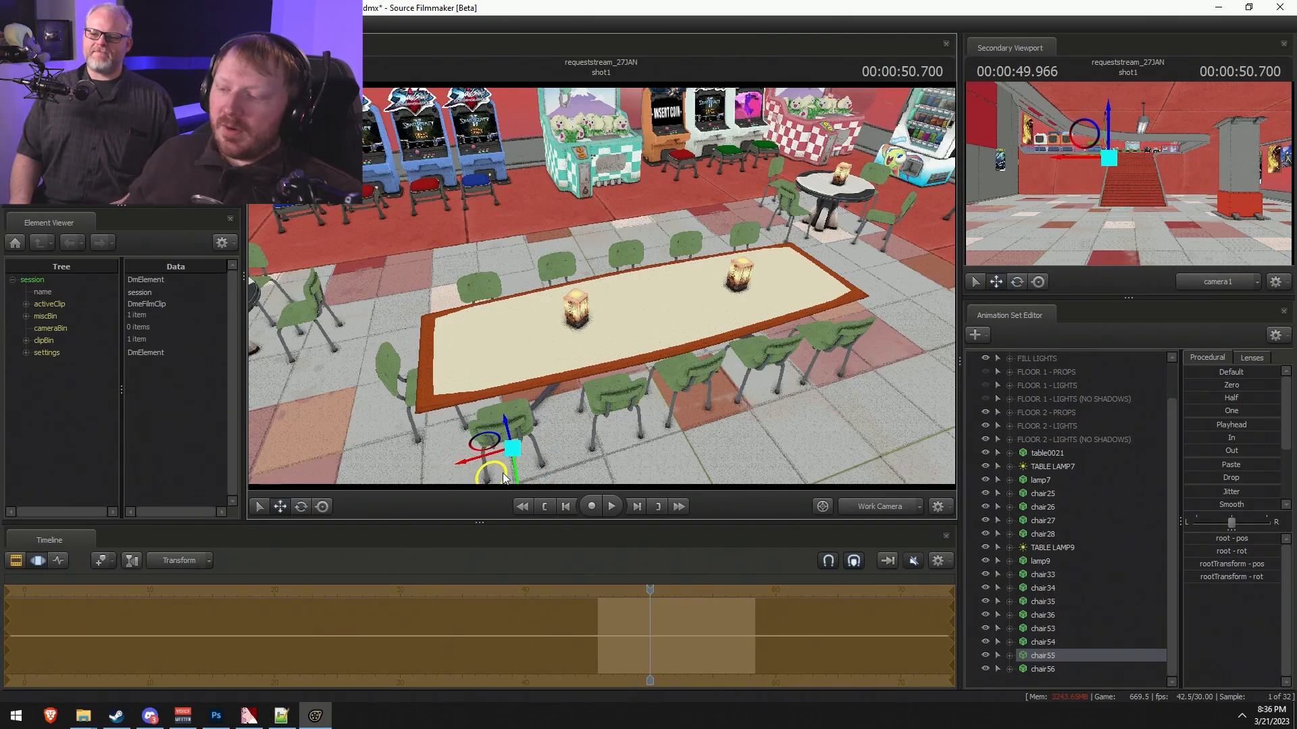
- Place chair56 at the long table's other short end, rotated to face the table
{"action": "left_click", "coordinate": [1043, 669]}
{"action": "key", "text": "e"}
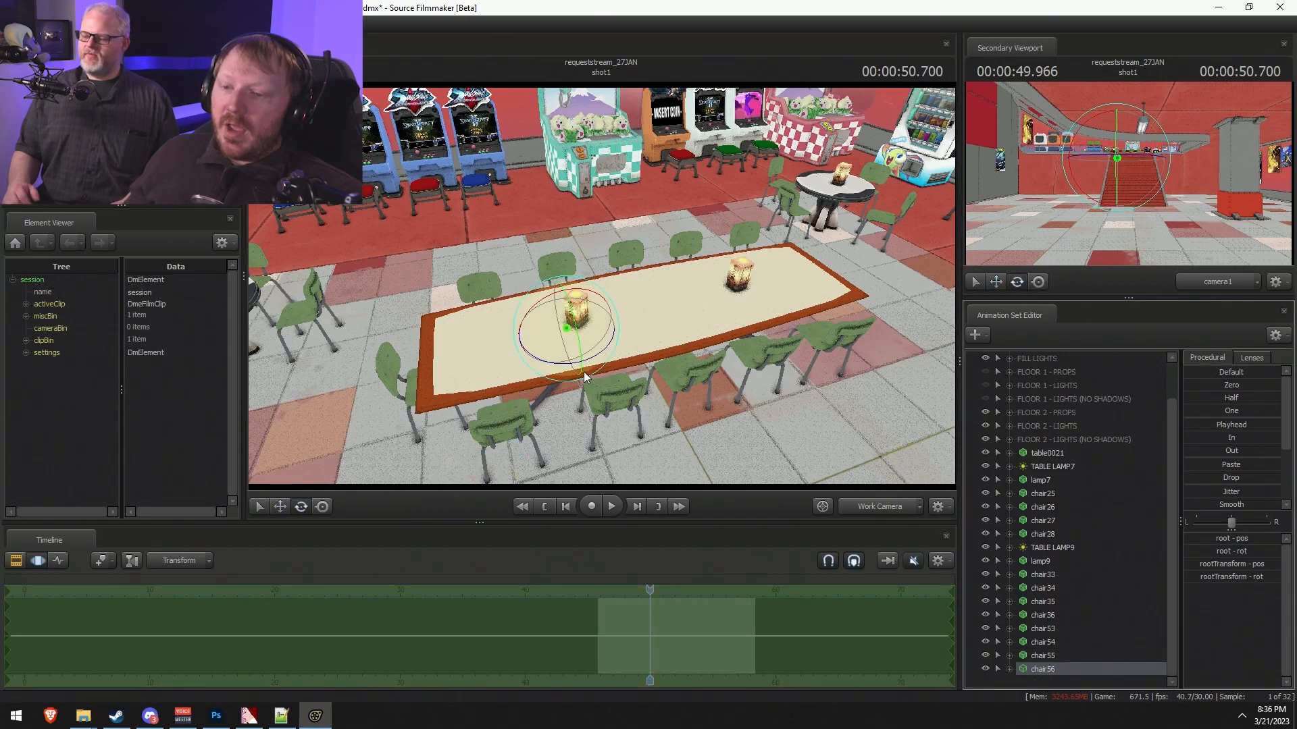
{"action": "key", "text": "w"}
{"action": "left_click_drag", "start_coordinate": [550, 335], "coordinate": [788, 332]}
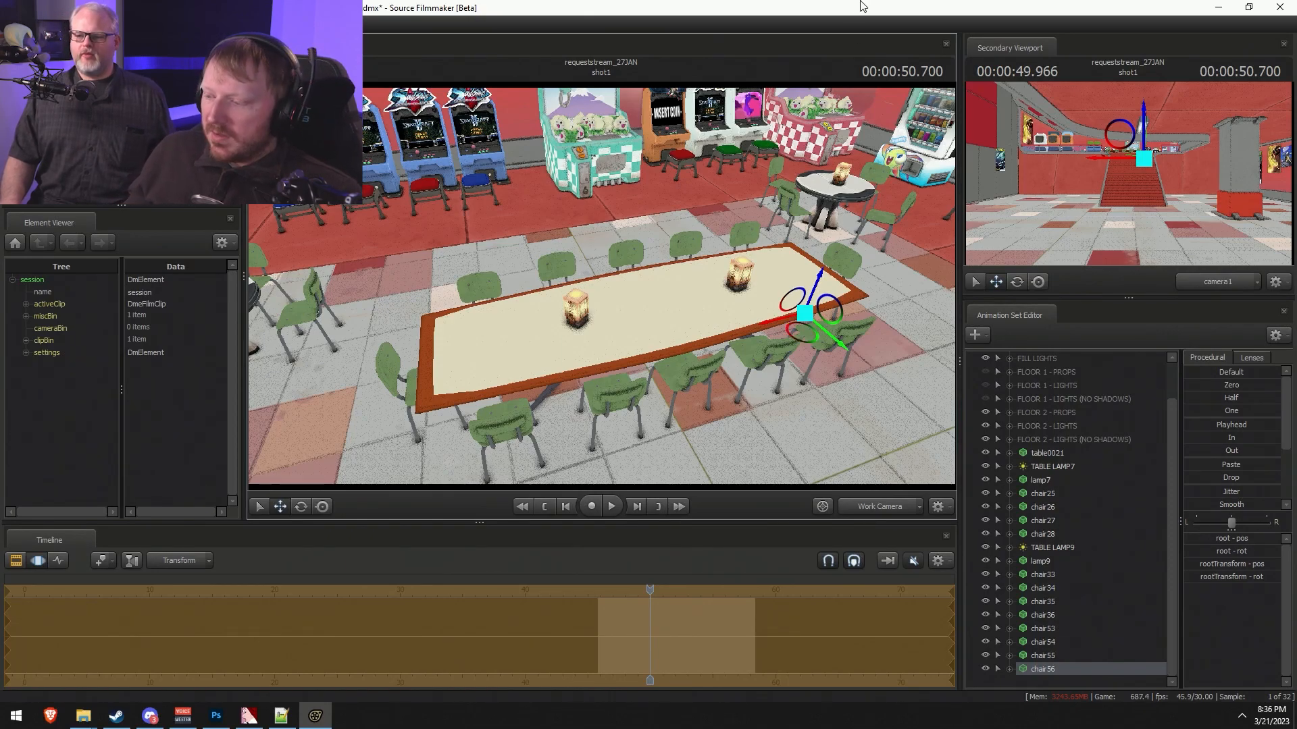
- Nudge chair54 sideways to fine-tune its position at the long table's short end
{"action": "key", "text": "F2"}
{"action": "key", "text": "F3"}
{"action": "left_click_drag", "start_coordinate": [751, 345], "coordinate": [838, 352], "text": "alt"}
{"action": "left_click_drag", "start_coordinate": [527, 250], "coordinate": [582, 254]}
{"action": "left_click_drag", "start_coordinate": [561, 168], "coordinate": [567, 168]}
{"action": "left_click", "coordinate": [606, 385]}
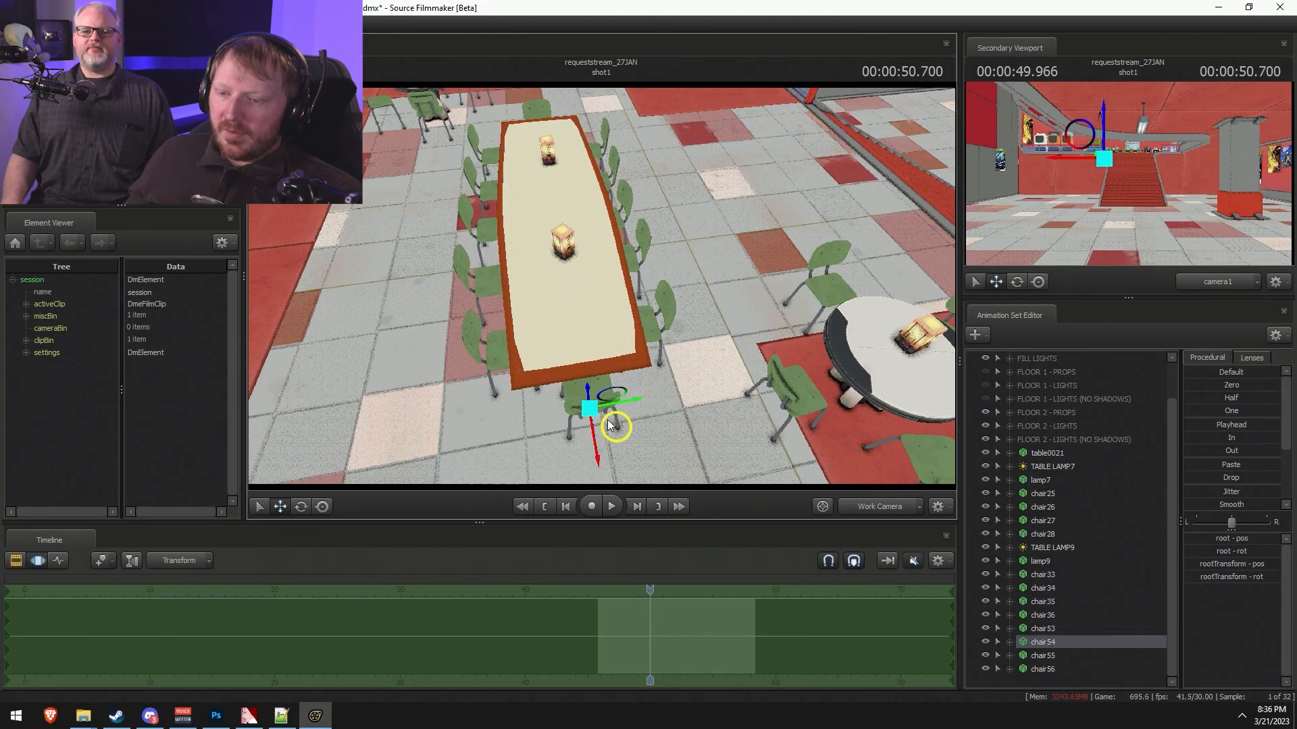
{"action": "left_click", "coordinate": [612, 424]}
{"action": "left_click_drag", "start_coordinate": [610, 417], "coordinate": [609, 417]}
{"action": "key", "text": "F2"}
{"action": "key", "text": "F3"}
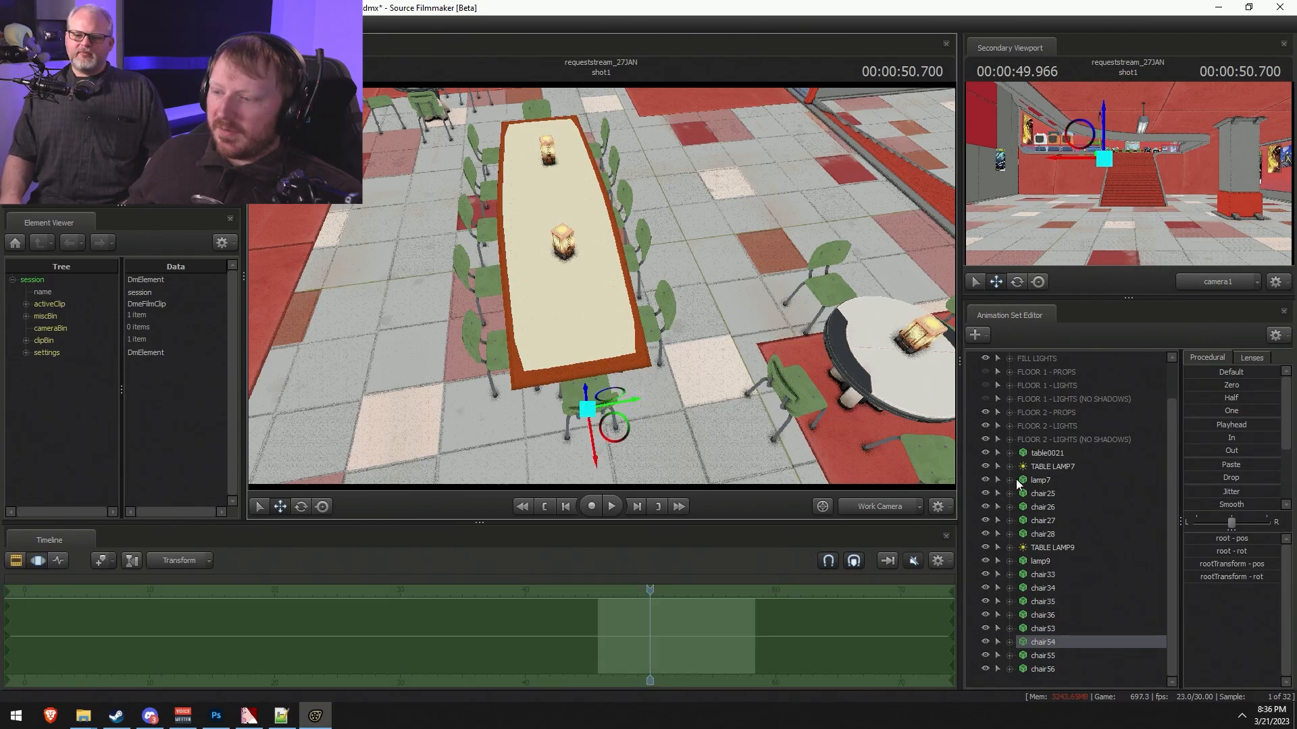
- Group table0021 through chair56 into a new group named Derpy Table
{"action": "left_click", "coordinate": [1056, 669]}
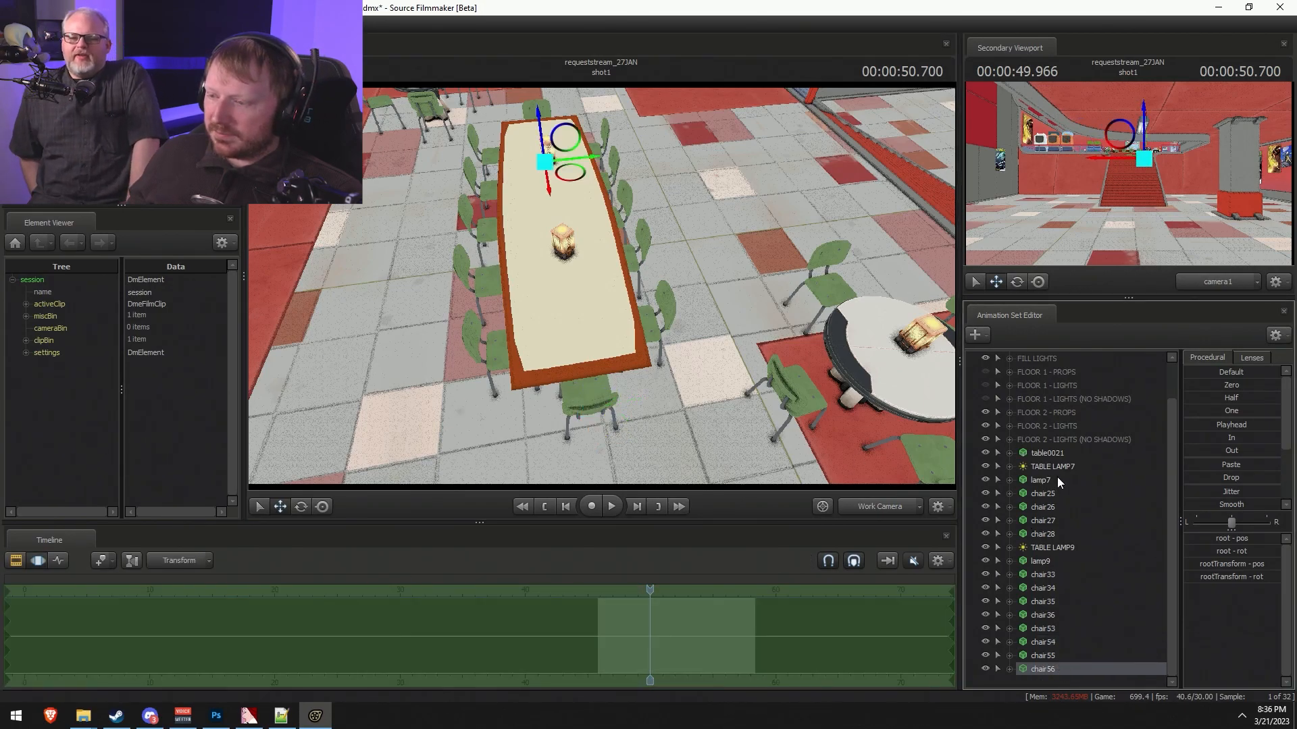
{"action": "left_click", "coordinate": [1051, 458], "text": "shift"}
{"action": "right_click", "coordinate": [1054, 472]}
{"action": "left_click", "coordinate": [1084, 511]}
{"action": "right_click", "coordinate": [1038, 493]}
{"action": "left_click", "coordinate": [1062, 501]}
{"action": "type", "text": "Derpy Table"}
{"action": "key", "text": "Return"}
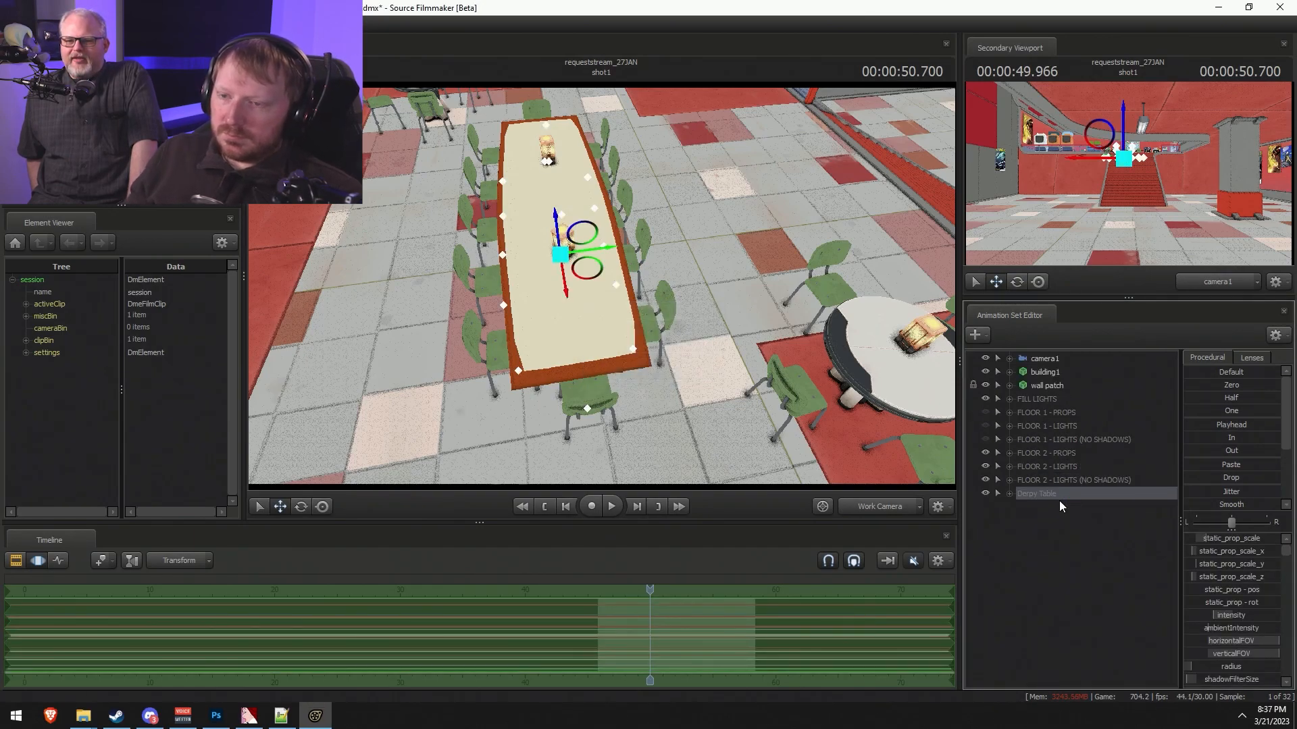
{"action": "right_click", "coordinate": [1040, 551]}
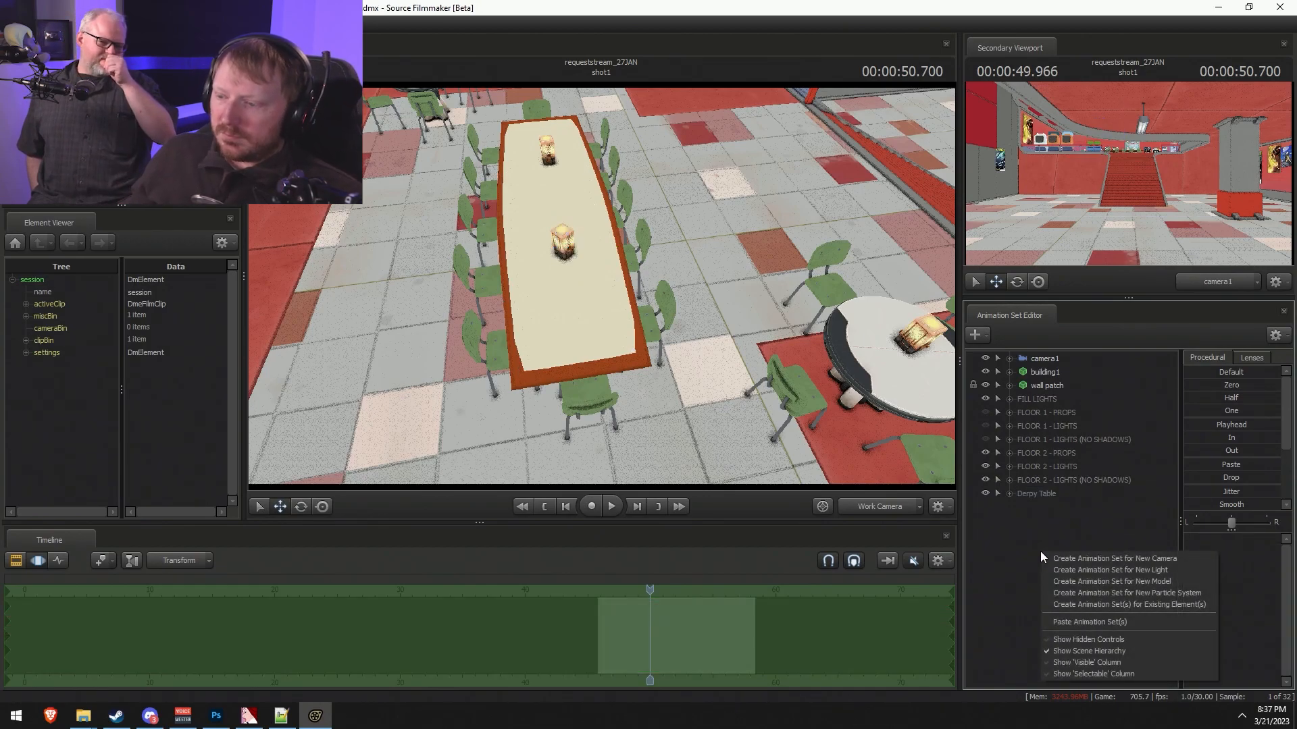
{"action": "left_click", "coordinate": [1000, 538]}
{"action": "right_click", "coordinate": [1031, 528]}
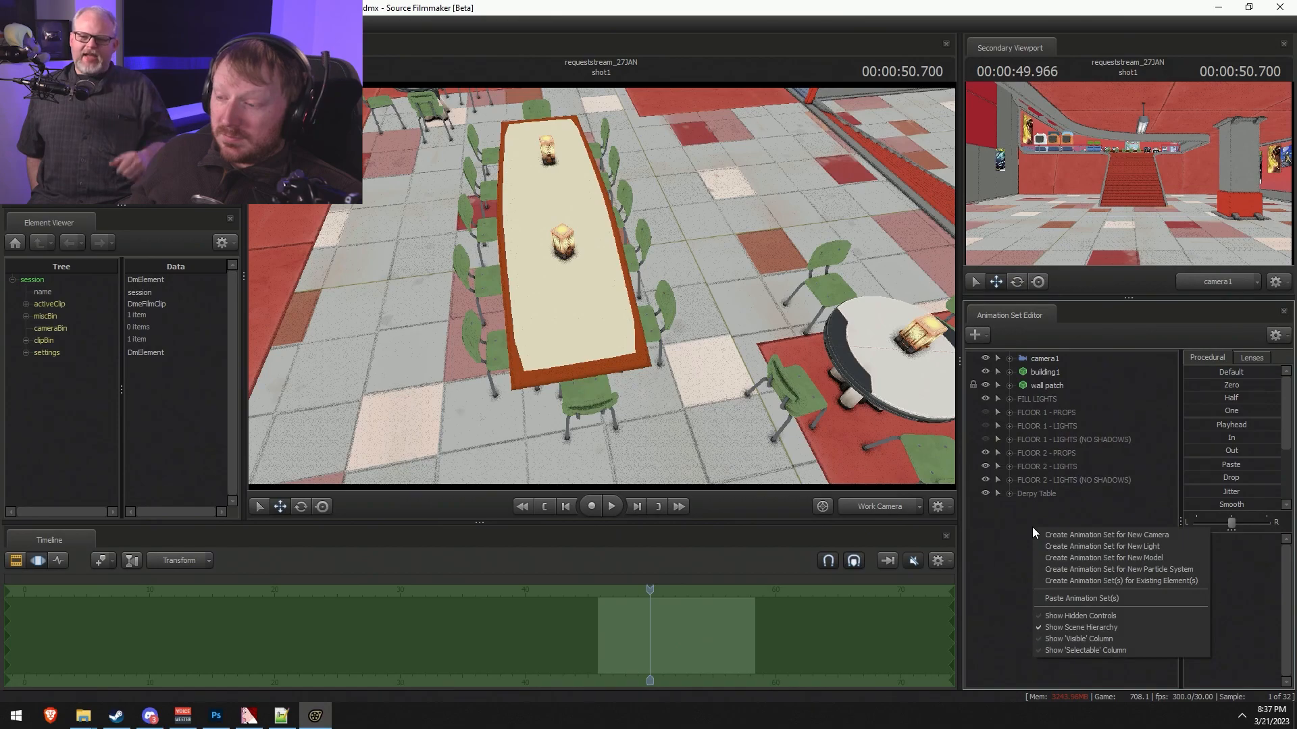
{"action": "left_click", "coordinate": [1084, 522]}
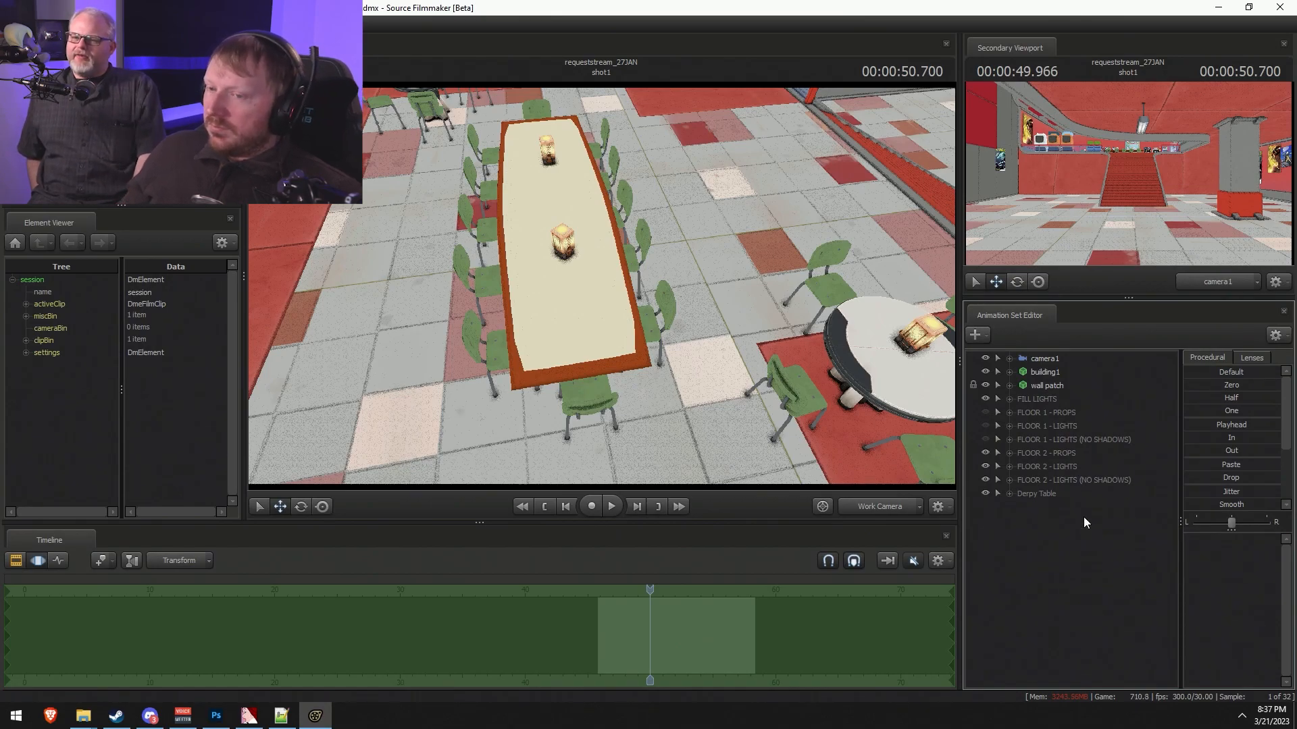
{"action": "left_click_drag", "start_coordinate": [937, 391], "coordinate": [601, 286]}
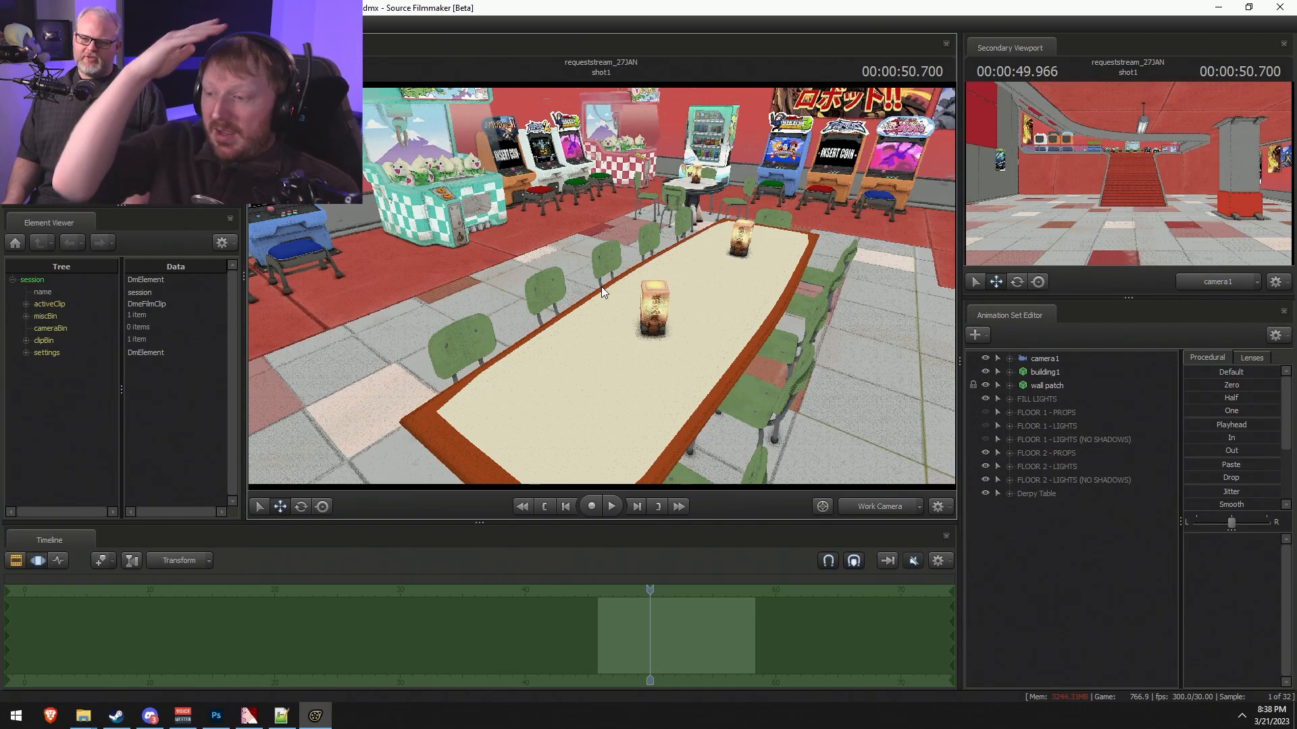
{"action": "mouse_move", "coordinate": [601, 286]}
{"action": "left_mouse_down"}
{"action": "mouse_move", "coordinate": [598, 305]}
{"action": "mouse_move", "coordinate": [602, 290]}
{"action": "left_mouse_up"}
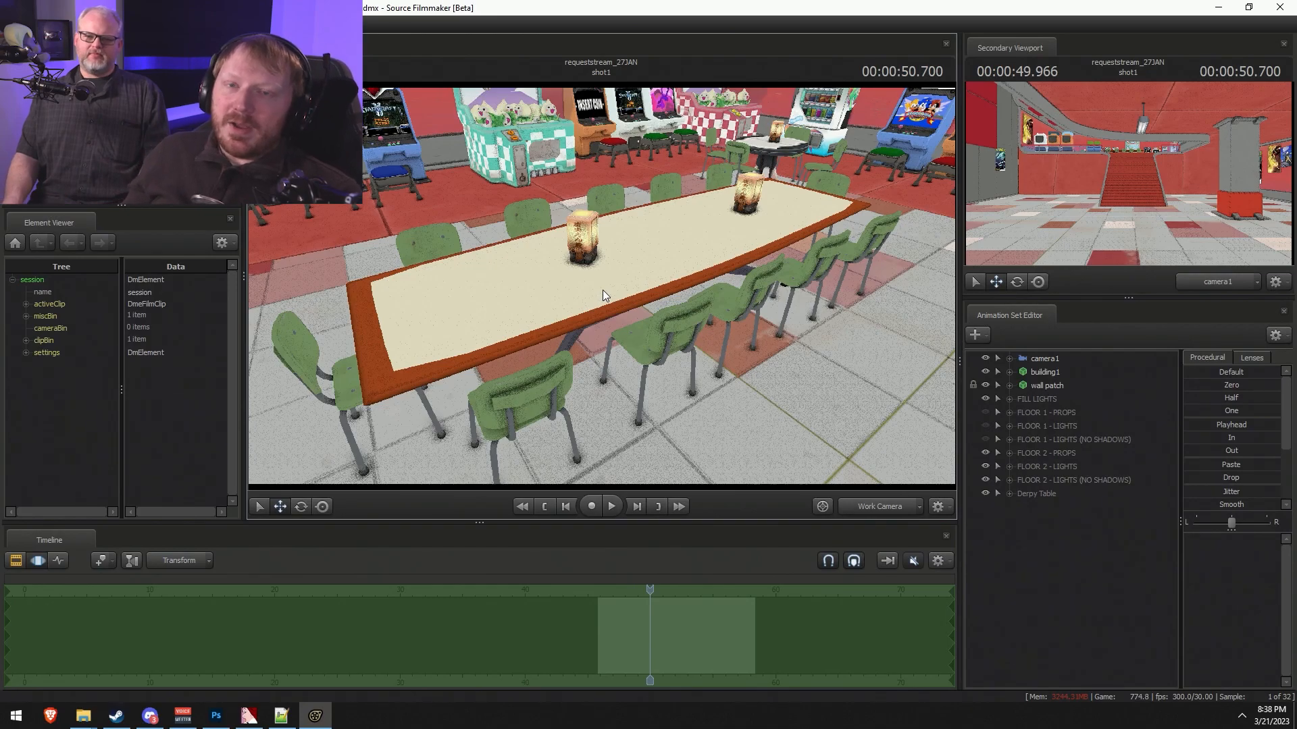
{"action": "left_click_drag", "start_coordinate": [602, 290], "coordinate": [601, 286]}
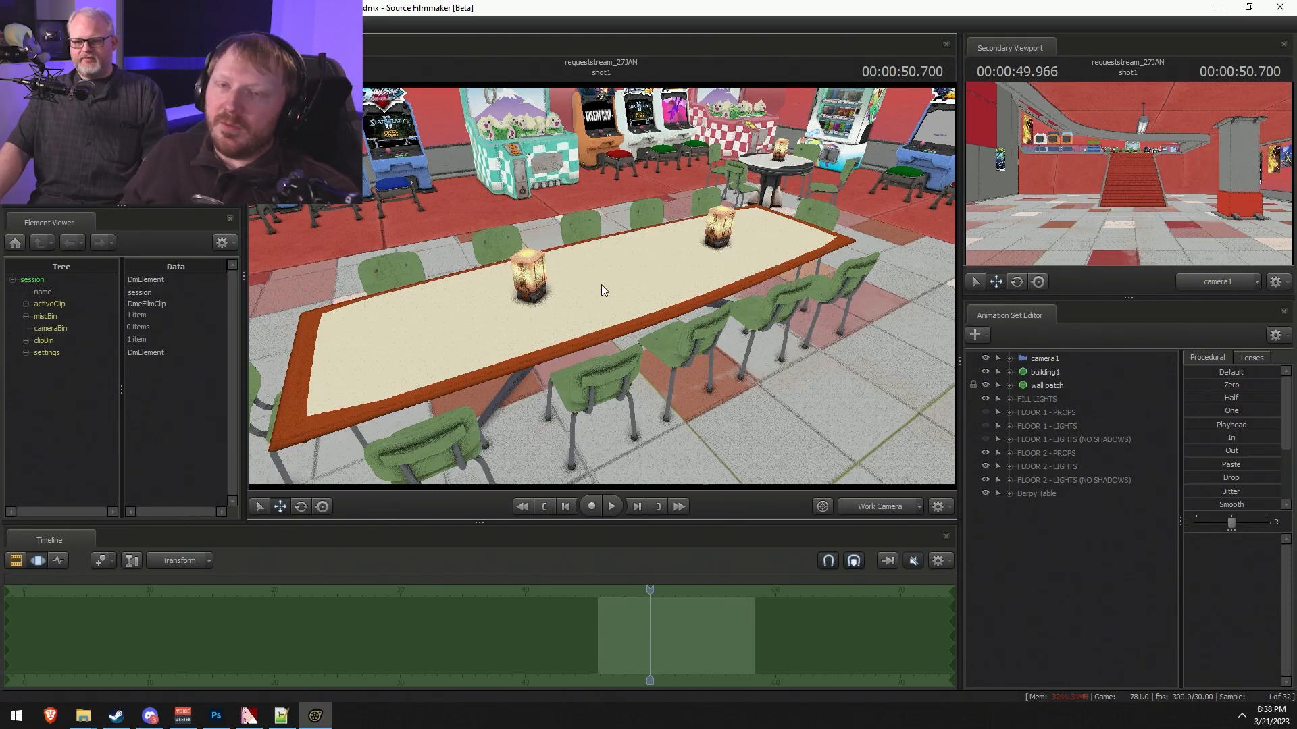
{"action": "left_click_drag", "start_coordinate": [664, 278], "coordinate": [602, 291]}
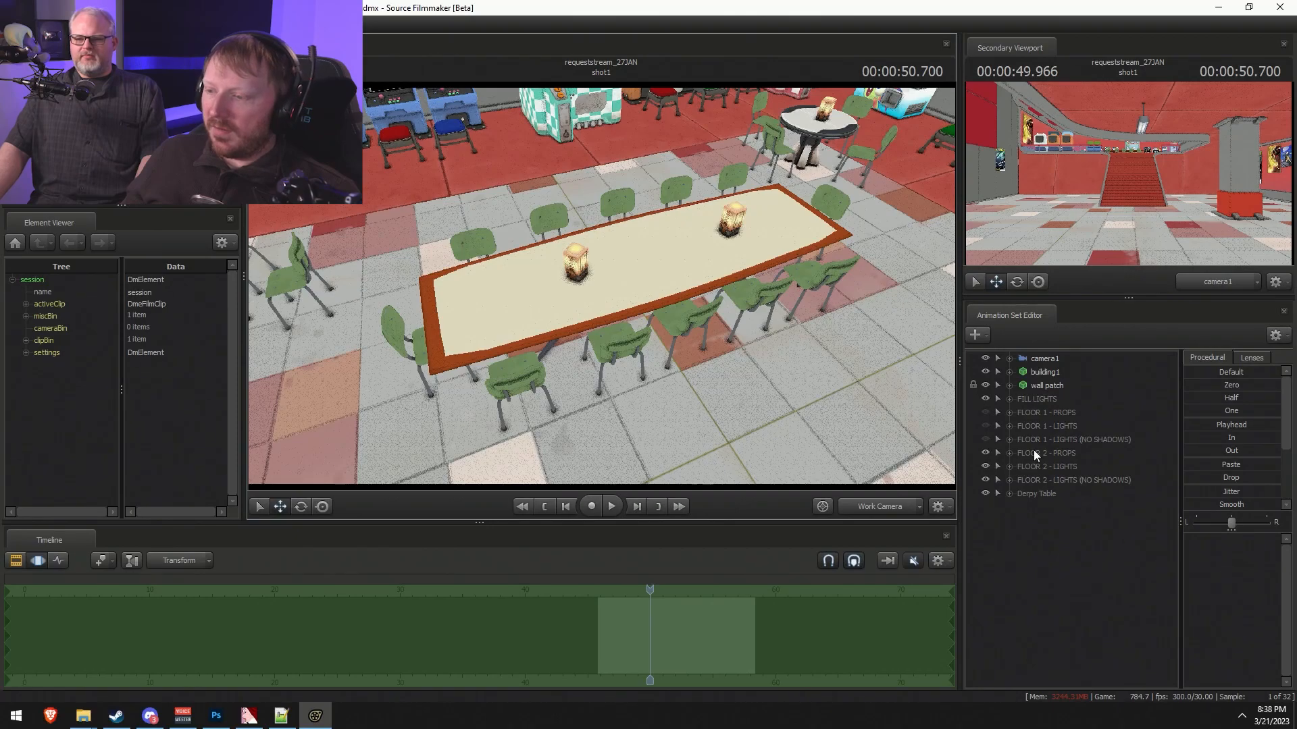
- Add revamped_ponies\revamped_derpyhooves.mdl to shot1 as a new model, filtering the model browser by "derpy"
{"action": "key", "text": "F2"}
{"action": "key", "text": "F3"}
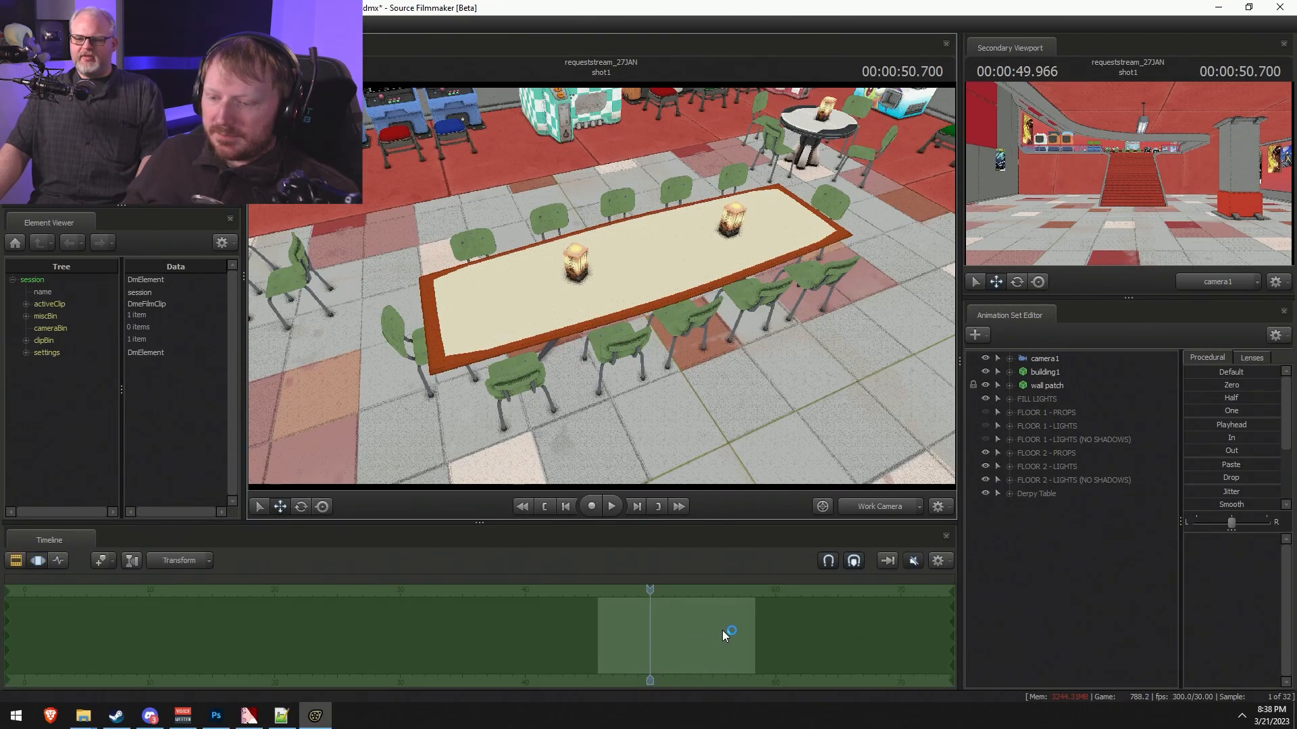
{"action": "right_click", "coordinate": [1031, 537]}
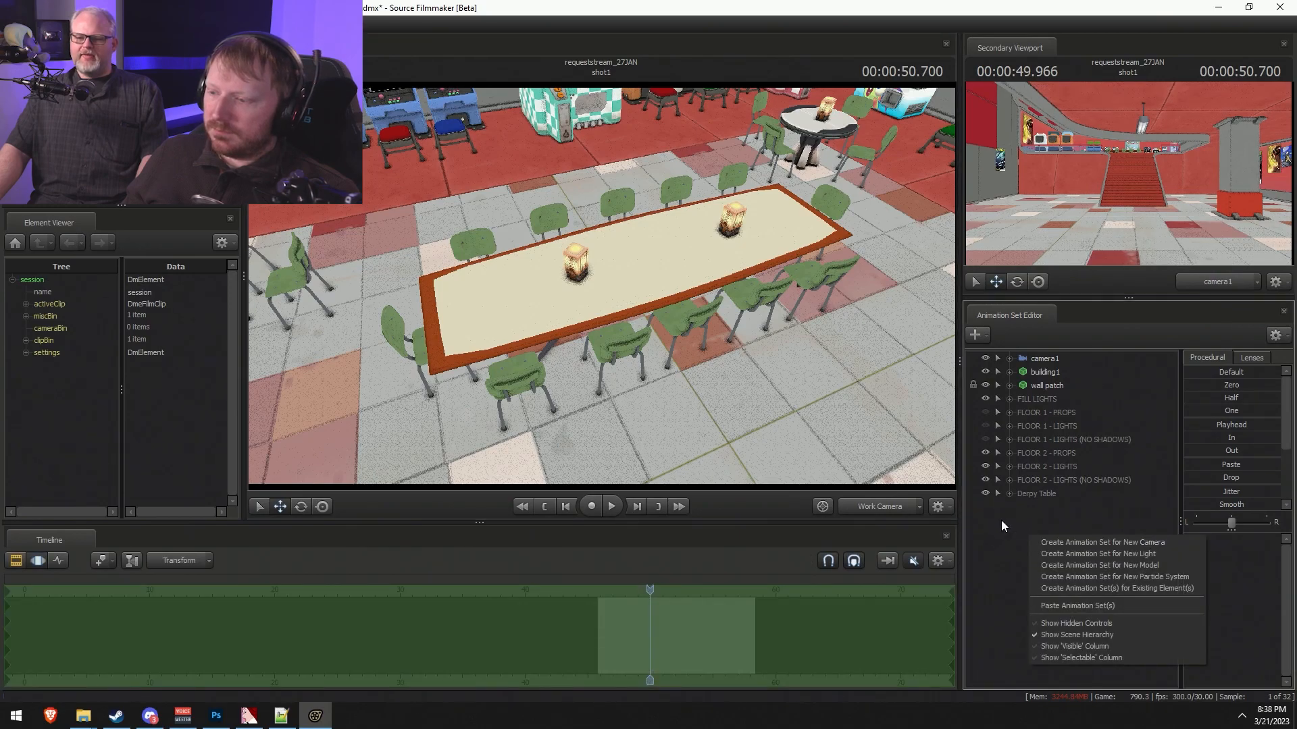
{"action": "left_click", "coordinate": [1082, 535]}
{"action": "right_click", "coordinate": [1065, 540]}
{"action": "left_click", "coordinate": [1102, 586]}
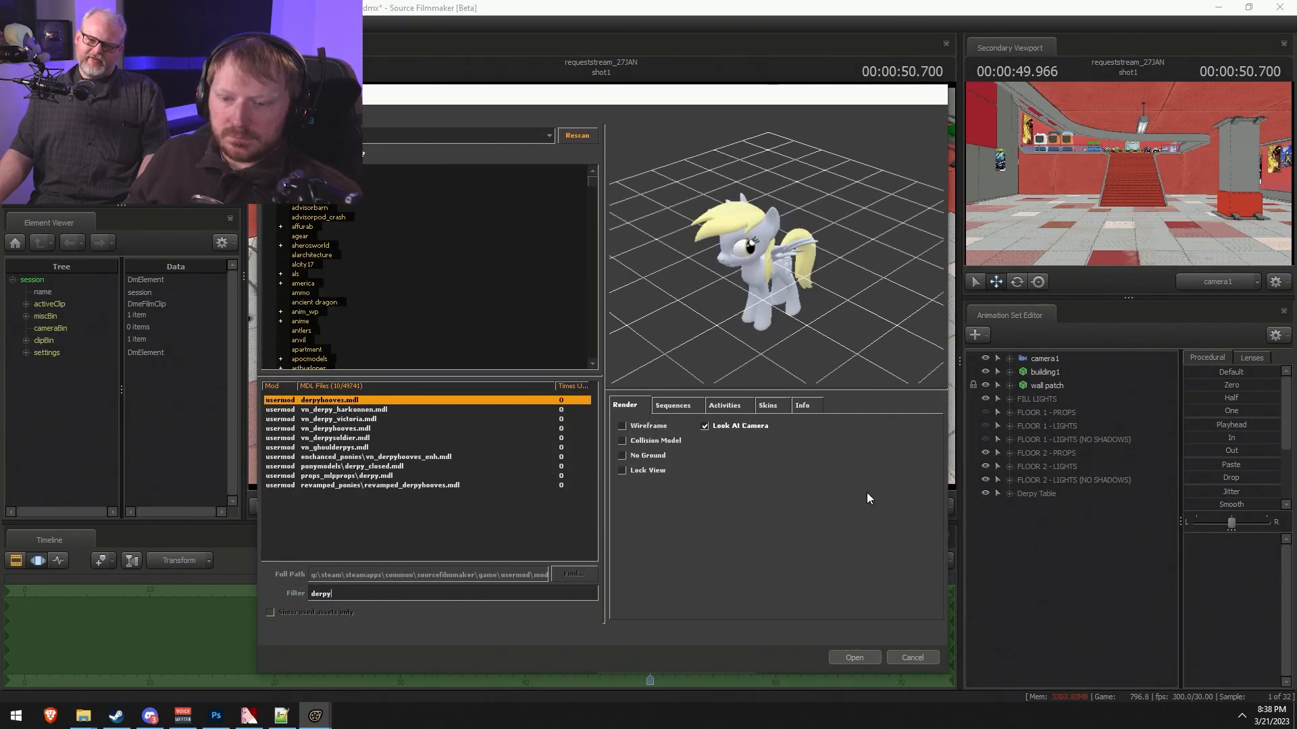
{"action": "left_click", "coordinate": [364, 486]}
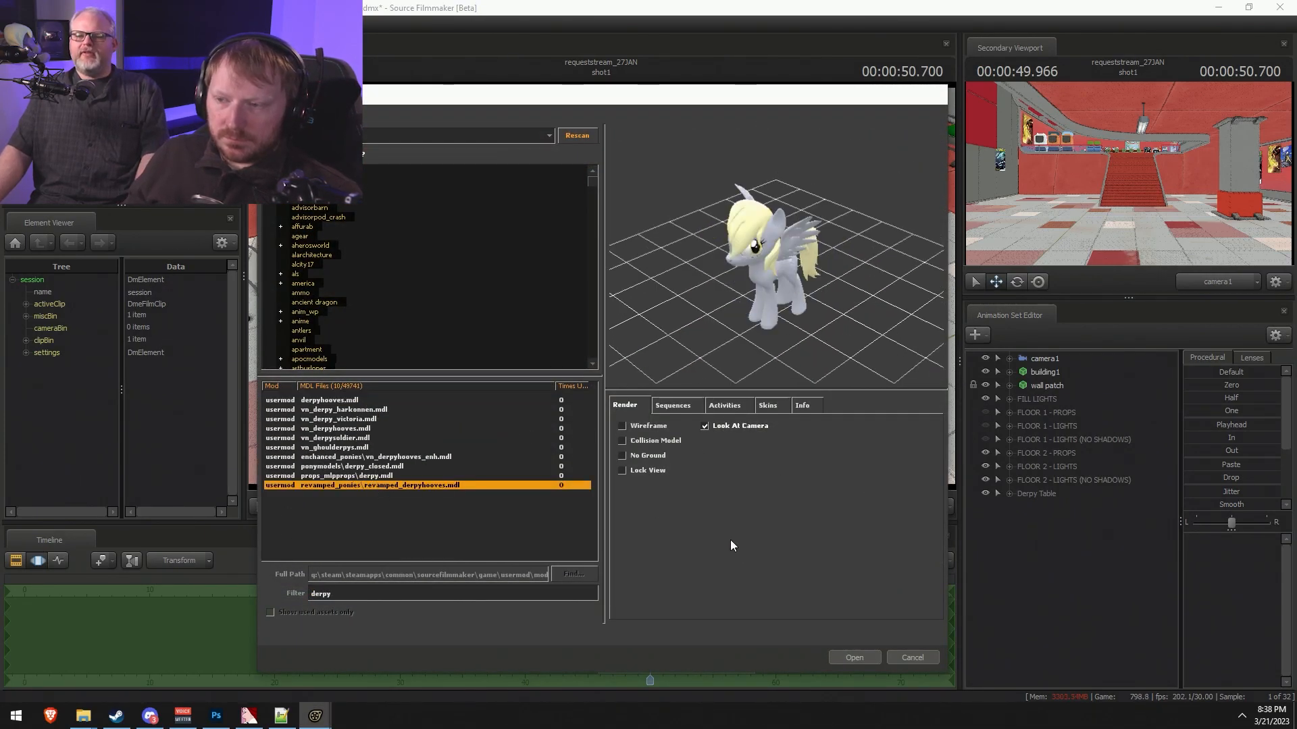
{"action": "left_click", "coordinate": [857, 658]}
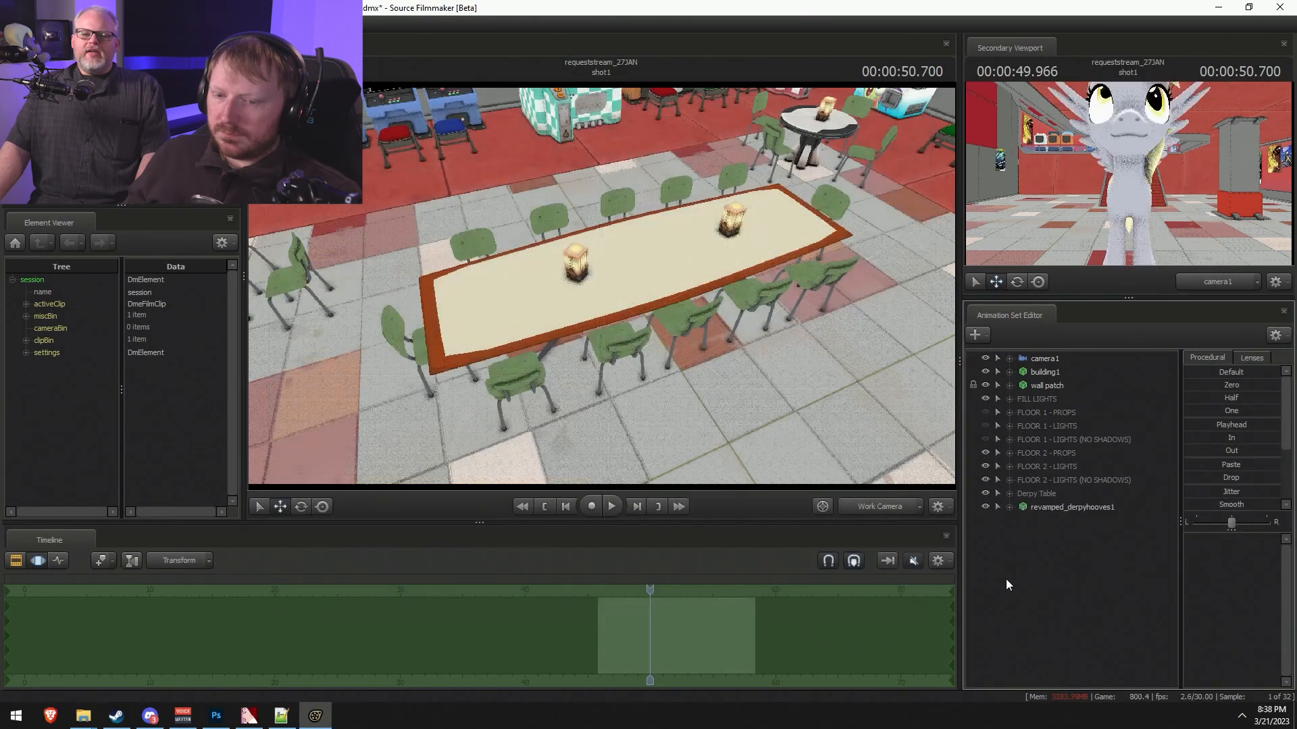
- Try to add another new model, filtering the model browser by "star"
{"action": "right_click", "coordinate": [1050, 552]}
{"action": "left_click", "coordinate": [1178, 582]}
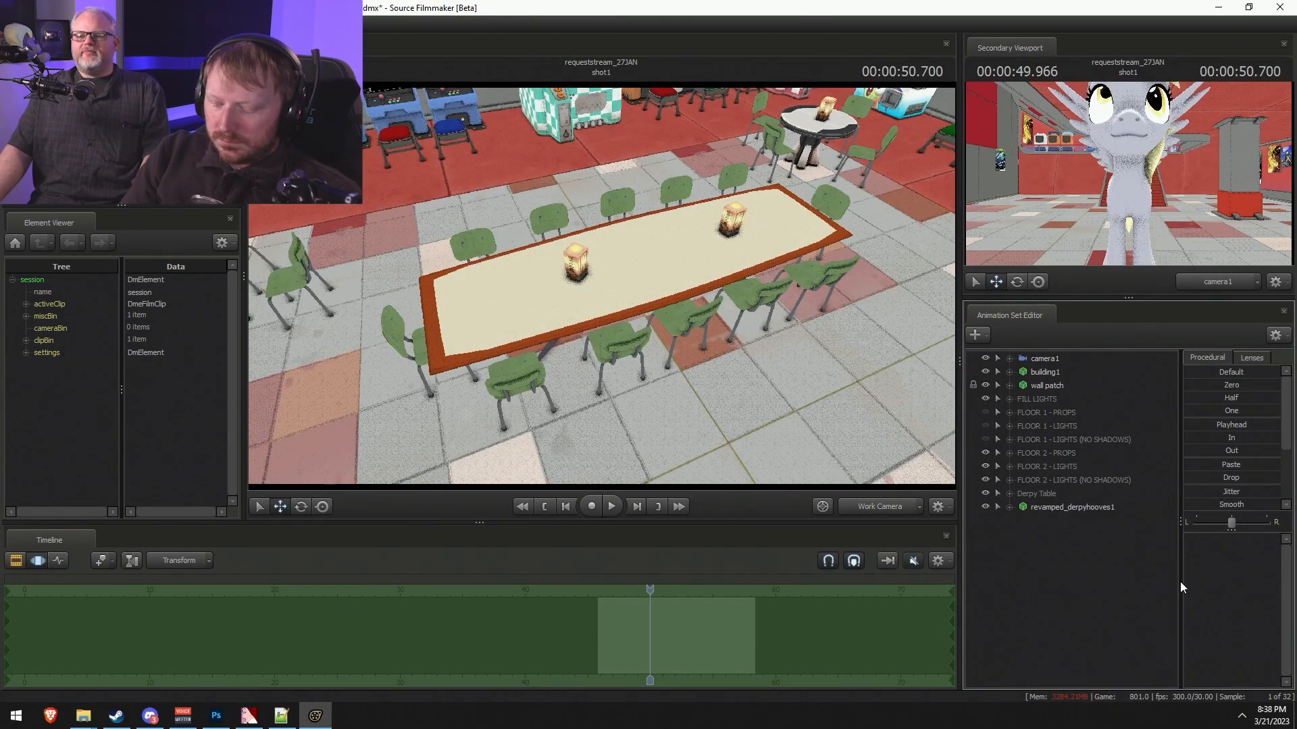
{"action": "type", "text": "star"}
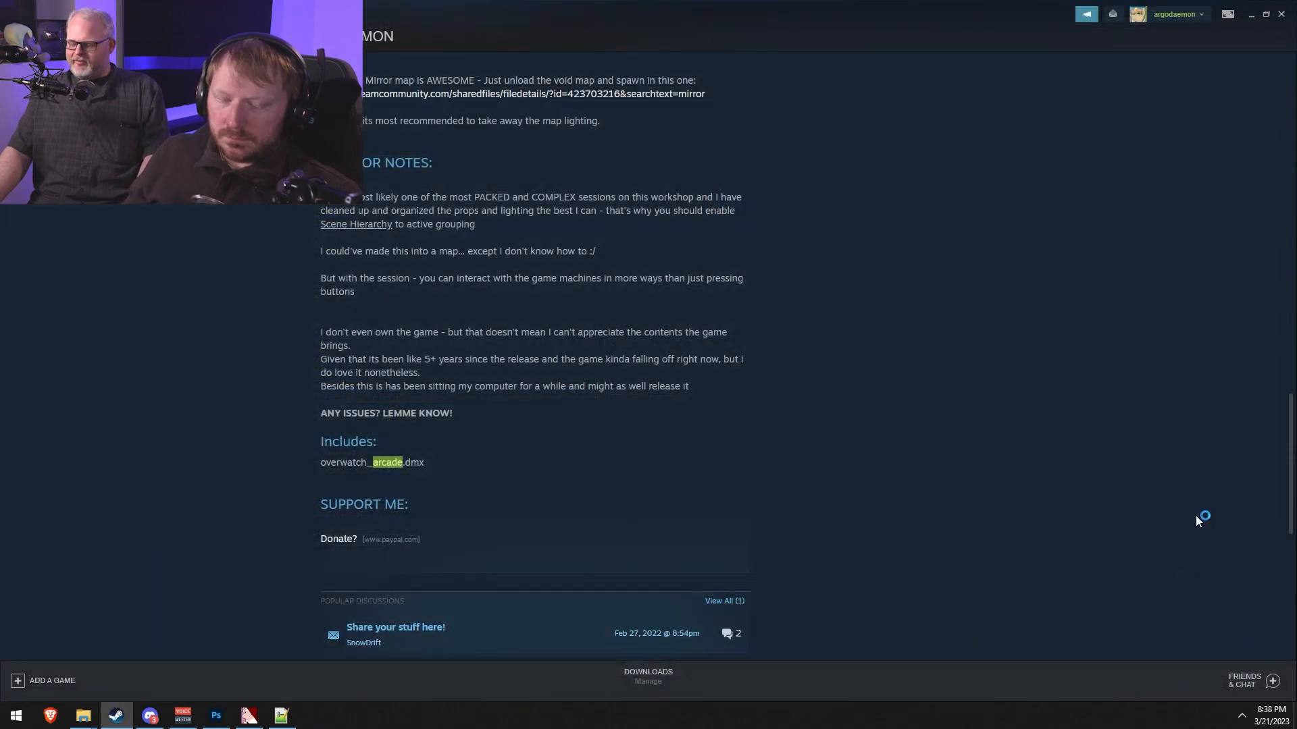
- Relaunch Source Filmmaker through Steam
{"action": "right_click", "coordinate": [116, 714]}
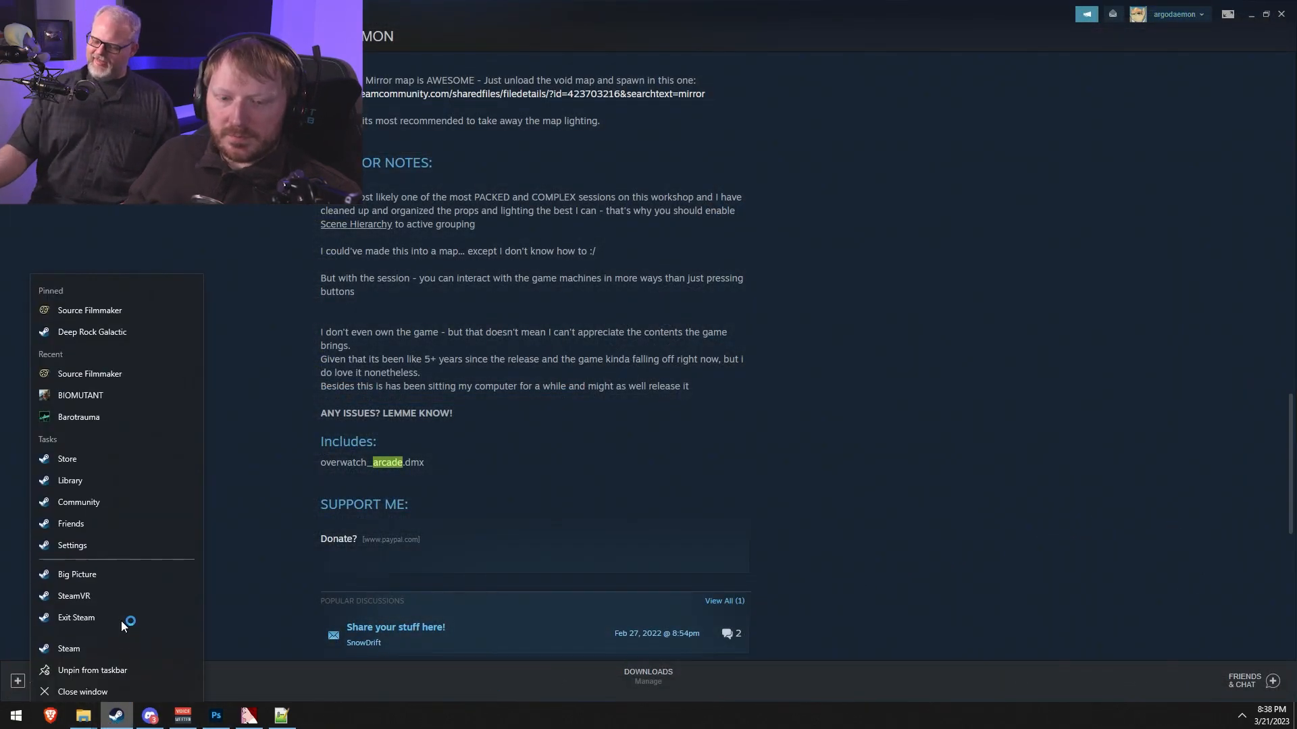
{"action": "left_click", "coordinate": [93, 307]}
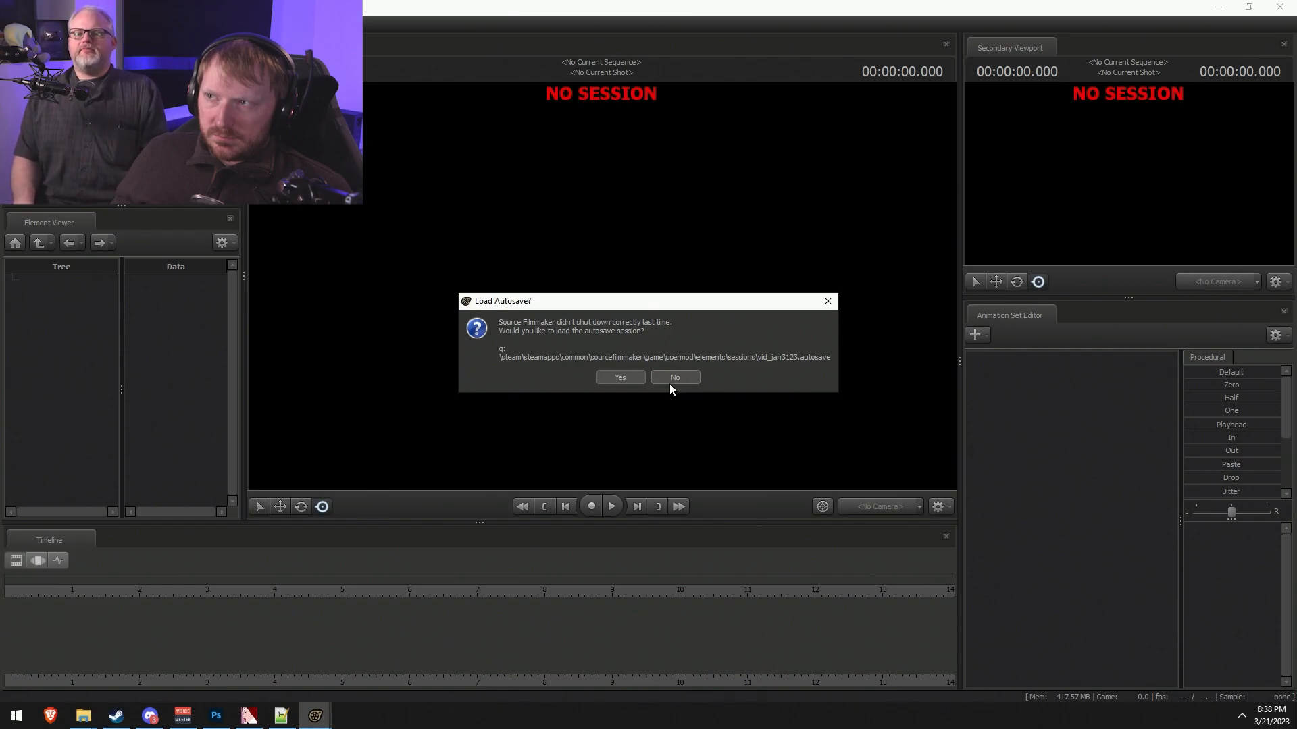
- Check the modification times of the vid_jan3123 session files in the usermod elements\sessions folder
{"action": "mouse_move", "coordinate": [78, 717]}
{"action": "left_click", "coordinate": [202, 652]}
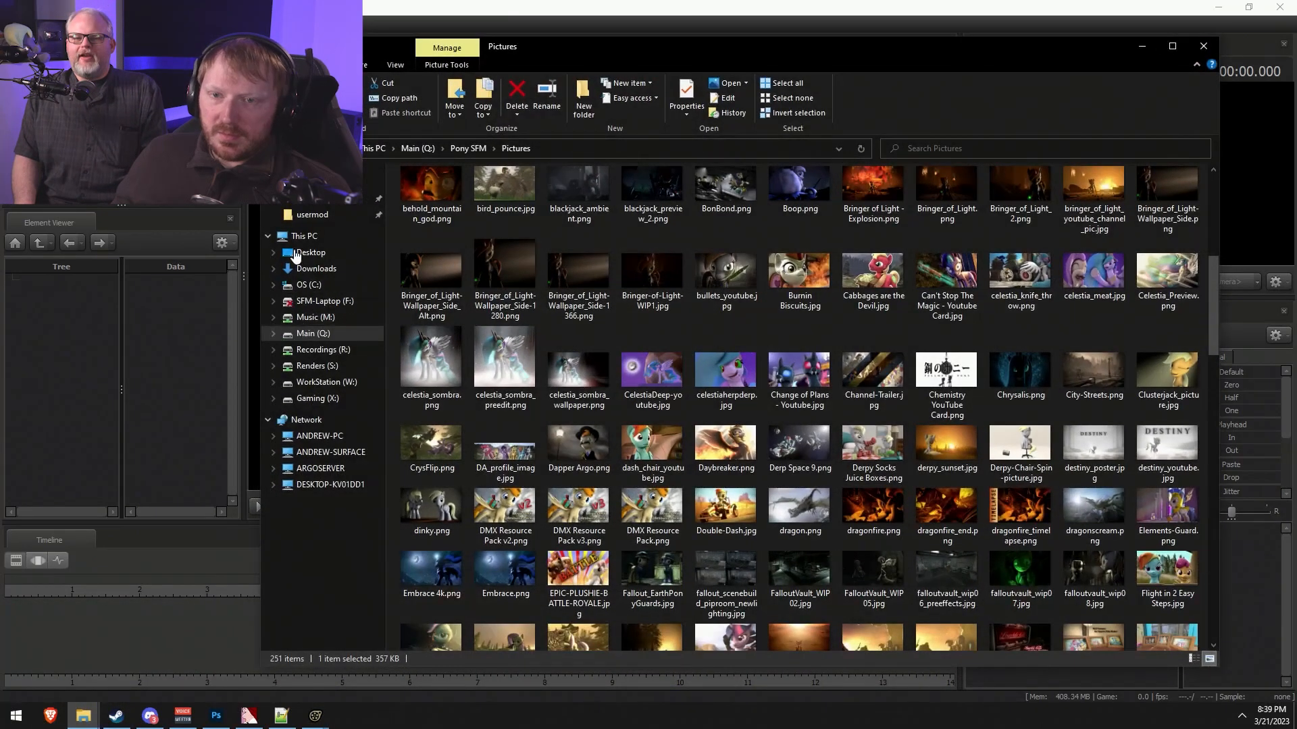
{"action": "left_click", "coordinate": [334, 213]}
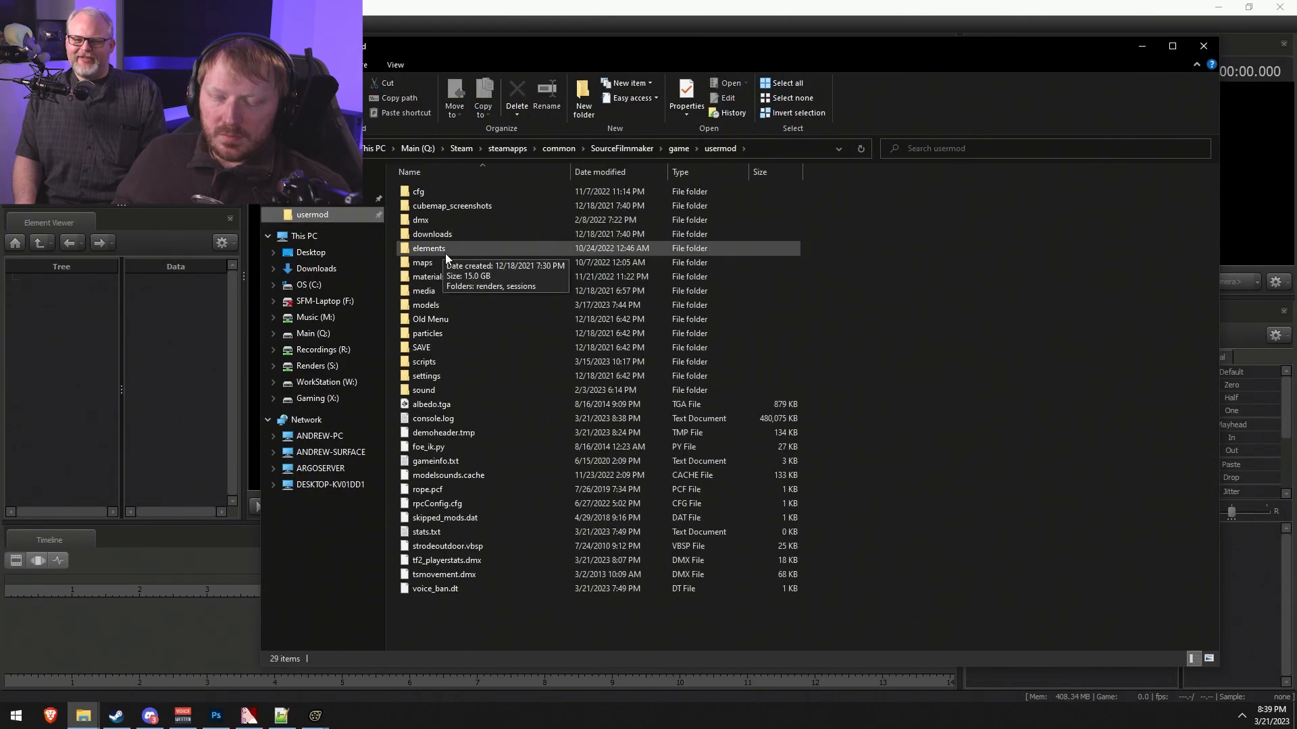
{"action": "double_click", "coordinate": [445, 250]}
{"action": "double_click", "coordinate": [453, 206]}
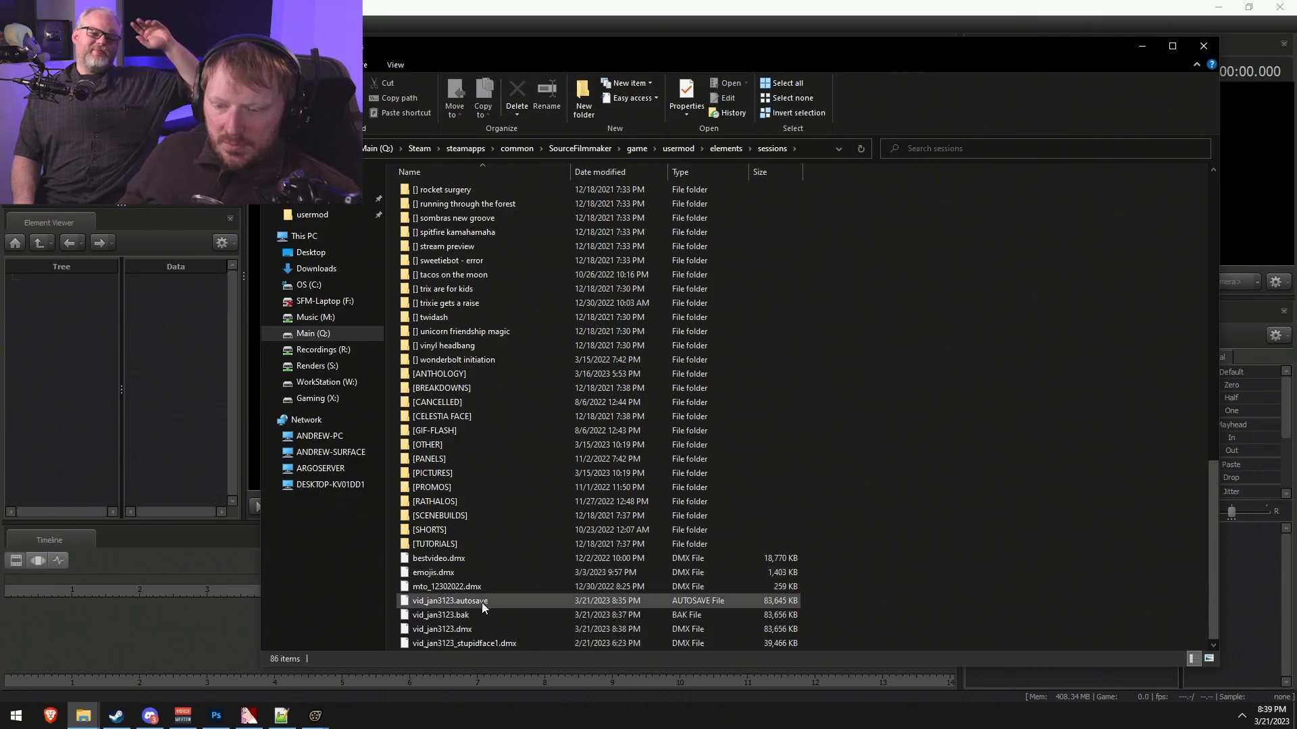
{"action": "left_click", "coordinate": [484, 627]}
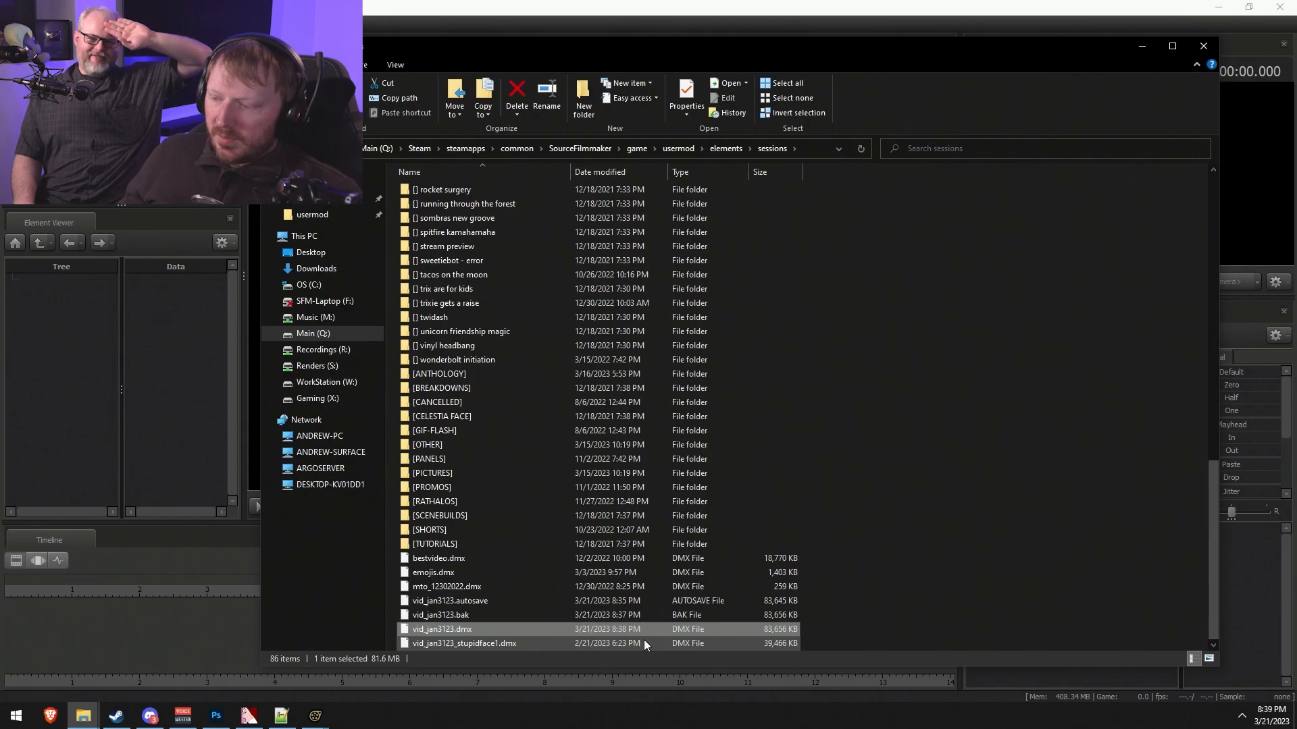
{"action": "left_click", "coordinate": [1203, 45]}
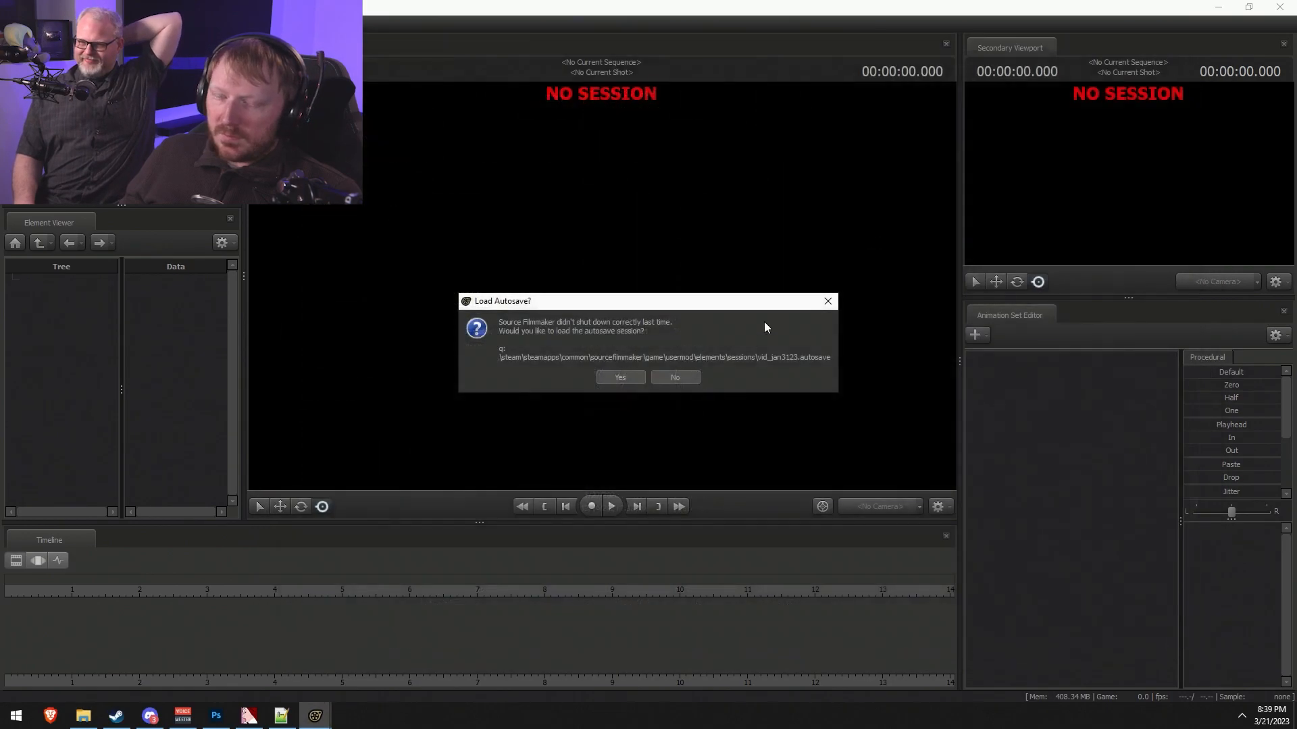
- Reopen the recent session vid_jan3123.dmx without loading the autosave, and enter shot1
{"action": "left_click", "coordinate": [683, 380]}
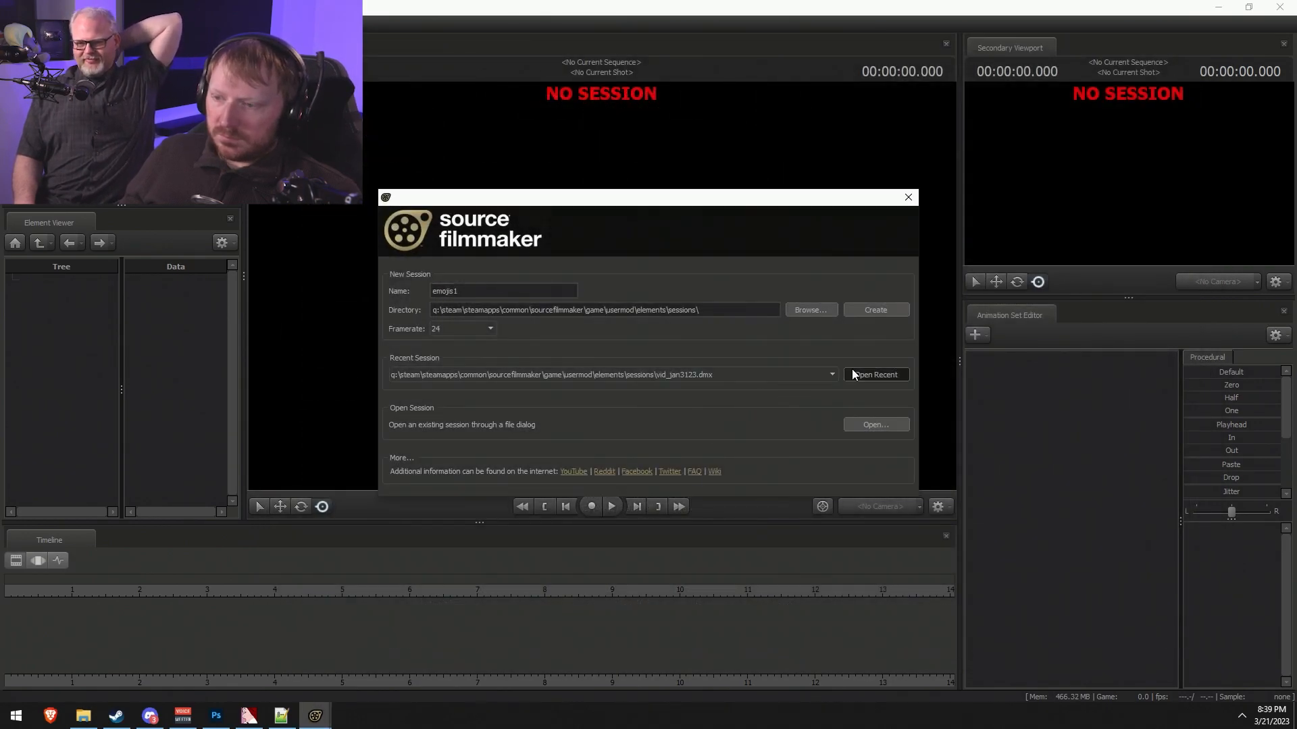
{"action": "left_click", "coordinate": [852, 370]}
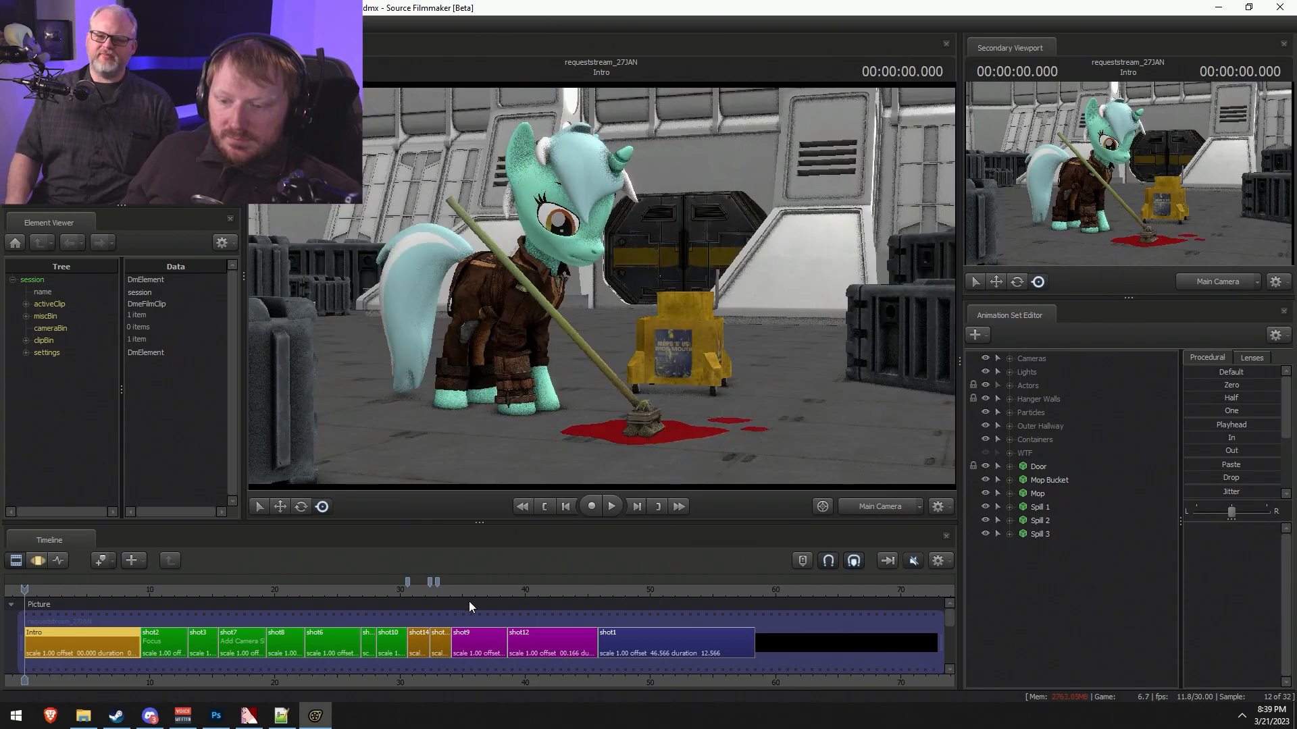
{"action": "left_click", "coordinate": [634, 590]}
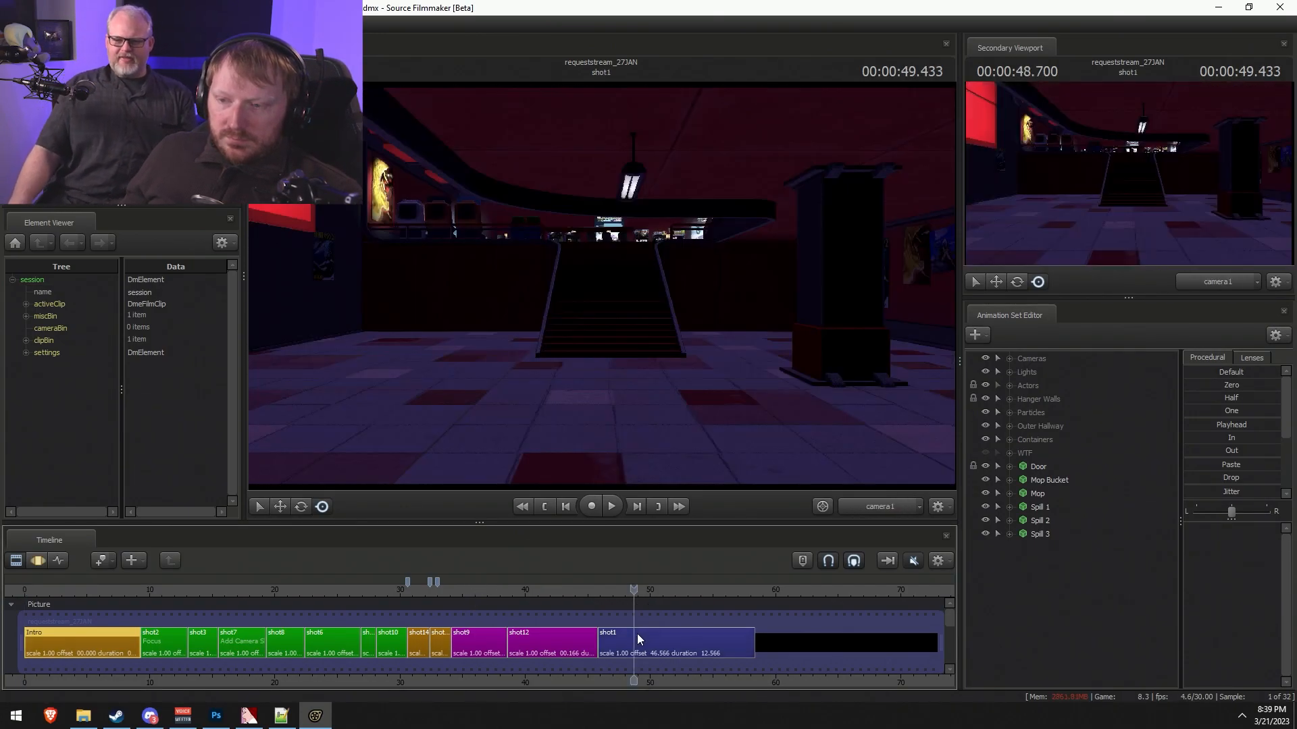
{"action": "double_click", "coordinate": [636, 634]}
- Switch shot1 to unlit display through the work camera and inspect the long table with its chairs
{"action": "mouse_move", "coordinate": [601, 288]}
{"action": "left_mouse_down"}
{"action": "mouse_move", "coordinate": [629, 331]}
{"action": "mouse_move", "coordinate": [599, 282]}
{"action": "left_mouse_up"}
{"action": "key", "text": "w"}
{"action": "right_click", "coordinate": [601, 290]}
{"action": "left_click", "coordinate": [629, 327]}
{"action": "key", "text": "s"}
{"action": "key", "text": "x"}
{"action": "left_click", "coordinate": [702, 418]}
{"action": "mouse_move", "coordinate": [801, 388]}
{"action": "left_mouse_down"}
{"action": "mouse_move", "coordinate": [801, 398]}
{"action": "mouse_move", "coordinate": [801, 388]}
{"action": "left_mouse_up"}
{"action": "key", "text": "z"}
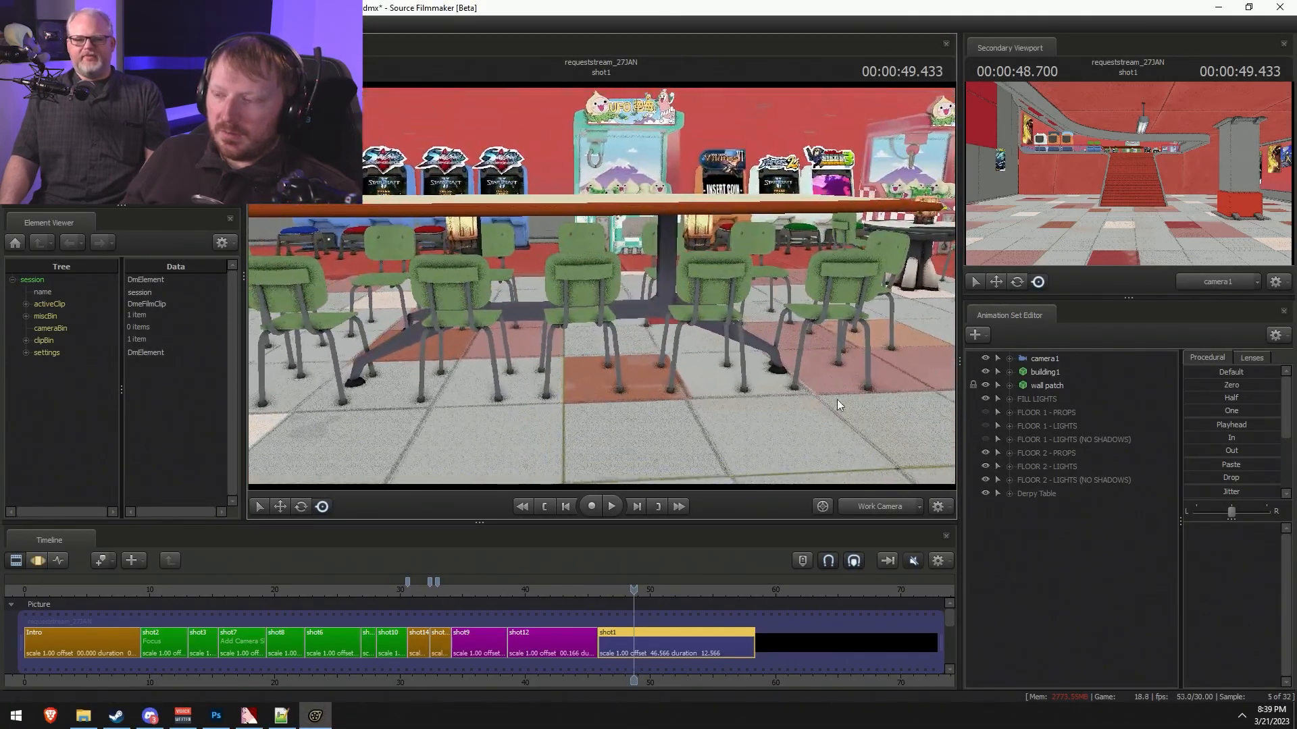
{"action": "key", "text": "a"}
{"action": "left_click_drag", "start_coordinate": [868, 428], "coordinate": [904, 424]}
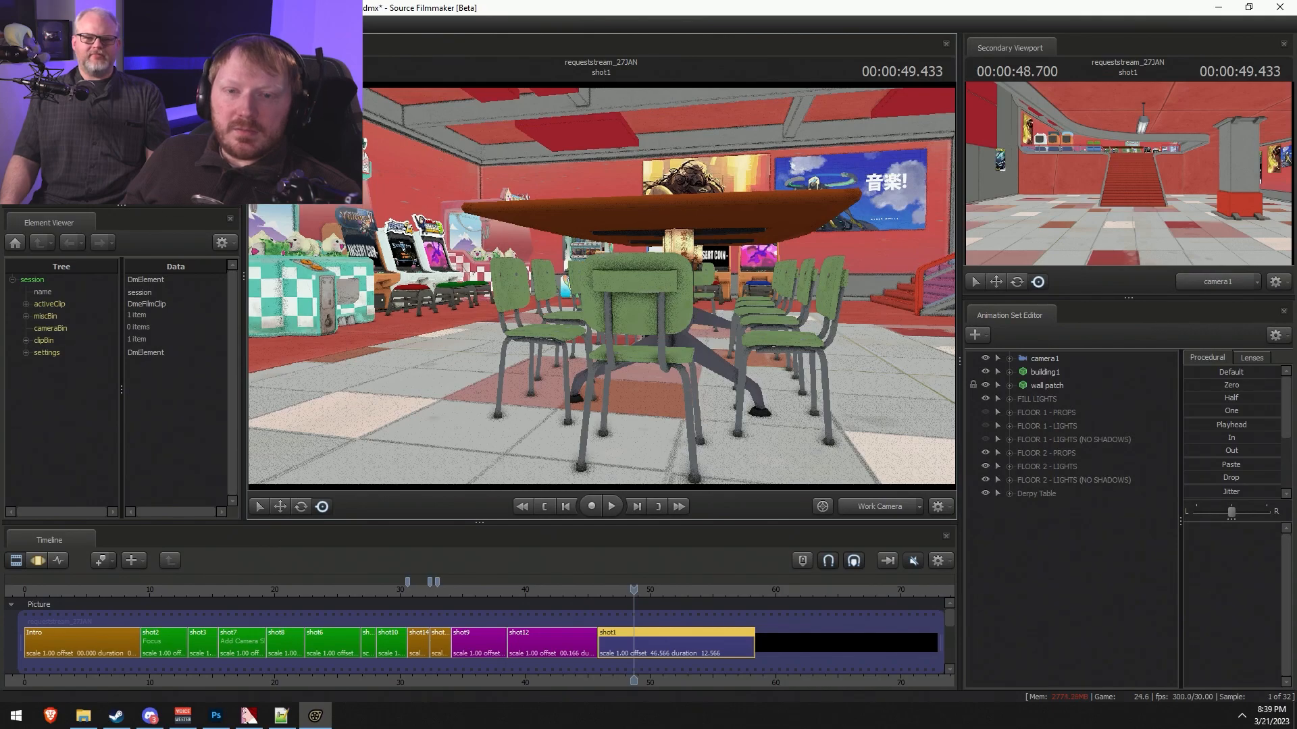
- Run the scale patch script for the restarted program and acknowledge its message
{"action": "left_click", "coordinate": [325, 116]}
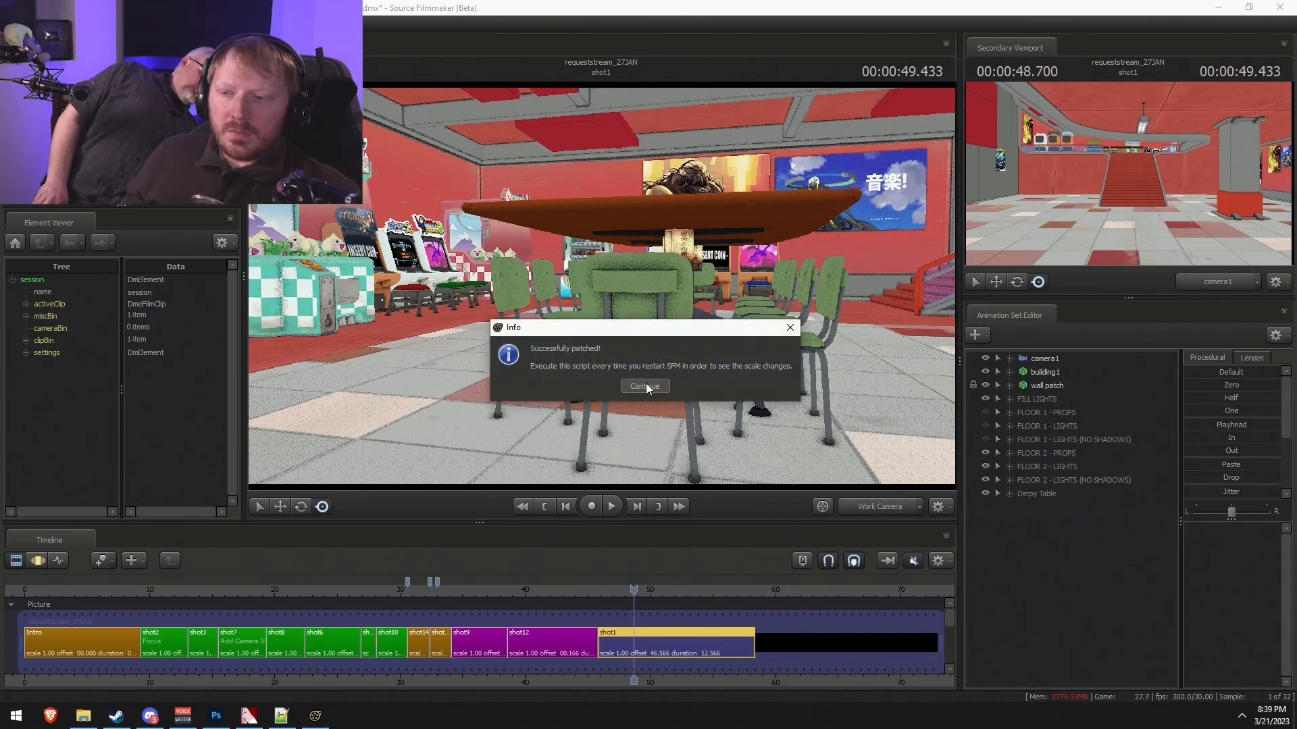
{"action": "left_click", "coordinate": [647, 389]}
{"action": "left_click_drag", "start_coordinate": [647, 388], "coordinate": [514, 244]}
{"action": "key", "text": "d"}
{"action": "right_click", "coordinate": [1064, 550]}
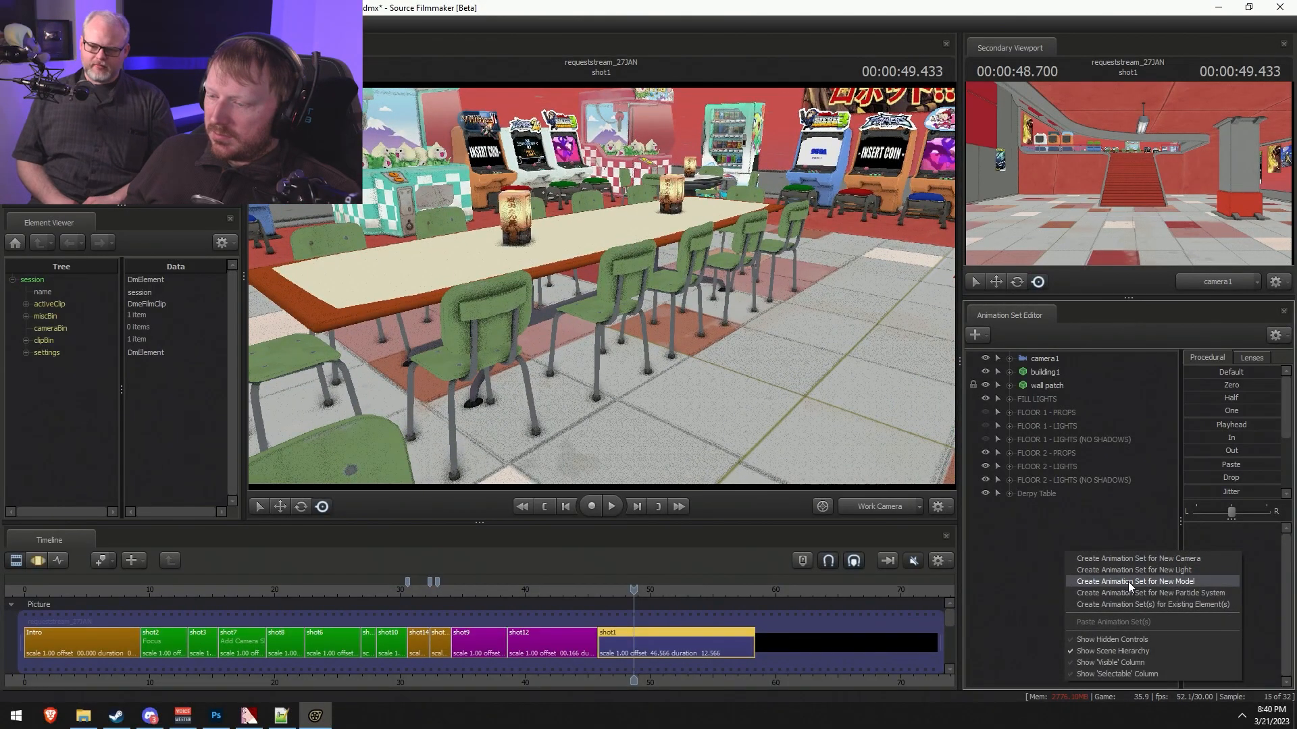
{"action": "left_click", "coordinate": [1006, 562]}
- Look through shot6, shot3 and shot2, and expand the Actors group in the Intro shot
{"action": "scroll", "coordinate": [393, 636], "scroll_direction": "down", "scroll_amount": 1}
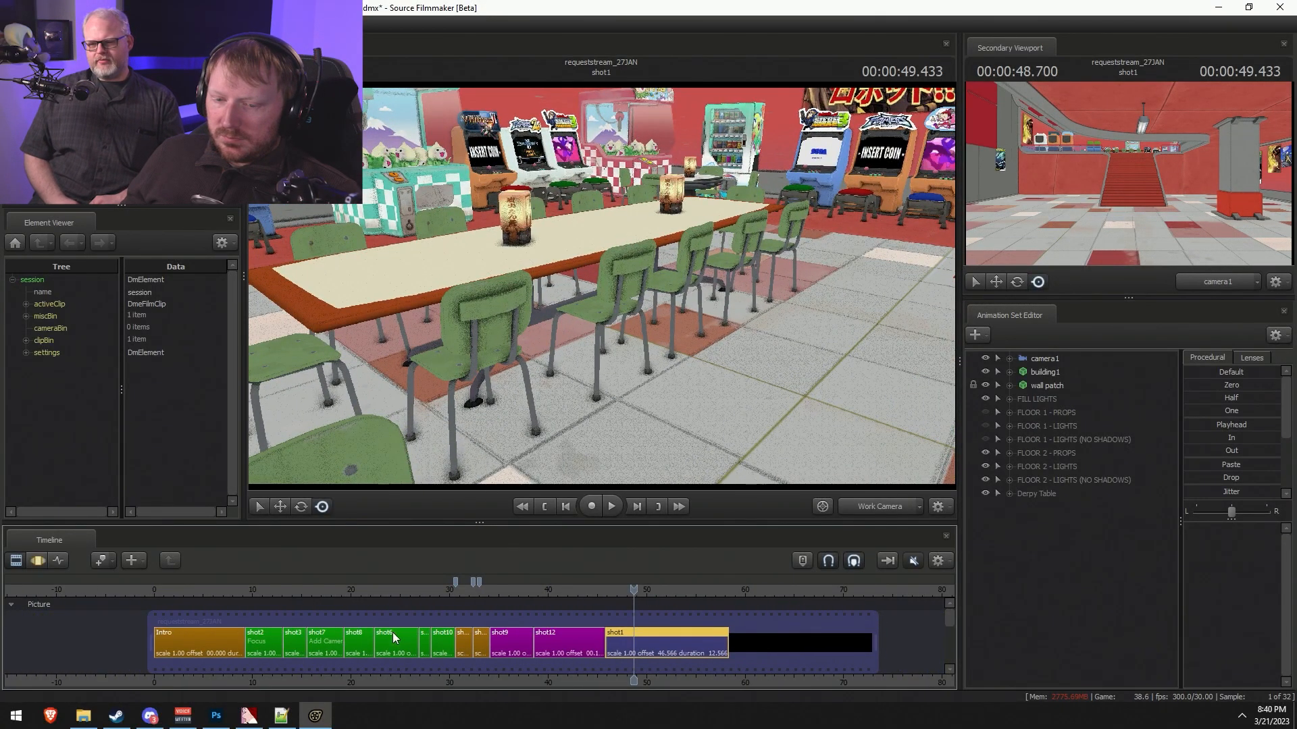
{"action": "left_click", "coordinate": [382, 647]}
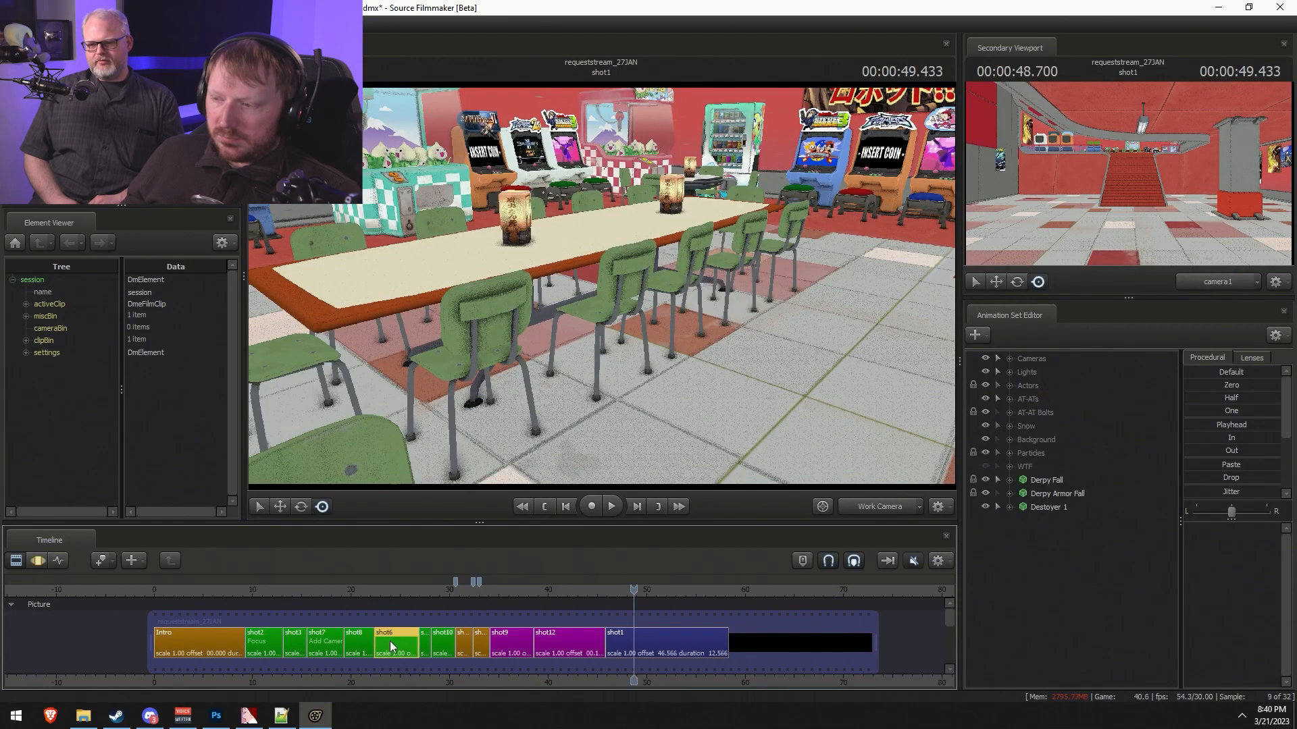
{"action": "left_click", "coordinate": [288, 589]}
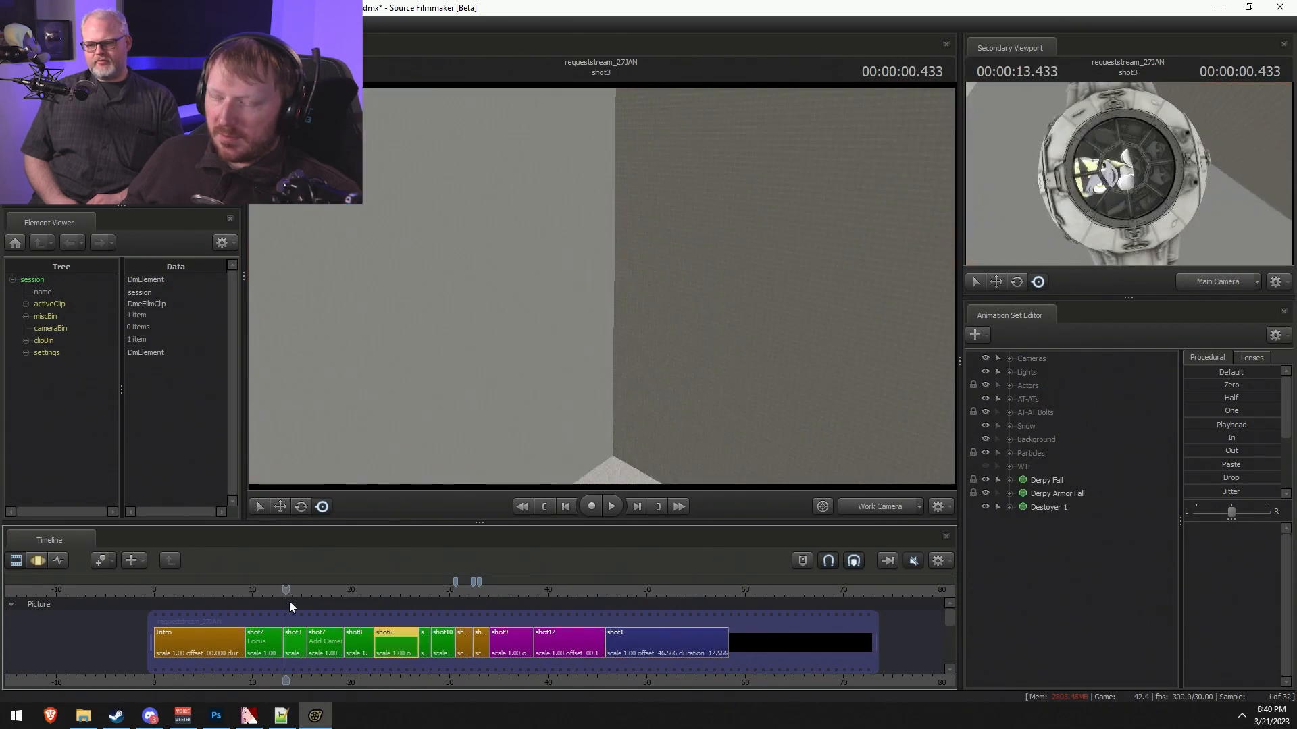
{"action": "left_click", "coordinate": [261, 588]}
{"action": "left_click", "coordinate": [258, 645]}
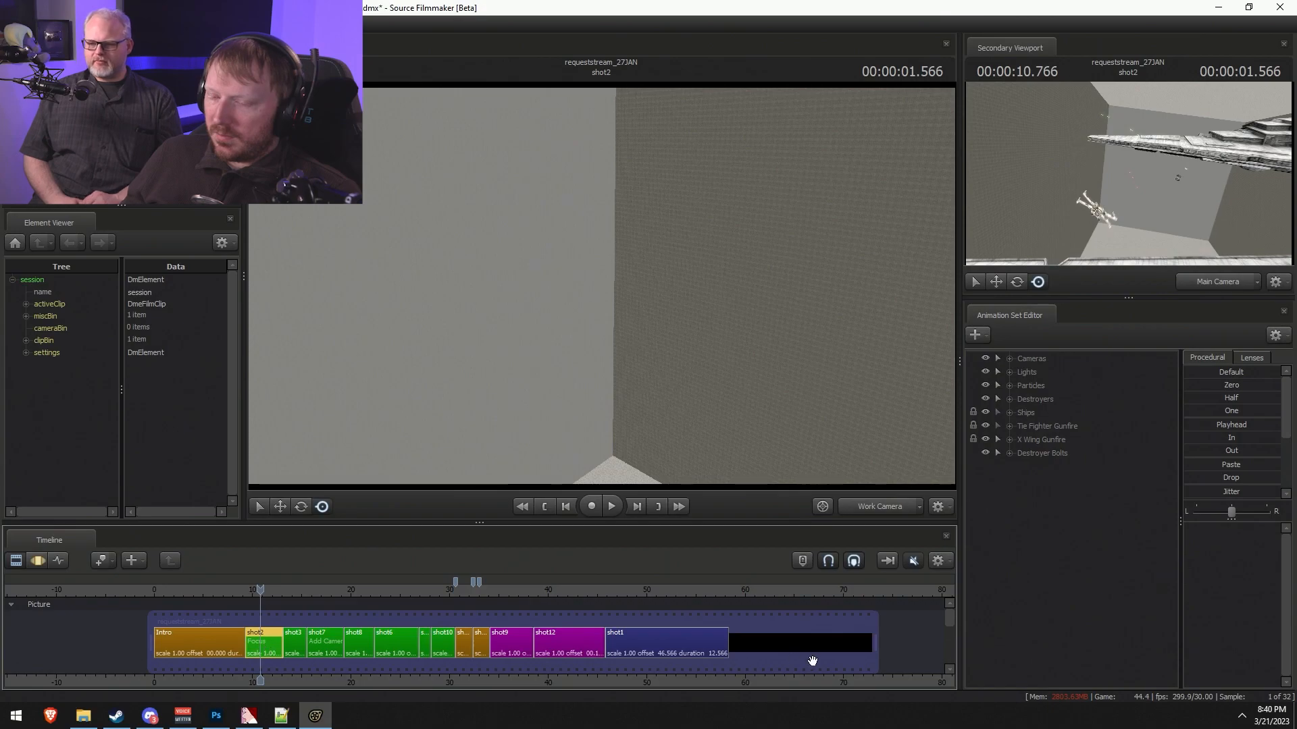
{"action": "left_click", "coordinate": [203, 646]}
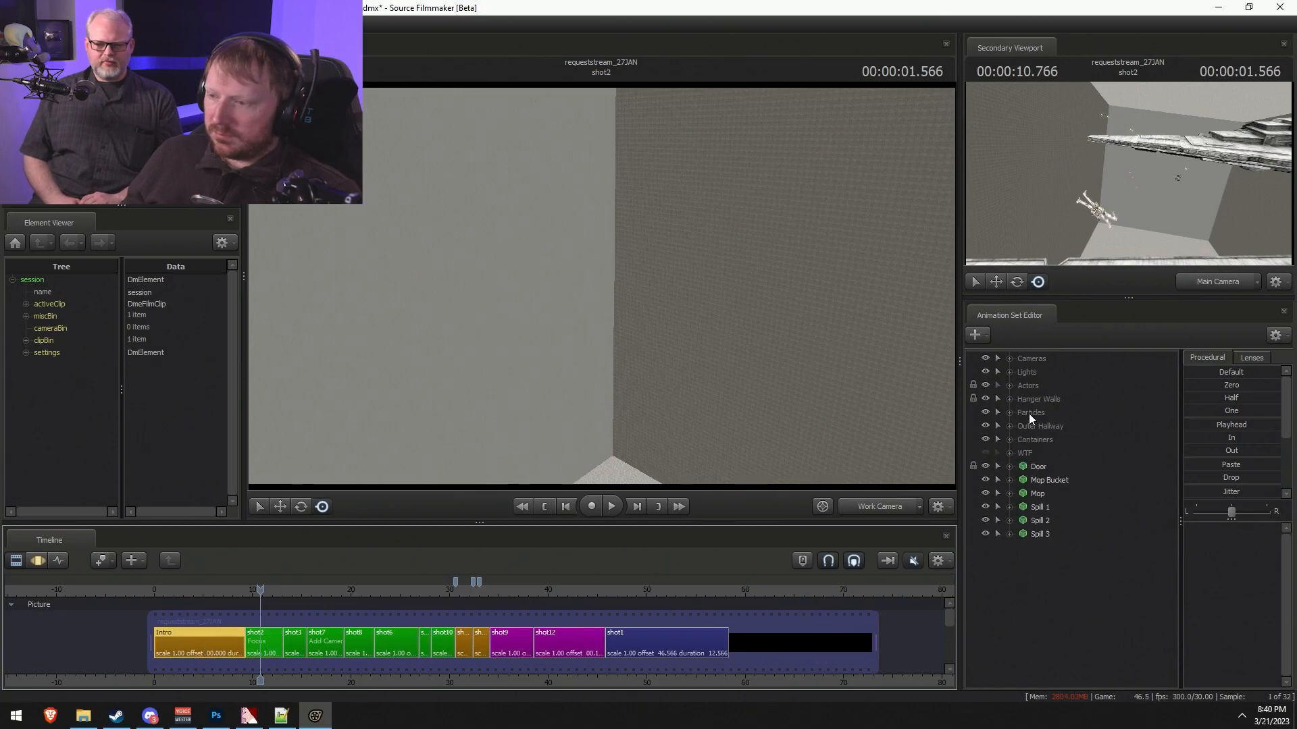
{"action": "left_click", "coordinate": [1008, 373]}
{"action": "left_click", "coordinate": [1008, 373]}
{"action": "left_click", "coordinate": [1010, 385]}
{"action": "left_click", "coordinate": [1036, 400]}
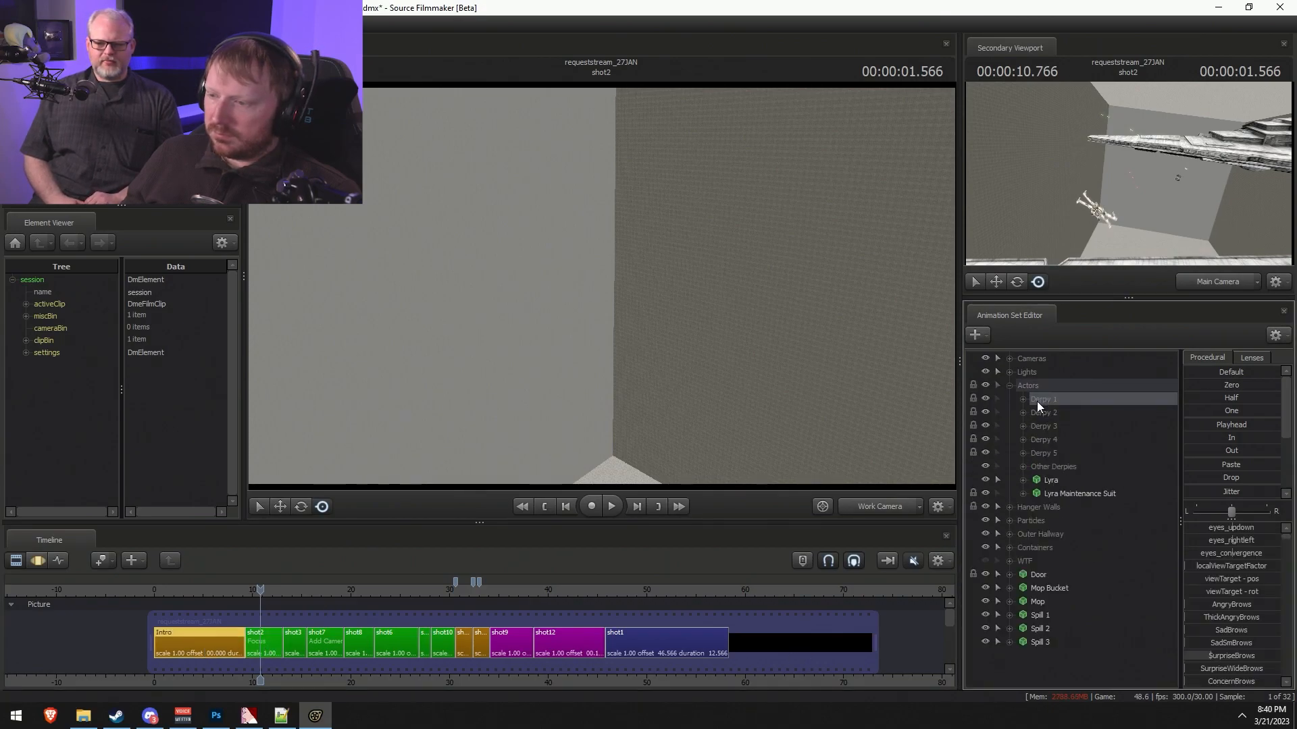
- Copy the Derpy 1 and Derpy Armor 1 animation sets from the Intro shot's Derpy 1 group, accepting locked controls
{"action": "left_click", "coordinate": [1024, 399]}
{"action": "left_click", "coordinate": [1080, 416]}
{"action": "left_click", "coordinate": [1080, 427], "text": "ctrl"}
{"action": "right_click", "coordinate": [1081, 427]}
{"action": "left_click", "coordinate": [1079, 449]}
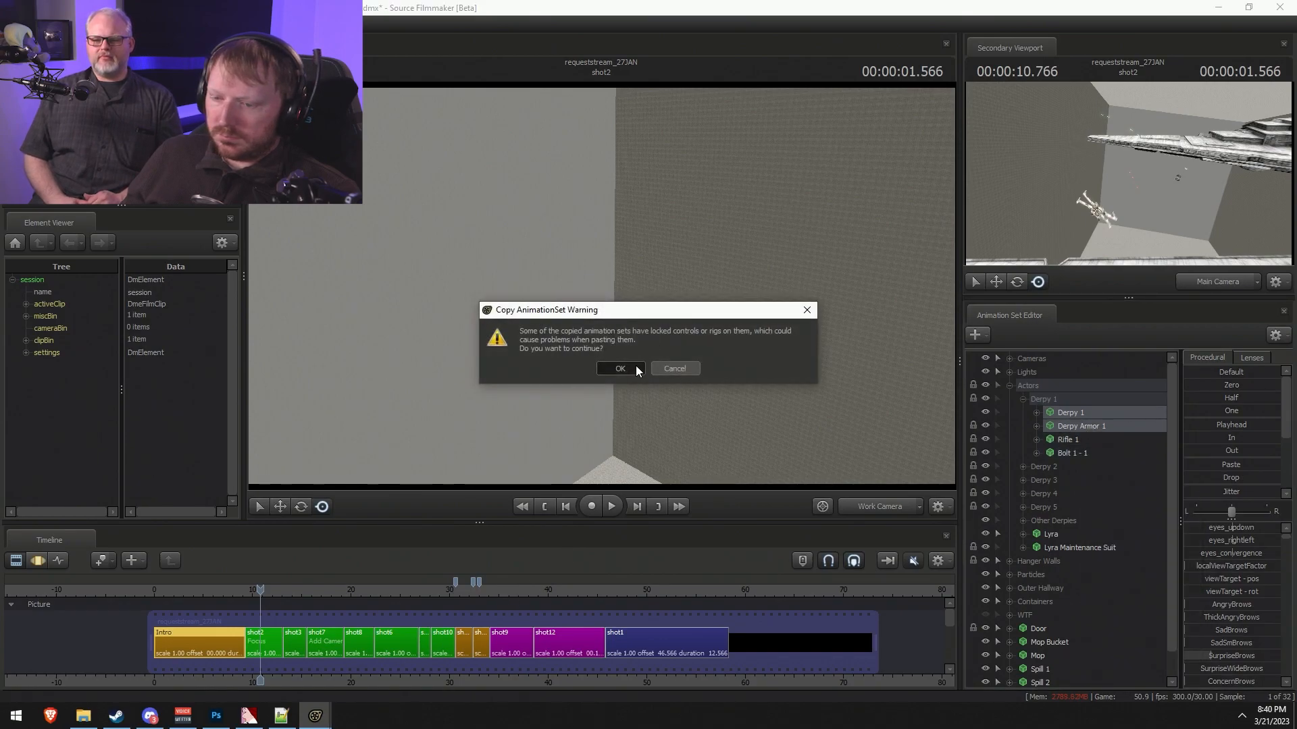
{"action": "left_click", "coordinate": [620, 368]}
- Paste the two copied Derpy animation sets into shot1
{"action": "left_click", "coordinate": [632, 638]}
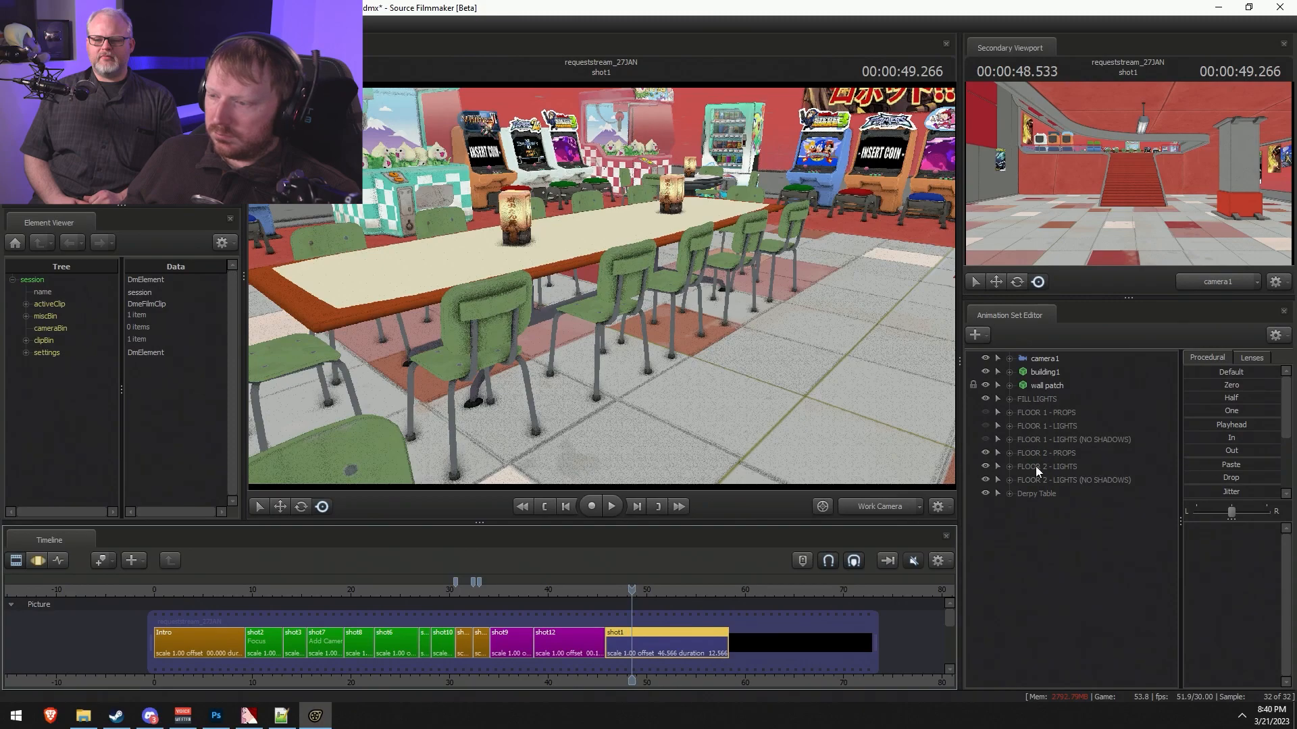
{"action": "right_click", "coordinate": [1041, 537]}
{"action": "left_click", "coordinate": [1102, 609]}
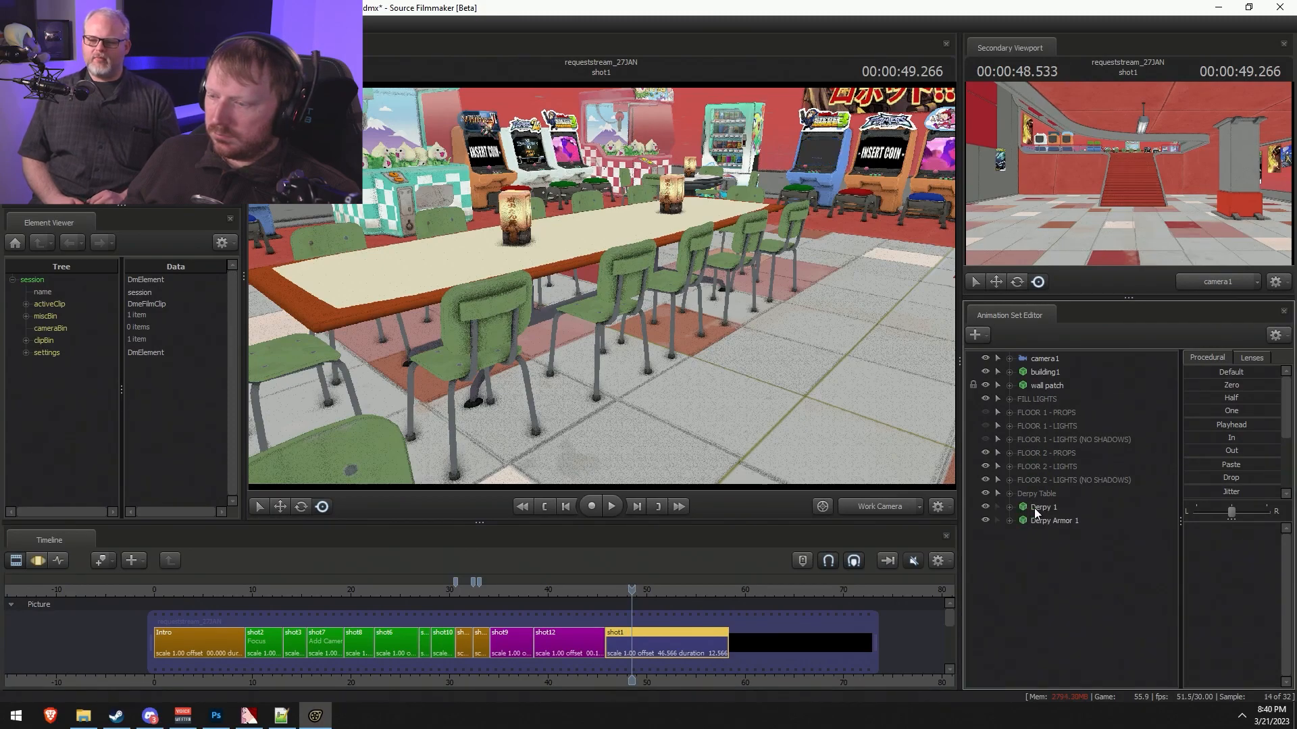
- Apply the Zero preset to all controls of Derpy 1 and Derpy Armor 1
{"action": "left_click", "coordinate": [1037, 507]}
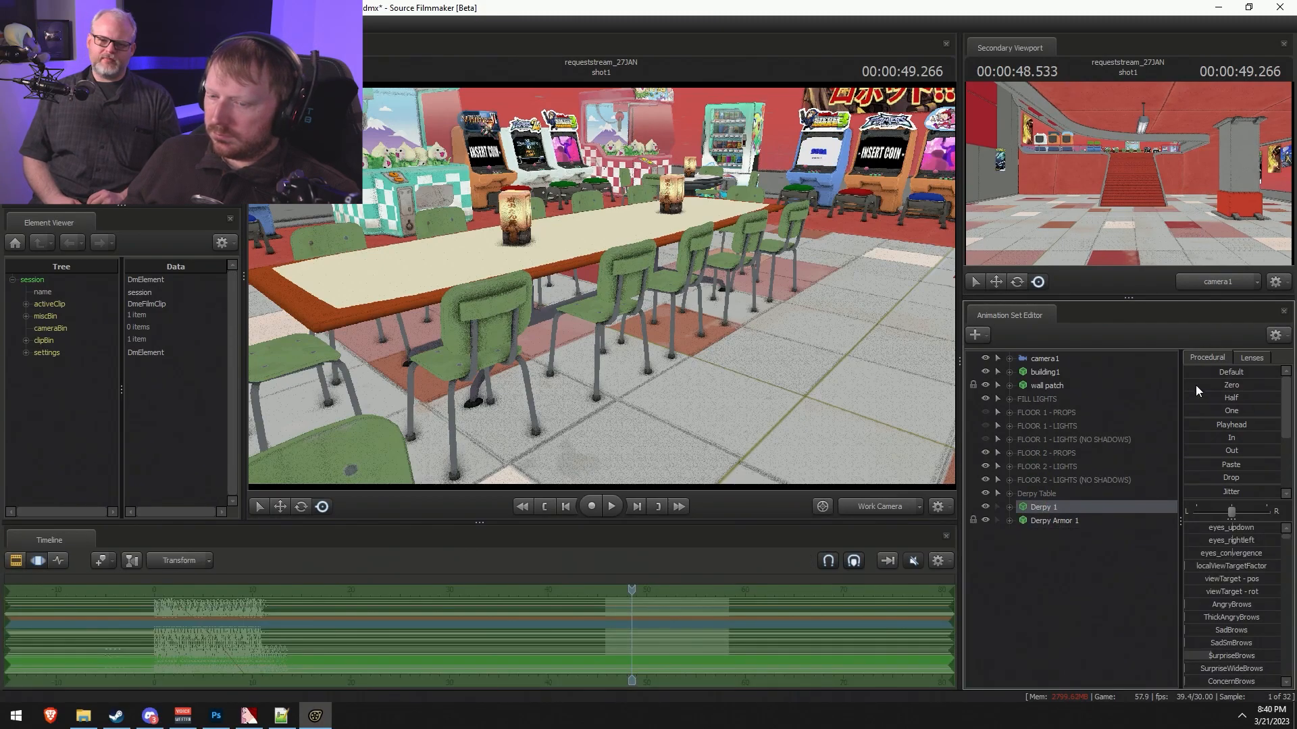
{"action": "double_click", "coordinate": [1196, 386]}
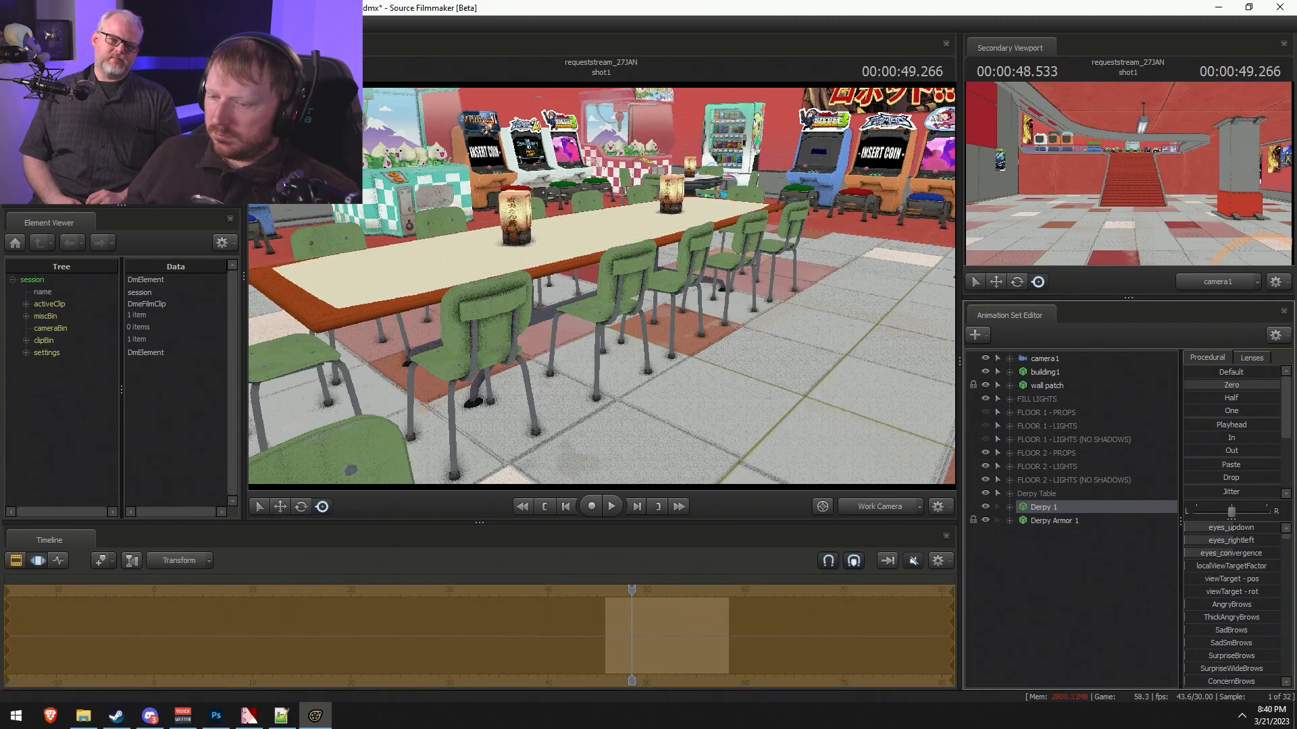
{"action": "left_click", "coordinate": [1040, 520]}
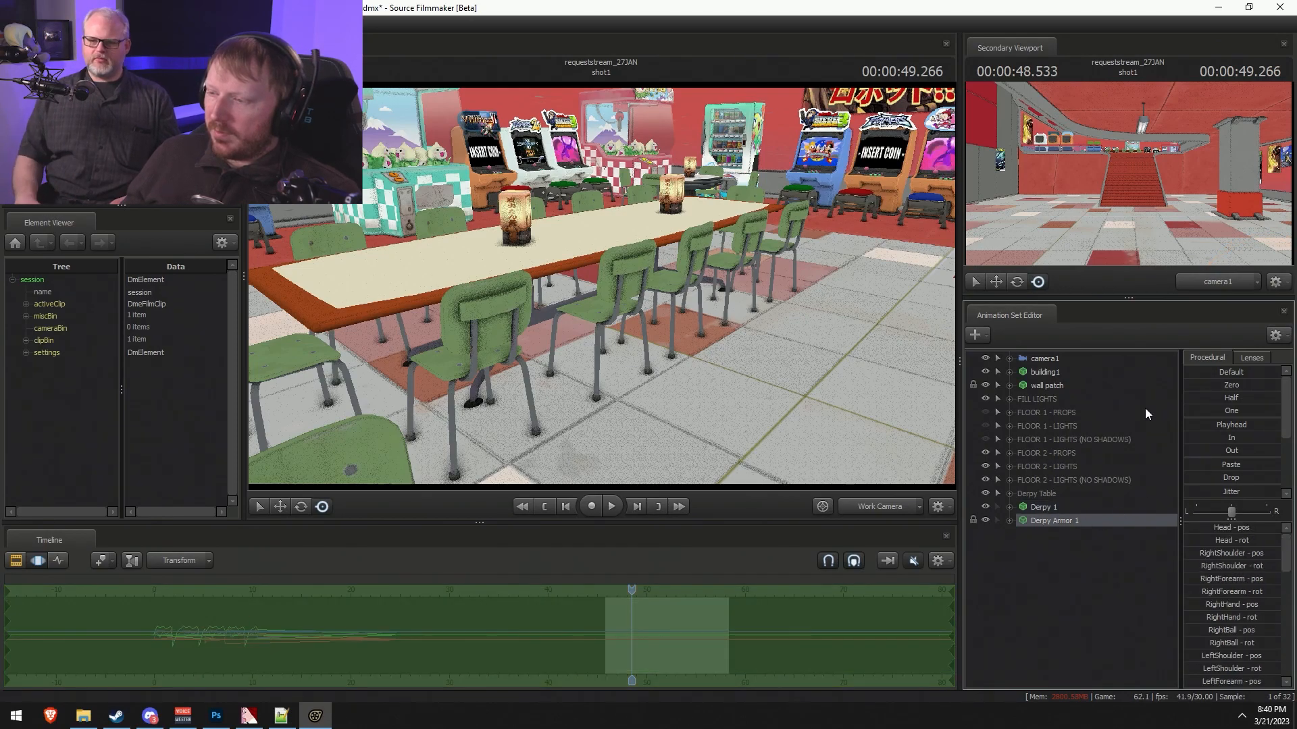
{"action": "double_click", "coordinate": [1196, 386]}
- Frame Derpy 1 in the viewport and play the shot to check her animation
{"action": "left_click", "coordinate": [1032, 508]}
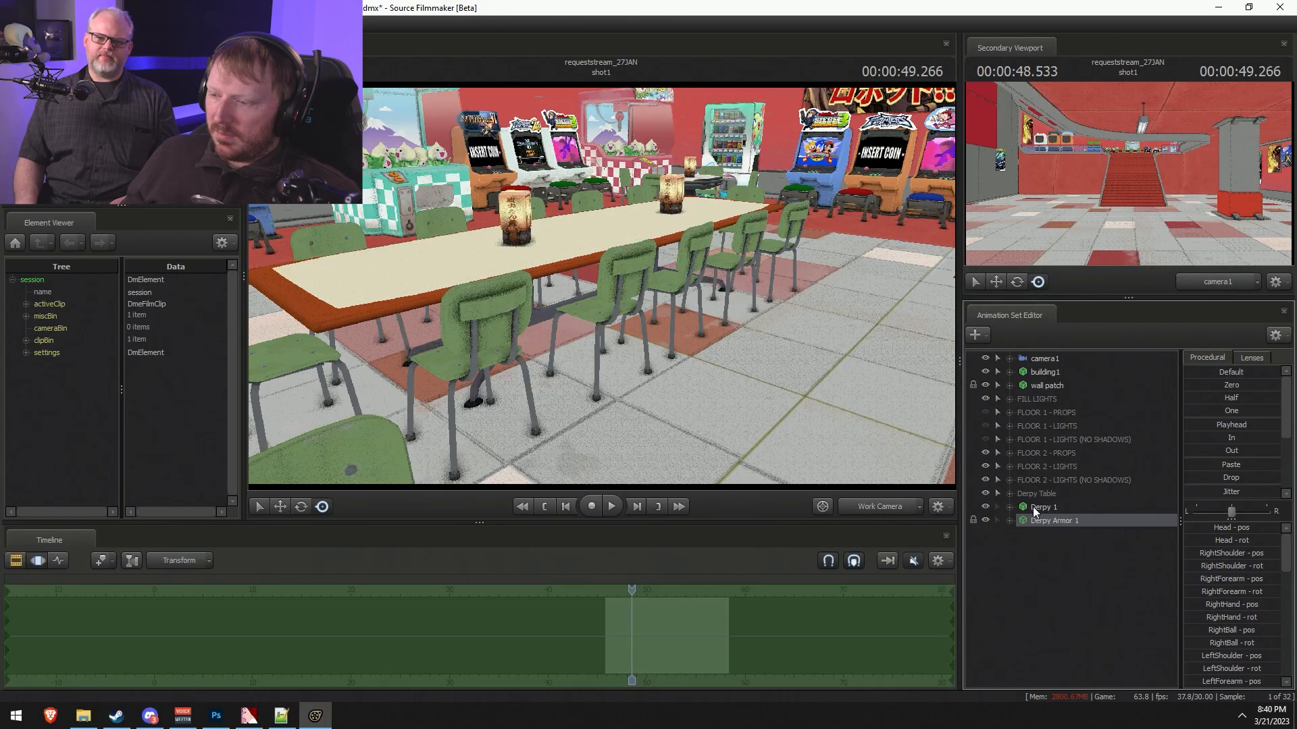
{"action": "key", "text": "F2"}
{"action": "key", "text": "F3"}
{"action": "left_click", "coordinate": [682, 625]}
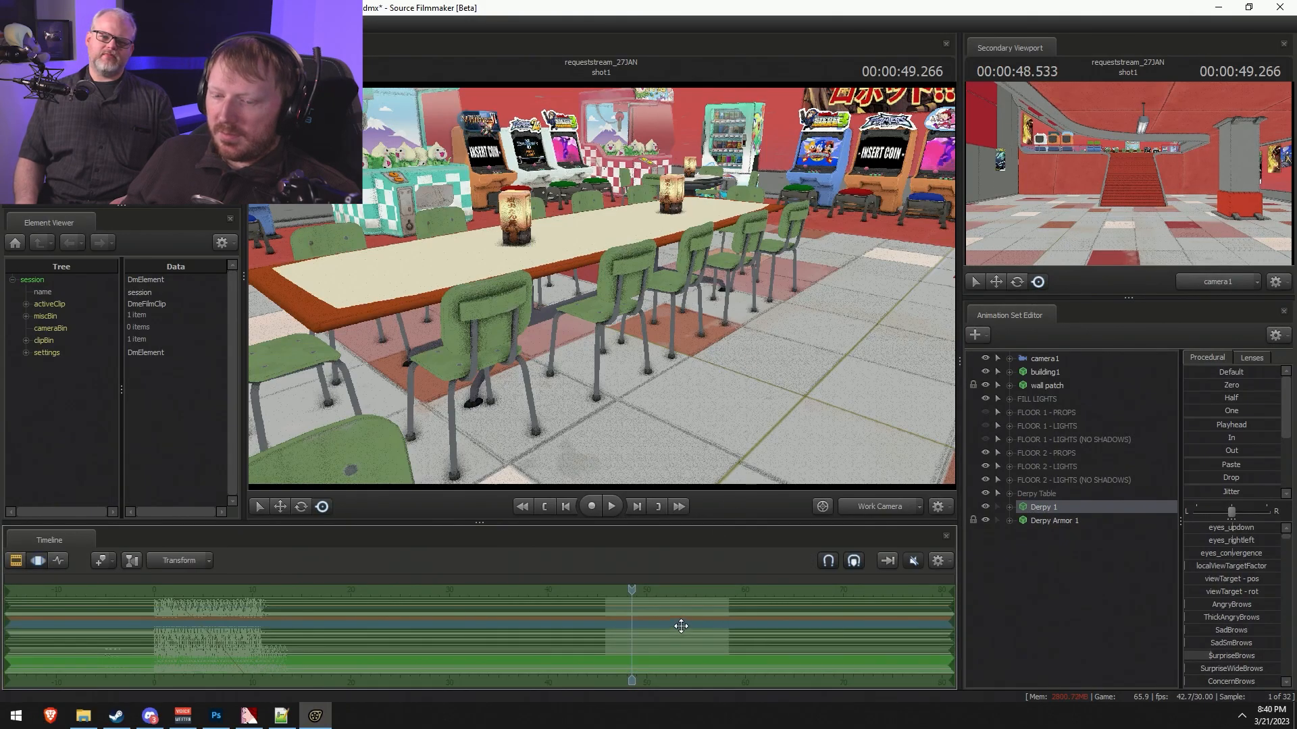
{"action": "left_click_drag", "start_coordinate": [648, 405], "coordinate": [811, 412]}
{"action": "mouse_move", "coordinate": [528, 390]}
{"action": "left_mouse_down"}
{"action": "mouse_move", "coordinate": [662, 385]}
{"action": "mouse_move", "coordinate": [528, 391]}
{"action": "left_mouse_up"}
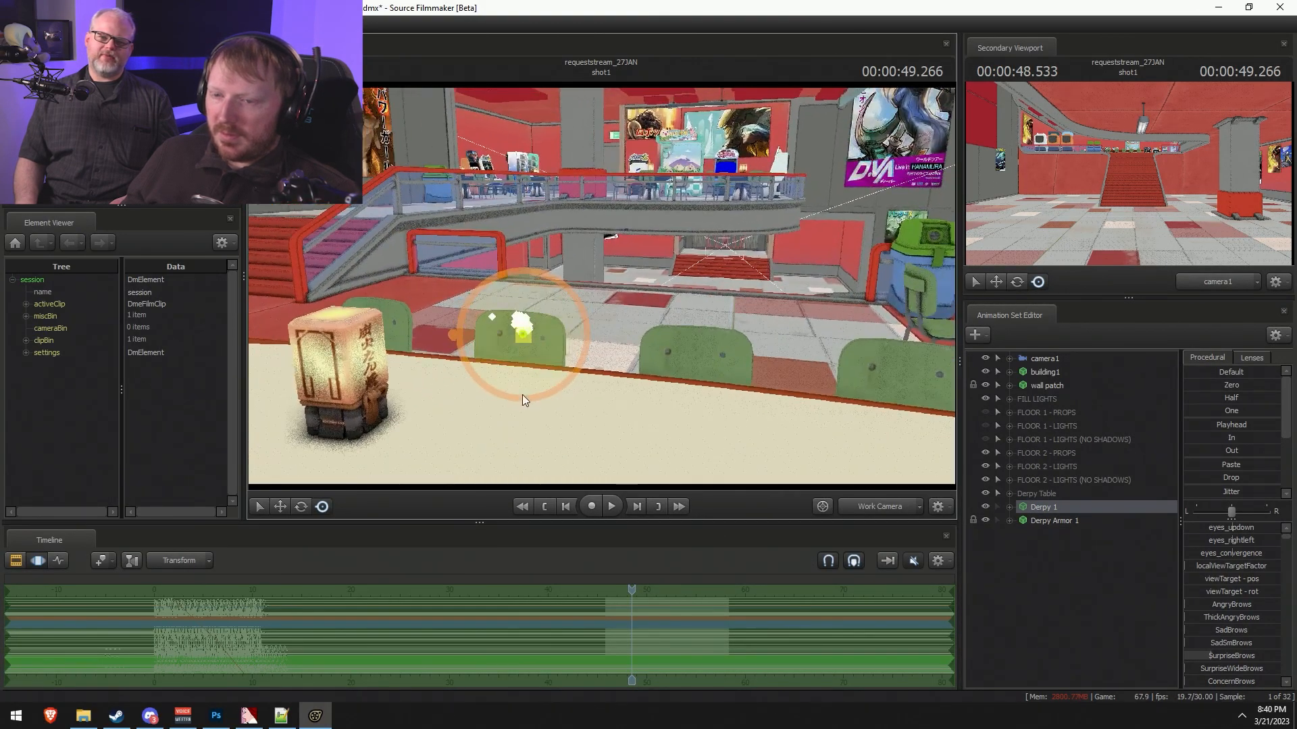
{"action": "left_click_drag", "start_coordinate": [521, 342], "coordinate": [567, 348]}
{"action": "mouse_move", "coordinate": [675, 296]}
{"action": "left_mouse_down", "text": "alt"}
{"action": "mouse_move", "coordinate": [814, 233]}
{"action": "mouse_move", "coordinate": [678, 305]}
{"action": "left_mouse_up", "text": "alt"}
{"action": "key", "text": "w"}
{"action": "key", "text": "F2"}
{"action": "key", "text": "F3"}
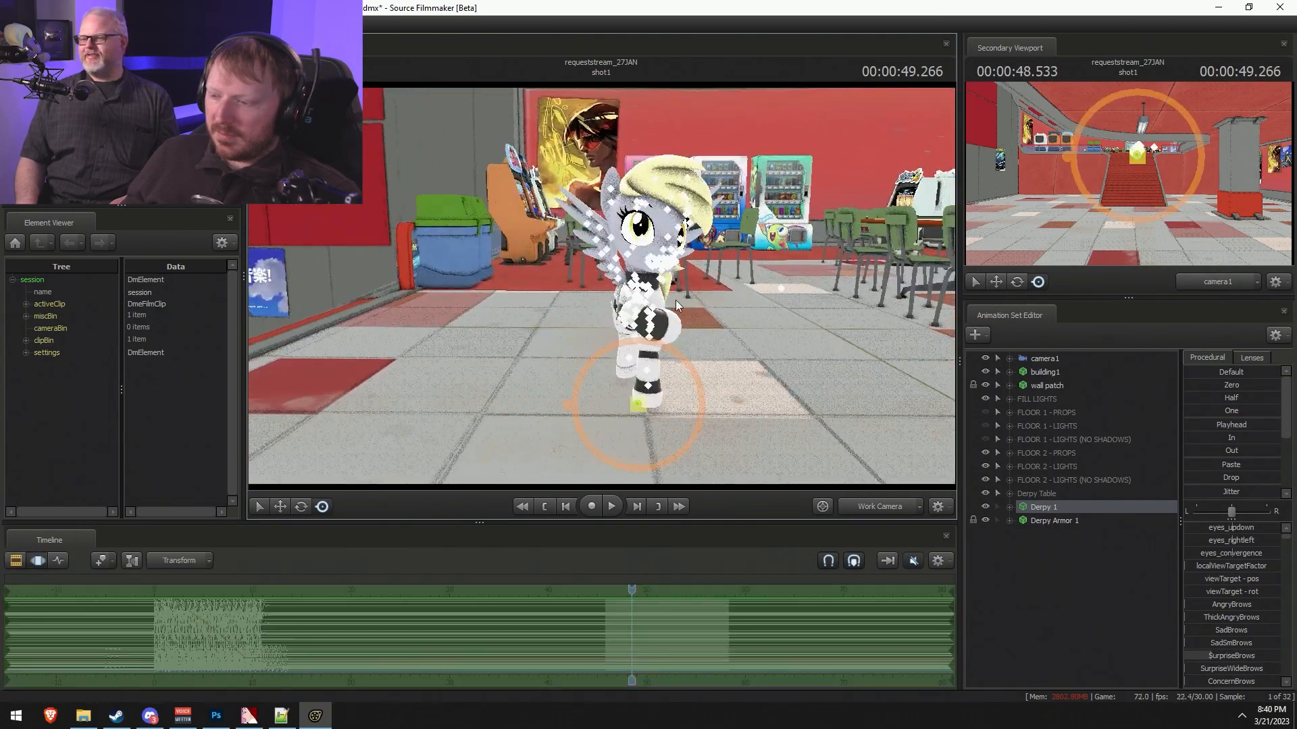
{"action": "key", "text": "space"}
{"action": "key", "text": "space"}
{"action": "key", "text": "space"}
{"action": "key", "text": "space"}
- Shift Derpy 1's animation in time onto shot1's range and play it back
{"action": "left_click_drag", "start_coordinate": [579, 641], "coordinate": [1033, 669]}
{"action": "key", "text": "space"}
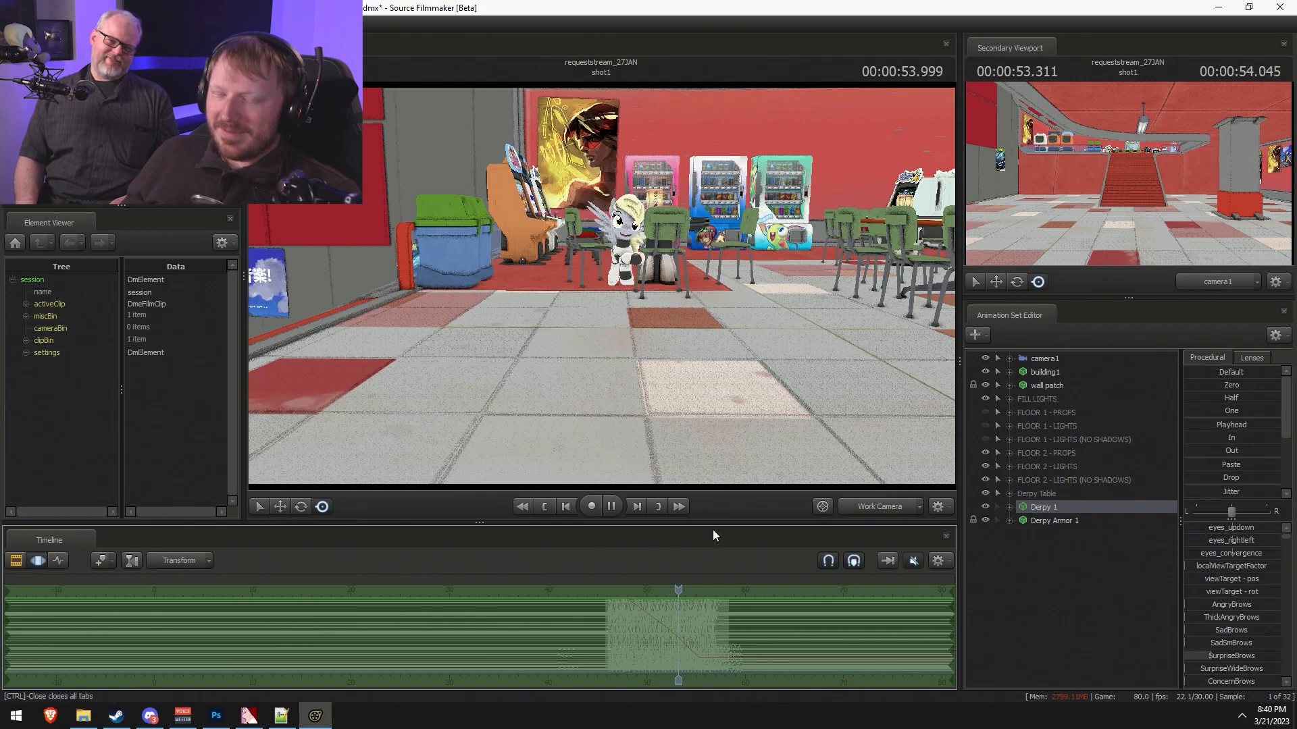
{"action": "key", "text": "space"}
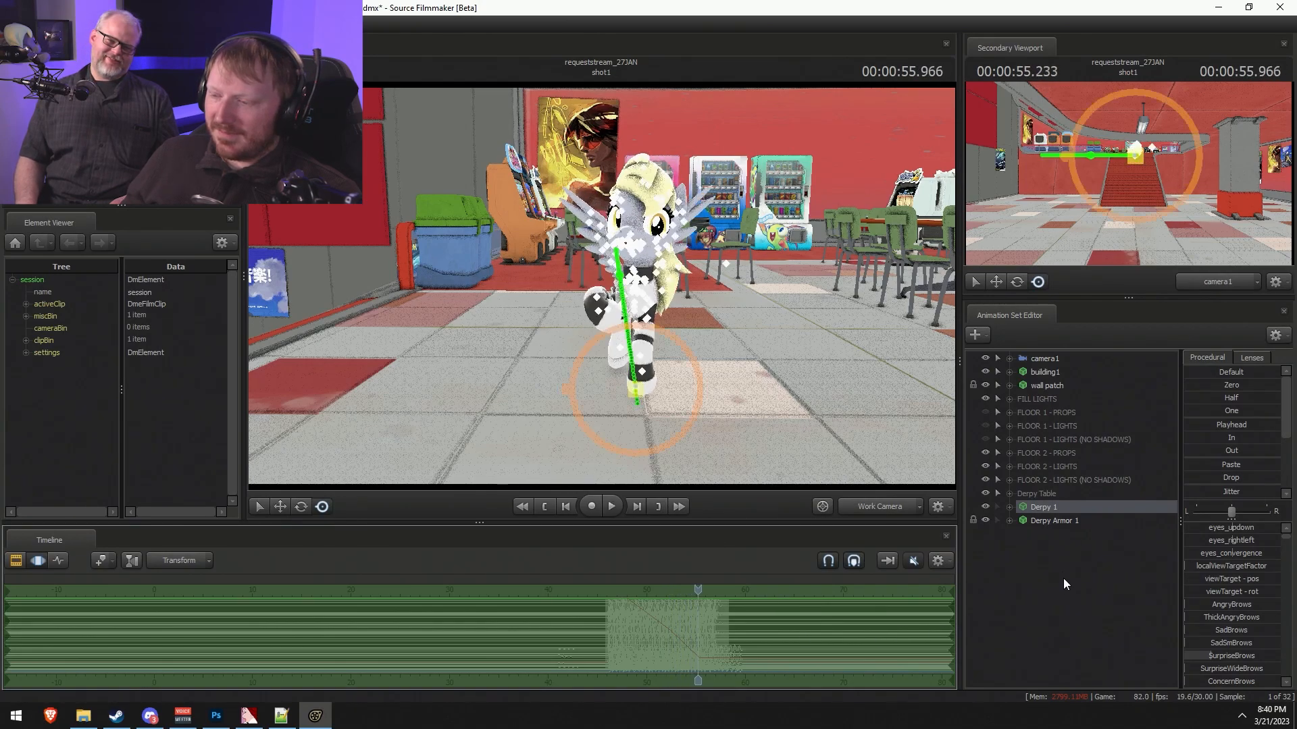
- Import the sitting_stationary.dmx animation onto Derpy 1's Body and Pony control groups, accepting the channel mapping
{"action": "right_click", "coordinate": [1046, 508]}
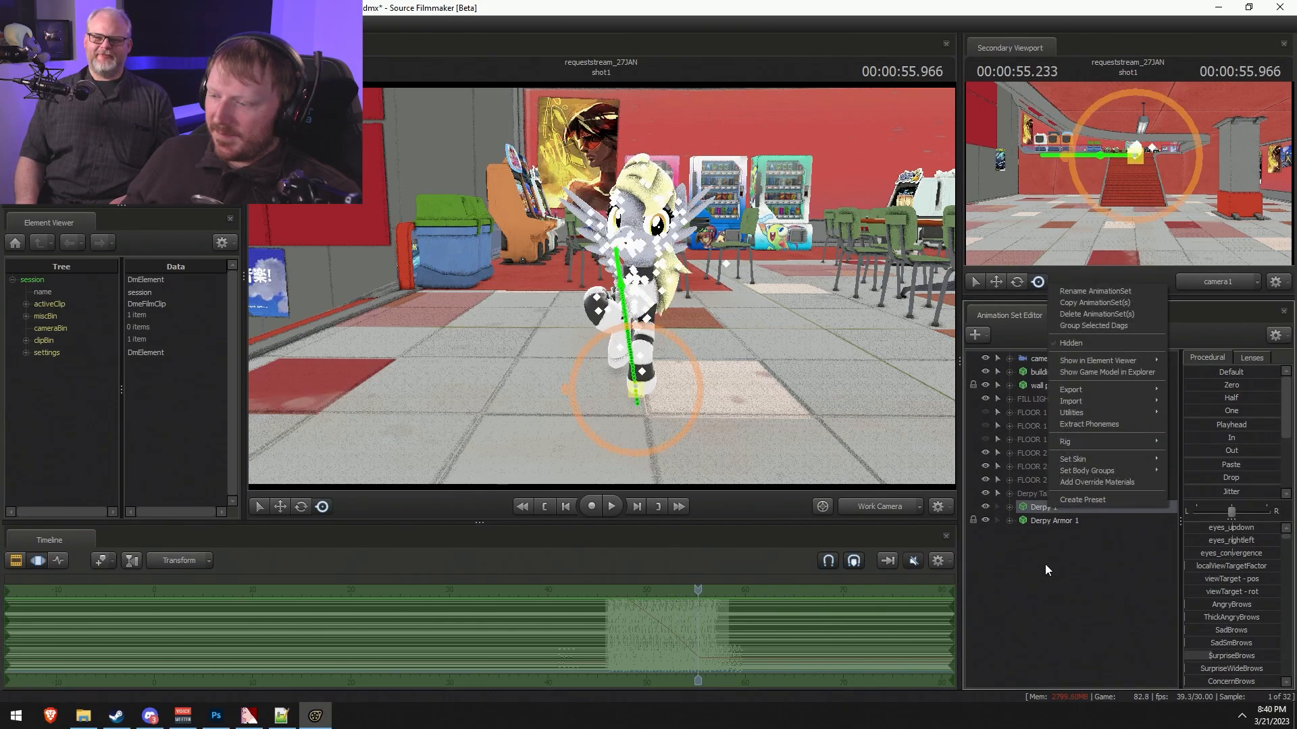
{"action": "left_click", "coordinate": [1009, 507]}
{"action": "left_click", "coordinate": [1023, 533]}
{"action": "left_click", "coordinate": [1043, 524], "text": "ctrl"}
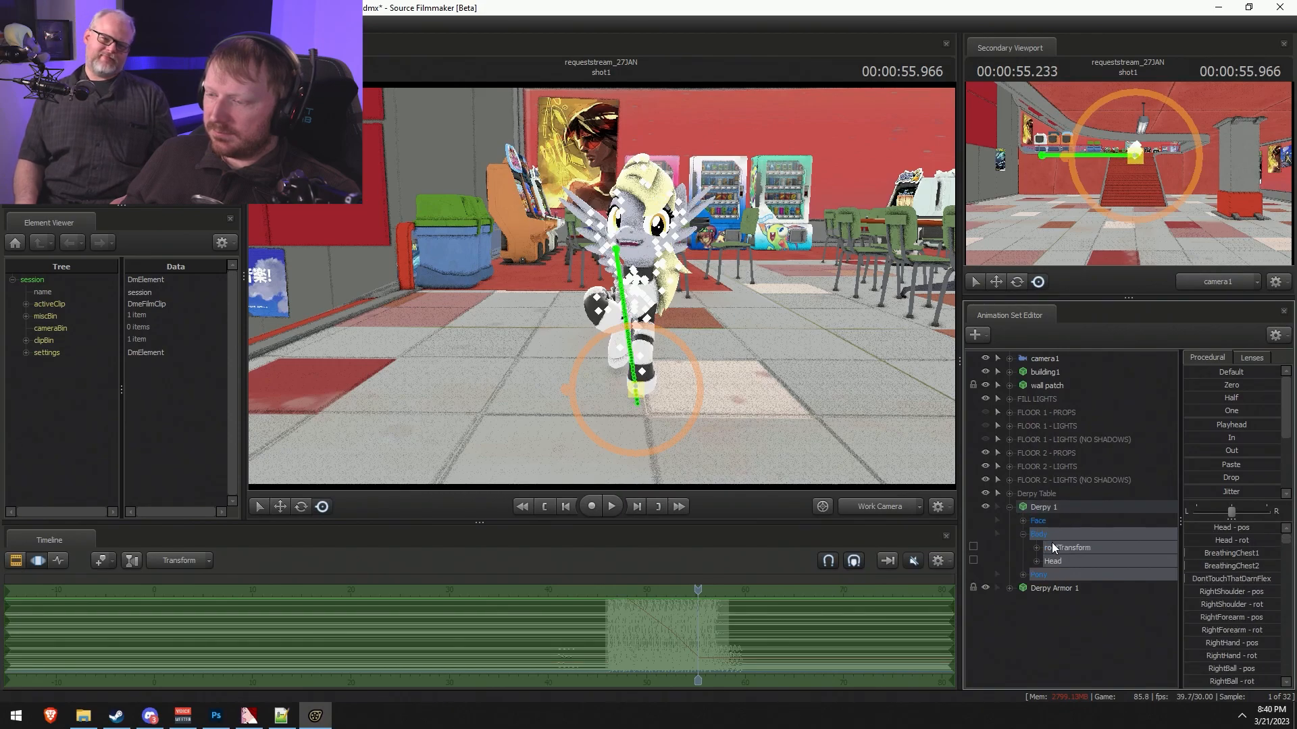
{"action": "right_click", "coordinate": [1056, 546]}
{"action": "left_click", "coordinate": [1111, 631]}
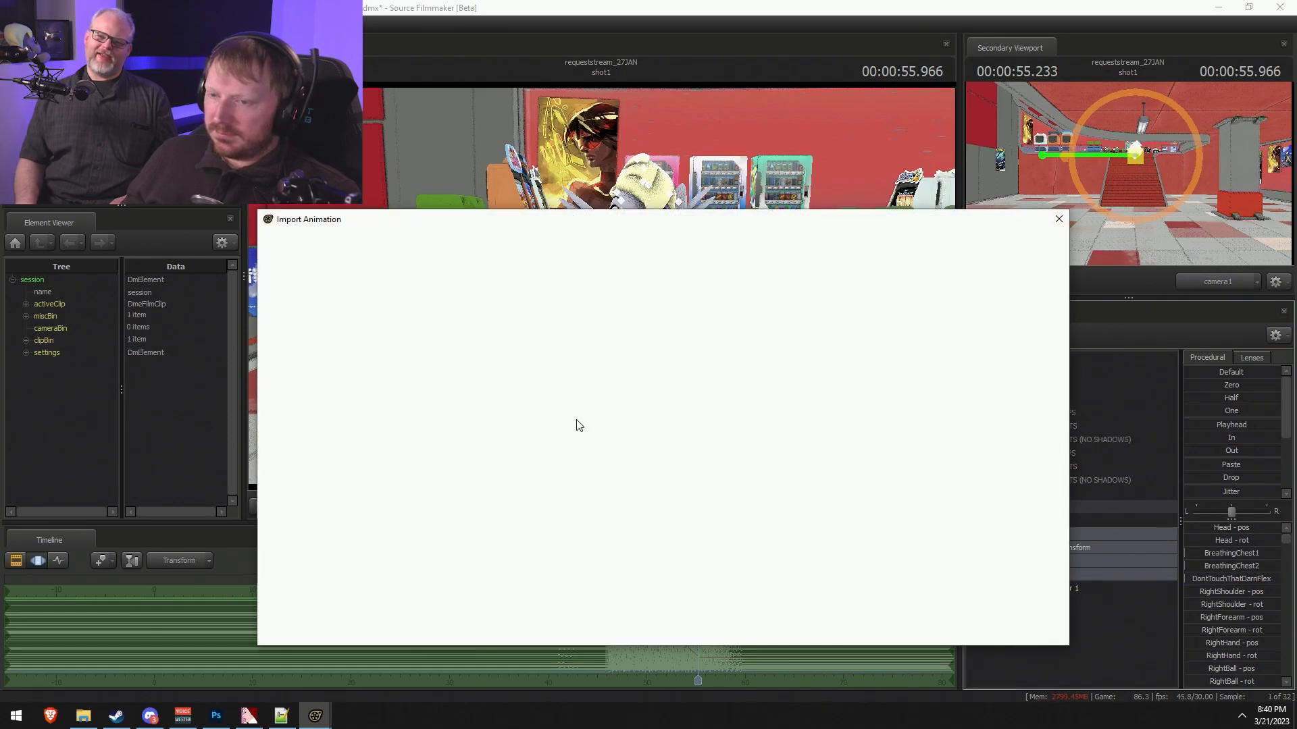
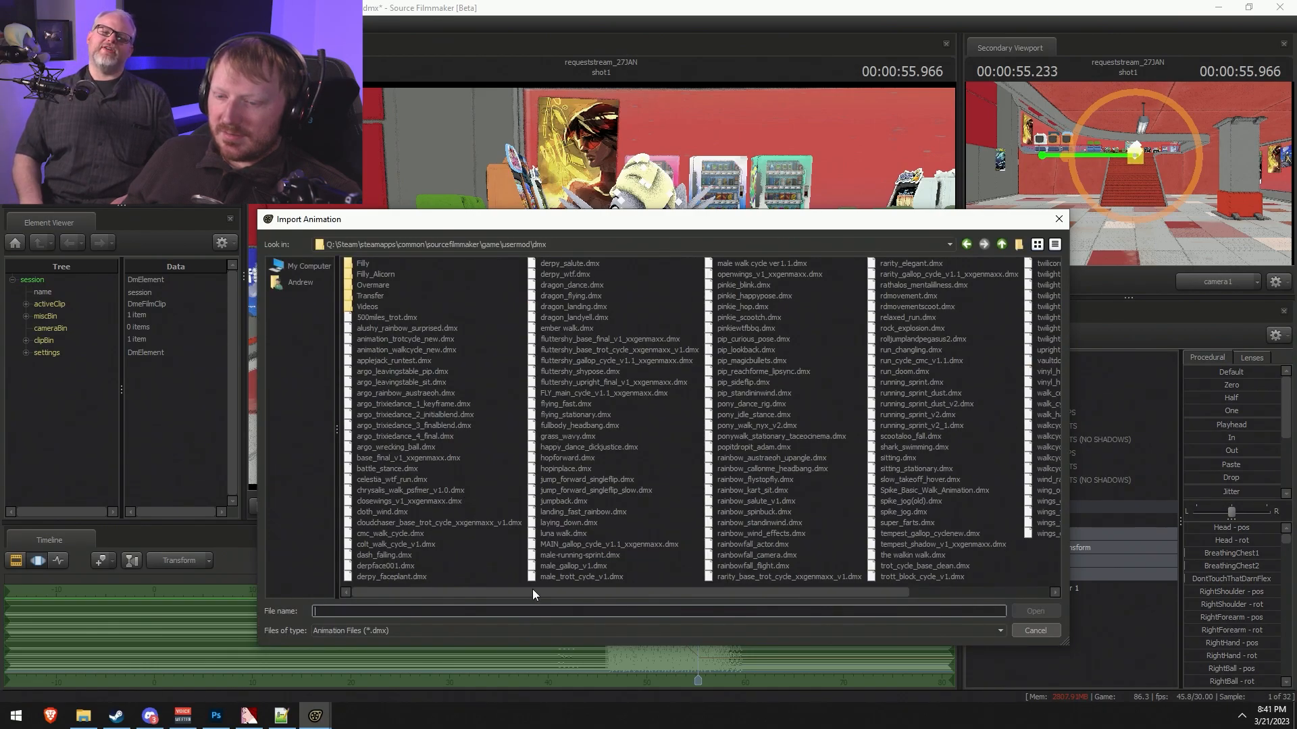
{"action": "left_click_drag", "start_coordinate": [538, 592], "coordinate": [669, 604]}
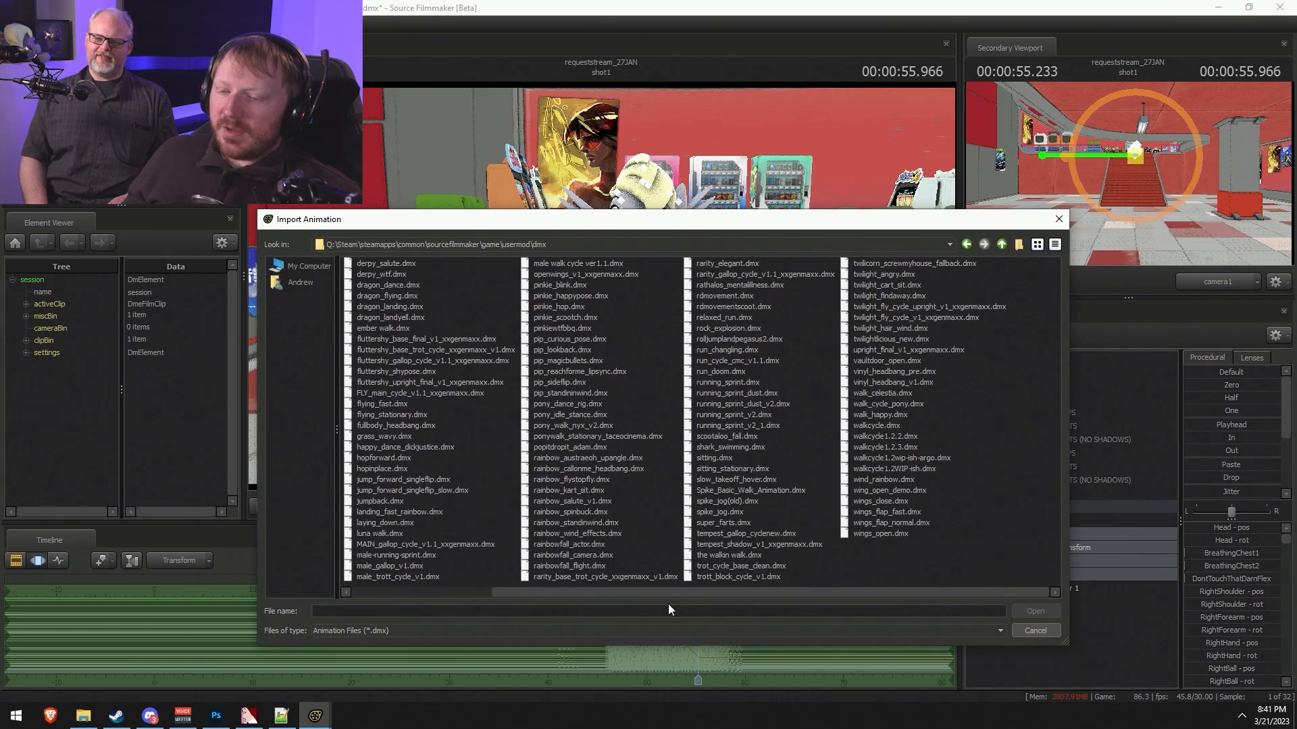
{"action": "left_click", "coordinate": [715, 469]}
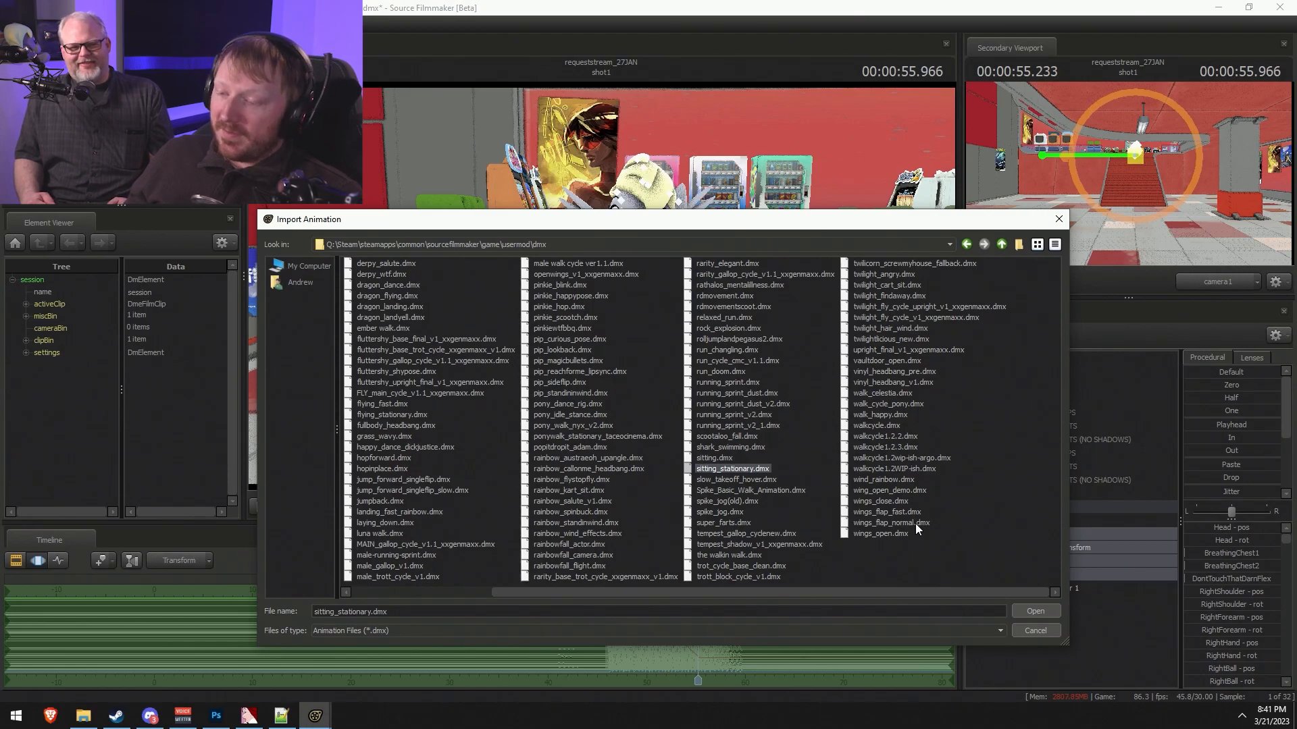
{"action": "left_click", "coordinate": [1035, 613]}
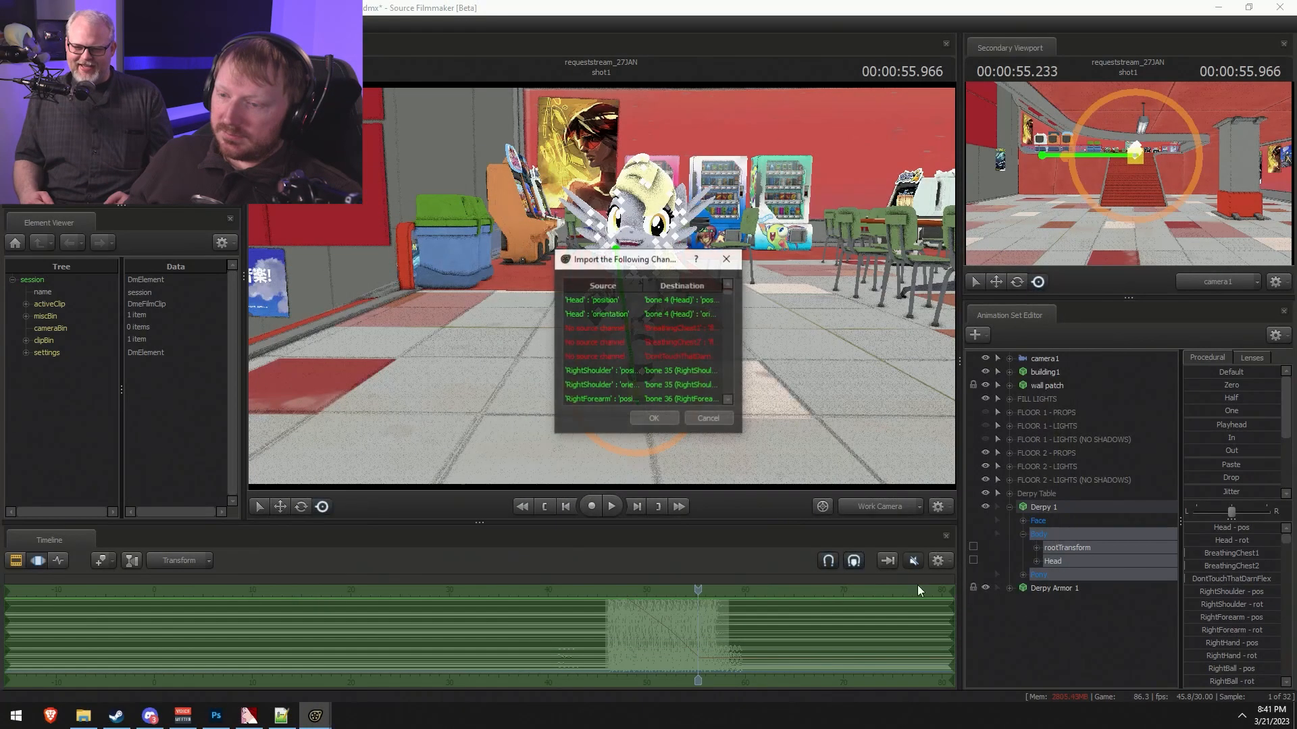
{"action": "left_click", "coordinate": [662, 419]}
- Frame the sitting Derpy 1 in the viewport and briefly play the imported animation
{"action": "left_click_drag", "start_coordinate": [715, 423], "coordinate": [666, 314]}
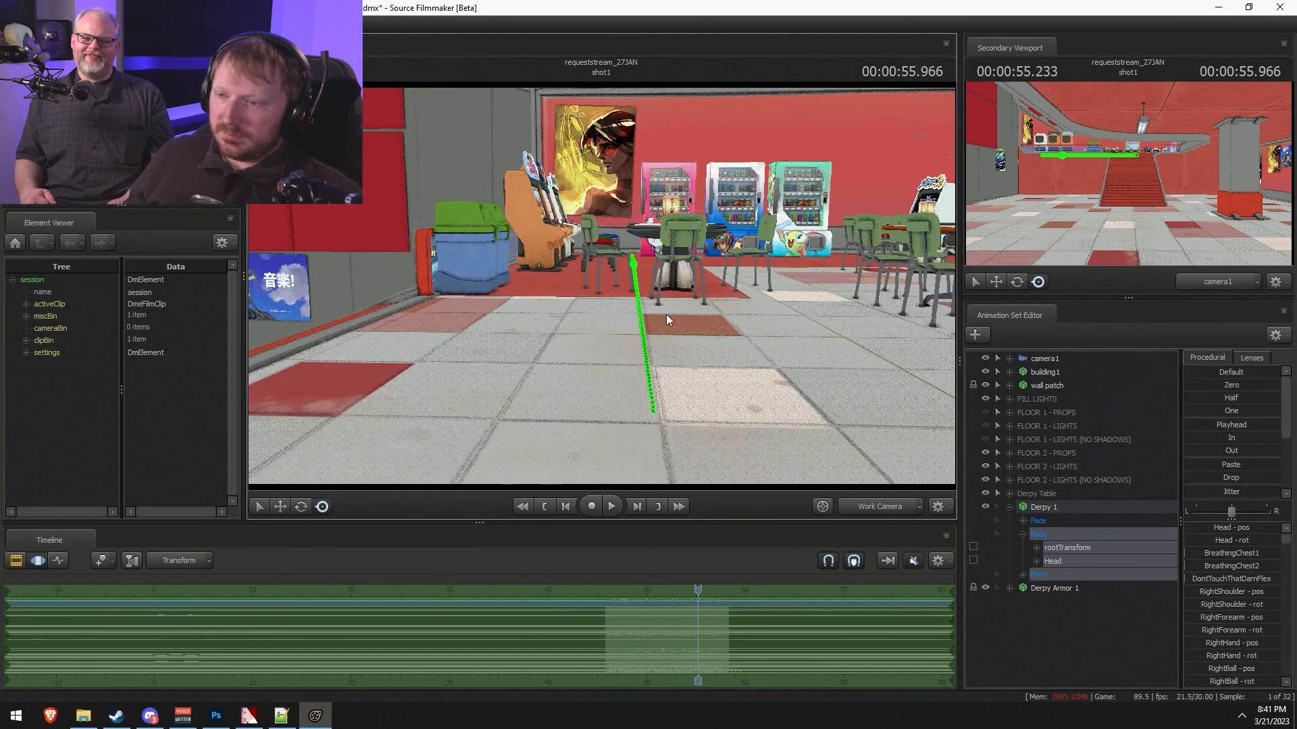
{"action": "left_click", "coordinate": [1065, 508]}
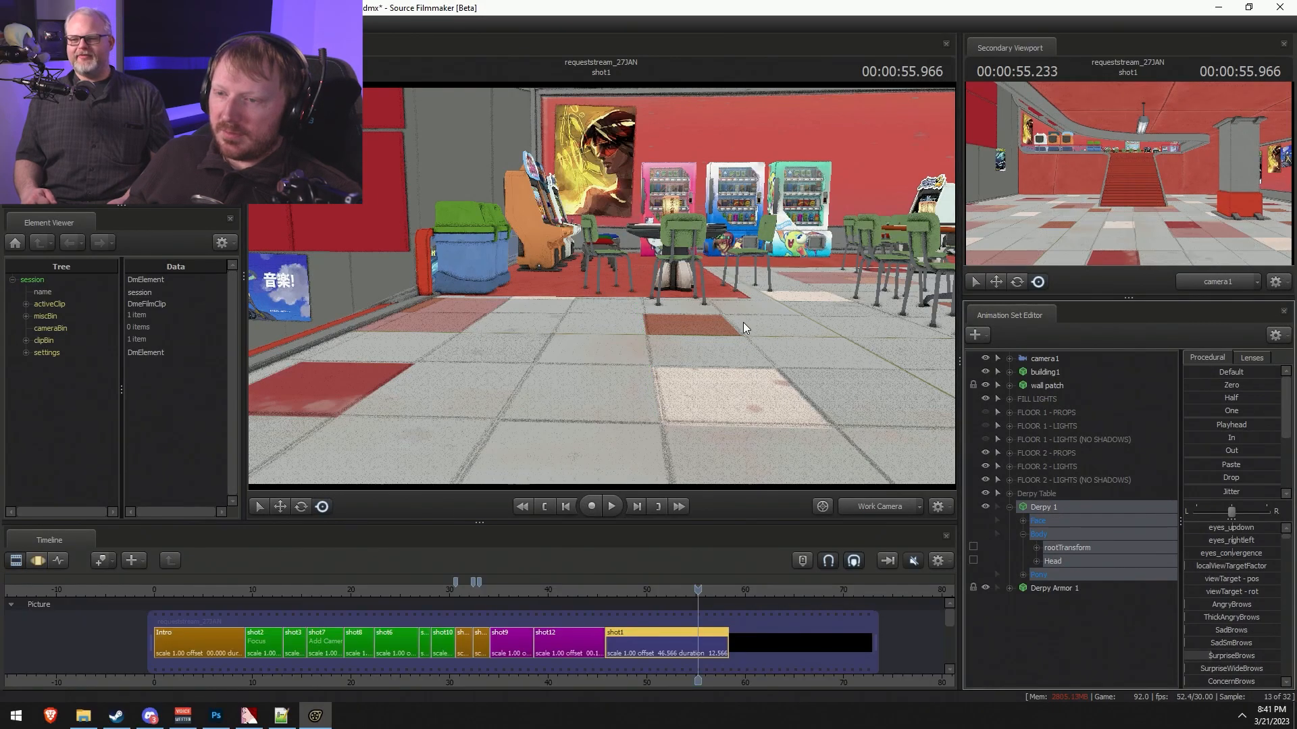
{"action": "key", "text": "f"}
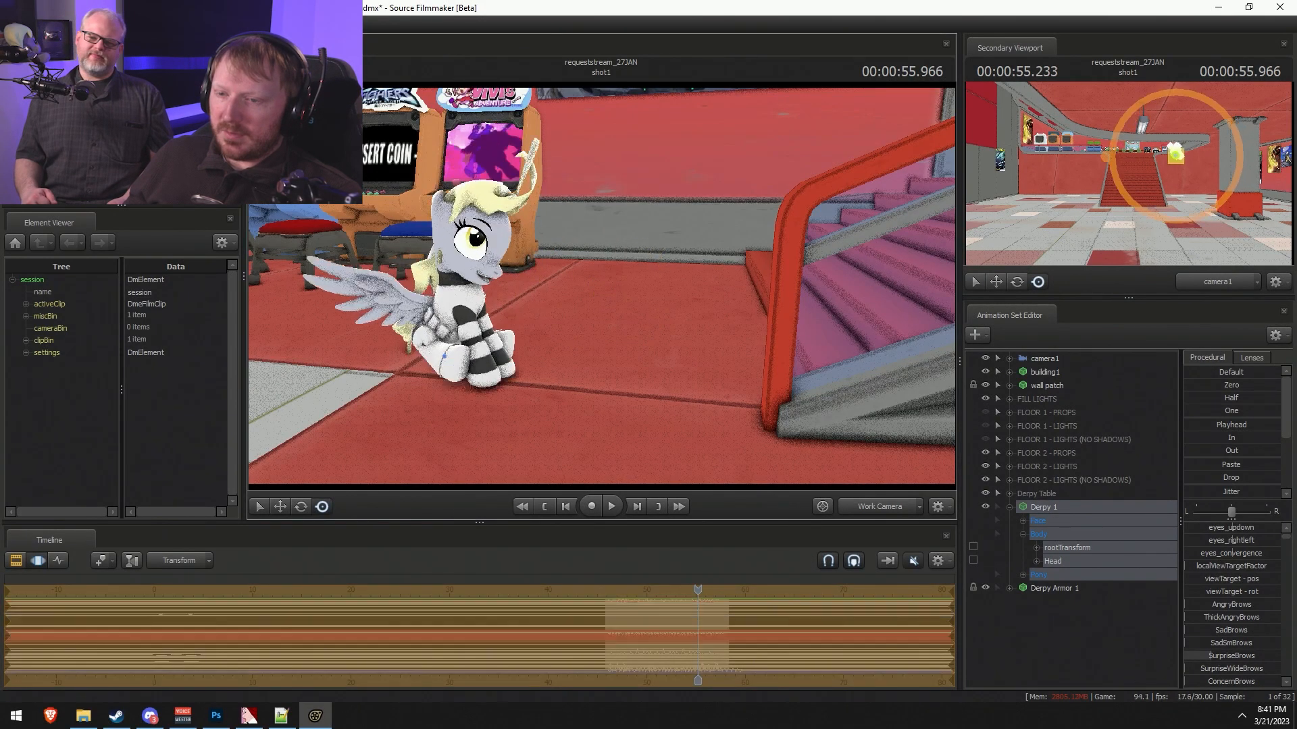
{"action": "key", "text": "d"}
{"action": "left_click_drag", "start_coordinate": [726, 279], "coordinate": [618, 307]}
{"action": "key", "text": "space"}
{"action": "key", "text": "space"}
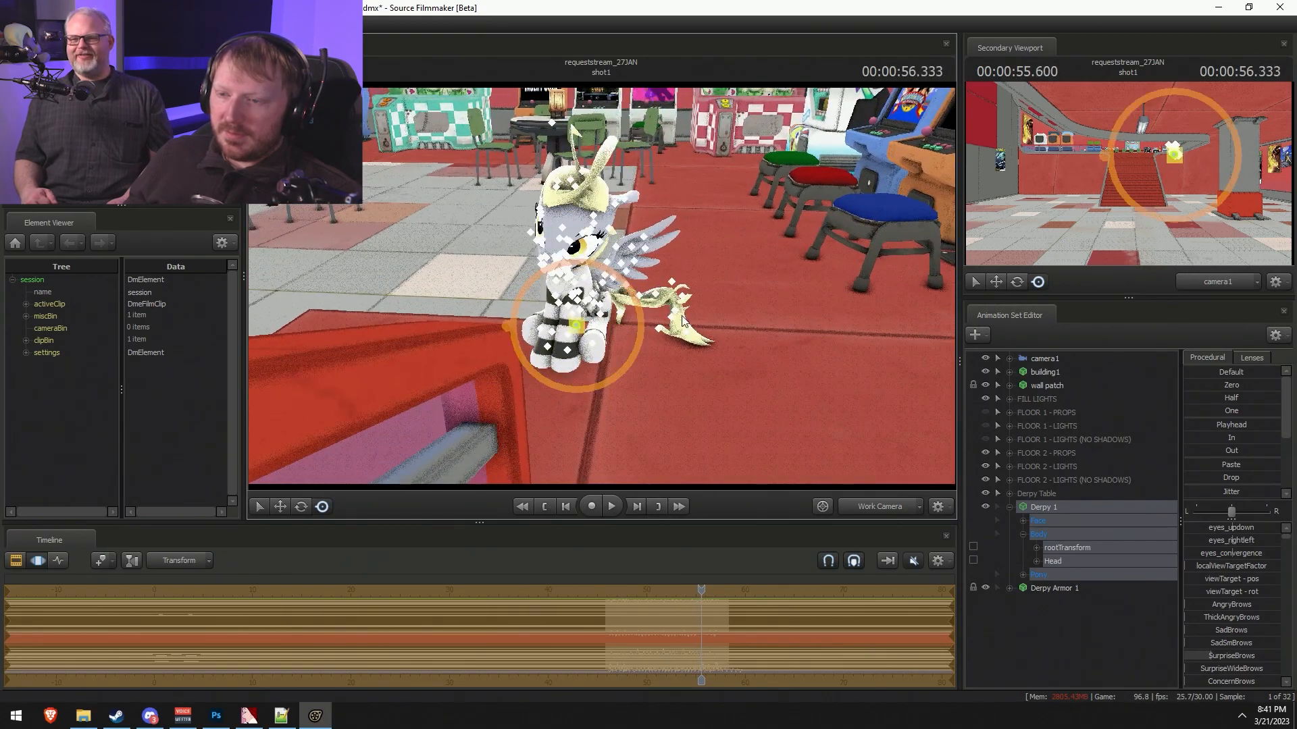
- Enable procedural bones on the Derpy 1 animation set
{"action": "right_click", "coordinate": [1098, 506]}
{"action": "mouse_move", "coordinate": [1122, 416]}
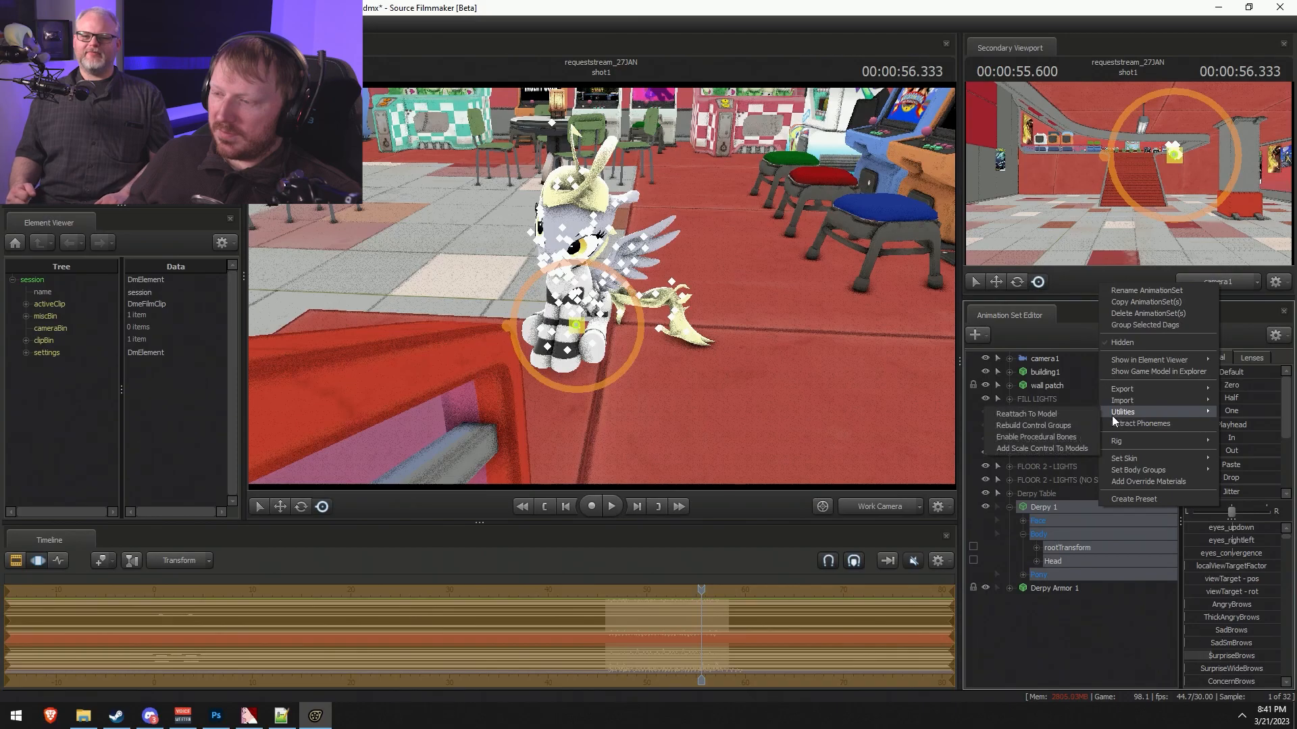
{"action": "left_click", "coordinate": [1043, 436]}
{"action": "mouse_move", "coordinate": [601, 286]}
{"action": "left_mouse_down"}
{"action": "mouse_move", "coordinate": [554, 276]}
{"action": "mouse_move", "coordinate": [601, 263]}
{"action": "mouse_move", "coordinate": [527, 260]}
{"action": "mouse_move", "coordinate": [649, 250]}
{"action": "mouse_move", "coordinate": [604, 292]}
{"action": "left_mouse_up"}
{"action": "key", "text": "ctrl"}
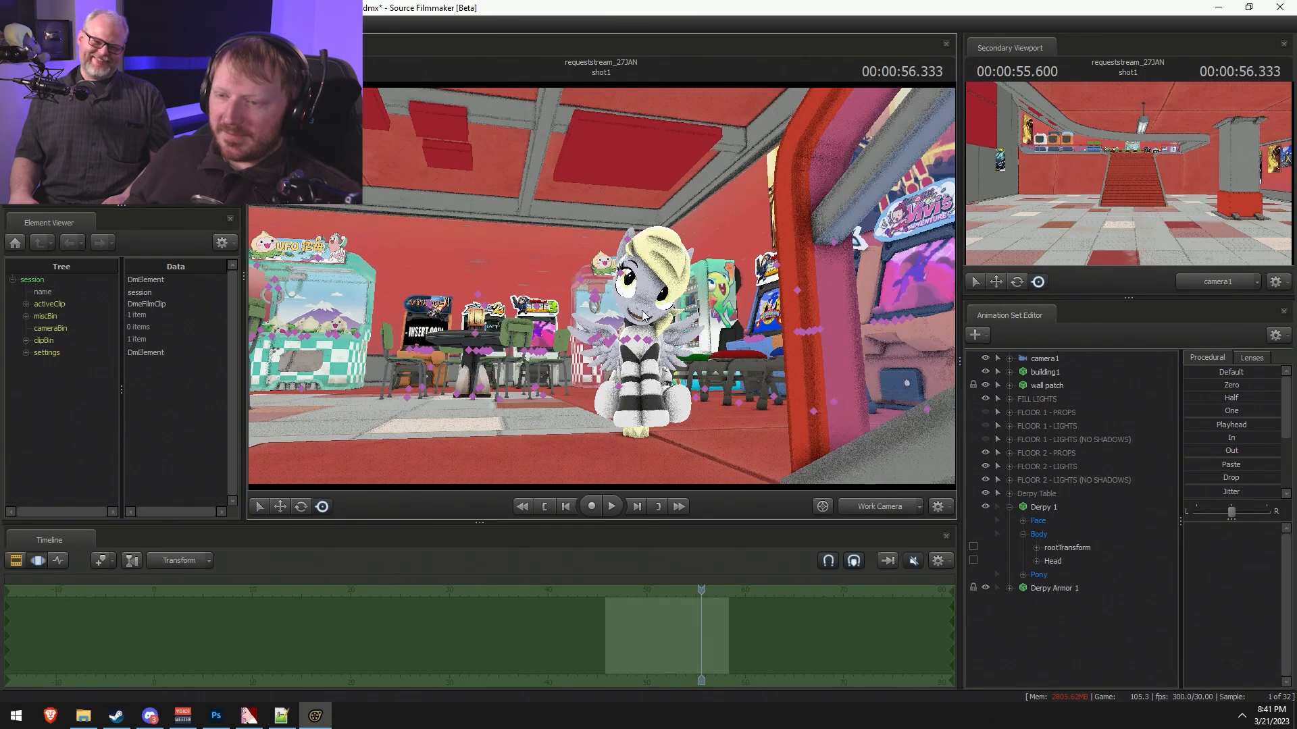
- Undo the last change to Derpy 1's Head control and rotate the head to face forward
{"action": "left_click", "coordinate": [1053, 565]}
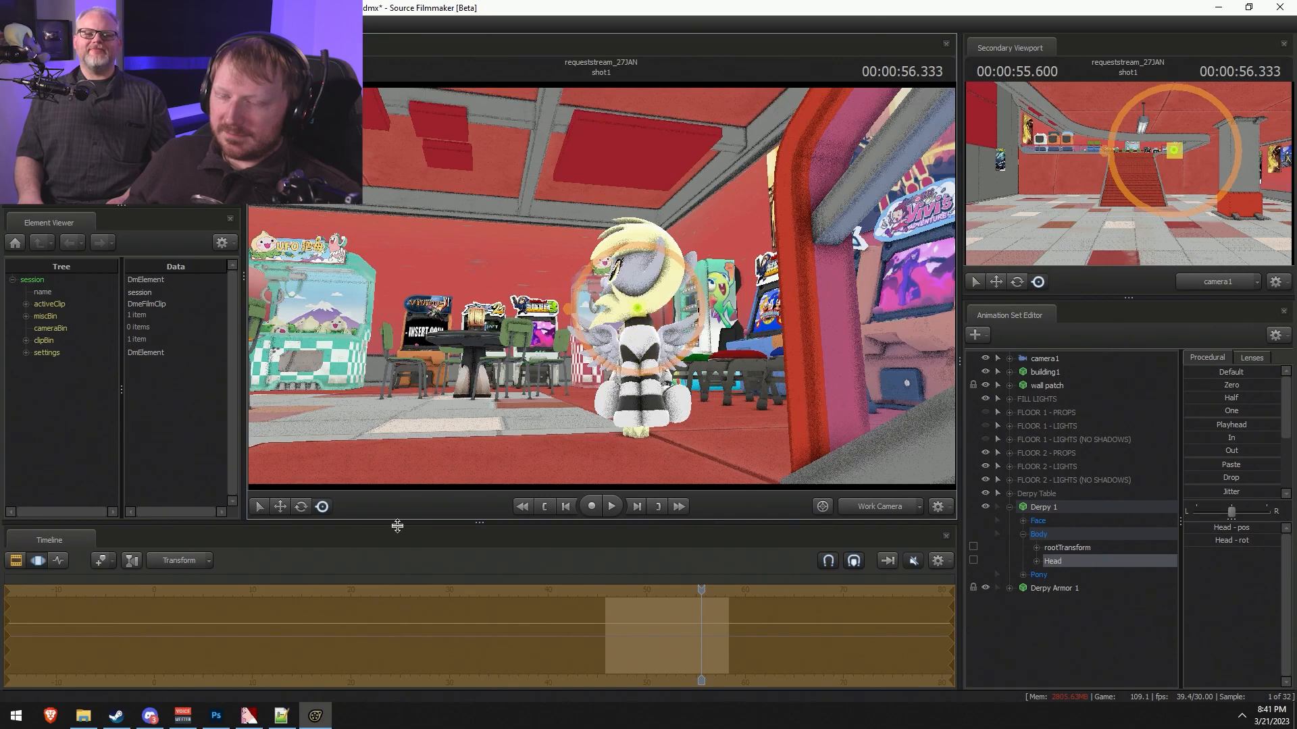
{"action": "key", "text": "ctrl+z"}
{"action": "mouse_move", "coordinate": [642, 306]}
{"action": "left_mouse_down"}
{"action": "mouse_move", "coordinate": [682, 307]}
{"action": "mouse_move", "coordinate": [647, 307]}
{"action": "mouse_move", "coordinate": [655, 293]}
{"action": "left_mouse_up"}
{"action": "key", "text": "w"}
{"action": "key", "text": "e"}
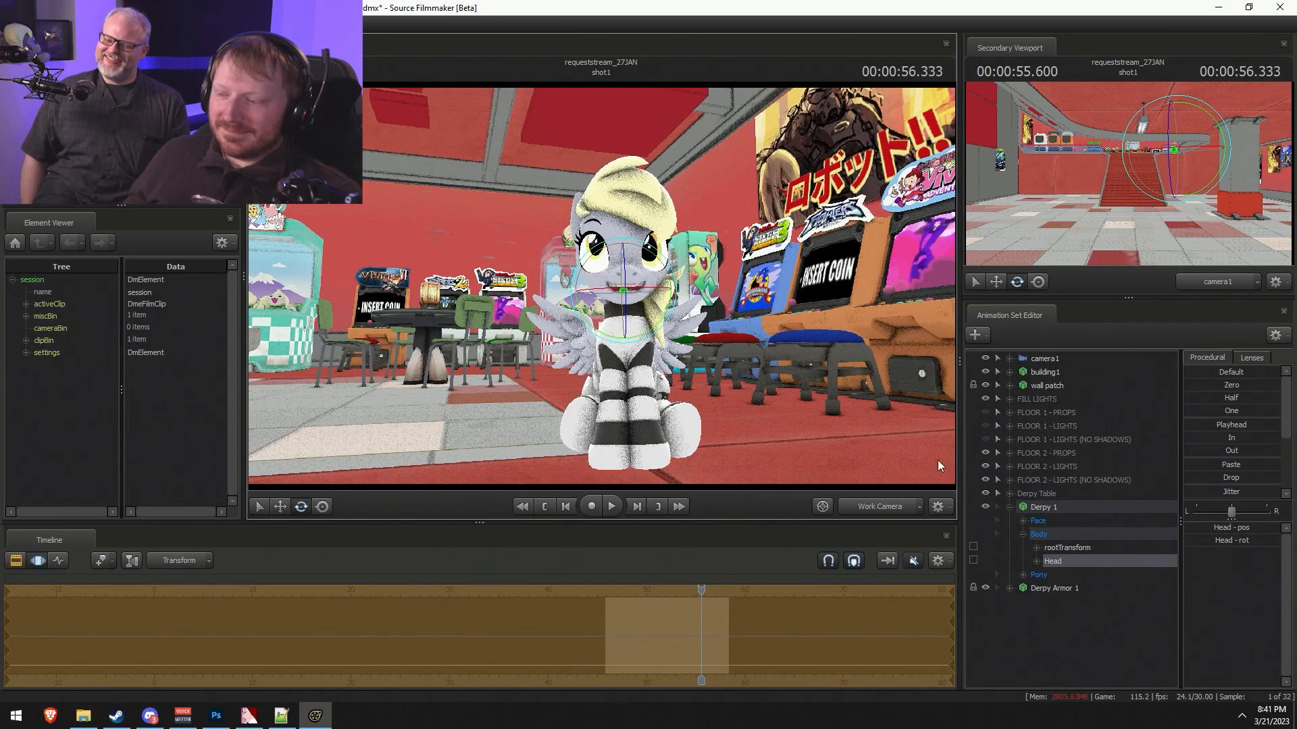
- Move the view target of Derpy 1's Eyes group in front of her to aim her gaze
{"action": "left_click", "coordinate": [1023, 521]}
{"action": "left_click", "coordinate": [1052, 533]}
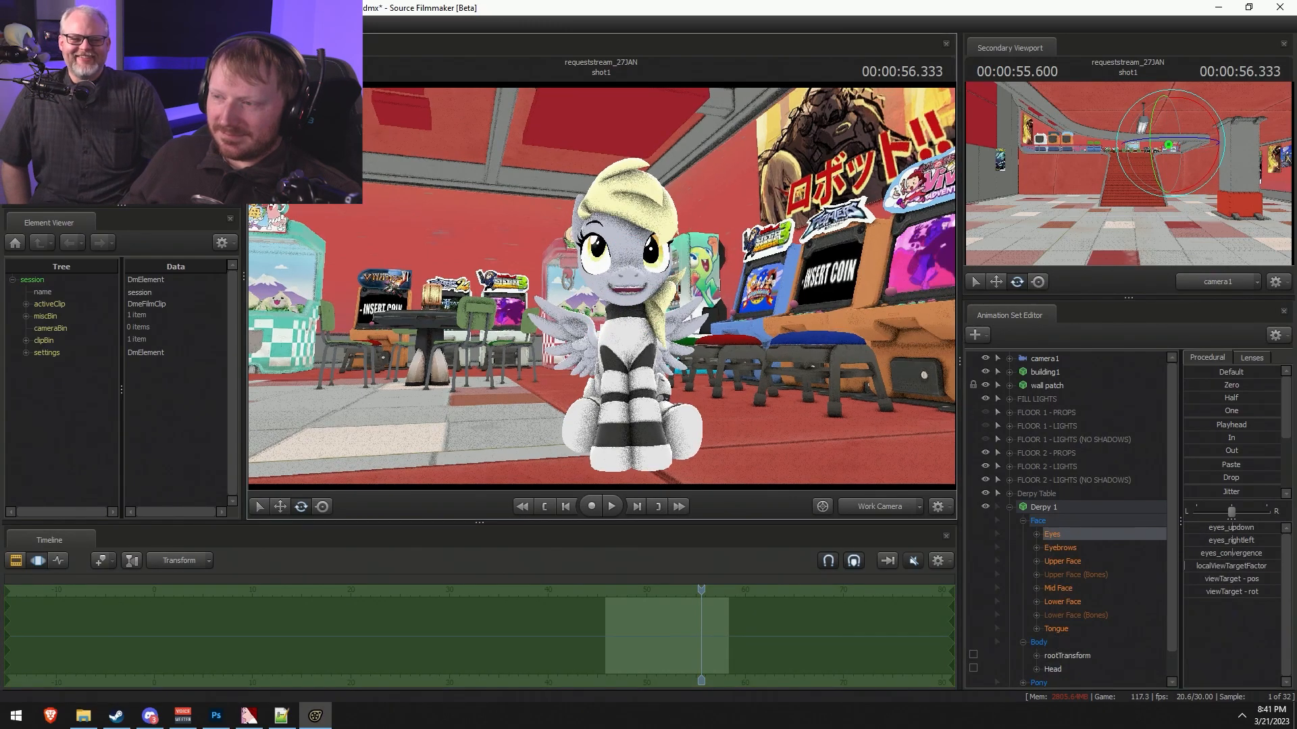
{"action": "left_click_drag", "start_coordinate": [601, 286], "coordinate": [616, 258]}
{"action": "key", "text": "w"}
{"action": "left_click_drag", "start_coordinate": [636, 228], "coordinate": [681, 265]}
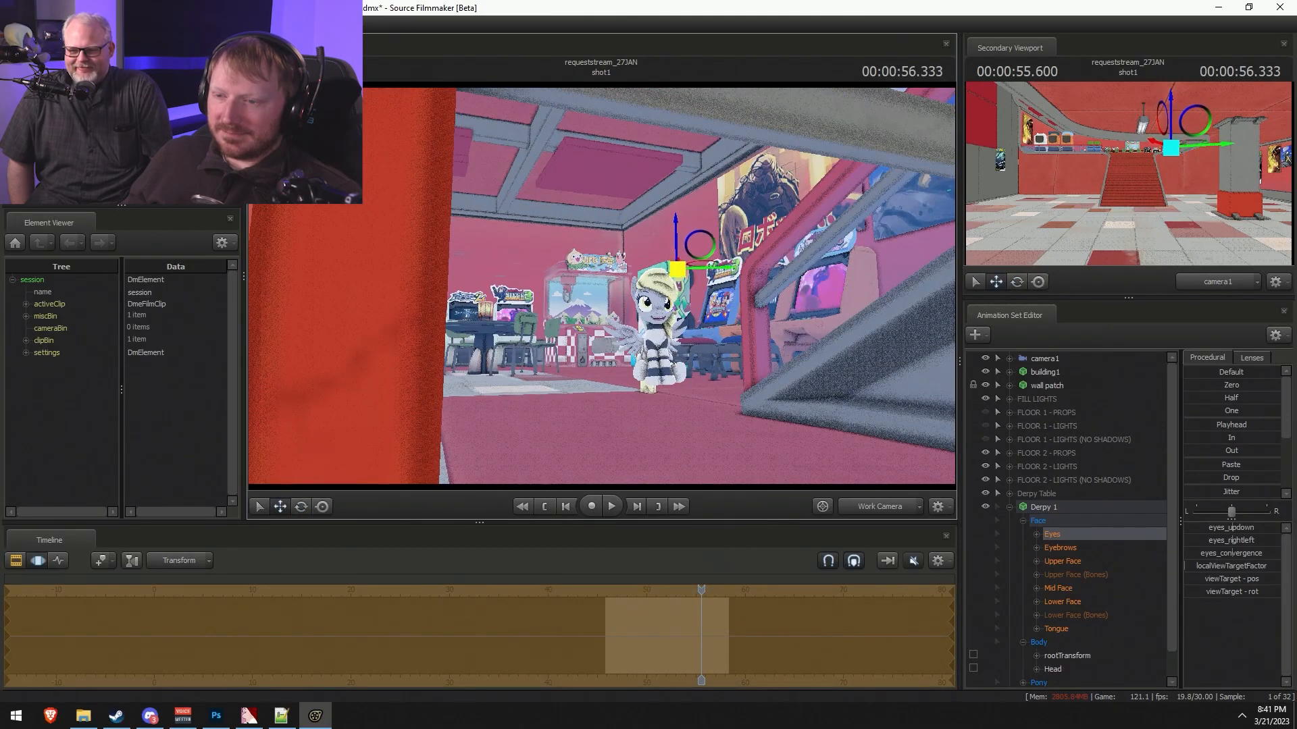
- Move Derpy 1 by her rootTransform from the red floor toward a chair at the long table, undoing a misplaced move
{"action": "left_click_drag", "start_coordinate": [637, 302], "coordinate": [581, 290], "text": "alt"}
{"action": "left_click", "coordinate": [1064, 654]}
{"action": "key", "text": "w"}
{"action": "key", "text": "r"}
{"action": "mouse_move", "coordinate": [923, 324]}
{"action": "left_mouse_down"}
{"action": "mouse_move", "coordinate": [885, 318]}
{"action": "mouse_move", "coordinate": [922, 324]}
{"action": "left_mouse_up"}
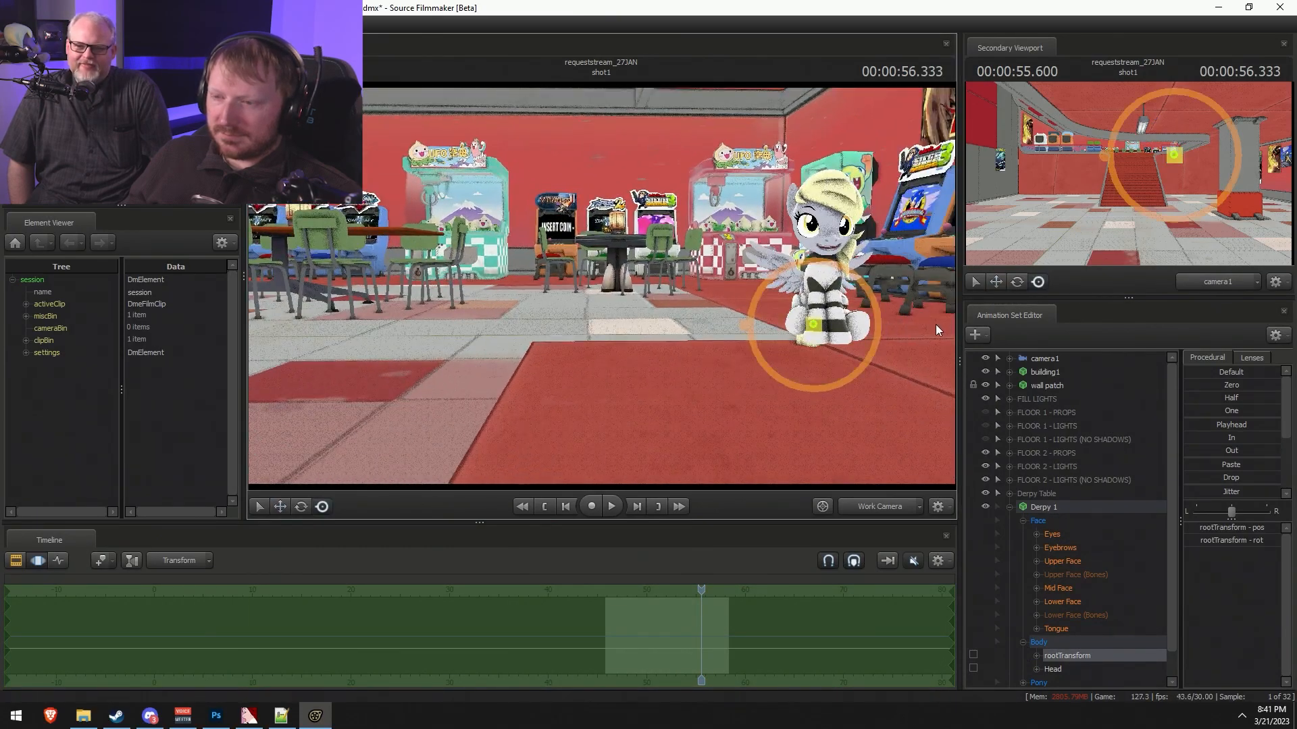
{"action": "left_click_drag", "start_coordinate": [816, 330], "coordinate": [424, 252]}
{"action": "left_click_drag", "start_coordinate": [712, 318], "coordinate": [585, 283]}
{"action": "key", "text": "z"}
{"action": "key", "text": "ctrl+z"}
{"action": "left_click_drag", "start_coordinate": [813, 317], "coordinate": [947, 364], "text": "alt"}
{"action": "left_click_drag", "start_coordinate": [675, 304], "coordinate": [743, 317]}
- Fine-tune Derpy 1's rootTransform position on the chair seat, try tilting her, and undo the tilt
{"action": "key", "text": "w"}
{"action": "key", "text": "a"}
{"action": "mouse_move", "coordinate": [601, 344]}
{"action": "left_mouse_down"}
{"action": "mouse_move", "coordinate": [655, 398]}
{"action": "mouse_move", "coordinate": [648, 371]}
{"action": "mouse_move", "coordinate": [601, 344]}
{"action": "left_mouse_up"}
{"action": "left_click_drag", "start_coordinate": [683, 348], "coordinate": [654, 326]}
{"action": "key", "text": "ctrl+z"}
{"action": "key", "text": "ctrl+y"}
{"action": "key", "text": "ctrl+y"}
{"action": "key", "text": "e"}
{"action": "left_click_drag", "start_coordinate": [738, 334], "coordinate": [680, 383]}
{"action": "key", "text": "w"}
{"action": "key", "text": "ctrl+z"}
{"action": "key", "text": "ctrl+z"}
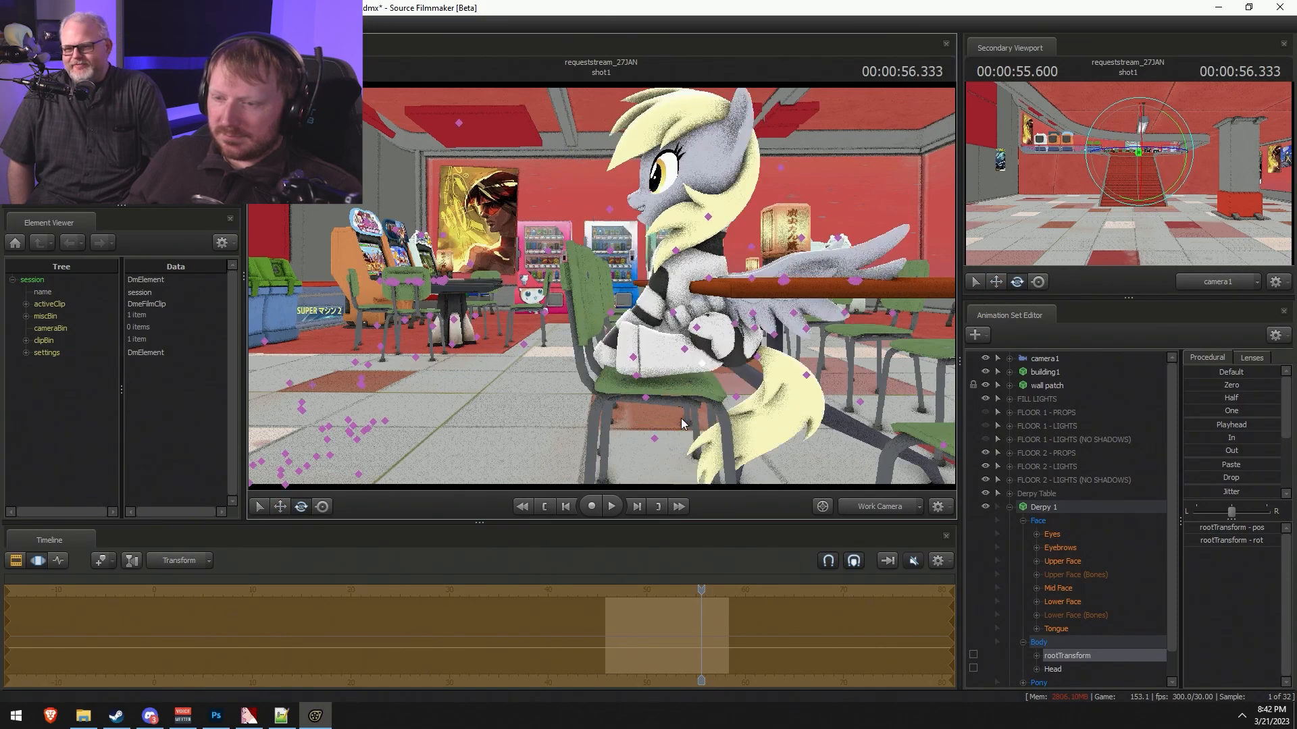
- Rotate the Pelvis control in Derpy 1's Pony Body group to tilt her sitting pose on the chair
{"action": "scroll", "coordinate": [1060, 646], "scroll_direction": "down", "scroll_amount": 1}
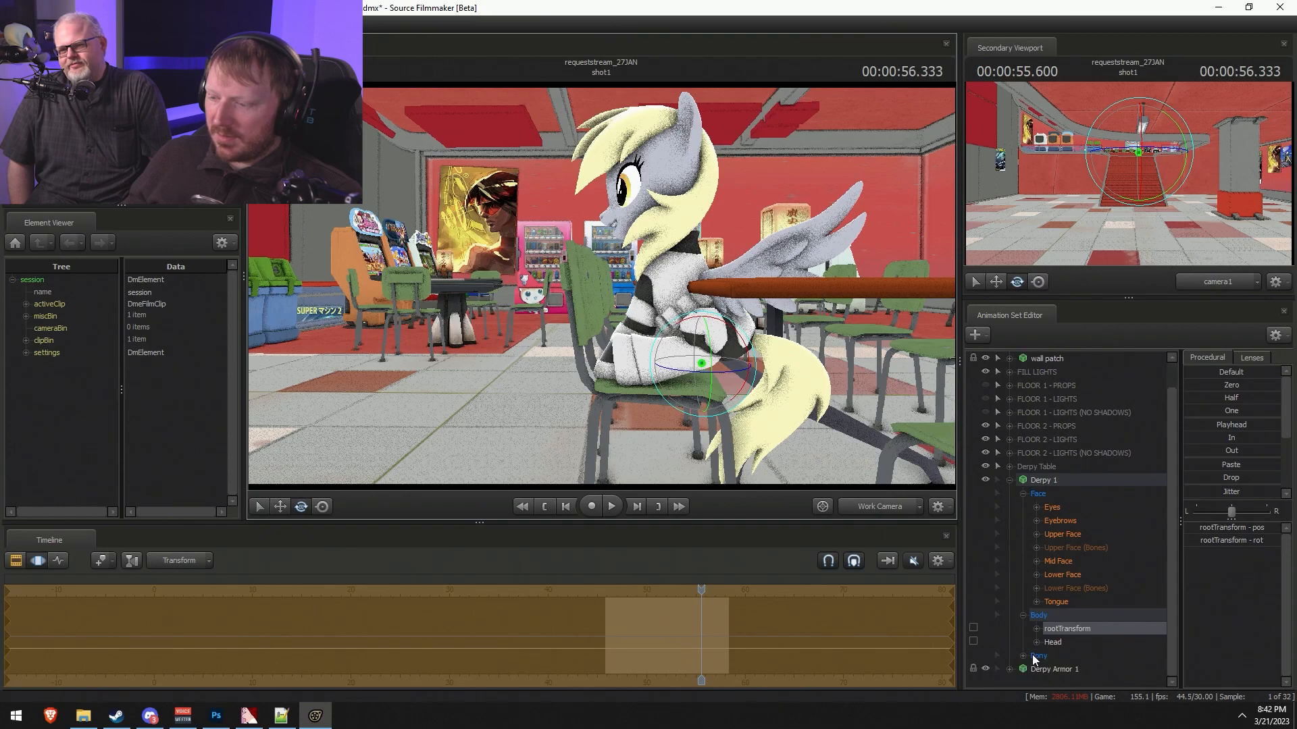
{"action": "left_click", "coordinate": [1031, 655]}
{"action": "left_click", "coordinate": [1037, 642]}
{"action": "left_click", "coordinate": [1067, 656]}
{"action": "left_click_drag", "start_coordinate": [757, 315], "coordinate": [776, 318]}
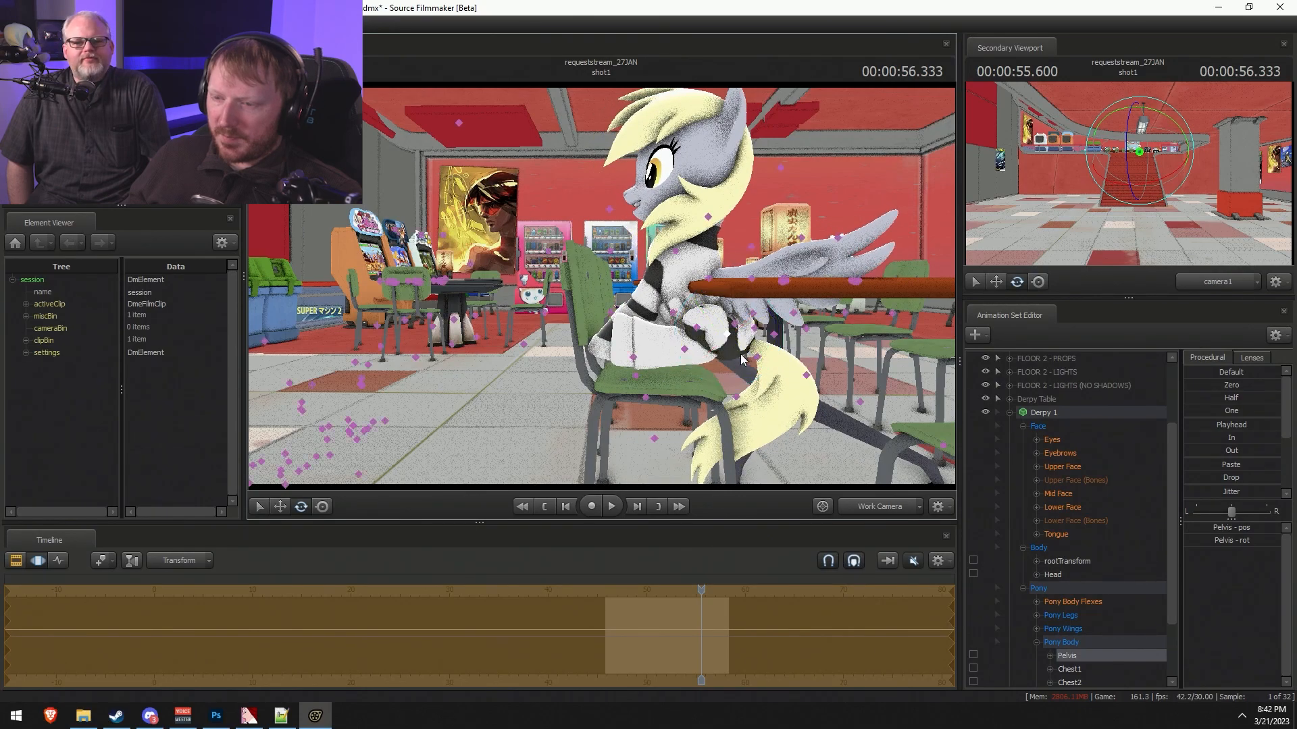
- Slide Derpy 1 along the seat with rootTransform and rotate her around to face the table
{"action": "left_click", "coordinate": [1067, 561]}
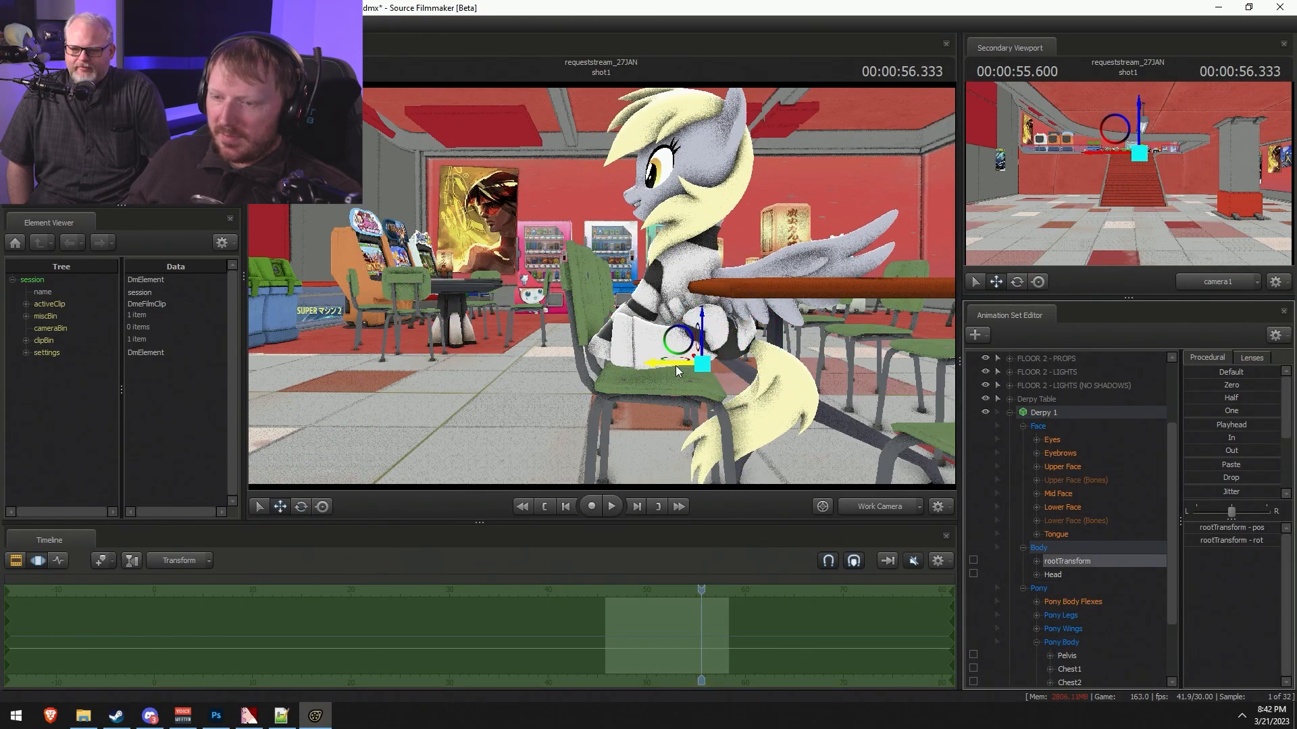
{"action": "left_click_drag", "start_coordinate": [678, 362], "coordinate": [644, 337]}
{"action": "key", "text": "e"}
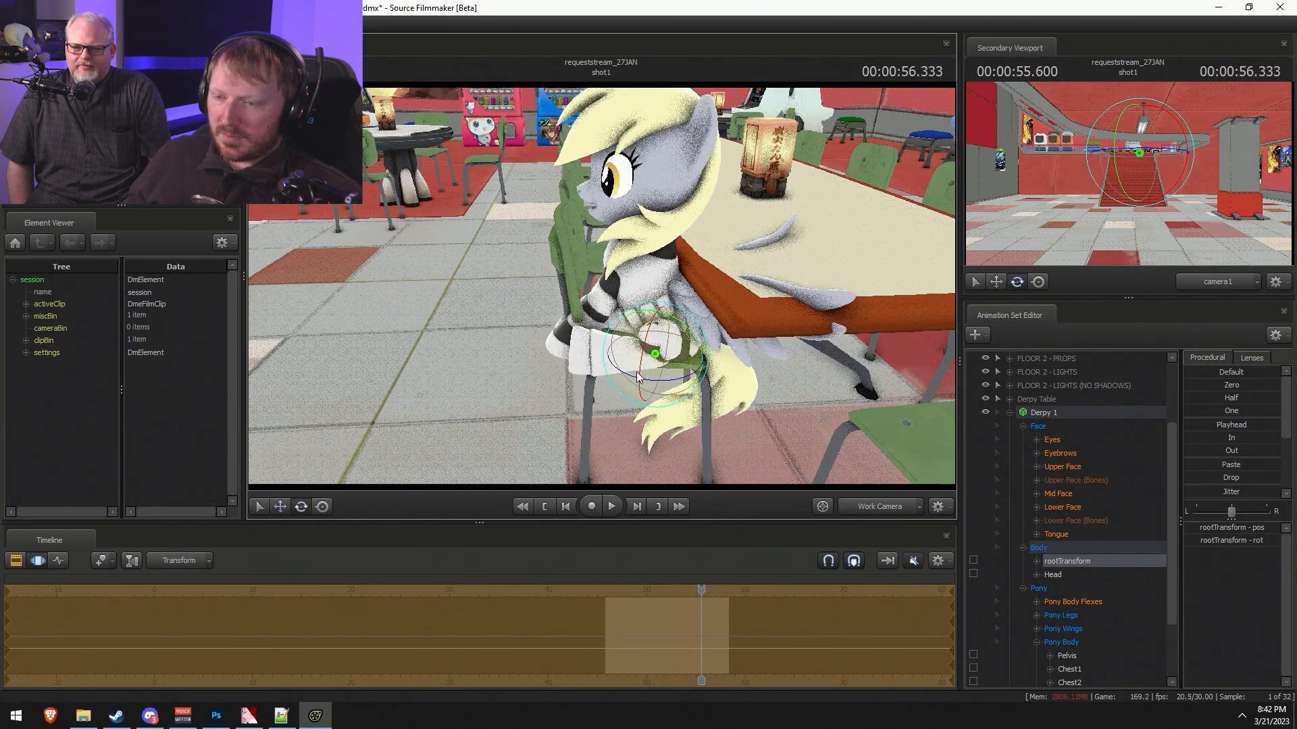
{"action": "left_click_drag", "start_coordinate": [637, 386], "coordinate": [587, 342]}
{"action": "key", "text": "w"}
{"action": "left_click_drag", "start_coordinate": [636, 321], "coordinate": [605, 332], "text": "alt"}
{"action": "key", "text": "e"}
- Refine the rotation of Derpy 1's Pelvis and examine her seated pose from under and around the table
{"action": "left_click", "coordinate": [1067, 656]}
{"action": "left_click_drag", "start_coordinate": [857, 464], "coordinate": [632, 295], "text": "alt"}
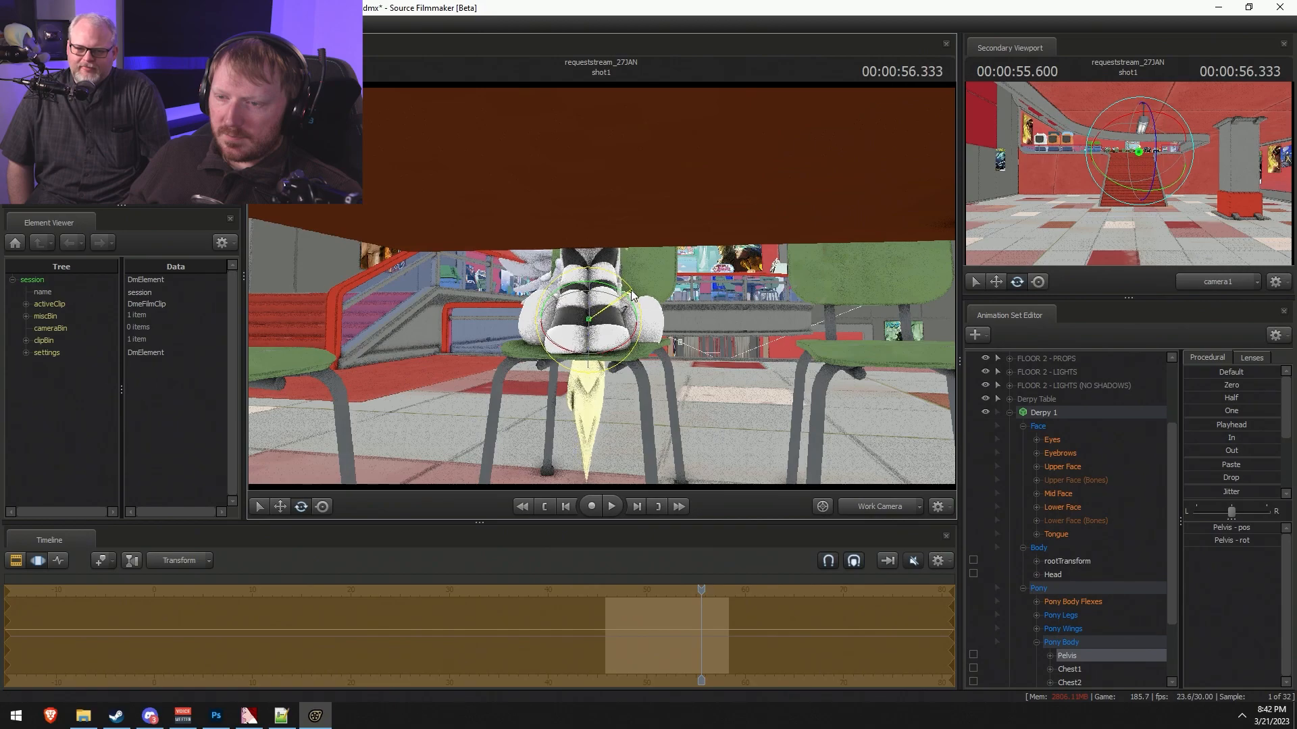
{"action": "left_click", "coordinate": [1089, 642]}
{"action": "left_click", "coordinate": [1036, 641]}
{"action": "left_click_drag", "start_coordinate": [864, 397], "coordinate": [912, 368], "text": "alt"}
{"action": "left_click", "coordinate": [641, 238]}
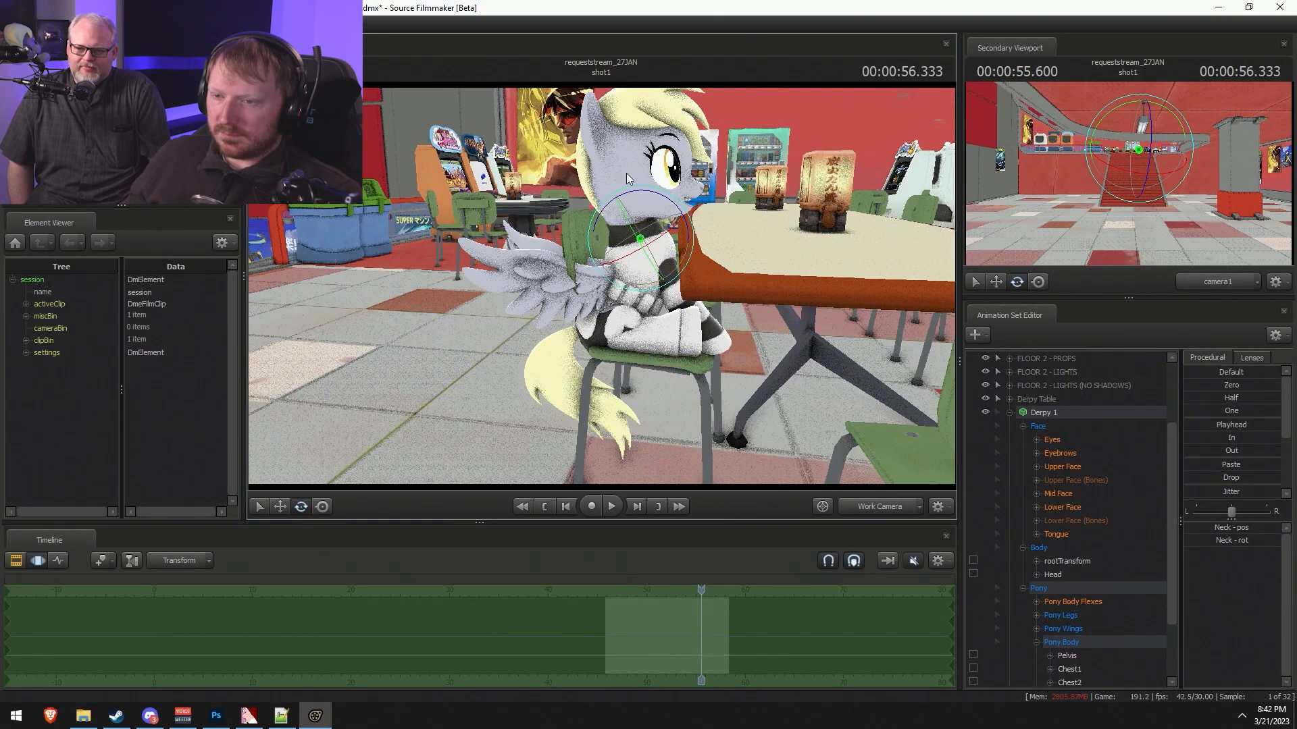
{"action": "left_click_drag", "start_coordinate": [643, 190], "coordinate": [602, 285], "text": "alt"}
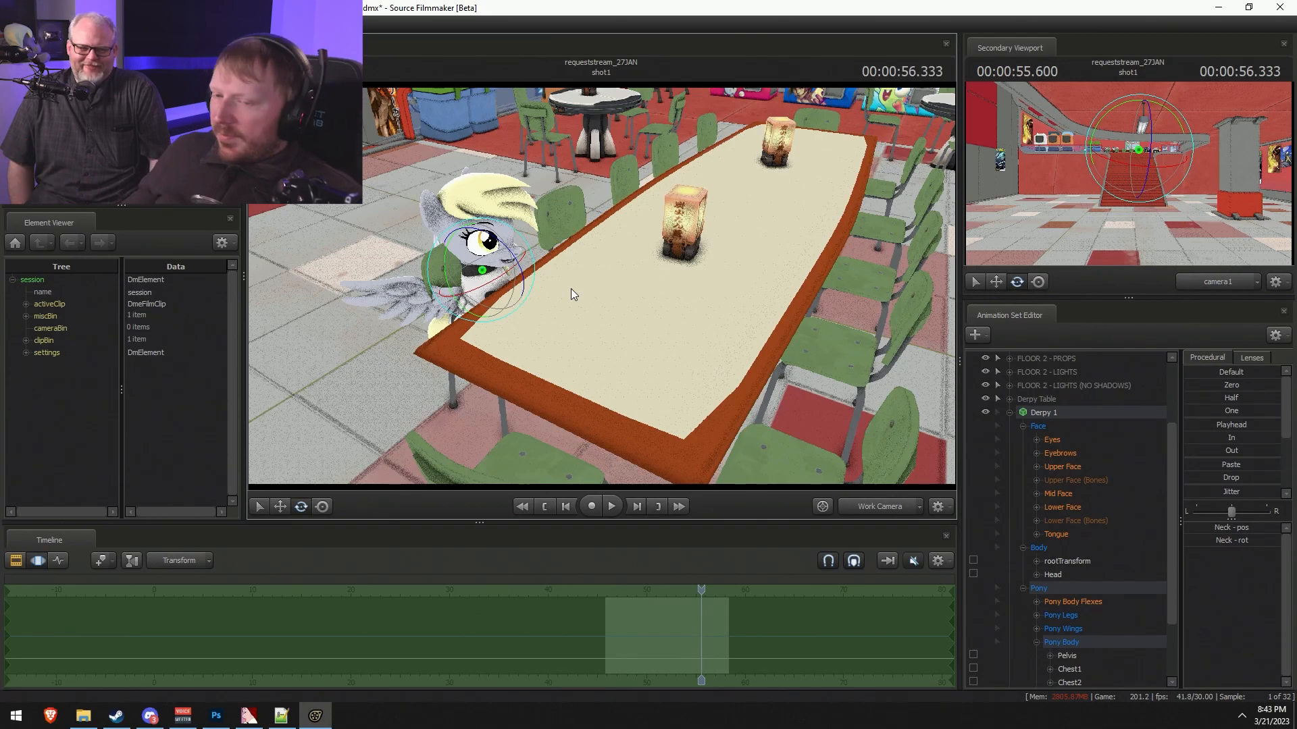
{"action": "key", "text": "F2"}
{"action": "key", "text": "F3"}
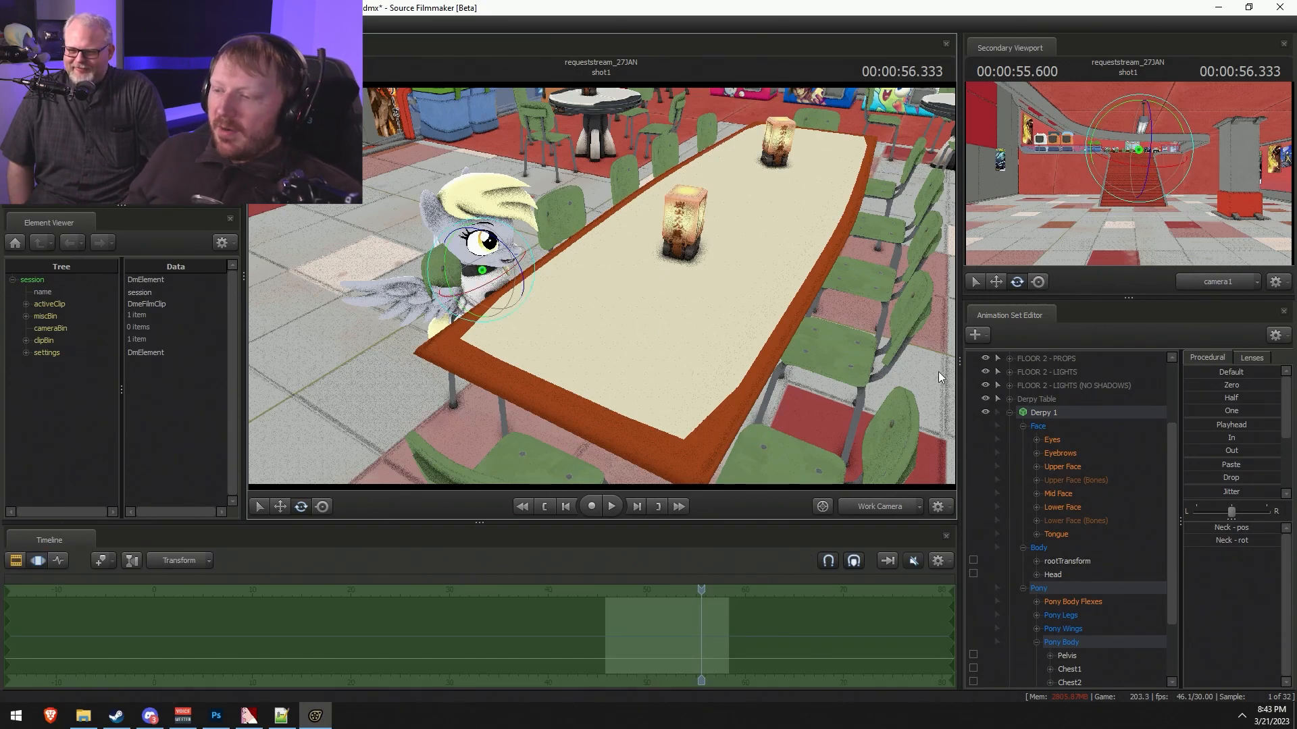
- Duplicate the Derpy 1 and Derpy Armor 1 animation sets, accepting the locked-controls warning
{"action": "left_click", "coordinate": [1011, 412]}
{"action": "left_click", "coordinate": [1048, 508]}
{"action": "left_click", "coordinate": [1044, 520], "text": "ctrl"}
{"action": "right_click", "coordinate": [1044, 520]}
{"action": "left_click", "coordinate": [1092, 303]}
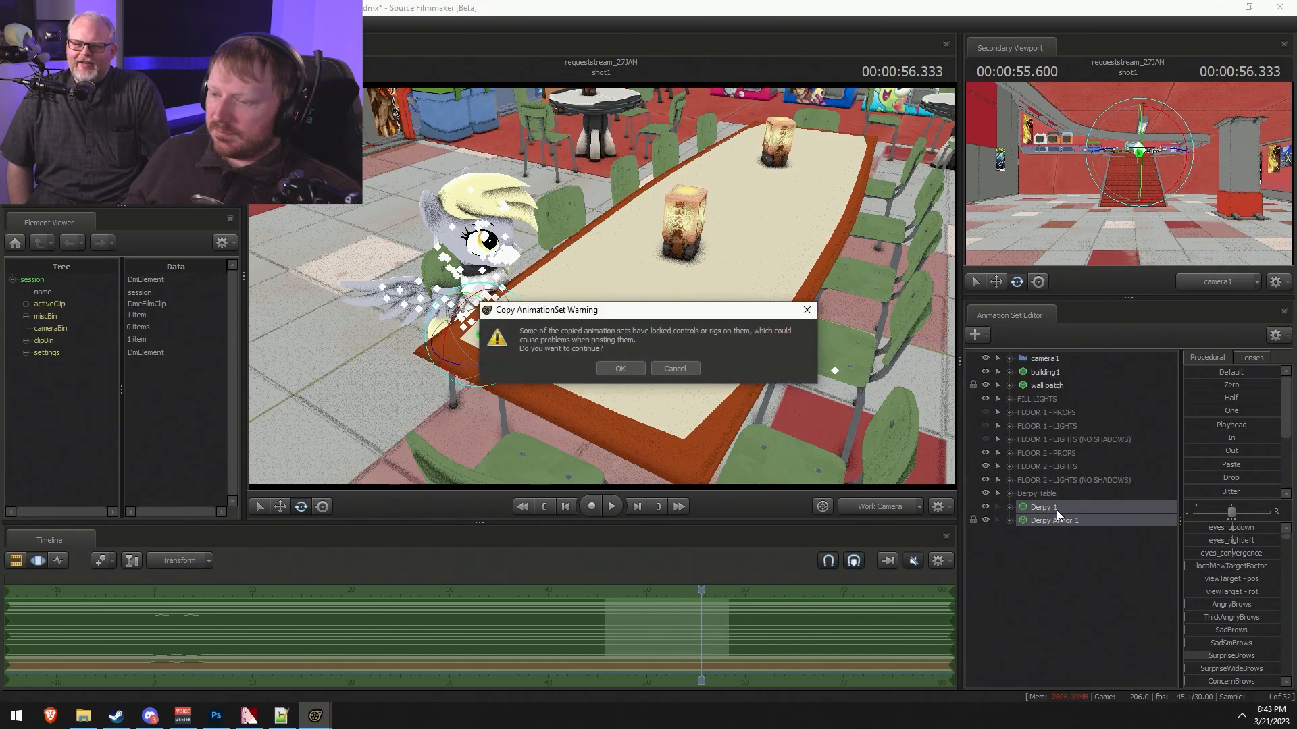
{"action": "left_click", "coordinate": [605, 368]}
{"action": "right_click", "coordinate": [1125, 602]}
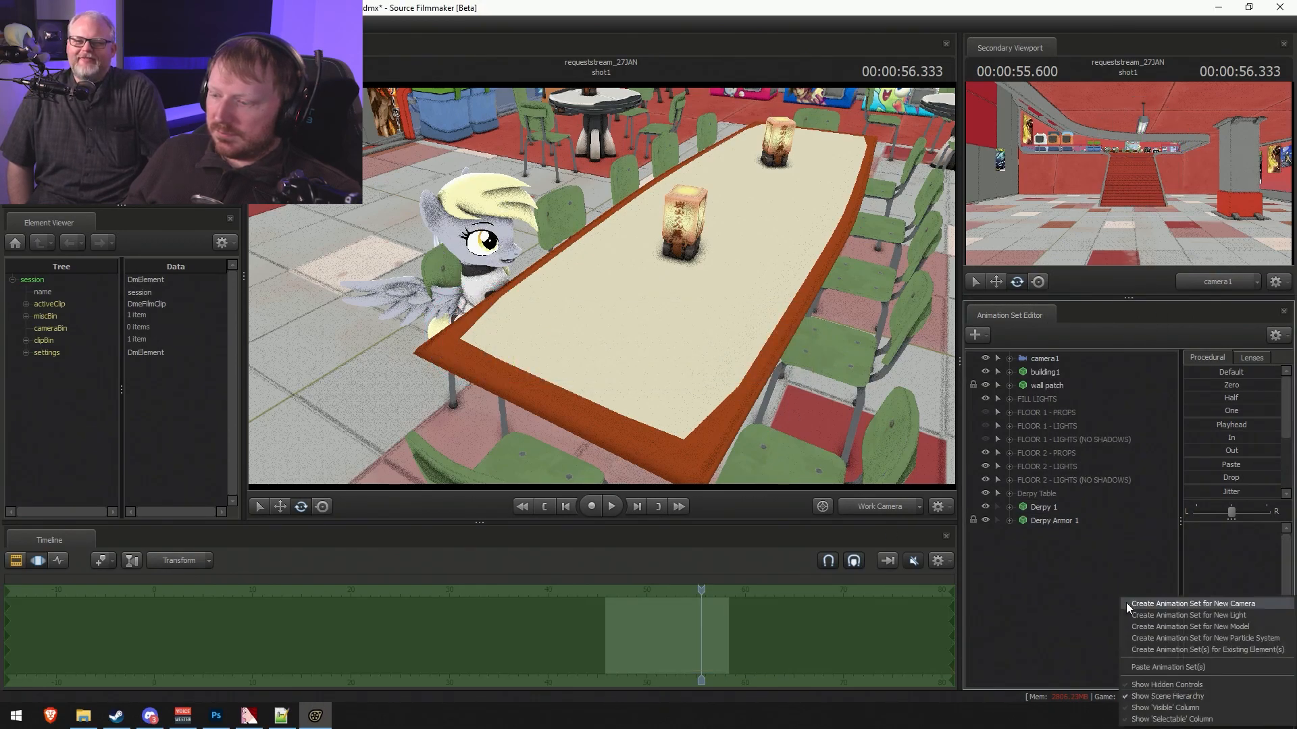
{"action": "left_click", "coordinate": [1151, 668]}
- Move Derpy 2 onto the chair beside Derpy 1 and rotate her to face the table
{"action": "left_click_drag", "start_coordinate": [1051, 537], "coordinate": [1060, 545]}
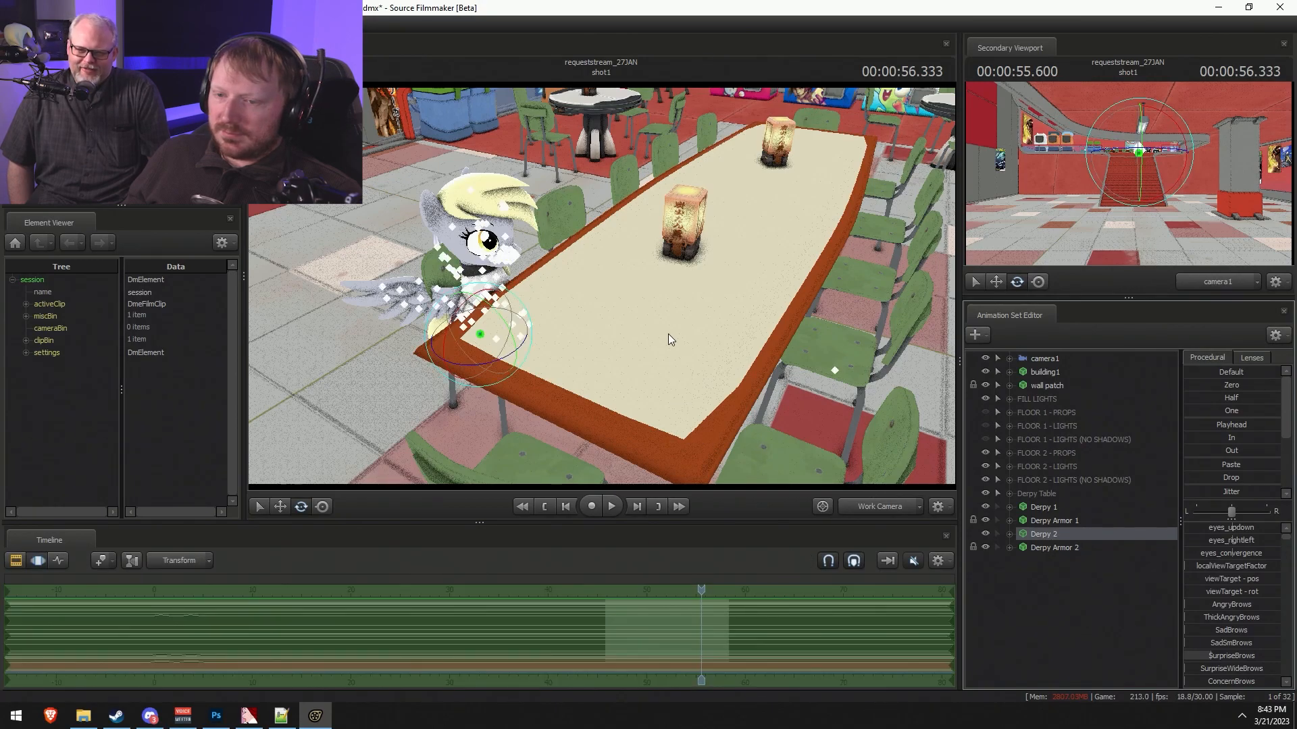
{"action": "left_click_drag", "start_coordinate": [667, 333], "coordinate": [585, 307], "text": "alt"}
{"action": "key", "text": "w"}
{"action": "left_click_drag", "start_coordinate": [483, 270], "coordinate": [603, 192]}
{"action": "left_click_drag", "start_coordinate": [603, 192], "coordinate": [796, 139], "text": "alt"}
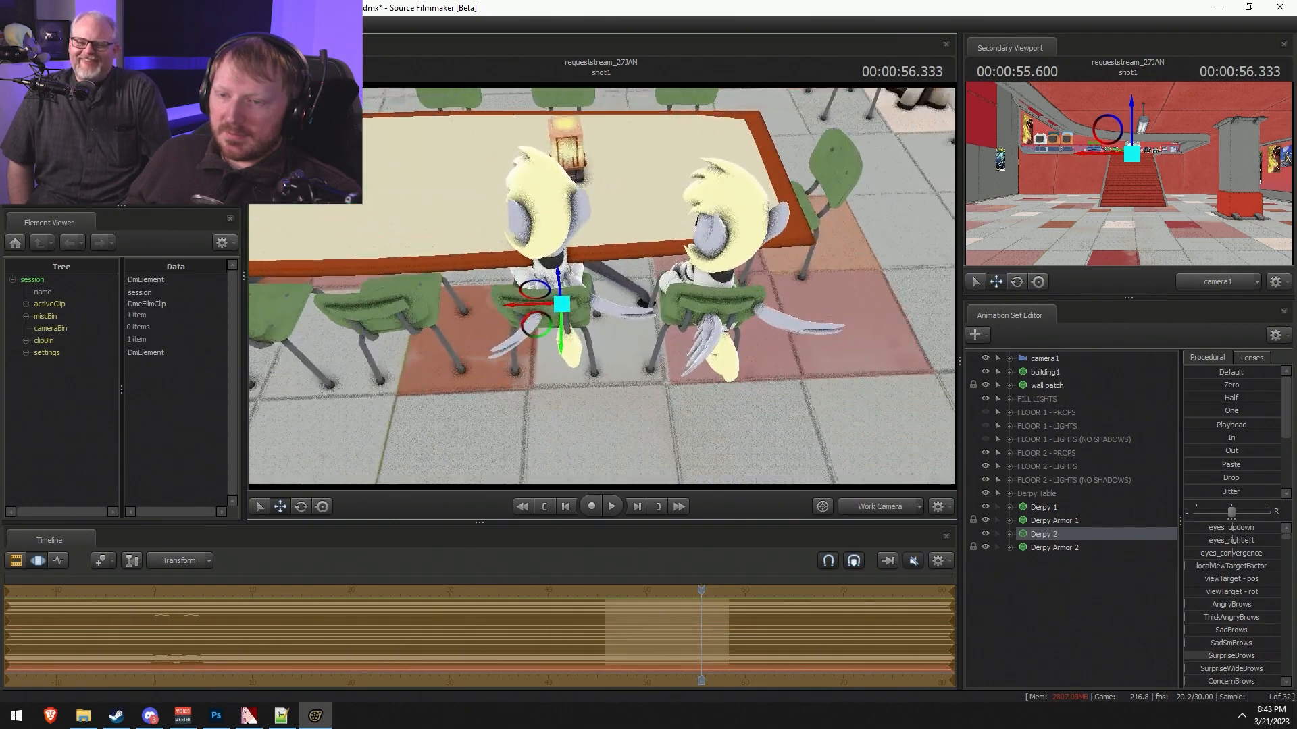
{"action": "key", "text": "e"}
{"action": "left_click_drag", "start_coordinate": [549, 346], "coordinate": [535, 346]}
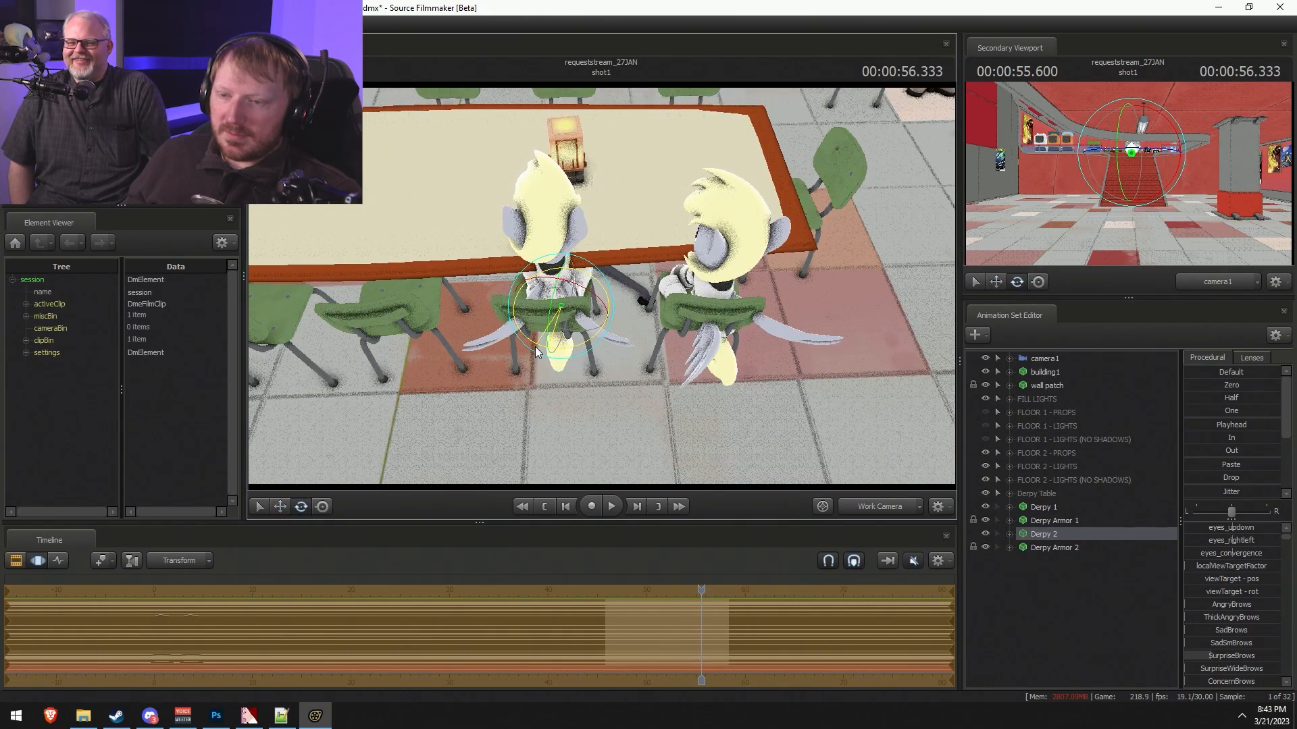
- Switch Derpy 1's right_wing and left_wing body groups to the closed movie wings
{"action": "right_click", "coordinate": [1039, 508]}
{"action": "mouse_move", "coordinate": [1105, 473]}
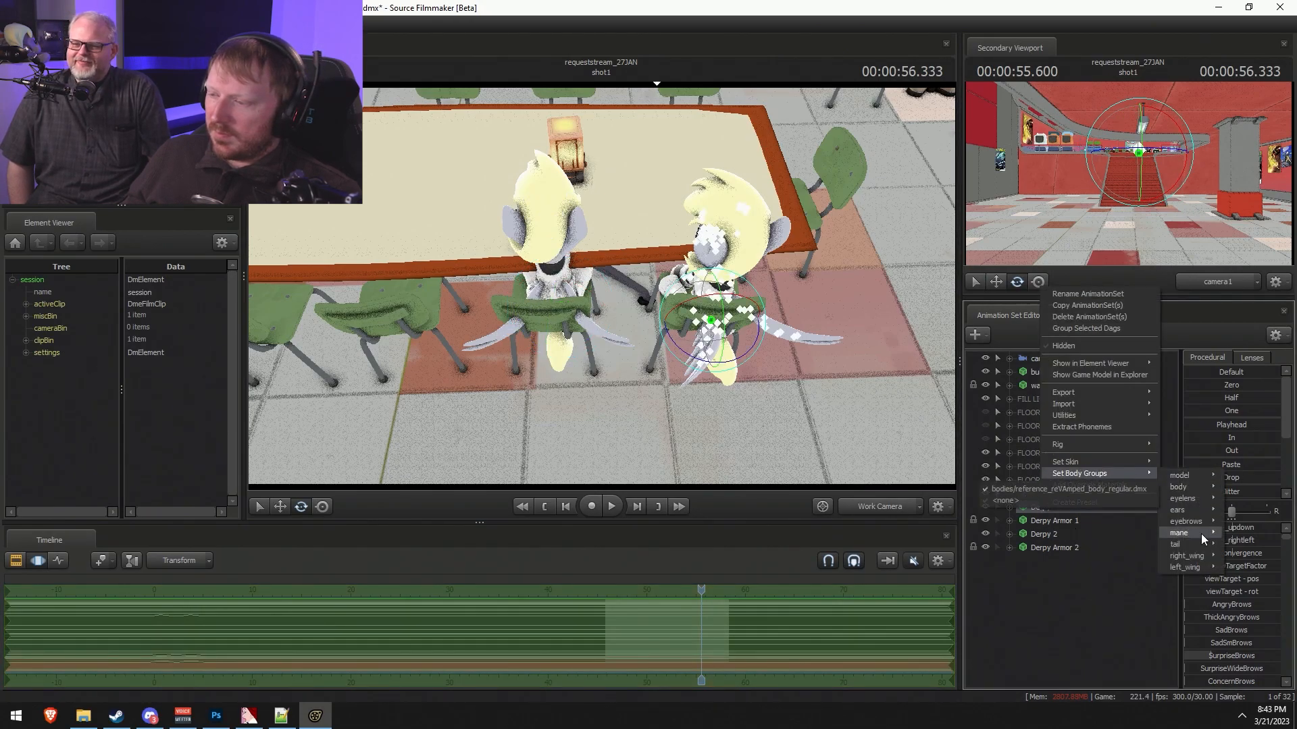
{"action": "mouse_move", "coordinate": [1197, 558]}
{"action": "left_click", "coordinate": [1141, 570]}
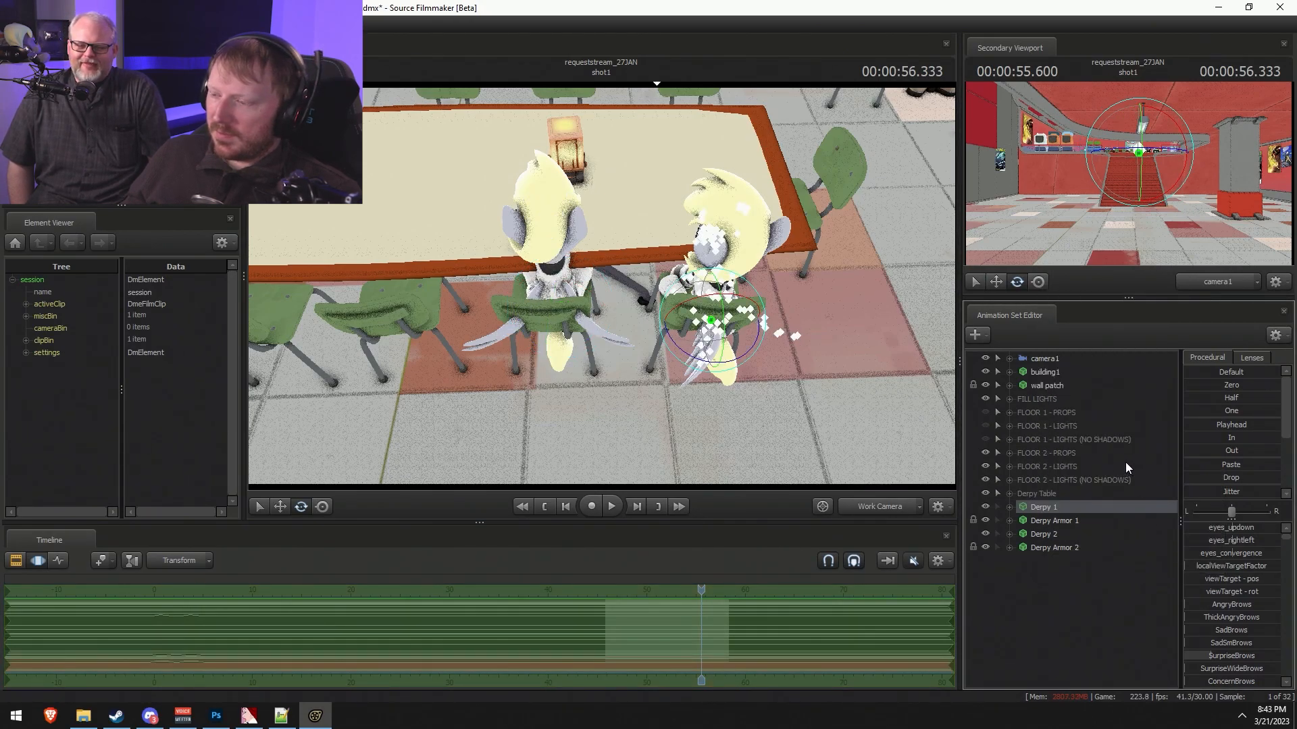
{"action": "right_click", "coordinate": [1083, 509]}
{"action": "mouse_move", "coordinate": [1126, 471]}
{"action": "mouse_move", "coordinate": [1221, 549]}
{"action": "left_click", "coordinate": [1181, 578]}
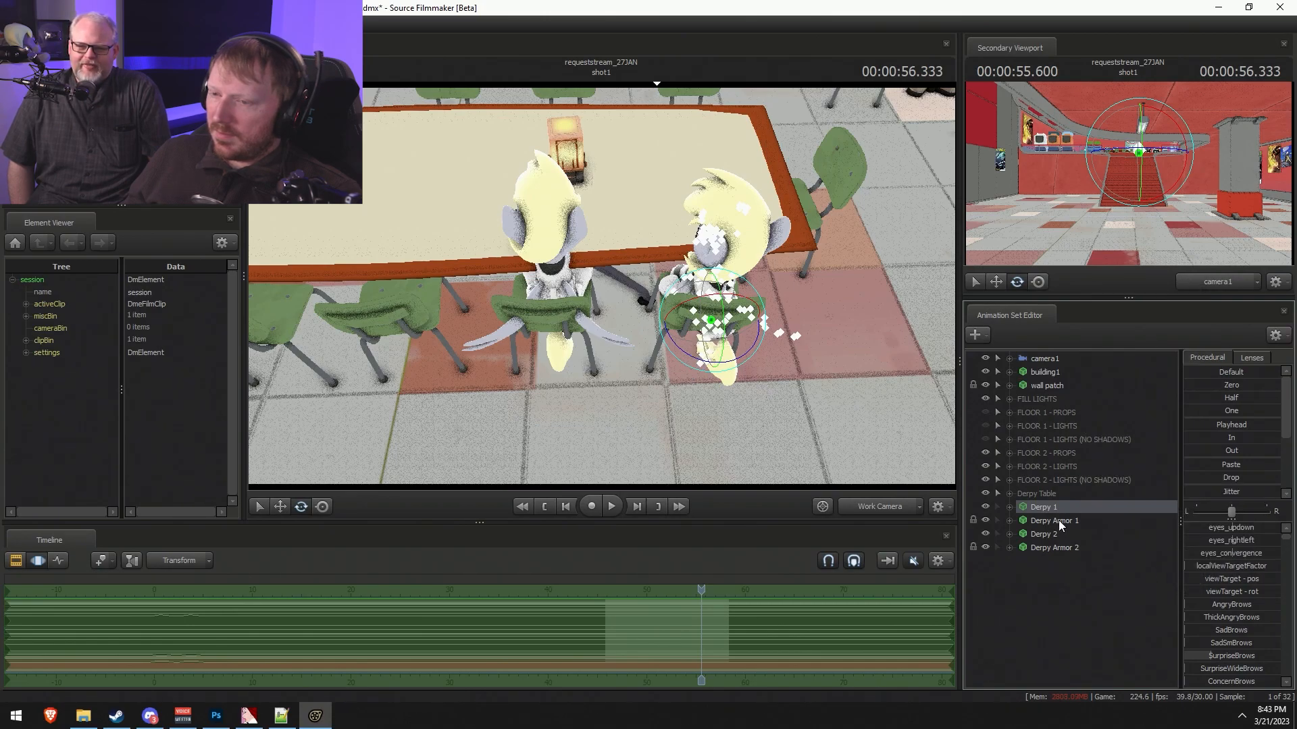
- Set Derpy 2's right_wing body group to wings/right_wing_movie_closed.dmx
{"action": "right_click", "coordinate": [1067, 533]}
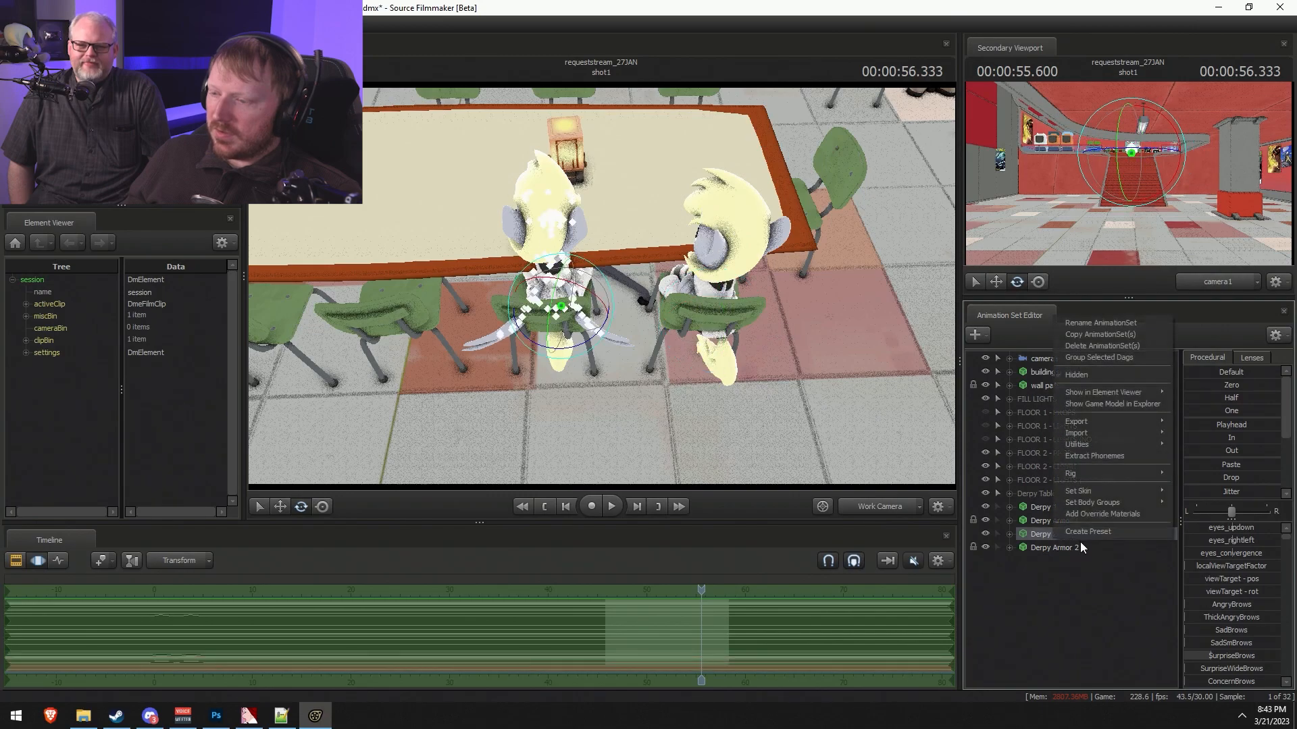
{"action": "mouse_move", "coordinate": [1116, 503]}
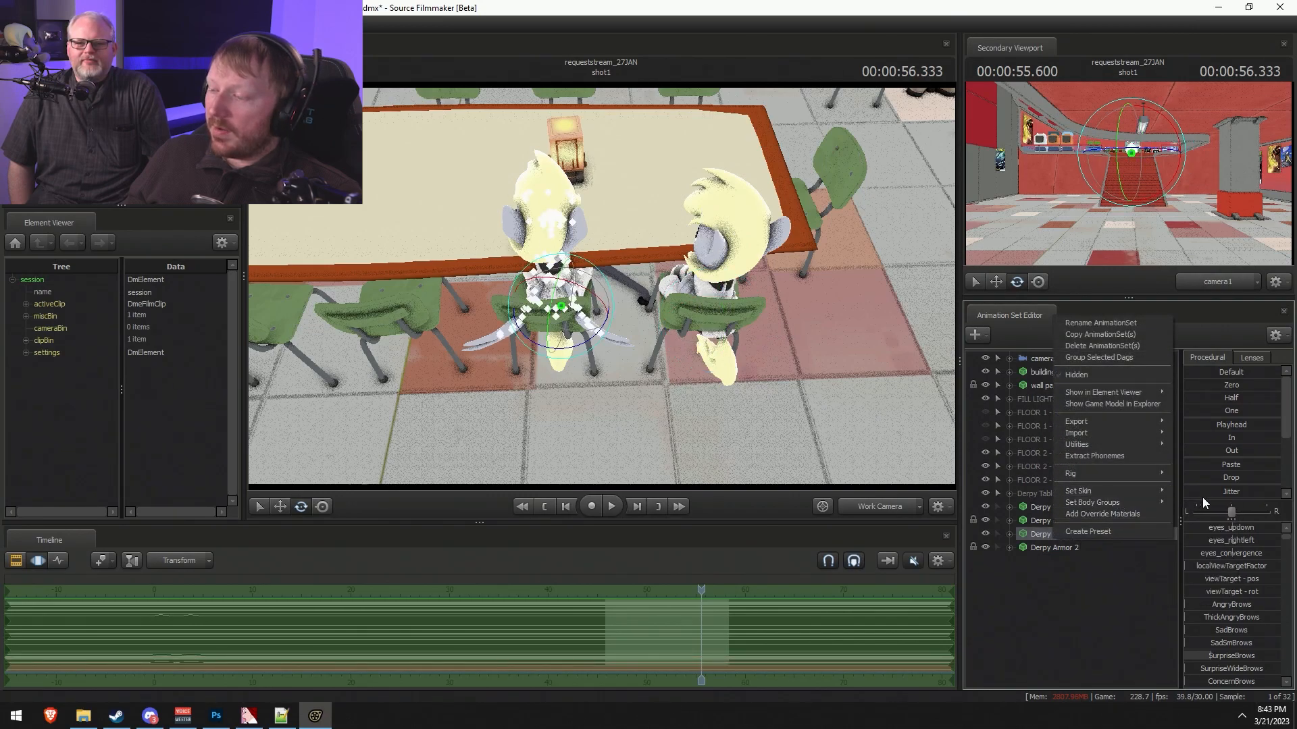
{"action": "mouse_move", "coordinate": [1210, 566]}
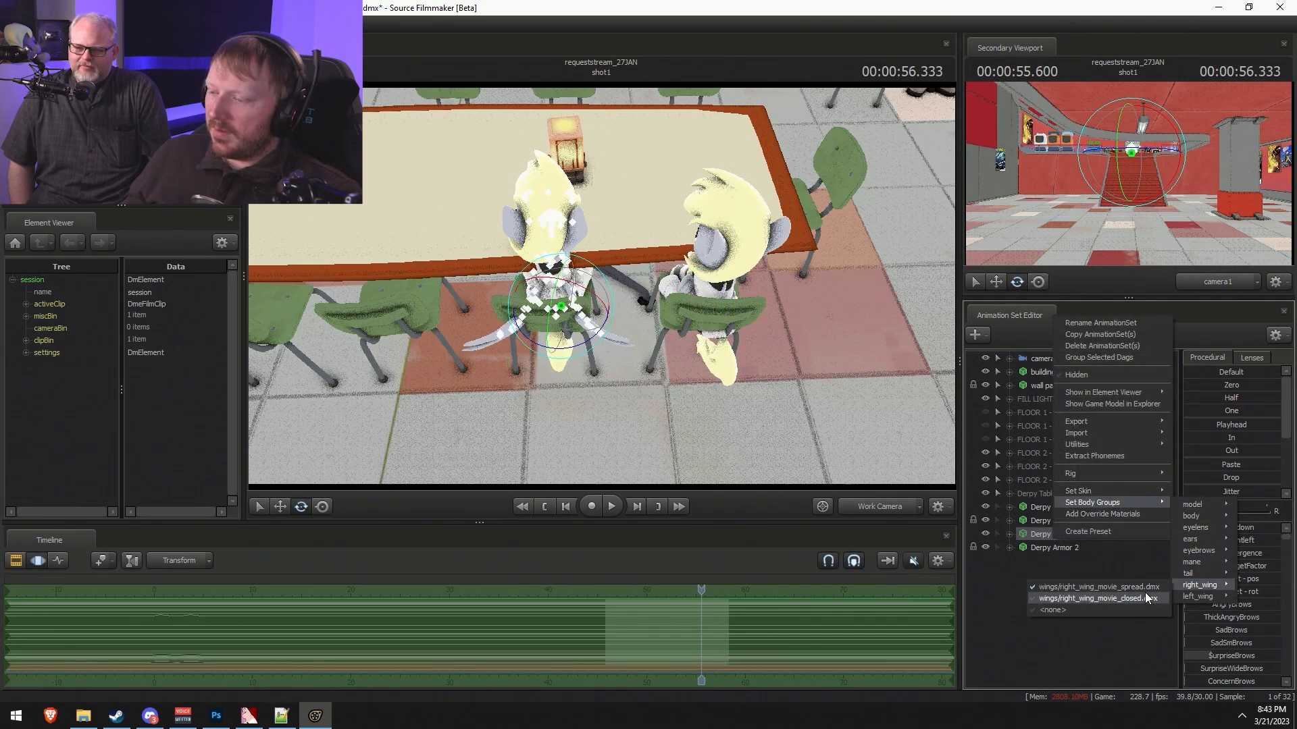
{"action": "left_click", "coordinate": [1145, 592]}
{"action": "right_click", "coordinate": [1061, 535]}
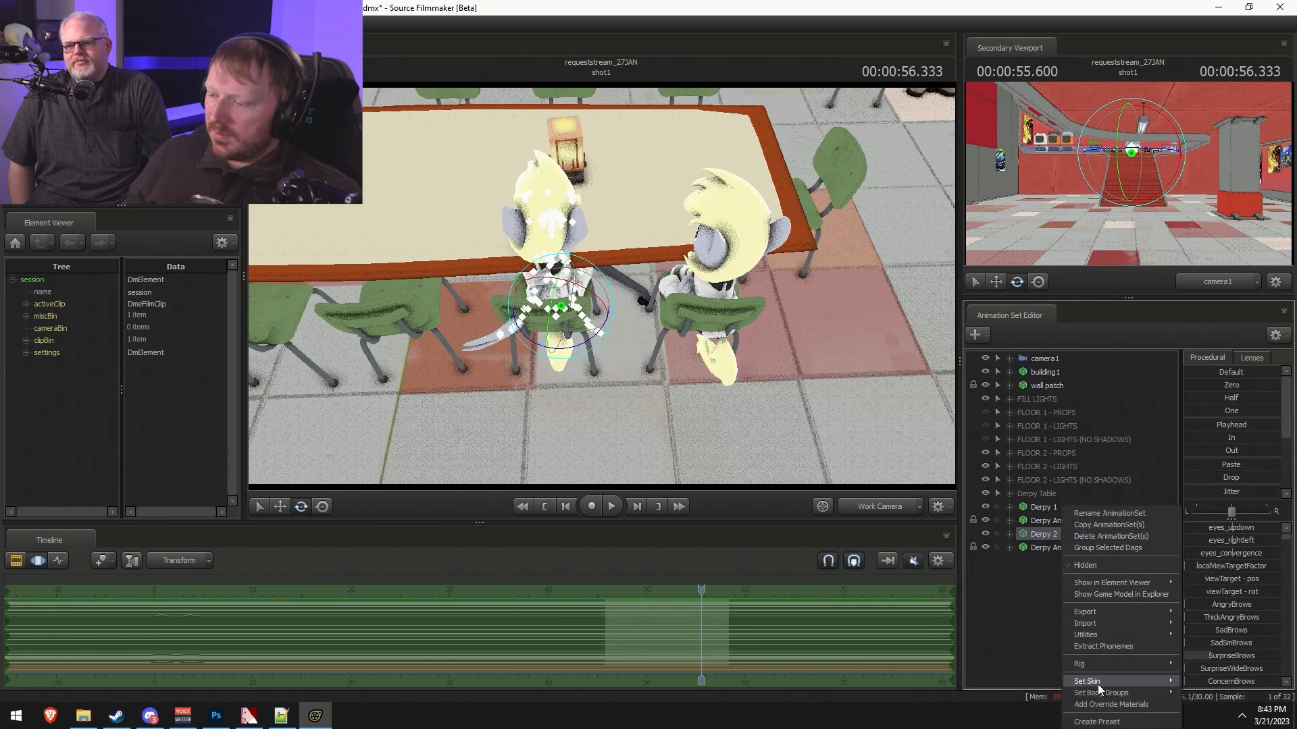
{"action": "mouse_move", "coordinate": [1097, 690]}
{"action": "mouse_move", "coordinate": [1227, 721]}
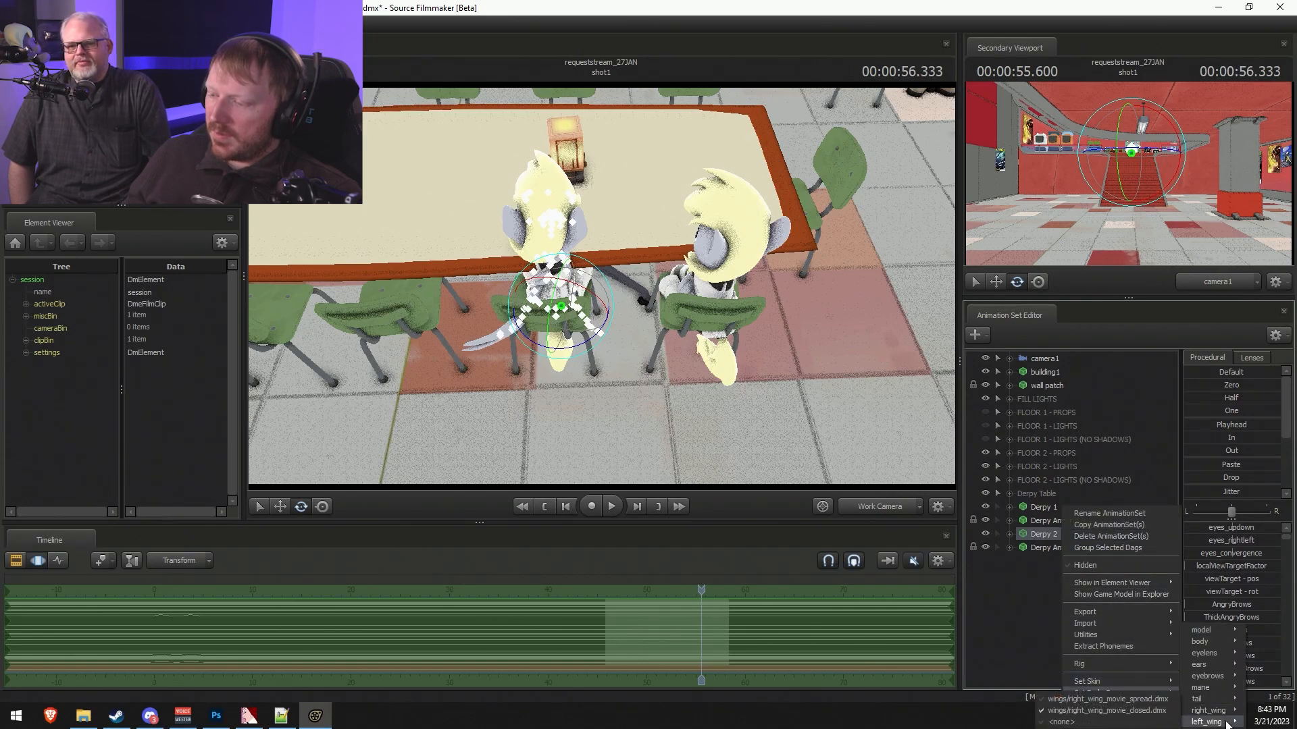
{"action": "left_click", "coordinate": [1127, 710]}
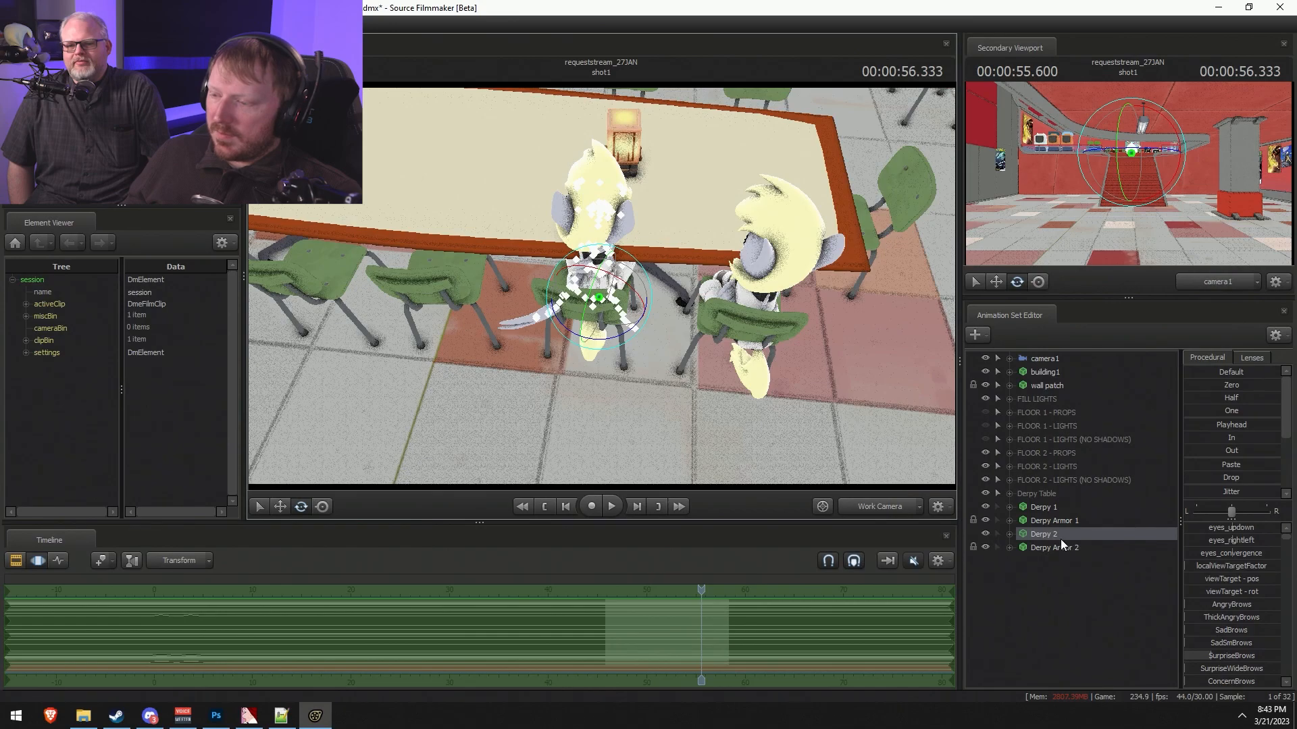
- Set Derpy 2's left_wing body group to the closed movie wing and inspect both seated ponies
{"action": "right_click", "coordinate": [1061, 537]}
{"action": "mouse_move", "coordinate": [1105, 500]}
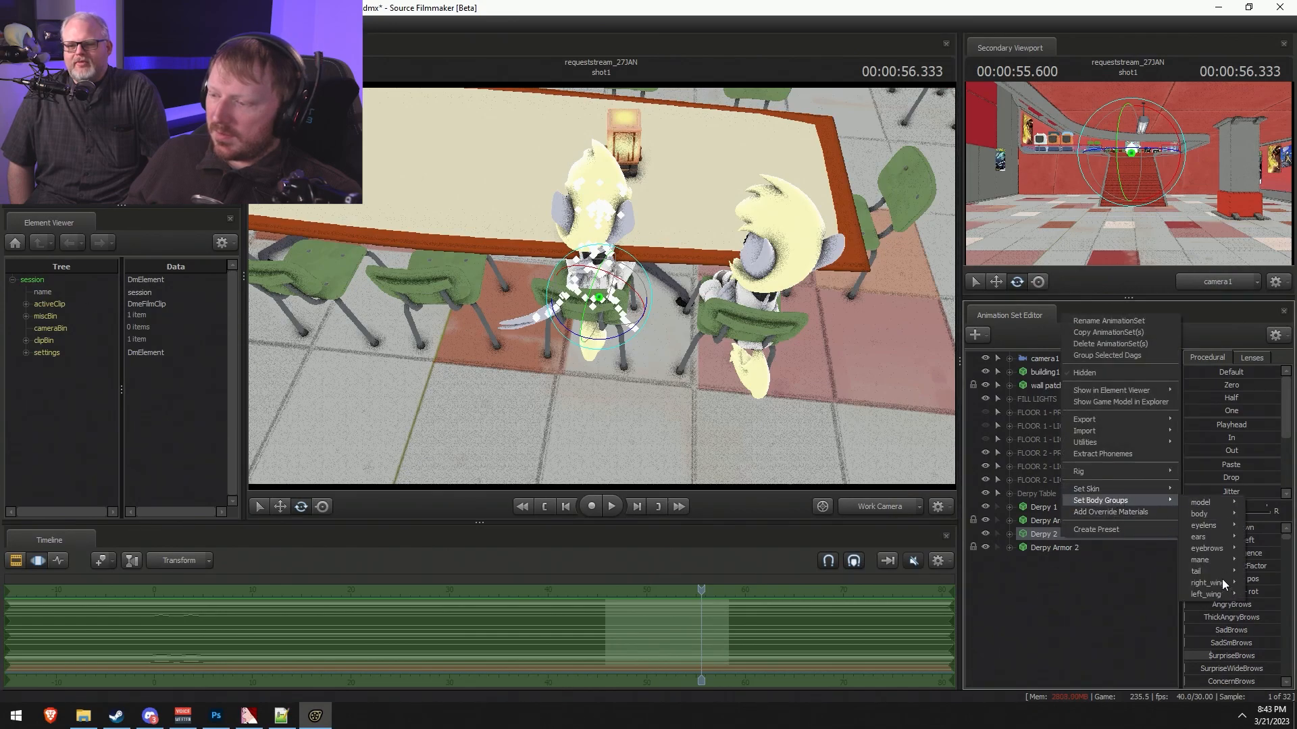
{"action": "mouse_move", "coordinate": [1218, 594]}
{"action": "left_click", "coordinate": [1158, 606]}
{"action": "left_click_drag", "start_coordinate": [587, 294], "coordinate": [527, 256], "text": "alt"}
{"action": "left_click_drag", "start_coordinate": [892, 338], "coordinate": [795, 253], "text": "alt"}
- Create an animation set for a new model, filtering for derpy and opening revamped_ponies\revamped_derpyhooves.mdl
{"action": "left_click", "coordinate": [1107, 588]}
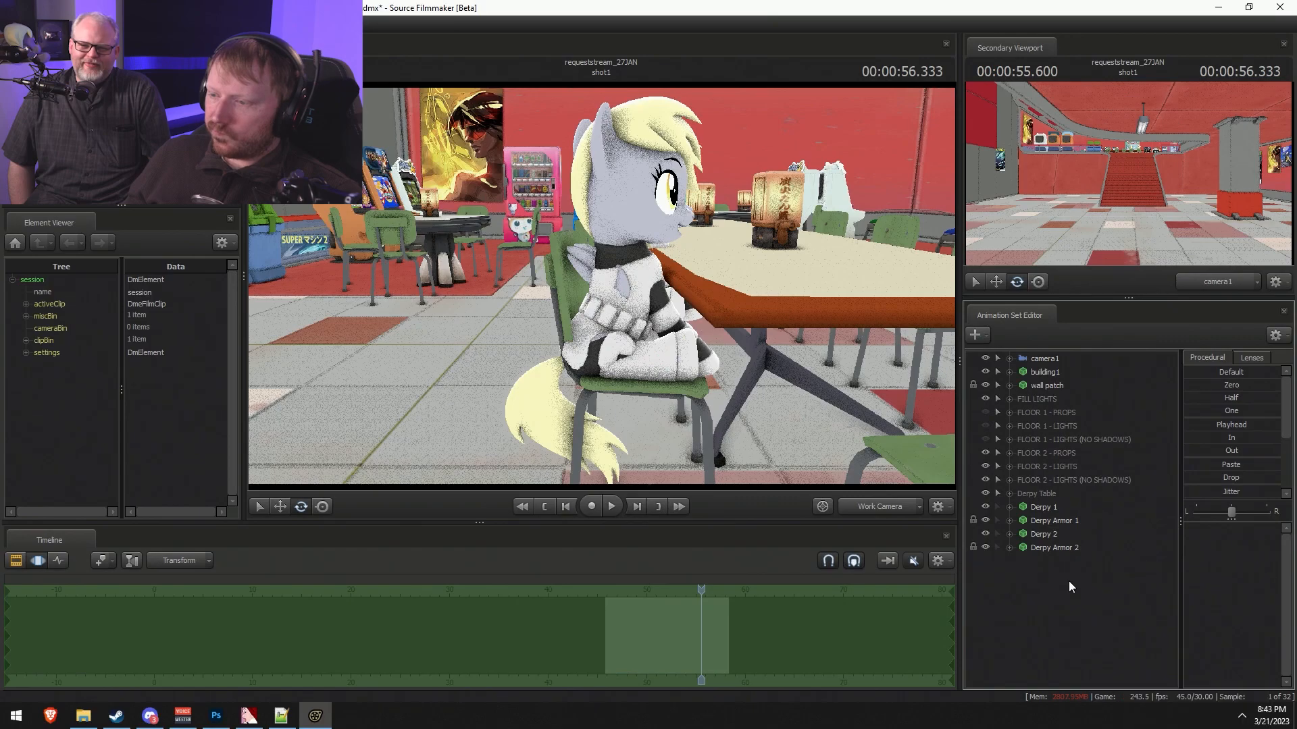
{"action": "right_click", "coordinate": [1095, 582]}
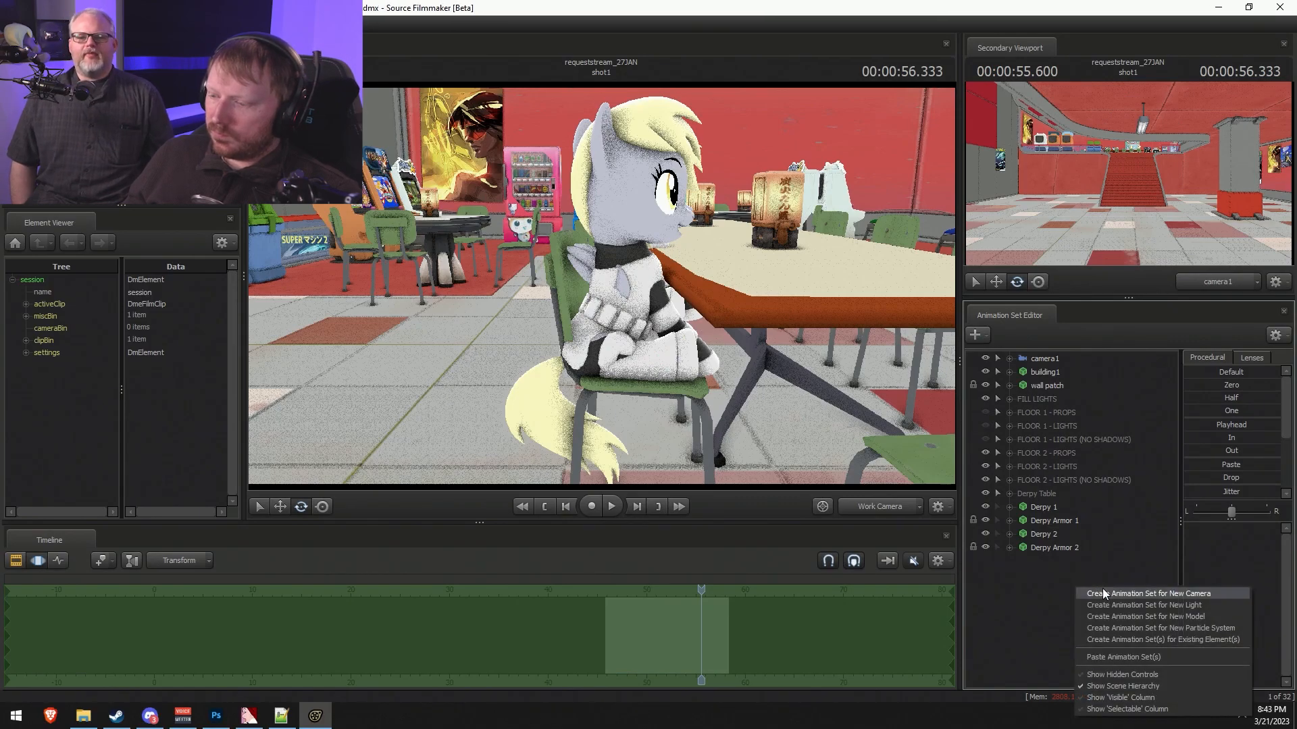
{"action": "left_click", "coordinate": [1137, 613]}
{"action": "type", "text": "derpy"}
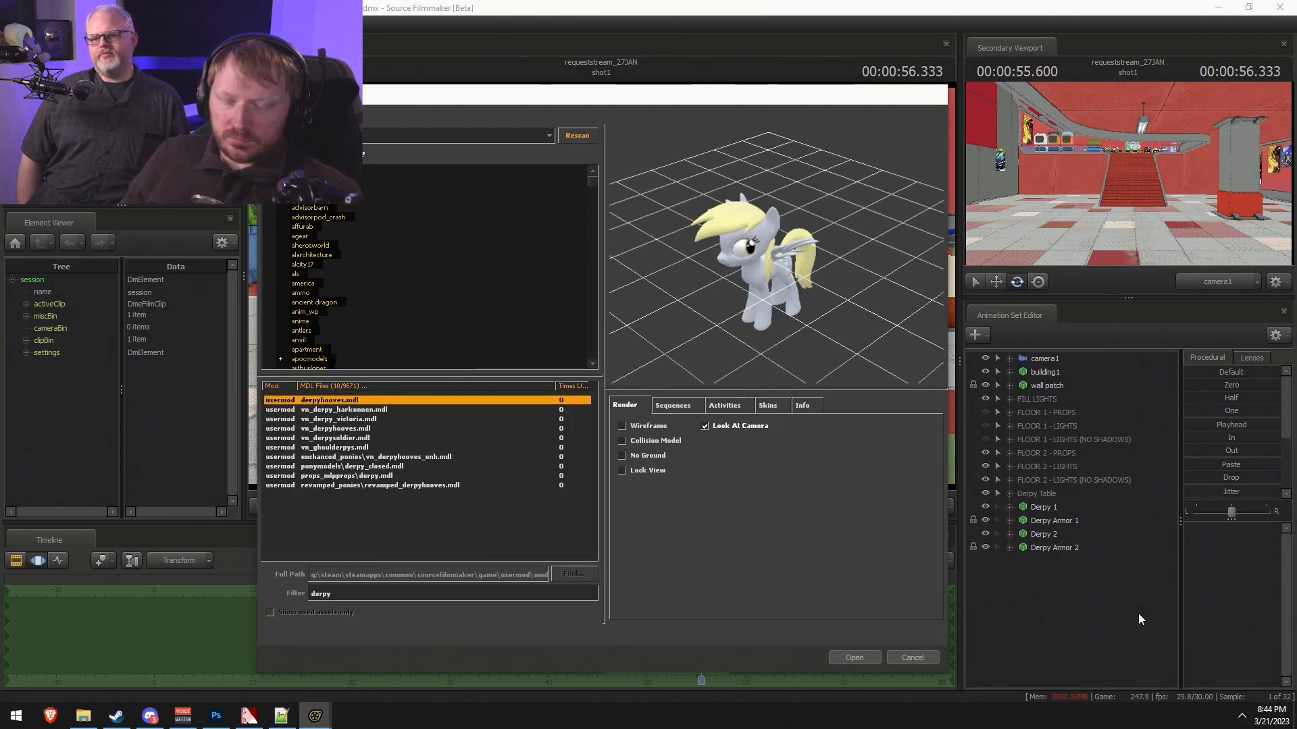
{"action": "double_click", "coordinate": [336, 485]}
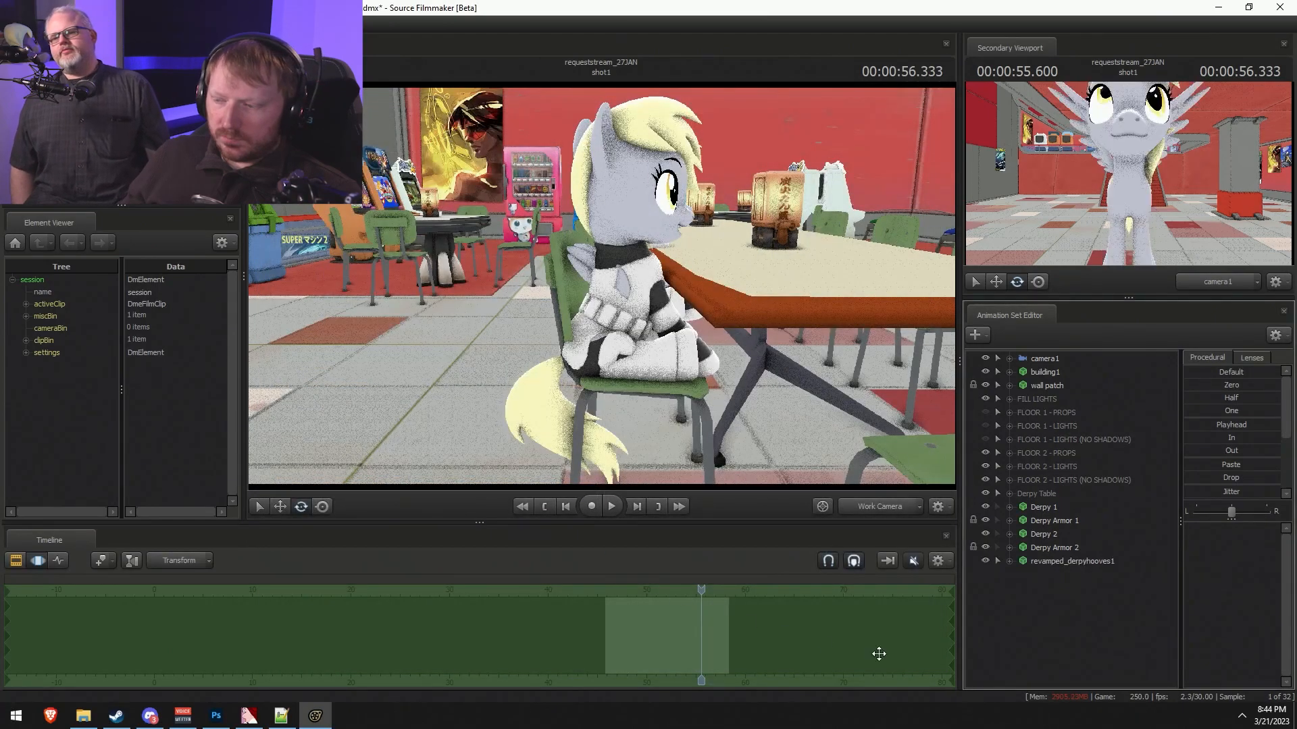
- Select the RightWingClosed1-3 and LeftWingClosed1-3 controls of revamped_derpyhooves1 as the source of the default wing pose
{"action": "left_click", "coordinate": [1025, 600]}
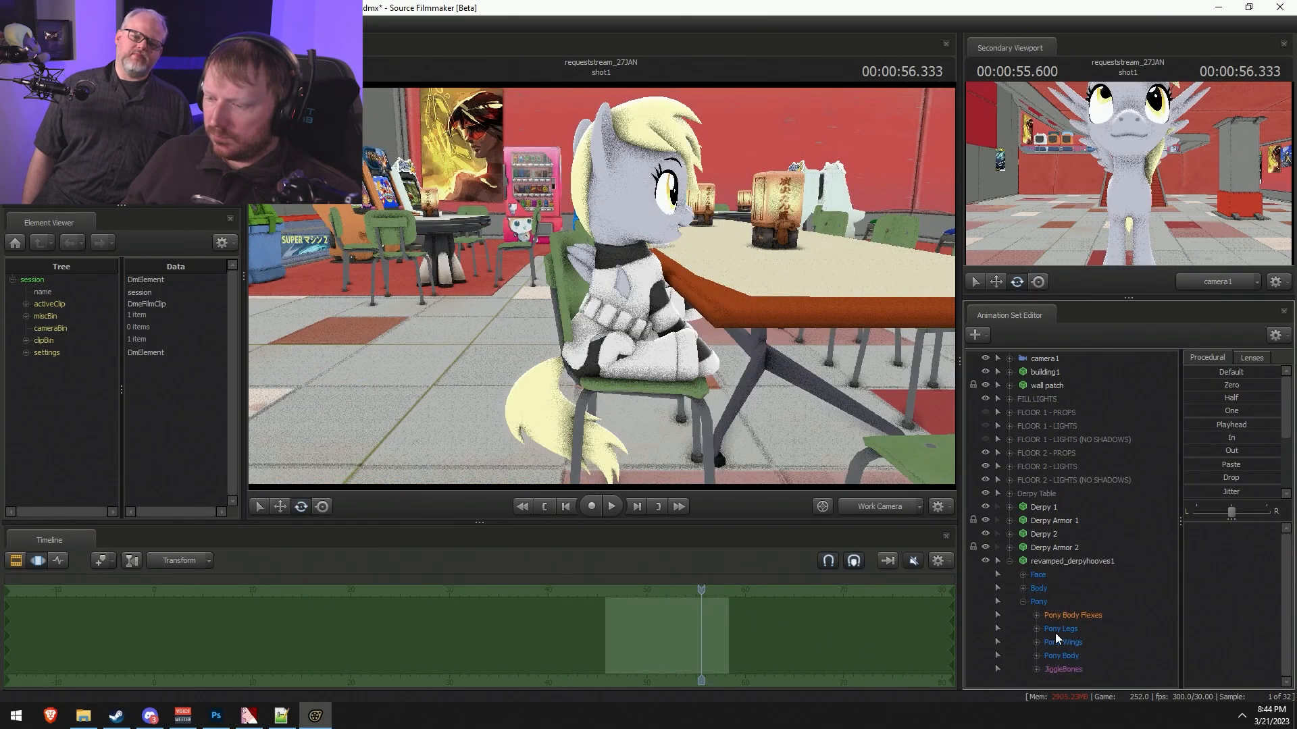
{"action": "left_click", "coordinate": [1042, 643]}
{"action": "scroll", "coordinate": [1052, 669], "scroll_direction": "down", "scroll_amount": 2}
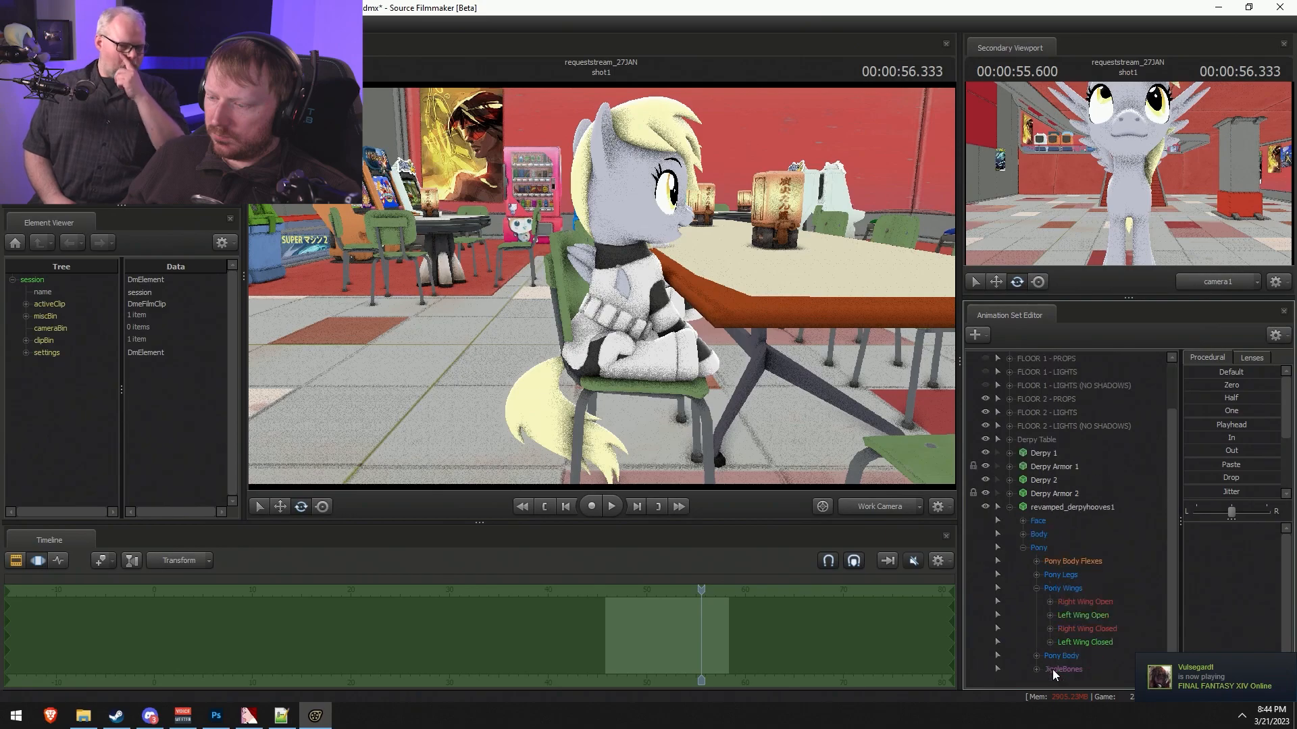
{"action": "left_click", "coordinate": [1050, 629]}
{"action": "left_click", "coordinate": [1050, 682]}
{"action": "scroll", "coordinate": [1067, 649], "scroll_direction": "down", "scroll_amount": 2}
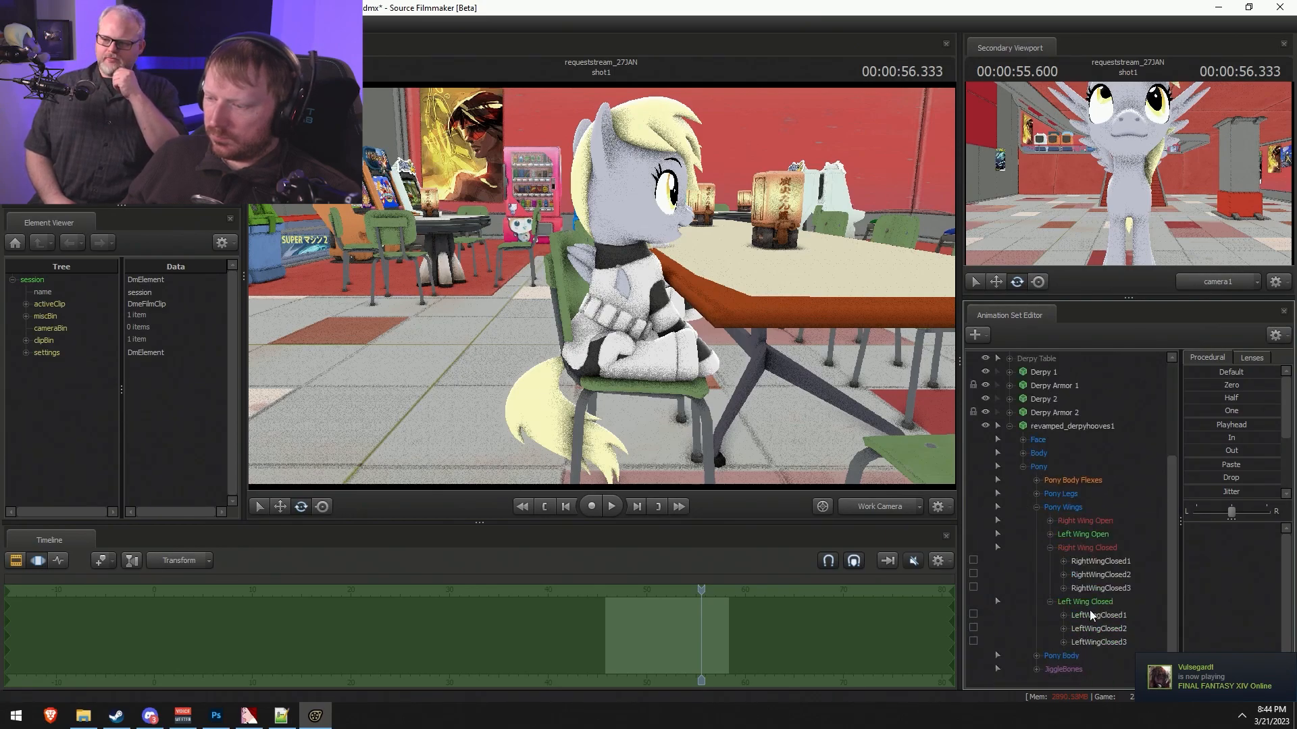
{"action": "left_click", "coordinate": [1100, 562]}
{"action": "left_click", "coordinate": [1100, 641], "text": "shift"}
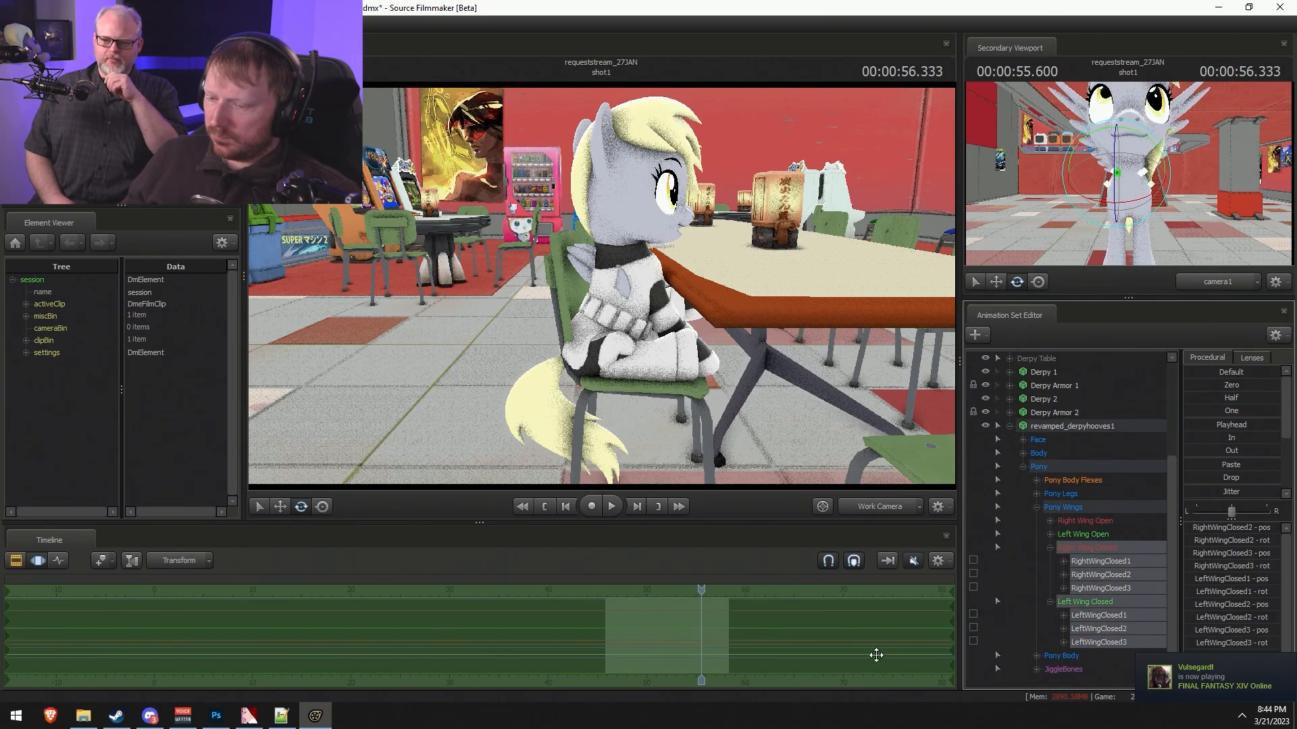
{"action": "left_click", "coordinate": [1037, 494]}
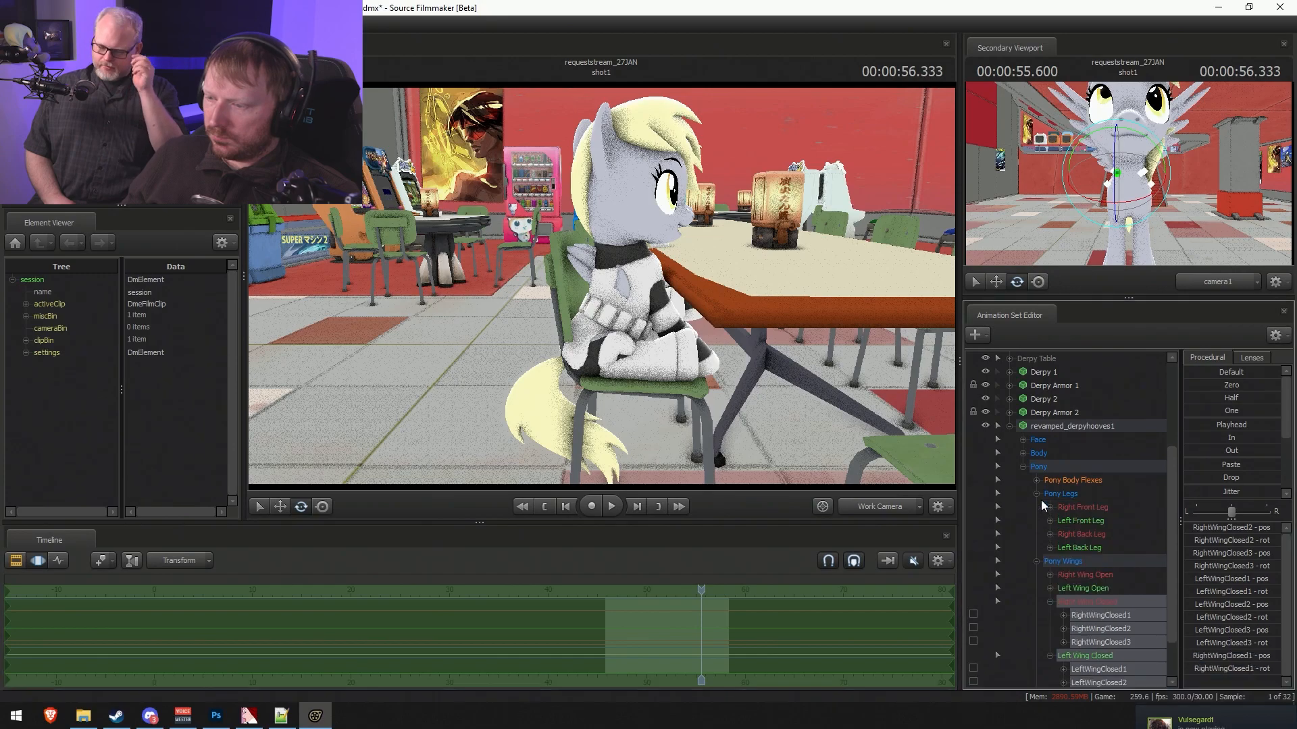
{"action": "left_click", "coordinate": [1010, 426]}
- Transfer the default closed-wing pose from revamped_derpyhooves1 to Derpy 2 and Derpy 1
{"action": "left_click", "coordinate": [1010, 535]}
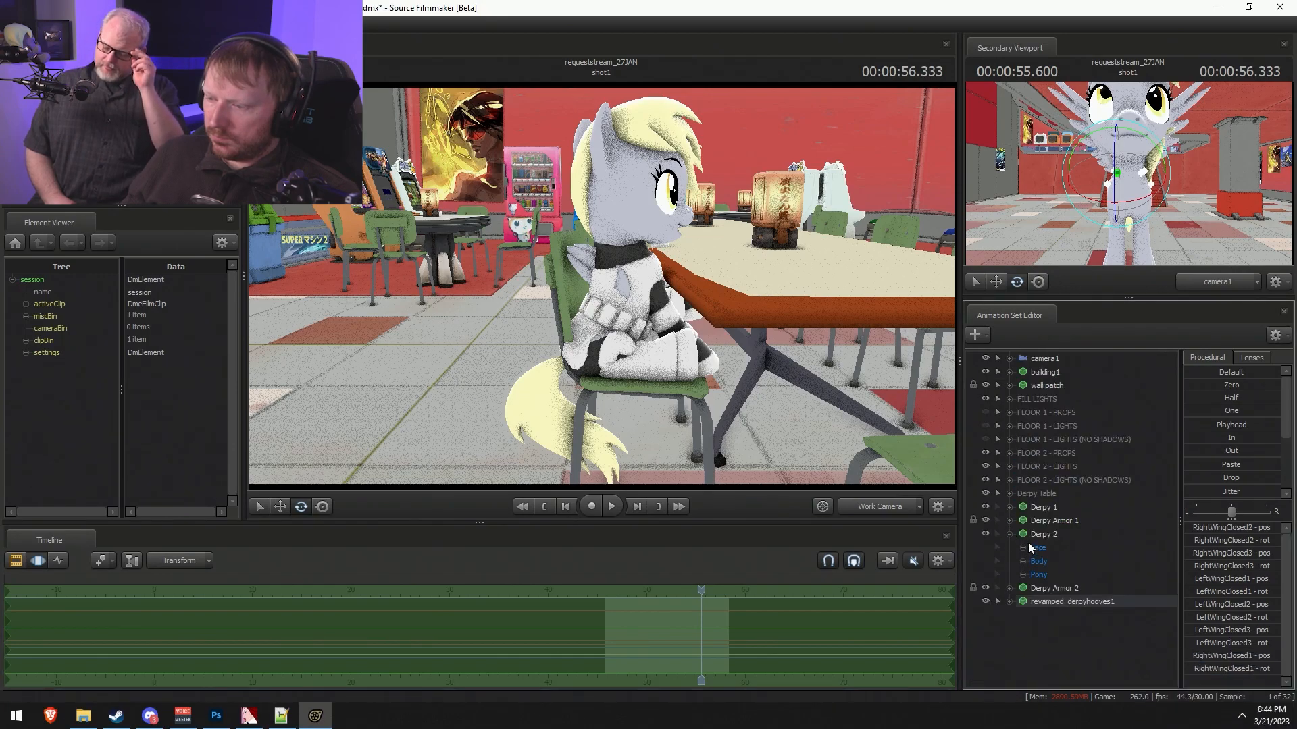
{"action": "left_click", "coordinate": [1028, 534]}
{"action": "key", "text": "ctrl+a"}
{"action": "left_click_drag", "start_coordinate": [632, 297], "coordinate": [757, 378], "text": "alt"}
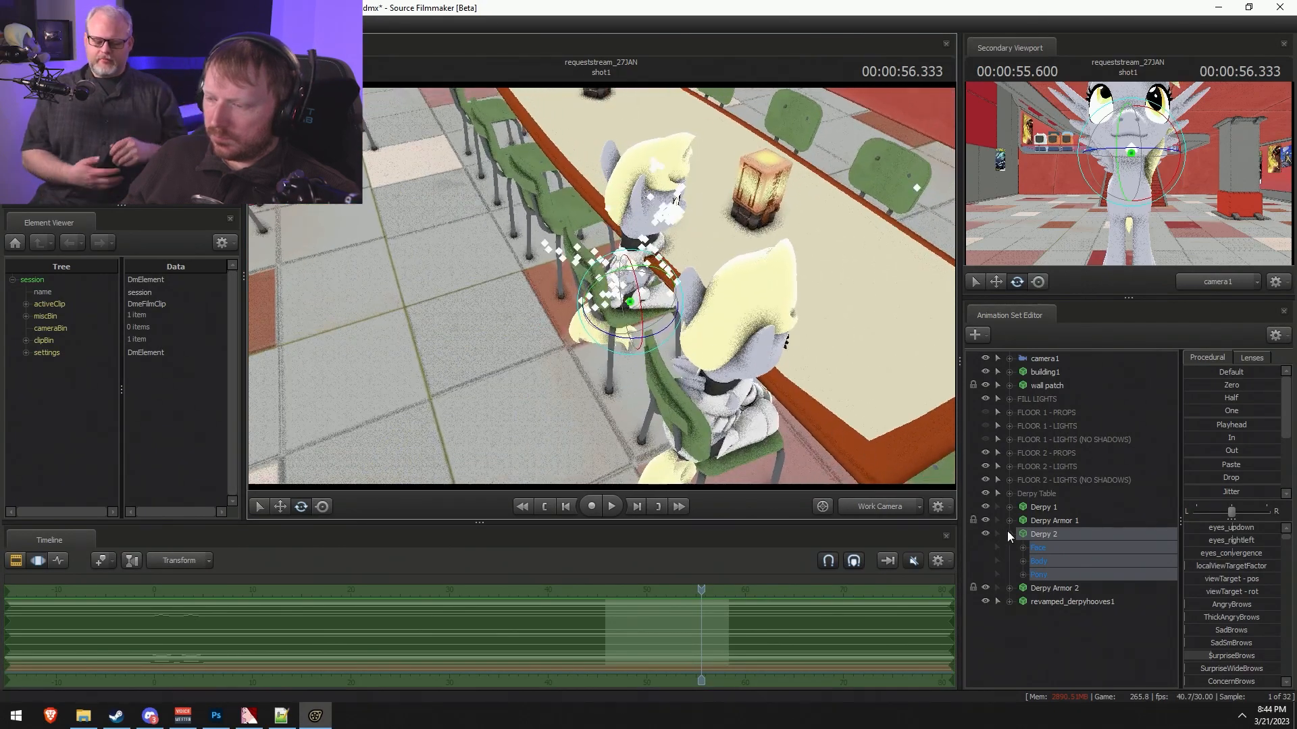
{"action": "left_click", "coordinate": [1051, 508]}
{"action": "key", "text": "ctrl+a"}
{"action": "left_click_drag", "start_coordinate": [743, 432], "coordinate": [702, 378], "text": "alt"}
- Delete the temporary revamped_derpyhooves1 animation set
{"action": "right_click", "coordinate": [1058, 607]}
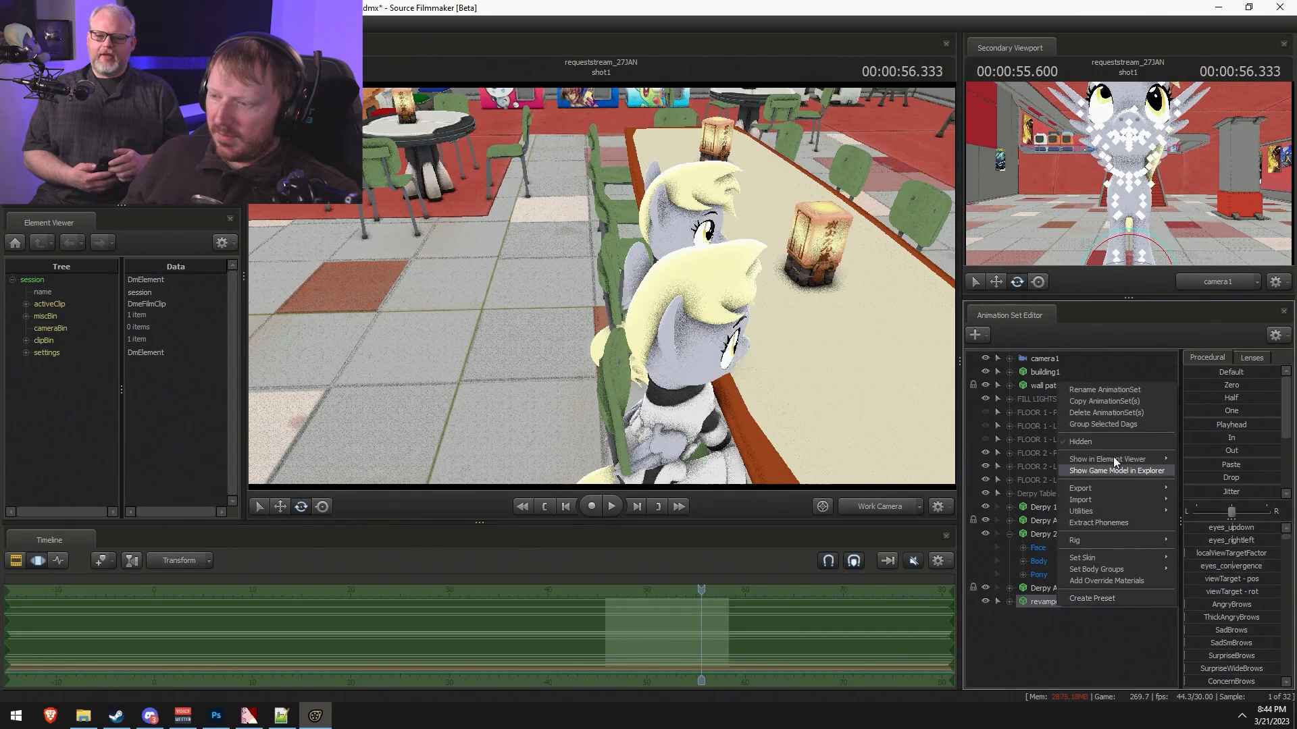
{"action": "left_click", "coordinate": [1097, 417]}
{"action": "left_click_drag", "start_coordinate": [601, 286], "coordinate": [672, 322]}
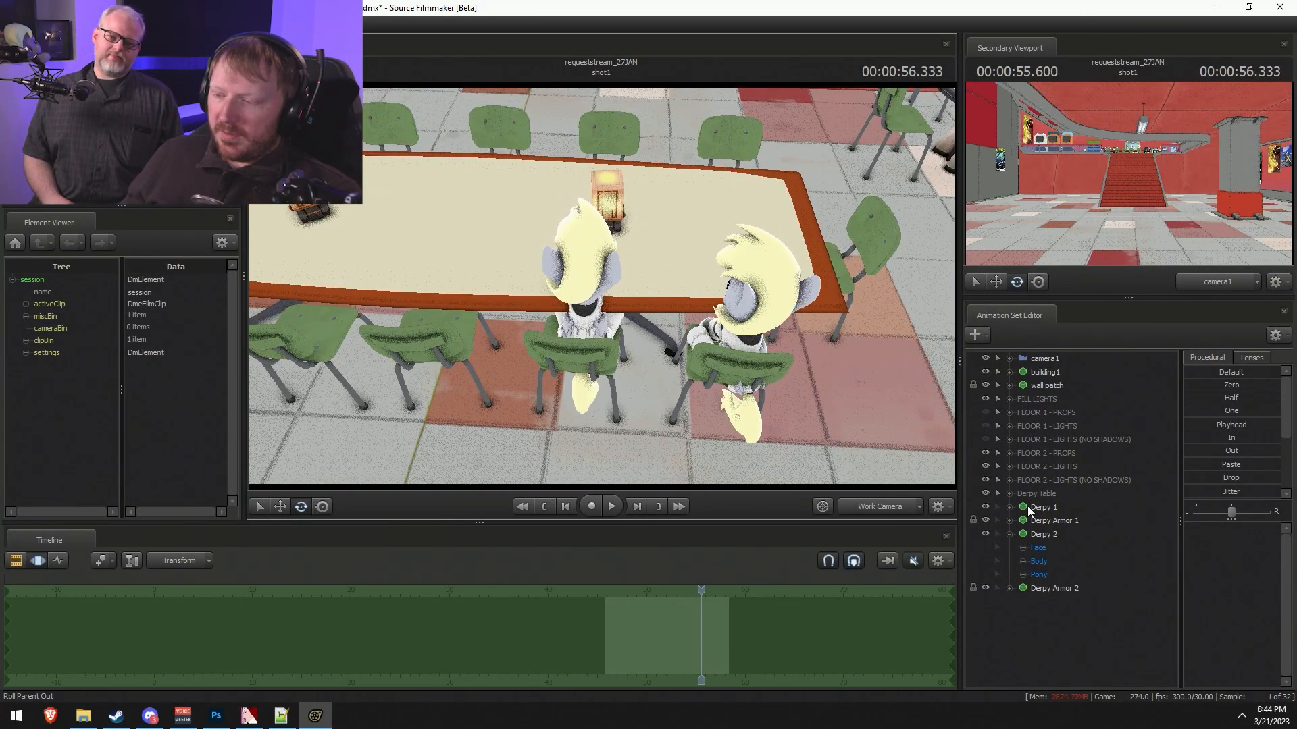
- Duplicate the Derpy 2 and Derpy Armor 2 animation sets, accepting the locked-controls warning
{"action": "double_click", "coordinate": [1039, 535]}
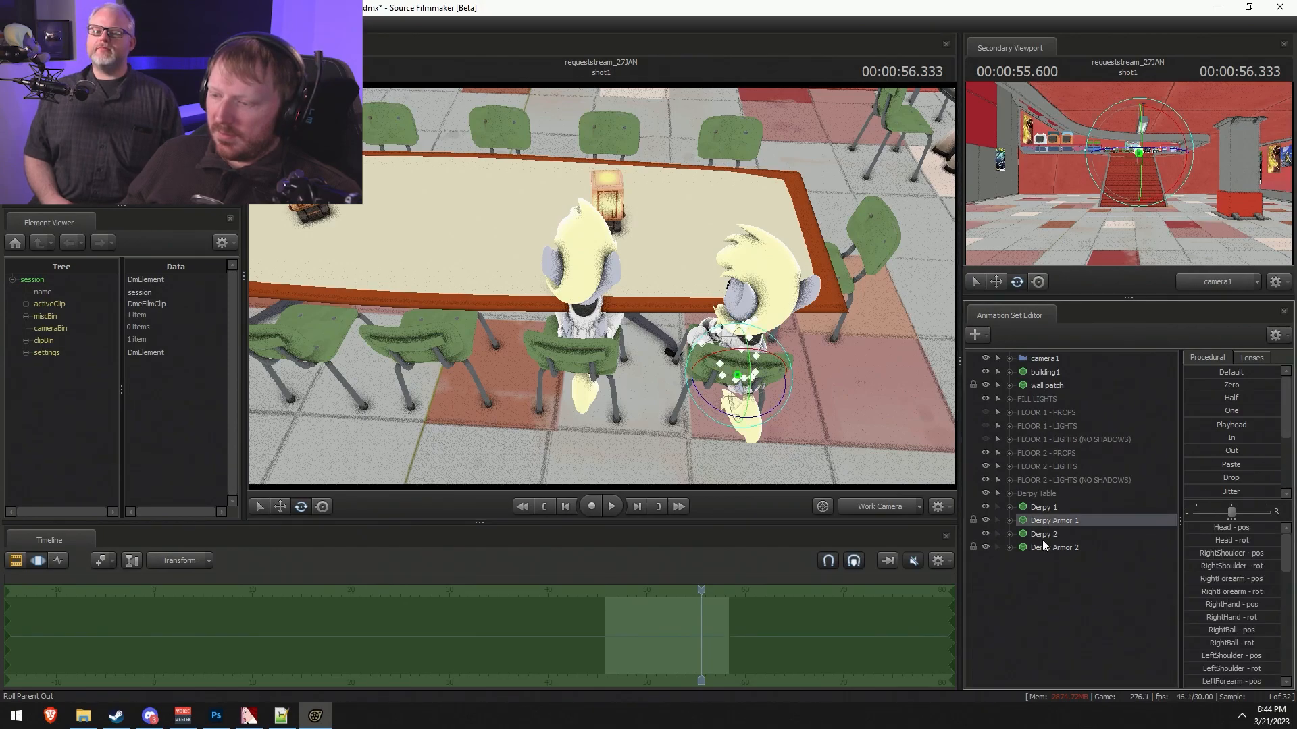
{"action": "left_click", "coordinate": [1044, 548], "text": "ctrl"}
{"action": "right_click", "coordinate": [1044, 549]}
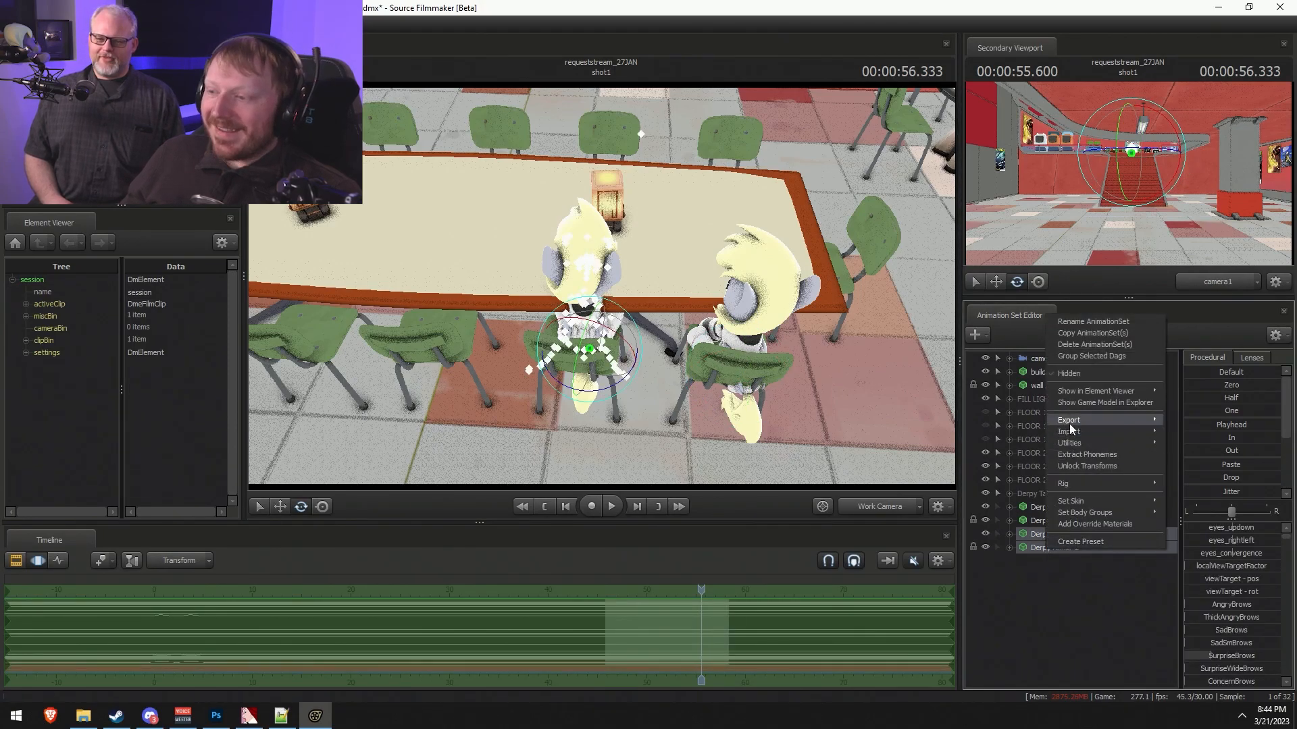
{"action": "left_click", "coordinate": [1089, 334]}
{"action": "left_click", "coordinate": [615, 367]}
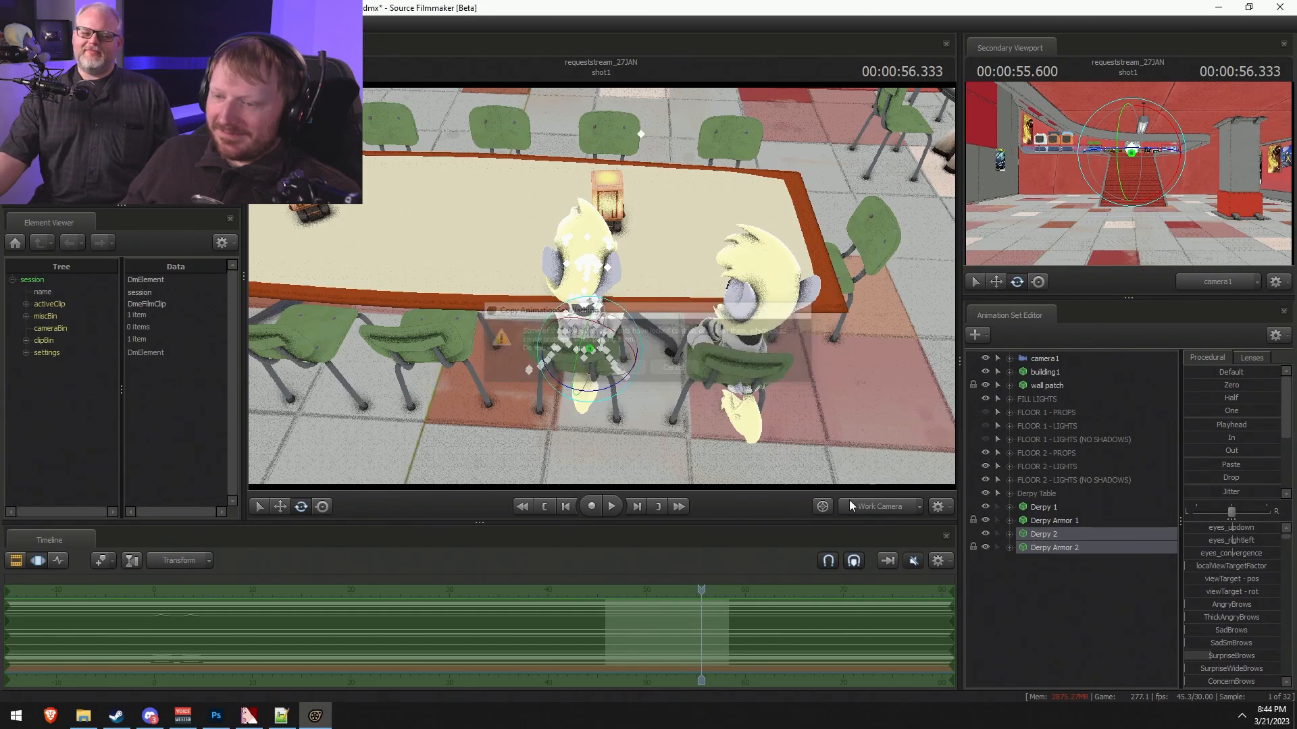
{"action": "right_click", "coordinate": [1105, 602]}
{"action": "left_click", "coordinate": [1136, 541]}
- Move Derpy 3 along the table onto the free chair next to Derpy 2 and check her placement
{"action": "left_click", "coordinate": [1044, 559]}
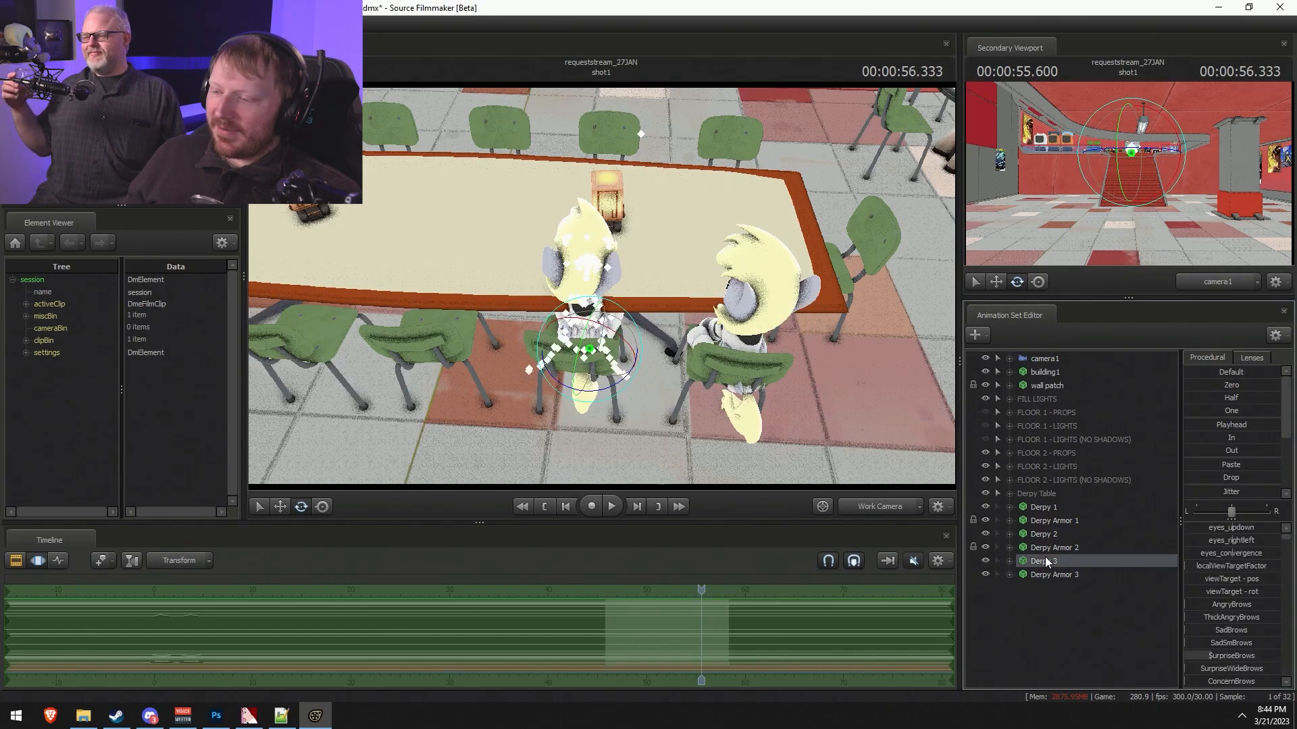
{"action": "key", "text": "F2"}
{"action": "key", "text": "F3"}
{"action": "left_click_drag", "start_coordinate": [817, 410], "coordinate": [740, 399]}
{"action": "key", "text": "w"}
{"action": "left_click_drag", "start_coordinate": [616, 352], "coordinate": [490, 324]}
{"action": "key", "text": "w"}
{"action": "mouse_move", "coordinate": [608, 287]}
{"action": "left_mouse_down"}
{"action": "mouse_move", "coordinate": [459, 307]}
{"action": "mouse_move", "coordinate": [324, 243]}
{"action": "mouse_move", "coordinate": [439, 254]}
{"action": "mouse_move", "coordinate": [446, 297]}
{"action": "mouse_move", "coordinate": [399, 351]}
{"action": "mouse_move", "coordinate": [270, 358]}
{"action": "mouse_move", "coordinate": [602, 295]}
{"action": "left_mouse_up"}
{"action": "key", "text": "a"}
{"action": "key", "text": "d"}
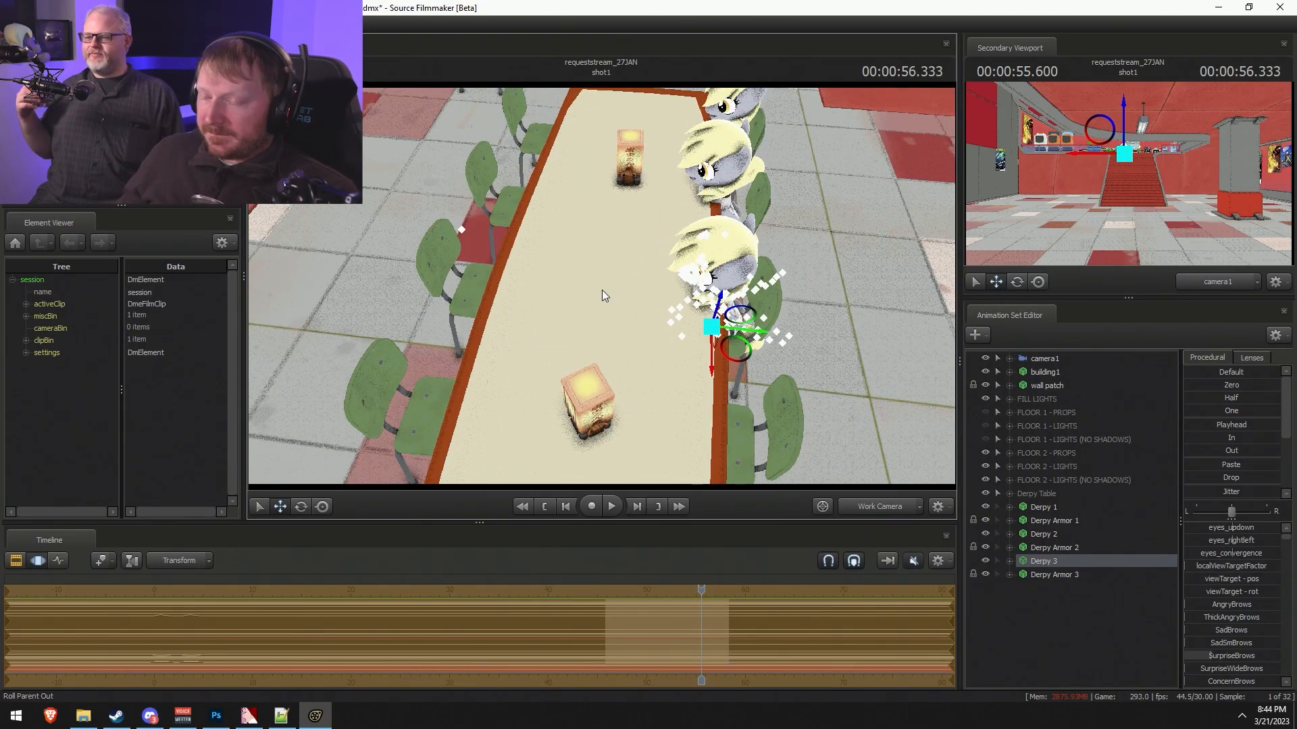
{"action": "left_click_drag", "start_coordinate": [601, 290], "coordinate": [668, 337]}
{"action": "key", "text": "d"}
- Nudge Derpy 2 back onto her seat and adjust the table chairs beside Derpy 3
{"action": "left_click", "coordinate": [1072, 534]}
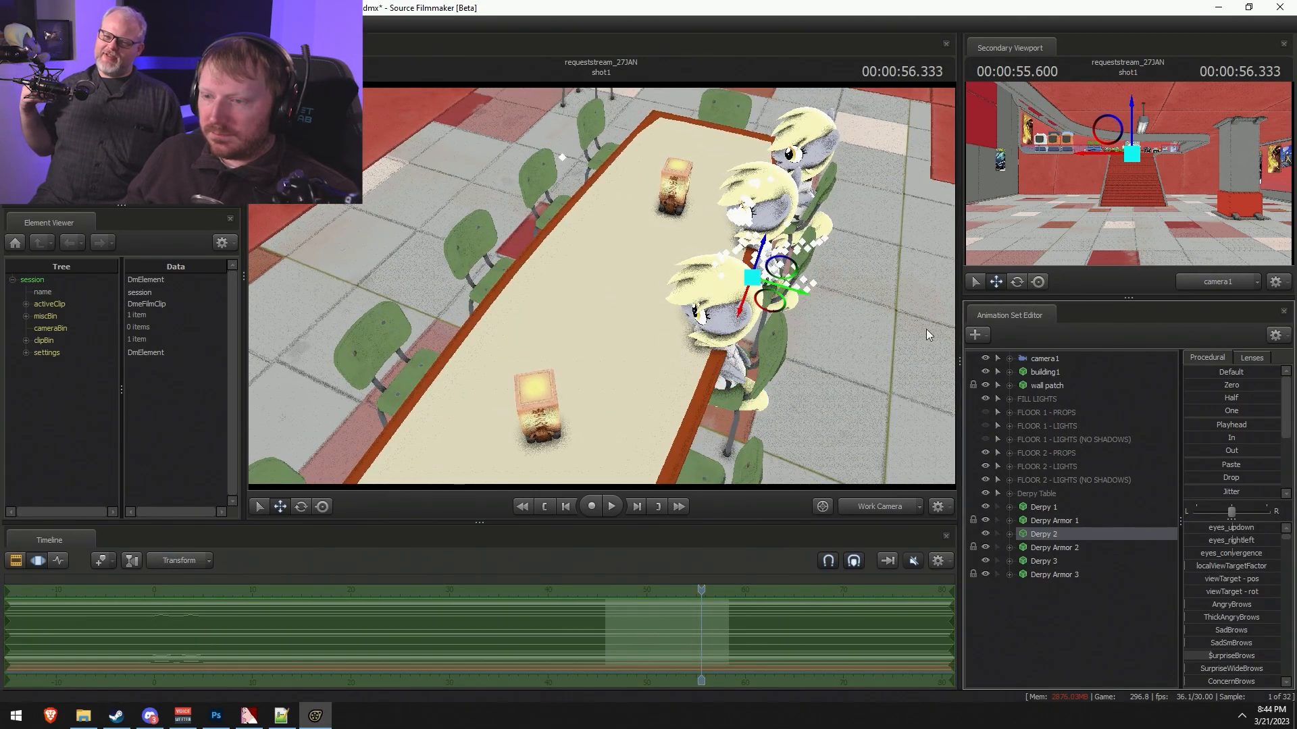
{"action": "left_click_drag", "start_coordinate": [776, 297], "coordinate": [786, 299]}
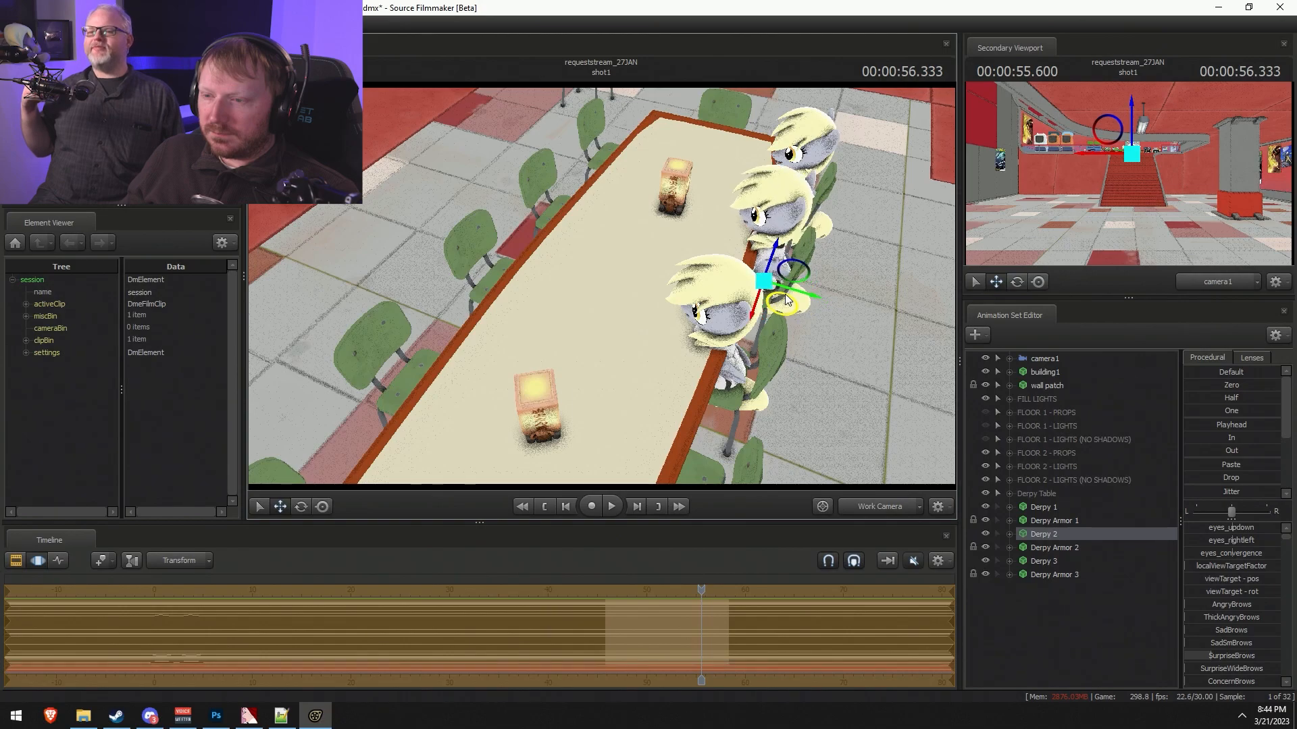
{"action": "left_click_drag", "start_coordinate": [888, 382], "coordinate": [622, 235]}
{"action": "left_click", "coordinate": [622, 235]}
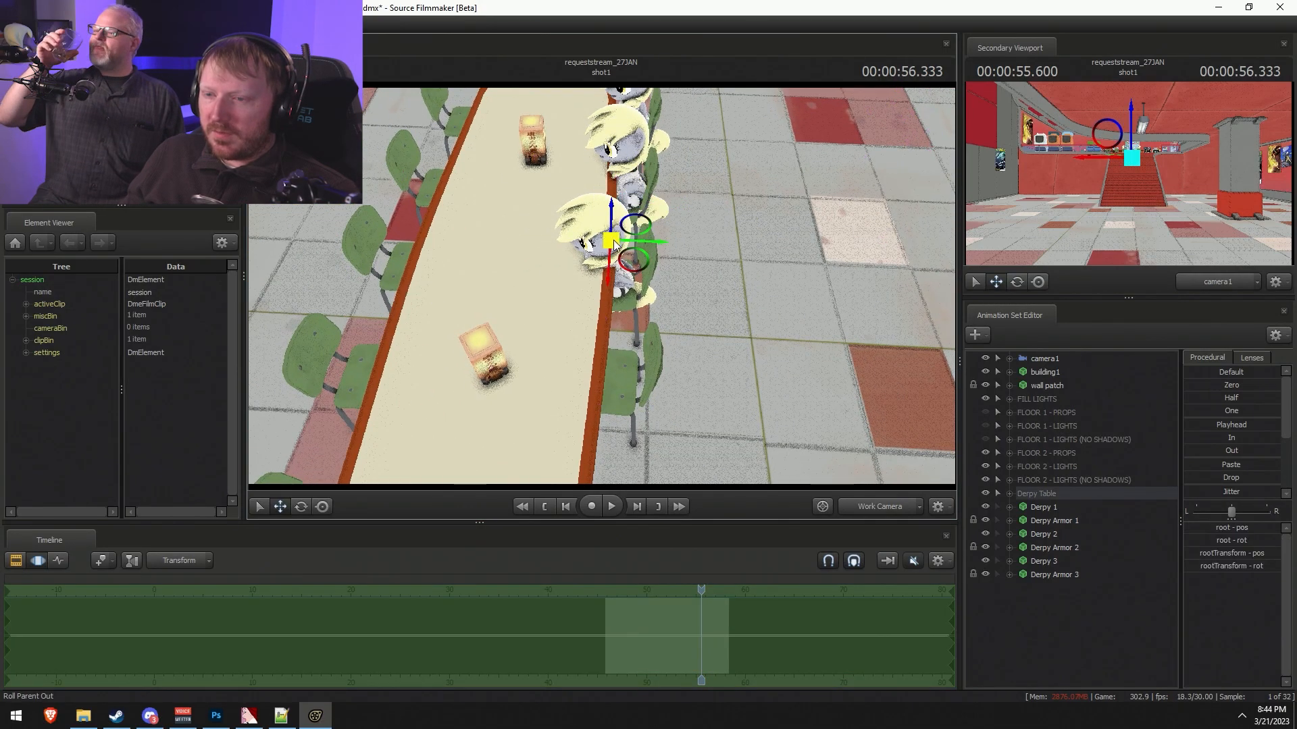
{"action": "left_click", "coordinate": [622, 327]}
{"action": "left_click", "coordinate": [612, 322]}
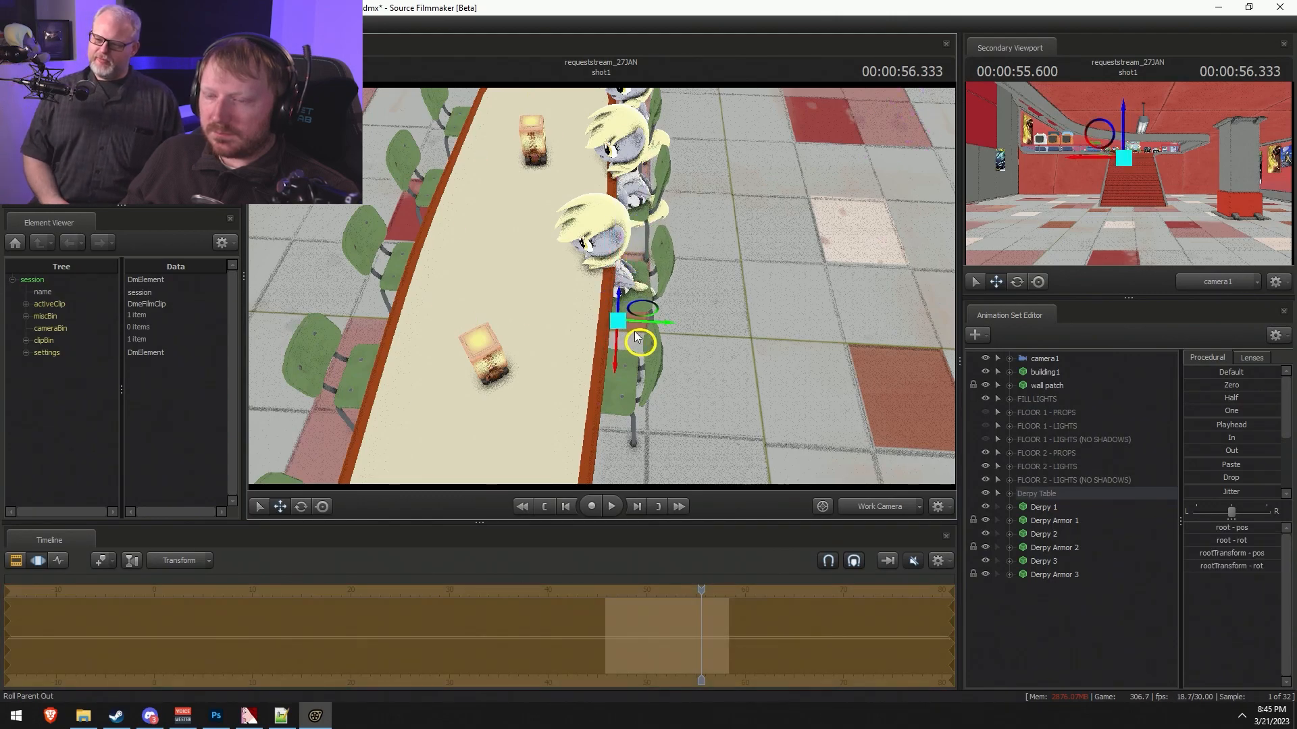
- Reposition Derpy 3 to sit properly on her chair and check the seated row from across the table
{"action": "left_click", "coordinate": [1080, 564]}
{"action": "left_click_drag", "start_coordinate": [629, 306], "coordinate": [635, 277]}
{"action": "left_click_drag", "start_coordinate": [670, 286], "coordinate": [662, 288]}
{"action": "left_click_drag", "start_coordinate": [598, 285], "coordinate": [605, 318], "text": "alt"}
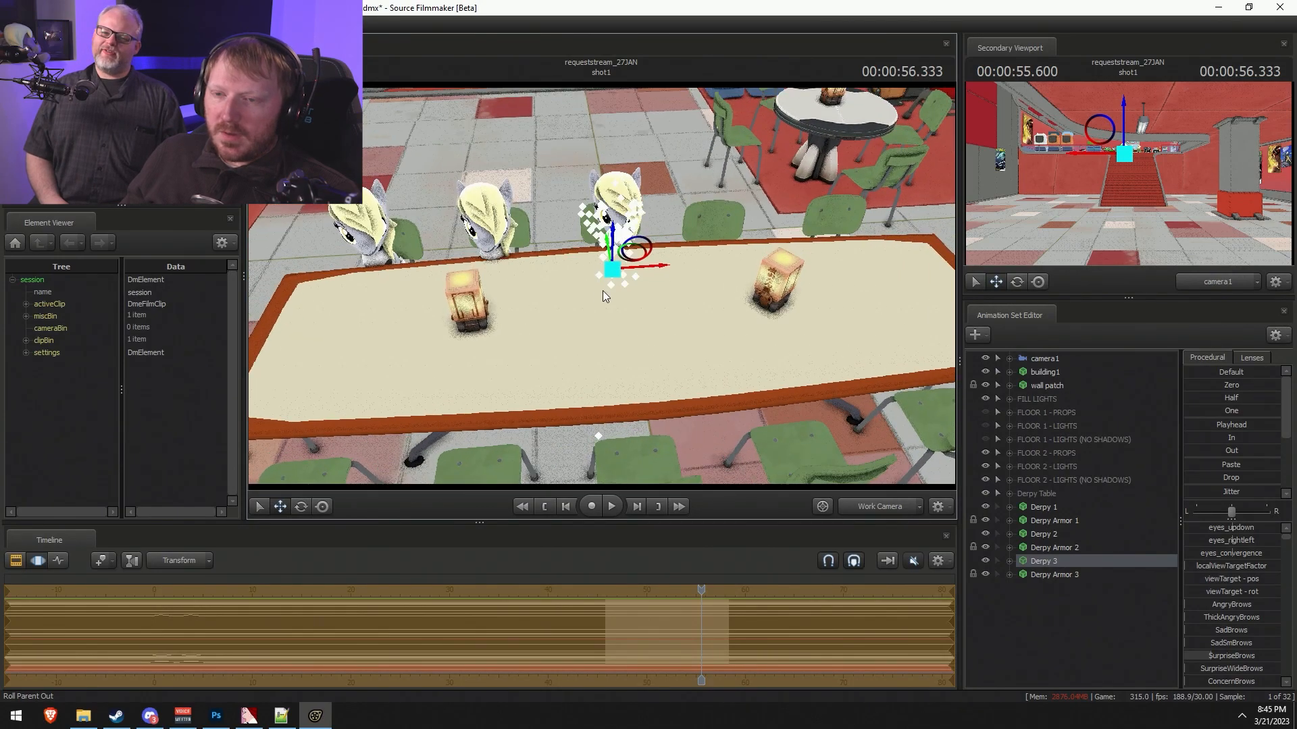
{"action": "left_click_drag", "start_coordinate": [631, 274], "coordinate": [594, 319], "text": "alt"}
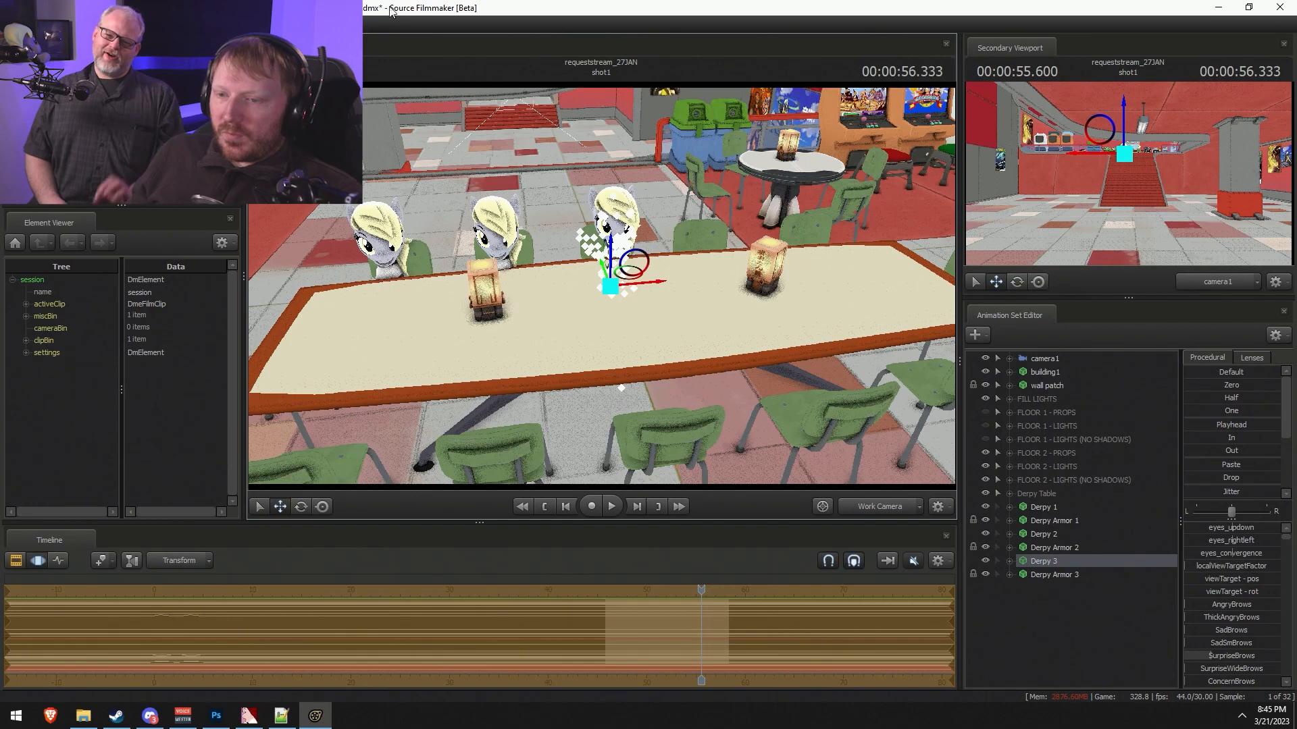
- Paste another copy of the Derpy and armor pair and lock Derpy Armor 4 to Derpy 4
{"action": "key", "text": "F2"}
{"action": "key", "text": "F3"}
{"action": "right_click", "coordinate": [1056, 587]}
{"action": "left_click", "coordinate": [1050, 565]}
{"action": "right_click", "coordinate": [1046, 604]}
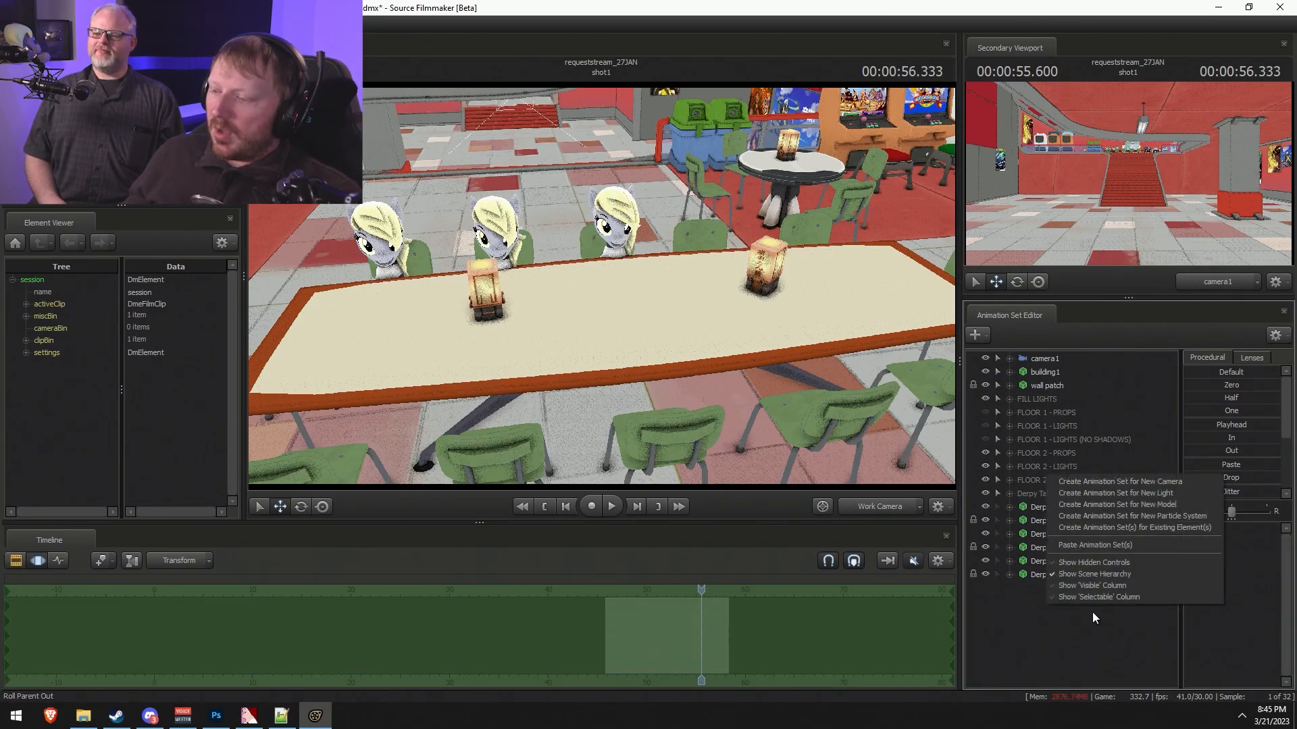
{"action": "left_click", "coordinate": [1096, 545]}
{"action": "left_click", "coordinate": [1061, 591]}
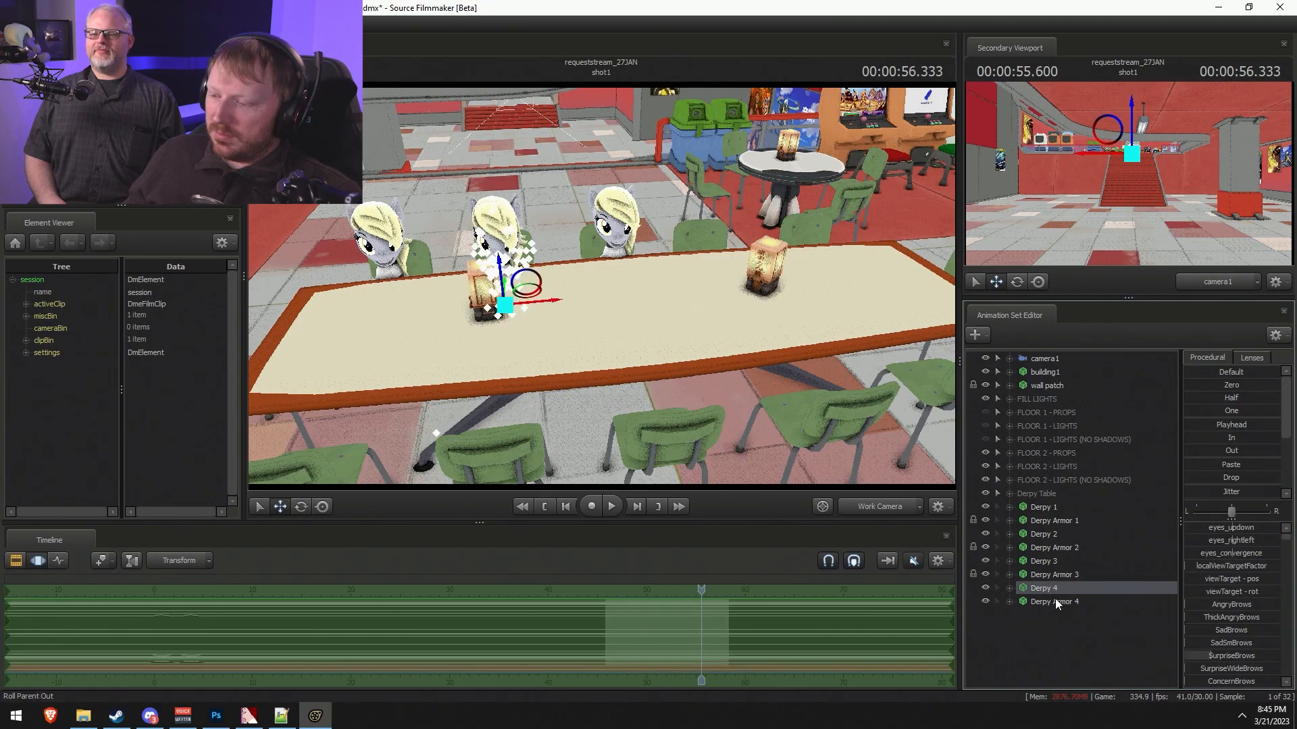
{"action": "left_click_drag", "start_coordinate": [1052, 598], "coordinate": [1052, 601]}
- Move Derpy 4 with her armor along the table to the free chair next to Derpy 3
{"action": "left_click", "coordinate": [1048, 599], "text": "ctrl"}
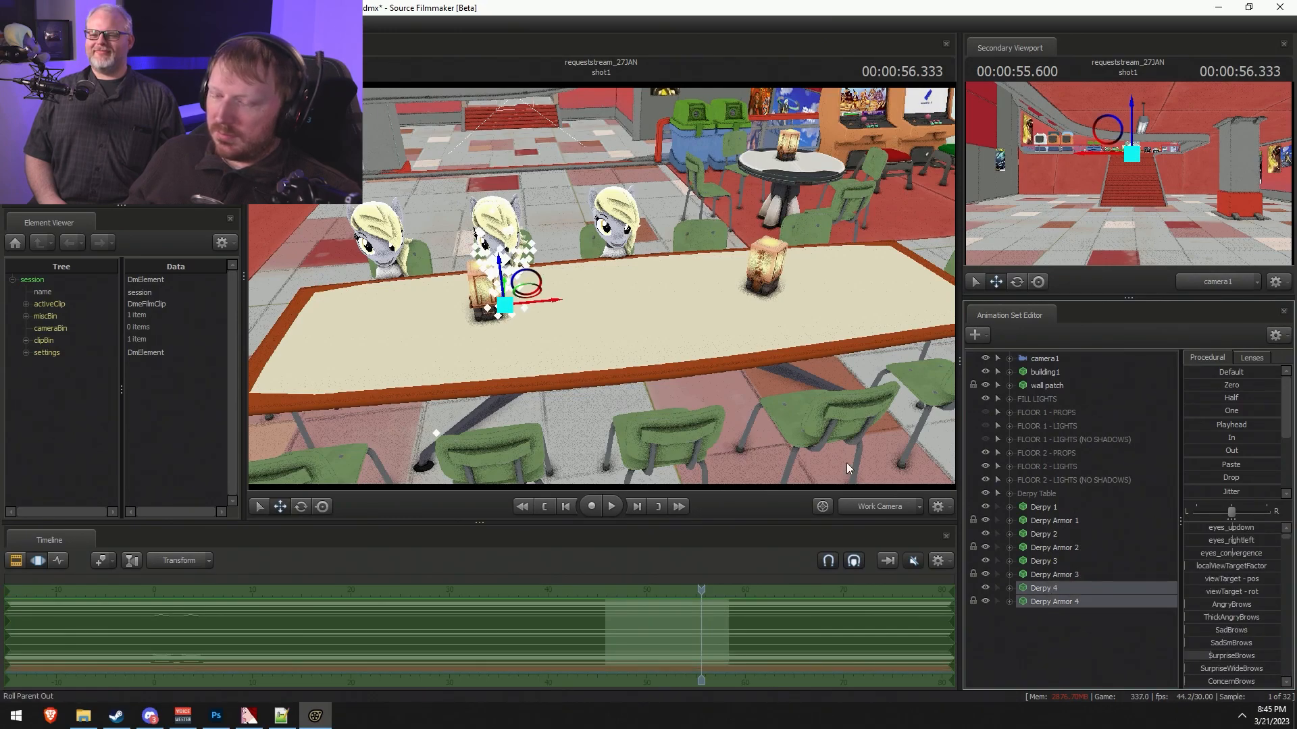
{"action": "left_click_drag", "start_coordinate": [544, 304], "coordinate": [737, 326]}
{"action": "left_click_drag", "start_coordinate": [737, 327], "coordinate": [600, 277], "text": "alt"}
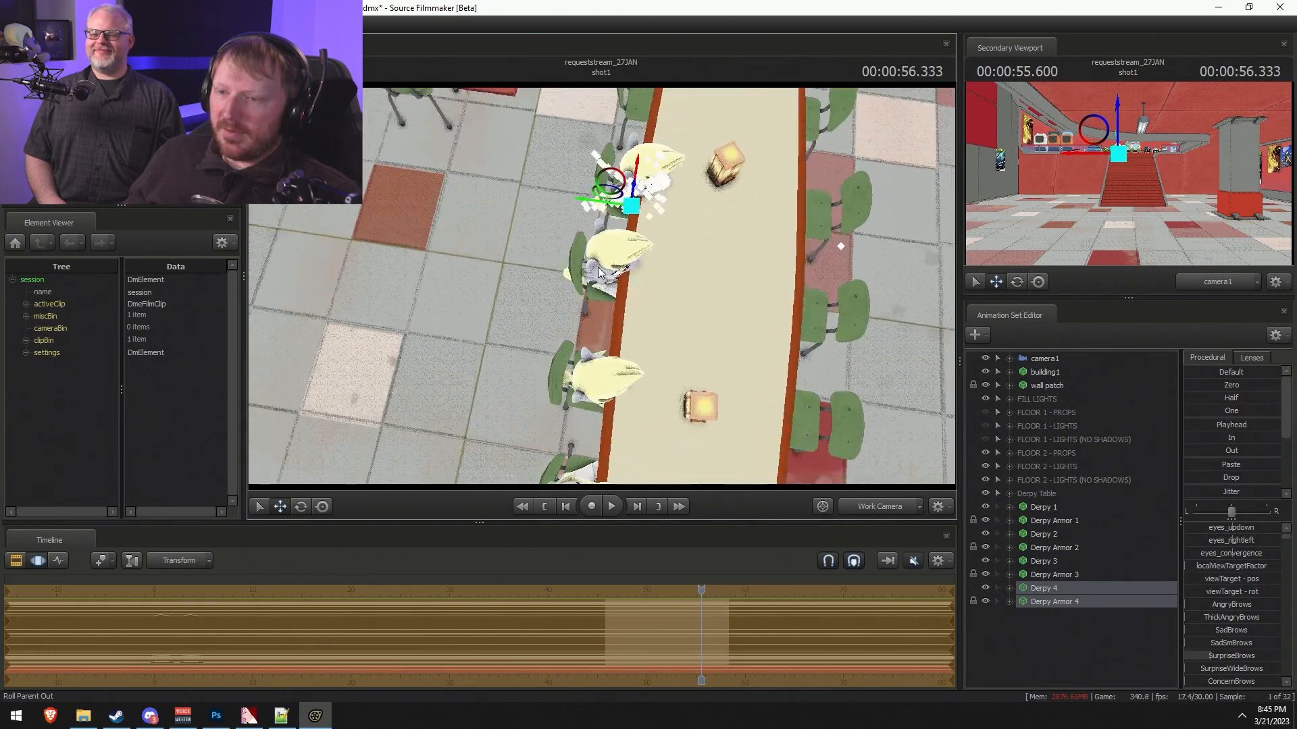
{"action": "left_click_drag", "start_coordinate": [619, 180], "coordinate": [608, 175]}
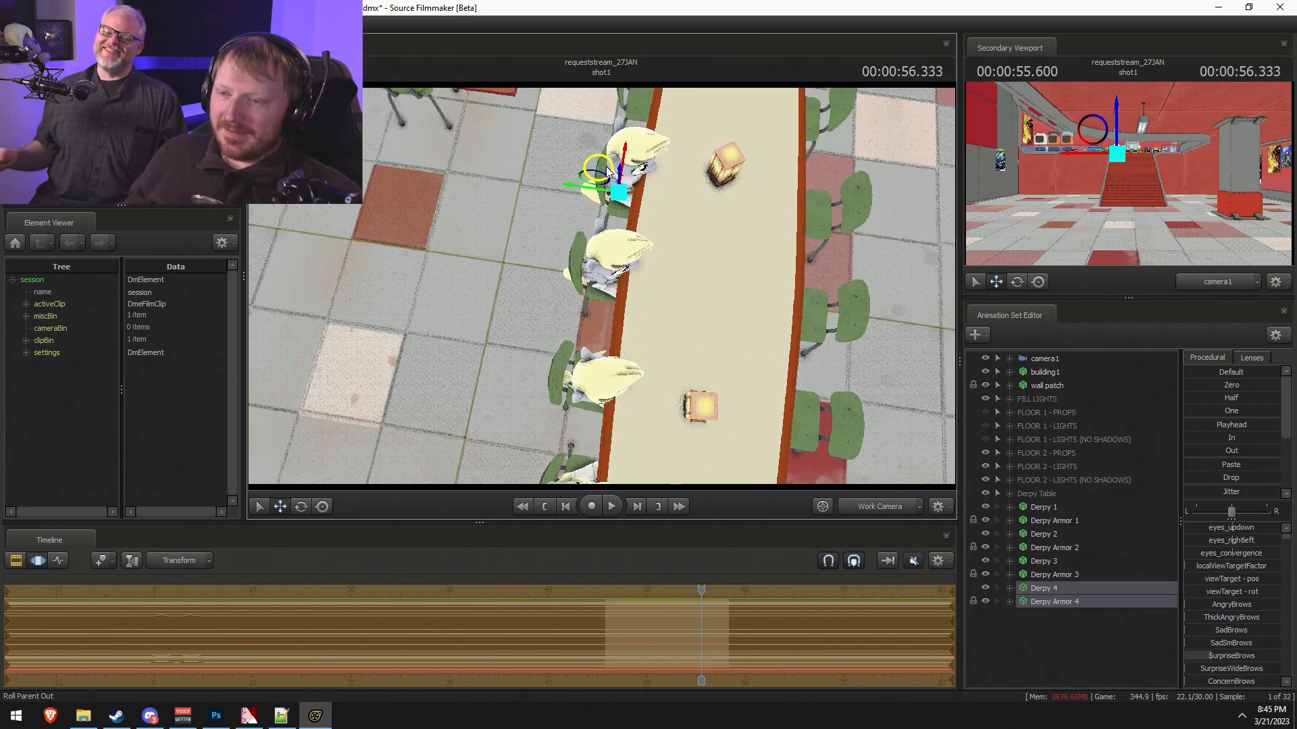
- Adjust the position of Derpy 4's chair so it lines up behind her, and collapse the Derpy Armor 4 controls
{"action": "left_click", "coordinate": [626, 228]}
{"action": "left_click", "coordinate": [632, 218]}
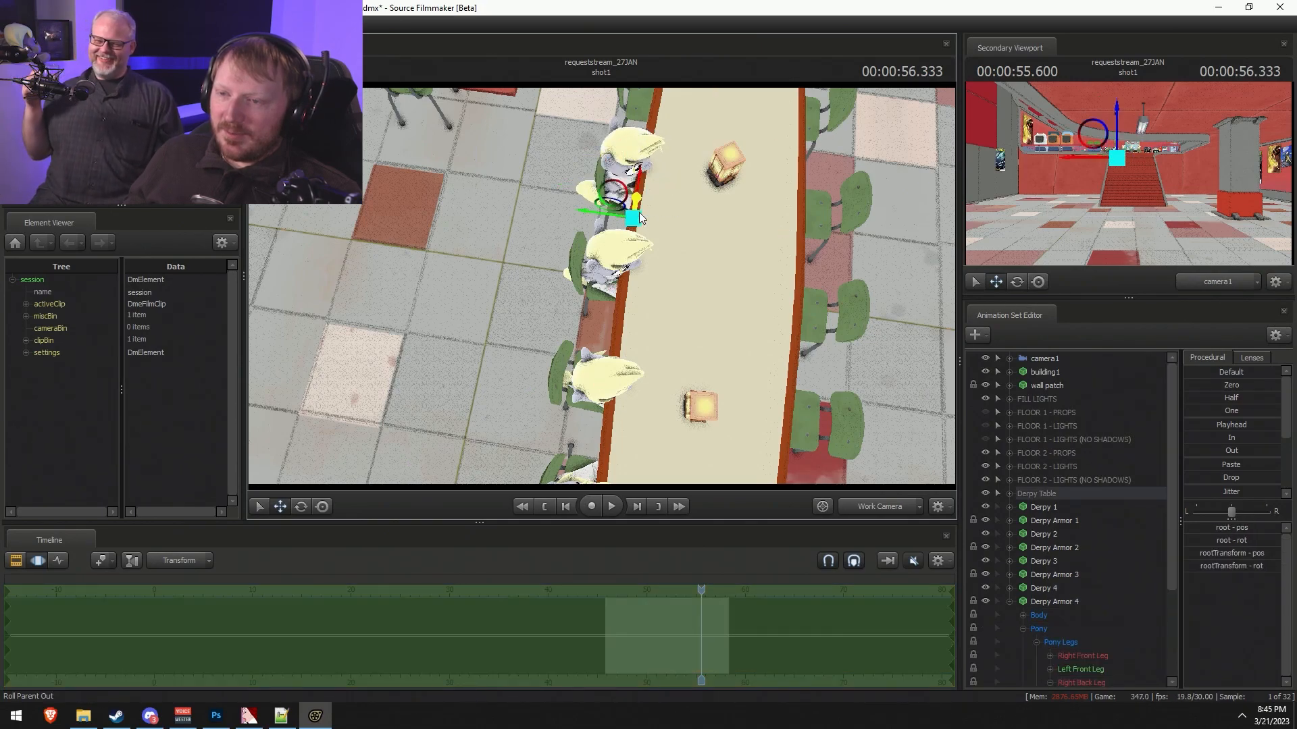
{"action": "mouse_move", "coordinate": [617, 191]}
{"action": "left_mouse_down"}
{"action": "mouse_move", "coordinate": [568, 195]}
{"action": "mouse_move", "coordinate": [615, 193]}
{"action": "mouse_move", "coordinate": [605, 187]}
{"action": "left_mouse_up"}
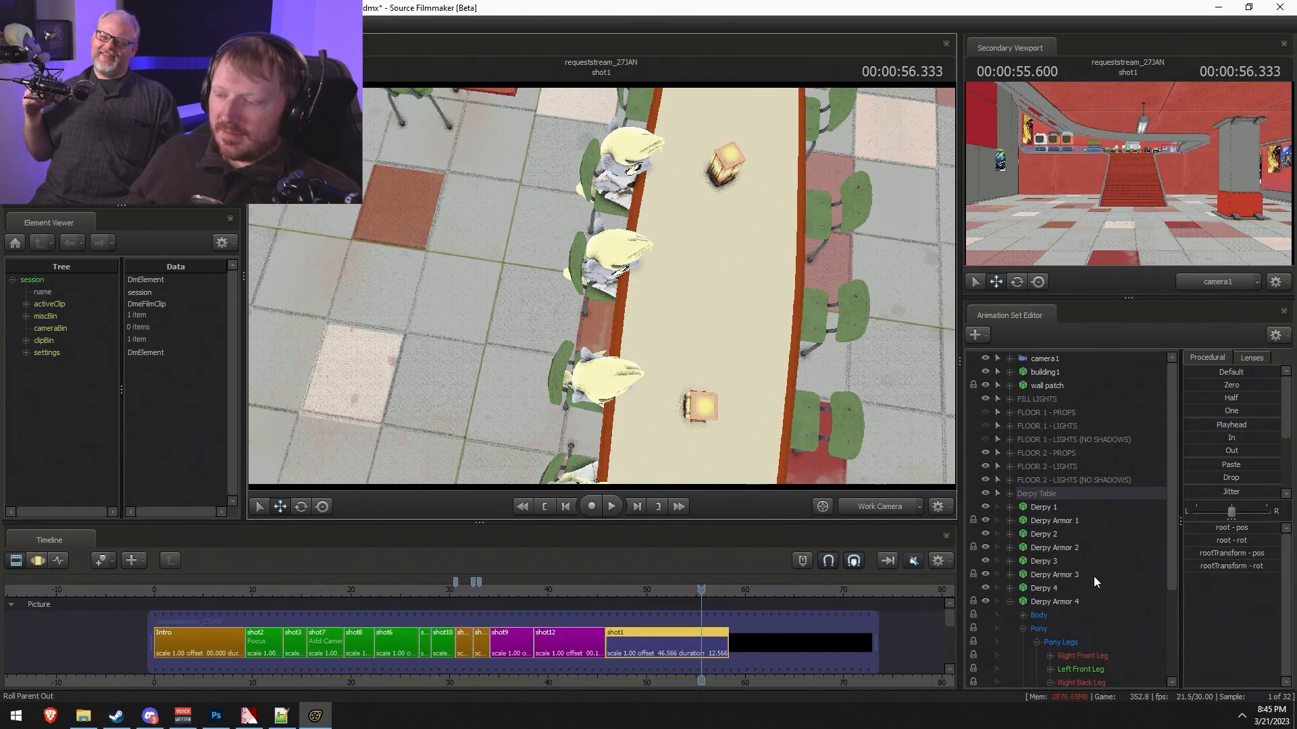
{"action": "left_click", "coordinate": [1010, 601]}
{"action": "left_click", "coordinate": [1022, 626]}
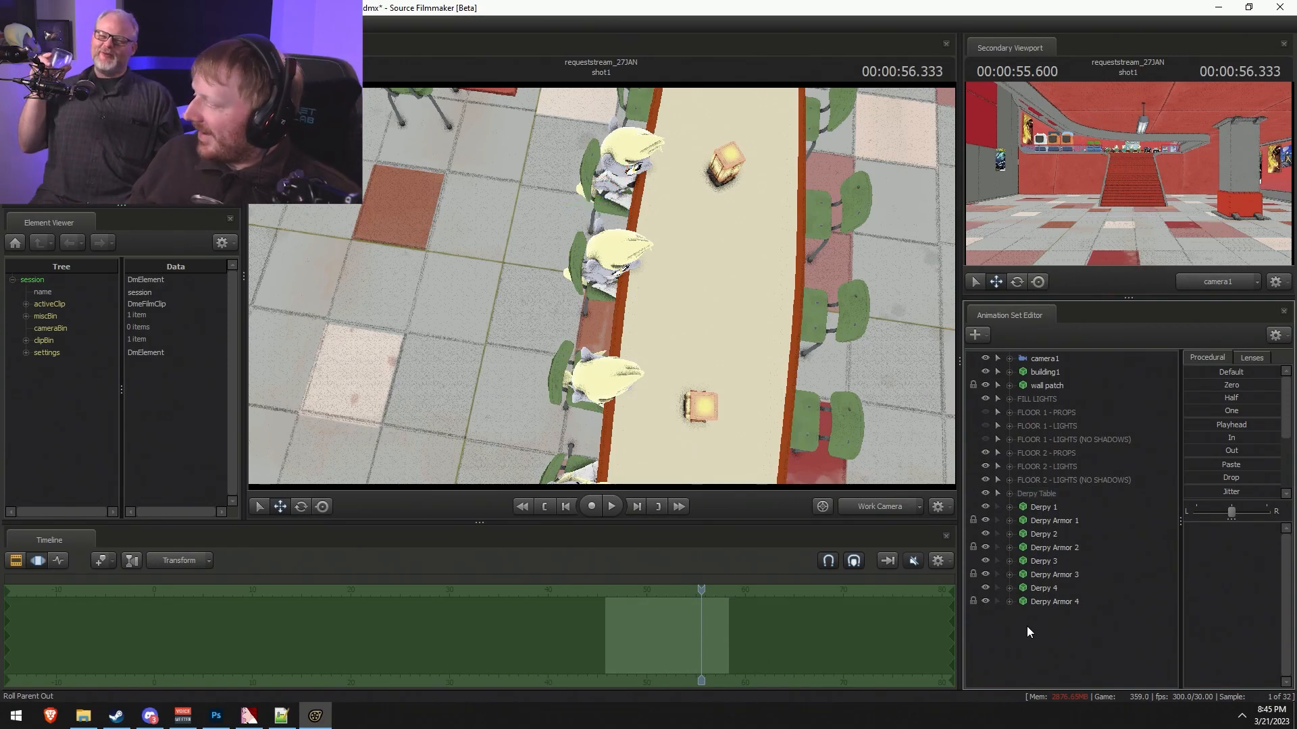
- Paste the copied Derpy and armor pair again and lock Derpy Armor 5 to Derpy 5
{"action": "right_click", "coordinate": [1065, 616]}
{"action": "left_click", "coordinate": [1110, 560]}
{"action": "left_click", "coordinate": [1055, 618]}
{"action": "left_click", "coordinate": [1050, 627]}
{"action": "left_click_drag", "start_coordinate": [1052, 616], "coordinate": [1056, 624]}
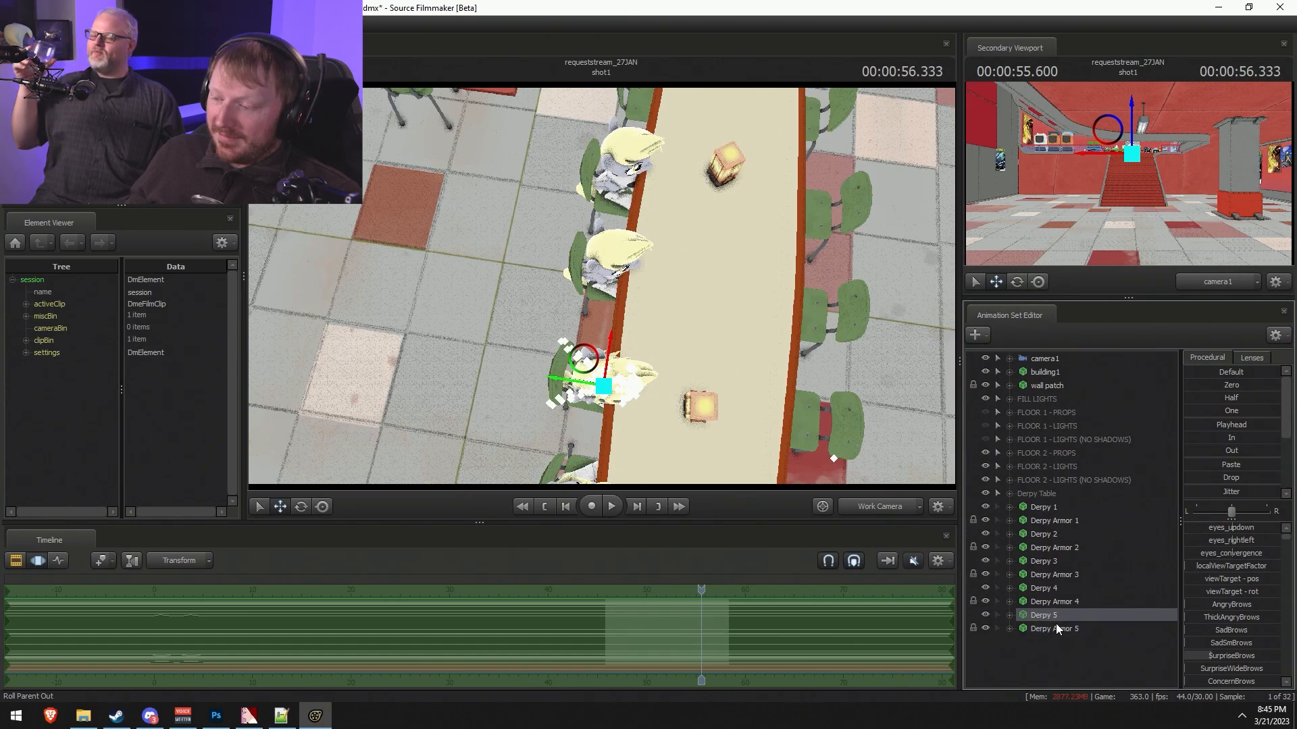
- Move Derpy 5 along the table onto the last free chair beside Derpy 4
{"action": "left_click_drag", "start_coordinate": [643, 401], "coordinate": [643, 324]}
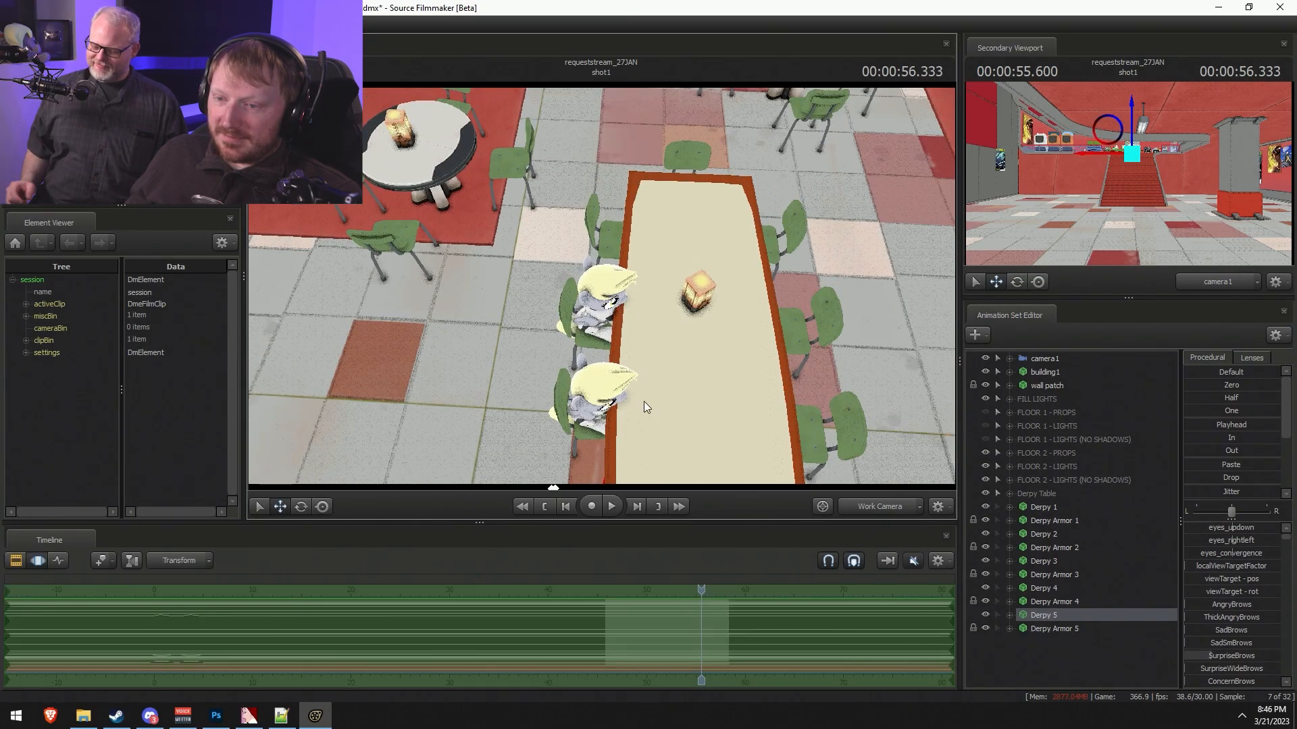
{"action": "left_click_drag", "start_coordinate": [643, 401], "coordinate": [643, 472]}
{"action": "left_click_drag", "start_coordinate": [606, 289], "coordinate": [645, 41]}
{"action": "left_click_drag", "start_coordinate": [701, 193], "coordinate": [701, 101]}
{"action": "left_click_drag", "start_coordinate": [624, 276], "coordinate": [604, 237]}
{"action": "key", "text": "space"}
{"action": "key", "text": "space"}
{"action": "left_click_drag", "start_coordinate": [635, 303], "coordinate": [533, 234], "text": "alt"}
{"action": "key", "text": "w"}
{"action": "key", "text": "F2"}
{"action": "key", "text": "F3"}
- Fine-tune Derpy 5's placement on her chair and check the whole row from across the table
{"action": "left_click", "coordinate": [1048, 627], "text": "ctrl"}
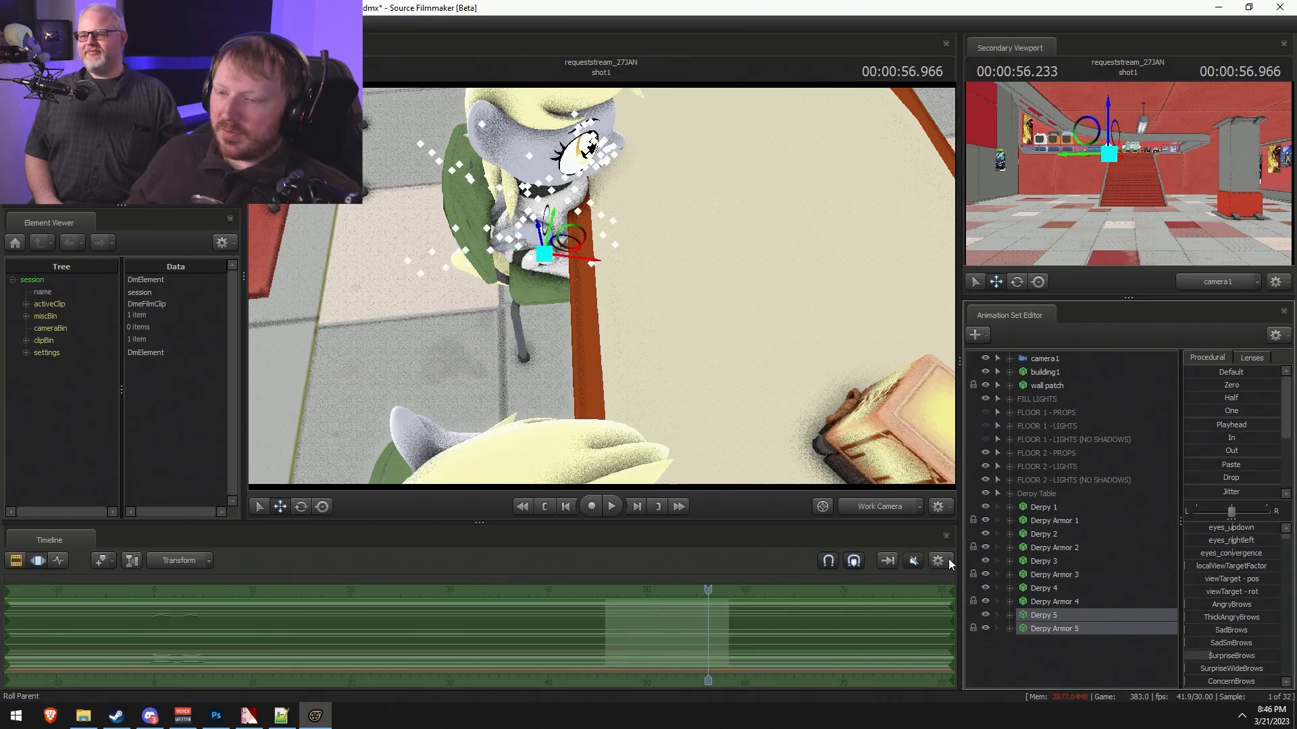
{"action": "left_click", "coordinate": [507, 294]}
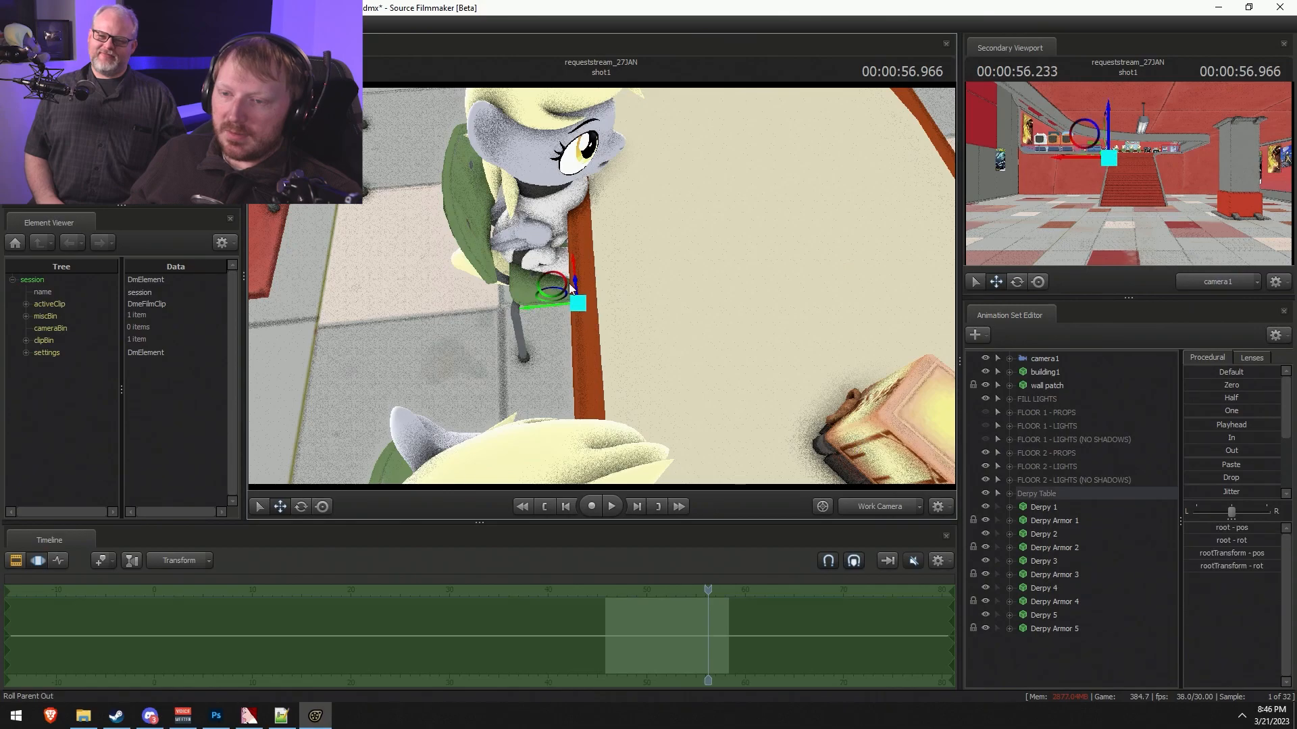
{"action": "left_click", "coordinate": [1055, 618]}
{"action": "left_click_drag", "start_coordinate": [516, 230], "coordinate": [528, 249]}
{"action": "left_click_drag", "start_coordinate": [722, 270], "coordinate": [716, 230], "text": "alt"}
{"action": "left_click_drag", "start_coordinate": [602, 287], "coordinate": [553, 318]}
{"action": "left_click_drag", "start_coordinate": [554, 236], "coordinate": [869, 403]}
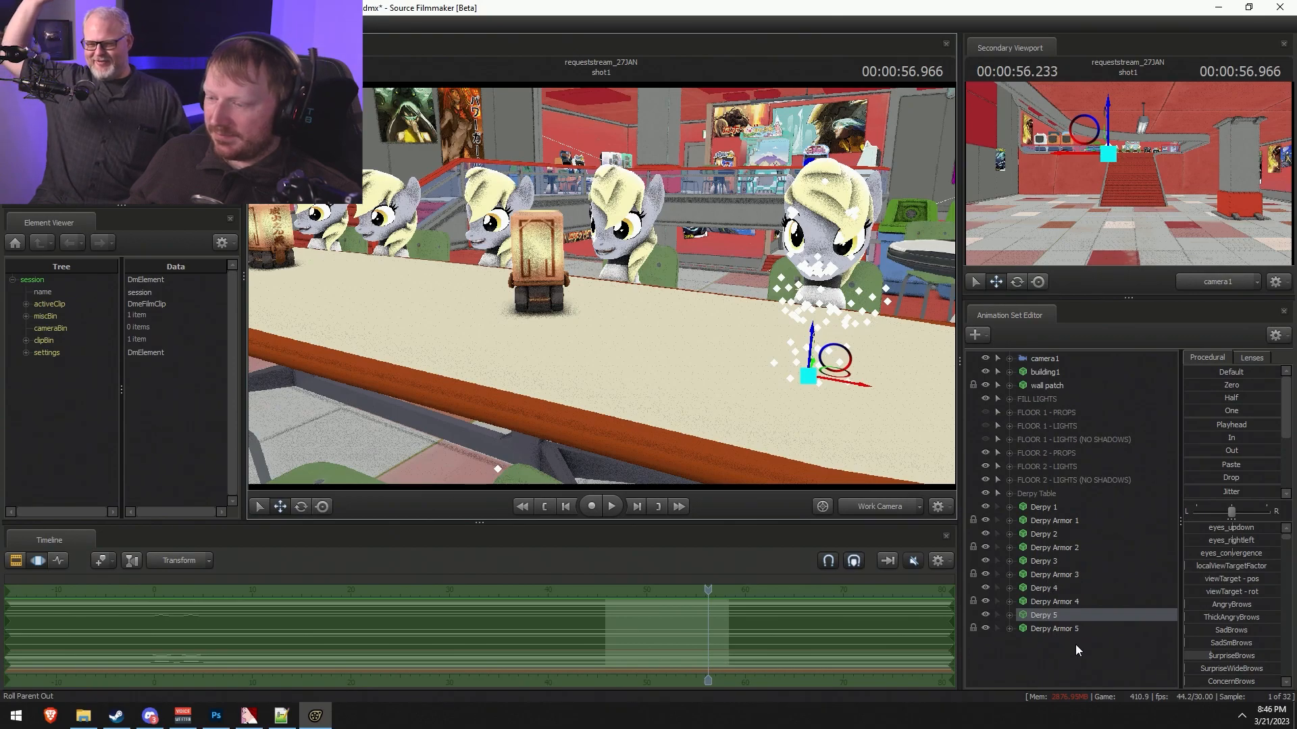
- Duplicate Derpy 5 and Derpy Armor 5, accepting the locked-controls warning, and lock Derpy Armor 6 to Derpy 6
{"action": "left_click", "coordinate": [1061, 622], "text": "ctrl"}
{"action": "right_click", "coordinate": [1060, 623]}
{"action": "left_click", "coordinate": [1094, 406]}
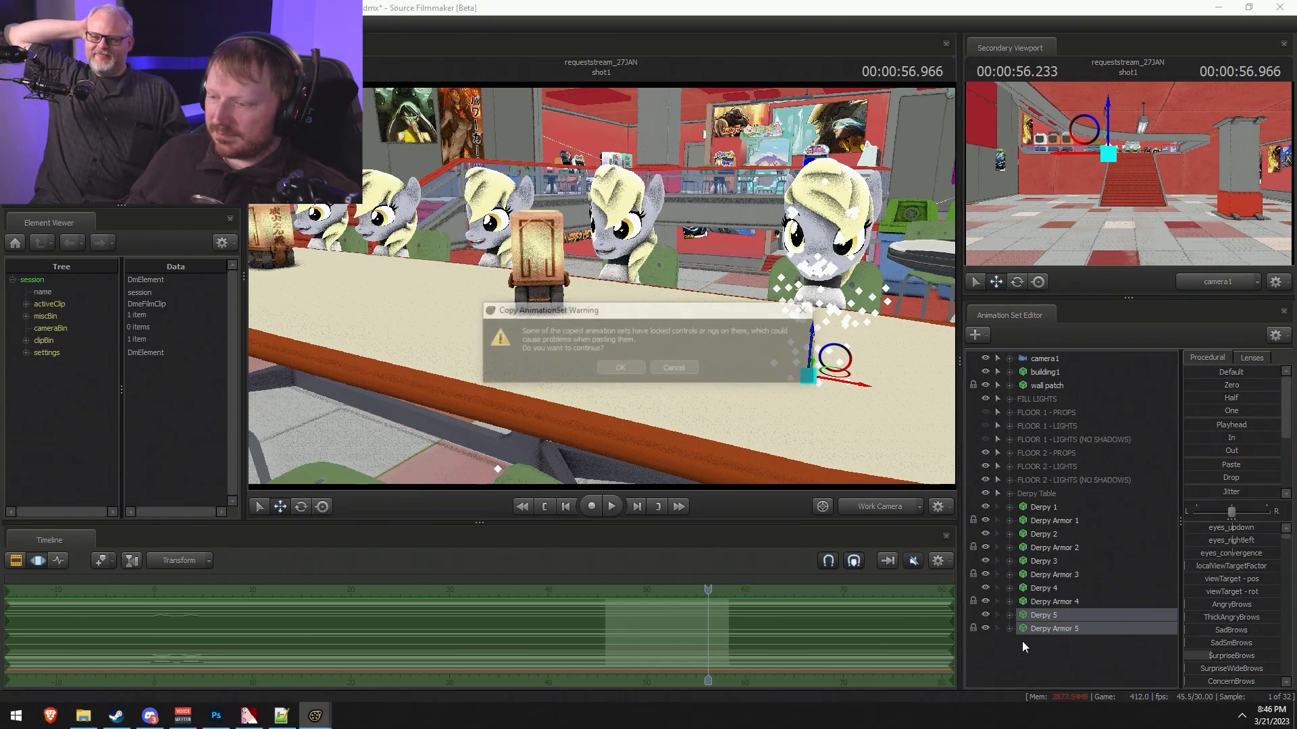
{"action": "left_click", "coordinate": [620, 369]}
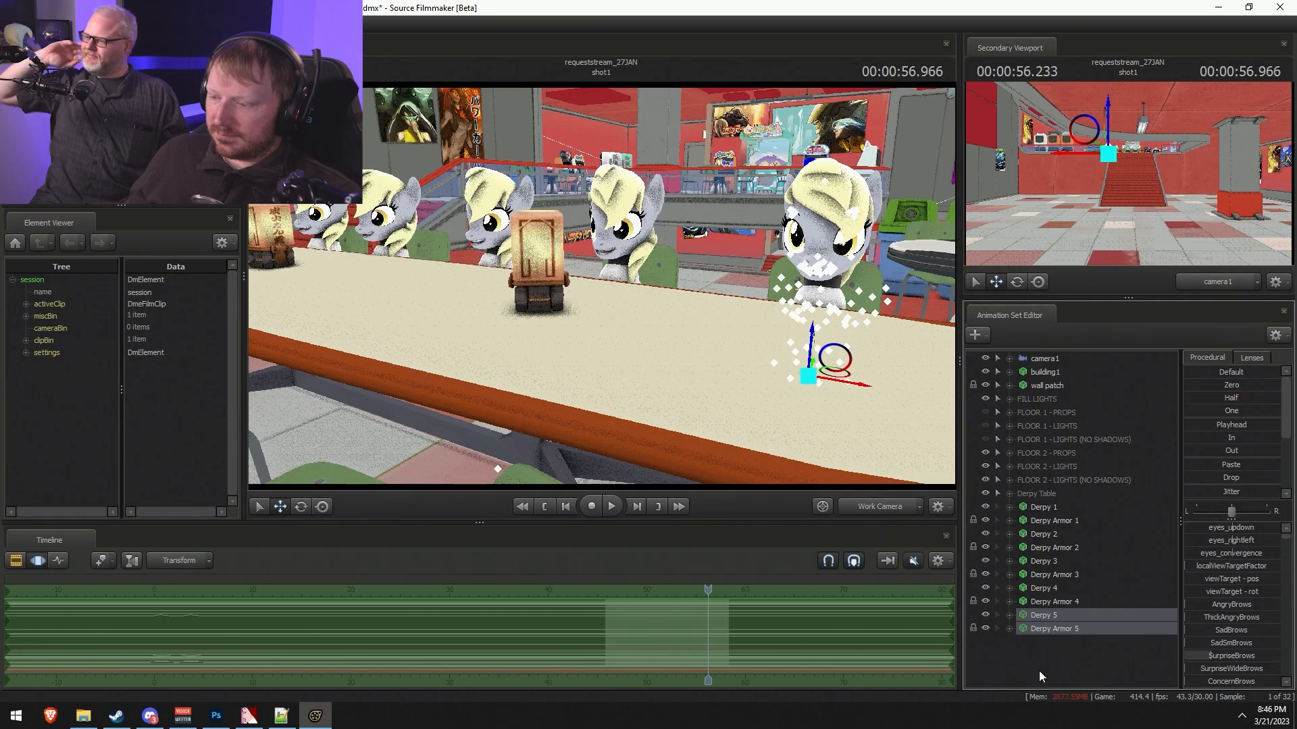
{"action": "right_click", "coordinate": [1040, 668]}
{"action": "left_click", "coordinate": [1071, 614]}
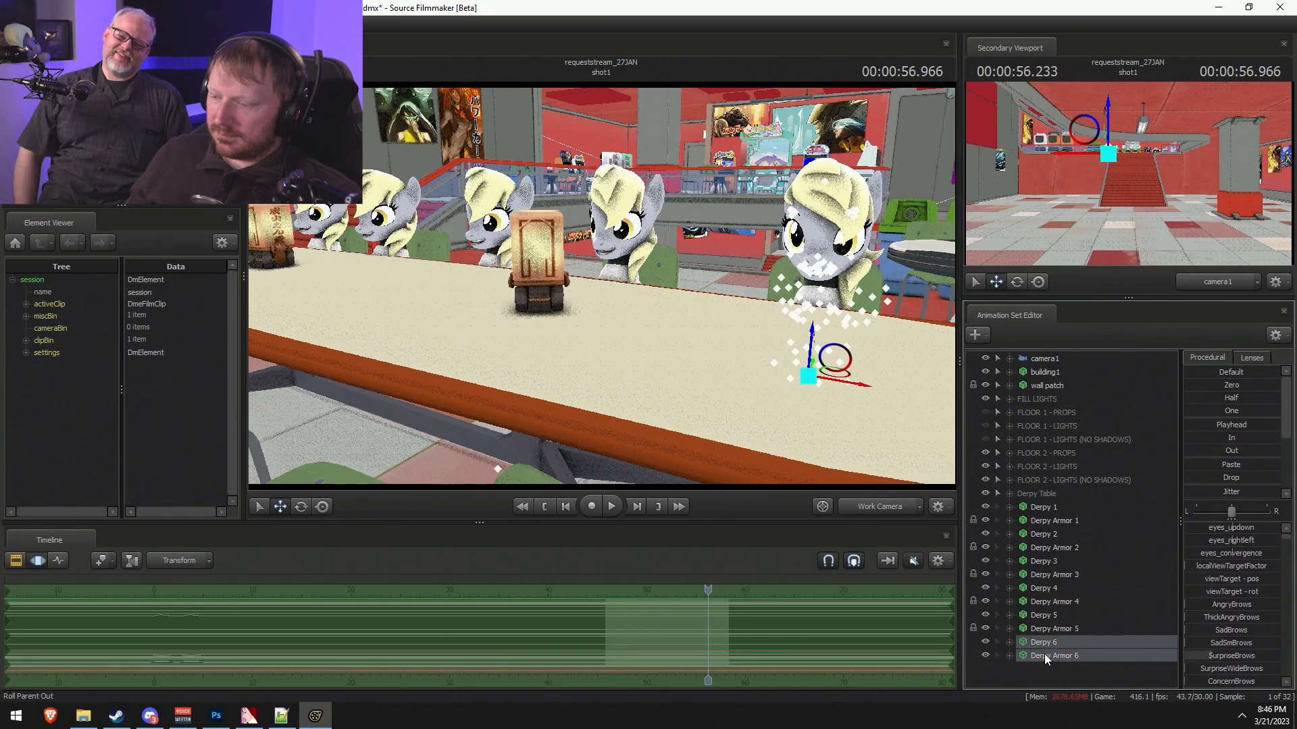
{"action": "left_click_drag", "start_coordinate": [1047, 645], "coordinate": [1059, 655]}
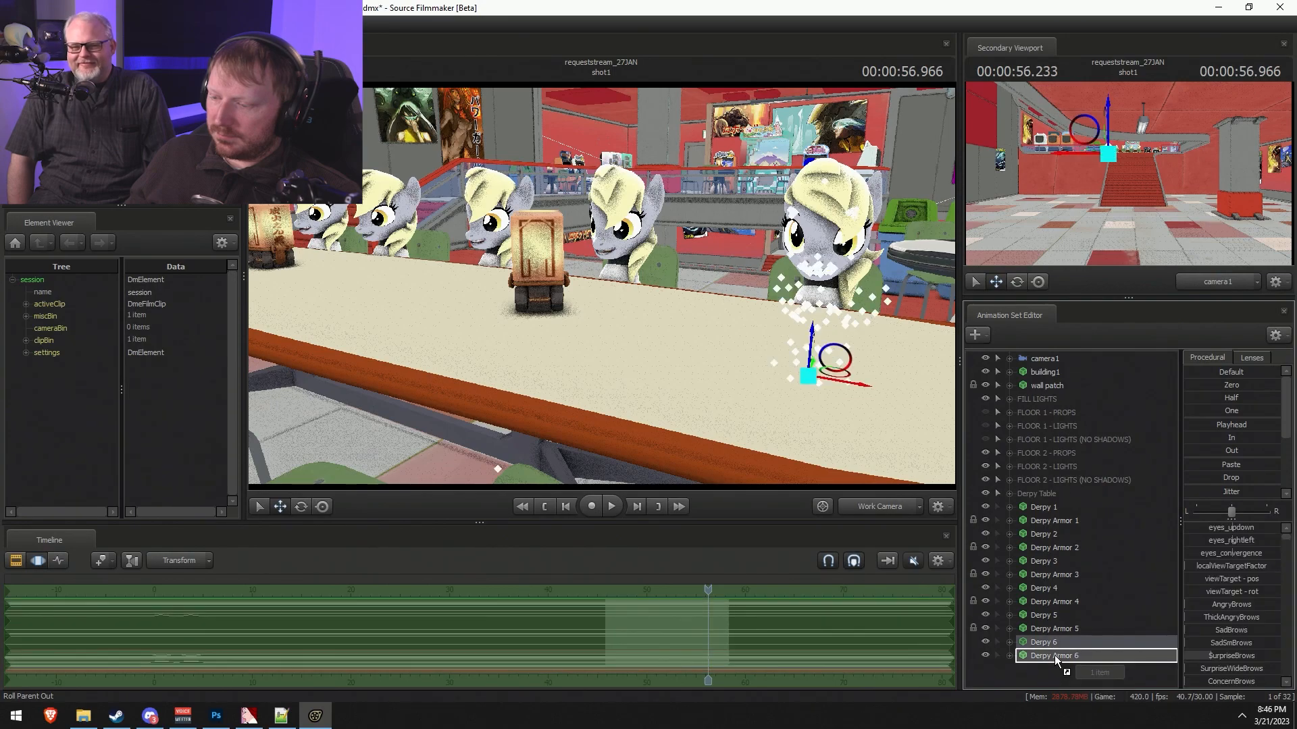
{"action": "left_click", "coordinate": [1053, 654], "text": "ctrl"}
- Move Derpy 6 to the end chair on the opposite side of the table and rotate her to face it
{"action": "left_click_drag", "start_coordinate": [602, 286], "coordinate": [592, 308]}
{"action": "left_click_drag", "start_coordinate": [820, 316], "coordinate": [672, 399]}
{"action": "left_click_drag", "start_coordinate": [621, 297], "coordinate": [678, 398]}
{"action": "key", "text": "w"}
{"action": "key", "text": "e"}
{"action": "key", "text": "w"}
{"action": "left_click_drag", "start_coordinate": [643, 329], "coordinate": [672, 358]}
{"action": "key", "text": "e"}
{"action": "key", "text": "w"}
{"action": "left_click_drag", "start_coordinate": [651, 297], "coordinate": [628, 302], "text": "alt"}
{"action": "left_click_drag", "start_coordinate": [679, 211], "coordinate": [600, 343], "text": "alt"}
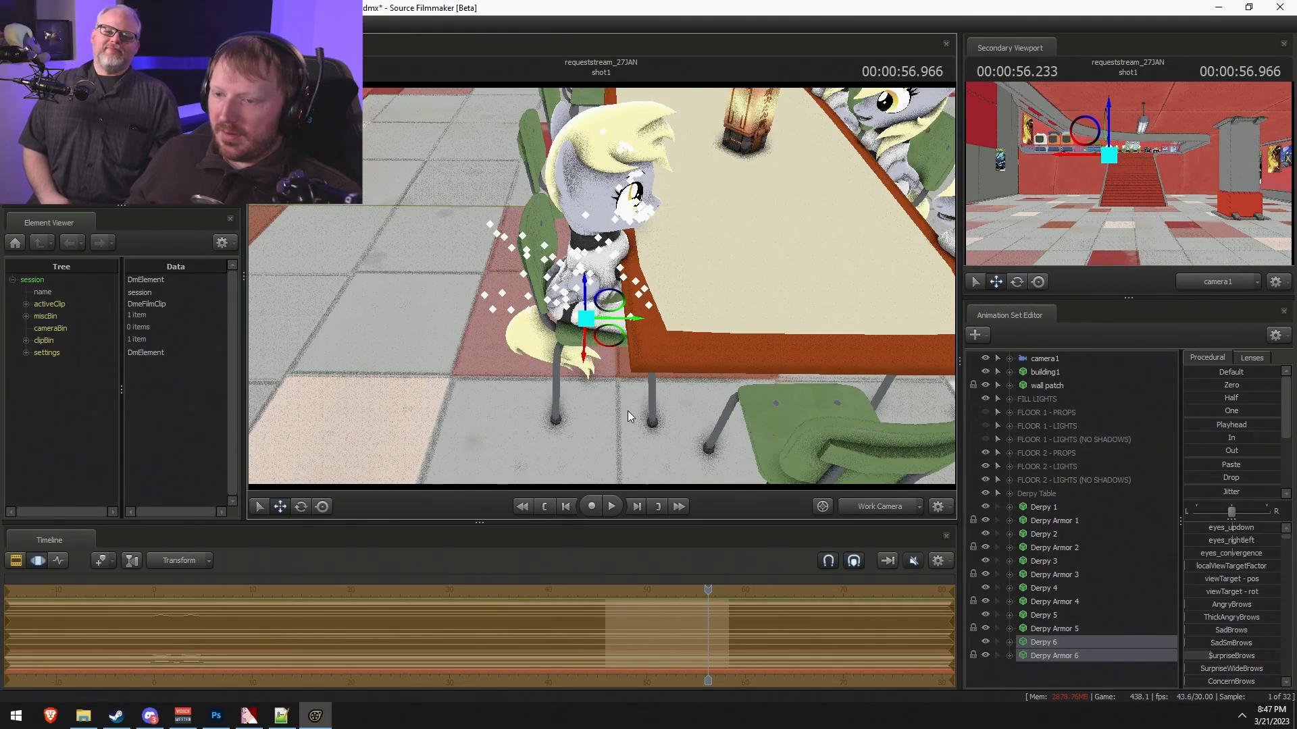
- Shift chair25 through chair28 slightly away from the table together, and move Derpy 6 back with her armor to match
{"action": "mouse_move", "coordinate": [624, 370]}
{"action": "left_mouse_down"}
{"action": "mouse_move", "coordinate": [633, 341]}
{"action": "mouse_move", "coordinate": [641, 371]}
{"action": "mouse_move", "coordinate": [629, 344]}
{"action": "left_mouse_up"}
{"action": "left_click", "coordinate": [633, 338], "text": "ctrl"}
{"action": "left_click", "coordinate": [635, 352]}
{"action": "left_click_drag", "start_coordinate": [645, 120], "coordinate": [554, 274], "text": "ctrl"}
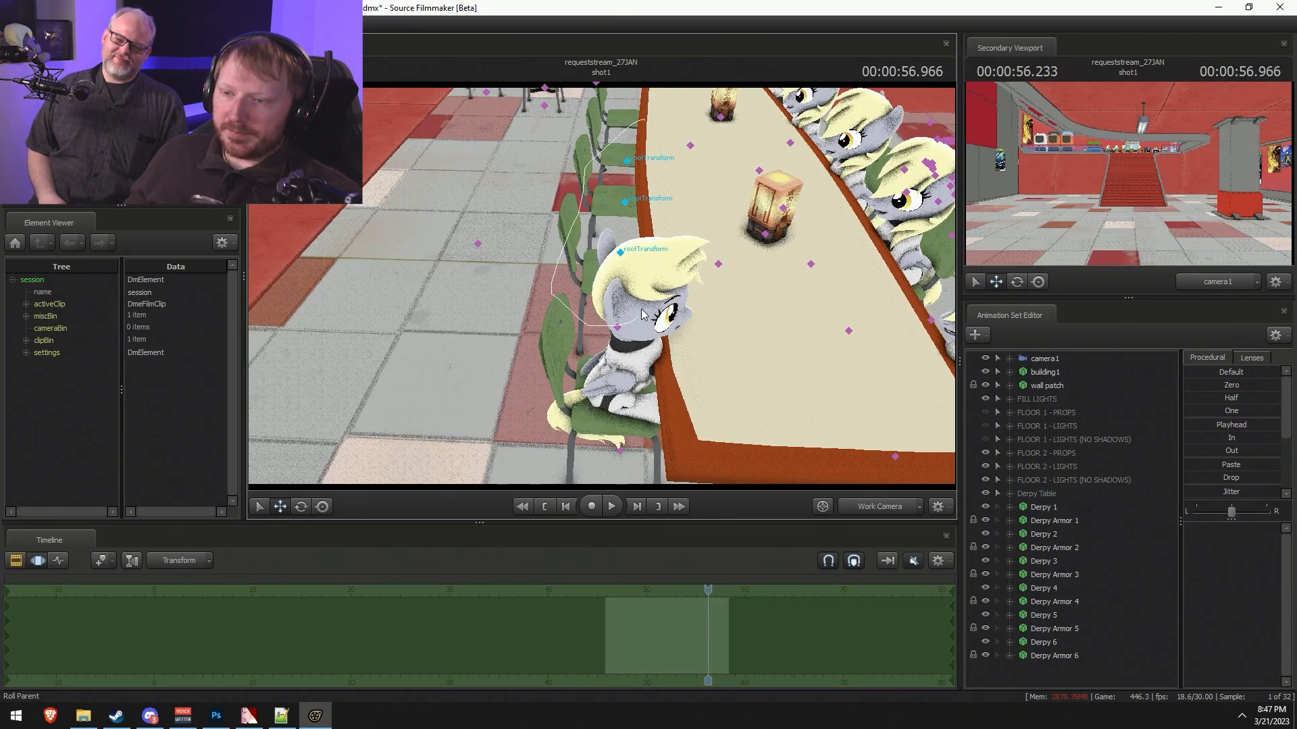
{"action": "left_click_drag", "start_coordinate": [641, 318], "coordinate": [624, 333], "text": "ctrl"}
{"action": "left_click", "coordinate": [616, 328]}
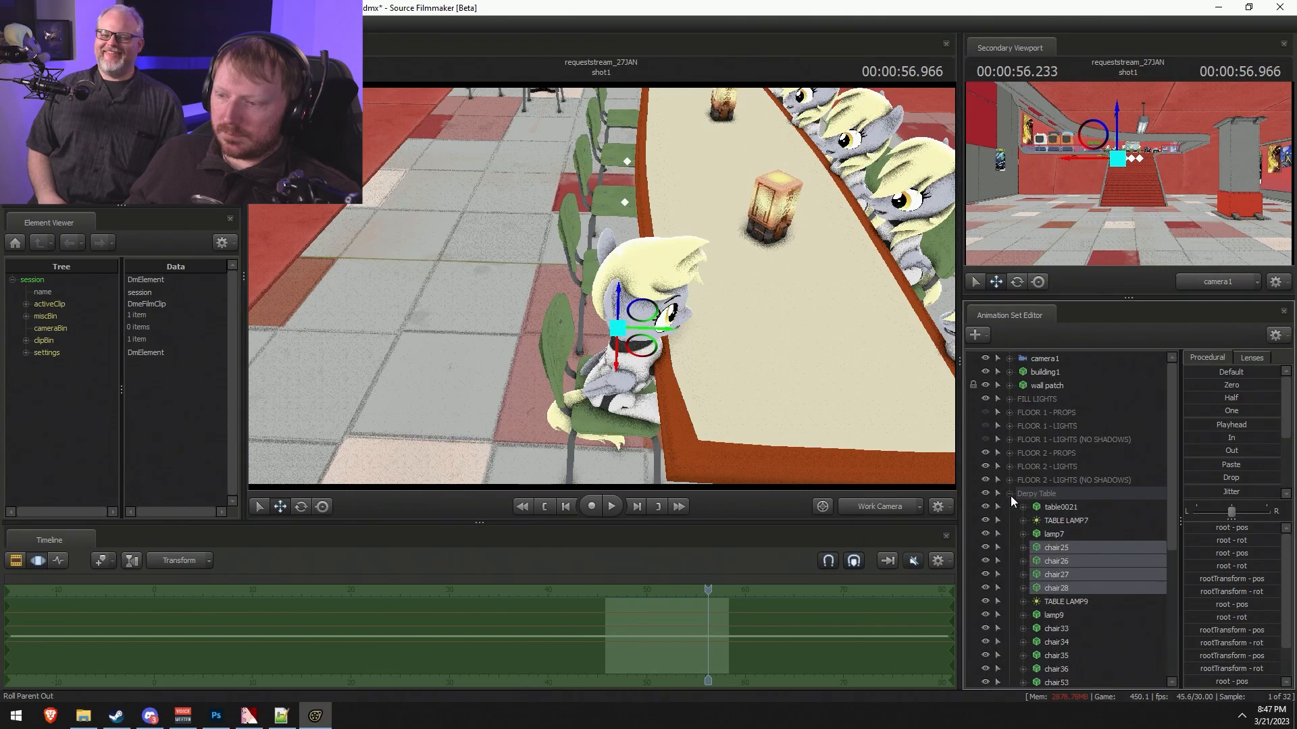
{"action": "left_click_drag", "start_coordinate": [666, 330], "coordinate": [660, 334]}
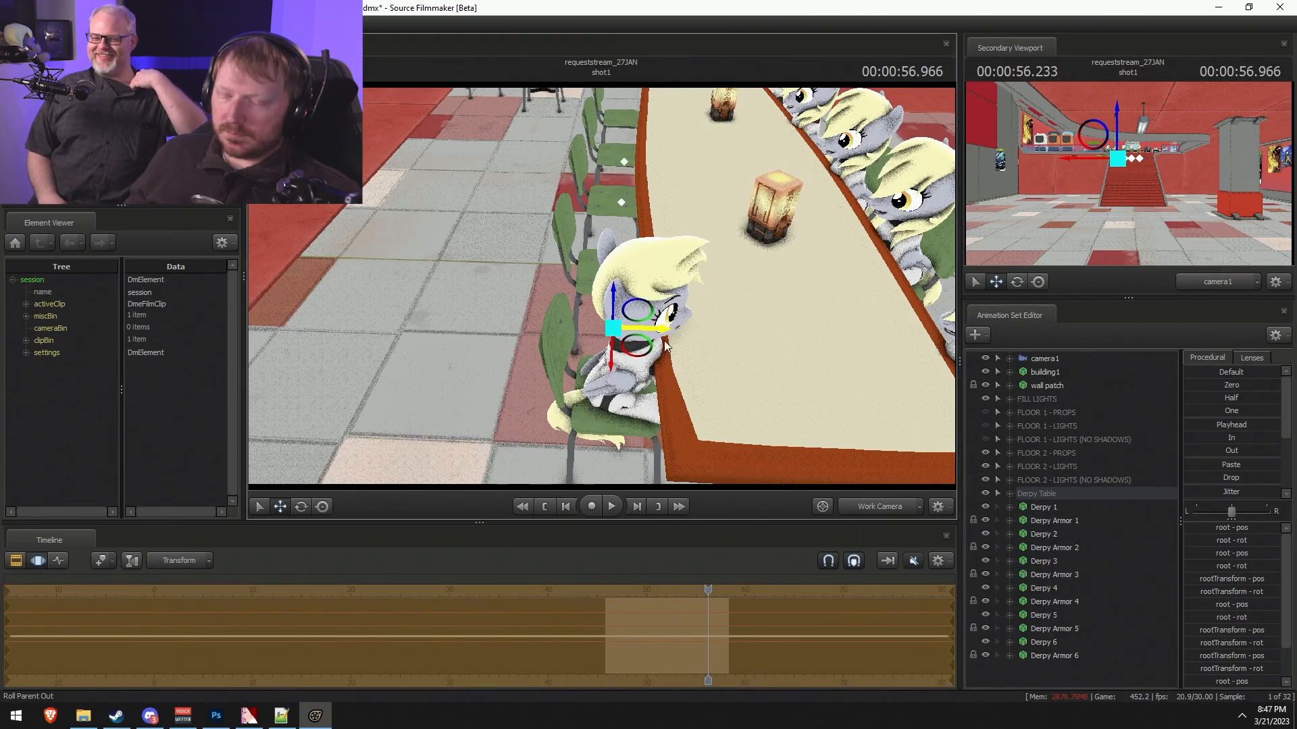
{"action": "left_click_drag", "start_coordinate": [1066, 644], "coordinate": [1061, 656]}
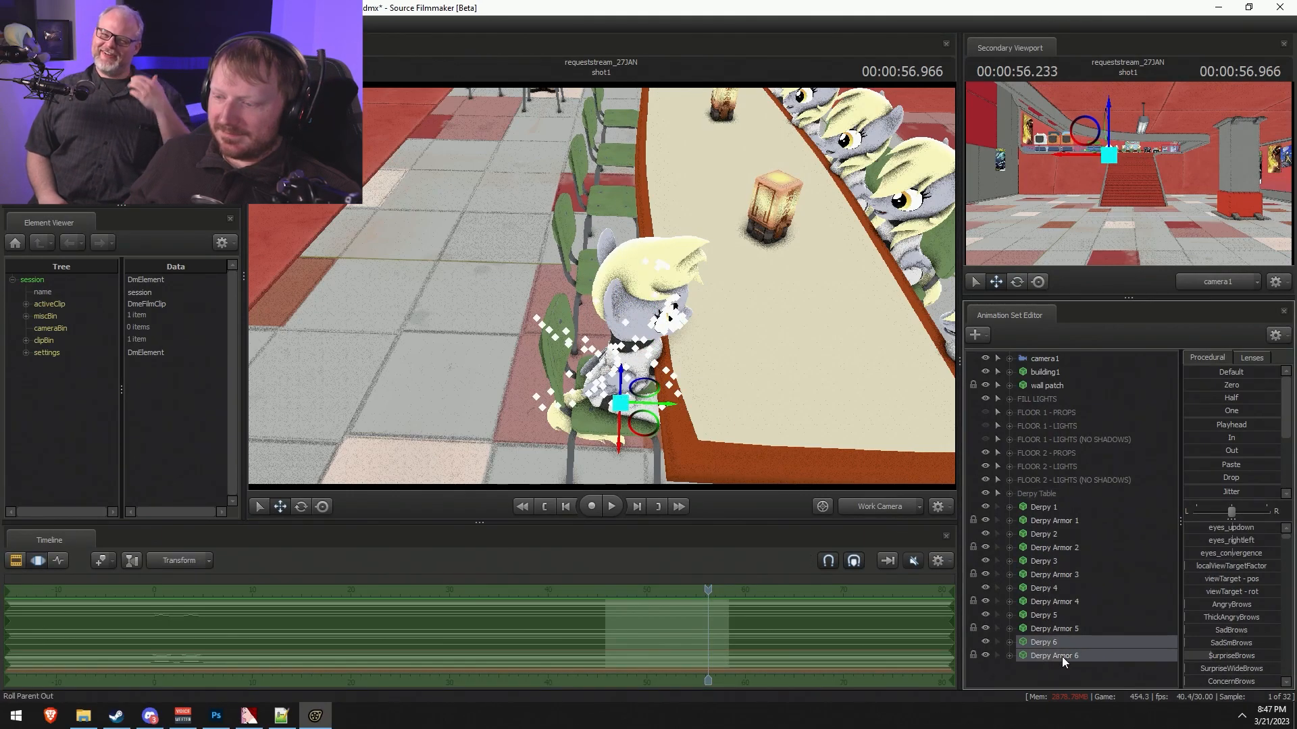
{"action": "left_click_drag", "start_coordinate": [668, 409], "coordinate": [654, 408]}
{"action": "right_click", "coordinate": [1049, 671]}
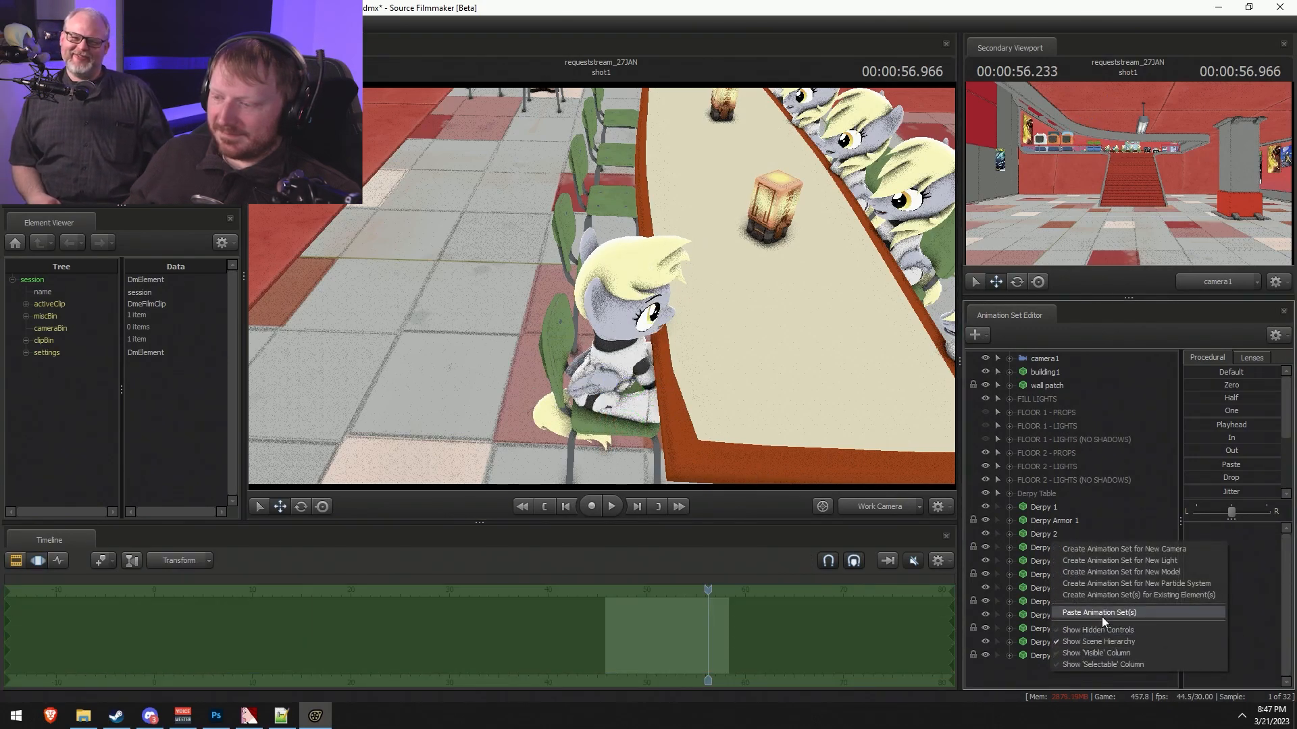
{"action": "left_click", "coordinate": [1101, 612]}
{"action": "left_click", "coordinate": [1047, 668]}
{"action": "left_click_drag", "start_coordinate": [1059, 668], "coordinate": [1052, 678]}
{"action": "left_click", "coordinate": [1052, 669]}
{"action": "left_click", "coordinate": [1051, 659], "text": "ctrl"}
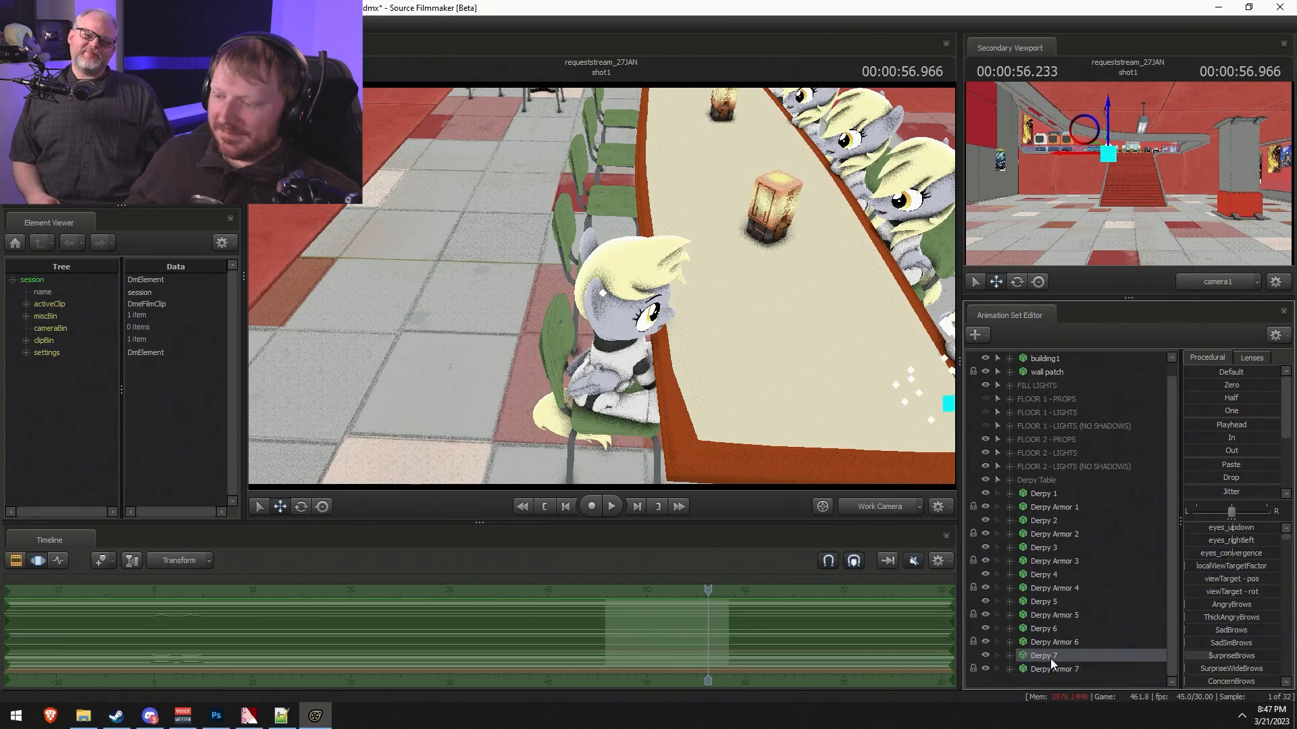
{"action": "key", "text": "F2"}
{"action": "key", "text": "F3"}
{"action": "left_click_drag", "start_coordinate": [692, 393], "coordinate": [735, 401]}
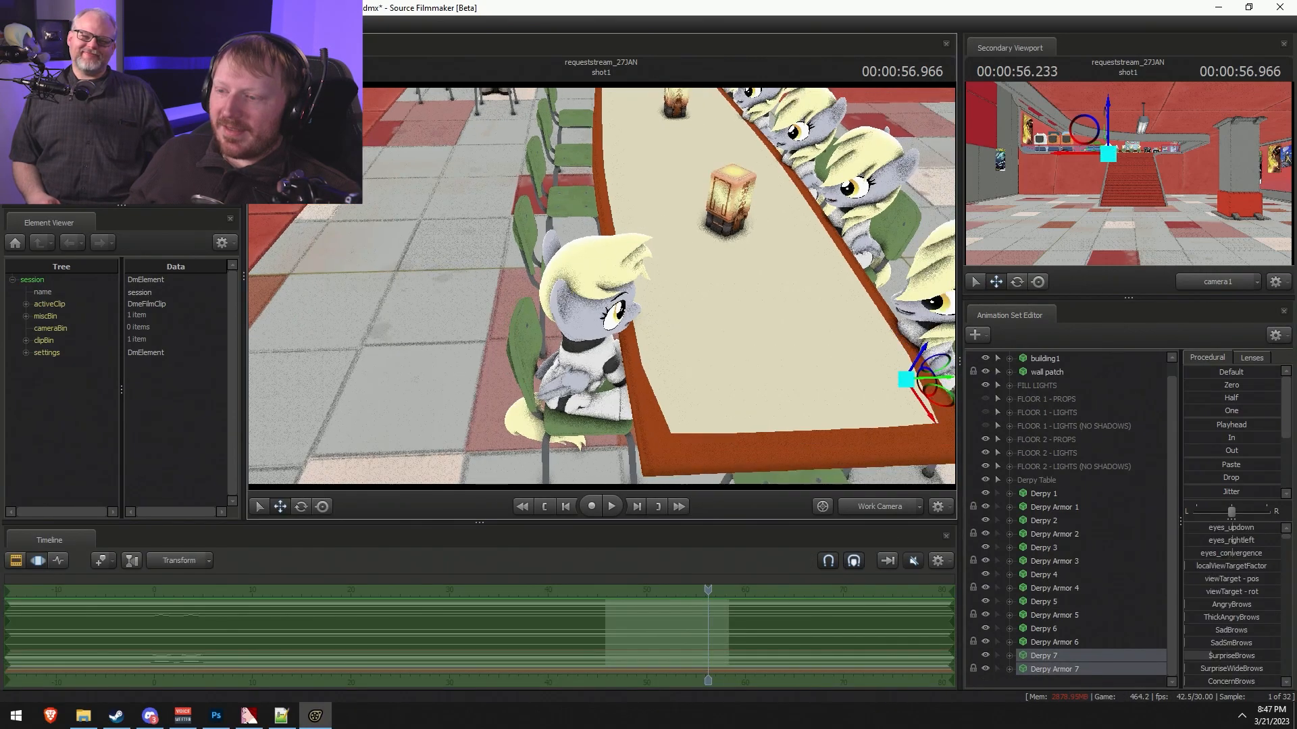
{"action": "key", "text": "F2"}
{"action": "key", "text": "F3"}
{"action": "key", "text": "ctrl+z"}
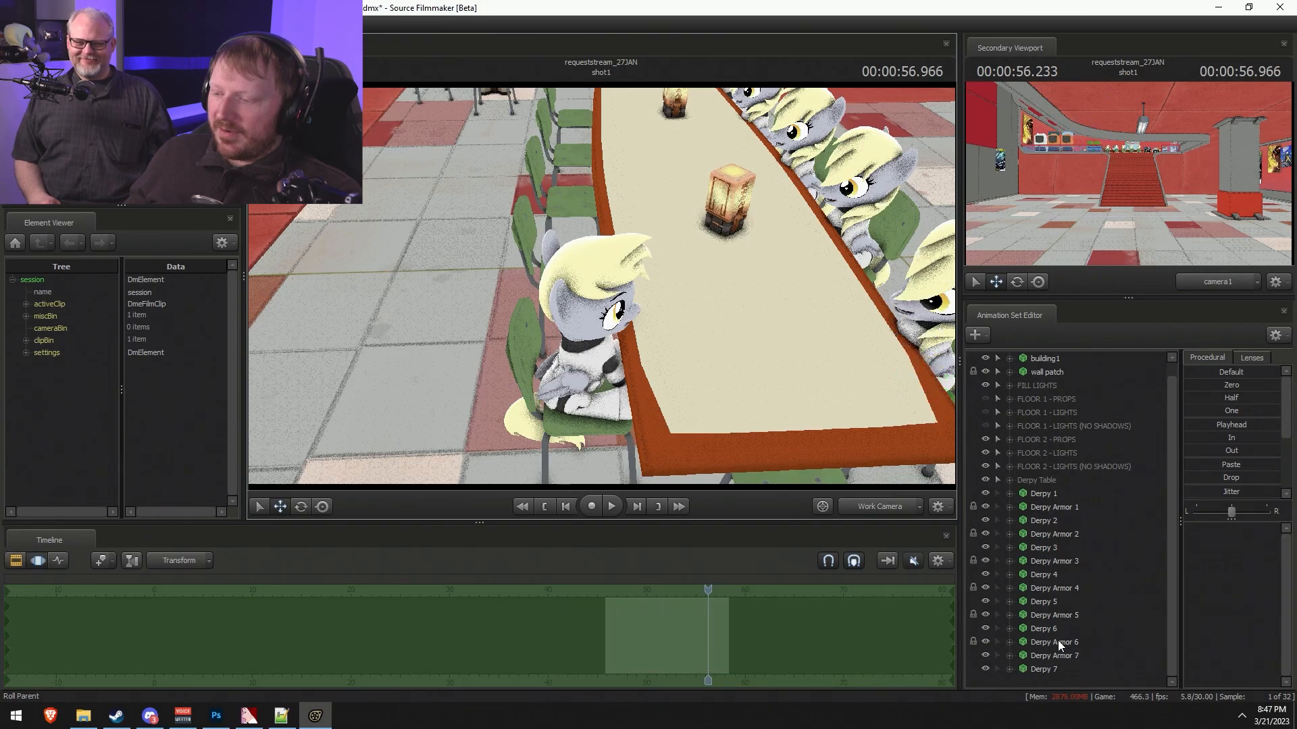
- Copy Derpy 6 and Derpy Armor 6, accepting the locked-controls warning, and paste them as a new pair
{"action": "left_click", "coordinate": [1042, 641]}
{"action": "left_click", "coordinate": [1040, 659], "text": "ctrl"}
{"action": "right_click", "coordinate": [1040, 658]}
{"action": "mouse_move", "coordinate": [1084, 546]}
{"action": "left_click", "coordinate": [1067, 440]}
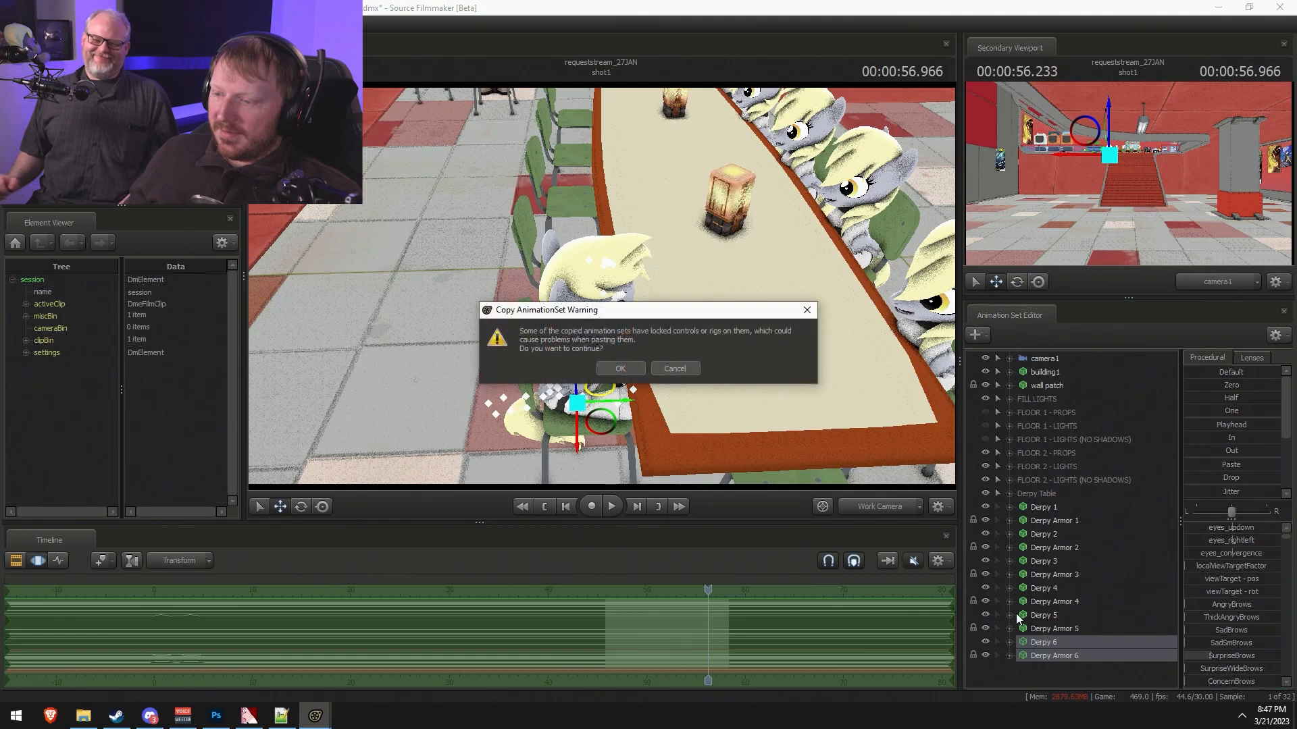
{"action": "left_click", "coordinate": [601, 371]}
{"action": "left_click", "coordinate": [1026, 667]}
{"action": "right_click", "coordinate": [1027, 667]}
{"action": "left_click", "coordinate": [1071, 609]}
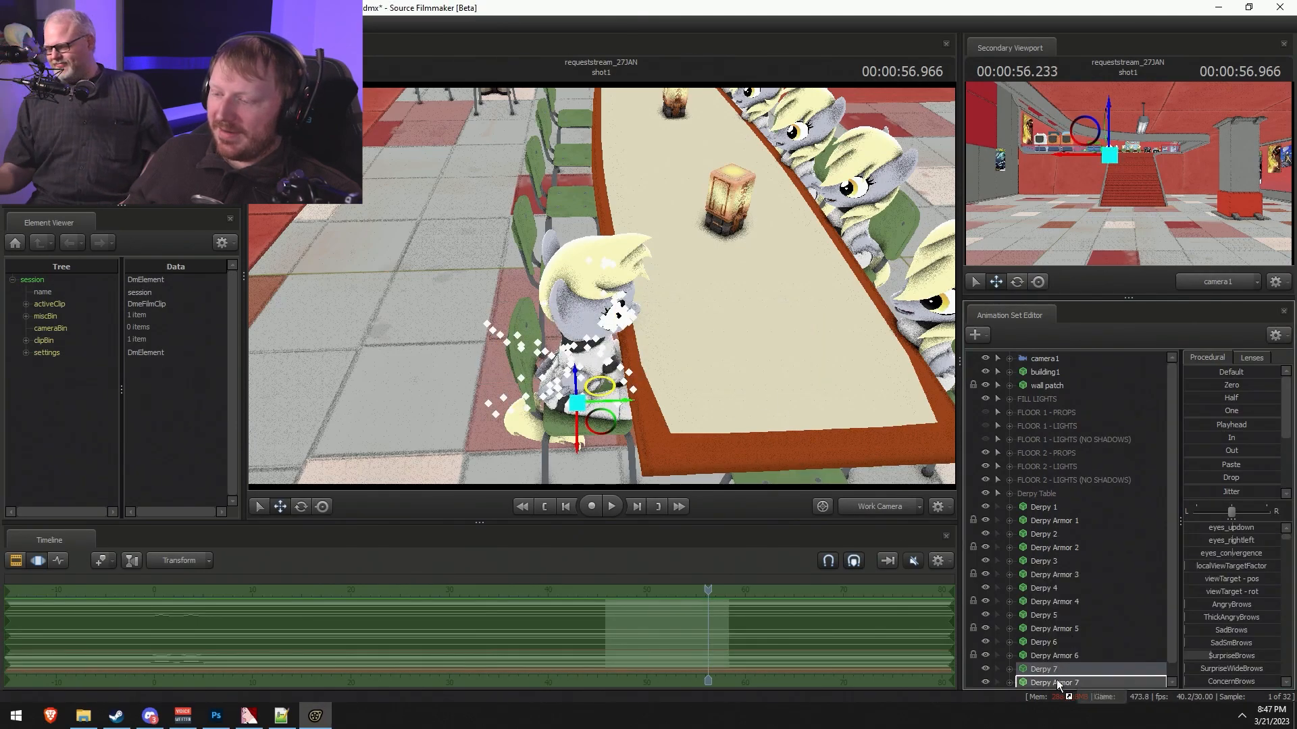
- Lock Derpy Armor 7 to Derpy 7 and move the pair onto the chair next to Derpy 6
{"action": "left_click", "coordinate": [1053, 682]}
{"action": "left_click", "coordinate": [1047, 669]}
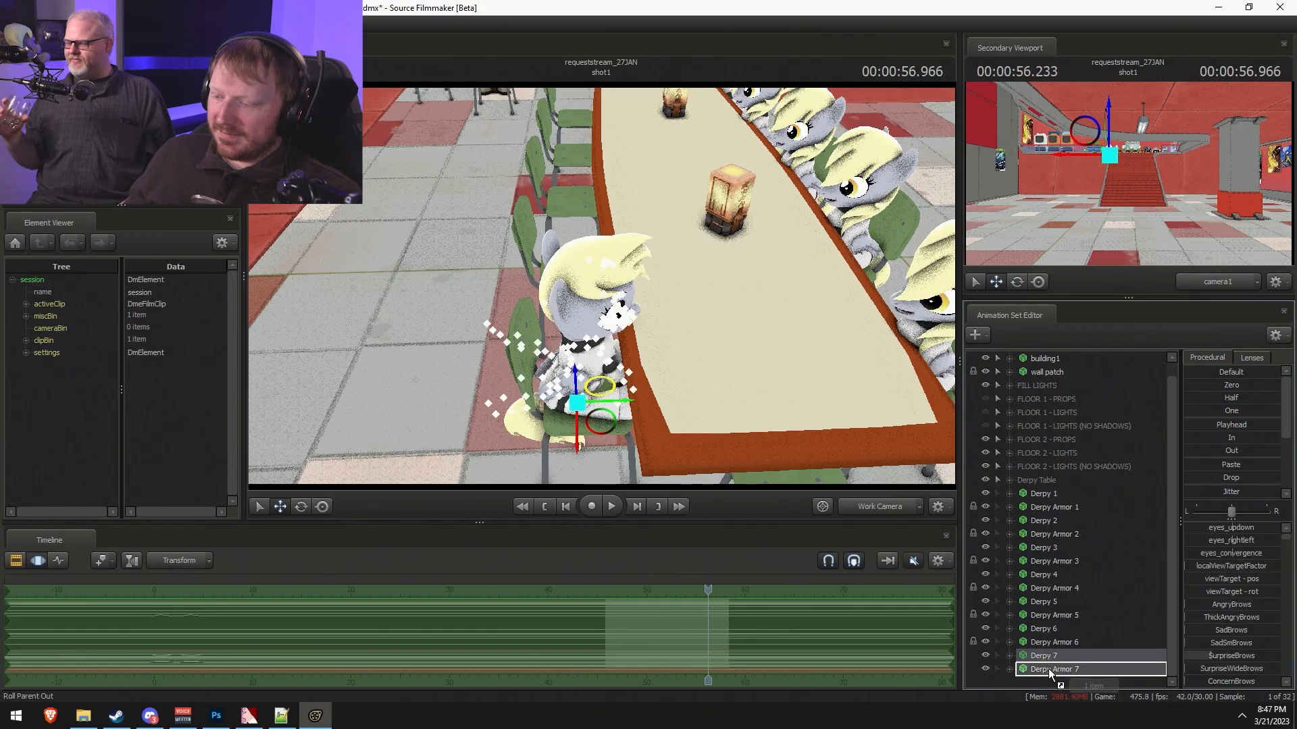
{"action": "left_click", "coordinate": [1044, 669], "text": "ctrl"}
{"action": "left_click_drag", "start_coordinate": [592, 428], "coordinate": [594, 233]}
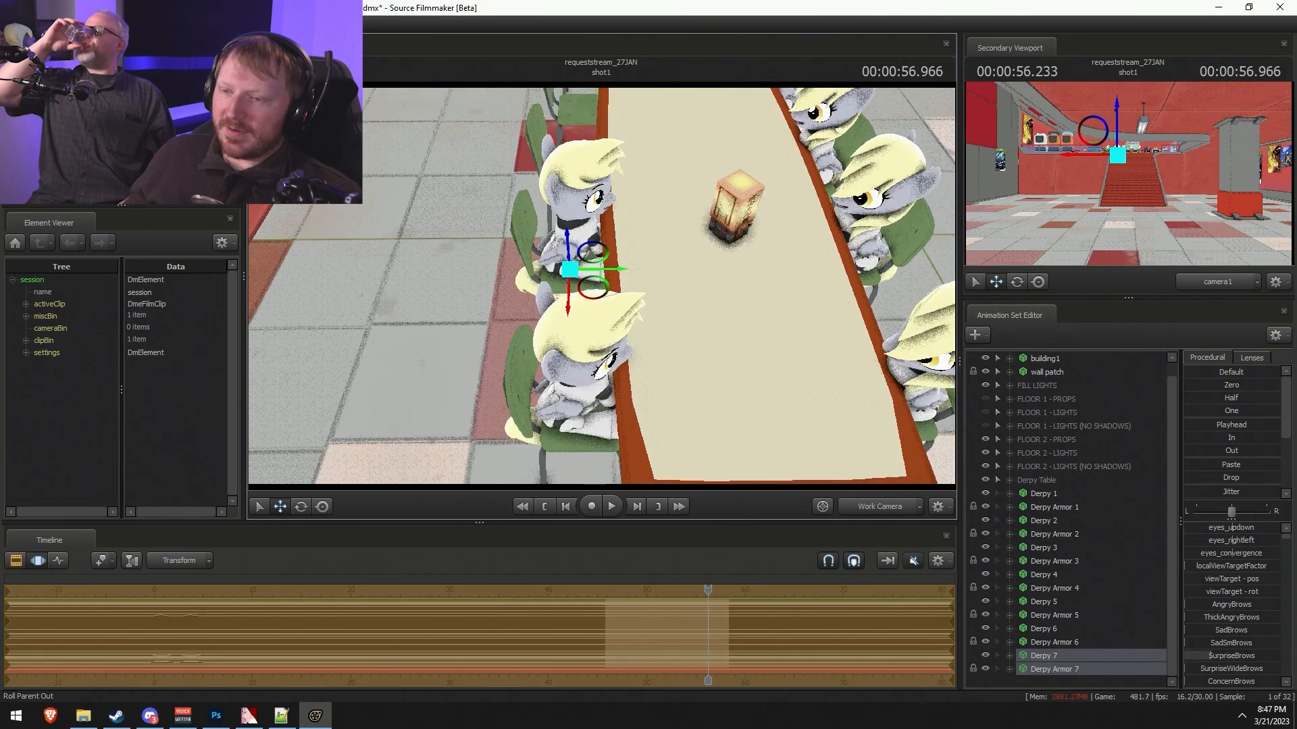
- Paste another copy of the armored Derpy and lock Derpy Armor 8 to Derpy 8
{"action": "right_click", "coordinate": [1059, 678]}
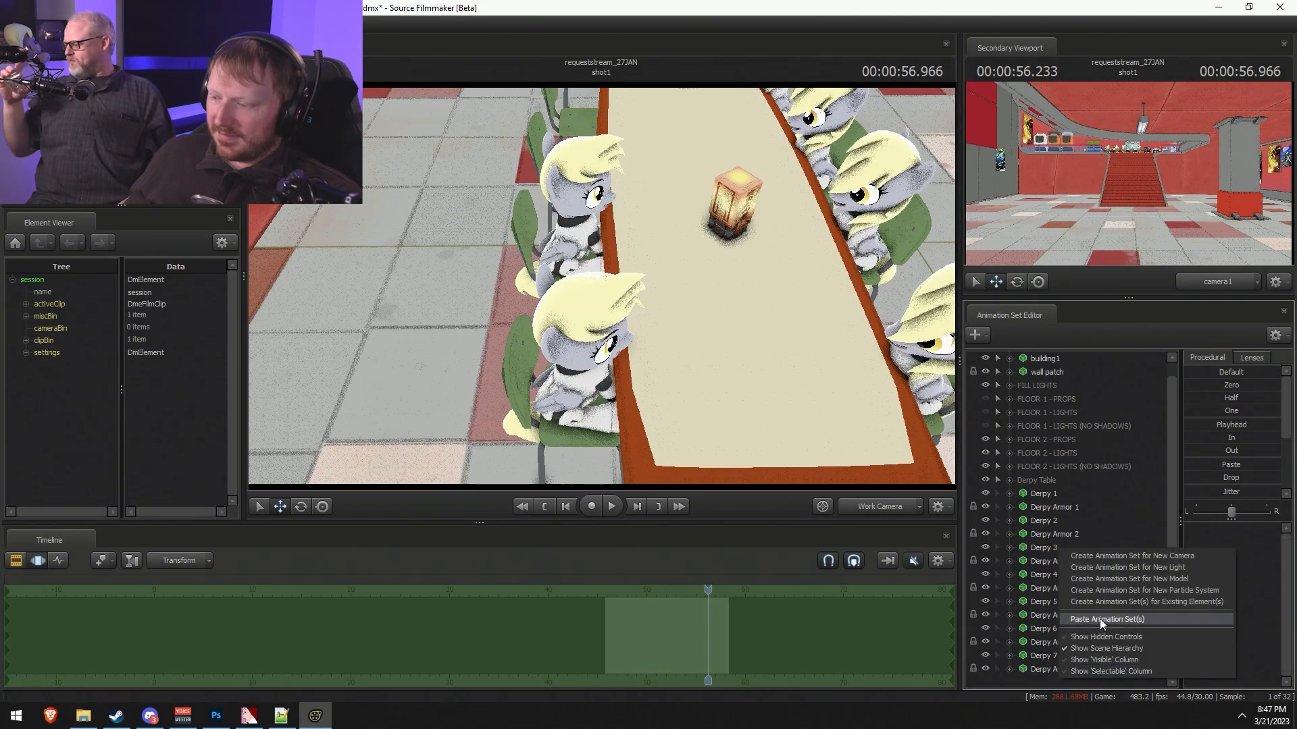
{"action": "left_click", "coordinate": [1099, 618]}
{"action": "left_click_drag", "start_coordinate": [1055, 659], "coordinate": [1058, 669]}
{"action": "left_click", "coordinate": [1049, 668], "text": "ctrl"}
- Move Derpy 8 and her armor to the chair beyond Derpy 7 and align them with the seat
{"action": "mouse_move", "coordinate": [737, 378]}
{"action": "left_mouse_down"}
{"action": "mouse_move", "coordinate": [727, 341]}
{"action": "mouse_move", "coordinate": [722, 358]}
{"action": "left_mouse_up"}
{"action": "left_click_drag", "start_coordinate": [614, 463], "coordinate": [636, 238]}
{"action": "left_click_drag", "start_coordinate": [673, 169], "coordinate": [622, 317]}
{"action": "left_click_drag", "start_coordinate": [641, 238], "coordinate": [623, 235]}
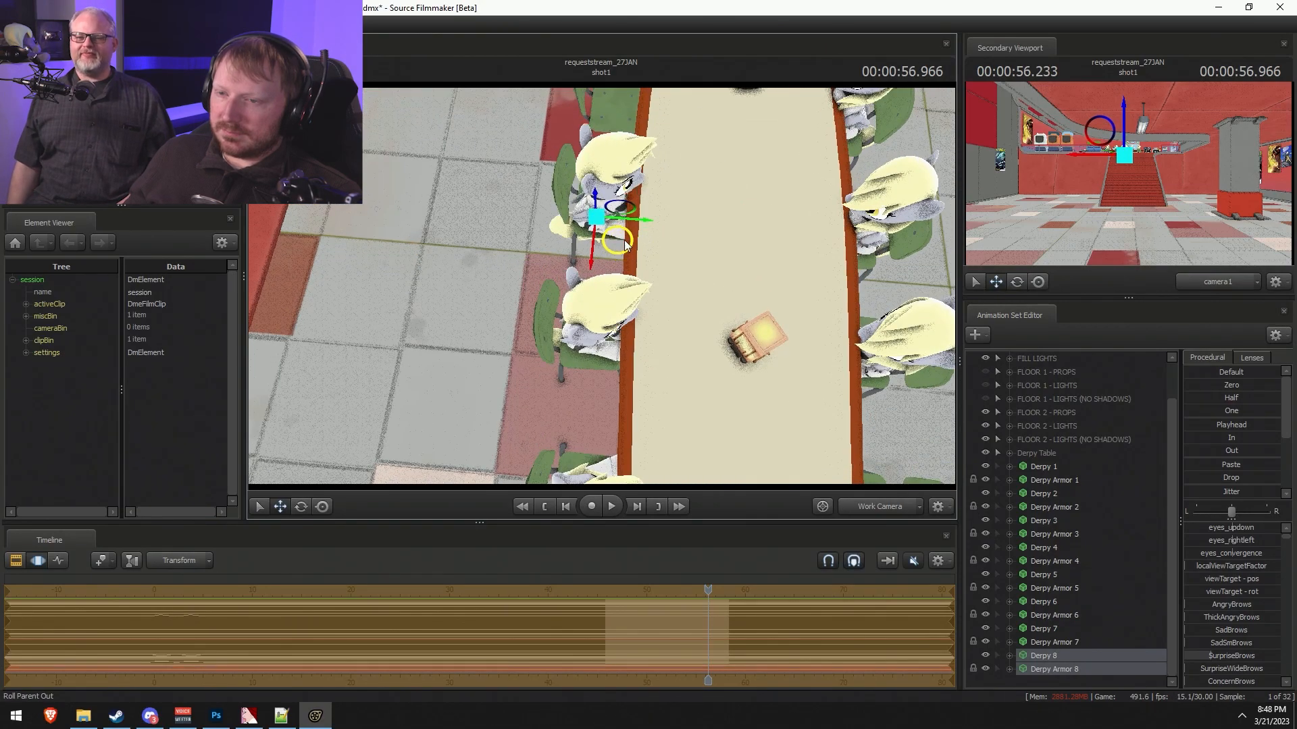
{"action": "key", "text": "ctrl+s"}
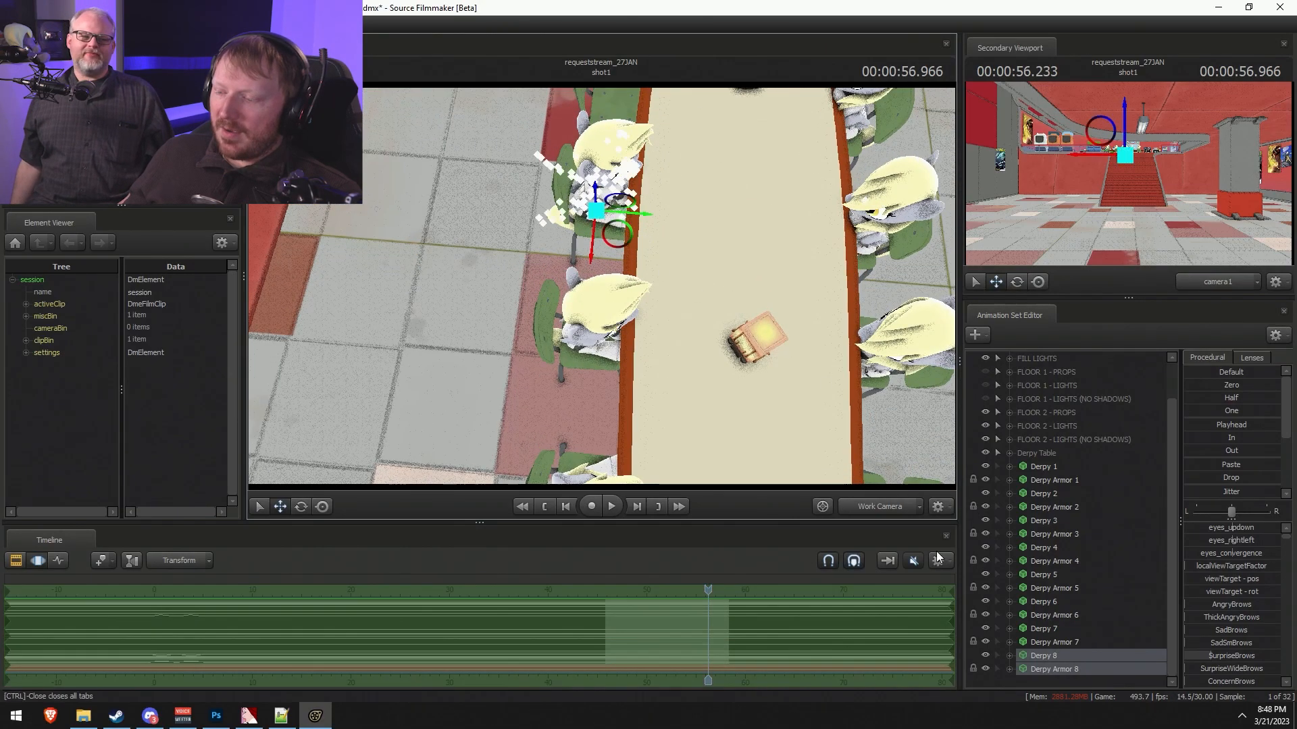
- Paste Derpy 9 with her armor locked to her and move the pair to the next free chair along the row
{"action": "right_click", "coordinate": [1023, 686]}
{"action": "left_click", "coordinate": [1060, 625]}
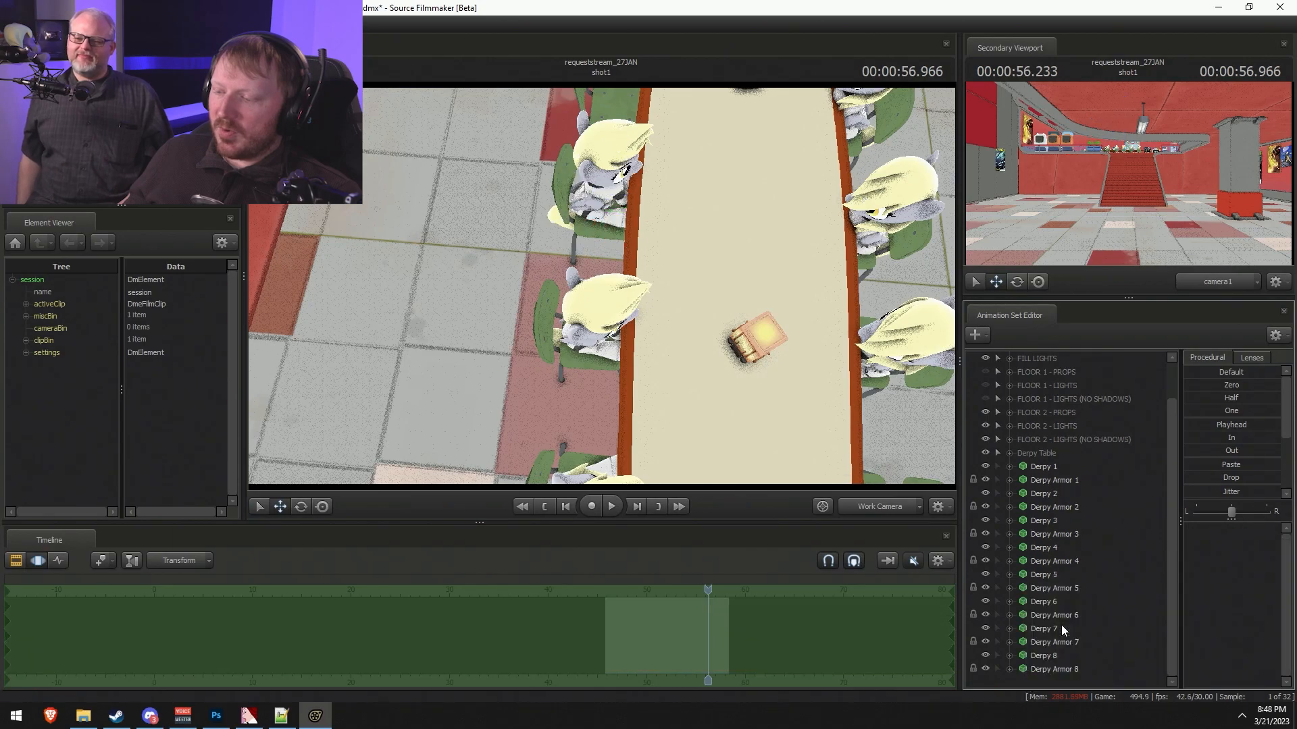
{"action": "left_click", "coordinate": [1045, 656]}
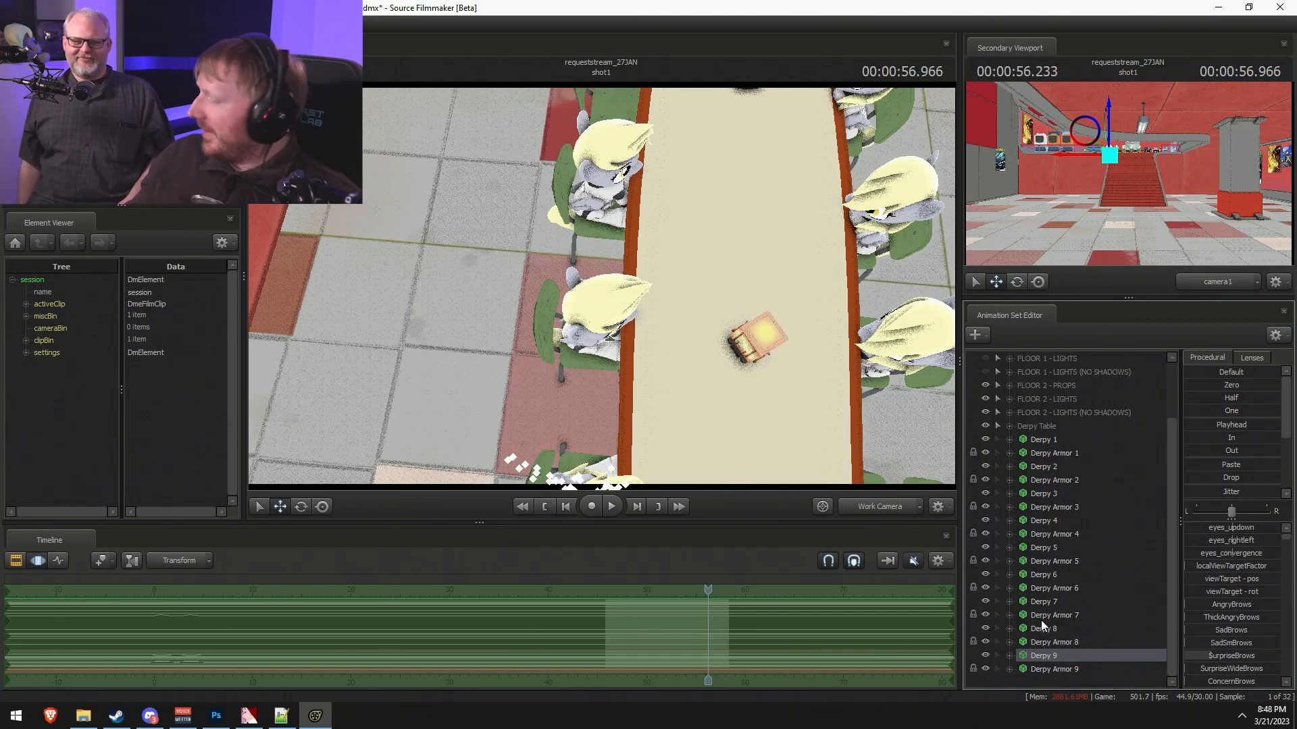
{"action": "left_click", "coordinate": [1032, 668], "text": "ctrl"}
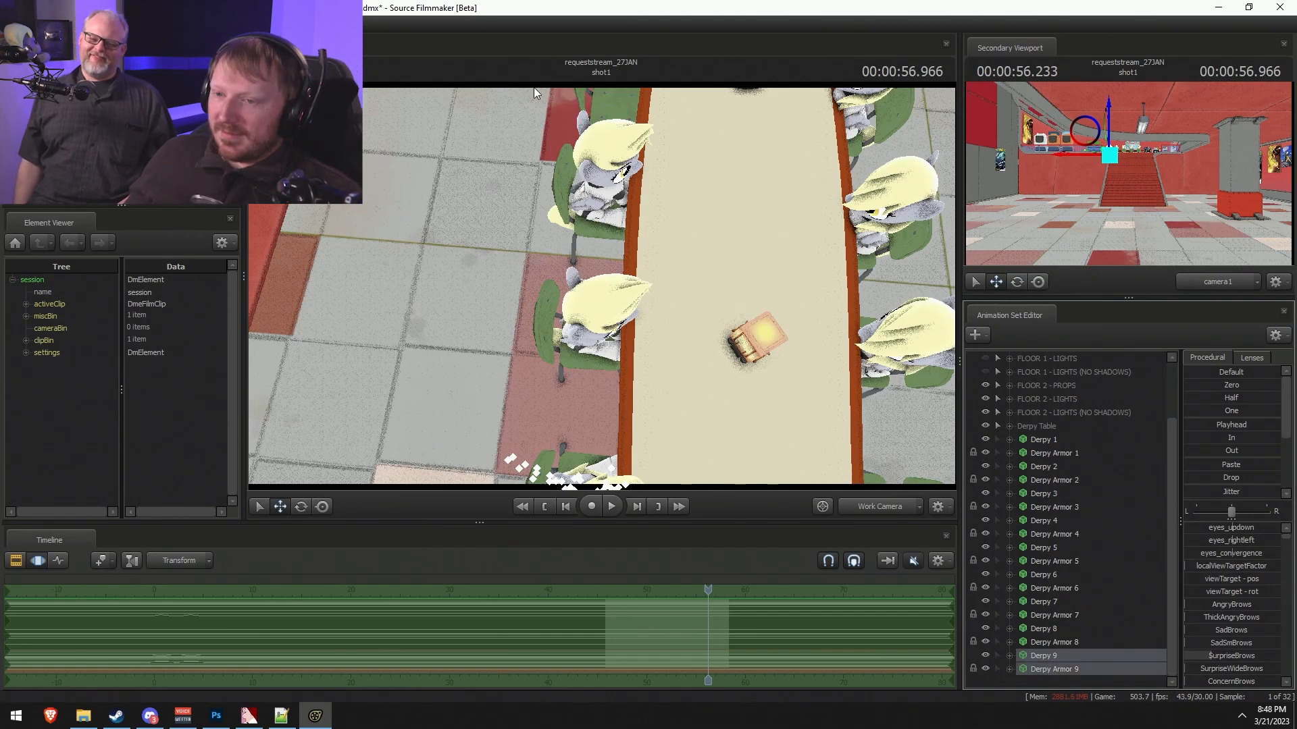
{"action": "middle_click_drag", "start_coordinate": [564, 473], "coordinate": [564, 438]}
{"action": "left_click_drag", "start_coordinate": [611, 432], "coordinate": [622, 311]}
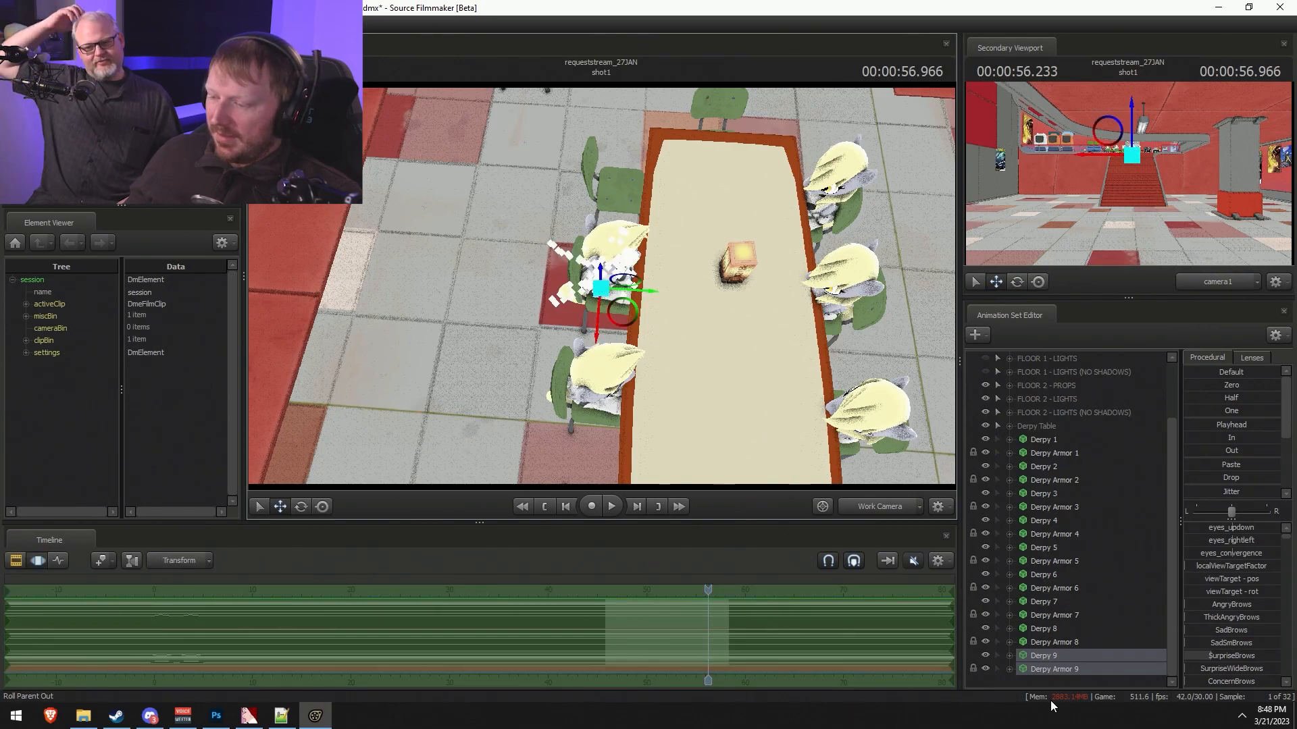
- Paste another copy of the armored Derpy and lock Derpy Armor 10 to Derpy 10
{"action": "right_click", "coordinate": [1052, 682]}
{"action": "left_click", "coordinate": [1112, 625]}
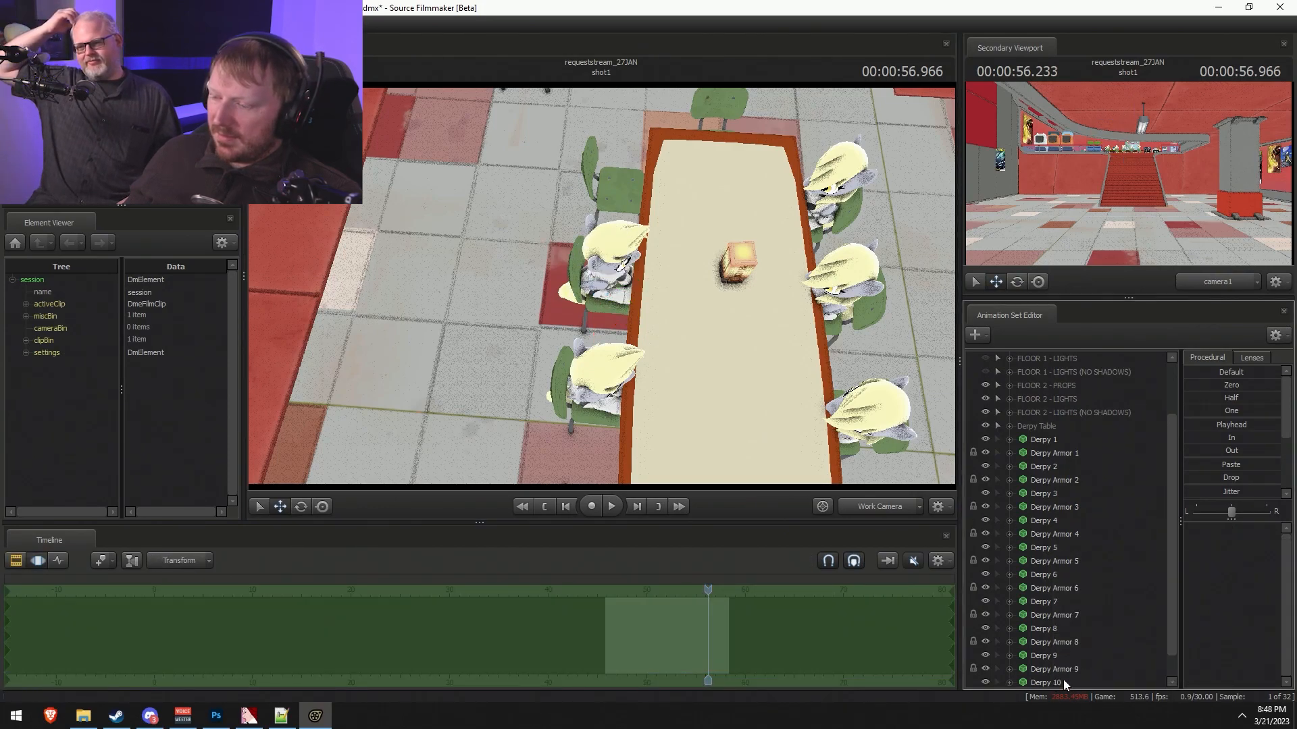
{"action": "left_click", "coordinate": [1063, 679]}
{"action": "scroll", "coordinate": [1055, 671], "scroll_direction": "down", "scroll_amount": 1}
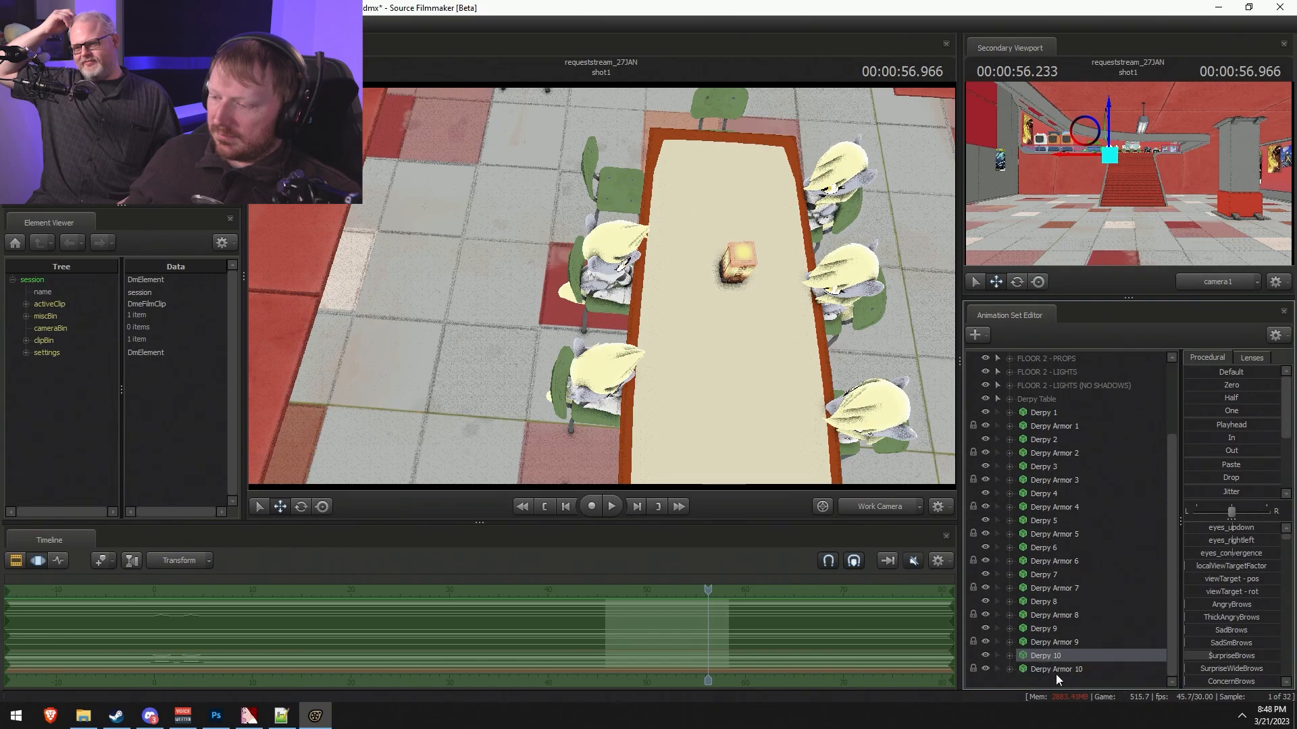
{"action": "left_click", "coordinate": [1055, 670], "text": "ctrl"}
- Move Derpy 10 and her armor onto the last empty side chair and check her seating from across the table
{"action": "left_click_drag", "start_coordinate": [825, 370], "coordinate": [681, 132]}
{"action": "left_click_drag", "start_coordinate": [729, 249], "coordinate": [722, 206]}
{"action": "left_click_drag", "start_coordinate": [666, 331], "coordinate": [644, 235]}
{"action": "key", "text": "F2"}
{"action": "key", "text": "F3"}
{"action": "left_click_drag", "start_coordinate": [804, 279], "coordinate": [676, 270]}
{"action": "left_click_drag", "start_coordinate": [606, 303], "coordinate": [606, 302]}
{"action": "key", "text": "w"}
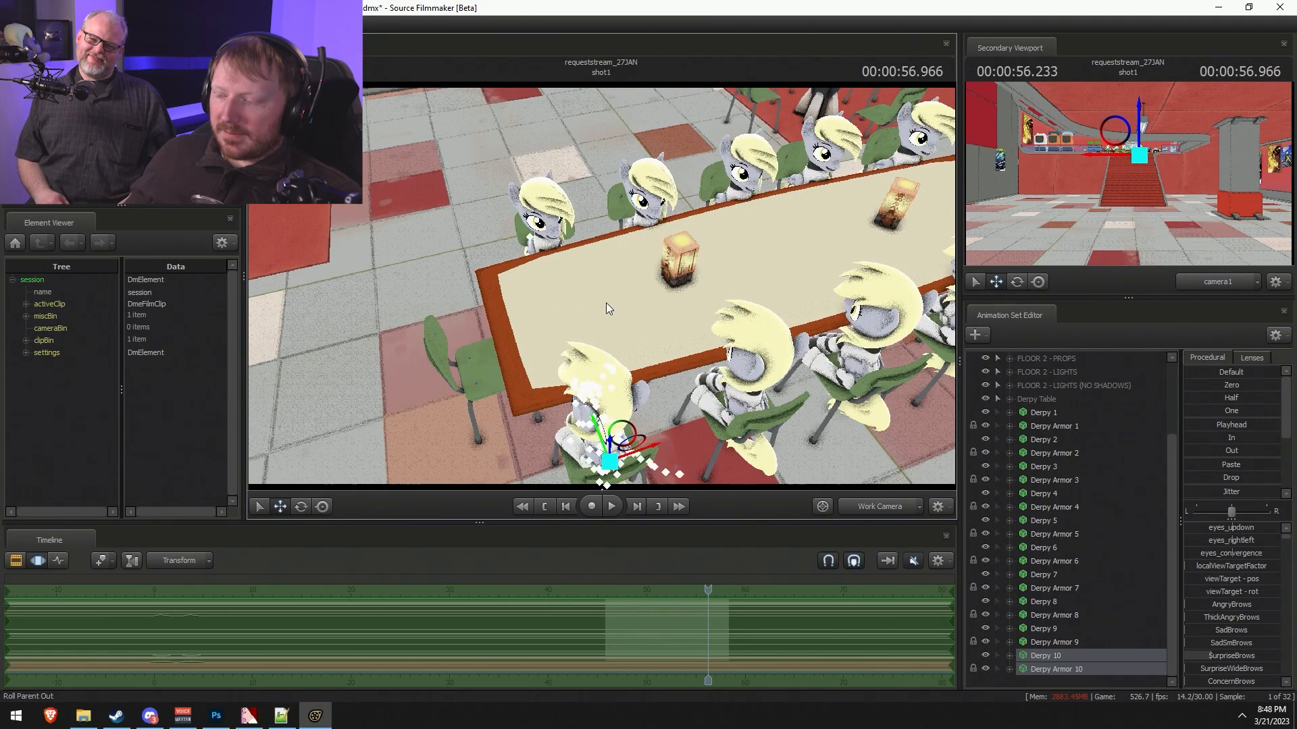
- Paste another copy of the armored Derpy and lock Derpy Armor 11 to Derpy 11
{"action": "right_click", "coordinate": [1051, 683]}
{"action": "left_click", "coordinate": [1086, 627]}
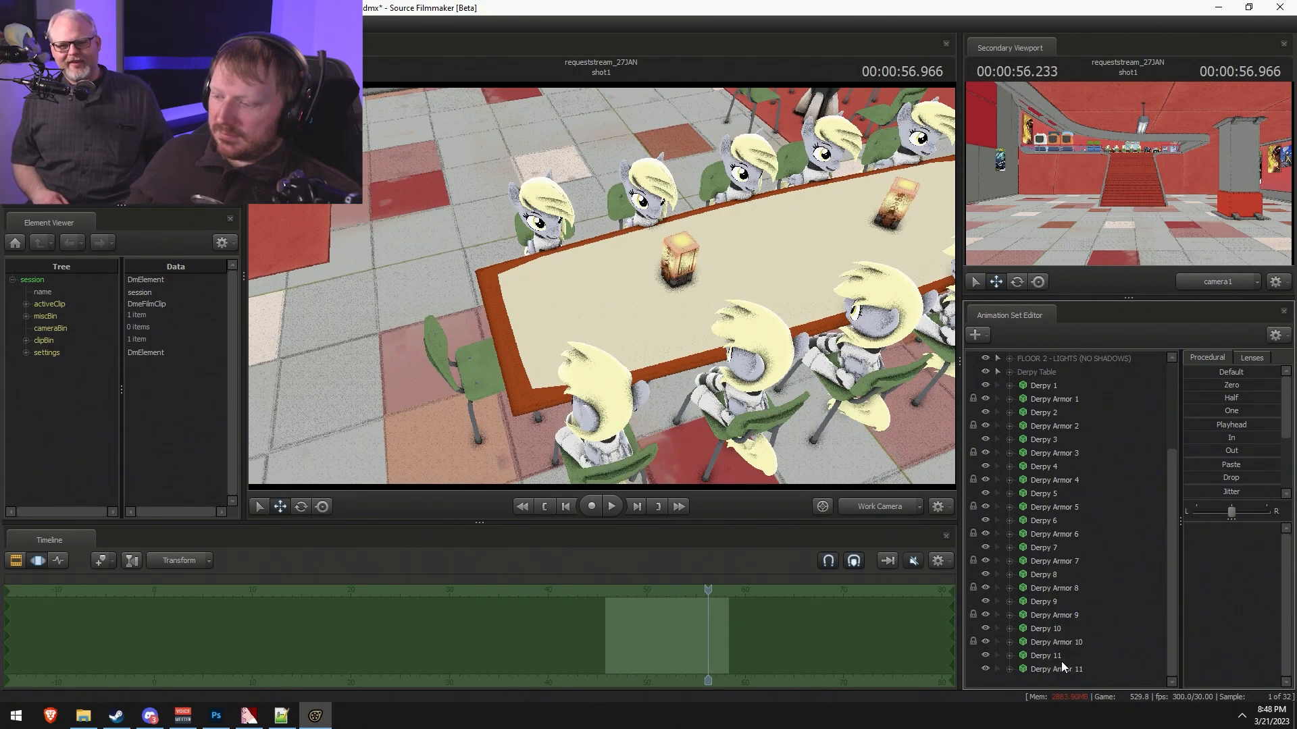
{"action": "left_click", "coordinate": [1054, 656]}
{"action": "left_click", "coordinate": [1060, 669], "text": "ctrl"}
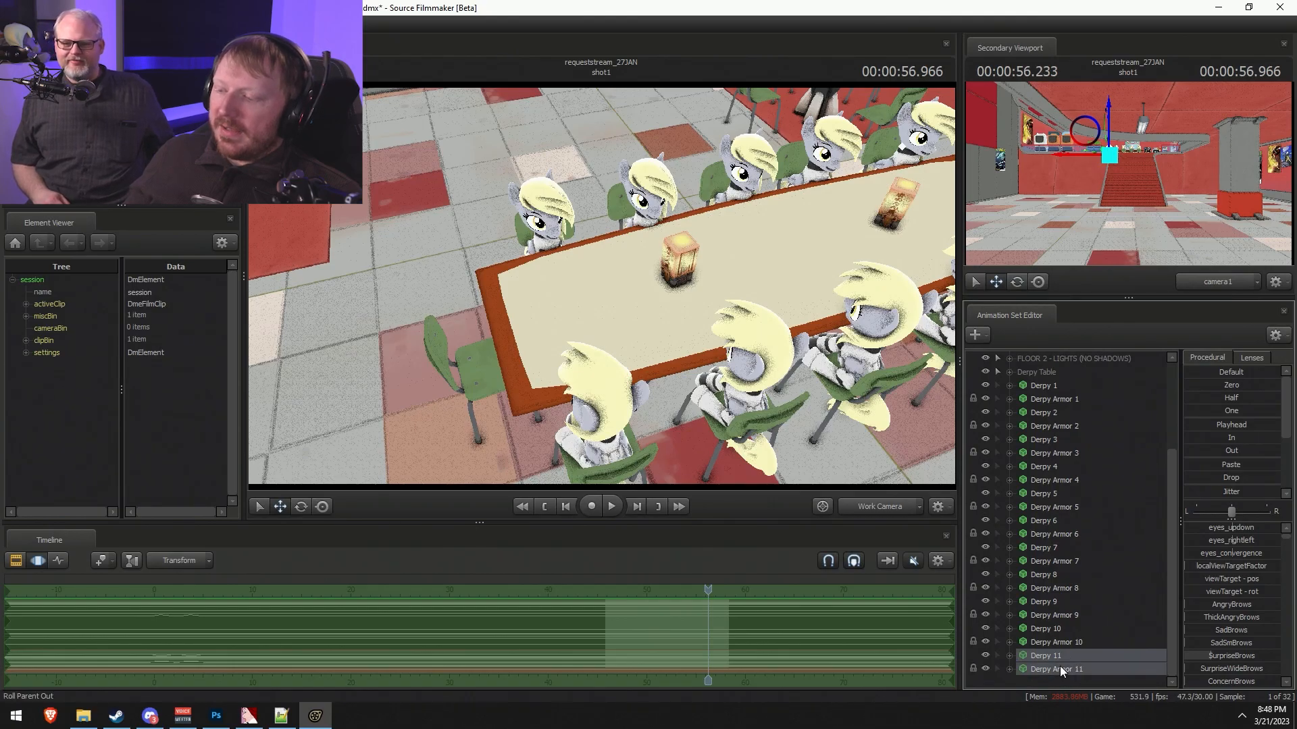
- Move Derpy 11 to the chair at one end of the table and rotate her to face it
{"action": "left_click_drag", "start_coordinate": [880, 453], "coordinate": [881, 453]}
{"action": "left_click_drag", "start_coordinate": [601, 290], "coordinate": [725, 194]}
{"action": "key", "text": "e"}
{"action": "right_click", "coordinate": [710, 240]}
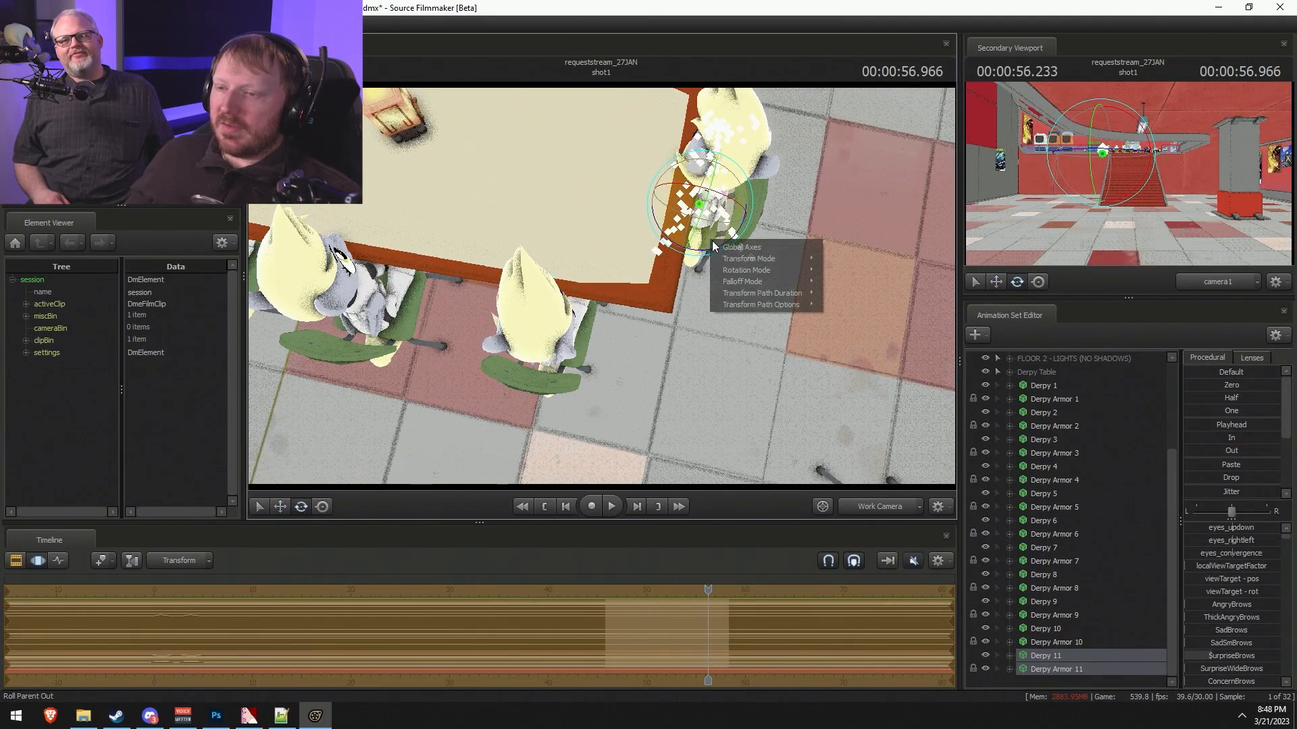
{"action": "left_click", "coordinate": [714, 245]}
{"action": "left_click_drag", "start_coordinate": [709, 249], "coordinate": [742, 169]}
{"action": "left_click_drag", "start_coordinate": [781, 452], "coordinate": [780, 394], "text": "alt"}
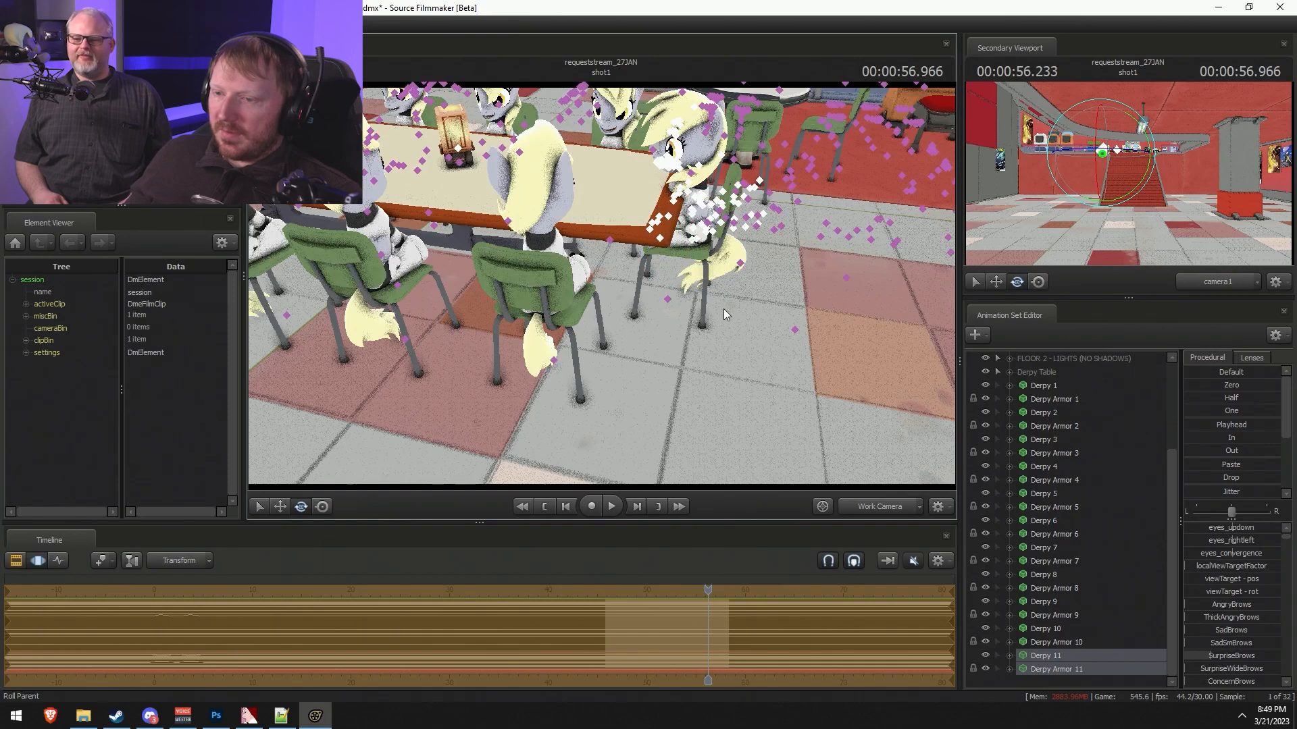
- Reposition the end chair under Derpy 11 slightly and adjust Derpy 11's placement on it
{"action": "left_click", "coordinate": [696, 304]}
{"action": "key", "text": "w"}
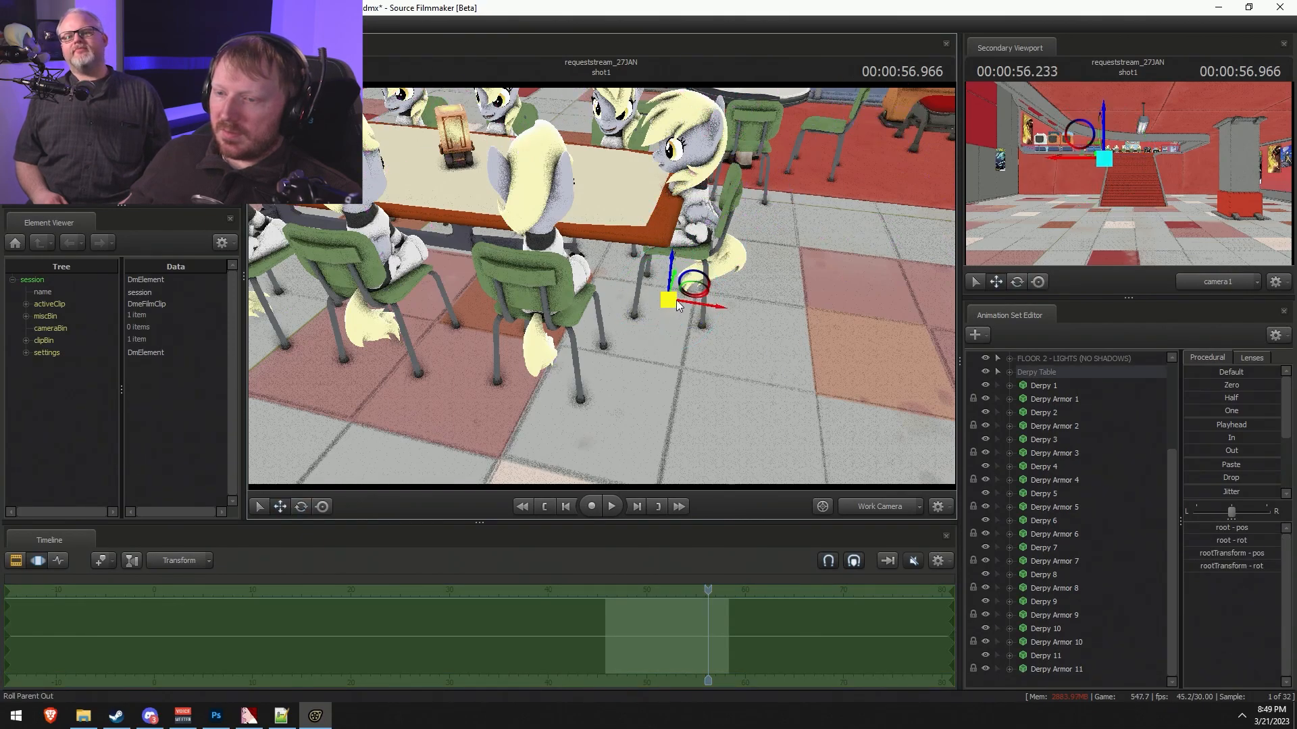
{"action": "left_click", "coordinate": [1044, 655]}
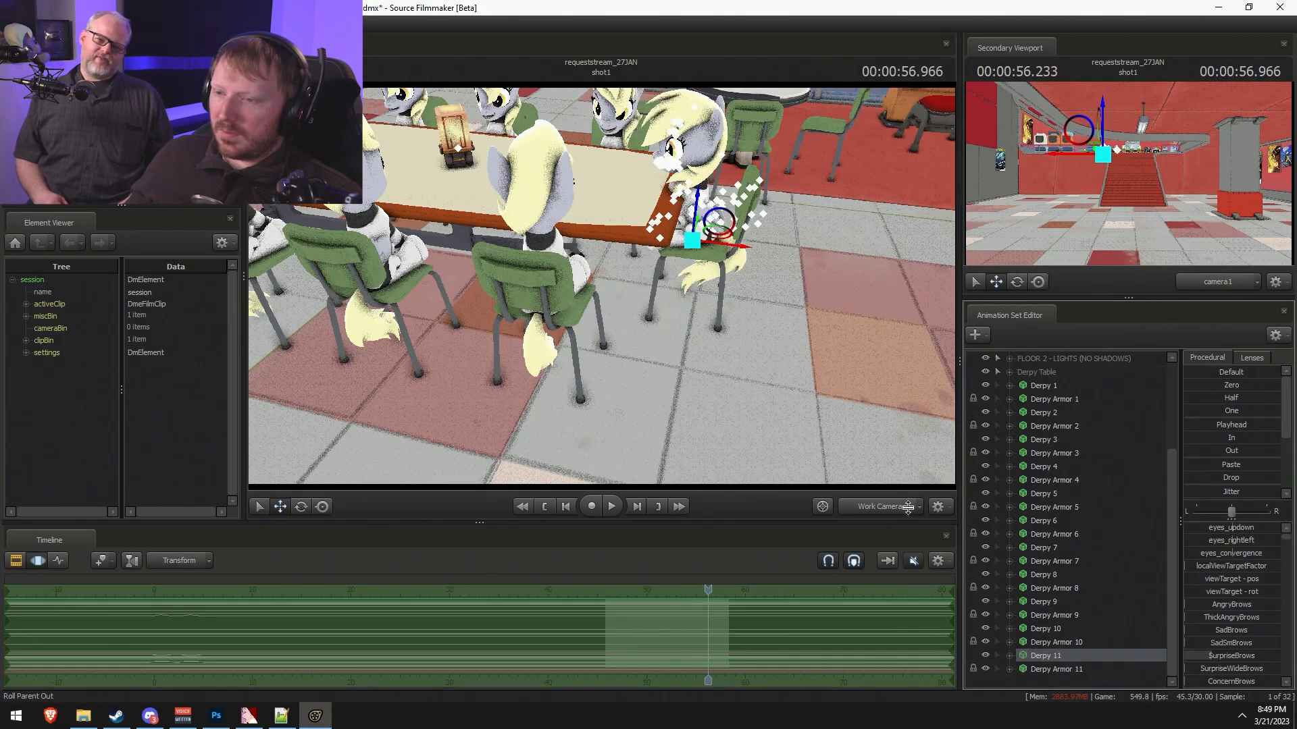
{"action": "left_click_drag", "start_coordinate": [726, 244], "coordinate": [588, 281]}
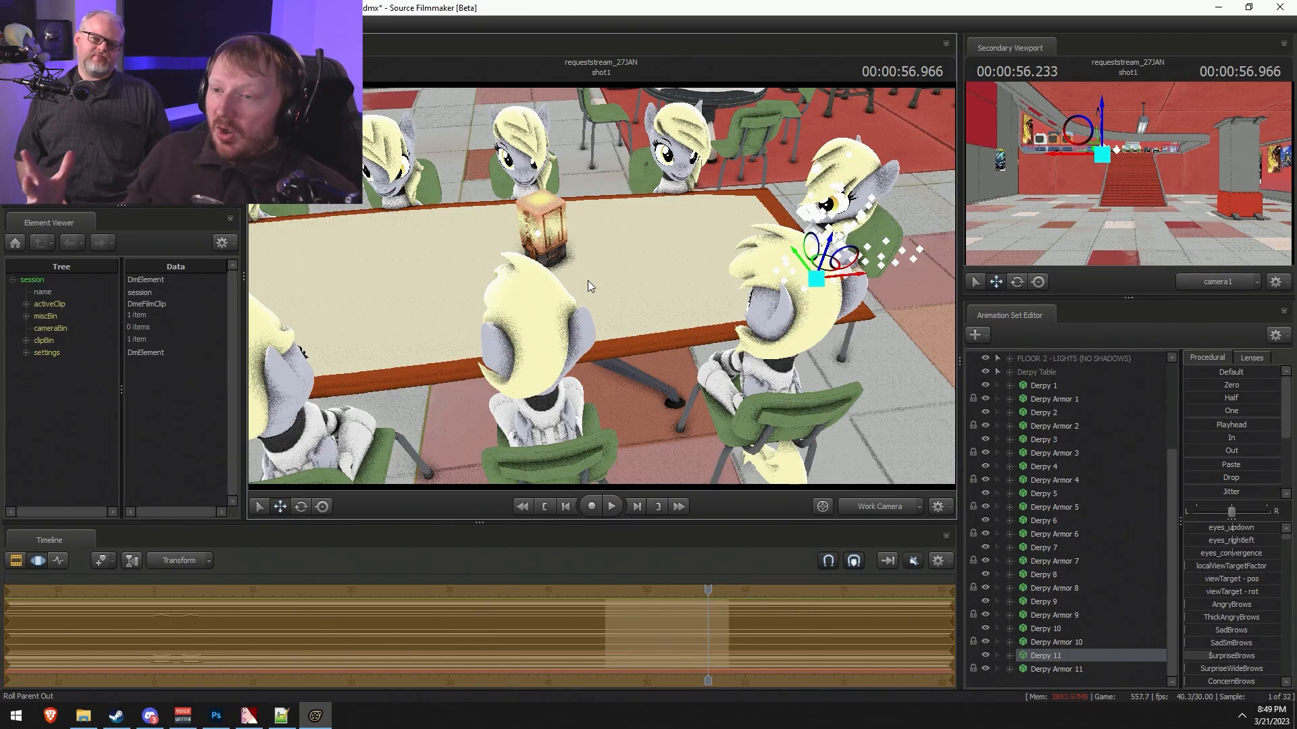
- Examine how the seated Derpys line up with their chairs and the table from several sides
{"action": "left_click_drag", "start_coordinate": [759, 247], "coordinate": [600, 292]}
{"action": "key", "text": "w"}
{"action": "key", "text": "s"}
{"action": "key", "text": "x"}
{"action": "key", "text": "a"}
{"action": "key", "text": "z"}
{"action": "key", "text": "w"}
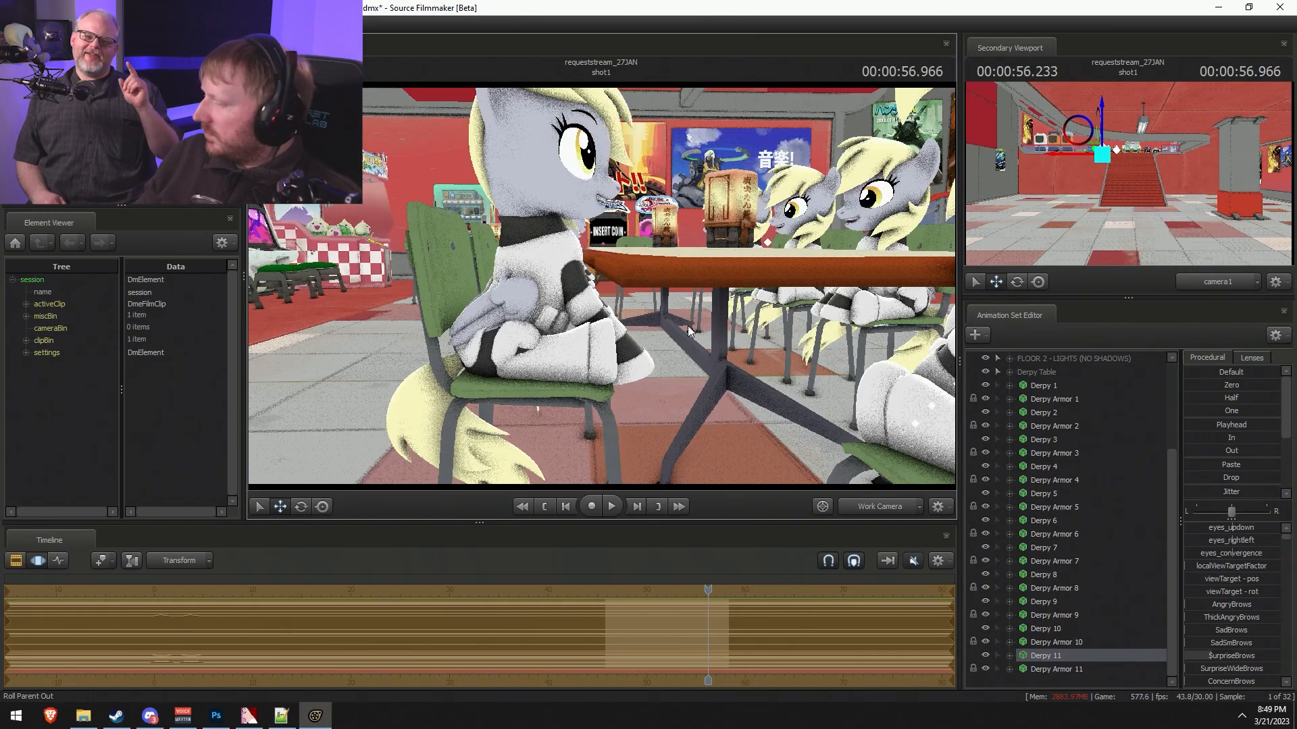
{"action": "key", "text": "z"}
{"action": "left_click_drag", "start_coordinate": [687, 331], "coordinate": [601, 286]}
{"action": "key", "text": "w"}
{"action": "key", "text": "s"}
{"action": "key", "text": "z"}
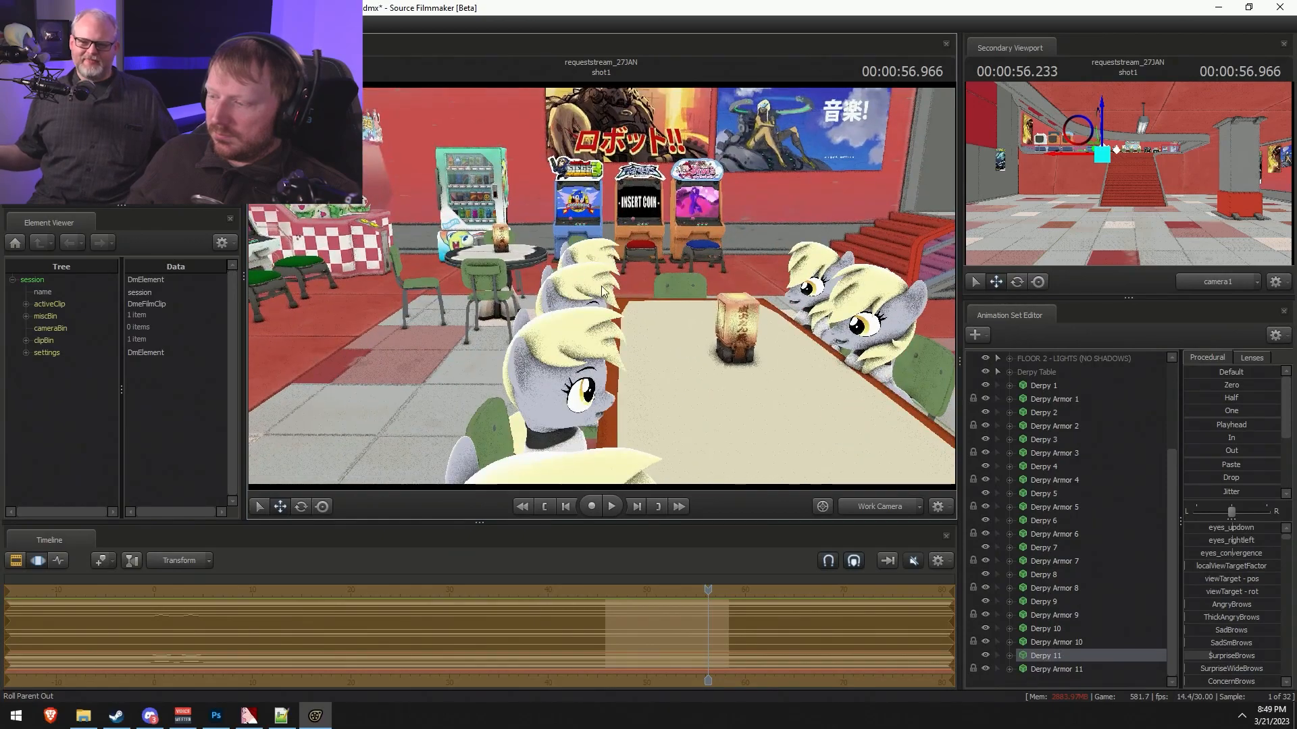
- Paste another copy of the armored Derpy and lock Derpy Armor 12 to Derpy 12
{"action": "right_click", "coordinate": [1052, 680]}
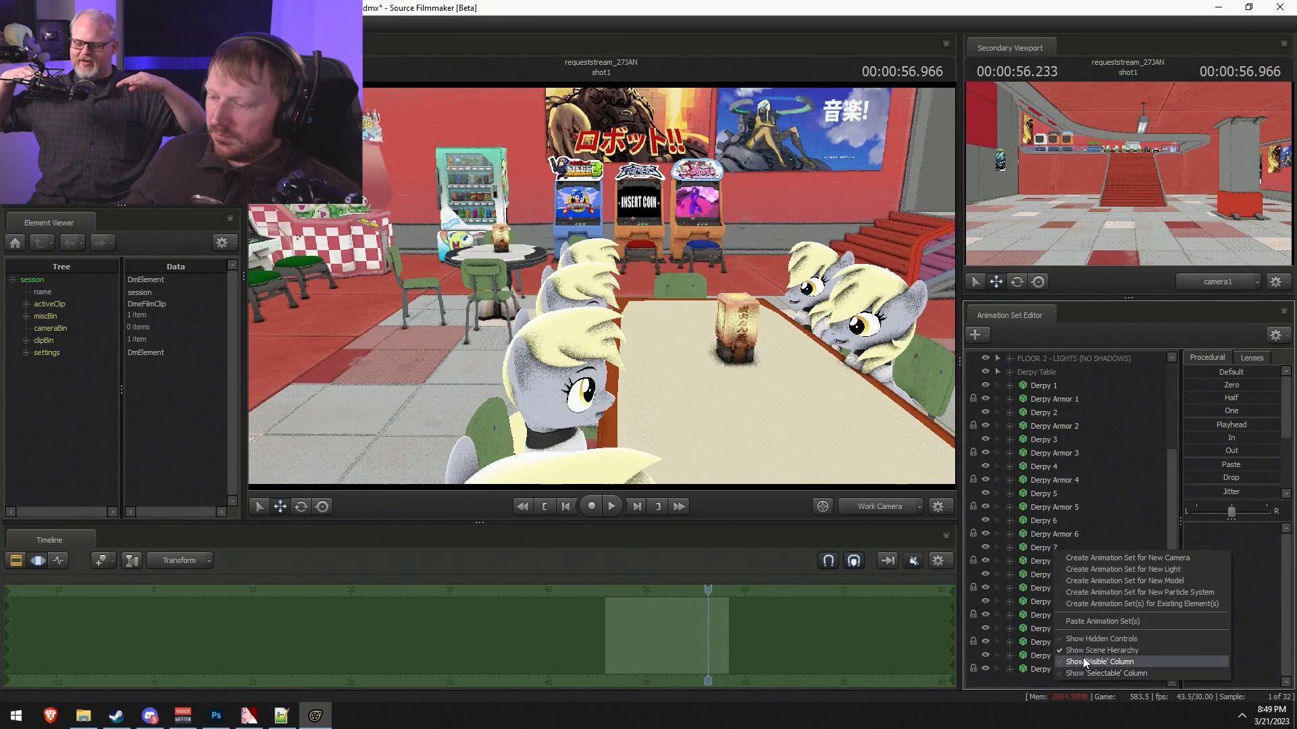
{"action": "left_click", "coordinate": [1103, 618]}
{"action": "left_click", "coordinate": [1072, 672]}
{"action": "scroll", "coordinate": [1055, 682], "scroll_direction": "down", "scroll_amount": 1}
{"action": "left_click_drag", "start_coordinate": [1051, 659], "coordinate": [1057, 666]}
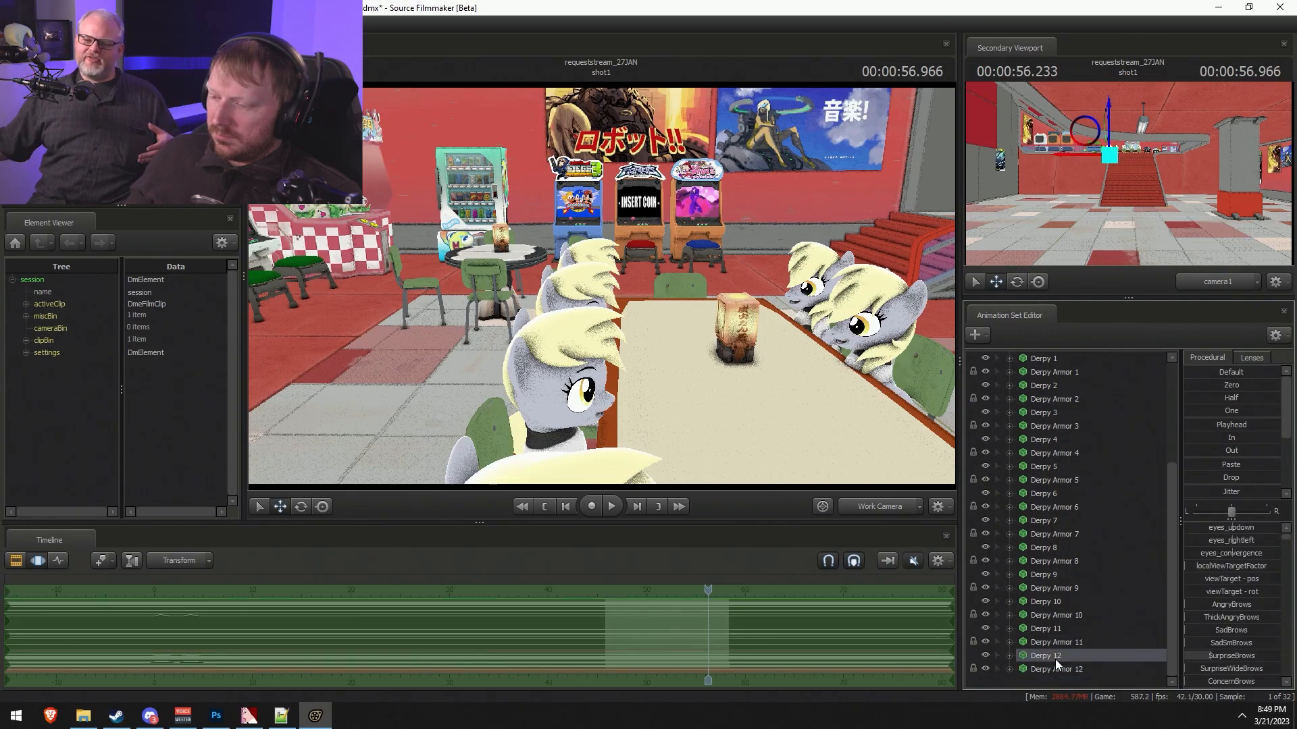
- Move Derpy 12 to the chair at the remaining end of the table and rotate her to face it
{"action": "left_click_drag", "start_coordinate": [601, 286], "coordinate": [463, 123]}
{"action": "left_click_drag", "start_coordinate": [556, 216], "coordinate": [575, 288]}
{"action": "key", "text": "e"}
{"action": "right_click", "coordinate": [570, 308]}
{"action": "left_click", "coordinate": [574, 313]}
{"action": "left_click_drag", "start_coordinate": [564, 327], "coordinate": [648, 254]}
{"action": "key", "text": "w"}
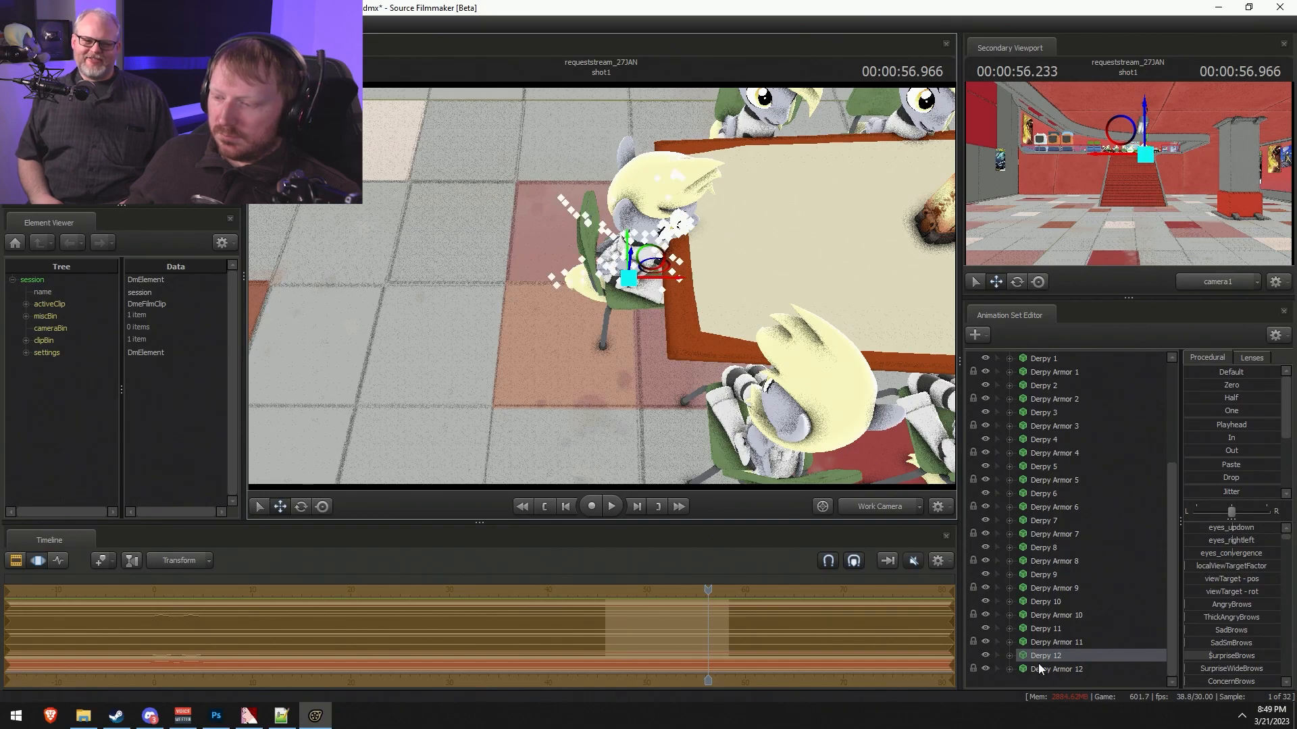
- Adjust the position of chair56 together with Derpy 12 at the table end and check the fit up close
{"action": "left_click", "coordinate": [646, 315]}
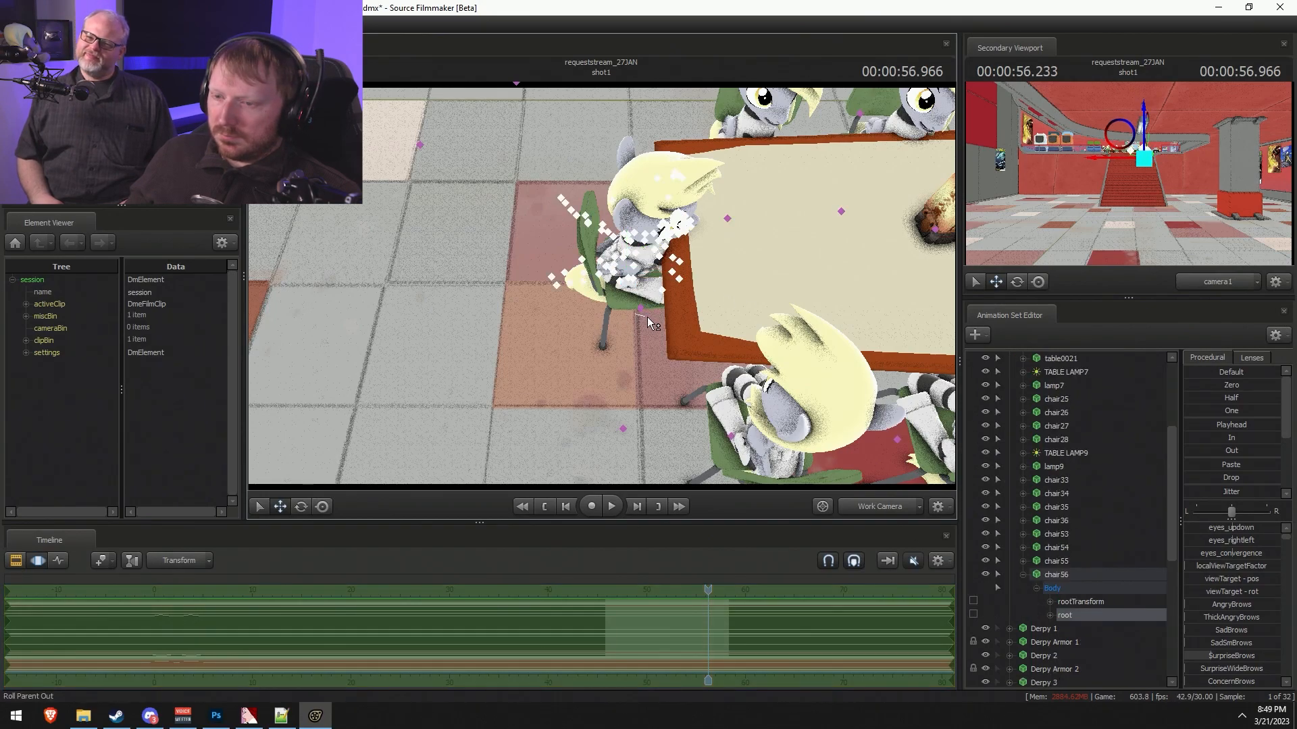
{"action": "left_click", "coordinate": [644, 306]}
{"action": "mouse_move", "coordinate": [666, 316]}
{"action": "left_mouse_down"}
{"action": "mouse_move", "coordinate": [651, 311]}
{"action": "mouse_move", "coordinate": [749, 290]}
{"action": "mouse_move", "coordinate": [660, 327]}
{"action": "left_mouse_up"}
{"action": "key", "text": "w"}
{"action": "key", "text": "x"}
{"action": "key", "text": "a"}
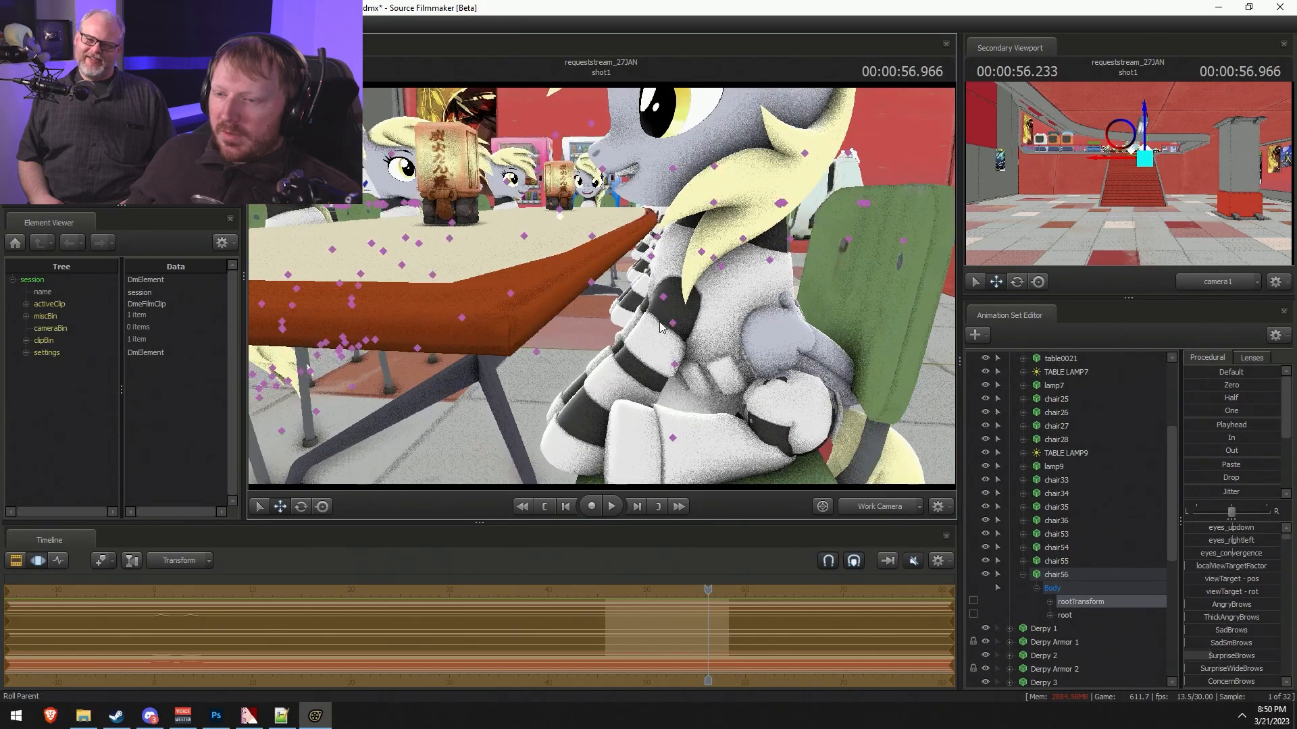
{"action": "left_click", "coordinate": [672, 329]}
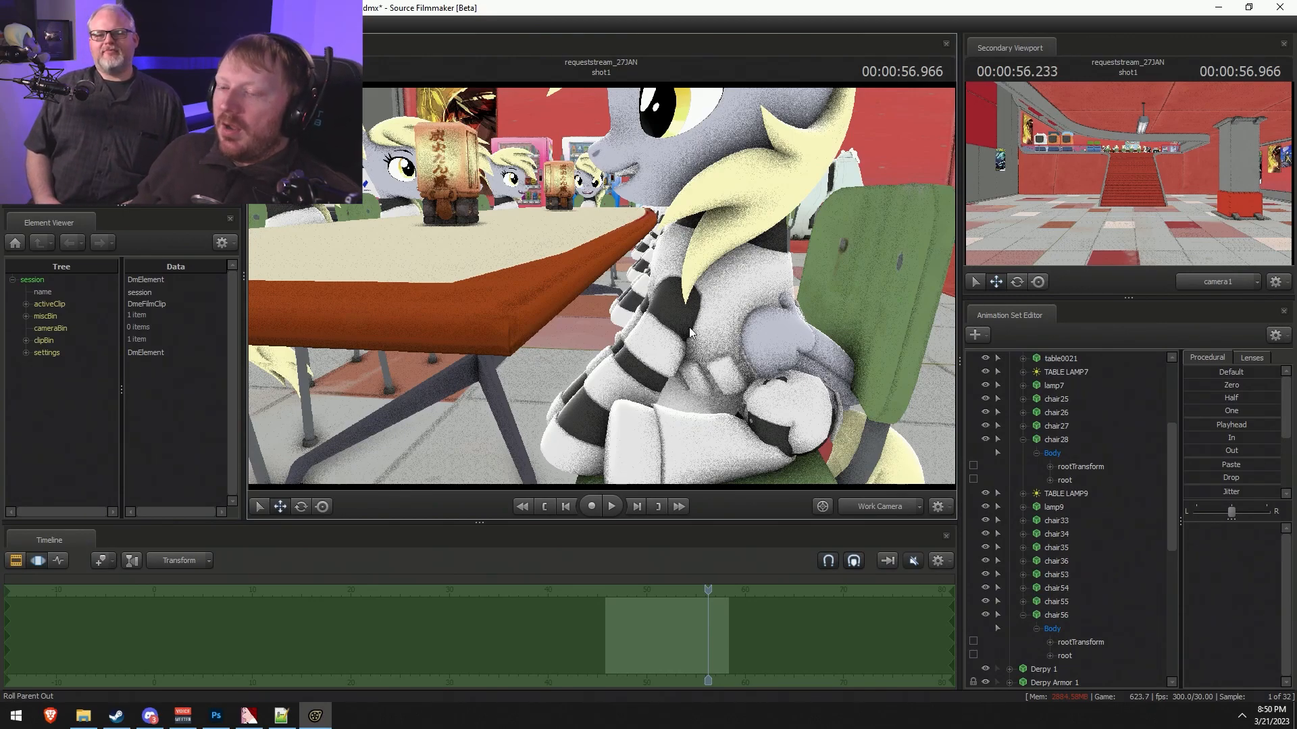
- Make Derpy 1's controls selectable in the viewport and bring her seat into view
{"action": "key", "text": "ctrl"}
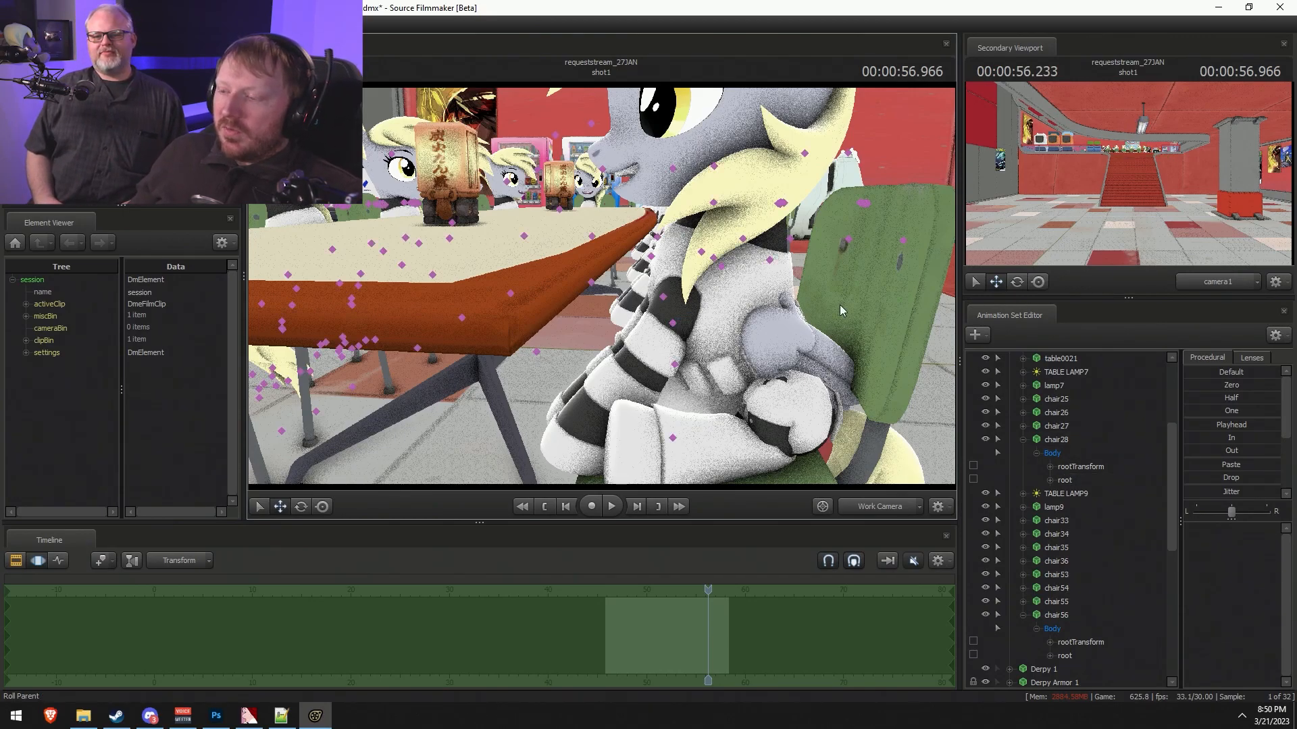
{"action": "scroll", "coordinate": [1045, 554], "scroll_direction": "down", "scroll_amount": 4}
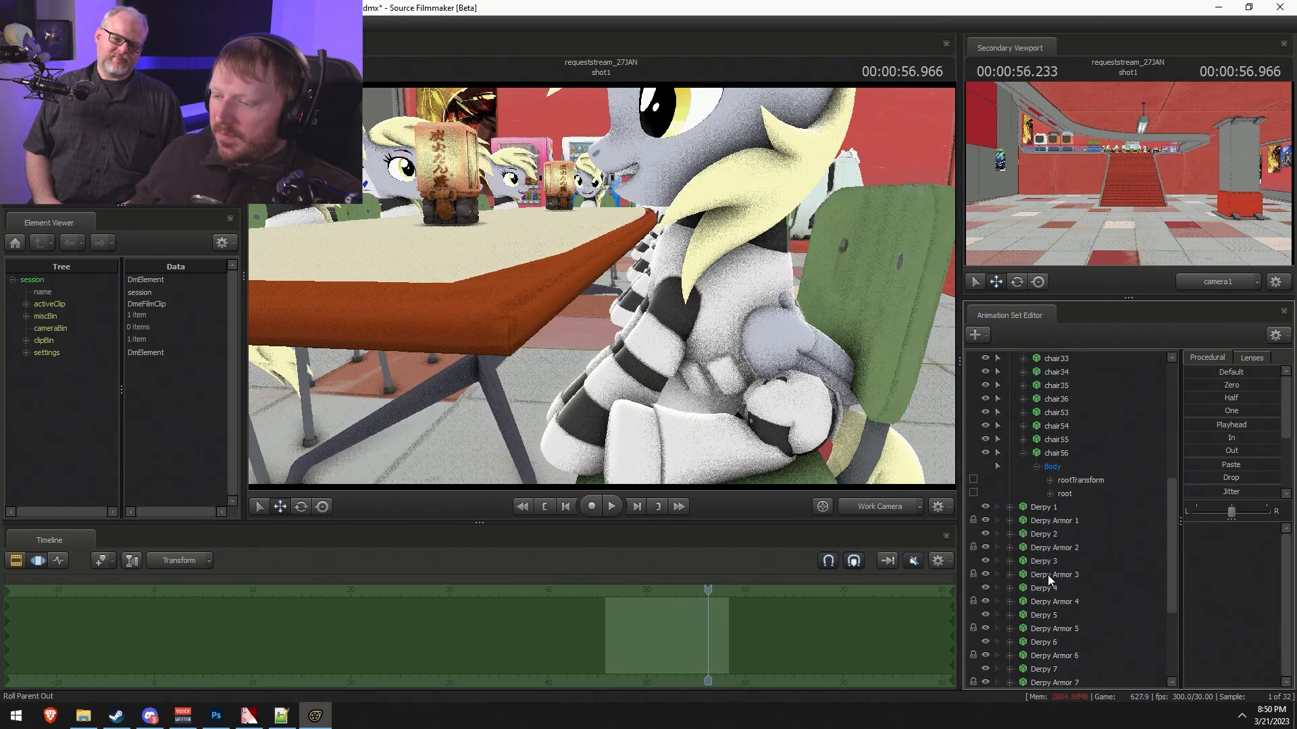
{"action": "left_click", "coordinate": [999, 506]}
{"action": "left_click_drag", "start_coordinate": [869, 423], "coordinate": [611, 304]}
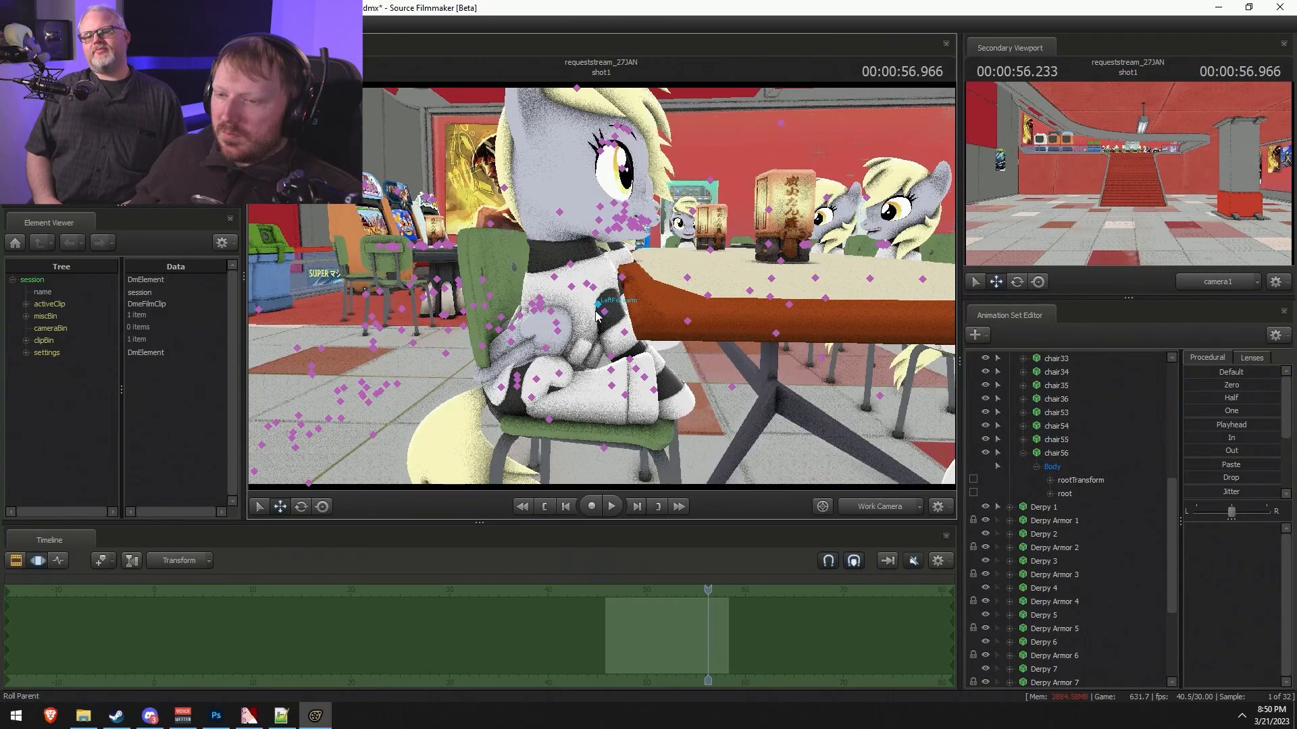
- Try to pose Derpy 1's right front leg by rotating the right forearm and raising the right hand to her mouth
{"action": "left_click", "coordinate": [597, 314]}
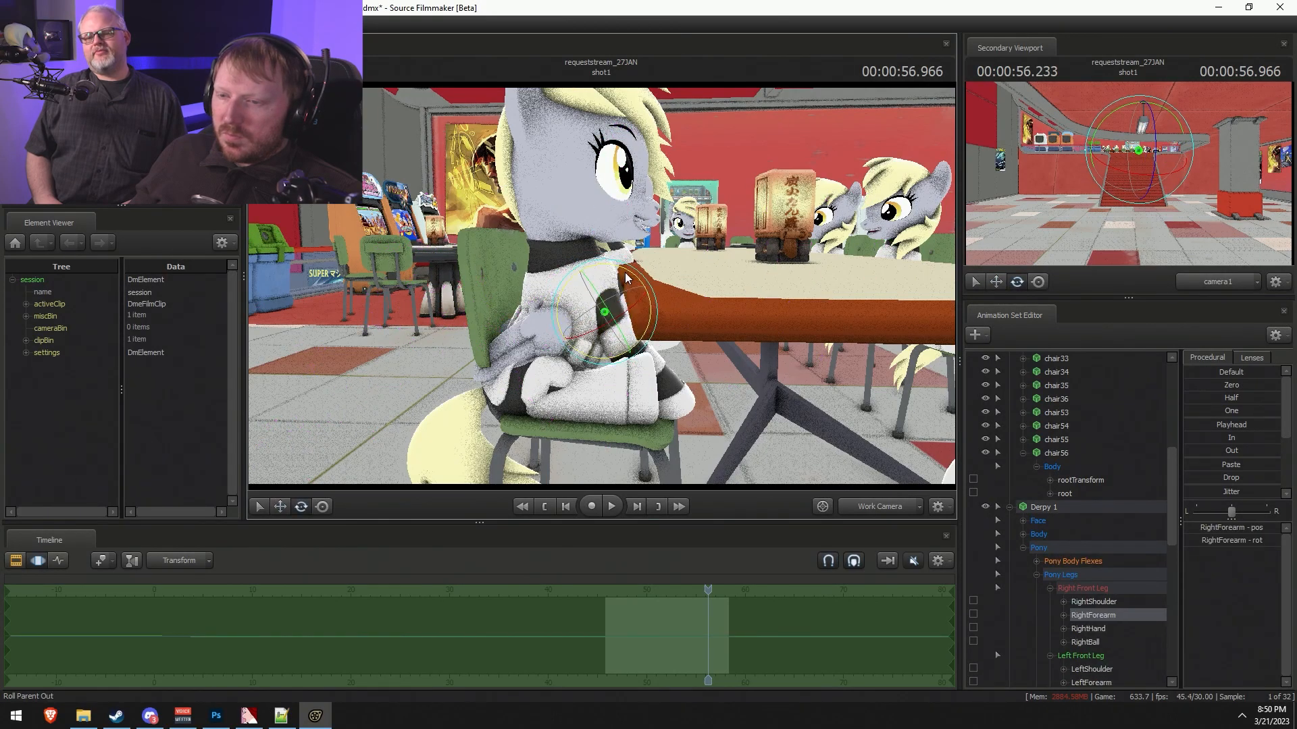
{"action": "left_click", "coordinate": [603, 260]}
{"action": "left_click_drag", "start_coordinate": [602, 259], "coordinate": [616, 273]}
{"action": "left_click", "coordinate": [606, 315]}
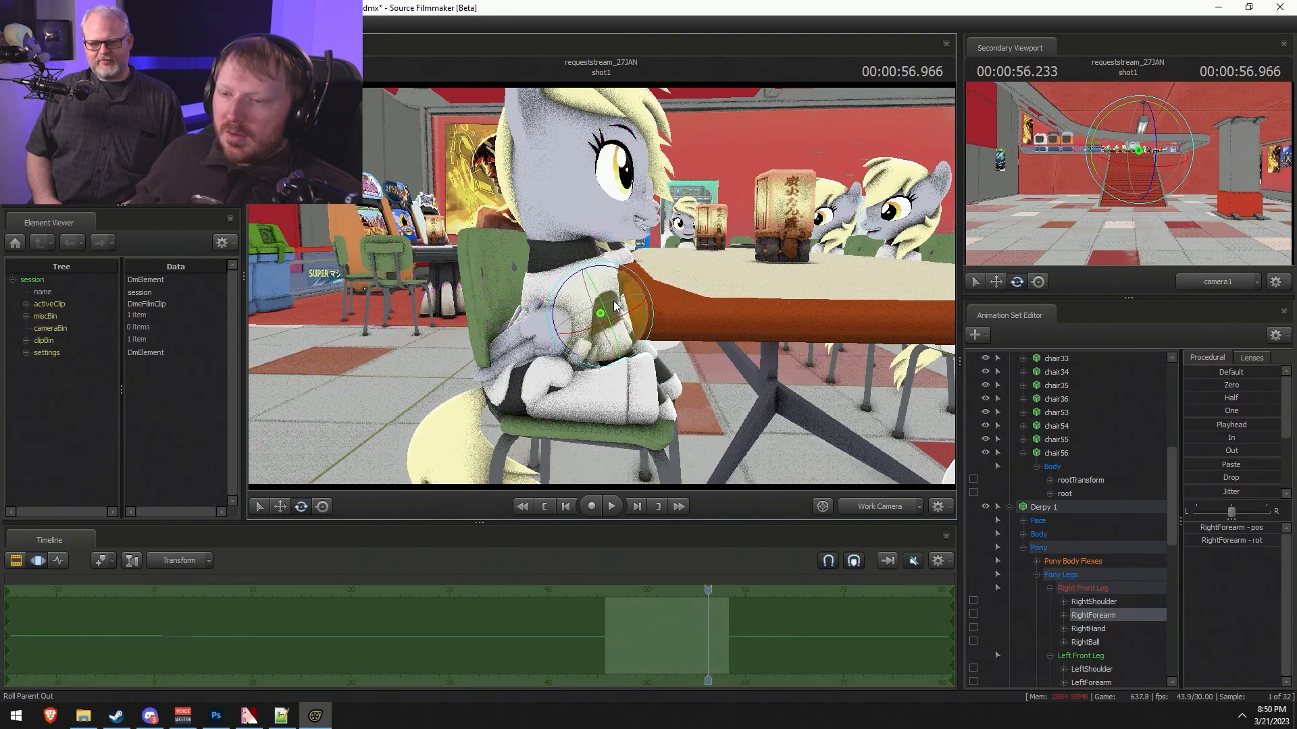
{"action": "left_click_drag", "start_coordinate": [520, 320], "coordinate": [530, 346]}
{"action": "left_click", "coordinate": [634, 254], "text": "ctrl"}
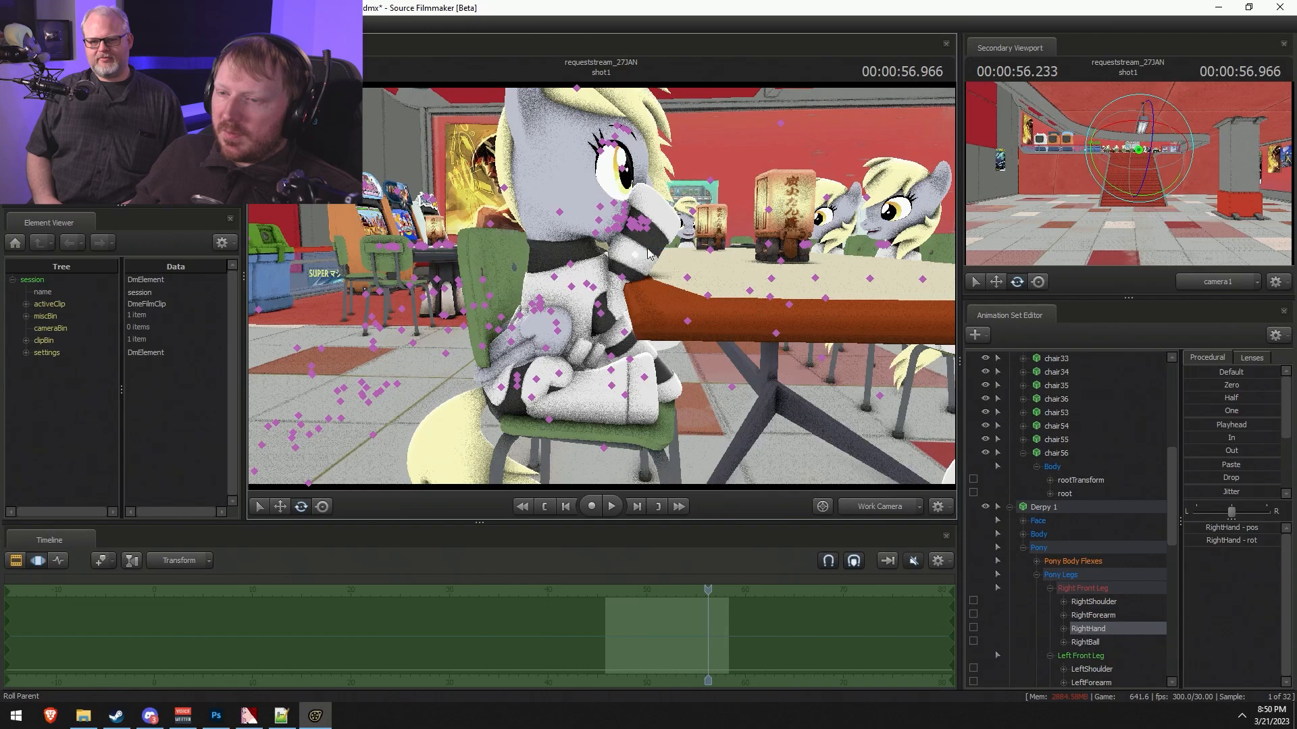
{"action": "left_click_drag", "start_coordinate": [646, 210], "coordinate": [704, 293]}
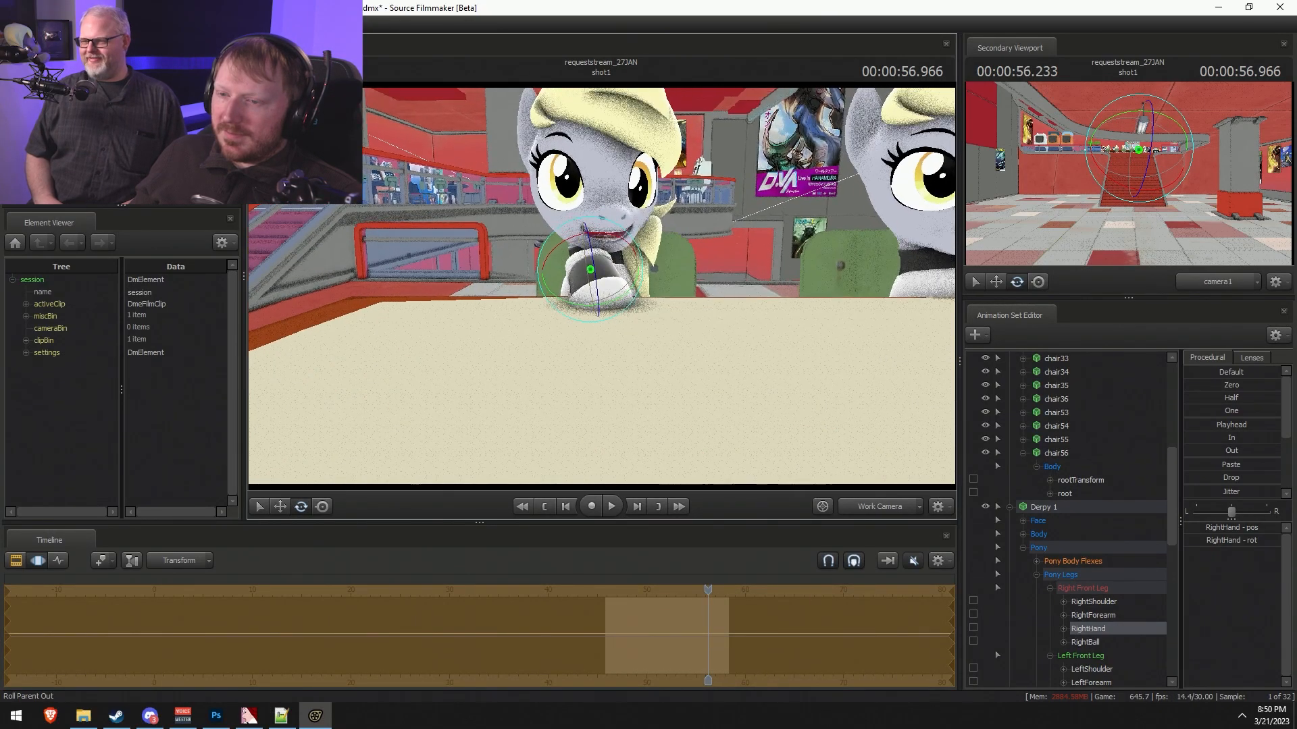
{"action": "left_click_drag", "start_coordinate": [601, 293], "coordinate": [721, 210]}
- Undo the recent pose changes to Derpy 1's right front leg
{"action": "key", "text": "ctrl+z"}
{"action": "key", "text": "ctrl+z"}
{"action": "key", "text": "ctrl+z"}
{"action": "key", "text": "ctrl+z"}
{"action": "key", "text": "ctrl+z"}
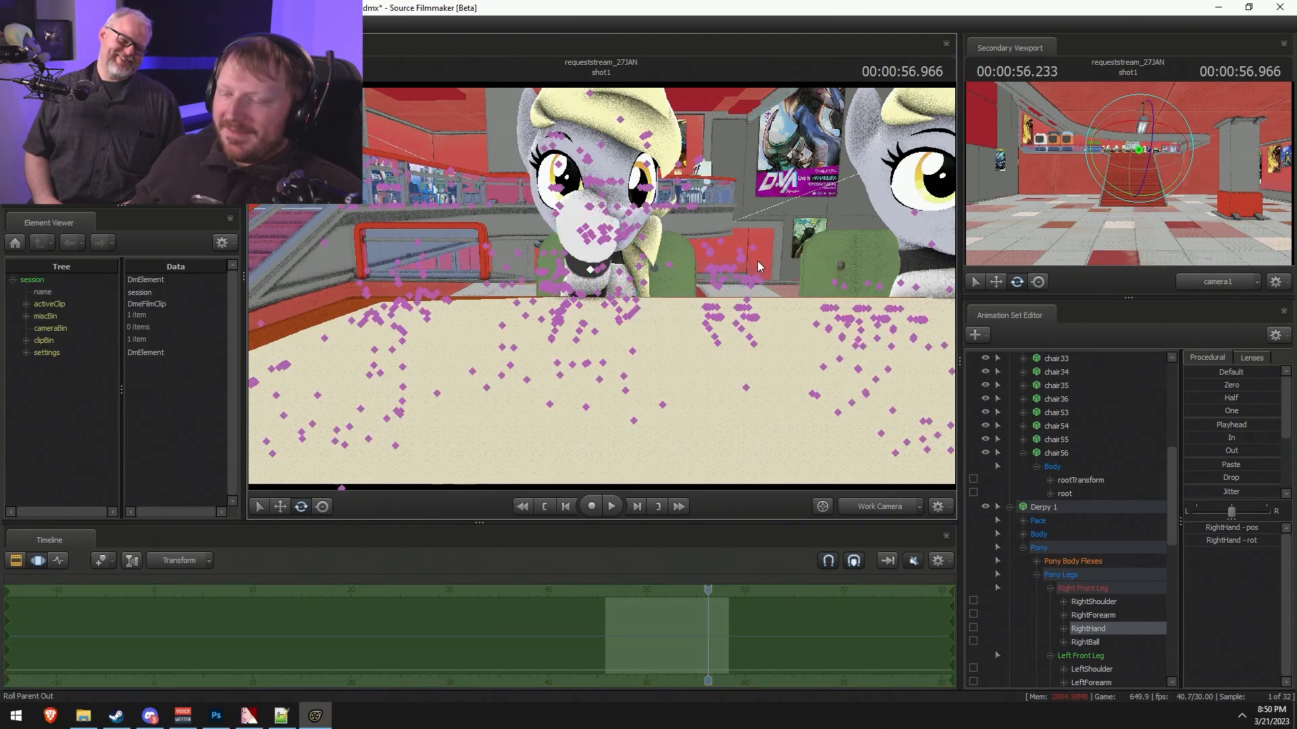
- Save the session with the whole end of the Derpy table in view
{"action": "left_click_drag", "start_coordinate": [780, 248], "coordinate": [820, 243], "text": "alt"}
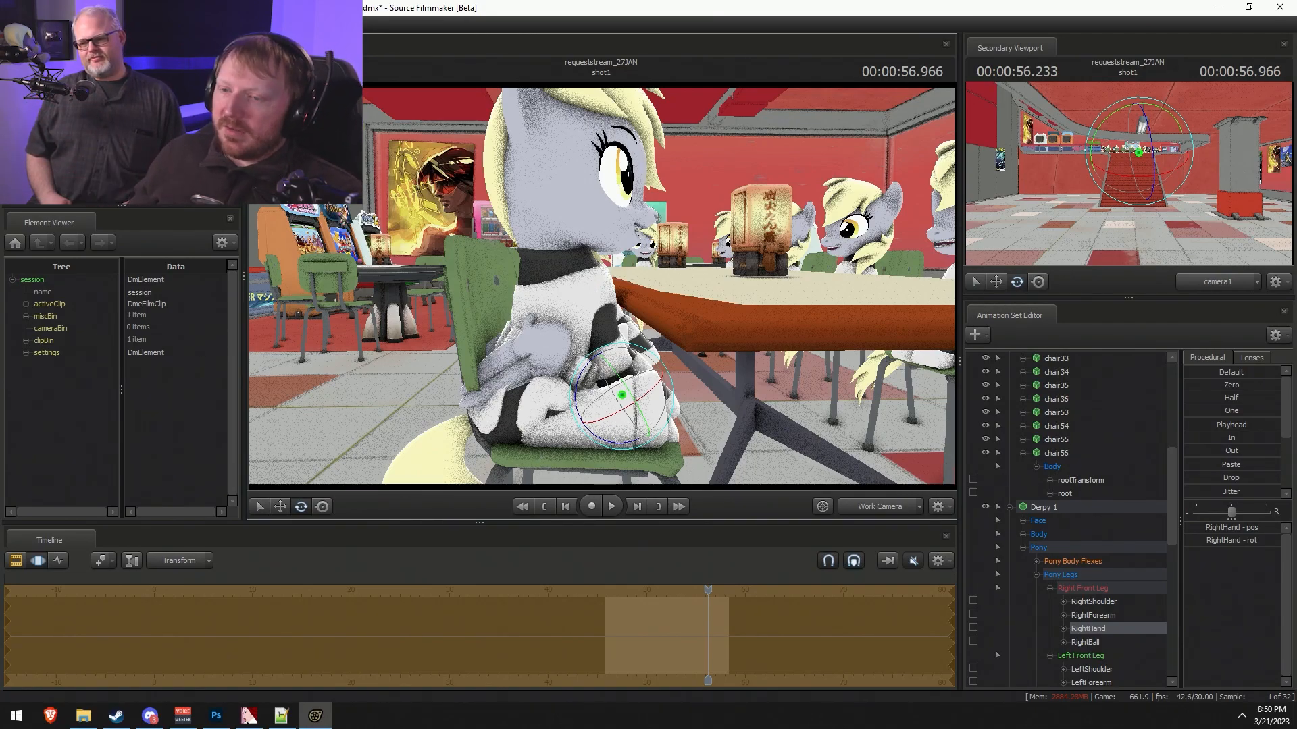
{"action": "left_click_drag", "start_coordinate": [568, 220], "coordinate": [429, 233]}
{"action": "key", "text": "ctrl+s"}
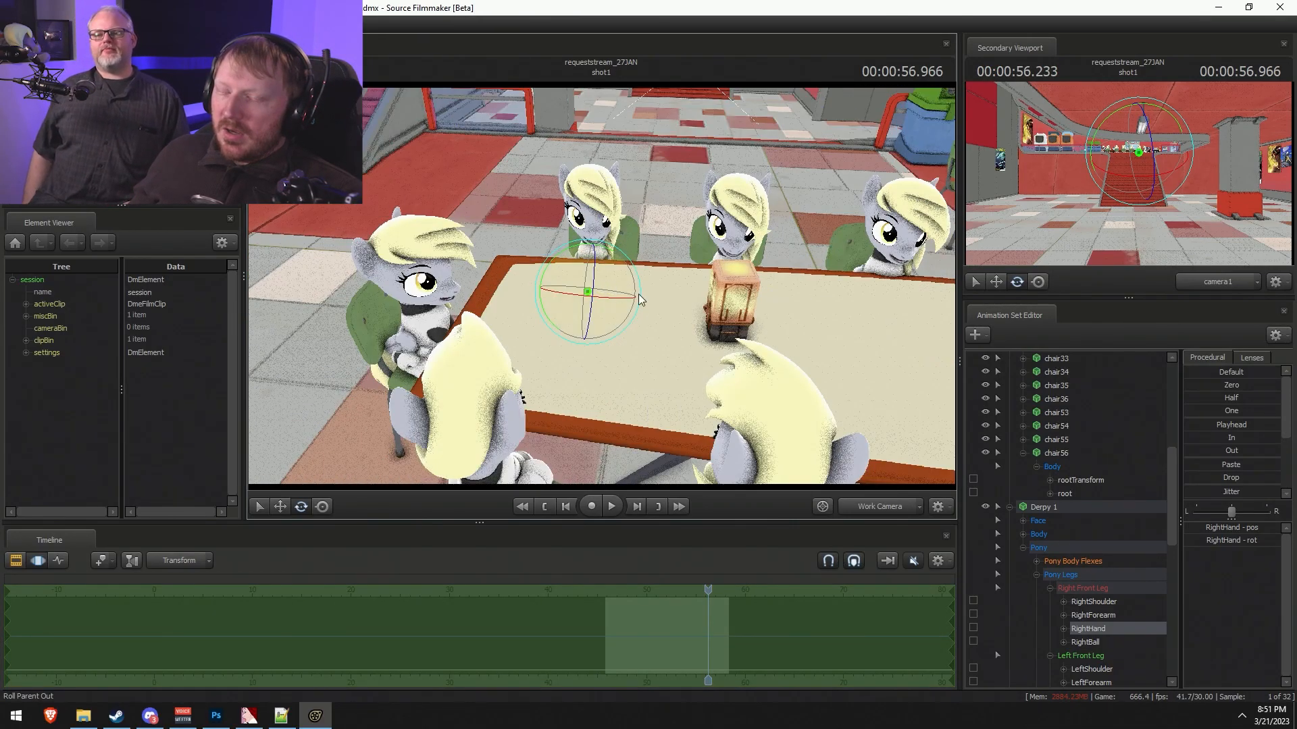
- Collapse Derpy 1 and the Derpy Table group, and group all animation sets from Derpy 1 through Derpy Armor 12
{"action": "left_click", "coordinate": [1009, 507]}
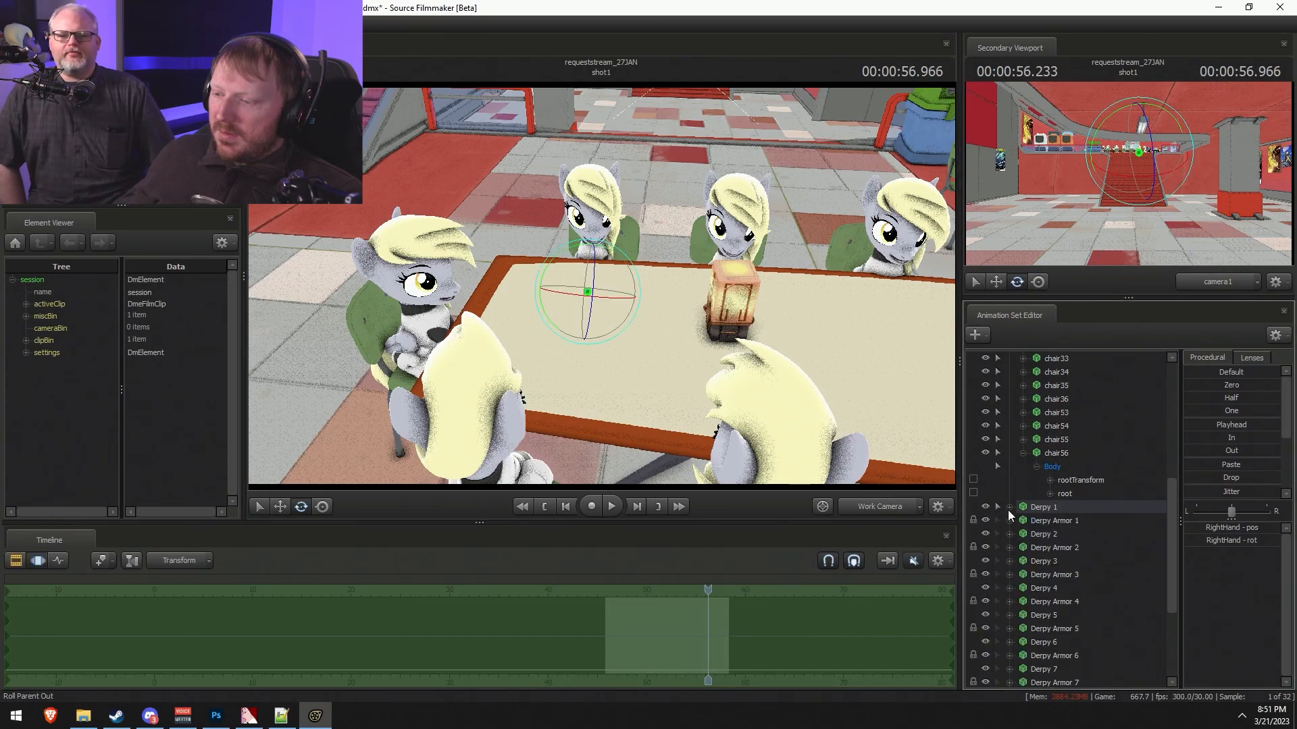
{"action": "scroll", "coordinate": [1012, 472], "scroll_direction": "up", "scroll_amount": 7}
{"action": "left_click", "coordinate": [1010, 494]}
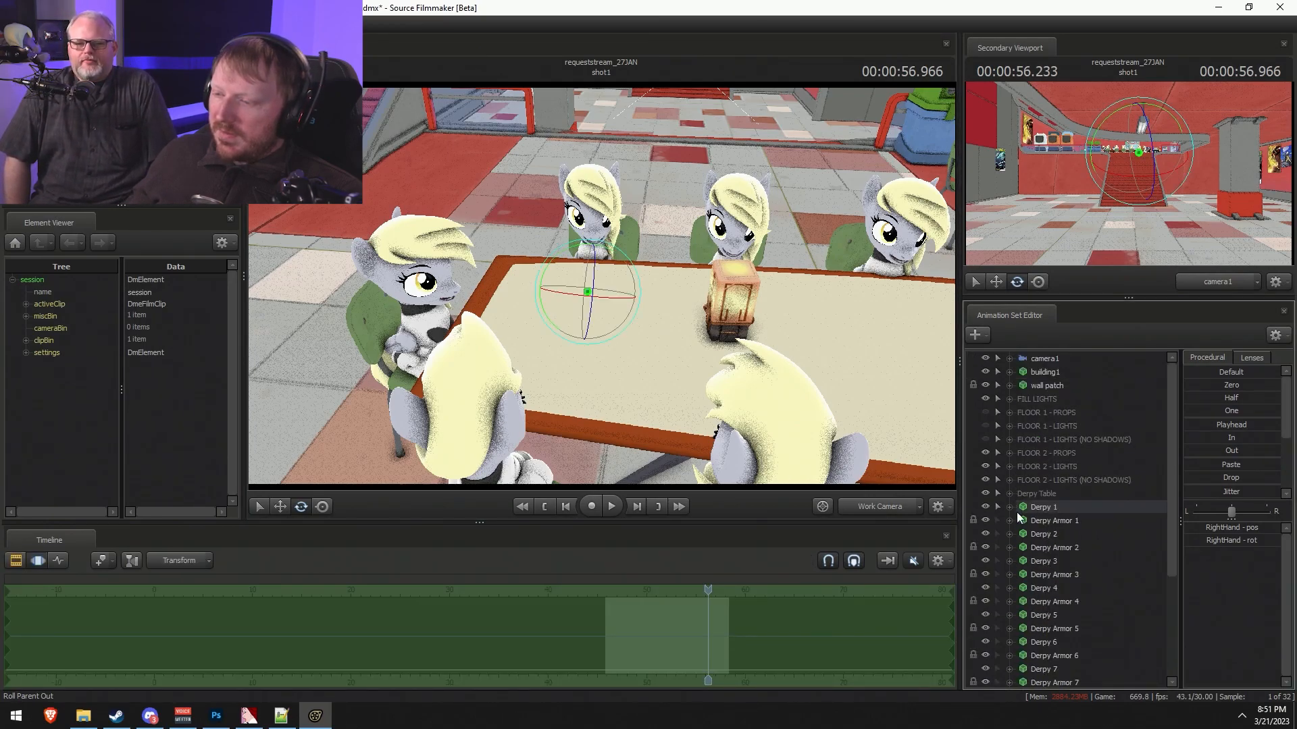
{"action": "left_click", "coordinate": [1024, 509]}
{"action": "scroll", "coordinate": [1026, 651], "scroll_direction": "down", "scroll_amount": 4}
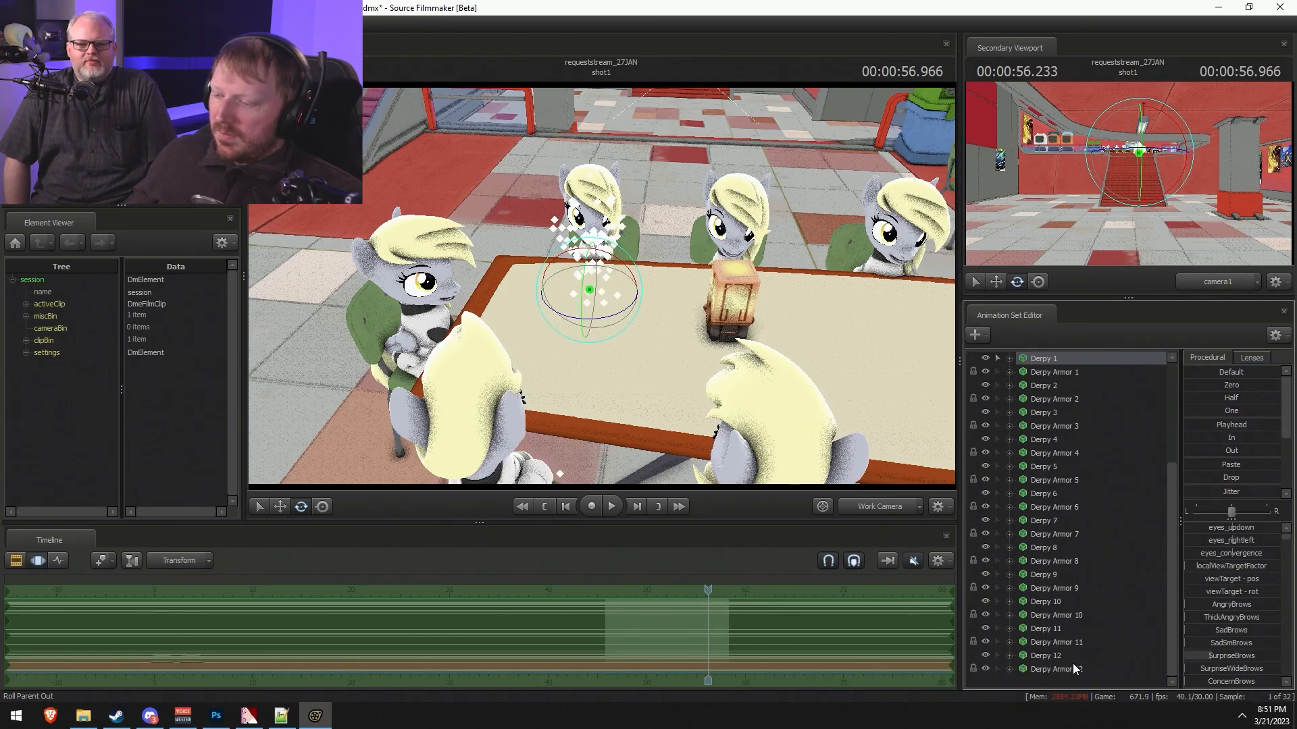
{"action": "left_click", "coordinate": [1072, 639], "text": "shift"}
{"action": "scroll", "coordinate": [1064, 633], "scroll_direction": "up", "scroll_amount": 4}
{"action": "right_click", "coordinate": [1058, 592]}
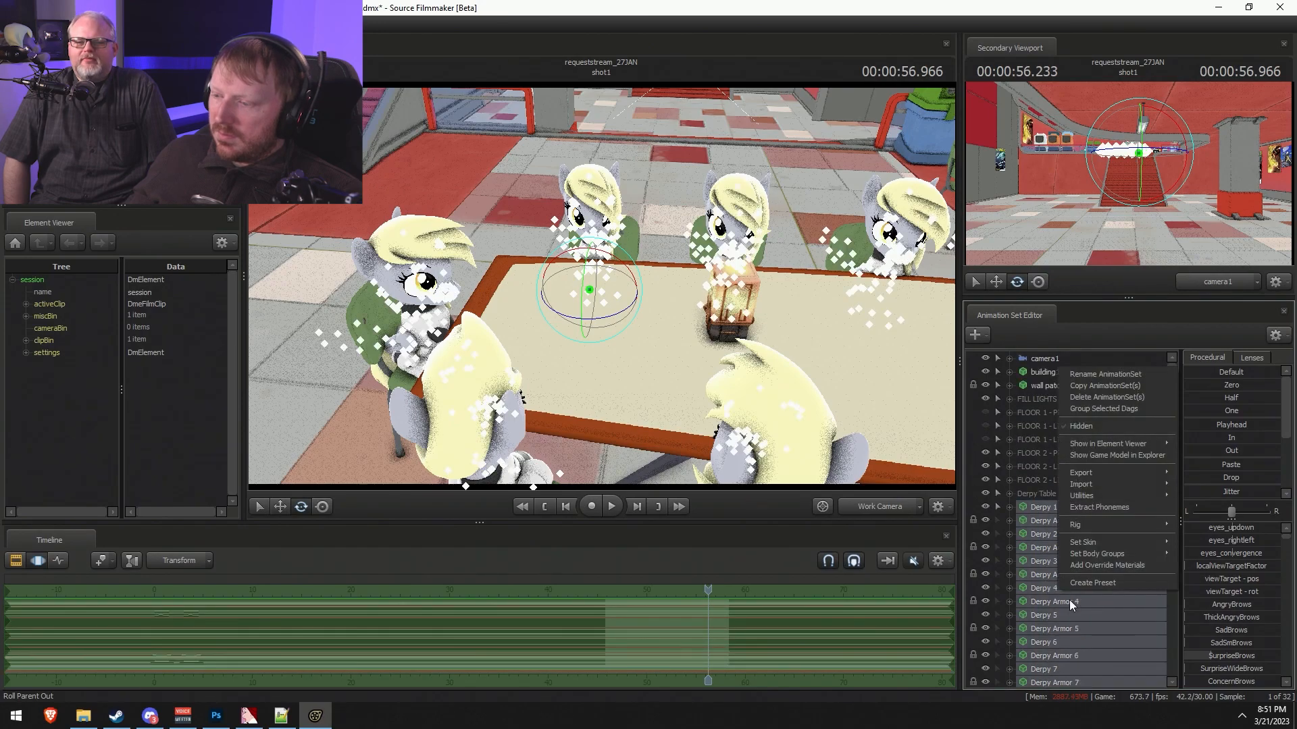
{"action": "left_click", "coordinate": [1130, 409]}
- Rename the new Derpy group as Actors and move it directly above the FILL LIGHTS group
{"action": "right_click", "coordinate": [1058, 509]}
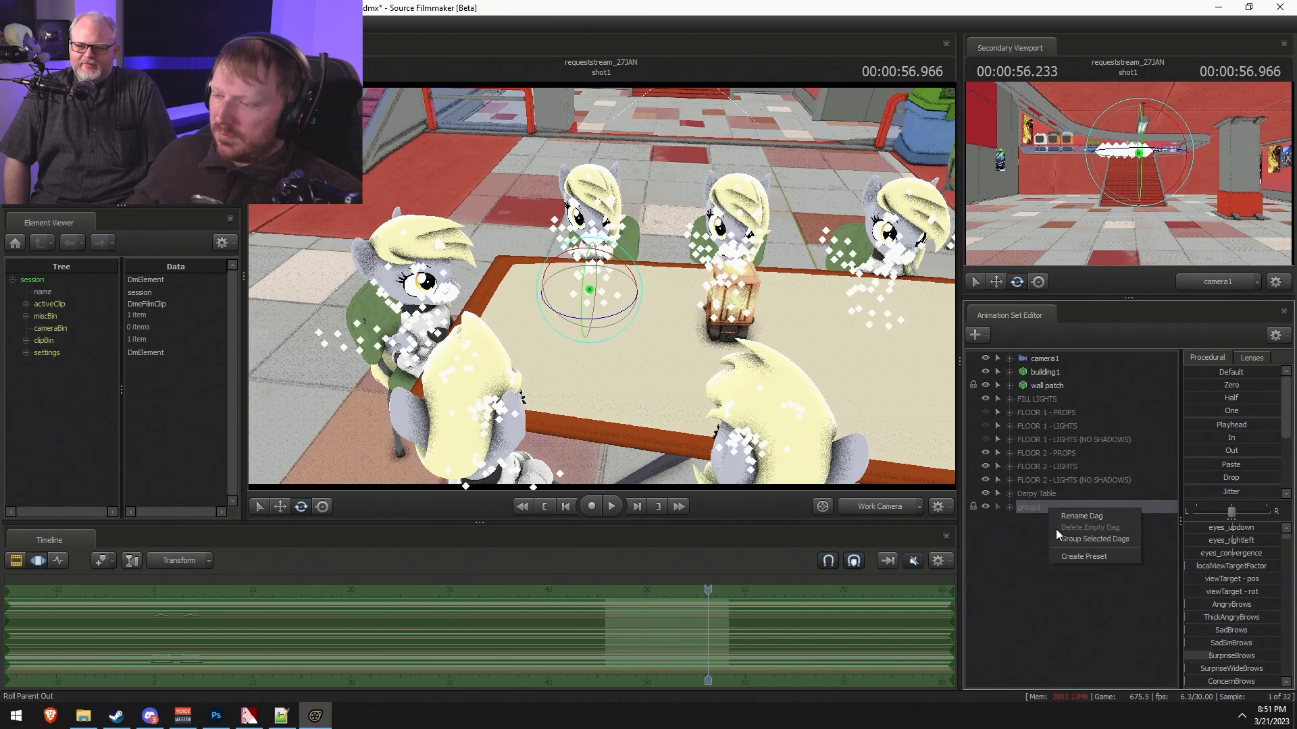
{"action": "left_click", "coordinate": [1063, 523]}
{"action": "type", "text": "Actors"}
{"action": "key", "text": "Return"}
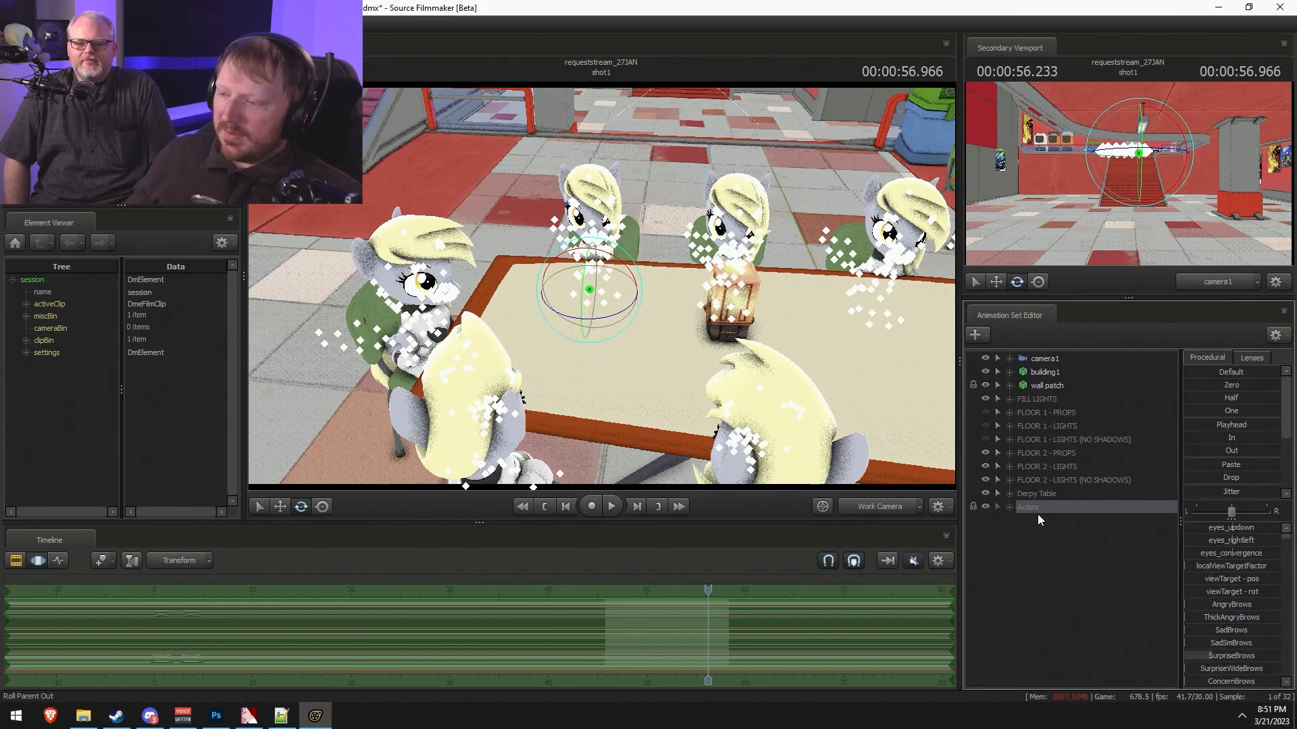
{"action": "left_click_drag", "start_coordinate": [1043, 506], "coordinate": [1059, 396]}
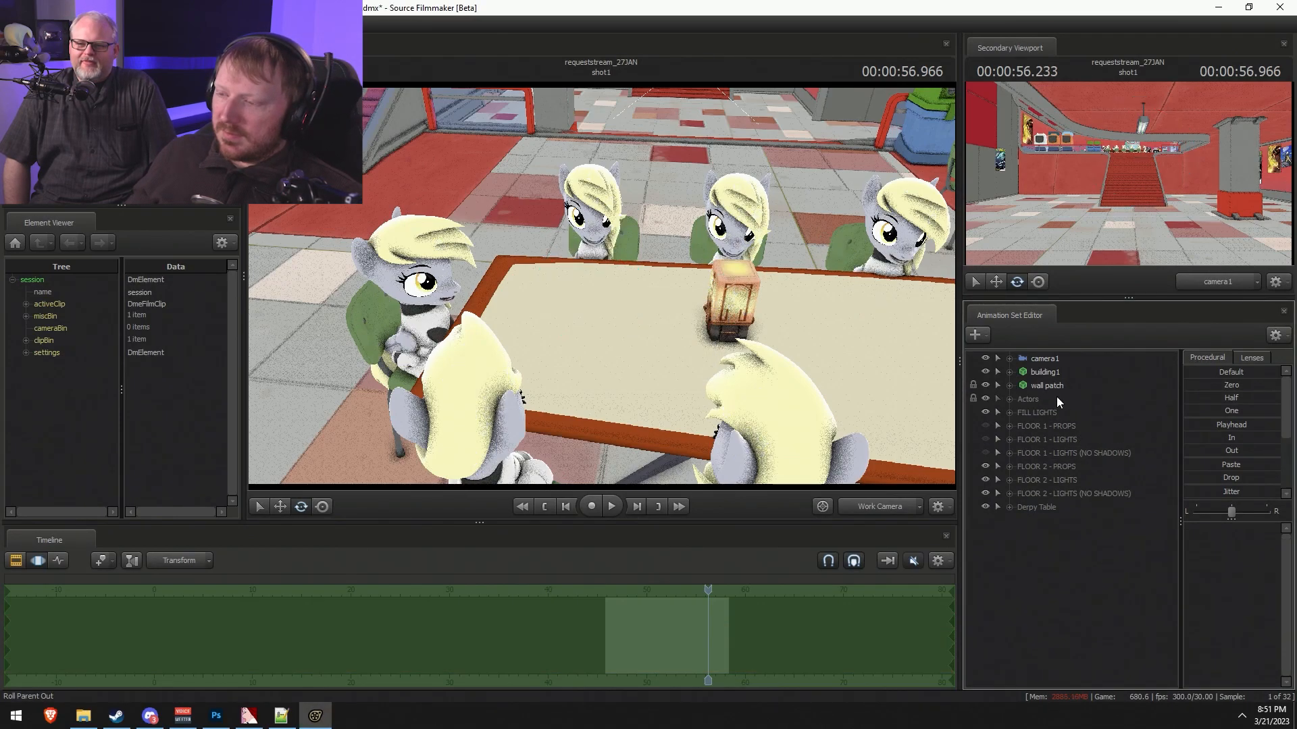
- Put camera1 in its own group and name that group Camera
{"action": "right_click", "coordinate": [1060, 363]}
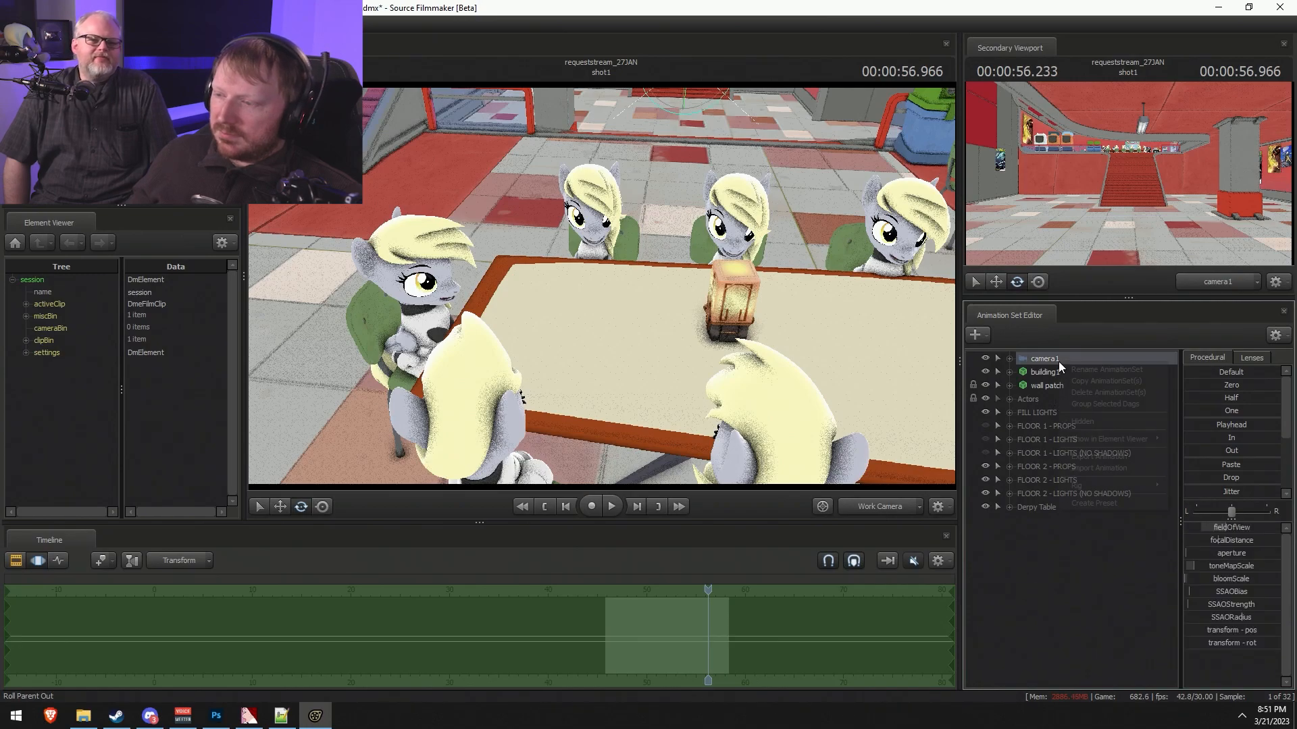
{"action": "left_click", "coordinate": [1085, 404]}
{"action": "right_click", "coordinate": [1053, 360]}
{"action": "left_click", "coordinate": [1072, 369]}
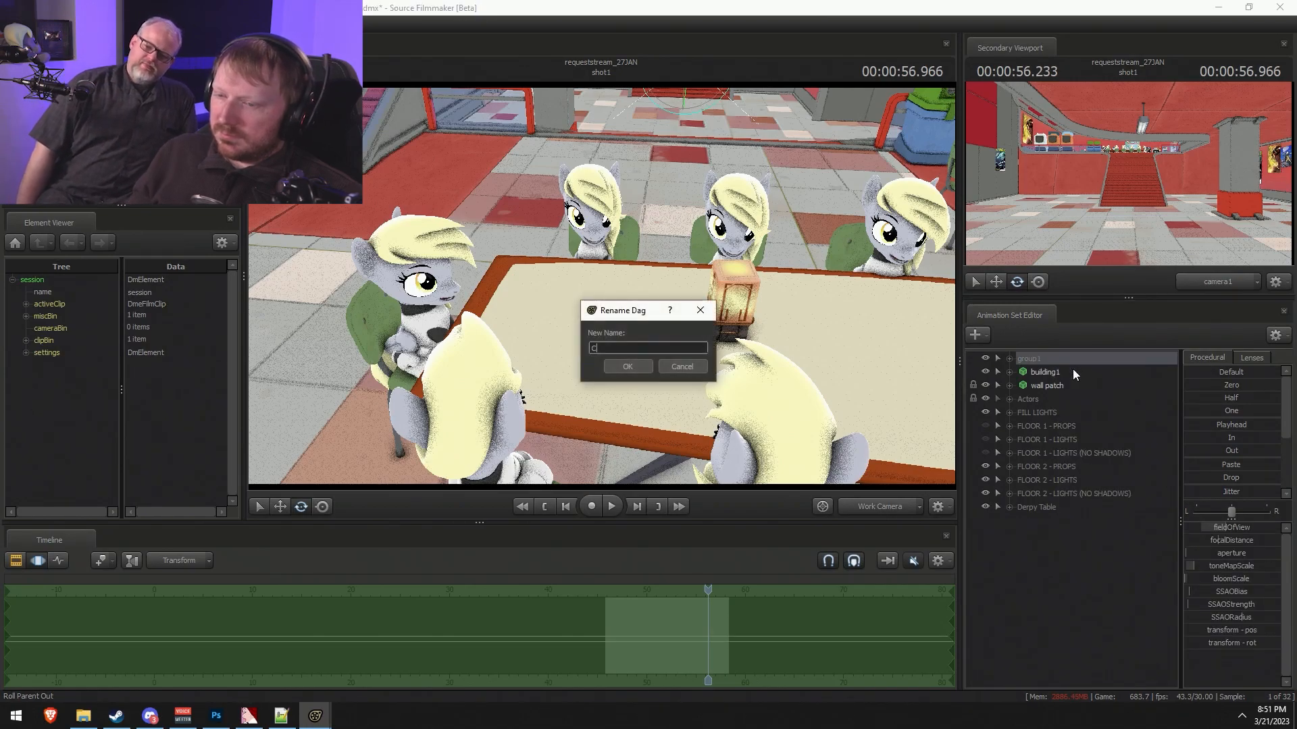
{"action": "type", "text": "Camera"}
{"action": "key", "text": "Return"}
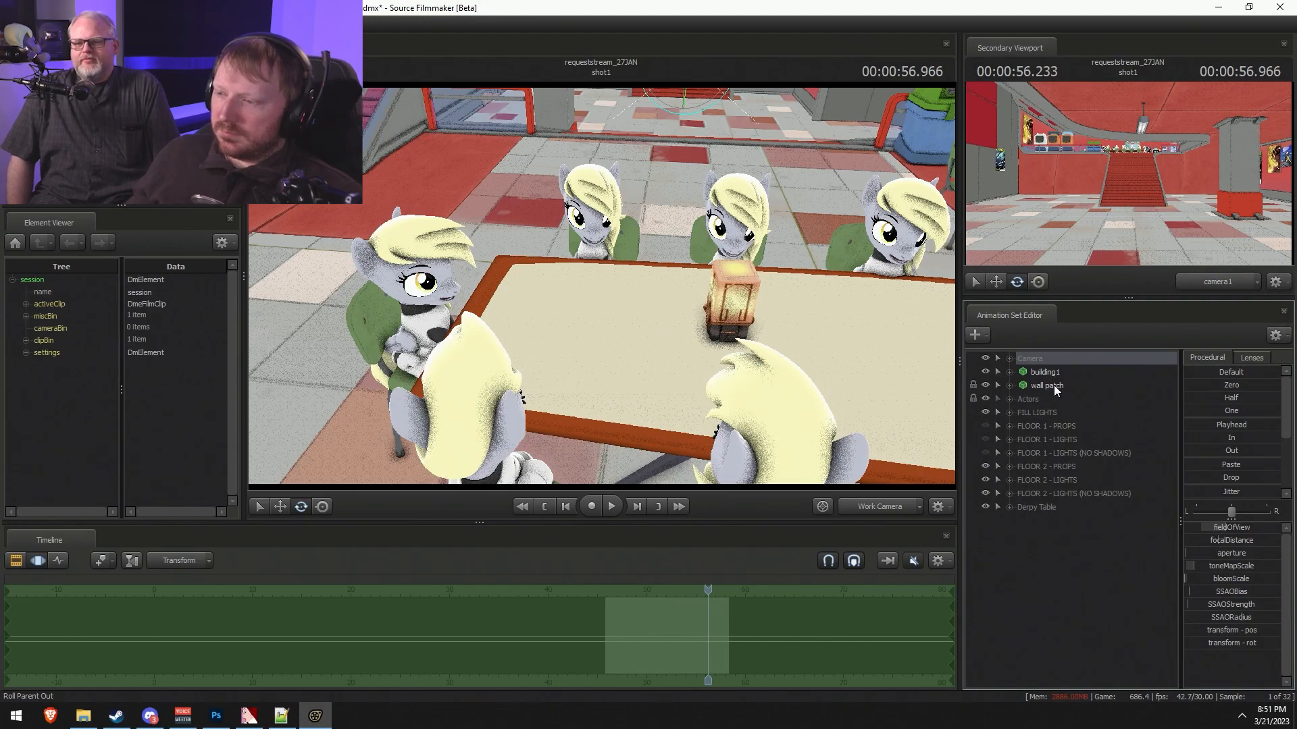
- Toggle building1's visibility to identify it and rename the animation set as Building
{"action": "left_click", "coordinate": [1046, 376]}
{"action": "left_click", "coordinate": [986, 371]}
{"action": "left_click", "coordinate": [986, 371]}
{"action": "right_click", "coordinate": [1048, 374]}
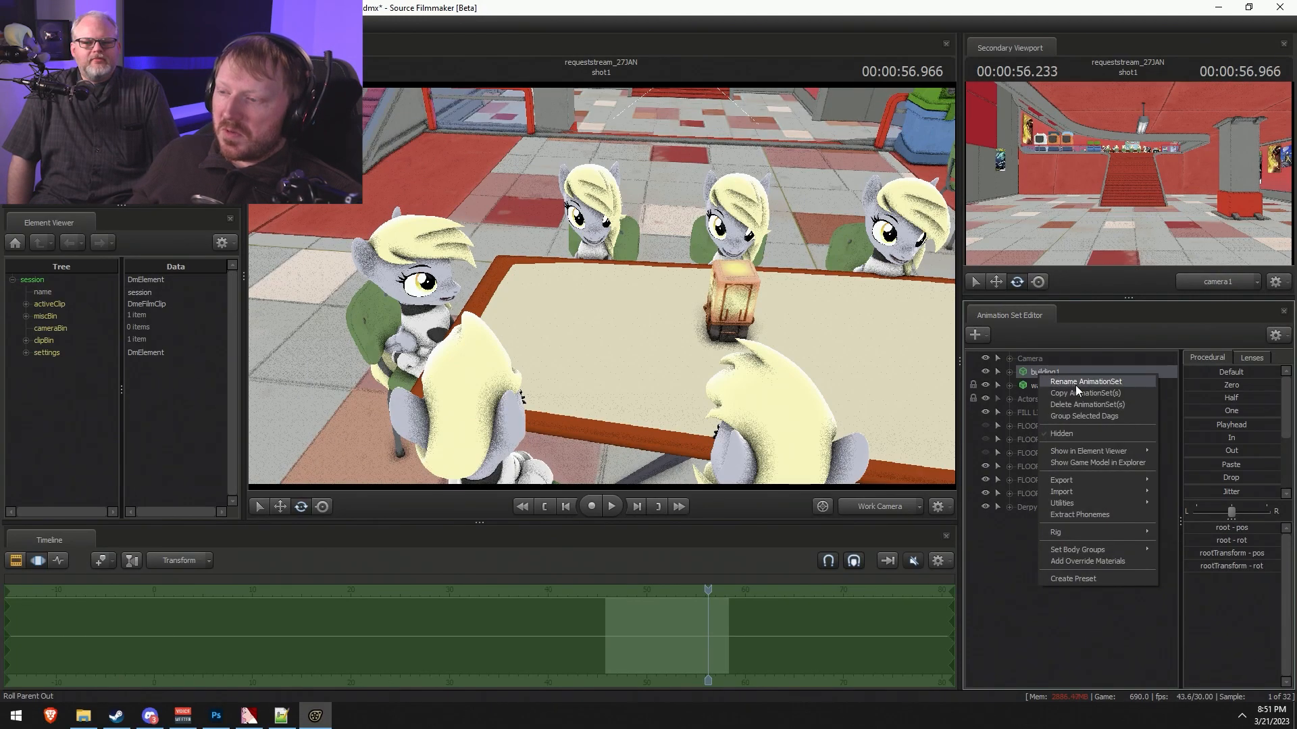
{"action": "left_click", "coordinate": [1071, 383]}
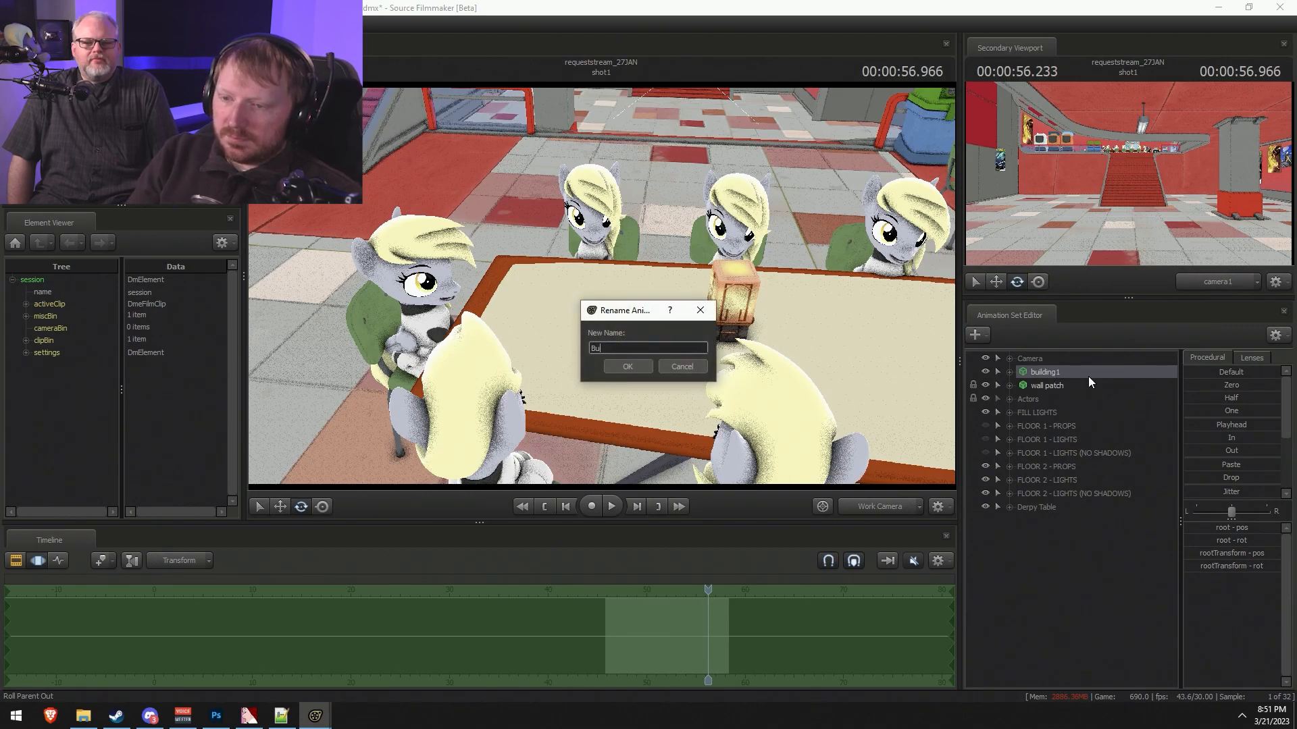
{"action": "type", "text": "Building"}
{"action": "key", "text": "Return"}
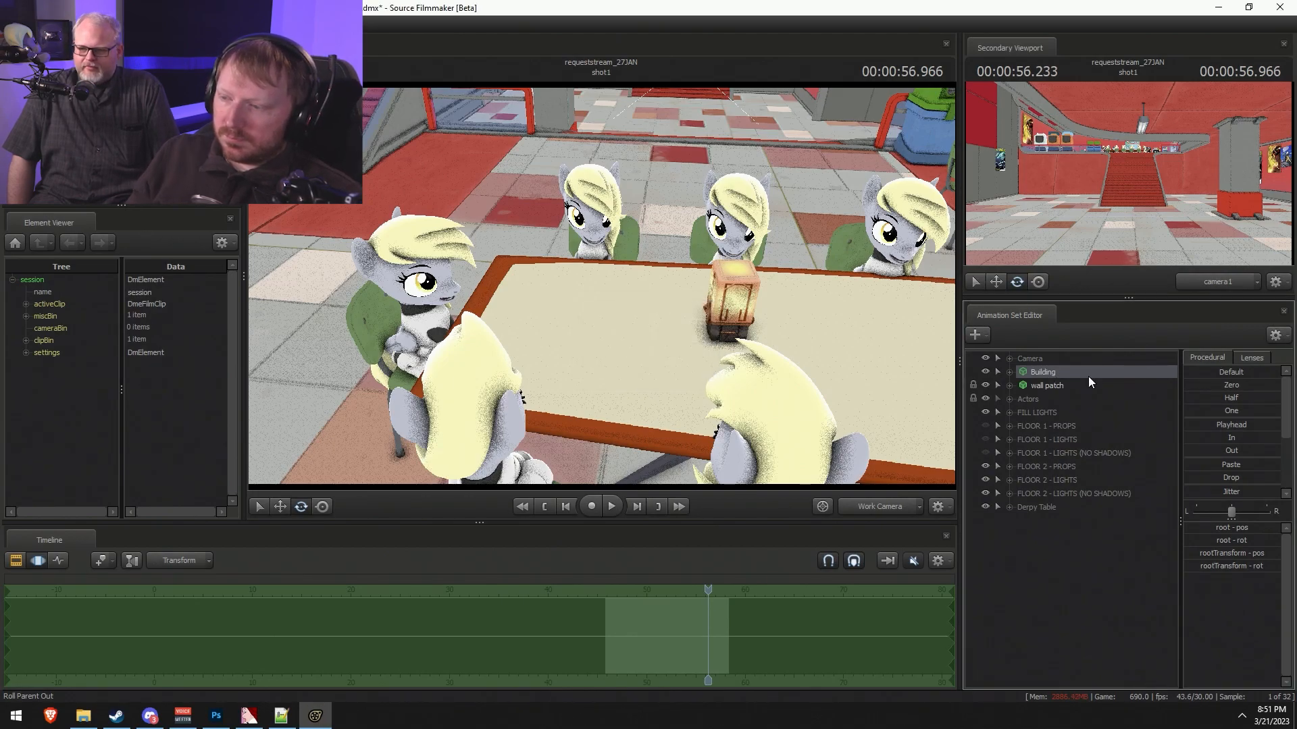
- Check what the wall patch covers in the building and rename its animation set as Wall Patch
{"action": "right_click", "coordinate": [1069, 388]}
{"action": "left_click", "coordinate": [1062, 387]}
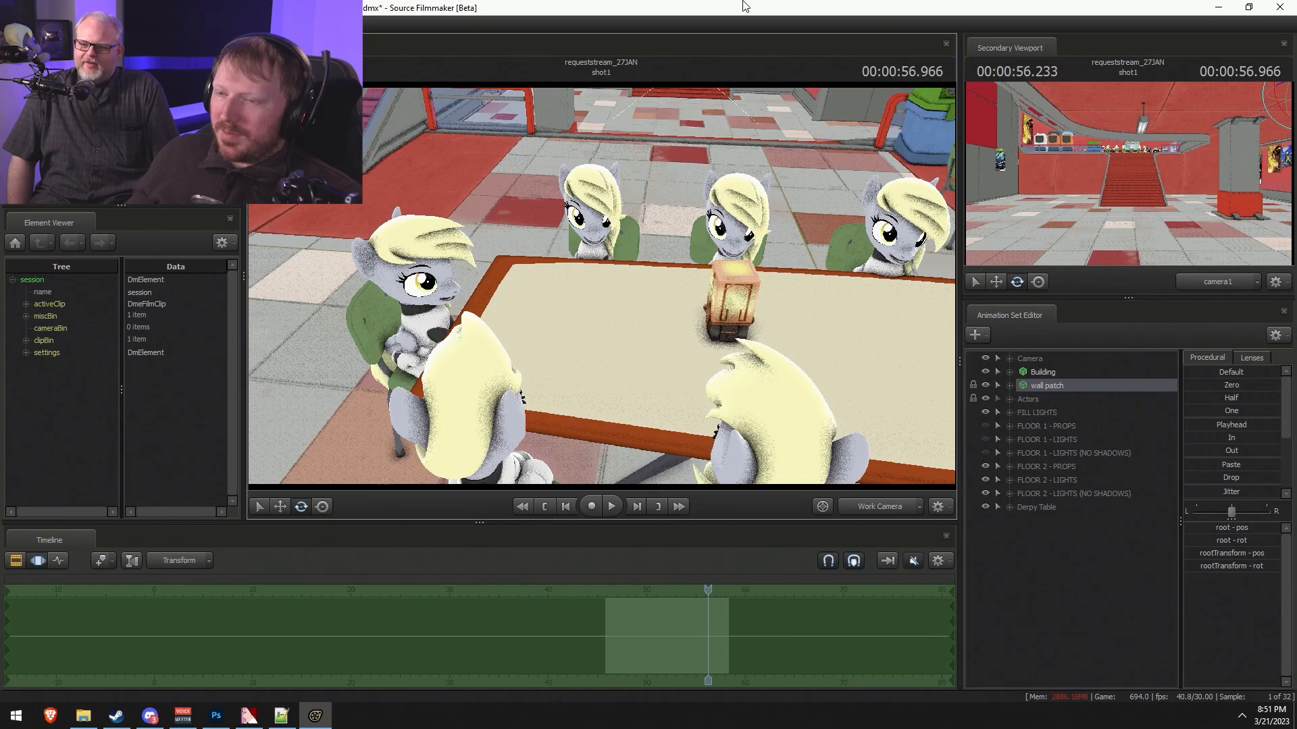
{"action": "left_click_drag", "start_coordinate": [729, 196], "coordinate": [817, 413]}
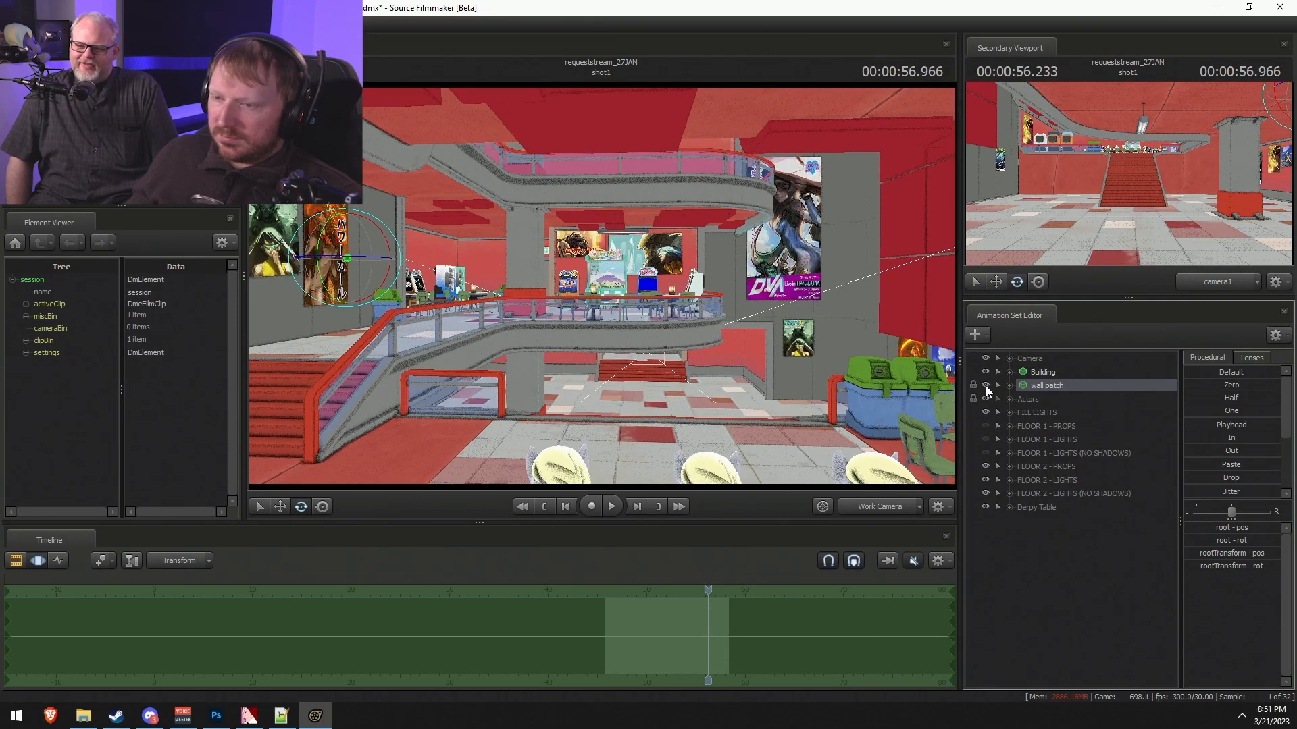
{"action": "key", "text": "Right"}
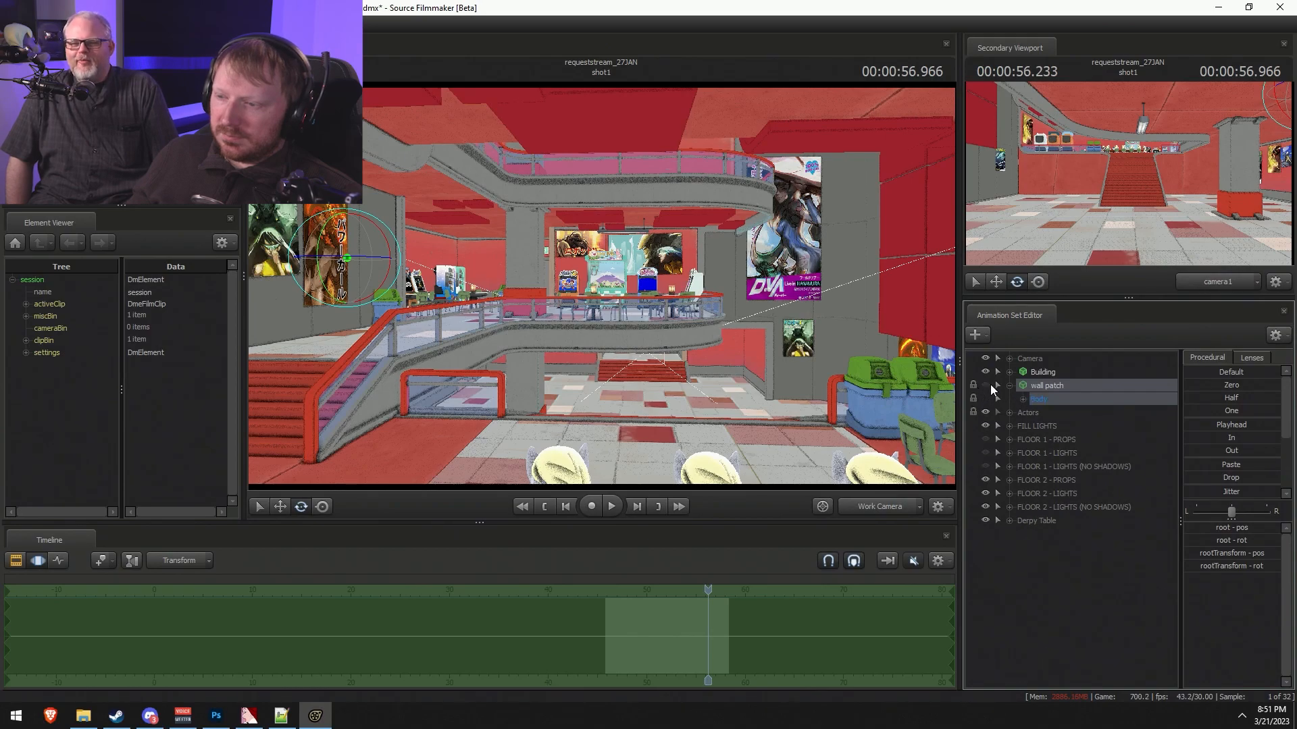
{"action": "left_click", "coordinate": [1010, 386]}
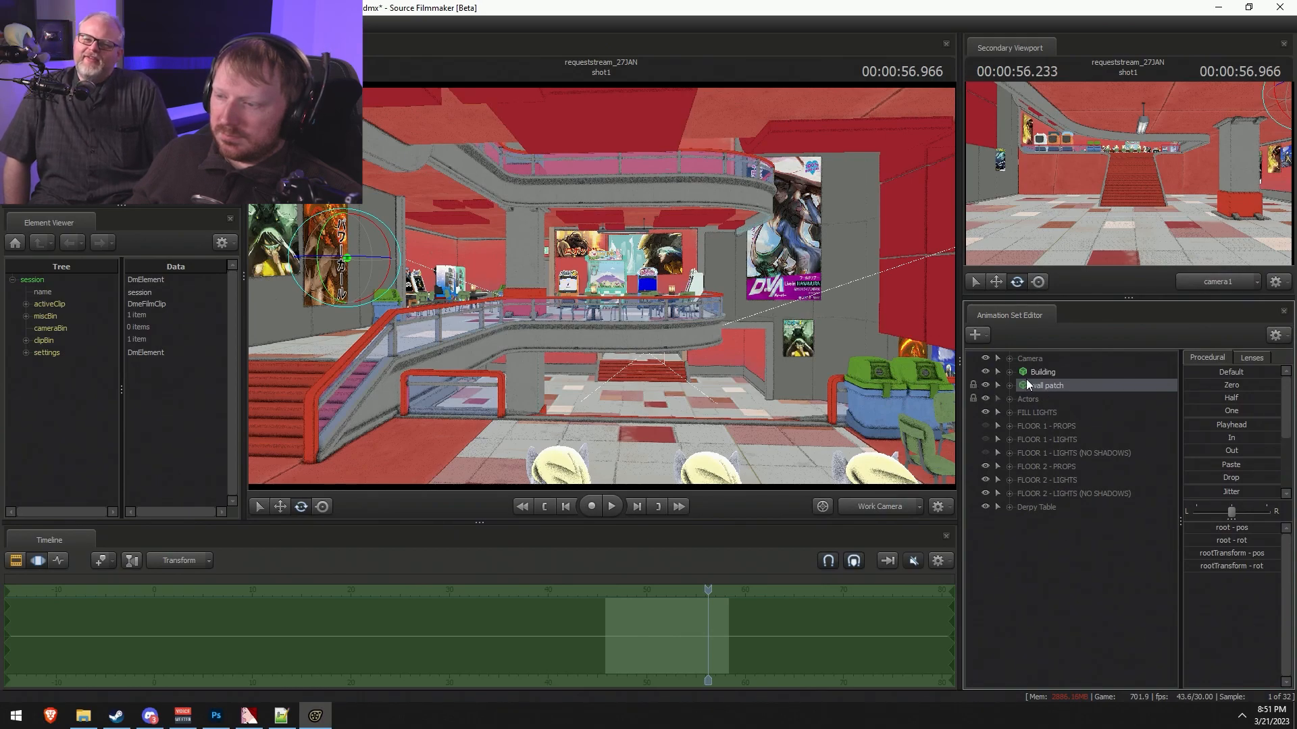
{"action": "right_click", "coordinate": [1052, 384]}
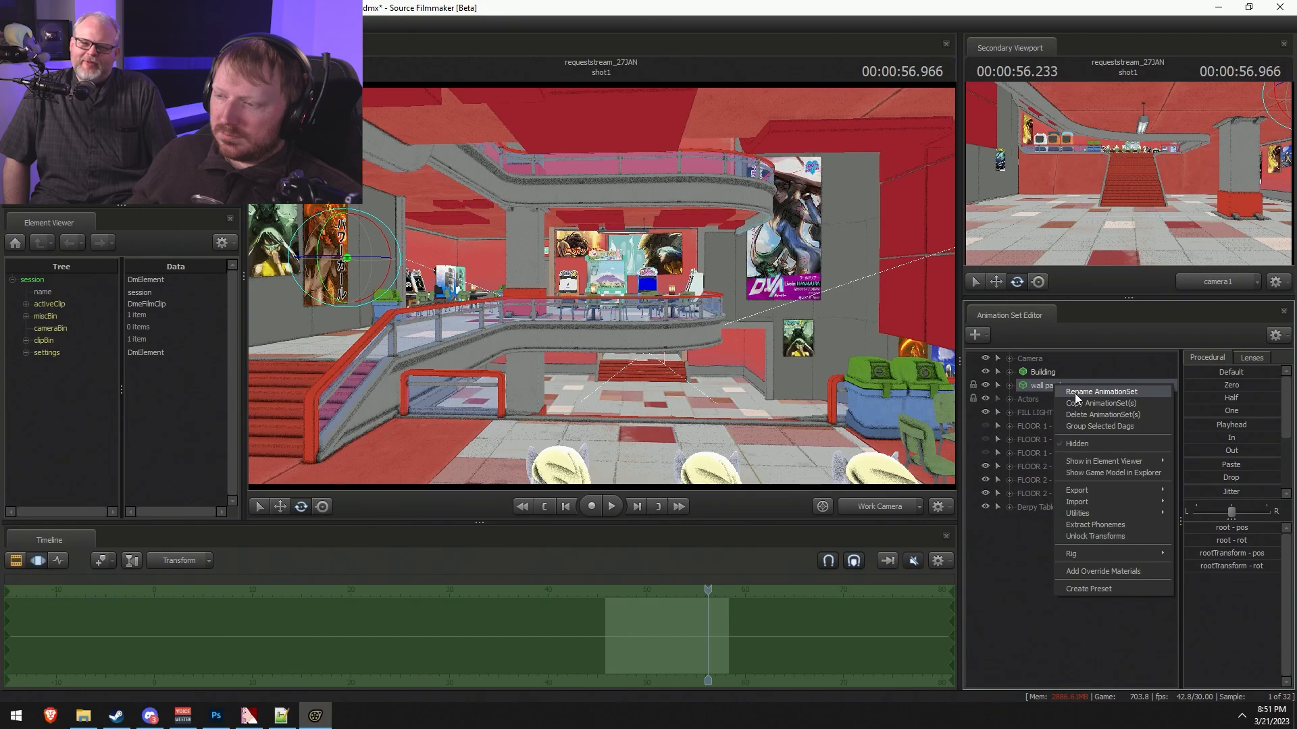
{"action": "left_click", "coordinate": [1073, 393]}
{"action": "type", "text": "Wall Patch"}
{"action": "key", "text": "Return"}
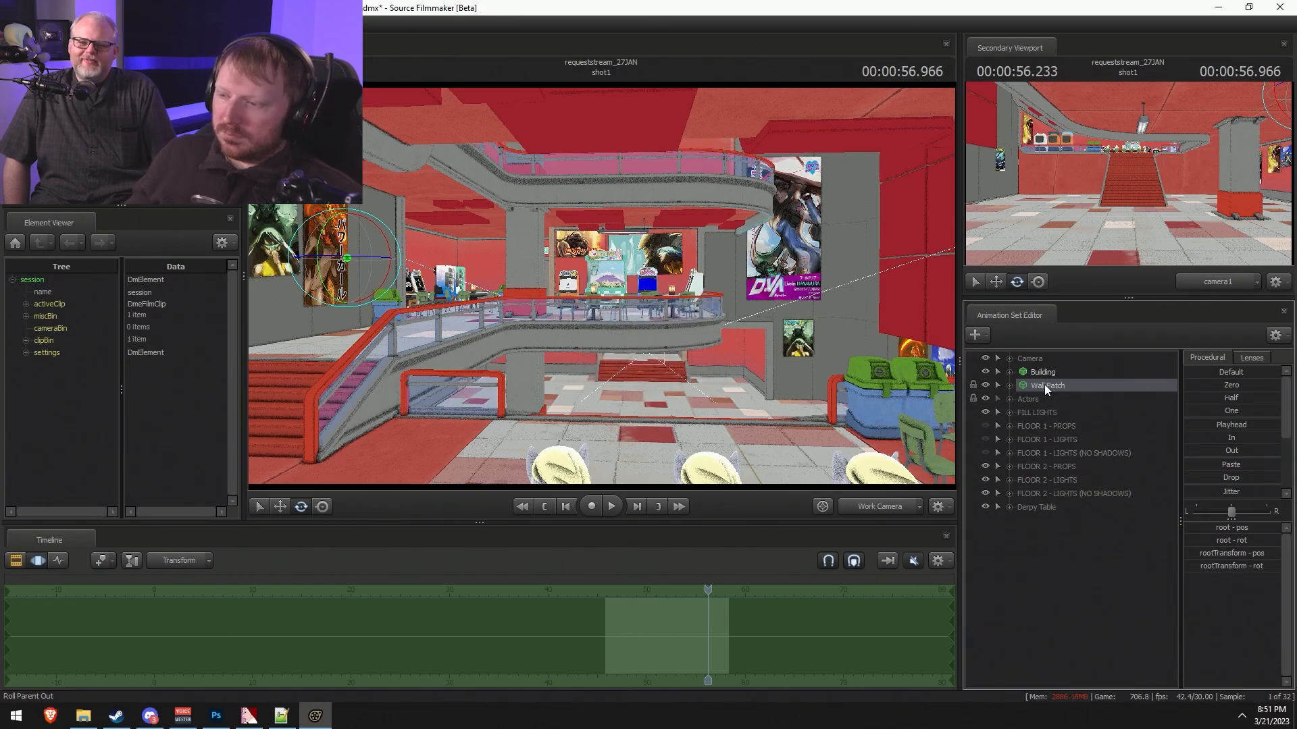
- Group the six floor groups from FLOOR 1 - PROPS through FLOOR 2 - LIGHTS (NO SHADOWS)
{"action": "left_click", "coordinate": [1051, 375], "text": "ctrl"}
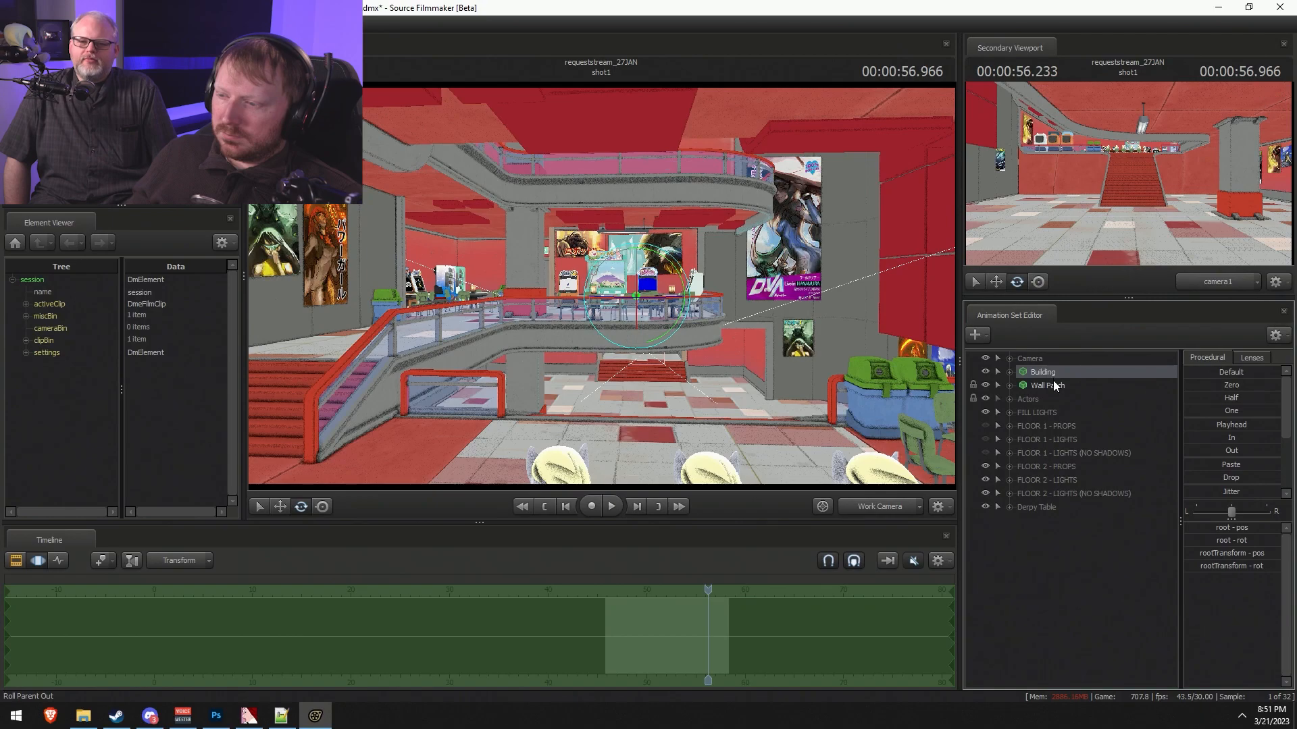
{"action": "left_click", "coordinate": [1048, 419]}
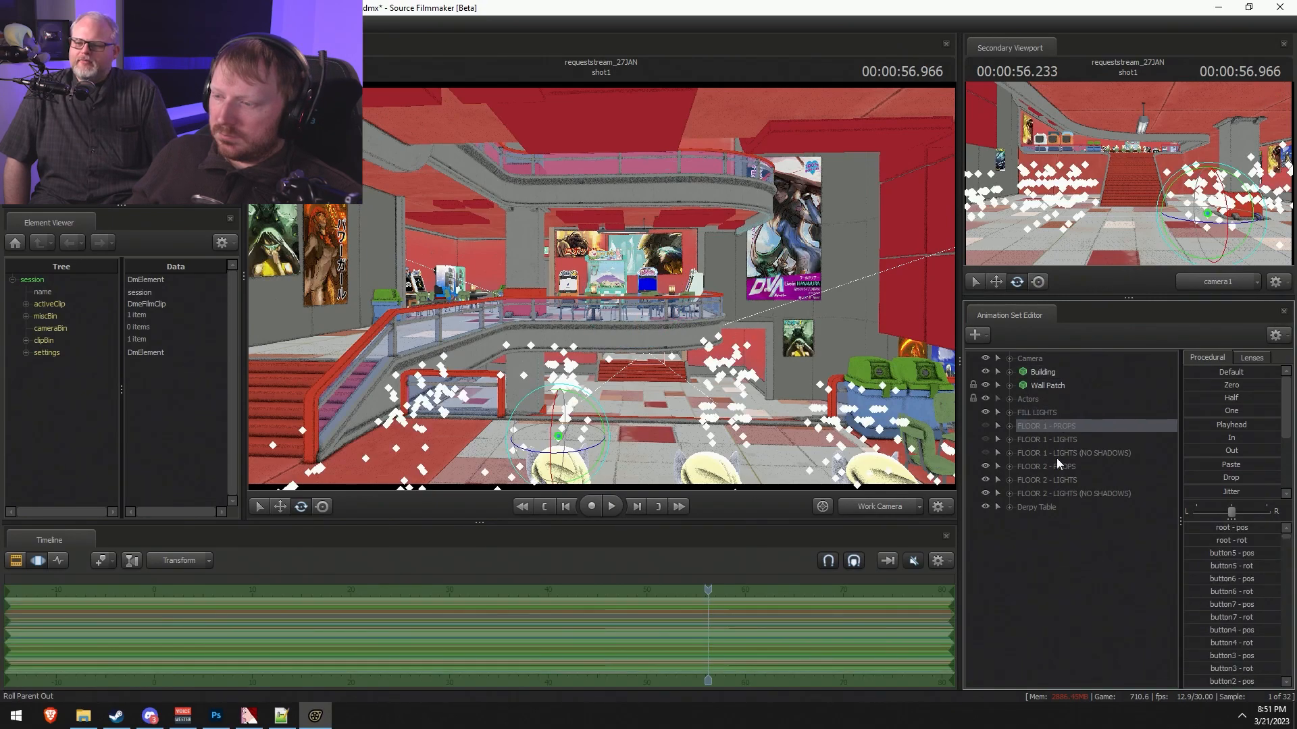
{"action": "left_click", "coordinate": [1068, 493], "text": "shift"}
{"action": "right_click", "coordinate": [1068, 493]}
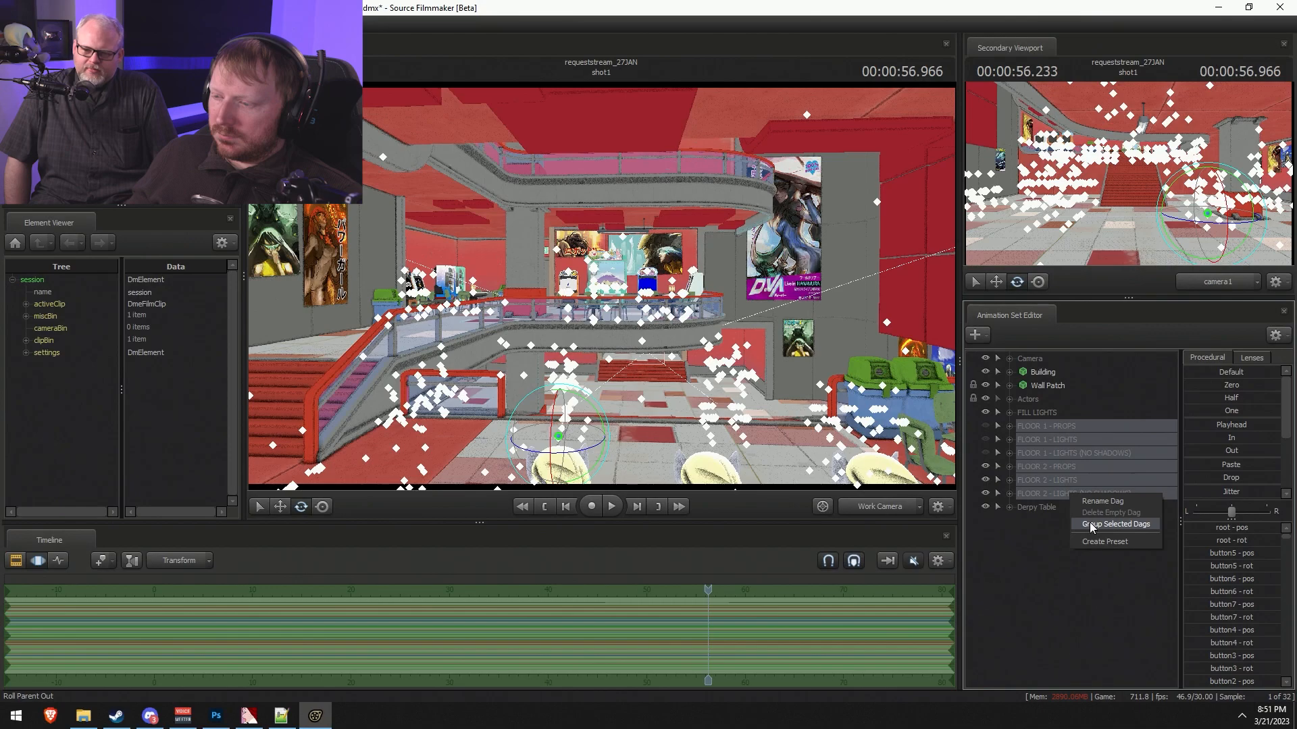
{"action": "left_click", "coordinate": [1089, 521]}
- Name the new floor group Building Models and move Building and Wall Patch into it
{"action": "right_click", "coordinate": [1028, 429]}
{"action": "left_click", "coordinate": [1039, 435]}
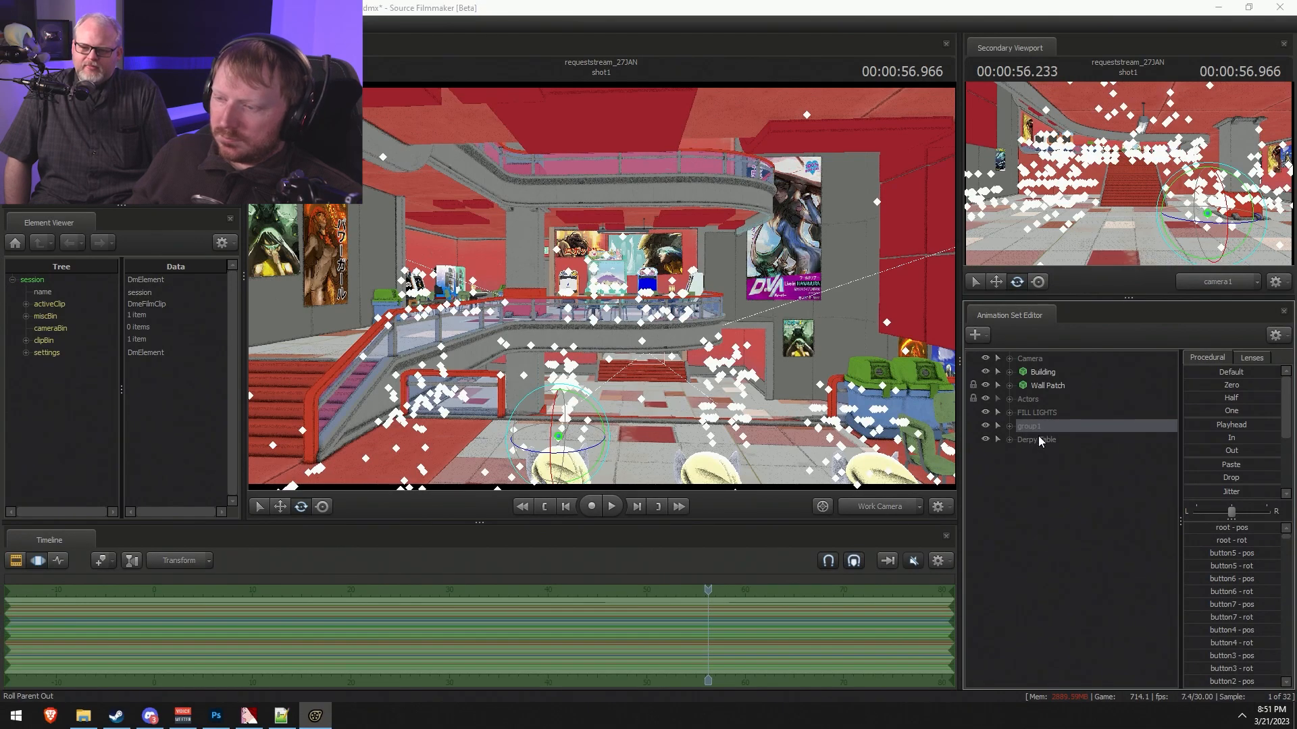
{"action": "type", "text": "Building"}
{"action": "key", "text": "Return"}
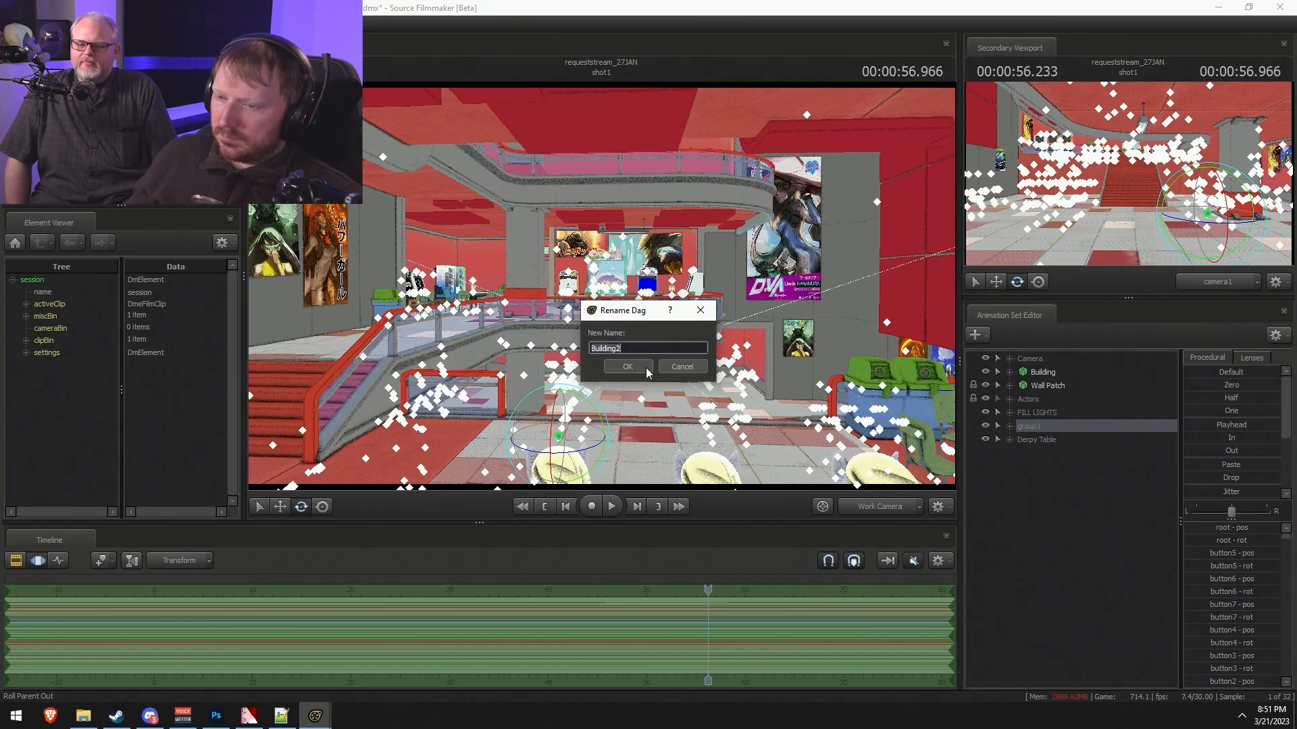
{"action": "type", "text": "Building P"}
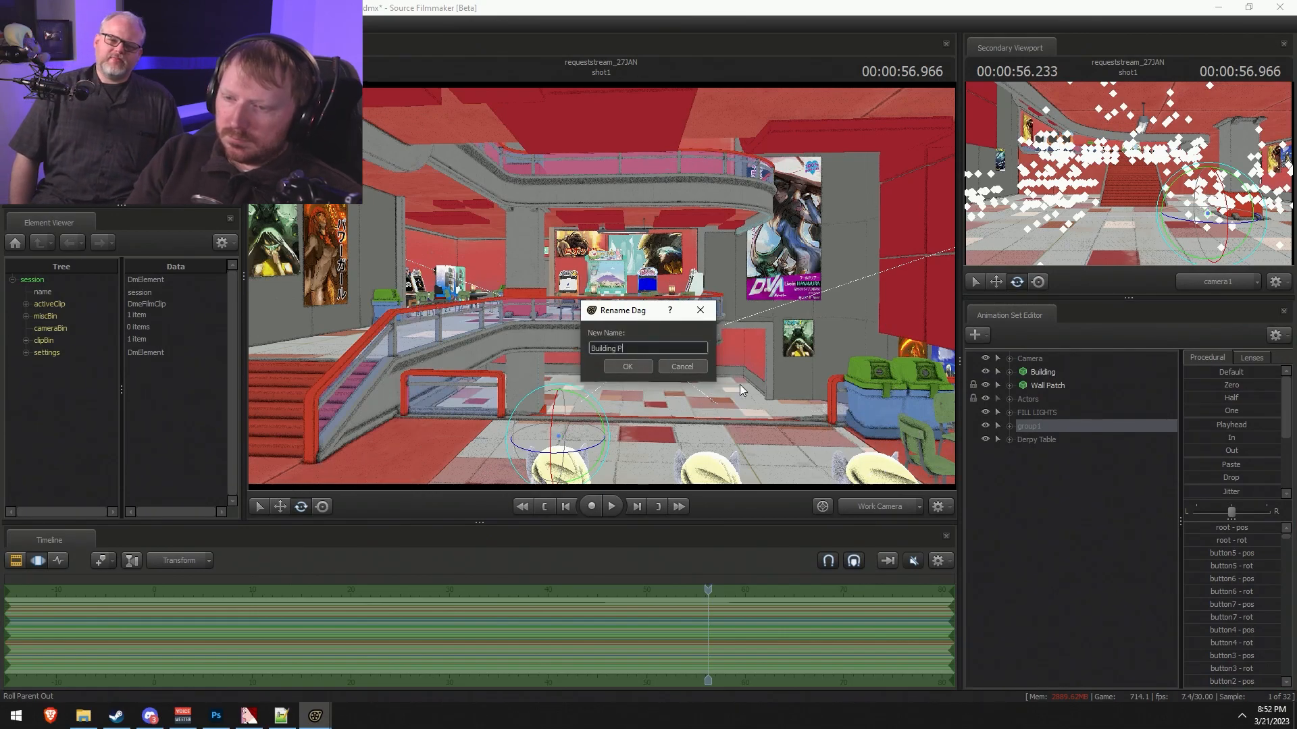
{"action": "key", "text": "BackSpace"}
{"action": "type", "text": "Models"}
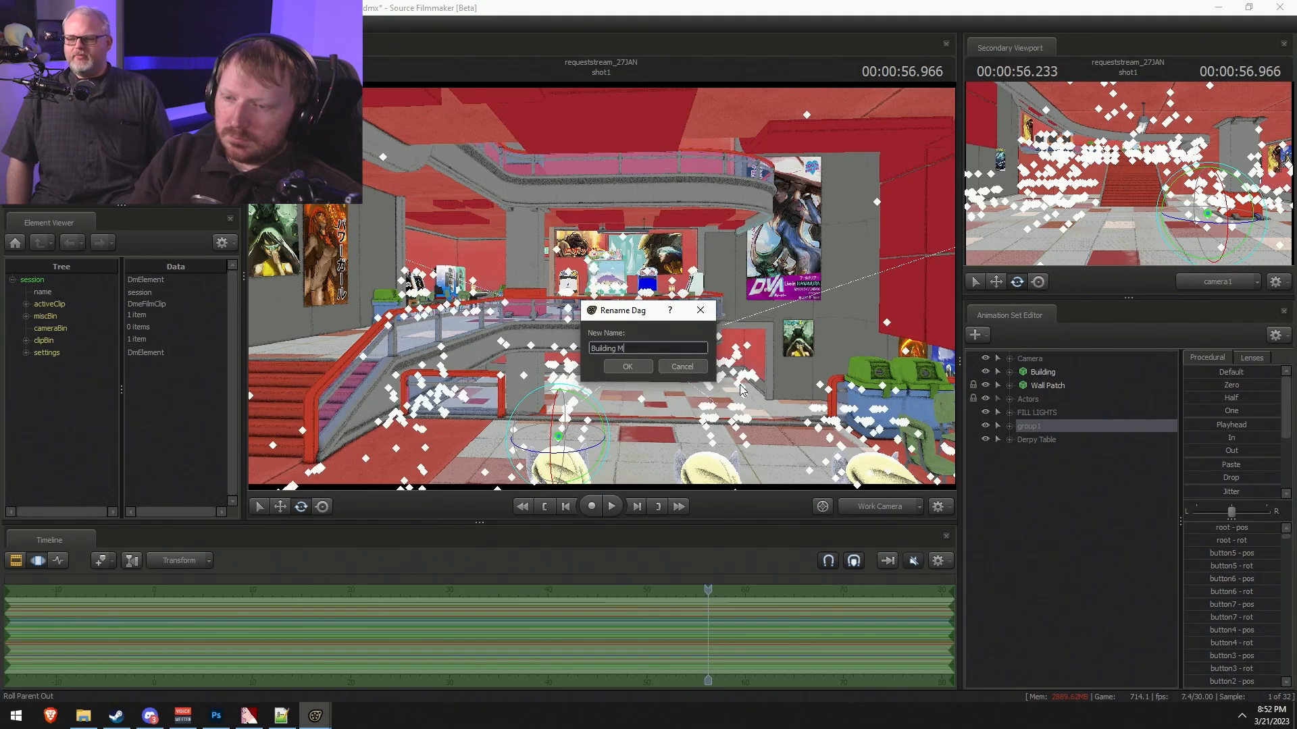
{"action": "key", "text": "Return"}
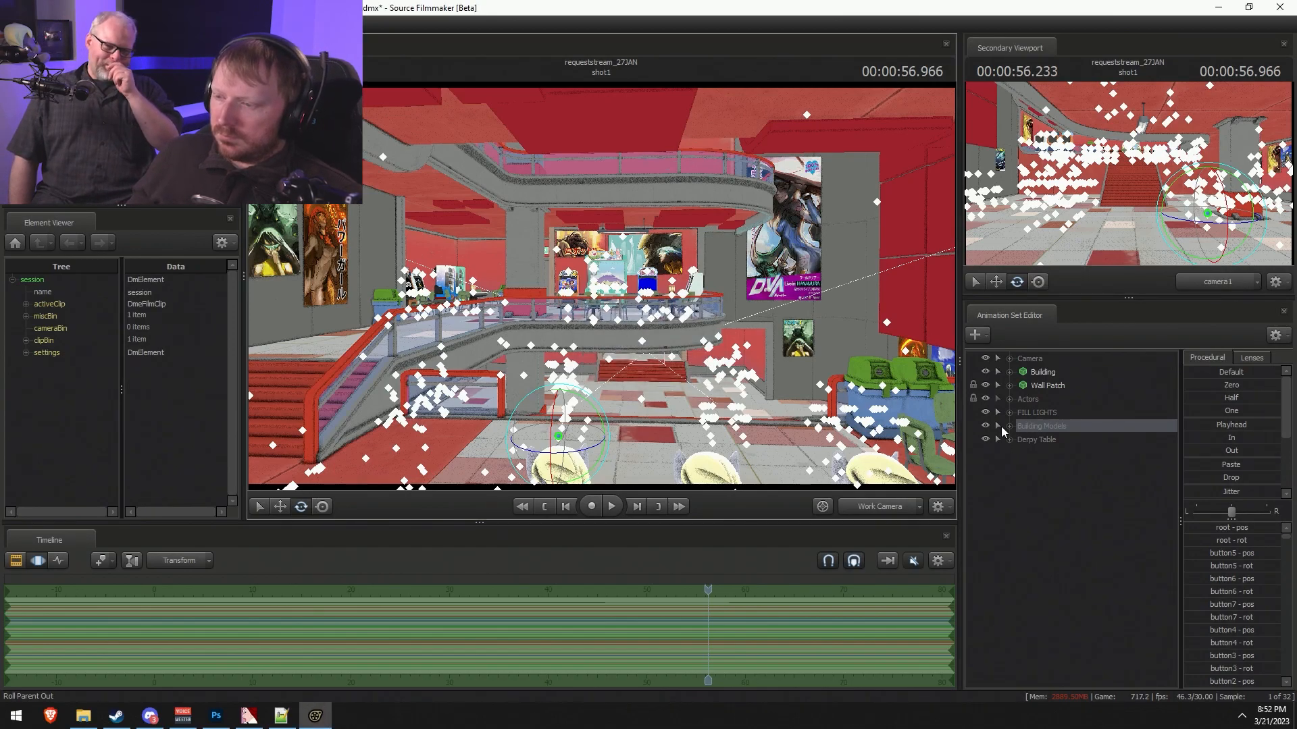
{"action": "left_click", "coordinate": [999, 426]}
{"action": "left_click_drag", "start_coordinate": [1047, 374], "coordinate": [1064, 432]}
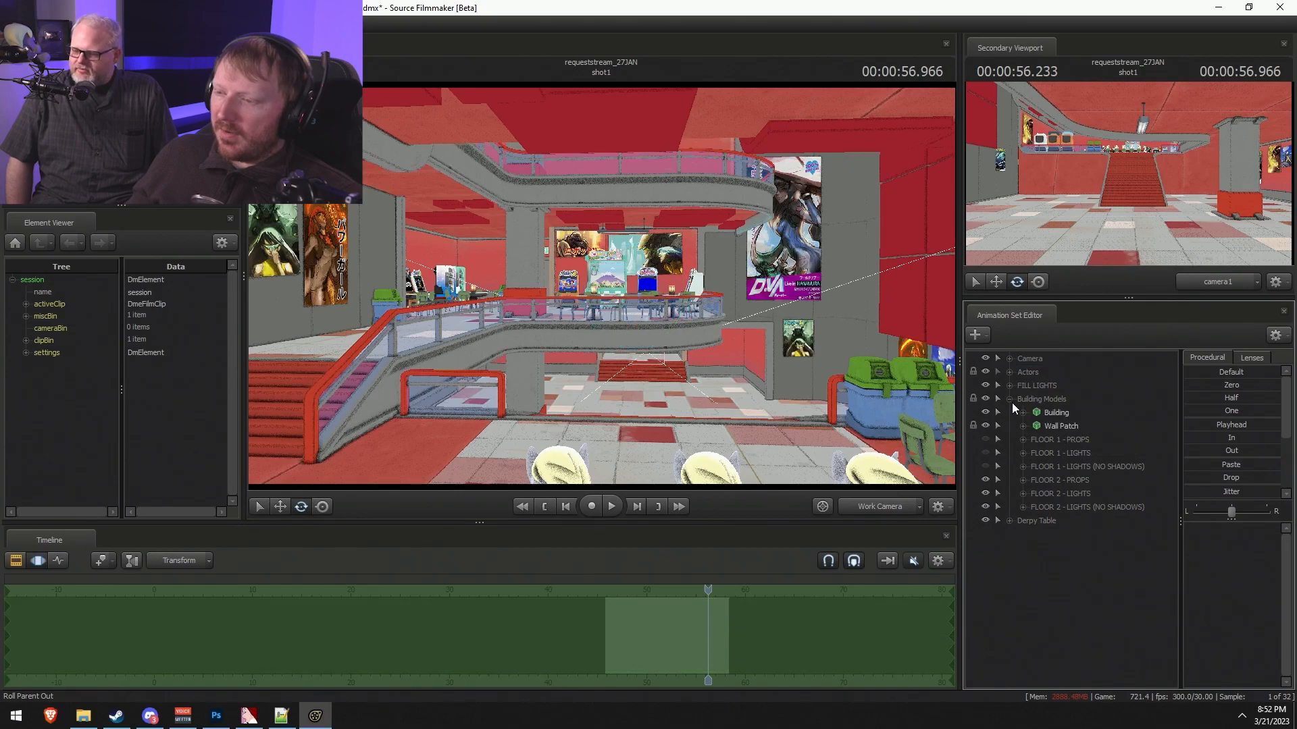
- Collapse the Building Models group and bring the table of seated Derpys into close view
{"action": "left_click", "coordinate": [1010, 399]}
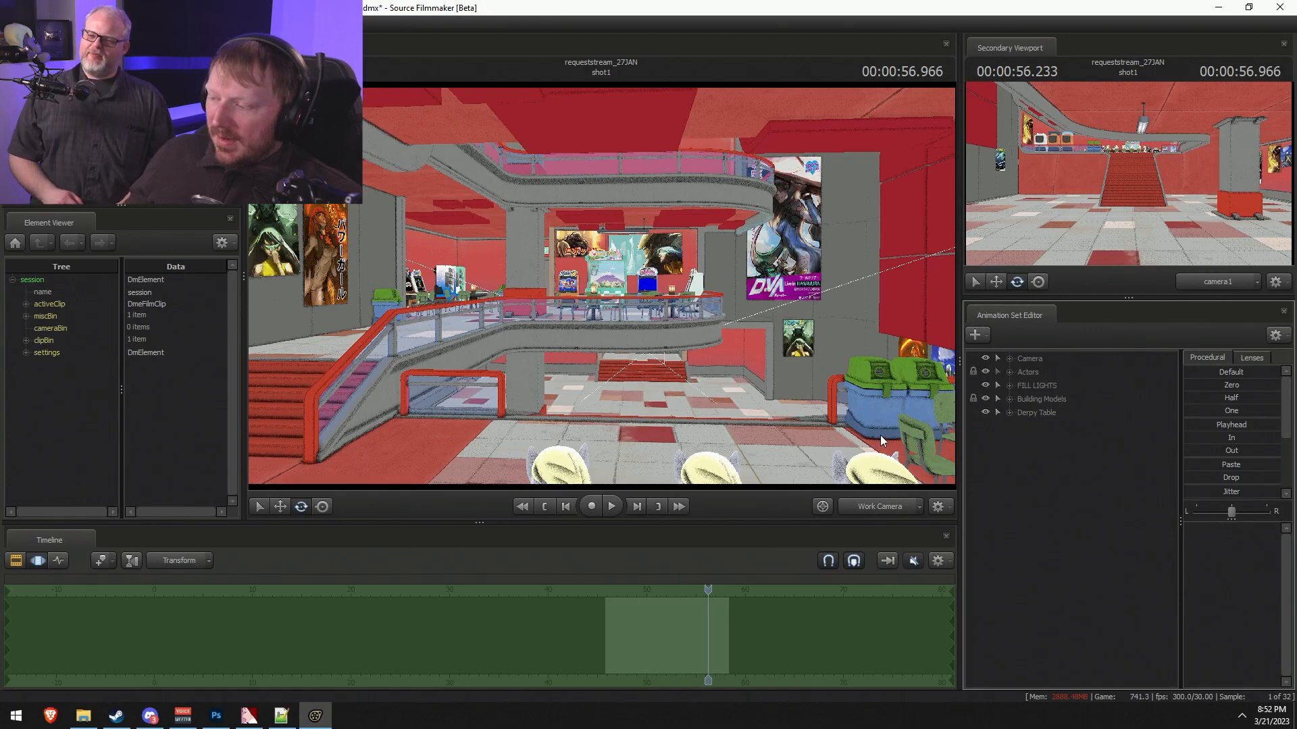
{"action": "left_click_drag", "start_coordinate": [521, 431], "coordinate": [621, 513]}
{"action": "key", "text": "s"}
{"action": "key", "text": "s"}
{"action": "left_click_drag", "start_coordinate": [601, 286], "coordinate": [672, 310]}
{"action": "key", "text": "a"}
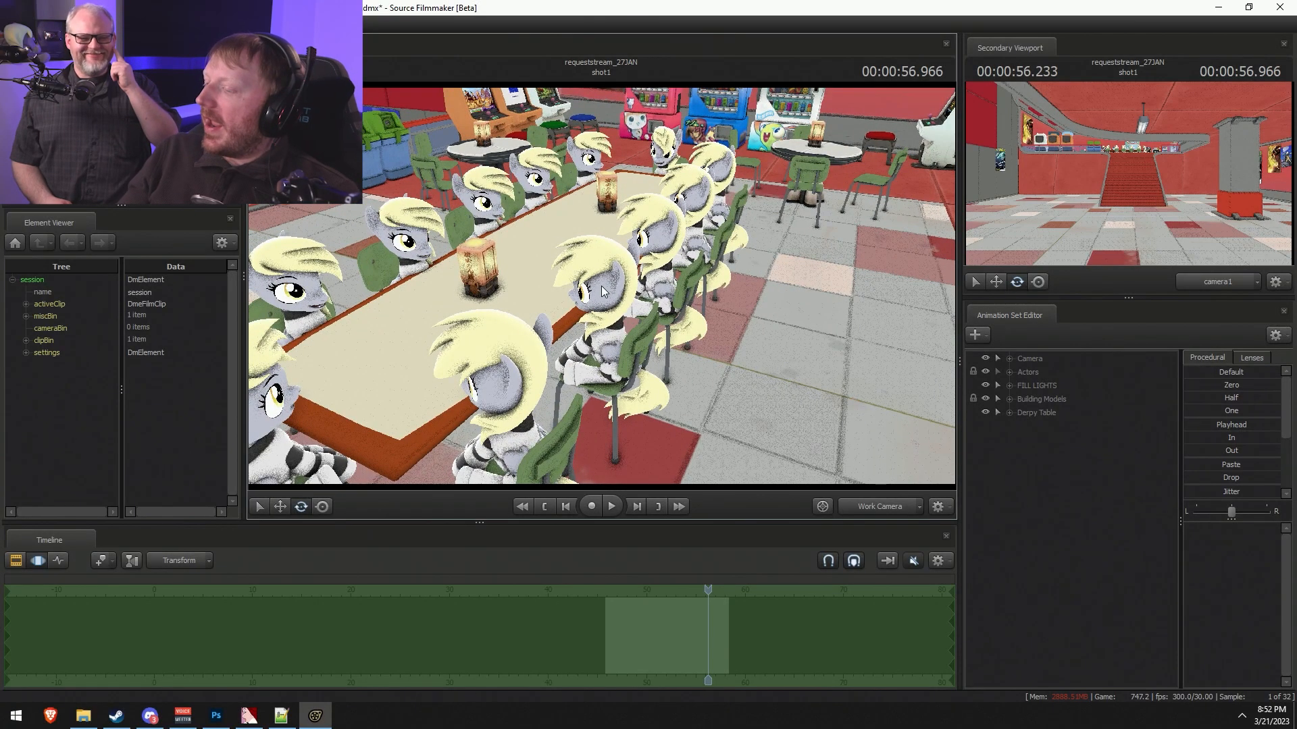
{"action": "left_click_drag", "start_coordinate": [602, 256], "coordinate": [580, 365]}
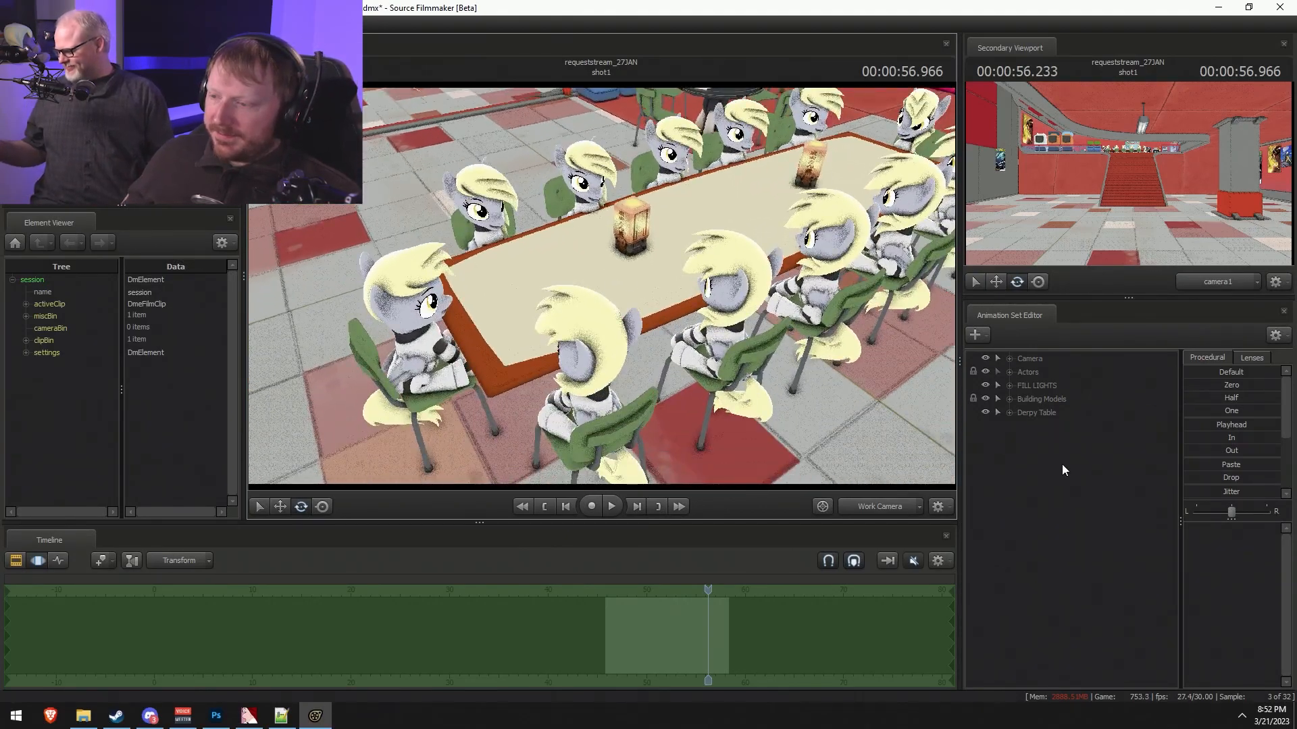
- Start creating an animation set for a new model and filter the model list for pizza
{"action": "right_click", "coordinate": [1045, 442]}
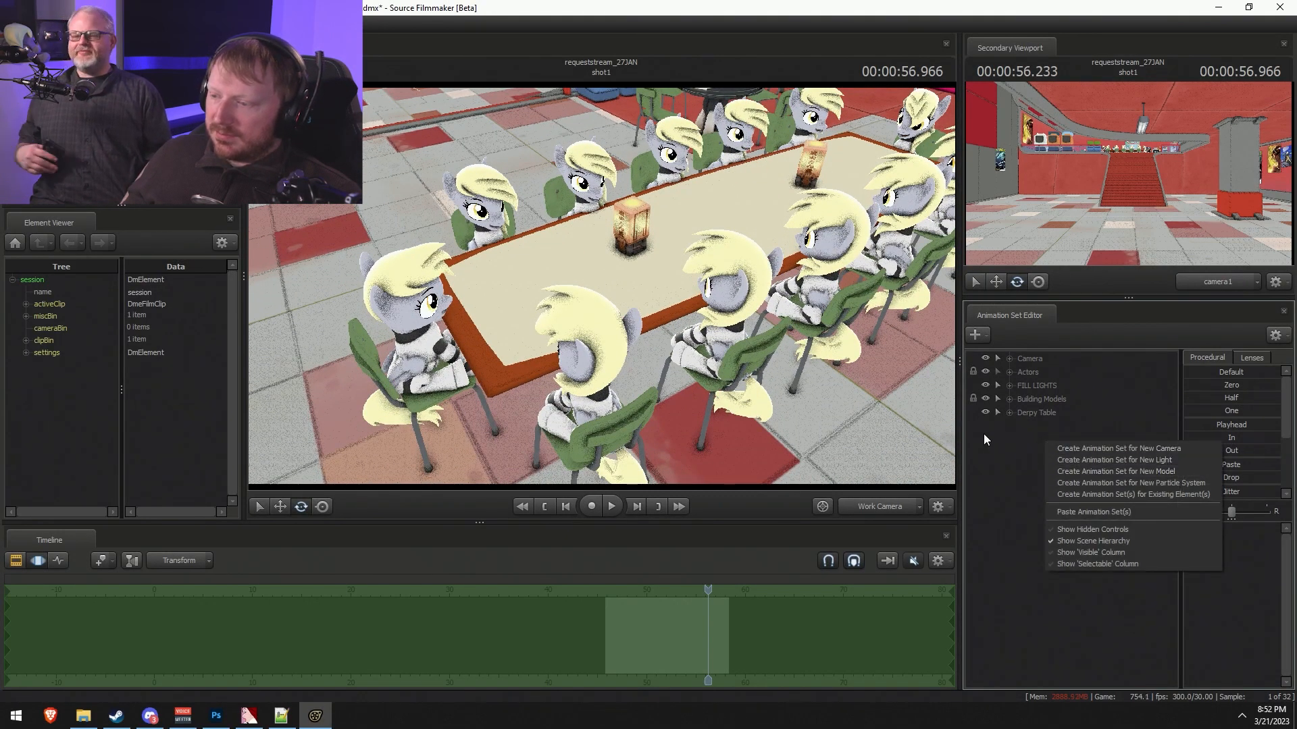
{"action": "left_click", "coordinate": [996, 460]}
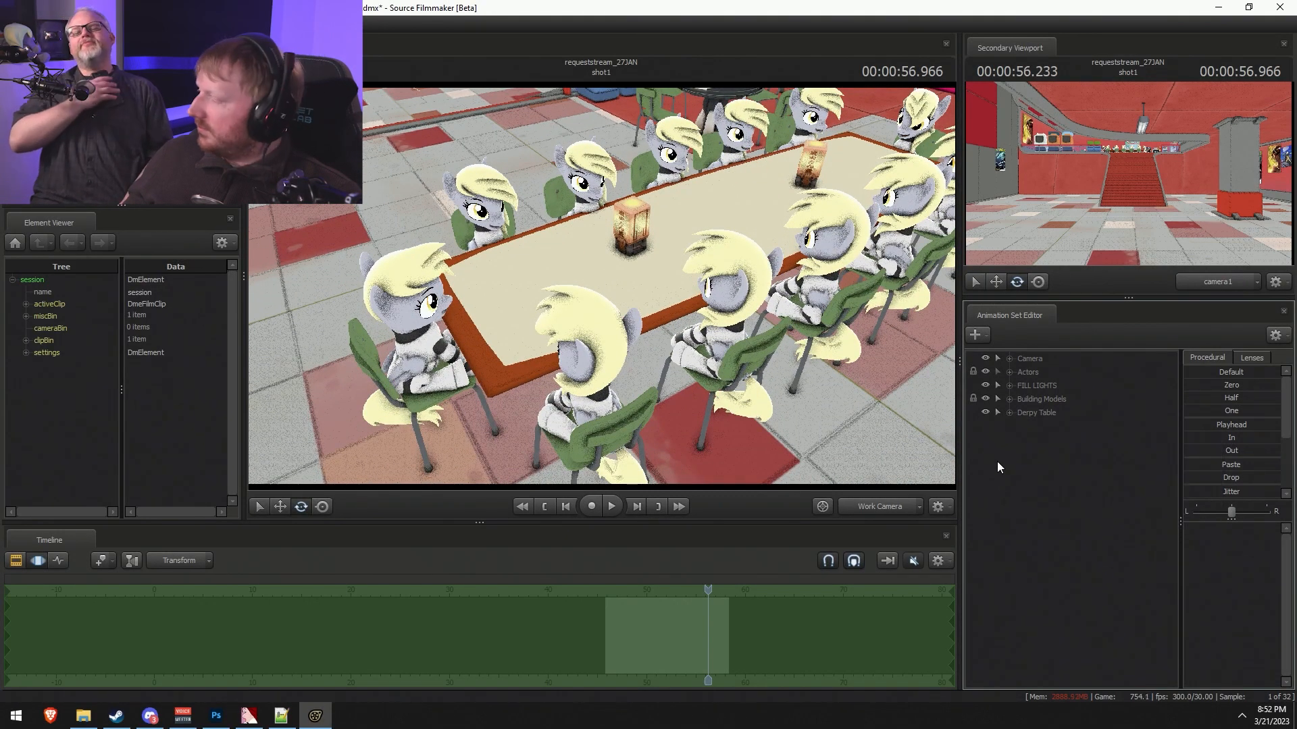
{"action": "right_click", "coordinate": [1043, 450]}
{"action": "left_click", "coordinate": [1080, 487]}
{"action": "type", "text": "piz"}
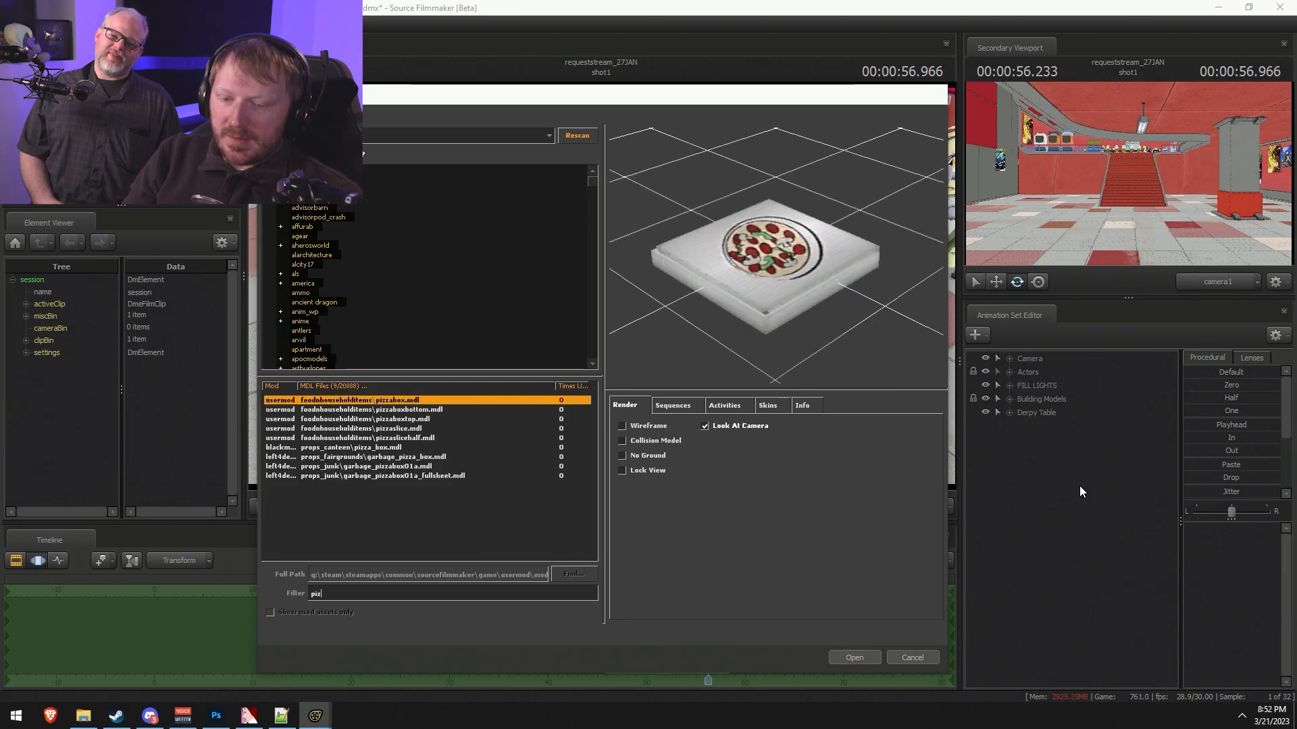
- Preview the pizza box and pizza slice models in the filtered list to judge whether any suit the table
{"action": "key", "text": "Down"}
{"action": "key", "text": "Down"}
{"action": "key", "text": "Down"}
{"action": "key", "text": "Down"}
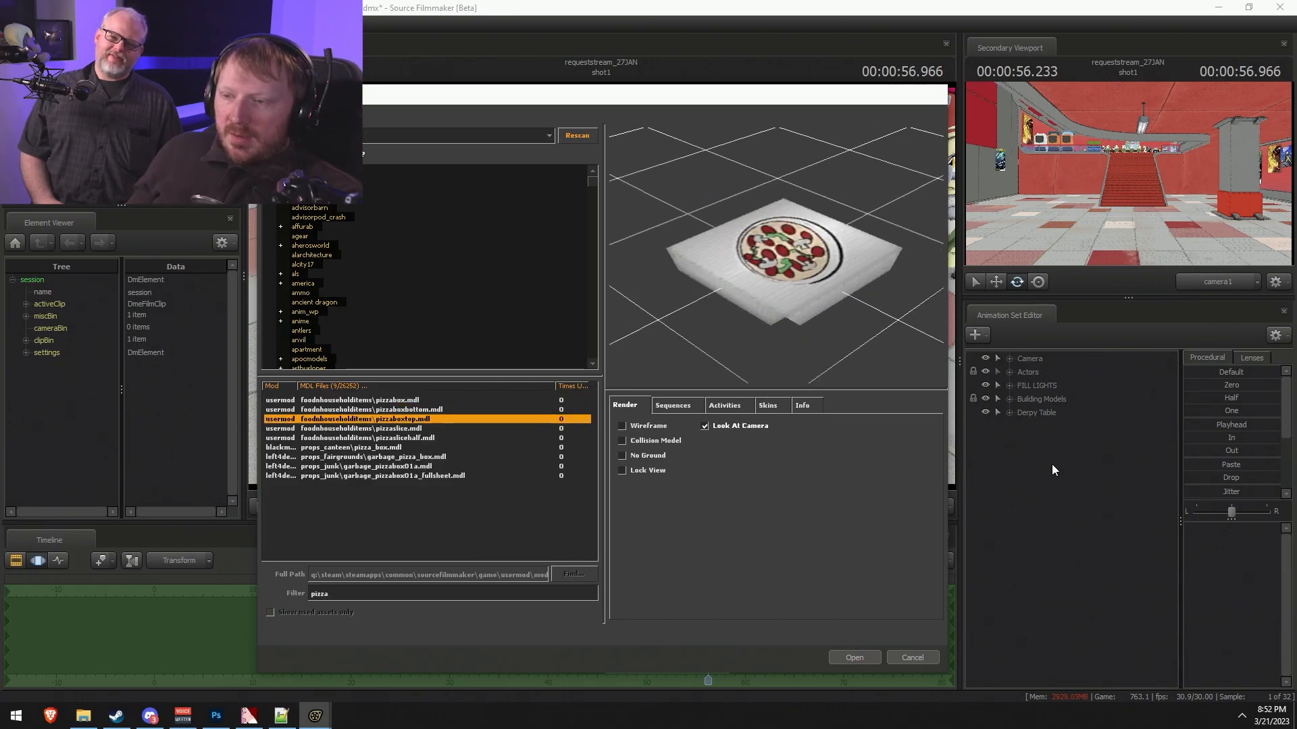
{"action": "key", "text": "Down"}
{"action": "key", "text": "Down"}
{"action": "key", "text": "Down"}
{"action": "key", "text": "Down"}
{"action": "key", "text": "Up"}
{"action": "key", "text": "Up"}
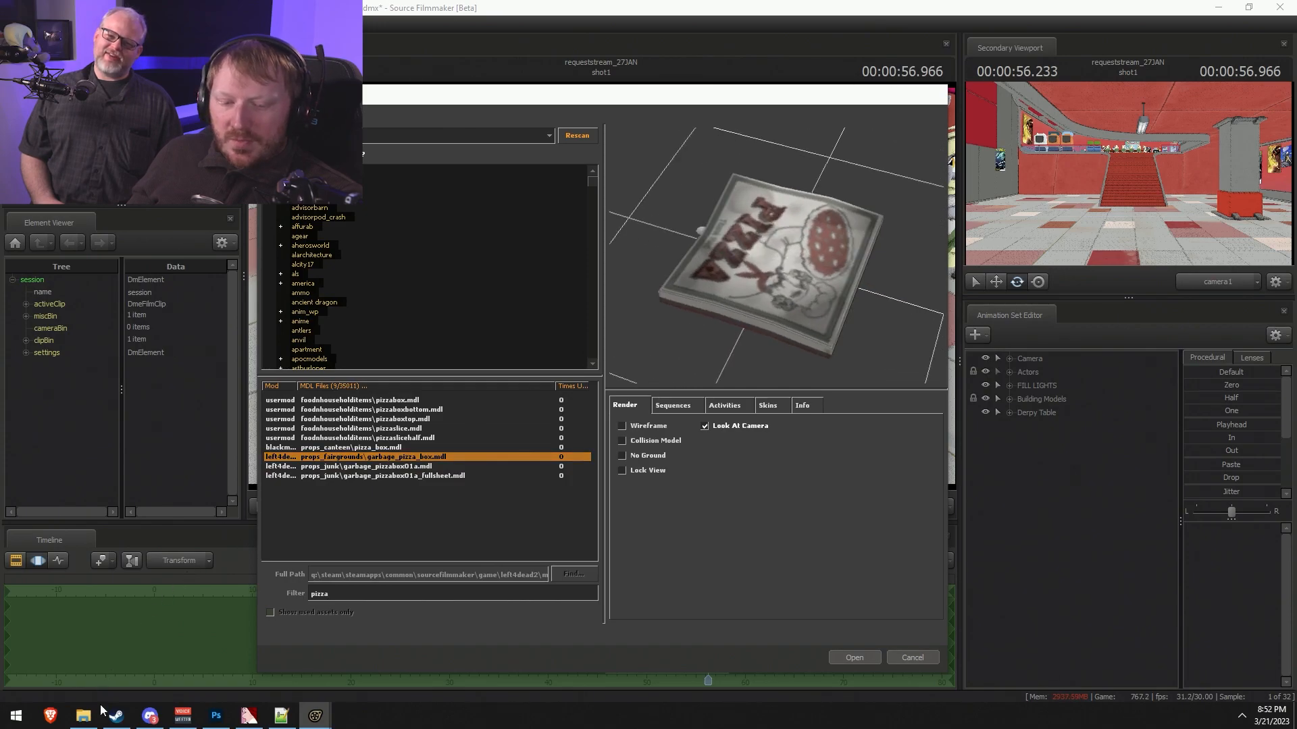
- Switch to Steam and search the Source Filmmaker Workshop for pizza
{"action": "left_click", "coordinate": [116, 715]}
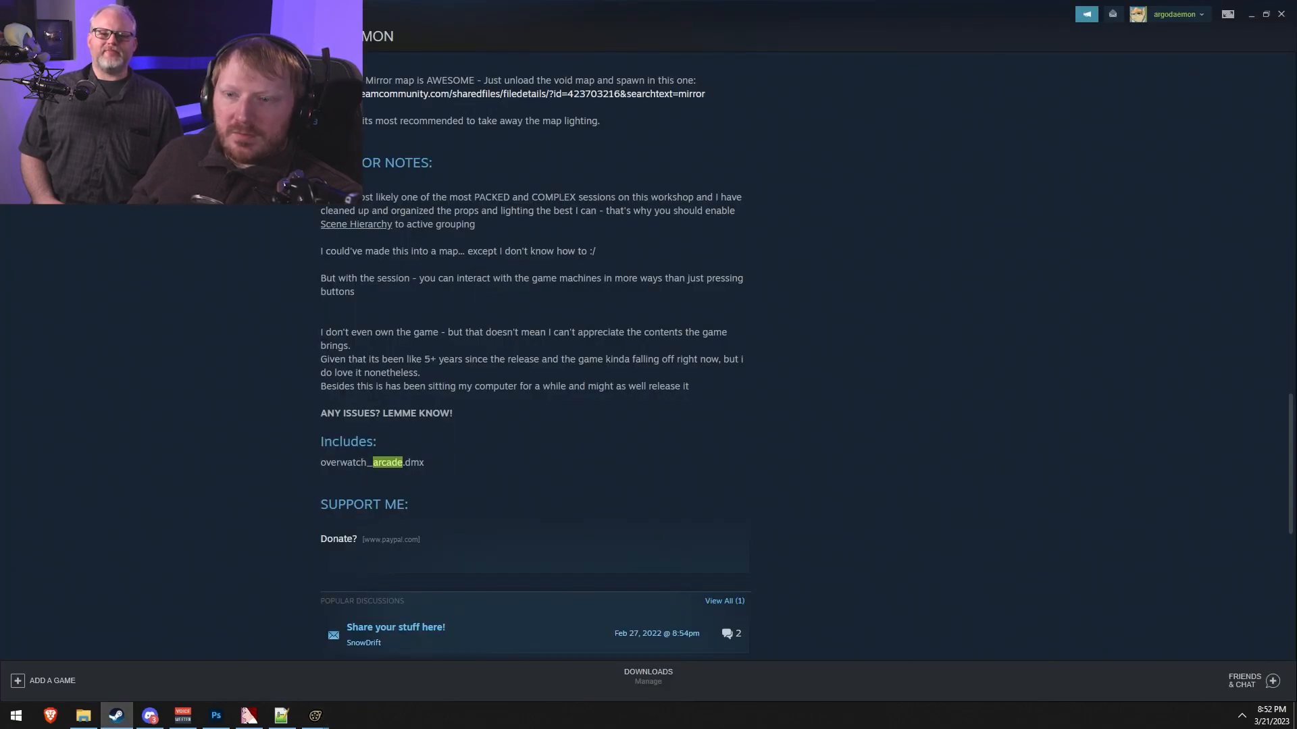
{"action": "left_click", "coordinate": [15, 35]}
{"action": "scroll", "coordinate": [731, 206], "scroll_direction": "up", "scroll_amount": 5}
{"action": "left_click", "coordinate": [810, 247]}
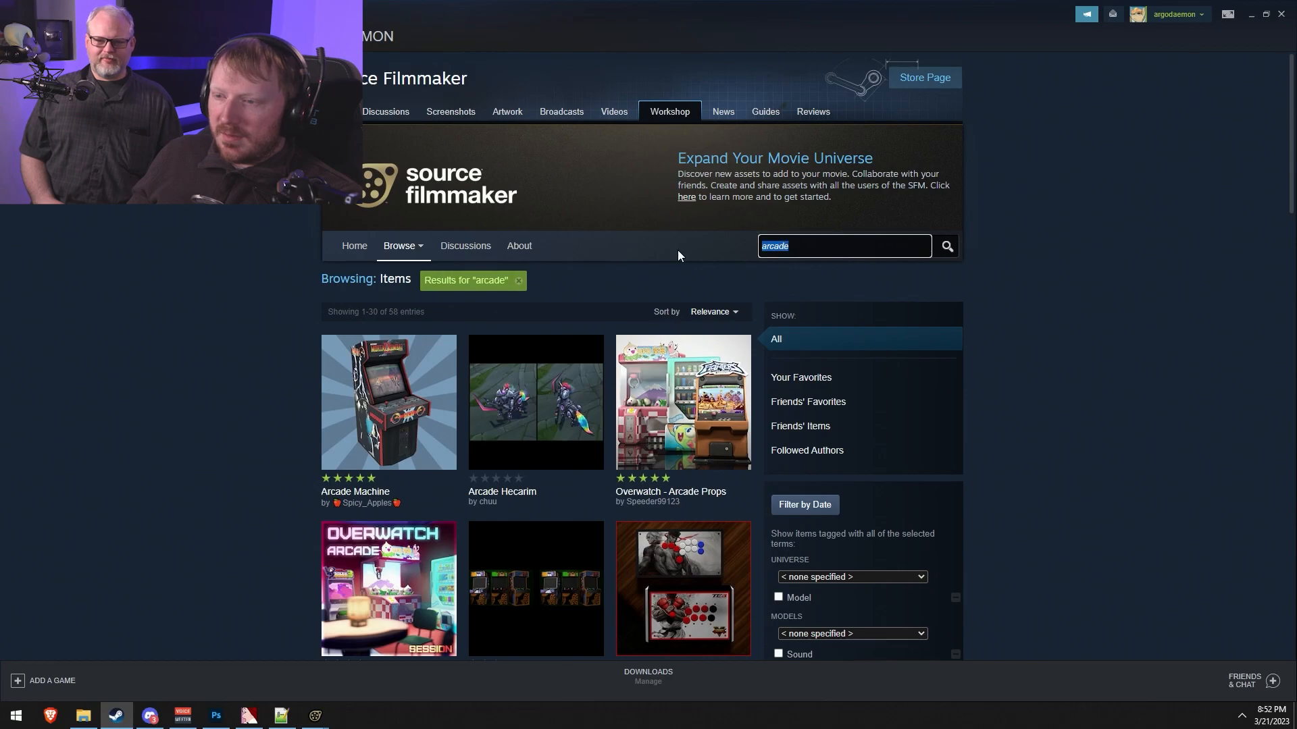
{"action": "type", "text": "plzza"}
{"action": "key", "text": "Return"}
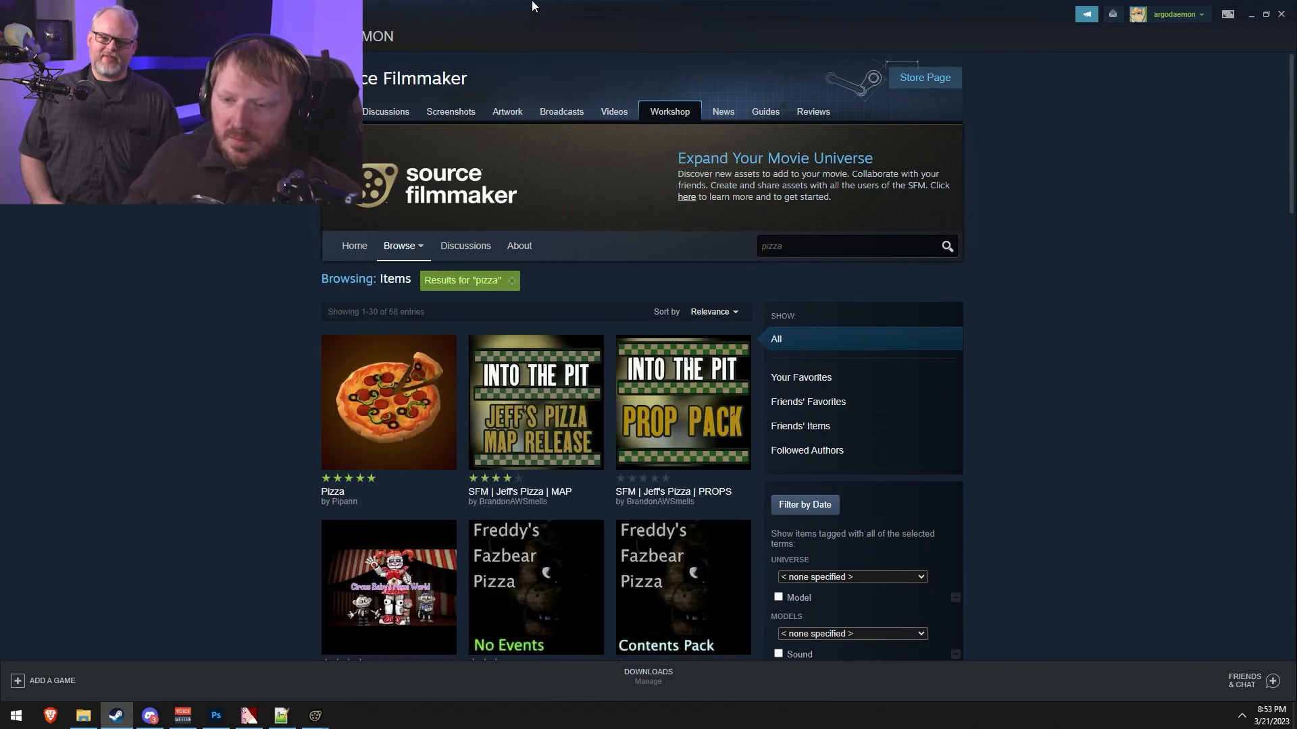
- Open the Workshop item named Pizza and examine its preview images of the slices and topping variants
{"action": "mouse_move", "coordinate": [443, 345]}
{"action": "scroll", "coordinate": [381, 424], "scroll_direction": "down", "scroll_amount": 2}
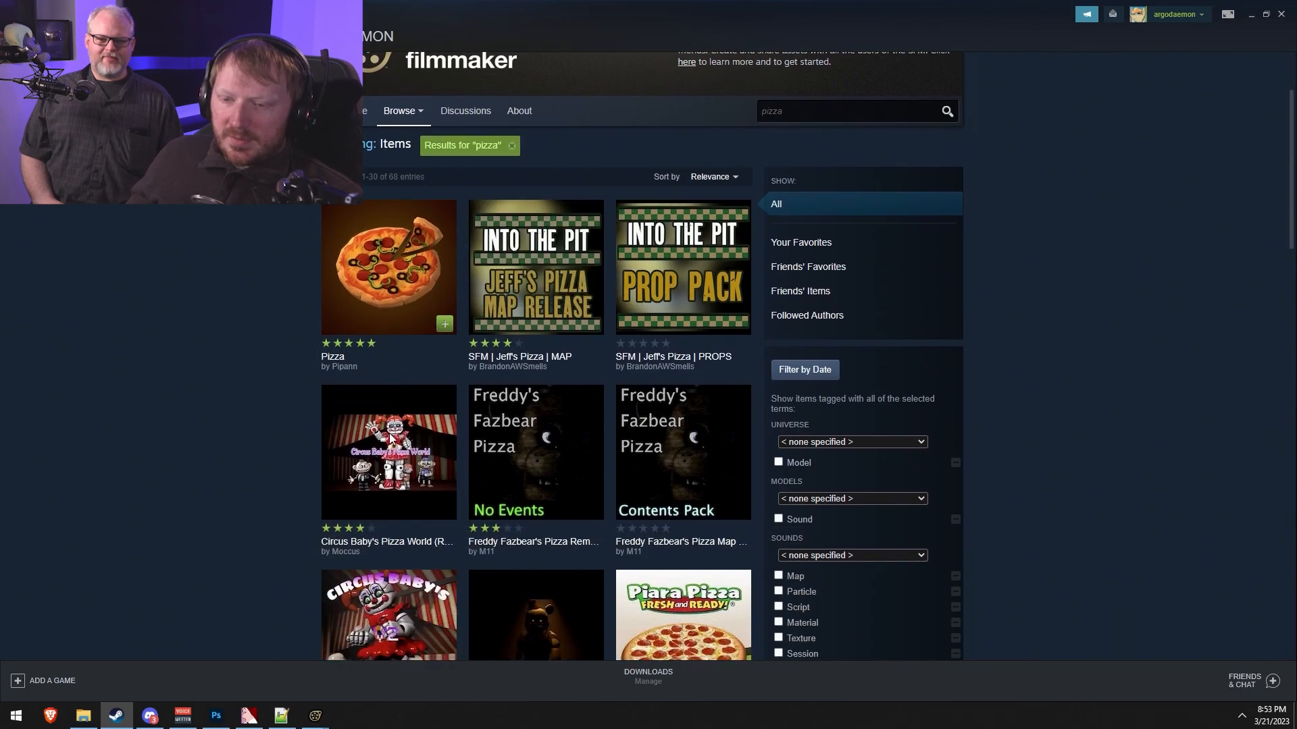
{"action": "left_click", "coordinate": [406, 281]}
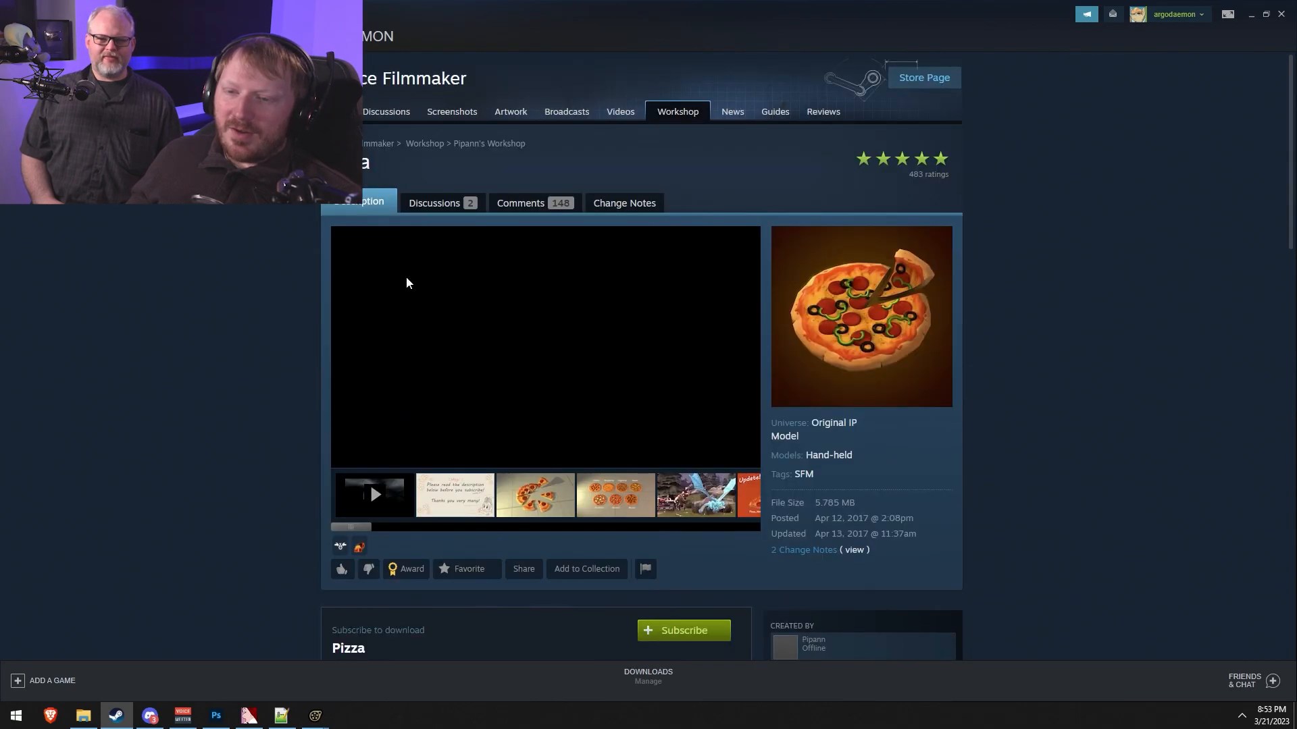
{"action": "left_click", "coordinate": [544, 503]}
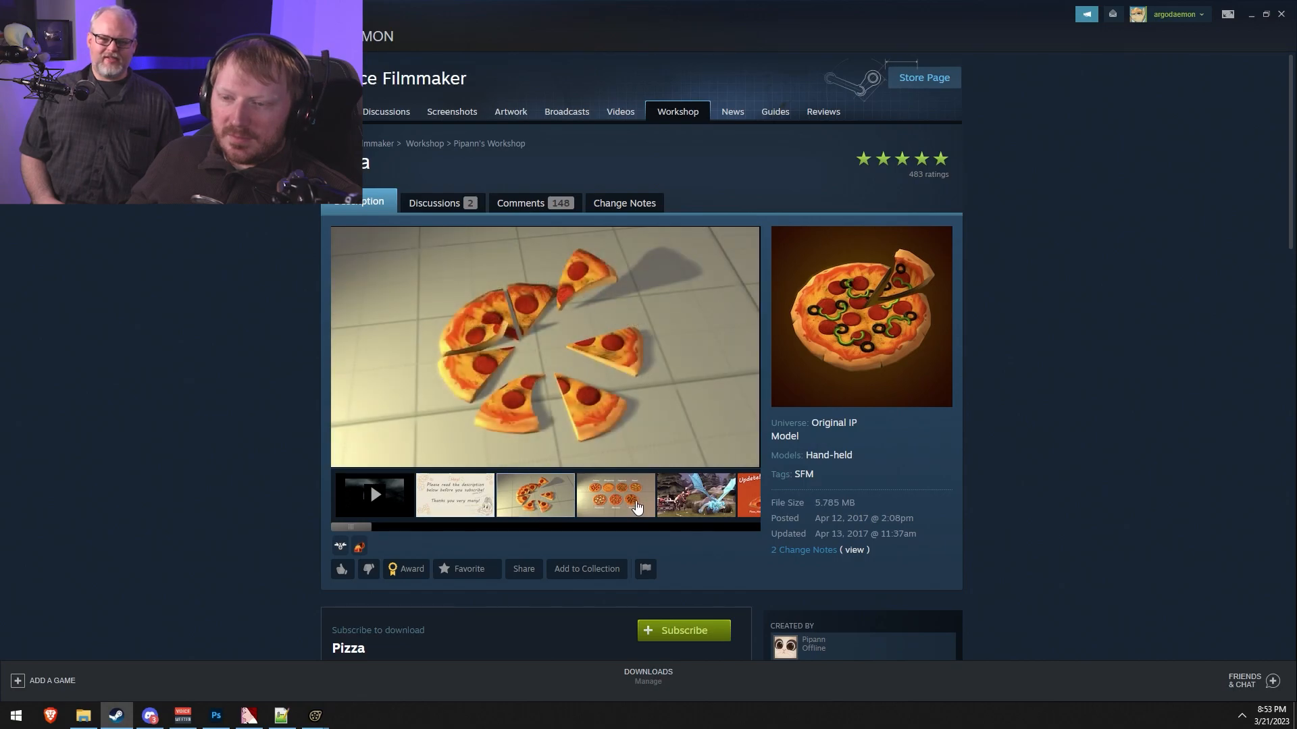
{"action": "left_click", "coordinate": [630, 503]}
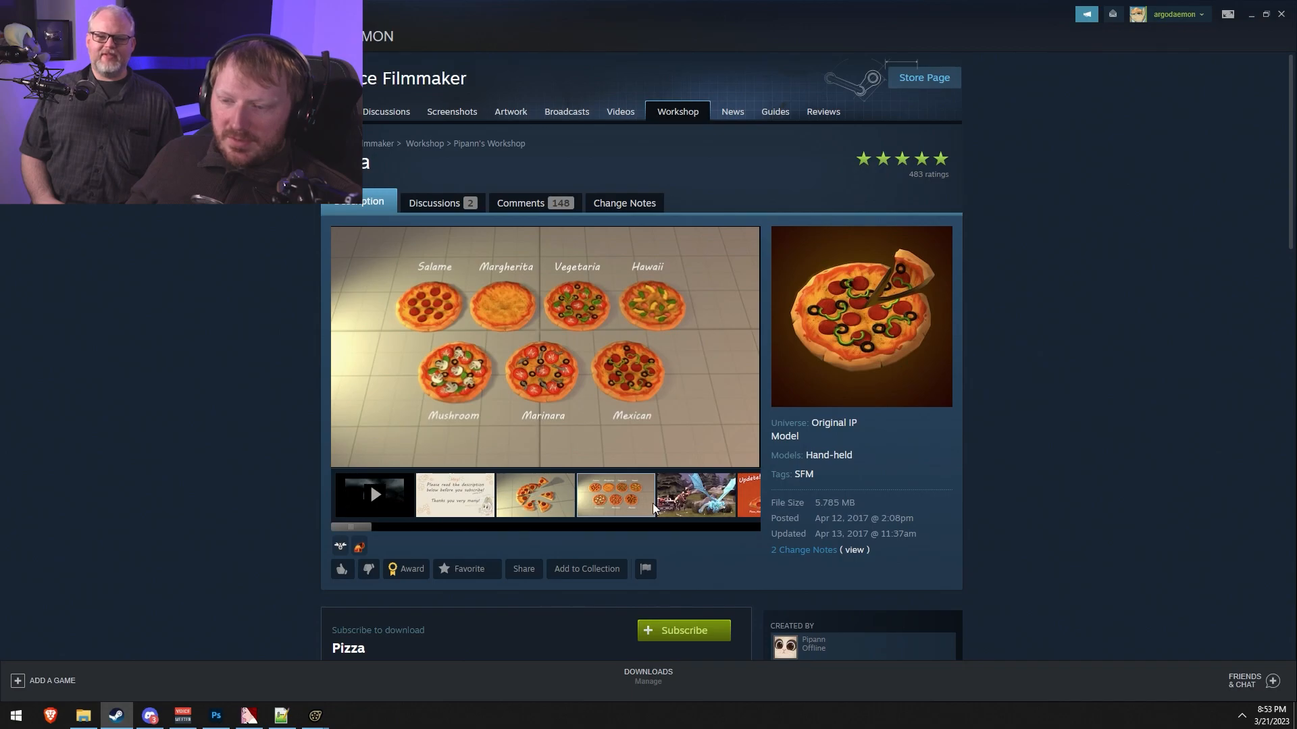
{"action": "left_click", "coordinate": [685, 518]}
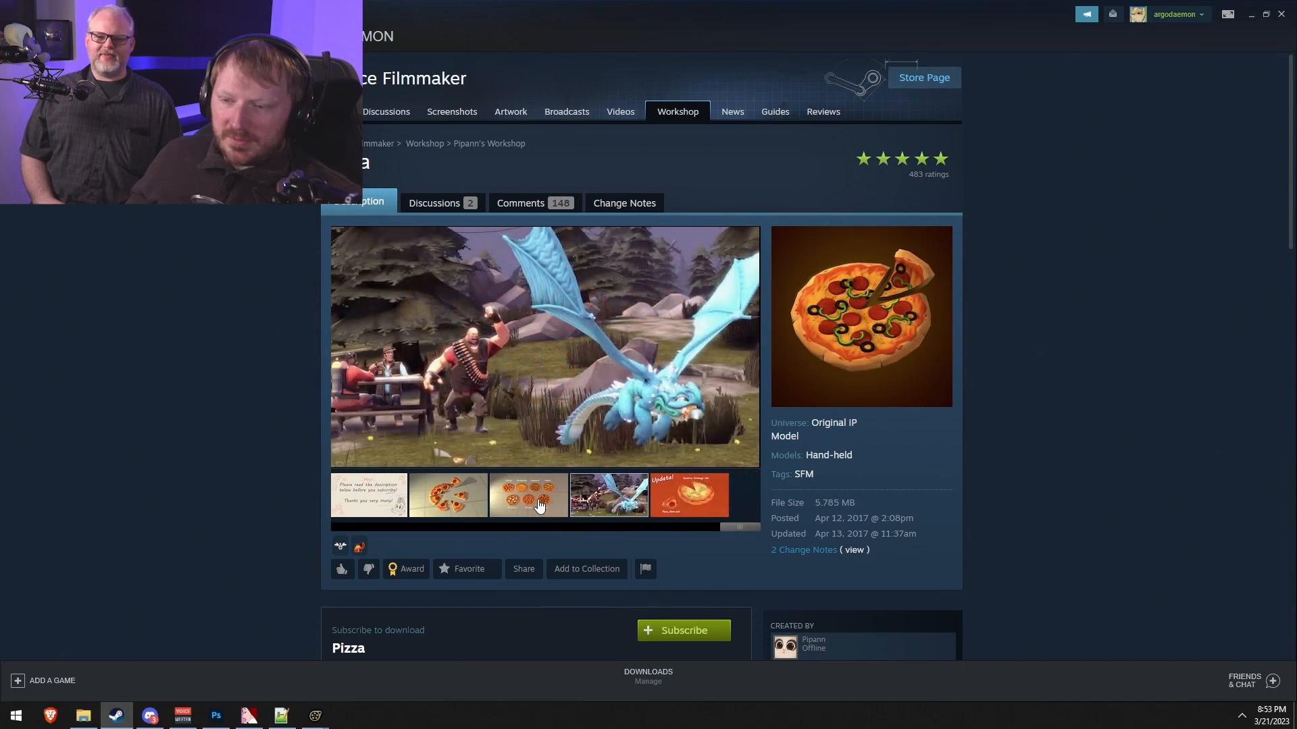
{"action": "left_click", "coordinate": [539, 503]}
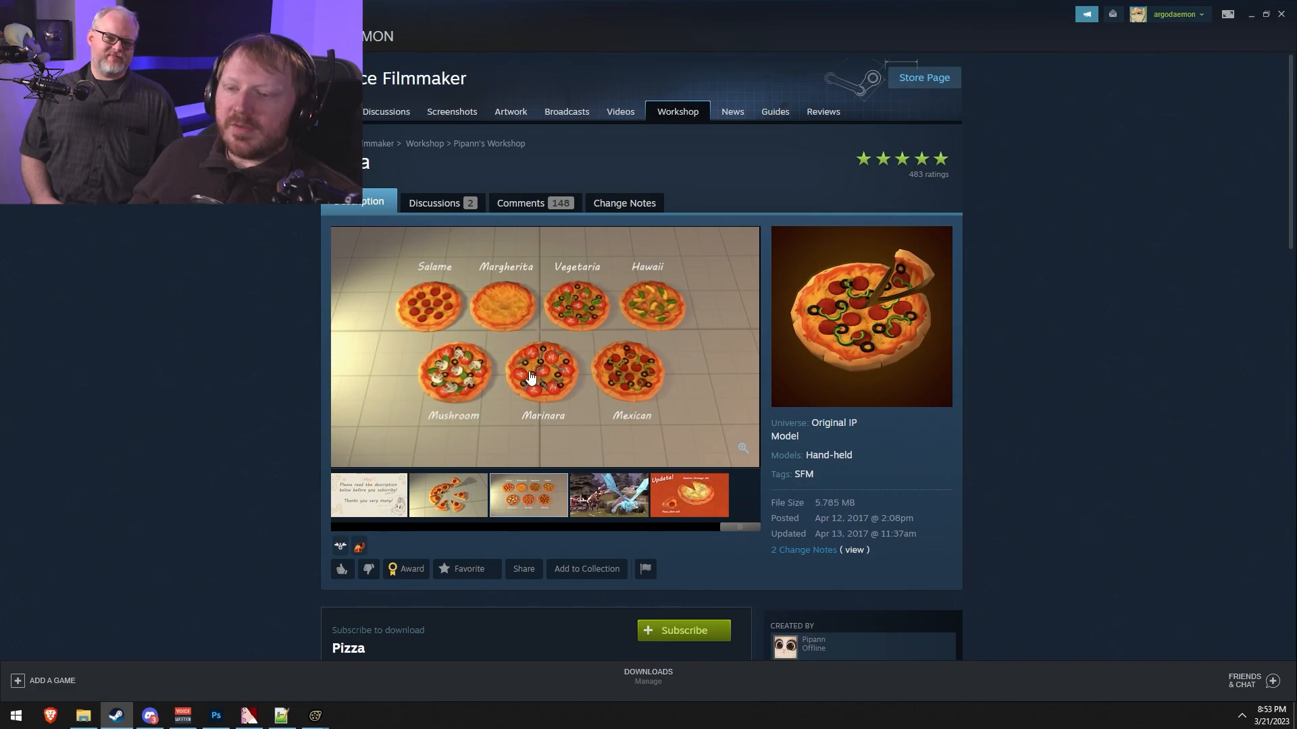
- Subscribe to the Pizza Workshop item and look through its remaining preview images
{"action": "left_click", "coordinate": [676, 631]}
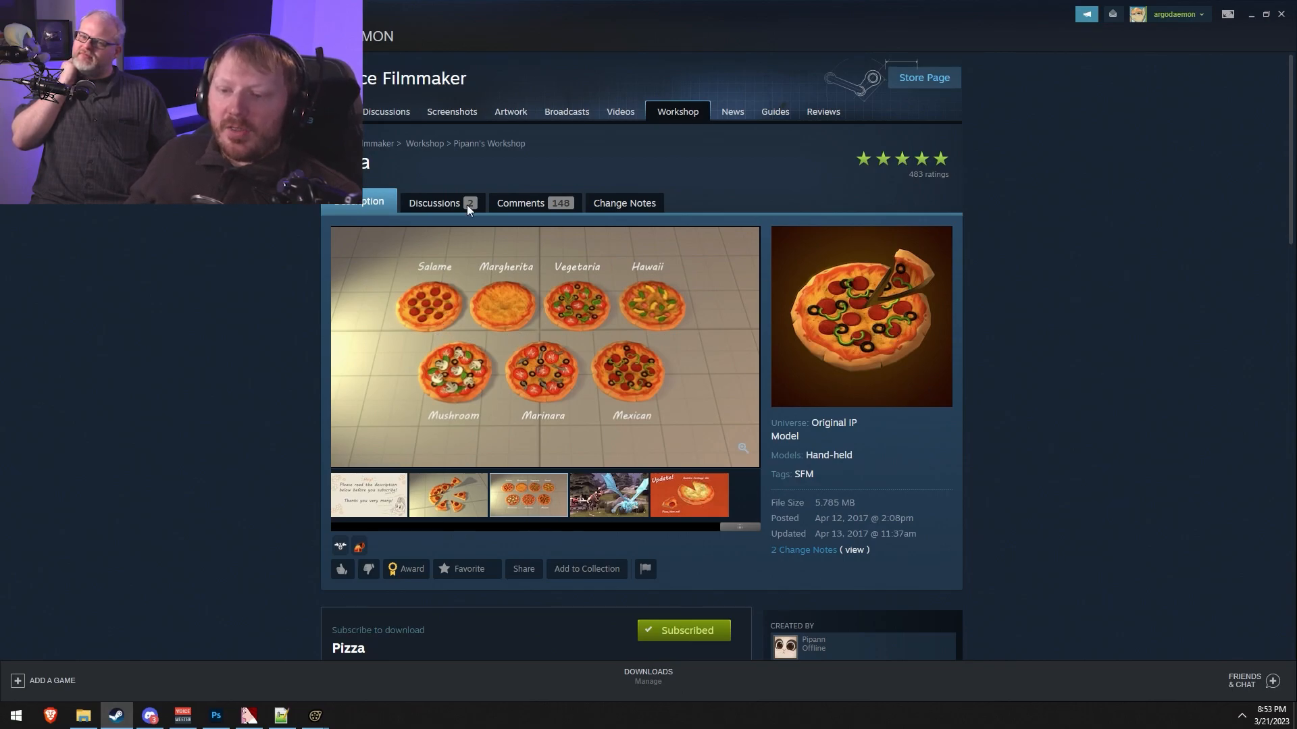
{"action": "left_click", "coordinate": [600, 496]}
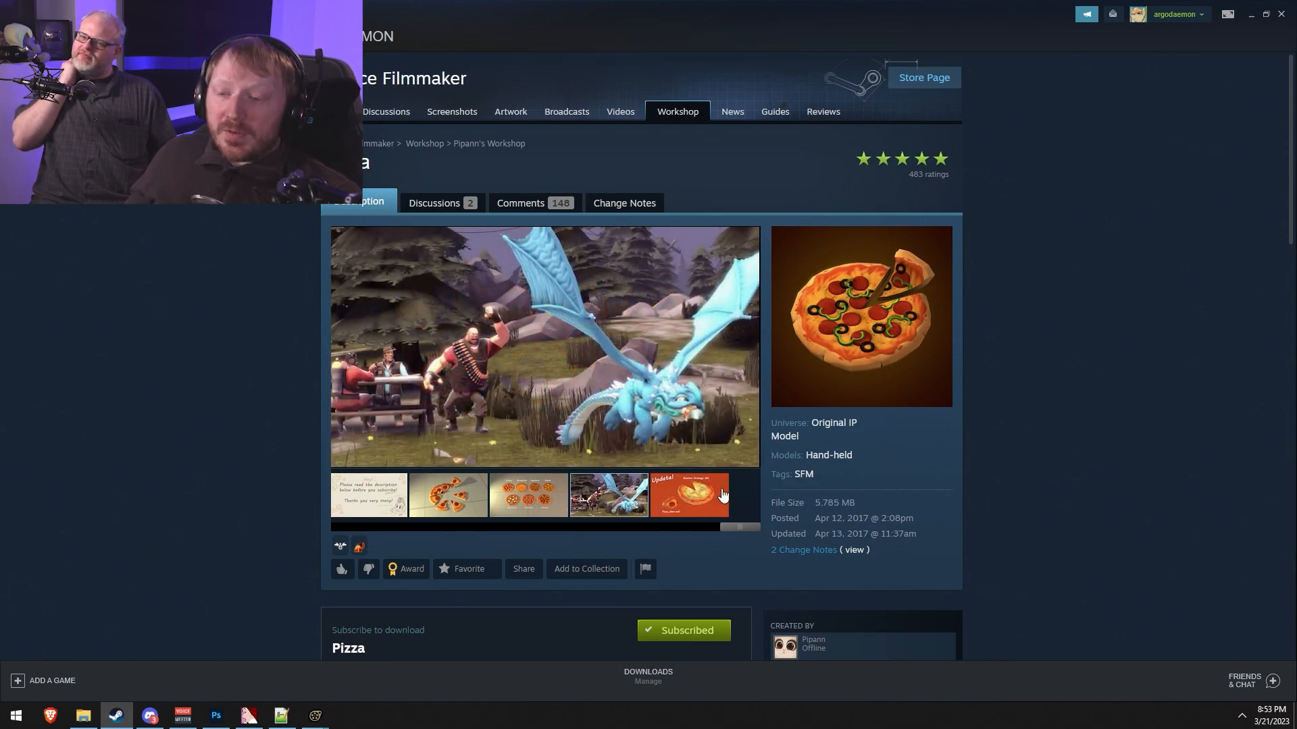
{"action": "left_click", "coordinate": [718, 500]}
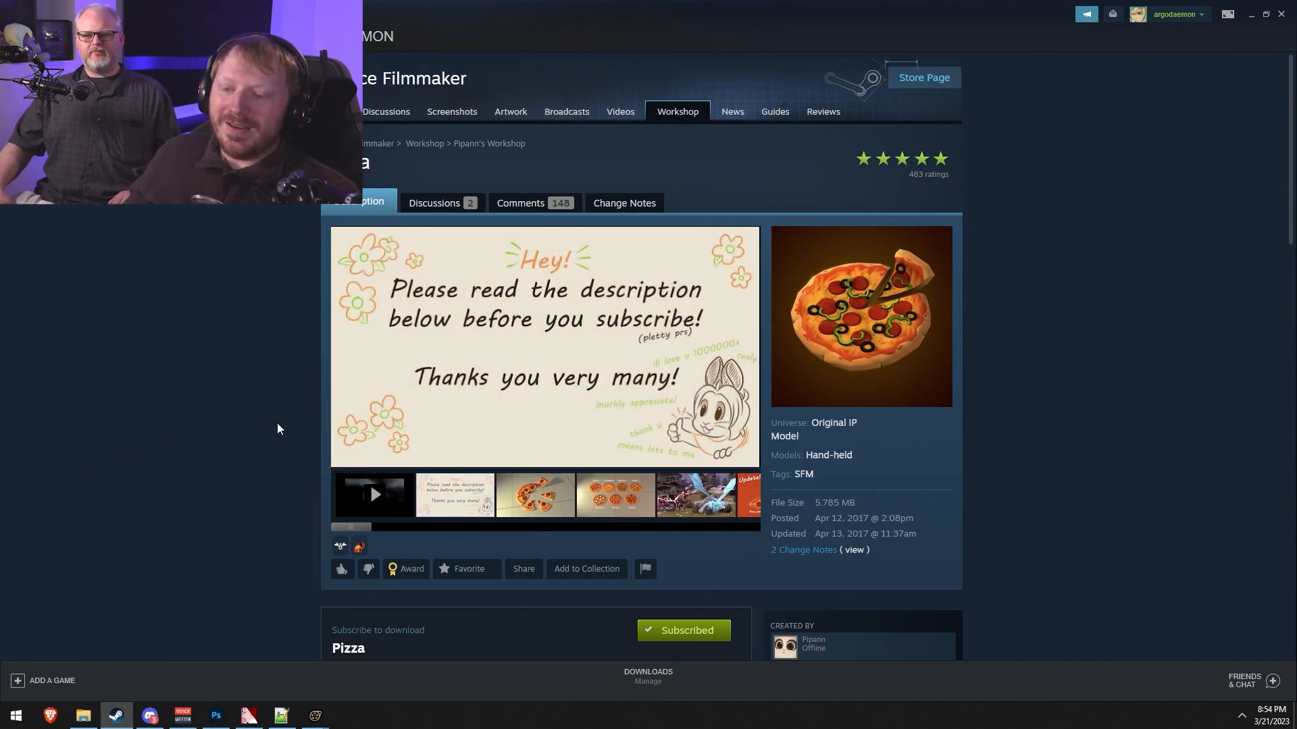
- Download the subscribed Workshop files into Source Filmmaker and return to the model selection window
{"action": "mouse_move", "coordinate": [316, 716]}
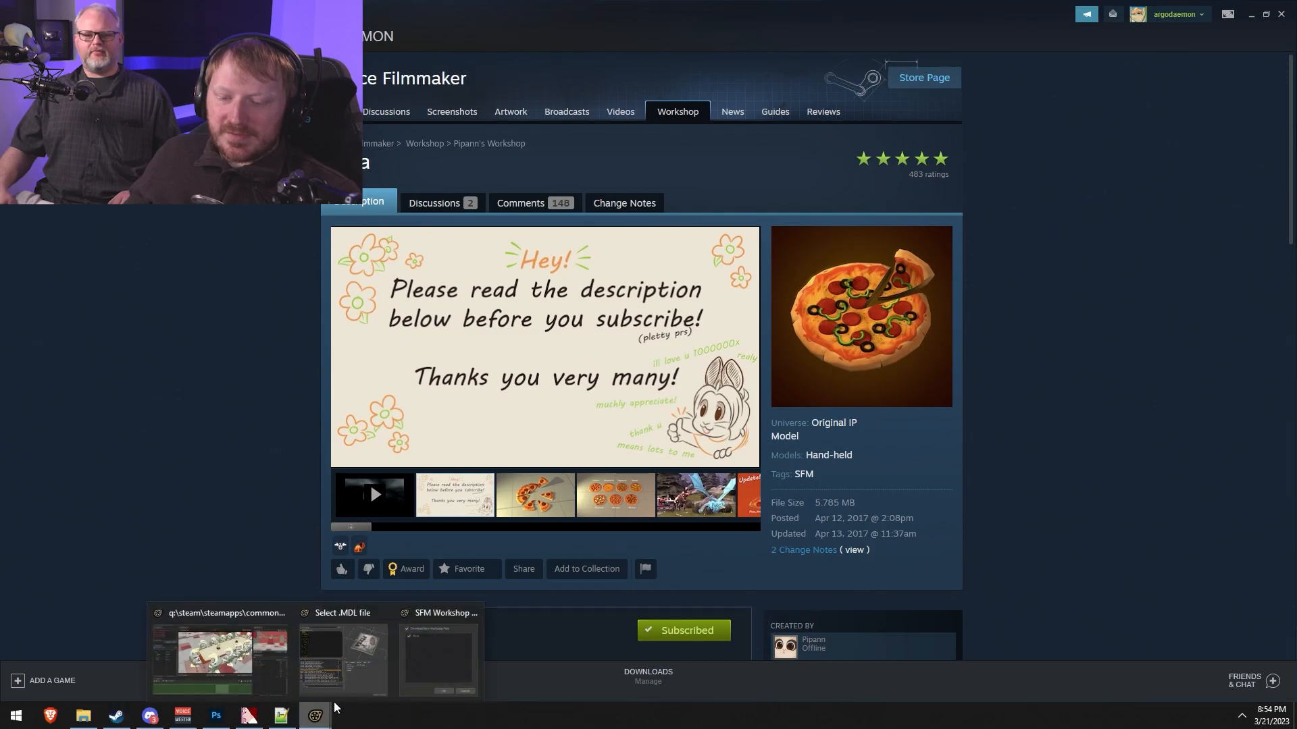
{"action": "left_click", "coordinate": [439, 666]}
{"action": "left_click", "coordinate": [653, 435]}
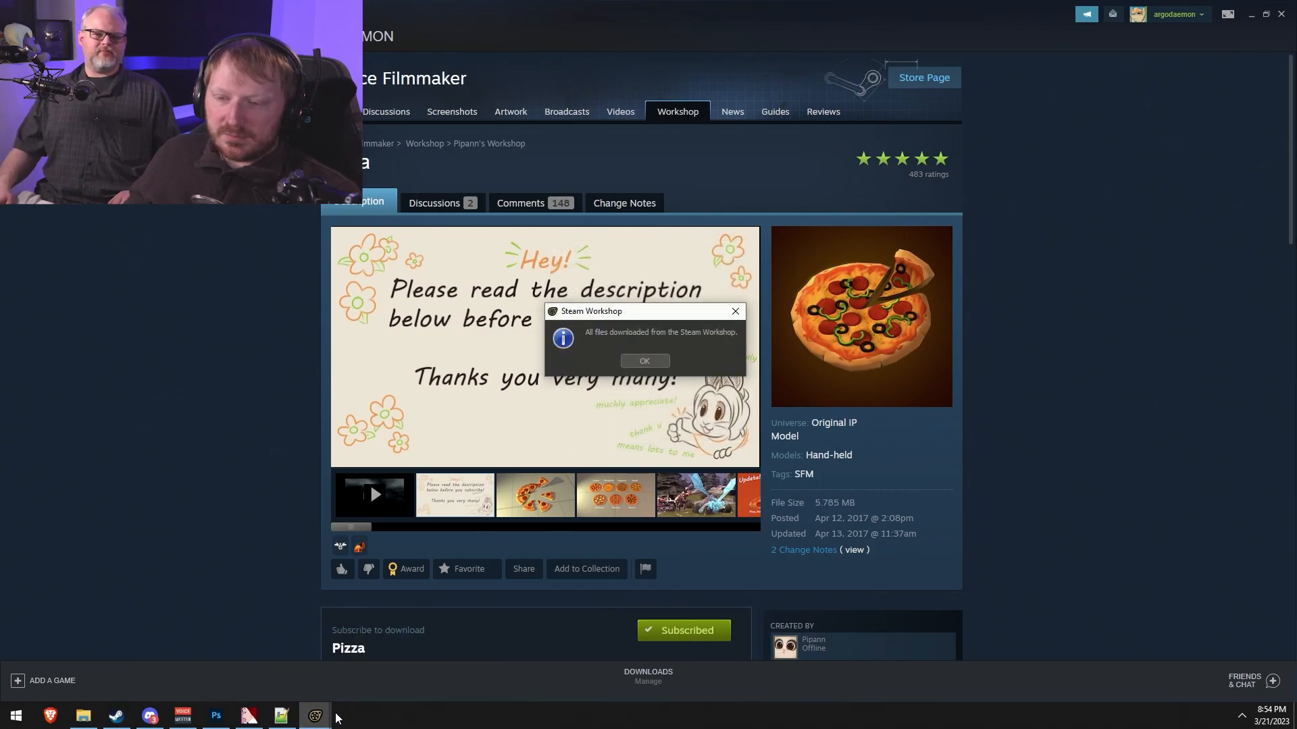
{"action": "left_click", "coordinate": [659, 360]}
{"action": "mouse_move", "coordinate": [316, 717]}
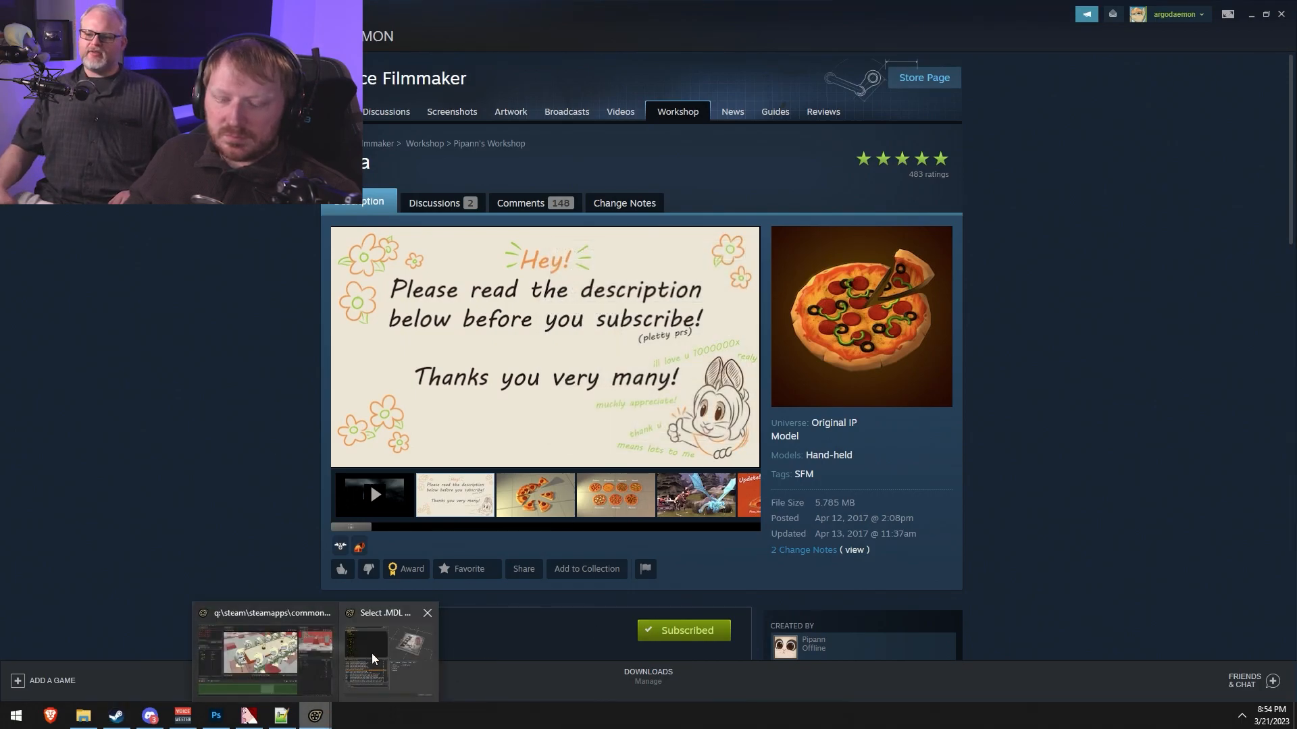
{"action": "left_click", "coordinate": [368, 658]}
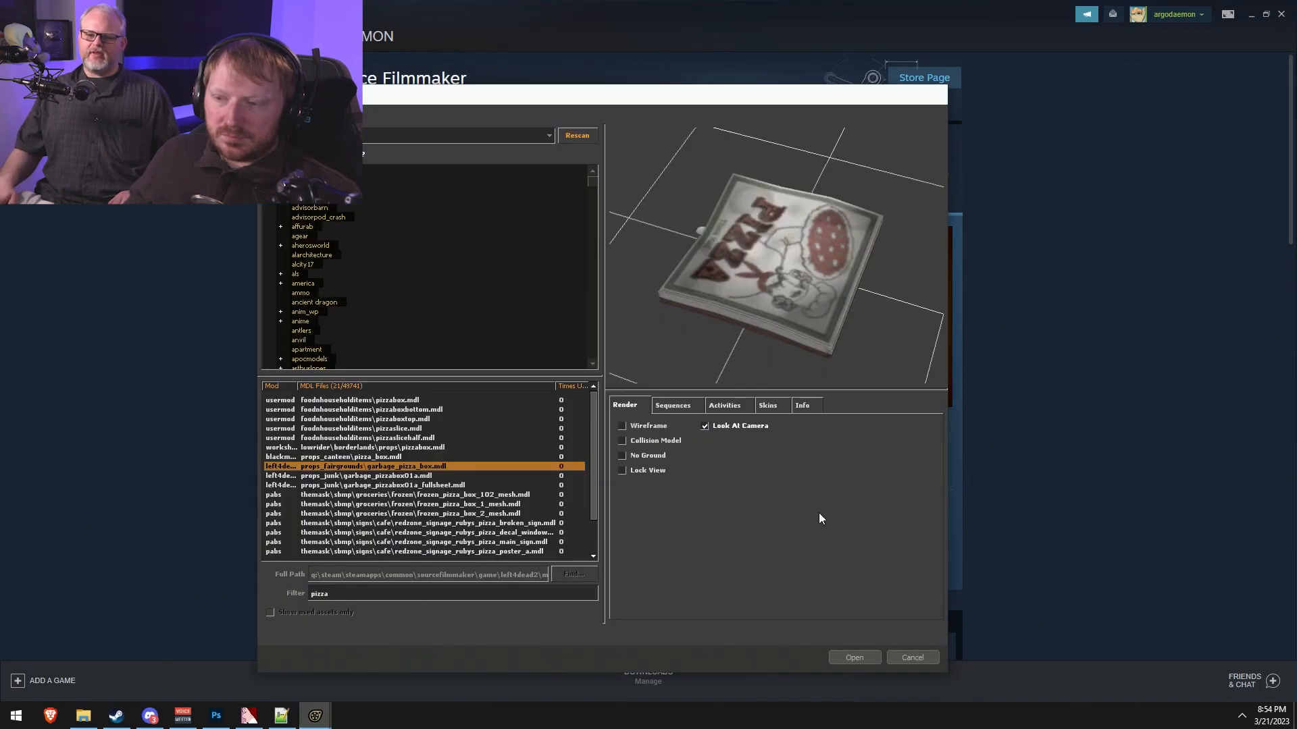
- Rescan the available models and limit the pizza search to the workshop mod
{"action": "left_click", "coordinate": [576, 135]}
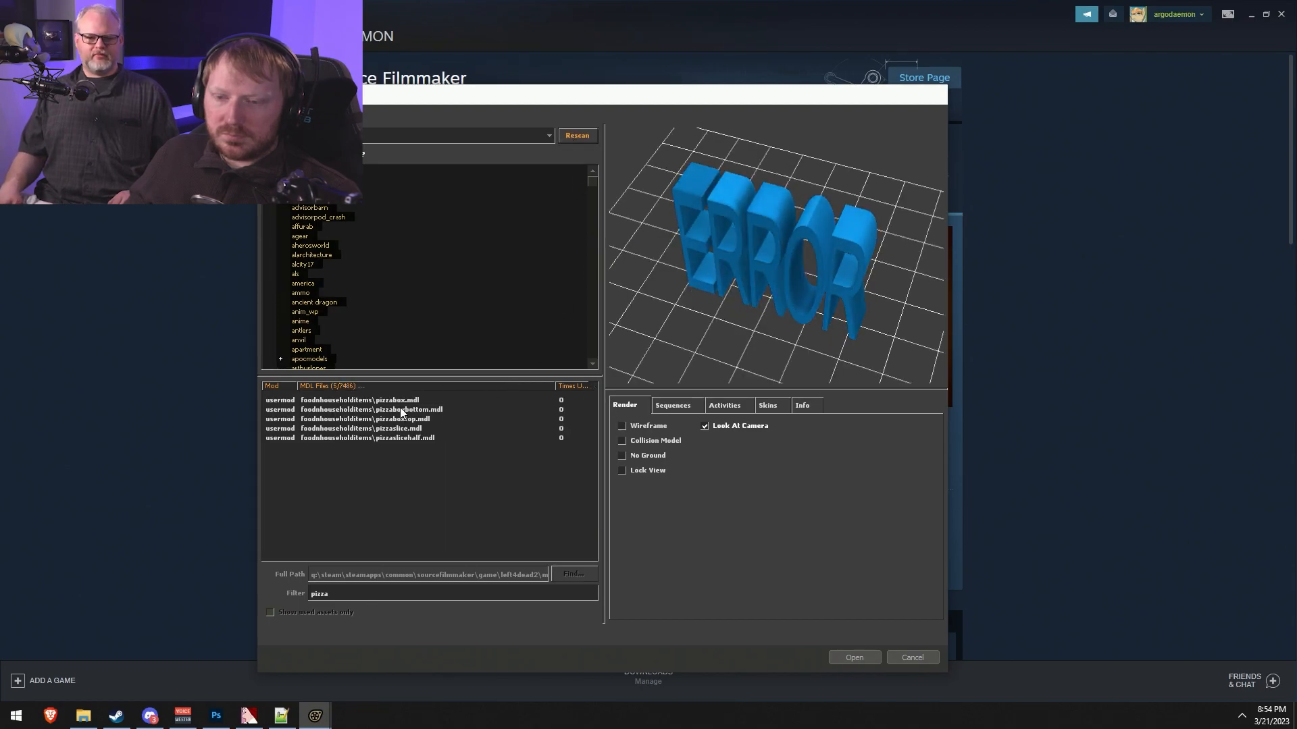
{"action": "left_click", "coordinate": [403, 401]}
{"action": "left_click", "coordinate": [365, 448]}
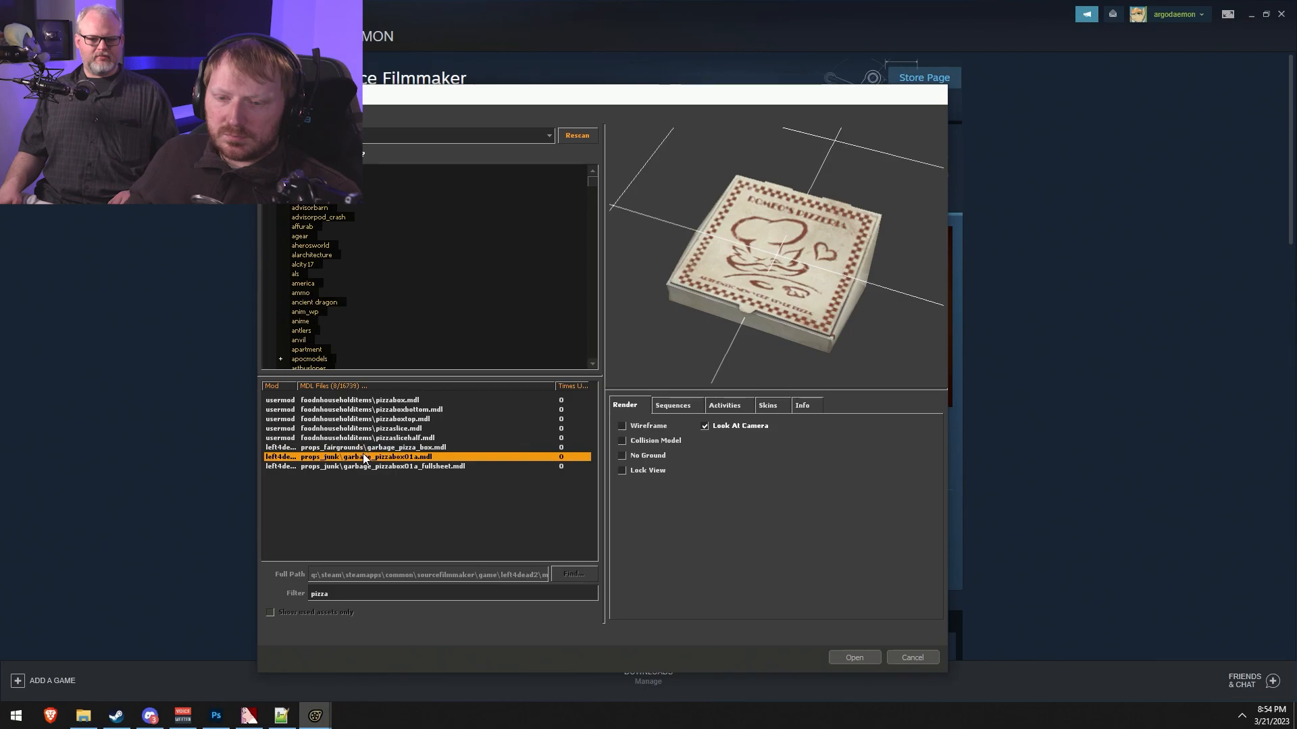
{"action": "left_click", "coordinate": [368, 136]}
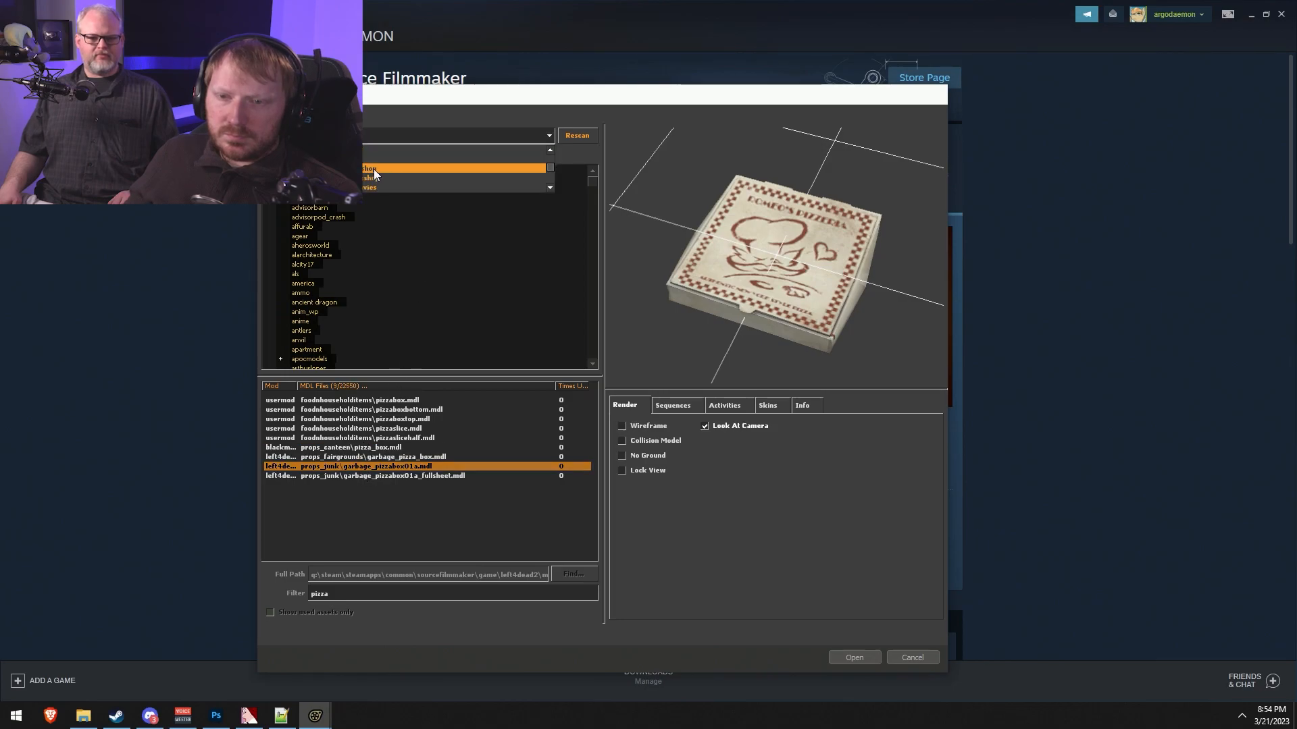
{"action": "left_click", "coordinate": [364, 170]}
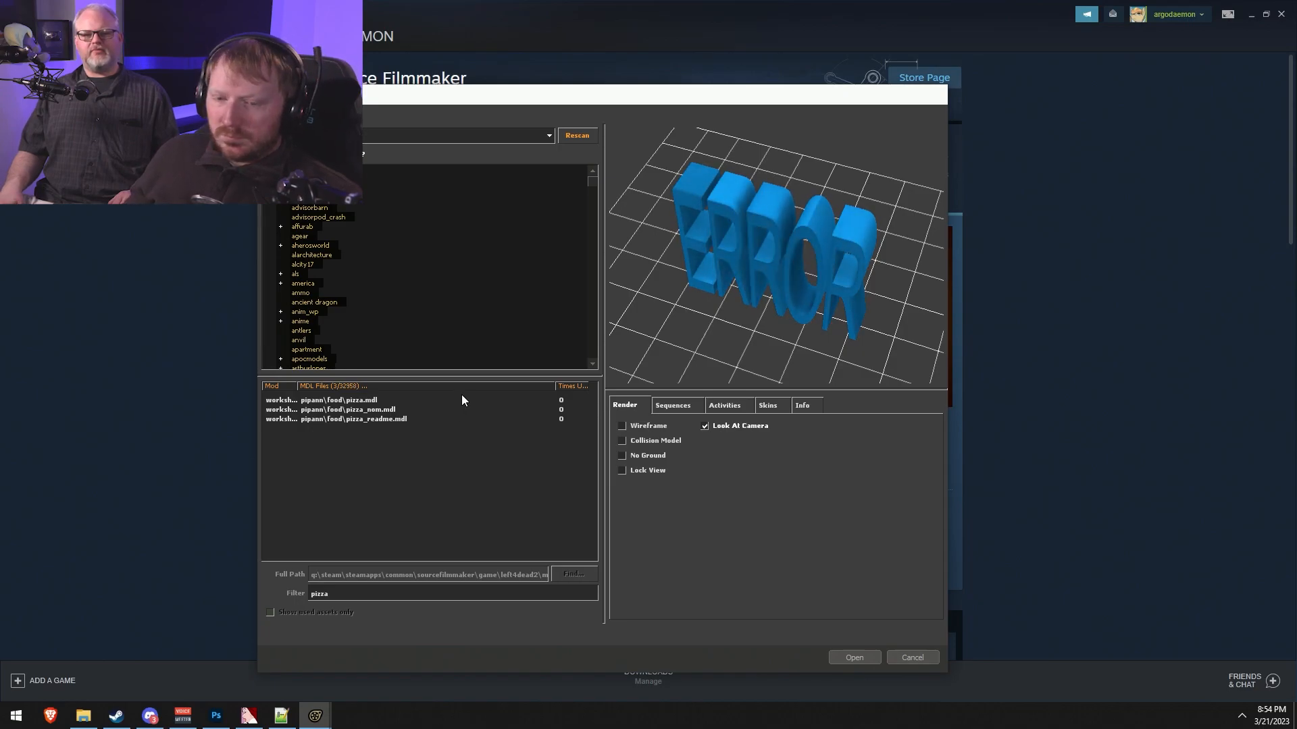
- Preview the pizza.mdl, pizza_nom.mdl and pizza_readme.mdl models from several angles
{"action": "left_click", "coordinate": [390, 400]}
{"action": "left_click_drag", "start_coordinate": [750, 358], "coordinate": [767, 304]}
{"action": "right_click_drag", "start_coordinate": [766, 304], "coordinate": [767, 263]}
{"action": "key", "text": "Down"}
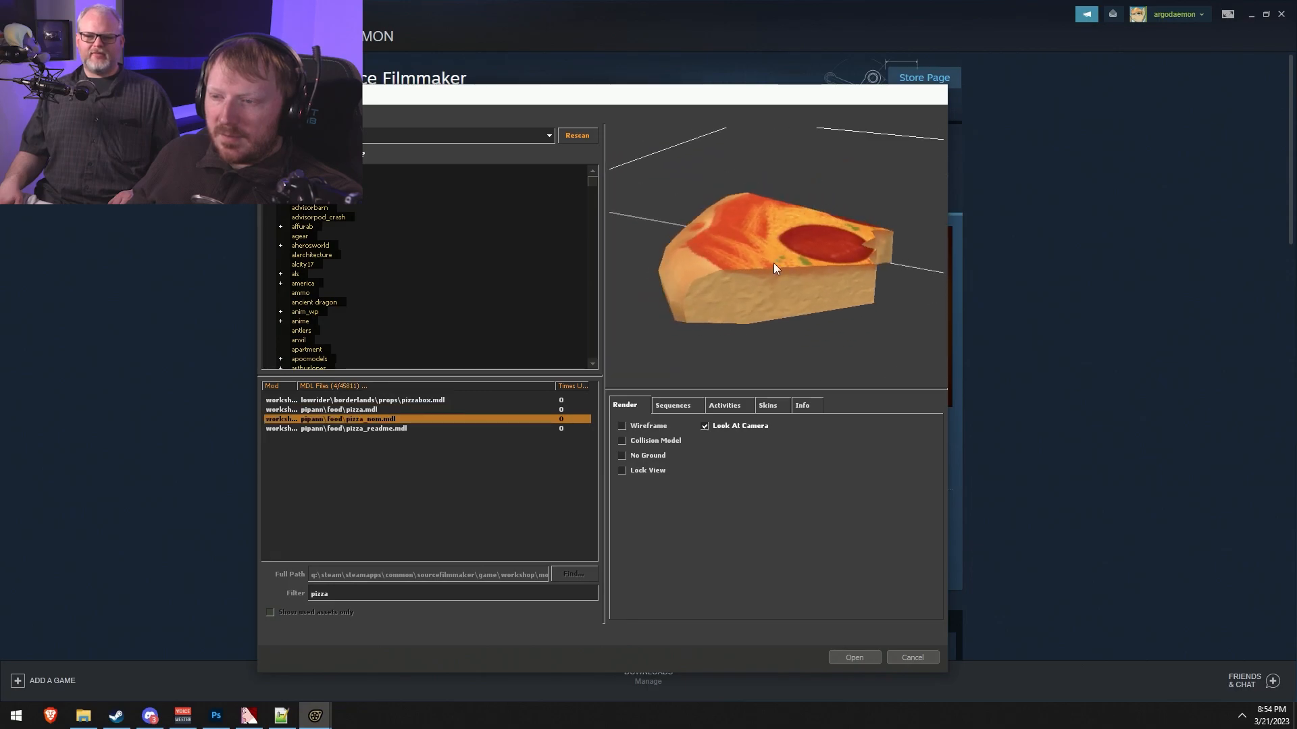
{"action": "key", "text": "Down"}
{"action": "left_click_drag", "start_coordinate": [777, 257], "coordinate": [821, 250]}
{"action": "right_click_drag", "start_coordinate": [821, 250], "coordinate": [820, 214]}
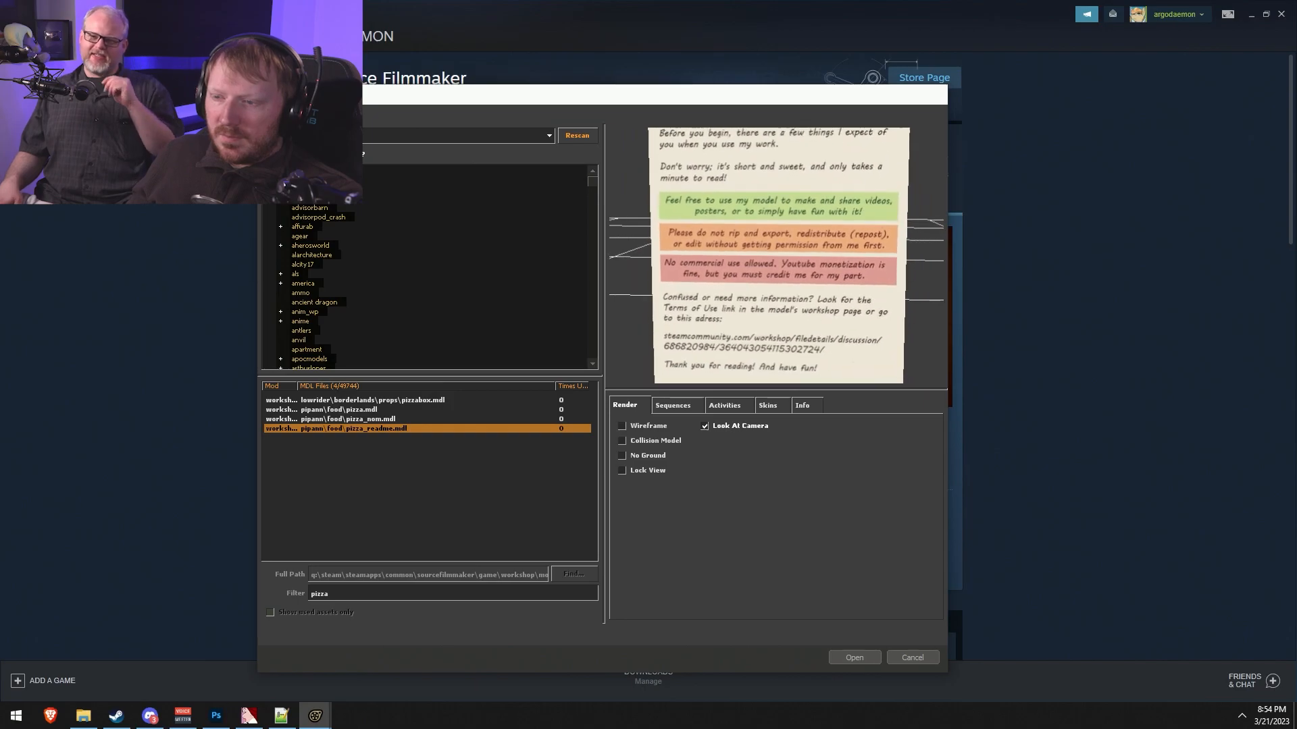
- Choose pizza.mdl and add it to shot1 as a new model
{"action": "key", "text": "Up"}
{"action": "key", "text": "Up"}
{"action": "left_click_drag", "start_coordinate": [776, 331], "coordinate": [774, 368]}
{"action": "right_click_drag", "start_coordinate": [774, 368], "coordinate": [765, 290]}
{"action": "key", "text": "Up"}
{"action": "key", "text": "Down"}
{"action": "left_click_drag", "start_coordinate": [818, 286], "coordinate": [836, 296]}
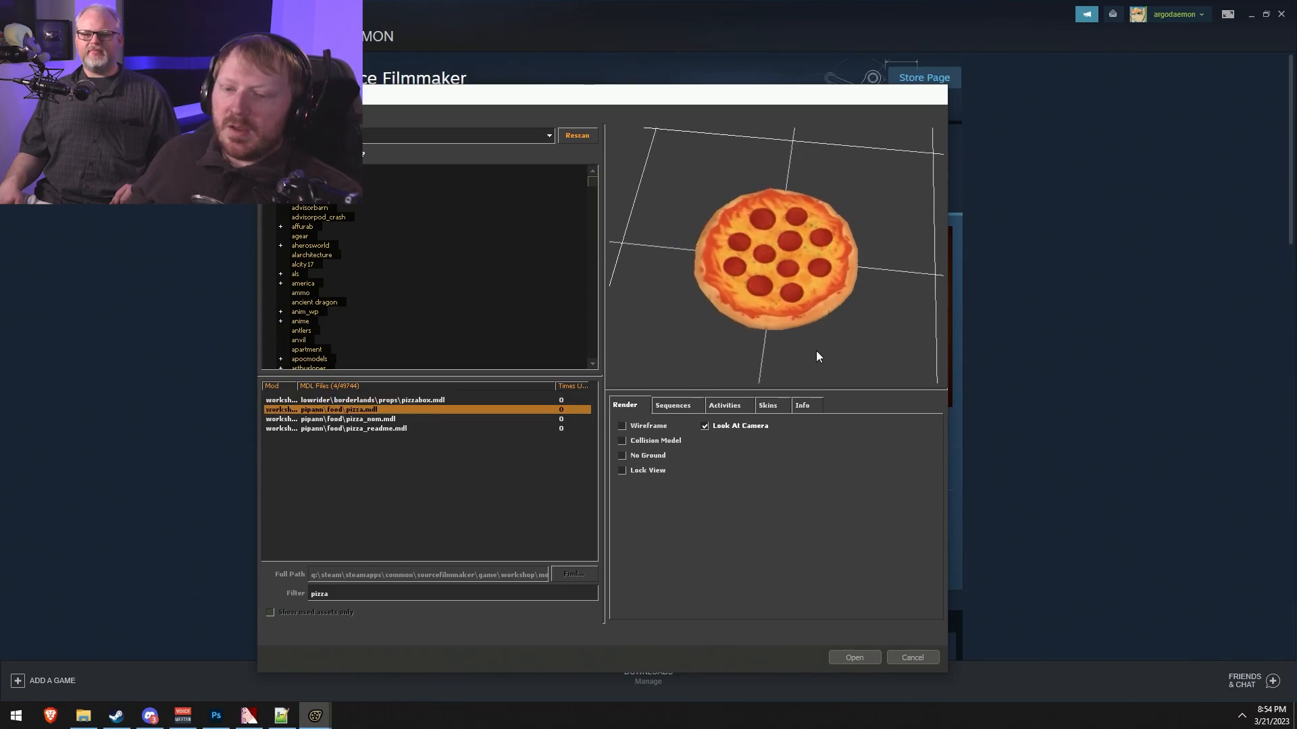
{"action": "left_click", "coordinate": [854, 657]}
- Try pulling one slice away from the rest of the pizza, and undo the move
{"action": "left_click_drag", "start_coordinate": [773, 296], "coordinate": [643, 271]}
{"action": "key", "text": "r"}
{"action": "left_click_drag", "start_coordinate": [520, 121], "coordinate": [722, 411]}
{"action": "key", "text": "w"}
{"action": "key", "text": "w"}
{"action": "key", "text": "s"}
{"action": "key", "text": "w"}
{"action": "left_click_drag", "start_coordinate": [604, 267], "coordinate": [776, 287], "text": "ctrl"}
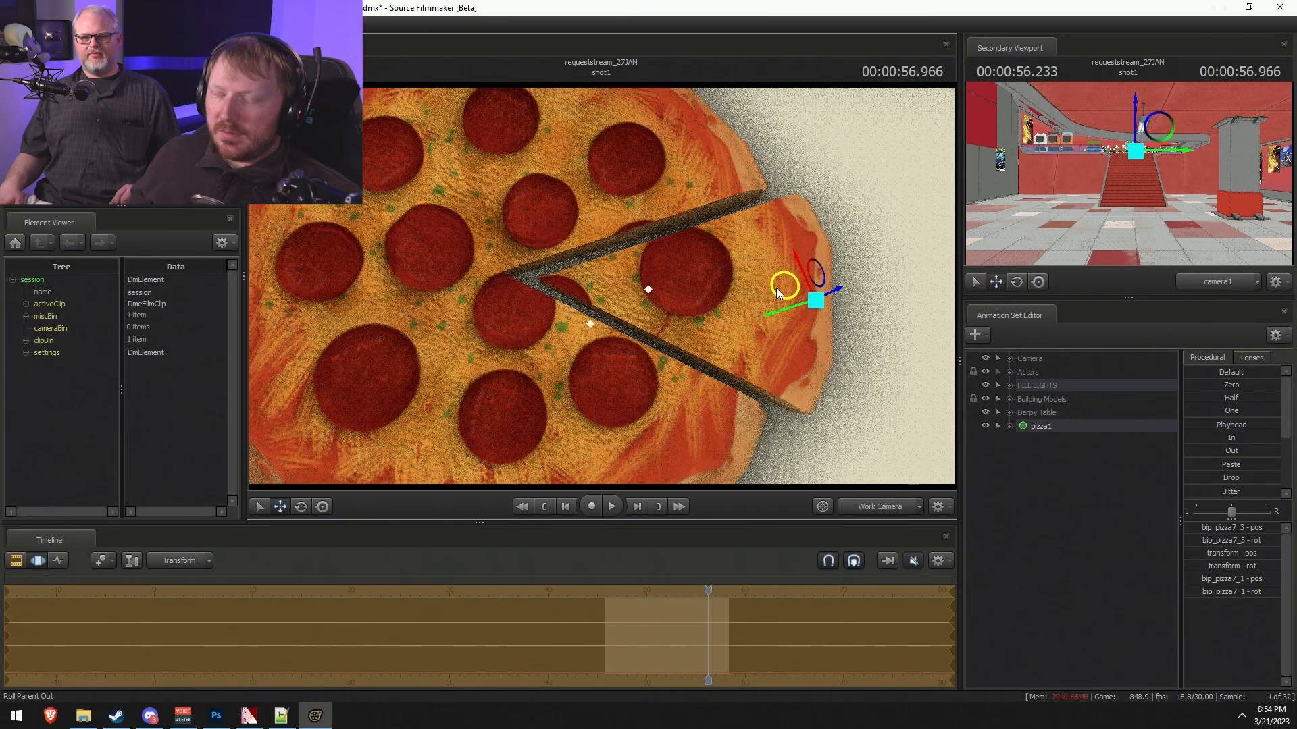
{"action": "key", "text": "ctrl+z"}
{"action": "key", "text": "ctrl+z"}
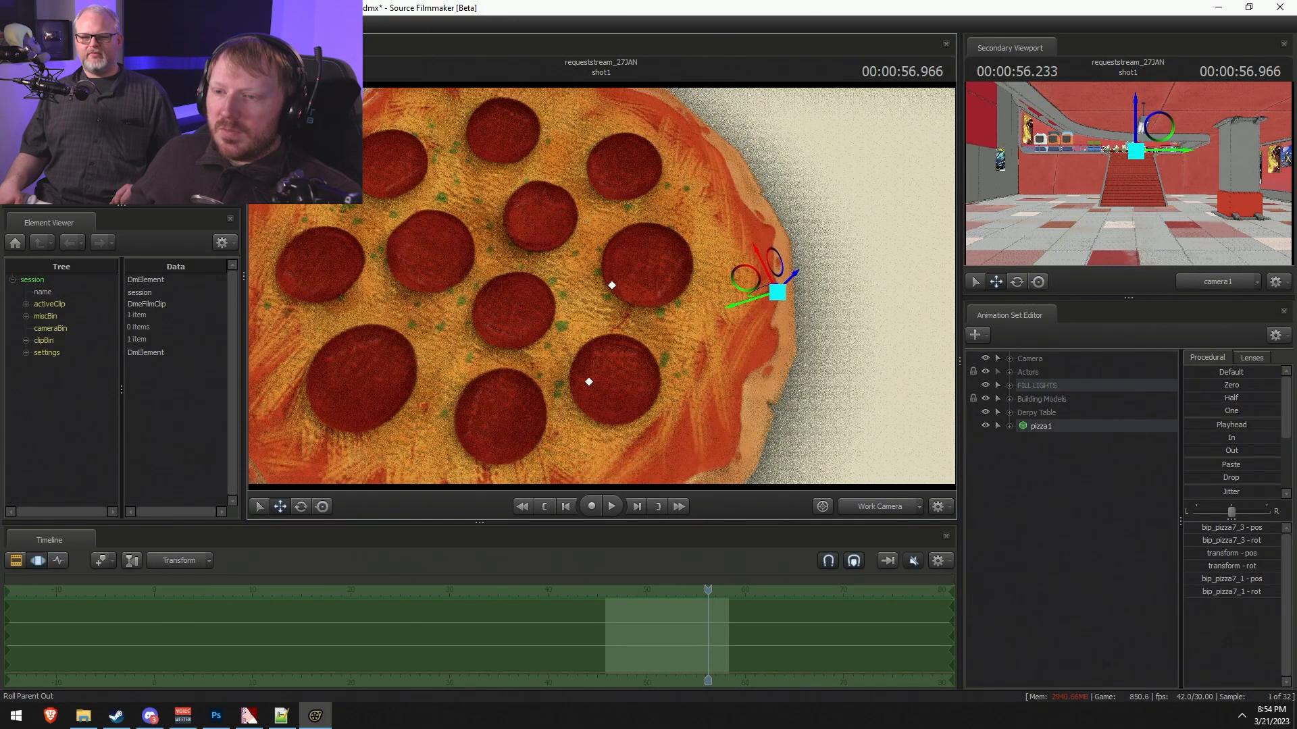
- Turn on scene lighting in the primary viewport and check how the whole pizza looks on the table
{"action": "right_click", "coordinate": [684, 249]}
{"action": "left_click", "coordinate": [702, 268]}
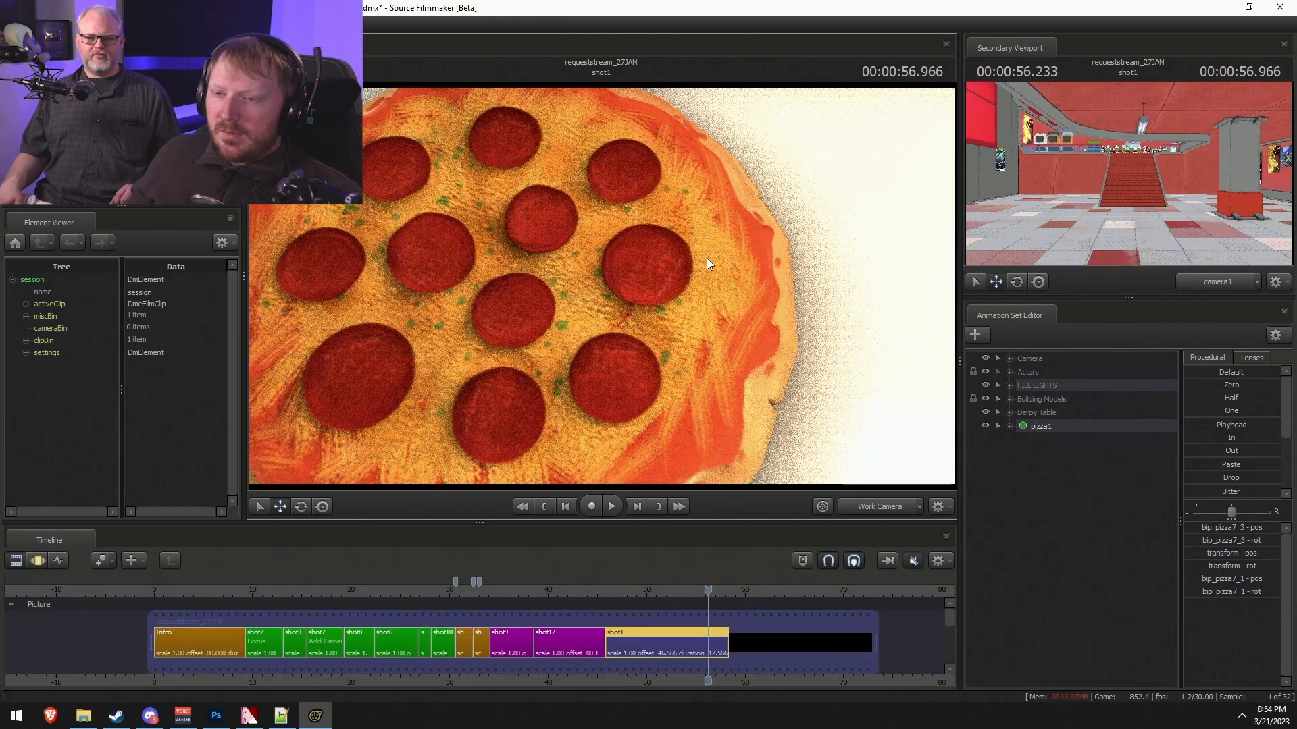
{"action": "left_click", "coordinate": [707, 258]}
{"action": "key", "text": "s"}
{"action": "left_click_drag", "start_coordinate": [632, 221], "coordinate": [601, 285]}
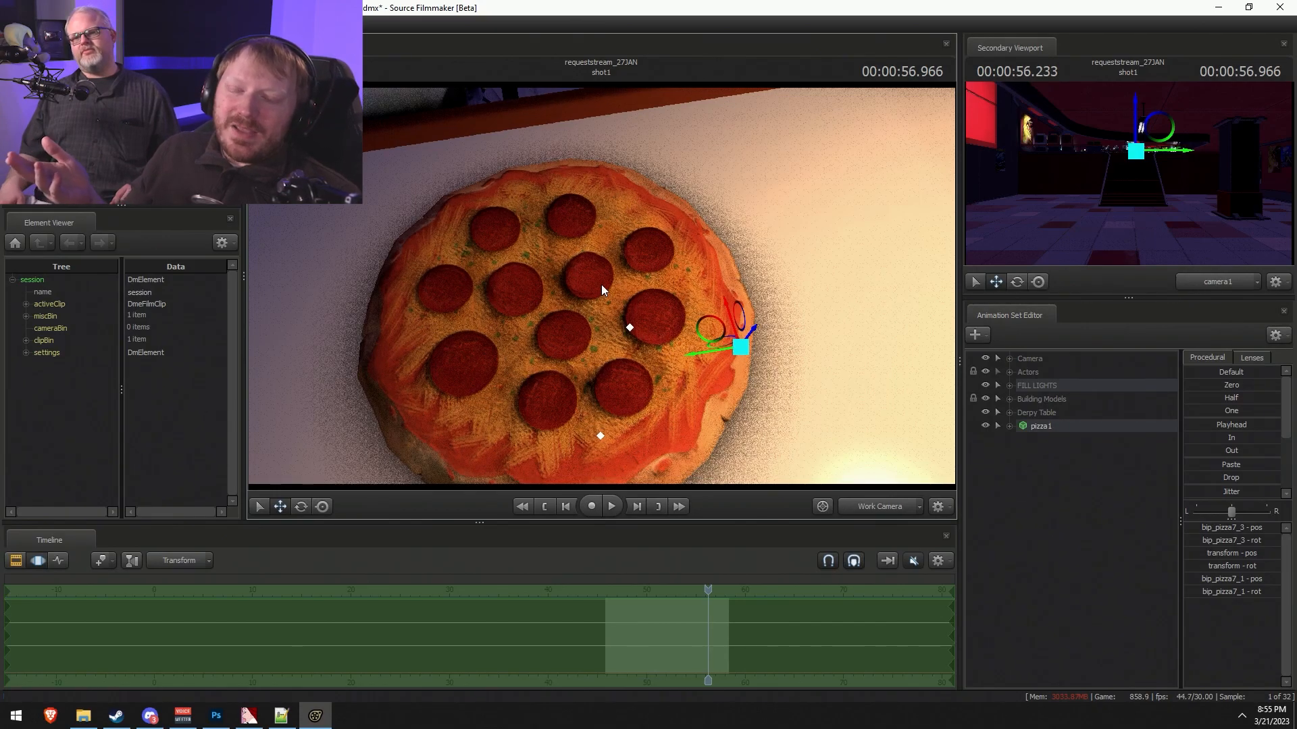
- Turn off scene lighting in the primary viewport and view the pizza on the table from above
{"action": "right_click", "coordinate": [601, 285]}
{"action": "left_click", "coordinate": [614, 319]}
{"action": "left_click_drag", "start_coordinate": [601, 351], "coordinate": [601, 286]}
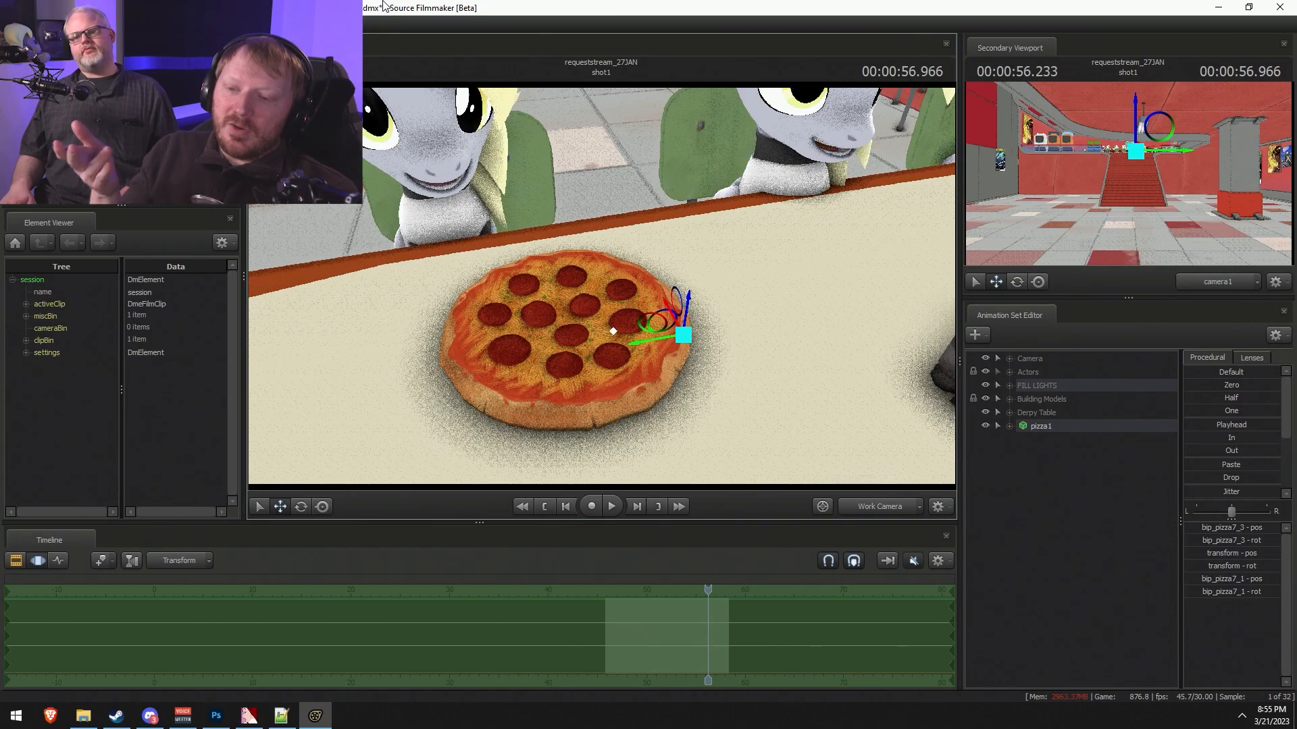
{"action": "left_click_drag", "start_coordinate": [462, 206], "coordinate": [707, 346], "text": "alt"}
{"action": "right_click_drag", "start_coordinate": [708, 346], "coordinate": [688, 419], "text": "alt"}
{"action": "left_click_drag", "start_coordinate": [689, 419], "coordinate": [657, 321], "text": "alt"}
- Rename the pizza1 animation set to "Pizza 1"
{"action": "right_click", "coordinate": [1125, 508]}
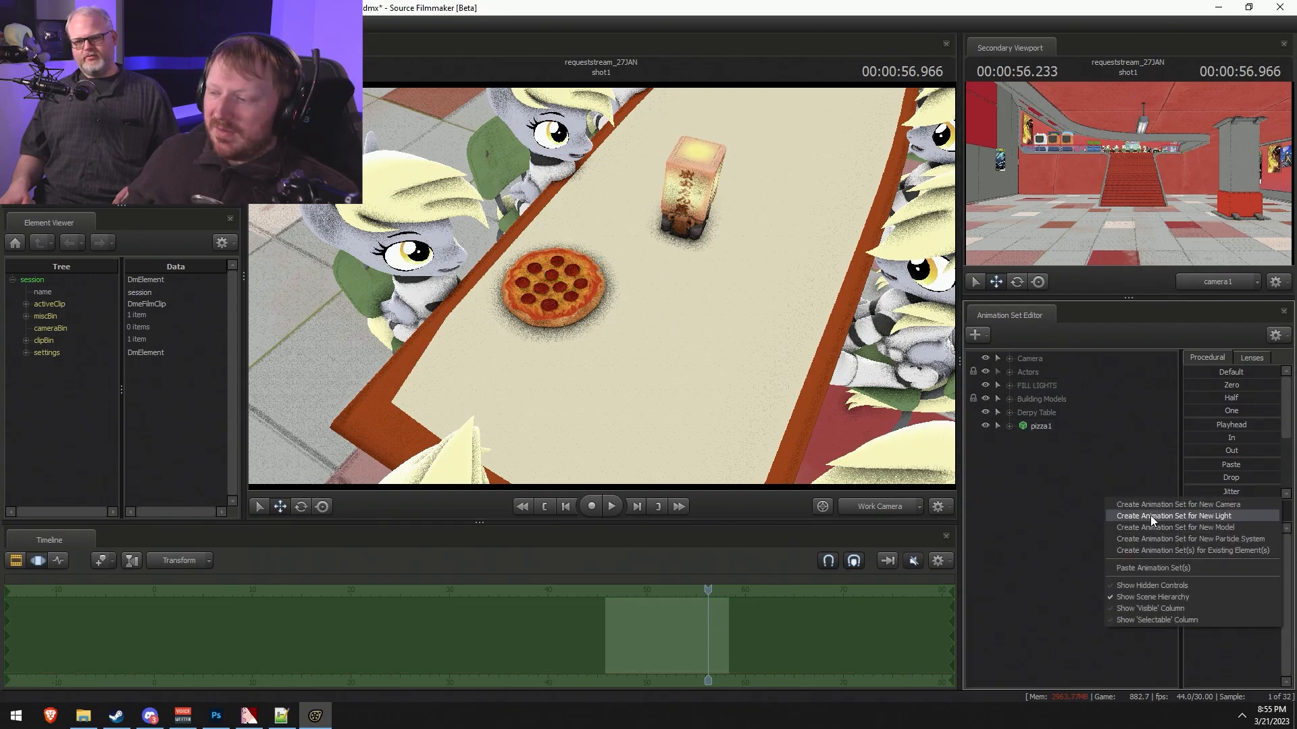
{"action": "right_click", "coordinate": [1033, 424]}
{"action": "left_click", "coordinate": [1050, 429]}
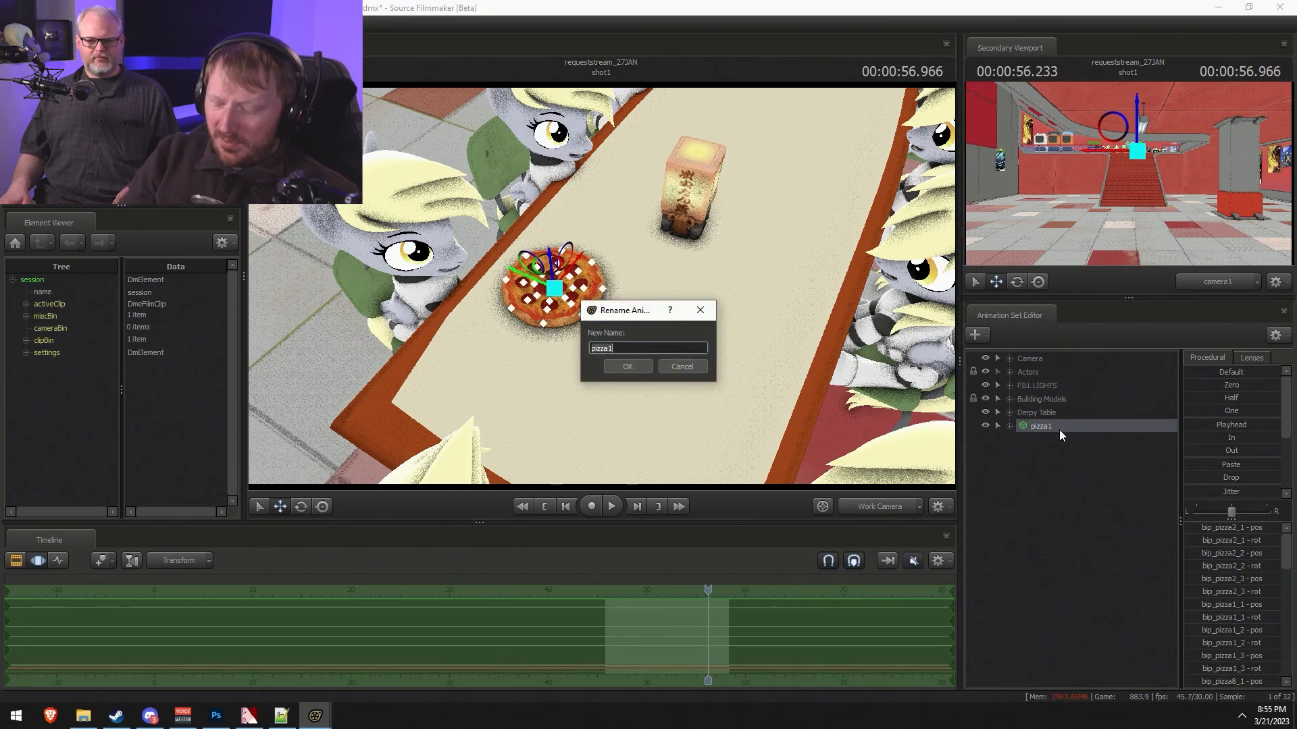
{"action": "type", "text": "Pizza 1"}
{"action": "key", "text": "Return"}
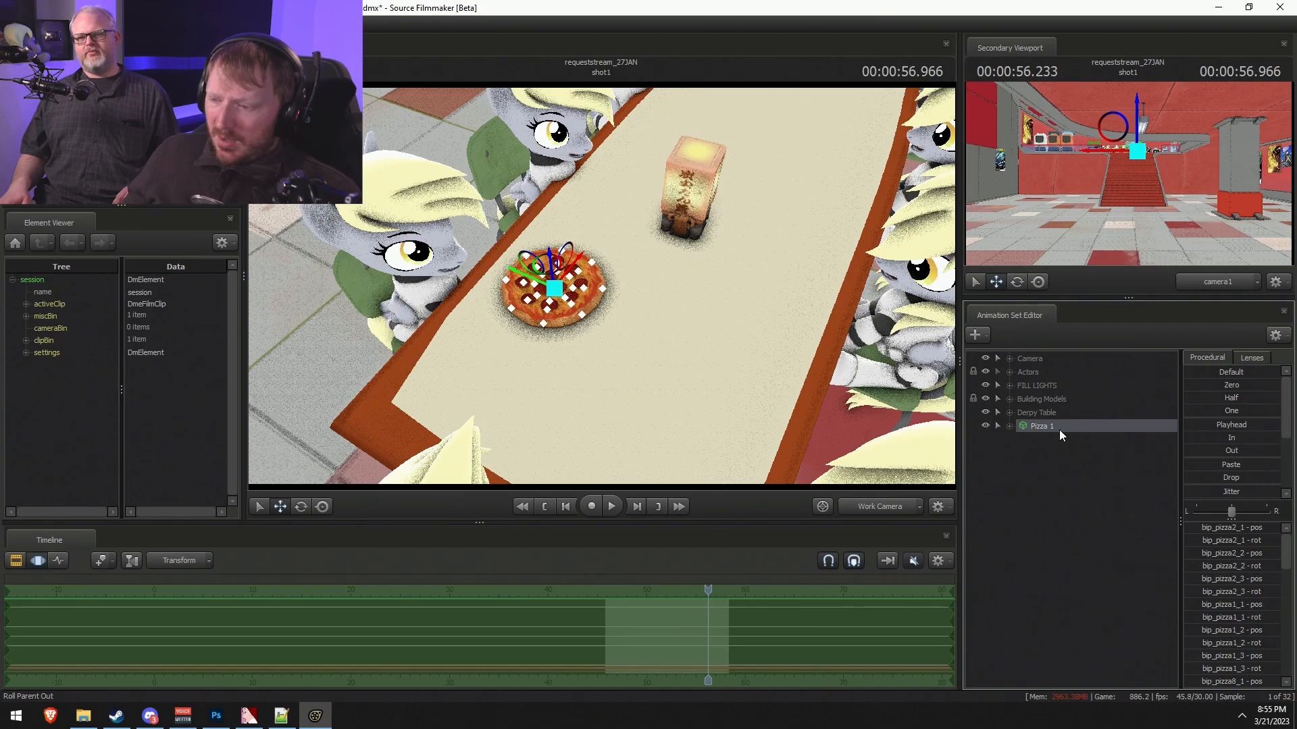
- Start adding a new model, filter the model list by "plate", and preview plates.mdl and hotplate.mdl
{"action": "right_click", "coordinate": [1114, 498]}
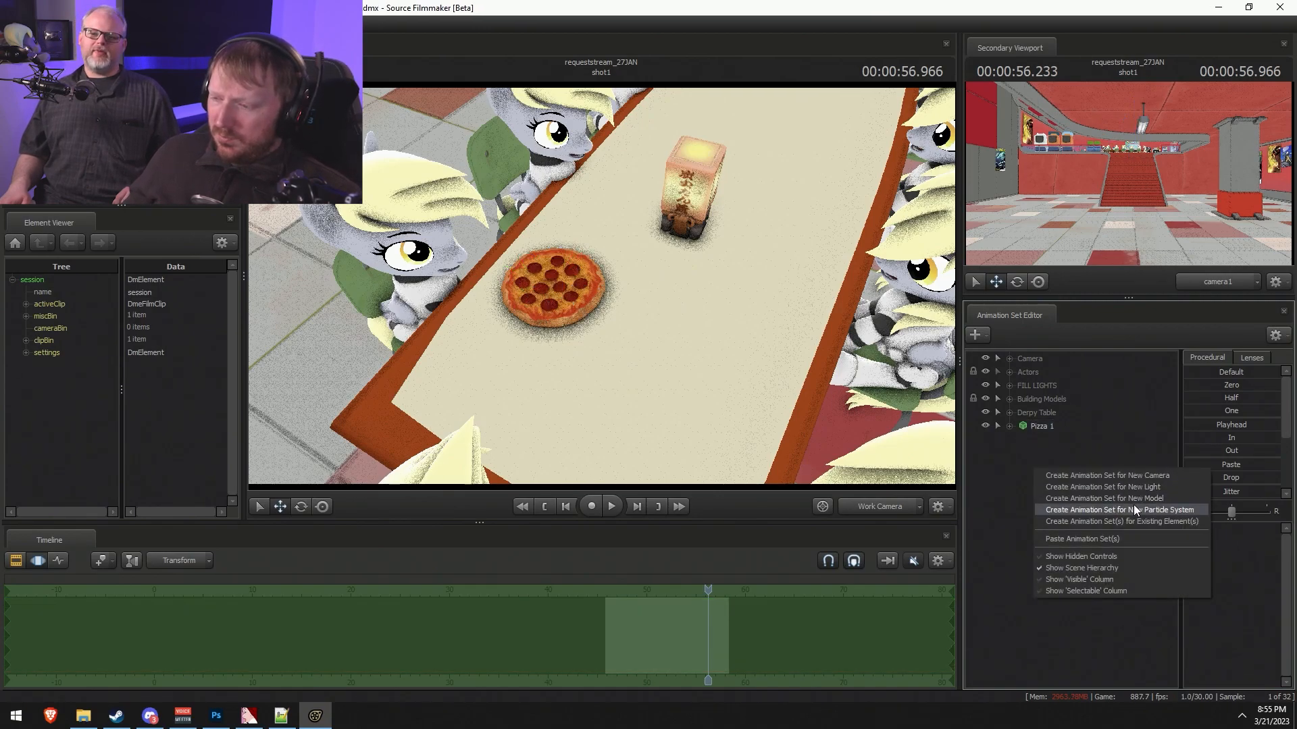
{"action": "left_click", "coordinate": [1139, 500]}
{"action": "type", "text": "plate"}
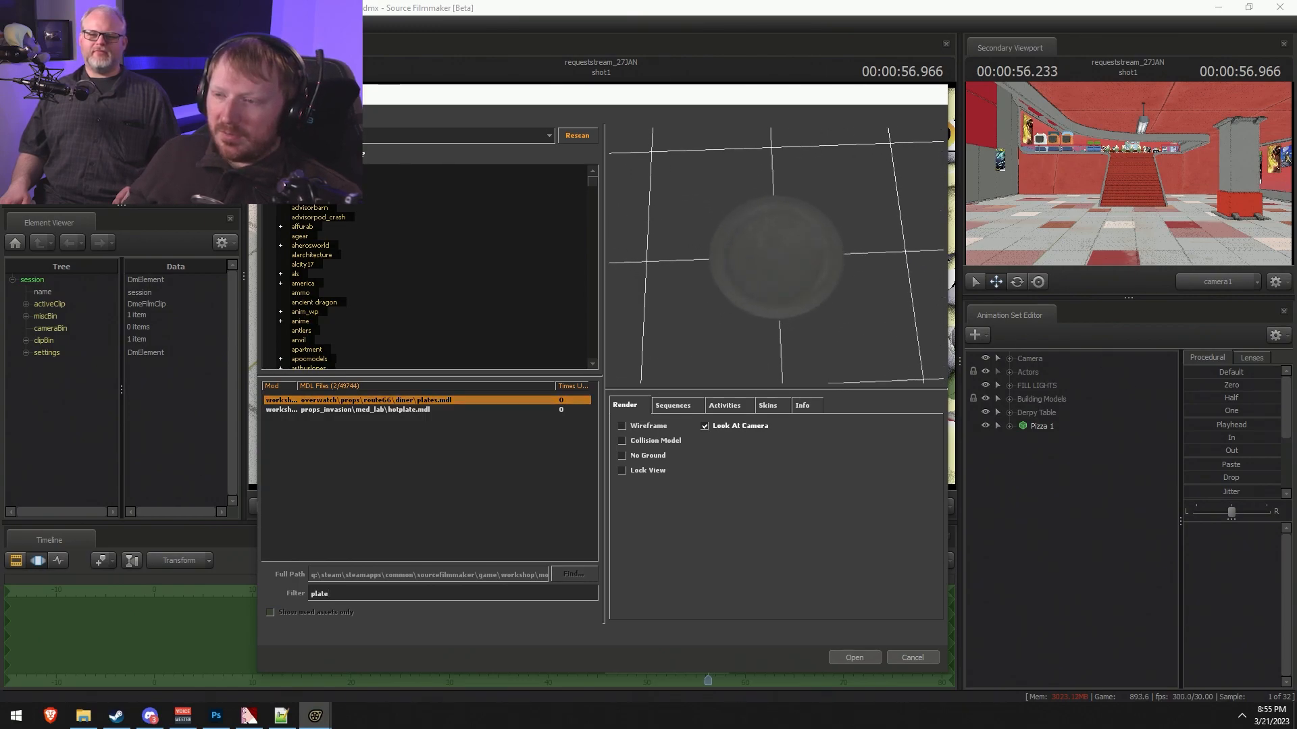
{"action": "key", "text": "Down"}
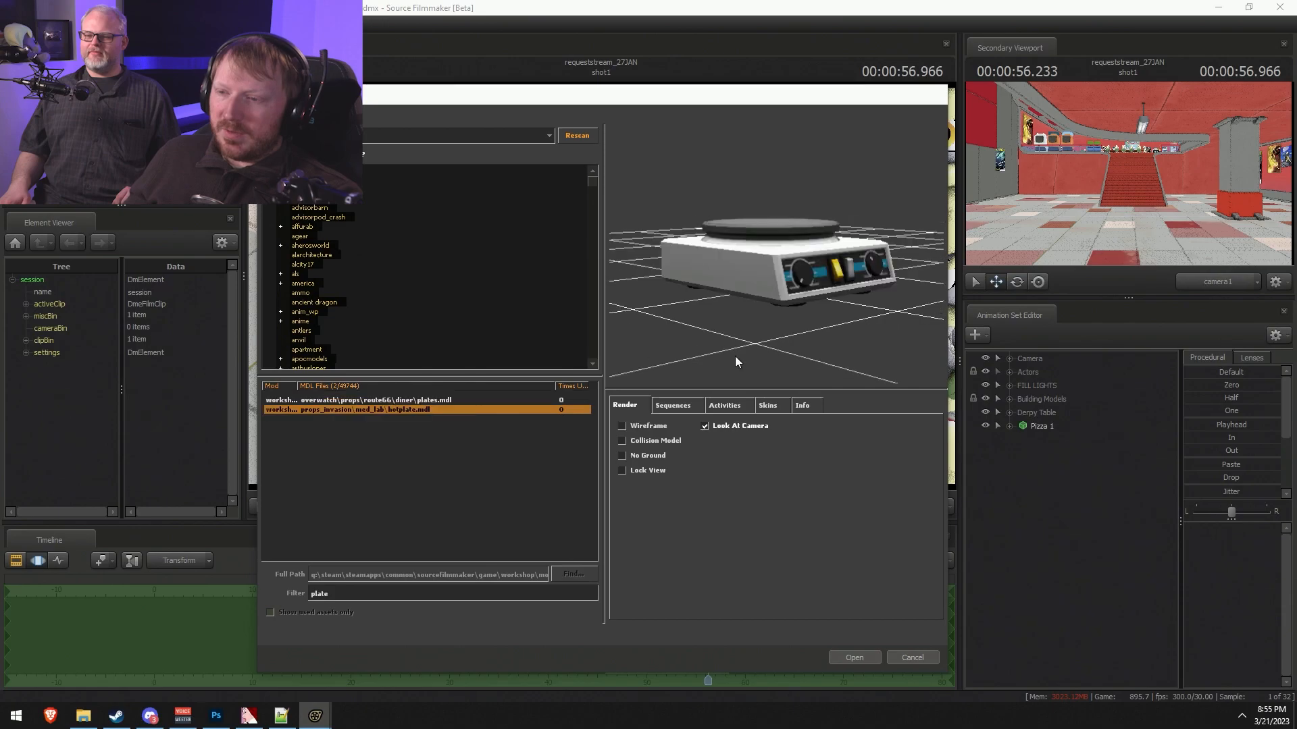
{"action": "left_click", "coordinate": [561, 401]}
- Widen the model browser's mod selection so the plate search covers all mods
{"action": "left_click", "coordinate": [338, 135]}
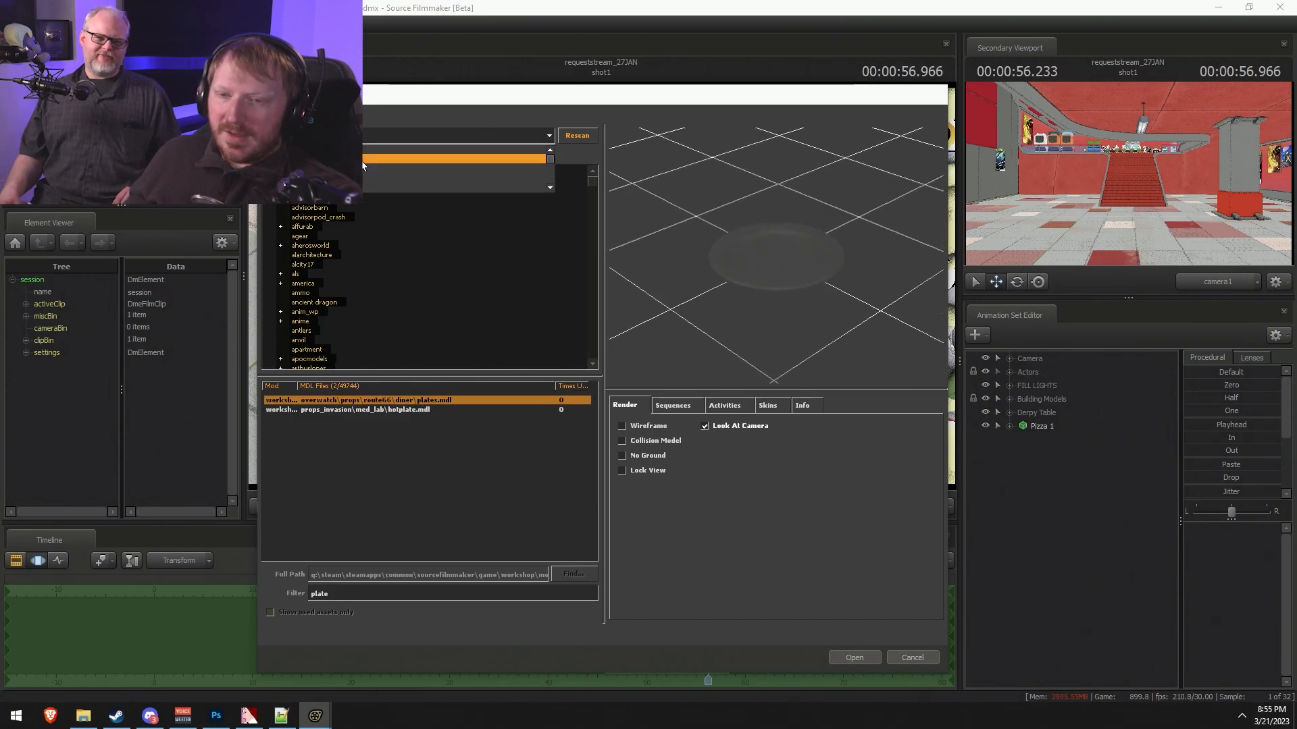
{"action": "left_click", "coordinate": [366, 159]}
{"action": "left_click", "coordinate": [365, 142]}
{"action": "left_click", "coordinate": [368, 149]}
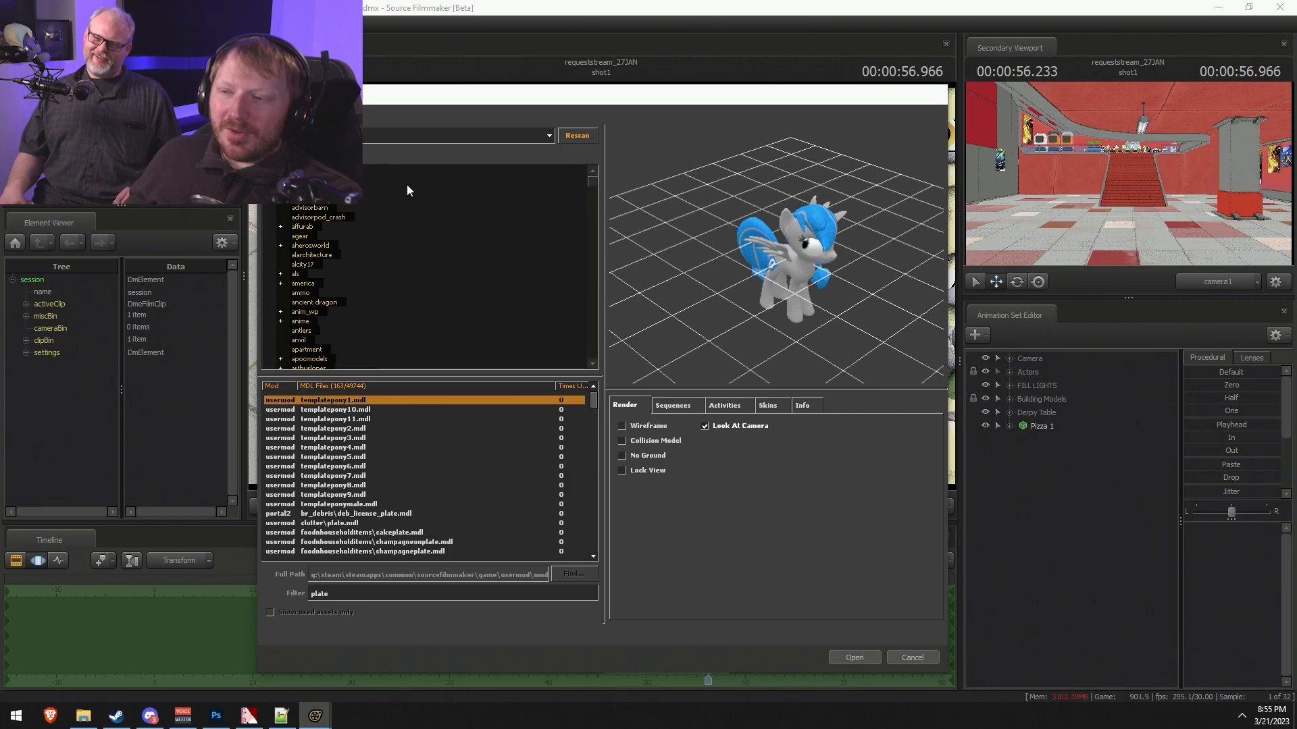
- Preview the plate results one after another, from the items and player models through the de_vertigo ibeam plates
{"action": "scroll", "coordinate": [405, 473], "scroll_direction": "down", "scroll_amount": 6}
{"action": "left_click", "coordinate": [416, 486]}
{"action": "key", "text": "Down"}
{"action": "key", "text": "Down"}
{"action": "key", "text": "Down"}
{"action": "key", "text": "Down"}
{"action": "key", "text": "Down"}
{"action": "key", "text": "Down"}
{"action": "key", "text": "Down"}
{"action": "key", "text": "Down"}
{"action": "key", "text": "Down"}
{"action": "key", "text": "Down"}
{"action": "key", "text": "Down"}
{"action": "key", "text": "Down"}
{"action": "key", "text": "Down"}
{"action": "key", "text": "Down"}
{"action": "key", "text": "Down"}
{"action": "key", "text": "Down"}
{"action": "key", "text": "Down"}
{"action": "key", "text": "Down"}
{"action": "key", "text": "Down"}
{"action": "key", "text": "Down"}
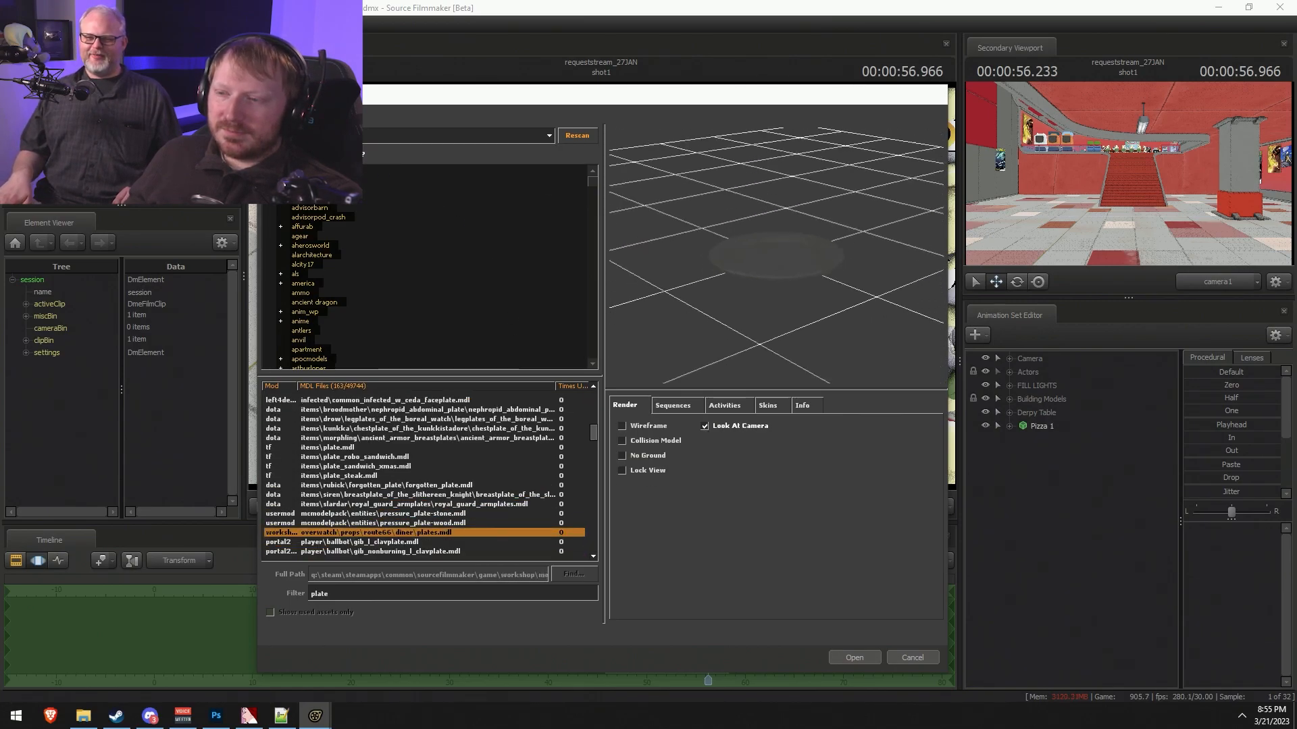
{"action": "key", "text": "Down"}
{"action": "key", "text": "Down"}
{"action": "key", "text": "Down"}
{"action": "key", "text": "Down"}
{"action": "key", "text": "Down"}
{"action": "key", "text": "Down"}
{"action": "key", "text": "Down"}
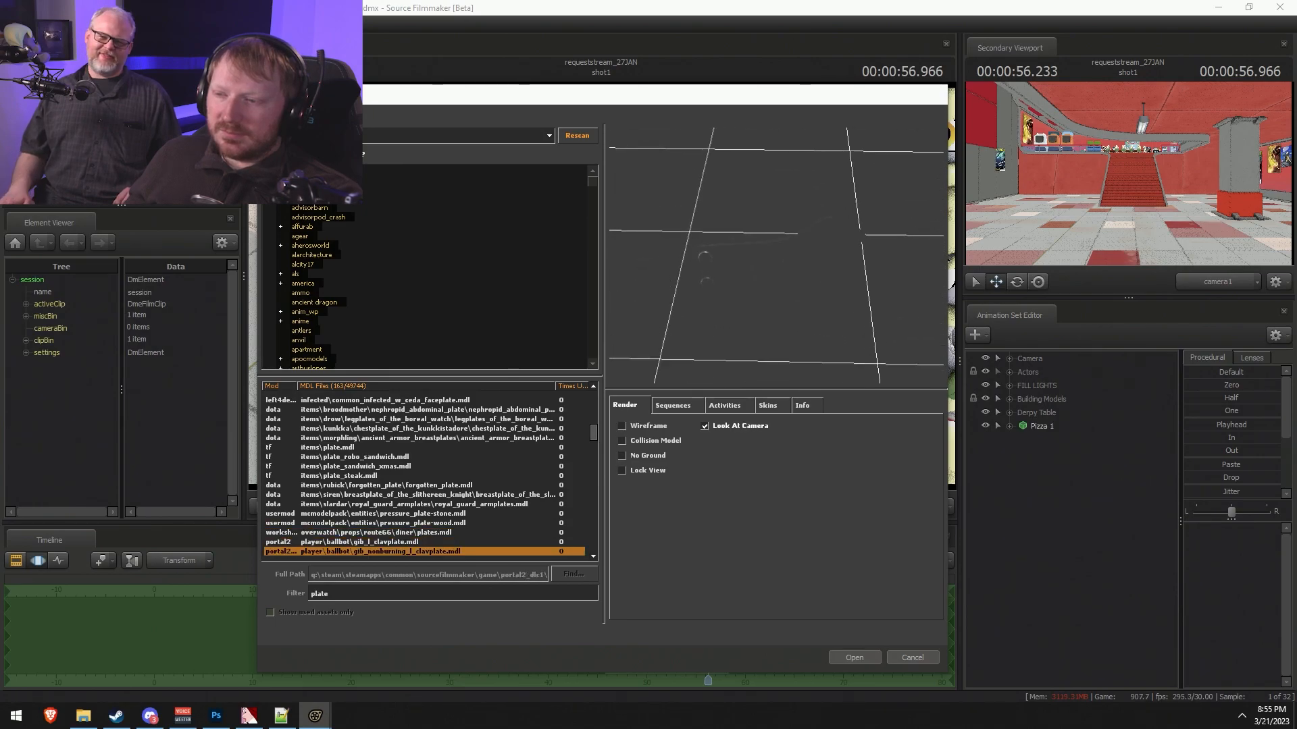
{"action": "key", "text": "Down"}
{"action": "key", "text": "Down"}
{"action": "key", "text": "Down"}
{"action": "key", "text": "Down"}
{"action": "key", "text": "Down"}
{"action": "key", "text": "Down"}
{"action": "key", "text": "Down"}
{"action": "key", "text": "Down"}
{"action": "key", "text": "Down"}
{"action": "key", "text": "Down"}
{"action": "key", "text": "Down"}
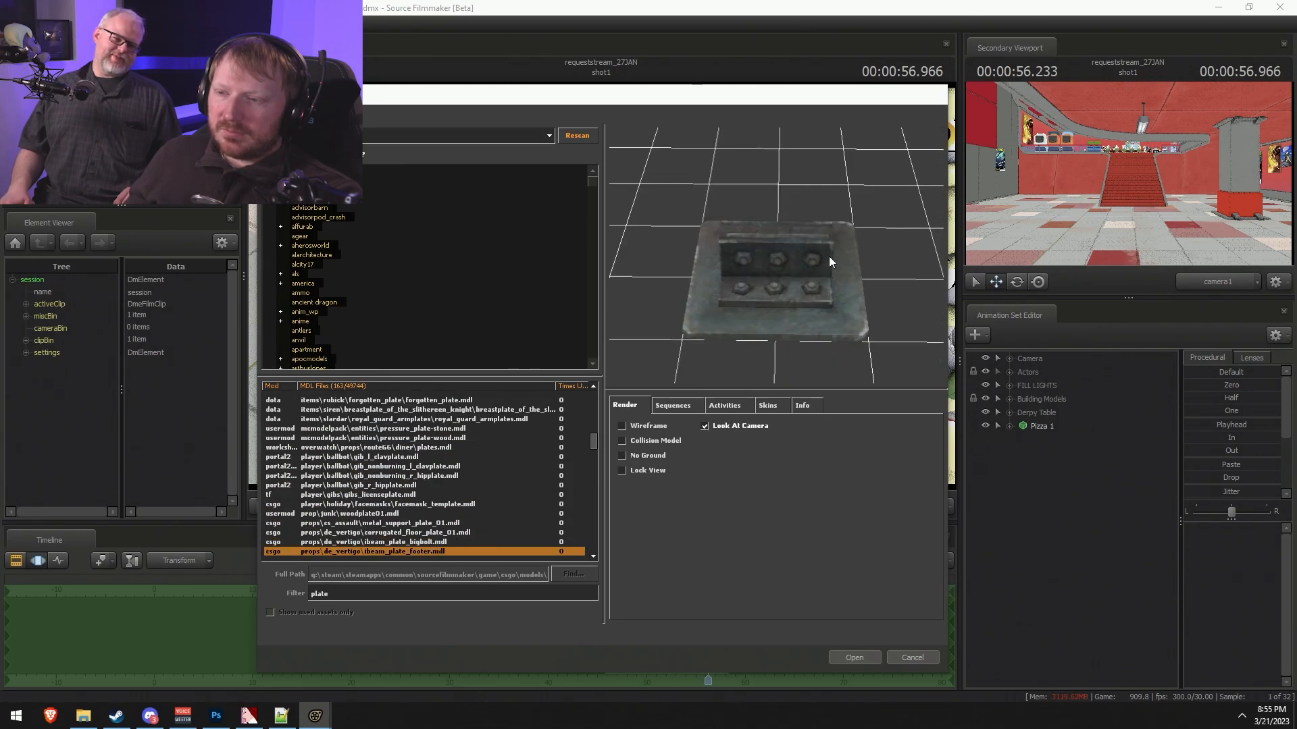
{"action": "key", "text": "Down"}
{"action": "key", "text": "Down"}
{"action": "key", "text": "Down"}
{"action": "key", "text": "Down"}
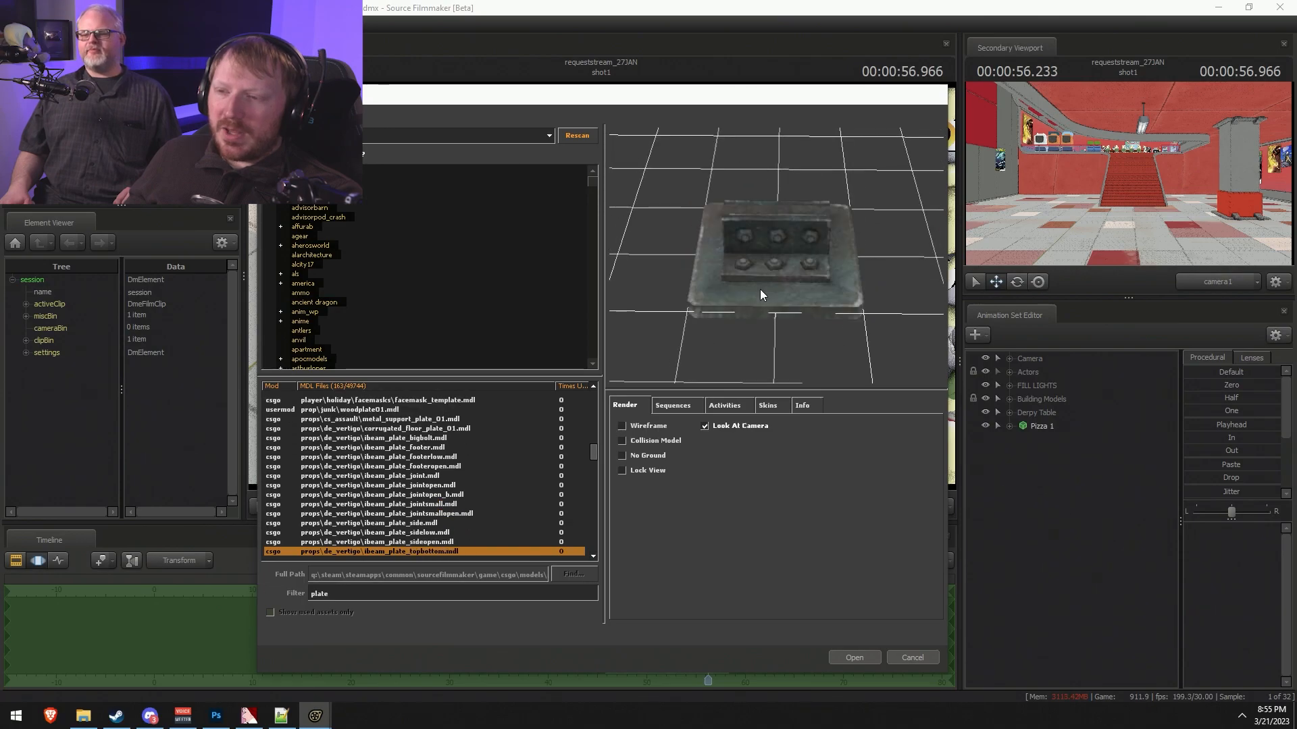
{"action": "scroll", "coordinate": [378, 520], "scroll_direction": "down", "scroll_amount": 3}
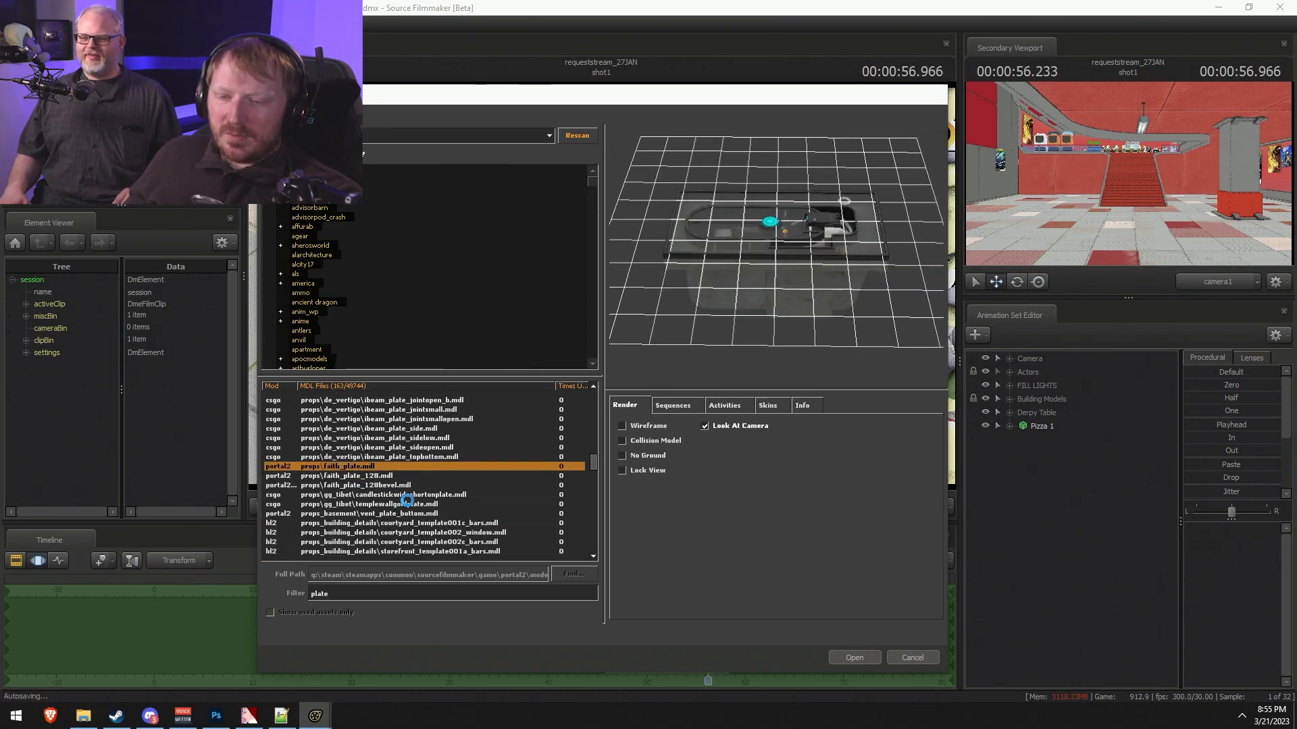
- Preview the props_facemovie plate_service models and garbage_paper_plate.mdl, turning the previews to judge their shape
{"action": "scroll", "coordinate": [408, 503], "scroll_direction": "down", "scroll_amount": 4}
{"action": "left_click", "coordinate": [403, 504]}
{"action": "left_click", "coordinate": [392, 554]}
{"action": "left_click", "coordinate": [415, 514]}
{"action": "mouse_move", "coordinate": [773, 274]}
{"action": "left_mouse_down"}
{"action": "mouse_move", "coordinate": [769, 236]}
{"action": "mouse_move", "coordinate": [748, 276]}
{"action": "left_mouse_up"}
{"action": "scroll", "coordinate": [765, 255], "scroll_direction": "up", "scroll_amount": 4}
{"action": "key", "text": "Up"}
{"action": "key", "text": "Up"}
{"action": "key", "text": "Up"}
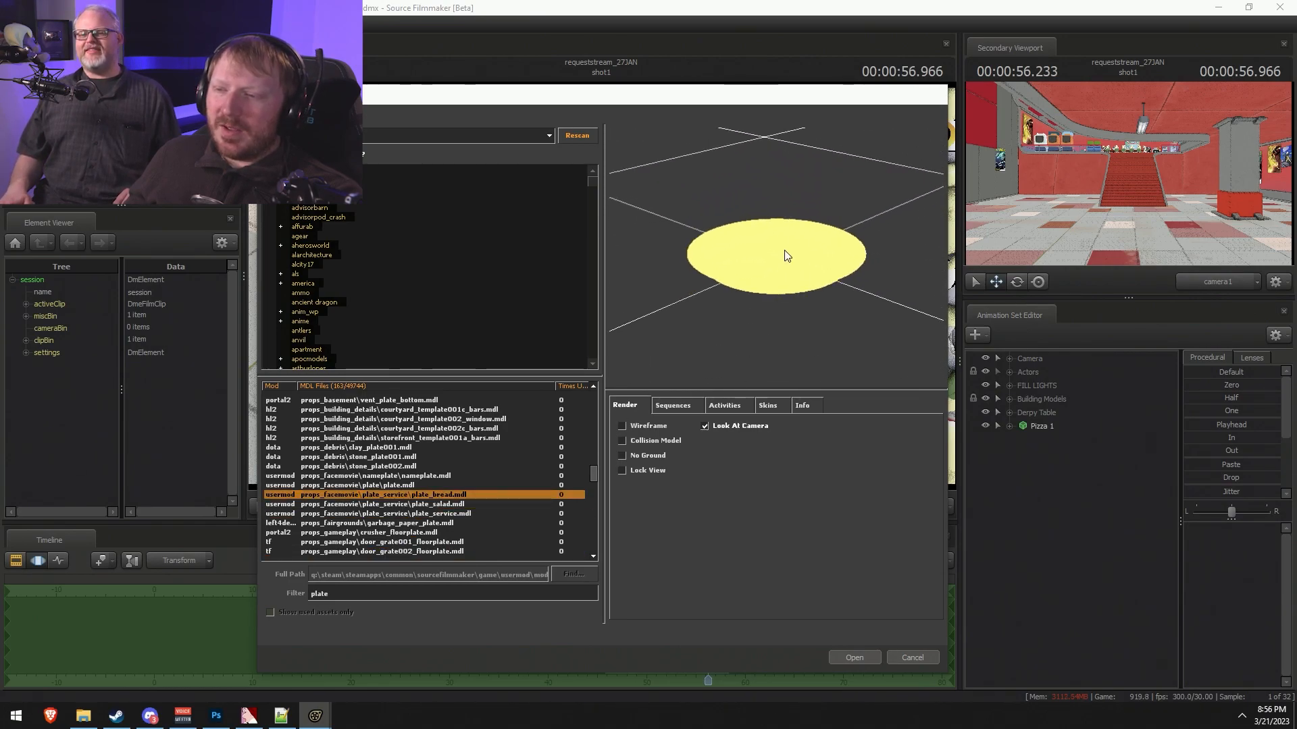
{"action": "key", "text": "Down"}
{"action": "key", "text": "Down"}
{"action": "key", "text": "Down"}
{"action": "key", "text": "Down"}
{"action": "key", "text": "Down"}
{"action": "key", "text": "Up"}
{"action": "left_click_drag", "start_coordinate": [860, 291], "coordinate": [890, 322]}
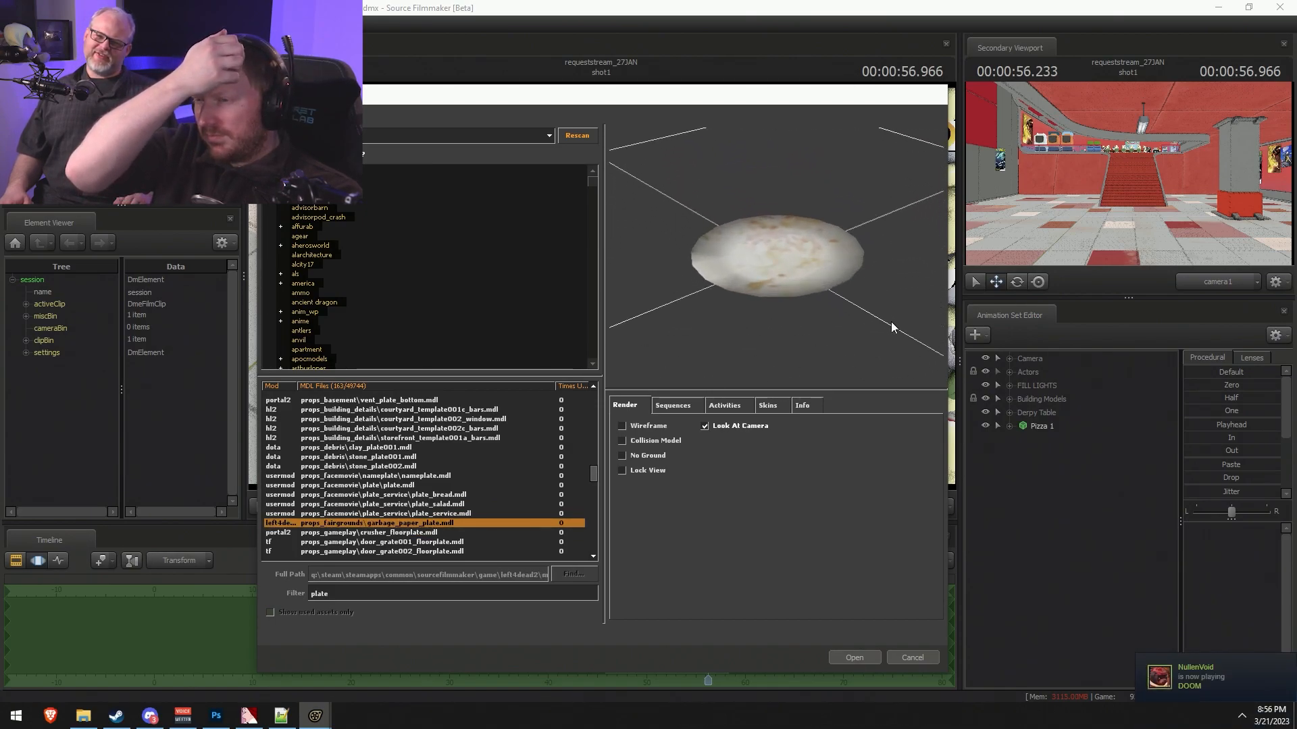
{"action": "left_click_drag", "start_coordinate": [788, 242], "coordinate": [792, 251]}
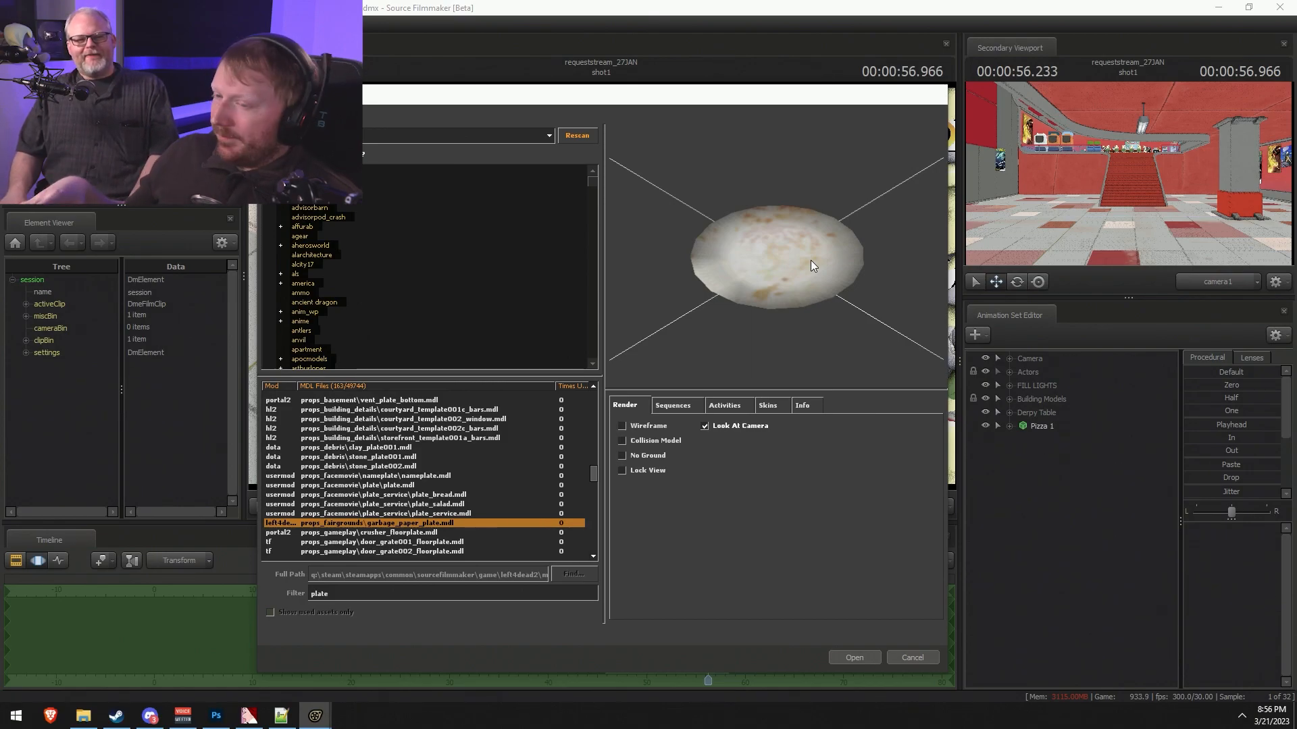
- Check the plate results from the props_gameplay floorplates through hotplate.mdl and hevplate.mdl to the skyrim nordplate models
{"action": "key", "text": "Down"}
{"action": "key", "text": "Down"}
{"action": "key", "text": "Down"}
{"action": "key", "text": "Down"}
{"action": "key", "text": "Down"}
{"action": "key", "text": "Down"}
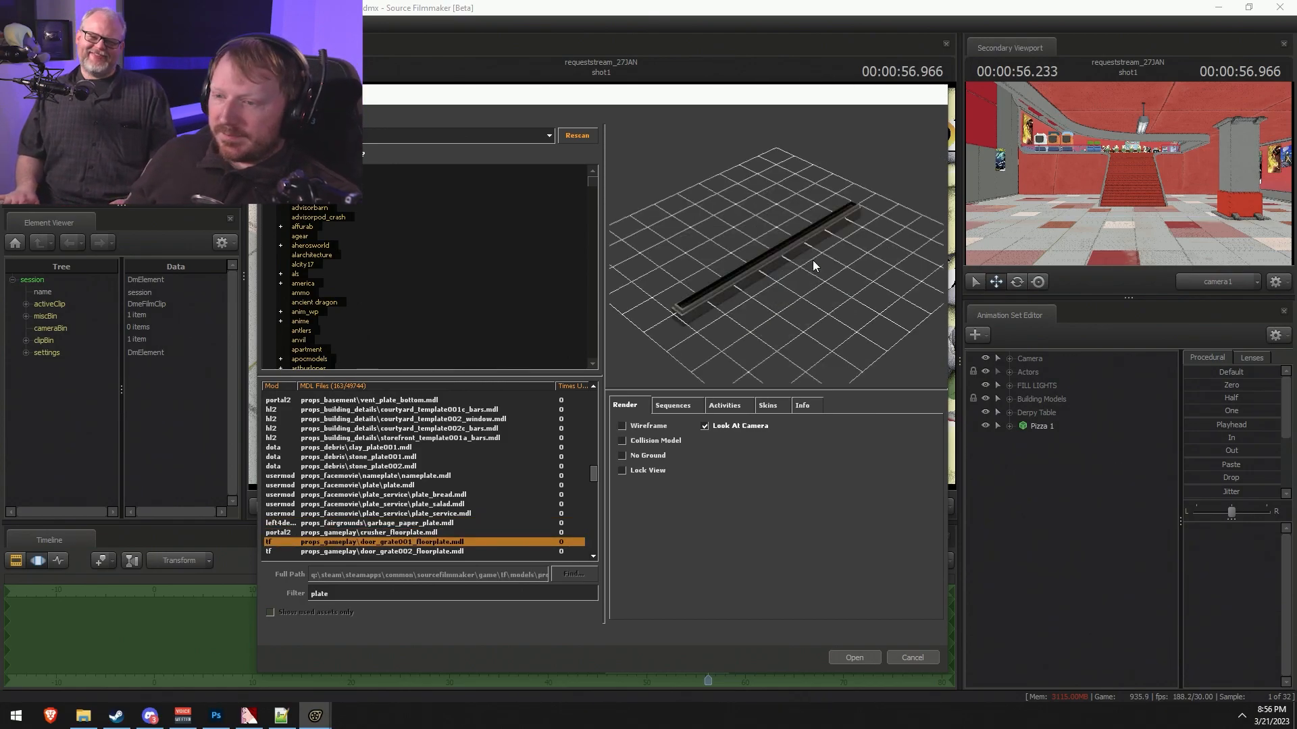
{"action": "key", "text": "Down"}
{"action": "key", "text": "Down"}
{"action": "key", "text": "Down"}
{"action": "key", "text": "Down"}
{"action": "key", "text": "Down"}
{"action": "key", "text": "Down"}
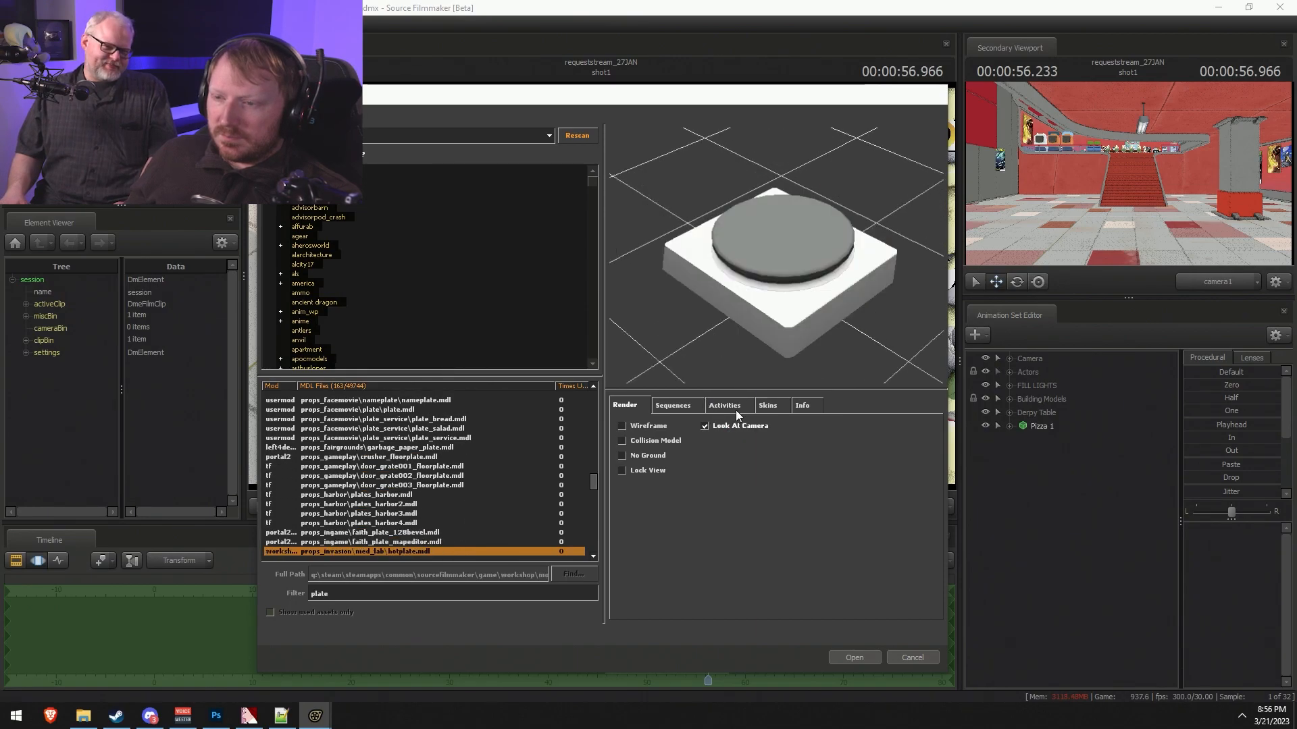
{"action": "left_click_drag", "start_coordinate": [756, 290], "coordinate": [756, 330]}
{"action": "key", "text": "Down"}
{"action": "key", "text": "Down"}
{"action": "key", "text": "Down"}
{"action": "key", "text": "Down"}
{"action": "key", "text": "Down"}
{"action": "key", "text": "Down"}
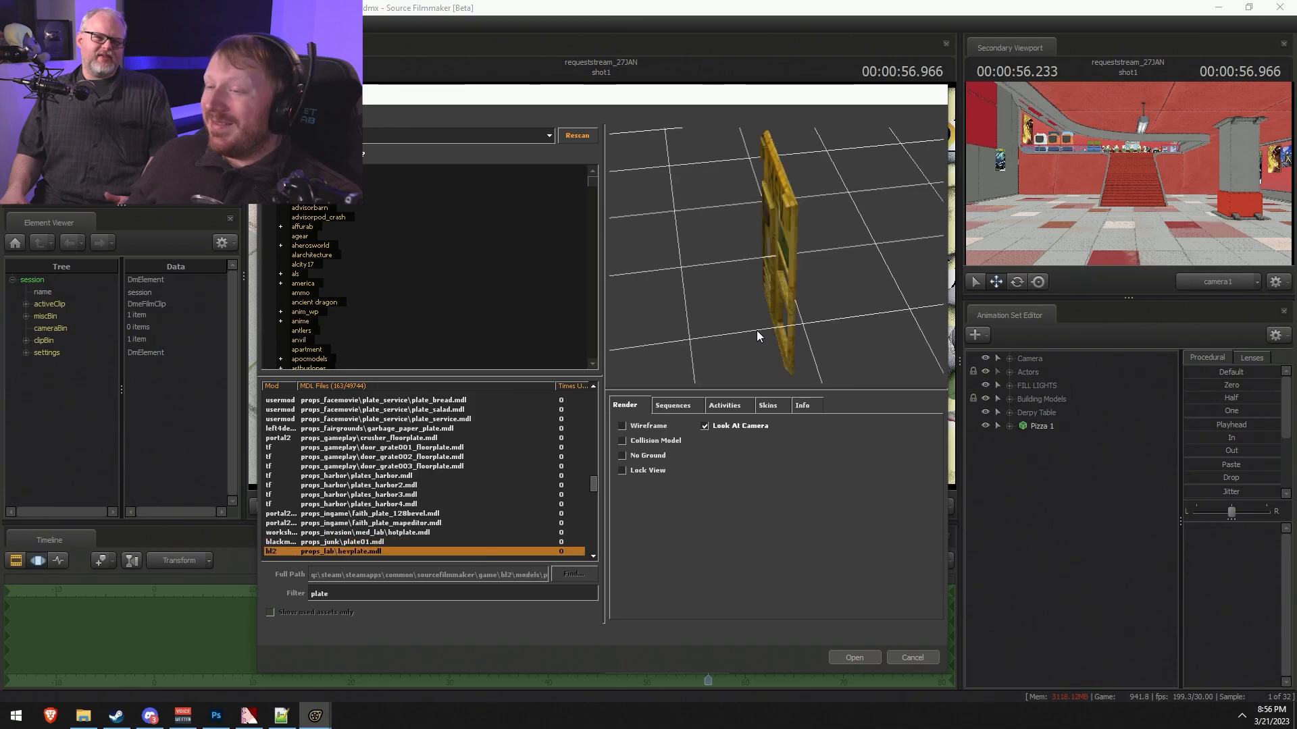
{"action": "key", "text": "Down"}
{"action": "key", "text": "Down"}
{"action": "key", "text": "Down"}
{"action": "key", "text": "Down"}
{"action": "key", "text": "Down"}
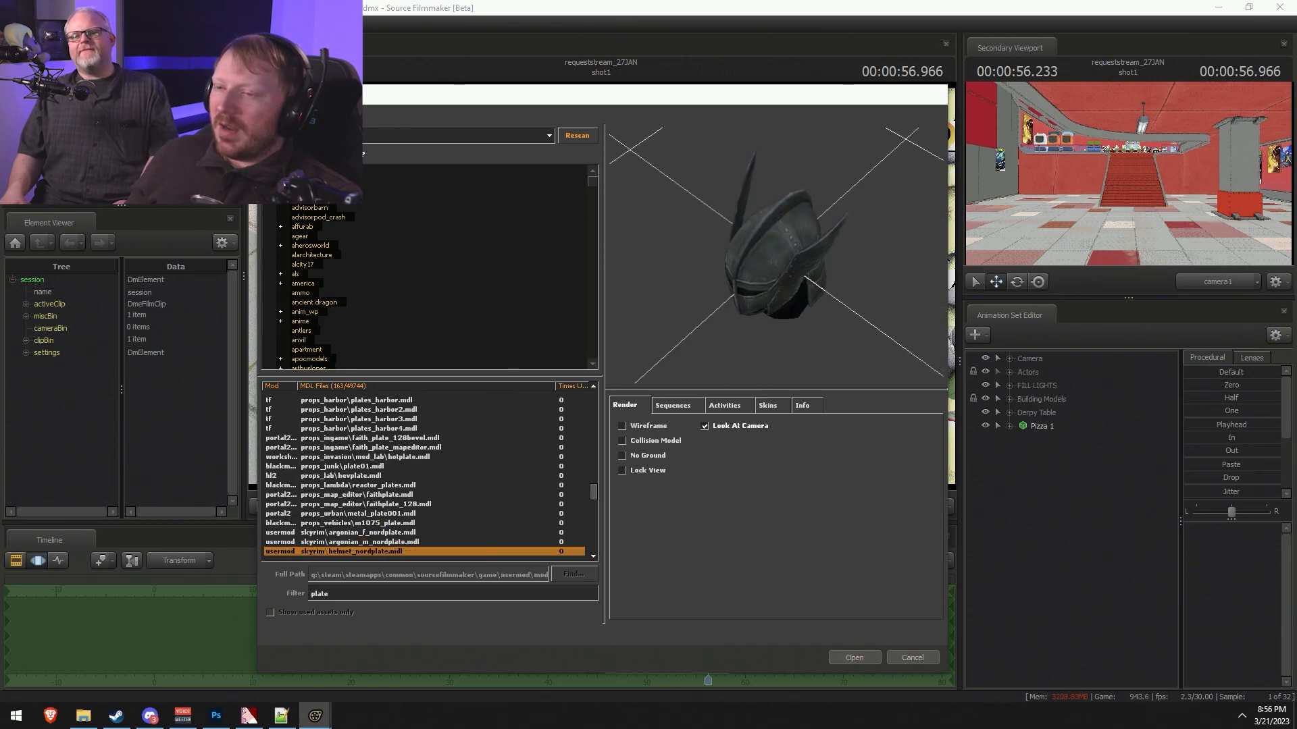
- Go on to the themask furniture\kitchen models and preview the silver_plate01, silver_plate02 and silver_plate03 variants
{"action": "scroll", "coordinate": [485, 480], "scroll_direction": "down", "scroll_amount": 6}
{"action": "scroll", "coordinate": [466, 475], "scroll_direction": "down", "scroll_amount": 6}
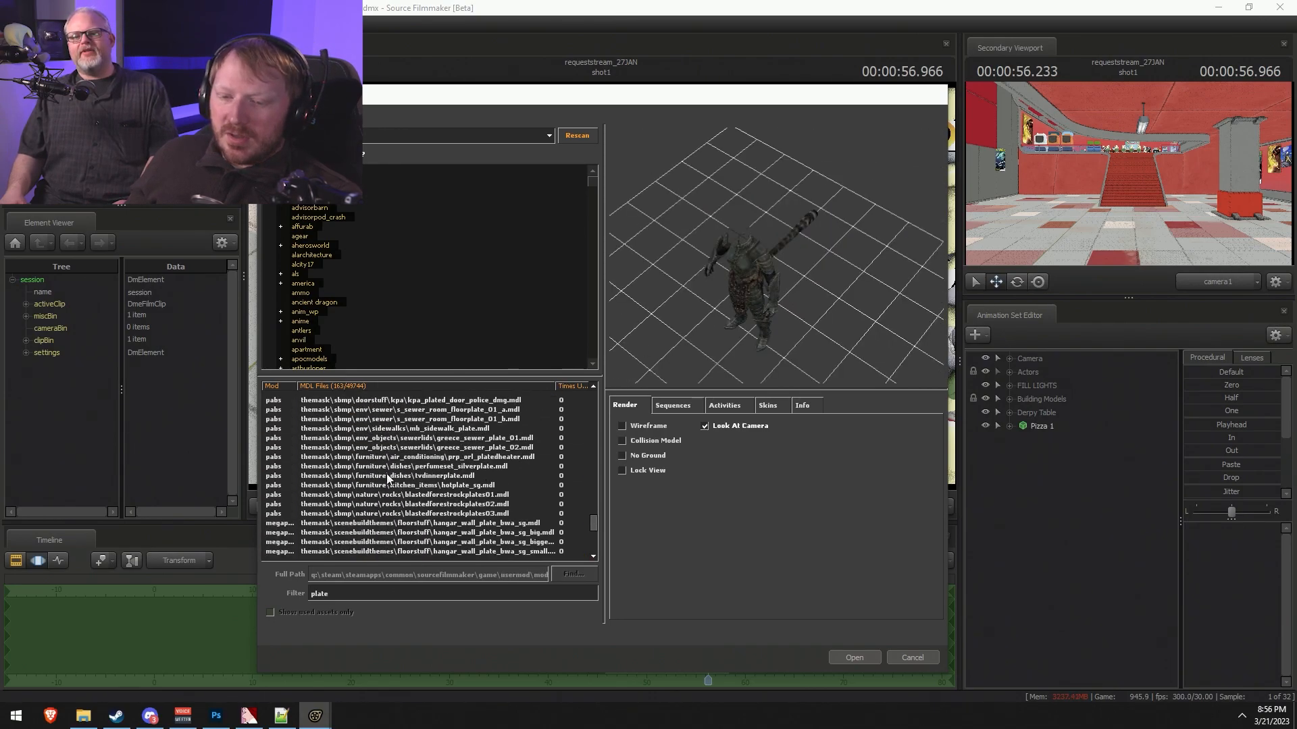
{"action": "left_click", "coordinate": [392, 486]}
{"action": "left_click", "coordinate": [413, 522]}
{"action": "key", "text": "Down"}
{"action": "key", "text": "Down"}
{"action": "key", "text": "Down"}
{"action": "key", "text": "Down"}
{"action": "key", "text": "Down"}
{"action": "key", "text": "Down"}
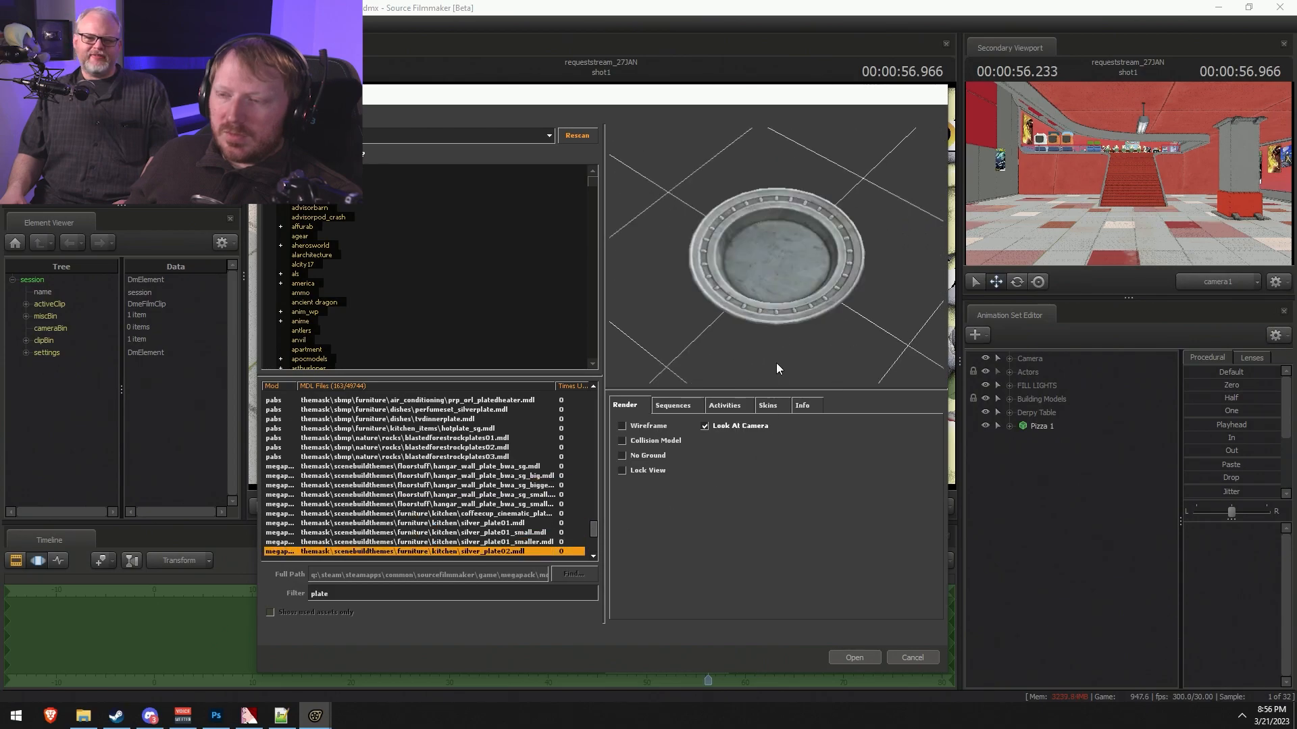
{"action": "key", "text": "Down"}
{"action": "key", "text": "Down"}
{"action": "key", "text": "Down"}
{"action": "key", "text": "Down"}
{"action": "key", "text": "Down"}
{"action": "key", "text": "Down"}
{"action": "key", "text": "Down"}
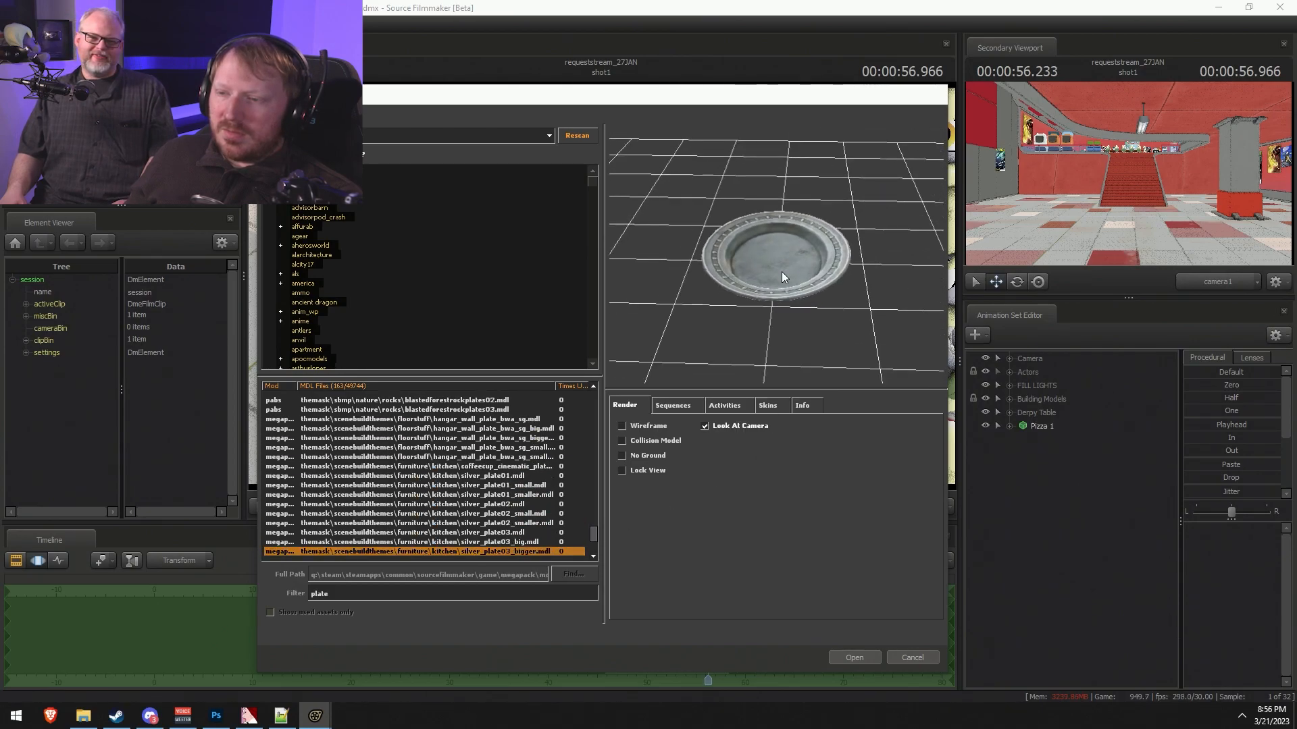
{"action": "key", "text": "Down"}
- Preview the bar_plateoffood, plate_sushki and plate_sushki_empty grocery models up close through the end of the plate results
{"action": "left_click_drag", "start_coordinate": [778, 255], "coordinate": [808, 271]}
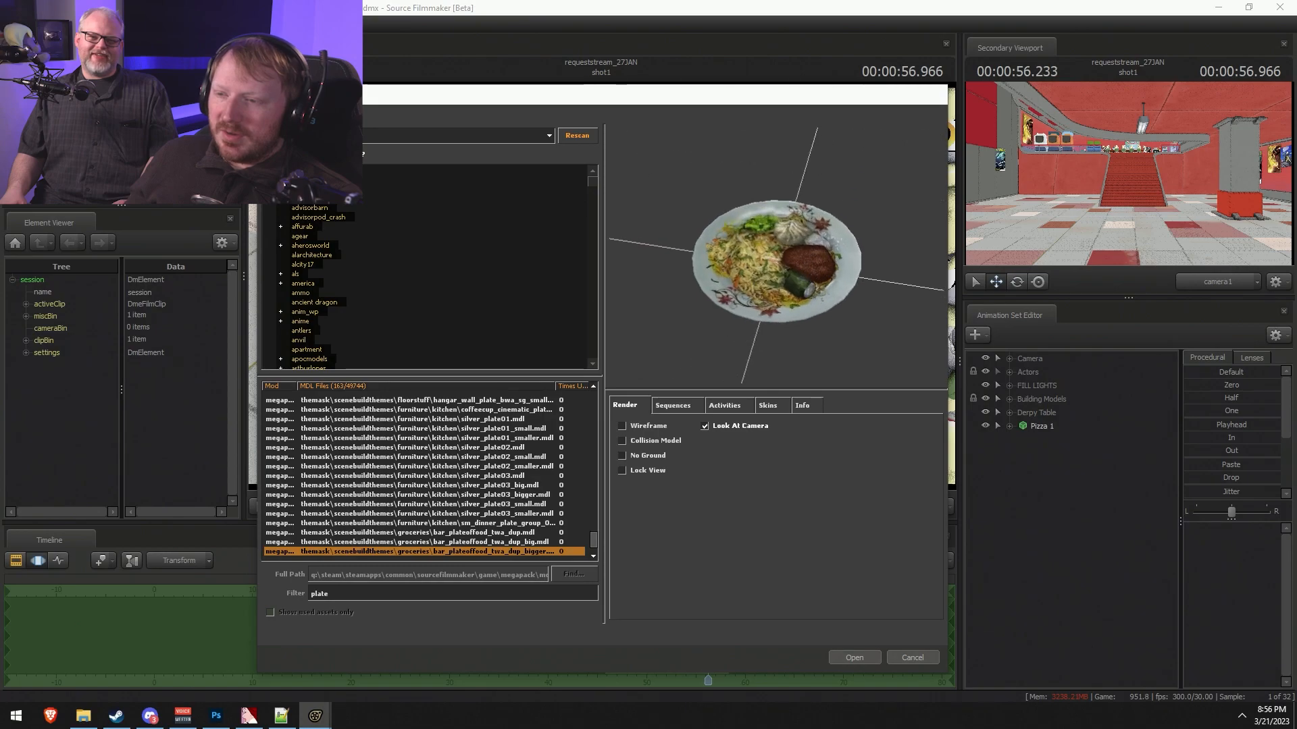
{"action": "right_click_drag", "start_coordinate": [808, 270], "coordinate": [804, 223]}
{"action": "left_click_drag", "start_coordinate": [804, 223], "coordinate": [790, 260]}
{"action": "right_click_drag", "start_coordinate": [791, 260], "coordinate": [805, 238]}
{"action": "key", "text": "Down"}
{"action": "left_click_drag", "start_coordinate": [804, 237], "coordinate": [786, 244]}
{"action": "right_click_drag", "start_coordinate": [802, 238], "coordinate": [802, 203]}
{"action": "left_click_drag", "start_coordinate": [801, 236], "coordinate": [859, 288]}
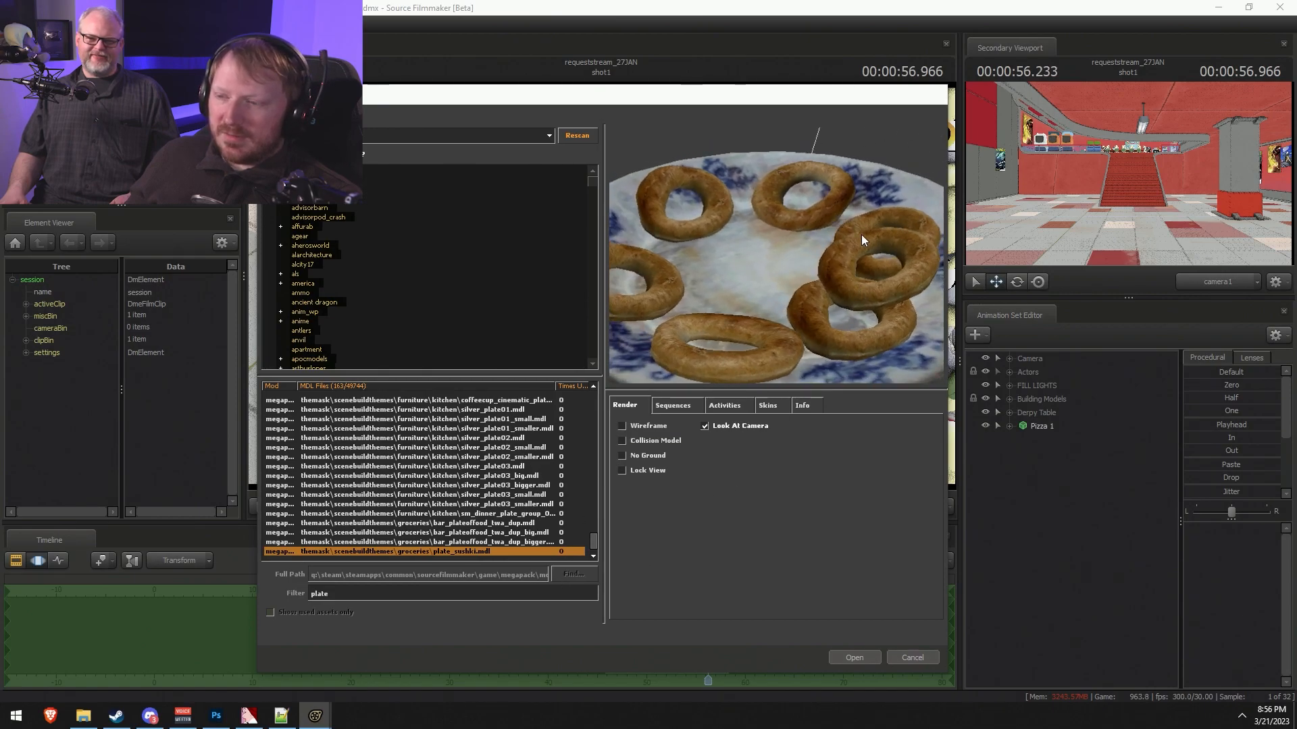
{"action": "key", "text": "Down"}
{"action": "key", "text": "Down"}
{"action": "mouse_move", "coordinate": [847, 265]}
{"action": "left_mouse_down"}
{"action": "mouse_move", "coordinate": [838, 223]}
{"action": "mouse_move", "coordinate": [847, 264]}
{"action": "left_mouse_up"}
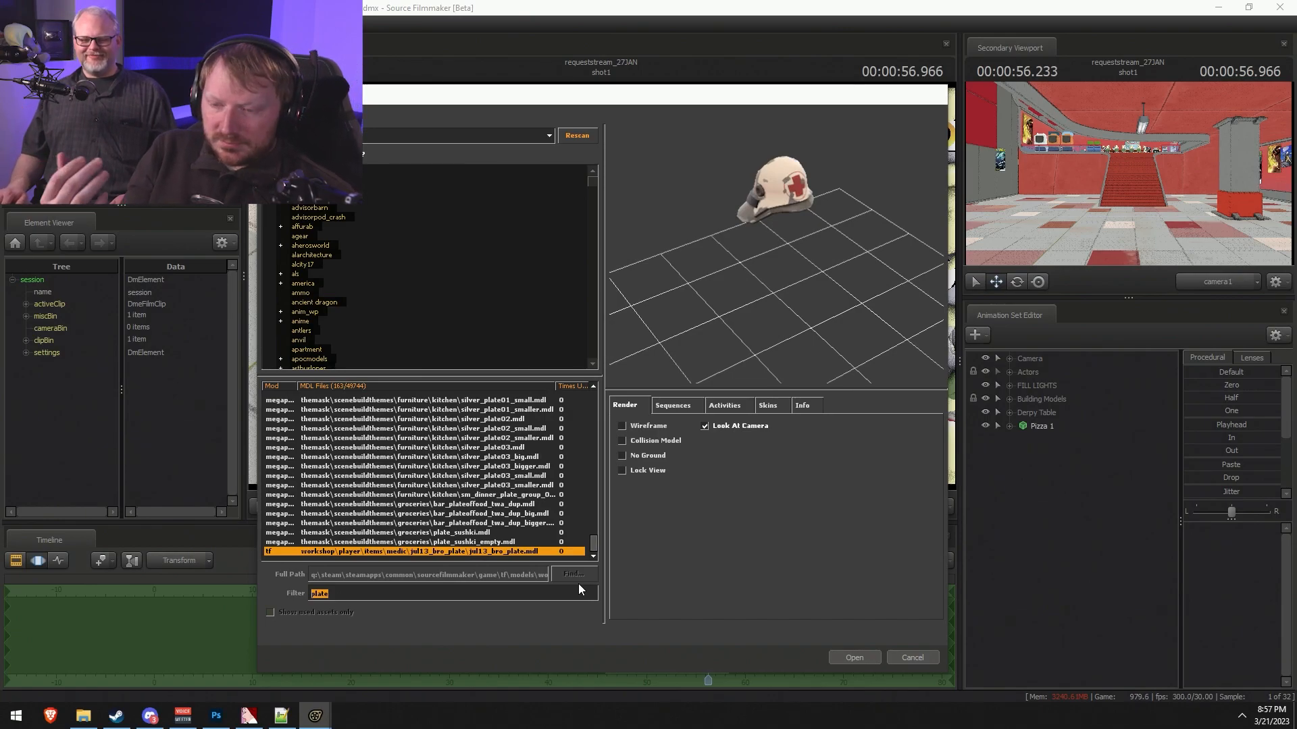
- Look back through the plate results and search the models for "cutting board" instead
{"action": "scroll", "coordinate": [457, 446], "scroll_direction": "up", "scroll_amount": 10}
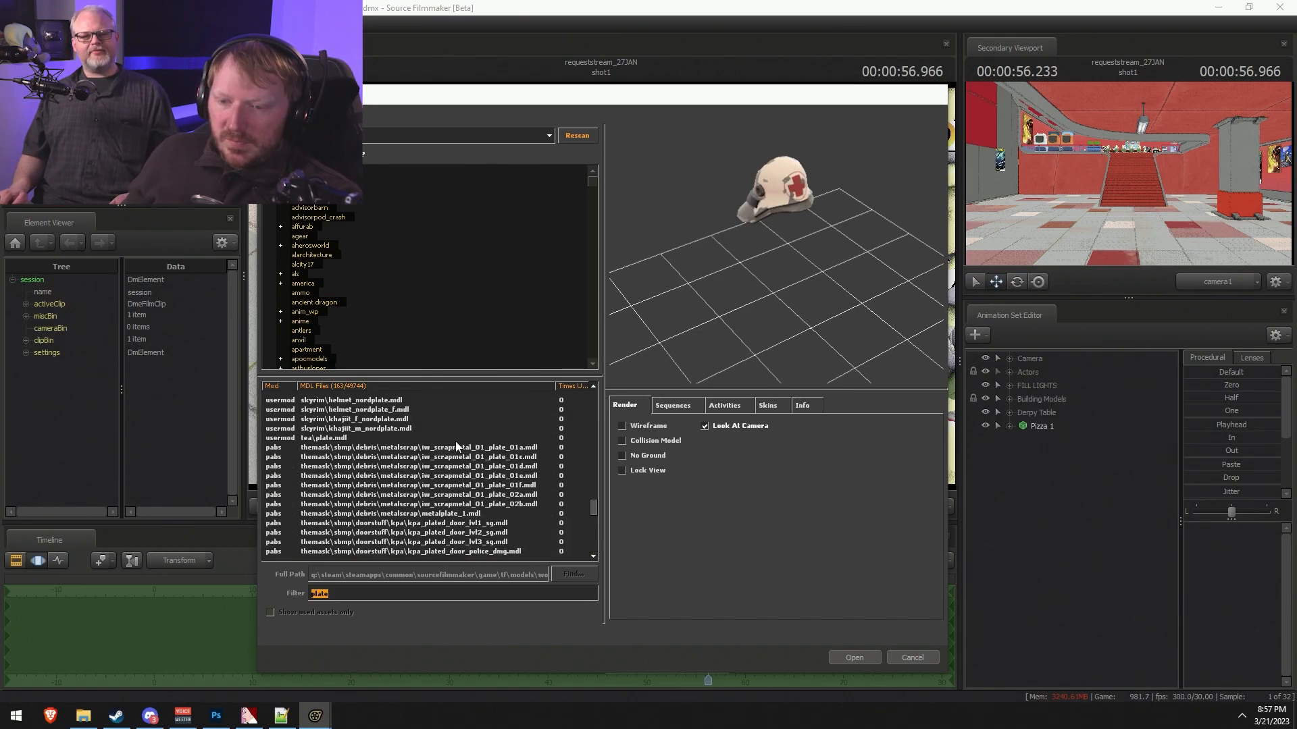
{"action": "scroll", "coordinate": [452, 448], "scroll_direction": "up", "scroll_amount": 10}
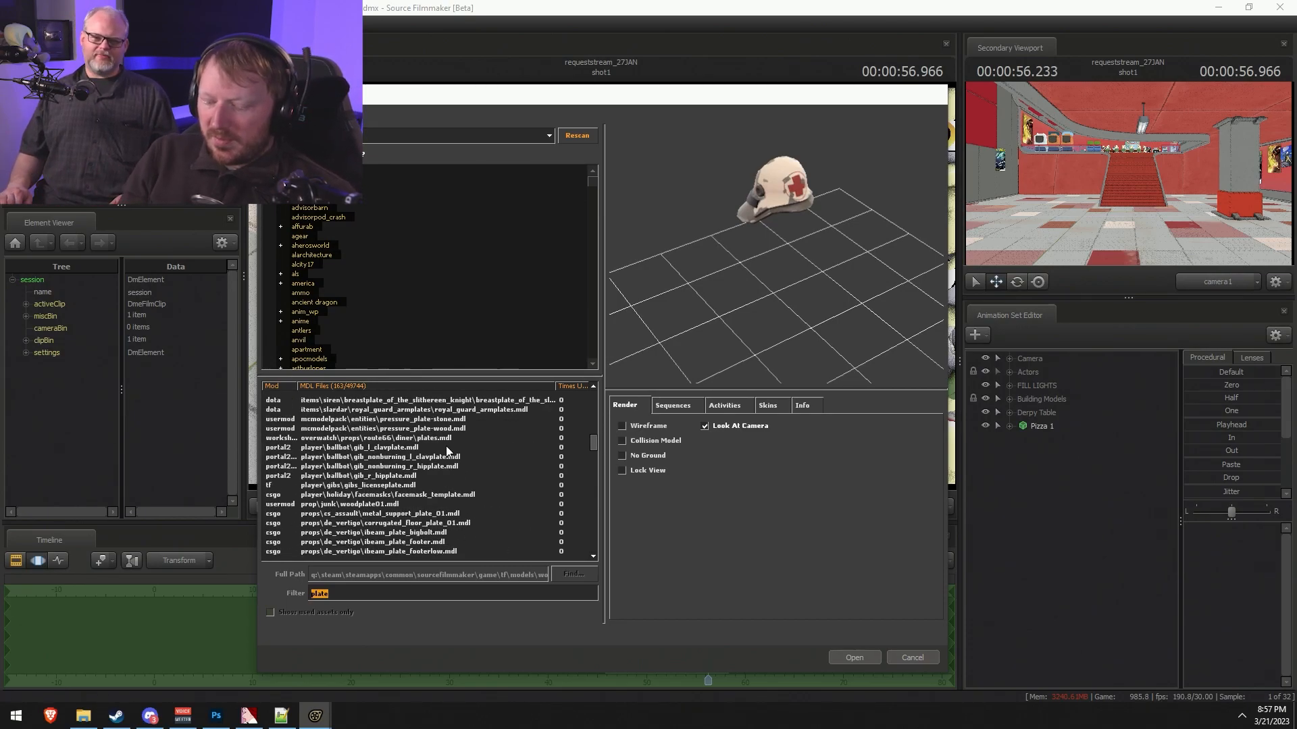
{"action": "type", "text": "cutting board"}
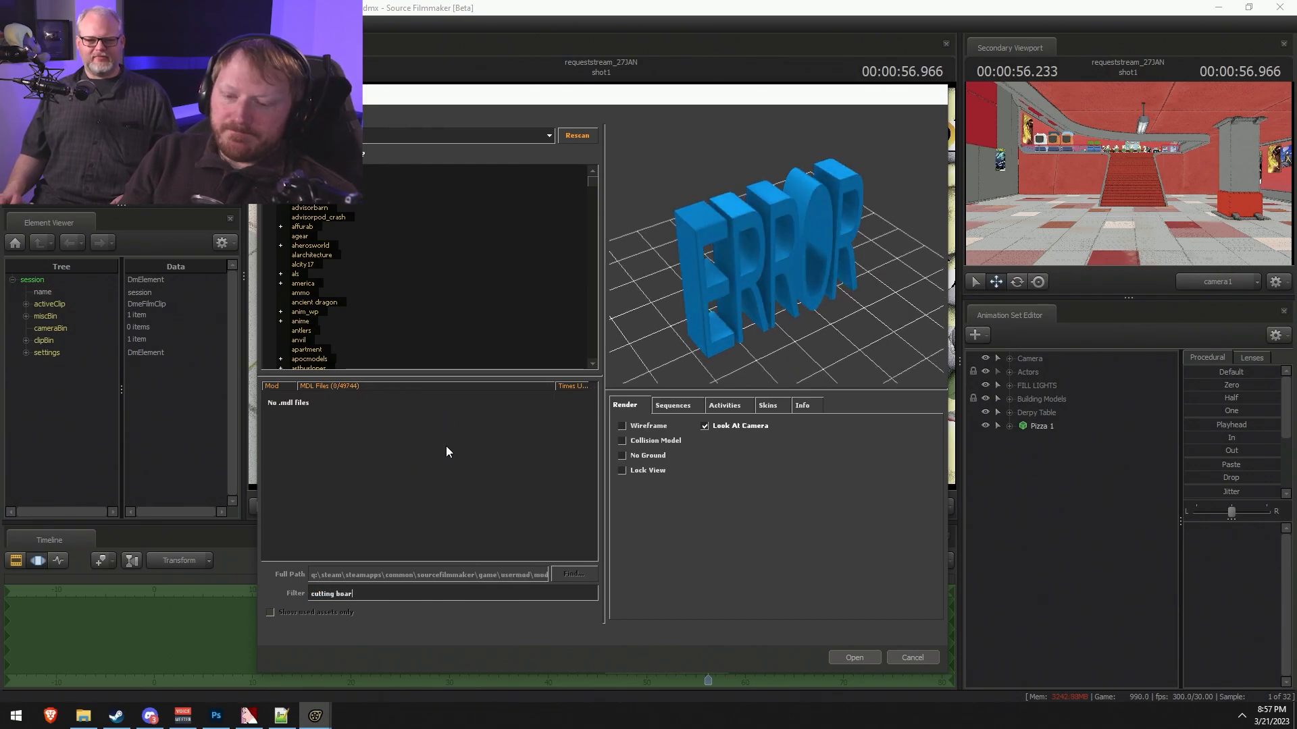
- Replace the "cutting board" search in the model list with the broader term "board"
{"action": "key", "text": "BackSpace"}
{"action": "key", "text": "BackSpace"}
{"action": "key", "text": "BackSpace"}
{"action": "key", "text": "BackSpace"}
{"action": "key", "text": "BackSpace"}
{"action": "key", "text": "BackSpace"}
{"action": "key", "text": "BackSpace"}
{"action": "key", "text": "BackSpace"}
{"action": "key", "text": "BackSpace"}
{"action": "key", "text": "BackSpace"}
{"action": "key", "text": "BackSpace"}
{"action": "key", "text": "BackSpace"}
{"action": "key", "text": "BackSpace"}
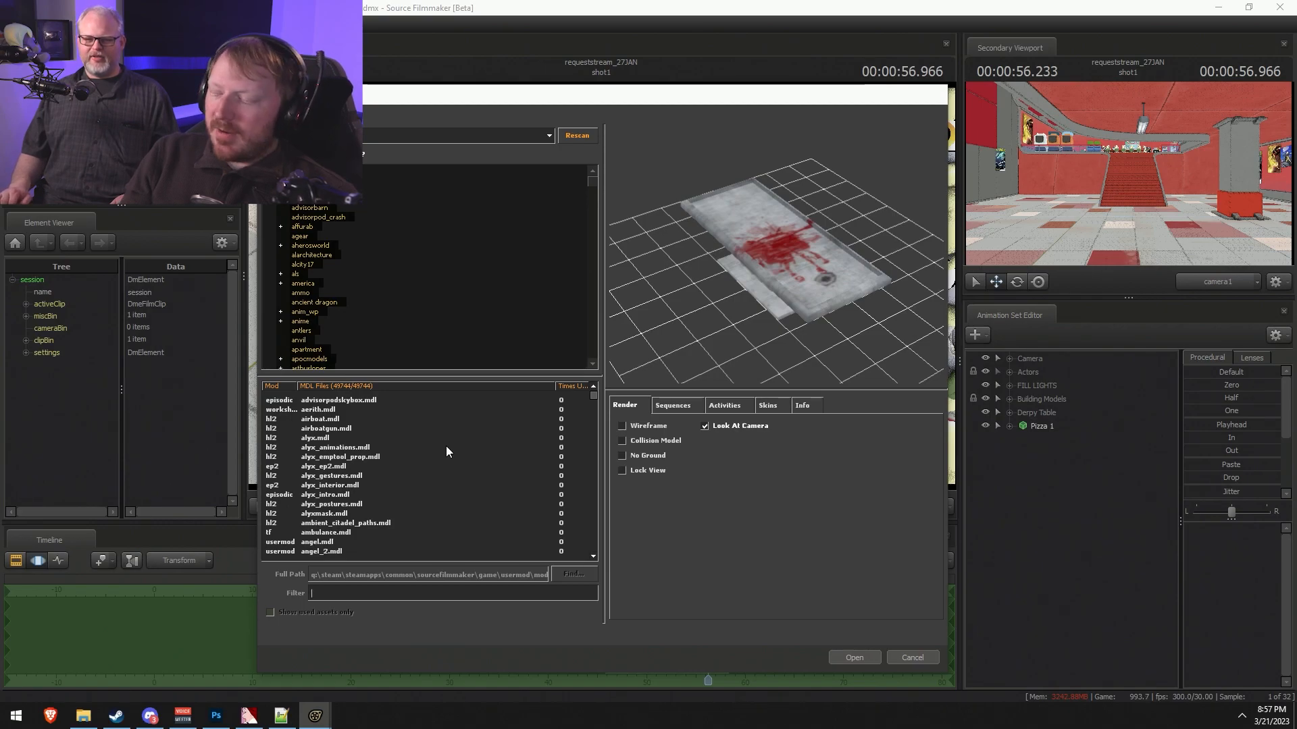
{"action": "type", "text": "board"}
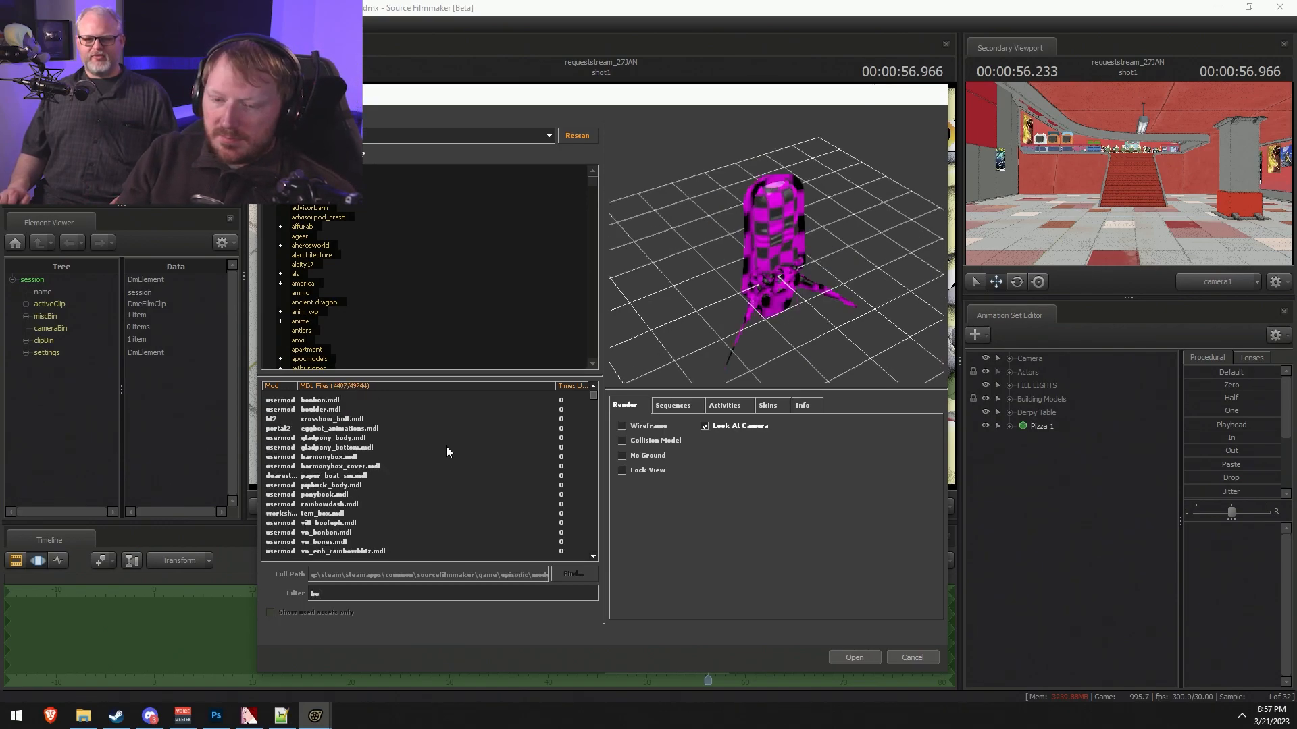
- Check the board results from the first models past clutter\ironingboard.mdl to prop\nature\grass_billboard04.mdl
{"action": "key", "text": "Down"}
{"action": "key", "text": "Down"}
{"action": "key", "text": "Down"}
{"action": "key", "text": "Down"}
{"action": "key", "text": "Down"}
{"action": "key", "text": "Down"}
{"action": "key", "text": "Down"}
{"action": "key", "text": "Down"}
{"action": "key", "text": "Down"}
{"action": "key", "text": "Down"}
{"action": "key", "text": "Down"}
{"action": "key", "text": "Down"}
{"action": "key", "text": "Down"}
{"action": "key", "text": "Down"}
{"action": "key", "text": "Down"}
{"action": "key", "text": "Down"}
{"action": "key", "text": "Down"}
{"action": "key", "text": "Down"}
{"action": "key", "text": "Down"}
{"action": "key", "text": "Down"}
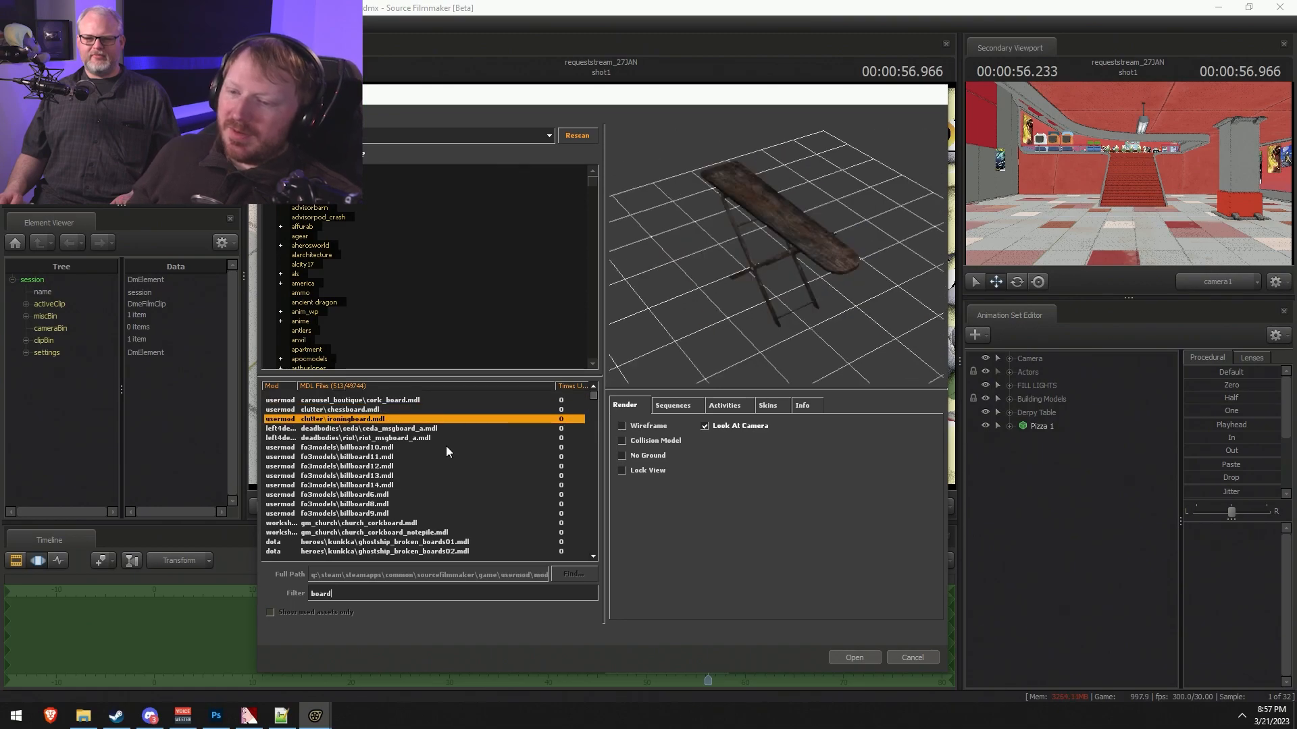
{"action": "key", "text": "Down"}
{"action": "key", "text": "Down"}
{"action": "key", "text": "Down"}
{"action": "key", "text": "Down"}
{"action": "key", "text": "Down"}
{"action": "key", "text": "Down"}
{"action": "key", "text": "Down"}
{"action": "key", "text": "Down"}
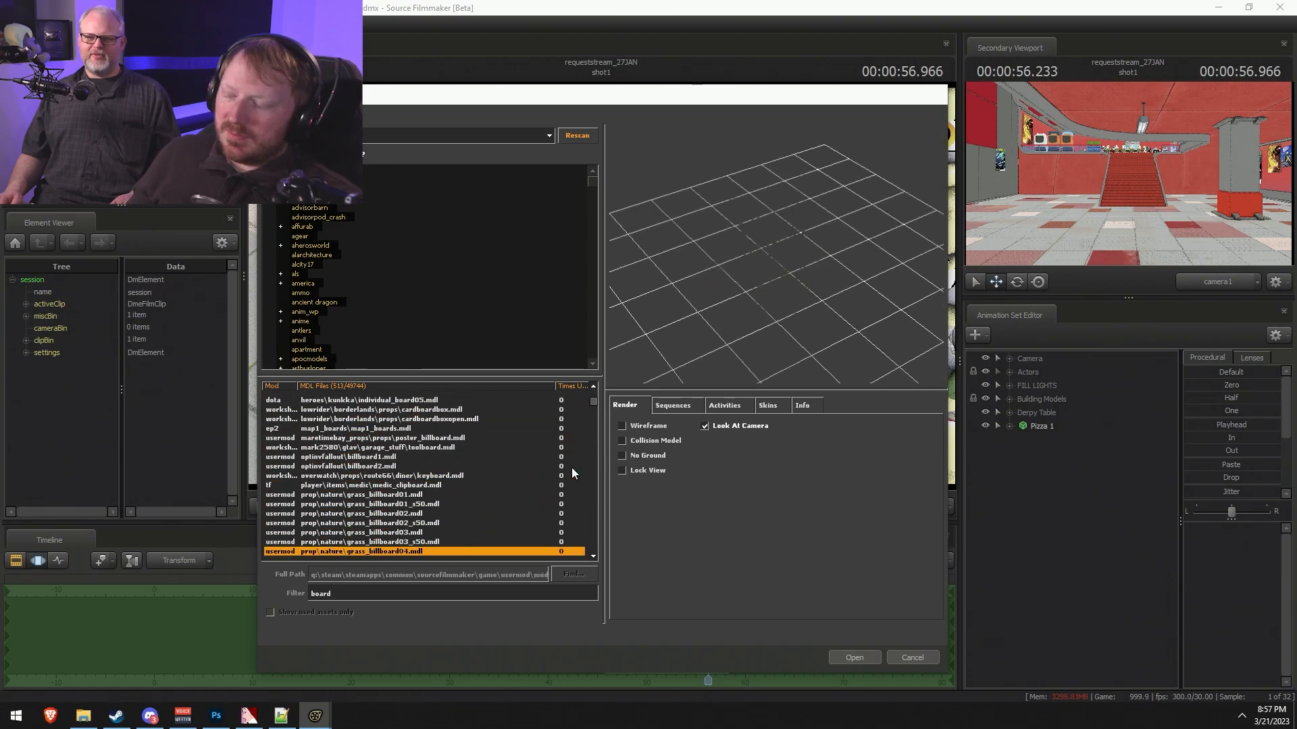
- Close the model browser and reopen it on the board results for a new model animation set
{"action": "key", "text": "Escape"}
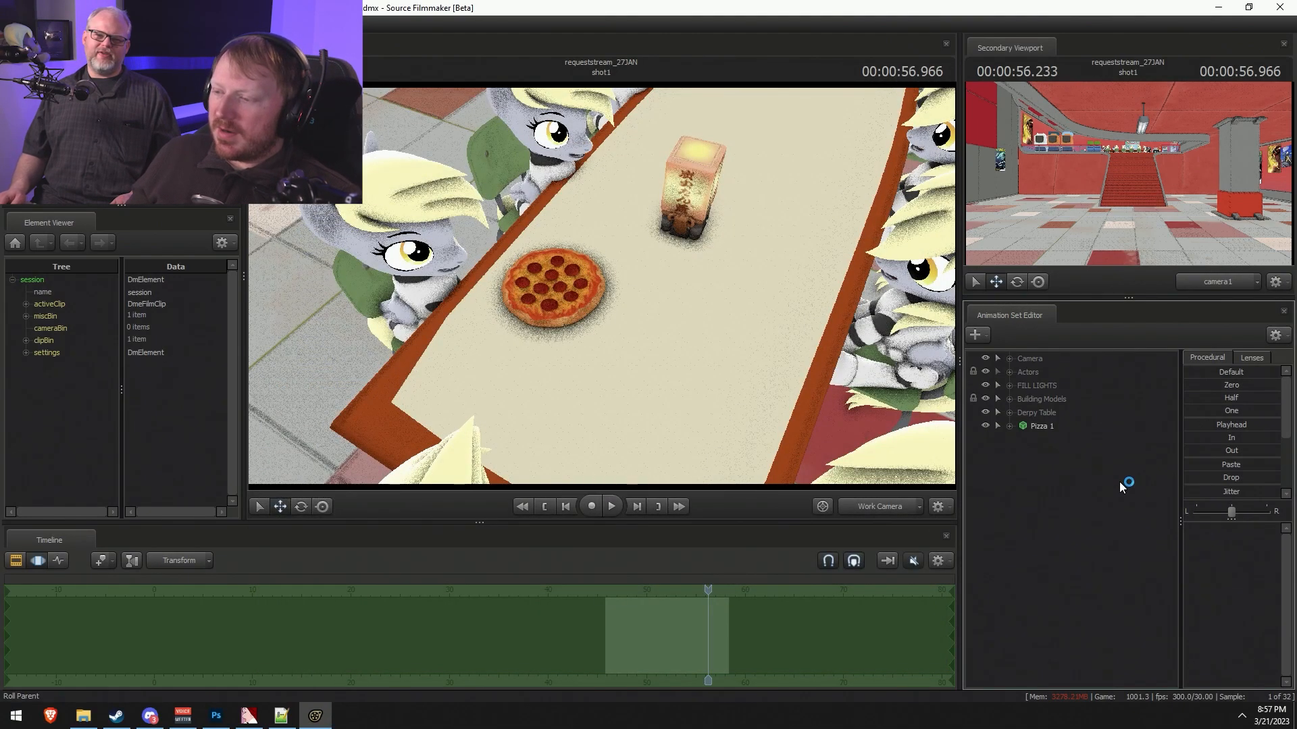
{"action": "right_click", "coordinate": [1083, 482]}
{"action": "left_click", "coordinate": [1153, 508]}
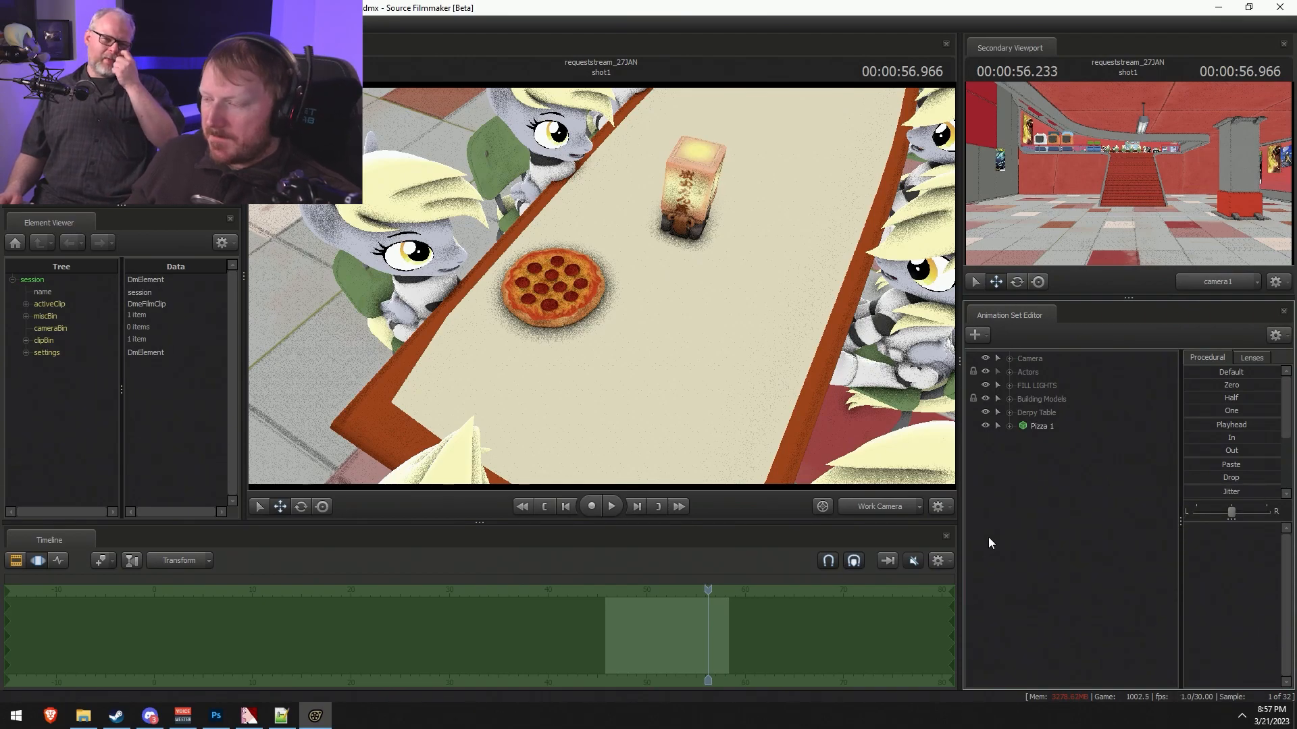
{"action": "scroll", "coordinate": [389, 550], "scroll_direction": "down", "scroll_amount": 9}
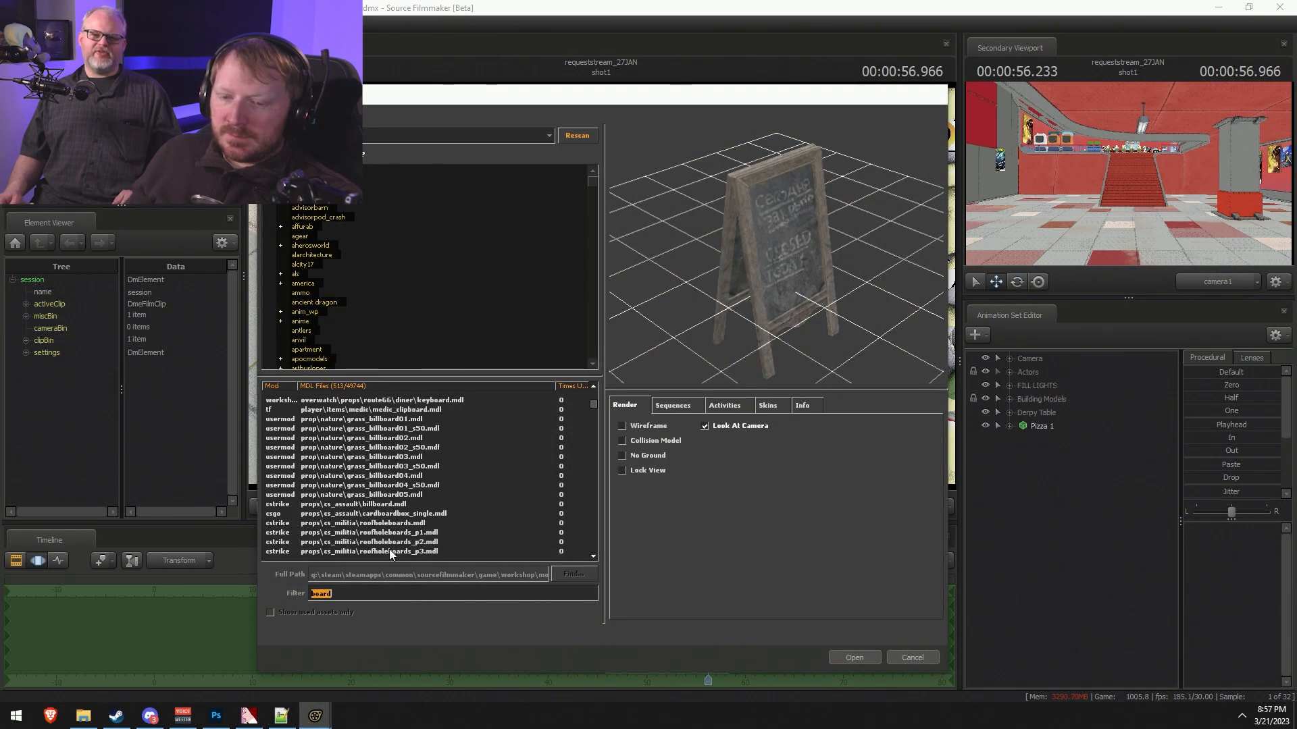
- Look back through the board results from roofholeboards.mdl and the grass_billboard models to the clutter models at the start
{"action": "left_click", "coordinate": [423, 525]}
{"action": "key", "text": "Down"}
{"action": "key", "text": "Up"}
{"action": "key", "text": "Up"}
{"action": "key", "text": "Up"}
{"action": "key", "text": "Up"}
{"action": "key", "text": "Up"}
{"action": "key", "text": "Up"}
{"action": "key", "text": "Up"}
{"action": "key", "text": "Up"}
{"action": "key", "text": "Up"}
{"action": "key", "text": "Up"}
{"action": "key", "text": "Up"}
{"action": "key", "text": "Up"}
{"action": "key", "text": "Up"}
{"action": "key", "text": "Up"}
{"action": "key", "text": "Up"}
{"action": "key", "text": "Up"}
{"action": "key", "text": "Up"}
{"action": "key", "text": "Up"}
{"action": "key", "text": "Up"}
{"action": "key", "text": "Up"}
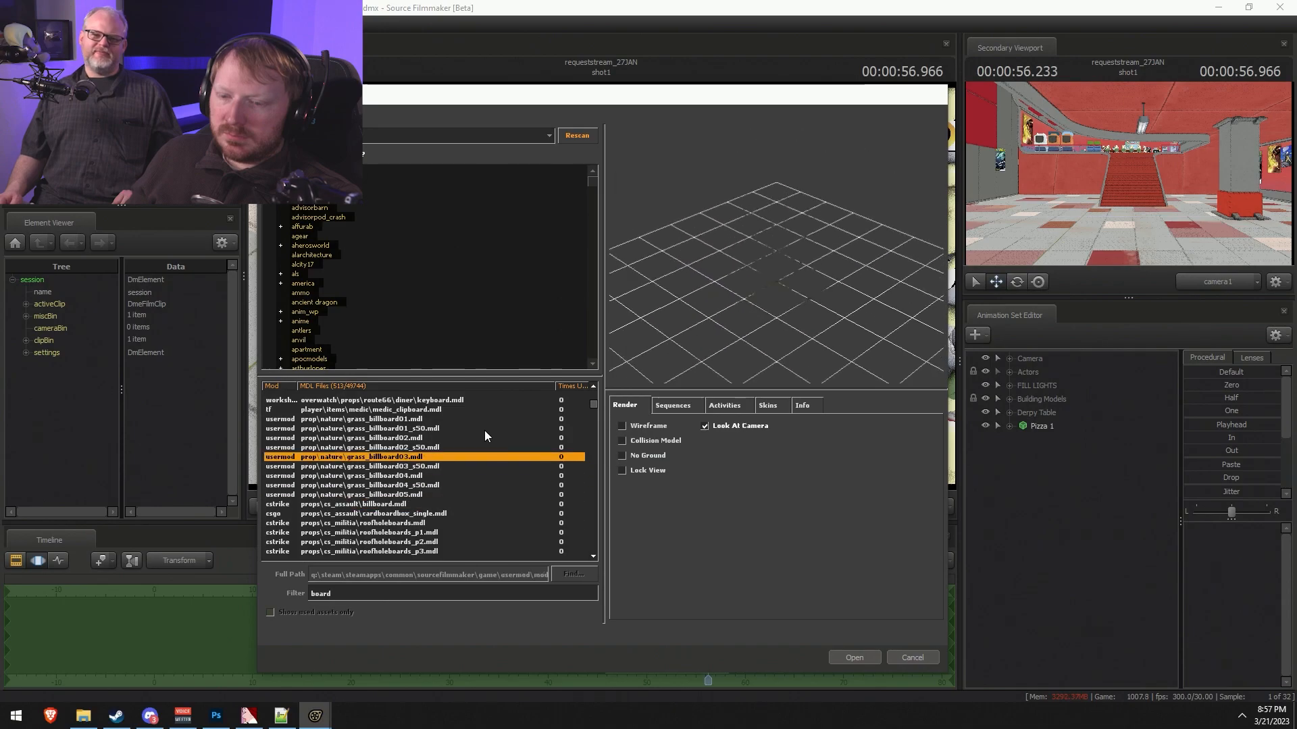
{"action": "key", "text": "Up"}
{"action": "key", "text": "Up"}
{"action": "key", "text": "Down"}
{"action": "key", "text": "Down"}
{"action": "key", "text": "Down"}
{"action": "key", "text": "Down"}
{"action": "key", "text": "Down"}
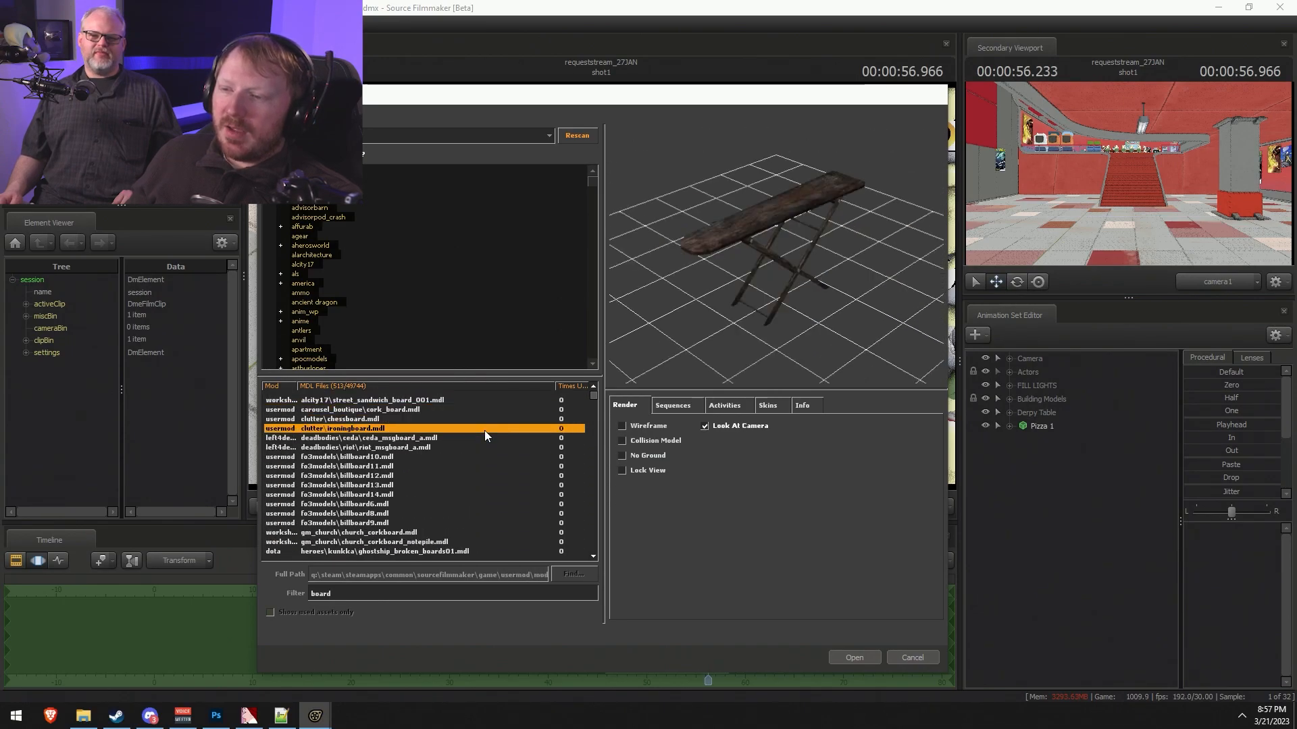
- Preview the first board results around clutter\chessboard.mdl and clutter\ironingboard.mdl from different viewing angles
{"action": "key", "text": "Down"}
{"action": "key", "text": "Down"}
{"action": "key", "text": "Up"}
{"action": "key", "text": "Up"}
{"action": "key", "text": "Up"}
{"action": "key", "text": "Up"}
{"action": "key", "text": "Up"}
{"action": "right_click_drag", "start_coordinate": [802, 310], "coordinate": [803, 270]}
{"action": "left_click_drag", "start_coordinate": [803, 309], "coordinate": [803, 229]}
{"action": "mouse_move", "coordinate": [802, 310]}
{"action": "right_mouse_down"}
{"action": "mouse_move", "coordinate": [802, 357]}
{"action": "mouse_move", "coordinate": [804, 302]}
{"action": "right_mouse_up"}
{"action": "key", "text": "Down"}
{"action": "key", "text": "Down"}
{"action": "key", "text": "Down"}
{"action": "key", "text": "Down"}
{"action": "key", "text": "Down"}
{"action": "key", "text": "Down"}
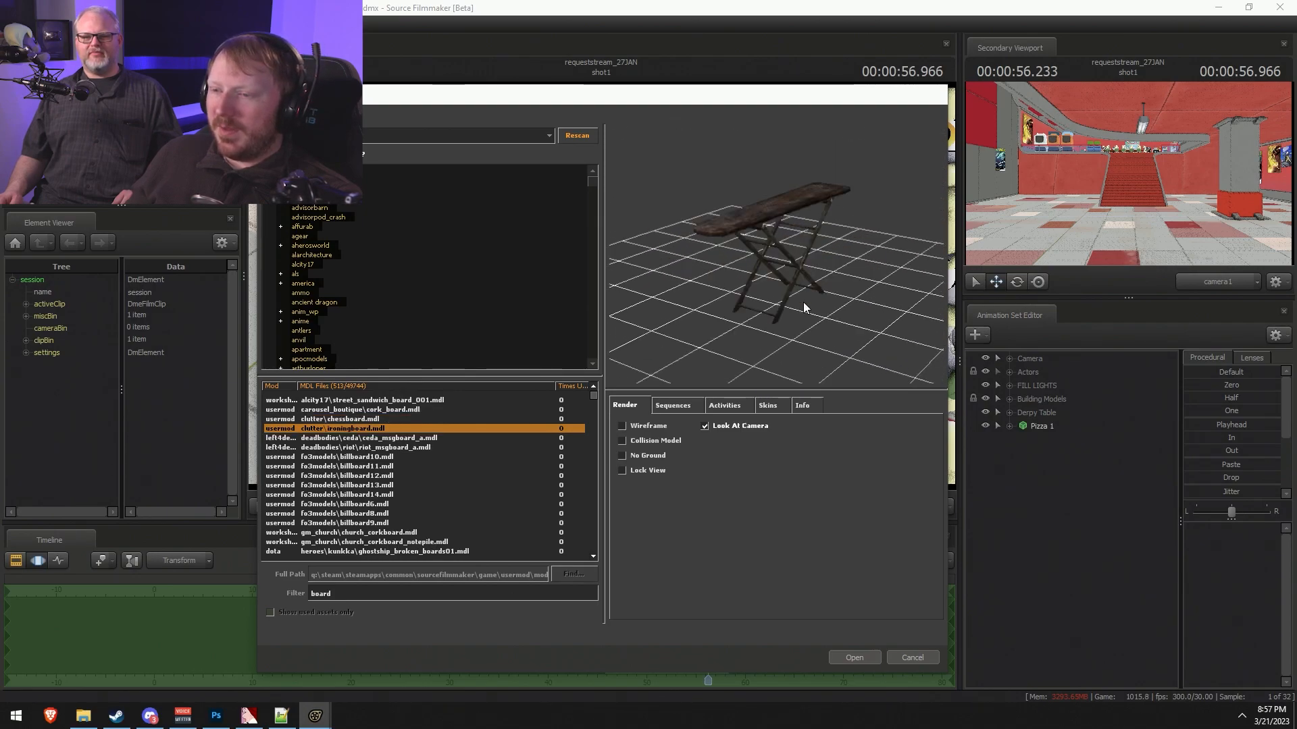
- Check the board results after the ironing board, through the fo3models billboards and kunkka boards to optinvfallout\billboard2.mdl
{"action": "key", "text": "Down"}
{"action": "key", "text": "Down"}
{"action": "key", "text": "Down"}
{"action": "key", "text": "Down"}
{"action": "key", "text": "Down"}
{"action": "key", "text": "Down"}
{"action": "key", "text": "Down"}
{"action": "key", "text": "Down"}
{"action": "key", "text": "Down"}
{"action": "key", "text": "Down"}
{"action": "key", "text": "Down"}
{"action": "key", "text": "Down"}
{"action": "key", "text": "Down"}
{"action": "key", "text": "Down"}
{"action": "key", "text": "Down"}
{"action": "key", "text": "Down"}
{"action": "key", "text": "Down"}
{"action": "key", "text": "Down"}
{"action": "key", "text": "Down"}
{"action": "key", "text": "Down"}
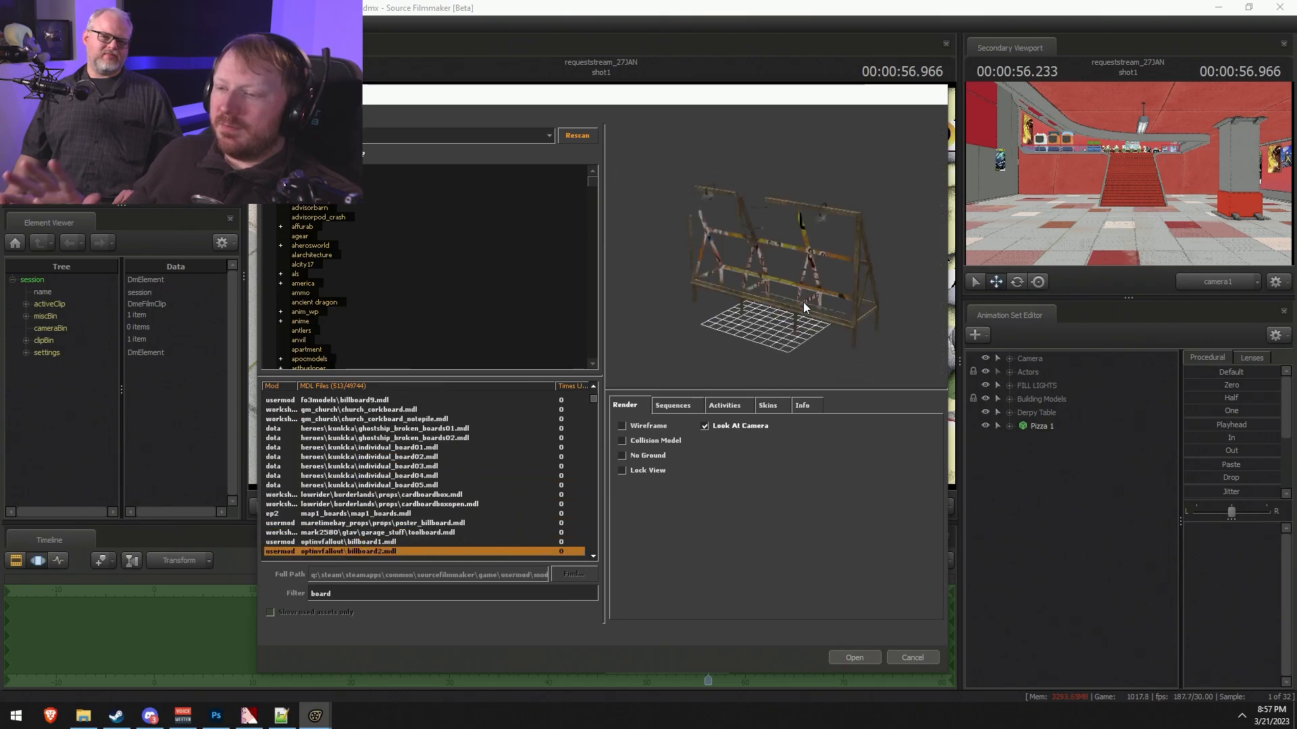
- Go on through the grass_billboard and cs_militia roofholeboards models to cs_office\cardboard_box03.mdl
{"action": "key", "text": "Down"}
{"action": "key", "text": "Down"}
{"action": "key", "text": "Down"}
{"action": "key", "text": "Down"}
{"action": "key", "text": "Down"}
{"action": "key", "text": "Down"}
{"action": "key", "text": "Down"}
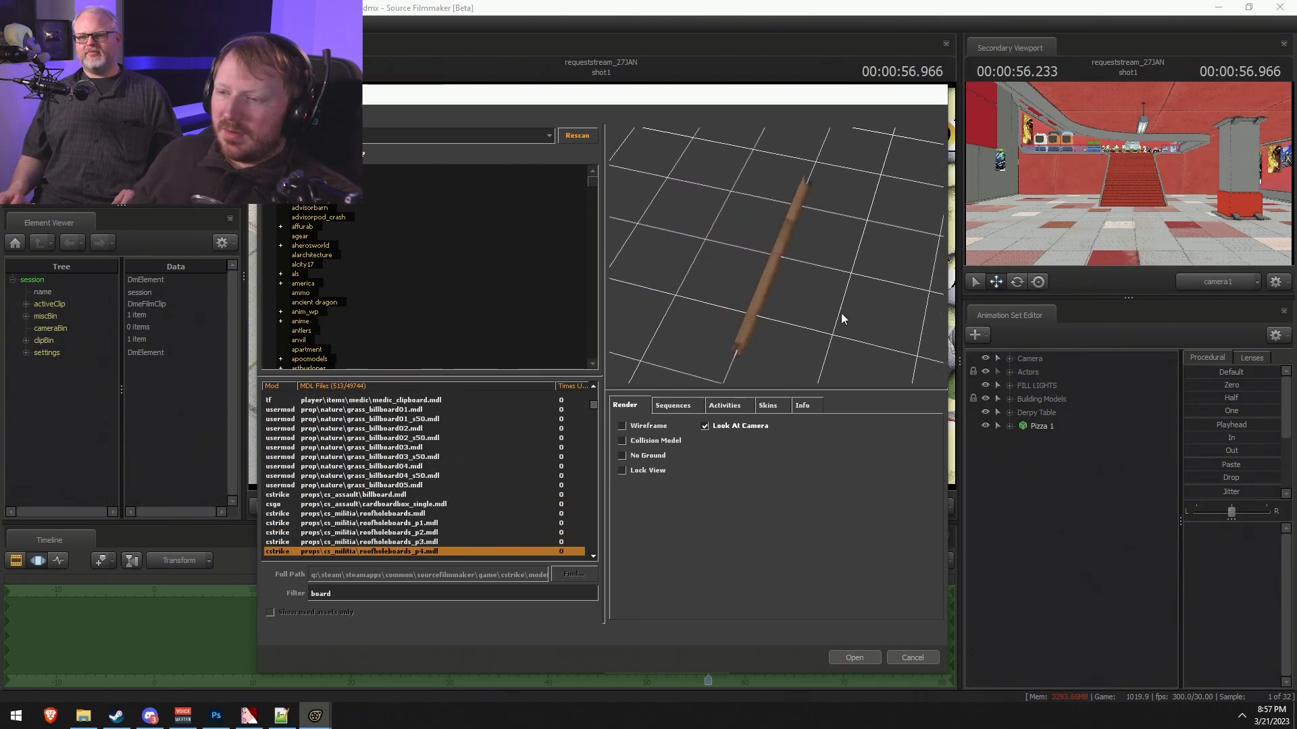
{"action": "key", "text": "Down"}
{"action": "key", "text": "Down"}
{"action": "key", "text": "Down"}
{"action": "key", "text": "Down"}
{"action": "key", "text": "Down"}
{"action": "key", "text": "Down"}
{"action": "key", "text": "Down"}
{"action": "key", "text": "Down"}
{"action": "key", "text": "Down"}
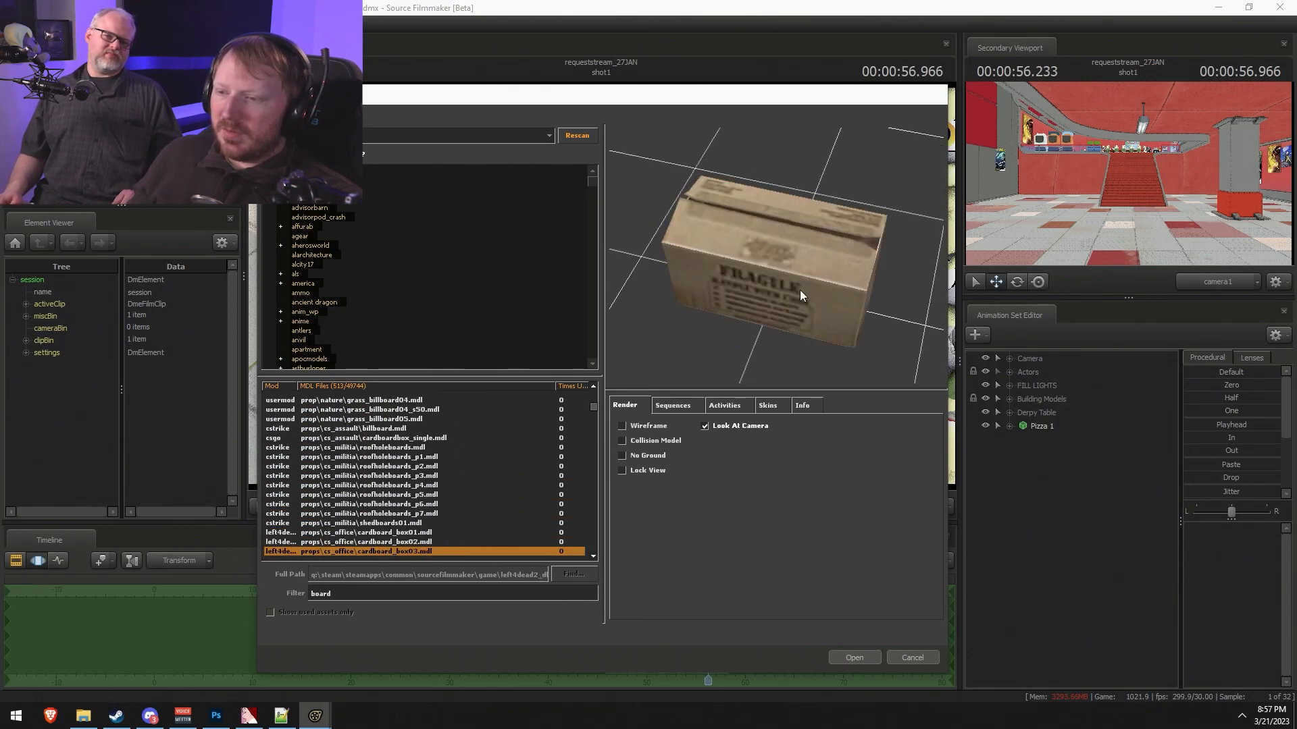
- Check the cs_office computer_keyboard pieces, offcorkboarda and the de_inferno brokenboard models through furniturecupboard001a.mdl
{"action": "key", "text": "Down"}
{"action": "key", "text": "Down"}
{"action": "key", "text": "Down"}
{"action": "key", "text": "Down"}
{"action": "key", "text": "Down"}
{"action": "key", "text": "Down"}
{"action": "key", "text": "Down"}
{"action": "key", "text": "Down"}
{"action": "key", "text": "Down"}
{"action": "key", "text": "Down"}
{"action": "key", "text": "Down"}
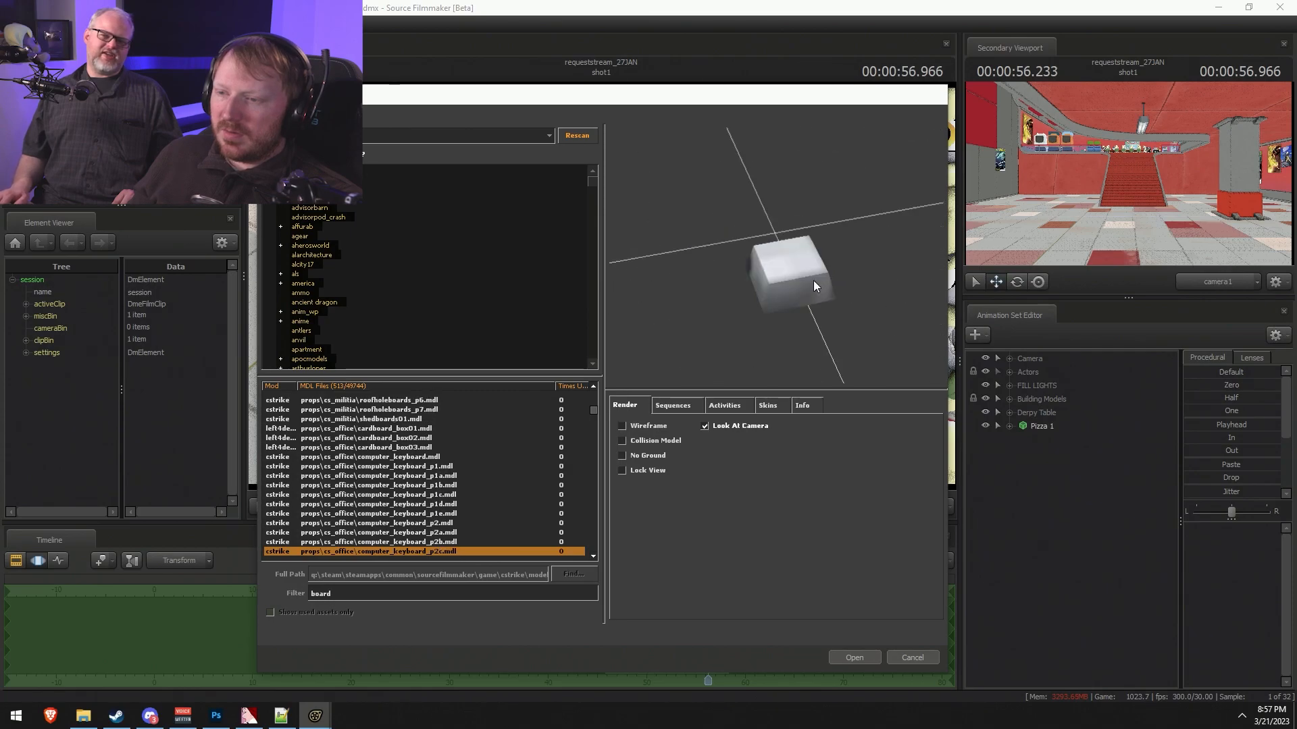
{"action": "key", "text": "Up"}
{"action": "key", "text": "Up"}
{"action": "key", "text": "Down"}
{"action": "key", "text": "Up"}
{"action": "key", "text": "Down"}
{"action": "key", "text": "Down"}
{"action": "key", "text": "Down"}
{"action": "key", "text": "Down"}
{"action": "key", "text": "Down"}
{"action": "key", "text": "Down"}
{"action": "key", "text": "Down"}
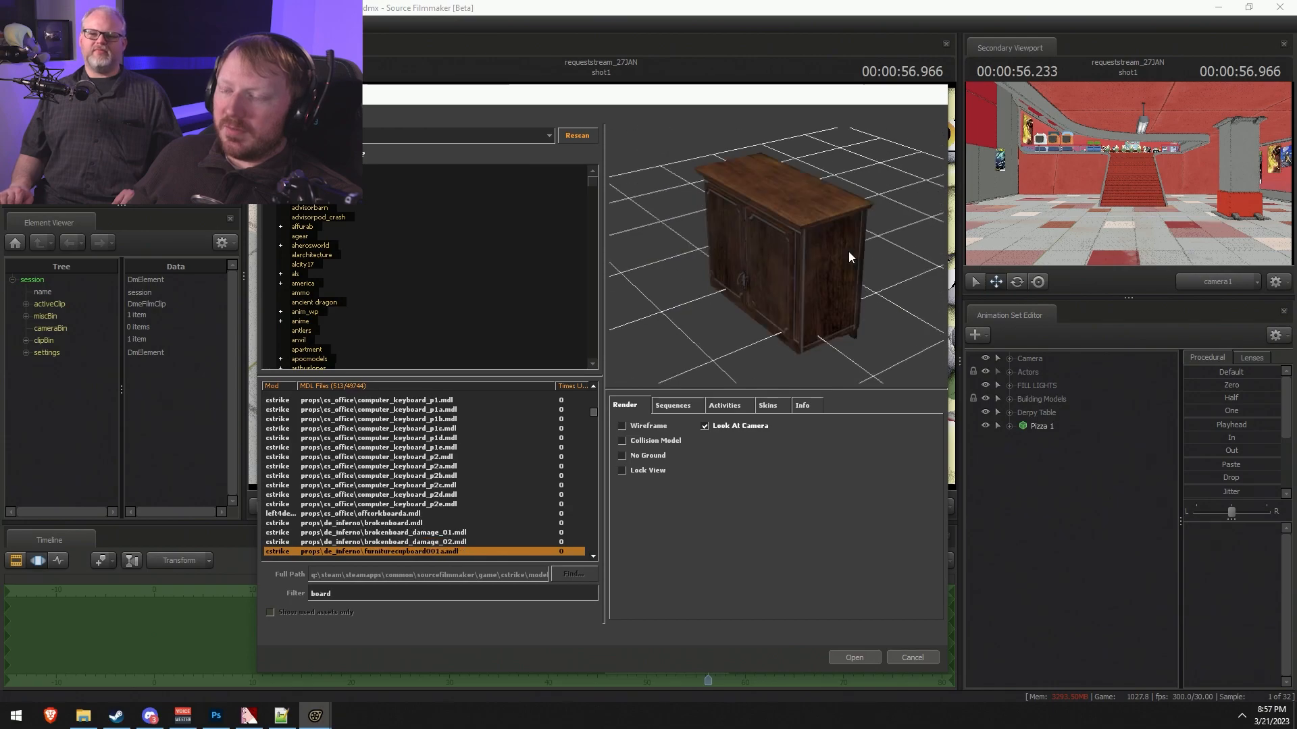
- Preview de_vertigo\cardboardbarrel_empty_01.mdl and its neighbouring board results, viewing them from another angle
{"action": "key", "text": "Down"}
{"action": "key", "text": "Down"}
{"action": "left_click_drag", "start_coordinate": [848, 251], "coordinate": [837, 189]}
{"action": "key", "text": "Up"}
{"action": "key", "text": "Up"}
{"action": "key", "text": "Up"}
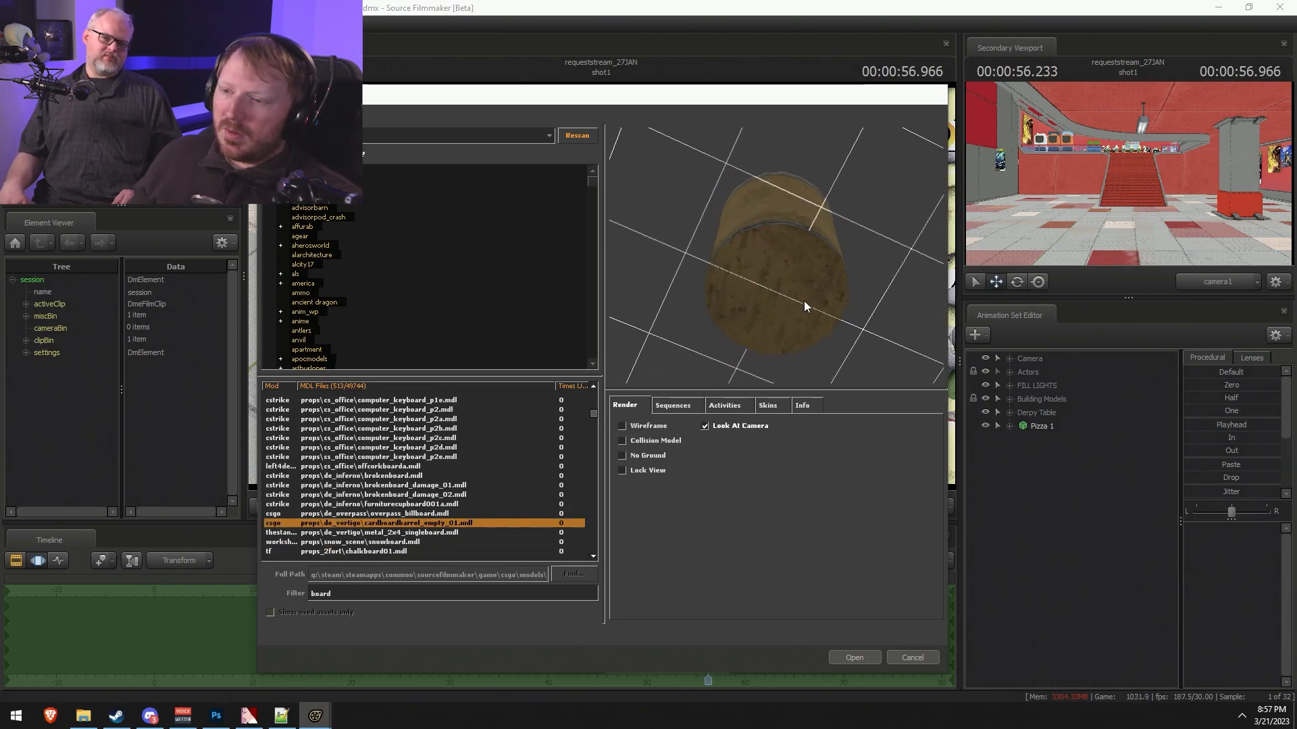
- Go on from the cardboard barrel to snow_scene\snowboard.mdl and view the snowboard from another angle
{"action": "left_click_drag", "start_coordinate": [764, 237], "coordinate": [838, 169]}
{"action": "key", "text": "Down"}
{"action": "key", "text": "Down"}
{"action": "key", "text": "Down"}
{"action": "key", "text": "Down"}
{"action": "key", "text": "Down"}
{"action": "key", "text": "Down"}
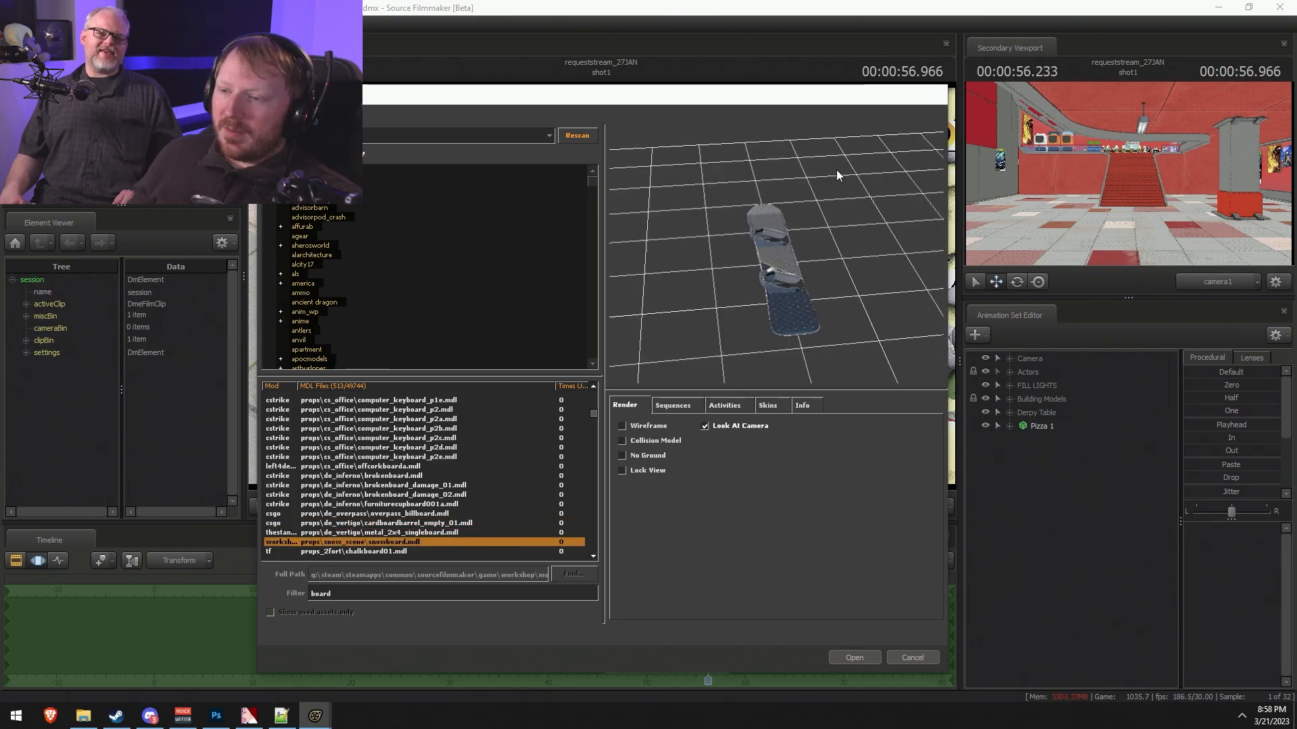
{"action": "key", "text": "Up"}
{"action": "key", "text": "Up"}
{"action": "key", "text": "Up"}
{"action": "key", "text": "Up"}
{"action": "key", "text": "Up"}
{"action": "key", "text": "Up"}
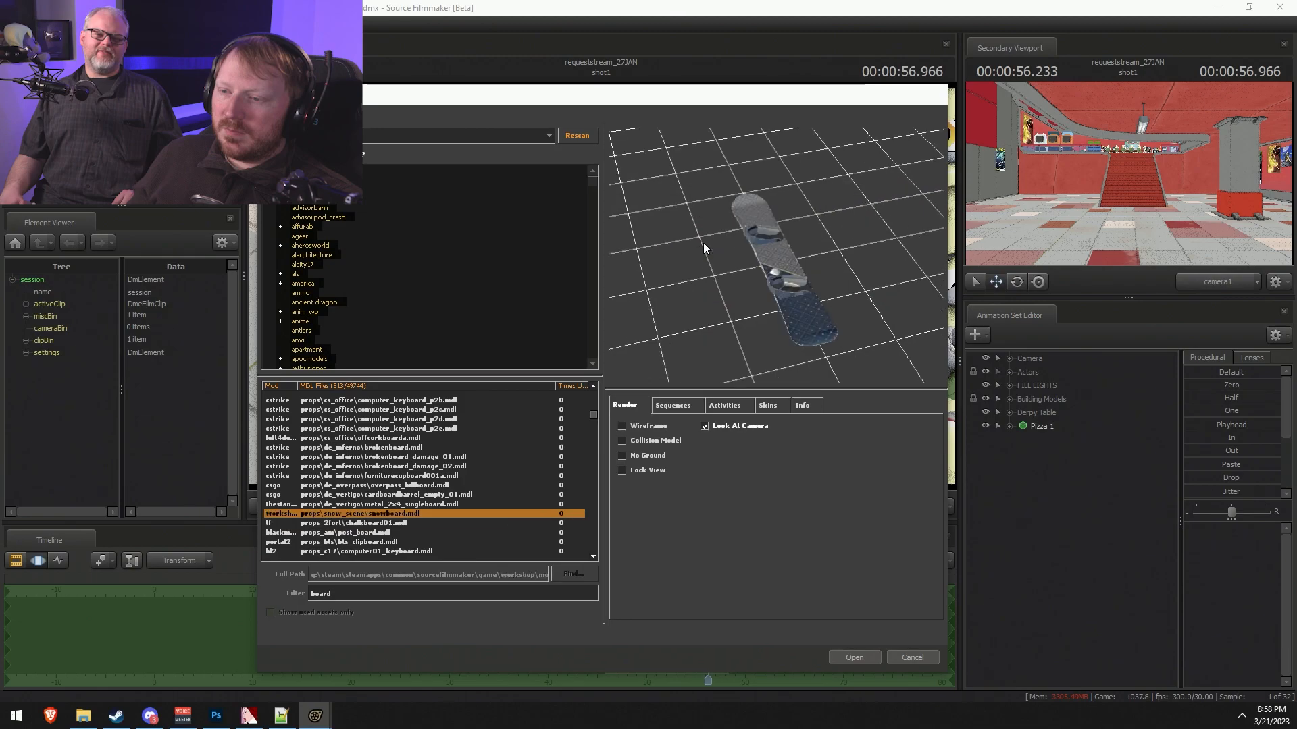
{"action": "mouse_move", "coordinate": [703, 240]}
{"action": "left_mouse_down"}
{"action": "mouse_move", "coordinate": [703, 257]}
{"action": "mouse_move", "coordinate": [706, 189]}
{"action": "mouse_move", "coordinate": [732, 204]}
{"action": "mouse_move", "coordinate": [723, 229]}
{"action": "left_mouse_up"}
- Check the board results after the snowboard, through the chalkboard, clipboard and props_c17 models to props_debris\wood_board04a.mdl
{"action": "key", "text": "Down"}
{"action": "key", "text": "Down"}
{"action": "key", "text": "Down"}
{"action": "key", "text": "Down"}
{"action": "key", "text": "Down"}
{"action": "left_click_drag", "start_coordinate": [898, 229], "coordinate": [910, 271]}
{"action": "key", "text": "Down"}
{"action": "key", "text": "Down"}
{"action": "key", "text": "Down"}
{"action": "key", "text": "Down"}
{"action": "key", "text": "Down"}
{"action": "key", "text": "Down"}
{"action": "key", "text": "Down"}
{"action": "key", "text": "Down"}
{"action": "key", "text": "Down"}
{"action": "key", "text": "Down"}
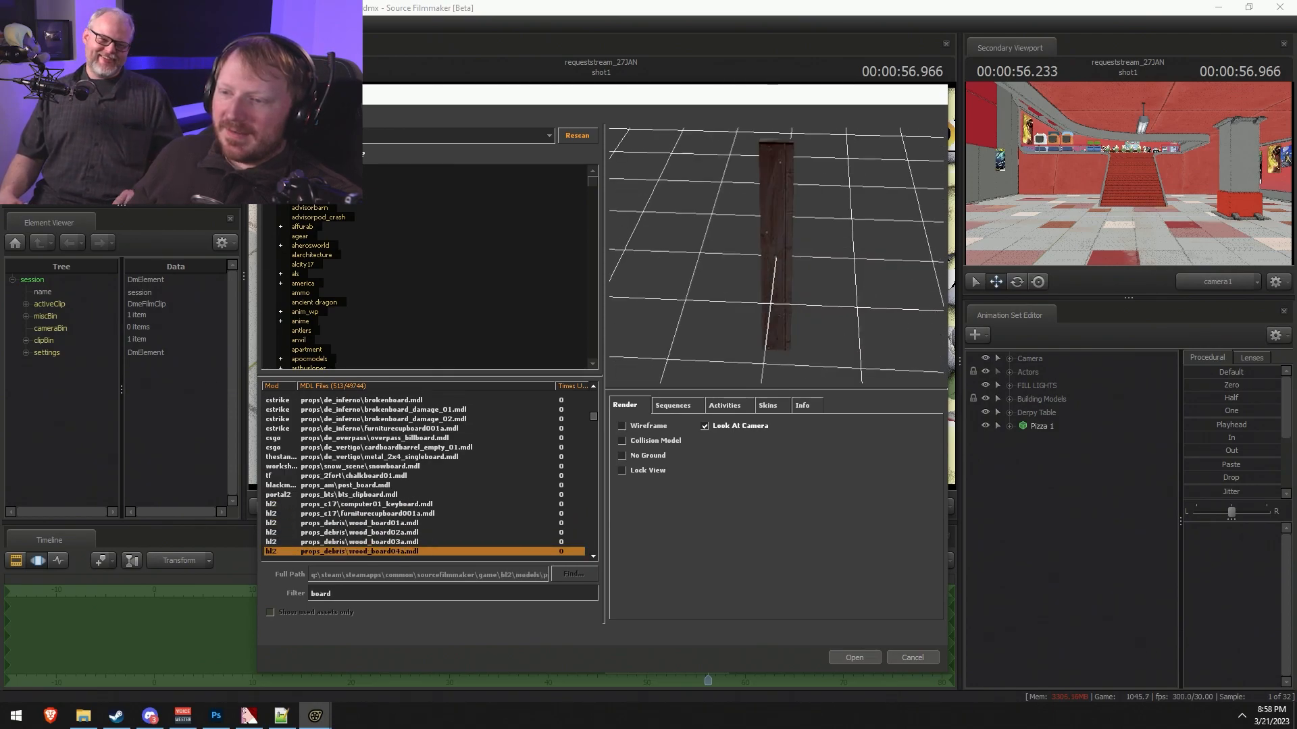
- Go on through the remaining wood boards, boarded doors and downtown ironing boards to props_facemovie\boardgame\dice.mdl
{"action": "key", "text": "Down"}
{"action": "key", "text": "Down"}
{"action": "key", "text": "Down"}
{"action": "key", "text": "Down"}
{"action": "key", "text": "Down"}
{"action": "key", "text": "Down"}
{"action": "key", "text": "Down"}
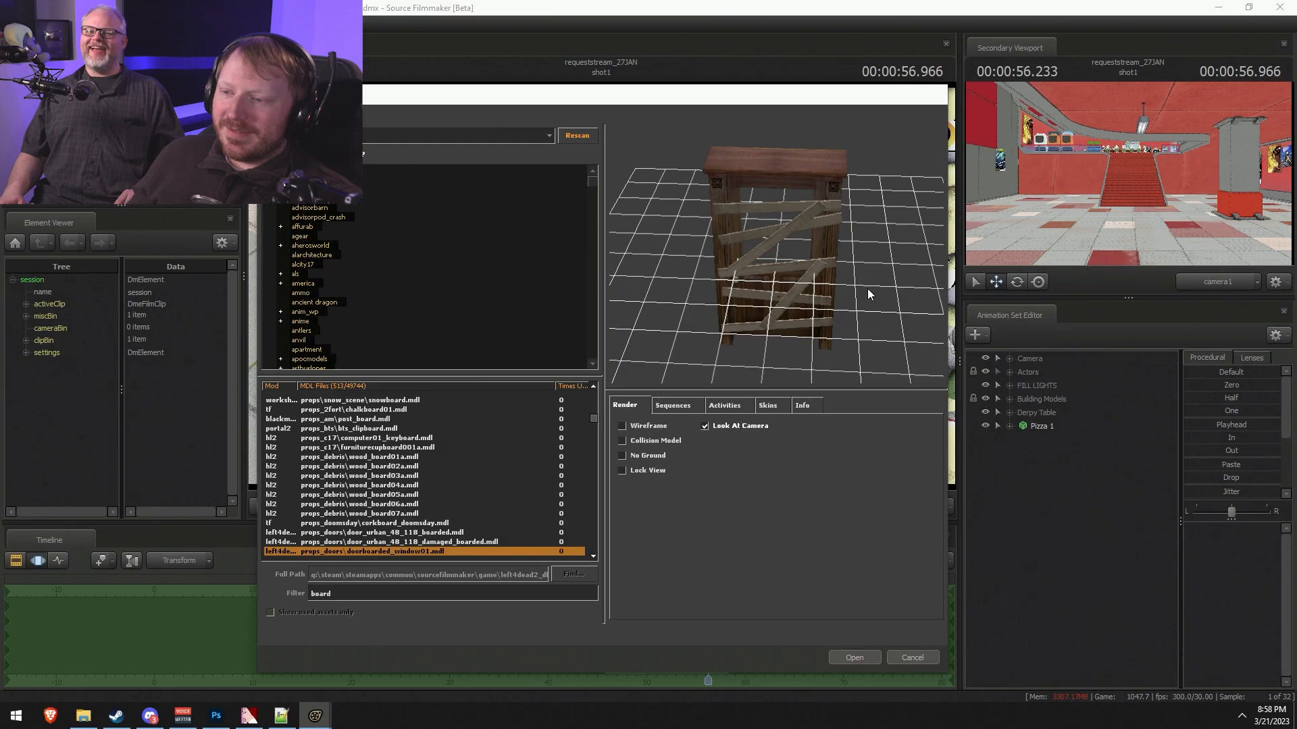
{"action": "key", "text": "Down"}
{"action": "key", "text": "Down"}
{"action": "key", "text": "Down"}
{"action": "key", "text": "Down"}
{"action": "key", "text": "Down"}
{"action": "key", "text": "Down"}
{"action": "key", "text": "Down"}
{"action": "key", "text": "Down"}
{"action": "key", "text": "Down"}
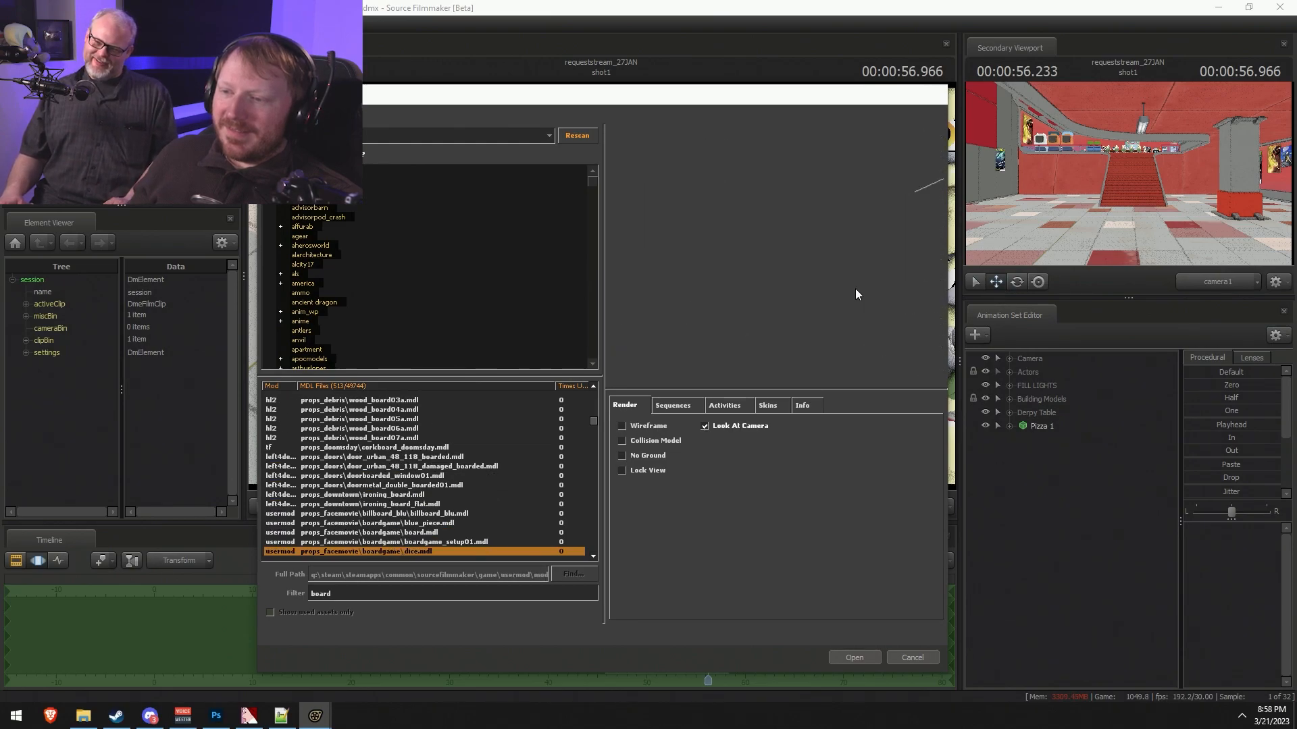
- Check the remaining boardgame pieces, cardboard boxes, chalkboard and fairgrounds board models through trailermessageboard.mdl
{"action": "key", "text": "Down"}
{"action": "key", "text": "Down"}
{"action": "key", "text": "Down"}
{"action": "key", "text": "Down"}
{"action": "key", "text": "Down"}
{"action": "key", "text": "Down"}
{"action": "key", "text": "Down"}
{"action": "key", "text": "Down"}
{"action": "key", "text": "Down"}
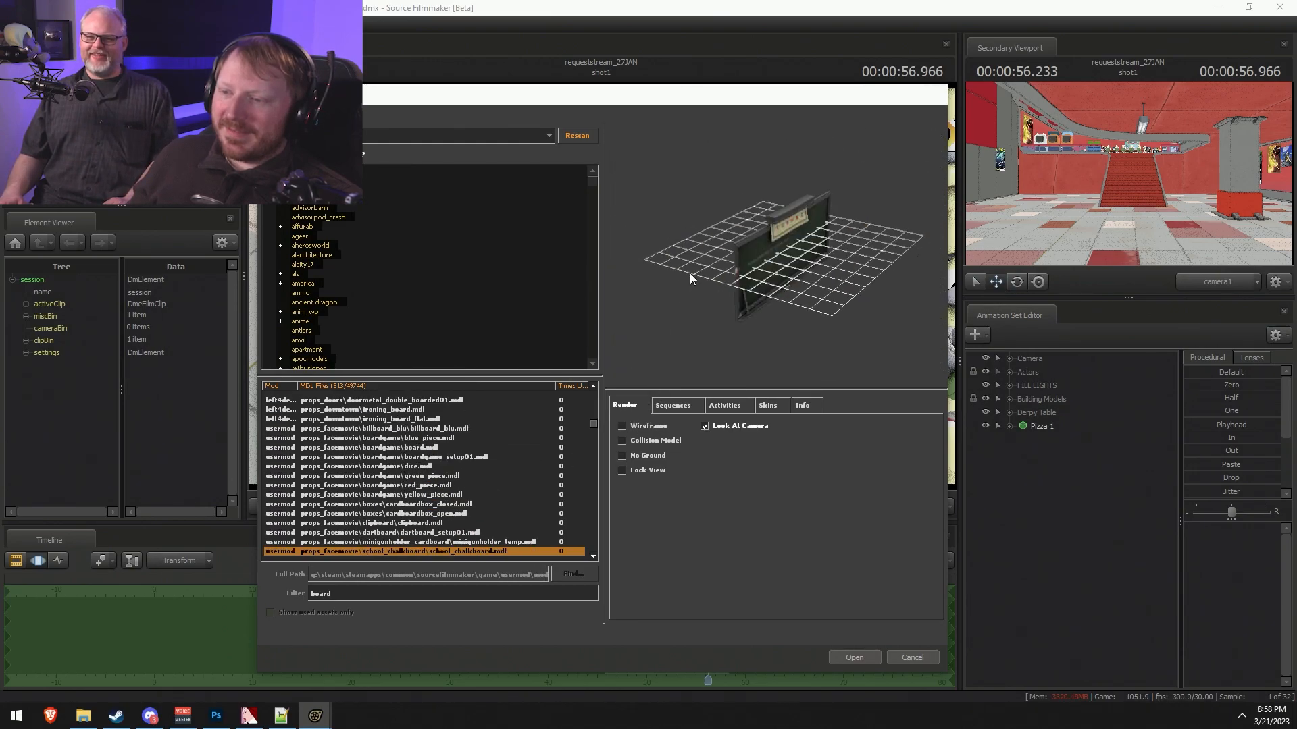
{"action": "key", "text": "Down"}
{"action": "key", "text": "Down"}
{"action": "key", "text": "Down"}
{"action": "key", "text": "Down"}
{"action": "key", "text": "Down"}
{"action": "key", "text": "Down"}
{"action": "key", "text": "Down"}
{"action": "key", "text": "Down"}
{"action": "key", "text": "Down"}
{"action": "key", "text": "Down"}
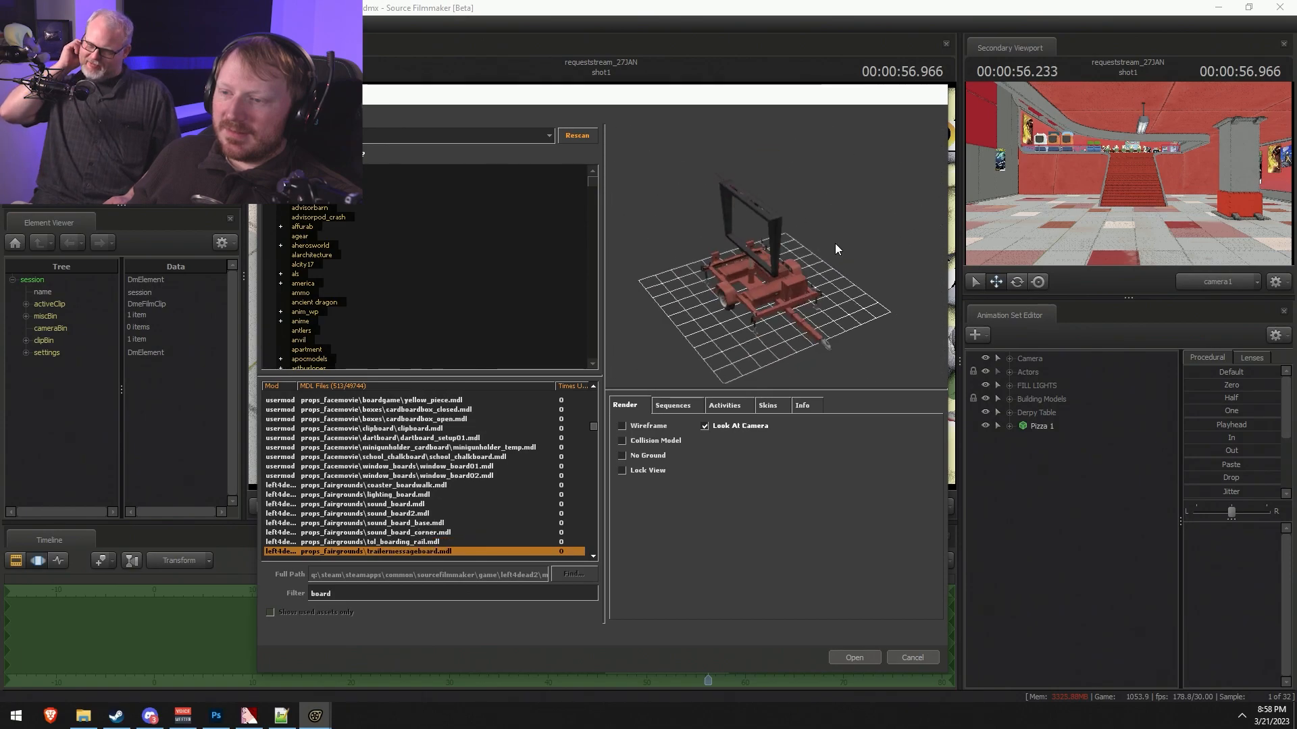
- Check the props_fallout billboards, groundboard, switchboard and chalkboards through props_forest\cap_boards.mdl
{"action": "key", "text": "Down"}
{"action": "key", "text": "Down"}
{"action": "key", "text": "Down"}
{"action": "key", "text": "Down"}
{"action": "key", "text": "Down"}
{"action": "key", "text": "Down"}
{"action": "key", "text": "Down"}
{"action": "key", "text": "Down"}
{"action": "key", "text": "Down"}
{"action": "key", "text": "Down"}
{"action": "key", "text": "Down"}
{"action": "key", "text": "Down"}
{"action": "key", "text": "Down"}
{"action": "key", "text": "Down"}
{"action": "key", "text": "Down"}
{"action": "key", "text": "Down"}
{"action": "key", "text": "Down"}
{"action": "key", "text": "Down"}
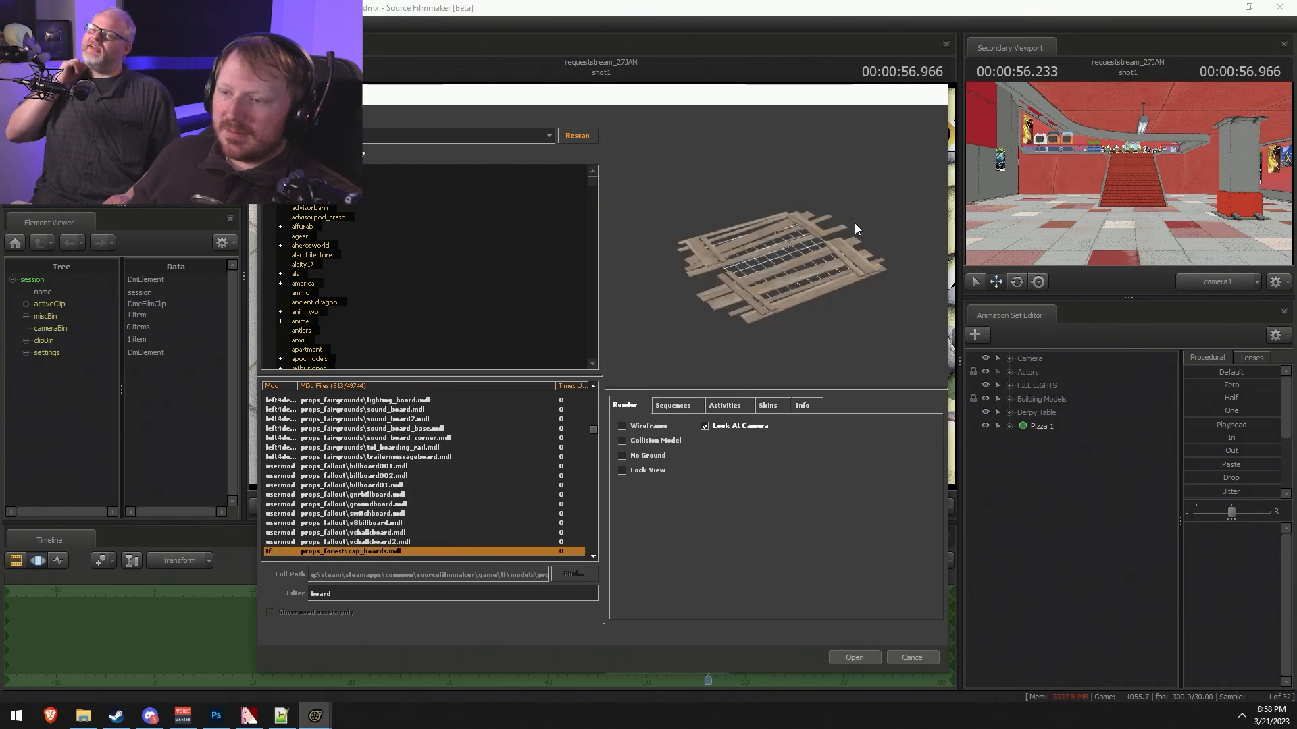
- Go on through the props_junk cardboard box and unfolded cardboard models to cardboardbox01b.mdl
{"action": "key", "text": "Down"}
{"action": "key", "text": "Down"}
{"action": "key", "text": "Down"}
{"action": "key", "text": "Down"}
{"action": "key", "text": "Down"}
{"action": "key", "text": "Down"}
{"action": "key", "text": "Down"}
{"action": "key", "text": "Down"}
{"action": "key", "text": "Down"}
{"action": "key", "text": "Down"}
{"action": "key", "text": "Down"}
{"action": "key", "text": "Down"}
{"action": "key", "text": "Down"}
{"action": "key", "text": "Down"}
{"action": "key", "text": "Down"}
{"action": "key", "text": "Down"}
{"action": "key", "text": "Down"}
{"action": "key", "text": "Down"}
{"action": "key", "text": "Down"}
{"action": "key", "text": "Down"}
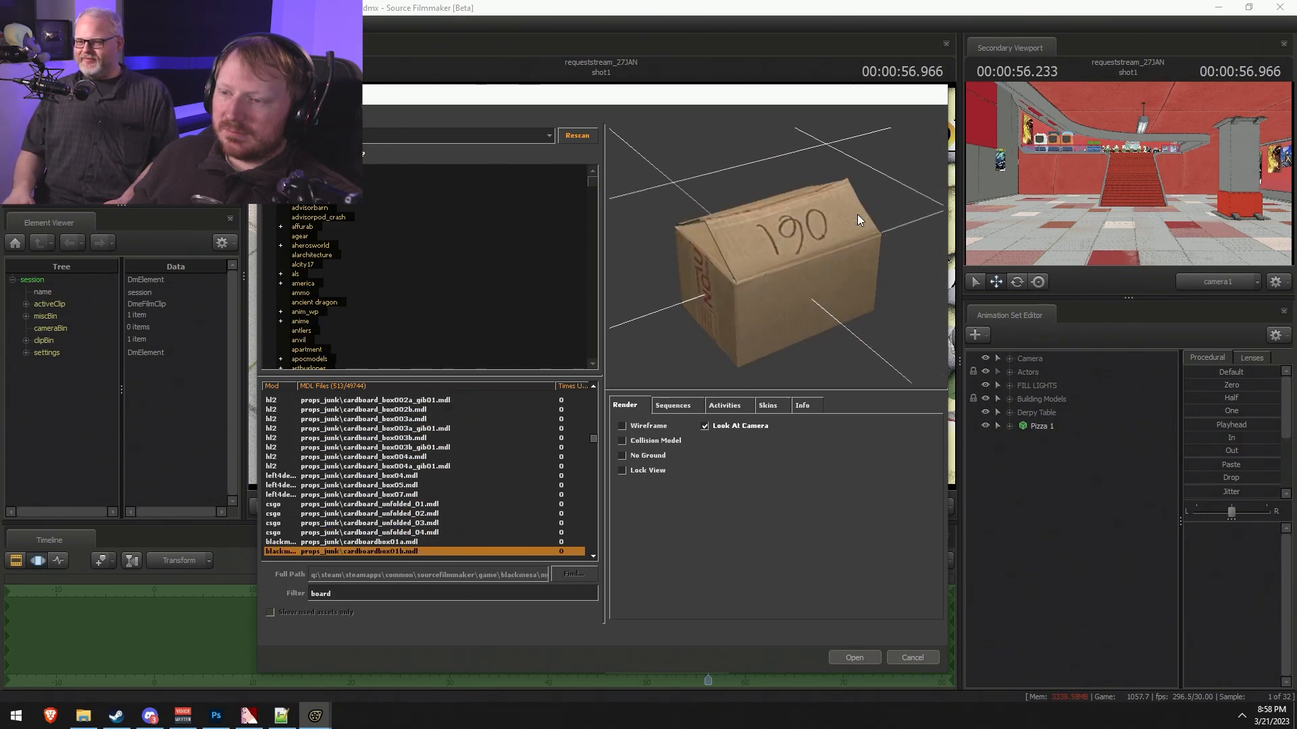
- Check the lab cupboards, medical boards and mining billboards through props_mining\board001_reference.mdl
{"action": "key", "text": "Down"}
{"action": "key", "text": "Down"}
{"action": "key", "text": "Down"}
{"action": "key", "text": "Down"}
{"action": "key", "text": "Down"}
{"action": "key", "text": "Down"}
{"action": "key", "text": "Down"}
{"action": "key", "text": "Down"}
{"action": "key", "text": "Down"}
{"action": "key", "text": "Down"}
{"action": "key", "text": "Down"}
{"action": "key", "text": "Down"}
{"action": "key", "text": "Down"}
{"action": "key", "text": "Down"}
{"action": "key", "text": "Down"}
{"action": "key", "text": "Down"}
{"action": "key", "text": "Down"}
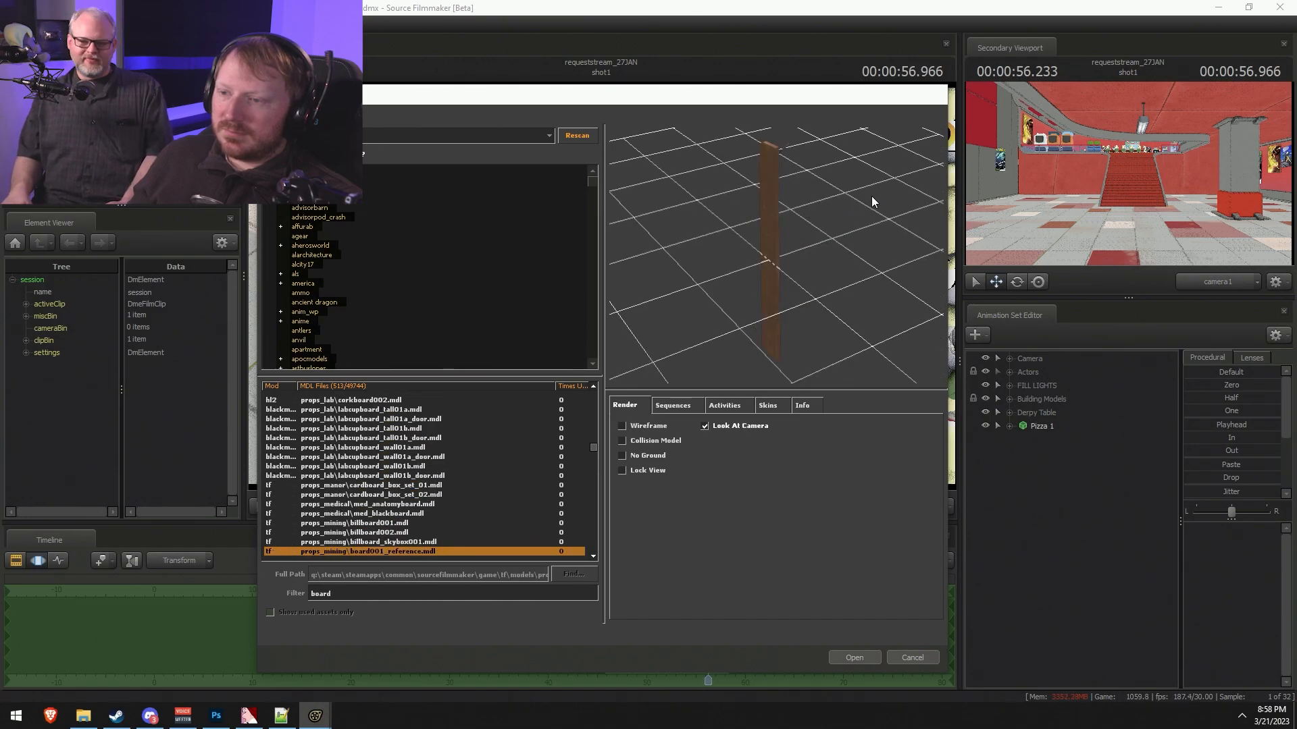
- Check the swamp boardwalk, urban billboard and props_wasteland wood_fence02a board models, continuing past wood_fence02a_board09a.mdl
{"action": "key", "text": "Down"}
{"action": "key", "text": "Down"}
{"action": "key", "text": "Down"}
{"action": "key", "text": "Down"}
{"action": "key", "text": "Down"}
{"action": "key", "text": "Down"}
{"action": "key", "text": "Down"}
{"action": "key", "text": "Down"}
{"action": "key", "text": "Down"}
{"action": "key", "text": "Down"}
{"action": "key", "text": "Down"}
{"action": "key", "text": "Down"}
{"action": "key", "text": "Down"}
{"action": "key", "text": "Down"}
{"action": "key", "text": "Down"}
{"action": "key", "text": "Down"}
{"action": "key", "text": "Down"}
{"action": "key", "text": "Down"}
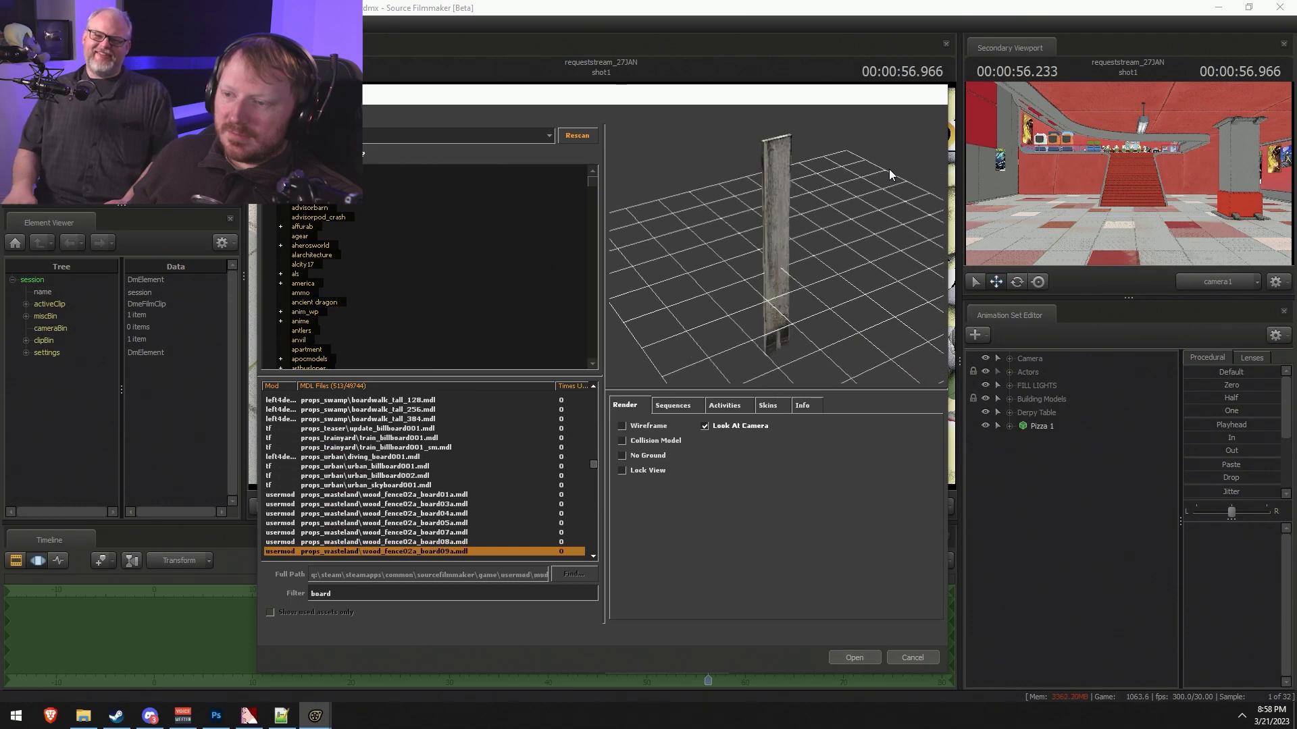
{"action": "key", "text": "Down"}
{"action": "key", "text": "Down"}
{"action": "key", "text": "Down"}
{"action": "key", "text": "Down"}
{"action": "key", "text": "Down"}
{"action": "key", "text": "Down"}
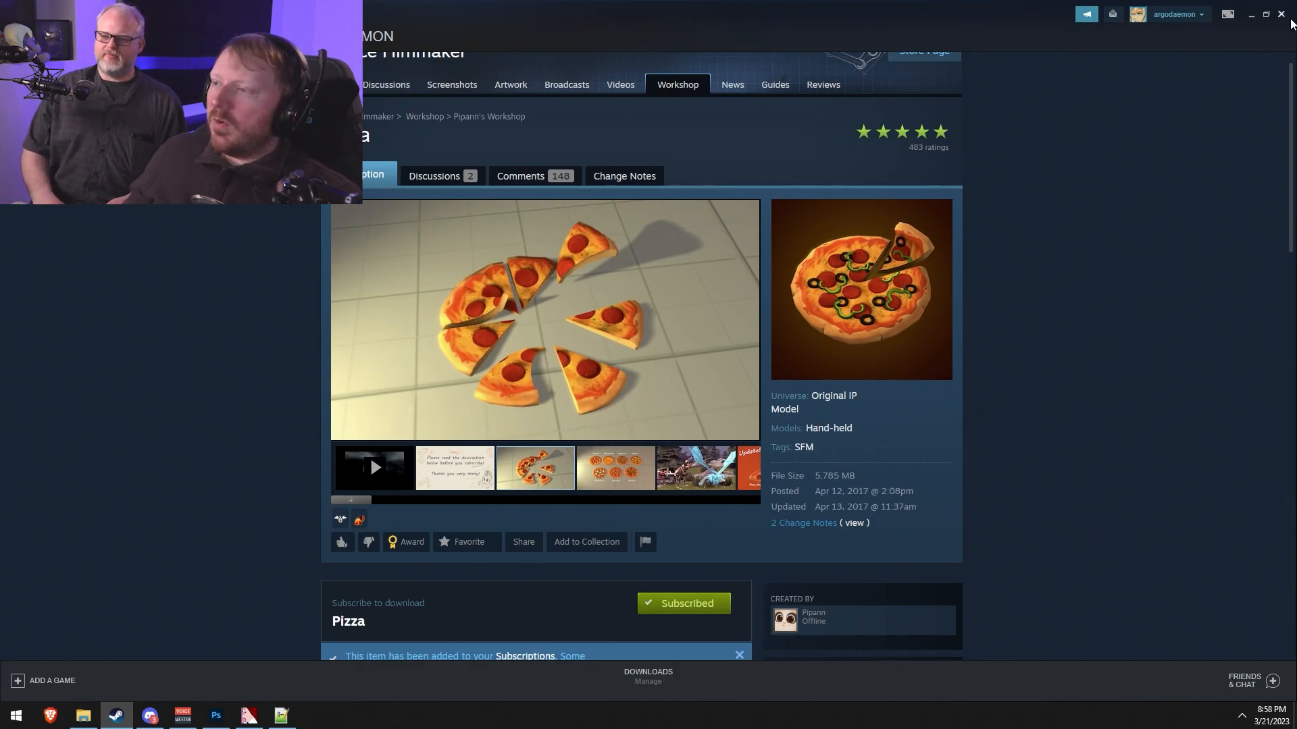
- Close Steam, Notepad++, the texture editor, the gobo folder and Photoshop, and minimize Discord and Voicemeeter to clear the desktop
{"action": "left_click", "coordinate": [1281, 15]}
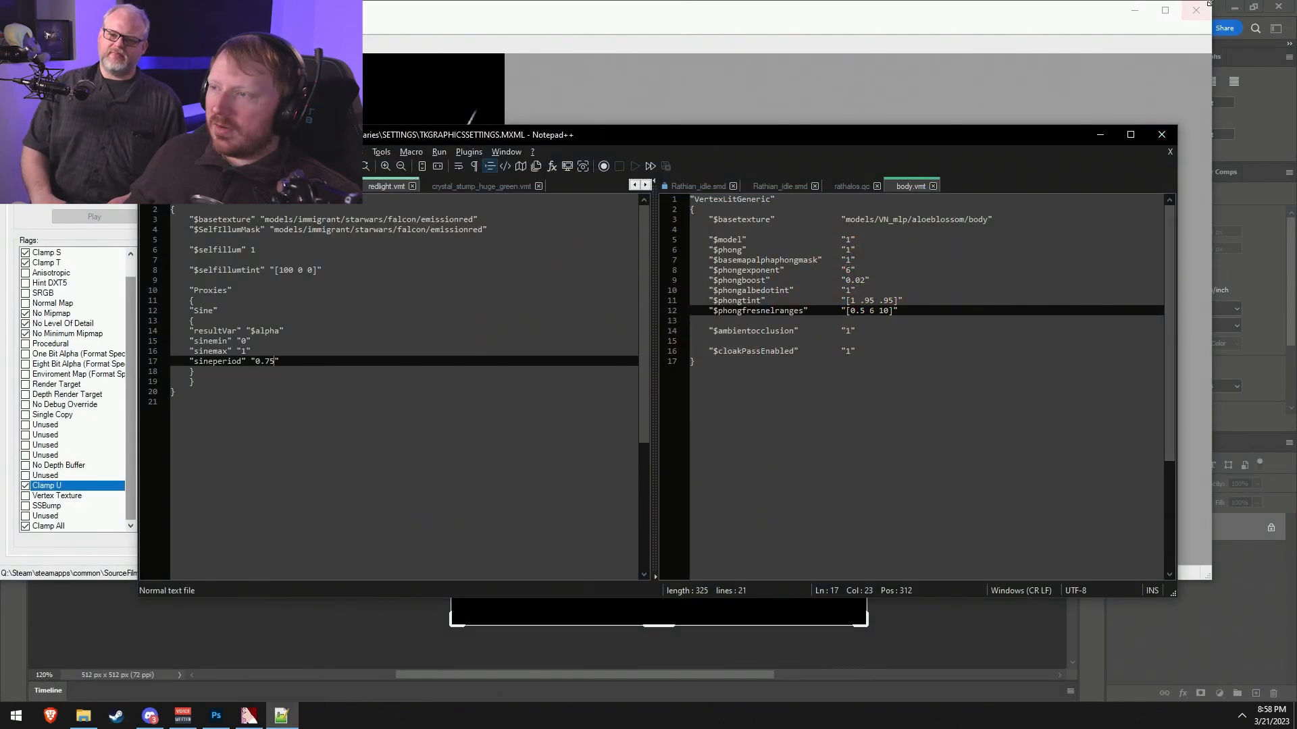
{"action": "left_click", "coordinate": [1160, 133]}
{"action": "left_click", "coordinate": [1195, 9]}
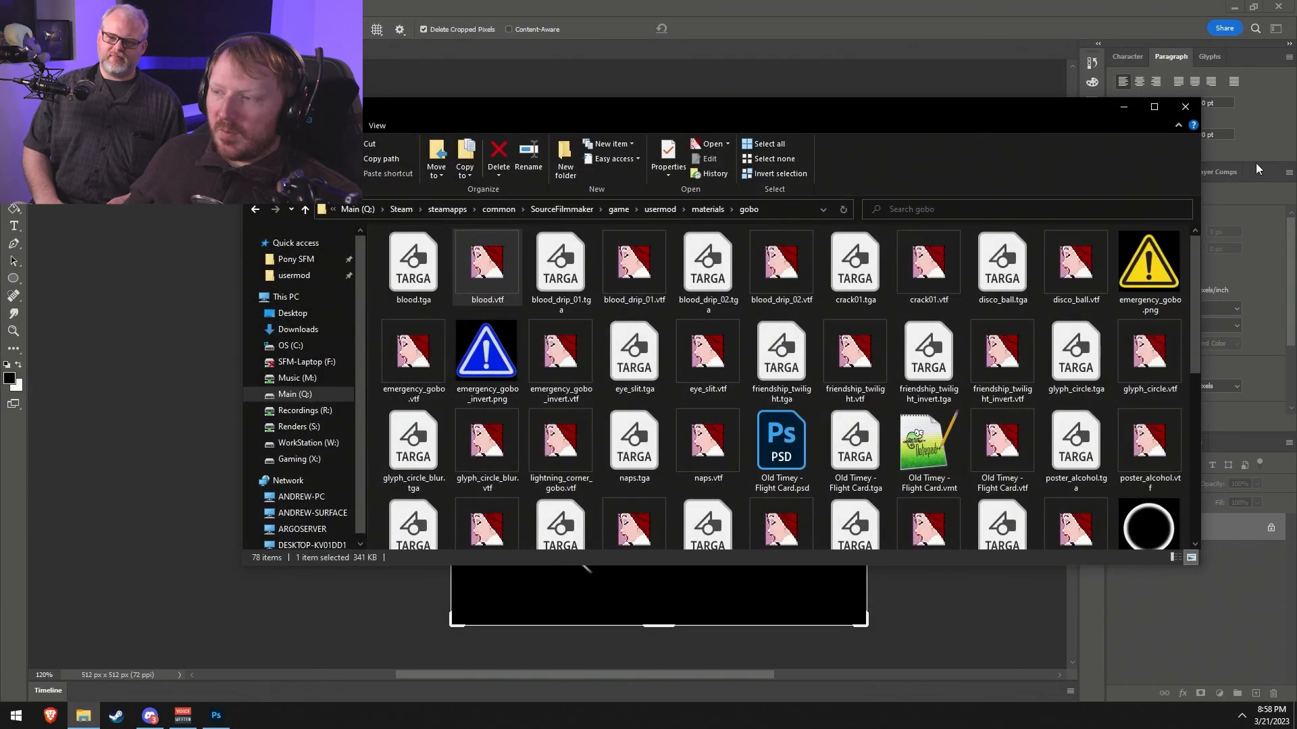
{"action": "left_click", "coordinate": [1185, 106]}
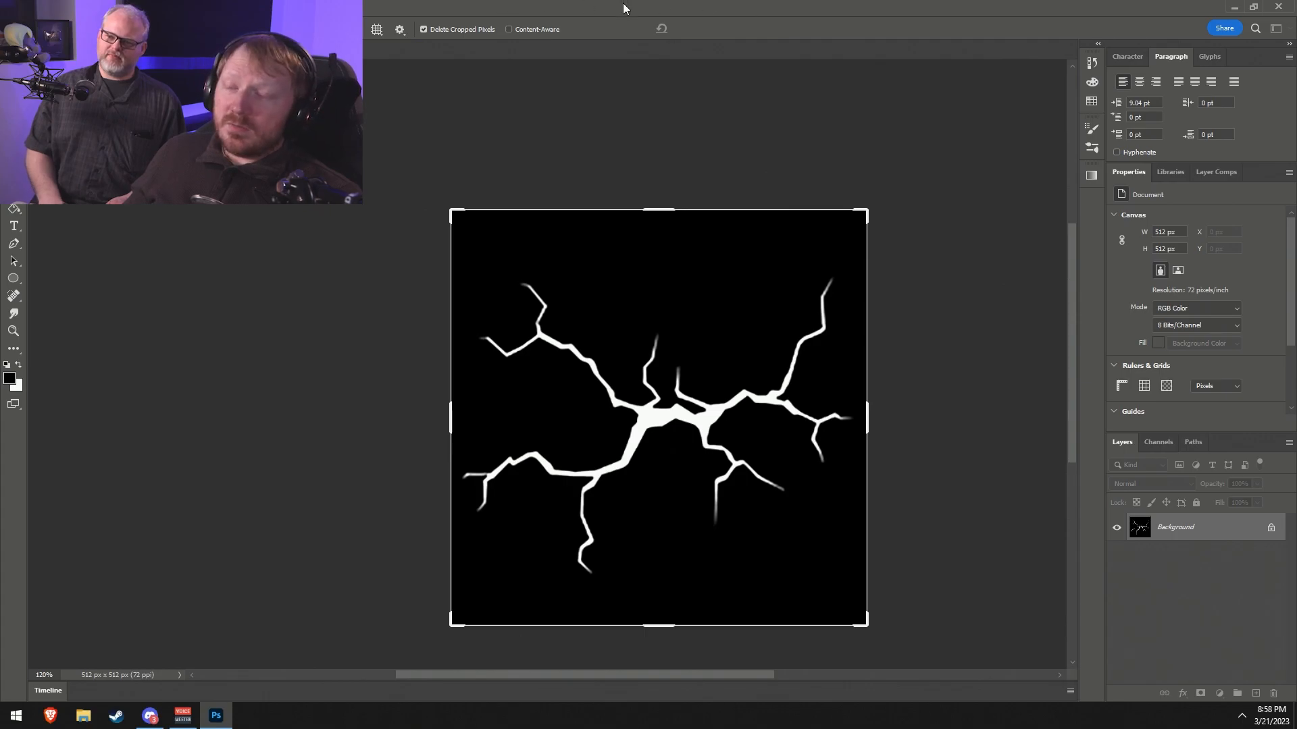
{"action": "left_click", "coordinate": [1278, 6]}
{"action": "left_click", "coordinate": [623, 270]}
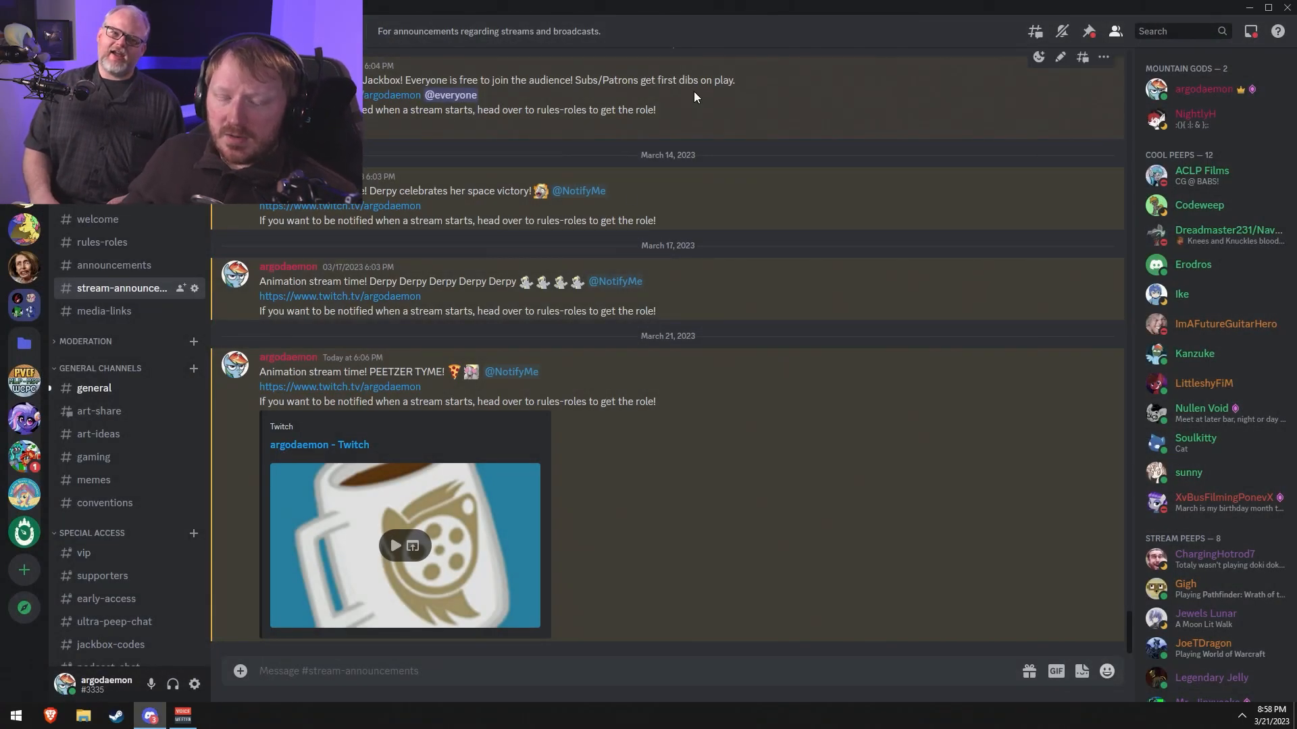
{"action": "left_click", "coordinate": [1248, 8]}
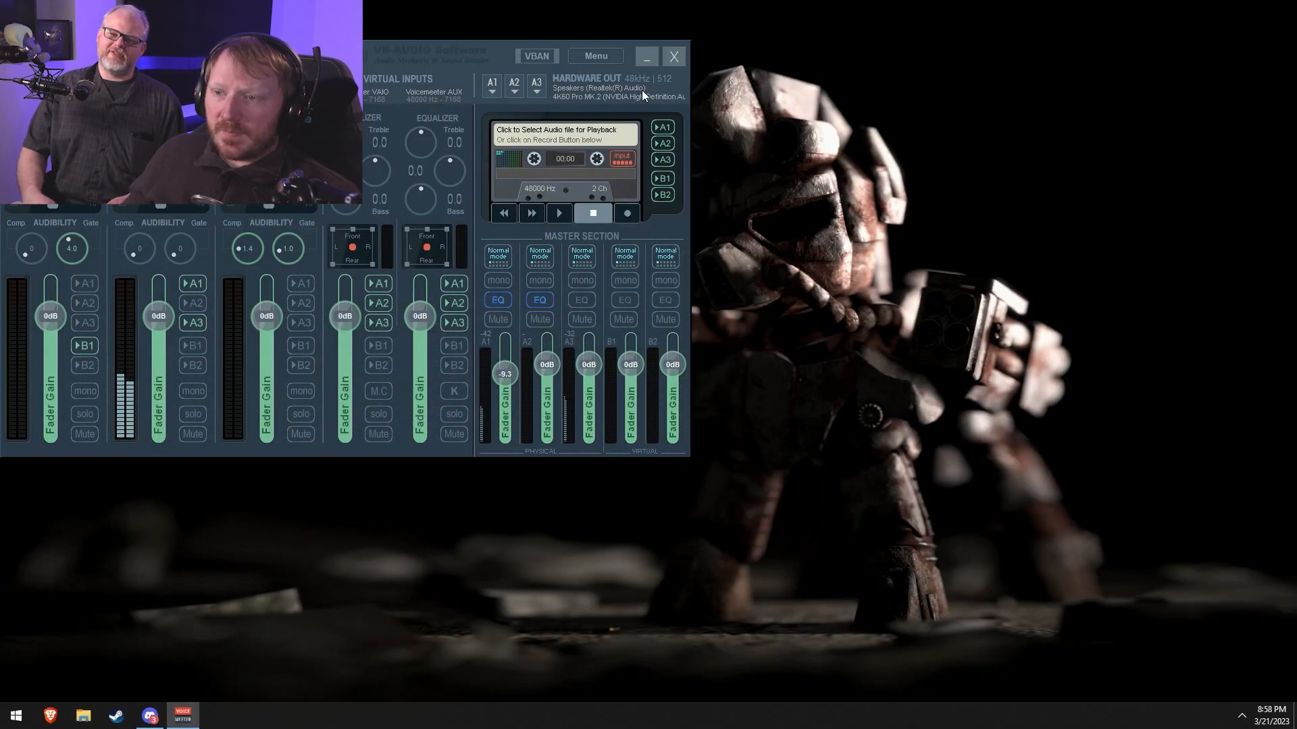
{"action": "left_click", "coordinate": [648, 60]}
- Switch to the Brave browser, open the argodaemon Twitch channel and pause its live stream
{"action": "left_click", "coordinate": [41, 723]}
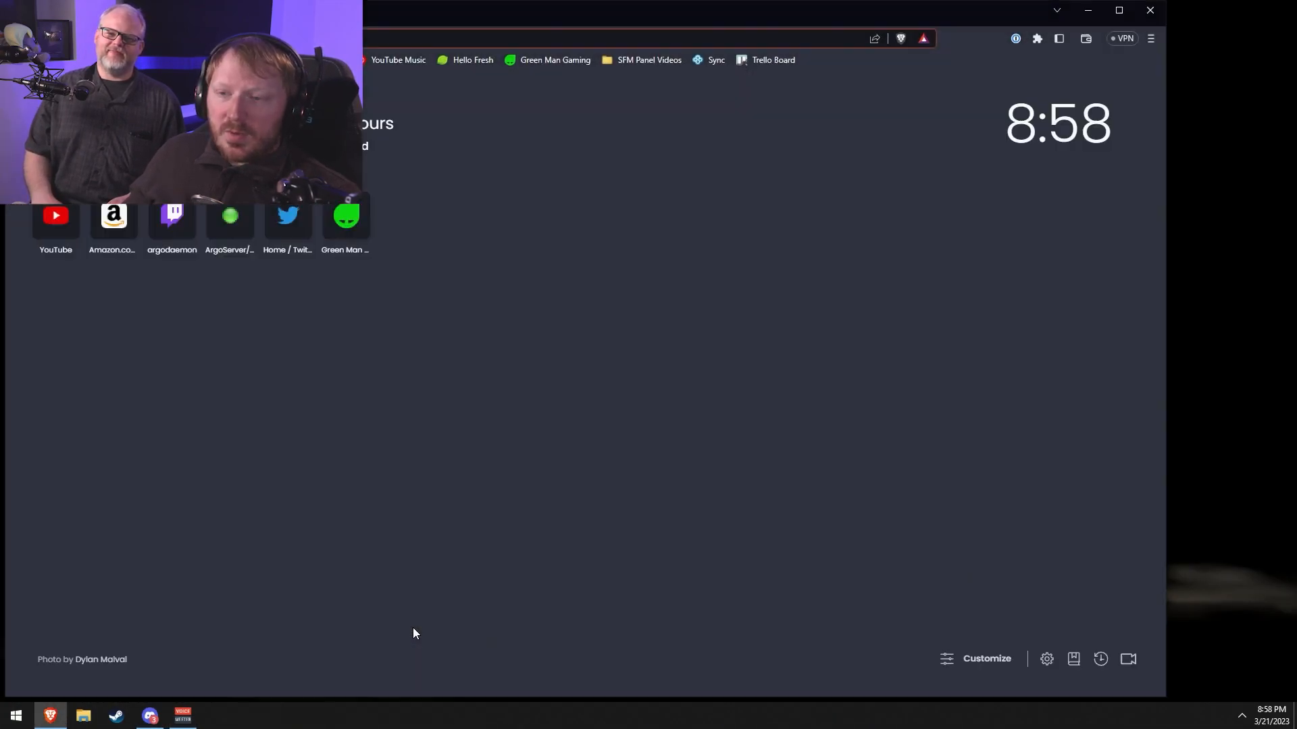
{"action": "left_click", "coordinate": [172, 216]}
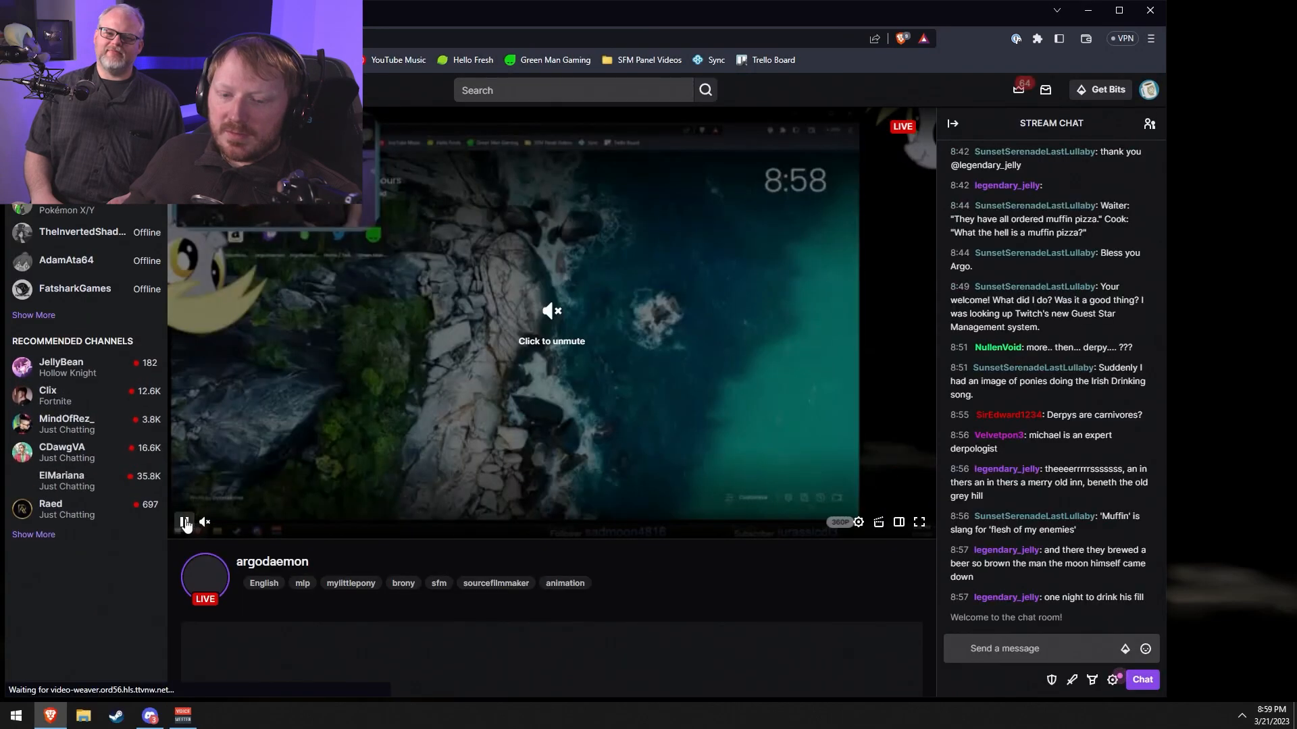
{"action": "left_click", "coordinate": [184, 521]}
- Search Twitch for "michael's butt"
{"action": "left_click", "coordinate": [578, 91]}
{"action": "type", "text": "mihcael"}
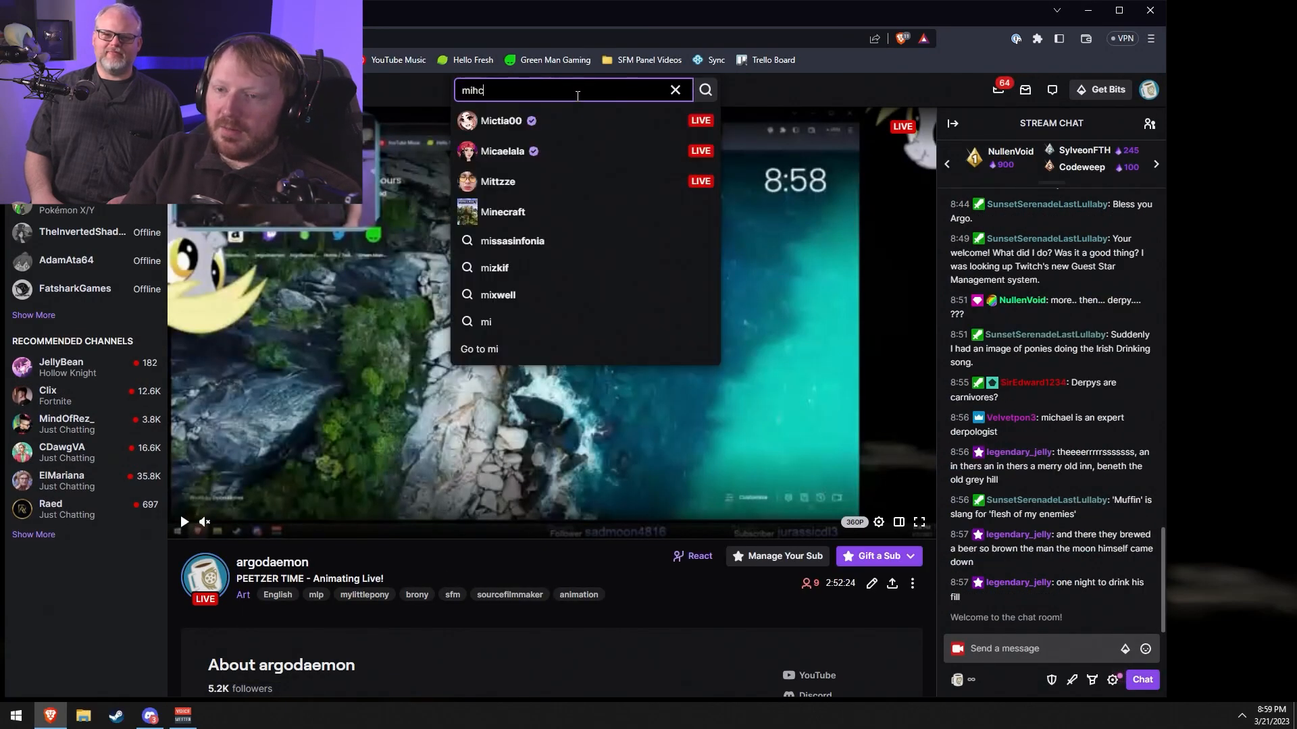
{"action": "key", "text": "BackSpace"}
{"action": "key", "text": "BackSpace"}
{"action": "key", "text": "BackSpace"}
{"action": "key", "text": "BackSpace"}
{"action": "key", "text": "BackSpace"}
{"action": "key", "text": "BackSpace"}
{"action": "type", "text": "ichael's butt"}
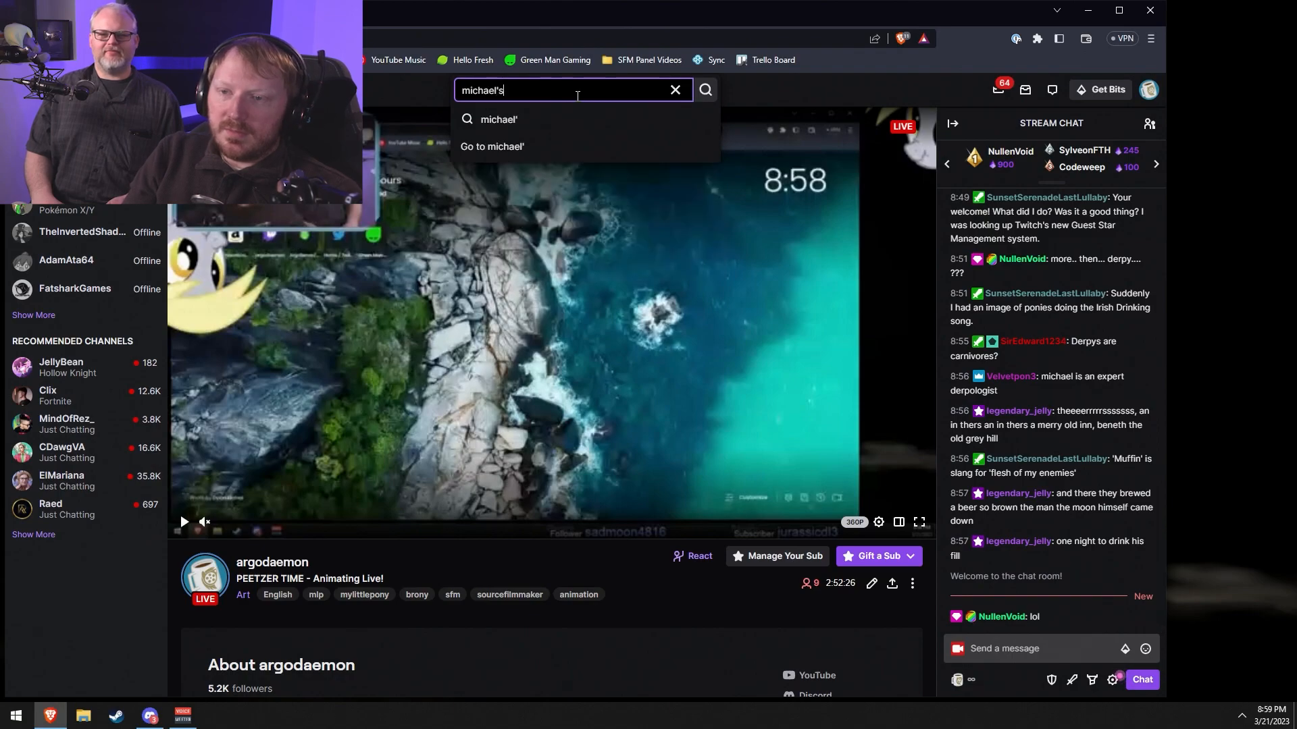
{"action": "key", "text": "Return"}
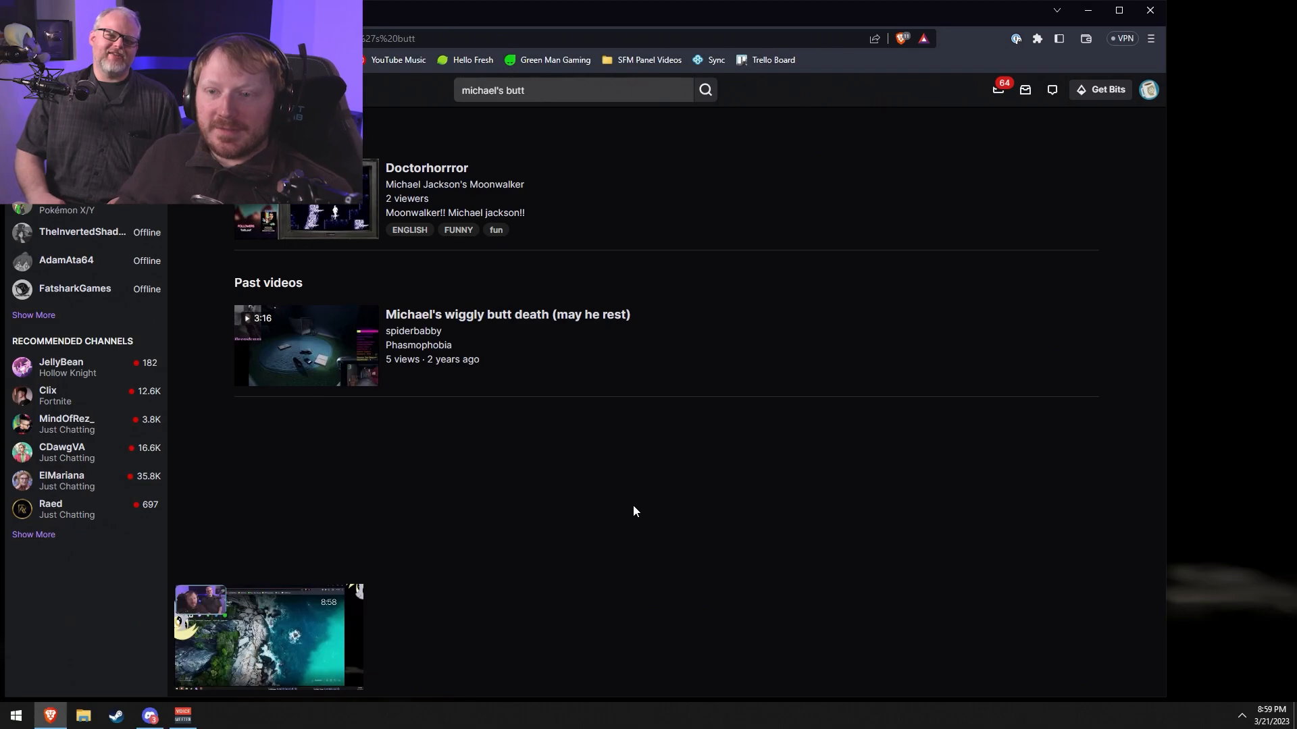
{"action": "left_click", "coordinate": [502, 88]}
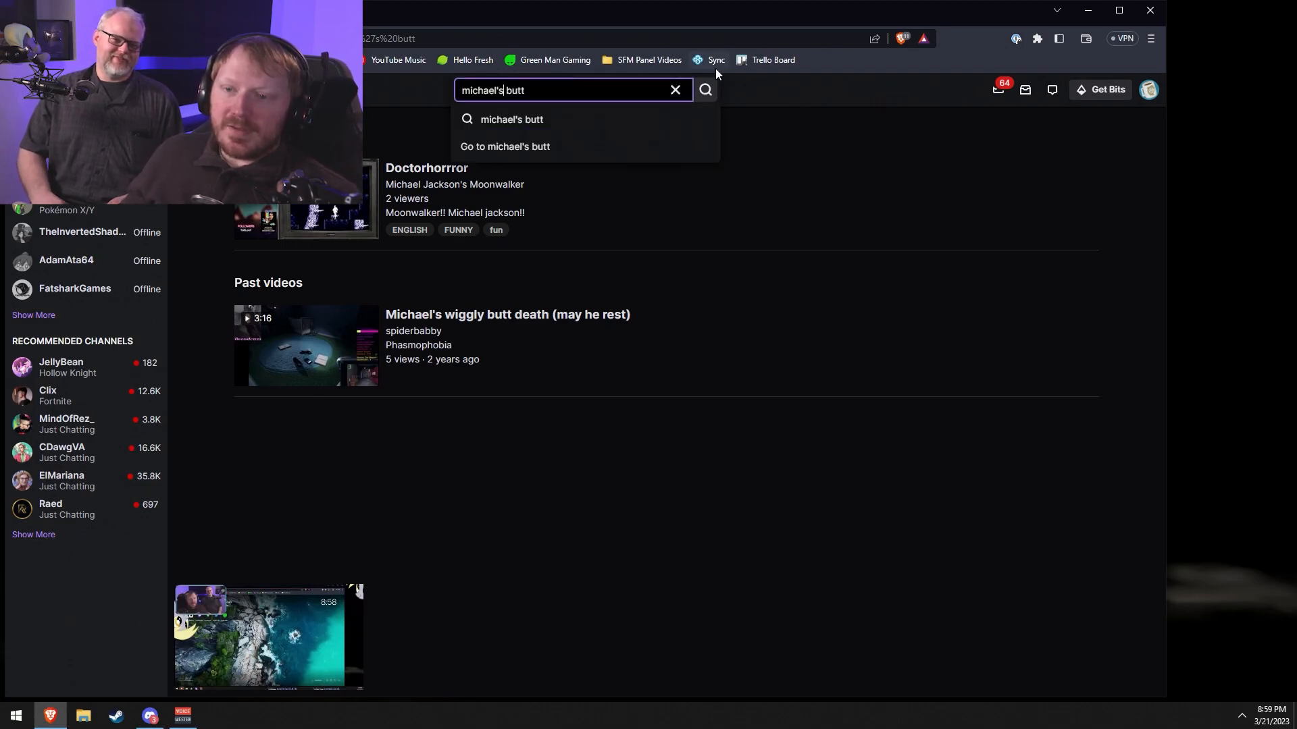
{"action": "key", "text": "Left"}
{"action": "key", "text": "Left"}
{"action": "key", "text": "Left"}
{"action": "key", "text": "Left"}
{"action": "key", "text": "Left"}
{"action": "key", "text": "BackSpace"}
{"action": "key", "text": "BackSpace"}
{"action": "key", "text": "Return"}
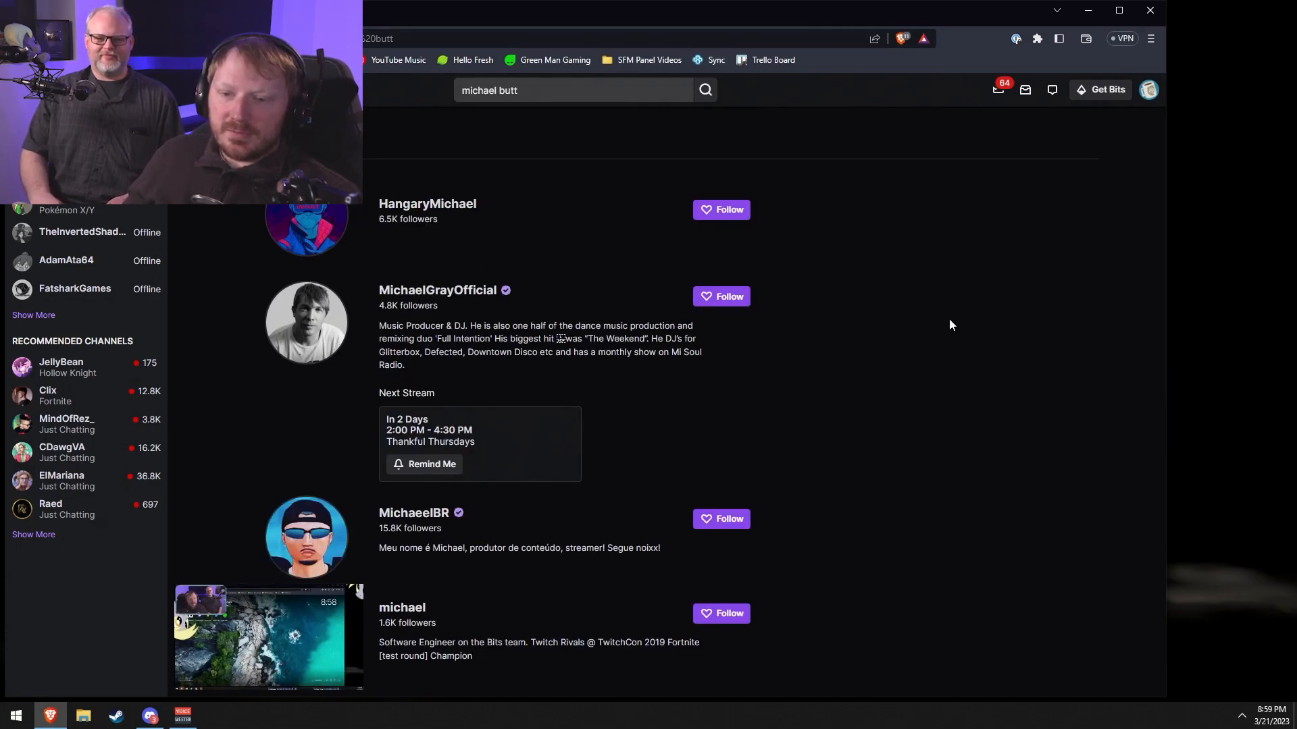
{"action": "scroll", "coordinate": [950, 325], "scroll_direction": "down", "scroll_amount": 9}
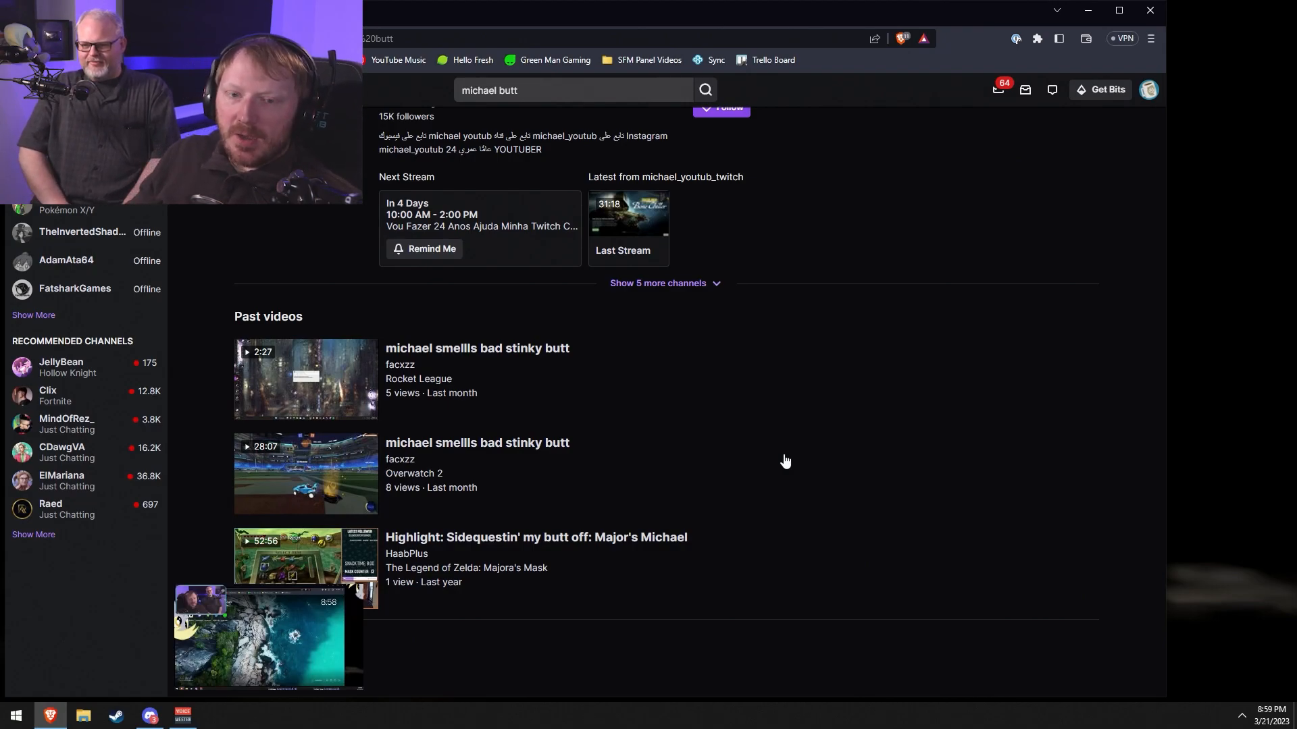
{"action": "scroll", "coordinate": [785, 459], "scroll_direction": "up", "scroll_amount": 8}
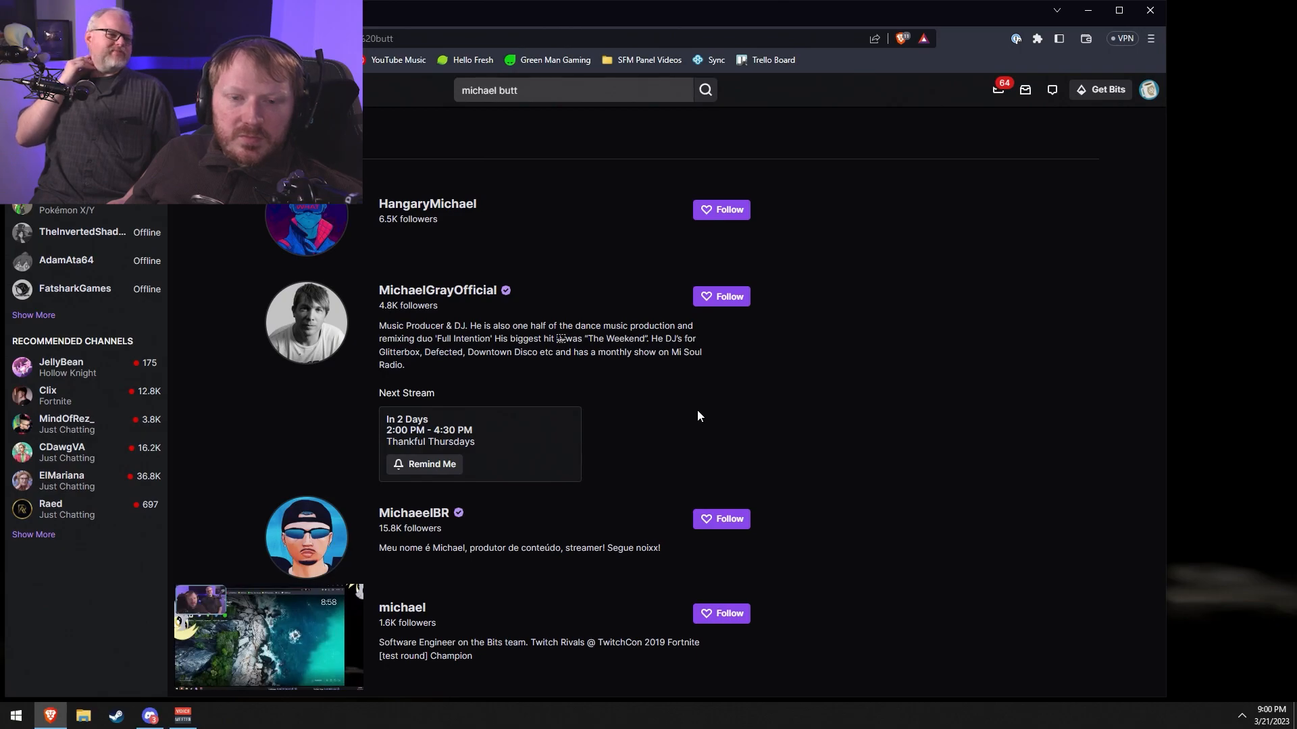
- Open the Creator Dashboard and raid the followed live channel PaleoStenoPlays
{"action": "left_click", "coordinate": [1151, 93]}
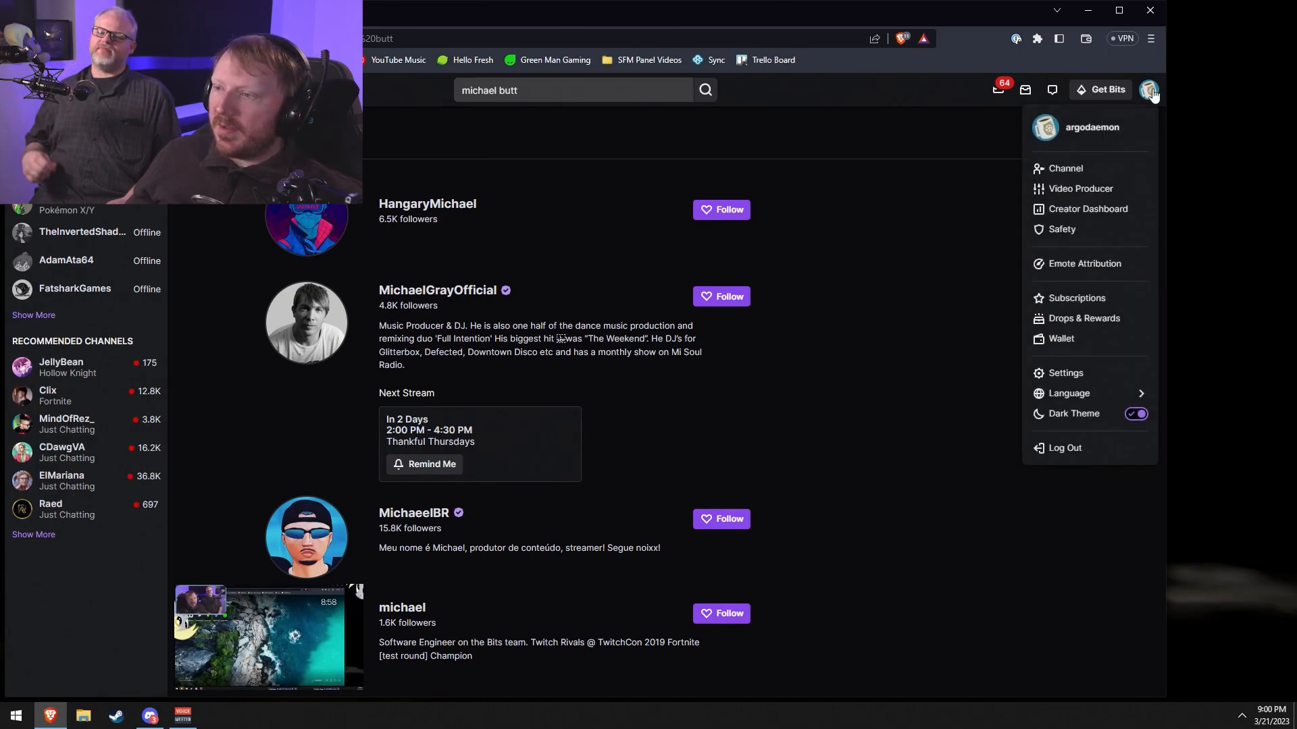
{"action": "left_click", "coordinate": [1087, 209]}
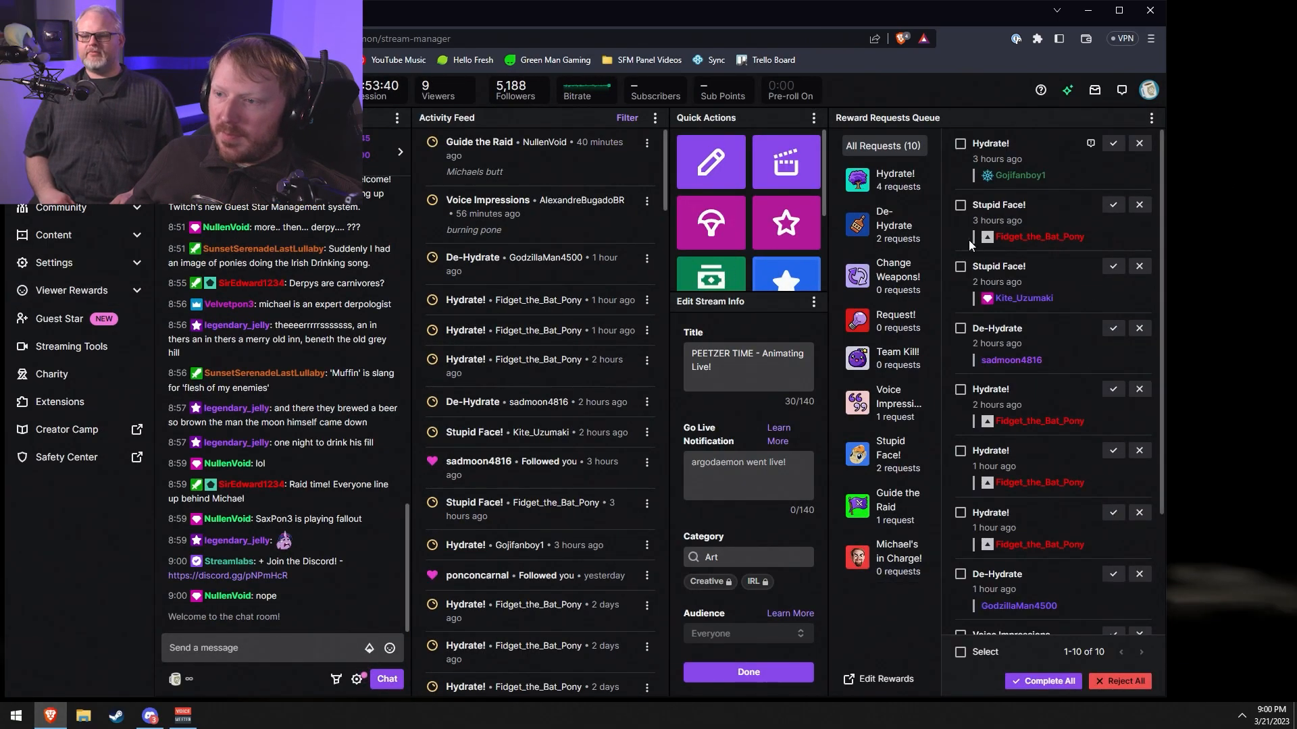
{"action": "left_click", "coordinate": [711, 223]}
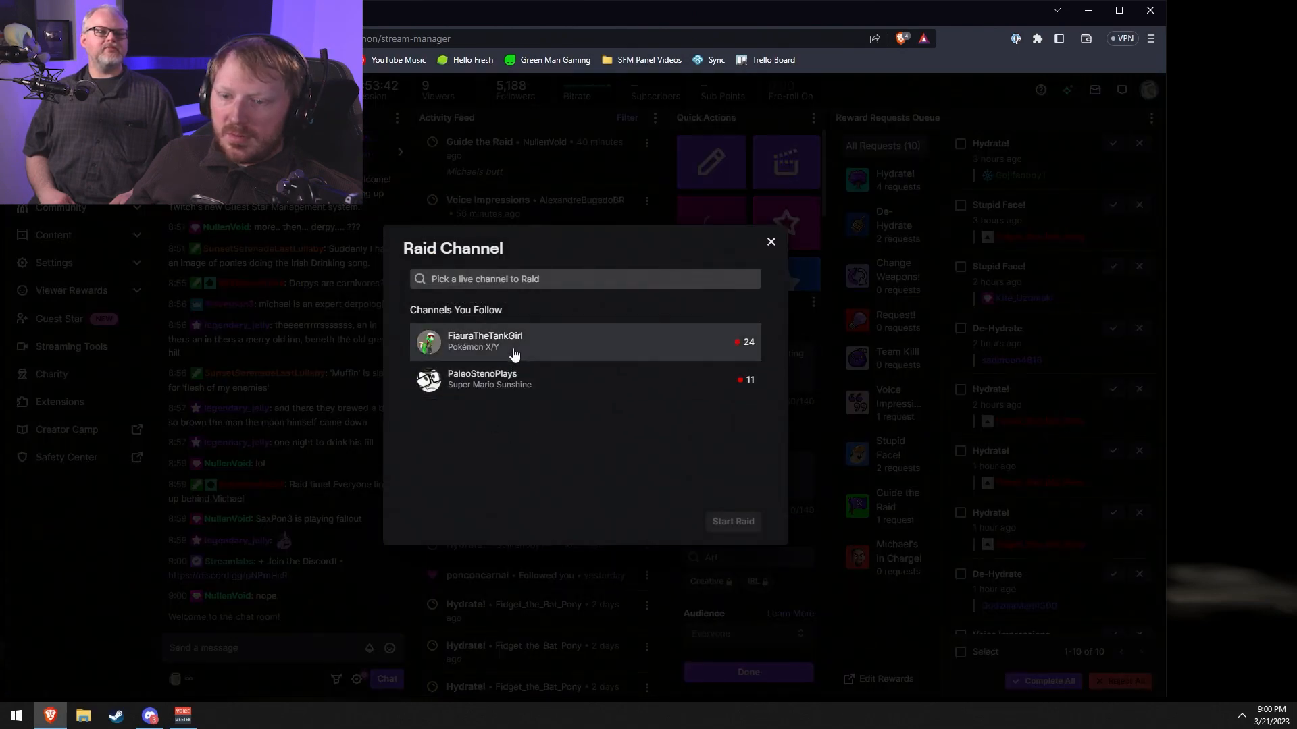
{"action": "left_click", "coordinate": [522, 386]}
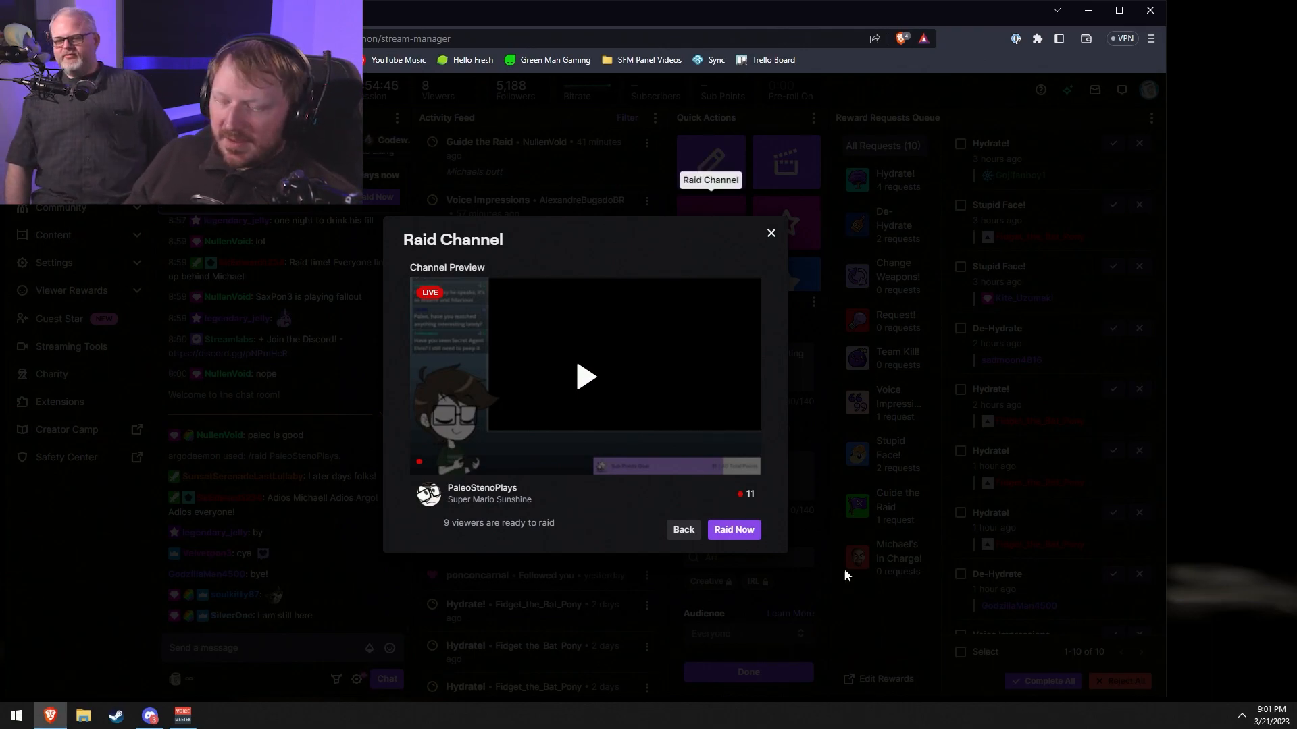
{"action": "left_click", "coordinate": [743, 534]}
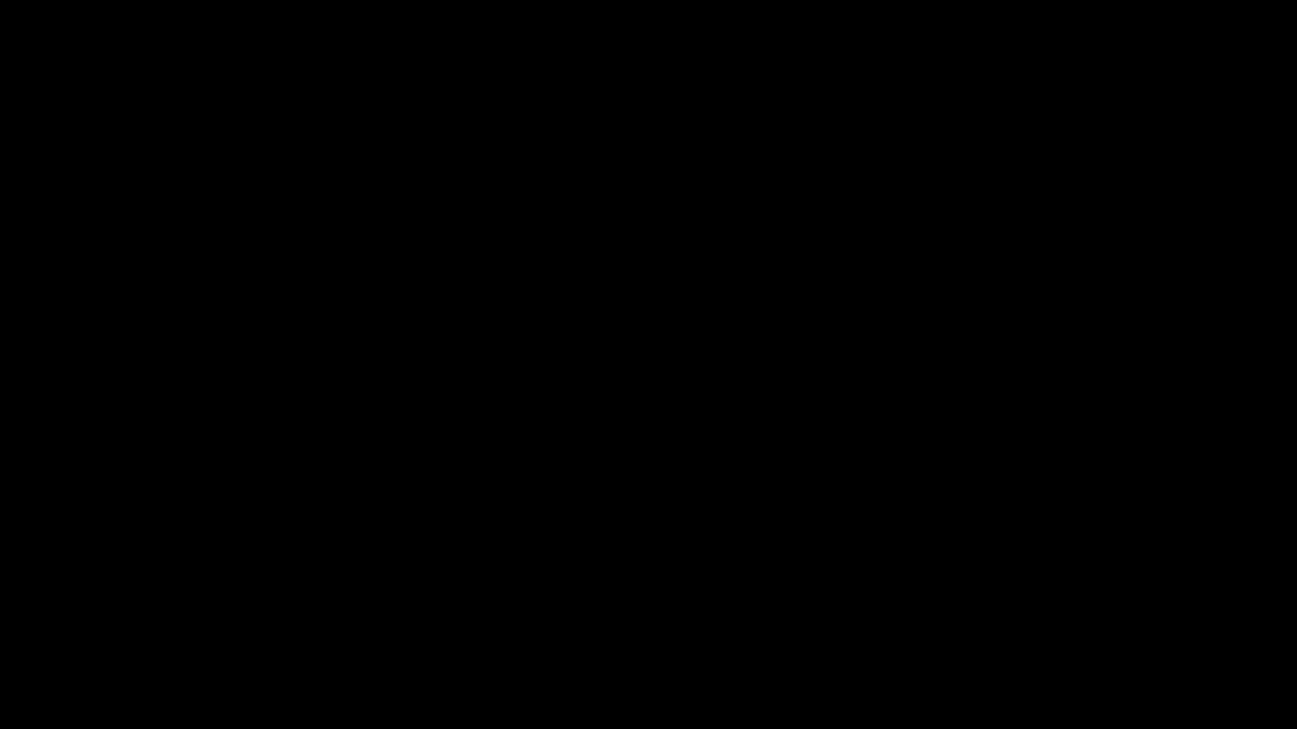